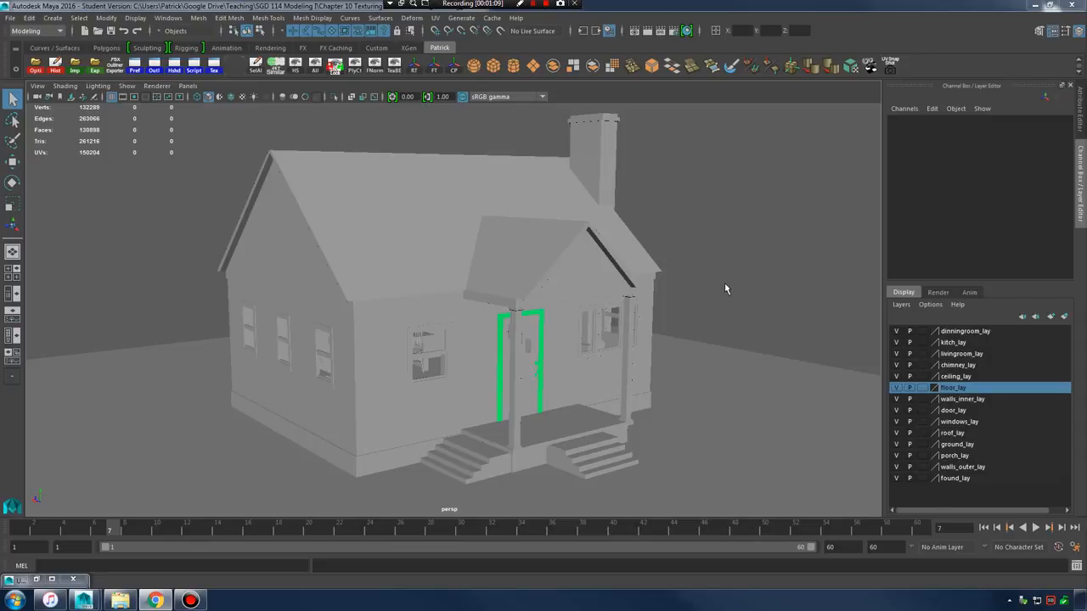
- Switch to the SGD 114 Course Outline in Chrome and review the Chapter 10 list of house parts and props to texture
{"action": "key", "text": "alt+Tab"}
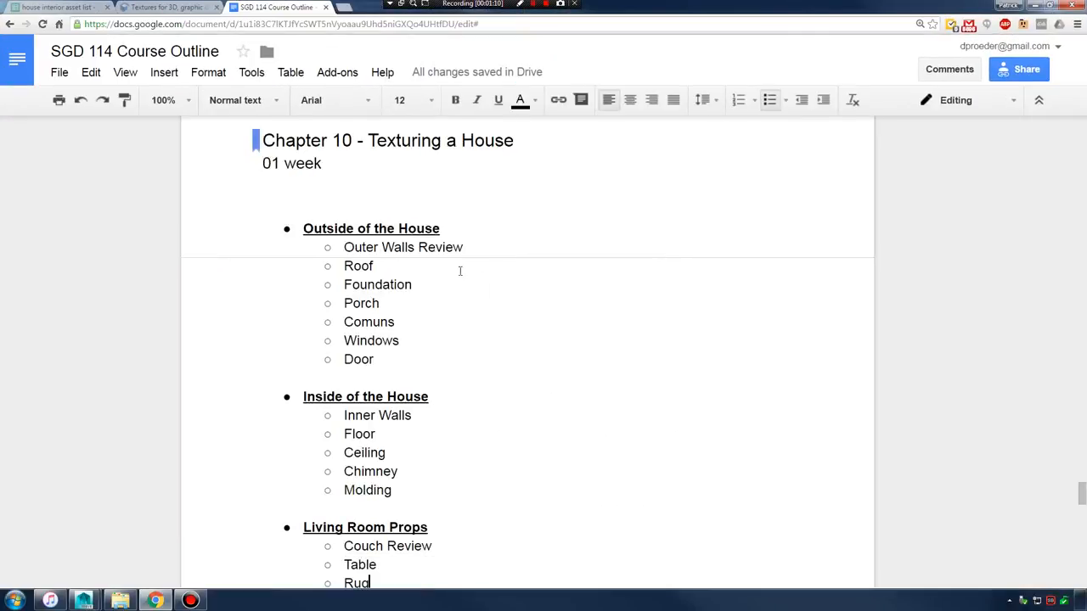
{"action": "scroll", "coordinate": [499, 300], "scroll_direction": "down", "scroll_amount": 5}
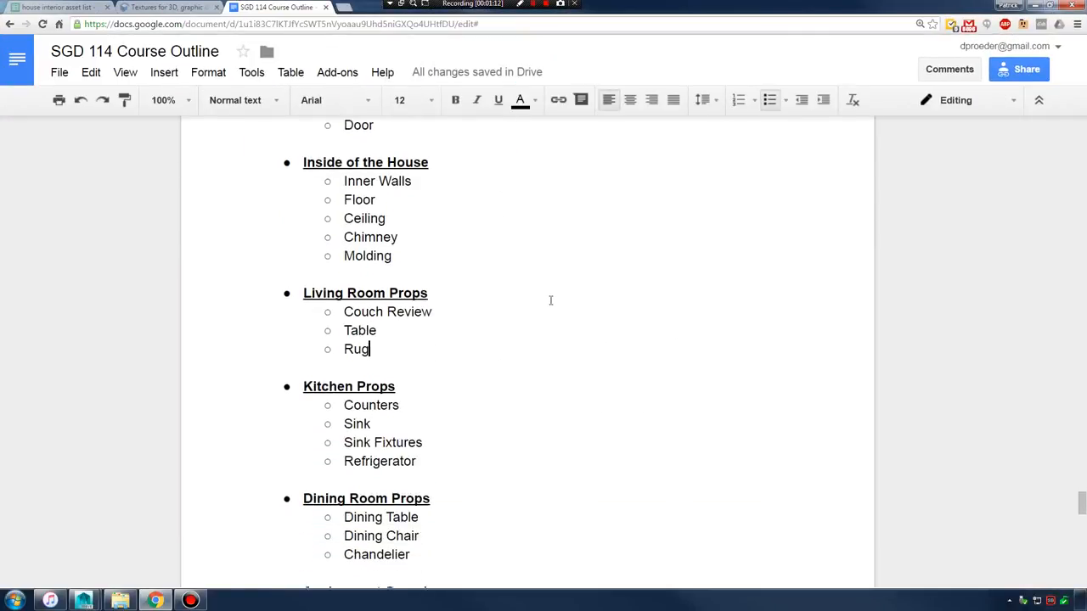
{"action": "scroll", "coordinate": [532, 296], "scroll_direction": "up", "scroll_amount": 6}
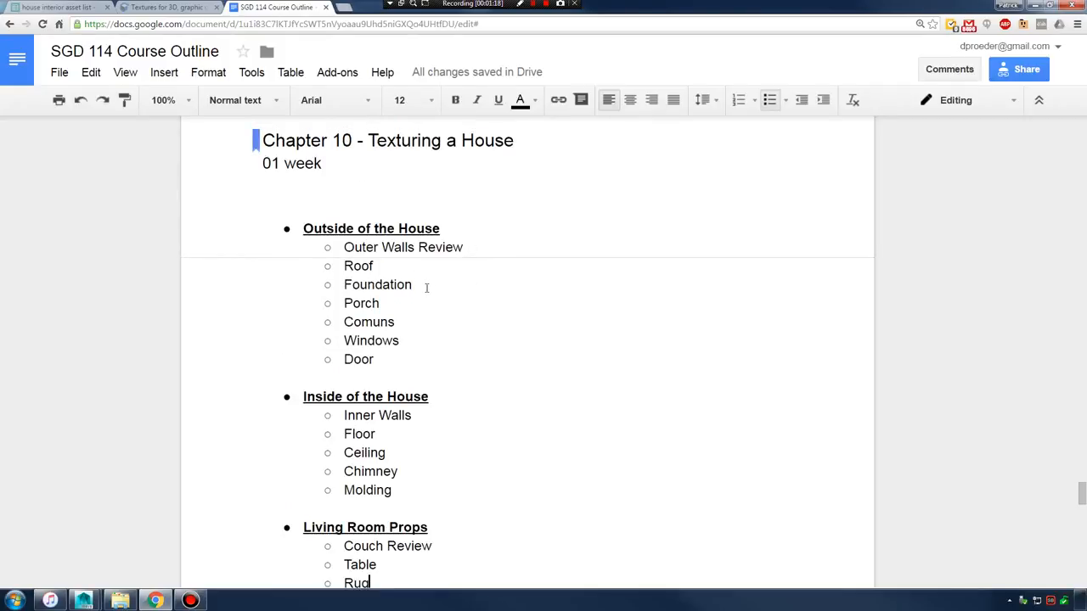
{"action": "left_click_drag", "start_coordinate": [343, 286], "coordinate": [441, 288]}
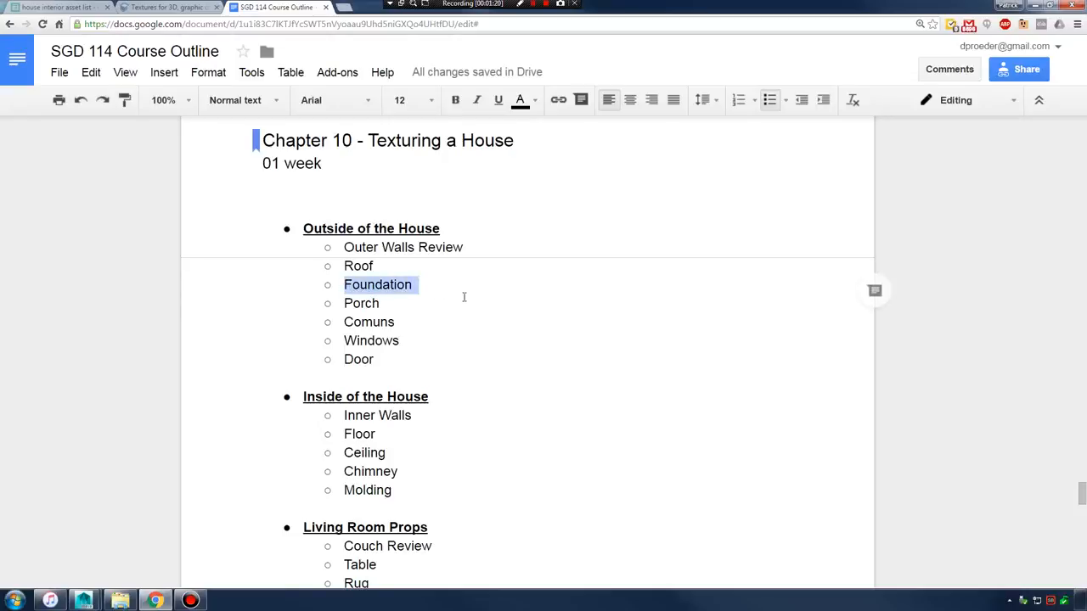
{"action": "left_click", "coordinate": [432, 284]}
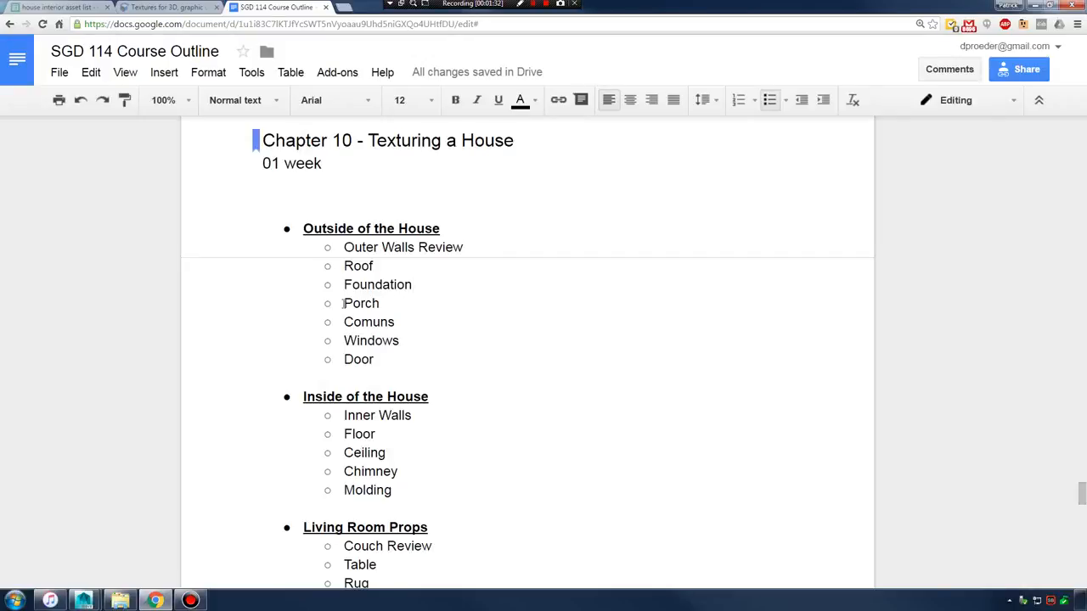
{"action": "scroll", "coordinate": [395, 351], "scroll_direction": "down", "scroll_amount": 4}
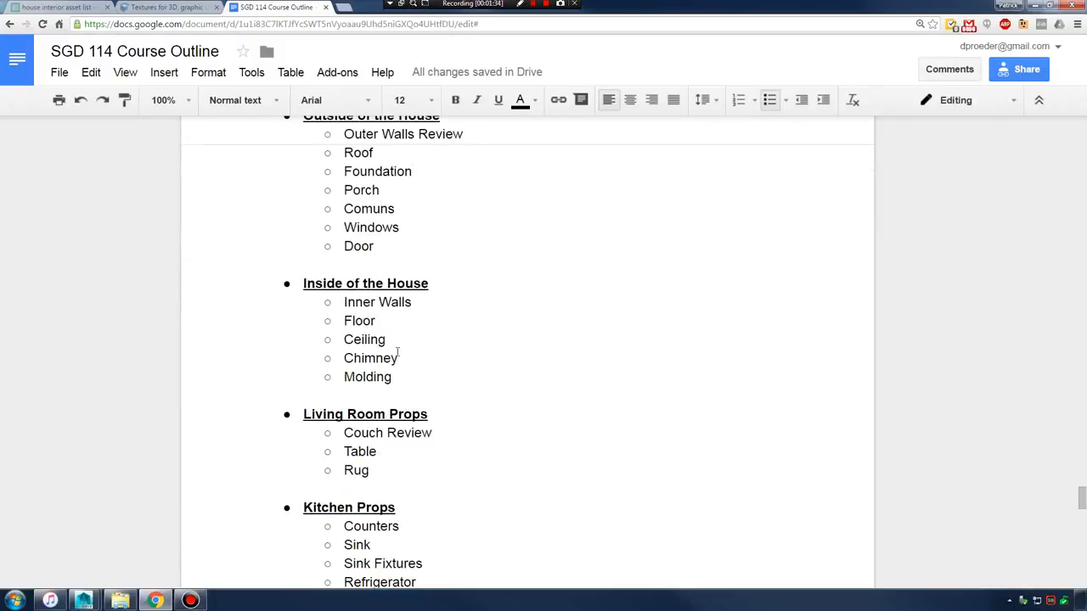
{"action": "scroll", "coordinate": [459, 340], "scroll_direction": "up", "scroll_amount": 4}
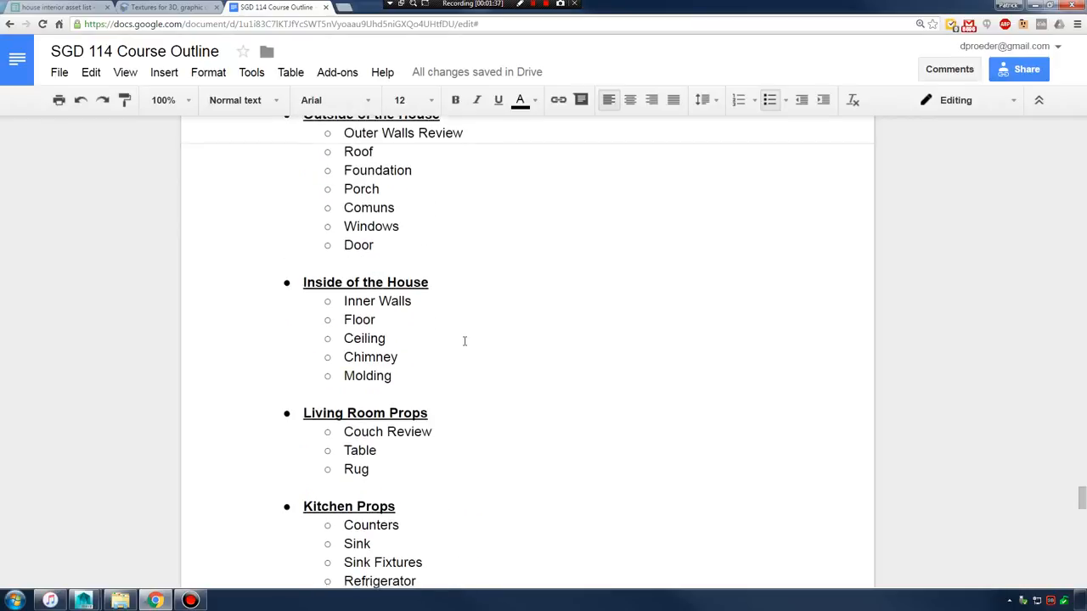
{"action": "scroll", "coordinate": [463, 342], "scroll_direction": "down", "scroll_amount": 1}
- Switch back to Maya, turn on textured display and select the brick outer walls mesh for a closer look
{"action": "key", "text": "alt+Tab"}
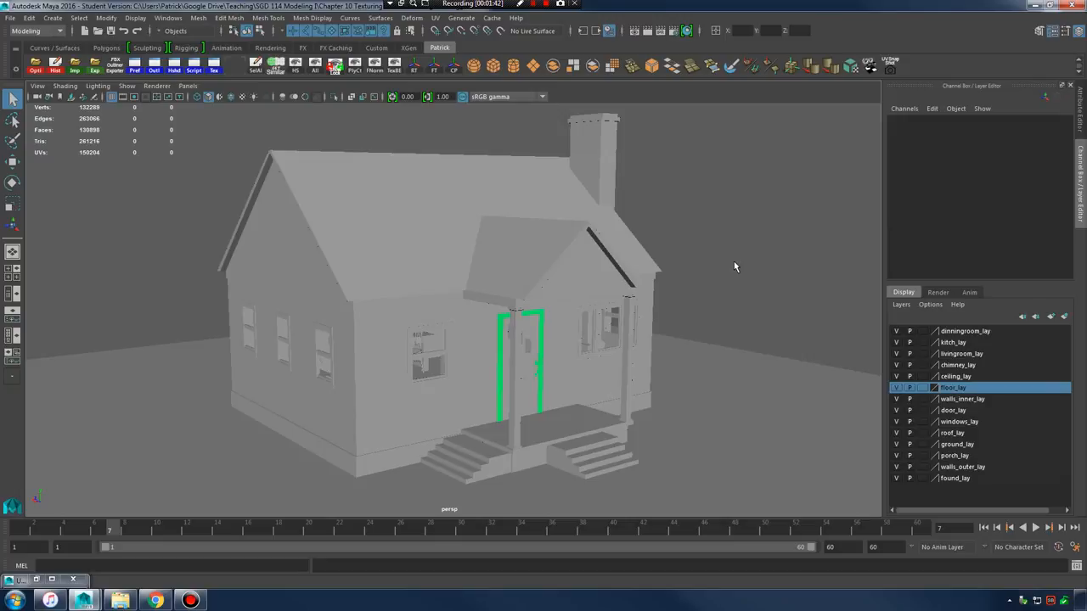
{"action": "right_click_drag", "start_coordinate": [695, 295], "coordinate": [680, 327], "text": "alt"}
{"action": "key", "text": "6"}
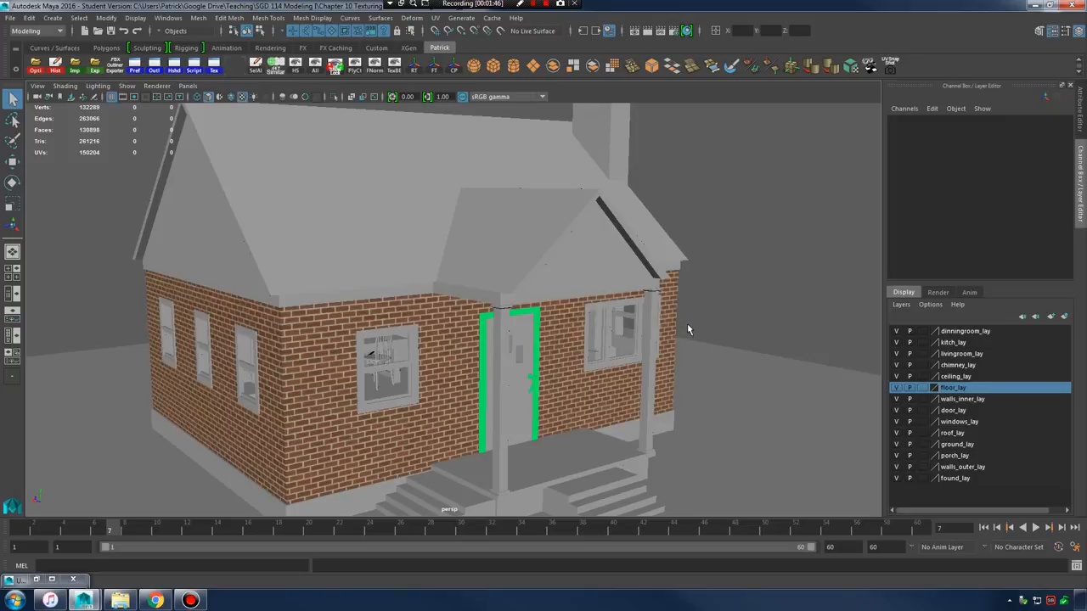
{"action": "left_click_drag", "start_coordinate": [684, 325], "coordinate": [585, 350], "text": "alt"}
{"action": "right_click_drag", "start_coordinate": [586, 350], "coordinate": [364, 254], "text": "alt"}
{"action": "left_click", "coordinate": [364, 254]}
{"action": "left_click_drag", "start_coordinate": [364, 254], "coordinate": [430, 289], "text": "alt"}
{"action": "right_click_drag", "start_coordinate": [429, 289], "coordinate": [524, 299], "text": "alt"}
{"action": "middle_click_drag", "start_coordinate": [524, 299], "coordinate": [505, 304], "text": "alt"}
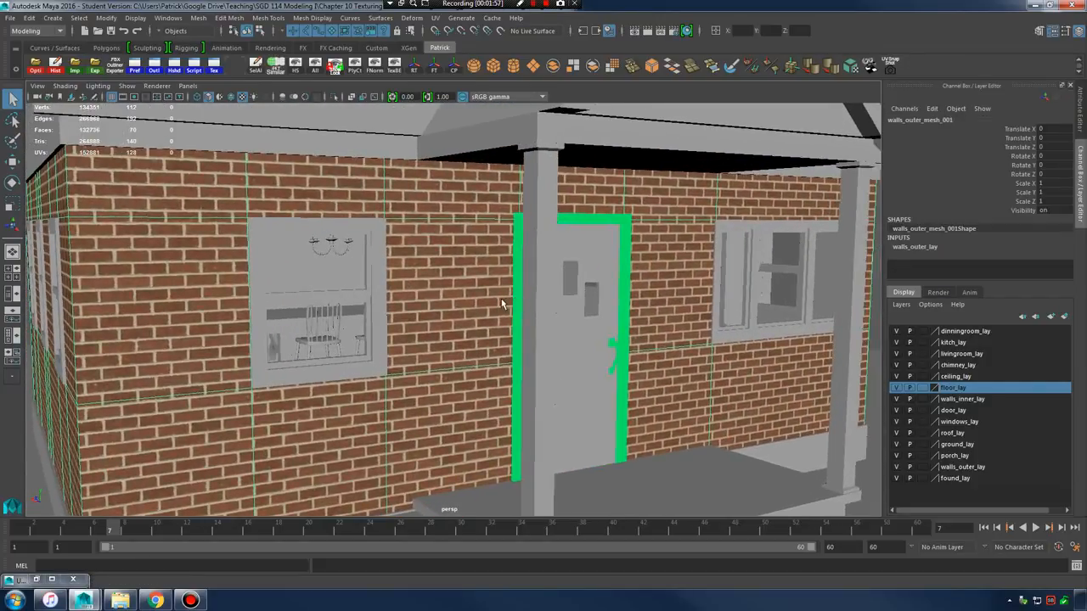
- Examine the textured couch inside the house and the brick exterior around it
{"action": "left_click_drag", "start_coordinate": [505, 304], "coordinate": [541, 344], "text": "alt"}
{"action": "right_click_drag", "start_coordinate": [540, 345], "coordinate": [578, 323], "text": "alt"}
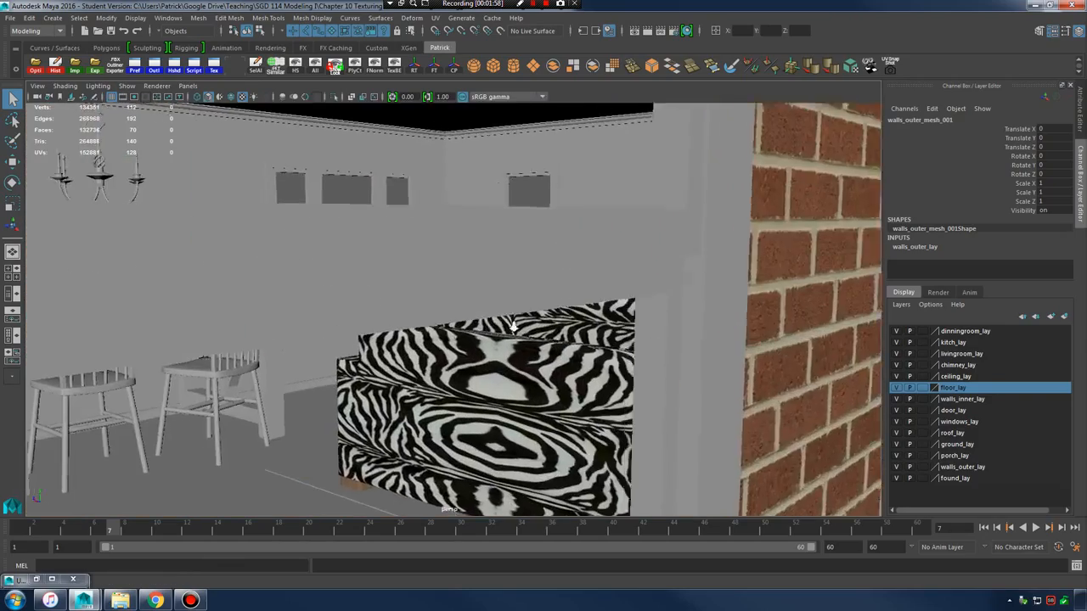
{"action": "left_click_drag", "start_coordinate": [577, 323], "coordinate": [604, 340], "text": "alt"}
{"action": "right_click_drag", "start_coordinate": [604, 340], "coordinate": [668, 328], "text": "alt"}
{"action": "left_click_drag", "start_coordinate": [667, 328], "coordinate": [516, 290], "text": "alt"}
{"action": "right_click_drag", "start_coordinate": [515, 291], "coordinate": [407, 283], "text": "alt"}
{"action": "left_click_drag", "start_coordinate": [407, 284], "coordinate": [506, 279], "text": "alt"}
{"action": "right_click_drag", "start_coordinate": [507, 279], "coordinate": [435, 283], "text": "alt"}
{"action": "left_click_drag", "start_coordinate": [435, 283], "coordinate": [469, 274], "text": "alt"}
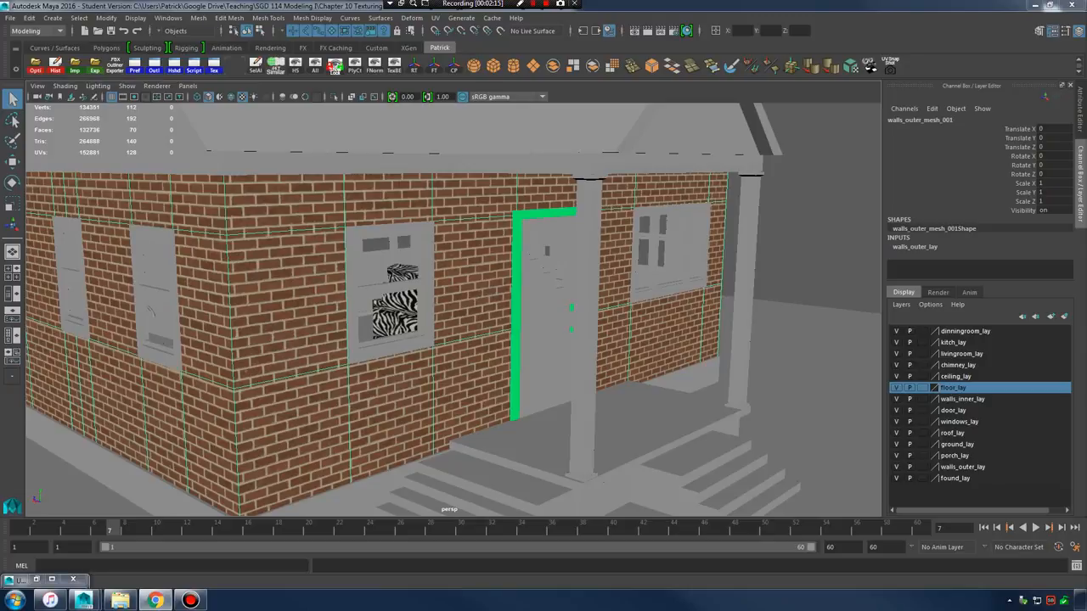
- Select the roof mesh and isolate it by making all display layers invisible and showing only roof_lay
{"action": "scroll", "coordinate": [767, 246], "scroll_direction": "down", "scroll_amount": 3}
{"action": "left_click", "coordinate": [681, 242]}
{"action": "scroll", "coordinate": [482, 250], "scroll_direction": "down", "scroll_amount": 3}
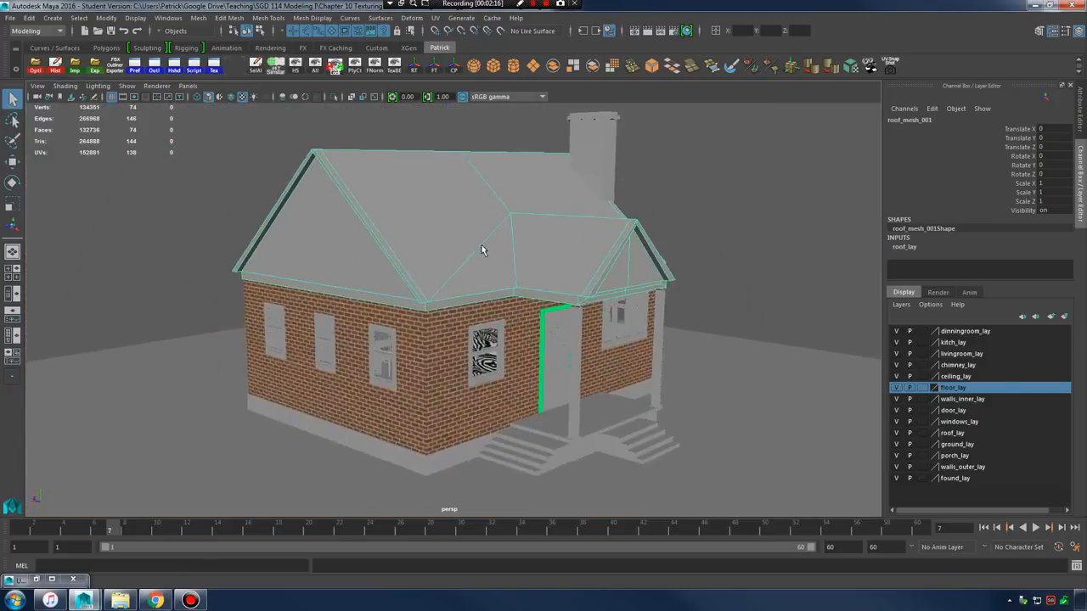
{"action": "scroll", "coordinate": [481, 249], "scroll_direction": "up", "scroll_amount": 5}
{"action": "right_click", "coordinate": [975, 383]}
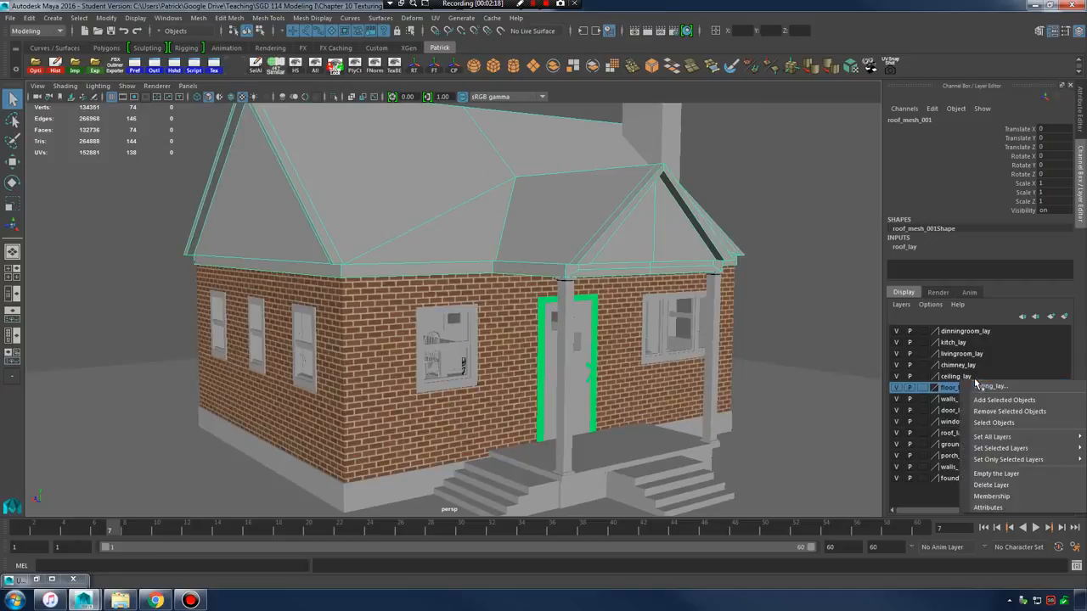
{"action": "left_click", "coordinate": [959, 354]}
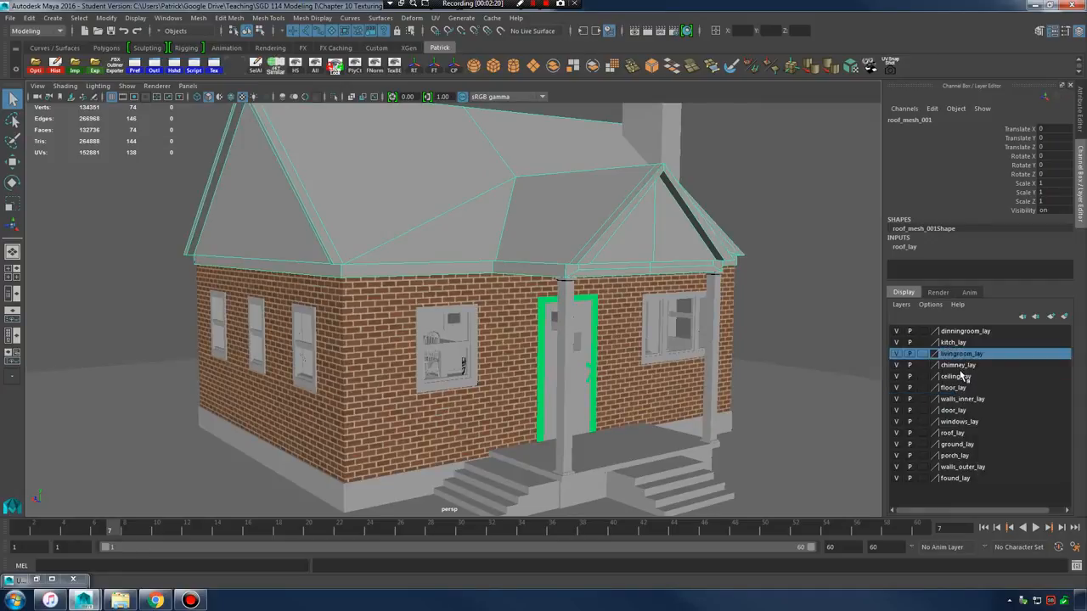
{"action": "right_click", "coordinate": [961, 376]}
{"action": "mouse_move", "coordinate": [998, 430]}
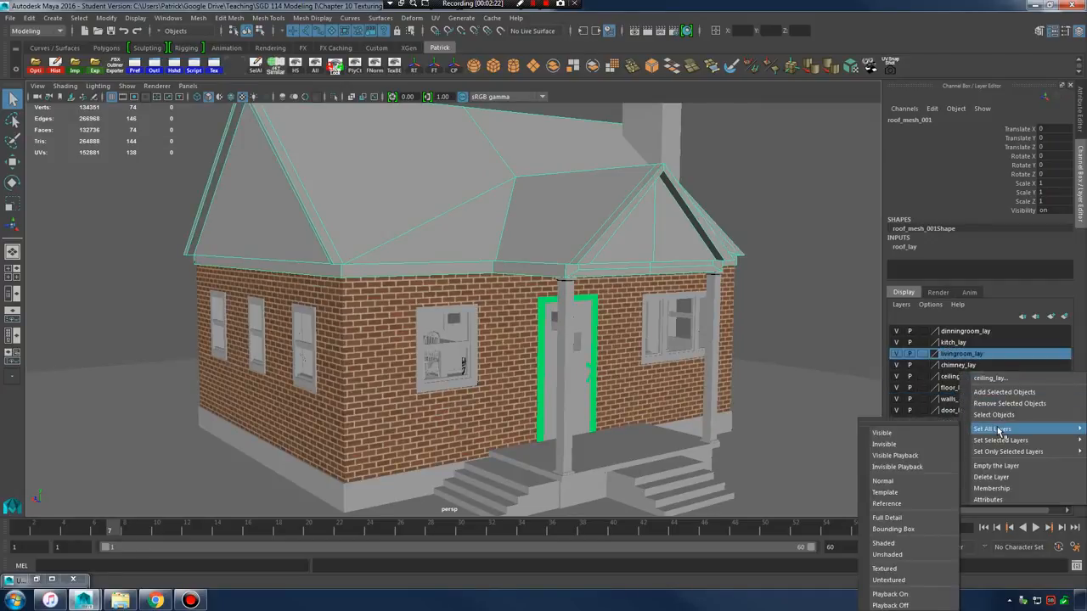
{"action": "left_click", "coordinate": [909, 445]}
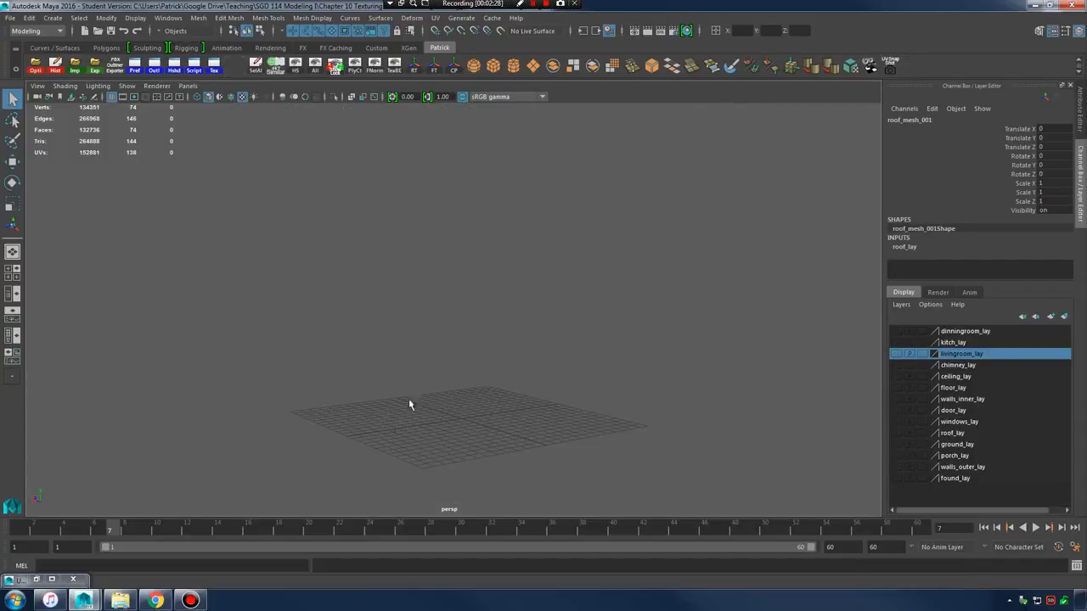
{"action": "left_click", "coordinate": [895, 433]}
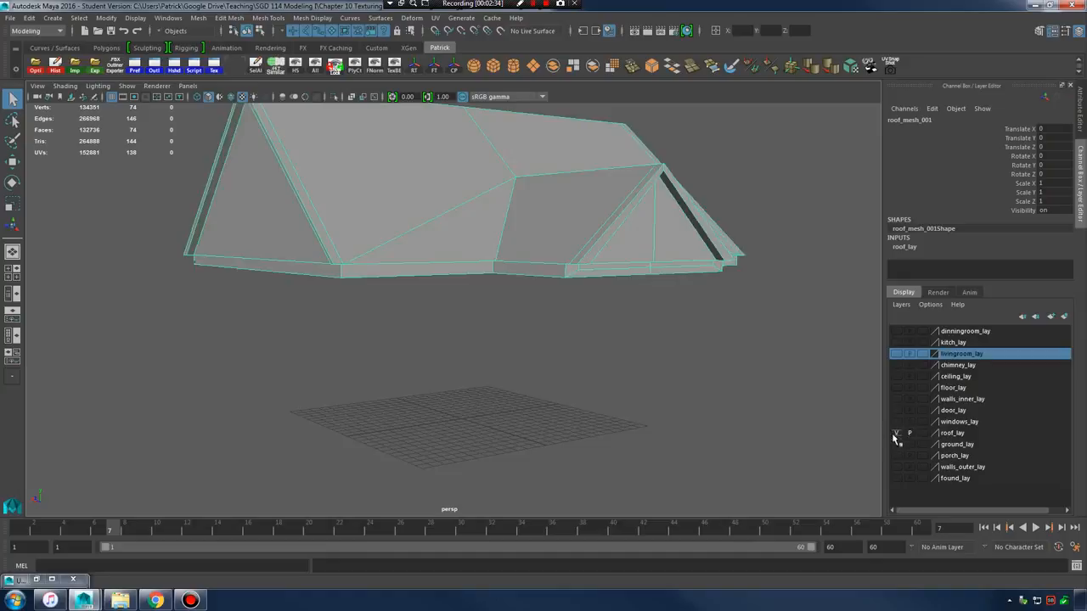
- Examine the isolated roof's geometry from below, including its underside and eaves
{"action": "left_click", "coordinate": [569, 348]}
{"action": "left_click_drag", "start_coordinate": [570, 348], "coordinate": [556, 254], "text": "alt"}
{"action": "left_click", "coordinate": [501, 237]}
{"action": "middle_click_drag", "start_coordinate": [480, 240], "coordinate": [502, 337], "text": "alt"}
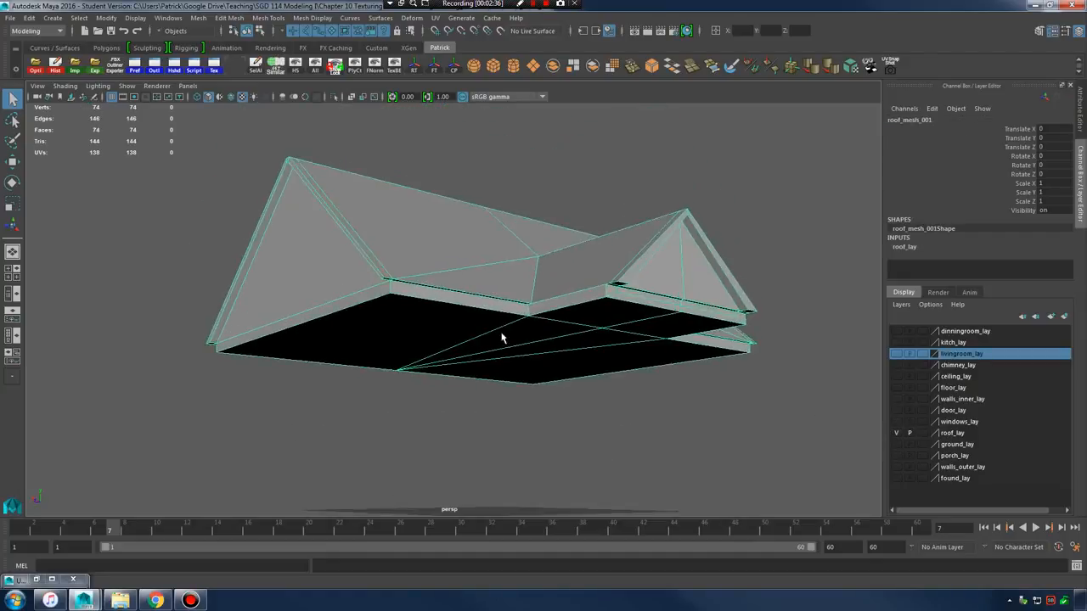
{"action": "right_click_drag", "start_coordinate": [502, 337], "coordinate": [615, 370], "text": "alt"}
{"action": "left_click_drag", "start_coordinate": [616, 369], "coordinate": [643, 357], "text": "alt"}
{"action": "right_click_drag", "start_coordinate": [642, 356], "coordinate": [594, 341], "text": "alt"}
{"action": "left_click_drag", "start_coordinate": [595, 342], "coordinate": [573, 244], "text": "alt"}
{"action": "right_click_drag", "start_coordinate": [536, 260], "coordinate": [676, 298], "text": "alt"}
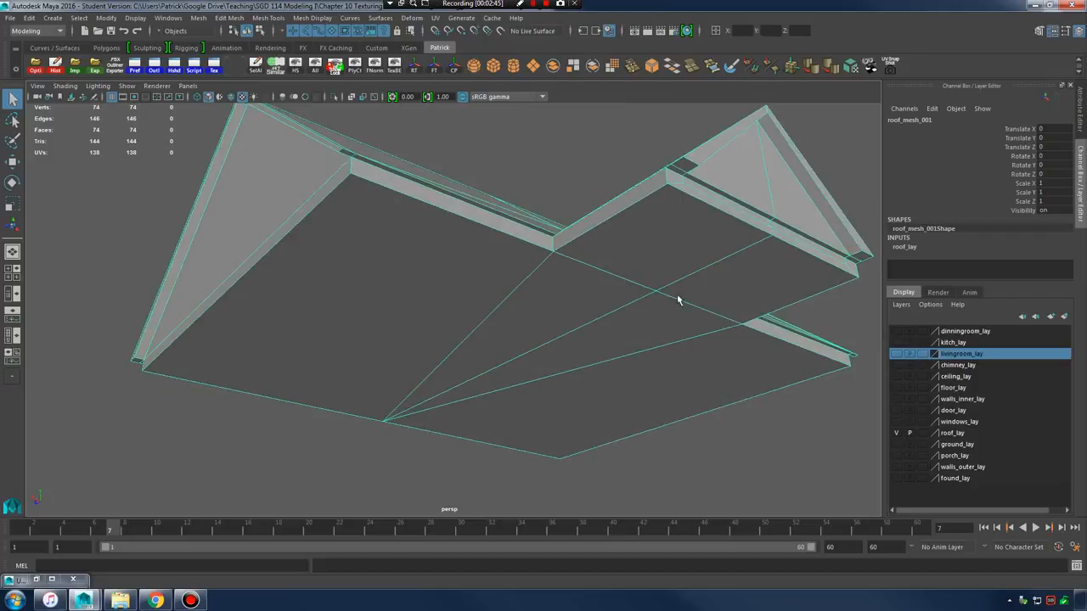
- Show walls_outer_lay to inspect where the roof meets the brick walls, and hide that layer again
{"action": "left_click", "coordinate": [896, 467]}
{"action": "left_click_drag", "start_coordinate": [800, 432], "coordinate": [512, 284], "text": "alt"}
{"action": "middle_click_drag", "start_coordinate": [512, 284], "coordinate": [490, 381], "text": "alt"}
{"action": "right_click_drag", "start_coordinate": [490, 381], "coordinate": [711, 364], "text": "alt"}
{"action": "right_click_drag", "start_coordinate": [698, 273], "coordinate": [490, 269], "text": "alt"}
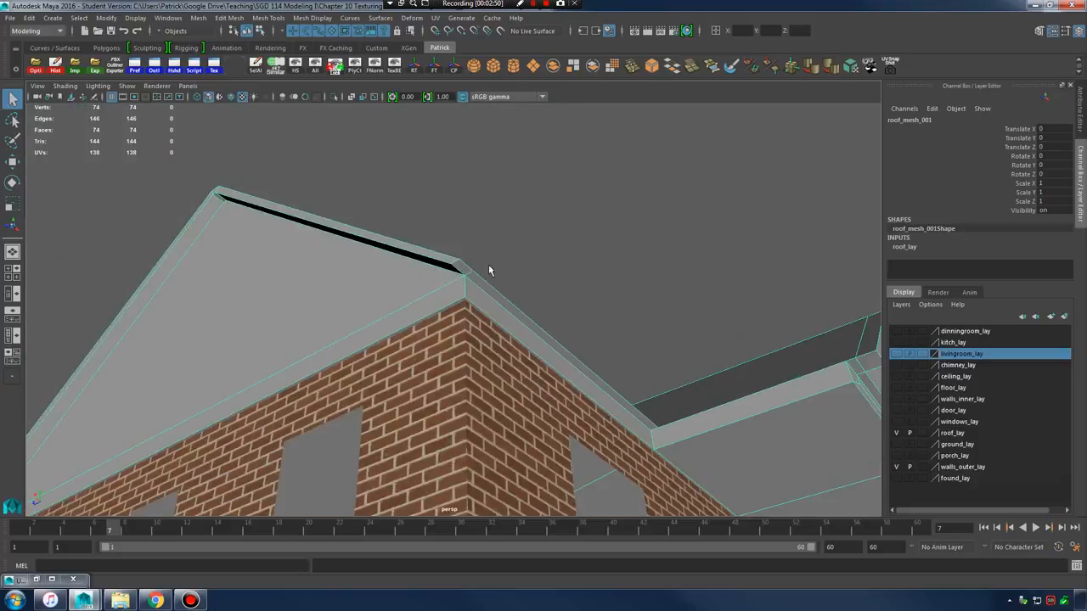
{"action": "left_click_drag", "start_coordinate": [490, 269], "coordinate": [520, 270], "text": "alt"}
{"action": "right_click_drag", "start_coordinate": [520, 270], "coordinate": [460, 269], "text": "alt"}
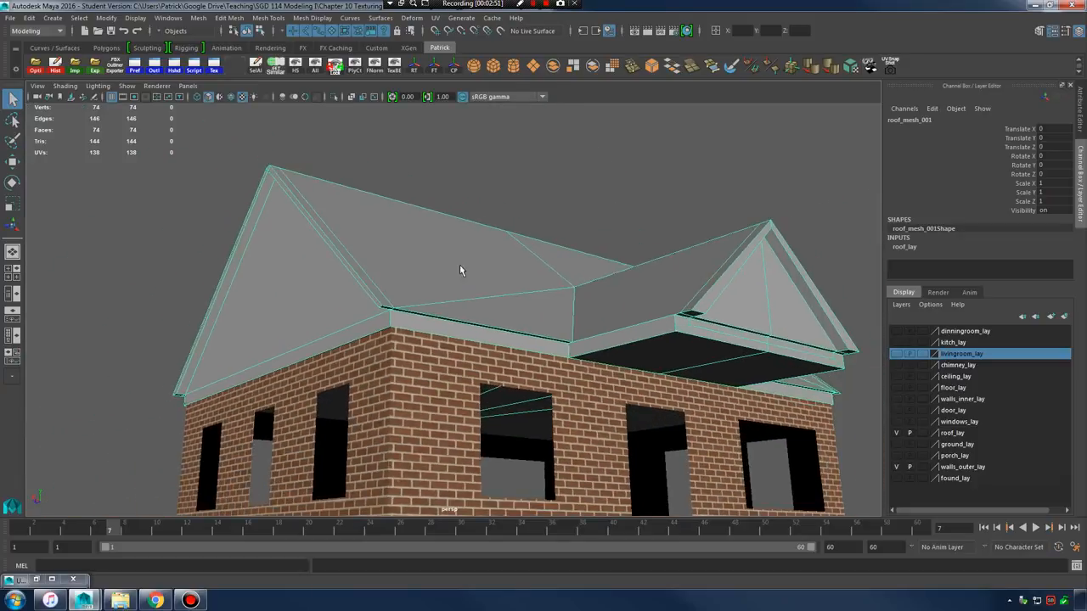
{"action": "left_click", "coordinate": [895, 467]}
{"action": "left_click_drag", "start_coordinate": [748, 361], "coordinate": [537, 276], "text": "alt"}
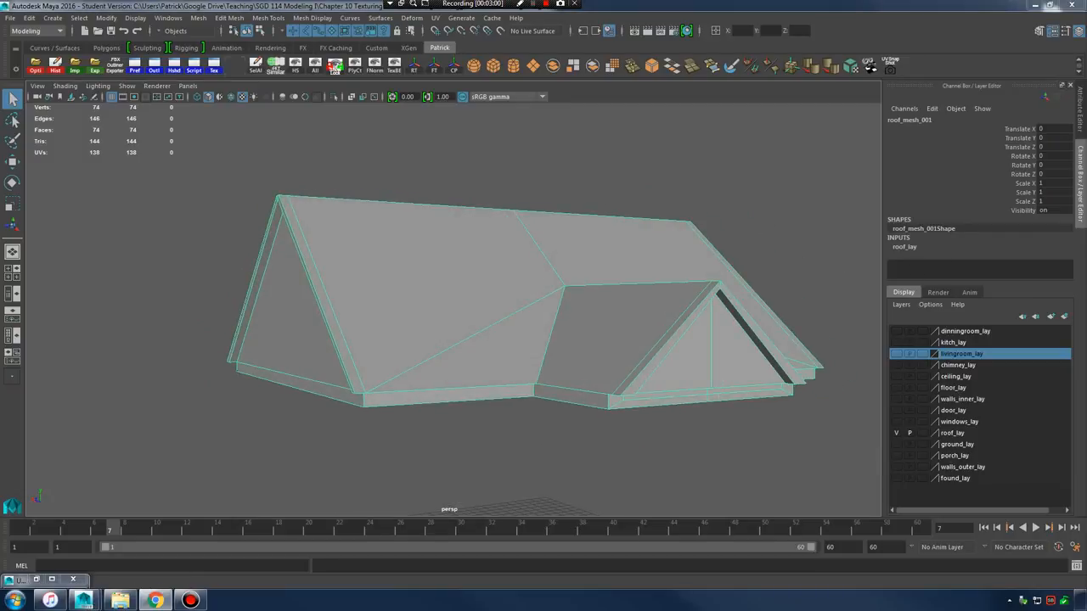
- Switch to the house interior asset list spreadsheet in Chrome and check the Is Modeled? entries against the Is UVed? column
{"action": "left_click_drag", "start_coordinate": [1085, 183], "coordinate": [693, 4]}
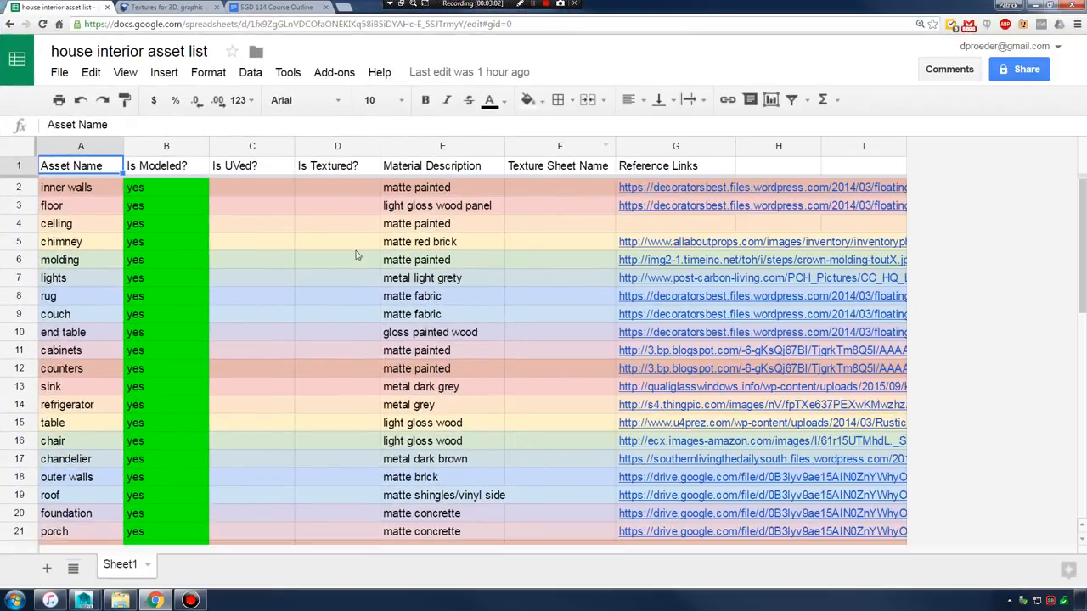
{"action": "left_click", "coordinate": [163, 192]}
{"action": "left_click", "coordinate": [173, 210]}
{"action": "left_click", "coordinate": [181, 251]}
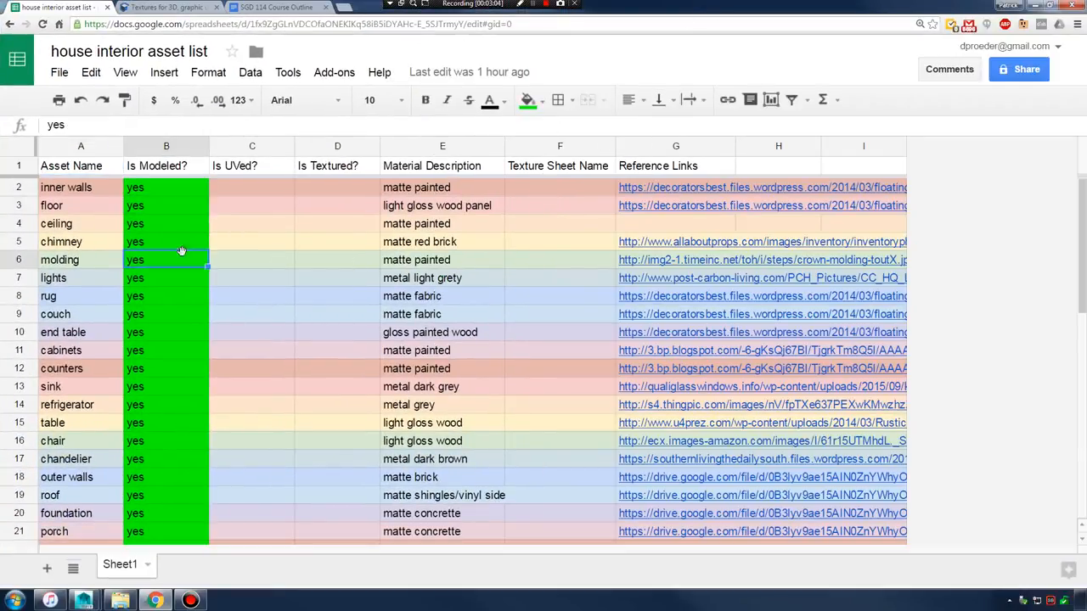
{"action": "left_click", "coordinate": [180, 314]}
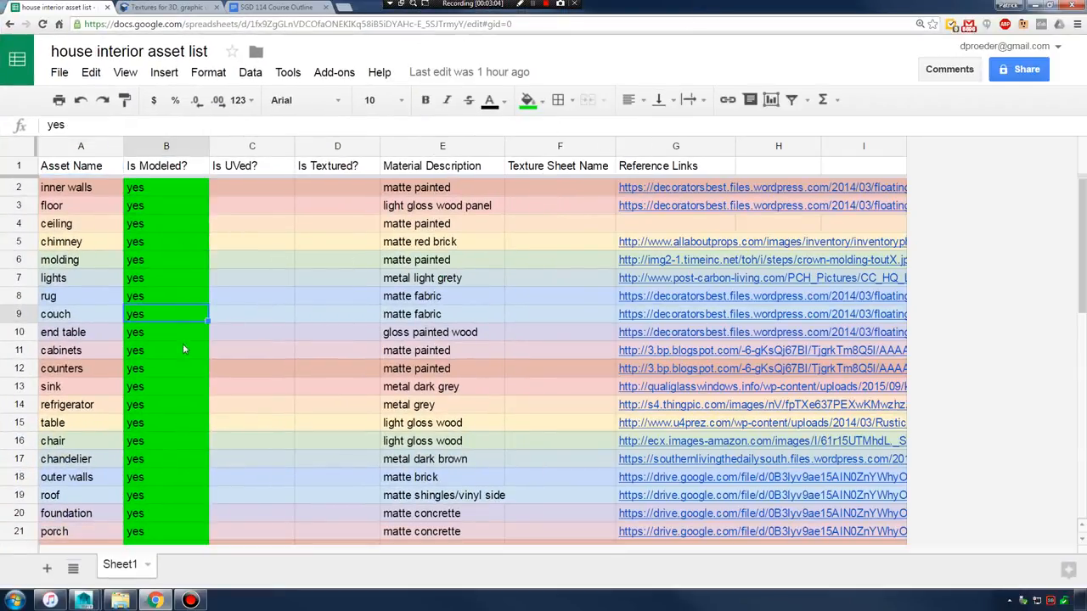
{"action": "left_click", "coordinate": [223, 190]}
- Enter "yes" for the outer walls under Is UVed? and Is Textured?, and fill those cells green
{"action": "scroll", "coordinate": [204, 348], "scroll_direction": "down", "scroll_amount": 3}
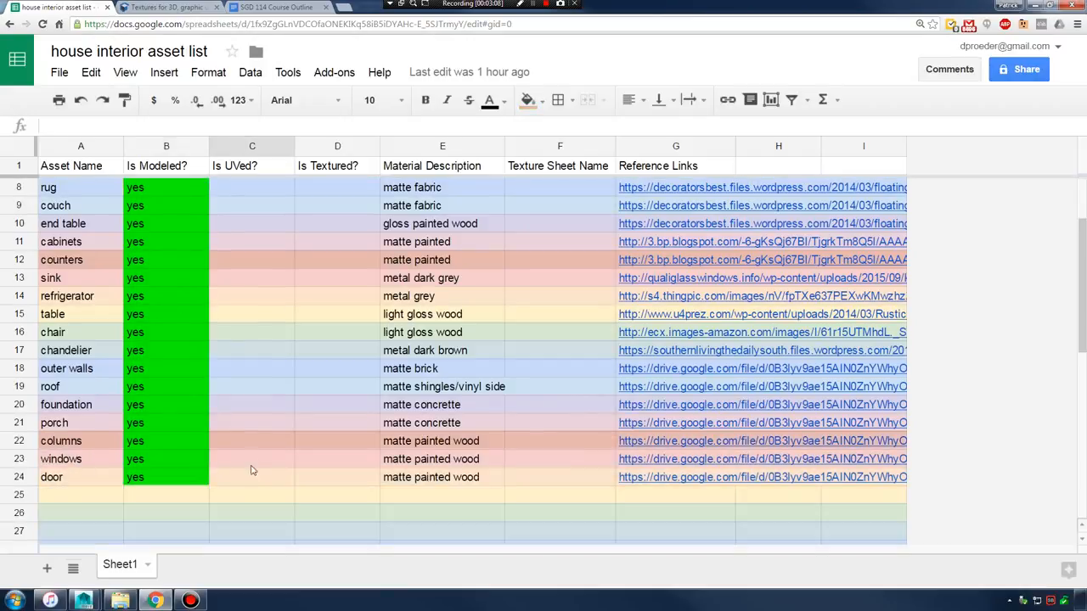
{"action": "left_click", "coordinate": [266, 373]}
{"action": "type", "text": "yes"}
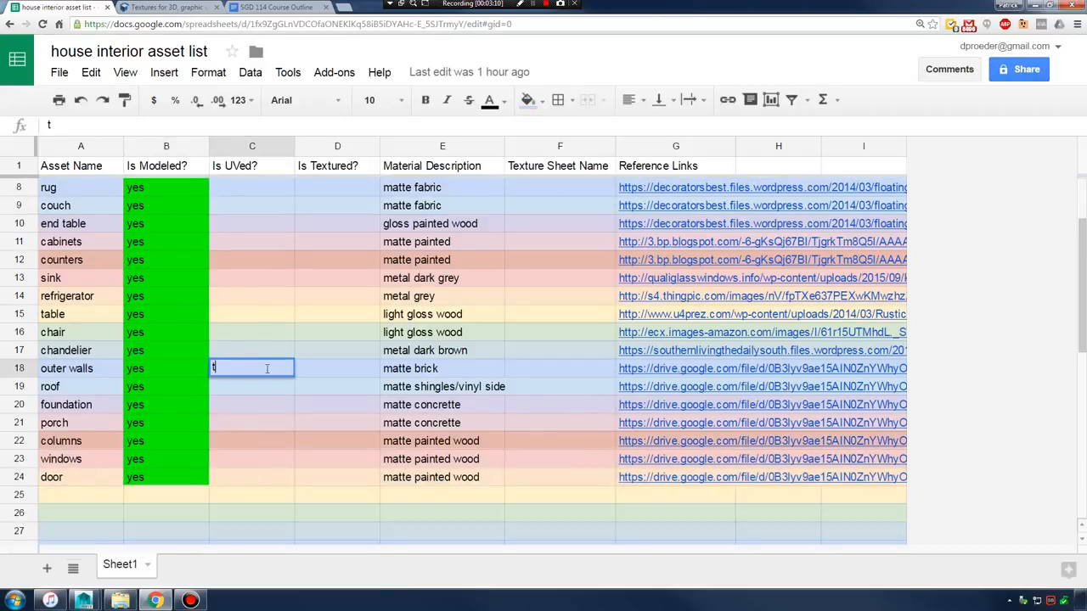
{"action": "key", "text": "Tab"}
{"action": "type", "text": "yes"}
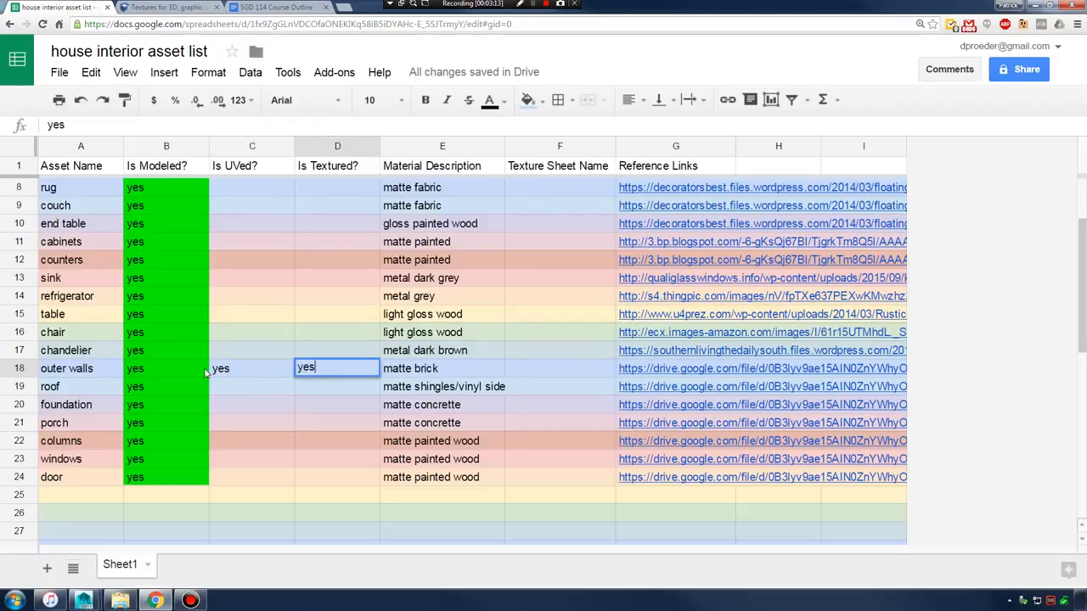
{"action": "left_click_drag", "start_coordinate": [206, 372], "coordinate": [322, 371]}
{"action": "left_click", "coordinate": [526, 100]}
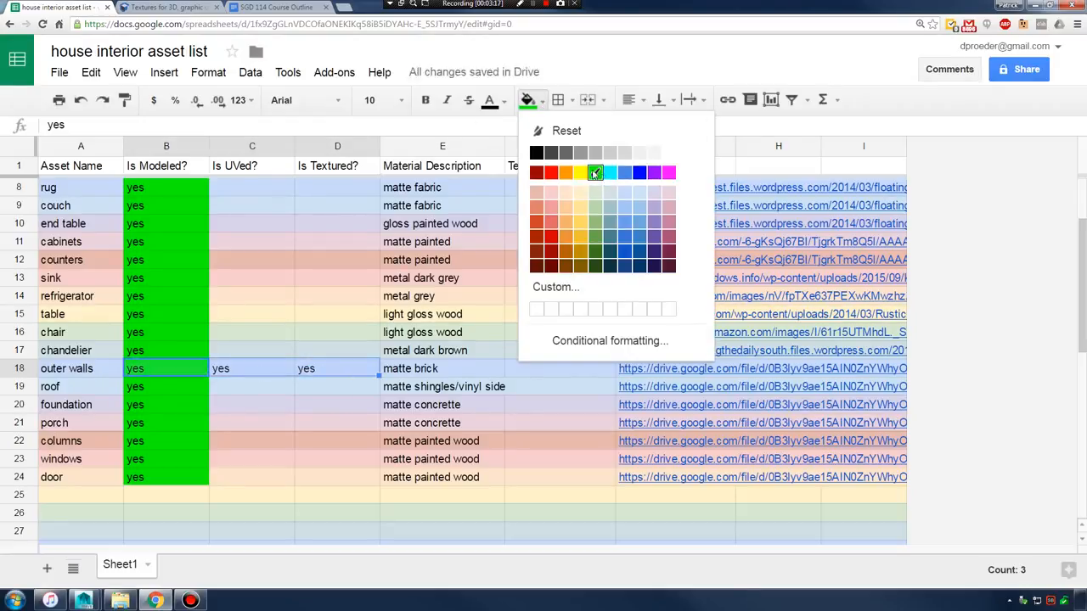
{"action": "left_click", "coordinate": [596, 173]}
{"action": "left_click", "coordinate": [224, 277]}
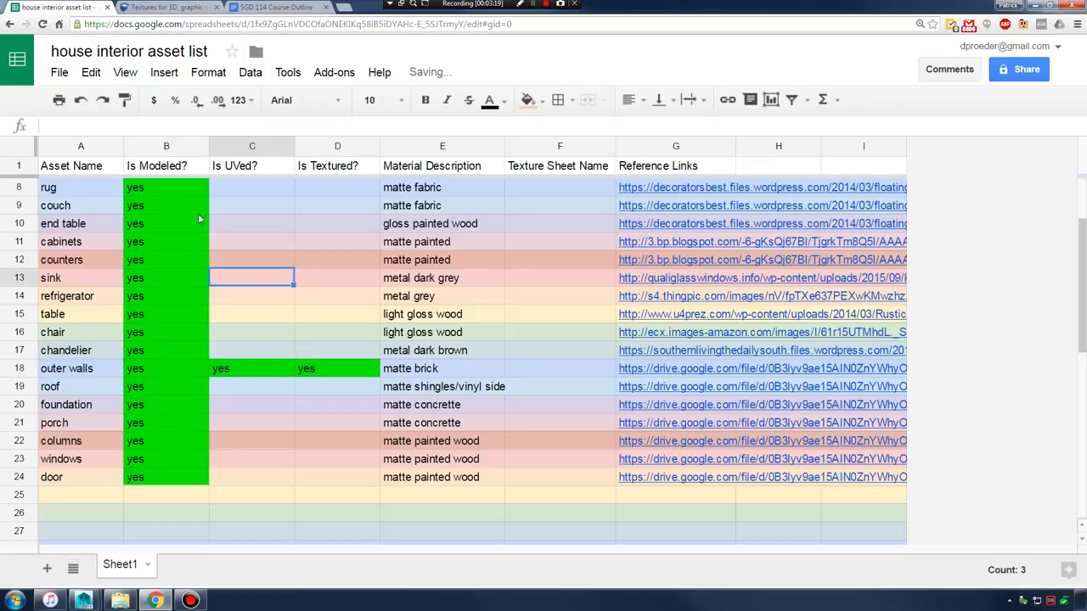
- Enter "yes" for the couch under Is UVed? and Is Textured?, and fill both cells green
{"action": "left_click", "coordinate": [234, 207]}
{"action": "type", "text": "yes"}
{"action": "key", "text": "Tab"}
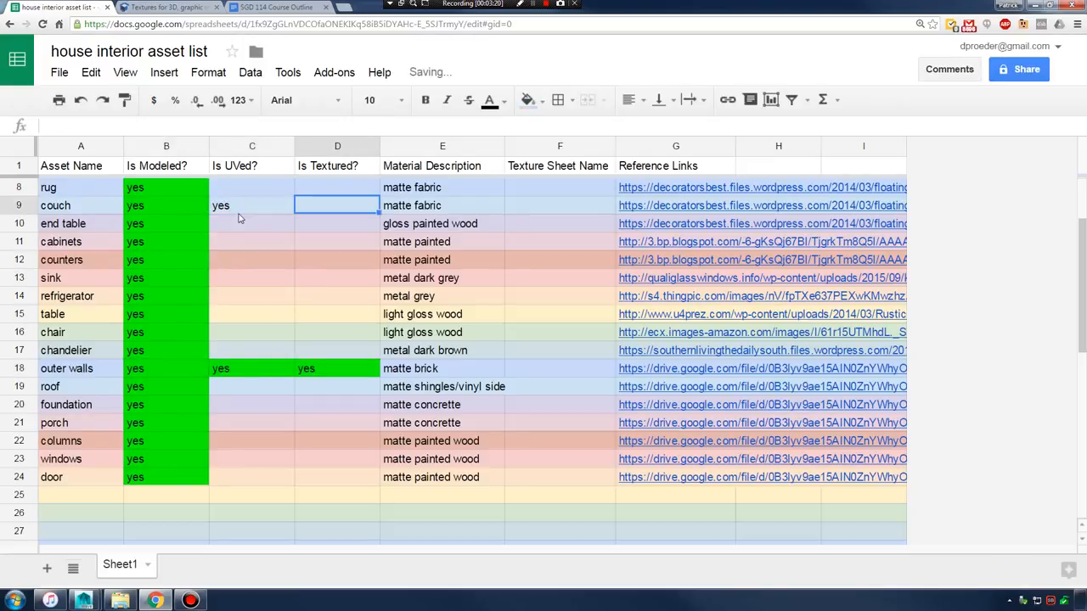
{"action": "type", "text": "yes"}
{"action": "left_click_drag", "start_coordinate": [253, 209], "coordinate": [320, 206]}
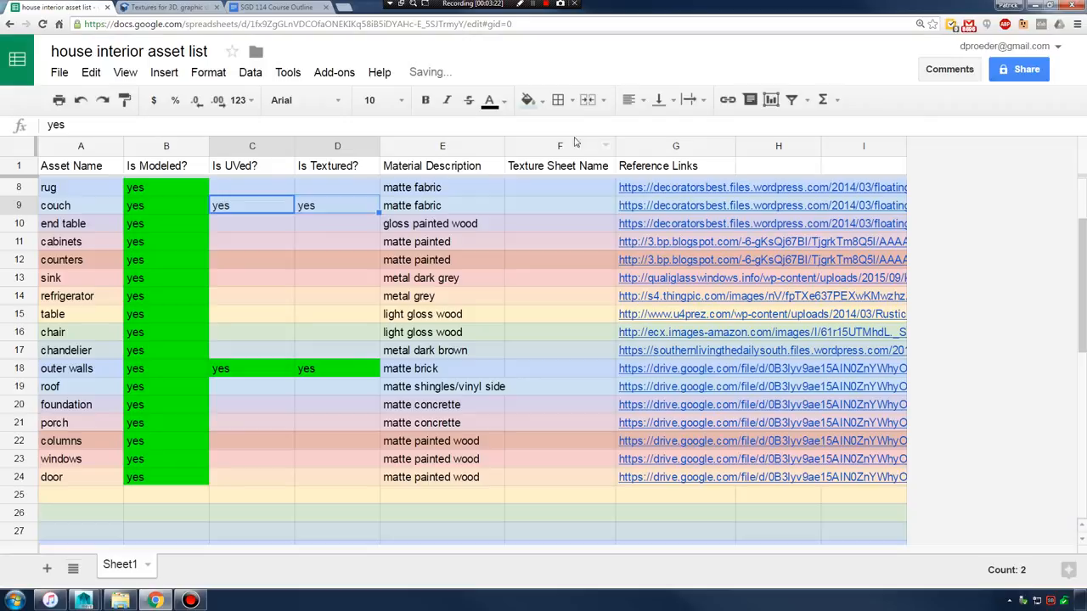
{"action": "left_click", "coordinate": [528, 100]}
{"action": "left_click", "coordinate": [596, 172]}
{"action": "left_click", "coordinate": [267, 284]}
{"action": "scroll", "coordinate": [268, 284], "scroll_direction": "up", "scroll_amount": 2}
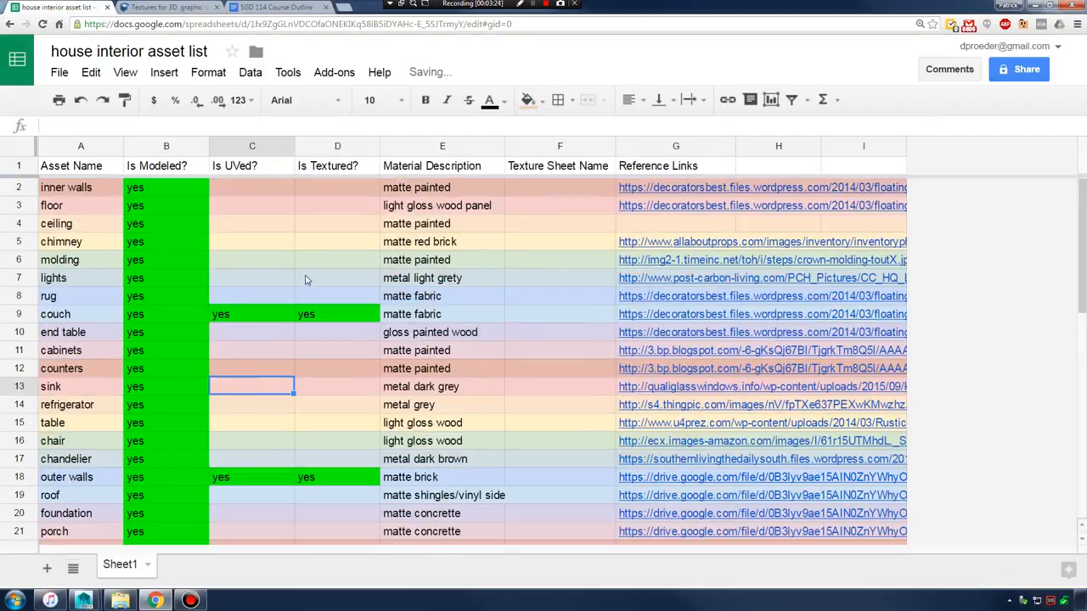
{"action": "left_click", "coordinate": [320, 227]}
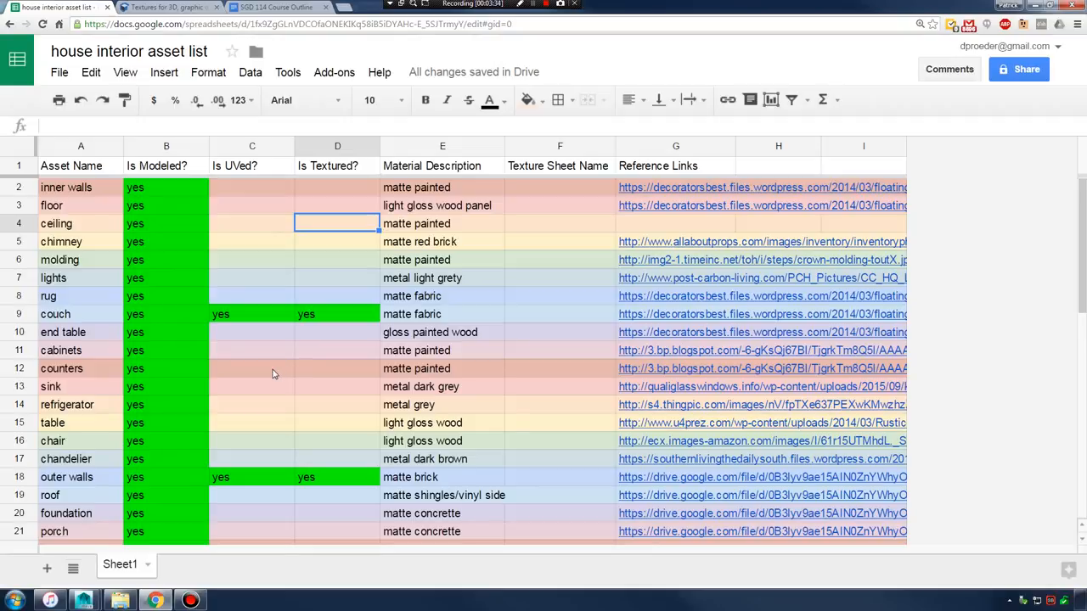
- Check the roof row in the asset list and open its reference link to view the house reference photo
{"action": "scroll", "coordinate": [251, 375], "scroll_direction": "down", "scroll_amount": 3}
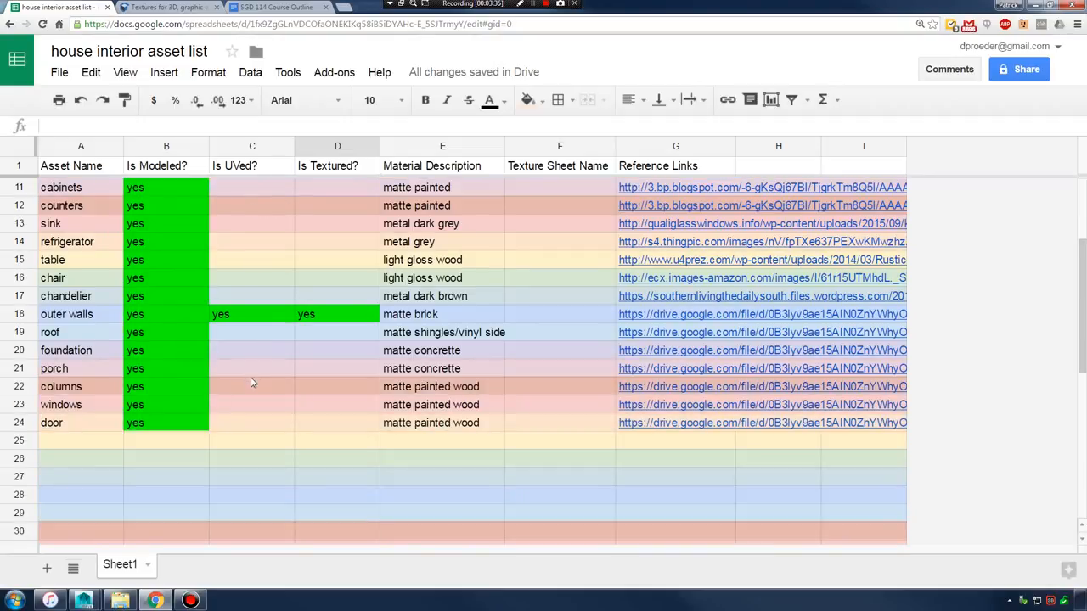
{"action": "left_click", "coordinate": [242, 336]}
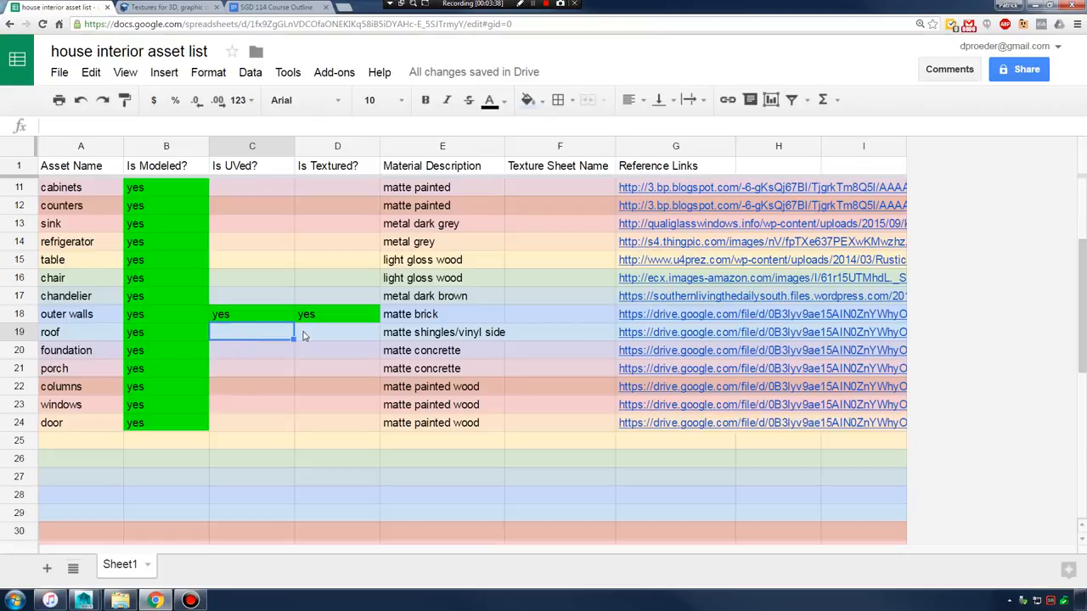
{"action": "left_click", "coordinate": [325, 335]}
{"action": "left_click", "coordinate": [250, 332]}
{"action": "left_click", "coordinate": [328, 331]}
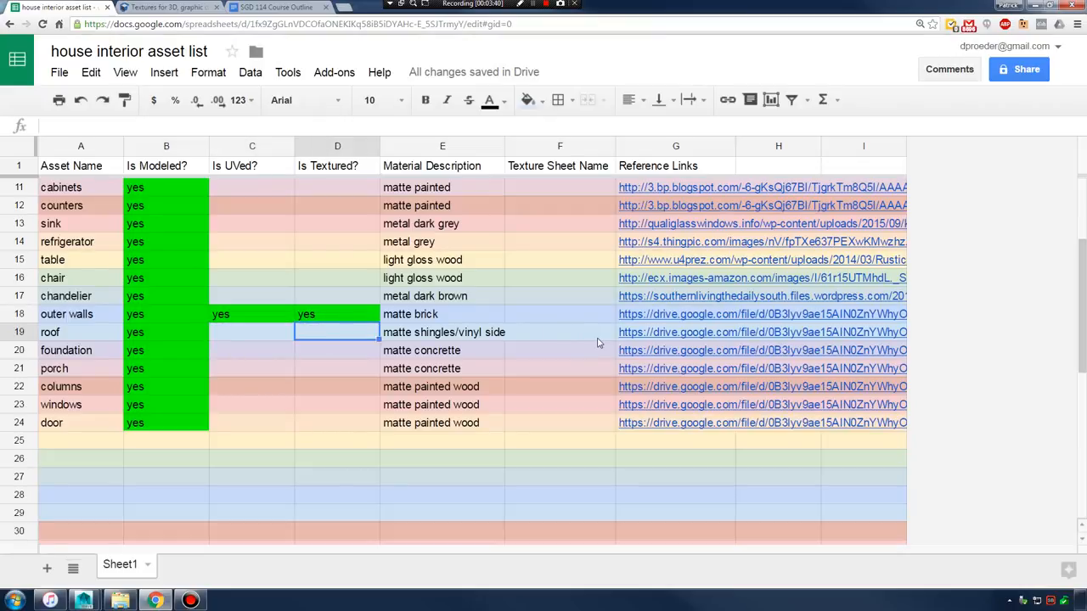
{"action": "left_click", "coordinate": [661, 337]}
{"action": "left_click", "coordinate": [697, 311]}
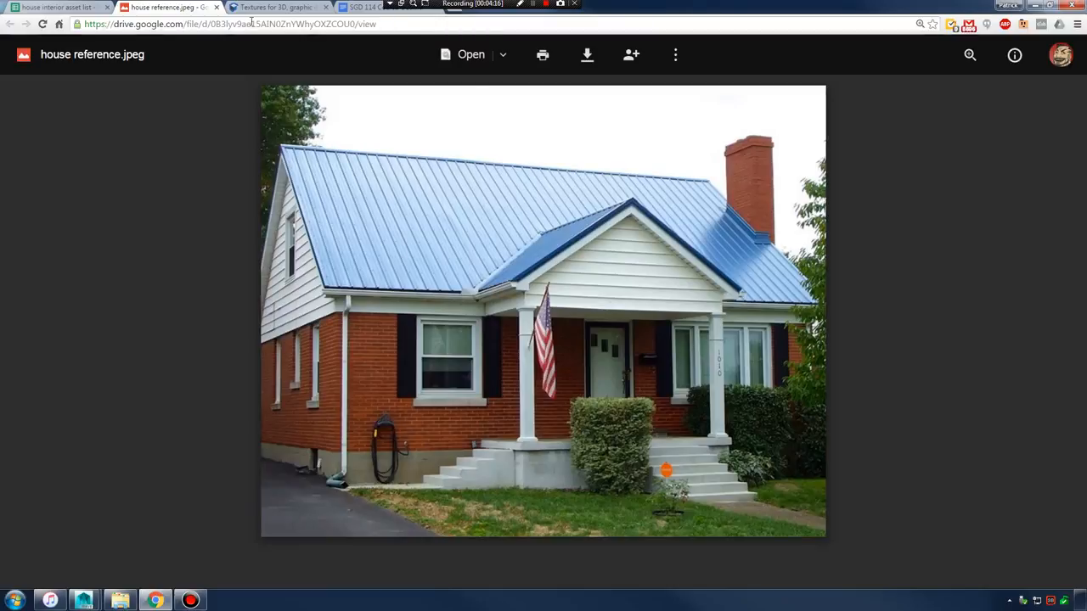
- Switch to Maya and select the large sloped faces of the roof mesh's front side and front gable
{"action": "left_click_drag", "start_coordinate": [677, 5], "coordinate": [1086, 204]}
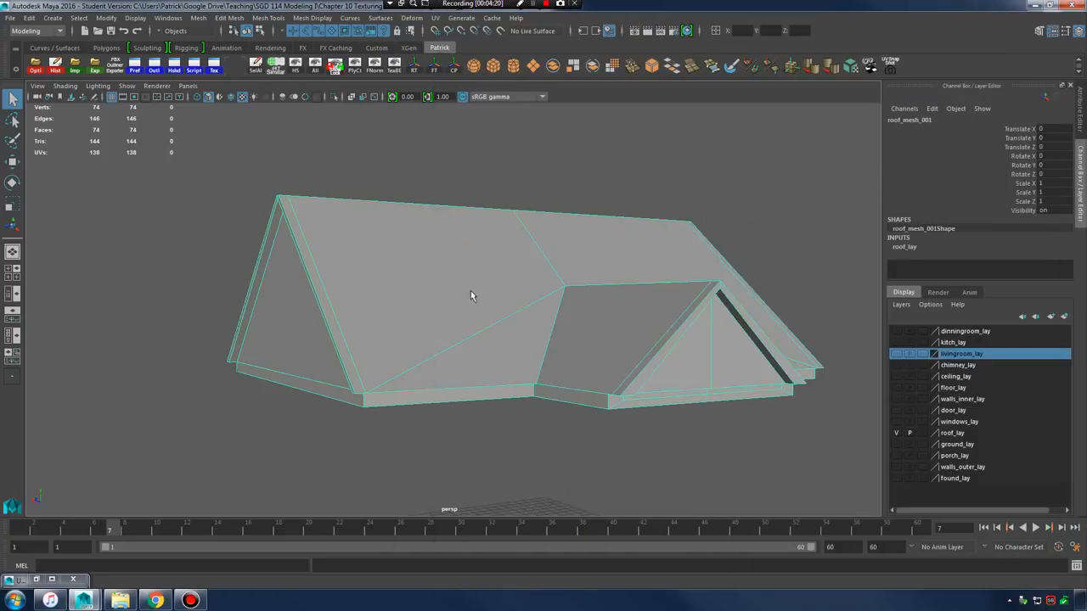
{"action": "left_click_drag", "start_coordinate": [471, 294], "coordinate": [461, 297], "text": "alt"}
{"action": "right_click_drag", "start_coordinate": [456, 273], "coordinate": [459, 300]}
{"action": "left_click_drag", "start_coordinate": [488, 312], "coordinate": [540, 291], "text": "alt"}
{"action": "left_click", "coordinate": [534, 351]}
{"action": "right_click_drag", "start_coordinate": [536, 351], "coordinate": [635, 363], "text": "alt"}
{"action": "left_click", "coordinate": [637, 363], "text": "shift"}
{"action": "left_click", "coordinate": [510, 299], "text": "shift"}
{"action": "left_click_drag", "start_coordinate": [641, 301], "coordinate": [472, 331], "text": "alt"}
{"action": "left_click", "coordinate": [332, 352], "text": "shift"}
{"action": "left_click", "coordinate": [413, 369], "text": "shift"}
{"action": "left_click", "coordinate": [709, 310], "text": "shift"}
{"action": "left_click_drag", "start_coordinate": [758, 302], "coordinate": [568, 297], "text": "alt"}
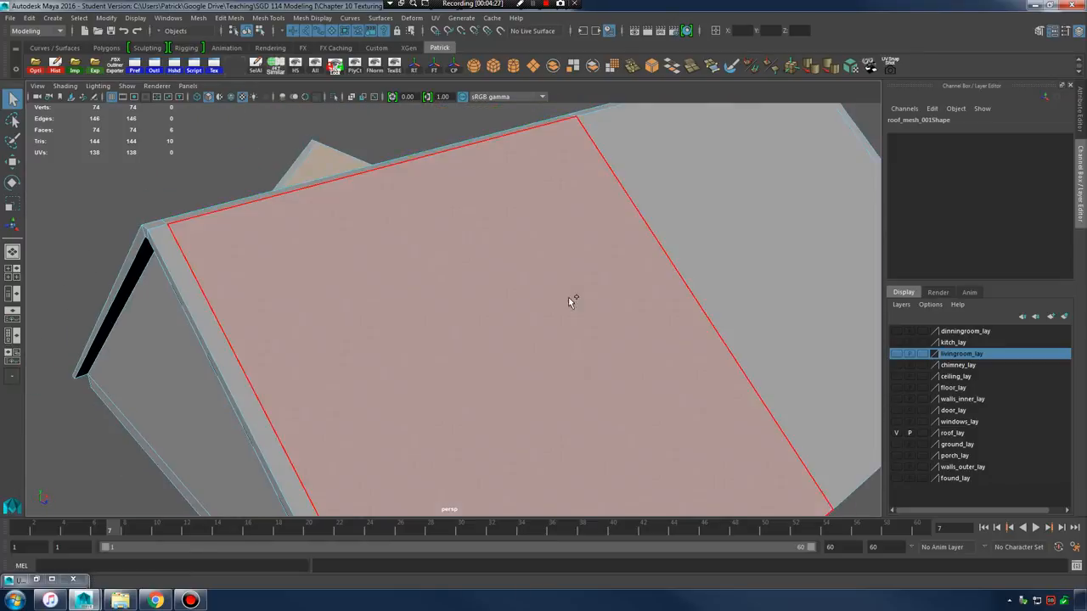
- Add the two back slope faces and the narrow strips along the main roof's ridge and outer edges to the selection
{"action": "left_click", "coordinate": [568, 297], "text": "shift"}
{"action": "left_click", "coordinate": [697, 232], "text": "shift"}
{"action": "left_click_drag", "start_coordinate": [697, 232], "coordinate": [245, 308], "text": "alt"}
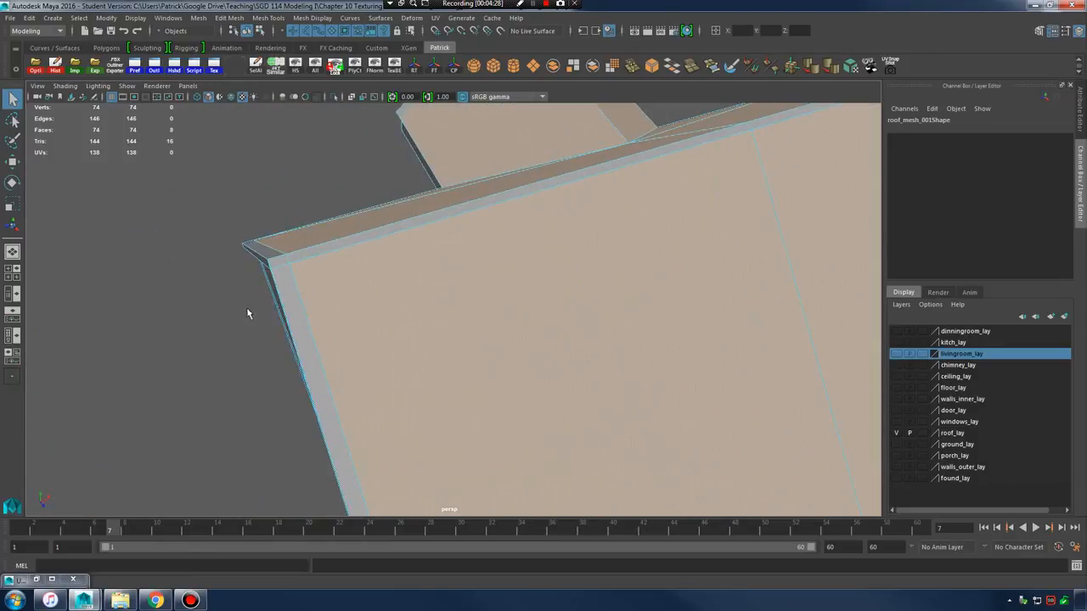
{"action": "double_click", "coordinate": [332, 253], "text": "shift"}
{"action": "left_click_drag", "start_coordinate": [332, 253], "coordinate": [515, 298], "text": "alt"}
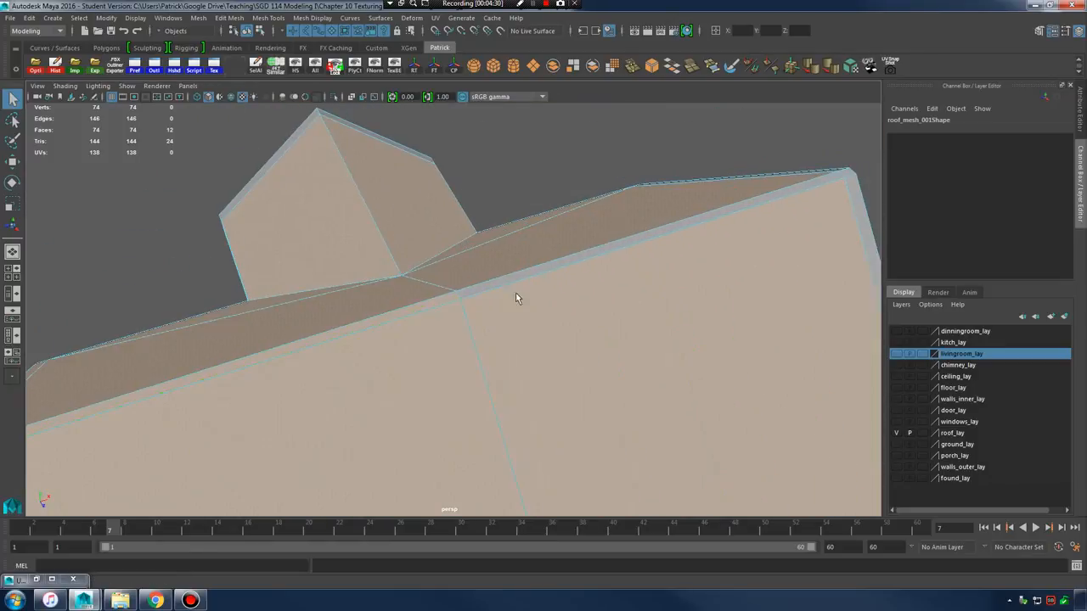
{"action": "left_click", "coordinate": [567, 266], "text": "shift"}
{"action": "left_click_drag", "start_coordinate": [570, 264], "coordinate": [501, 251], "text": "alt"}
{"action": "left_click", "coordinate": [472, 193], "text": "shift"}
{"action": "left_click_drag", "start_coordinate": [473, 209], "coordinate": [469, 235], "text": "alt"}
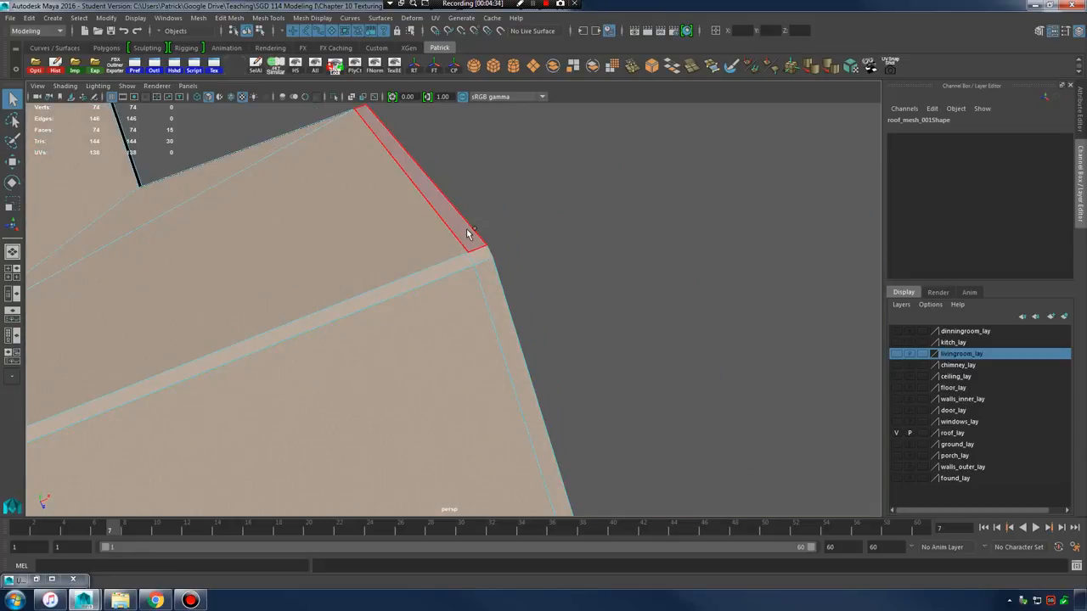
{"action": "left_click", "coordinate": [468, 234], "text": "shift"}
- Add the front gable's narrow edge strips to the face selection and check the selected roof surface from all around
{"action": "right_click_drag", "start_coordinate": [468, 234], "coordinate": [284, 298], "text": "alt"}
{"action": "left_click_drag", "start_coordinate": [284, 297], "coordinate": [515, 358], "text": "alt"}
{"action": "middle_click_drag", "start_coordinate": [515, 358], "coordinate": [369, 300], "text": "alt"}
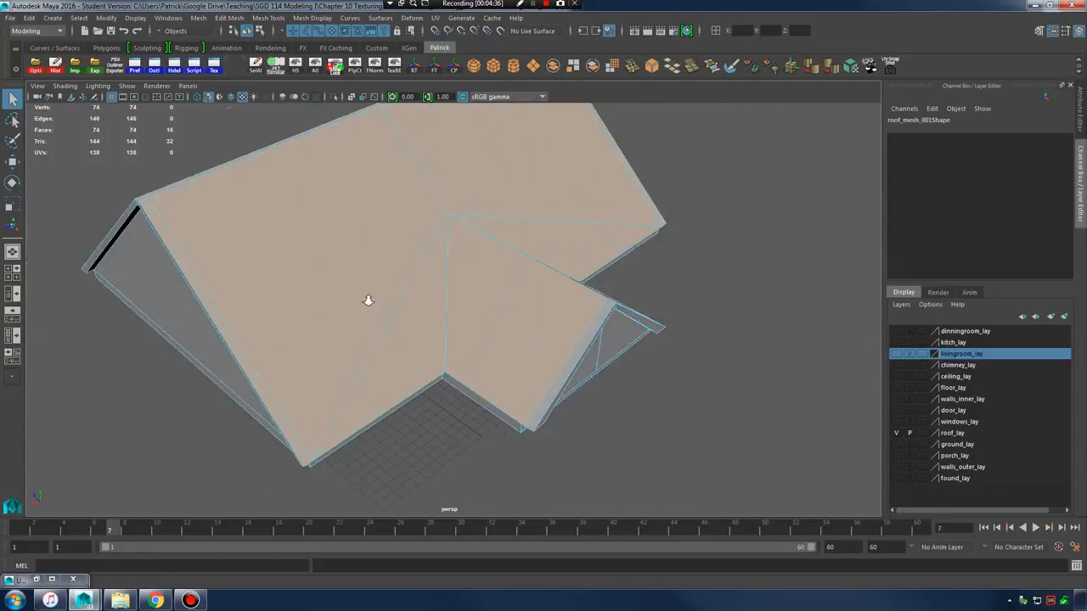
{"action": "right_click_drag", "start_coordinate": [368, 300], "coordinate": [696, 349], "text": "alt"}
{"action": "left_click", "coordinate": [736, 367], "text": "shift"}
{"action": "left_click_drag", "start_coordinate": [736, 366], "coordinate": [612, 357], "text": "alt"}
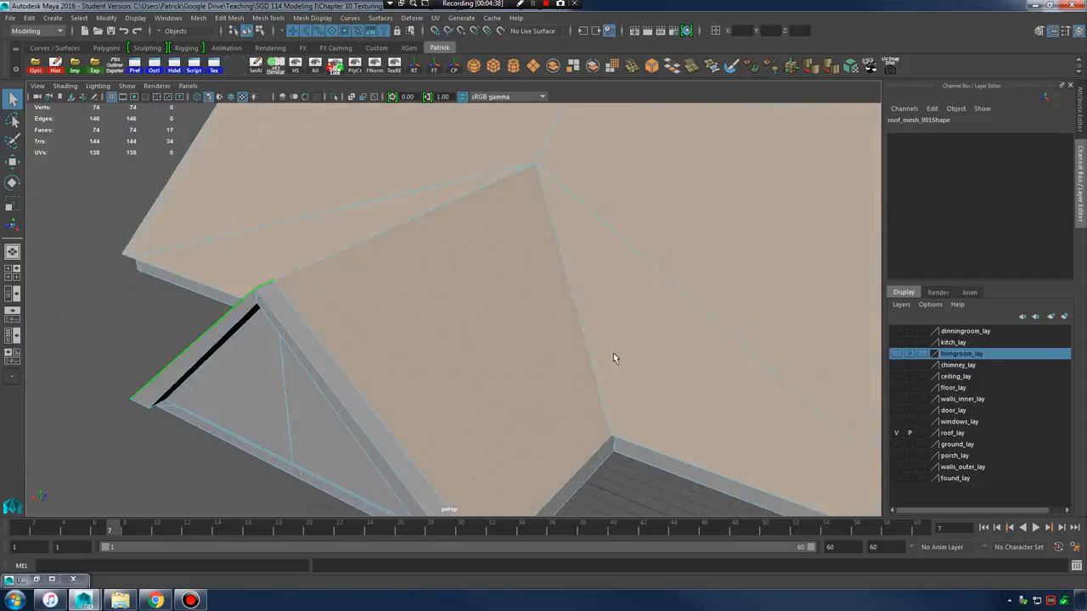
{"action": "left_click", "coordinate": [433, 376], "text": "shift"}
{"action": "left_click_drag", "start_coordinate": [432, 376], "coordinate": [505, 342], "text": "alt"}
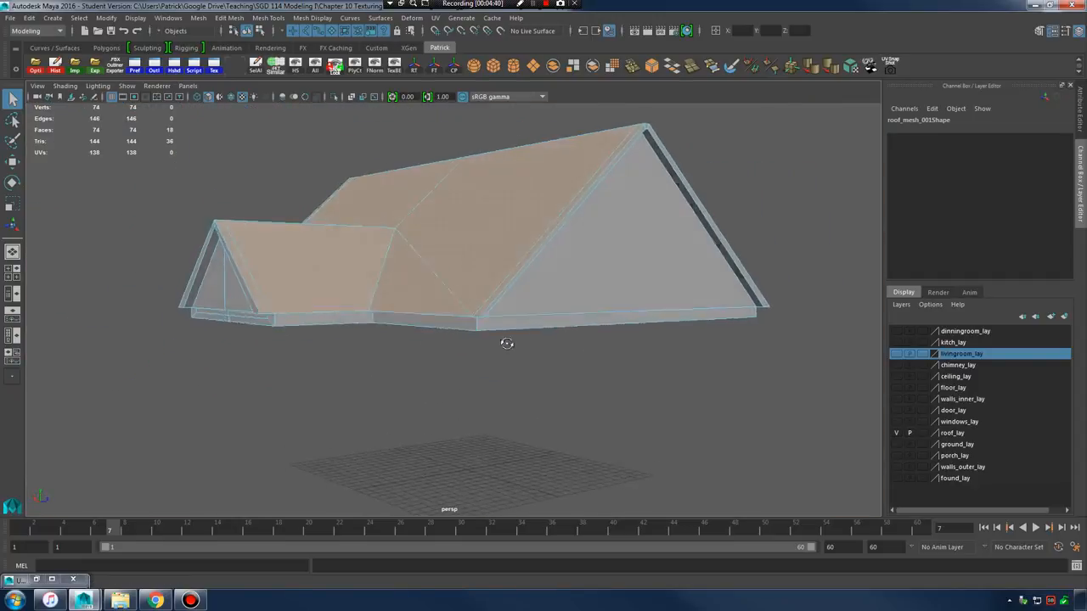
{"action": "right_click_drag", "start_coordinate": [506, 342], "coordinate": [617, 365], "text": "alt"}
{"action": "left_click_drag", "start_coordinate": [617, 365], "coordinate": [590, 360], "text": "alt"}
{"action": "middle_click_drag", "start_coordinate": [590, 360], "coordinate": [569, 400], "text": "alt"}
{"action": "right_click_drag", "start_coordinate": [569, 400], "coordinate": [623, 392], "text": "alt"}
{"action": "left_click_drag", "start_coordinate": [623, 392], "coordinate": [500, 368], "text": "alt"}
{"action": "right_click_drag", "start_coordinate": [500, 368], "coordinate": [549, 346], "text": "alt"}
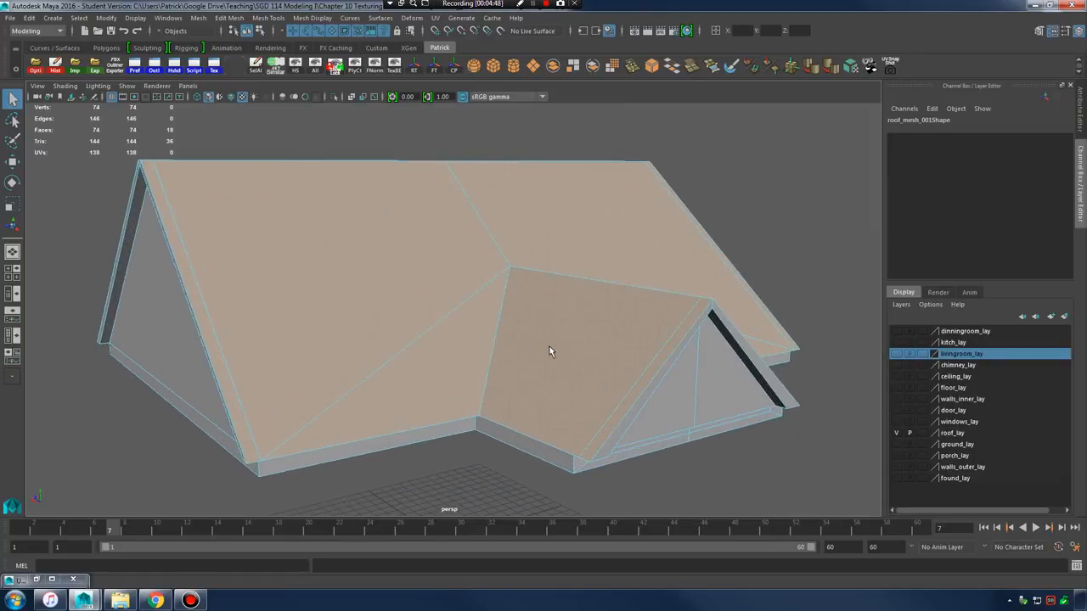
{"action": "left_click_drag", "start_coordinate": [549, 346], "coordinate": [493, 354], "text": "alt"}
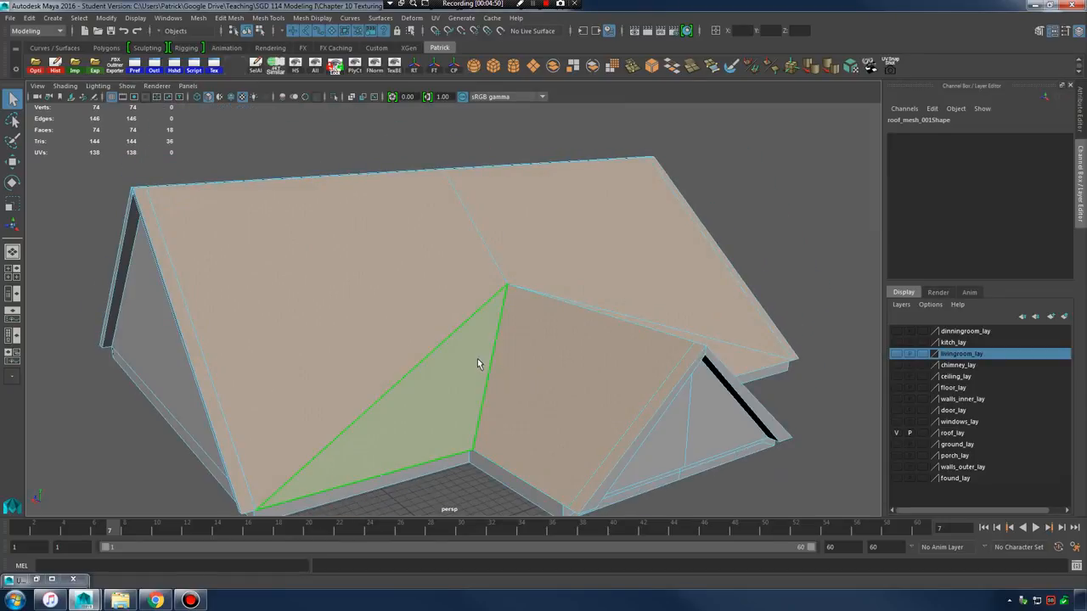
- Bring up the UV Editor and apply an Automatic UV projection to the selected roof faces
{"action": "left_click", "coordinate": [38, 579]}
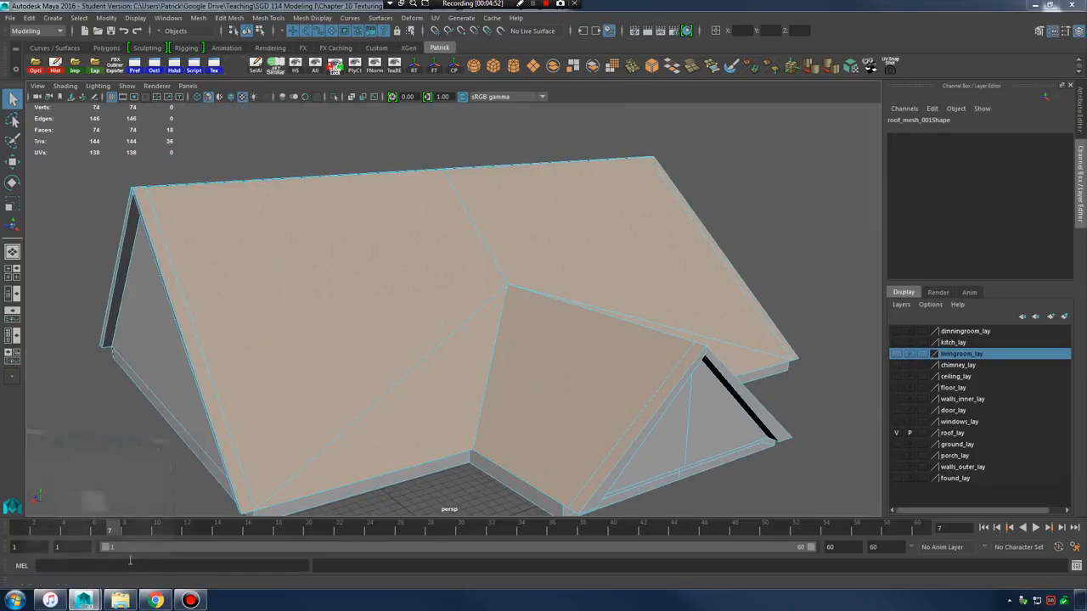
{"action": "scroll", "coordinate": [297, 329], "scroll_direction": "up", "scroll_amount": 3}
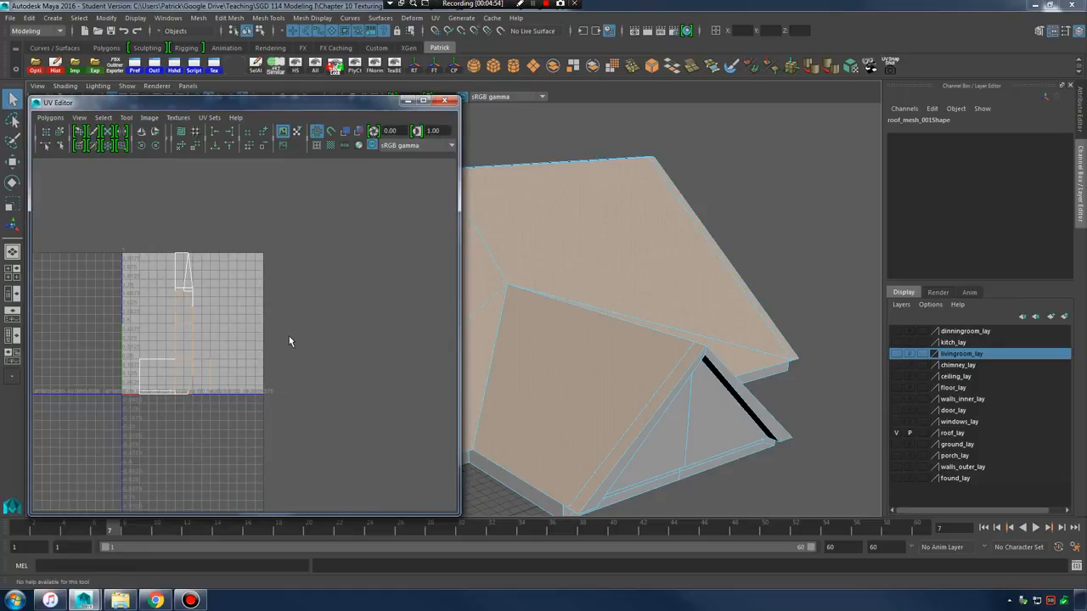
{"action": "left_click_drag", "start_coordinate": [597, 254], "coordinate": [608, 297], "text": "alt"}
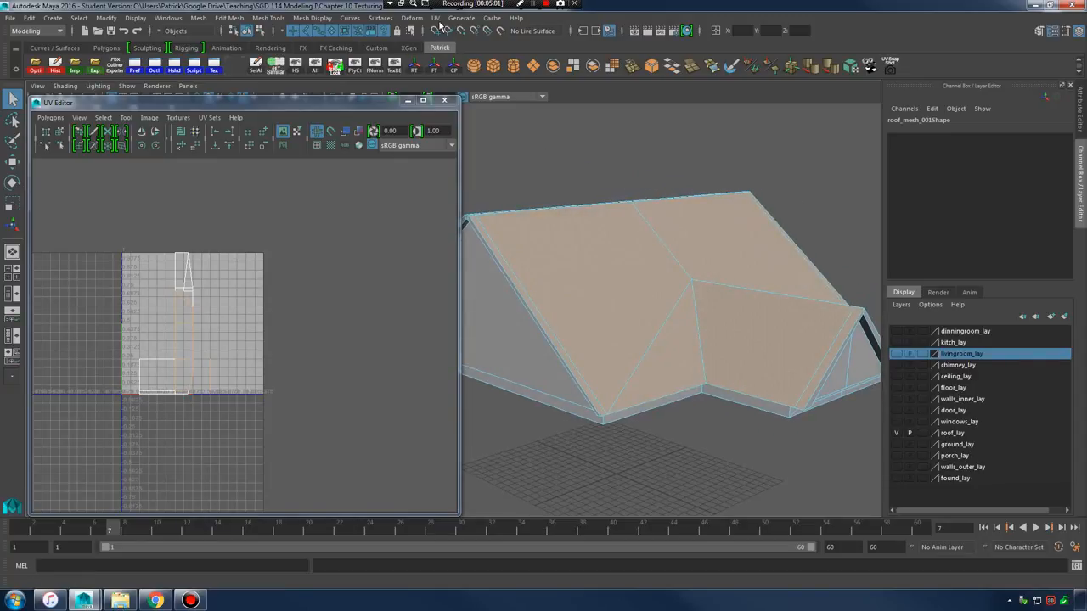
{"action": "left_click", "coordinate": [436, 19]}
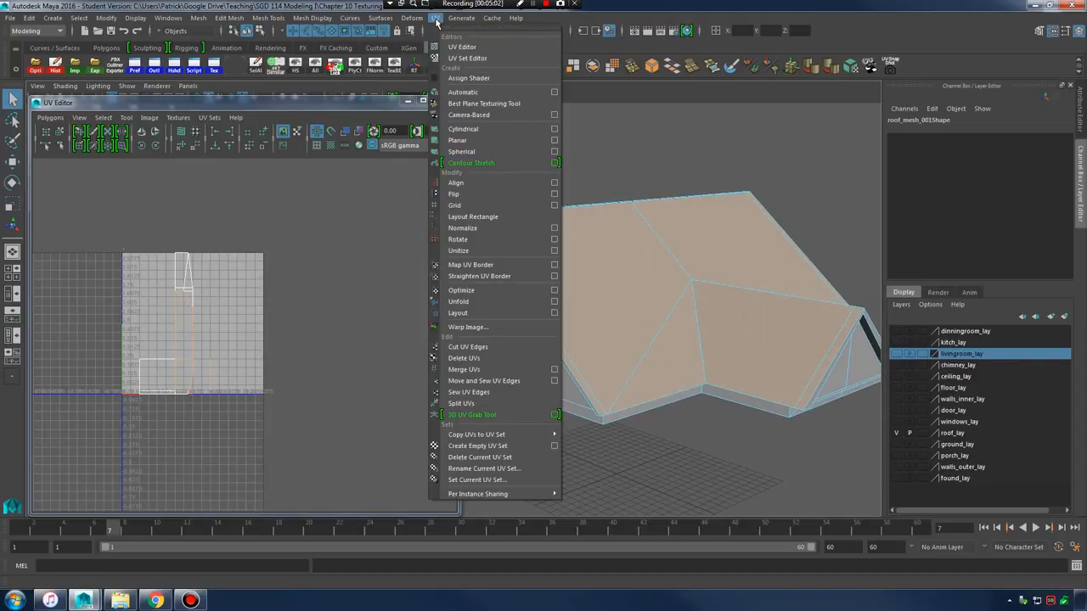
{"action": "left_click", "coordinate": [462, 91]}
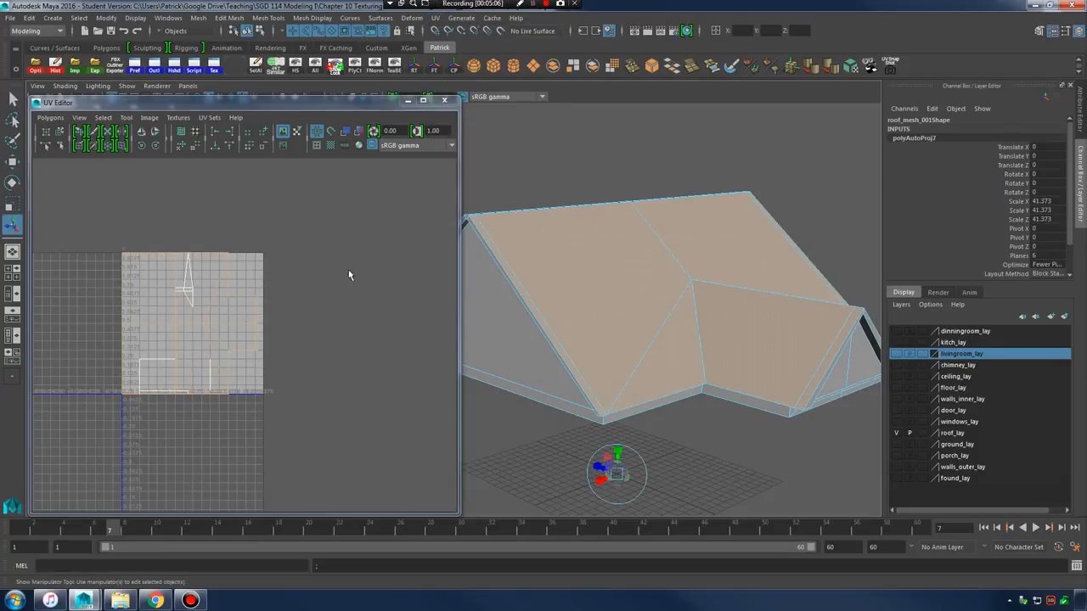
- Convert the selection to UV shells, move them outside the texture square and examine their layout
{"action": "right_click", "coordinate": [255, 303], "text": "ctrl"}
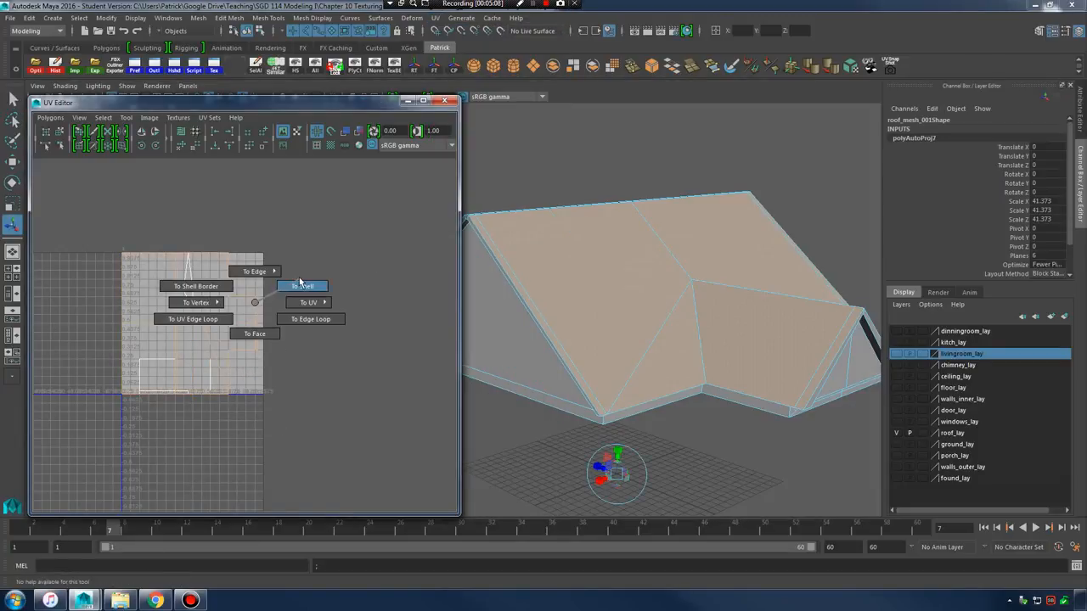
{"action": "left_click", "coordinate": [301, 285]}
{"action": "key", "text": "w"}
{"action": "left_click_drag", "start_coordinate": [228, 324], "coordinate": [434, 323]}
{"action": "middle_click_drag", "start_coordinate": [367, 332], "coordinate": [268, 330], "text": "alt"}
{"action": "right_click_drag", "start_coordinate": [268, 330], "coordinate": [442, 334], "text": "alt"}
{"action": "middle_click_drag", "start_coordinate": [378, 342], "coordinate": [301, 355], "text": "alt"}
{"action": "mouse_move", "coordinate": [719, 325]}
{"action": "left_mouse_down", "text": "alt"}
{"action": "mouse_move", "coordinate": [711, 286]}
{"action": "mouse_move", "coordinate": [705, 310]}
{"action": "left_mouse_up", "text": "alt"}
{"action": "middle_click_drag", "start_coordinate": [224, 310], "coordinate": [364, 307], "text": "alt"}
{"action": "right_click_drag", "start_coordinate": [364, 306], "coordinate": [339, 309], "text": "alt"}
- Undo the shell move and the Automatic projection, and put the UV Editor away
{"action": "key", "text": "ctrl+z"}
{"action": "key", "text": "ctrl+z"}
{"action": "key", "text": "ctrl+z"}
{"action": "key", "text": "ctrl+z"}
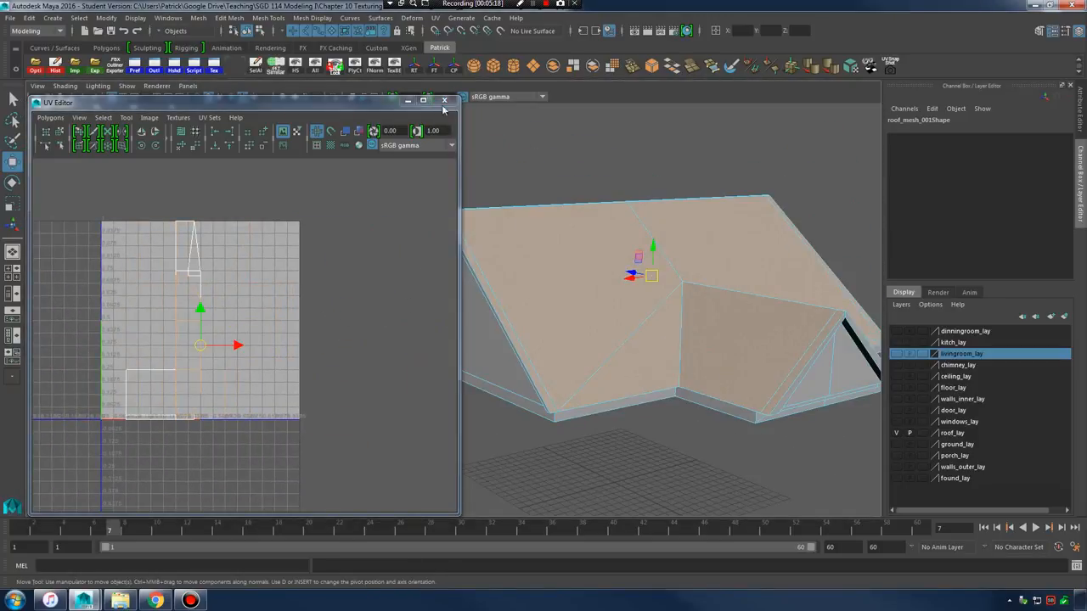
{"action": "left_click", "coordinate": [443, 100]}
- Apply Automatic mapping to the selected roof faces with 6 planes, Fewer pieces, Into square layout and Uniform scale mode
{"action": "left_click", "coordinate": [434, 17]}
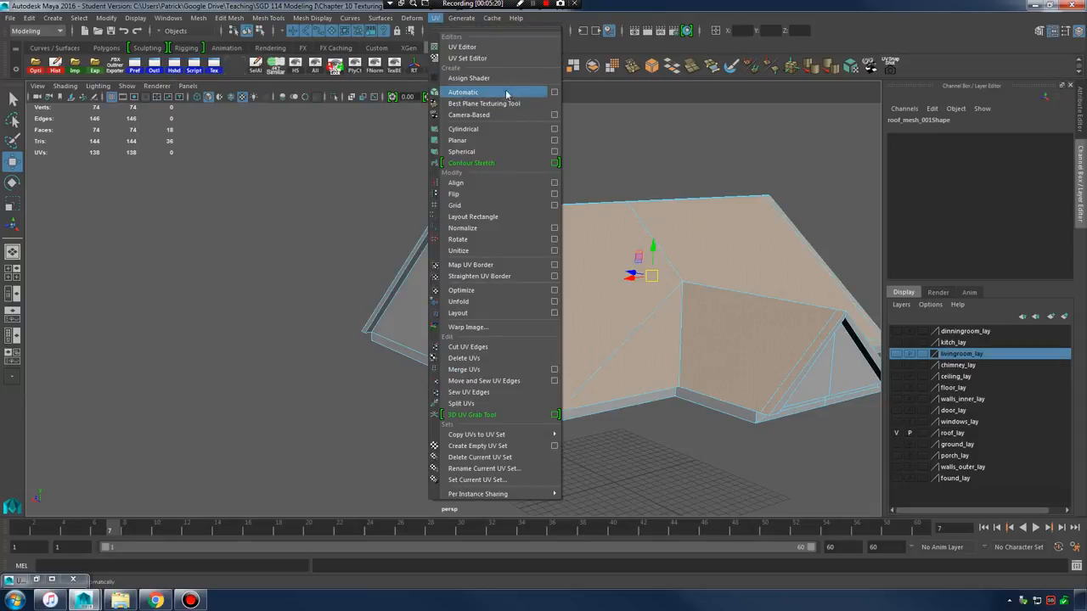
{"action": "left_click", "coordinate": [555, 93]}
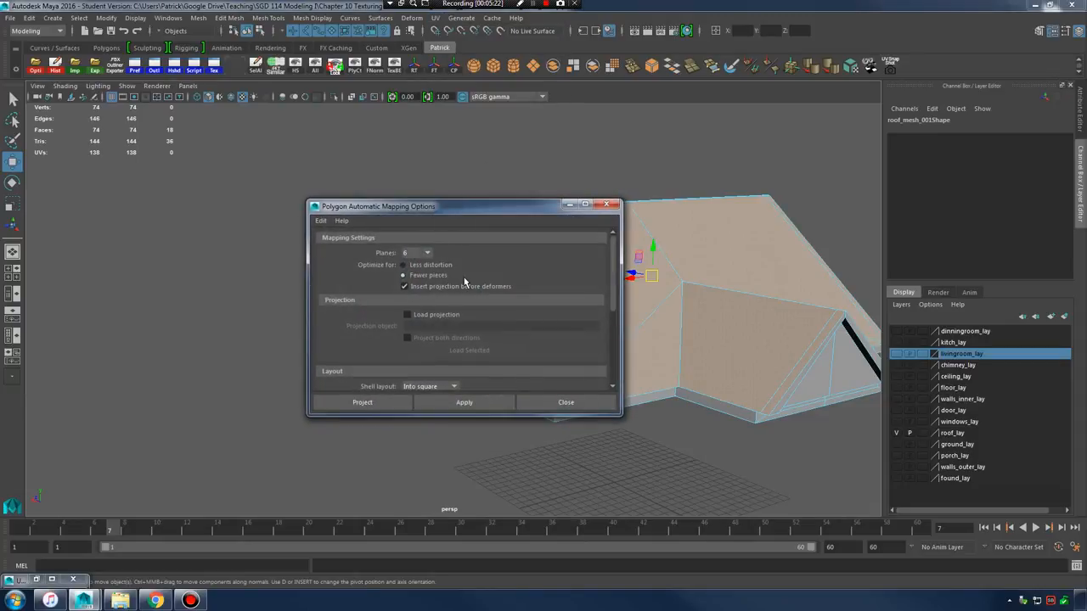
{"action": "left_click_drag", "start_coordinate": [479, 209], "coordinate": [401, 174]}
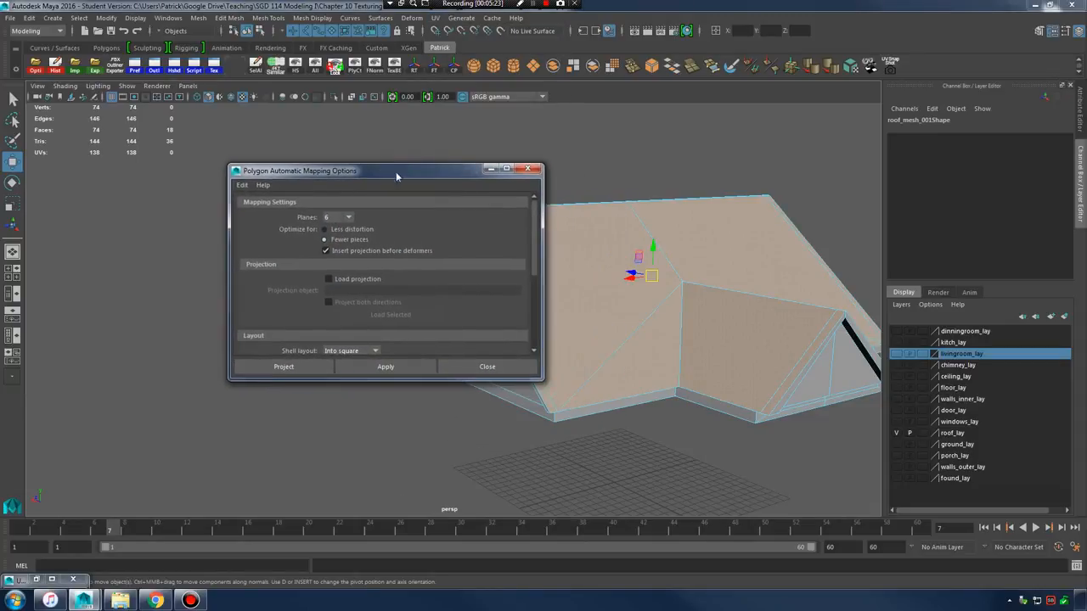
{"action": "scroll", "coordinate": [416, 296], "scroll_direction": "down", "scroll_amount": 3}
{"action": "left_click", "coordinate": [385, 366]}
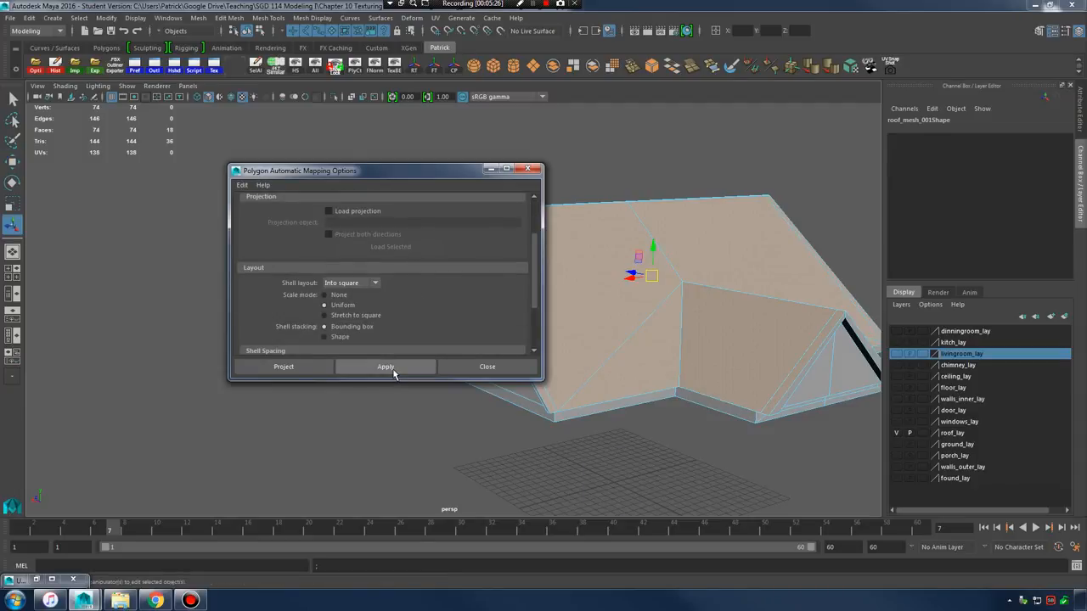
{"action": "left_click", "coordinate": [490, 170]}
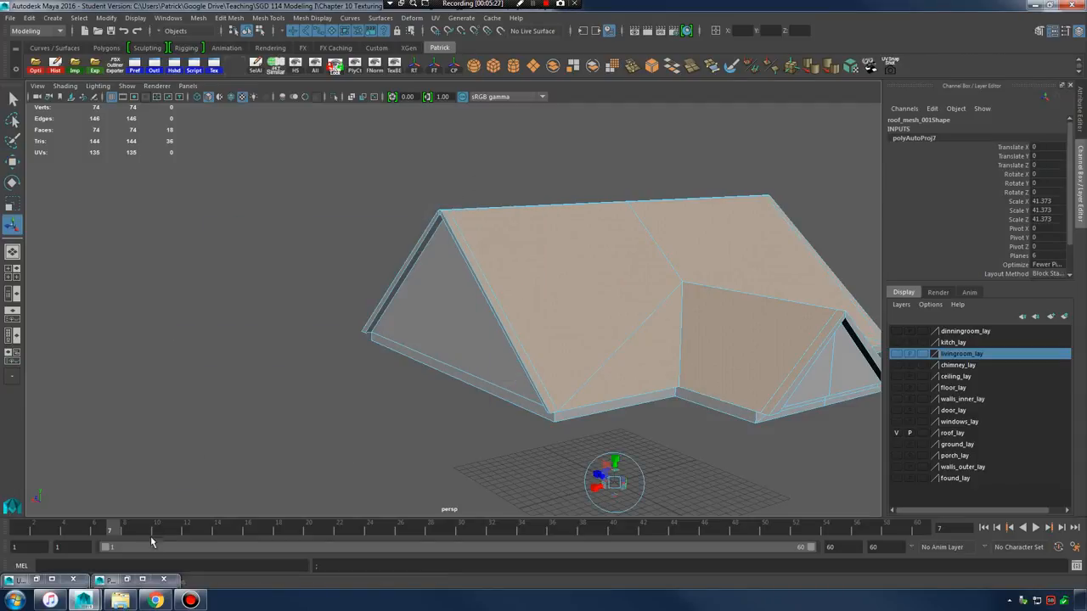
- Reopen the UV Editor and move the selected roof faces' UVs out to the right of the texture square
{"action": "left_click", "coordinate": [37, 581]}
{"action": "middle_click_drag", "start_coordinate": [274, 296], "coordinate": [326, 316], "text": "alt"}
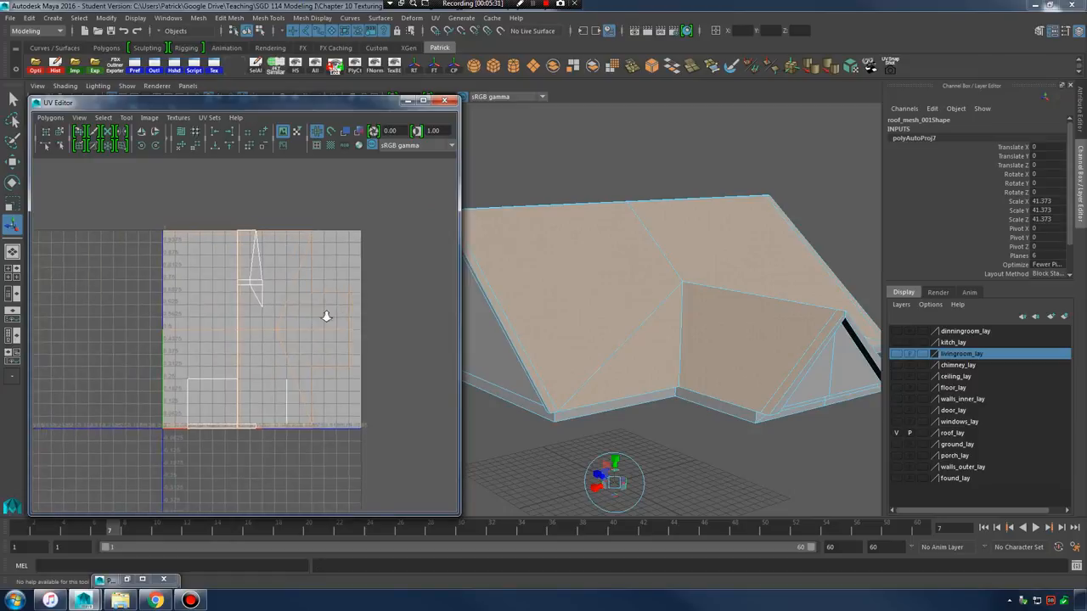
{"action": "right_click_drag", "start_coordinate": [326, 316], "coordinate": [370, 310], "text": "alt"}
{"action": "middle_click_drag", "start_coordinate": [369, 310], "coordinate": [360, 311], "text": "alt"}
{"action": "right_click_drag", "start_coordinate": [337, 301], "coordinate": [305, 331]}
{"action": "key", "text": "w"}
{"action": "left_click_drag", "start_coordinate": [291, 334], "coordinate": [468, 346]}
{"action": "middle_click_drag", "start_coordinate": [340, 343], "coordinate": [207, 337], "text": "alt"}
{"action": "right_click_drag", "start_coordinate": [206, 337], "coordinate": [186, 334], "text": "alt"}
{"action": "left_click_drag", "start_coordinate": [344, 331], "coordinate": [420, 343]}
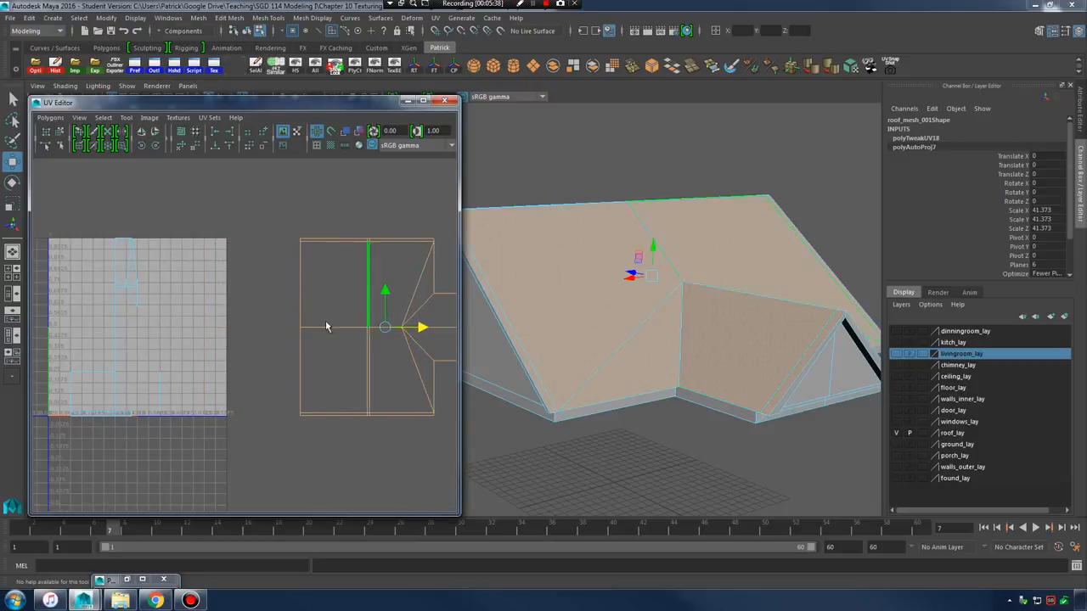
- Shift the roof UV shell farther from the texture square and clear the selection
{"action": "middle_click_drag", "start_coordinate": [328, 326], "coordinate": [270, 324], "text": "alt"}
{"action": "right_click_drag", "start_coordinate": [334, 323], "coordinate": [375, 330], "text": "alt"}
{"action": "middle_click_drag", "start_coordinate": [374, 331], "coordinate": [331, 337], "text": "alt"}
{"action": "right_click_drag", "start_coordinate": [331, 336], "coordinate": [355, 337], "text": "alt"}
{"action": "left_click", "coordinate": [355, 337]}
{"action": "left_click_drag", "start_coordinate": [344, 331], "coordinate": [401, 330]}
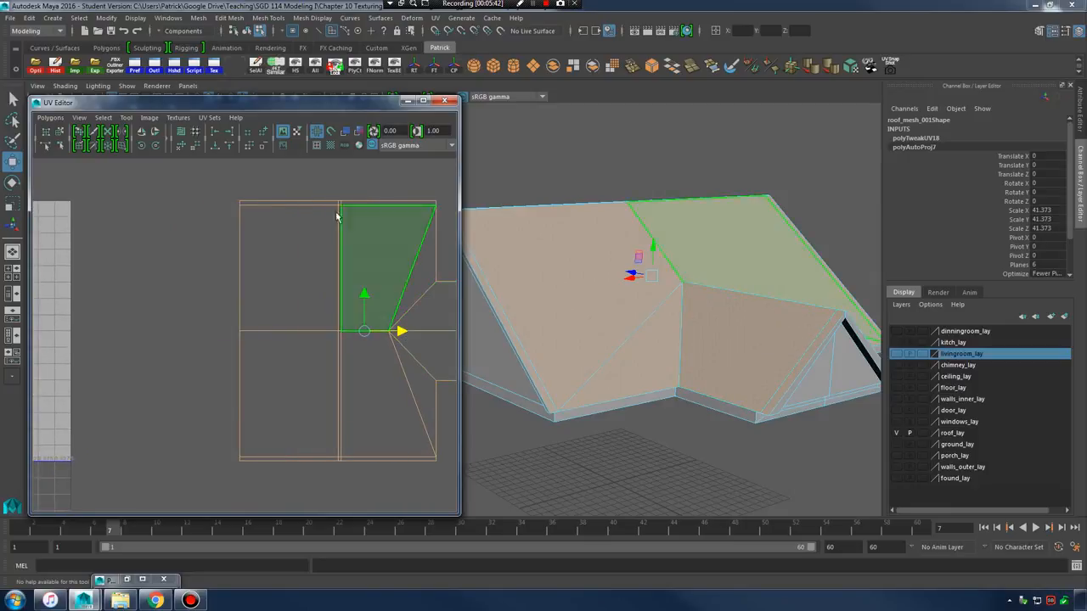
{"action": "left_click", "coordinate": [333, 185]}
- Examine the roof's UV shell up close and its placement relative to the texture square
{"action": "right_click_drag", "start_coordinate": [371, 266], "coordinate": [230, 331], "text": "alt"}
{"action": "middle_click_drag", "start_coordinate": [230, 332], "coordinate": [225, 339], "text": "alt"}
{"action": "right_click_drag", "start_coordinate": [274, 335], "coordinate": [296, 338], "text": "alt"}
{"action": "middle_click_drag", "start_coordinate": [296, 339], "coordinate": [212, 358], "text": "alt"}
{"action": "right_click_drag", "start_coordinate": [269, 336], "coordinate": [367, 348], "text": "alt"}
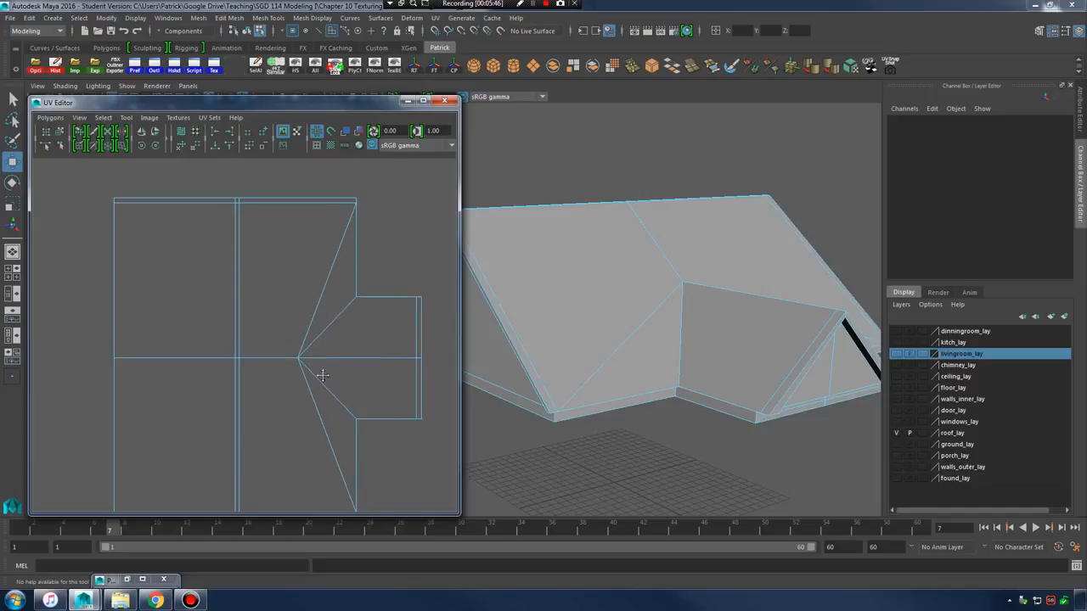
{"action": "middle_click_drag", "start_coordinate": [322, 374], "coordinate": [317, 342], "text": "alt"}
{"action": "right_click_drag", "start_coordinate": [366, 298], "coordinate": [237, 301], "text": "alt"}
{"action": "middle_click_drag", "start_coordinate": [239, 306], "coordinate": [384, 310], "text": "alt"}
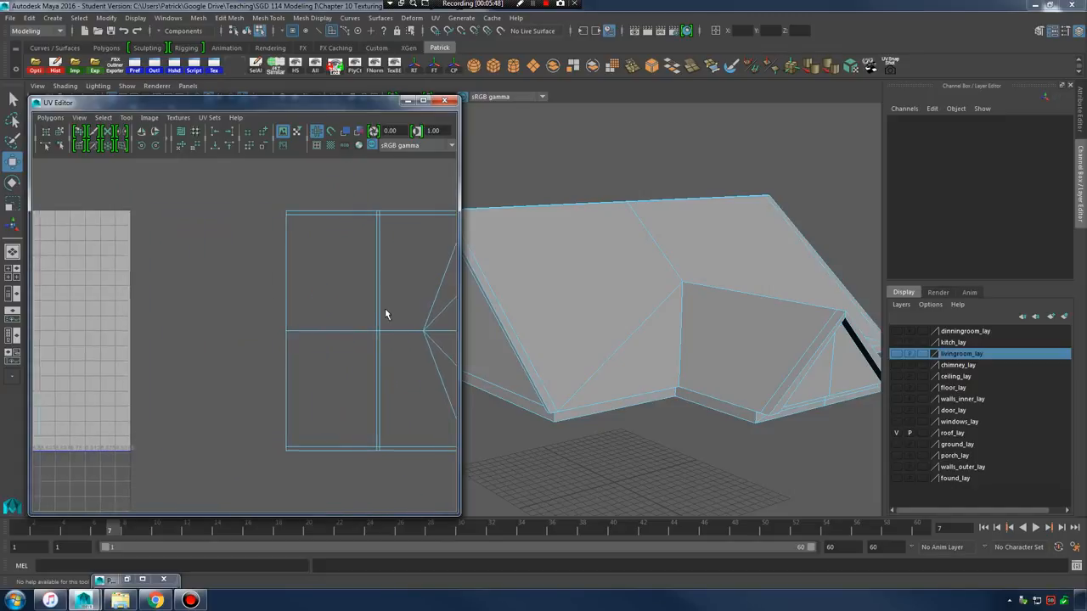
{"action": "right_click_drag", "start_coordinate": [335, 307], "coordinate": [252, 303], "text": "alt"}
{"action": "middle_click_drag", "start_coordinate": [253, 302], "coordinate": [521, 287], "text": "alt"}
- Select the remaining UVs inside the texture square and move them well out to its left
{"action": "right_click_drag", "start_coordinate": [192, 308], "coordinate": [236, 304]}
{"action": "left_click_drag", "start_coordinate": [66, 211], "coordinate": [277, 460]}
{"action": "scroll", "coordinate": [333, 404], "scroll_direction": "down", "scroll_amount": 1}
{"action": "left_click_drag", "start_coordinate": [213, 327], "coordinate": [81, 322]}
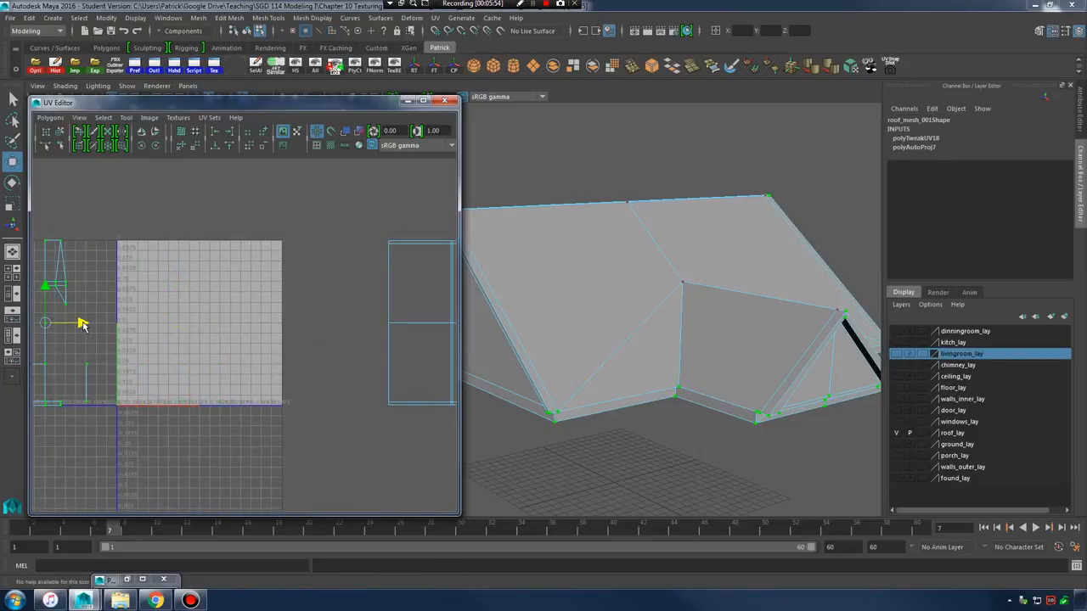
{"action": "middle_click_drag", "start_coordinate": [124, 326], "coordinate": [252, 330], "text": "alt"}
{"action": "left_click_drag", "start_coordinate": [221, 322], "coordinate": [58, 335]}
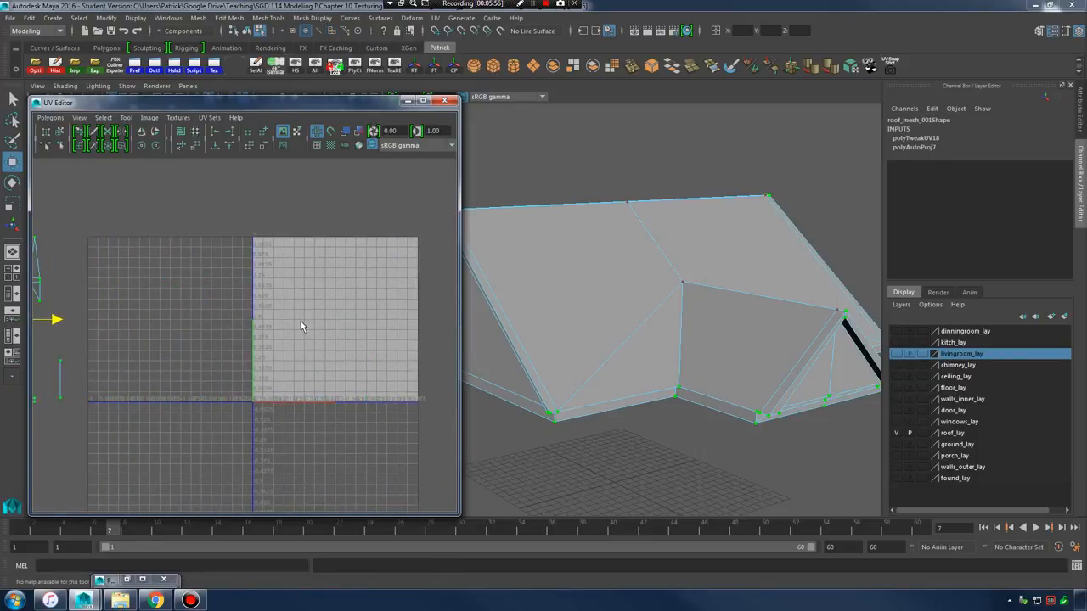
{"action": "middle_click_drag", "start_coordinate": [409, 314], "coordinate": [121, 325], "text": "alt"}
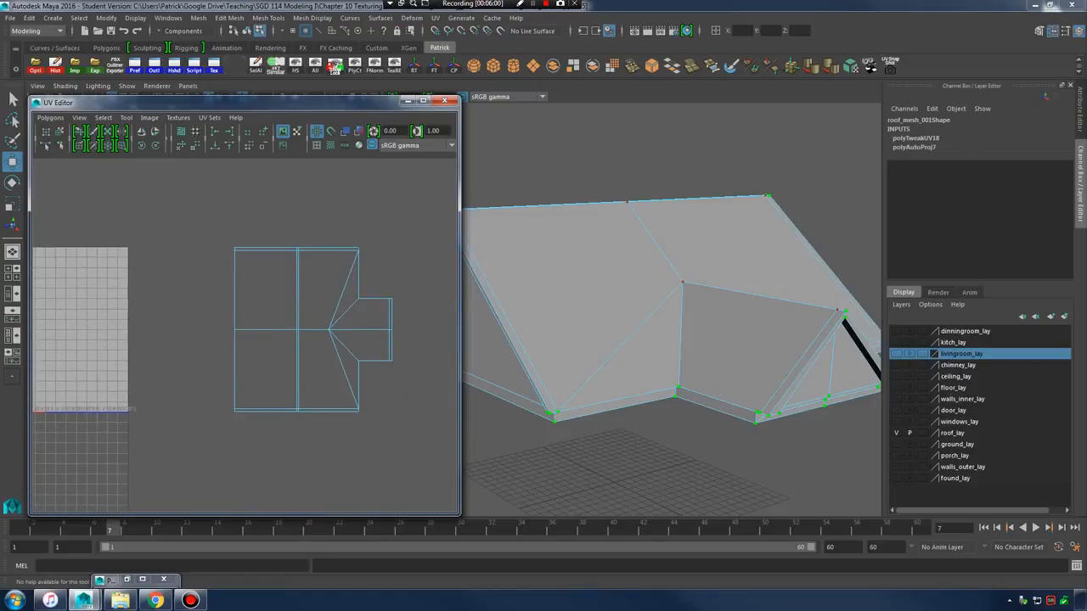
- Switch to the browser, search textures.com for "roof", and look through the results for a metal roofing texture
{"action": "left_click", "coordinate": [156, 600]}
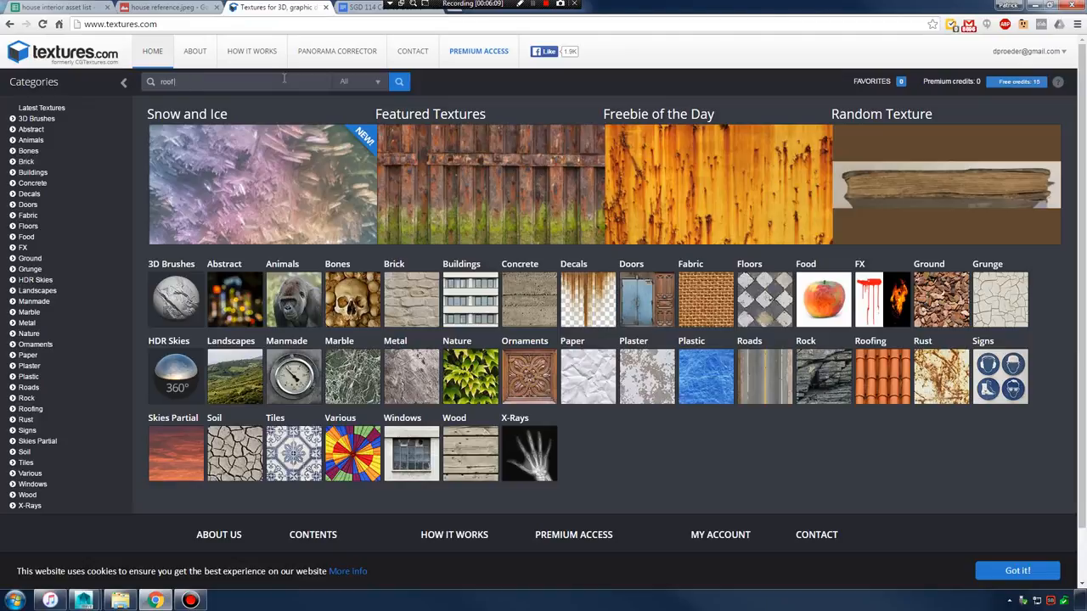
{"action": "key", "text": "Return"}
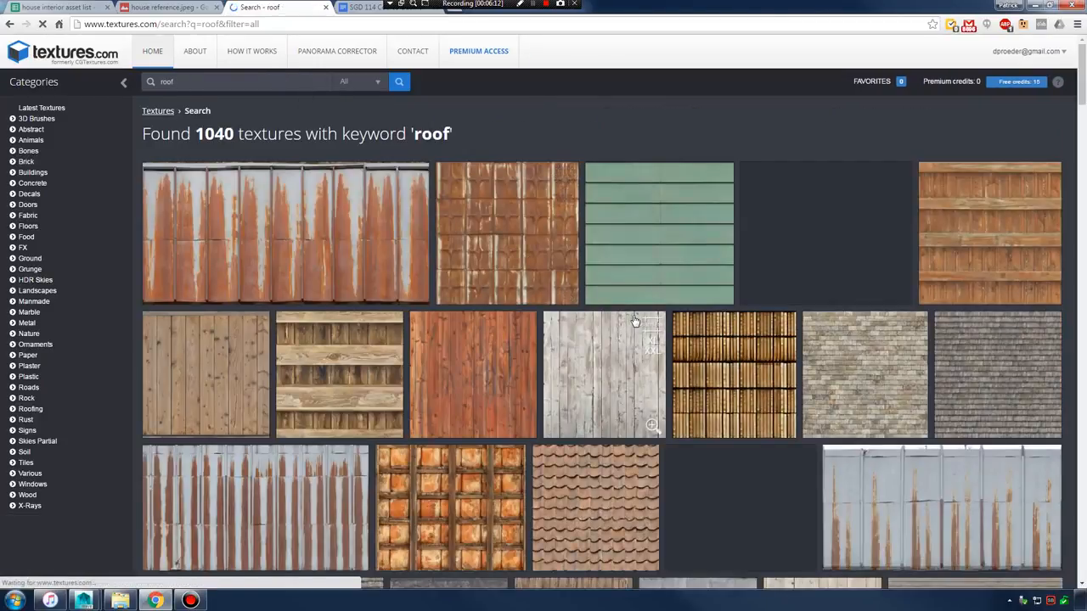
{"action": "scroll", "coordinate": [625, 321], "scroll_direction": "down", "scroll_amount": 5}
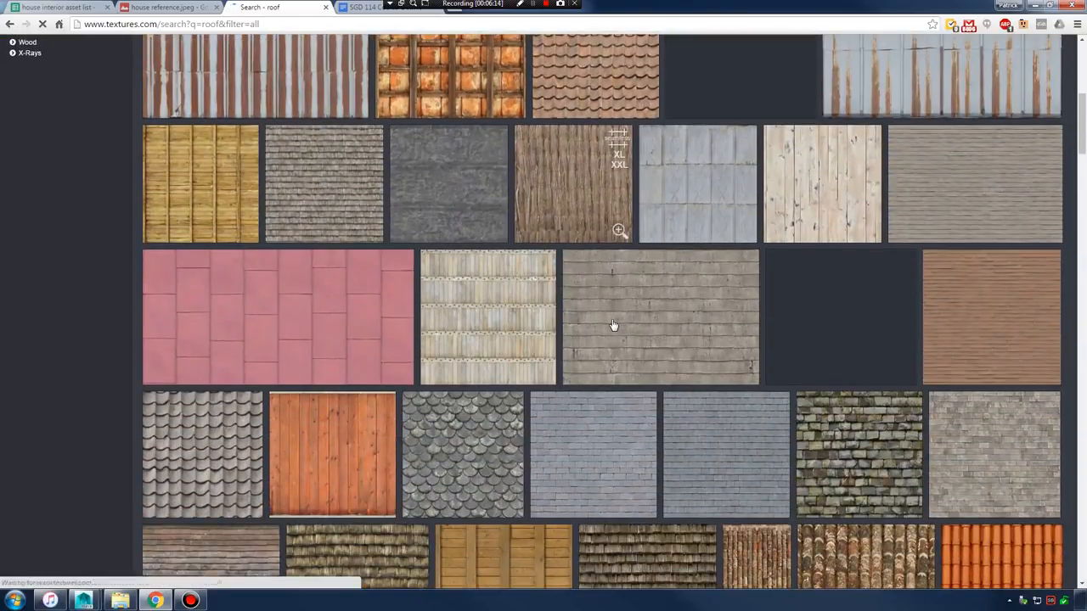
{"action": "scroll", "coordinate": [579, 310], "scroll_direction": "down", "scroll_amount": 6}
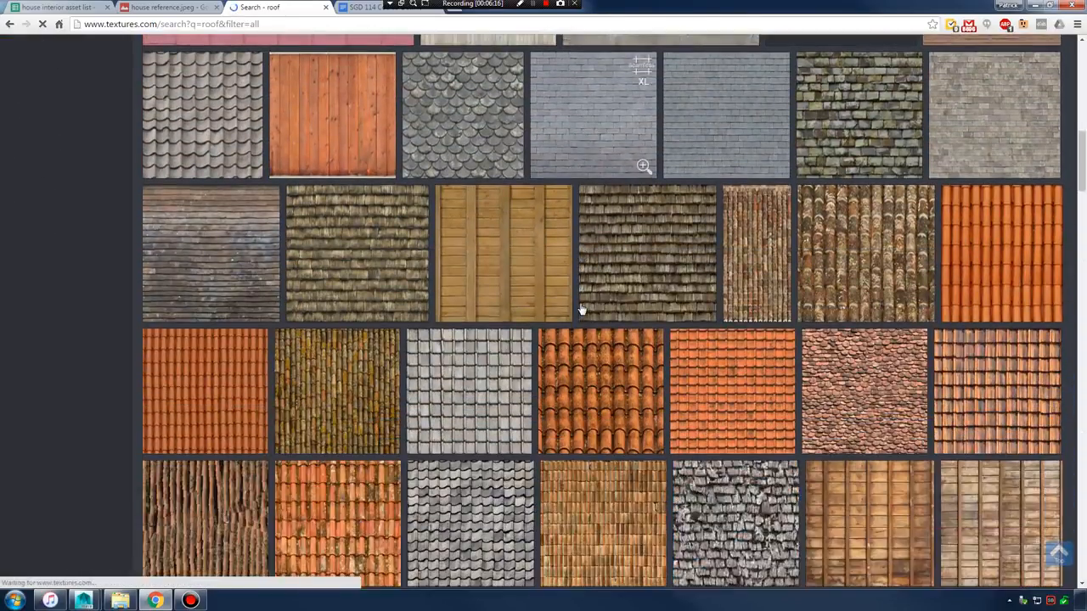
{"action": "scroll", "coordinate": [581, 310], "scroll_direction": "down", "scroll_amount": 4}
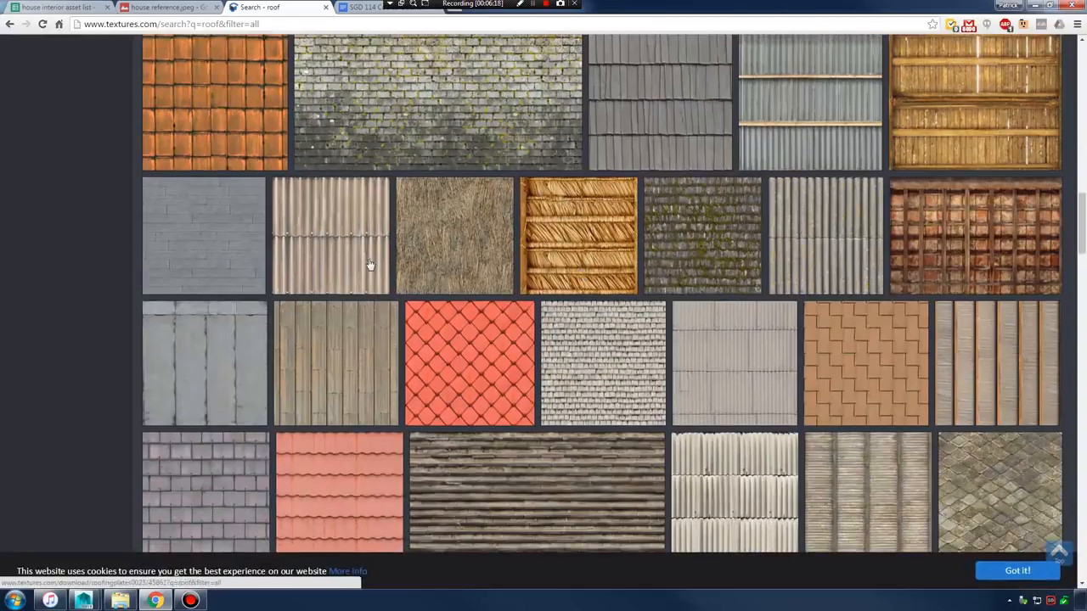
{"action": "scroll", "coordinate": [594, 293], "scroll_direction": "down", "scroll_amount": 5}
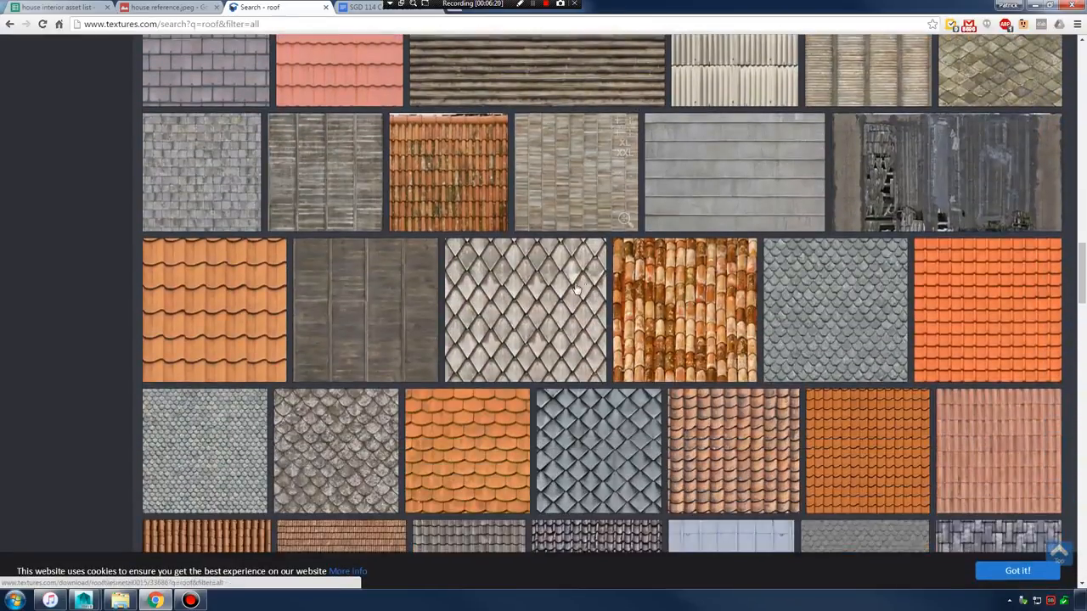
{"action": "scroll", "coordinate": [503, 310], "scroll_direction": "down", "scroll_amount": 6}
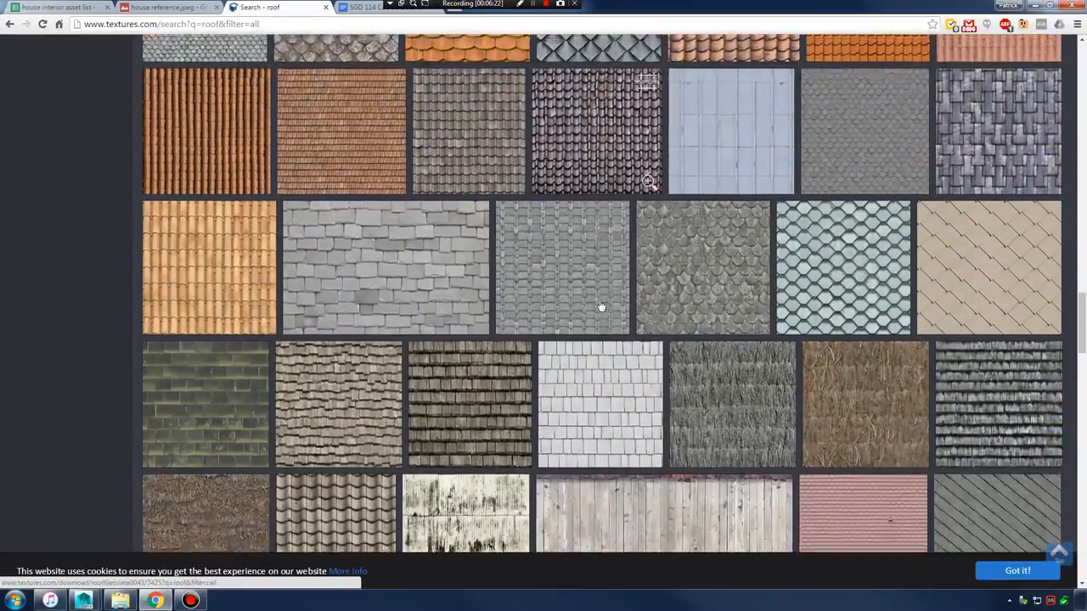
{"action": "scroll", "coordinate": [662, 272], "scroll_direction": "up", "scroll_amount": 1}
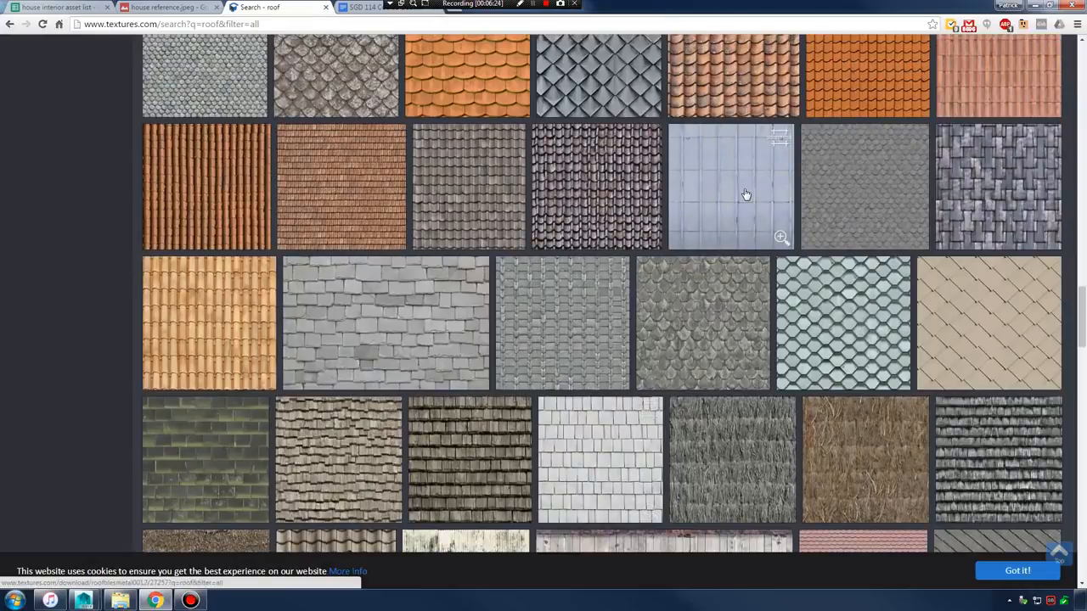
{"action": "scroll", "coordinate": [730, 198], "scroll_direction": "down", "scroll_amount": 7}
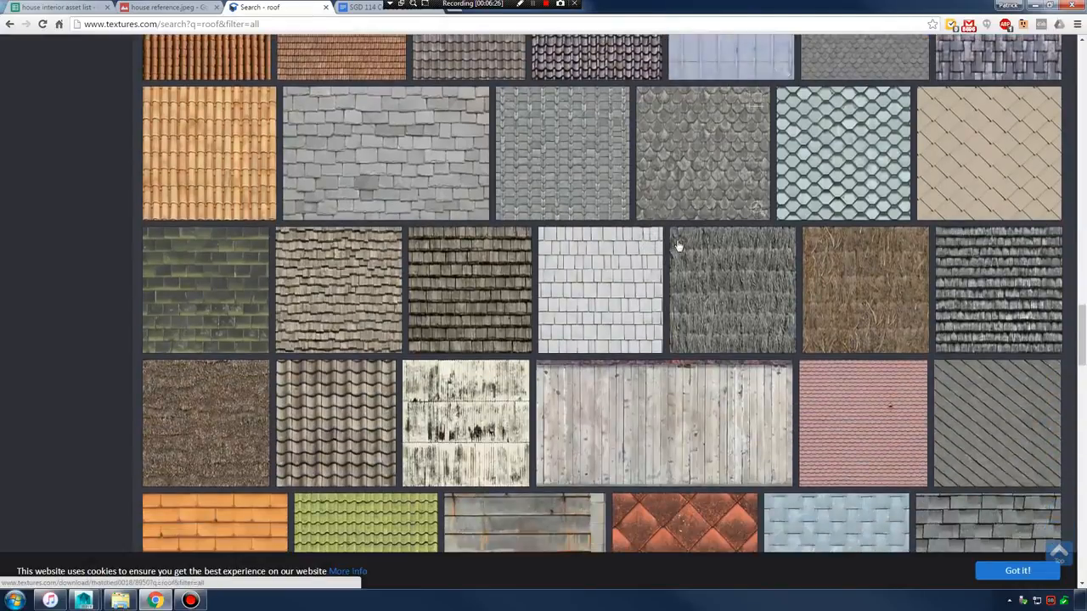
{"action": "scroll", "coordinate": [673, 255], "scroll_direction": "down", "scroll_amount": 3}
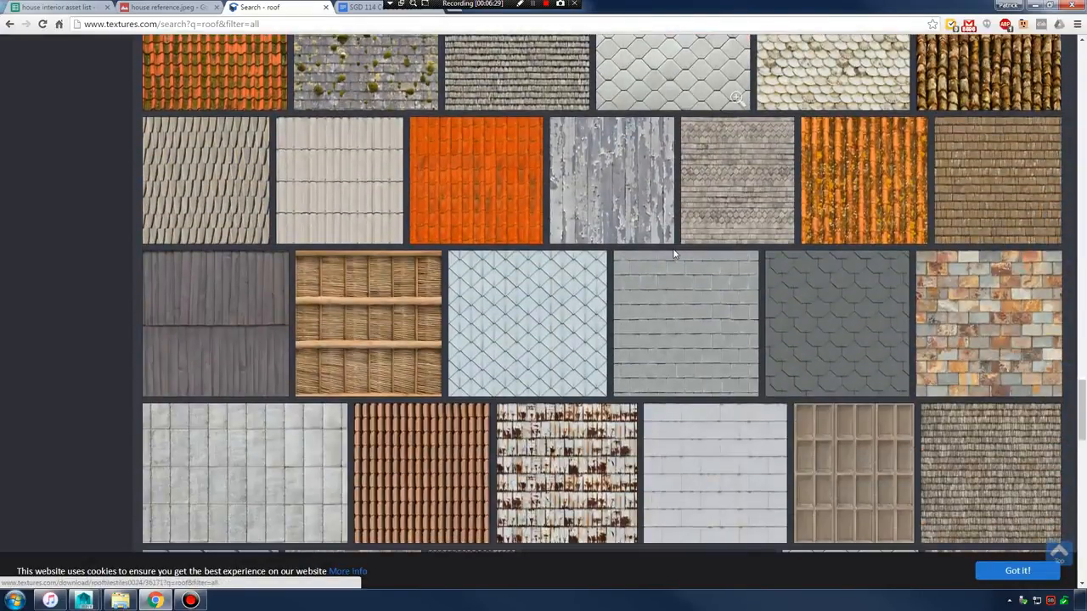
{"action": "scroll", "coordinate": [676, 254], "scroll_direction": "down", "scroll_amount": 2}
{"action": "scroll", "coordinate": [677, 254], "scroll_direction": "down", "scroll_amount": 7}
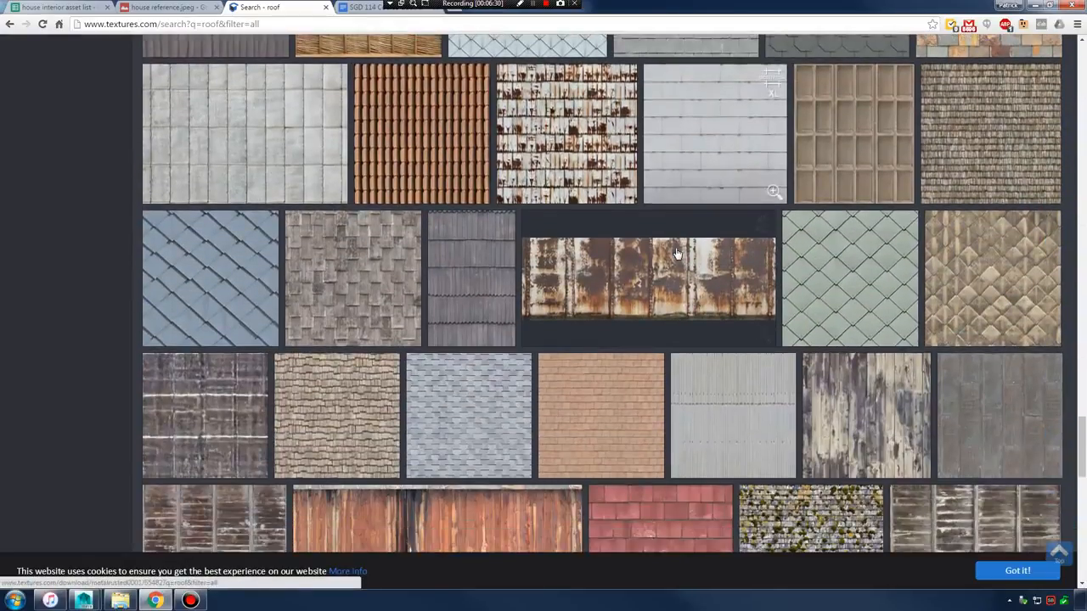
{"action": "scroll", "coordinate": [661, 258], "scroll_direction": "down", "scroll_amount": 4}
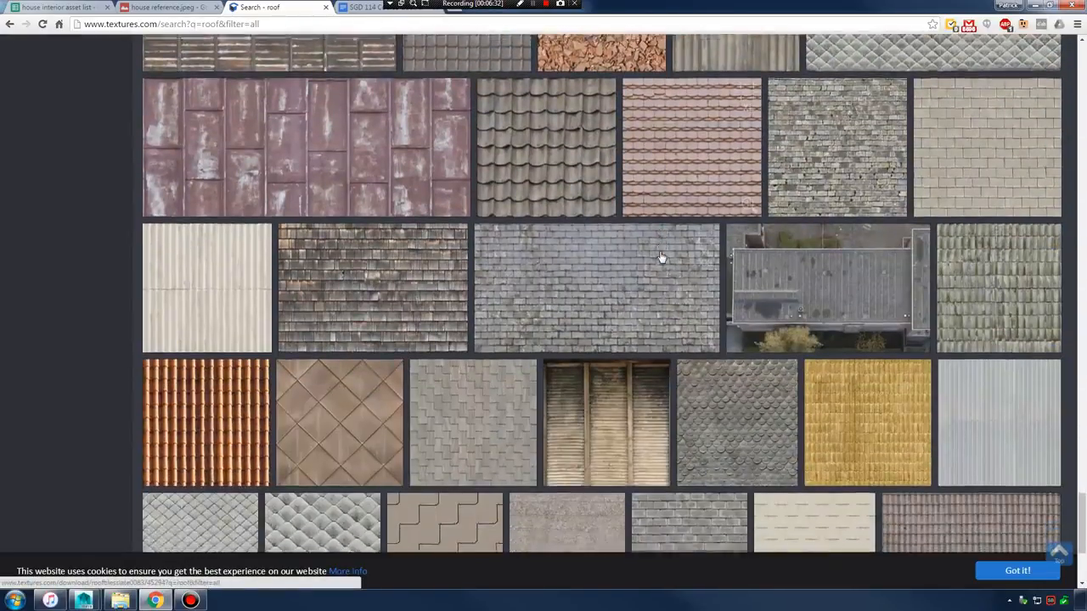
{"action": "scroll", "coordinate": [655, 260], "scroll_direction": "up", "scroll_amount": 6}
{"action": "scroll", "coordinate": [652, 262], "scroll_direction": "up", "scroll_amount": 8}
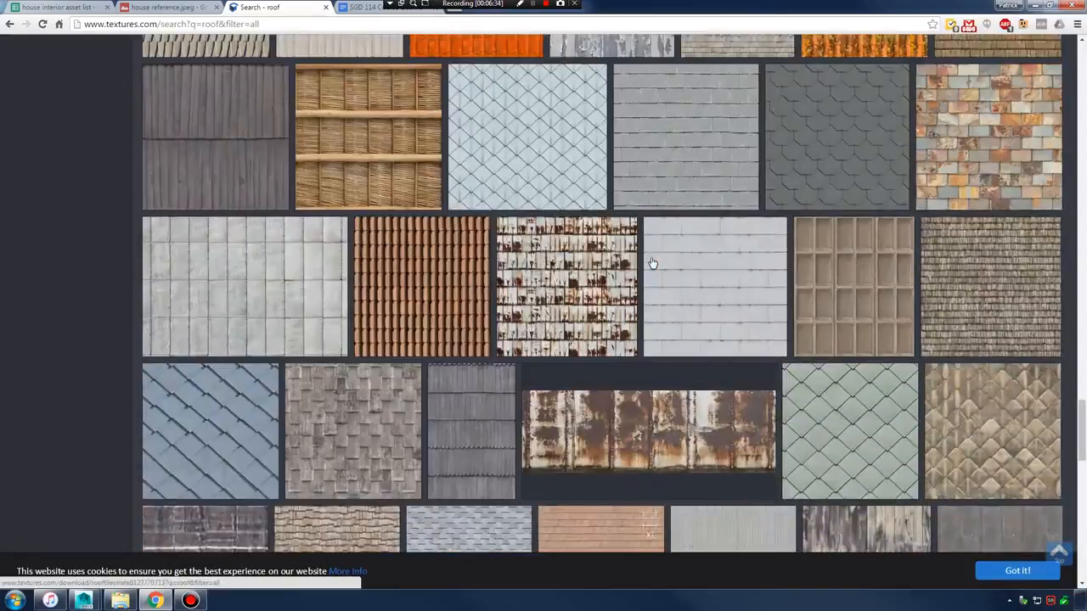
{"action": "scroll", "coordinate": [693, 289], "scroll_direction": "up", "scroll_amount": 5}
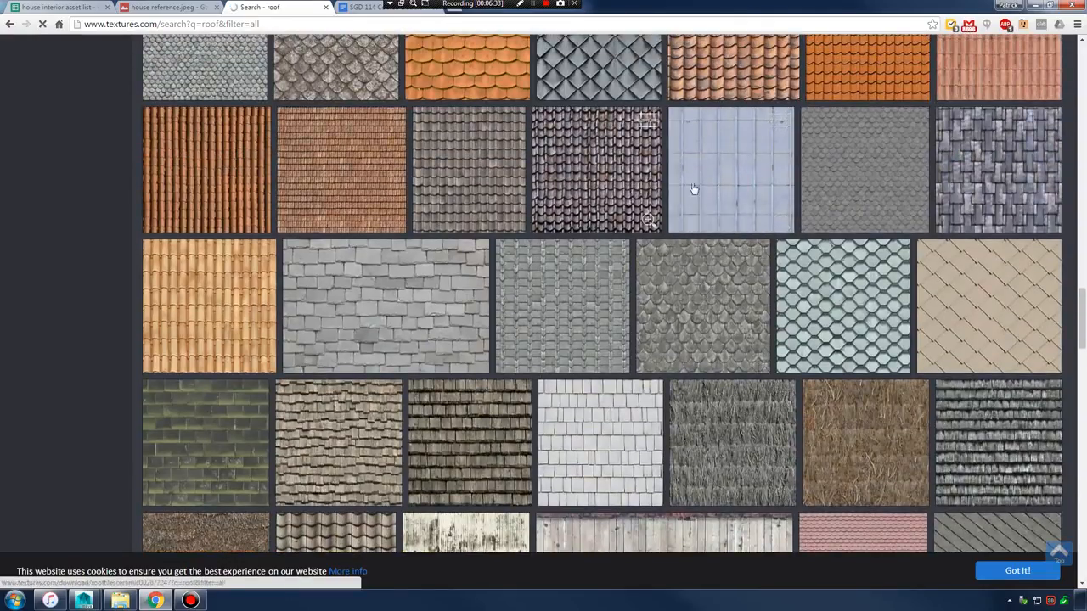
- Open the pale blue metal roof tile texture from the results and download its small 1024x1024 seamless image
{"action": "left_click", "coordinate": [778, 123]}
{"action": "scroll", "coordinate": [718, 210], "scroll_direction": "up", "scroll_amount": 3}
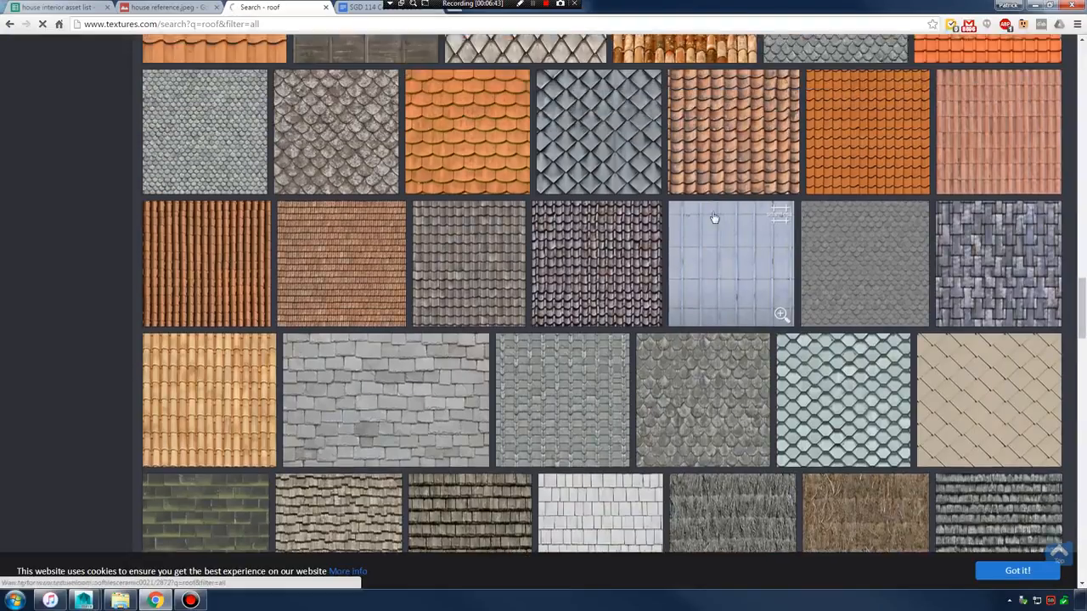
{"action": "scroll", "coordinate": [711, 266], "scroll_direction": "down", "scroll_amount": 2}
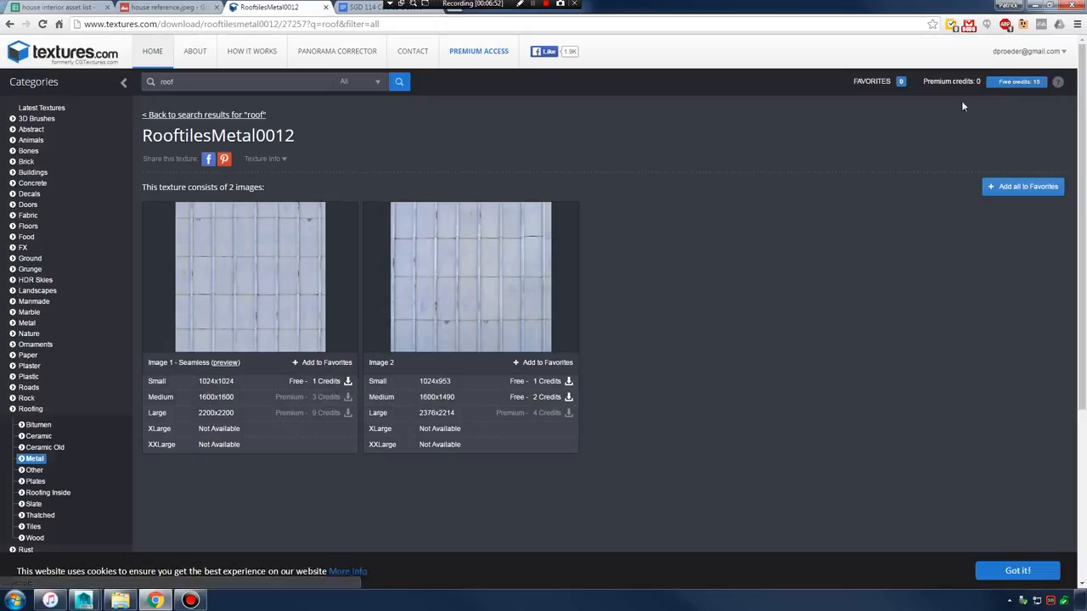
{"action": "left_click", "coordinate": [315, 382]}
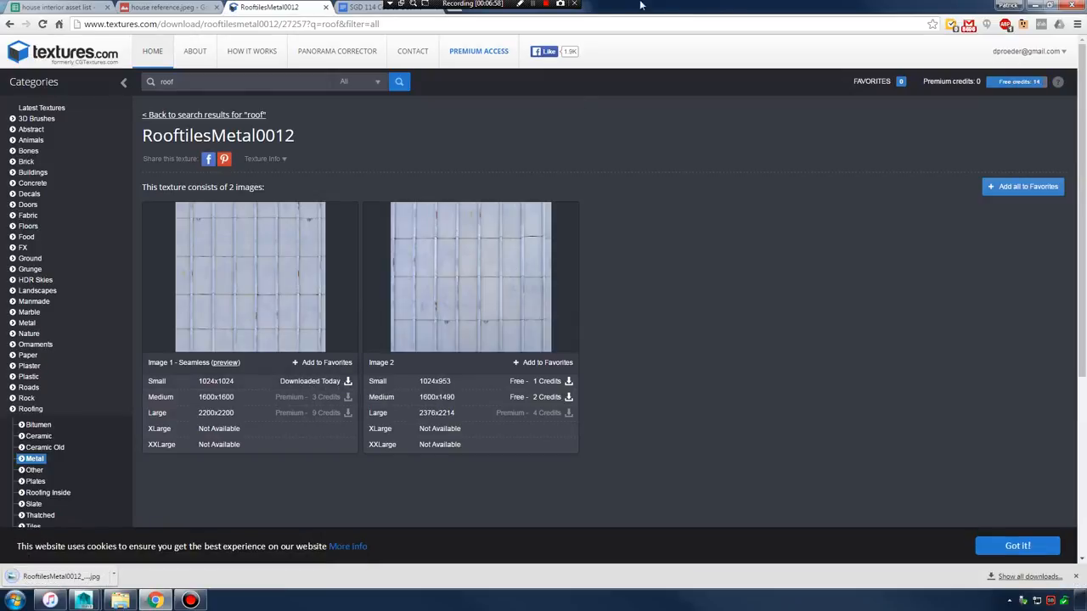
- Open the downloaded roof tile image and show its file location in the Downloads folder
{"action": "left_click", "coordinate": [66, 577]}
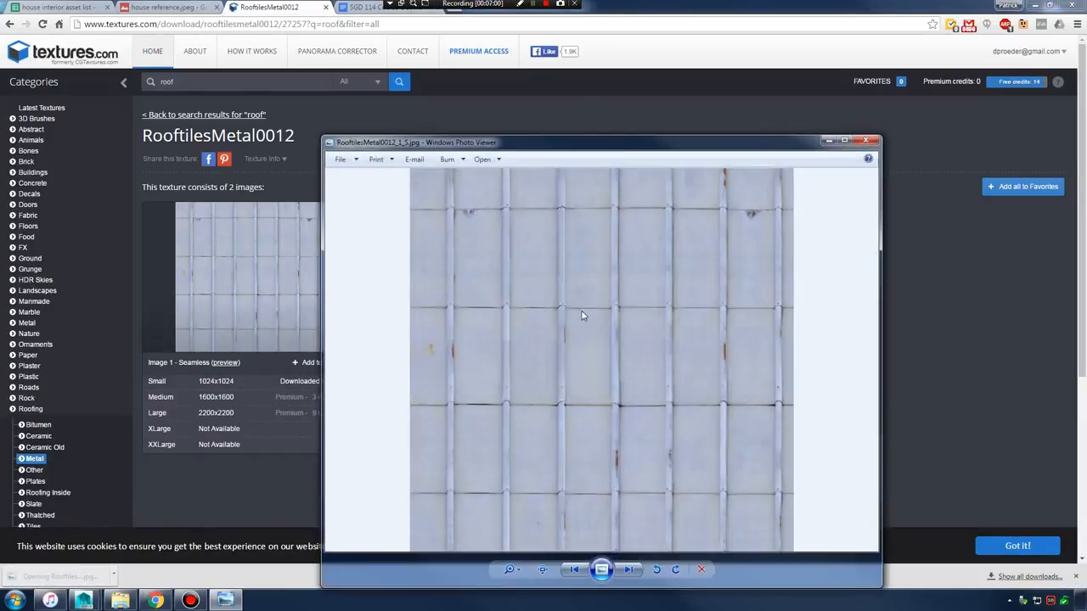
{"action": "right_click", "coordinate": [583, 312]}
{"action": "mouse_move", "coordinate": [666, 321]}
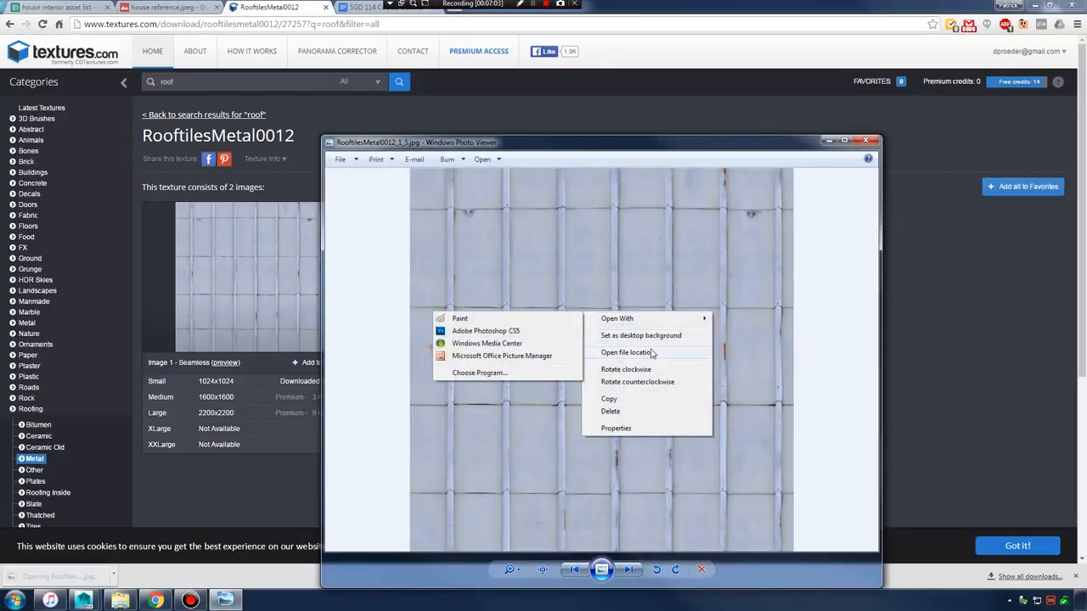
{"action": "left_click", "coordinate": [645, 353]}
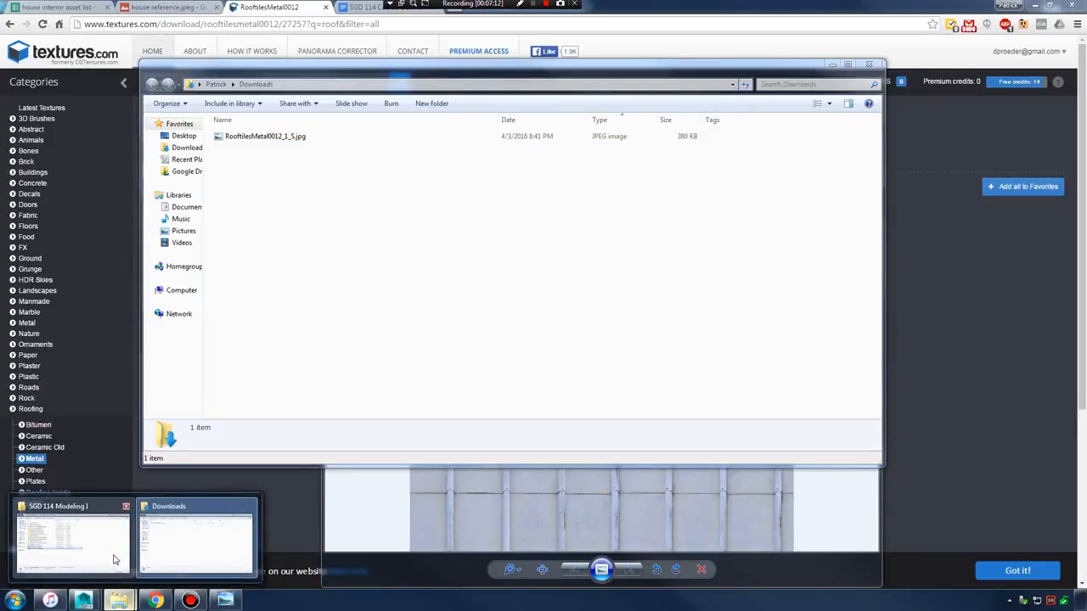
- Open the Textures folder inside Chapter 10 Texturing a House and move RooftilesMetal0012_1_S.jpg into it from Downloads
{"action": "left_click_drag", "start_coordinate": [1085, 102], "coordinate": [891, 103]}
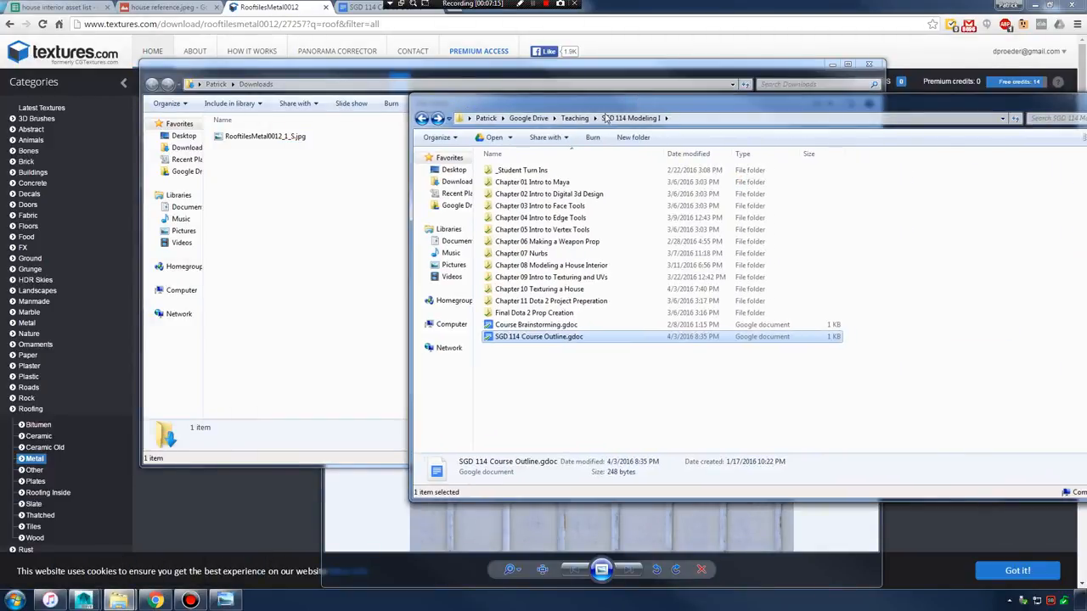
{"action": "double_click", "coordinate": [553, 290]}
{"action": "double_click", "coordinate": [513, 182]}
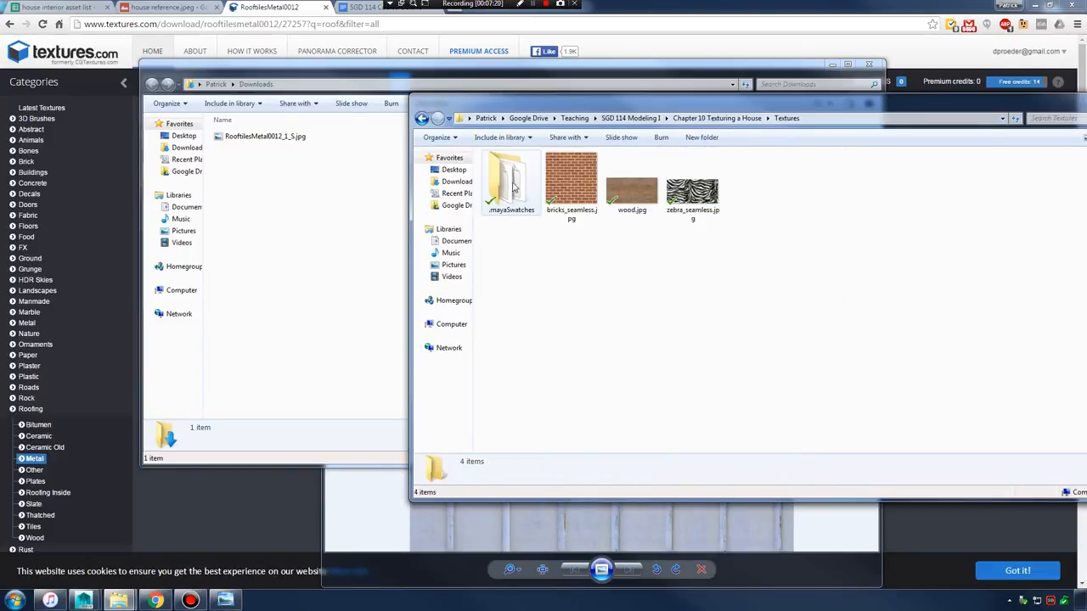
{"action": "left_click", "coordinate": [260, 137]}
{"action": "left_click_drag", "start_coordinate": [263, 142], "coordinate": [927, 241]}
{"action": "left_click_drag", "start_coordinate": [711, 105], "coordinate": [605, 117]}
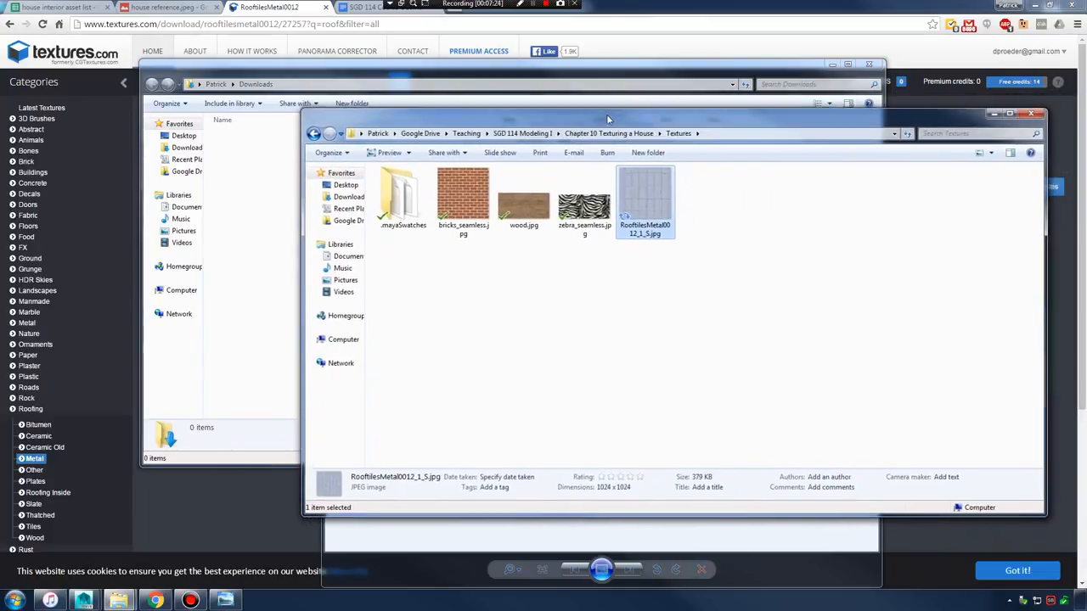
- Rename the moved roof texture file to roof_tin_seamless, keeping its jpg extension
{"action": "left_click", "coordinate": [640, 240]}
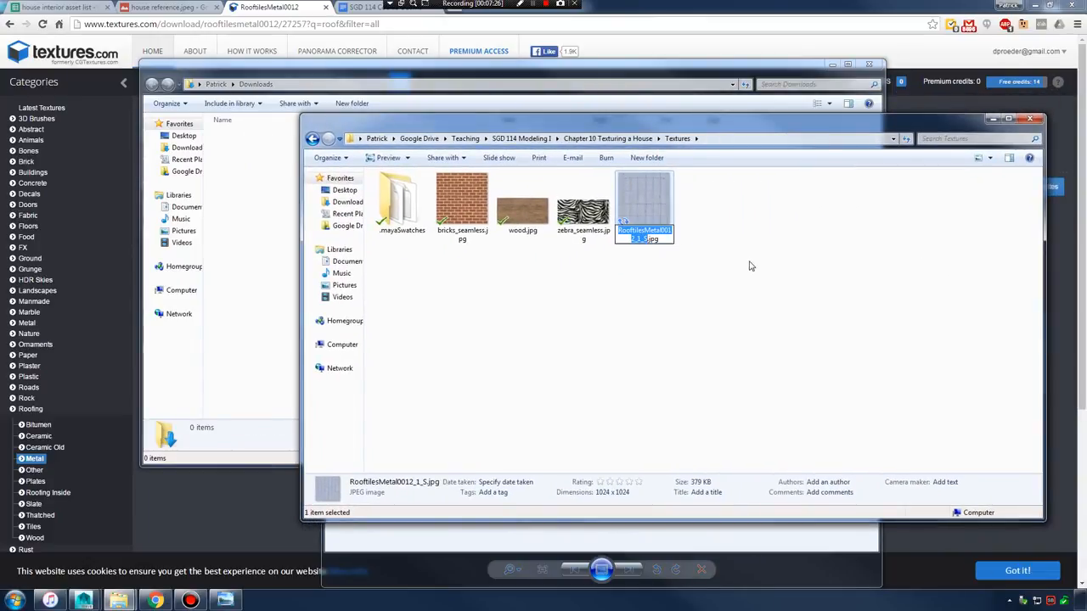
{"action": "type", "text": "roo"}
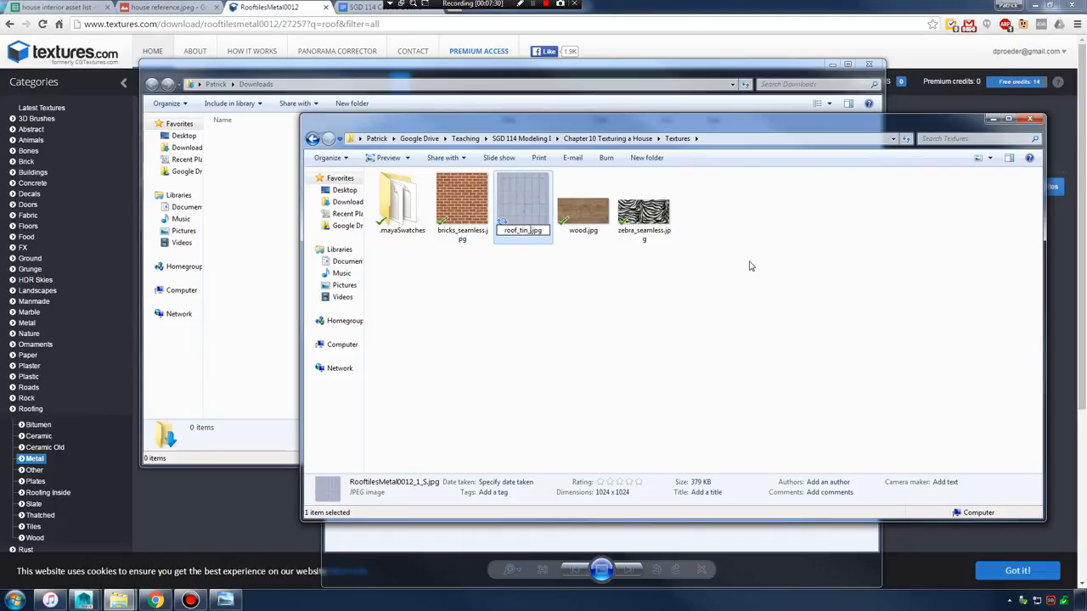
{"action": "type", "text": "f_tin_seamless"}
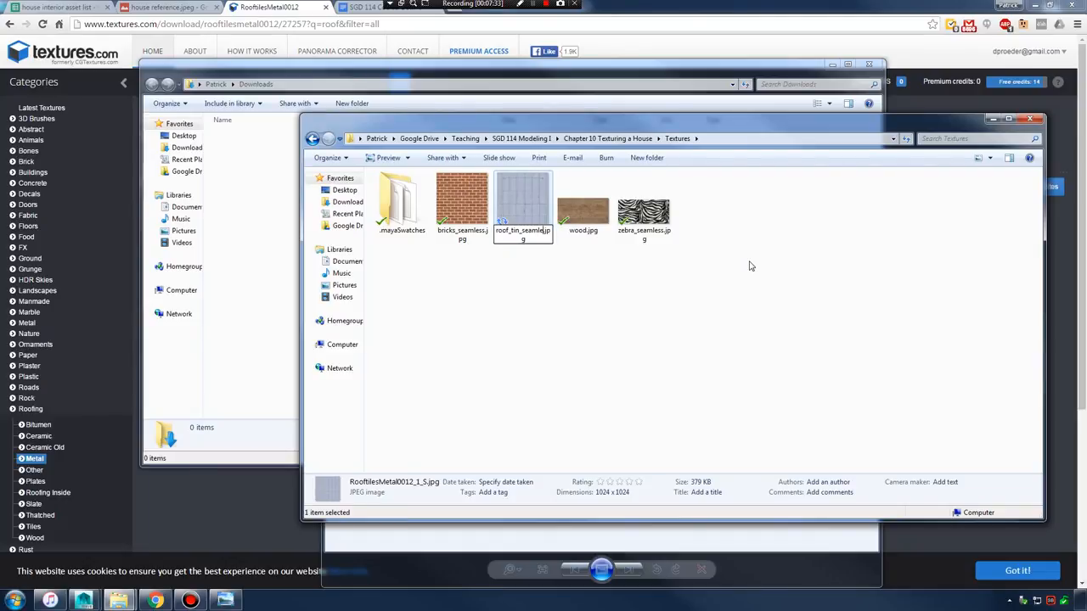
{"action": "key", "text": "Return"}
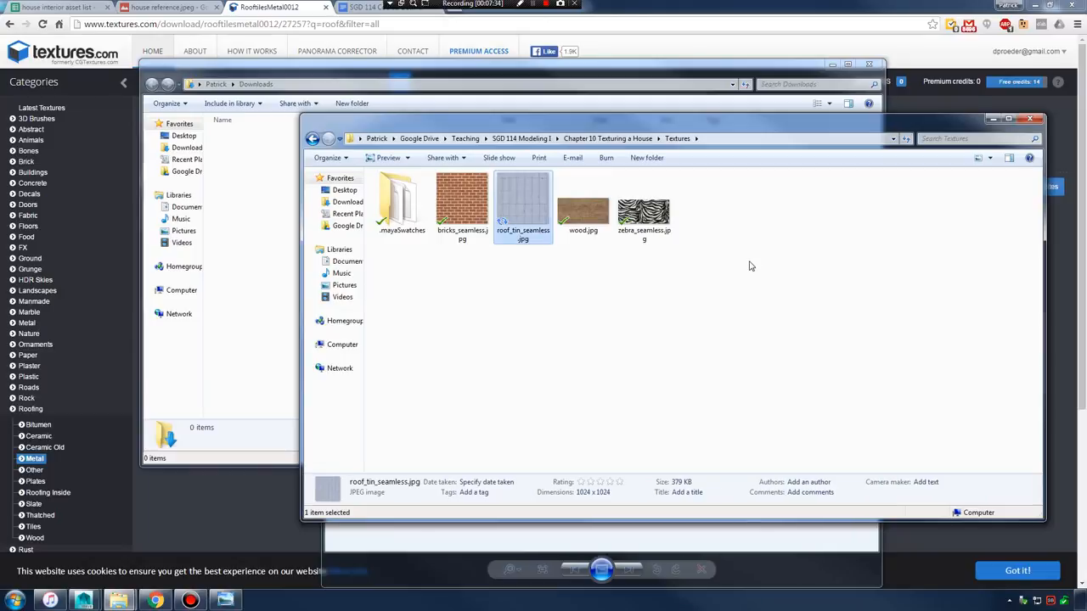
{"action": "left_click", "coordinate": [704, 311]}
- Close the Downloads folder, get the browser out of the way, close the photo viewer, and return to Maya
{"action": "left_click_drag", "start_coordinate": [647, 130], "coordinate": [778, 119]}
{"action": "left_click", "coordinate": [870, 68]}
{"action": "left_click_drag", "start_coordinate": [868, 135], "coordinate": [1085, 174]}
{"action": "left_click", "coordinate": [1035, 6]}
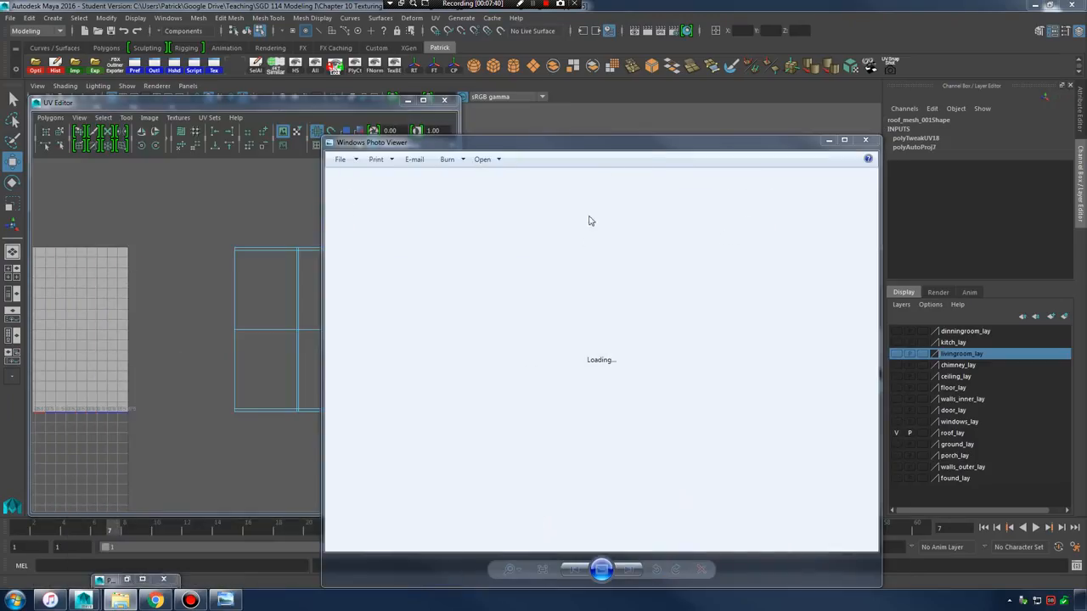
{"action": "left_click", "coordinate": [863, 141]}
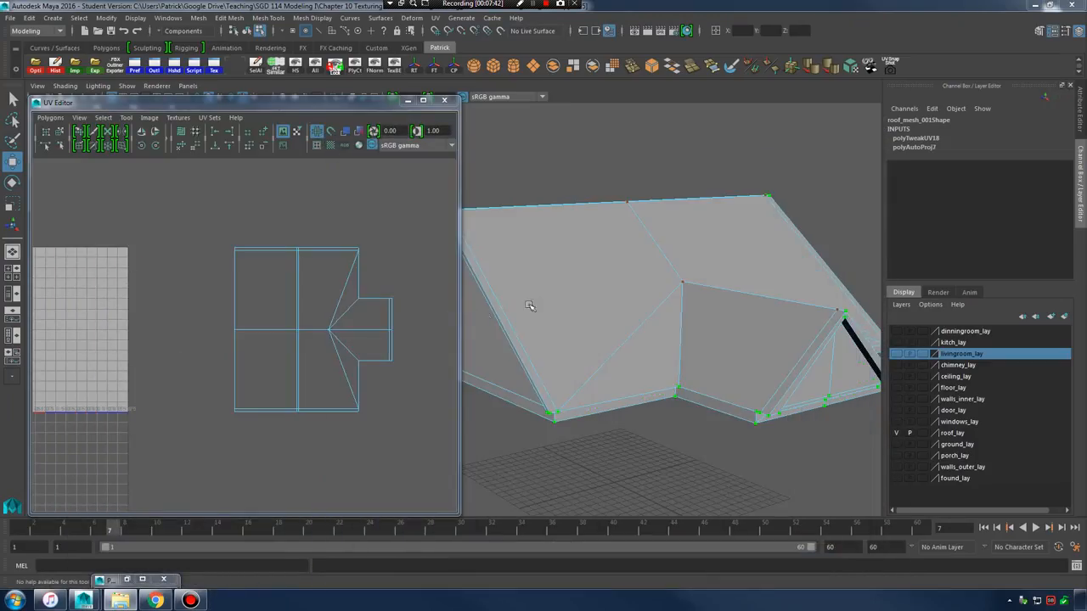
- Open the Hypershade and create a new Blinn material
{"action": "middle_click_drag", "start_coordinate": [264, 317], "coordinate": [272, 286], "text": "alt"}
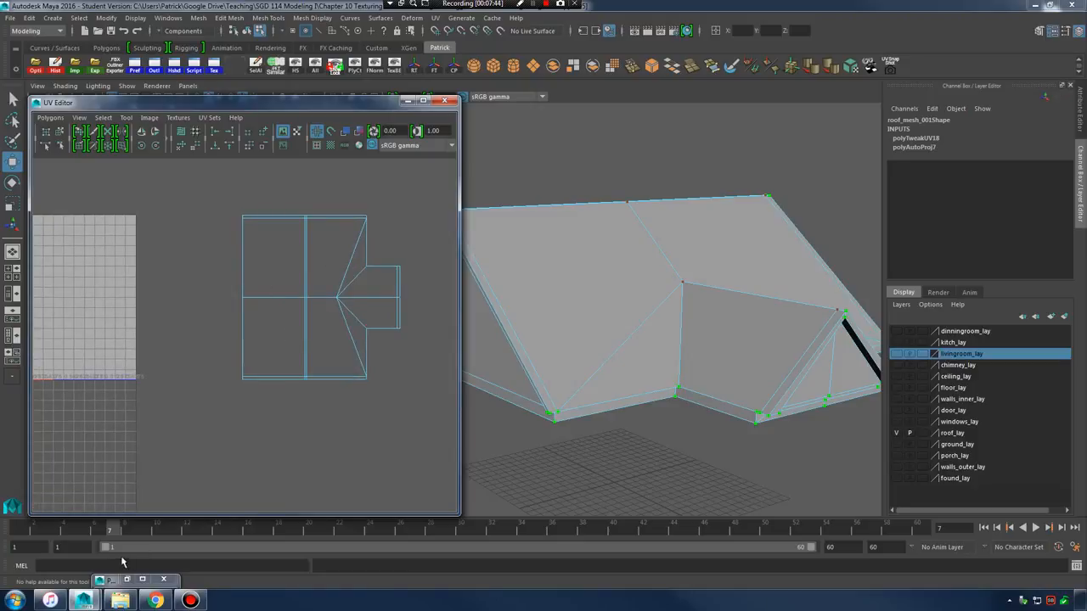
{"action": "left_click", "coordinate": [167, 18]}
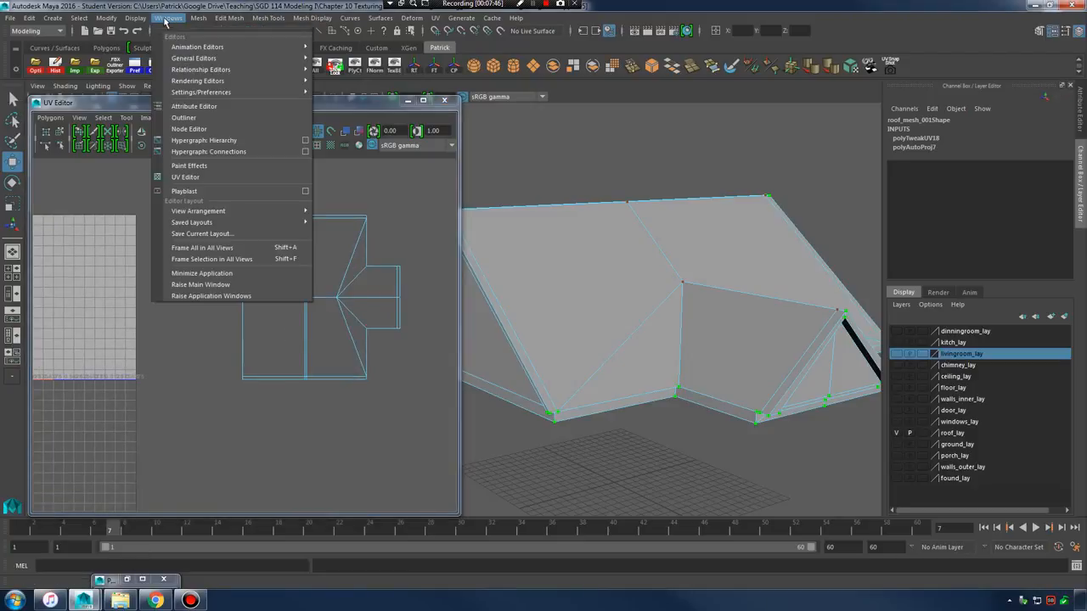
{"action": "mouse_move", "coordinate": [200, 82]}
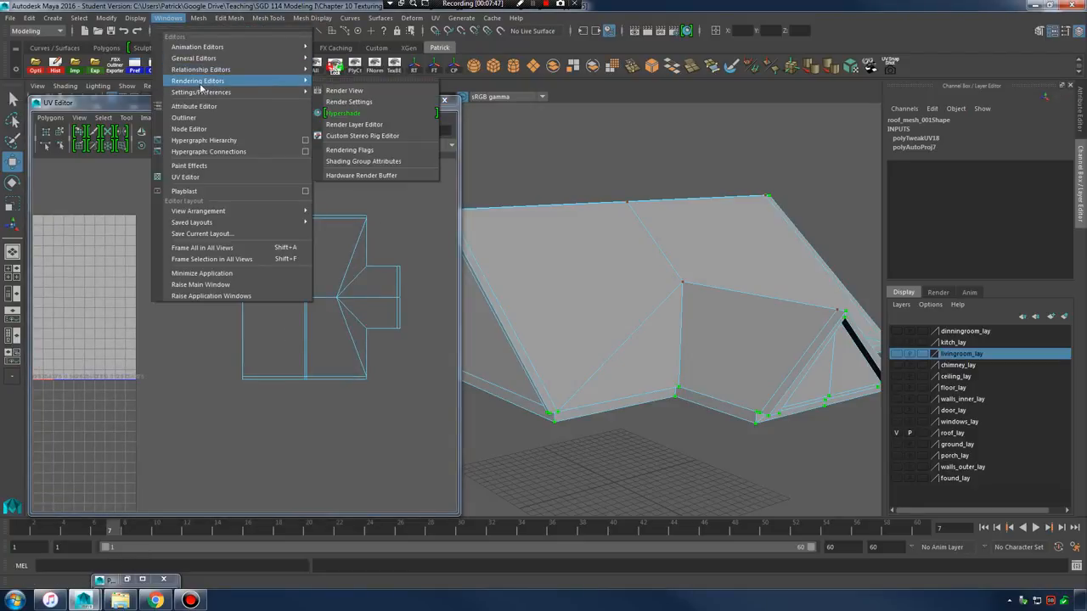
{"action": "left_click", "coordinate": [365, 116]}
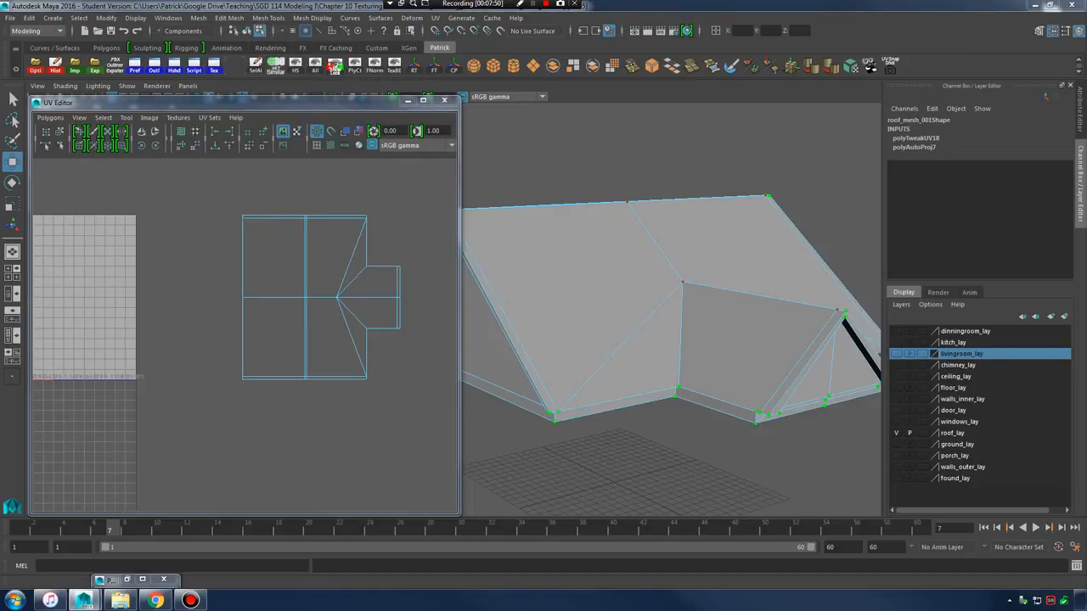
{"action": "left_click_drag", "start_coordinate": [391, 100], "coordinate": [588, 114]}
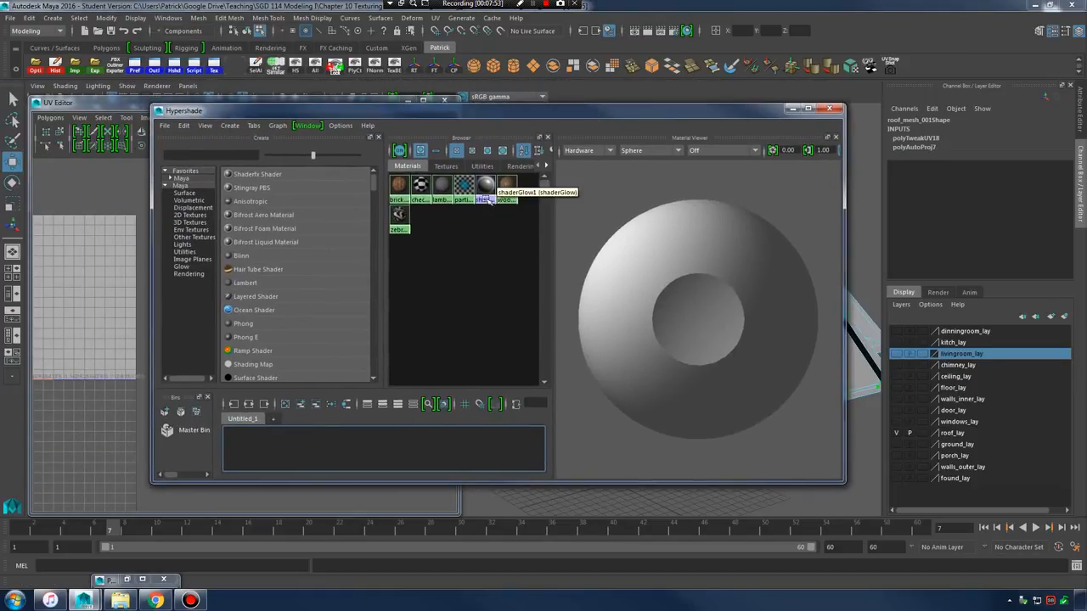
{"action": "left_click", "coordinate": [257, 259]}
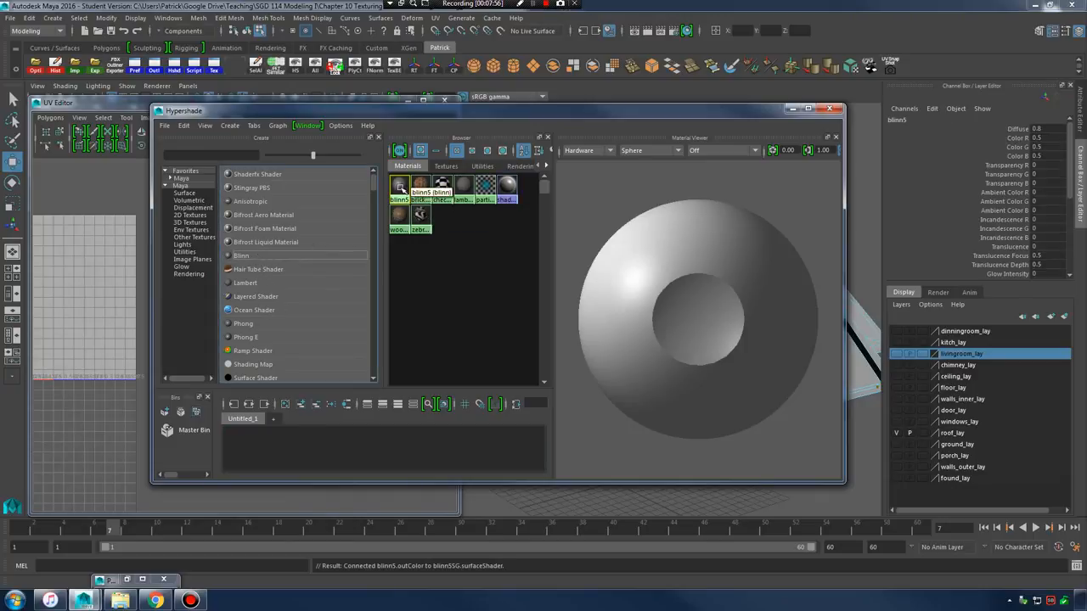
- Rename the new Blinn material to roof_mat
{"action": "double_click", "coordinate": [400, 188]}
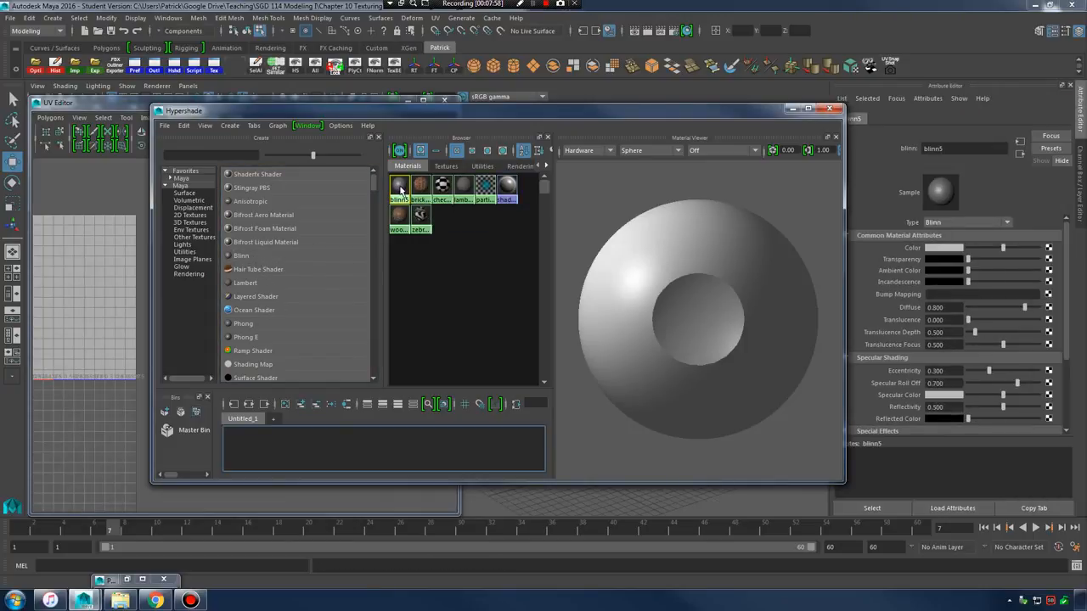
{"action": "left_click", "coordinate": [951, 150]}
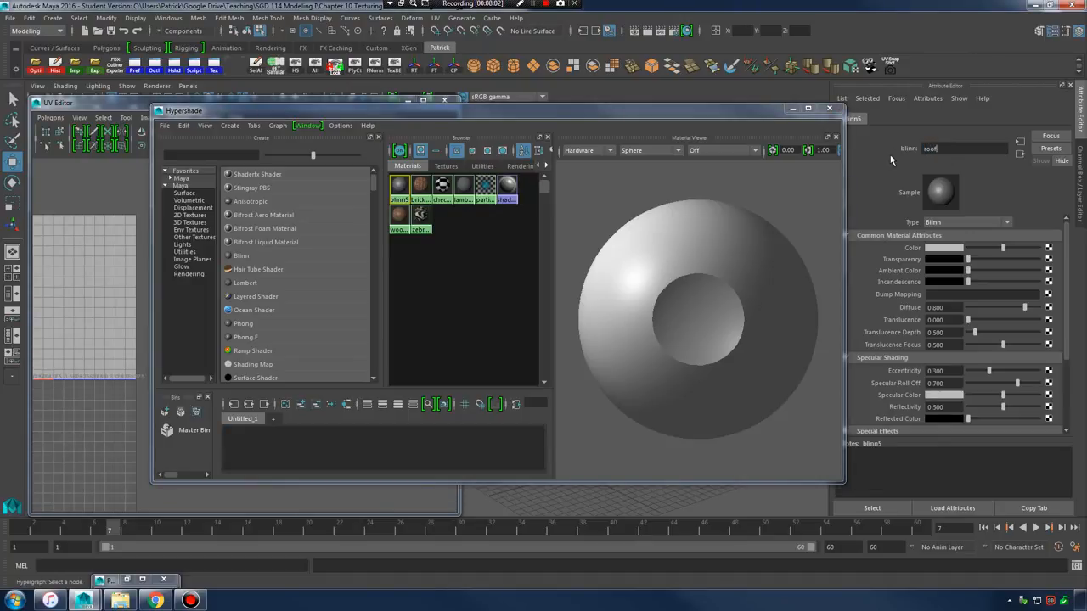
{"action": "type", "text": "roof_mat"}
{"action": "key", "text": "Return"}
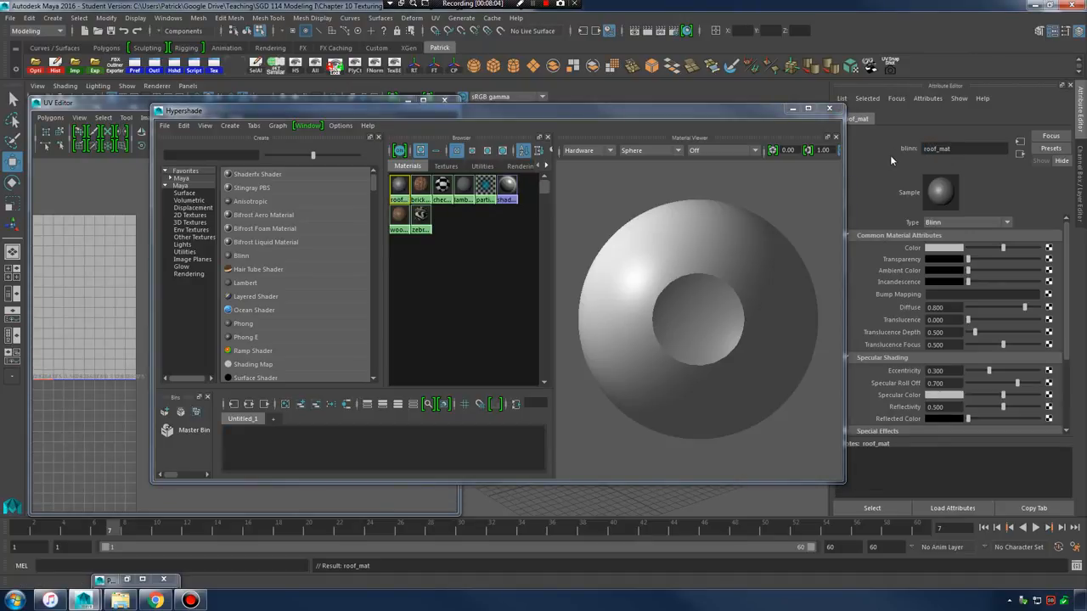
- Connect a File texture node to the Color attribute of roof_mat
{"action": "left_click_drag", "start_coordinate": [675, 115], "coordinate": [599, 106]}
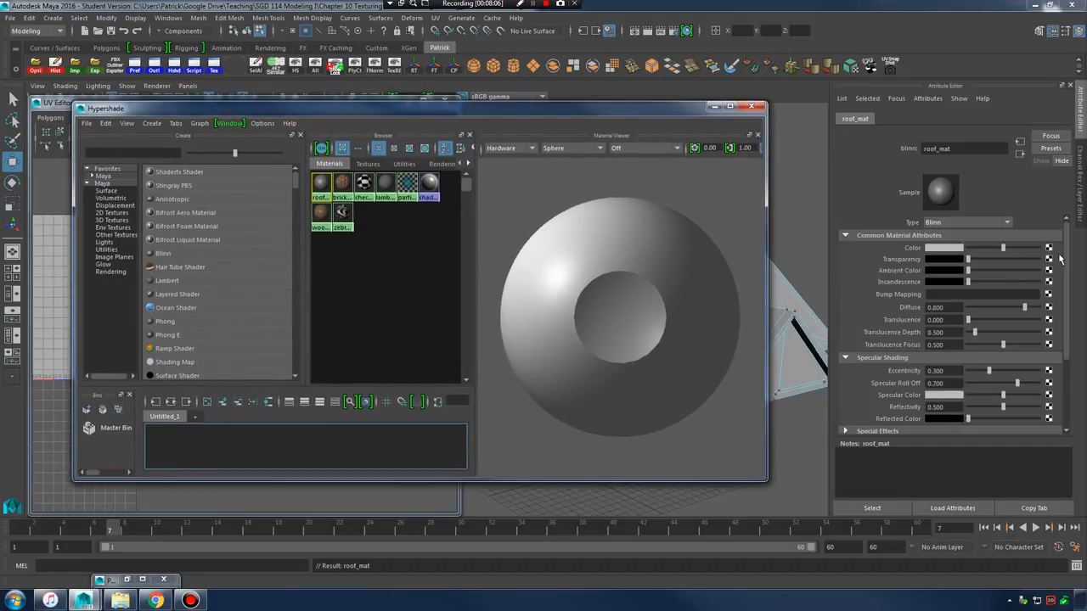
{"action": "left_click", "coordinate": [1049, 249]}
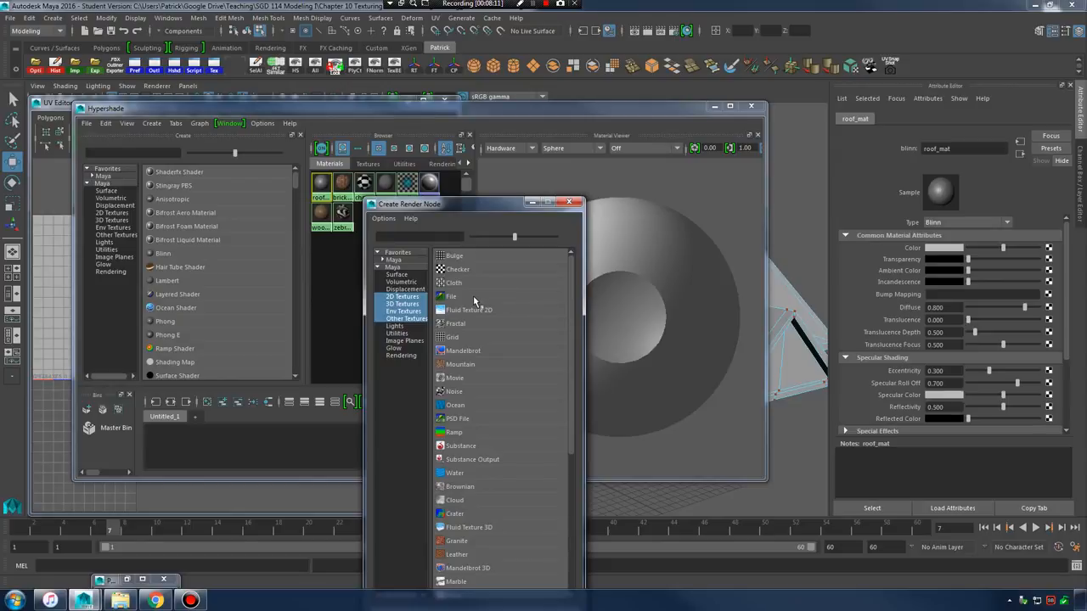
{"action": "left_click", "coordinate": [473, 295]}
- Load roof_tin_seamless.jpg from the Textures folder of Chapter 10 Texturing a House as the file node's image
{"action": "left_click", "coordinate": [1051, 276]}
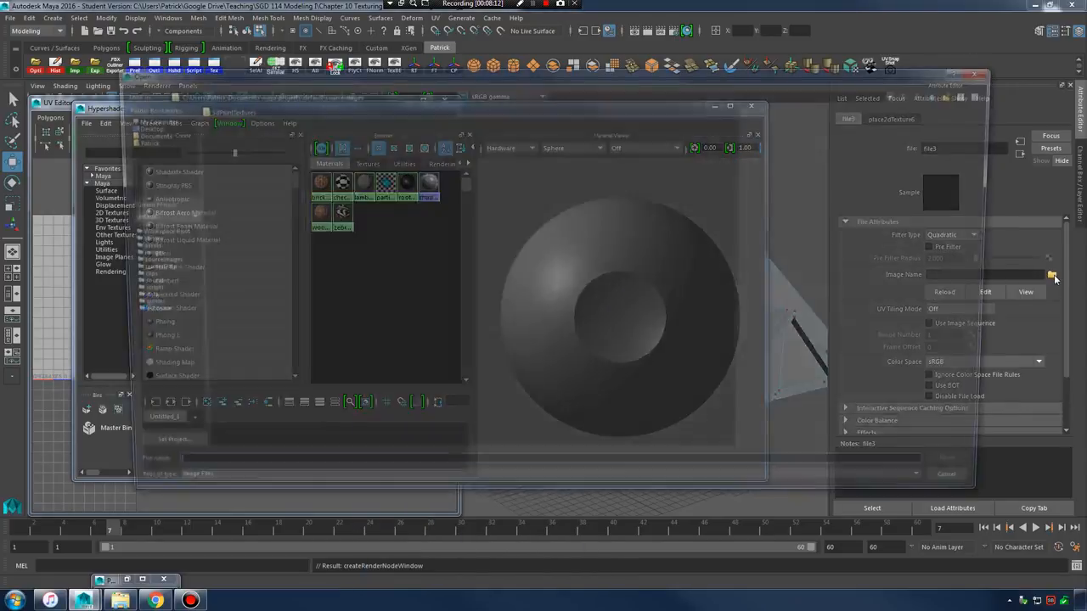
{"action": "left_click", "coordinate": [135, 126]}
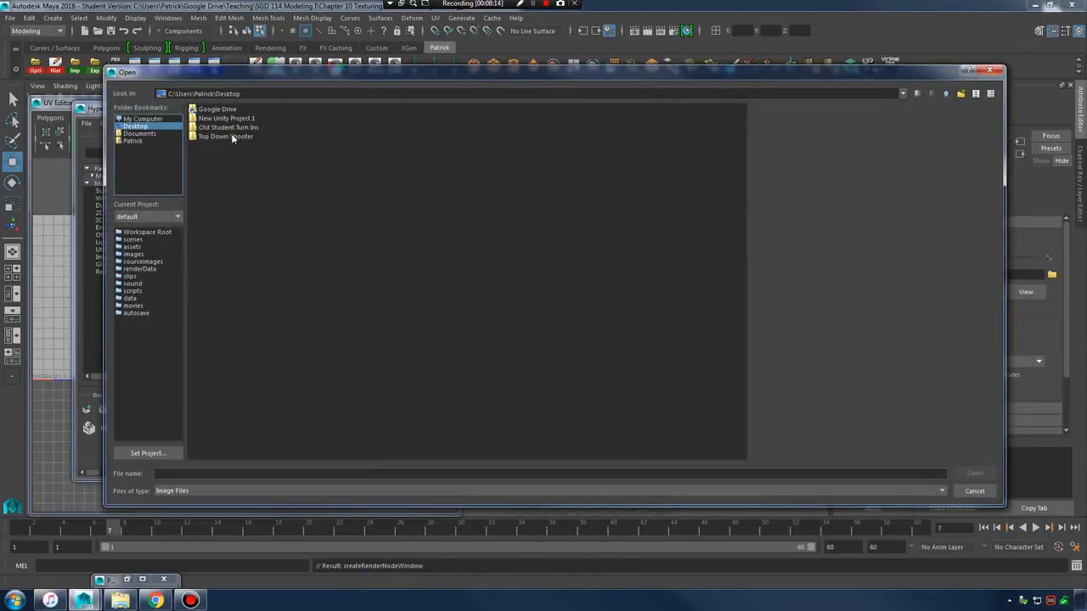
{"action": "double_click", "coordinate": [212, 108]}
{"action": "double_click", "coordinate": [213, 110]}
{"action": "left_click", "coordinate": [216, 218]}
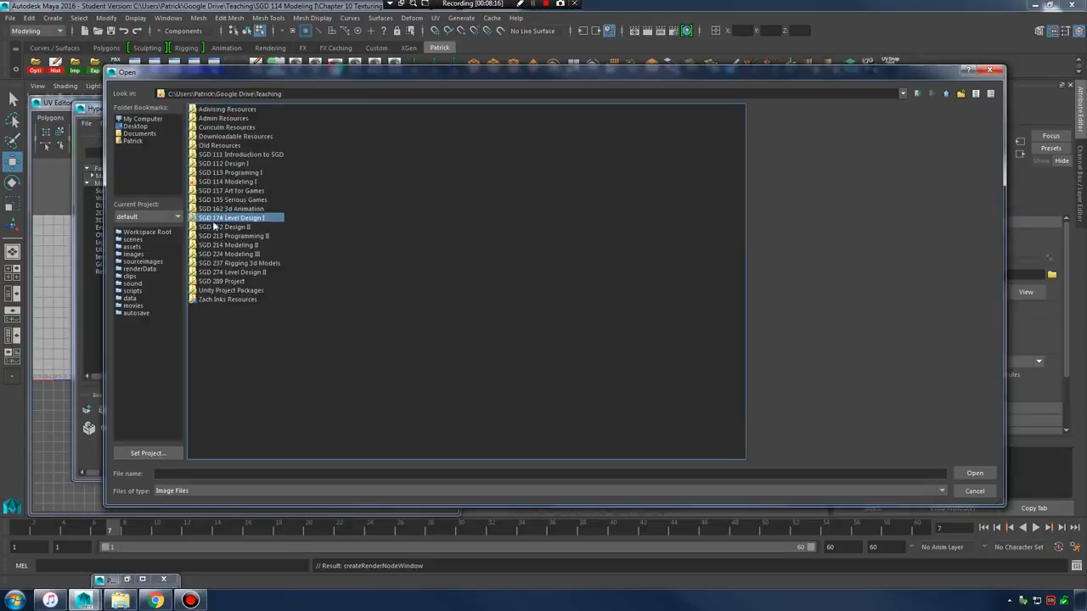
{"action": "double_click", "coordinate": [222, 181]}
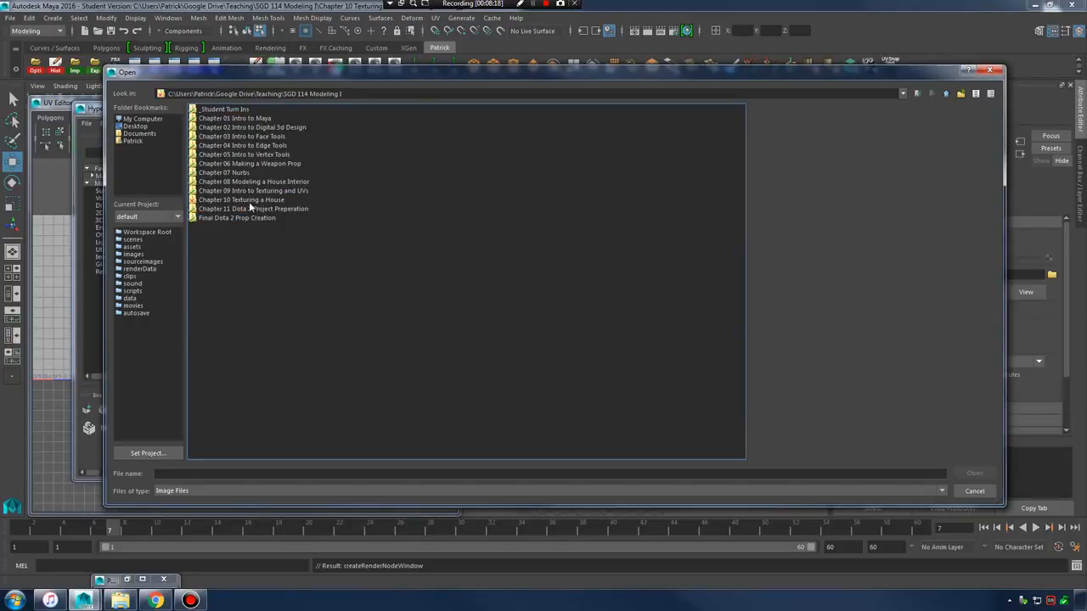
{"action": "double_click", "coordinate": [248, 202]}
{"action": "double_click", "coordinate": [219, 124]}
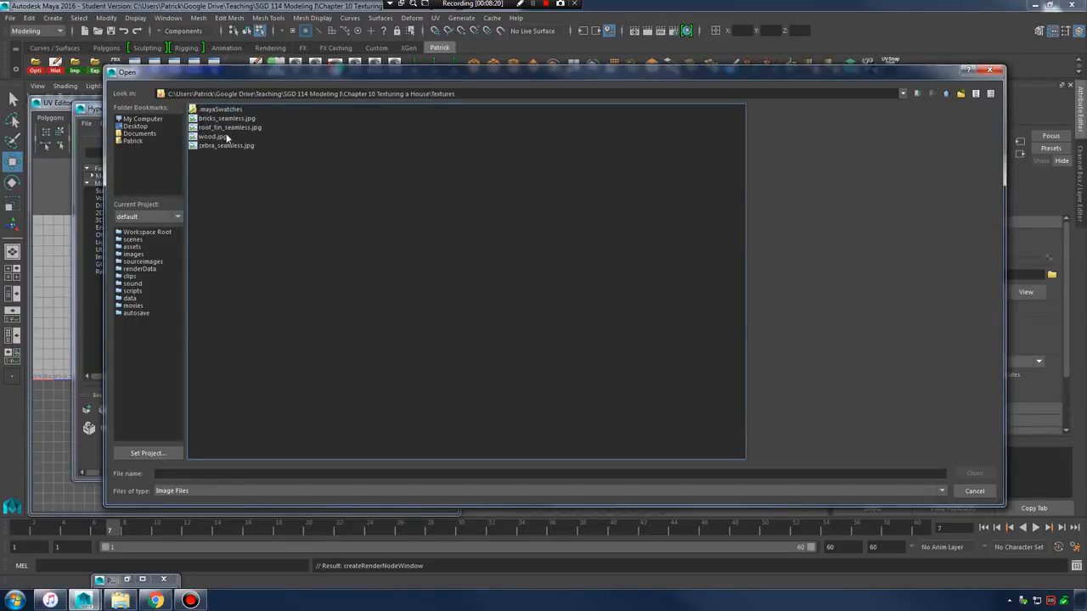
{"action": "left_click", "coordinate": [229, 128]}
{"action": "left_click", "coordinate": [958, 478]}
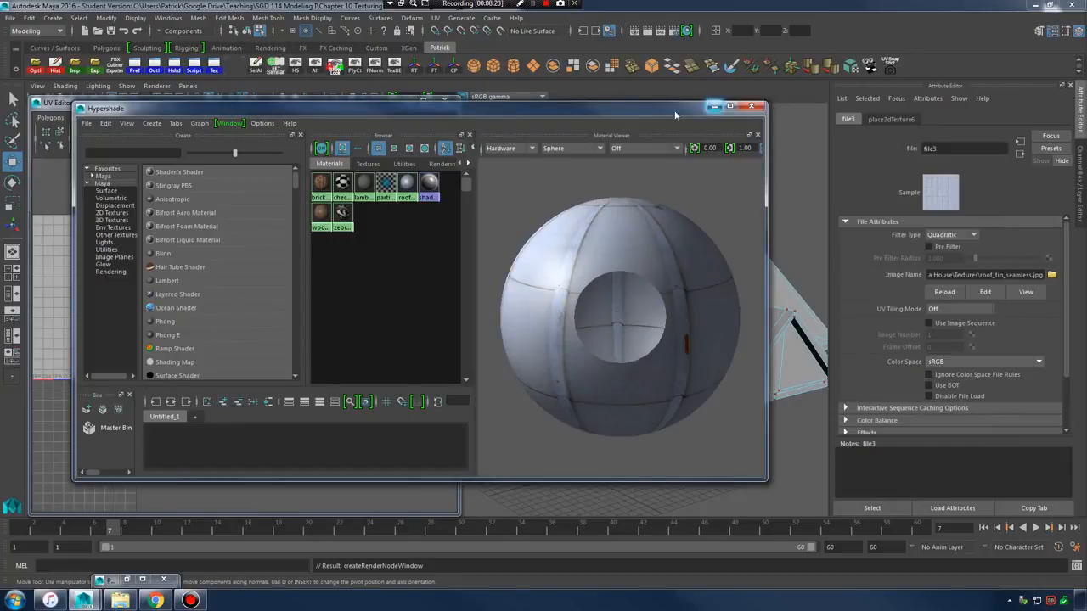
- Select all faces of the roof's UV shell, assign roof_mat to them, and put the Hypershade out of the way
{"action": "left_click", "coordinate": [713, 107]}
{"action": "left_click_drag", "start_coordinate": [1085, 169], "coordinate": [628, 160]}
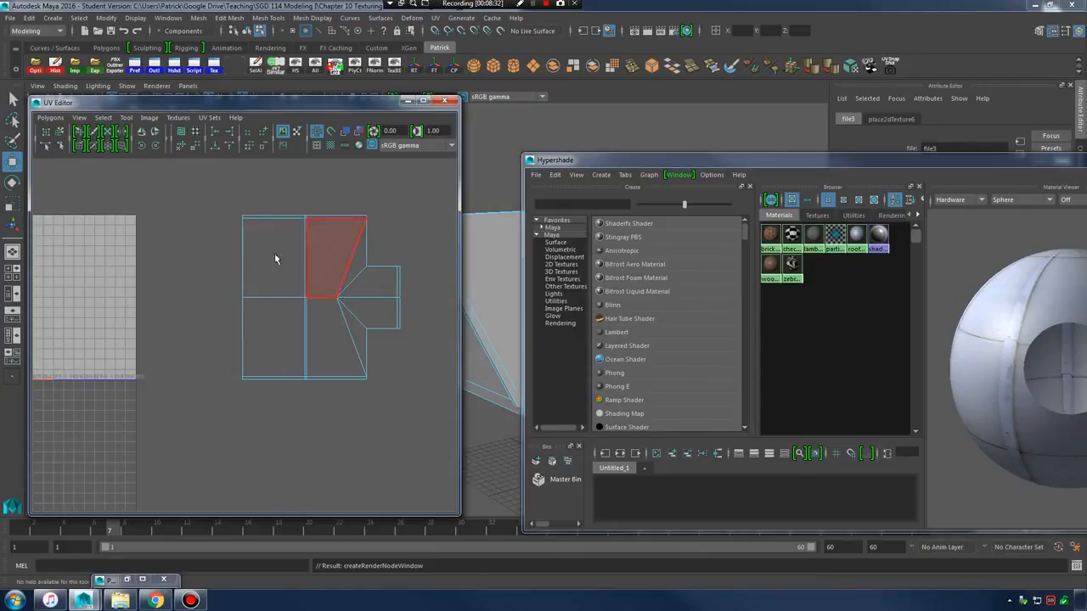
{"action": "left_click_drag", "start_coordinate": [189, 200], "coordinate": [418, 437]}
{"action": "left_click_drag", "start_coordinate": [760, 163], "coordinate": [394, 355]}
{"action": "left_click_drag", "start_coordinate": [594, 280], "coordinate": [613, 246], "text": "alt"}
{"action": "middle_click_drag", "start_coordinate": [613, 247], "coordinate": [651, 227], "text": "alt"}
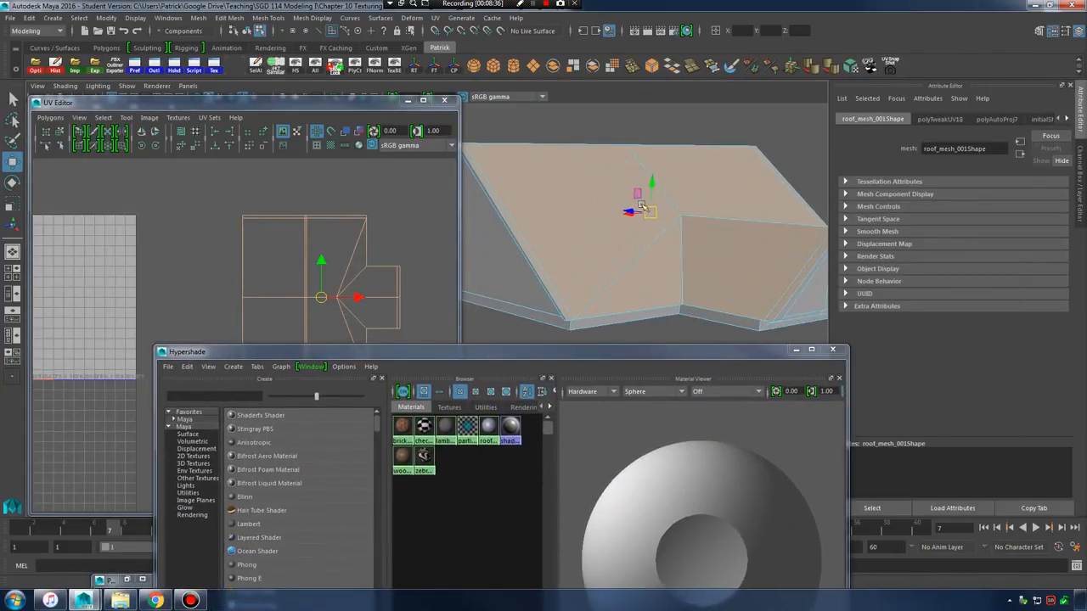
{"action": "right_click_drag", "start_coordinate": [651, 227], "coordinate": [722, 240], "text": "alt"}
{"action": "left_click_drag", "start_coordinate": [722, 240], "coordinate": [730, 248], "text": "alt"}
{"action": "right_click_drag", "start_coordinate": [731, 248], "coordinate": [622, 248], "text": "alt"}
{"action": "middle_click_drag", "start_coordinate": [623, 247], "coordinate": [654, 219], "text": "alt"}
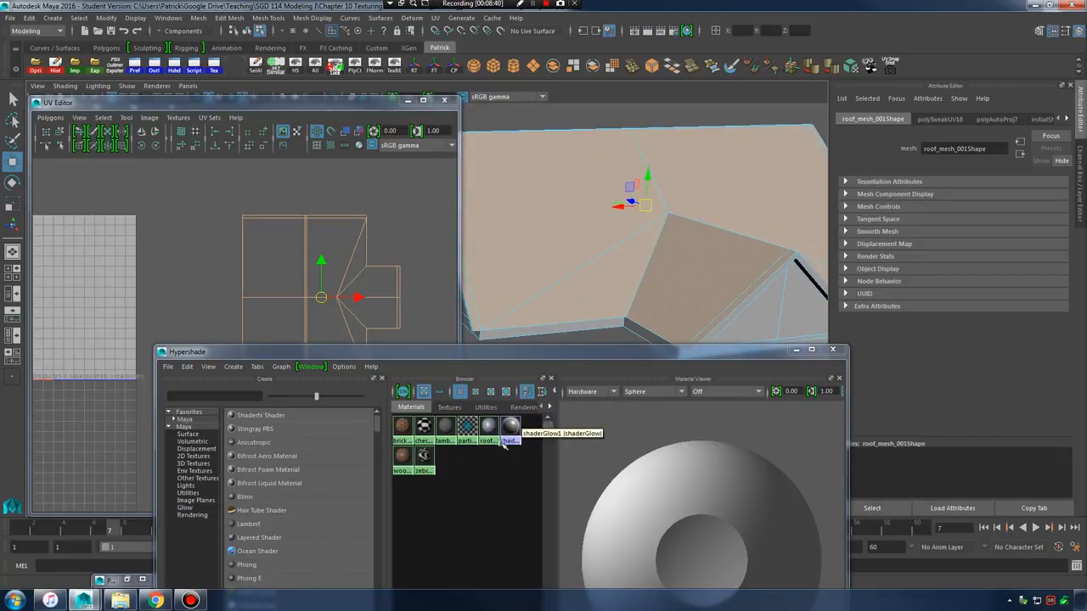
{"action": "right_click_drag", "start_coordinate": [488, 430], "coordinate": [491, 407]}
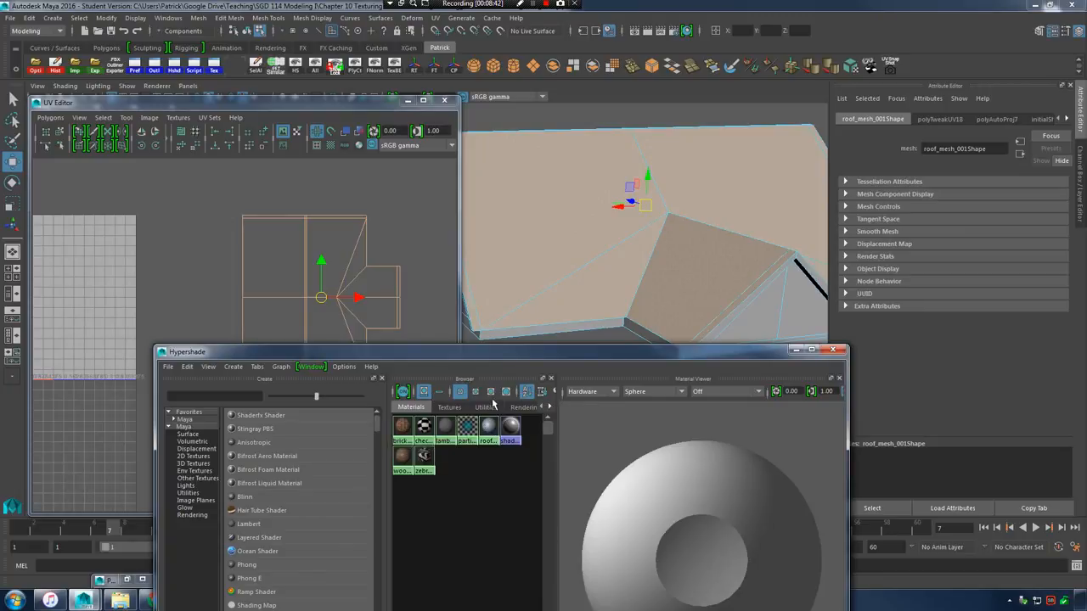
{"action": "left_click", "coordinate": [491, 393]}
{"action": "left_click_drag", "start_coordinate": [519, 351], "coordinate": [545, 234]}
{"action": "left_click_drag", "start_coordinate": [549, 181], "coordinate": [549, 116]}
{"action": "scroll", "coordinate": [516, 265], "scroll_direction": "down", "scroll_amount": 7}
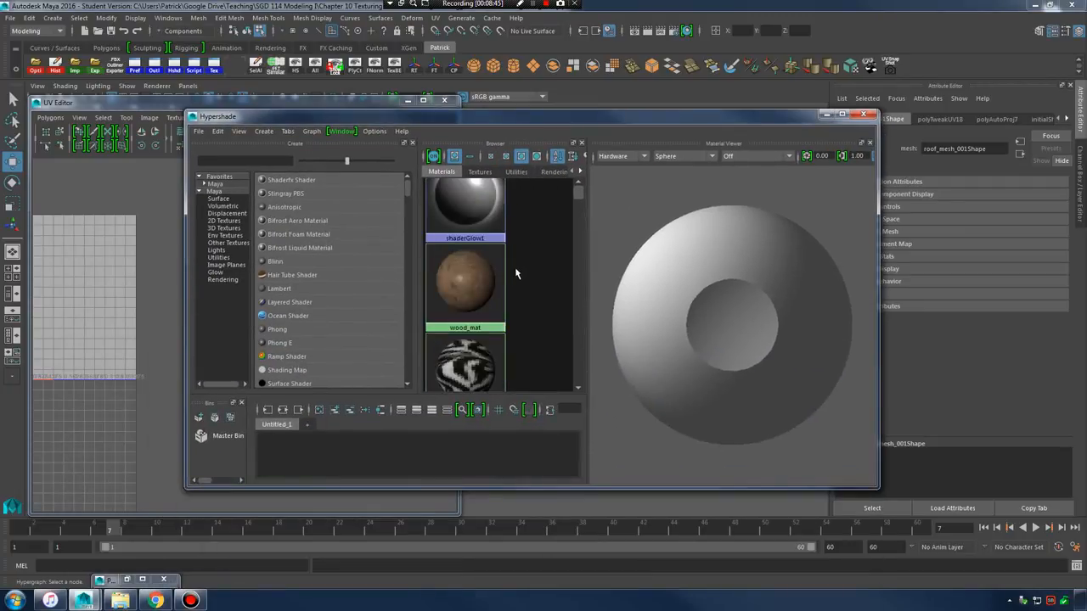
{"action": "scroll", "coordinate": [514, 273], "scroll_direction": "up", "scroll_amount": 3}
{"action": "right_click", "coordinate": [468, 318]}
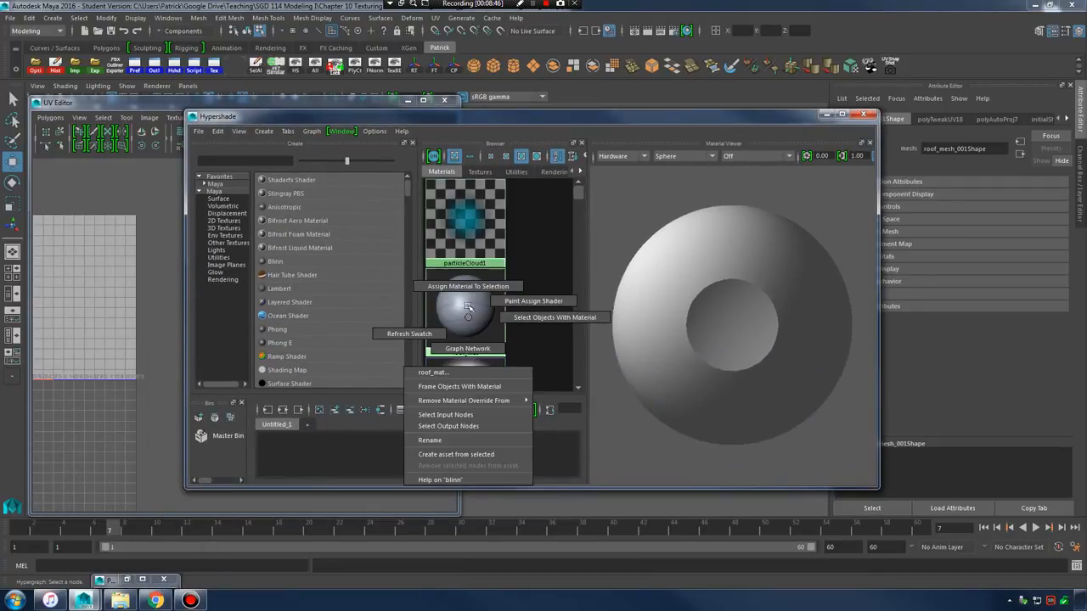
{"action": "left_click", "coordinate": [468, 287]}
{"action": "left_click", "coordinate": [824, 114]}
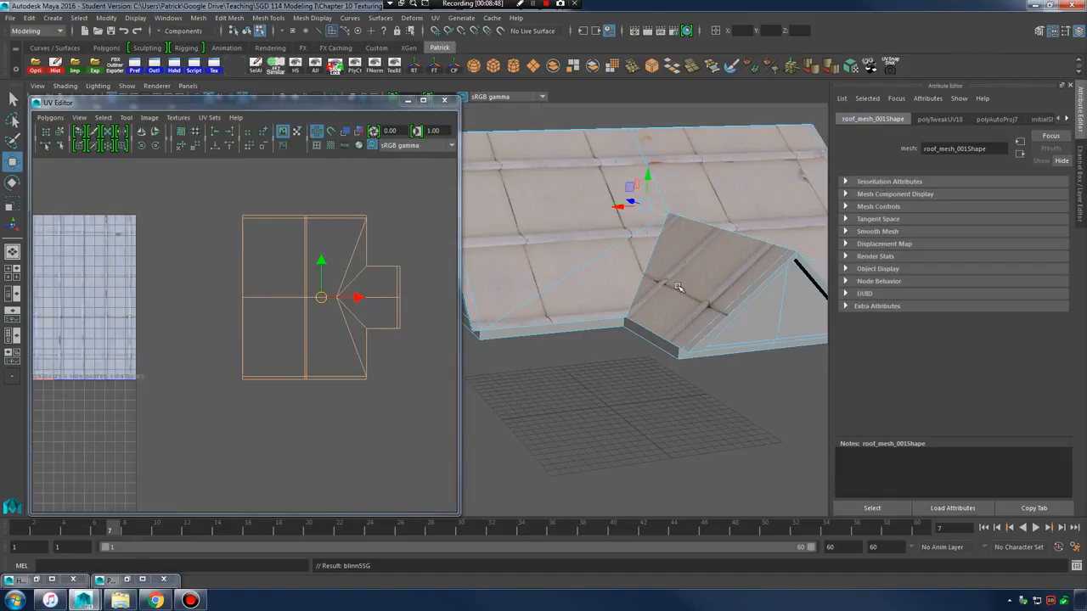
- Rotate the whole roof UV shell 90 degrees clockwise so the tin ribs run down the slope
{"action": "left_click_drag", "start_coordinate": [723, 348], "coordinate": [637, 320], "text": "alt"}
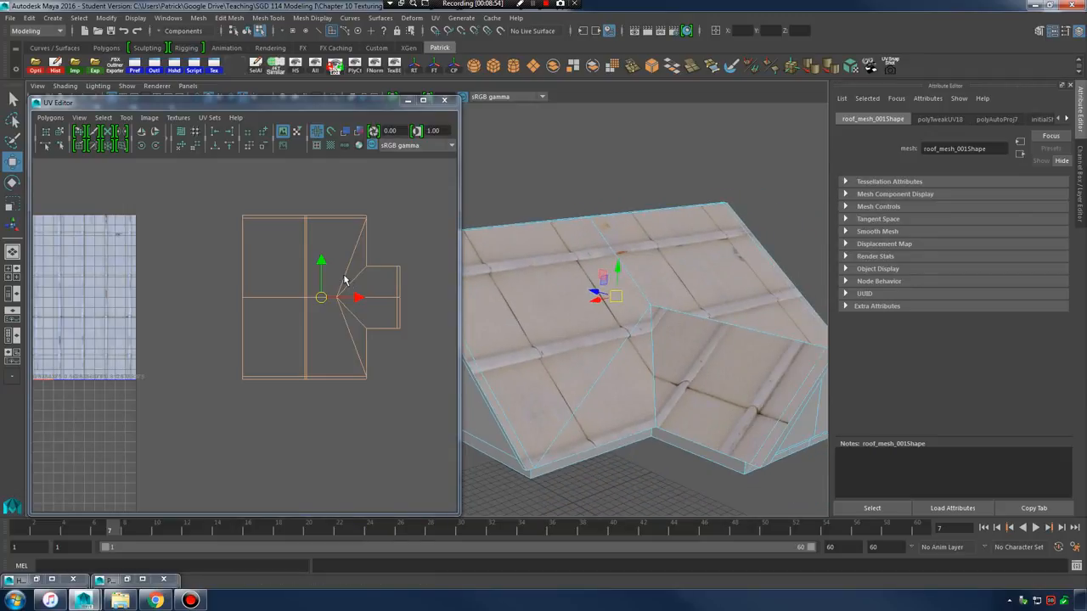
{"action": "right_click_drag", "start_coordinate": [362, 248], "coordinate": [364, 277]}
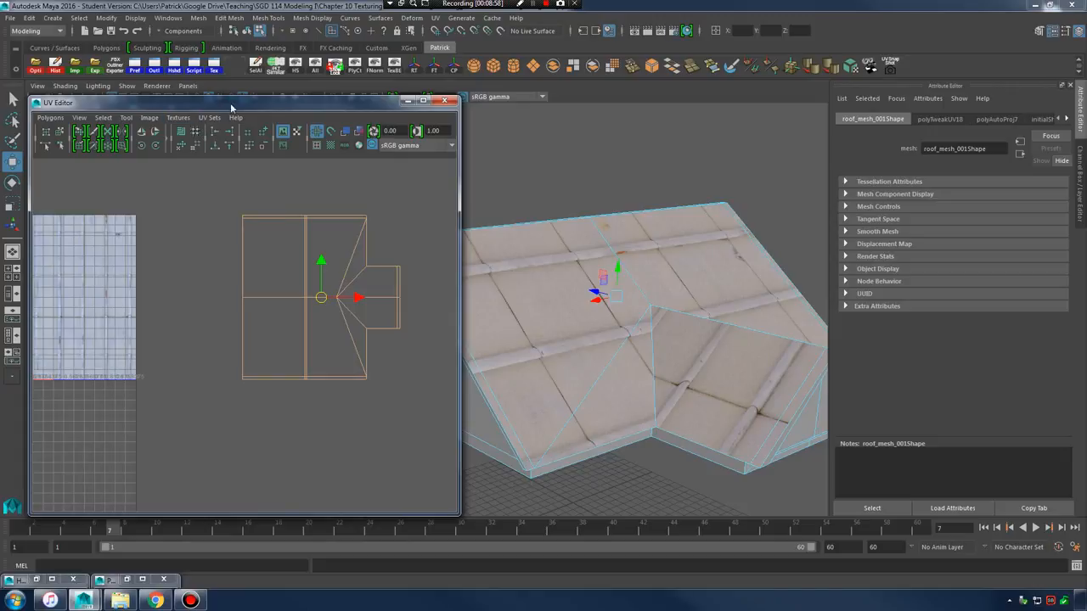
{"action": "left_click_drag", "start_coordinate": [231, 107], "coordinate": [253, 110]}
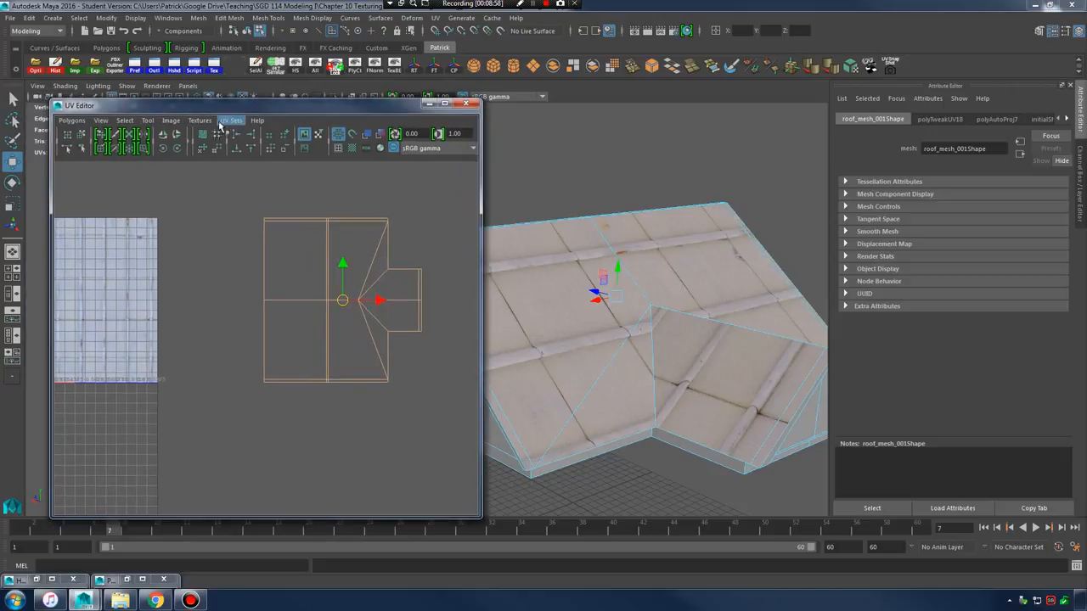
{"action": "left_click", "coordinate": [177, 150]}
{"action": "left_click", "coordinate": [178, 150]}
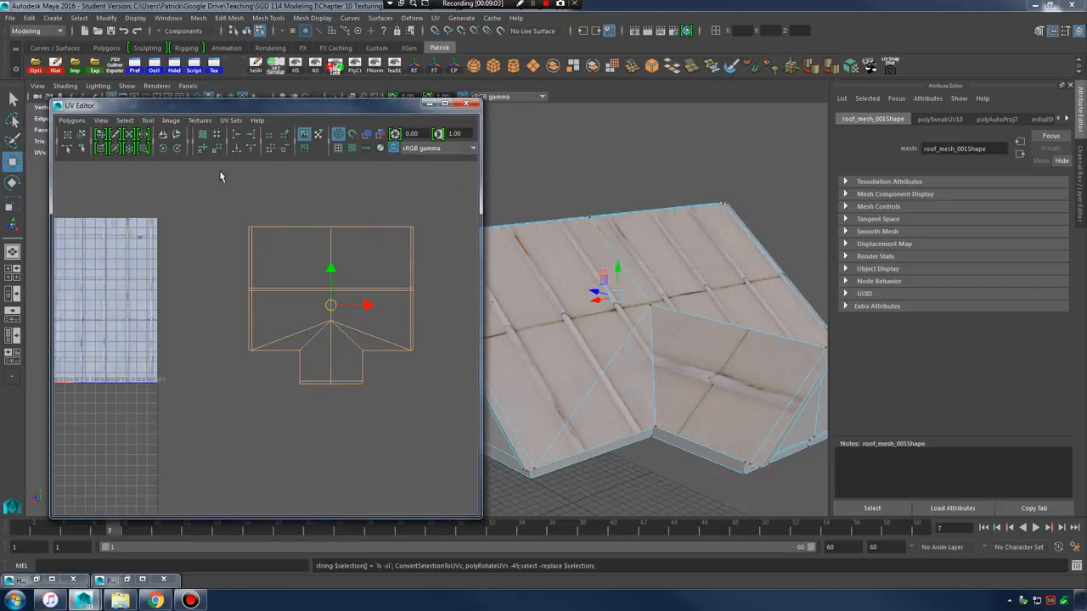
{"action": "left_click_drag", "start_coordinate": [694, 321], "coordinate": [617, 345], "text": "alt"}
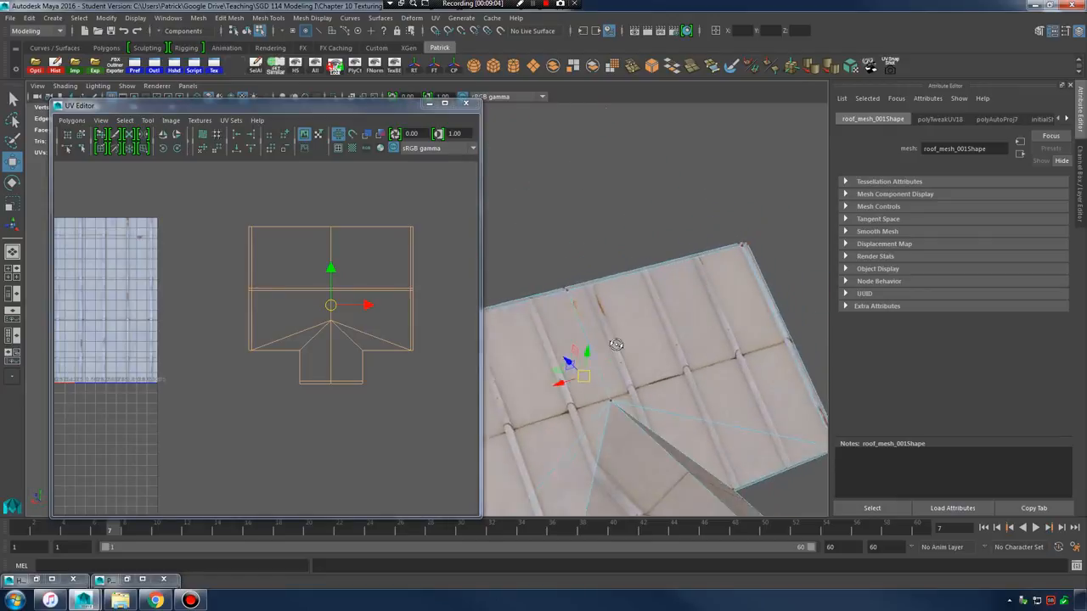
- Scale the roof UV shell up uniformly well beyond the texture square so the tin pattern repeats smaller
{"action": "key", "text": "r"}
{"action": "middle_click_drag", "start_coordinate": [351, 312], "coordinate": [522, 302]}
{"action": "left_click_drag", "start_coordinate": [522, 302], "coordinate": [691, 355], "text": "alt"}
{"action": "left_click_drag", "start_coordinate": [390, 106], "coordinate": [281, 99]}
{"action": "left_click_drag", "start_coordinate": [620, 284], "coordinate": [544, 256], "text": "alt"}
- Select the faces of the roof's projecting front gable and separate them into their own UV shell
{"action": "left_click", "coordinate": [619, 274]}
{"action": "right_click_drag", "start_coordinate": [539, 240], "coordinate": [545, 272]}
{"action": "left_click", "coordinate": [556, 319]}
{"action": "left_click", "coordinate": [594, 267]}
{"action": "left_click_drag", "start_coordinate": [566, 323], "coordinate": [627, 314], "text": "alt"}
{"action": "middle_click_drag", "start_coordinate": [628, 314], "coordinate": [528, 312], "text": "alt"}
{"action": "left_click_drag", "start_coordinate": [628, 281], "coordinate": [648, 376], "text": "alt"}
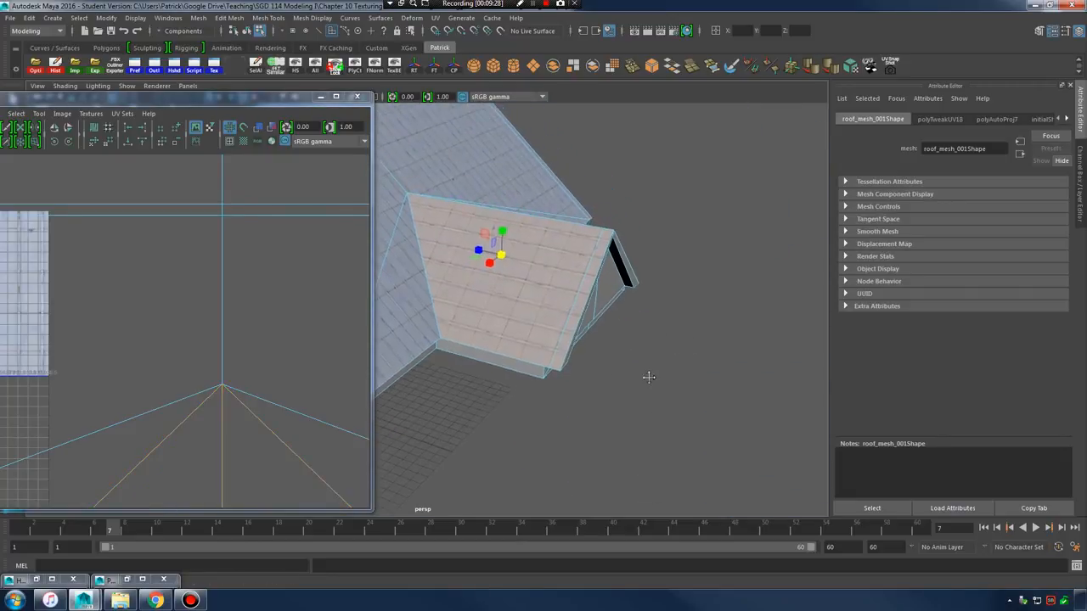
{"action": "left_click_drag", "start_coordinate": [299, 100], "coordinate": [494, 36]}
{"action": "scroll", "coordinate": [376, 272], "scroll_direction": "down", "scroll_amount": 3}
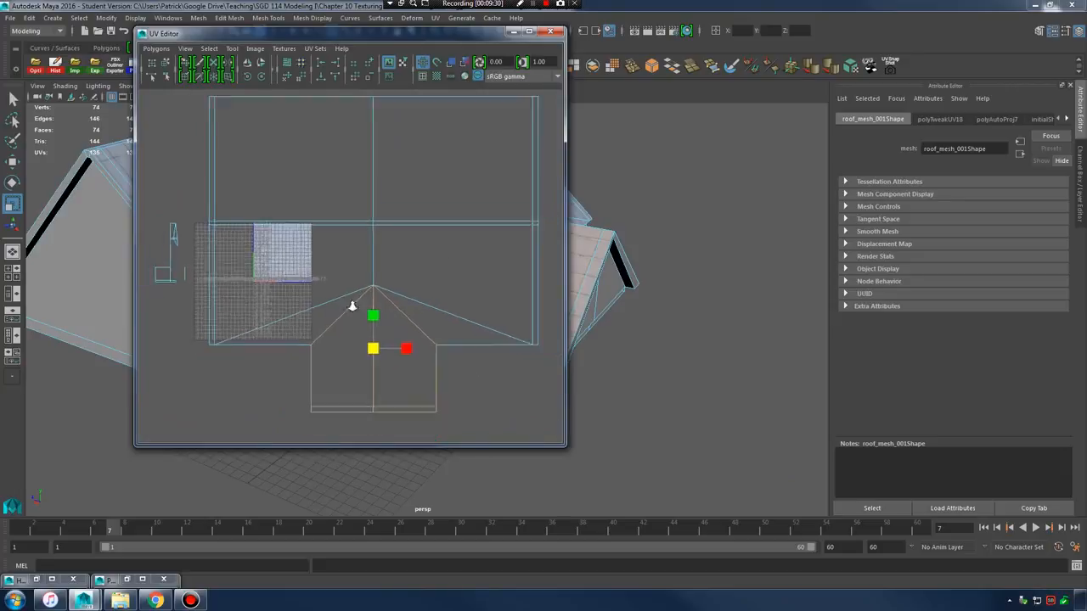
{"action": "scroll", "coordinate": [436, 310], "scroll_direction": "up", "scroll_amount": 1}
{"action": "left_click", "coordinate": [156, 49]}
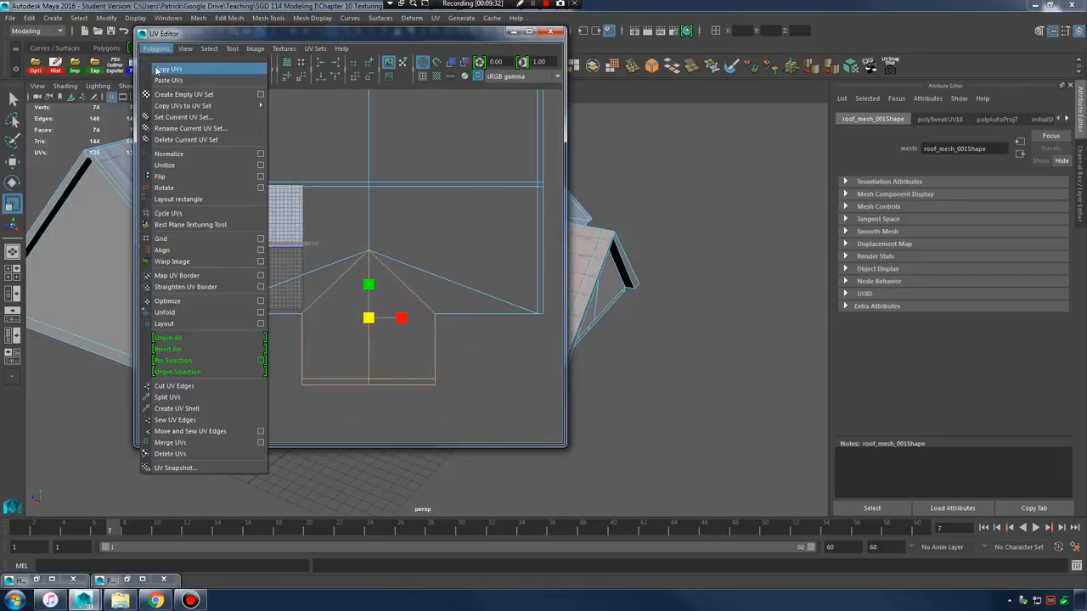
{"action": "left_click", "coordinate": [227, 398]}
{"action": "left_click", "coordinate": [156, 49]}
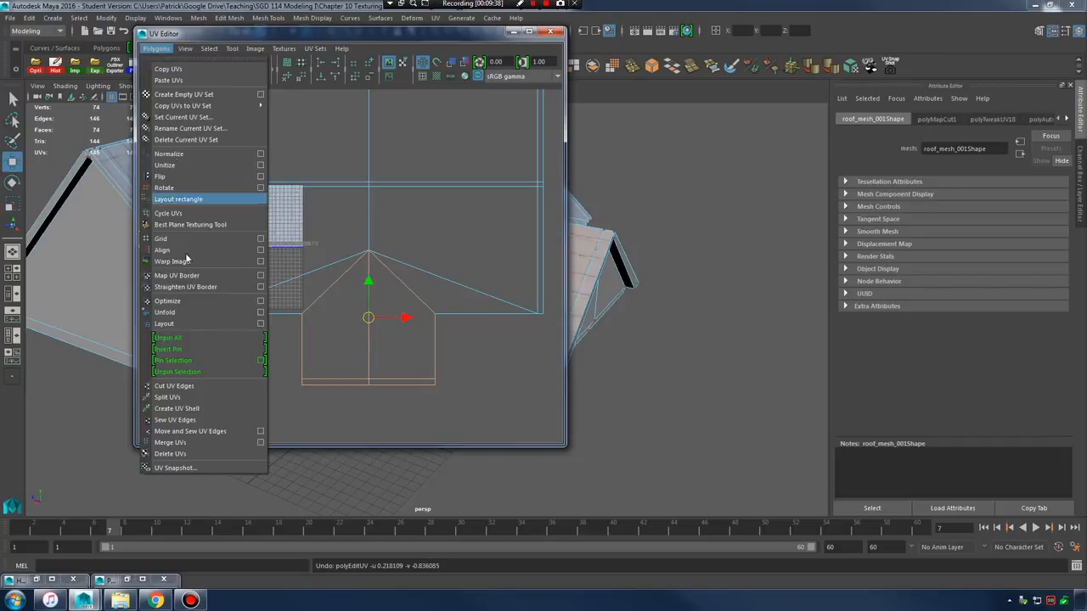
{"action": "left_click", "coordinate": [192, 402]}
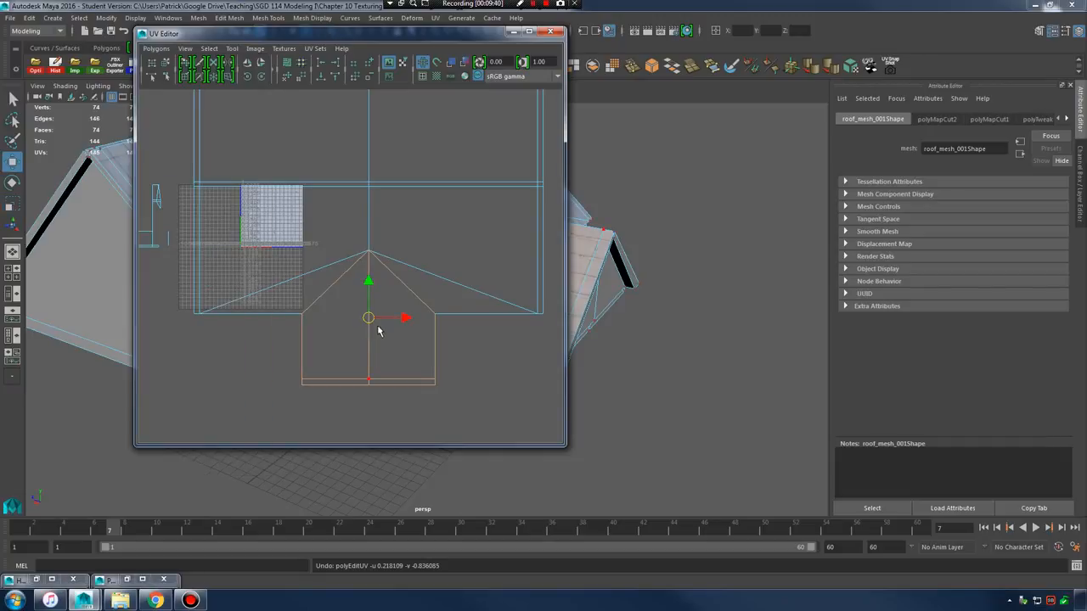
- Move the gable UV shell below the main roof shell and rotate it 90 degrees clockwise
{"action": "left_click_drag", "start_coordinate": [370, 319], "coordinate": [367, 382]}
{"action": "right_click_drag", "start_coordinate": [411, 324], "coordinate": [382, 304], "text": "alt"}
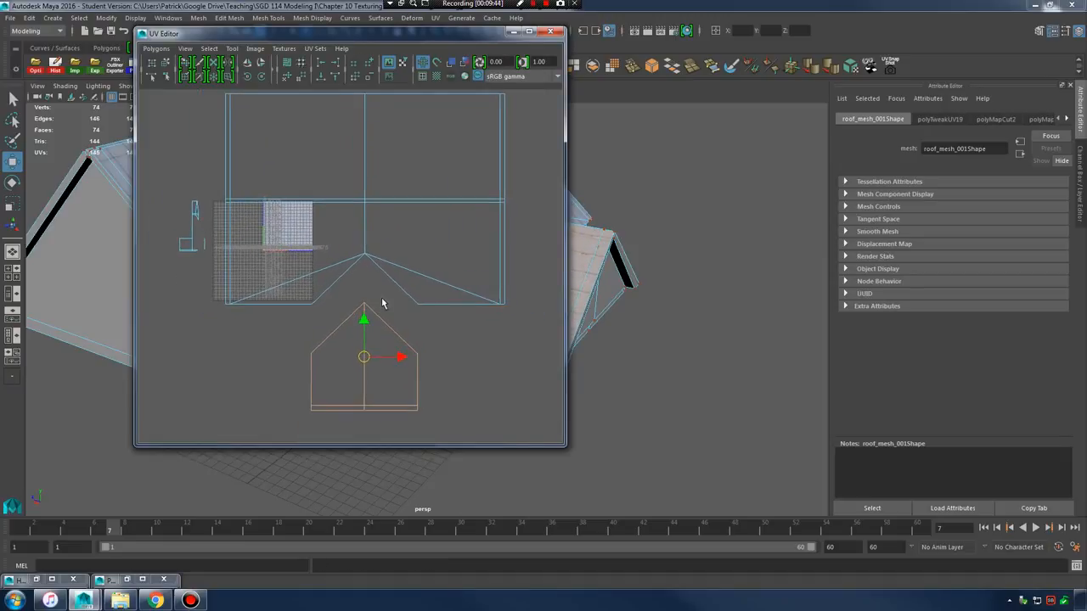
{"action": "left_click_drag", "start_coordinate": [438, 38], "coordinate": [980, 86]}
{"action": "left_click_drag", "start_coordinate": [577, 183], "coordinate": [423, 272], "text": "alt"}
{"action": "left_click", "coordinate": [807, 126]}
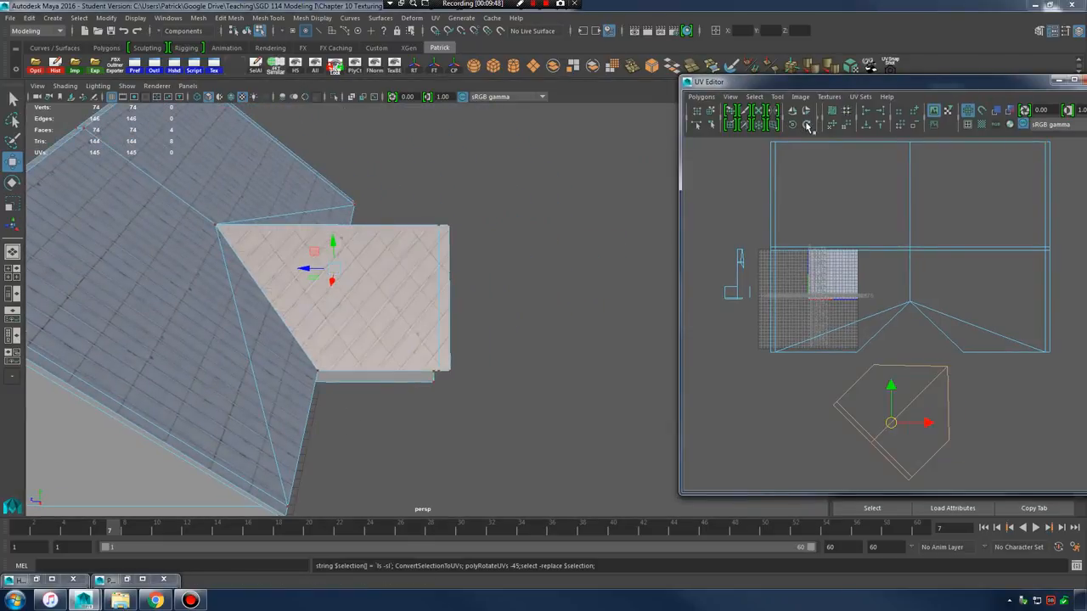
{"action": "left_click", "coordinate": [808, 125]}
{"action": "left_click_drag", "start_coordinate": [467, 323], "coordinate": [352, 327], "text": "alt"}
{"action": "right_click_drag", "start_coordinate": [353, 327], "coordinate": [530, 331], "text": "alt"}
{"action": "left_click_drag", "start_coordinate": [530, 331], "coordinate": [506, 325], "text": "alt"}
{"action": "right_click_drag", "start_coordinate": [524, 268], "coordinate": [531, 212]}
{"action": "left_click_drag", "start_coordinate": [530, 212], "coordinate": [437, 336], "text": "alt"}
- Switch to Chrome, check the house asset list, and compare the RooftilesMetal0012 texture with the roof in the house reference photo
{"action": "left_click", "coordinate": [154, 600]}
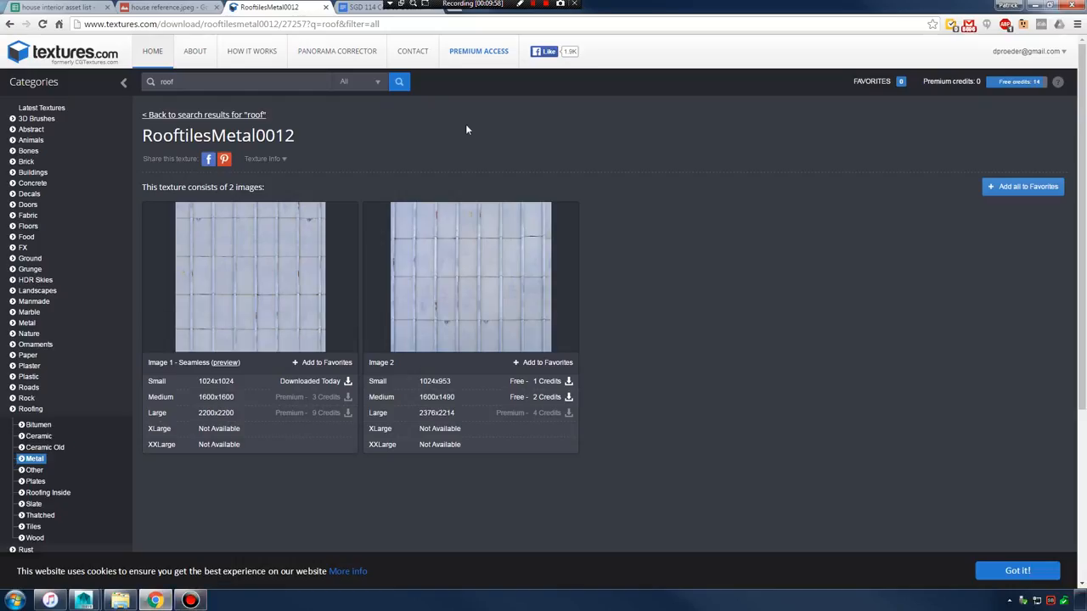
{"action": "left_click", "coordinate": [348, 7]}
{"action": "left_click", "coordinate": [91, 9]}
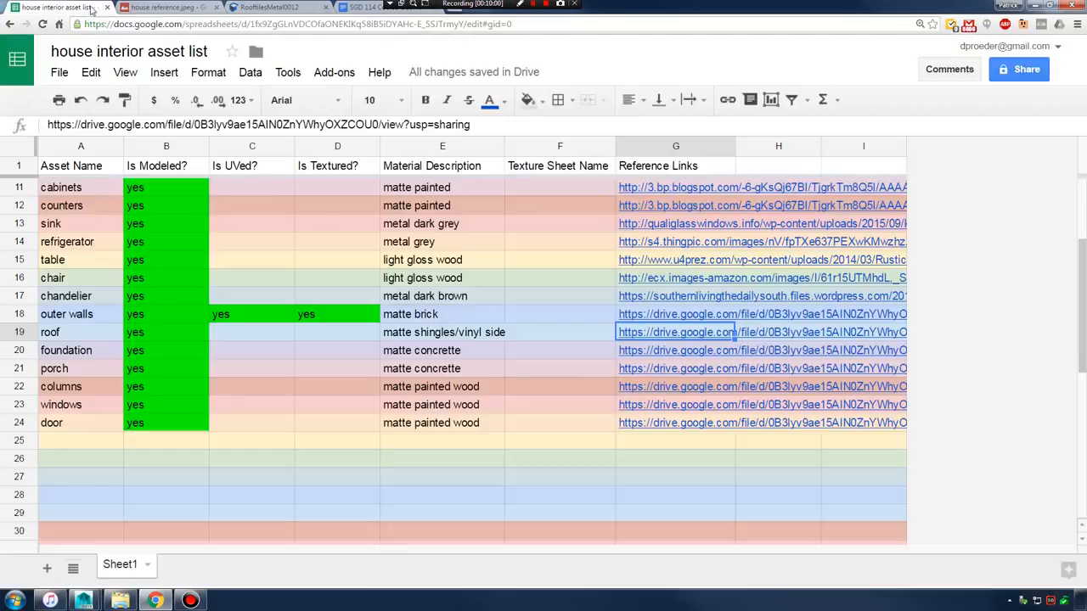
{"action": "left_click", "coordinate": [208, 8]}
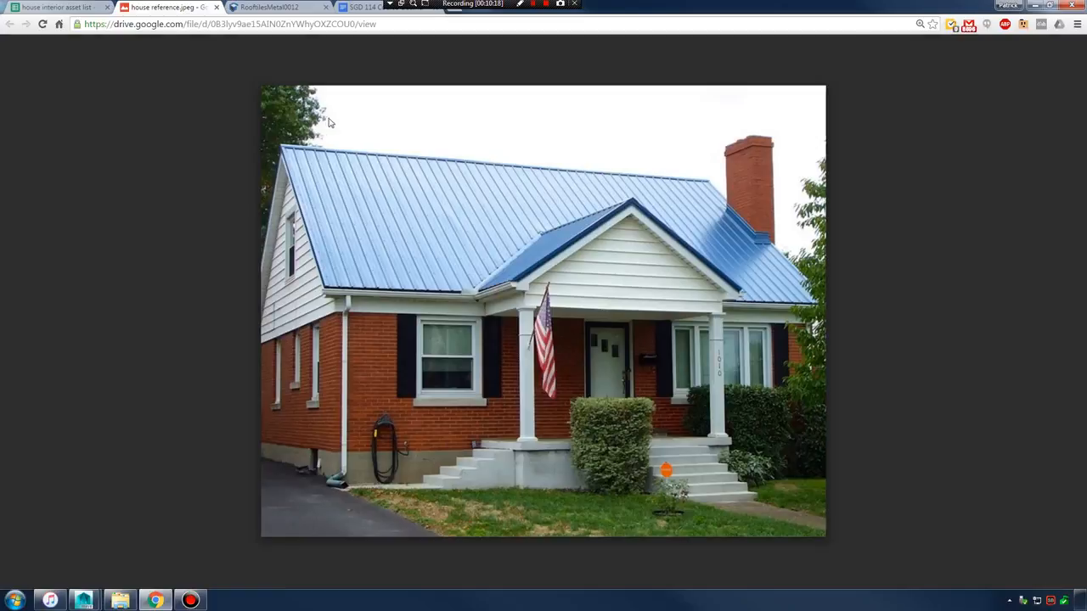
{"action": "left_click", "coordinate": [287, 7]}
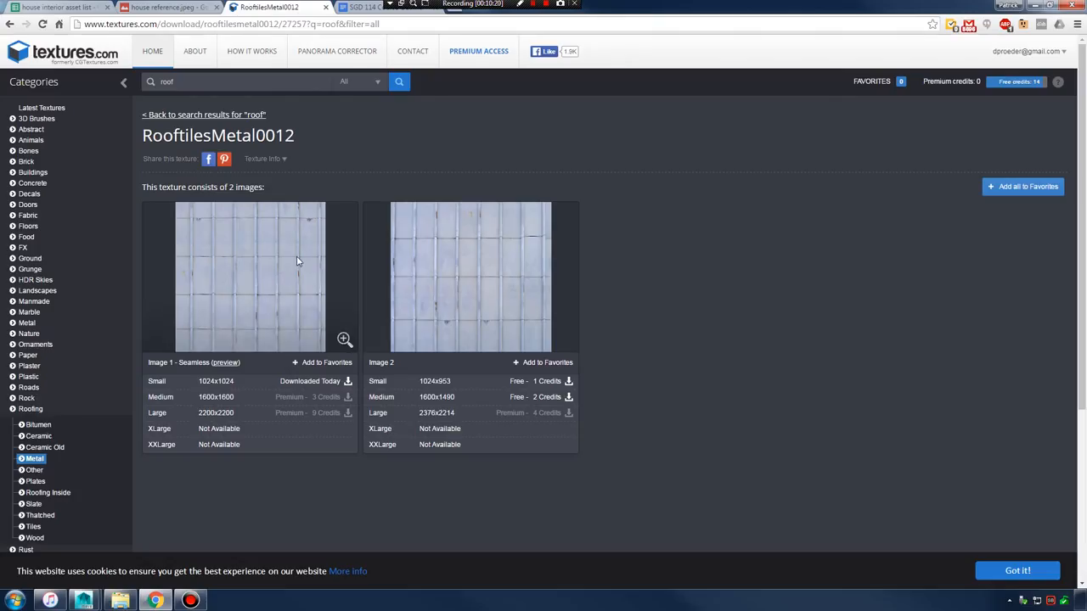
{"action": "left_click", "coordinate": [184, 6]}
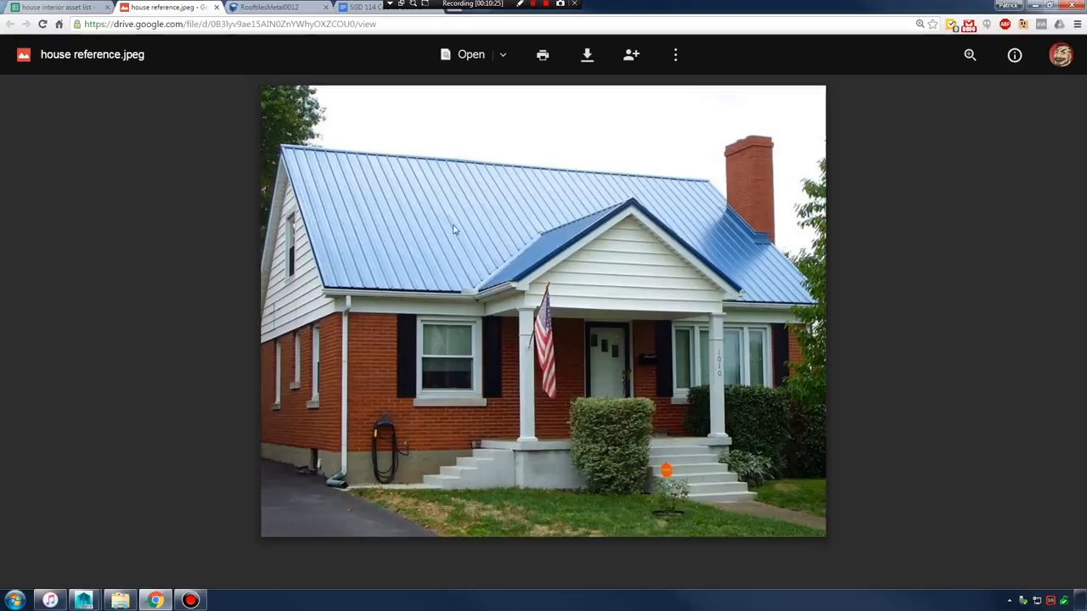
- Glance at the course outline, switch back to Maya, and select the UVs of the main roof and front gable shells
{"action": "left_click", "coordinate": [359, 7]}
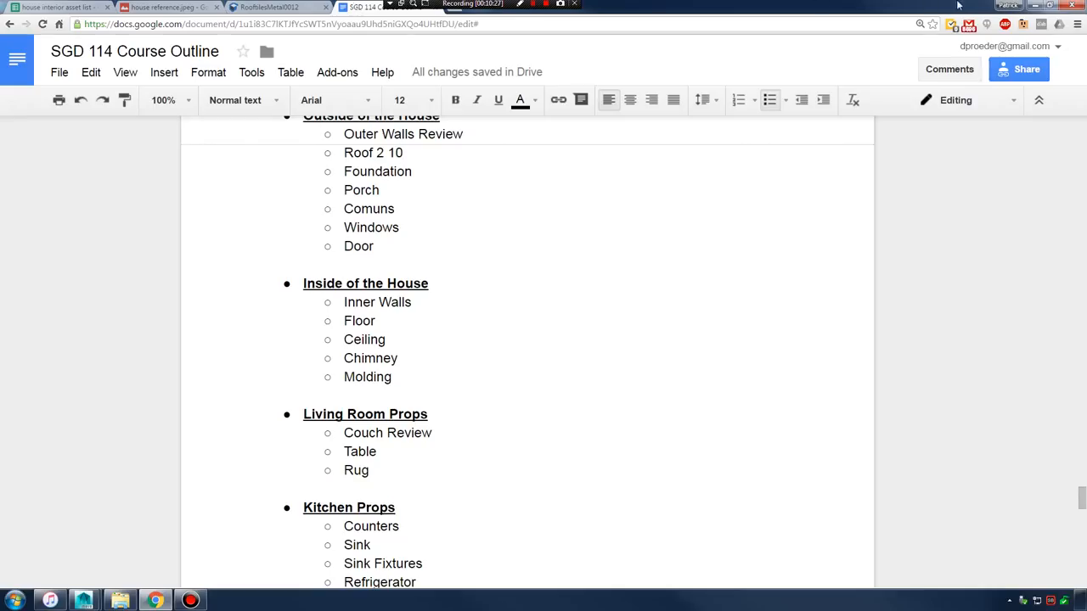
{"action": "left_click", "coordinate": [1038, 5]}
{"action": "left_click_drag", "start_coordinate": [486, 282], "coordinate": [478, 313], "text": "alt"}
{"action": "left_click", "coordinate": [492, 288]}
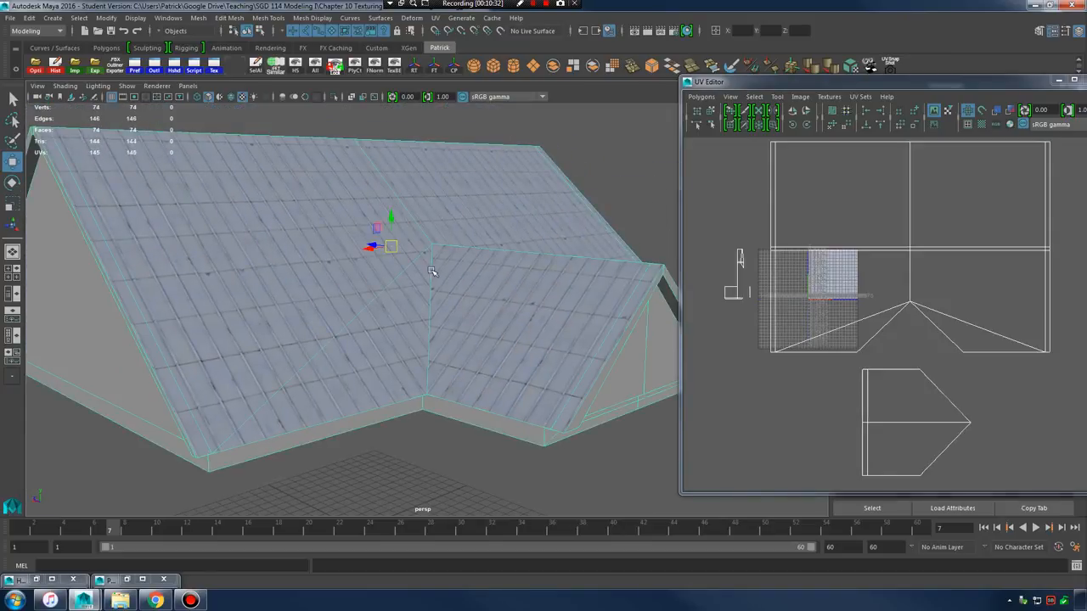
{"action": "scroll", "coordinate": [848, 291], "scroll_direction": "down", "scroll_amount": 2}
{"action": "right_click_drag", "start_coordinate": [854, 288], "coordinate": [896, 289]}
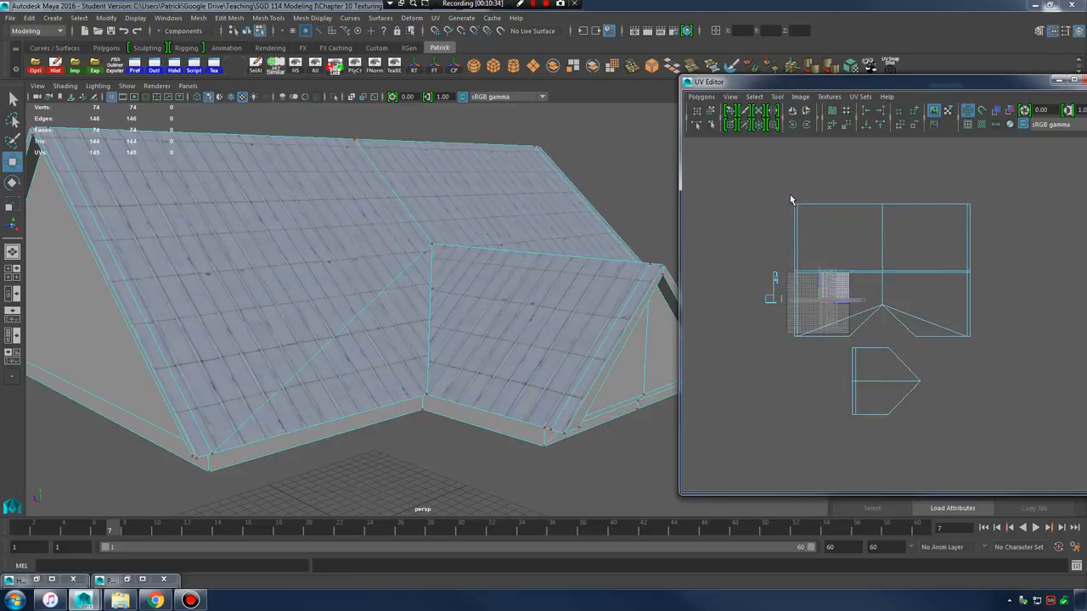
{"action": "left_click_drag", "start_coordinate": [790, 195], "coordinate": [1019, 445]}
- Move the selected roof and gable shells together well to the right of the texture square, clear of the remaining UVs
{"action": "middle_click_drag", "start_coordinate": [941, 357], "coordinate": [862, 365], "text": "alt"}
{"action": "right_click_drag", "start_coordinate": [862, 366], "coordinate": [829, 352], "text": "alt"}
{"action": "left_click_drag", "start_coordinate": [811, 321], "coordinate": [1023, 269]}
{"action": "middle_click_drag", "start_coordinate": [1023, 270], "coordinate": [908, 299], "text": "alt"}
{"action": "right_click_drag", "start_coordinate": [908, 298], "coordinate": [764, 314], "text": "alt"}
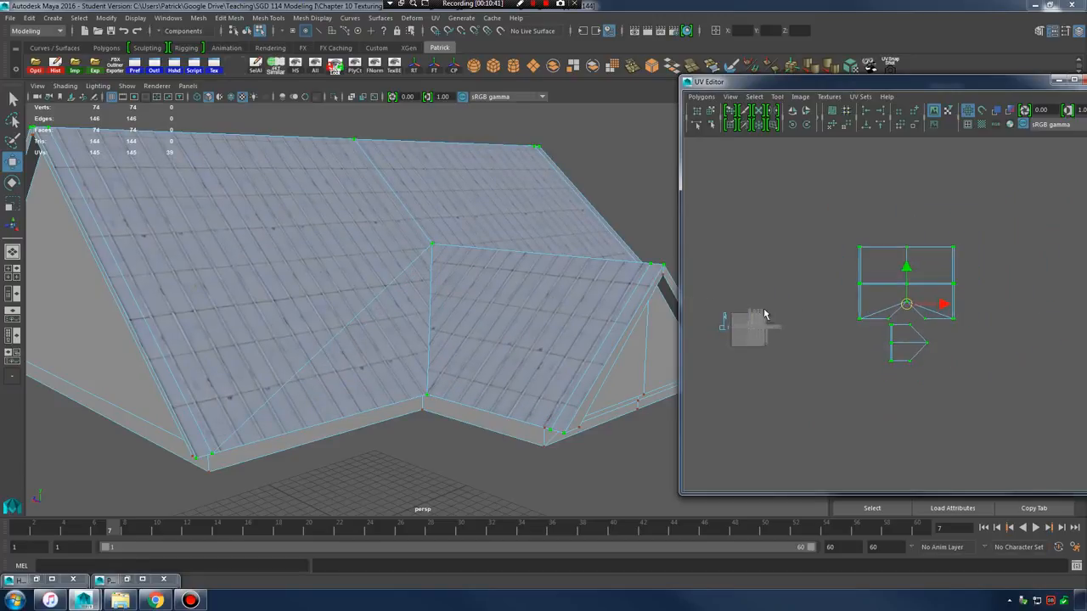
{"action": "left_click_drag", "start_coordinate": [907, 305], "coordinate": [946, 323]}
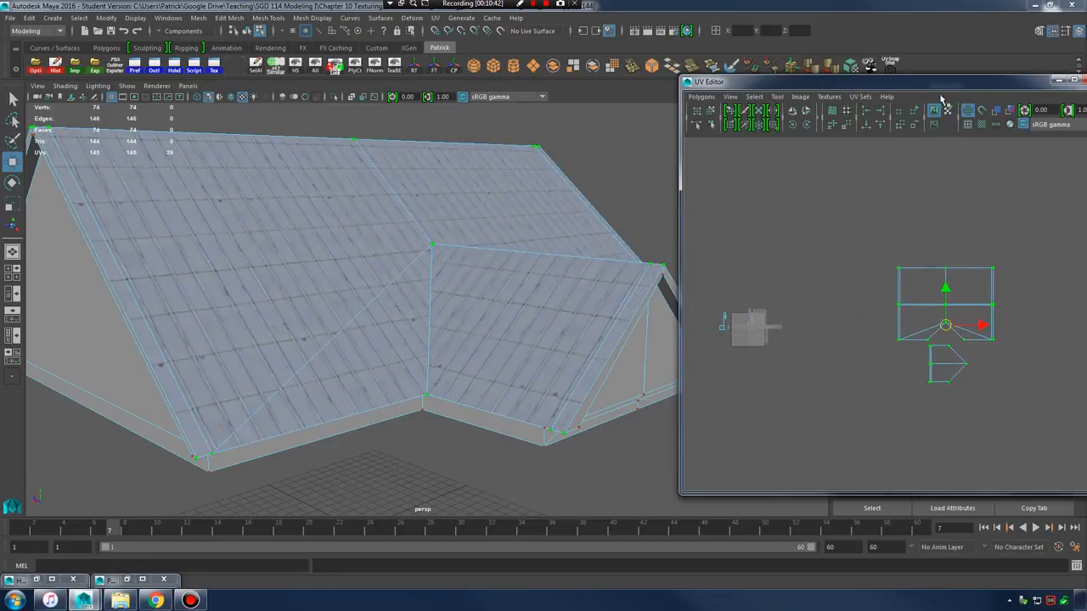
{"action": "left_click_drag", "start_coordinate": [950, 89], "coordinate": [889, 93]}
{"action": "left_click_drag", "start_coordinate": [881, 330], "coordinate": [941, 338]}
- Select the faces of the remaining UV shells beside the texture square, covering the roof's gable ends and trim
{"action": "left_click_drag", "start_coordinate": [448, 299], "coordinate": [502, 294], "text": "alt"}
{"action": "right_click_drag", "start_coordinate": [424, 299], "coordinate": [517, 315], "text": "alt"}
{"action": "middle_click_drag", "start_coordinate": [669, 344], "coordinate": [711, 337], "text": "alt"}
{"action": "right_click_drag", "start_coordinate": [711, 337], "coordinate": [777, 343], "text": "alt"}
{"action": "middle_click_drag", "start_coordinate": [778, 344], "coordinate": [898, 354], "text": "alt"}
{"action": "right_click_drag", "start_coordinate": [898, 353], "coordinate": [918, 361], "text": "alt"}
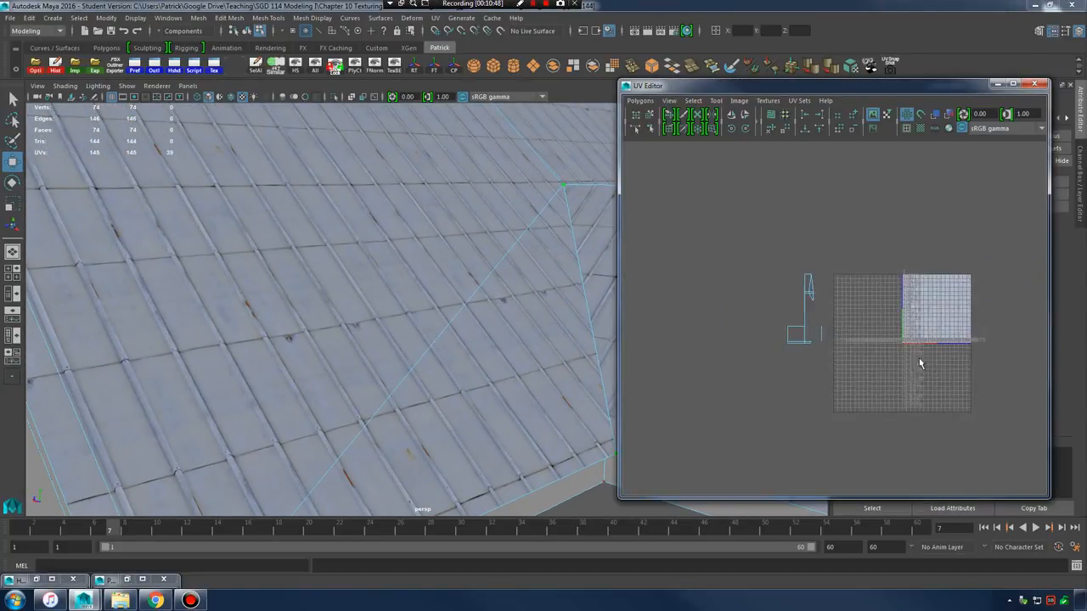
{"action": "right_click", "coordinate": [794, 310]}
{"action": "right_click_drag", "start_coordinate": [796, 311], "coordinate": [794, 340]}
{"action": "left_click_drag", "start_coordinate": [727, 238], "coordinate": [852, 380]}
{"action": "right_click_drag", "start_coordinate": [461, 306], "coordinate": [424, 308], "text": "alt"}
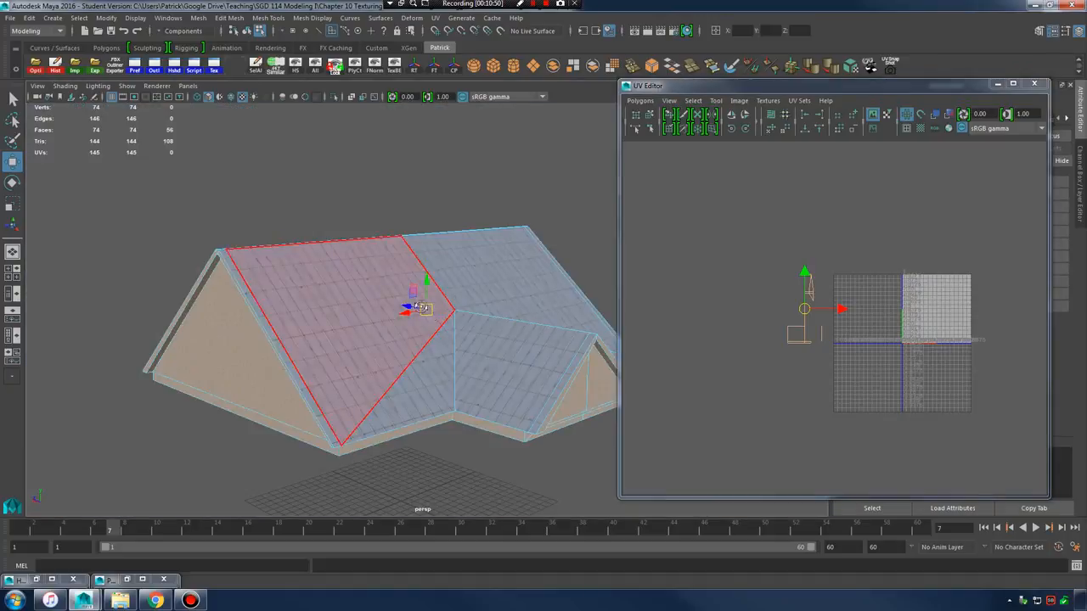
- Inspect the front gable's triangular end wall, then switch to Chrome and compare it with the siding in the house reference photo
{"action": "left_click_drag", "start_coordinate": [425, 307], "coordinate": [463, 331], "text": "alt"}
{"action": "left_click_drag", "start_coordinate": [332, 340], "coordinate": [412, 338], "text": "alt"}
{"action": "left_click", "coordinate": [414, 338]}
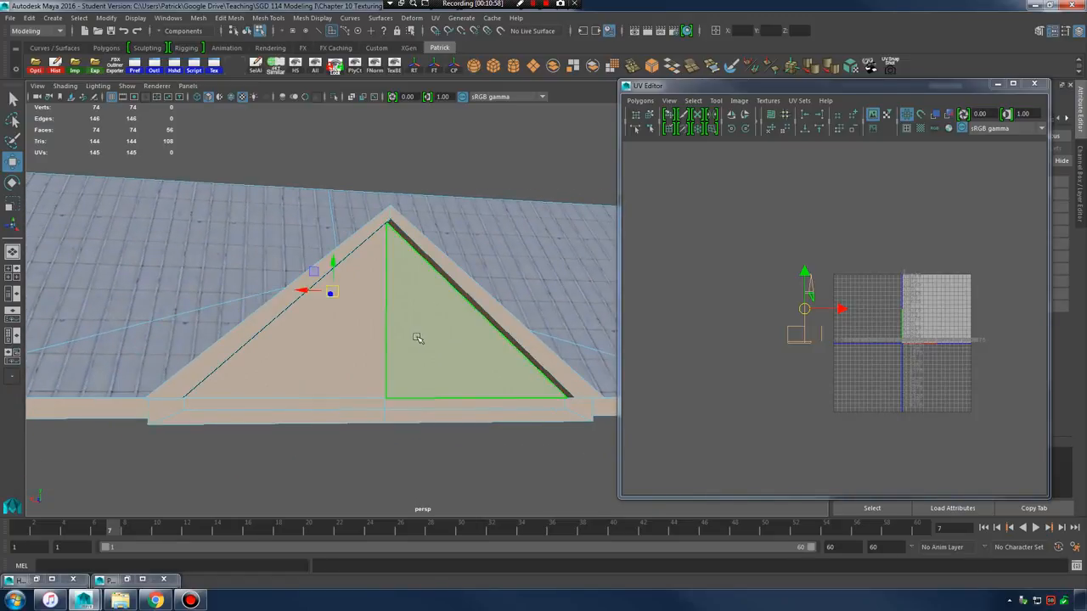
{"action": "left_click", "coordinate": [201, 499]}
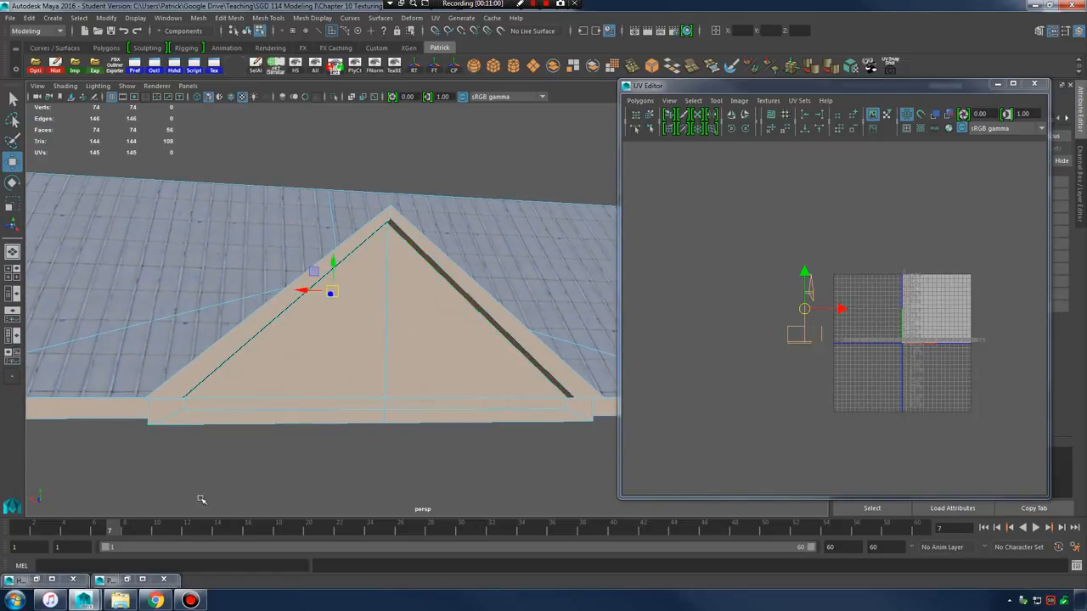
{"action": "left_click", "coordinate": [156, 601]}
{"action": "key", "text": "ctrl+shift+Tab"}
{"action": "key", "text": "ctrl+shift+Tab"}
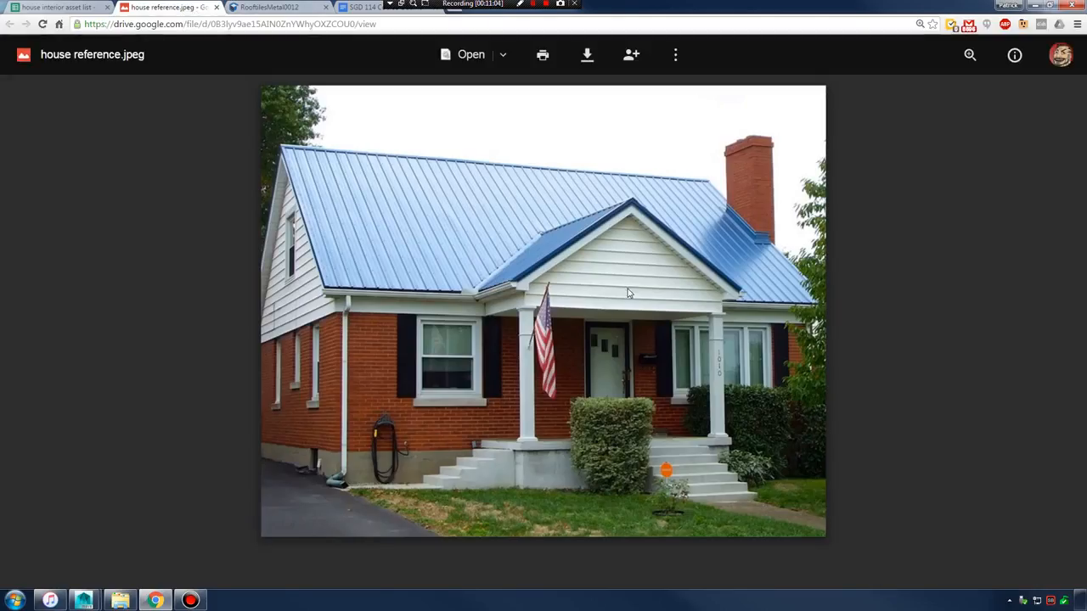
- Search textures.com for "vinyl siding", also trying "vinyl" alone as the keyword
{"action": "left_click", "coordinate": [269, 7]}
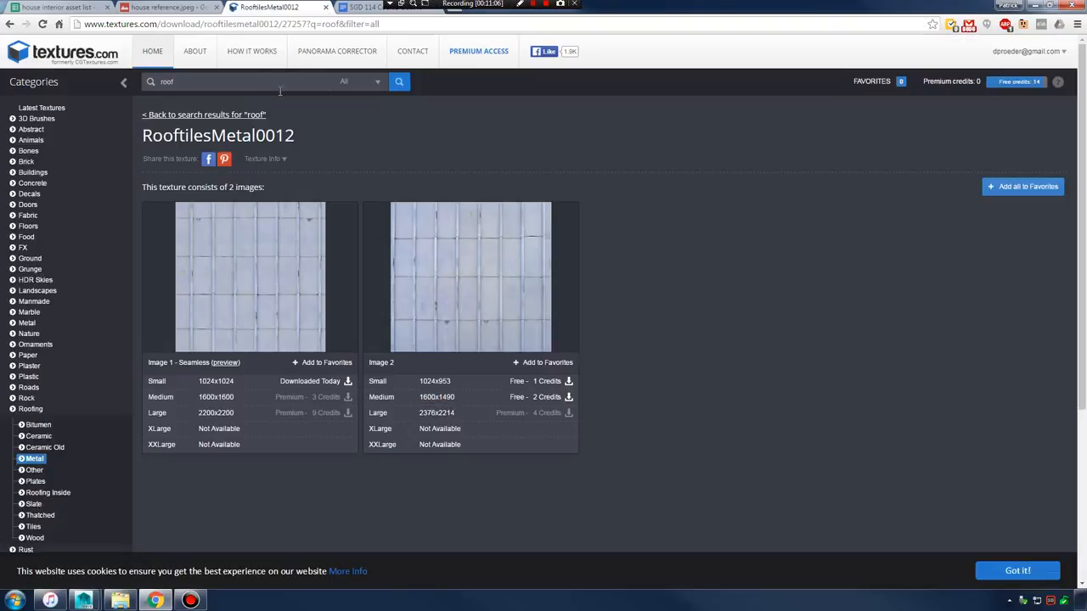
{"action": "left_click", "coordinate": [56, 53]}
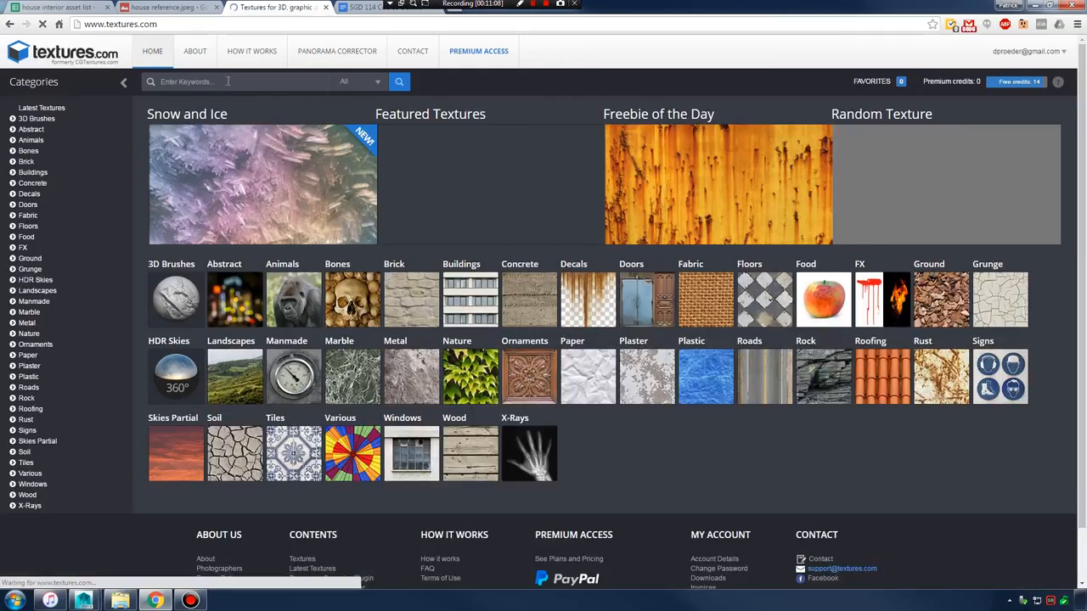
{"action": "left_click", "coordinate": [227, 82]}
{"action": "type", "text": "vinyl siding"}
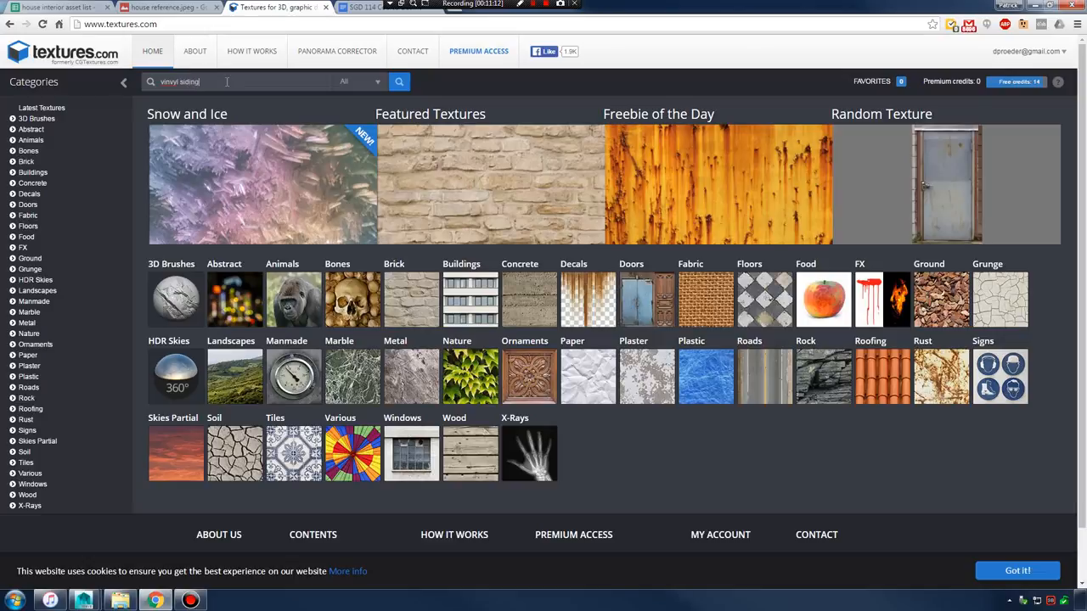
{"action": "key", "text": "Return"}
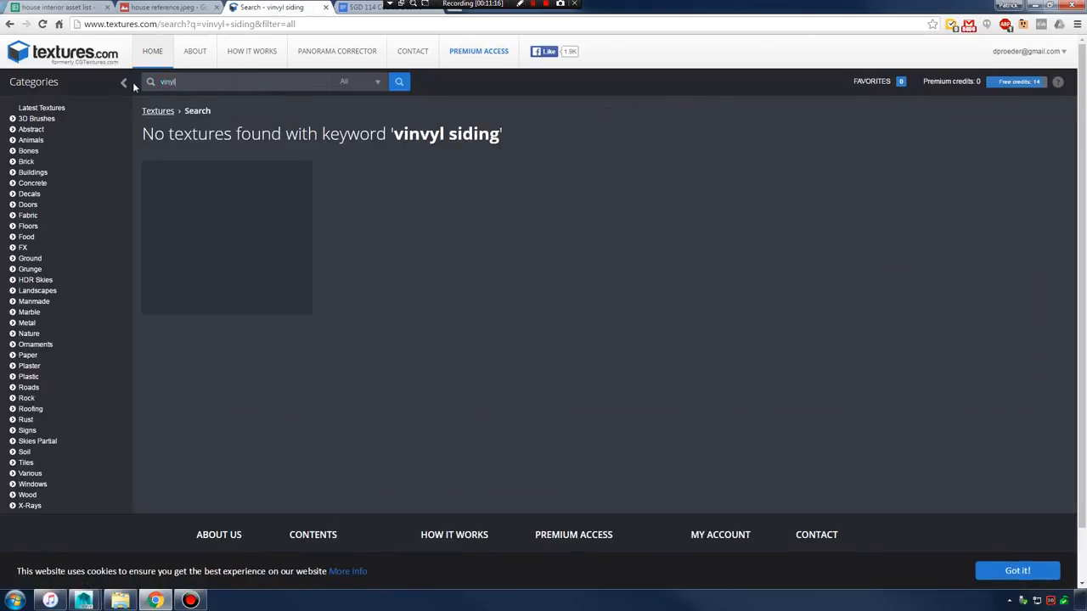
{"action": "key", "text": "Return"}
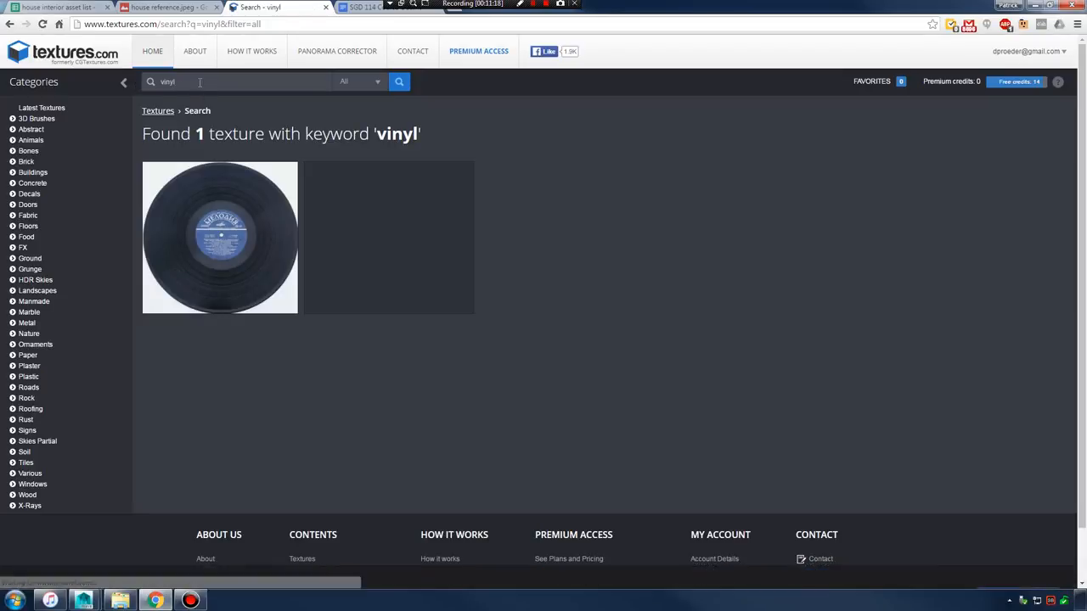
{"action": "key", "text": "Return"}
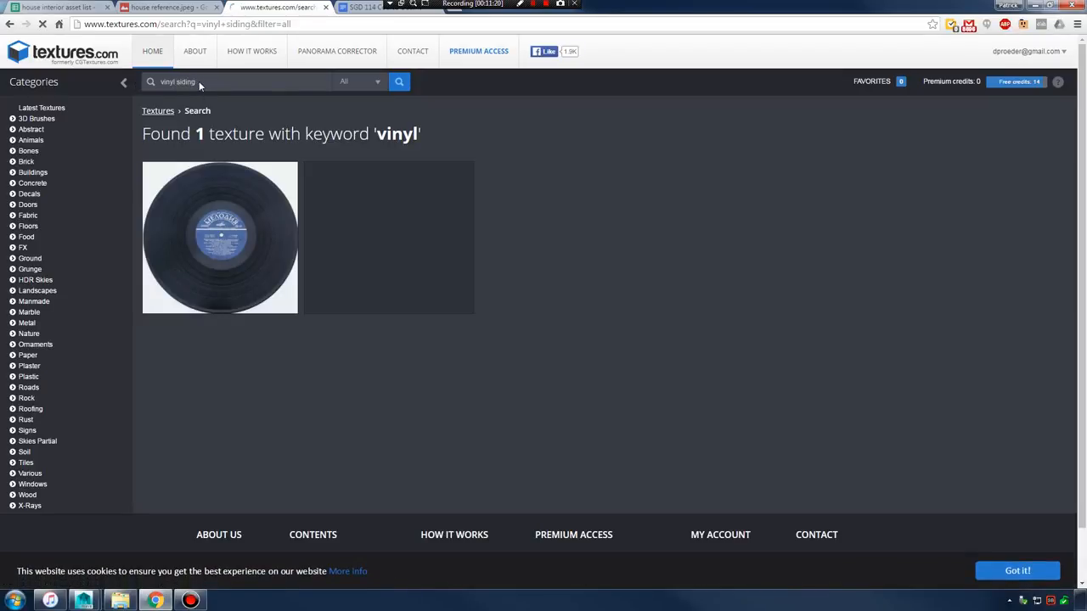
- Search for "siding" and look through the first page of results for horizontal siding like the reference house's
{"action": "left_click_drag", "start_coordinate": [214, 80], "coordinate": [118, 93]}
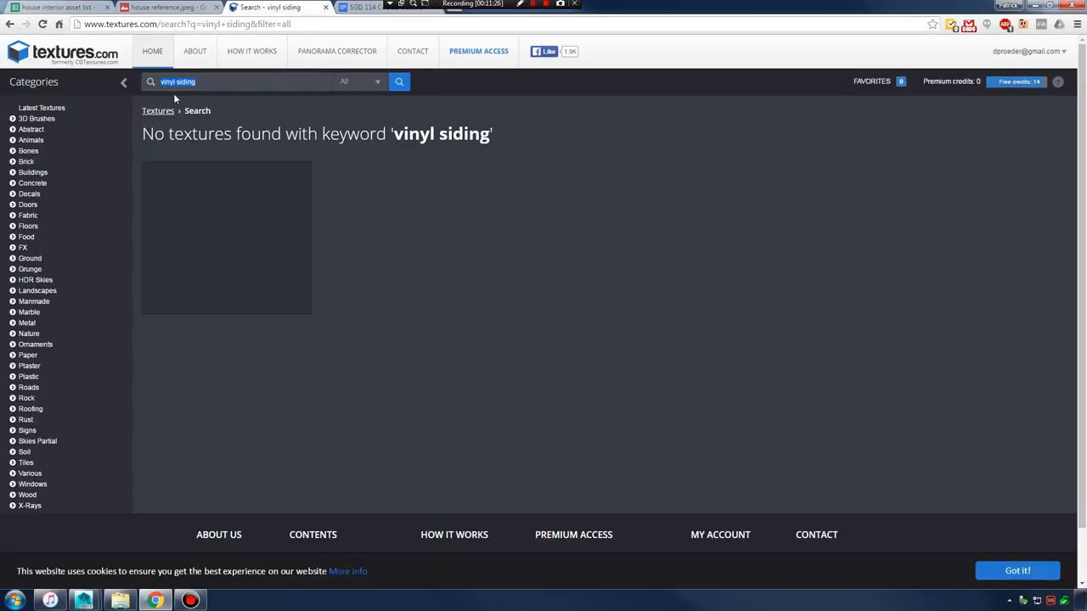
{"action": "type", "text": "siding"}
{"action": "key", "text": "Return"}
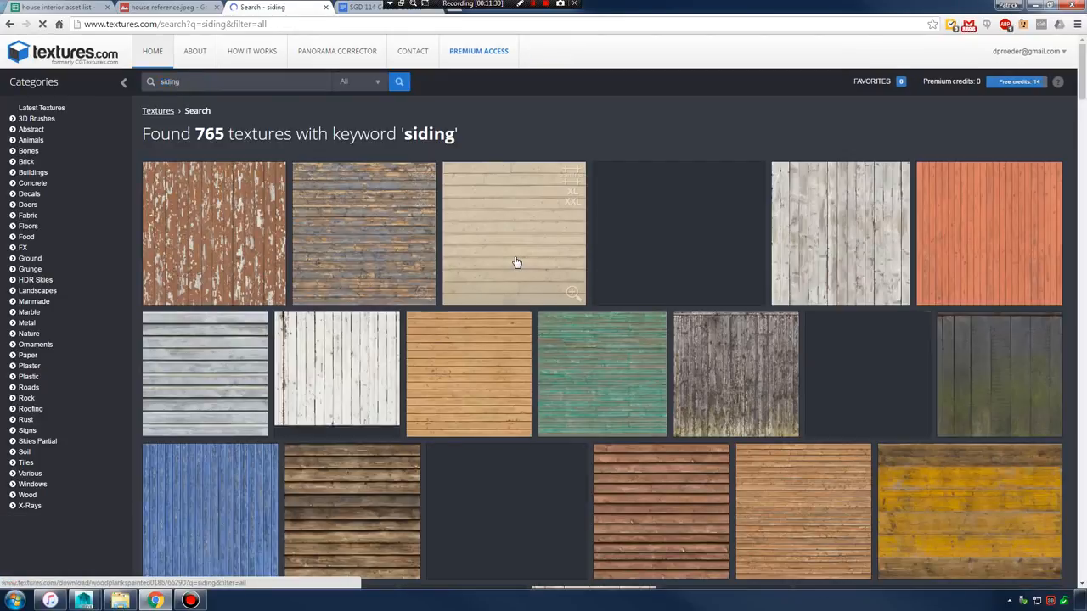
{"action": "scroll", "coordinate": [645, 276], "scroll_direction": "down", "scroll_amount": 3}
{"action": "scroll", "coordinate": [613, 281], "scroll_direction": "down", "scroll_amount": 10}
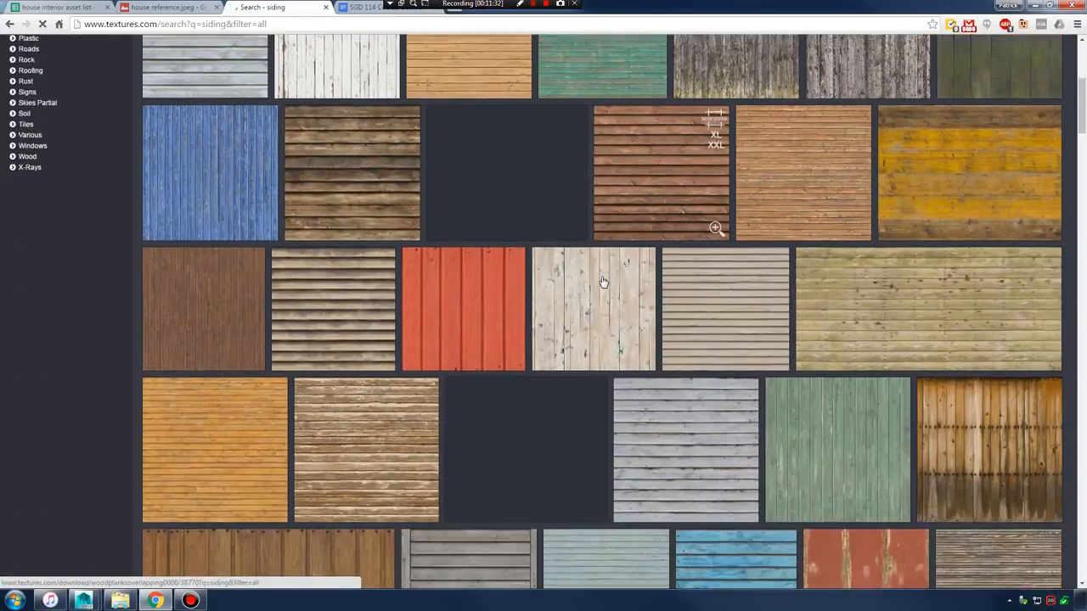
{"action": "scroll", "coordinate": [553, 298], "scroll_direction": "down", "scroll_amount": 7}
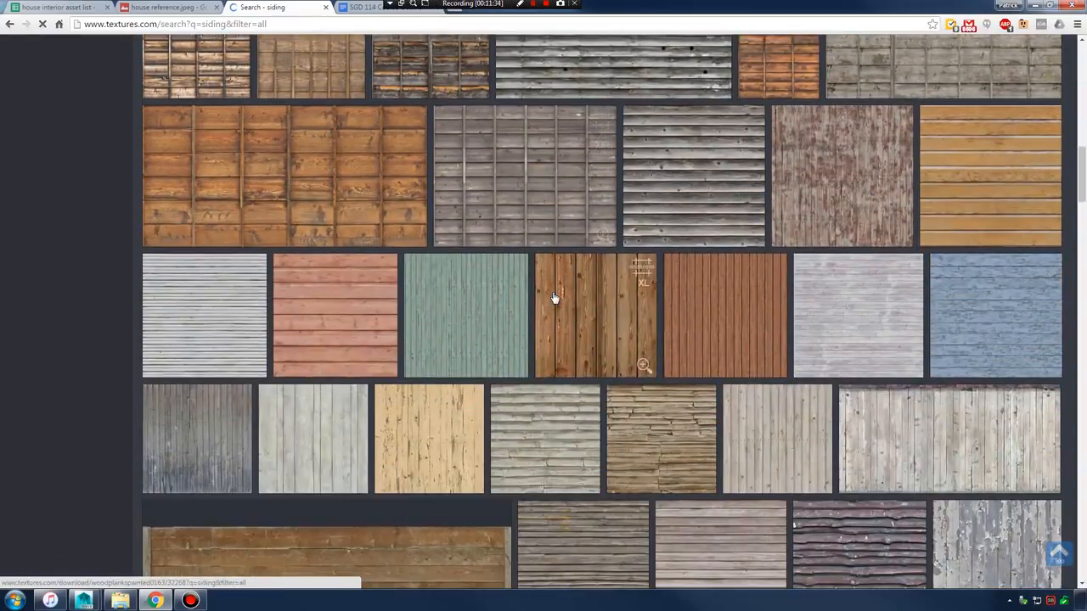
{"action": "scroll", "coordinate": [551, 314], "scroll_direction": "down", "scroll_amount": 10}
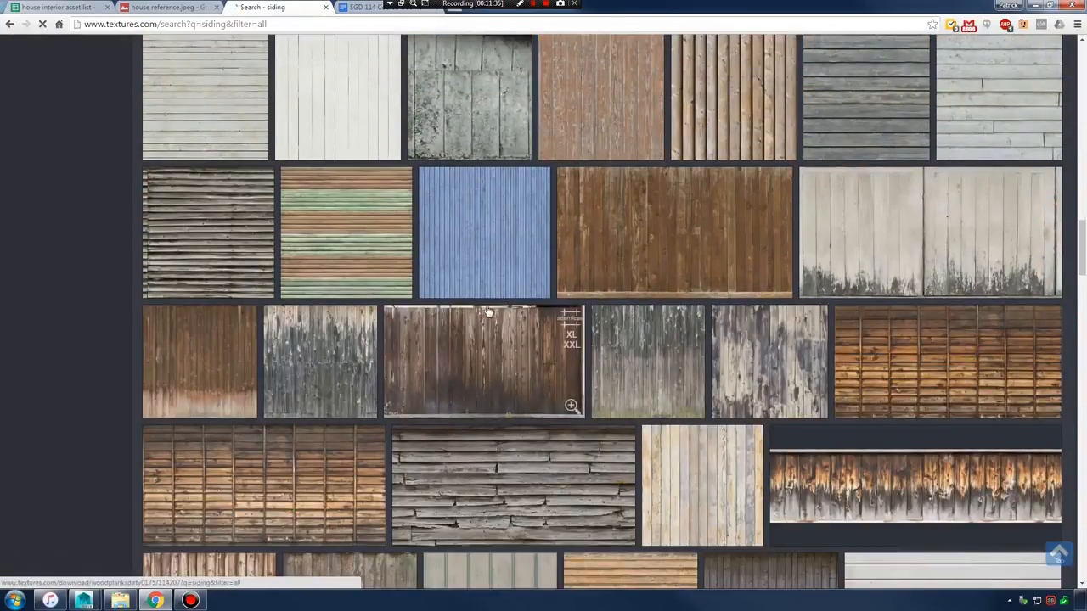
{"action": "scroll", "coordinate": [561, 324], "scroll_direction": "down", "scroll_amount": 10}
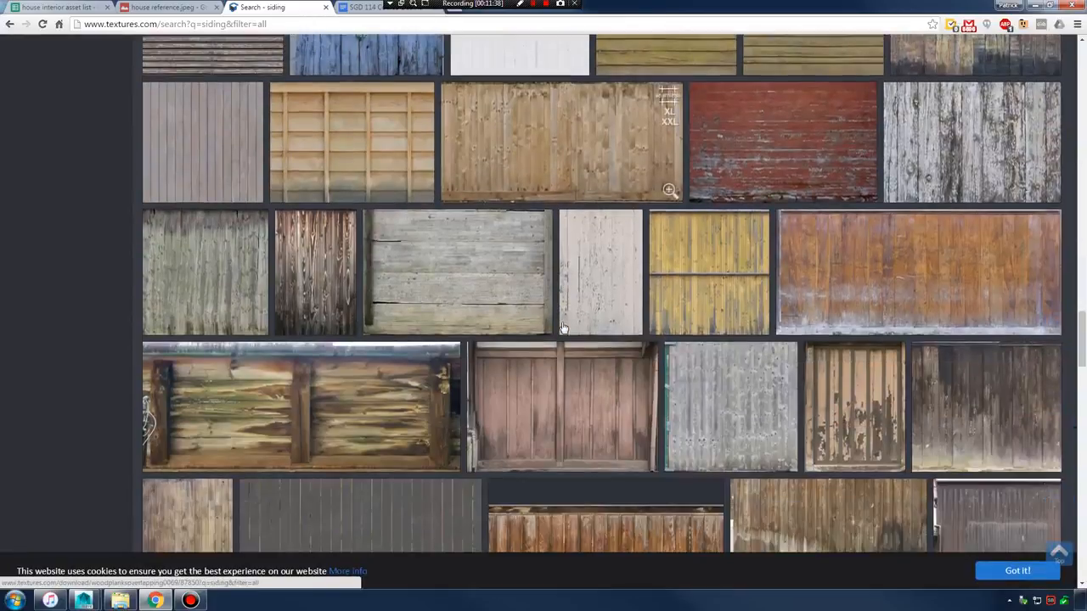
{"action": "scroll", "coordinate": [565, 340], "scroll_direction": "down", "scroll_amount": 10}
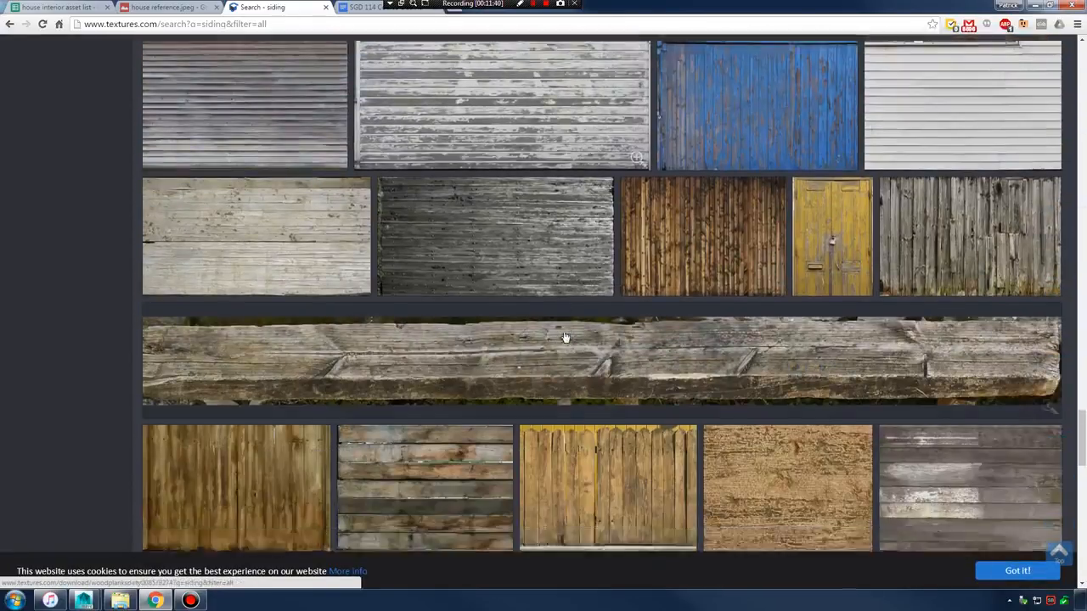
{"action": "scroll", "coordinate": [565, 352], "scroll_direction": "down", "scroll_amount": 3}
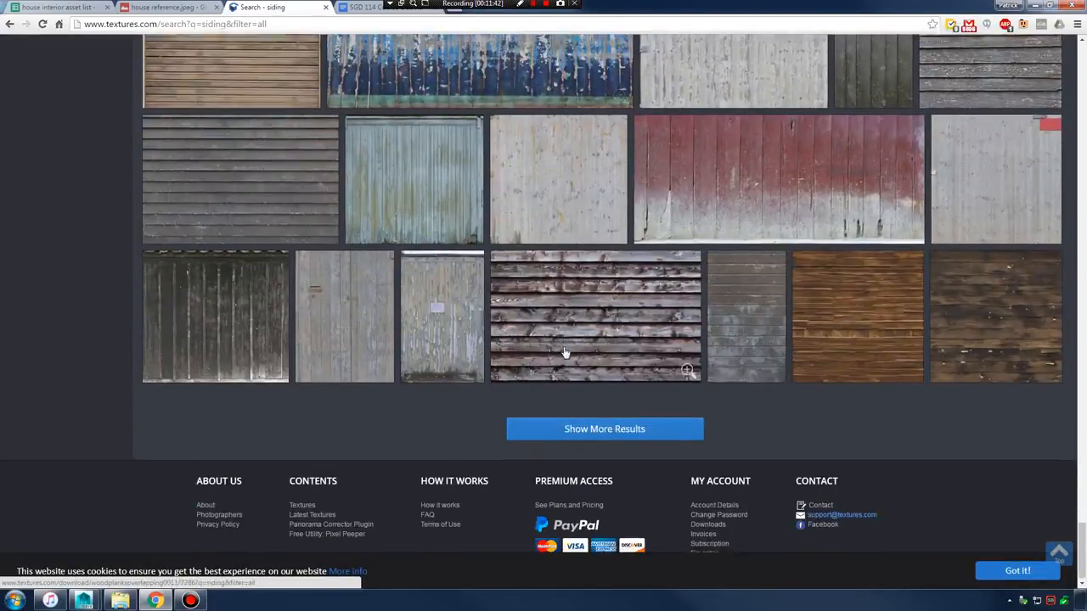
- Load more siding results and examine them, going back over the earlier ones for a clean white horizontal siding texture
{"action": "left_click", "coordinate": [643, 428]}
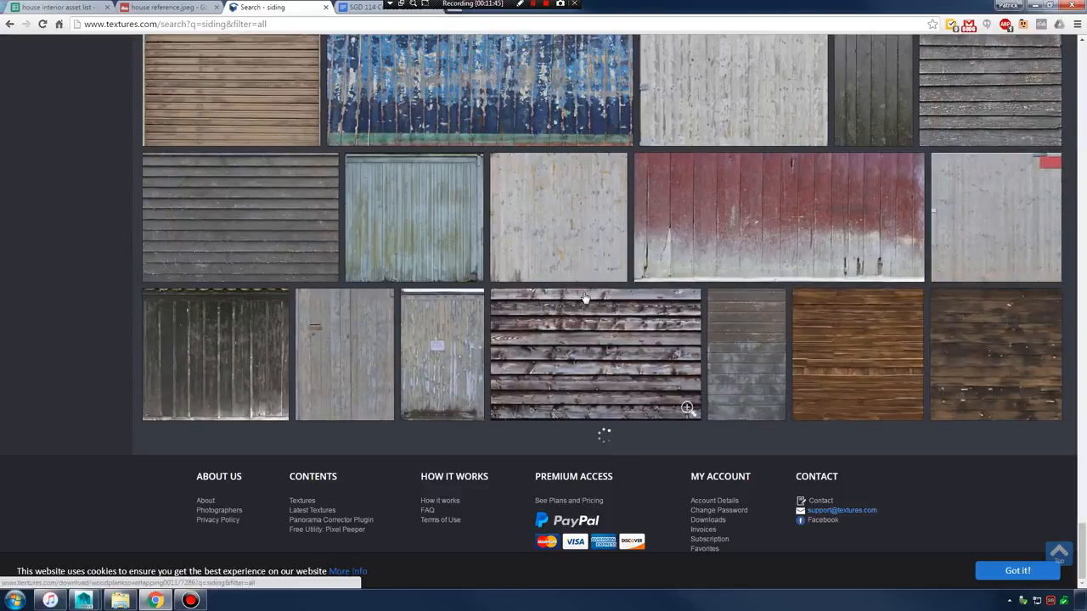
{"action": "scroll", "coordinate": [585, 293], "scroll_direction": "down", "scroll_amount": 8}
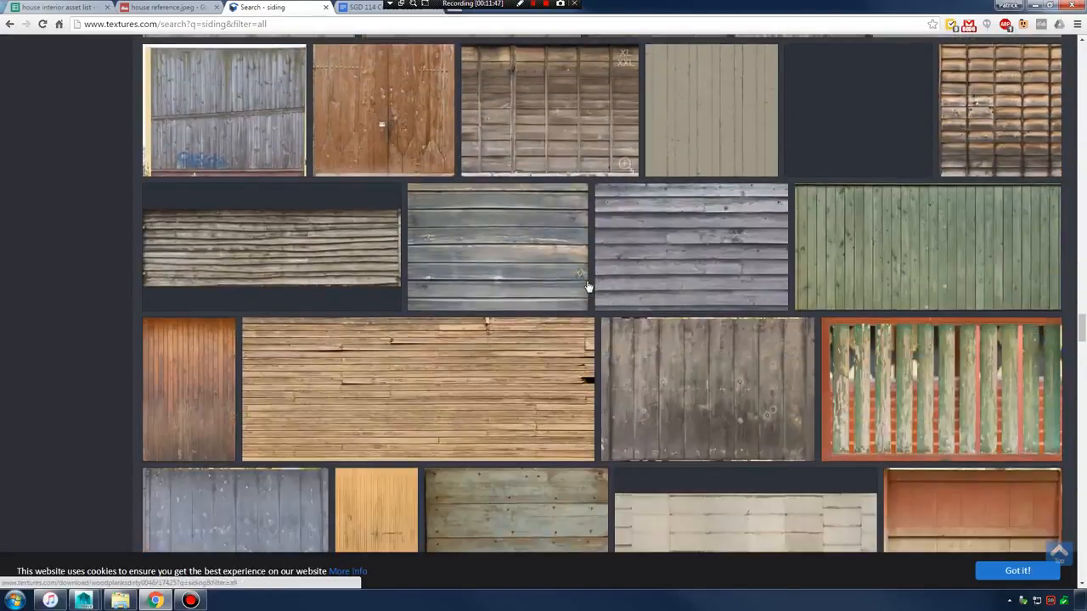
{"action": "scroll", "coordinate": [586, 288], "scroll_direction": "down", "scroll_amount": 10}
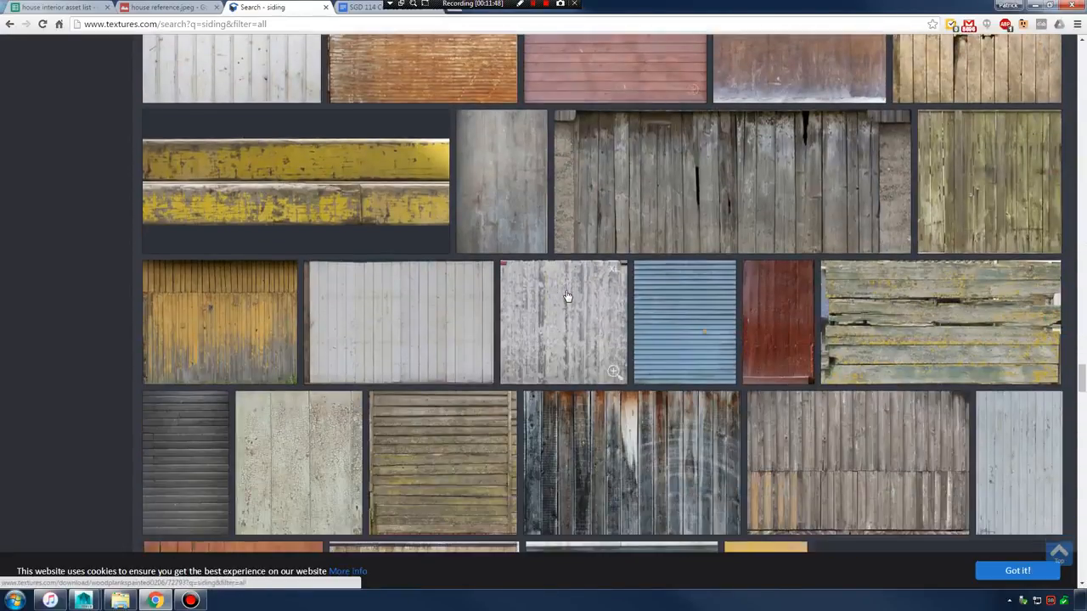
{"action": "scroll", "coordinate": [568, 296], "scroll_direction": "down", "scroll_amount": 10}
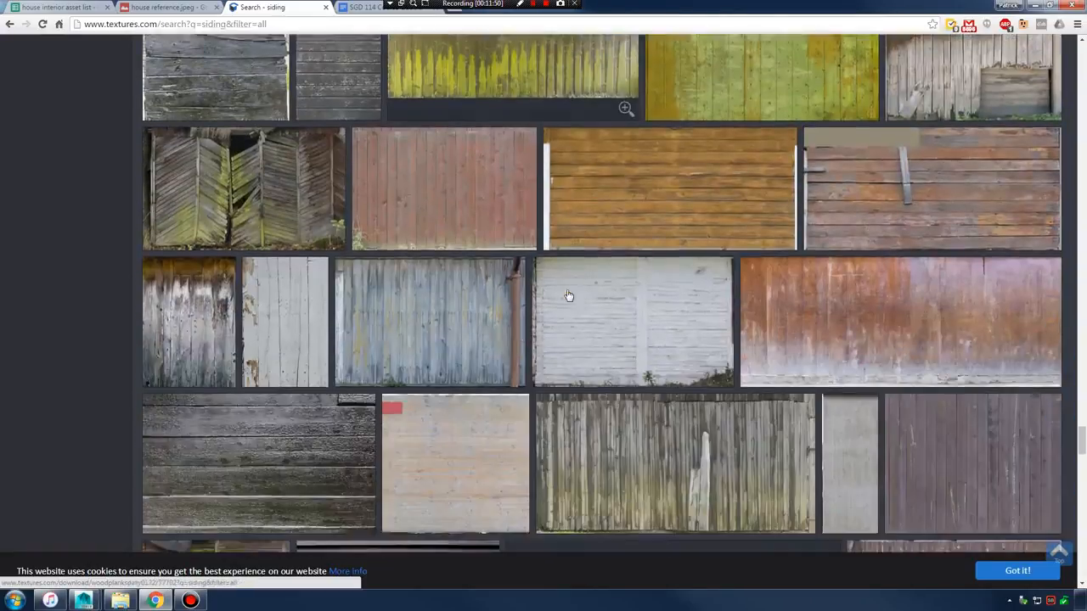
{"action": "scroll", "coordinate": [568, 296], "scroll_direction": "down", "scroll_amount": 10}
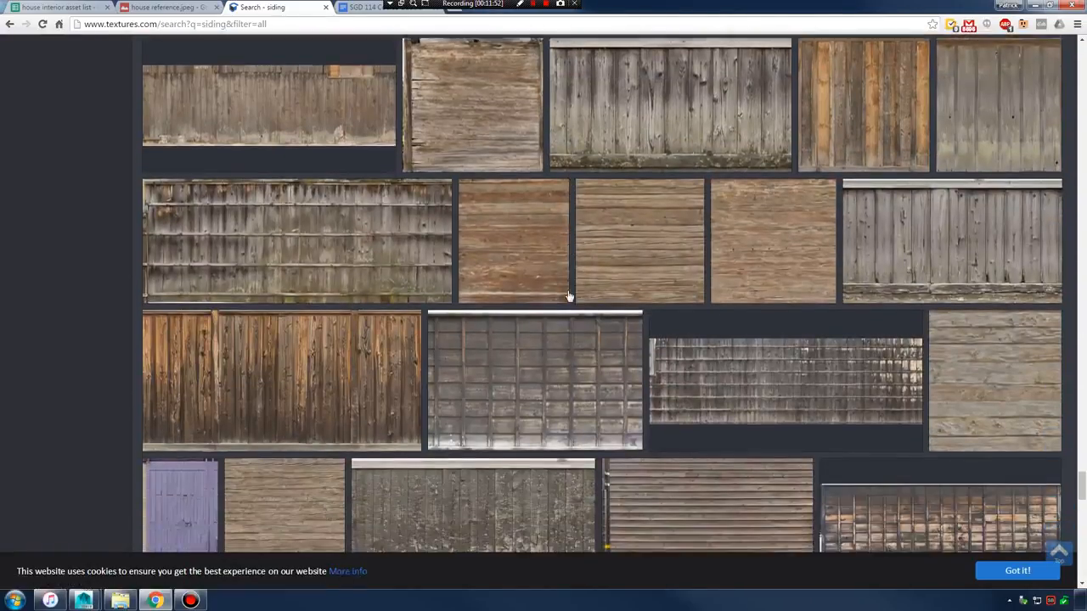
{"action": "scroll", "coordinate": [568, 296], "scroll_direction": "down", "scroll_amount": 10}
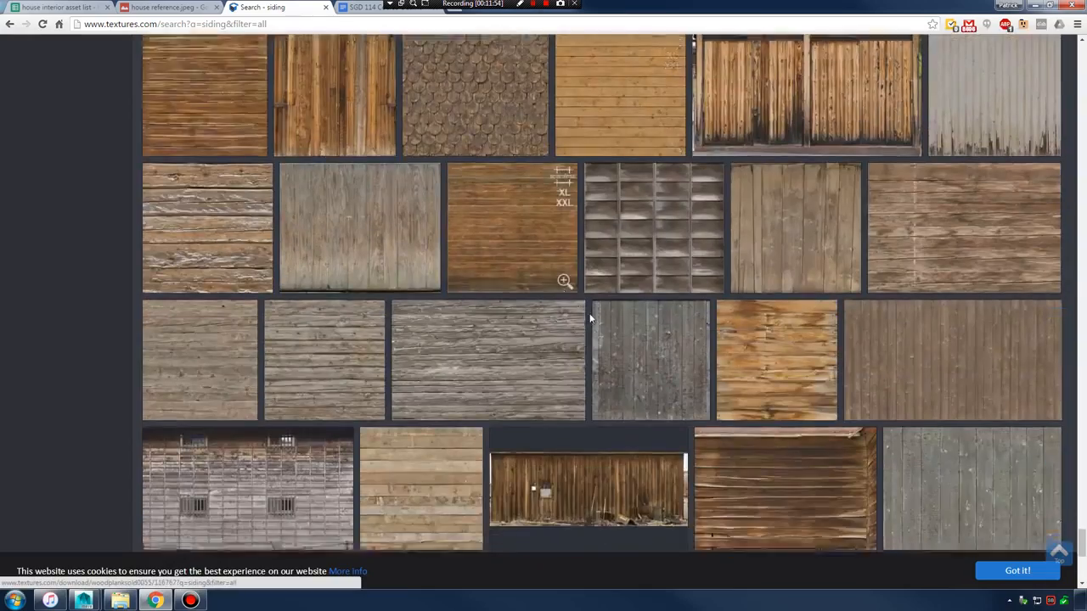
{"action": "scroll", "coordinate": [587, 319], "scroll_direction": "down", "scroll_amount": 7}
{"action": "scroll", "coordinate": [724, 212], "scroll_direction": "up", "scroll_amount": 20}
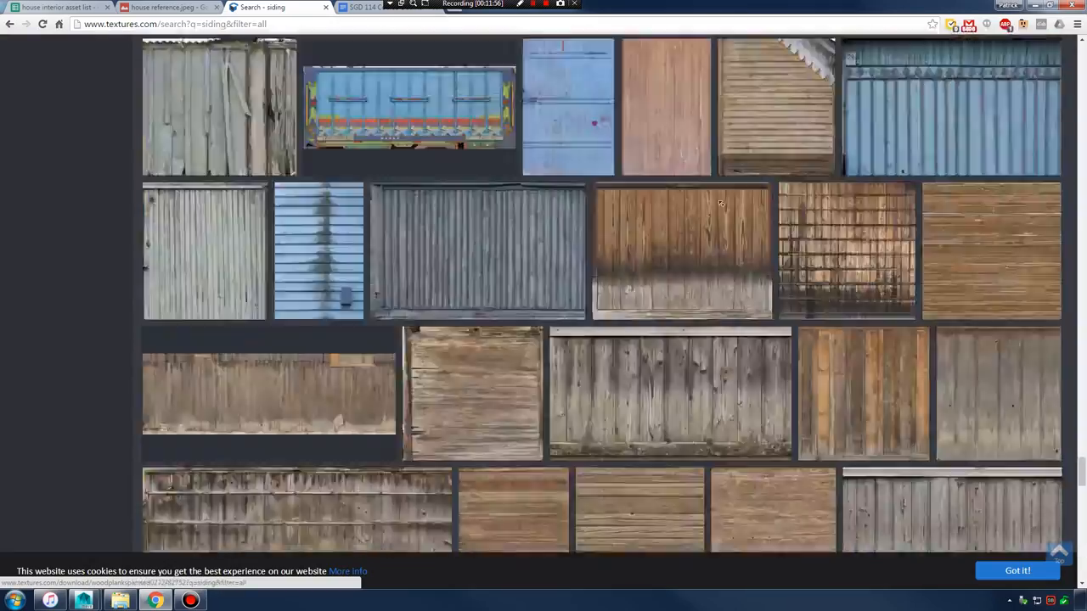
{"action": "scroll", "coordinate": [721, 204], "scroll_direction": "up", "scroll_amount": 15}
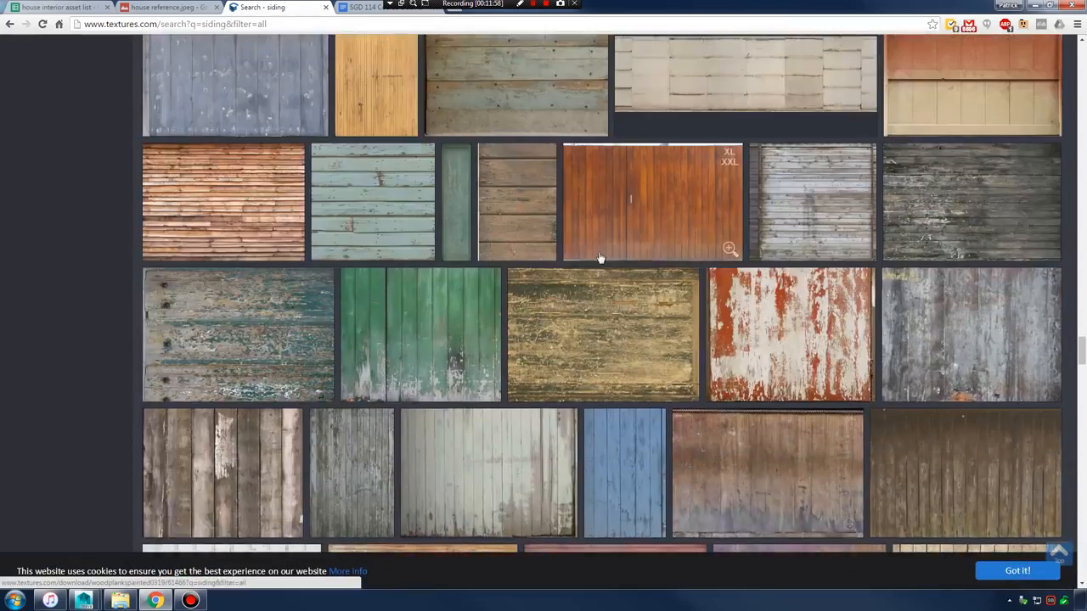
{"action": "scroll", "coordinate": [599, 257], "scroll_direction": "up", "scroll_amount": 15}
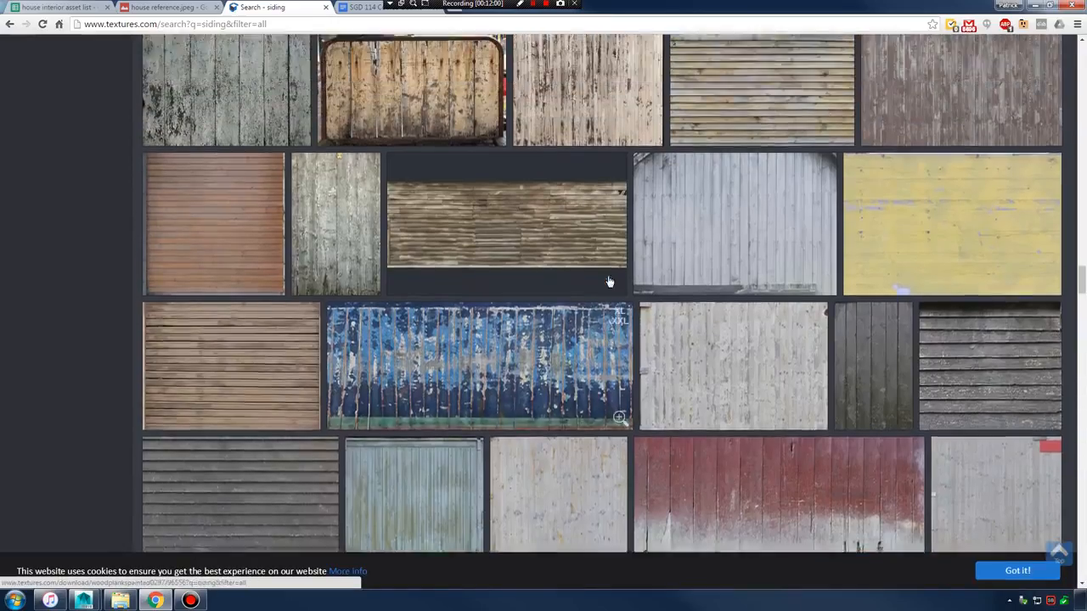
{"action": "scroll", "coordinate": [608, 281], "scroll_direction": "up", "scroll_amount": 10}
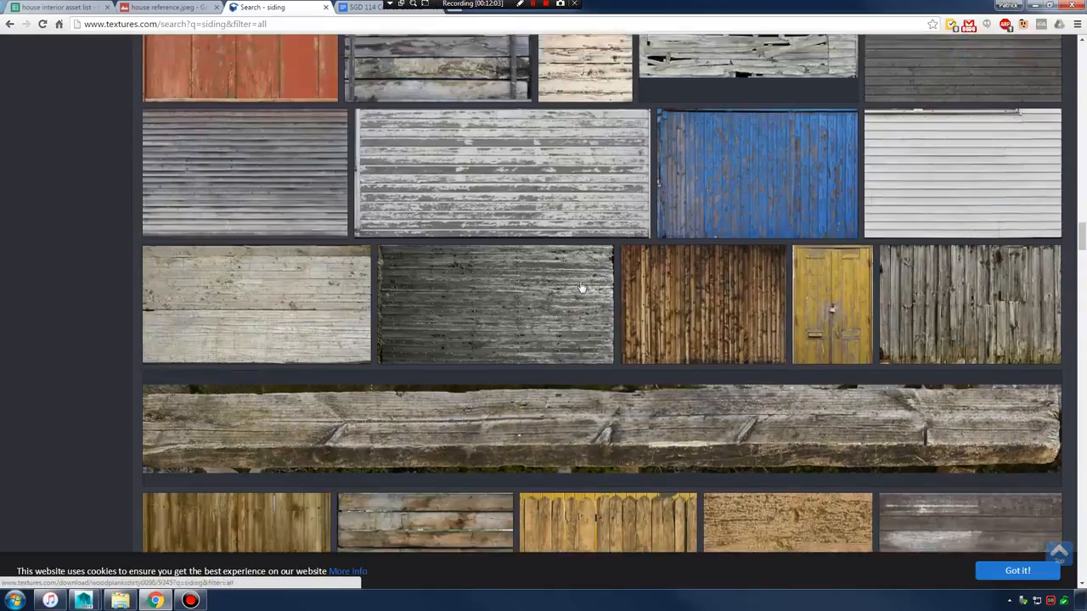
{"action": "scroll", "coordinate": [581, 288], "scroll_direction": "up", "scroll_amount": 3}
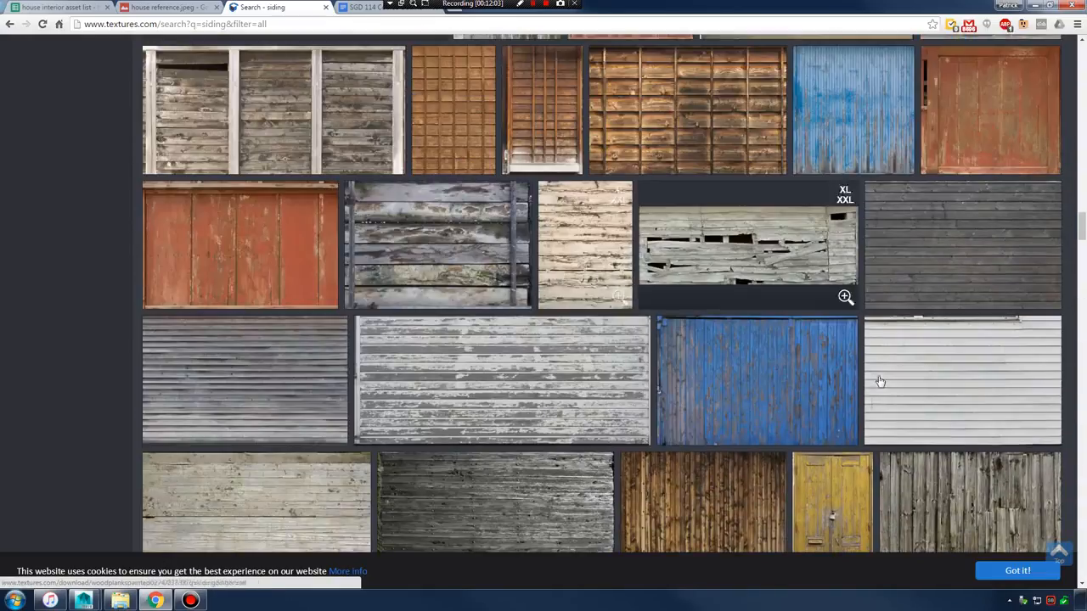
- Open the white horizontal siding texture WoodPlanksPainted0270, download its Small 1024x674 version and view the downloaded image
{"action": "left_click", "coordinate": [951, 375]}
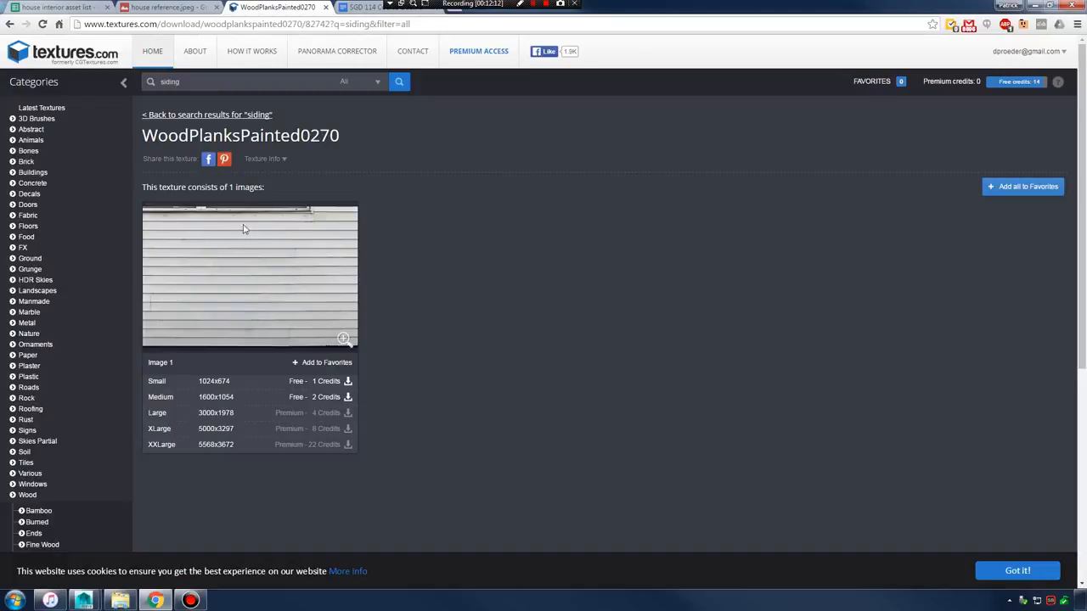
{"action": "left_click", "coordinate": [331, 384]}
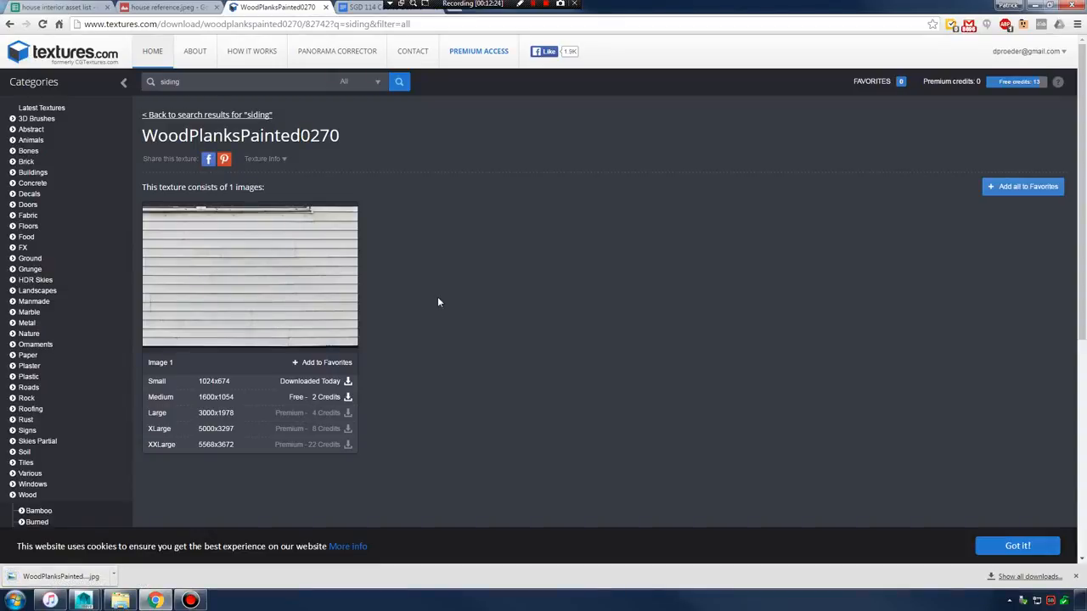
{"action": "left_click", "coordinate": [55, 584]}
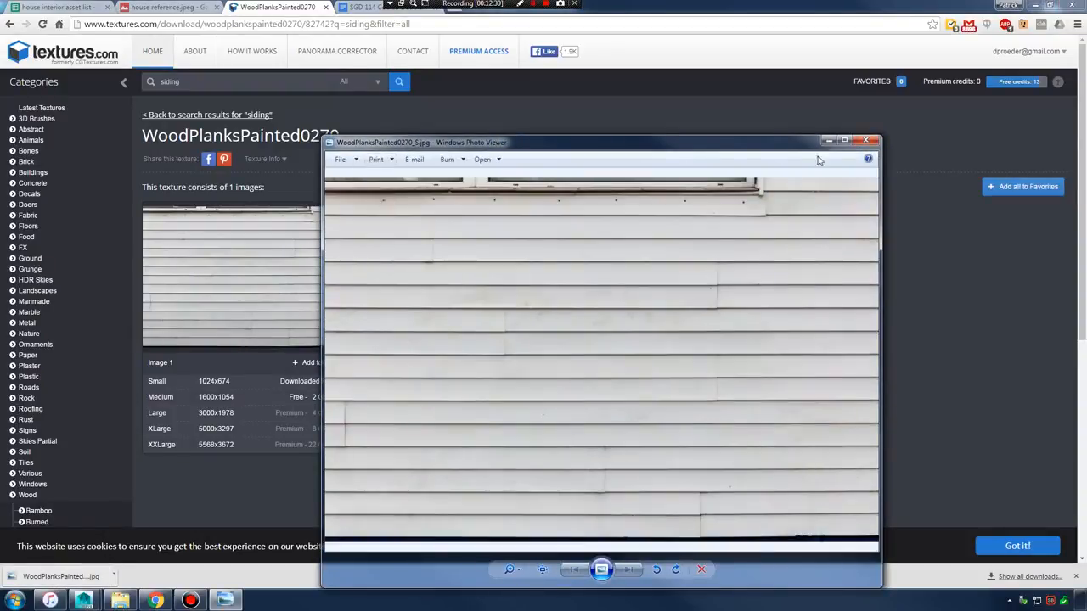
- Open the downloaded image's file location and rename the file siding_white.jpg
{"action": "right_click", "coordinate": [668, 291]}
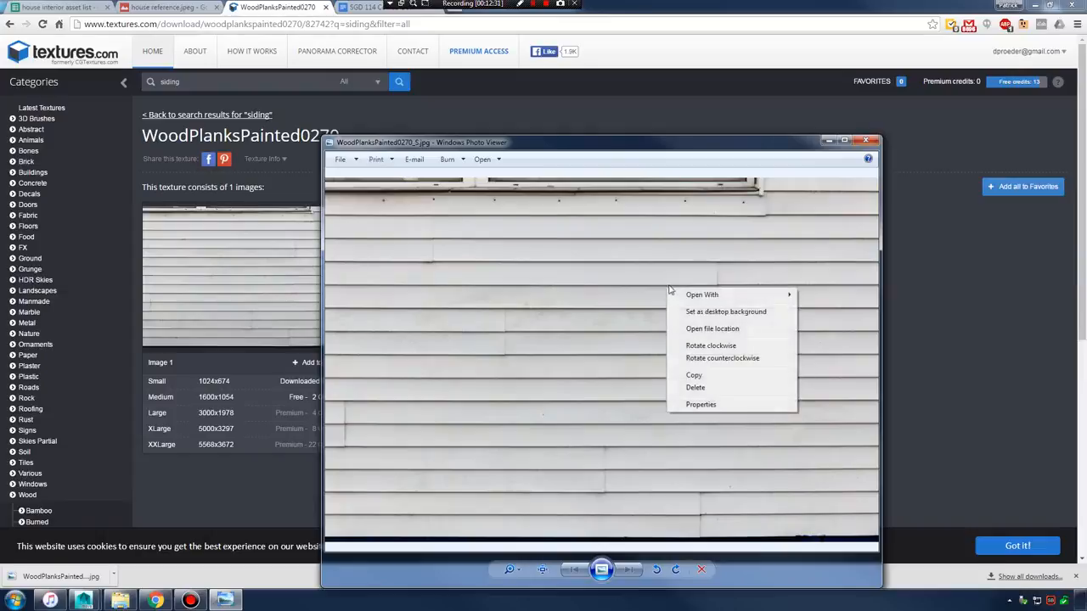
{"action": "left_click", "coordinate": [733, 330]}
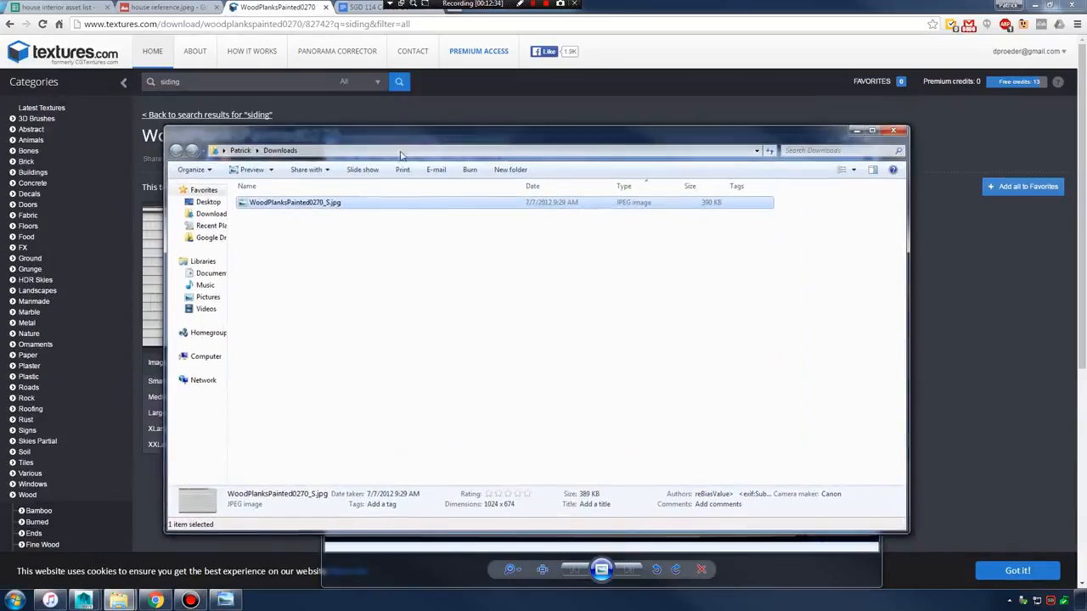
{"action": "left_click", "coordinate": [293, 205]}
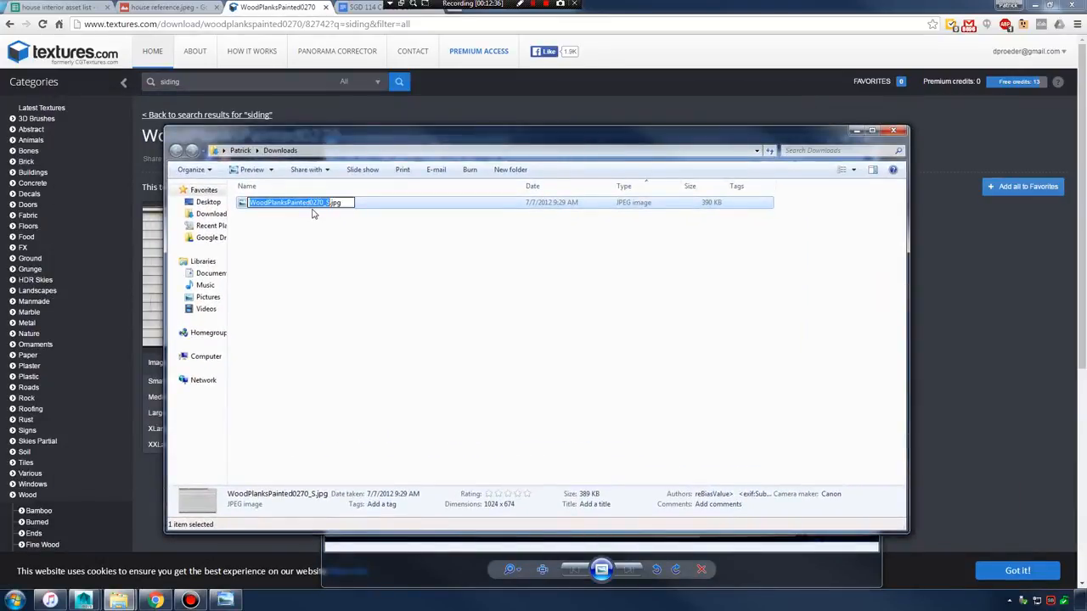
{"action": "type", "text": "white"}
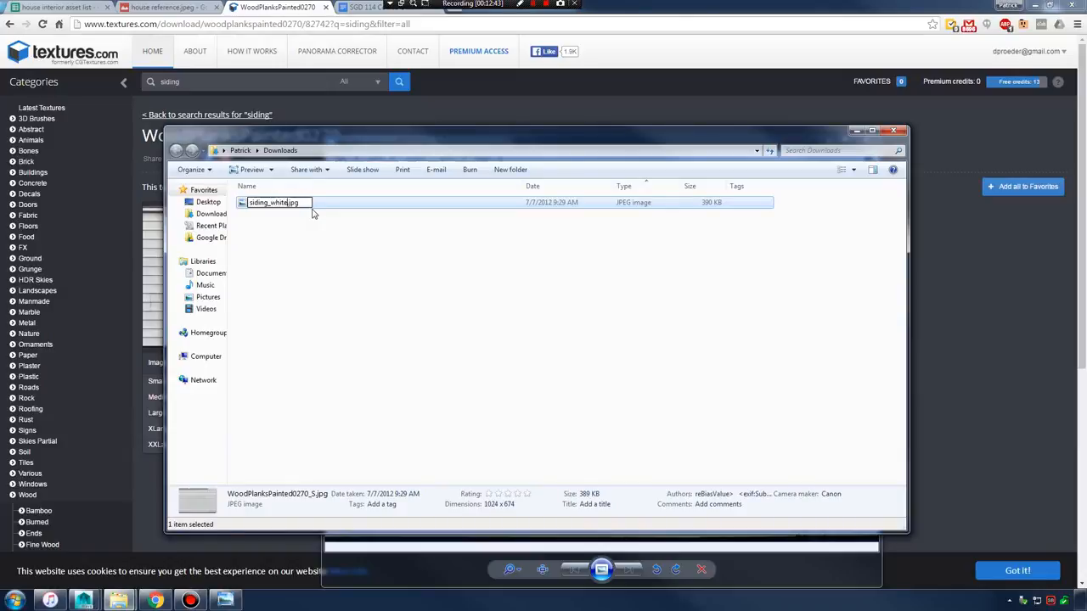
{"action": "key", "text": "Return"}
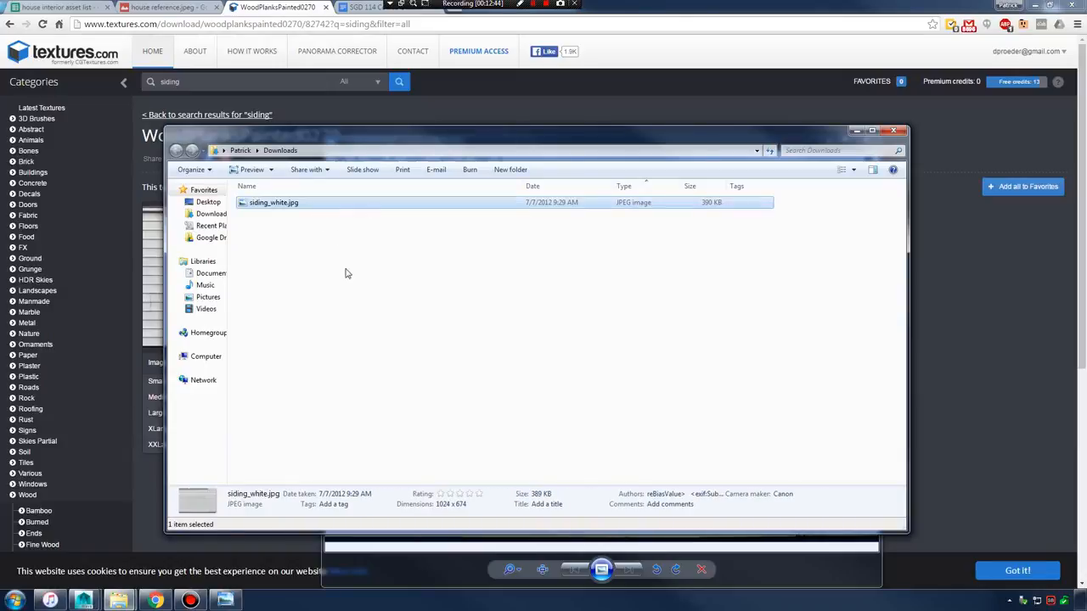
- Move siding_white.jpg from Downloads into the Chapter 10 Texturing a House Textures folder and clear away the folder and photo viewer windows
{"action": "left_click_drag", "start_coordinate": [270, 203], "coordinate": [485, 222]}
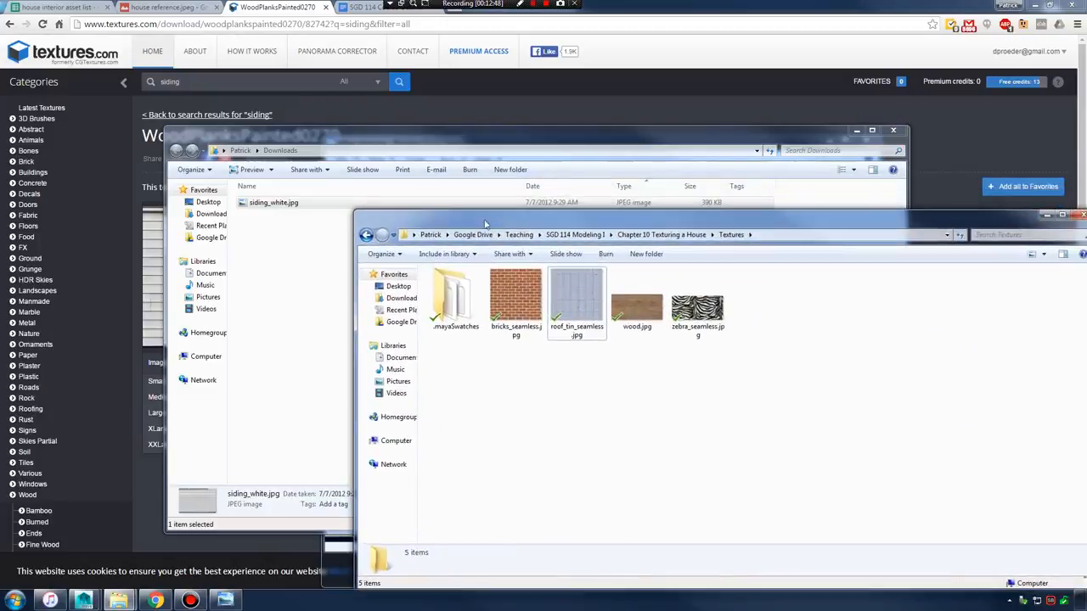
{"action": "left_click_drag", "start_coordinate": [261, 206], "coordinate": [737, 431]}
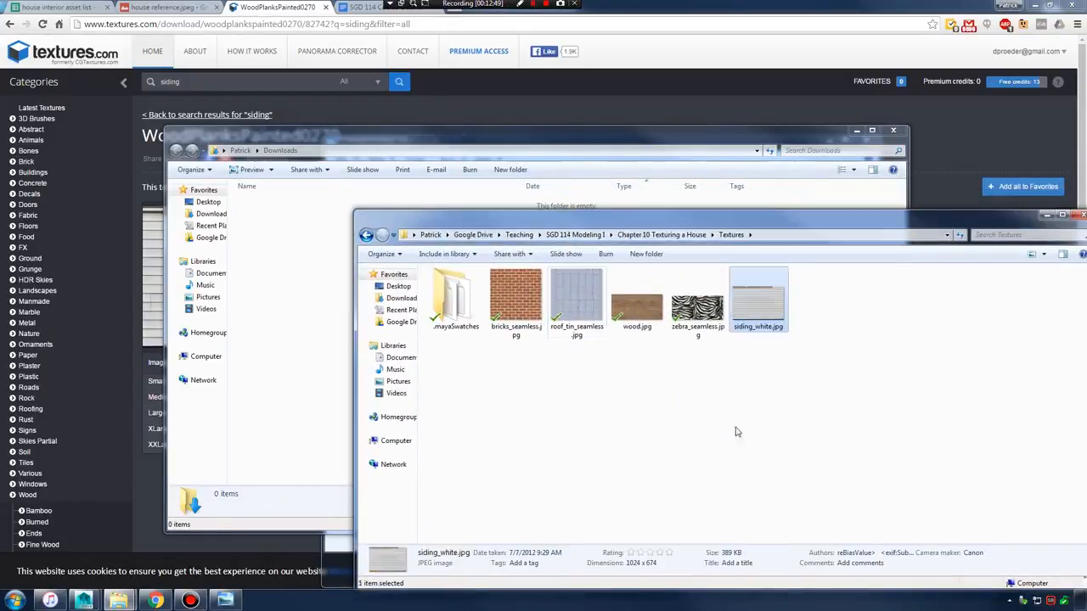
{"action": "left_click", "coordinate": [893, 130]}
{"action": "left_click", "coordinate": [1046, 215]}
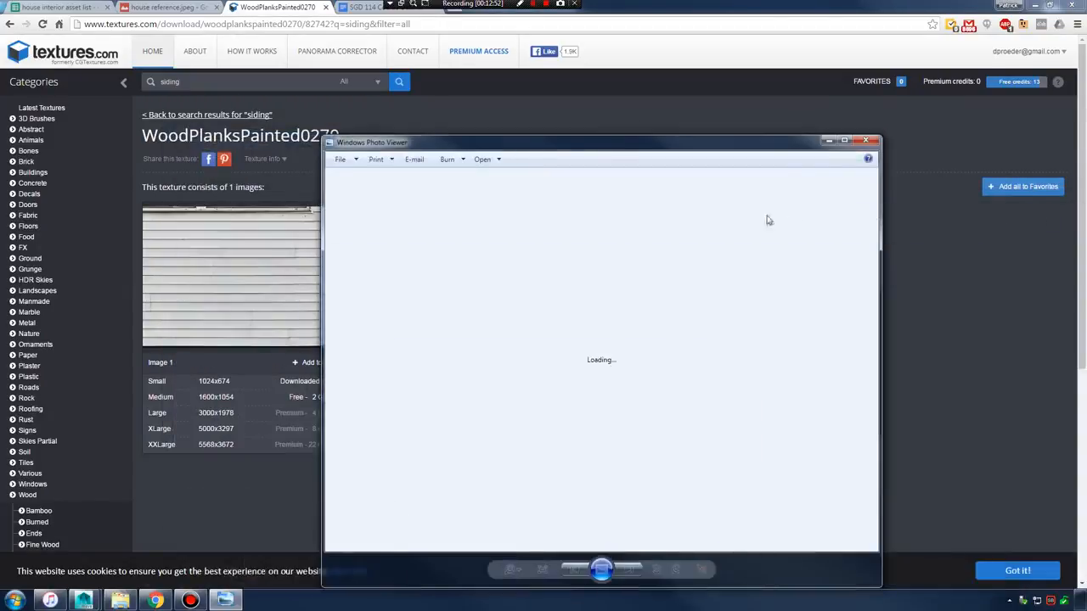
{"action": "left_click", "coordinate": [865, 139]}
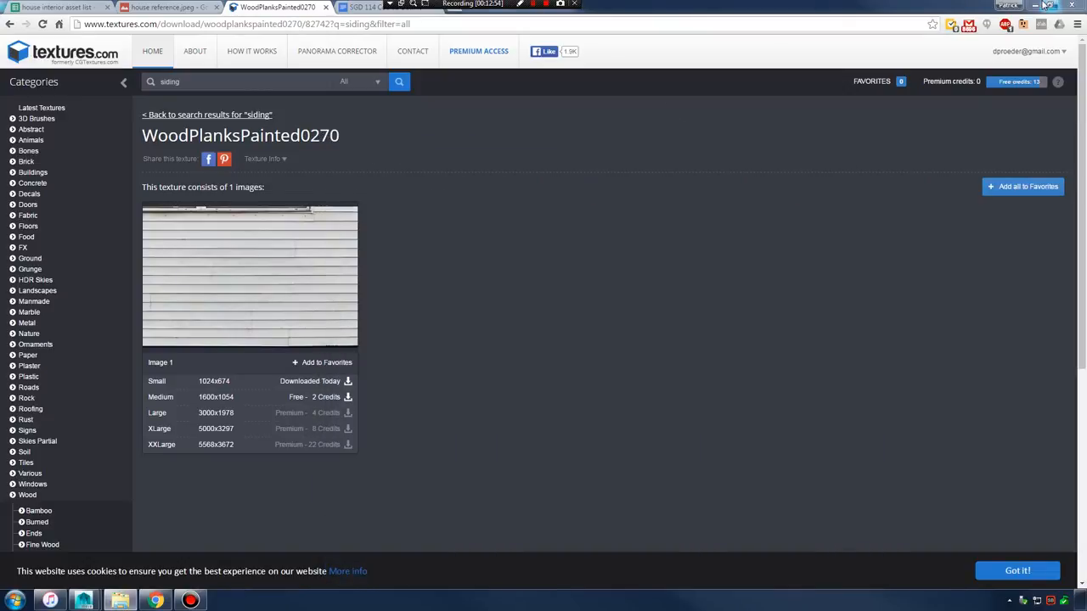
- Switch to Maya and create a Lambert material named siding_mat in the Hypershade
{"action": "left_click", "coordinate": [1048, 5]}
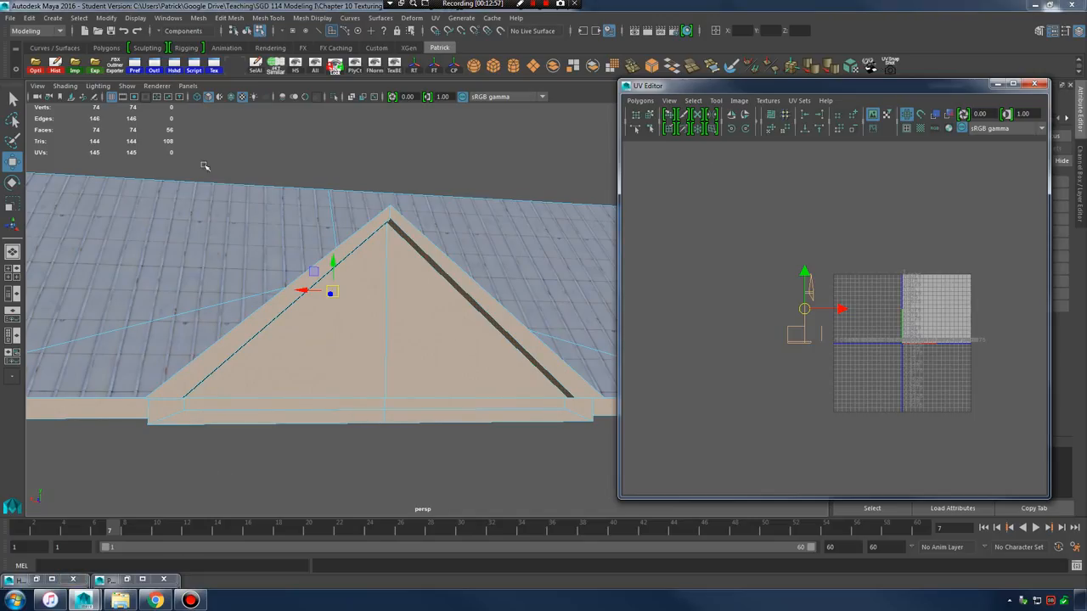
{"action": "left_click", "coordinate": [173, 67]}
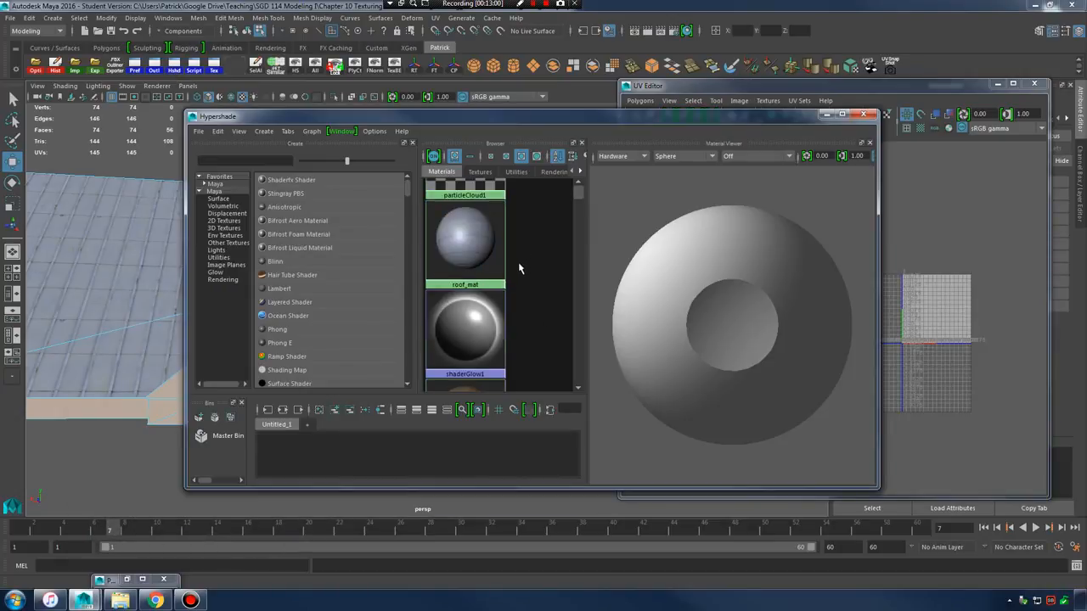
{"action": "left_click", "coordinate": [506, 155]}
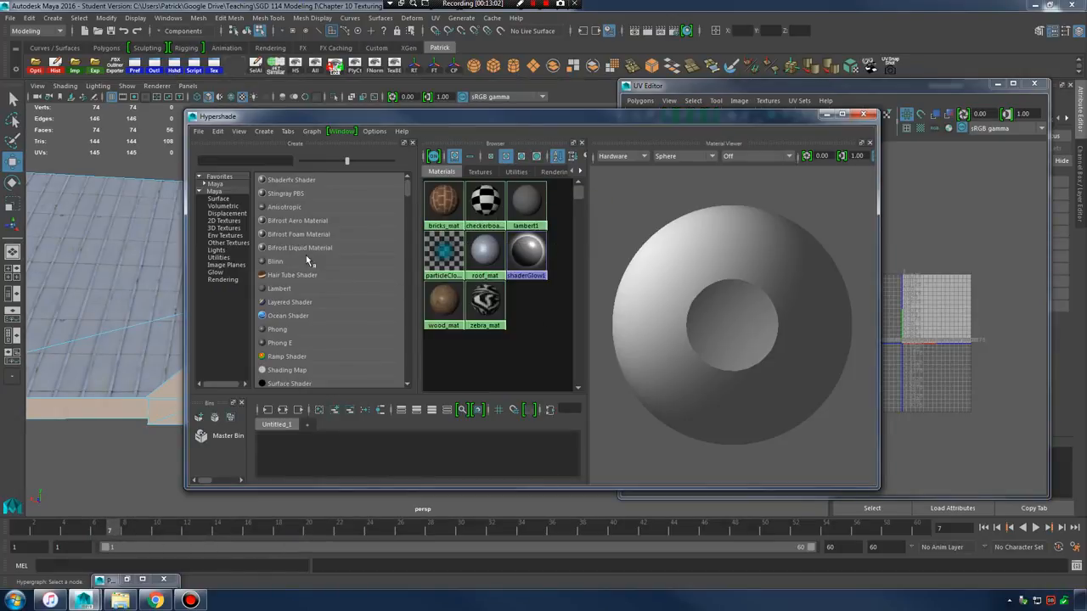
{"action": "left_click", "coordinate": [297, 291]}
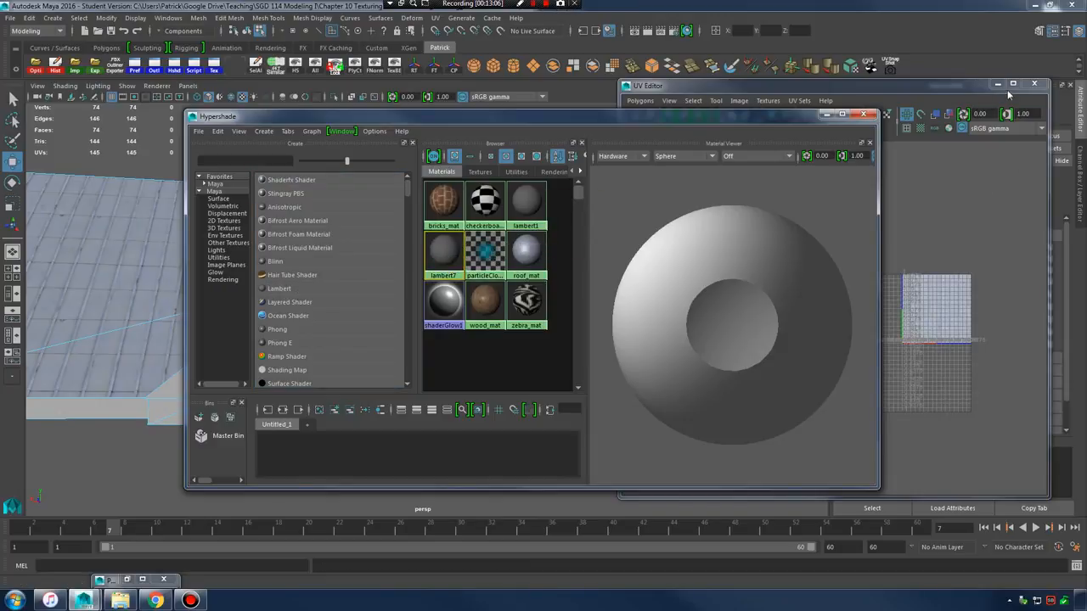
{"action": "left_click_drag", "start_coordinate": [962, 91], "coordinate": [814, 180]}
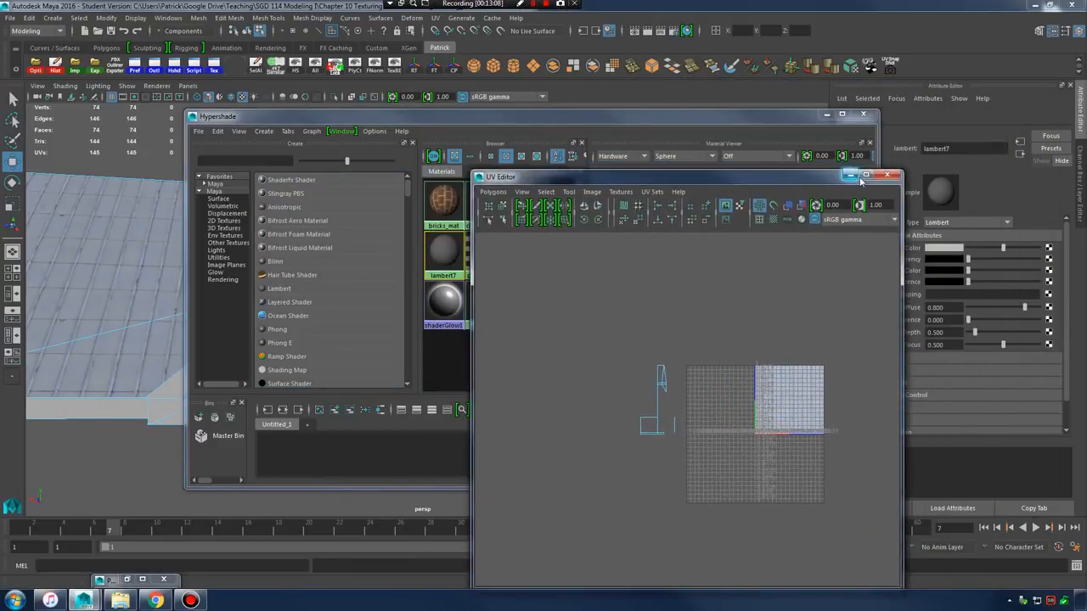
{"action": "left_click", "coordinate": [849, 176]}
{"action": "left_click_drag", "start_coordinate": [692, 111], "coordinate": [601, 105]}
{"action": "left_click", "coordinate": [964, 149]}
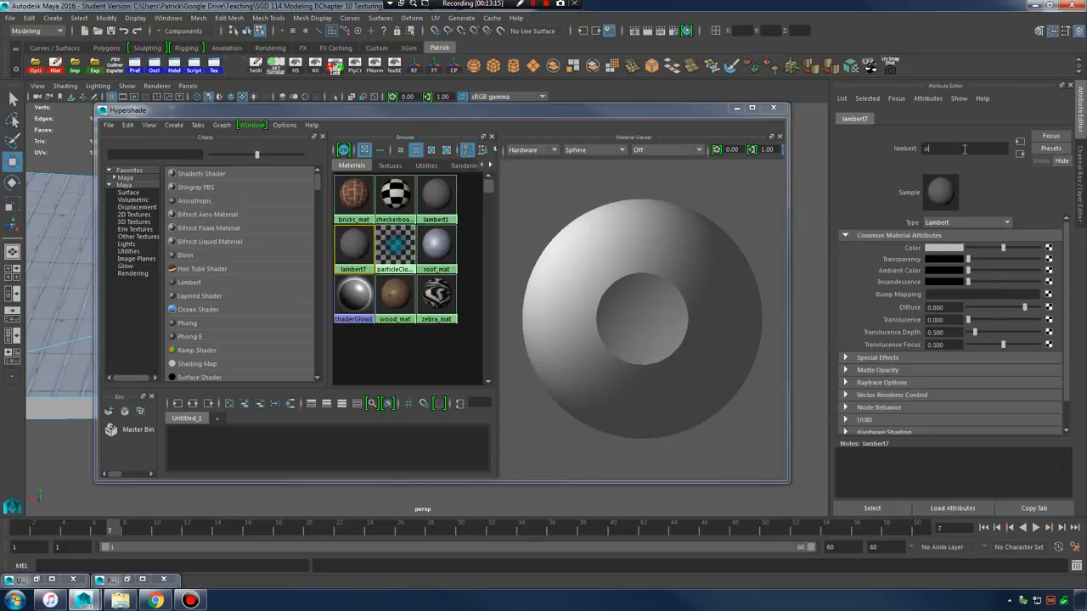
{"action": "type", "text": "siding_mat"}
{"action": "key", "text": "Return"}
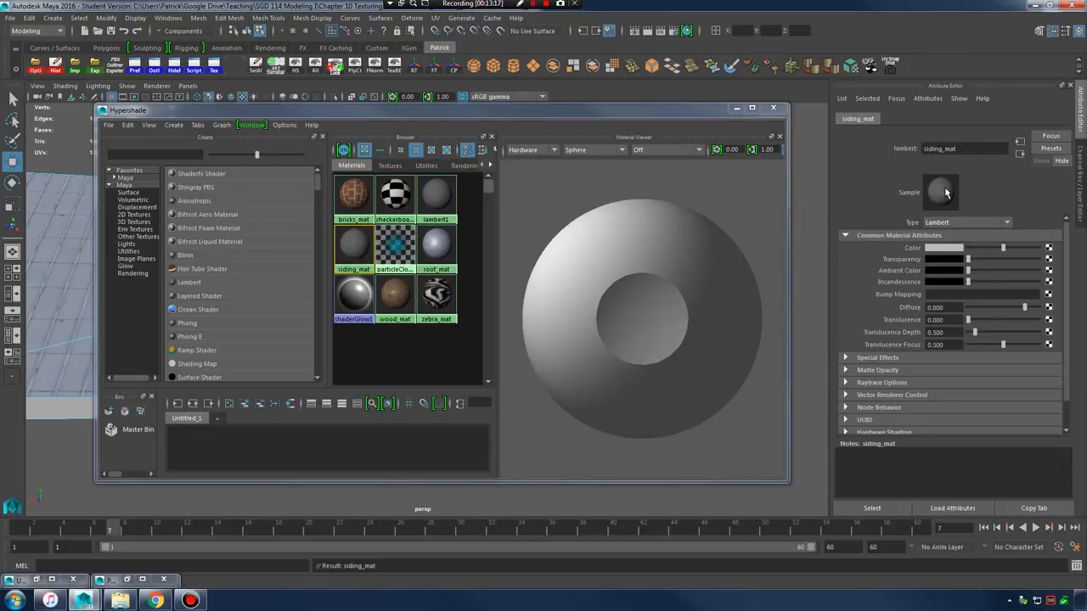
- Connect a file texture to siding_mat's color and load siding_white.jpg as its image
{"action": "left_click", "coordinate": [1048, 247]}
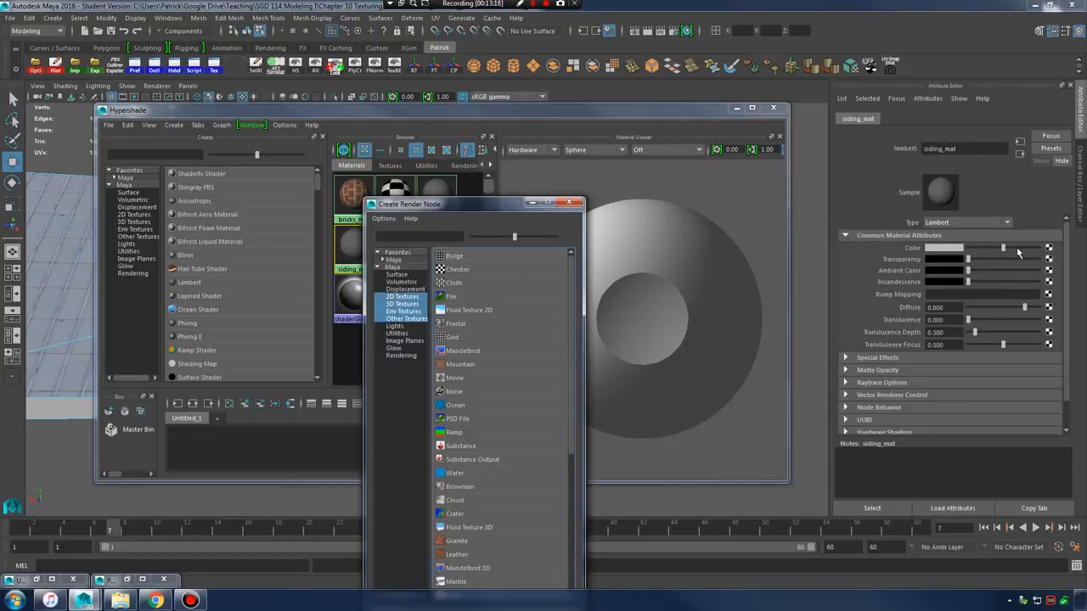
{"action": "left_click", "coordinate": [499, 297]}
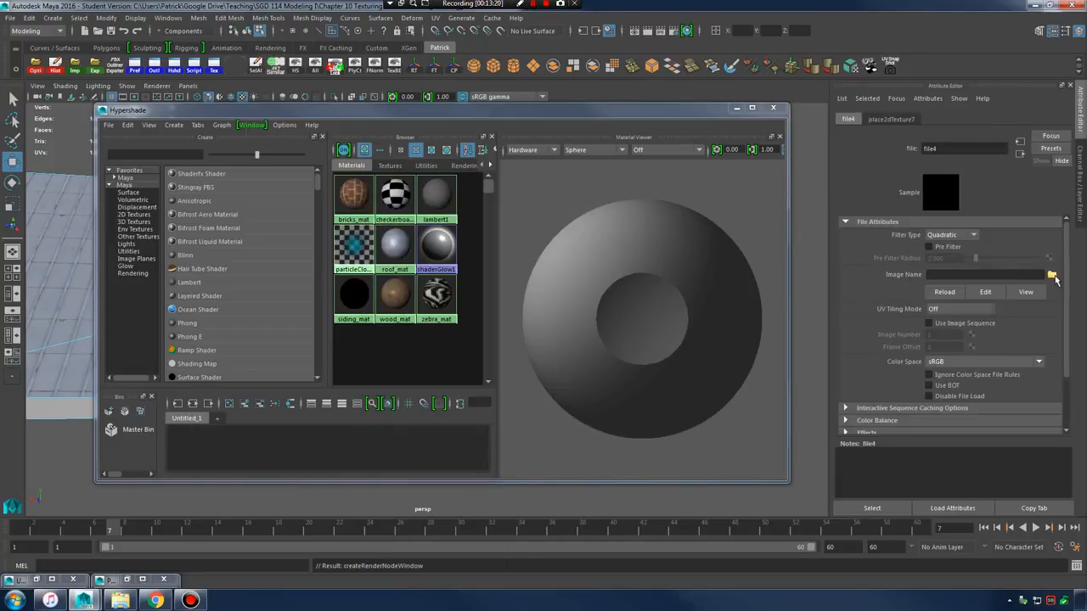
{"action": "left_click", "coordinate": [1052, 275]}
{"action": "left_click", "coordinate": [225, 137]}
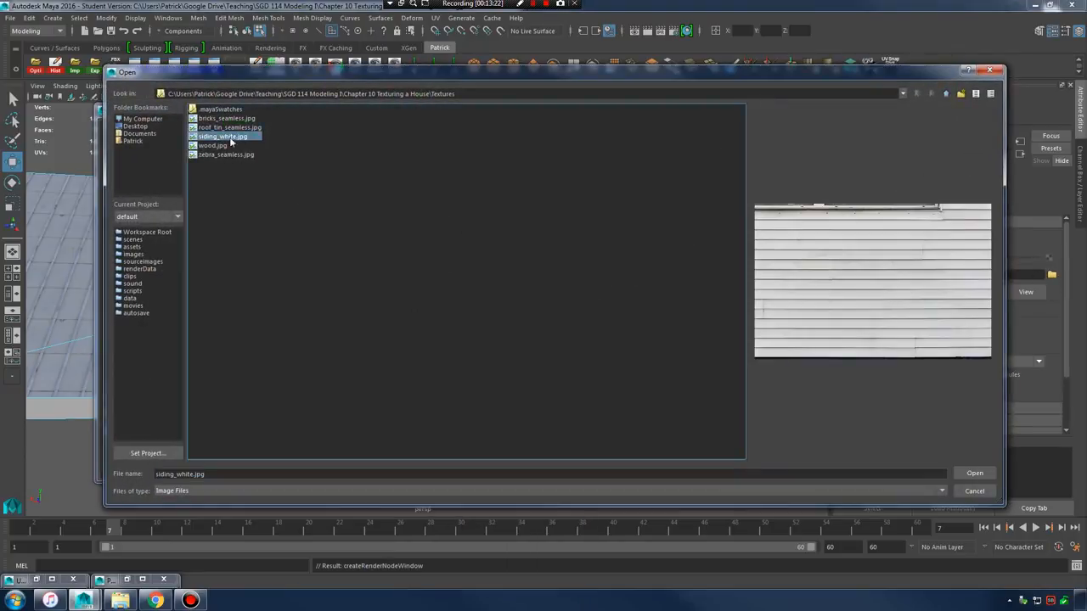
{"action": "left_click", "coordinate": [974, 473]}
- Select the roof's triangular gable faces and apply an automatic UV projection to them
{"action": "left_click_drag", "start_coordinate": [540, 121], "coordinate": [981, 115]}
{"action": "left_click_drag", "start_coordinate": [360, 359], "coordinate": [376, 314], "text": "alt"}
{"action": "right_click_drag", "start_coordinate": [379, 283], "coordinate": [380, 313]}
{"action": "left_click", "coordinate": [395, 310]}
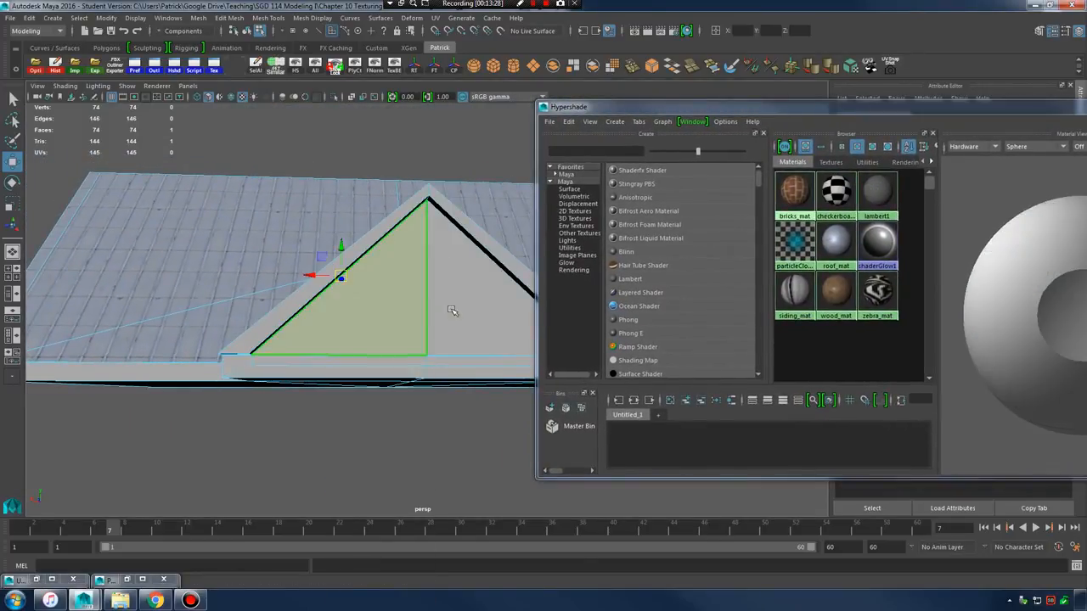
{"action": "left_click_drag", "start_coordinate": [486, 296], "coordinate": [617, 346], "text": "alt"}
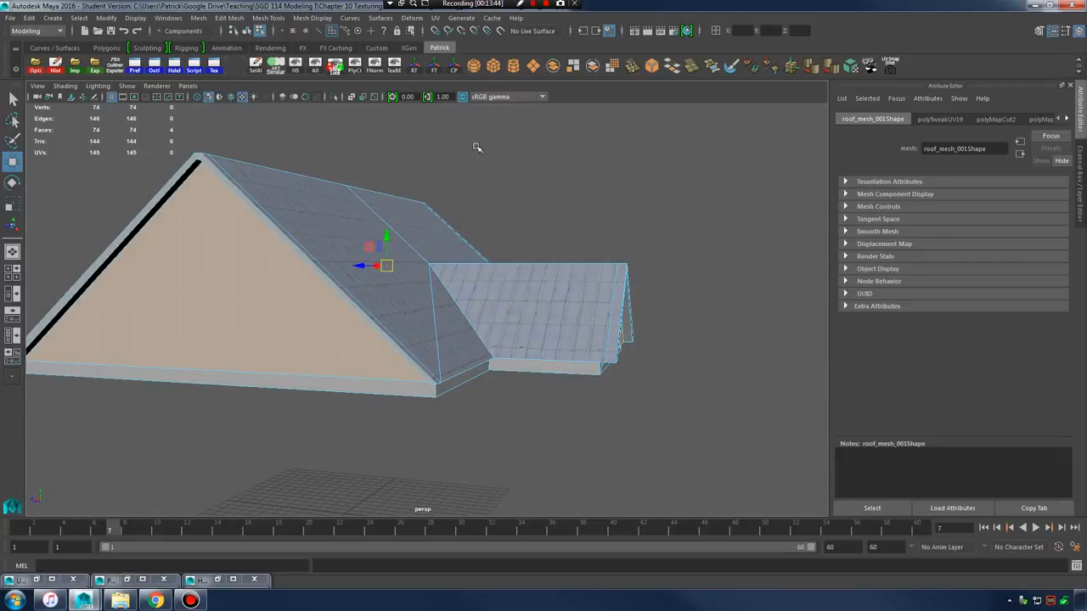
{"action": "left_click", "coordinate": [434, 18]}
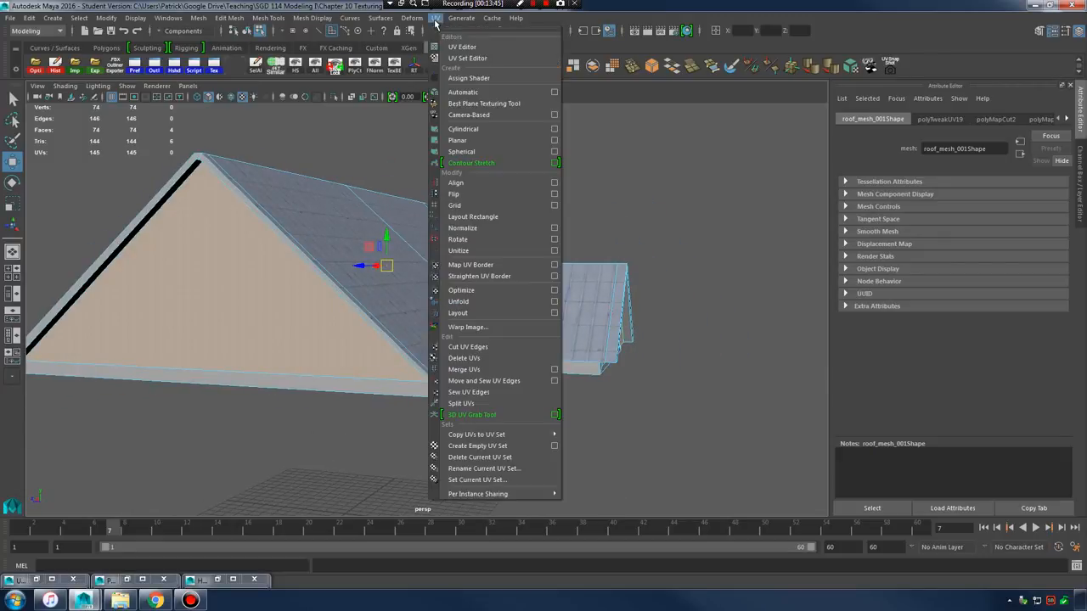
{"action": "left_click", "coordinate": [483, 92]}
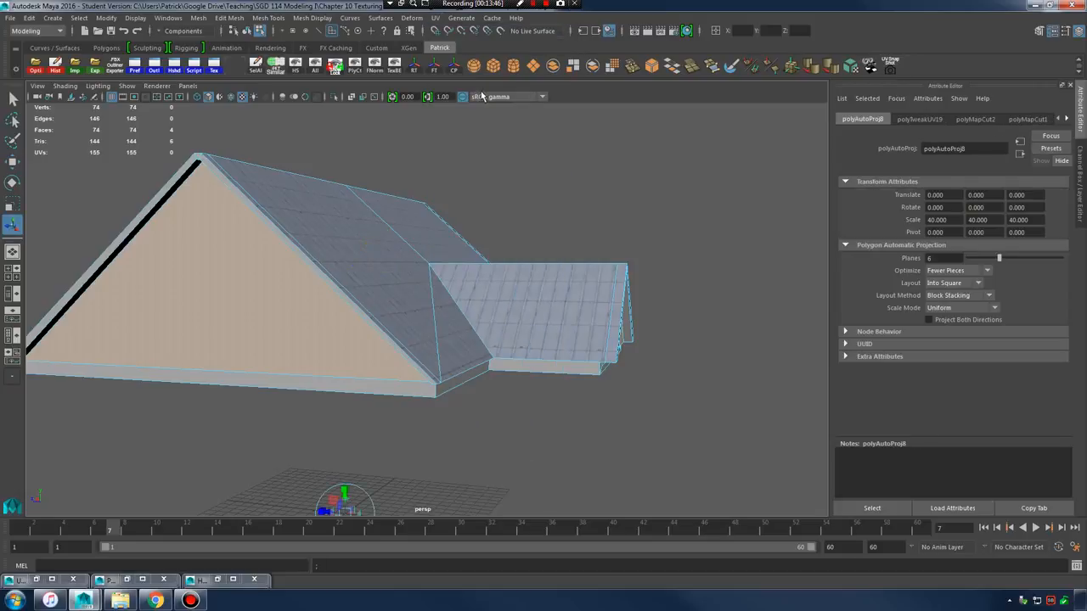
- Assign siding_mat to the selected gable faces and check the siding on both visible gables
{"action": "left_click", "coordinate": [219, 581]}
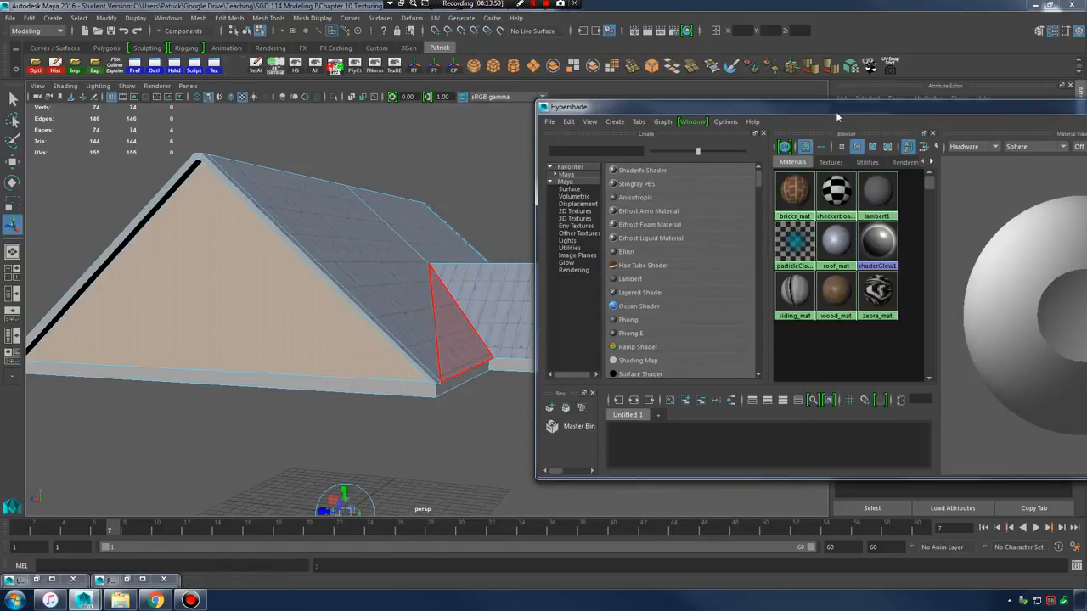
{"action": "left_click_drag", "start_coordinate": [835, 111], "coordinate": [661, 128]}
{"action": "right_click", "coordinate": [618, 309]}
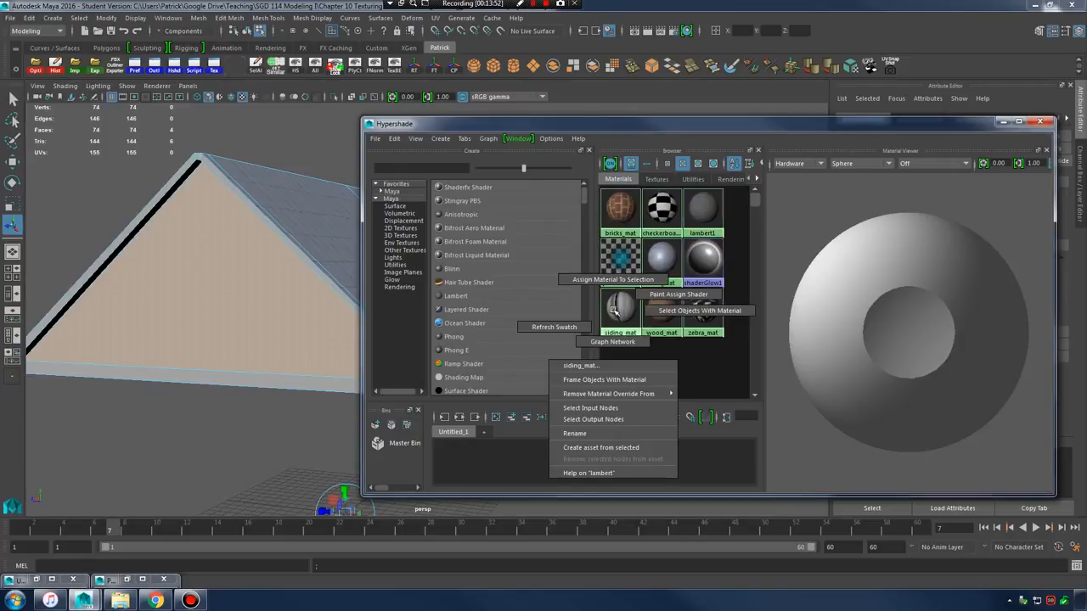
{"action": "left_click", "coordinate": [610, 281]}
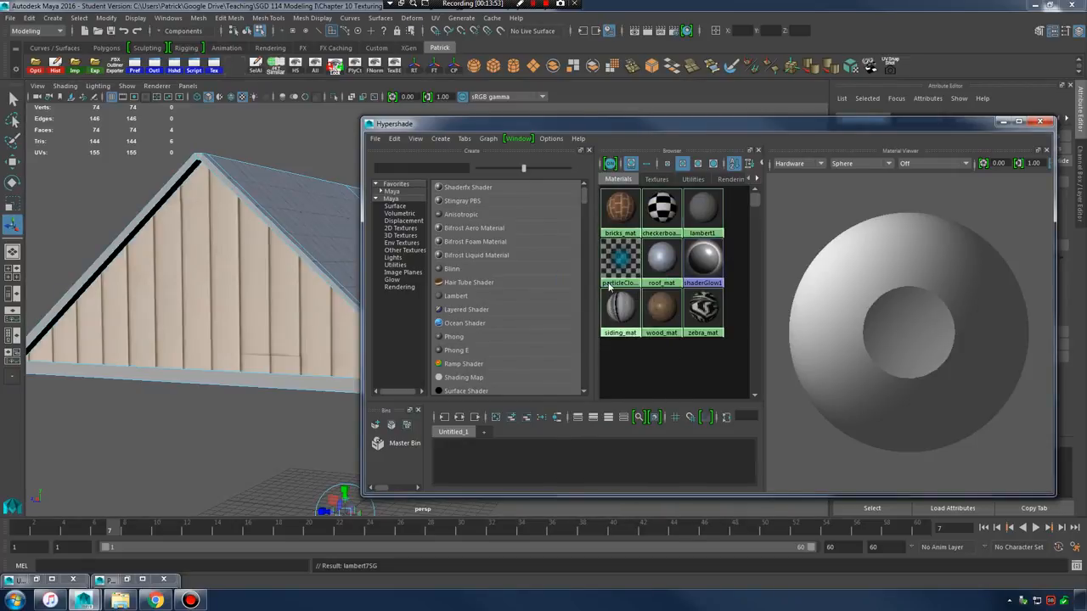
{"action": "left_click", "coordinate": [1000, 121]}
{"action": "left_click_drag", "start_coordinate": [449, 322], "coordinate": [552, 305], "text": "alt"}
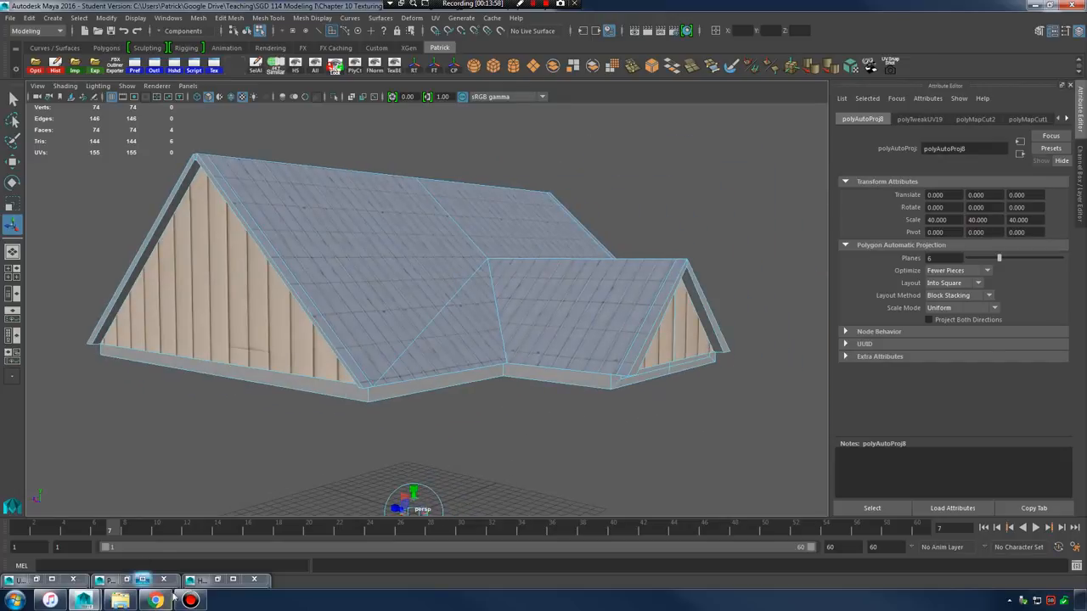
- Bring up the UV Editor, frame the gable UV shells and dim the siding image behind them
{"action": "left_click", "coordinate": [39, 579]}
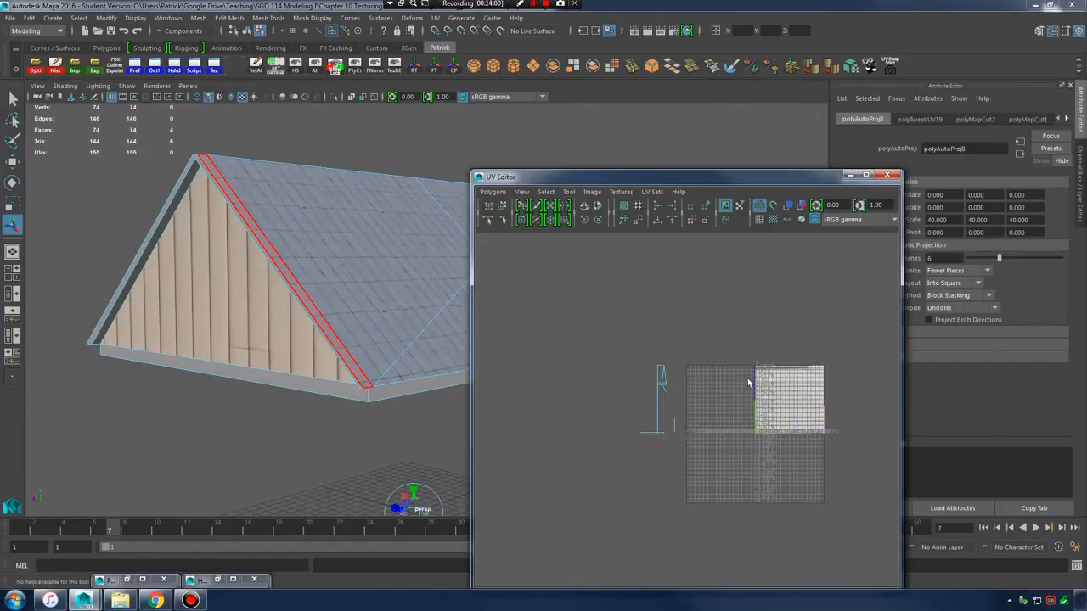
{"action": "key", "text": "f"}
{"action": "scroll", "coordinate": [730, 351], "scroll_direction": "down", "scroll_amount": 2}
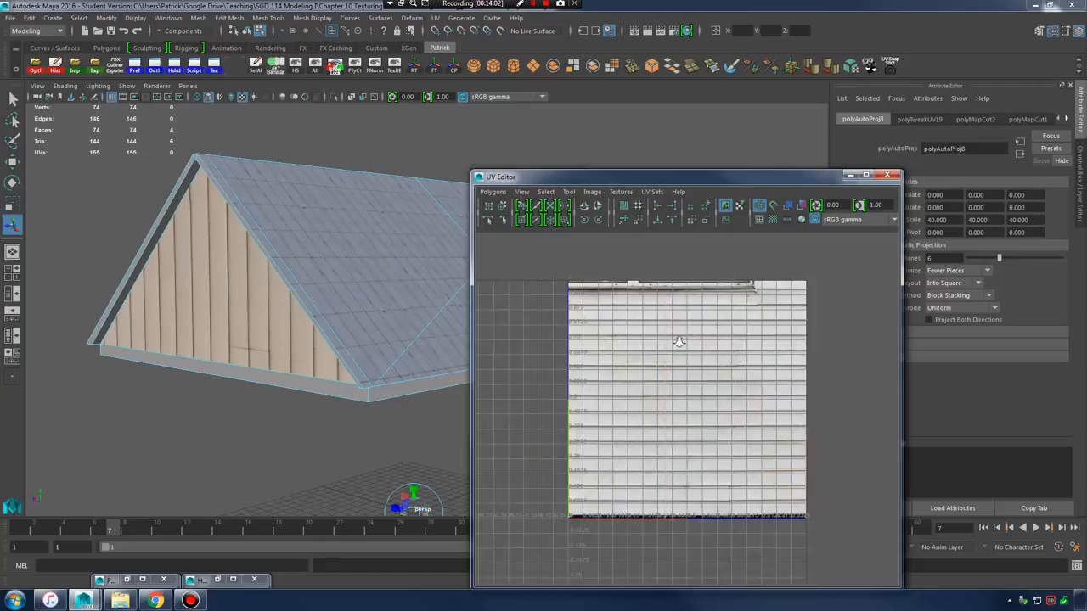
{"action": "left_click", "coordinate": [728, 221]}
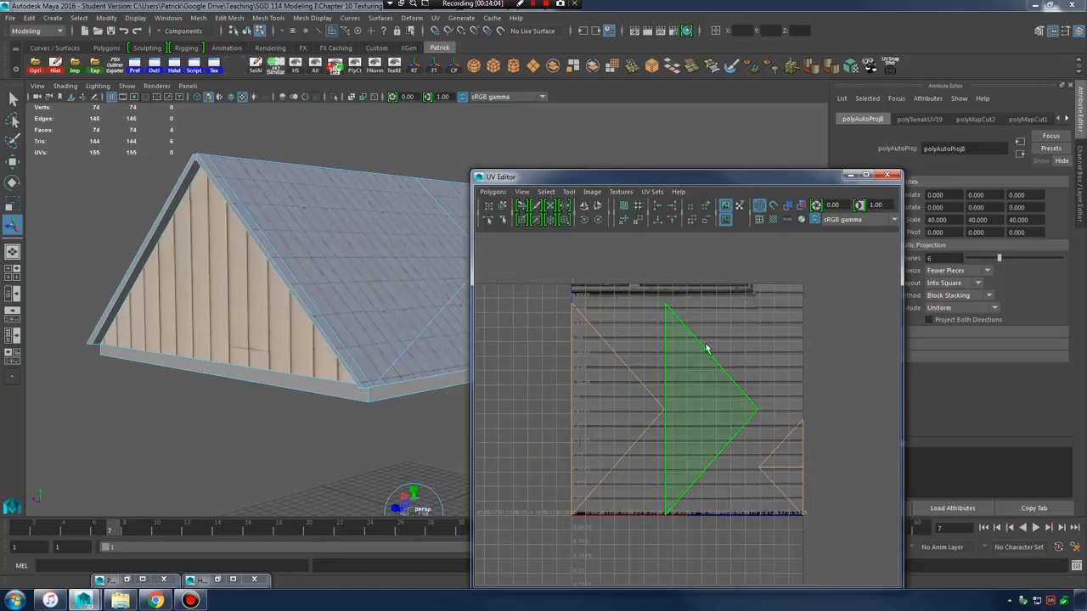
{"action": "left_click", "coordinate": [728, 220]}
{"action": "left_click", "coordinate": [727, 220]}
- Rotate the large end gable's UV shell counterclockwise until its base is level and the siding boards run horizontally
{"action": "left_click", "coordinate": [600, 387]}
{"action": "left_click", "coordinate": [618, 383]}
{"action": "right_click_drag", "start_coordinate": [723, 388], "coordinate": [608, 380], "text": "alt"}
{"action": "left_click", "coordinate": [584, 222]}
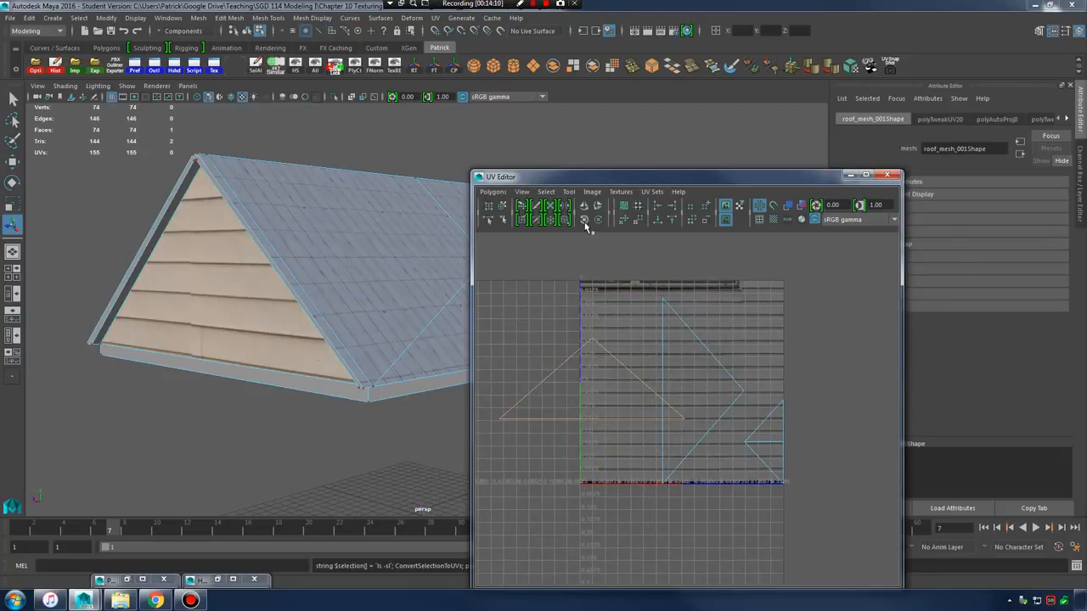
{"action": "right_click_drag", "start_coordinate": [620, 355], "coordinate": [686, 343], "text": "alt"}
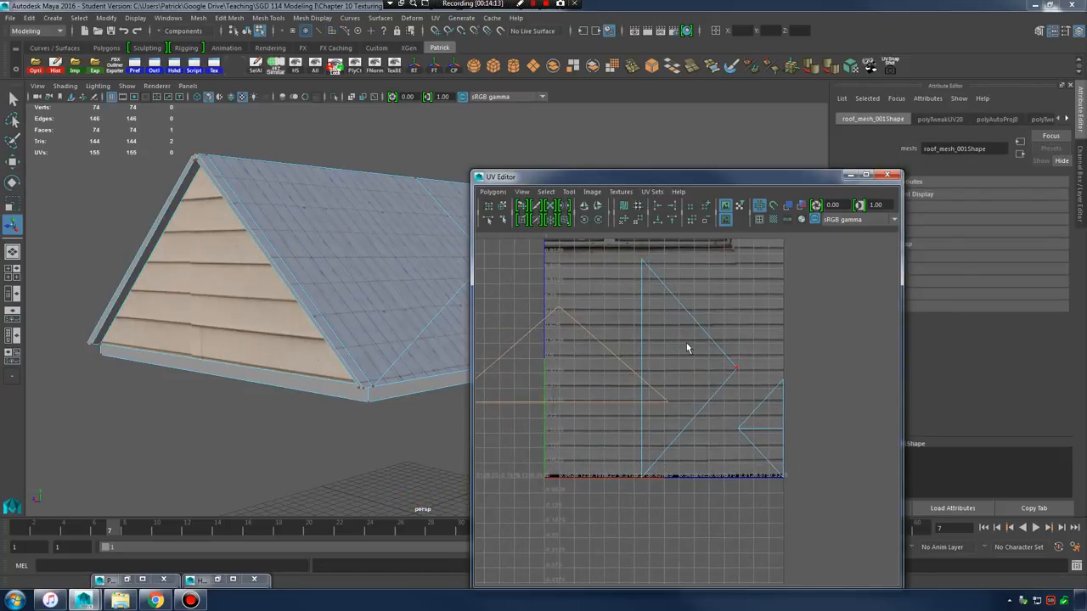
- Undo the rotation of the large end gable's UV shell and stack it on the opposite end gable's shell
{"action": "key", "text": "ctrl+z"}
{"action": "key", "text": "ctrl+z"}
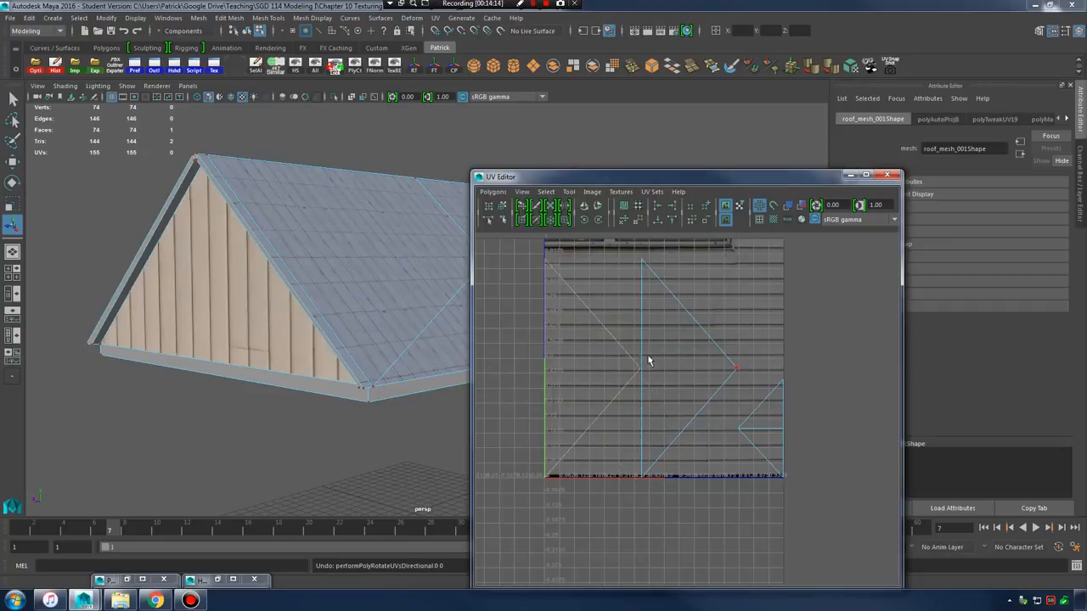
{"action": "middle_click_drag", "start_coordinate": [337, 334], "coordinate": [331, 336], "text": "alt"}
{"action": "left_click_drag", "start_coordinate": [331, 335], "coordinate": [272, 326], "text": "alt"}
{"action": "right_click_drag", "start_coordinate": [271, 326], "coordinate": [365, 338], "text": "alt"}
{"action": "key", "text": "w"}
{"action": "middle_click_drag", "start_coordinate": [672, 374], "coordinate": [721, 382]}
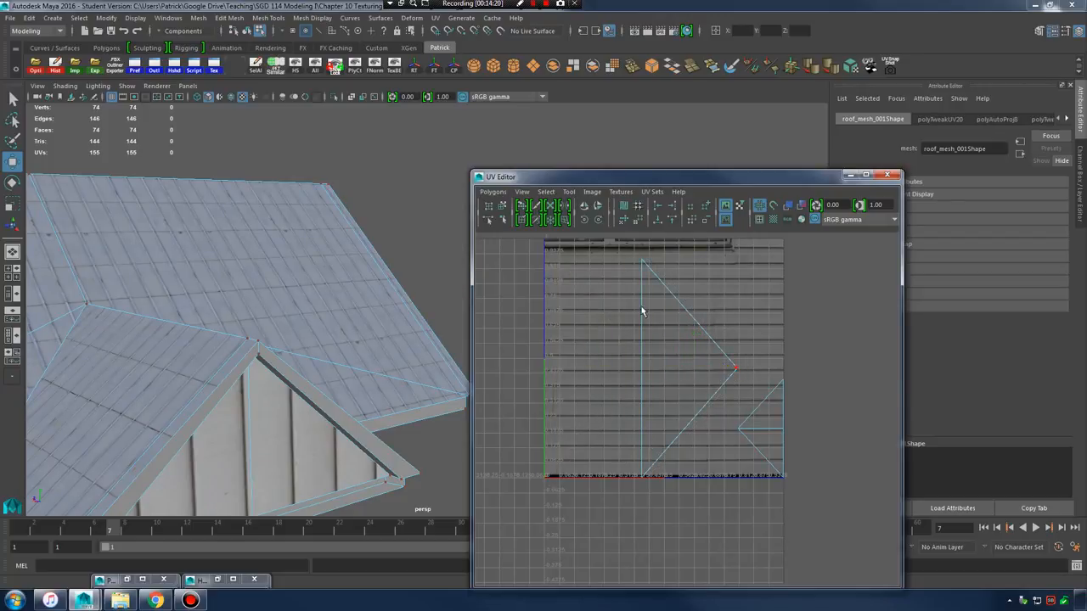
- Select both stacked end-gable UV shells and rotate them counterclockwise until their bases are level and the siding runs horizontally
{"action": "left_click", "coordinate": [612, 271]}
{"action": "right_click_drag", "start_coordinate": [685, 320], "coordinate": [685, 353]}
{"action": "left_click_drag", "start_coordinate": [561, 289], "coordinate": [735, 393]}
{"action": "left_click", "coordinate": [584, 219]}
{"action": "left_click", "coordinate": [583, 219]}
{"action": "left_click_drag", "start_coordinate": [296, 364], "coordinate": [342, 340], "text": "alt"}
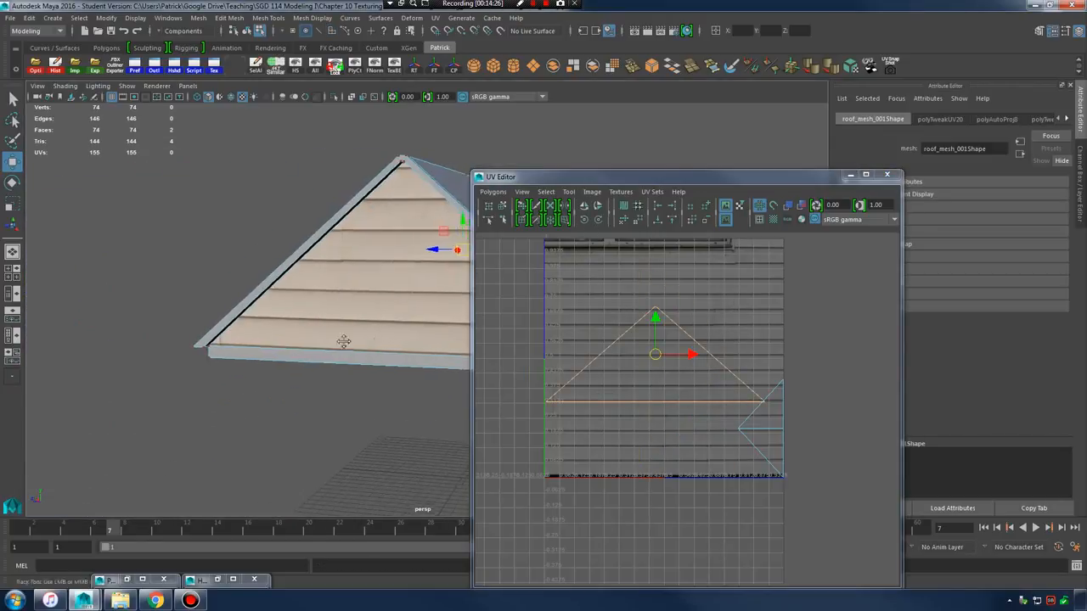
- Scale up the stacked end-gable UV shells for narrower siding boards and adjust their height on the siding image
{"action": "key", "text": "r"}
{"action": "left_click_drag", "start_coordinate": [655, 354], "coordinate": [694, 355]}
{"action": "left_click_drag", "start_coordinate": [407, 349], "coordinate": [357, 365], "text": "alt"}
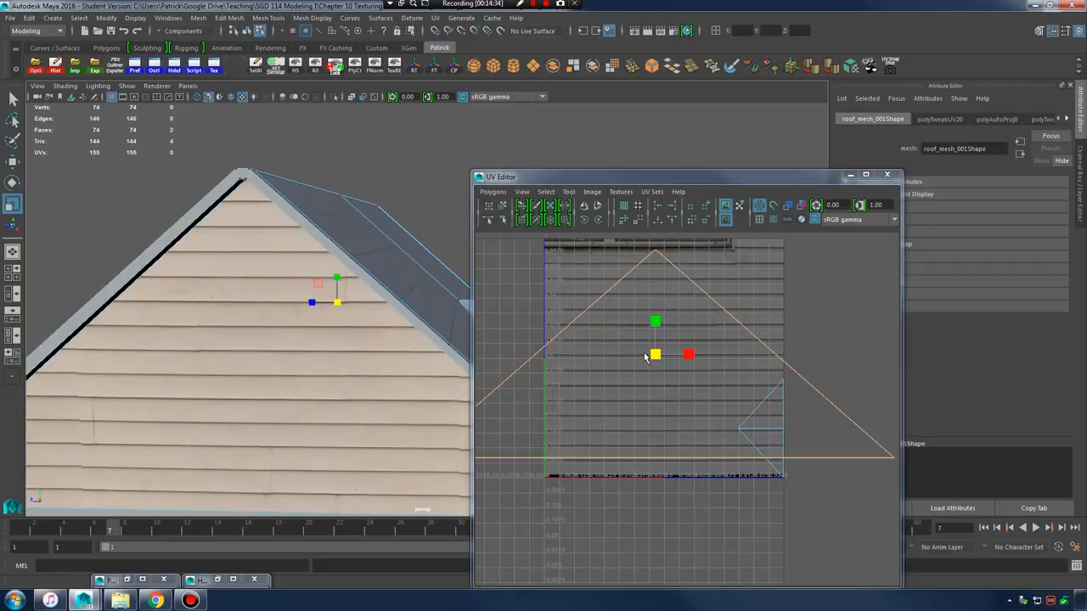
{"action": "left_click_drag", "start_coordinate": [648, 353], "coordinate": [659, 329]}
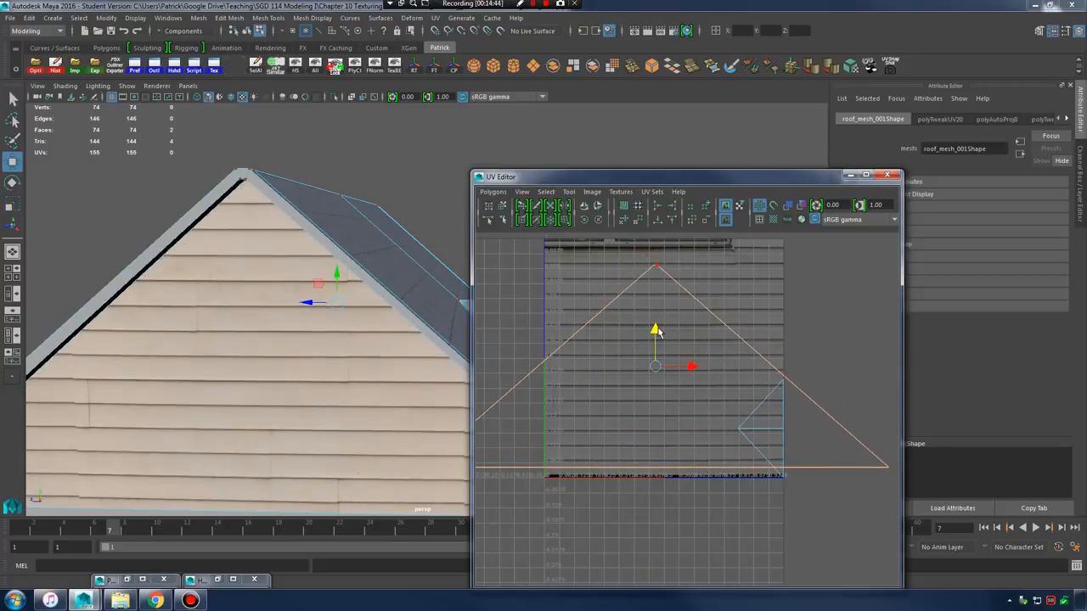
- Return to object mode, clear the selection and inspect the siding on both large end gables
{"action": "mouse_move", "coordinate": [254, 331]}
{"action": "left_mouse_down", "text": "alt"}
{"action": "mouse_move", "coordinate": [230, 328]}
{"action": "mouse_move", "coordinate": [305, 303]}
{"action": "mouse_move", "coordinate": [317, 337]}
{"action": "mouse_move", "coordinate": [271, 319]}
{"action": "left_mouse_up", "text": "alt"}
{"action": "right_click_drag", "start_coordinate": [272, 284], "coordinate": [328, 266]}
{"action": "left_click", "coordinate": [343, 193]}
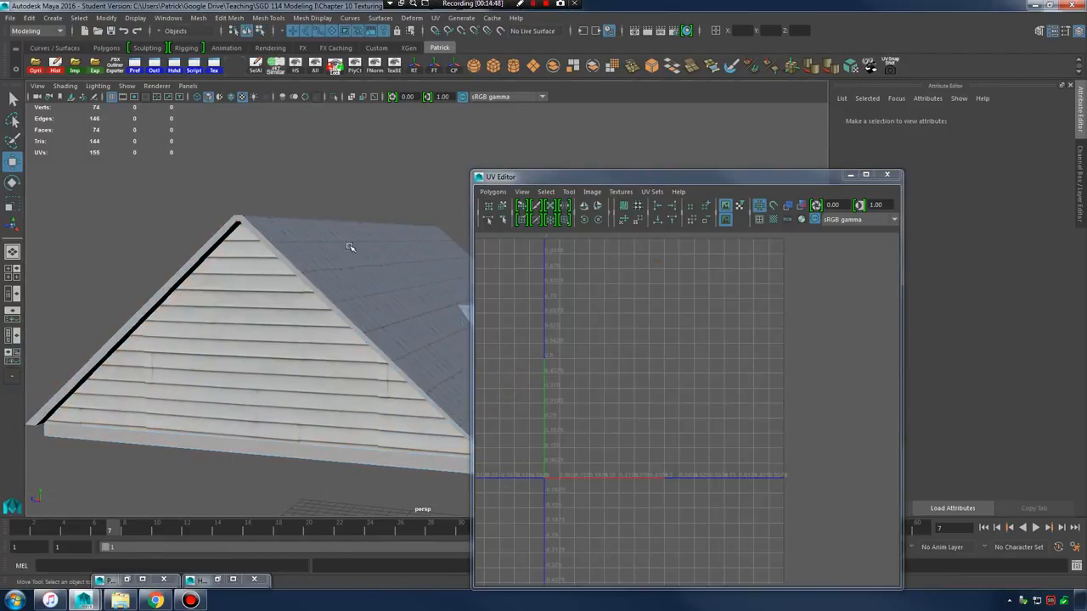
{"action": "left_click_drag", "start_coordinate": [349, 246], "coordinate": [277, 261], "text": "alt"}
{"action": "right_click_drag", "start_coordinate": [277, 260], "coordinate": [586, 360], "text": "alt"}
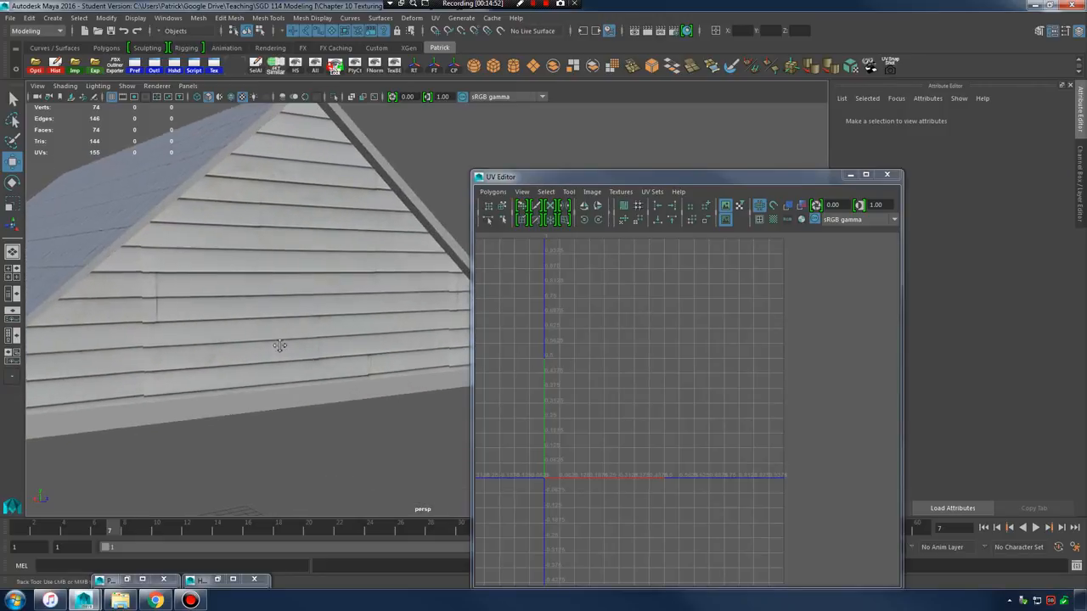
{"action": "left_click_drag", "start_coordinate": [279, 345], "coordinate": [106, 309], "text": "alt"}
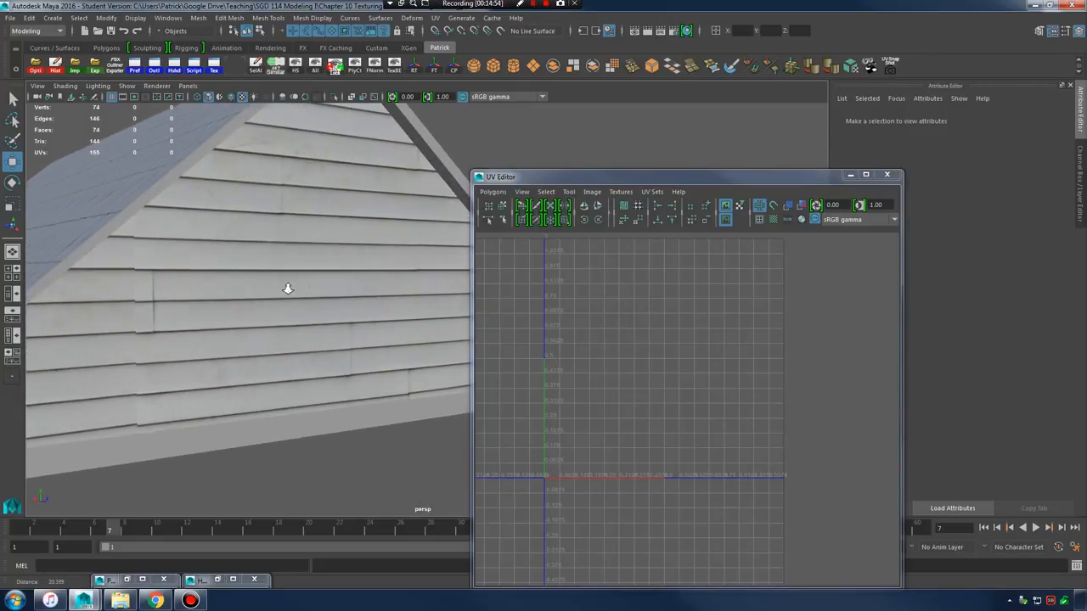
{"action": "left_click_drag", "start_coordinate": [288, 289], "coordinate": [269, 314], "text": "alt"}
- Try to rotate the small front gable's UV shell clockwise, and undo the rotation
{"action": "left_click", "coordinate": [269, 314]}
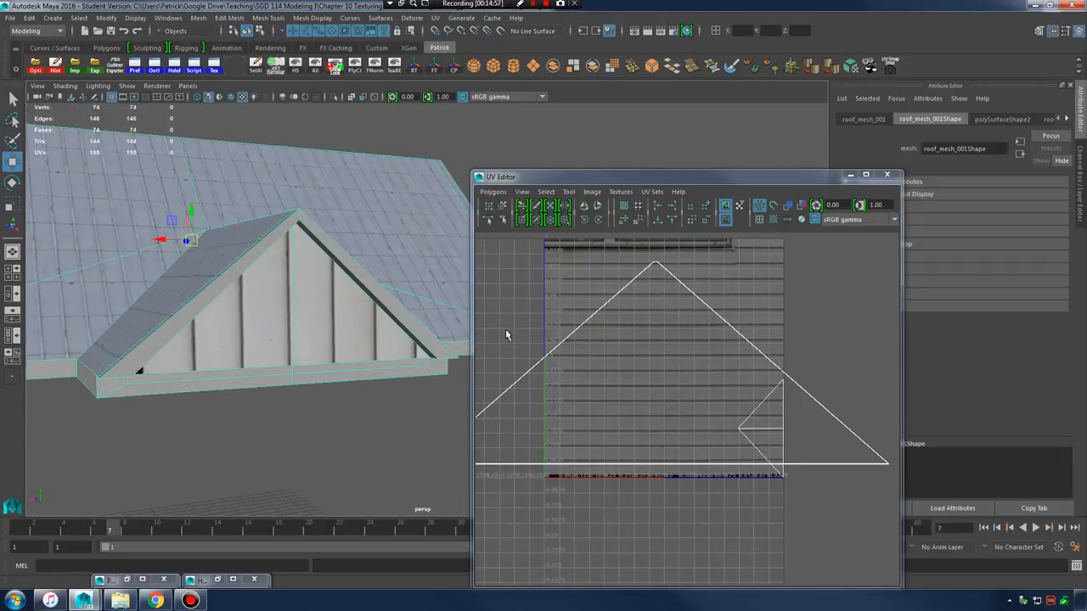
{"action": "right_click", "coordinate": [767, 419]}
{"action": "right_click_drag", "start_coordinate": [768, 449], "coordinate": [769, 451]}
{"action": "left_click_drag", "start_coordinate": [746, 404], "coordinate": [784, 445]}
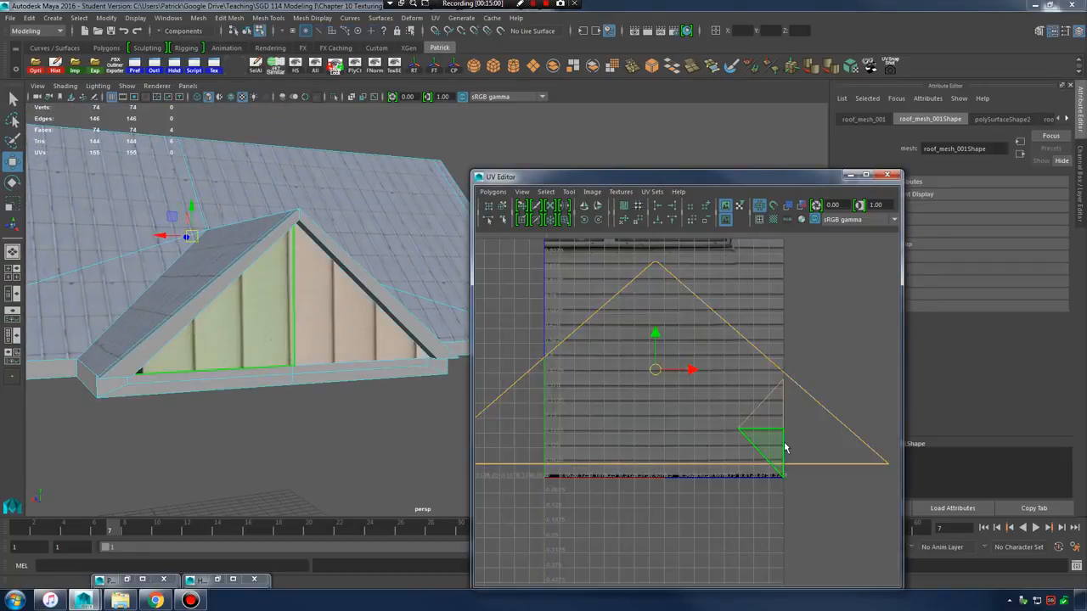
{"action": "left_click", "coordinate": [369, 344], "text": "shift"}
{"action": "left_click", "coordinate": [262, 323], "text": "shift"}
{"action": "left_click", "coordinate": [262, 322], "text": "shift"}
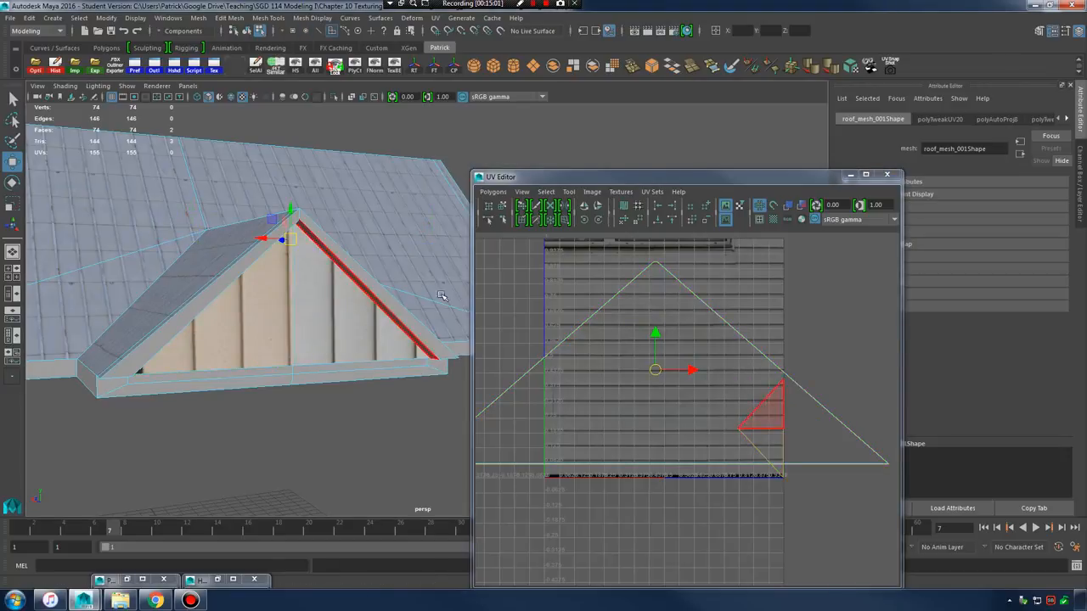
{"action": "left_click", "coordinate": [598, 222]}
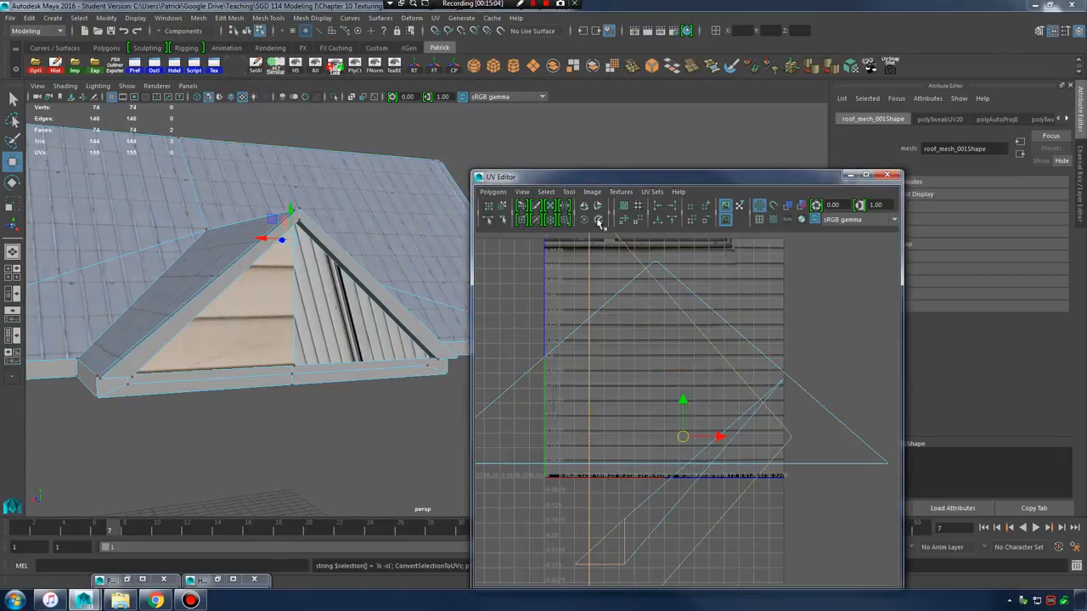
{"action": "key", "text": "ctrl+z"}
{"action": "key", "text": "ctrl+z"}
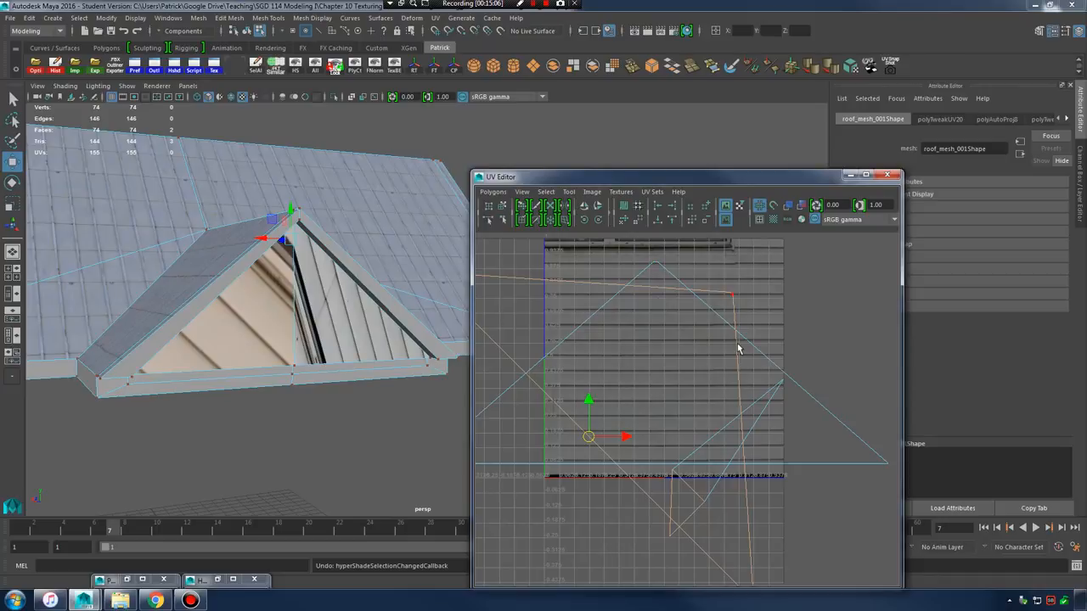
{"action": "left_click_drag", "start_coordinate": [738, 348], "coordinate": [774, 326], "text": "alt"}
{"action": "key", "text": "ctrl+z"}
{"action": "key", "text": "ctrl+z"}
{"action": "left_click", "coordinate": [811, 377]}
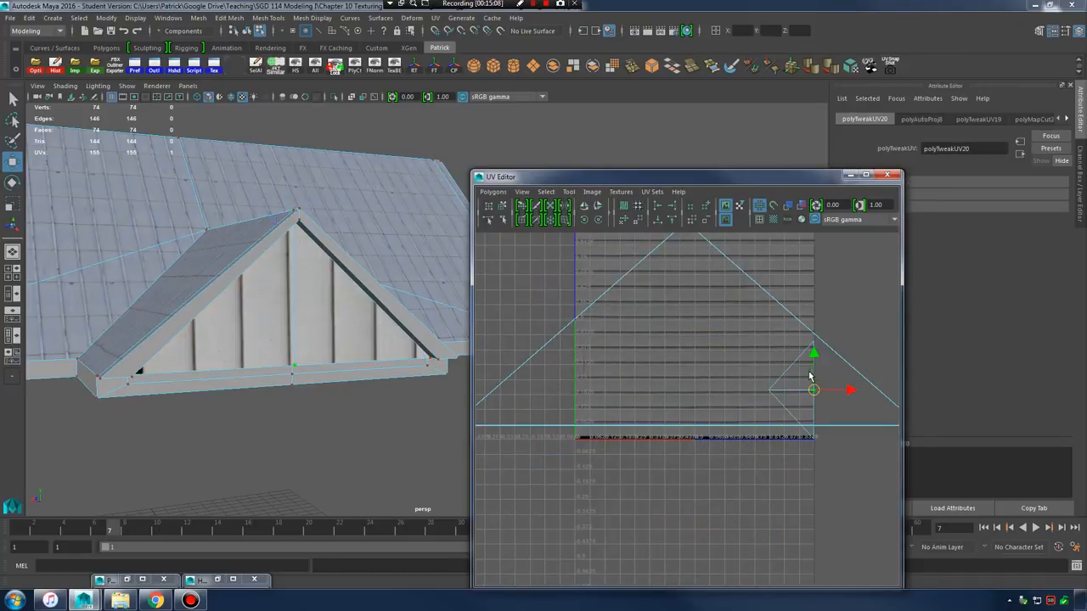
- Select both faces of the small front gable, move their UV shell below the siding image and rotate it clockwise
{"action": "left_click", "coordinate": [296, 309]}
{"action": "key", "text": "4"}
{"action": "mouse_move", "coordinate": [314, 303]}
{"action": "right_mouse_down"}
{"action": "mouse_move", "coordinate": [310, 284]}
{"action": "mouse_move", "coordinate": [312, 311]}
{"action": "right_mouse_up"}
{"action": "left_click", "coordinate": [315, 308]}
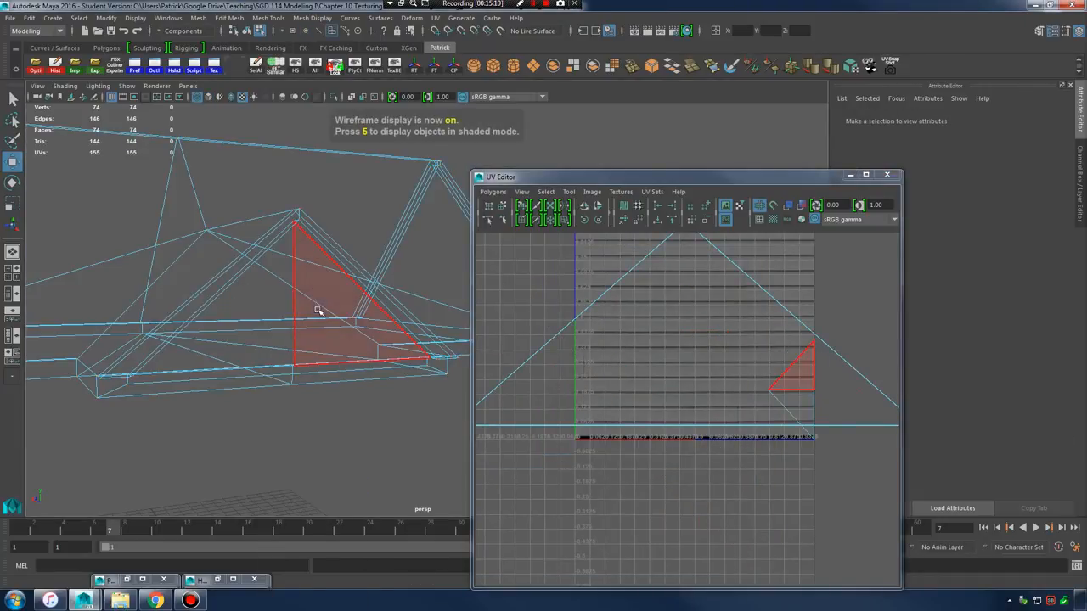
{"action": "key", "text": "5"}
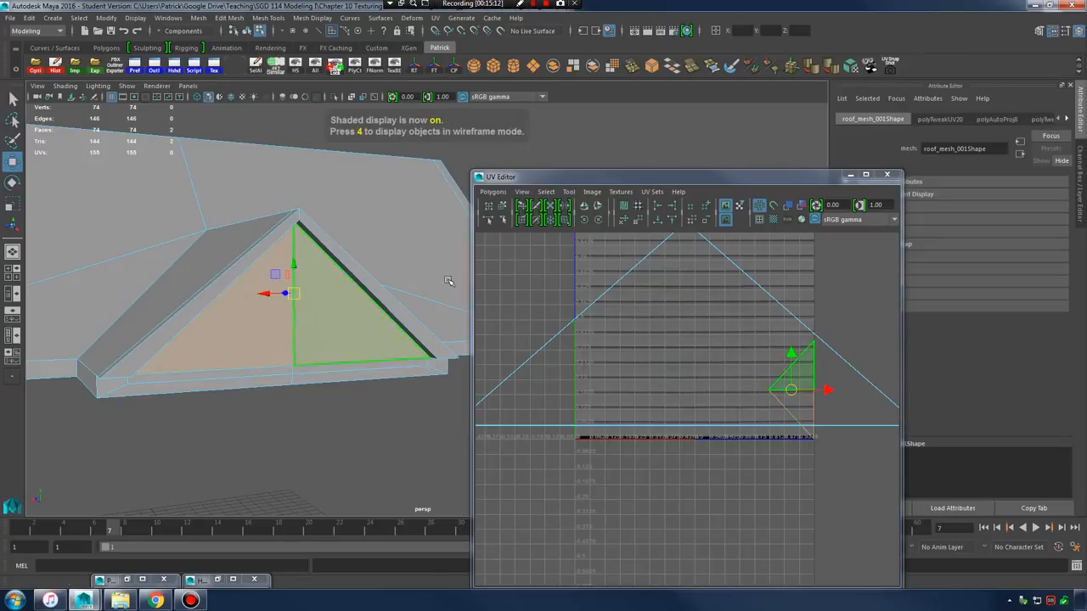
{"action": "key", "text": "6"}
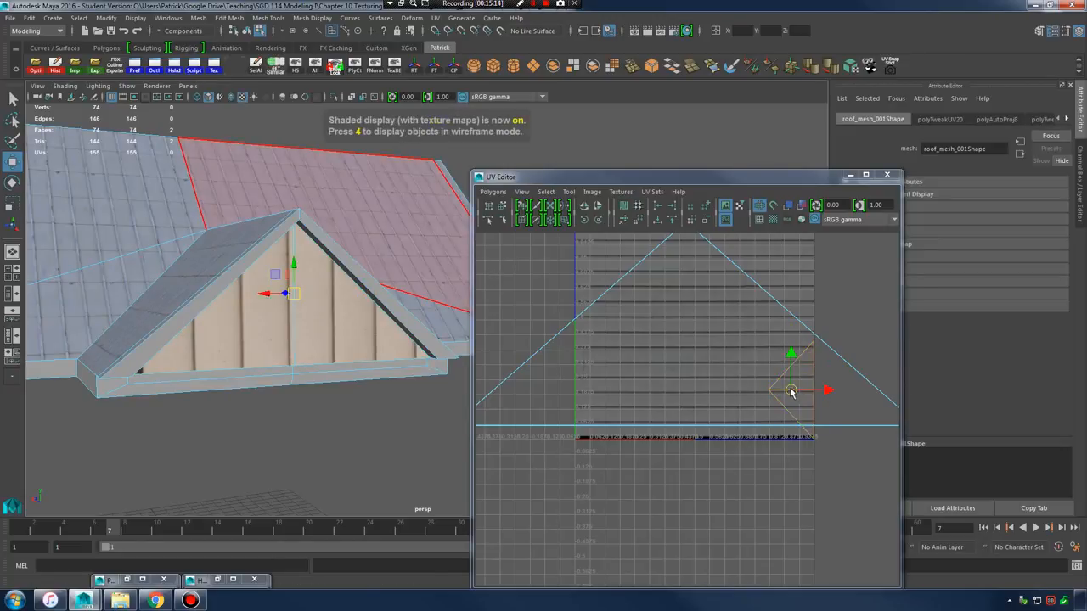
{"action": "left_click", "coordinate": [708, 491]}
{"action": "left_click", "coordinate": [598, 221]}
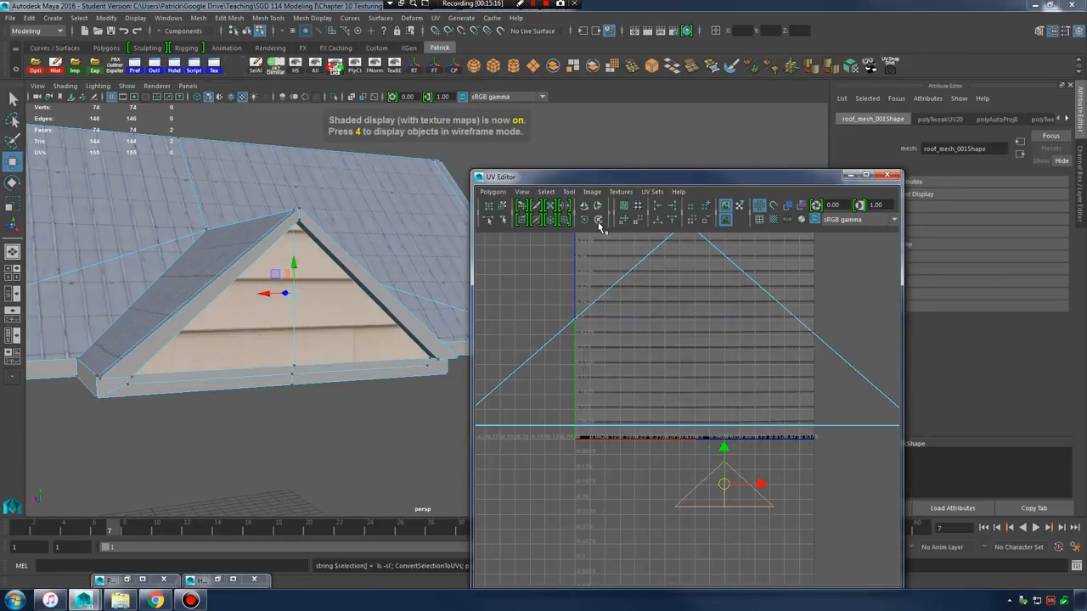
- Move the small gable's UV shell onto the siding image and enlarge it to match the end gables' board size
{"action": "left_click_drag", "start_coordinate": [719, 482], "coordinate": [681, 360]}
{"action": "left_click_drag", "start_coordinate": [280, 314], "coordinate": [502, 347], "text": "alt"}
{"action": "key", "text": "r"}
{"action": "mouse_move", "coordinate": [688, 367]}
{"action": "left_mouse_down"}
{"action": "mouse_move", "coordinate": [750, 357]}
{"action": "mouse_move", "coordinate": [693, 368]}
{"action": "left_mouse_up"}
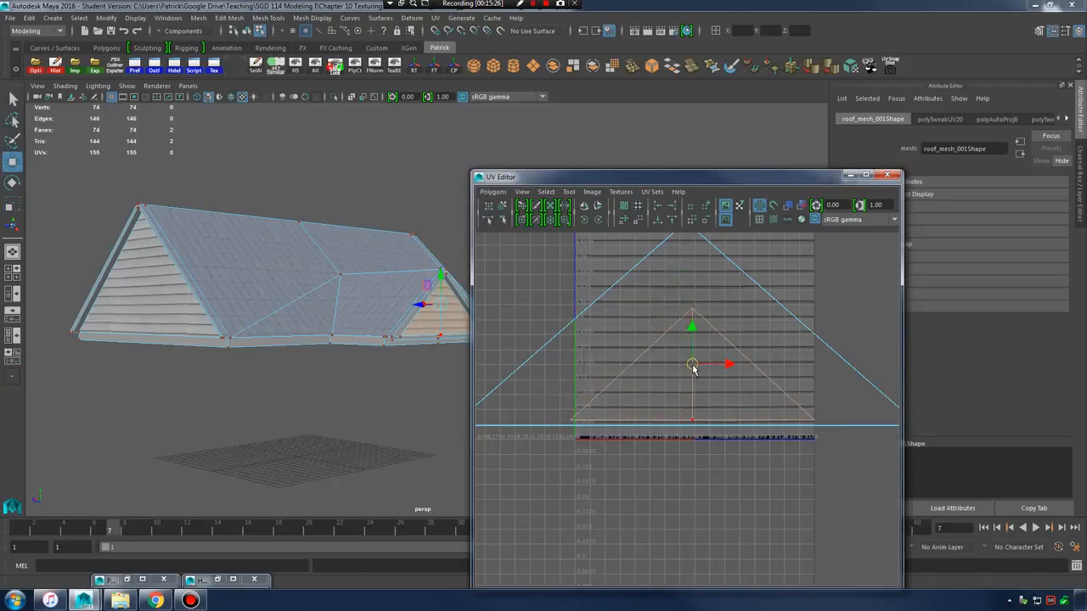
- Select all gable UV shells and shift them sideways together, clear of the siding image and the trim shells
{"action": "scroll", "coordinate": [694, 365], "scroll_direction": "down", "scroll_amount": 2}
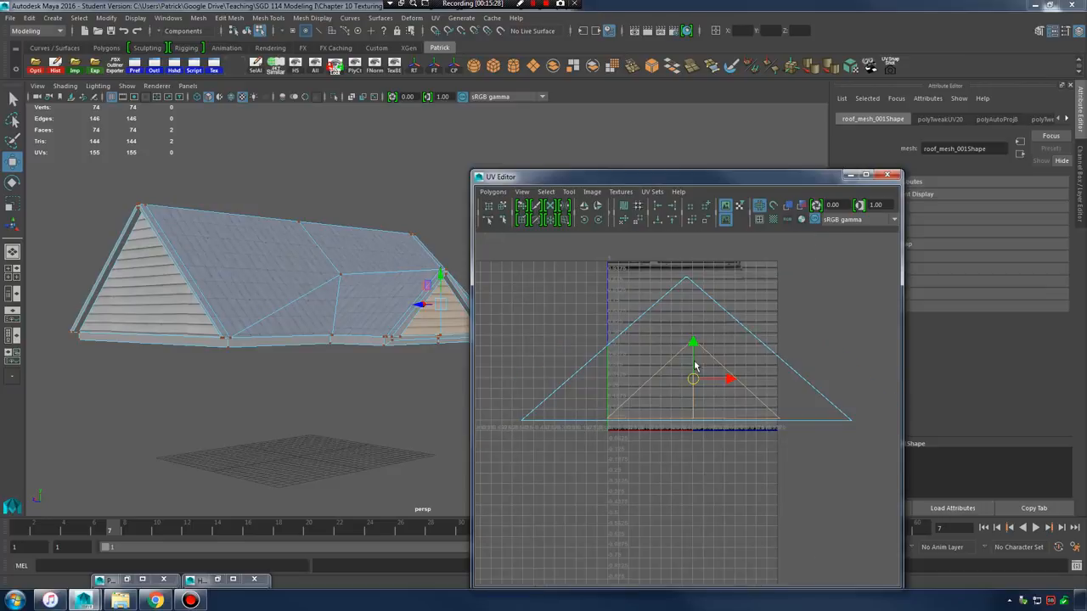
{"action": "scroll", "coordinate": [777, 378], "scroll_direction": "down", "scroll_amount": 3}
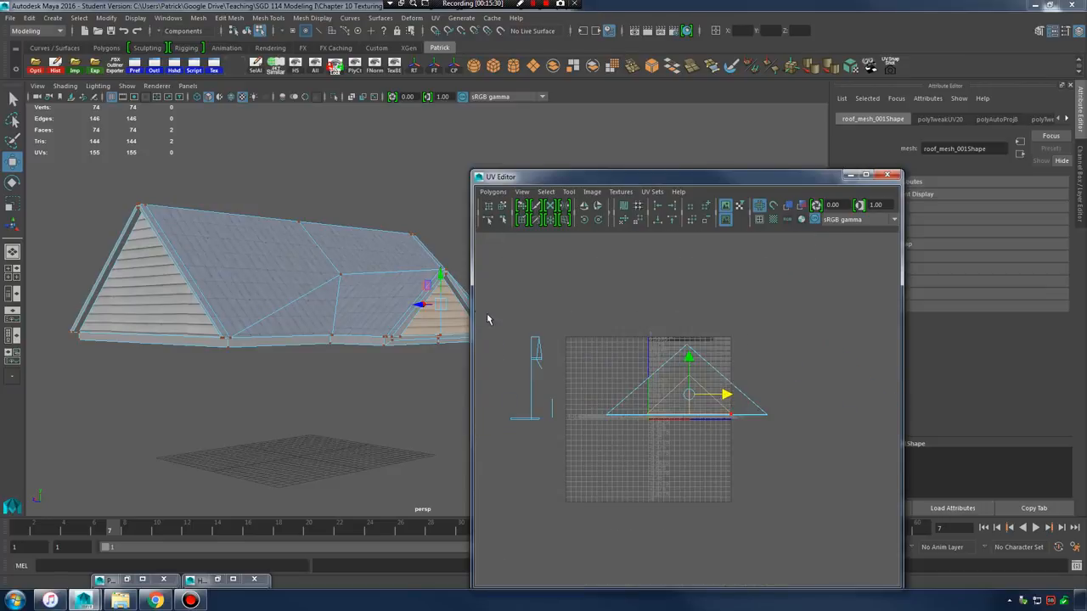
{"action": "left_click_drag", "start_coordinate": [400, 306], "coordinate": [330, 313], "text": "alt"}
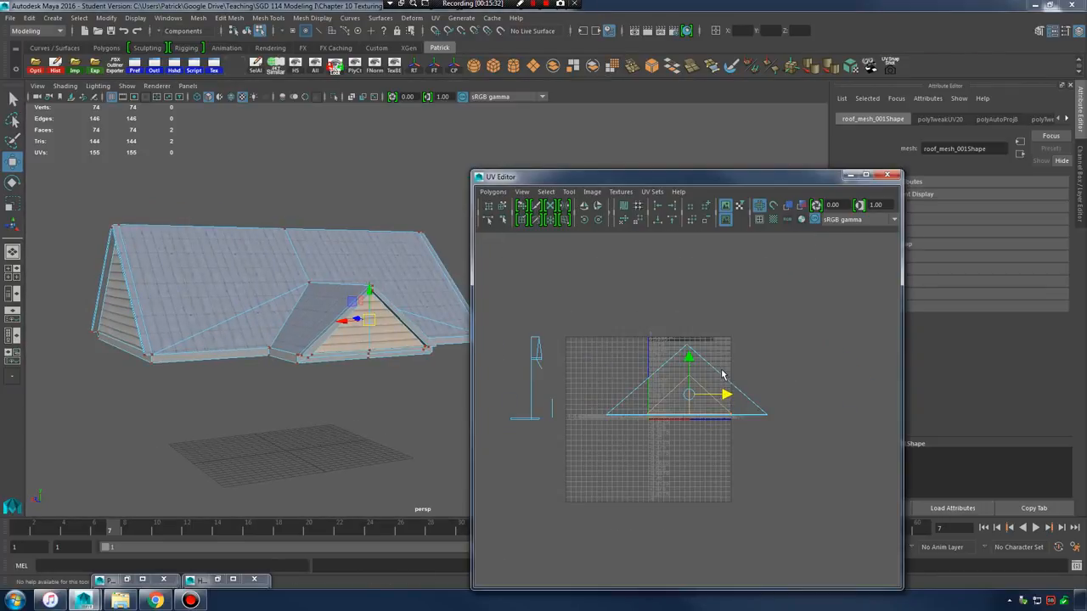
{"action": "right_click_drag", "start_coordinate": [721, 371], "coordinate": [723, 400]}
{"action": "left_click_drag", "start_coordinate": [587, 338], "coordinate": [834, 497]}
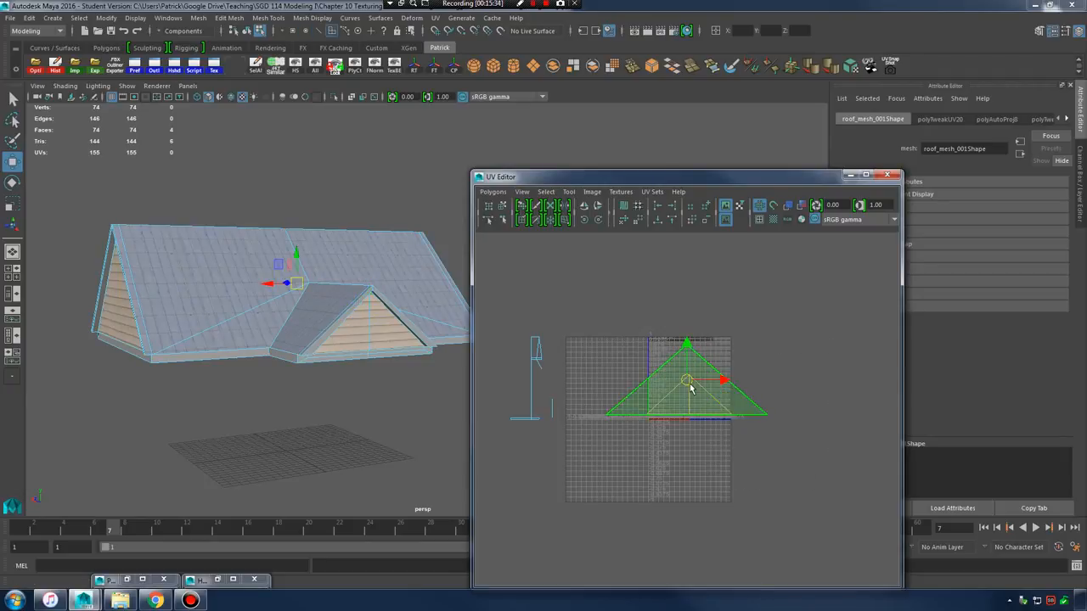
{"action": "left_click_drag", "start_coordinate": [689, 383], "coordinate": [783, 326]}
{"action": "left_click_drag", "start_coordinate": [324, 354], "coordinate": [354, 349], "text": "alt"}
{"action": "key", "text": "ctrl+z"}
{"action": "scroll", "coordinate": [716, 392], "scroll_direction": "down", "scroll_amount": 1}
{"action": "left_click_drag", "start_coordinate": [716, 393], "coordinate": [870, 411]}
- Select the roof in object mode to show all its UVs, and reselect the relocated gable shells
{"action": "left_click_drag", "start_coordinate": [307, 289], "coordinate": [271, 297], "text": "alt"}
{"action": "right_click_drag", "start_coordinate": [315, 255], "coordinate": [363, 222]}
{"action": "left_click", "coordinate": [362, 239]}
{"action": "middle_click_drag", "start_coordinate": [773, 346], "coordinate": [556, 333], "text": "alt"}
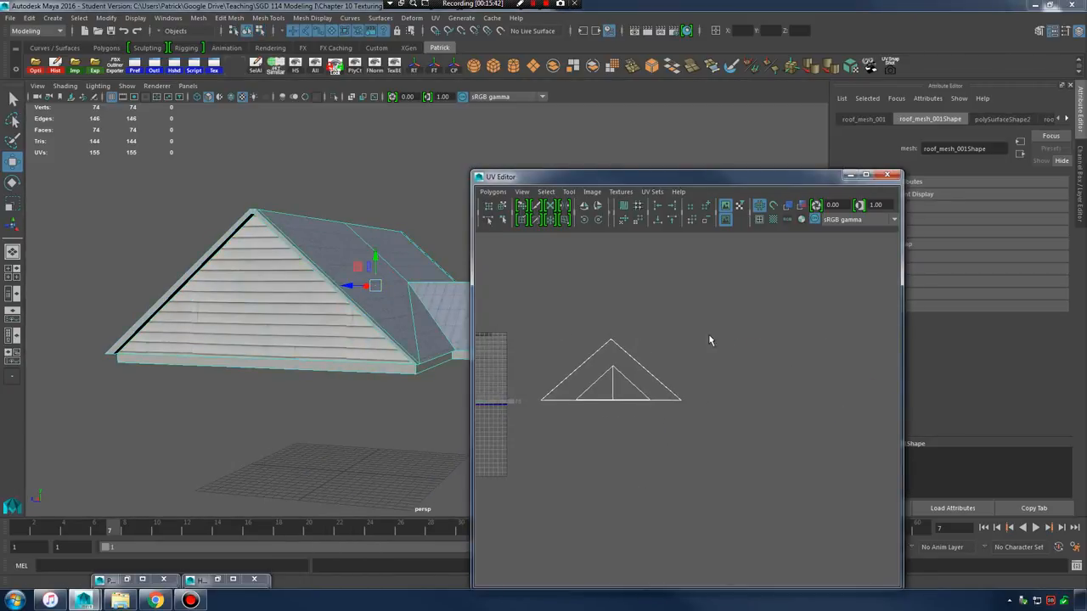
{"action": "right_click_drag", "start_coordinate": [708, 334], "coordinate": [365, 302], "text": "alt"}
{"action": "middle_click_drag", "start_coordinate": [671, 350], "coordinate": [651, 345], "text": "alt"}
{"action": "right_click_drag", "start_coordinate": [652, 346], "coordinate": [628, 423], "text": "alt"}
{"action": "left_click_drag", "start_coordinate": [682, 429], "coordinate": [608, 374]}
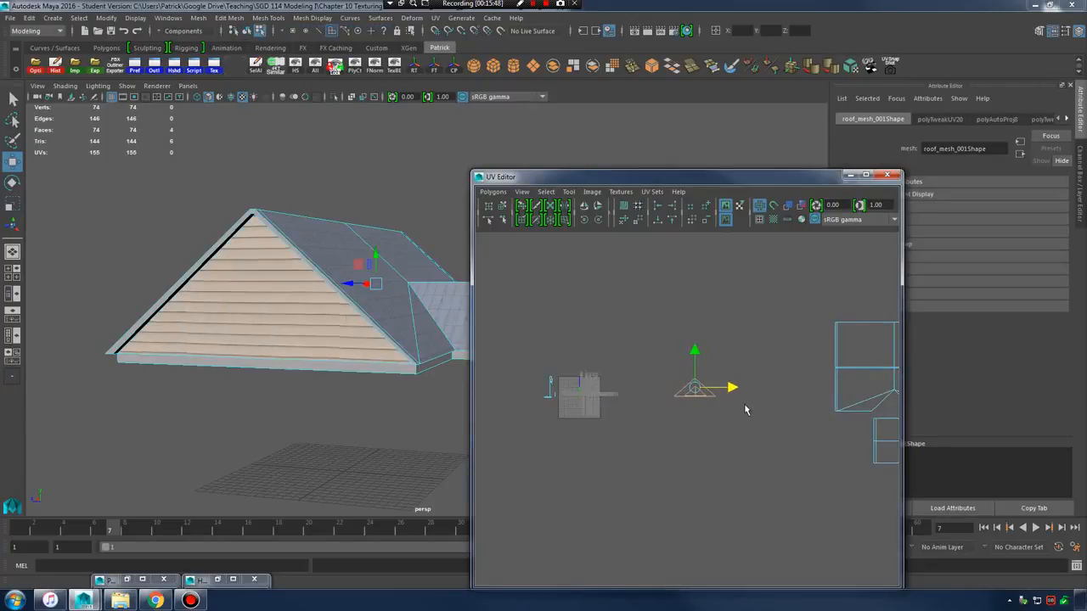
- Examine the small gable's siding and compare the gable shells with the roof-panel shells in the UV Editor
{"action": "left_click_drag", "start_coordinate": [347, 249], "coordinate": [425, 355], "text": "alt"}
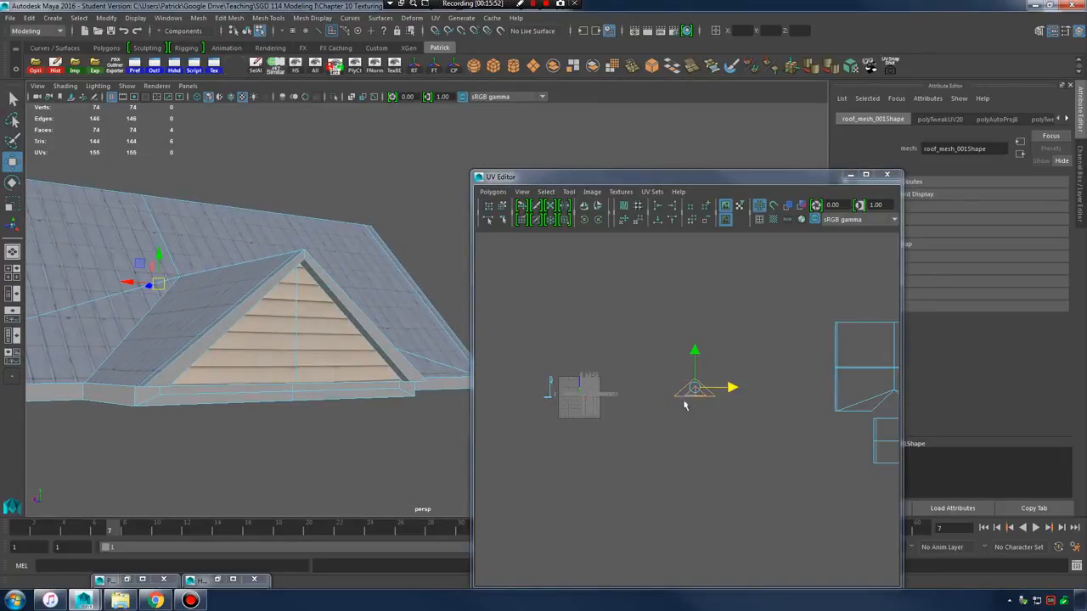
{"action": "middle_click_drag", "start_coordinate": [595, 437], "coordinate": [616, 421], "text": "alt"}
{"action": "right_click_drag", "start_coordinate": [617, 422], "coordinate": [679, 431], "text": "alt"}
{"action": "middle_click_drag", "start_coordinate": [777, 424], "coordinate": [627, 423], "text": "alt"}
{"action": "middle_click_drag", "start_coordinate": [827, 407], "coordinate": [679, 453], "text": "alt"}
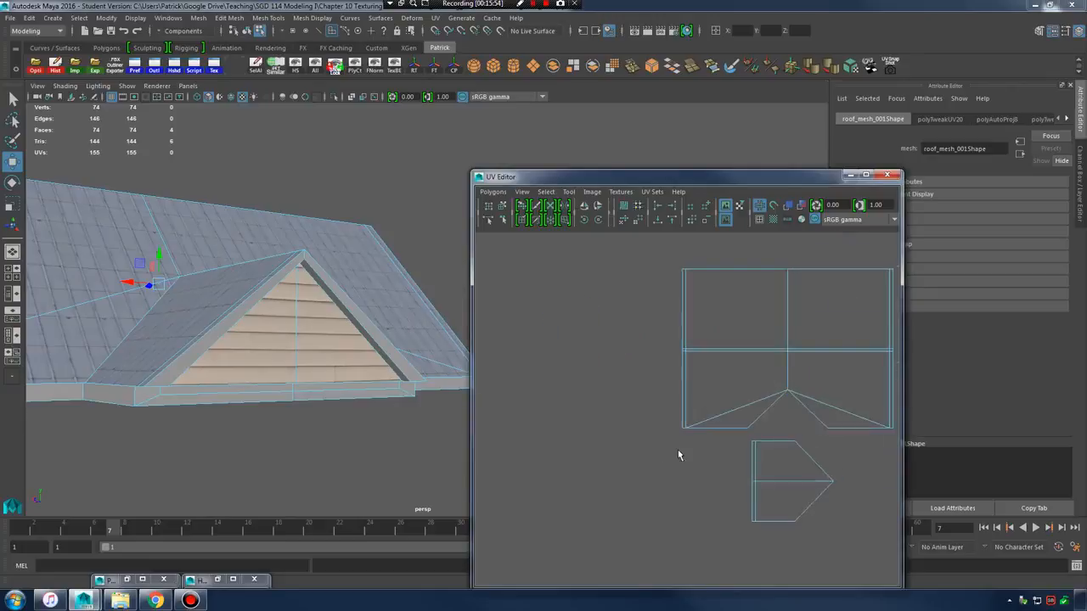
{"action": "right_click_drag", "start_coordinate": [679, 453], "coordinate": [684, 410], "text": "alt"}
{"action": "middle_click_drag", "start_coordinate": [545, 410], "coordinate": [655, 413], "text": "alt"}
{"action": "right_click_drag", "start_coordinate": [655, 413], "coordinate": [708, 412], "text": "alt"}
{"action": "middle_click_drag", "start_coordinate": [708, 413], "coordinate": [630, 445], "text": "alt"}
{"action": "right_click_drag", "start_coordinate": [630, 444], "coordinate": [580, 399], "text": "alt"}
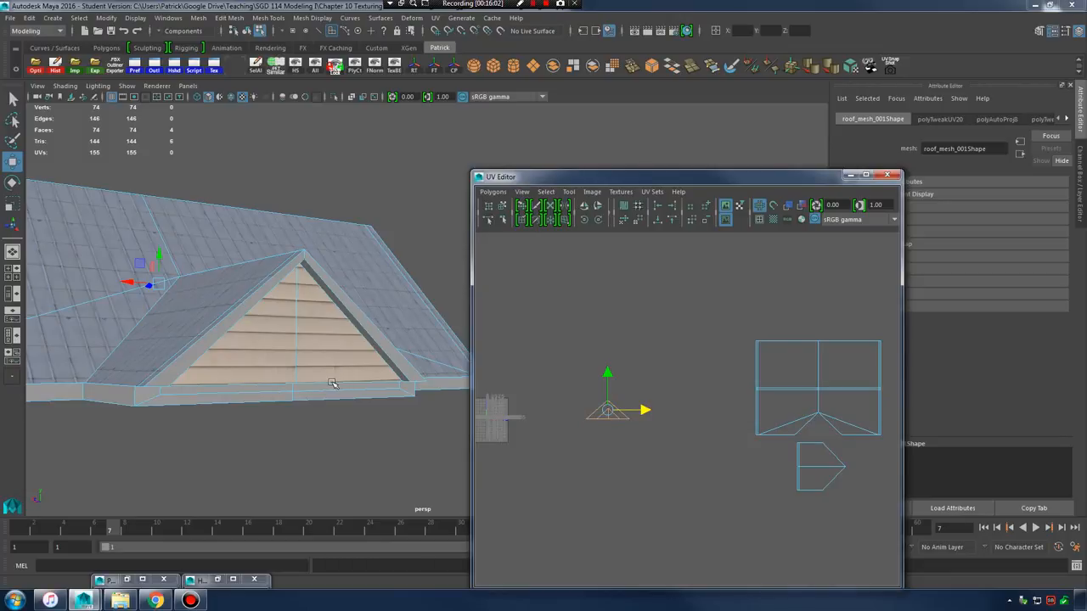
- Compare the siding board size on the large end gable and the small front gable
{"action": "left_click_drag", "start_coordinate": [303, 390], "coordinate": [368, 390], "text": "alt"}
{"action": "middle_click_drag", "start_coordinate": [306, 391], "coordinate": [332, 423], "text": "alt"}
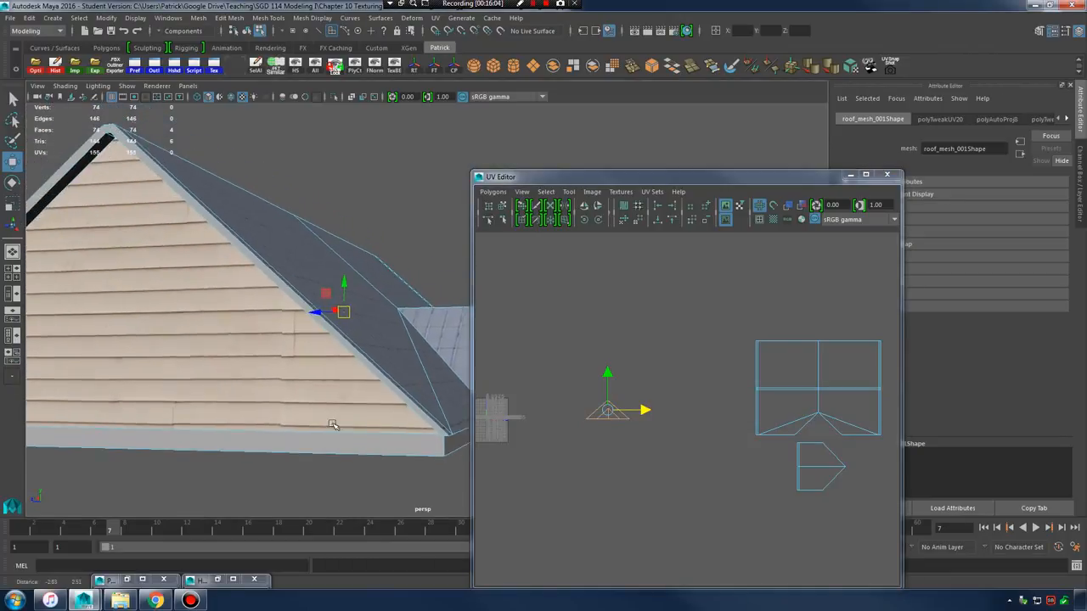
{"action": "left_click_drag", "start_coordinate": [332, 424], "coordinate": [358, 409], "text": "alt"}
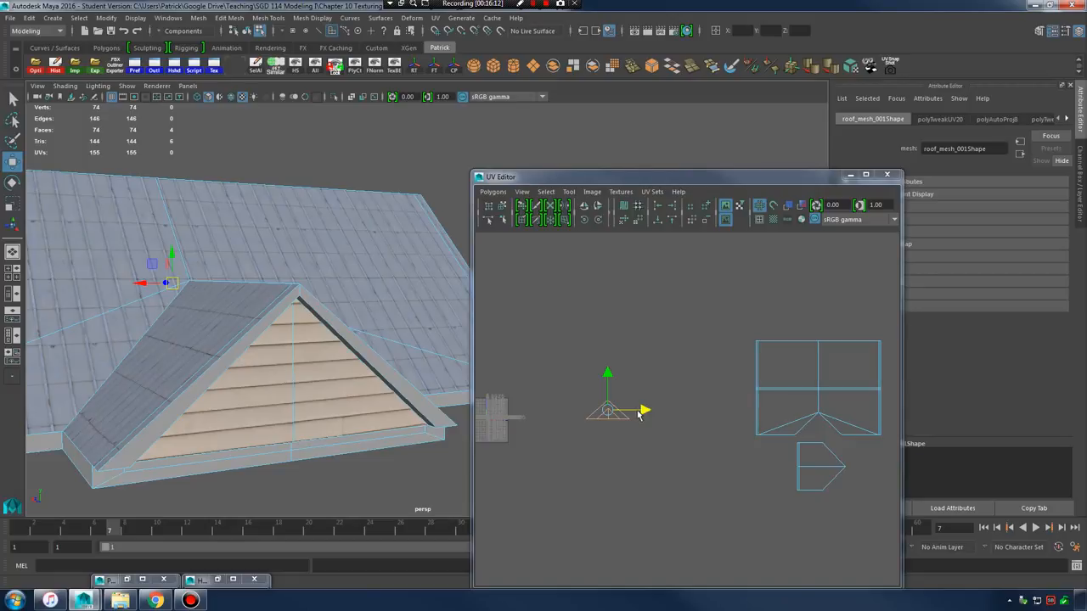
{"action": "middle_click_drag", "start_coordinate": [627, 442], "coordinate": [700, 411], "text": "alt"}
{"action": "right_click_drag", "start_coordinate": [702, 416], "coordinate": [776, 449], "text": "alt"}
{"action": "right_click_drag", "start_coordinate": [675, 434], "coordinate": [743, 435], "text": "alt"}
{"action": "left_click_drag", "start_coordinate": [364, 420], "coordinate": [365, 438], "text": "alt"}
{"action": "right_click_drag", "start_coordinate": [365, 438], "coordinate": [279, 424], "text": "alt"}
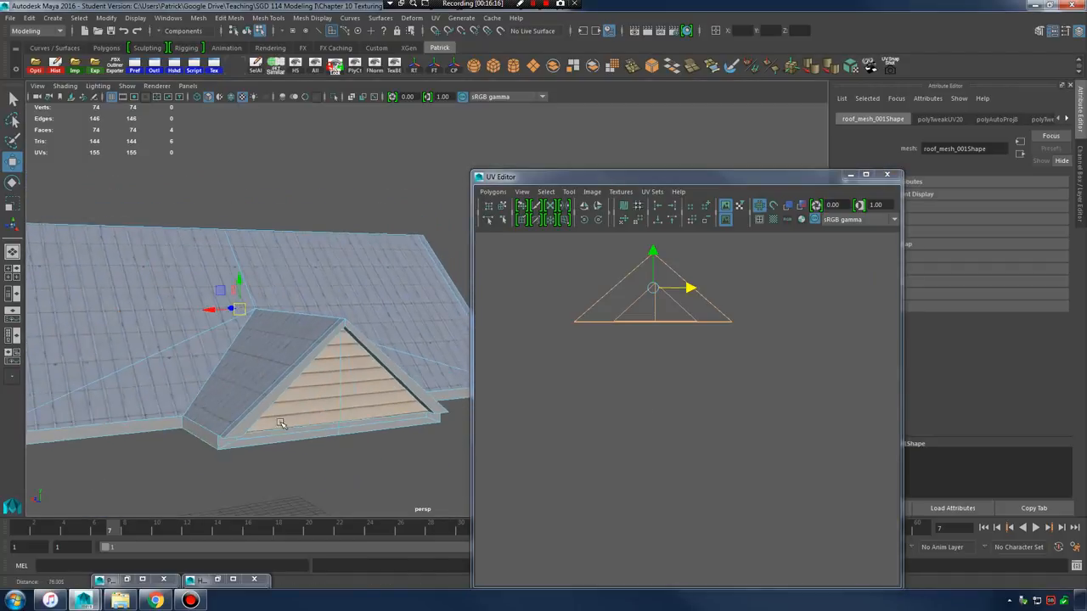
{"action": "left_click_drag", "start_coordinate": [279, 426], "coordinate": [352, 424], "text": "alt"}
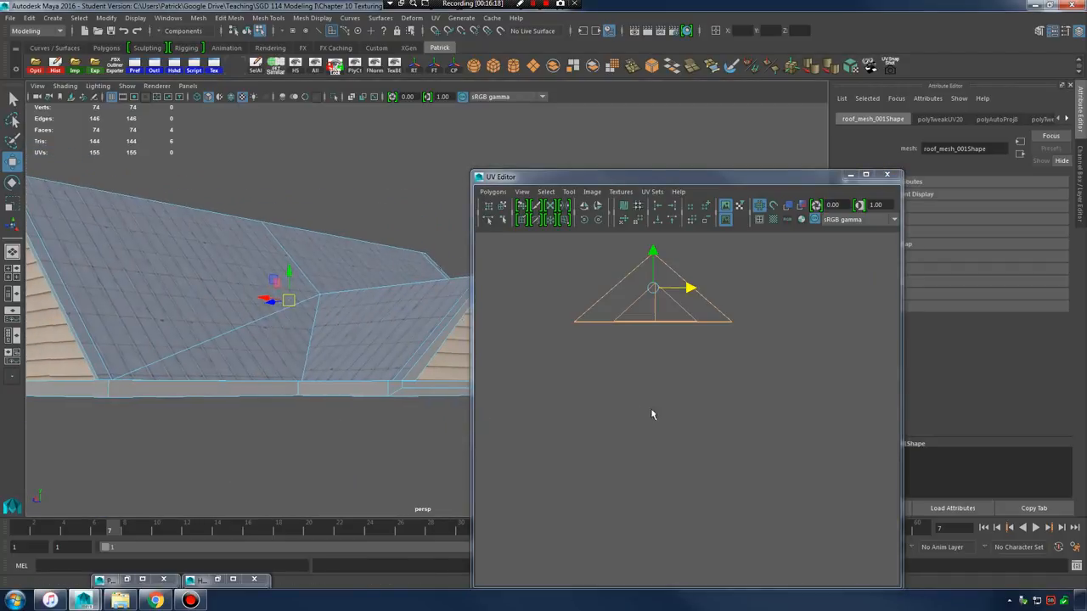
- Select the trim UV shells beside the texture square and check the matching faces around the roof's edges
{"action": "middle_click_drag", "start_coordinate": [600, 369], "coordinate": [942, 443], "text": "alt"}
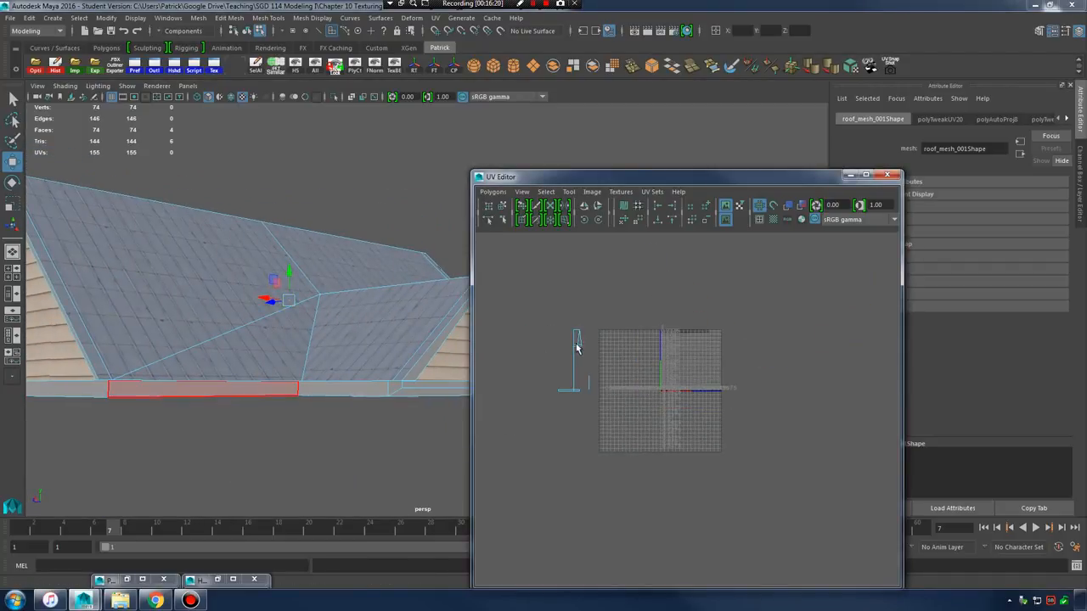
{"action": "right_click_drag", "start_coordinate": [569, 348], "coordinate": [565, 382]}
{"action": "left_click_drag", "start_coordinate": [521, 311], "coordinate": [645, 444]}
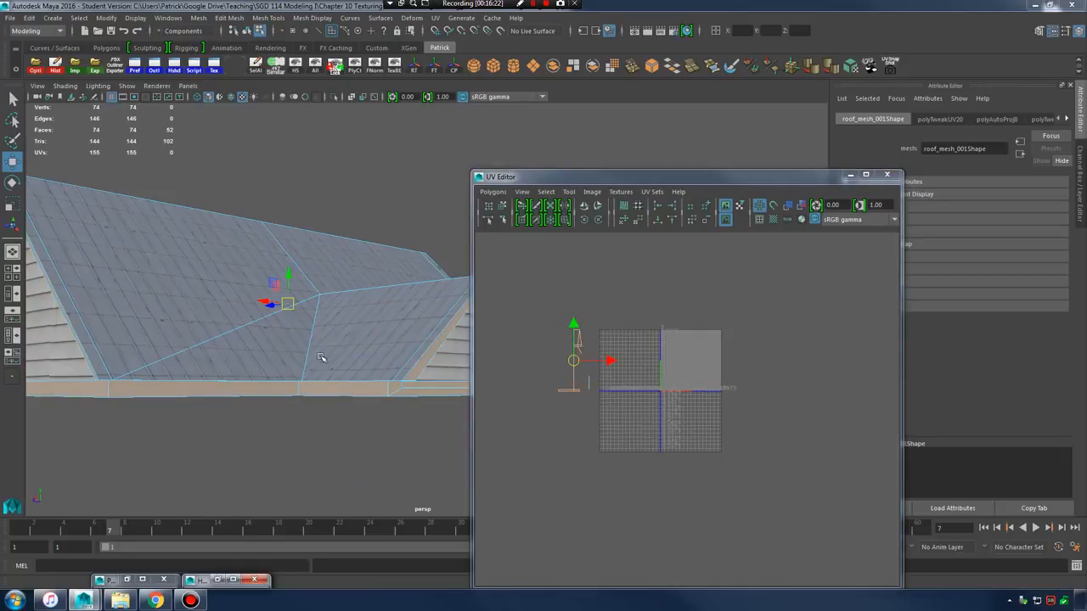
{"action": "left_click_drag", "start_coordinate": [315, 356], "coordinate": [233, 375], "text": "alt"}
{"action": "middle_click_drag", "start_coordinate": [233, 375], "coordinate": [254, 386], "text": "alt"}
{"action": "left_click_drag", "start_coordinate": [370, 373], "coordinate": [317, 359], "text": "alt"}
{"action": "middle_click_drag", "start_coordinate": [318, 359], "coordinate": [233, 335], "text": "alt"}
{"action": "left_click_drag", "start_coordinate": [233, 335], "coordinate": [288, 342], "text": "alt"}
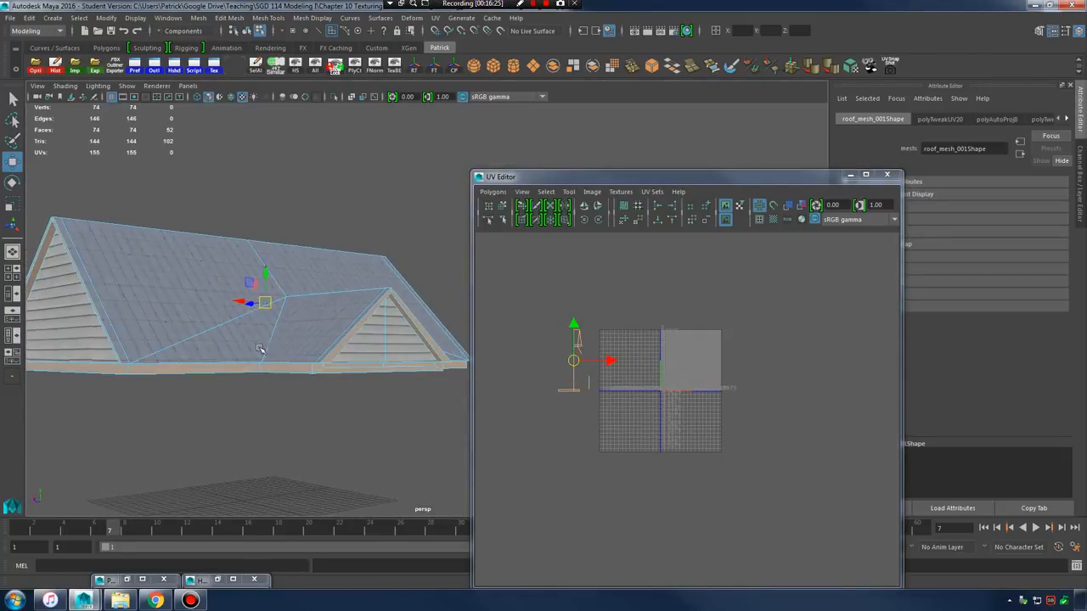
- Apply automatic UV mapping to the selected trim faces around the roof's eaves and gables
{"action": "right_click_drag", "start_coordinate": [262, 350], "coordinate": [321, 363], "text": "alt"}
{"action": "left_click_drag", "start_coordinate": [321, 363], "coordinate": [381, 308], "text": "alt"}
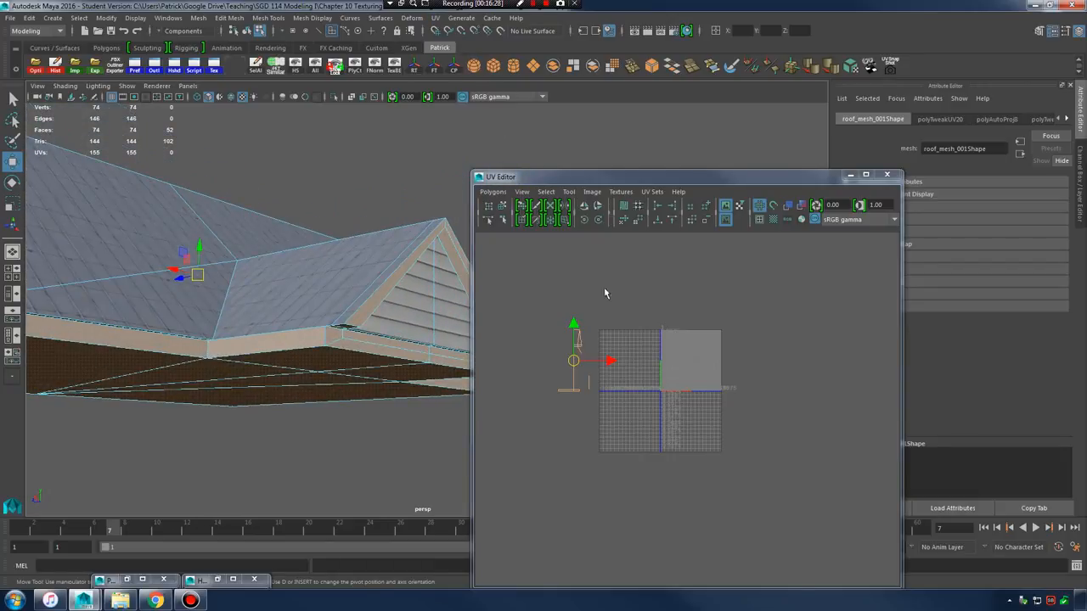
{"action": "left_click", "coordinate": [434, 18]}
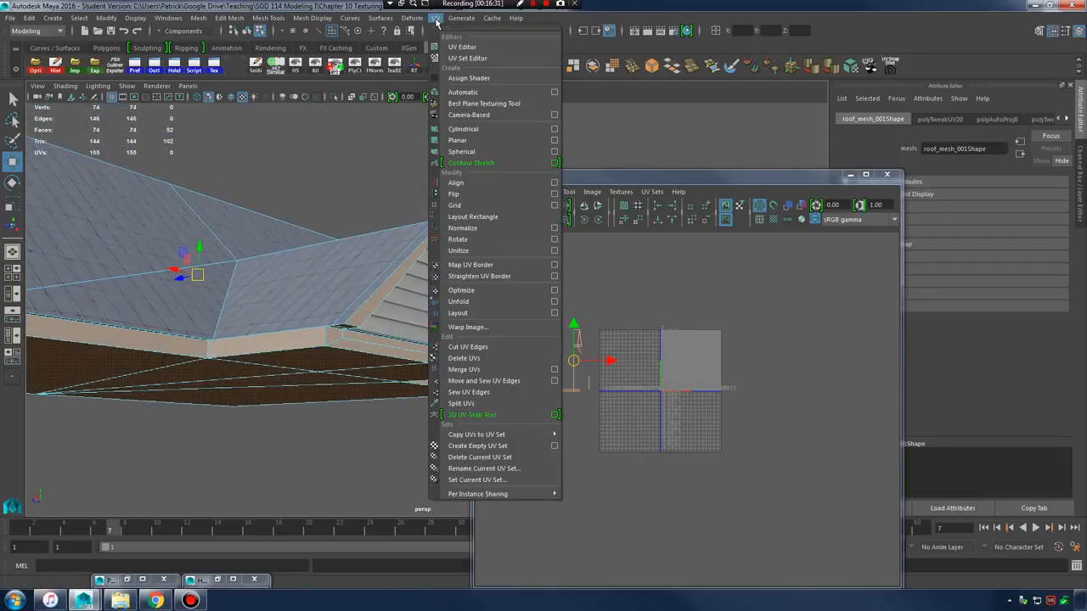
{"action": "left_click", "coordinate": [472, 92]}
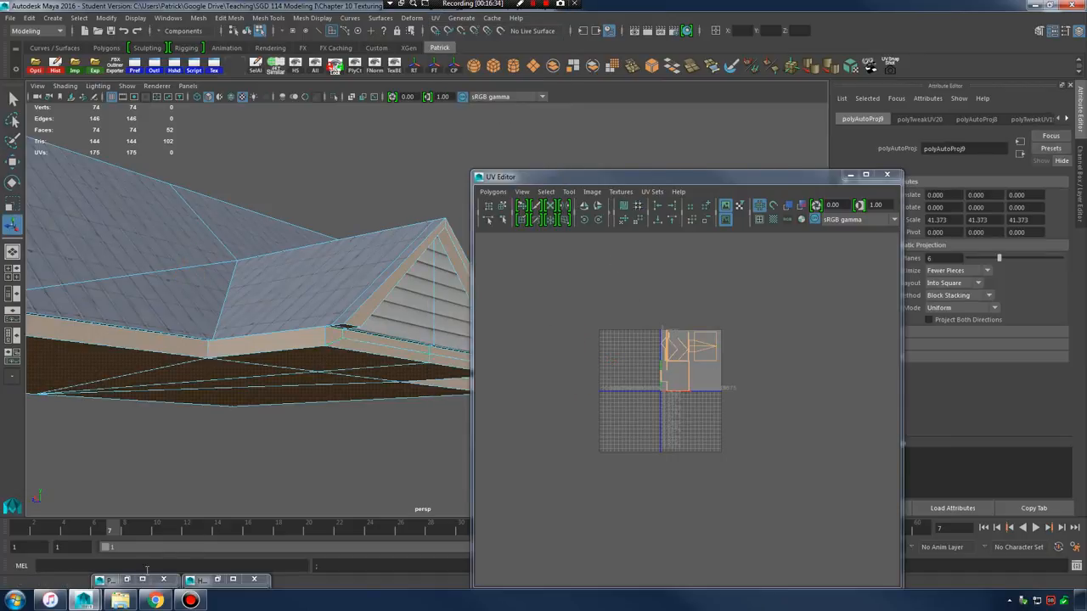
- Create a new Lambert material in the Hypershade and name it wood_painted_white_mat
{"action": "left_click", "coordinate": [216, 580]}
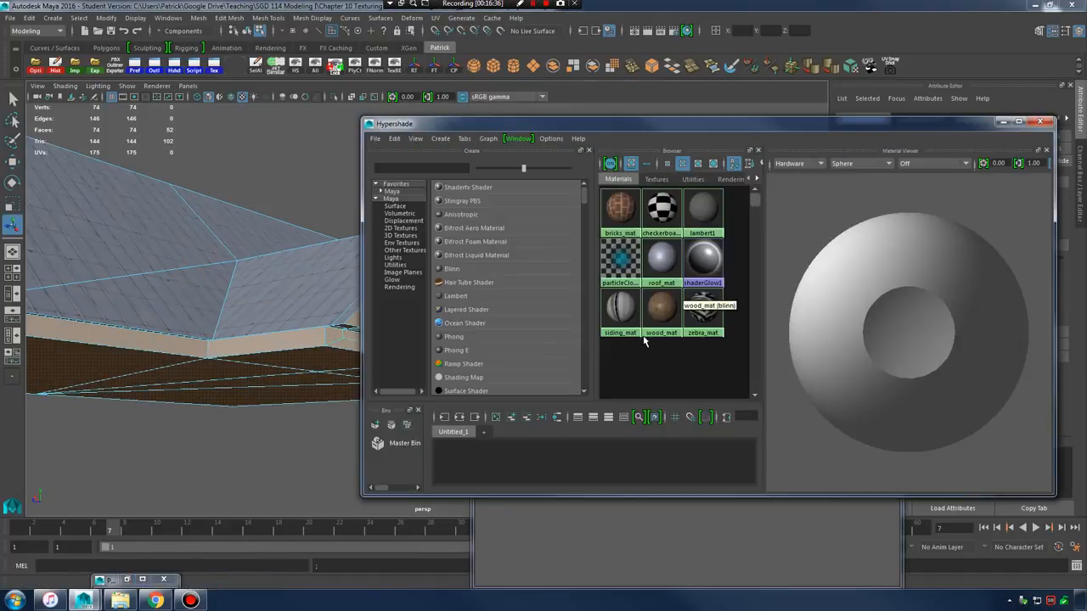
{"action": "left_click", "coordinate": [478, 296]}
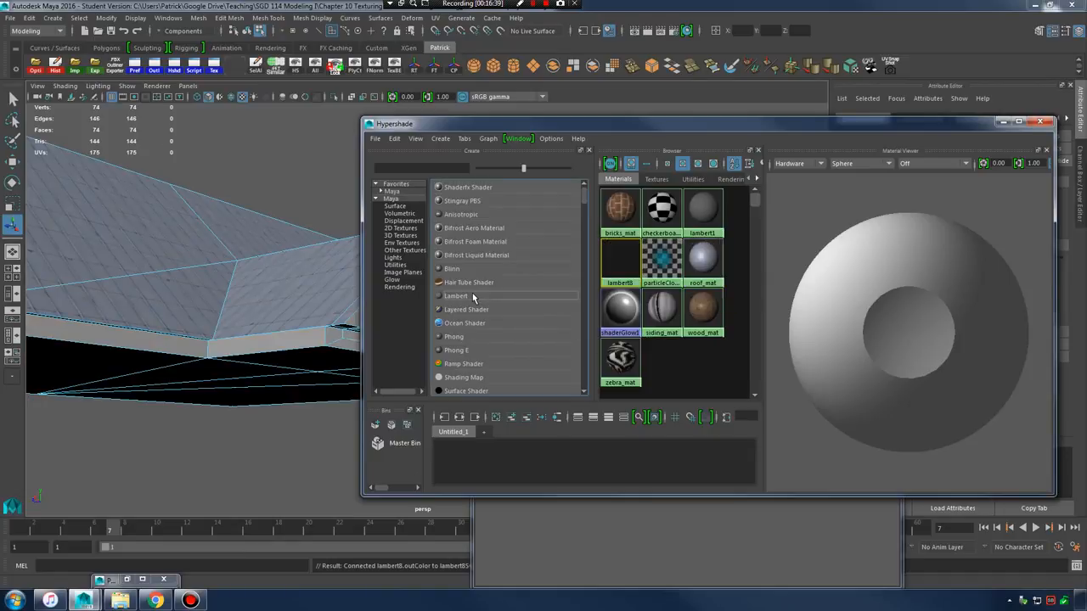
{"action": "left_click", "coordinate": [621, 265]}
{"action": "left_click_drag", "start_coordinate": [955, 126], "coordinate": [696, 155]}
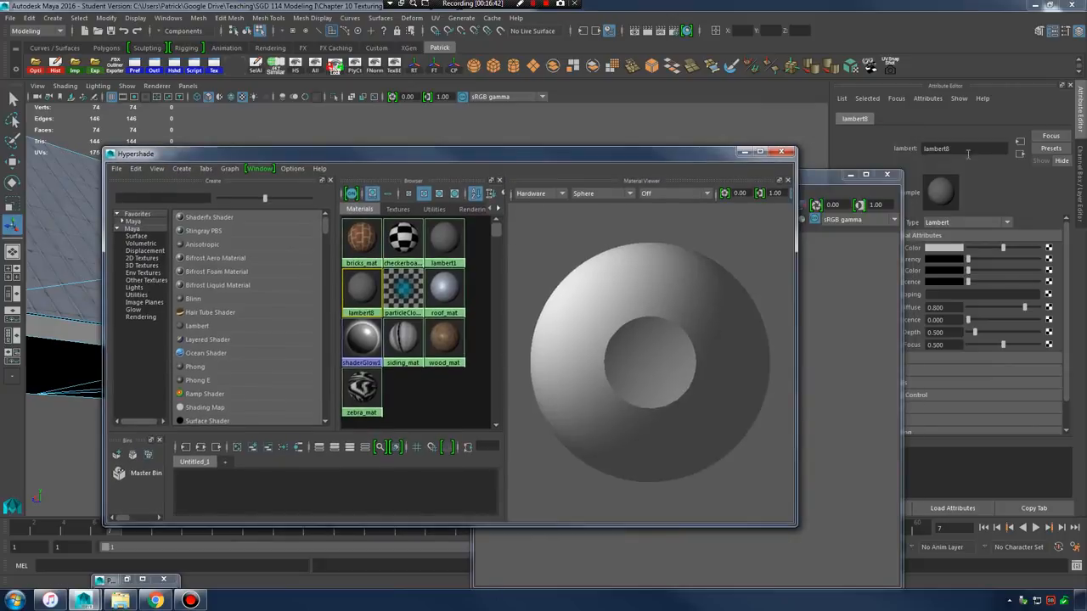
{"action": "double_click", "coordinate": [967, 149]}
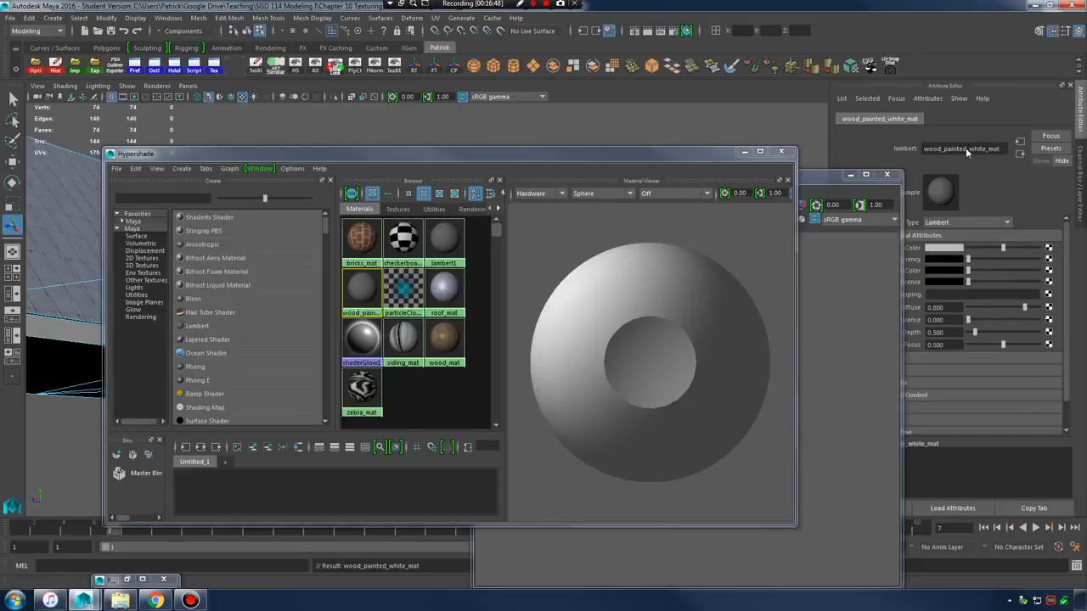
- Minimize the UV Editor and Hypershade, set the new trim material's colour to full white, and undo the last action
{"action": "left_click", "coordinate": [849, 175]}
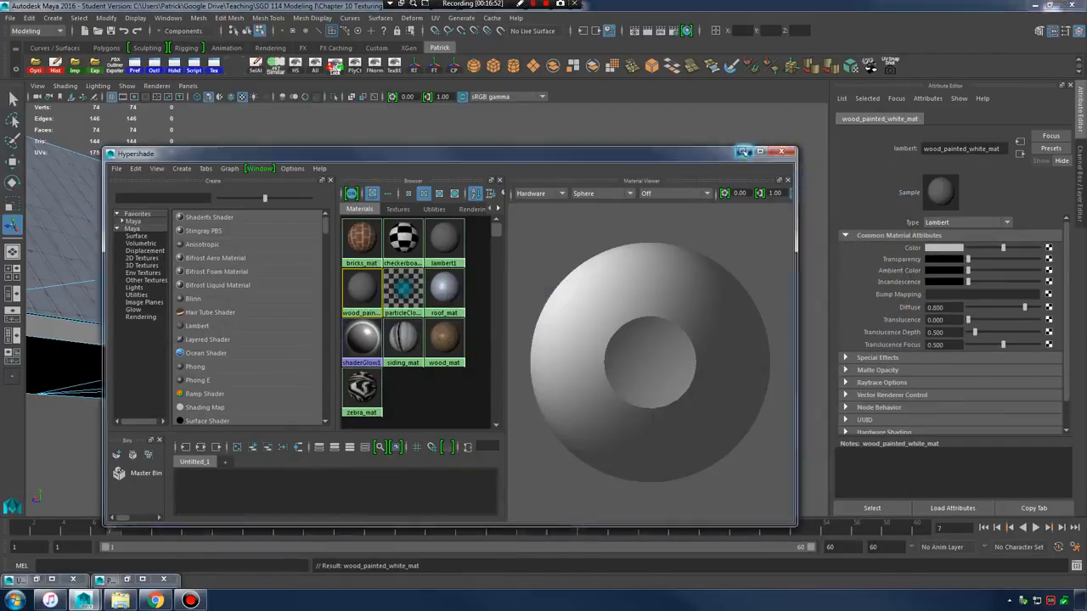
{"action": "left_click", "coordinate": [744, 152]}
{"action": "left_click_drag", "start_coordinate": [1012, 250], "coordinate": [1040, 253]}
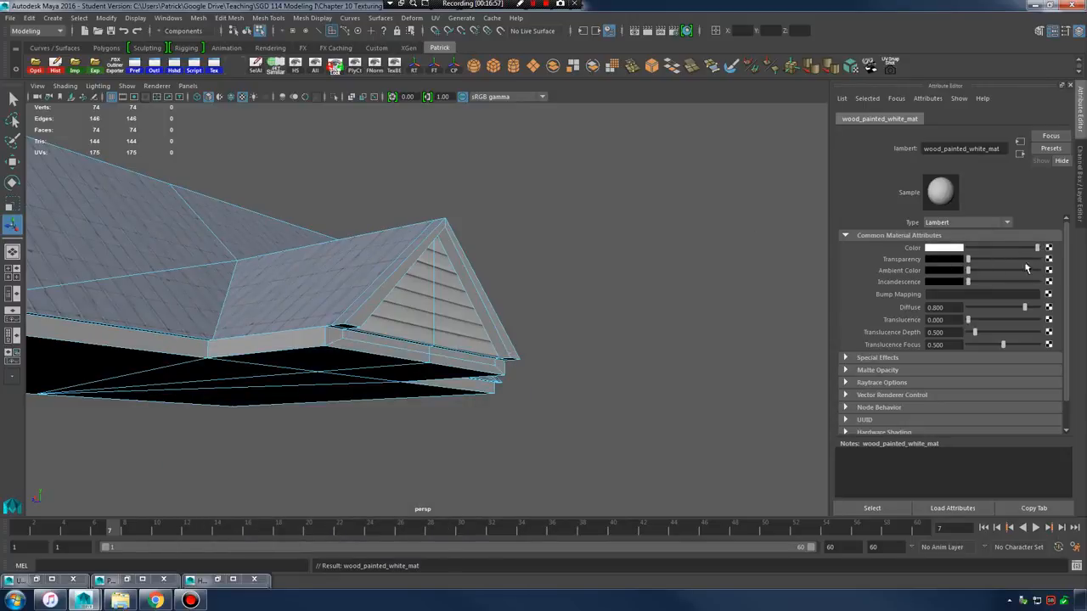
{"action": "key", "text": "ctrl+z"}
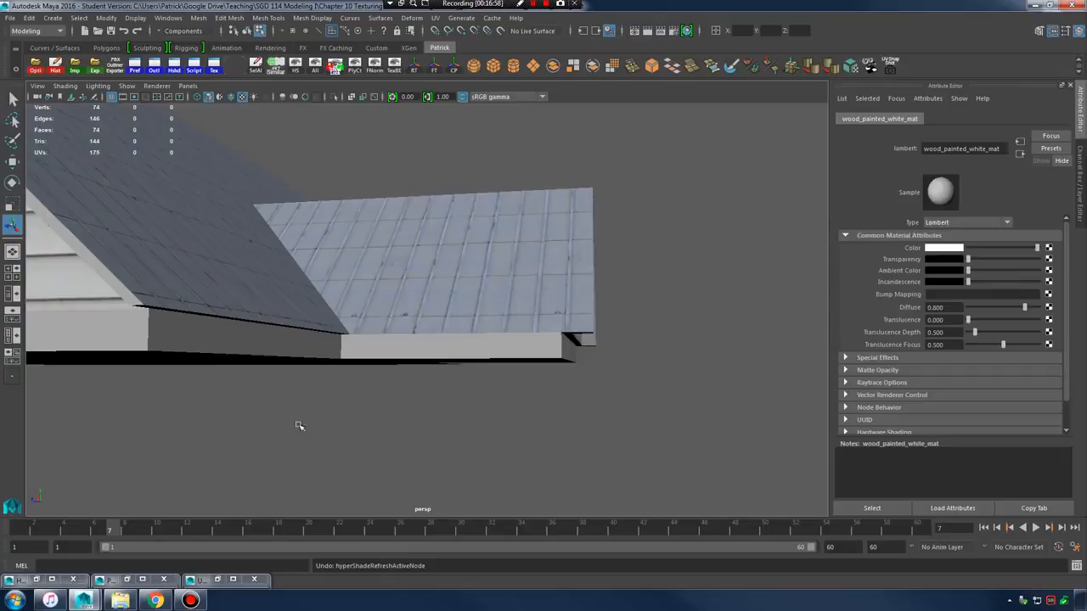
- Reopen the Hypershade and the UV Editor while keeping the roof's eave trim in view
{"action": "left_click", "coordinate": [35, 579]}
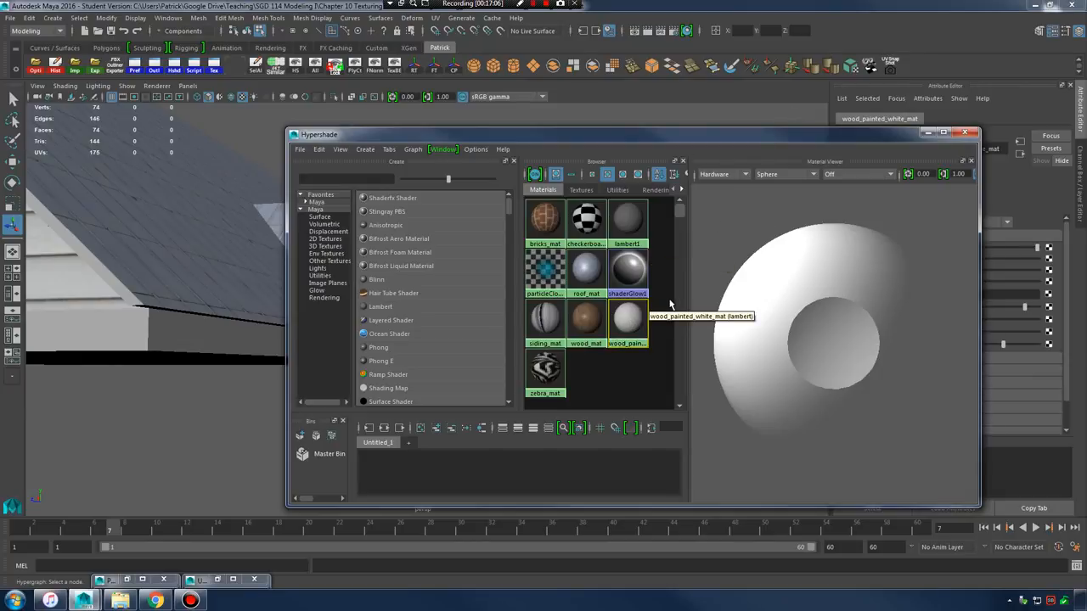
{"action": "left_click_drag", "start_coordinate": [821, 129], "coordinate": [887, 109]}
{"action": "left_click_drag", "start_coordinate": [242, 303], "coordinate": [217, 316], "text": "alt"}
{"action": "left_click_drag", "start_coordinate": [178, 380], "coordinate": [163, 369], "text": "alt"}
{"action": "left_click", "coordinate": [218, 580]}
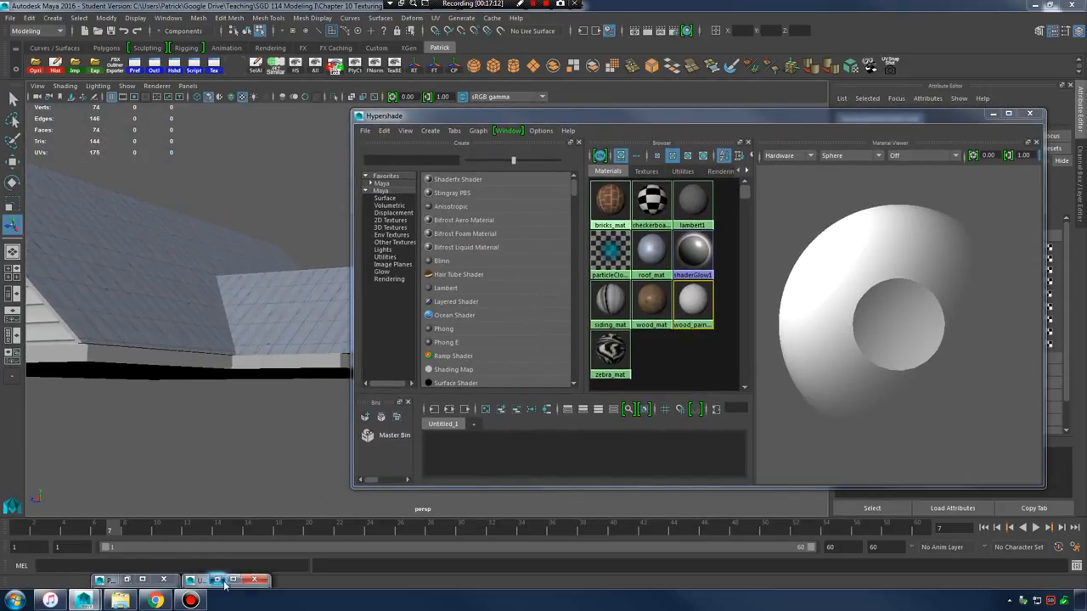
- Display the roof's UVs in the UV Editor and select the trim's UV shells
{"action": "left_click", "coordinate": [331, 360]}
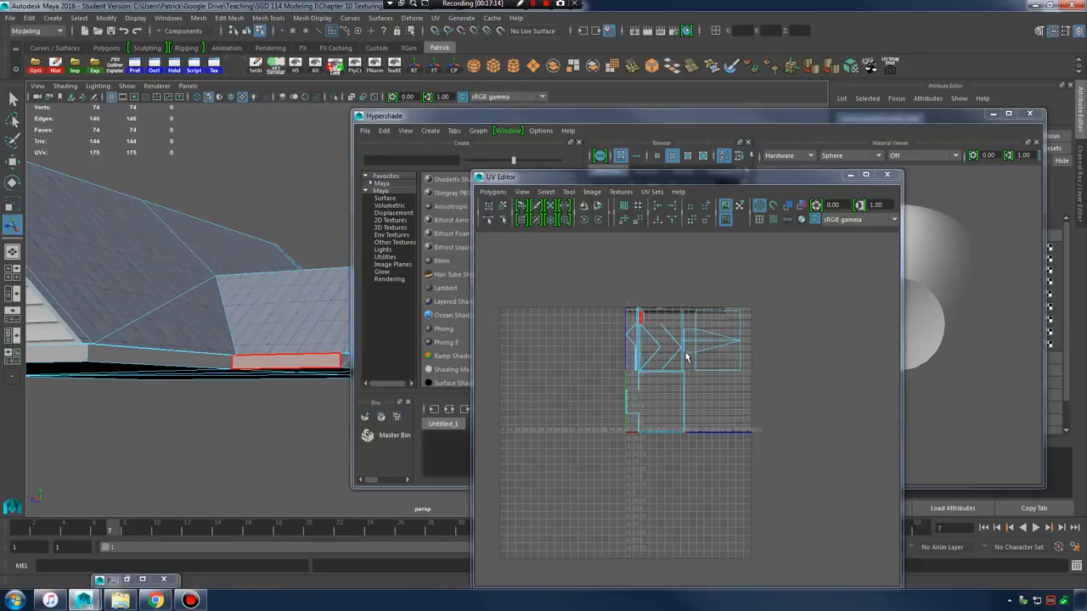
{"action": "right_click_drag", "start_coordinate": [661, 346], "coordinate": [523, 322], "text": "alt"}
{"action": "middle_click_drag", "start_coordinate": [827, 368], "coordinate": [484, 332], "text": "alt"}
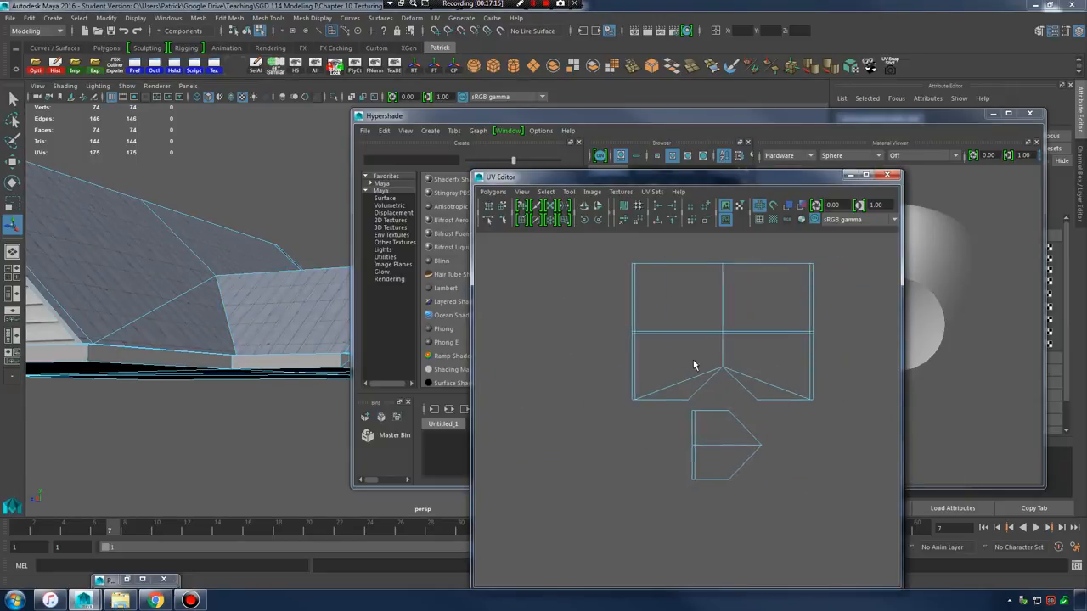
{"action": "middle_click_drag", "start_coordinate": [730, 370], "coordinate": [629, 365], "text": "alt"}
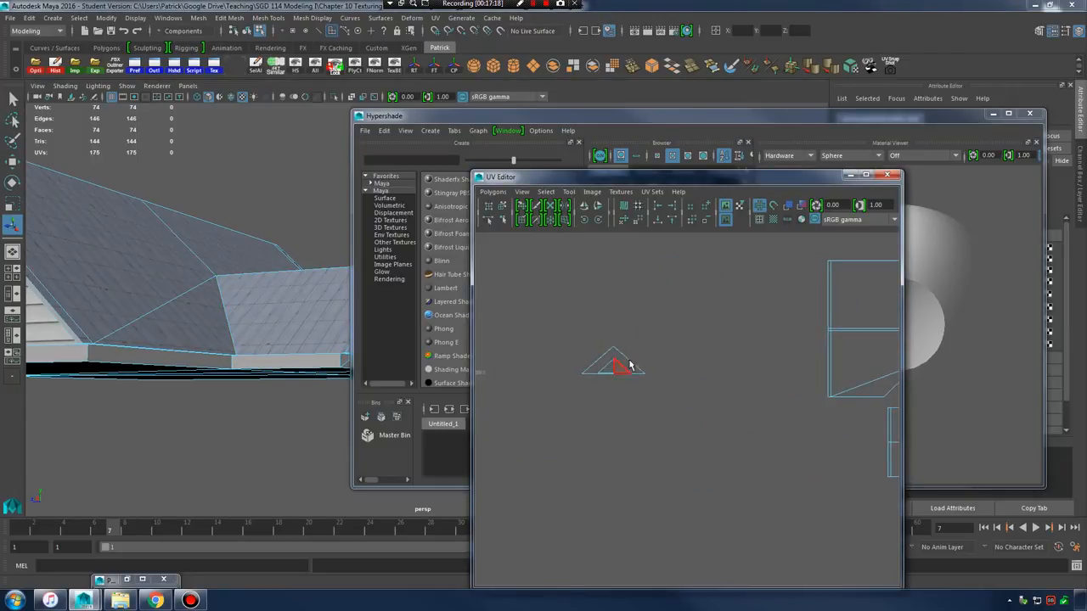
{"action": "middle_click_drag", "start_coordinate": [540, 379], "coordinate": [730, 386], "text": "alt"}
{"action": "right_click_drag", "start_coordinate": [648, 367], "coordinate": [650, 396]}
{"action": "left_click_drag", "start_coordinate": [601, 330], "coordinate": [660, 410]}
{"action": "right_click_drag", "start_coordinate": [747, 424], "coordinate": [823, 433], "text": "alt"}
{"action": "middle_click_drag", "start_coordinate": [602, 362], "coordinate": [669, 413], "text": "alt"}
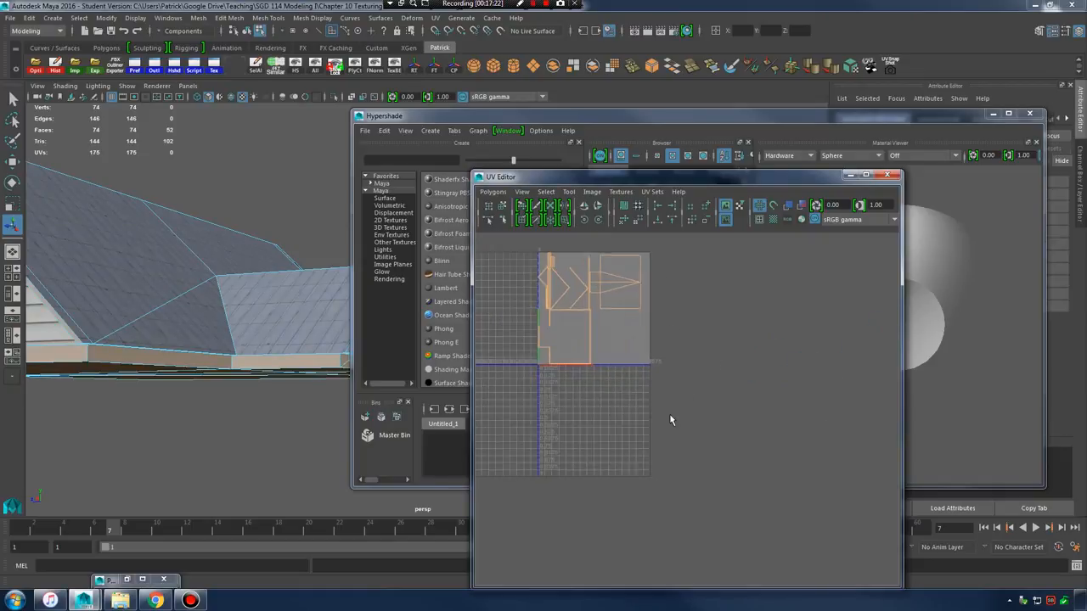
- Assign wood_painted_white_mat to the selected trim, return to object mode, clear the selection and minimize both editor windows
{"action": "left_click_drag", "start_coordinate": [794, 176], "coordinate": [356, 263]}
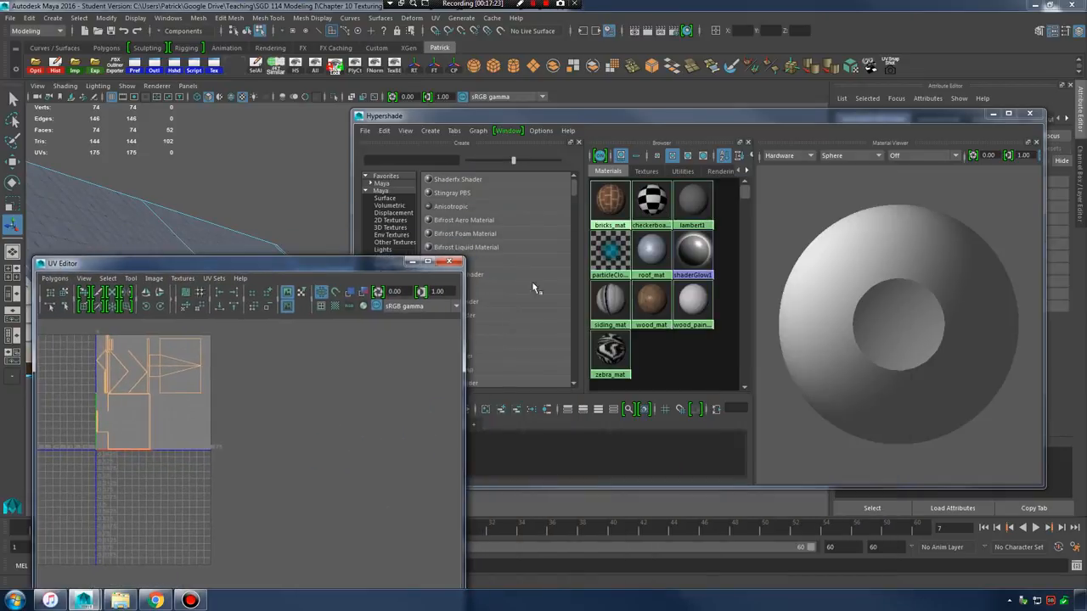
{"action": "right_click", "coordinate": [696, 306]}
{"action": "left_click", "coordinate": [693, 300]}
{"action": "right_click_drag", "start_coordinate": [693, 299], "coordinate": [692, 262]}
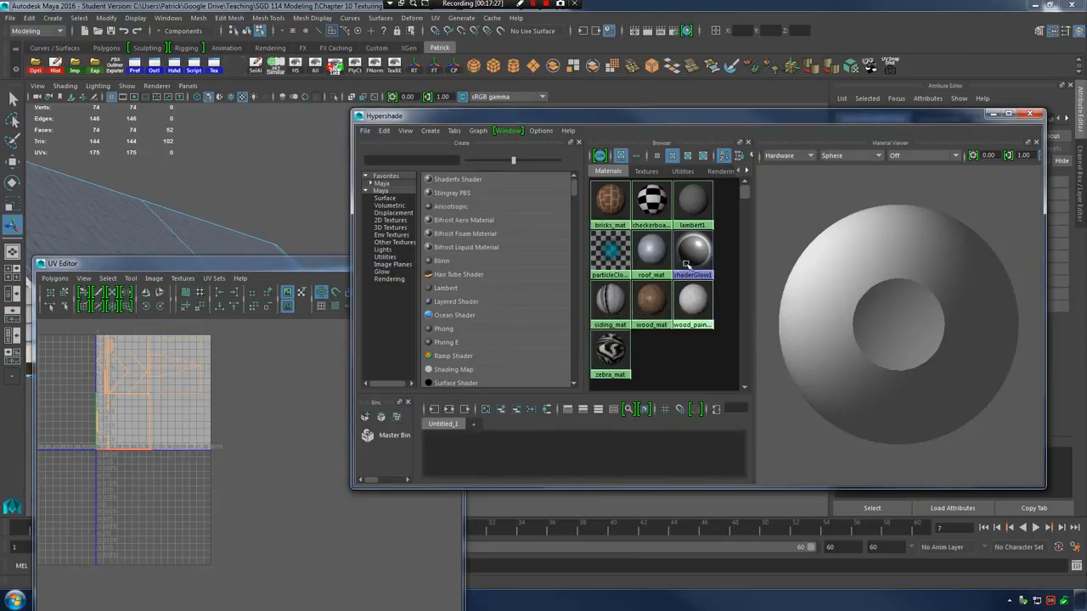
{"action": "left_click", "coordinate": [345, 265]}
{"action": "left_click", "coordinate": [412, 261]}
{"action": "right_click_drag", "start_coordinate": [168, 271], "coordinate": [224, 253]}
{"action": "left_click", "coordinate": [266, 178]}
{"action": "left_click", "coordinate": [993, 114]}
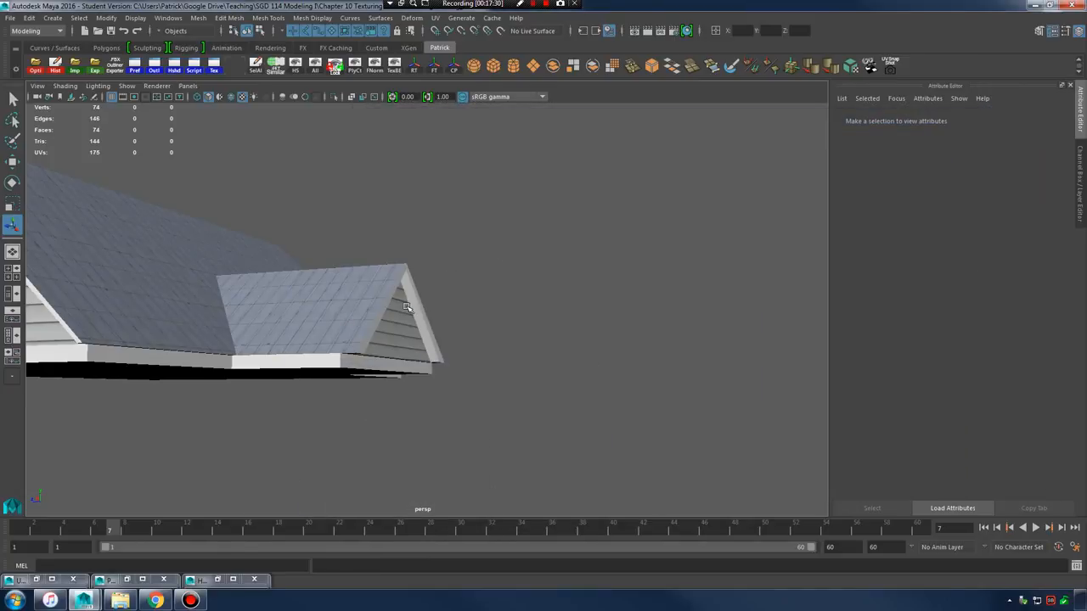
- Tint wood_painted_white_mat to a warm off-white with hue 20.940, saturation 0.071 and value 0.760
{"action": "mouse_move", "coordinate": [463, 304]}
{"action": "left_mouse_down", "text": "alt"}
{"action": "mouse_move", "coordinate": [567, 309]}
{"action": "mouse_move", "coordinate": [458, 313]}
{"action": "left_mouse_up", "text": "alt"}
{"action": "middle_click_drag", "start_coordinate": [458, 313], "coordinate": [616, 285], "text": "alt"}
{"action": "right_click_drag", "start_coordinate": [616, 285], "coordinate": [606, 334], "text": "alt"}
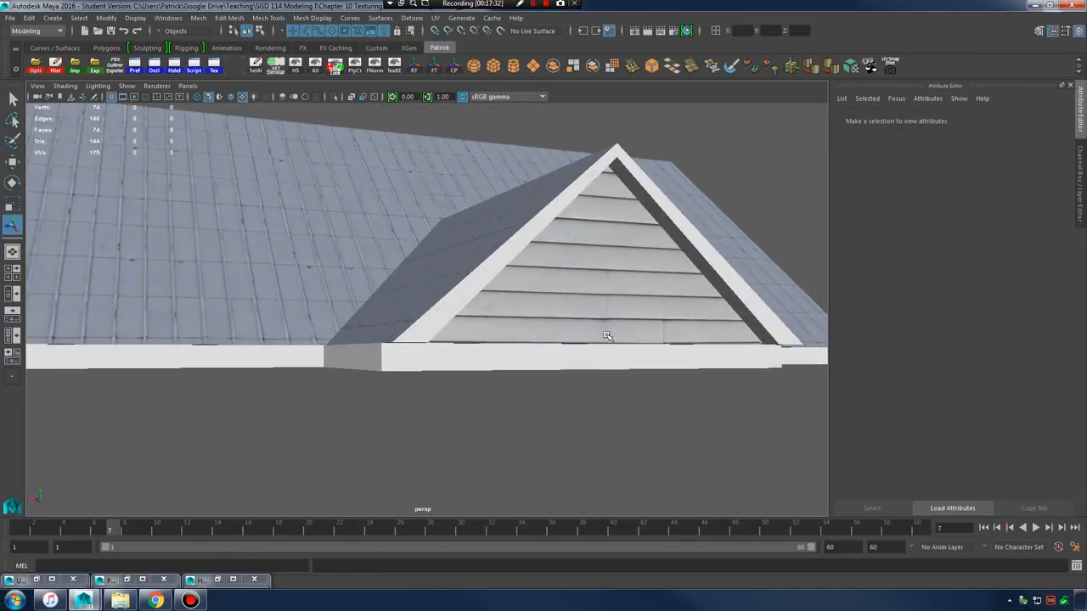
{"action": "left_click_drag", "start_coordinate": [477, 326], "coordinate": [520, 332], "text": "alt"}
{"action": "right_click_drag", "start_coordinate": [556, 320], "coordinate": [351, 351], "text": "alt"}
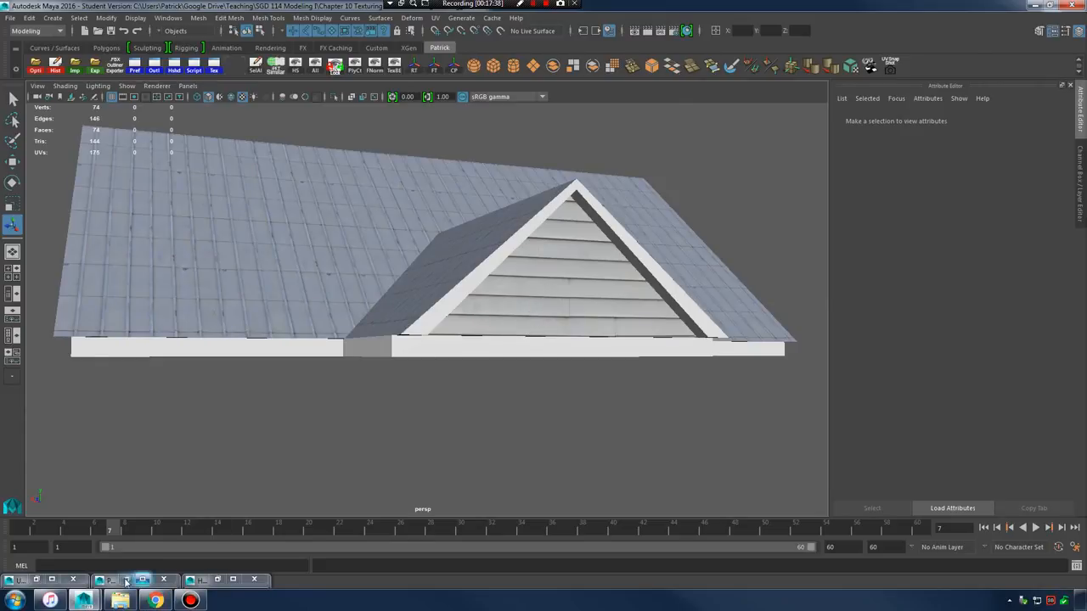
{"action": "left_click", "coordinate": [217, 579]}
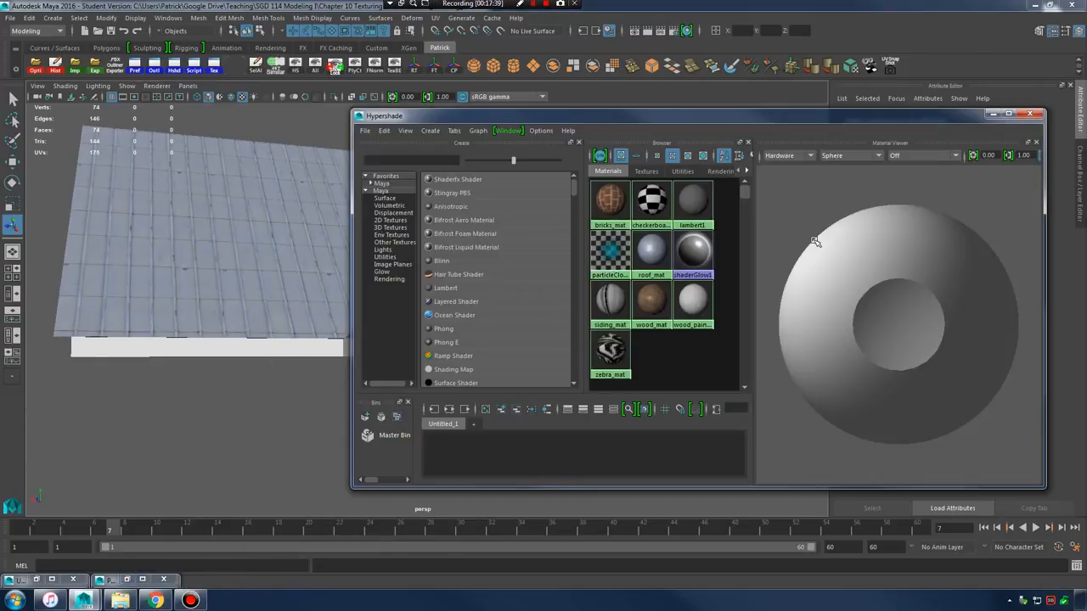
{"action": "left_click", "coordinate": [694, 299]}
{"action": "left_click_drag", "start_coordinate": [848, 114], "coordinate": [505, 415]}
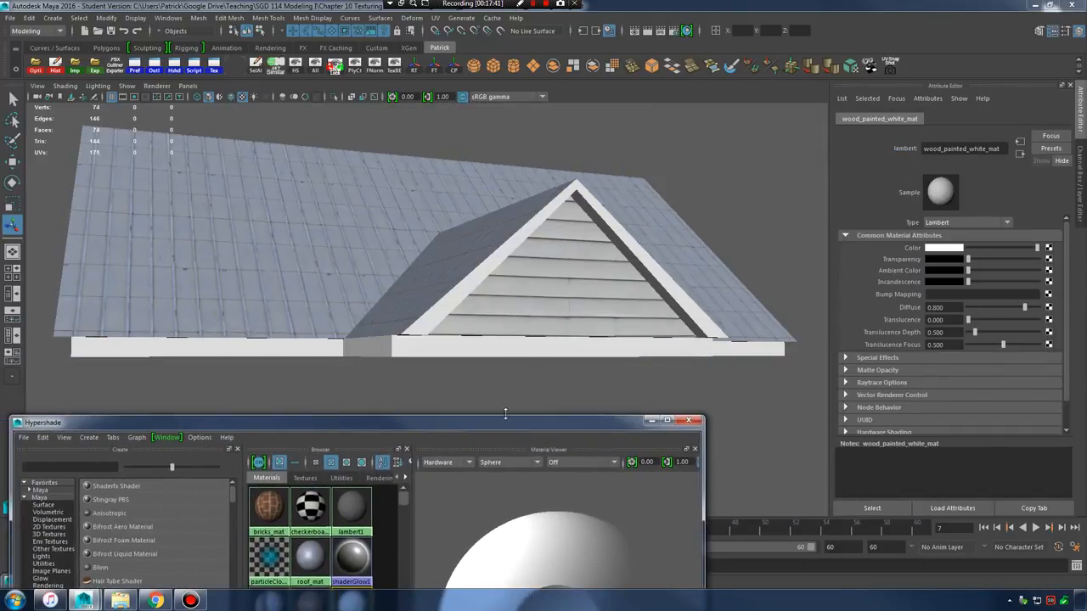
{"action": "mouse_move", "coordinate": [1033, 248]}
{"action": "left_mouse_down"}
{"action": "mouse_move", "coordinate": [1007, 245]}
{"action": "mouse_move", "coordinate": [1022, 267]}
{"action": "mouse_move", "coordinate": [1060, 252]}
{"action": "mouse_move", "coordinate": [1022, 270]}
{"action": "left_mouse_up"}
{"action": "left_click", "coordinate": [949, 247]}
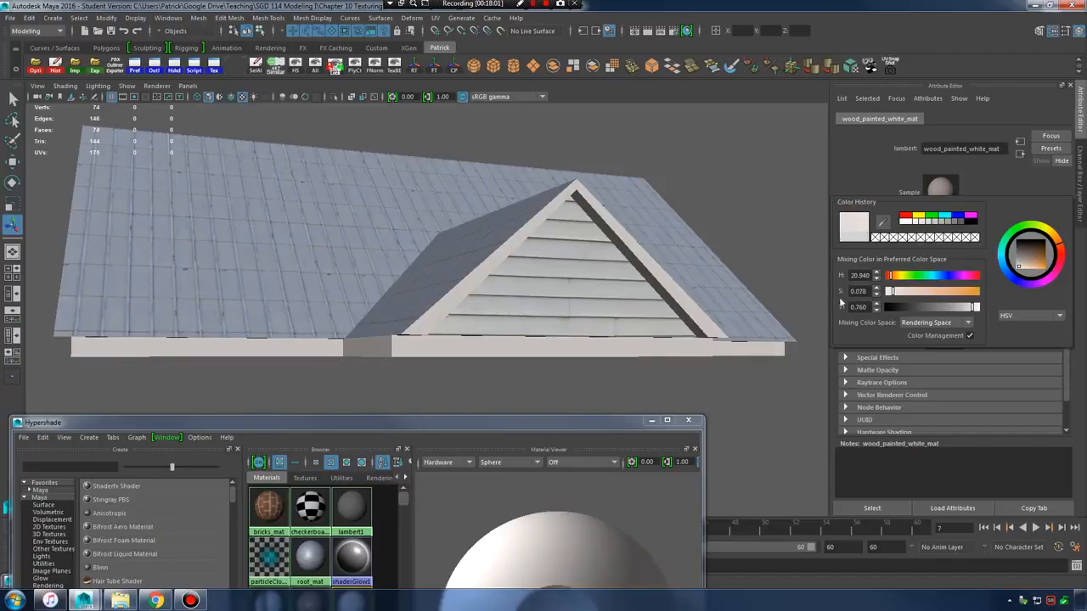
{"action": "mouse_move", "coordinate": [906, 295]}
{"action": "left_mouse_down"}
{"action": "mouse_move", "coordinate": [893, 295]}
{"action": "mouse_move", "coordinate": [903, 295]}
{"action": "left_mouse_up"}
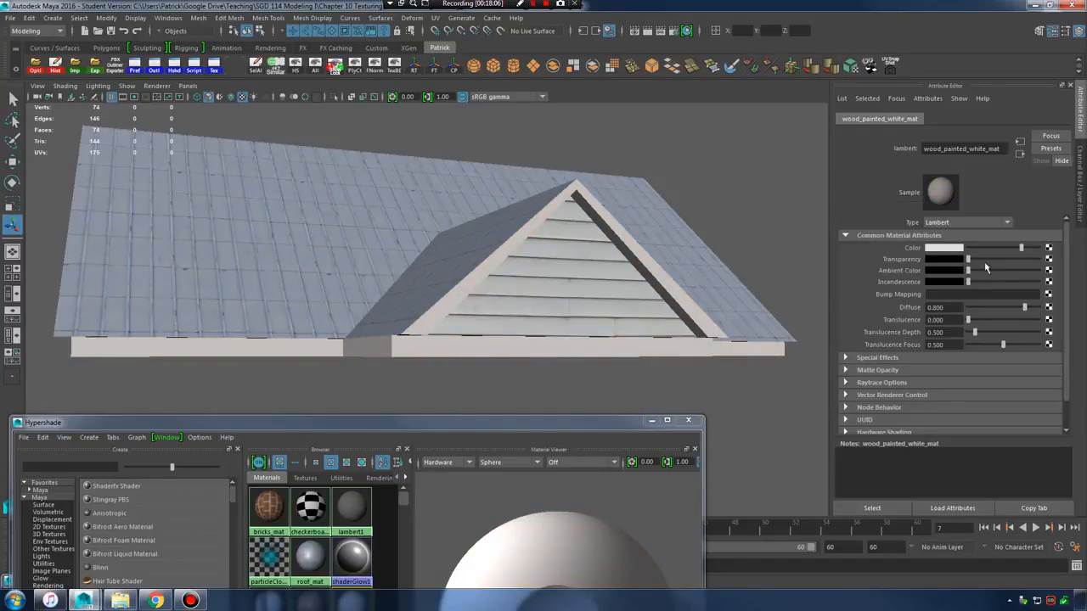
- Lower the trim material's colour value to 0.643 and check the trim against the siding on both gables
{"action": "left_click", "coordinate": [951, 248]}
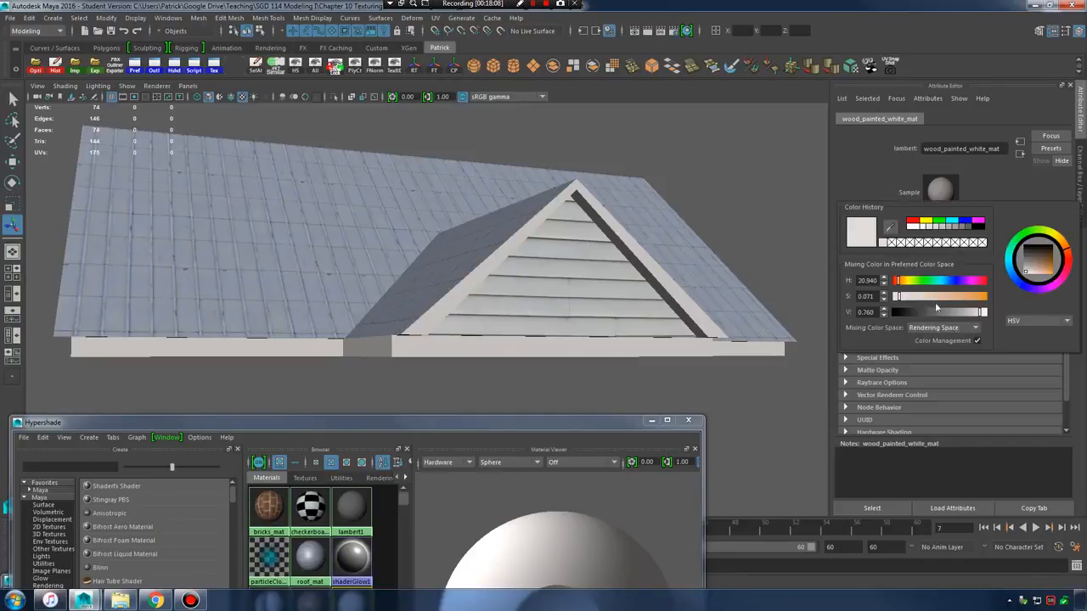
{"action": "left_click_drag", "start_coordinate": [977, 315], "coordinate": [974, 315]}
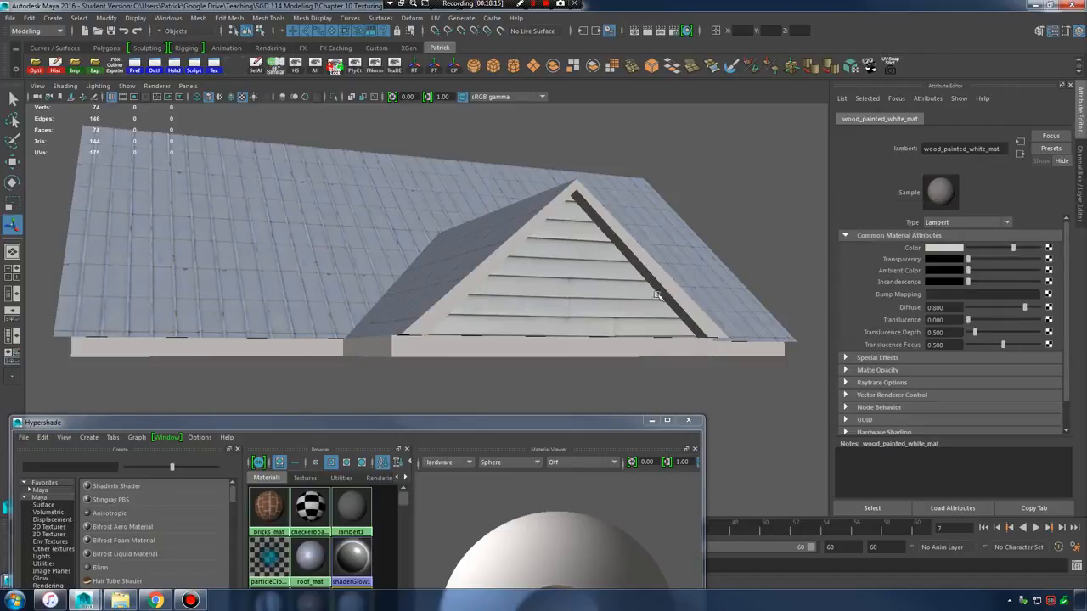
{"action": "left_click_drag", "start_coordinate": [534, 294], "coordinate": [575, 279], "text": "alt"}
{"action": "right_click_drag", "start_coordinate": [574, 280], "coordinate": [549, 272], "text": "alt"}
{"action": "left_click_drag", "start_coordinate": [548, 272], "coordinate": [517, 279], "text": "alt"}
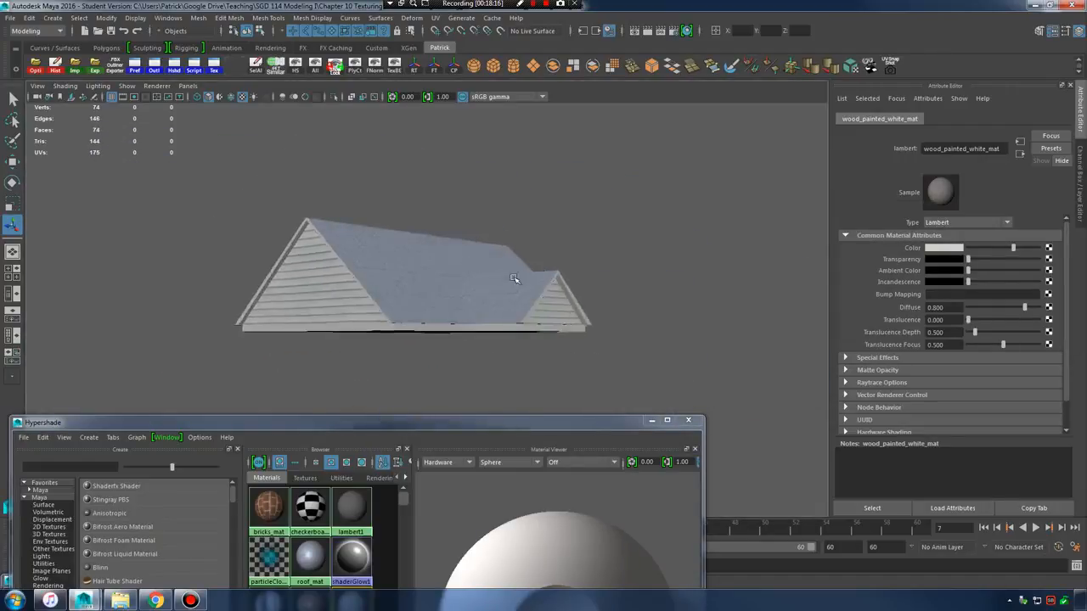
{"action": "right_click_drag", "start_coordinate": [517, 280], "coordinate": [543, 284], "text": "alt"}
- Brighten the trim material's colour to near white and inspect the trim from several sides of the roof
{"action": "left_click", "coordinate": [951, 249]}
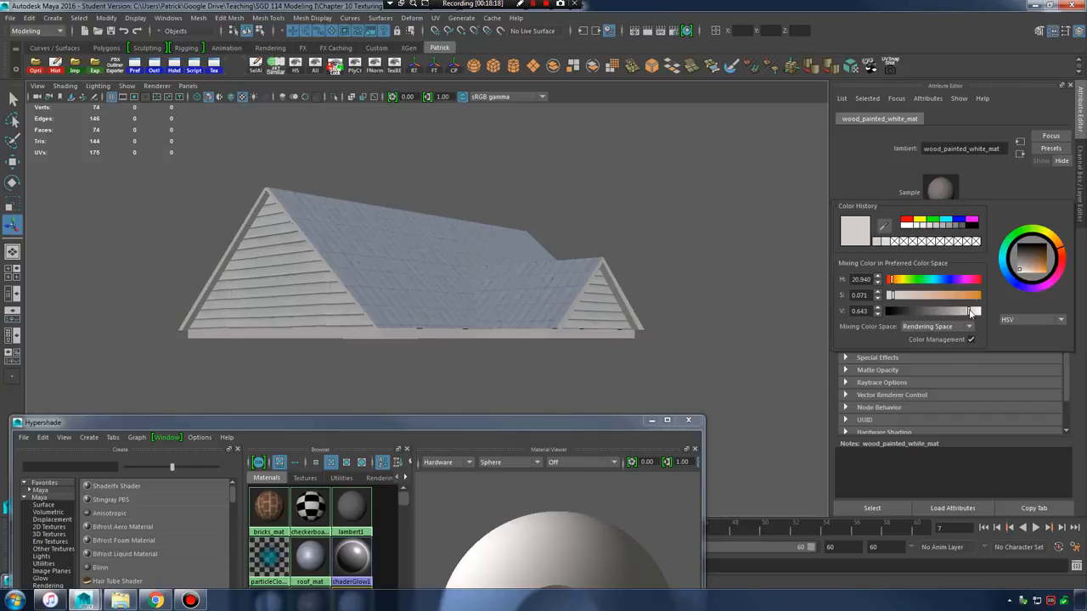
{"action": "left_click_drag", "start_coordinate": [972, 313], "coordinate": [977, 314]}
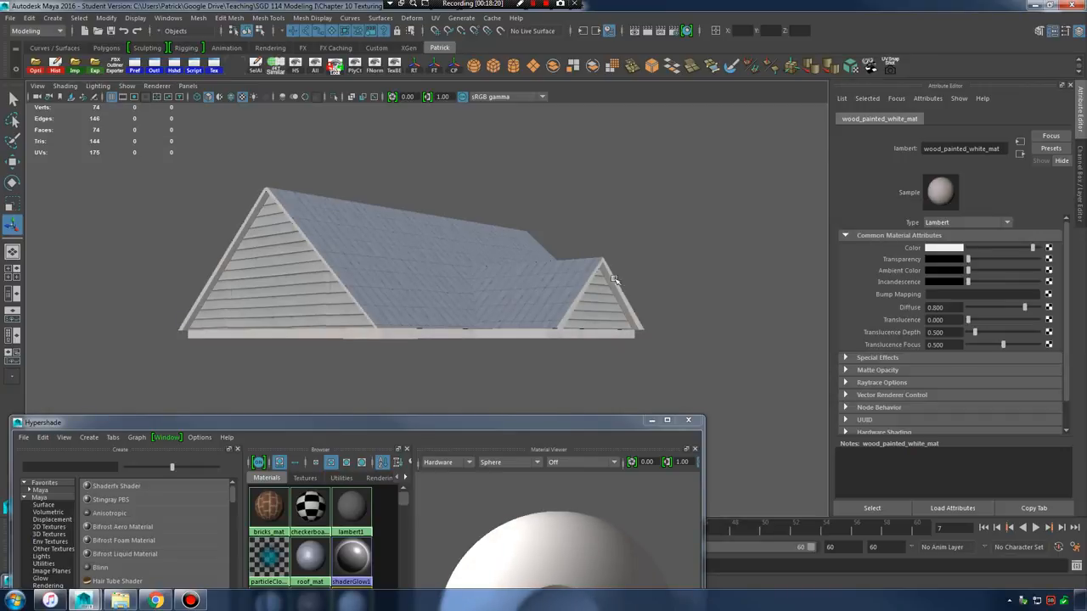
{"action": "left_click_drag", "start_coordinate": [618, 285], "coordinate": [539, 283], "text": "alt"}
{"action": "right_click_drag", "start_coordinate": [538, 283], "coordinate": [570, 285], "text": "alt"}
{"action": "mouse_move", "coordinate": [569, 285]}
{"action": "left_mouse_down", "text": "alt"}
{"action": "mouse_move", "coordinate": [498, 281]}
{"action": "mouse_move", "coordinate": [572, 284]}
{"action": "left_mouse_up", "text": "alt"}
{"action": "right_click_drag", "start_coordinate": [572, 284], "coordinate": [482, 268], "text": "alt"}
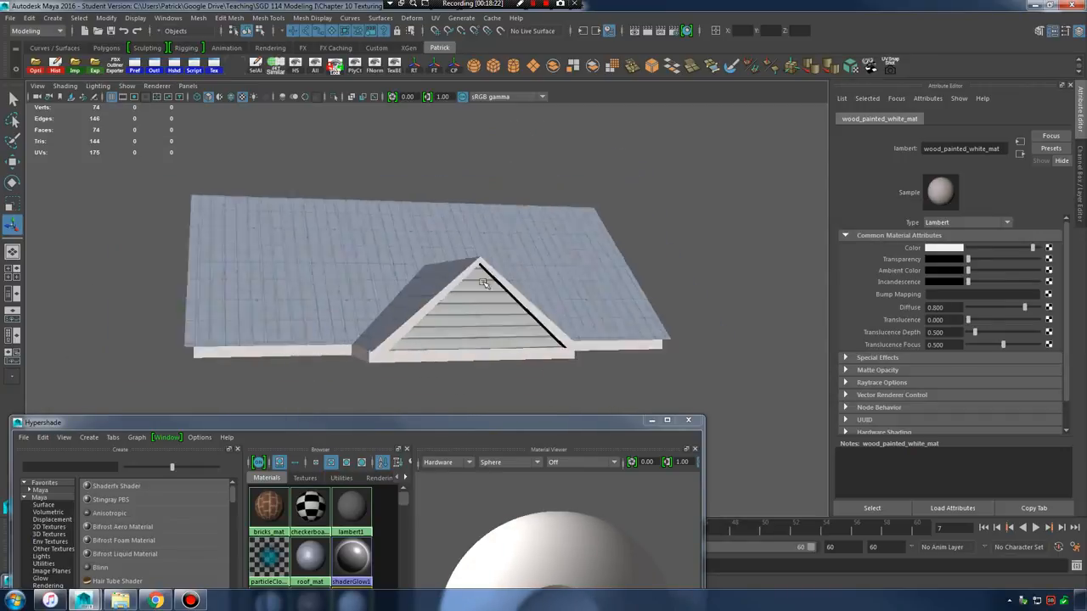
{"action": "left_click_drag", "start_coordinate": [482, 269], "coordinate": [511, 283], "text": "alt"}
{"action": "right_click_drag", "start_coordinate": [512, 283], "coordinate": [568, 292], "text": "alt"}
{"action": "left_click_drag", "start_coordinate": [569, 292], "coordinate": [642, 381], "text": "alt"}
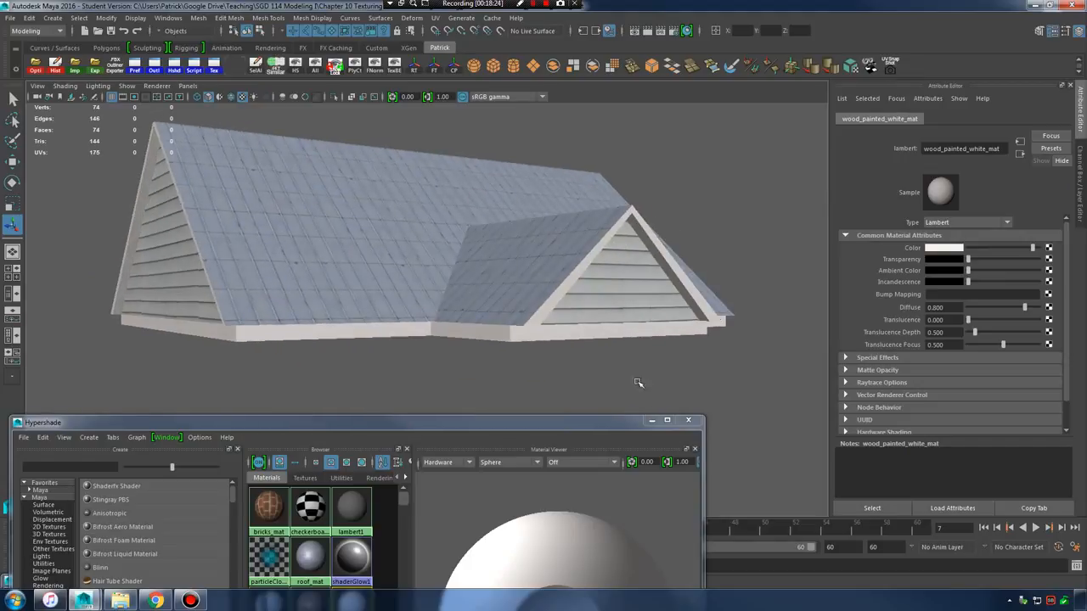
- Minimize the Hypershade, switch to Chrome, load the textures.com home page and open the SGD 114 Course Outline document
{"action": "left_click_drag", "start_coordinate": [625, 421], "coordinate": [718, 241]}
{"action": "left_click", "coordinate": [744, 242]}
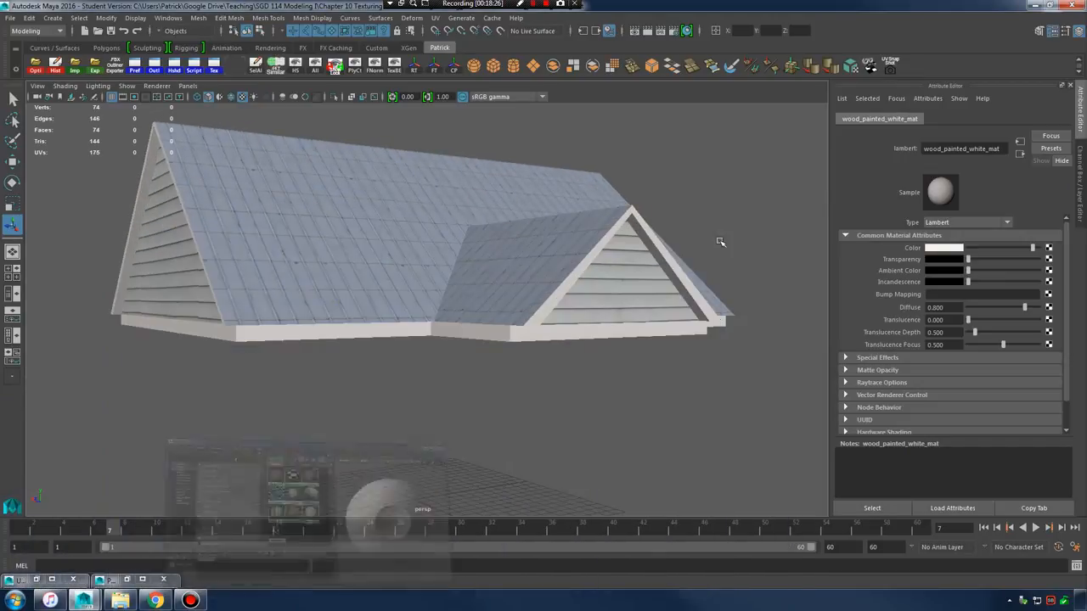
{"action": "left_click", "coordinate": [747, 239]}
{"action": "left_click", "coordinate": [155, 600]}
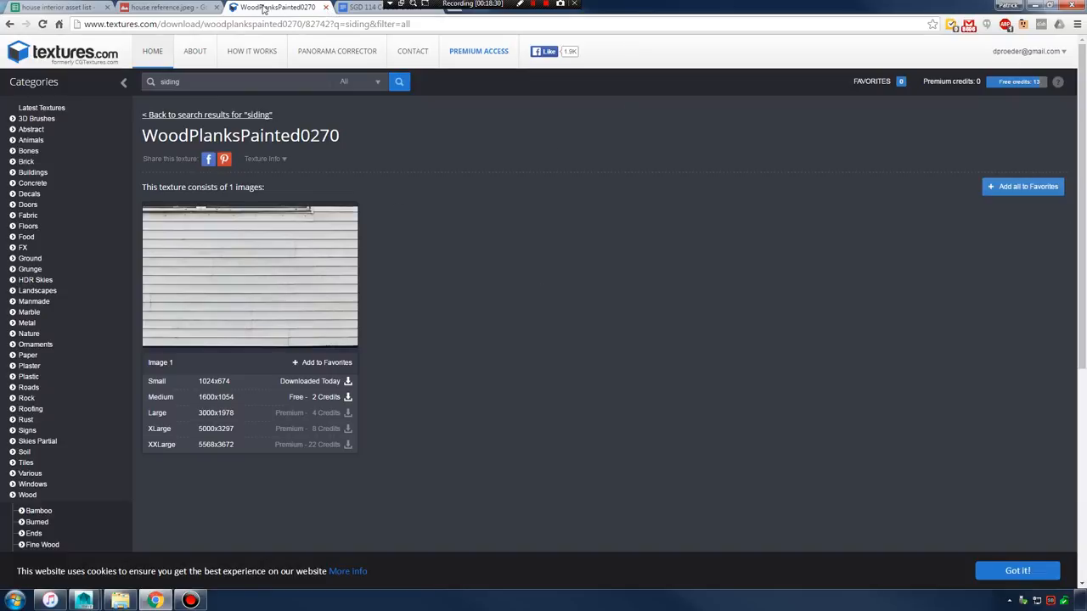
{"action": "left_click", "coordinate": [38, 59]}
{"action": "left_click", "coordinate": [358, 7]}
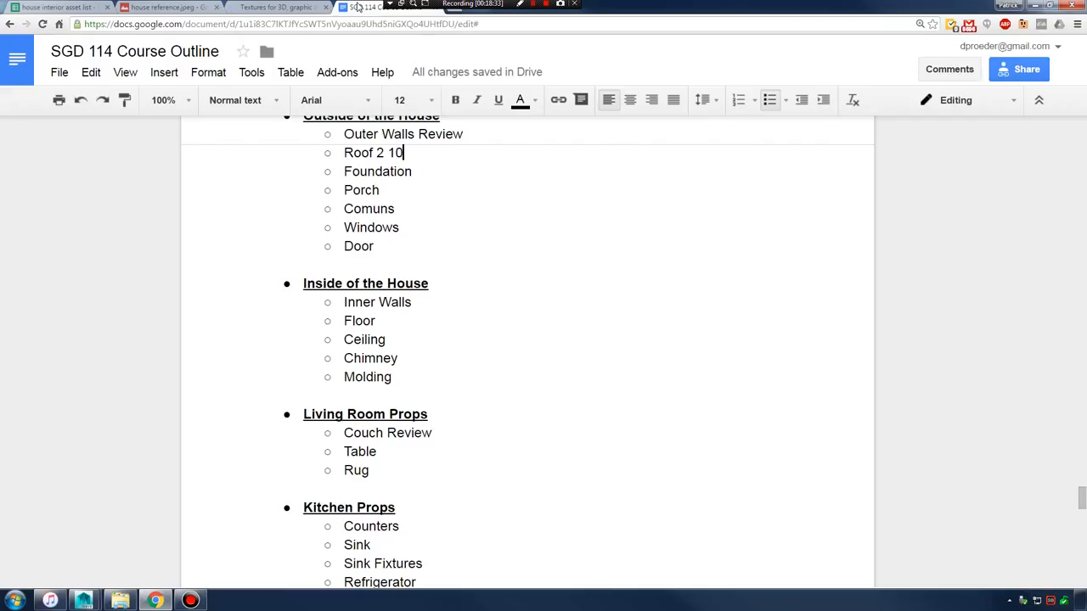
- In the house interior asset list, mark the roof as UVed and textured by copying the outer walls' green "yes" cells
{"action": "left_click", "coordinate": [178, 7]}
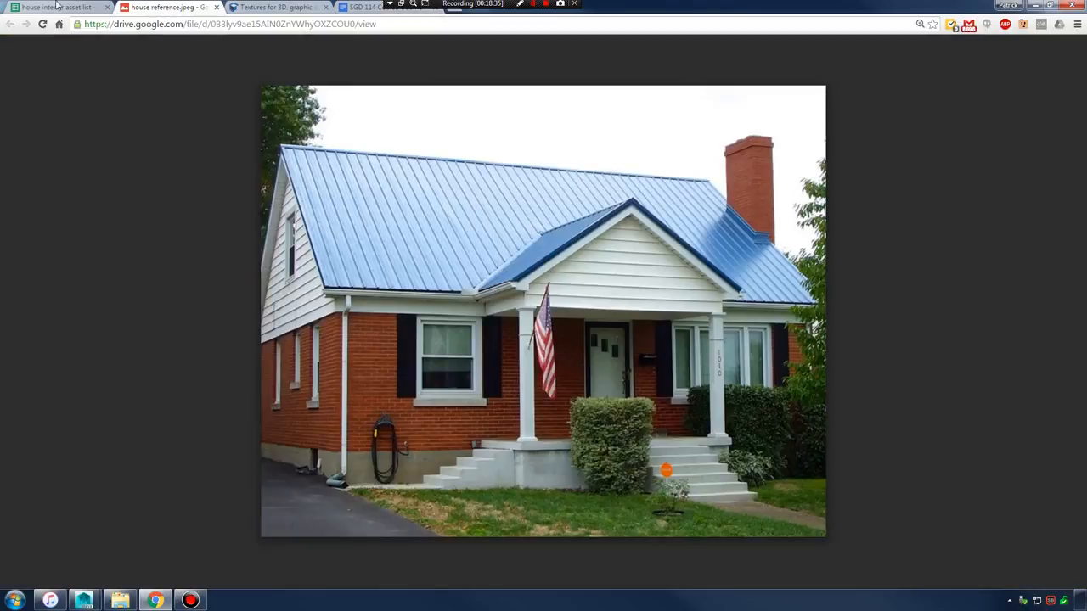
{"action": "left_click", "coordinate": [59, 6]}
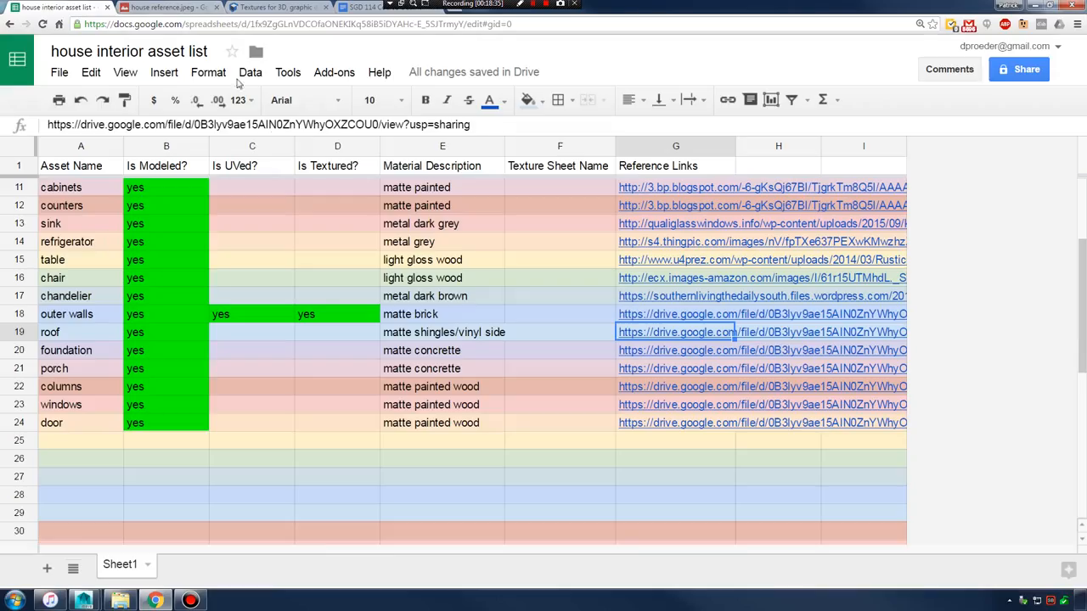
{"action": "left_click", "coordinate": [237, 338]}
{"action": "left_click_drag", "start_coordinate": [246, 322], "coordinate": [378, 336]}
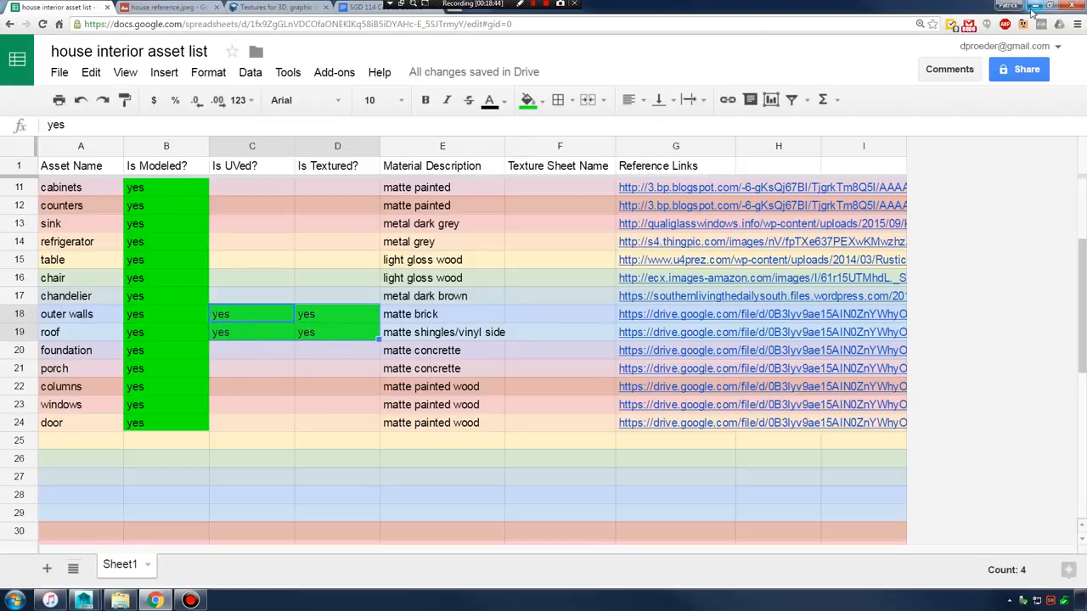
- Switch to Maya, hide roof_lay, show found_lay and frame the foundation slab in the perspective view
{"action": "key", "text": "alt+Tab"}
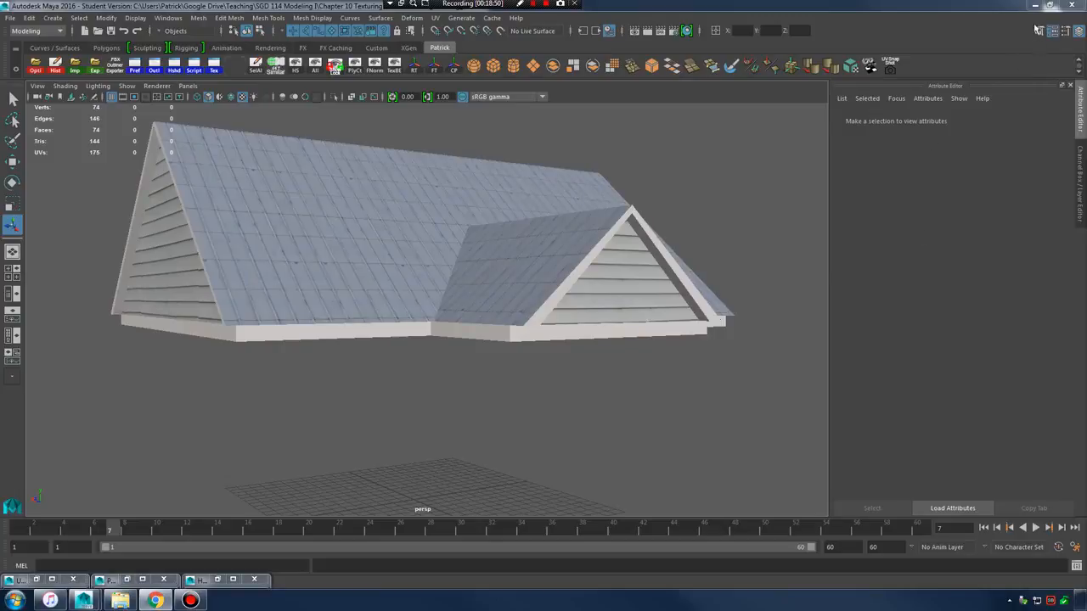
{"action": "left_click", "coordinate": [1078, 36]}
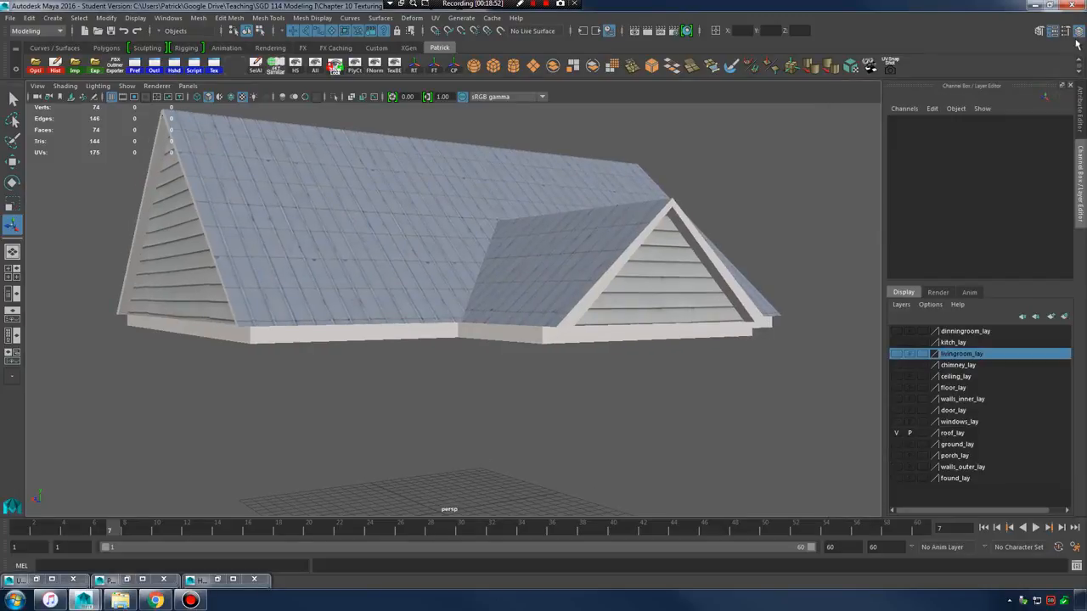
{"action": "left_click", "coordinate": [896, 434]}
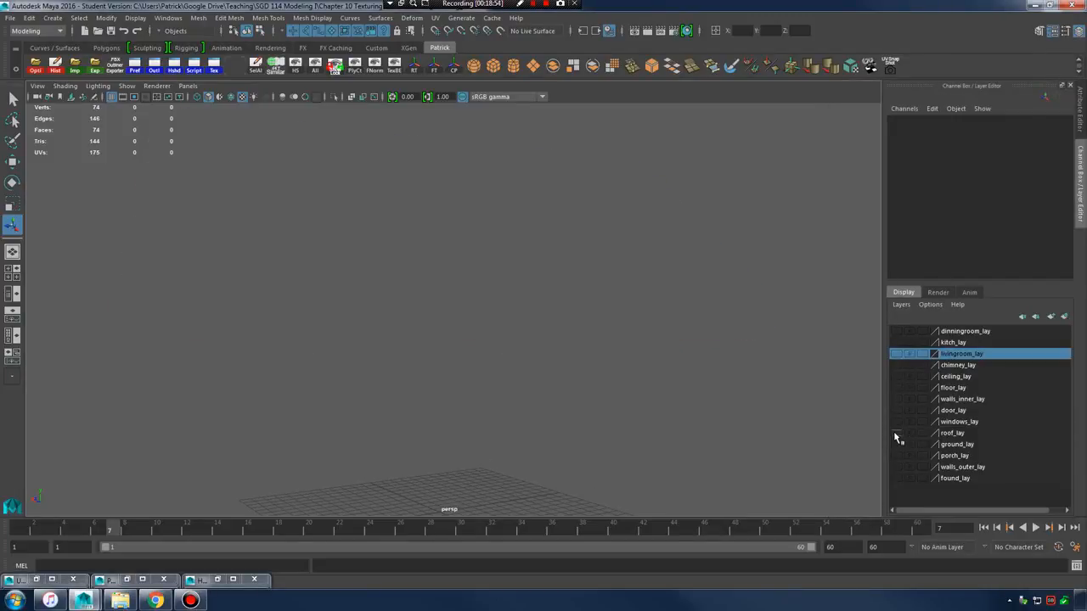
{"action": "left_click", "coordinate": [896, 479]}
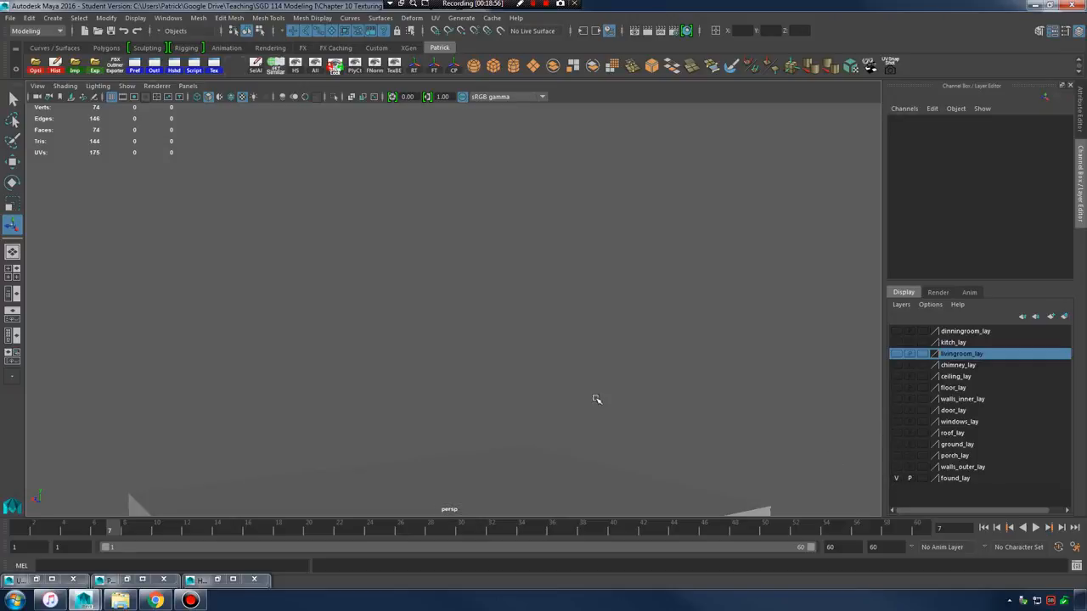
{"action": "scroll", "coordinate": [585, 408], "scroll_direction": "down", "scroll_amount": 8}
{"action": "right_click_drag", "start_coordinate": [497, 355], "coordinate": [631, 383], "text": "alt"}
{"action": "left_click_drag", "start_coordinate": [631, 383], "coordinate": [607, 425], "text": "alt"}
{"action": "middle_click_drag", "start_coordinate": [607, 426], "coordinate": [517, 365], "text": "alt"}
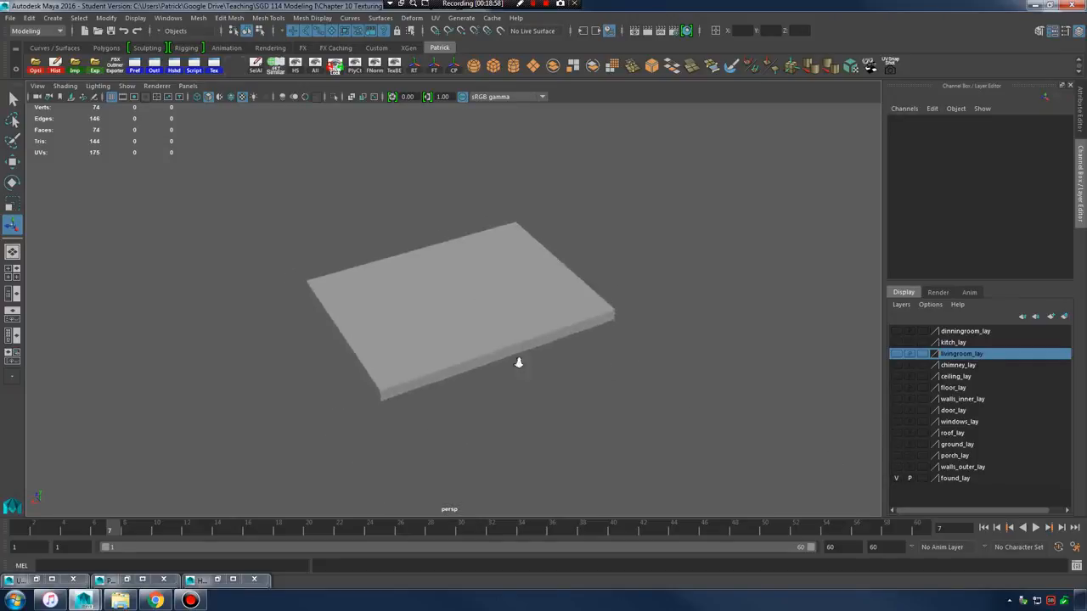
{"action": "right_click_drag", "start_coordinate": [517, 364], "coordinate": [628, 386], "text": "alt"}
{"action": "left_click_drag", "start_coordinate": [628, 386], "coordinate": [623, 341], "text": "alt"}
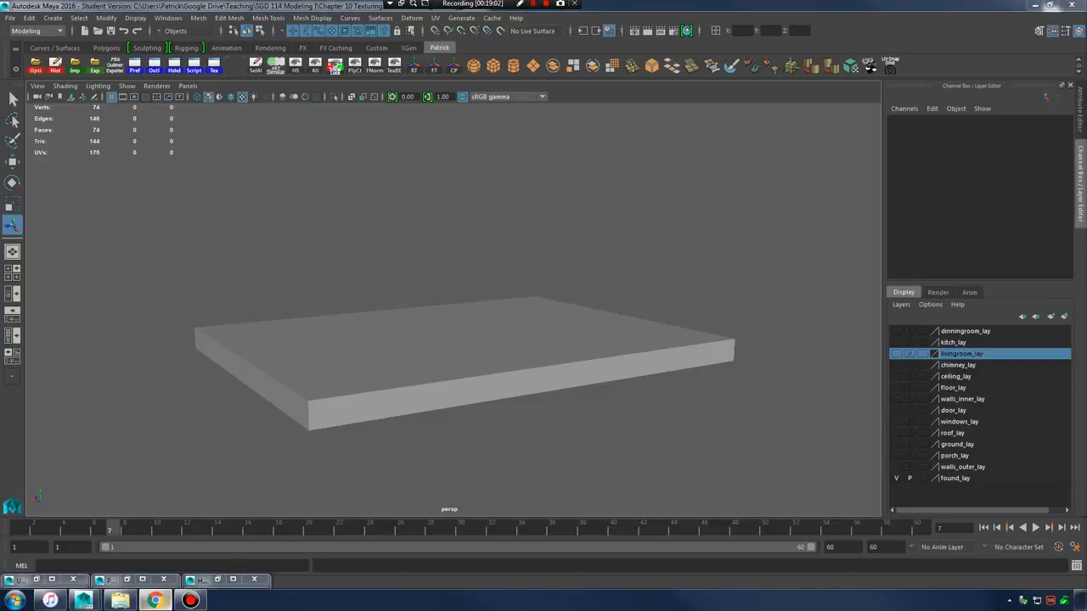
- Switch to Chrome, search textures.com for "concrete" and browse the resulting textures
{"action": "left_click_drag", "start_coordinate": [1085, 149], "coordinate": [497, 1]}
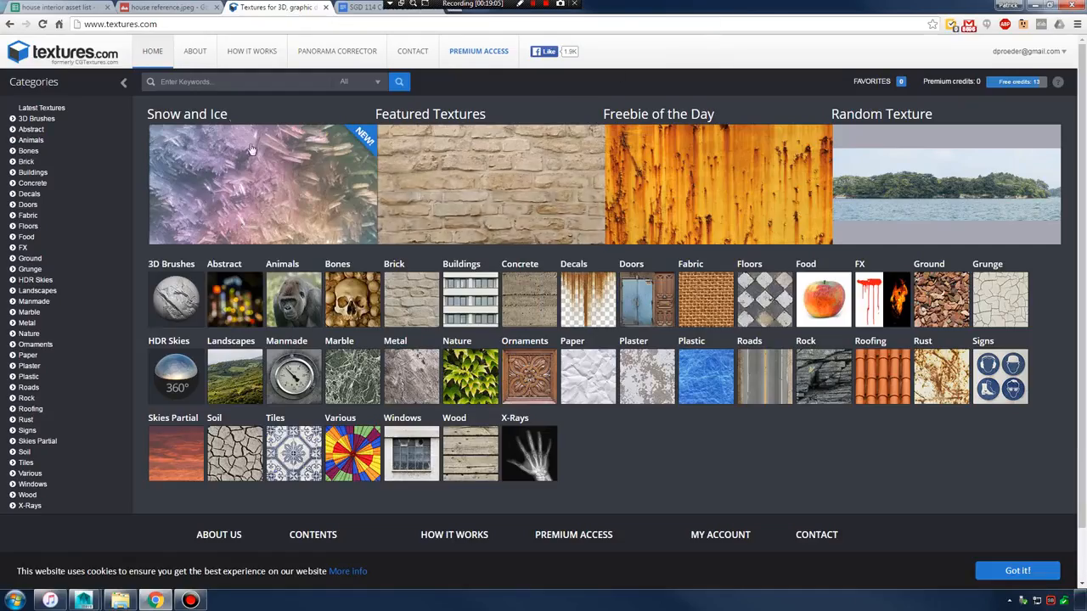
{"action": "left_click", "coordinate": [240, 83]}
{"action": "type", "text": "concrete"}
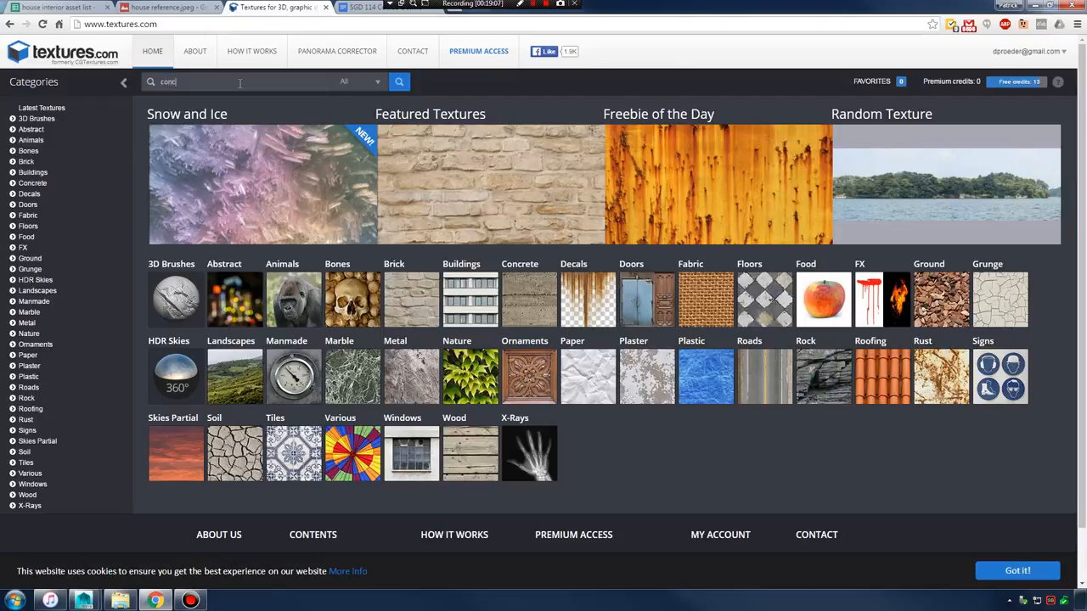
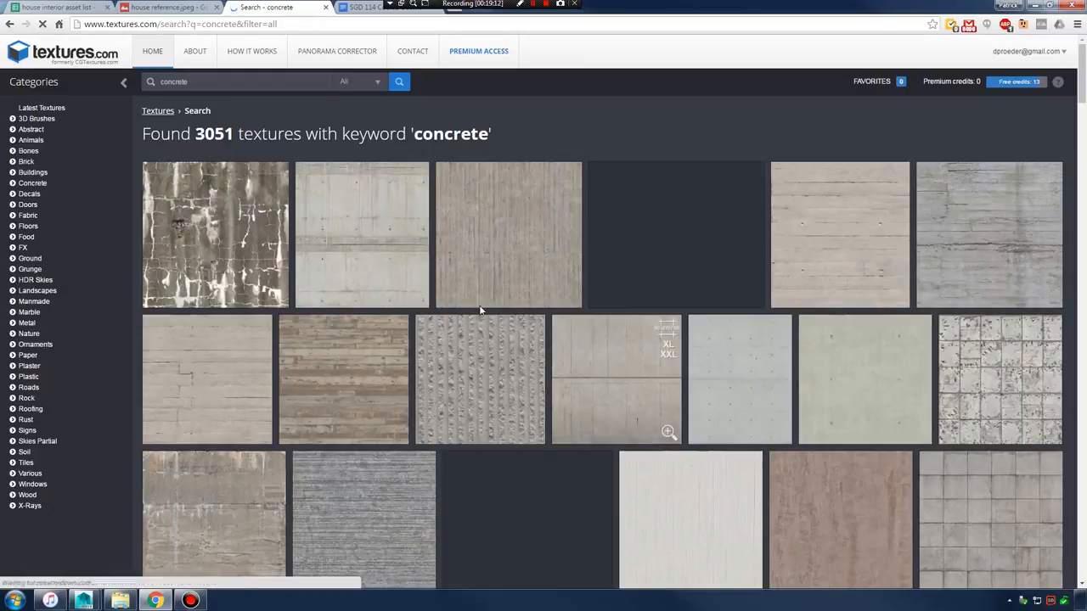
{"action": "scroll", "coordinate": [538, 274], "scroll_direction": "down", "scroll_amount": 3}
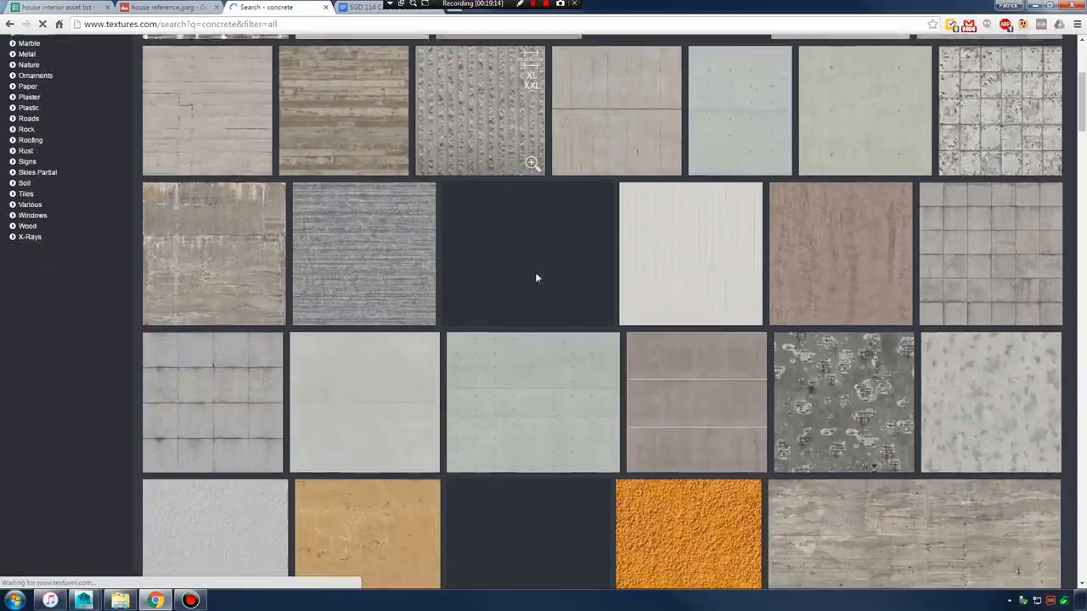
{"action": "scroll", "coordinate": [543, 298], "scroll_direction": "up", "scroll_amount": 2}
{"action": "scroll", "coordinate": [849, 204], "scroll_direction": "up", "scroll_amount": 1}
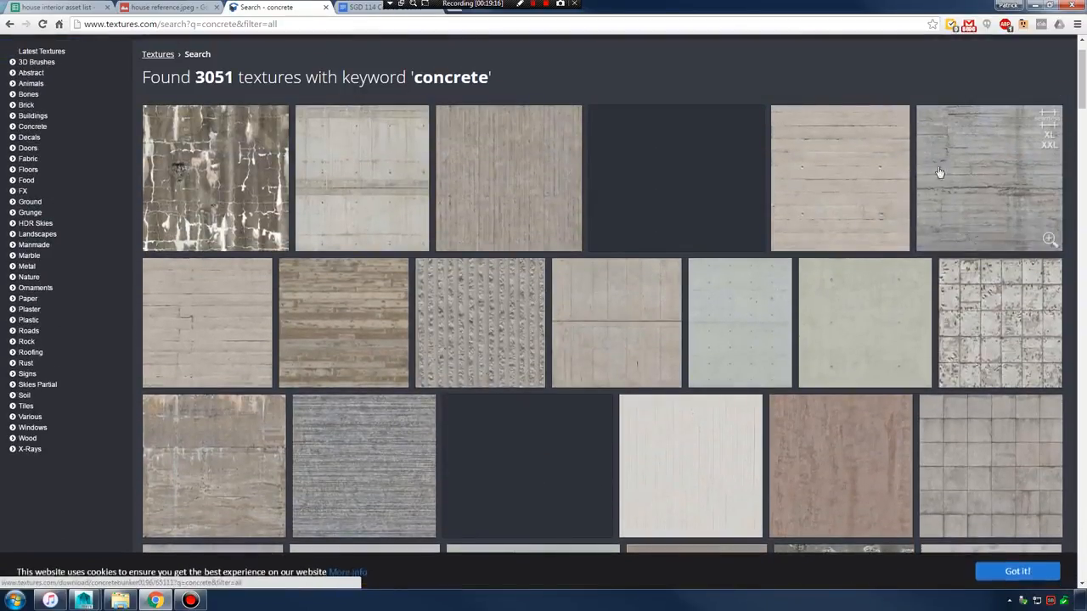
- Open the ConcreteBunker0196 texture and download its seamless Image 1 in the small 1024x1024 size
{"action": "left_click", "coordinate": [987, 166]}
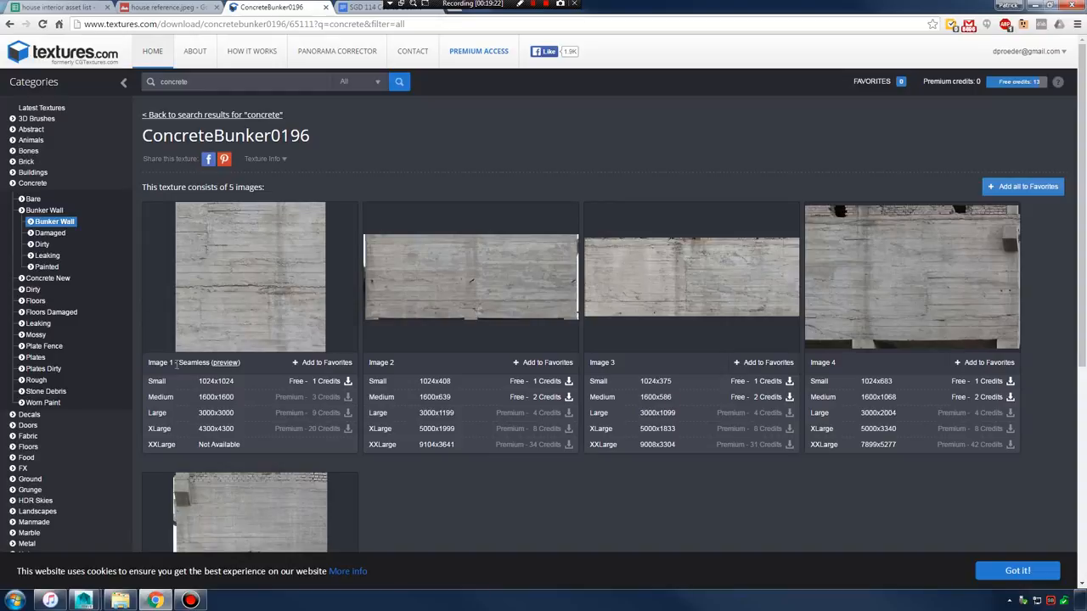
{"action": "triple_click", "coordinate": [247, 365]}
{"action": "left_click", "coordinate": [250, 372]}
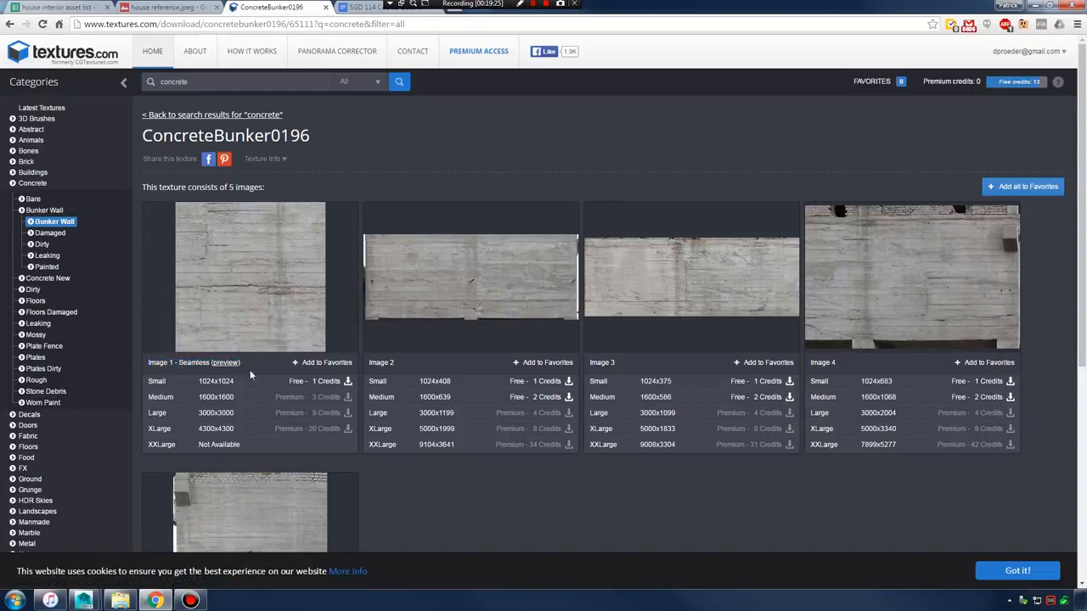
{"action": "left_click", "coordinate": [312, 382]}
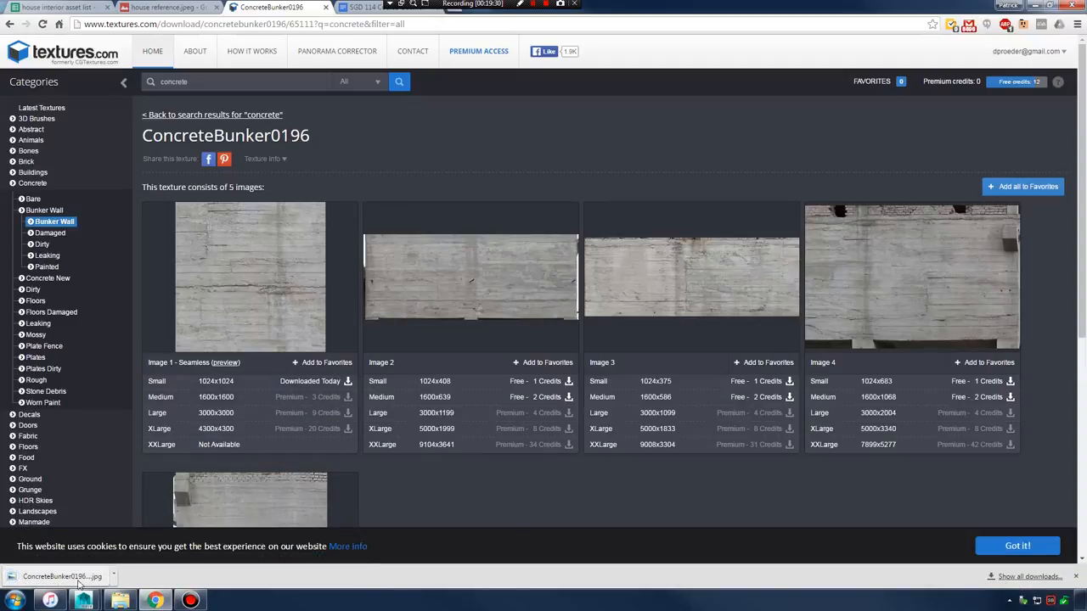
- Open the downloaded concrete image's folder location and rename the file concrete_seamless.jpg
{"action": "left_click", "coordinate": [78, 580]}
{"action": "right_click", "coordinate": [581, 304]}
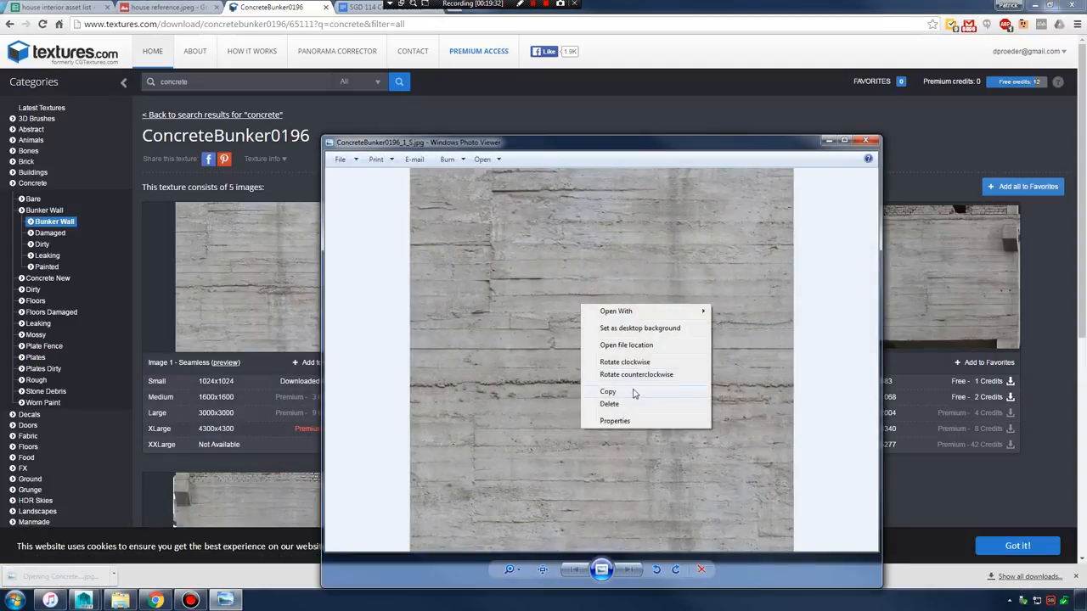
{"action": "left_click", "coordinate": [625, 345]}
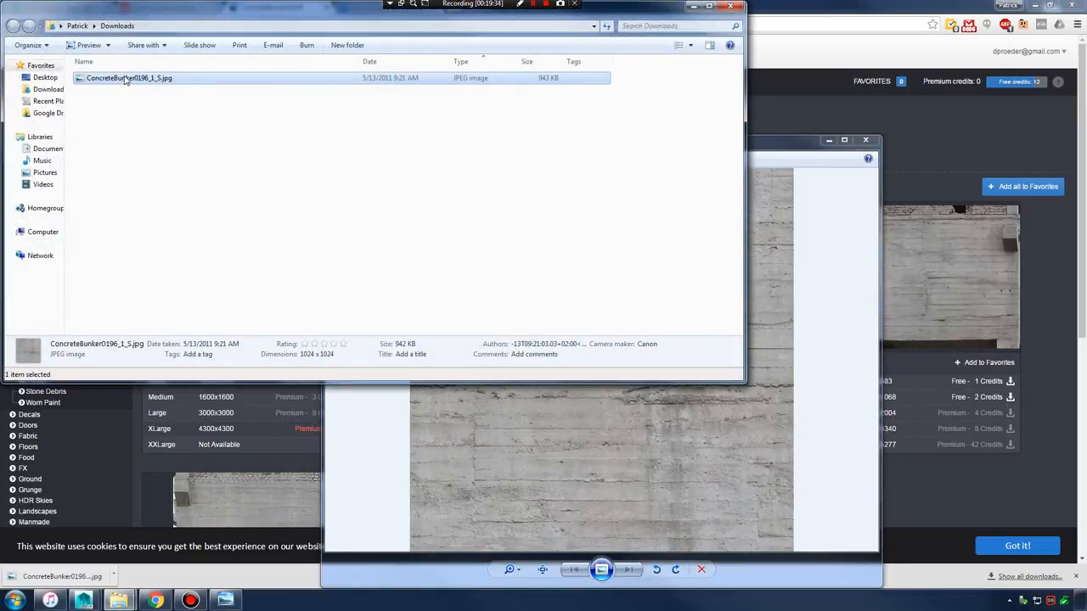
{"action": "left_click", "coordinate": [124, 78]}
{"action": "type", "text": "concrete"}
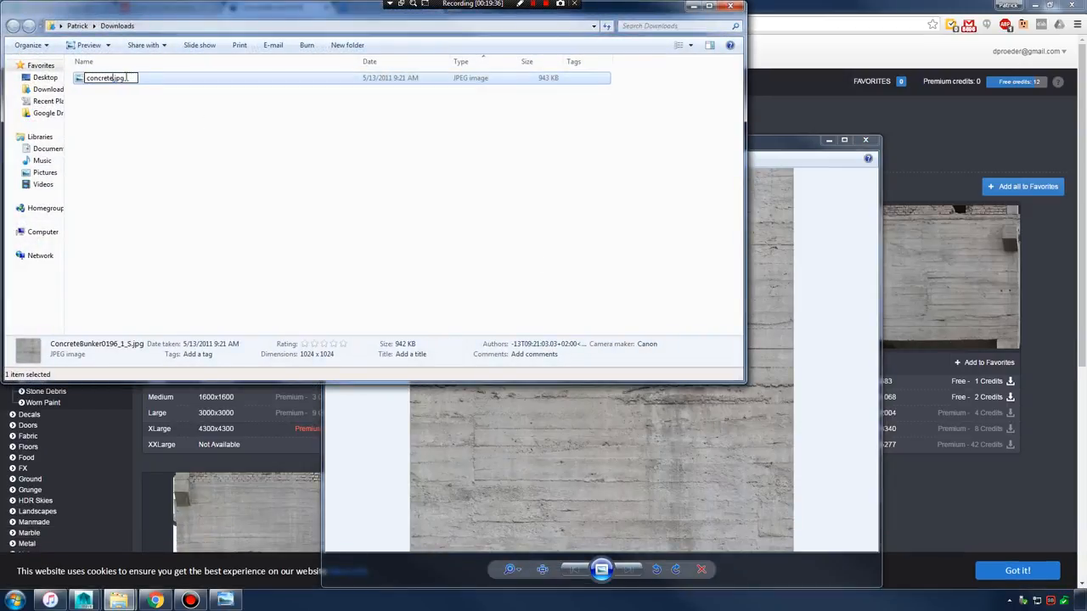
{"action": "type", "text": "_seamless"}
{"action": "key", "text": "Return"}
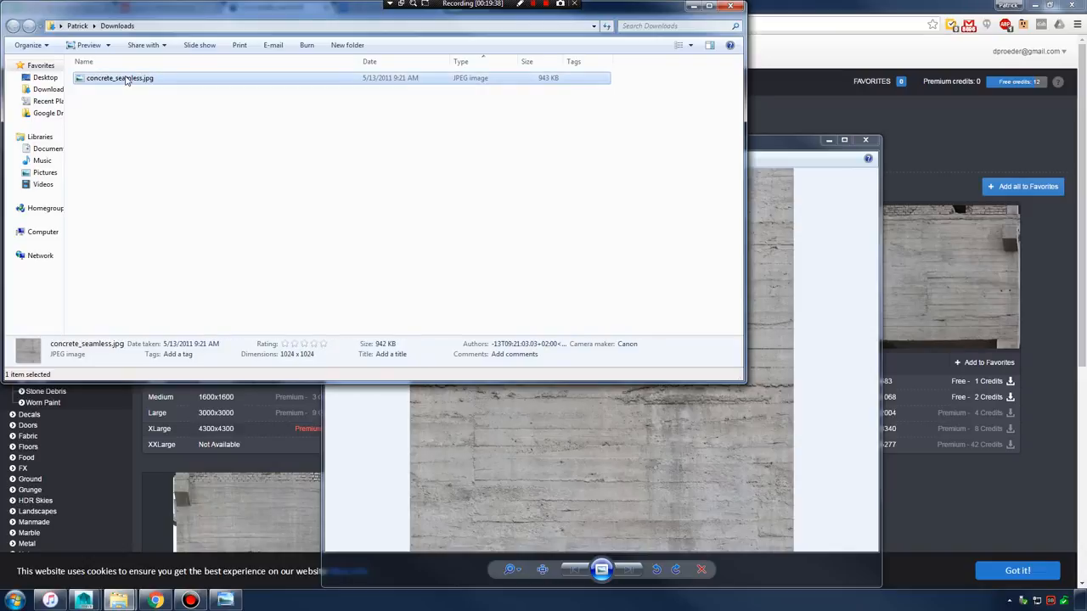
- Move concrete_seamless.jpg from Downloads into the Textures folder of Chapter 10 Texturing a House
{"action": "left_click", "coordinate": [205, 168]}
{"action": "left_click", "coordinate": [127, 82]}
{"action": "left_click", "coordinate": [156, 599]}
{"action": "left_click", "coordinate": [160, 600]}
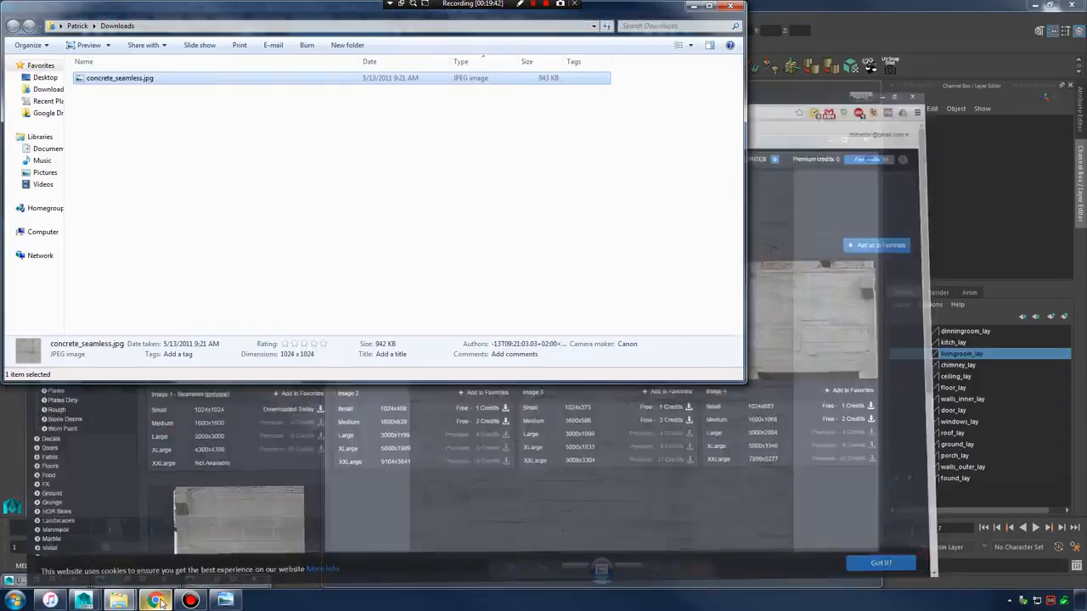
{"action": "left_click", "coordinate": [119, 599]}
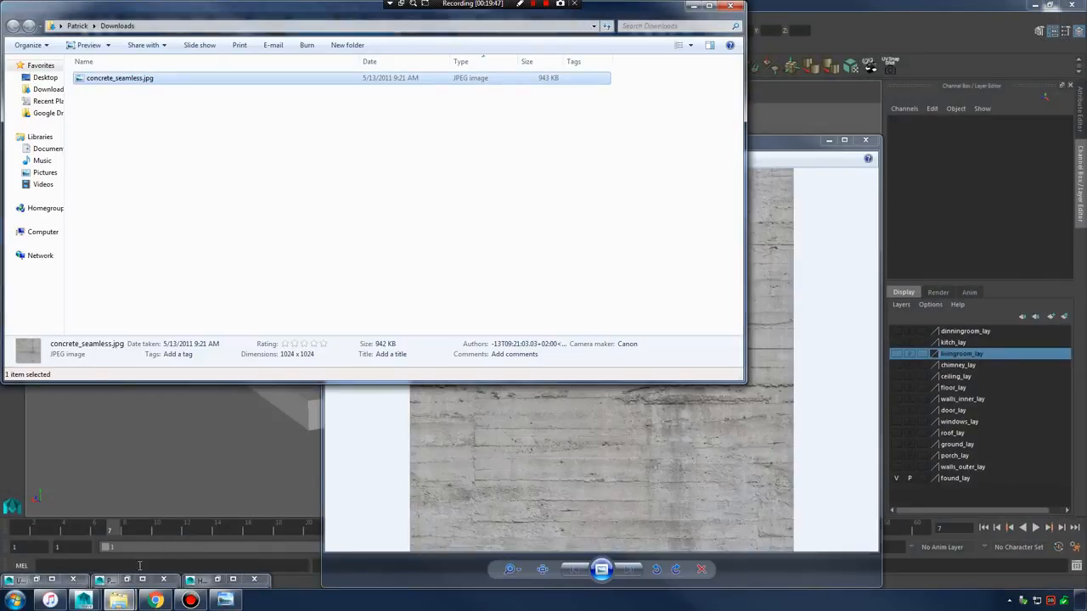
{"action": "left_click", "coordinate": [94, 550]}
{"action": "left_click_drag", "start_coordinate": [754, 224], "coordinate": [739, 173]}
{"action": "left_click", "coordinate": [133, 81]}
{"action": "left_click_drag", "start_coordinate": [133, 81], "coordinate": [844, 340]}
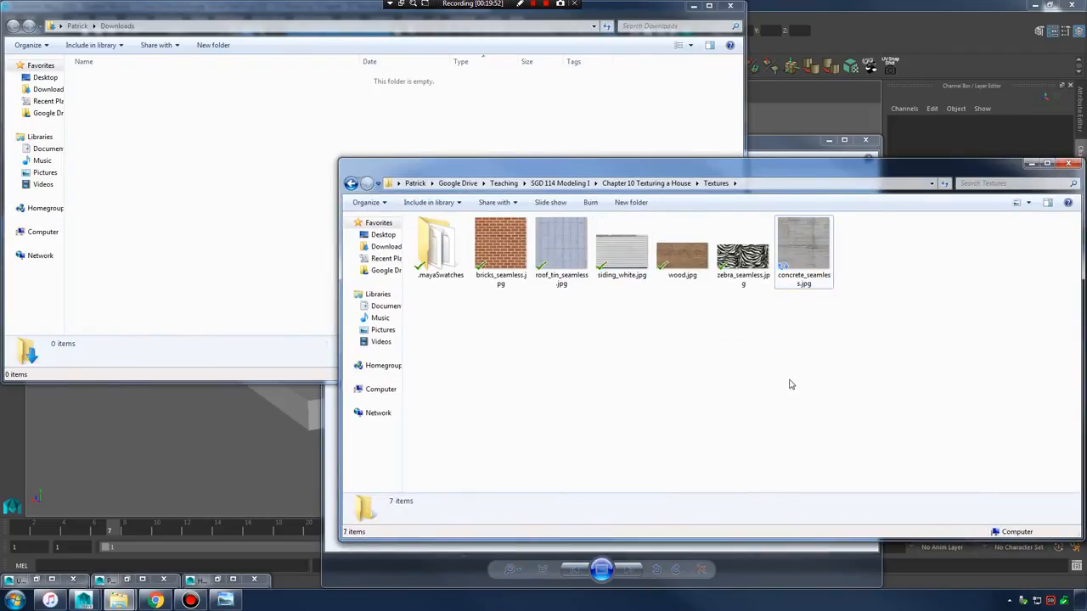
- Minimize the Textures, Downloads and photo viewer windows to return to Maya
{"action": "left_click_drag", "start_coordinate": [884, 172], "coordinate": [767, 174]}
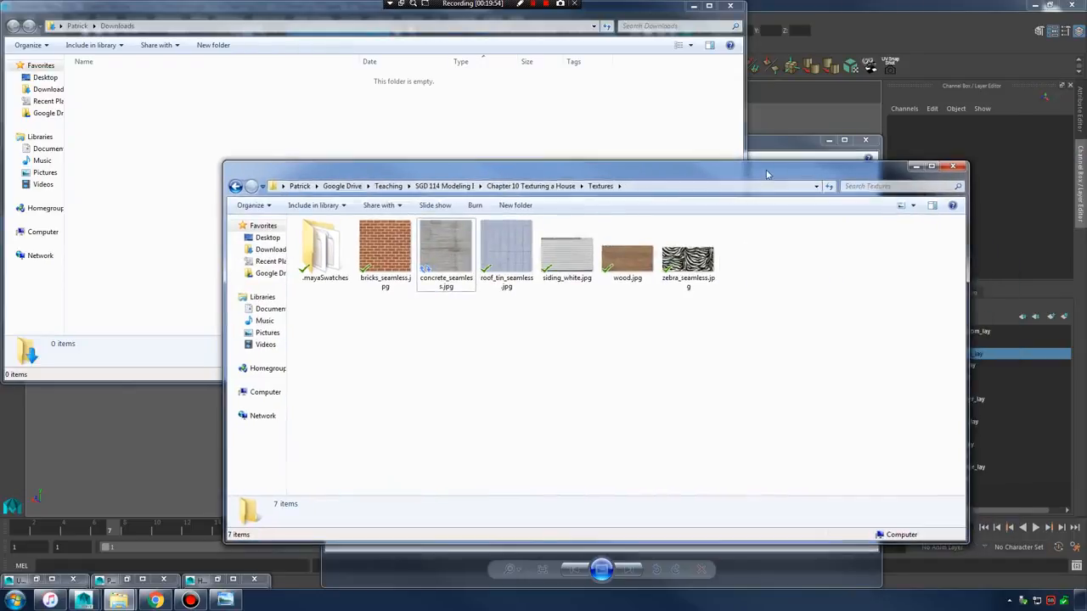
{"action": "left_click", "coordinate": [693, 6]}
{"action": "left_click", "coordinate": [916, 166]}
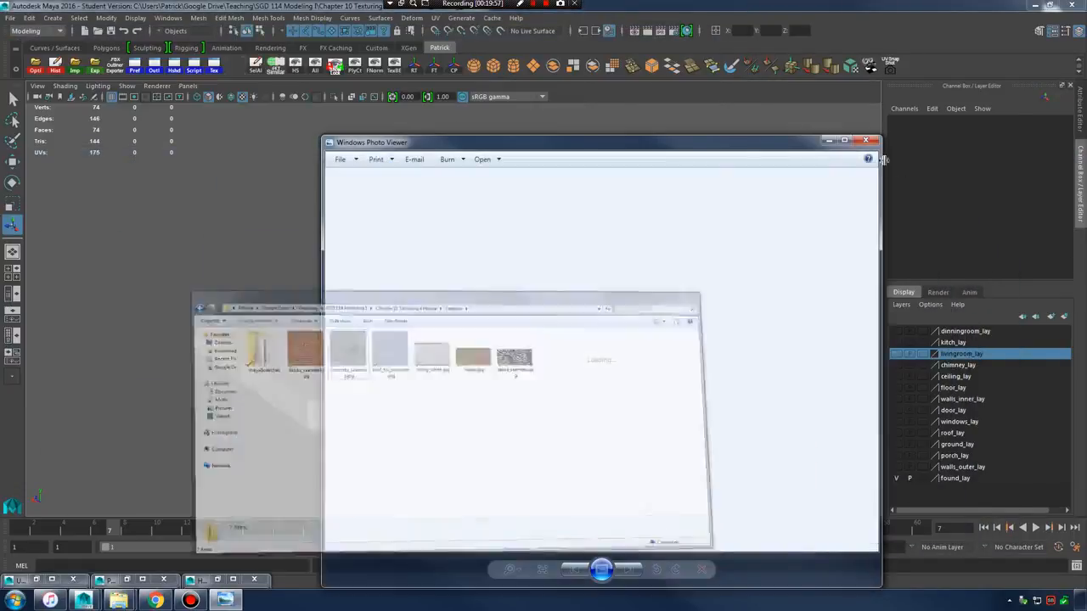
{"action": "left_click", "coordinate": [831, 142]}
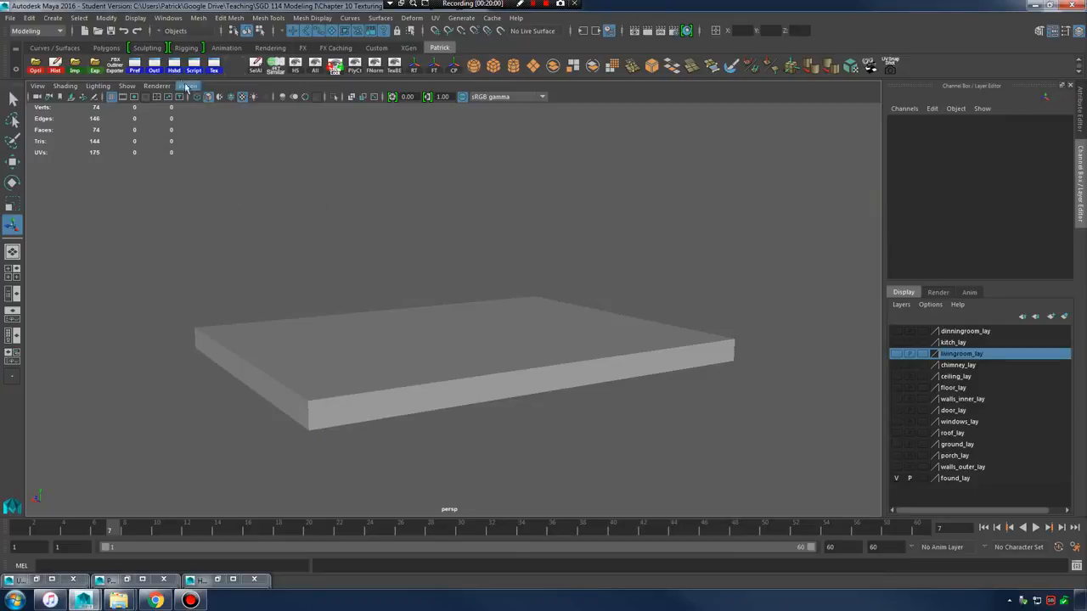
- Create a new Lambert material in the Hypershade and name it concrete_mat
{"action": "left_click", "coordinate": [176, 67]}
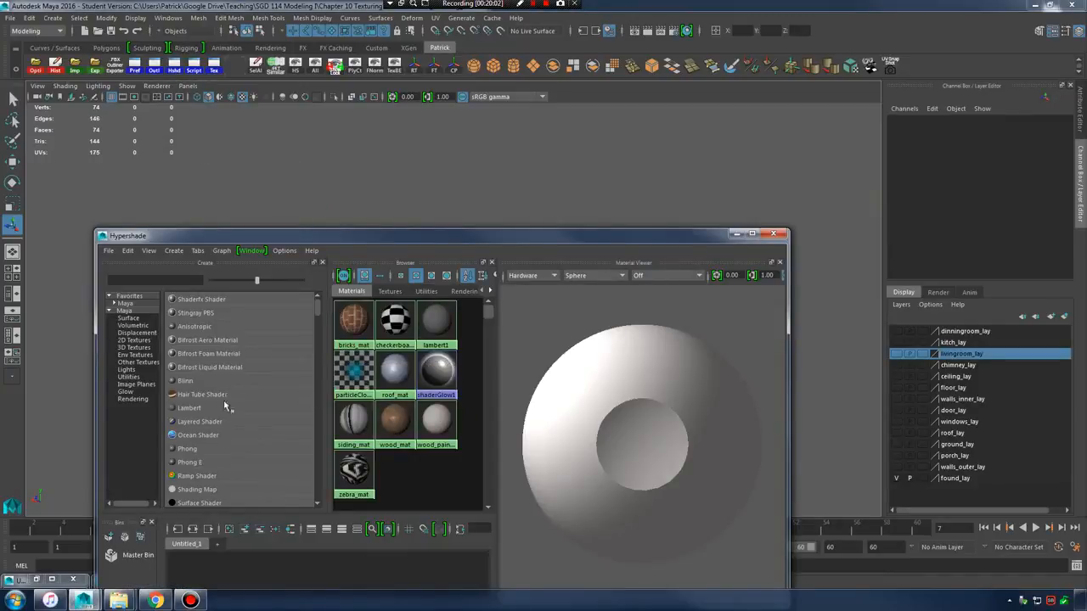
{"action": "left_click", "coordinate": [225, 408]}
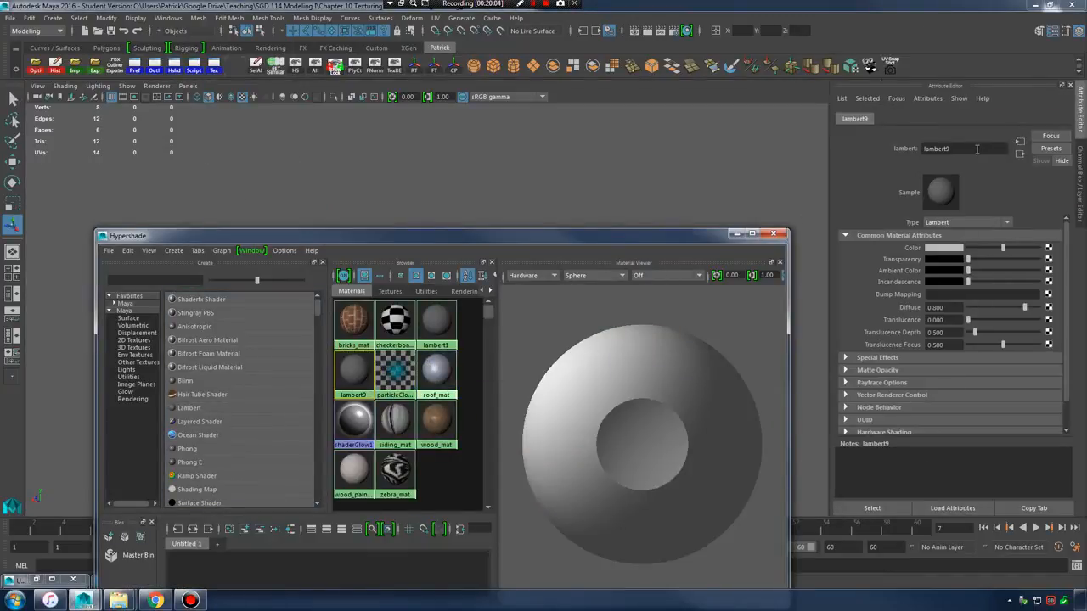
{"action": "left_click_drag", "start_coordinate": [977, 148], "coordinate": [880, 150]}
{"action": "type", "text": "conc"}
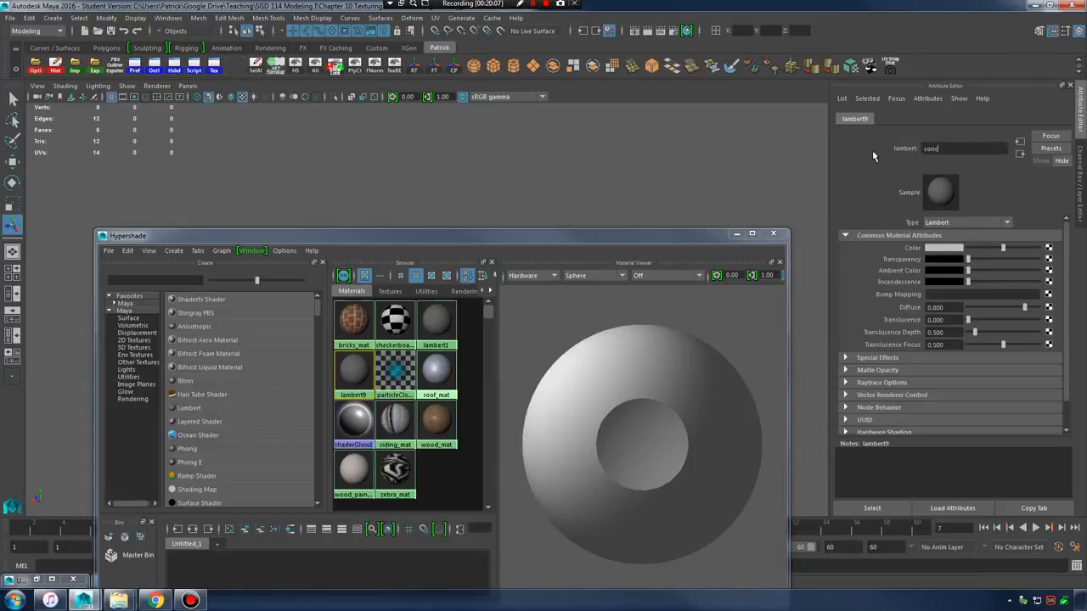
{"action": "type", "text": "rete_mat"}
{"action": "key", "text": "Return"}
- Connect a File texture to concrete_mat's color and load concrete_seamless.jpg from the Textures folder
{"action": "left_click", "coordinate": [1049, 248]}
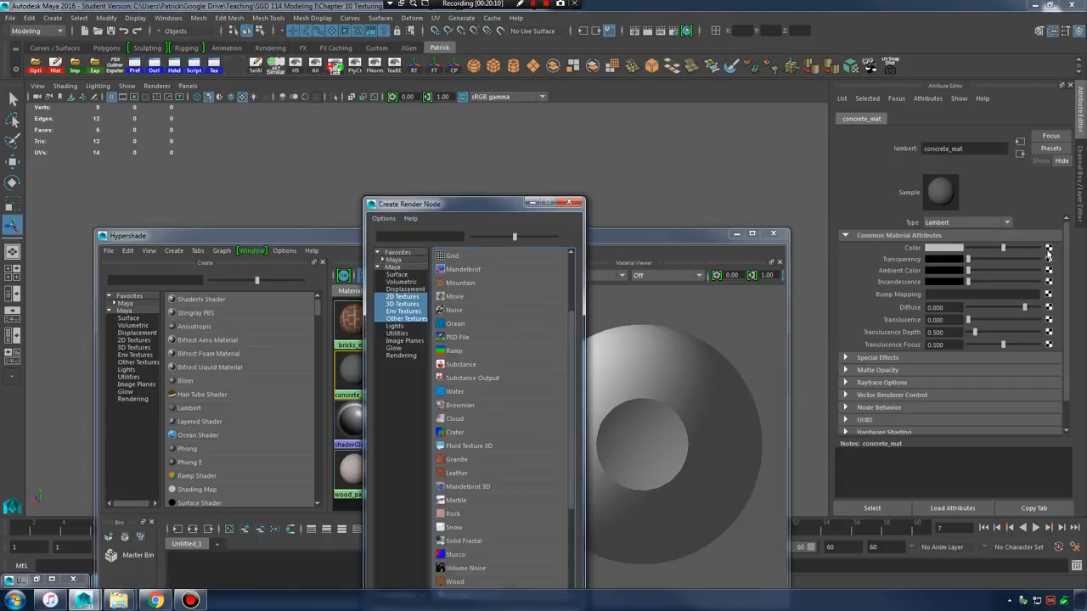
{"action": "scroll", "coordinate": [501, 328], "scroll_direction": "up", "scroll_amount": 2}
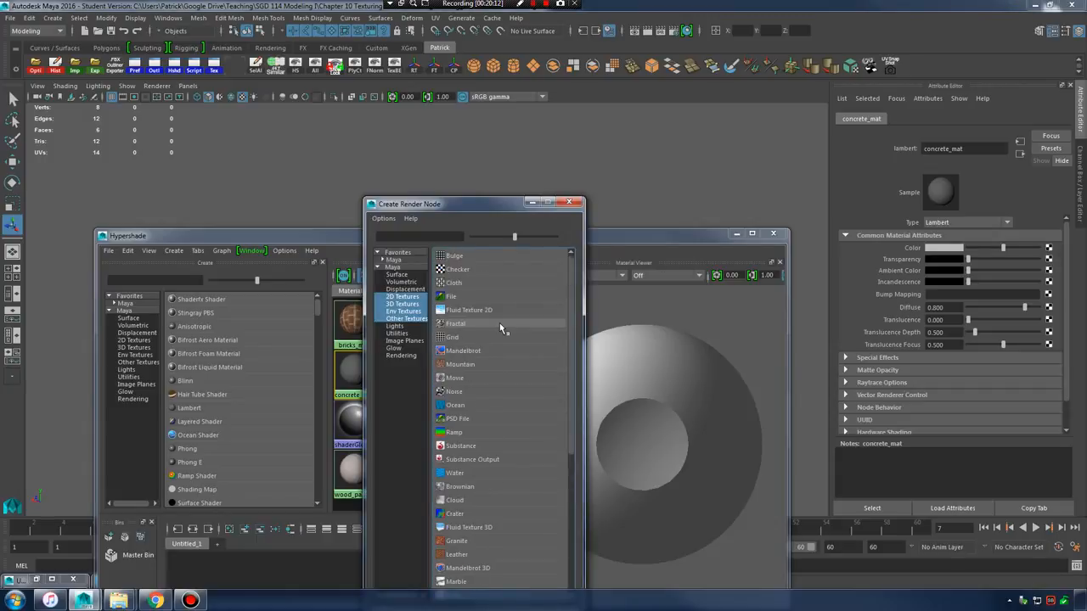
{"action": "left_click", "coordinate": [454, 296]}
{"action": "left_click", "coordinate": [1052, 274]}
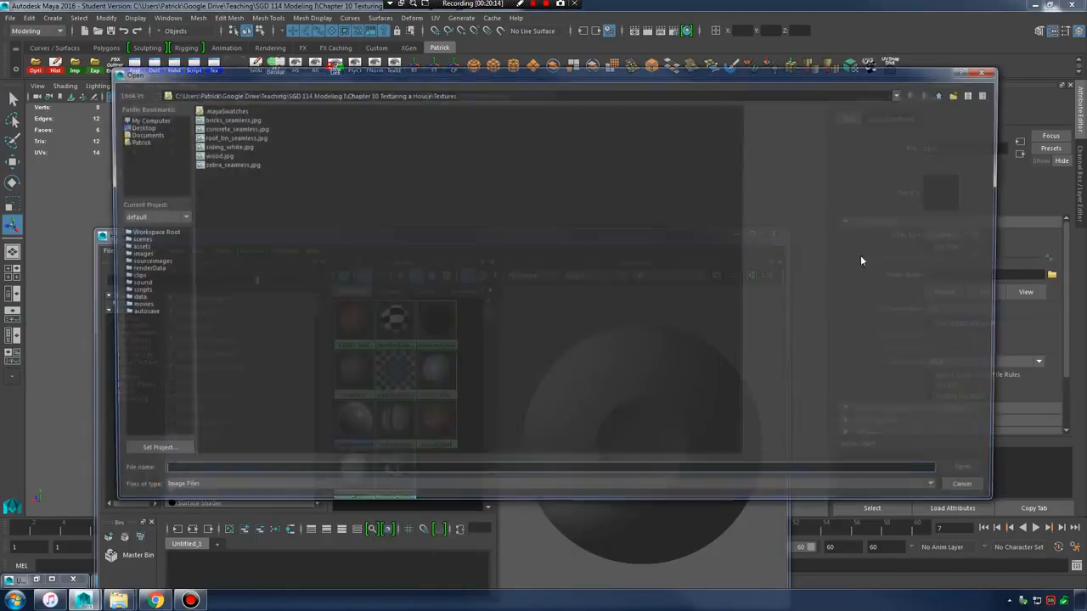
{"action": "left_click", "coordinate": [231, 128]}
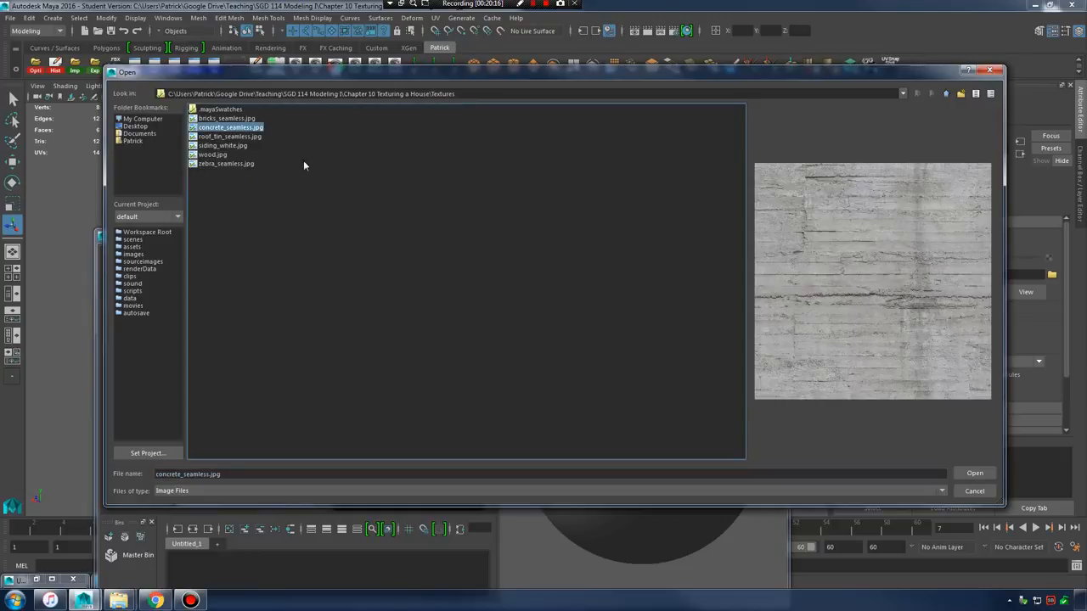
{"action": "left_click", "coordinate": [974, 474]}
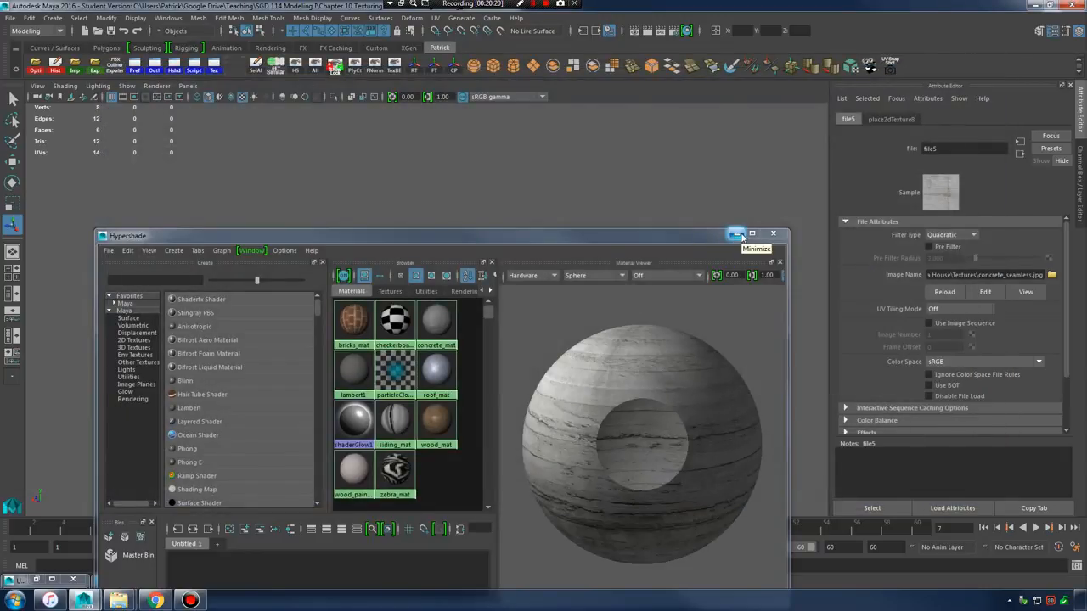
- Assign concrete_mat to the foundation mesh and minimize the Hypershade
{"action": "left_click", "coordinate": [741, 234]}
{"action": "left_click", "coordinate": [386, 367]}
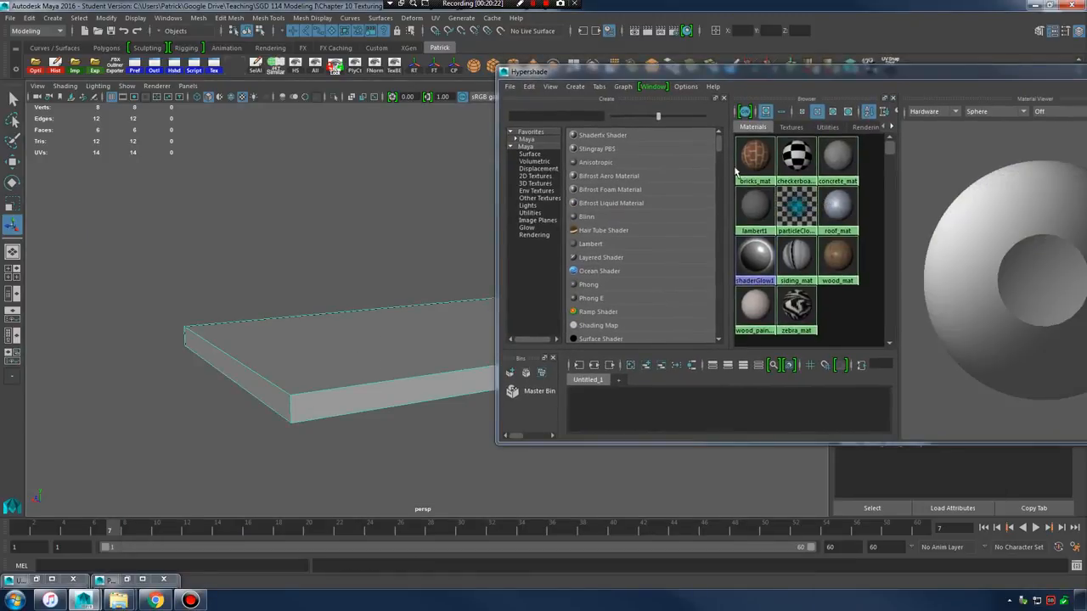
{"action": "middle_click_drag", "start_coordinate": [399, 311], "coordinate": [325, 332], "text": "alt"}
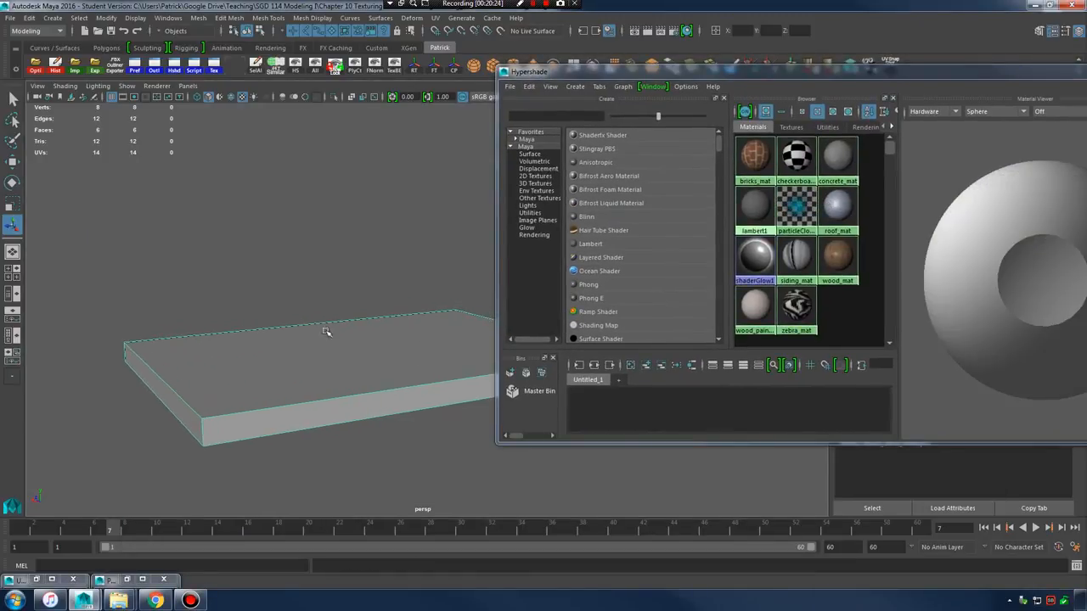
{"action": "right_click_drag", "start_coordinate": [837, 169], "coordinate": [837, 137]}
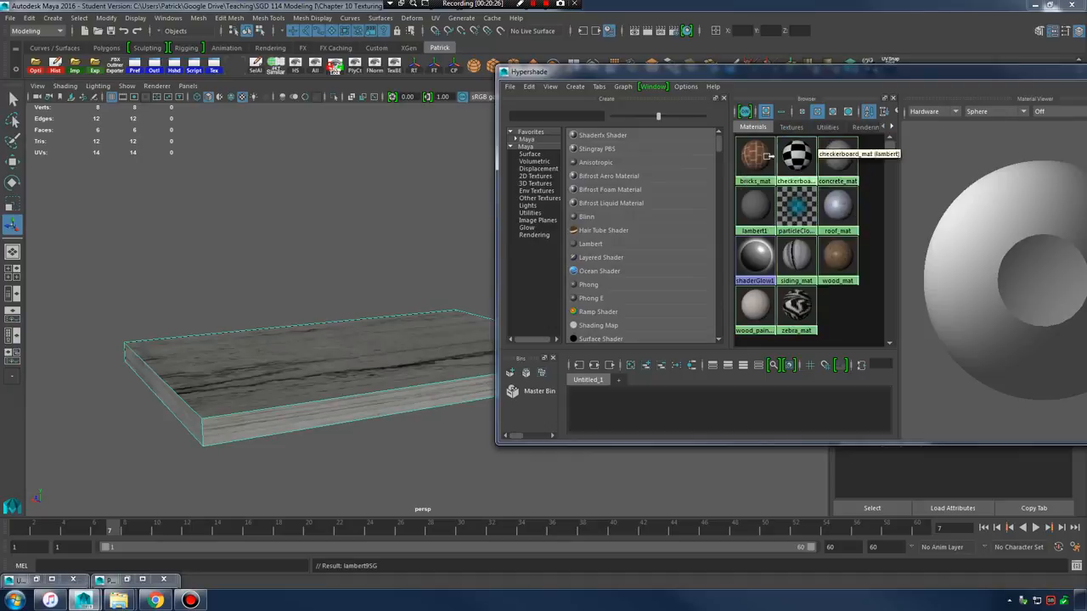
{"action": "left_click", "coordinate": [1086, 72]}
{"action": "mouse_move", "coordinate": [467, 315]}
{"action": "left_mouse_down", "text": "alt"}
{"action": "mouse_move", "coordinate": [539, 333]}
{"action": "mouse_move", "coordinate": [589, 265]}
{"action": "mouse_move", "coordinate": [528, 308]}
{"action": "mouse_move", "coordinate": [539, 295]}
{"action": "mouse_move", "coordinate": [592, 317]}
{"action": "mouse_move", "coordinate": [472, 334]}
{"action": "mouse_move", "coordinate": [526, 332]}
{"action": "mouse_move", "coordinate": [562, 330]}
{"action": "mouse_move", "coordinate": [463, 324]}
{"action": "left_mouse_up", "text": "alt"}
- Open the UV Editor and frame the foundation's UV layout over the concrete texture
{"action": "left_click", "coordinate": [34, 581]}
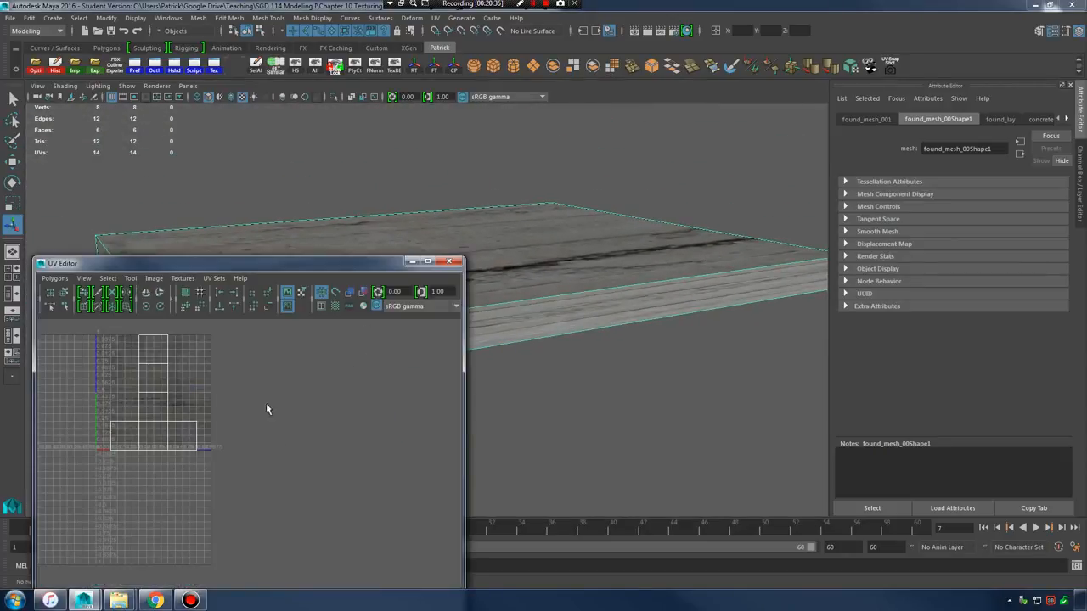
{"action": "middle_click_drag", "start_coordinate": [208, 432], "coordinate": [276, 441], "text": "alt"}
{"action": "right_click_drag", "start_coordinate": [276, 441], "coordinate": [278, 435], "text": "alt"}
{"action": "middle_click_drag", "start_coordinate": [278, 434], "coordinate": [293, 487], "text": "alt"}
{"action": "right_click_drag", "start_coordinate": [293, 488], "coordinate": [321, 450], "text": "alt"}
{"action": "middle_click_drag", "start_coordinate": [353, 414], "coordinate": [347, 495], "text": "alt"}
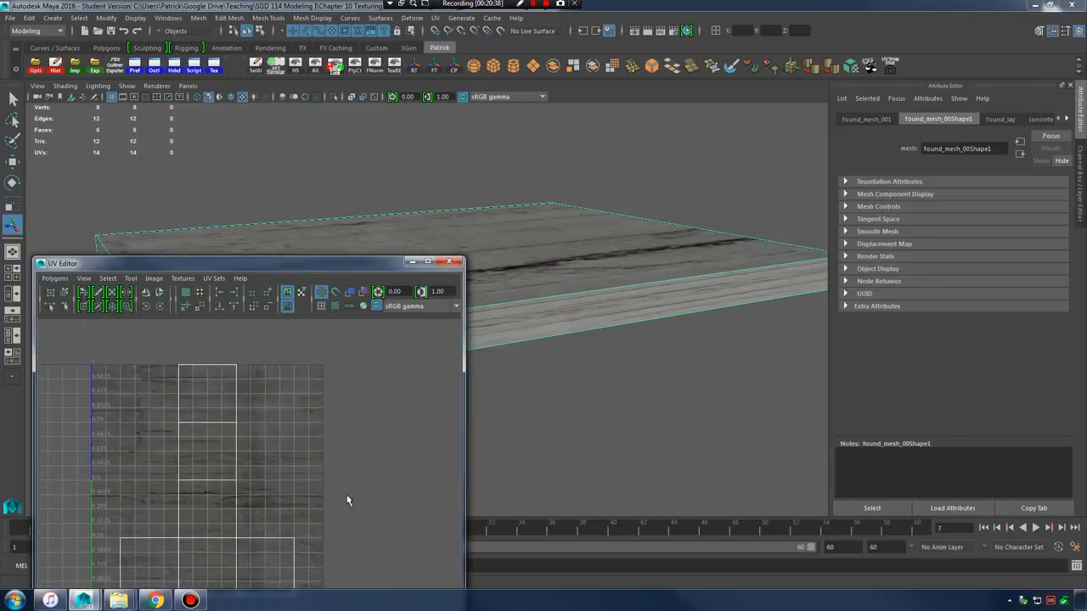
{"action": "right_click_drag", "start_coordinate": [346, 495], "coordinate": [272, 459], "text": "alt"}
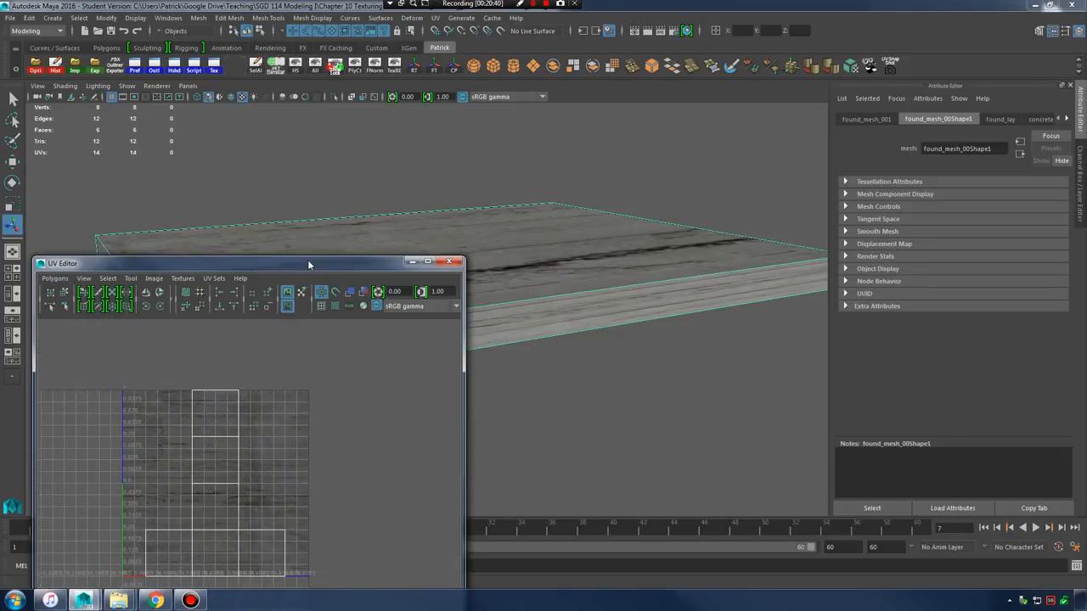
- Select all faces of the foundation and apply an Automatic UV projection to them
{"action": "left_click", "coordinate": [434, 17]}
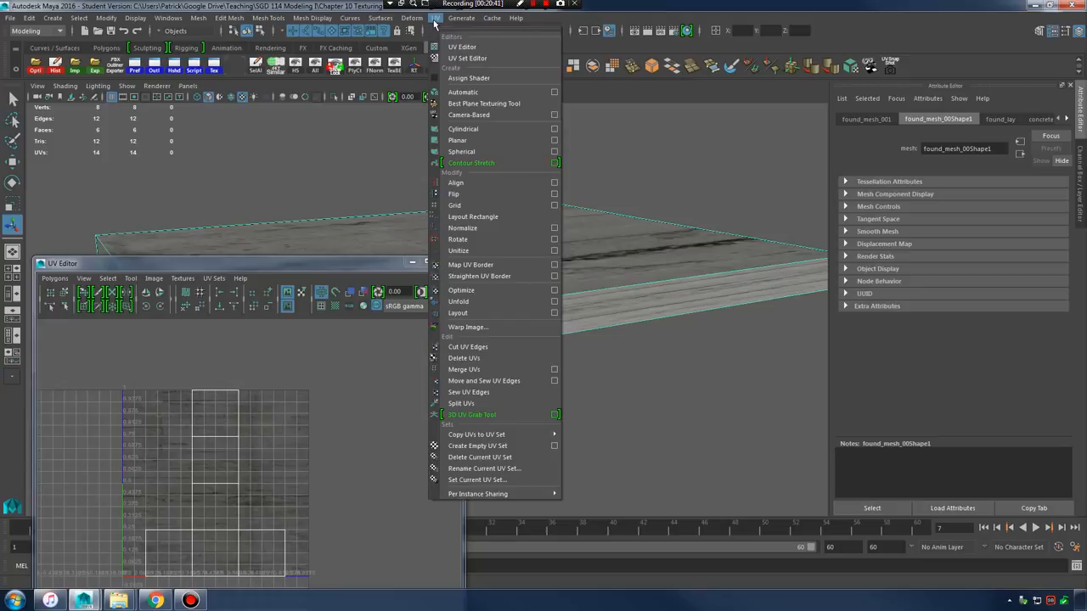
{"action": "left_click", "coordinate": [474, 92]}
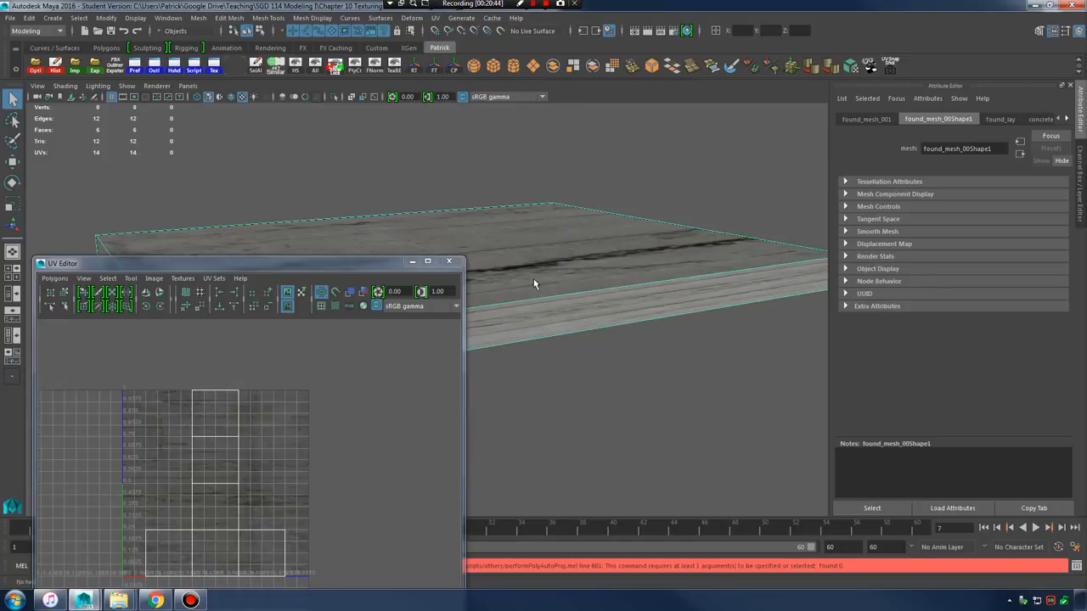
{"action": "right_click_drag", "start_coordinate": [560, 262], "coordinate": [559, 281]}
{"action": "scroll", "coordinate": [559, 280], "scroll_direction": "down", "scroll_amount": 2}
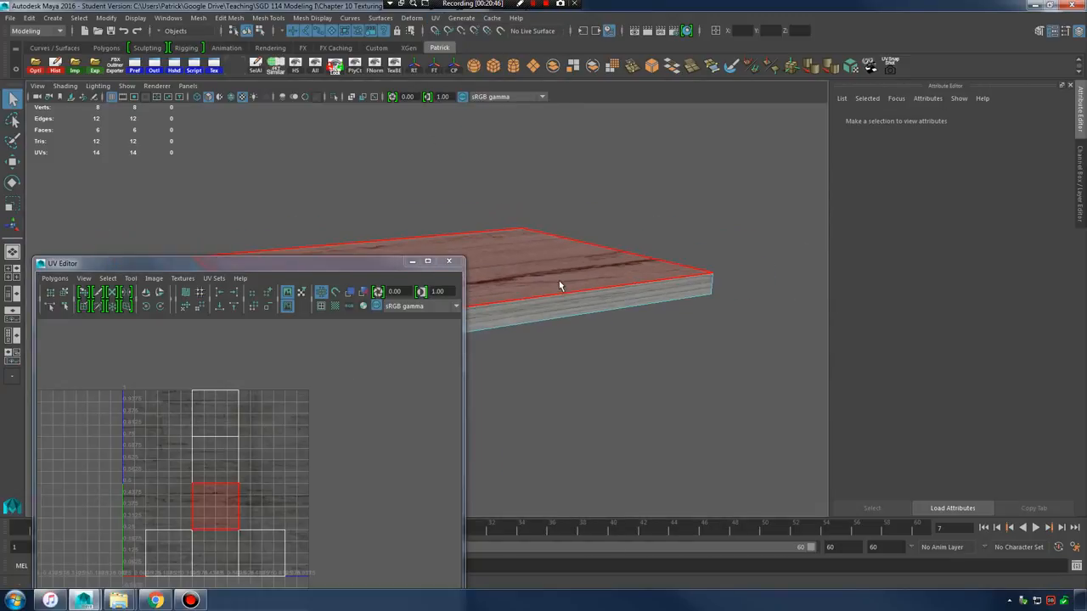
{"action": "middle_click_drag", "start_coordinate": [559, 283], "coordinate": [604, 257], "text": "alt"}
{"action": "scroll", "coordinate": [603, 257], "scroll_direction": "down", "scroll_amount": 4}
{"action": "left_click_drag", "start_coordinate": [359, 193], "coordinate": [744, 368]}
{"action": "scroll", "coordinate": [731, 346], "scroll_direction": "up", "scroll_amount": 3}
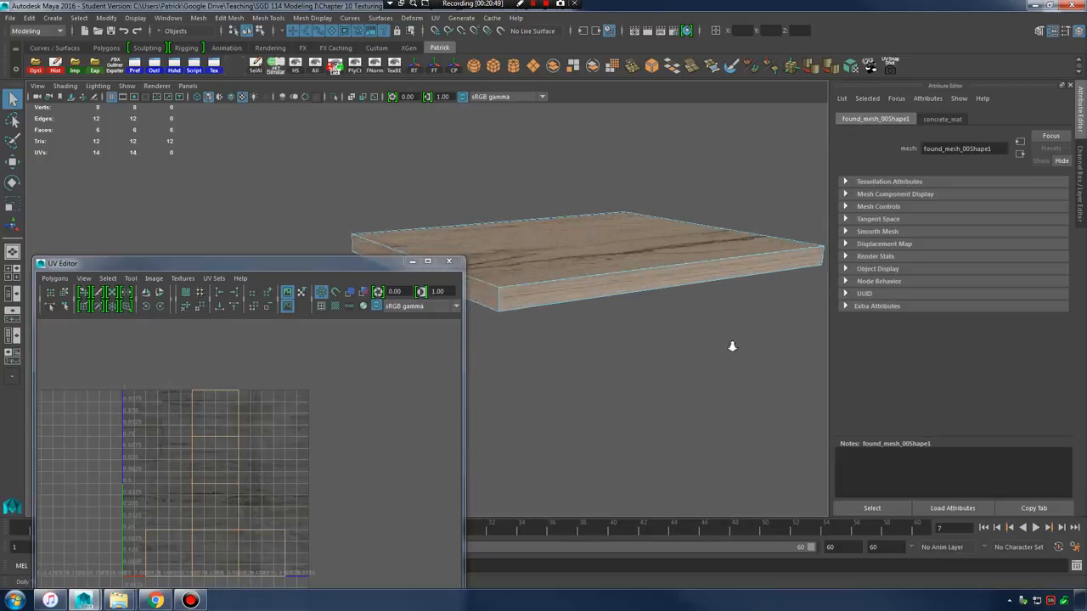
{"action": "left_click", "coordinate": [434, 17]}
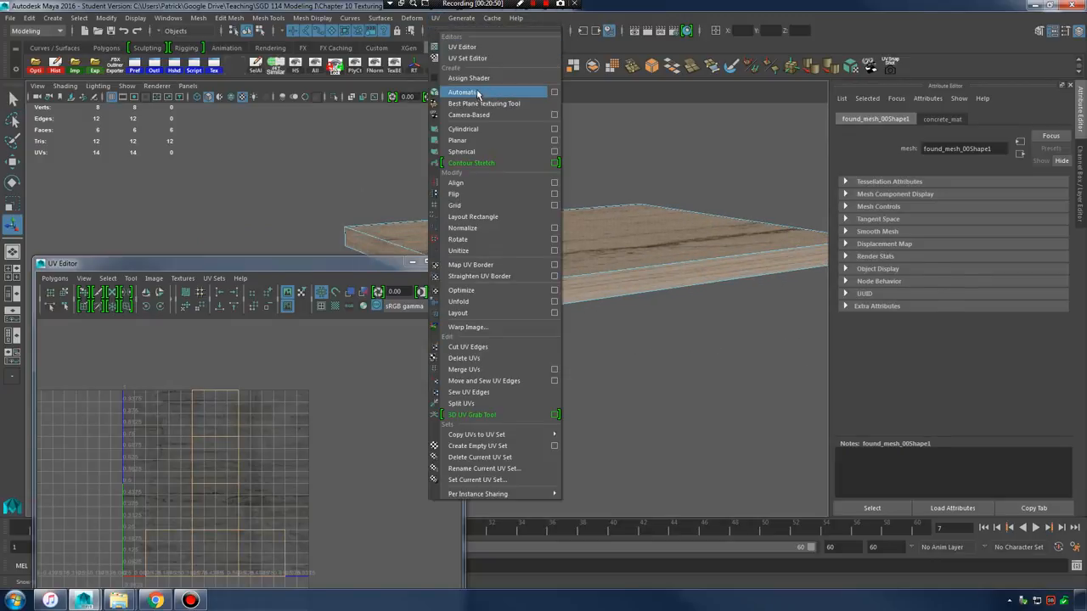
{"action": "left_click", "coordinate": [478, 93]}
{"action": "scroll", "coordinate": [585, 322], "scroll_direction": "up", "scroll_amount": 3}
{"action": "scroll", "coordinate": [697, 368], "scroll_direction": "down", "scroll_amount": 2}
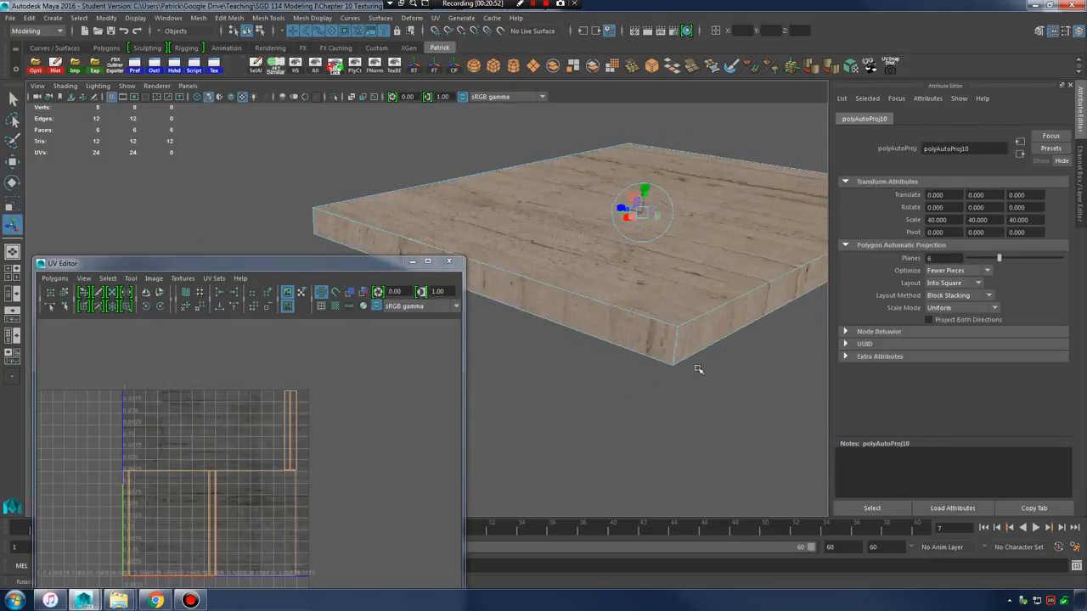
{"action": "scroll", "coordinate": [688, 374], "scroll_direction": "up", "scroll_amount": 2}
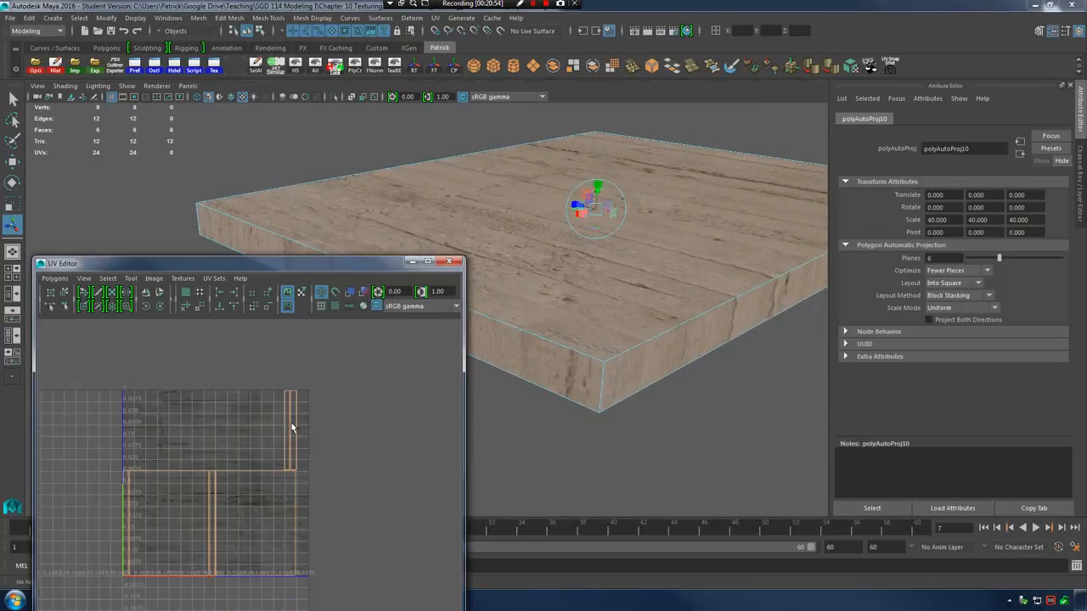
- Select all of the foundation's UVs and scale them up uniformly so the concrete texture tiles more finely
{"action": "right_click_drag", "start_coordinate": [289, 423], "coordinate": [338, 423]}
{"action": "left_click_drag", "start_coordinate": [96, 369], "coordinate": [397, 594]}
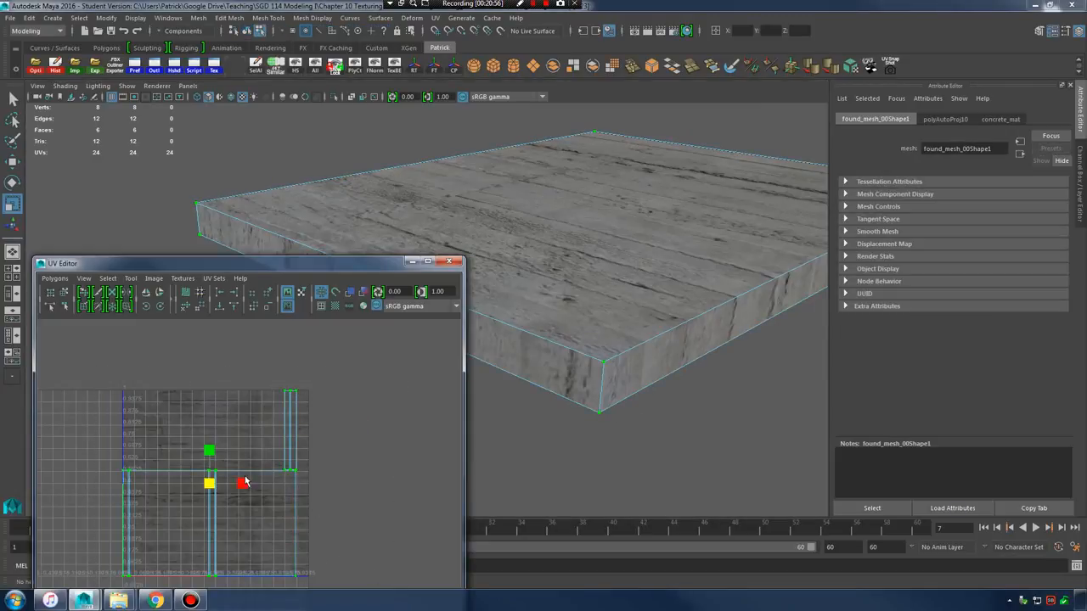
{"action": "left_click_drag", "start_coordinate": [210, 484], "coordinate": [767, 332]}
{"action": "left_click_drag", "start_coordinate": [720, 450], "coordinate": [569, 417], "text": "alt"}
- Rotate the foundation's UVs 90 degrees in two 45-degree turns and minimize the UV Editor
{"action": "key", "text": "e"}
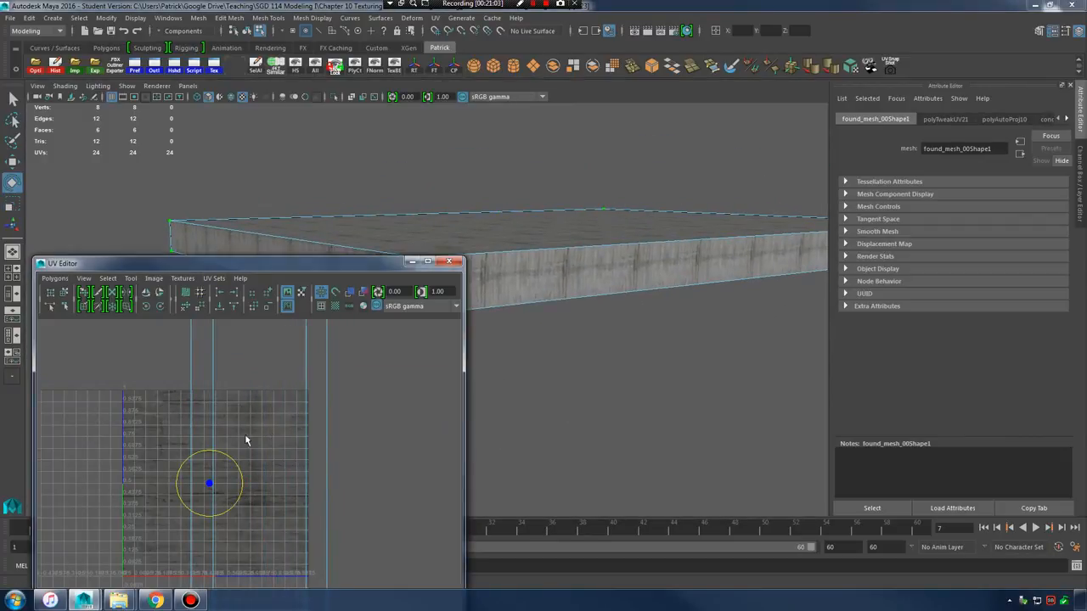
{"action": "left_click_drag", "start_coordinate": [233, 463], "coordinate": [215, 437]}
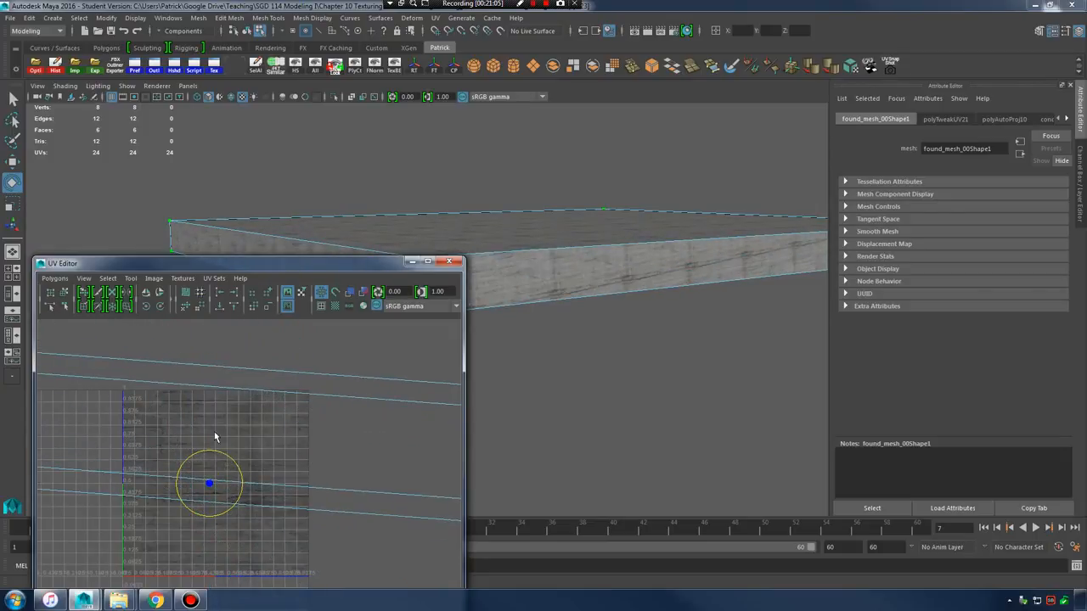
{"action": "left_click", "coordinate": [146, 305]}
{"action": "left_click", "coordinate": [146, 306]}
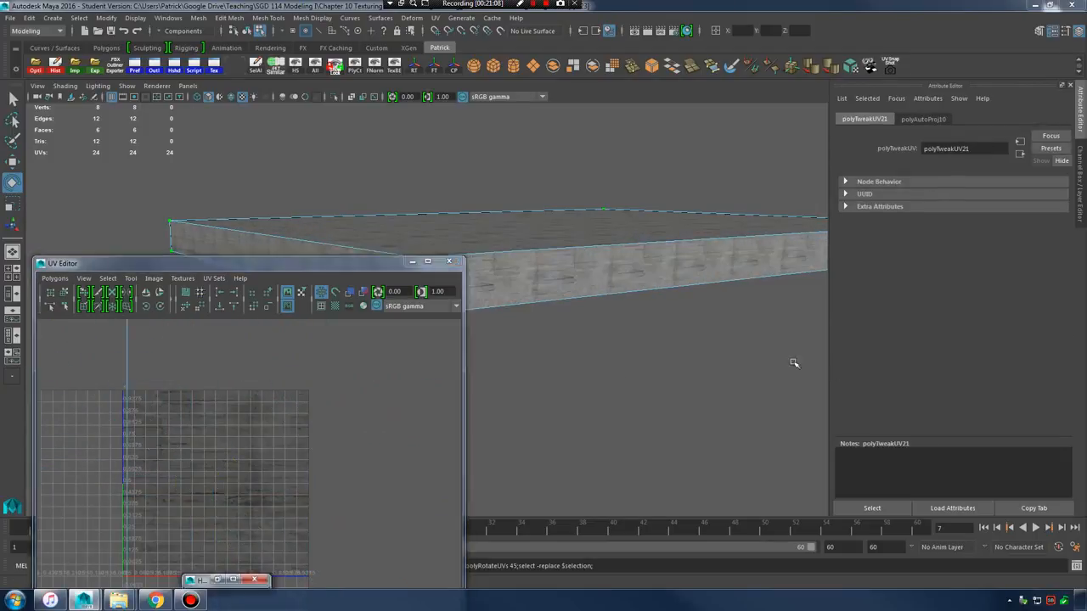
{"action": "left_click_drag", "start_coordinate": [794, 364], "coordinate": [636, 365], "text": "alt"}
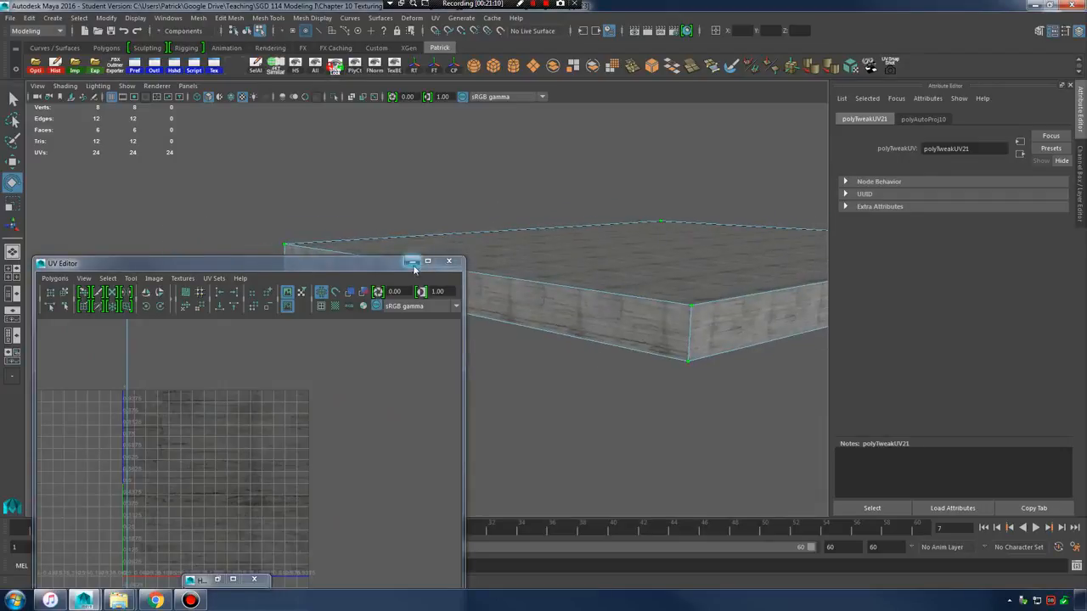
{"action": "left_click", "coordinate": [411, 262]}
{"action": "left_click_drag", "start_coordinate": [594, 308], "coordinate": [547, 303], "text": "alt"}
{"action": "middle_click_drag", "start_coordinate": [547, 303], "coordinate": [550, 348], "text": "alt"}
{"action": "right_click_drag", "start_coordinate": [550, 348], "coordinate": [579, 346], "text": "alt"}
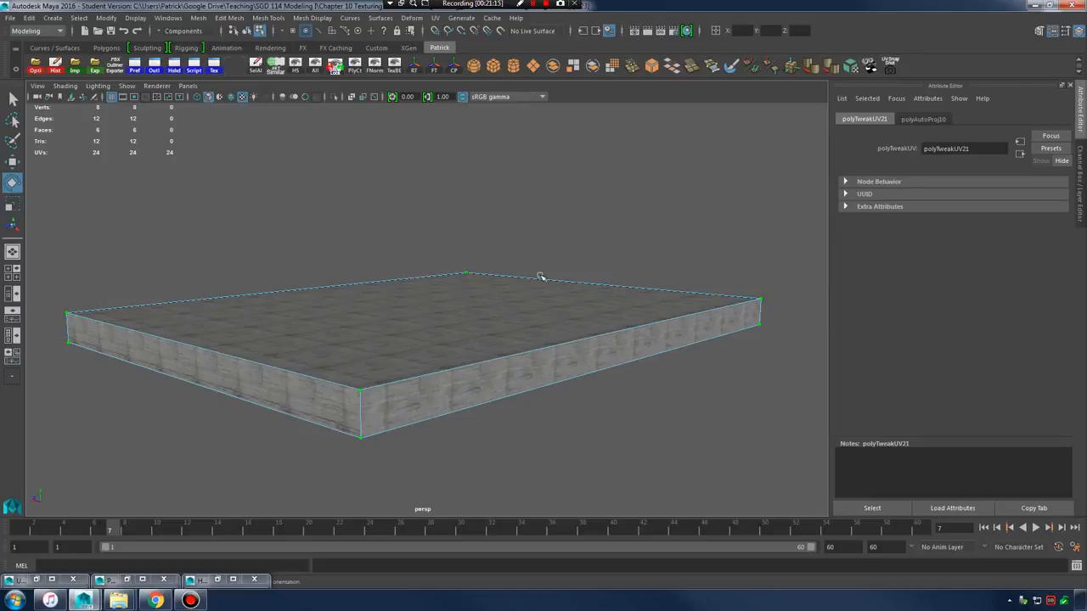
- Show the walls_outer_lay and roof_lay layers and inspect the concrete foundation together with the brick walls and roof
{"action": "left_click", "coordinate": [1079, 32]}
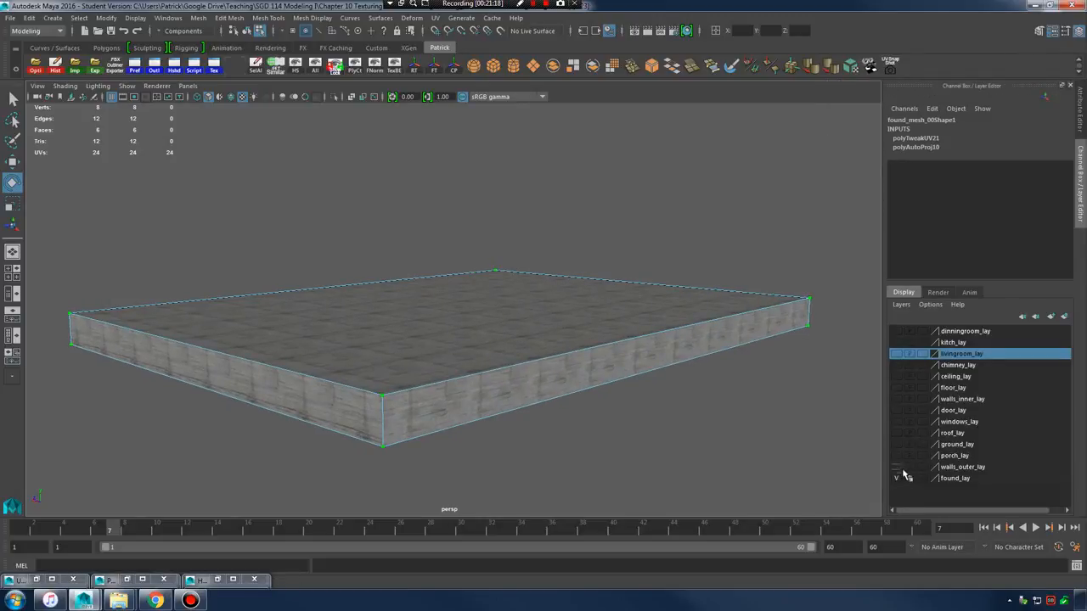
{"action": "left_click", "coordinate": [897, 467]}
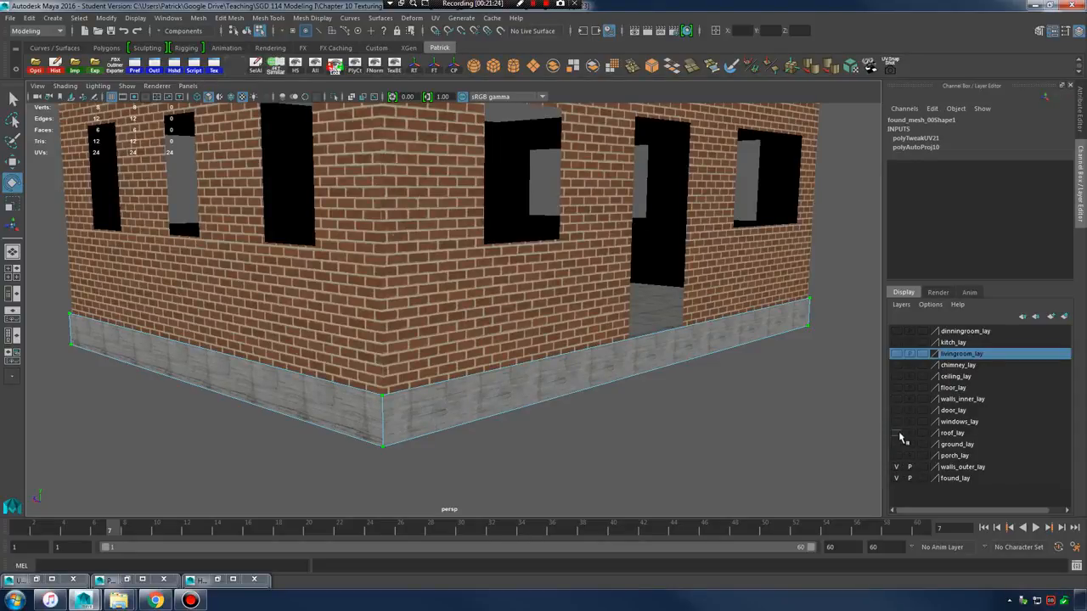
{"action": "right_click_drag", "start_coordinate": [582, 305], "coordinate": [539, 349], "text": "alt"}
{"action": "left_click_drag", "start_coordinate": [539, 349], "coordinate": [498, 359], "text": "alt"}
{"action": "right_click_drag", "start_coordinate": [498, 359], "coordinate": [652, 370], "text": "alt"}
{"action": "left_click_drag", "start_coordinate": [652, 371], "coordinate": [672, 301], "text": "alt"}
{"action": "right_click_drag", "start_coordinate": [686, 306], "coordinate": [374, 304], "text": "alt"}
{"action": "middle_click_drag", "start_coordinate": [373, 304], "coordinate": [462, 350], "text": "alt"}
{"action": "right_click_drag", "start_coordinate": [664, 357], "coordinate": [519, 297], "text": "alt"}
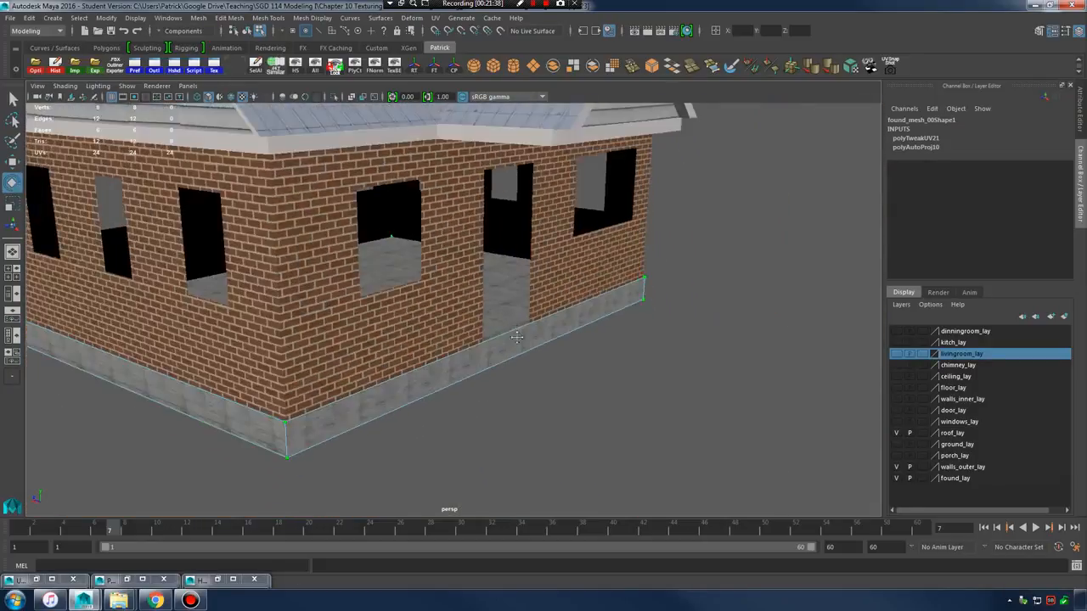
{"action": "middle_click_drag", "start_coordinate": [520, 297], "coordinate": [578, 404], "text": "alt"}
{"action": "right_click_drag", "start_coordinate": [561, 368], "coordinate": [511, 371], "text": "alt"}
{"action": "left_click_drag", "start_coordinate": [511, 370], "coordinate": [411, 431], "text": "alt"}
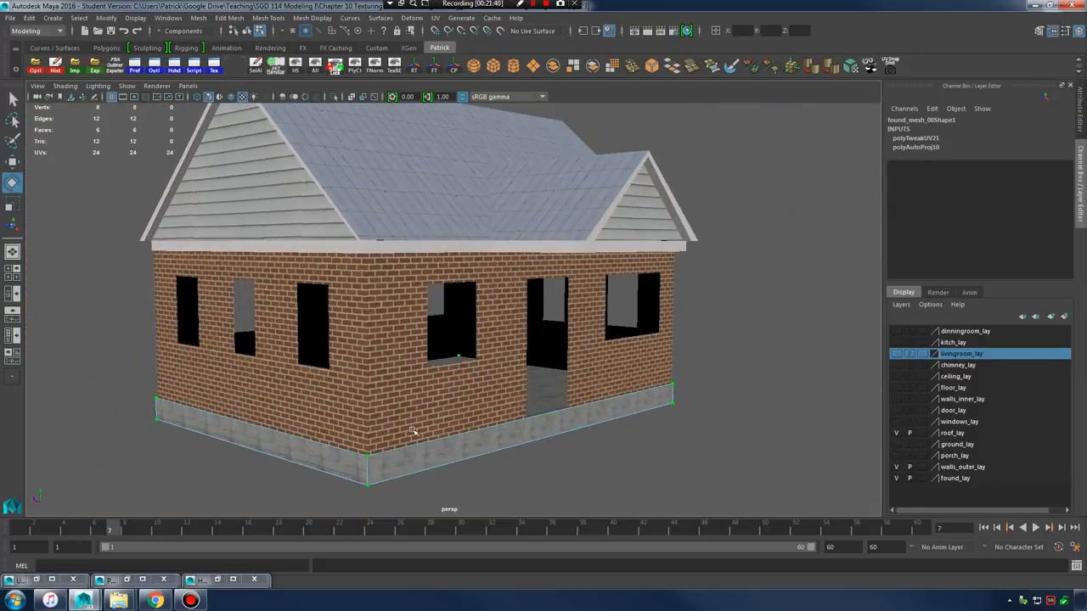
- In the house interior asset list in Chrome, mark the foundation "yes" for Is UVed? and Is Textured?, then return to Maya
{"action": "left_click", "coordinate": [155, 600]}
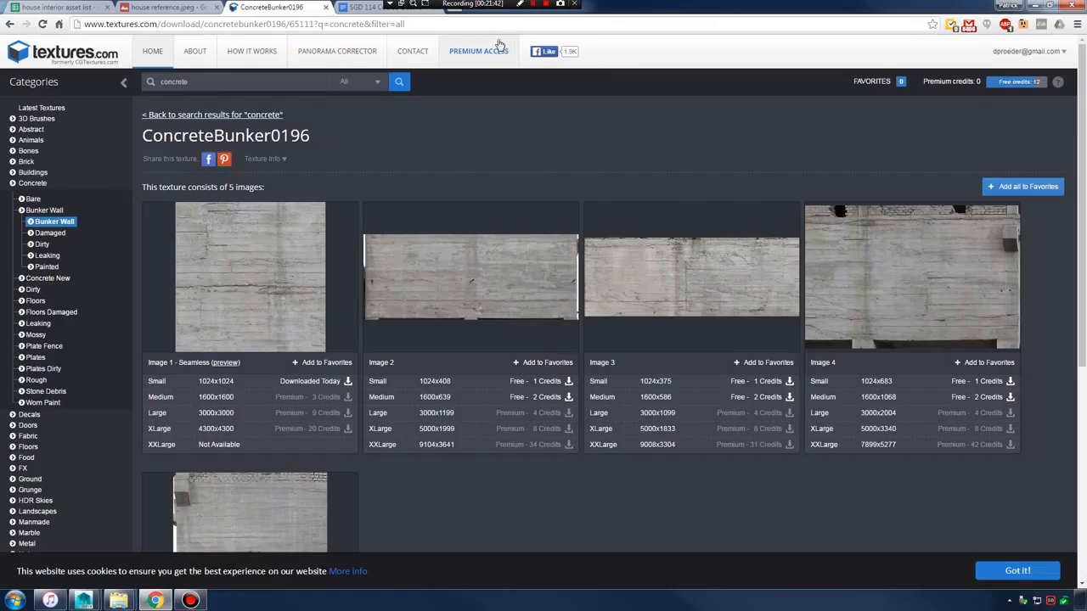
{"action": "left_click", "coordinate": [167, 7]}
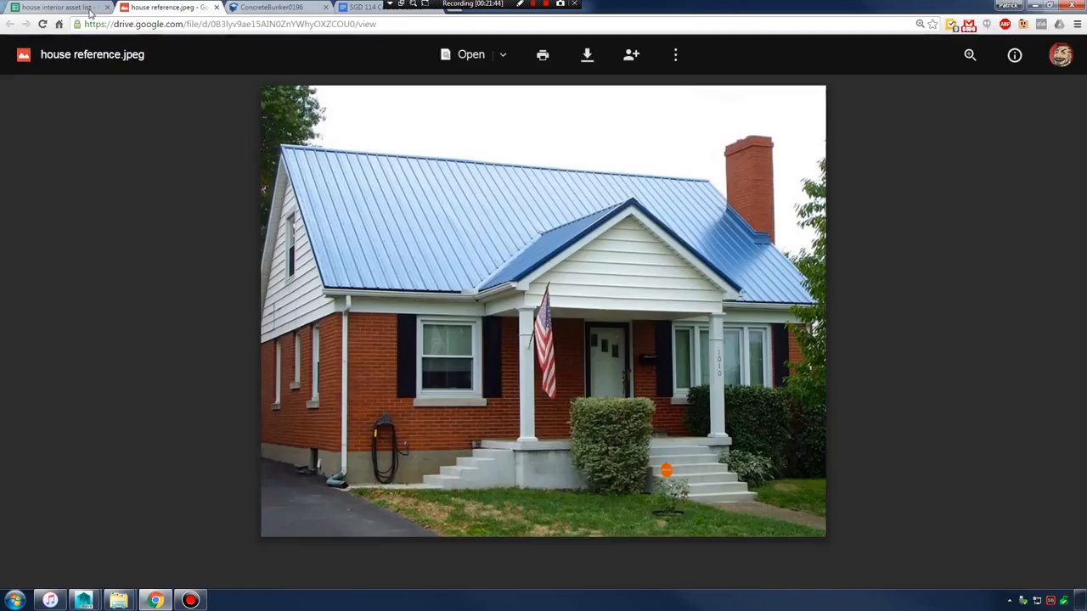
{"action": "left_click", "coordinate": [56, 6]}
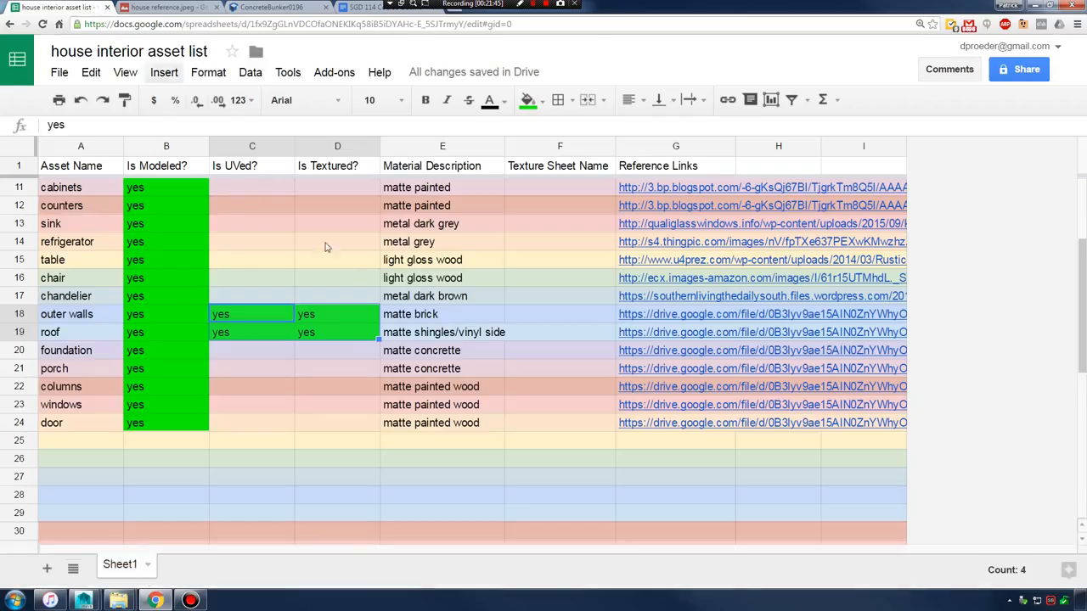
{"action": "left_click", "coordinate": [252, 340]}
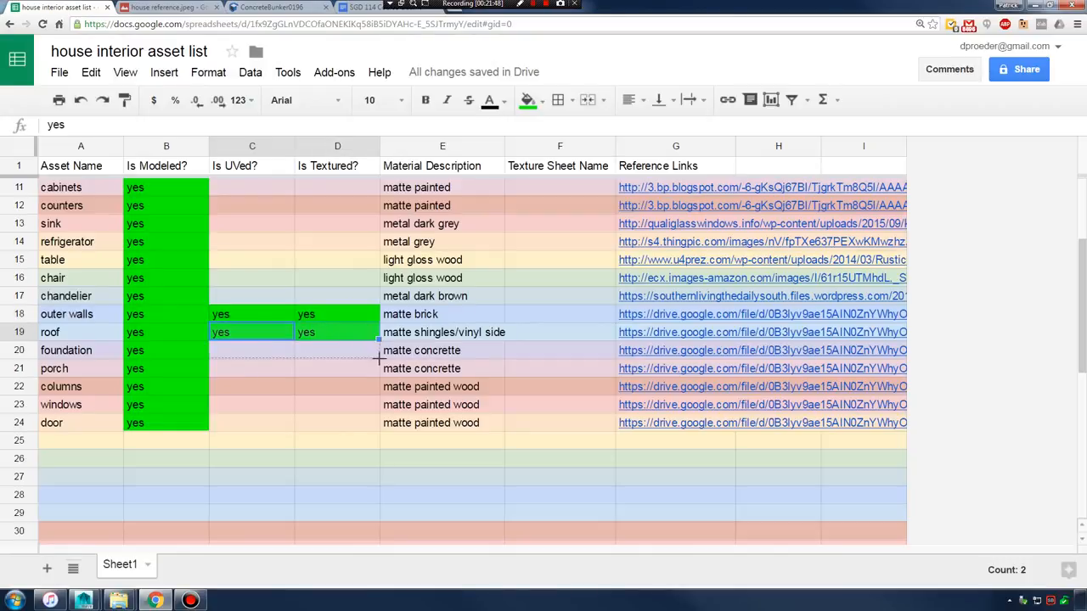
{"action": "left_click_drag", "start_coordinate": [378, 358], "coordinate": [379, 357]}
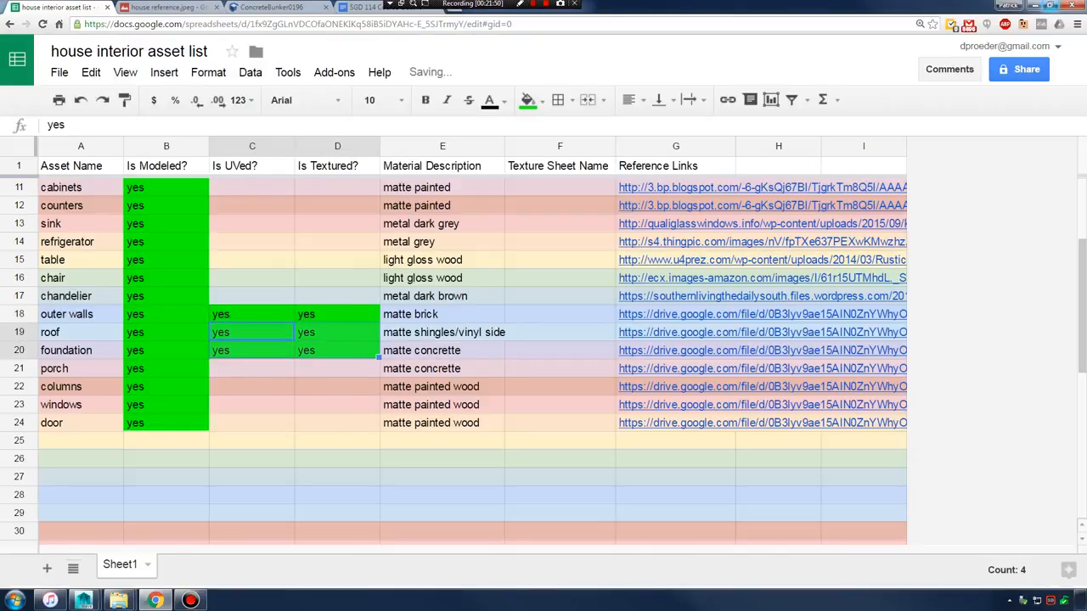
{"action": "left_click", "coordinate": [1034, 6]}
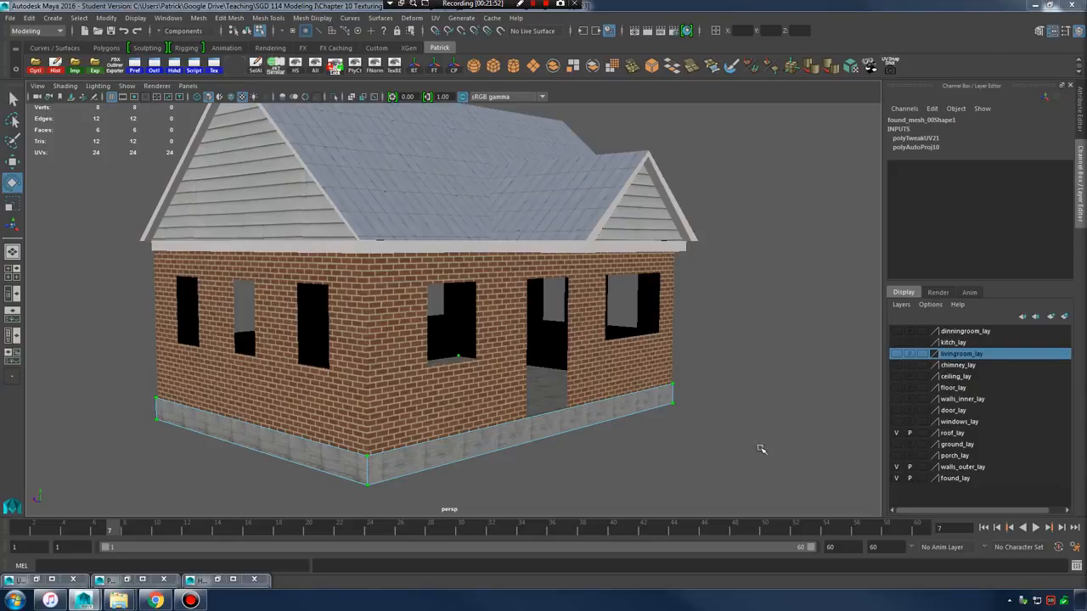
- Set the roof_lay, walls_outer_lay and found_lay display layers to Reference
{"action": "left_click", "coordinate": [926, 433]}
{"action": "left_click", "coordinate": [922, 467]}
{"action": "left_click", "coordinate": [922, 467]}
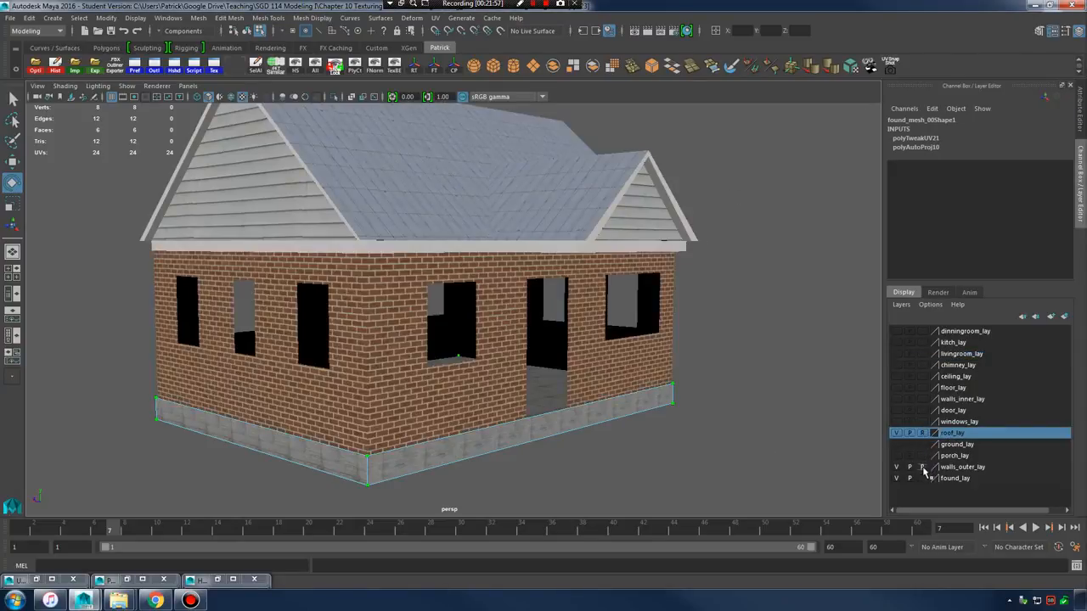
{"action": "left_click", "coordinate": [922, 478]}
{"action": "left_click", "coordinate": [922, 478]}
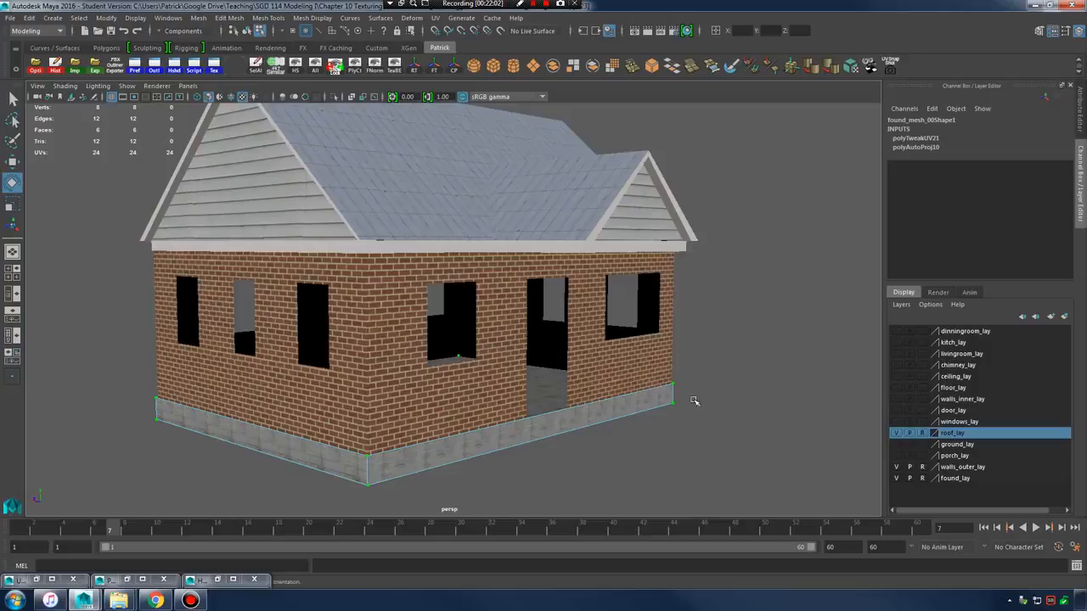
- Return the foundation to object mode, clear its selection and try to box-select the referenced house parts
{"action": "left_click", "coordinate": [693, 400]}
{"action": "right_click", "coordinate": [731, 290]}
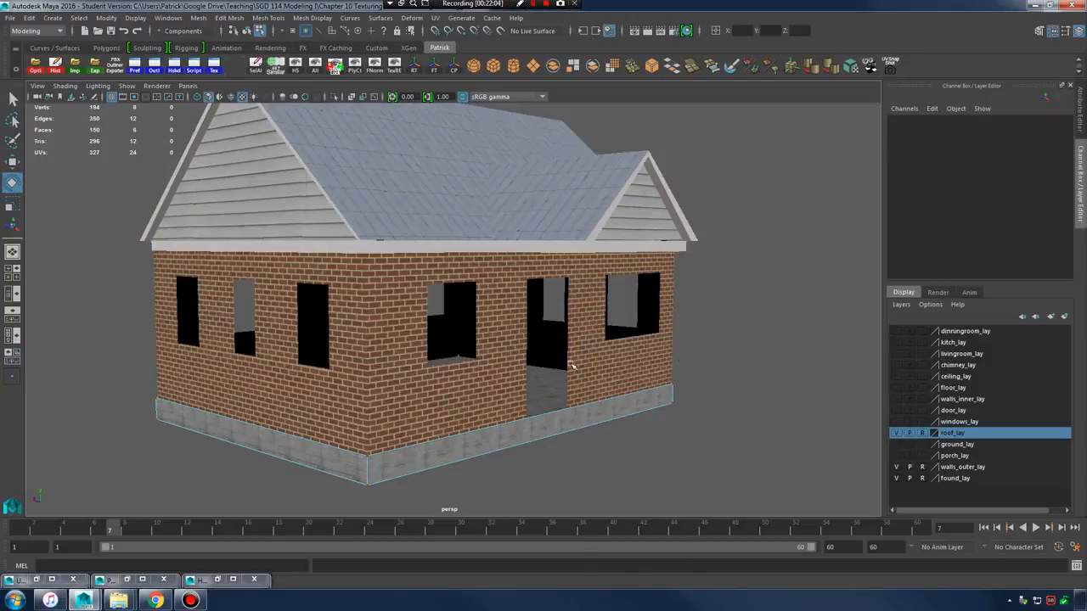
{"action": "right_click_drag", "start_coordinate": [588, 407], "coordinate": [652, 285]}
{"action": "left_click_drag", "start_coordinate": [694, 333], "coordinate": [386, 526]}
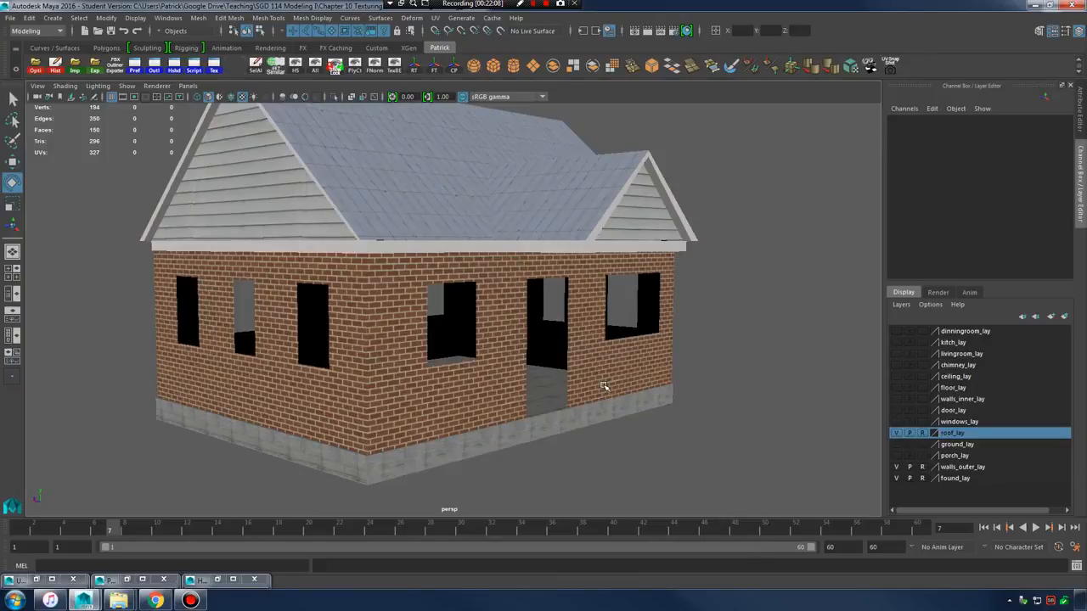
- Show the porch_lay layer and select the porch's stair mesh
{"action": "left_click", "coordinate": [897, 456]}
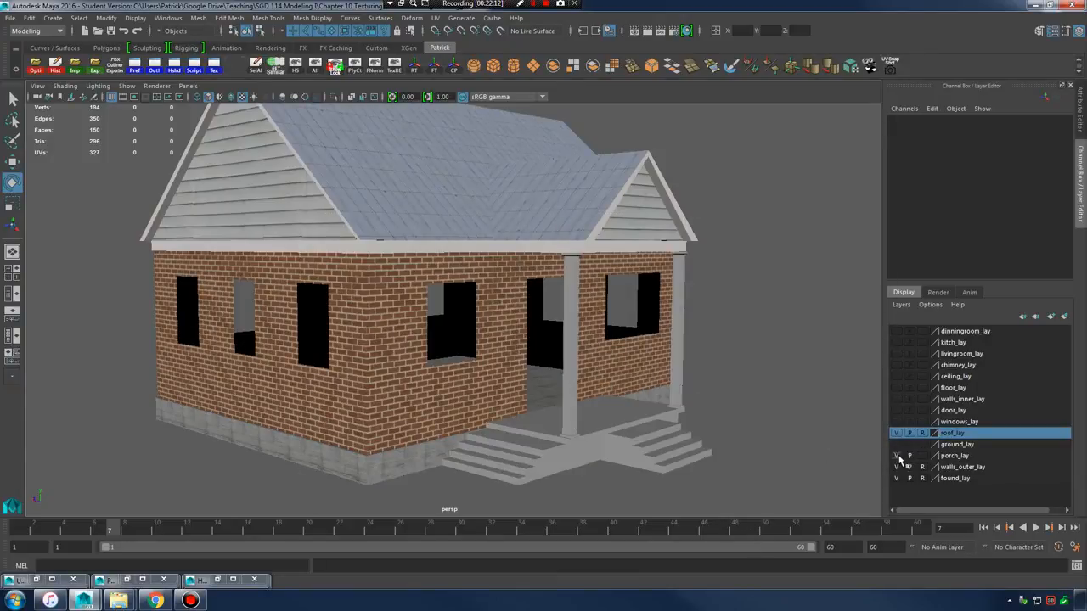
{"action": "left_click", "coordinate": [605, 429]}
{"action": "left_click_drag", "start_coordinate": [605, 430], "coordinate": [590, 400], "text": "alt"}
{"action": "right_click_drag", "start_coordinate": [591, 401], "coordinate": [637, 430], "text": "alt"}
{"action": "left_click", "coordinate": [600, 407]}
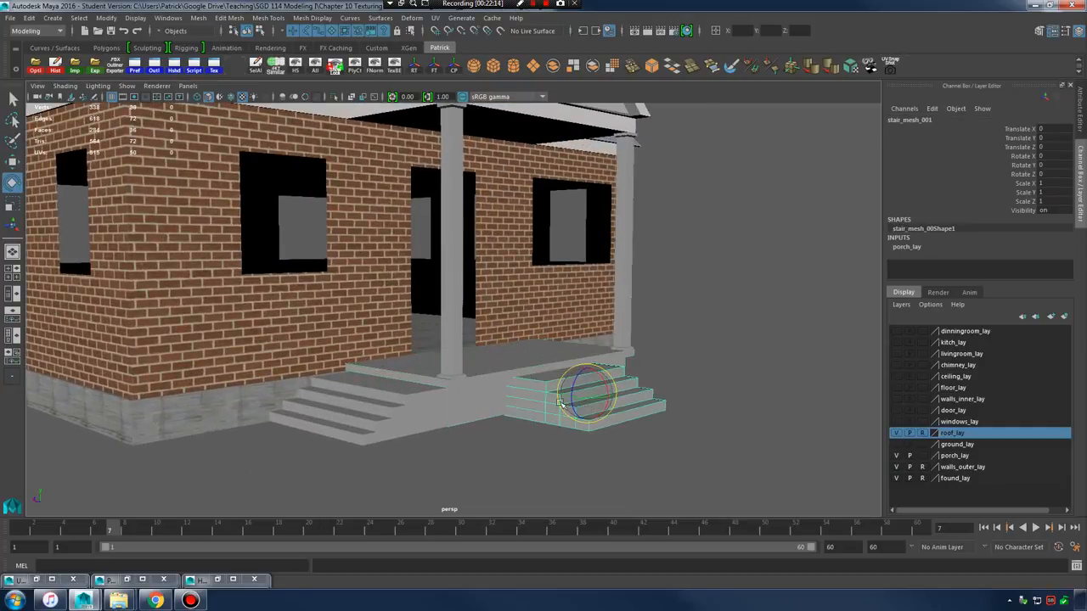
- Select the porch mesh and both stair meshes and assign concrete_mat to them in the Hypershade
{"action": "left_click", "coordinate": [477, 406]}
{"action": "left_click", "coordinate": [395, 420]}
{"action": "left_click", "coordinate": [562, 405], "text": "shift"}
{"action": "left_click", "coordinate": [488, 400], "text": "shift"}
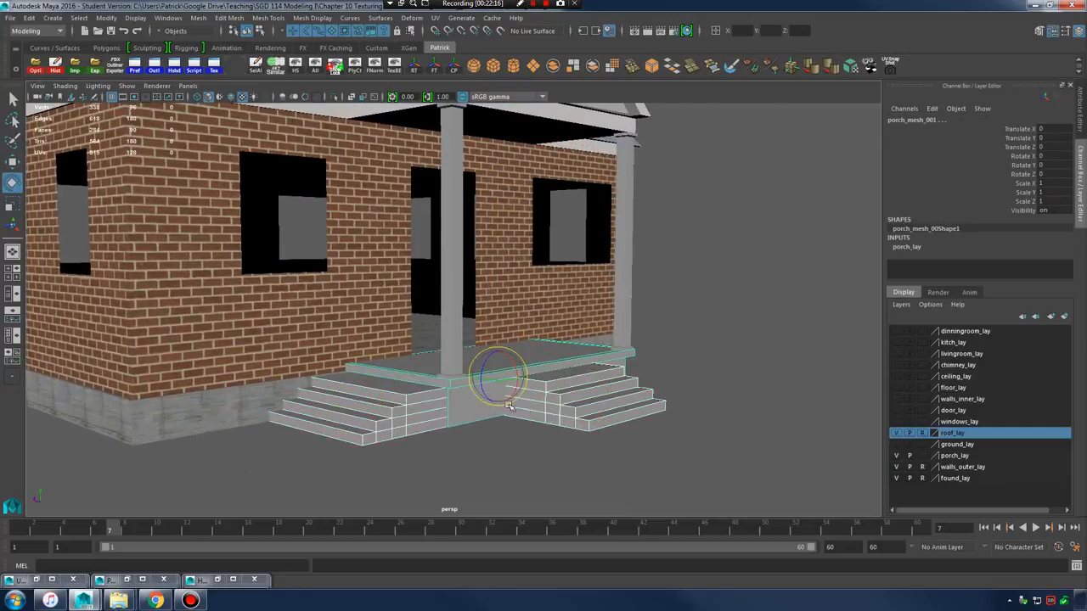
{"action": "right_click_drag", "start_coordinate": [493, 403], "coordinate": [586, 425], "text": "alt"}
{"action": "left_click_drag", "start_coordinate": [585, 425], "coordinate": [619, 412], "text": "alt"}
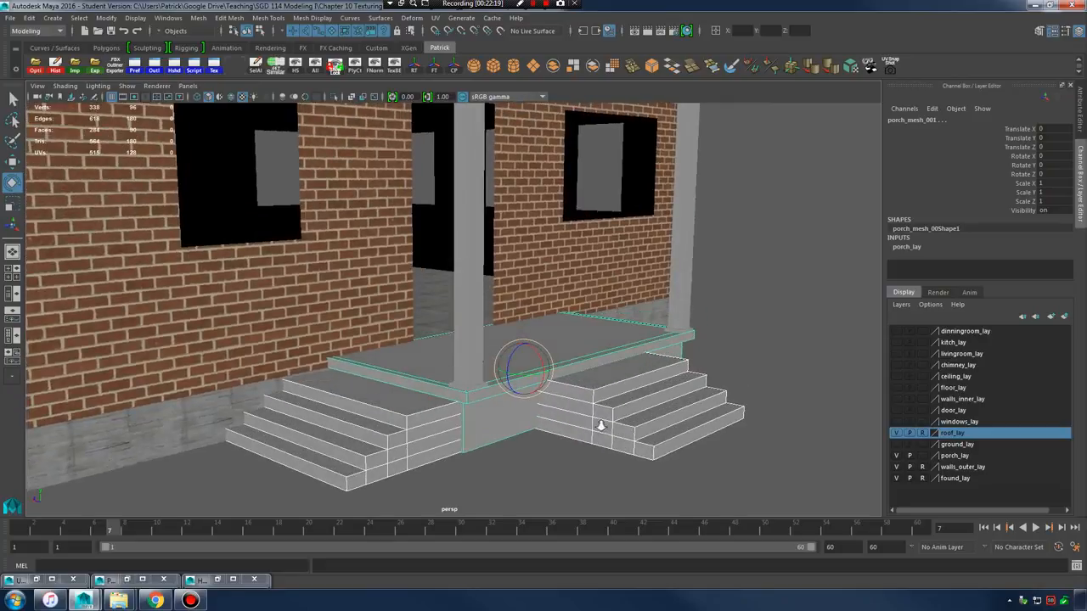
{"action": "right_click_drag", "start_coordinate": [601, 425], "coordinate": [682, 427], "text": "alt"}
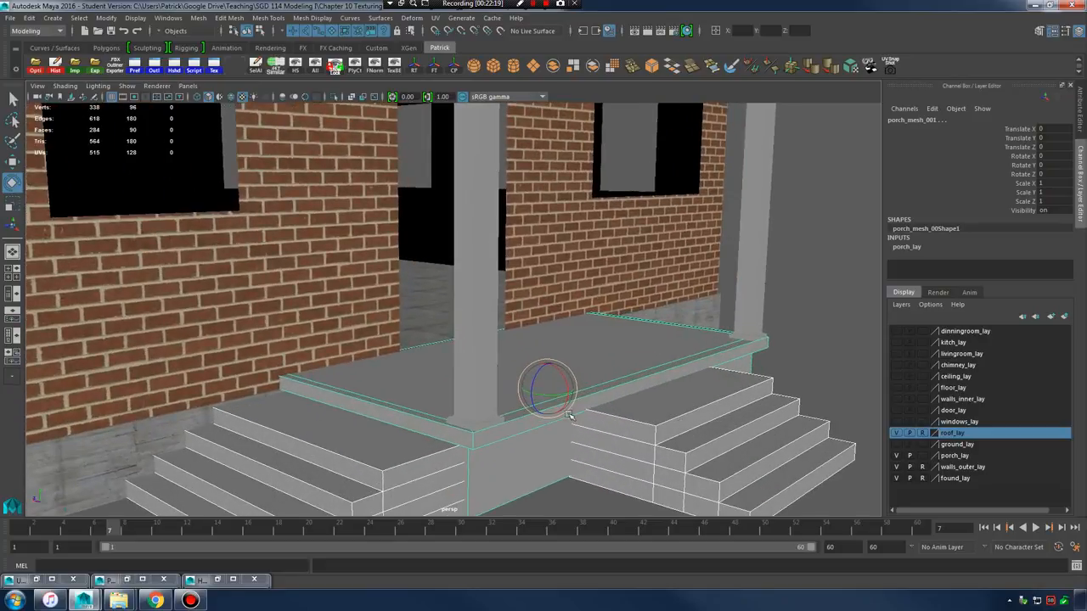
{"action": "left_click", "coordinate": [217, 580]}
{"action": "right_click", "coordinate": [833, 166]}
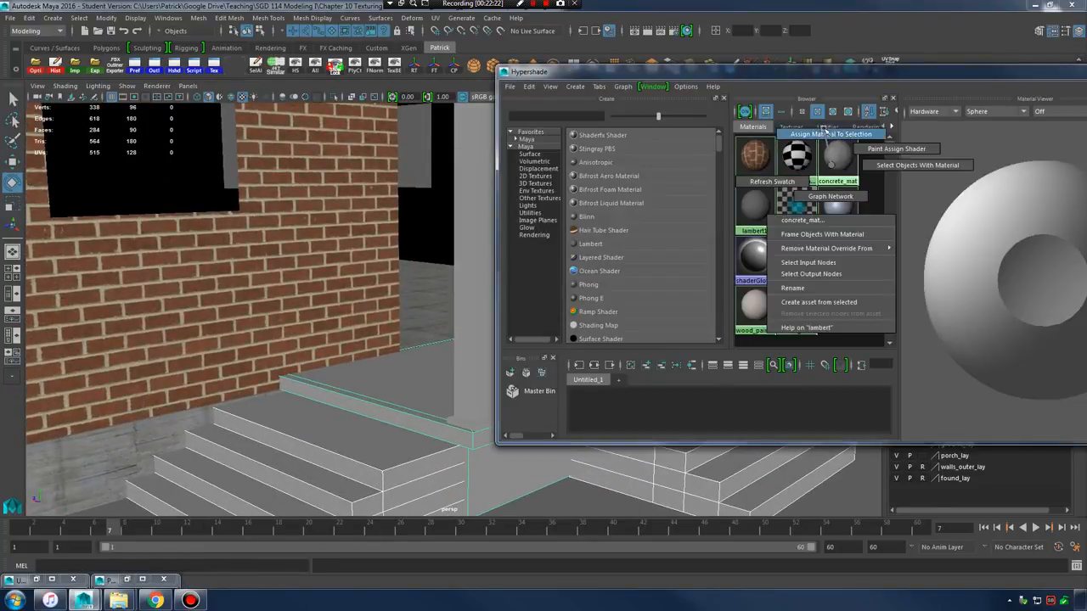
{"action": "left_click", "coordinate": [875, 213]}
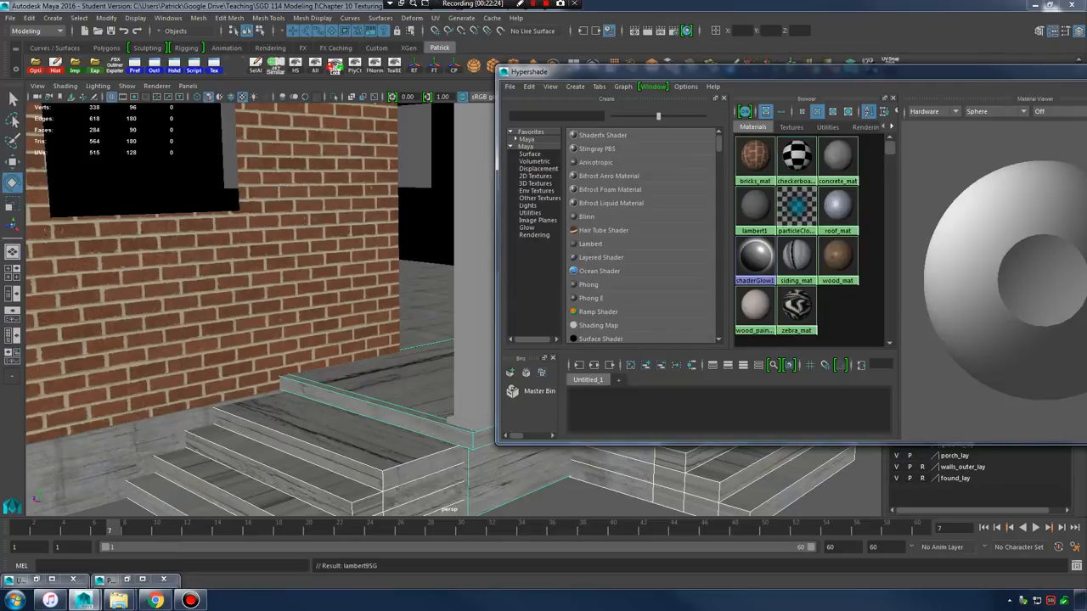
{"action": "left_click", "coordinate": [1085, 72]}
- Try to apply an automatic UV projection to the selected porch and stair meshes in object mode
{"action": "right_click_drag", "start_coordinate": [730, 314], "coordinate": [654, 352], "text": "alt"}
{"action": "left_click_drag", "start_coordinate": [654, 352], "coordinate": [656, 364], "text": "alt"}
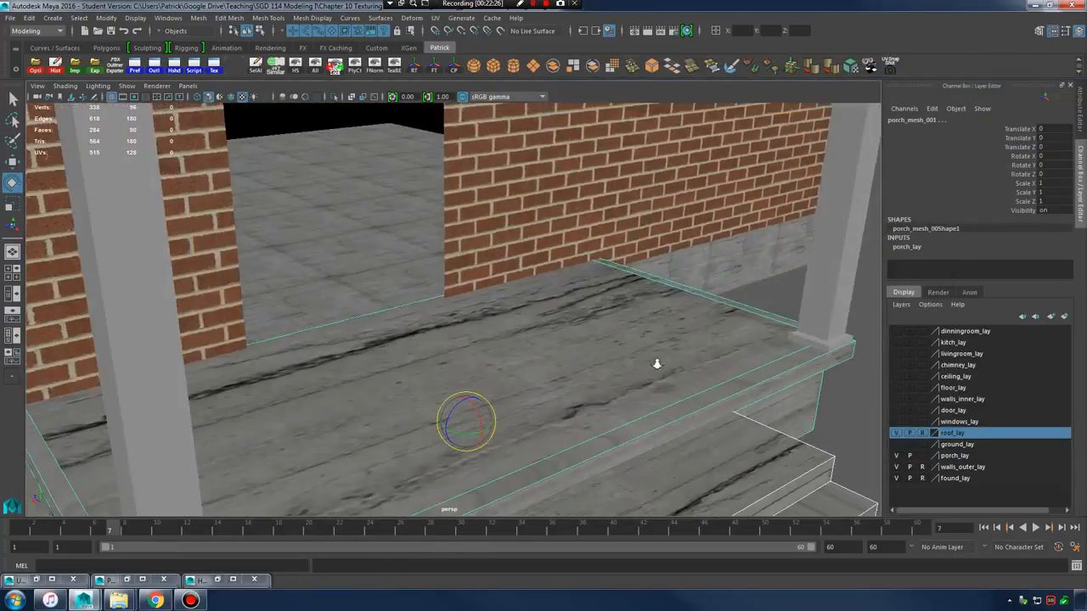
{"action": "right_click_drag", "start_coordinate": [656, 364], "coordinate": [534, 342], "text": "alt"}
{"action": "left_click_drag", "start_coordinate": [534, 342], "coordinate": [492, 328], "text": "alt"}
{"action": "right_click_drag", "start_coordinate": [493, 328], "coordinate": [435, 318], "text": "alt"}
{"action": "left_click", "coordinate": [437, 19]}
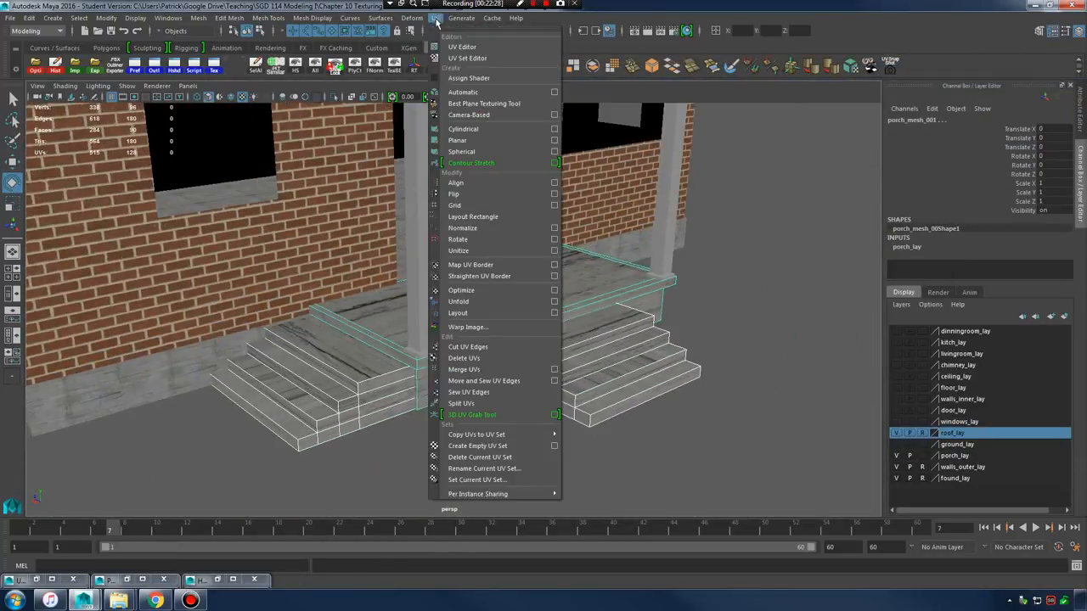
{"action": "left_click", "coordinate": [486, 92]}
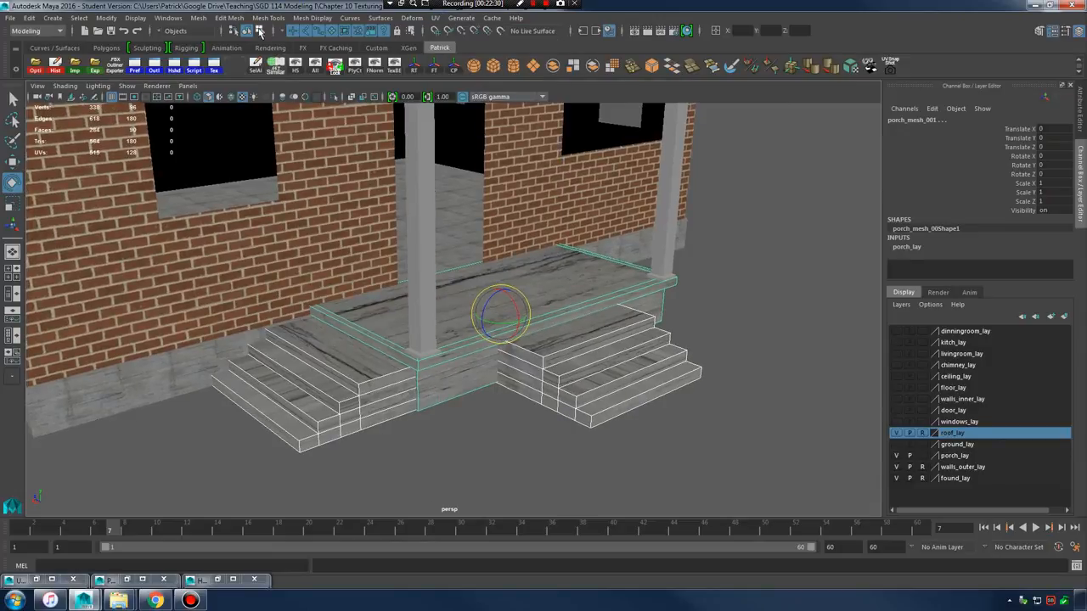
- Switch to component selection, select all faces of the porch and both stairs, and apply an automatic UV projection
{"action": "middle_click_drag", "start_coordinate": [533, 348], "coordinate": [543, 350], "text": "alt"}
{"action": "right_click_drag", "start_coordinate": [543, 350], "coordinate": [567, 360], "text": "alt"}
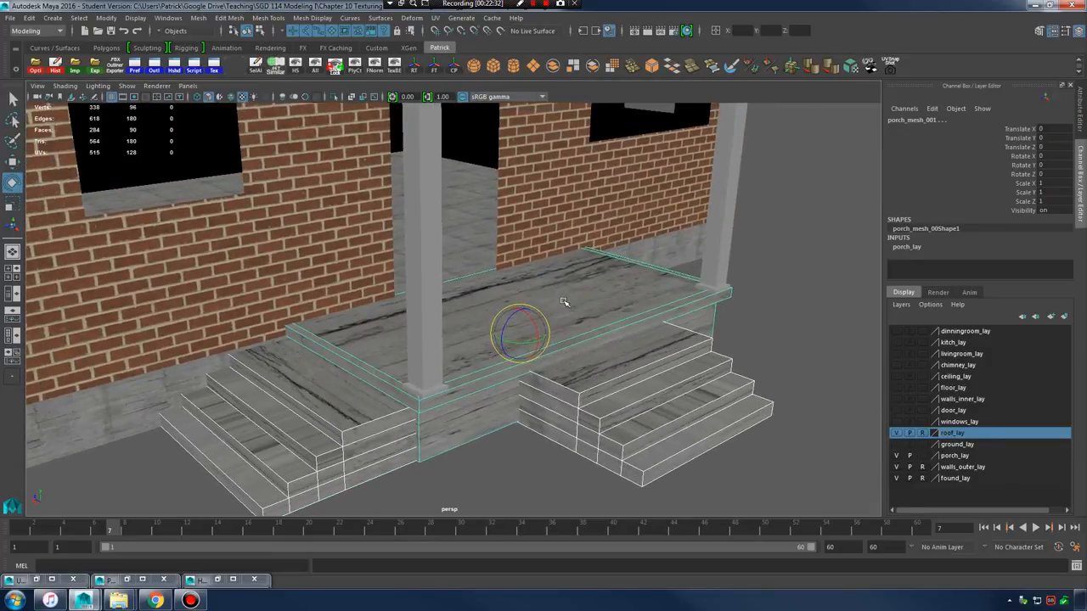
{"action": "right_click_drag", "start_coordinate": [563, 302], "coordinate": [568, 321]}
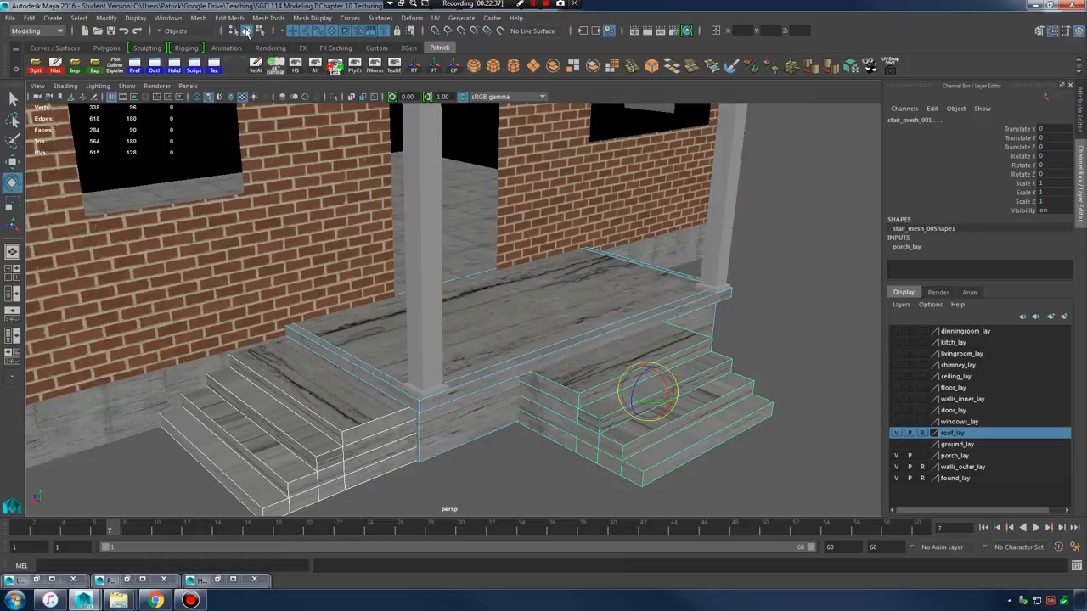
{"action": "key", "text": "super+plus"}
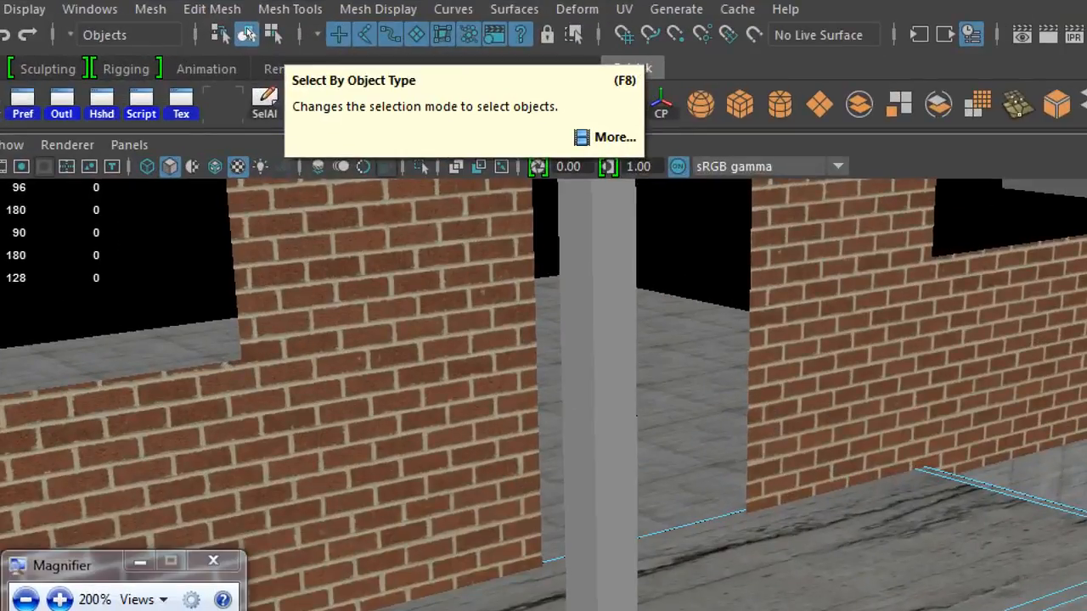
{"action": "key", "text": "F8"}
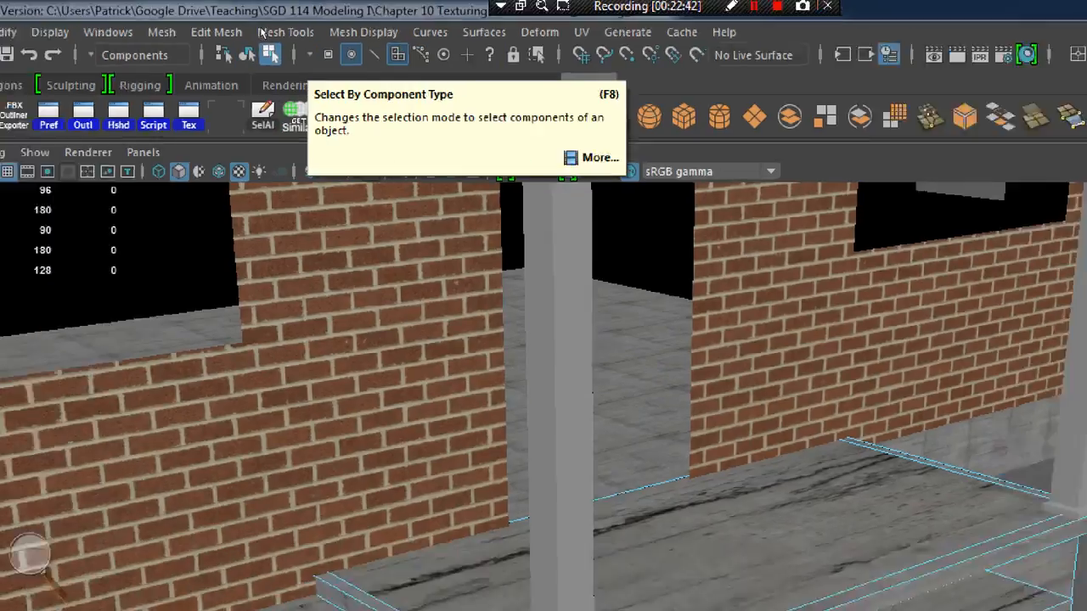
{"action": "key", "text": "super+minus"}
{"action": "left_click", "coordinate": [552, 358]}
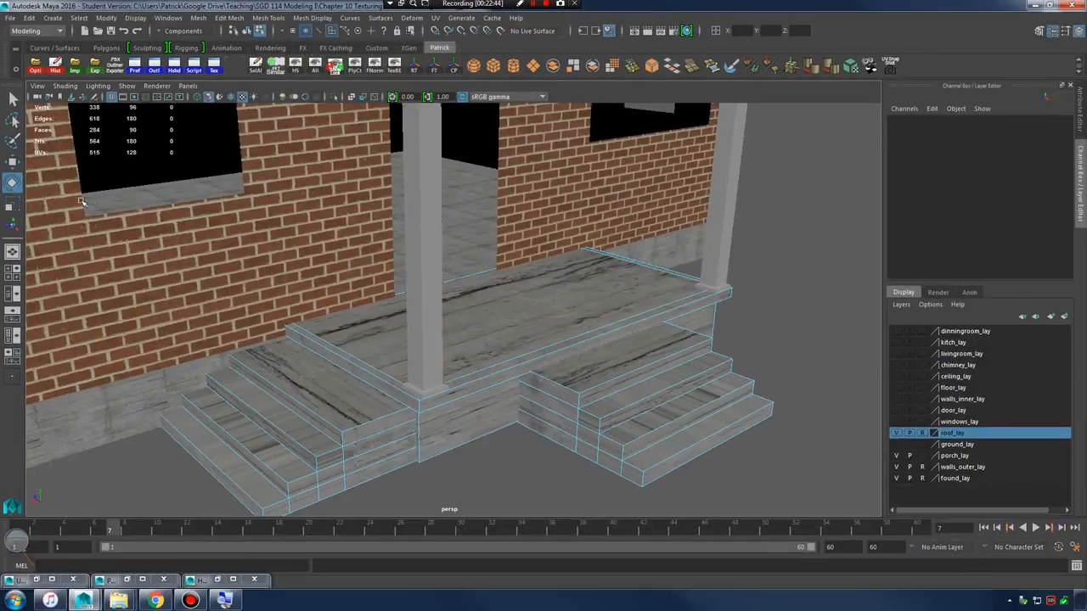
{"action": "left_click_drag", "start_coordinate": [81, 201], "coordinate": [838, 562]}
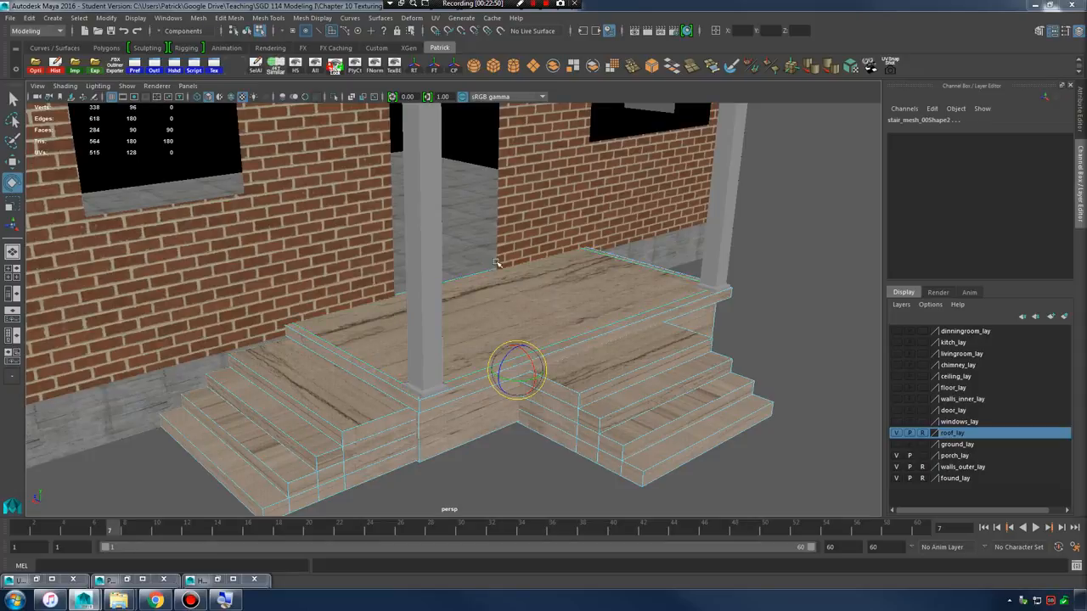
{"action": "mouse_move", "coordinate": [537, 263]}
{"action": "middle_mouse_down", "text": "alt"}
{"action": "mouse_move", "coordinate": [537, 282]}
{"action": "mouse_move", "coordinate": [531, 268]}
{"action": "middle_mouse_up", "text": "alt"}
{"action": "left_click", "coordinate": [437, 18]}
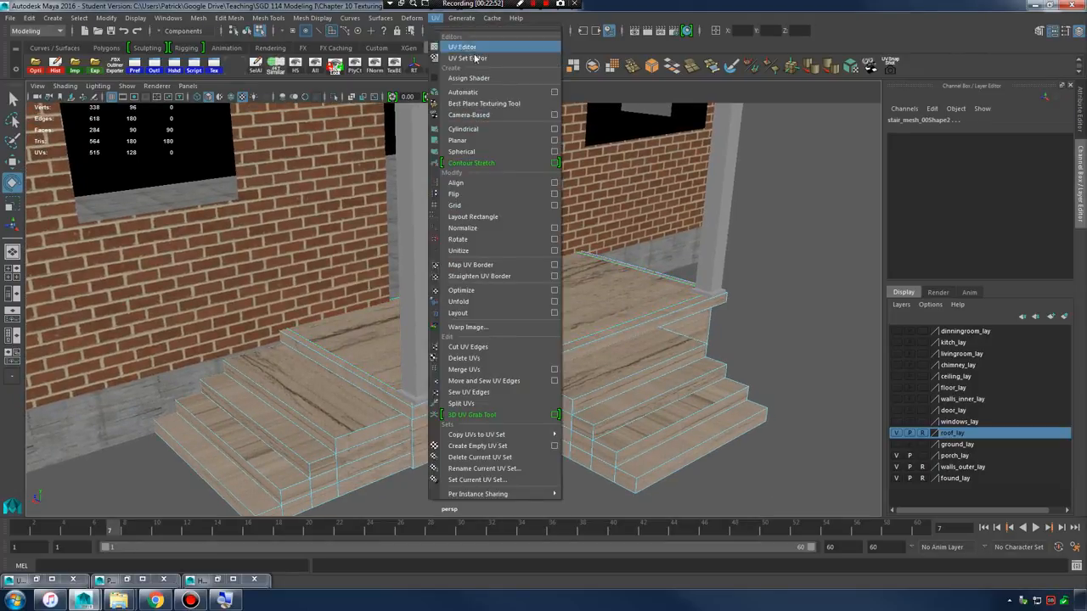
{"action": "left_click", "coordinate": [475, 96]}
- Clear the face selection, return the porch parts to object mode and select the porch and both stair meshes
{"action": "right_click_drag", "start_coordinate": [497, 373], "coordinate": [571, 370], "text": "alt"}
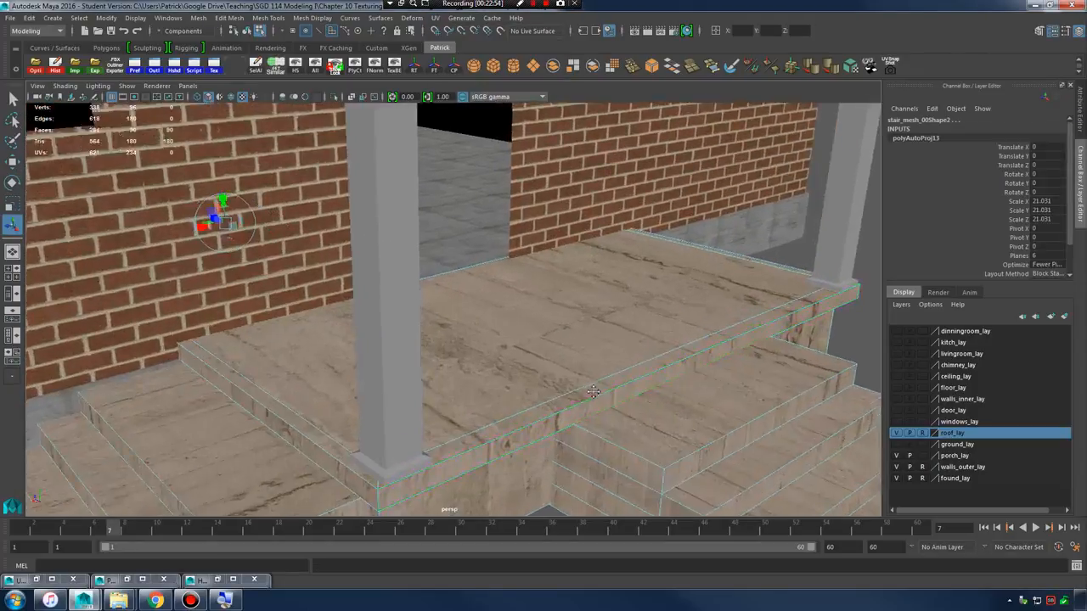
{"action": "left_click_drag", "start_coordinate": [570, 370], "coordinate": [516, 390], "text": "alt"}
{"action": "middle_click_drag", "start_coordinate": [522, 389], "coordinate": [486, 311], "text": "alt"}
{"action": "right_click_drag", "start_coordinate": [486, 311], "coordinate": [564, 330], "text": "alt"}
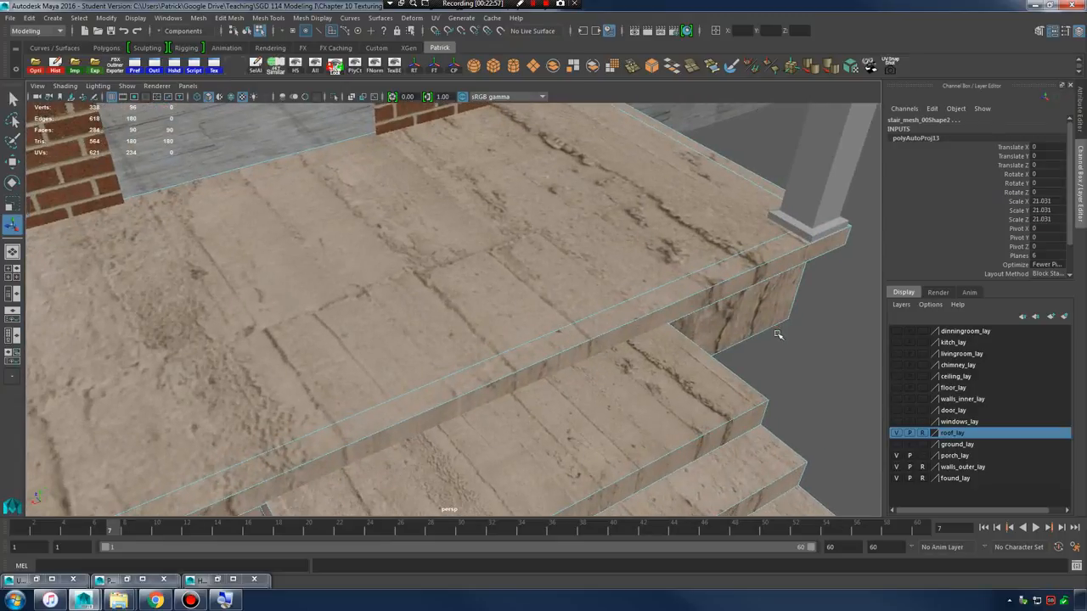
{"action": "left_click", "coordinate": [808, 368]}
{"action": "right_click_drag", "start_coordinate": [853, 395], "coordinate": [645, 382], "text": "alt"}
{"action": "left_click_drag", "start_coordinate": [594, 374], "coordinate": [493, 305], "text": "alt"}
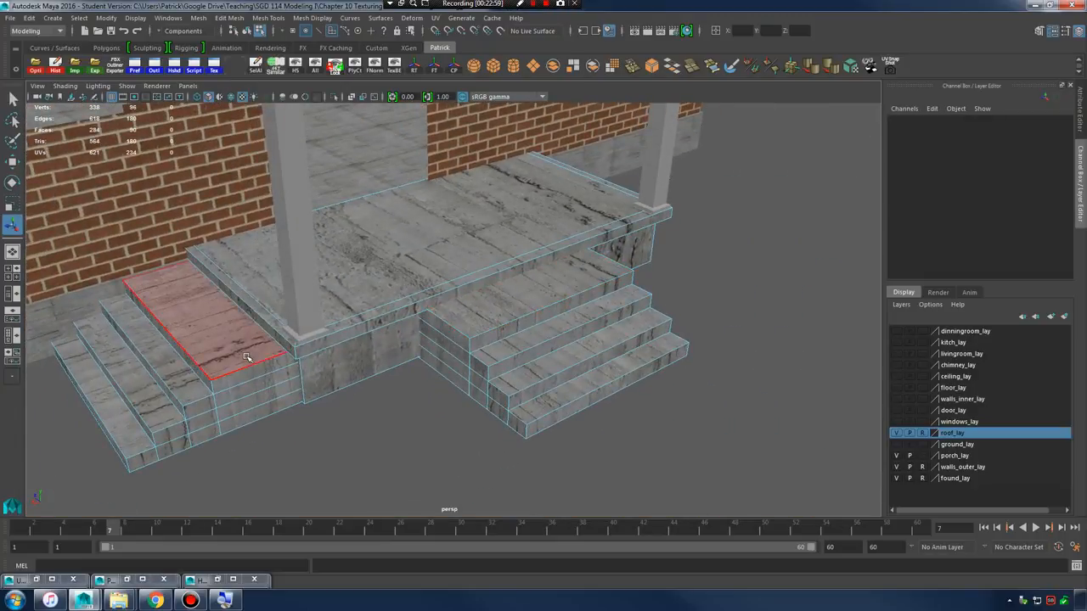
{"action": "right_click_drag", "start_coordinate": [246, 285], "coordinate": [298, 267]}
{"action": "left_click", "coordinate": [456, 353], "text": "shift"}
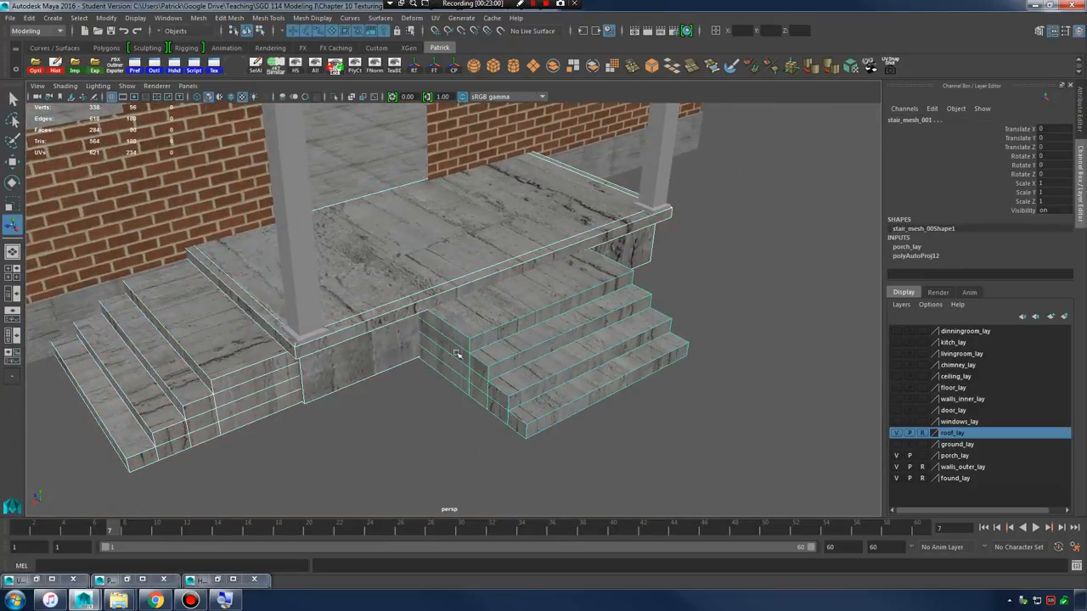
- In the UV Editor, select all UVs of the porch and stairs, scale them up and clear the selection
{"action": "left_click", "coordinate": [39, 582]}
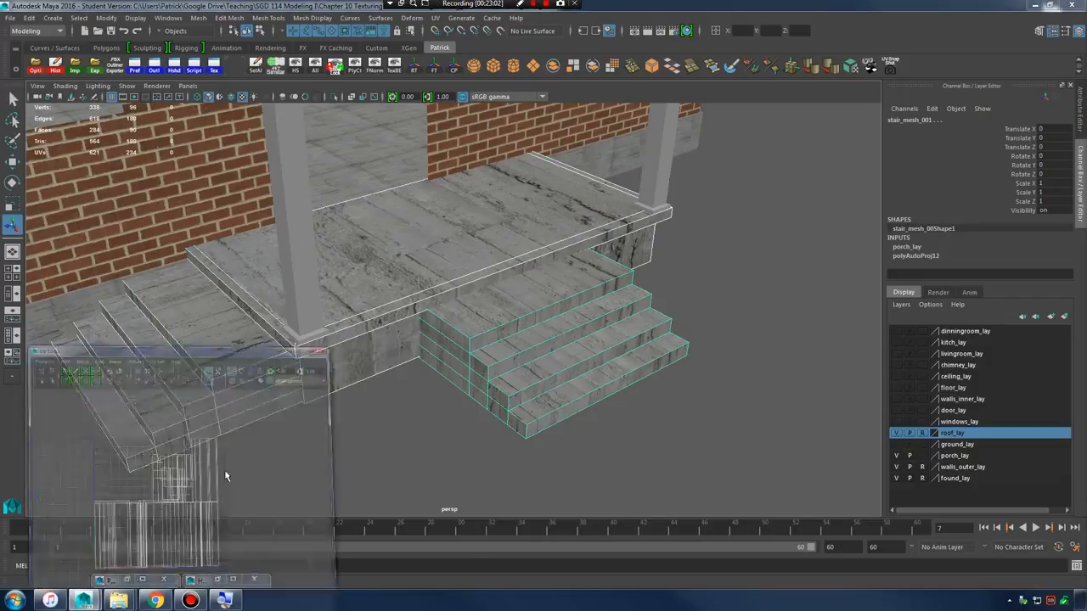
{"action": "right_click_drag", "start_coordinate": [237, 472], "coordinate": [283, 468]}
{"action": "left_click_drag", "start_coordinate": [55, 345], "coordinate": [359, 603]}
{"action": "scroll", "coordinate": [239, 447], "scroll_direction": "down", "scroll_amount": 2}
{"action": "key", "text": "r"}
{"action": "left_click_drag", "start_coordinate": [224, 489], "coordinate": [365, 487]}
{"action": "left_click_drag", "start_coordinate": [432, 444], "coordinate": [677, 357], "text": "alt"}
{"action": "left_click_drag", "start_coordinate": [657, 320], "coordinate": [656, 369], "text": "alt"}
{"action": "middle_click_drag", "start_coordinate": [655, 370], "coordinate": [733, 388], "text": "alt"}
{"action": "right_click_drag", "start_coordinate": [732, 388], "coordinate": [573, 318], "text": "alt"}
{"action": "middle_click_drag", "start_coordinate": [573, 318], "coordinate": [688, 331], "text": "alt"}
{"action": "left_click", "coordinate": [683, 350]}
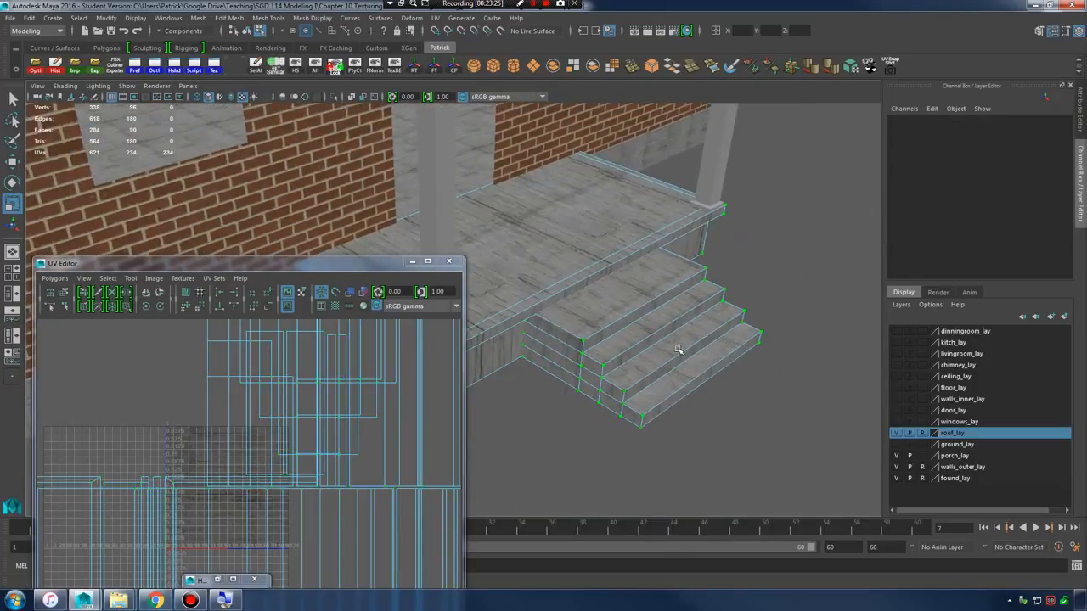
- Return the porch and stairs to object mode and clear the selection
{"action": "right_click_drag", "start_coordinate": [602, 253], "coordinate": [688, 242]}
{"action": "left_click", "coordinate": [749, 299]}
{"action": "left_click_drag", "start_coordinate": [747, 353], "coordinate": [652, 351], "text": "alt"}
{"action": "left_click_drag", "start_coordinate": [694, 354], "coordinate": [584, 318], "text": "alt"}
- Select the porch and each stair mesh in turn to compare their UV layouts and concrete texture scale
{"action": "left_click", "coordinate": [576, 393]}
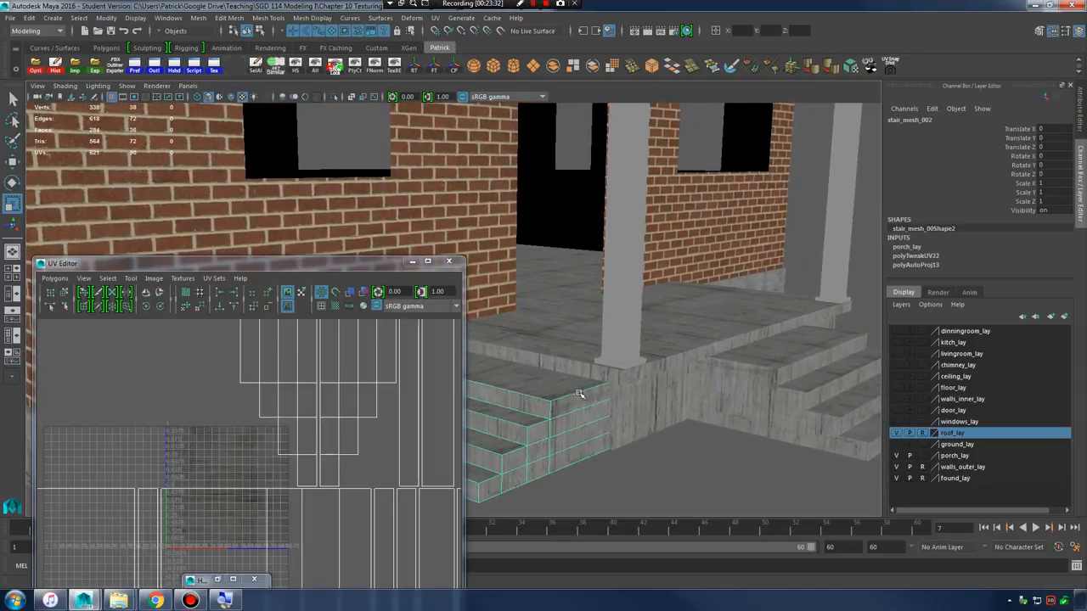
{"action": "scroll", "coordinate": [301, 451], "scroll_direction": "down", "scroll_amount": 5}
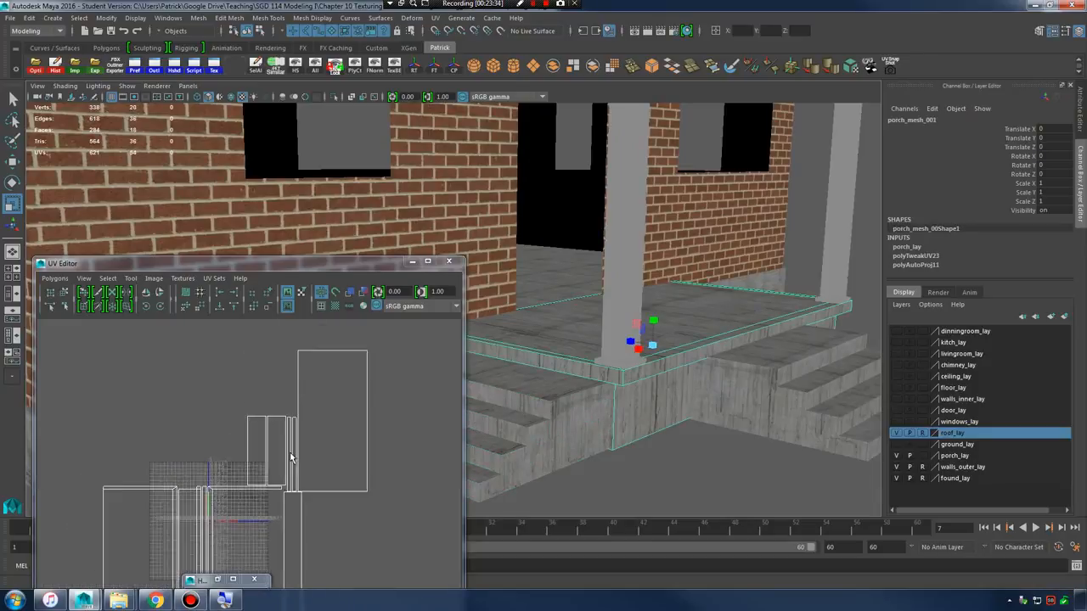
{"action": "middle_click_drag", "start_coordinate": [315, 446], "coordinate": [318, 397], "text": "alt"}
{"action": "scroll", "coordinate": [311, 365], "scroll_direction": "down", "scroll_amount": 3}
{"action": "left_click", "coordinate": [544, 406]}
{"action": "left_click", "coordinate": [681, 379]}
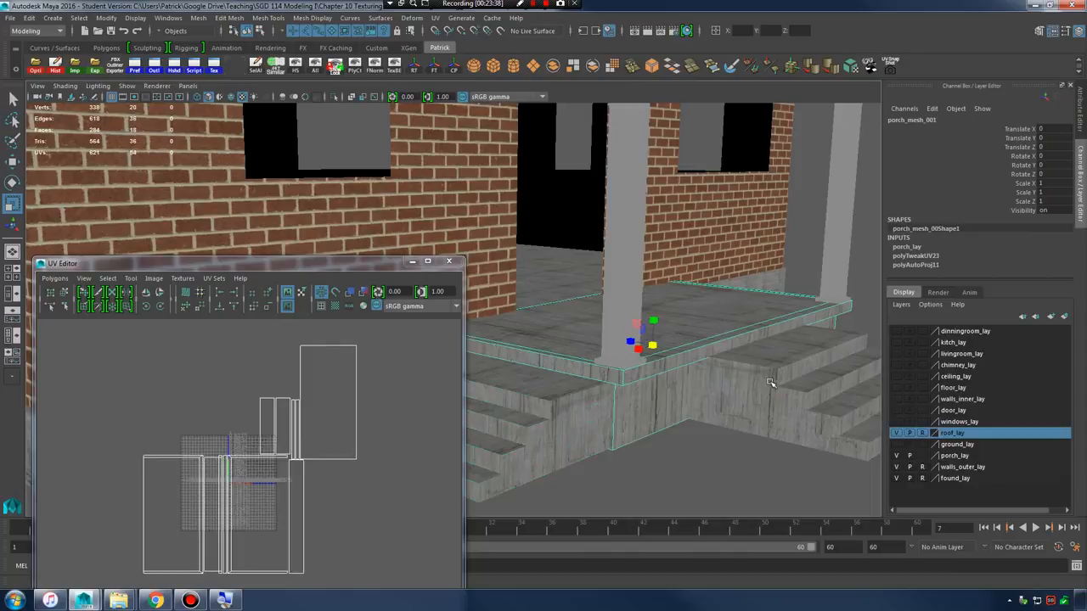
{"action": "left_click", "coordinate": [772, 384]}
{"action": "left_click", "coordinate": [686, 378]}
{"action": "left_click", "coordinate": [571, 407]}
{"action": "right_click_drag", "start_coordinate": [642, 418], "coordinate": [655, 405], "text": "alt"}
{"action": "middle_click_drag", "start_coordinate": [654, 404], "coordinate": [666, 373], "text": "alt"}
{"action": "left_click_drag", "start_coordinate": [666, 374], "coordinate": [586, 405], "text": "alt"}
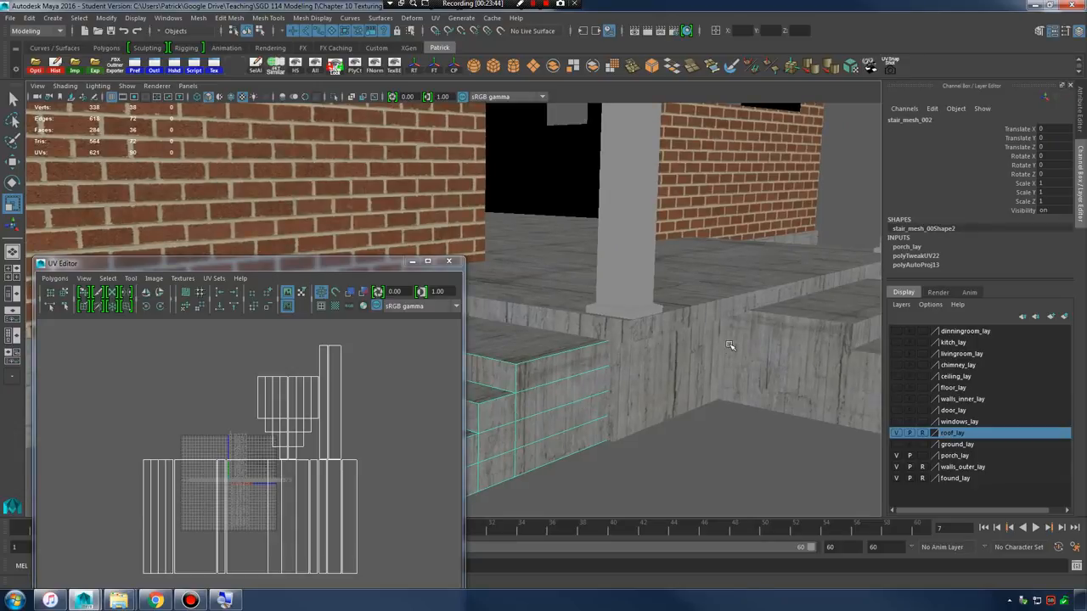
{"action": "left_click", "coordinate": [696, 333]}
{"action": "left_click", "coordinate": [797, 337]}
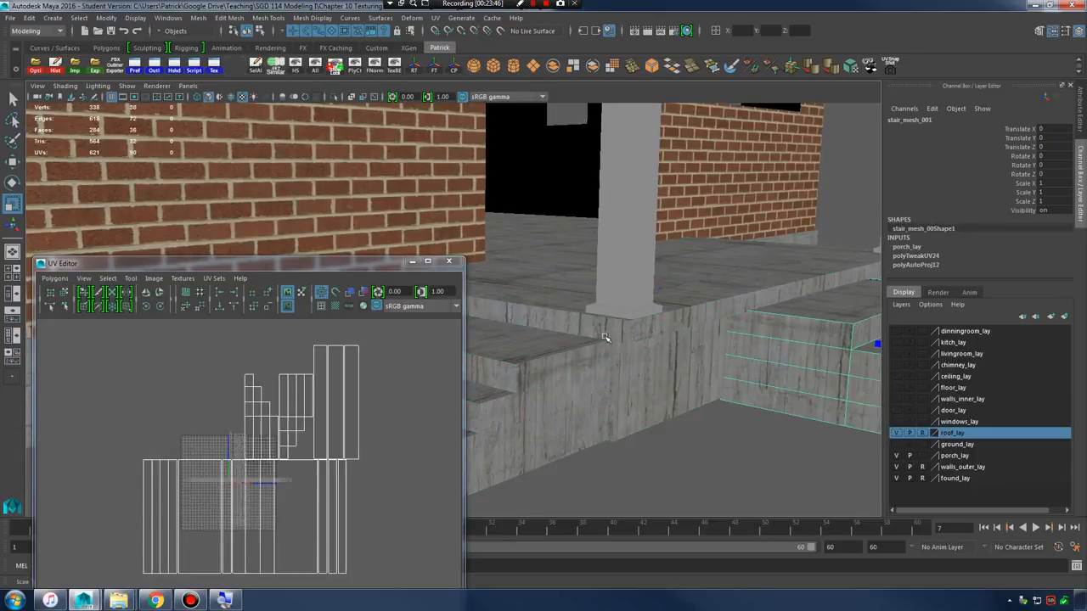
{"action": "left_click", "coordinate": [605, 336]}
{"action": "left_click", "coordinate": [544, 356]}
{"action": "left_click", "coordinate": [705, 357]}
{"action": "left_click", "coordinate": [790, 350]}
- Move the UV Editor away from the porch, clear the selection and select both porch columns
{"action": "left_click_drag", "start_coordinate": [355, 263], "coordinate": [324, 178]}
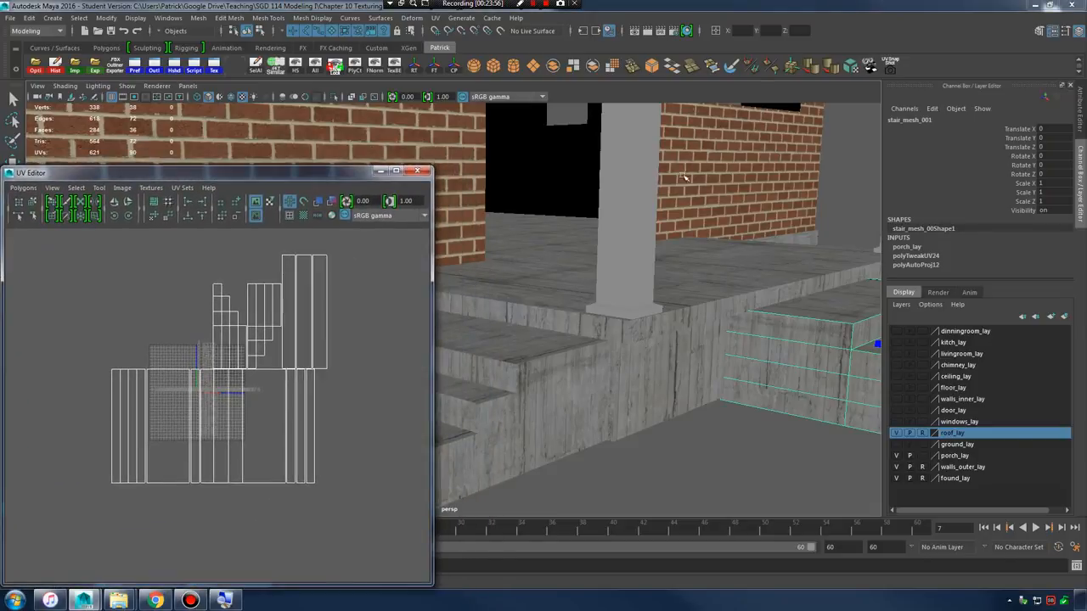
{"action": "middle_click_drag", "start_coordinate": [684, 177], "coordinate": [840, 310], "text": "alt"}
{"action": "right_click_drag", "start_coordinate": [840, 310], "coordinate": [472, 307], "text": "alt"}
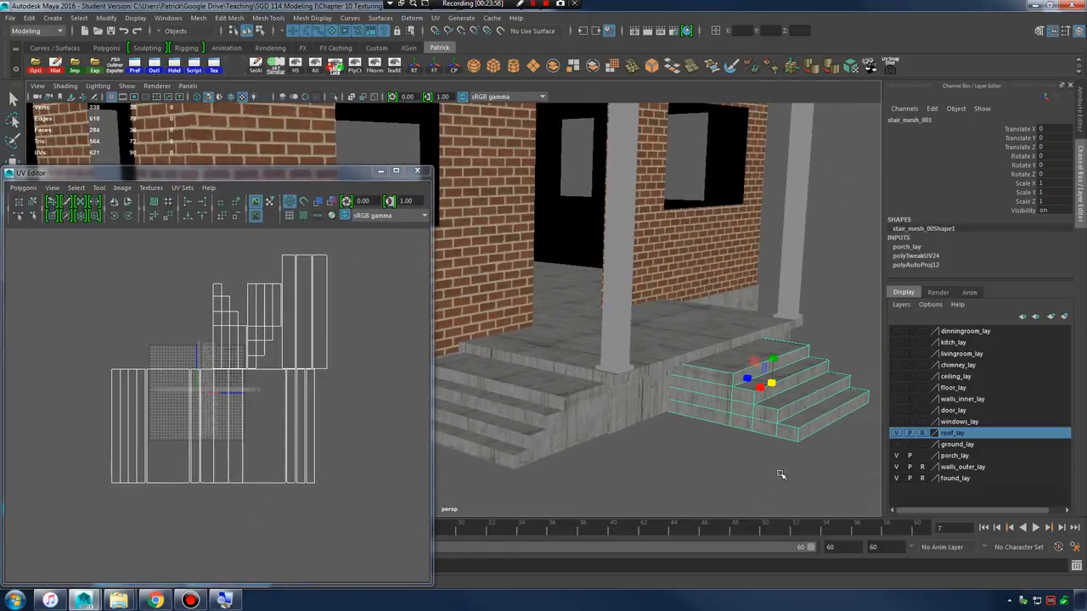
{"action": "left_click", "coordinate": [759, 501]}
{"action": "middle_click_drag", "start_coordinate": [696, 330], "coordinate": [722, 429], "text": "alt"}
{"action": "mouse_move", "coordinate": [722, 430]}
{"action": "left_mouse_down", "text": "alt"}
{"action": "mouse_move", "coordinate": [709, 404]}
{"action": "mouse_move", "coordinate": [710, 414]}
{"action": "left_mouse_up", "text": "alt"}
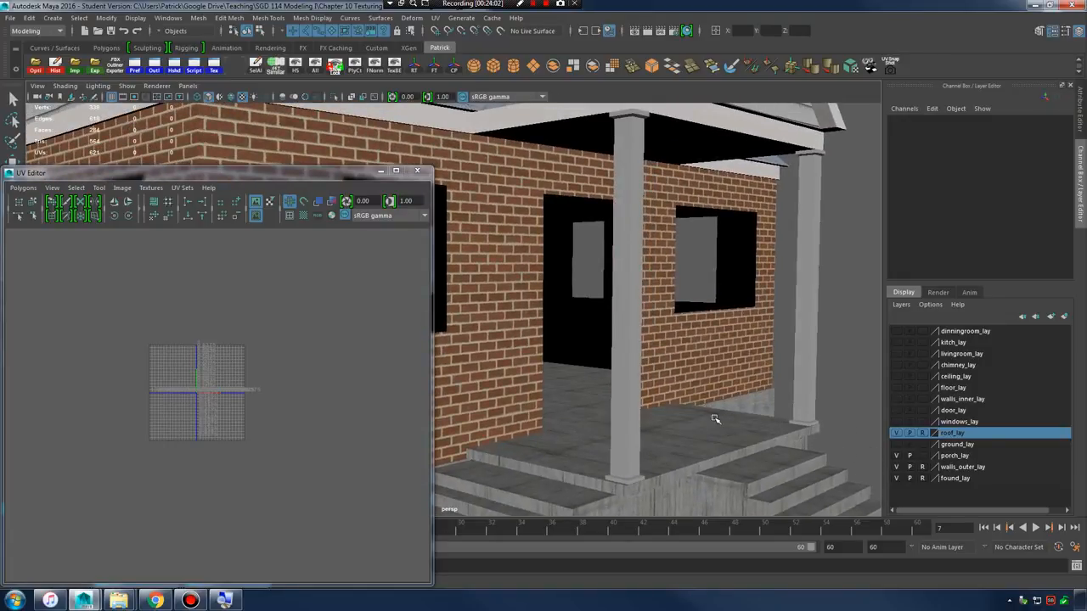
{"action": "left_click", "coordinate": [638, 276]}
{"action": "left_click", "coordinate": [795, 253]}
{"action": "left_click_drag", "start_coordinate": [796, 254], "coordinate": [696, 270], "text": "alt"}
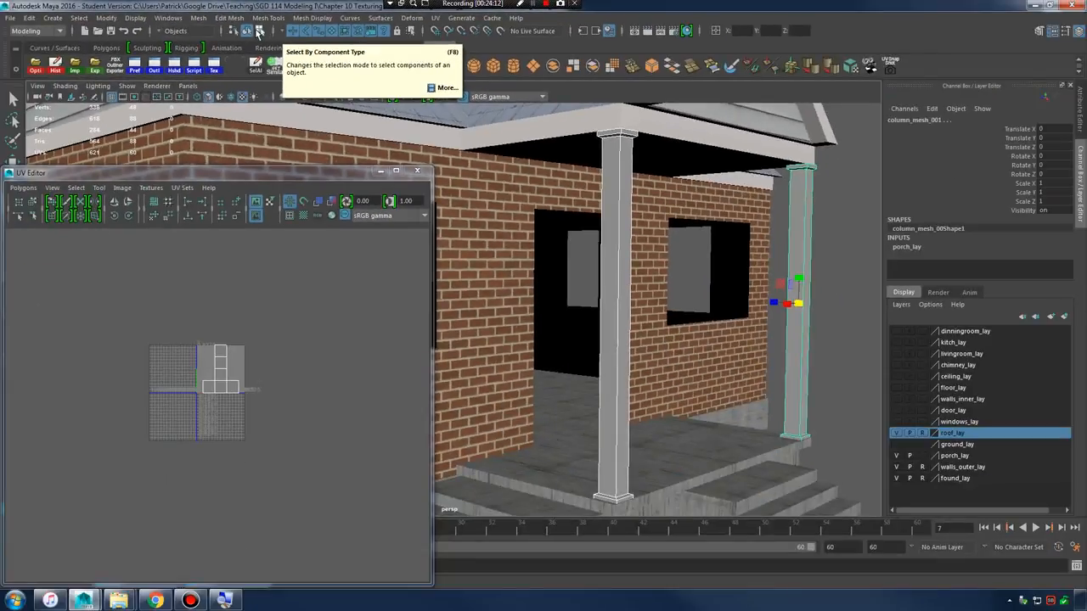
- Switch to face selection, select all faces of both porch columns and apply an automatic UV projection
{"action": "left_click", "coordinate": [262, 62]}
{"action": "right_click_drag", "start_coordinate": [627, 194], "coordinate": [626, 223]}
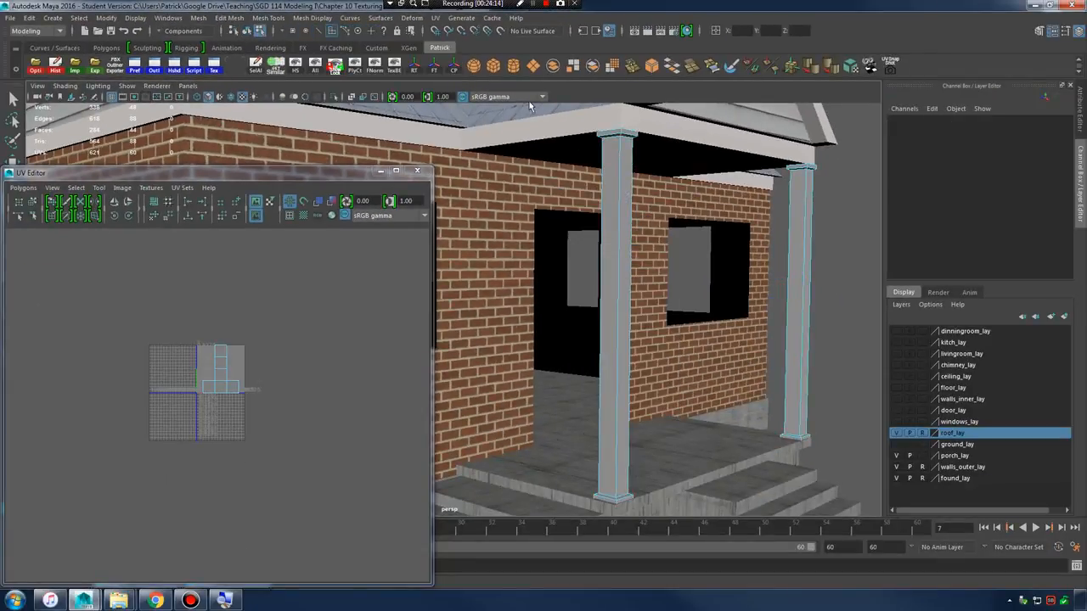
{"action": "left_click", "coordinate": [529, 100]}
{"action": "left_click", "coordinate": [776, 406]}
{"action": "mouse_move", "coordinate": [544, 124]}
{"action": "left_mouse_down"}
{"action": "mouse_move", "coordinate": [841, 506]}
{"action": "mouse_move", "coordinate": [862, 514]}
{"action": "left_mouse_up"}
{"action": "middle_click_drag", "start_coordinate": [712, 409], "coordinate": [659, 353], "text": "alt"}
{"action": "right_click_drag", "start_coordinate": [659, 352], "coordinate": [711, 363], "text": "alt"}
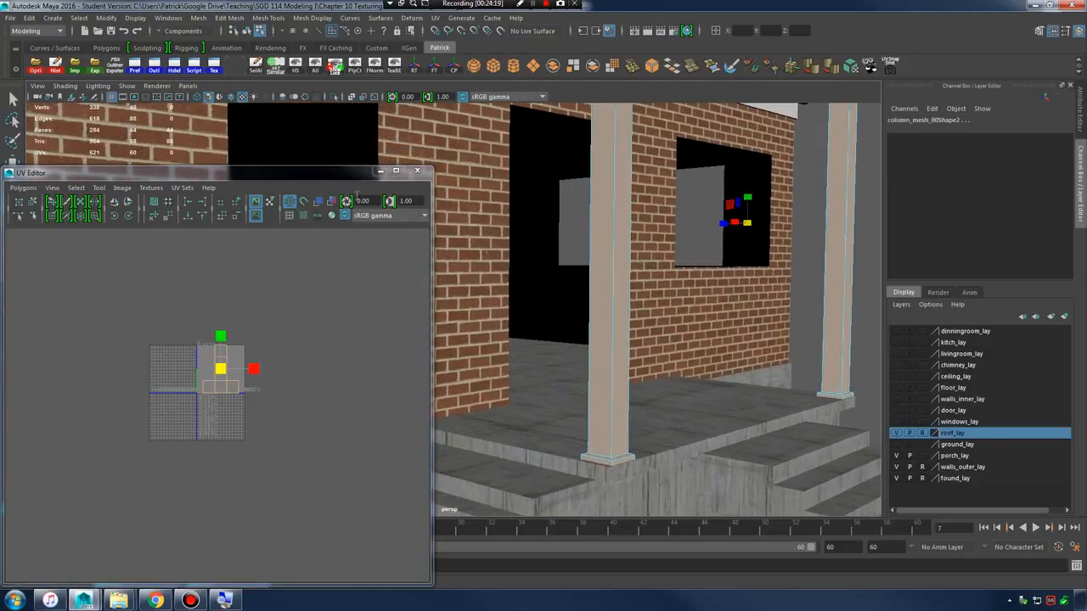
{"action": "left_click", "coordinate": [436, 17]}
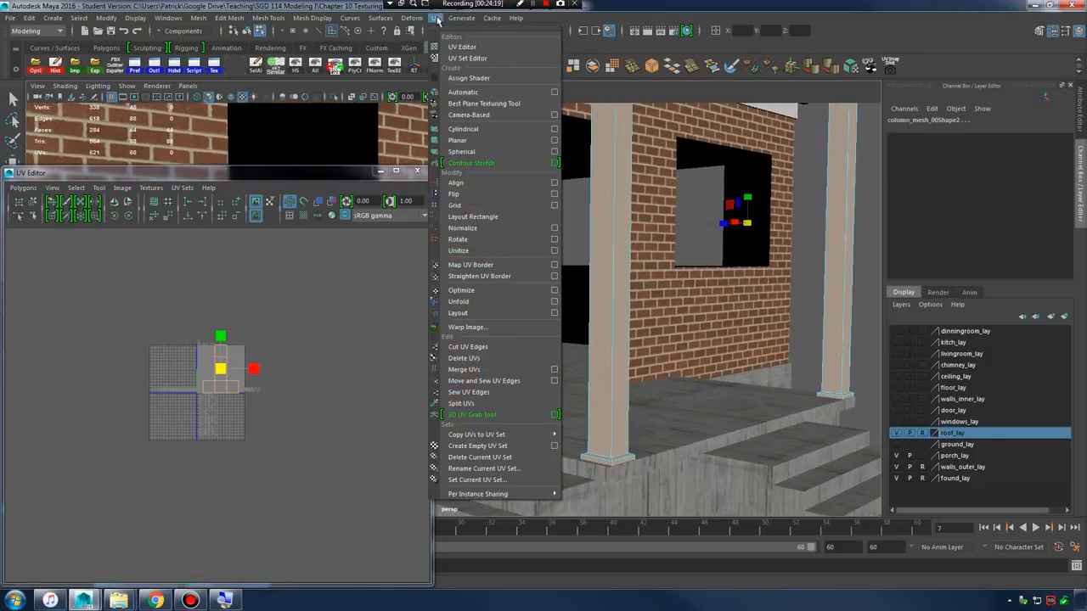
{"action": "left_click", "coordinate": [484, 93]}
- Assign the off-white painted-wood material to the selected column faces, return the columns to object mode and deselect them
{"action": "scroll", "coordinate": [237, 376], "scroll_direction": "up", "scroll_amount": 10}
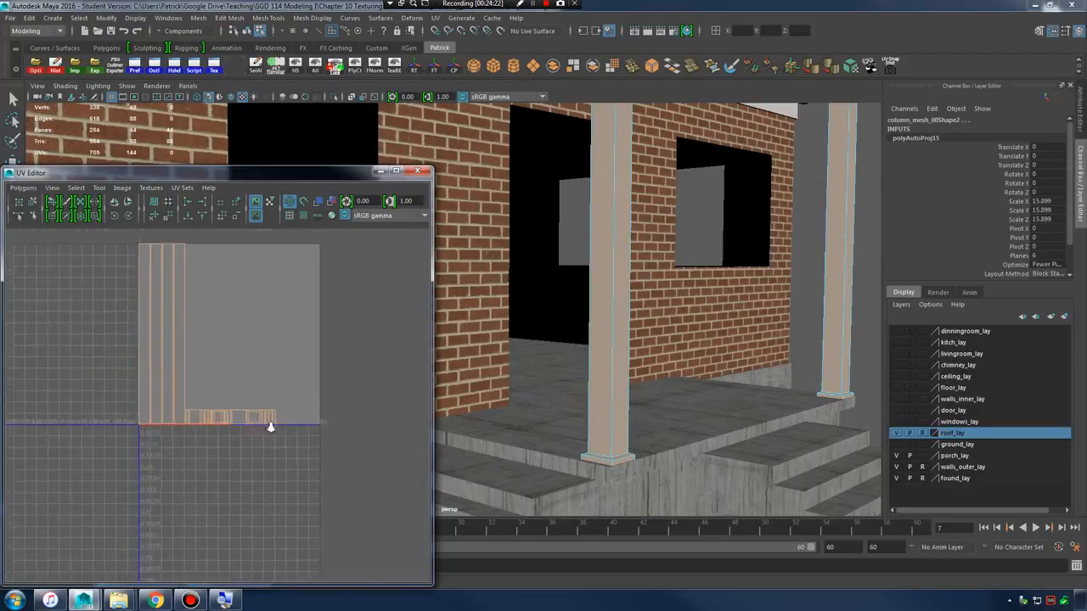
{"action": "middle_click_drag", "start_coordinate": [274, 428], "coordinate": [281, 431], "text": "alt"}
{"action": "right_click_drag", "start_coordinate": [293, 403], "coordinate": [188, 344], "text": "alt"}
{"action": "middle_click_drag", "start_coordinate": [195, 336], "coordinate": [226, 400], "text": "alt"}
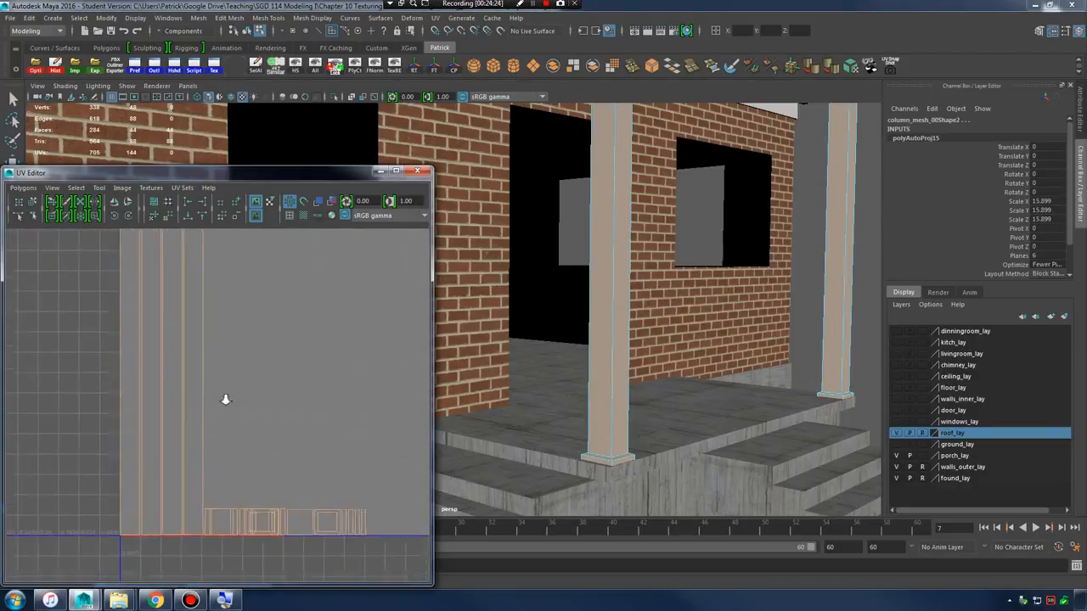
{"action": "middle_click_drag", "start_coordinate": [271, 369], "coordinate": [274, 404], "text": "alt"}
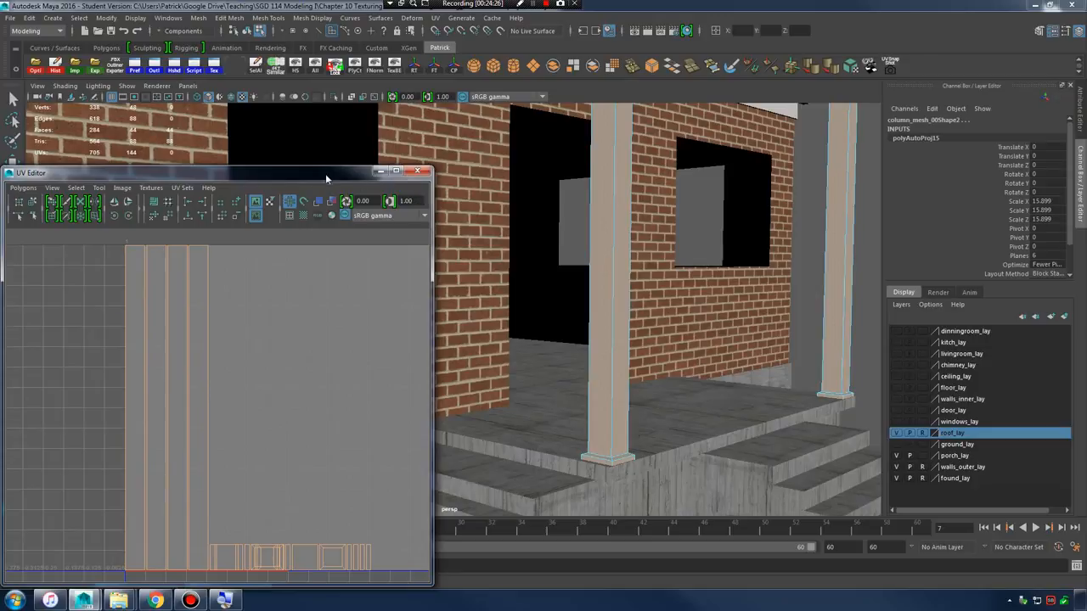
{"action": "left_click_drag", "start_coordinate": [325, 173], "coordinate": [685, 132]}
{"action": "left_click", "coordinate": [231, 580]}
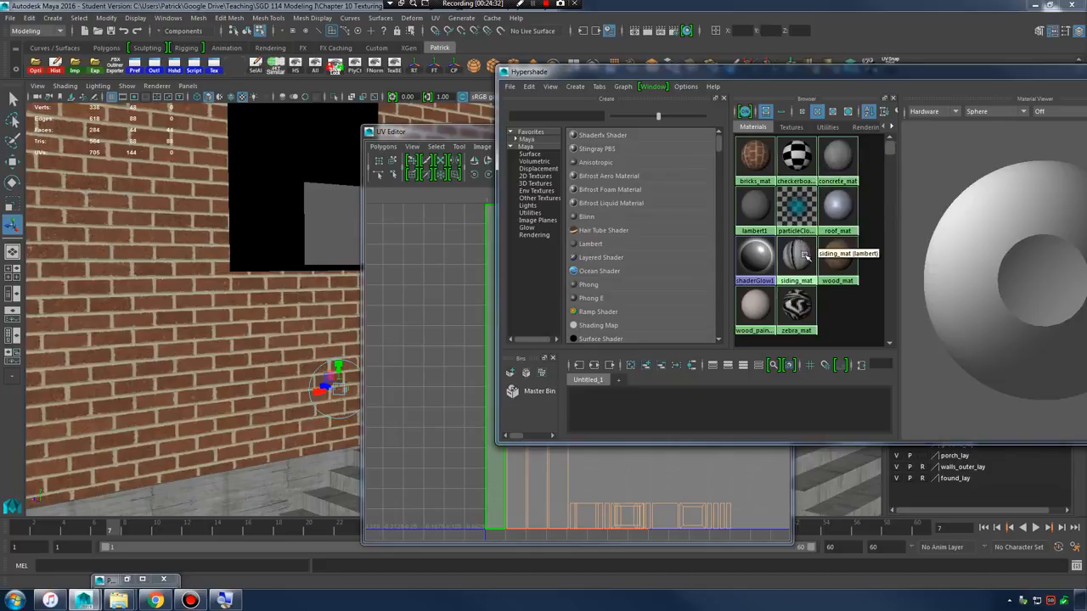
{"action": "right_click_drag", "start_coordinate": [768, 304], "coordinate": [751, 284]}
{"action": "left_click_drag", "start_coordinate": [890, 74], "coordinate": [624, 254]}
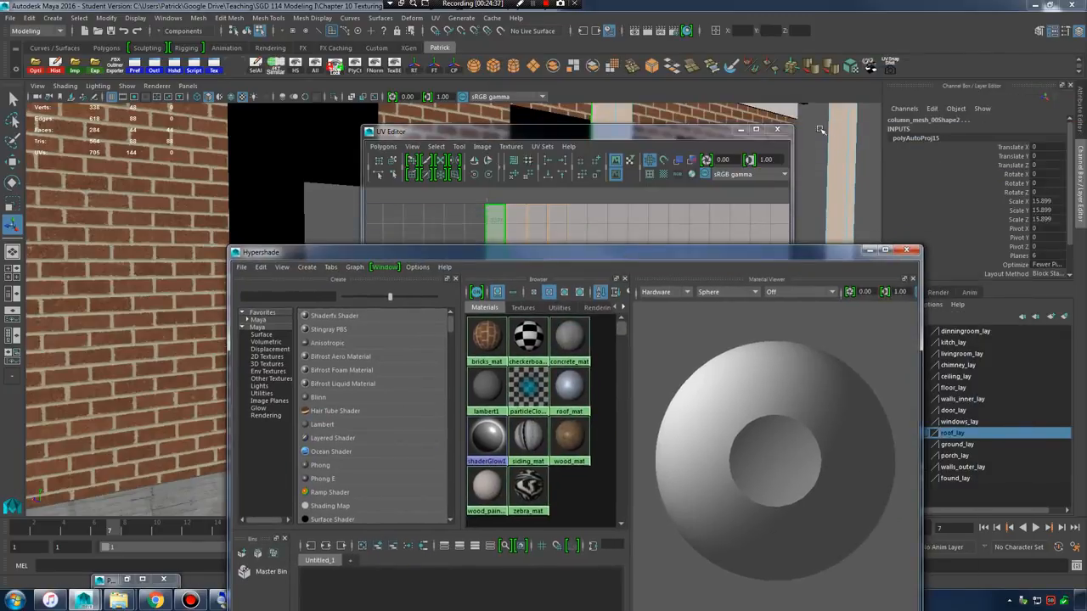
{"action": "right_click_drag", "start_coordinate": [835, 161], "coordinate": [873, 144]}
{"action": "left_click", "coordinate": [873, 160]}
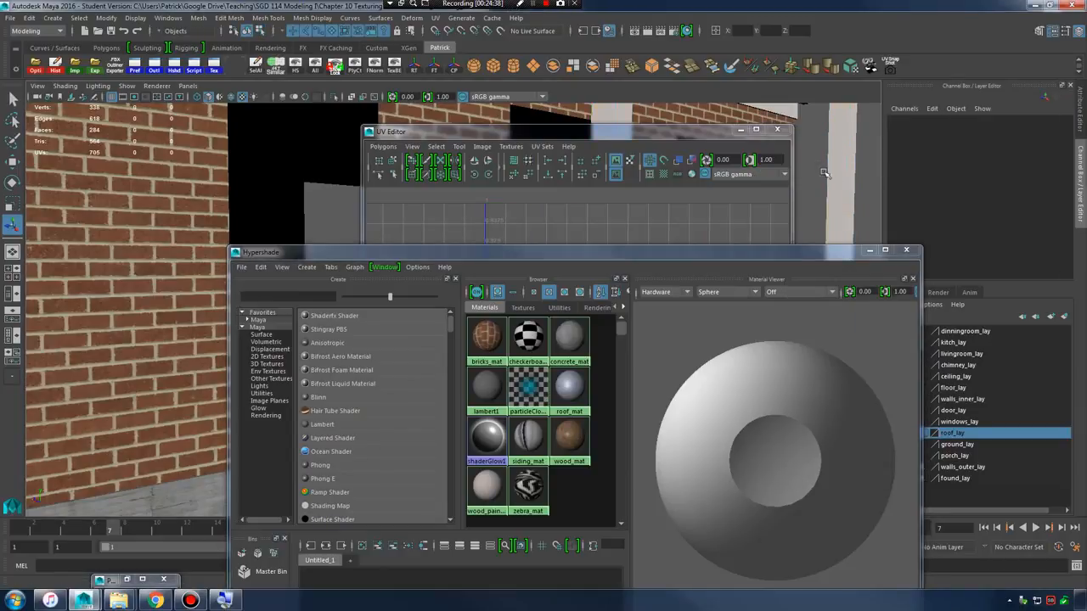
- Minimize the UV Editor and Hypershade windows and examine the textured roof, brick walls, porch and columns from several angles
{"action": "left_click", "coordinate": [741, 131]}
{"action": "left_click", "coordinate": [870, 250]}
{"action": "right_click_drag", "start_coordinate": [721, 253], "coordinate": [561, 257], "text": "alt"}
{"action": "middle_click_drag", "start_coordinate": [560, 256], "coordinate": [537, 342], "text": "alt"}
{"action": "right_click_drag", "start_coordinate": [536, 342], "coordinate": [682, 352], "text": "alt"}
{"action": "left_click_drag", "start_coordinate": [682, 351], "coordinate": [555, 340], "text": "alt"}
{"action": "middle_click_drag", "start_coordinate": [555, 340], "coordinate": [524, 320], "text": "alt"}
{"action": "right_click_drag", "start_coordinate": [524, 320], "coordinate": [450, 317], "text": "alt"}
{"action": "left_click_drag", "start_coordinate": [450, 318], "coordinate": [522, 336], "text": "alt"}
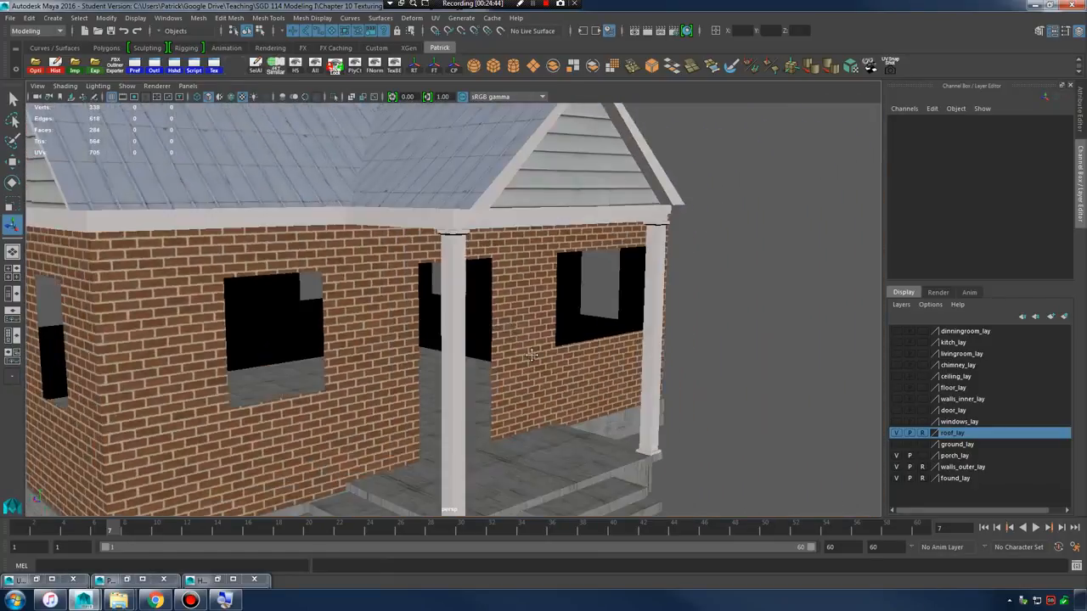
{"action": "right_click_drag", "start_coordinate": [522, 335], "coordinate": [562, 382], "text": "alt"}
{"action": "middle_click_drag", "start_coordinate": [562, 382], "coordinate": [563, 350], "text": "alt"}
{"action": "left_click_drag", "start_coordinate": [563, 350], "coordinate": [569, 334], "text": "alt"}
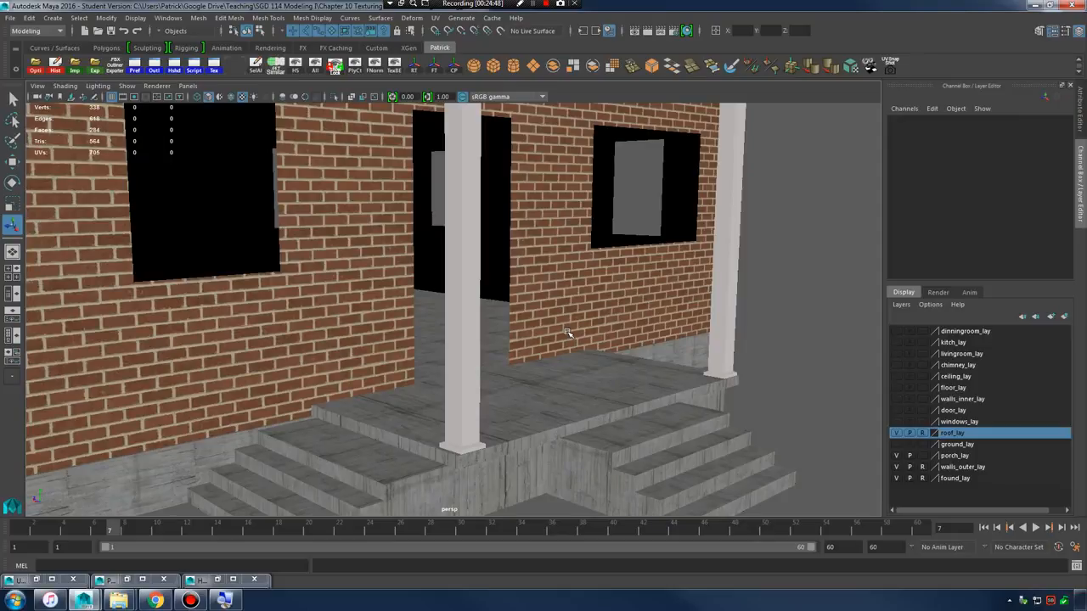
{"action": "left_click_drag", "start_coordinate": [520, 333], "coordinate": [475, 371], "text": "alt"}
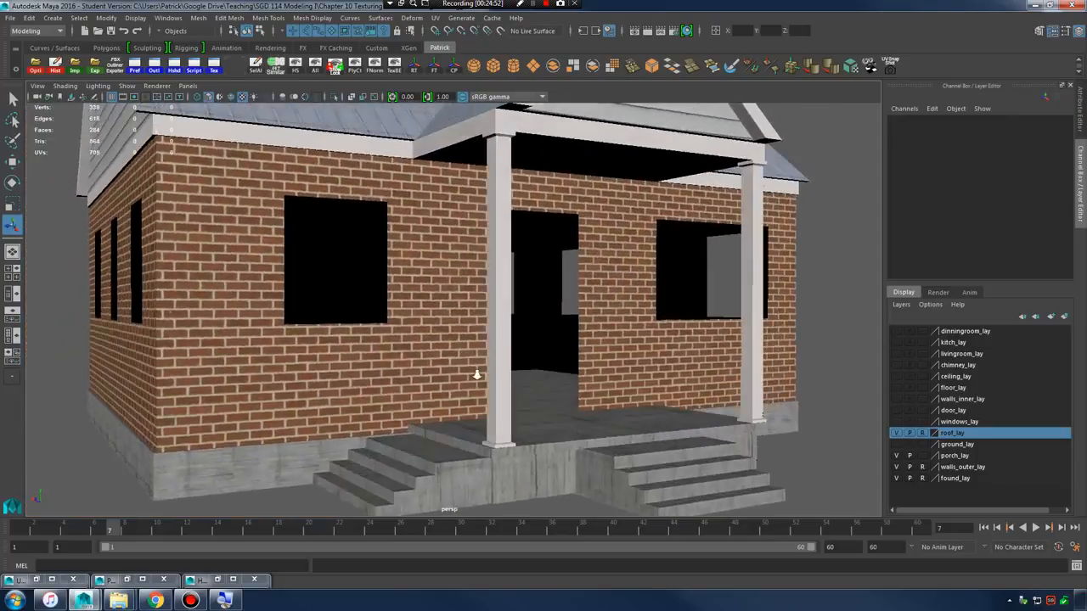
{"action": "right_click_drag", "start_coordinate": [475, 371], "coordinate": [709, 409], "text": "alt"}
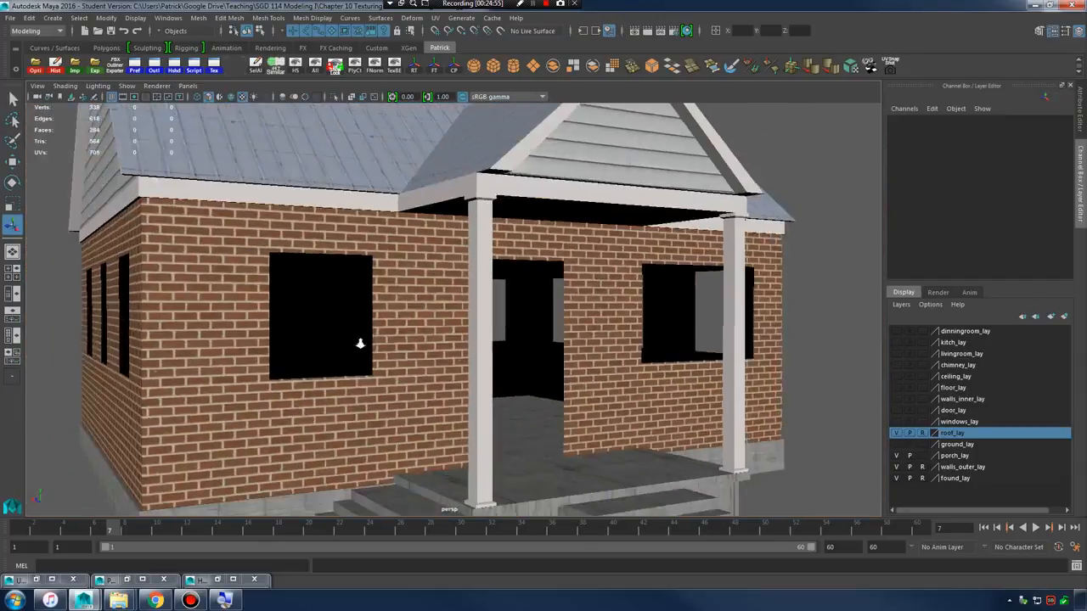
{"action": "left_click_drag", "start_coordinate": [359, 342], "coordinate": [514, 319], "text": "alt"}
{"action": "right_click_drag", "start_coordinate": [514, 319], "coordinate": [622, 352], "text": "alt"}
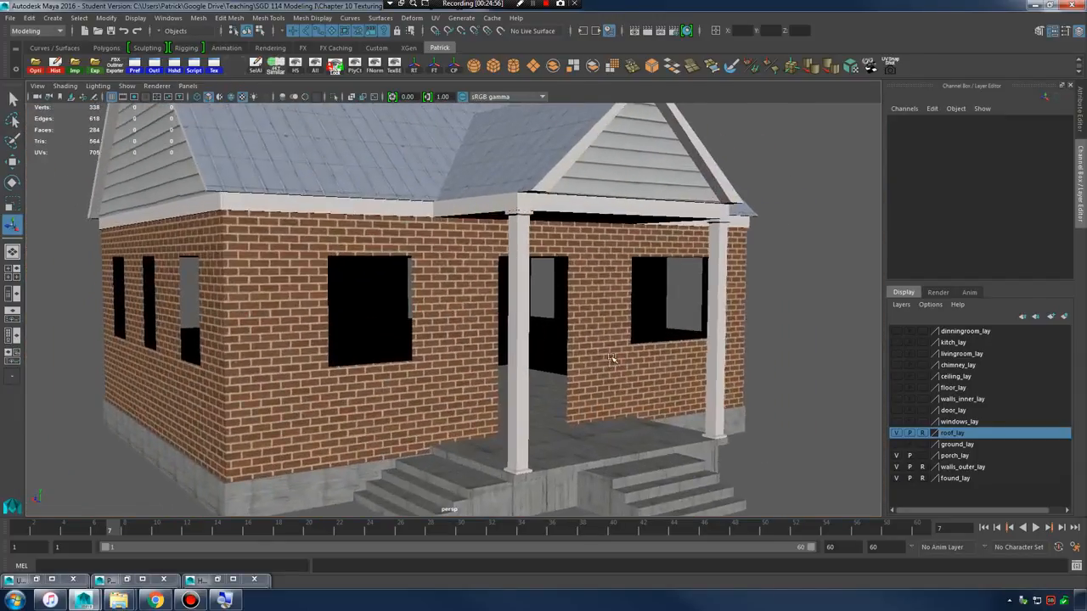
{"action": "left_click_drag", "start_coordinate": [623, 351], "coordinate": [560, 353], "text": "alt"}
{"action": "right_click_drag", "start_coordinate": [560, 353], "coordinate": [523, 348], "text": "alt"}
{"action": "left_click_drag", "start_coordinate": [524, 348], "coordinate": [626, 368], "text": "alt"}
{"action": "right_click_drag", "start_coordinate": [545, 371], "coordinate": [657, 371], "text": "alt"}
{"action": "left_click_drag", "start_coordinate": [657, 371], "coordinate": [641, 371], "text": "alt"}
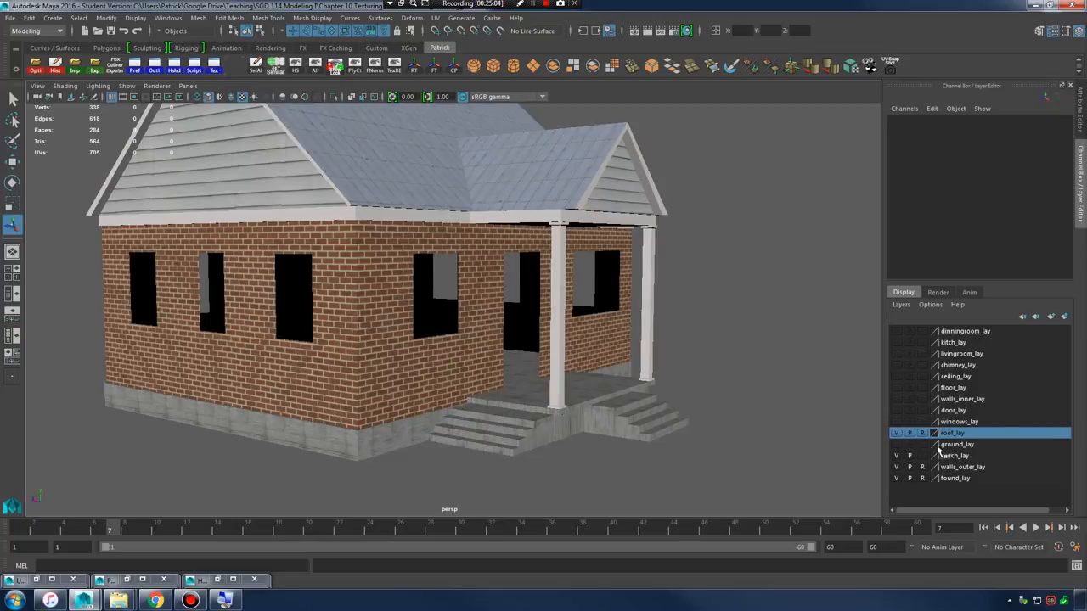
- Set porch_lay to reference display mode and test that its objects cannot be selected in the viewport
{"action": "left_click", "coordinate": [924, 456]}
{"action": "left_click", "coordinate": [924, 456]}
{"action": "left_click_drag", "start_coordinate": [470, 319], "coordinate": [783, 525]}
{"action": "left_click_drag", "start_coordinate": [437, 312], "coordinate": [660, 443]}
{"action": "left_click_drag", "start_coordinate": [489, 330], "coordinate": [690, 463]}
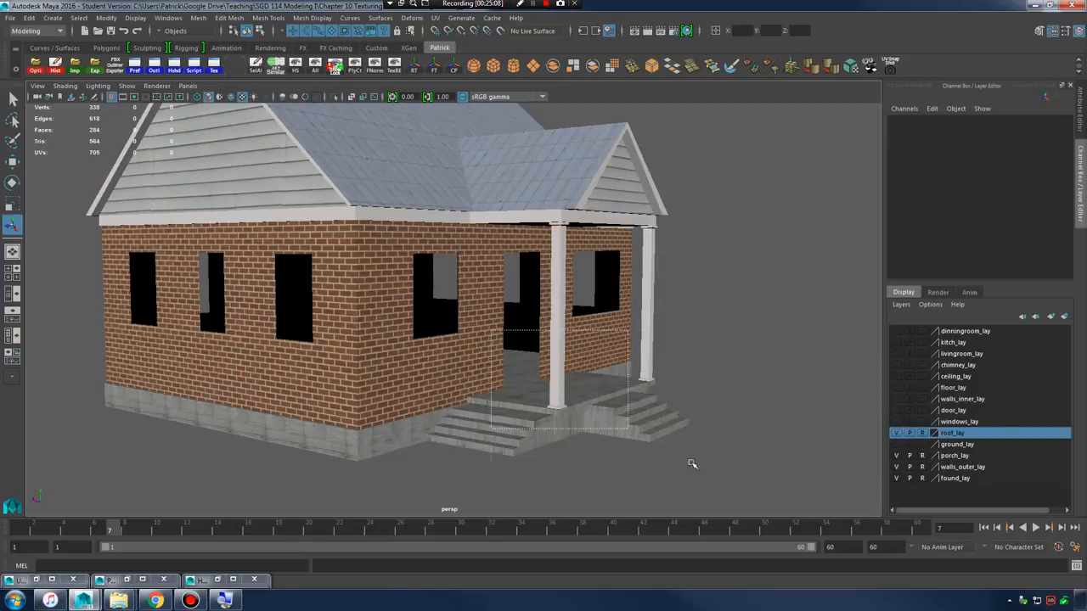
{"action": "left_click_drag", "start_coordinate": [460, 298], "coordinate": [683, 446]}
{"action": "left_click_drag", "start_coordinate": [435, 293], "coordinate": [632, 416]}
{"action": "left_click_drag", "start_coordinate": [396, 341], "coordinate": [637, 481]}
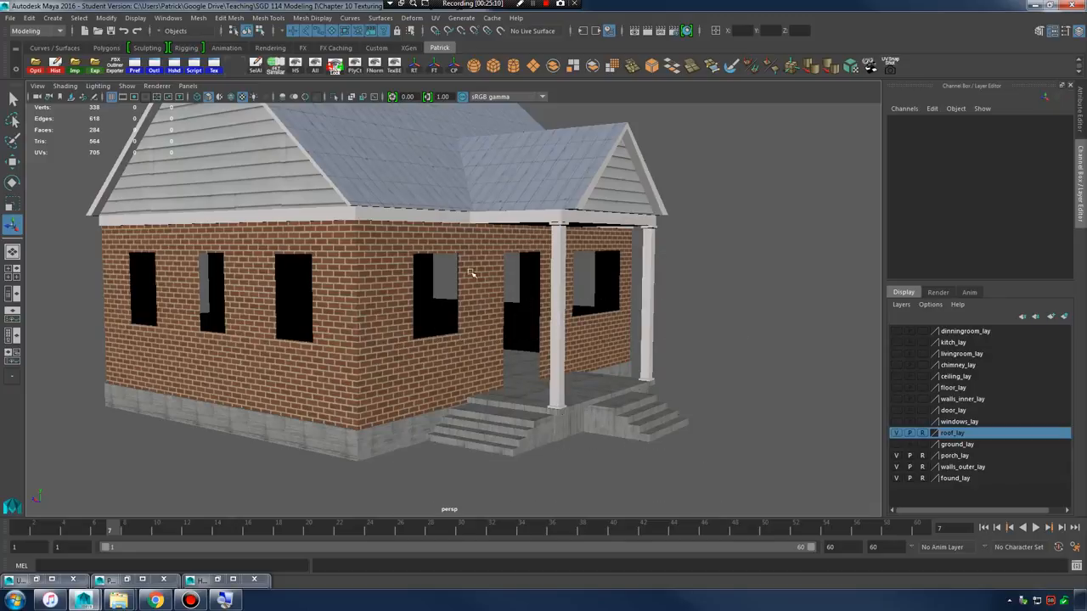
- Show windows_lay and select the three-part window frame on the brick wall
{"action": "left_click", "coordinate": [895, 423]}
{"action": "middle_click_drag", "start_coordinate": [407, 327], "coordinate": [518, 352], "text": "alt"}
{"action": "right_click_drag", "start_coordinate": [517, 353], "coordinate": [581, 366], "text": "alt"}
{"action": "left_click_drag", "start_coordinate": [255, 360], "coordinate": [398, 295], "text": "alt"}
{"action": "left_click", "coordinate": [627, 389]}
{"action": "left_click", "coordinate": [382, 248]}
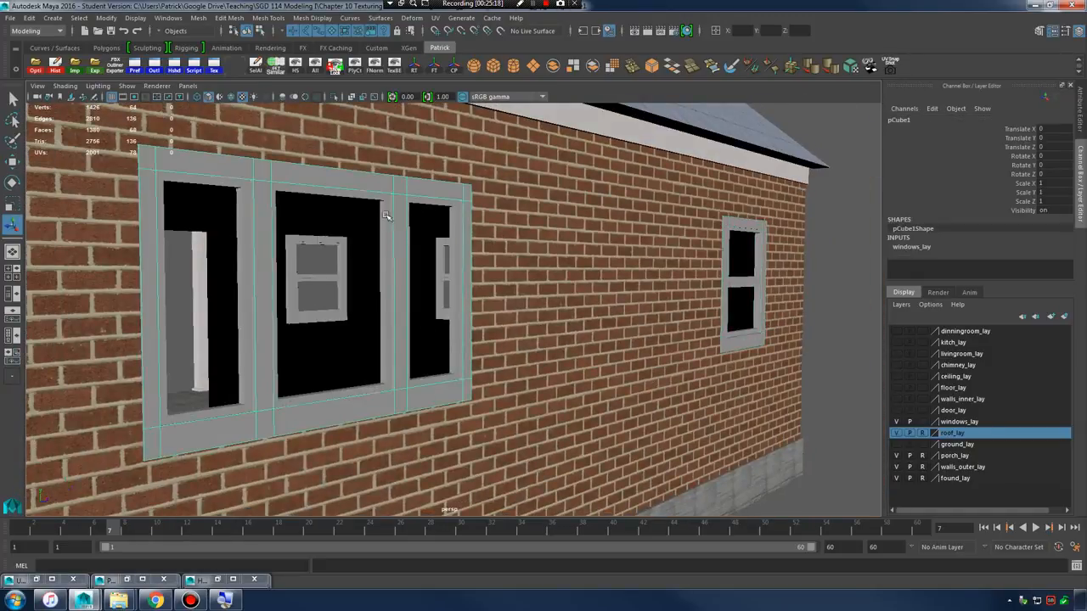
- Examine the two-pane windows along the side and back walls, selecting individual sashes to check their geometry
{"action": "left_click_drag", "start_coordinate": [515, 289], "coordinate": [386, 276], "text": "alt"}
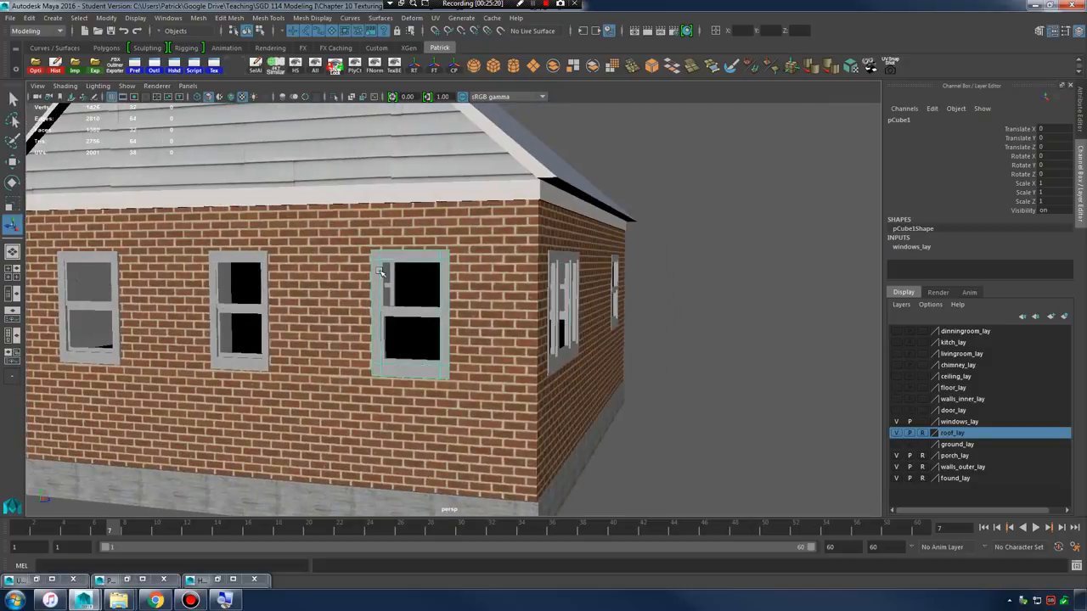
{"action": "left_click", "coordinate": [380, 280]}
{"action": "right_click_drag", "start_coordinate": [379, 280], "coordinate": [578, 361], "text": "alt"}
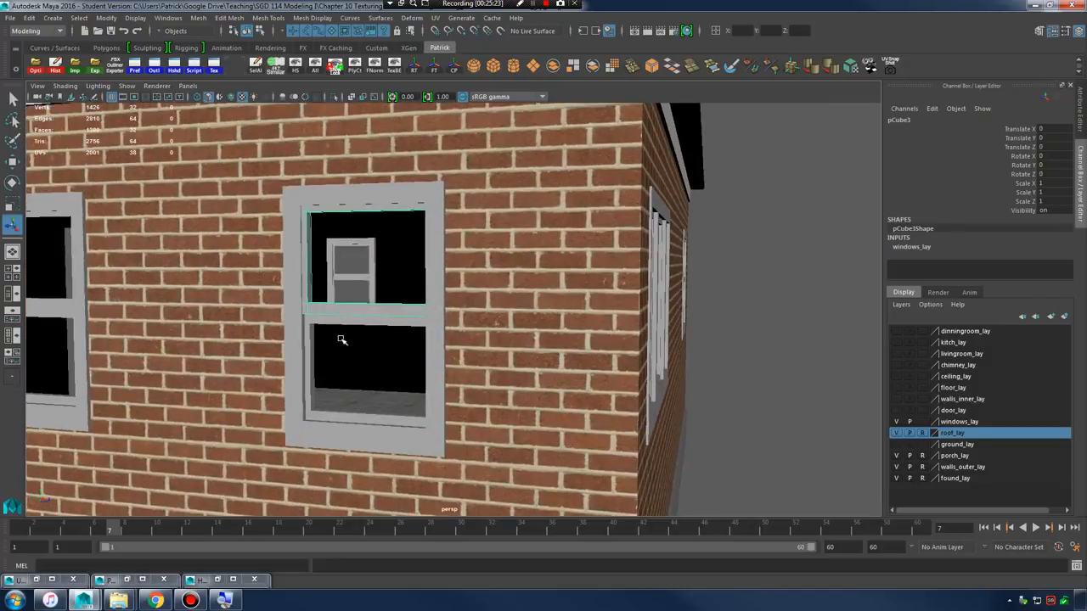
{"action": "right_click_drag", "start_coordinate": [341, 339], "coordinate": [389, 346], "text": "alt"}
{"action": "middle_click_drag", "start_coordinate": [352, 329], "coordinate": [413, 318], "text": "alt"}
{"action": "right_click_drag", "start_coordinate": [438, 314], "coordinate": [512, 313], "text": "alt"}
{"action": "left_click_drag", "start_coordinate": [512, 313], "coordinate": [395, 307], "text": "alt"}
{"action": "right_click_drag", "start_coordinate": [394, 308], "coordinate": [343, 308], "text": "alt"}
{"action": "left_click_drag", "start_coordinate": [343, 309], "coordinate": [413, 312], "text": "alt"}
{"action": "middle_click_drag", "start_coordinate": [414, 312], "coordinate": [456, 318], "text": "alt"}
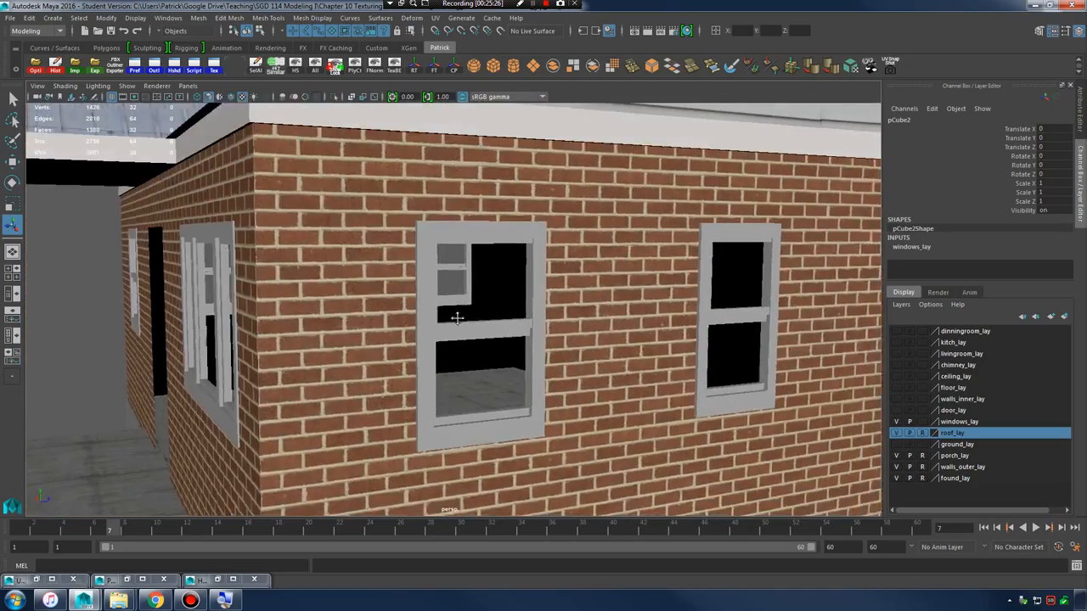
{"action": "right_click_drag", "start_coordinate": [456, 317], "coordinate": [484, 322], "text": "alt"}
{"action": "middle_click_drag", "start_coordinate": [484, 322], "coordinate": [322, 269], "text": "alt"}
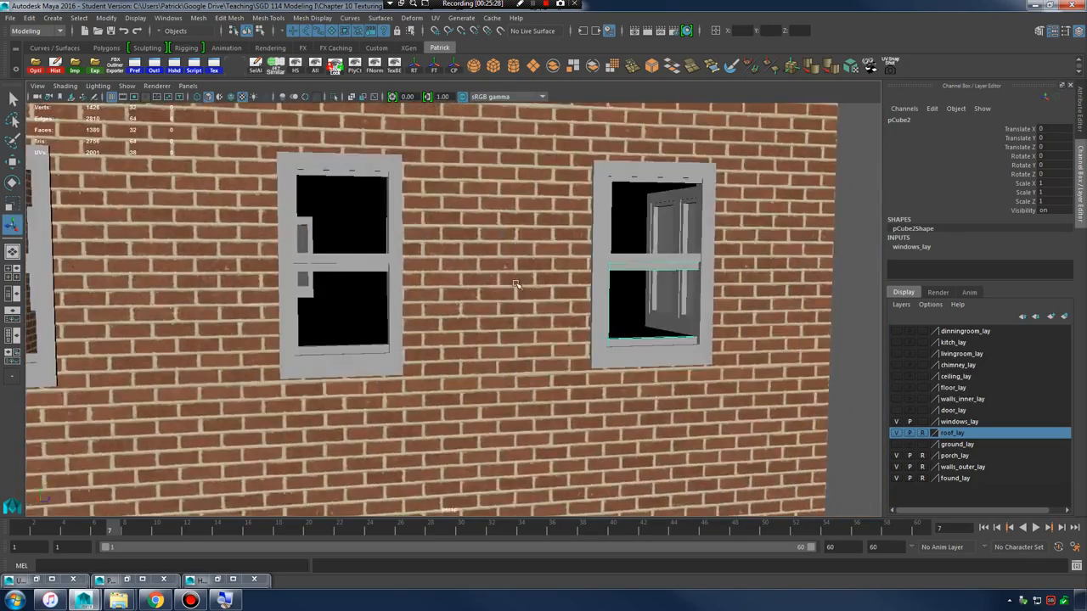
{"action": "mouse_move", "coordinate": [526, 293]}
{"action": "right_mouse_down", "text": "alt"}
{"action": "mouse_move", "coordinate": [467, 297]}
{"action": "mouse_move", "coordinate": [538, 301]}
{"action": "right_mouse_up", "text": "alt"}
{"action": "left_click_drag", "start_coordinate": [538, 301], "coordinate": [511, 311], "text": "alt"}
{"action": "left_click_drag", "start_coordinate": [178, 312], "coordinate": [406, 307], "text": "alt"}
{"action": "middle_click_drag", "start_coordinate": [595, 306], "coordinate": [510, 308], "text": "alt"}
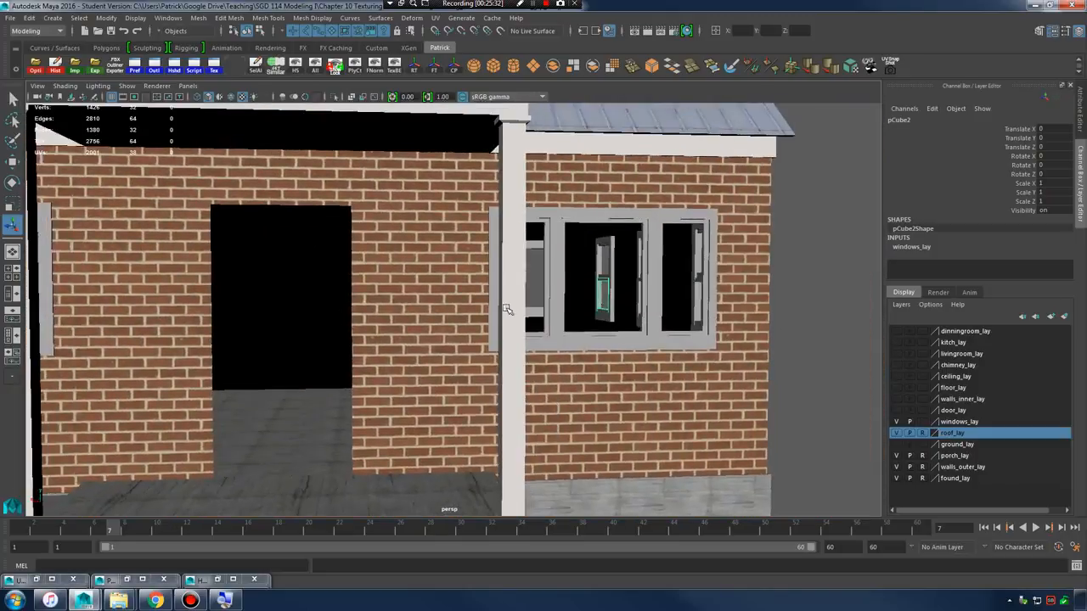
- Select the three-part window frame beside the porch and examine the untextured windows all around the house
{"action": "left_click_drag", "start_coordinate": [510, 308], "coordinate": [463, 315], "text": "alt"}
{"action": "left_click", "coordinate": [496, 271]}
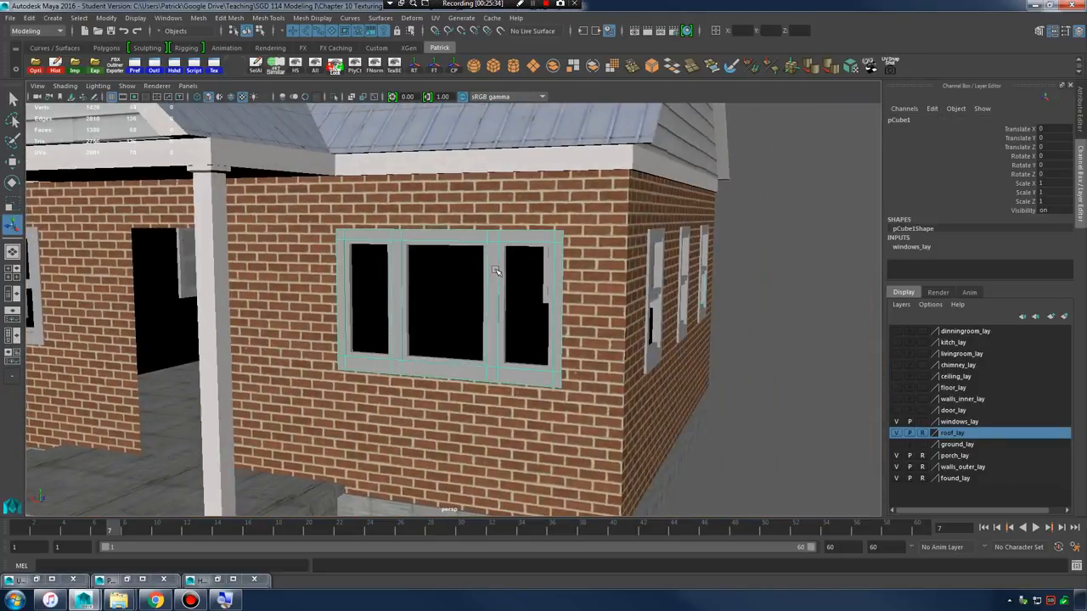
{"action": "left_click_drag", "start_coordinate": [390, 296], "coordinate": [416, 300], "text": "alt"}
{"action": "right_click_drag", "start_coordinate": [393, 311], "coordinate": [495, 311], "text": "alt"}
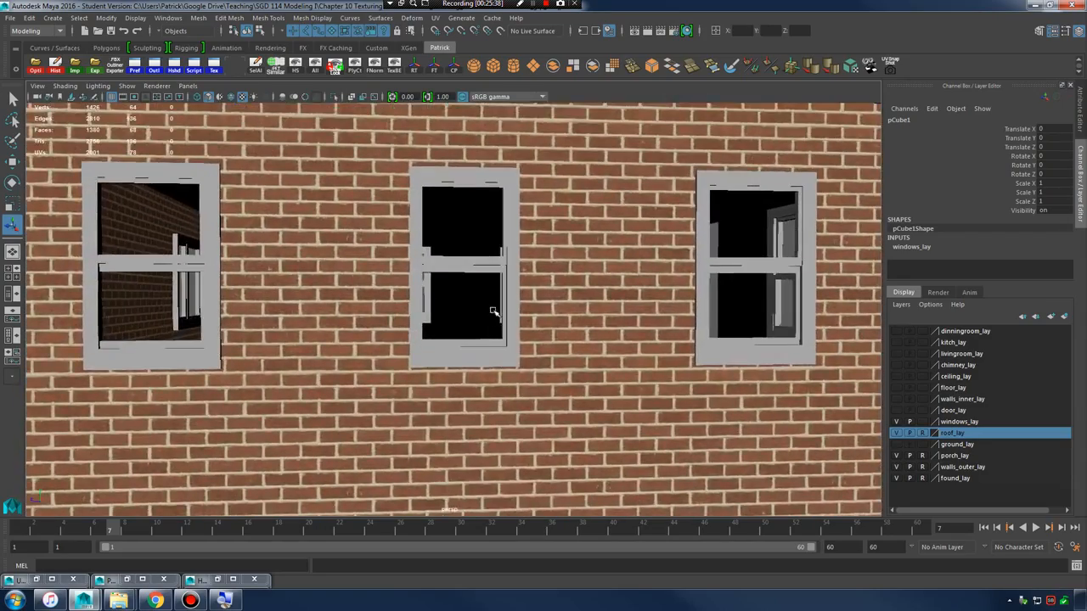
{"action": "middle_click_drag", "start_coordinate": [495, 311], "coordinate": [408, 315], "text": "alt"}
{"action": "right_click_drag", "start_coordinate": [408, 315], "coordinate": [486, 315], "text": "alt"}
{"action": "middle_click_drag", "start_coordinate": [449, 312], "coordinate": [505, 329], "text": "alt"}
{"action": "right_click_drag", "start_coordinate": [505, 329], "coordinate": [387, 309], "text": "alt"}
{"action": "middle_click_drag", "start_coordinate": [386, 309], "coordinate": [408, 309], "text": "alt"}
{"action": "left_click_drag", "start_coordinate": [240, 291], "coordinate": [442, 310], "text": "alt"}
{"action": "right_click_drag", "start_coordinate": [441, 310], "coordinate": [399, 309], "text": "alt"}
{"action": "left_click_drag", "start_coordinate": [399, 309], "coordinate": [456, 308], "text": "alt"}
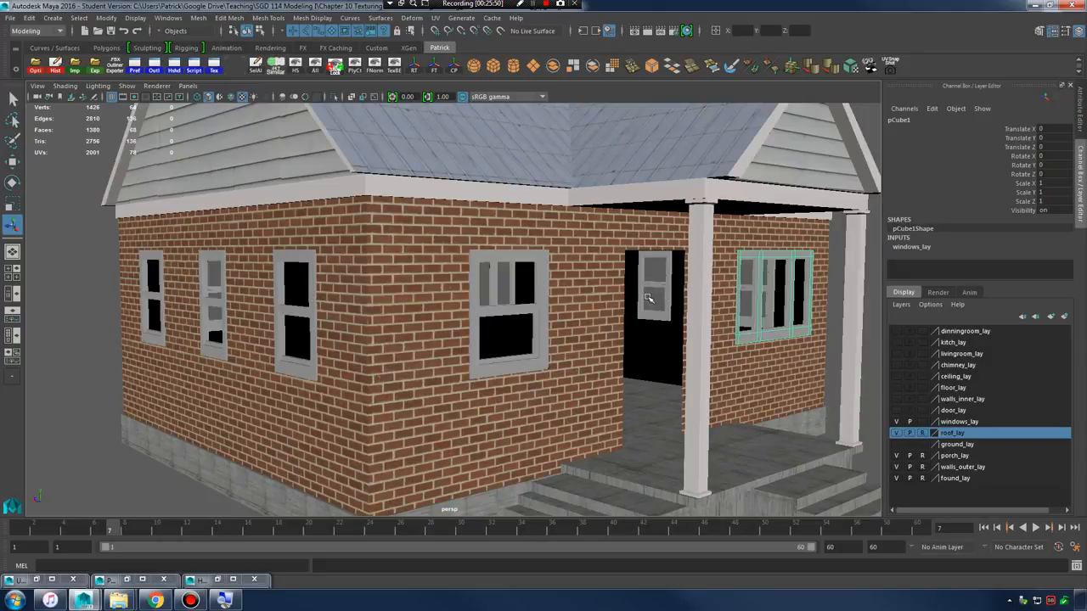
{"action": "left_click_drag", "start_coordinate": [649, 298], "coordinate": [615, 302], "text": "alt"}
{"action": "right_click_drag", "start_coordinate": [615, 302], "coordinate": [785, 314], "text": "alt"}
{"action": "left_click_drag", "start_coordinate": [786, 314], "coordinate": [592, 311], "text": "alt"}
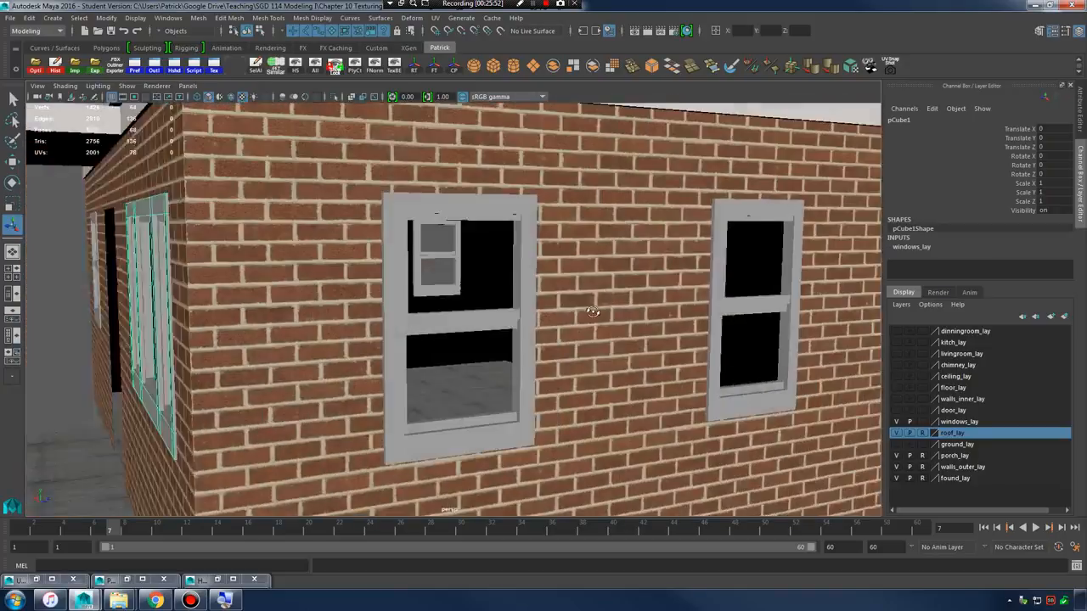
{"action": "right_click_drag", "start_coordinate": [593, 311], "coordinate": [476, 311], "text": "alt"}
{"action": "left_click_drag", "start_coordinate": [476, 310], "coordinate": [555, 314], "text": "alt"}
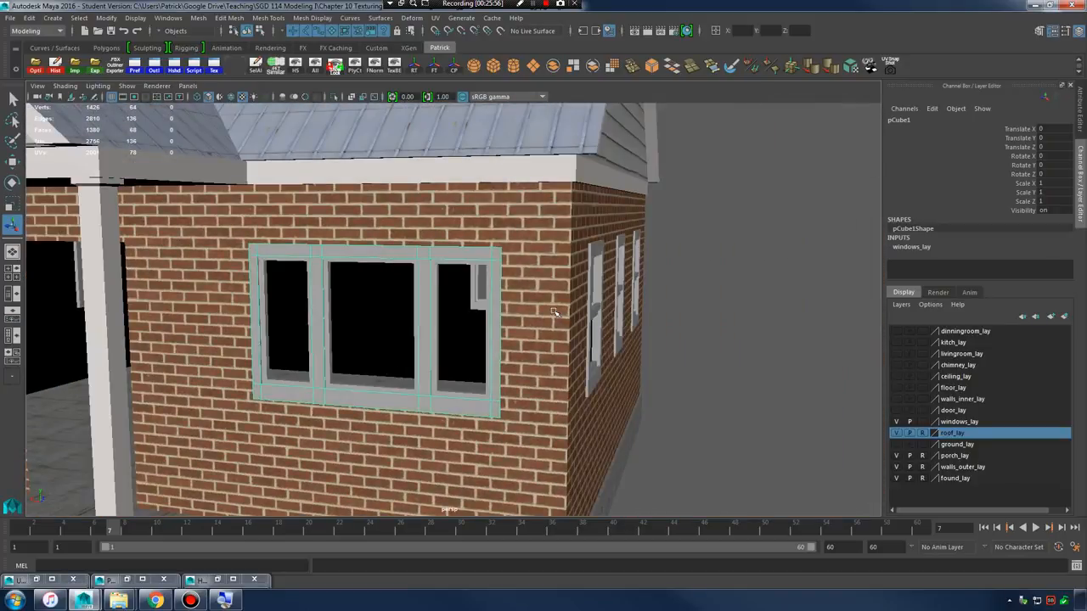
{"action": "left_click_drag", "start_coordinate": [634, 321], "coordinate": [583, 317], "text": "alt"}
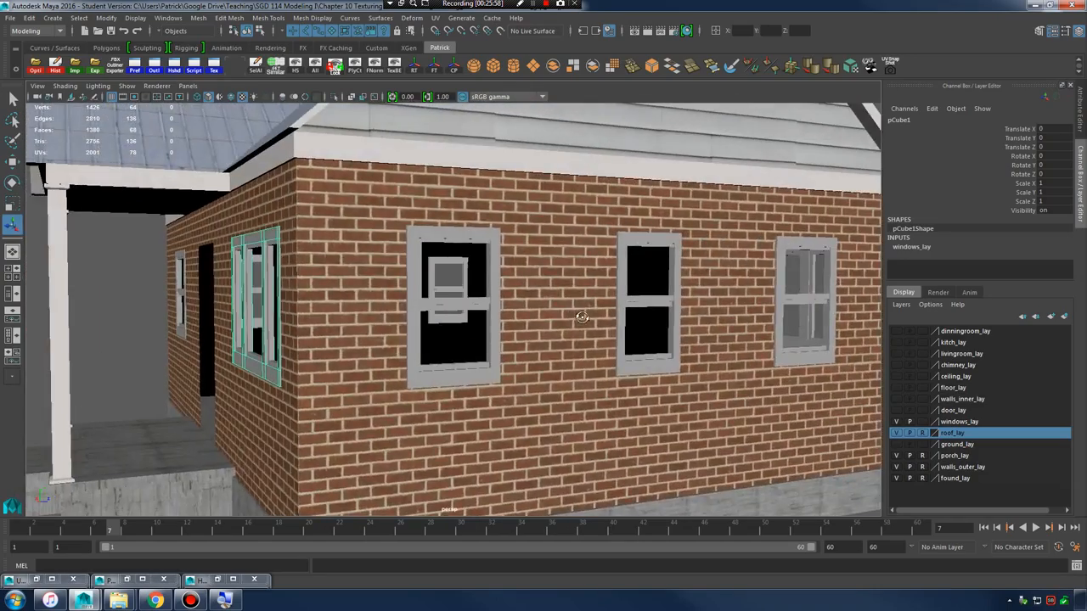
{"action": "right_click_drag", "start_coordinate": [504, 307], "coordinate": [690, 322], "text": "alt"}
{"action": "right_click_drag", "start_coordinate": [602, 289], "coordinate": [519, 289], "text": "alt"}
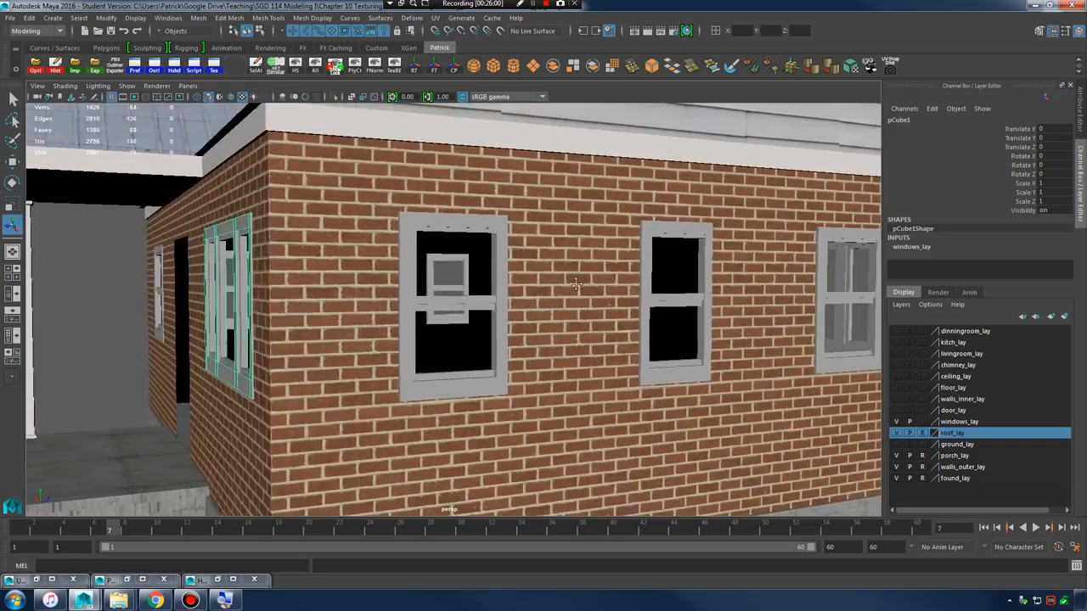
{"action": "left_click_drag", "start_coordinate": [519, 289], "coordinate": [643, 284], "text": "alt"}
{"action": "right_click_drag", "start_coordinate": [643, 284], "coordinate": [339, 278], "text": "alt"}
{"action": "left_click_drag", "start_coordinate": [339, 278], "coordinate": [439, 260], "text": "alt"}
{"action": "right_click_drag", "start_coordinate": [439, 260], "coordinate": [598, 263], "text": "alt"}
{"action": "left_click_drag", "start_coordinate": [598, 263], "coordinate": [468, 263], "text": "alt"}
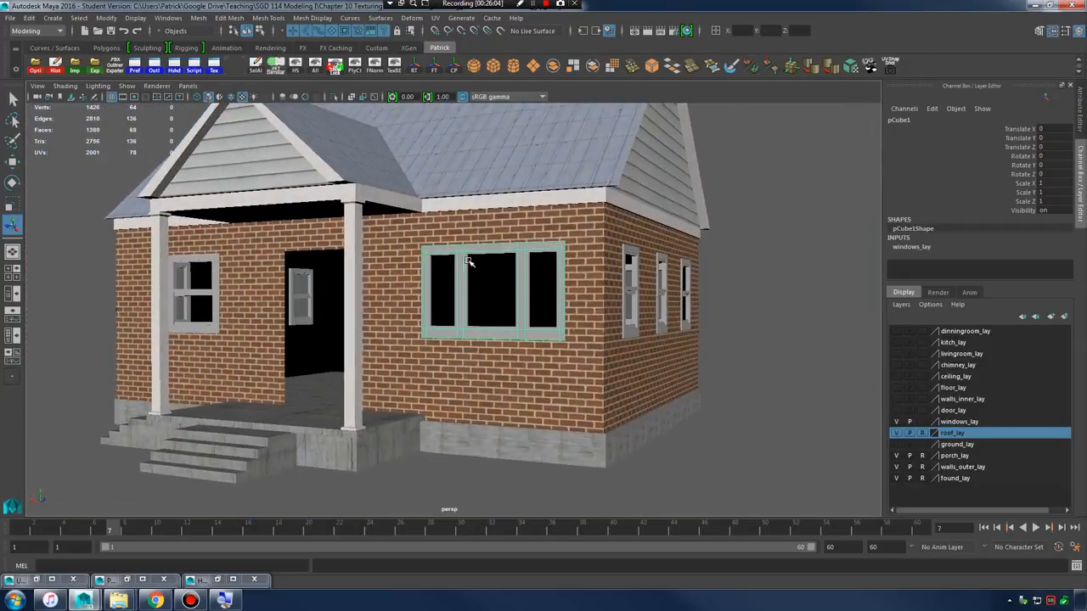
- Select all faces of every window object and apply an automatic UV projection to them
{"action": "left_click_drag", "start_coordinate": [221, 272], "coordinate": [771, 391]}
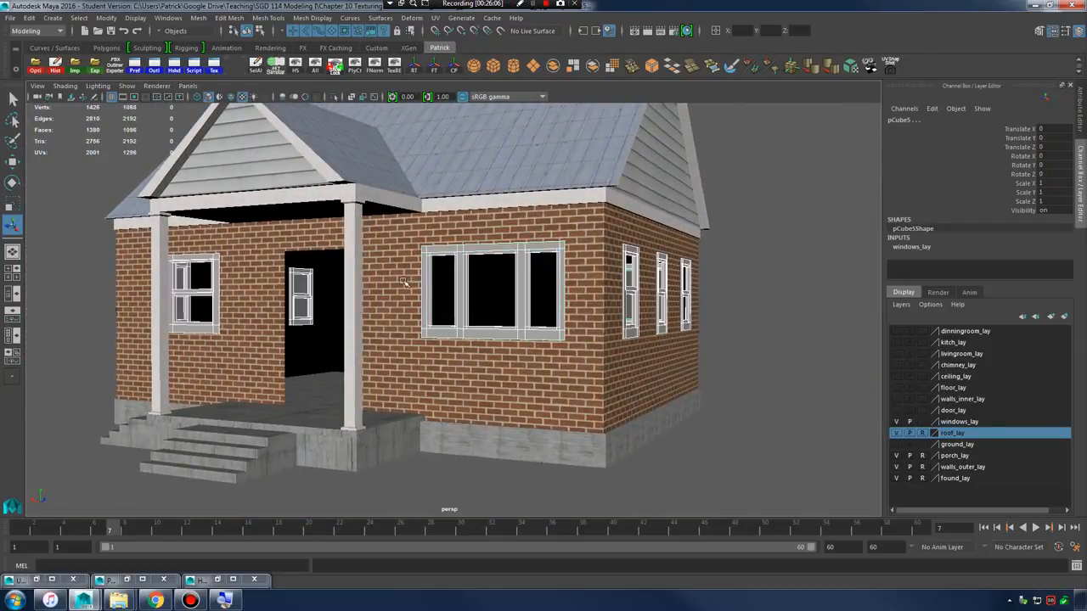
{"action": "left_click_drag", "start_coordinate": [319, 270], "coordinate": [452, 275], "text": "alt"}
{"action": "left_click", "coordinate": [258, 31]}
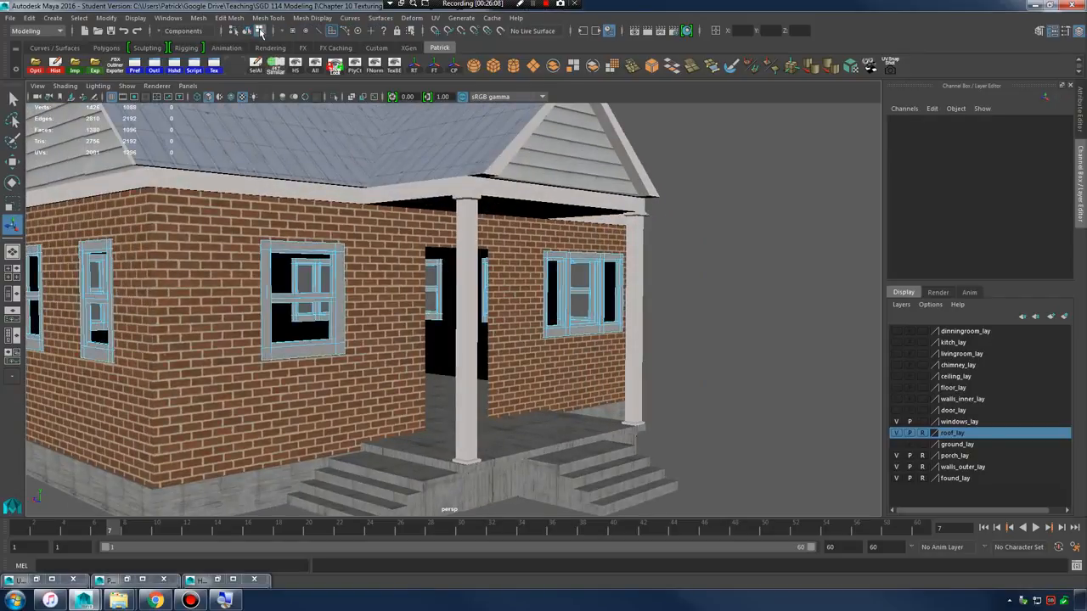
{"action": "scroll", "coordinate": [285, 246], "scroll_direction": "down", "scroll_amount": 5}
{"action": "left_click_drag", "start_coordinate": [284, 248], "coordinate": [447, 263], "text": "alt"}
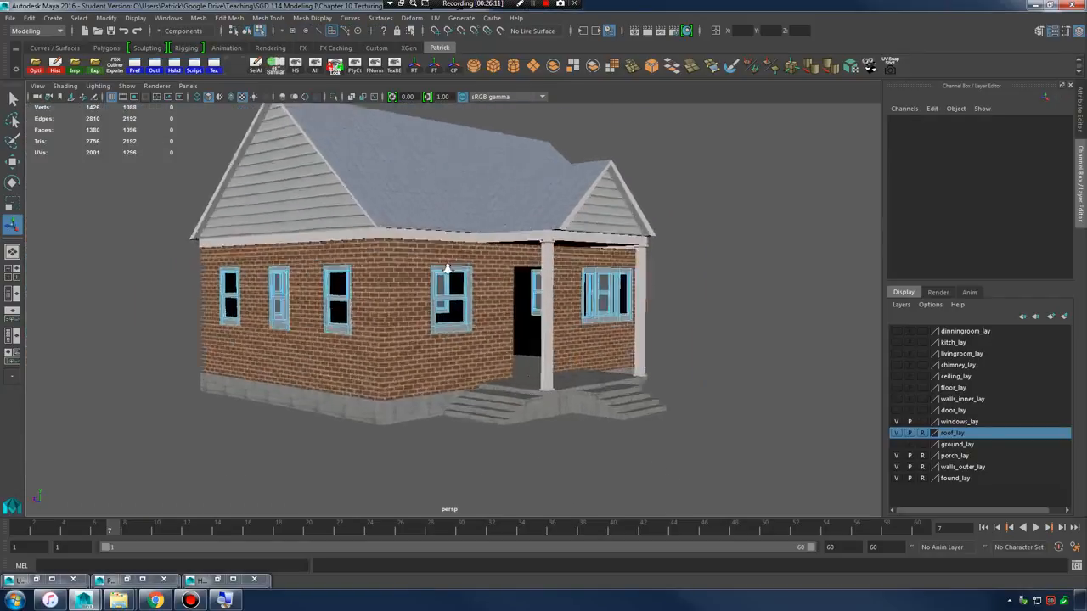
{"action": "scroll", "coordinate": [446, 262], "scroll_direction": "up", "scroll_amount": 4}
{"action": "left_click_drag", "start_coordinate": [50, 194], "coordinate": [416, 410]}
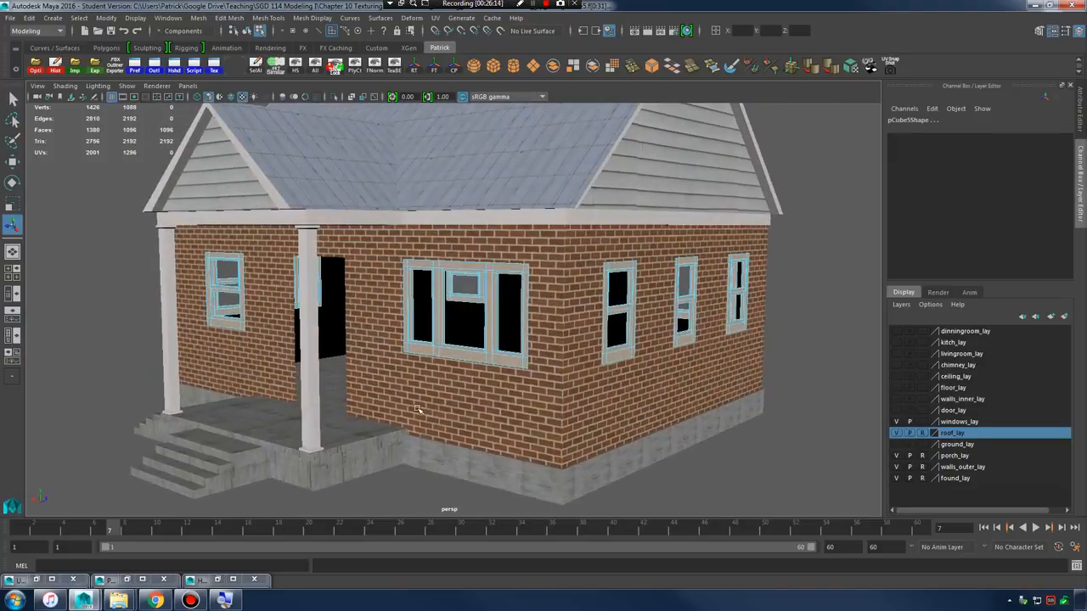
{"action": "left_click", "coordinate": [433, 20]}
{"action": "left_click", "coordinate": [511, 140]}
- Examine the window frames near the front doorway after the automatic UV projection
{"action": "right_click_drag", "start_coordinate": [482, 306], "coordinate": [591, 316], "text": "alt"}
{"action": "left_click_drag", "start_coordinate": [373, 297], "coordinate": [495, 300], "text": "alt"}
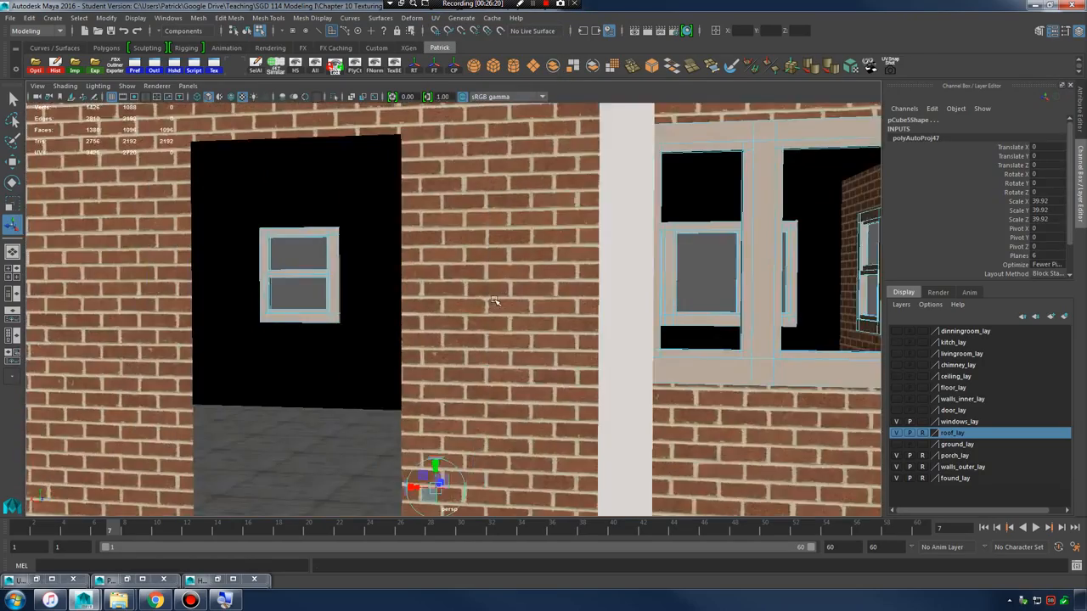
{"action": "middle_click_drag", "start_coordinate": [494, 300], "coordinate": [442, 296], "text": "alt"}
{"action": "right_click_drag", "start_coordinate": [441, 296], "coordinate": [512, 301], "text": "alt"}
{"action": "middle_click_drag", "start_coordinate": [512, 301], "coordinate": [463, 291], "text": "alt"}
{"action": "left_click_drag", "start_coordinate": [463, 291], "coordinate": [593, 296], "text": "alt"}
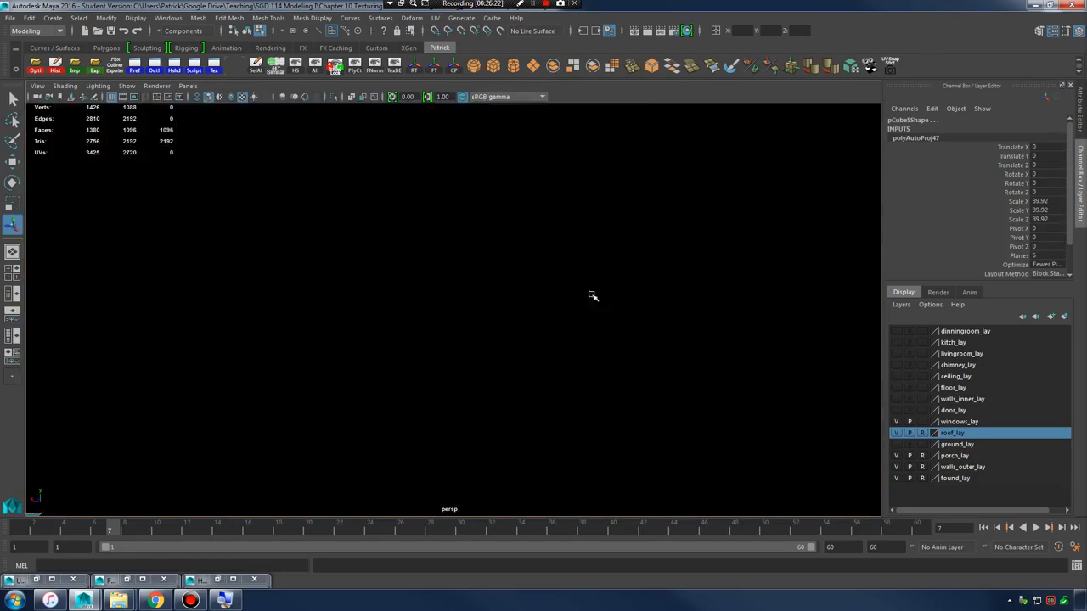
{"action": "right_click_drag", "start_coordinate": [592, 296], "coordinate": [405, 294], "text": "alt"}
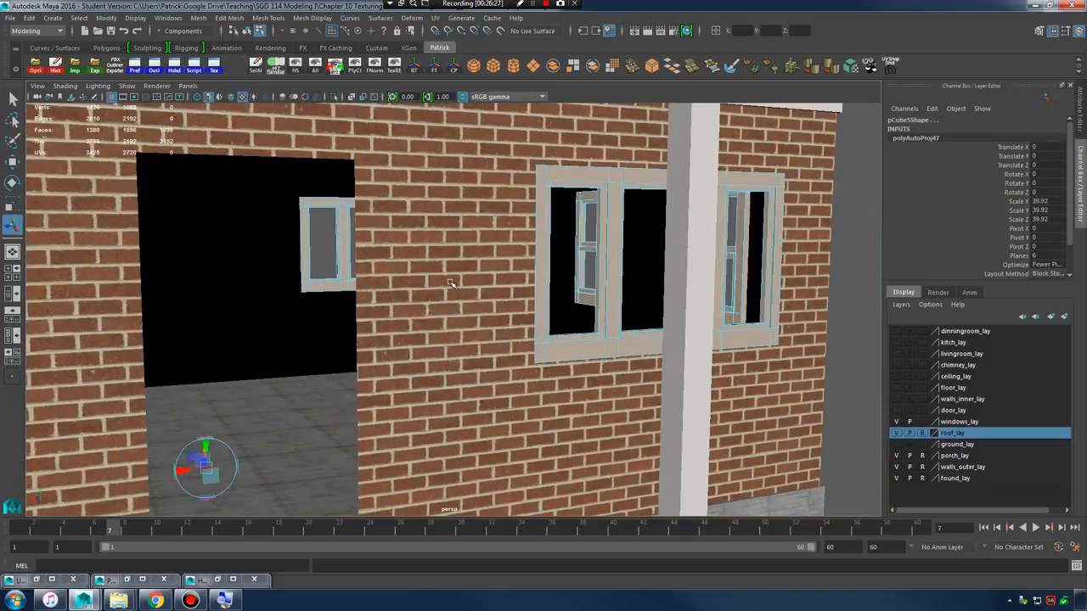
{"action": "scroll", "coordinate": [452, 287], "scroll_direction": "down", "scroll_amount": 5}
{"action": "scroll", "coordinate": [453, 288], "scroll_direction": "up", "scroll_amount": 3}
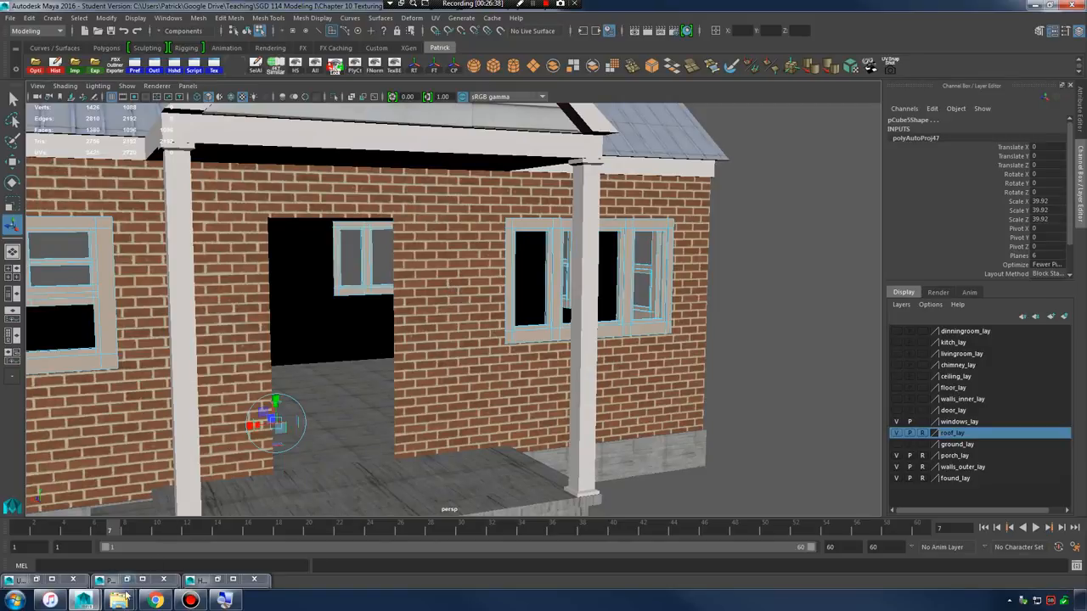
- Switch to textures.com in the browser and search the texture library for "white wood"
{"action": "key", "text": "alt+Tab"}
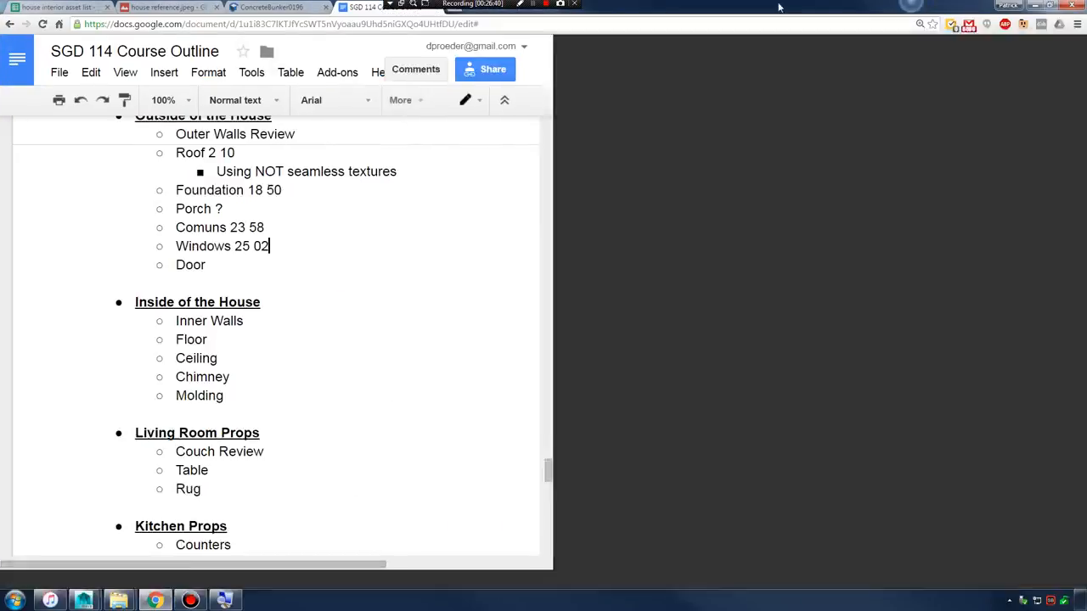
{"action": "left_click", "coordinate": [263, 7]}
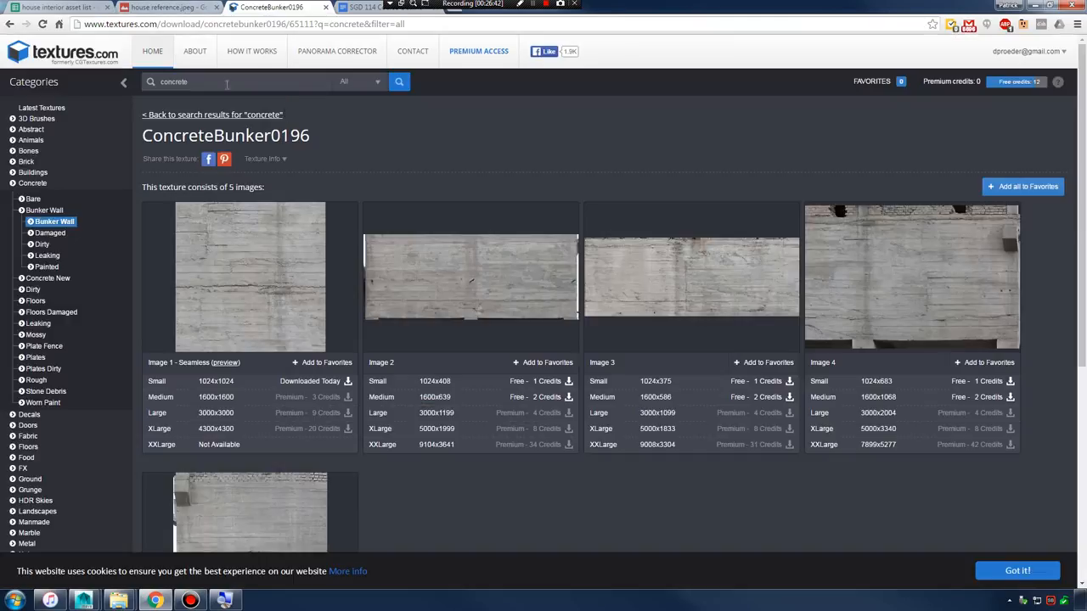
{"action": "type", "text": "white wood"}
{"action": "key", "text": "Return"}
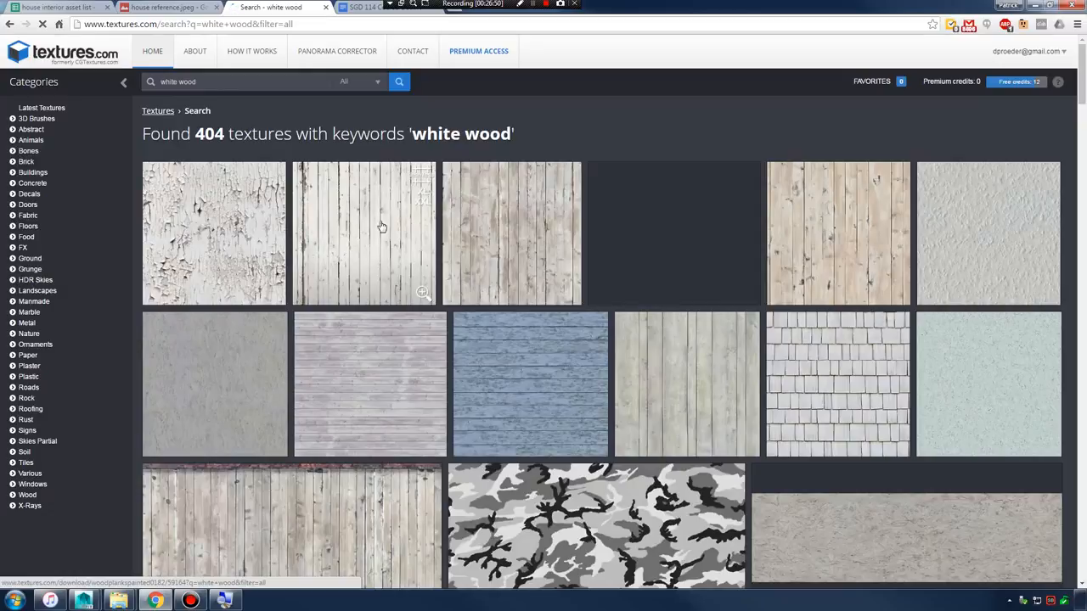
- Look through the whole first page of white wood results for a texture that suits the window frames
{"action": "scroll", "coordinate": [245, 230], "scroll_direction": "down", "scroll_amount": 6}
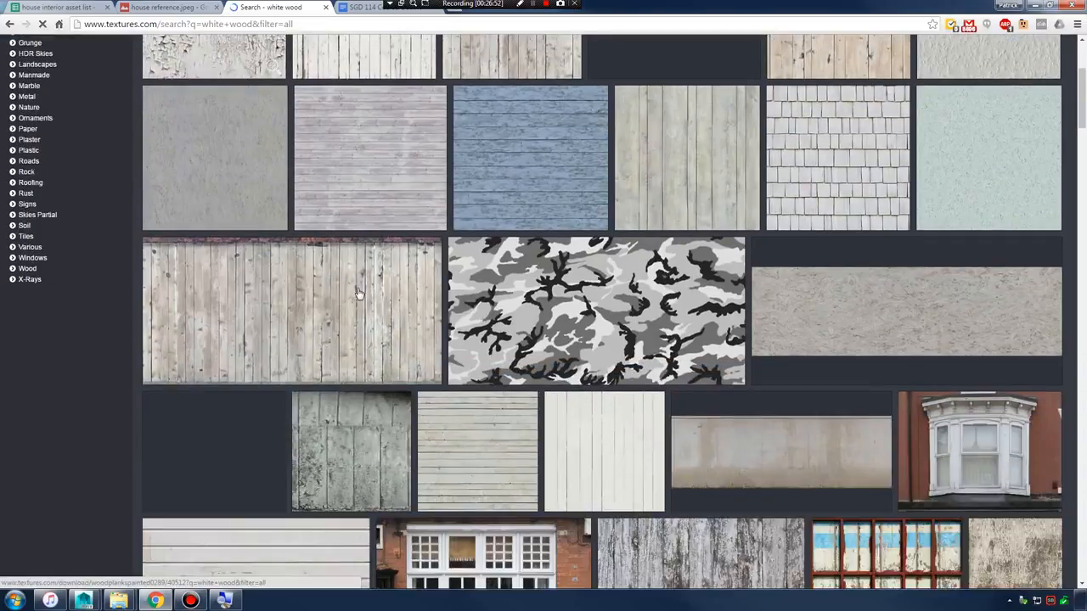
{"action": "scroll", "coordinate": [521, 414], "scroll_direction": "down", "scroll_amount": 1}
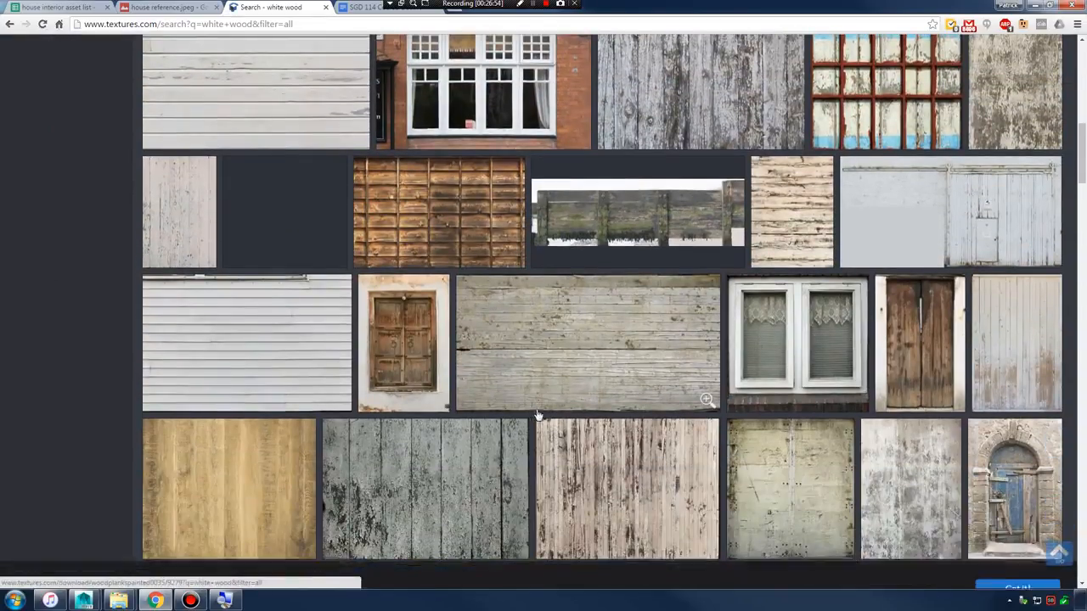
{"action": "scroll", "coordinate": [573, 410], "scroll_direction": "down", "scroll_amount": 4}
{"action": "scroll", "coordinate": [544, 414], "scroll_direction": "down", "scroll_amount": 10}
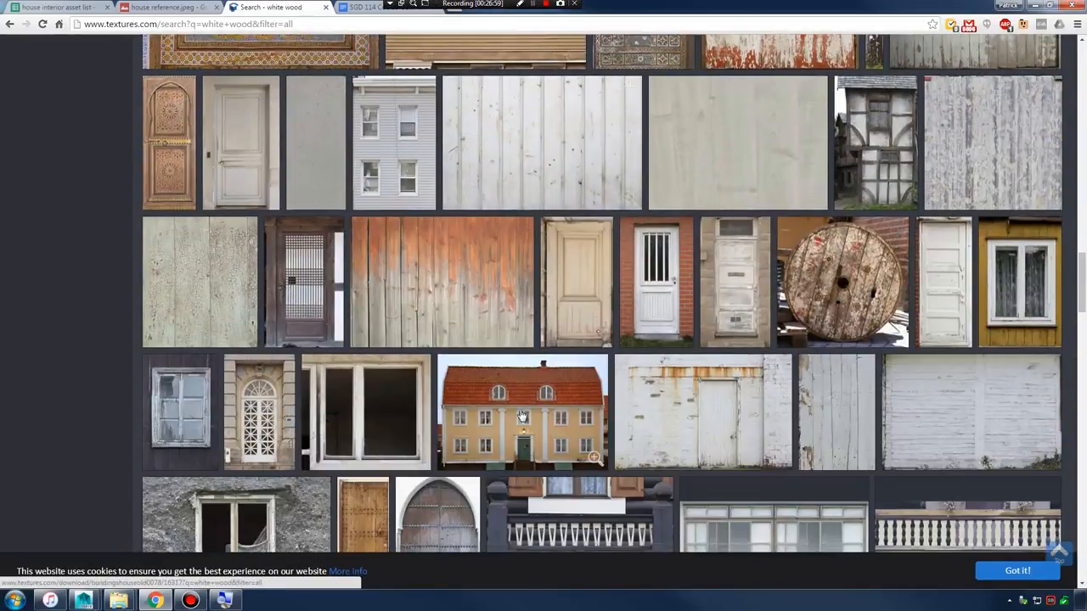
{"action": "scroll", "coordinate": [509, 416], "scroll_direction": "down", "scroll_amount": 8}
{"action": "scroll", "coordinate": [489, 419], "scroll_direction": "down", "scroll_amount": 9}
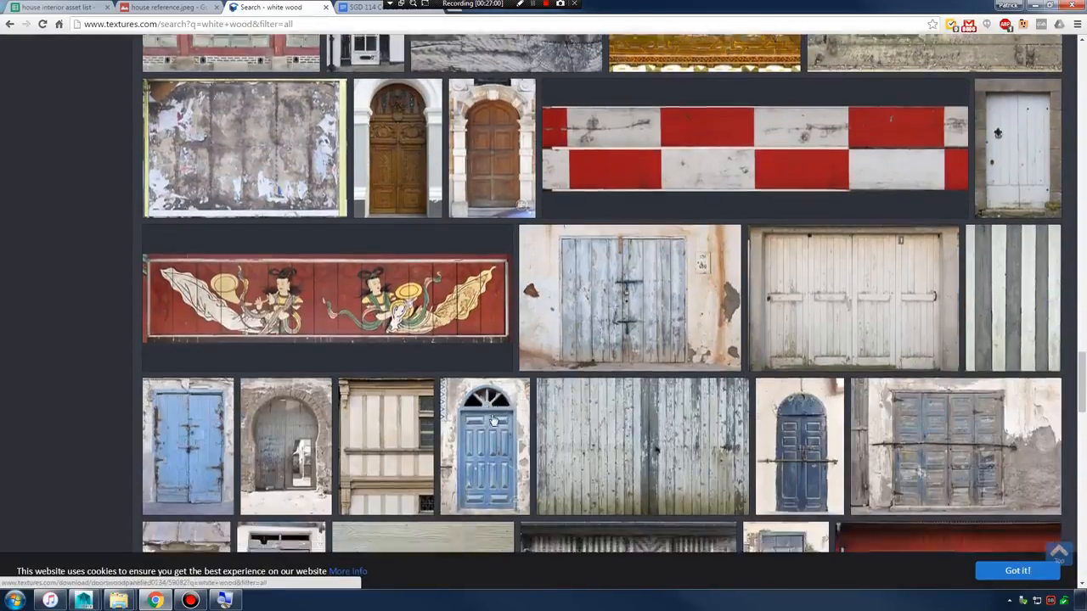
{"action": "scroll", "coordinate": [504, 422], "scroll_direction": "down", "scroll_amount": 3}
{"action": "scroll", "coordinate": [504, 422], "scroll_direction": "down", "scroll_amount": 8}
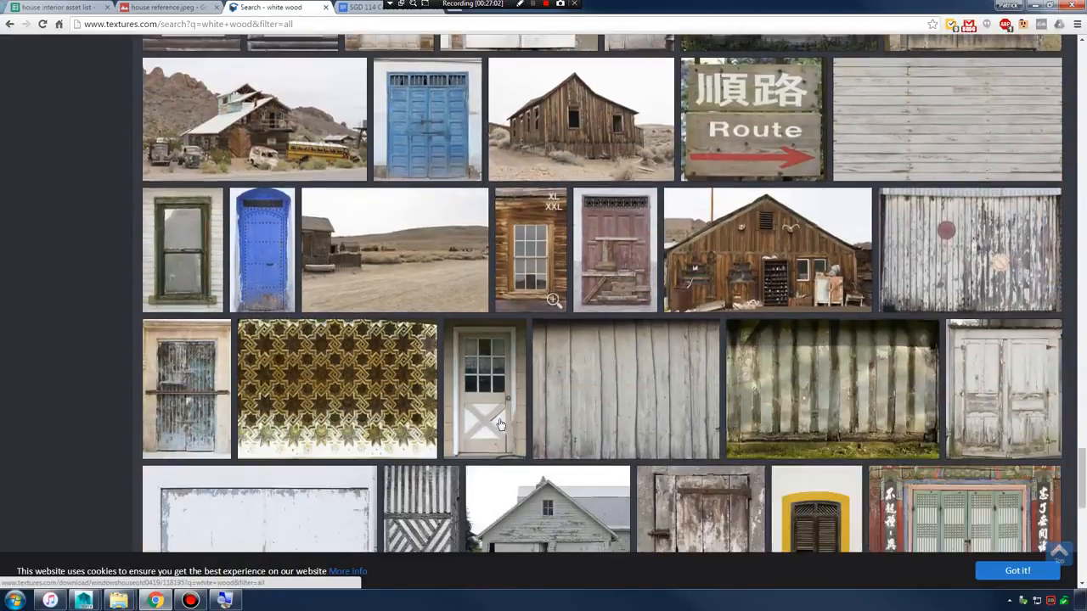
{"action": "scroll", "coordinate": [467, 417], "scroll_direction": "down", "scroll_amount": 2}
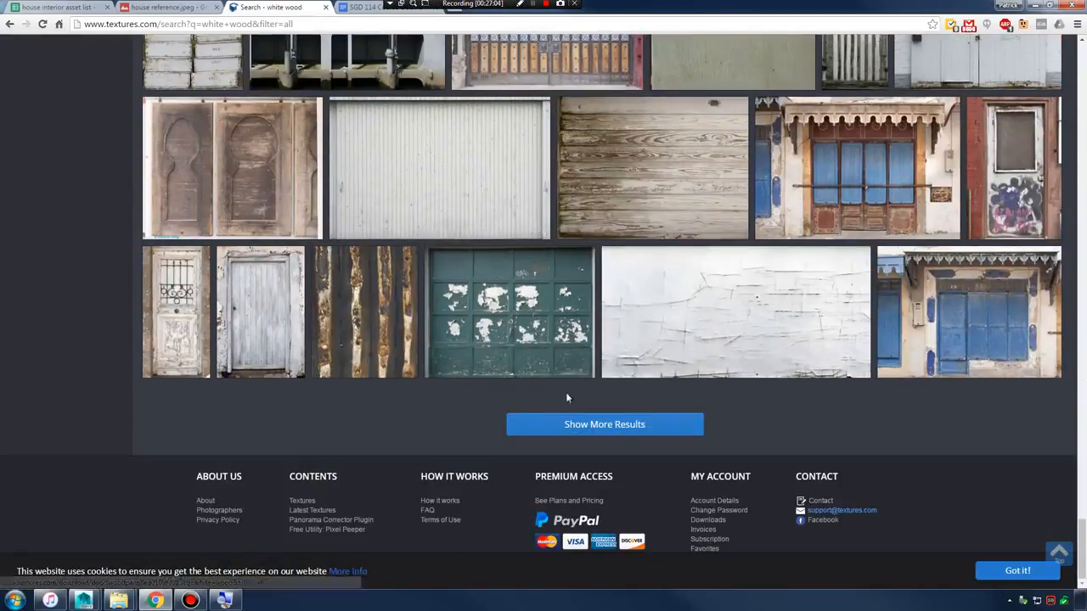
{"action": "scroll", "coordinate": [385, 350], "scroll_direction": "up", "scroll_amount": 7}
{"action": "scroll", "coordinate": [385, 350], "scroll_direction": "up", "scroll_amount": 6}
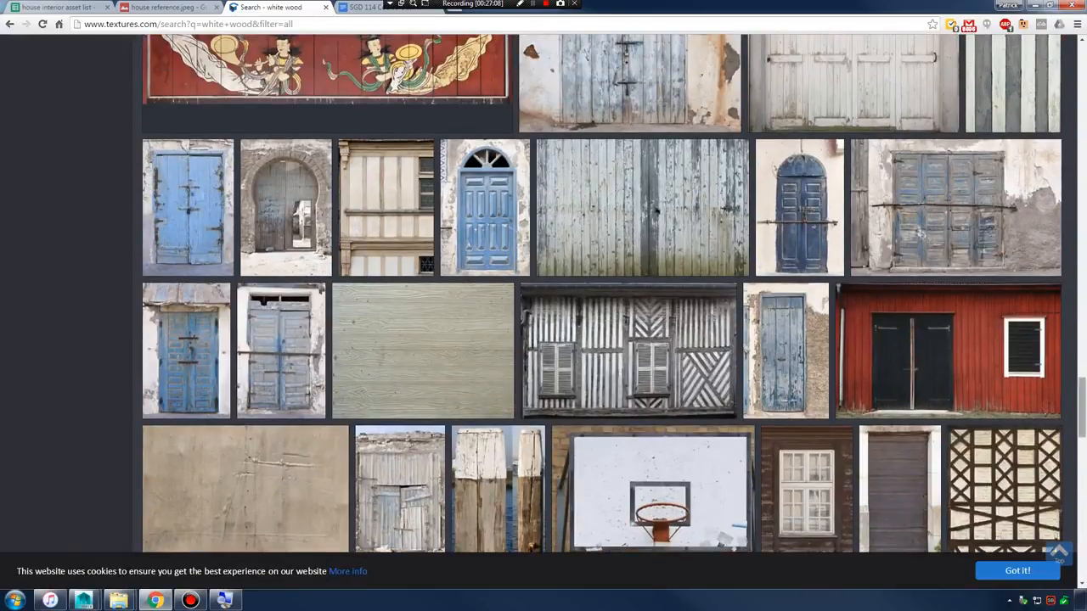
{"action": "left_click_drag", "start_coordinate": [1083, 422], "coordinate": [1047, 57]}
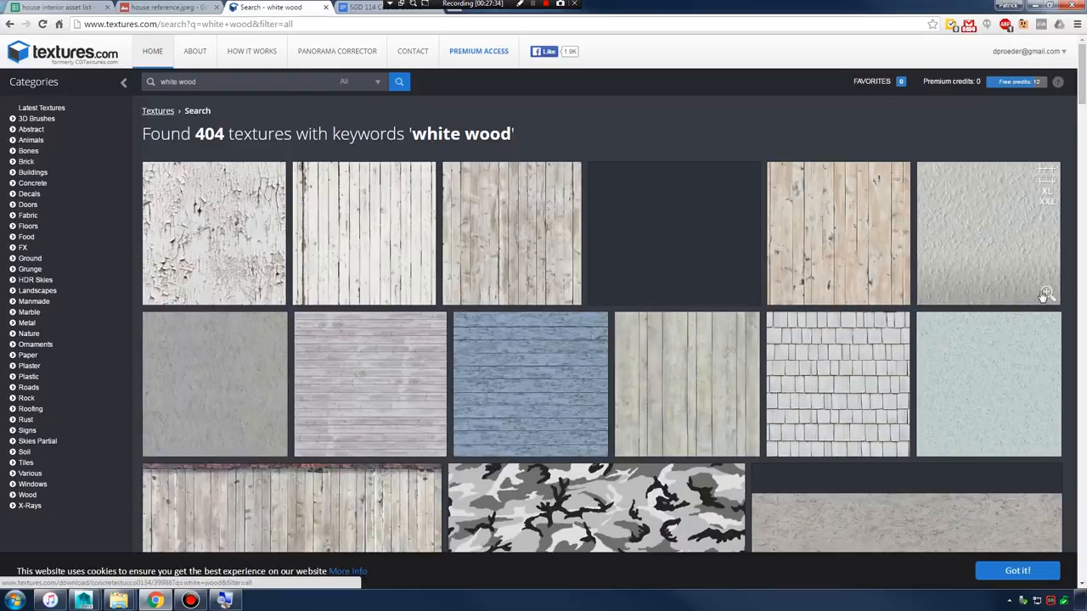
- Preview the ConcreteStucco0134 texture and go through the white wood results again, comparing the painted and plank surfaces
{"action": "mouse_move", "coordinate": [1046, 295]}
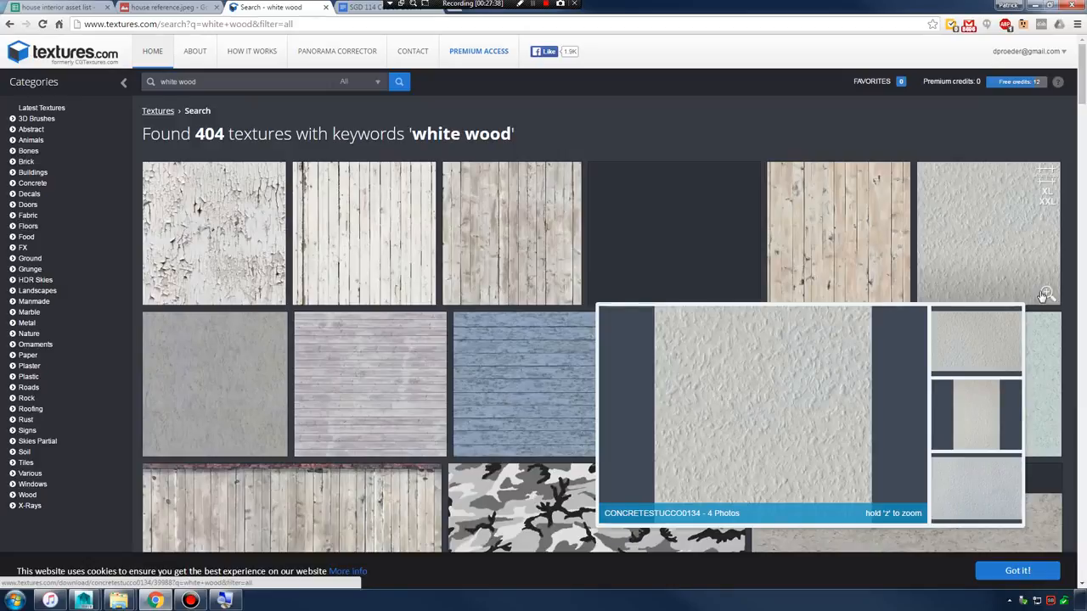
{"action": "scroll", "coordinate": [424, 280], "scroll_direction": "down", "scroll_amount": 3}
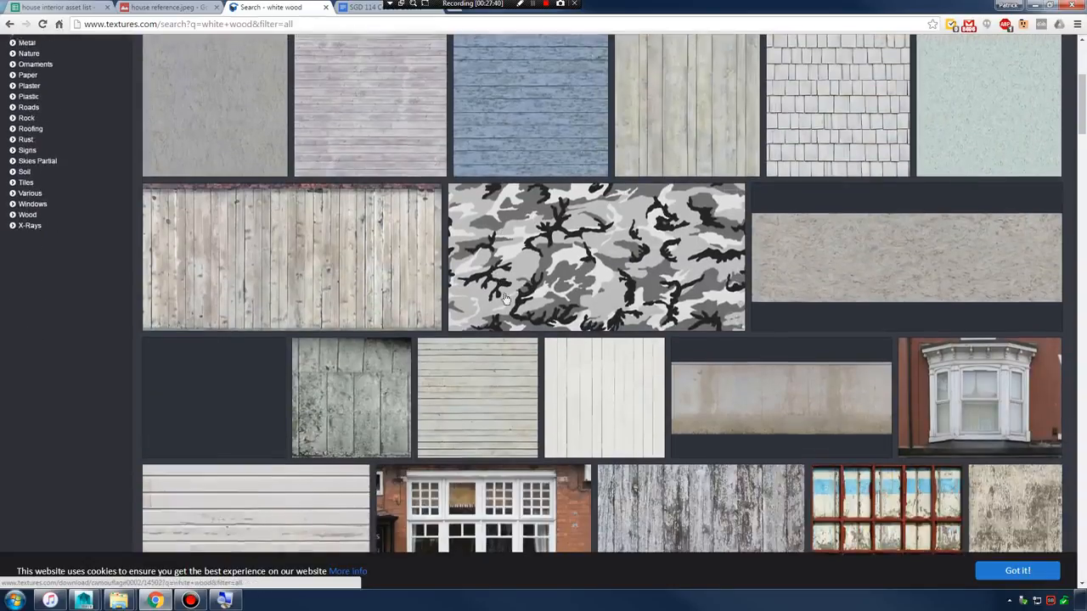
{"action": "scroll", "coordinate": [510, 331], "scroll_direction": "down", "scroll_amount": 2}
{"action": "scroll", "coordinate": [508, 332], "scroll_direction": "down", "scroll_amount": 1}
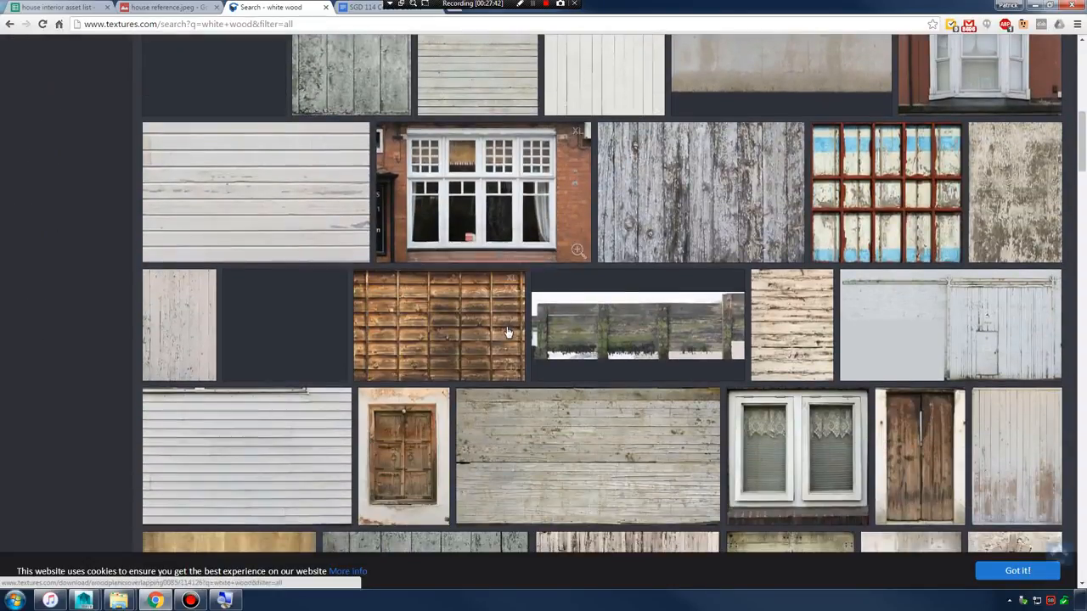
{"action": "scroll", "coordinate": [506, 332], "scroll_direction": "down", "scroll_amount": 5}
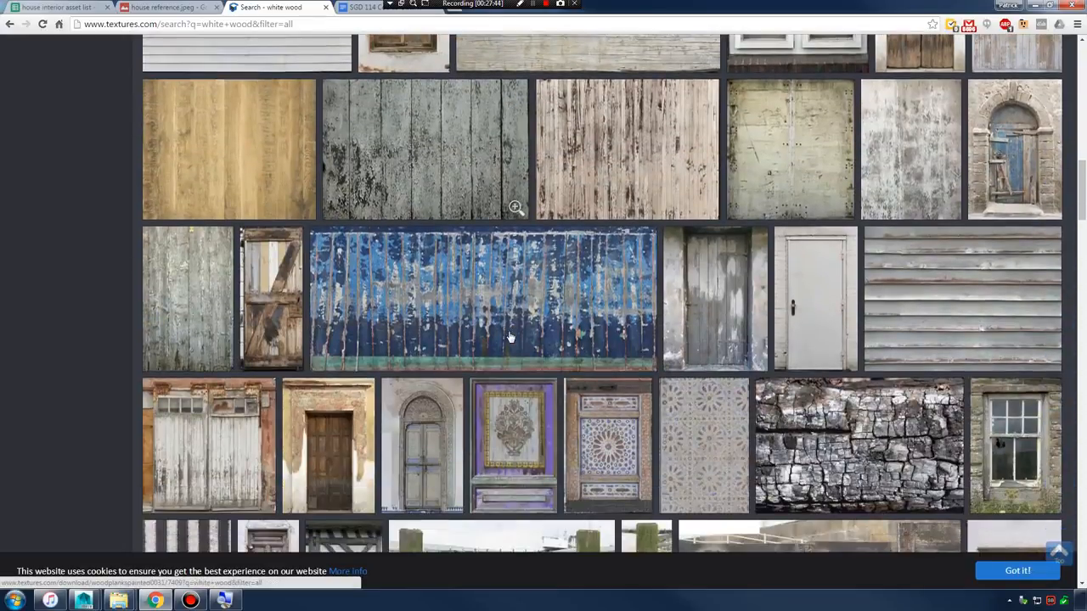
{"action": "scroll", "coordinate": [508, 340], "scroll_direction": "down", "scroll_amount": 5}
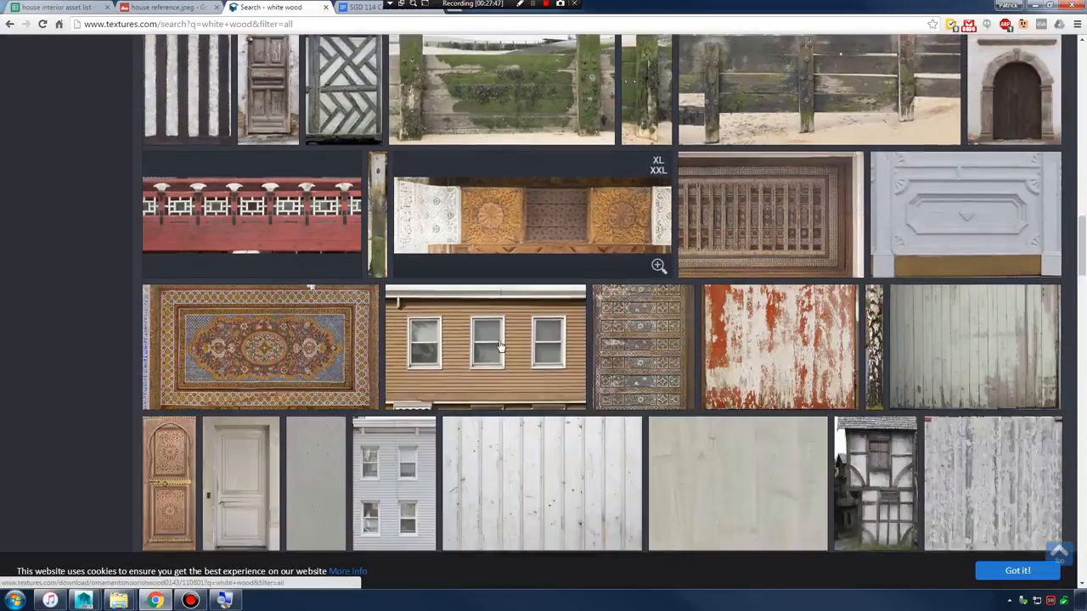
{"action": "scroll", "coordinate": [500, 345], "scroll_direction": "down", "scroll_amount": 1}
{"action": "scroll", "coordinate": [511, 348], "scroll_direction": "down", "scroll_amount": 8}
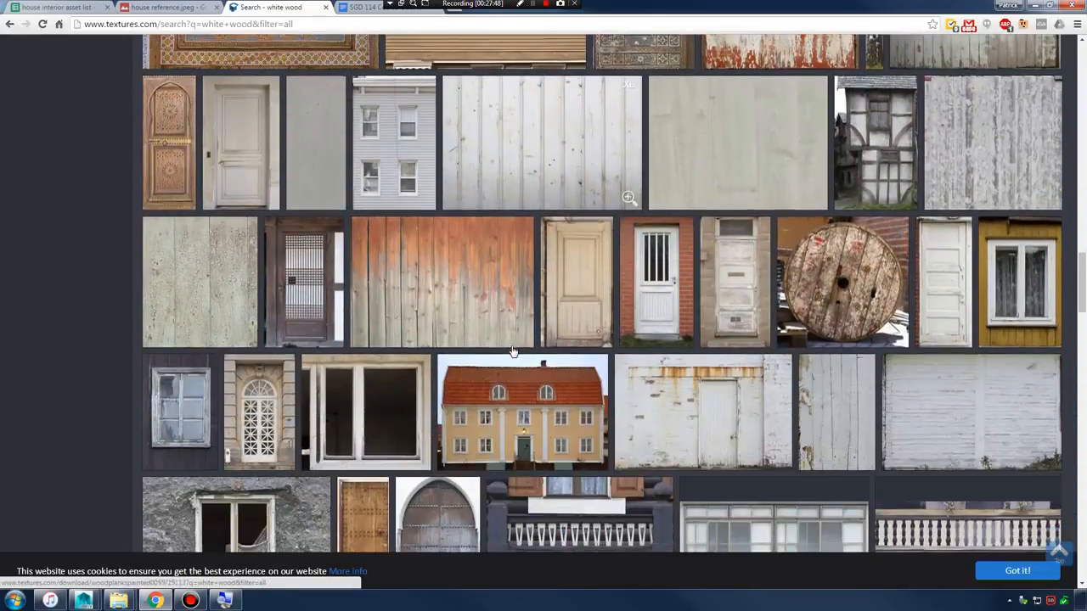
{"action": "scroll", "coordinate": [265, 364], "scroll_direction": "down", "scroll_amount": 7}
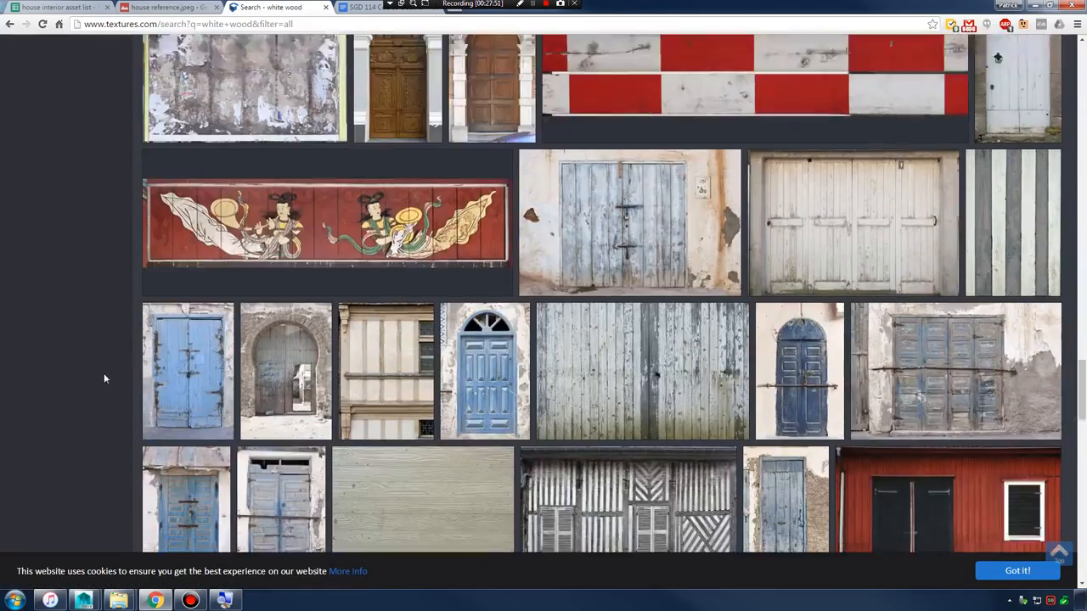
- Open the PlywoodPainted0078 texture from the results and download its small 1024x1024 seamless image
{"action": "middle_click", "coordinate": [85, 346]}
{"action": "middle_click", "coordinate": [76, 437]}
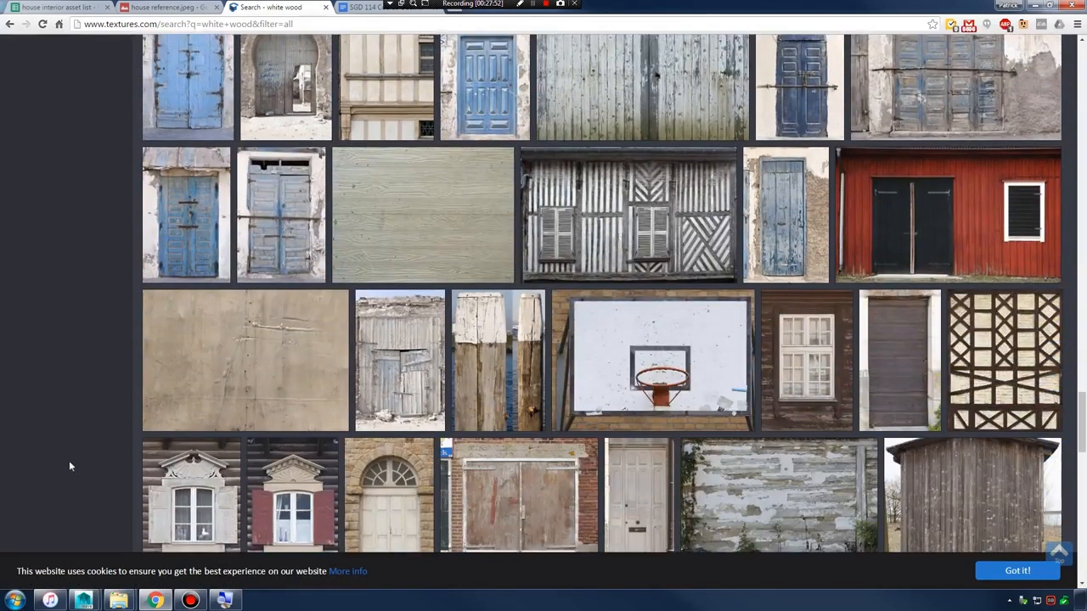
{"action": "middle_click", "coordinate": [69, 463]}
{"action": "middle_click", "coordinate": [88, 234]}
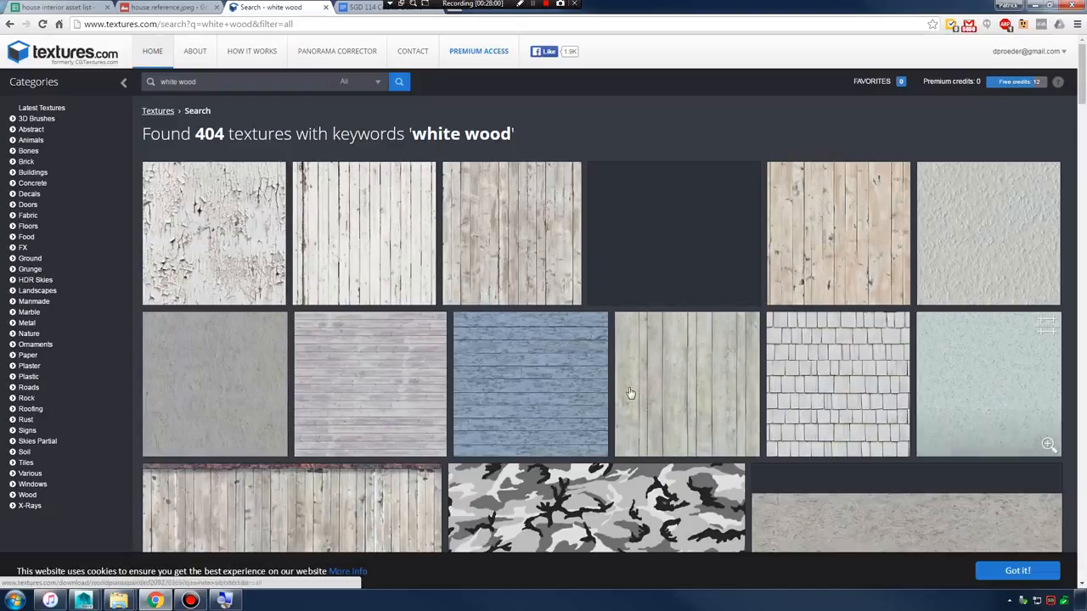
{"action": "left_click", "coordinate": [248, 368]}
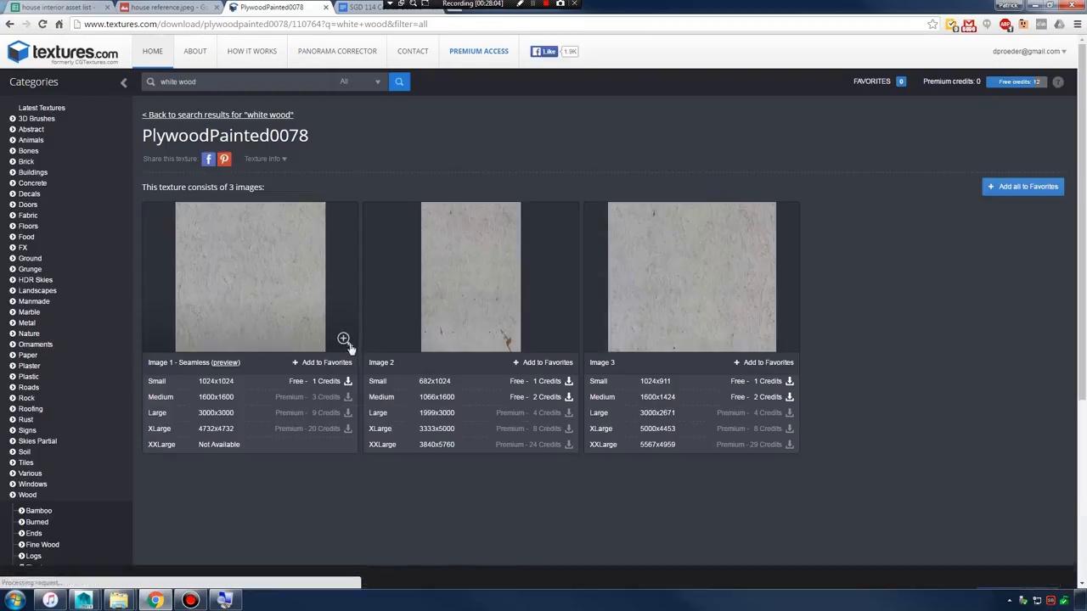
{"action": "mouse_move", "coordinate": [342, 339]}
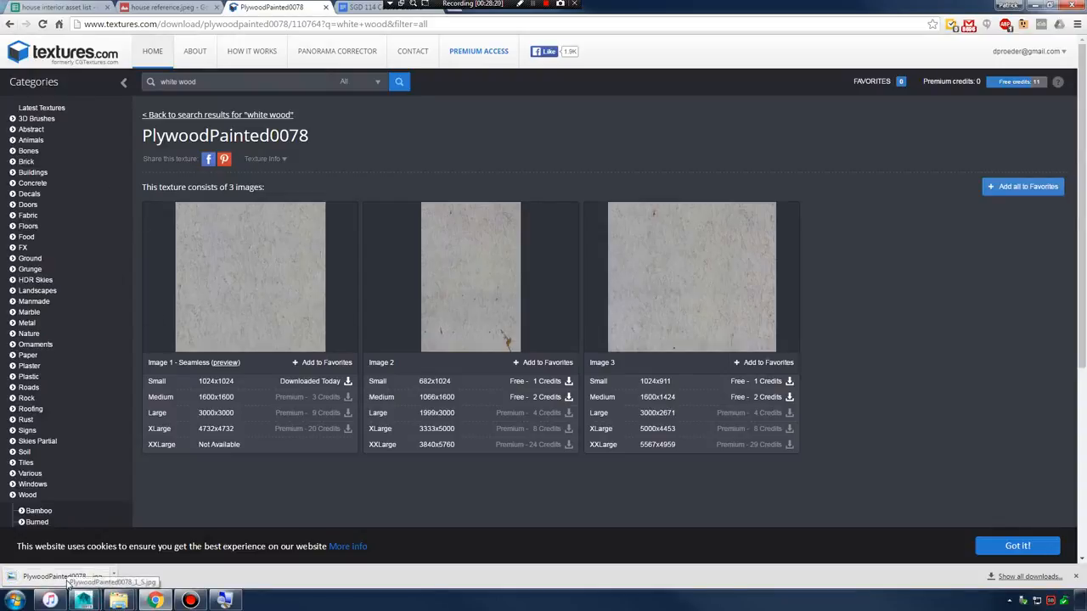
- Return to the white wood results and check them for other usable wood textures
{"action": "left_click", "coordinate": [8, 24]}
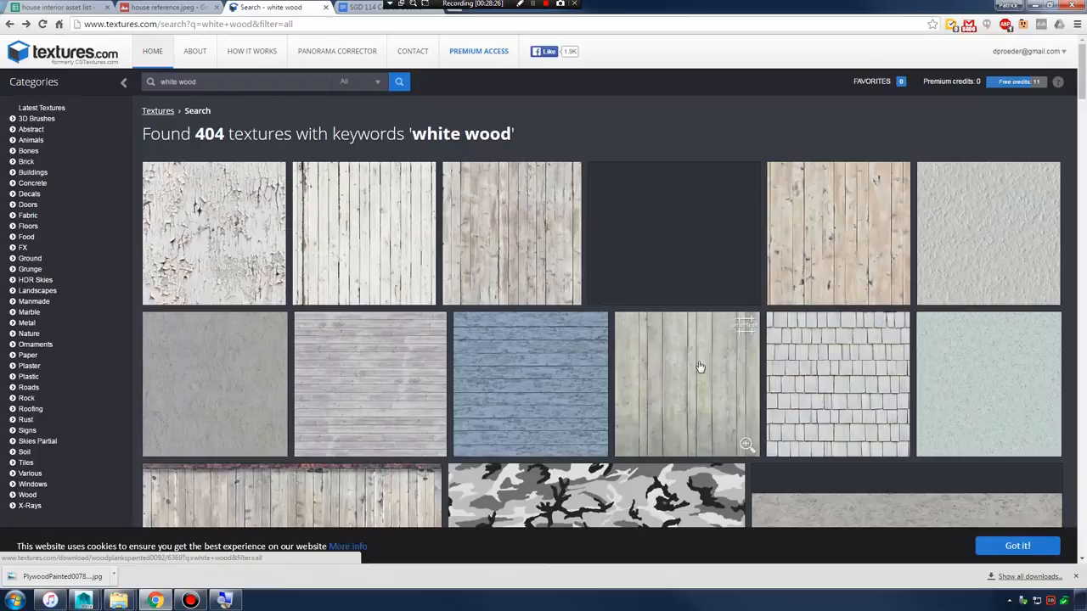
{"action": "scroll", "coordinate": [700, 367], "scroll_direction": "down", "scroll_amount": 4}
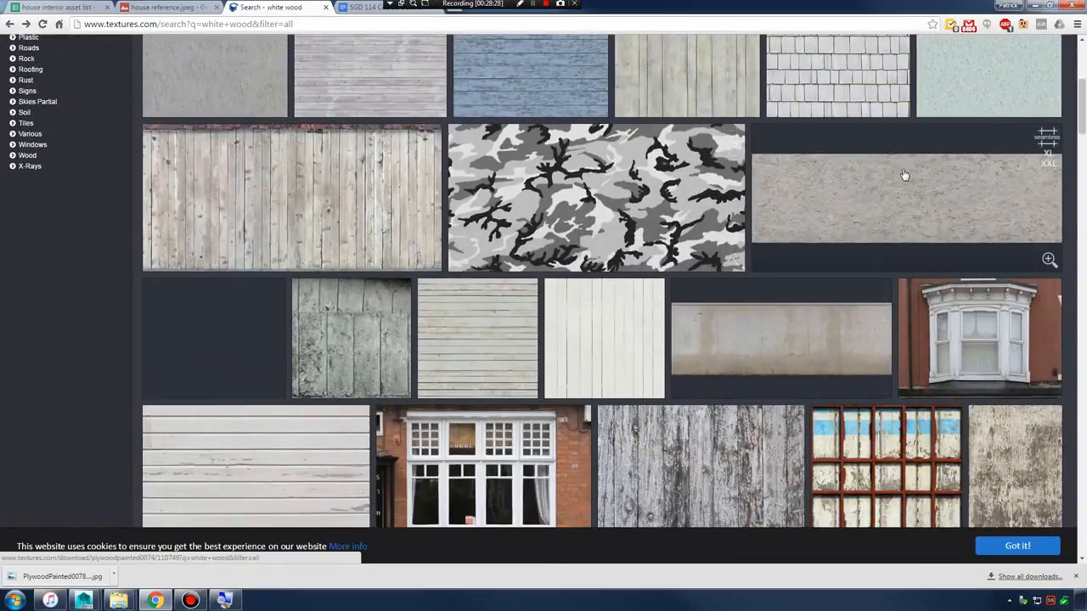
{"action": "scroll", "coordinate": [614, 357], "scroll_direction": "down", "scroll_amount": 5}
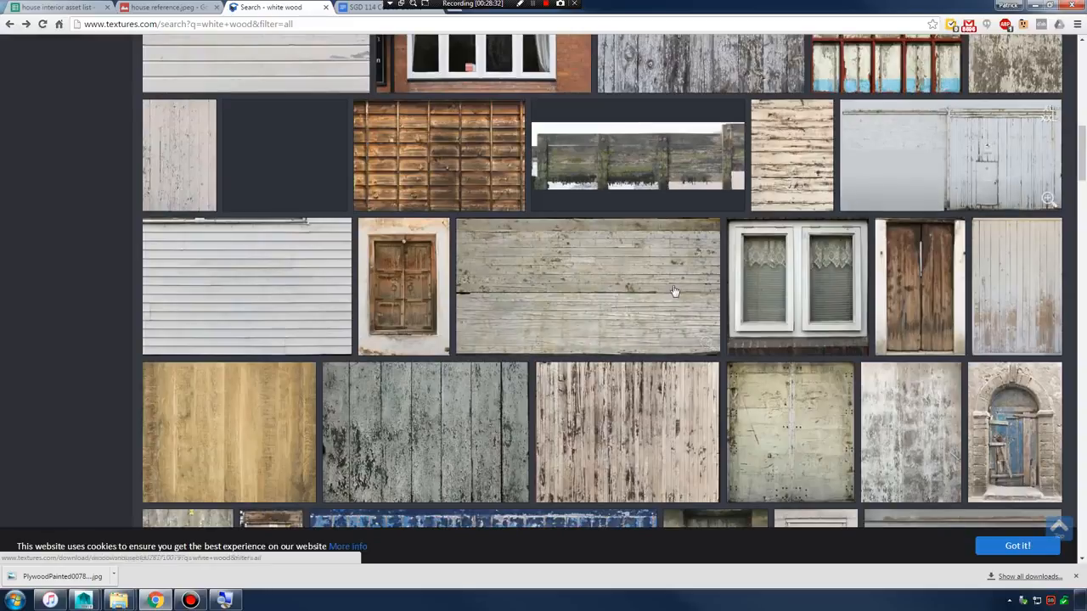
{"action": "scroll", "coordinate": [625, 334], "scroll_direction": "down", "scroll_amount": 5}
{"action": "scroll", "coordinate": [708, 328], "scroll_direction": "up", "scroll_amount": 15}
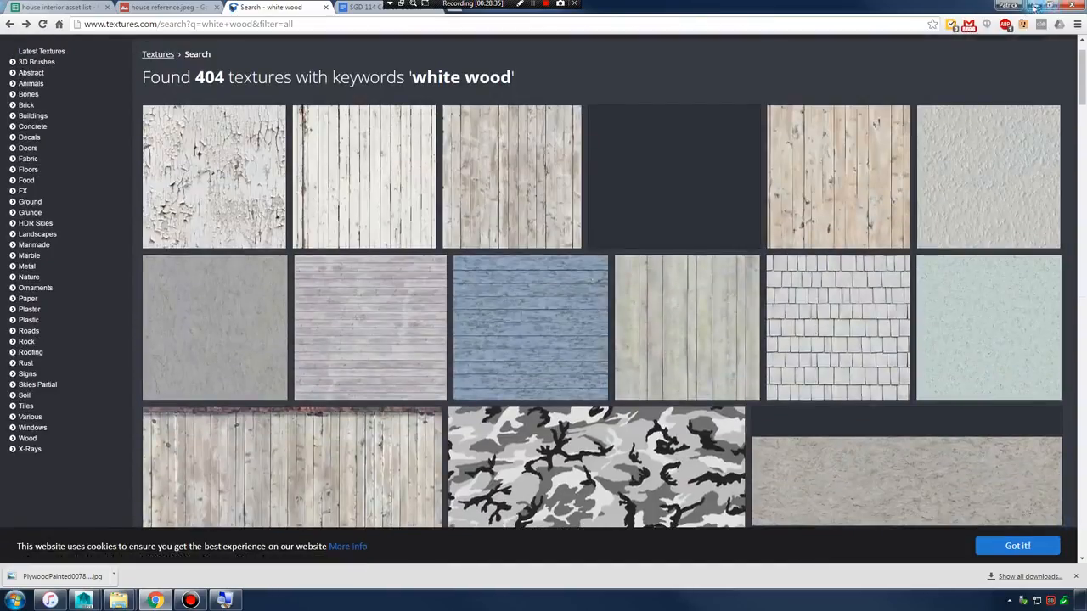
- Leave the browser and rename PlywoodPainted0078_1_S.jpg in the Downloads folder as wood_white_seamless.jpg
{"action": "left_click", "coordinate": [1034, 6]}
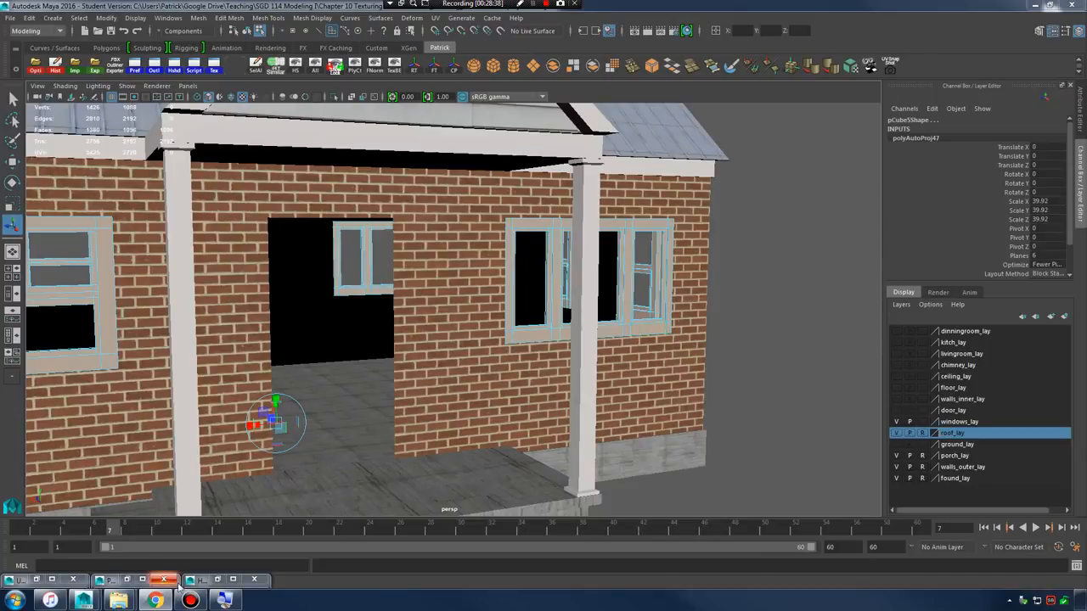
{"action": "mouse_move", "coordinate": [120, 601]}
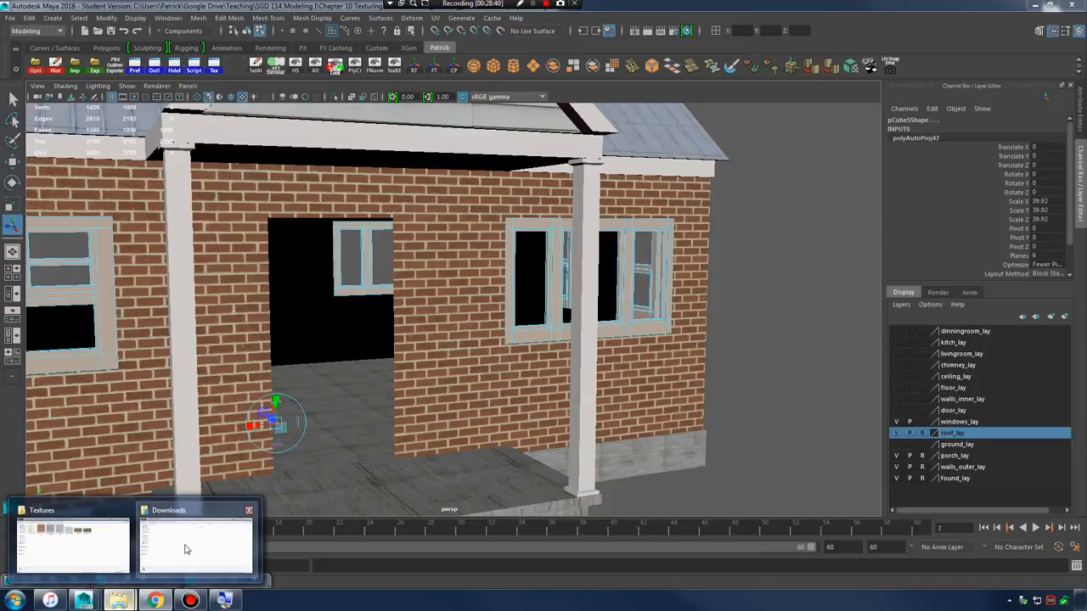
{"action": "left_click", "coordinate": [187, 548]}
{"action": "left_click", "coordinate": [118, 79]}
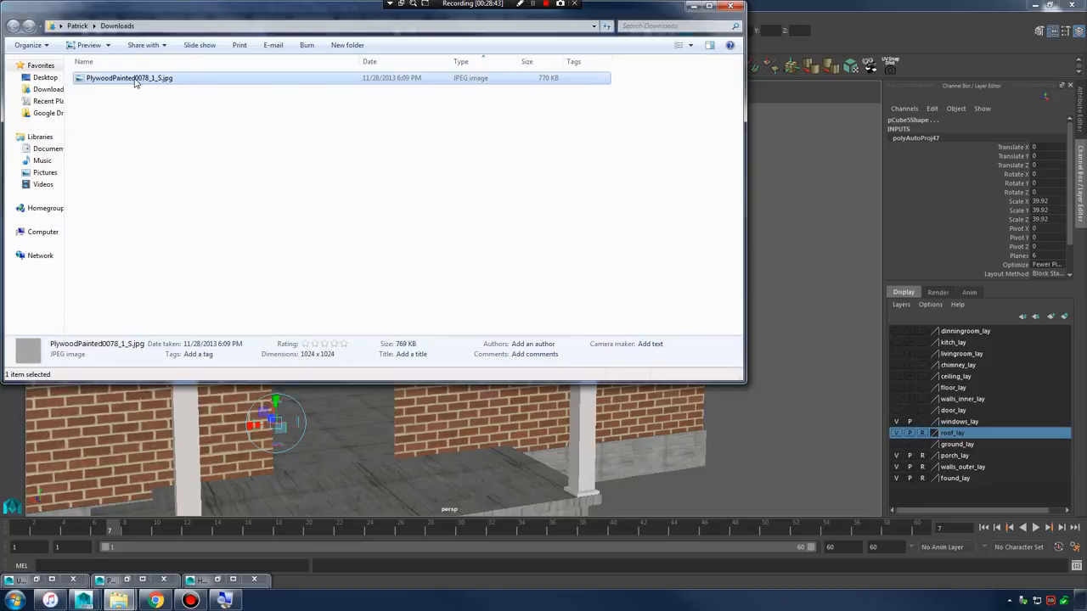
{"action": "left_click", "coordinate": [135, 79]}
{"action": "type", "text": "wood_pain"}
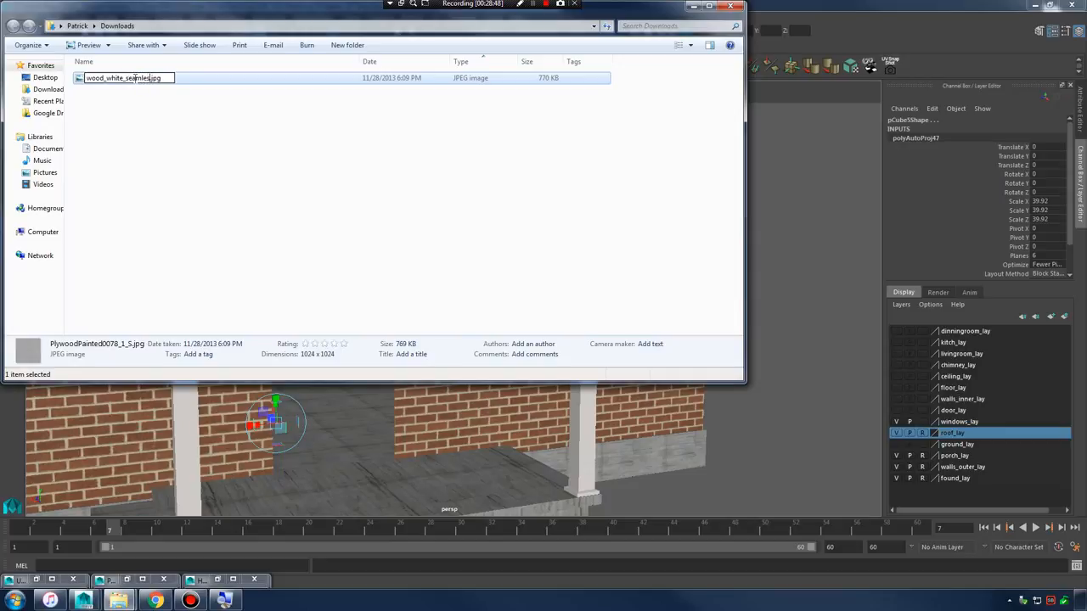
{"action": "type", "text": "s"}
{"action": "key", "text": "Return"}
- Move wood_white_seamless.jpg from Downloads into the project's Textures folder and put both folder windows away
{"action": "mouse_move", "coordinate": [118, 600]}
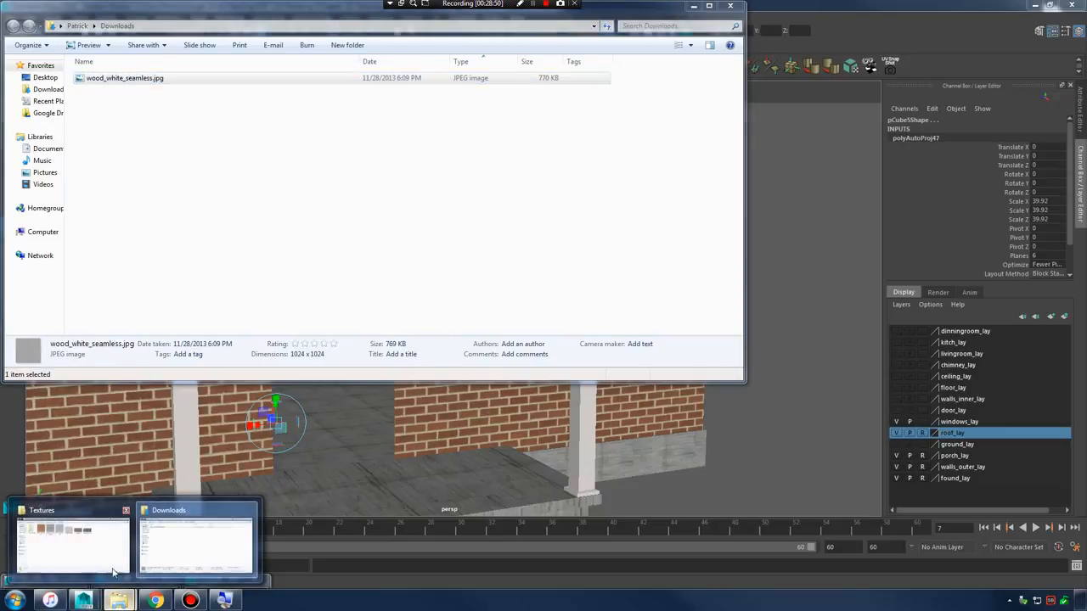
{"action": "left_click", "coordinate": [194, 543]}
{"action": "left_click_drag", "start_coordinate": [111, 80], "coordinate": [645, 382]}
{"action": "left_click", "coordinate": [690, 7]}
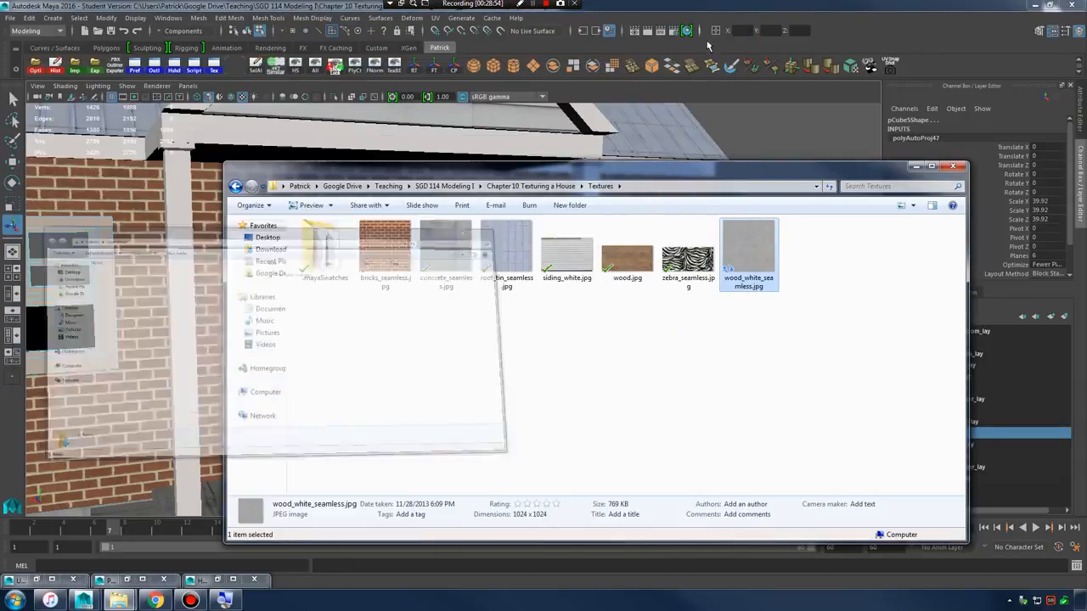
{"action": "left_click", "coordinate": [916, 167]}
- Check the selected windows across the front of the house and bring up the Hypershade
{"action": "middle_click_drag", "start_coordinate": [441, 170], "coordinate": [586, 259], "text": "alt"}
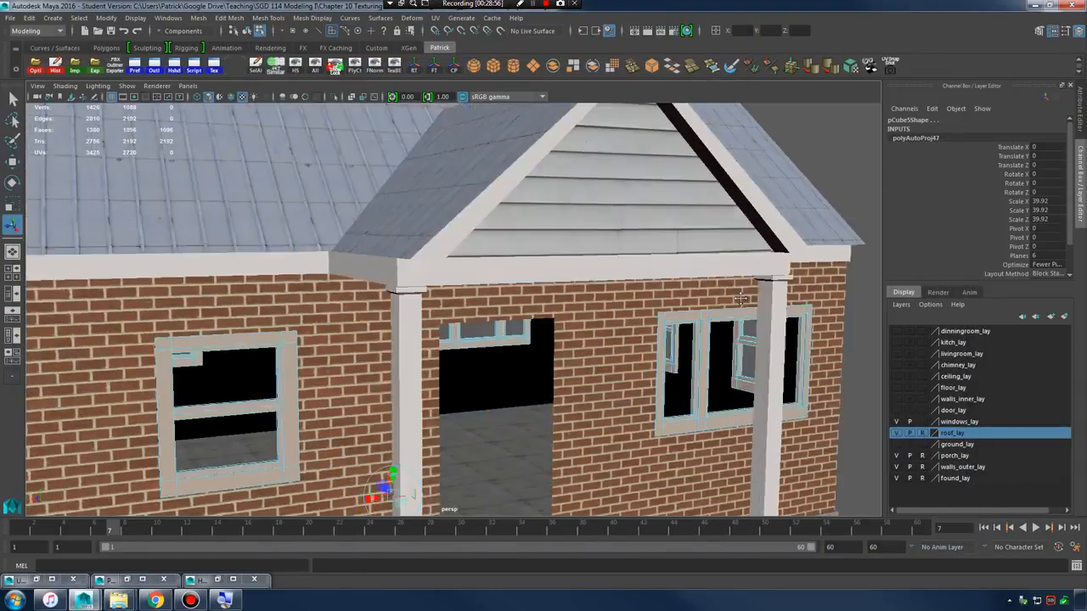
{"action": "scroll", "coordinate": [582, 262], "scroll_direction": "down", "scroll_amount": 5}
{"action": "scroll", "coordinate": [525, 270], "scroll_direction": "up", "scroll_amount": 3}
{"action": "left_click_drag", "start_coordinate": [583, 262], "coordinate": [497, 276], "text": "alt"}
{"action": "scroll", "coordinate": [497, 276], "scroll_direction": "up", "scroll_amount": 3}
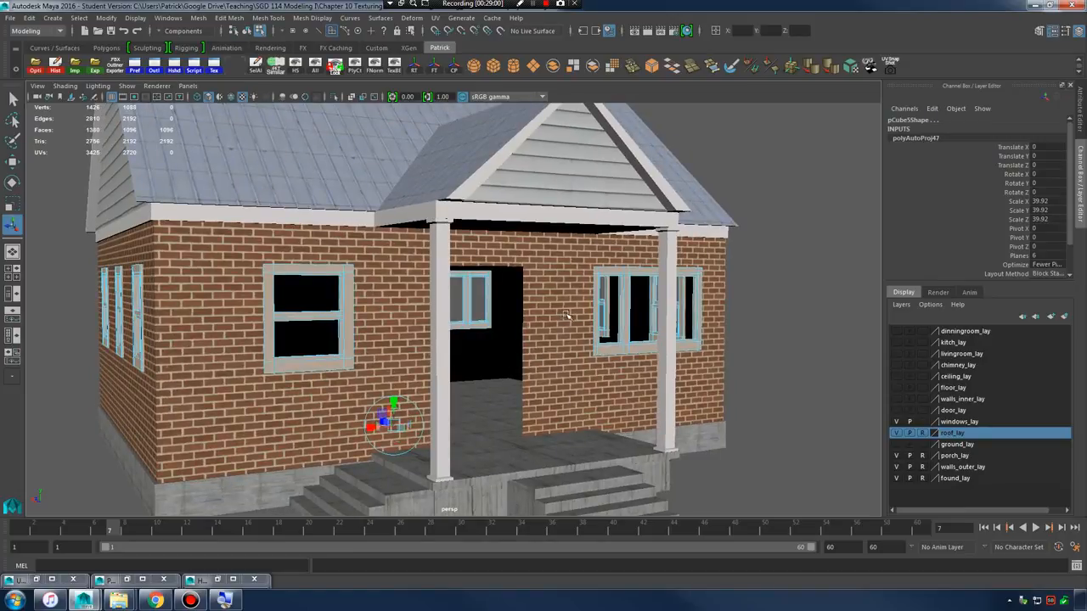
{"action": "left_click", "coordinate": [218, 581]}
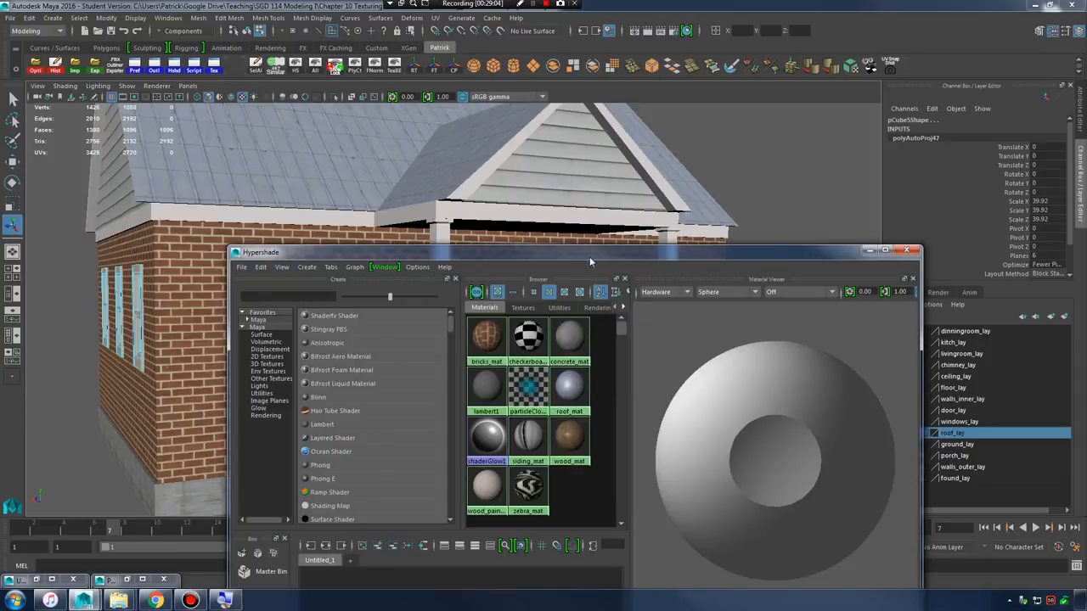
- Map wood_white_seamless.jpg as a file texture onto the Color of wood_painted_white_mat and put the Hypershade away
{"action": "left_click_drag", "start_coordinate": [589, 256], "coordinate": [579, 134]}
{"action": "left_click", "coordinate": [480, 370]}
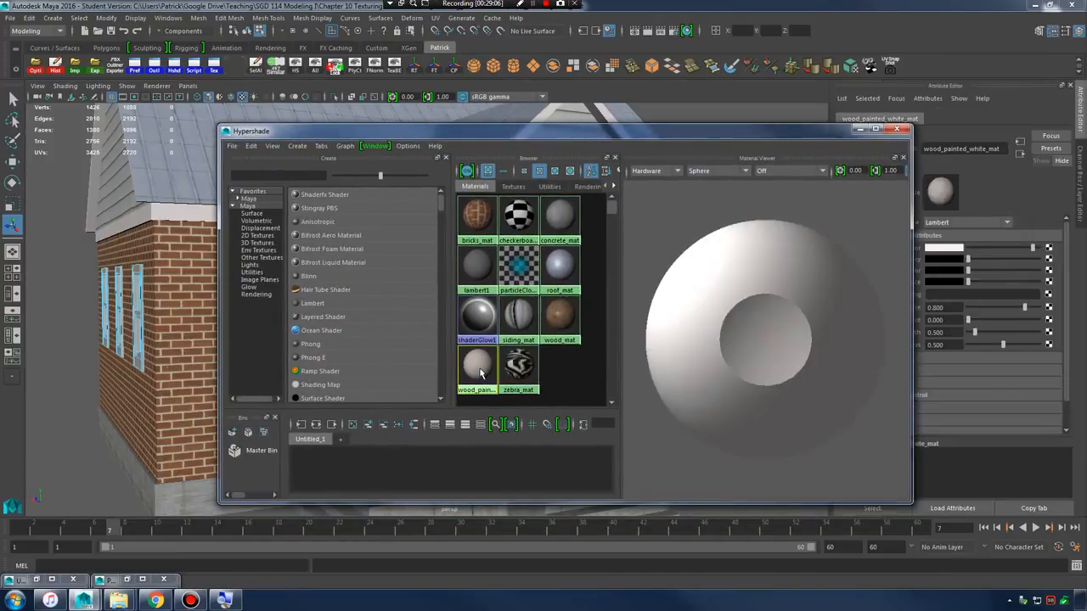
{"action": "left_click_drag", "start_coordinate": [772, 132], "coordinate": [619, 254]}
{"action": "left_click", "coordinate": [1049, 250]}
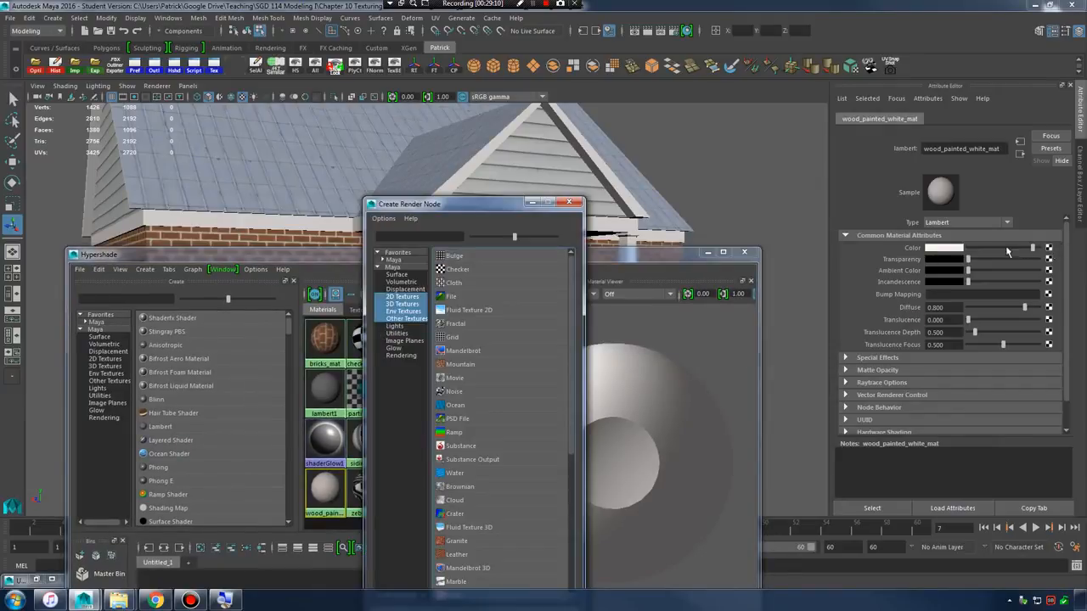
{"action": "left_click", "coordinate": [477, 300]}
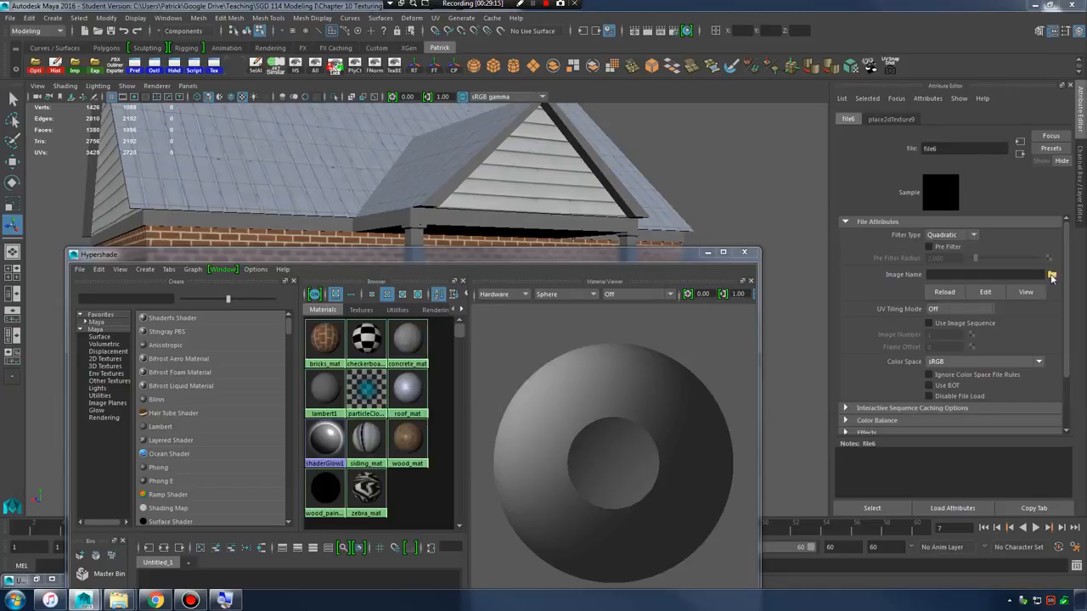
{"action": "left_click", "coordinate": [1051, 276]}
{"action": "left_click", "coordinate": [239, 164]}
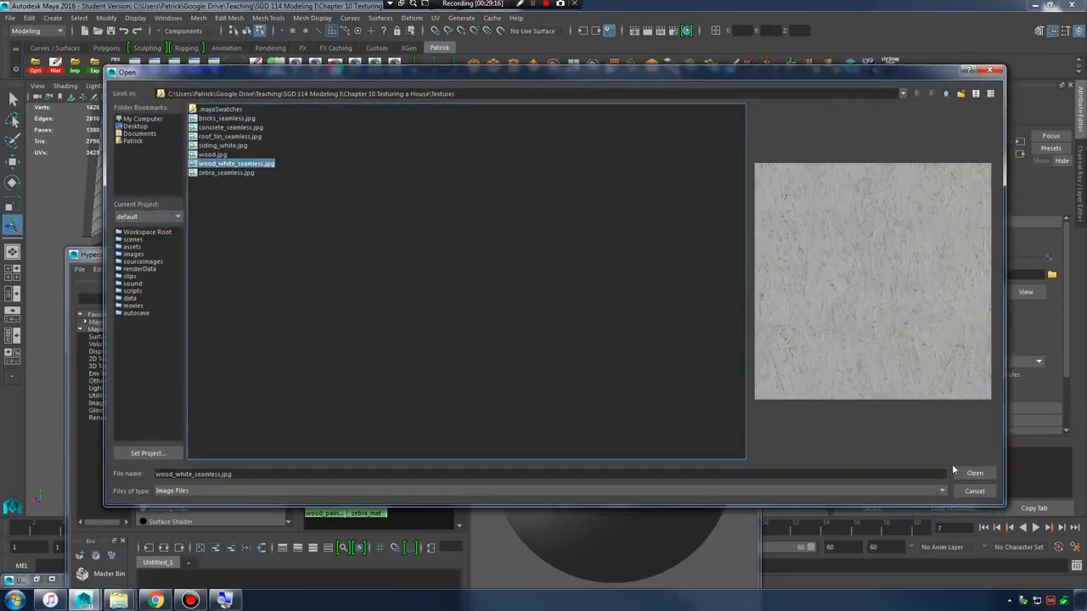
{"action": "left_click", "coordinate": [970, 473]}
{"action": "left_click", "coordinate": [706, 254]}
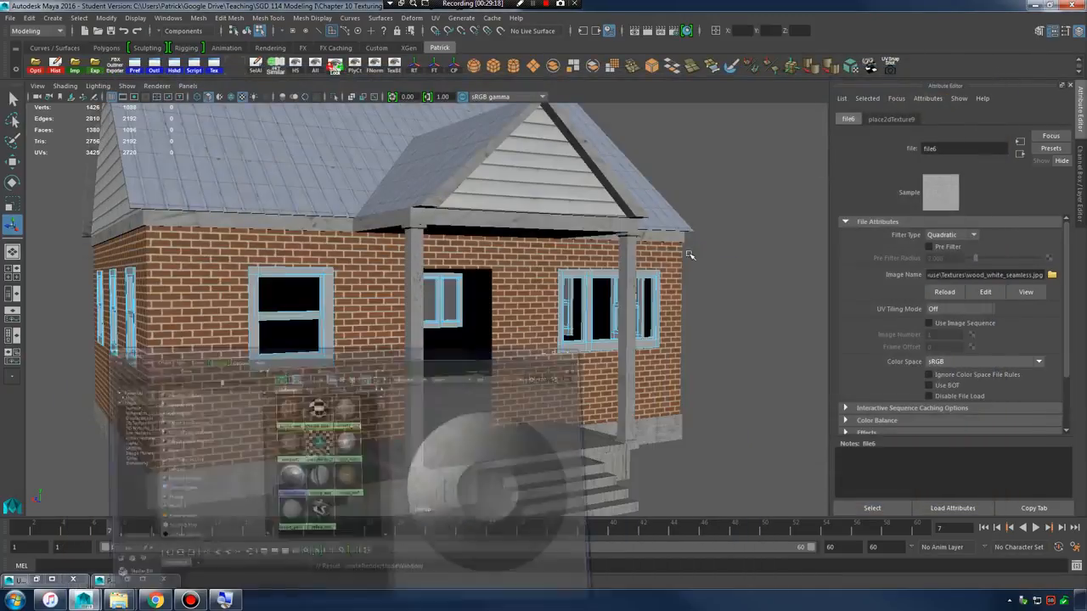
- Examine the painted wood texture on the roof trim and porch columns, and the window frames, around the house
{"action": "left_click_drag", "start_coordinate": [478, 311], "coordinate": [531, 285], "text": "alt"}
{"action": "right_click_drag", "start_coordinate": [531, 284], "coordinate": [560, 297], "text": "alt"}
{"action": "middle_click_drag", "start_coordinate": [560, 297], "coordinate": [528, 405], "text": "alt"}
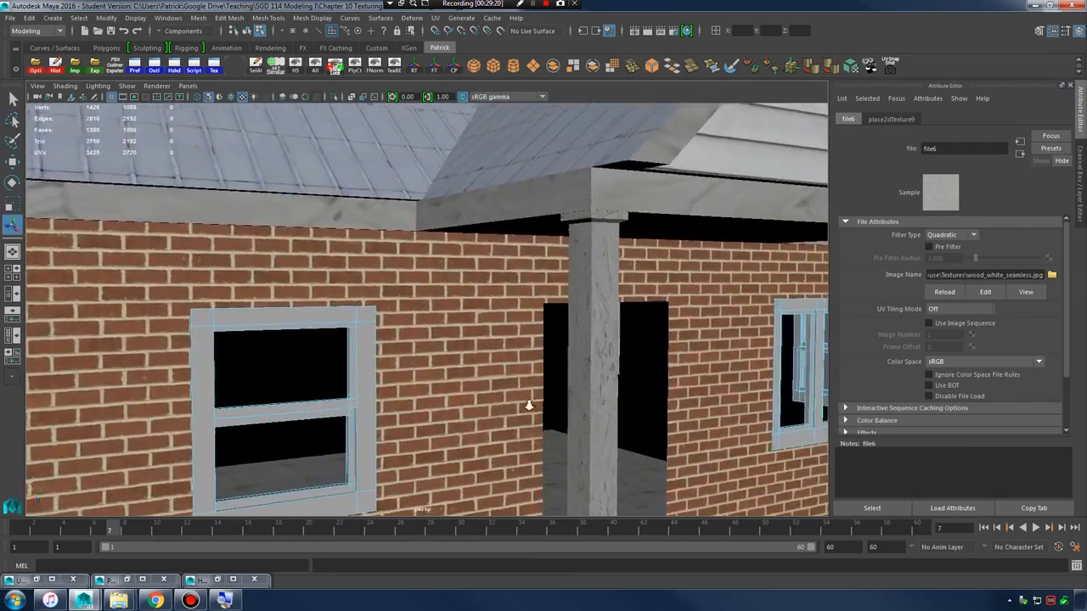
{"action": "left_click_drag", "start_coordinate": [529, 405], "coordinate": [662, 386], "text": "alt"}
{"action": "right_click_drag", "start_coordinate": [662, 386], "coordinate": [497, 380], "text": "alt"}
{"action": "middle_click_drag", "start_coordinate": [497, 380], "coordinate": [375, 371], "text": "alt"}
{"action": "right_click_drag", "start_coordinate": [374, 371], "coordinate": [584, 365], "text": "alt"}
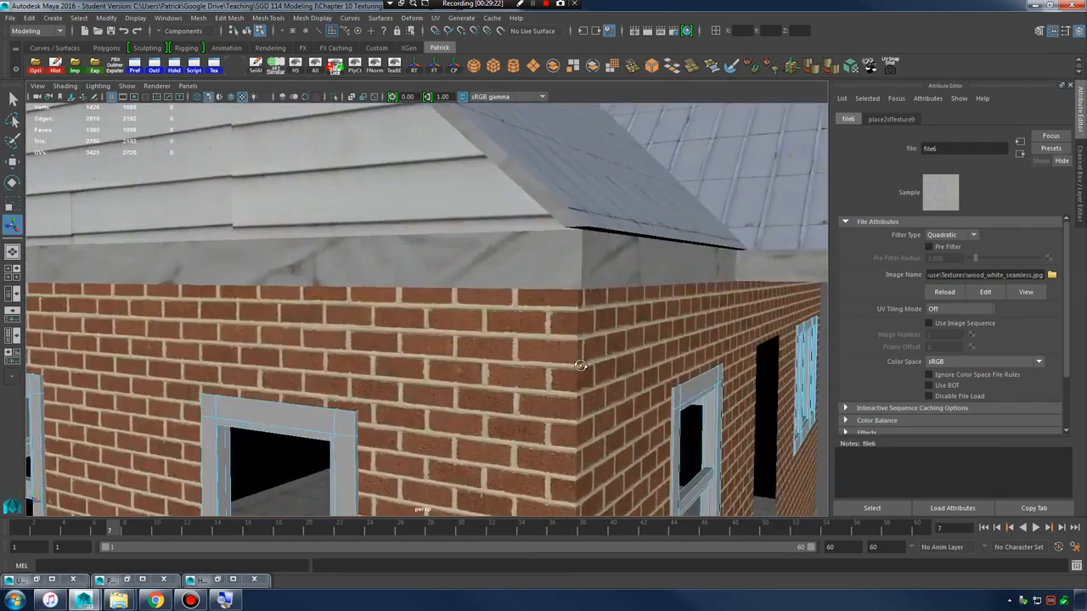
{"action": "left_click_drag", "start_coordinate": [584, 364], "coordinate": [483, 357], "text": "alt"}
{"action": "middle_click_drag", "start_coordinate": [568, 344], "coordinate": [516, 379], "text": "alt"}
{"action": "left_click_drag", "start_coordinate": [570, 367], "coordinate": [525, 365], "text": "alt"}
{"action": "middle_click_drag", "start_coordinate": [525, 365], "coordinate": [449, 293], "text": "alt"}
{"action": "right_click_drag", "start_coordinate": [448, 293], "coordinate": [549, 330], "text": "alt"}
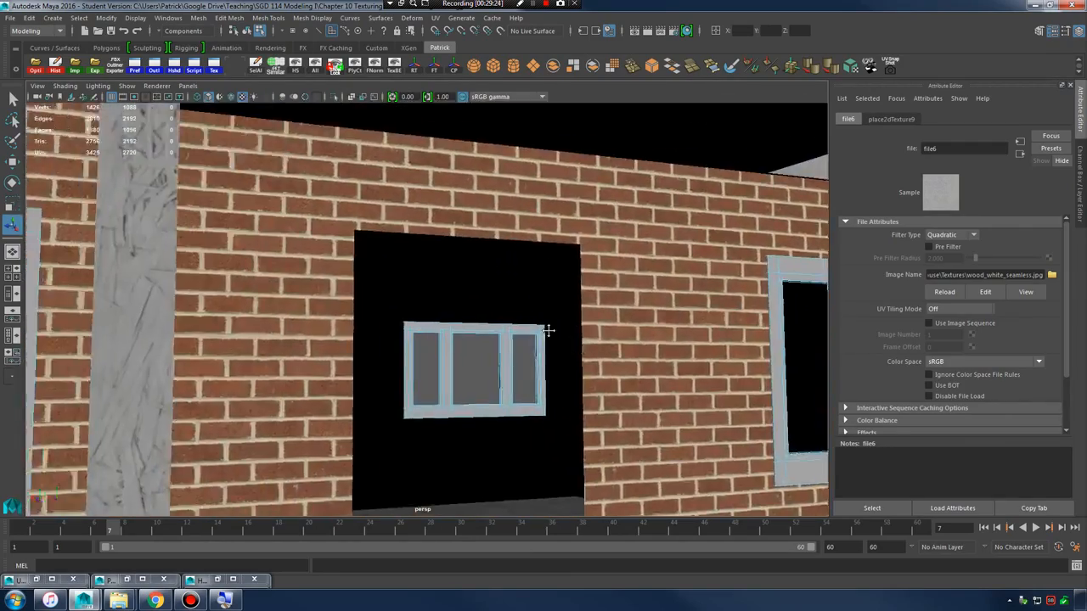
{"action": "left_click_drag", "start_coordinate": [549, 331], "coordinate": [589, 294], "text": "alt"}
{"action": "middle_click_drag", "start_coordinate": [589, 293], "coordinate": [563, 281], "text": "alt"}
{"action": "right_click_drag", "start_coordinate": [563, 281], "coordinate": [463, 296], "text": "alt"}
{"action": "middle_click_drag", "start_coordinate": [463, 296], "coordinate": [461, 281], "text": "alt"}
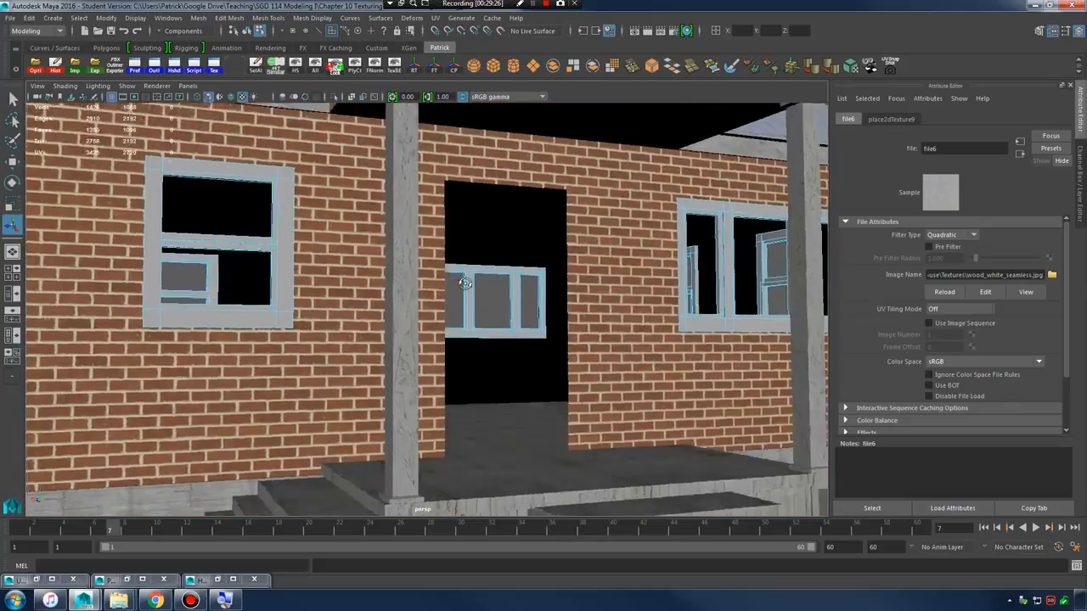
{"action": "left_click_drag", "start_coordinate": [461, 281], "coordinate": [481, 326], "text": "alt"}
{"action": "middle_click_drag", "start_coordinate": [481, 326], "coordinate": [475, 294], "text": "alt"}
{"action": "right_click_drag", "start_coordinate": [475, 294], "coordinate": [376, 315], "text": "alt"}
- Take roof_lay out of reference display and select the roof mesh as an object
{"action": "left_click", "coordinate": [419, 262]}
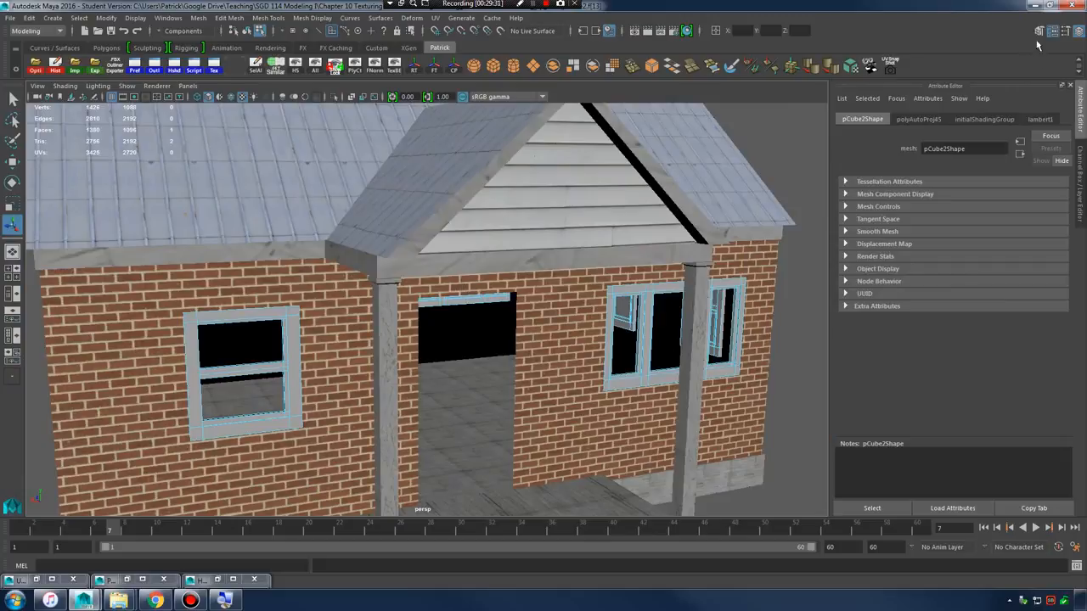
{"action": "left_click", "coordinate": [1079, 31]}
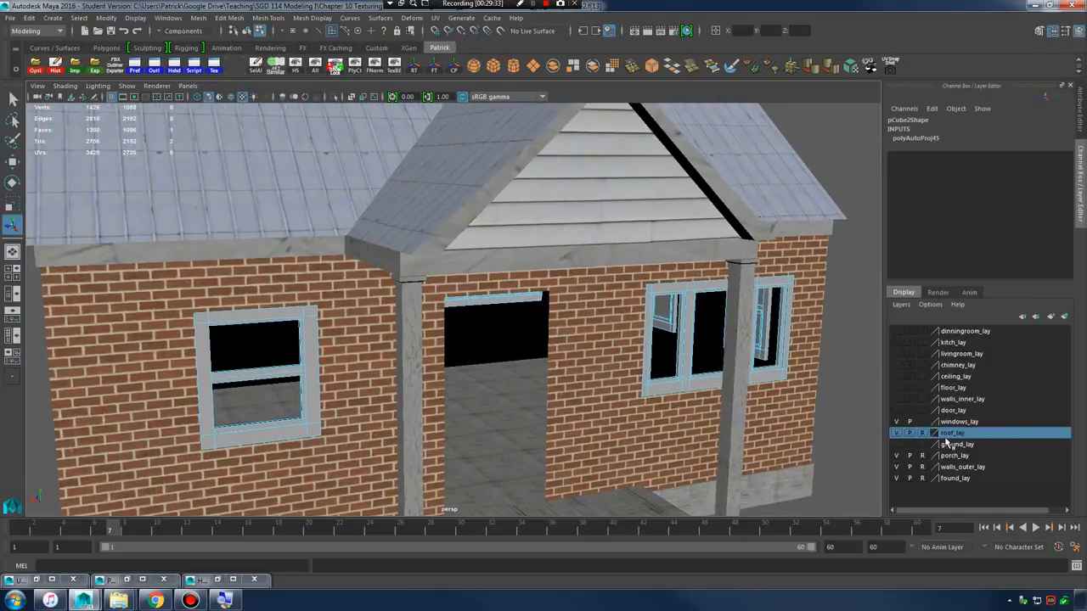
{"action": "left_click_drag", "start_coordinate": [522, 321], "coordinate": [531, 305], "text": "alt"}
{"action": "middle_click_drag", "start_coordinate": [532, 306], "coordinate": [574, 348], "text": "alt"}
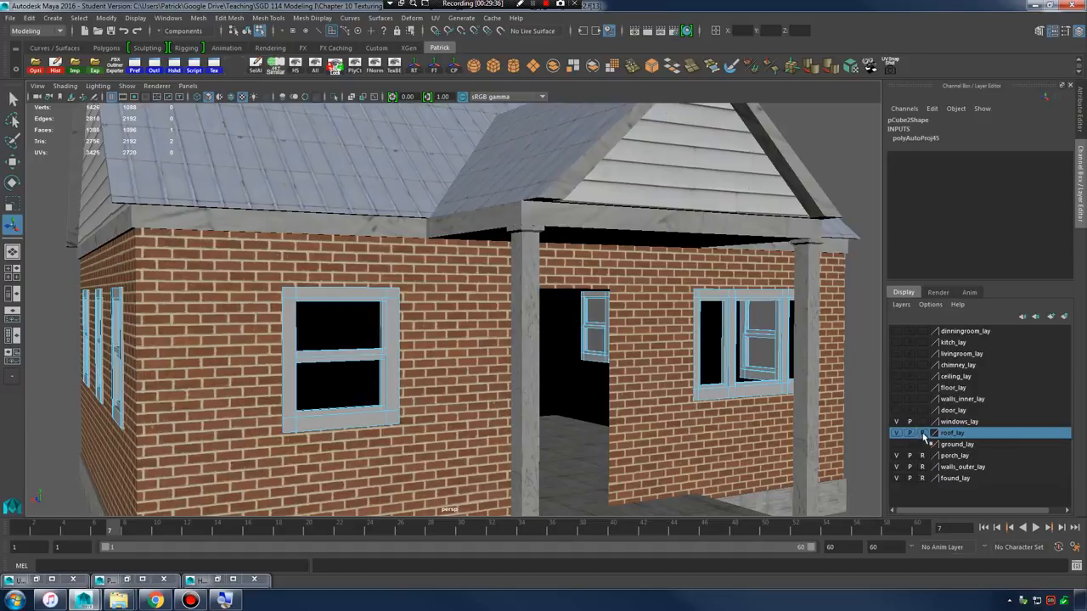
{"action": "left_click", "coordinate": [558, 214]}
{"action": "right_click_drag", "start_coordinate": [393, 228], "coordinate": [404, 205]}
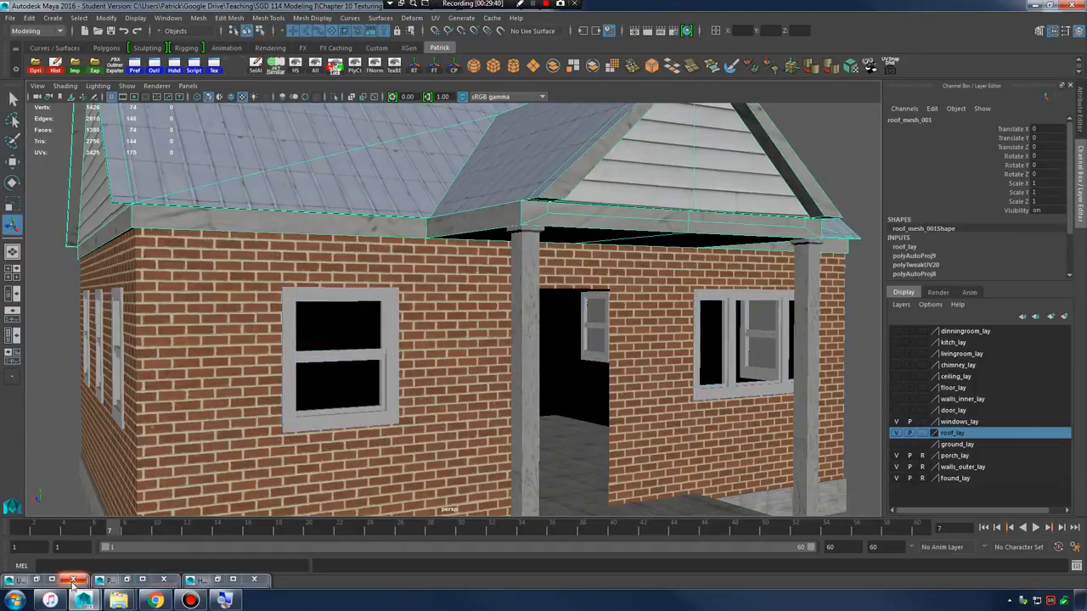
- Select the roof trim's UVs in the UV Editor and scale them up so the wood texture repeats more finely
{"action": "left_click", "coordinate": [35, 582]}
{"action": "right_click_drag", "start_coordinate": [638, 318], "coordinate": [561, 314], "text": "alt"}
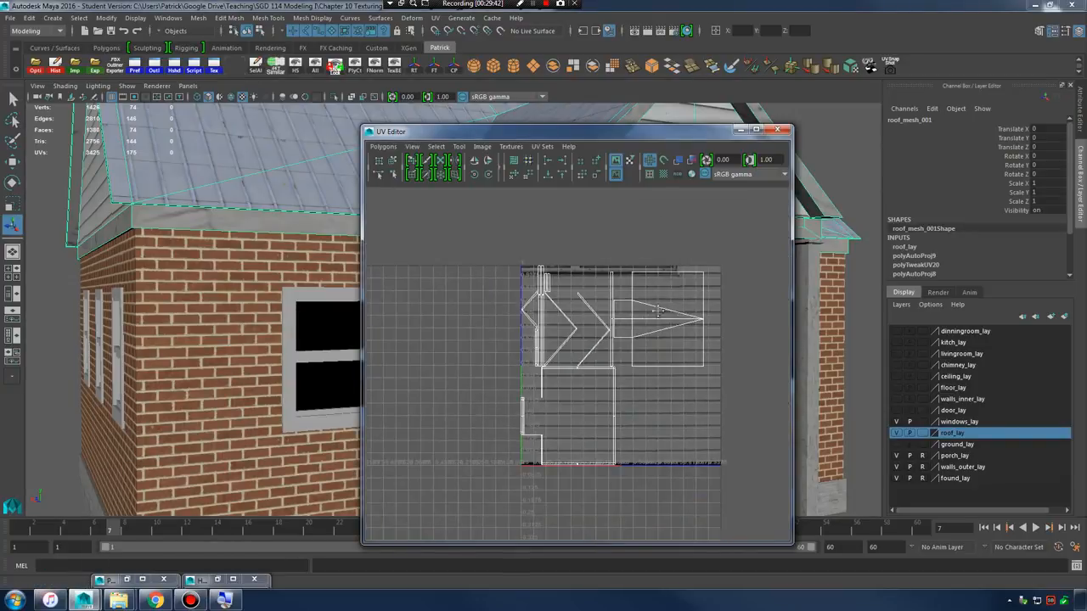
{"action": "middle_click_drag", "start_coordinate": [598, 313], "coordinate": [515, 308], "text": "alt"}
{"action": "right_click_drag", "start_coordinate": [488, 318], "coordinate": [538, 311]}
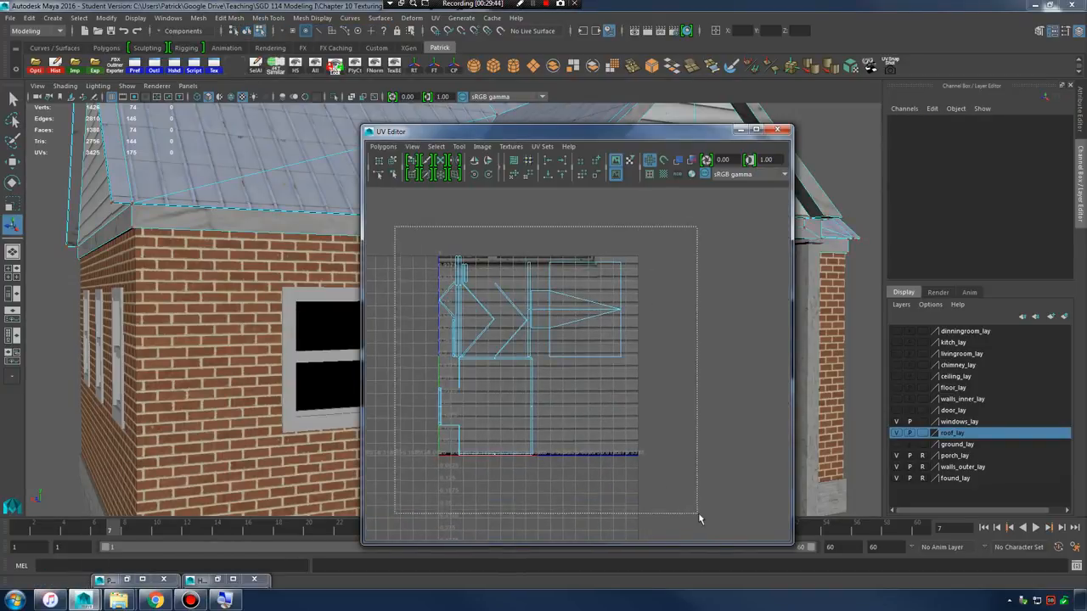
{"action": "scroll", "coordinate": [581, 366], "scroll_direction": "up", "scroll_amount": 2}
{"action": "key", "text": "r"}
{"action": "left_click_drag", "start_coordinate": [517, 354], "coordinate": [858, 264]}
- Scale the trim UVs up further while checking the size of the wood grain at the house corner
{"action": "right_click_drag", "start_coordinate": [196, 281], "coordinate": [244, 353], "text": "alt"}
{"action": "mouse_move", "coordinate": [519, 358]}
{"action": "left_mouse_down"}
{"action": "mouse_move", "coordinate": [572, 345]}
{"action": "mouse_move", "coordinate": [525, 346]}
{"action": "left_mouse_up"}
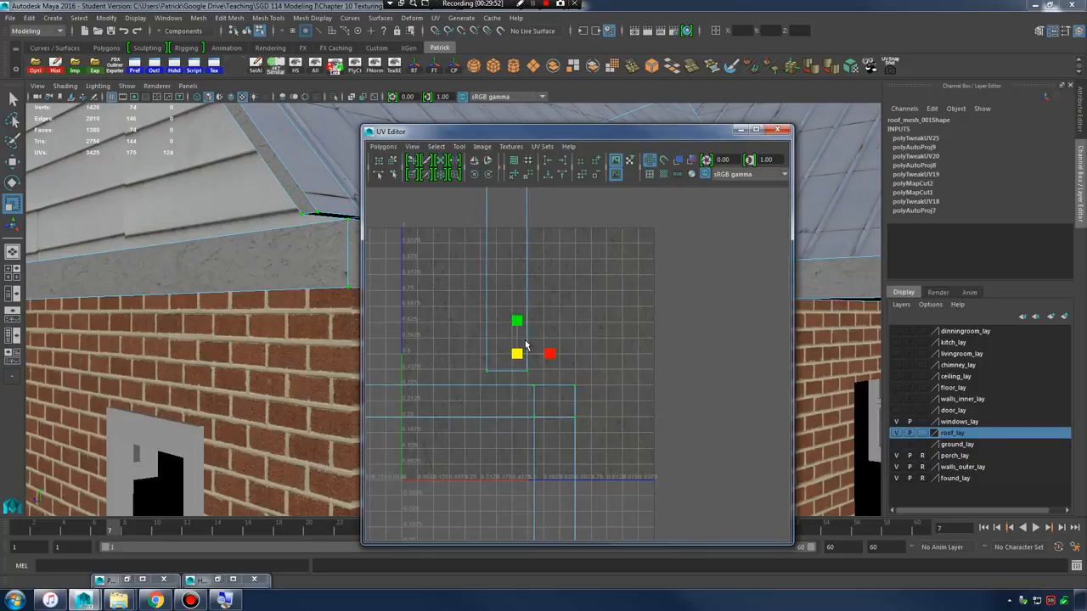
{"action": "left_click_drag", "start_coordinate": [264, 327], "coordinate": [293, 350], "text": "alt"}
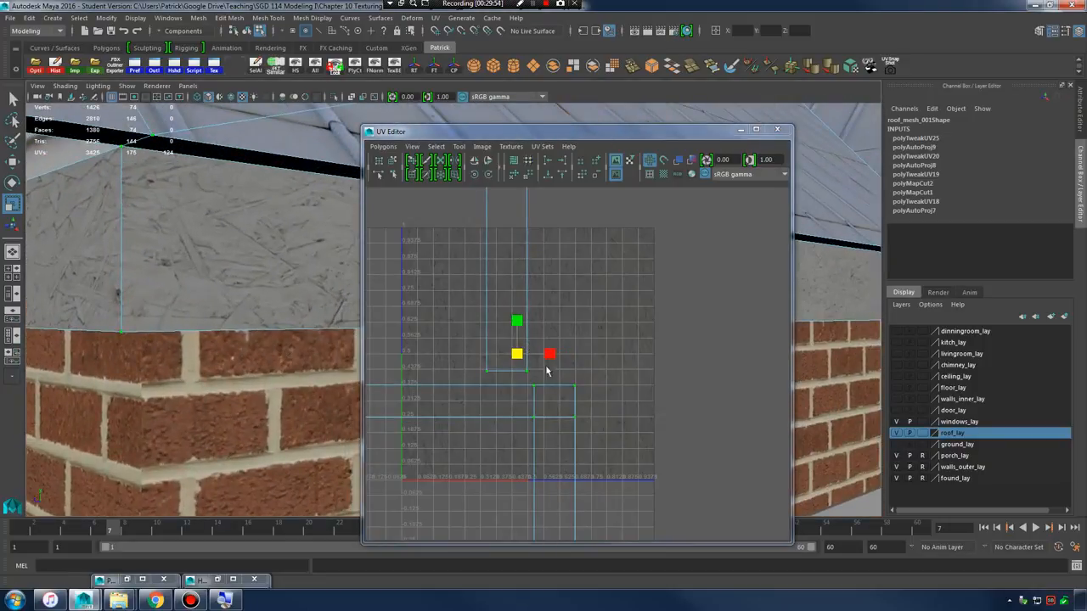
{"action": "left_click_drag", "start_coordinate": [516, 353], "coordinate": [656, 304]}
{"action": "left_click_drag", "start_coordinate": [245, 323], "coordinate": [100, 324], "text": "alt"}
{"action": "left_click_drag", "start_coordinate": [519, 355], "coordinate": [500, 362]}
- Examine the rescaled wood texture along the gable trim and the front eave beside the porch column
{"action": "middle_click_drag", "start_coordinate": [318, 357], "coordinate": [116, 363], "text": "alt"}
{"action": "right_click_drag", "start_coordinate": [115, 362], "coordinate": [150, 354], "text": "alt"}
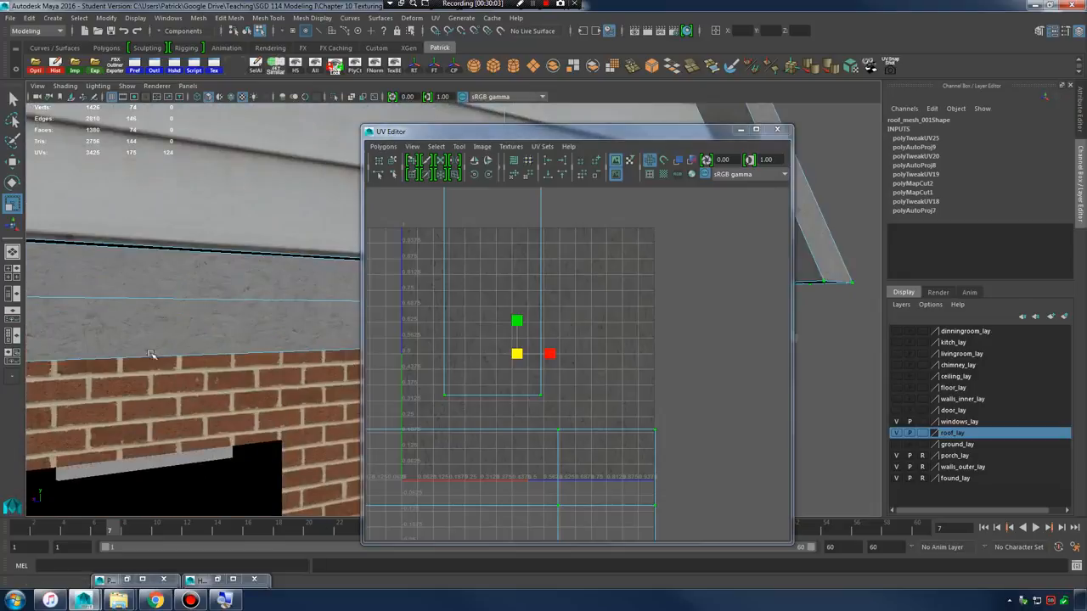
{"action": "left_click_drag", "start_coordinate": [150, 354], "coordinate": [239, 371], "text": "alt"}
{"action": "right_click_drag", "start_coordinate": [239, 370], "coordinate": [131, 381], "text": "alt"}
{"action": "left_click_drag", "start_coordinate": [131, 381], "coordinate": [170, 348], "text": "alt"}
{"action": "middle_click_drag", "start_coordinate": [170, 348], "coordinate": [221, 349], "text": "alt"}
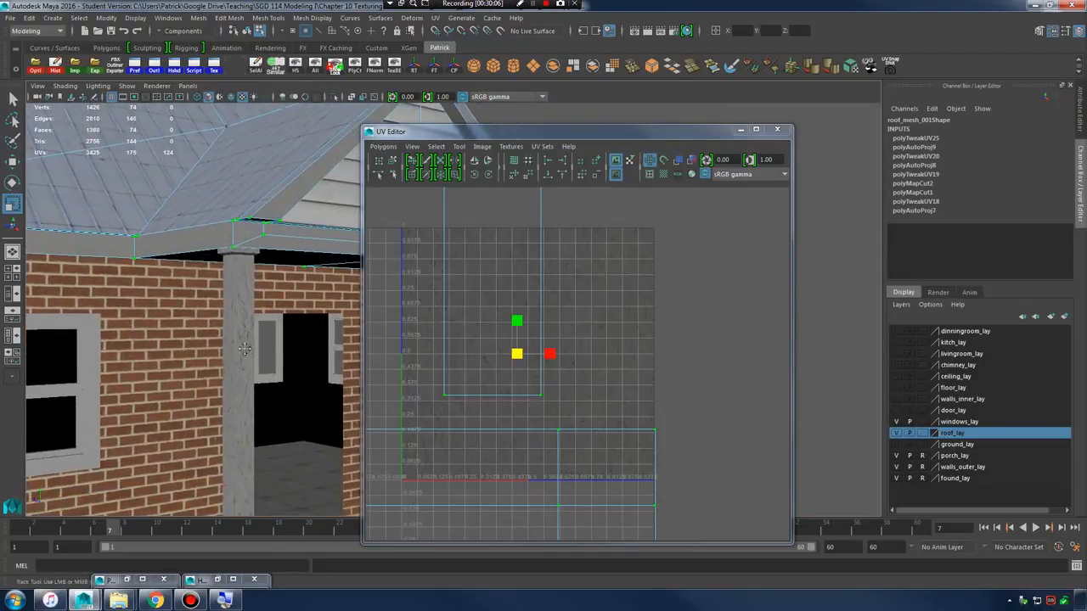
{"action": "right_click_drag", "start_coordinate": [245, 350], "coordinate": [187, 354], "text": "alt"}
{"action": "middle_click_drag", "start_coordinate": [650, 270], "coordinate": [651, 263], "text": "alt"}
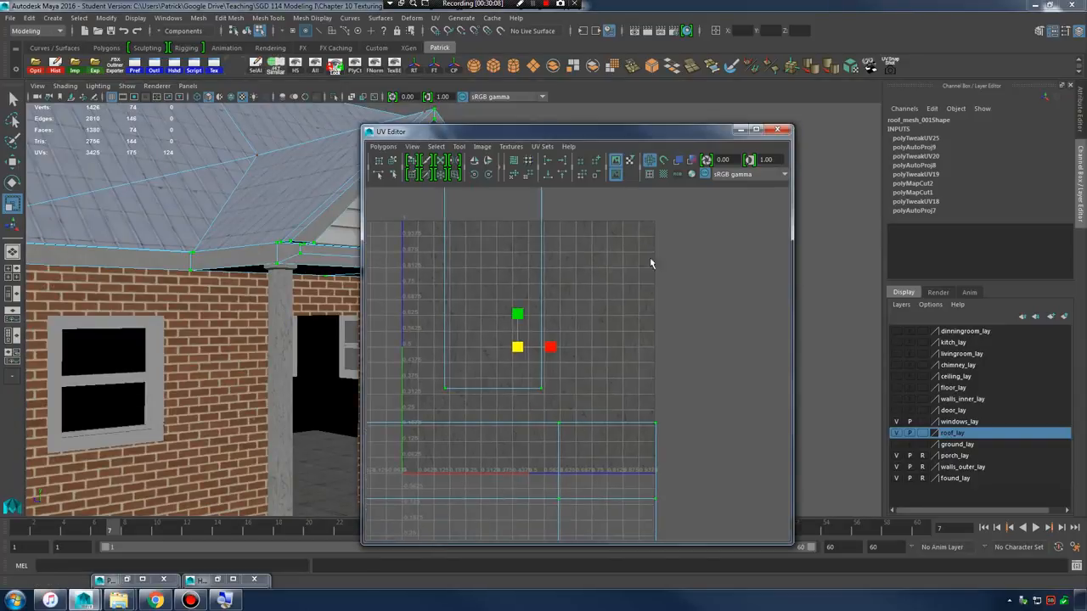
- Turn off image dimming in the UV Editor, bring up the attributes of wood_painted_white_mat, and put the editor windows away
{"action": "left_click", "coordinate": [617, 177]}
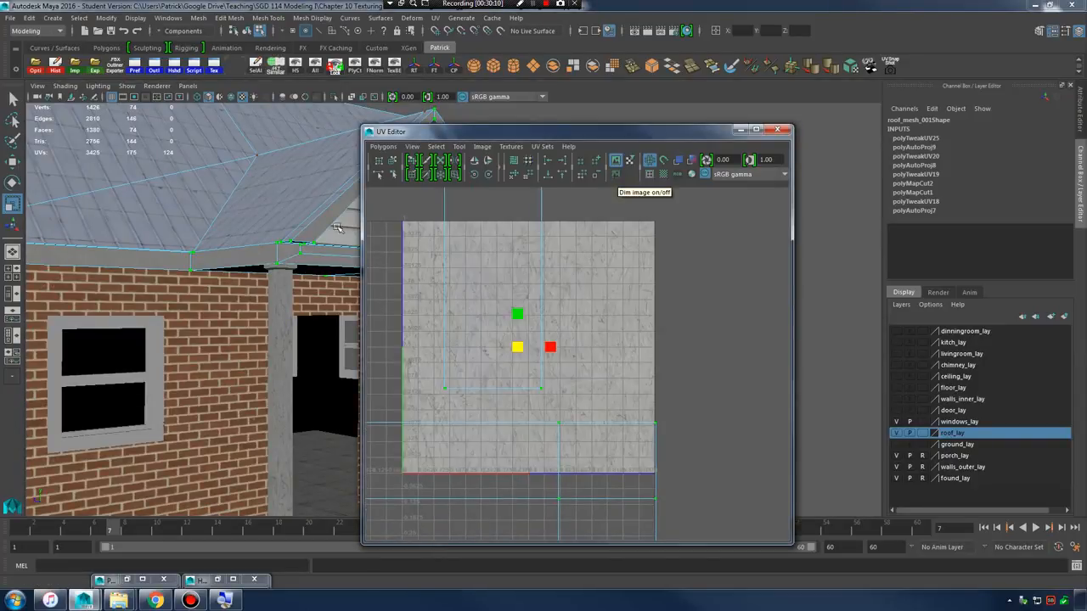
{"action": "left_click_drag", "start_coordinate": [337, 228], "coordinate": [203, 507], "text": "alt"}
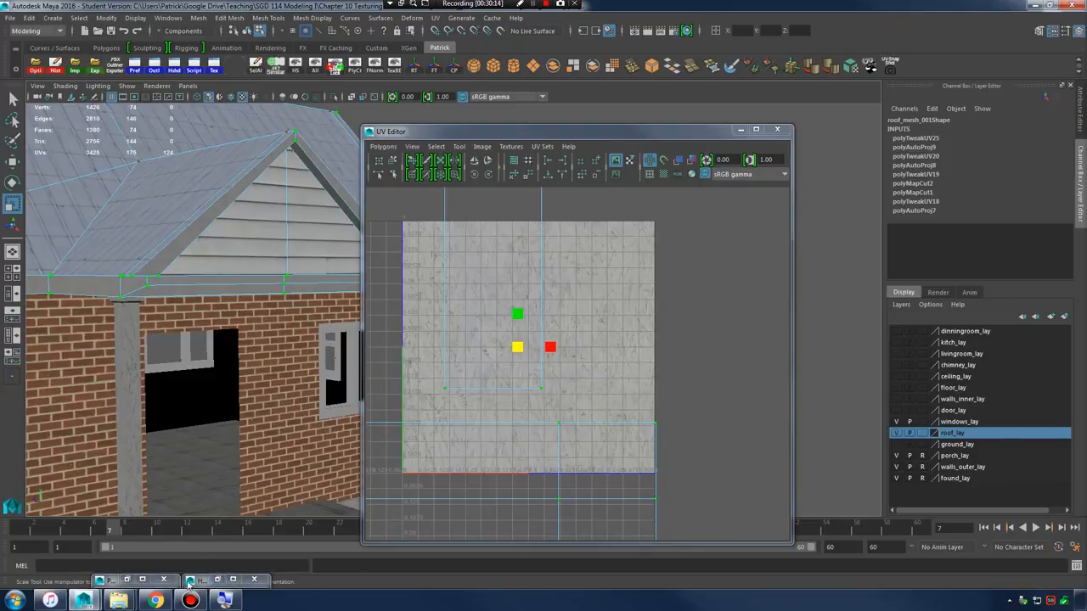
{"action": "left_click", "coordinate": [218, 582]}
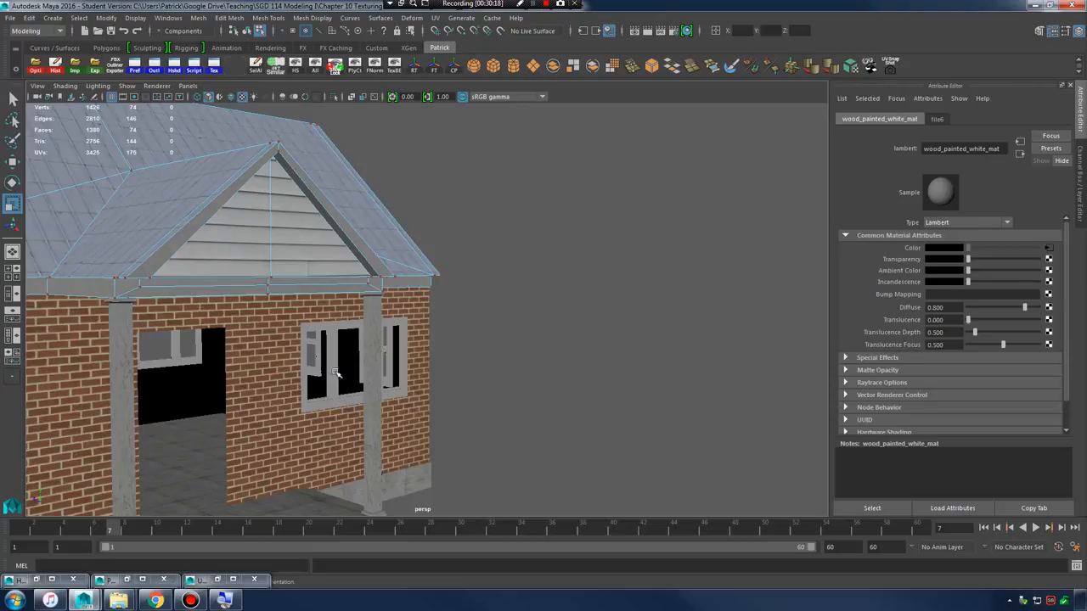
{"action": "left_click_drag", "start_coordinate": [388, 359], "coordinate": [676, 366], "text": "alt"}
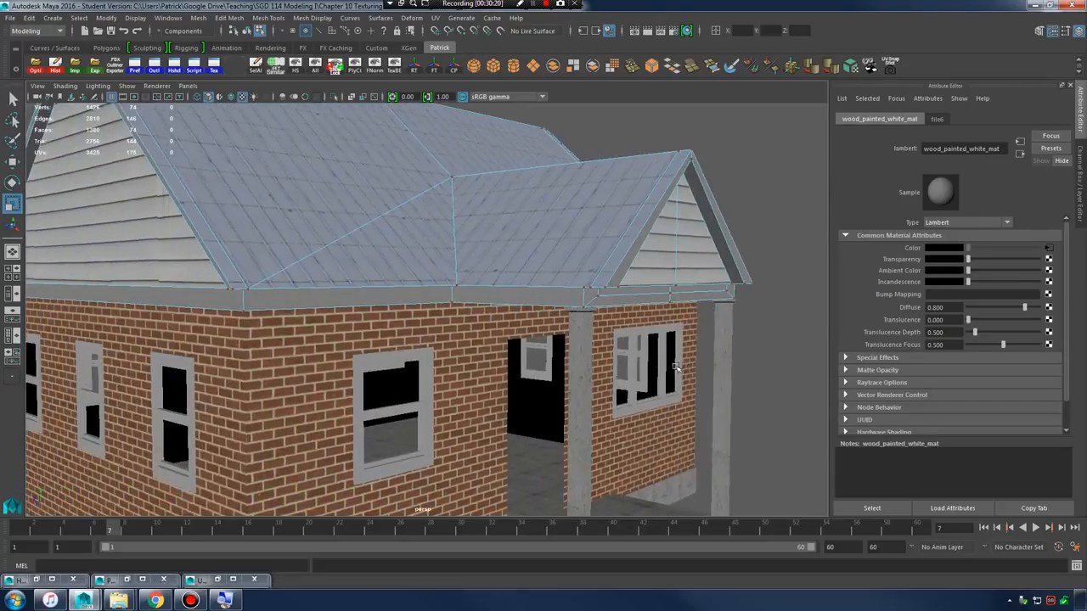
{"action": "right_click_drag", "start_coordinate": [456, 356], "coordinate": [517, 362], "text": "alt"}
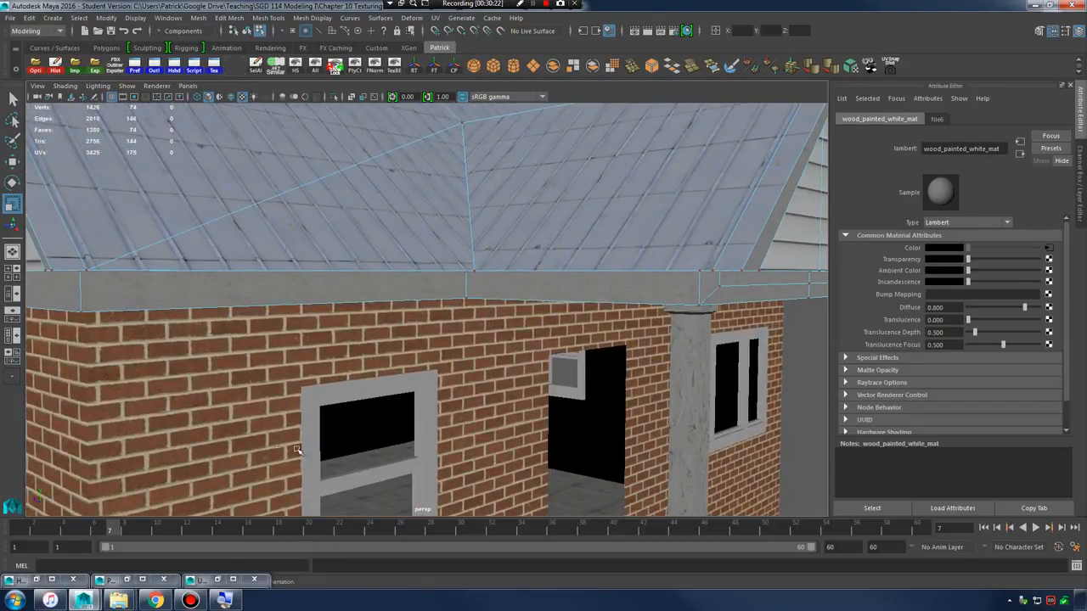
{"action": "left_click", "coordinate": [35, 579]}
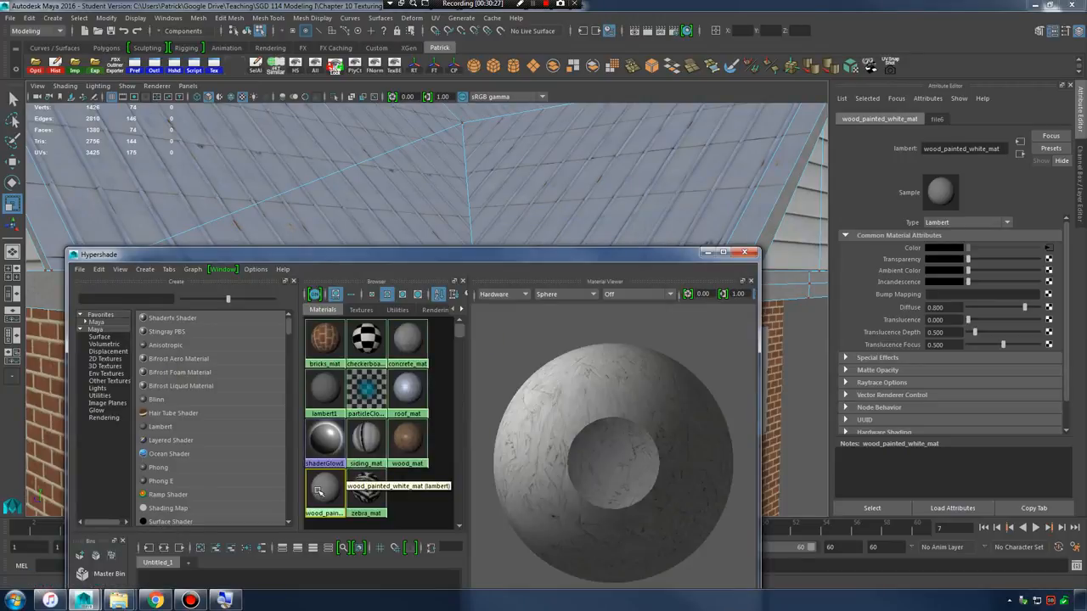
{"action": "left_click", "coordinate": [706, 253]}
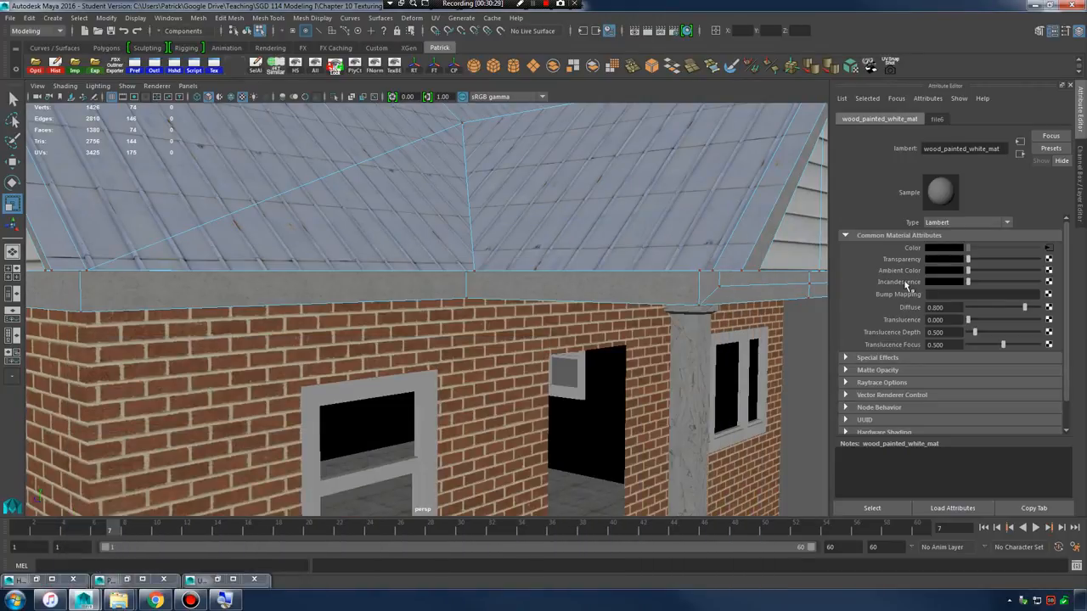
- Raise the Ambient Color of wood_painted_white_mat to nearly white while checking the trim at the house corner
{"action": "left_click_drag", "start_coordinate": [971, 282], "coordinate": [1013, 272]}
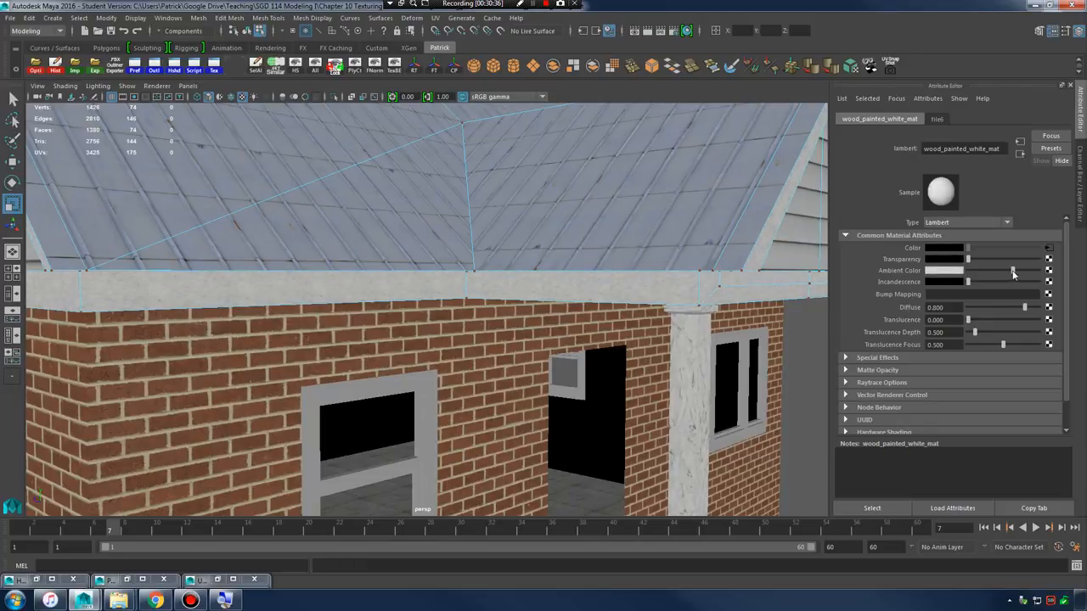
{"action": "middle_click_drag", "start_coordinate": [225, 297], "coordinate": [464, 294], "text": "alt"}
{"action": "right_click_drag", "start_coordinate": [464, 293], "coordinate": [567, 307], "text": "alt"}
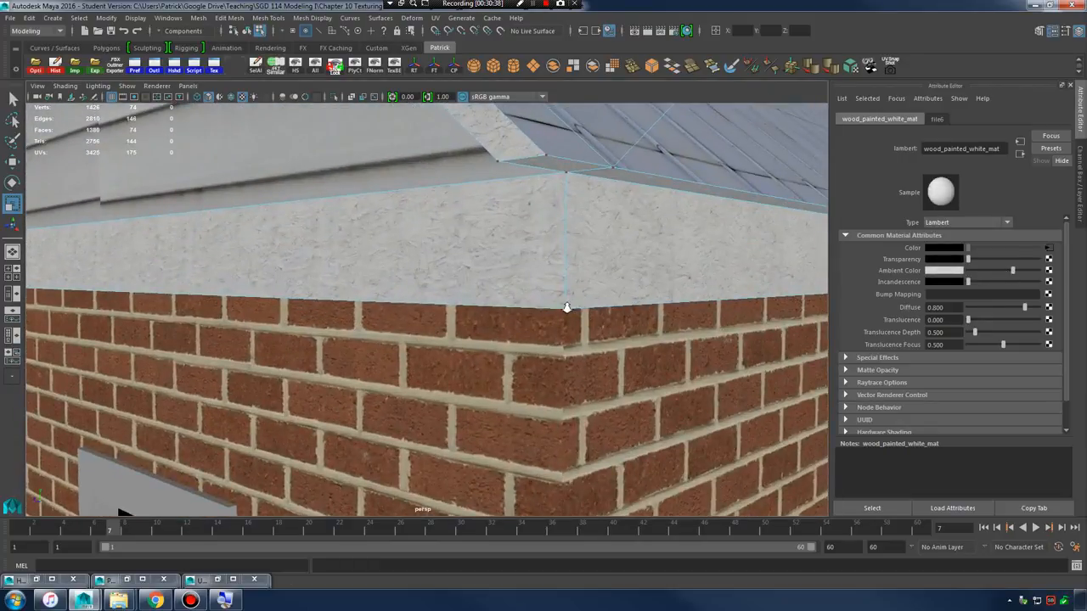
{"action": "middle_click_drag", "start_coordinate": [671, 279], "coordinate": [662, 286], "text": "alt"}
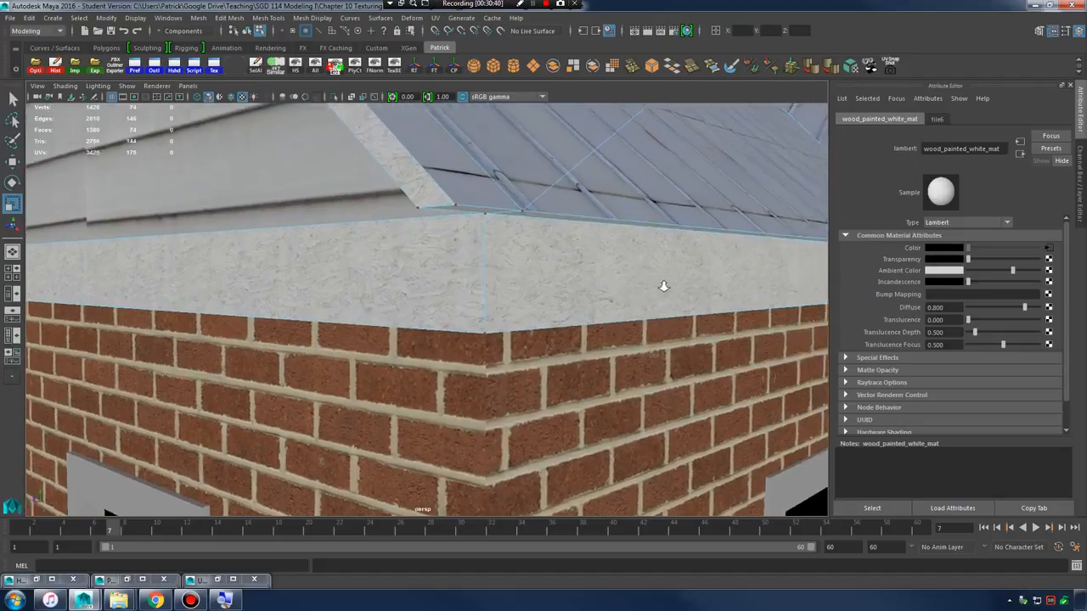
{"action": "right_click_drag", "start_coordinate": [662, 286], "coordinate": [675, 295], "text": "alt"}
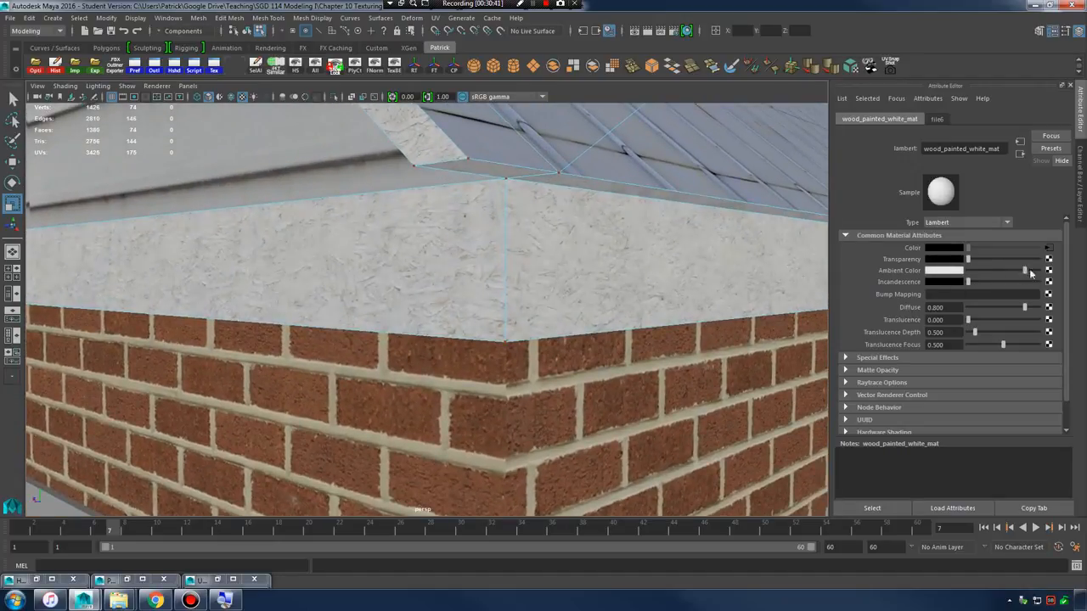
{"action": "left_click_drag", "start_coordinate": [1029, 268], "coordinate": [1034, 269]}
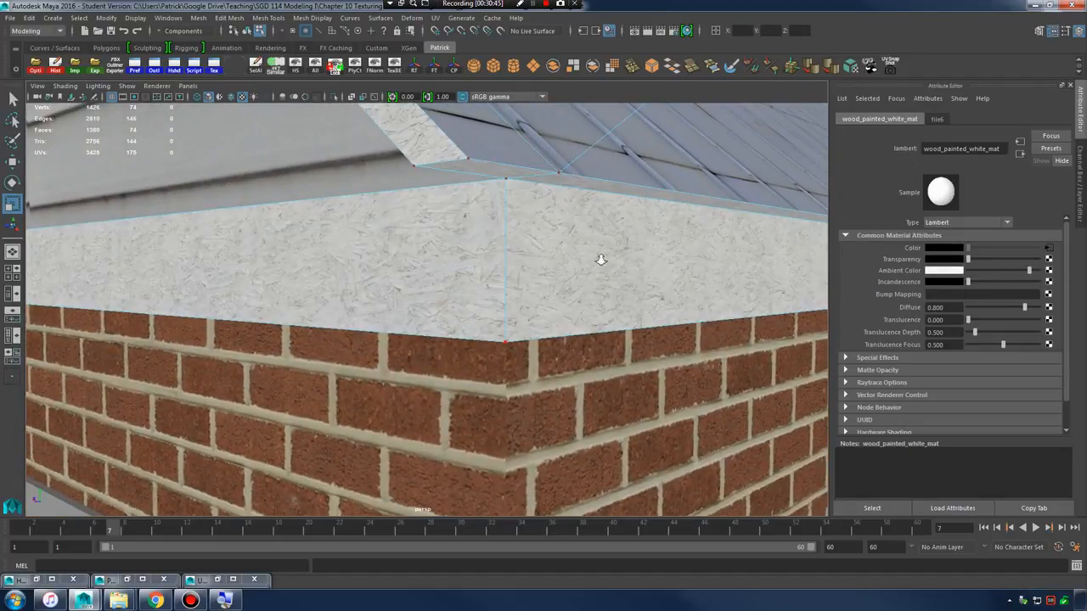
- Check the trim across the whole house and lower the Ambient Color of wood_painted_white_mat to a light grey
{"action": "right_click_drag", "start_coordinate": [601, 259], "coordinate": [582, 286], "text": "alt"}
{"action": "middle_click_drag", "start_coordinate": [582, 286], "coordinate": [614, 295], "text": "alt"}
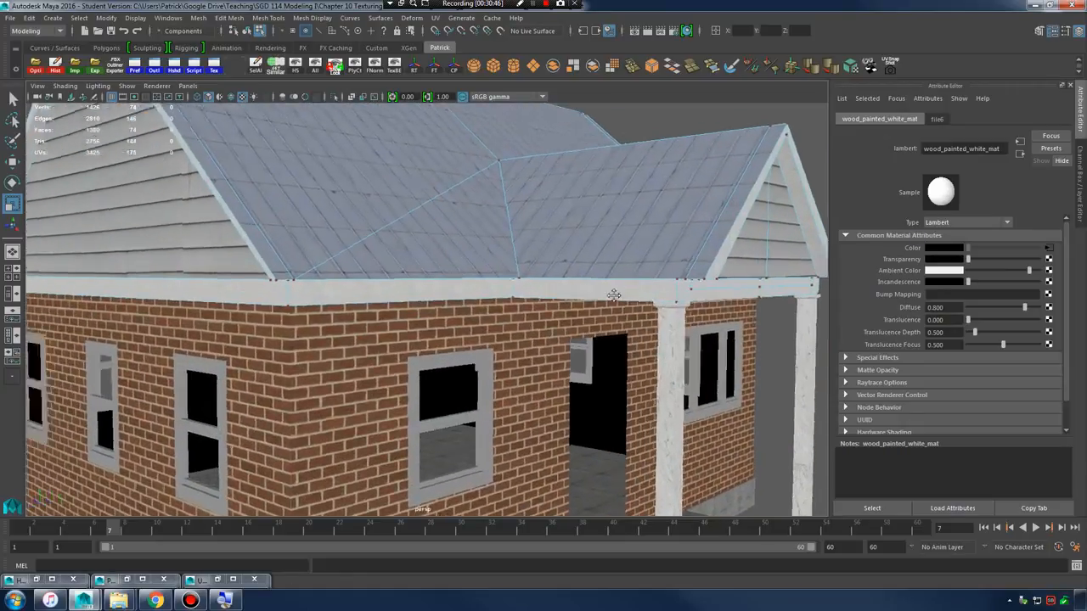
{"action": "left_click_drag", "start_coordinate": [614, 296], "coordinate": [559, 292], "text": "alt"}
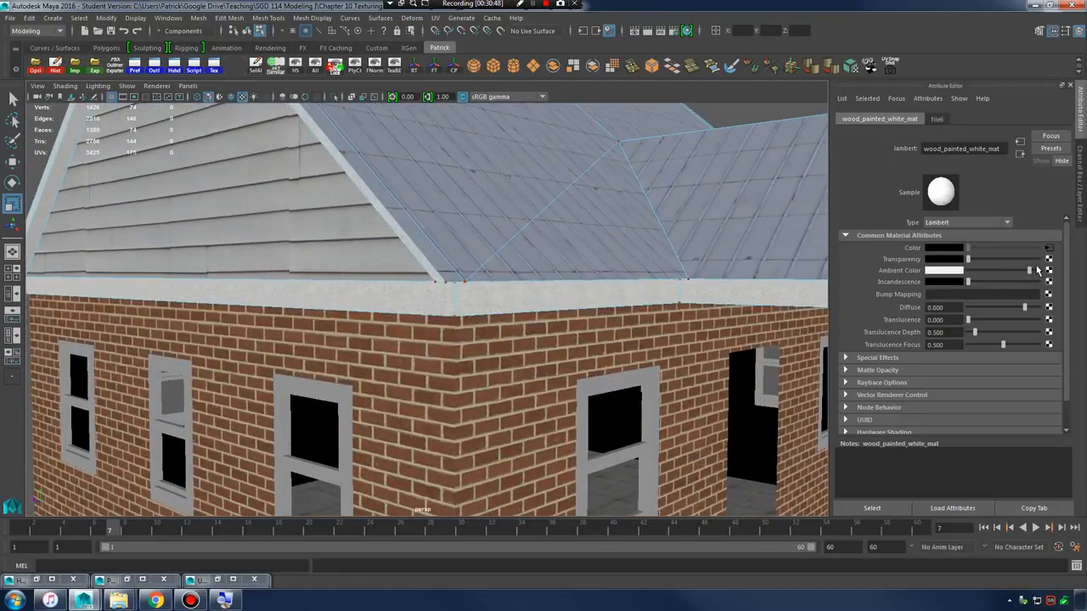
{"action": "left_click_drag", "start_coordinate": [1029, 270], "coordinate": [999, 272]}
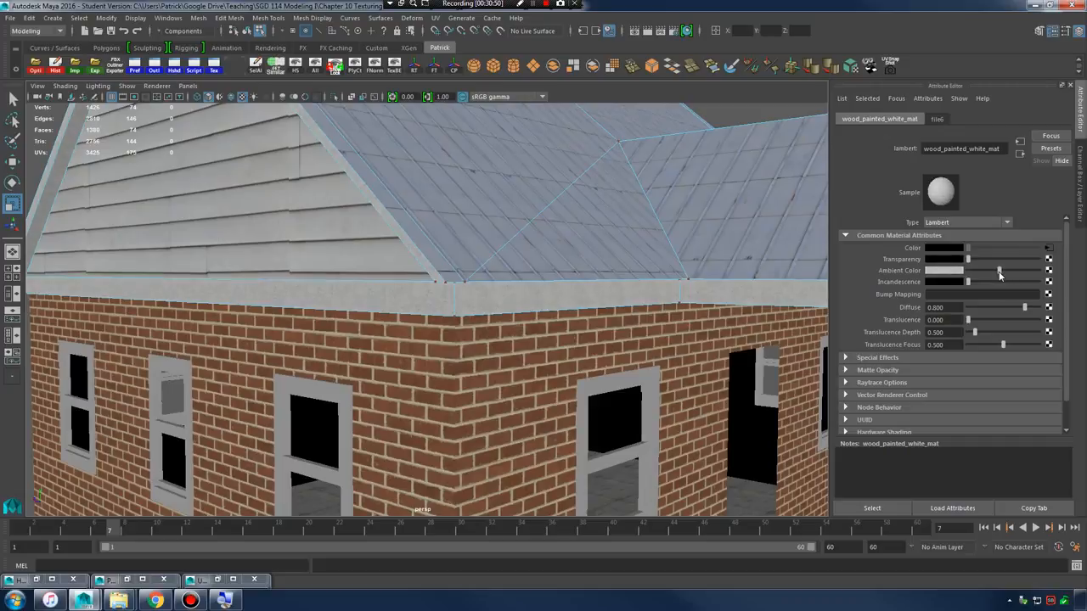
- Return the roof trim from component editing to object mode and clear the selection
{"action": "right_click_drag", "start_coordinate": [376, 284], "coordinate": [423, 249]}
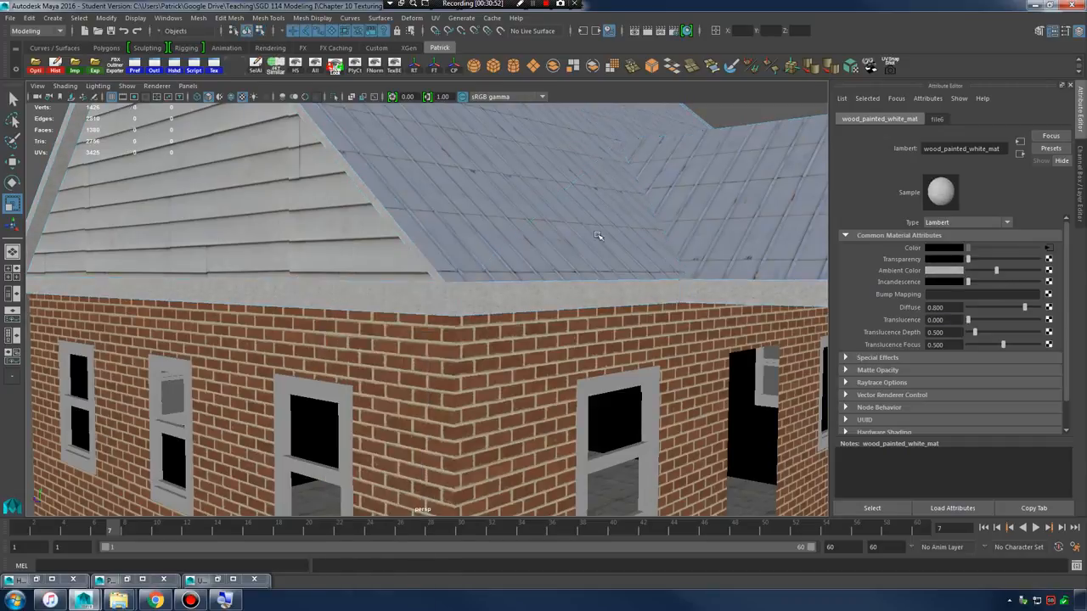
{"action": "scroll", "coordinate": [601, 236], "scroll_direction": "down", "scroll_amount": 5}
{"action": "left_click", "coordinate": [604, 170]}
{"action": "scroll", "coordinate": [605, 255], "scroll_direction": "up", "scroll_amount": 3}
{"action": "left_click_drag", "start_coordinate": [604, 255], "coordinate": [518, 240], "text": "alt"}
{"action": "right_click_drag", "start_coordinate": [518, 240], "coordinate": [581, 238], "text": "alt"}
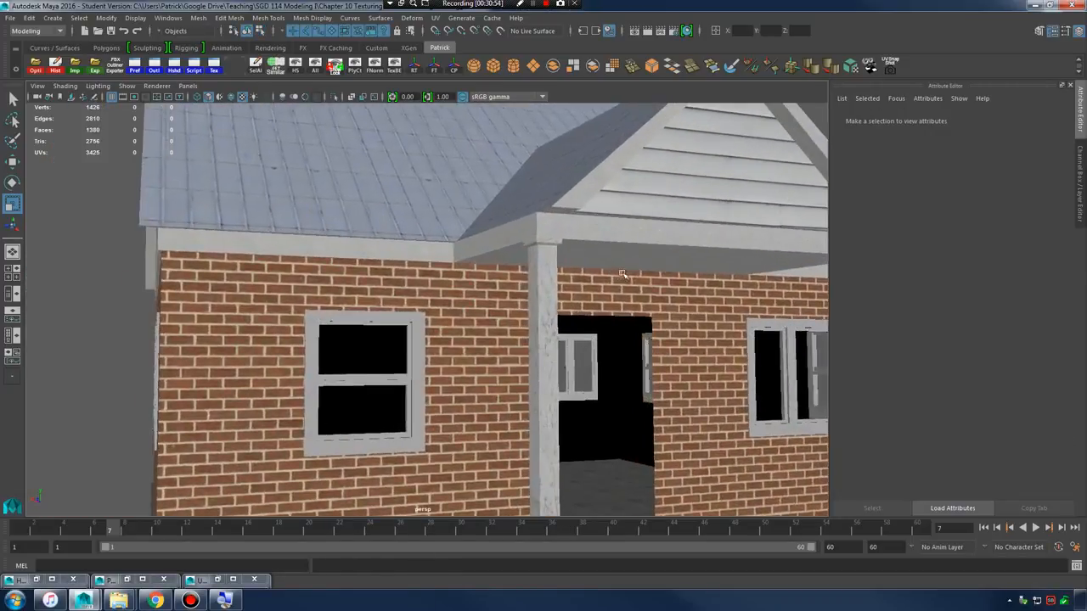
- Examine the wood grain on the porch columns against the porch beam and trim, up close and across the house front
{"action": "middle_click_drag", "start_coordinate": [582, 237], "coordinate": [407, 293], "text": "alt"}
{"action": "right_click_drag", "start_coordinate": [408, 293], "coordinate": [462, 316], "text": "alt"}
{"action": "middle_click_drag", "start_coordinate": [463, 315], "coordinate": [442, 254], "text": "alt"}
{"action": "right_click_drag", "start_coordinate": [441, 255], "coordinate": [518, 284], "text": "alt"}
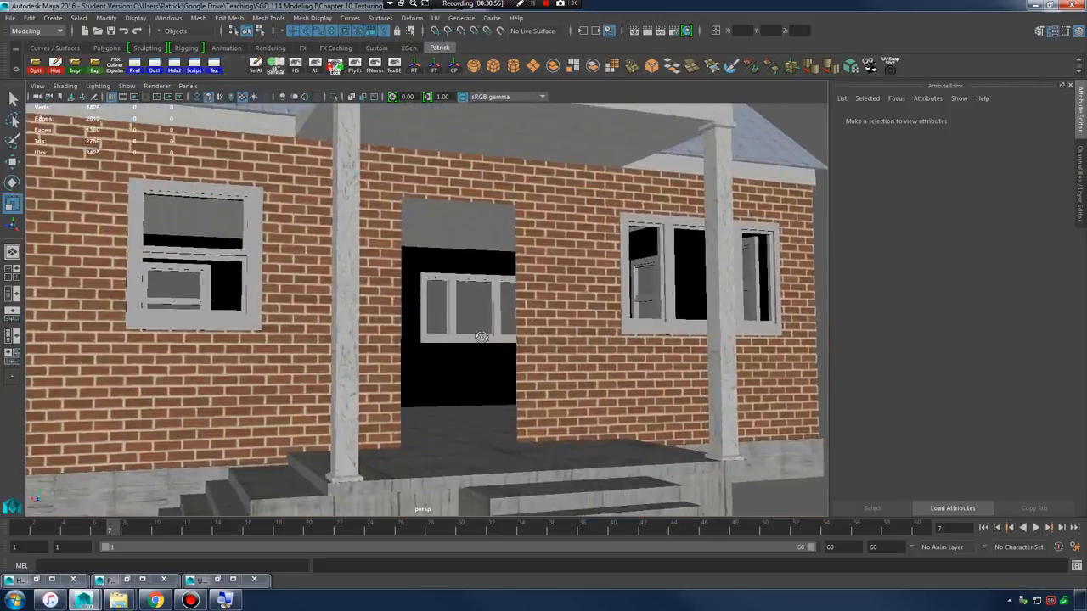
{"action": "left_click_drag", "start_coordinate": [518, 285], "coordinate": [577, 297], "text": "alt"}
{"action": "right_click_drag", "start_coordinate": [578, 298], "coordinate": [616, 399], "text": "alt"}
{"action": "middle_click_drag", "start_coordinate": [513, 344], "coordinate": [538, 379], "text": "alt"}
{"action": "right_click_drag", "start_coordinate": [538, 379], "coordinate": [538, 340], "text": "alt"}
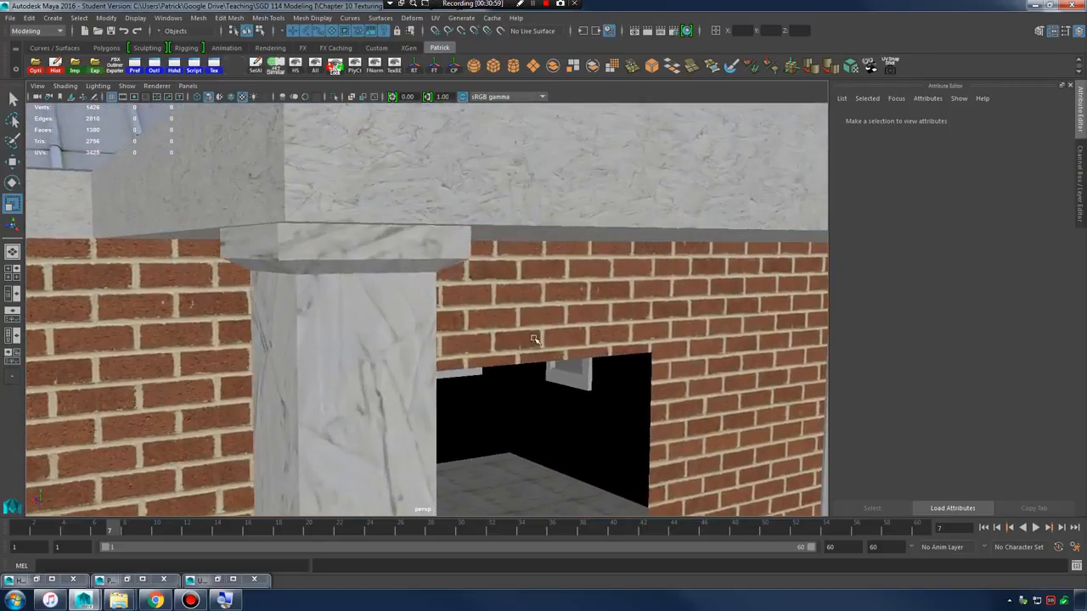
{"action": "middle_click_drag", "start_coordinate": [539, 340], "coordinate": [530, 360], "text": "alt"}
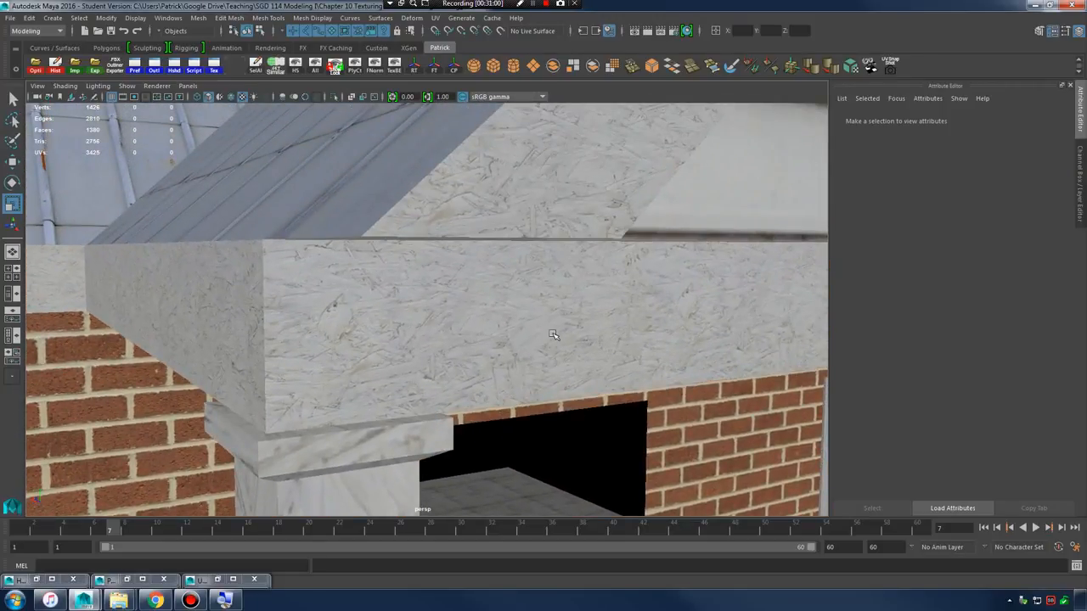
{"action": "right_click_drag", "start_coordinate": [524, 344], "coordinate": [403, 380], "text": "alt"}
{"action": "middle_click_drag", "start_coordinate": [403, 380], "coordinate": [425, 340], "text": "alt"}
{"action": "right_click_drag", "start_coordinate": [425, 339], "coordinate": [464, 375], "text": "alt"}
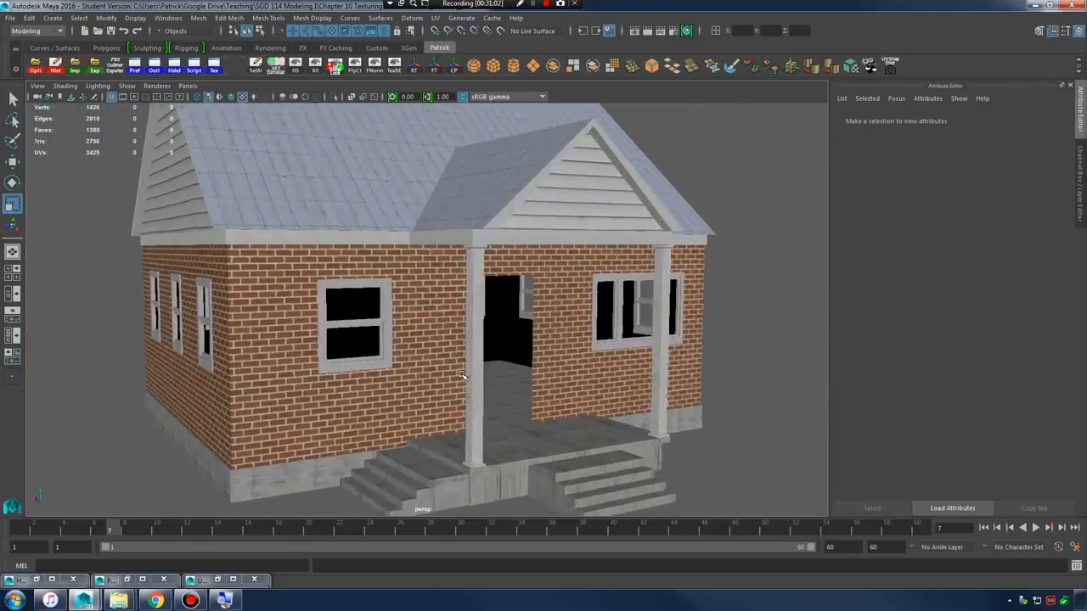
{"action": "left_click_drag", "start_coordinate": [407, 373], "coordinate": [456, 365], "text": "alt"}
{"action": "right_click_drag", "start_coordinate": [575, 384], "coordinate": [582, 397], "text": "alt"}
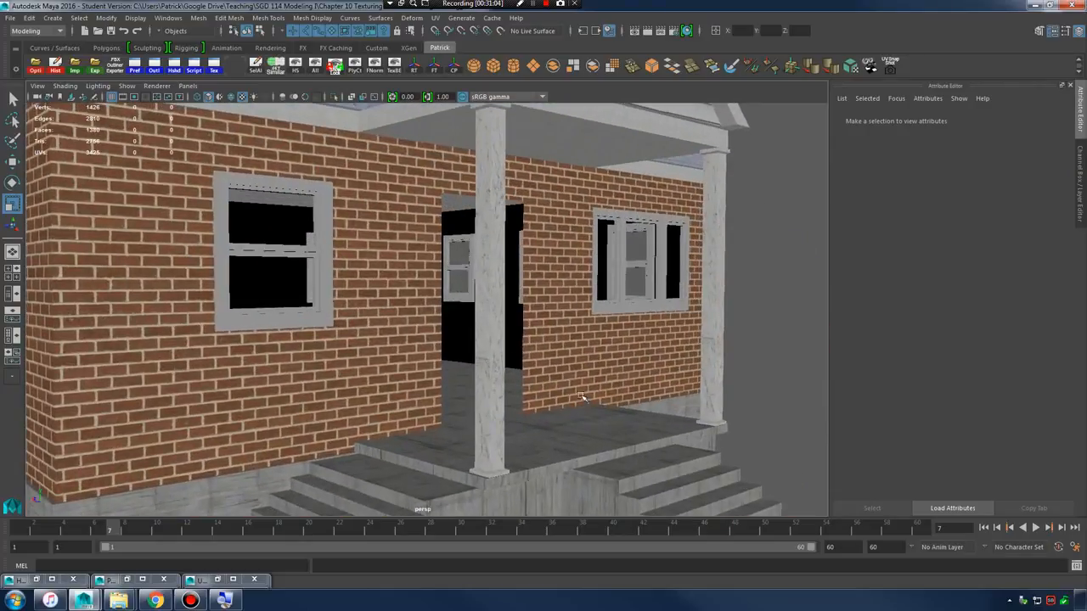
- Set roof_lay to reference, make porch_lay selectable, and bring up both porch columns in the UV Editor
{"action": "left_click", "coordinate": [1078, 32]}
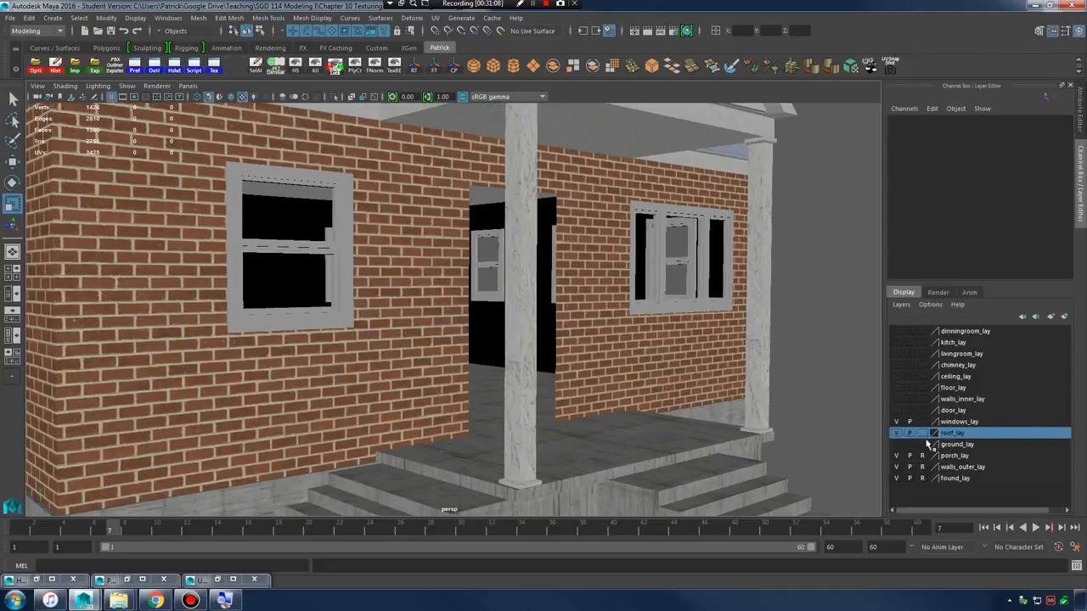
{"action": "left_click", "coordinate": [922, 433]}
{"action": "left_click", "coordinate": [524, 297]}
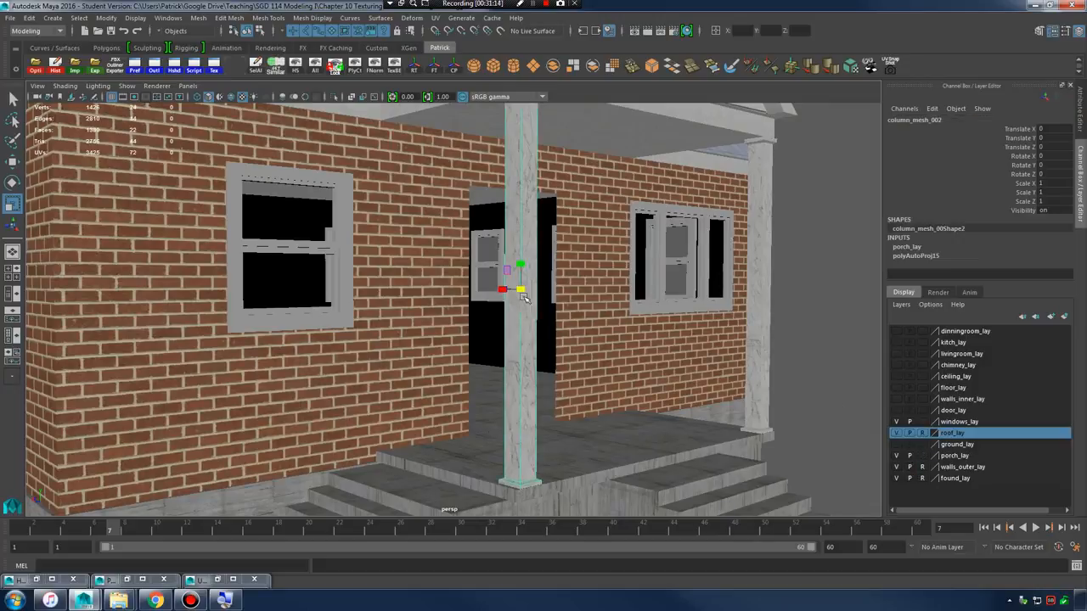
{"action": "left_click", "coordinate": [764, 263]}
{"action": "left_click", "coordinate": [217, 578]}
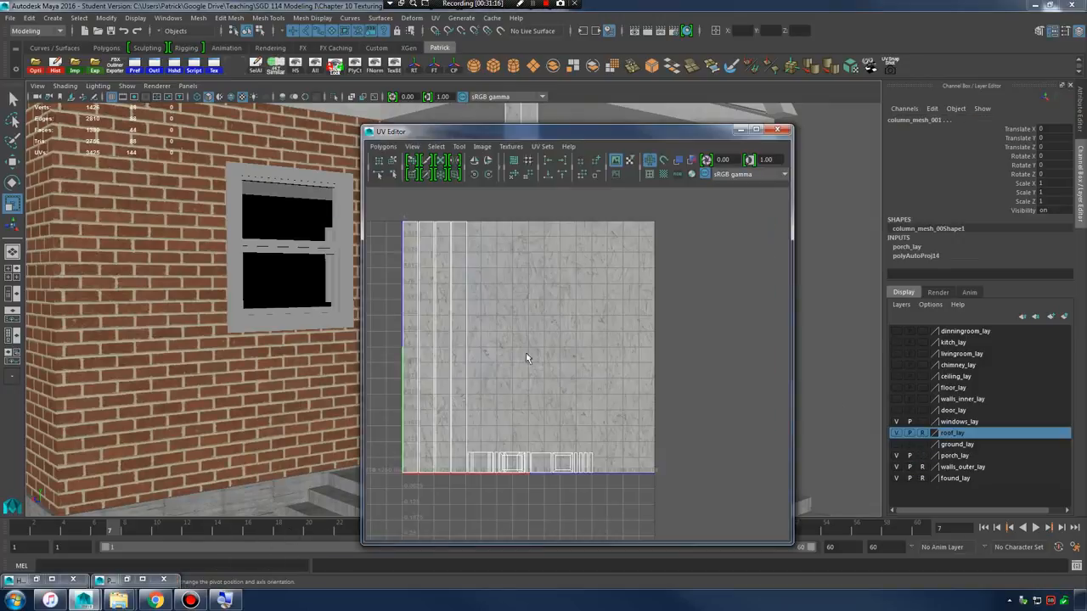
- Select all UVs of both columns and scale them up until the grain is as fine as the porch trim, then put the UV Editor away
{"action": "right_click_drag", "start_coordinate": [469, 310], "coordinate": [404, 223]}
{"action": "left_click_drag", "start_coordinate": [404, 223], "coordinate": [650, 514]}
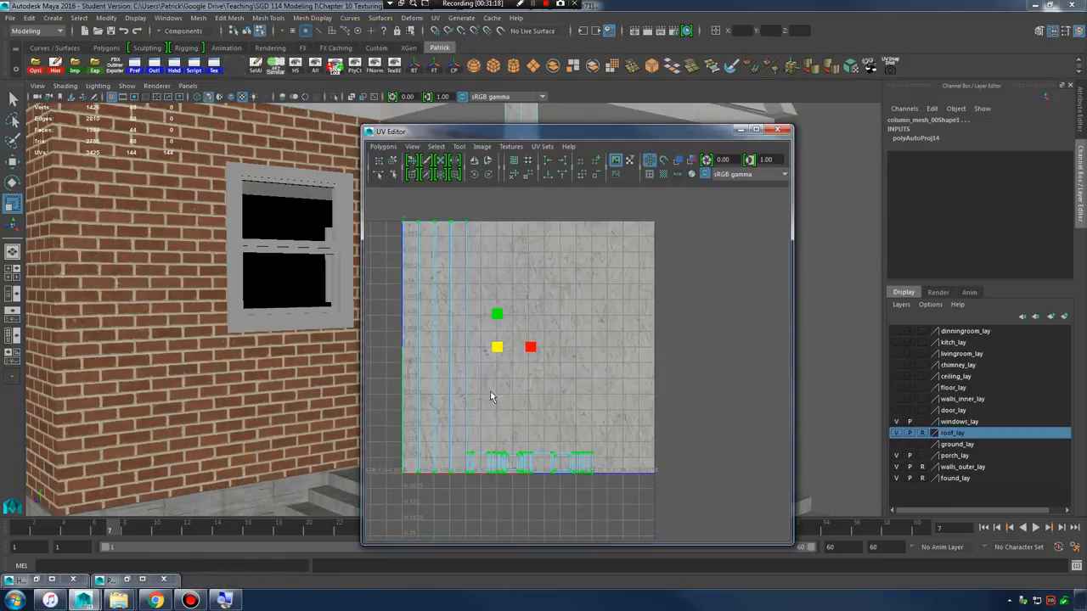
{"action": "left_click_drag", "start_coordinate": [496, 347], "coordinate": [576, 323]}
{"action": "left_click_drag", "start_coordinate": [562, 132], "coordinate": [864, 235]}
{"action": "middle_click_drag", "start_coordinate": [560, 197], "coordinate": [540, 344], "text": "alt"}
{"action": "mouse_move", "coordinate": [539, 344]}
{"action": "right_mouse_down", "text": "alt"}
{"action": "mouse_move", "coordinate": [560, 357]}
{"action": "mouse_move", "coordinate": [550, 332]}
{"action": "right_mouse_up", "text": "alt"}
{"action": "middle_click_drag", "start_coordinate": [550, 333], "coordinate": [571, 368], "text": "alt"}
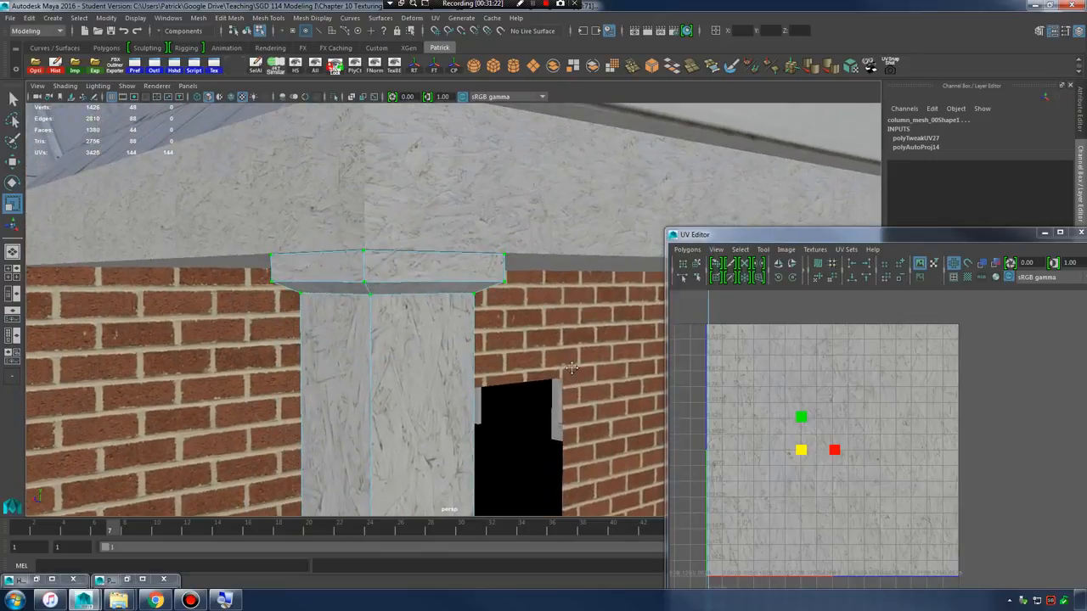
{"action": "left_click_drag", "start_coordinate": [798, 452], "coordinate": [846, 416]}
{"action": "left_click", "coordinate": [1045, 232]}
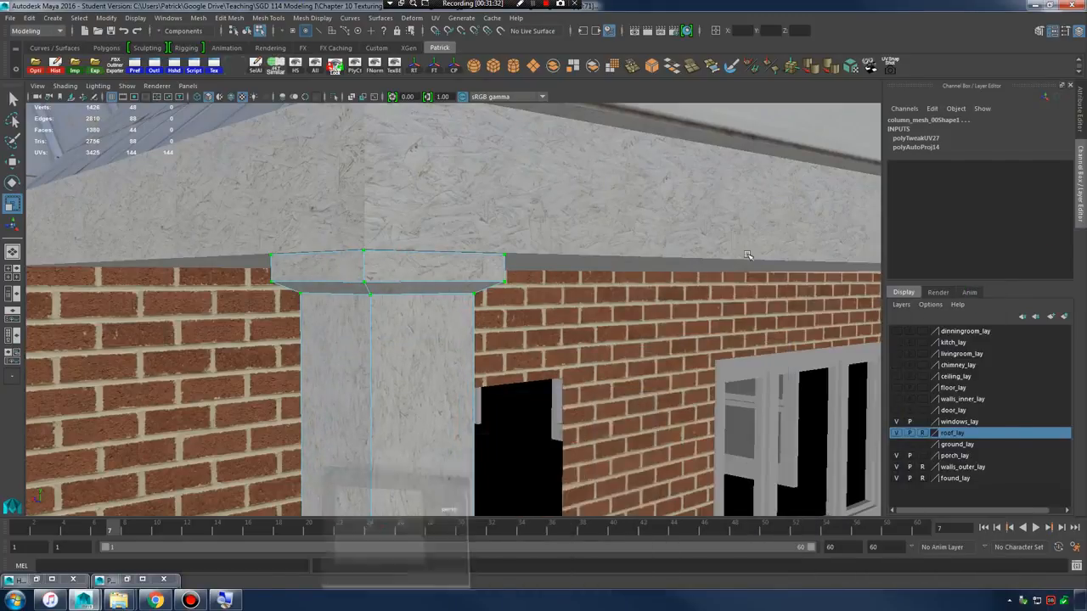
- Clear the column selection and examine the rescaled column texture from around the porch and the house corner
{"action": "right_click_drag", "start_coordinate": [747, 259], "coordinate": [526, 266], "text": "alt"}
{"action": "right_click_drag", "start_coordinate": [654, 318], "coordinate": [545, 338], "text": "alt"}
{"action": "middle_click_drag", "start_coordinate": [545, 338], "coordinate": [522, 255], "text": "alt"}
{"action": "left_click", "coordinate": [642, 345]}
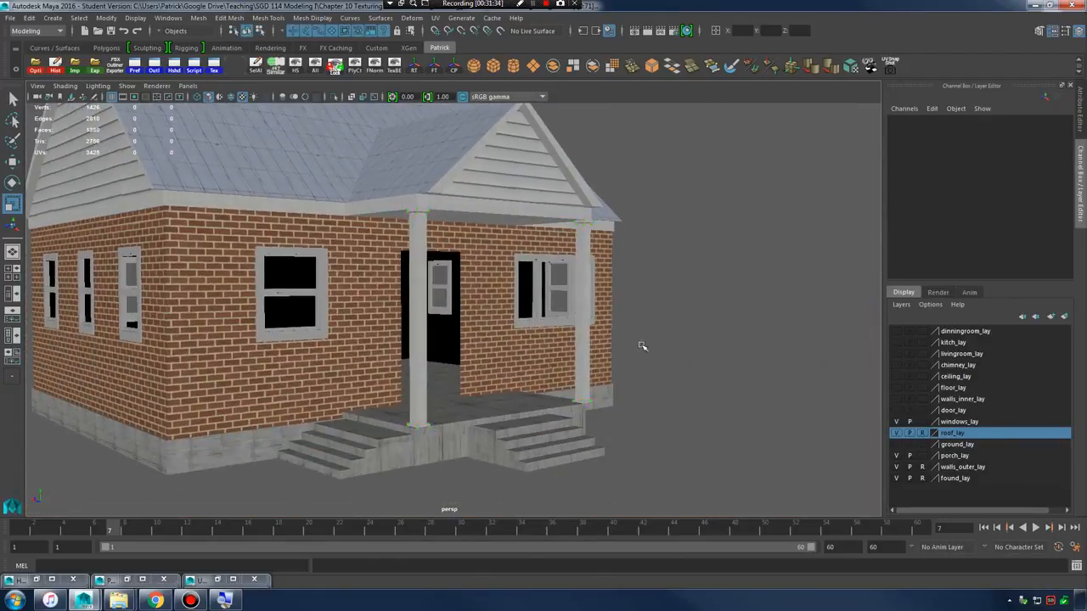
{"action": "right_click_drag", "start_coordinate": [643, 344], "coordinate": [760, 357], "text": "alt"}
{"action": "left_click_drag", "start_coordinate": [679, 365], "coordinate": [510, 386], "text": "alt"}
{"action": "middle_click_drag", "start_coordinate": [510, 386], "coordinate": [455, 403], "text": "alt"}
{"action": "left_click_drag", "start_coordinate": [456, 402], "coordinate": [546, 393], "text": "alt"}
{"action": "left_click_drag", "start_coordinate": [424, 382], "coordinate": [531, 374], "text": "alt"}
{"action": "middle_click_drag", "start_coordinate": [441, 373], "coordinate": [538, 417], "text": "alt"}
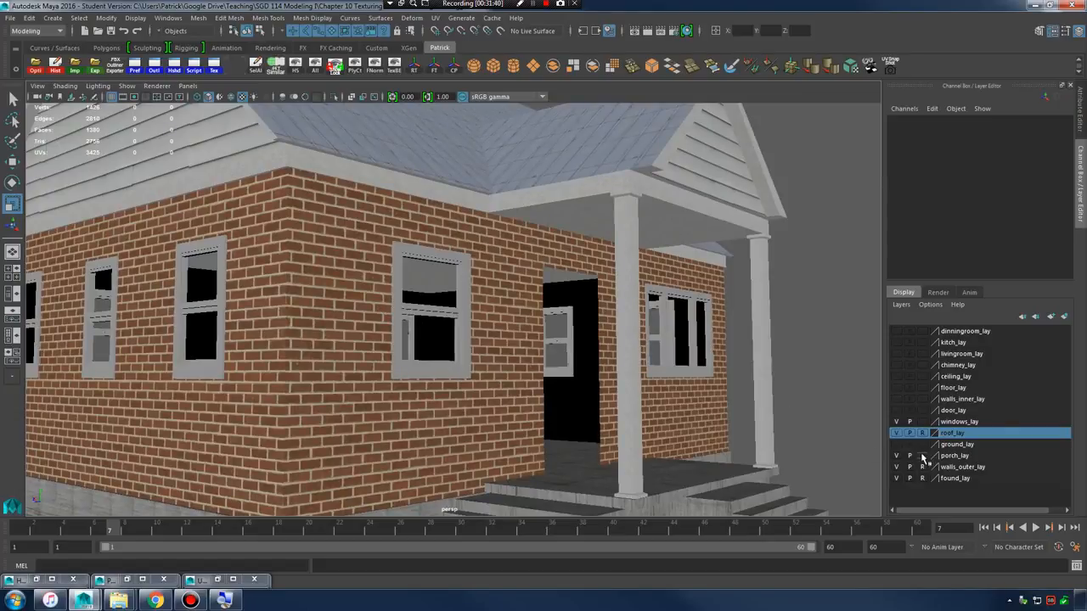
- Select all the windows of the house
{"action": "left_click", "coordinate": [405, 302]}
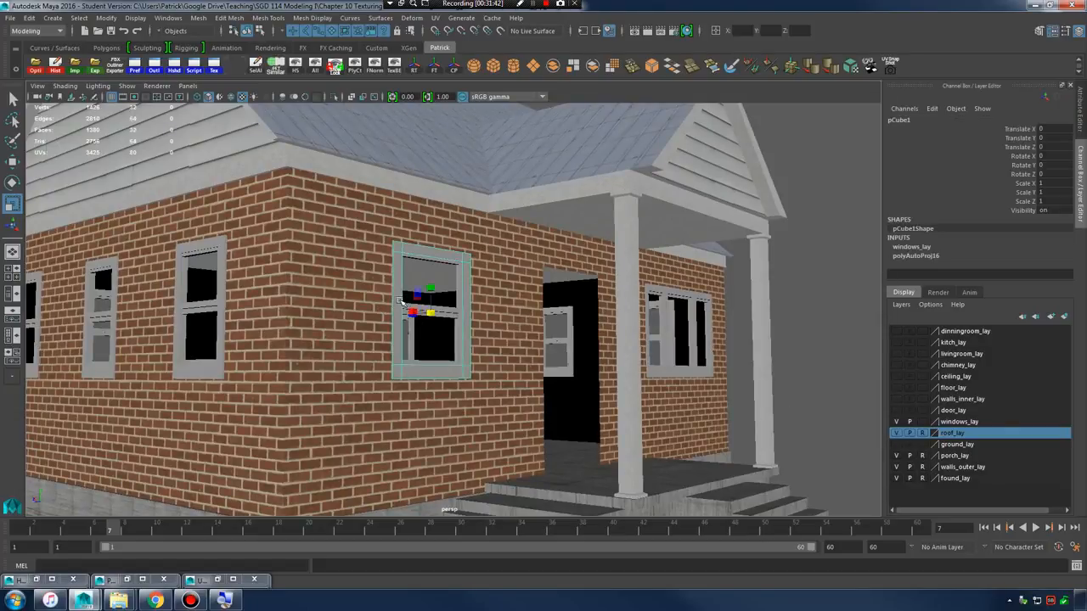
{"action": "right_click_drag", "start_coordinate": [422, 311], "coordinate": [317, 308], "text": "alt"}
{"action": "left_click_drag", "start_coordinate": [167, 262], "coordinate": [673, 384]}
{"action": "scroll", "coordinate": [467, 363], "scroll_direction": "up", "scroll_amount": 3}
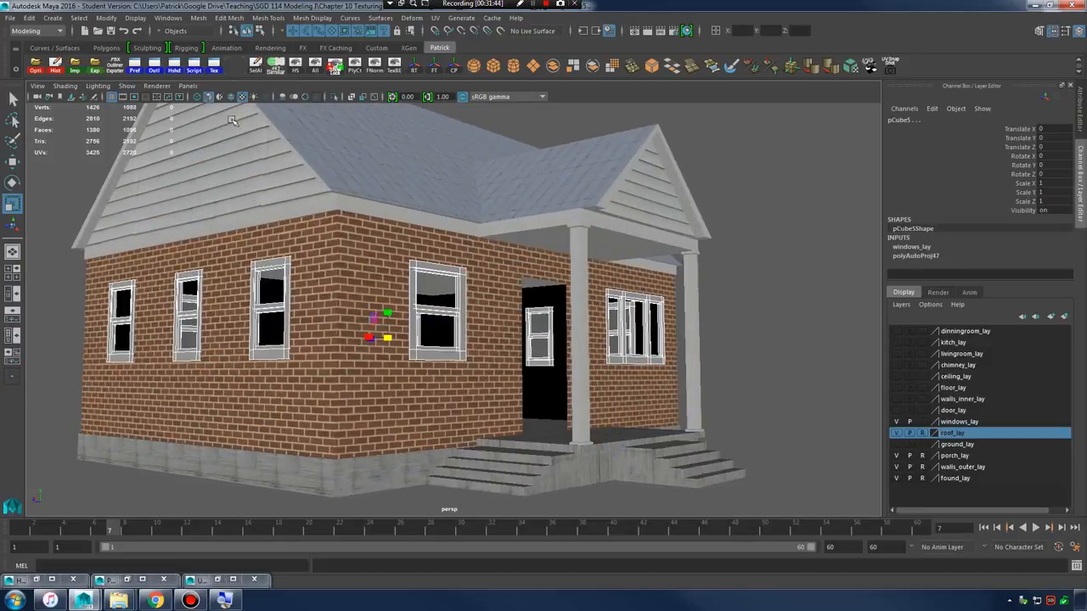
- Convert the selection on the windows to all of their faces
{"action": "left_click", "coordinate": [261, 31]}
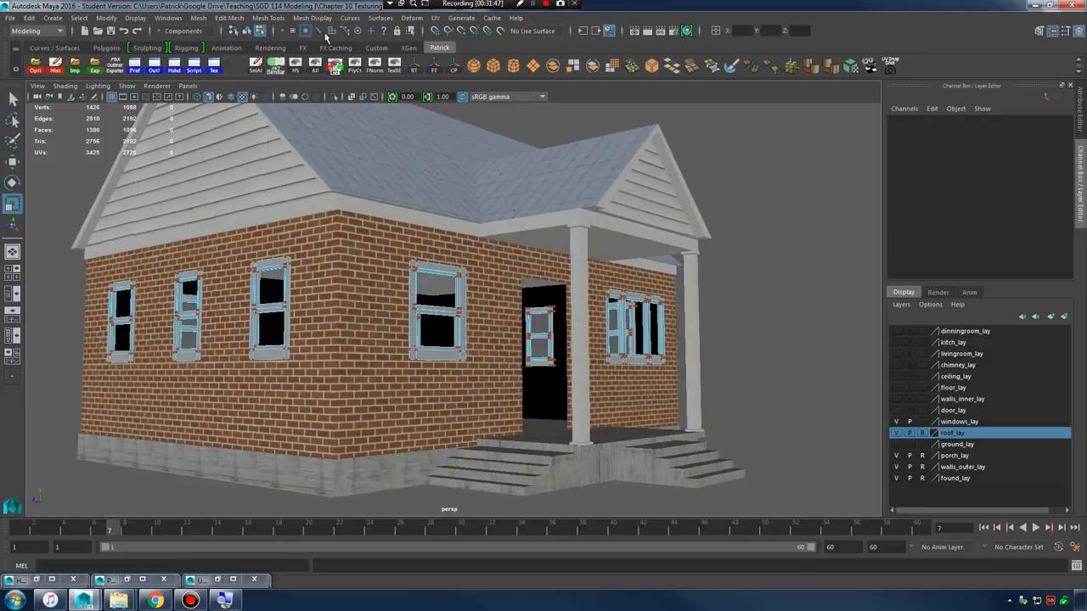
{"action": "right_click", "coordinate": [463, 281]}
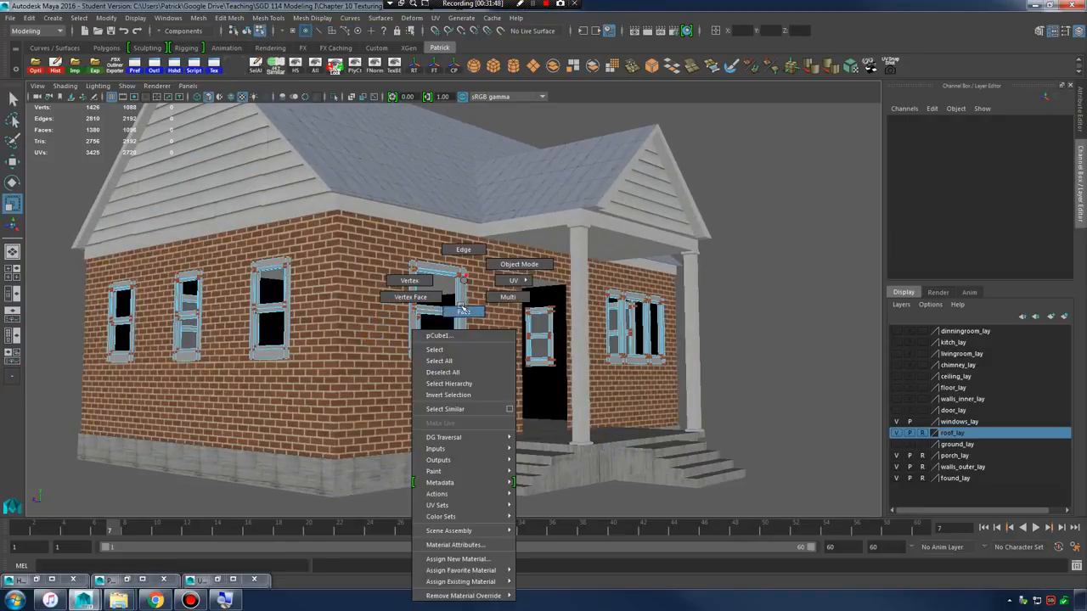
{"action": "left_click", "coordinate": [463, 310]}
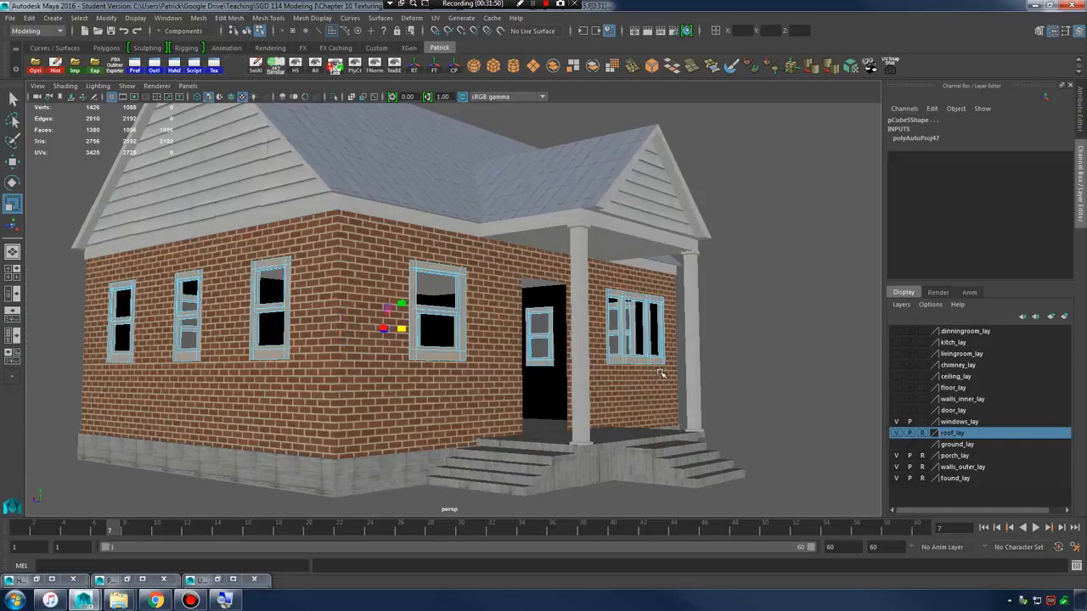
{"action": "left_click_drag", "start_coordinate": [661, 374], "coordinate": [614, 394], "text": "alt"}
{"action": "scroll", "coordinate": [615, 394], "scroll_direction": "up", "scroll_amount": 3}
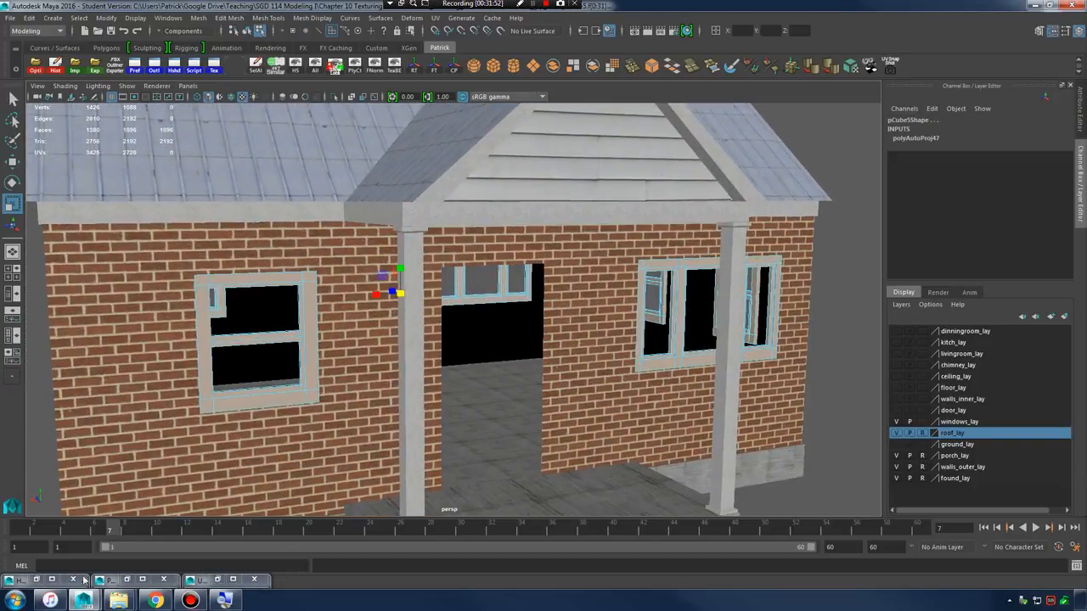
- Bring up the windows' UV layout in the UV Editor beside the front window
{"action": "left_click", "coordinate": [218, 578]}
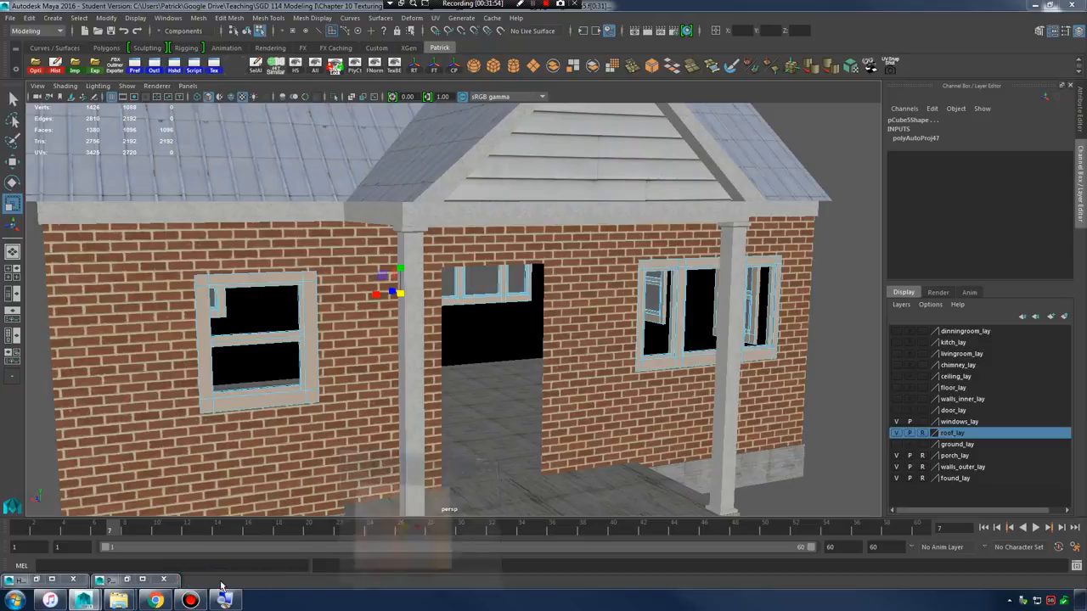
{"action": "right_click_drag", "start_coordinate": [787, 393], "coordinate": [877, 473], "text": "alt"}
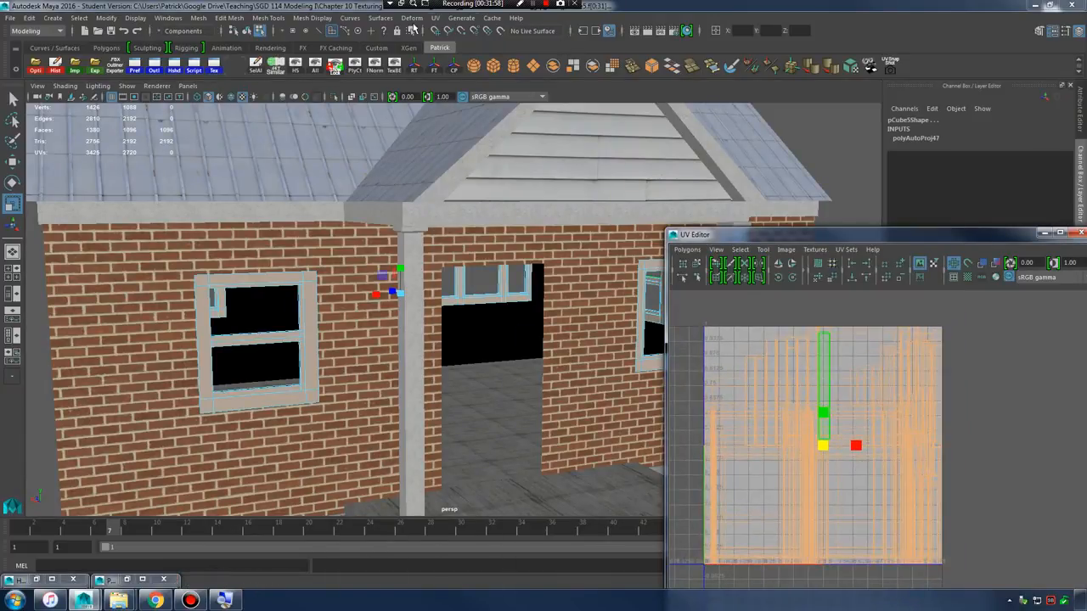
{"action": "left_click_drag", "start_coordinate": [475, 414], "coordinate": [412, 381], "text": "alt"}
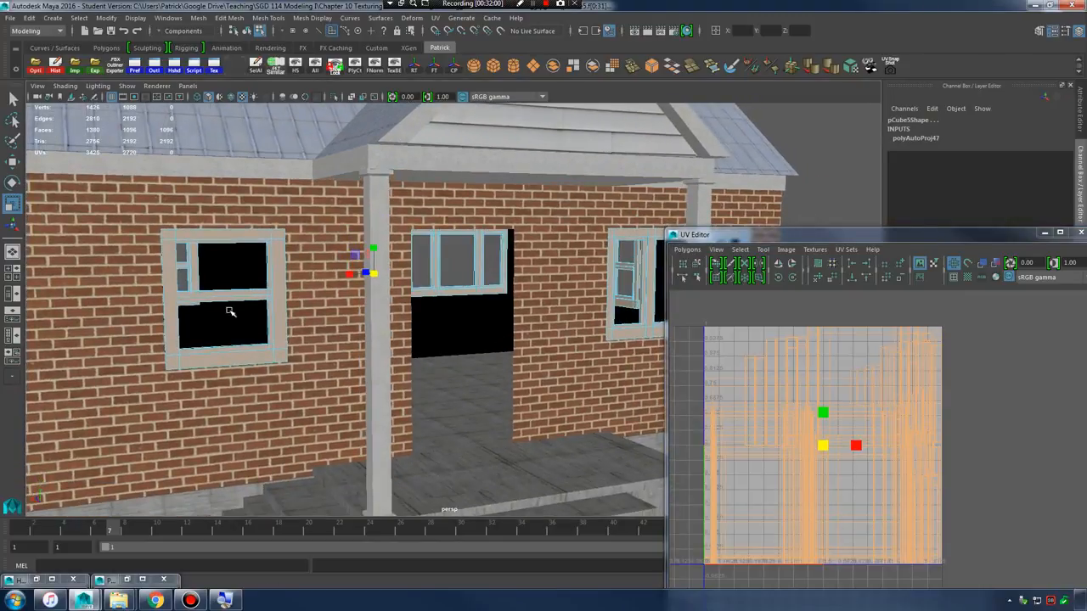
{"action": "right_click", "coordinate": [272, 270]}
{"action": "left_click", "coordinate": [271, 270]}
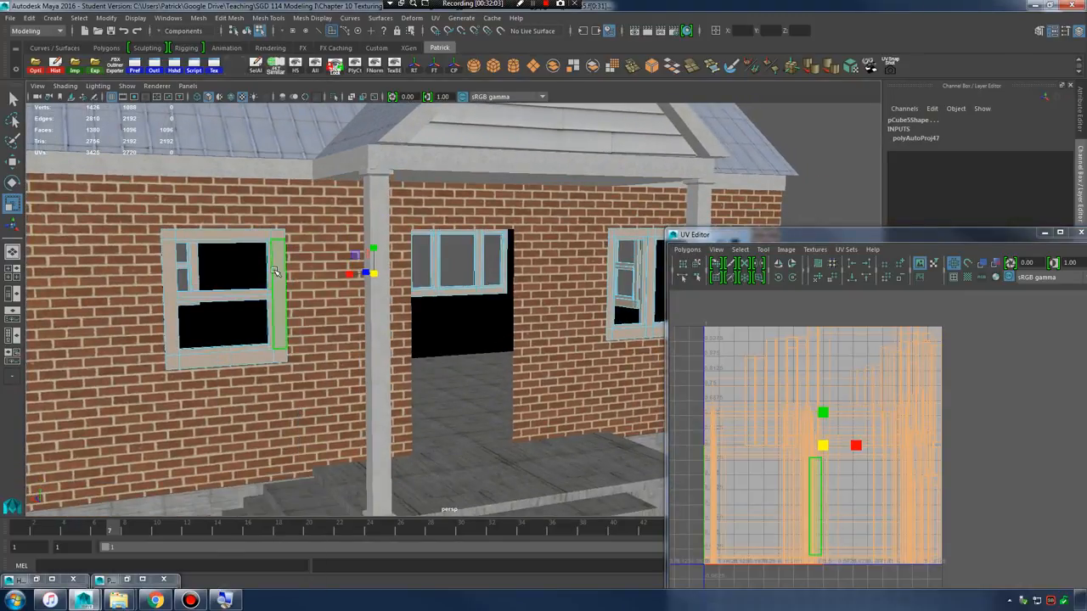
- Return the windows to object mode with all of them selected
{"action": "right_click_drag", "start_coordinate": [276, 270], "coordinate": [308, 249]}
{"action": "right_click_drag", "start_coordinate": [320, 258], "coordinate": [246, 275], "text": "alt"}
{"action": "left_click_drag", "start_coordinate": [246, 276], "coordinate": [185, 251], "text": "alt"}
{"action": "left_click_drag", "start_coordinate": [83, 230], "coordinate": [229, 456]}
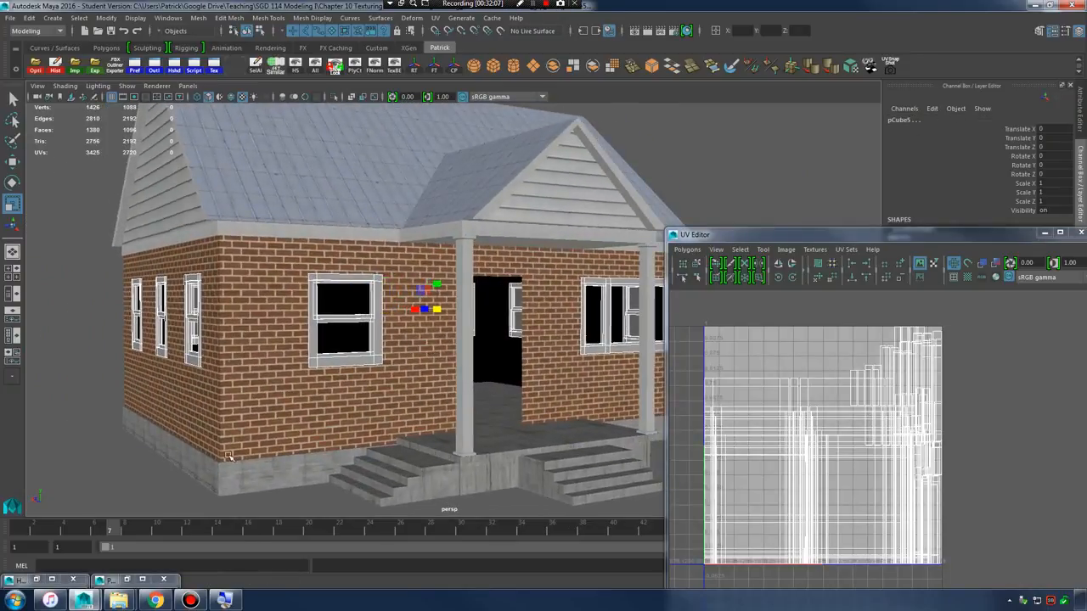
- Assign wood_painted_white_mat to the selected windows from the Hypershade and check the grain on the front window frame
{"action": "left_click", "coordinate": [35, 580]}
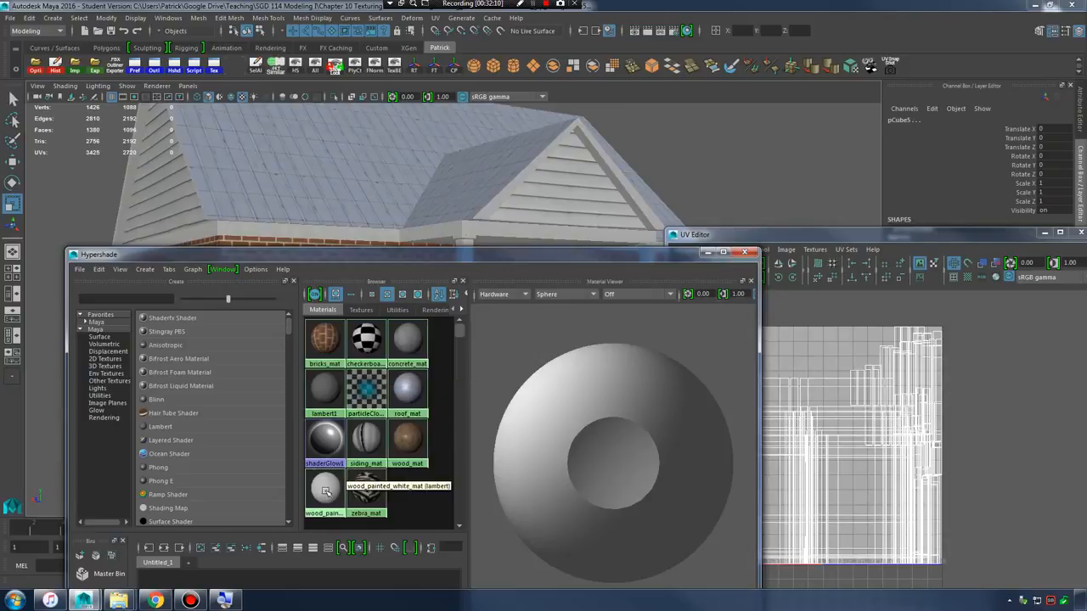
{"action": "right_click_drag", "start_coordinate": [325, 491], "coordinate": [316, 414]}
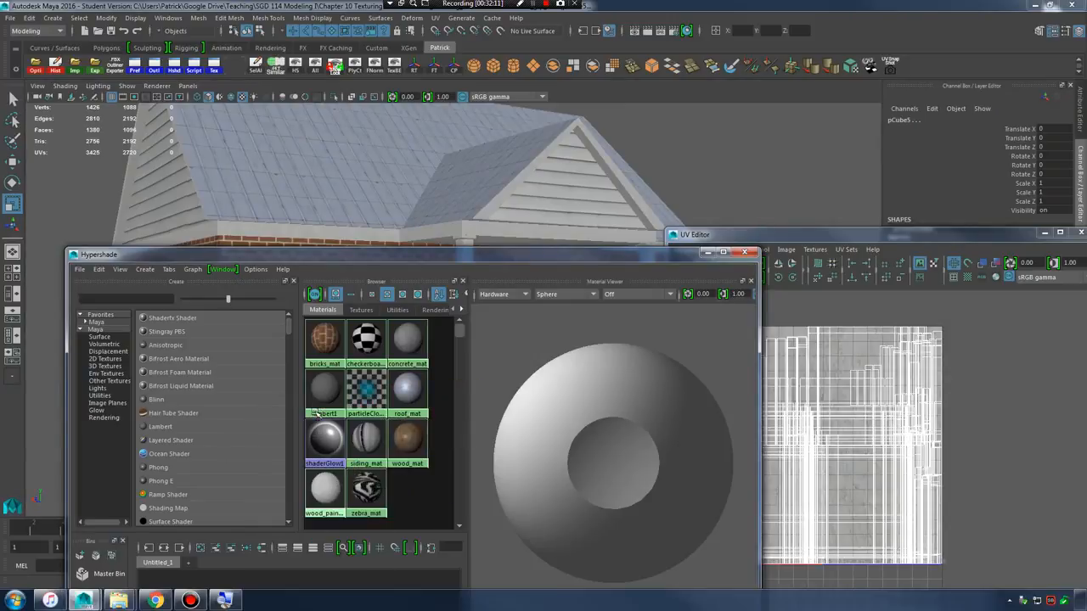
{"action": "left_click", "coordinate": [708, 253]}
{"action": "right_click_drag", "start_coordinate": [415, 312], "coordinate": [575, 339], "text": "alt"}
{"action": "left_click_drag", "start_coordinate": [575, 339], "coordinate": [478, 352], "text": "alt"}
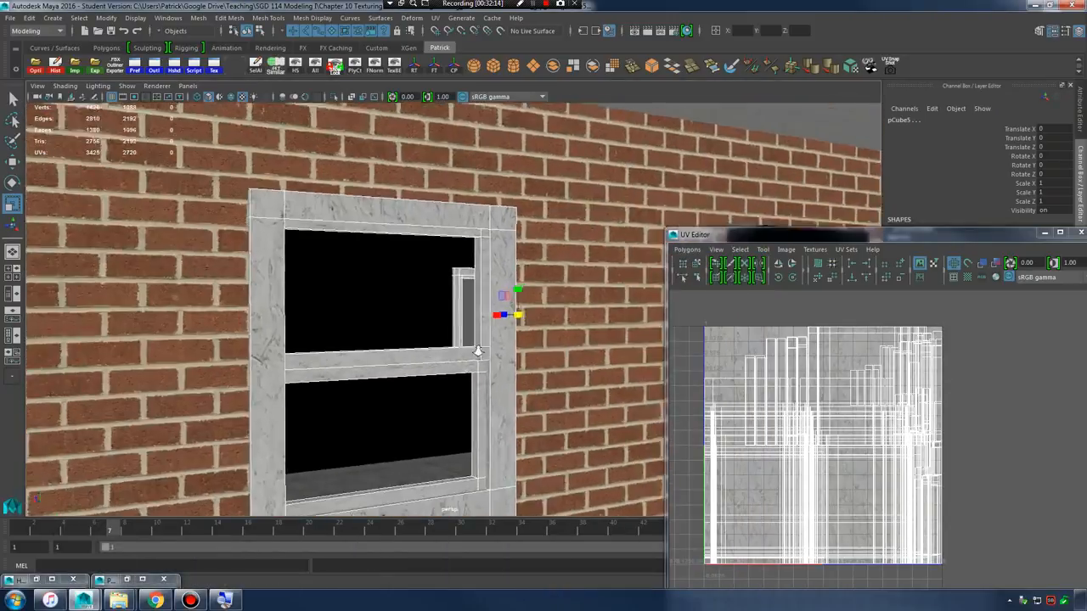
{"action": "right_click_drag", "start_coordinate": [478, 351], "coordinate": [540, 364], "text": "alt"}
{"action": "left_click_drag", "start_coordinate": [557, 365], "coordinate": [565, 378], "text": "alt"}
{"action": "mouse_move", "coordinate": [566, 378]}
{"action": "right_mouse_down", "text": "alt"}
{"action": "mouse_move", "coordinate": [611, 389]}
{"action": "mouse_move", "coordinate": [566, 377]}
{"action": "right_mouse_up", "text": "alt"}
- Select all the windows' UVs and scale them up well beyond the texture tile, comparing the grain with the roof trim
{"action": "right_click", "coordinate": [802, 406]}
{"action": "right_click_drag", "start_coordinate": [802, 406], "coordinate": [764, 360]}
{"action": "left_click_drag", "start_coordinate": [735, 352], "coordinate": [1032, 566]}
{"action": "left_click_drag", "start_coordinate": [846, 454], "coordinate": [1076, 375]}
{"action": "right_click_drag", "start_coordinate": [532, 332], "coordinate": [430, 335], "text": "alt"}
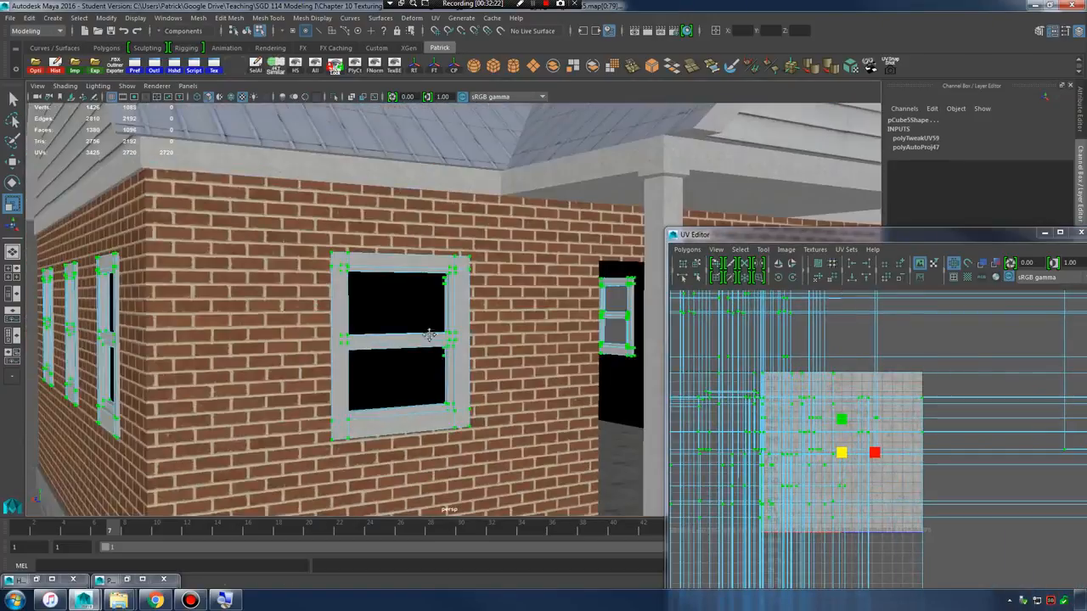
{"action": "left_click_drag", "start_coordinate": [430, 334], "coordinate": [462, 331], "text": "alt"}
{"action": "right_click_drag", "start_coordinate": [463, 331], "coordinate": [485, 319], "text": "alt"}
{"action": "middle_click_drag", "start_coordinate": [485, 319], "coordinate": [488, 428], "text": "alt"}
{"action": "right_click_drag", "start_coordinate": [488, 429], "coordinate": [520, 434], "text": "alt"}
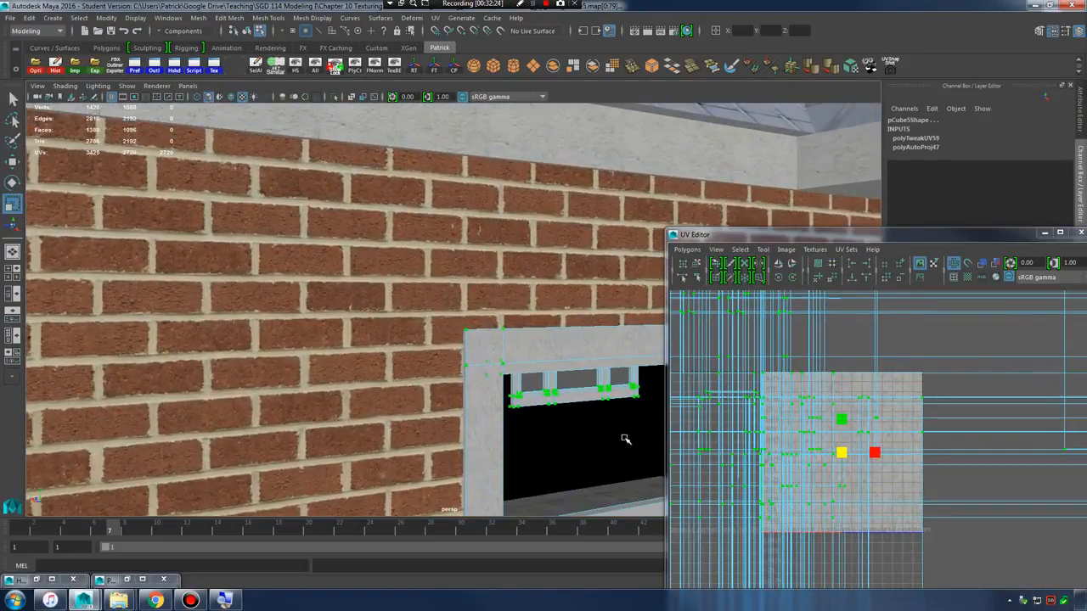
- Enlarge the window UVs further and check the grain at the upper corner of the front window frame
{"action": "left_click_drag", "start_coordinate": [841, 456], "coordinate": [910, 441]}
{"action": "right_click_drag", "start_coordinate": [543, 416], "coordinate": [576, 419], "text": "alt"}
{"action": "middle_click_drag", "start_coordinate": [575, 419], "coordinate": [536, 402], "text": "alt"}
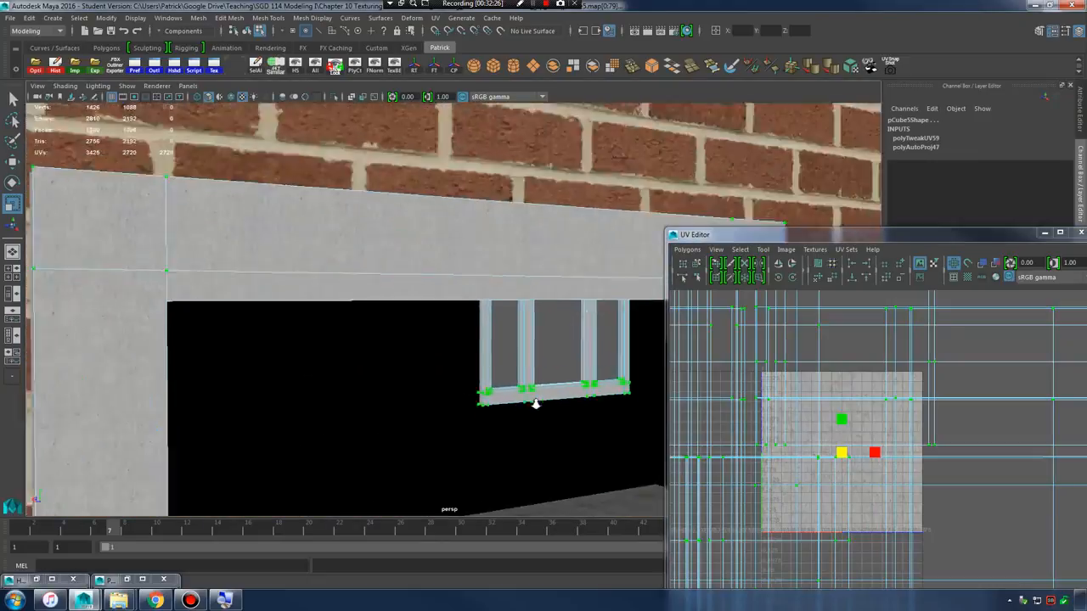
{"action": "right_click_drag", "start_coordinate": [536, 402], "coordinate": [500, 395], "text": "alt"}
{"action": "middle_click_drag", "start_coordinate": [500, 395], "coordinate": [518, 402], "text": "alt"}
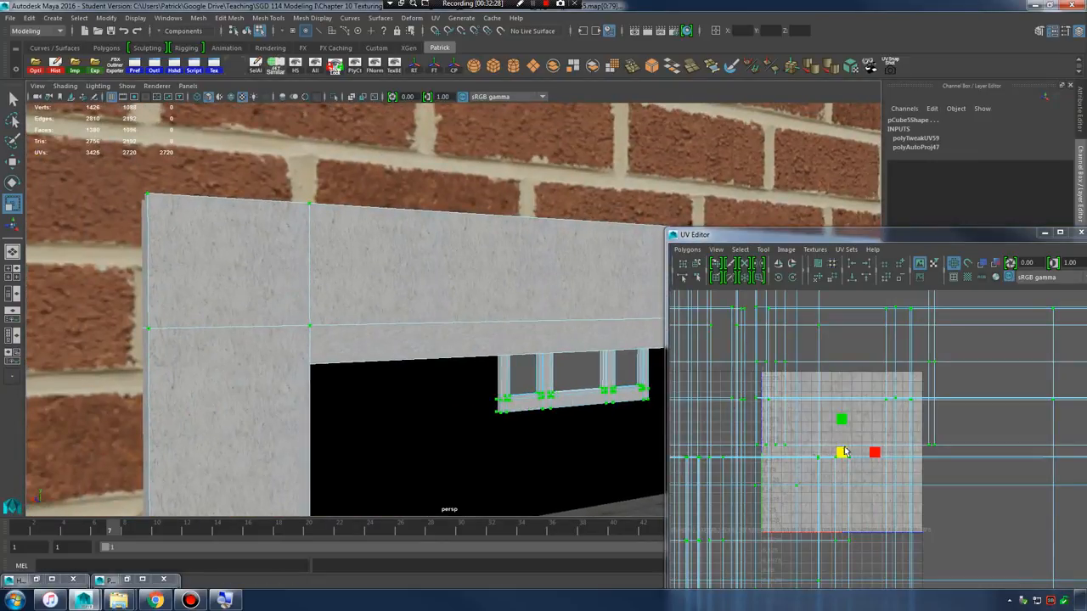
- Scale the window UVs up slightly more for a finer grain on the whole front window frame
{"action": "mouse_move", "coordinate": [841, 453]}
{"action": "left_mouse_down"}
{"action": "mouse_move", "coordinate": [864, 451]}
{"action": "mouse_move", "coordinate": [855, 452]}
{"action": "left_mouse_up"}
{"action": "middle_click_drag", "start_coordinate": [310, 299], "coordinate": [410, 359], "text": "alt"}
{"action": "right_click_drag", "start_coordinate": [410, 359], "coordinate": [449, 379], "text": "alt"}
{"action": "middle_click_drag", "start_coordinate": [448, 379], "coordinate": [397, 335], "text": "alt"}
{"action": "mouse_move", "coordinate": [398, 336]}
{"action": "right_mouse_down", "text": "alt"}
{"action": "mouse_move", "coordinate": [427, 356]}
{"action": "mouse_move", "coordinate": [405, 344]}
{"action": "mouse_move", "coordinate": [430, 333]}
{"action": "mouse_move", "coordinate": [444, 283]}
{"action": "mouse_move", "coordinate": [383, 325]}
{"action": "right_mouse_up", "text": "alt"}
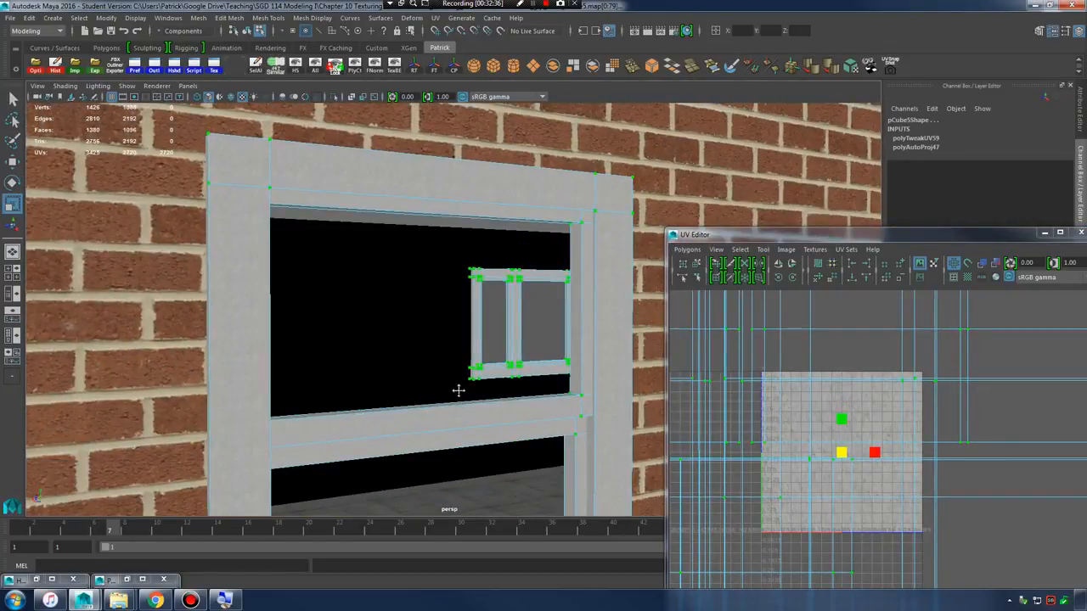
- Check the window texture against the whole house front and put the UV Editor away
{"action": "right_click_drag", "start_coordinate": [458, 391], "coordinate": [466, 388], "text": "alt"}
{"action": "middle_click_drag", "start_coordinate": [466, 388], "coordinate": [484, 395], "text": "alt"}
{"action": "right_click_drag", "start_coordinate": [485, 395], "coordinate": [246, 331], "text": "alt"}
{"action": "left_click_drag", "start_coordinate": [246, 331], "coordinate": [200, 333], "text": "alt"}
{"action": "left_click_drag", "start_coordinate": [995, 235], "coordinate": [179, 140]}
{"action": "left_click", "coordinate": [486, 139]}
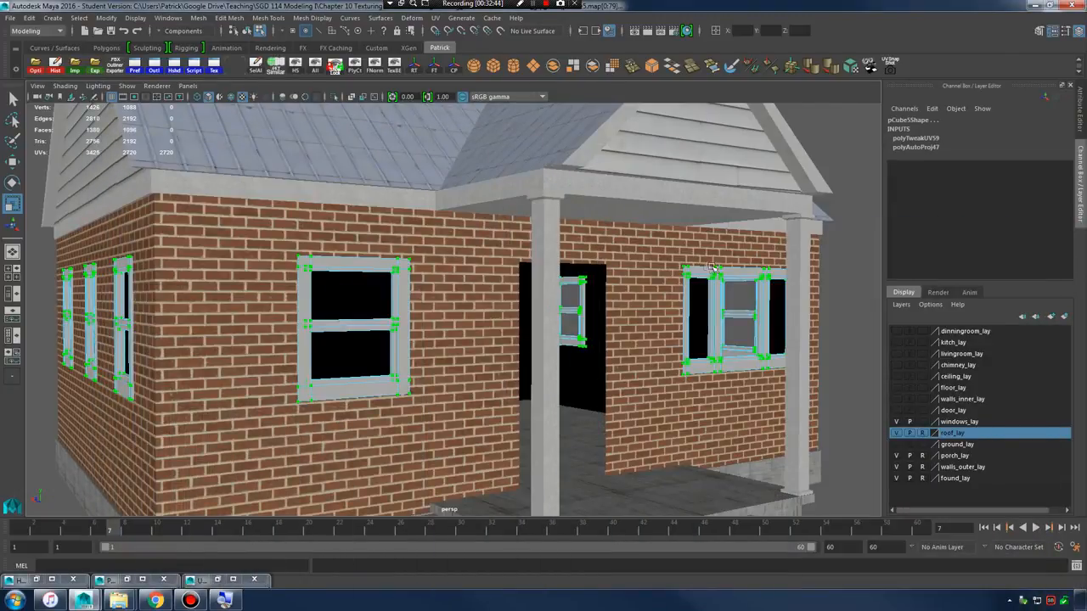
- Return the windows to object selection, deselect them, and set the windows_lay layer to reference so it is locked
{"action": "right_click_drag", "start_coordinate": [712, 268], "coordinate": [791, 242]}
{"action": "left_click", "coordinate": [826, 226]}
{"action": "key", "text": "alt+Tab"}
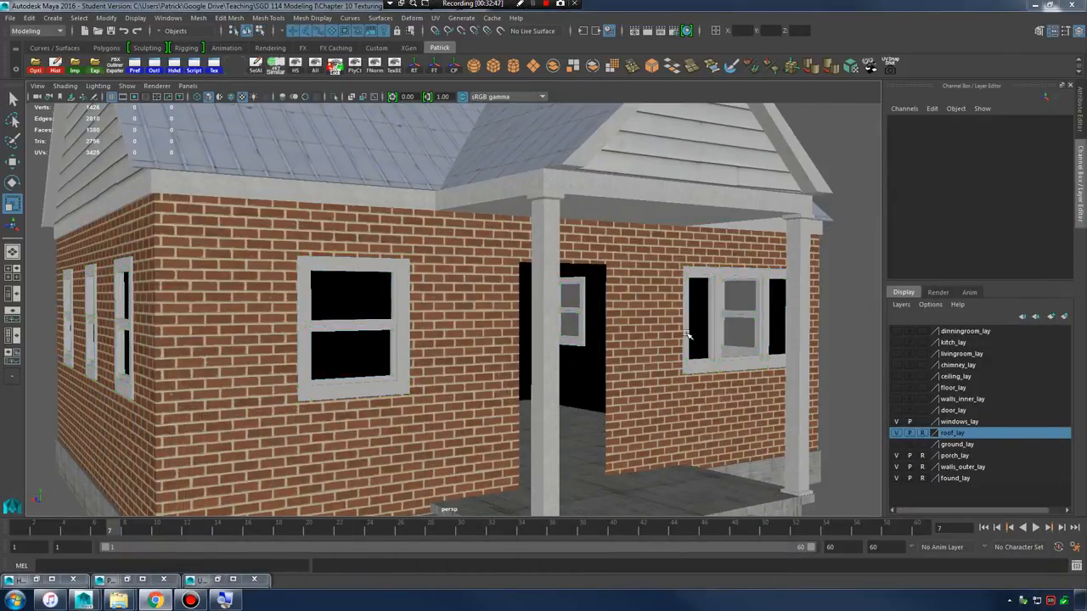
{"action": "left_click", "coordinate": [923, 423]}
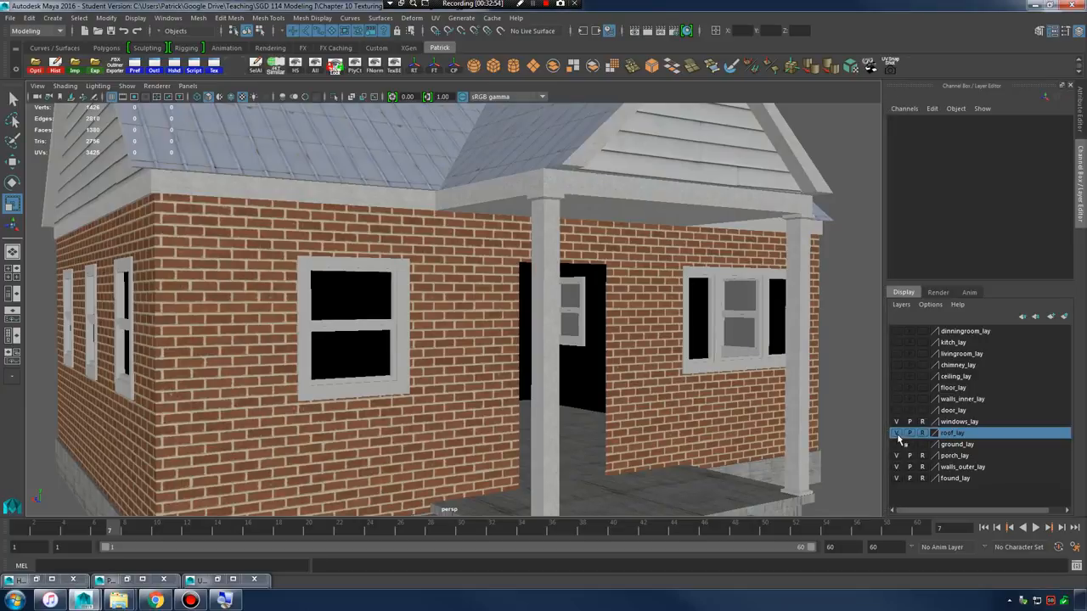
- Make the door_lay layer visible and select the green front door mesh
{"action": "left_click", "coordinate": [895, 411]}
{"action": "right_click_drag", "start_coordinate": [654, 380], "coordinate": [701, 383], "text": "alt"}
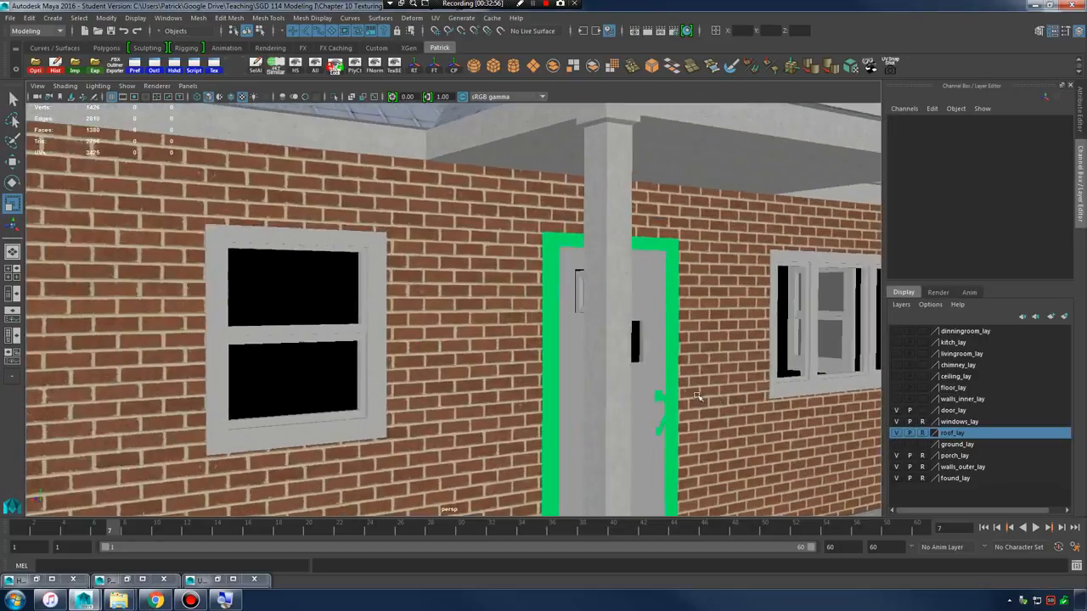
{"action": "left_click_drag", "start_coordinate": [702, 383], "coordinate": [573, 333], "text": "alt"}
{"action": "right_click_drag", "start_coordinate": [574, 333], "coordinate": [628, 351], "text": "alt"}
{"action": "left_click_drag", "start_coordinate": [628, 351], "coordinate": [565, 320], "text": "alt"}
{"action": "left_click", "coordinate": [579, 273]}
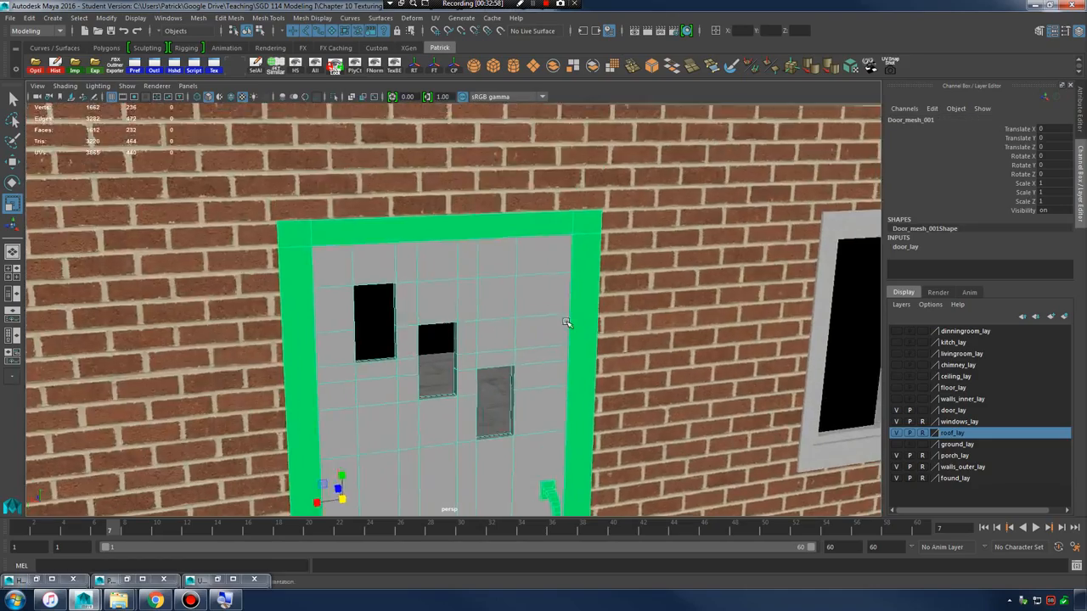
- Assign the lambert1 material to the front door mesh, put the Hypershade away and clear the selection
{"action": "right_click_drag", "start_coordinate": [565, 320], "coordinate": [648, 327], "text": "alt"}
{"action": "left_click_drag", "start_coordinate": [648, 328], "coordinate": [594, 313], "text": "alt"}
{"action": "right_click_drag", "start_coordinate": [594, 313], "coordinate": [637, 364], "text": "alt"}
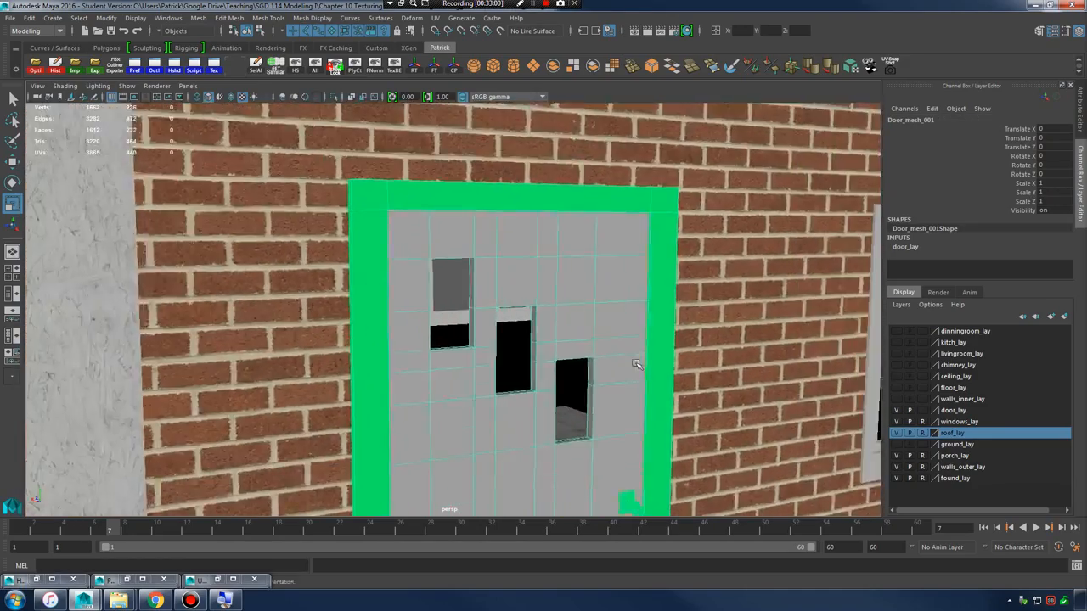
{"action": "mouse_move", "coordinate": [636, 364]}
{"action": "left_mouse_down", "text": "alt"}
{"action": "mouse_move", "coordinate": [634, 335]}
{"action": "mouse_move", "coordinate": [634, 352]}
{"action": "left_mouse_up", "text": "alt"}
{"action": "right_click_drag", "start_coordinate": [669, 361], "coordinate": [598, 343], "text": "alt"}
{"action": "left_click_drag", "start_coordinate": [597, 343], "coordinate": [589, 330], "text": "alt"}
{"action": "right_click_drag", "start_coordinate": [589, 329], "coordinate": [567, 322], "text": "alt"}
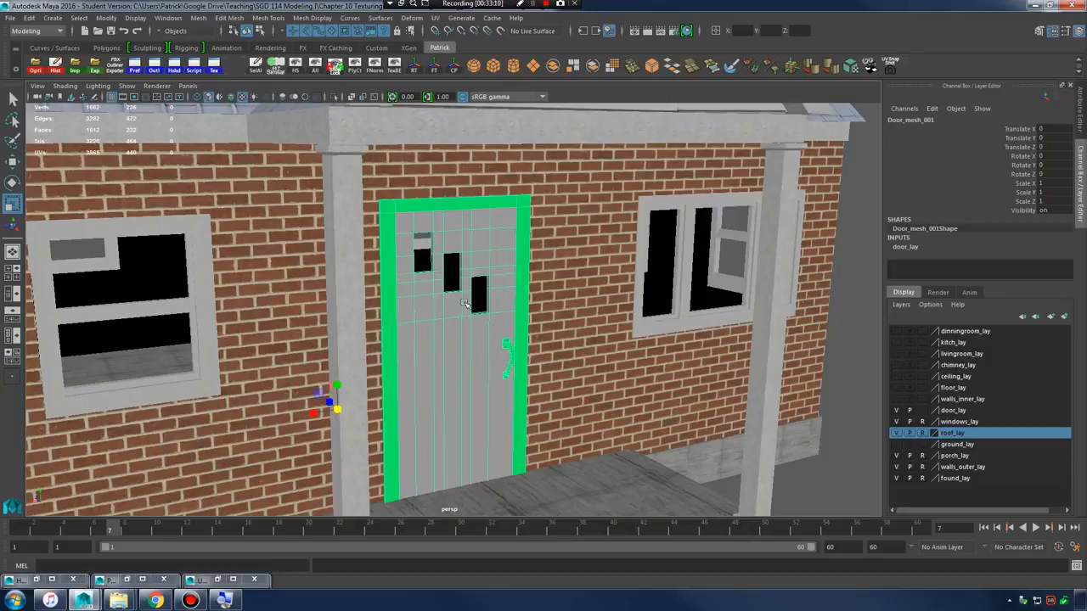
{"action": "left_click", "coordinate": [40, 580]}
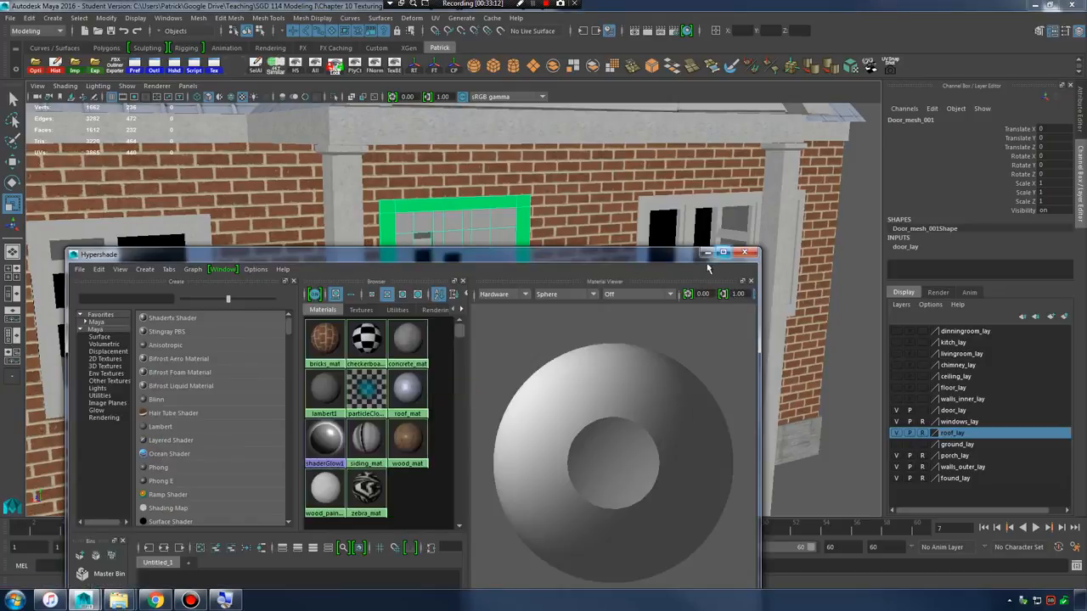
{"action": "right_click_drag", "start_coordinate": [324, 406], "coordinate": [326, 377]}
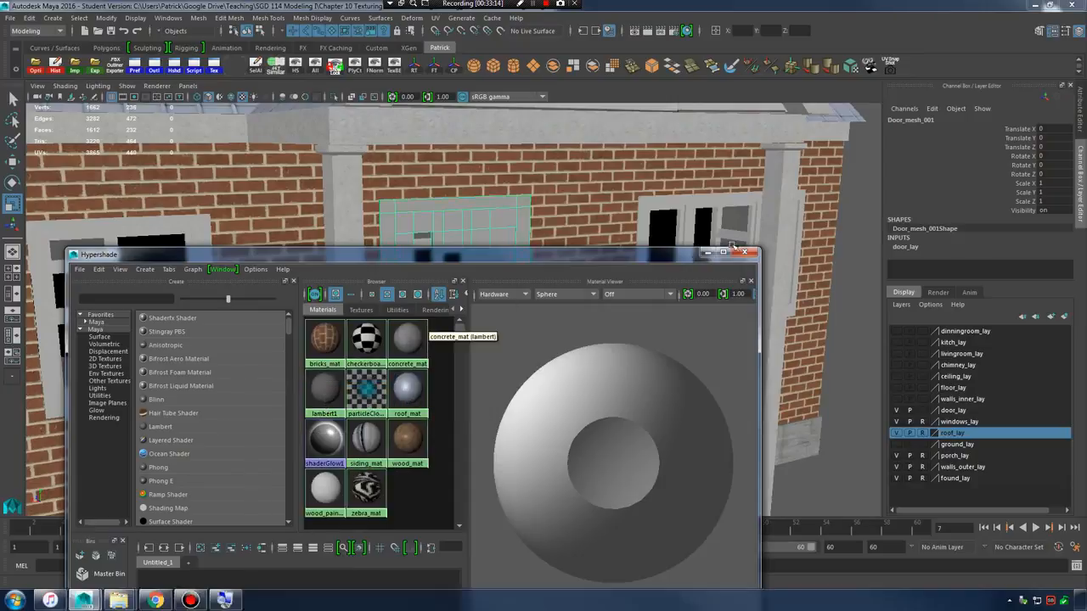
{"action": "left_click", "coordinate": [707, 253]}
{"action": "left_click", "coordinate": [691, 286]}
- Select the front door mesh and examine its frame, window openings and handle against the surrounding wall, windows and siding
{"action": "scroll", "coordinate": [535, 316], "scroll_direction": "up", "scroll_amount": 5}
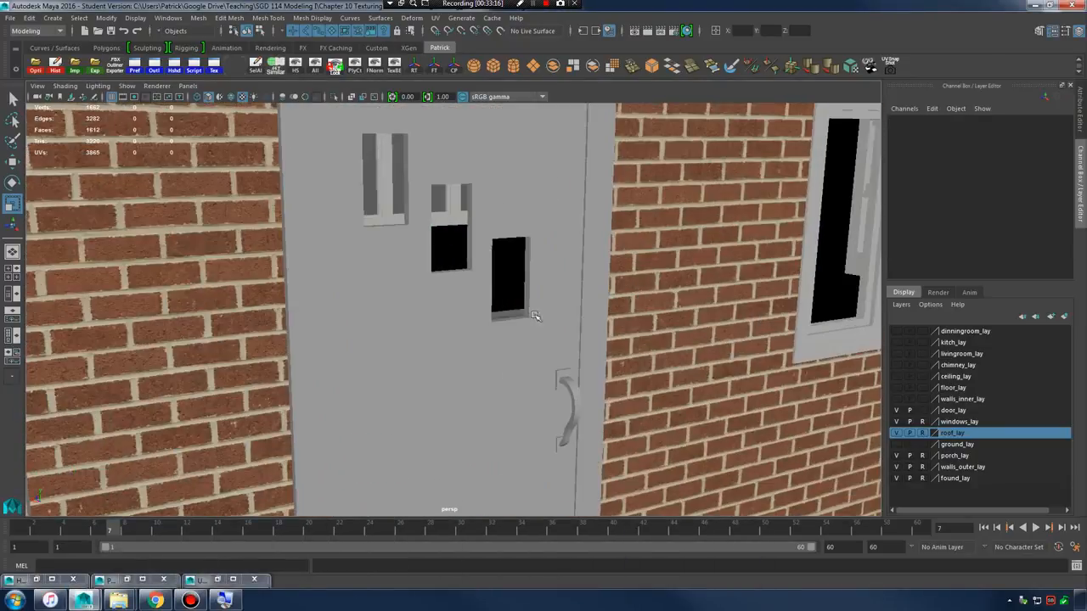
{"action": "left_click", "coordinate": [587, 252]}
{"action": "middle_click_drag", "start_coordinate": [586, 253], "coordinate": [570, 310], "text": "alt"}
{"action": "left_click_drag", "start_coordinate": [571, 287], "coordinate": [591, 269], "text": "alt"}
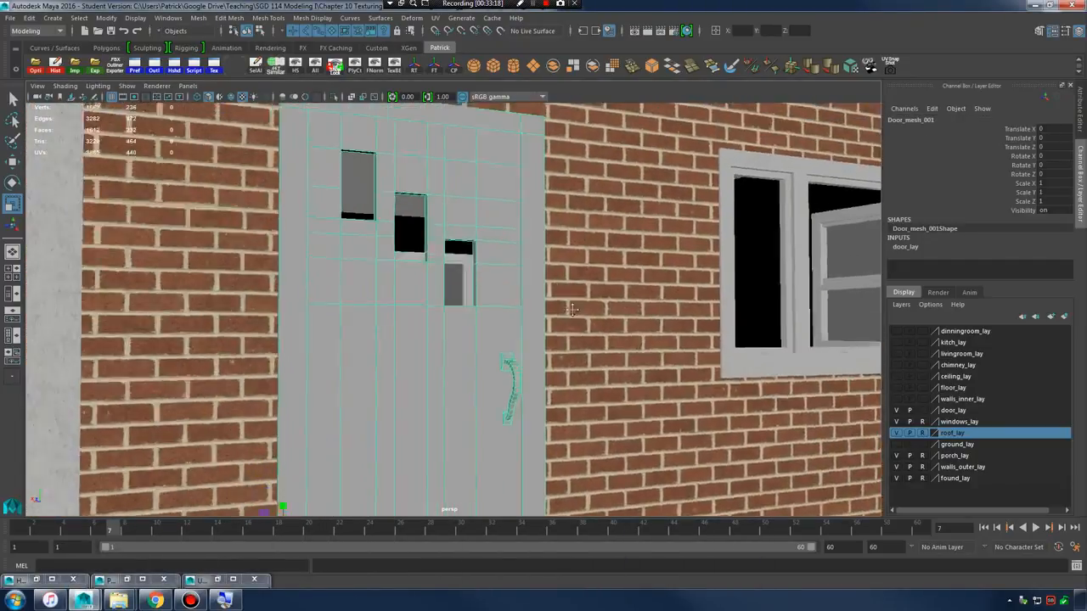
{"action": "scroll", "coordinate": [585, 326], "scroll_direction": "up", "scroll_amount": 3}
{"action": "left_click_drag", "start_coordinate": [585, 325], "coordinate": [639, 249], "text": "alt"}
{"action": "scroll", "coordinate": [638, 248], "scroll_direction": "up", "scroll_amount": 2}
{"action": "right_click_drag", "start_coordinate": [638, 249], "coordinate": [344, 223], "text": "alt"}
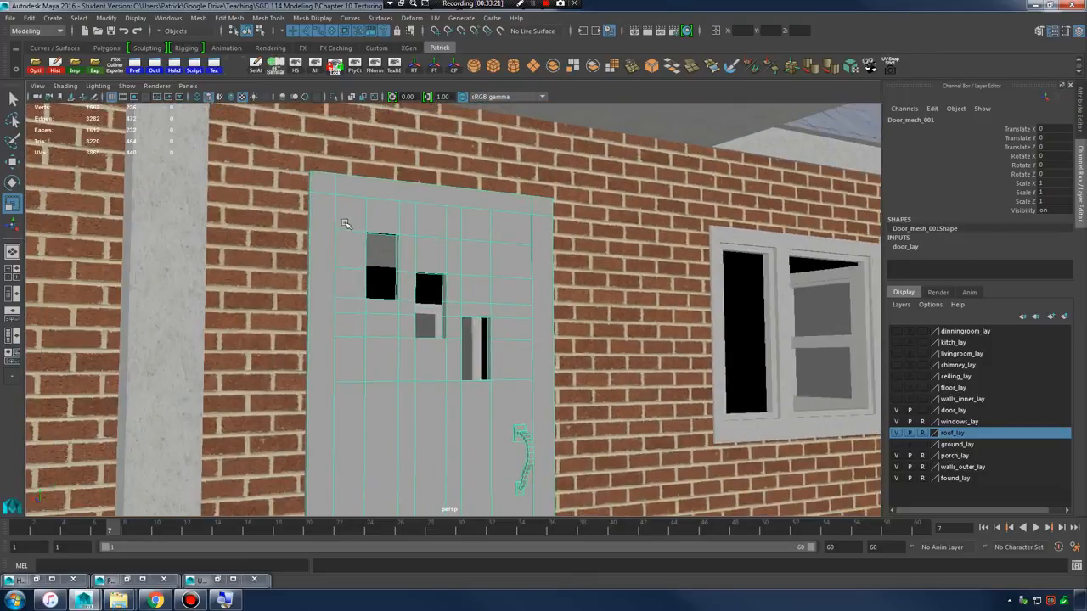
{"action": "middle_click_drag", "start_coordinate": [473, 441], "coordinate": [473, 300], "text": "alt"}
{"action": "right_click_drag", "start_coordinate": [473, 300], "coordinate": [643, 381], "text": "alt"}
{"action": "middle_click_drag", "start_coordinate": [633, 287], "coordinate": [637, 371], "text": "alt"}
{"action": "right_click_drag", "start_coordinate": [638, 371], "coordinate": [570, 331], "text": "alt"}
{"action": "mouse_move", "coordinate": [571, 331]}
{"action": "left_mouse_down", "text": "alt"}
{"action": "mouse_move", "coordinate": [568, 362]}
{"action": "mouse_move", "coordinate": [558, 342]}
{"action": "left_mouse_up", "text": "alt"}
{"action": "right_click_drag", "start_coordinate": [558, 341], "coordinate": [621, 359], "text": "alt"}
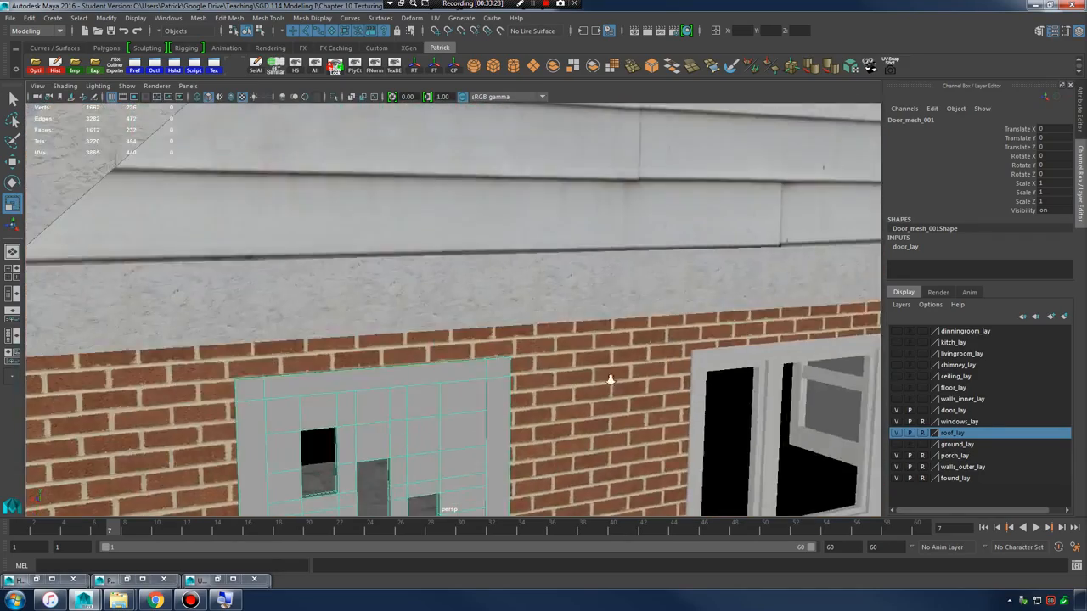
{"action": "middle_click_drag", "start_coordinate": [610, 380], "coordinate": [624, 293], "text": "alt"}
{"action": "right_click_drag", "start_coordinate": [623, 293], "coordinate": [507, 303], "text": "alt"}
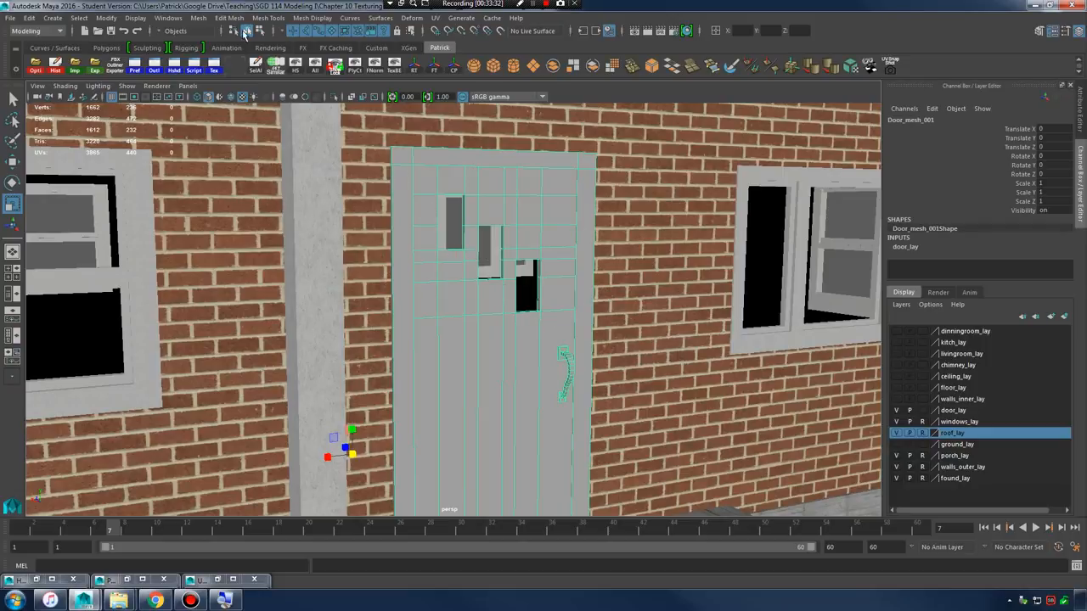
- Separate the front door mesh into its individual pieces and select the frame and the door panel in turn to check the split
{"action": "left_click", "coordinate": [203, 18]}
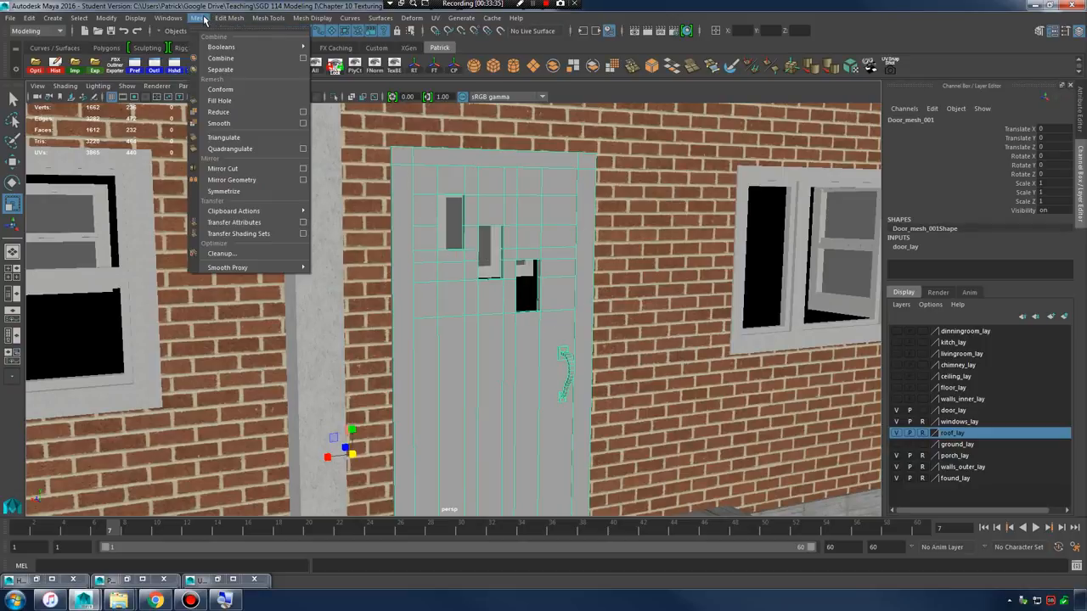
{"action": "left_click", "coordinate": [252, 72]}
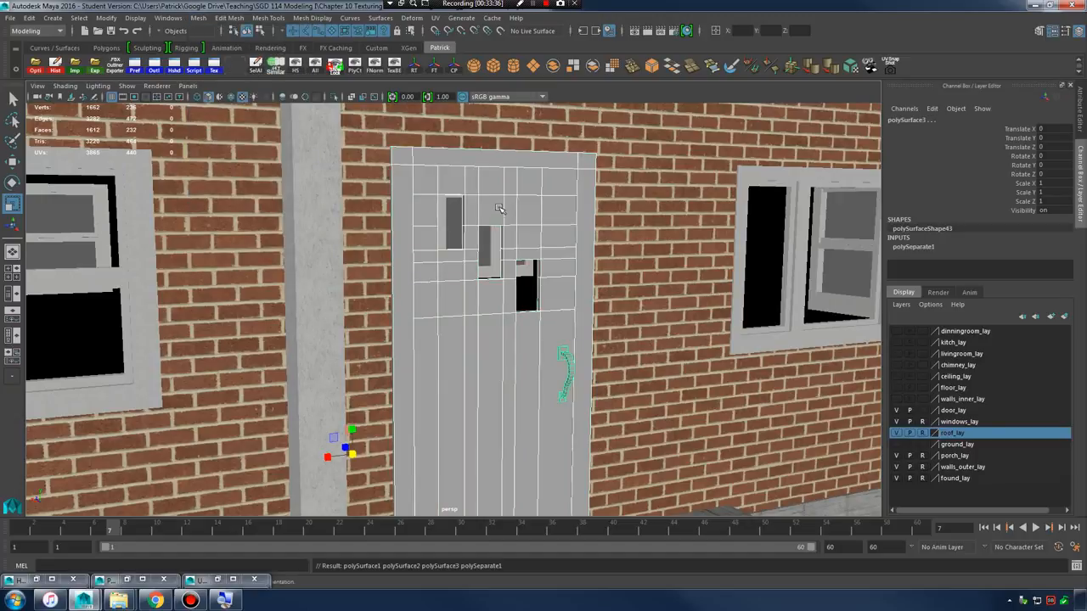
{"action": "left_click", "coordinate": [499, 156]}
{"action": "left_click", "coordinate": [558, 223]}
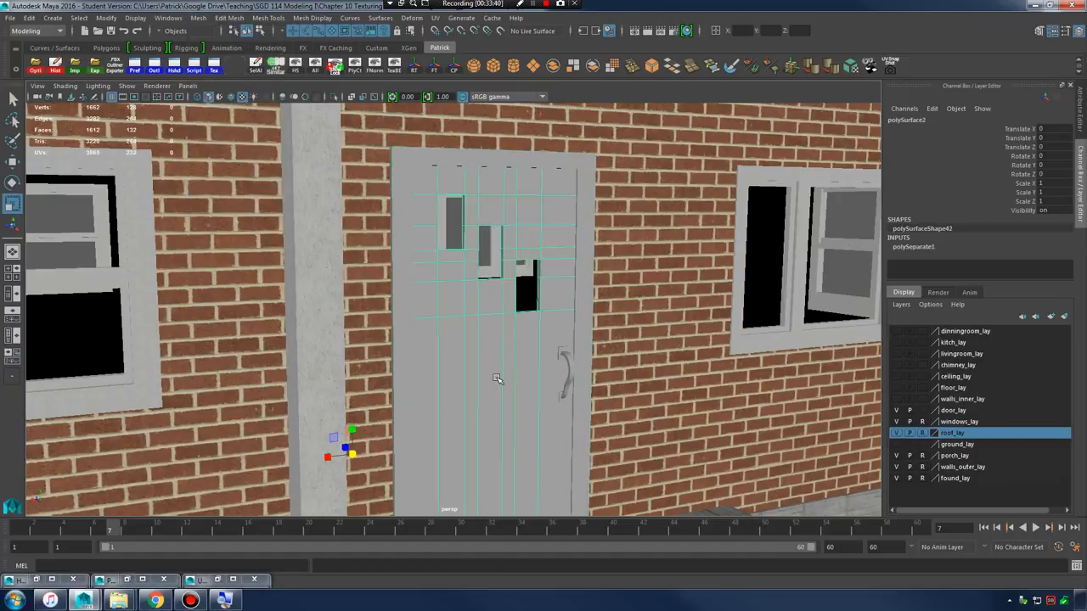
{"action": "left_click", "coordinate": [581, 314]}
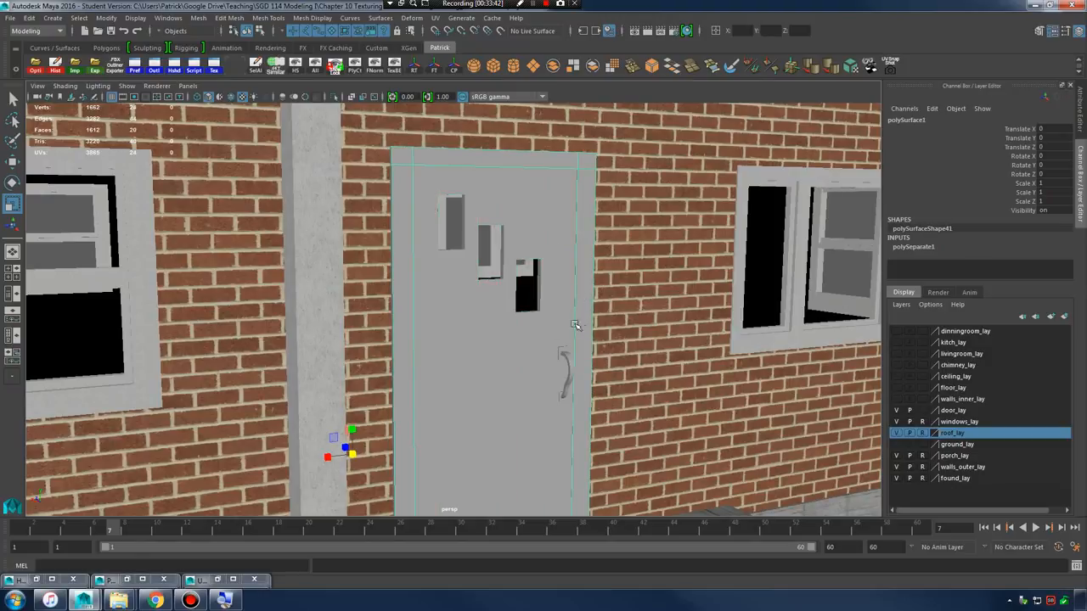
{"action": "left_click", "coordinate": [482, 339]}
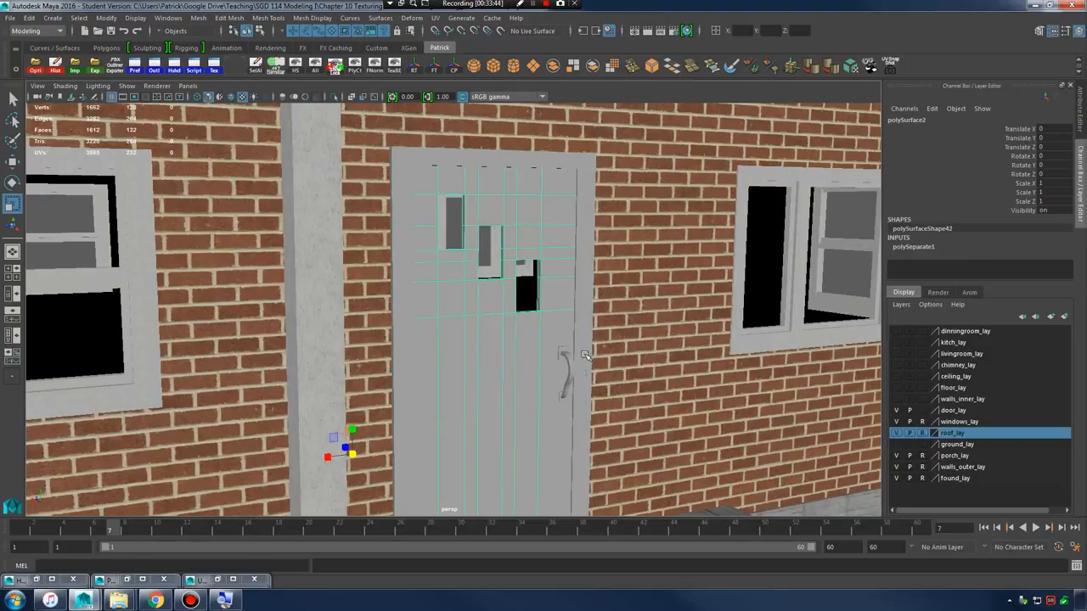
- Select the separated door handle, examine its faces up close and return it to object selection
{"action": "left_click", "coordinate": [568, 373]}
{"action": "scroll", "coordinate": [587, 381], "scroll_direction": "up", "scroll_amount": 10}
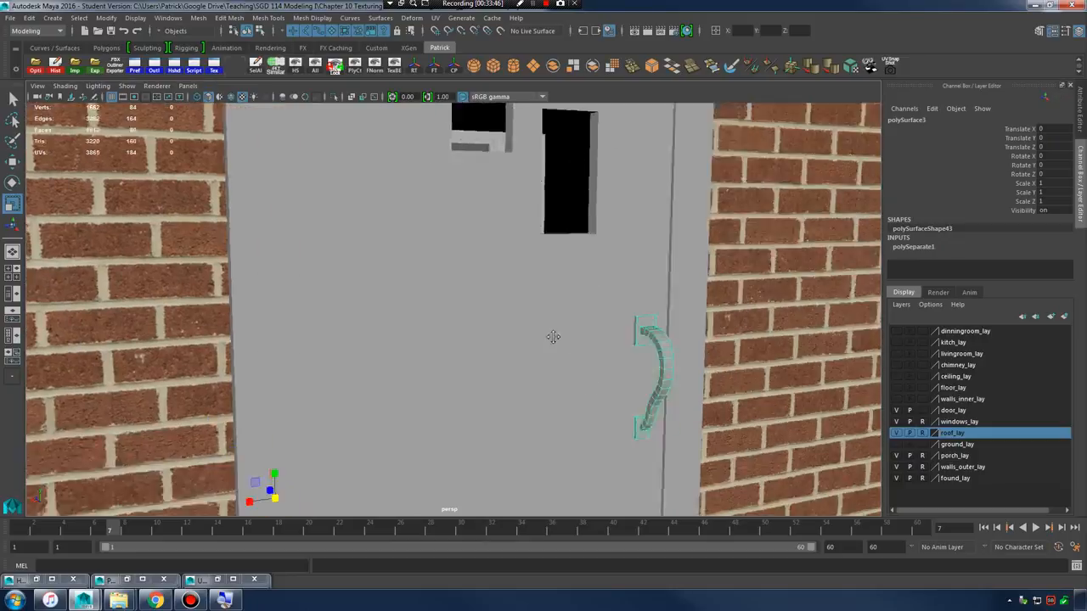
{"action": "left_click_drag", "start_coordinate": [626, 368], "coordinate": [585, 362], "text": "alt"}
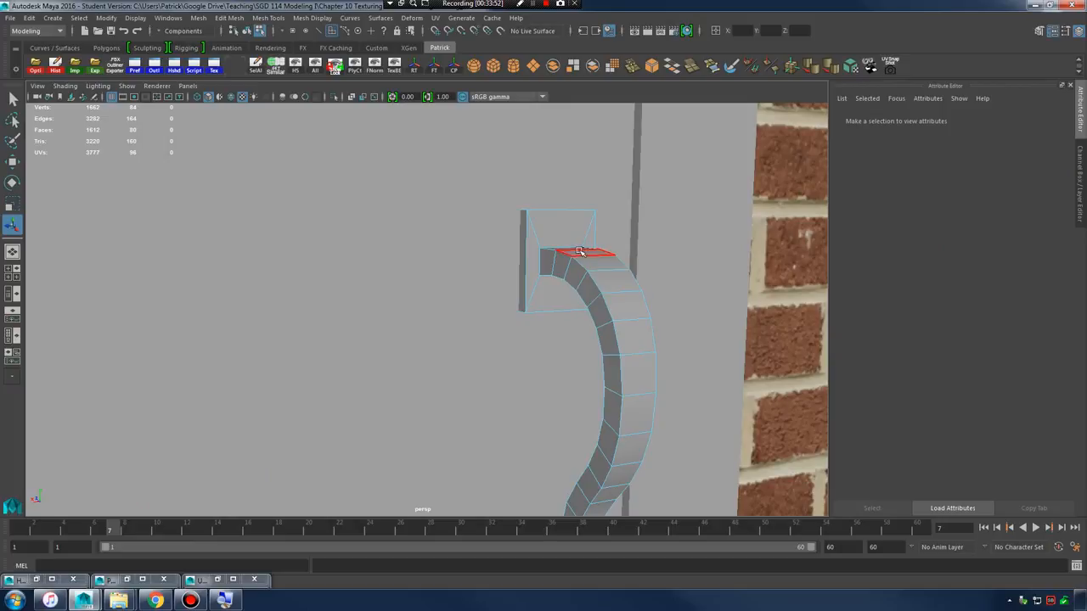
{"action": "right_click_drag", "start_coordinate": [565, 252], "coordinate": [609, 234]}
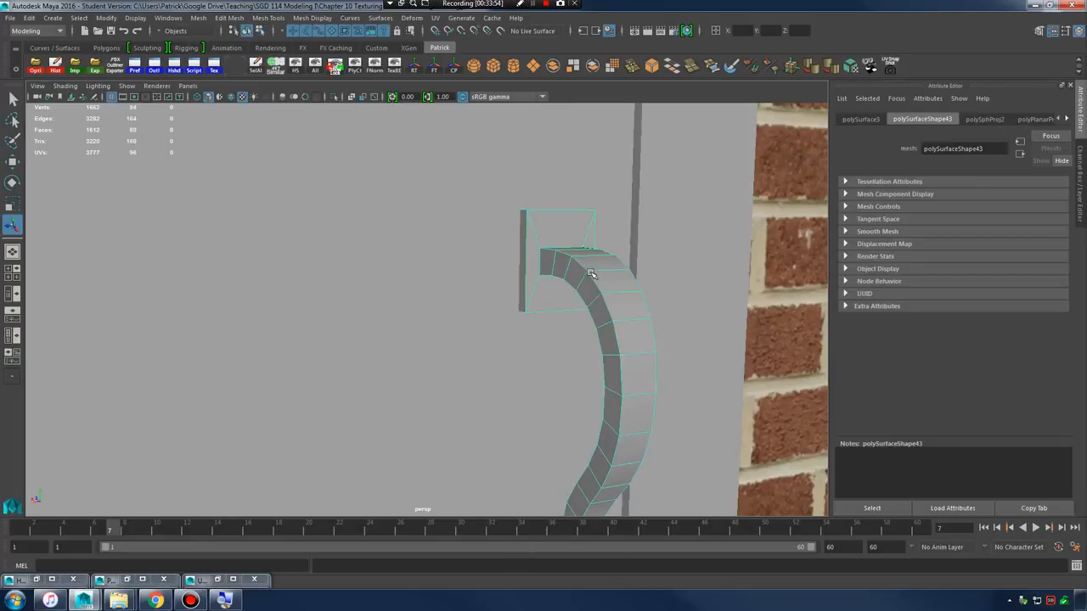
{"action": "left_click_drag", "start_coordinate": [565, 335], "coordinate": [588, 326], "text": "alt"}
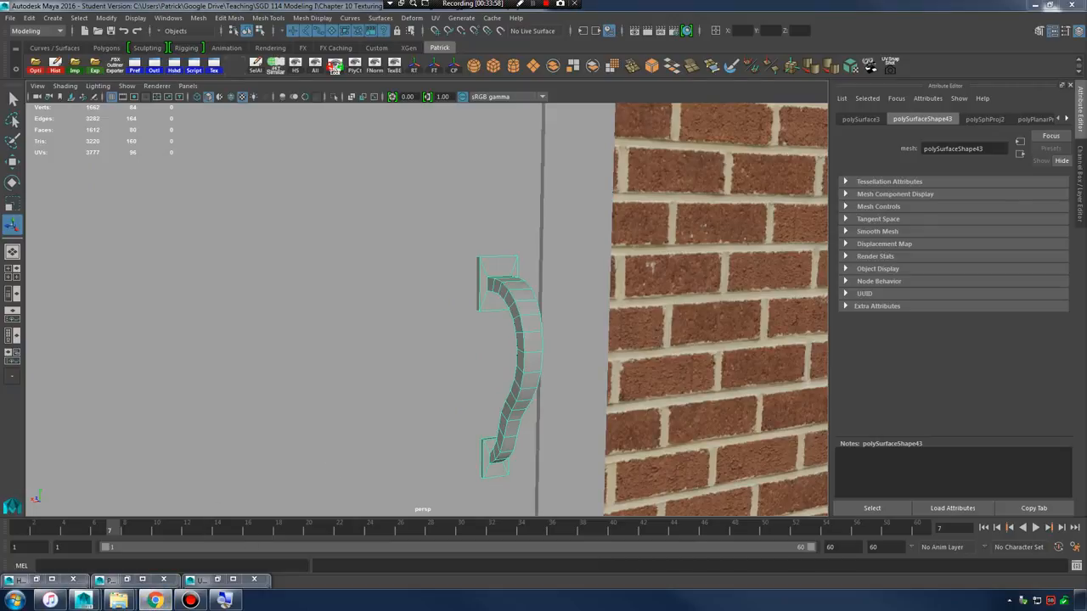
- Switch to textures.com in the browser and search the texture library for "bronze"
{"action": "key", "text": "alt+Tab"}
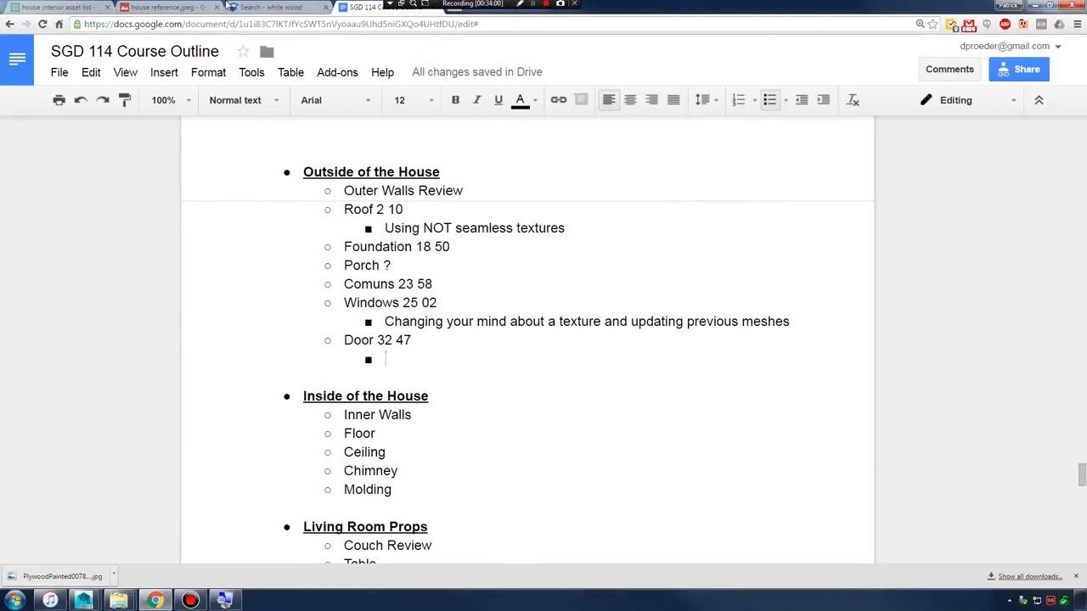
{"action": "left_click", "coordinate": [170, 7]}
{"action": "left_click", "coordinate": [255, 6]}
{"action": "scroll", "coordinate": [263, 113], "scroll_direction": "up", "scroll_amount": 1}
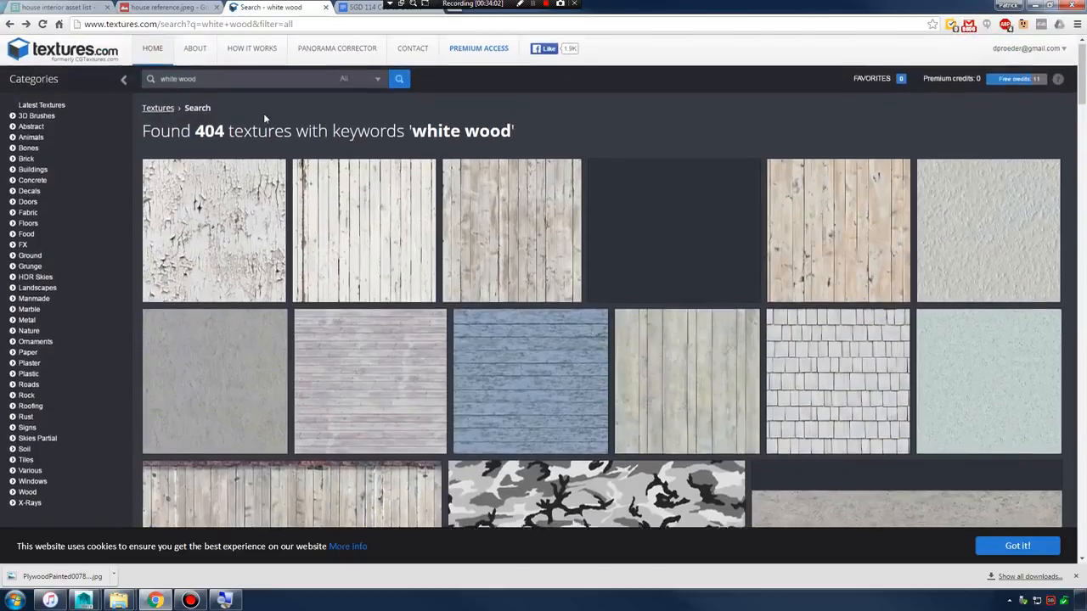
{"action": "type", "text": "bronze"}
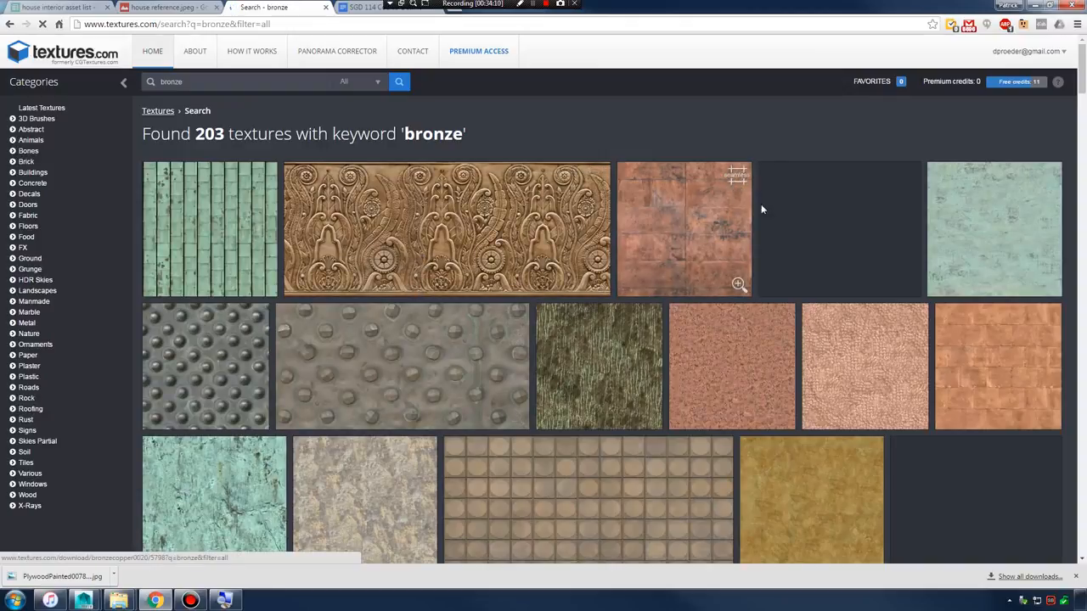
- Look through the bronze search results for a metal texture suited to the door handle
{"action": "scroll", "coordinate": [744, 238], "scroll_direction": "down", "scroll_amount": 6}
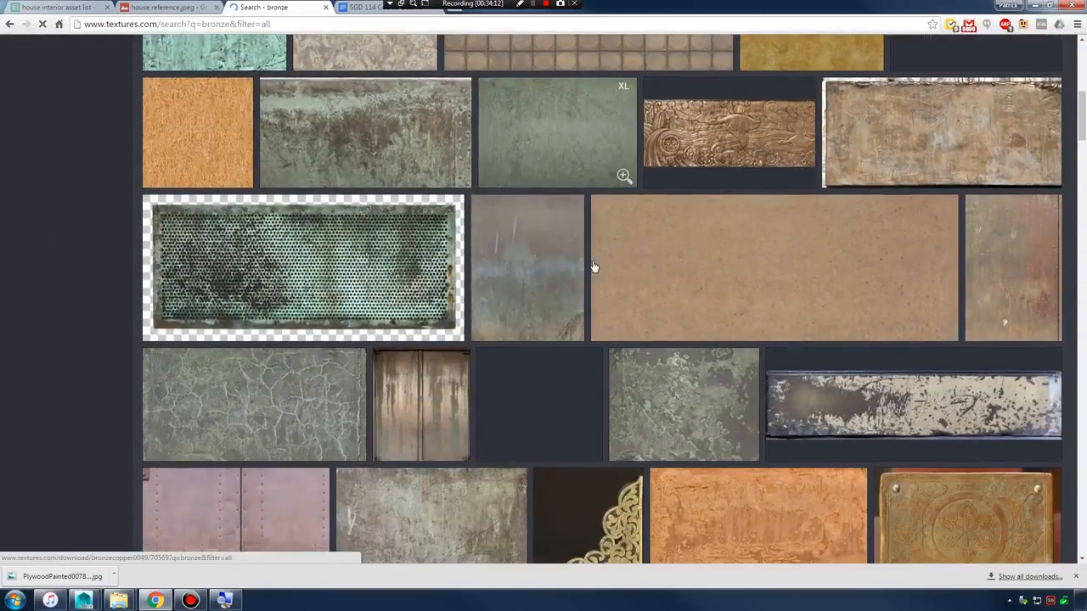
{"action": "scroll", "coordinate": [594, 264], "scroll_direction": "down", "scroll_amount": 2}
{"action": "scroll", "coordinate": [597, 265], "scroll_direction": "down", "scroll_amount": 2}
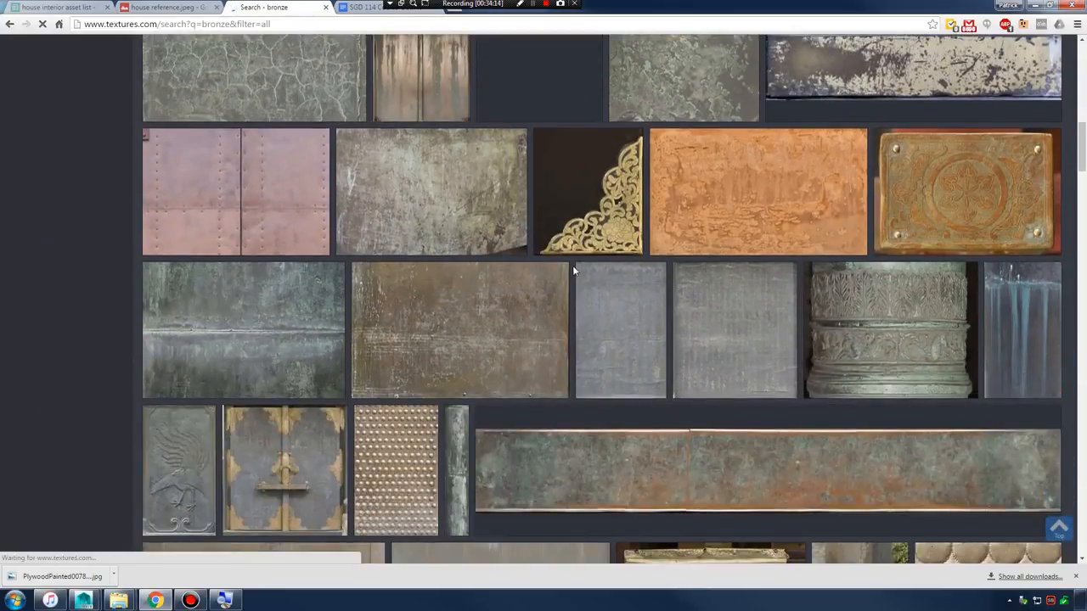
{"action": "scroll", "coordinate": [572, 265], "scroll_direction": "down", "scroll_amount": 9}
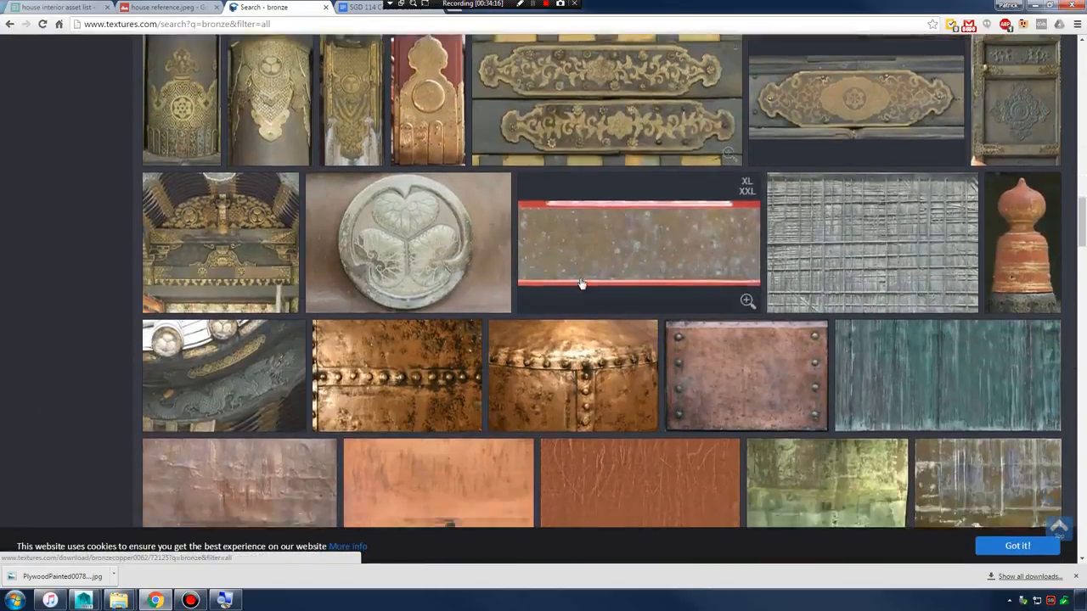
{"action": "scroll", "coordinate": [581, 284], "scroll_direction": "down", "scroll_amount": 2}
{"action": "scroll", "coordinate": [590, 276], "scroll_direction": "down", "scroll_amount": 1}
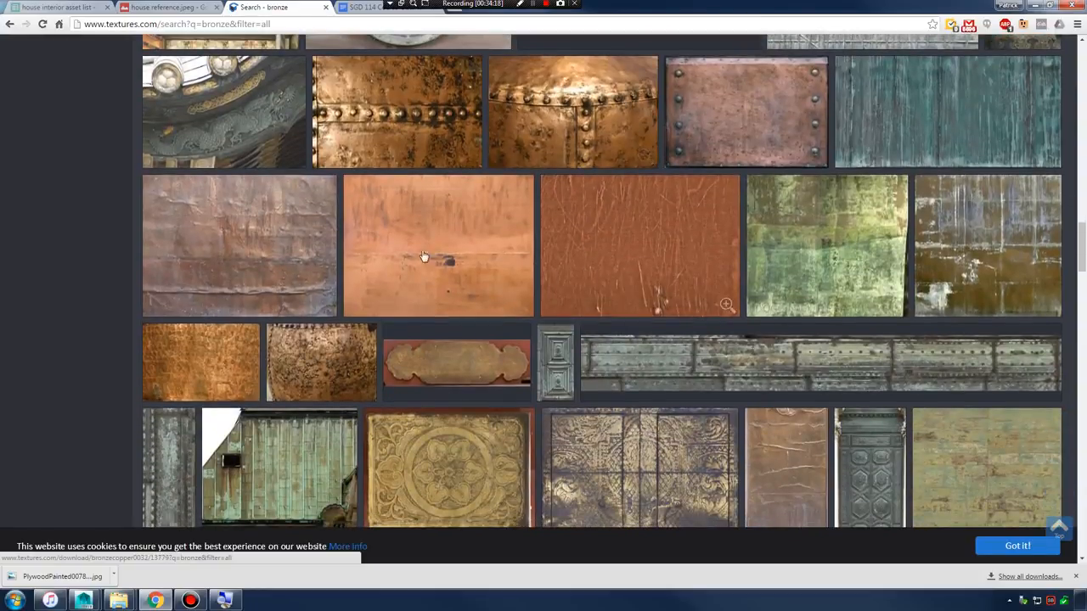
{"action": "scroll", "coordinate": [600, 260], "scroll_direction": "up", "scroll_amount": 15}
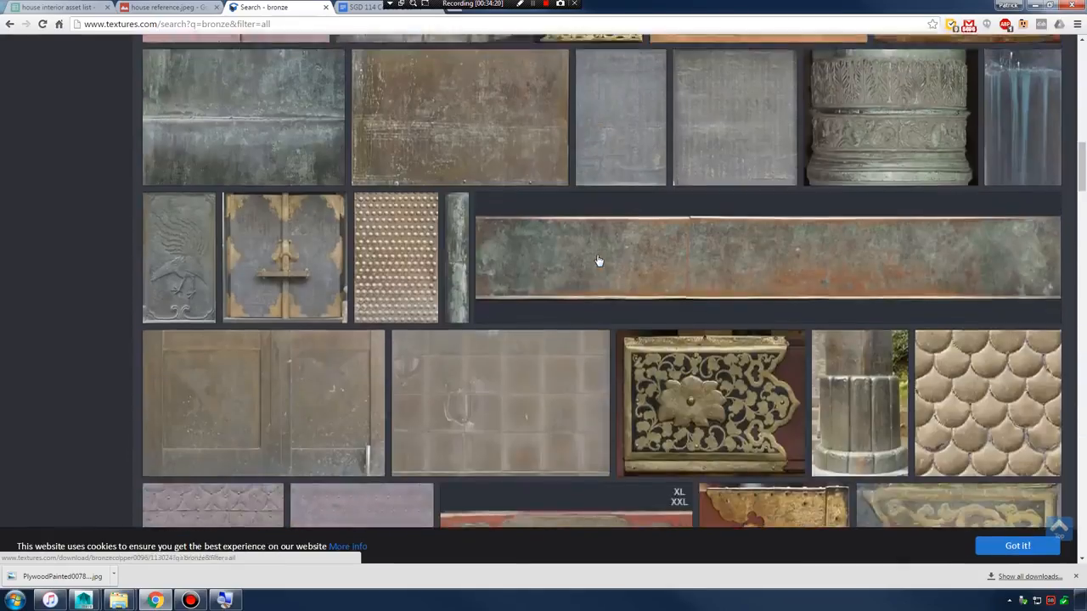
{"action": "scroll", "coordinate": [668, 232], "scroll_direction": "up", "scroll_amount": 1}
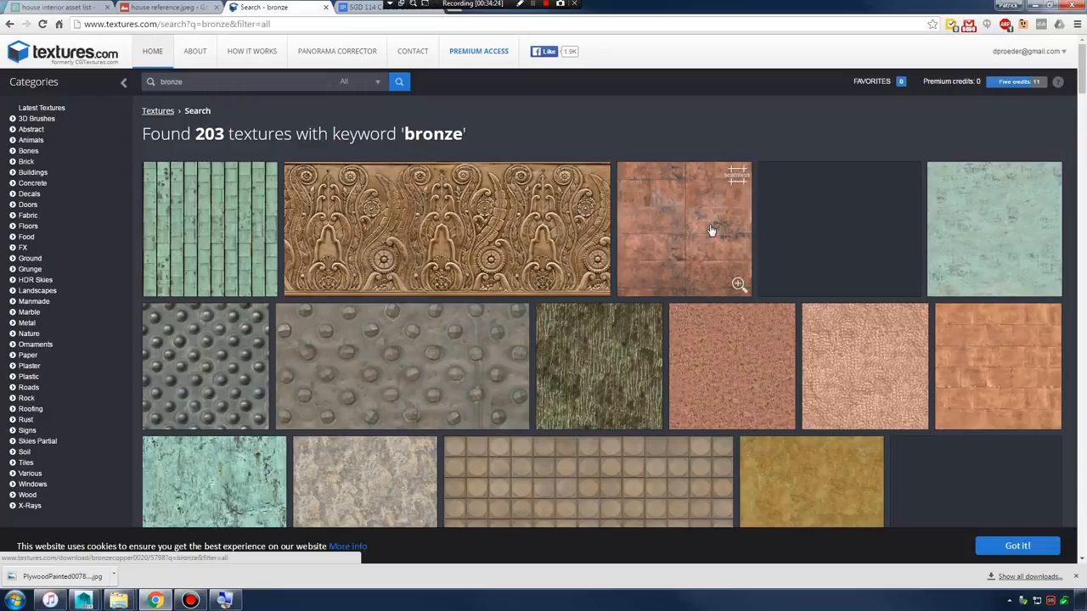
- Open the BronzeCopper0002 texture and download its seamless image in the small 1024x1024 size
{"action": "left_click", "coordinate": [743, 357]}
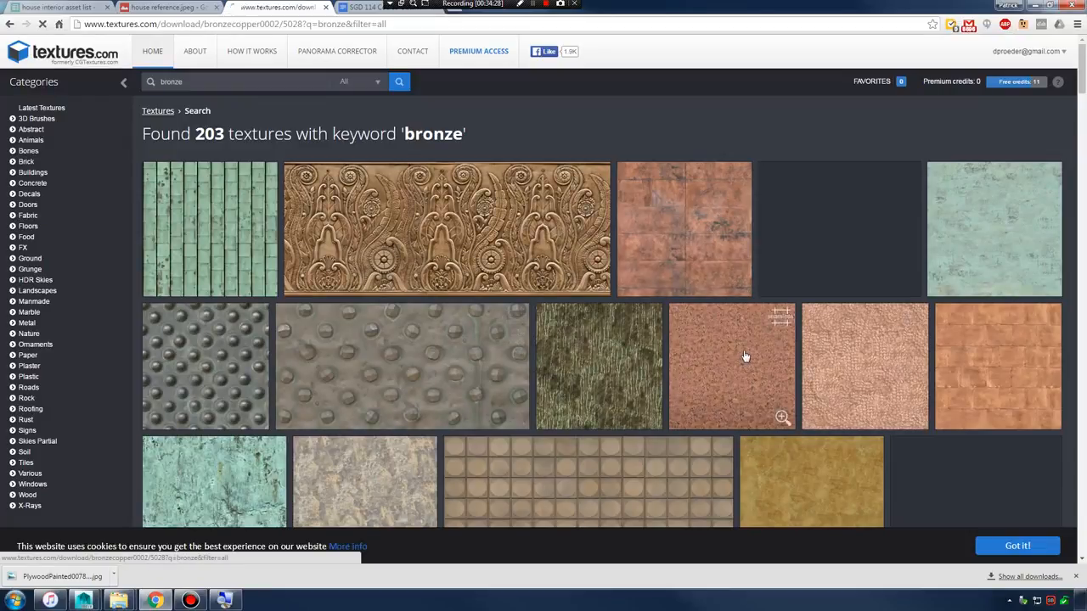
{"action": "mouse_move", "coordinate": [344, 340]}
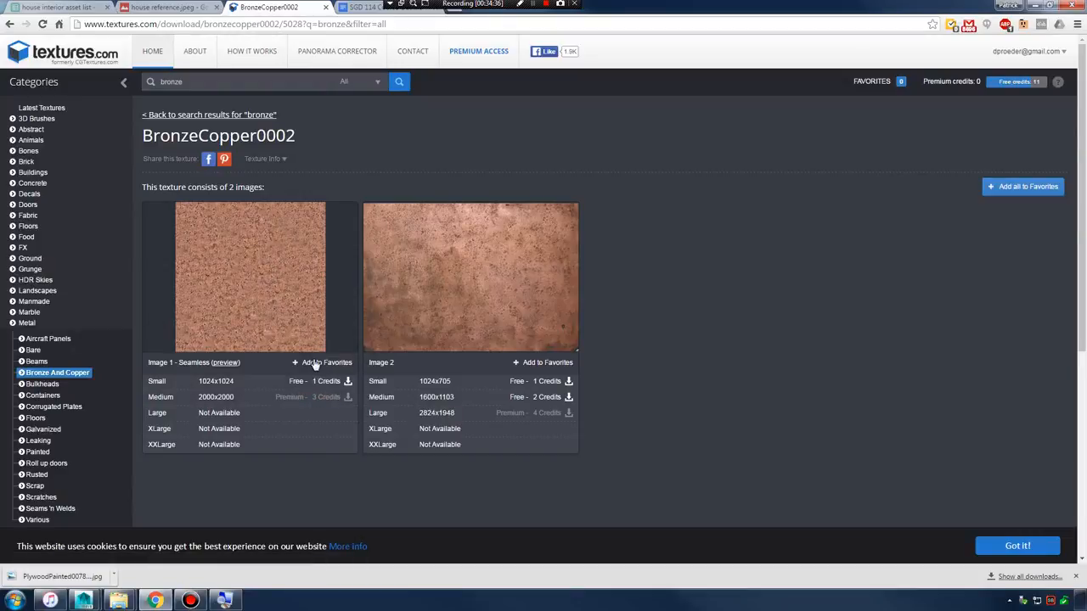
{"action": "left_click", "coordinate": [315, 382]}
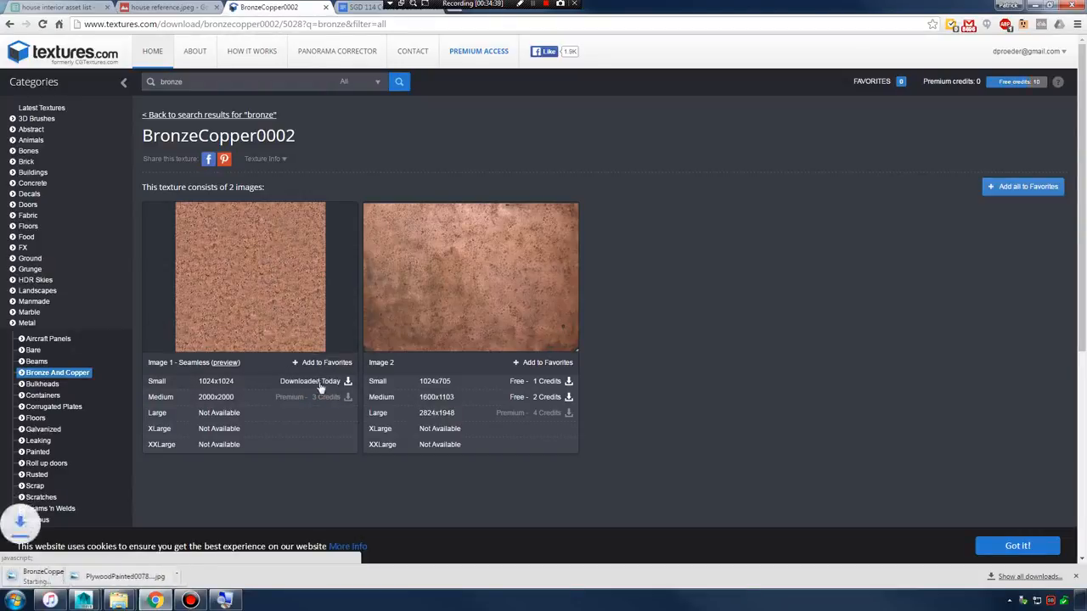
{"action": "mouse_move", "coordinate": [117, 601]}
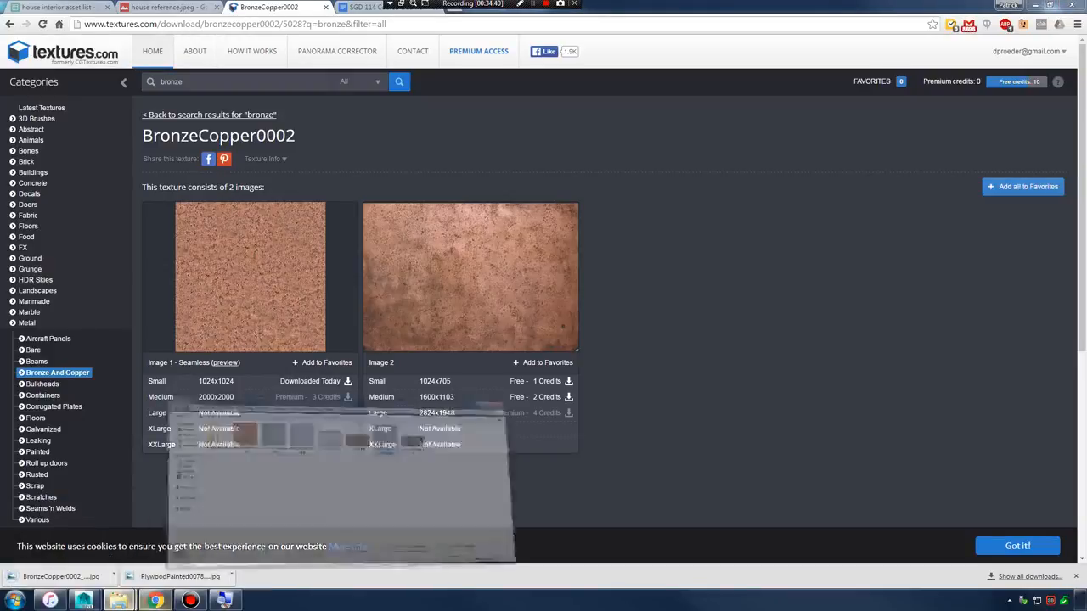
- Rename the downloaded BronzeCopper0002_1_S.jpg in the Downloads folder as bronze_seamless.jpg
{"action": "left_click", "coordinate": [202, 546]}
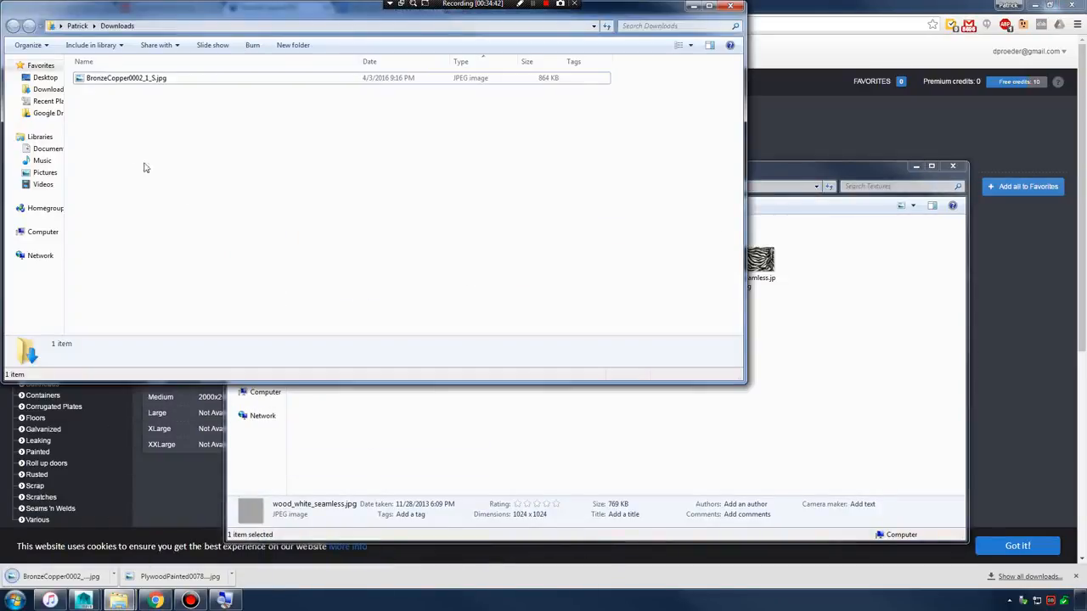
{"action": "left_click", "coordinate": [115, 82]}
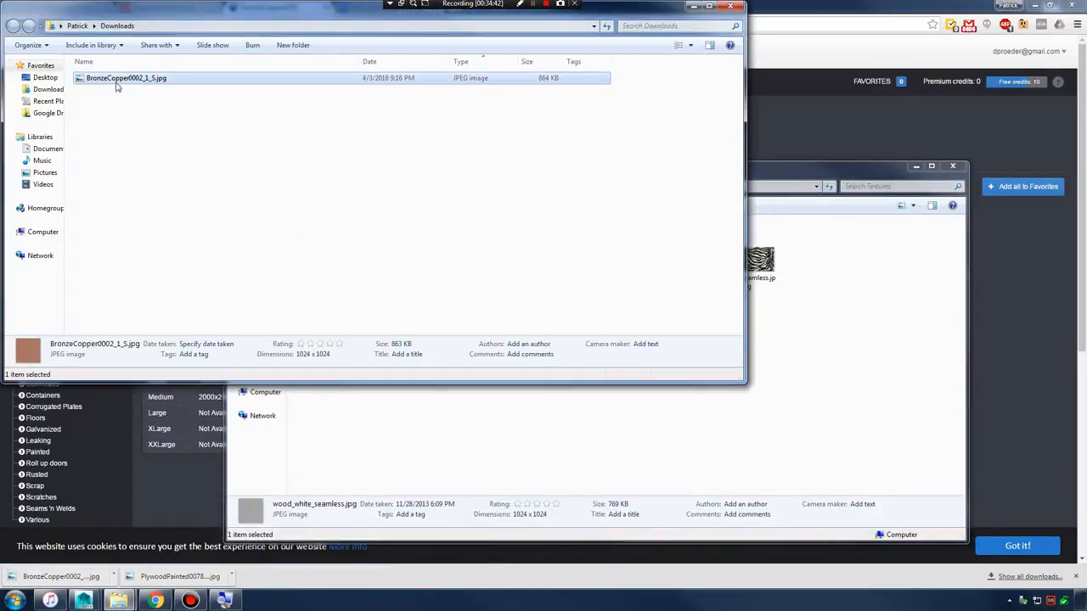
{"action": "left_click", "coordinate": [136, 80]}
{"action": "type", "text": "bronze"}
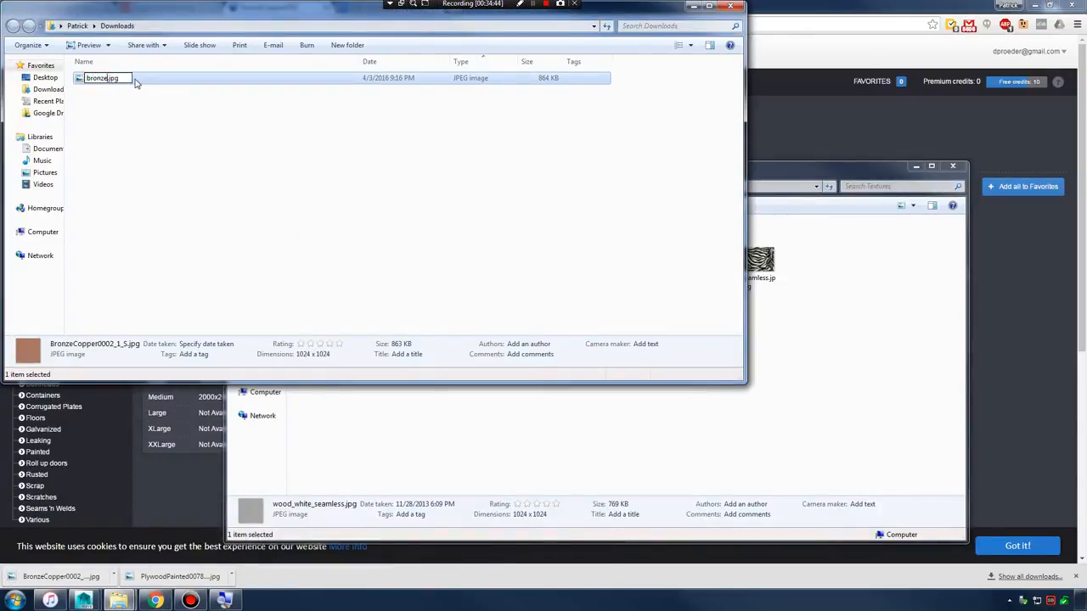
{"action": "type", "text": "_seamless"}
{"action": "key", "text": "Return"}
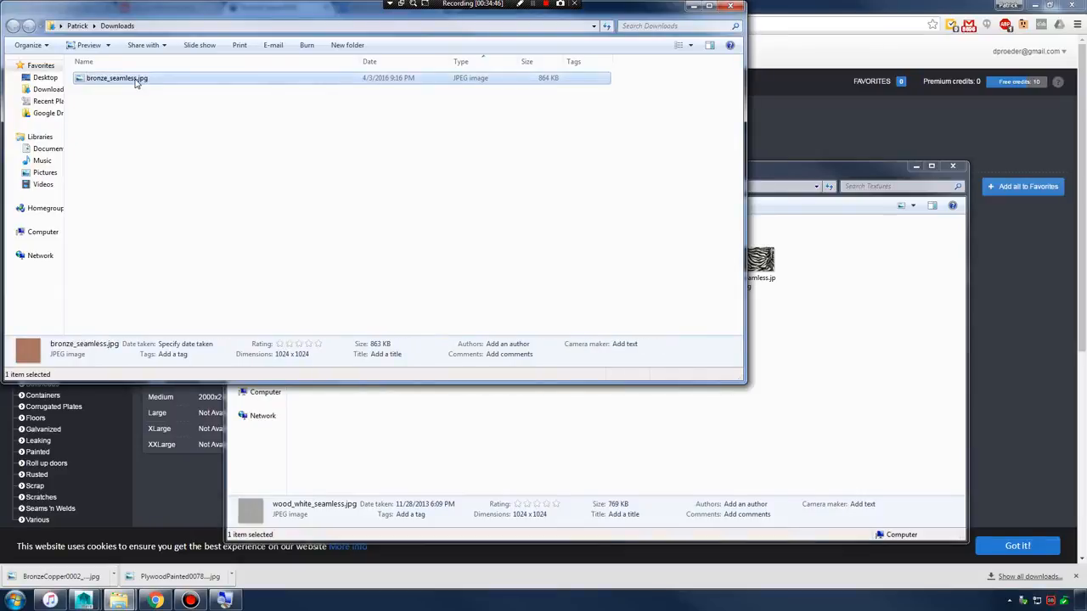
- Move bronze_seamless.jpg from Downloads into the project's Textures folder, then clear the file and browser windows to return to Maya
{"action": "left_click_drag", "start_coordinate": [140, 79], "coordinate": [548, 389]}
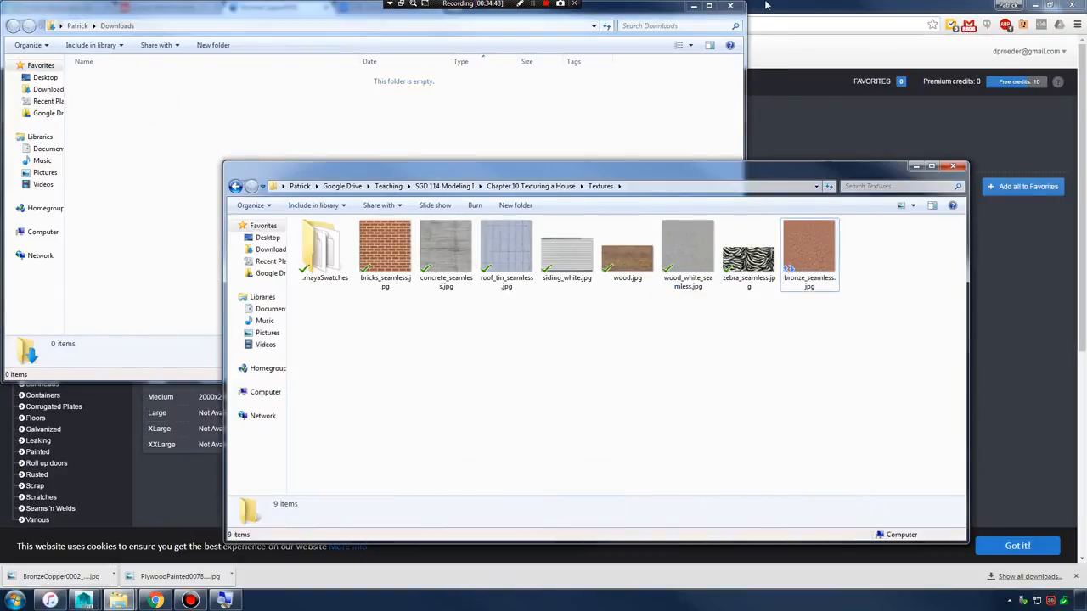
{"action": "left_click", "coordinate": [710, 7]}
{"action": "left_click", "coordinate": [1048, 5]}
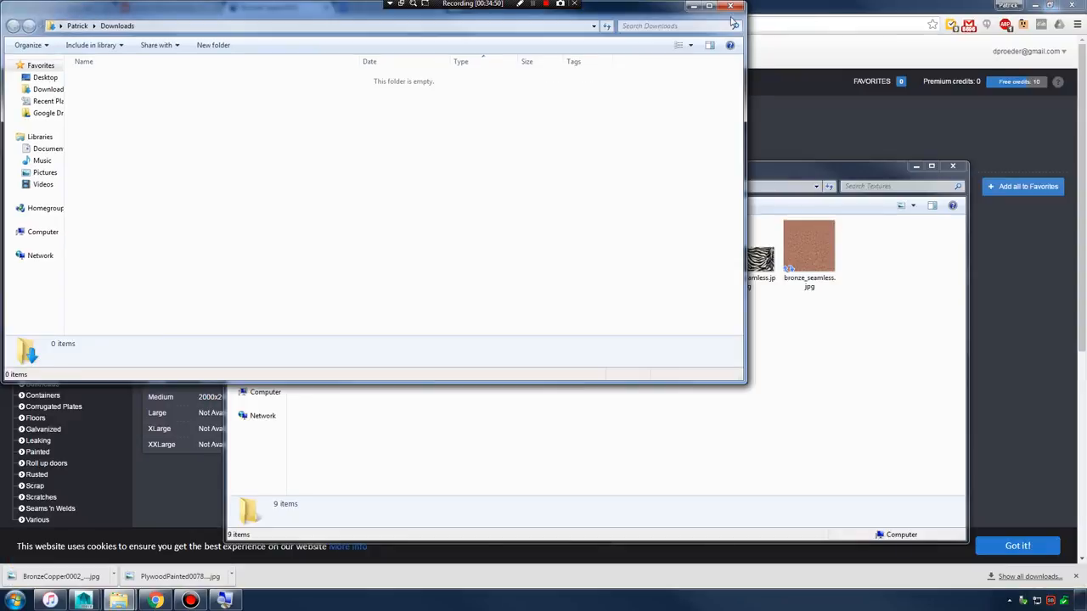
{"action": "left_click", "coordinate": [693, 6]}
{"action": "left_click", "coordinate": [916, 166]}
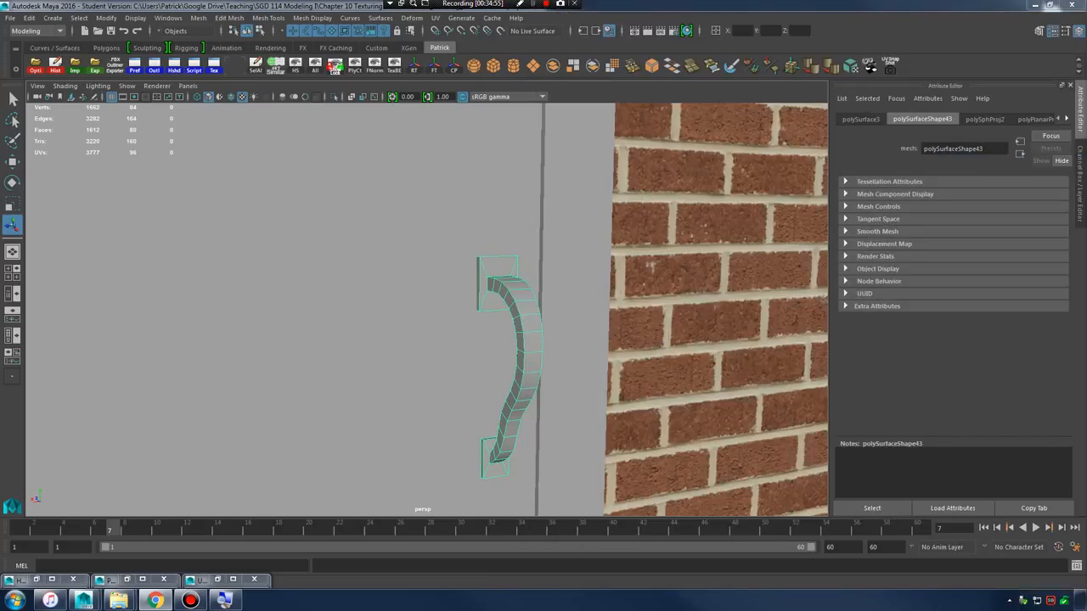
- Create a new Blinn material in the Hypershade and name it bronze_mat
{"action": "left_click", "coordinate": [36, 579]}
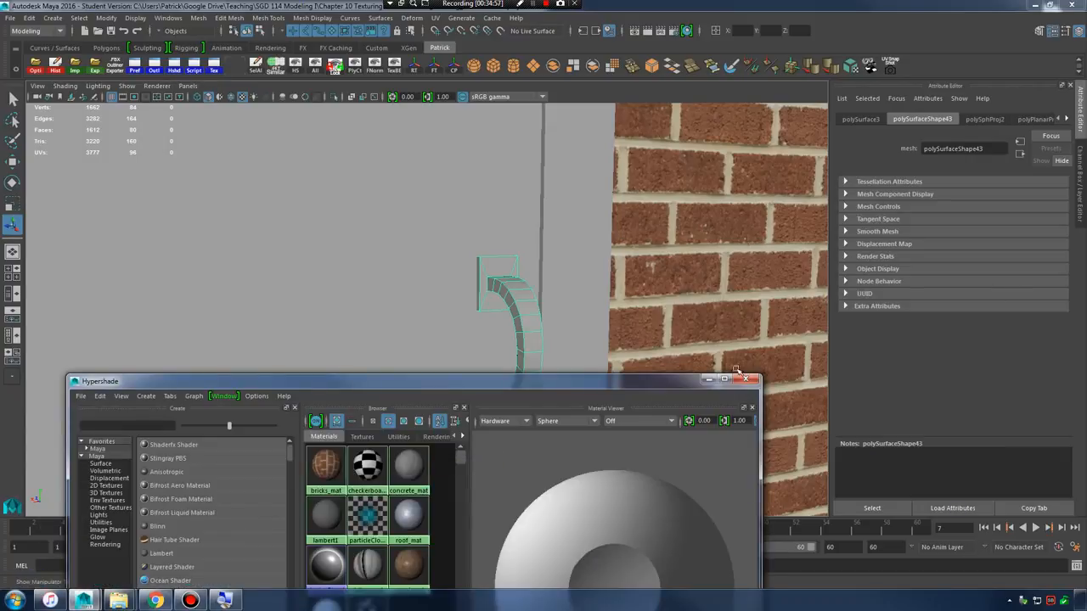
{"action": "left_click_drag", "start_coordinate": [545, 385], "coordinate": [562, 163]}
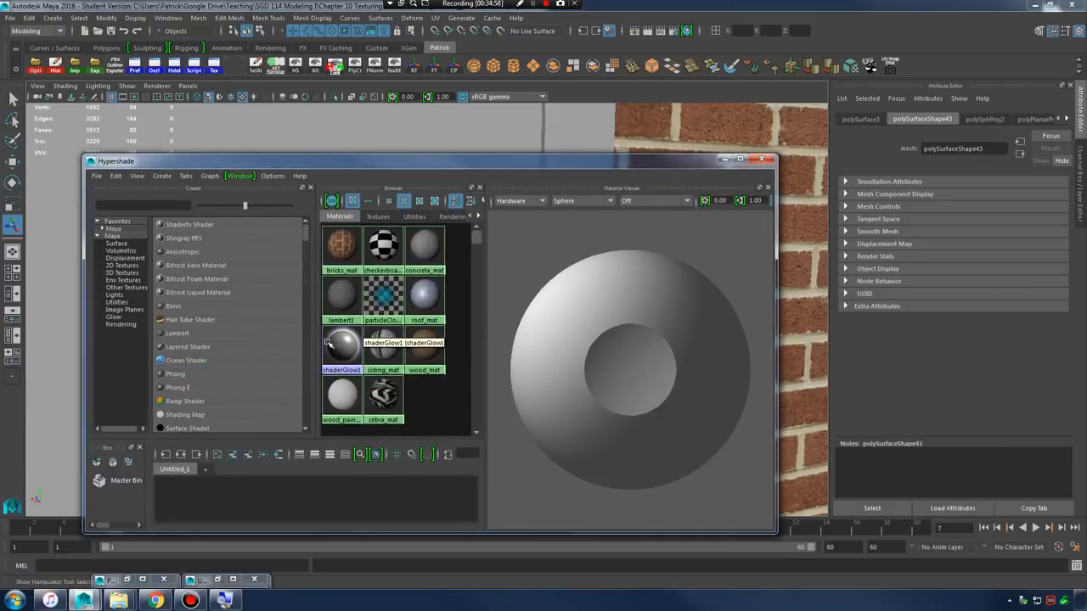
{"action": "left_click", "coordinate": [191, 308]}
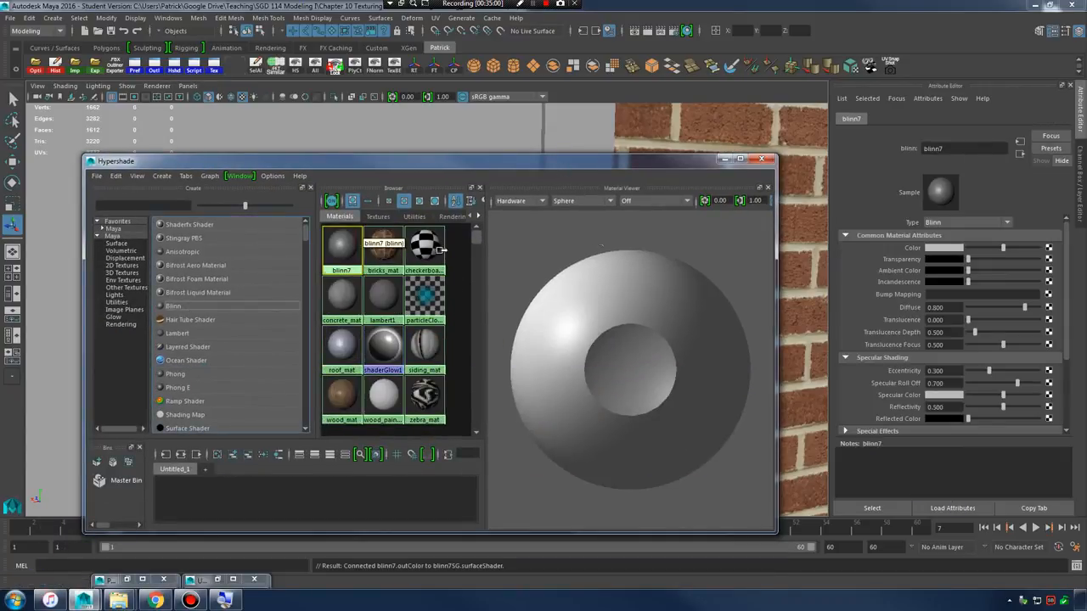
{"action": "left_click", "coordinate": [984, 144]}
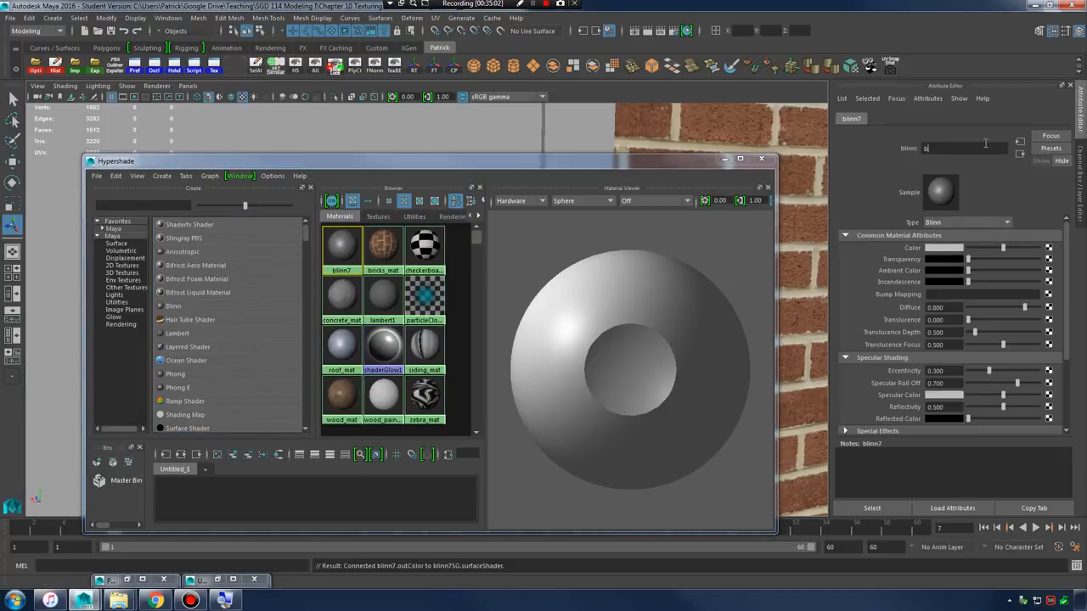
{"action": "type", "text": "bronze_mat"}
{"action": "key", "text": "Return"}
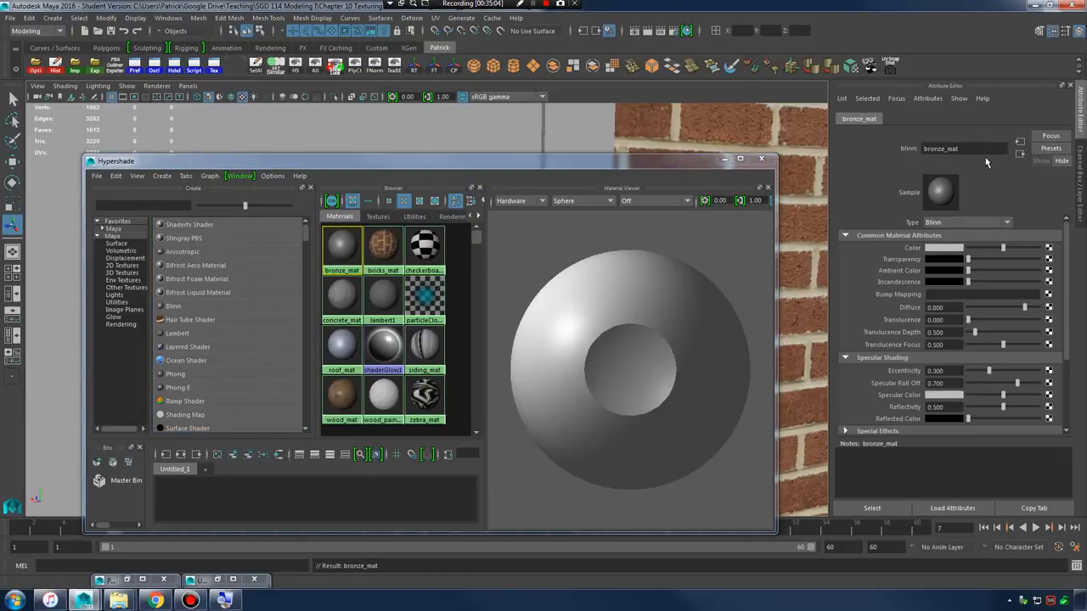
- Connect a file texture to the color of bronze_mat and load bronze_seamless.jpg as its image
{"action": "left_click", "coordinate": [1048, 248]}
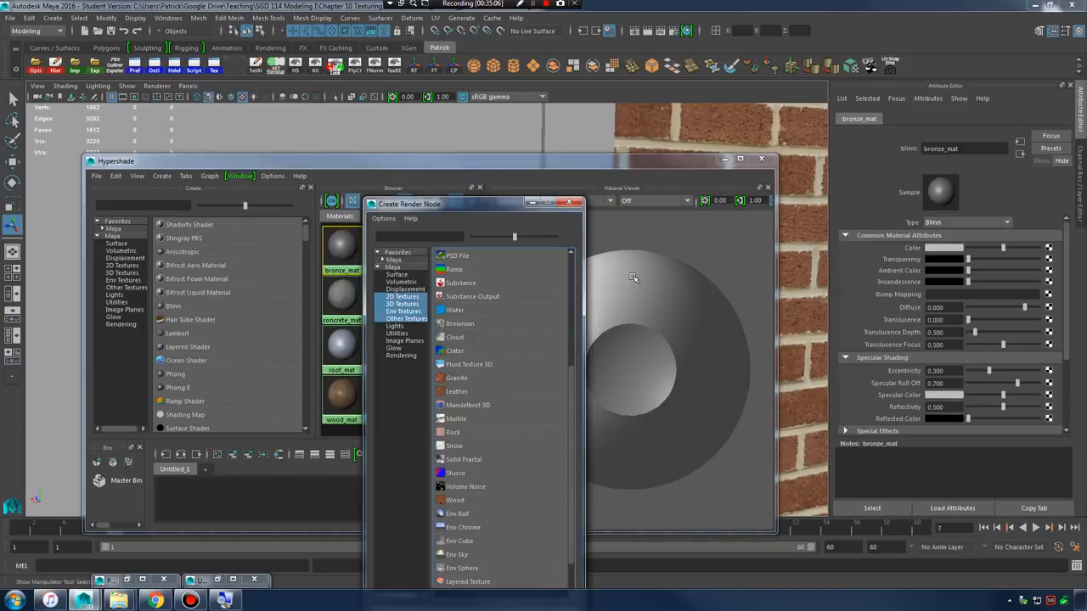
{"action": "scroll", "coordinate": [463, 341], "scroll_direction": "up", "scroll_amount": 10}
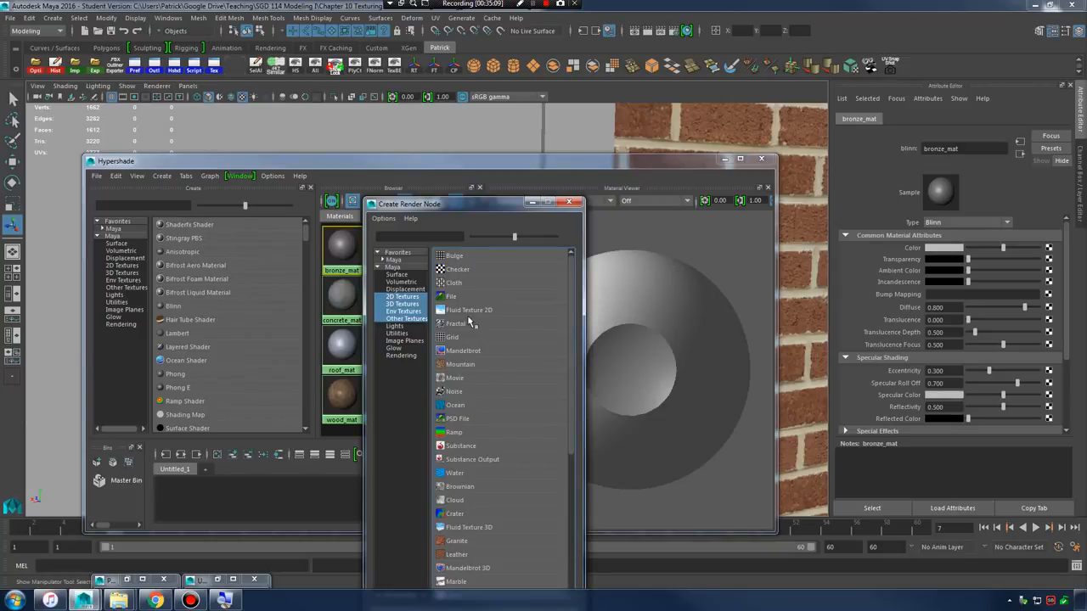
{"action": "left_click", "coordinate": [470, 318]}
{"action": "left_click", "coordinate": [1051, 276]}
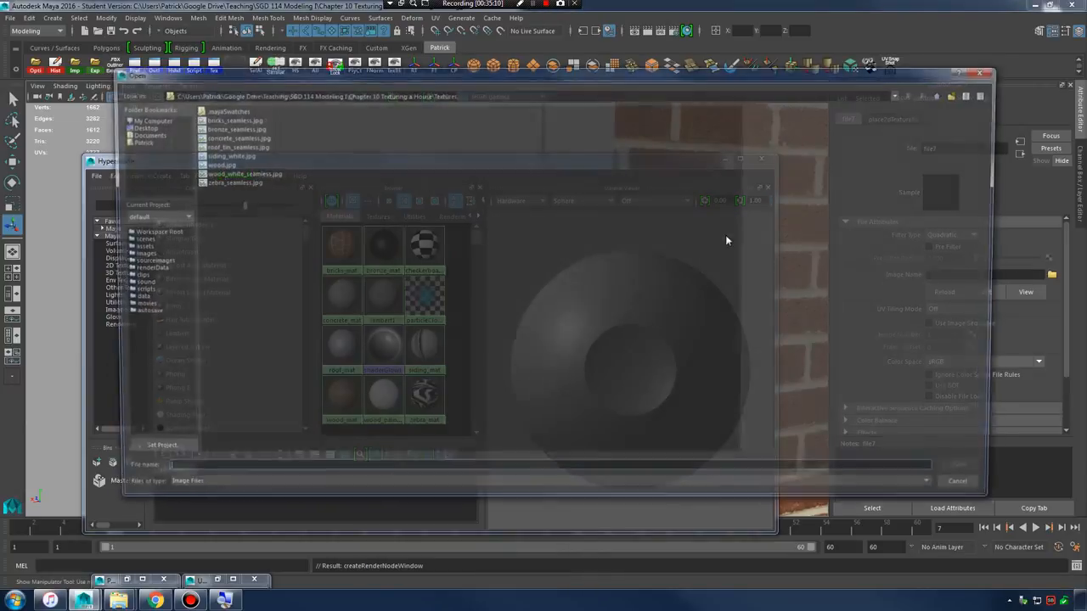
{"action": "left_click", "coordinate": [225, 128]}
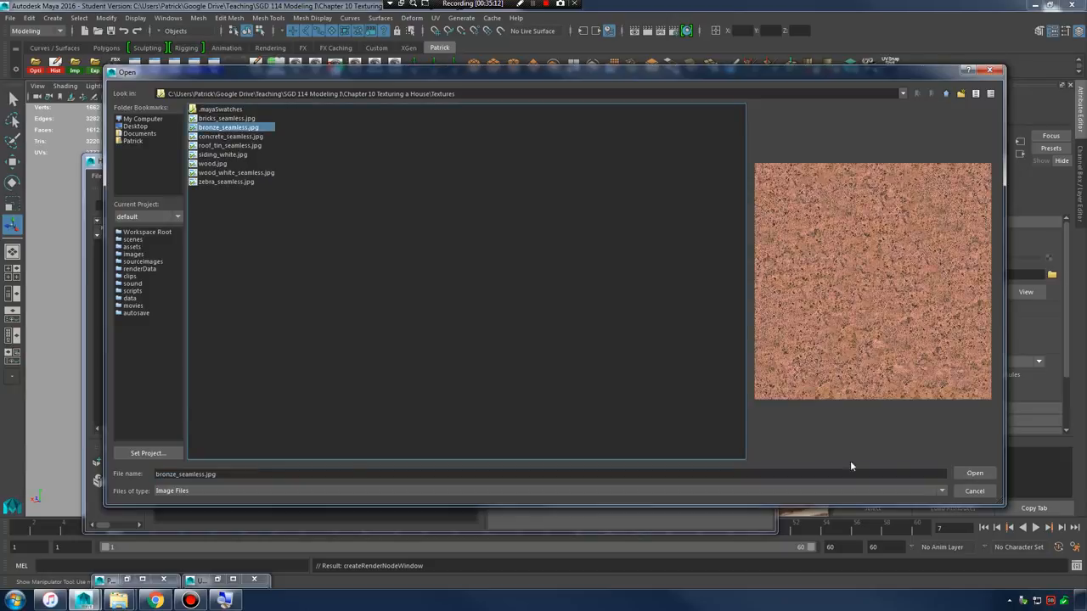
{"action": "left_click", "coordinate": [974, 473]}
- Assign bronze_mat to the front door handle, check its texture up close and put the Hypershade away
{"action": "left_click_drag", "start_coordinate": [315, 159], "coordinate": [877, 222]}
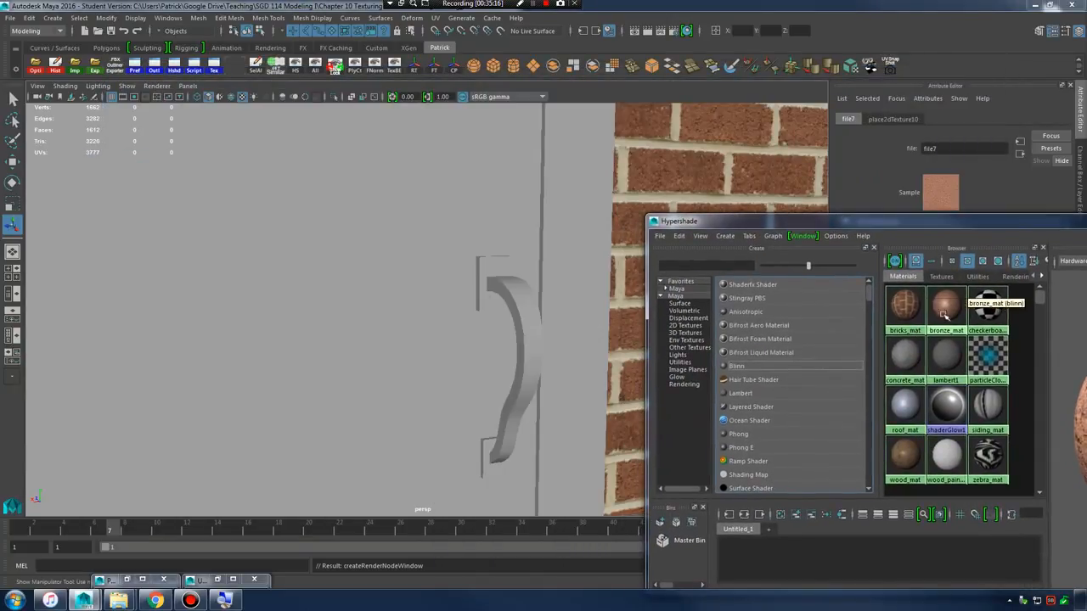
{"action": "middle_click_drag", "start_coordinate": [949, 314], "coordinate": [602, 319]}
{"action": "middle_click_drag", "start_coordinate": [524, 325], "coordinate": [524, 325]}
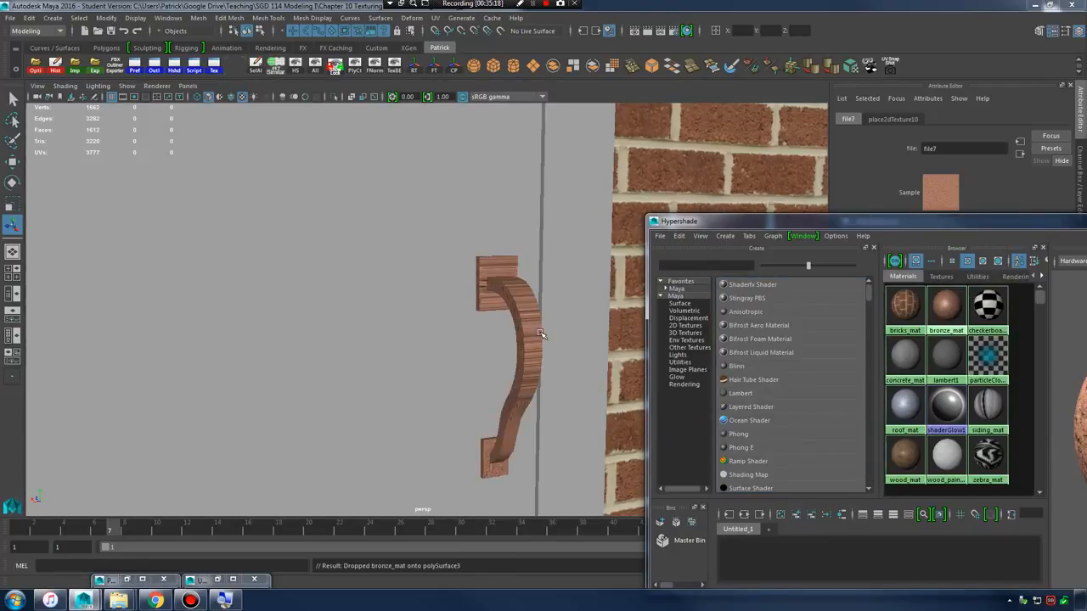
{"action": "left_click_drag", "start_coordinate": [850, 224], "coordinate": [844, 216]}
{"action": "right_click_drag", "start_coordinate": [424, 307], "coordinate": [518, 311], "text": "alt"}
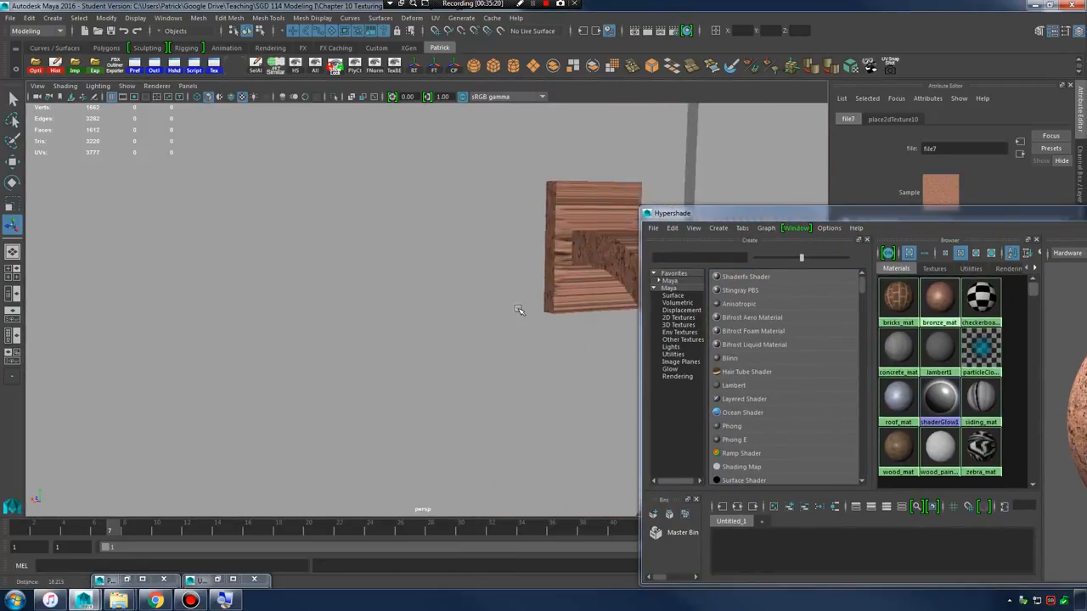
{"action": "left_click_drag", "start_coordinate": [519, 310], "coordinate": [424, 290], "text": "alt"}
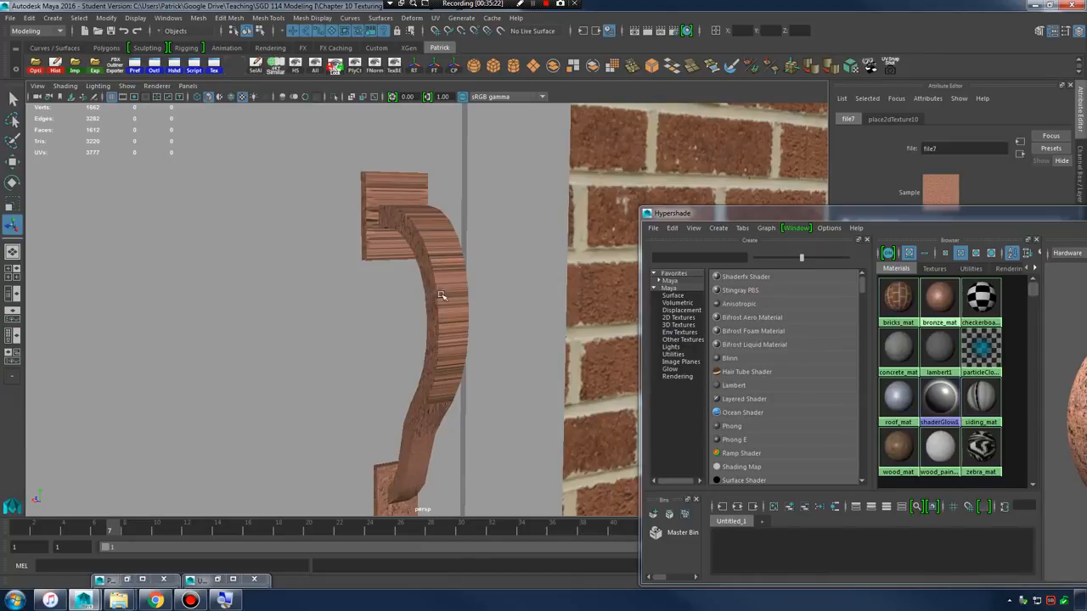
{"action": "left_click_drag", "start_coordinate": [886, 215], "coordinate": [605, 175]}
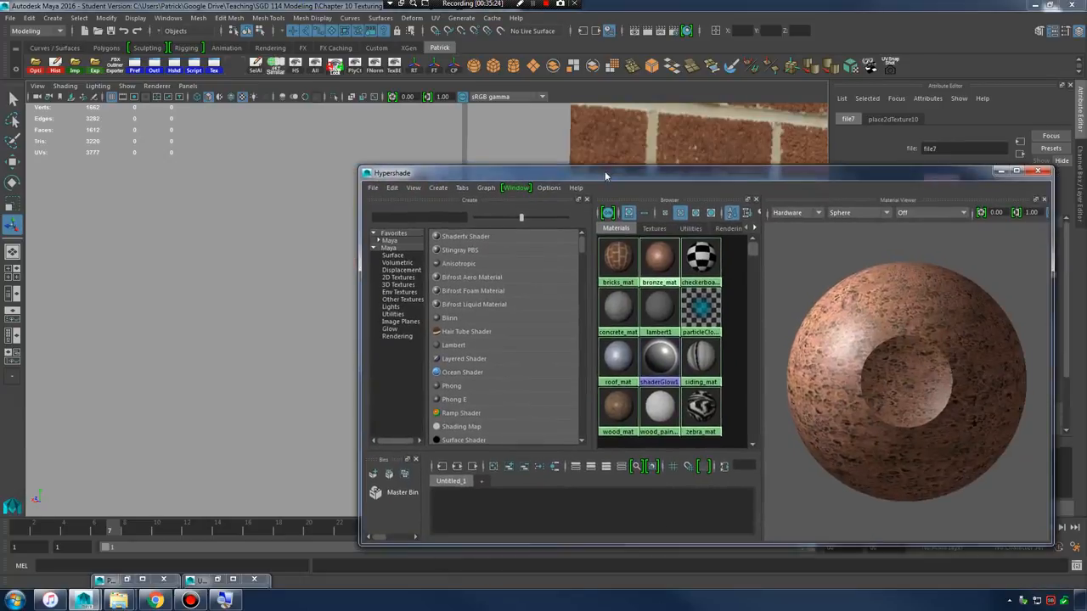
{"action": "left_click", "coordinate": [1002, 169]}
- Apply an automatic UV projection to all faces of the front door handle
{"action": "left_click_drag", "start_coordinate": [536, 376], "coordinate": [578, 338], "text": "alt"}
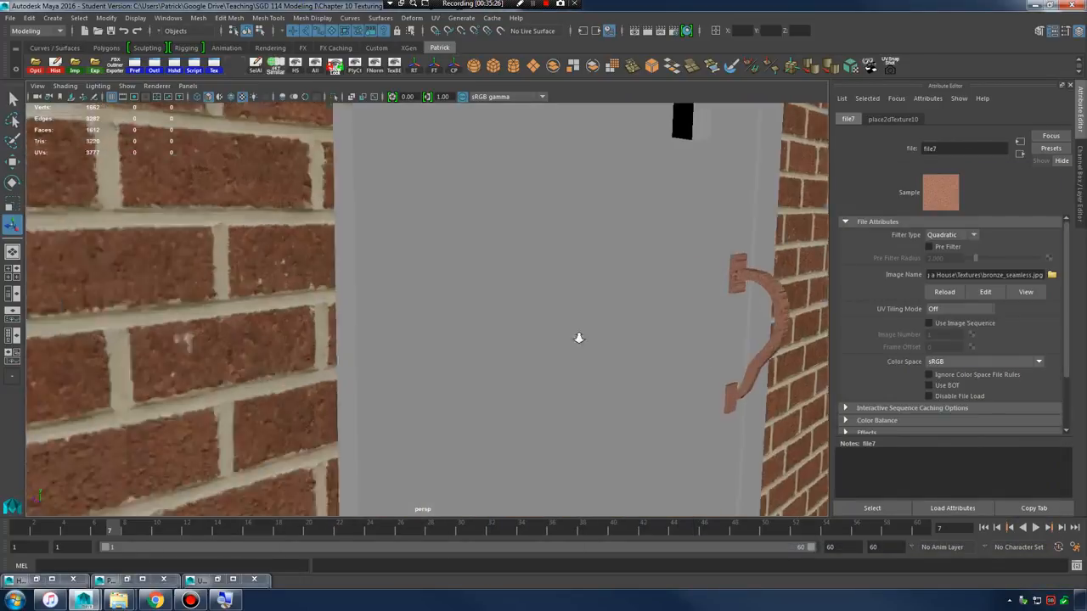
{"action": "right_click_drag", "start_coordinate": [578, 338], "coordinate": [561, 338], "text": "alt"}
{"action": "left_click", "coordinate": [721, 287]}
{"action": "key", "text": "f"}
{"action": "left_click_drag", "start_coordinate": [508, 343], "coordinate": [471, 349], "text": "alt"}
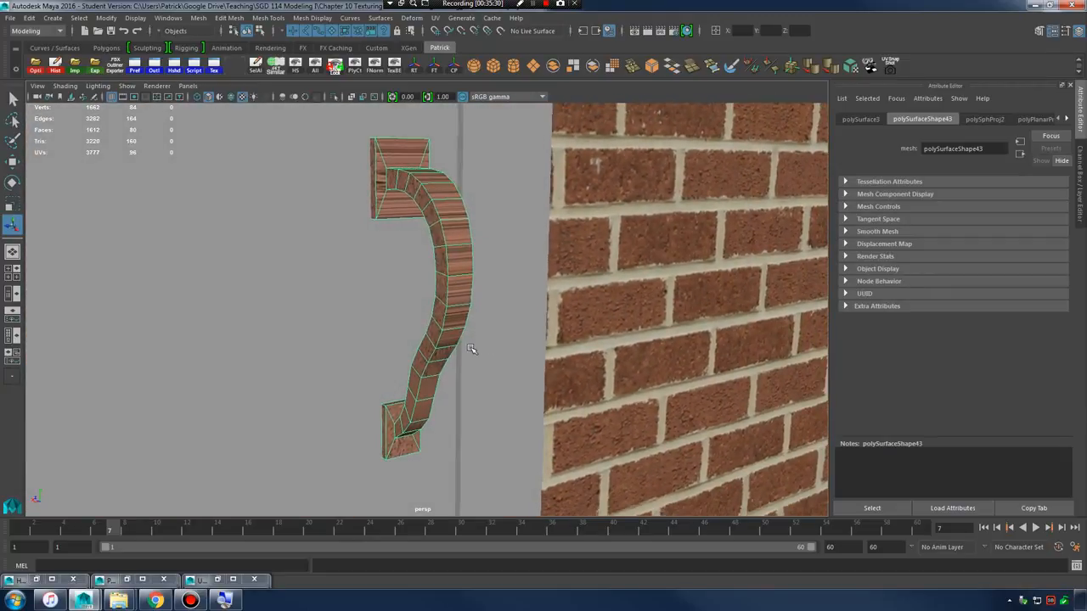
{"action": "left_click", "coordinate": [437, 18]}
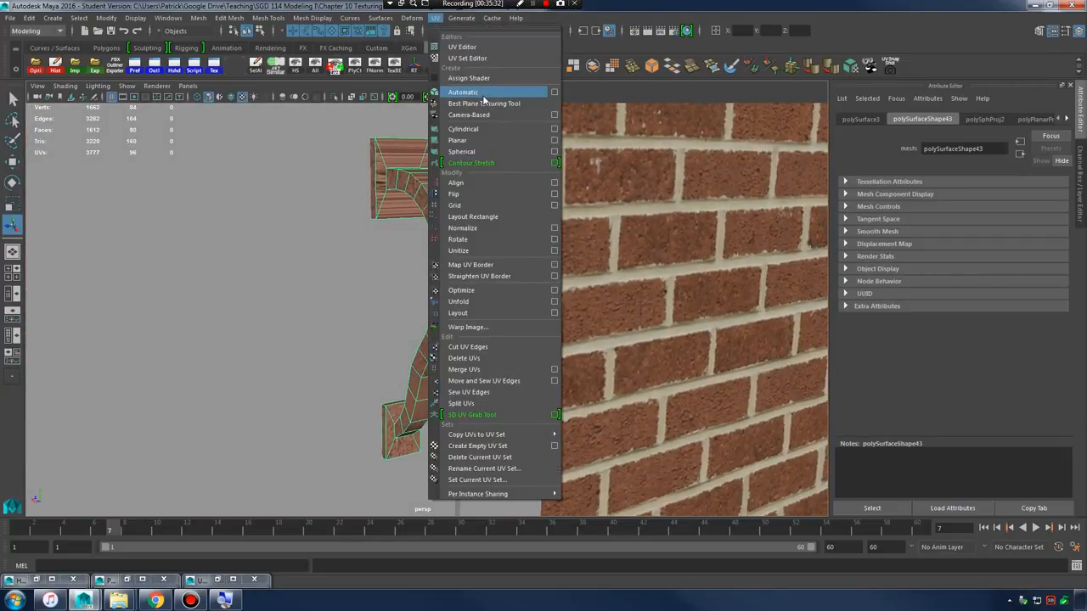
{"action": "left_click", "coordinate": [485, 100]}
{"action": "right_click_drag", "start_coordinate": [436, 271], "coordinate": [431, 299]}
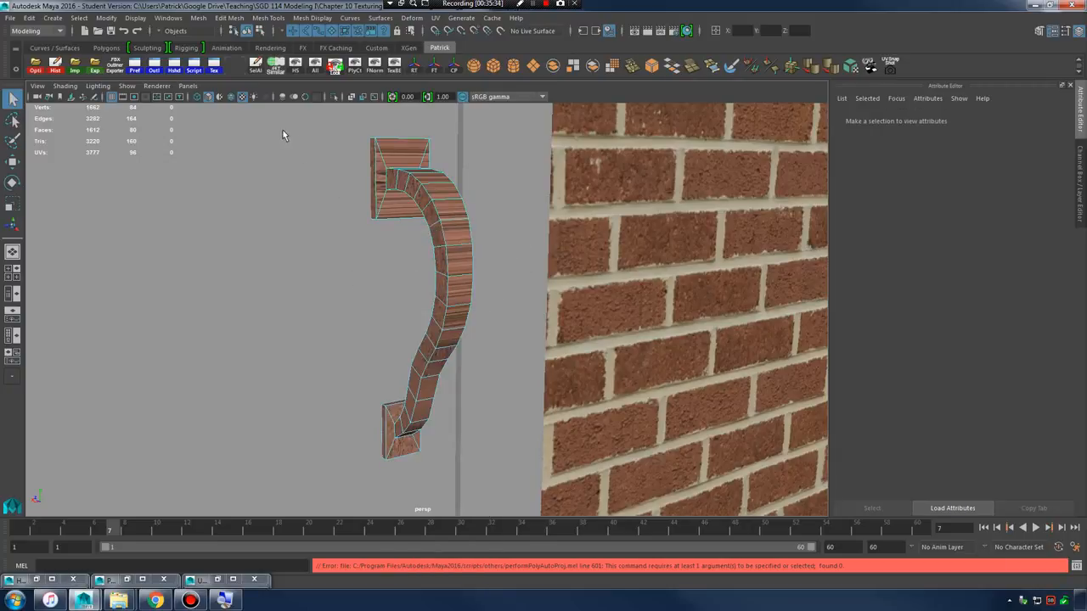
{"action": "left_click", "coordinate": [436, 19]}
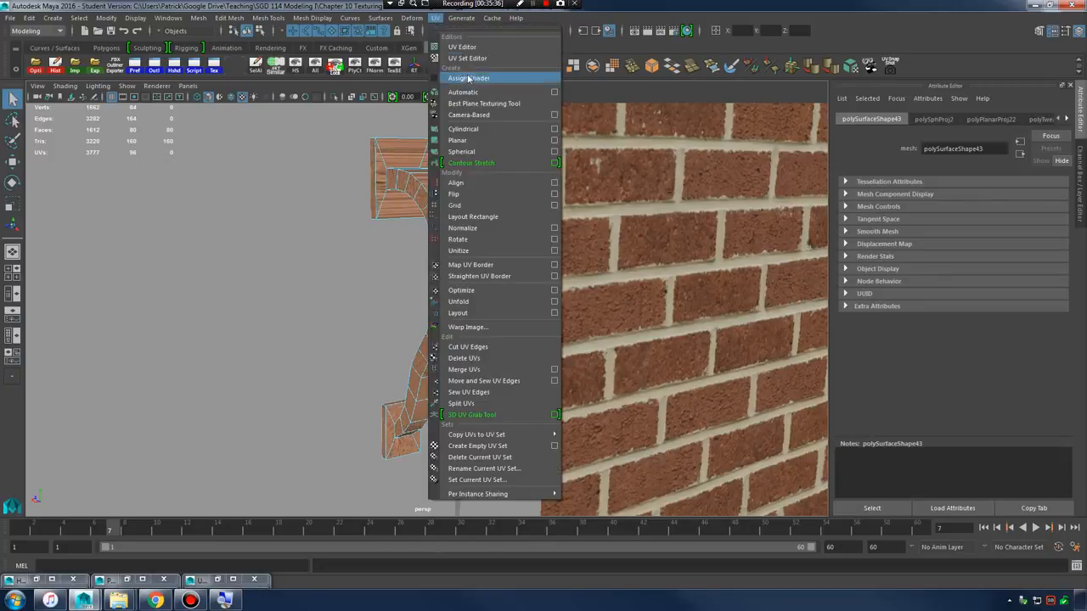
{"action": "left_click", "coordinate": [463, 76]}
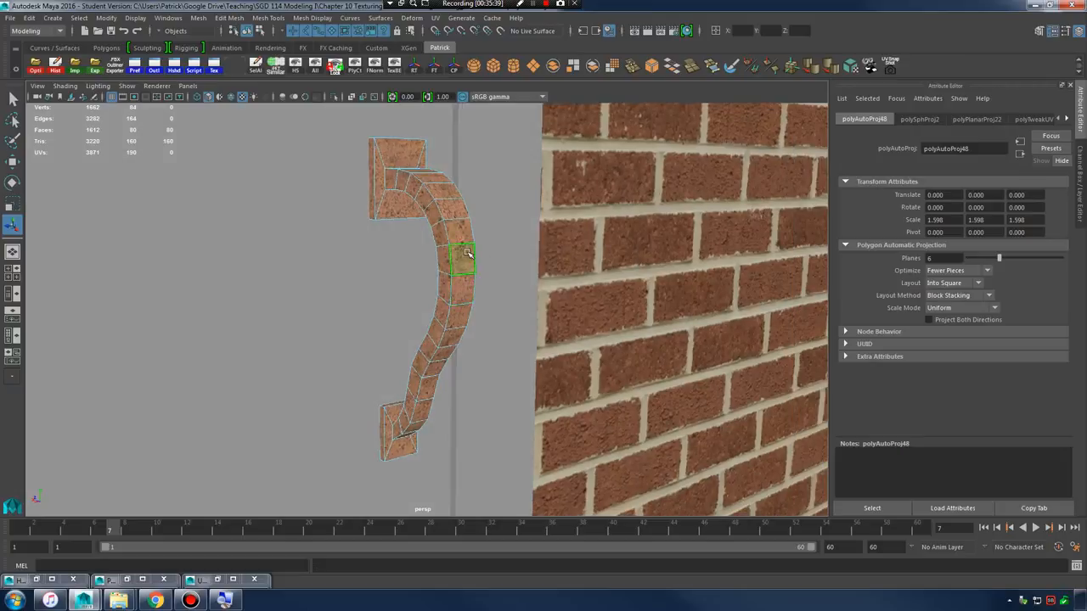
- Return the door handle to object selection, open it in the UV Editor and select all of its UVs
{"action": "right_click_drag", "start_coordinate": [467, 257], "coordinate": [504, 227]}
{"action": "left_click", "coordinate": [586, 330]}
{"action": "left_click_drag", "start_coordinate": [588, 332], "coordinate": [473, 334], "text": "alt"}
{"action": "scroll", "coordinate": [534, 286], "scroll_direction": "up", "scroll_amount": 5}
{"action": "left_click", "coordinate": [478, 270]}
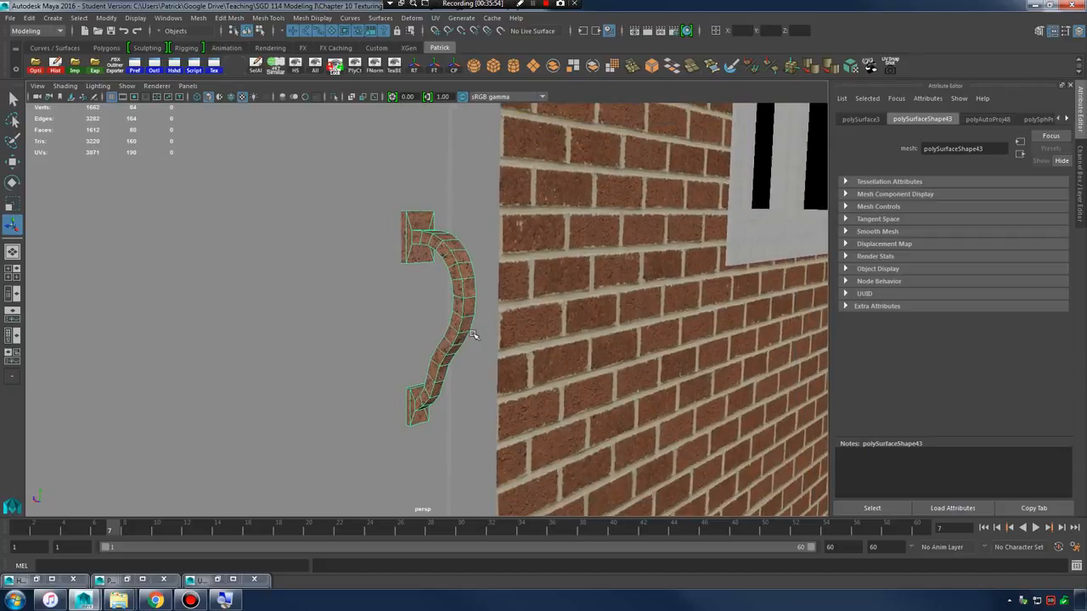
{"action": "left_click", "coordinate": [218, 579]}
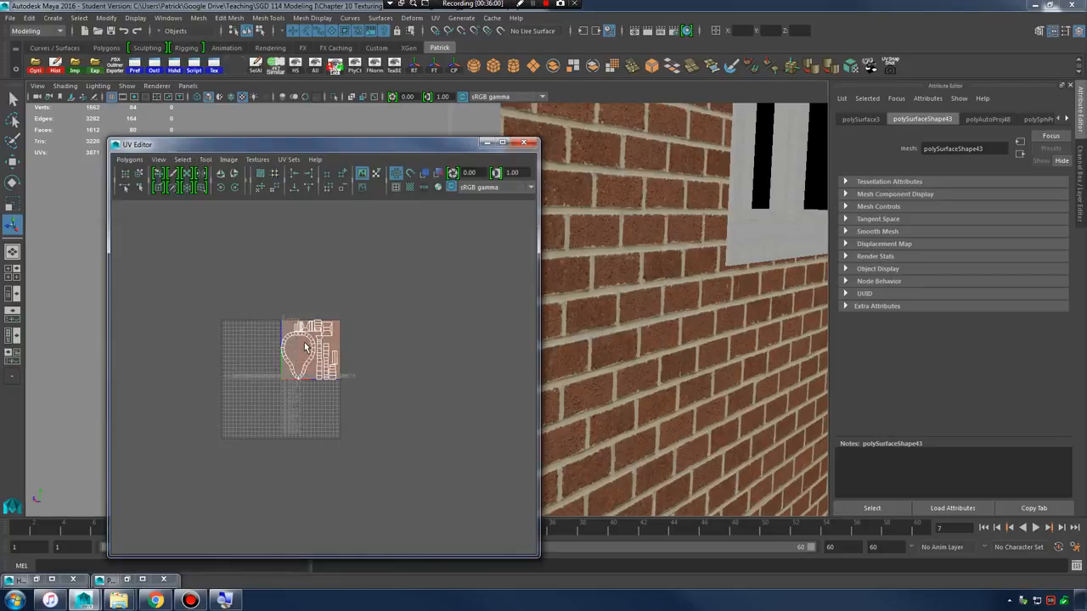
{"action": "right_click_drag", "start_coordinate": [306, 346], "coordinate": [356, 343]}
{"action": "left_click_drag", "start_coordinate": [237, 294], "coordinate": [380, 443]}
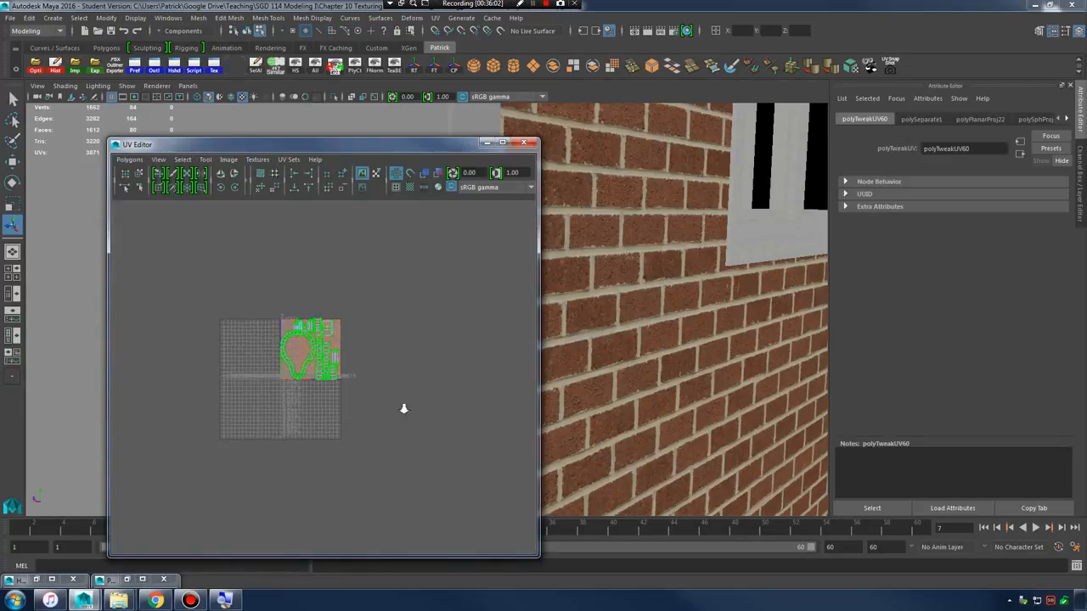
{"action": "key", "text": "f"}
{"action": "left_click_drag", "start_coordinate": [380, 155], "coordinate": [1012, 132]}
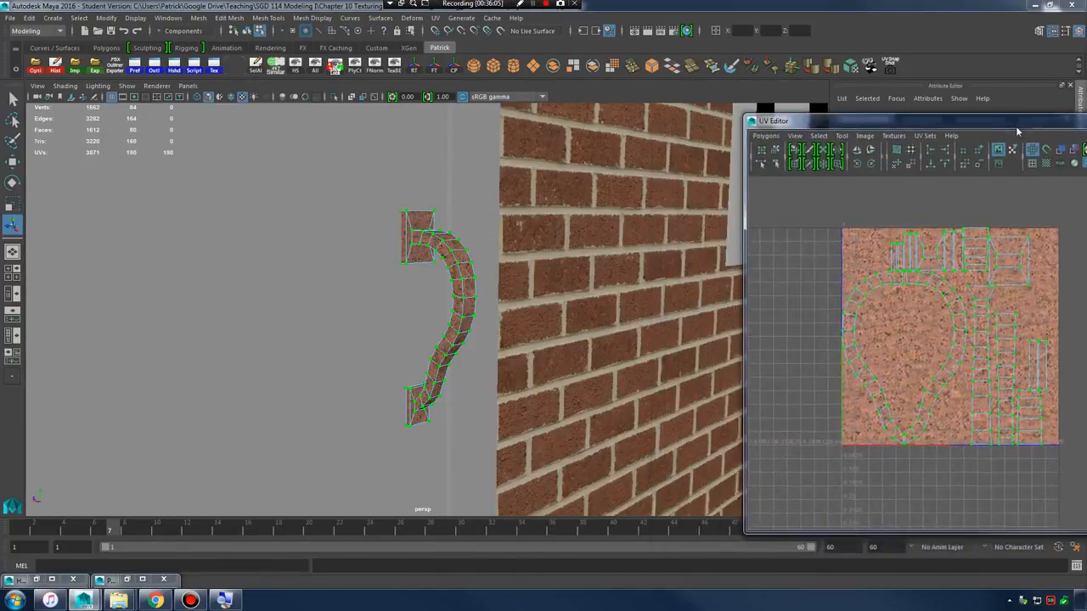
- Scale up the door handle's UVs so the bronze pattern gets finer, and return the handle to object selection
{"action": "left_click_drag", "start_coordinate": [935, 337], "coordinate": [959, 333]}
{"action": "scroll", "coordinate": [467, 316], "scroll_direction": "up", "scroll_amount": 3}
{"action": "right_click_drag", "start_coordinate": [495, 322], "coordinate": [519, 322], "text": "alt"}
{"action": "left_click_drag", "start_coordinate": [519, 323], "coordinate": [532, 323], "text": "alt"}
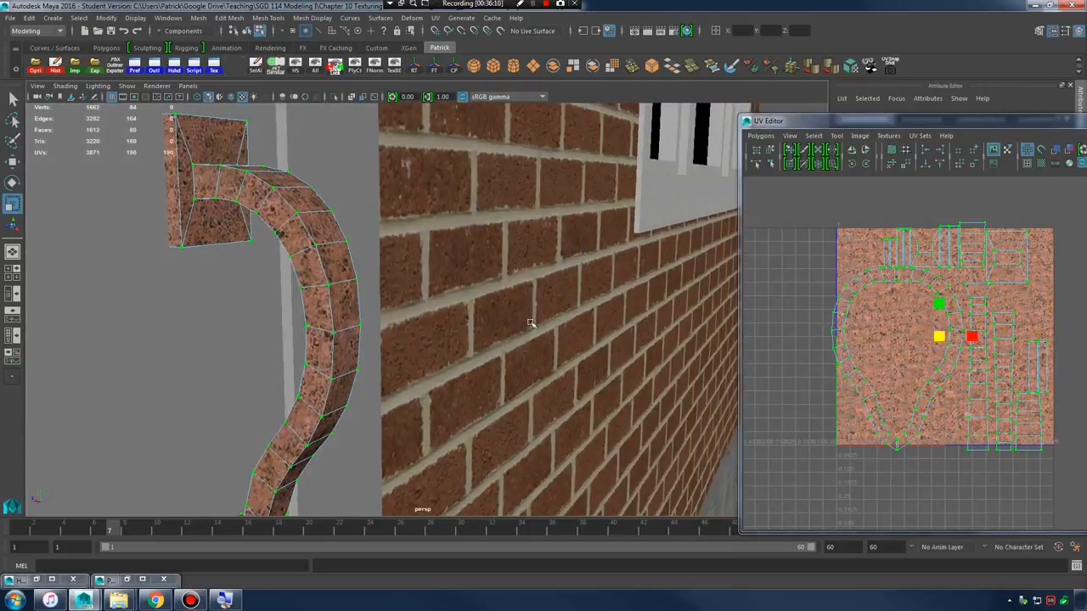
{"action": "middle_click_drag", "start_coordinate": [386, 308], "coordinate": [461, 361], "text": "alt"}
{"action": "left_click_drag", "start_coordinate": [461, 361], "coordinate": [499, 376], "text": "alt"}
{"action": "left_click_drag", "start_coordinate": [938, 338], "coordinate": [998, 325]}
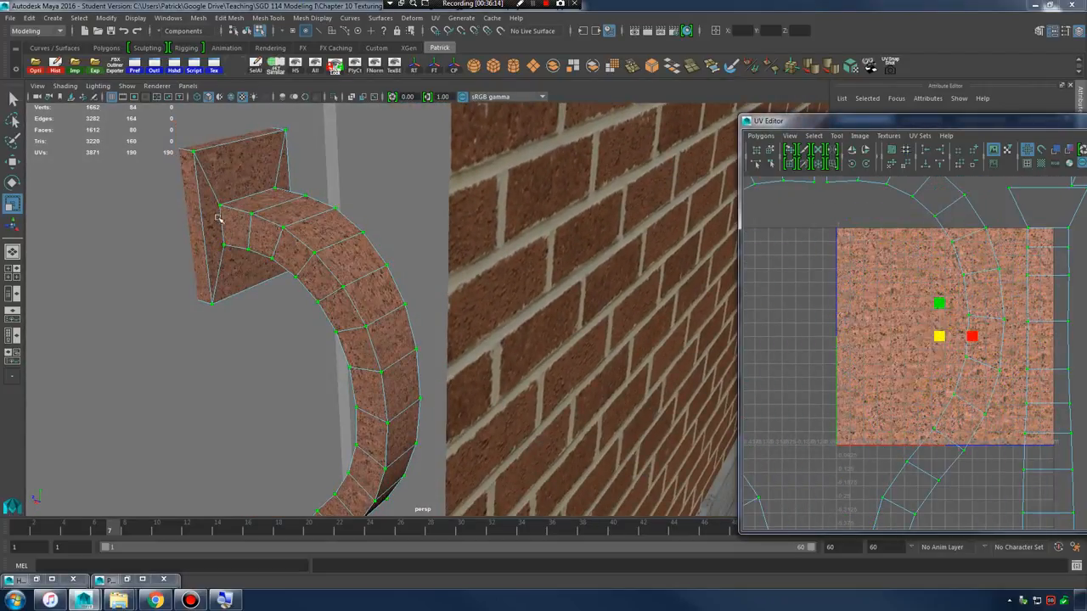
{"action": "right_click_drag", "start_coordinate": [223, 213], "coordinate": [311, 194]}
{"action": "scroll", "coordinate": [527, 260], "scroll_direction": "down", "scroll_amount": 8}
- Select all faces of the front door frame and apply an automatic UV projection to them
{"action": "left_click", "coordinate": [674, 410]}
{"action": "left_click_drag", "start_coordinate": [686, 431], "coordinate": [482, 225], "text": "alt"}
{"action": "left_click", "coordinate": [482, 225]}
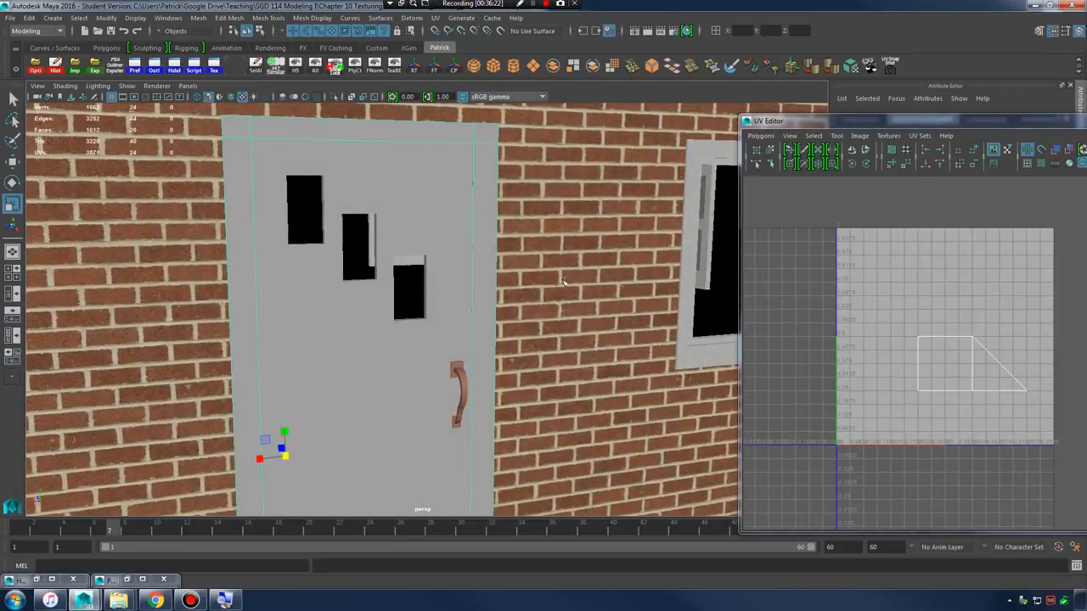
{"action": "right_click_drag", "start_coordinate": [605, 287], "coordinate": [395, 252], "text": "alt"}
{"action": "right_click_drag", "start_coordinate": [452, 222], "coordinate": [452, 253]}
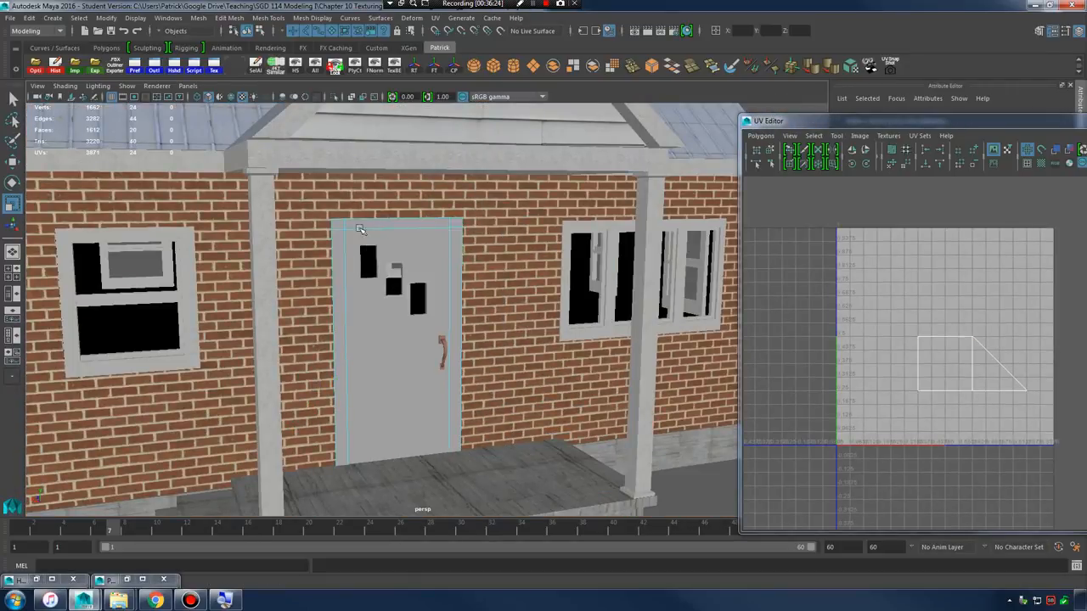
{"action": "left_click_drag", "start_coordinate": [303, 195], "coordinate": [539, 512]}
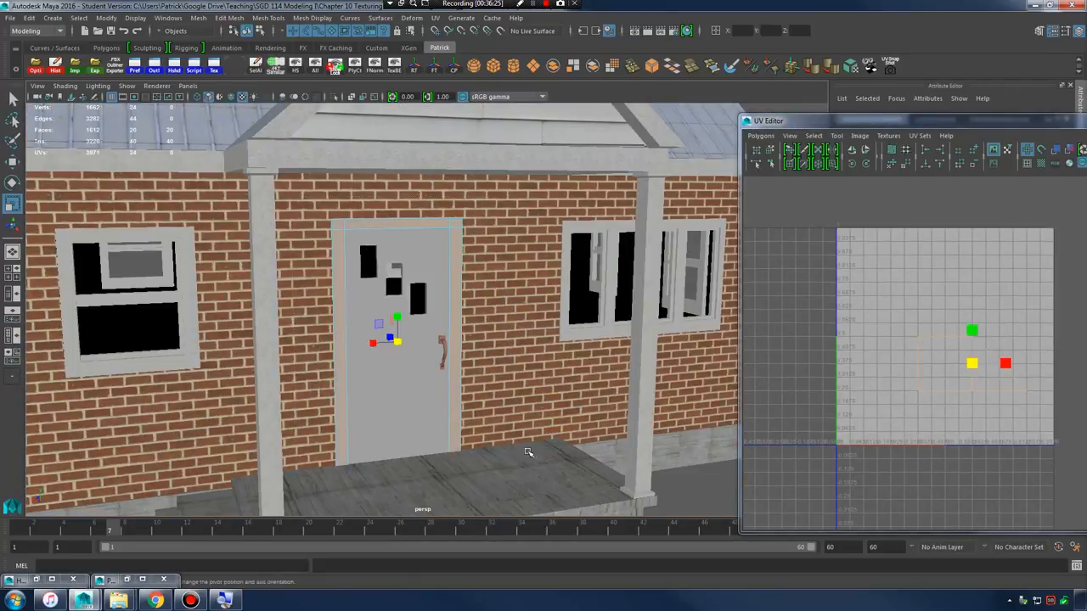
{"action": "left_click", "coordinate": [436, 20]}
{"action": "left_click", "coordinate": [475, 91]}
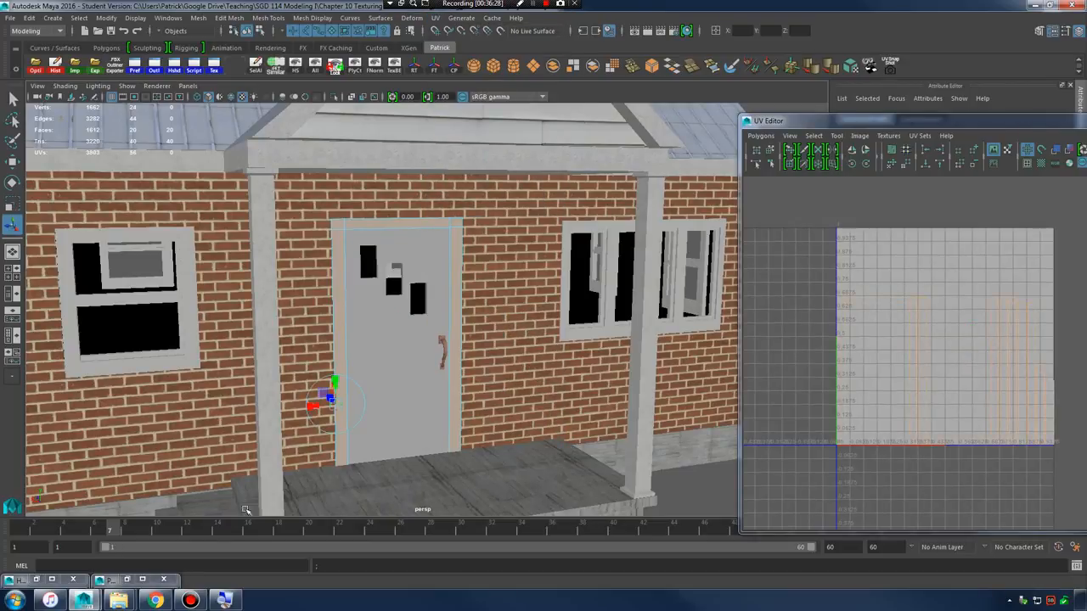
- Assign the white painted wood material from the Hypershade to the door frame and check its texture up close
{"action": "left_click", "coordinate": [37, 581]}
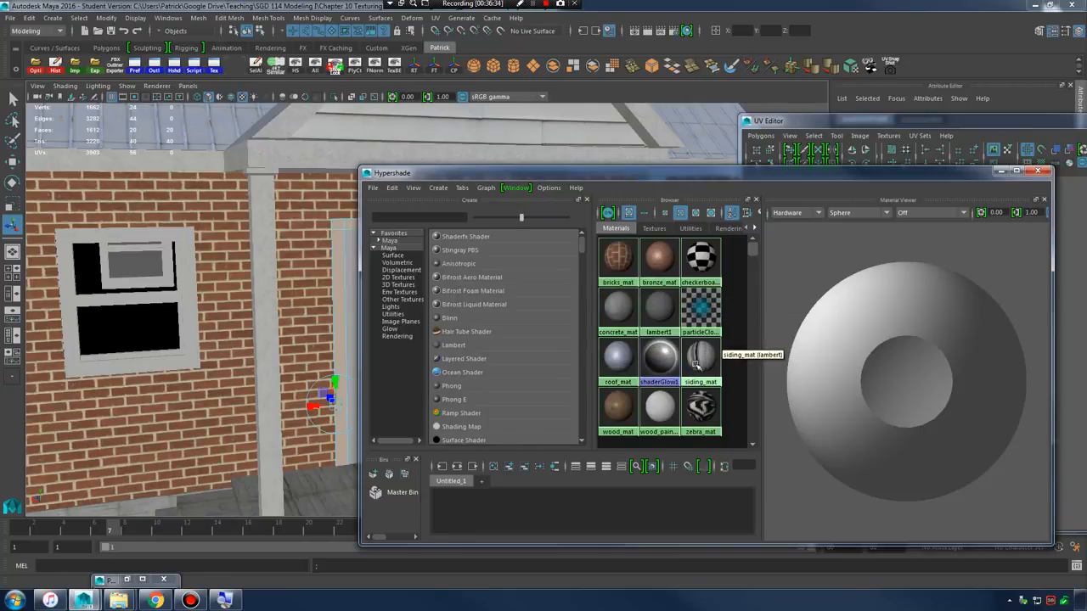
{"action": "right_click_drag", "start_coordinate": [660, 412], "coordinate": [651, 389]}
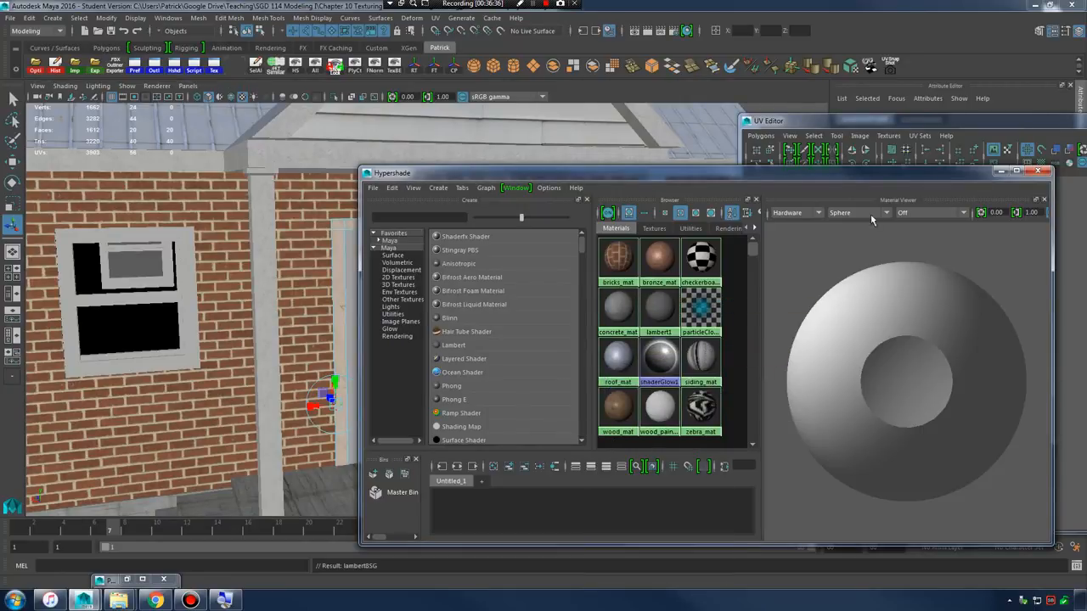
{"action": "left_click_drag", "start_coordinate": [847, 175], "coordinate": [979, 185]}
{"action": "right_click_drag", "start_coordinate": [199, 314], "coordinate": [283, 320], "text": "alt"}
{"action": "middle_click_drag", "start_coordinate": [283, 320], "coordinate": [460, 499], "text": "alt"}
{"action": "left_click_drag", "start_coordinate": [1000, 189], "coordinate": [625, 307]}
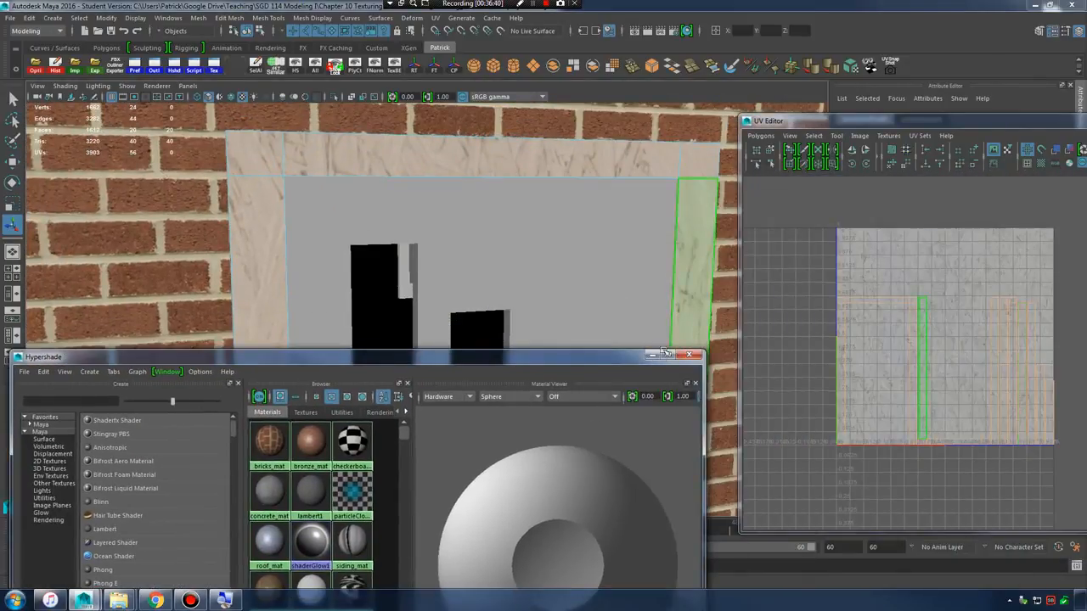
- Scale up all of the door frame's UVs so the wood pattern gets finer, then return to object selection with nothing selected
{"action": "right_click_drag", "start_coordinate": [887, 312], "coordinate": [832, 271]}
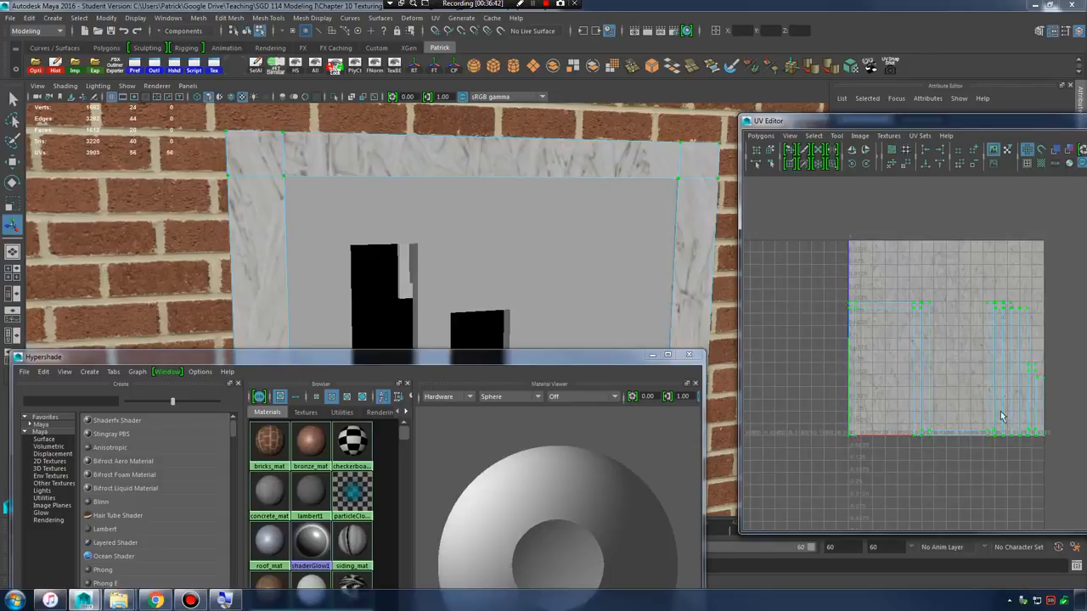
{"action": "middle_click_drag", "start_coordinate": [1001, 416], "coordinate": [945, 417], "text": "alt"}
{"action": "key", "text": "r"}
{"action": "left_click_drag", "start_coordinate": [888, 373], "coordinate": [1053, 322]}
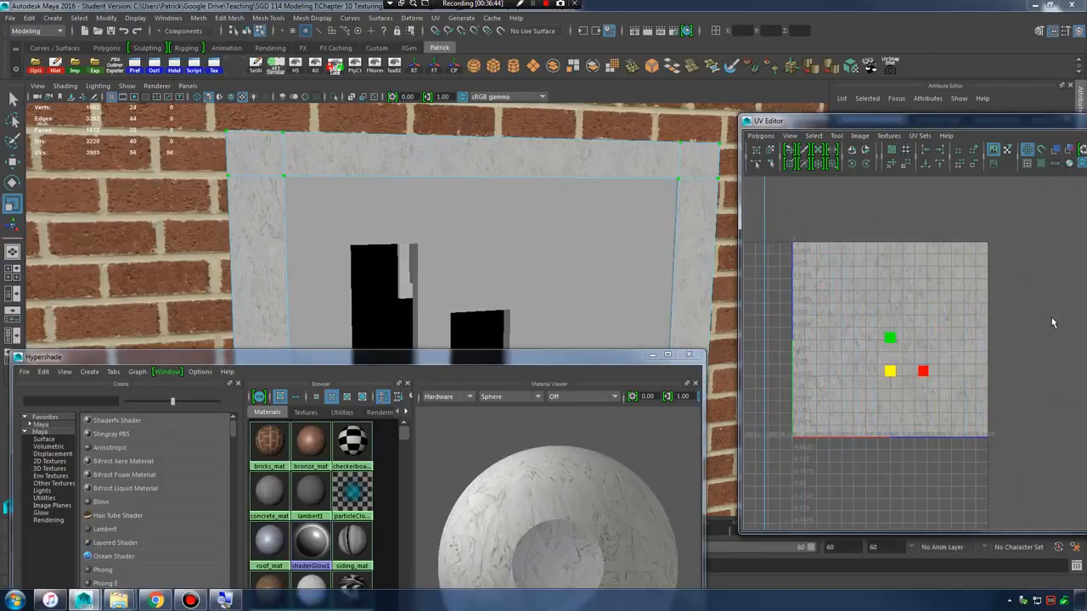
{"action": "left_click_drag", "start_coordinate": [960, 355], "coordinate": [912, 359]}
{"action": "right_click_drag", "start_coordinate": [648, 269], "coordinate": [601, 359], "text": "alt"}
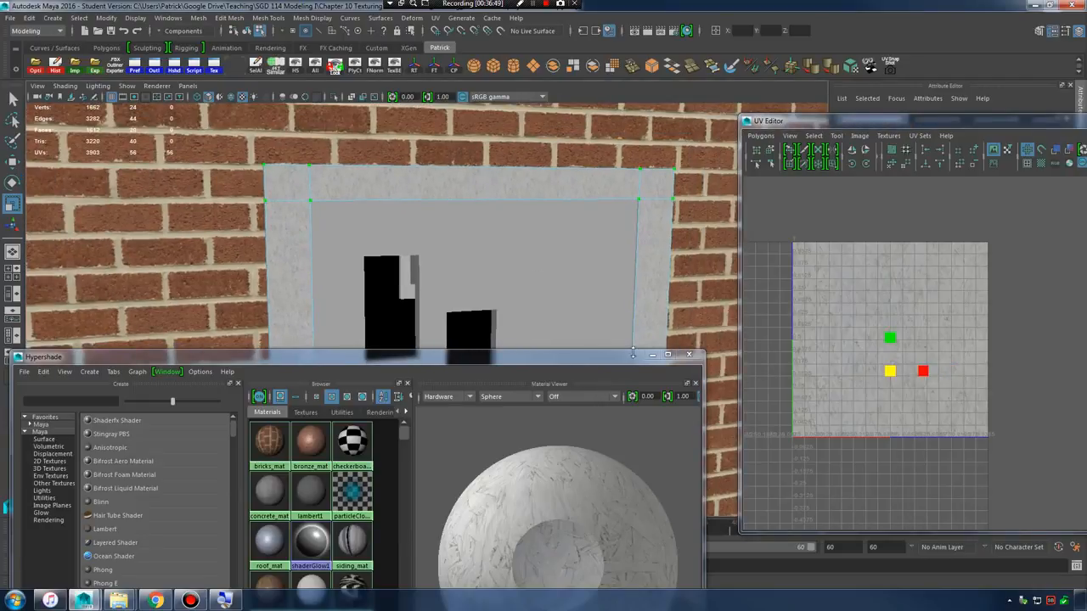
{"action": "left_click_drag", "start_coordinate": [633, 353], "coordinate": [1080, 501]}
{"action": "right_click_drag", "start_coordinate": [474, 316], "coordinate": [367, 261], "text": "alt"}
{"action": "right_click_drag", "start_coordinate": [482, 202], "coordinate": [485, 280]}
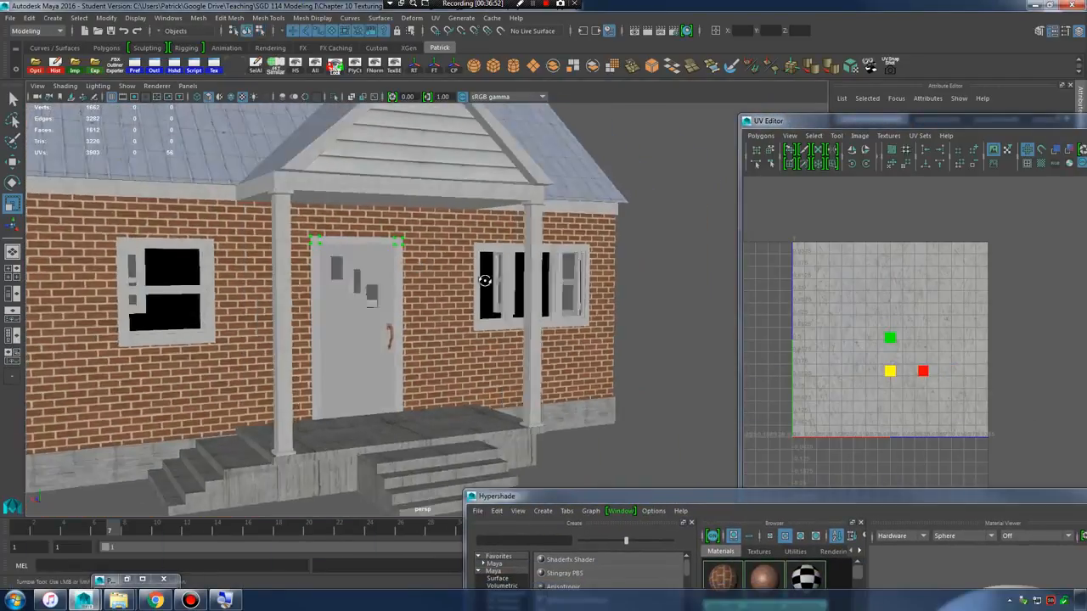
{"action": "left_click", "coordinate": [715, 303]}
- Examine the front door and its textured frame up close from several angles
{"action": "left_click_drag", "start_coordinate": [407, 308], "coordinate": [503, 373], "text": "alt"}
{"action": "right_click_drag", "start_coordinate": [361, 307], "coordinate": [543, 344], "text": "alt"}
{"action": "left_click_drag", "start_coordinate": [543, 343], "coordinate": [550, 333], "text": "alt"}
{"action": "right_click_drag", "start_coordinate": [550, 333], "coordinate": [501, 297], "text": "alt"}
{"action": "left_click_drag", "start_coordinate": [511, 292], "coordinate": [450, 297], "text": "alt"}
{"action": "middle_click_drag", "start_coordinate": [425, 356], "coordinate": [407, 293], "text": "alt"}
{"action": "right_click_drag", "start_coordinate": [352, 306], "coordinate": [428, 327], "text": "alt"}
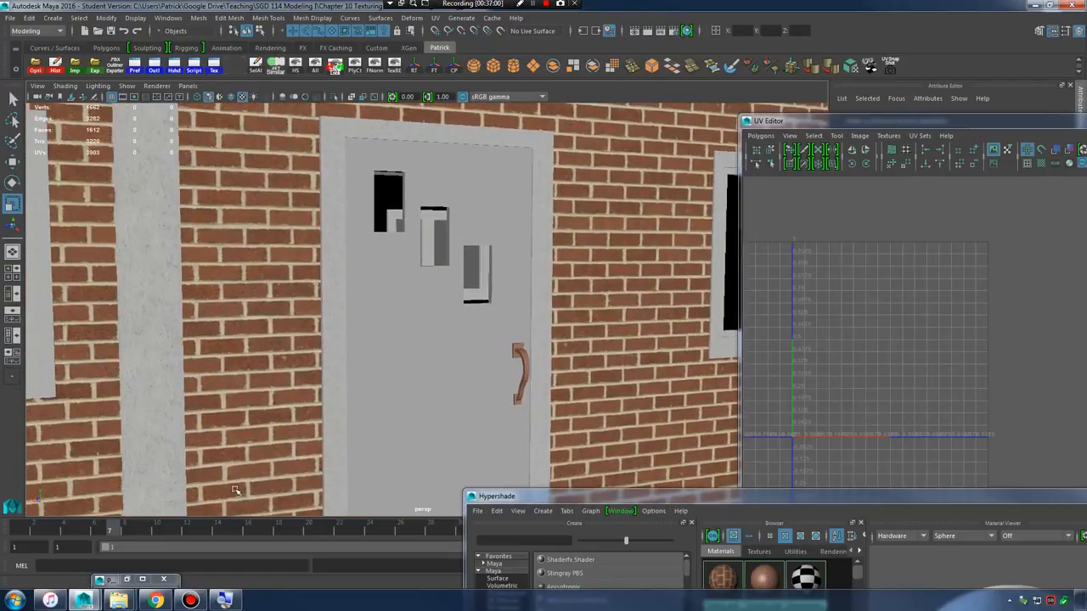
{"action": "left_click_drag", "start_coordinate": [395, 406], "coordinate": [183, 493], "text": "alt"}
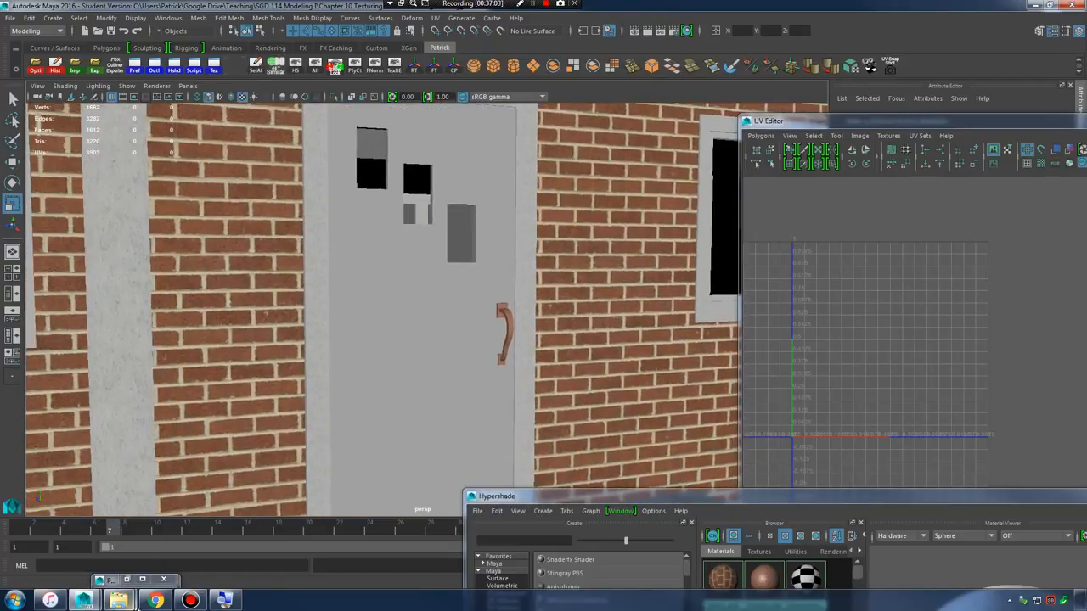
- Switch to textures.com in the browser and search for wood
{"action": "key", "text": "alt+Tab"}
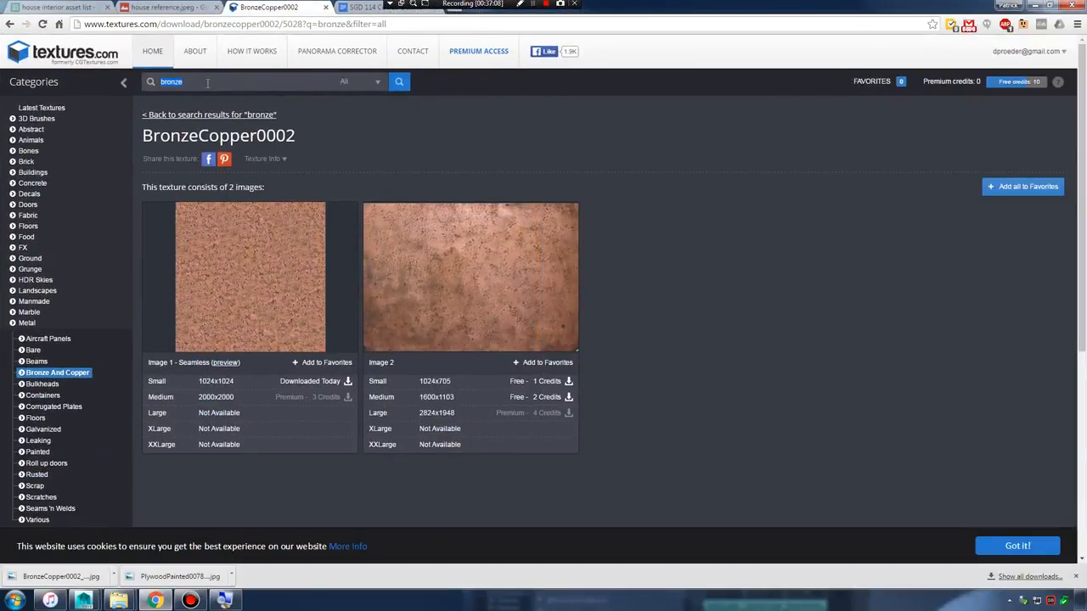
{"action": "left_click", "coordinate": [206, 82]}
{"action": "type", "text": "wood"}
{"action": "key", "text": "Return"}
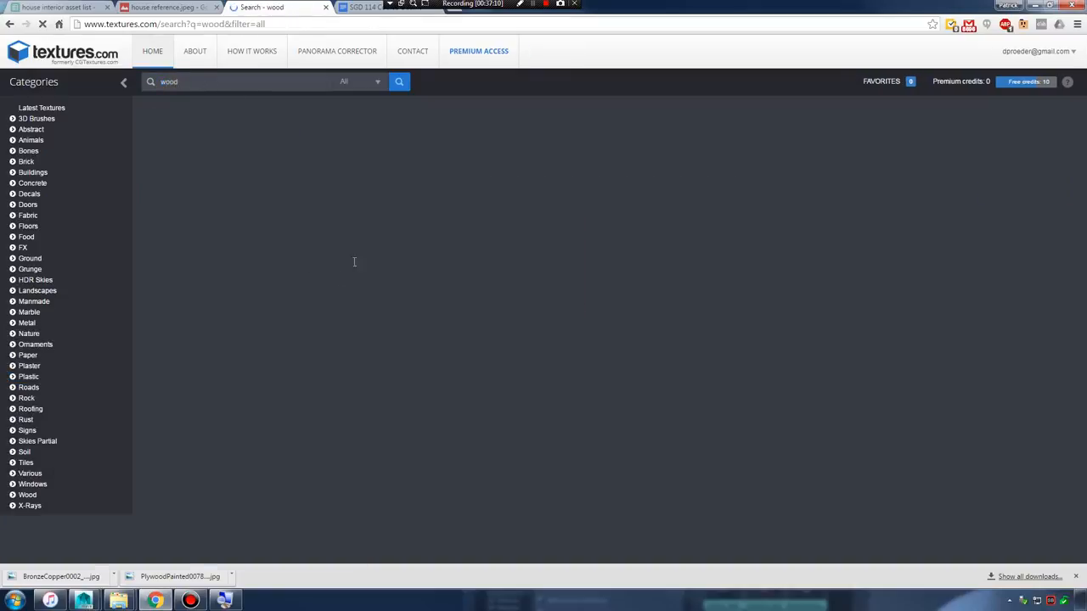
- Open the reddish WoodPlanksBare0315 texture from the results and download the small 1024x1024 version of seamless Image 1
{"action": "scroll", "coordinate": [594, 336], "scroll_direction": "down", "scroll_amount": 7}
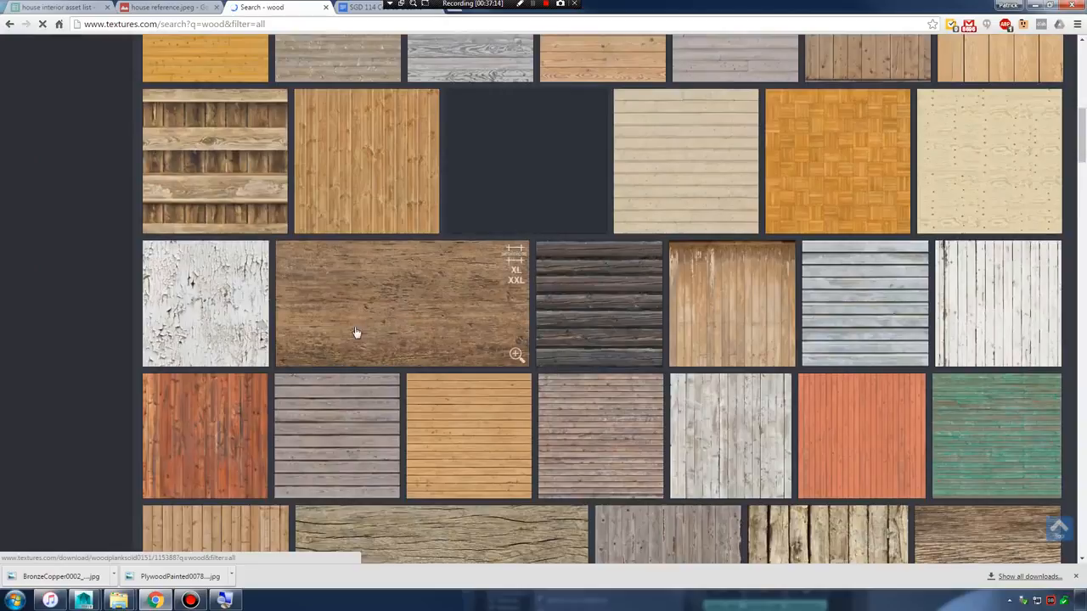
{"action": "scroll", "coordinate": [199, 341], "scroll_direction": "down", "scroll_amount": 1}
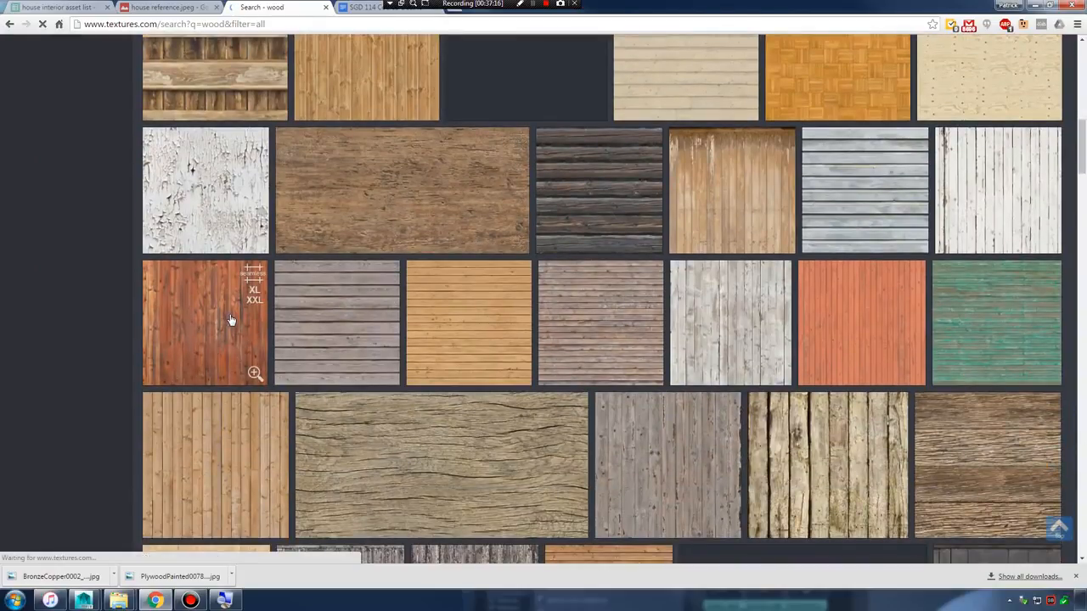
{"action": "scroll", "coordinate": [230, 320], "scroll_direction": "down", "scroll_amount": 2}
{"action": "scroll", "coordinate": [236, 323], "scroll_direction": "down", "scroll_amount": 4}
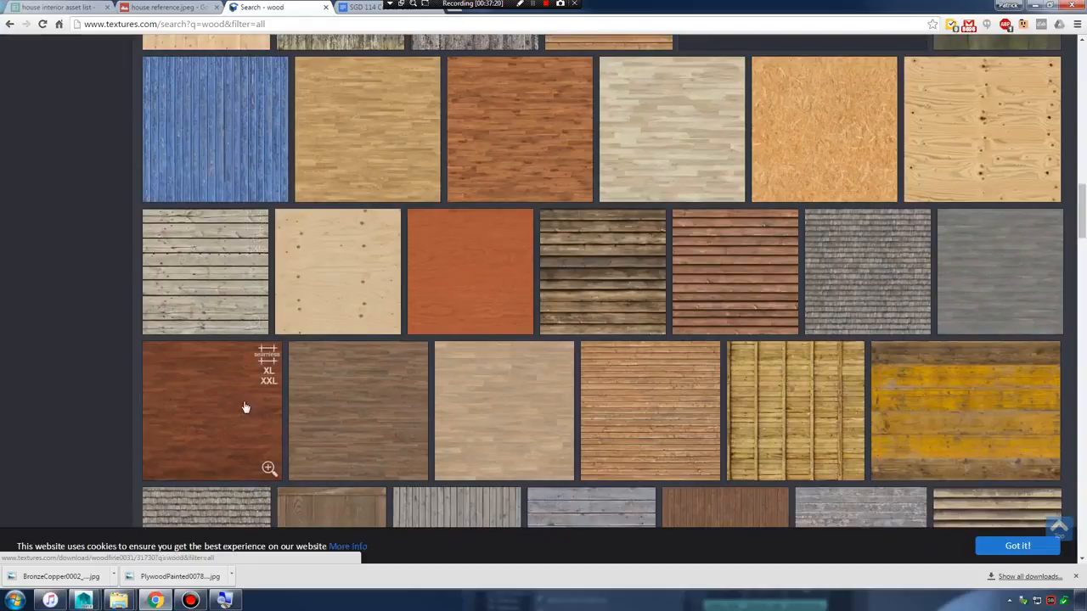
{"action": "scroll", "coordinate": [244, 407], "scroll_direction": "up", "scroll_amount": 6}
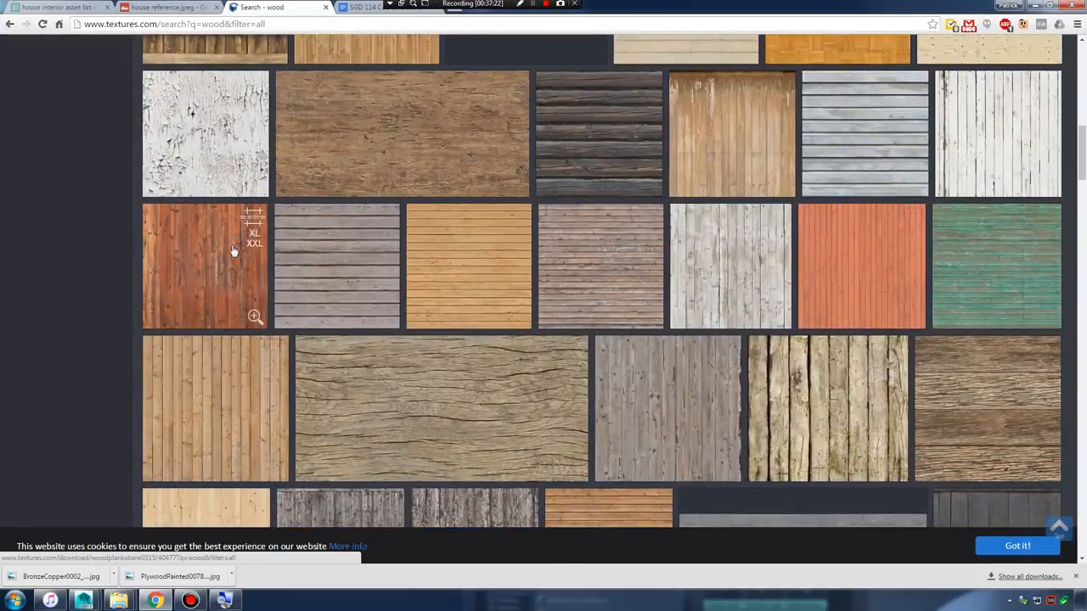
{"action": "left_click", "coordinate": [233, 248]}
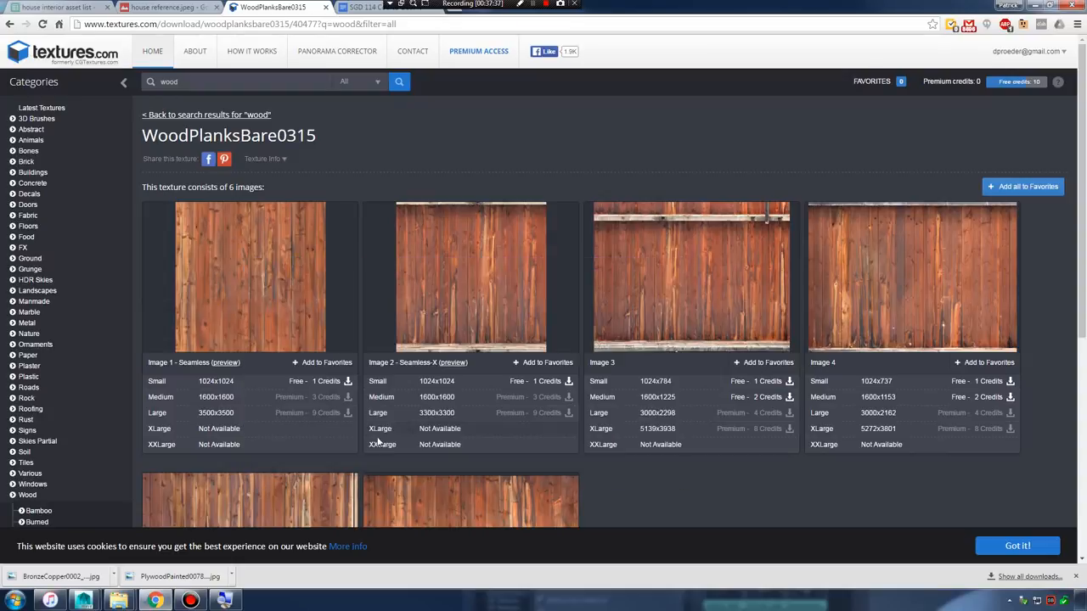
{"action": "left_click", "coordinate": [325, 381]}
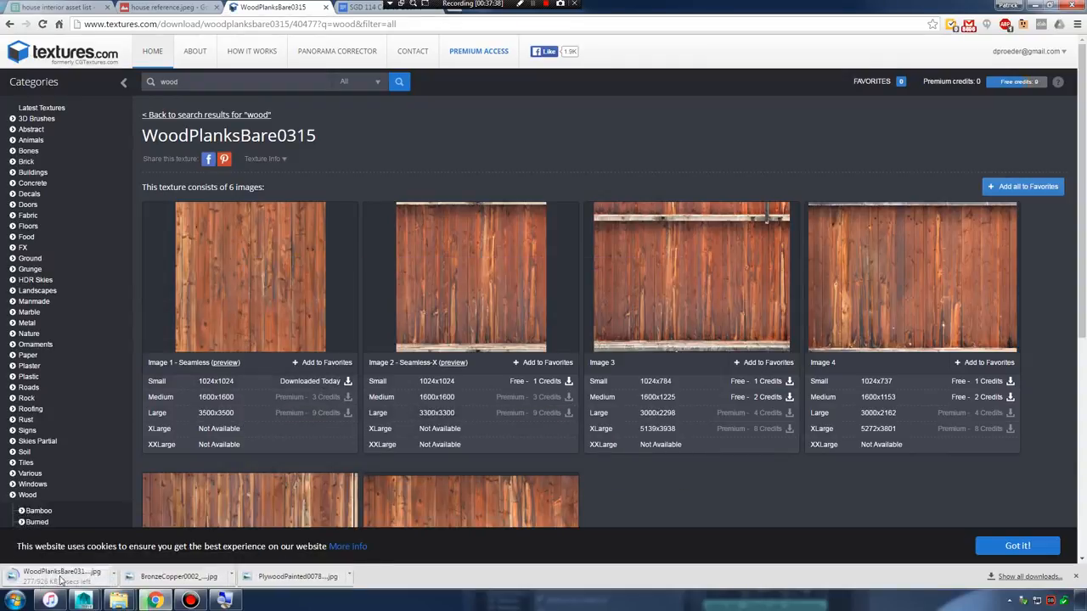
- Open the Downloads folder and rename the downloaded wood planks image as dark_wood_seamless.jpg
{"action": "left_click", "coordinate": [120, 596]}
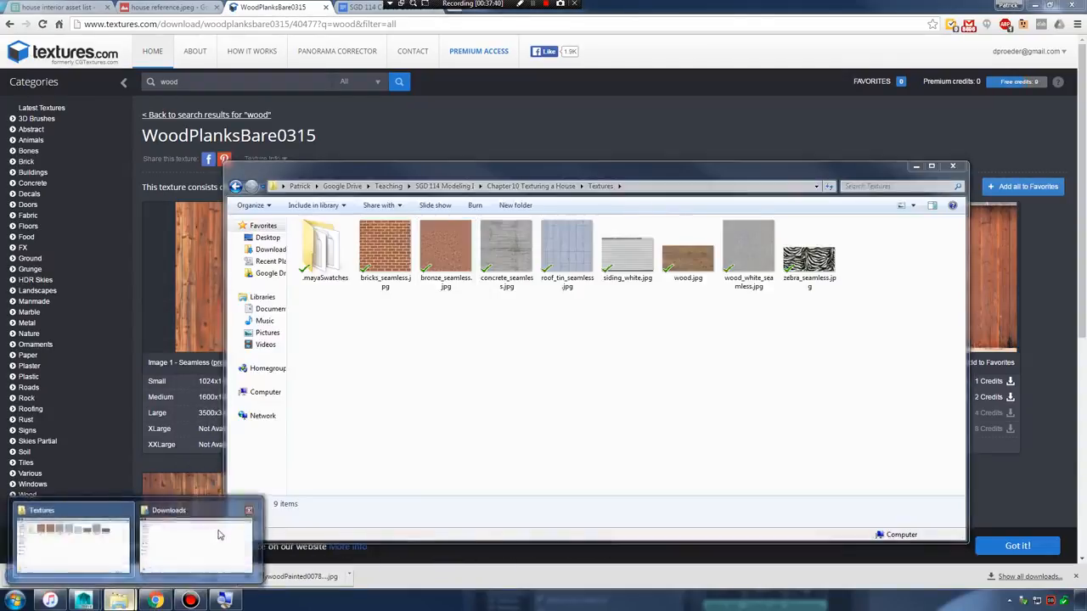
{"action": "left_click", "coordinate": [194, 544]}
{"action": "left_click", "coordinate": [129, 81]}
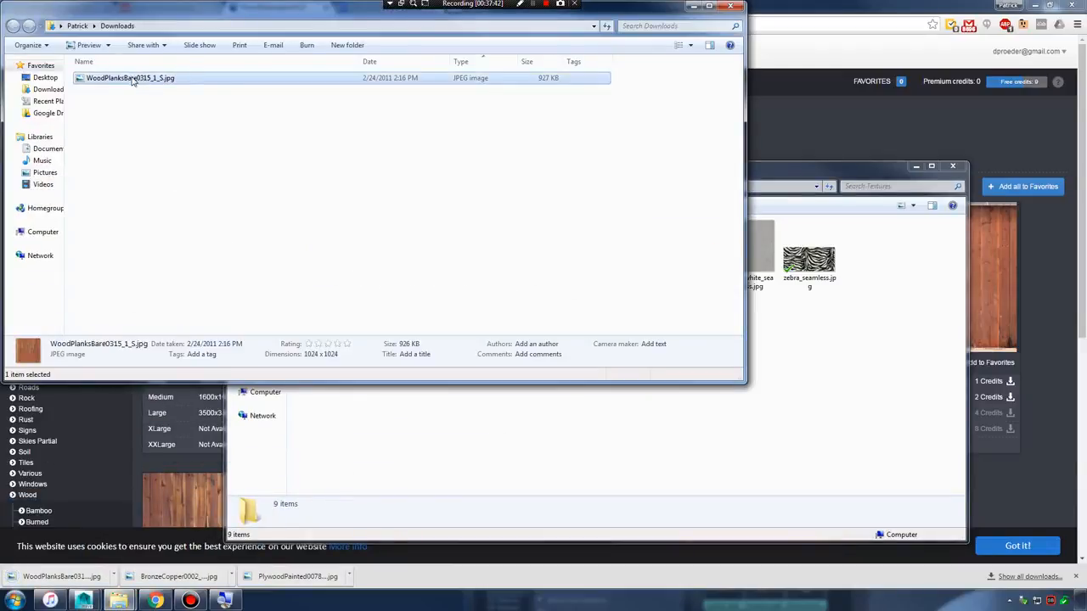
{"action": "key", "text": "F2"}
{"action": "type", "text": "s"}
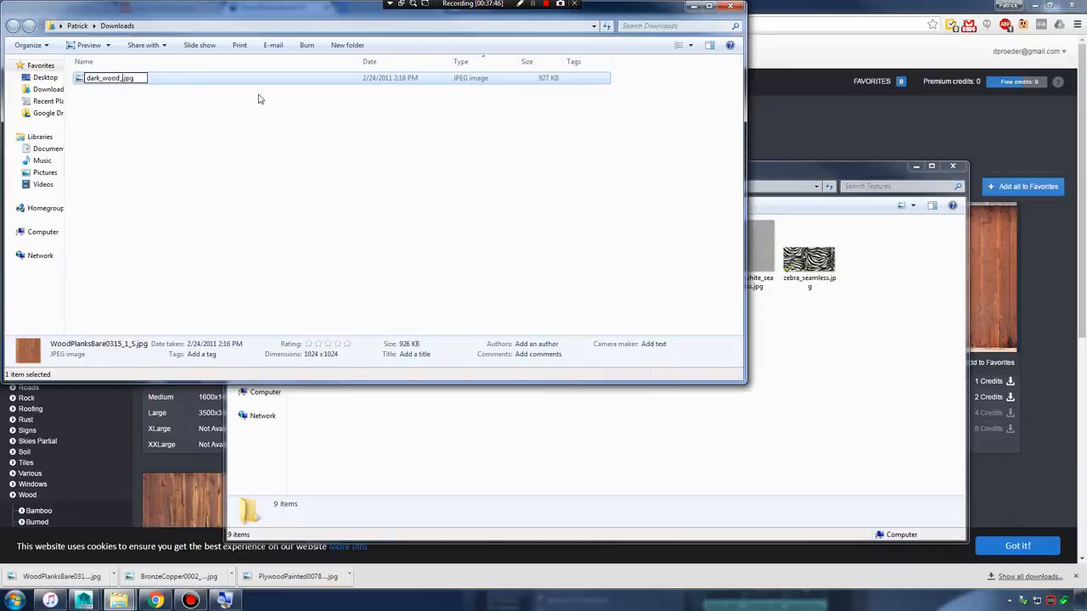
{"action": "type", "text": "ark_wood_seamless"}
{"action": "key", "text": "Return"}
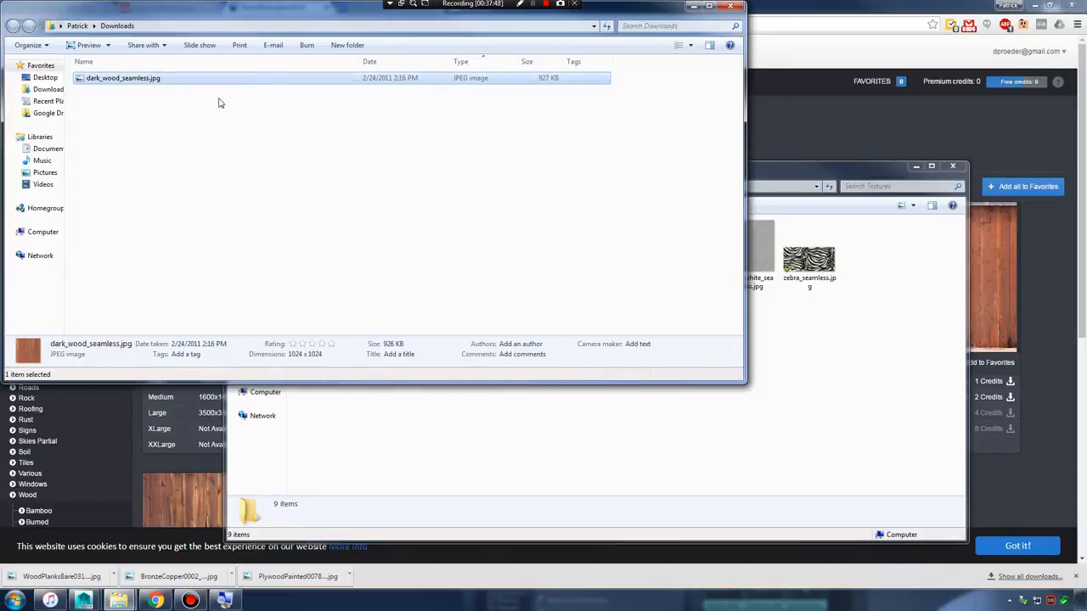
- Move dark_wood_seamless.jpg into the project's Textures folder and rename it as wood_dark_seamless.jpg
{"action": "left_click_drag", "start_coordinate": [128, 84], "coordinate": [629, 399]}
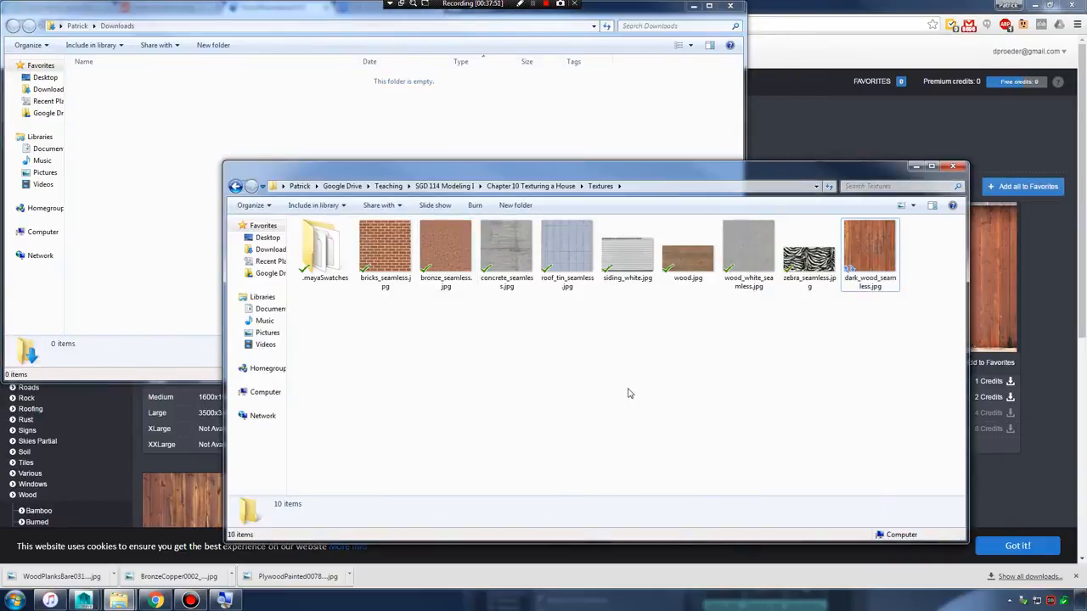
{"action": "left_click", "coordinate": [861, 285]}
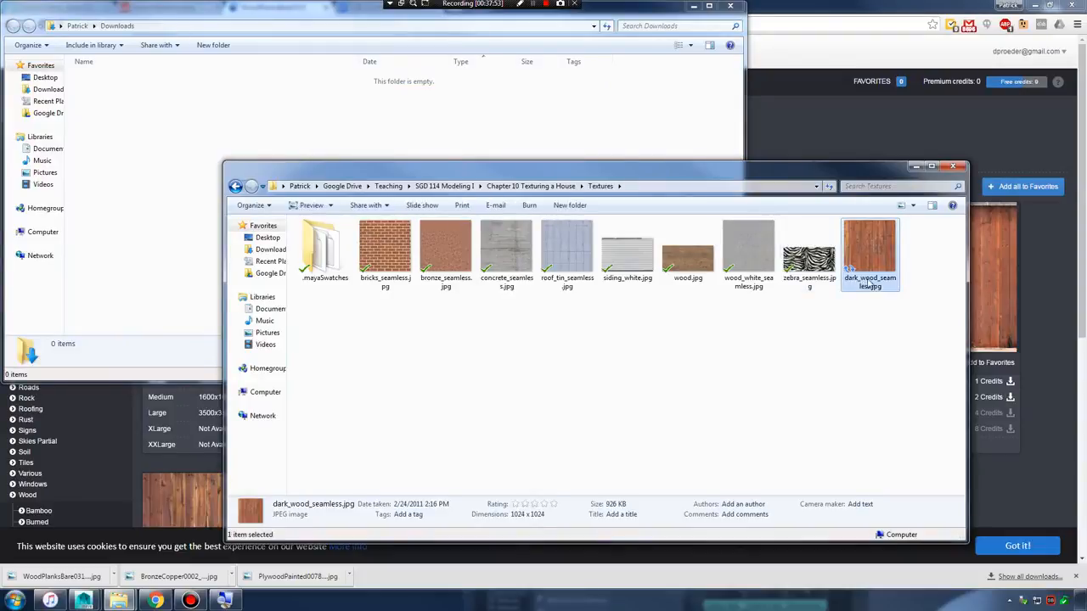
{"action": "left_click", "coordinate": [867, 284]}
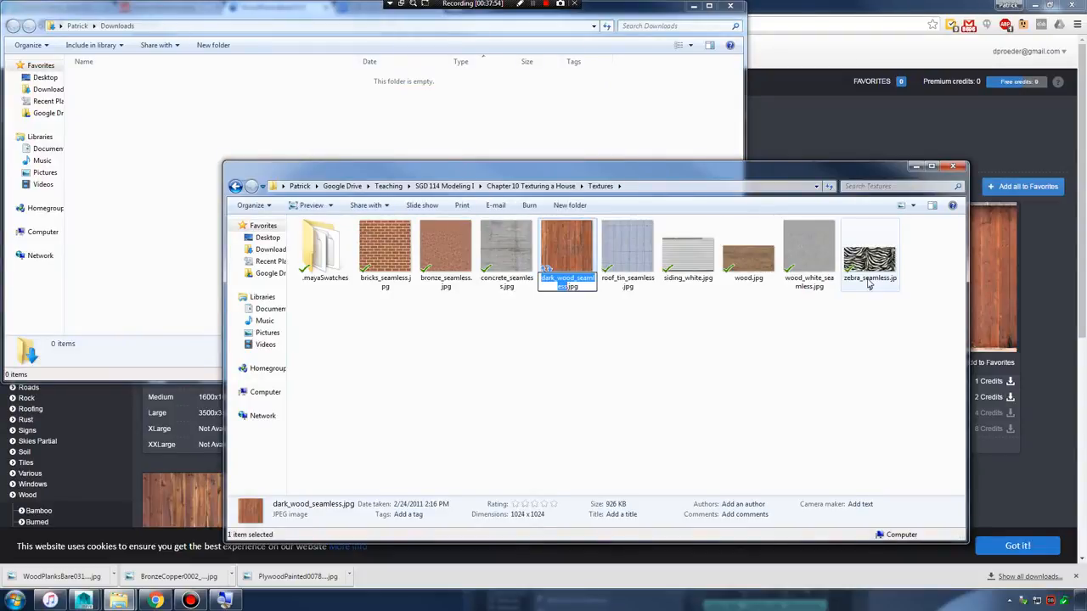
{"action": "type", "text": "wo"}
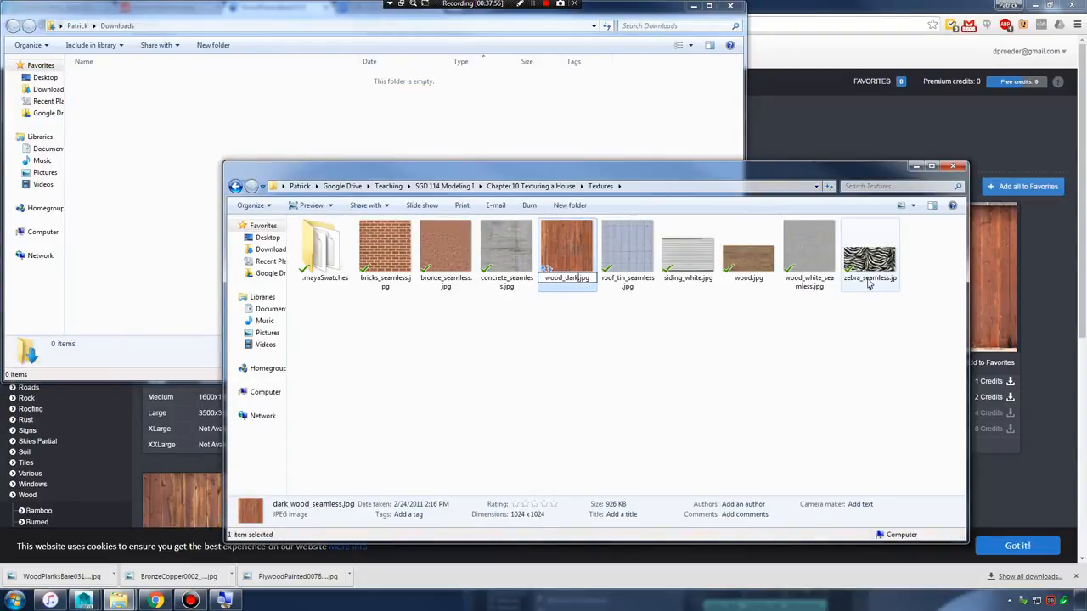
{"action": "type", "text": "od_dark_seamless"}
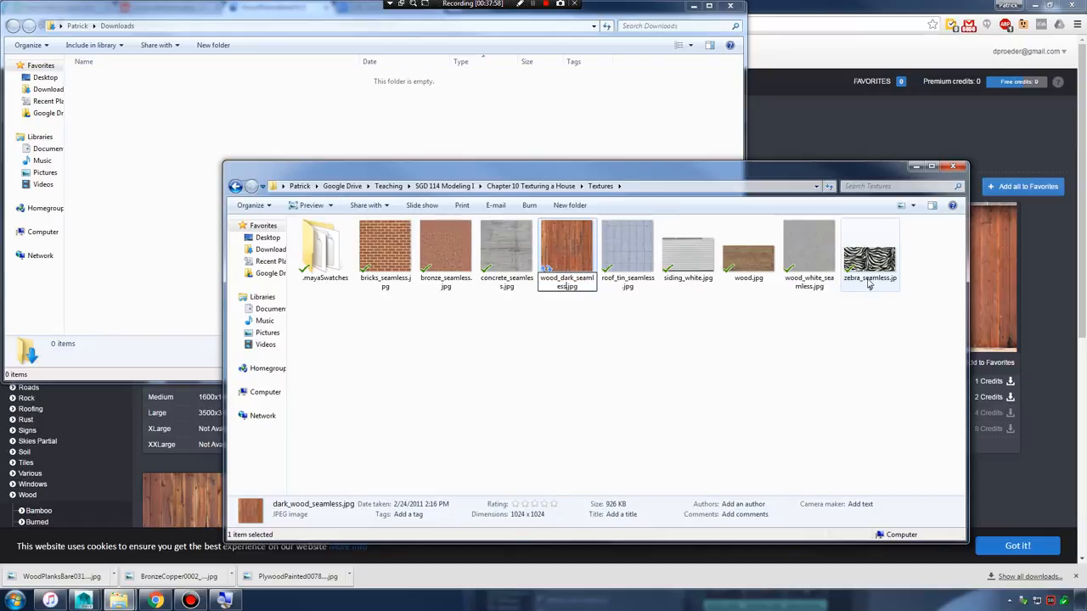
{"action": "key", "text": "Return"}
{"action": "left_click", "coordinate": [741, 402]}
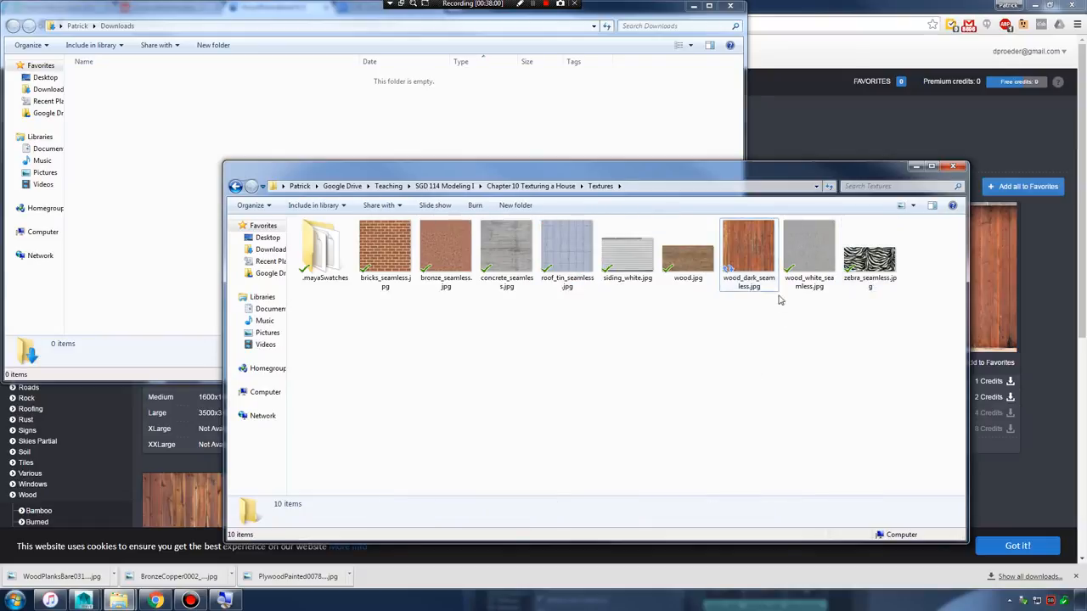
- Minimize both folder windows and the browser to get back to the house scene in Maya
{"action": "left_click", "coordinate": [835, 257]}
{"action": "left_click", "coordinate": [747, 251]}
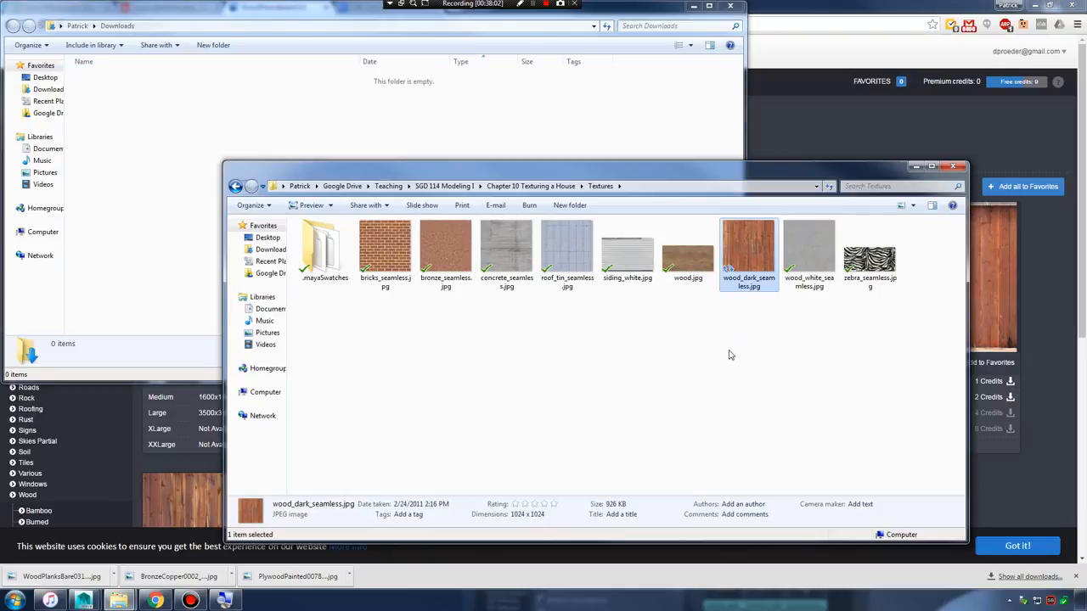
{"action": "left_click", "coordinate": [752, 377]}
{"action": "left_click", "coordinate": [915, 166]}
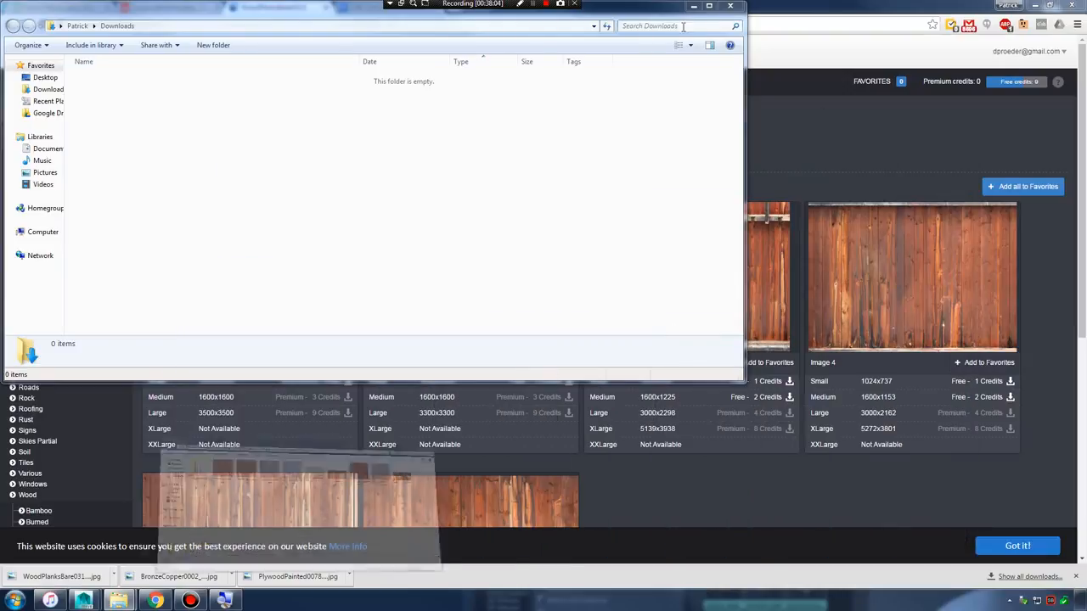
{"action": "left_click", "coordinate": [692, 6]}
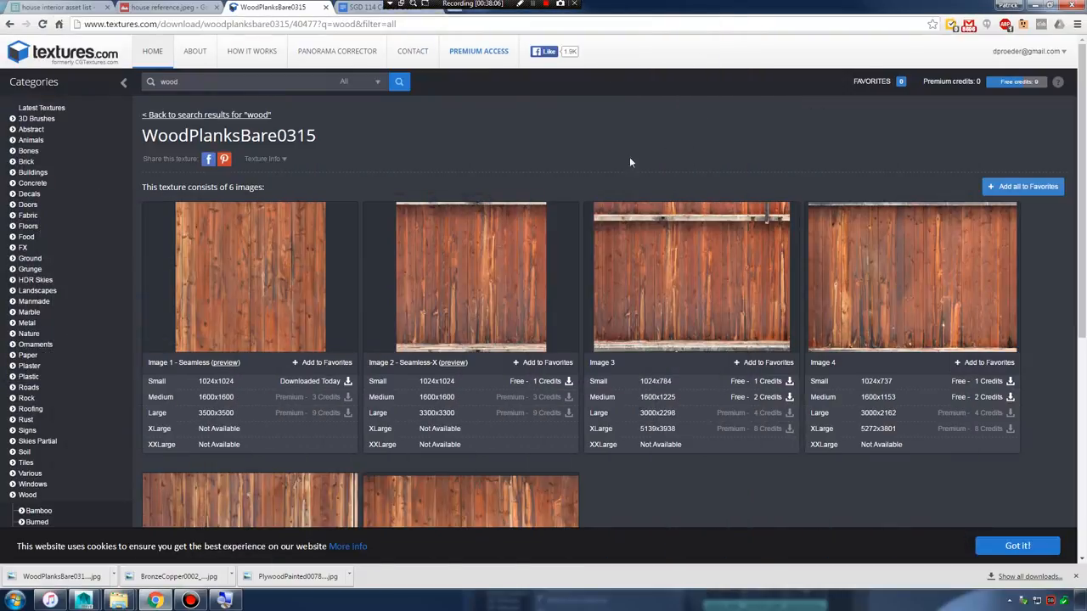
{"action": "left_click", "coordinate": [1034, 5]}
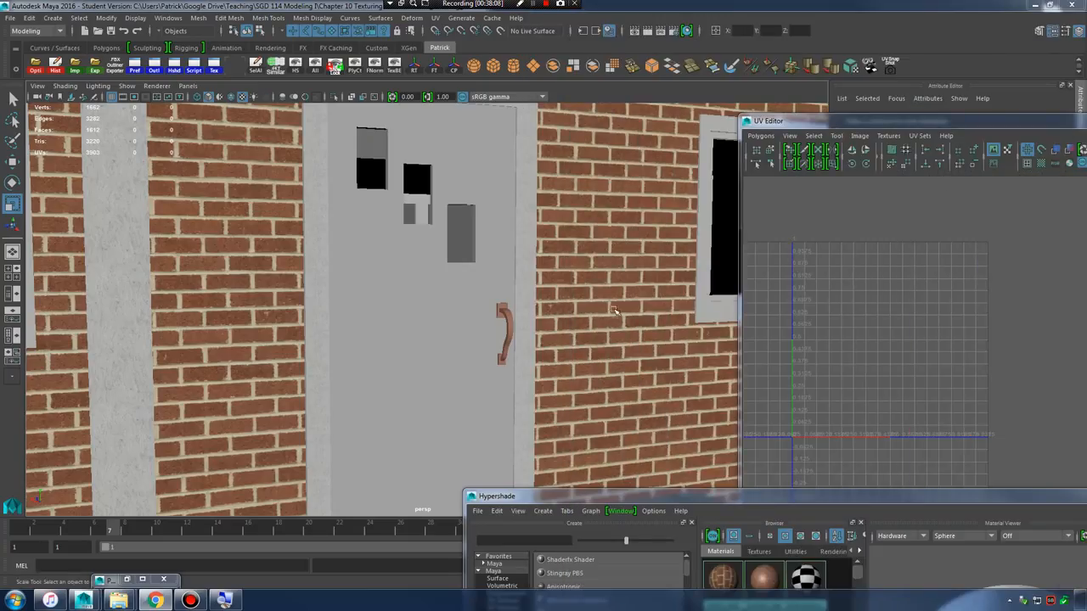
- Select all faces of the front door and apply an Automatic UV projection to them
{"action": "left_click", "coordinate": [499, 199]}
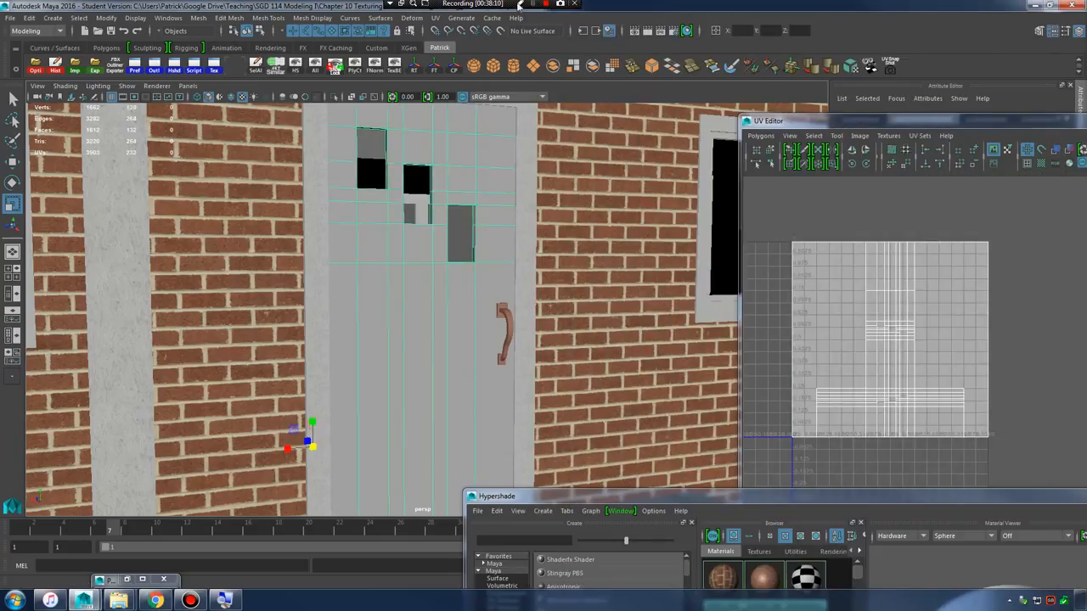
{"action": "right_click_drag", "start_coordinate": [478, 158], "coordinate": [478, 188]}
{"action": "scroll", "coordinate": [468, 191], "scroll_direction": "down", "scroll_amount": 4}
{"action": "left_click_drag", "start_coordinate": [283, 166], "coordinate": [563, 432]}
{"action": "scroll", "coordinate": [475, 314], "scroll_direction": "up", "scroll_amount": 4}
{"action": "left_click_drag", "start_coordinate": [502, 247], "coordinate": [492, 212], "text": "alt"}
{"action": "left_click", "coordinate": [437, 20]}
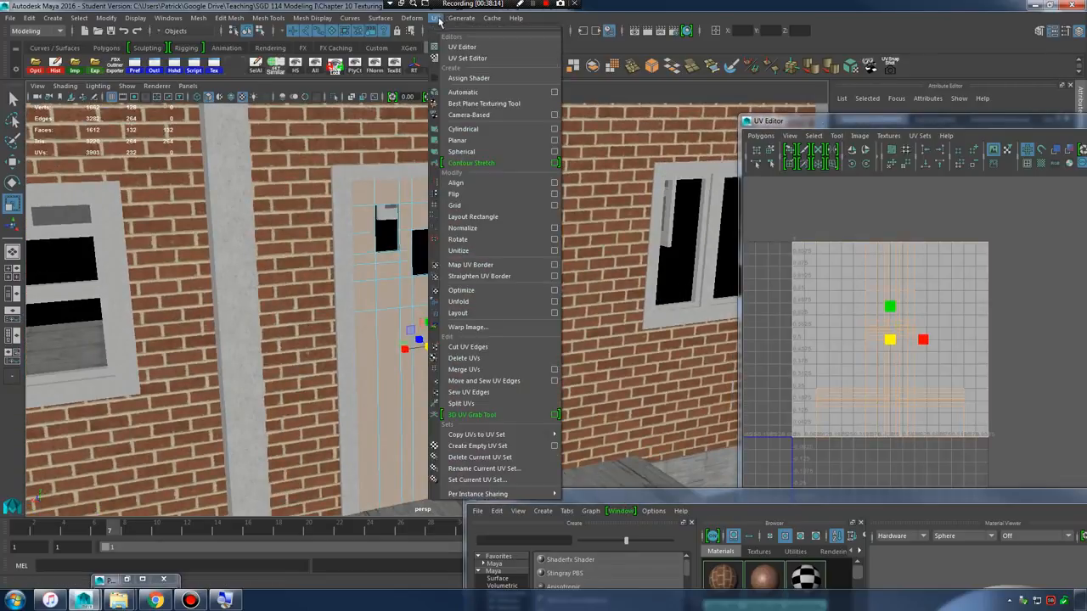
{"action": "left_click", "coordinate": [462, 92]}
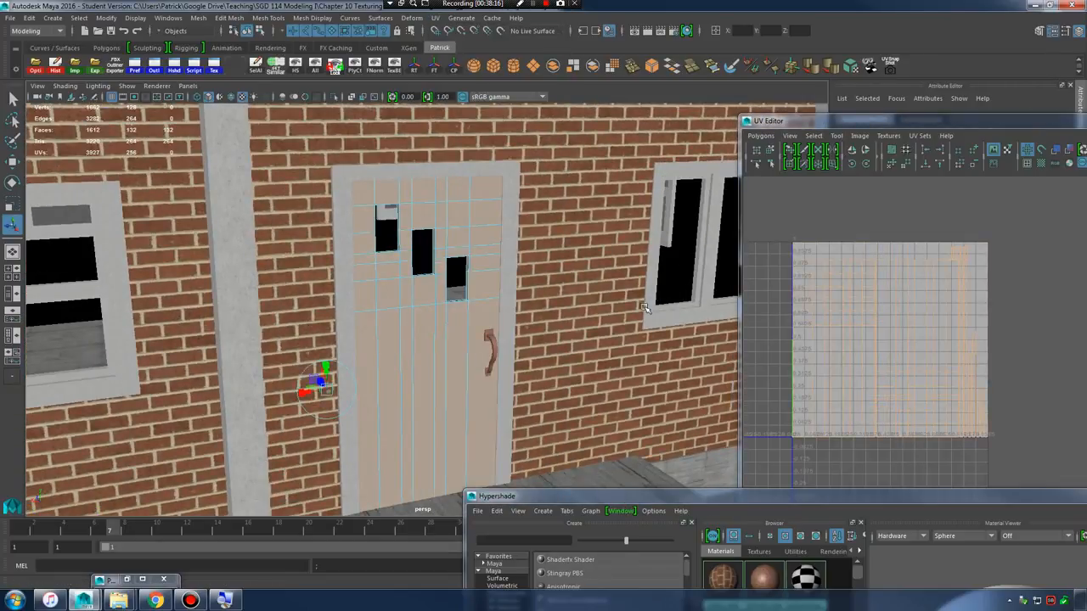
{"action": "middle_click_drag", "start_coordinate": [565, 337], "coordinate": [550, 296], "text": "alt"}
- Create a Lambert material in the Hypershade and name it wood_dark_mat
{"action": "left_click_drag", "start_coordinate": [757, 495], "coordinate": [566, 246]}
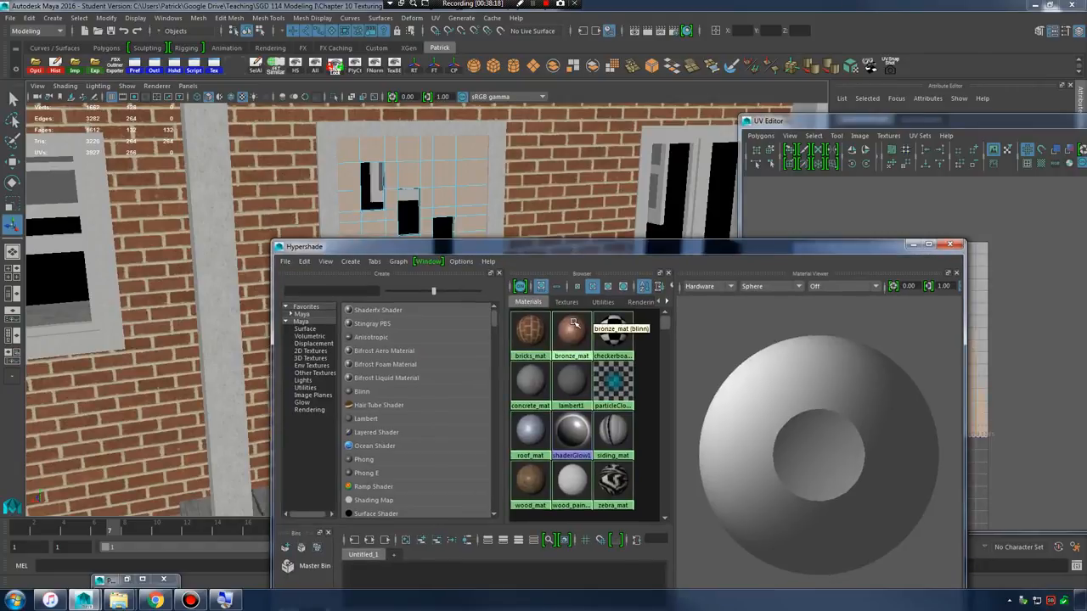
{"action": "left_click", "coordinate": [386, 420]}
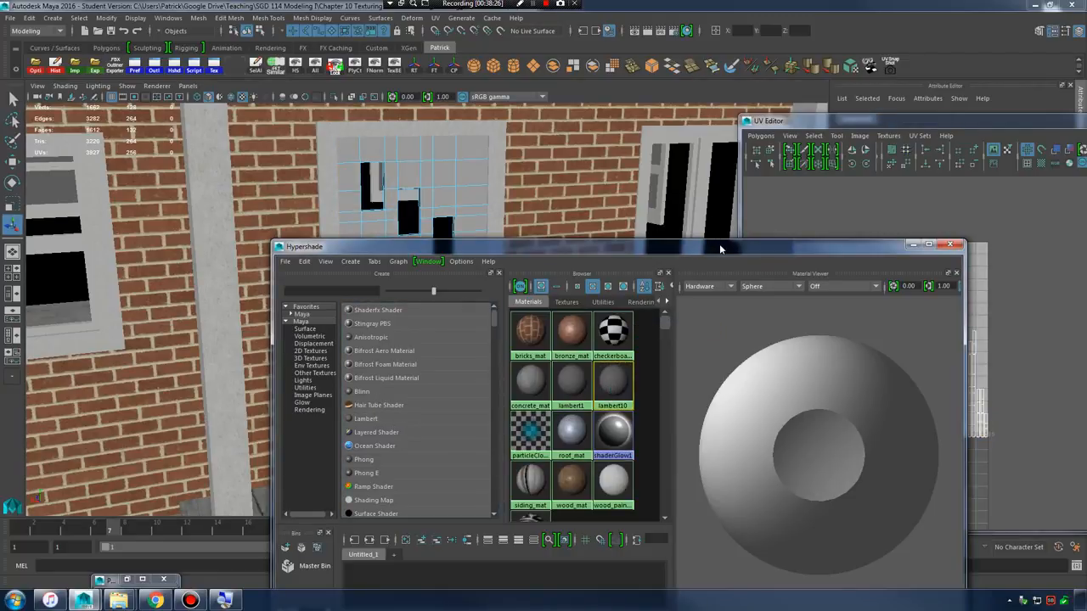
{"action": "left_click_drag", "start_coordinate": [719, 249], "coordinate": [537, 229]}
{"action": "left_click_drag", "start_coordinate": [941, 121], "coordinate": [413, 148]}
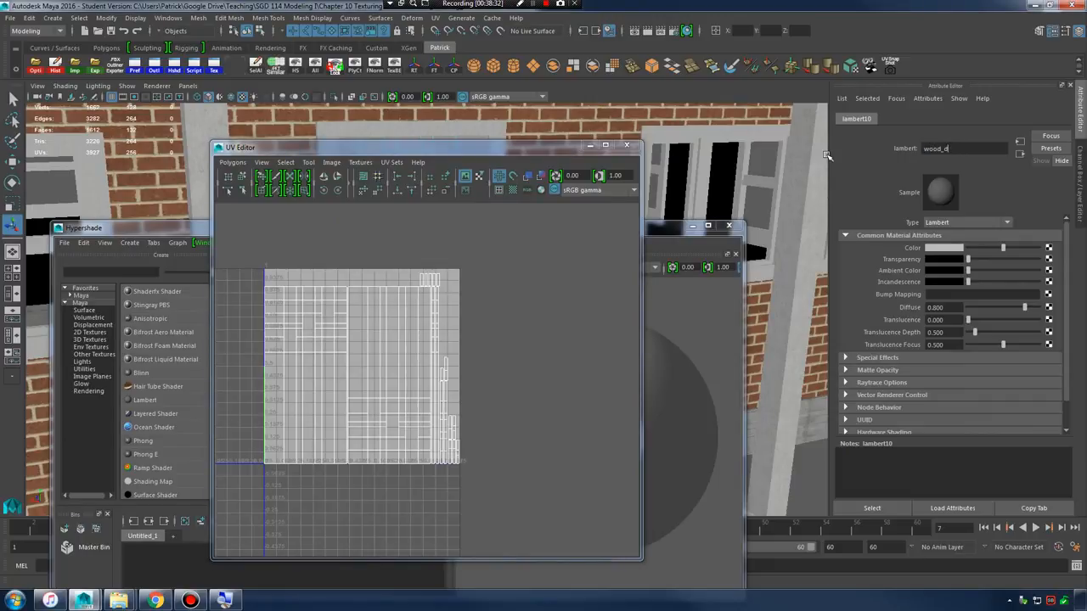
{"action": "key", "text": "Return"}
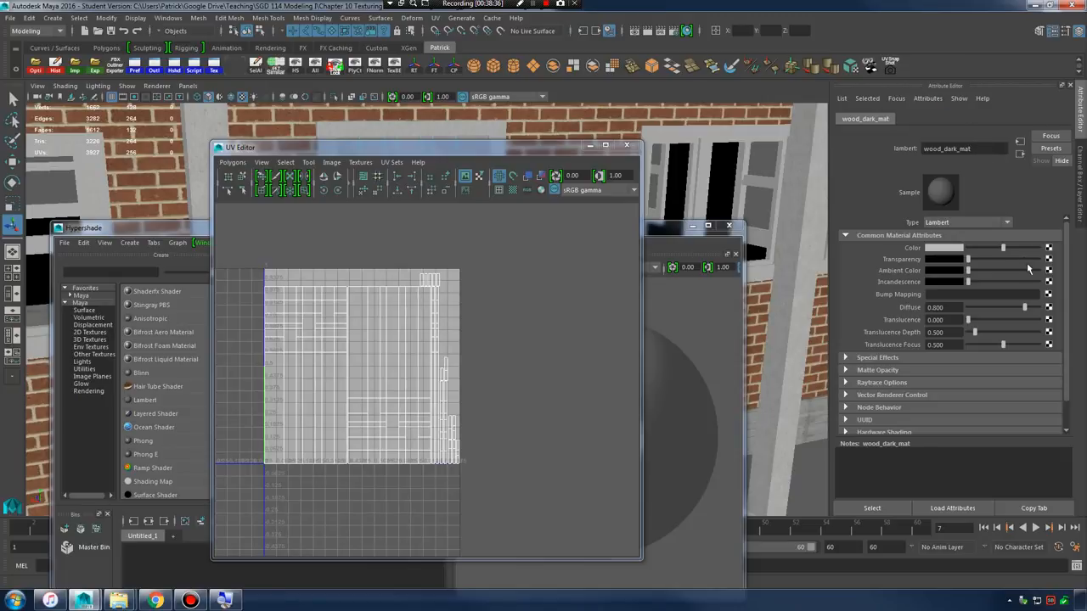
- Connect a File texture to the material's color and load wood_dark_seamless.jpg from the Textures folder
{"action": "left_click", "coordinate": [1049, 252]}
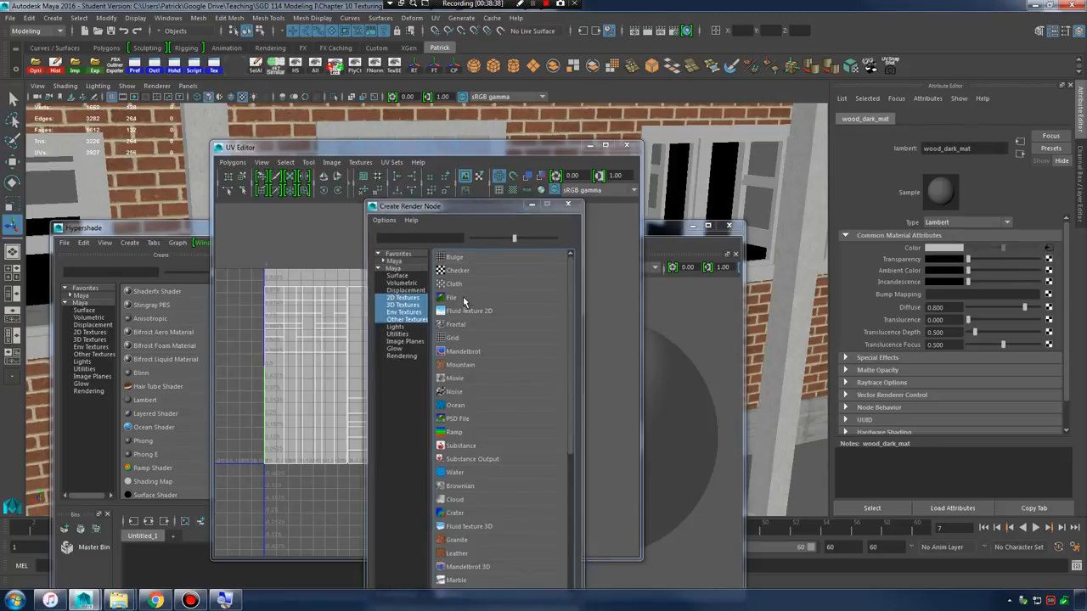
{"action": "left_click", "coordinate": [475, 307]}
{"action": "left_click", "coordinate": [1052, 274]}
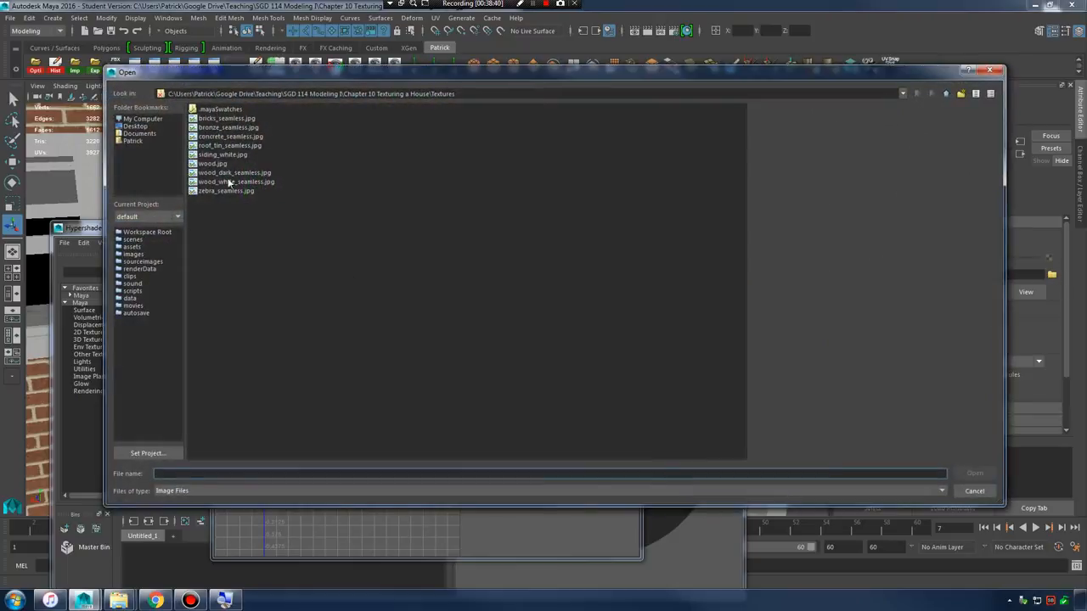
{"action": "left_click", "coordinate": [227, 174]}
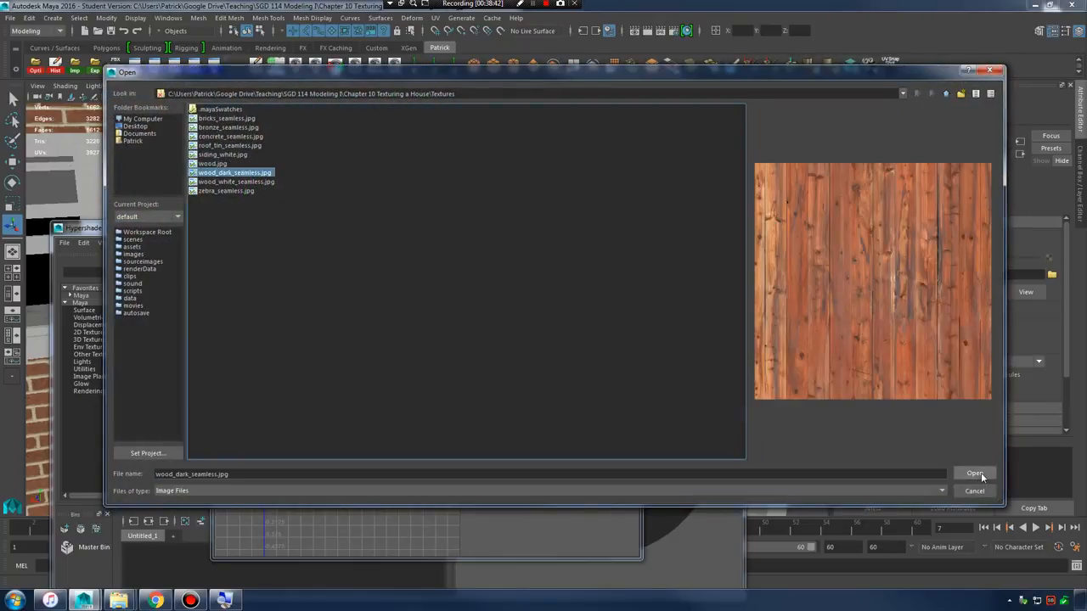
{"action": "left_click", "coordinate": [974, 473]}
- Select the front door and assign wood_dark_mat to it
{"action": "left_click_drag", "start_coordinate": [473, 150], "coordinate": [977, 180]}
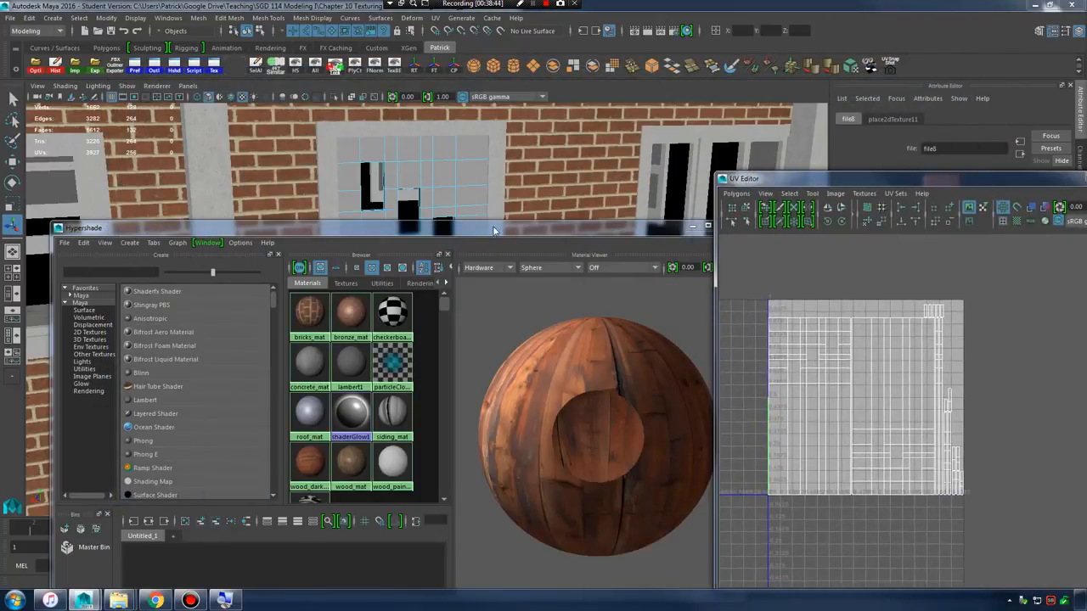
{"action": "left_click_drag", "start_coordinate": [497, 236], "coordinate": [1023, 188]}
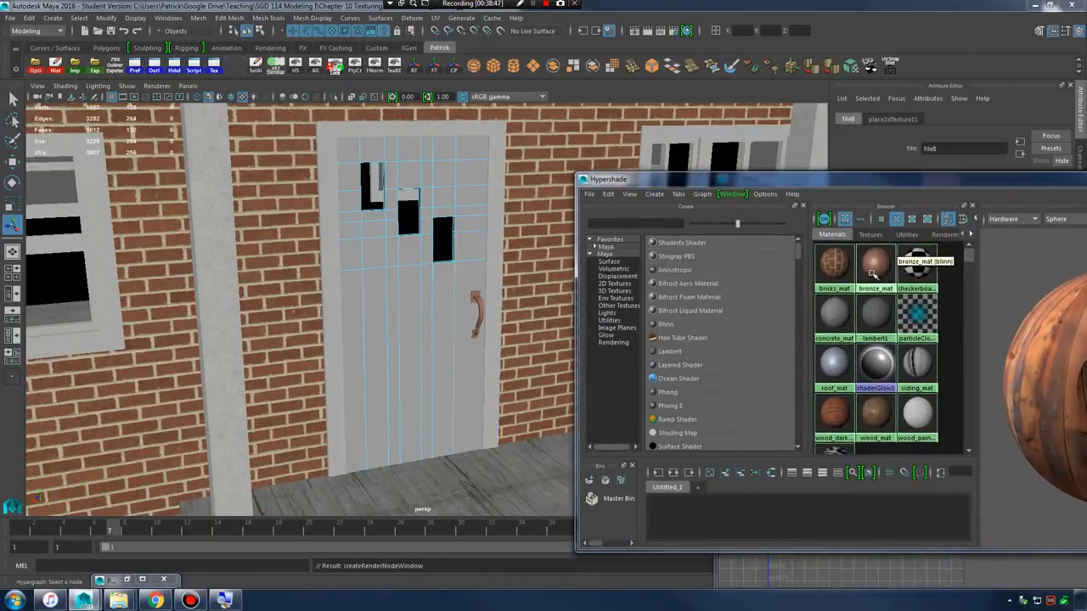
{"action": "scroll", "coordinate": [874, 392], "scroll_direction": "down", "scroll_amount": 1}
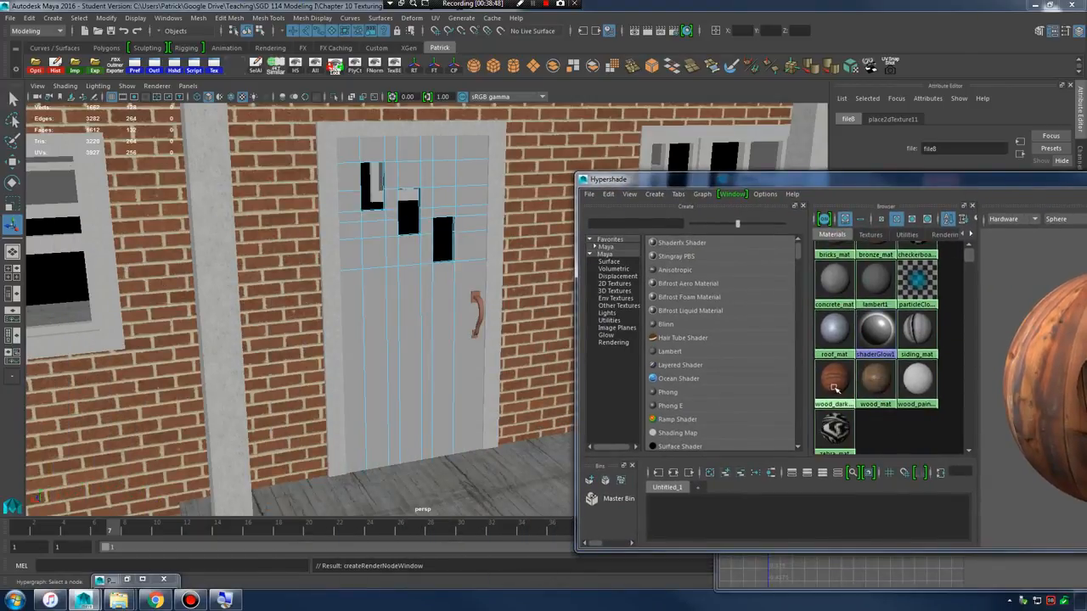
{"action": "right_click_drag", "start_coordinate": [836, 381], "coordinate": [837, 336]}
{"action": "left_click", "coordinate": [363, 280]}
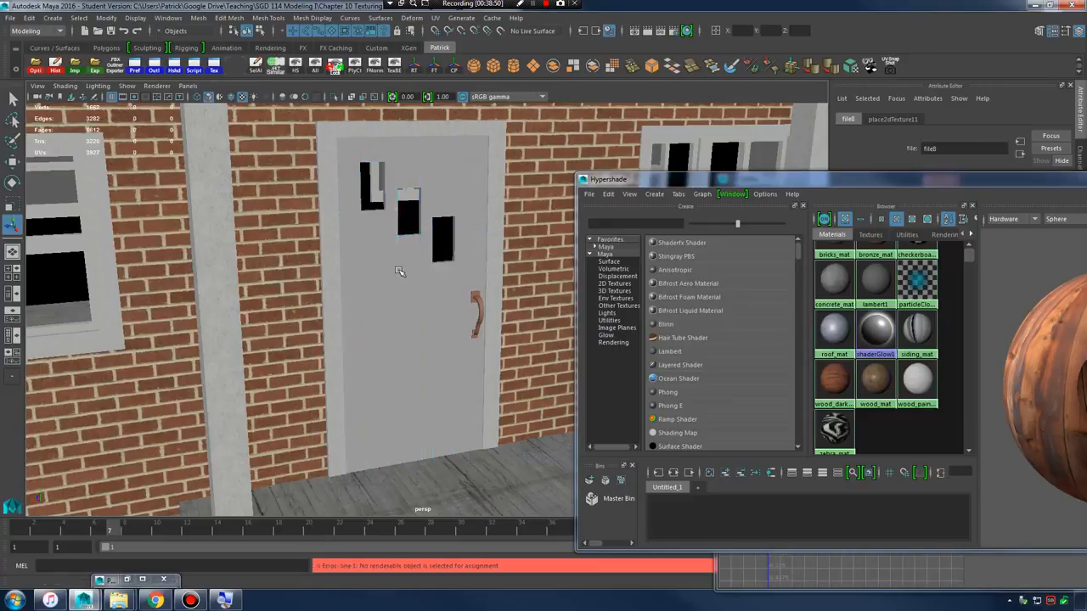
{"action": "right_click_drag", "start_coordinate": [836, 380], "coordinate": [837, 337]}
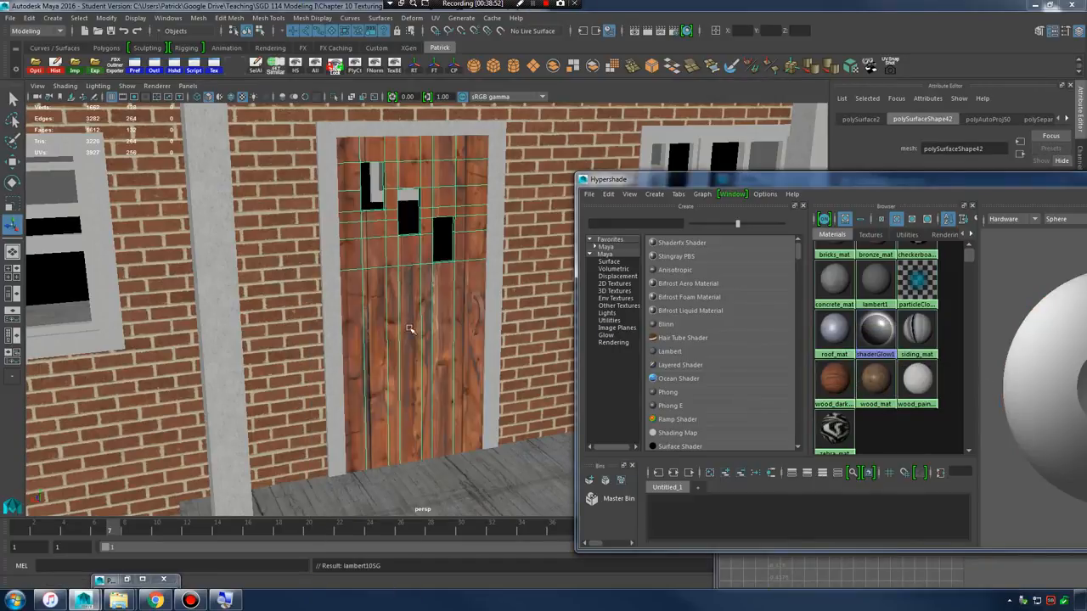
- Examine the scale and direction of the wood planks on the front door, from a distance and close up
{"action": "left_click_drag", "start_coordinate": [624, 179], "coordinate": [1070, 168]}
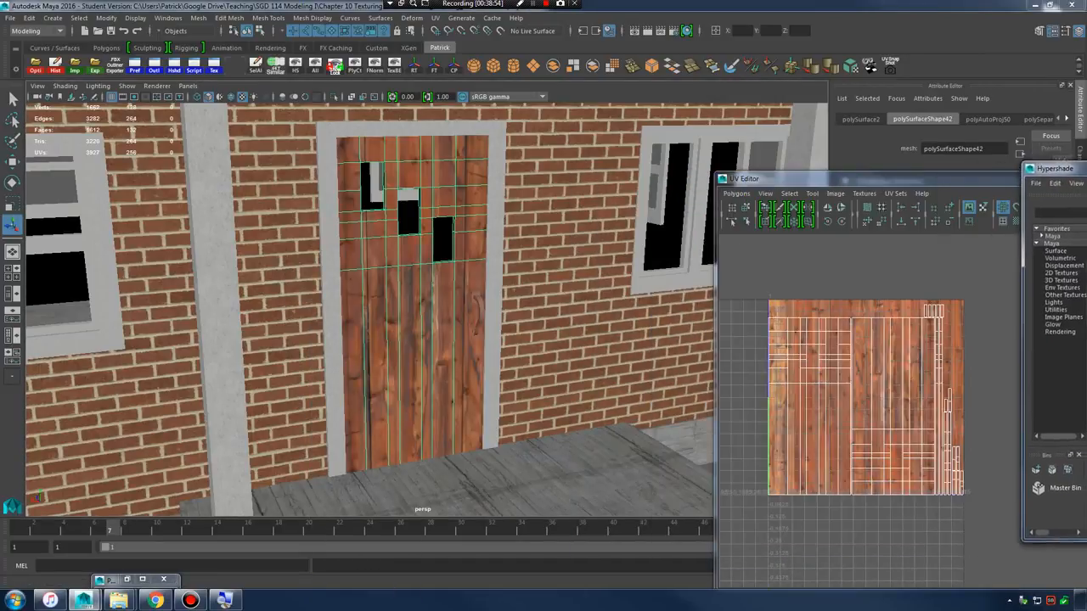
{"action": "right_click_drag", "start_coordinate": [483, 315], "coordinate": [645, 335], "text": "alt"}
{"action": "left_click_drag", "start_coordinate": [645, 335], "coordinate": [716, 324], "text": "alt"}
{"action": "right_click_drag", "start_coordinate": [451, 236], "coordinate": [506, 222]}
{"action": "right_click_drag", "start_coordinate": [619, 308], "coordinate": [569, 388], "text": "alt"}
{"action": "left_click", "coordinate": [679, 454]}
{"action": "right_click_drag", "start_coordinate": [400, 344], "coordinate": [602, 399], "text": "alt"}
{"action": "left_click_drag", "start_coordinate": [523, 365], "coordinate": [510, 370], "text": "alt"}
{"action": "middle_click_drag", "start_coordinate": [435, 325], "coordinate": [481, 386], "text": "alt"}
- Scale up all of the front door's UVs uniformly so the wood planks repeat smaller, and return to object mode
{"action": "left_click", "coordinate": [546, 362]}
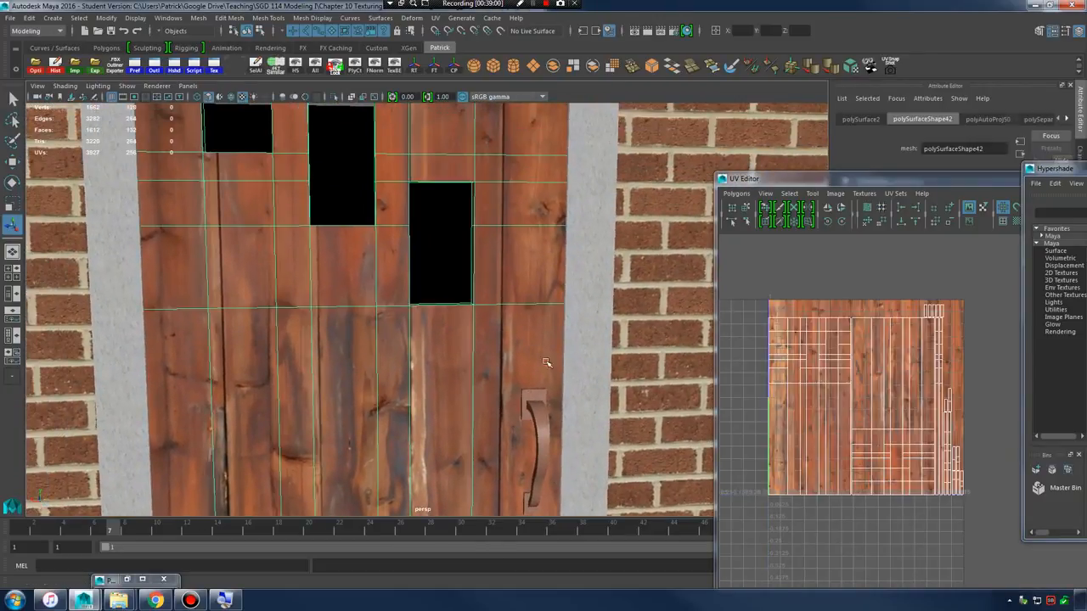
{"action": "right_click_drag", "start_coordinate": [831, 390], "coordinate": [878, 386]}
{"action": "left_click_drag", "start_coordinate": [738, 280], "coordinate": [1049, 566]}
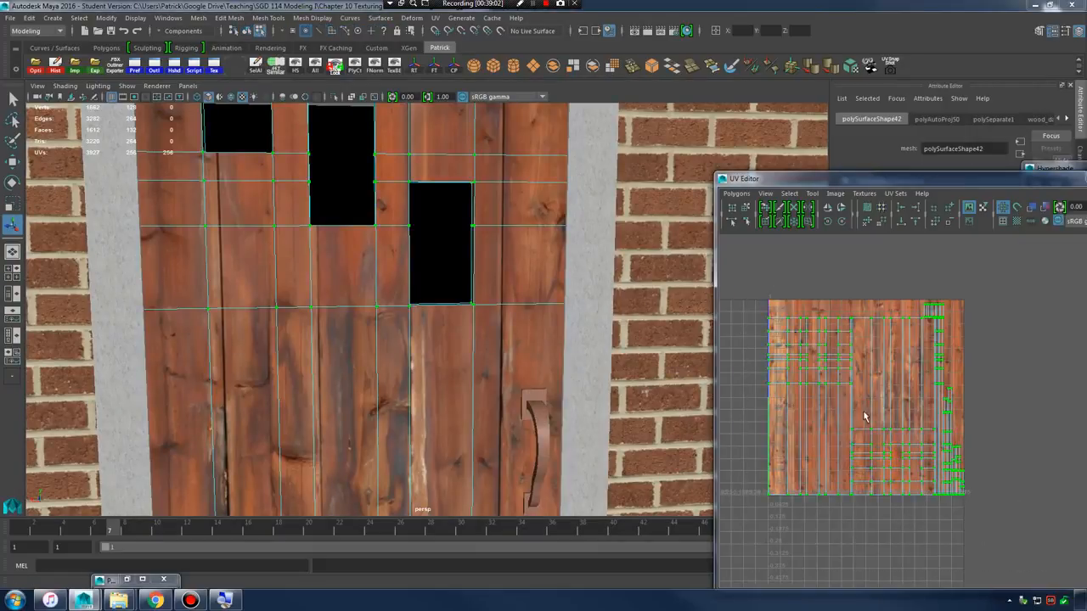
{"action": "key", "text": "r"}
{"action": "left_click_drag", "start_coordinate": [865, 403], "coordinate": [903, 382]}
{"action": "right_click_drag", "start_coordinate": [543, 319], "coordinate": [404, 333], "text": "alt"}
{"action": "right_click_drag", "start_coordinate": [410, 285], "coordinate": [463, 270]}
{"action": "right_click_drag", "start_coordinate": [582, 289], "coordinate": [475, 297], "text": "alt"}
{"action": "left_click_drag", "start_coordinate": [509, 365], "coordinate": [578, 412], "text": "alt"}
{"action": "left_click", "coordinate": [644, 470]}
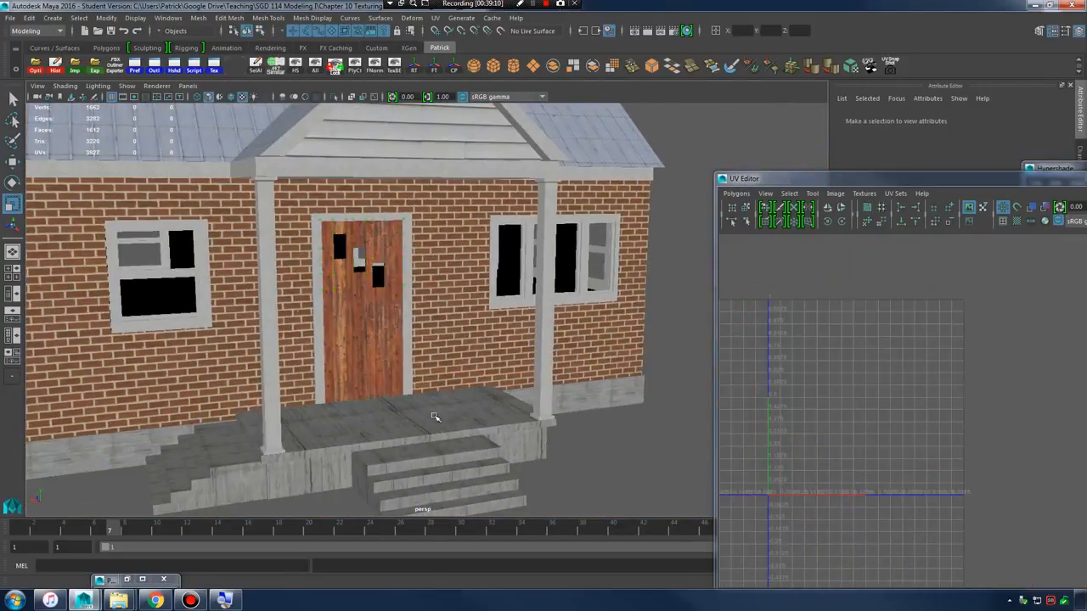
- Check the textured front door and the whole house front from several angles
{"action": "right_click_drag", "start_coordinate": [436, 417], "coordinate": [501, 417], "text": "alt"}
{"action": "left_click_drag", "start_coordinate": [501, 417], "coordinate": [520, 431], "text": "alt"}
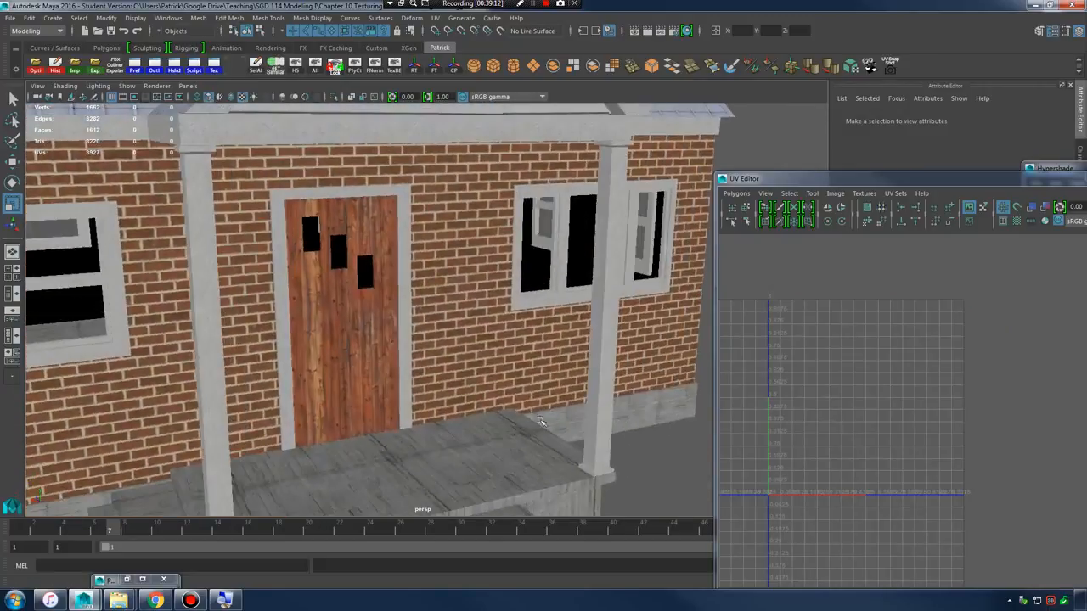
{"action": "right_click_drag", "start_coordinate": [543, 382], "coordinate": [475, 363], "text": "alt"}
{"action": "left_click_drag", "start_coordinate": [475, 364], "coordinate": [518, 399], "text": "alt"}
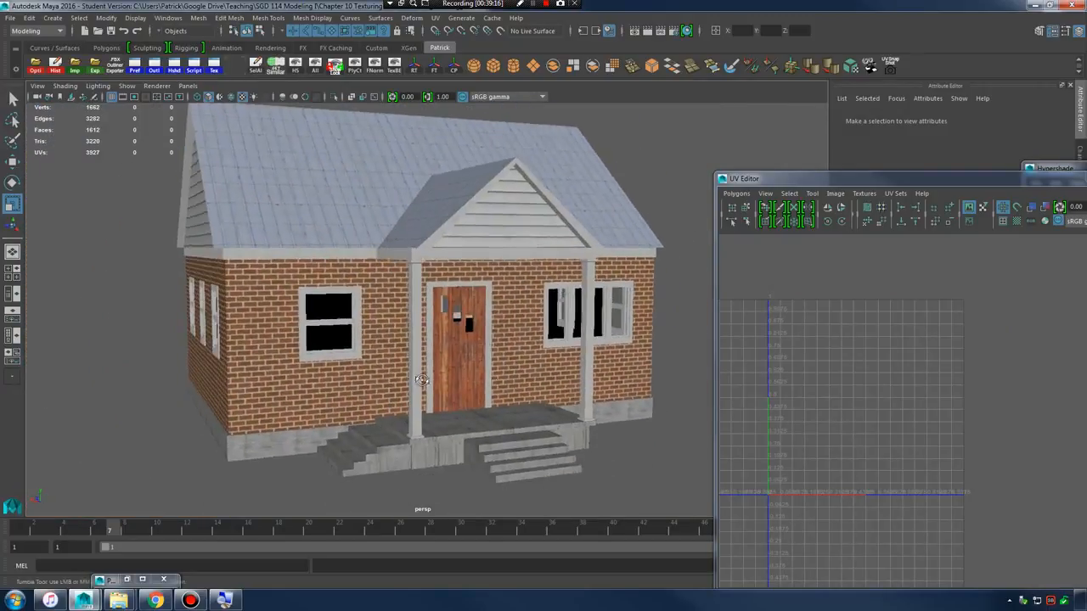
{"action": "mouse_move", "coordinate": [518, 399]}
{"action": "right_mouse_down", "text": "alt"}
{"action": "mouse_move", "coordinate": [560, 396]}
{"action": "mouse_move", "coordinate": [509, 387]}
{"action": "right_mouse_up", "text": "alt"}
{"action": "left_click_drag", "start_coordinate": [510, 387], "coordinate": [449, 374], "text": "alt"}
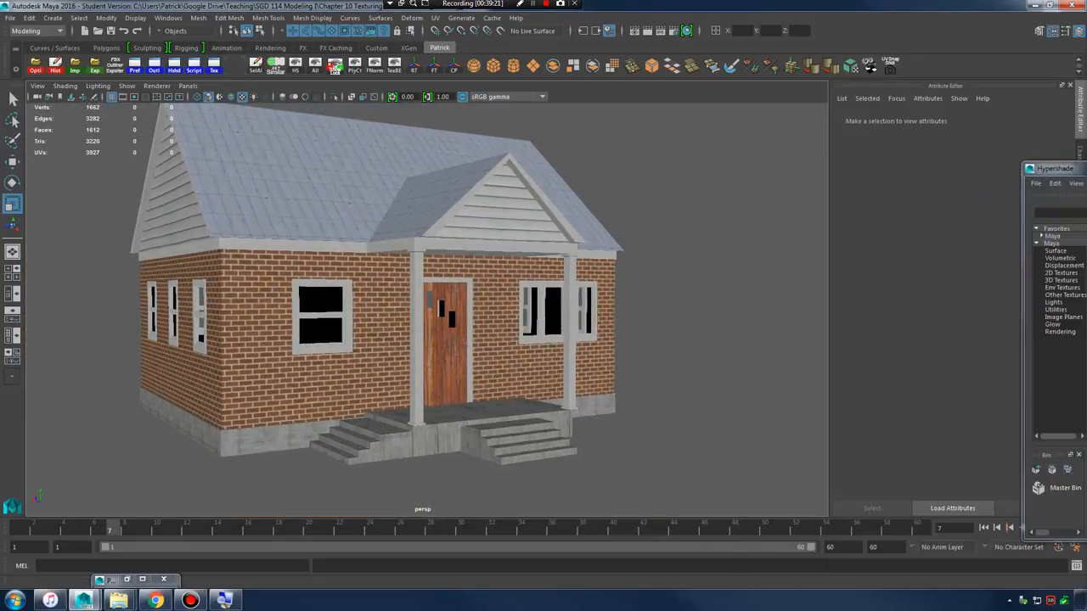
- Show the display layers and inspect the house exterior around the porch, windows and side wall
{"action": "left_click", "coordinate": [1078, 32]}
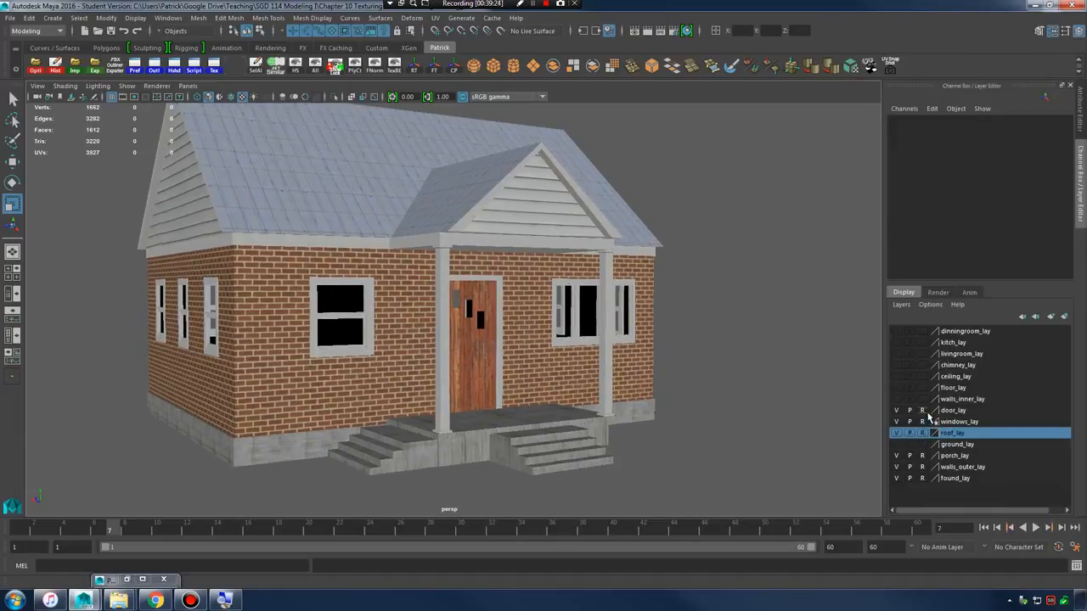
{"action": "left_click", "coordinate": [609, 430]}
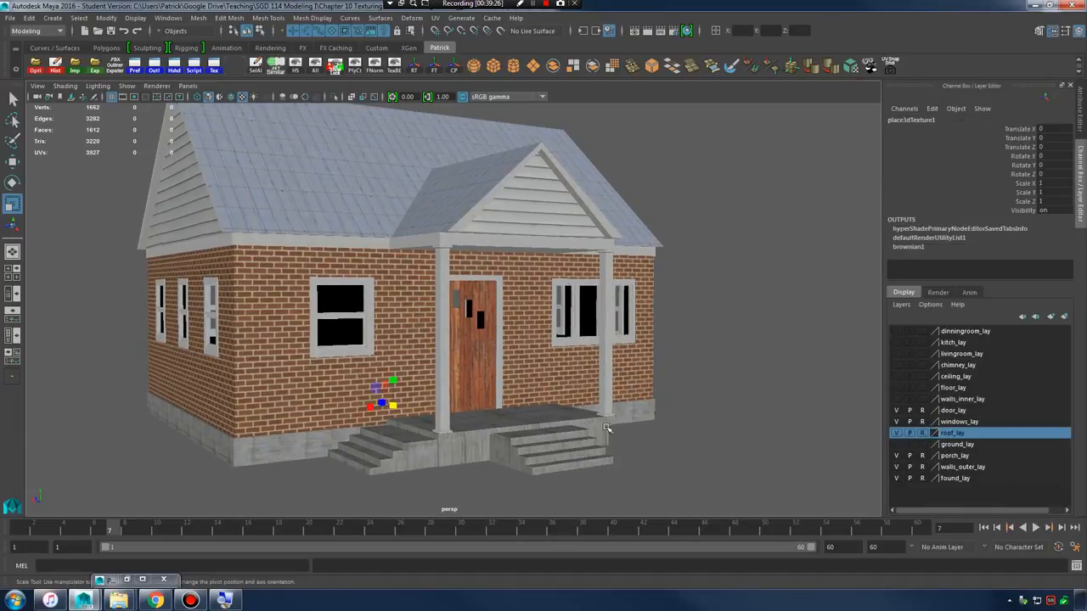
{"action": "right_click_drag", "start_coordinate": [609, 430], "coordinate": [623, 382], "text": "alt"}
{"action": "left_click", "coordinate": [489, 378]}
{"action": "right_click_drag", "start_coordinate": [490, 379], "coordinate": [652, 401], "text": "alt"}
{"action": "middle_click_drag", "start_coordinate": [651, 400], "coordinate": [642, 384], "text": "alt"}
{"action": "left_click_drag", "start_coordinate": [643, 384], "coordinate": [609, 402], "text": "alt"}
{"action": "right_click_drag", "start_coordinate": [609, 402], "coordinate": [662, 414], "text": "alt"}
{"action": "middle_click_drag", "start_coordinate": [662, 415], "coordinate": [599, 355], "text": "alt"}
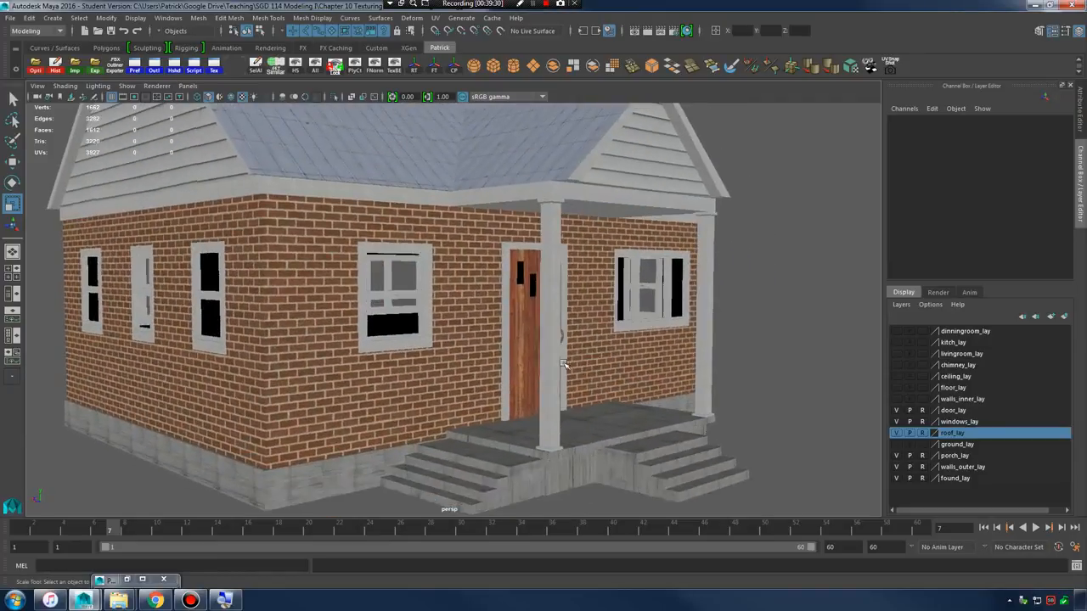
{"action": "left_click_drag", "start_coordinate": [598, 355], "coordinate": [526, 361], "text": "alt"}
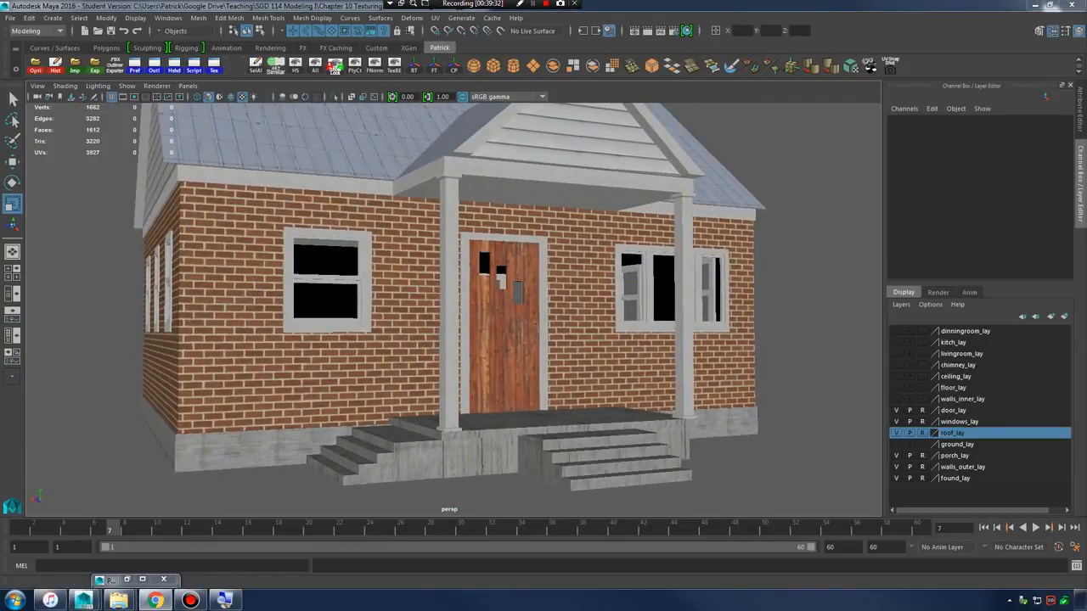
- Switch to the house interior asset list in the browser and fill "yes" under Is UVed? and Is Textured? for columns, windows and door
{"action": "left_click", "coordinate": [1035, 5]}
{"action": "left_click", "coordinate": [643, 251]}
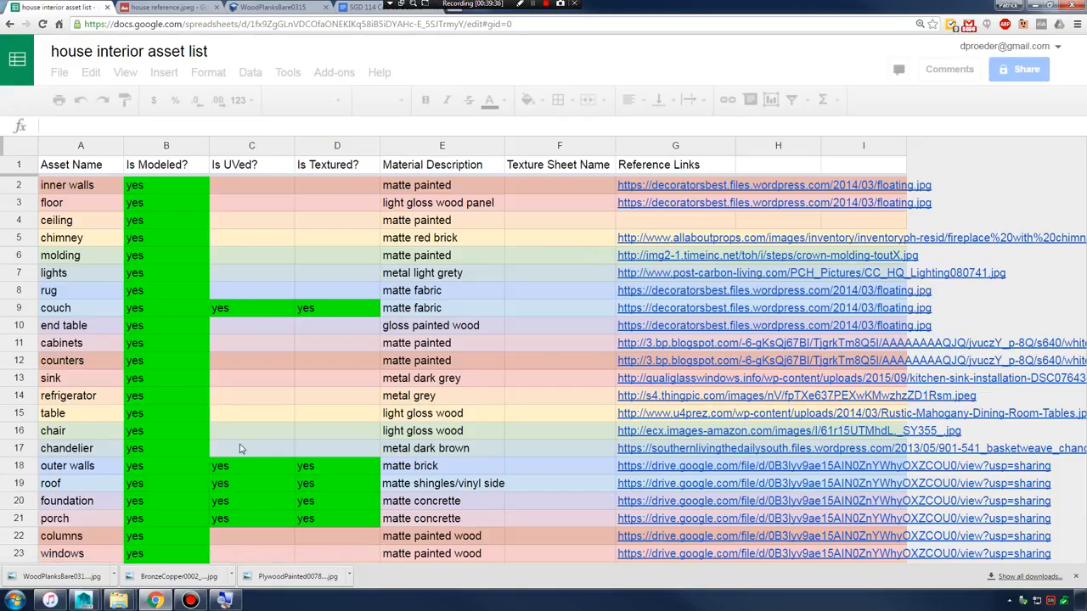
{"action": "scroll", "coordinate": [240, 449], "scroll_direction": "down", "scroll_amount": 2}
{"action": "left_click_drag", "start_coordinate": [255, 422], "coordinate": [371, 486]}
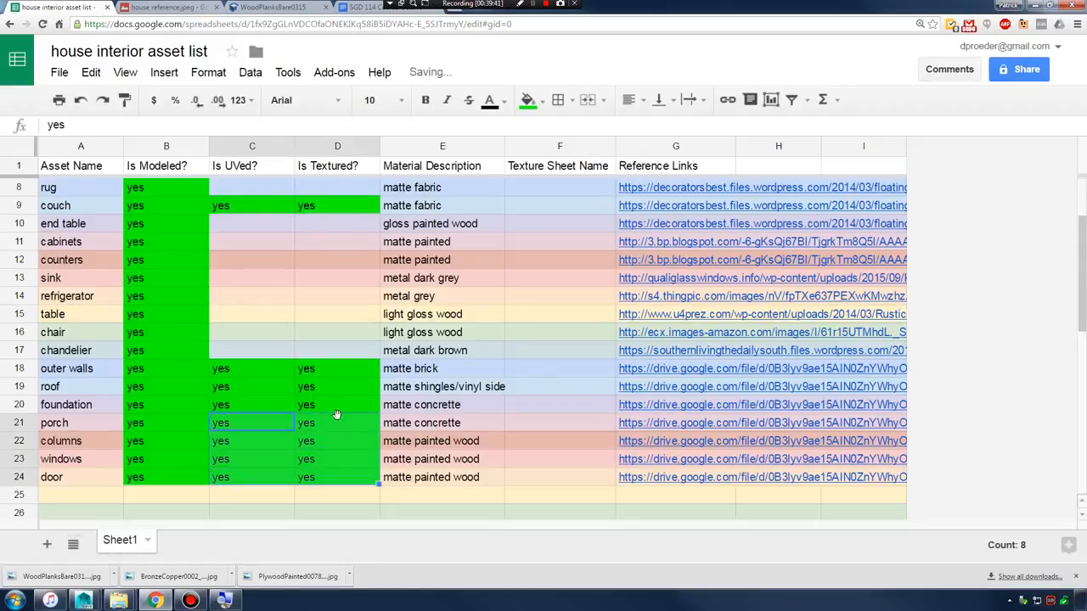
- Review the Is UVed? and Is Textured? entries of the interior assets, from the inner walls down to the chandelier
{"action": "scroll", "coordinate": [101, 355], "scroll_direction": "up", "scroll_amount": 2}
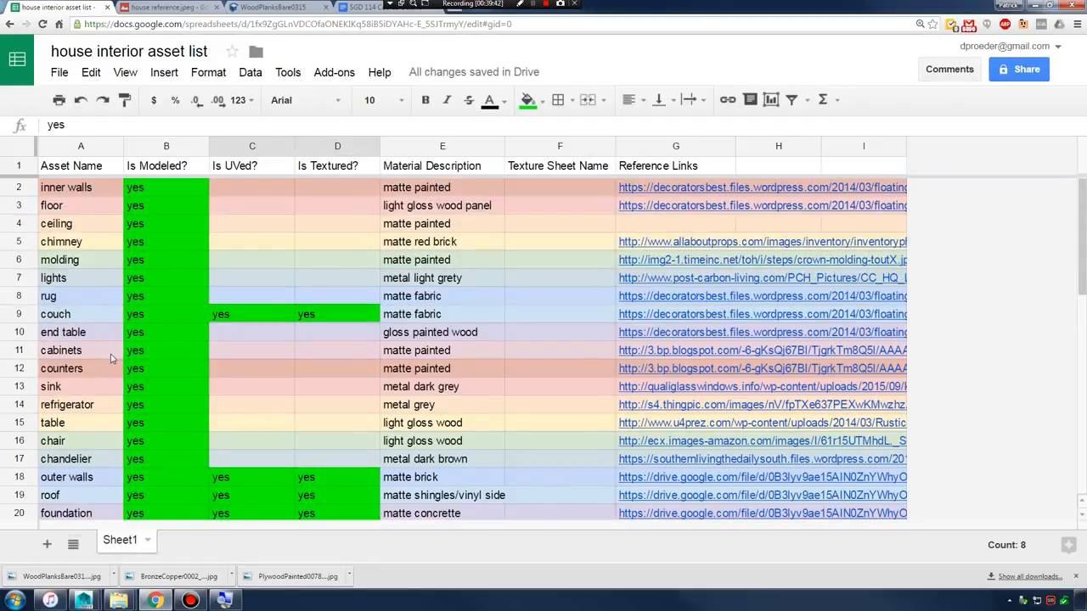
{"action": "scroll", "coordinate": [115, 356], "scroll_direction": "down", "scroll_amount": 1}
{"action": "left_click", "coordinate": [254, 355]}
{"action": "scroll", "coordinate": [314, 369], "scroll_direction": "up", "scroll_amount": 1}
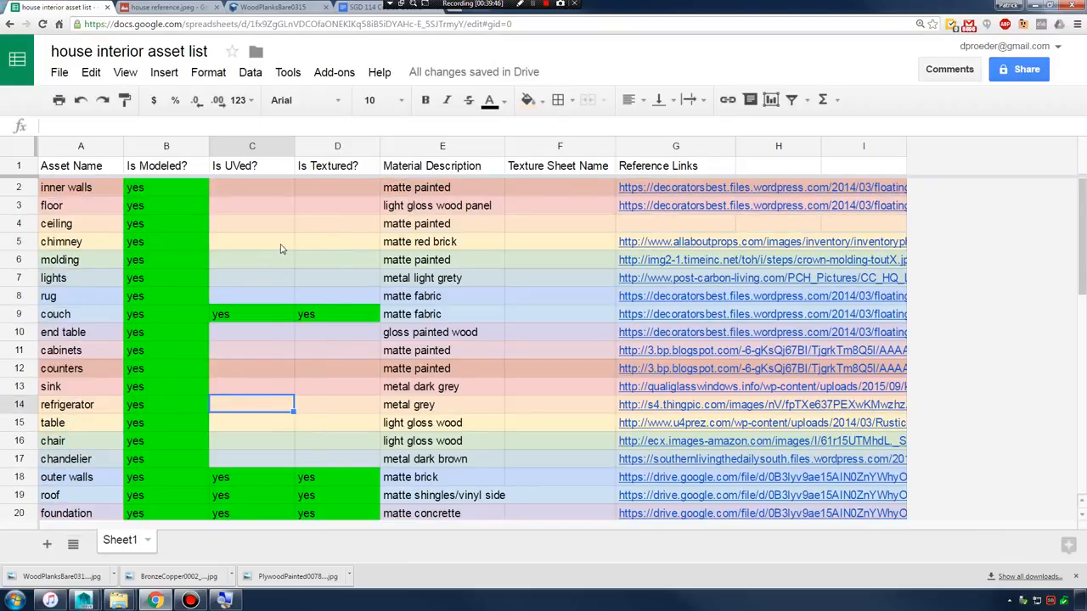
{"action": "left_click", "coordinate": [352, 347]}
{"action": "left_click", "coordinate": [318, 338]}
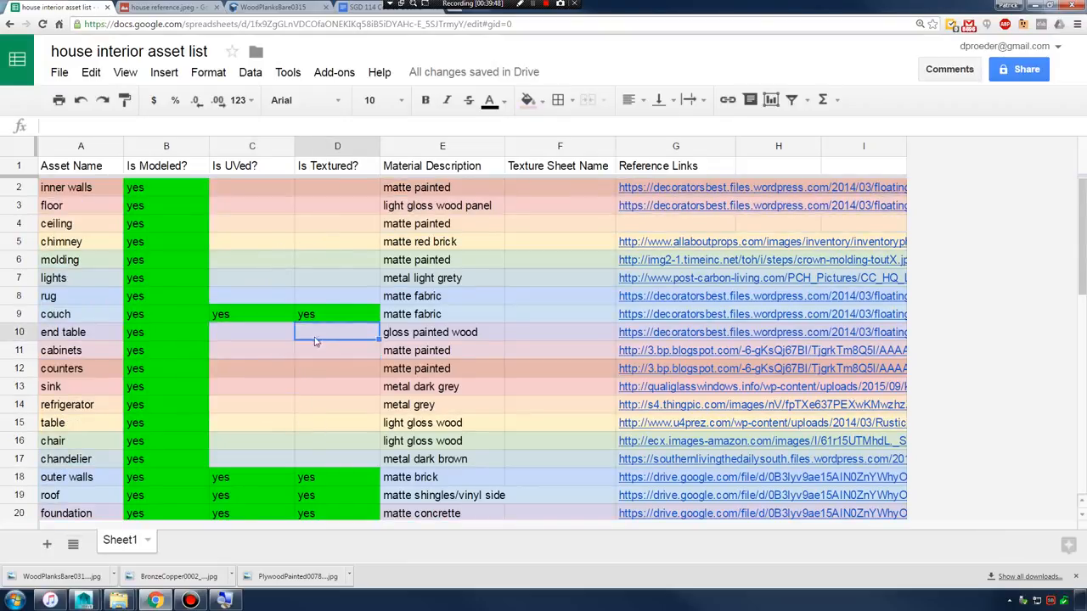
{"action": "scroll", "coordinate": [298, 353], "scroll_direction": "down", "scroll_amount": 3}
{"action": "scroll", "coordinate": [265, 399], "scroll_direction": "up", "scroll_amount": 2}
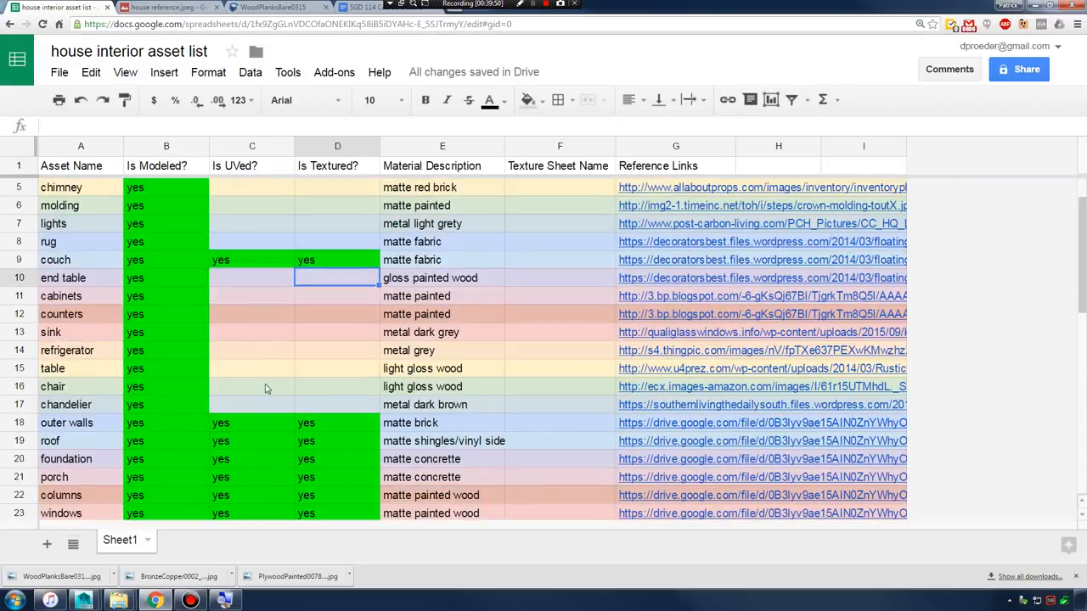
{"action": "left_click", "coordinate": [248, 287]}
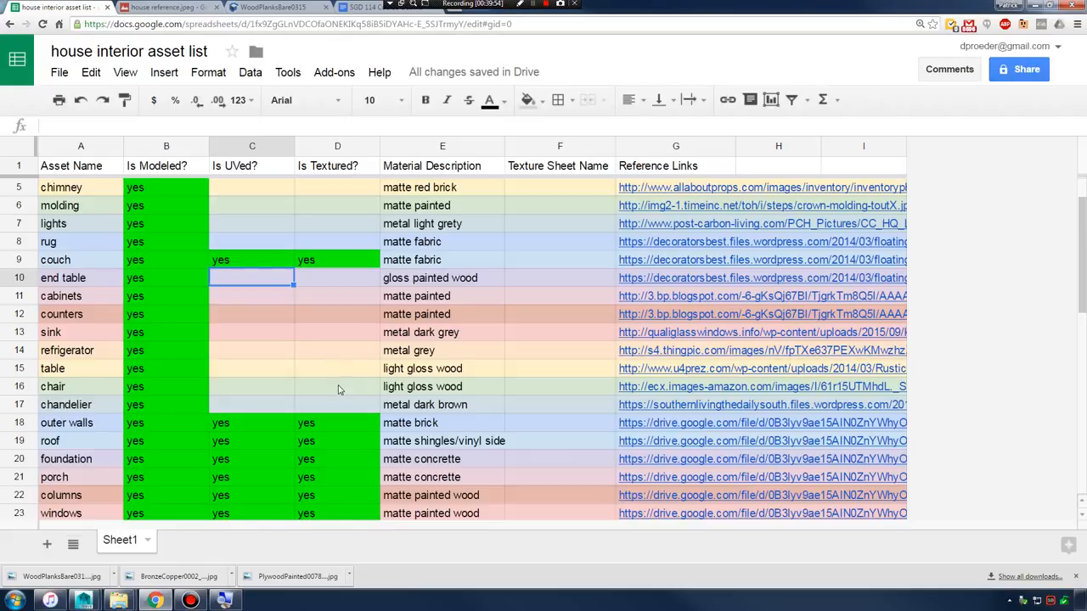
{"action": "left_click", "coordinate": [255, 353]}
{"action": "left_click", "coordinate": [322, 351]}
{"action": "left_click", "coordinate": [270, 356]}
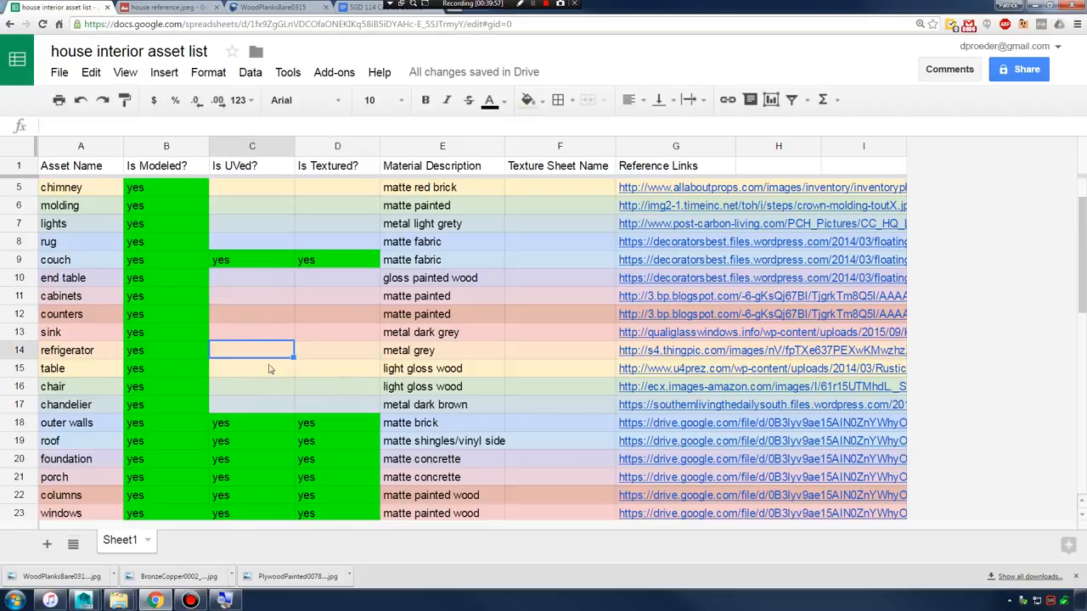
{"action": "left_click", "coordinate": [267, 369]}
{"action": "left_click", "coordinate": [267, 387]}
{"action": "left_click", "coordinate": [267, 401]}
{"action": "left_click", "coordinate": [322, 411]}
{"action": "scroll", "coordinate": [277, 362], "scroll_direction": "up", "scroll_amount": 1}
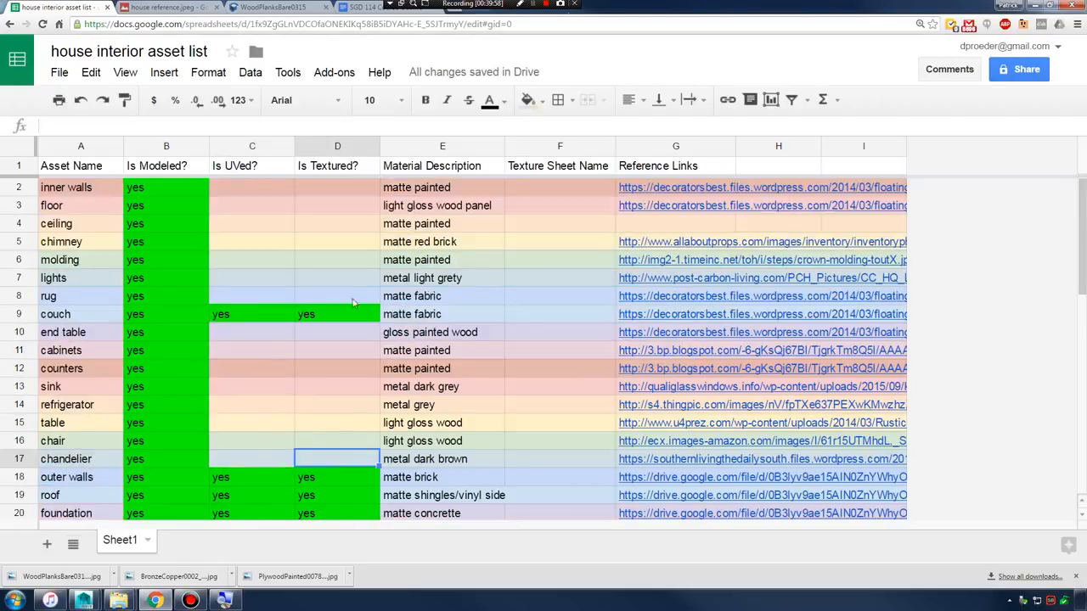
- Switch to Maya and hide the door, windows, roof, porch, outer walls and foundation layers, showing only the walls_inner_lay layer
{"action": "left_click_drag", "start_coordinate": [712, 5], "coordinate": [1085, 229]}
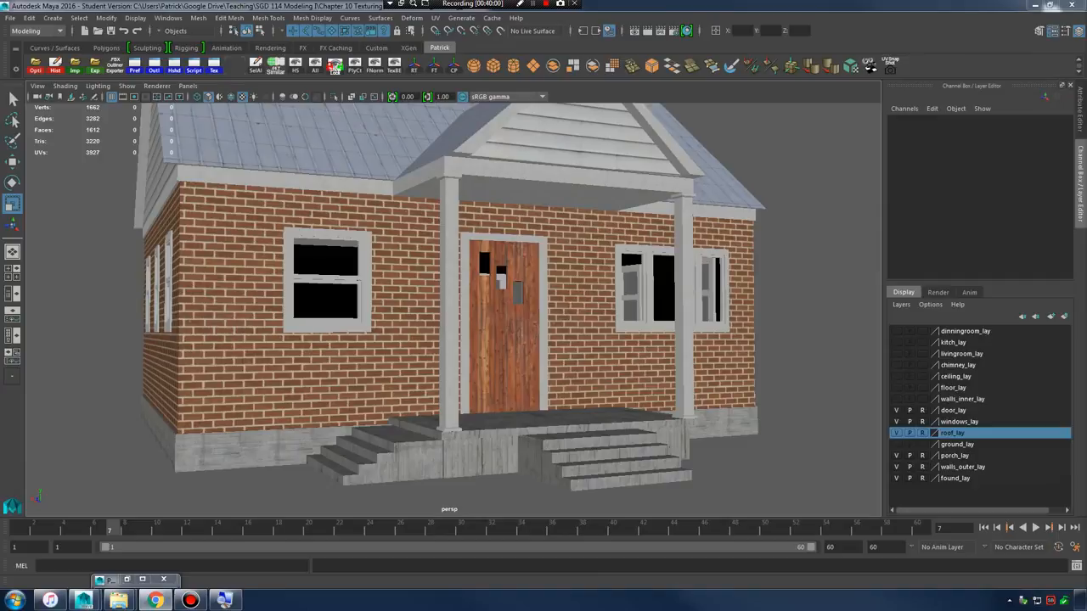
{"action": "mouse_move", "coordinate": [635, 246]}
{"action": "left_mouse_down", "text": "alt"}
{"action": "mouse_move", "coordinate": [686, 288]}
{"action": "mouse_move", "coordinate": [684, 255]}
{"action": "mouse_move", "coordinate": [638, 253]}
{"action": "left_mouse_up", "text": "alt"}
{"action": "right_click_drag", "start_coordinate": [639, 253], "coordinate": [718, 307], "text": "alt"}
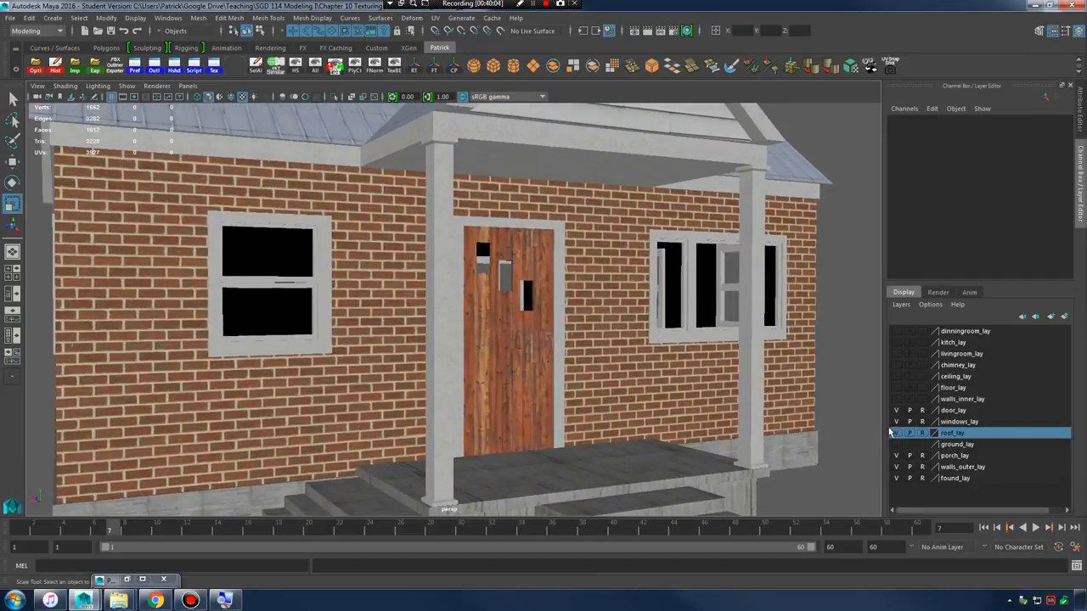
{"action": "left_click", "coordinate": [896, 410]}
{"action": "left_click", "coordinate": [897, 421]}
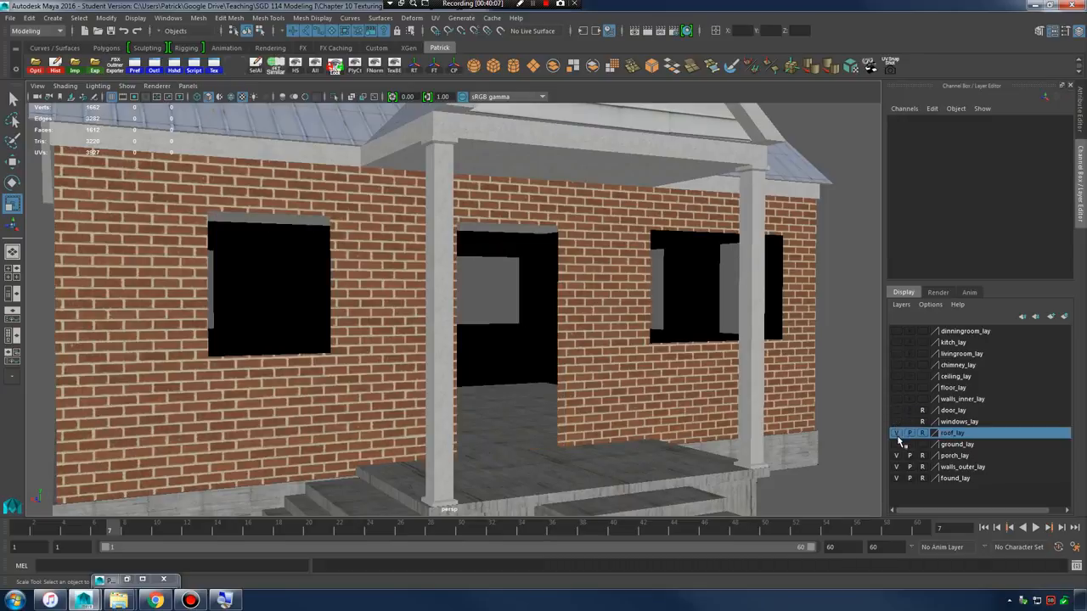
{"action": "left_click", "coordinate": [897, 433]}
{"action": "left_click", "coordinate": [896, 455]}
{"action": "left_click", "coordinate": [897, 467]}
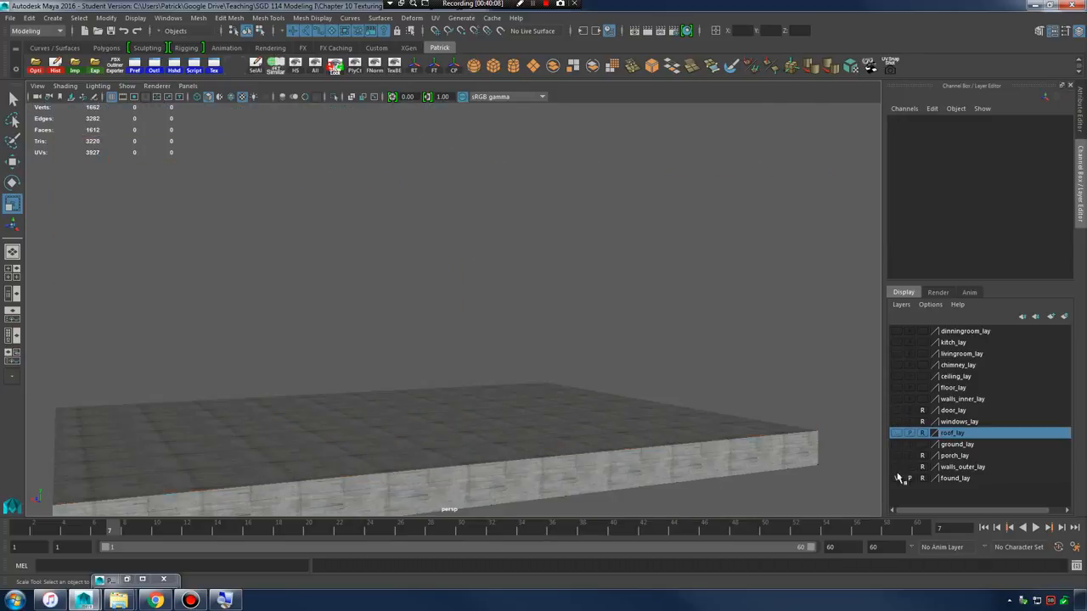
{"action": "left_click", "coordinate": [896, 478]}
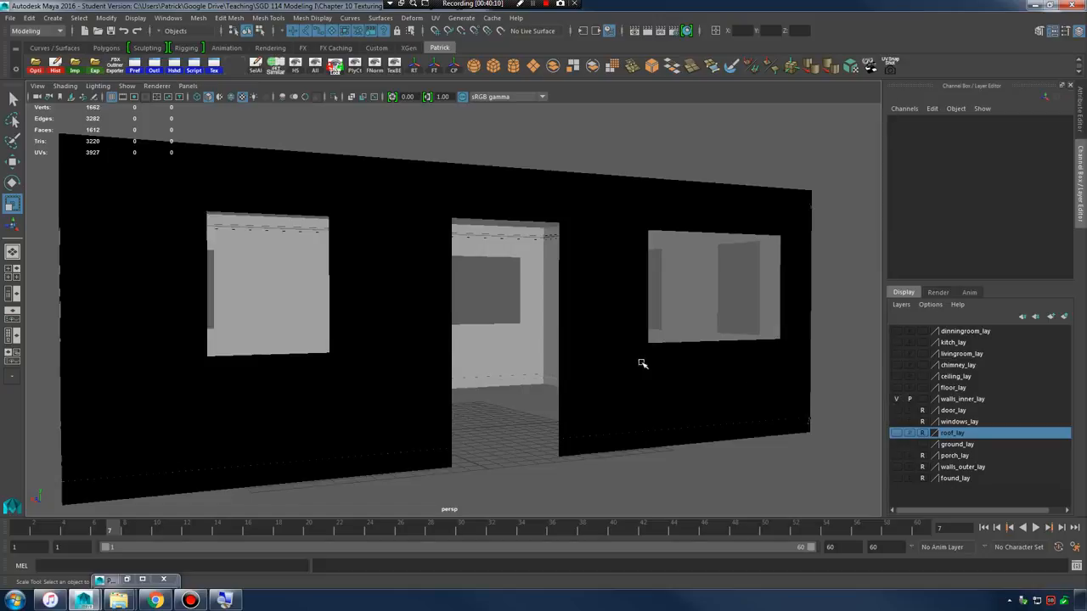
- Select the inner walls mesh and examine it from inside the house around the window openings and molding
{"action": "left_click_drag", "start_coordinate": [558, 310], "coordinate": [653, 349], "text": "alt"}
{"action": "middle_click_drag", "start_coordinate": [653, 349], "coordinate": [536, 381], "text": "alt"}
{"action": "left_click_drag", "start_coordinate": [535, 381], "coordinate": [497, 361], "text": "alt"}
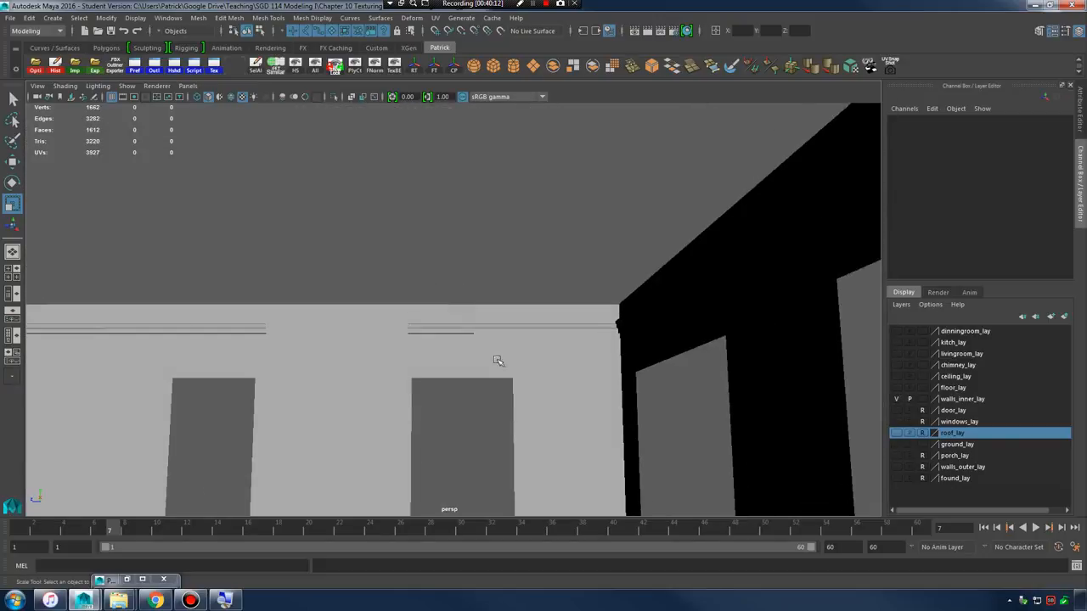
{"action": "scroll", "coordinate": [498, 361], "scroll_direction": "up", "scroll_amount": 2}
{"action": "left_click", "coordinate": [519, 331]}
{"action": "left_click", "coordinate": [606, 360]}
{"action": "left_click_drag", "start_coordinate": [606, 360], "coordinate": [481, 308], "text": "alt"}
{"action": "right_click_drag", "start_coordinate": [480, 308], "coordinate": [688, 341], "text": "alt"}
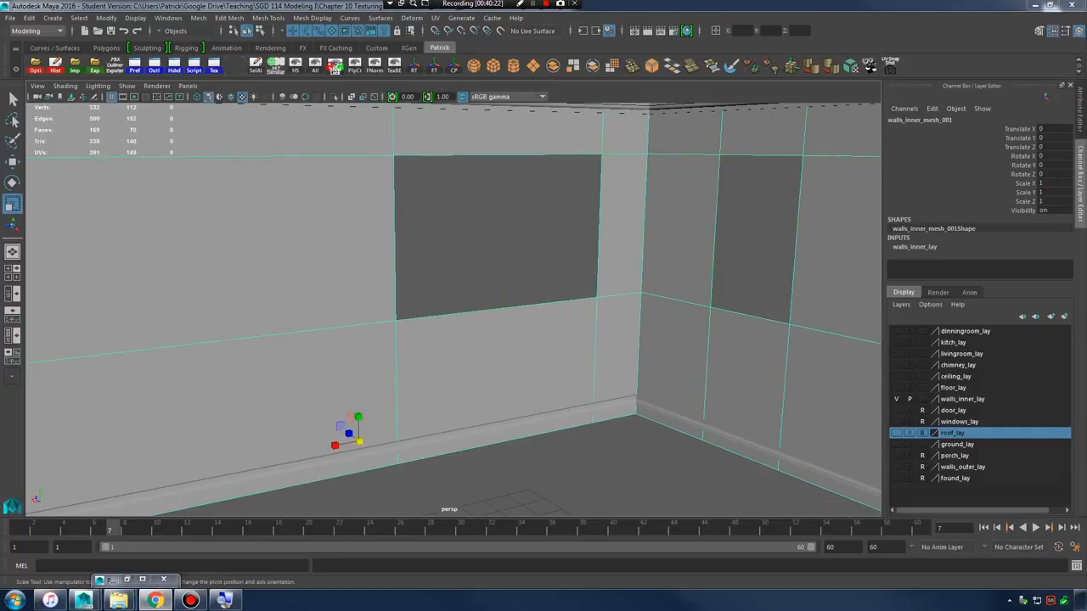
- Switch to the browser and look over the house reference photo and the WoodPlanksBare0315 texture page before returning to the asset list
{"action": "left_click_drag", "start_coordinate": [1086, 85], "coordinate": [685, 1]}
{"action": "left_click", "coordinate": [59, 8]}
{"action": "left_click", "coordinate": [192, 11]}
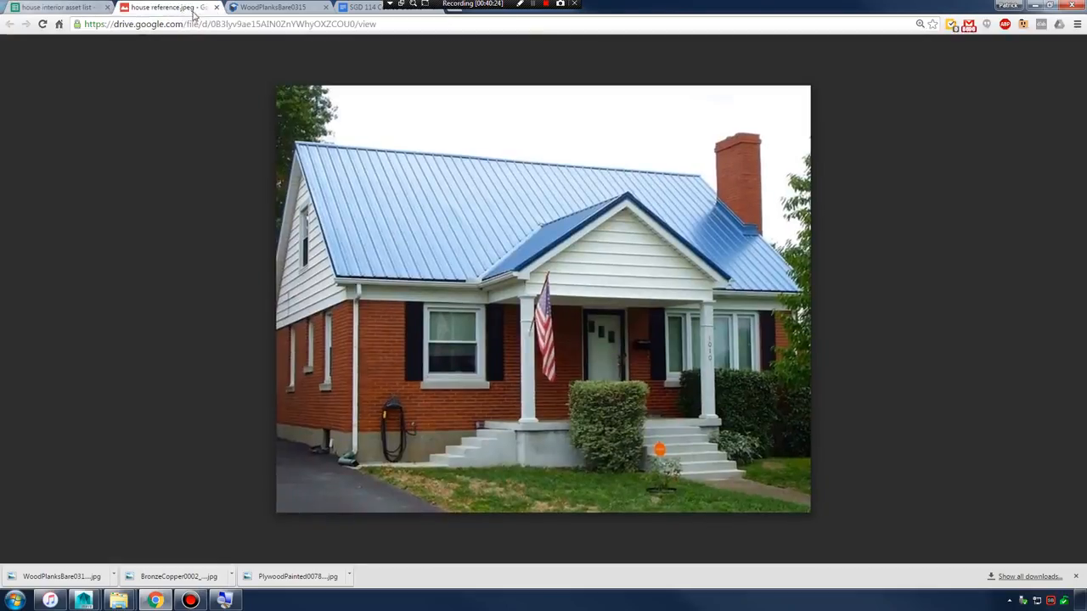
{"action": "left_click", "coordinate": [267, 8]}
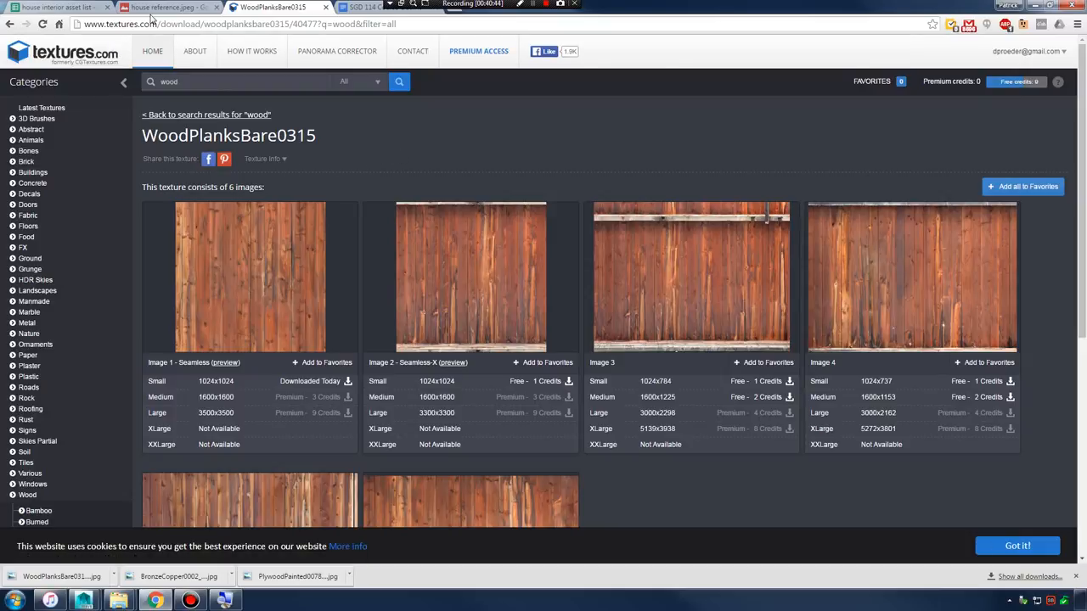
{"action": "left_click", "coordinate": [75, 7]}
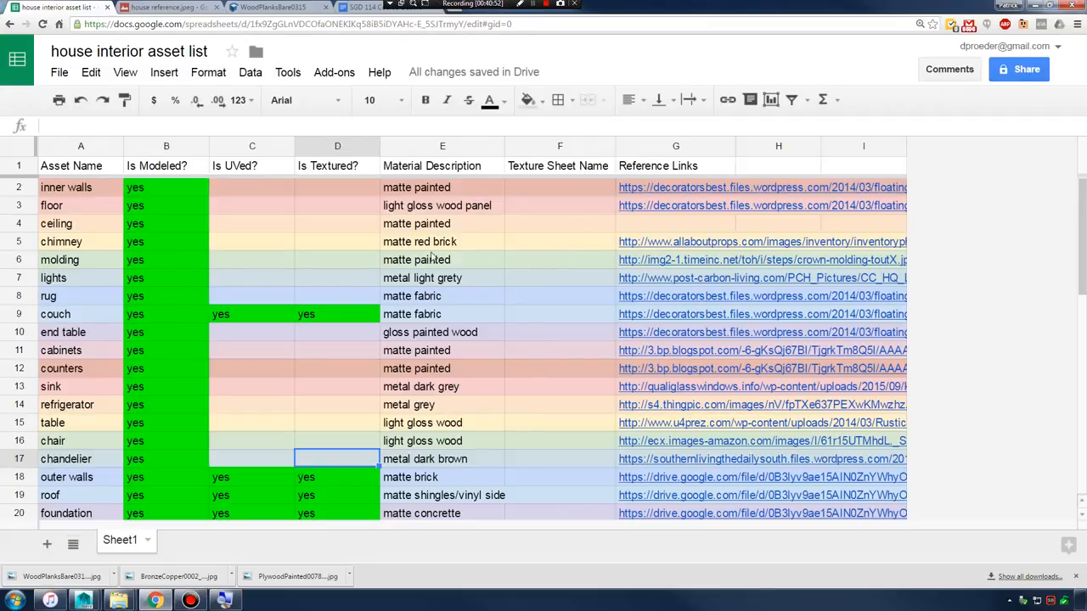
- Review the Material Description and Texture Sheet Name entries of the interior assets in the list
{"action": "left_click", "coordinate": [299, 225]}
{"action": "scroll", "coordinate": [297, 238], "scroll_direction": "down", "scroll_amount": 3}
{"action": "scroll", "coordinate": [300, 246], "scroll_direction": "up", "scroll_amount": 3}
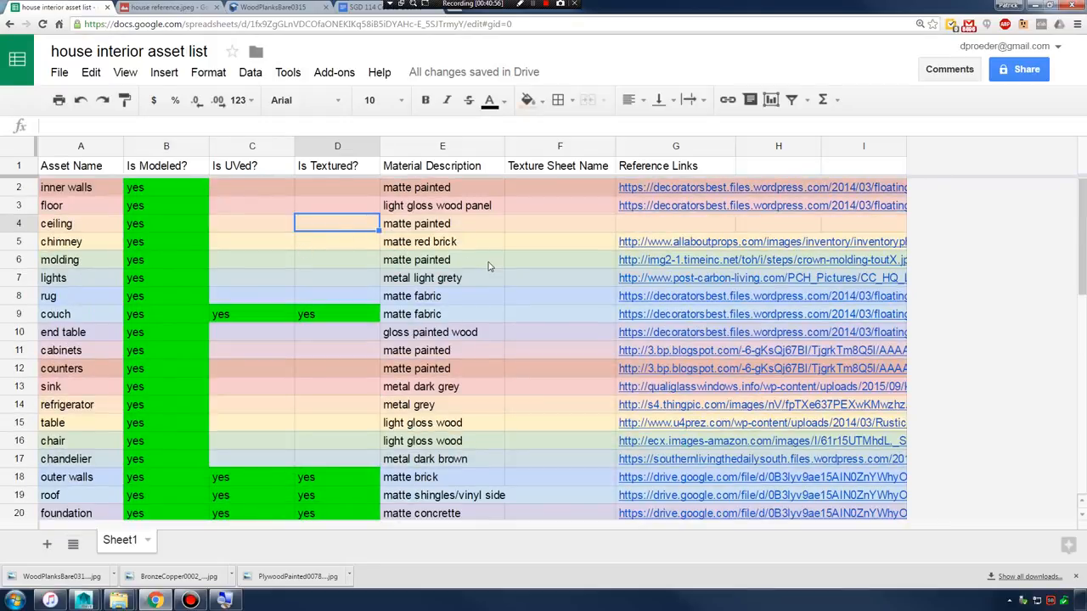
{"action": "scroll", "coordinate": [488, 267], "scroll_direction": "down", "scroll_amount": 2}
{"action": "scroll", "coordinate": [488, 266], "scroll_direction": "up", "scroll_amount": 2}
{"action": "left_click", "coordinate": [454, 242]}
{"action": "left_click", "coordinate": [474, 224]}
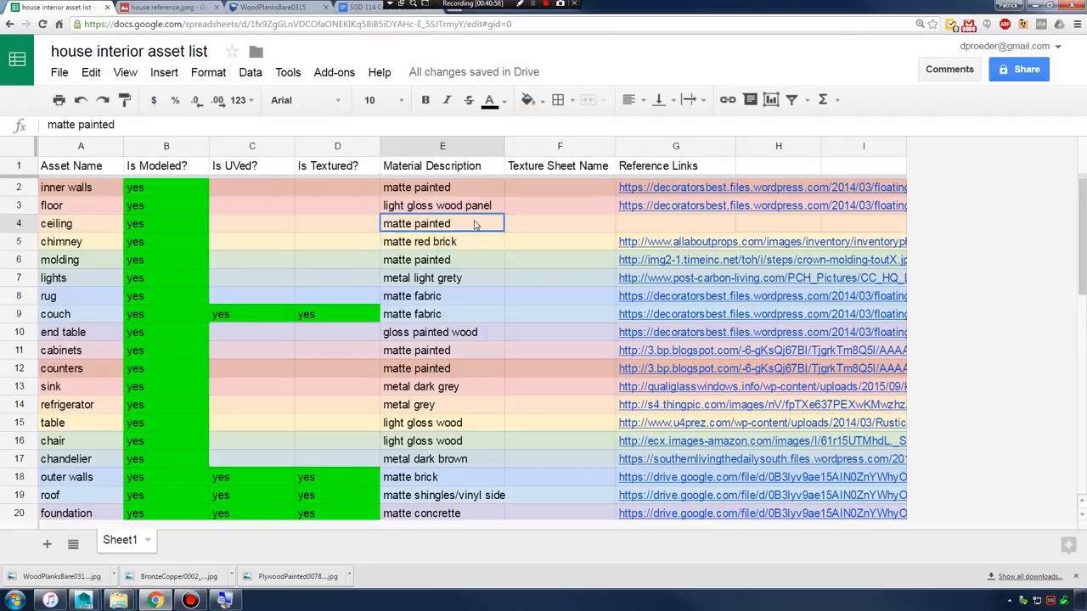
{"action": "left_click", "coordinate": [568, 190]}
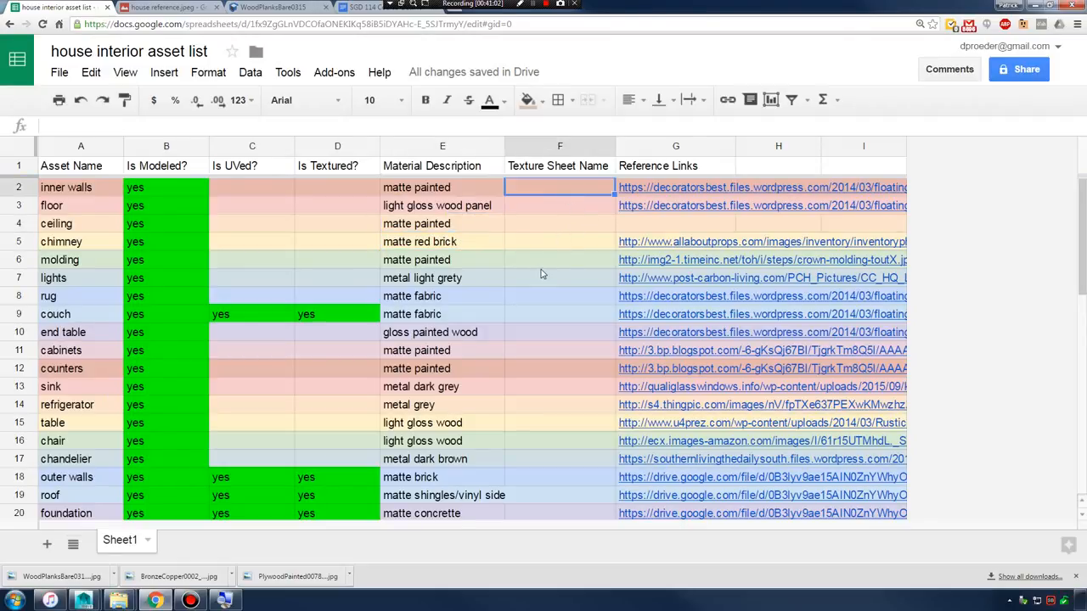
- Enter the texture sheet names "brick" for the outer walls and "tin, siding, Wwood" for the roof
{"action": "scroll", "coordinate": [543, 276], "scroll_direction": "down", "scroll_amount": 3}
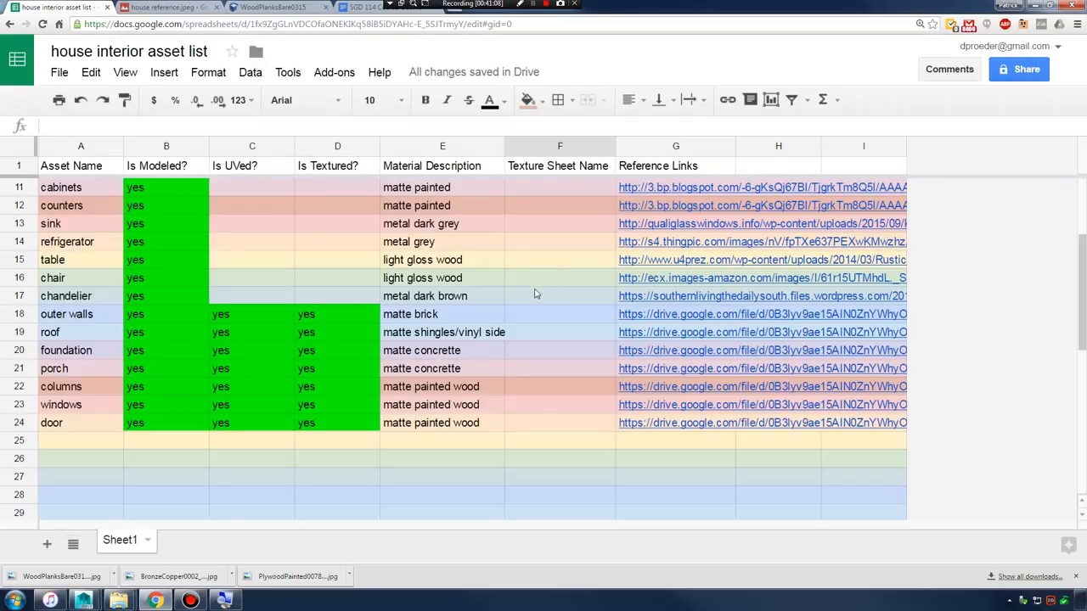
{"action": "left_click", "coordinate": [537, 316]}
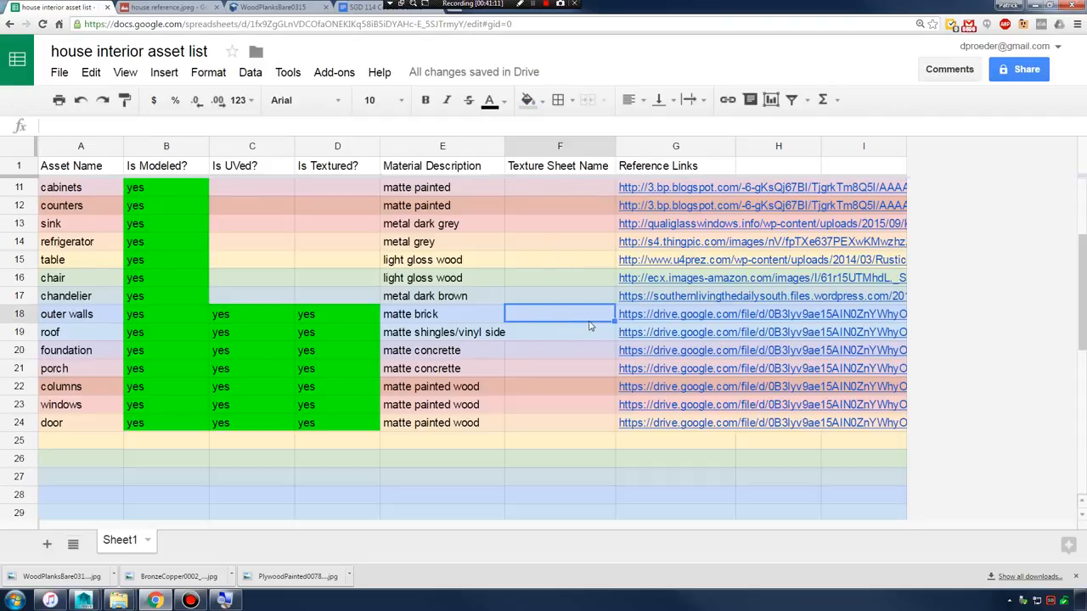
{"action": "type", "text": "brick"}
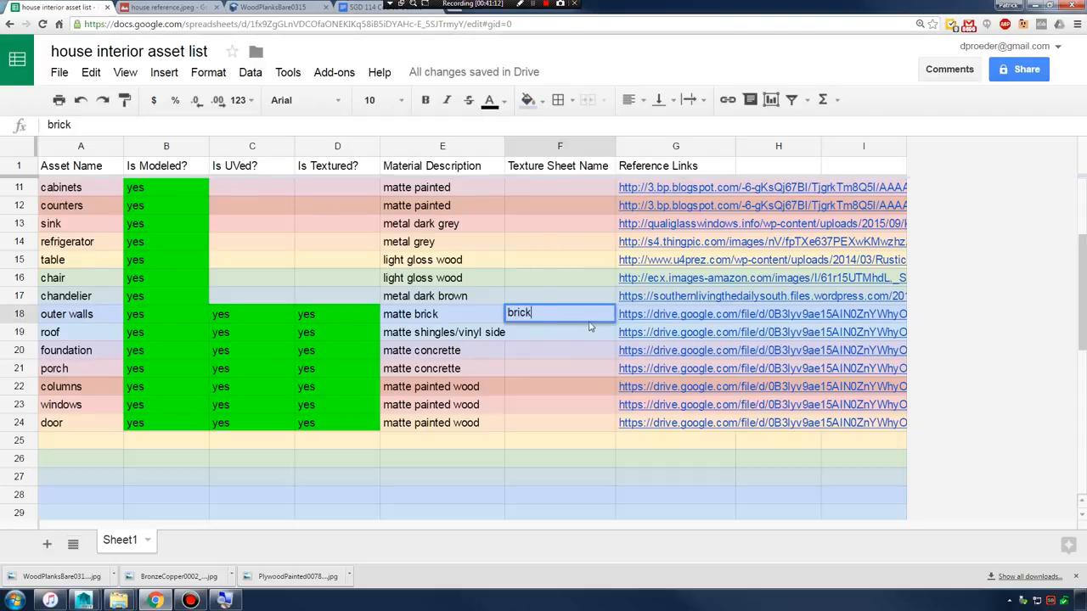
{"action": "key", "text": "Return"}
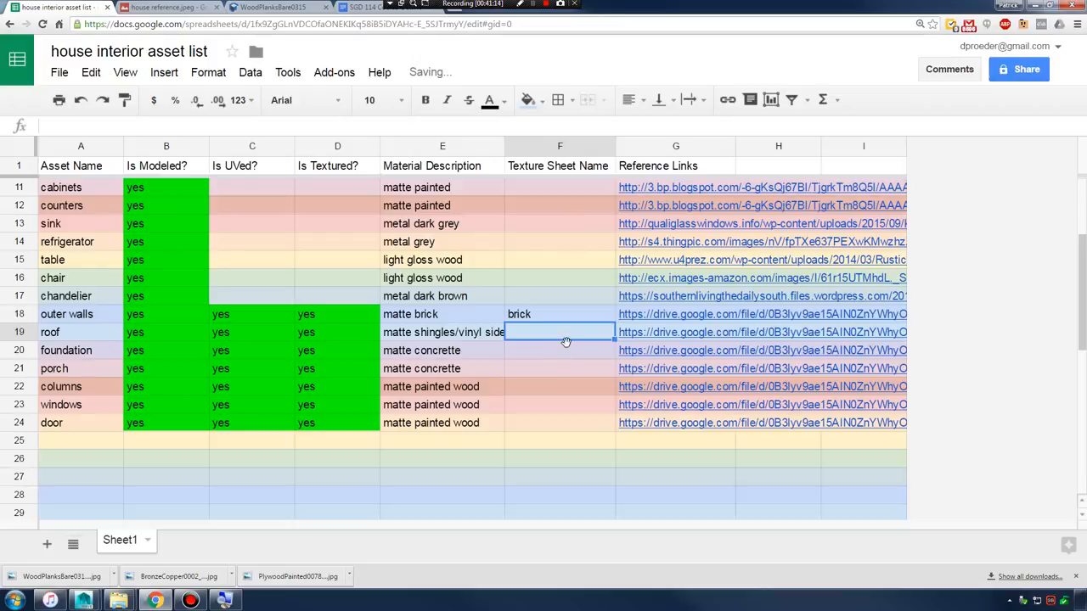
{"action": "type", "text": "trin"}
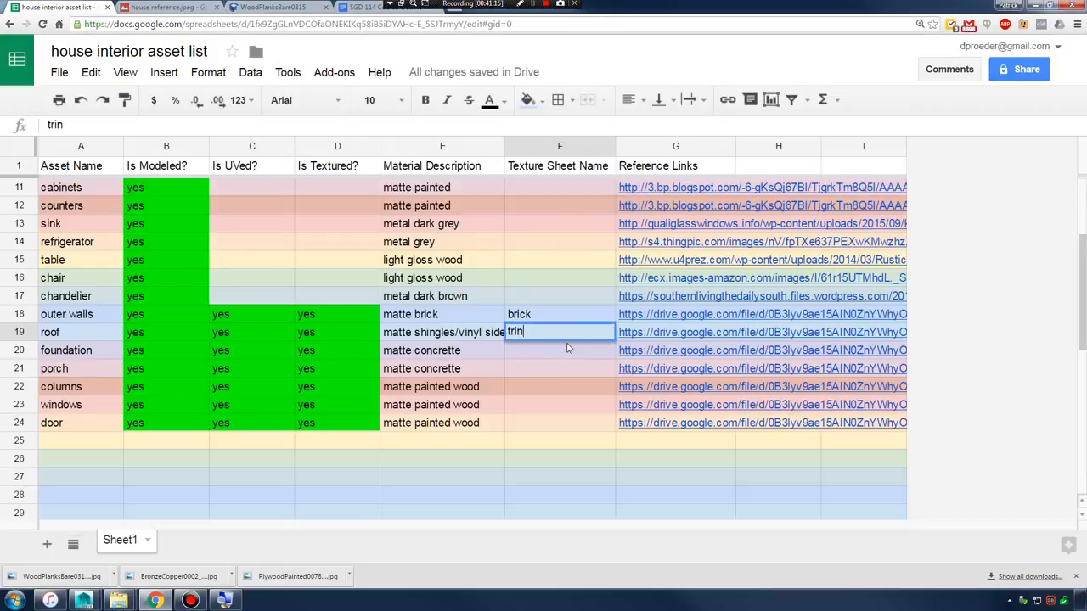
{"action": "type", "text": ", siding,"}
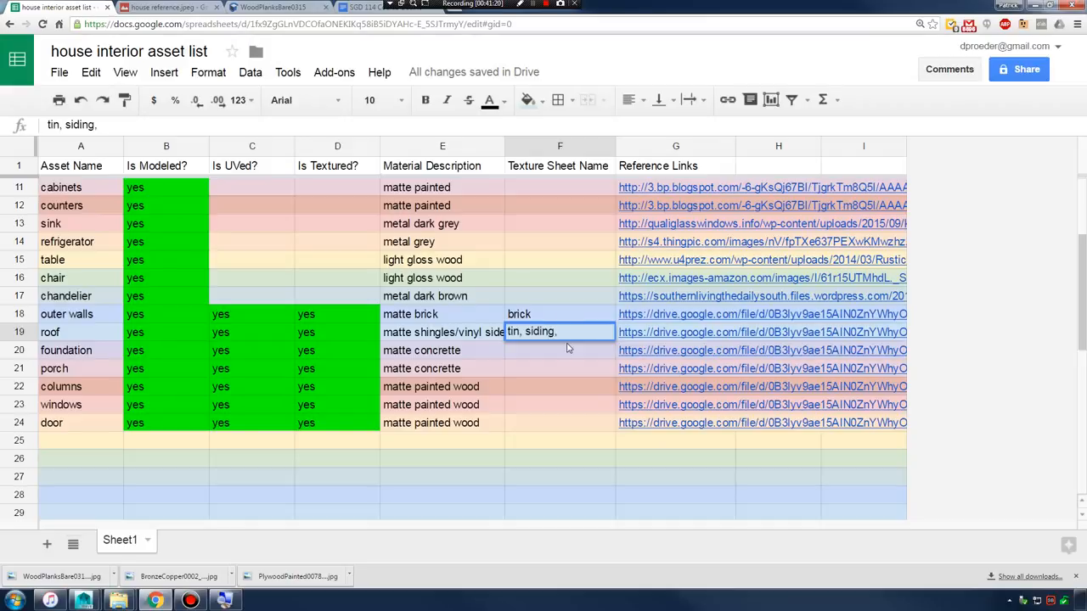
{"action": "type", "text": " Wwood"}
{"action": "key", "text": "Return"}
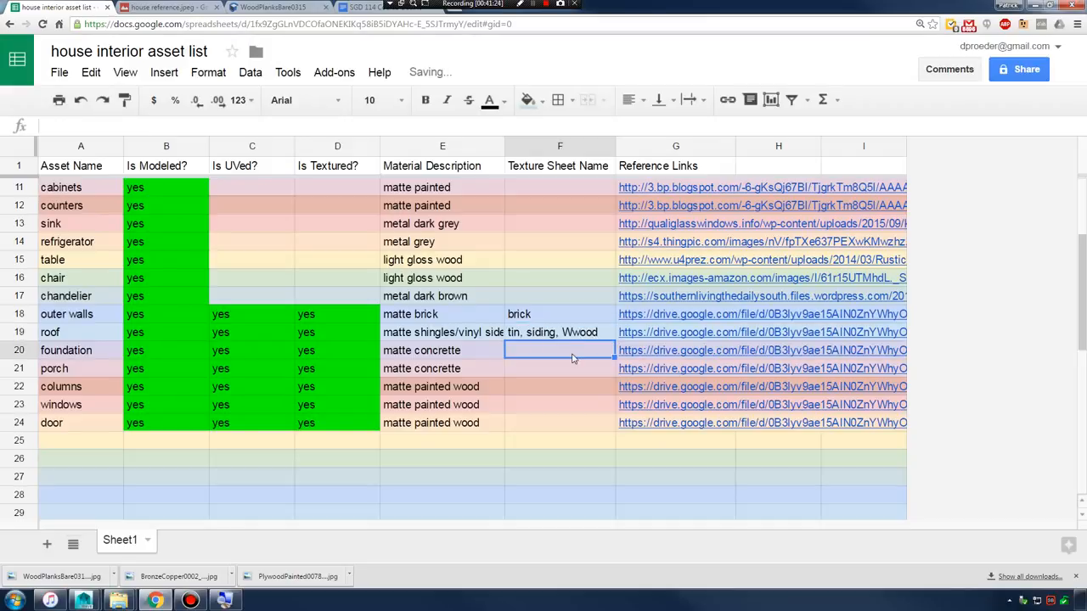
- Enter "concrete" as the texture sheet name for both the foundation and the porch
{"action": "type", "text": "concrete"}
{"action": "key", "text": "Return"}
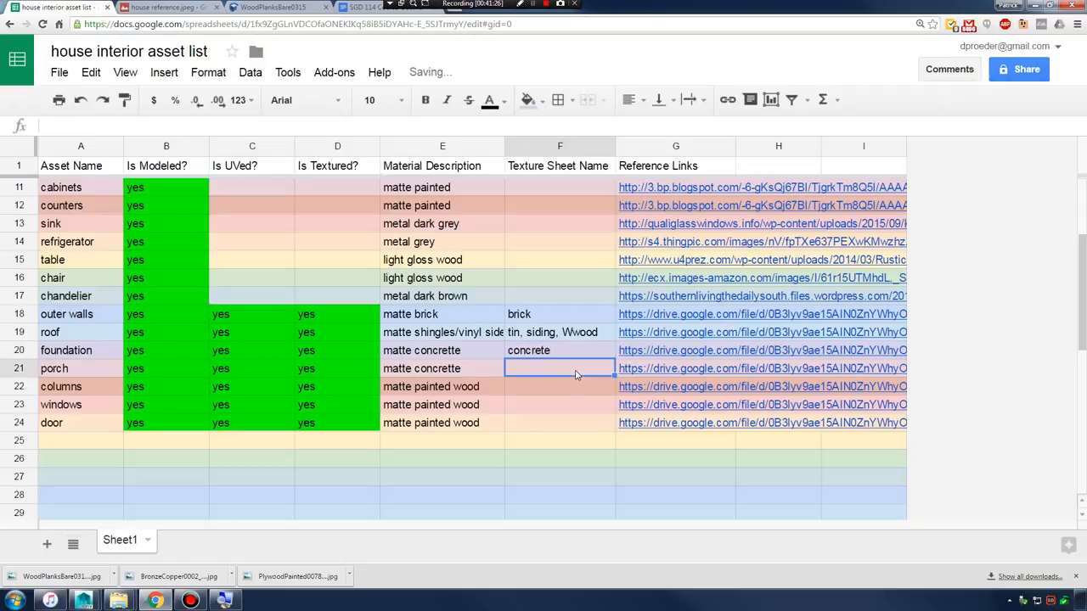
{"action": "type", "text": "concrete"}
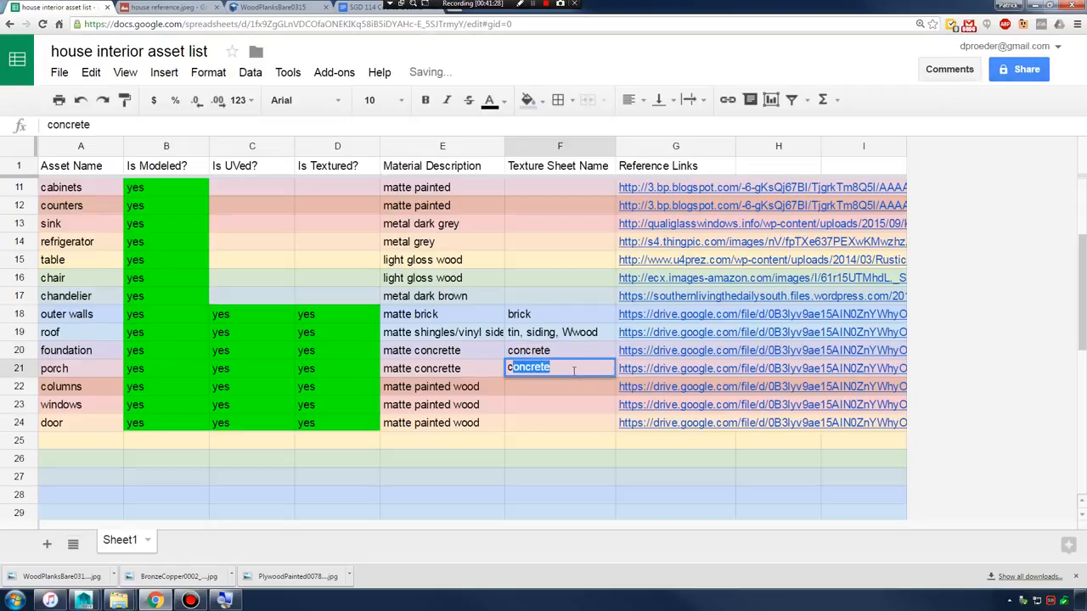
{"action": "key", "text": "Return"}
- Enter "Wwood" as the texture sheet name for both the columns and the windows
{"action": "type", "text": "Ww"}
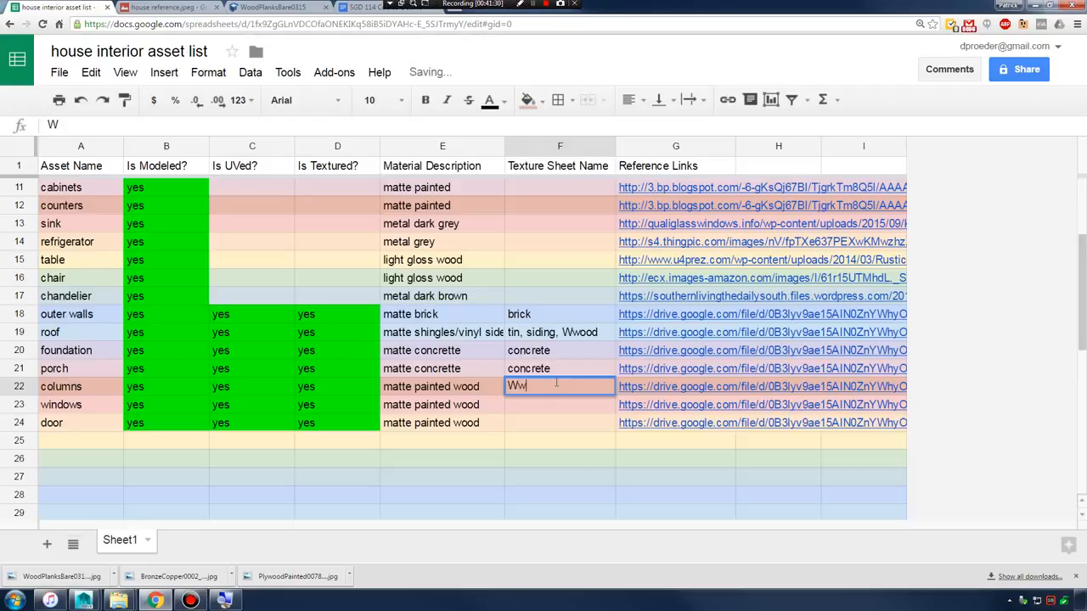
{"action": "type", "text": "i"}
{"action": "key", "text": "BackSpace"}
{"action": "type", "text": "ood"}
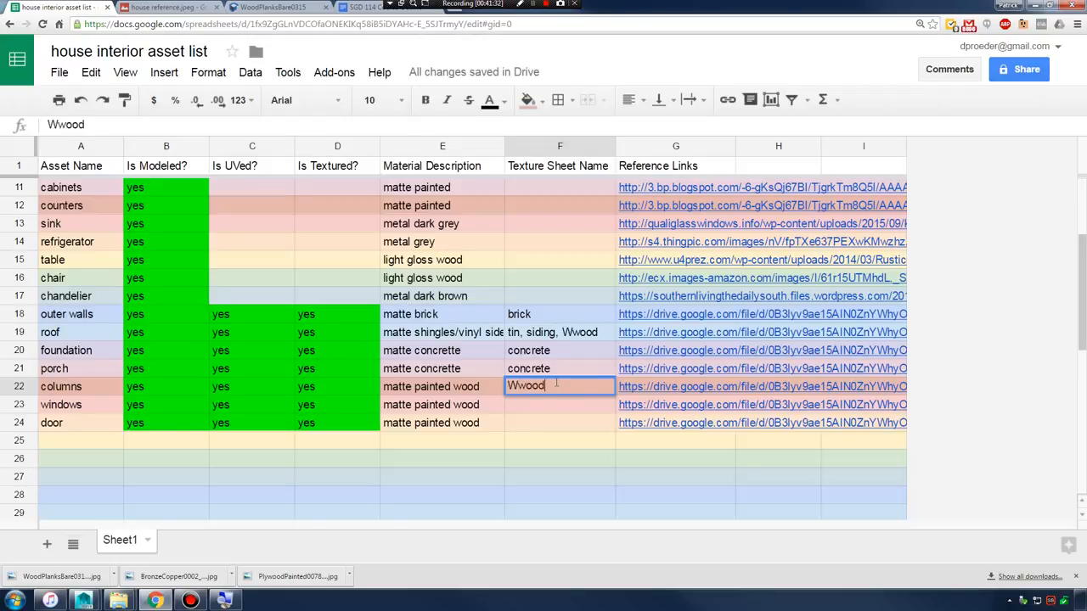
{"action": "key", "text": "Return"}
{"action": "type", "text": "W"}
{"action": "key", "text": "BackSpace"}
{"action": "key", "text": "BackSpace"}
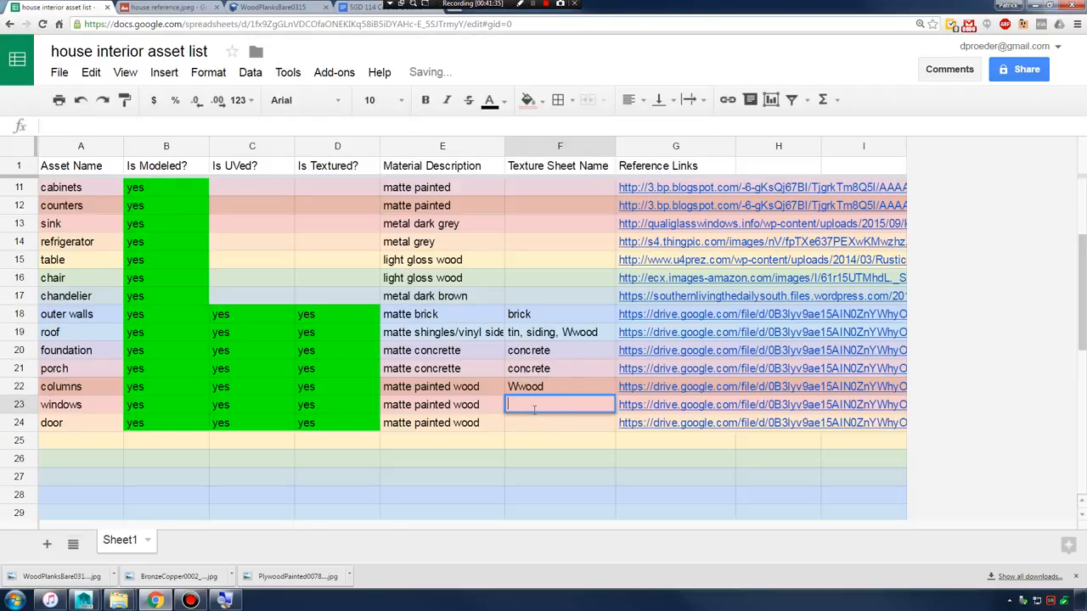
{"action": "type", "text": "W"}
{"action": "key", "text": "Return"}
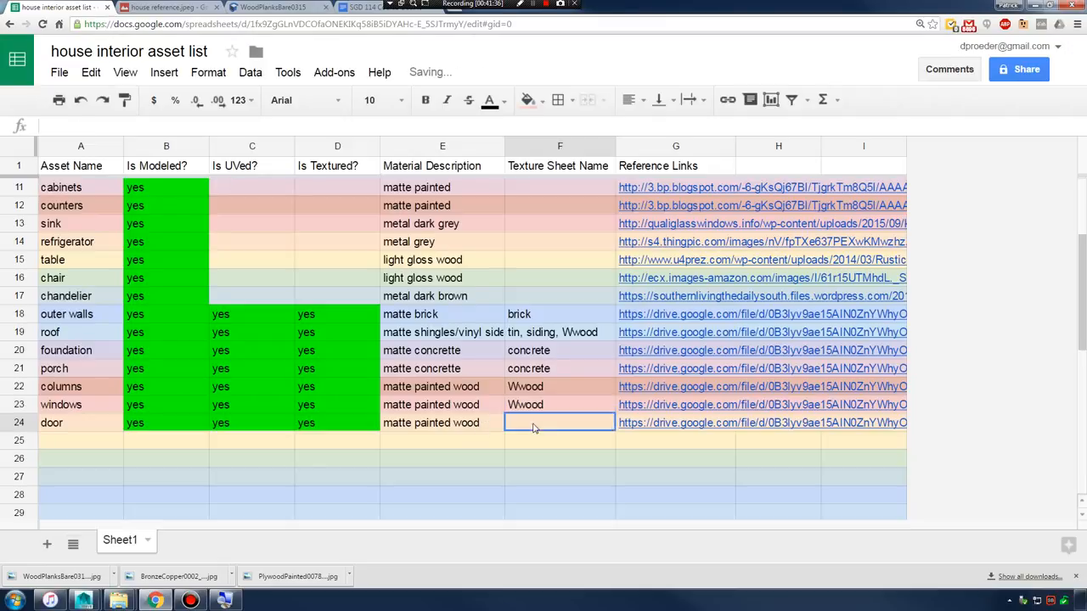
- Enter "bronze, Wwood,Dwood" as the door's texture sheet name and widen the Texture Sheet Name column to fit it
{"action": "type", "text": "bro"}
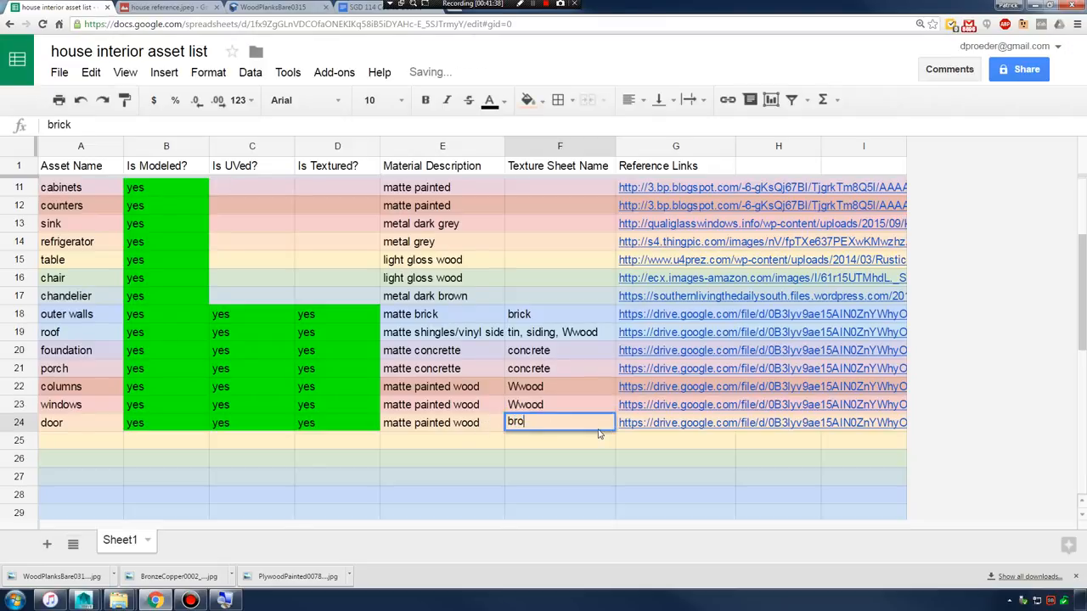
{"action": "type", "text": "nze,"}
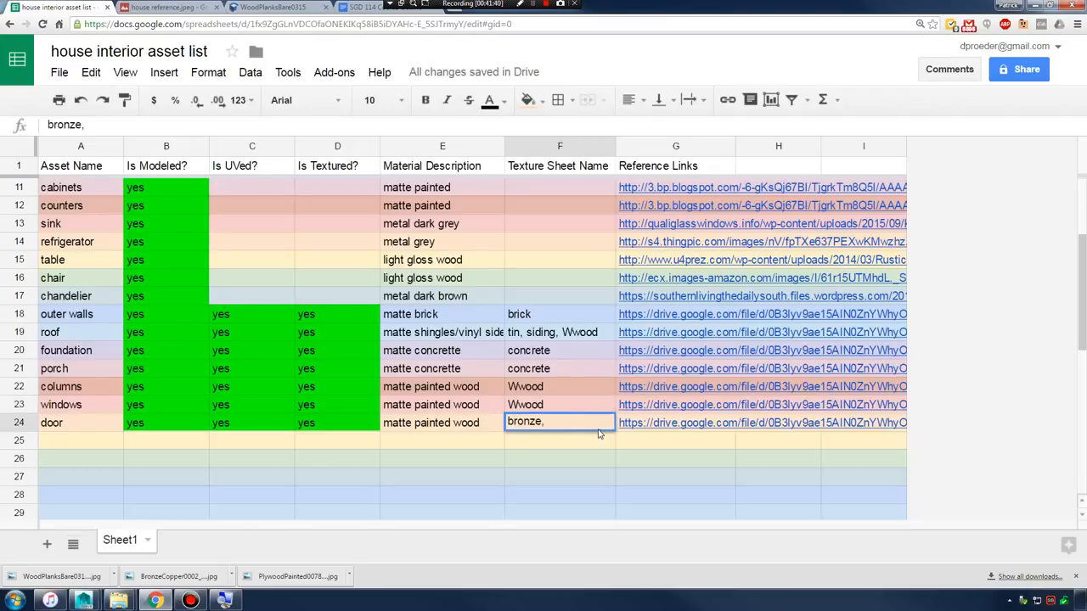
{"action": "type", "text": " Wwood"}
{"action": "type", "text": ",Da"}
{"action": "key", "text": "BackSpace"}
{"action": "type", "text": "wood"}
{"action": "key", "text": "BackSpace"}
{"action": "key", "text": "BackSpace"}
{"action": "key", "text": "BackSpace"}
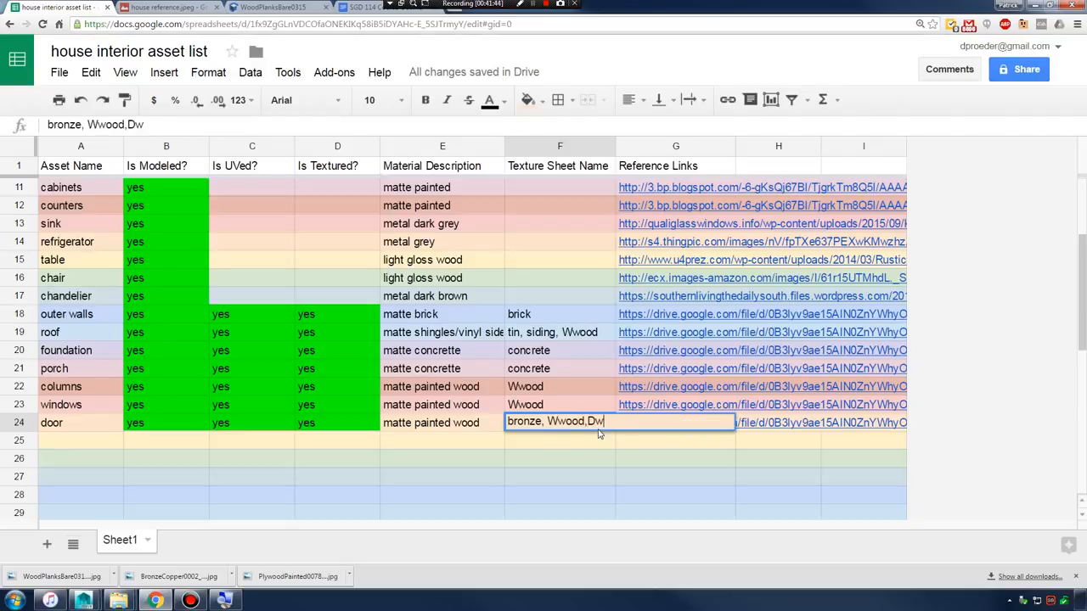
{"action": "type", "text": "ood"}
{"action": "left_click", "coordinate": [585, 351]}
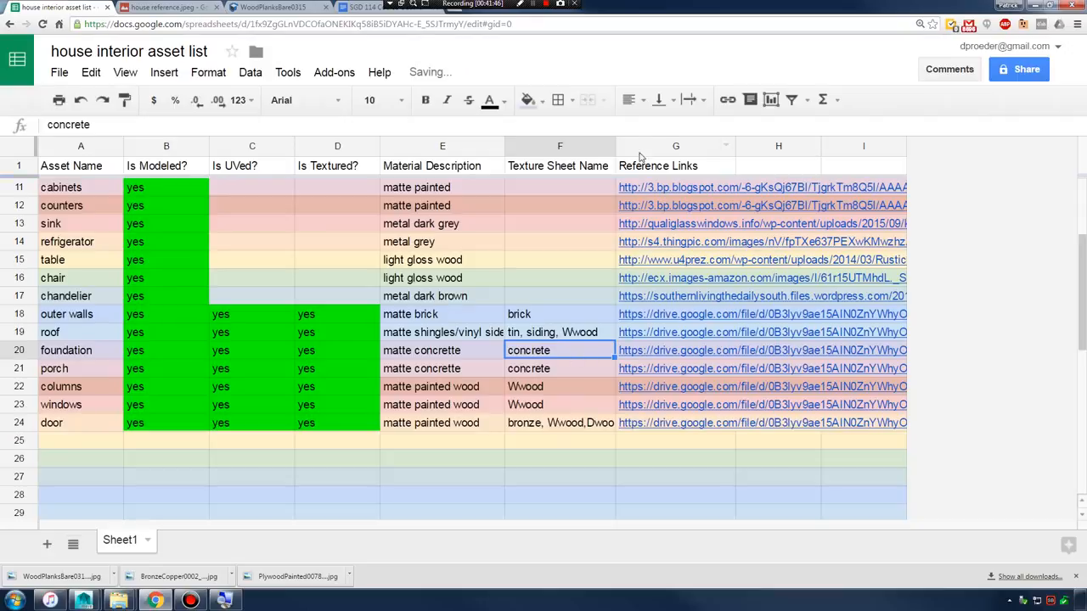
{"action": "left_click_drag", "start_coordinate": [615, 146], "coordinate": [664, 146]}
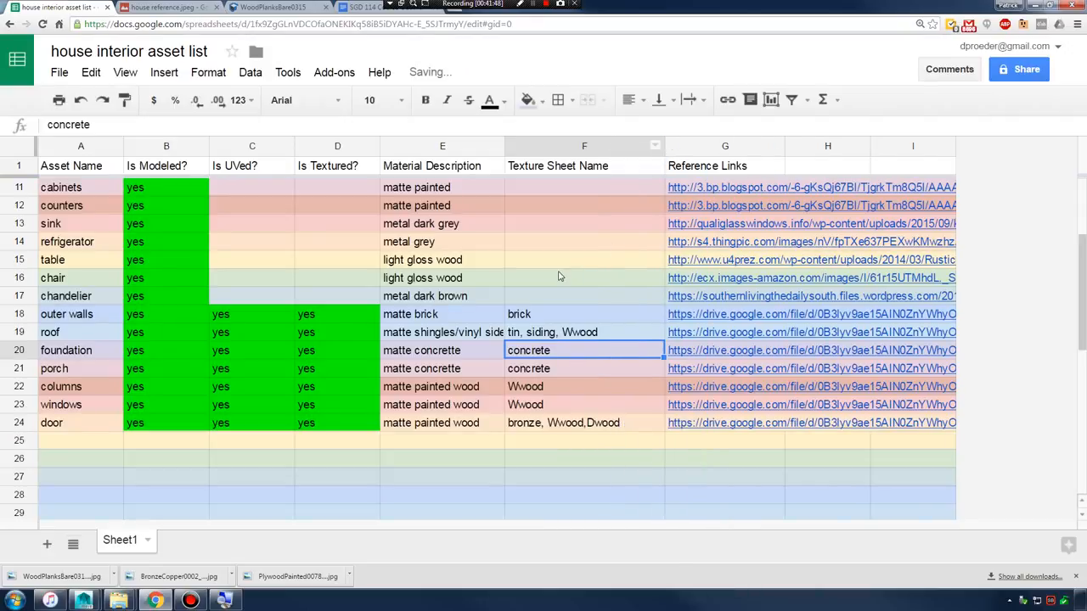
- Enter the texture sheet names "wall paper" for the inner walls and "carpet" for the floor
{"action": "scroll", "coordinate": [559, 276], "scroll_direction": "up", "scroll_amount": 3}
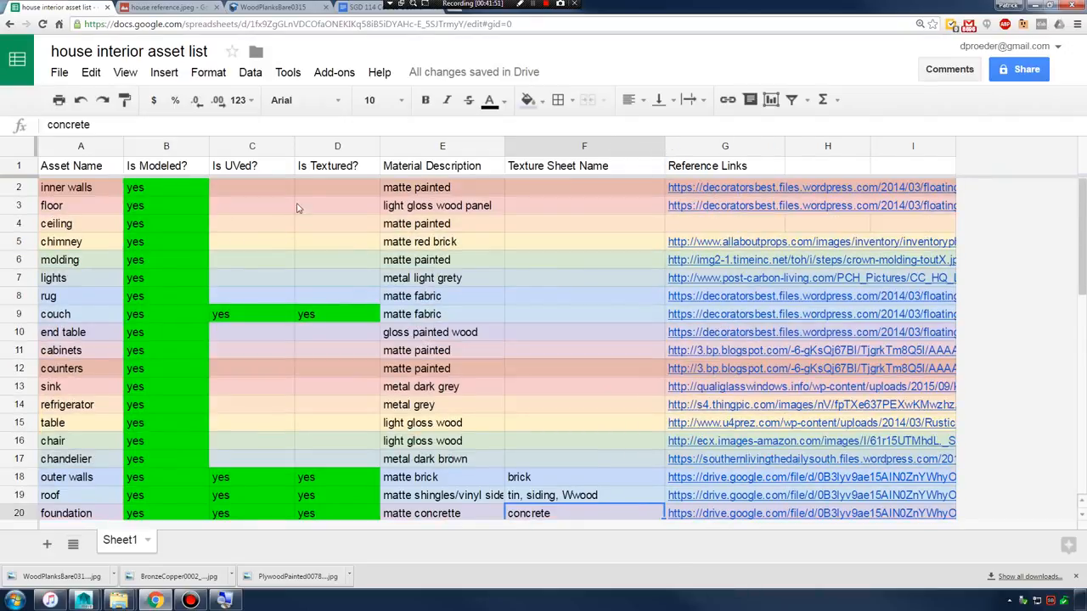
{"action": "double_click", "coordinate": [548, 188]}
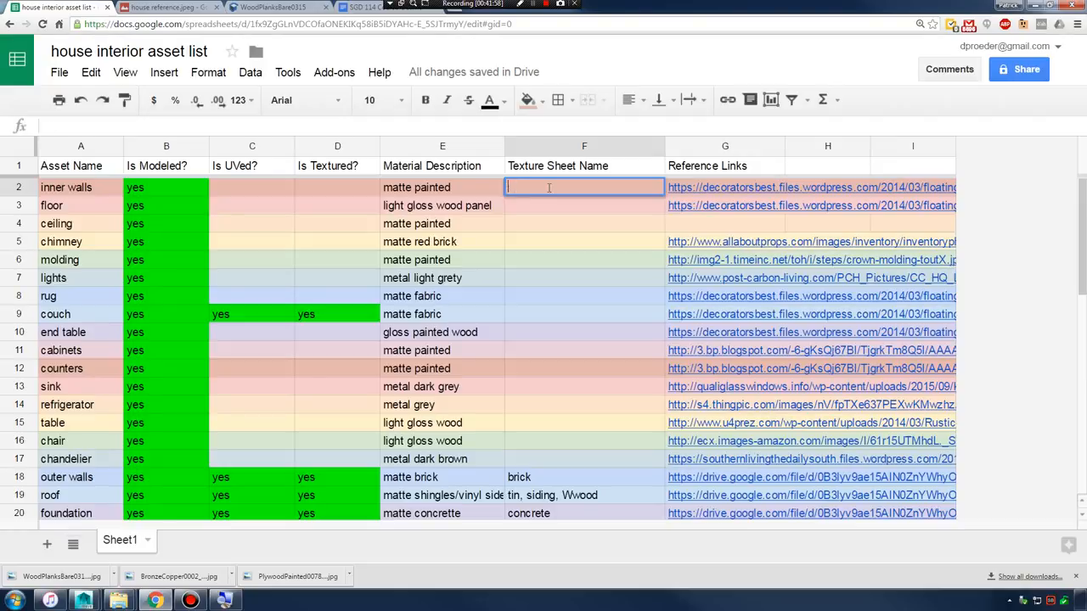
{"action": "type", "text": "wall paper"}
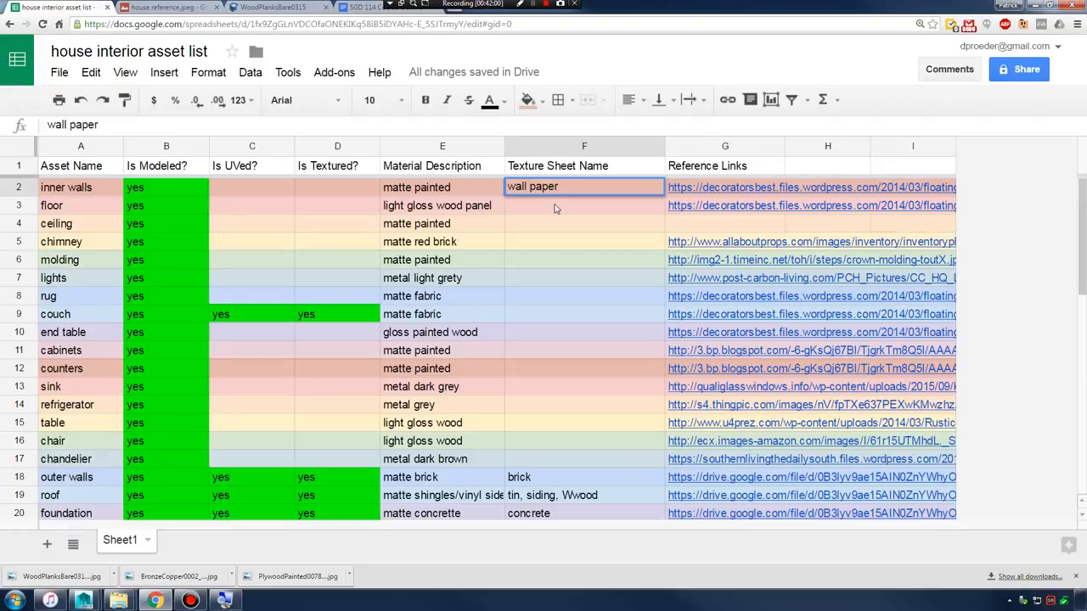
{"action": "left_click", "coordinate": [554, 208]}
{"action": "type", "text": "carpet"}
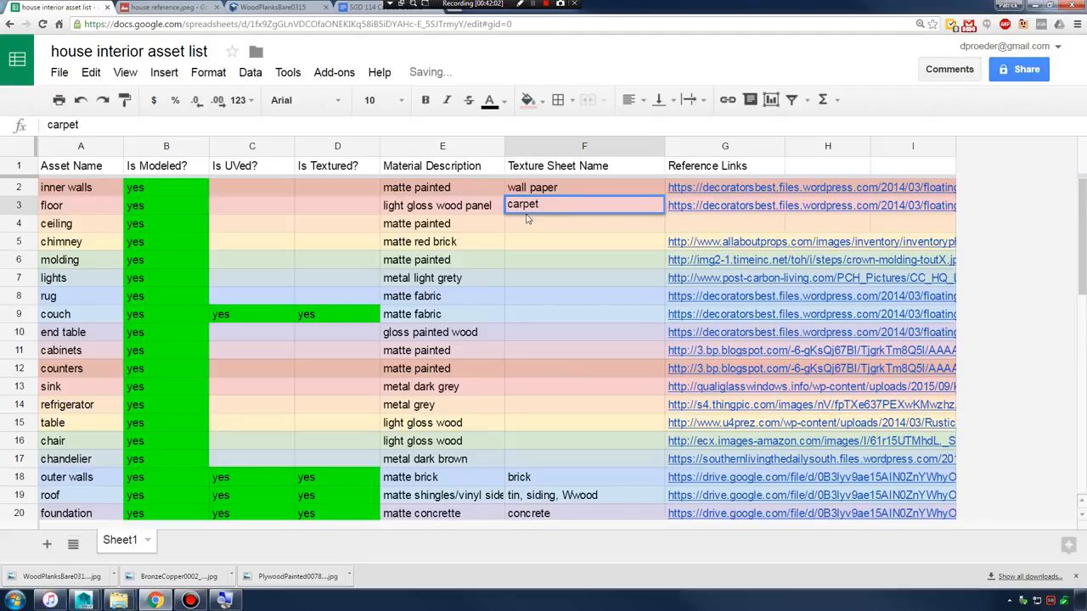
- Enter the texture sheet names "ceiling" for the ceiling and "brick" for the chimney
{"action": "left_click", "coordinate": [525, 226]}
{"action": "type", "text": "ceiling"}
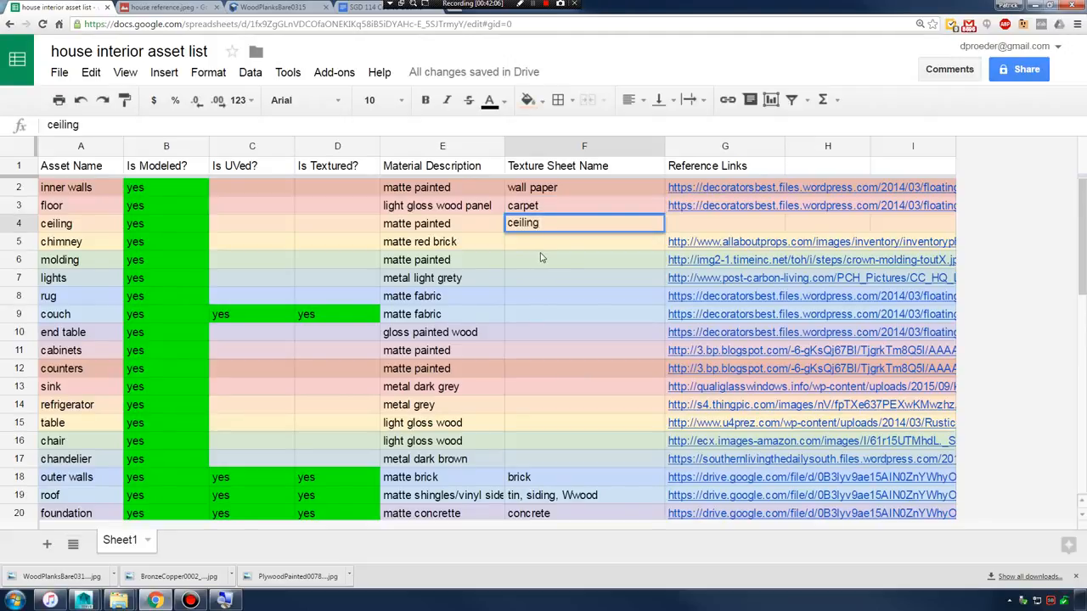
{"action": "left_click", "coordinate": [543, 249]}
{"action": "type", "text": "brick"}
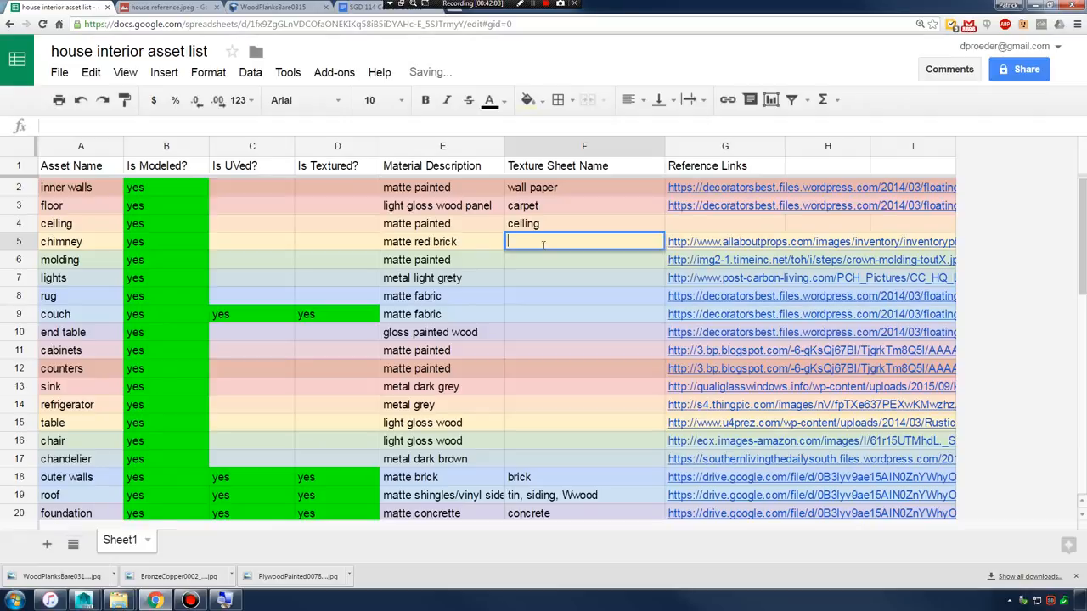
- Enter "Wwood" as the texture sheet name for the molding
{"action": "left_click", "coordinate": [527, 267]}
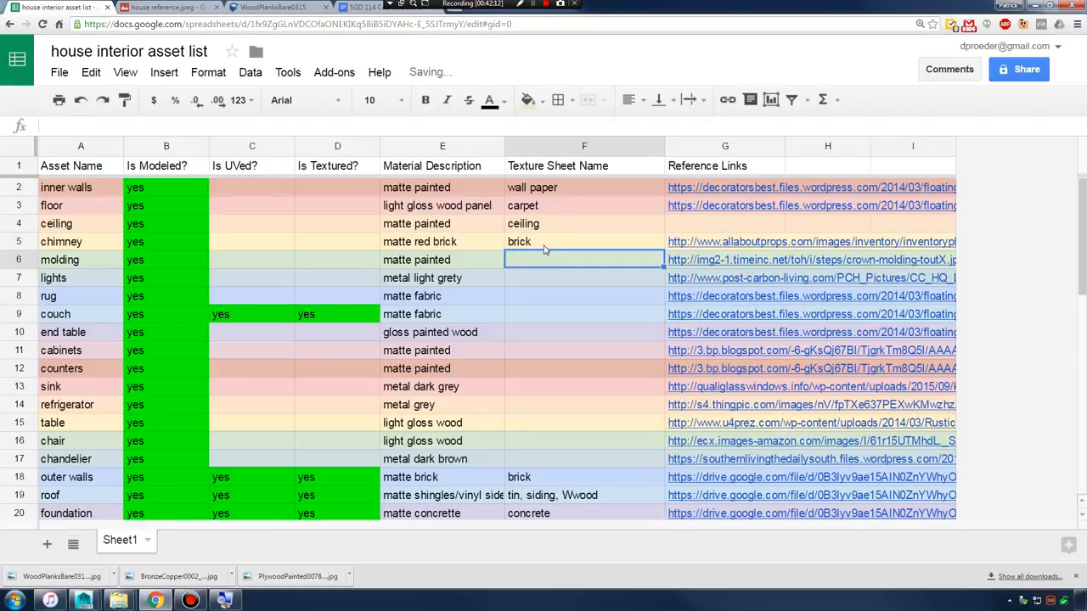
{"action": "type", "text": "Wood"}
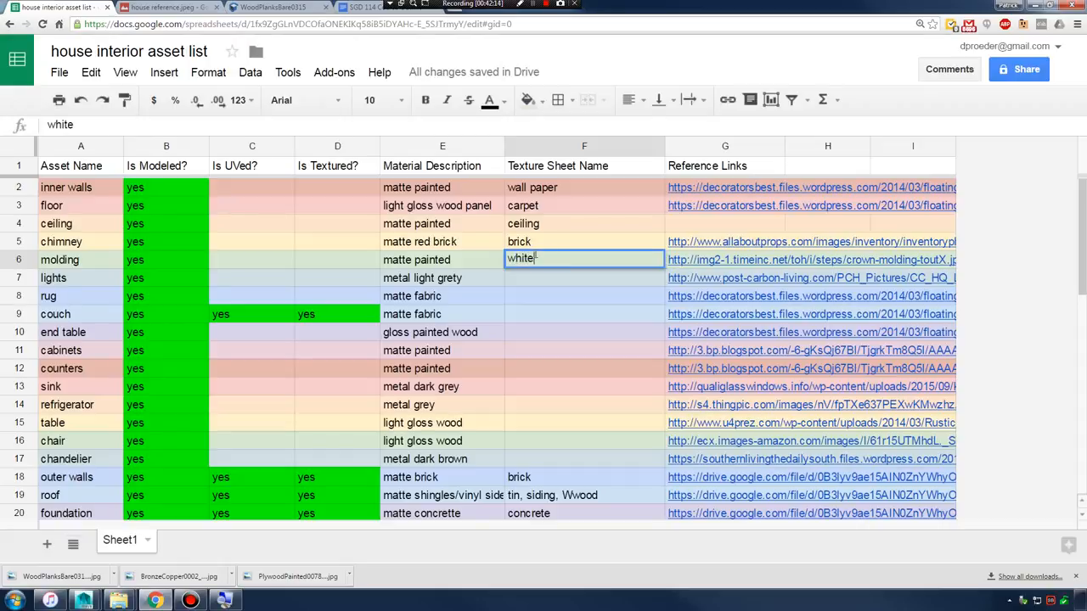
{"action": "key", "text": "BackSpace"}
{"action": "key", "text": "BackSpace"}
{"action": "key", "text": "BackSpace"}
{"action": "key", "text": "BackSpace"}
{"action": "type", "text": "Wo"}
{"action": "key", "text": "BackSpace"}
{"action": "type", "text": "wood"}
{"action": "key", "text": "Return"}
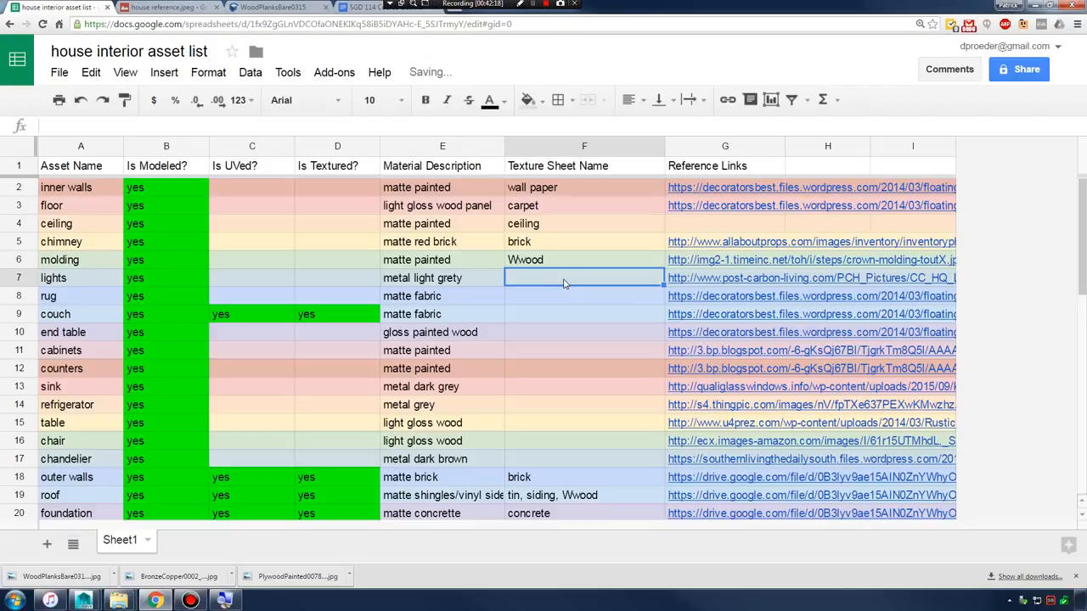
- Delete the lights row from the asset list
{"action": "left_click", "coordinate": [15, 278]}
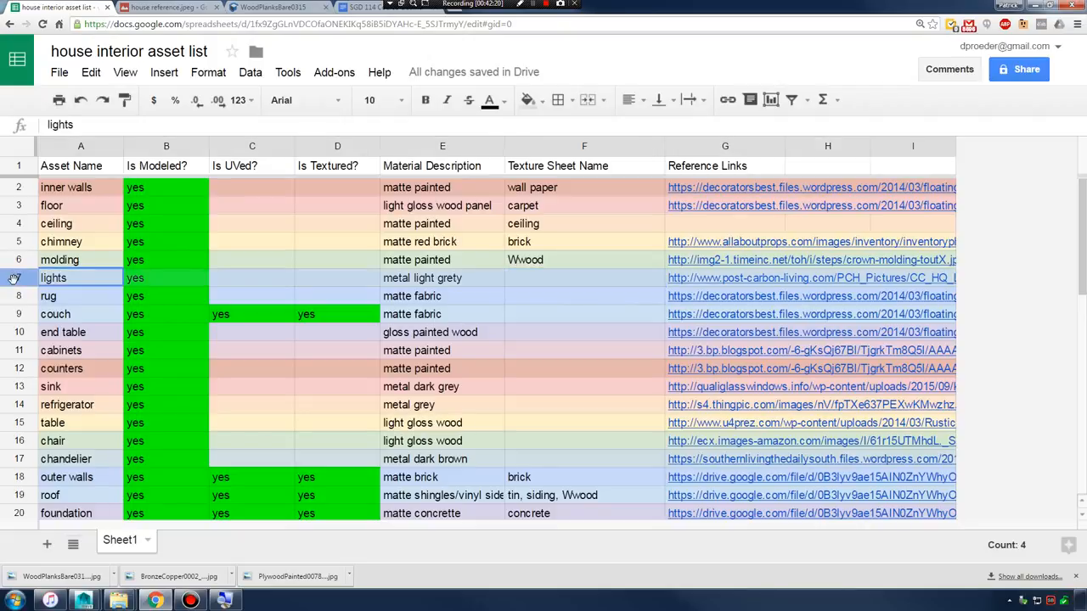
{"action": "right_click", "coordinate": [14, 282]}
{"action": "scroll", "coordinate": [99, 479], "scroll_direction": "down", "scroll_amount": 3}
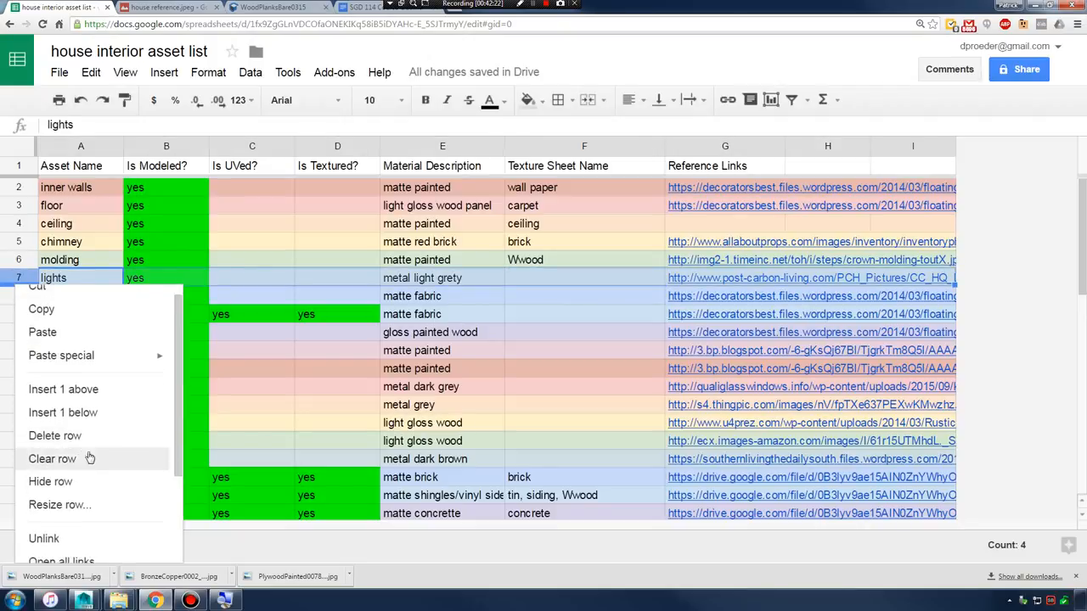
{"action": "scroll", "coordinate": [98, 484], "scroll_direction": "down", "scroll_amount": 2}
{"action": "scroll", "coordinate": [84, 471], "scroll_direction": "up", "scroll_amount": 2}
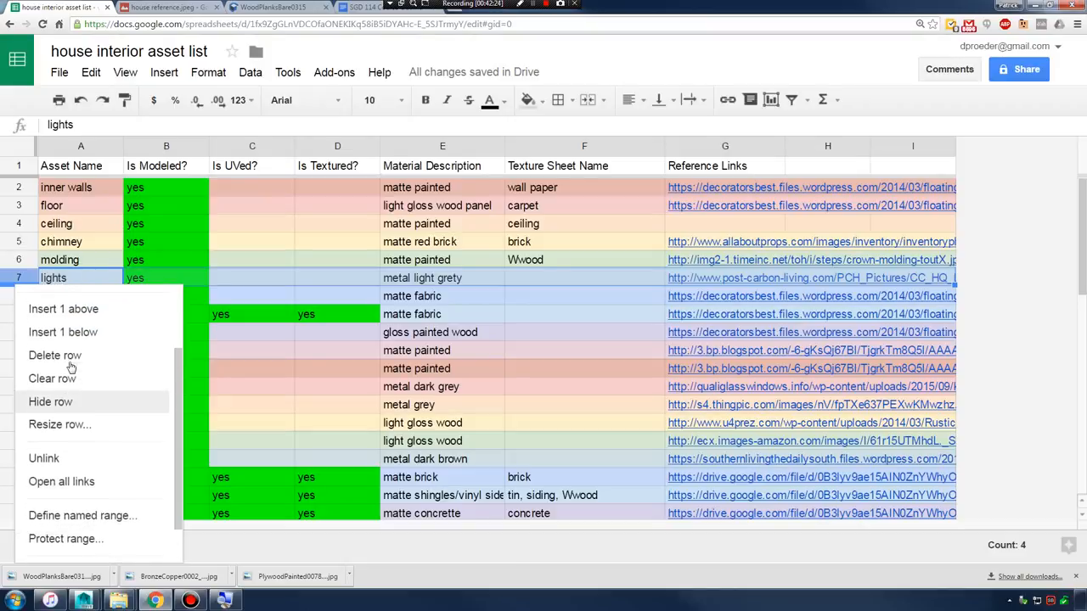
{"action": "left_click", "coordinate": [73, 374]}
- Enter the texture sheet names "rug" for the rug and "zebra" for the couch
{"action": "double_click", "coordinate": [533, 280]}
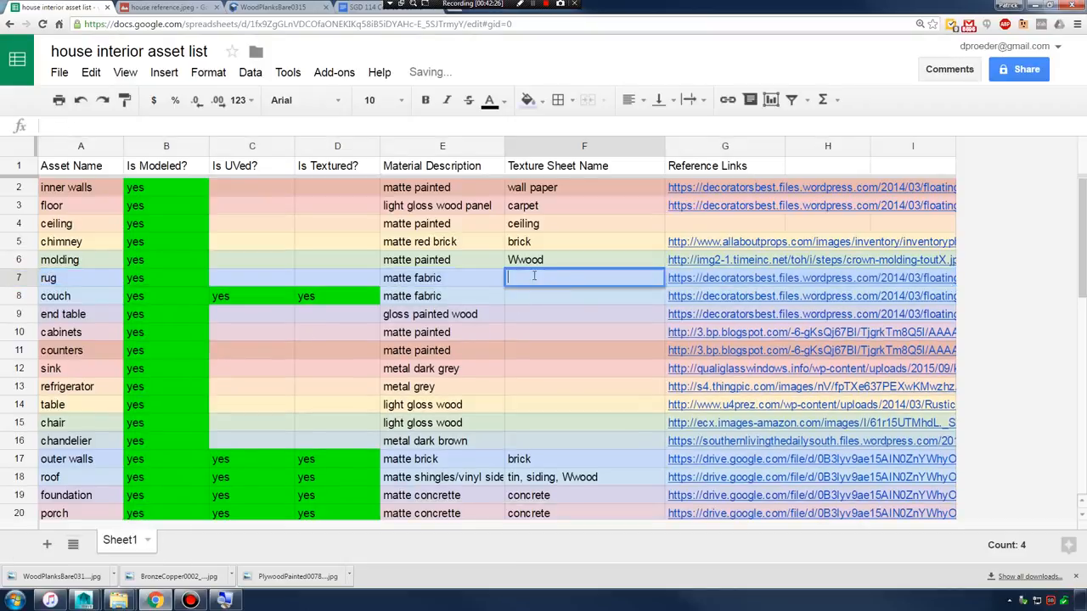
{"action": "type", "text": "rug"}
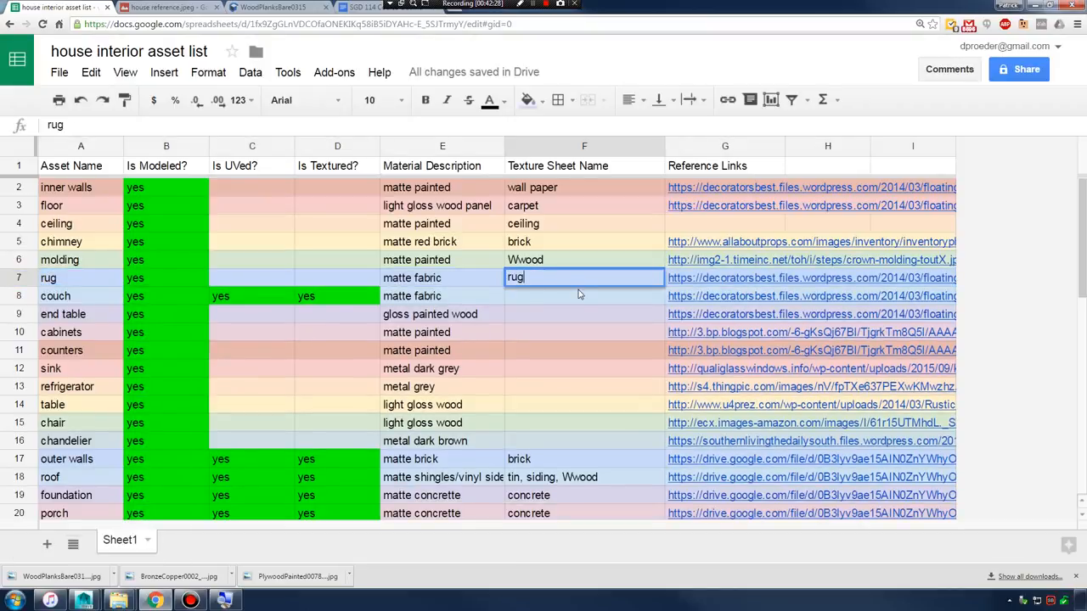
{"action": "key", "text": "Return"}
{"action": "double_click", "coordinate": [573, 297]}
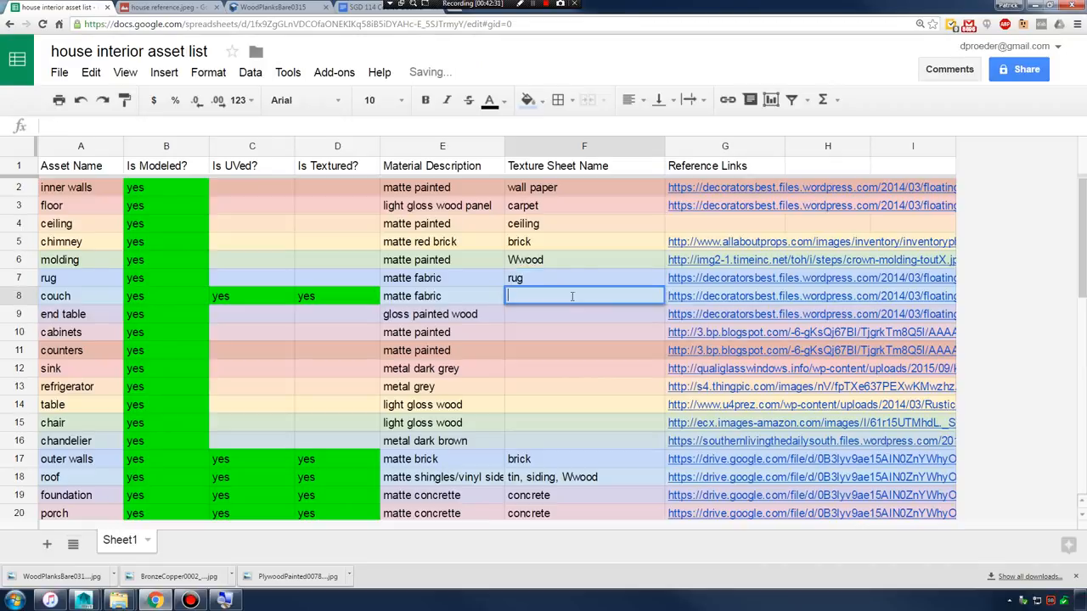
{"action": "type", "text": "zebra"}
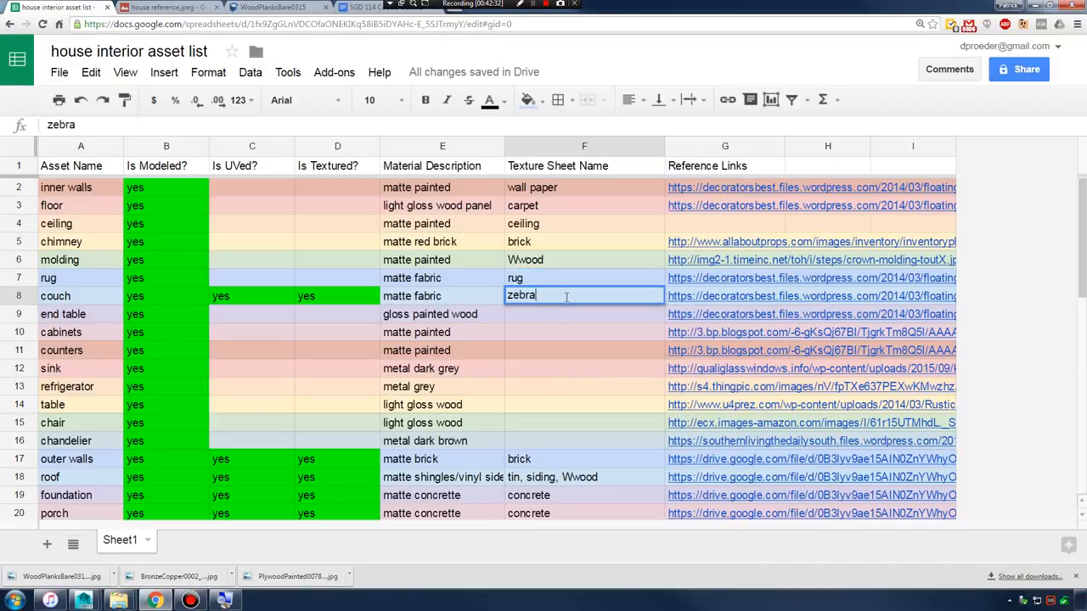
- Enter "Dwood" as the texture sheet name for the end table, the cabinets and the counters
{"action": "double_click", "coordinate": [552, 313]}
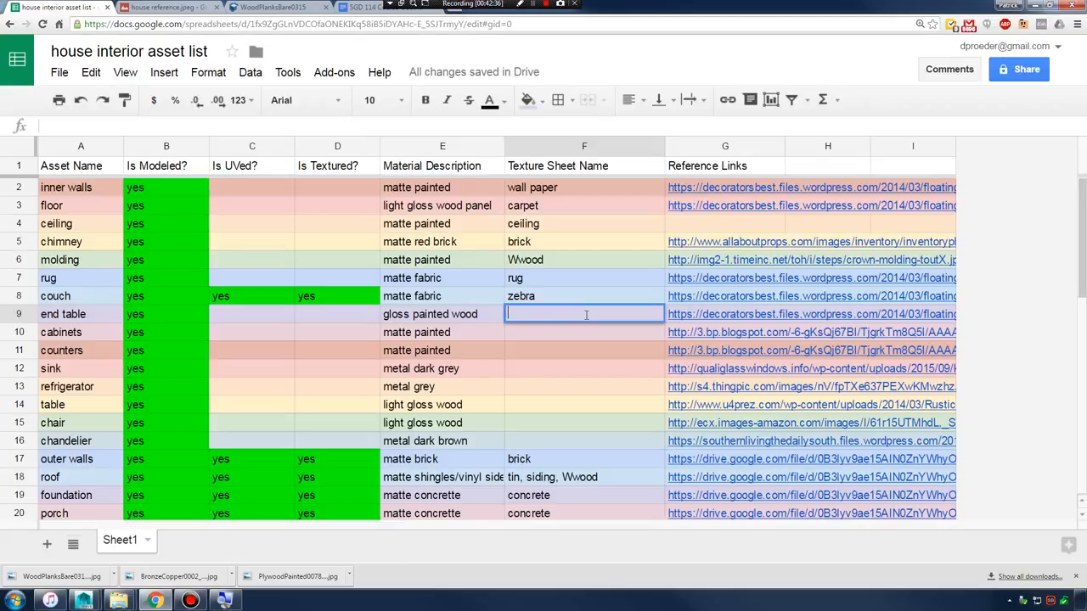
{"action": "type", "text": "Dwood"}
{"action": "left_click", "coordinate": [570, 340]}
{"action": "type", "text": "D"}
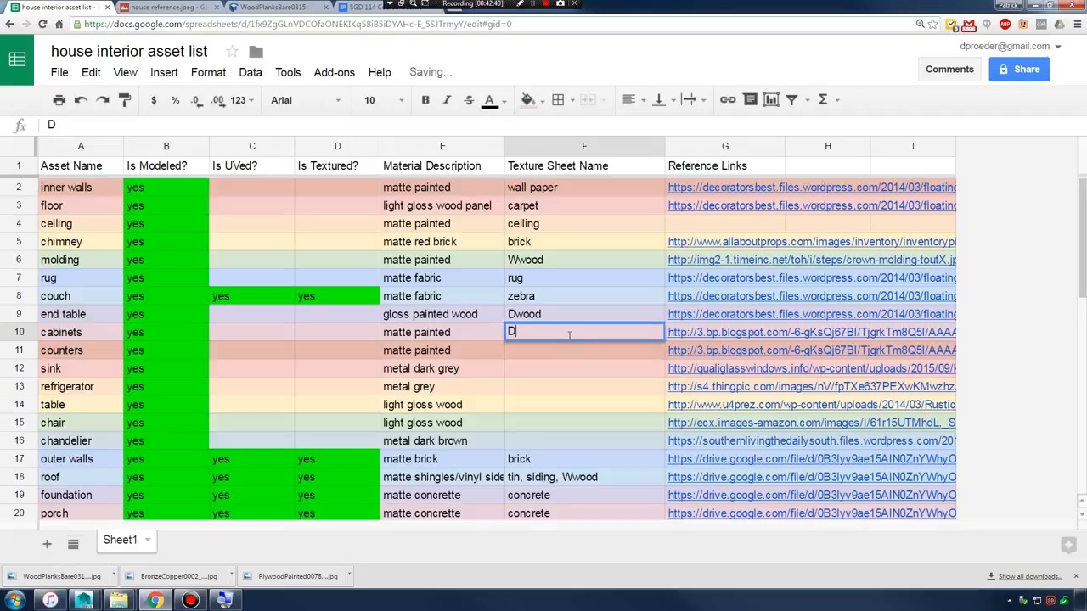
{"action": "type", "text": "wood"}
{"action": "left_click", "coordinate": [569, 349]}
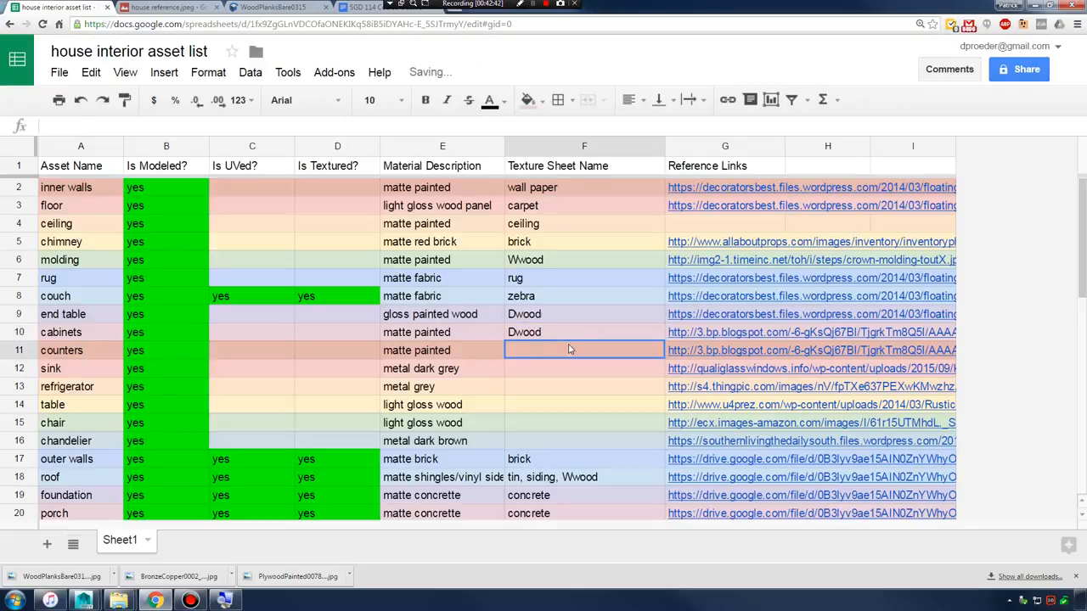
{"action": "double_click", "coordinate": [568, 348]}
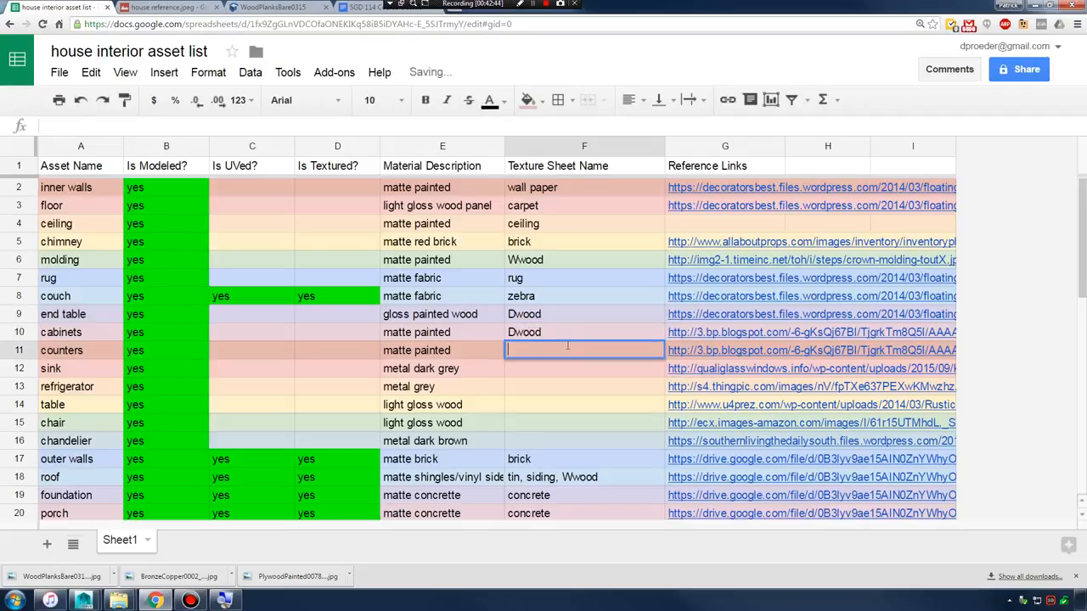
{"action": "type", "text": "Dwood"}
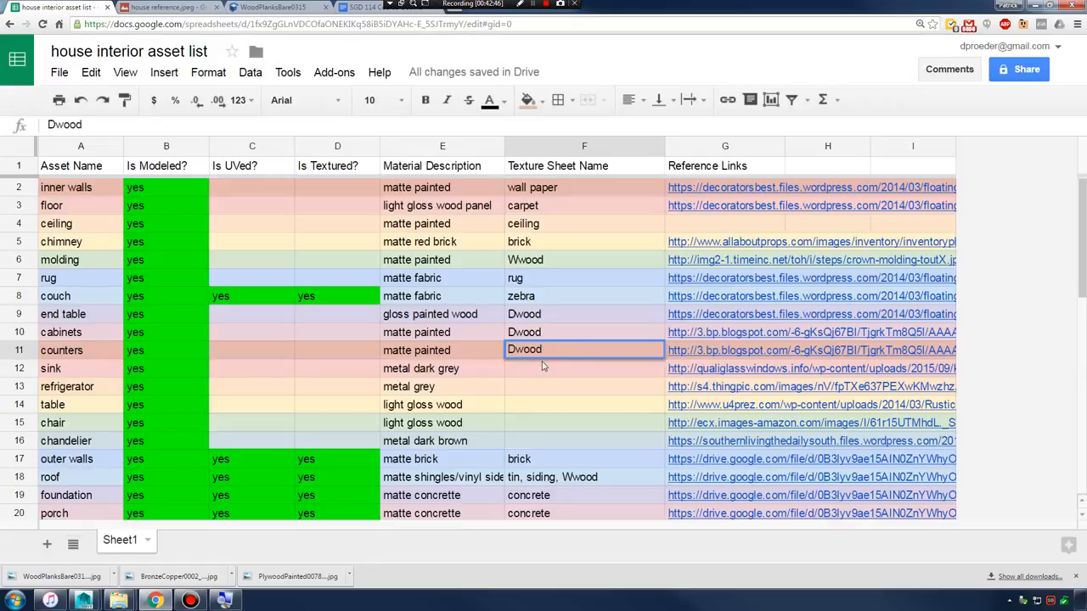
{"action": "key", "text": "Return"}
- Delete the cabinets row from the asset list
{"action": "left_click", "coordinate": [17, 332]}
{"action": "right_click", "coordinate": [15, 332]}
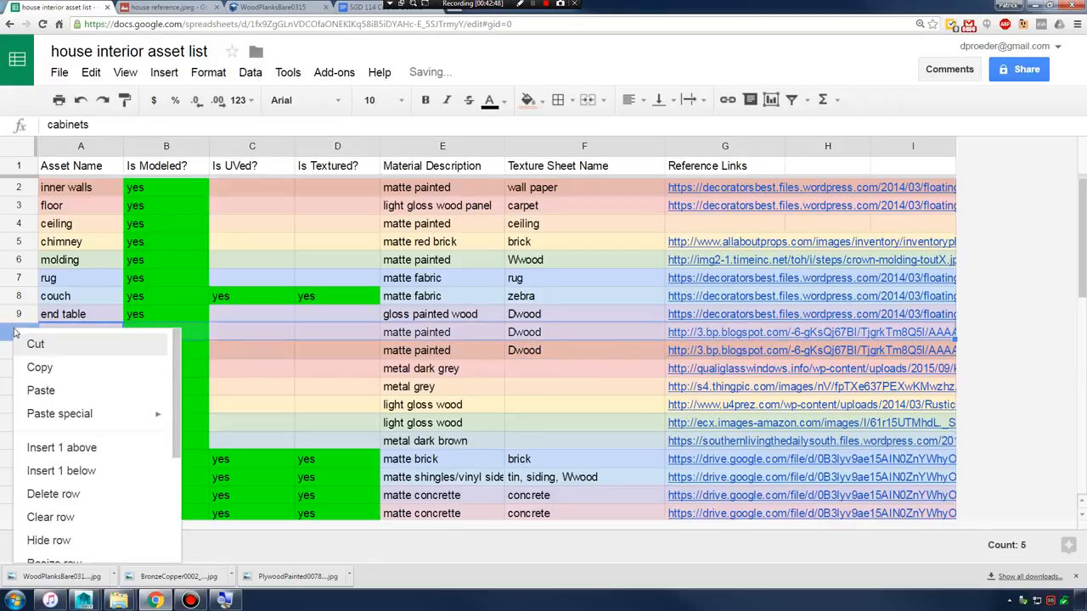
{"action": "left_click", "coordinate": [52, 493]}
- Enter "Metal" as the texture sheet name for both the sink and the refrigerator
{"action": "left_click", "coordinate": [535, 351]}
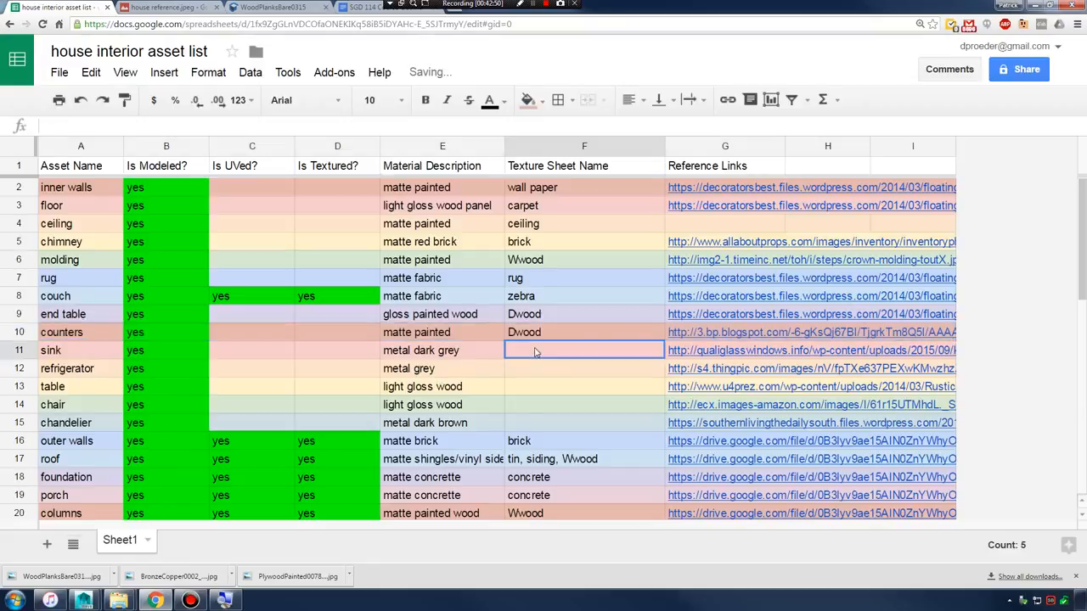
{"action": "double_click", "coordinate": [558, 351]}
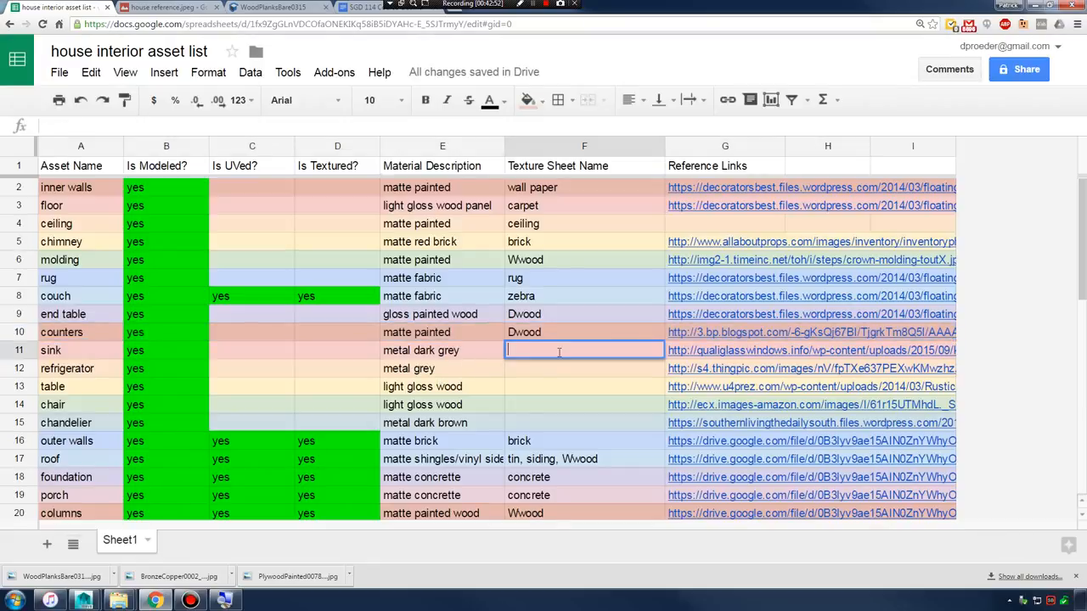
{"action": "type", "text": "Metal"}
{"action": "double_click", "coordinate": [622, 365]}
{"action": "type", "text": "Metal"}
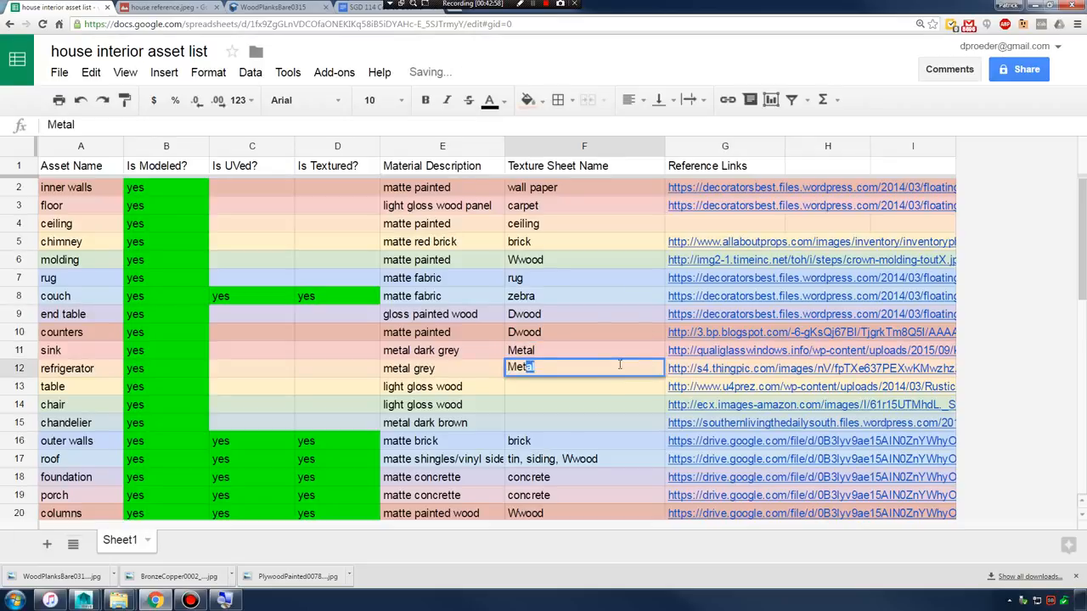
{"action": "key", "text": "Return"}
- Enter "Dwood" as the texture sheet name for both the table and the chair
{"action": "double_click", "coordinate": [574, 394]}
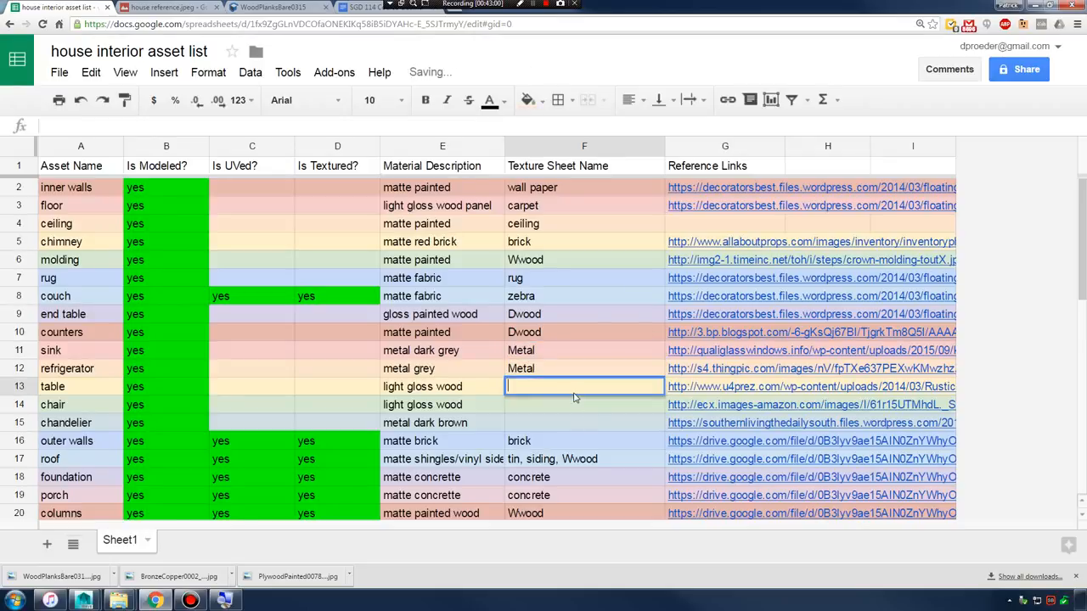
{"action": "type", "text": "DW"}
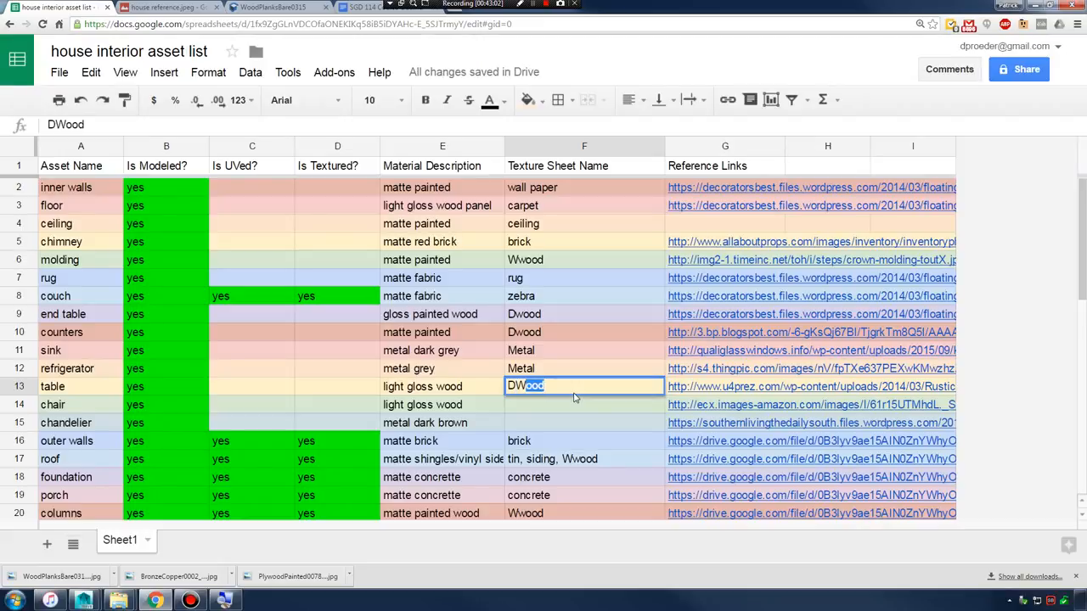
{"action": "double_click", "coordinate": [575, 401]}
{"action": "type", "text": "Dwood"}
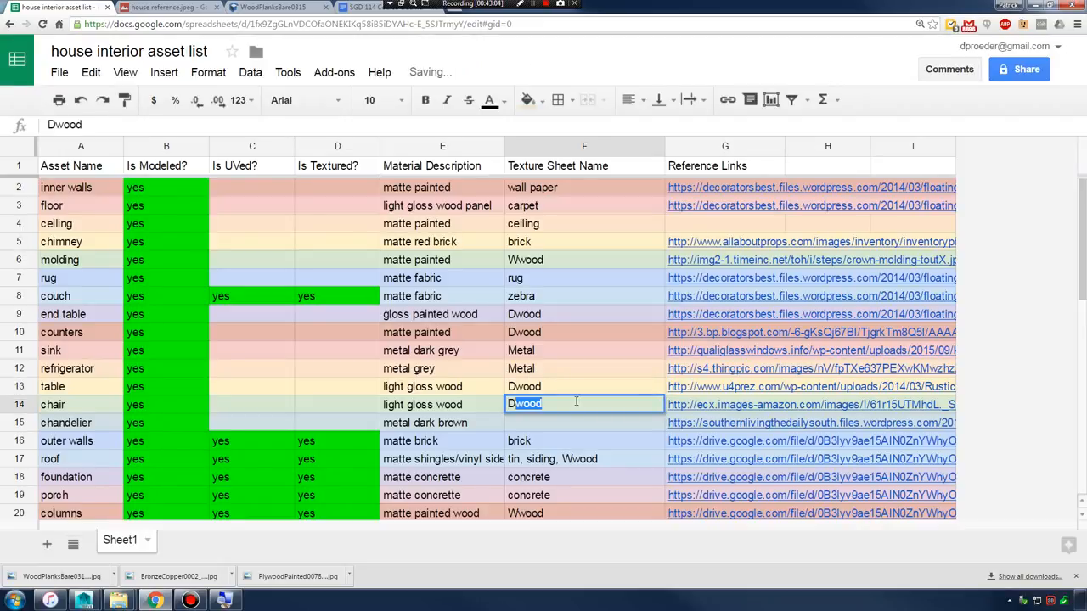
{"action": "key", "text": "Tab"}
- Enter "Metal" as the texture sheet name for the chandelier
{"action": "left_click", "coordinate": [541, 429]}
{"action": "double_click", "coordinate": [542, 428]}
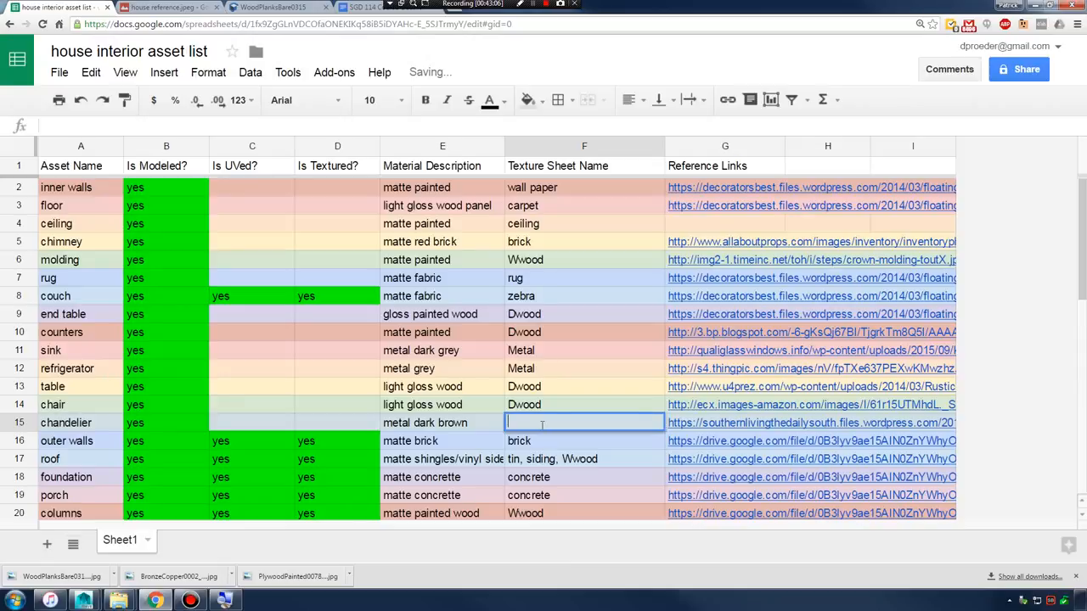
{"action": "type", "text": "Metal"}
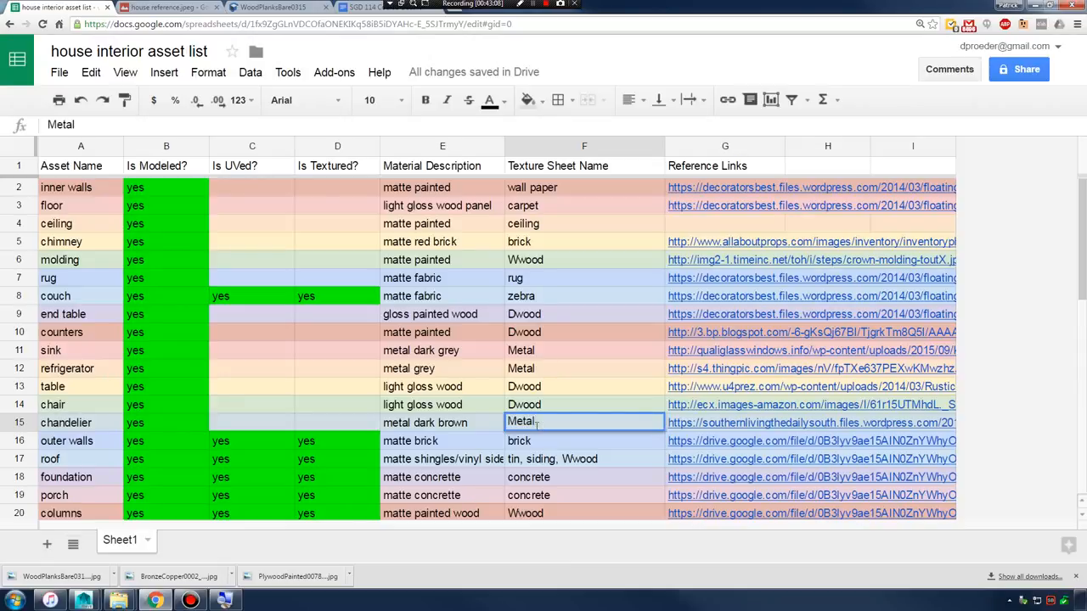
{"action": "left_click", "coordinate": [570, 406]}
- Review the texture sheet names of the interior assets, undoing the accidental move of the chair and chandelier entries
{"action": "scroll", "coordinate": [586, 406], "scroll_direction": "down", "scroll_amount": 1}
{"action": "scroll", "coordinate": [606, 405], "scroll_direction": "up", "scroll_amount": 1}
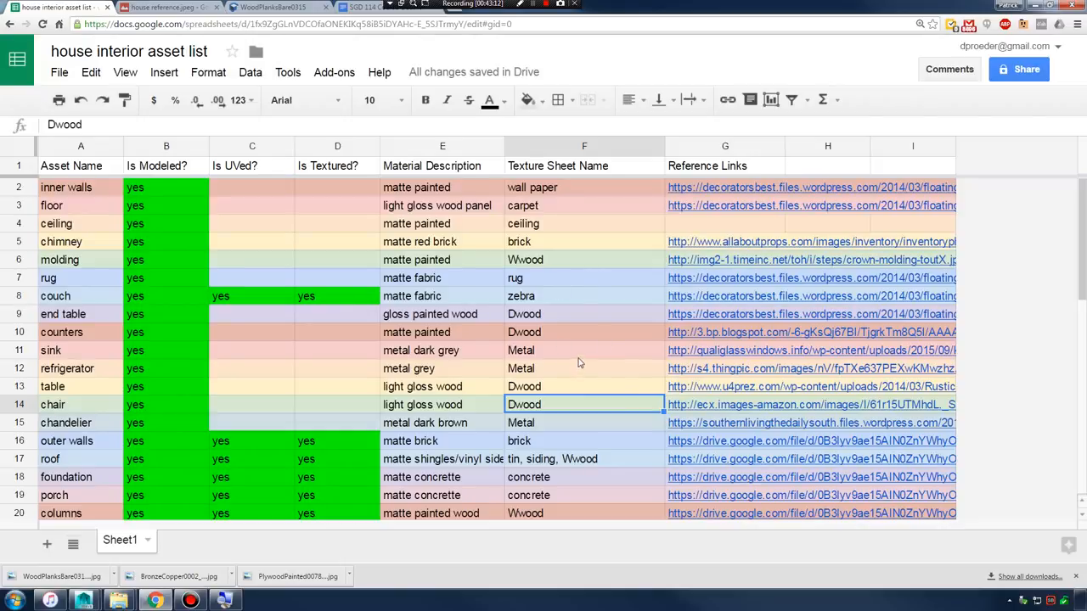
{"action": "left_click", "coordinate": [573, 316]}
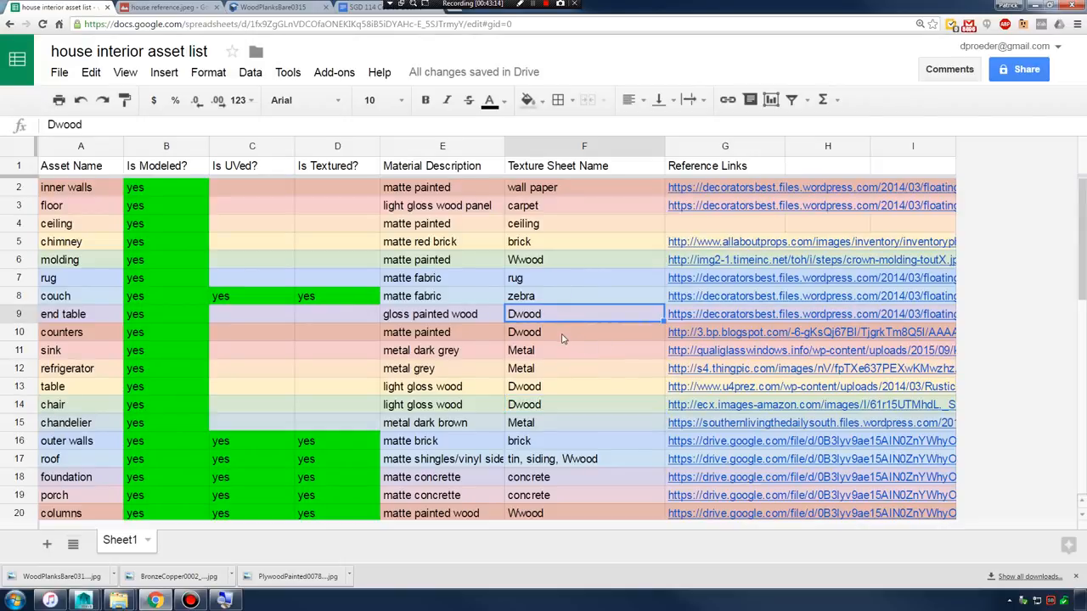
{"action": "left_click", "coordinate": [563, 336]}
{"action": "left_click", "coordinate": [559, 352]}
{"action": "left_click", "coordinate": [561, 372]}
{"action": "left_click_drag", "start_coordinate": [562, 411], "coordinate": [566, 436]}
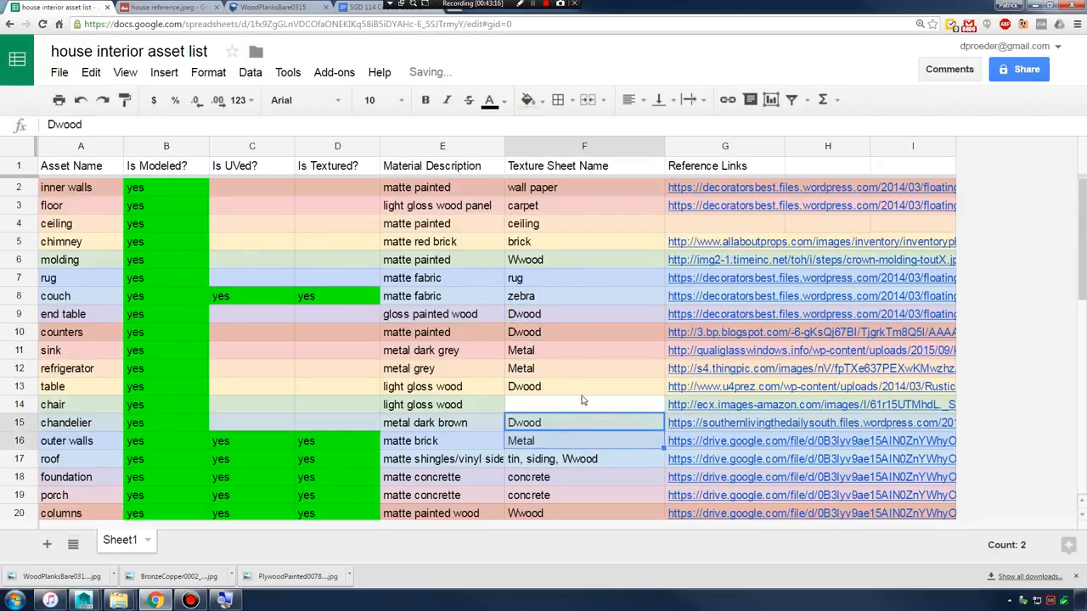
{"action": "key", "text": "ctrl+z"}
{"action": "left_click", "coordinate": [618, 332]}
{"action": "left_click", "coordinate": [588, 264]}
{"action": "left_click", "coordinate": [580, 230]}
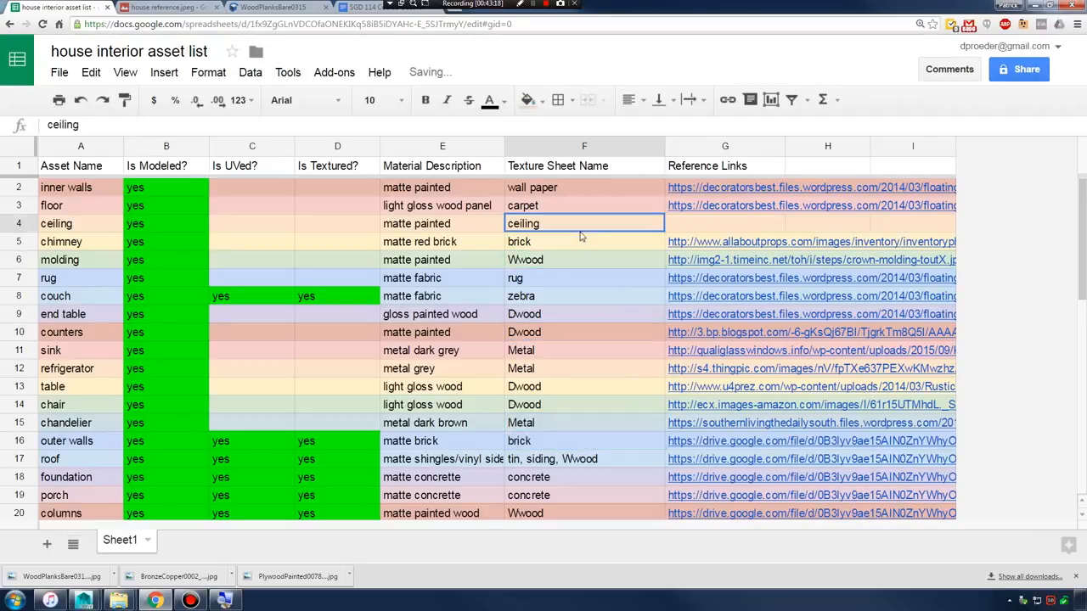
{"action": "left_click", "coordinate": [582, 263]}
{"action": "left_click", "coordinate": [590, 298]}
{"action": "left_click", "coordinate": [595, 319]}
{"action": "left_click", "coordinate": [572, 195]}
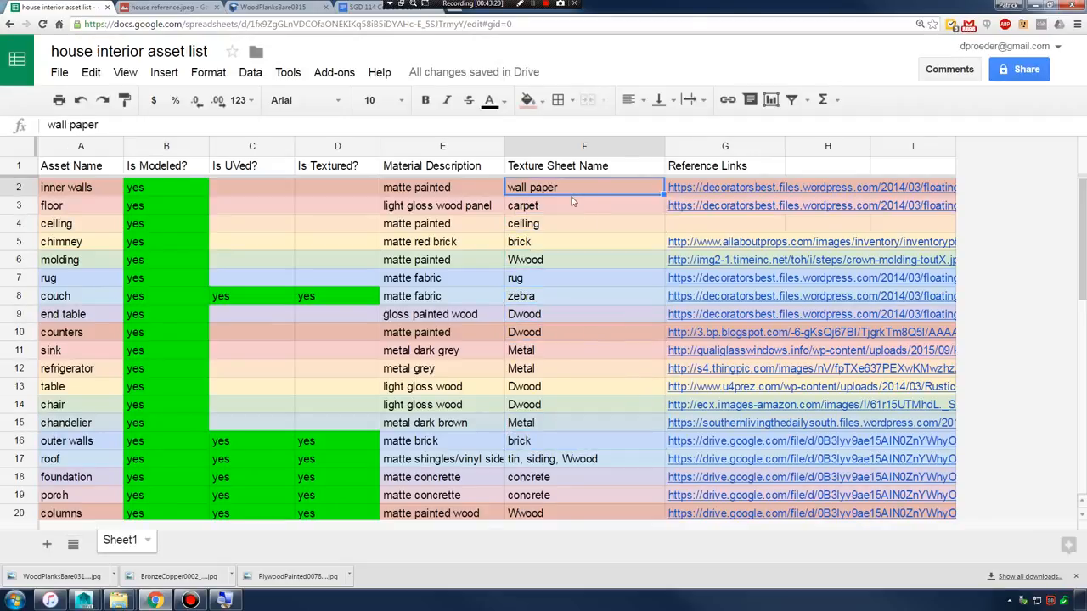
- Search textures.com for "wall paper" textures for the inner walls
{"action": "left_click_drag", "start_coordinate": [687, 4], "coordinate": [0, 8]}
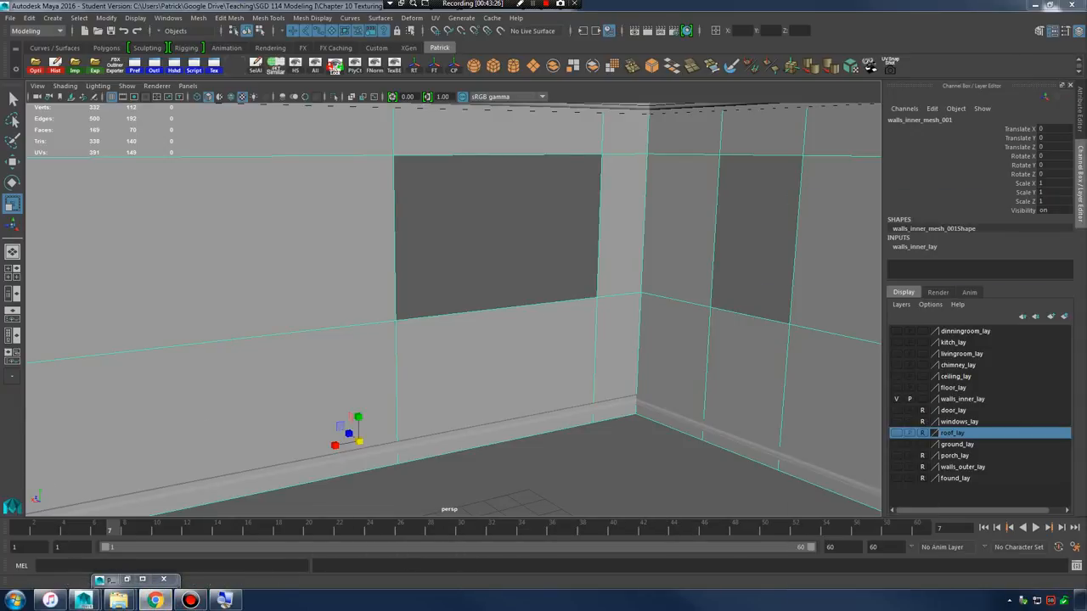
{"action": "left_click", "coordinate": [155, 601]}
{"action": "left_click", "coordinate": [161, 7]}
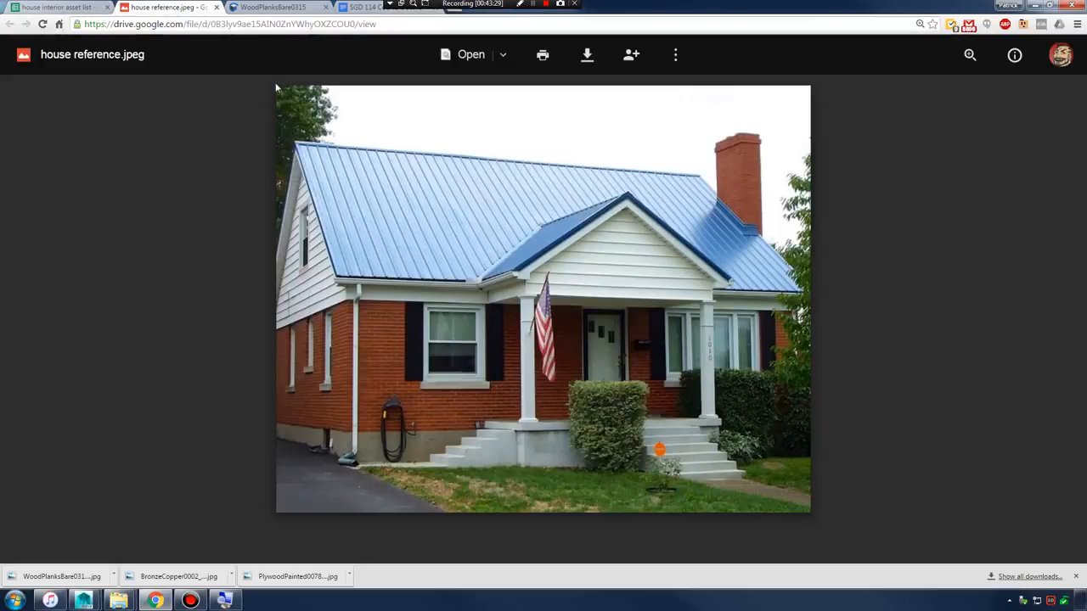
{"action": "left_click", "coordinate": [272, 6]}
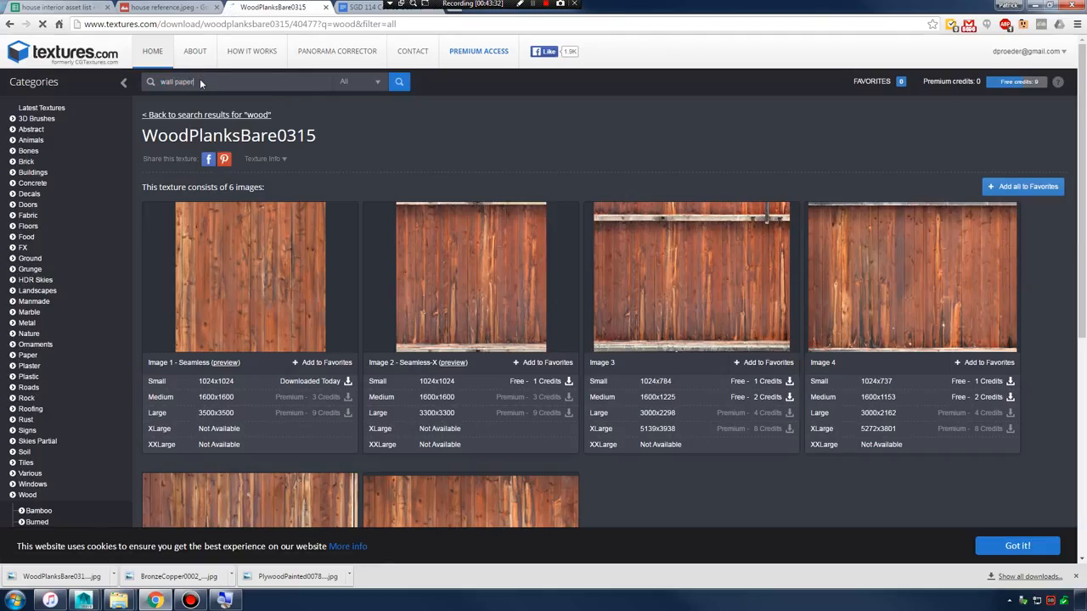
{"action": "key", "text": "Return"}
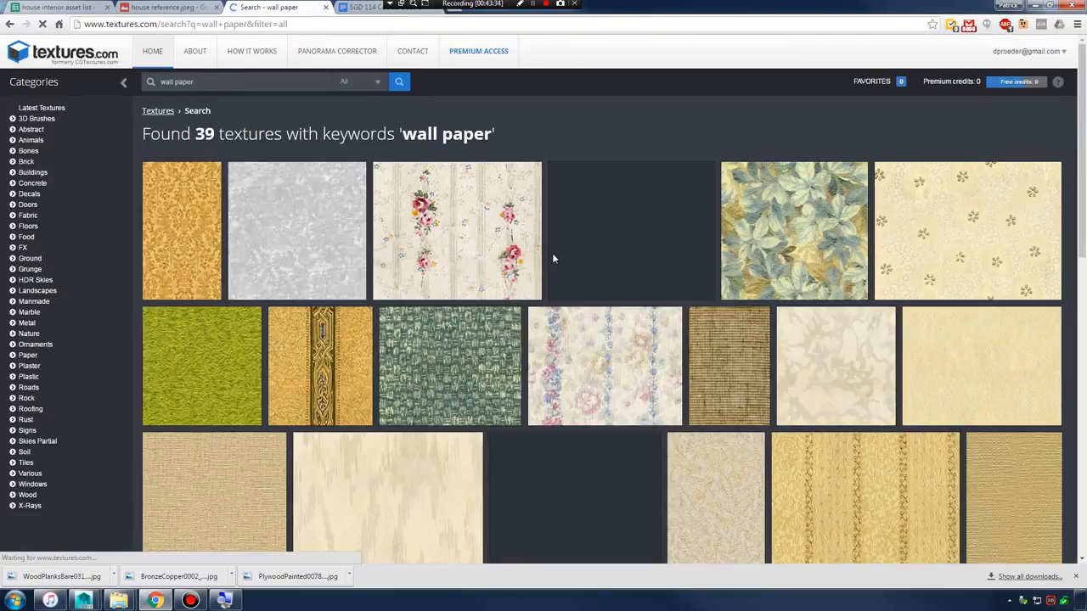
- Download the small 1024x1024 seamless version of the striped floral wallpaper texture WallpaperForties0070
{"action": "scroll", "coordinate": [555, 254], "scroll_direction": "down", "scroll_amount": 5}
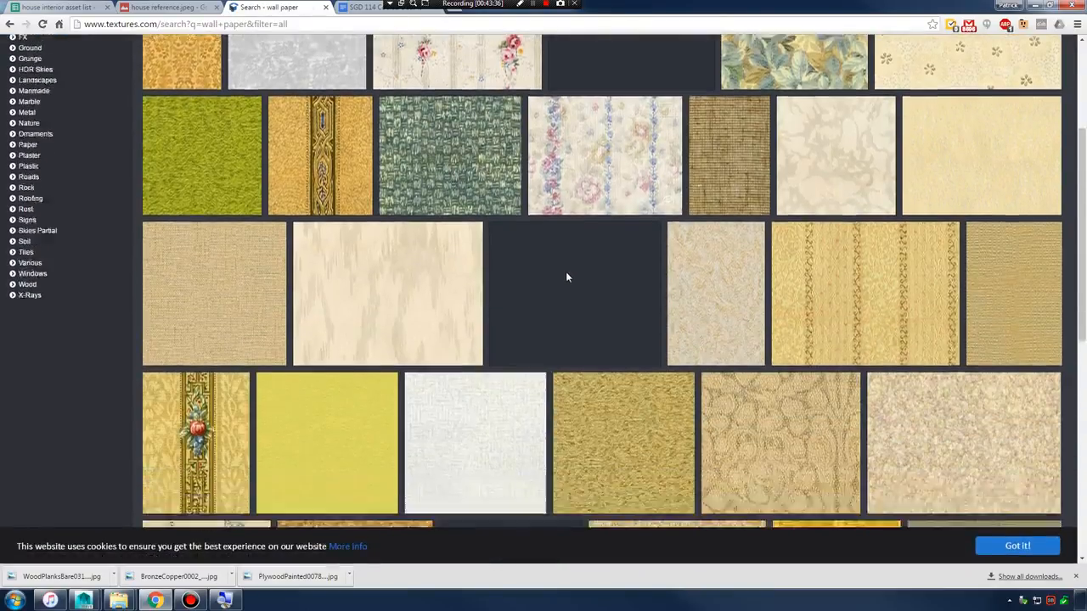
{"action": "scroll", "coordinate": [569, 278], "scroll_direction": "down", "scroll_amount": 4}
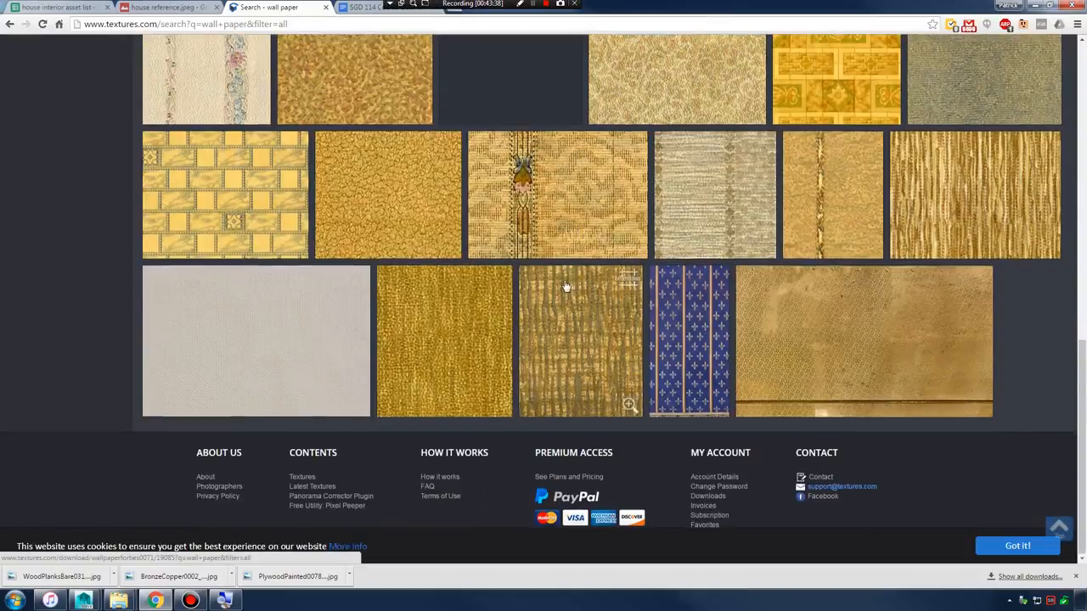
{"action": "scroll", "coordinate": [566, 283], "scroll_direction": "up", "scroll_amount": 3}
{"action": "scroll", "coordinate": [565, 285], "scroll_direction": "up", "scroll_amount": 5}
{"action": "scroll", "coordinate": [595, 306], "scroll_direction": "down", "scroll_amount": 5}
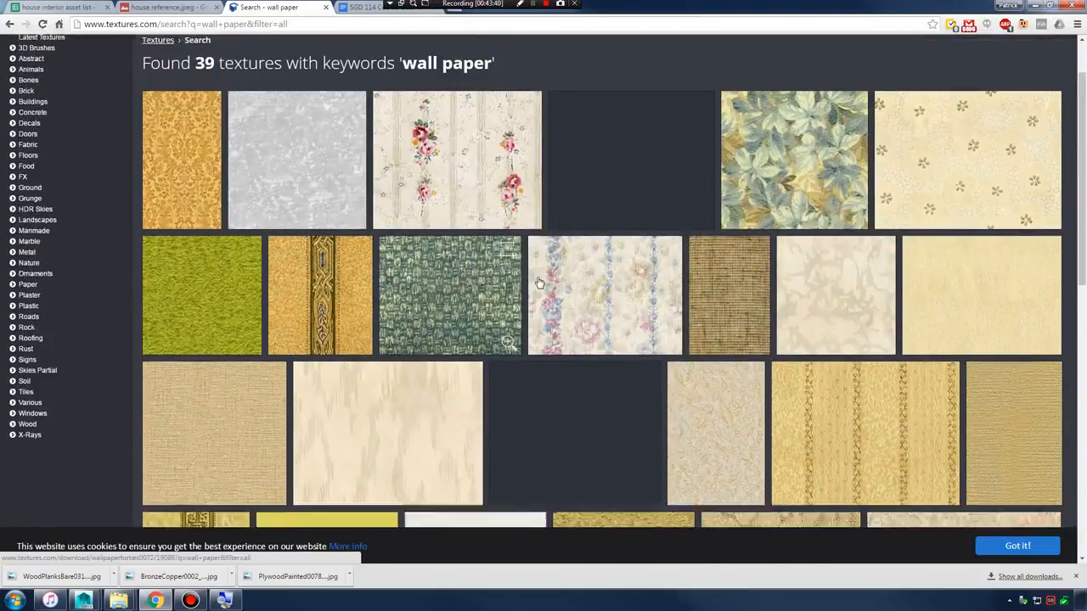
{"action": "scroll", "coordinate": [595, 305], "scroll_direction": "down", "scroll_amount": 3}
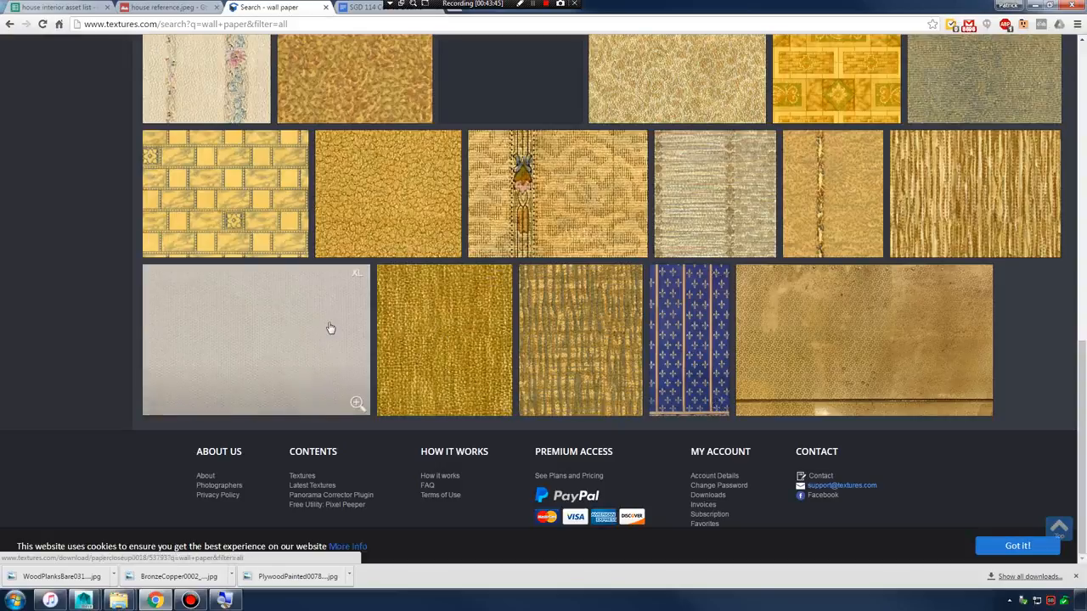
{"action": "scroll", "coordinate": [444, 326], "scroll_direction": "up", "scroll_amount": 3}
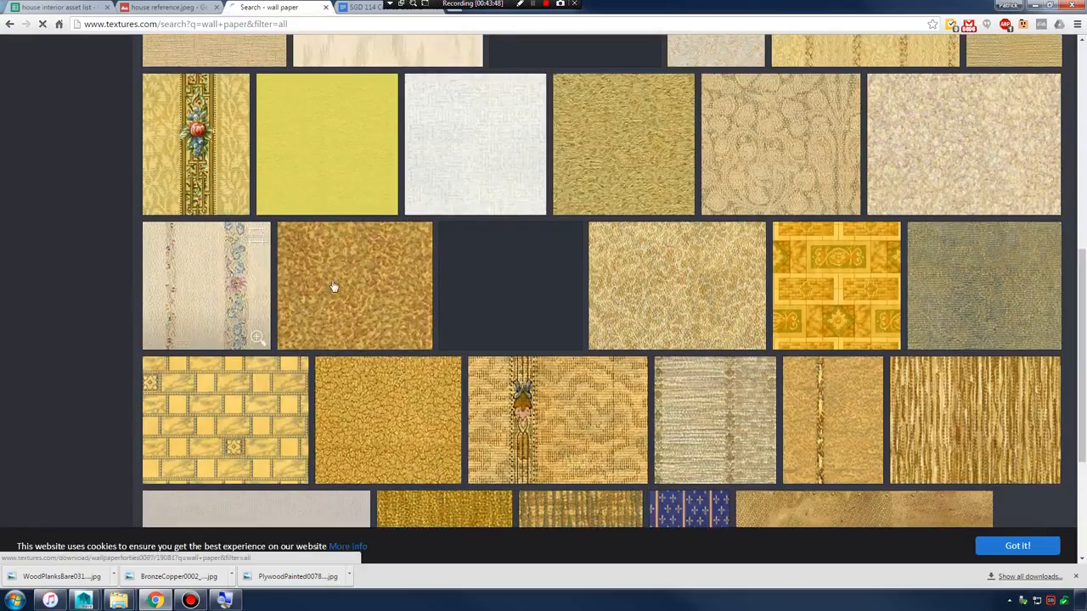
{"action": "left_click", "coordinate": [221, 289]}
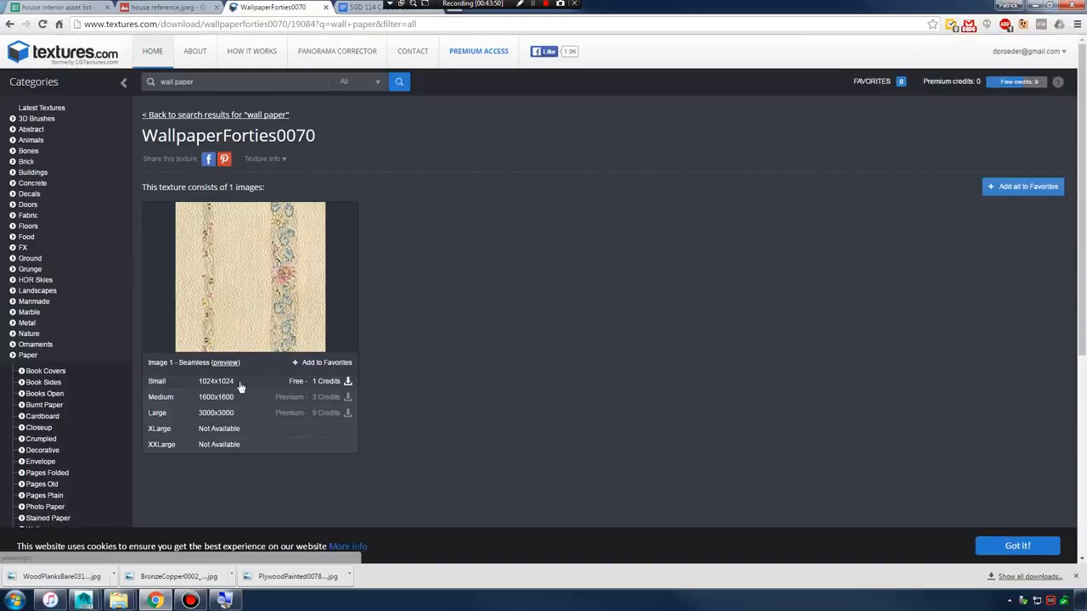
{"action": "left_click", "coordinate": [312, 381]}
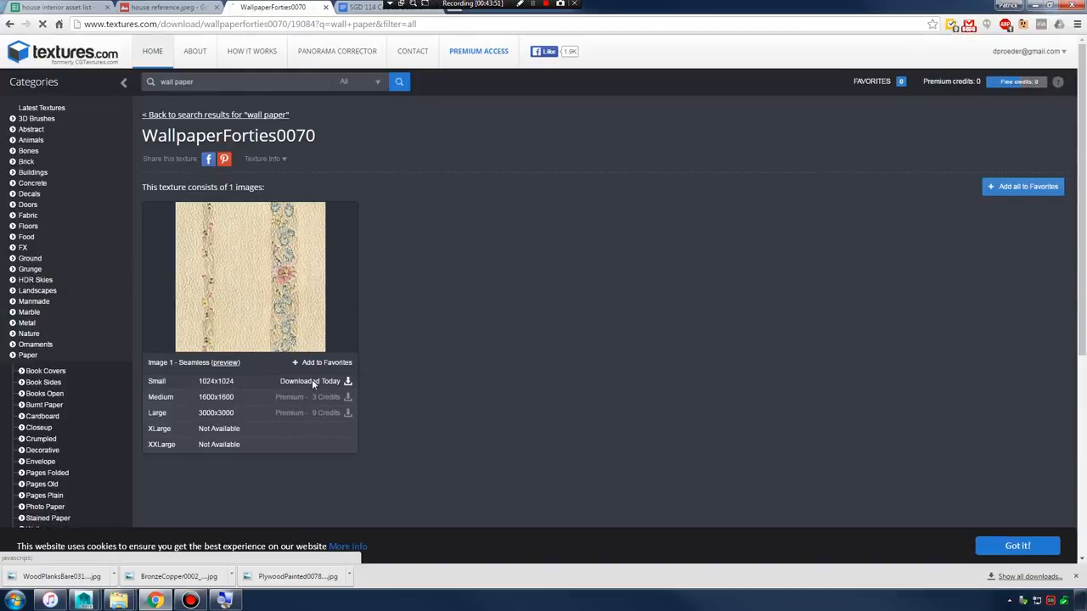
- Rename the downloaded wallpaper image as wallpaper_seamless.jpg and move it from Downloads into the chapter's Textures folder
{"action": "left_click", "coordinate": [119, 599]}
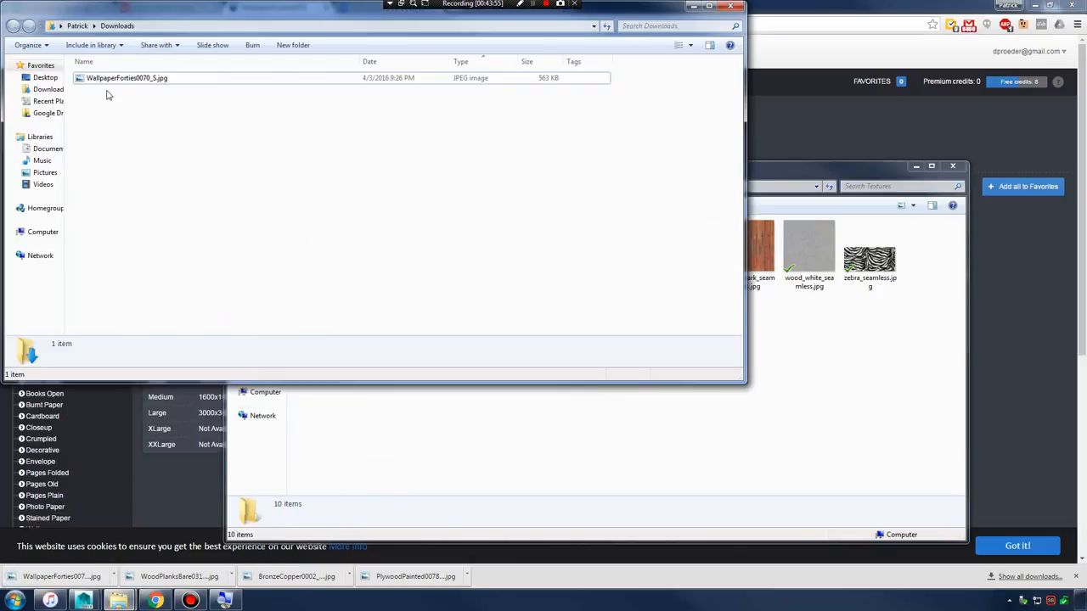
{"action": "left_click", "coordinate": [124, 79]}
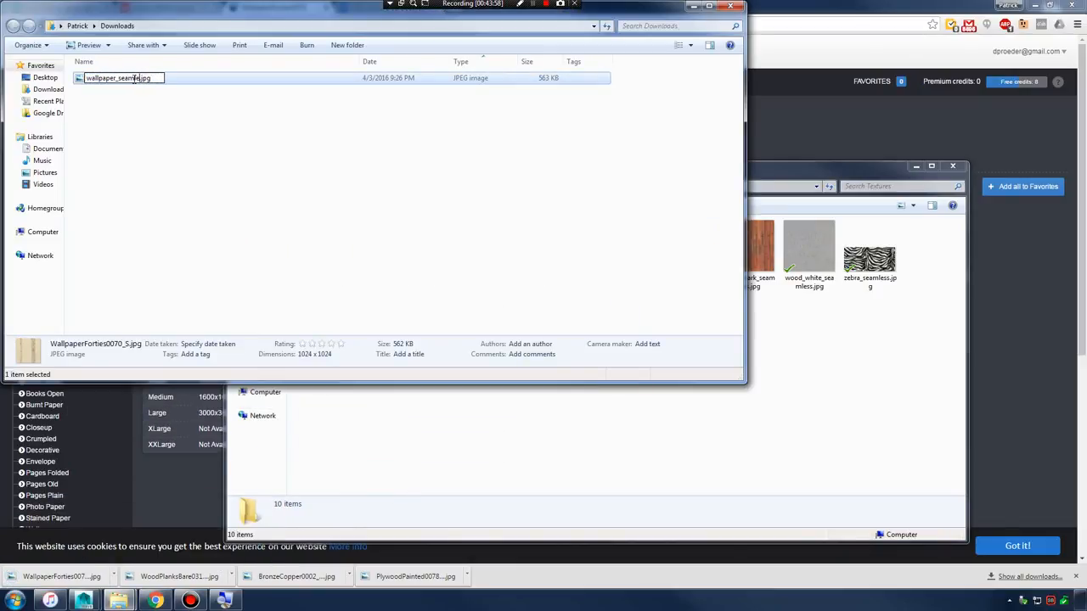
{"action": "type", "text": "ss"}
{"action": "key", "text": "Return"}
{"action": "left_click_drag", "start_coordinate": [142, 82], "coordinate": [594, 399]}
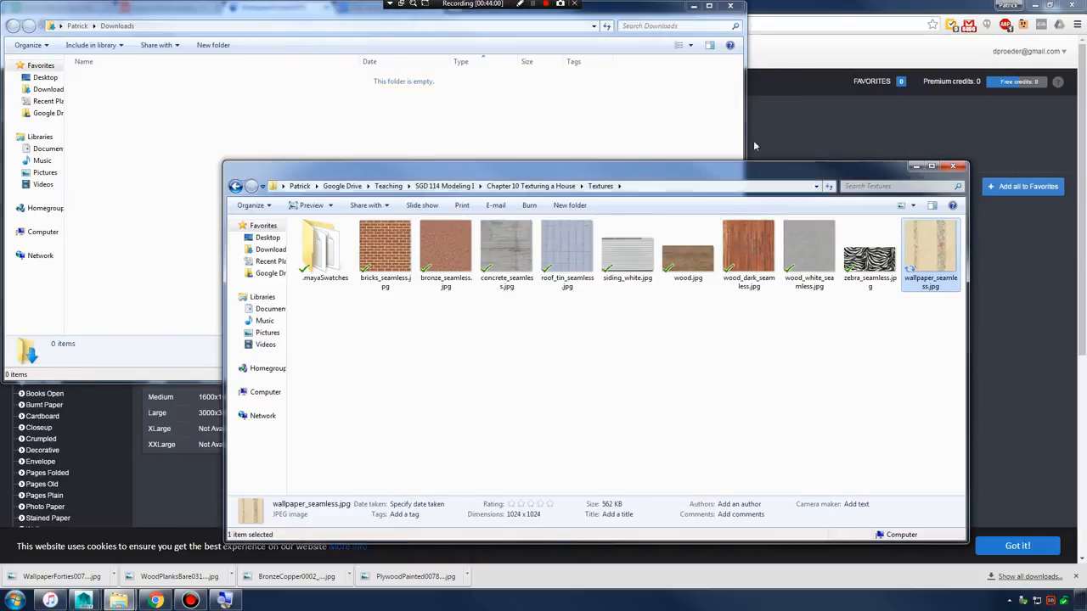
{"action": "left_click", "coordinate": [693, 6]}
{"action": "left_click", "coordinate": [1034, 6]}
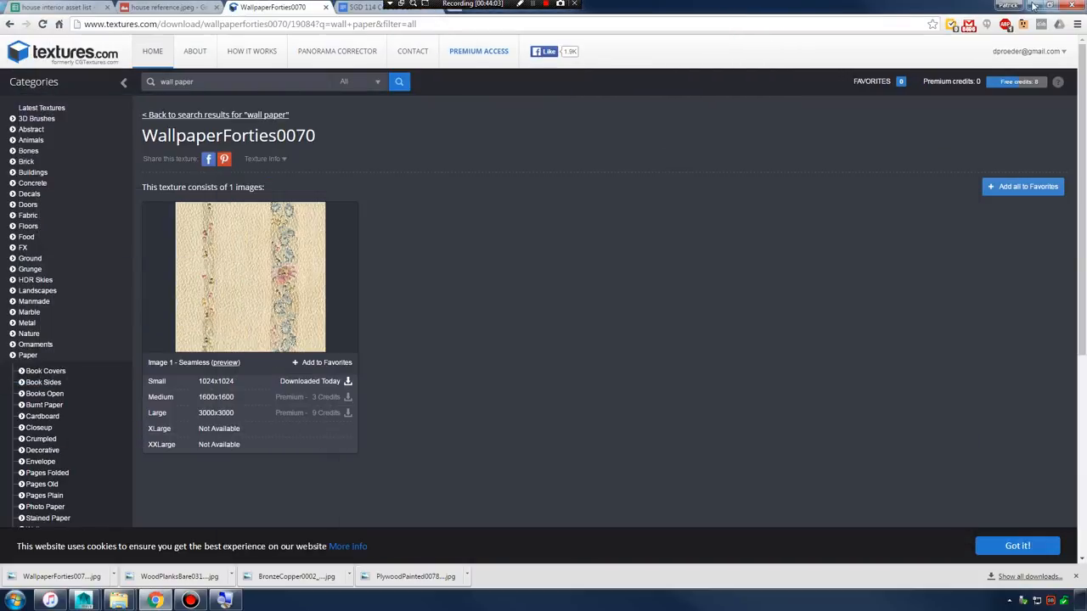
{"action": "left_click", "coordinate": [914, 167]}
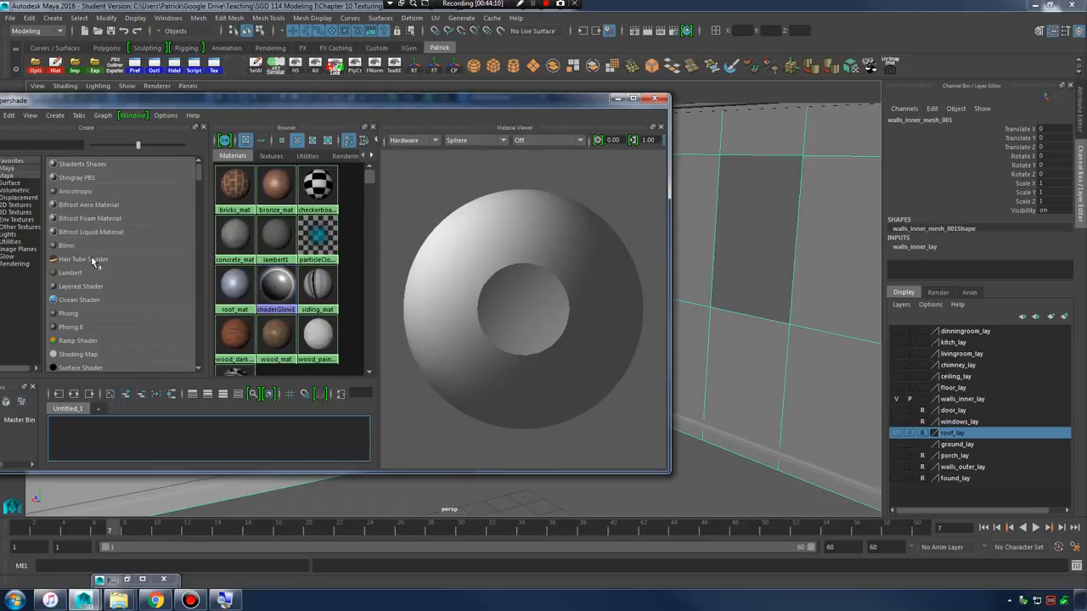
- Create a new Lambert material in Maya and name it wallpaper_mat
{"action": "left_click", "coordinate": [90, 273]}
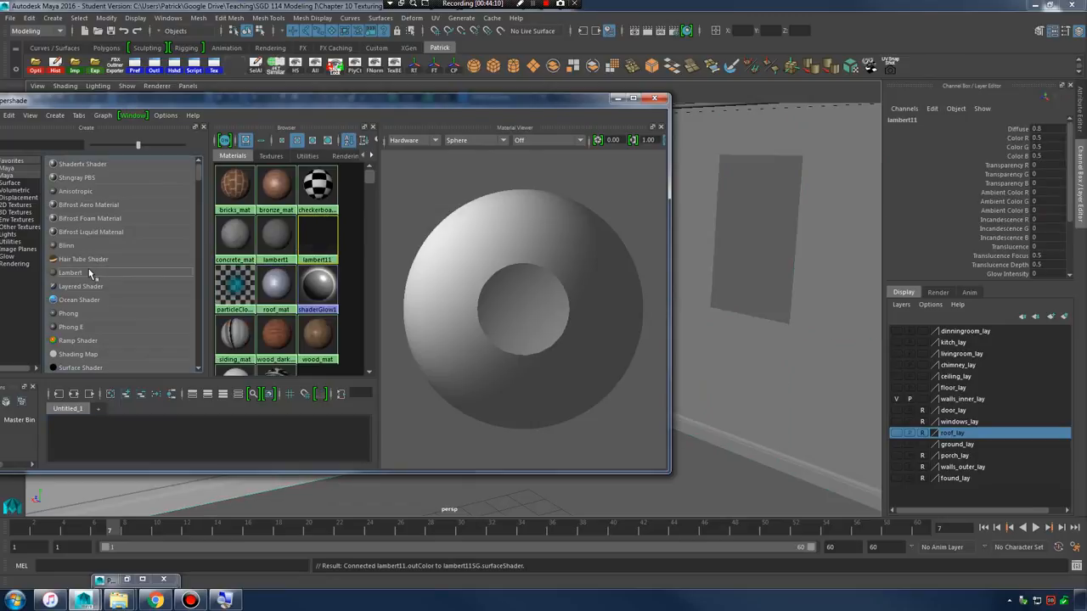
{"action": "double_click", "coordinate": [312, 231]}
{"action": "left_click_drag", "start_coordinate": [955, 149], "coordinate": [847, 147]}
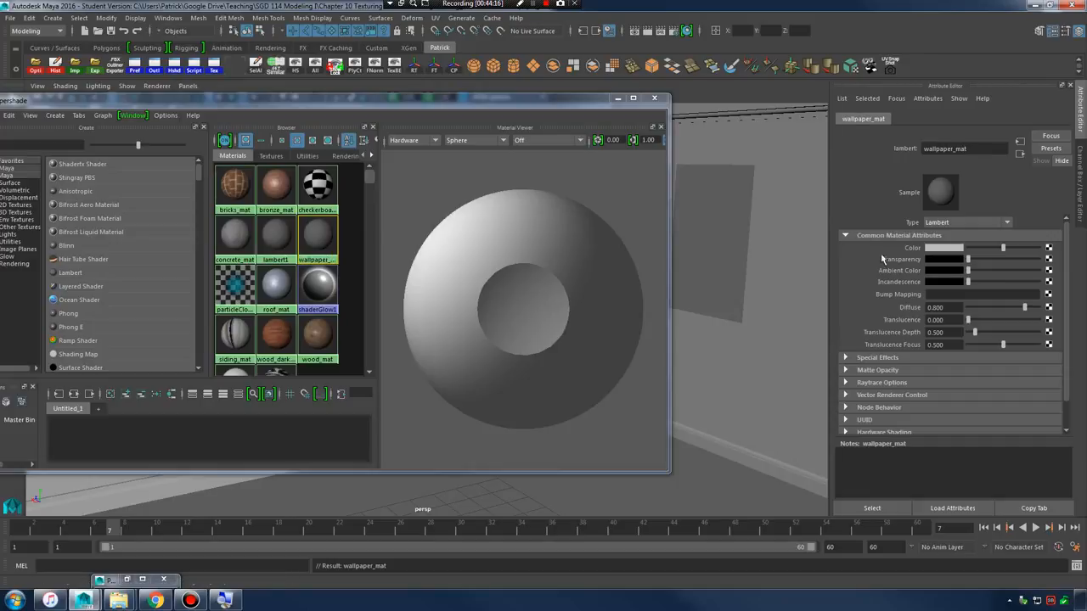
- Connect a file texture to the wallpaper material's color and load wallpaper_seamless.jpg from the Textures folder
{"action": "left_click", "coordinate": [1049, 248]}
{"action": "left_click", "coordinate": [514, 298]}
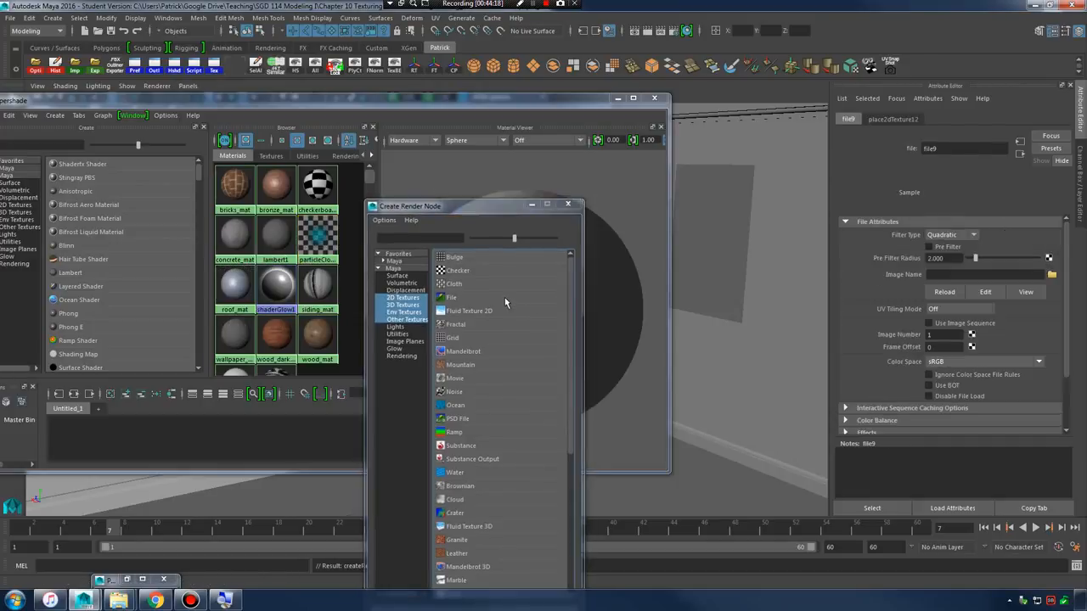
{"action": "left_click", "coordinate": [1051, 276]}
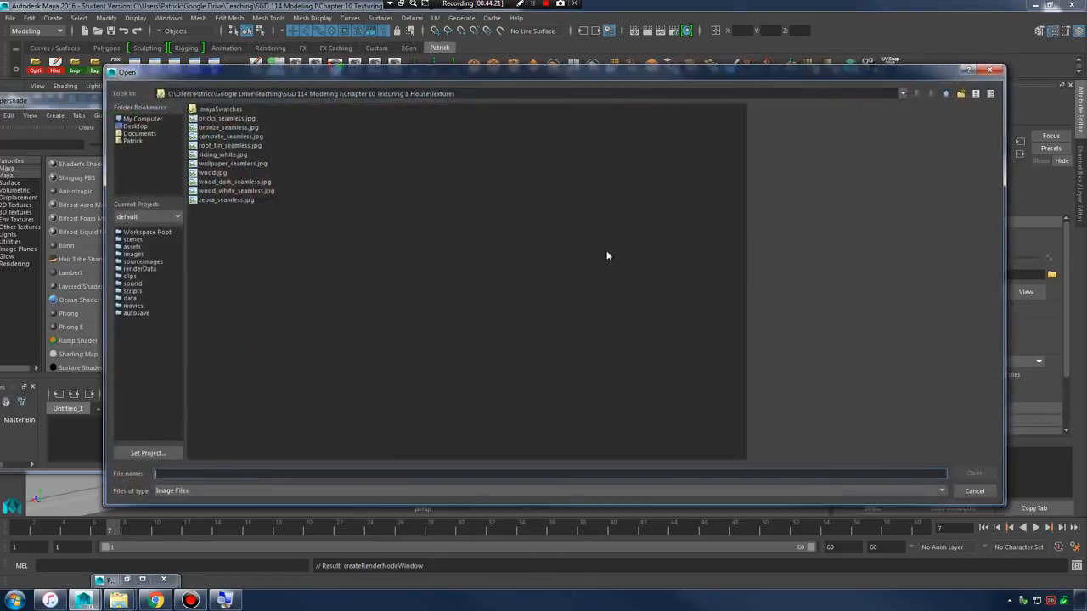
{"action": "left_click", "coordinate": [234, 192]}
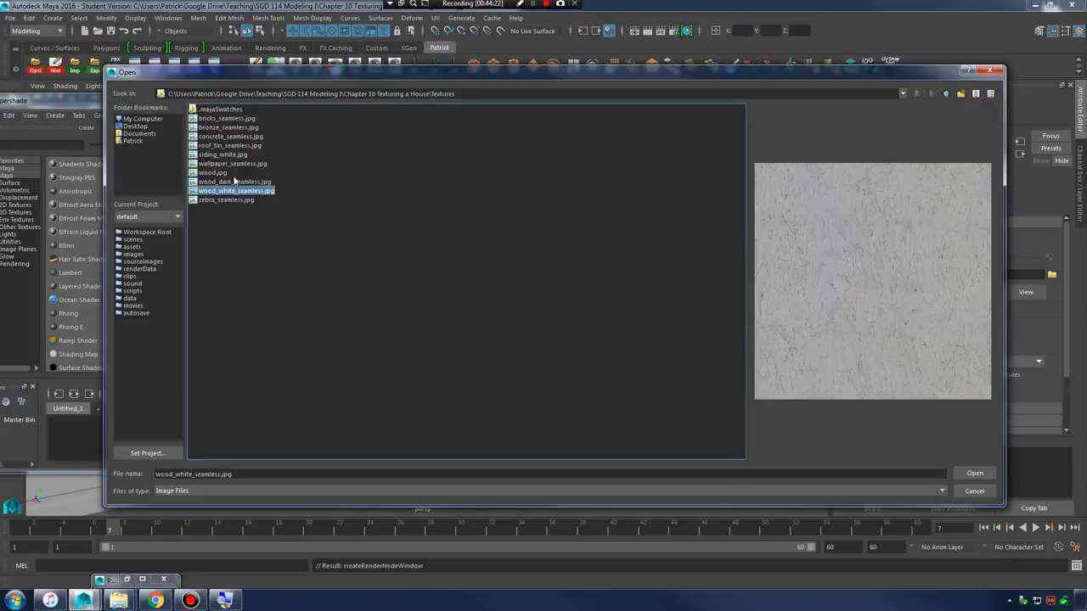
{"action": "left_click", "coordinate": [244, 165]}
{"action": "left_click", "coordinate": [973, 474]}
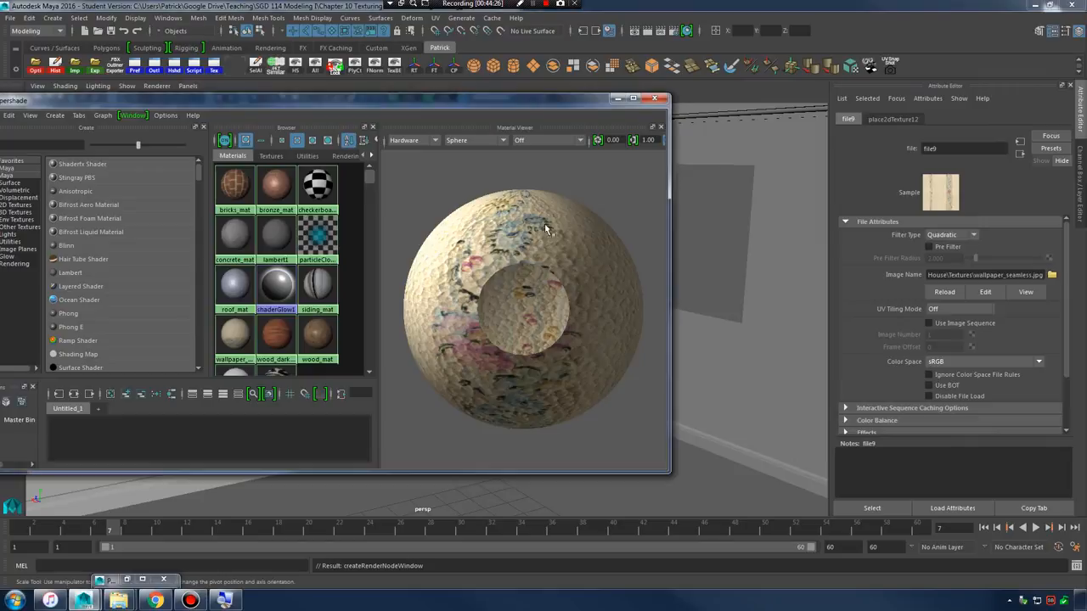
{"action": "left_click", "coordinate": [617, 98]}
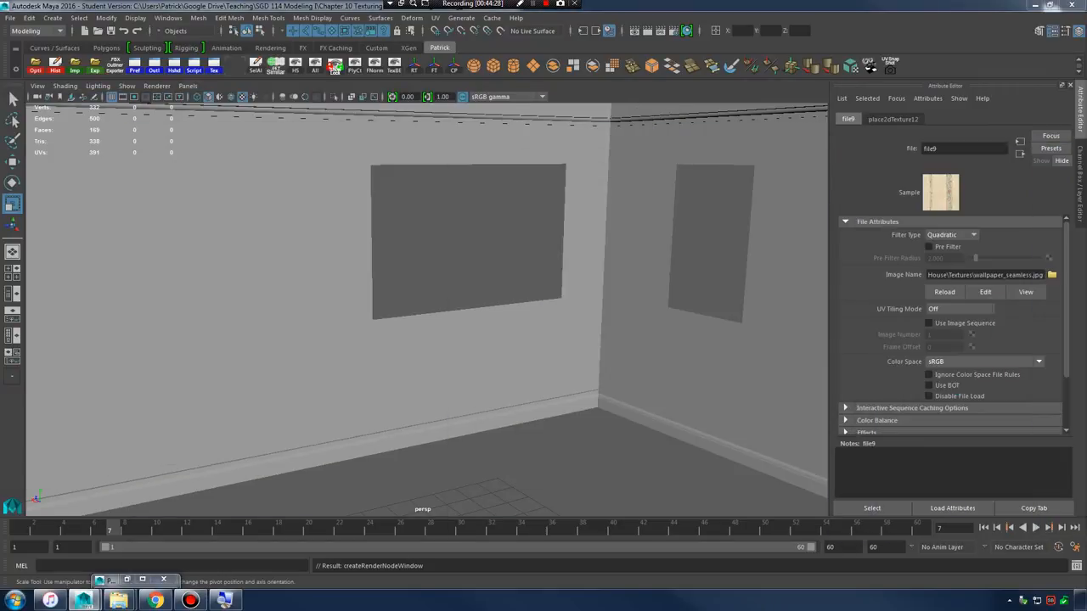
- Select the inner walls mesh and assign the wallpaper_mat material to it
{"action": "left_click", "coordinate": [585, 196]}
{"action": "right_click_drag", "start_coordinate": [654, 204], "coordinate": [434, 257], "text": "alt"}
{"action": "left_click_drag", "start_coordinate": [434, 258], "coordinate": [574, 331], "text": "alt"}
{"action": "middle_click_drag", "start_coordinate": [575, 331], "coordinate": [563, 397], "text": "alt"}
{"action": "left_click_drag", "start_coordinate": [564, 397], "coordinate": [554, 374], "text": "alt"}
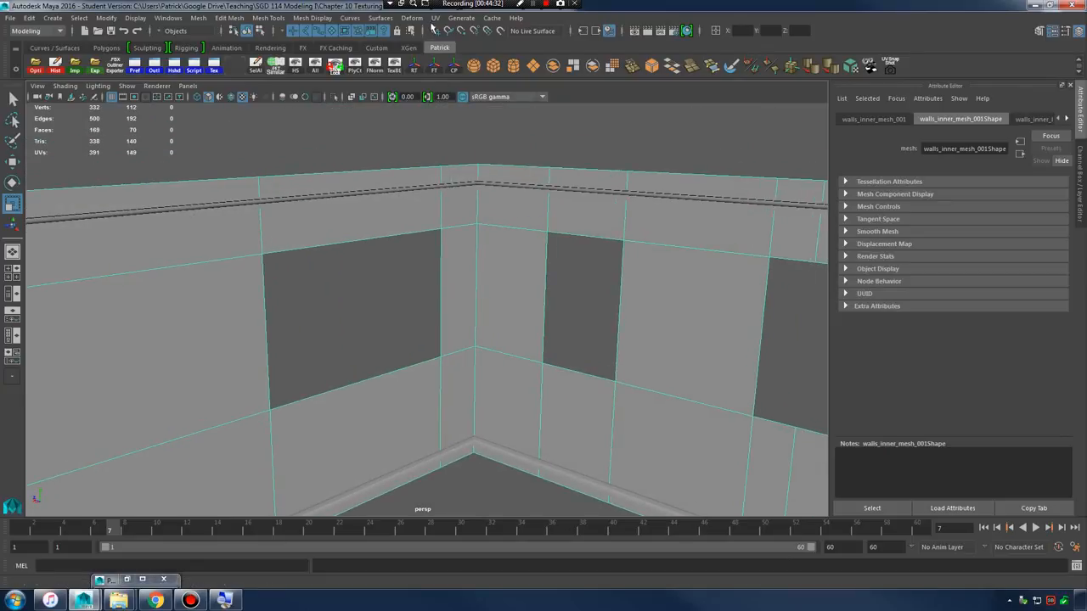
{"action": "left_click_drag", "start_coordinate": [1085, 112], "coordinate": [641, 105]}
{"action": "right_click_drag", "start_coordinate": [604, 338], "coordinate": [619, 326]}
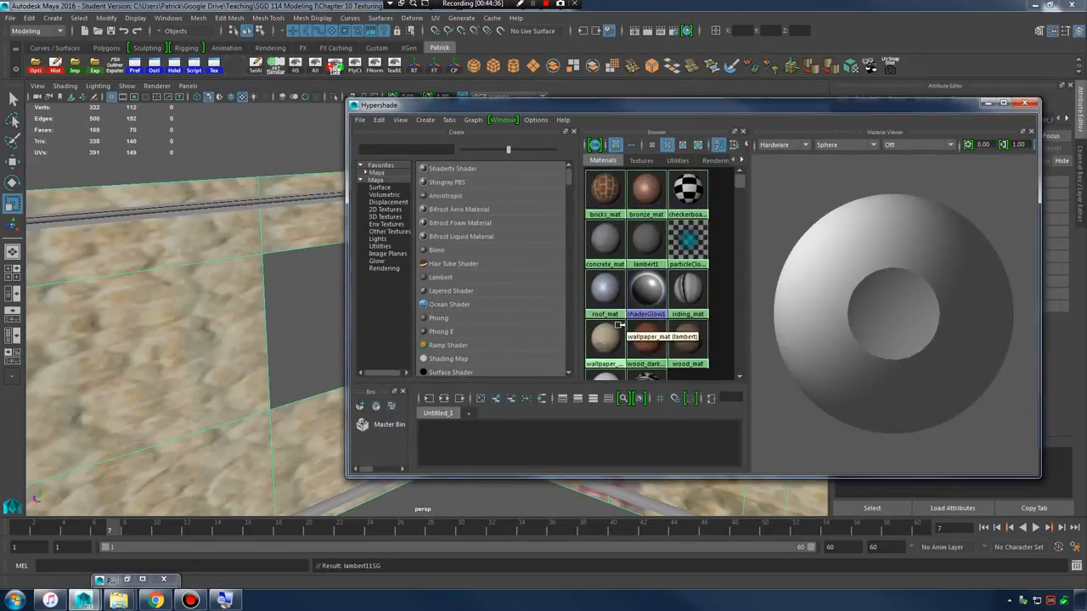
{"action": "left_click", "coordinate": [987, 103]}
- Select the interior faces of the walls mesh and apply automatic UV mapping to them
{"action": "right_click_drag", "start_coordinate": [586, 249], "coordinate": [521, 220], "text": "alt"}
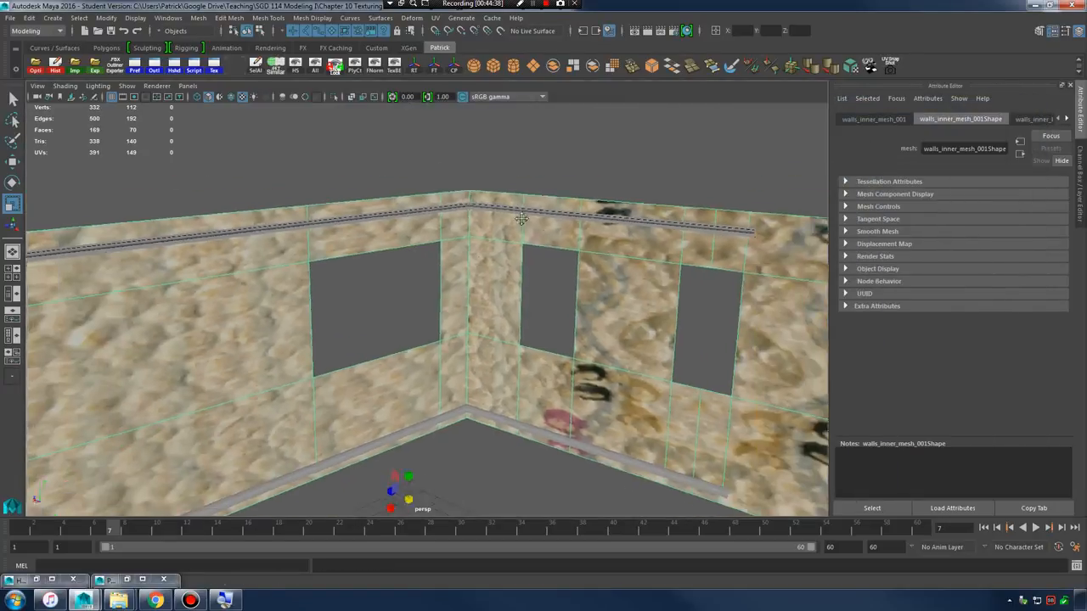
{"action": "left_click_drag", "start_coordinate": [356, 208], "coordinate": [437, 219], "text": "alt"}
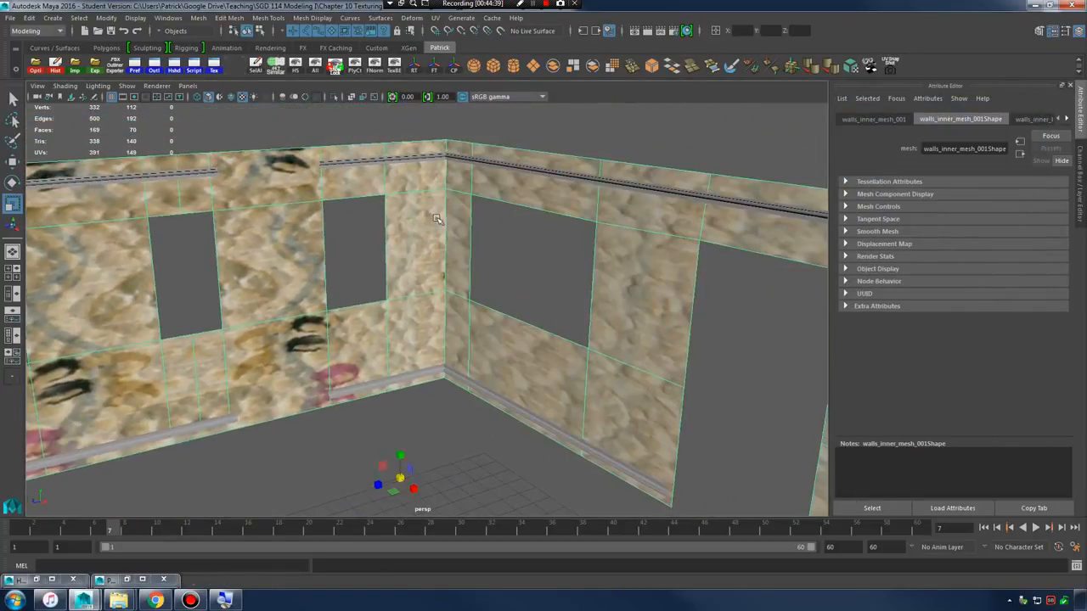
{"action": "left_click", "coordinate": [433, 18]}
{"action": "right_click_drag", "start_coordinate": [338, 182], "coordinate": [339, 212]}
{"action": "right_click_drag", "start_coordinate": [333, 222], "coordinate": [89, 188], "text": "alt"}
{"action": "left_click_drag", "start_coordinate": [718, 610], "coordinate": [820, 609]}
{"action": "right_click_drag", "start_coordinate": [373, 162], "coordinate": [517, 110], "text": "alt"}
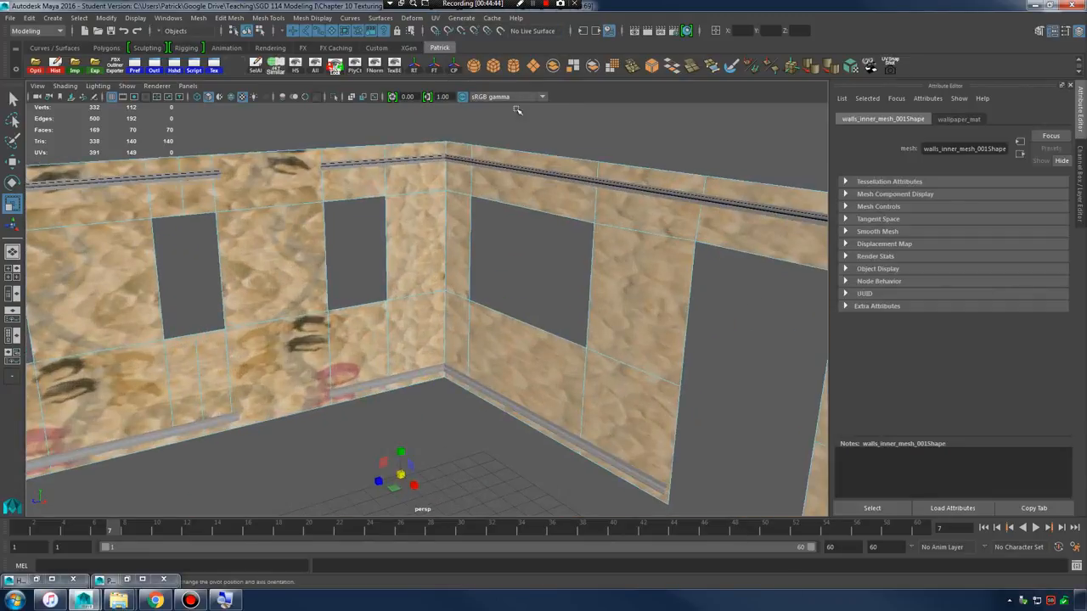
{"action": "left_click", "coordinate": [433, 18]}
{"action": "left_click", "coordinate": [475, 91]}
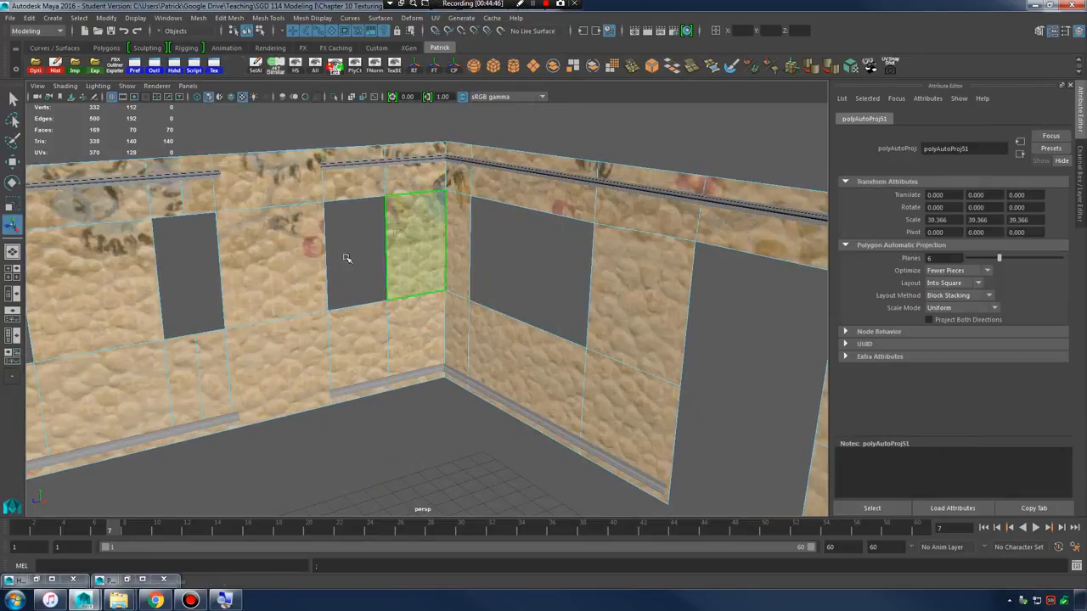
- Open the wall faces in the UV Editor, select their UVs and scale them up so the wallpaper pattern repeats smaller
{"action": "right_click_drag", "start_coordinate": [347, 260], "coordinate": [500, 279], "text": "alt"}
{"action": "left_click_drag", "start_coordinate": [500, 279], "coordinate": [387, 280], "text": "alt"}
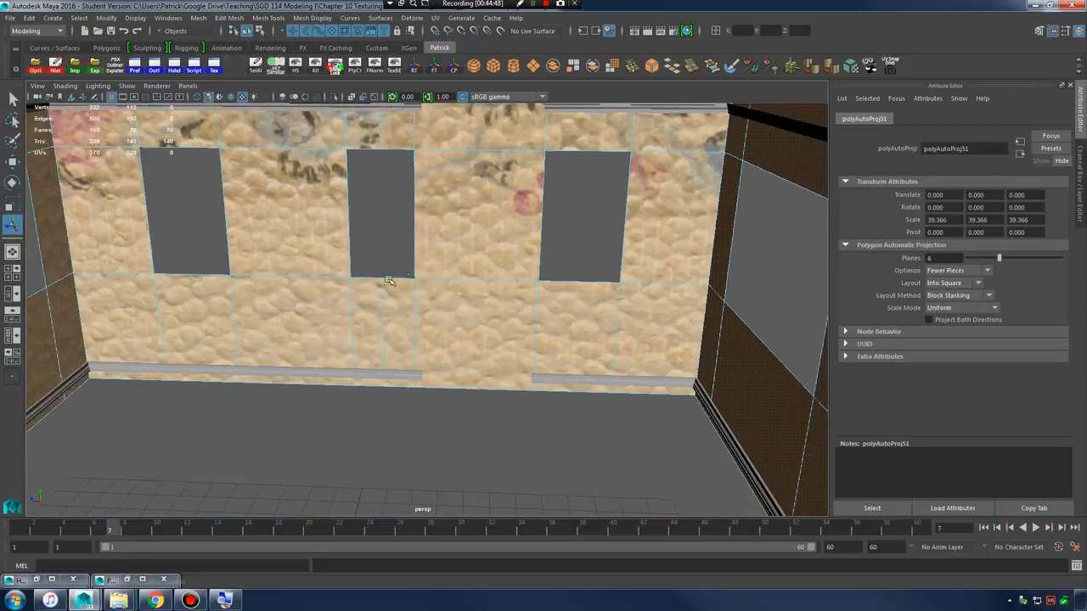
{"action": "left_click", "coordinate": [215, 75]}
{"action": "right_click_drag", "start_coordinate": [829, 367], "coordinate": [866, 368]}
{"action": "left_click_drag", "start_coordinate": [854, 391], "coordinate": [1072, 391]}
{"action": "right_click_drag", "start_coordinate": [480, 346], "coordinate": [321, 304], "text": "alt"}
{"action": "left_click_drag", "start_coordinate": [321, 304], "coordinate": [544, 314], "text": "alt"}
- Rotate the wall UVs 90 degrees clockwise so the wallpaper stripes run vertically, and scale them up slightly
{"action": "left_click_drag", "start_coordinate": [845, 178], "coordinate": [710, 117]}
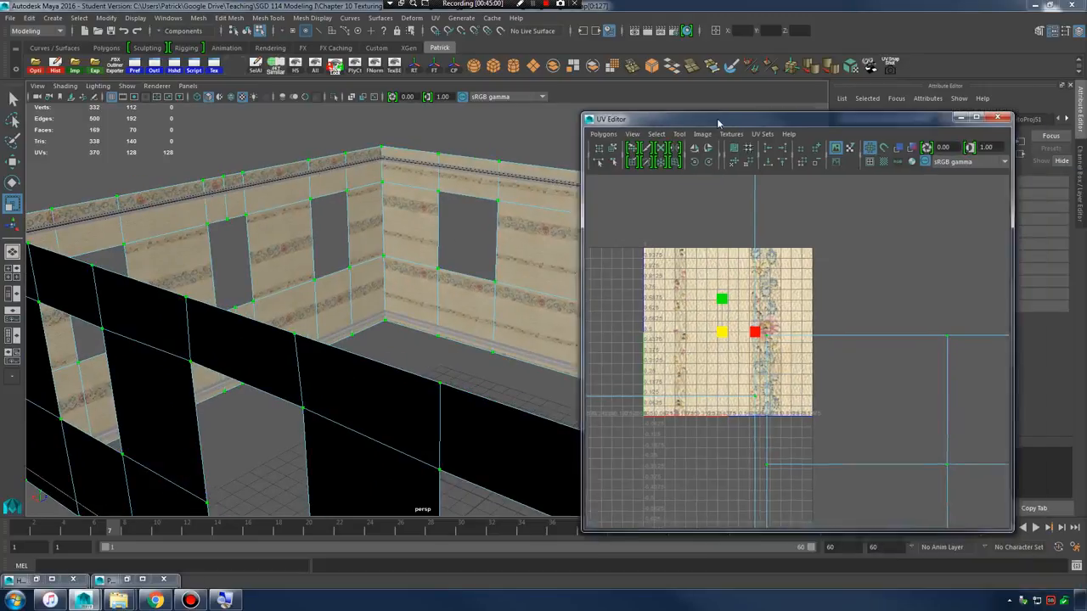
{"action": "left_click", "coordinate": [710, 163]}
{"action": "left_click", "coordinate": [710, 163]}
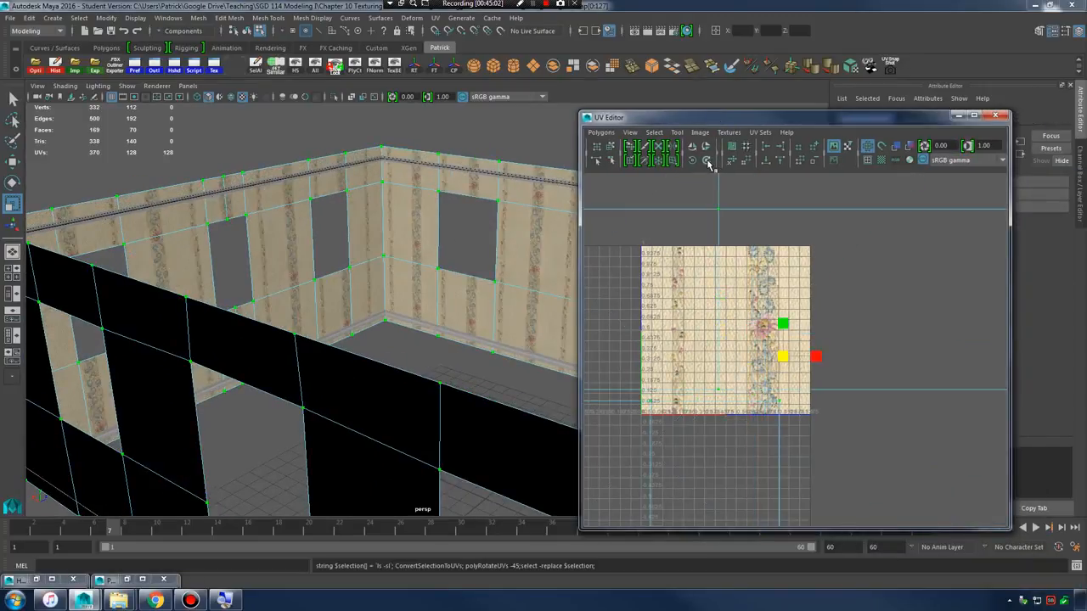
{"action": "left_click_drag", "start_coordinate": [486, 256], "coordinate": [187, 276], "text": "alt"}
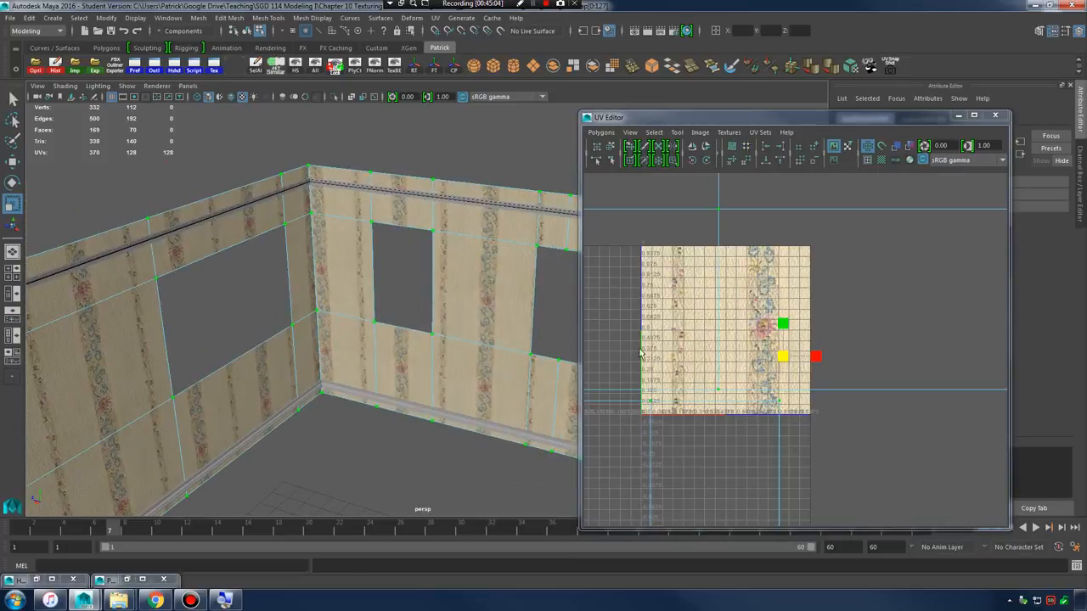
{"action": "mouse_move", "coordinate": [787, 360]}
{"action": "left_mouse_down"}
{"action": "mouse_move", "coordinate": [829, 356]}
{"action": "mouse_move", "coordinate": [799, 355]}
{"action": "left_mouse_up"}
- Shift the wall UVs horizontally to adjust where the wallpaper stripes meet at the room corner
{"action": "middle_click_drag", "start_coordinate": [264, 330], "coordinate": [120, 291], "text": "alt"}
{"action": "left_click_drag", "start_coordinate": [120, 291], "coordinate": [377, 269], "text": "alt"}
{"action": "scroll", "coordinate": [326, 259], "scroll_direction": "up", "scroll_amount": 5}
{"action": "key", "text": "w"}
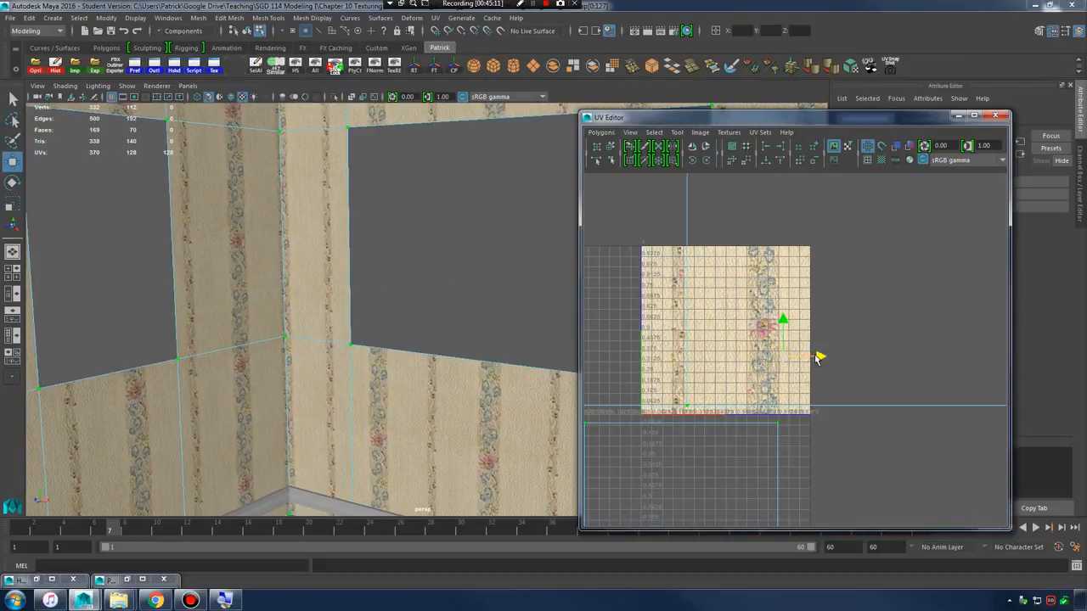
{"action": "left_click_drag", "start_coordinate": [815, 357], "coordinate": [852, 361]}
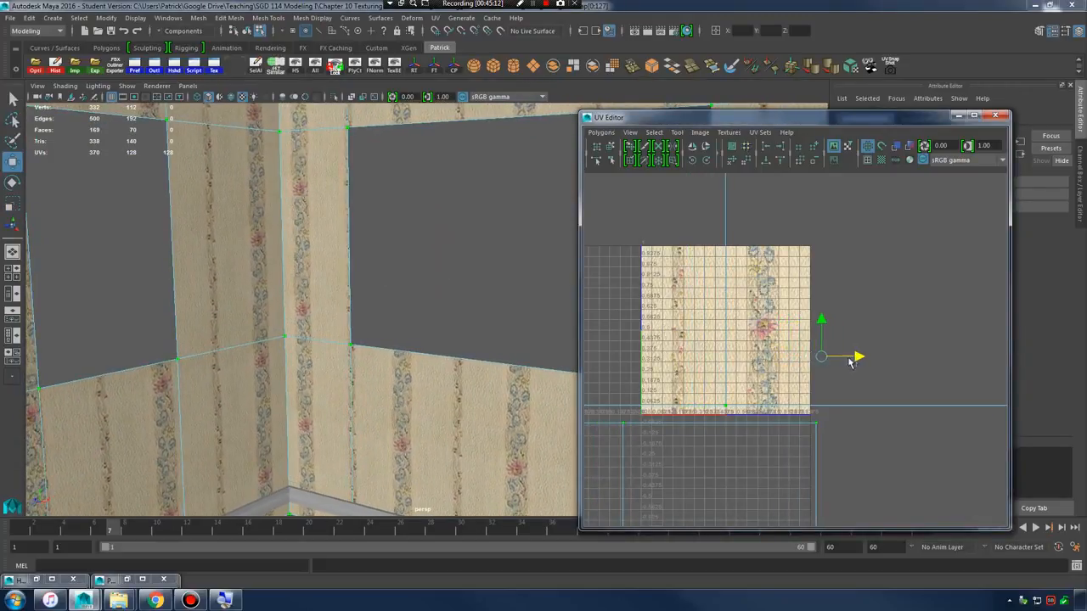
- Switch the inner walls mesh to face selection and select the wall face between the window and the room corner
{"action": "scroll", "coordinate": [402, 283], "scroll_direction": "down", "scroll_amount": 4}
{"action": "left_click_drag", "start_coordinate": [403, 284], "coordinate": [575, 325], "text": "alt"}
{"action": "left_click_drag", "start_coordinate": [322, 311], "coordinate": [418, 208], "text": "alt"}
{"action": "scroll", "coordinate": [414, 293], "scroll_direction": "up", "scroll_amount": 3}
{"action": "right_click_drag", "start_coordinate": [408, 213], "coordinate": [408, 238]}
{"action": "left_click", "coordinate": [409, 237]}
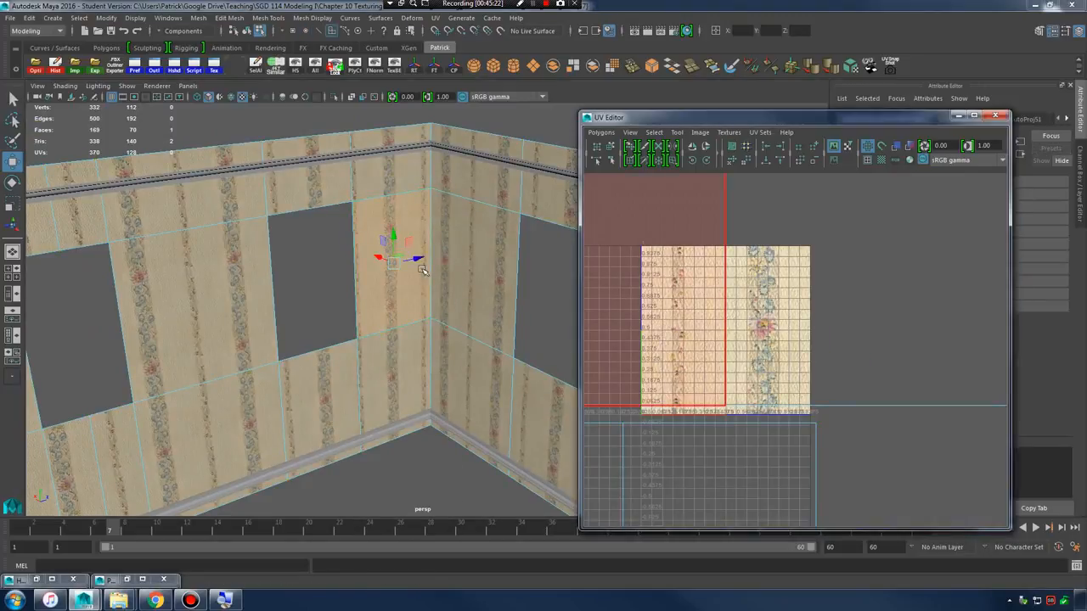
- Select the upper wall face between two windows on the adjoining wall and frame its UVs in the UV Editor
{"action": "left_click_drag", "start_coordinate": [425, 272], "coordinate": [335, 280], "text": "alt"}
{"action": "right_click_drag", "start_coordinate": [335, 279], "coordinate": [820, 310], "text": "alt"}
{"action": "middle_click_drag", "start_coordinate": [383, 267], "coordinate": [414, 299], "text": "alt"}
{"action": "right_click_drag", "start_coordinate": [413, 298], "coordinate": [504, 248], "text": "alt"}
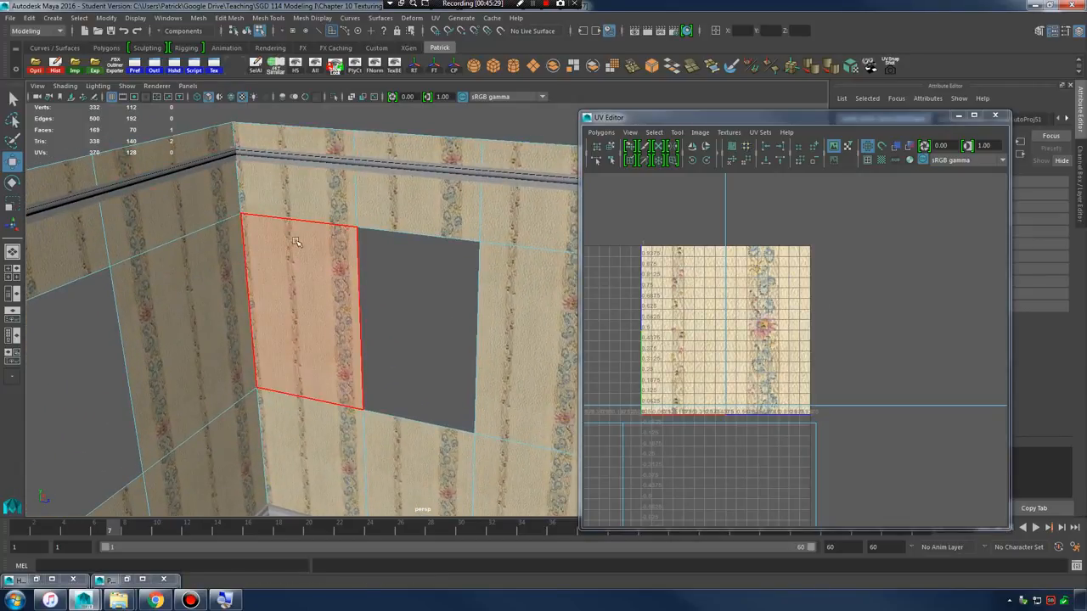
{"action": "left_click_drag", "start_coordinate": [294, 242], "coordinate": [344, 230], "text": "alt"}
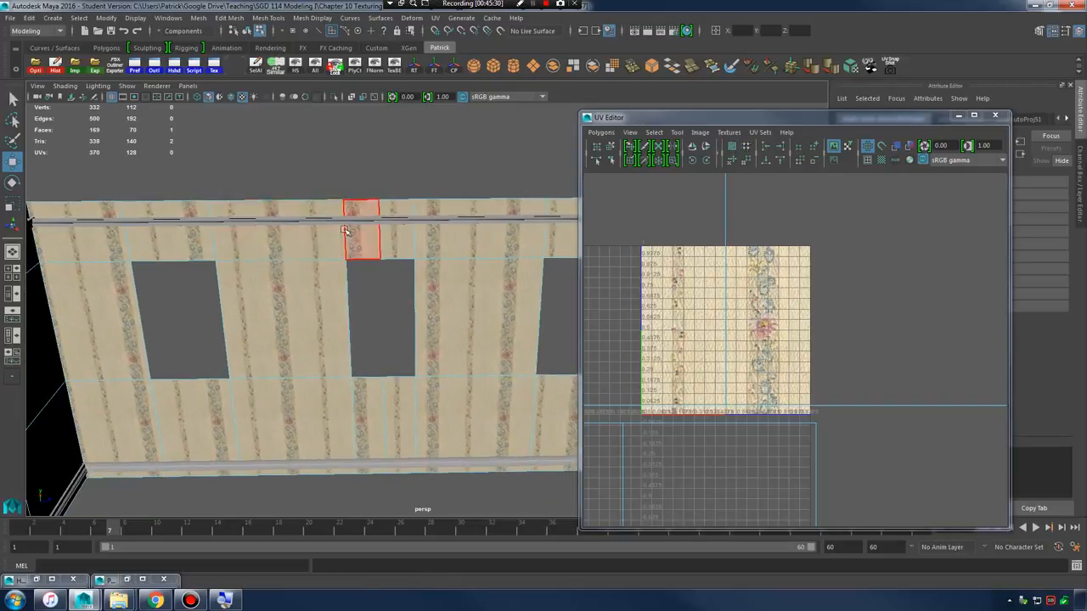
{"action": "right_click_drag", "start_coordinate": [807, 340], "coordinate": [681, 286], "text": "alt"}
{"action": "key", "text": "f"}
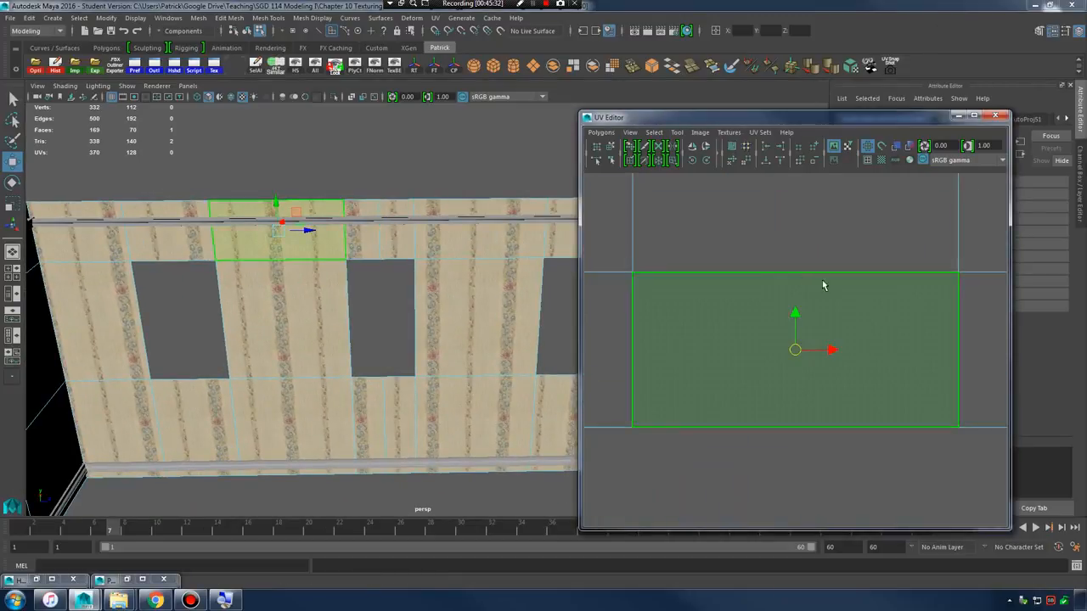
{"action": "right_click_drag", "start_coordinate": [822, 284], "coordinate": [609, 264], "text": "alt"}
{"action": "right_click_drag", "start_coordinate": [866, 340], "coordinate": [727, 316], "text": "alt"}
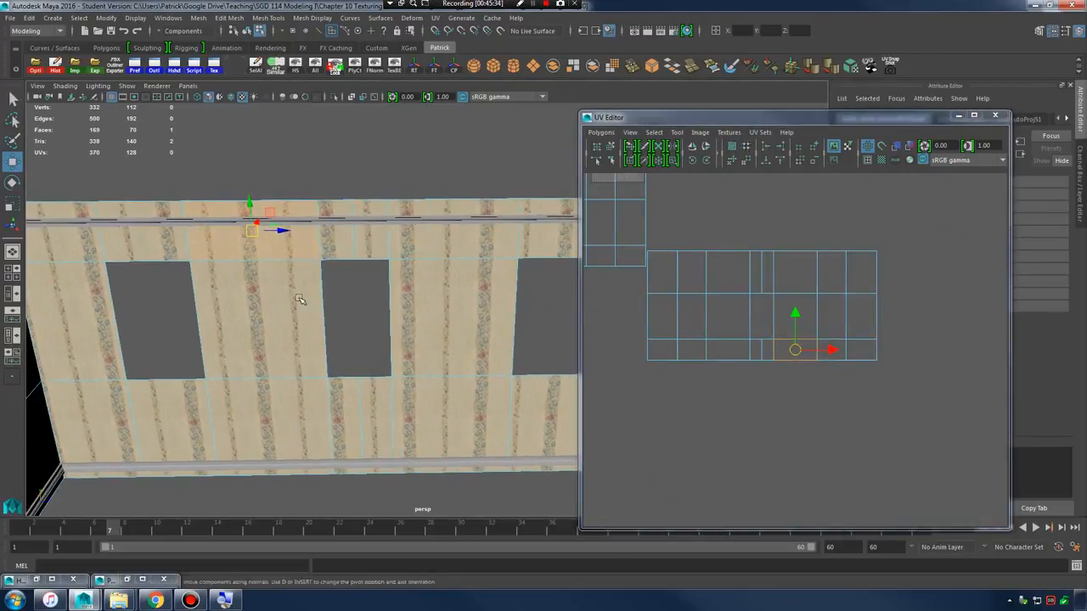
{"action": "left_click_drag", "start_coordinate": [301, 300], "coordinate": [345, 287], "text": "alt"}
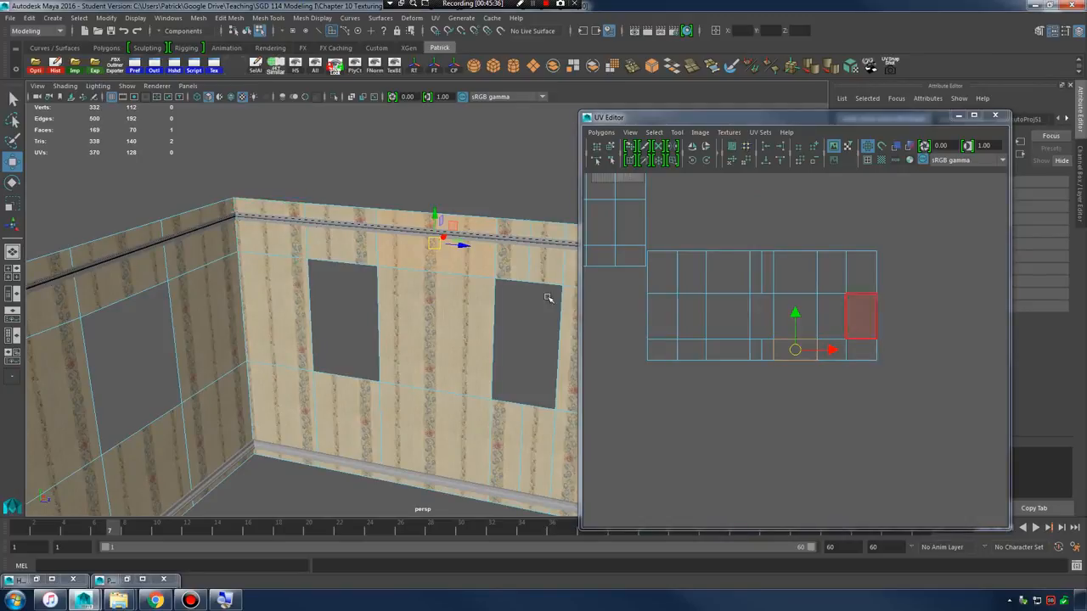
- Select the entire UV shell of the multi-window wall in the UV Editor
{"action": "right_click", "coordinate": [813, 312], "text": "ctrl"}
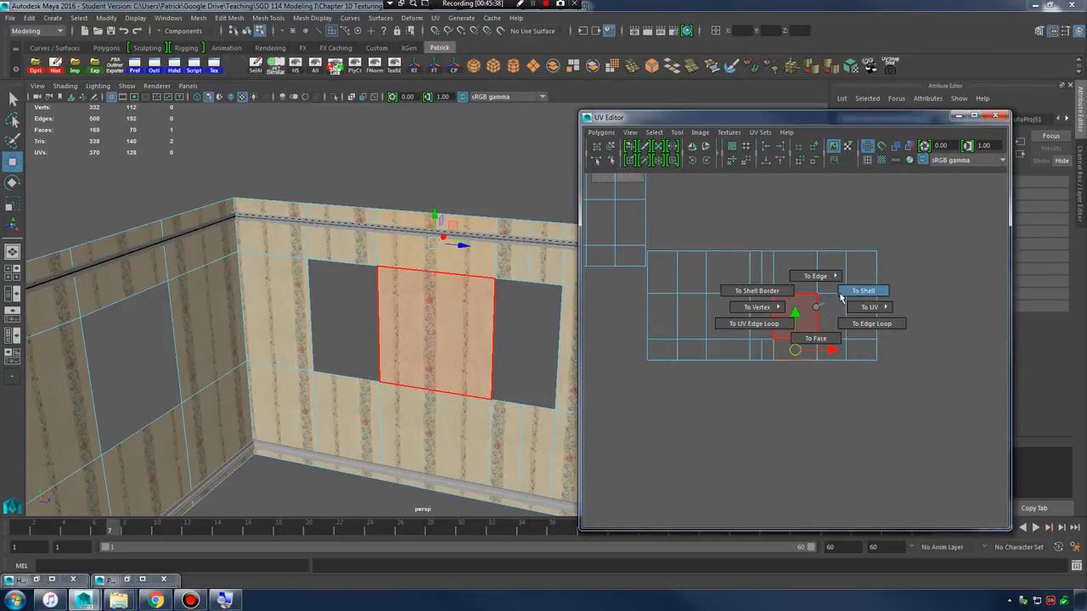
{"action": "right_click_drag", "start_coordinate": [841, 296], "coordinate": [844, 294], "text": "ctrl"}
{"action": "left_click", "coordinate": [793, 273]}
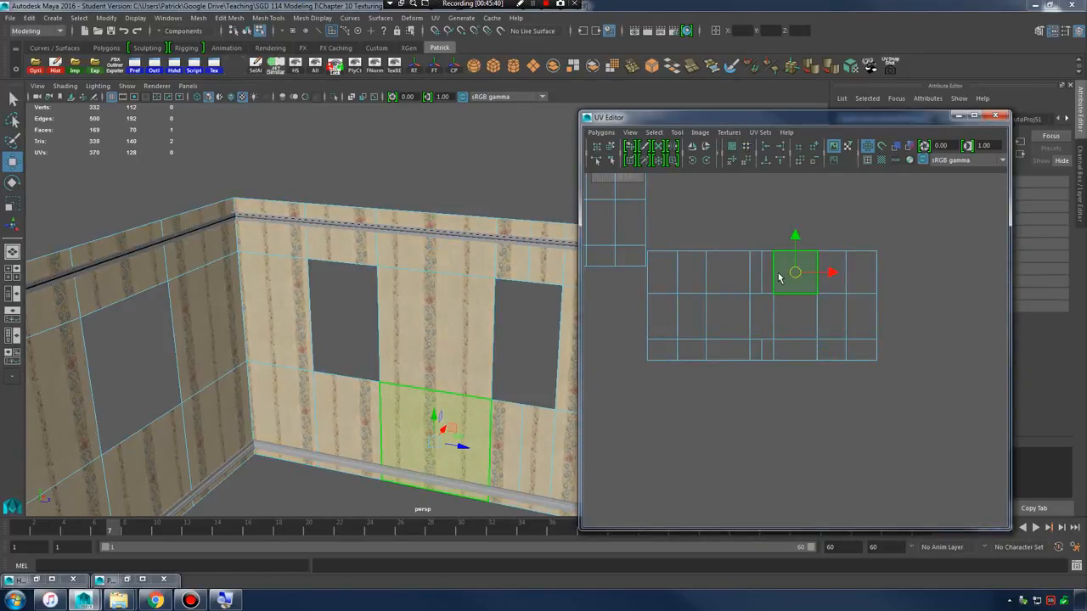
{"action": "right_click", "coordinate": [779, 276]}
{"action": "right_click", "coordinate": [787, 273]}
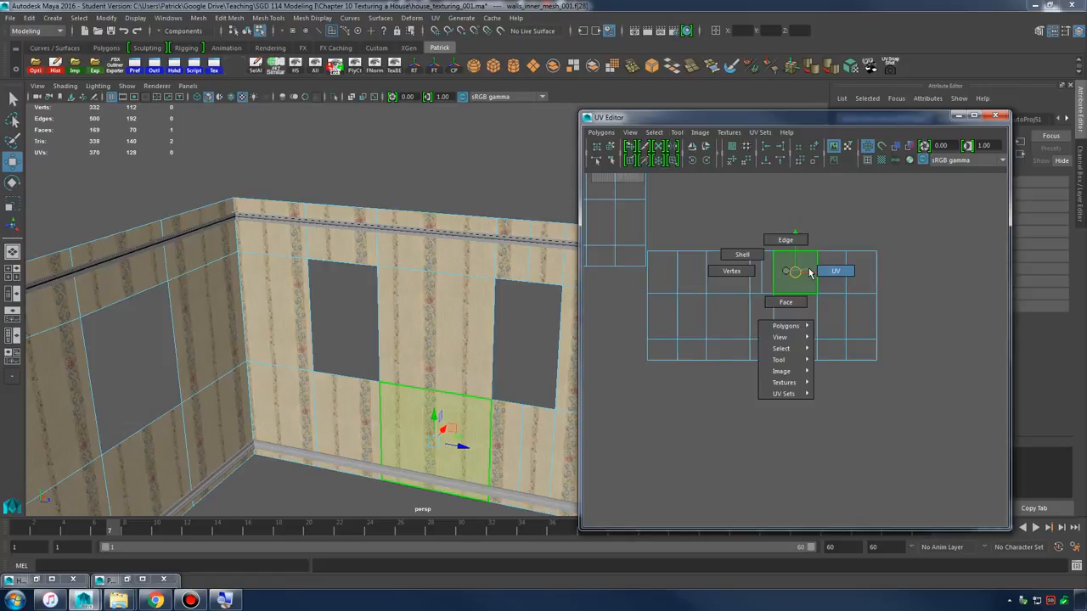
{"action": "right_click_drag", "start_coordinate": [809, 271], "coordinate": [809, 271]}
{"action": "left_click", "coordinate": [764, 308]}
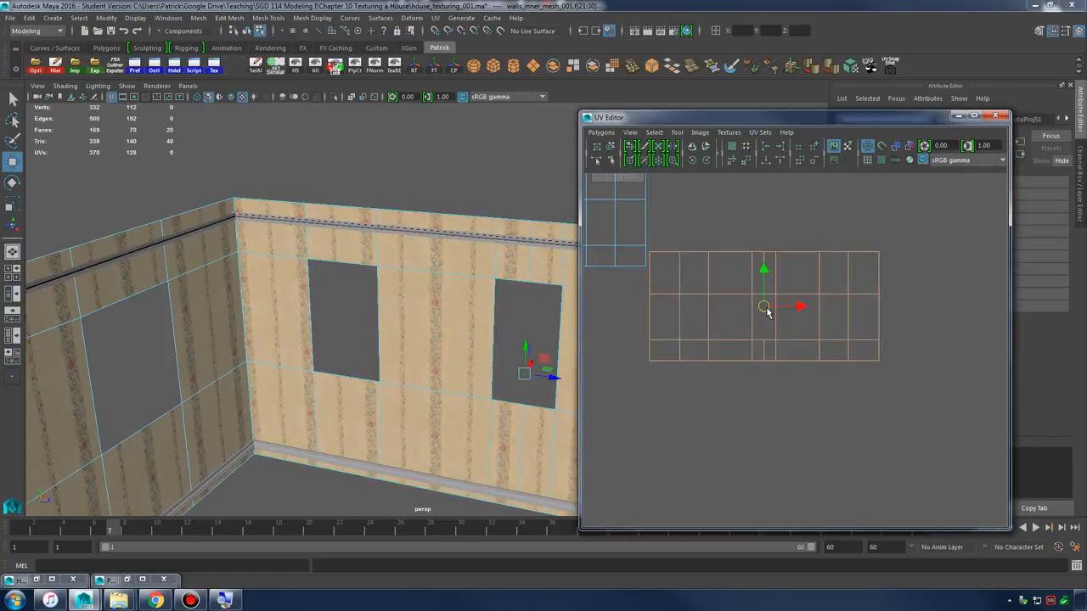
- Shift the multi-window wall's UV shell slightly to the right to adjust where its wallpaper stripes meet the room corner
{"action": "left_click_drag", "start_coordinate": [766, 311], "coordinate": [771, 310]}
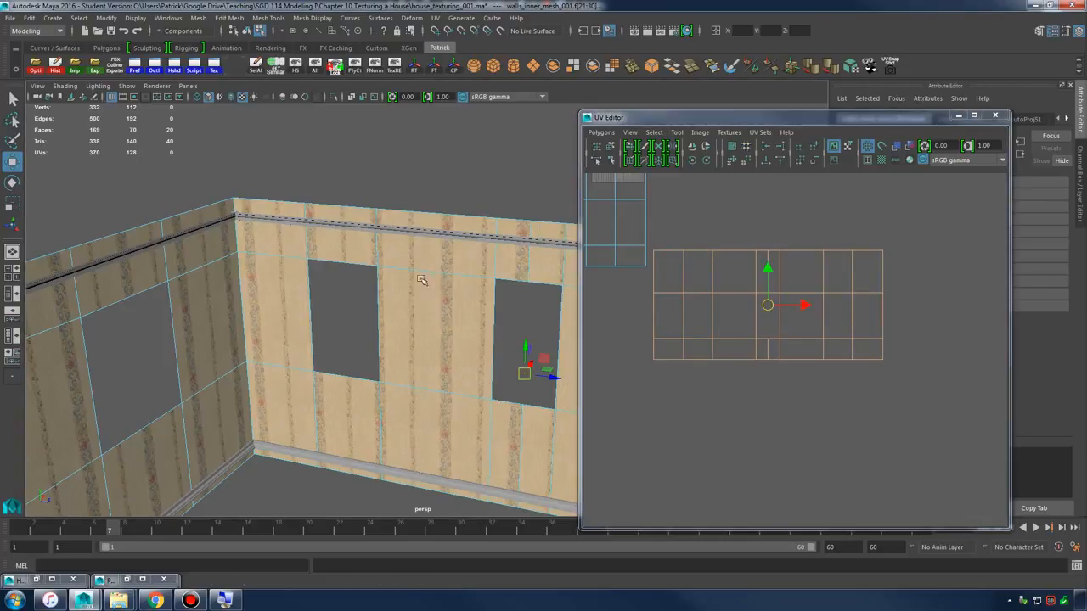
{"action": "left_click_drag", "start_coordinate": [417, 281], "coordinate": [323, 253], "text": "alt"}
{"action": "middle_click_drag", "start_coordinate": [326, 253], "coordinate": [335, 244], "text": "alt"}
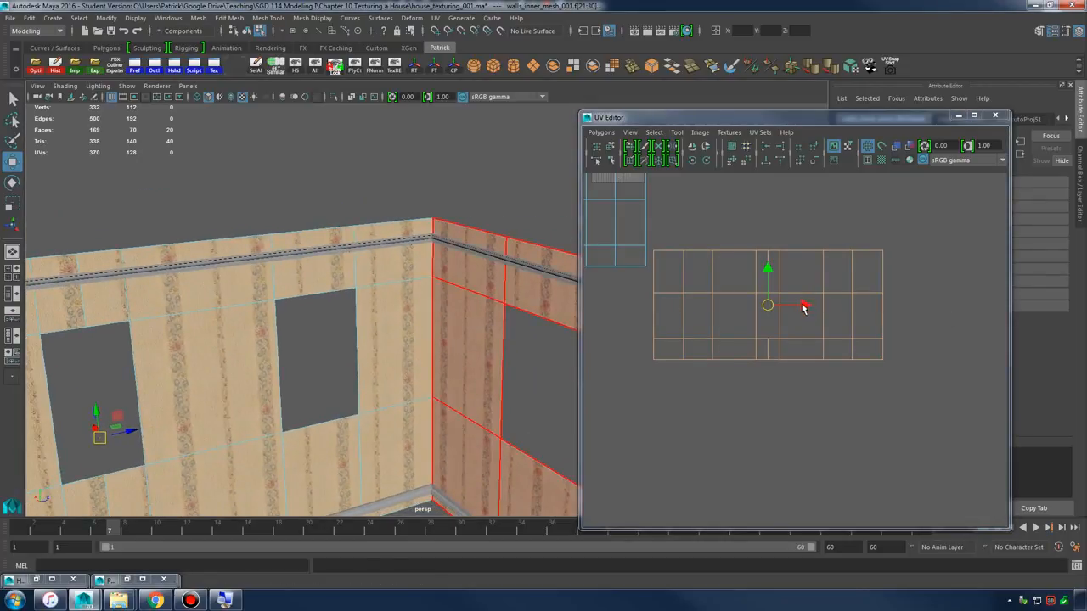
{"action": "left_click_drag", "start_coordinate": [803, 308], "coordinate": [806, 307]}
- Return the walls to object mode, clear the selection and check the wallpaper stripes around the room corners
{"action": "right_click_drag", "start_coordinate": [289, 254], "coordinate": [214, 252], "text": "alt"}
{"action": "left_click_drag", "start_coordinate": [208, 252], "coordinate": [256, 256], "text": "alt"}
{"action": "right_click_drag", "start_coordinate": [332, 262], "coordinate": [378, 270], "text": "alt"}
{"action": "right_click_drag", "start_coordinate": [381, 272], "coordinate": [439, 253]}
{"action": "left_click", "coordinate": [464, 193]}
{"action": "left_click_drag", "start_coordinate": [465, 241], "coordinate": [374, 261], "text": "alt"}
{"action": "right_click_drag", "start_coordinate": [369, 258], "coordinate": [408, 255], "text": "alt"}
{"action": "left_click_drag", "start_coordinate": [476, 257], "coordinate": [565, 194], "text": "alt"}
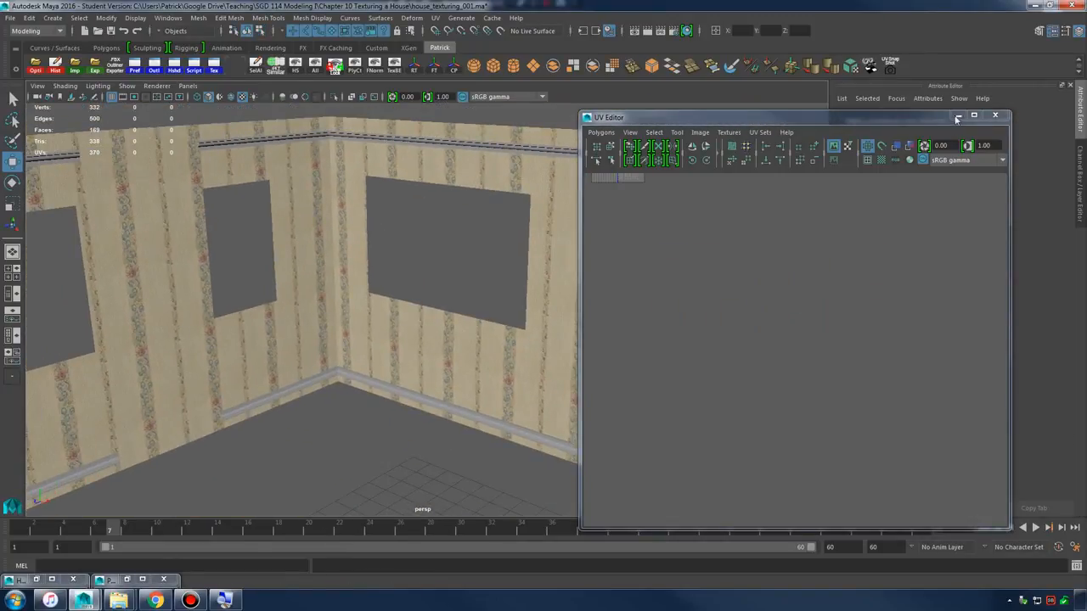
- Minimize the UV Editor and select the crown molding strip along the top of the wall with the doorway
{"action": "left_click", "coordinate": [958, 117]}
{"action": "left_click_drag", "start_coordinate": [522, 231], "coordinate": [531, 176], "text": "alt"}
{"action": "left_click", "coordinate": [531, 174]}
{"action": "middle_click_drag", "start_coordinate": [480, 237], "coordinate": [435, 218], "text": "alt"}
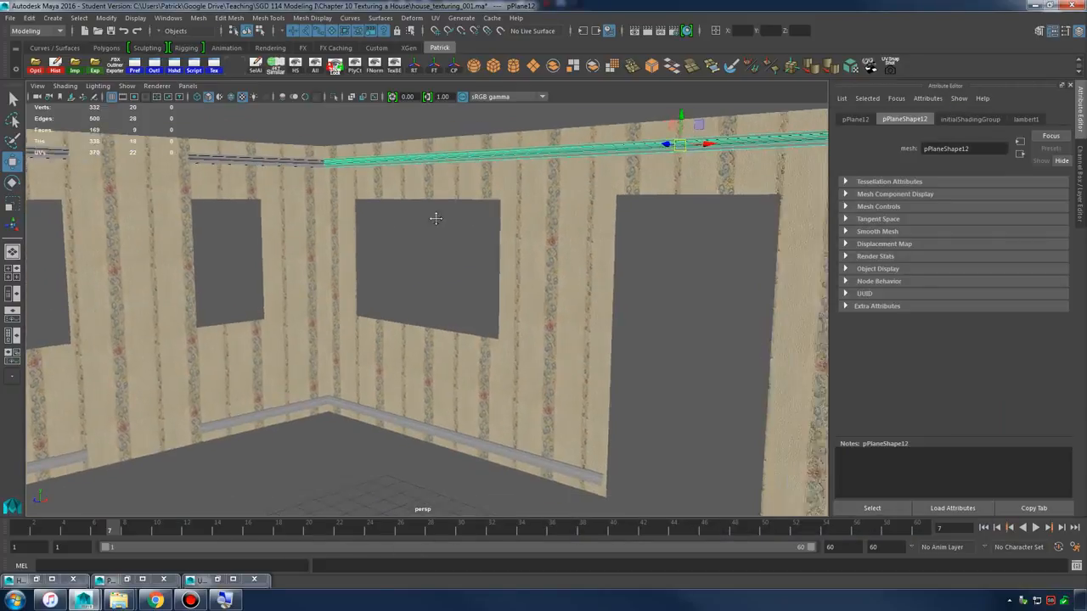
- Hide the wallpapered inner wall mesh, leaving only the trim strips in view
{"action": "left_click_drag", "start_coordinate": [435, 218], "coordinate": [389, 207], "text": "alt"}
{"action": "left_click", "coordinate": [316, 191]}
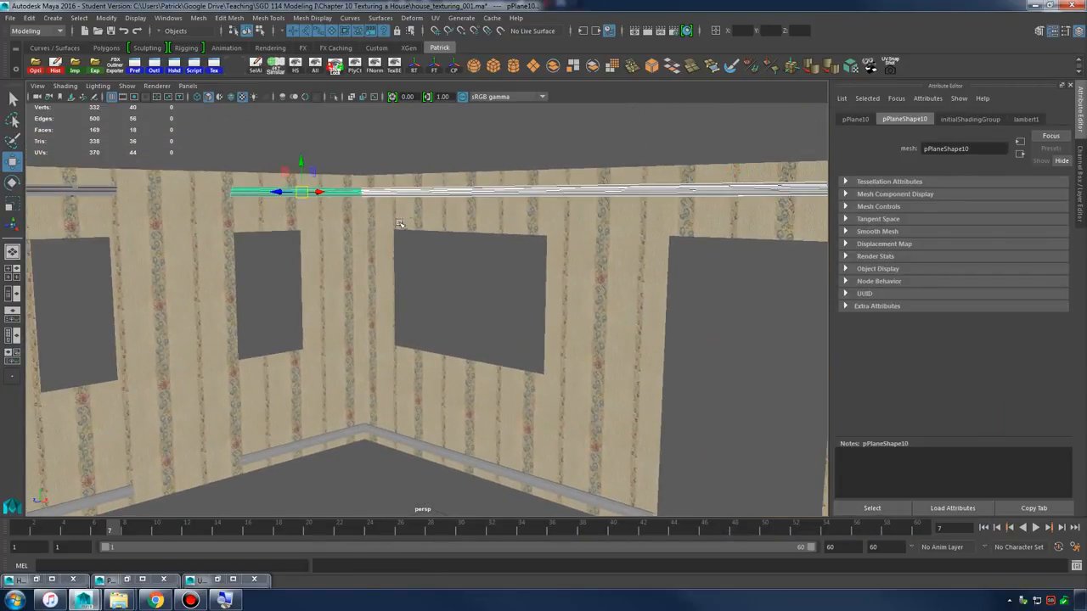
{"action": "left_click_drag", "start_coordinate": [445, 248], "coordinate": [394, 258], "text": "alt"}
{"action": "right_click_drag", "start_coordinate": [393, 257], "coordinate": [306, 86], "text": "alt"}
{"action": "left_click", "coordinate": [287, 311]}
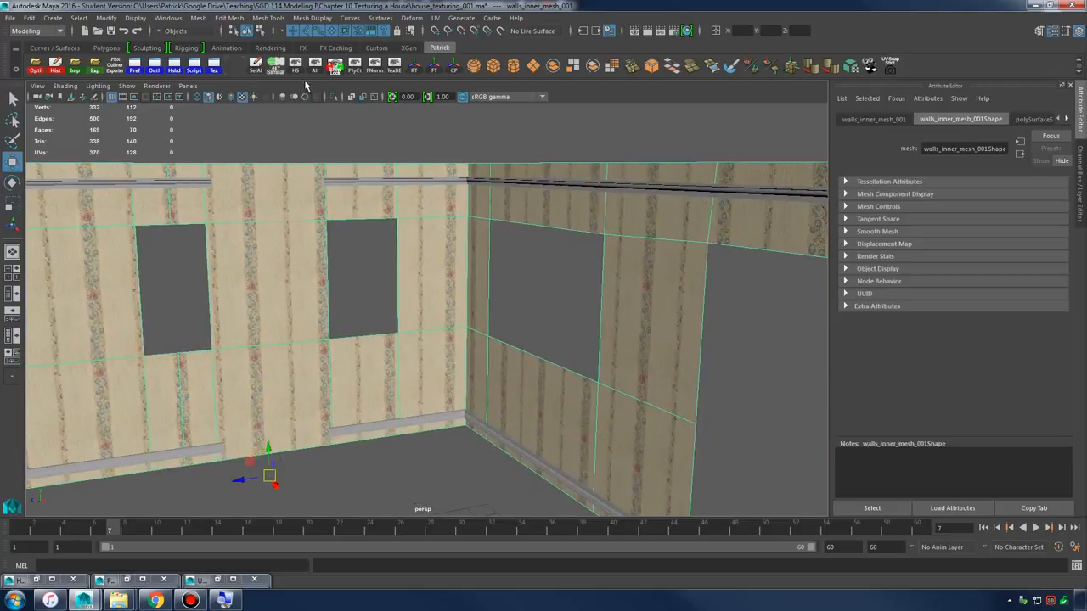
{"action": "left_click", "coordinate": [135, 18]}
{"action": "mouse_move", "coordinate": [167, 95]}
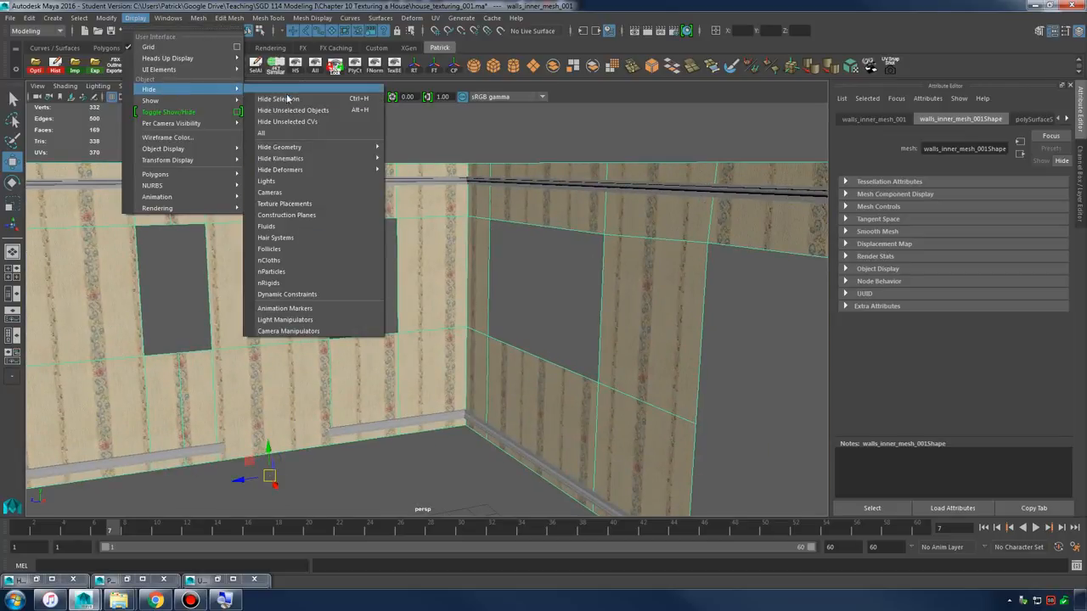
{"action": "left_click", "coordinate": [287, 98]}
- Select all the upper and lower trim strips, switch to component mode and select all their faces
{"action": "left_click_drag", "start_coordinate": [339, 147], "coordinate": [185, 196], "text": "alt"}
{"action": "left_click_drag", "start_coordinate": [692, 499], "coordinate": [692, 499]}
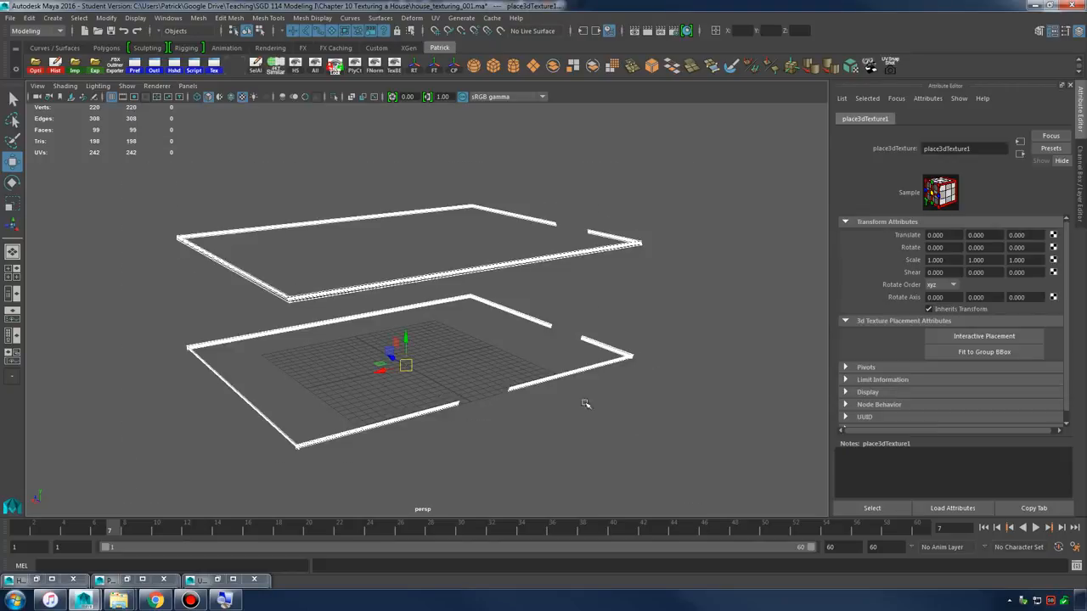
{"action": "right_click_drag", "start_coordinate": [322, 289], "coordinate": [618, 323], "text": "alt"}
{"action": "left_click_drag", "start_coordinate": [339, 331], "coordinate": [476, 360], "text": "alt"}
{"action": "right_click_drag", "start_coordinate": [365, 344], "coordinate": [500, 351], "text": "alt"}
{"action": "left_click_drag", "start_coordinate": [500, 350], "coordinate": [297, 170], "text": "alt"}
{"action": "left_click", "coordinate": [261, 30]}
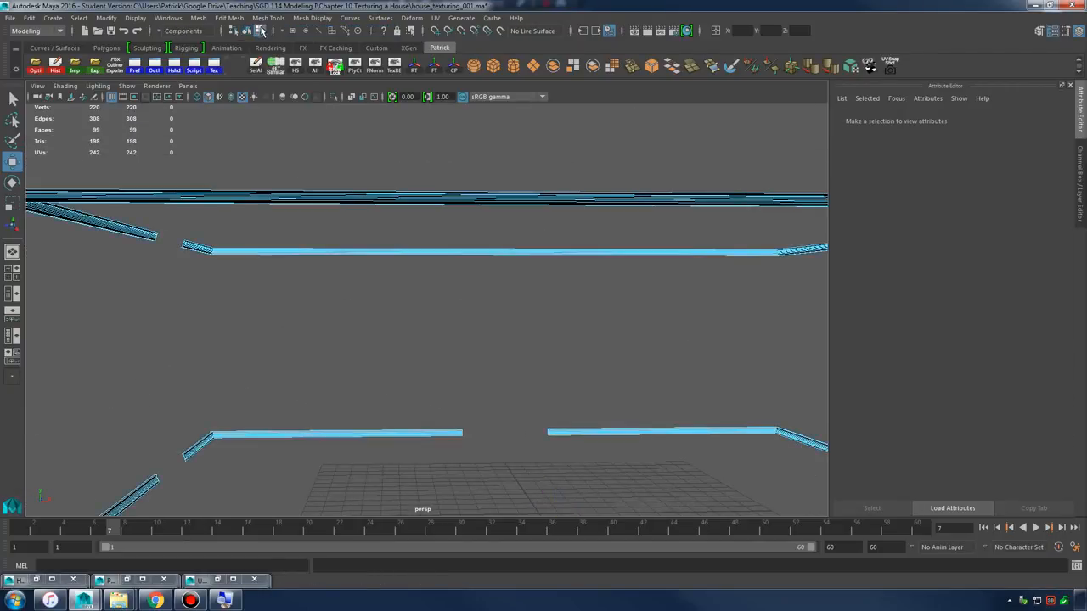
{"action": "right_click_drag", "start_coordinate": [576, 239], "coordinate": [386, 230], "text": "alt"}
{"action": "left_click_drag", "start_coordinate": [386, 230], "coordinate": [404, 253], "text": "alt"}
{"action": "left_click_drag", "start_coordinate": [809, 561], "coordinate": [810, 562]}
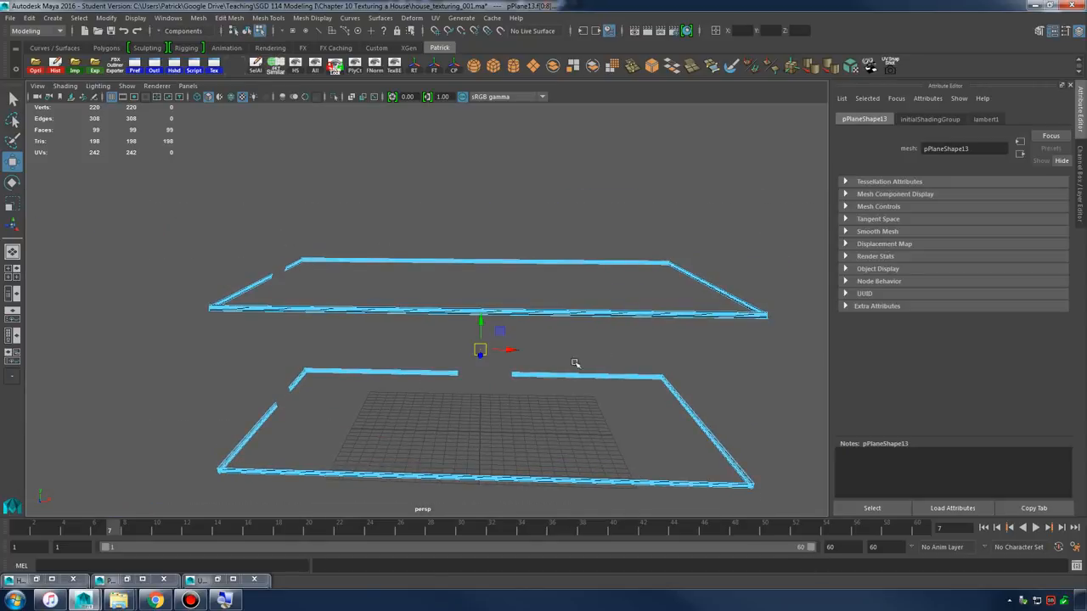
- Apply an Automatic UV projection to the selected trim faces
{"action": "right_click_drag", "start_coordinate": [292, 369], "coordinate": [541, 368], "text": "alt"}
{"action": "left_click_drag", "start_coordinate": [424, 365], "coordinate": [686, 378], "text": "alt"}
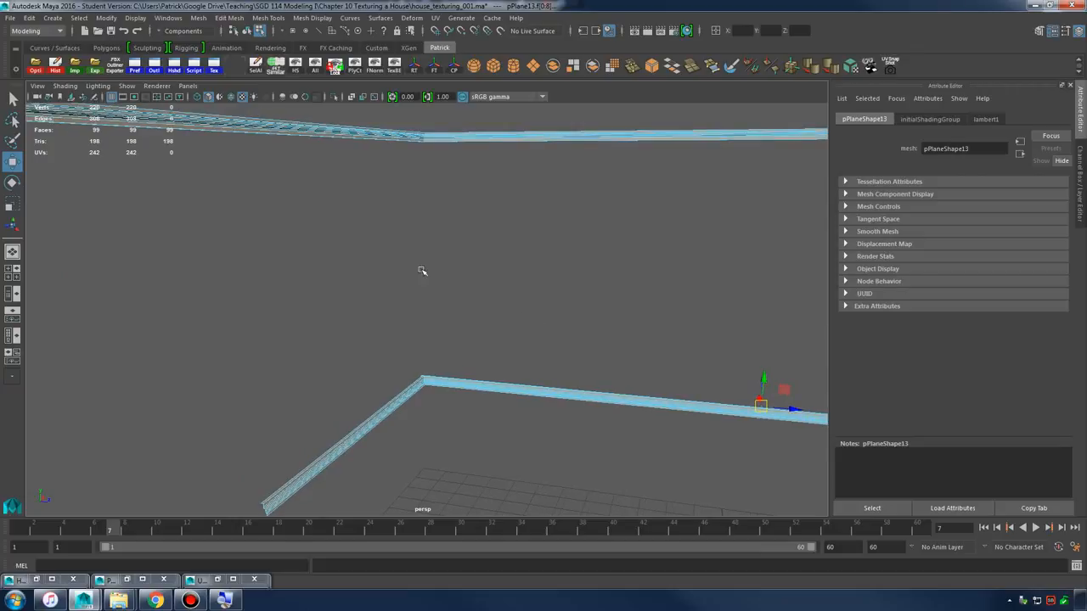
{"action": "left_click", "coordinate": [435, 18]}
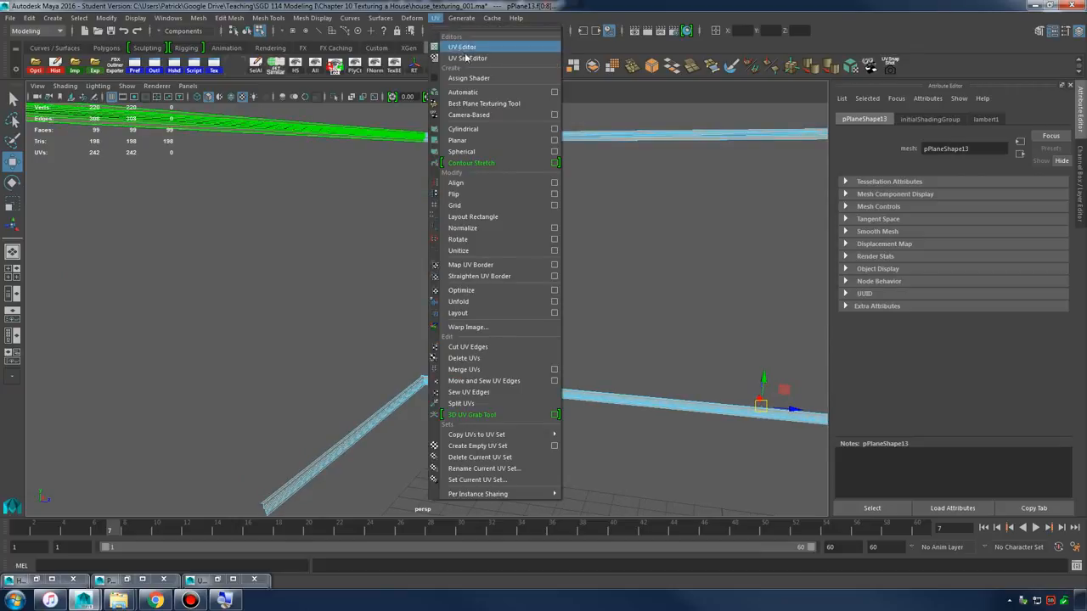
{"action": "left_click", "coordinate": [484, 93]}
{"action": "left_click_drag", "start_coordinate": [546, 241], "coordinate": [86, 472], "text": "alt"}
- Assign wood_painted_white_mat to the selected trim faces from the Hypershade, and minimize the Hypershade window
{"action": "left_click", "coordinate": [37, 581]}
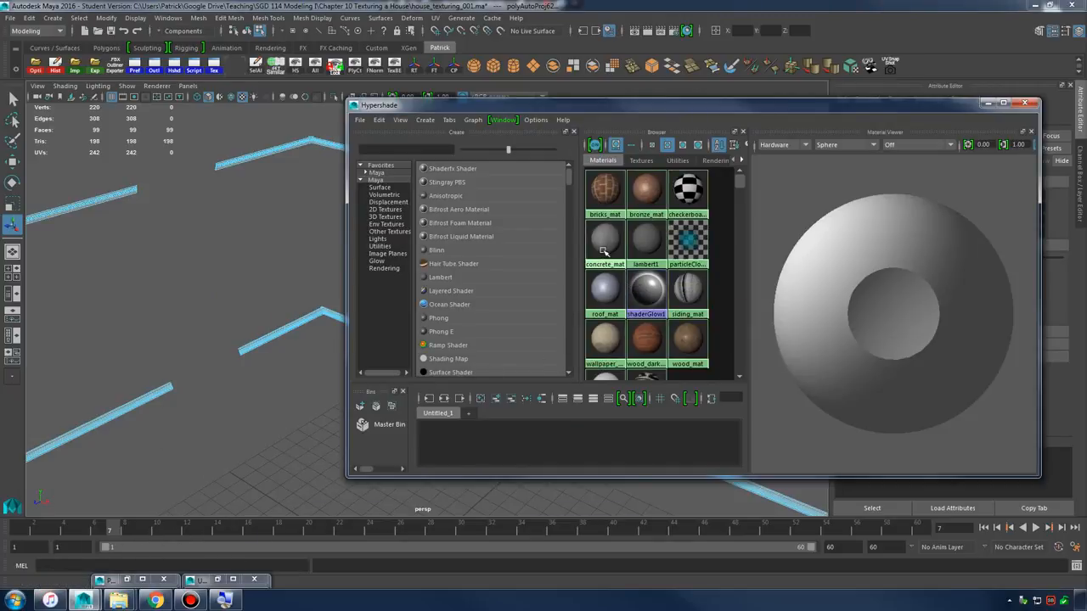
{"action": "scroll", "coordinate": [611, 280], "scroll_direction": "down", "scroll_amount": 2}
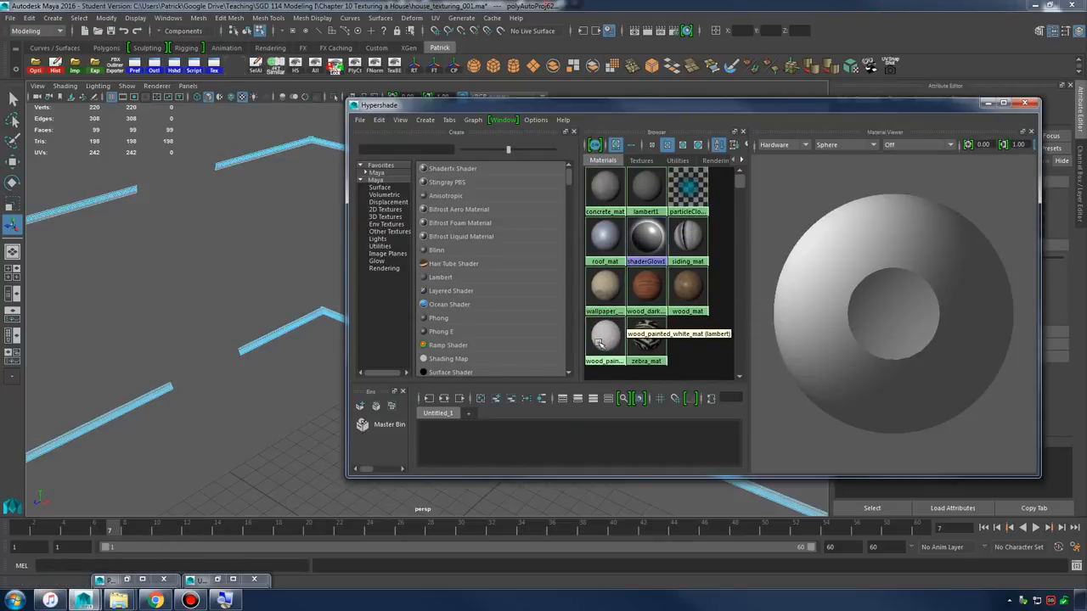
{"action": "right_click_drag", "start_coordinate": [599, 339], "coordinate": [594, 315]}
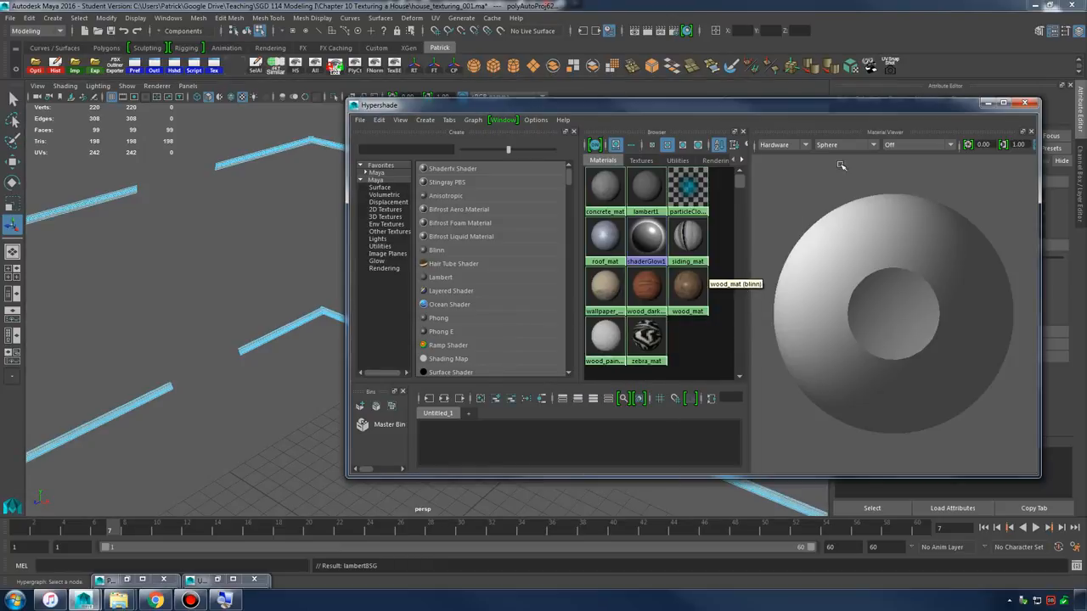
{"action": "left_click", "coordinate": [986, 103]}
- Frame the trim and examine the scale of its painted wood texture up close
{"action": "key", "text": "f"}
{"action": "right_click_drag", "start_coordinate": [402, 299], "coordinate": [849, 348], "text": "alt"}
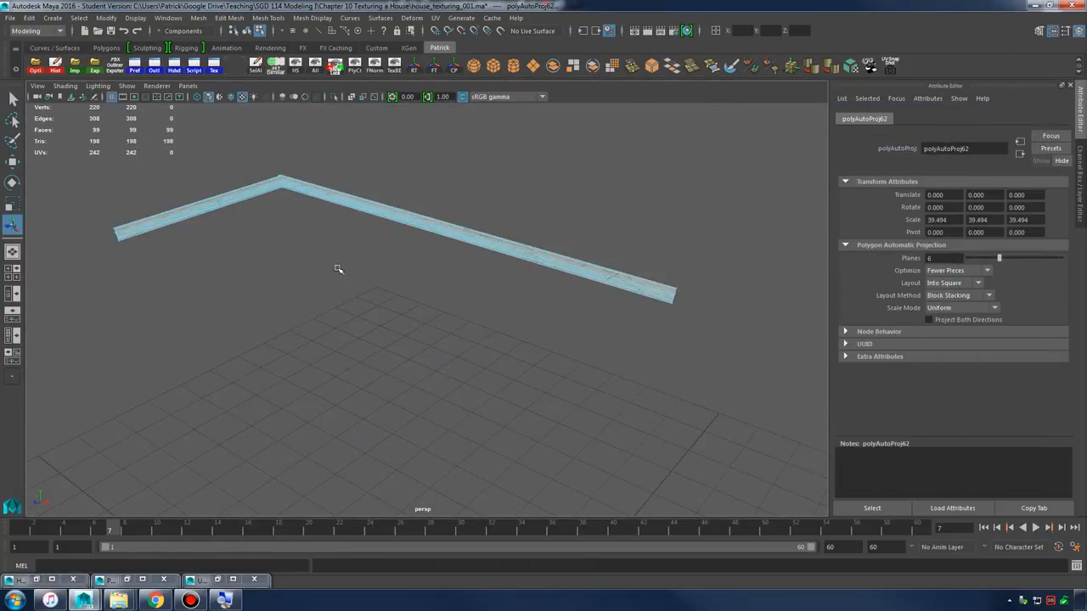
{"action": "right_click_drag", "start_coordinate": [340, 269], "coordinate": [594, 306], "text": "alt"}
{"action": "middle_click_drag", "start_coordinate": [321, 336], "coordinate": [255, 345], "text": "alt"}
{"action": "right_click_drag", "start_coordinate": [255, 345], "coordinate": [1044, 340], "text": "alt"}
{"action": "right_click_drag", "start_coordinate": [373, 293], "coordinate": [504, 284], "text": "alt"}
{"action": "middle_click_drag", "start_coordinate": [535, 191], "coordinate": [493, 442], "text": "alt"}
{"action": "right_click_drag", "start_coordinate": [492, 306], "coordinate": [625, 322], "text": "alt"}
{"action": "left_click_drag", "start_coordinate": [625, 321], "coordinate": [561, 252], "text": "alt"}
{"action": "right_click_drag", "start_coordinate": [560, 252], "coordinate": [661, 297], "text": "alt"}
{"action": "left_click_drag", "start_coordinate": [661, 297], "coordinate": [529, 308], "text": "alt"}
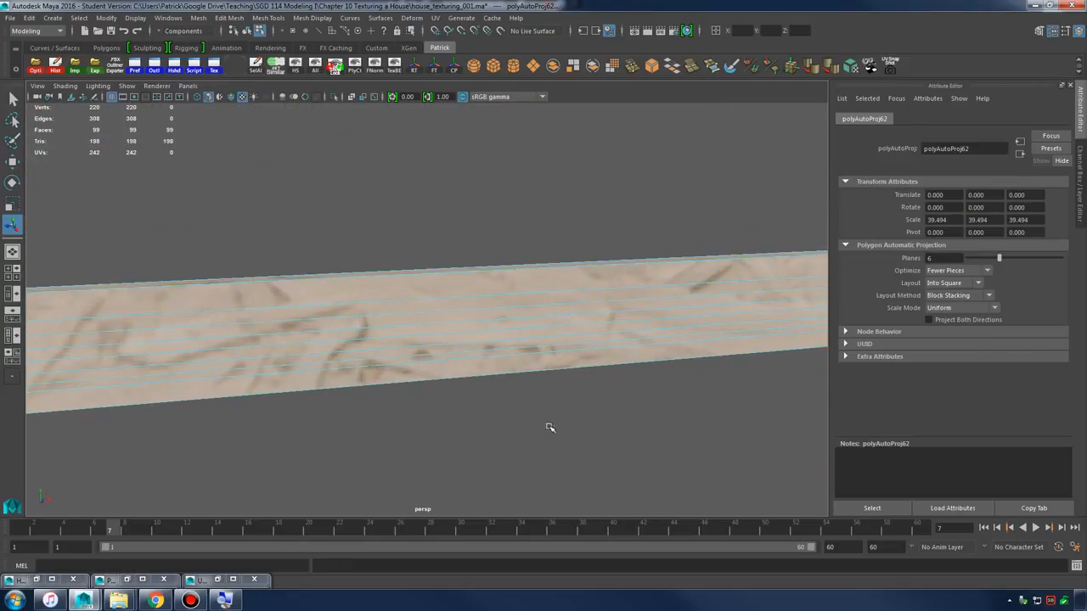
- Scale all the trim UVs up uniformly well beyond the 0–1 tile in the UV Editor, and return to object mode with nothing selected
{"action": "left_click", "coordinate": [217, 580]}
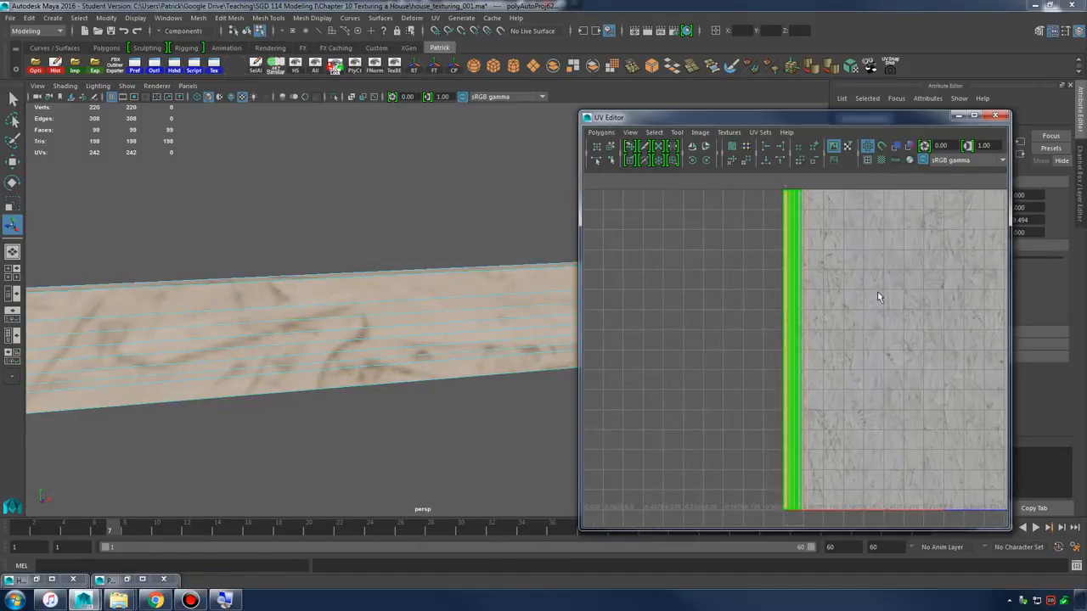
{"action": "scroll", "coordinate": [879, 277], "scroll_direction": "down", "scroll_amount": 1}
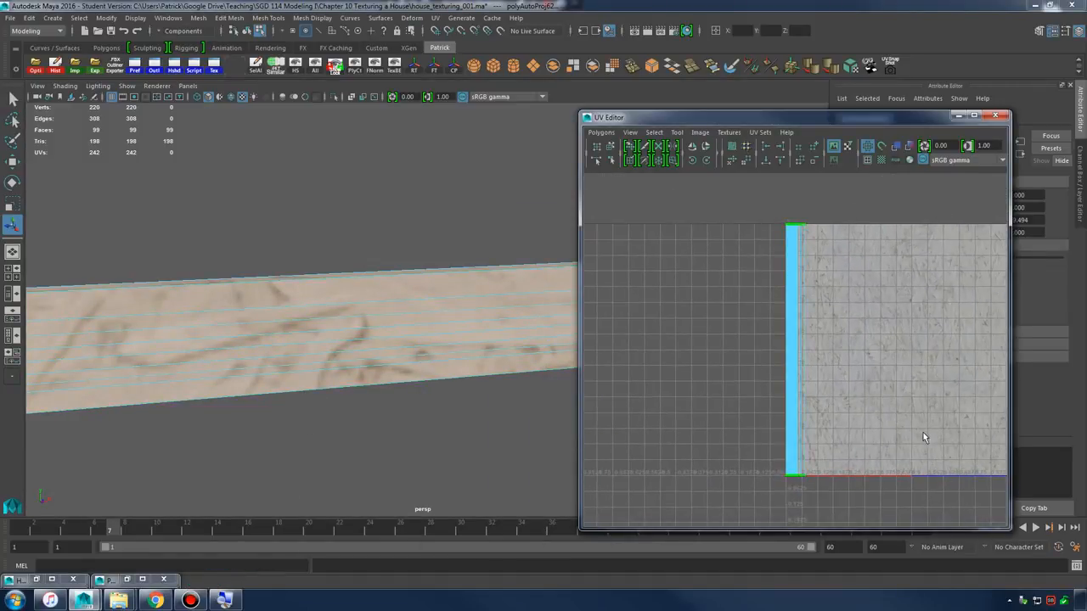
{"action": "scroll", "coordinate": [875, 407], "scroll_direction": "down", "scroll_amount": 1}
{"action": "key", "text": "r"}
{"action": "left_click_drag", "start_coordinate": [793, 354], "coordinate": [871, 311]}
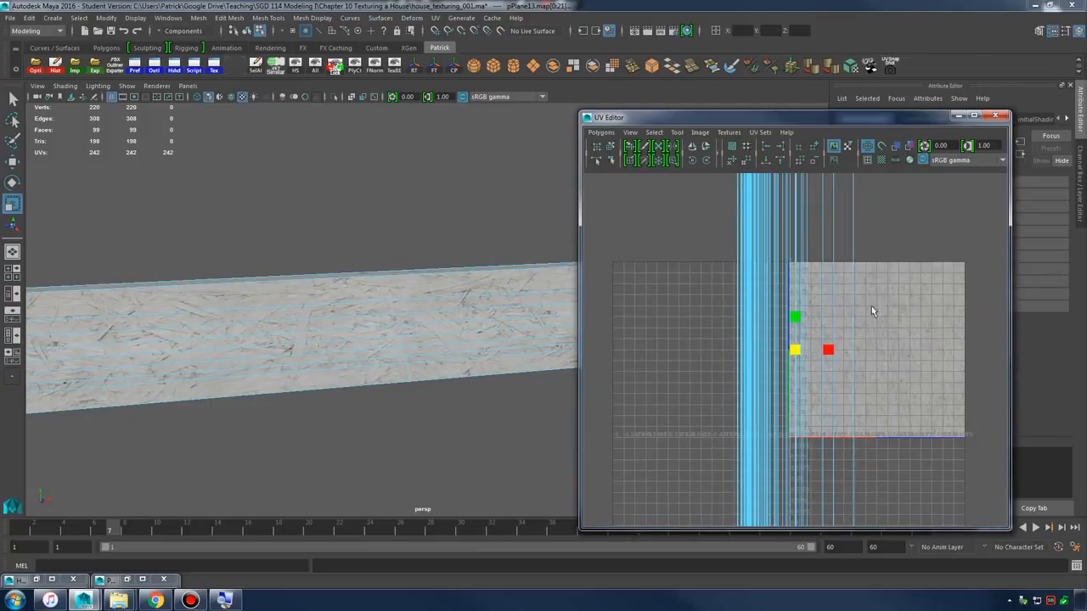
{"action": "left_click_drag", "start_coordinate": [802, 354], "coordinate": [880, 322]}
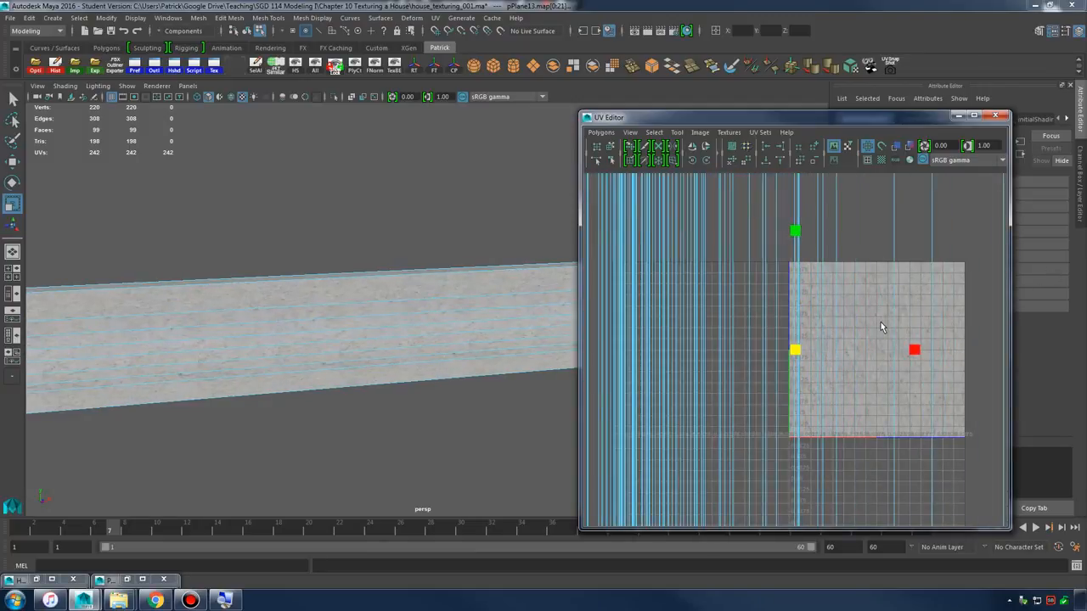
{"action": "right_click_drag", "start_coordinate": [437, 285], "coordinate": [493, 290]}
{"action": "left_click", "coordinate": [514, 203]}
{"action": "right_click_drag", "start_coordinate": [515, 203], "coordinate": [293, 225], "text": "alt"}
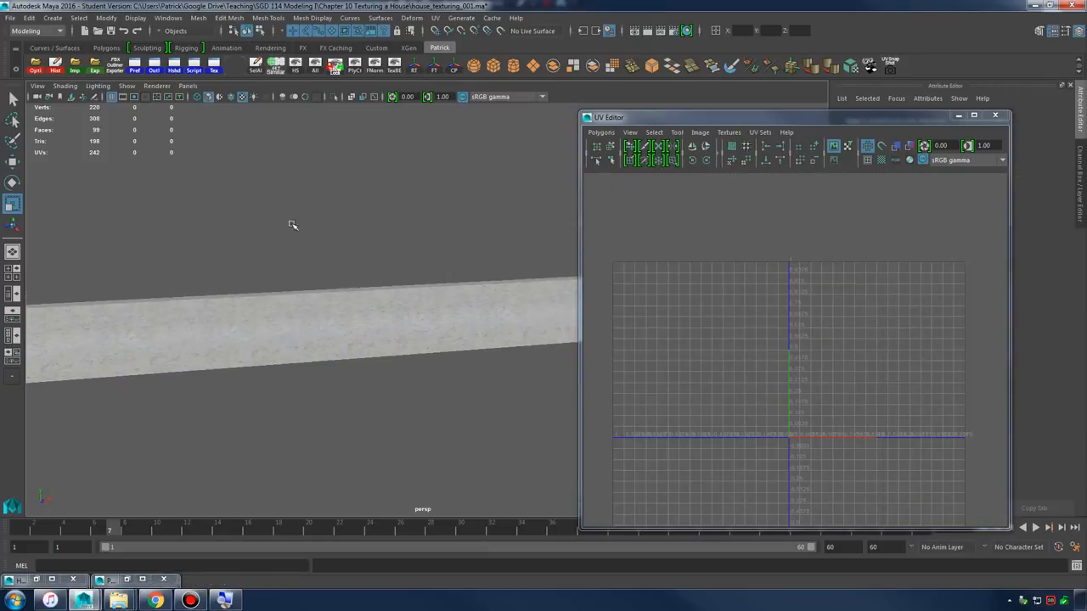
{"action": "right_click_drag", "start_coordinate": [439, 221], "coordinate": [208, 146], "text": "alt"}
- Show all hidden objects again and minimize the UV Editor
{"action": "left_click", "coordinate": [135, 18]}
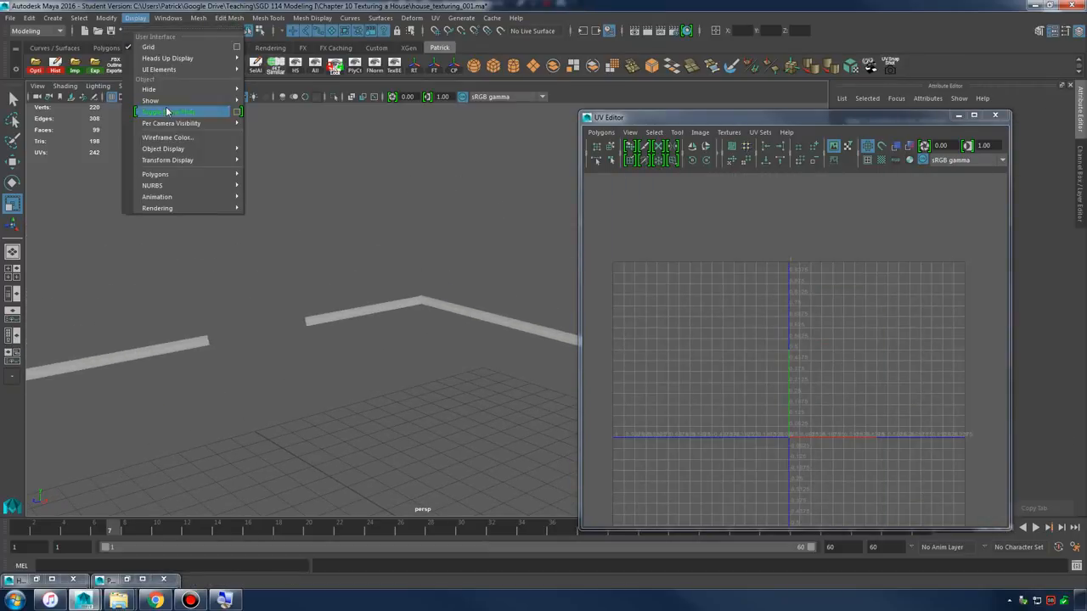
{"action": "mouse_move", "coordinate": [170, 100]}
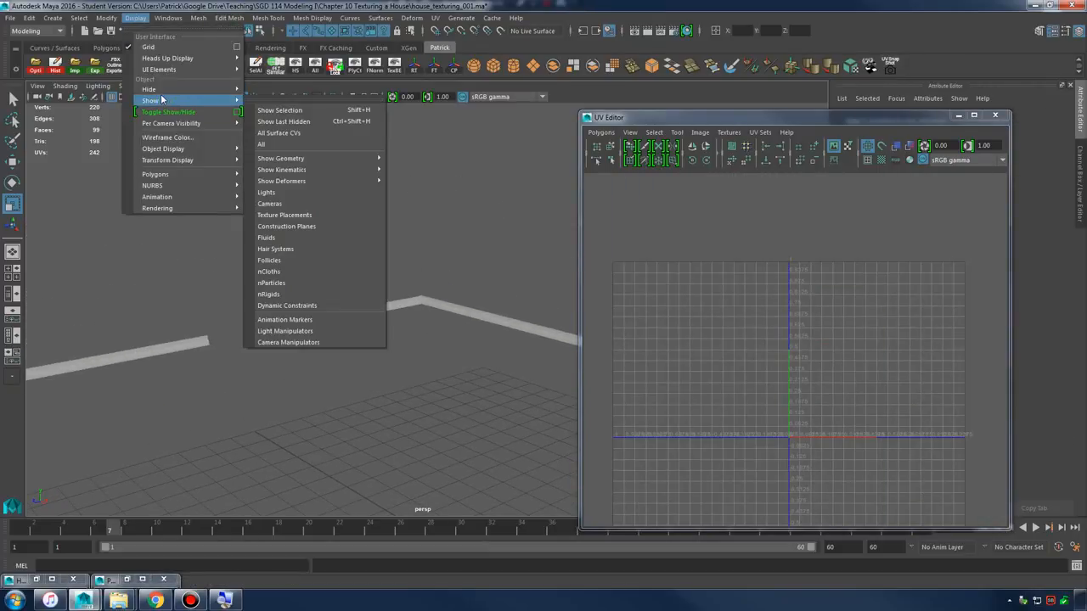
{"action": "left_click", "coordinate": [291, 143]}
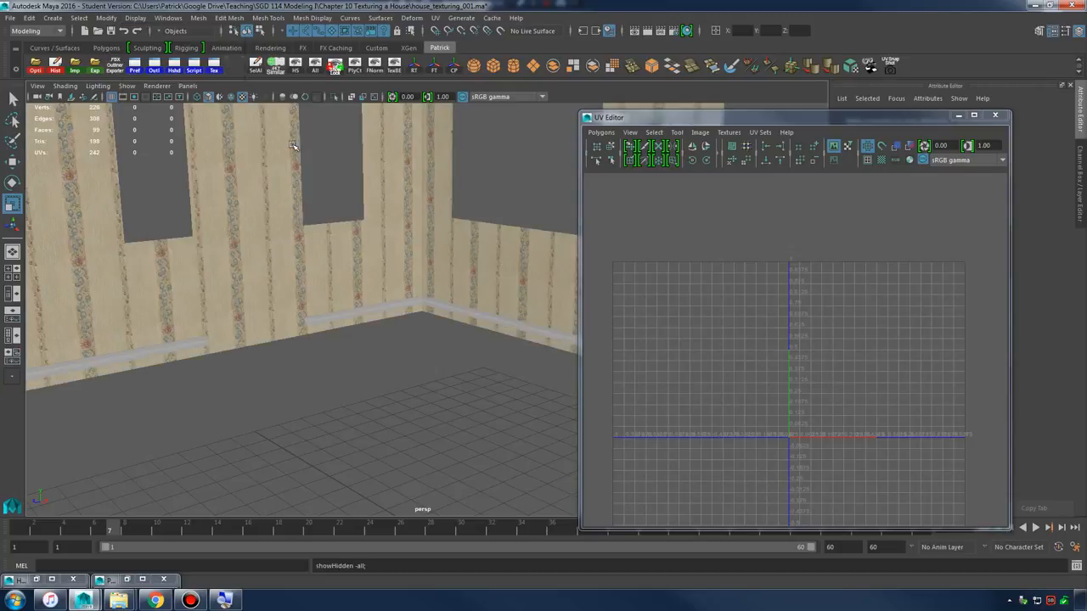
{"action": "left_click", "coordinate": [957, 116]}
- Select the inner wall mesh and bring up its Channel Box with the Layer Editor
{"action": "left_click_drag", "start_coordinate": [562, 232], "coordinate": [577, 289], "text": "alt"}
{"action": "middle_click_drag", "start_coordinate": [579, 230], "coordinate": [352, 313], "text": "alt"}
{"action": "right_click_drag", "start_coordinate": [351, 313], "coordinate": [461, 239], "text": "alt"}
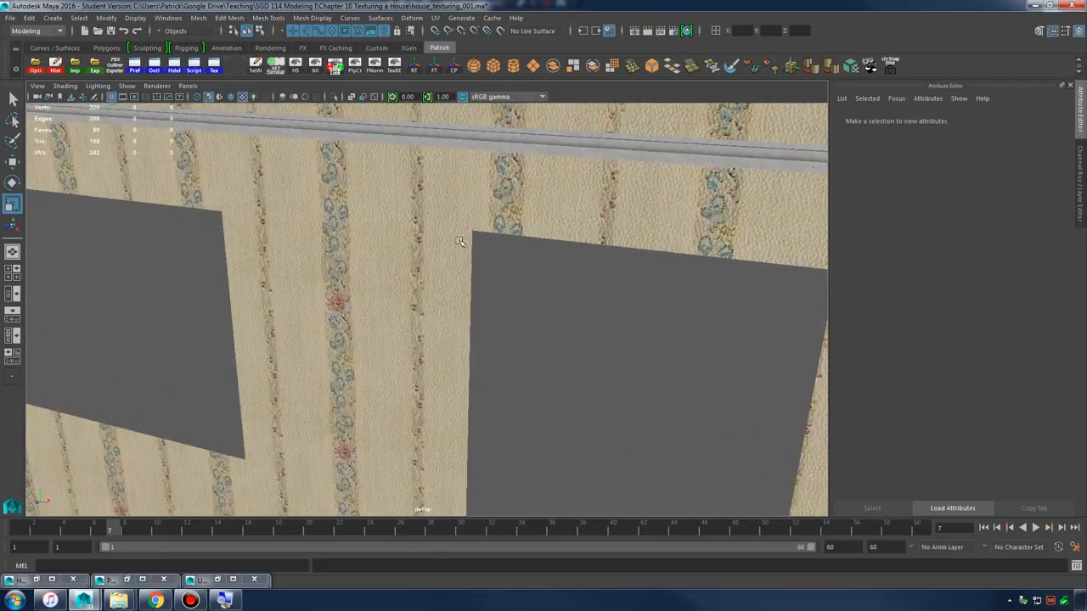
{"action": "left_click", "coordinate": [443, 226]}
{"action": "left_click", "coordinate": [1079, 31]}
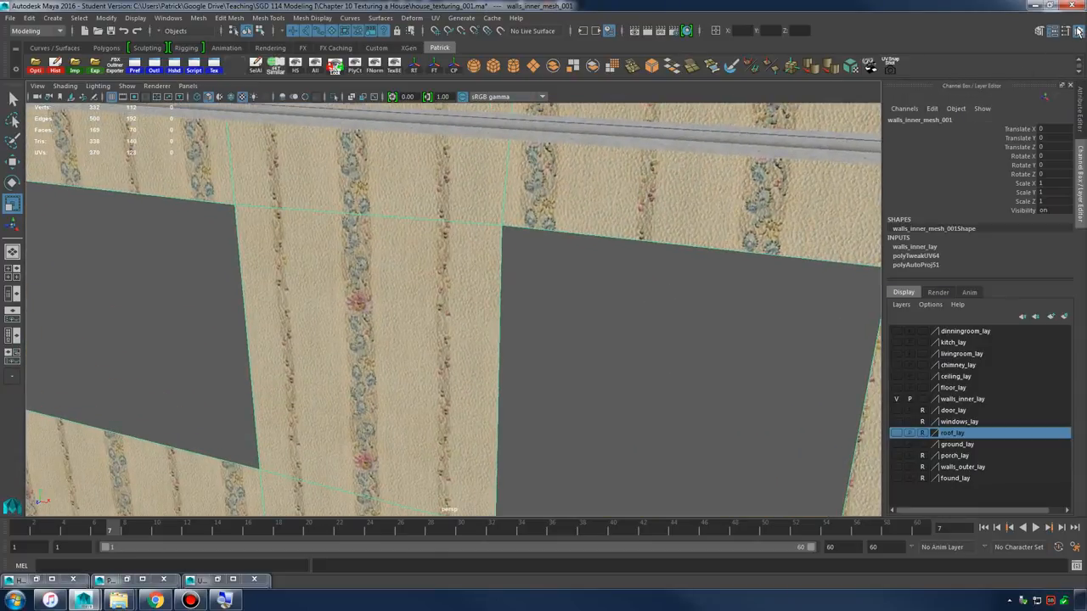
{"action": "middle_click_drag", "start_coordinate": [463, 287], "coordinate": [489, 256], "text": "alt"}
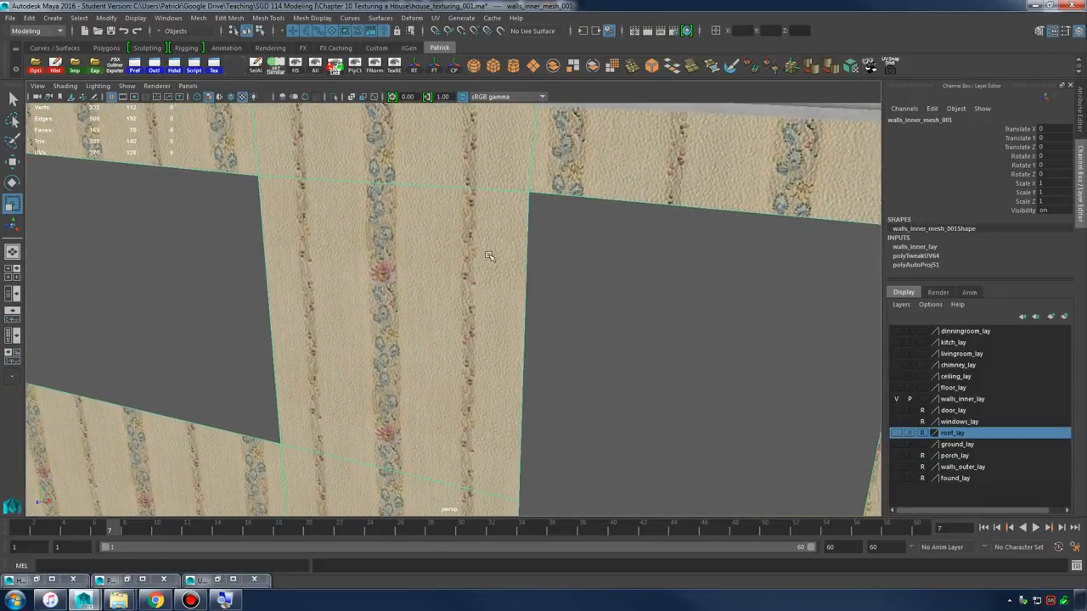
- Set the inner wall mesh's Visibility to 0 and back to 1
{"action": "left_click", "coordinate": [1027, 210]}
{"action": "double_click", "coordinate": [1060, 211]}
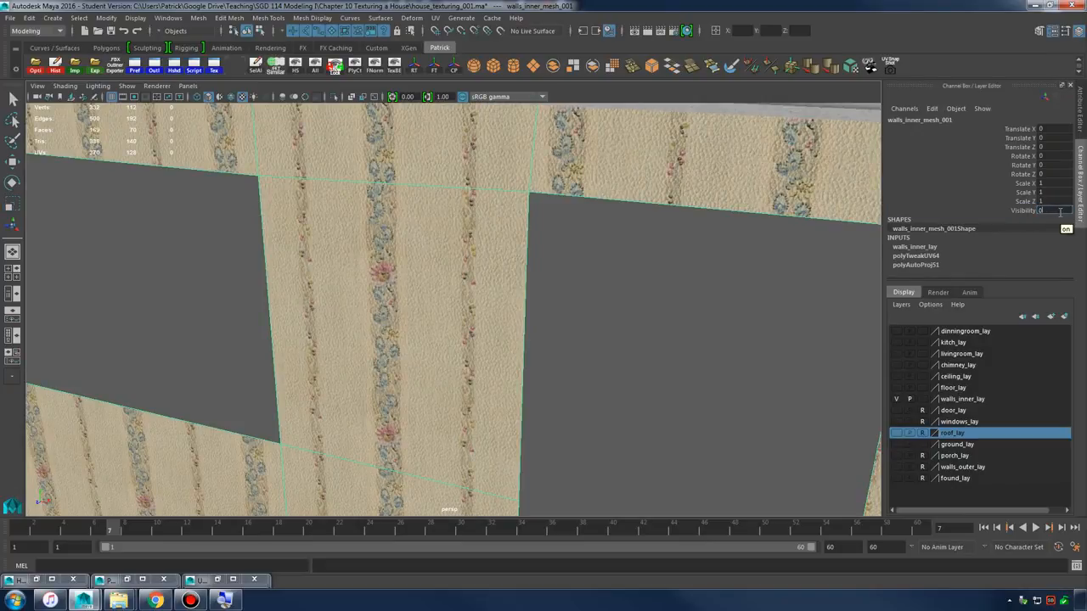
{"action": "type", "text": "0"}
{"action": "key", "text": "Return"}
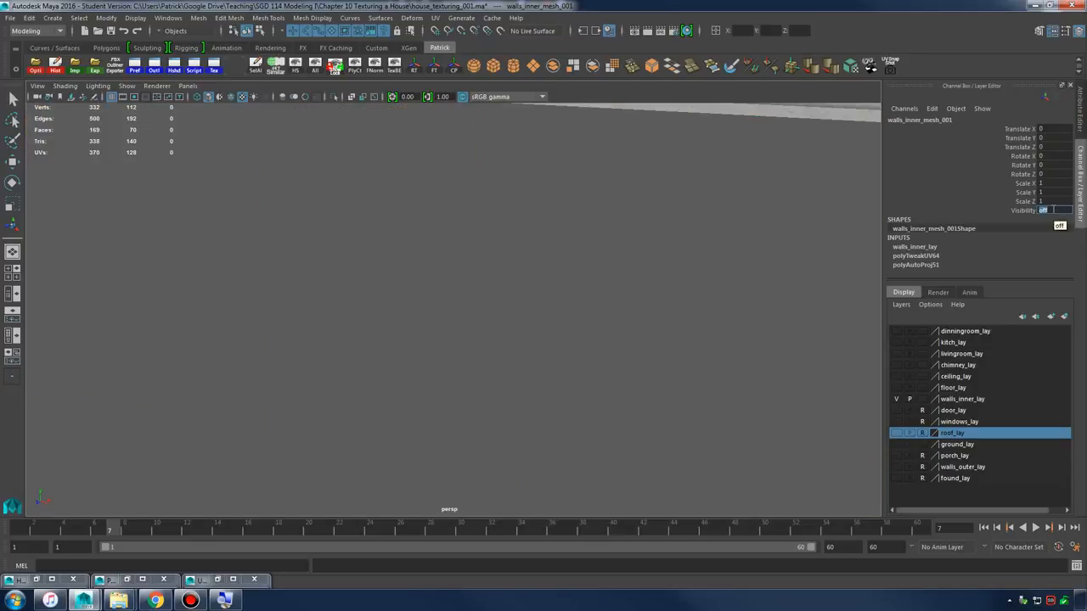
{"action": "type", "text": "1"}
{"action": "key", "text": "Return"}
{"action": "scroll", "coordinate": [324, 203], "scroll_direction": "down", "scroll_amount": 1}
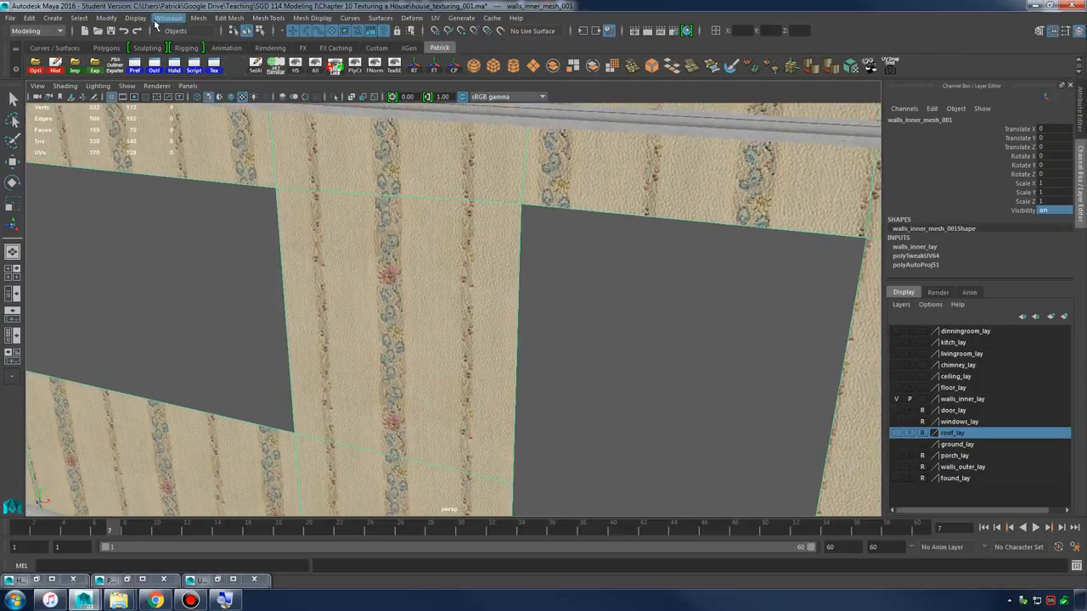
{"action": "left_click", "coordinate": [135, 17]}
{"action": "mouse_move", "coordinate": [168, 93]}
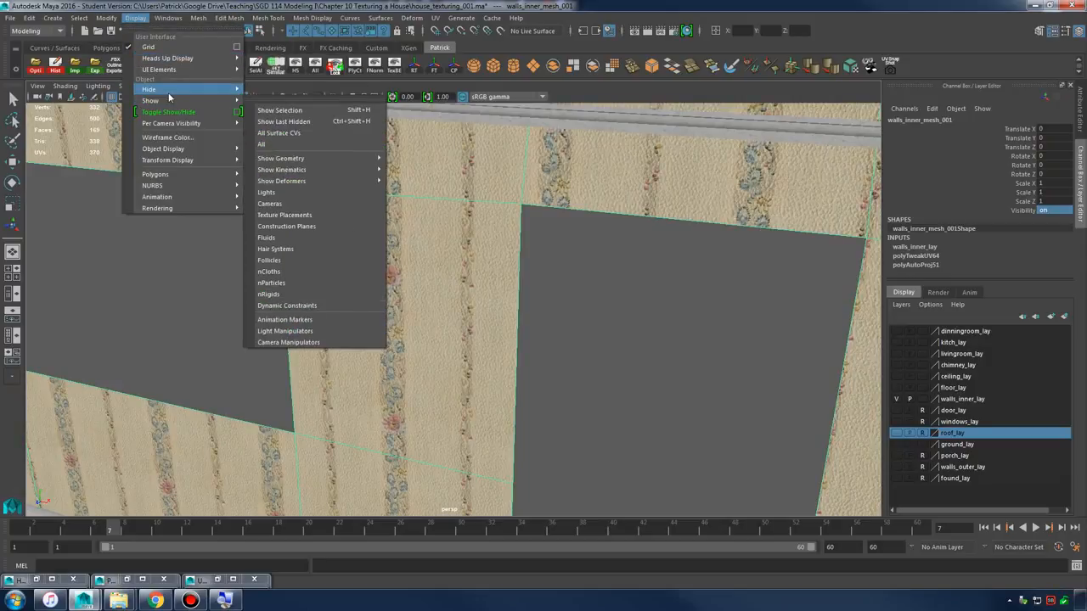
{"action": "right_click", "coordinate": [469, 219]}
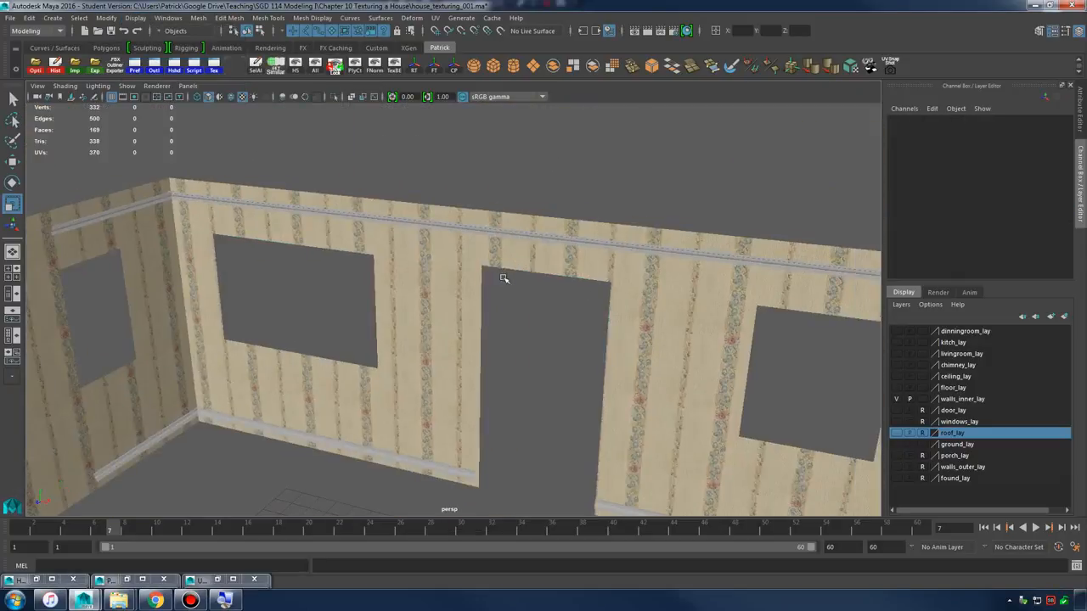
- Examine the wallpapered walls and the white painted trim around the room
{"action": "left_click_drag", "start_coordinate": [503, 278], "coordinate": [424, 327], "text": "alt"}
{"action": "left_click", "coordinate": [422, 330]}
{"action": "right_click_drag", "start_coordinate": [422, 329], "coordinate": [704, 343], "text": "alt"}
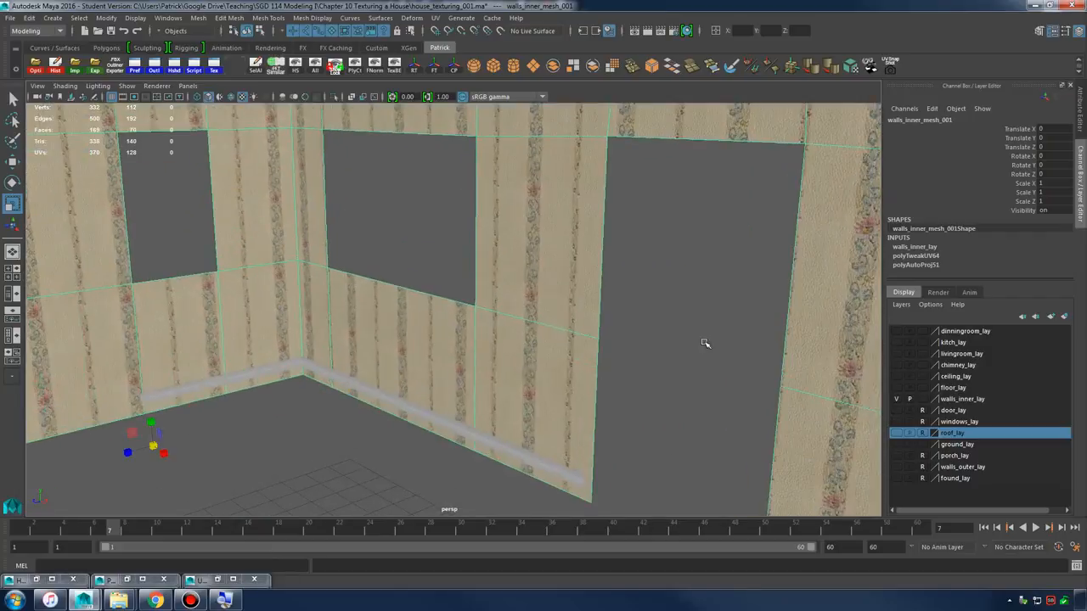
{"action": "left_click", "coordinate": [663, 319]}
{"action": "left_click_drag", "start_coordinate": [663, 319], "coordinate": [609, 331], "text": "alt"}
{"action": "middle_click_drag", "start_coordinate": [609, 330], "coordinate": [353, 296], "text": "alt"}
{"action": "left_click_drag", "start_coordinate": [353, 296], "coordinate": [728, 303], "text": "alt"}
{"action": "middle_click_drag", "start_coordinate": [728, 303], "coordinate": [431, 392], "text": "alt"}
{"action": "left_click_drag", "start_coordinate": [431, 392], "coordinate": [494, 318], "text": "alt"}
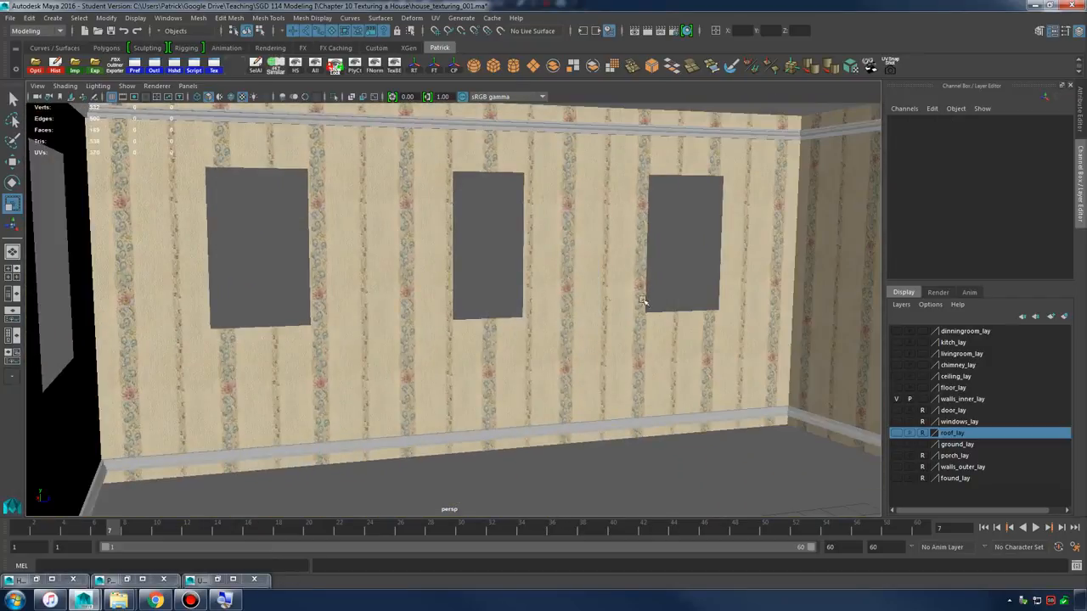
{"action": "middle_click_drag", "start_coordinate": [645, 303], "coordinate": [517, 293], "text": "alt"}
- Set the walls_inner_lay layer to reference and make the windows_lay layer visible around the room
{"action": "left_click", "coordinate": [922, 399]}
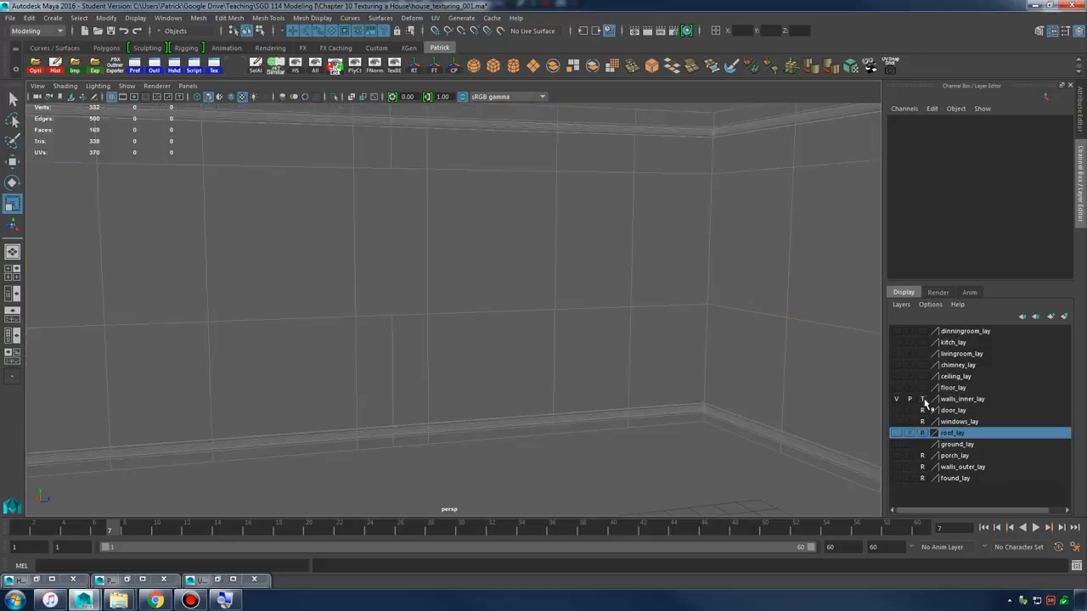
{"action": "left_click", "coordinate": [922, 399]}
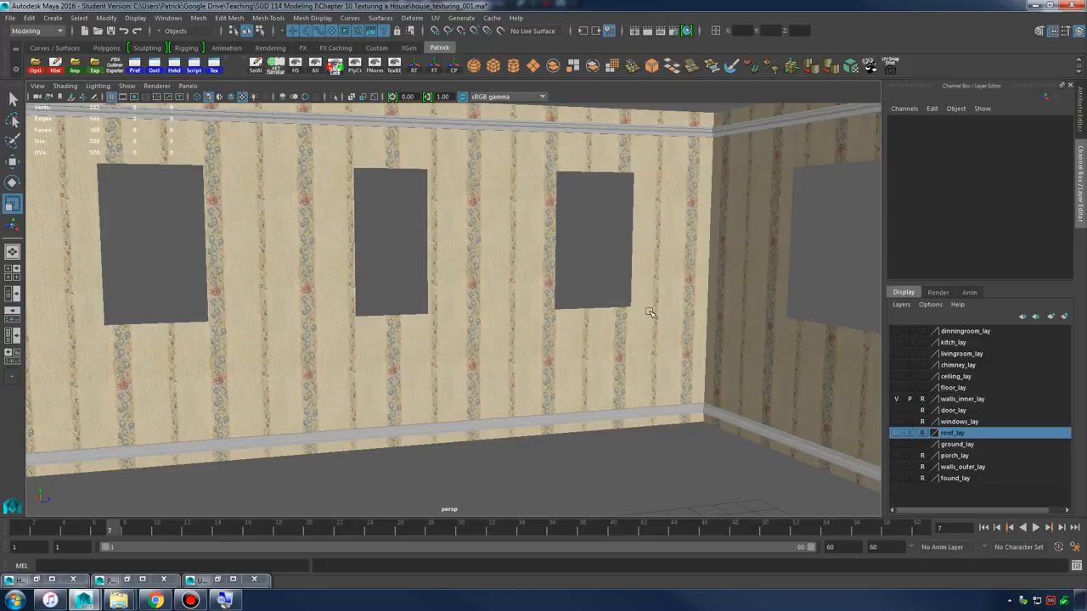
{"action": "left_click", "coordinate": [897, 422]}
{"action": "middle_click_drag", "start_coordinate": [585, 357], "coordinate": [519, 354], "text": "alt"}
{"action": "left_click_drag", "start_coordinate": [519, 354], "coordinate": [674, 351], "text": "alt"}
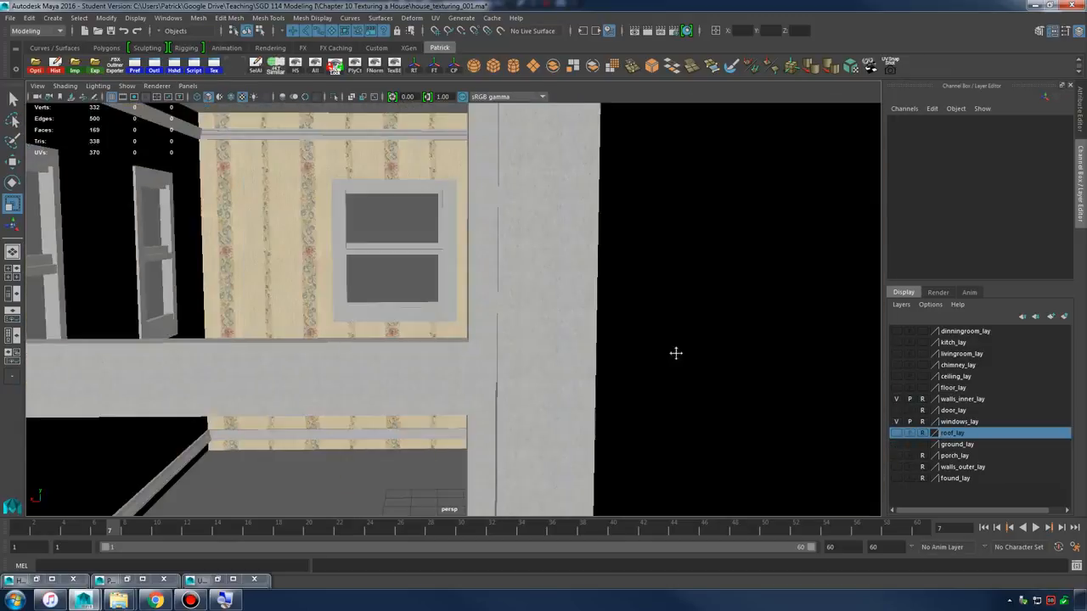
{"action": "middle_click_drag", "start_coordinate": [674, 351], "coordinate": [555, 345], "text": "alt"}
{"action": "left_click_drag", "start_coordinate": [555, 344], "coordinate": [629, 386], "text": "alt"}
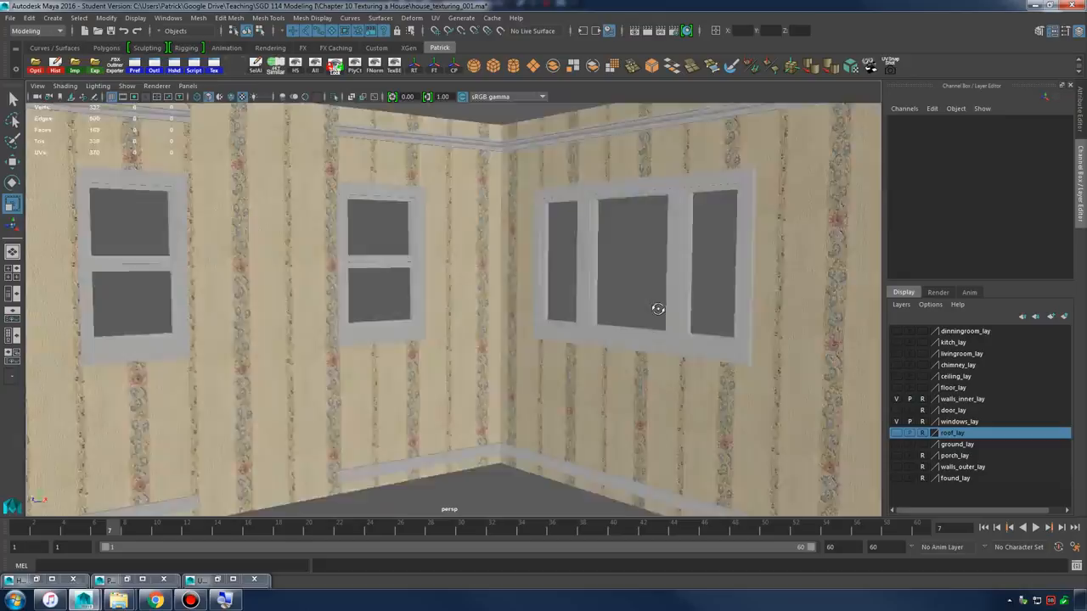
- Make the door_lay and livingroom_lay layers visible in the room
{"action": "left_click_drag", "start_coordinate": [658, 308], "coordinate": [830, 343], "text": "alt"}
{"action": "left_click", "coordinate": [896, 410]}
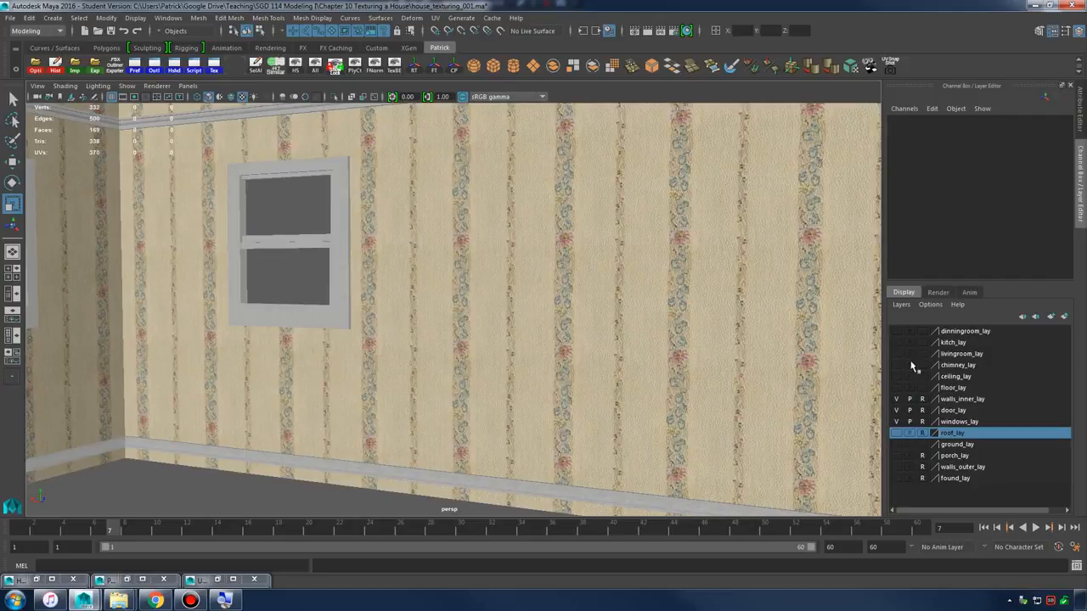
{"action": "left_click_drag", "start_coordinate": [704, 329], "coordinate": [789, 291], "text": "alt"}
{"action": "scroll", "coordinate": [399, 312], "scroll_direction": "up", "scroll_amount": 7}
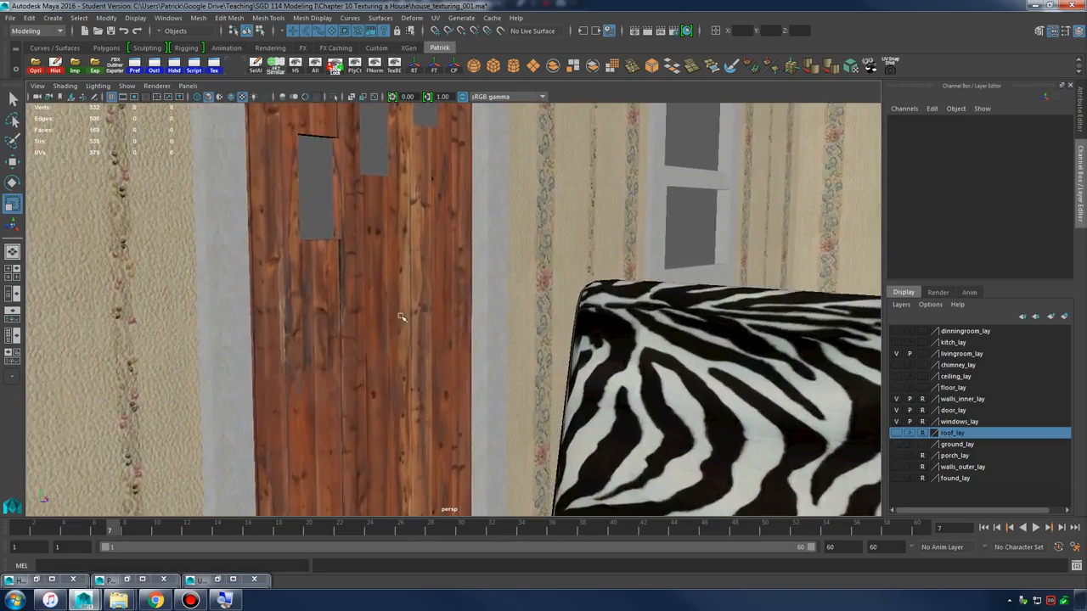
- Check the door trim, couch and windows around the room, and make the floor_lay layer visible
{"action": "scroll", "coordinate": [407, 320], "scroll_direction": "down", "scroll_amount": 3}
{"action": "middle_click_drag", "start_coordinate": [409, 321], "coordinate": [543, 337], "text": "alt"}
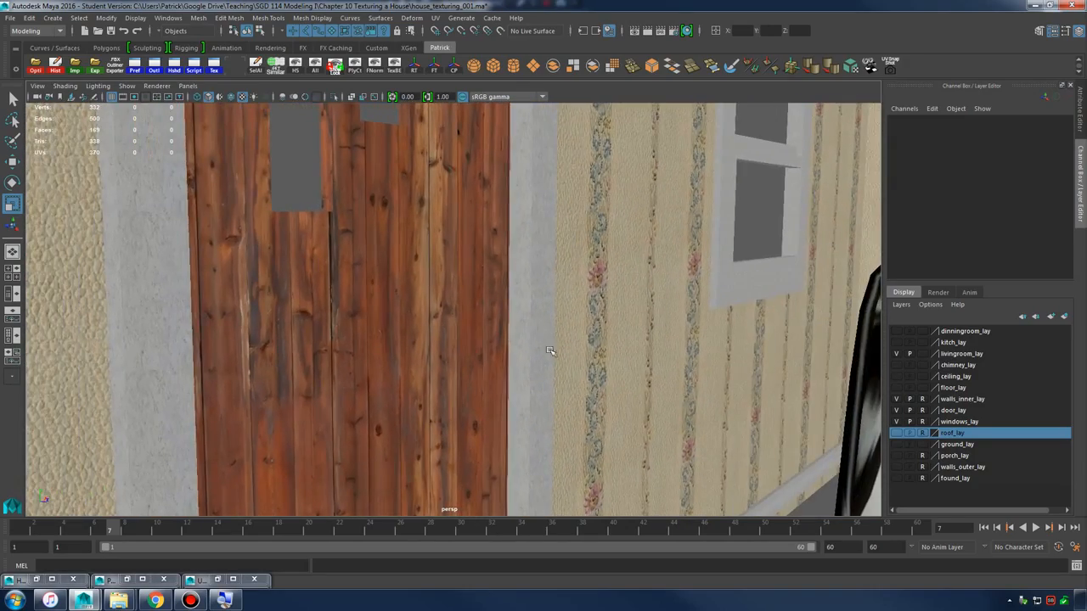
{"action": "scroll", "coordinate": [401, 322], "scroll_direction": "down", "scroll_amount": 6}
{"action": "scroll", "coordinate": [404, 323], "scroll_direction": "up", "scroll_amount": 3}
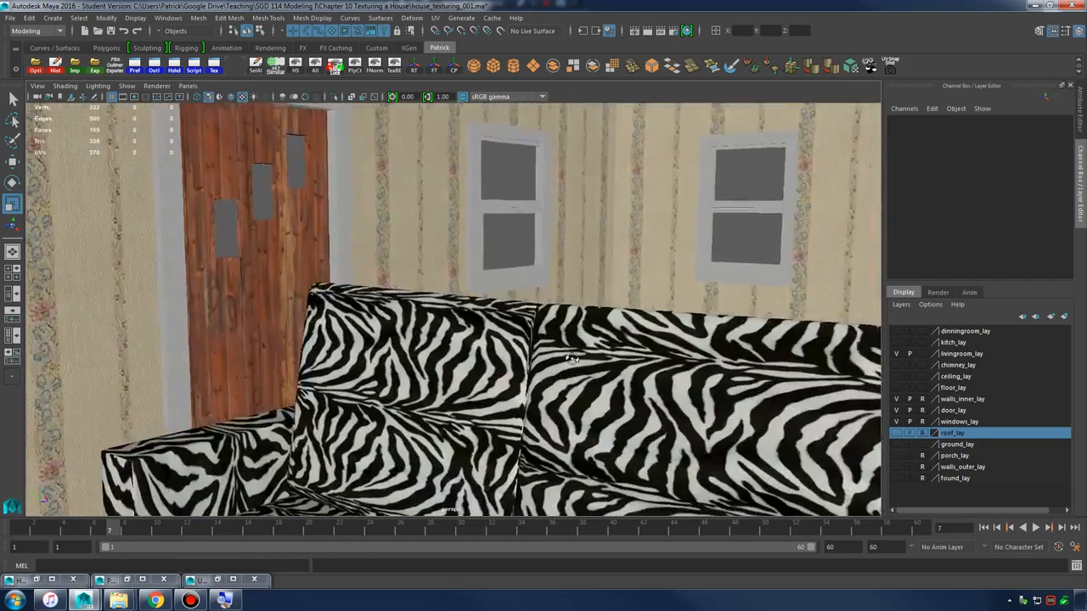
{"action": "left_click_drag", "start_coordinate": [403, 323], "coordinate": [560, 294], "text": "alt"}
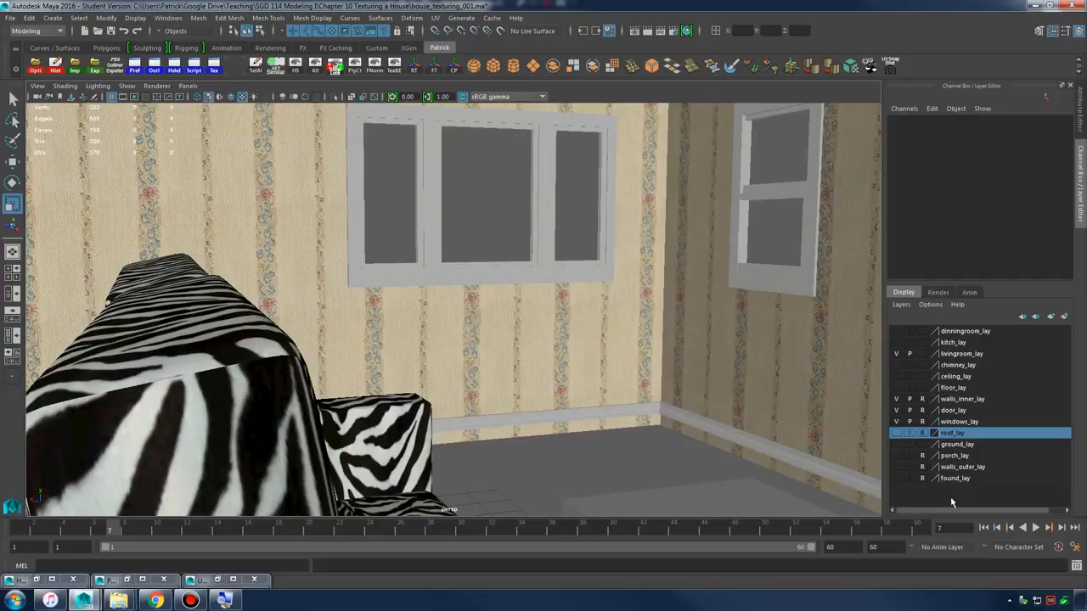
{"action": "left_click", "coordinate": [896, 390]}
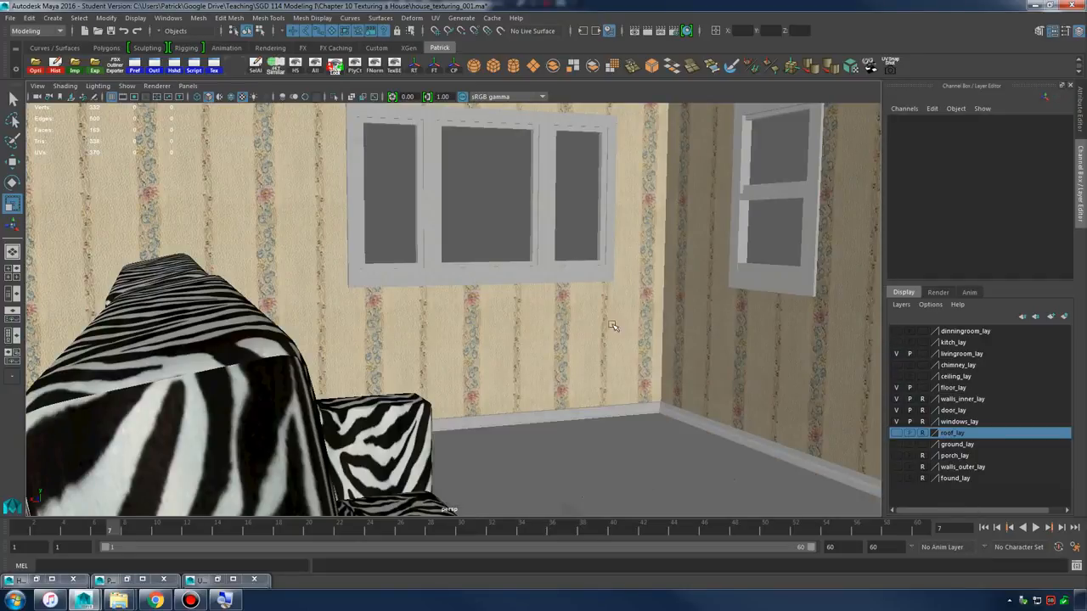
{"action": "left_click_drag", "start_coordinate": [611, 325], "coordinate": [546, 340], "text": "alt"}
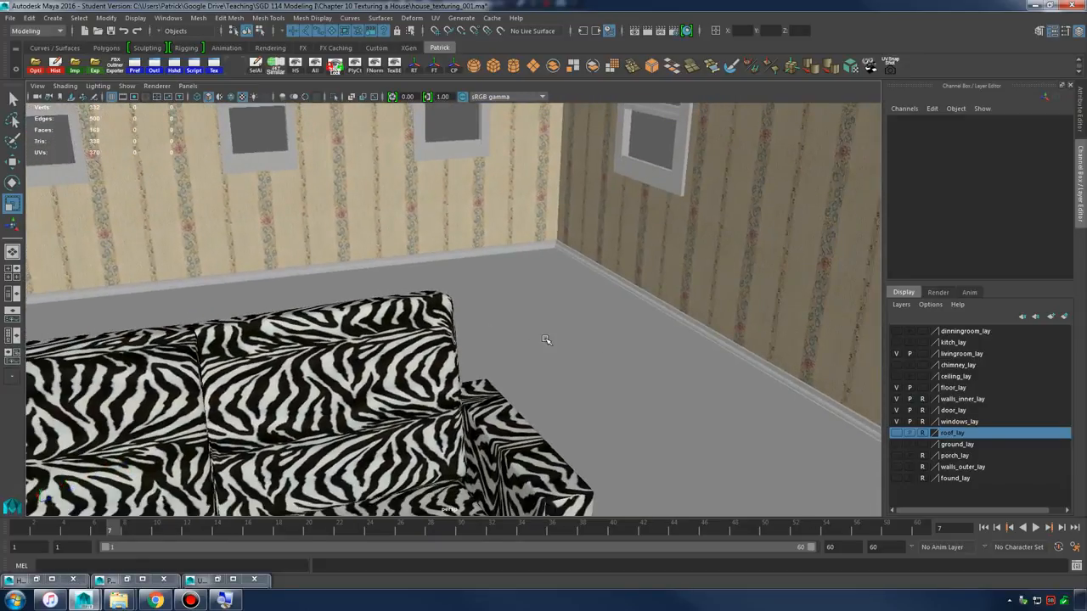
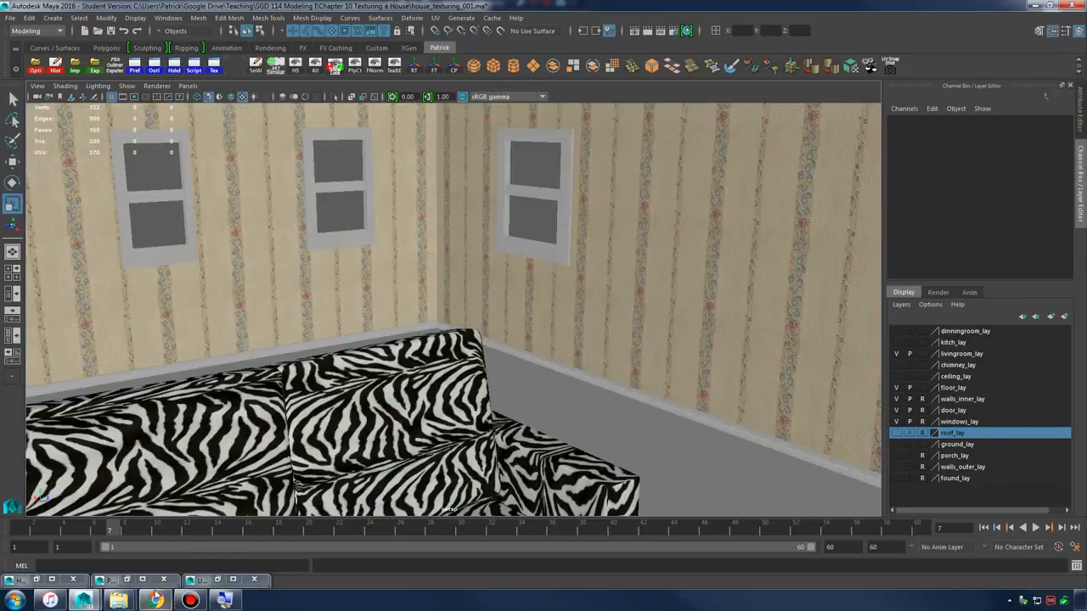
- Switch to the textures.com page in Chrome and search for "shag carpet", followed by a broader search for "carpet"
{"action": "left_click", "coordinate": [155, 599]}
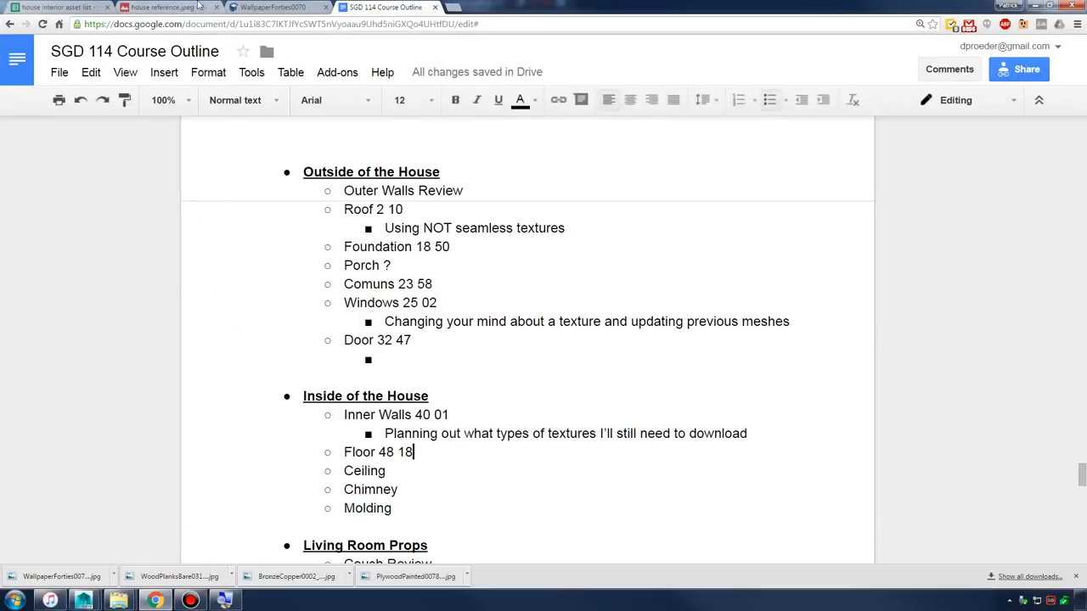
{"action": "left_click", "coordinate": [268, 7]}
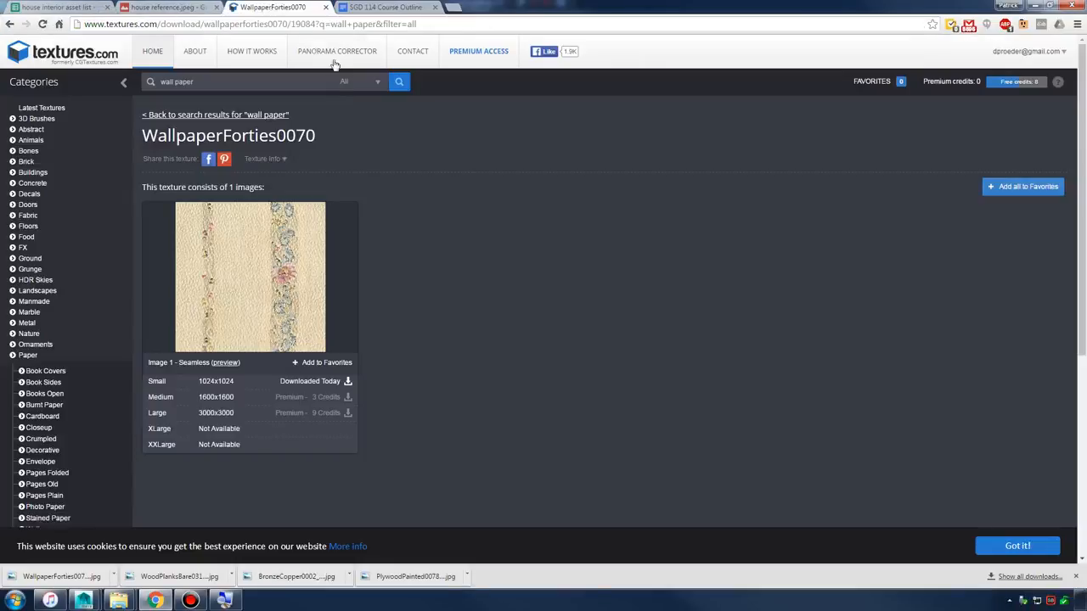
{"action": "left_click", "coordinate": [228, 79]}
{"action": "type", "text": "shag carpet"}
{"action": "key", "text": "Return"}
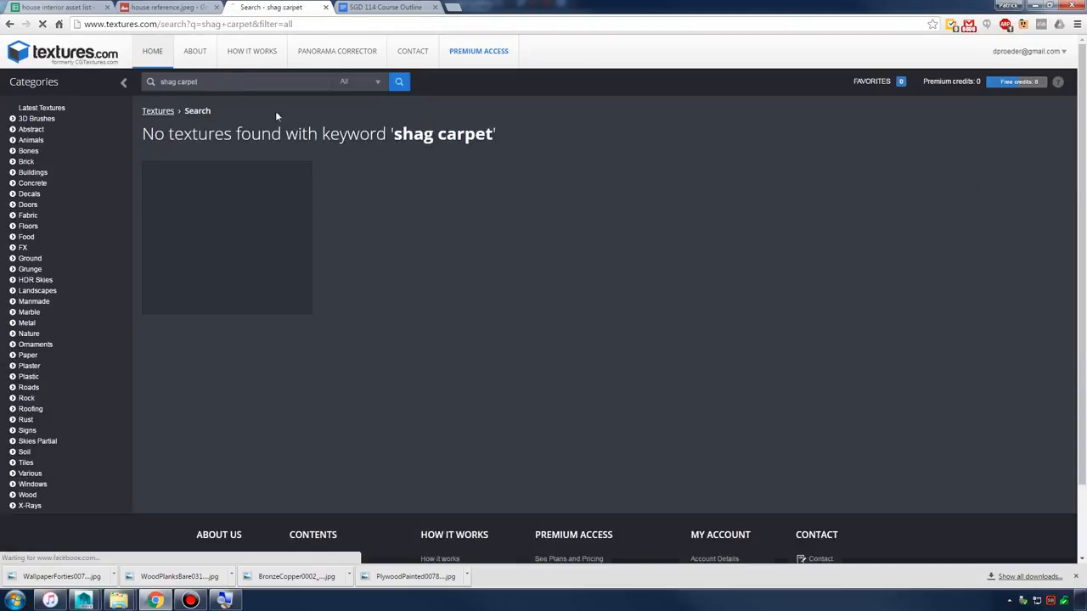
{"action": "type", "text": "carpet"}
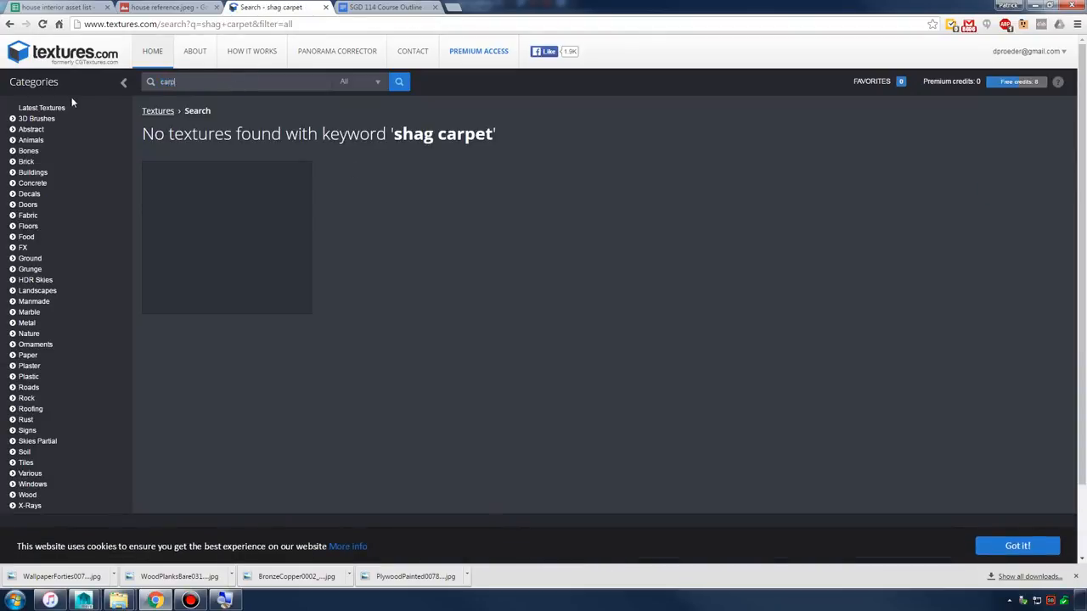
{"action": "key", "text": "Return"}
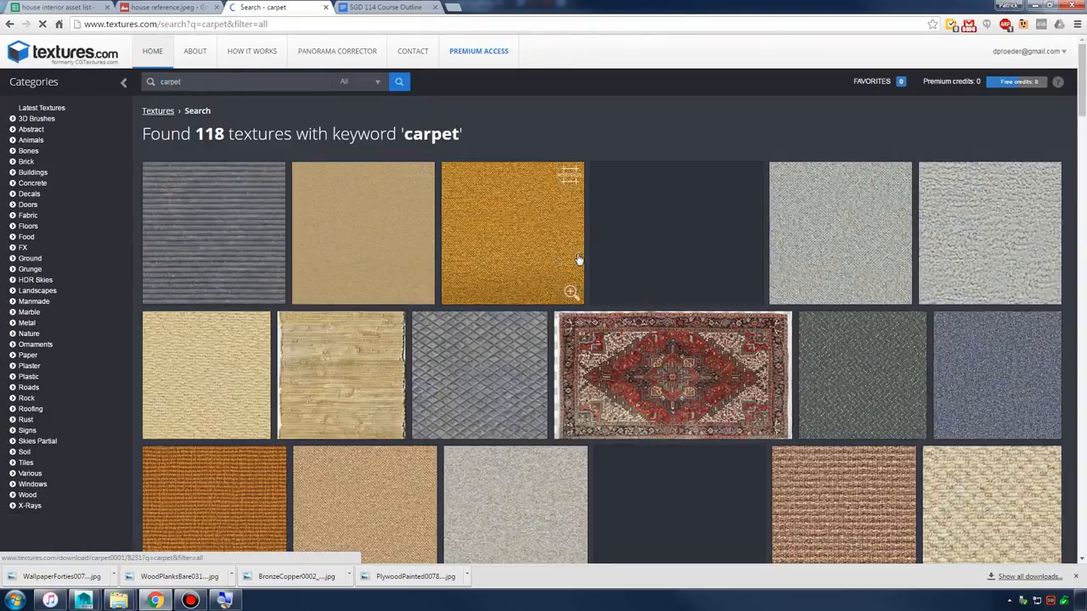
- Look through the carpet search results for a texture that suits the living room floor
{"action": "scroll", "coordinate": [594, 355], "scroll_direction": "down", "scroll_amount": 5}
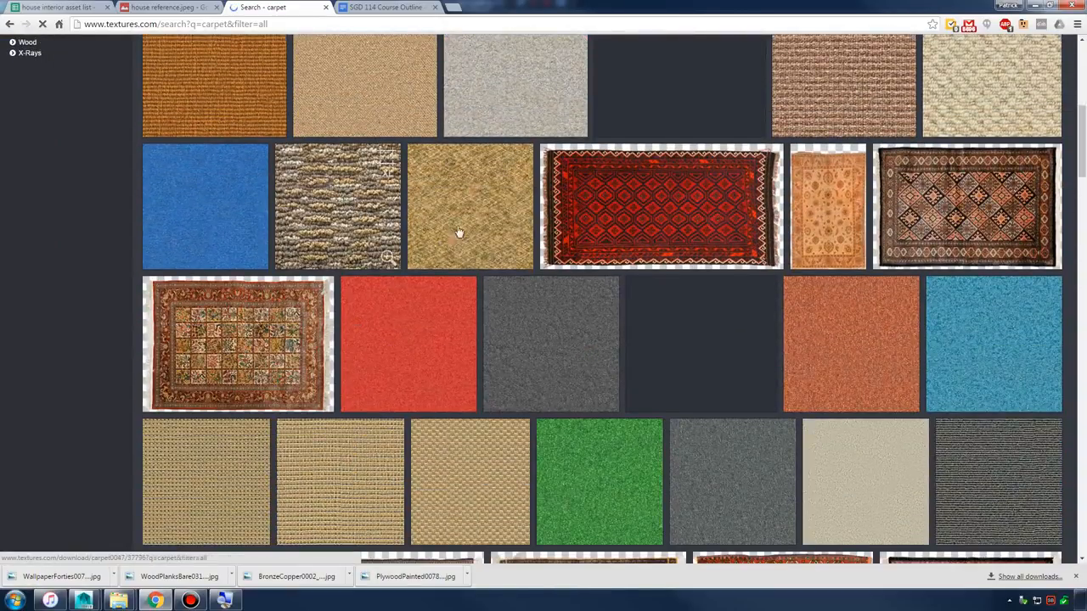
{"action": "scroll", "coordinate": [595, 340], "scroll_direction": "down", "scroll_amount": 6}
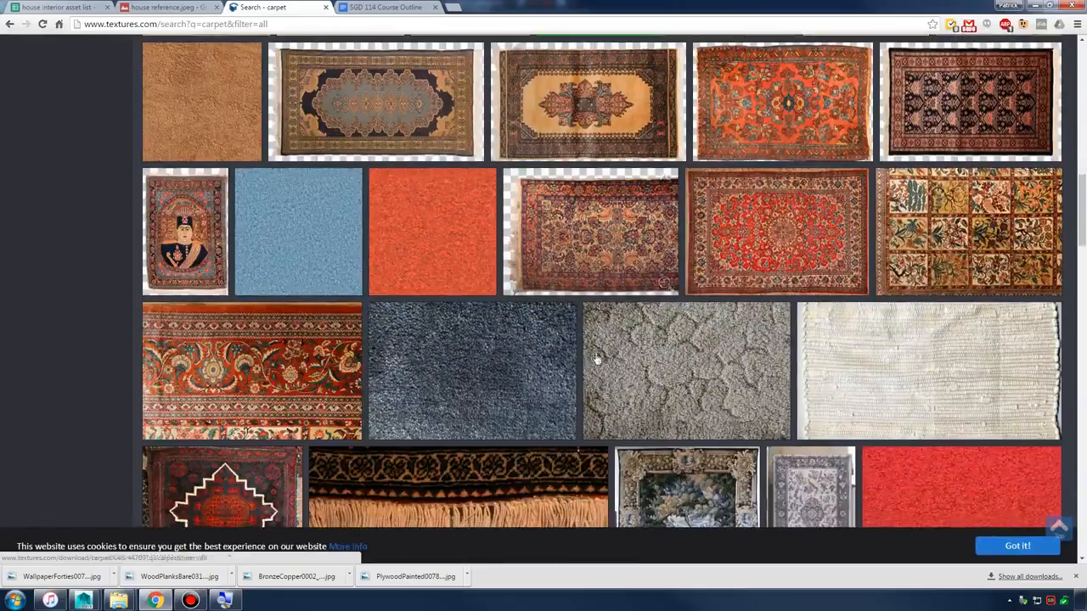
{"action": "scroll", "coordinate": [596, 360], "scroll_direction": "down", "scroll_amount": 5}
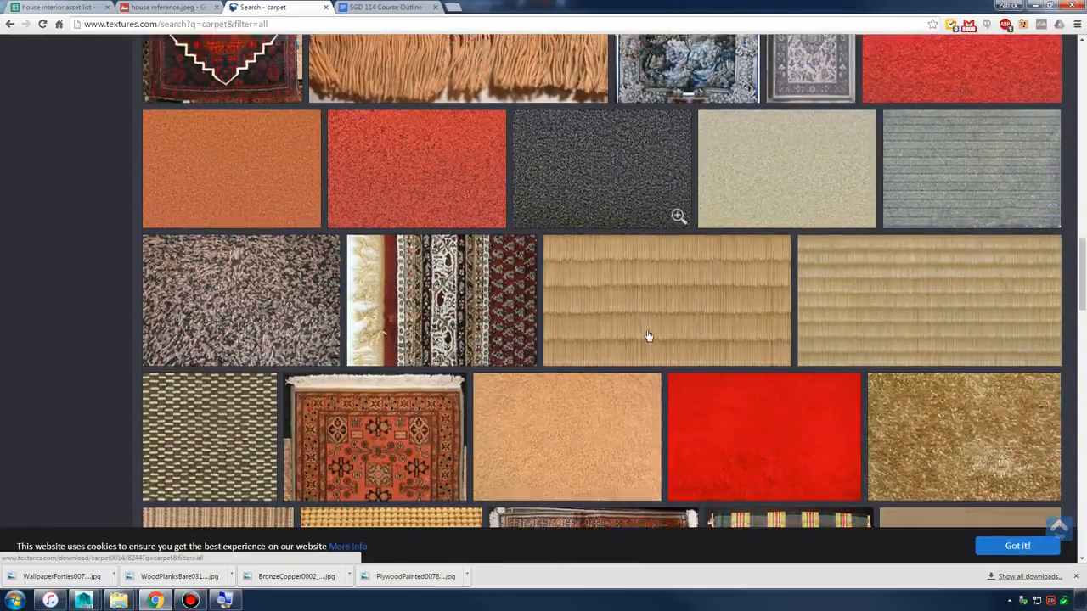
{"action": "scroll", "coordinate": [646, 336], "scroll_direction": "down", "scroll_amount": 3}
{"action": "scroll", "coordinate": [214, 145], "scroll_direction": "up", "scroll_amount": 1}
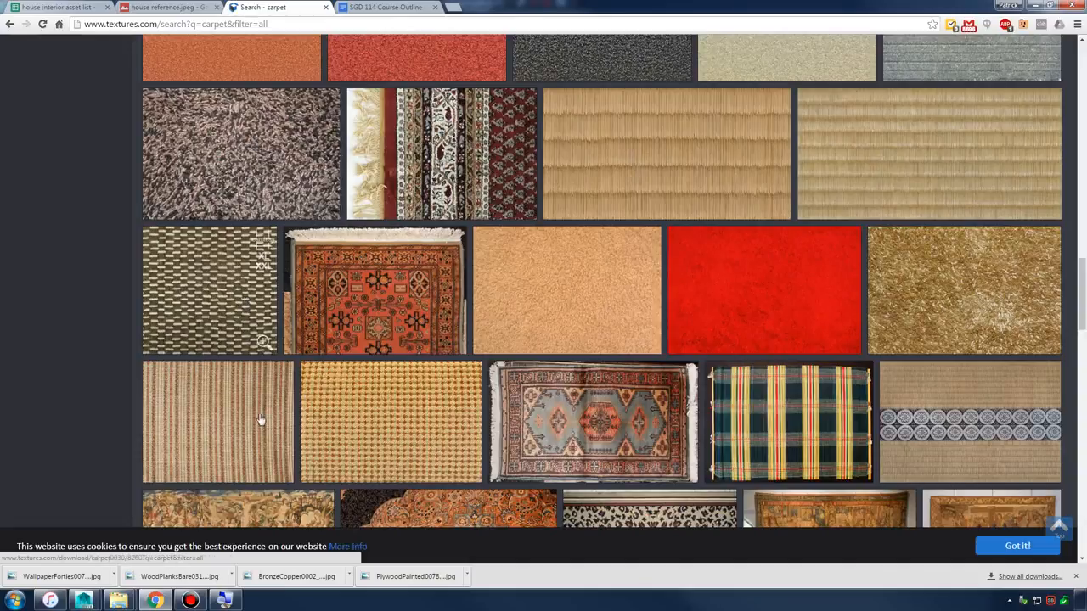
{"action": "scroll", "coordinate": [261, 419], "scroll_direction": "down", "scroll_amount": 4}
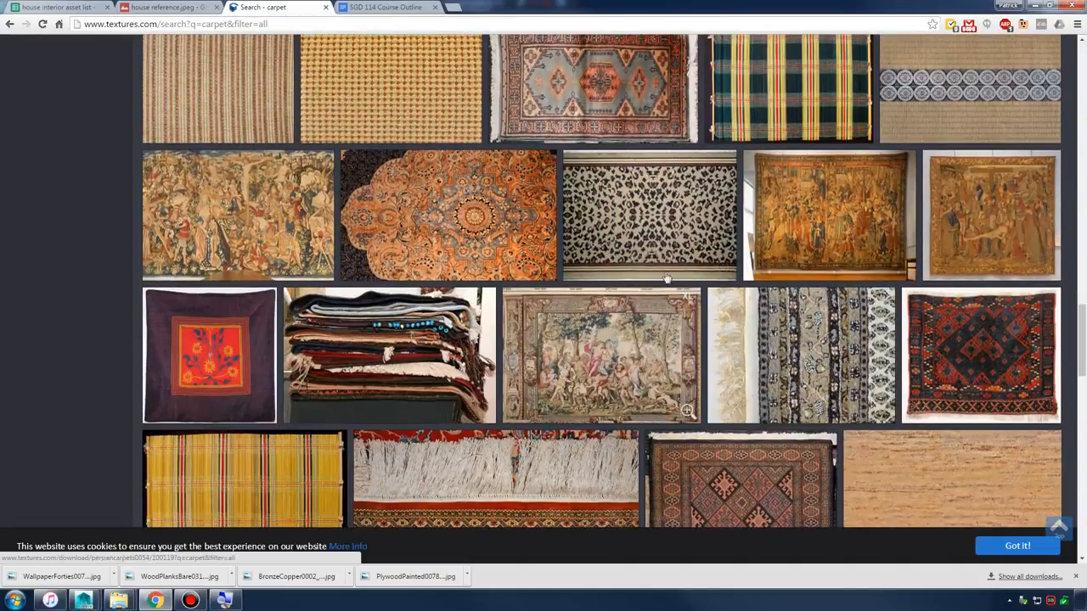
{"action": "scroll", "coordinate": [667, 278], "scroll_direction": "down", "scroll_amount": 5}
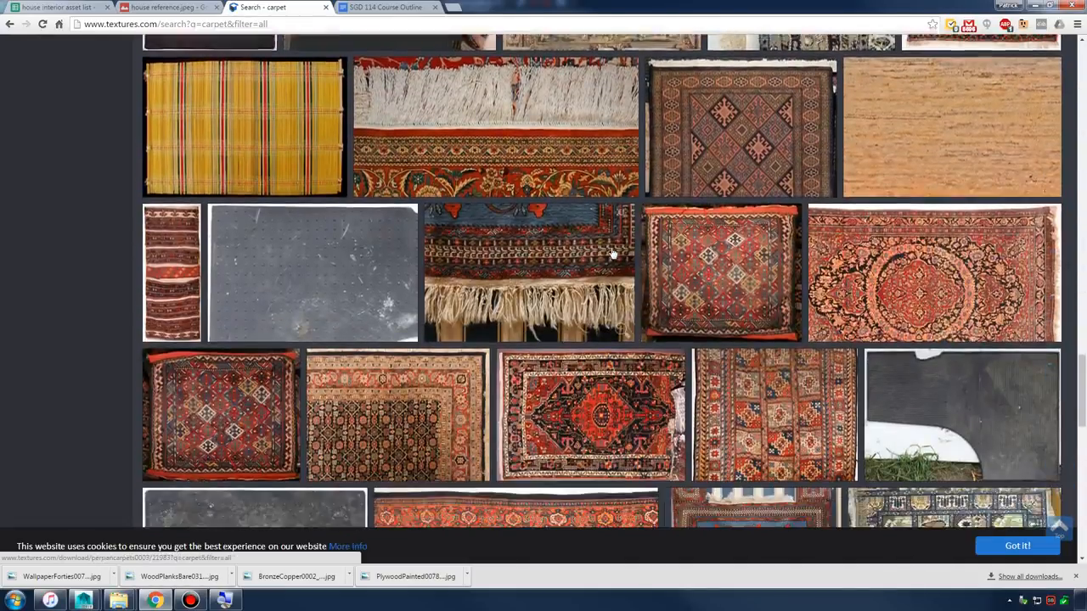
{"action": "scroll", "coordinate": [611, 253], "scroll_direction": "down", "scroll_amount": 5}
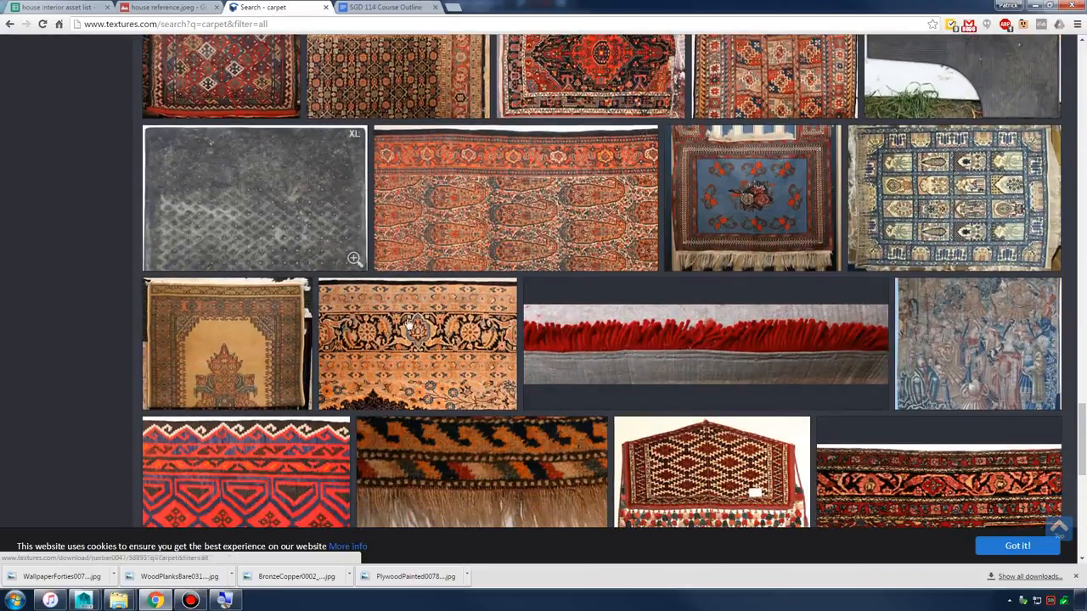
{"action": "scroll", "coordinate": [567, 318], "scroll_direction": "down", "scroll_amount": 3}
{"action": "scroll", "coordinate": [573, 317], "scroll_direction": "down", "scroll_amount": 10}
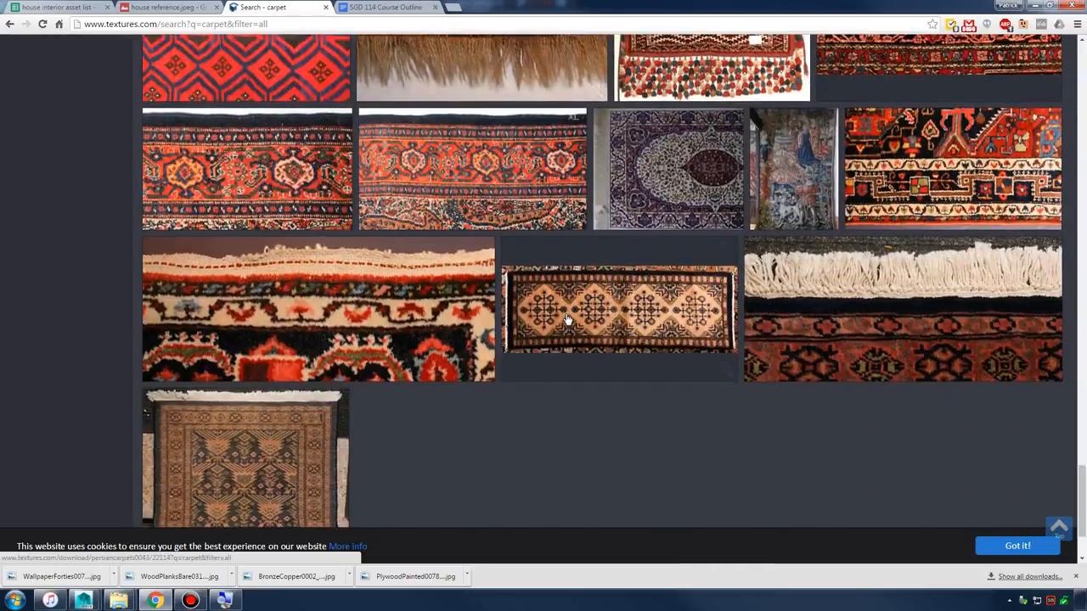
{"action": "scroll", "coordinate": [657, 257], "scroll_direction": "up", "scroll_amount": 5}
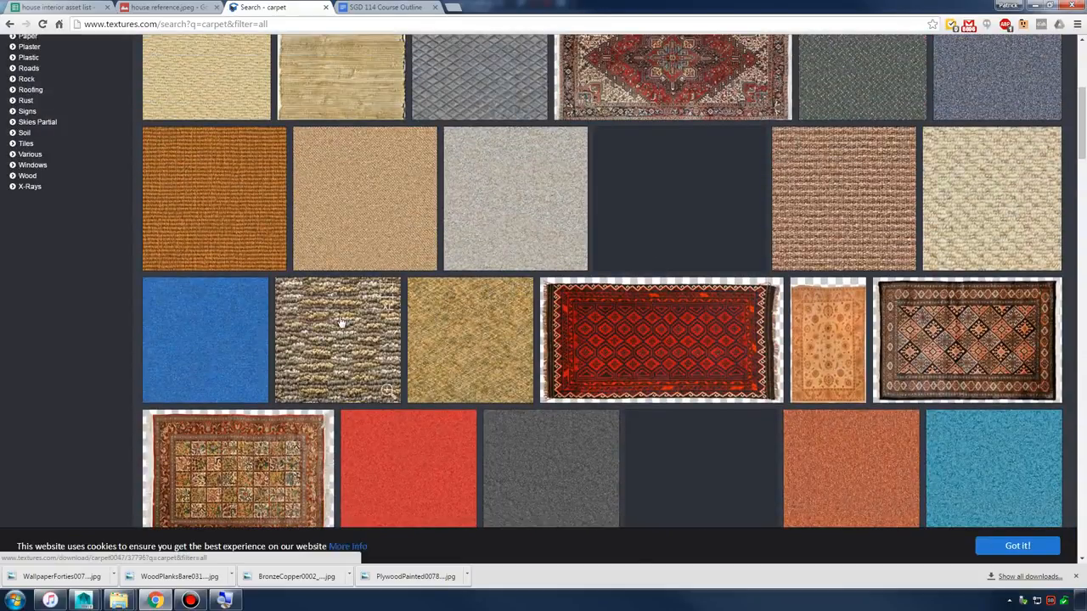
{"action": "scroll", "coordinate": [776, 322], "scroll_direction": "up", "scroll_amount": 4}
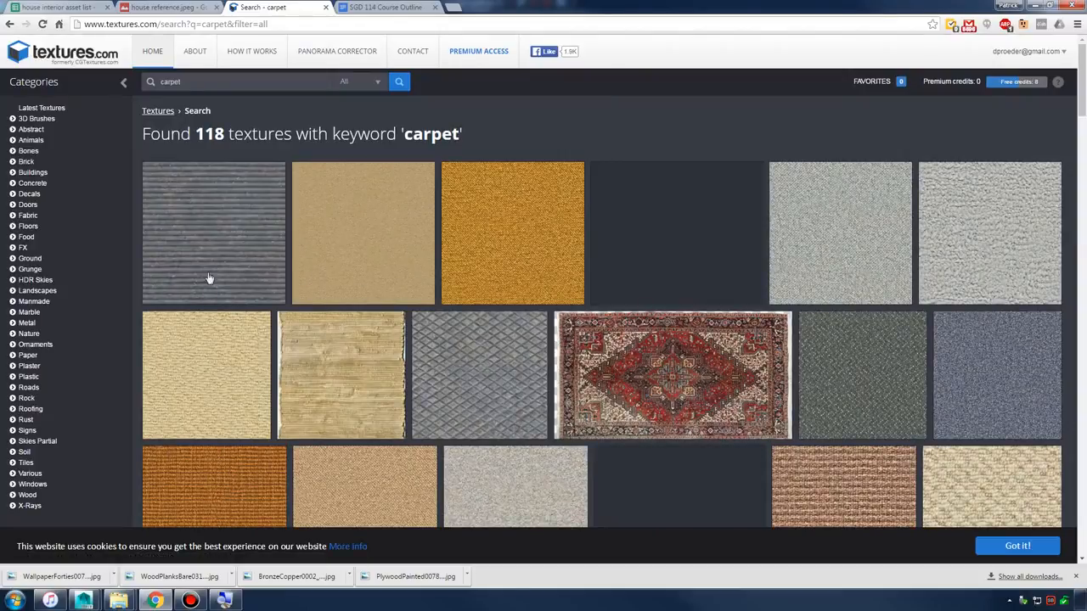
{"action": "scroll", "coordinate": [530, 379], "scroll_direction": "down", "scroll_amount": 5}
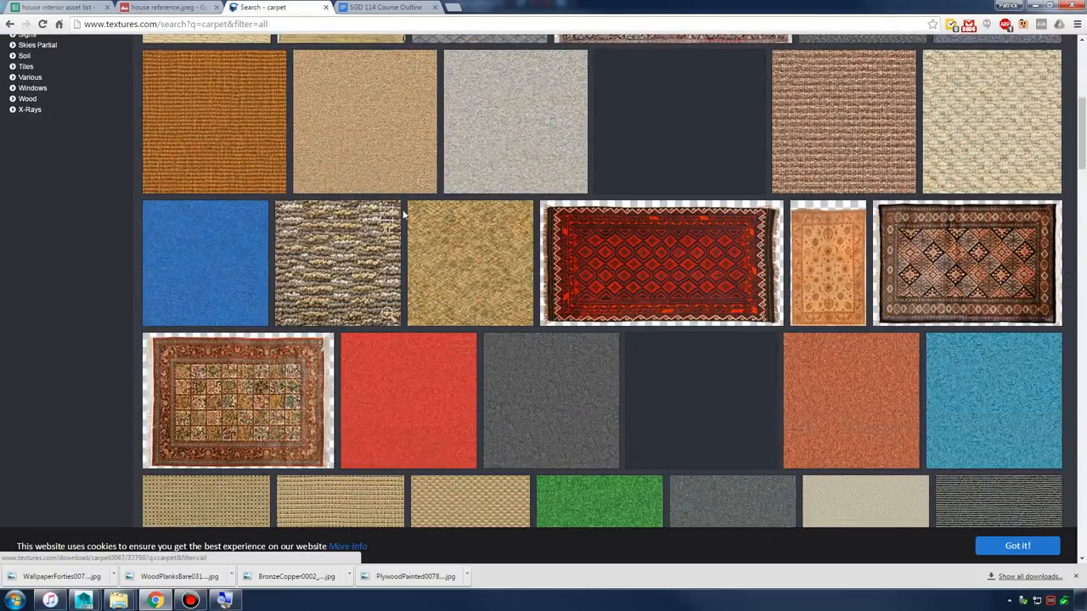
- Download the small 1024x1024 seamless image of Carpet0047 and bring up the Textures and Downloads folders
{"action": "left_click", "coordinate": [383, 219]}
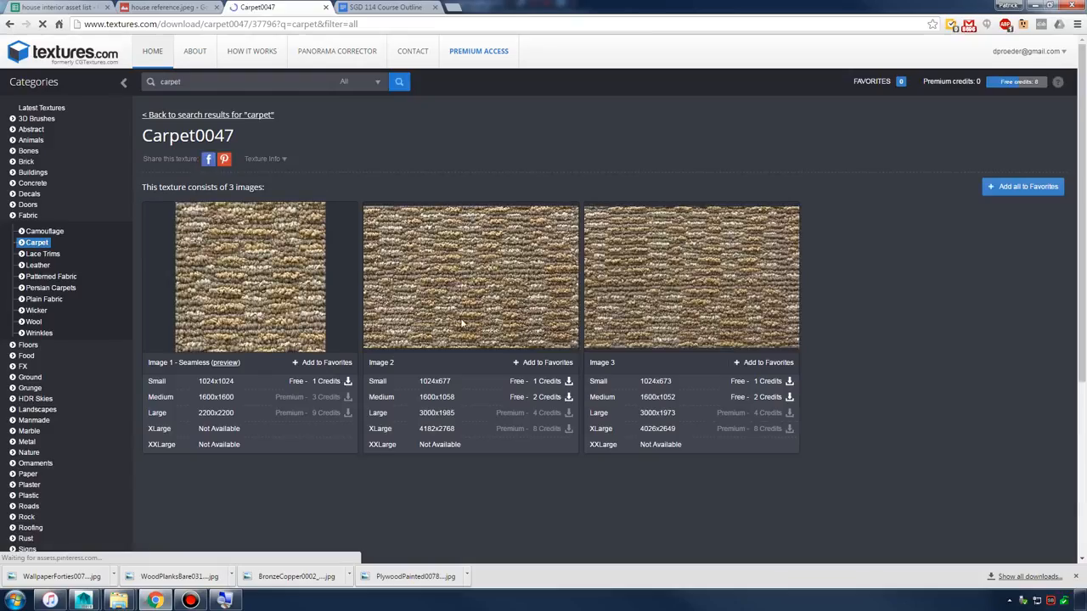
{"action": "left_click", "coordinate": [303, 381]}
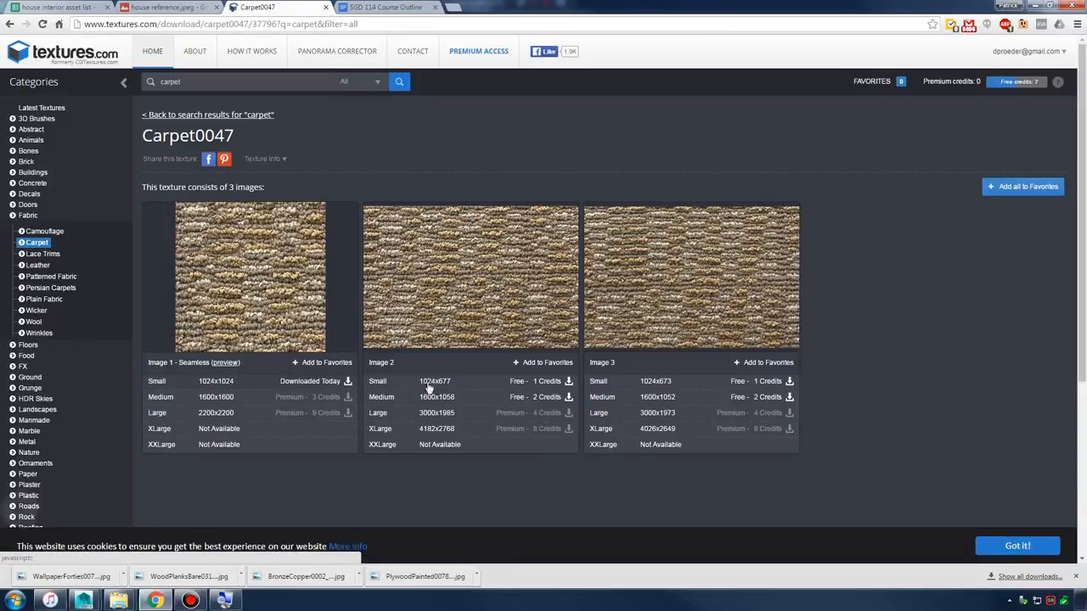
{"action": "left_click", "coordinate": [116, 603]}
{"action": "left_click", "coordinate": [99, 544]}
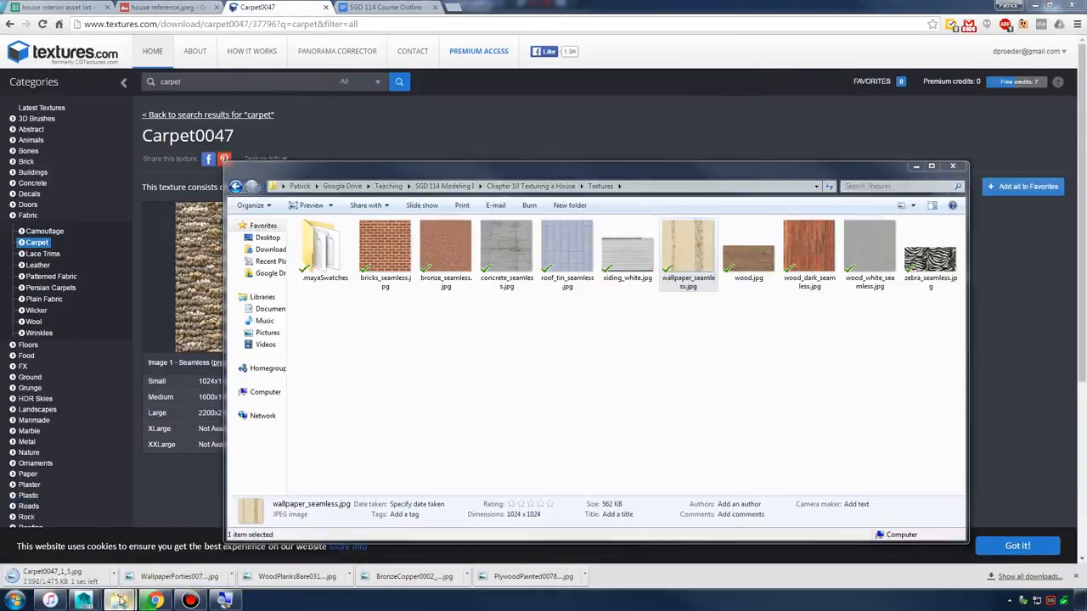
{"action": "left_click", "coordinate": [118, 601]}
{"action": "left_click", "coordinate": [191, 544]}
- Rename the downloaded carpet image as carpet_seamless.jpg, move it into the chapter's Textures folder and return to Maya
{"action": "left_click", "coordinate": [141, 79]}
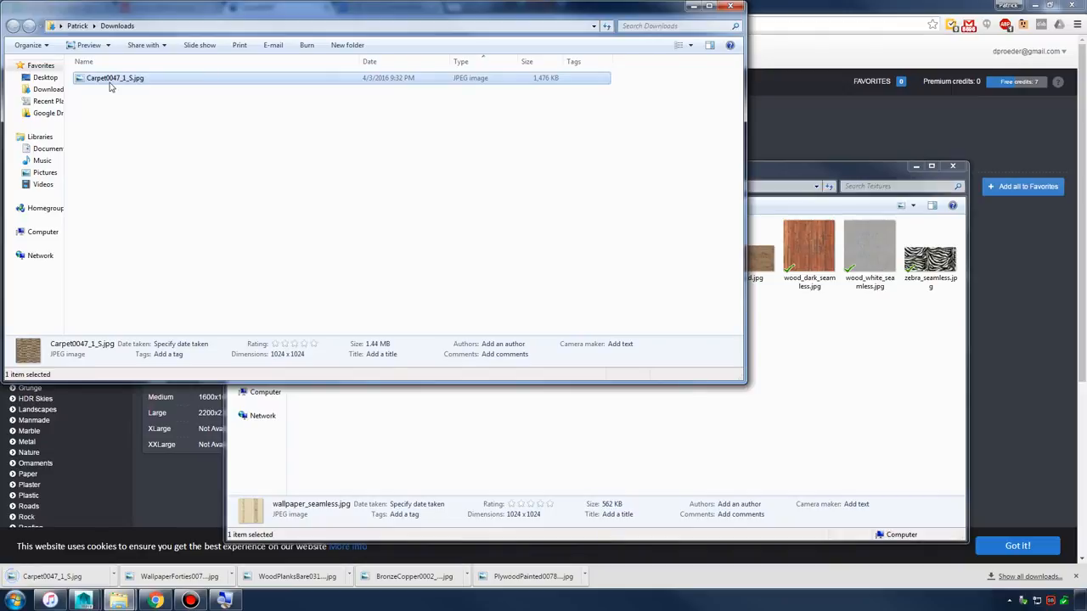
{"action": "left_click", "coordinate": [110, 81]}
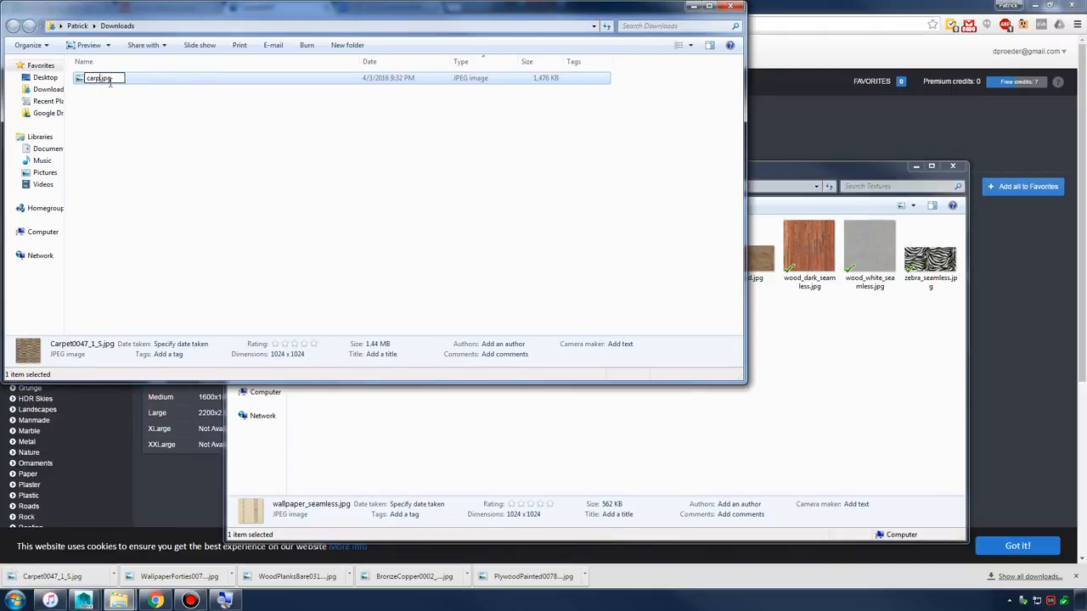
{"action": "type", "text": "carpet_seamless"}
{"action": "key", "text": "Return"}
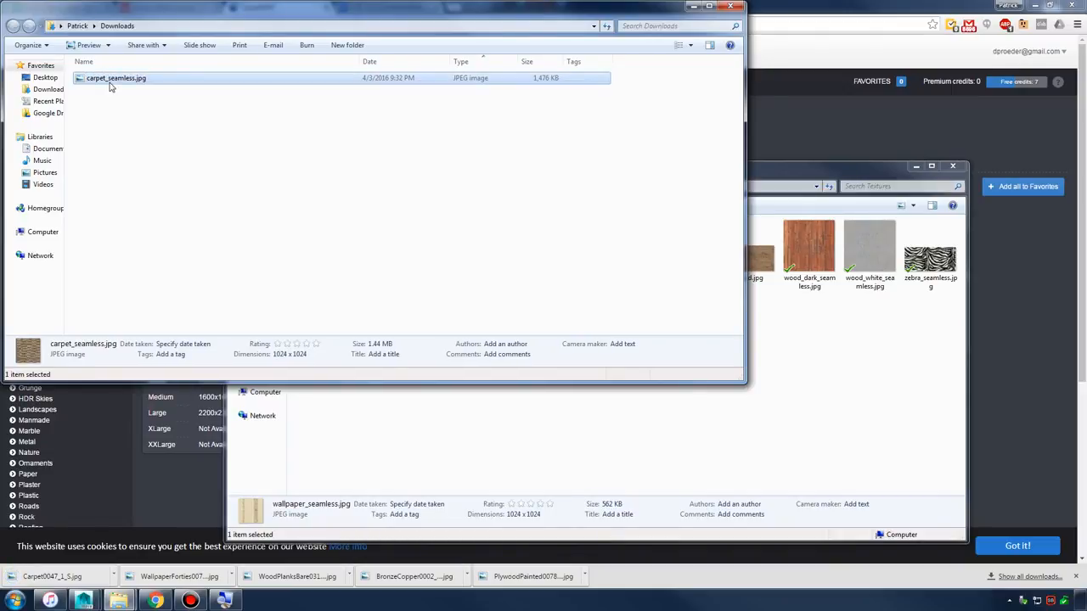
{"action": "left_click_drag", "start_coordinate": [109, 86], "coordinate": [817, 356]}
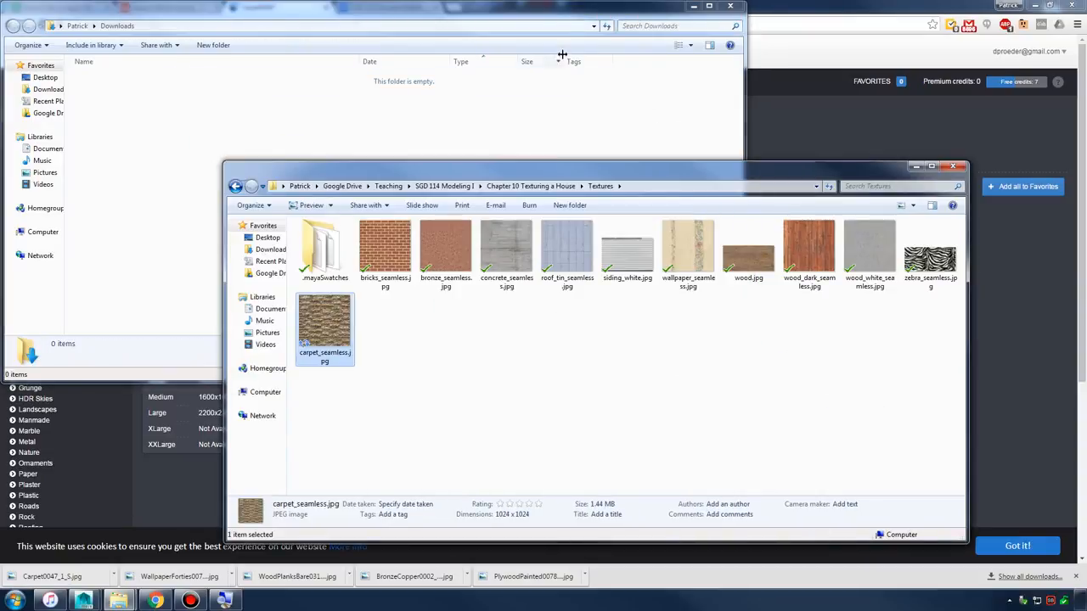
{"action": "left_click", "coordinate": [696, 9]}
{"action": "left_click_drag", "start_coordinate": [720, 173], "coordinate": [1086, 188]}
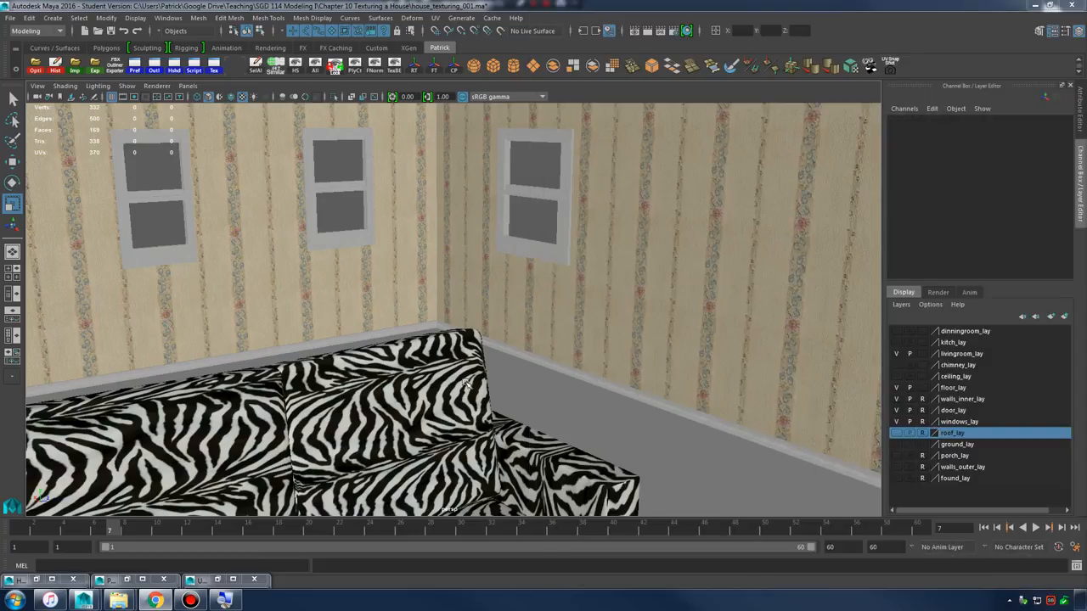
- Create a new Lambert material in the Hypershade and move the window clear of the material's attributes
{"action": "left_click", "coordinate": [48, 580]}
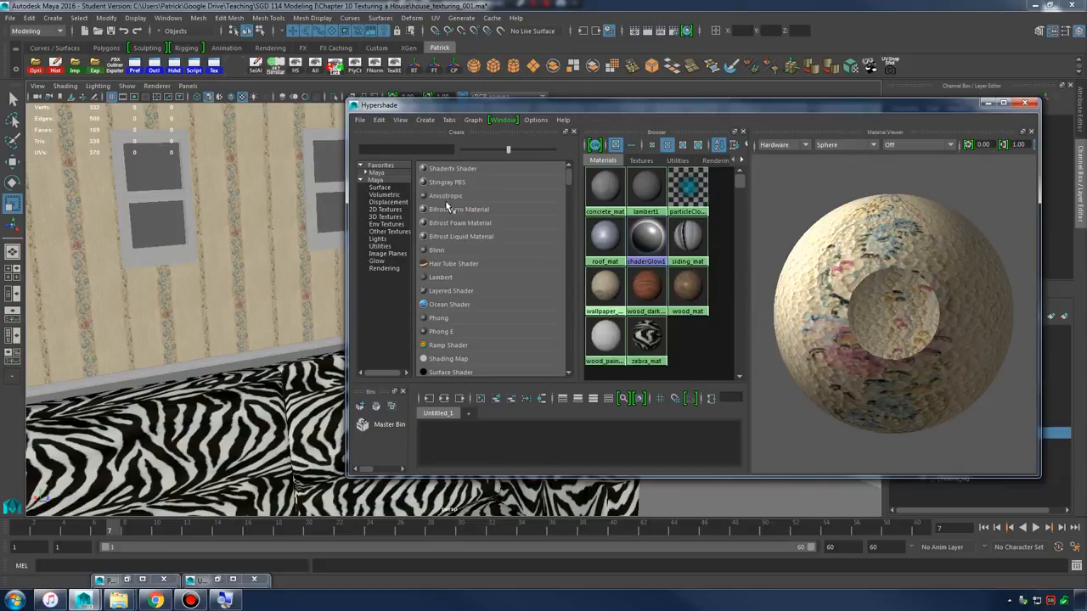
{"action": "left_click", "coordinate": [443, 280]}
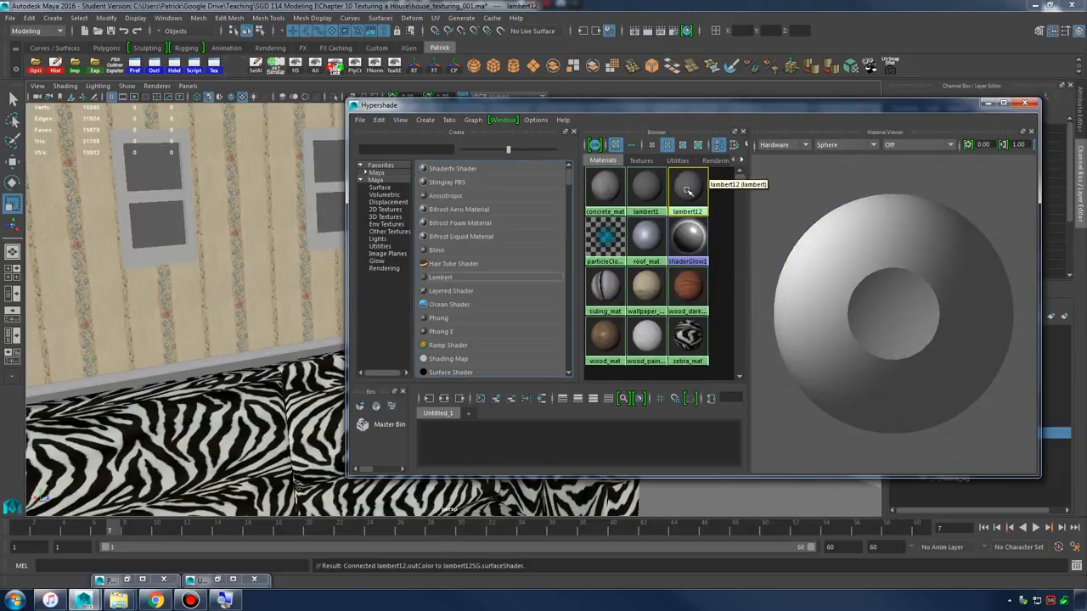
{"action": "left_click_drag", "start_coordinate": [766, 108], "coordinate": [481, 110]}
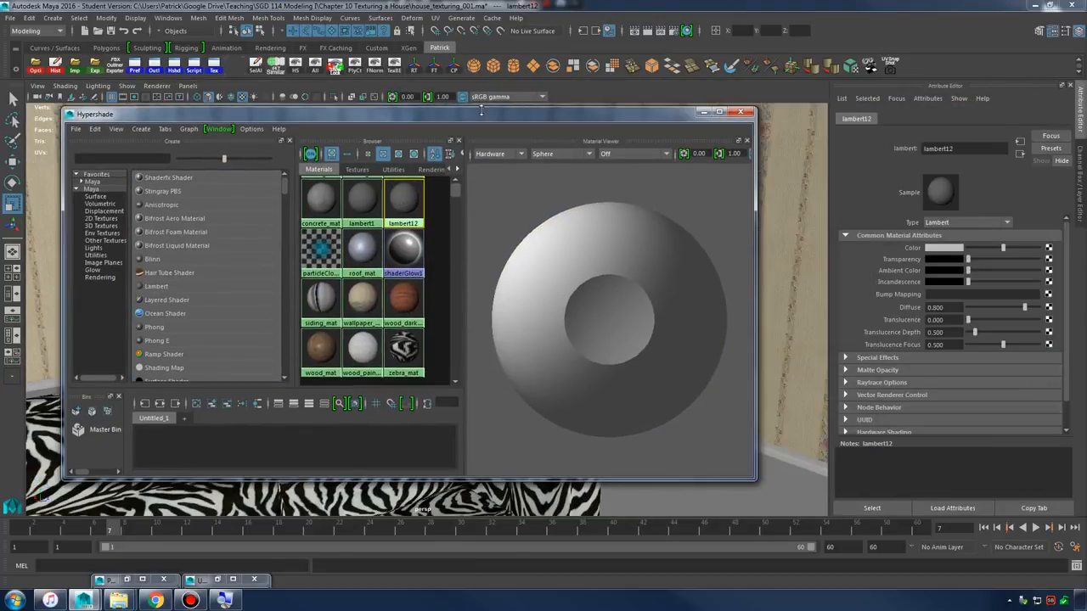
- Rename the new Lambert material as carpet_mat and link its color to a file texture using carpet_seamless.jpg
{"action": "double_click", "coordinate": [960, 148]}
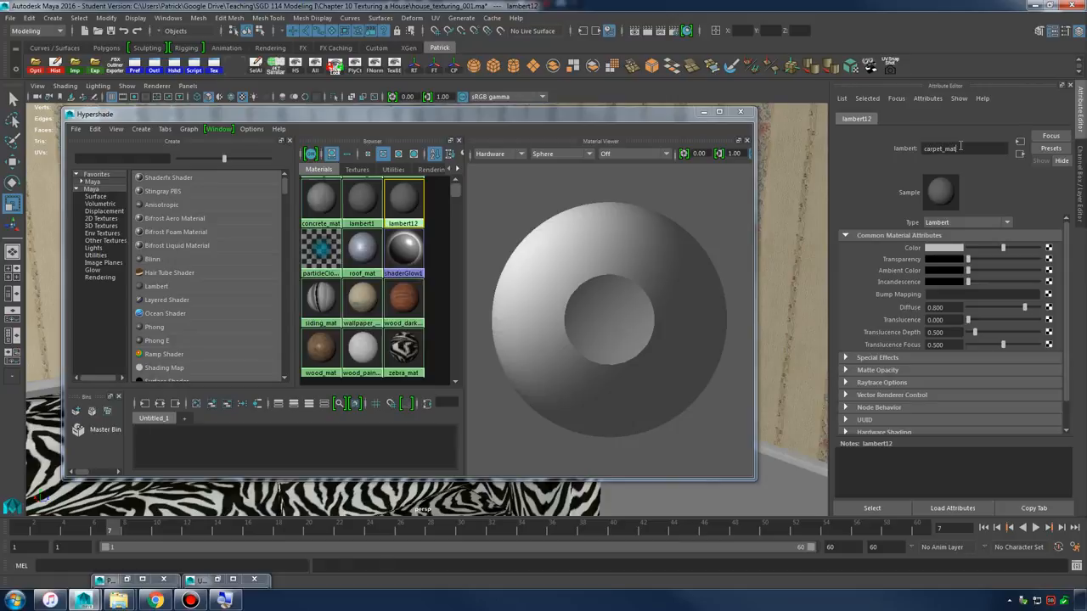
{"action": "left_click", "coordinate": [1048, 248]}
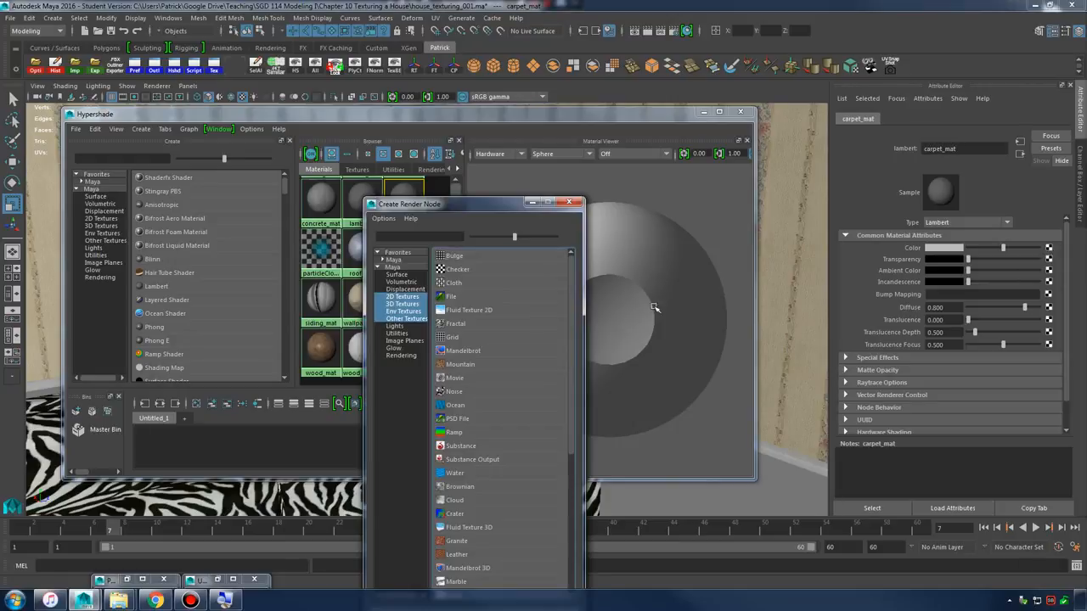
{"action": "left_click", "coordinate": [501, 297]}
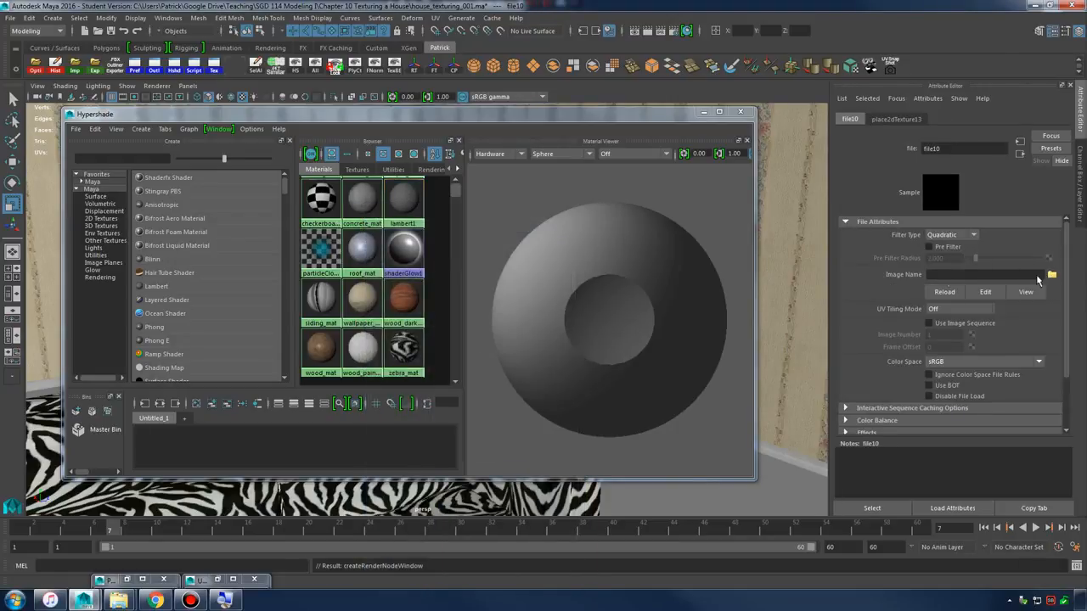
{"action": "left_click", "coordinate": [1051, 275]}
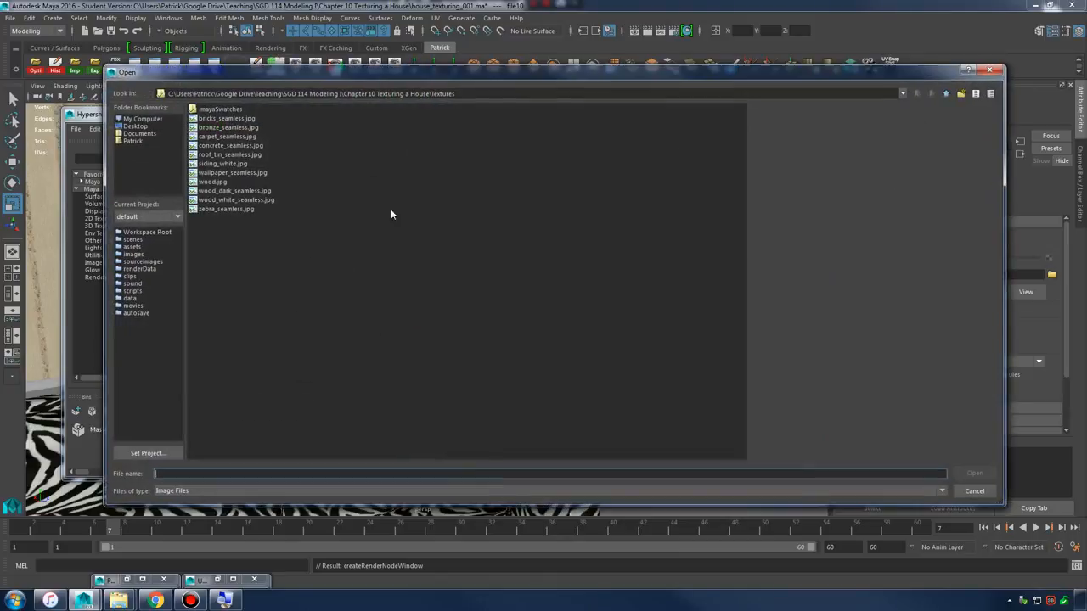
{"action": "left_click", "coordinate": [227, 136]}
{"action": "left_click", "coordinate": [973, 473]}
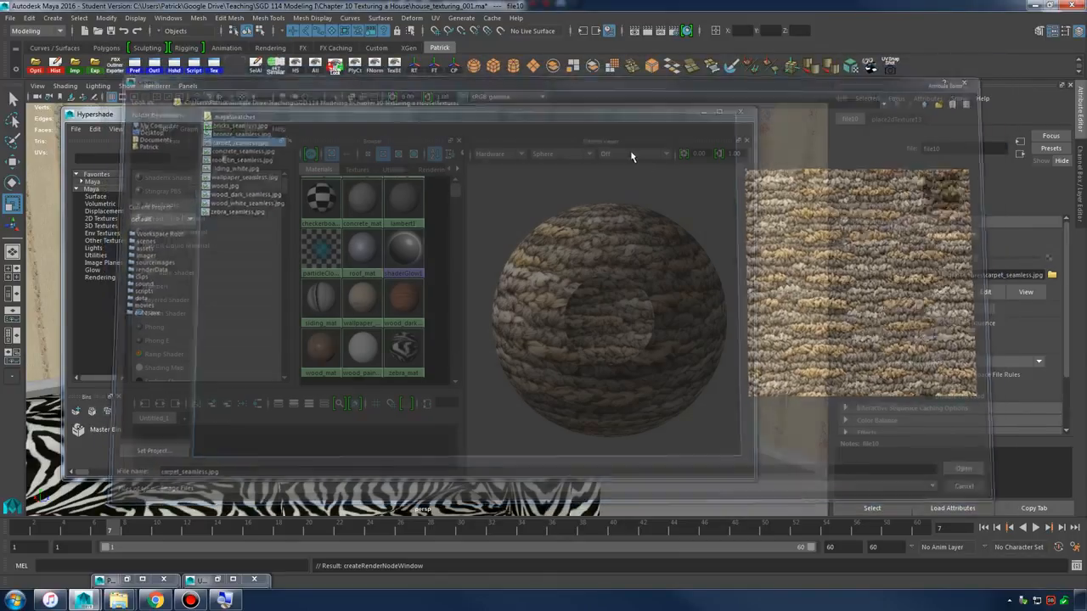
{"action": "left_click", "coordinate": [604, 292]}
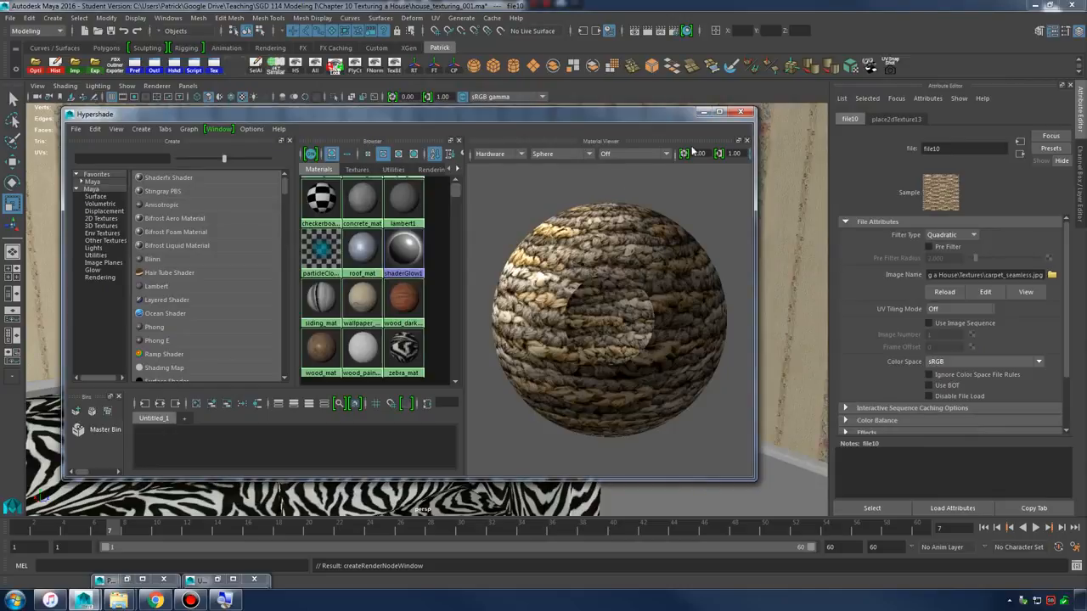
- Minimize the Hypershade, select the living room floor mesh and display the scene shaded without textures
{"action": "left_click", "coordinate": [704, 112]}
{"action": "left_click_drag", "start_coordinate": [601, 270], "coordinate": [567, 329], "text": "alt"}
{"action": "left_click", "coordinate": [480, 388]}
{"action": "right_click_drag", "start_coordinate": [478, 387], "coordinate": [439, 340], "text": "alt"}
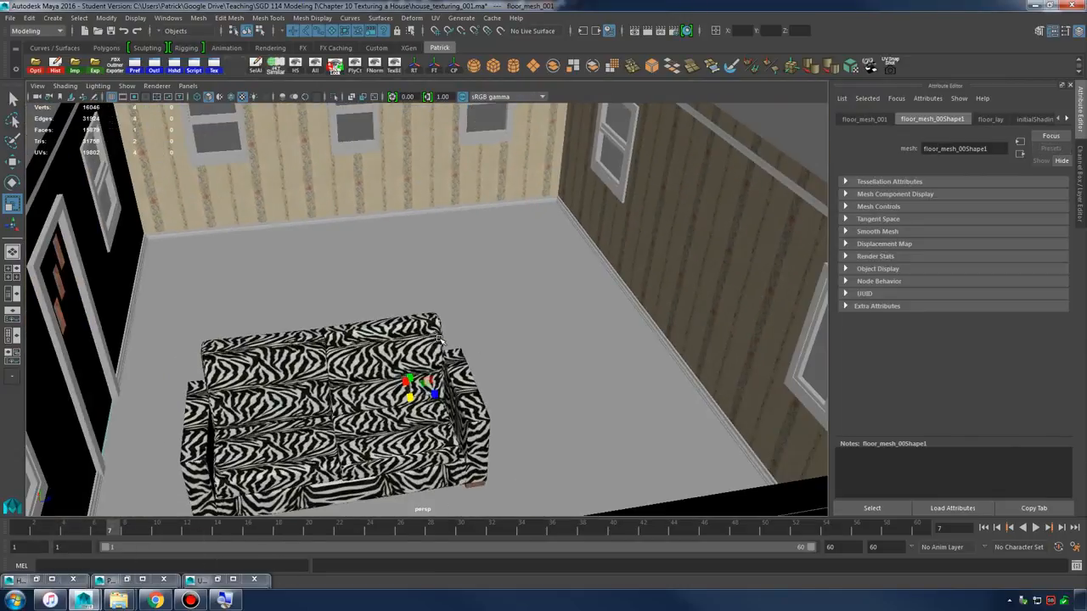
{"action": "left_click_drag", "start_coordinate": [486, 326], "coordinate": [475, 314], "text": "alt"}
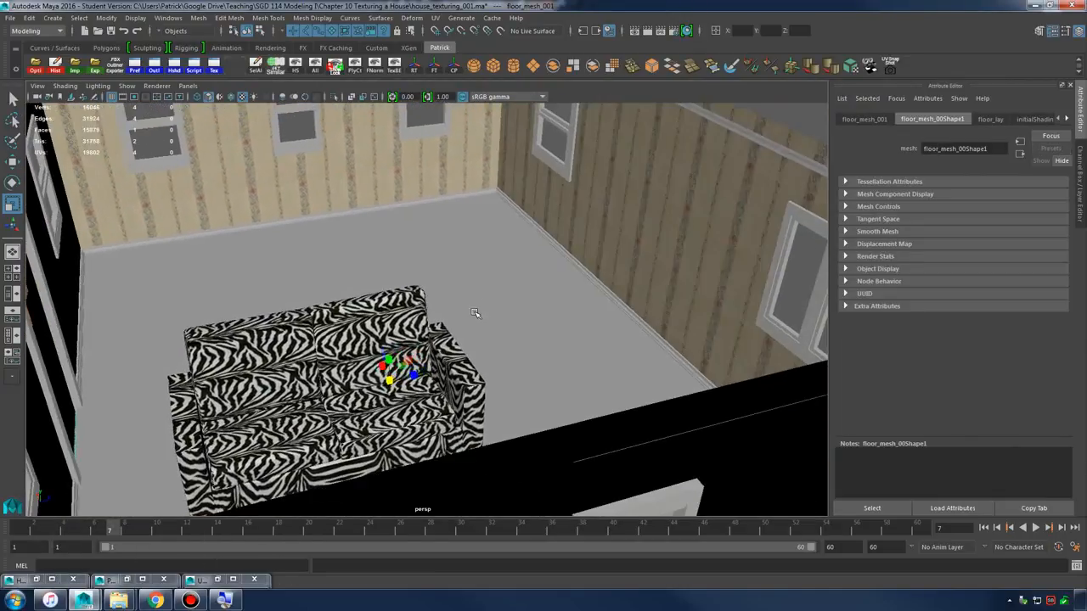
{"action": "key", "text": "4"}
{"action": "left_click", "coordinate": [483, 281]}
{"action": "key", "text": "5"}
{"action": "left_click", "coordinate": [513, 261]}
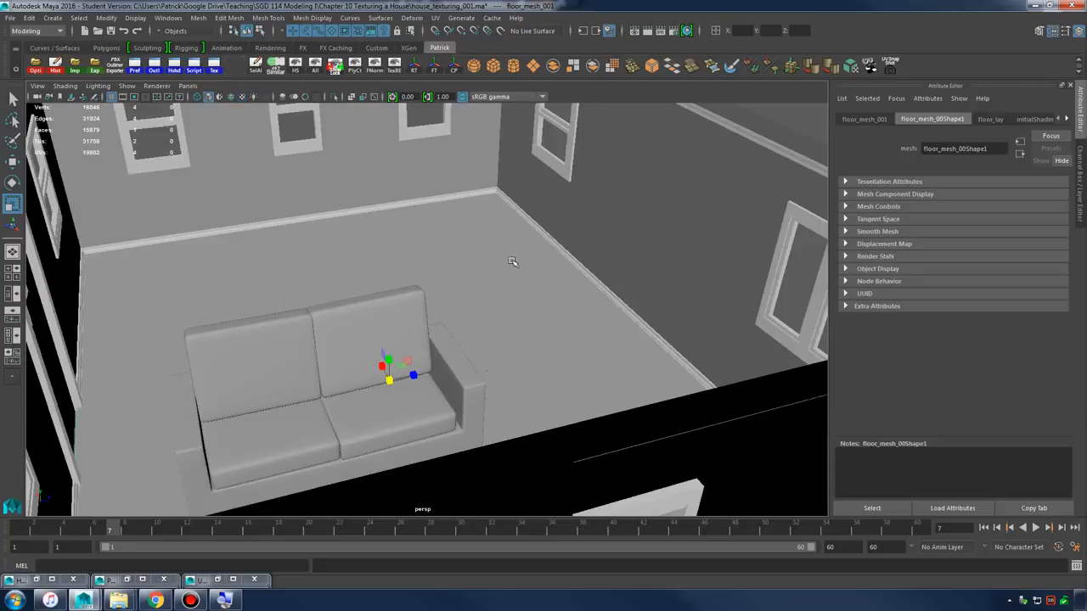
{"action": "right_click_drag", "start_coordinate": [509, 257], "coordinate": [508, 309], "text": "alt"}
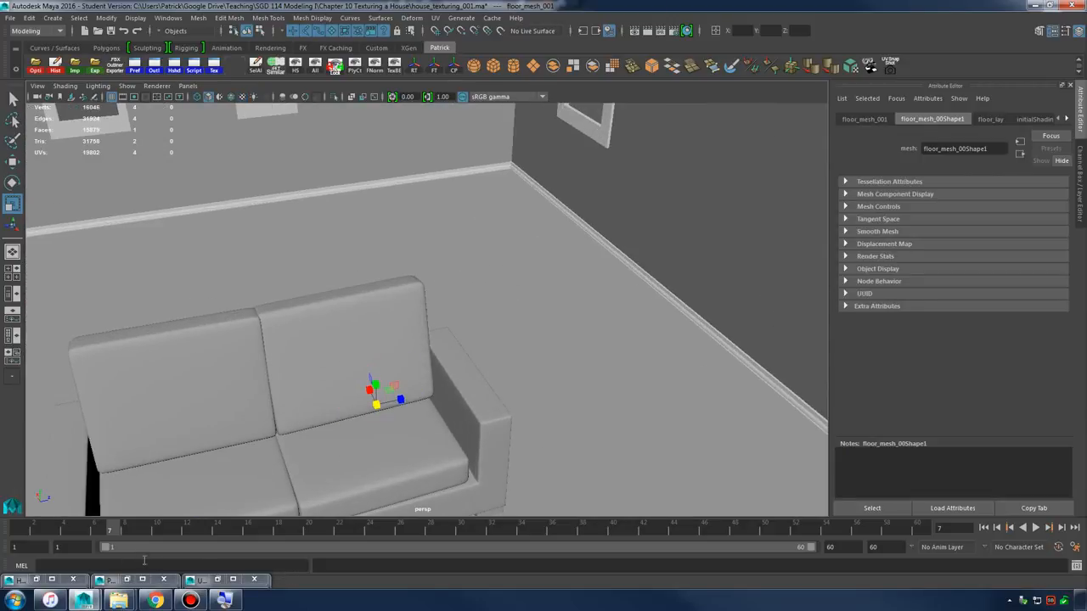
- Assign carpet_mat from the Hypershade to the living room floor and turn the textured display back on
{"action": "left_click", "coordinate": [74, 580]}
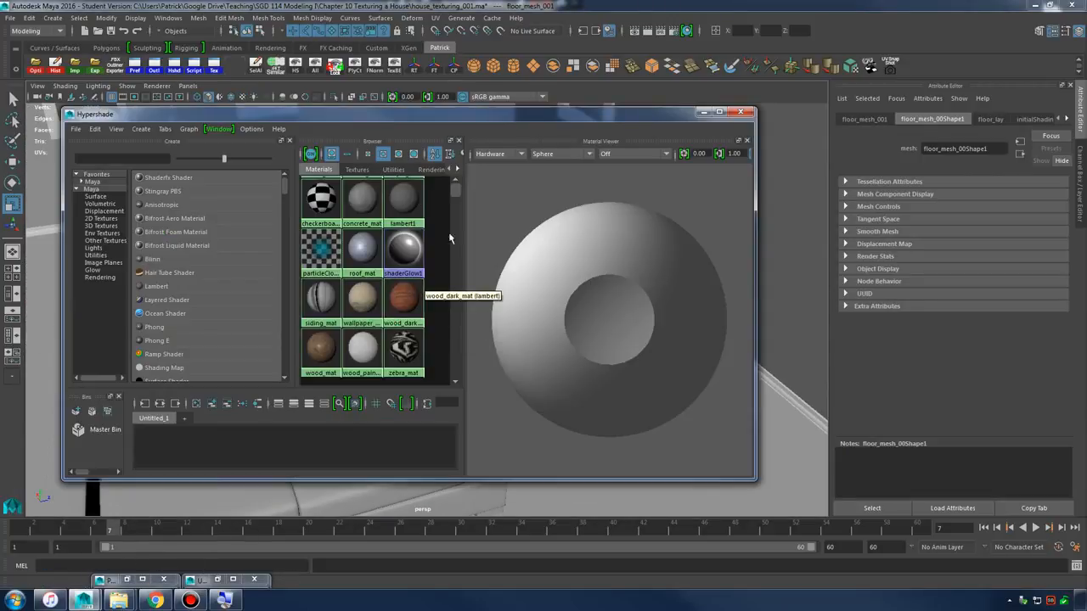
{"action": "left_click_drag", "start_coordinate": [459, 117], "coordinate": [1017, 105]}
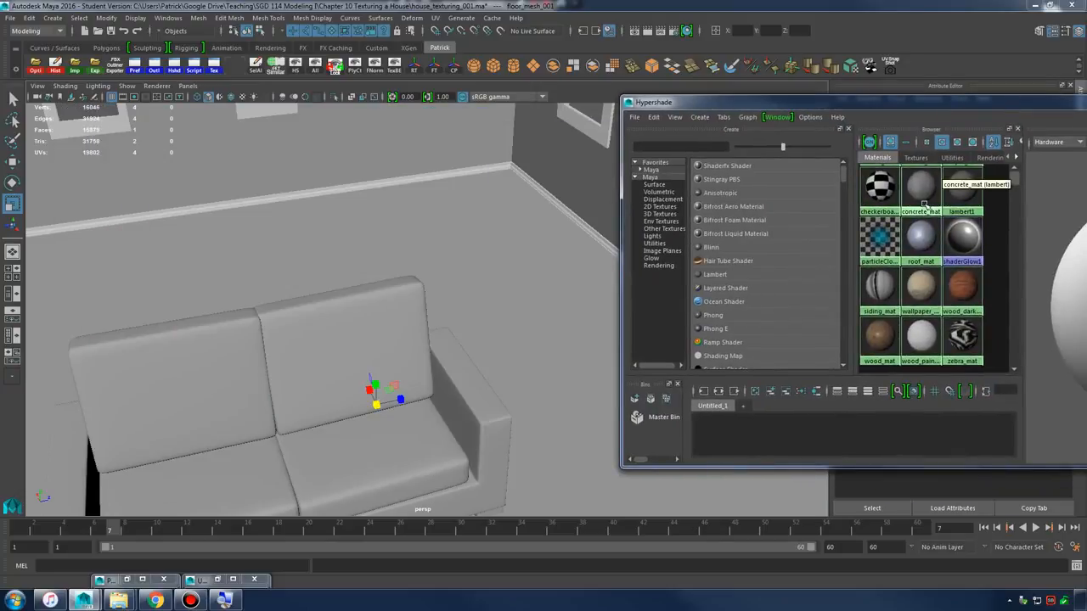
{"action": "scroll", "coordinate": [949, 291], "scroll_direction": "up", "scroll_amount": 2}
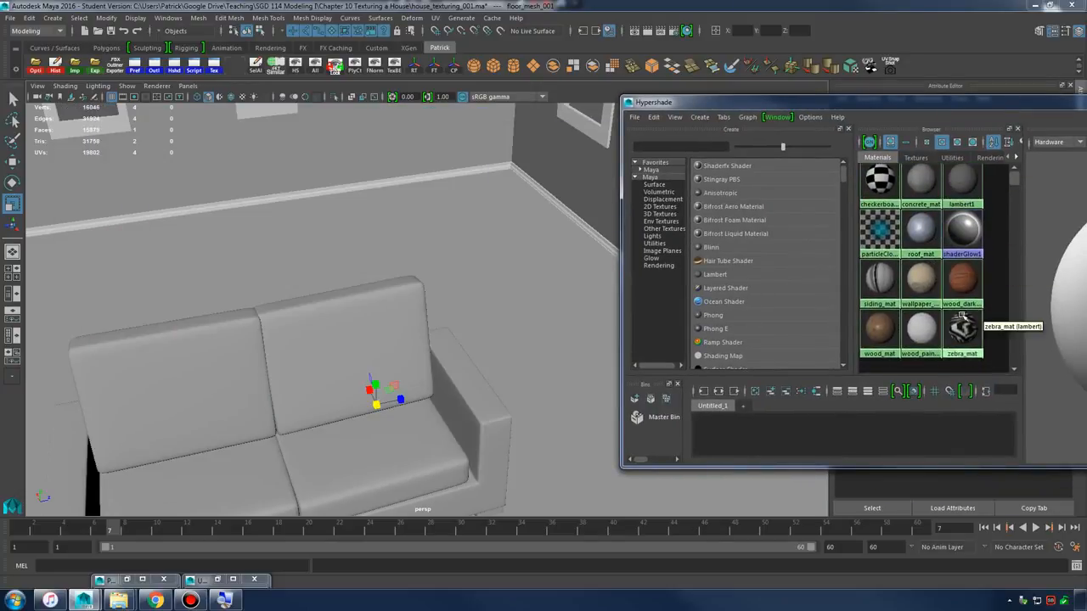
{"action": "middle_click_drag", "start_coordinate": [890, 201], "coordinate": [463, 248]}
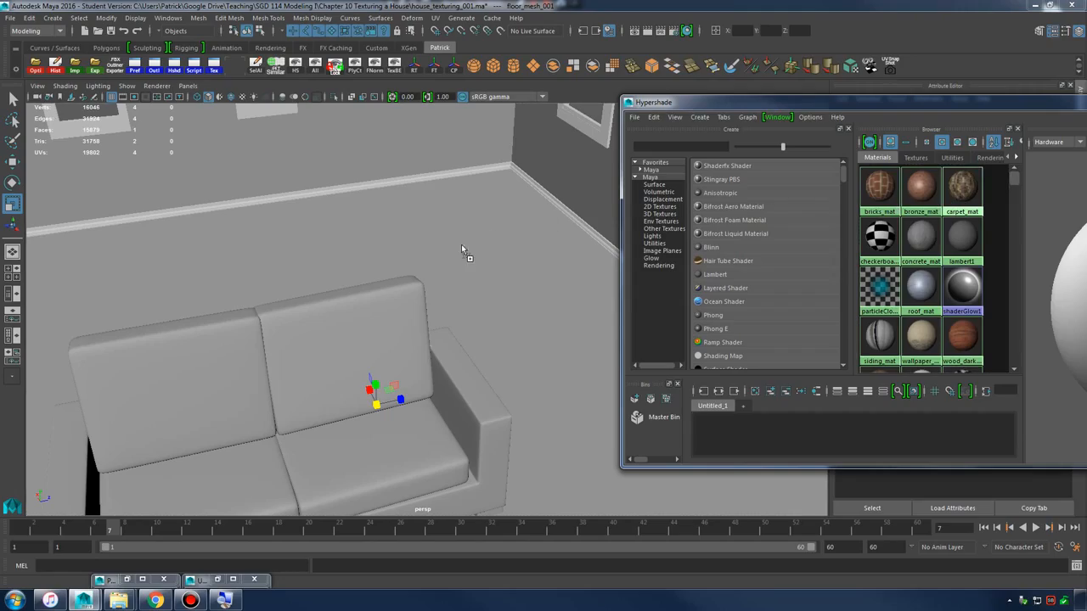
{"action": "key", "text": "6"}
{"action": "mouse_move", "coordinate": [479, 253]}
{"action": "left_mouse_down", "text": "alt"}
{"action": "mouse_move", "coordinate": [333, 291]}
{"action": "mouse_move", "coordinate": [454, 284]}
{"action": "left_mouse_up", "text": "alt"}
{"action": "right_click_drag", "start_coordinate": [455, 285], "coordinate": [561, 286], "text": "alt"}
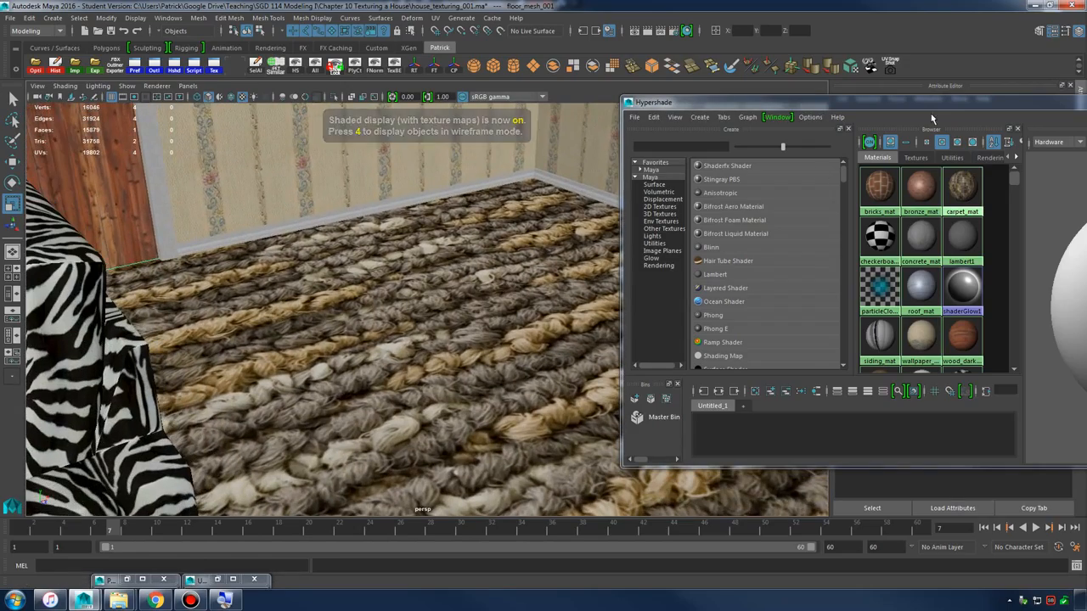
- Bring up the UV Editor for the floor and select all of the floor's UVs
{"action": "left_click_drag", "start_coordinate": [482, 253], "coordinate": [389, 311], "text": "alt"}
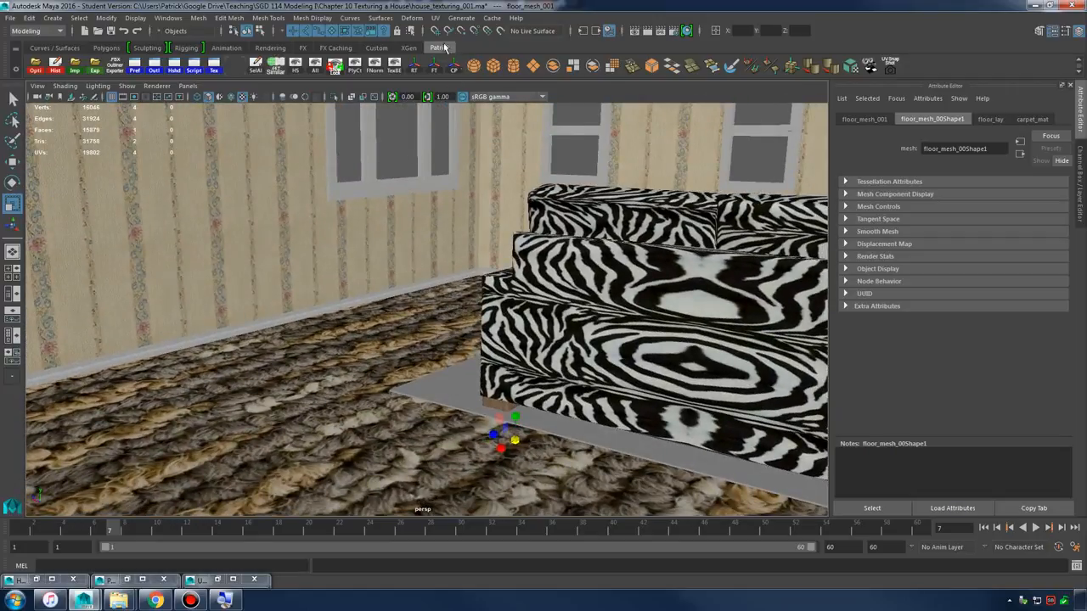
{"action": "left_click", "coordinate": [435, 18]}
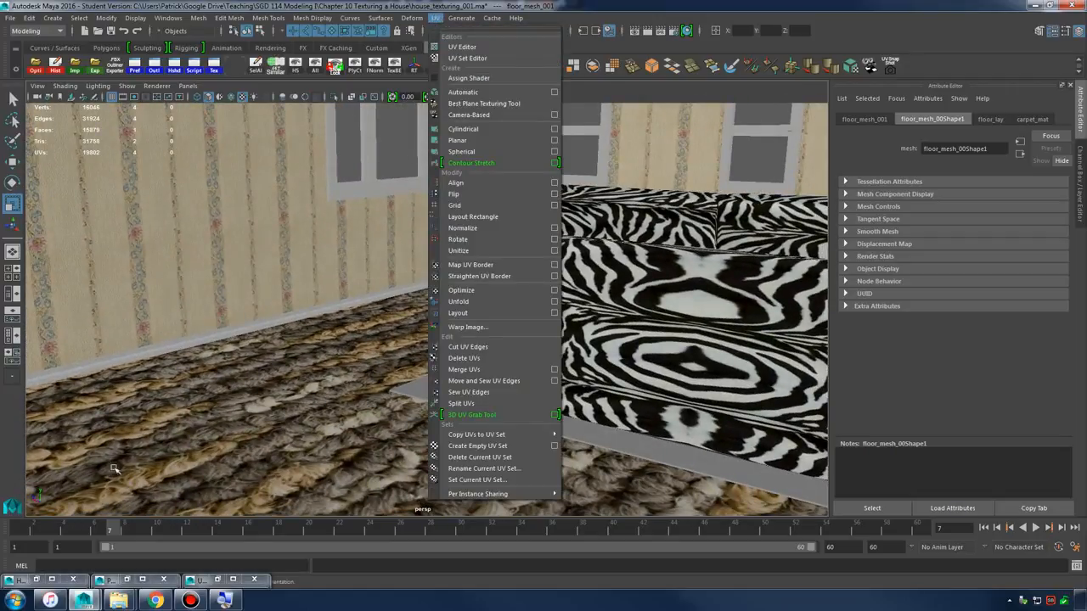
{"action": "left_click", "coordinate": [215, 581]}
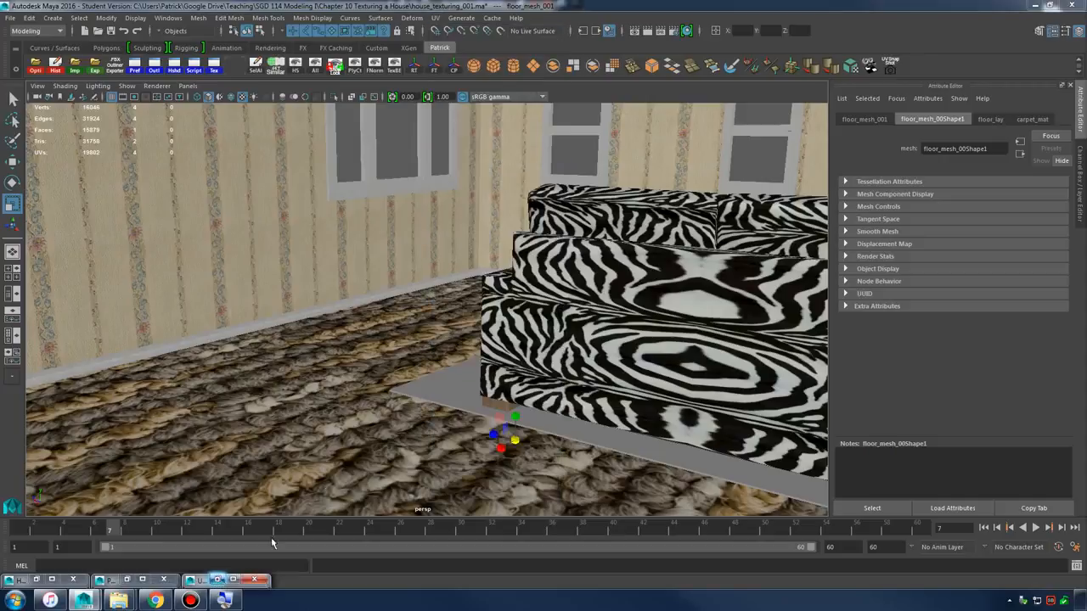
{"action": "left_click", "coordinate": [221, 582]}
{"action": "scroll", "coordinate": [771, 335], "scroll_direction": "down", "scroll_amount": 3}
{"action": "right_click_drag", "start_coordinate": [856, 329], "coordinate": [901, 329]}
{"action": "left_click_drag", "start_coordinate": [739, 238], "coordinate": [1001, 495]}
{"action": "middle_click_drag", "start_coordinate": [926, 366], "coordinate": [769, 392], "text": "alt"}
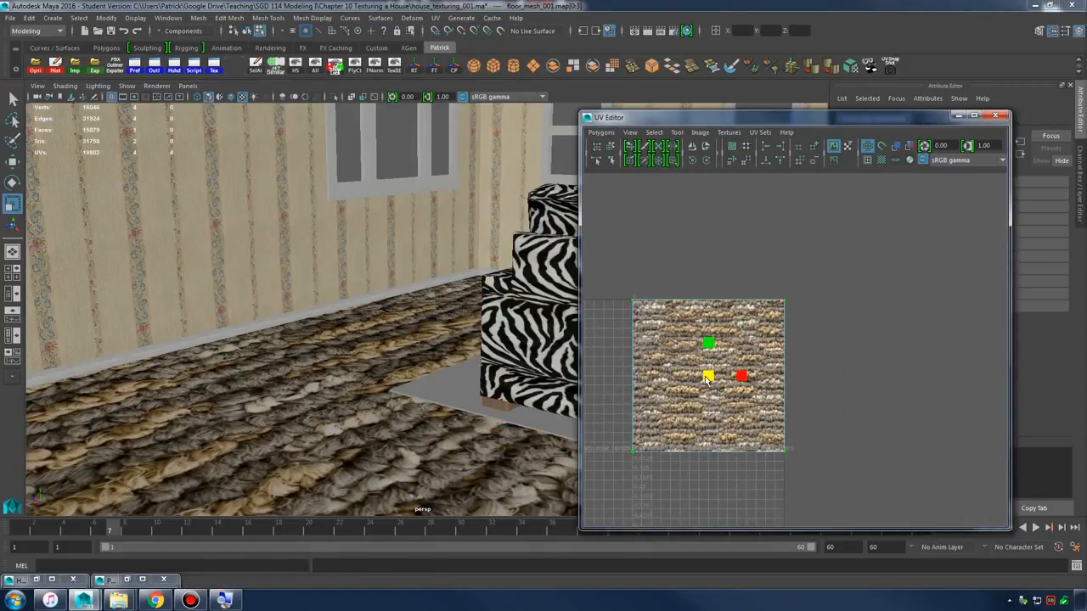
- Scale the floor's UVs up evenly far beyond the texture tile so the carpet weave repeats at a much smaller size
{"action": "left_click_drag", "start_coordinate": [706, 378], "coordinate": [888, 313]}
{"action": "left_click_drag", "start_coordinate": [475, 280], "coordinate": [373, 352], "text": "alt"}
{"action": "right_click_drag", "start_coordinate": [373, 352], "coordinate": [568, 339], "text": "alt"}
{"action": "middle_click_drag", "start_coordinate": [427, 199], "coordinate": [376, 306], "text": "alt"}
{"action": "right_click_drag", "start_coordinate": [376, 305], "coordinate": [697, 293], "text": "alt"}
{"action": "middle_click_drag", "start_coordinate": [697, 293], "coordinate": [761, 359], "text": "alt"}
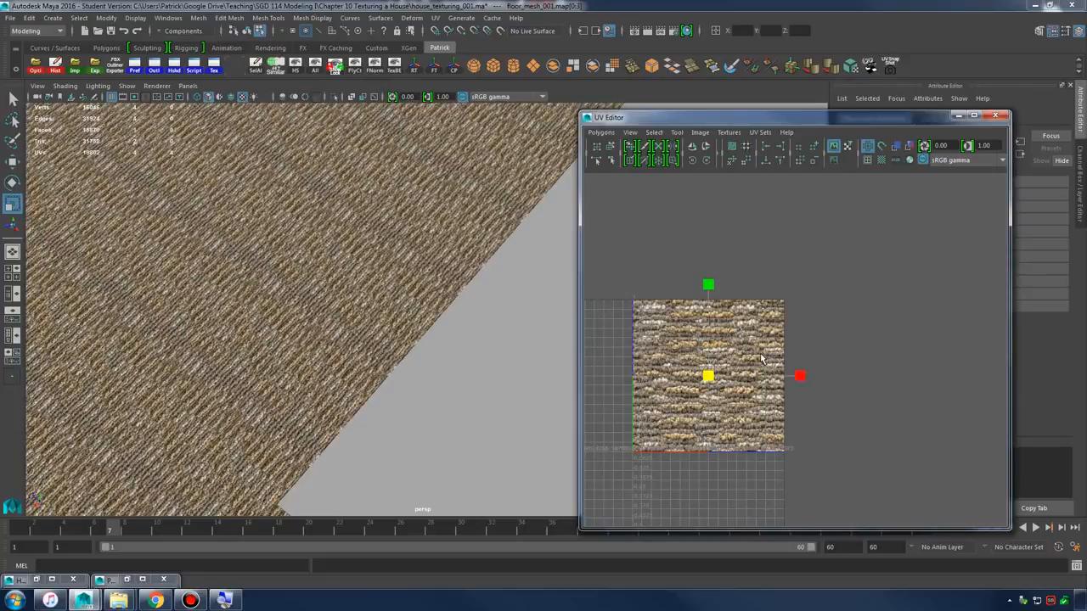
- Fine-tune the uniform scale of the floor's UVs, checking the size of the carpet weave beside the sofa
{"action": "right_click_drag", "start_coordinate": [509, 334], "coordinate": [322, 360], "text": "alt"}
{"action": "left_click_drag", "start_coordinate": [322, 361], "coordinate": [414, 392], "text": "alt"}
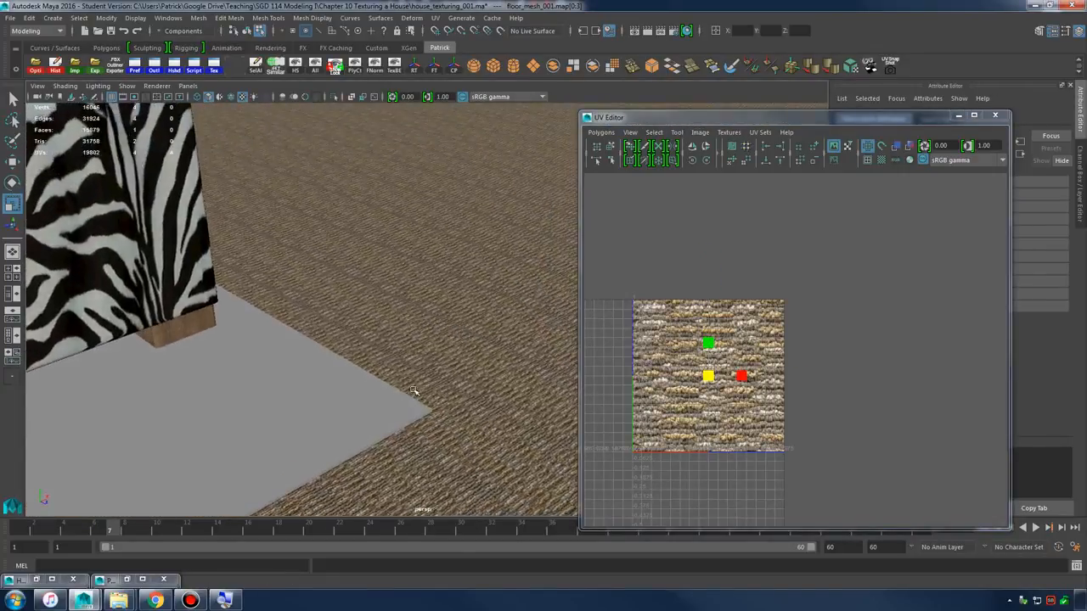
{"action": "middle_click_drag", "start_coordinate": [413, 392], "coordinate": [368, 322], "text": "alt"}
{"action": "right_click_drag", "start_coordinate": [368, 323], "coordinate": [597, 348], "text": "alt"}
{"action": "right_click_drag", "start_coordinate": [340, 357], "coordinate": [454, 361], "text": "alt"}
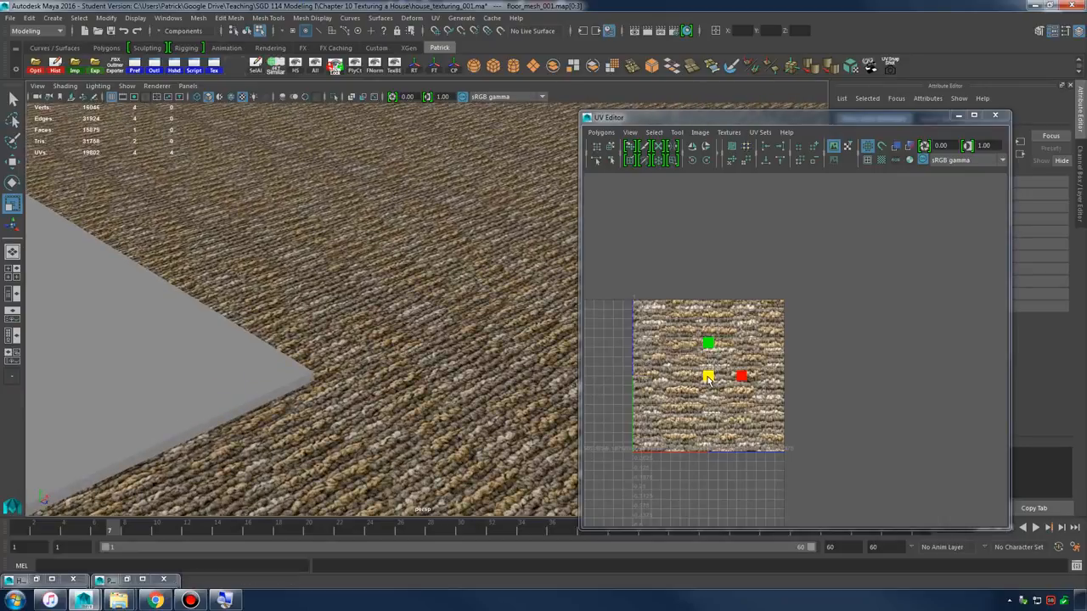
{"action": "mouse_move", "coordinate": [708, 379]}
{"action": "left_mouse_down"}
{"action": "mouse_move", "coordinate": [728, 377]}
{"action": "mouse_move", "coordinate": [694, 384]}
{"action": "mouse_move", "coordinate": [723, 378]}
{"action": "left_mouse_up"}
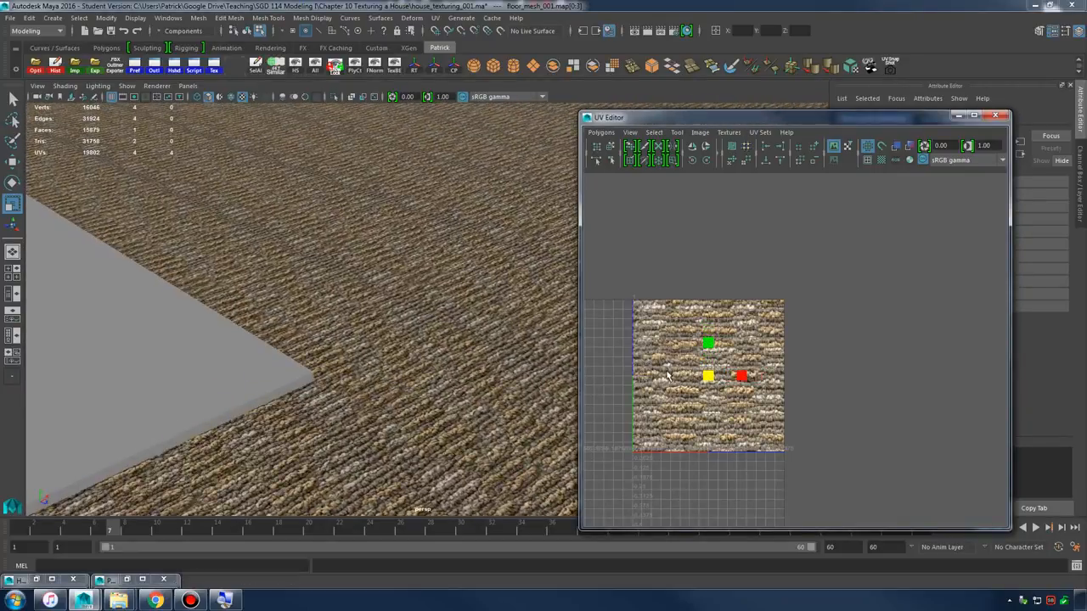
{"action": "left_click_drag", "start_coordinate": [352, 288], "coordinate": [382, 330], "text": "alt"}
{"action": "left_click_drag", "start_coordinate": [707, 376], "coordinate": [687, 394]}
{"action": "left_click_drag", "start_coordinate": [377, 299], "coordinate": [218, 264], "text": "alt"}
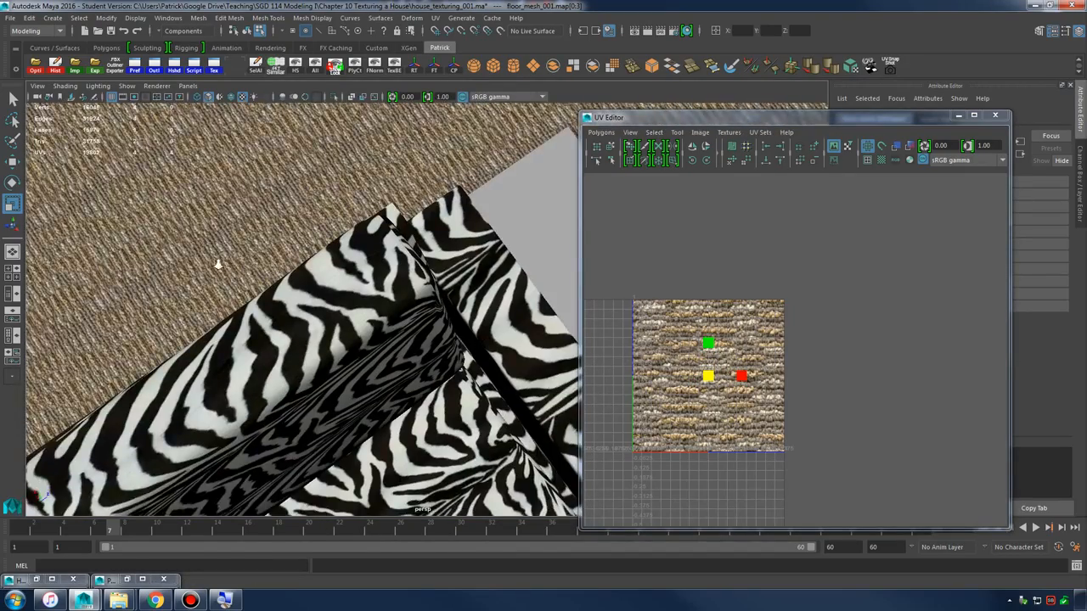
- Adjust the horizontal and vertical scale of the floor's UVs separately to correct the carpet's proportions
{"action": "right_click_drag", "start_coordinate": [218, 264], "coordinate": [584, 314], "text": "alt"}
{"action": "middle_click_drag", "start_coordinate": [476, 255], "coordinate": [529, 378], "text": "alt"}
{"action": "left_click", "coordinate": [742, 379]}
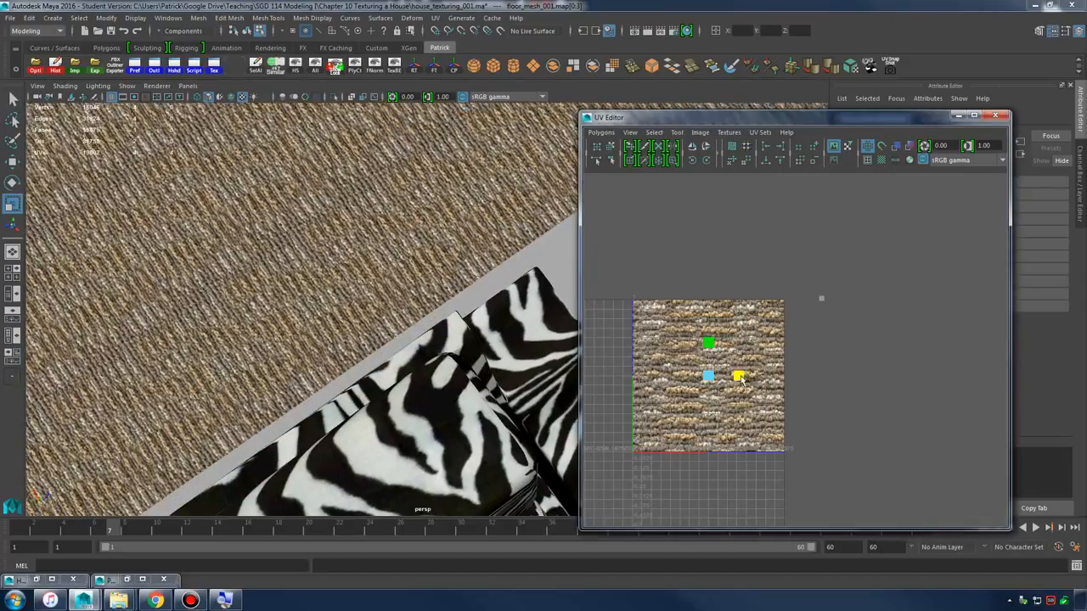
{"action": "left_click", "coordinate": [709, 345]}
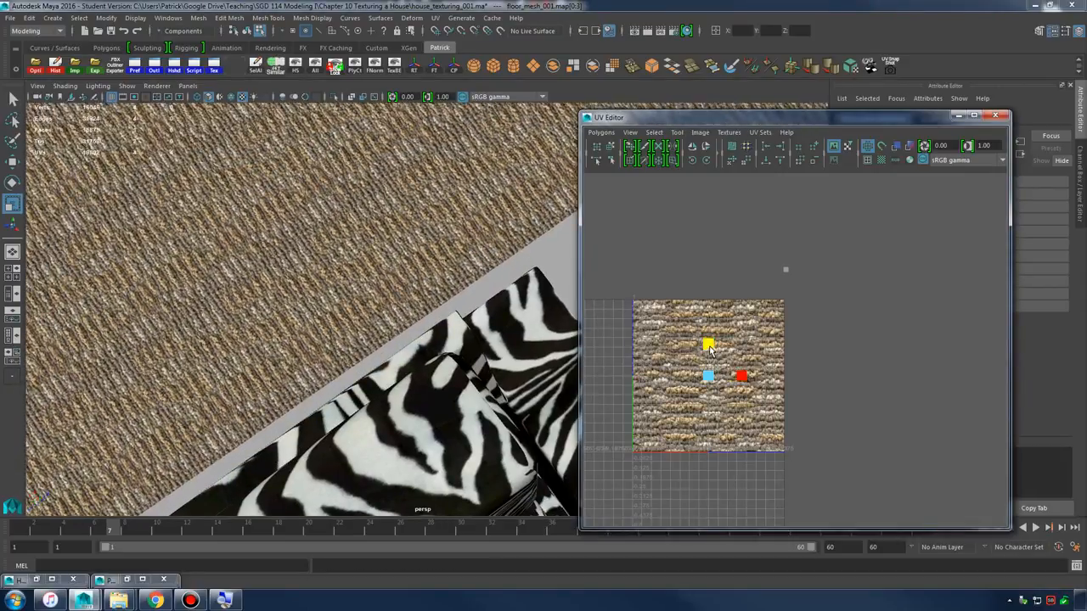
{"action": "left_click_drag", "start_coordinate": [710, 361], "coordinate": [709, 365]}
- Scale the floor's UVs evenly once more to refine the carpet's repeat and close the UV Editor
{"action": "left_click_drag", "start_coordinate": [416, 348], "coordinate": [240, 279], "text": "alt"}
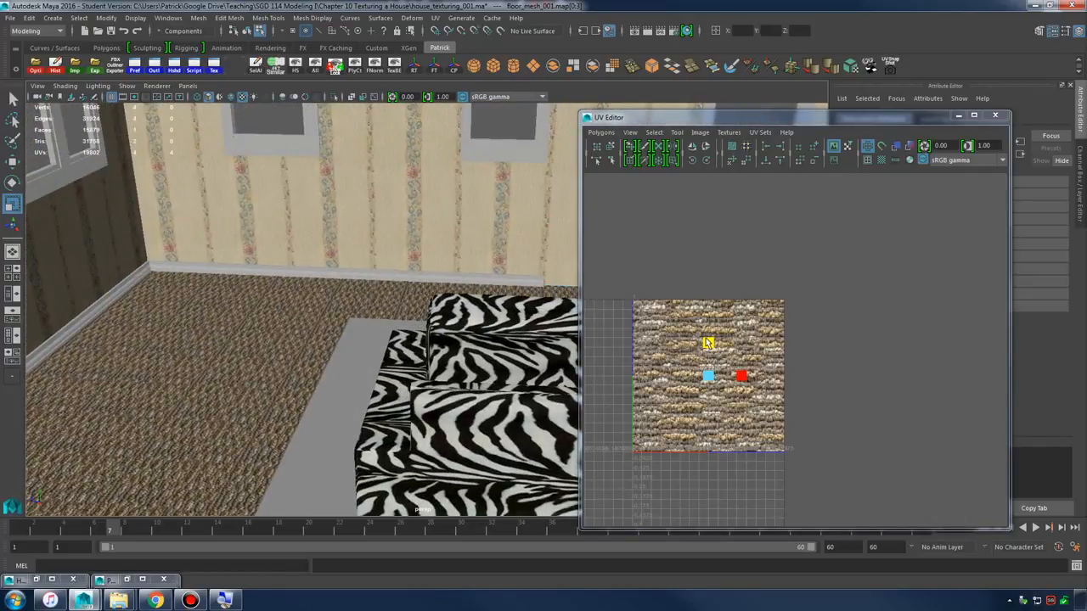
{"action": "left_click_drag", "start_coordinate": [707, 382], "coordinate": [718, 361]}
{"action": "right_click_drag", "start_coordinate": [536, 319], "coordinate": [442, 353], "text": "alt"}
{"action": "left_click", "coordinate": [995, 115]}
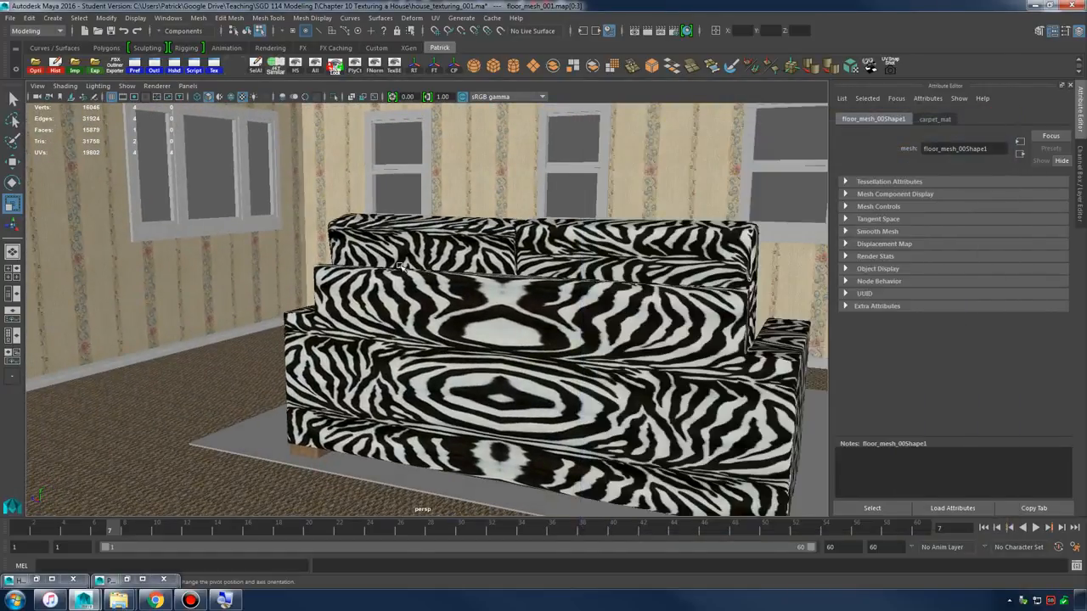
- Set the floor_lay display layer to Reference so the floor can no longer be selected
{"action": "left_click", "coordinate": [407, 185]}
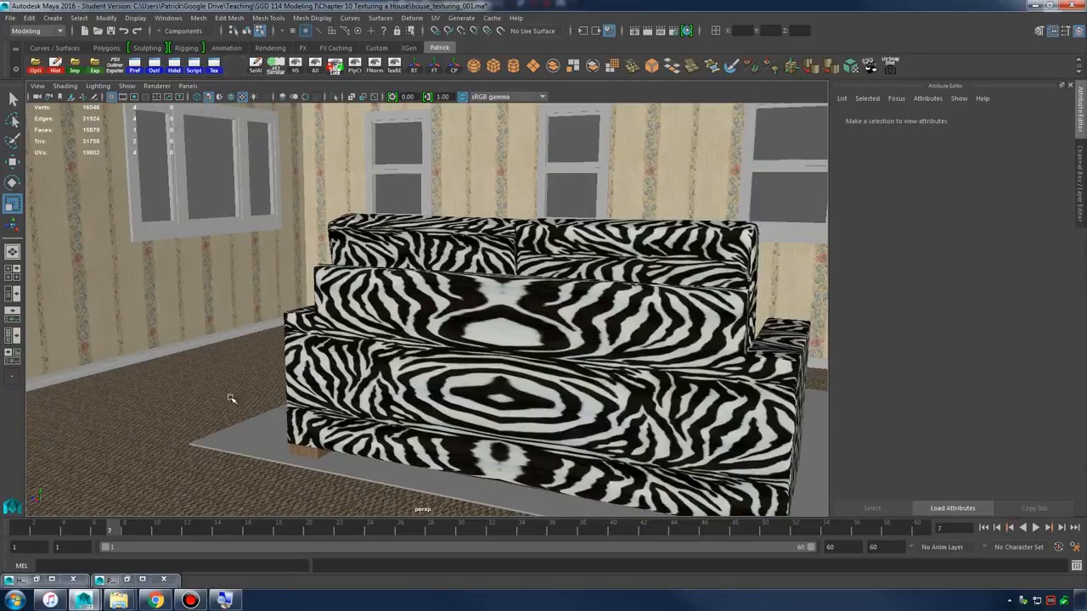
{"action": "left_click", "coordinate": [233, 421]}
{"action": "left_click", "coordinate": [397, 187]}
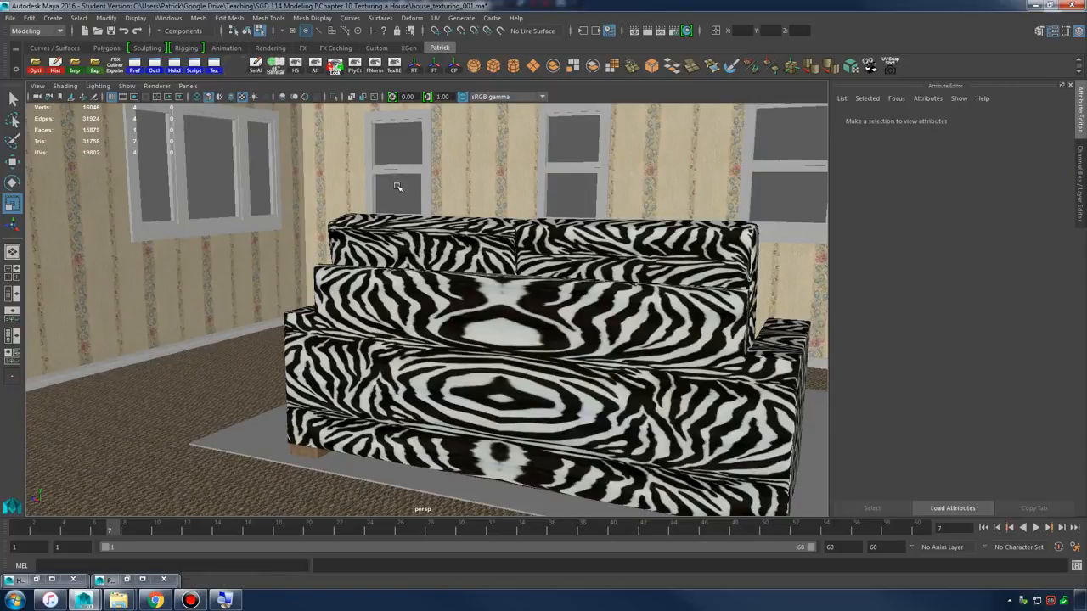
{"action": "left_click", "coordinate": [256, 399]}
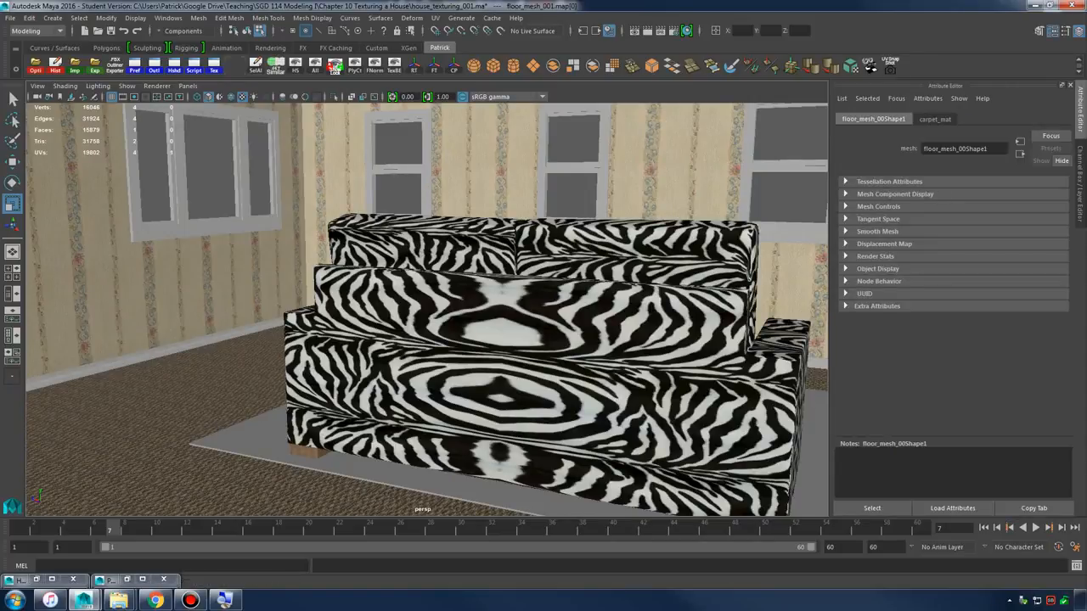
{"action": "left_click", "coordinate": [1078, 31]}
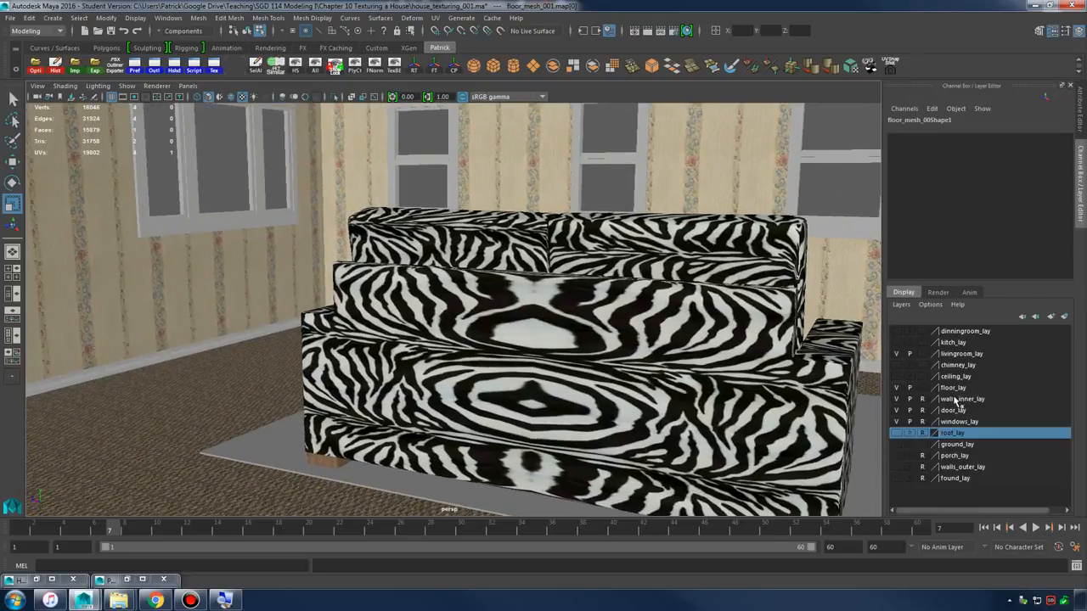
{"action": "left_click", "coordinate": [922, 388]}
{"action": "left_click", "coordinate": [922, 388]}
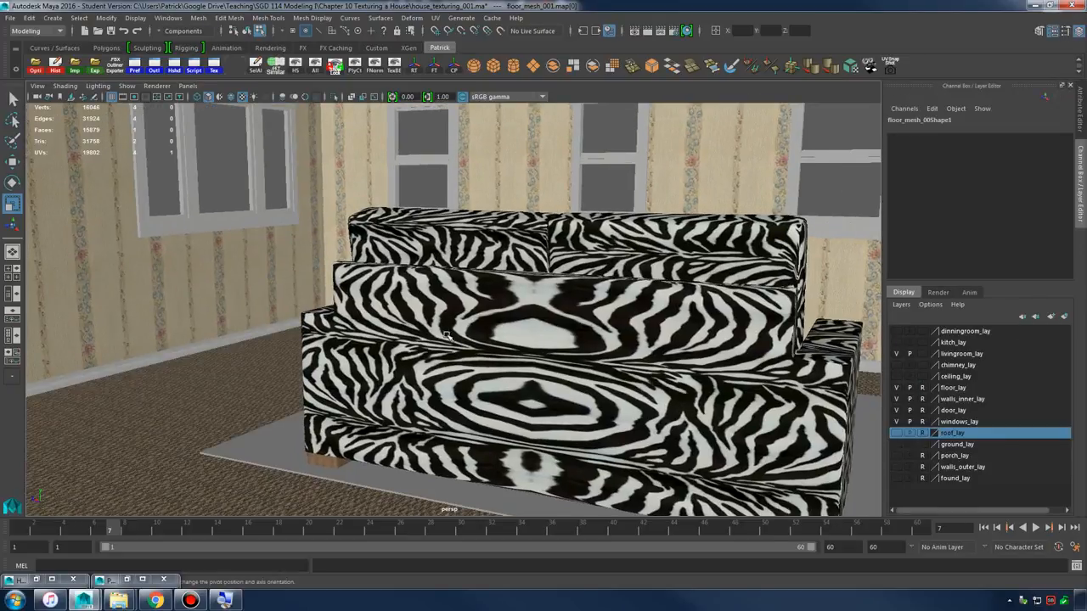
- Make the ceiling_lay display layer visible and look up at the living room ceiling
{"action": "middle_click_drag", "start_coordinate": [421, 229], "coordinate": [415, 370], "text": "alt"}
{"action": "left_click_drag", "start_coordinate": [414, 370], "coordinate": [522, 344], "text": "alt"}
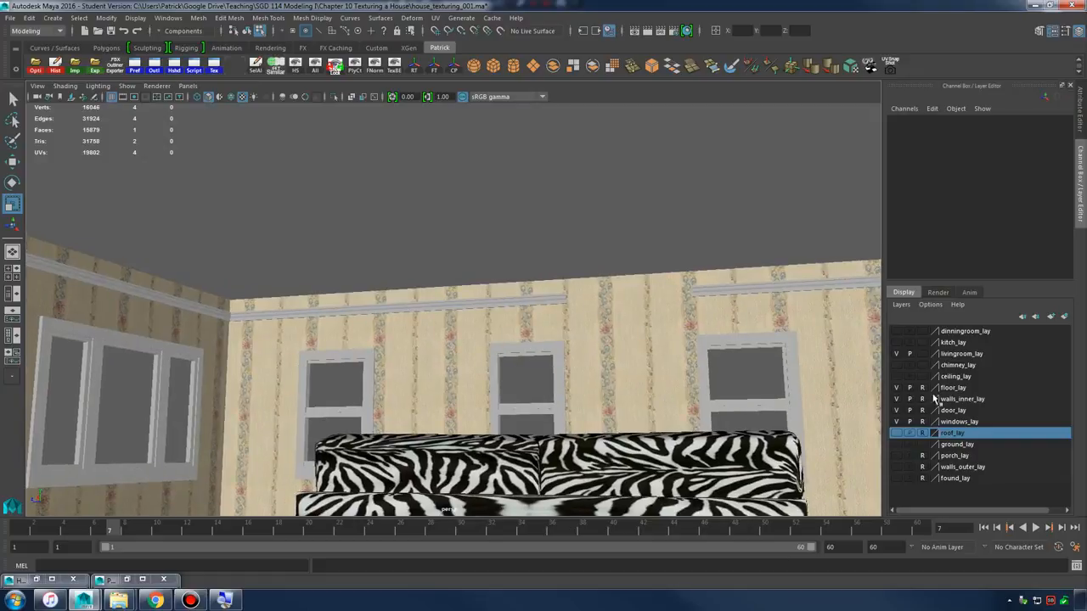
{"action": "left_click", "coordinate": [904, 376]}
{"action": "left_click", "coordinate": [896, 376]}
{"action": "left_click_drag", "start_coordinate": [625, 368], "coordinate": [600, 355], "text": "alt"}
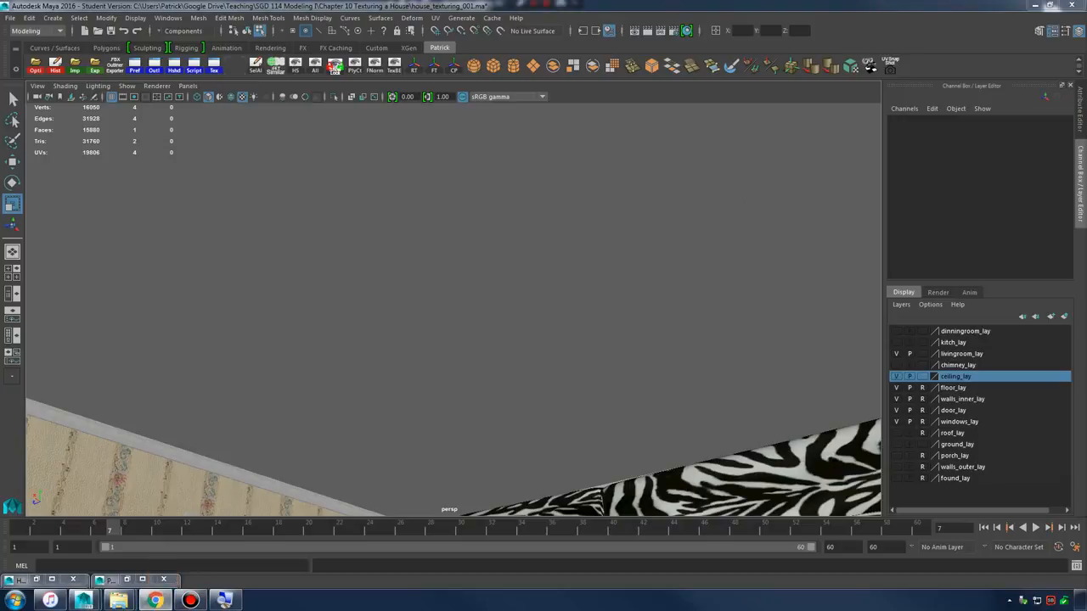
- Switch to Chrome and search textures.com for "ceiling"
{"action": "left_click", "coordinate": [155, 600]}
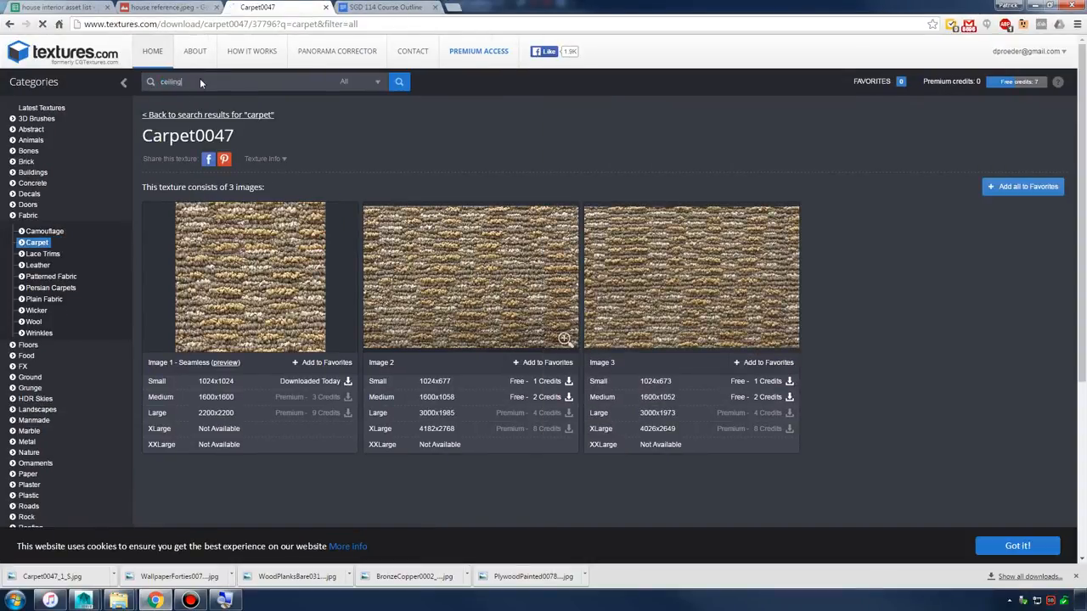
{"action": "key", "text": "Return"}
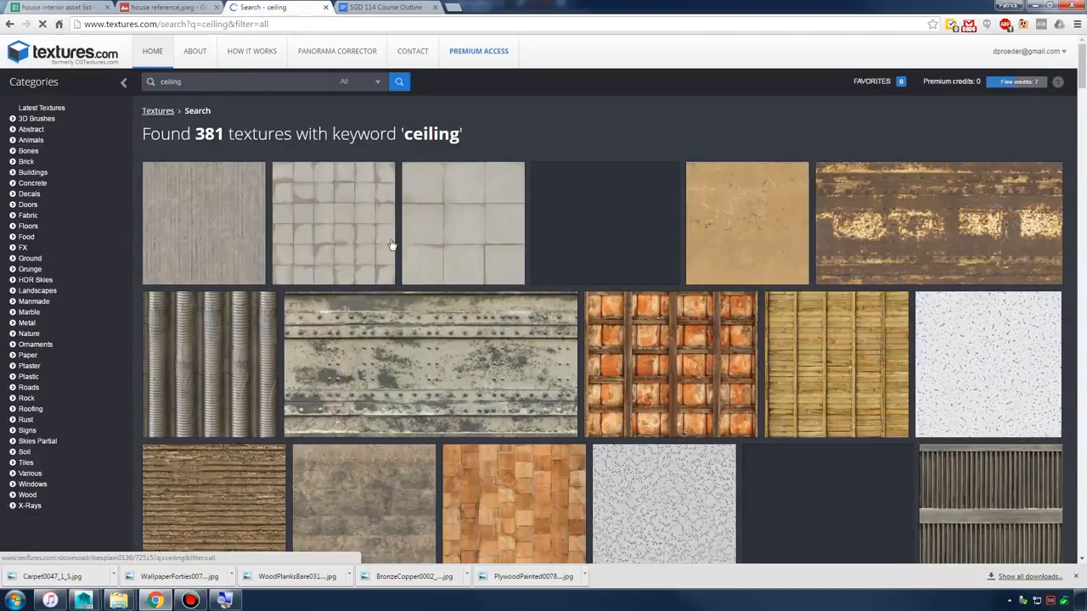
{"action": "mouse_move", "coordinate": [386, 236]}
{"action": "scroll", "coordinate": [576, 280], "scroll_direction": "down", "scroll_amount": 2}
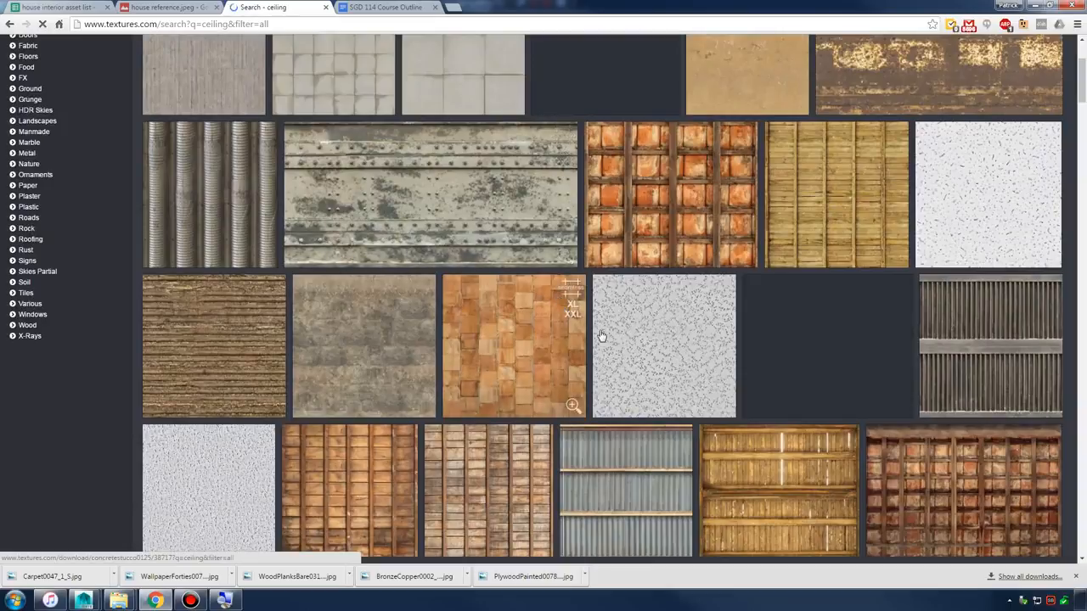
{"action": "scroll", "coordinate": [660, 353], "scroll_direction": "down", "scroll_amount": 1}
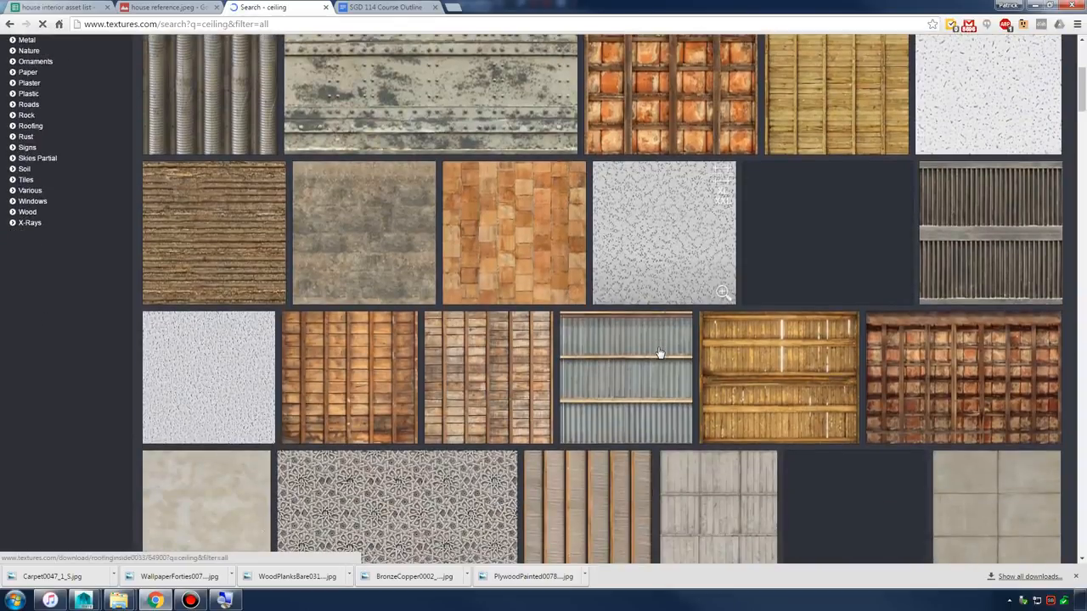
- Look through the ceiling search results for a texture that suits the living room ceiling
{"action": "left_click", "coordinate": [670, 233]}
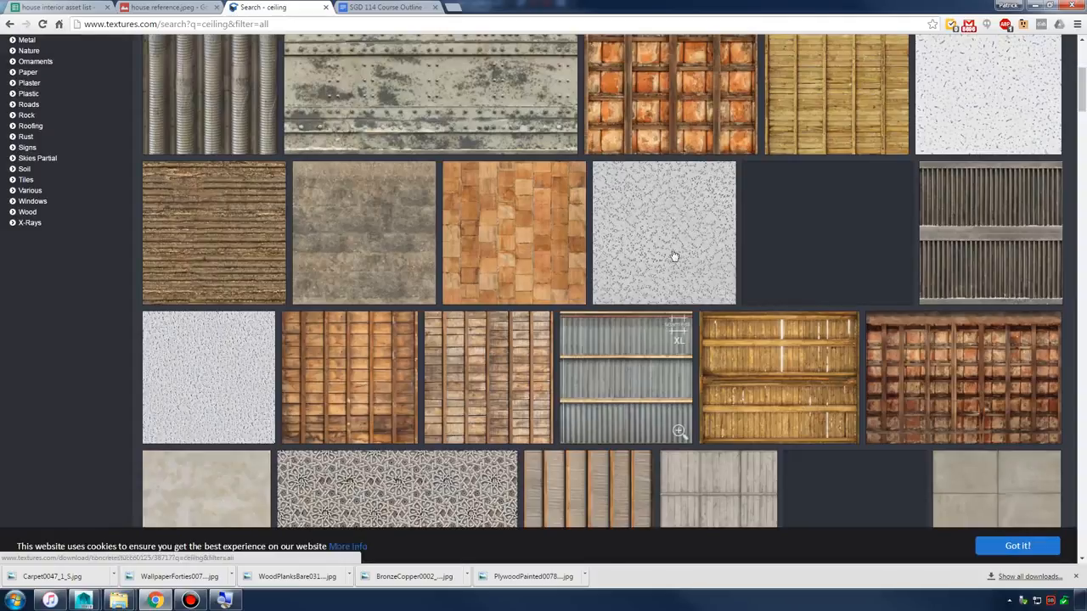
{"action": "scroll", "coordinate": [671, 259], "scroll_direction": "down", "scroll_amount": 3}
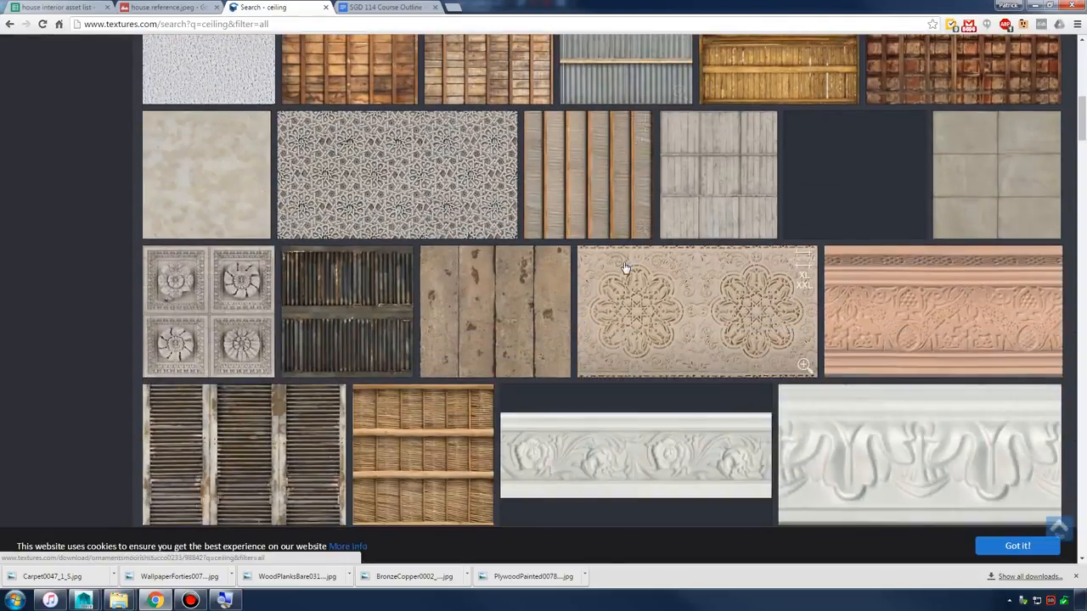
{"action": "scroll", "coordinate": [485, 278], "scroll_direction": "up", "scroll_amount": 5}
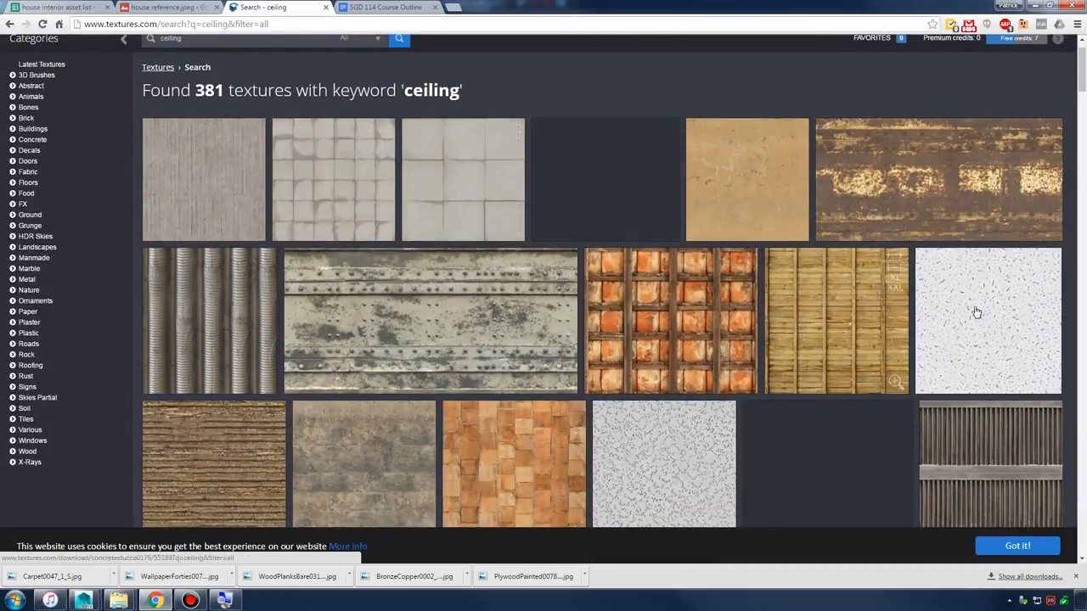
{"action": "scroll", "coordinate": [460, 274], "scroll_direction": "down", "scroll_amount": 2}
{"action": "scroll", "coordinate": [460, 274], "scroll_direction": "down", "scroll_amount": 3}
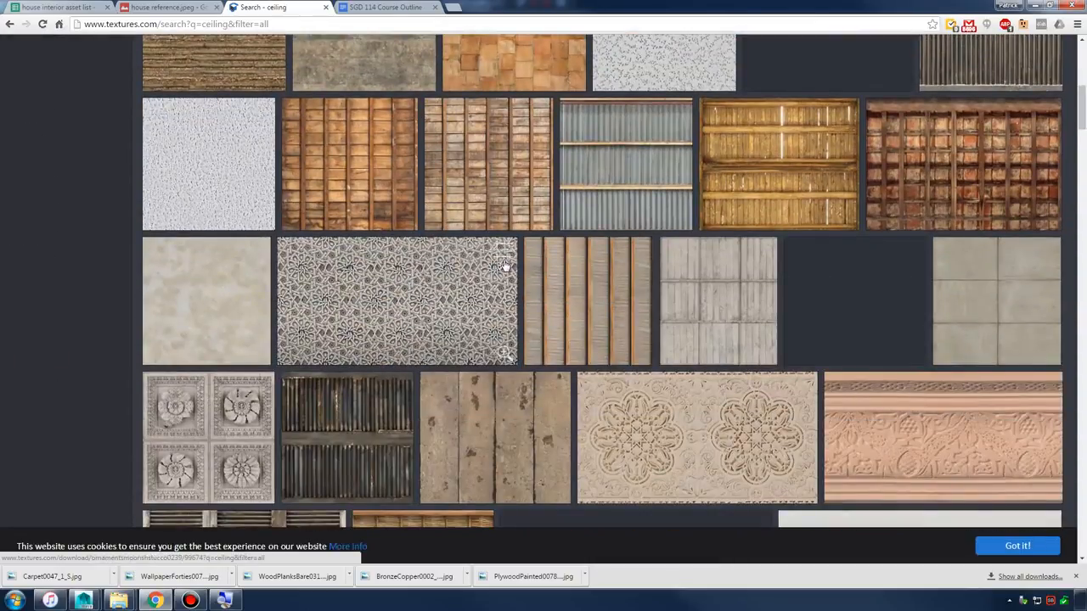
{"action": "scroll", "coordinate": [504, 263], "scroll_direction": "down", "scroll_amount": 3}
{"action": "scroll", "coordinate": [507, 269], "scroll_direction": "down", "scroll_amount": 3}
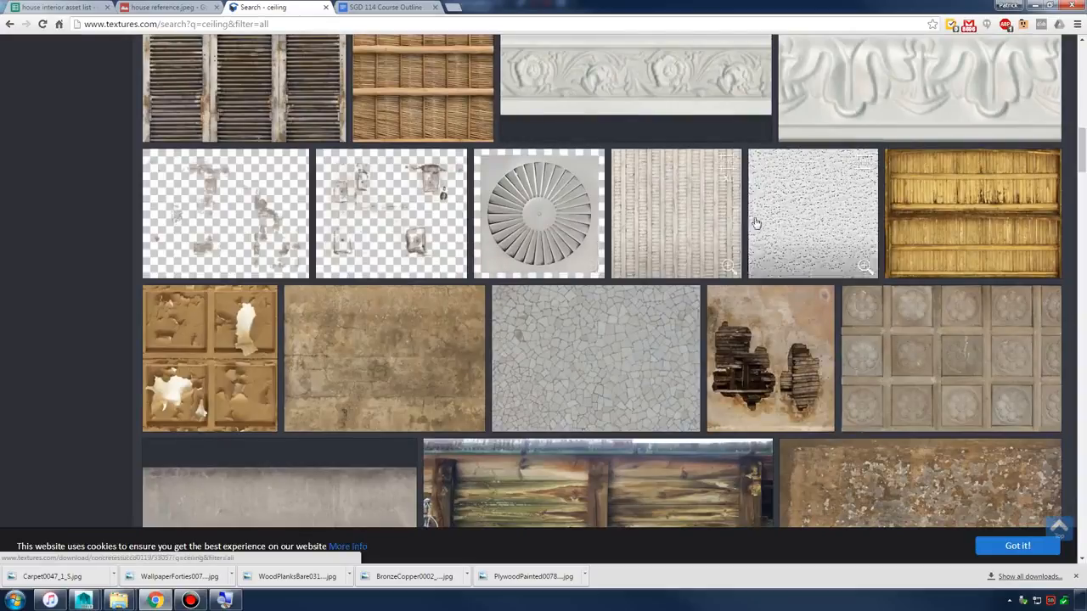
{"action": "scroll", "coordinate": [580, 350], "scroll_direction": "down", "scroll_amount": 7}
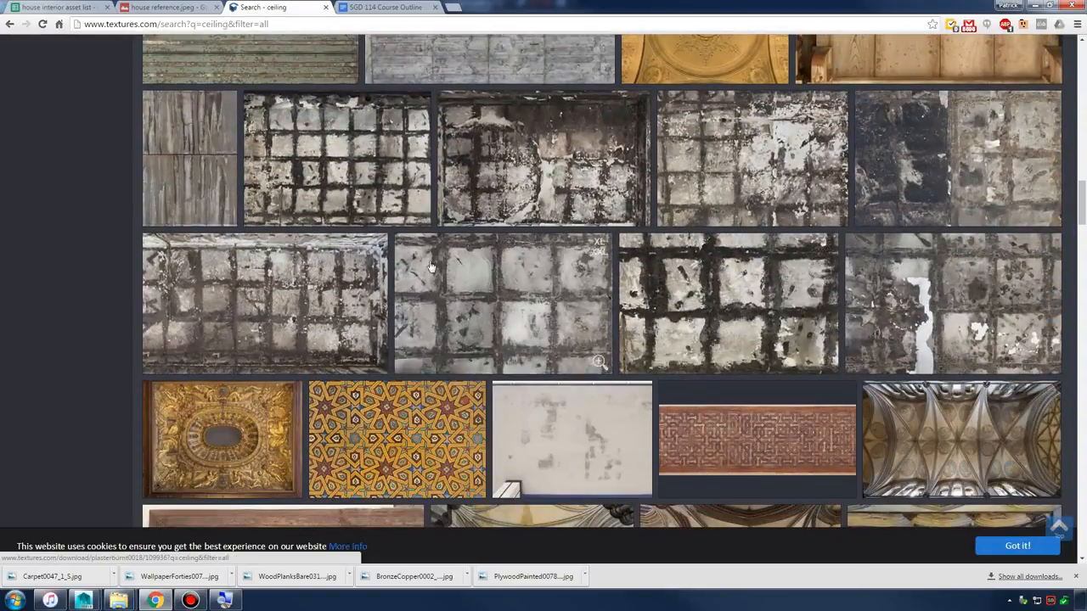
{"action": "scroll", "coordinate": [383, 185], "scroll_direction": "up", "scroll_amount": 6}
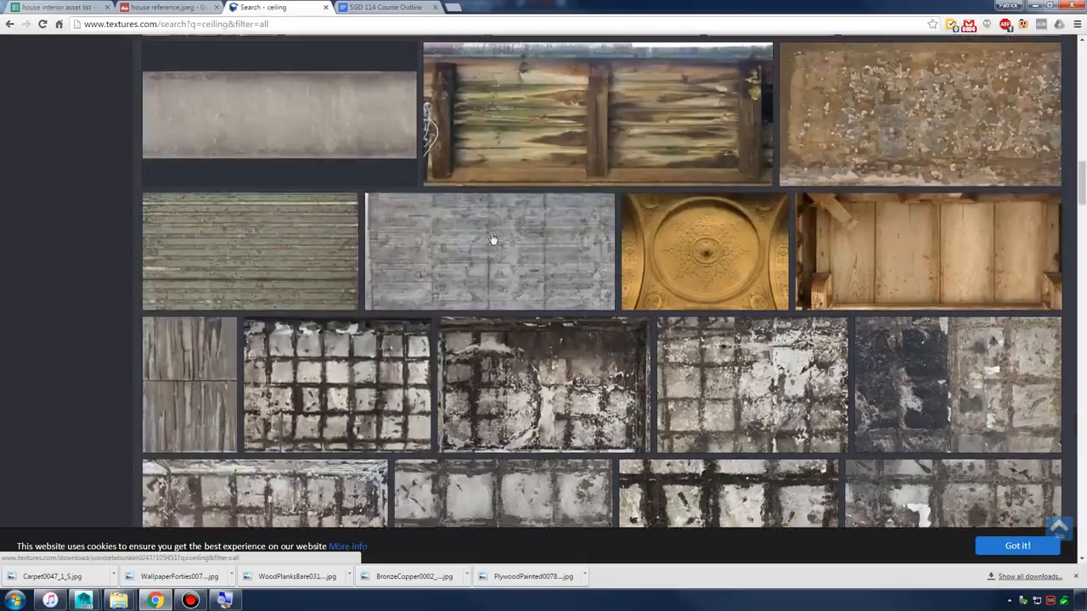
{"action": "scroll", "coordinate": [440, 252], "scroll_direction": "up", "scroll_amount": 10}
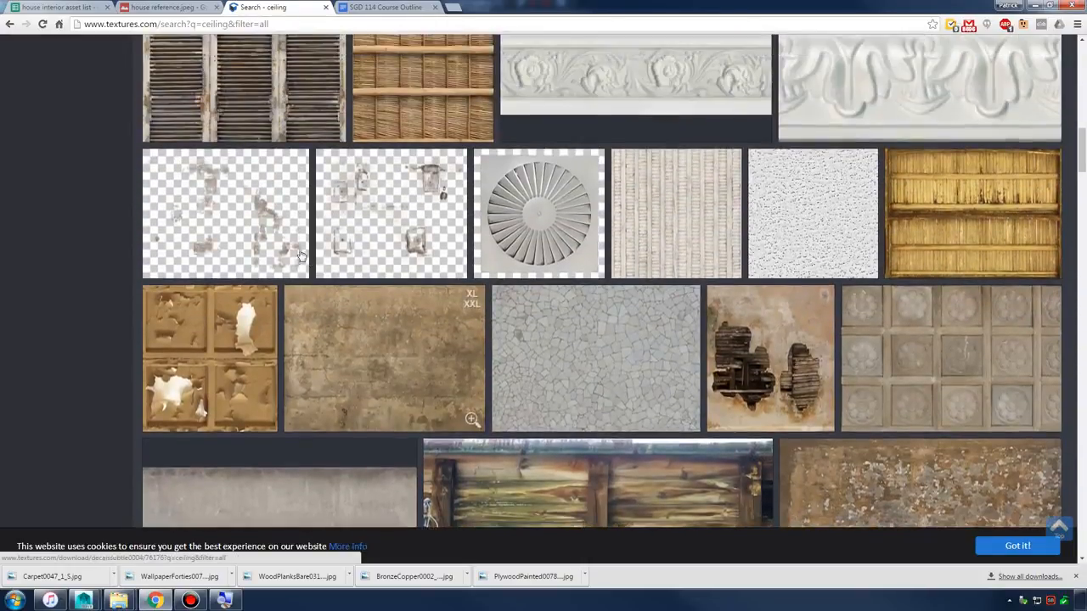
{"action": "scroll", "coordinate": [345, 246], "scroll_direction": "up", "scroll_amount": 3}
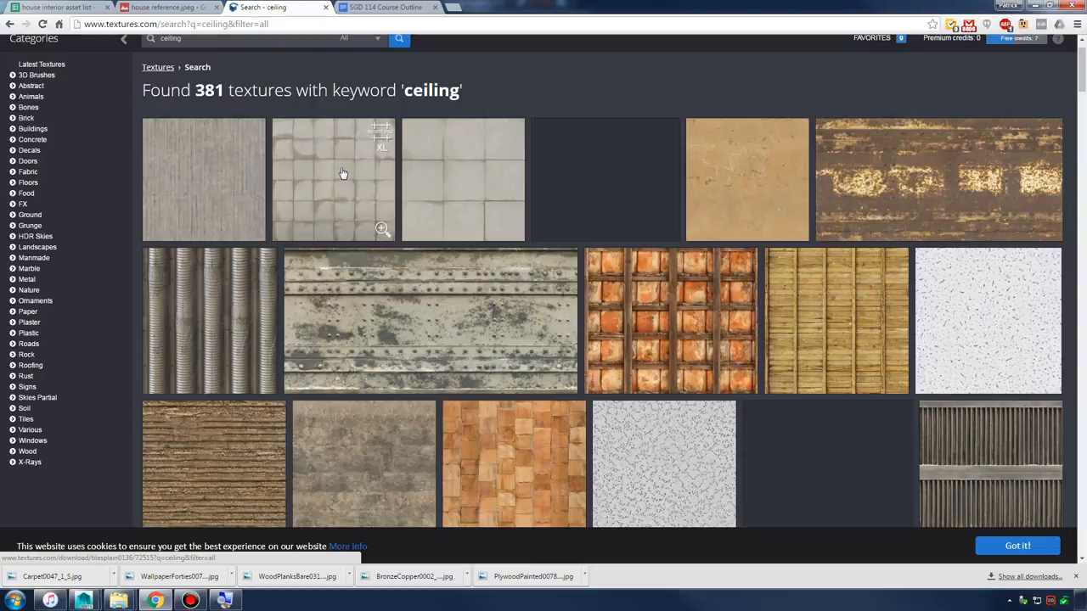
- Download the small seamless image of WoodPlanksBeamed0018 and arrange the Downloads and Textures folder windows so both are accessible
{"action": "left_click", "coordinate": [846, 323]}
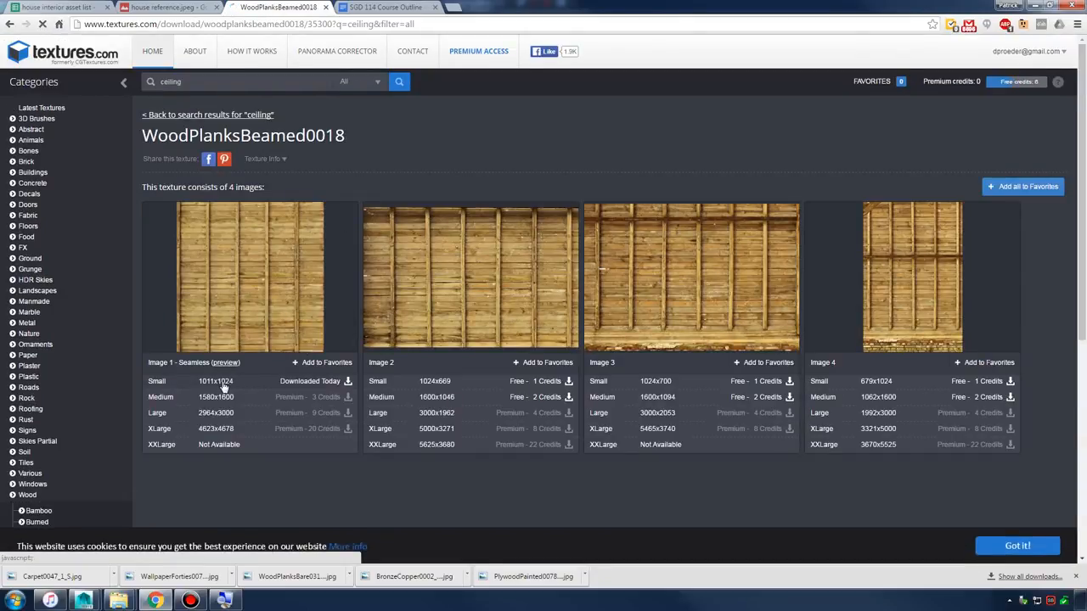
{"action": "mouse_move", "coordinate": [127, 601]}
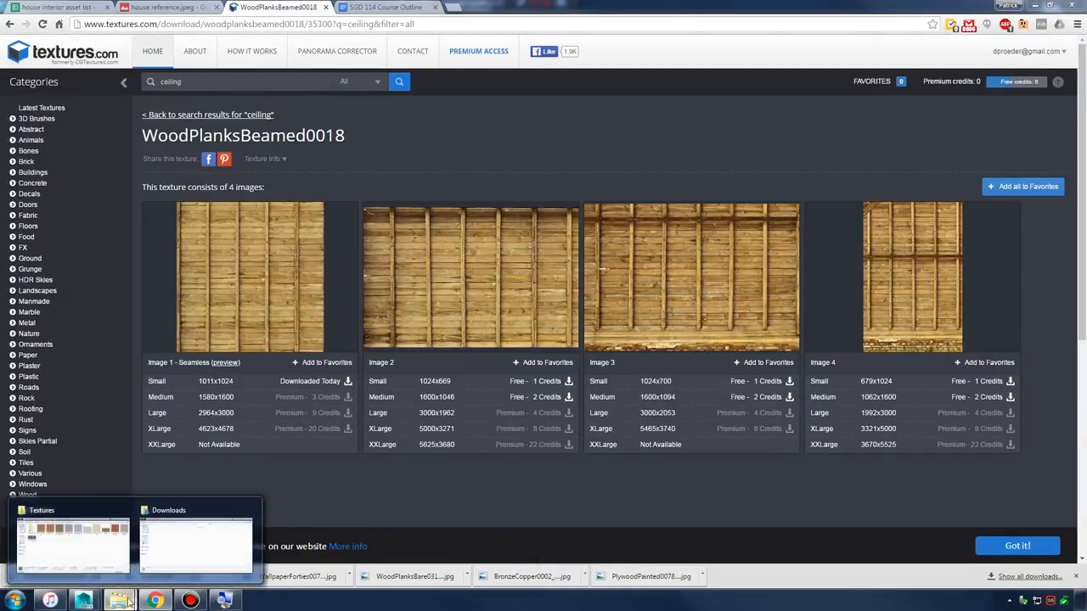
{"action": "left_click", "coordinate": [93, 548]}
{"action": "left_click", "coordinate": [182, 550]}
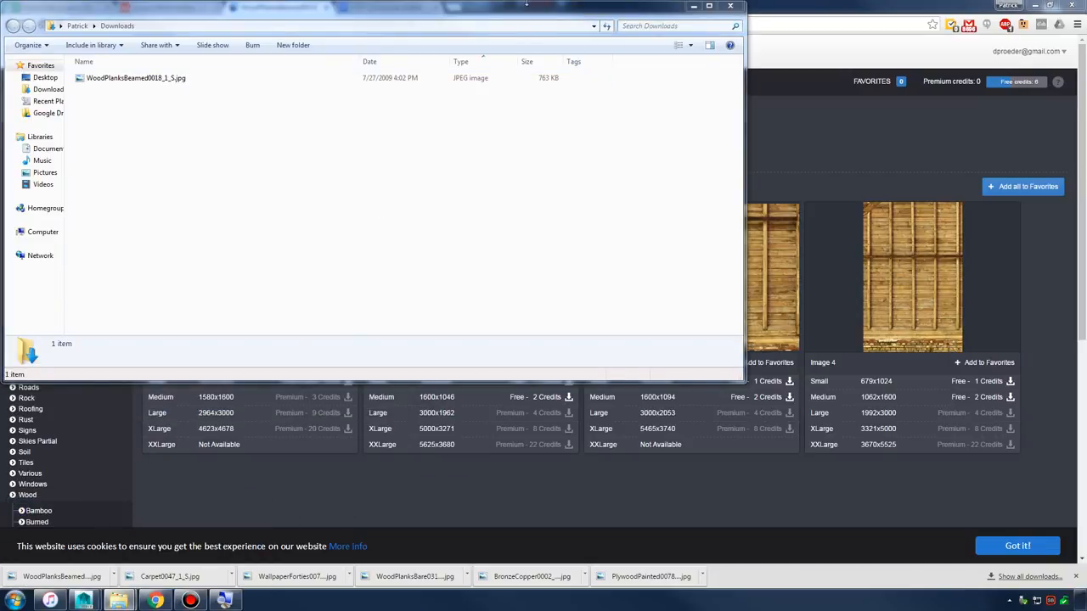
{"action": "mouse_move", "coordinate": [472, 14]}
{"action": "left_mouse_down"}
{"action": "mouse_move", "coordinate": [480, 25]}
{"action": "mouse_move", "coordinate": [444, 19]}
{"action": "mouse_move", "coordinate": [471, 12]}
{"action": "left_mouse_up"}
{"action": "left_click", "coordinate": [109, 603]}
{"action": "left_click", "coordinate": [106, 548]}
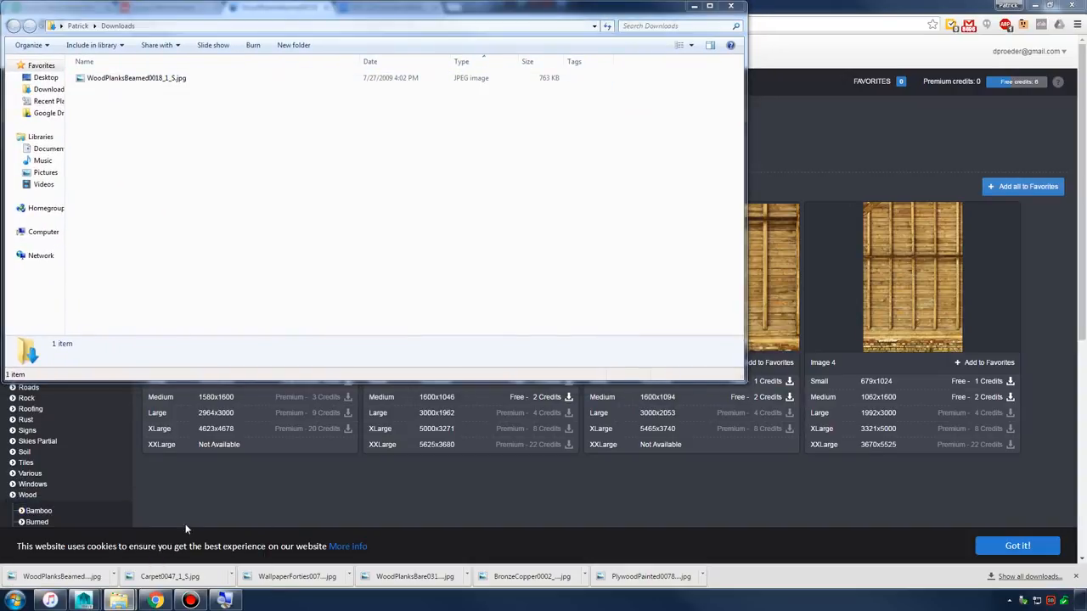
{"action": "left_click_drag", "start_coordinate": [1086, 114], "coordinate": [585, 174]}
- Rename the downloaded WoodPlanksBeamed0018_1_S.jpg as ceiling_wood_seamless
{"action": "left_click", "coordinate": [161, 79]}
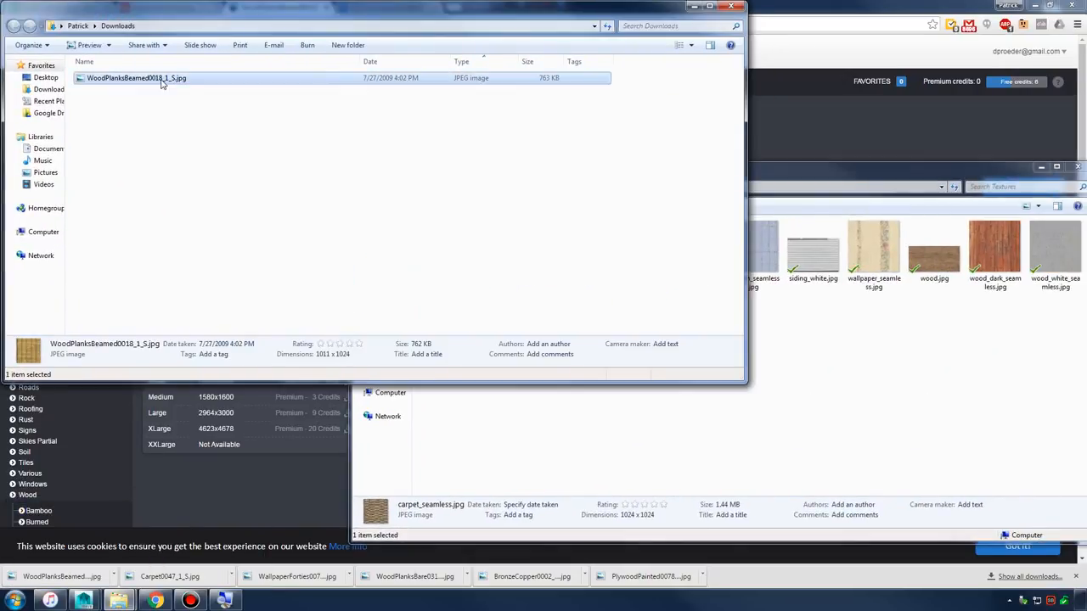
{"action": "left_click", "coordinate": [156, 83]}
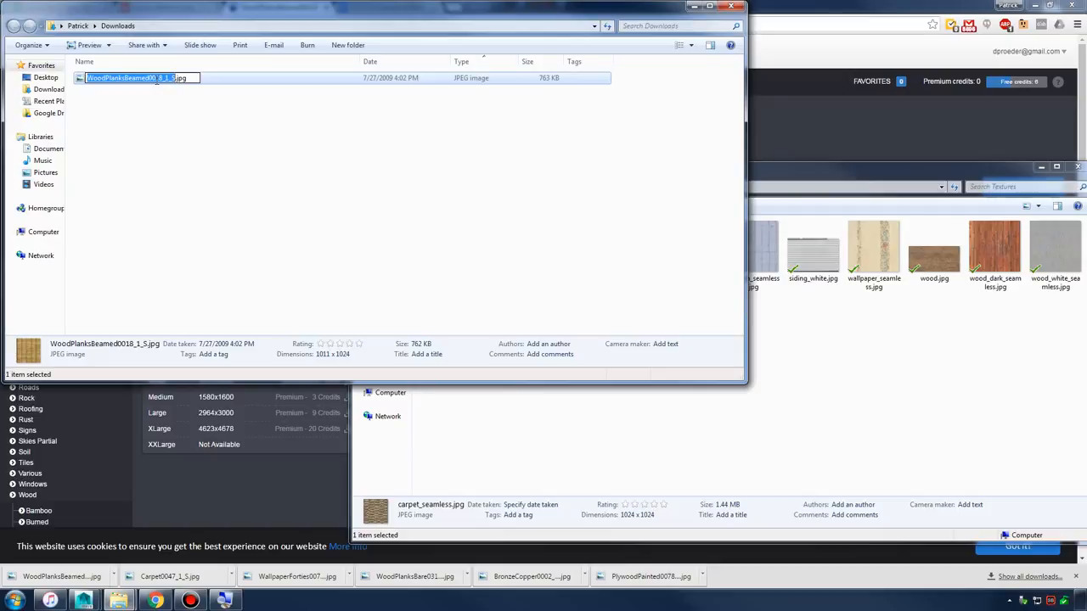
{"action": "type", "text": "c"}
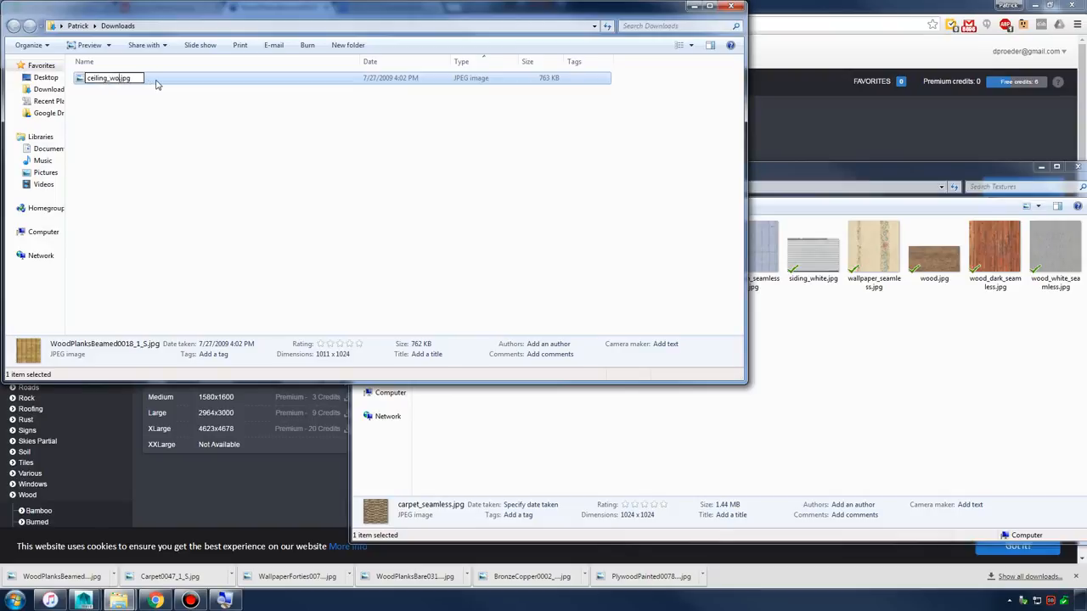
{"action": "type", "text": "eiling_wood_bseamless"}
{"action": "key", "text": "Return"}
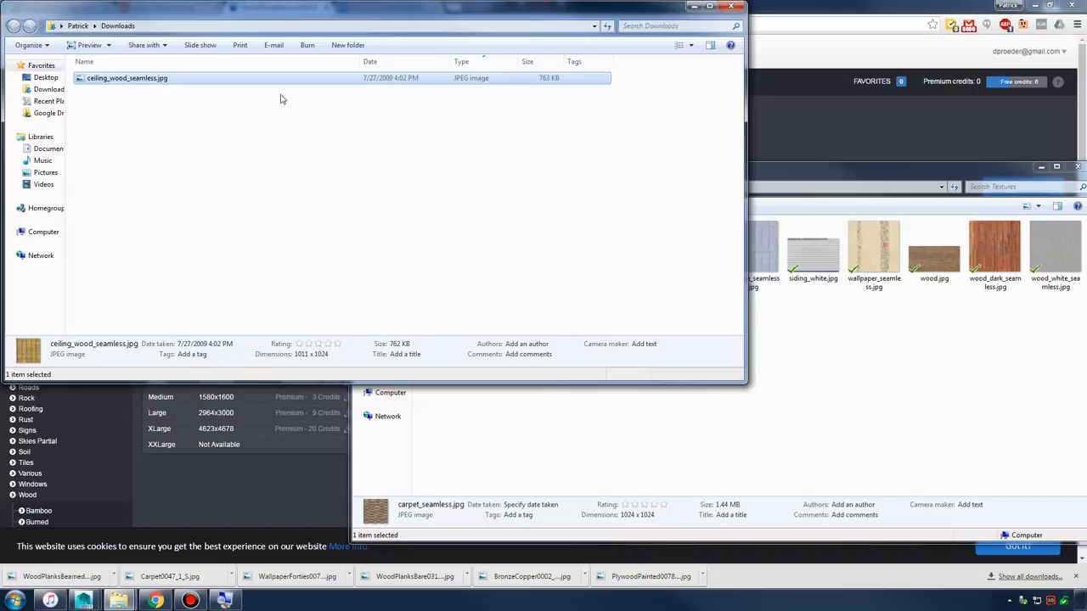
- Move ceiling_wood_seamless.jpg from Downloads into the project's Textures folder and return to Maya
{"action": "left_click_drag", "start_coordinate": [128, 85], "coordinate": [900, 386]}
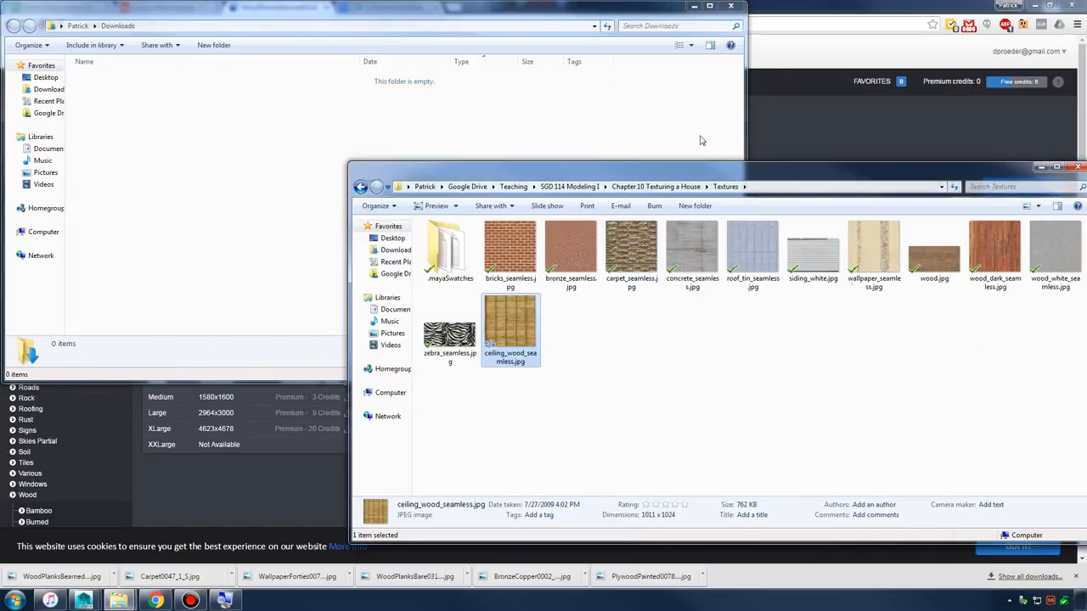
{"action": "left_click", "coordinate": [693, 6]}
{"action": "left_click_drag", "start_coordinate": [708, 173], "coordinate": [1086, 174]}
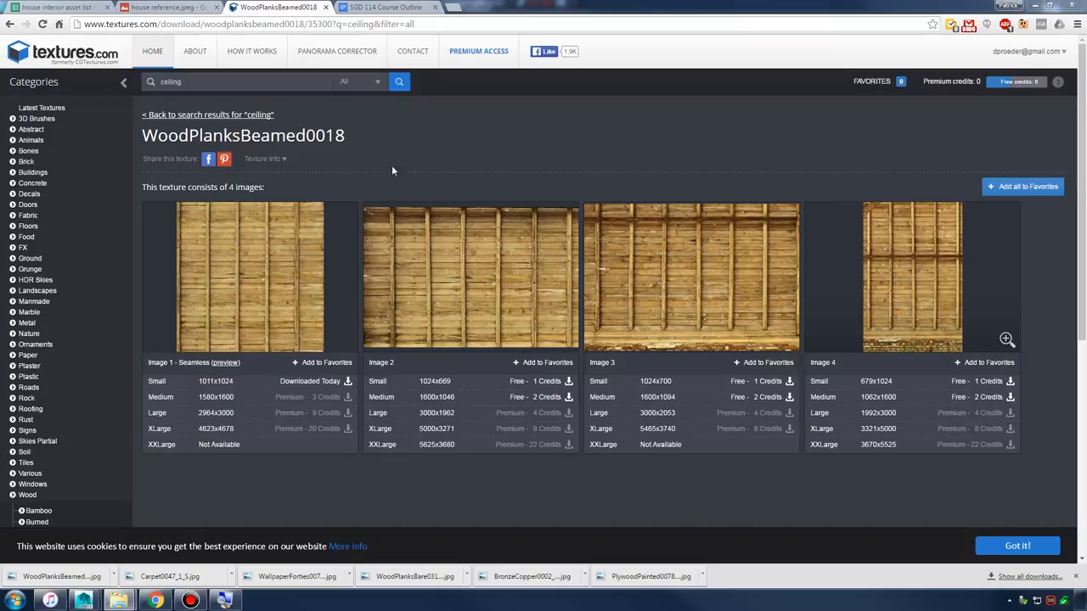
{"action": "left_click", "coordinate": [1032, 7]}
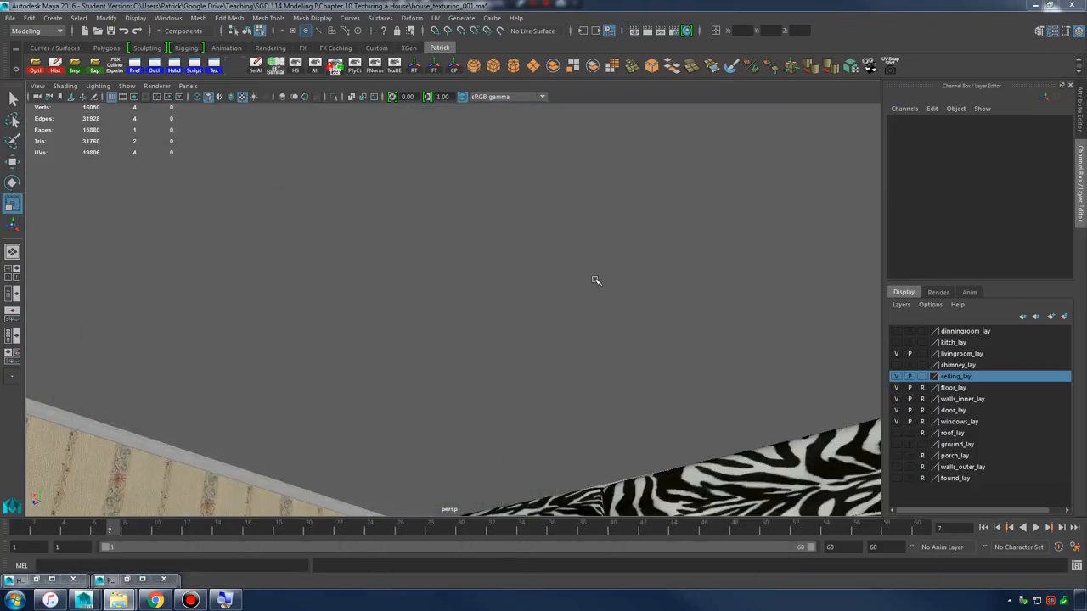
- Create a Lambert material in the Hypershade and name it ceiling_mat
{"action": "left_click_drag", "start_coordinate": [595, 281], "coordinate": [625, 280], "text": "alt"}
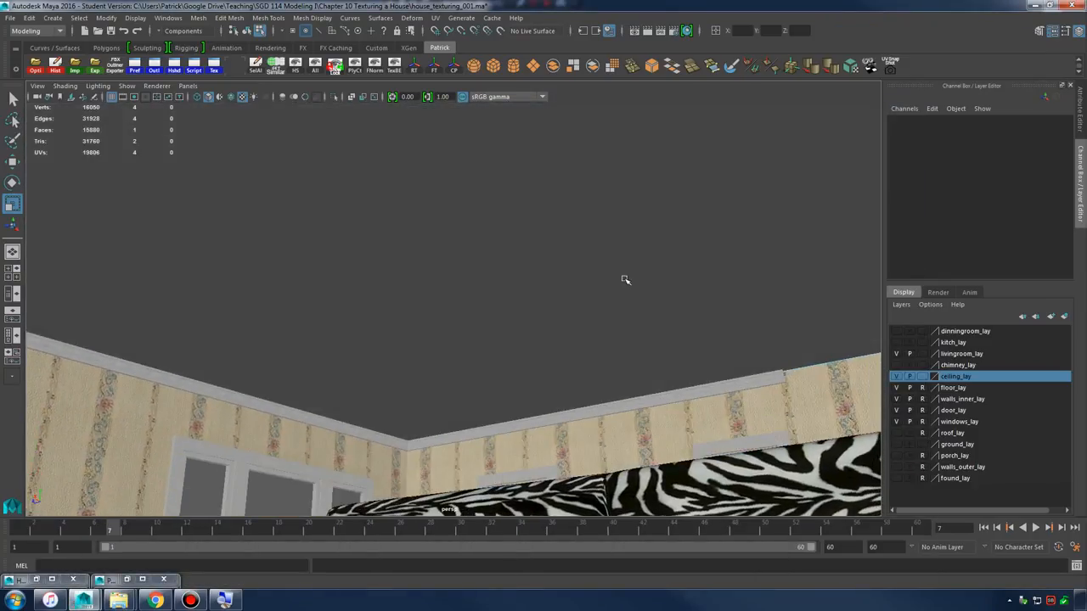
{"action": "left_click", "coordinate": [37, 580]}
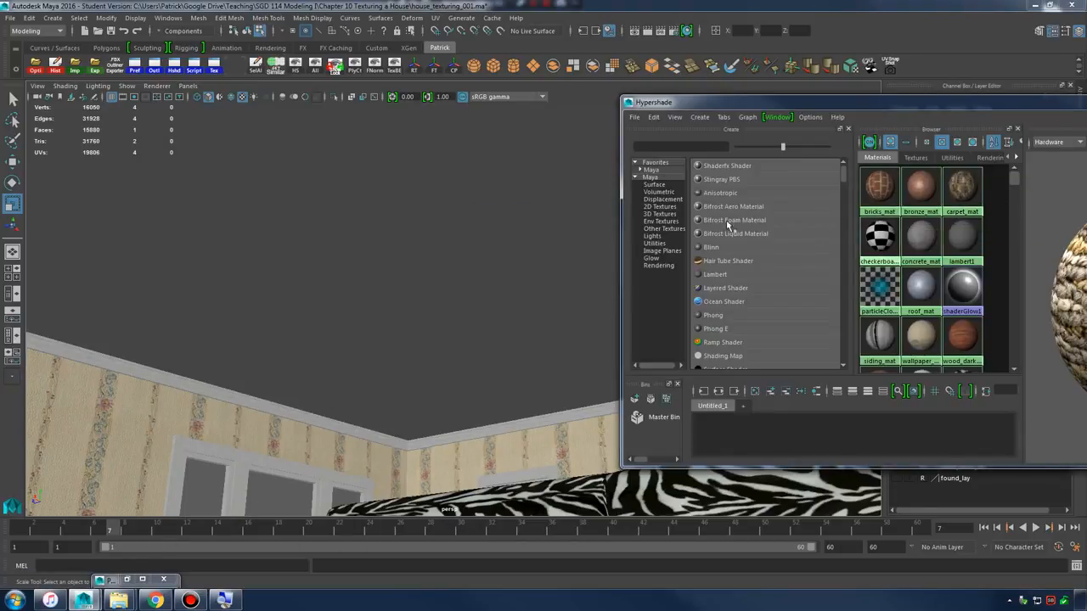
{"action": "left_click", "coordinate": [717, 275]}
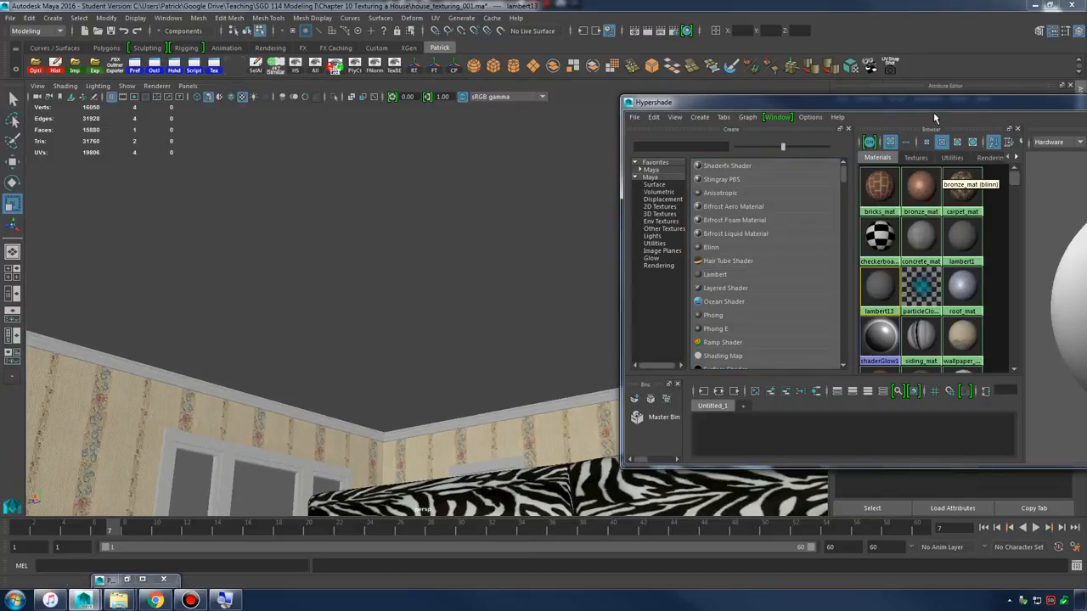
{"action": "left_click_drag", "start_coordinate": [933, 107], "coordinate": [644, 129]}
{"action": "left_click_drag", "start_coordinate": [482, 144], "coordinate": [387, 161]}
{"action": "double_click", "coordinate": [965, 148]}
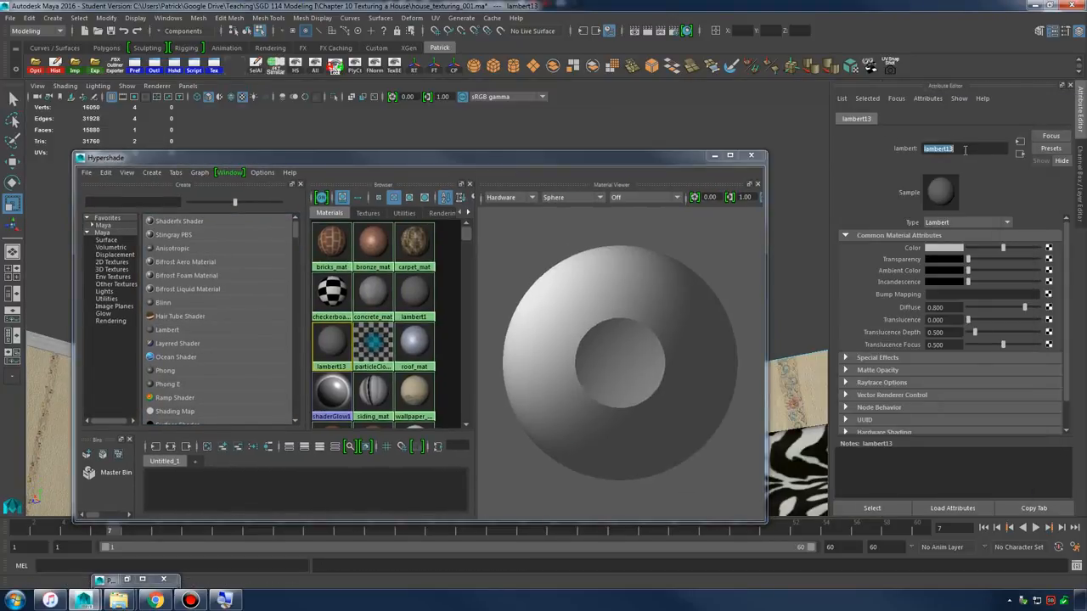
{"action": "type", "text": "ceiling_mat"}
{"action": "key", "text": "Return"}
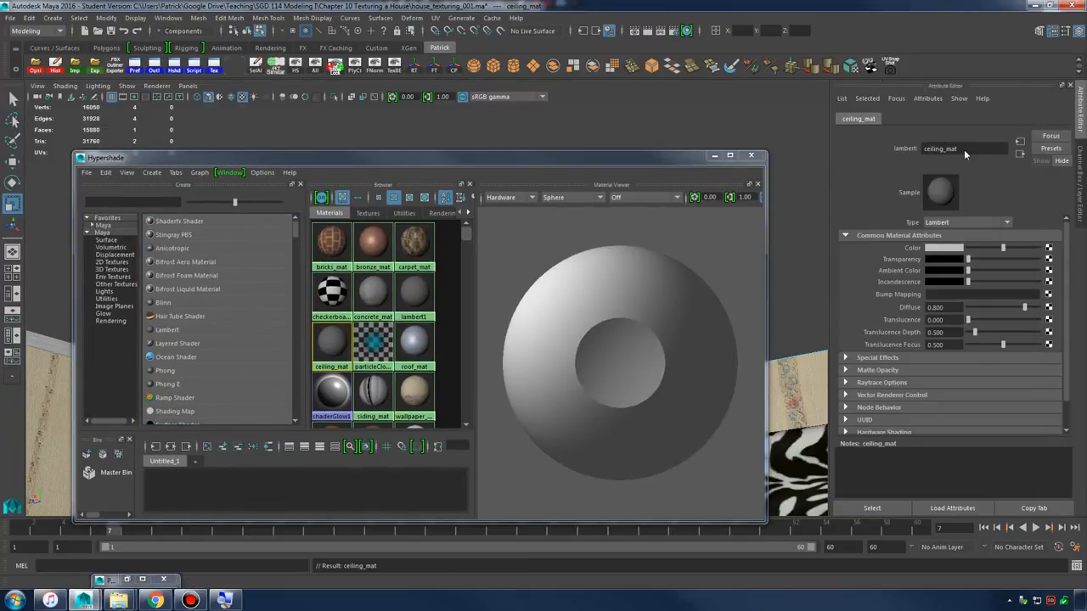
- Map ceiling_wood_seamless.jpg to ceiling_mat's color as a file texture and assign the material to the living room ceiling
{"action": "left_click", "coordinate": [1049, 247]}
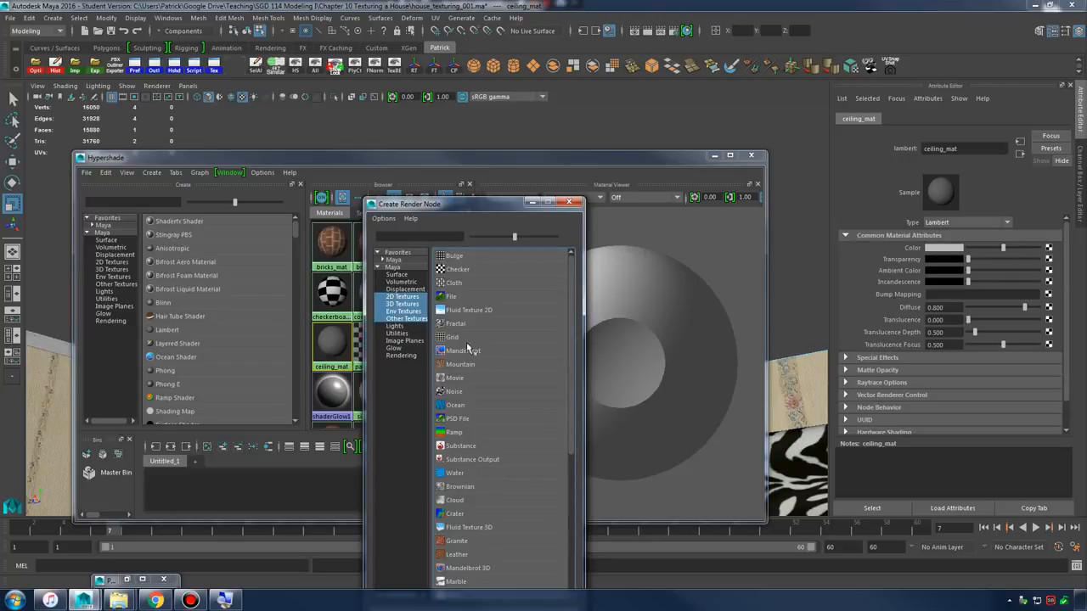
{"action": "left_click", "coordinate": [459, 298]}
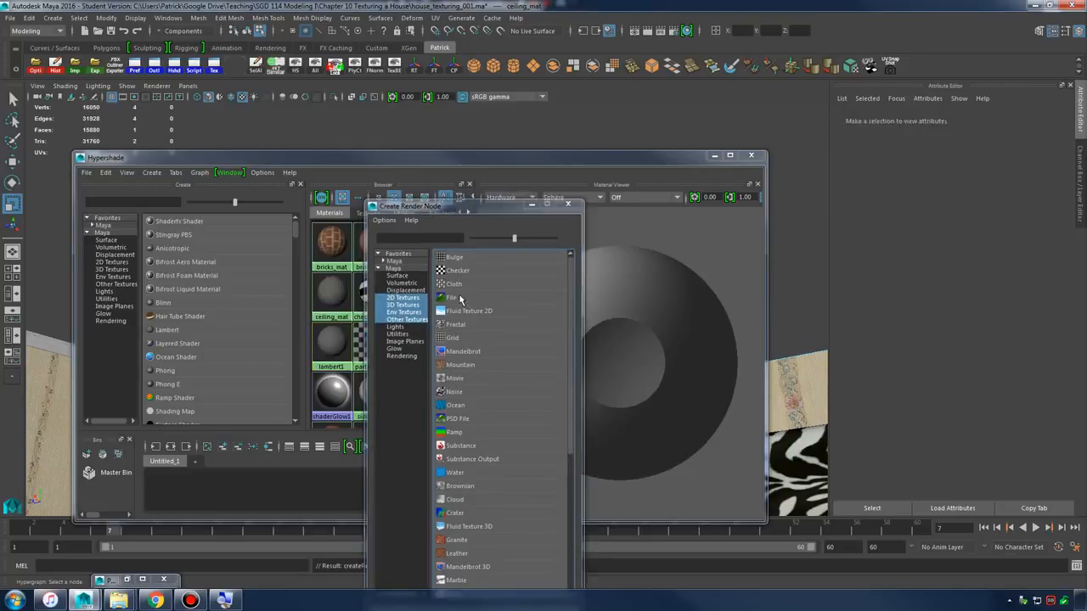
{"action": "left_click", "coordinate": [1050, 276]}
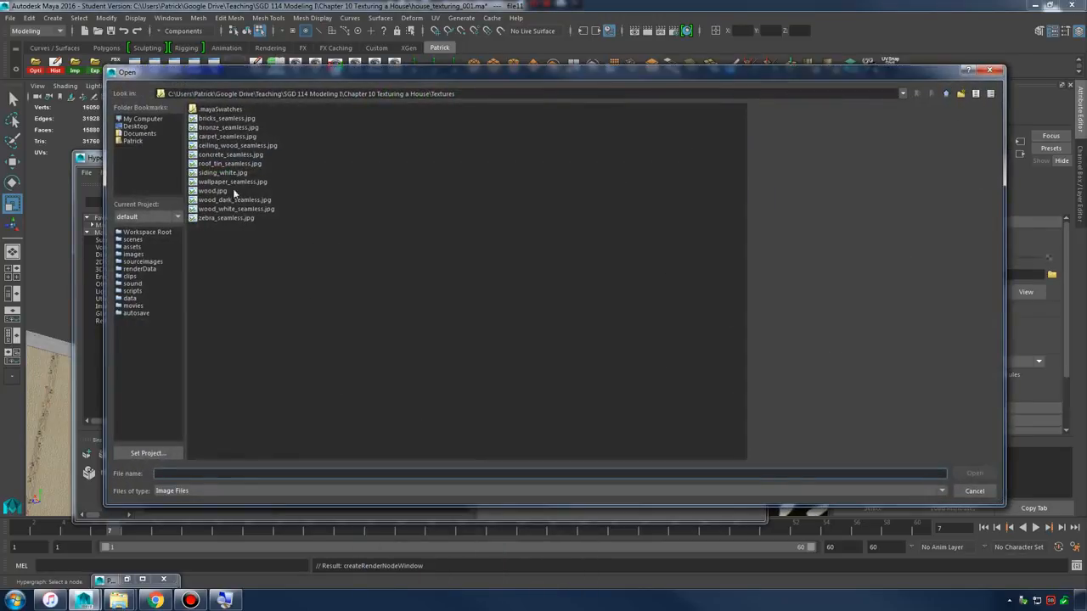
{"action": "left_click", "coordinate": [255, 146]}
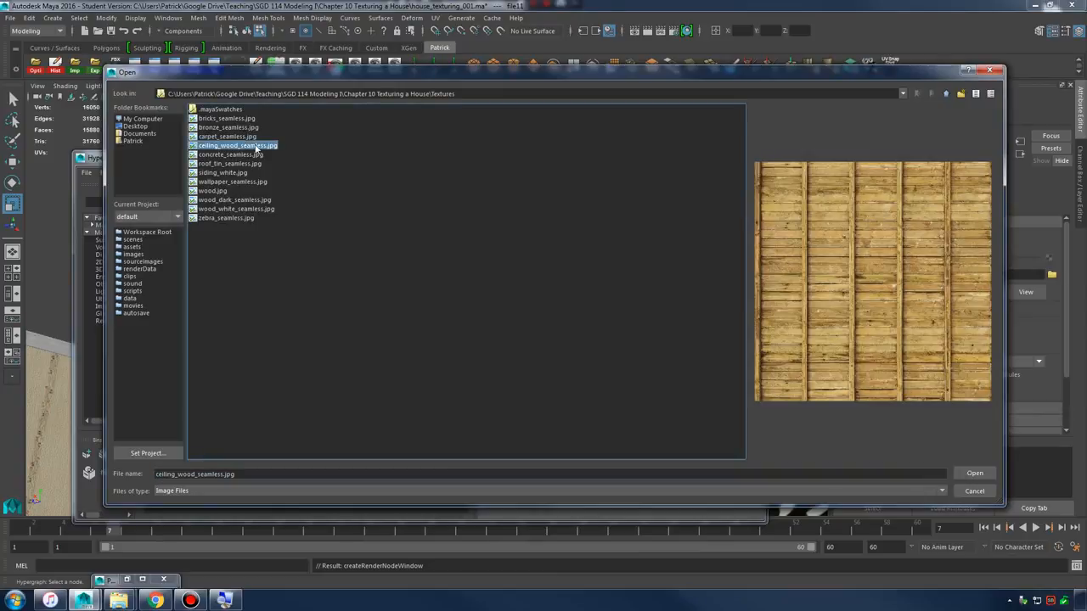
{"action": "left_click", "coordinate": [971, 472]}
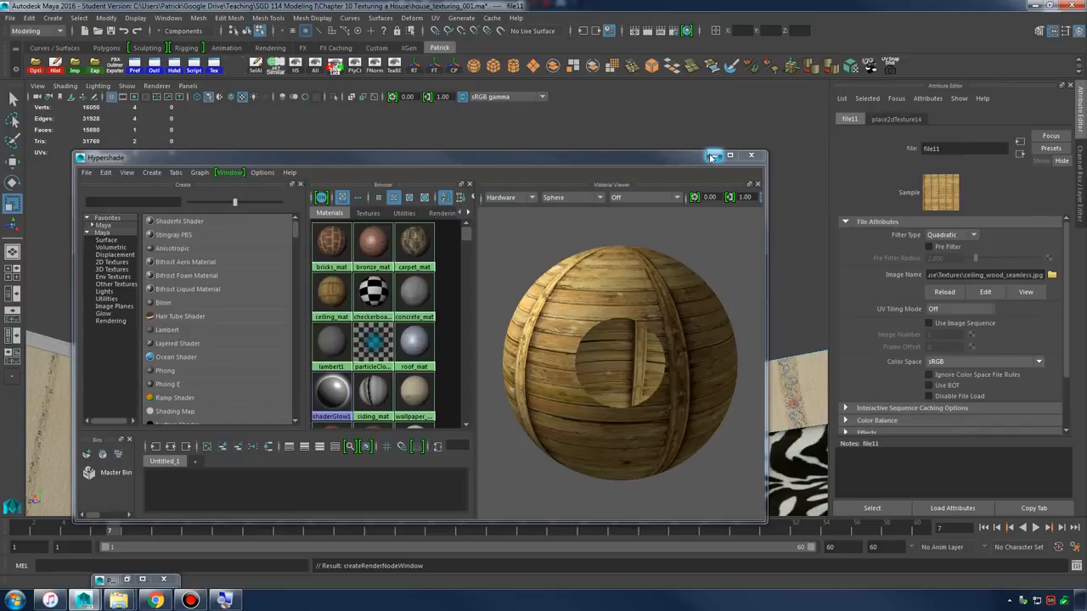
{"action": "left_click_drag", "start_coordinate": [628, 158], "coordinate": [1046, 200]}
{"action": "middle_click_drag", "start_coordinate": [751, 339], "coordinate": [442, 213]}
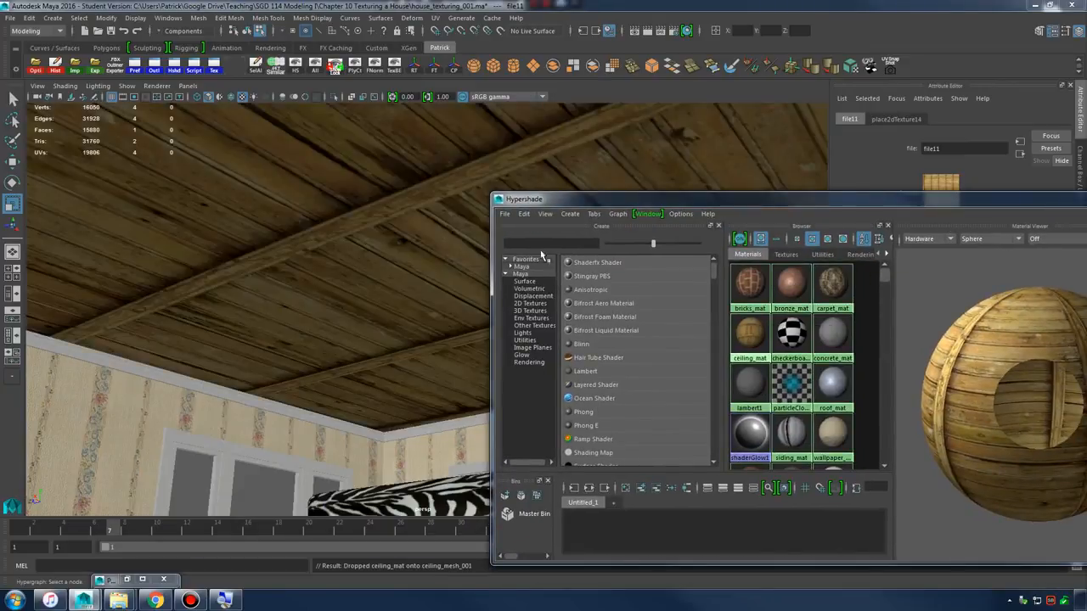
- Open the living room ceiling's UVs in the UV Editor and select the entire UV shell
{"action": "left_click_drag", "start_coordinate": [407, 297], "coordinate": [478, 303], "text": "alt"}
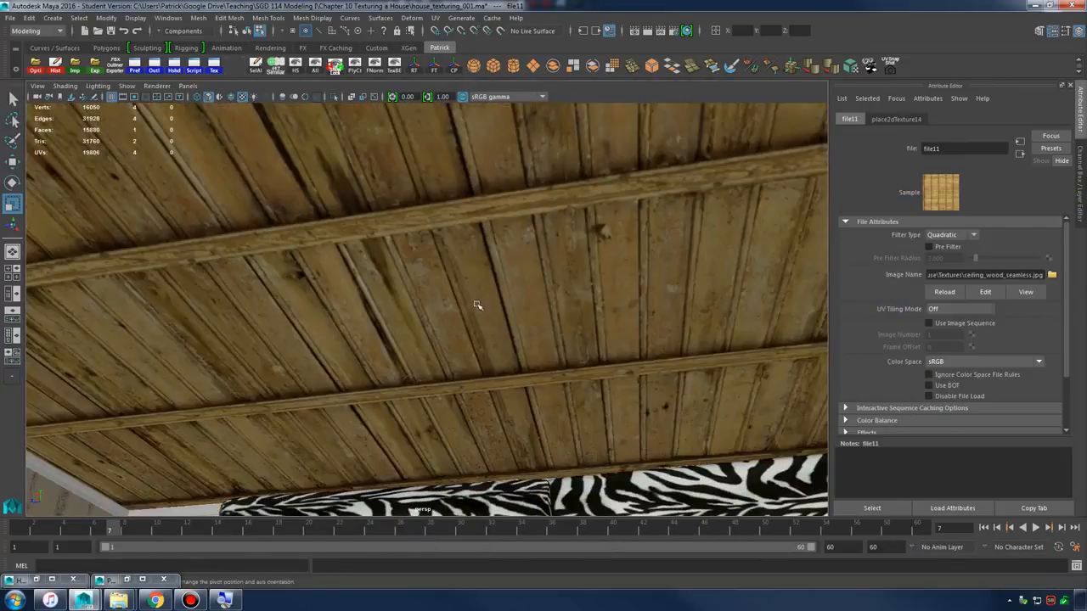
{"action": "right_click_drag", "start_coordinate": [478, 303], "coordinate": [537, 290], "text": "alt"}
{"action": "left_click", "coordinate": [491, 290]}
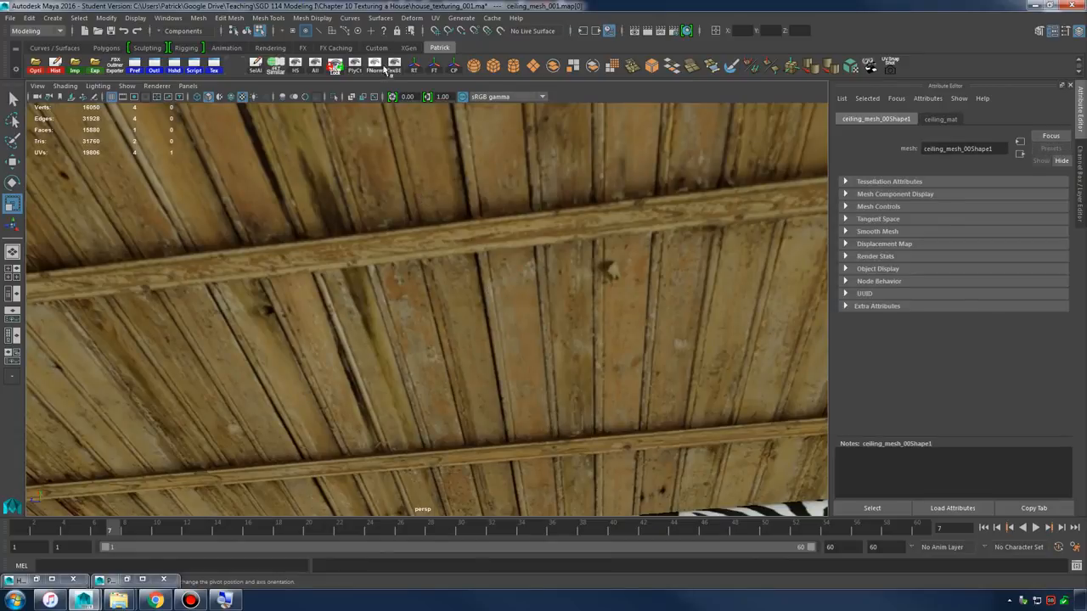
{"action": "left_click", "coordinate": [435, 18]}
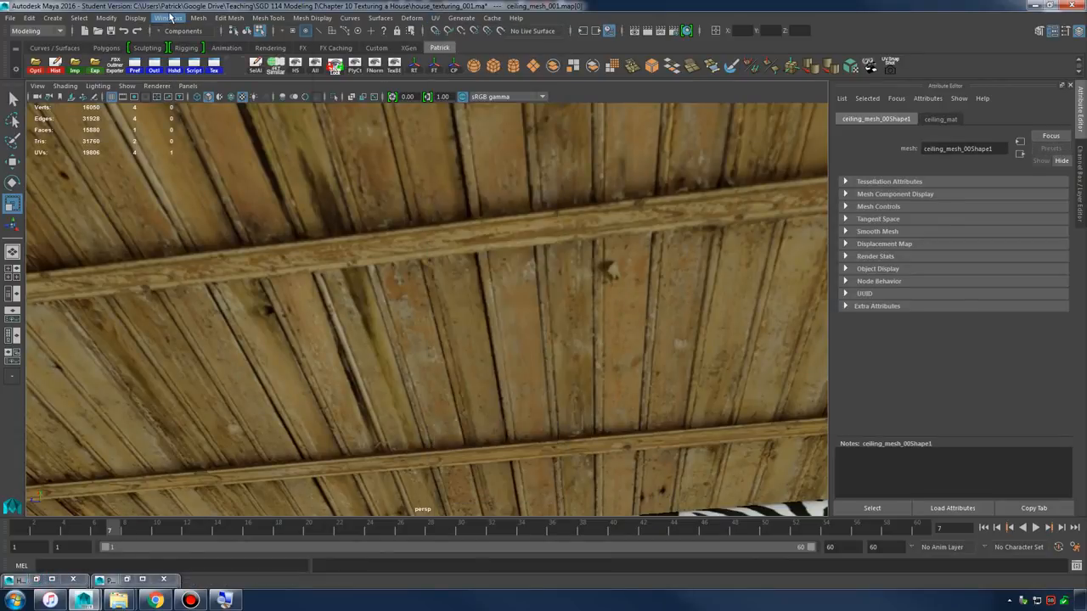
{"action": "left_click", "coordinate": [170, 17]}
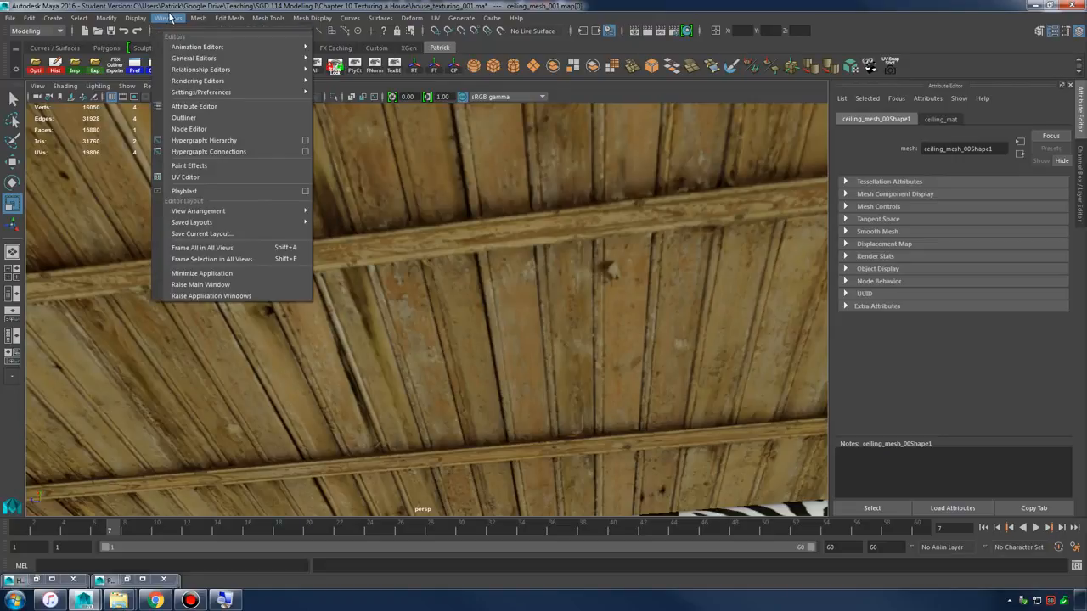
{"action": "left_click", "coordinate": [204, 181]}
{"action": "right_click_drag", "start_coordinate": [721, 348], "coordinate": [772, 348]}
{"action": "left_click_drag", "start_coordinate": [611, 277], "coordinate": [820, 441]}
- Scale the ceiling's UV shell down vertically to adjust the beamed wood tiling, and close the UV Editor
{"action": "left_click_drag", "start_coordinate": [743, 378], "coordinate": [864, 332]}
{"action": "key", "text": "ctrl+z"}
{"action": "left_click_drag", "start_coordinate": [348, 309], "coordinate": [371, 354], "text": "alt"}
{"action": "left_click_drag", "start_coordinate": [711, 346], "coordinate": [726, 382]}
{"action": "left_click_drag", "start_coordinate": [407, 338], "coordinate": [374, 324], "text": "alt"}
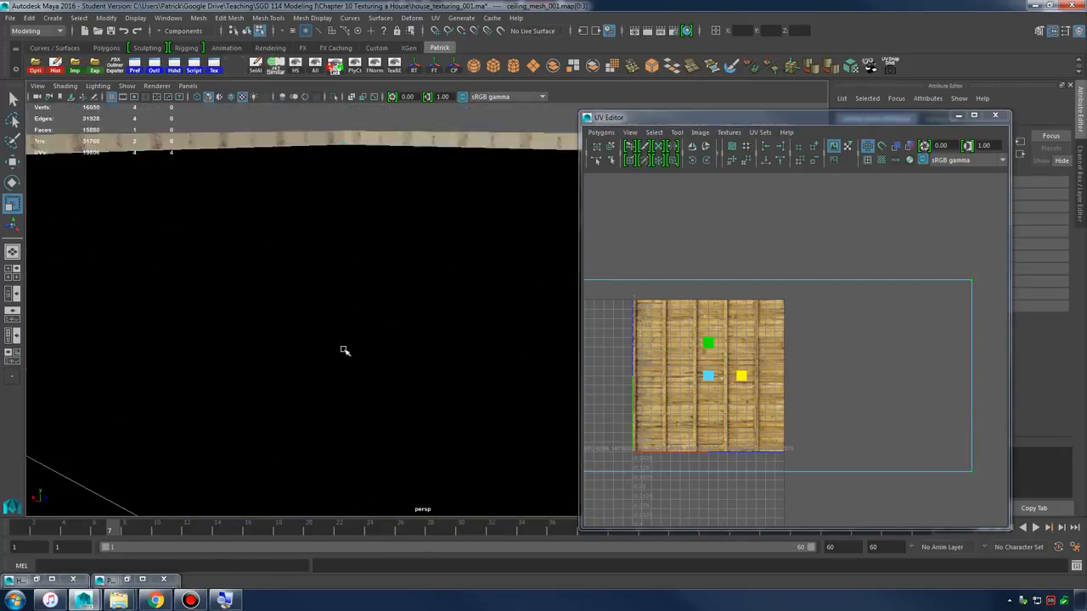
{"action": "left_click_drag", "start_coordinate": [344, 351], "coordinate": [521, 293], "text": "alt"}
{"action": "left_click", "coordinate": [994, 115]}
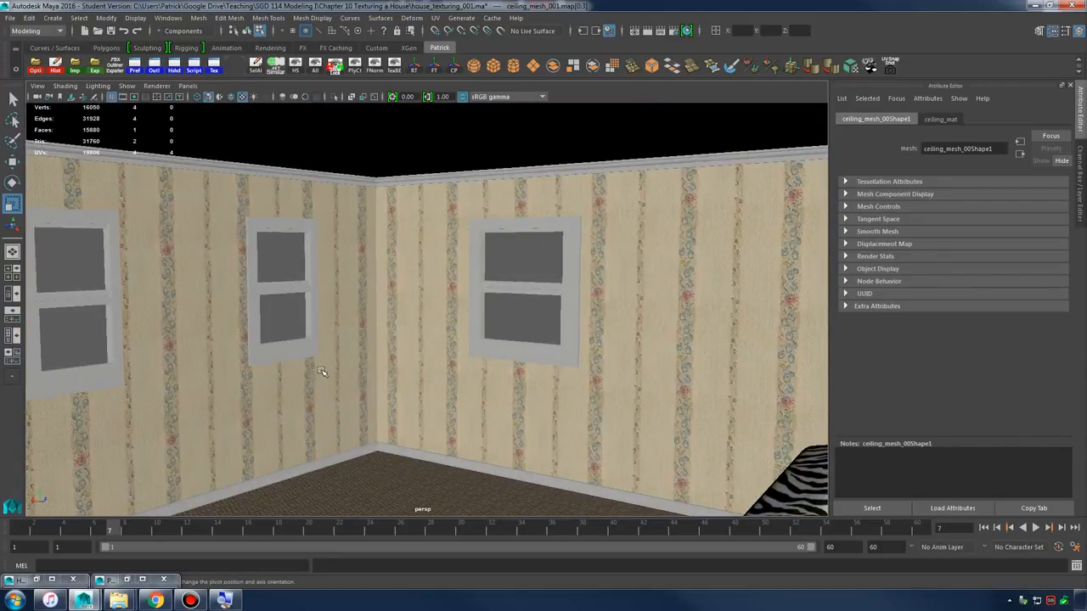
- Switch to Chrome, check the house interior asset list and the SGD 114 Course Outline, and return to Maya
{"action": "left_click", "coordinate": [174, 601]}
{"action": "left_click", "coordinate": [174, 601]}
{"action": "left_click", "coordinate": [175, 601]}
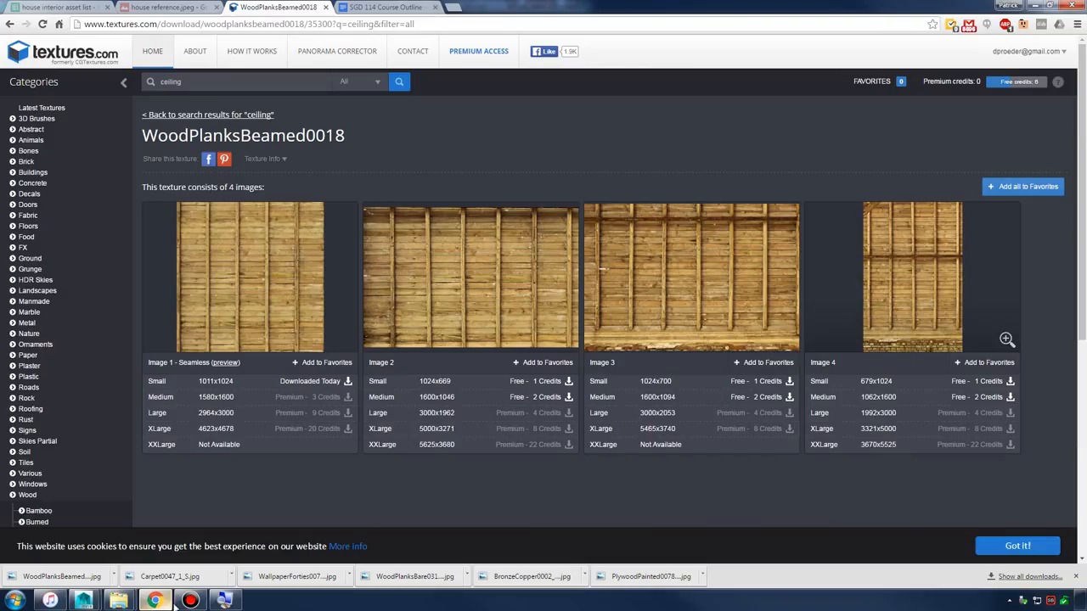
{"action": "left_click", "coordinate": [166, 7]}
{"action": "left_click", "coordinate": [433, 295]}
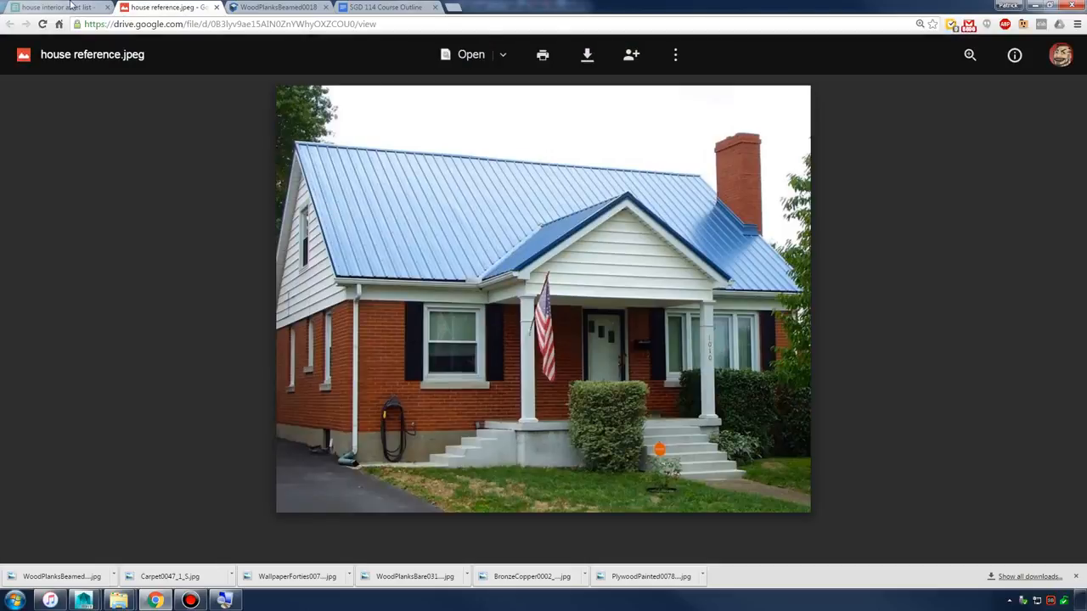
{"action": "left_click", "coordinate": [71, 5]}
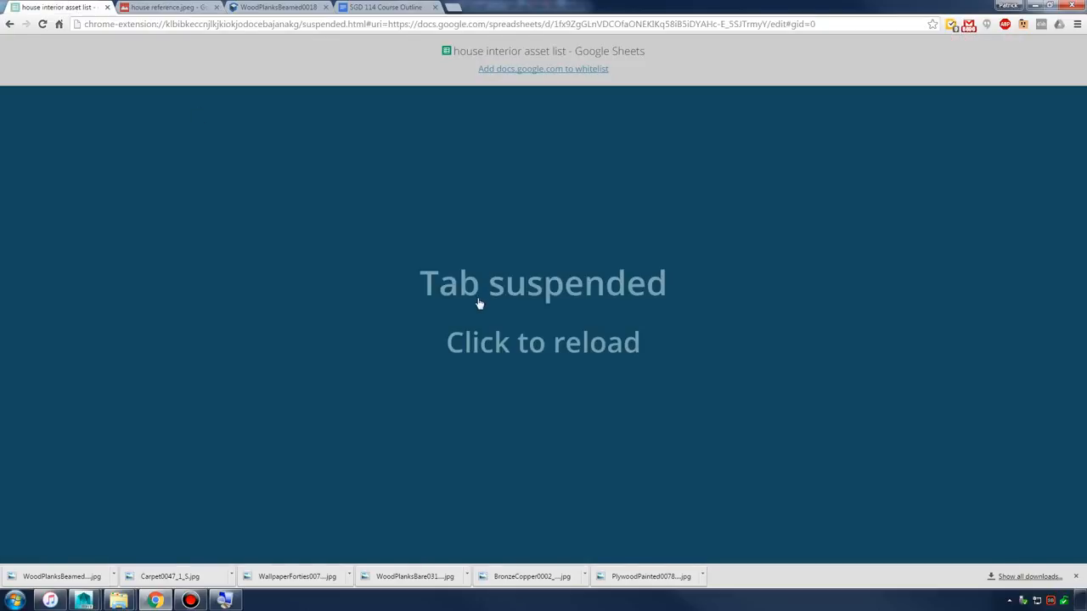
{"action": "left_click", "coordinate": [485, 305]}
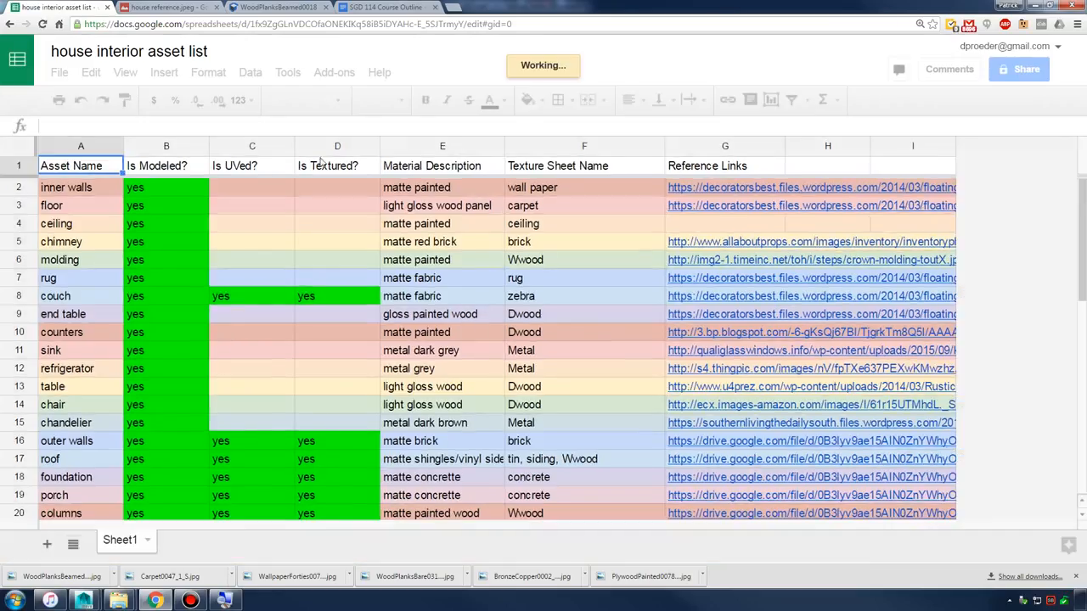
{"action": "left_click", "coordinate": [376, 6]}
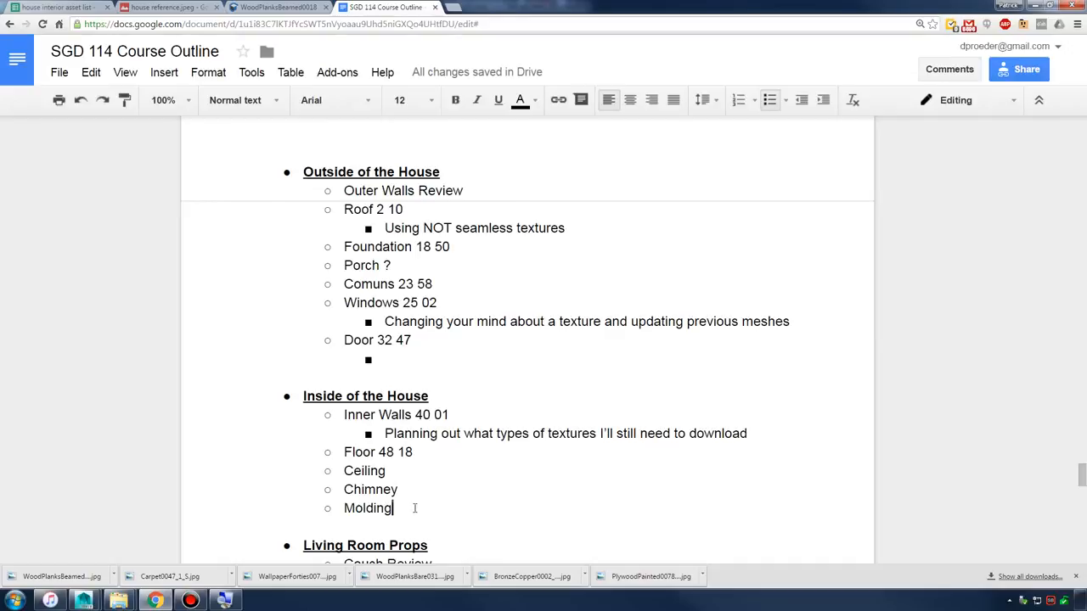
{"action": "key", "text": "alt+Tab"}
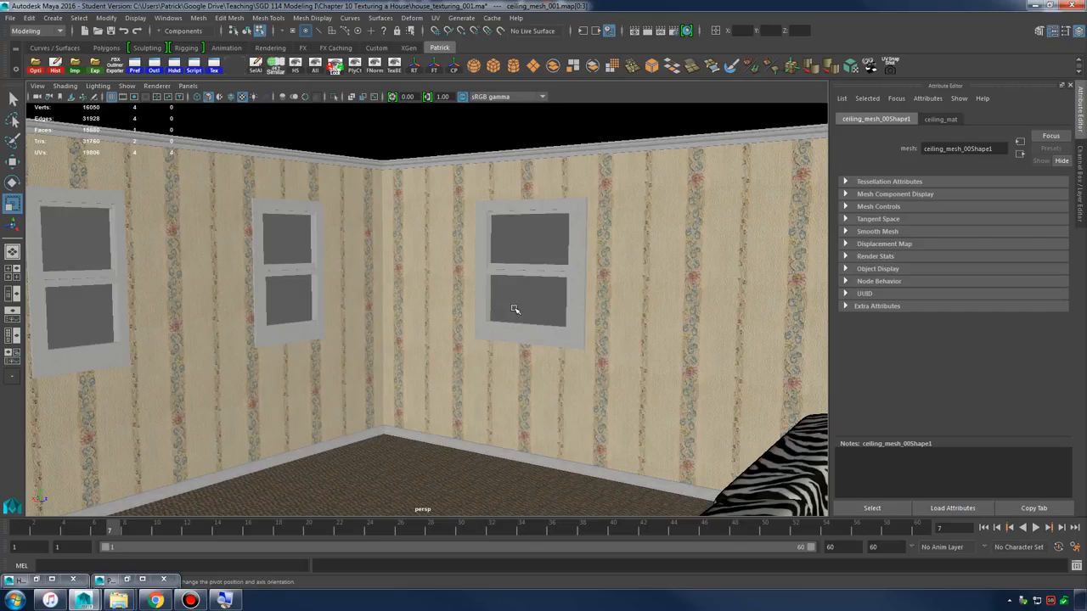
- Bring up the display layers and hide livingroom_lay, with chimney_lay visible
{"action": "left_click_drag", "start_coordinate": [551, 312], "coordinate": [490, 308], "text": "alt"}
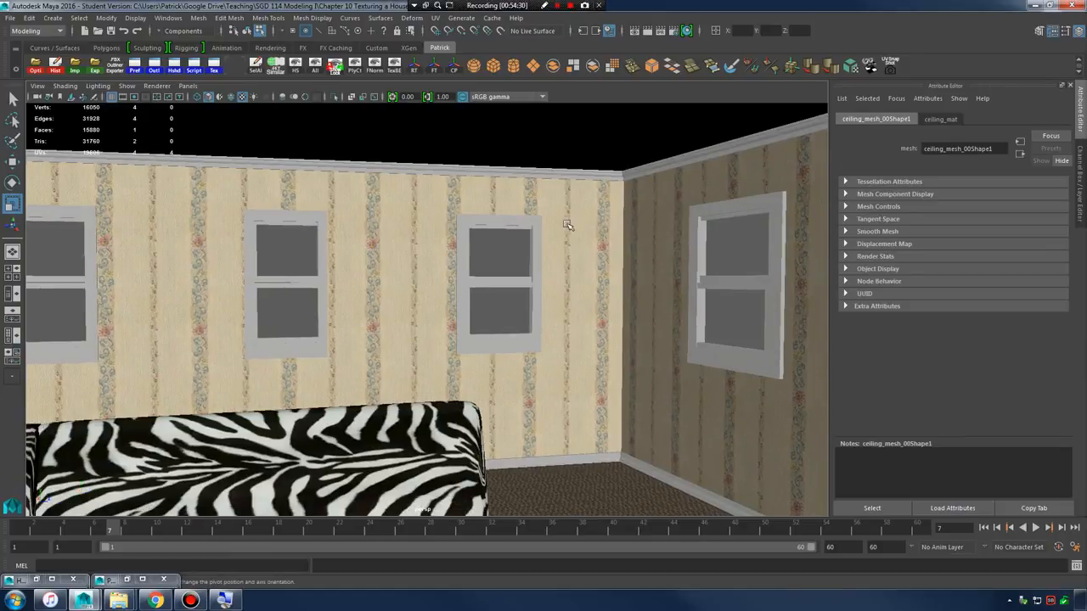
{"action": "left_click_drag", "start_coordinate": [567, 225], "coordinate": [721, 216], "text": "alt"}
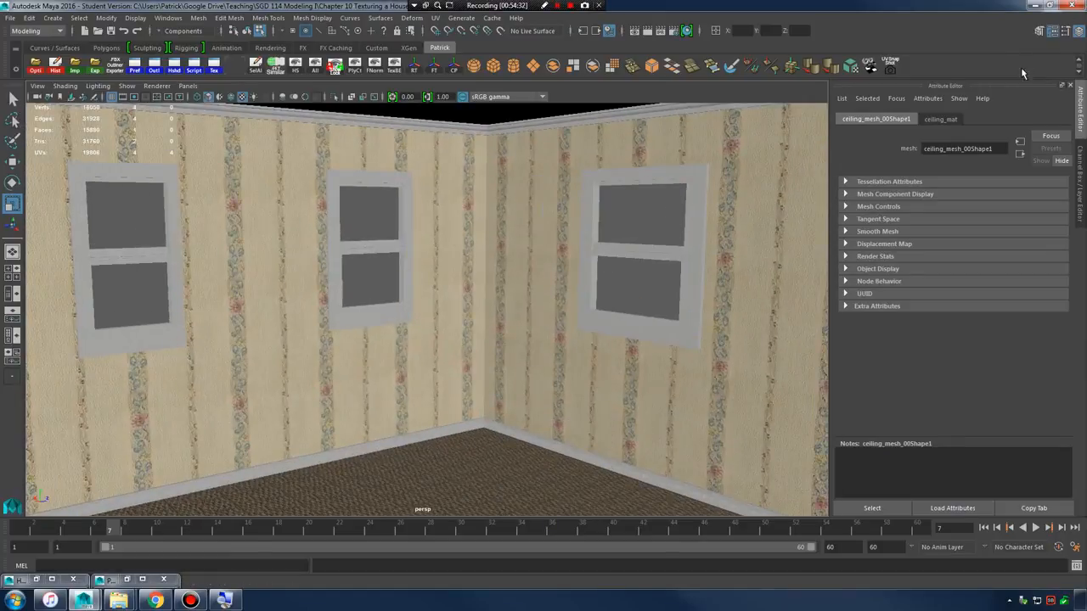
{"action": "left_click", "coordinate": [1079, 30]}
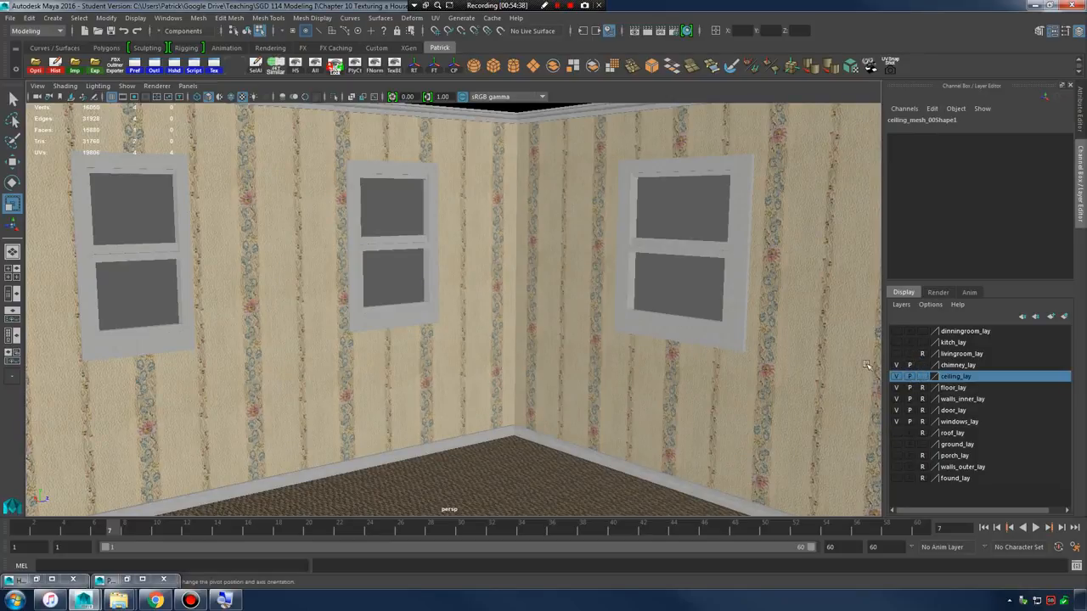
- Return to object selection and select the untextured chimney mesh from inside the living room
{"action": "scroll", "coordinate": [639, 339], "scroll_direction": "down", "scroll_amount": 6}
{"action": "left_click_drag", "start_coordinate": [640, 339], "coordinate": [596, 284], "text": "alt"}
{"action": "left_click", "coordinate": [597, 283]}
{"action": "middle_click_drag", "start_coordinate": [597, 284], "coordinate": [444, 270], "text": "alt"}
{"action": "left_click_drag", "start_coordinate": [444, 270], "coordinate": [586, 230], "text": "alt"}
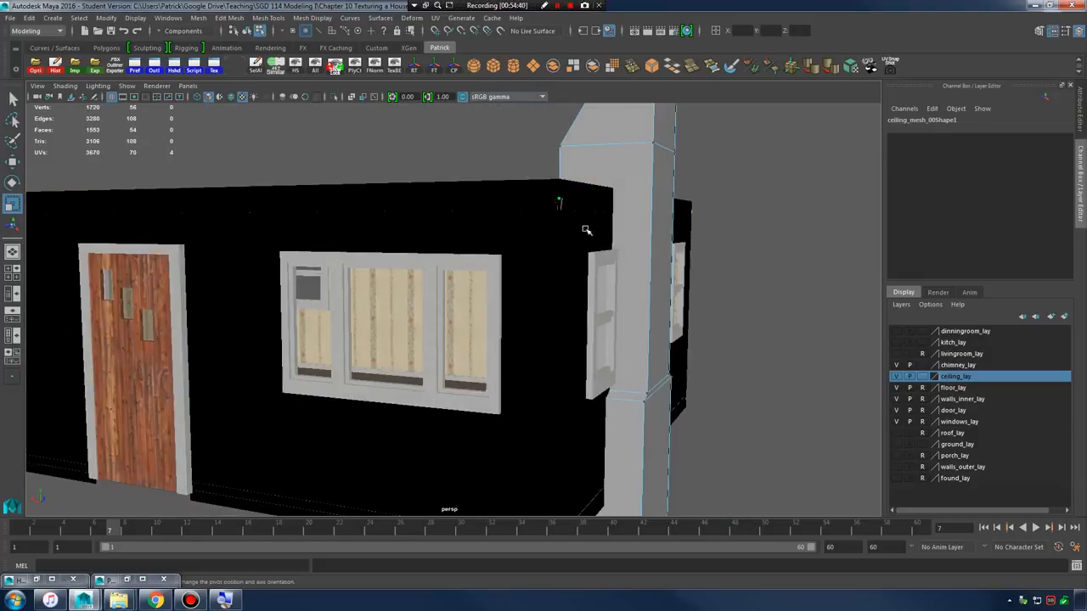
{"action": "right_click_drag", "start_coordinate": [603, 184], "coordinate": [661, 167]}
{"action": "middle_click_drag", "start_coordinate": [561, 305], "coordinate": [431, 276], "text": "alt"}
{"action": "scroll", "coordinate": [431, 277], "scroll_direction": "up", "scroll_amount": 7}
{"action": "left_click_drag", "start_coordinate": [431, 277], "coordinate": [718, 322], "text": "alt"}
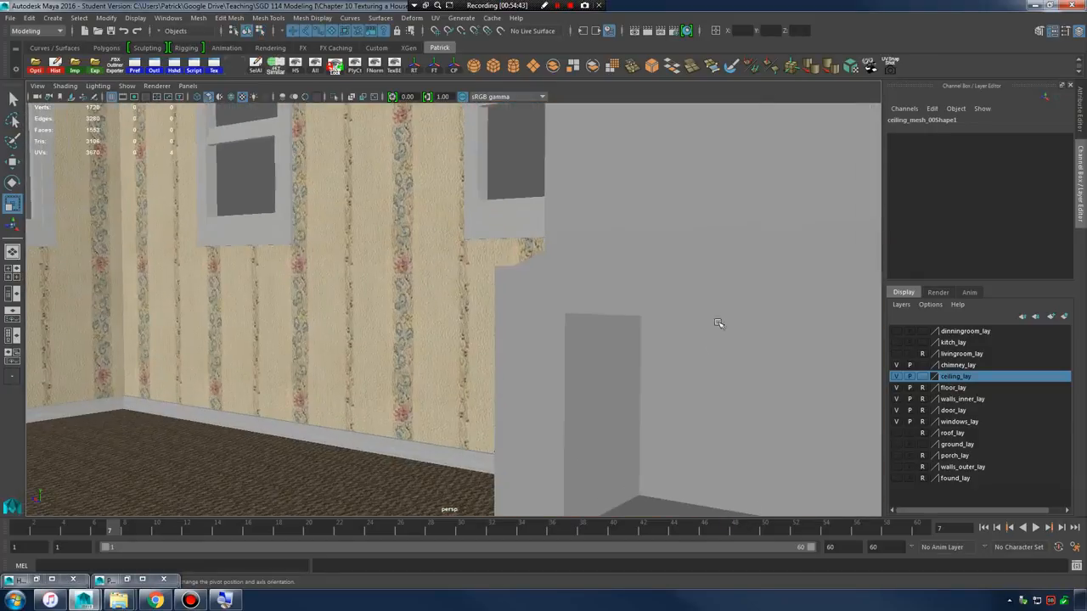
{"action": "left_click", "coordinate": [628, 284]}
{"action": "left_click_drag", "start_coordinate": [631, 279], "coordinate": [512, 346], "text": "alt"}
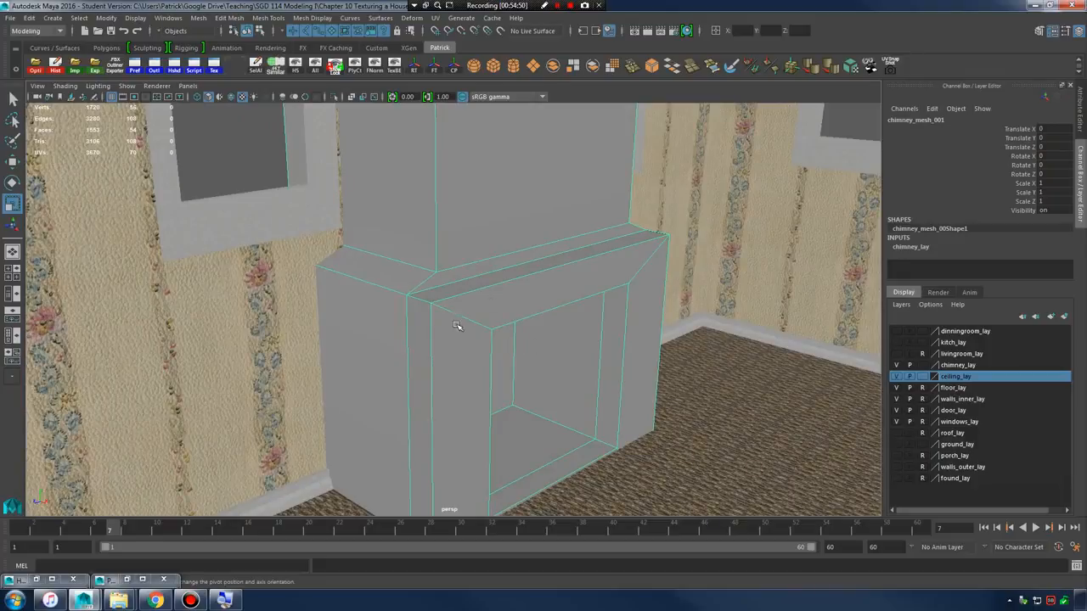
- Assign bricks_mat from the Hypershade to the selected chimney mesh and put the Hypershade away
{"action": "left_click", "coordinate": [53, 583]}
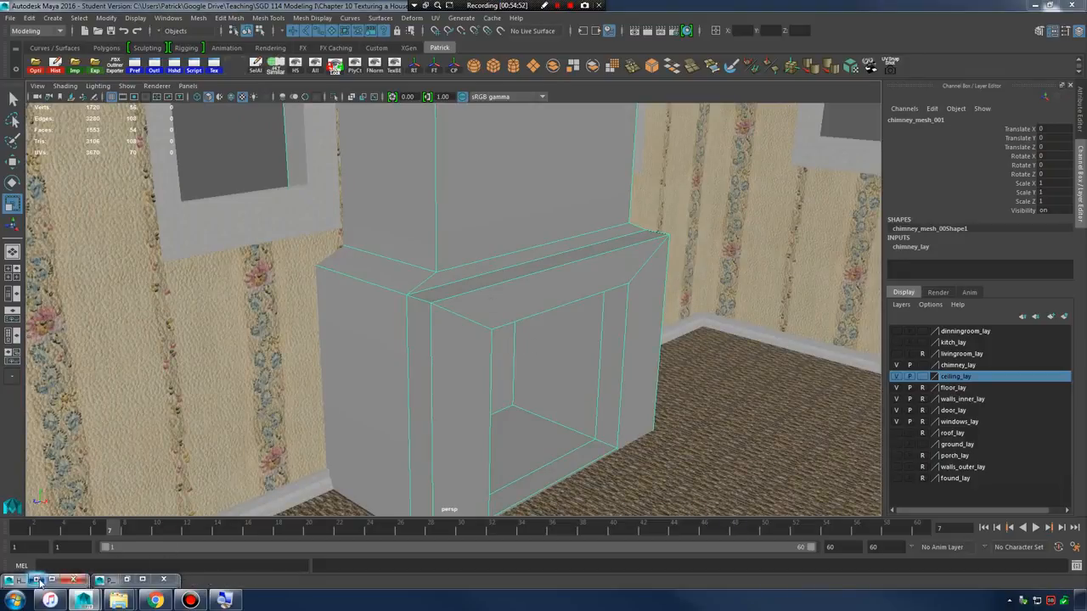
{"action": "middle_click_drag", "start_coordinate": [735, 289], "coordinate": [463, 254]}
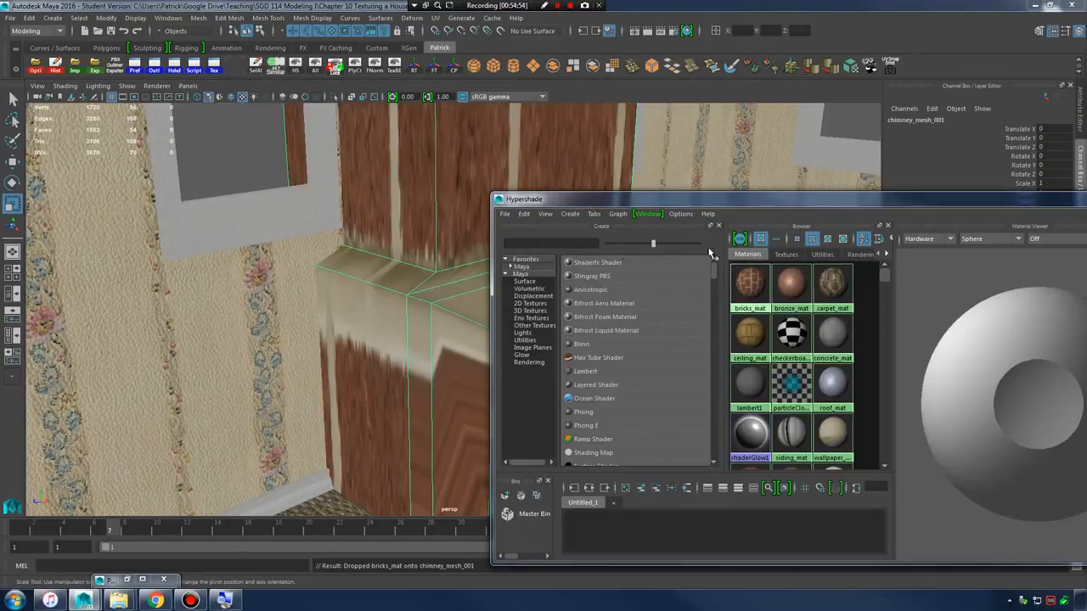
{"action": "left_click", "coordinate": [1086, 198]}
{"action": "scroll", "coordinate": [487, 289], "scroll_direction": "down", "scroll_amount": 4}
{"action": "left_click_drag", "start_coordinate": [488, 288], "coordinate": [415, 348], "text": "alt"}
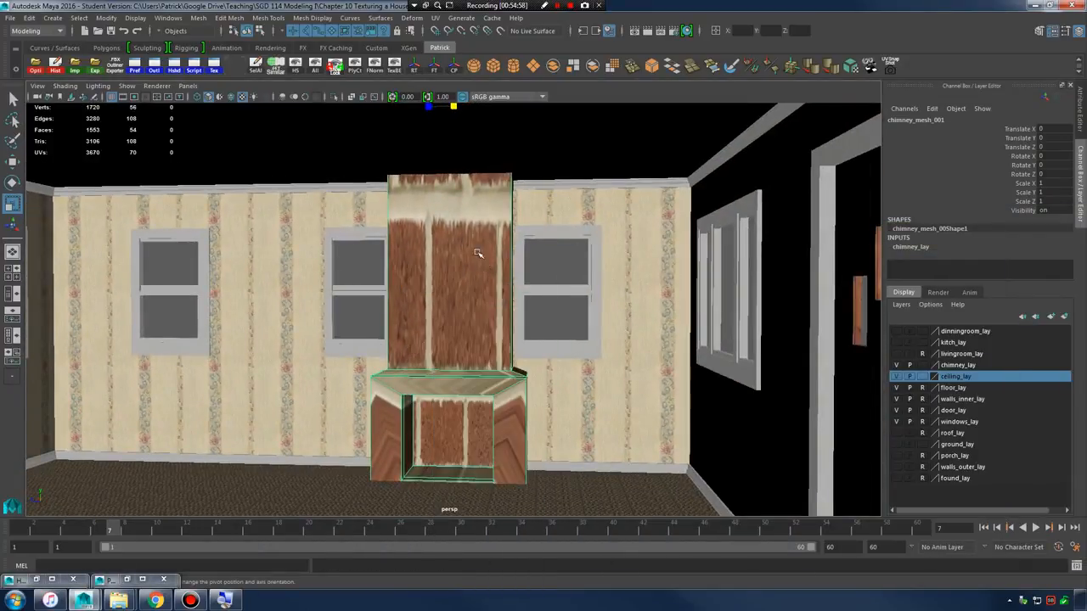
- Select all faces of the chimney, including the fireplace, and apply Automatic UV mapping to them
{"action": "right_click_drag", "start_coordinate": [551, 163], "coordinate": [568, 199]}
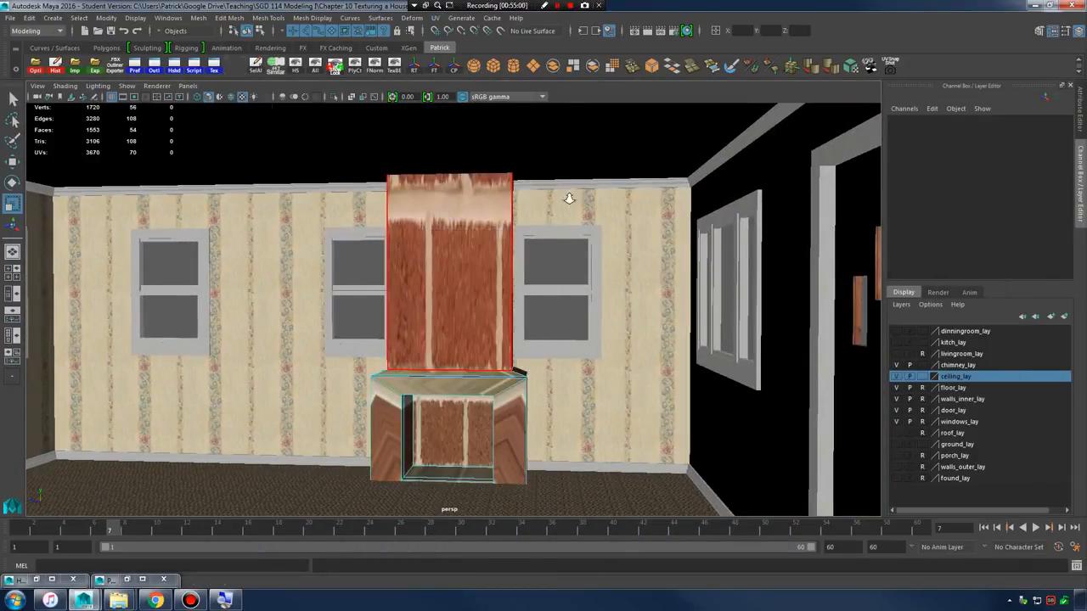
{"action": "scroll", "coordinate": [568, 199], "scroll_direction": "down", "scroll_amount": 5}
{"action": "left_click_drag", "start_coordinate": [568, 198], "coordinate": [414, 174], "text": "alt"}
{"action": "left_click_drag", "start_coordinate": [519, 374], "coordinate": [589, 499]}
{"action": "scroll", "coordinate": [478, 235], "scroll_direction": "up", "scroll_amount": 5}
{"action": "left_click_drag", "start_coordinate": [478, 235], "coordinate": [673, 350], "text": "alt"}
{"action": "scroll", "coordinate": [673, 351], "scroll_direction": "up", "scroll_amount": 4}
{"action": "left_click", "coordinate": [437, 18]}
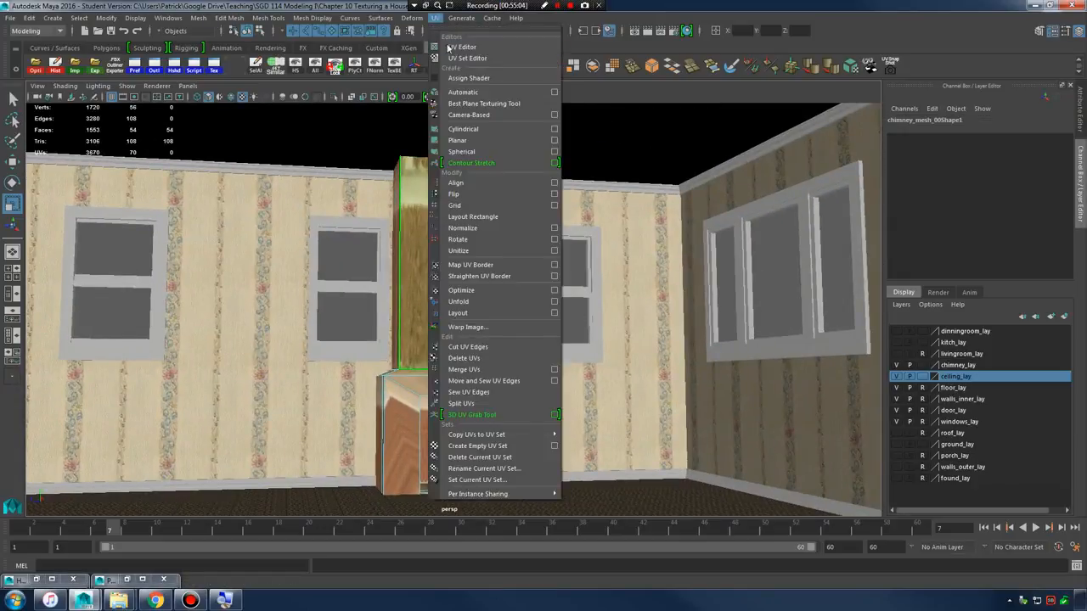
{"action": "left_click", "coordinate": [463, 92]}
{"action": "scroll", "coordinate": [524, 355], "scroll_direction": "up", "scroll_amount": 6}
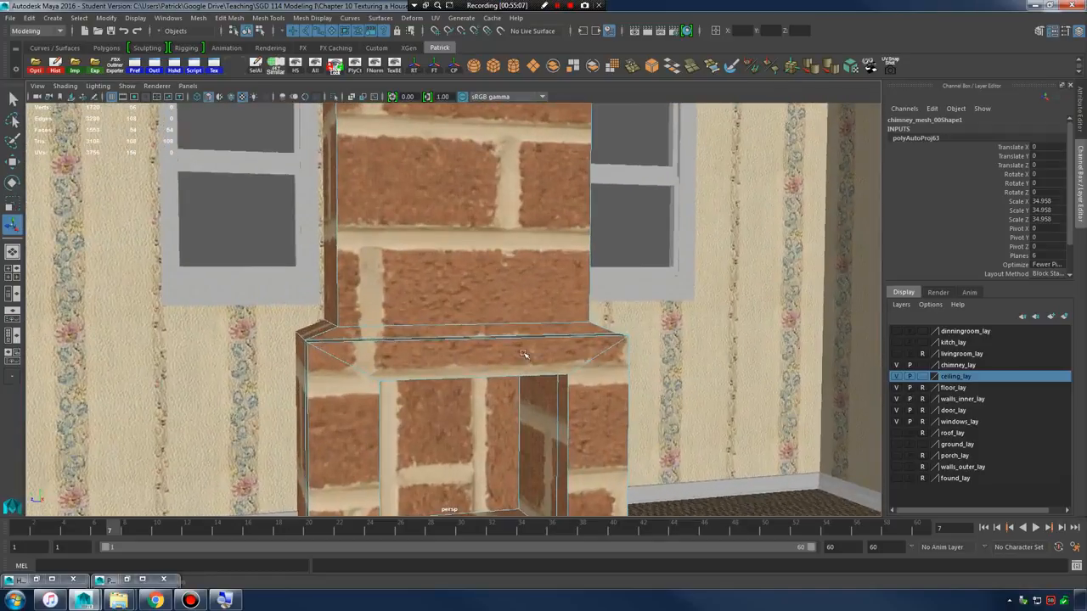
{"action": "left_click_drag", "start_coordinate": [524, 354], "coordinate": [418, 360], "text": "alt"}
{"action": "scroll", "coordinate": [585, 332], "scroll_direction": "up", "scroll_amount": 3}
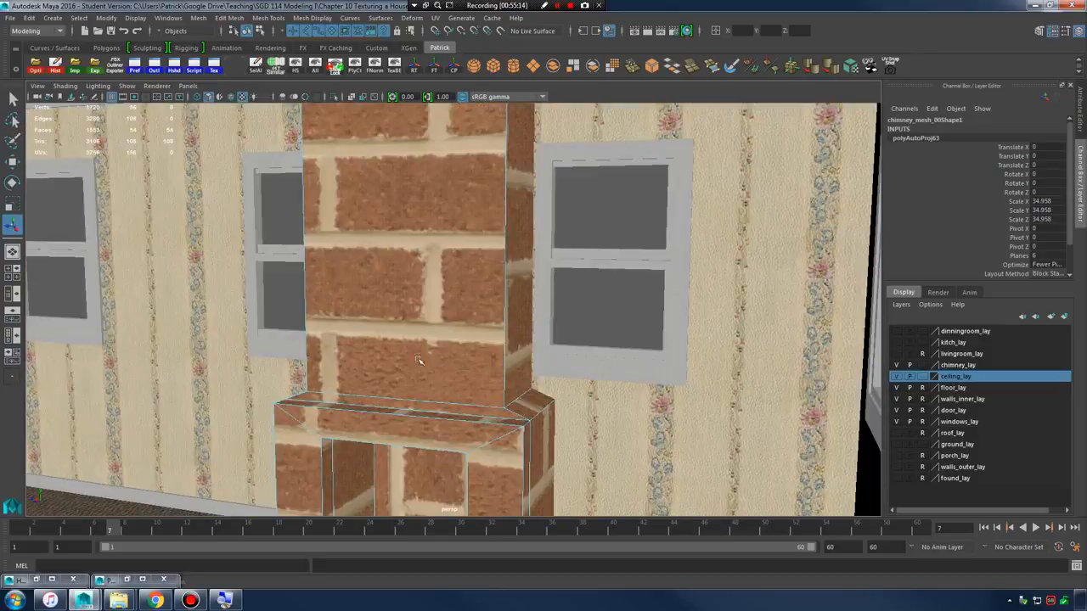
- Select all the chimney's UVs in the UV Editor and scale them up well beyond the texture tile for smaller bricks
{"action": "left_click", "coordinate": [28, 580]}
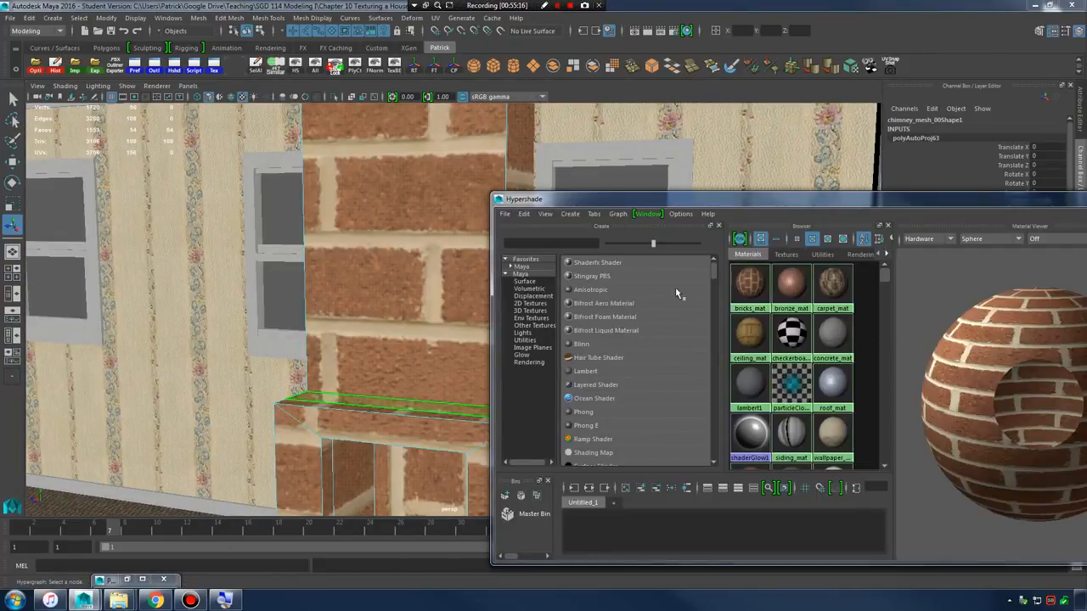
{"action": "left_click", "coordinate": [168, 18]}
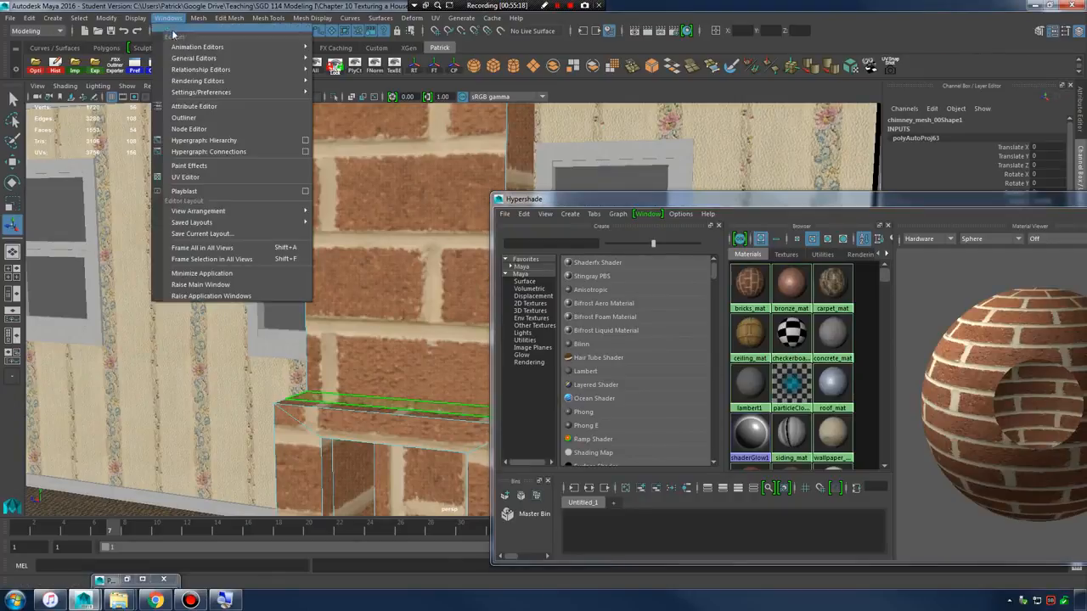
{"action": "left_click", "coordinate": [204, 178]}
{"action": "right_click_drag", "start_coordinate": [716, 361], "coordinate": [687, 376]}
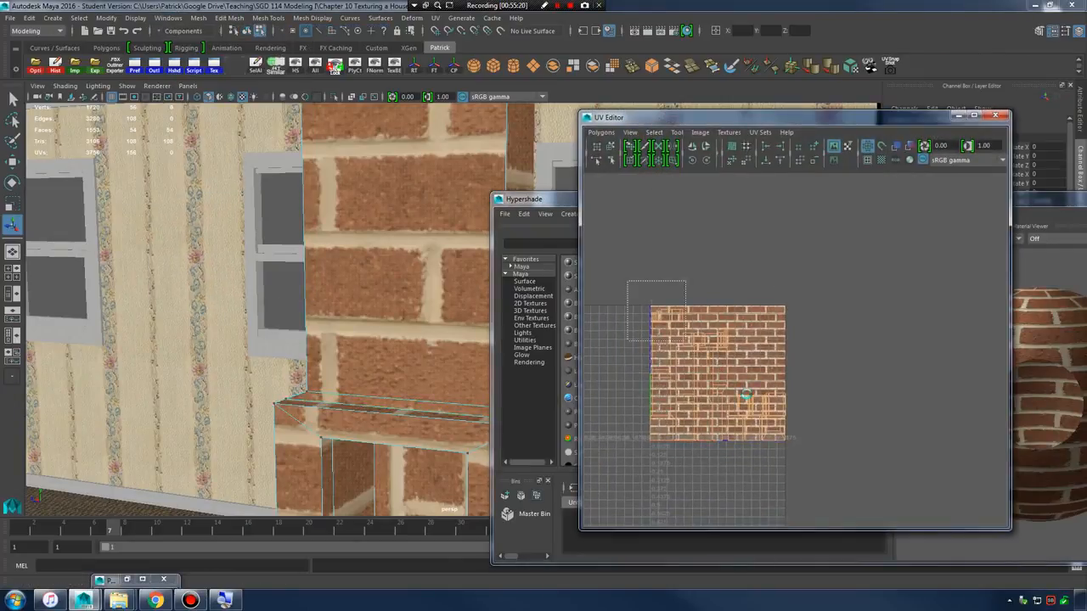
{"action": "left_click_drag", "start_coordinate": [716, 377], "coordinate": [878, 265]}
{"action": "left_click_drag", "start_coordinate": [466, 264], "coordinate": [319, 276], "text": "alt"}
{"action": "right_click_drag", "start_coordinate": [407, 278], "coordinate": [257, 259], "text": "alt"}
{"action": "left_click_drag", "start_coordinate": [413, 255], "coordinate": [580, 214], "text": "alt"}
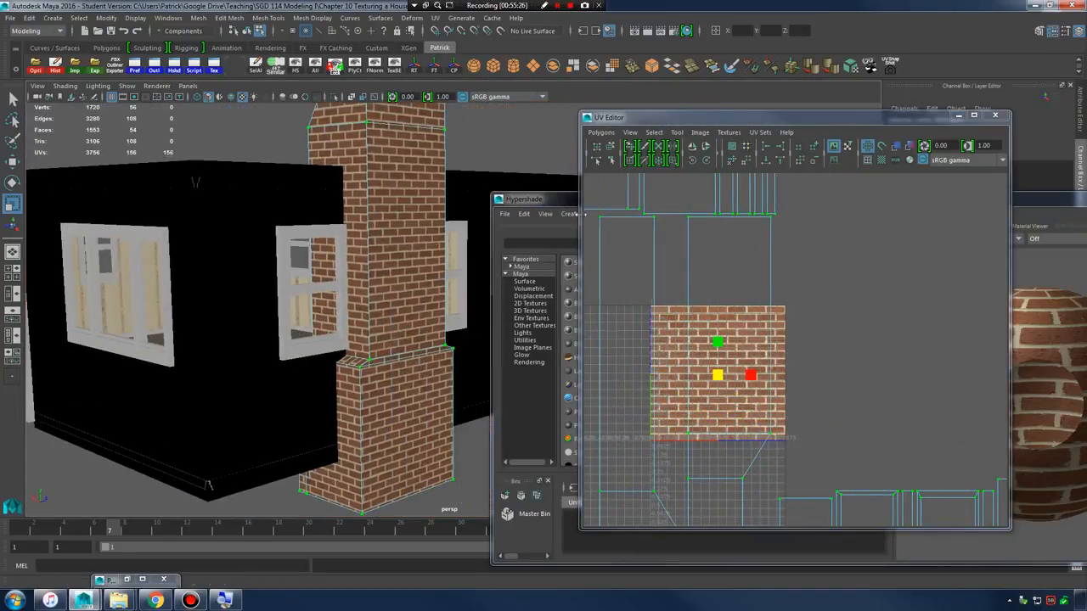
- Minimize the UV Editor and Hypershade, and show walls_outer_lay to compare its brick size with the chimney's
{"action": "left_click", "coordinate": [959, 116]}
{"action": "left_click", "coordinate": [1080, 199]}
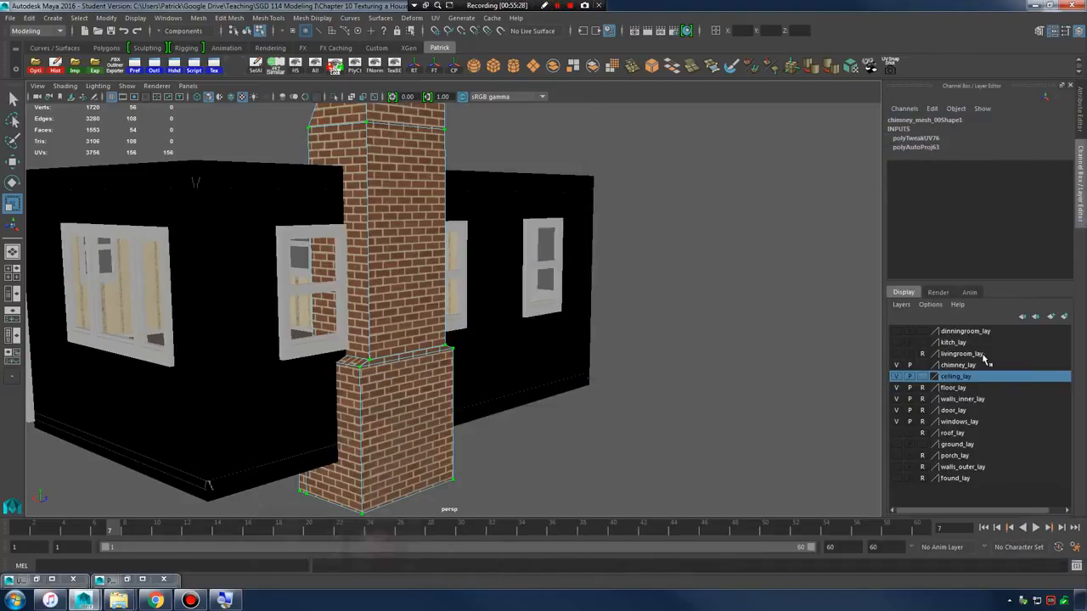
{"action": "left_click", "coordinate": [897, 469]}
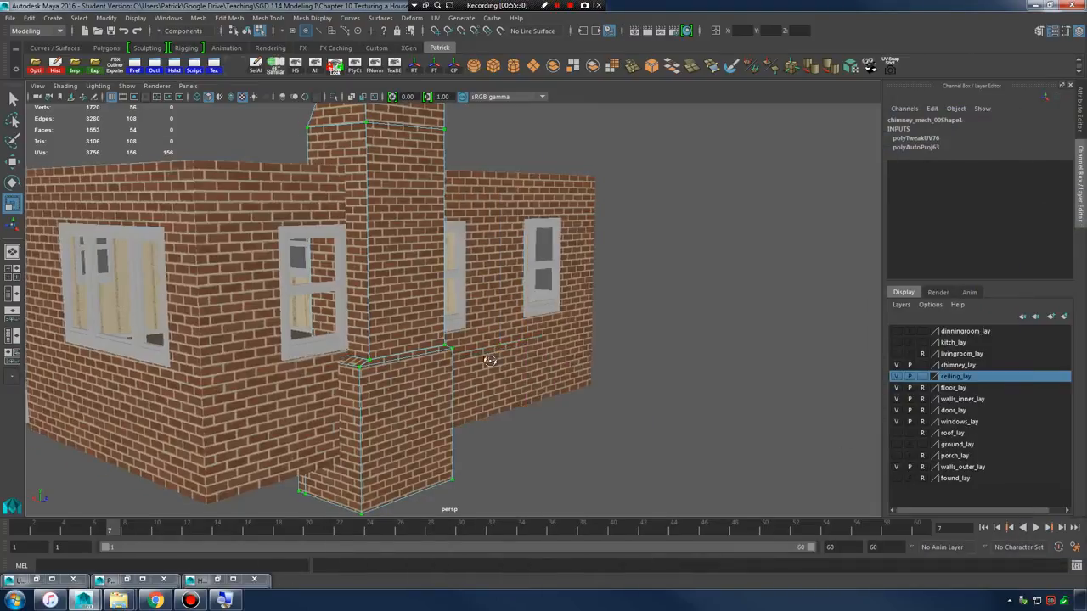
{"action": "left_click_drag", "start_coordinate": [528, 358], "coordinate": [357, 352], "text": "alt"}
{"action": "right_click_drag", "start_coordinate": [357, 352], "coordinate": [510, 322], "text": "alt"}
{"action": "middle_click_drag", "start_coordinate": [544, 301], "coordinate": [564, 368], "text": "alt"}
{"action": "scroll", "coordinate": [565, 367], "scroll_direction": "up", "scroll_amount": 3}
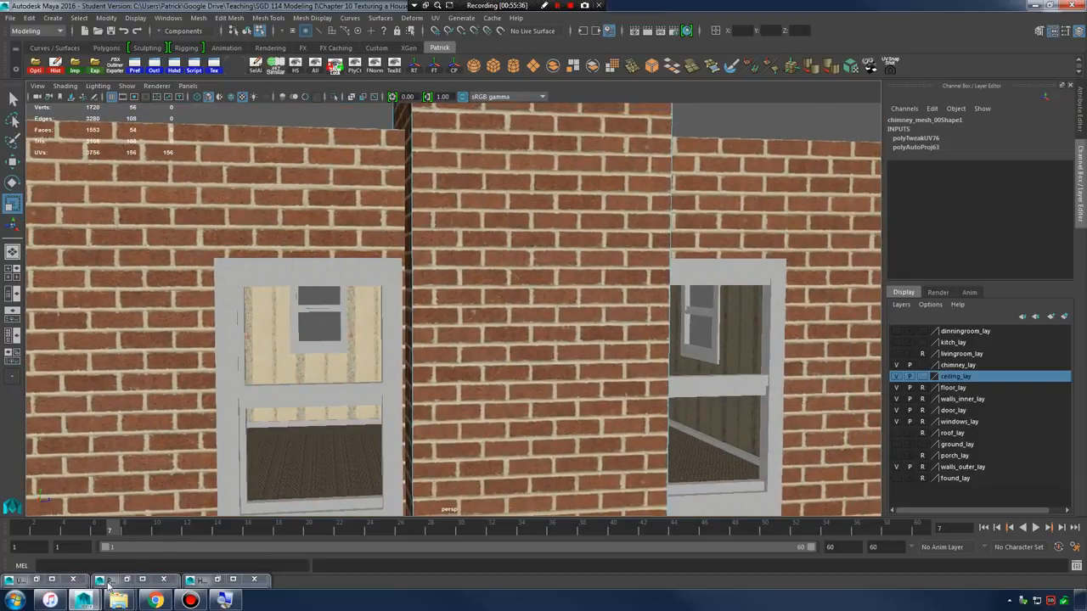
- Restore the UV Editor and scale the chimney's UVs down slightly to match the outer walls' brick size
{"action": "left_click", "coordinate": [29, 582]}
{"action": "left_click", "coordinate": [36, 582]}
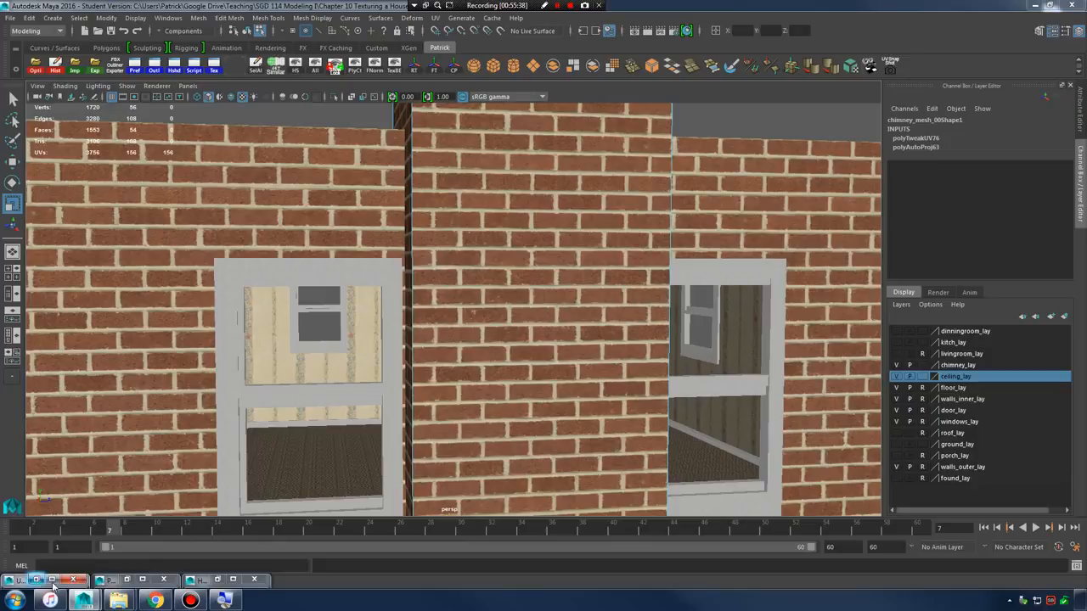
{"action": "left_click", "coordinate": [36, 583]}
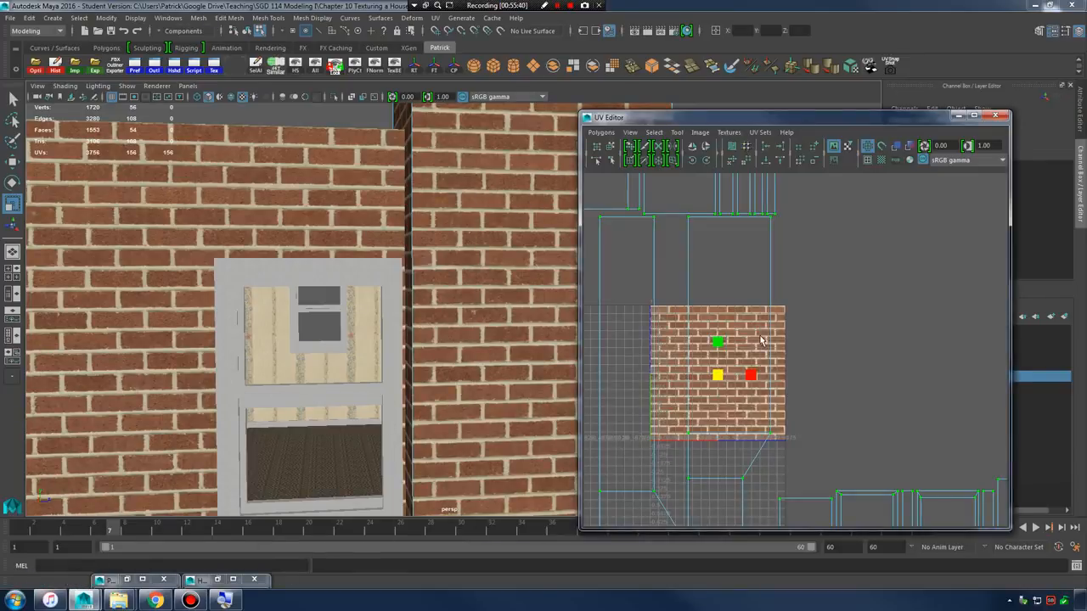
{"action": "left_click_drag", "start_coordinate": [717, 379], "coordinate": [720, 386]}
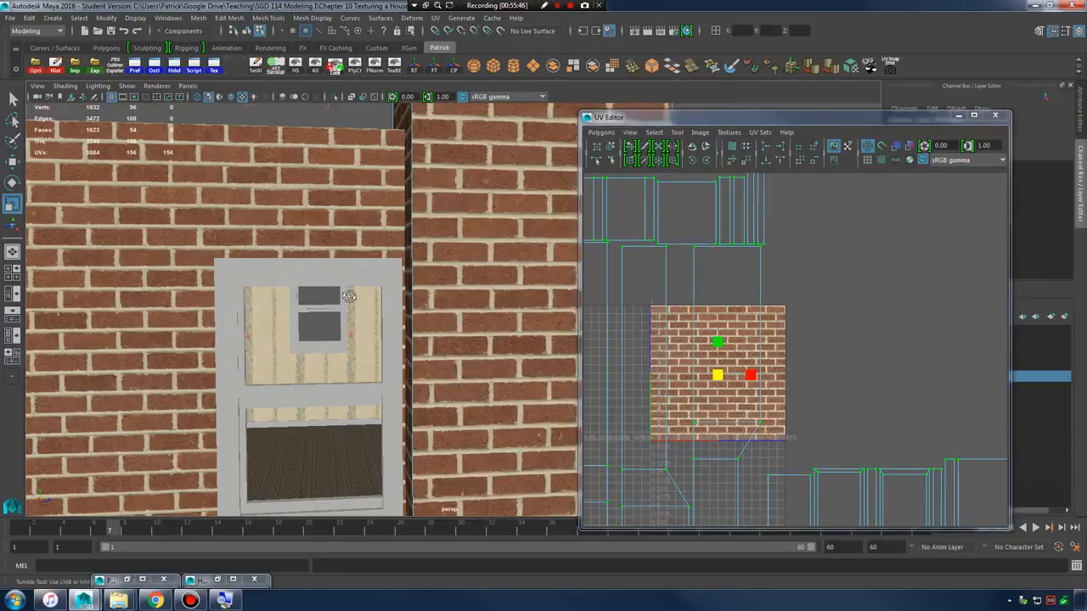
- Examine the size and direction of the bricks on the chimney shaft, the mantel ledges and the fireplace opening
{"action": "left_click_drag", "start_coordinate": [347, 296], "coordinate": [381, 289], "text": "alt"}
{"action": "right_click_drag", "start_coordinate": [381, 289], "coordinate": [351, 288], "text": "alt"}
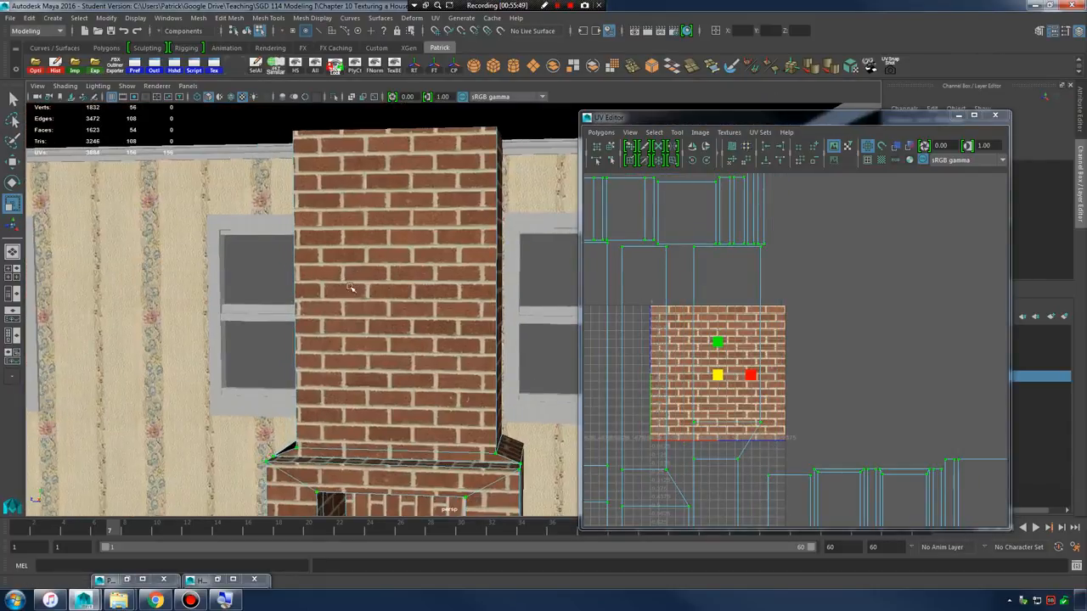
{"action": "left_click_drag", "start_coordinate": [351, 288], "coordinate": [410, 320], "text": "alt"}
{"action": "right_click_drag", "start_coordinate": [410, 320], "coordinate": [444, 343], "text": "alt"}
{"action": "middle_click_drag", "start_coordinate": [444, 342], "coordinate": [413, 318], "text": "alt"}
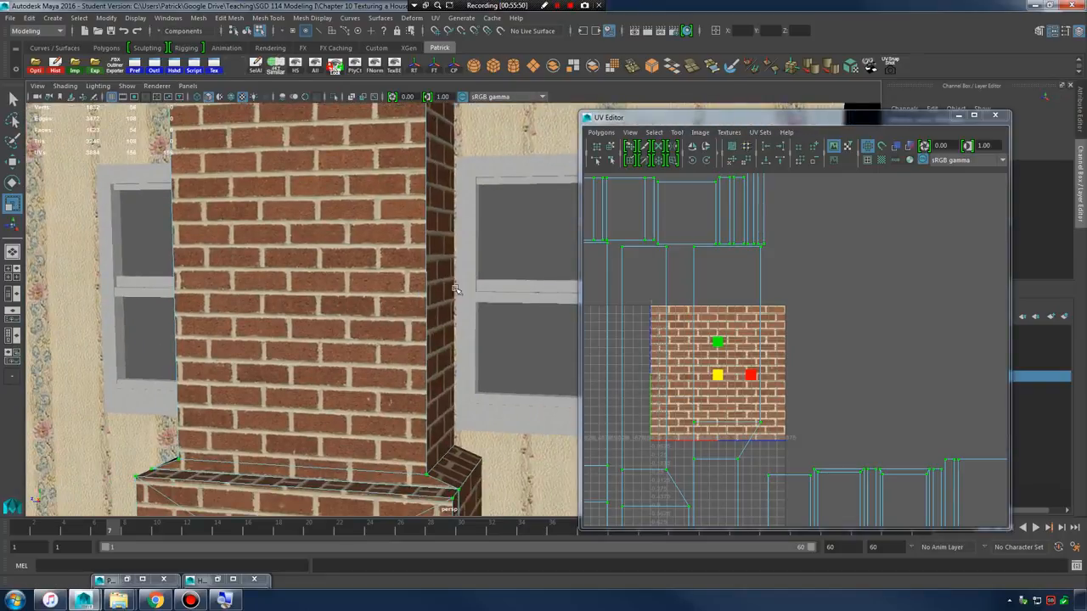
{"action": "left_click_drag", "start_coordinate": [442, 308], "coordinate": [419, 290], "text": "alt"}
{"action": "middle_click_drag", "start_coordinate": [422, 329], "coordinate": [435, 293], "text": "alt"}
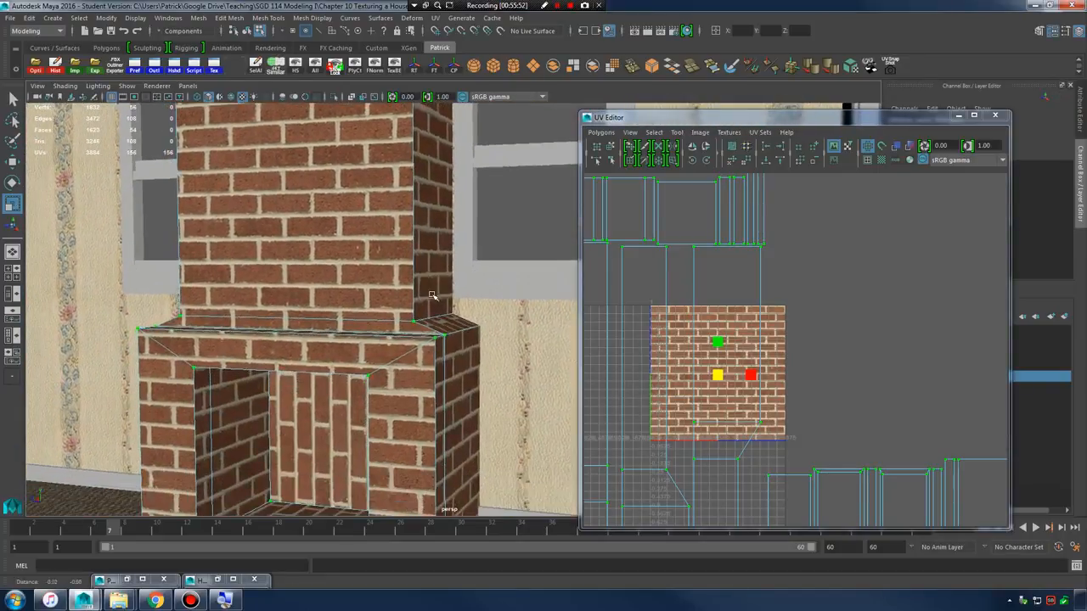
{"action": "right_click_drag", "start_coordinate": [434, 293], "coordinate": [456, 349], "text": "alt"}
{"action": "left_click_drag", "start_coordinate": [456, 349], "coordinate": [504, 338], "text": "alt"}
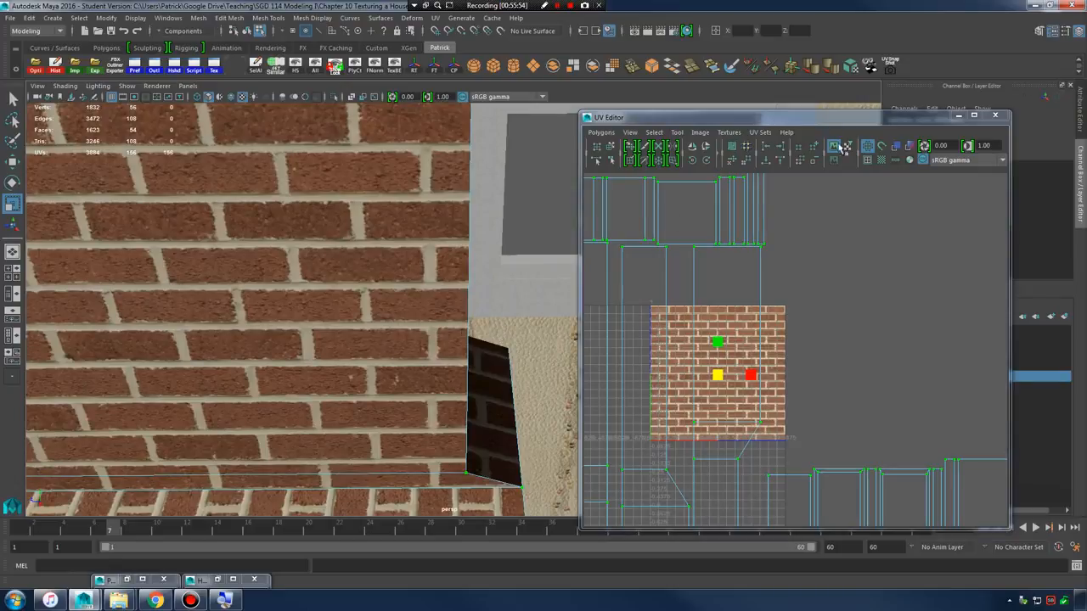
- Minimize the UV Editor and hide walls_inner_lay and walls_outer_lay to expose the chimney
{"action": "left_click", "coordinate": [959, 116]}
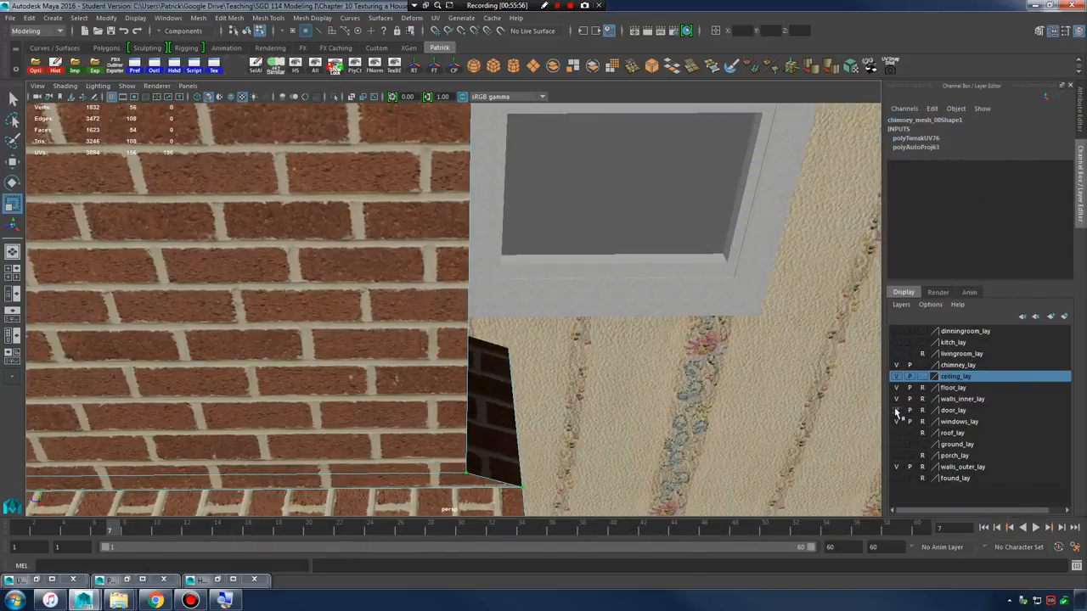
{"action": "left_click", "coordinate": [895, 399]}
{"action": "left_click", "coordinate": [896, 468]}
{"action": "right_click_drag", "start_coordinate": [722, 380], "coordinate": [645, 349], "text": "alt"}
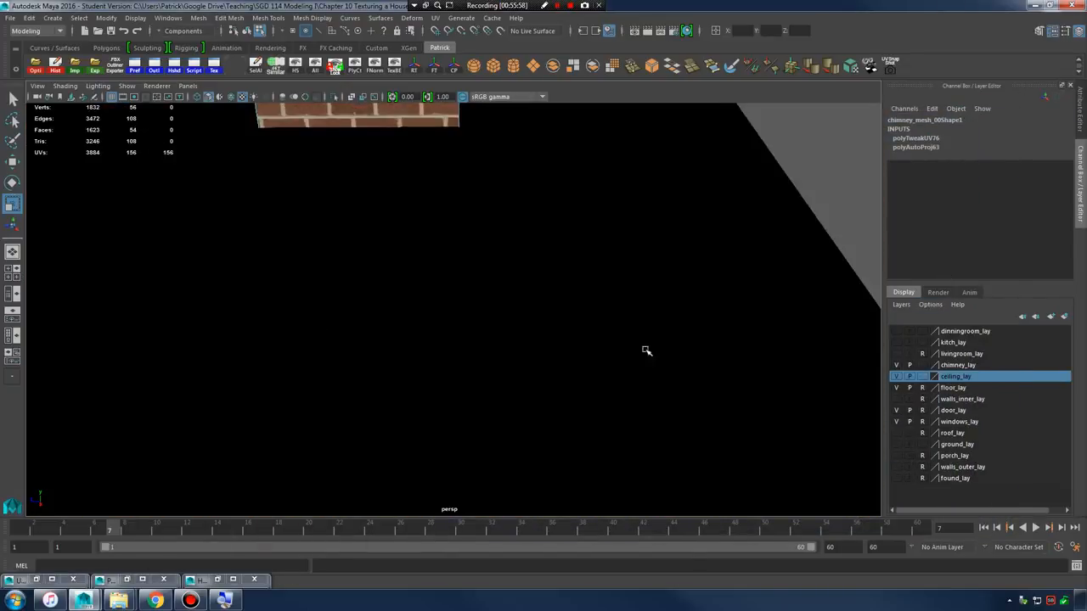
{"action": "left_click_drag", "start_coordinate": [645, 349], "coordinate": [534, 373], "text": "alt"}
- Select the side ledge faces above the fireplace and rotate their UVs in the UV Editor so the bricks run lengthwise
{"action": "right_click_drag", "start_coordinate": [391, 285], "coordinate": [390, 320]}
{"action": "left_click", "coordinate": [399, 336]}
{"action": "left_click_drag", "start_coordinate": [626, 372], "coordinate": [470, 378], "text": "alt"}
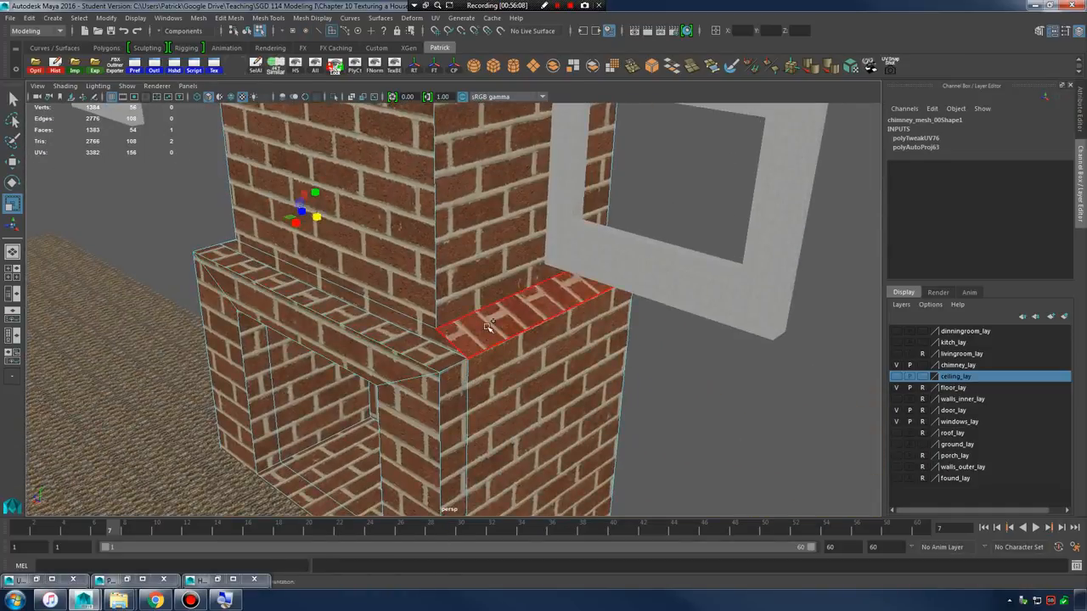
{"action": "left_click", "coordinate": [488, 327], "text": "shift"}
{"action": "left_click_drag", "start_coordinate": [488, 327], "coordinate": [191, 524], "text": "alt"}
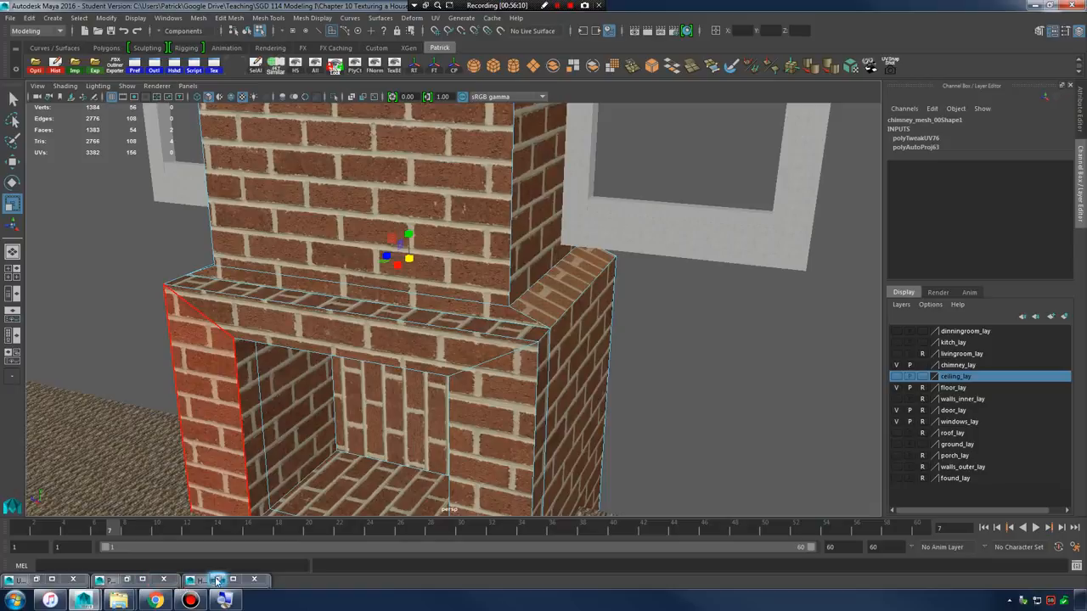
{"action": "left_click", "coordinate": [51, 579]}
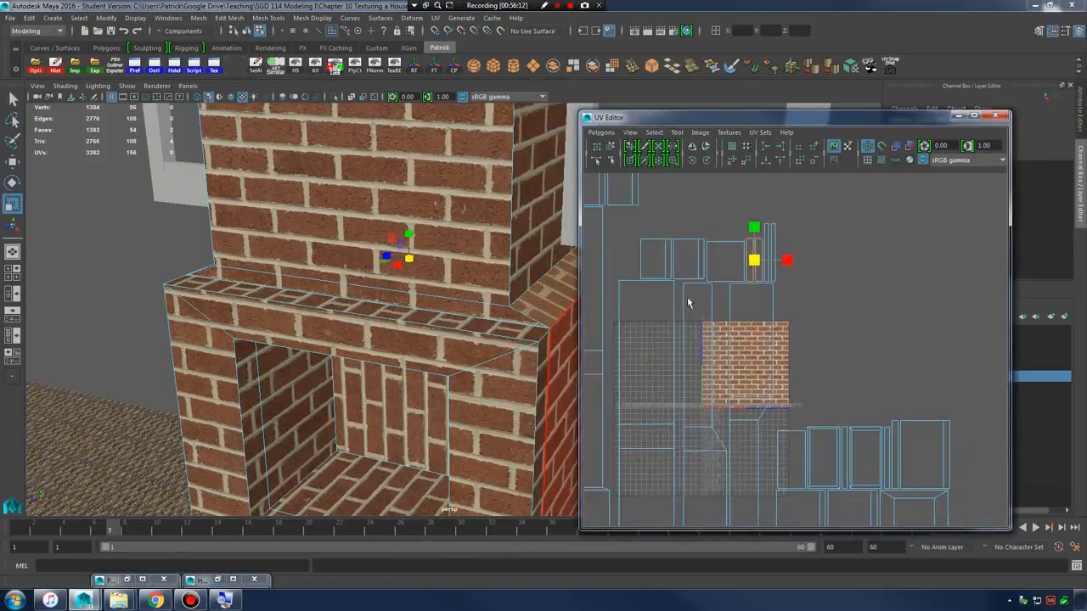
{"action": "middle_click_drag", "start_coordinate": [396, 370], "coordinate": [278, 384], "text": "alt"}
{"action": "right_click_drag", "start_coordinate": [279, 384], "coordinate": [453, 408], "text": "alt"}
{"action": "left_click_drag", "start_coordinate": [488, 397], "coordinate": [378, 413], "text": "alt"}
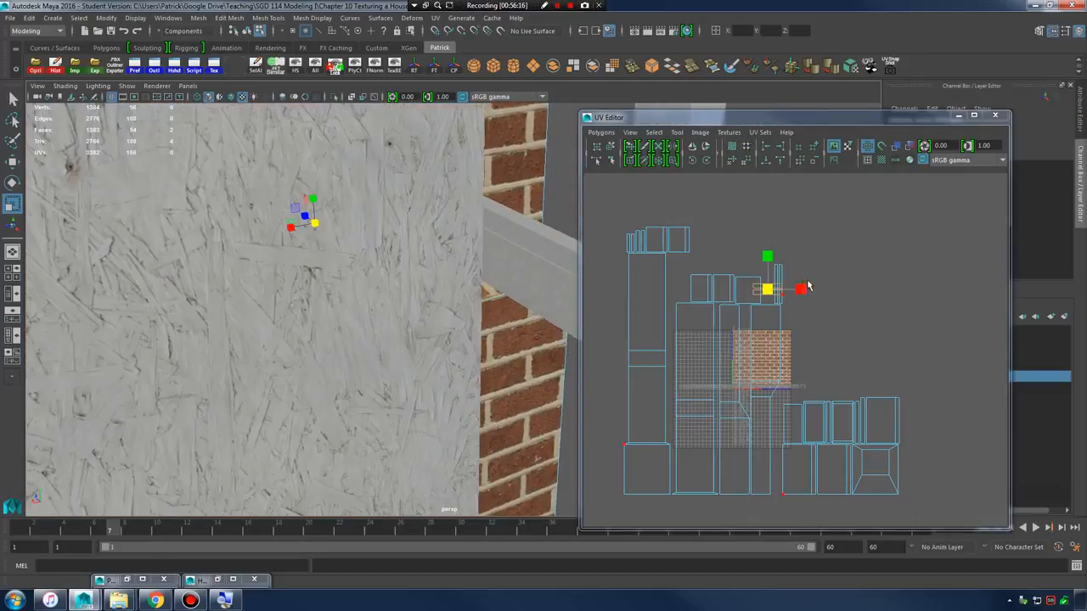
{"action": "left_click", "coordinate": [805, 287]}
- Move the rotated side ledge UVs vertically so a full brick course covers the ledges
{"action": "right_click_drag", "start_coordinate": [399, 340], "coordinate": [473, 332], "text": "alt"}
{"action": "left_click_drag", "start_coordinate": [473, 331], "coordinate": [488, 340], "text": "alt"}
{"action": "key", "text": "w"}
{"action": "left_click", "coordinate": [770, 289]}
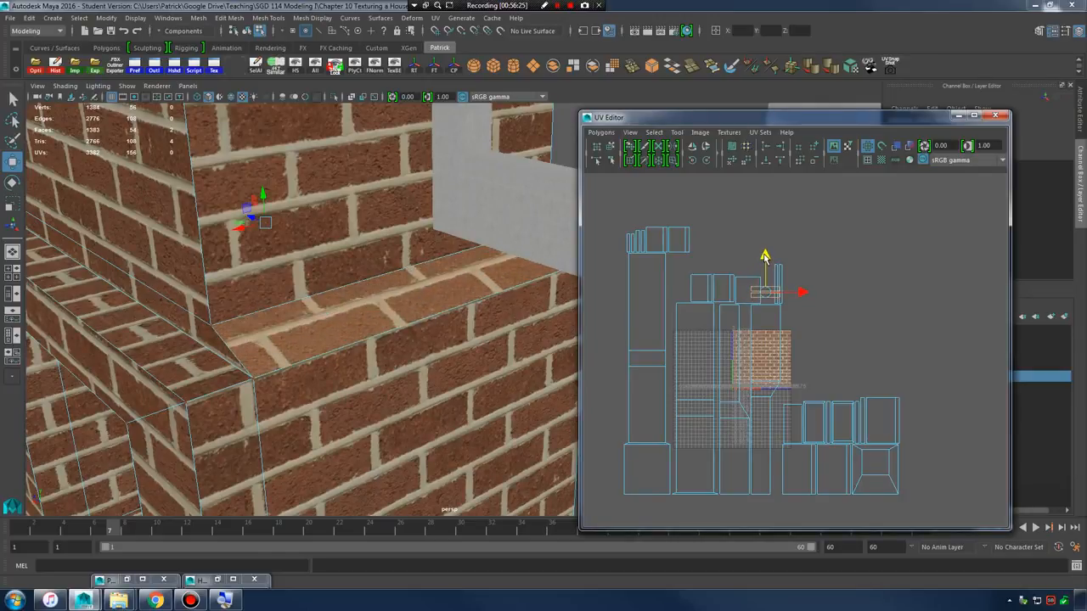
{"action": "left_click_drag", "start_coordinate": [764, 256], "coordinate": [762, 294]}
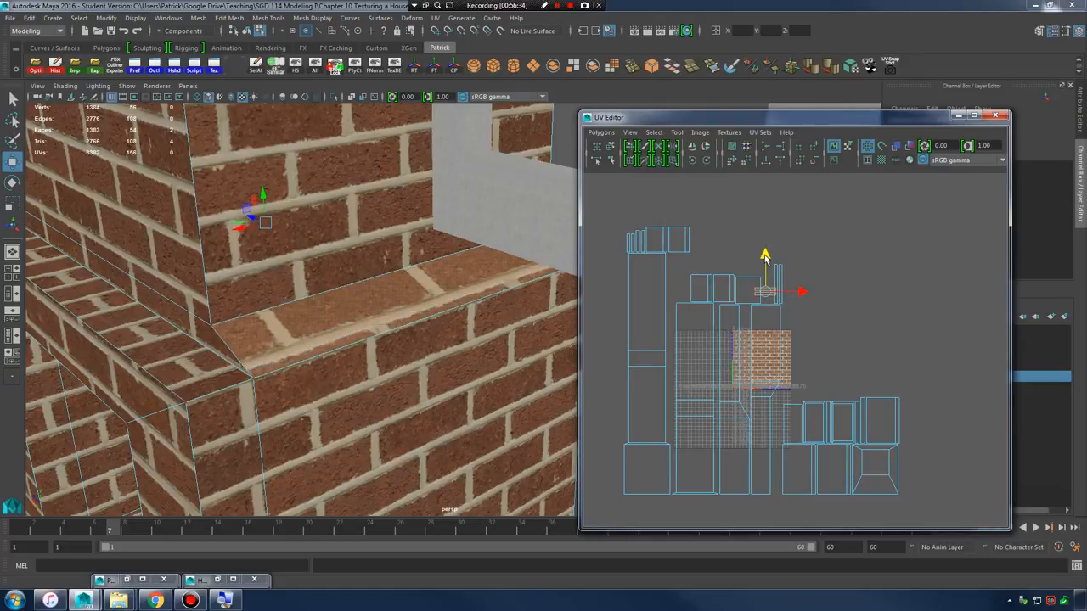
- Select each side ledge face separately and nudge its UVs vertically to fine-tune its brick course
{"action": "left_click_drag", "start_coordinate": [517, 365], "coordinate": [421, 367], "text": "alt"}
{"action": "right_click", "coordinate": [277, 285]}
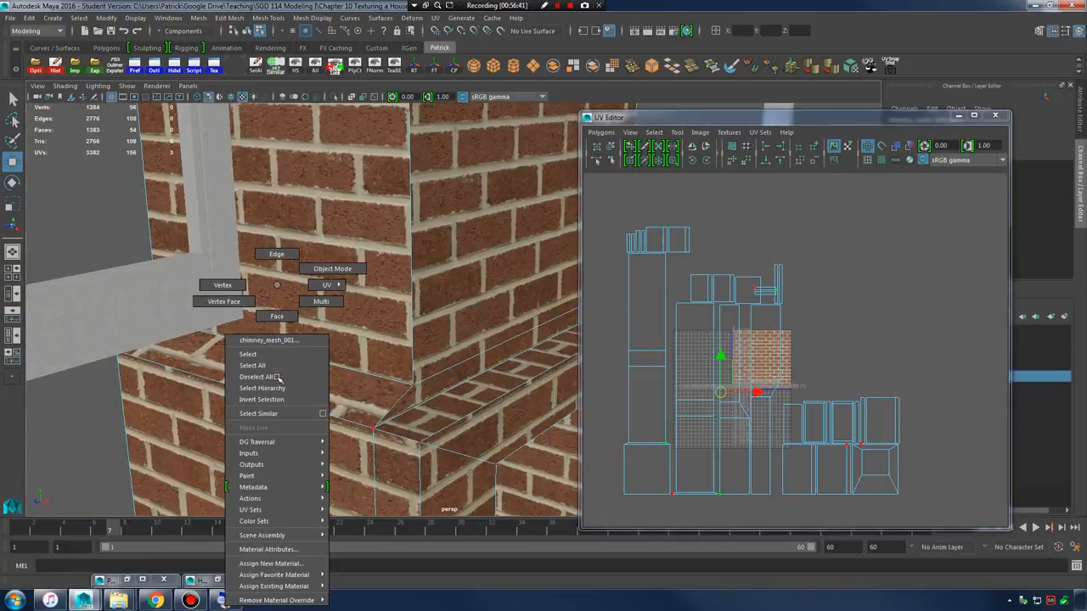
{"action": "left_click", "coordinate": [280, 364]}
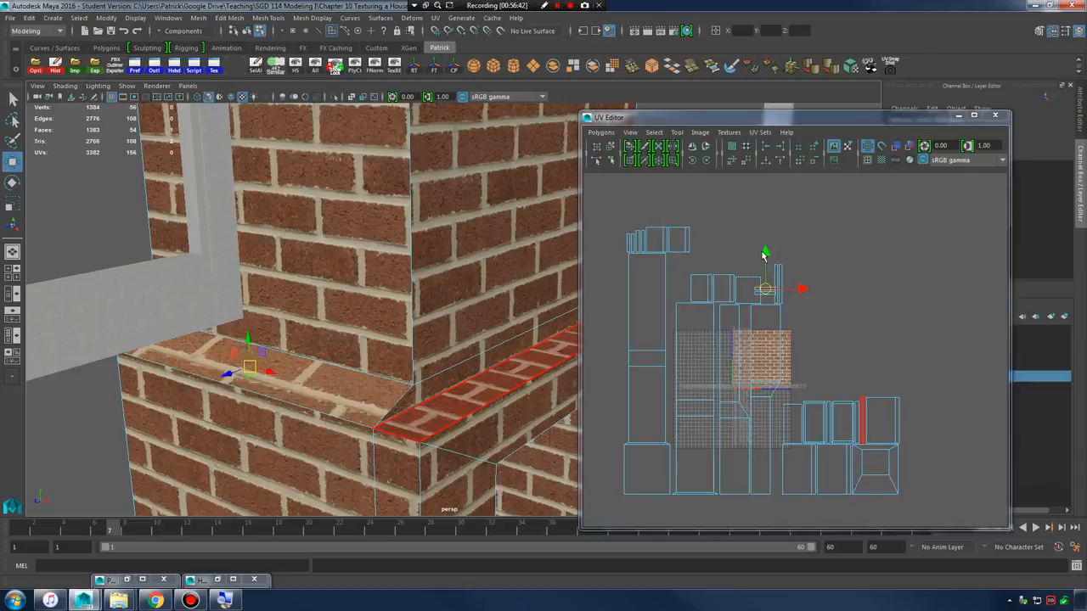
{"action": "left_click_drag", "start_coordinate": [763, 254], "coordinate": [765, 254]}
{"action": "left_click_drag", "start_coordinate": [486, 322], "coordinate": [284, 327], "text": "alt"}
{"action": "left_click", "coordinate": [434, 297]}
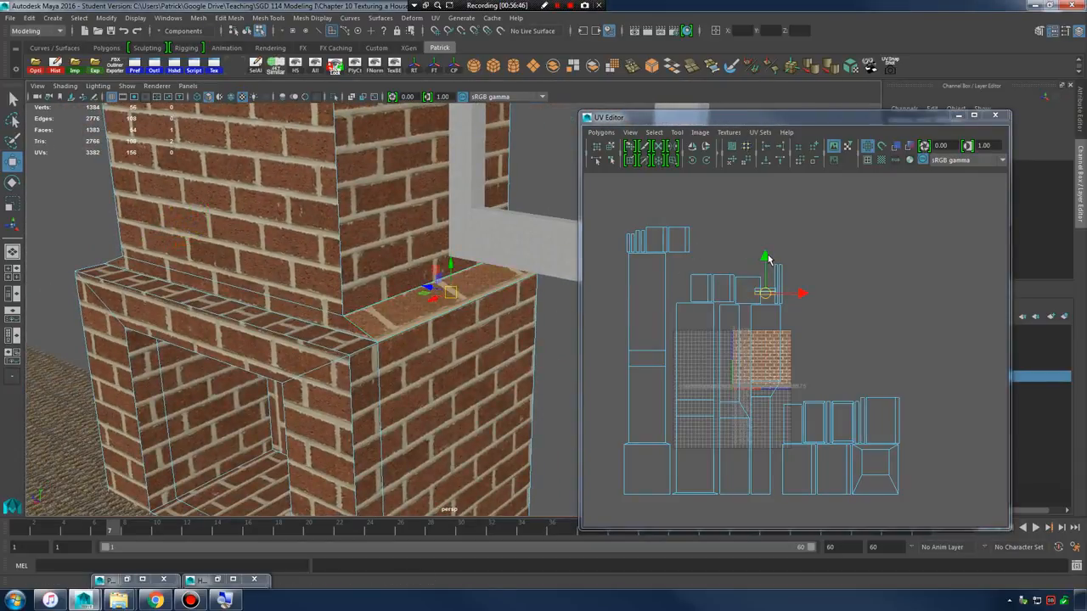
{"action": "left_click_drag", "start_coordinate": [767, 257], "coordinate": [765, 258]}
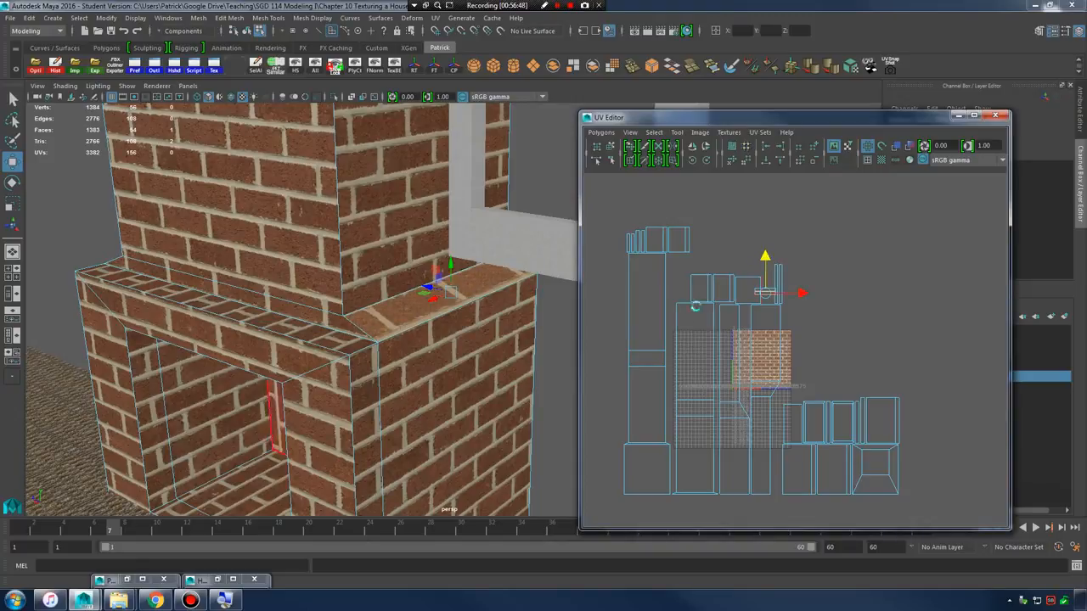
- Rotate the front mantel ledge's UVs so its bricks run lengthwise, and shift them slightly sideways
{"action": "left_click", "coordinate": [546, 343]}
{"action": "left_click_drag", "start_coordinate": [465, 365], "coordinate": [518, 370], "text": "alt"}
{"action": "left_click_drag", "start_coordinate": [505, 370], "coordinate": [424, 391], "text": "alt"}
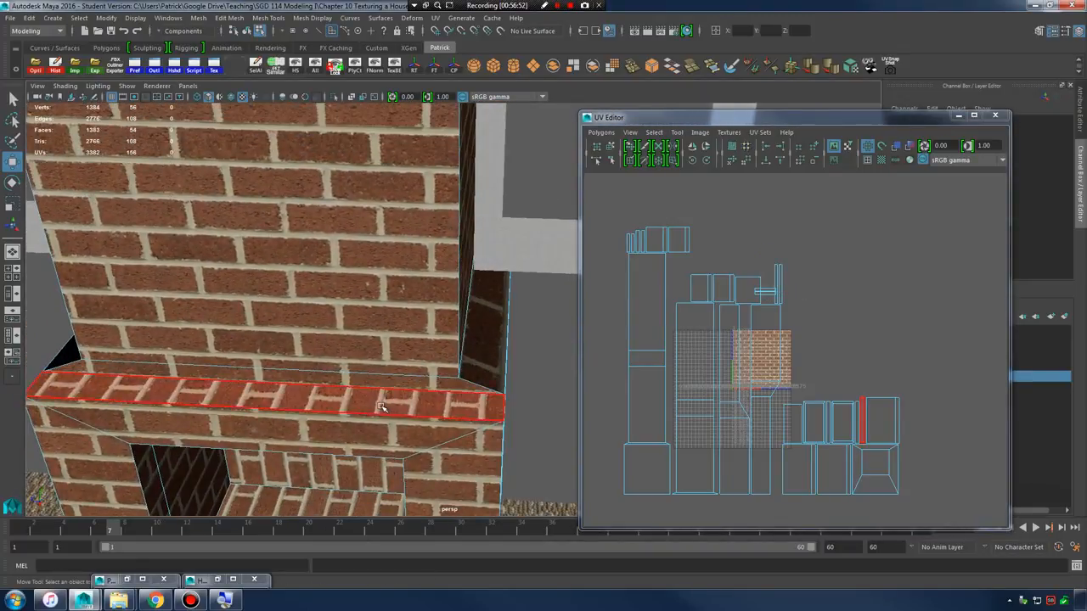
{"action": "left_click", "coordinate": [382, 407]}
{"action": "left_click", "coordinate": [706, 163]}
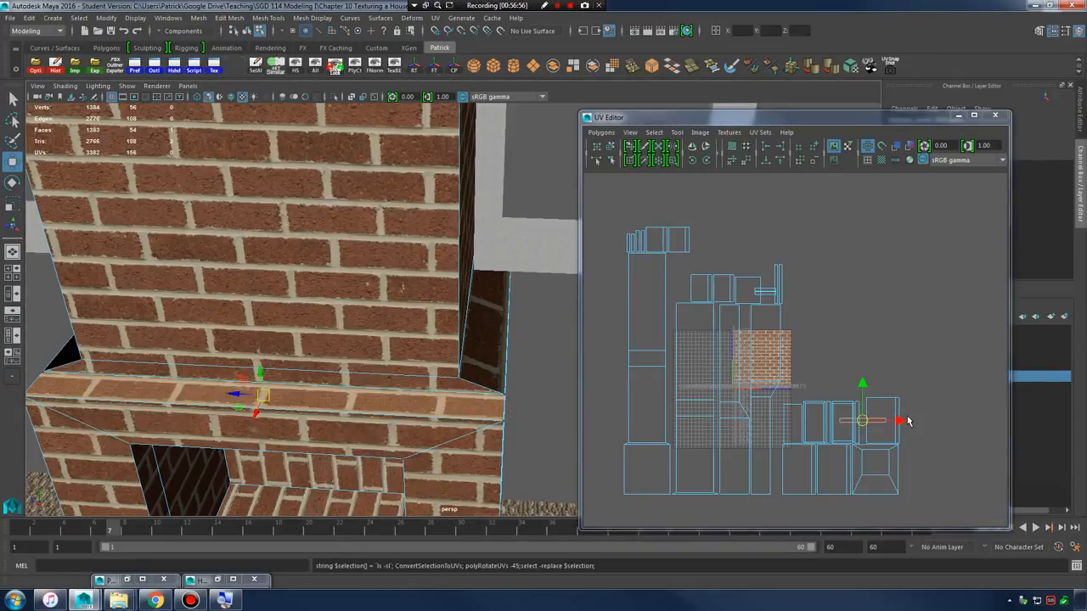
{"action": "left_click_drag", "start_coordinate": [907, 420], "coordinate": [902, 420]}
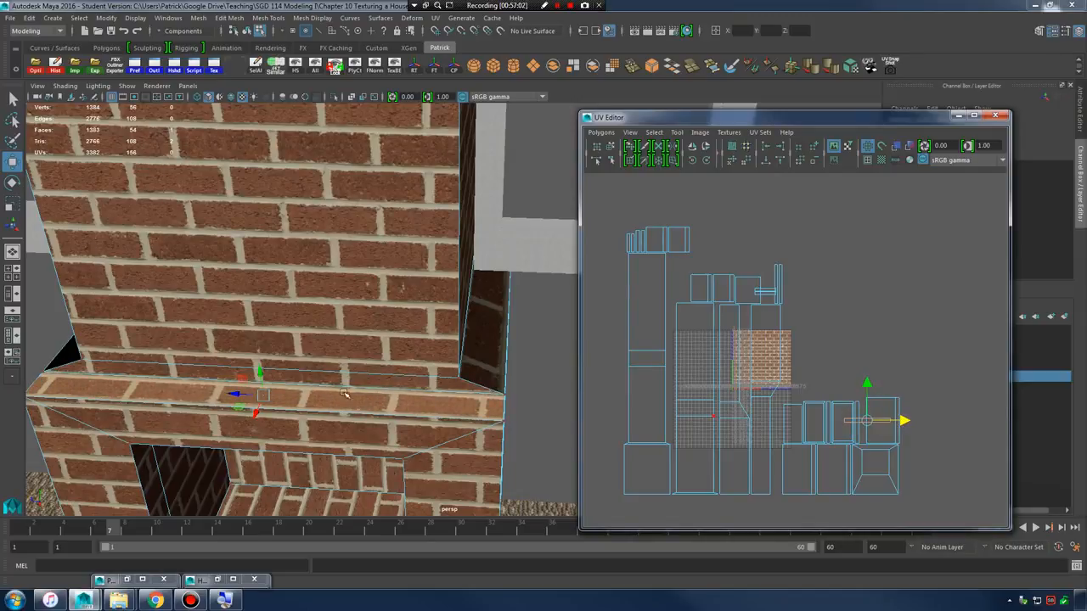
- Rotate the firebox back wall's UVs so its bricks run horizontally, and move the shell up into empty UV space
{"action": "left_click_drag", "start_coordinate": [337, 432], "coordinate": [353, 304], "text": "alt"}
{"action": "left_click", "coordinate": [353, 304]}
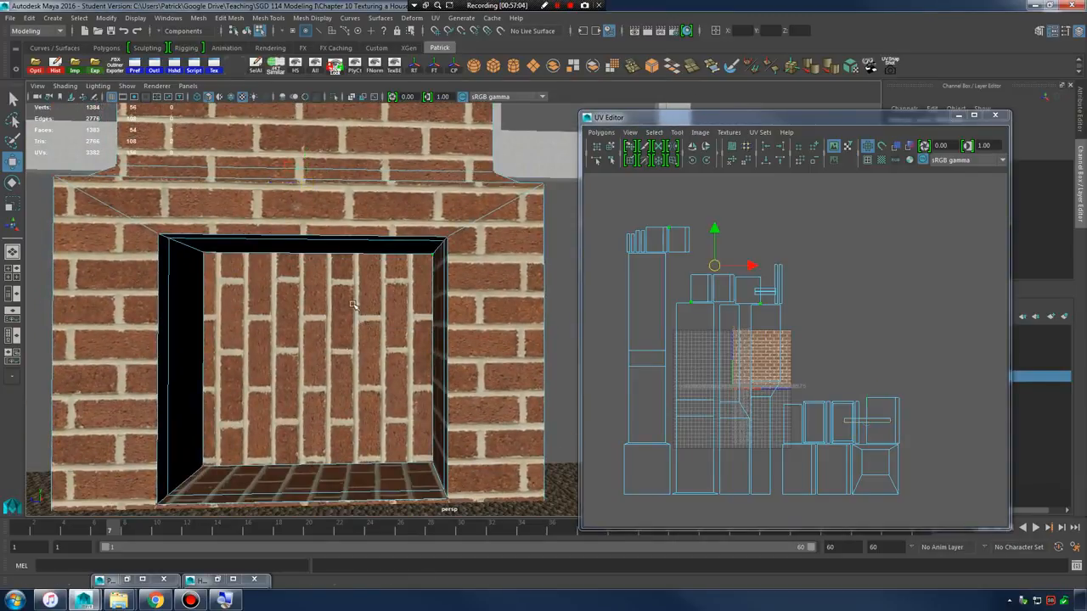
{"action": "left_click", "coordinate": [345, 307]}
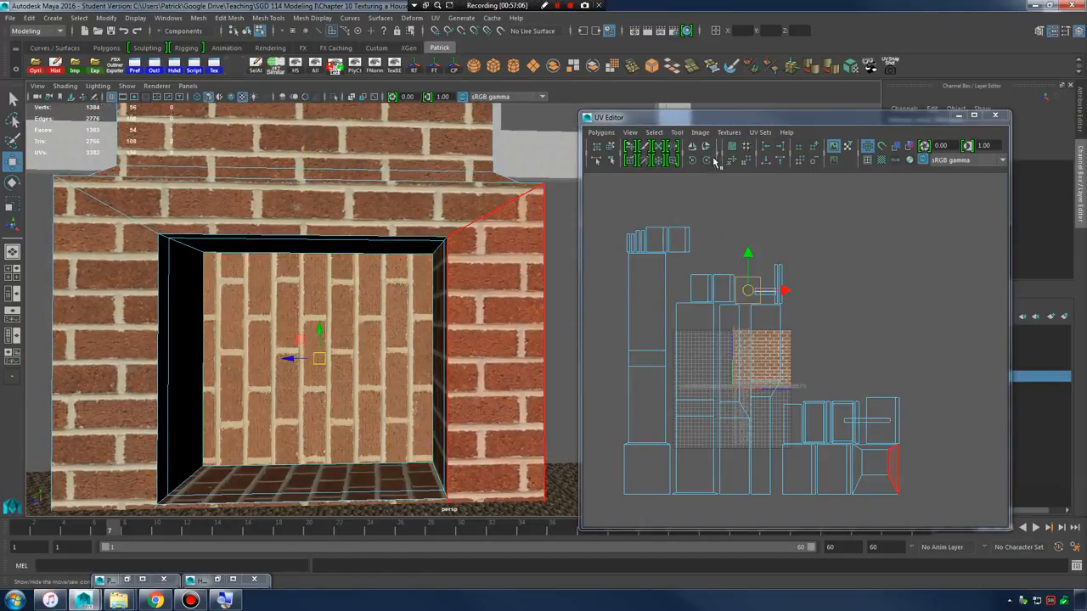
{"action": "left_click", "coordinate": [707, 160]}
{"action": "left_click", "coordinate": [707, 160]}
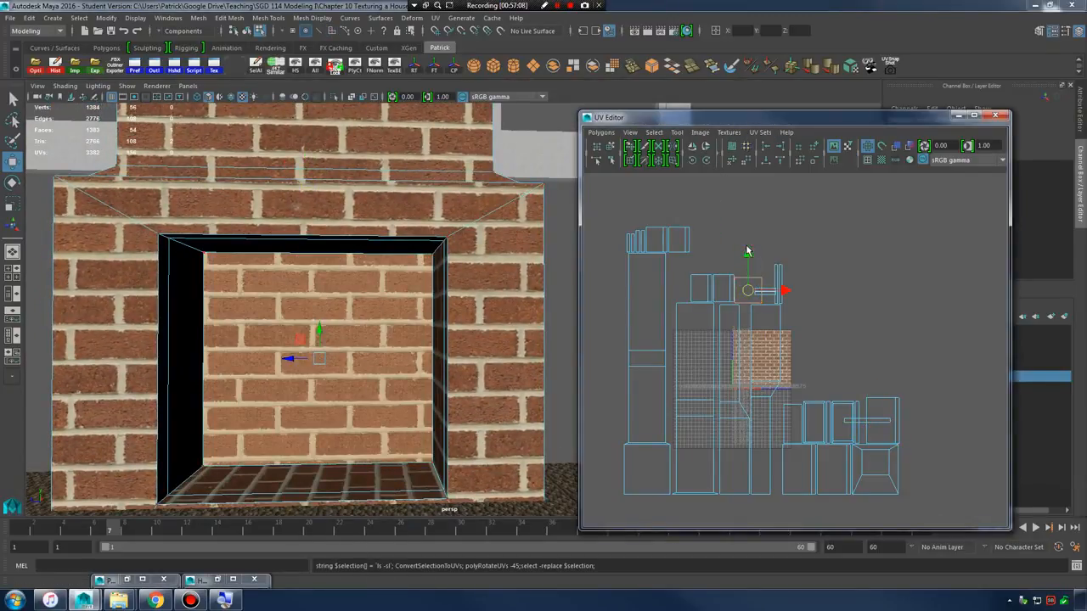
{"action": "left_click_drag", "start_coordinate": [747, 251], "coordinate": [747, 215]}
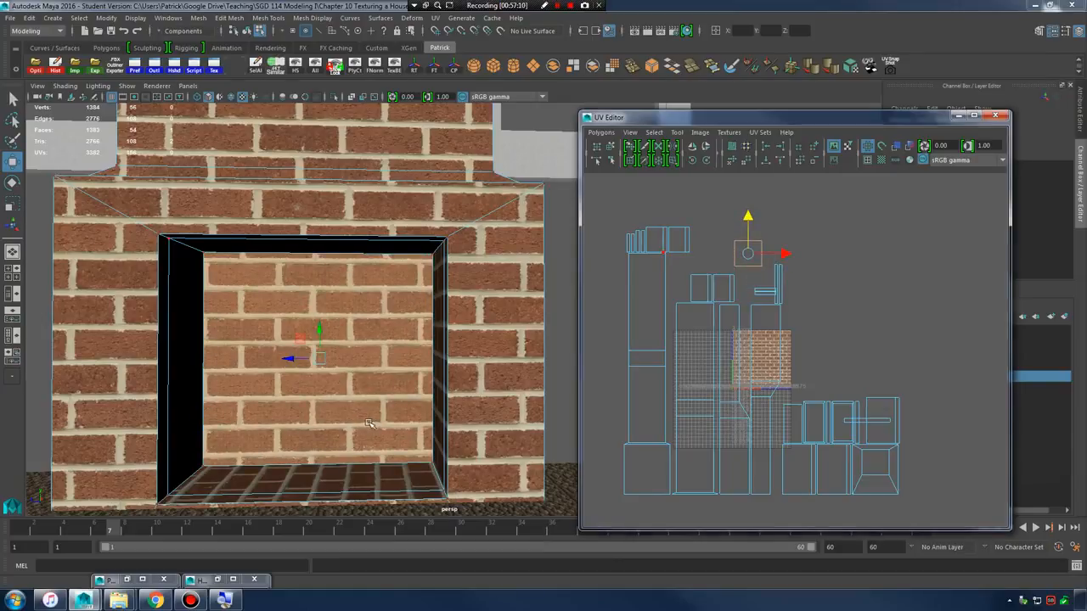
- Select the firebox floor face and rotate its UVs so the bricks run across the floor
{"action": "left_click_drag", "start_coordinate": [369, 423], "coordinate": [445, 389], "text": "alt"}
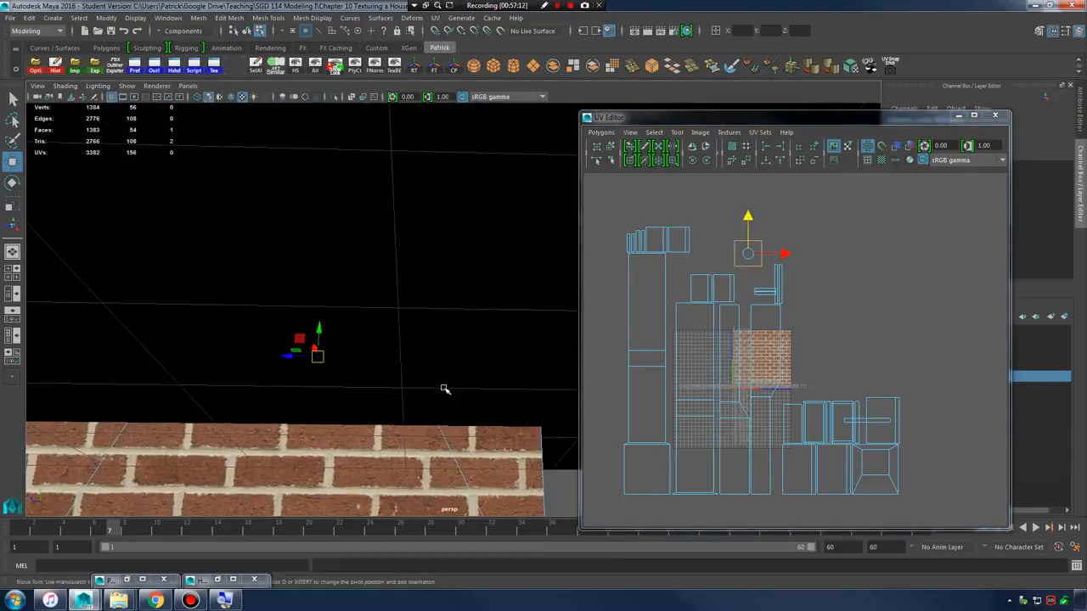
{"action": "right_click_drag", "start_coordinate": [444, 389], "coordinate": [553, 387], "text": "alt"}
{"action": "left_click_drag", "start_coordinate": [554, 387], "coordinate": [509, 424], "text": "alt"}
{"action": "right_click_drag", "start_coordinate": [509, 425], "coordinate": [342, 407], "text": "alt"}
{"action": "left_click", "coordinate": [342, 408]}
{"action": "left_click_drag", "start_coordinate": [342, 407], "coordinate": [346, 383], "text": "alt"}
{"action": "right_click_drag", "start_coordinate": [346, 383], "coordinate": [349, 315]}
{"action": "left_click", "coordinate": [372, 435]}
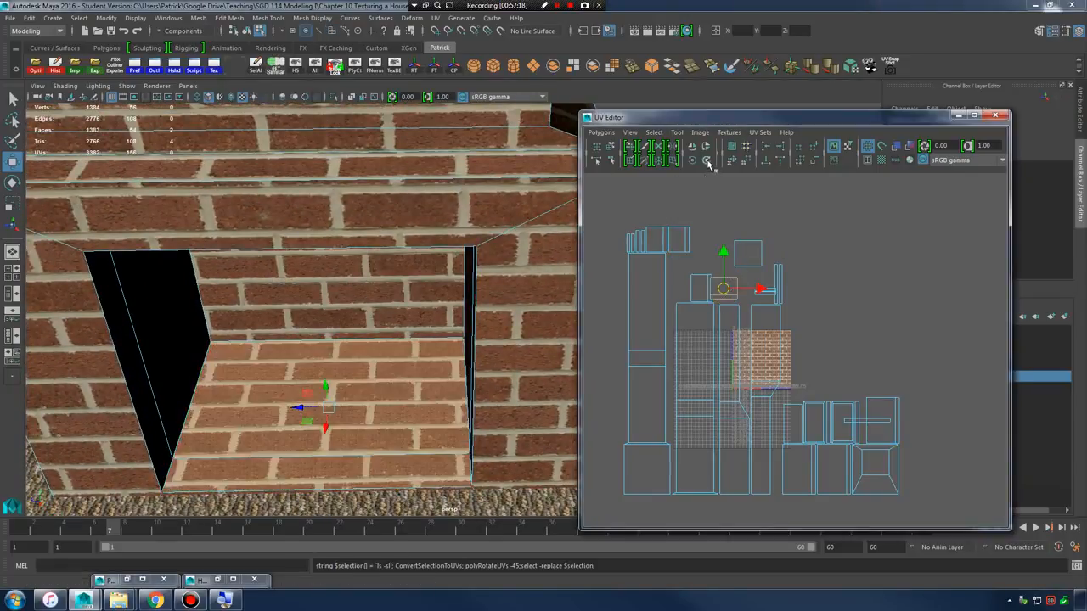
- Inspect the brick direction along the chimney shaft and on both tiers of the chimney cap
{"action": "right_click_drag", "start_coordinate": [475, 360], "coordinate": [413, 327], "text": "alt"}
{"action": "left_click_drag", "start_coordinate": [412, 327], "coordinate": [397, 390], "text": "alt"}
{"action": "right_click_drag", "start_coordinate": [399, 390], "coordinate": [333, 344], "text": "alt"}
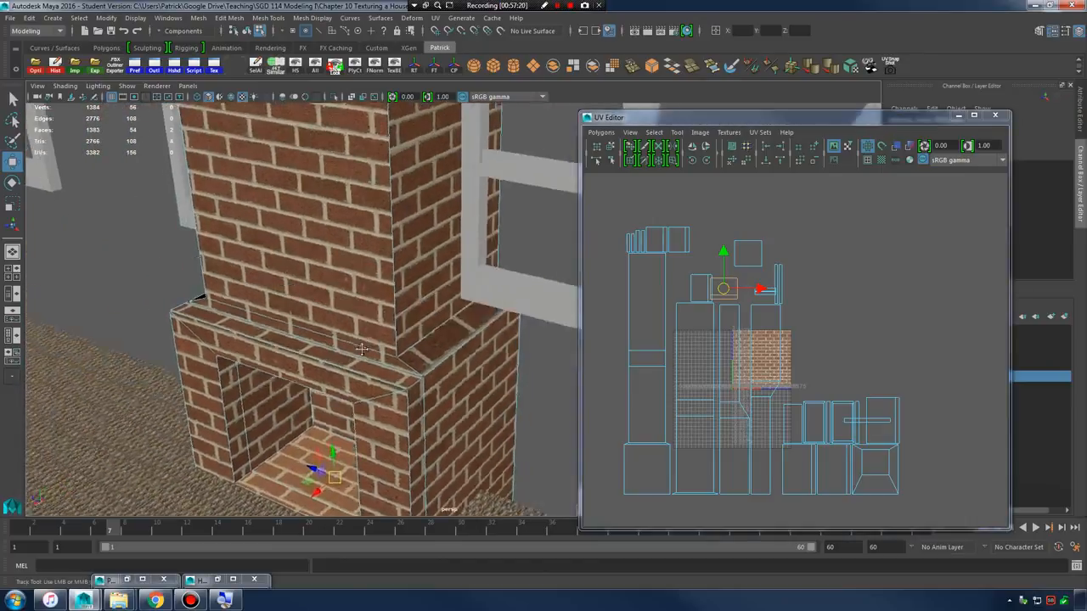
{"action": "middle_click_drag", "start_coordinate": [463, 115], "coordinate": [484, 313], "text": "alt"}
{"action": "right_click_drag", "start_coordinate": [484, 314], "coordinate": [372, 256], "text": "alt"}
{"action": "middle_click_drag", "start_coordinate": [372, 256], "coordinate": [366, 399], "text": "alt"}
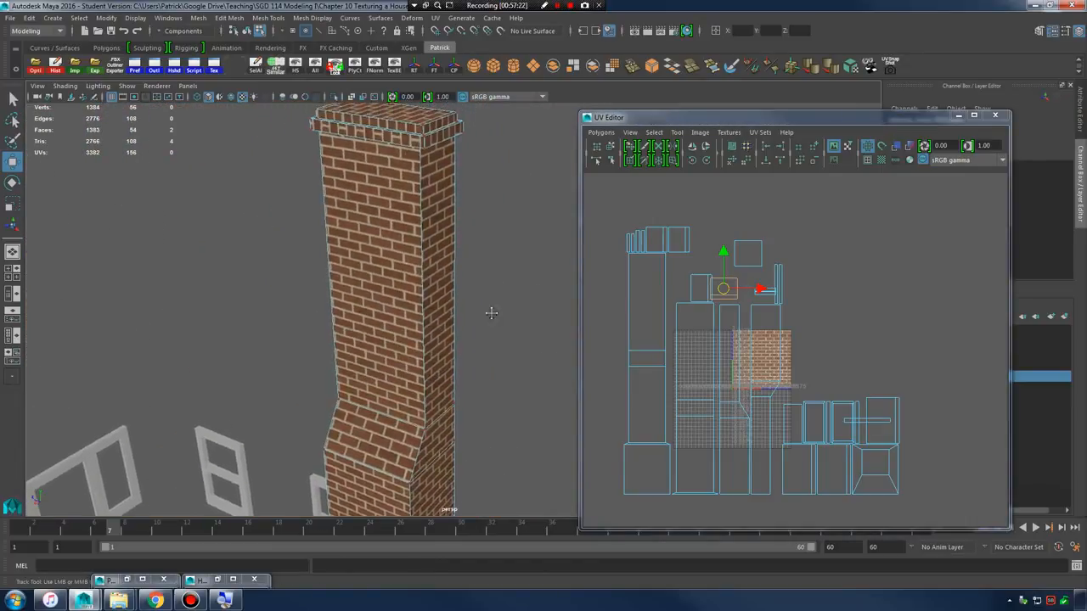
{"action": "middle_click_drag", "start_coordinate": [487, 311], "coordinate": [479, 392], "text": "alt"}
{"action": "mouse_move", "coordinate": [403, 317]}
{"action": "left_mouse_down", "text": "alt"}
{"action": "mouse_move", "coordinate": [432, 359]}
{"action": "mouse_move", "coordinate": [416, 314]}
{"action": "left_mouse_up", "text": "alt"}
{"action": "right_click_drag", "start_coordinate": [416, 314], "coordinate": [490, 322], "text": "alt"}
{"action": "middle_click_drag", "start_coordinate": [490, 322], "coordinate": [430, 400], "text": "alt"}
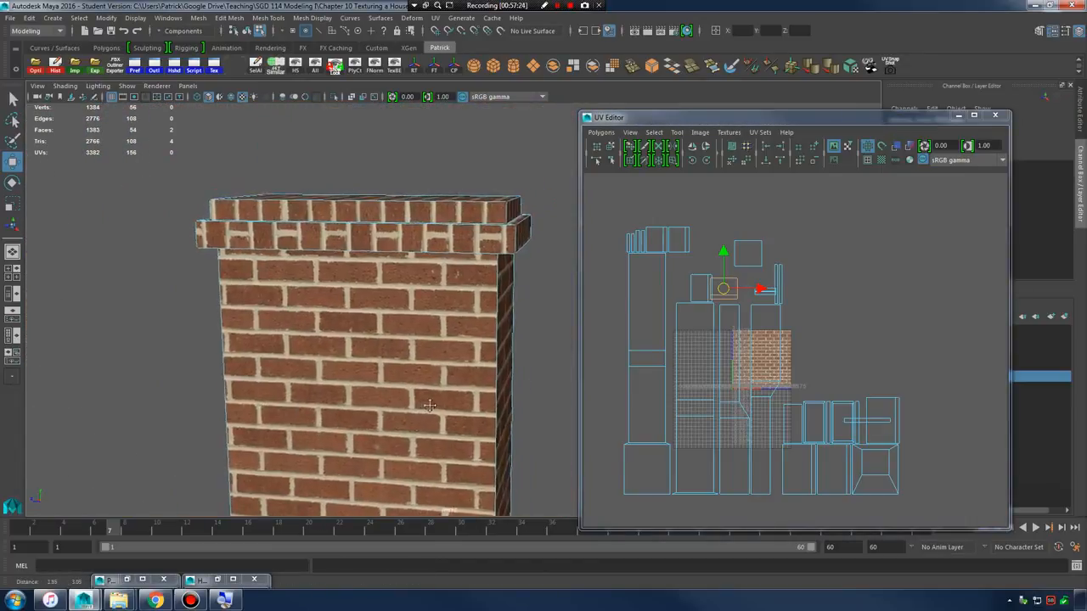
{"action": "right_click_drag", "start_coordinate": [430, 400], "coordinate": [463, 393], "text": "alt"}
{"action": "left_click_drag", "start_coordinate": [463, 393], "coordinate": [490, 410], "text": "alt"}
{"action": "right_click_drag", "start_coordinate": [490, 410], "coordinate": [519, 414], "text": "alt"}
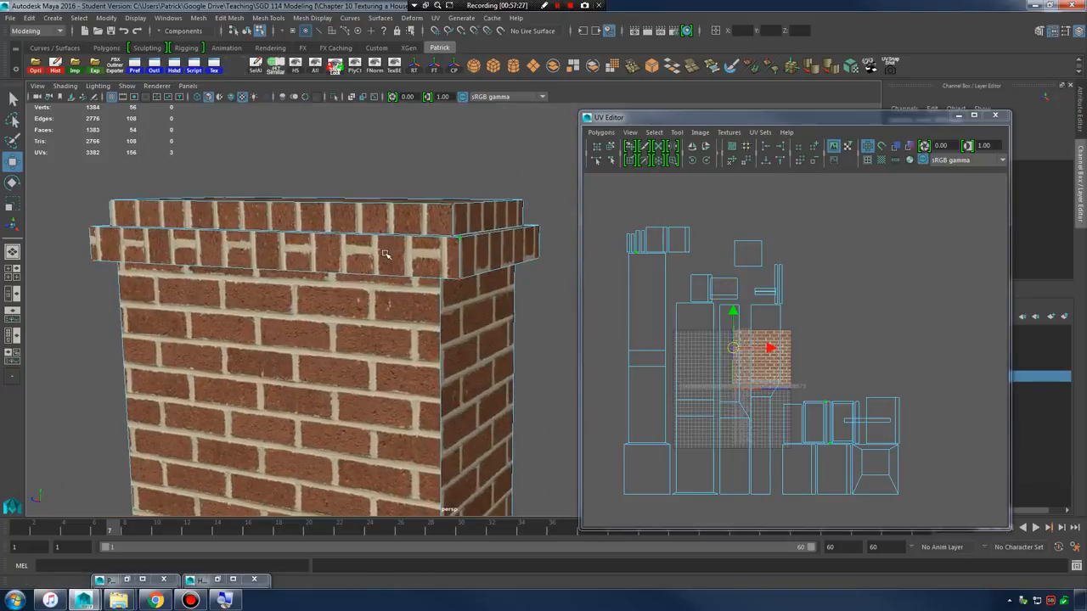
- Select the four side faces of the chimney cap's upper tier, rotate their UVs to run lengthwise, and move them into empty UV space
{"action": "right_click_drag", "start_coordinate": [384, 254], "coordinate": [392, 276]}
{"action": "left_click", "coordinate": [408, 258]}
{"action": "left_click_drag", "start_coordinate": [415, 260], "coordinate": [381, 279], "text": "alt"}
{"action": "left_click", "coordinate": [328, 245]}
{"action": "left_click", "coordinate": [437, 243], "text": "shift"}
{"action": "middle_click_drag", "start_coordinate": [381, 279], "coordinate": [213, 334], "text": "alt"}
{"action": "left_click_drag", "start_coordinate": [214, 333], "coordinate": [405, 320], "text": "alt"}
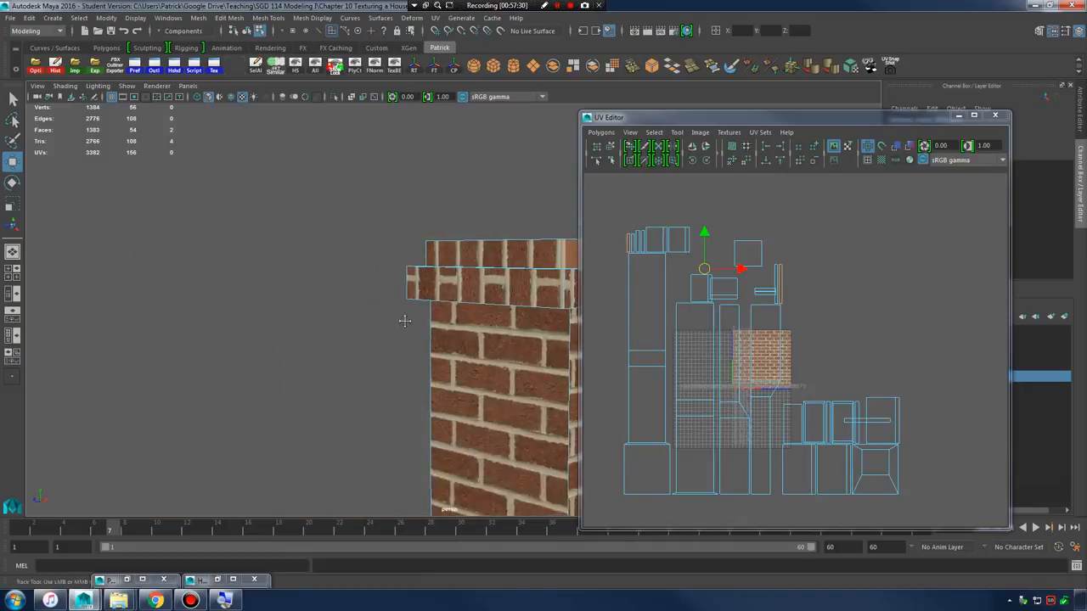
{"action": "middle_click_drag", "start_coordinate": [405, 320], "coordinate": [222, 321], "text": "alt"}
{"action": "left_click", "coordinate": [321, 251], "text": "shift"}
{"action": "left_click_drag", "start_coordinate": [323, 254], "coordinate": [449, 286], "text": "alt"}
{"action": "key", "text": "f"}
{"action": "left_click_drag", "start_coordinate": [271, 322], "coordinate": [508, 333], "text": "alt"}
{"action": "left_click", "coordinate": [400, 308], "text": "shift"}
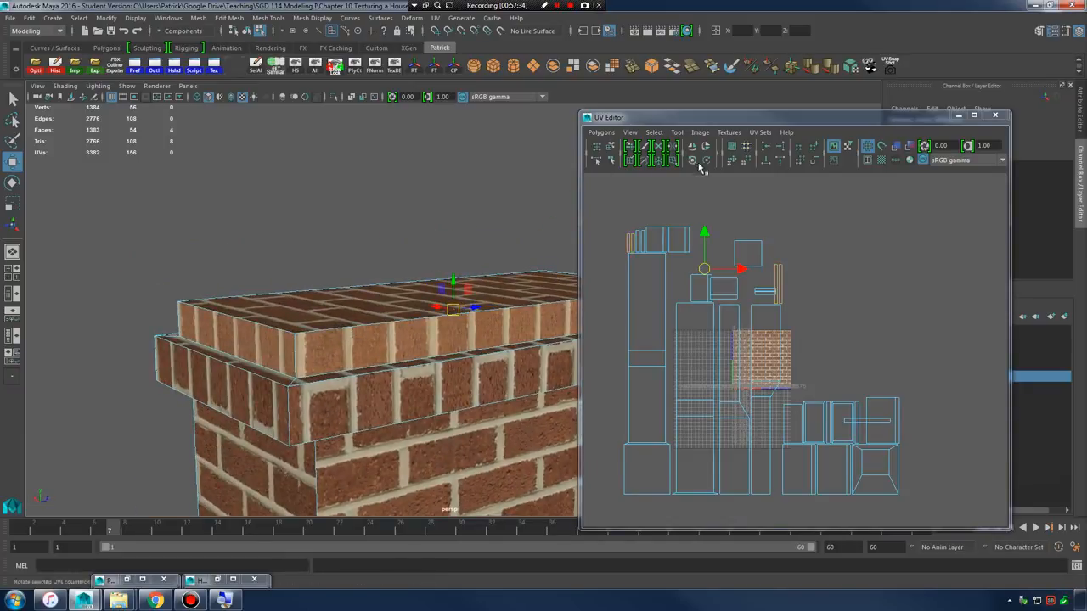
{"action": "left_click", "coordinate": [708, 161]}
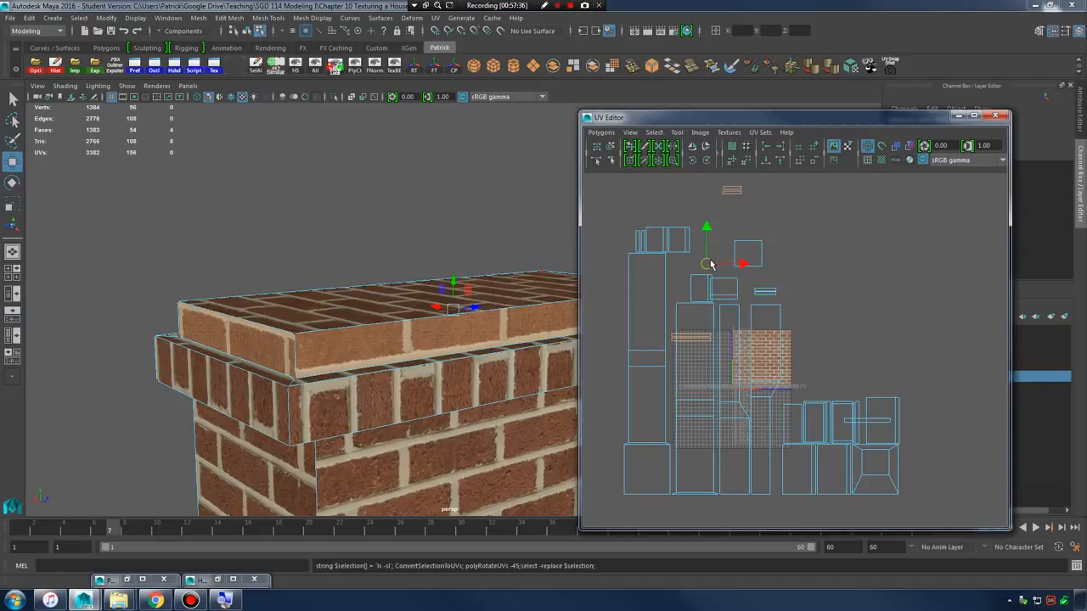
{"action": "left_click_drag", "start_coordinate": [711, 264], "coordinate": [862, 256]}
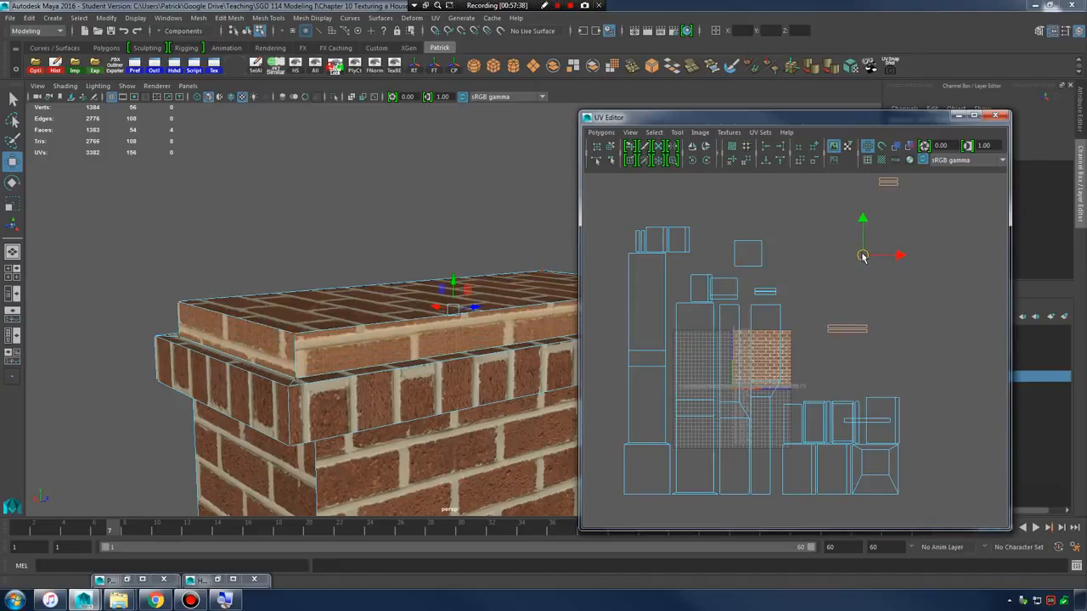
- Shift the UVs of the cap's upper-tier end face and adjoining long face vertically to fit a full brick course on each
{"action": "right_click_drag", "start_coordinate": [268, 293], "coordinate": [253, 337]}
{"action": "left_click", "coordinate": [253, 337]}
{"action": "middle_click_drag", "start_coordinate": [894, 182], "coordinate": [865, 207], "text": "alt"}
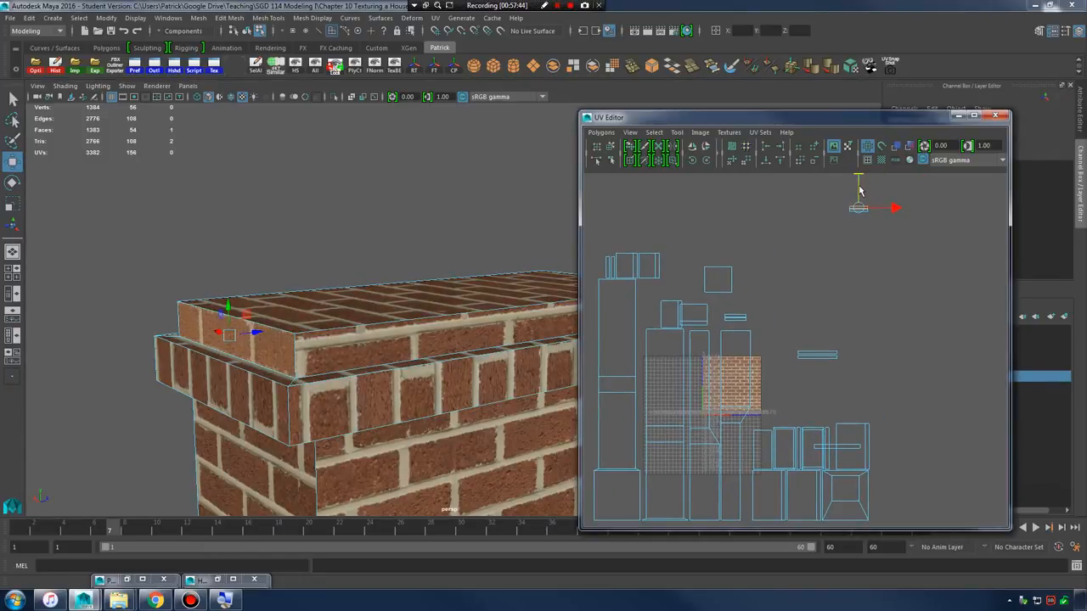
{"action": "left_click", "coordinate": [357, 340]}
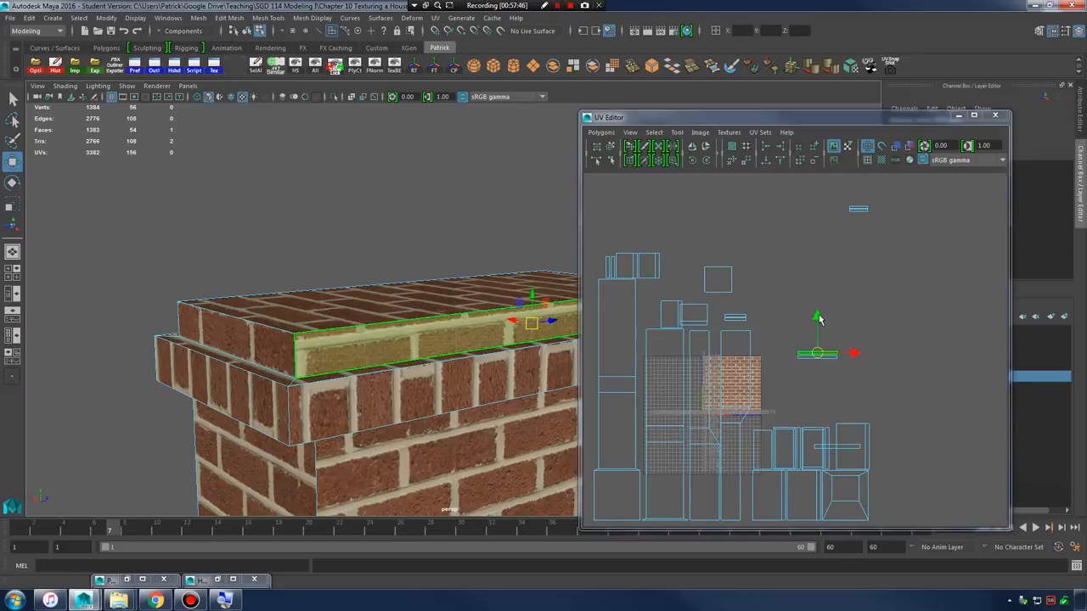
{"action": "left_click_drag", "start_coordinate": [818, 318], "coordinate": [818, 315]}
- Shift the UVs of the upper tier's opposite end face vertically and sideways to align its bricks with the neighbouring face
{"action": "left_click_drag", "start_coordinate": [501, 371], "coordinate": [336, 346], "text": "alt"}
{"action": "left_click", "coordinate": [410, 329]}
{"action": "left_click_drag", "start_coordinate": [856, 182], "coordinate": [858, 180]}
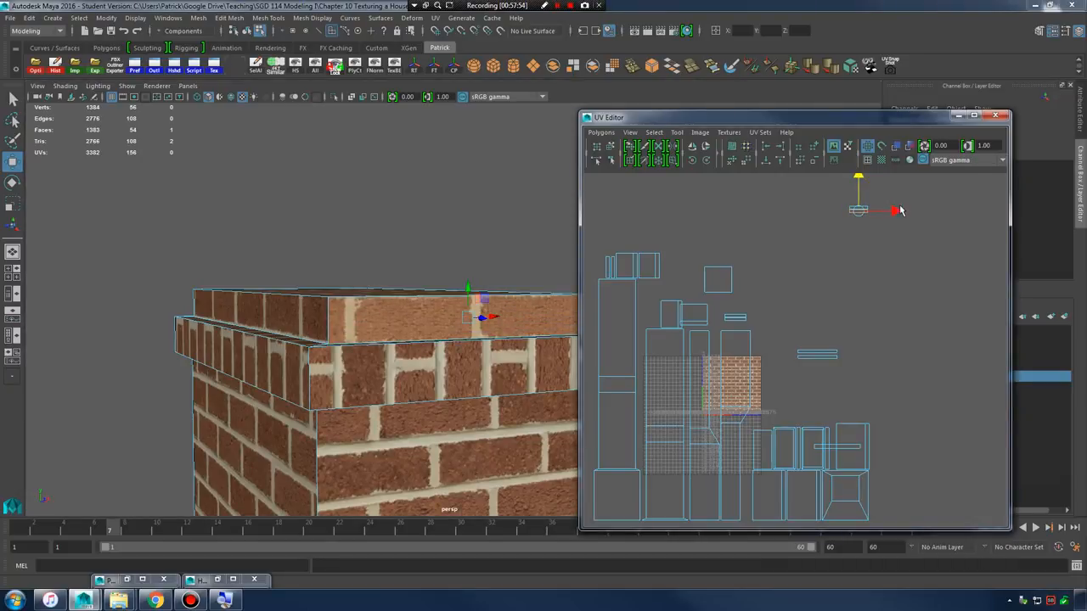
{"action": "left_click_drag", "start_coordinate": [900, 211], "coordinate": [891, 213]}
{"action": "middle_click_drag", "start_coordinate": [544, 322], "coordinate": [332, 330], "text": "alt"}
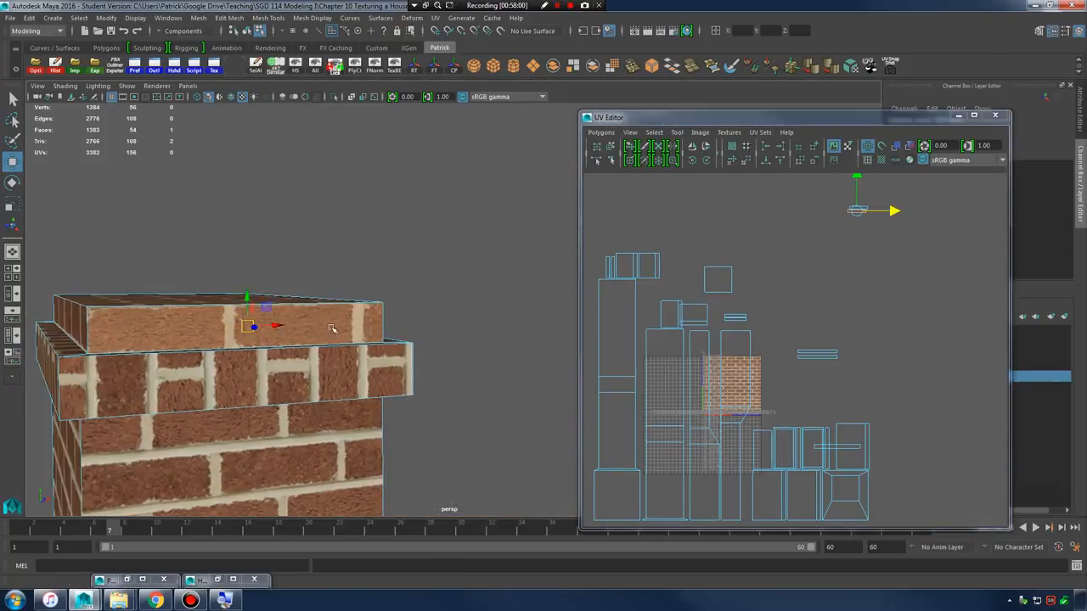
- Slide the UVs of the upper tier's remaining long face sideways so its mortar joints line up at the corner
{"action": "left_click_drag", "start_coordinate": [392, 328], "coordinate": [349, 325], "text": "alt"}
{"action": "middle_click_drag", "start_coordinate": [346, 327], "coordinate": [444, 353], "text": "alt"}
{"action": "left_click_drag", "start_coordinate": [445, 349], "coordinate": [378, 386], "text": "alt"}
{"action": "left_click", "coordinate": [817, 355]}
{"action": "left_click", "coordinate": [707, 162]}
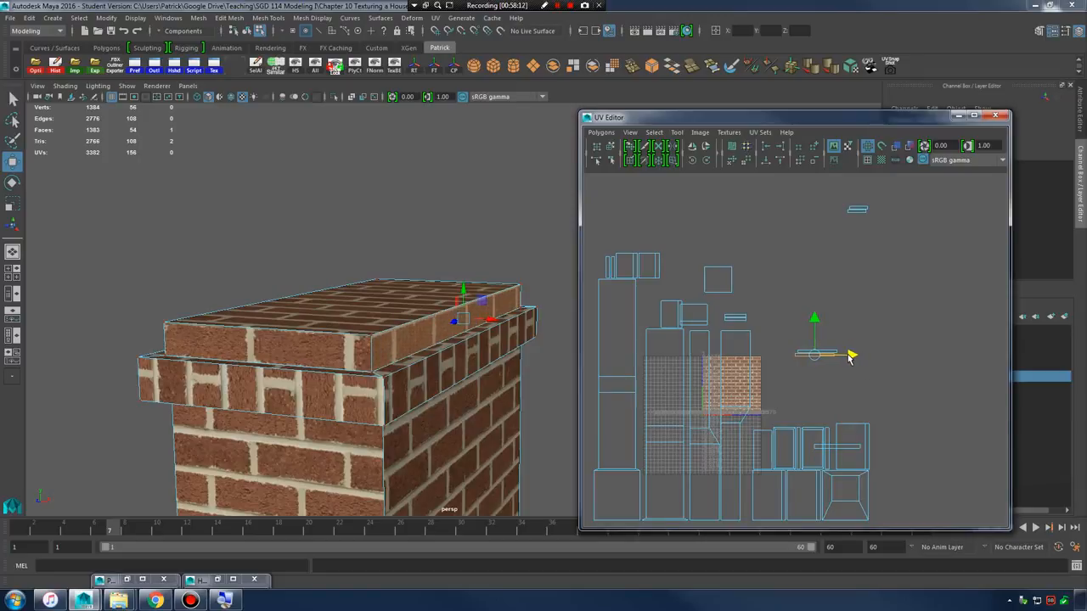
{"action": "left_click_drag", "start_coordinate": [446, 347], "coordinate": [365, 342], "text": "alt"}
{"action": "middle_click_drag", "start_coordinate": [382, 341], "coordinate": [301, 336], "text": "alt"}
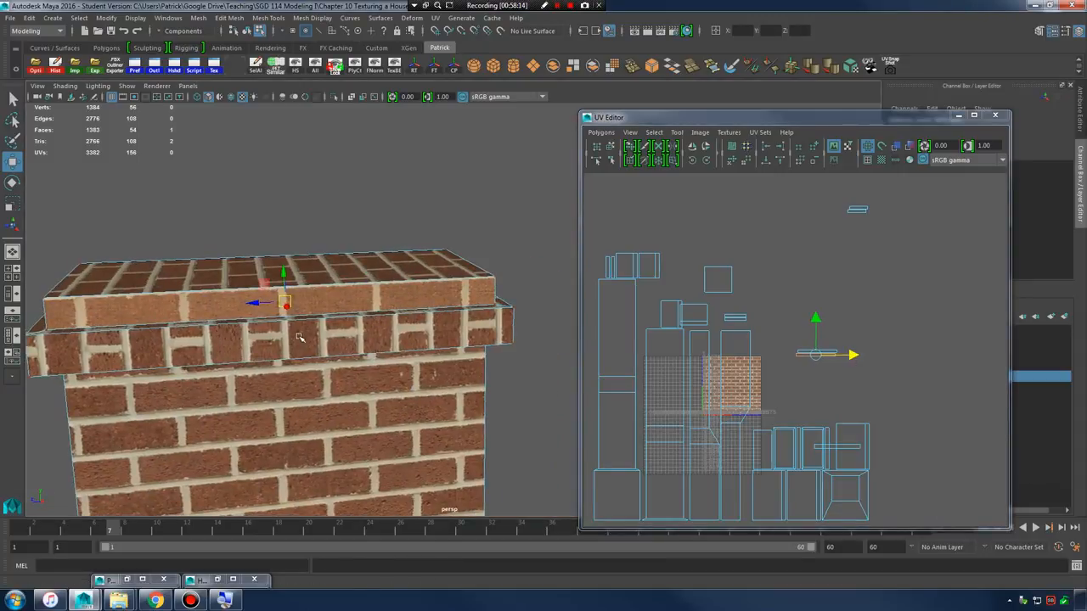
- Move the UVs of a long face on the cap's lower tier up into empty space and align its upright bricks
{"action": "left_click_drag", "start_coordinate": [301, 336], "coordinate": [174, 331], "text": "alt"}
{"action": "middle_click_drag", "start_coordinate": [416, 340], "coordinate": [263, 337], "text": "alt"}
{"action": "left_click_drag", "start_coordinate": [407, 339], "coordinate": [297, 338], "text": "alt"}
{"action": "middle_click_drag", "start_coordinate": [433, 340], "coordinate": [285, 338], "text": "alt"}
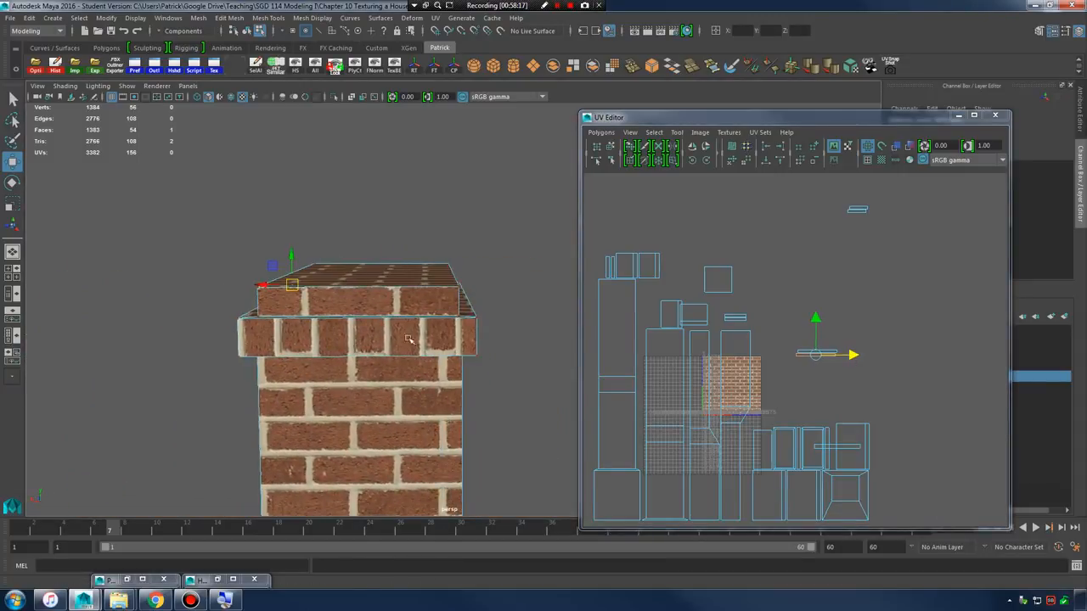
{"action": "left_click_drag", "start_coordinate": [412, 340], "coordinate": [314, 343], "text": "alt"}
{"action": "middle_click_drag", "start_coordinate": [399, 361], "coordinate": [287, 395], "text": "alt"}
{"action": "left_click_drag", "start_coordinate": [287, 395], "coordinate": [324, 322], "text": "alt"}
{"action": "left_click", "coordinate": [339, 314]}
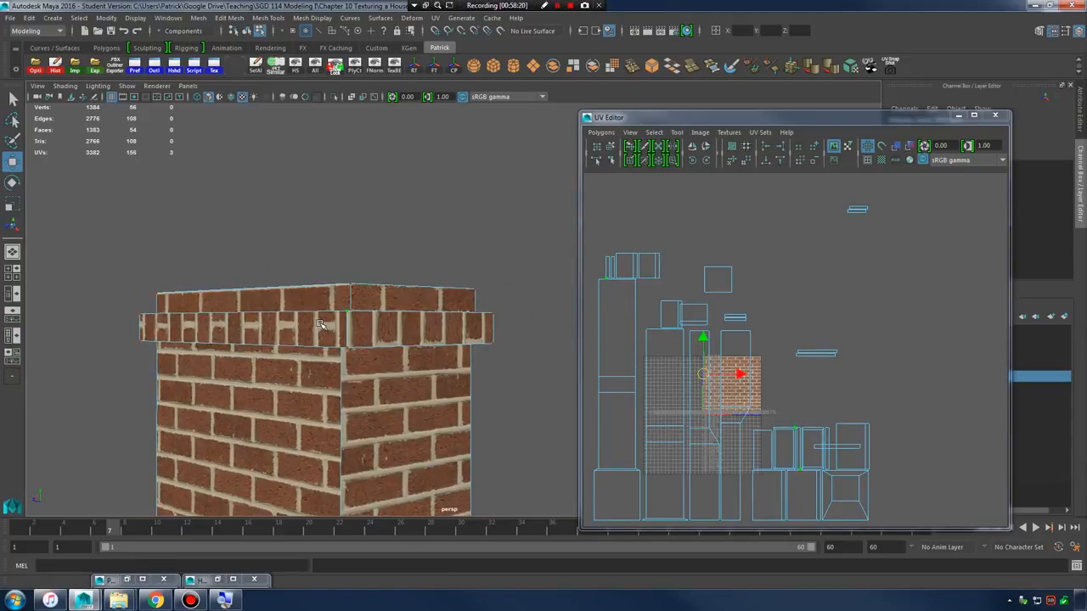
{"action": "right_click_drag", "start_coordinate": [320, 285], "coordinate": [322, 314]}
{"action": "left_click", "coordinate": [491, 340]}
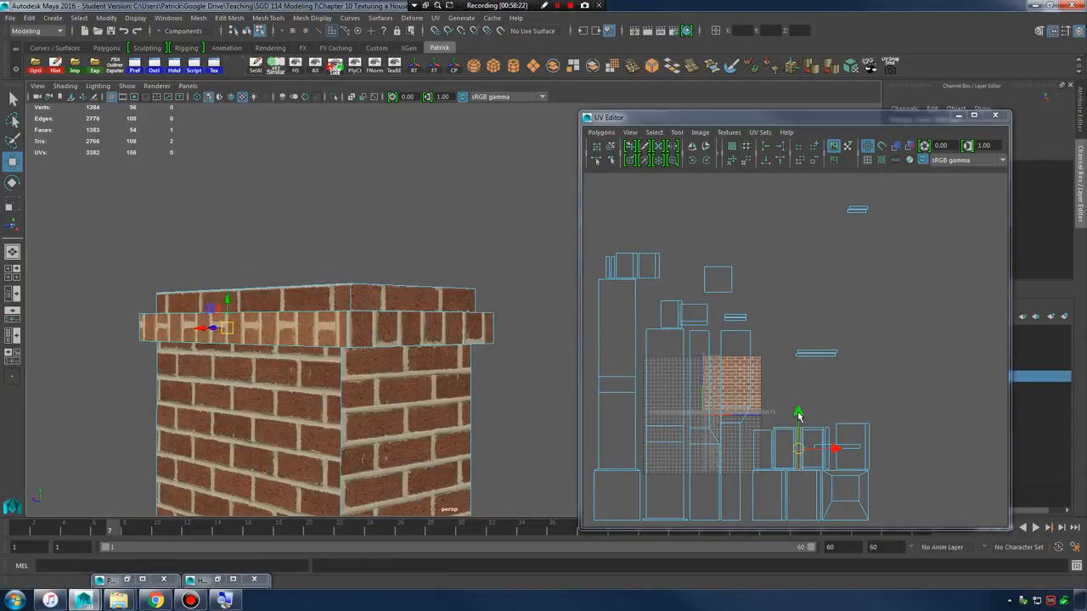
{"action": "left_click_drag", "start_coordinate": [798, 416], "coordinate": [798, 363]}
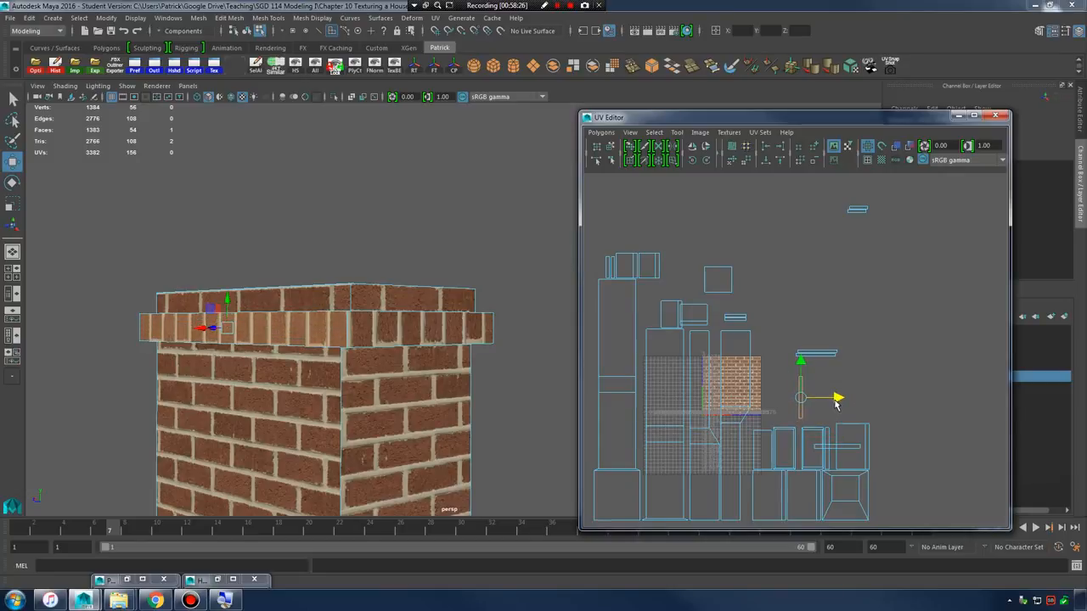
- Shift the UVs of the lower tier's adjoining end face and its second long face to show one clean row of upright bricks
{"action": "left_click_drag", "start_coordinate": [509, 384], "coordinate": [342, 356], "text": "alt"}
{"action": "left_click", "coordinate": [345, 335]}
{"action": "left_click_drag", "start_coordinate": [607, 231], "coordinate": [607, 228]}
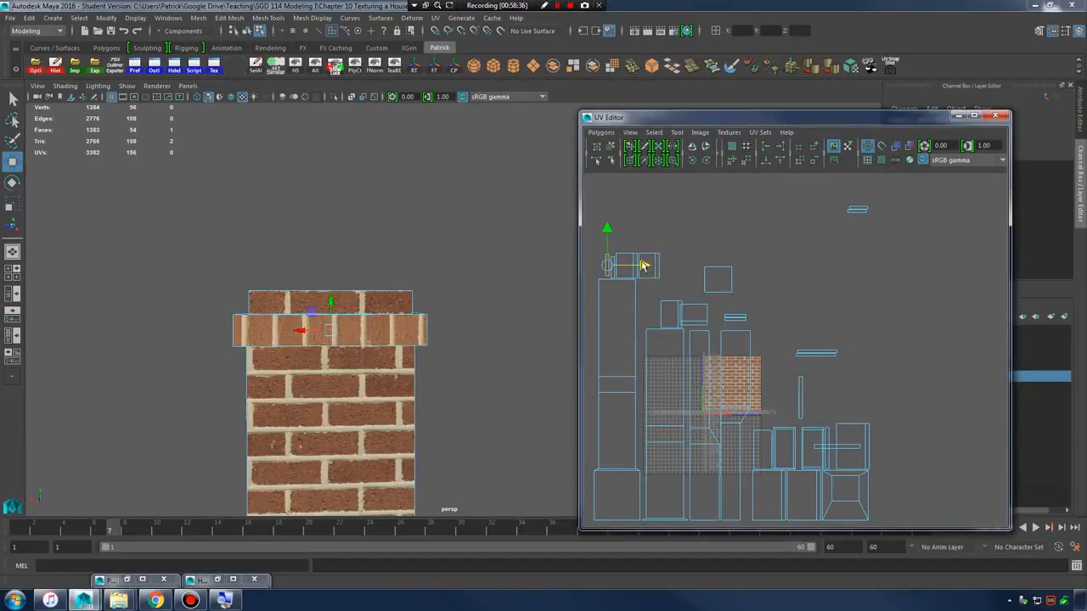
{"action": "left_click_drag", "start_coordinate": [359, 281], "coordinate": [442, 354], "text": "alt"}
{"action": "left_click", "coordinate": [463, 340]}
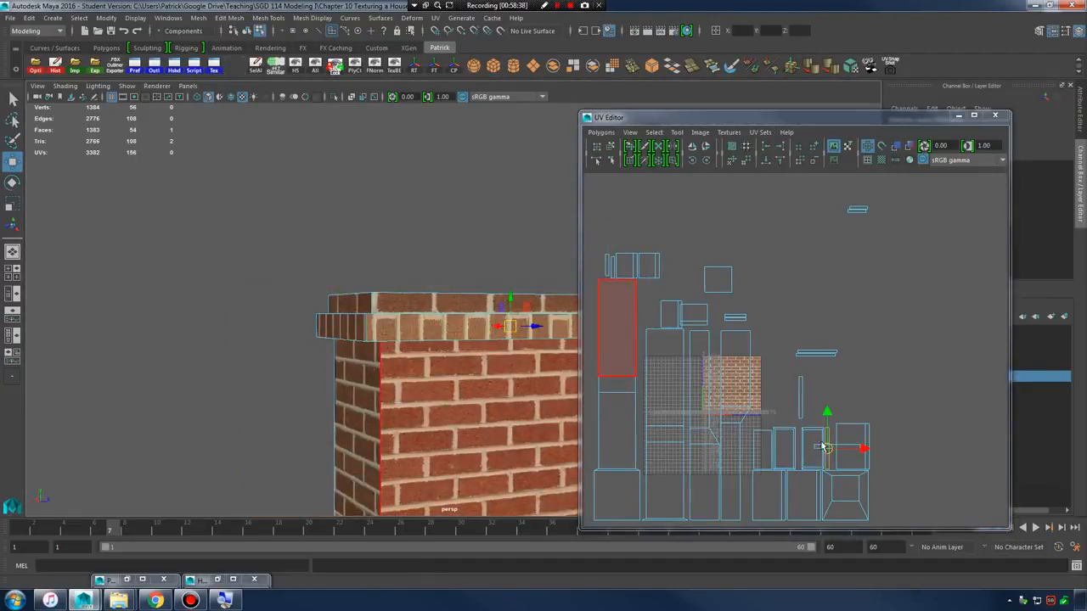
{"action": "left_click_drag", "start_coordinate": [863, 448], "coordinate": [864, 451]}
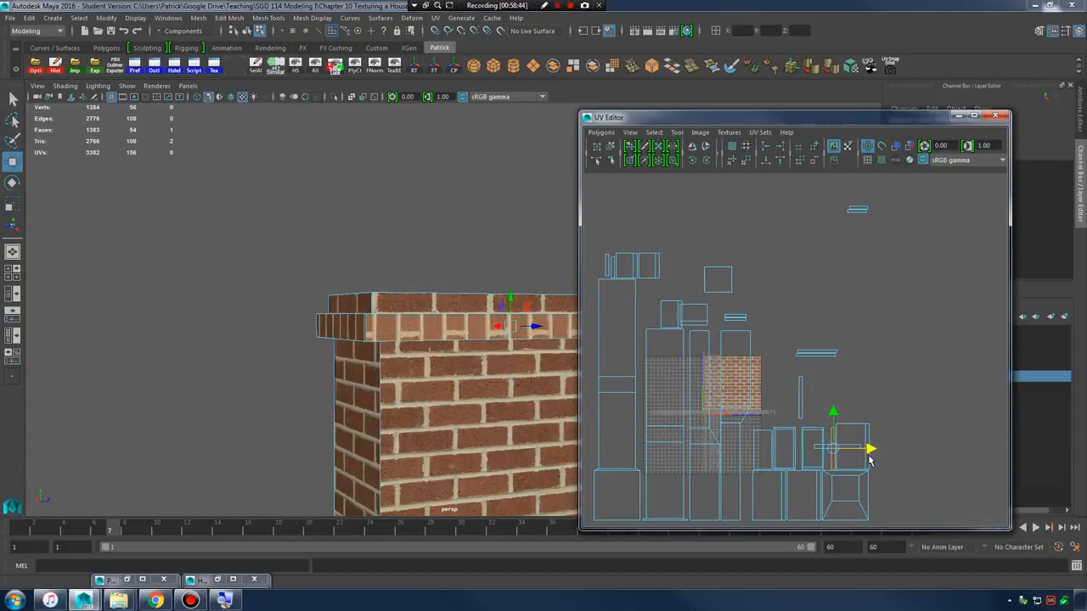
{"action": "middle_click_drag", "start_coordinate": [543, 377], "coordinate": [393, 360], "text": "alt"}
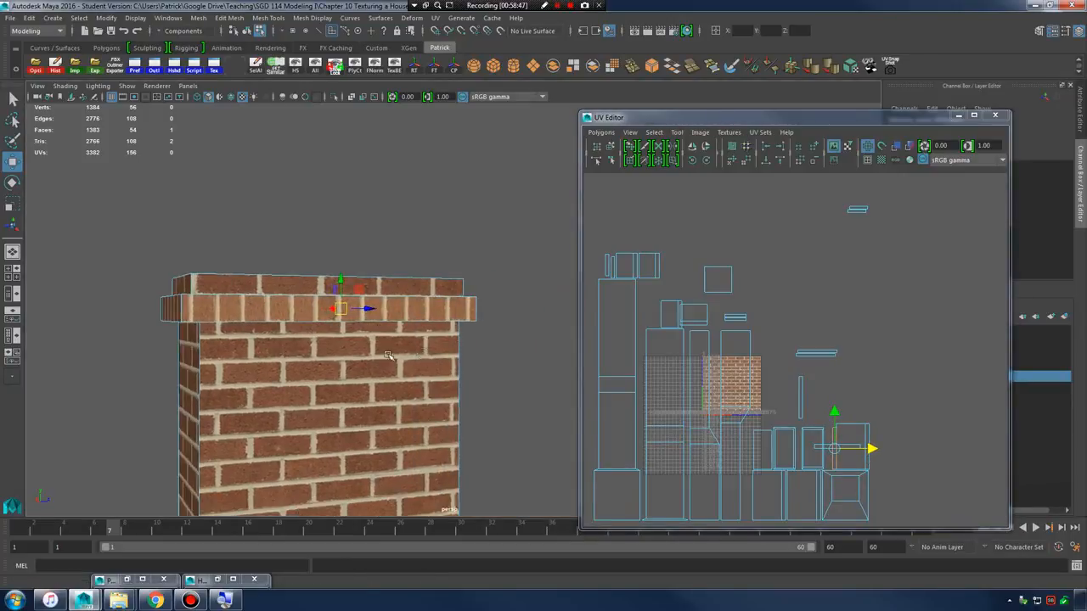
- Slide the UVs of the lower tier's remaining end face sideways so only upright bricks cover it
{"action": "left_click_drag", "start_coordinate": [393, 359], "coordinate": [286, 356], "text": "alt"}
{"action": "middle_click_drag", "start_coordinate": [286, 357], "coordinate": [182, 353], "text": "alt"}
{"action": "left_click", "coordinate": [483, 319]}
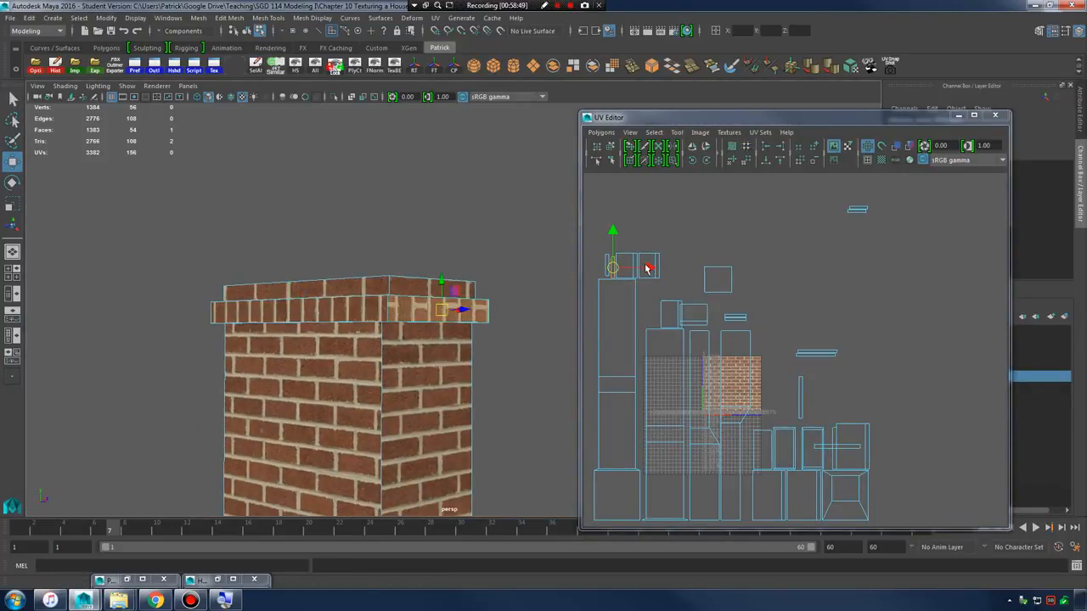
{"action": "left_click_drag", "start_coordinate": [646, 268], "coordinate": [650, 268]}
{"action": "left_click", "coordinate": [427, 287]}
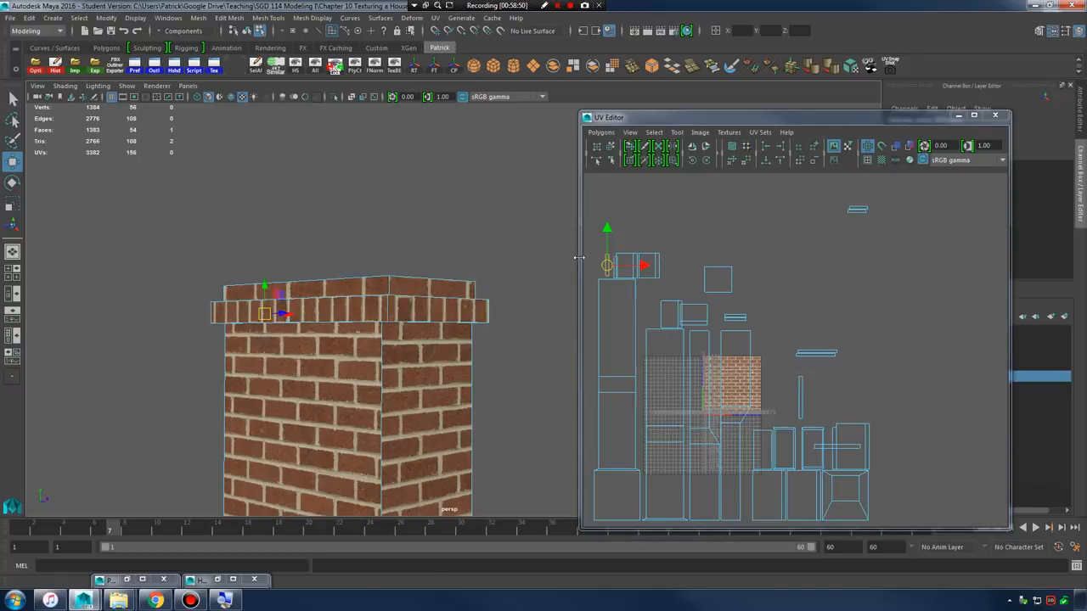
- Select the UV shell of the chimney shaft's wide flat side and nudge it up to align the brick courses at the corner
{"action": "right_click_drag", "start_coordinate": [441, 309], "coordinate": [495, 268]}
{"action": "left_click_drag", "start_coordinate": [494, 268], "coordinate": [441, 254], "text": "alt"}
{"action": "left_click_drag", "start_coordinate": [440, 204], "coordinate": [447, 304], "text": "alt"}
{"action": "left_click", "coordinate": [448, 301]}
{"action": "right_click_drag", "start_coordinate": [441, 268], "coordinate": [444, 298]}
{"action": "left_click", "coordinate": [451, 325]}
{"action": "middle_click_drag", "start_coordinate": [498, 396], "coordinate": [476, 326], "text": "alt"}
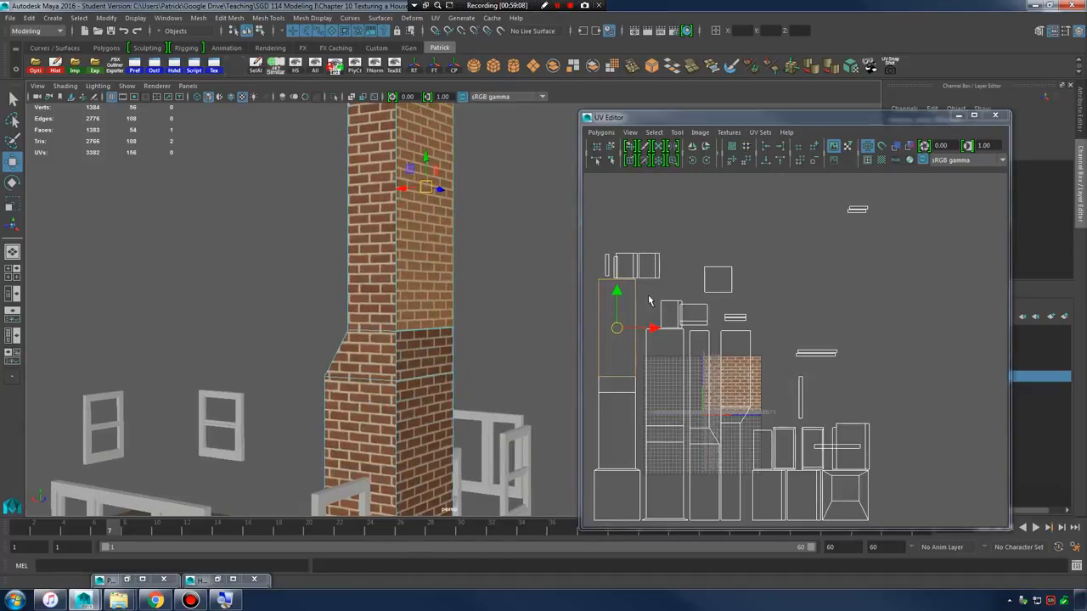
{"action": "right_click_drag", "start_coordinate": [613, 351], "coordinate": [607, 347], "text": "ctrl"}
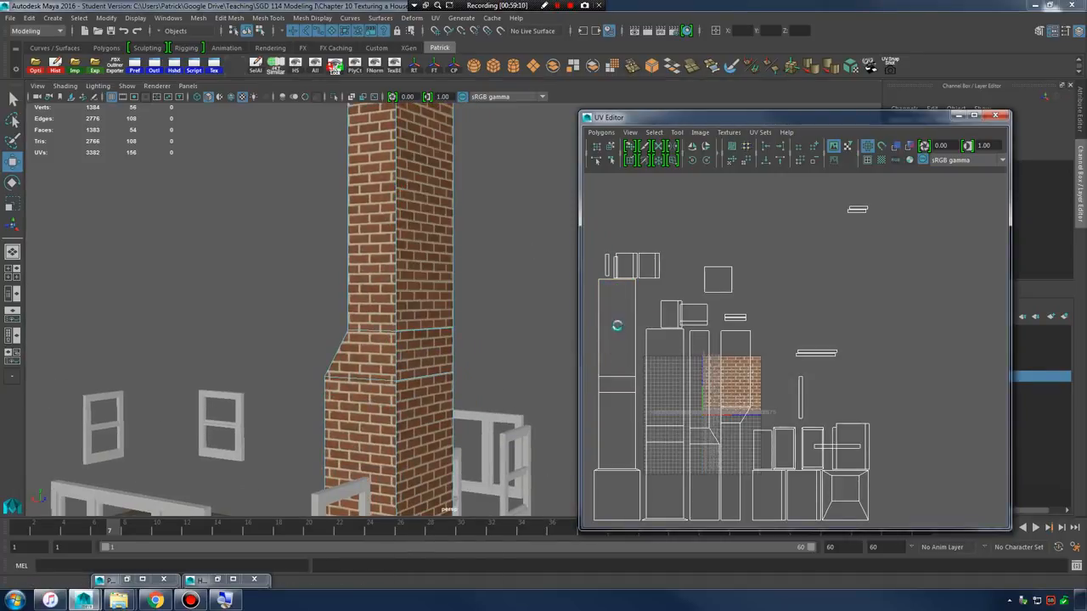
{"action": "left_click_drag", "start_coordinate": [392, 223], "coordinate": [399, 226]}
{"action": "left_click", "coordinate": [439, 263]}
{"action": "right_click_drag", "start_coordinate": [604, 327], "coordinate": [561, 309]}
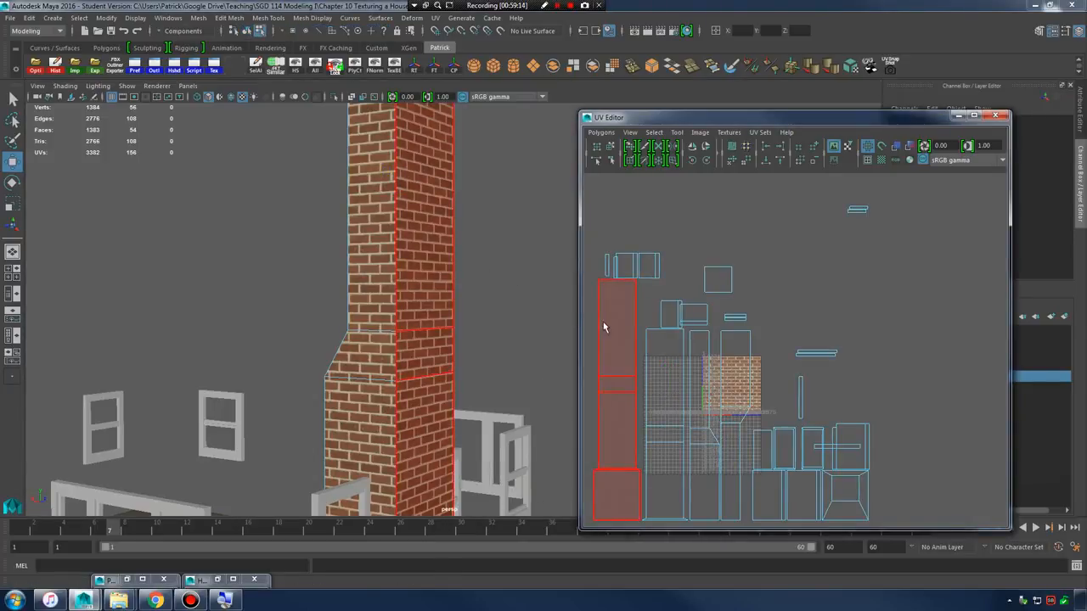
{"action": "left_click", "coordinate": [604, 329]}
{"action": "left_click_drag", "start_coordinate": [617, 371], "coordinate": [618, 368]}
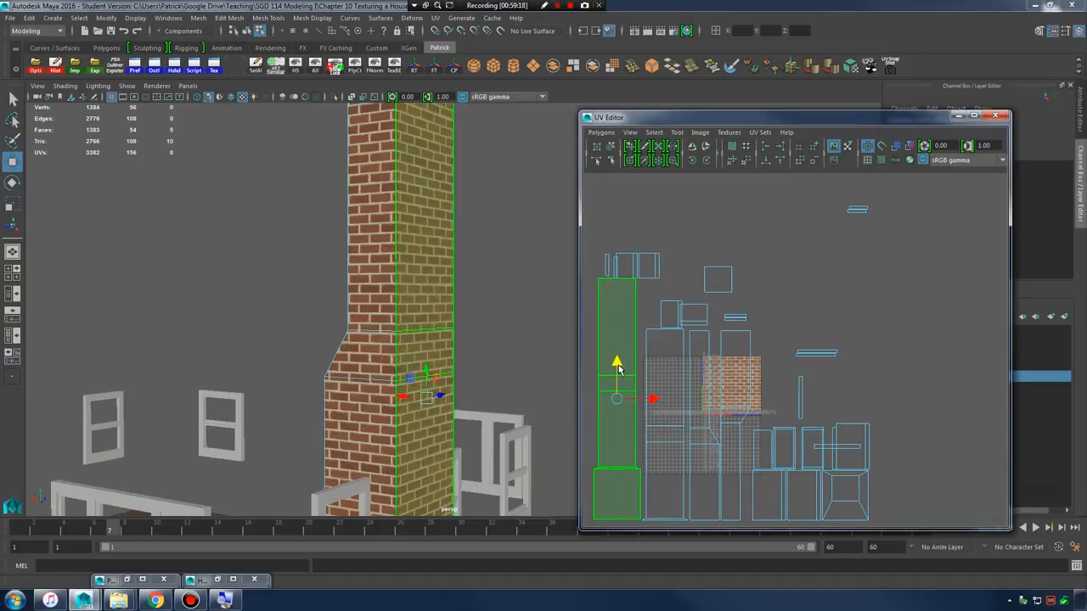
- Select the UV shell of the chimney's narrow stepped side and shift it down to match the adjacent courses
{"action": "left_click", "coordinate": [528, 288]}
{"action": "left_click_drag", "start_coordinate": [485, 323], "coordinate": [475, 343], "text": "alt"}
{"action": "left_click", "coordinate": [700, 411]}
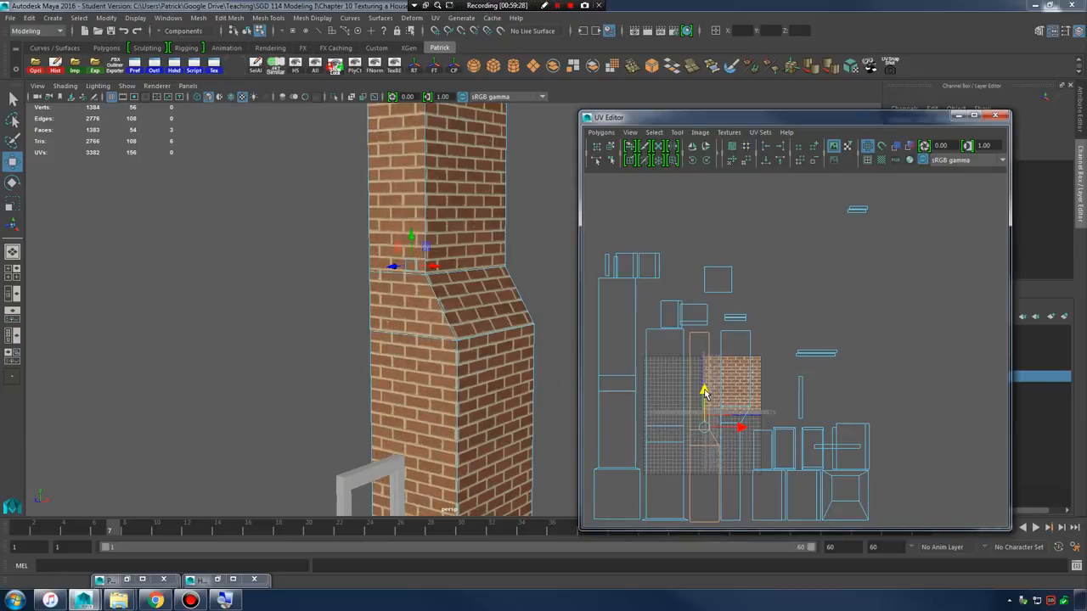
- Check the shaft corners up close and fine-tune the vertical position of the narrow side's UV shell
{"action": "left_click_drag", "start_coordinate": [411, 361], "coordinate": [488, 364], "text": "alt"}
{"action": "middle_click_drag", "start_coordinate": [487, 364], "coordinate": [360, 367], "text": "alt"}
{"action": "left_click_drag", "start_coordinate": [360, 367], "coordinate": [453, 335], "text": "alt"}
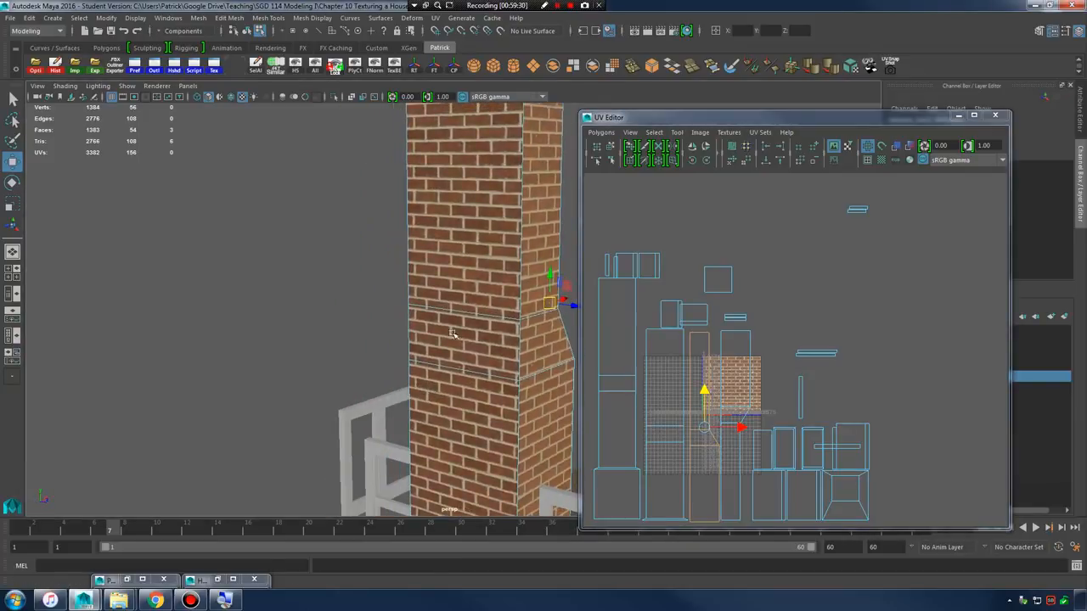
{"action": "left_click_drag", "start_coordinate": [470, 255], "coordinate": [468, 351], "text": "alt"}
{"action": "middle_click_drag", "start_coordinate": [468, 351], "coordinate": [387, 363], "text": "alt"}
{"action": "left_click_drag", "start_coordinate": [388, 363], "coordinate": [297, 352], "text": "alt"}
{"action": "left_click_drag", "start_coordinate": [337, 298], "coordinate": [231, 307], "text": "alt"}
{"action": "left_click_drag", "start_coordinate": [356, 309], "coordinate": [512, 326], "text": "alt"}
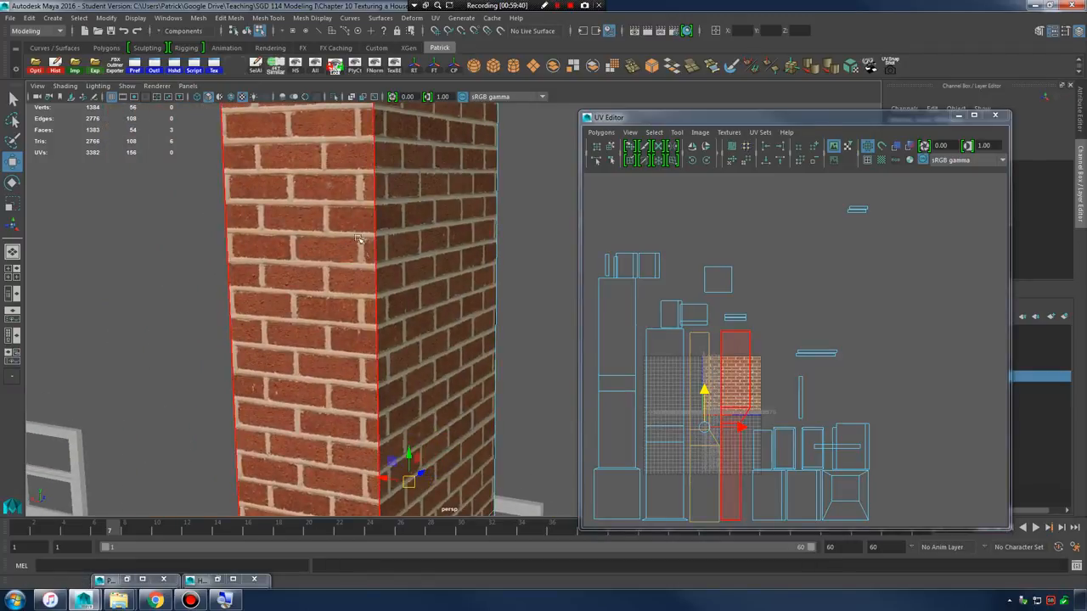
{"action": "left_click_drag", "start_coordinate": [481, 271], "coordinate": [287, 251], "text": "alt"}
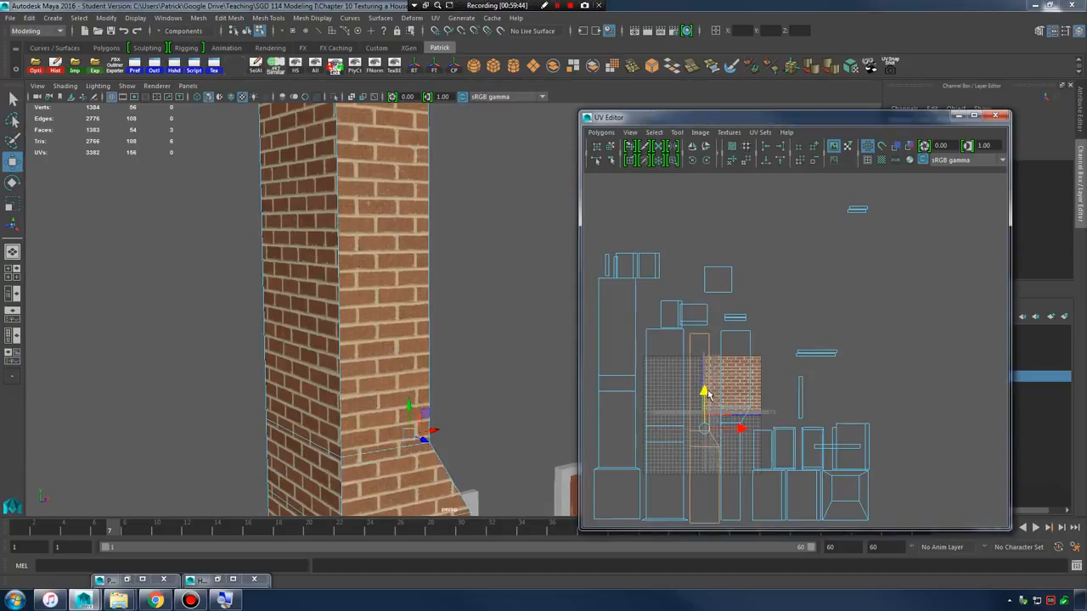
{"action": "left_click_drag", "start_coordinate": [709, 395], "coordinate": [710, 396]}
- Select the UV shell of the chimney's wide sloped-shoulder side and move it down slightly to match the neighbouring courses
{"action": "left_click_drag", "start_coordinate": [297, 337], "coordinate": [344, 336], "text": "alt"}
{"action": "left_click", "coordinate": [545, 308]}
{"action": "middle_click_drag", "start_coordinate": [545, 308], "coordinate": [319, 312], "text": "alt"}
{"action": "right_click_drag", "start_coordinate": [444, 331], "coordinate": [293, 311], "text": "alt"}
{"action": "left_click_drag", "start_coordinate": [331, 314], "coordinate": [269, 306], "text": "alt"}
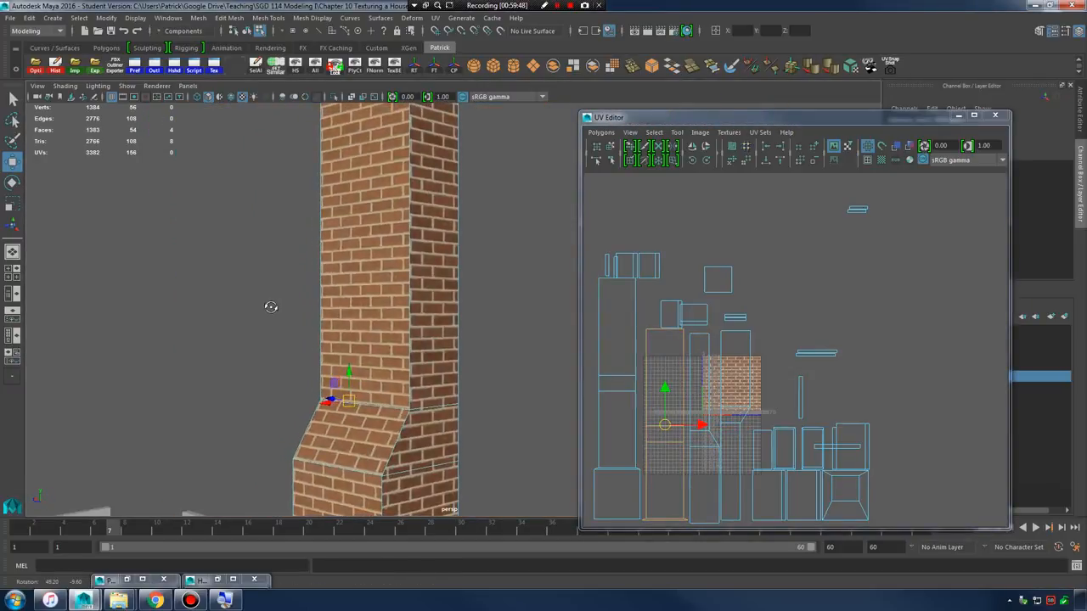
{"action": "right_click_drag", "start_coordinate": [369, 342], "coordinate": [427, 348], "text": "alt"}
{"action": "left_click_drag", "start_coordinate": [666, 390], "coordinate": [667, 392]}
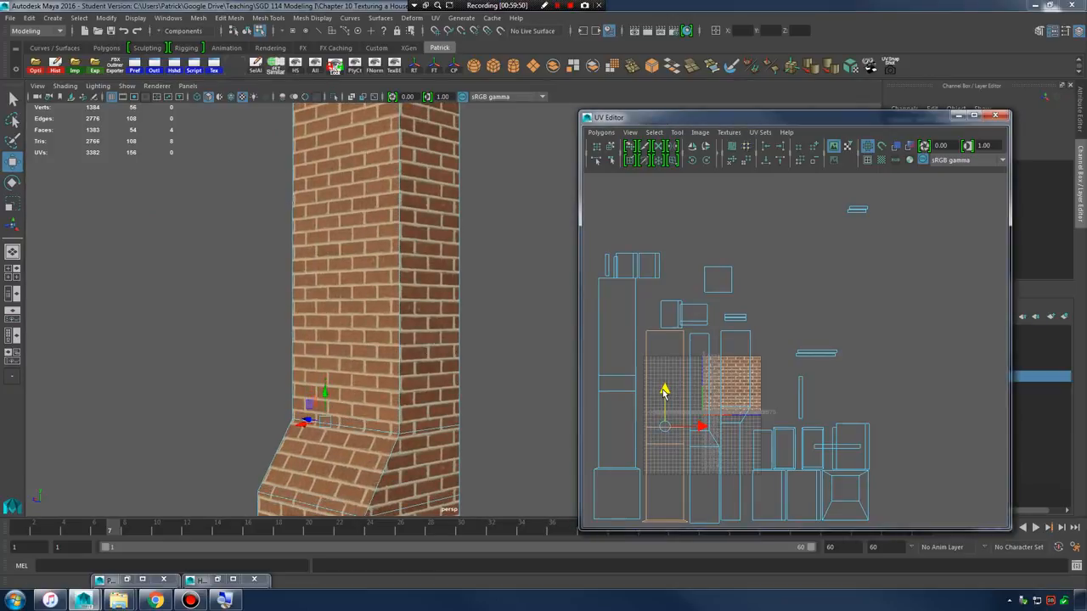
- Inspect the shaft in object mode, then reselect the wide sloped-shoulder side's UV shell and refine its vertical alignment
{"action": "left_click_drag", "start_coordinate": [365, 315], "coordinate": [543, 310], "text": "alt"}
{"action": "right_click_drag", "start_coordinate": [422, 255], "coordinate": [488, 232]}
{"action": "left_click", "coordinate": [507, 240]}
{"action": "right_click_drag", "start_coordinate": [501, 248], "coordinate": [427, 268], "text": "alt"}
{"action": "left_click_drag", "start_coordinate": [513, 255], "coordinate": [443, 291], "text": "alt"}
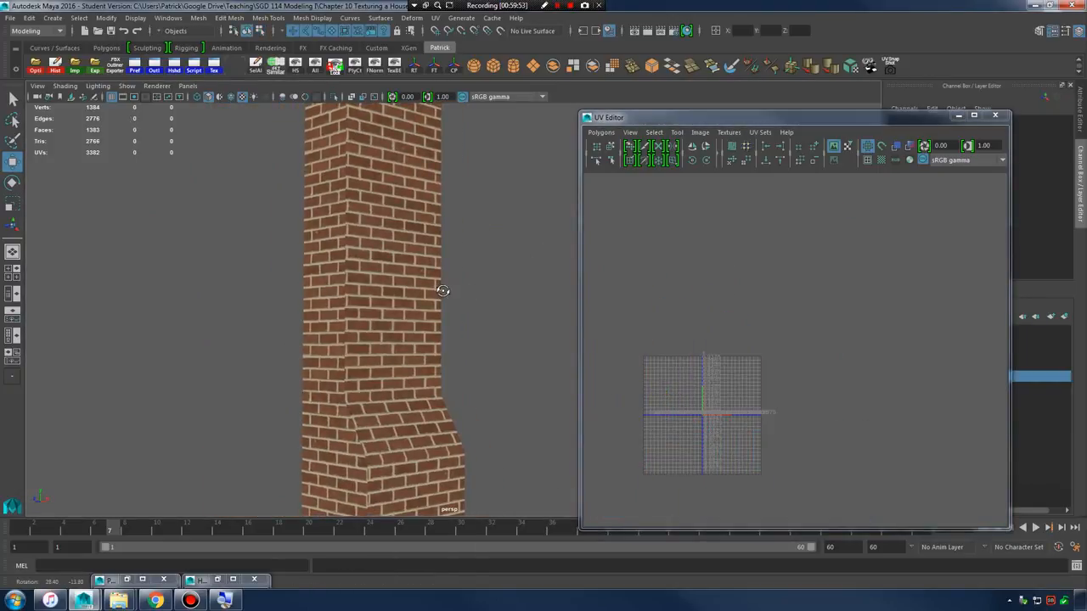
{"action": "left_click", "coordinate": [390, 299]}
{"action": "right_click_drag", "start_coordinate": [417, 279], "coordinate": [416, 319]}
{"action": "left_click", "coordinate": [412, 340]}
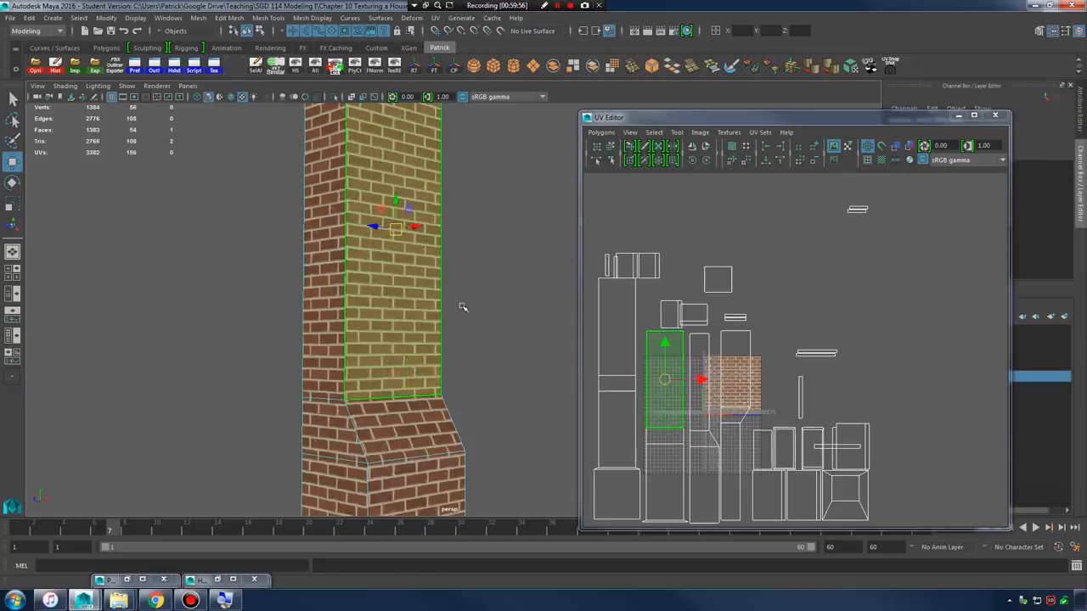
{"action": "right_click_drag", "start_coordinate": [669, 371], "coordinate": [632, 361]}
{"action": "left_click", "coordinate": [666, 390]}
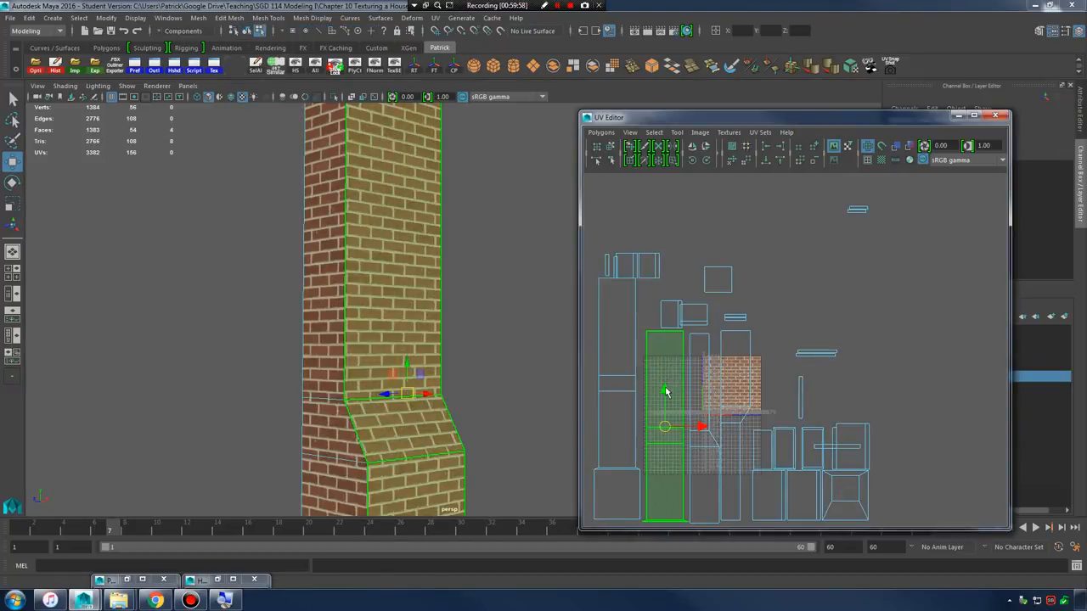
{"action": "left_click_drag", "start_coordinate": [665, 396], "coordinate": [662, 395]}
- Examine the mortar lines at the shaft corner up close and select the stacked shaft faces of the wide sloped-shoulder side
{"action": "left_click", "coordinate": [468, 315]}
{"action": "right_click_drag", "start_coordinate": [468, 315], "coordinate": [577, 345], "text": "alt"}
{"action": "right_click_drag", "start_coordinate": [357, 285], "coordinate": [432, 327]}
{"action": "middle_click_drag", "start_coordinate": [433, 327], "coordinate": [580, 332], "text": "alt"}
{"action": "middle_click_drag", "start_coordinate": [288, 332], "coordinate": [410, 331], "text": "alt"}
{"action": "right_click_drag", "start_coordinate": [410, 332], "coordinate": [560, 360], "text": "alt"}
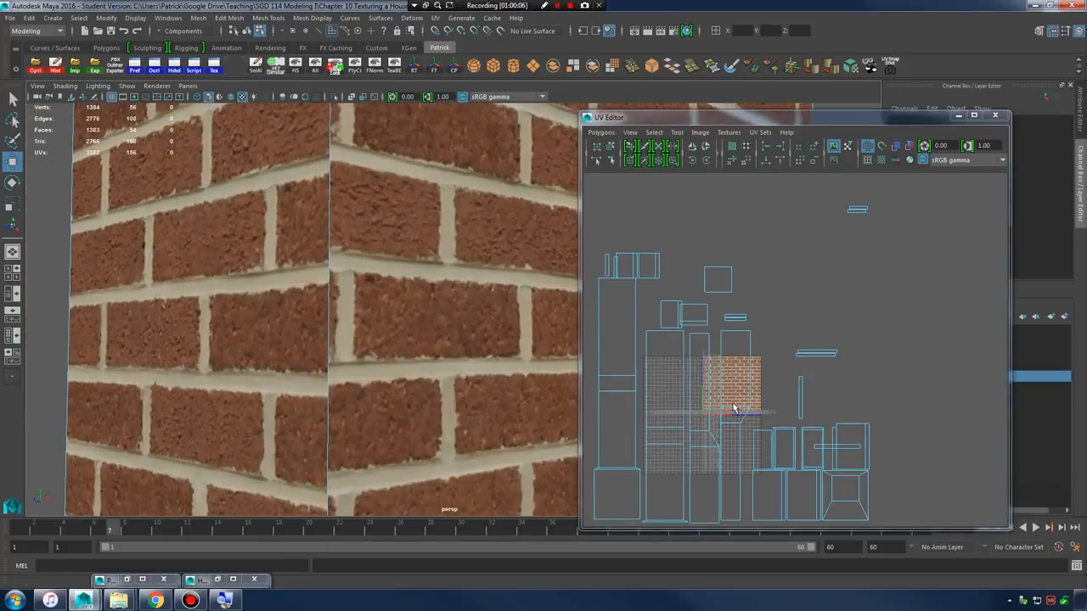
{"action": "middle_click_drag", "start_coordinate": [734, 407], "coordinate": [769, 357], "text": "alt"}
{"action": "right_click_drag", "start_coordinate": [859, 402], "coordinate": [951, 412], "text": "alt"}
{"action": "left_click", "coordinate": [657, 345]}
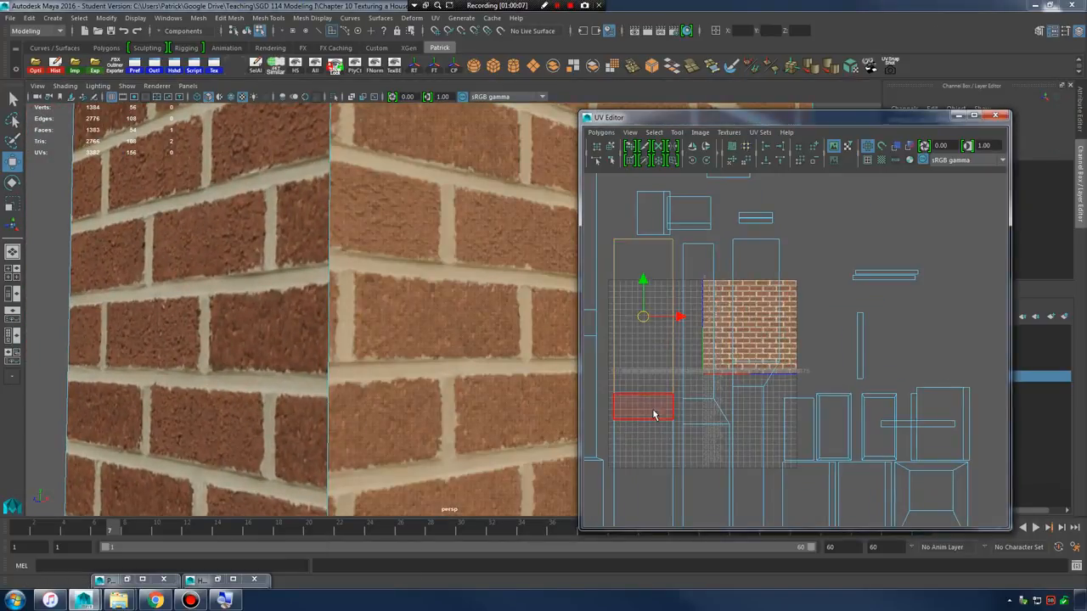
{"action": "left_click", "coordinate": [646, 460], "text": "shift"}
- Nudge the selected UV shell vertically in fine increments so its mortar lines meet at the shaft corner, then deselect the chimney
{"action": "right_click_drag", "start_coordinate": [707, 404], "coordinate": [759, 376], "text": "alt"}
{"action": "middle_click_drag", "start_coordinate": [754, 377], "coordinate": [942, 393], "text": "alt"}
{"action": "right_click_drag", "start_coordinate": [942, 393], "coordinate": [962, 396], "text": "alt"}
{"action": "middle_click_drag", "start_coordinate": [777, 344], "coordinate": [849, 293], "text": "alt"}
{"action": "scroll", "coordinate": [783, 383], "scroll_direction": "up", "scroll_amount": 5}
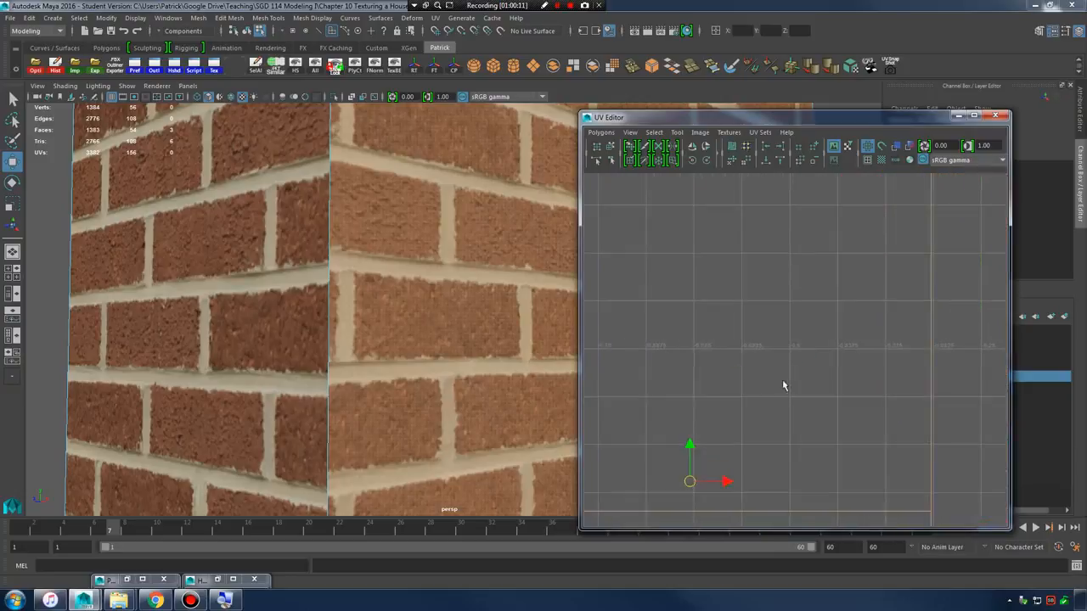
{"action": "middle_click_drag", "start_coordinate": [784, 383], "coordinate": [880, 357], "text": "alt"}
{"action": "mouse_move", "coordinate": [840, 365]}
{"action": "left_mouse_down"}
{"action": "mouse_move", "coordinate": [836, 380]}
{"action": "mouse_move", "coordinate": [828, 361]}
{"action": "left_mouse_up"}
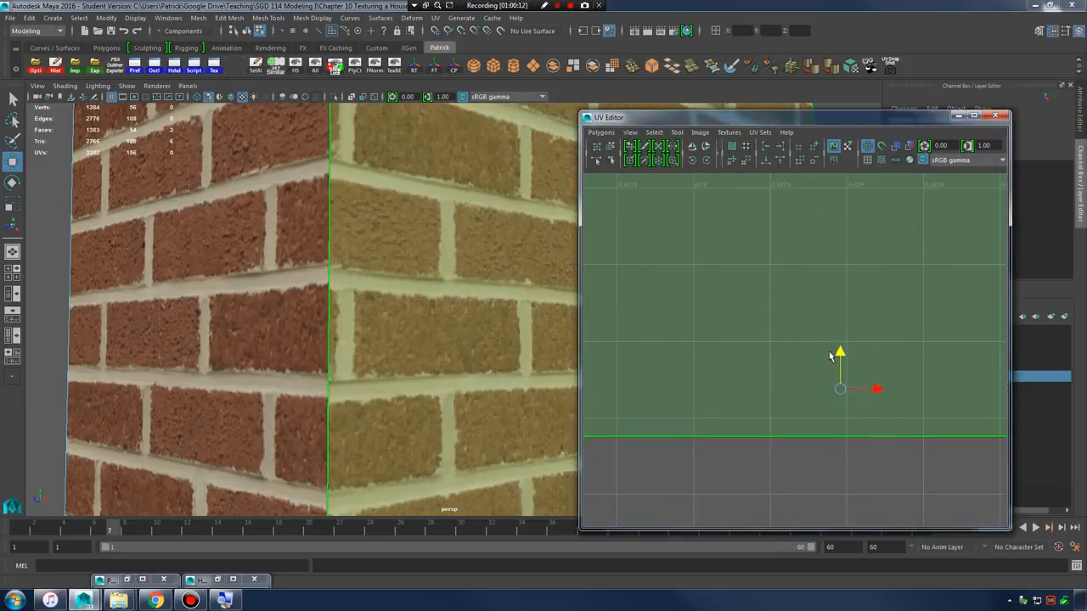
{"action": "right_click_drag", "start_coordinate": [851, 305], "coordinate": [771, 282], "text": "alt"}
{"action": "mouse_move", "coordinate": [832, 350]}
{"action": "left_mouse_down"}
{"action": "mouse_move", "coordinate": [832, 360]}
{"action": "mouse_move", "coordinate": [831, 351]}
{"action": "left_mouse_up"}
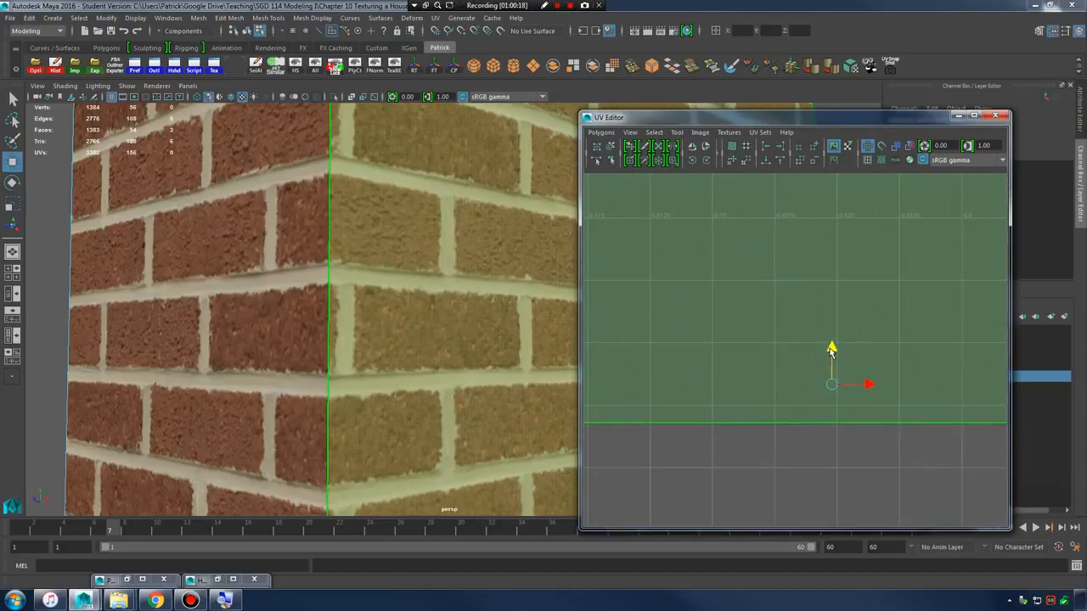
{"action": "left_click", "coordinate": [497, 258]}
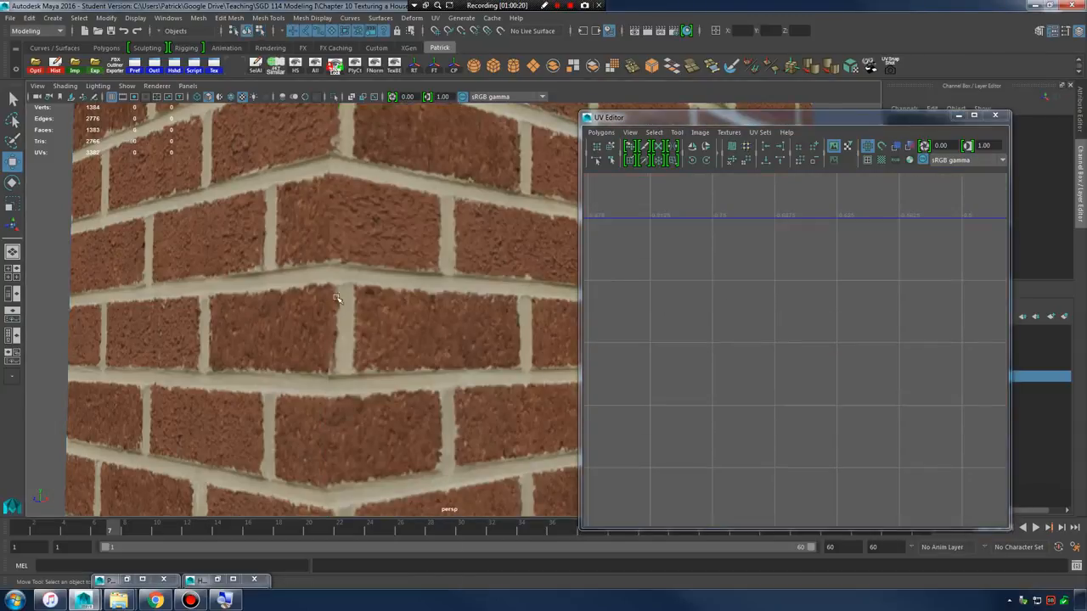
- Select the UV shell of the shaft side beside the corner and shift it horizontally so its brick joints continue around the corner
{"action": "right_click_drag", "start_coordinate": [440, 338], "coordinate": [452, 316], "text": "alt"}
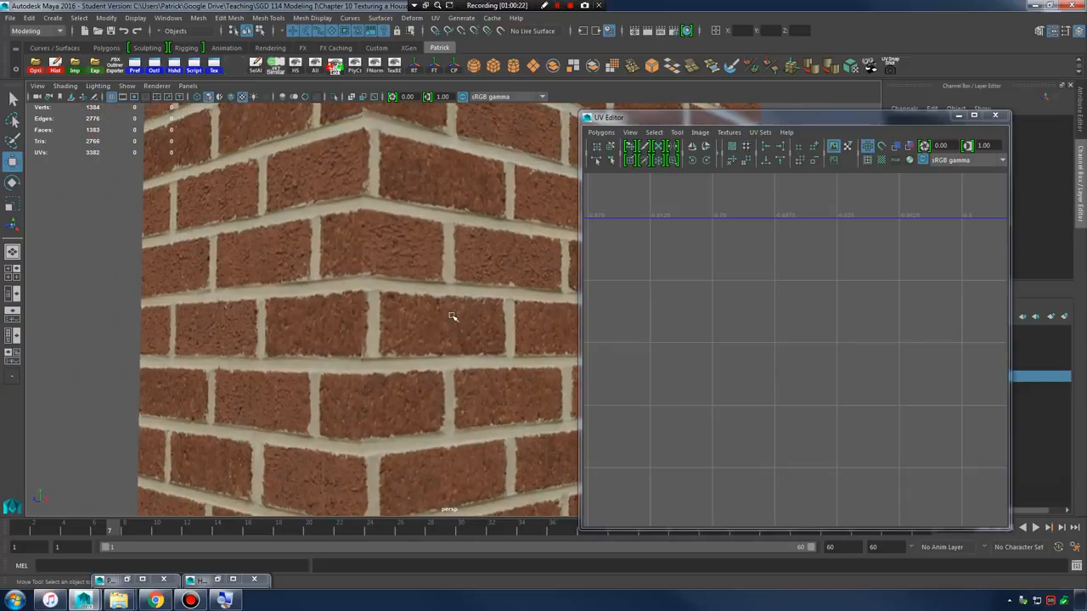
{"action": "left_click", "coordinate": [452, 317]}
{"action": "right_click_drag", "start_coordinate": [473, 263], "coordinate": [475, 291]}
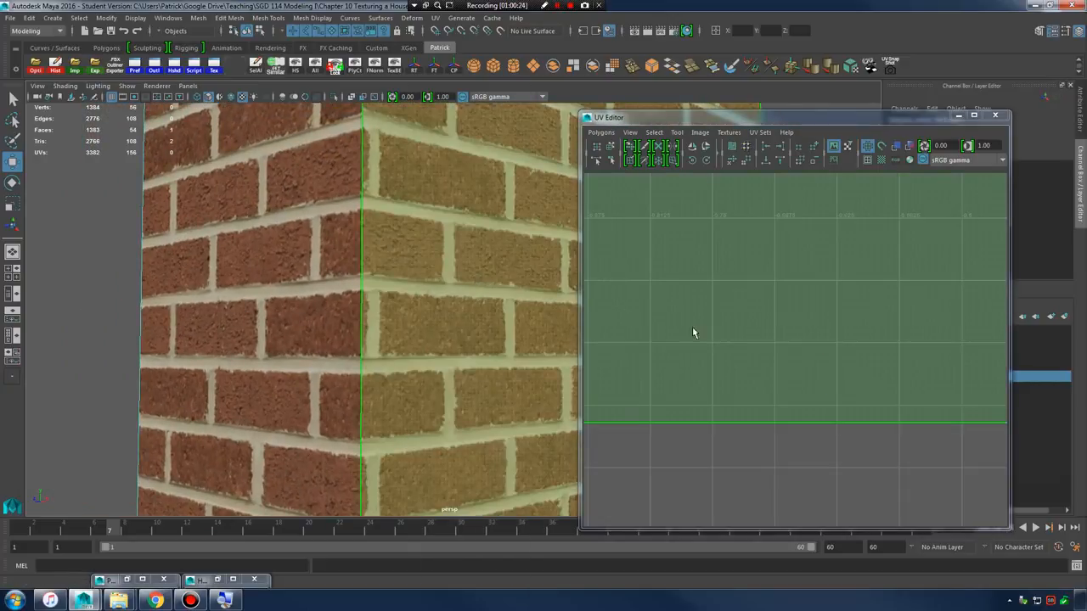
{"action": "right_click_drag", "start_coordinate": [885, 345], "coordinate": [841, 382]}
{"action": "left_click", "coordinate": [861, 346]}
{"action": "left_click_drag", "start_coordinate": [863, 397], "coordinate": [874, 400]}
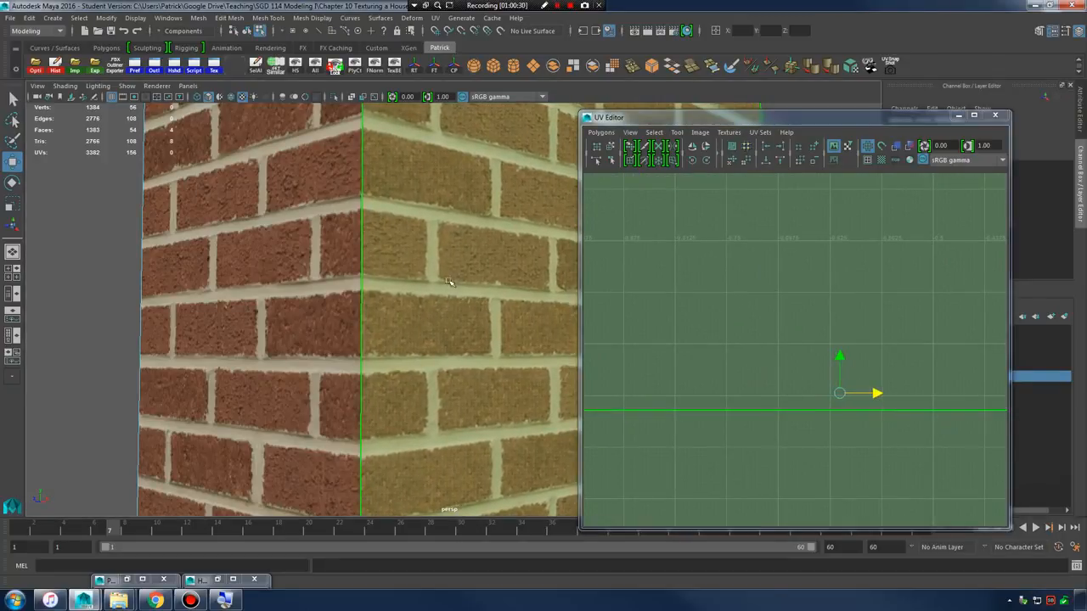
- Select the UV shell of the shaft face around the next corner and shift it horizontally to line up its bricks
{"action": "right_click_drag", "start_coordinate": [447, 280], "coordinate": [294, 269], "text": "alt"}
{"action": "left_click_drag", "start_coordinate": [450, 276], "coordinate": [347, 295], "text": "alt"}
{"action": "left_click_drag", "start_coordinate": [450, 299], "coordinate": [387, 299], "text": "alt"}
{"action": "left_click", "coordinate": [364, 238]}
{"action": "right_click_drag", "start_coordinate": [378, 246], "coordinate": [582, 293], "text": "alt"}
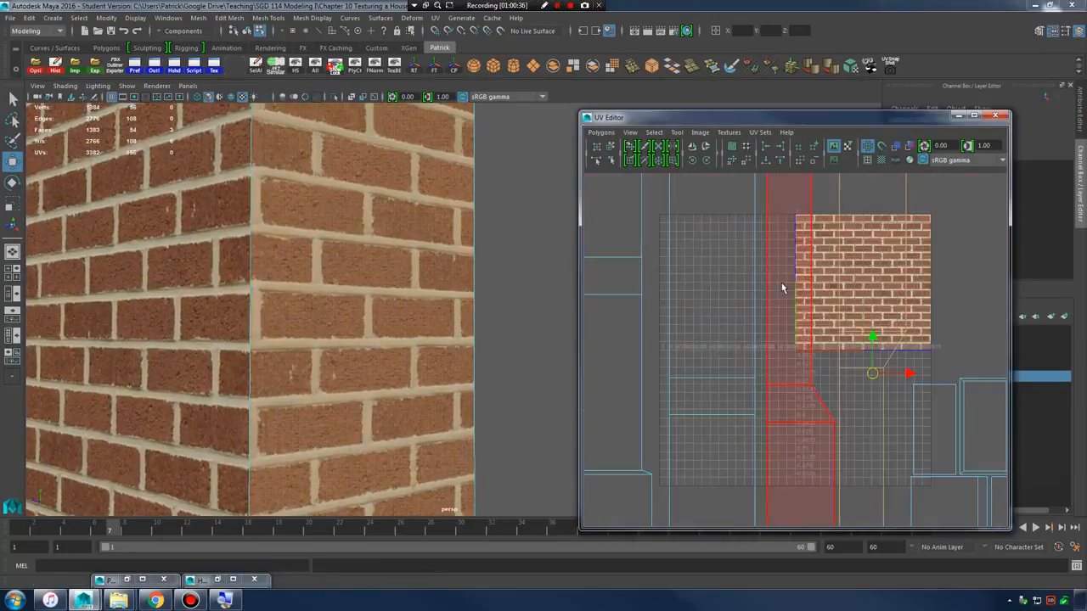
{"action": "mouse_move", "coordinate": [913, 377]}
{"action": "left_mouse_down"}
{"action": "mouse_move", "coordinate": [921, 387]}
{"action": "mouse_move", "coordinate": [926, 378]}
{"action": "left_mouse_up"}
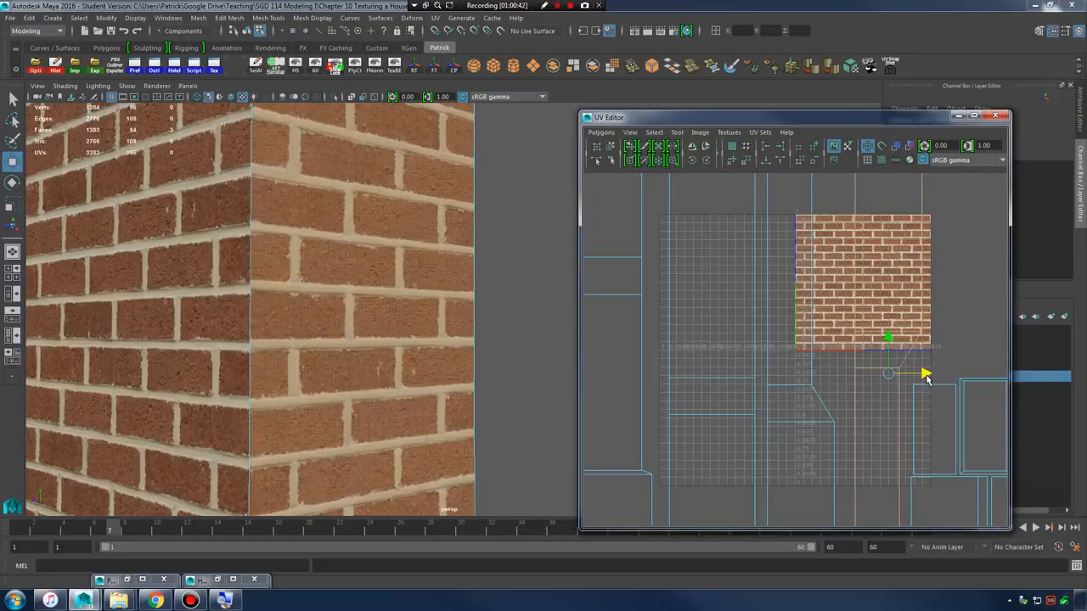
- Select the adjoining chimney UV shell, check the brick joints around the shaft down to the fireplace front, and deselect the chimney
{"action": "left_click", "coordinate": [618, 313]}
{"action": "right_click_drag", "start_coordinate": [512, 260], "coordinate": [254, 259], "text": "alt"}
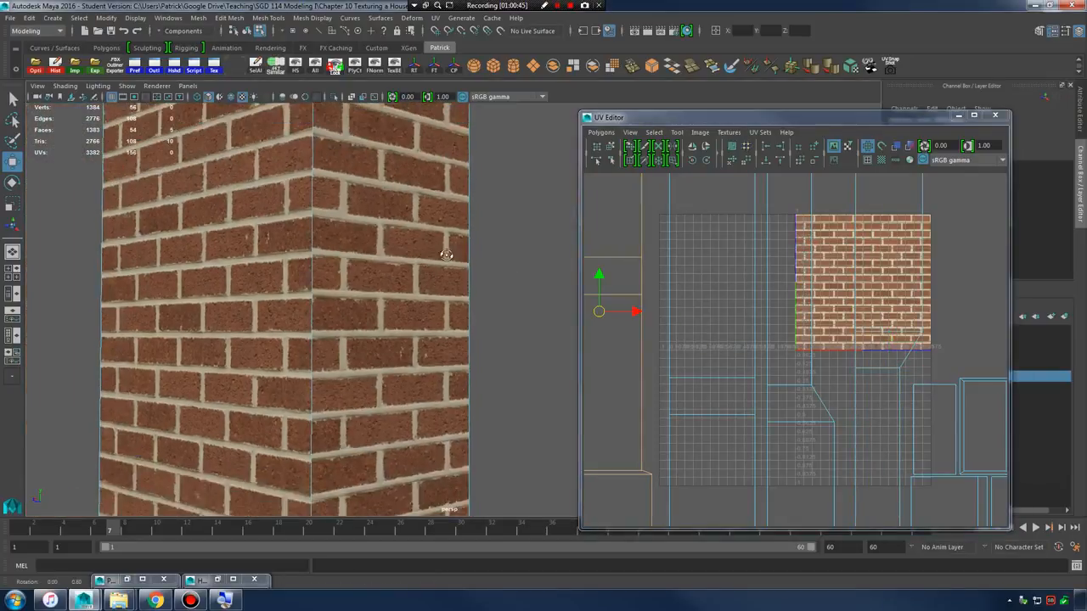
{"action": "left_click_drag", "start_coordinate": [221, 259], "coordinate": [476, 263], "text": "alt"}
{"action": "middle_click_drag", "start_coordinate": [543, 267], "coordinate": [348, 274], "text": "alt"}
{"action": "right_click_drag", "start_coordinate": [461, 277], "coordinate": [303, 326], "text": "alt"}
{"action": "middle_click_drag", "start_coordinate": [303, 325], "coordinate": [293, 212], "text": "alt"}
{"action": "left_click_drag", "start_coordinate": [339, 254], "coordinate": [451, 243], "text": "alt"}
{"action": "middle_click_drag", "start_coordinate": [451, 243], "coordinate": [368, 246], "text": "alt"}
{"action": "right_click_drag", "start_coordinate": [339, 271], "coordinate": [407, 253], "text": "alt"}
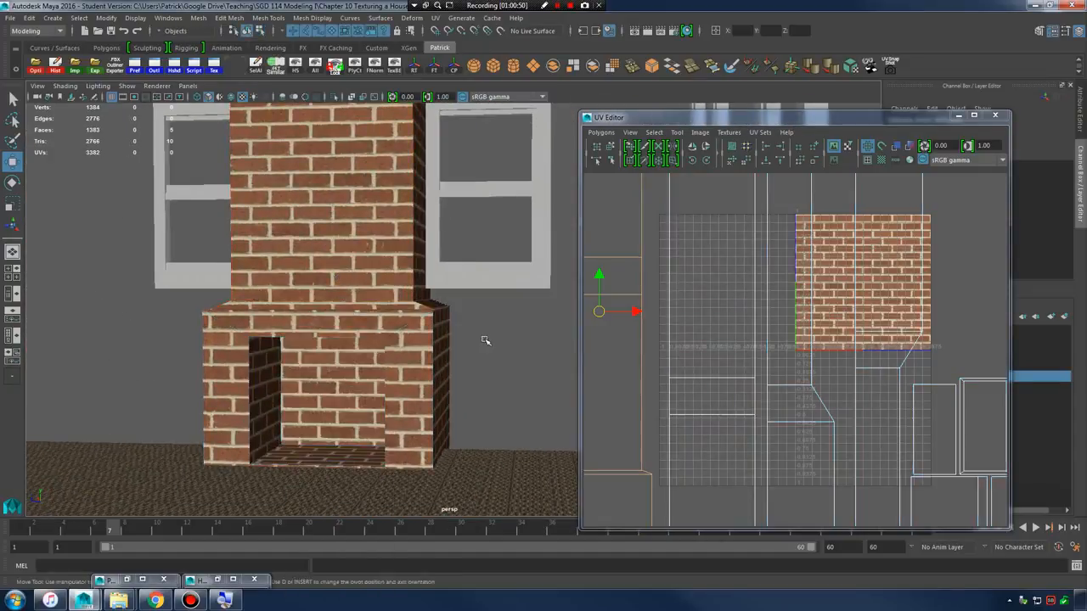
{"action": "left_click", "coordinate": [484, 339]}
- Examine the brick alignment on the chimney's outer sides from the sloped shoulder up to the cap
{"action": "right_click_drag", "start_coordinate": [480, 338], "coordinate": [365, 331], "text": "alt"}
{"action": "left_click_drag", "start_coordinate": [280, 323], "coordinate": [436, 331], "text": "alt"}
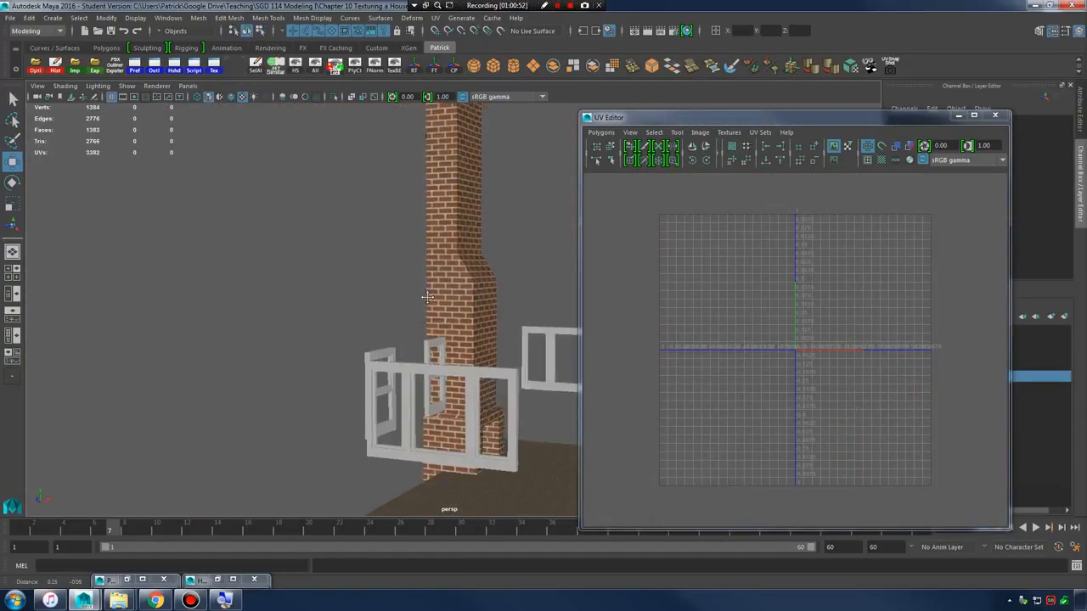
{"action": "middle_click_drag", "start_coordinate": [427, 297], "coordinate": [365, 297], "text": "alt"}
{"action": "left_click_drag", "start_coordinate": [365, 298], "coordinate": [431, 298], "text": "alt"}
{"action": "right_click_drag", "start_coordinate": [432, 298], "coordinate": [459, 331], "text": "alt"}
{"action": "middle_click_drag", "start_coordinate": [366, 325], "coordinate": [396, 384], "text": "alt"}
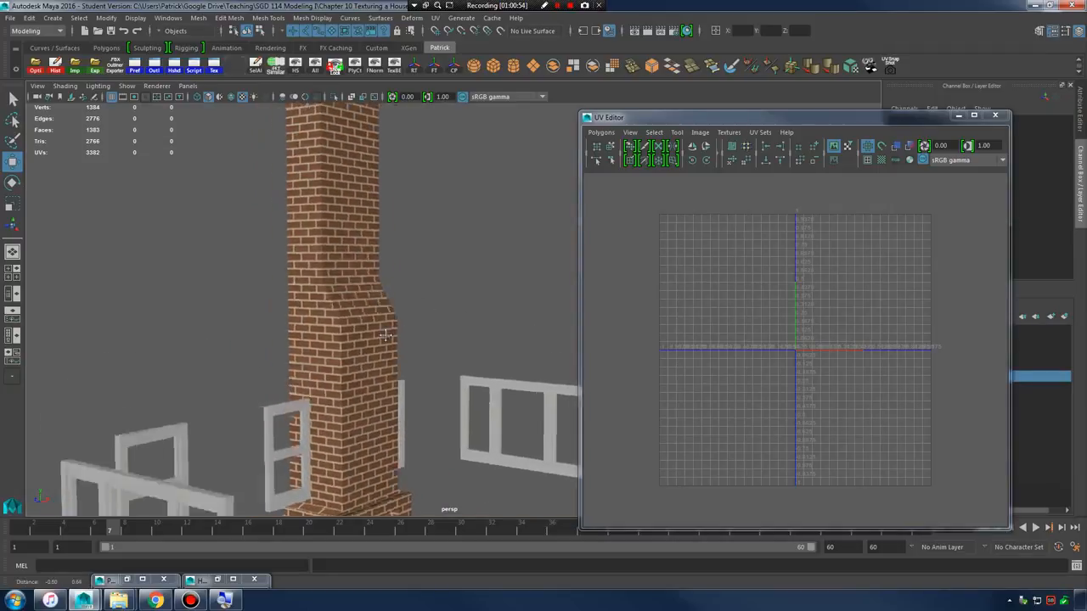
{"action": "right_click_drag", "start_coordinate": [395, 373], "coordinate": [562, 359], "text": "alt"}
{"action": "middle_click_drag", "start_coordinate": [348, 250], "coordinate": [454, 364], "text": "alt"}
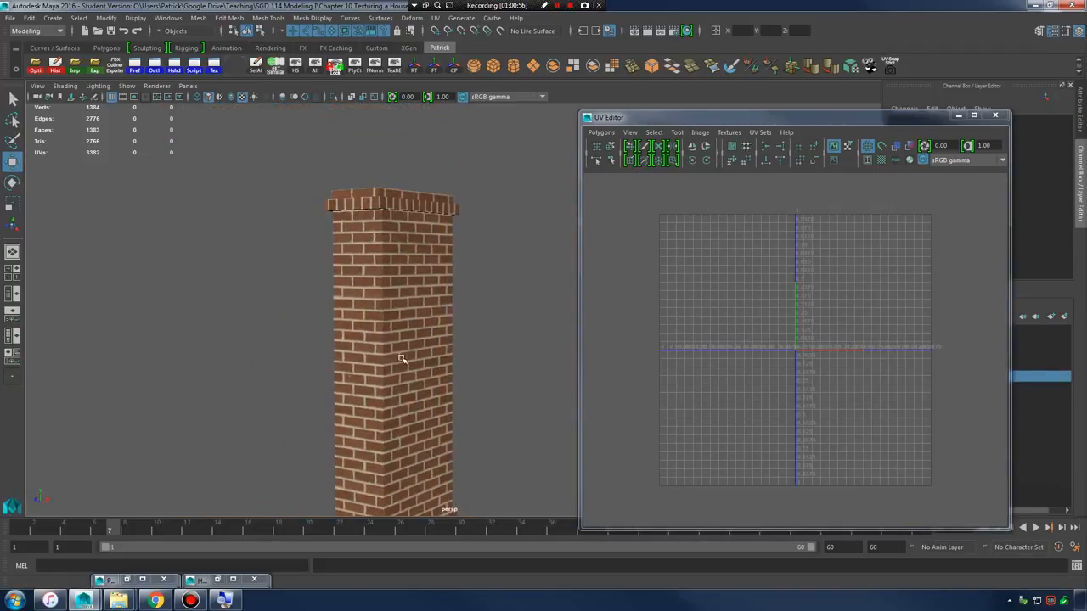
{"action": "middle_click_drag", "start_coordinate": [435, 438], "coordinate": [410, 274], "text": "alt"}
{"action": "right_click_drag", "start_coordinate": [410, 274], "coordinate": [410, 340], "text": "alt"}
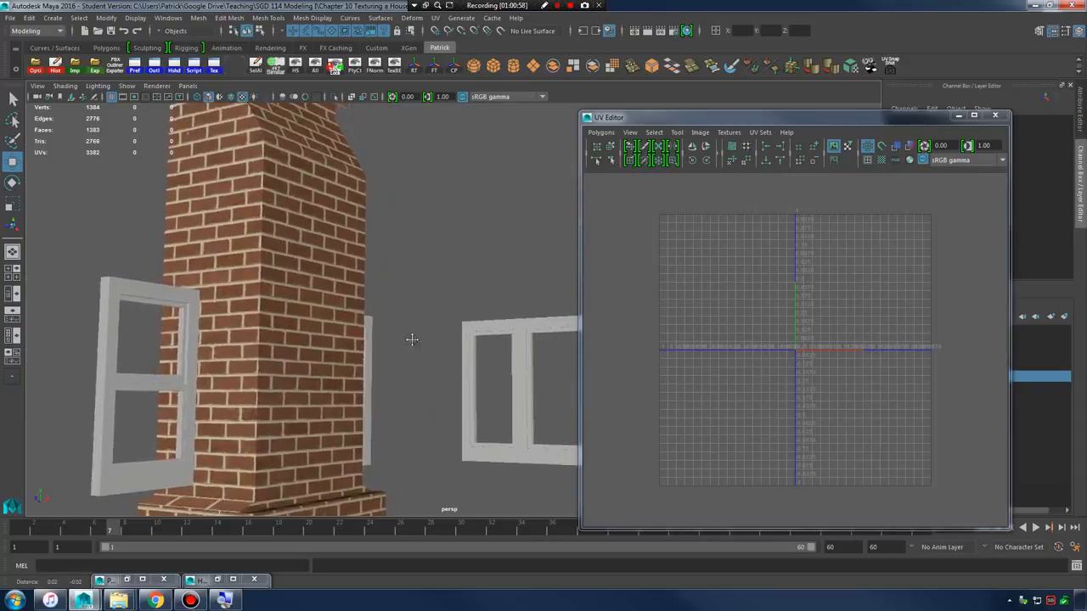
- Examine the brickwork around the fireplace base and its opening, and finish with a view of the whole chimney
{"action": "middle_click_drag", "start_coordinate": [410, 339], "coordinate": [411, 275], "text": "alt"}
{"action": "left_click_drag", "start_coordinate": [458, 289], "coordinate": [416, 311], "text": "alt"}
{"action": "middle_click_drag", "start_coordinate": [297, 372], "coordinate": [354, 315], "text": "alt"}
{"action": "right_click_drag", "start_coordinate": [354, 315], "coordinate": [382, 329], "text": "alt"}
{"action": "middle_click_drag", "start_coordinate": [310, 336], "coordinate": [379, 314], "text": "alt"}
{"action": "right_click_drag", "start_coordinate": [420, 333], "coordinate": [327, 329], "text": "alt"}
{"action": "left_click_drag", "start_coordinate": [340, 331], "coordinate": [404, 310], "text": "alt"}
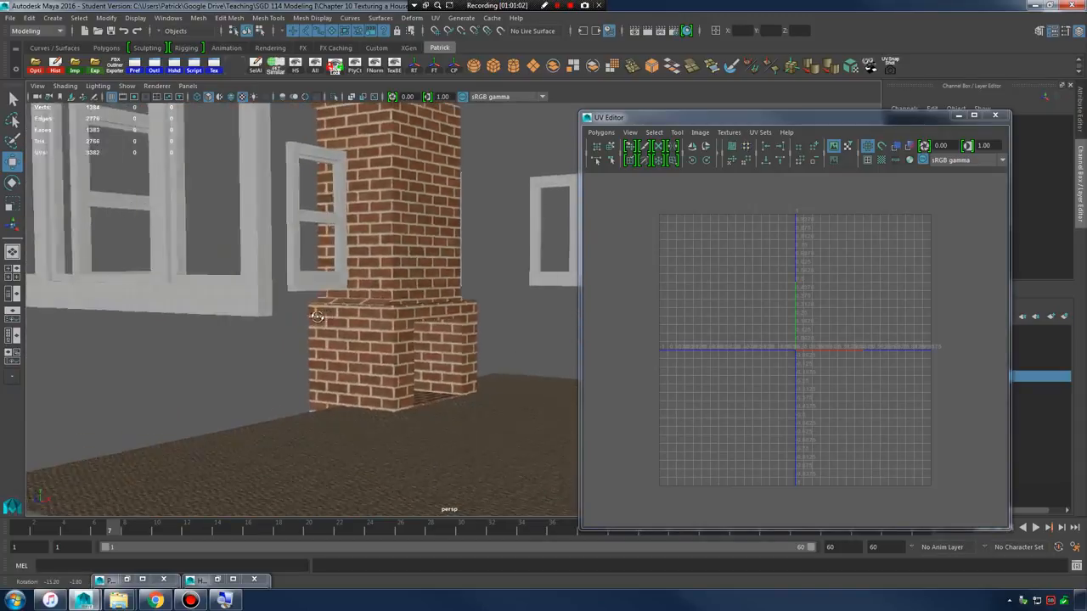
{"action": "middle_click_drag", "start_coordinate": [407, 314], "coordinate": [328, 318], "text": "alt"}
{"action": "right_click_drag", "start_coordinate": [327, 318], "coordinate": [468, 337], "text": "alt"}
{"action": "left_click_drag", "start_coordinate": [242, 352], "coordinate": [313, 305], "text": "alt"}
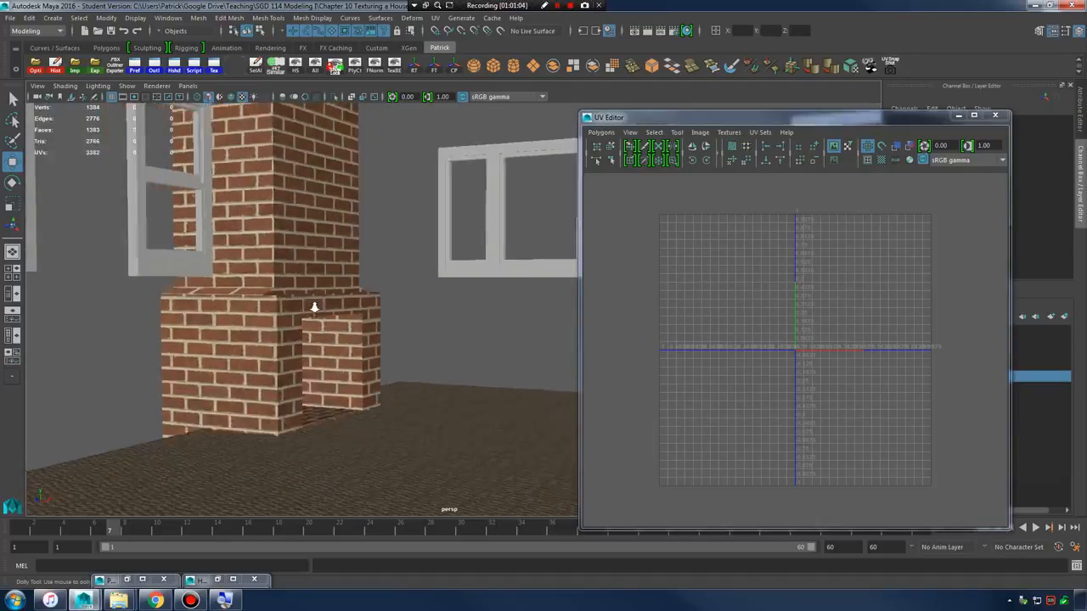
{"action": "right_click_drag", "start_coordinate": [356, 312], "coordinate": [306, 322], "text": "alt"}
{"action": "left_click_drag", "start_coordinate": [305, 323], "coordinate": [361, 315], "text": "alt"}
{"action": "right_click_drag", "start_coordinate": [311, 315], "coordinate": [258, 316], "text": "alt"}
{"action": "left_click_drag", "start_coordinate": [259, 316], "coordinate": [444, 337], "text": "alt"}
{"action": "middle_click_drag", "start_coordinate": [443, 337], "coordinate": [435, 392], "text": "alt"}
{"action": "right_click_drag", "start_coordinate": [434, 391], "coordinate": [409, 390], "text": "alt"}
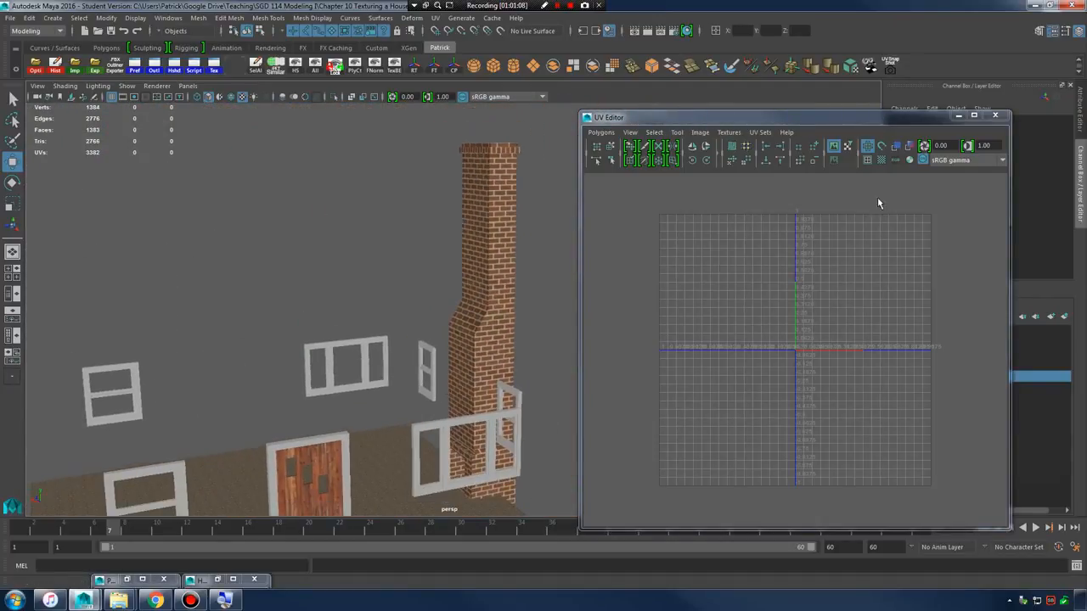
- Put away the UV Editor and show the walls_outer_lay and roof_lay layers around the chimney
{"action": "left_click", "coordinate": [956, 117]}
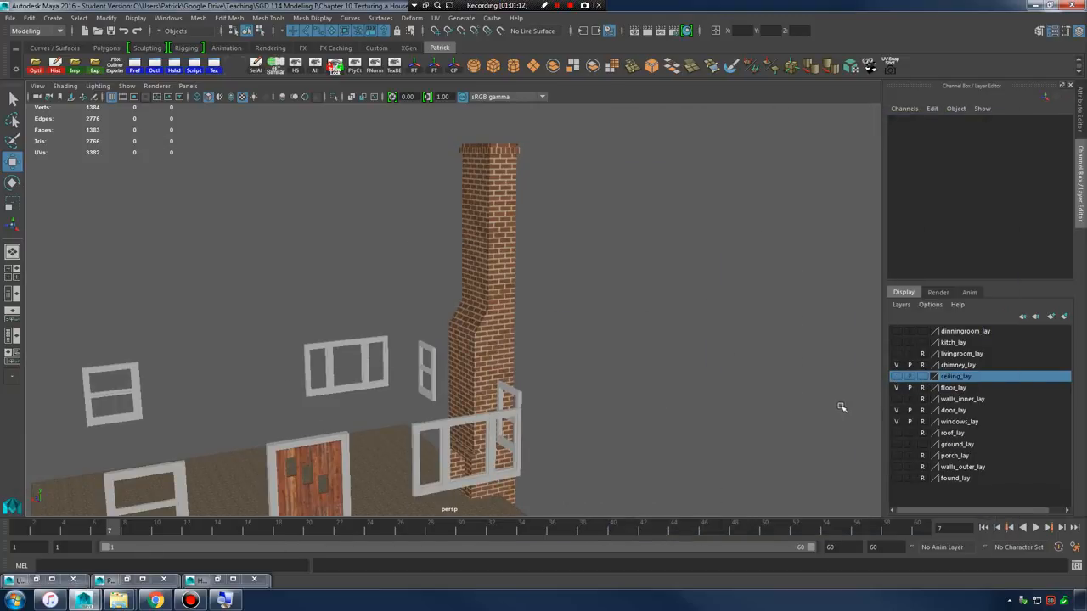
{"action": "left_click", "coordinate": [896, 466]}
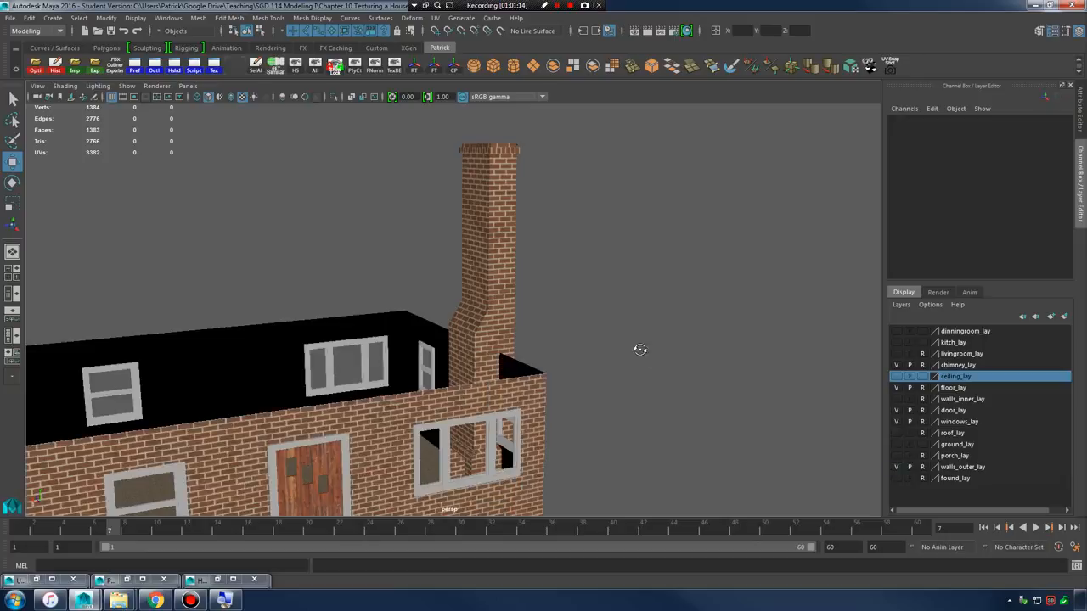
{"action": "left_click_drag", "start_coordinate": [638, 346], "coordinate": [656, 334], "text": "alt"}
{"action": "left_click", "coordinate": [896, 436]}
{"action": "right_click_drag", "start_coordinate": [657, 334], "coordinate": [546, 322], "text": "alt"}
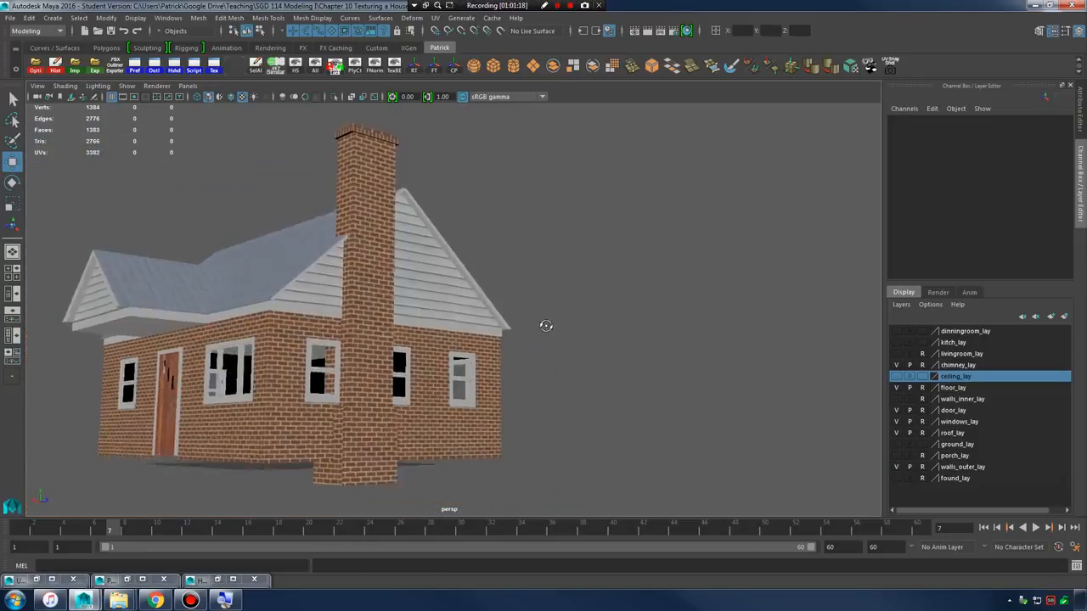
- Examine the textured house exterior from several sides, including the roof, chimney, front door and windows
{"action": "left_click_drag", "start_coordinate": [548, 323], "coordinate": [535, 342], "text": "alt"}
{"action": "right_click_drag", "start_coordinate": [536, 342], "coordinate": [805, 341], "text": "alt"}
{"action": "left_click_drag", "start_coordinate": [804, 340], "coordinate": [568, 289], "text": "alt"}
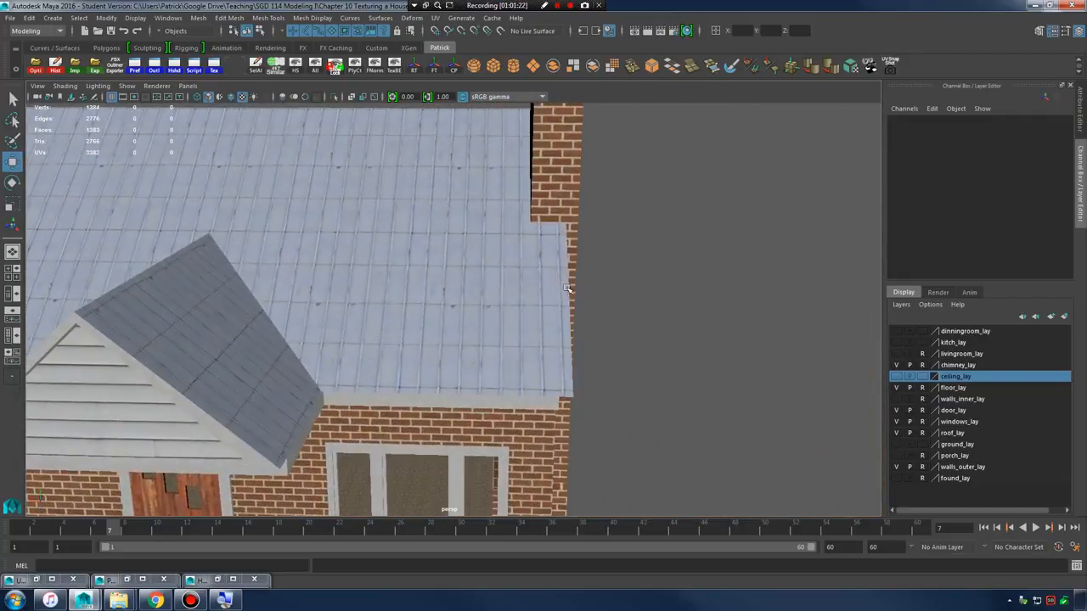
{"action": "left_click_drag", "start_coordinate": [509, 211], "coordinate": [711, 274], "text": "alt"}
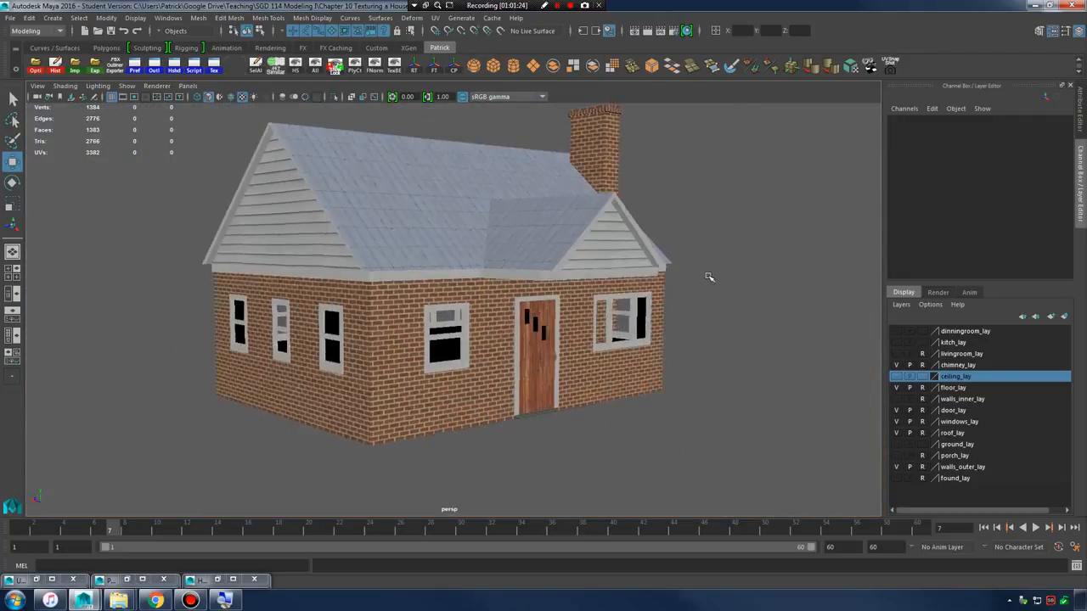
{"action": "right_click_drag", "start_coordinate": [711, 274], "coordinate": [713, 310], "text": "alt"}
{"action": "left_click_drag", "start_coordinate": [713, 310], "coordinate": [863, 340], "text": "alt"}
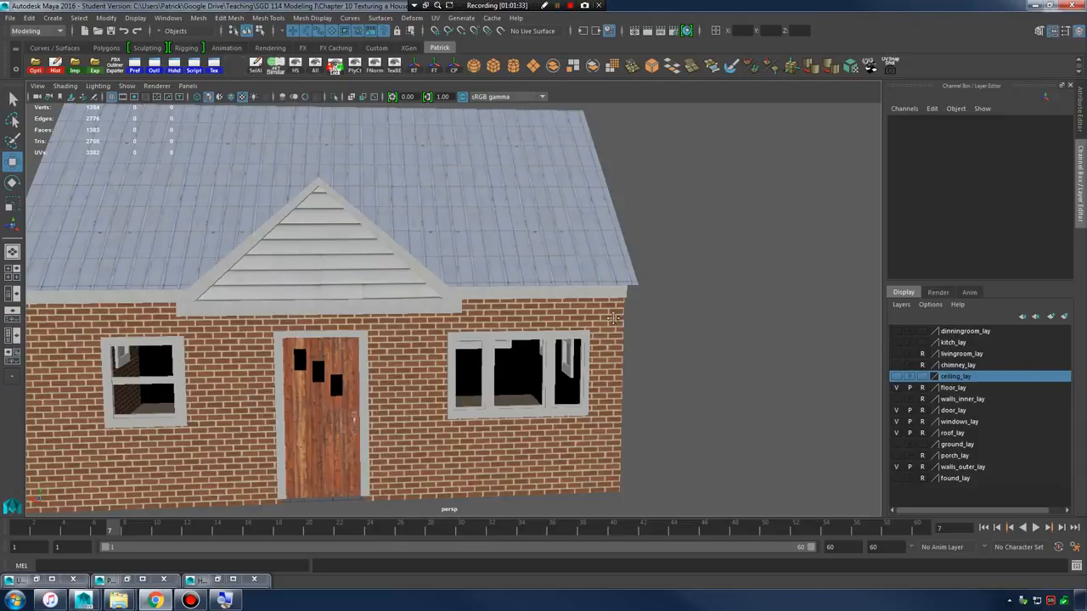
{"action": "right_click_drag", "start_coordinate": [613, 319], "coordinate": [722, 319], "text": "alt"}
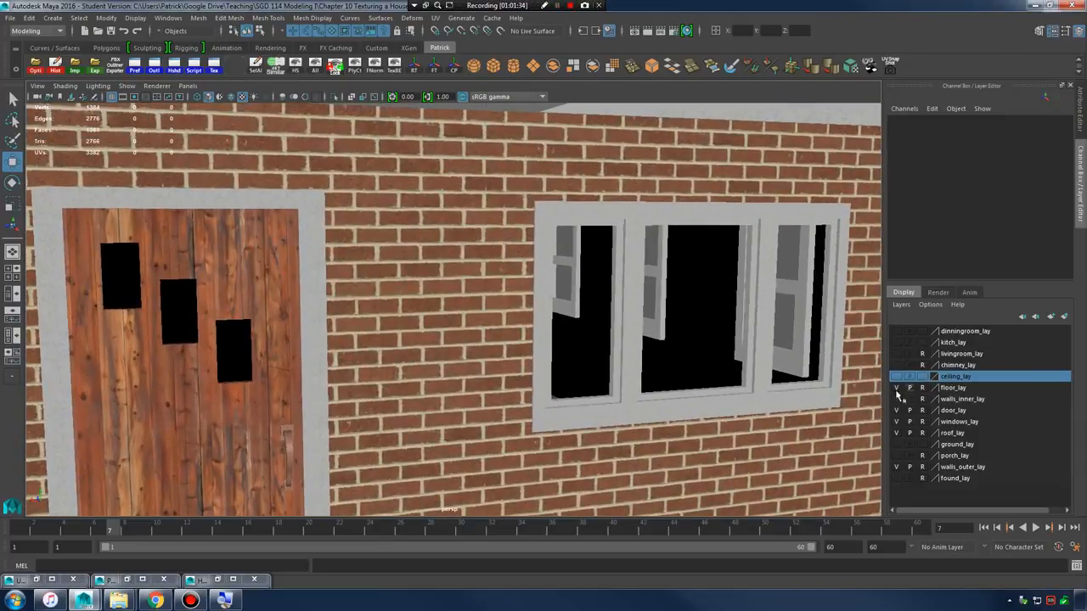
- Hide the door, window, outer wall and roof layers, and show only the livingroom_lay layer
{"action": "left_click", "coordinate": [897, 410]}
{"action": "left_click", "coordinate": [896, 421]}
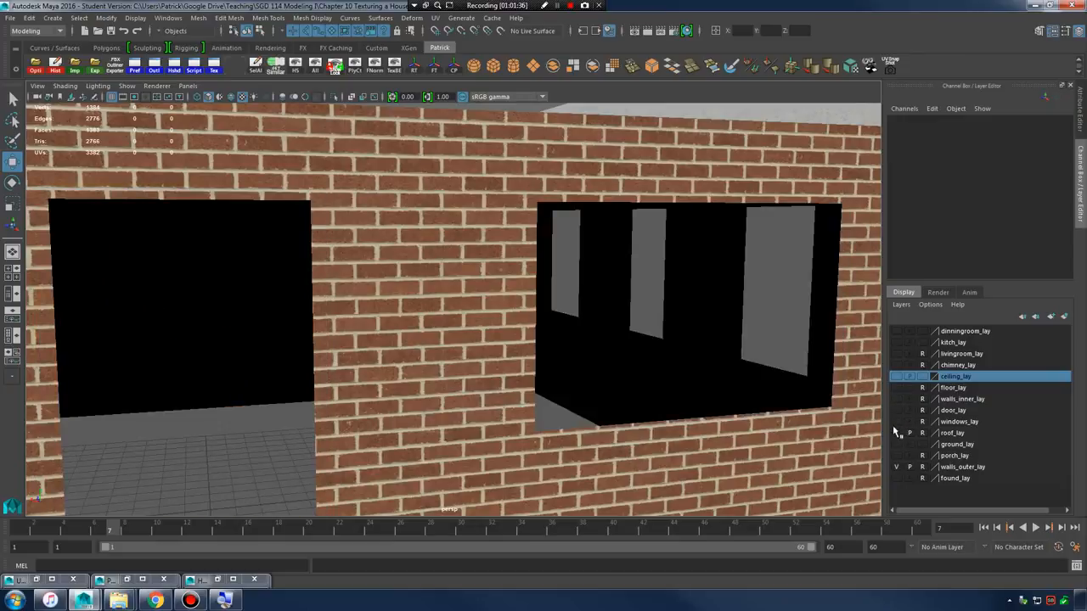
{"action": "left_click", "coordinate": [895, 467]}
{"action": "left_click", "coordinate": [896, 433]}
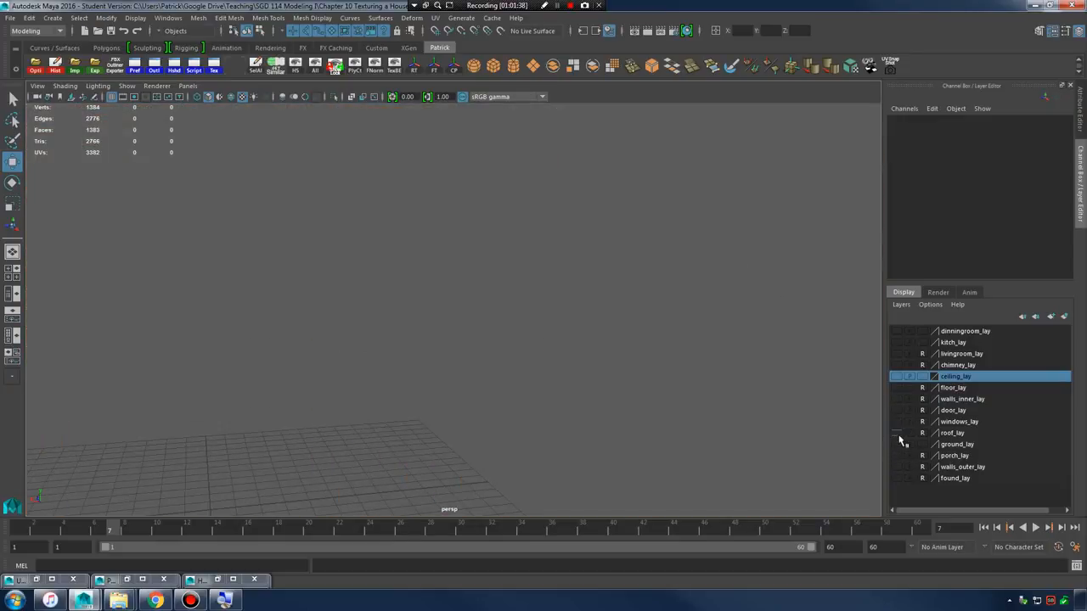
{"action": "left_click", "coordinate": [896, 354]}
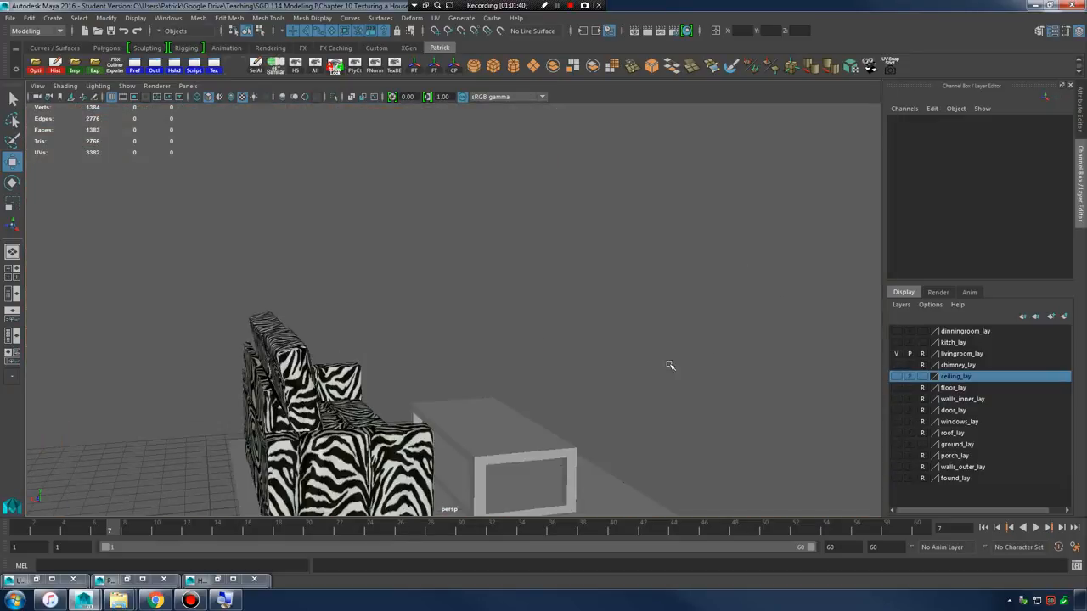
- Examine the zebra-patterned couch from the back, side and front
{"action": "right_click_drag", "start_coordinate": [670, 366], "coordinate": [630, 335], "text": "alt"}
{"action": "left_click_drag", "start_coordinate": [630, 335], "coordinate": [607, 397], "text": "alt"}
{"action": "middle_click_drag", "start_coordinate": [607, 397], "coordinate": [605, 280], "text": "alt"}
{"action": "left_click_drag", "start_coordinate": [605, 280], "coordinate": [569, 340], "text": "alt"}
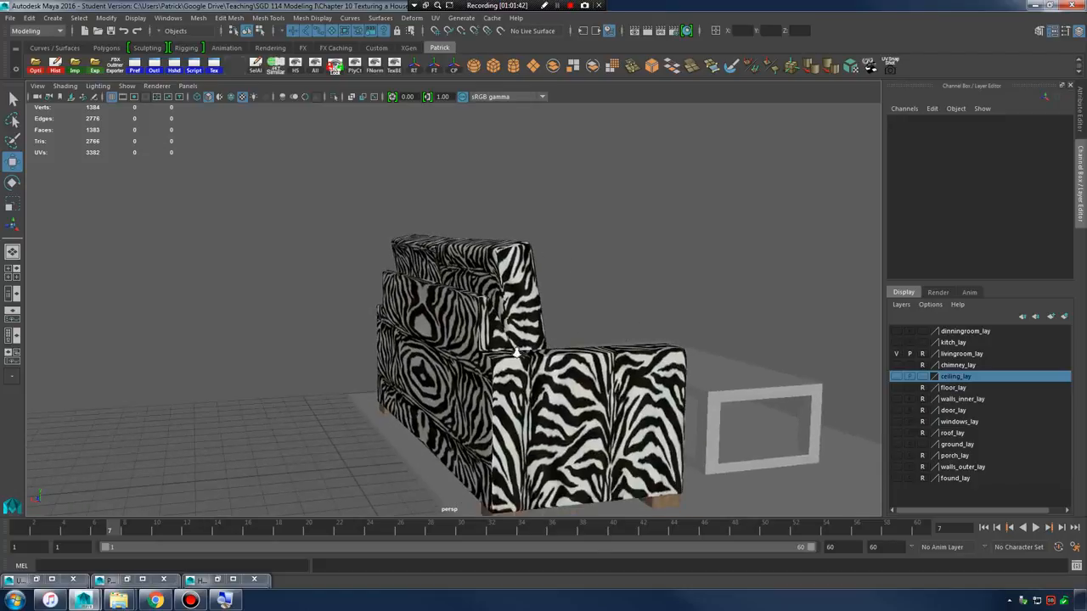
{"action": "right_click_drag", "start_coordinate": [569, 361], "coordinate": [642, 402], "text": "alt"}
{"action": "middle_click_drag", "start_coordinate": [641, 402], "coordinate": [567, 290], "text": "alt"}
{"action": "left_click_drag", "start_coordinate": [594, 293], "coordinate": [586, 333], "text": "alt"}
{"action": "right_click_drag", "start_coordinate": [585, 333], "coordinate": [562, 325], "text": "alt"}
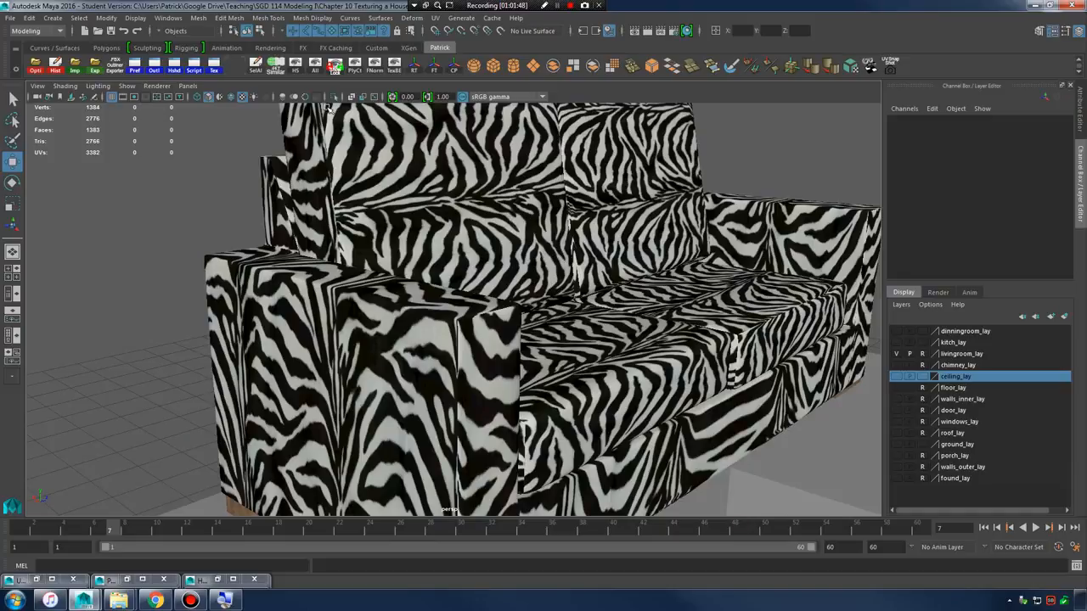
{"action": "right_click_drag", "start_coordinate": [552, 221], "coordinate": [543, 235], "text": "alt"}
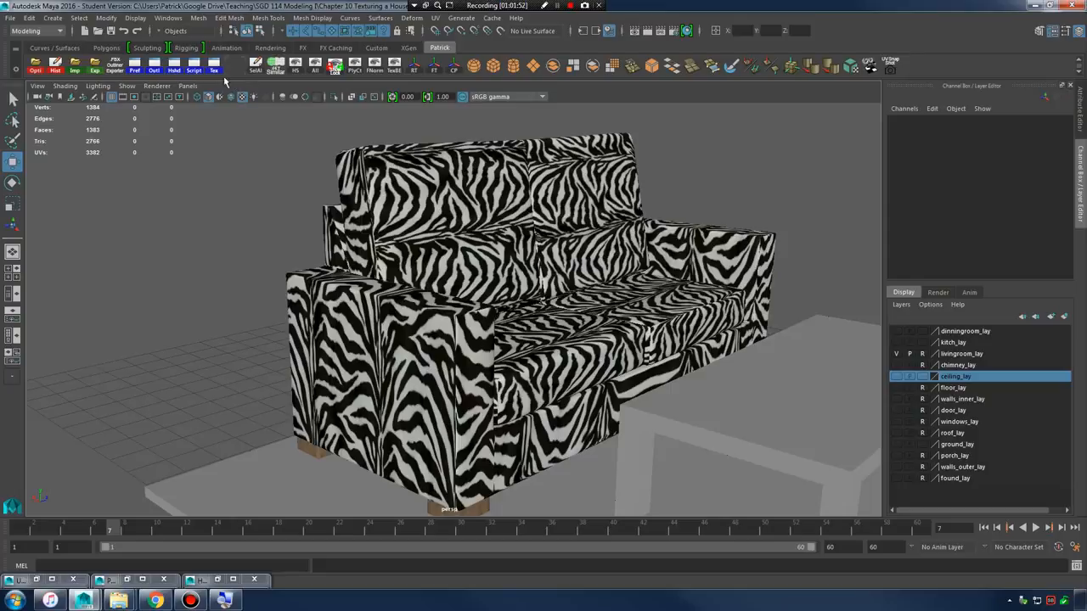
- Open the UV Editor, move it clear of the couch's side, and select the couch to examine its UV layout
{"action": "left_click", "coordinate": [214, 71]}
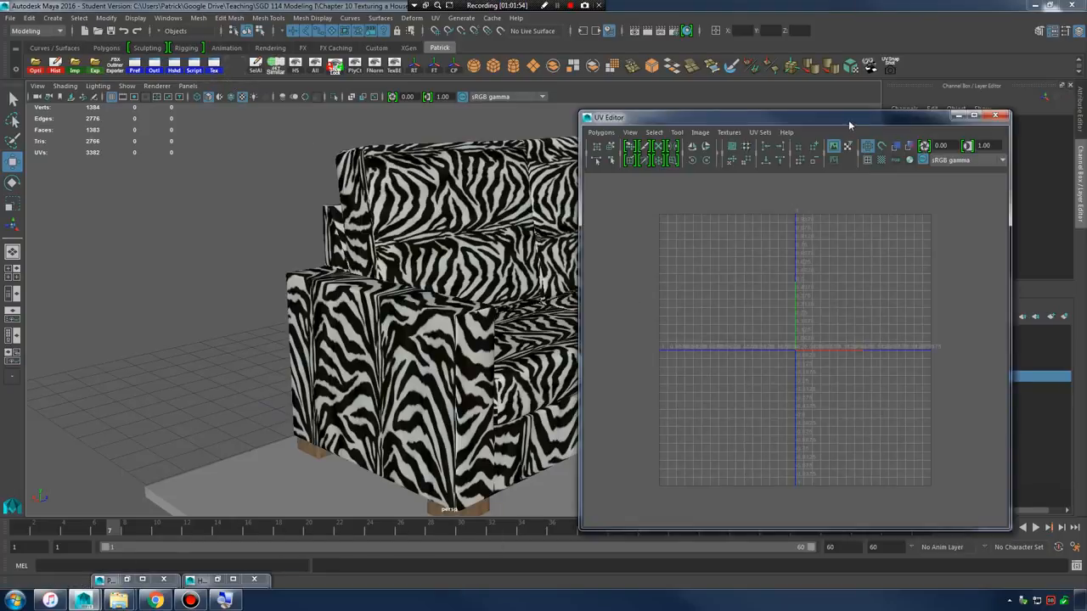
{"action": "left_click_drag", "start_coordinate": [848, 124], "coordinate": [616, 128]}
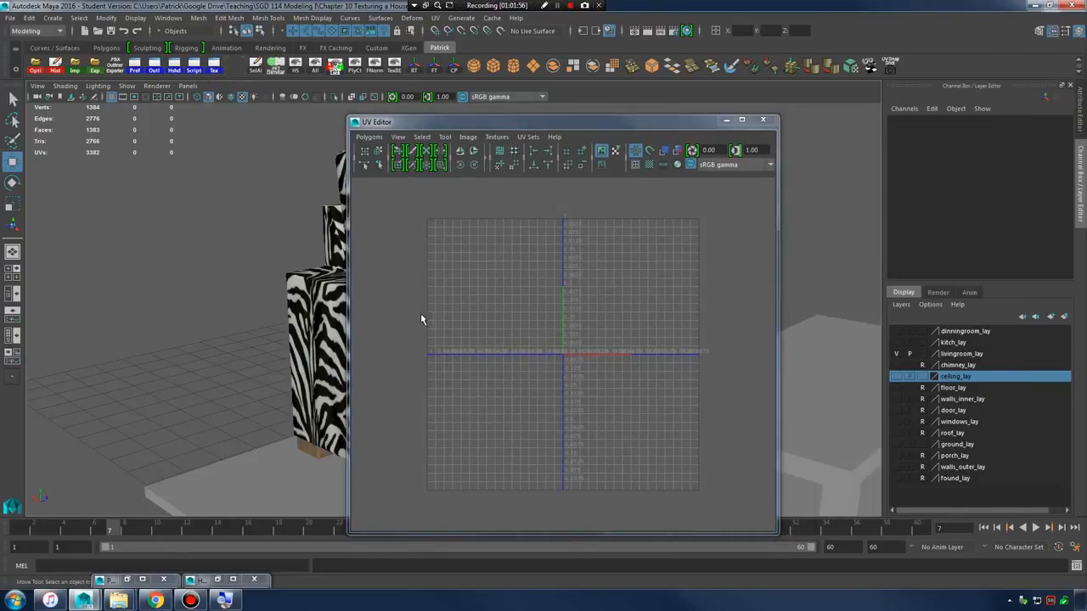
{"action": "left_click", "coordinate": [327, 325]}
{"action": "right_click_drag", "start_coordinate": [380, 317], "coordinate": [629, 311], "text": "alt"}
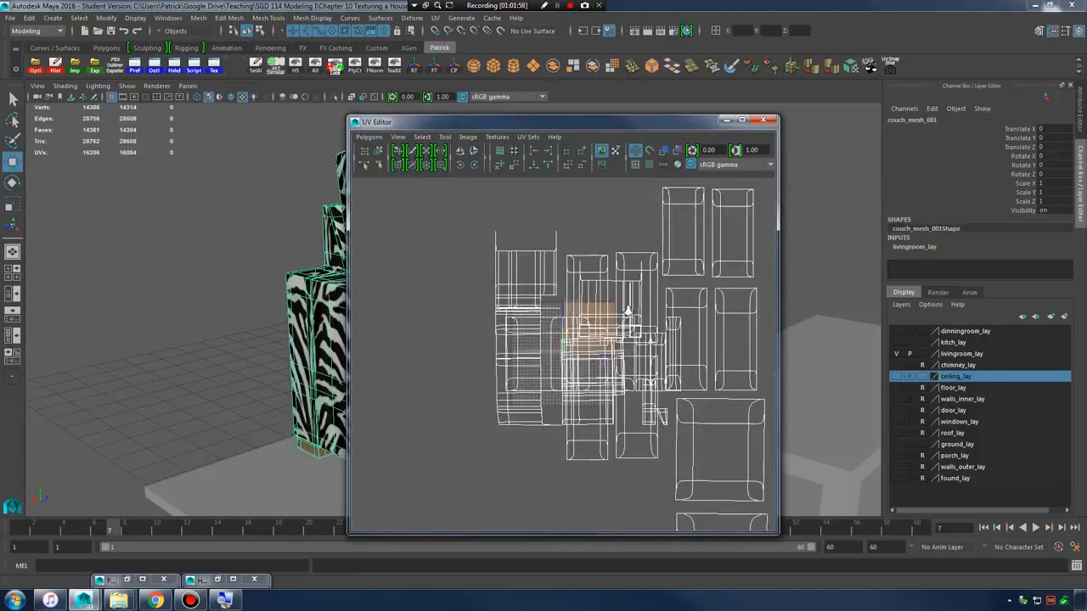
{"action": "scroll", "coordinate": [628, 311], "scroll_direction": "down", "scroll_amount": 2}
{"action": "middle_click_drag", "start_coordinate": [657, 332], "coordinate": [558, 278], "text": "alt"}
{"action": "scroll", "coordinate": [705, 364], "scroll_direction": "up", "scroll_amount": 2}
- Examine the zebra pattern on the couch's armrest up close, switching smooth mesh preview on and back off
{"action": "mouse_move", "coordinate": [206, 304]}
{"action": "left_mouse_down", "text": "alt"}
{"action": "mouse_move", "coordinate": [272, 330]}
{"action": "mouse_move", "coordinate": [186, 311]}
{"action": "left_mouse_up", "text": "alt"}
{"action": "right_click_drag", "start_coordinate": [186, 310], "coordinate": [249, 311], "text": "alt"}
{"action": "left_click_drag", "start_coordinate": [250, 311], "coordinate": [332, 332], "text": "alt"}
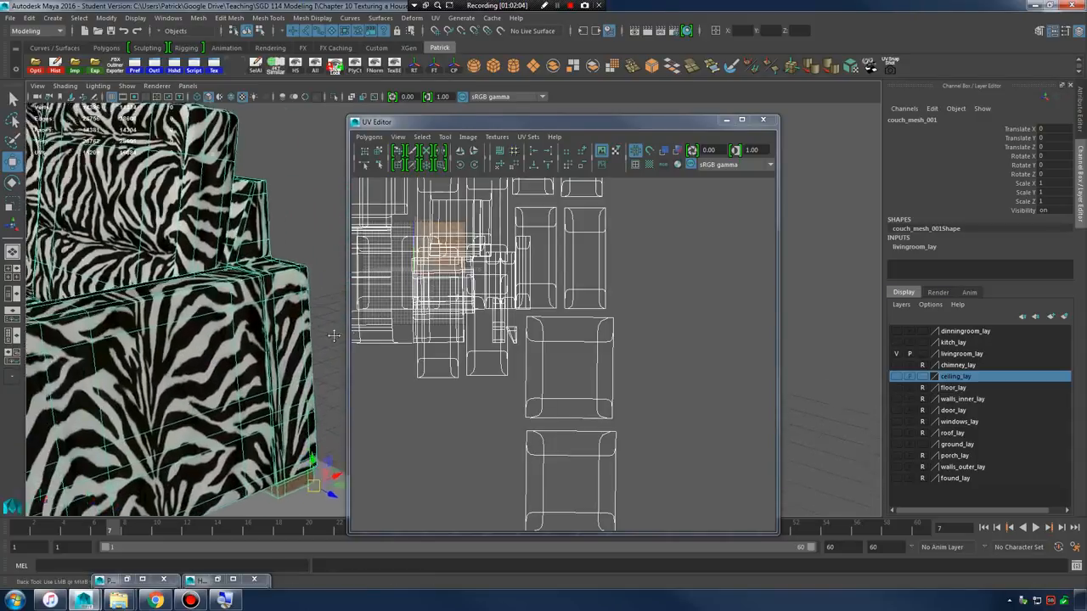
{"action": "middle_click_drag", "start_coordinate": [332, 332], "coordinate": [252, 339], "text": "alt"}
{"action": "left_click_drag", "start_coordinate": [204, 336], "coordinate": [224, 343], "text": "alt"}
{"action": "middle_click_drag", "start_coordinate": [223, 343], "coordinate": [250, 331], "text": "alt"}
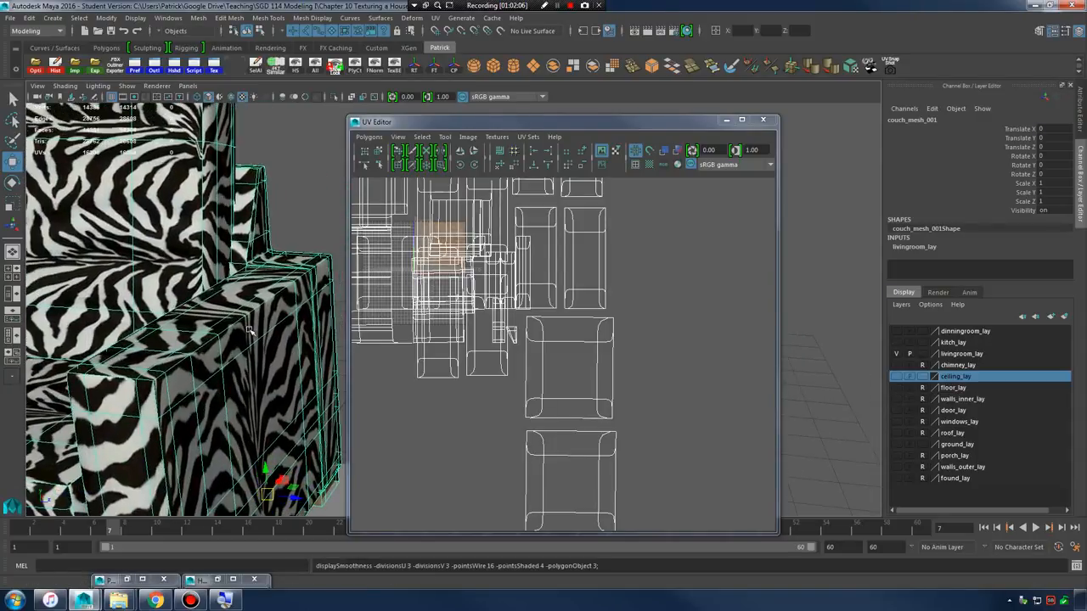
{"action": "key", "text": "3"}
{"action": "key", "text": "1"}
- Deselect the couch, put away the UV Editor and frame the untextured coffee table and rug in front of the couch
{"action": "left_click", "coordinate": [294, 235]}
{"action": "right_click_drag", "start_coordinate": [294, 235], "coordinate": [192, 278], "text": "alt"}
{"action": "left_click_drag", "start_coordinate": [192, 278], "coordinate": [357, 255], "text": "alt"}
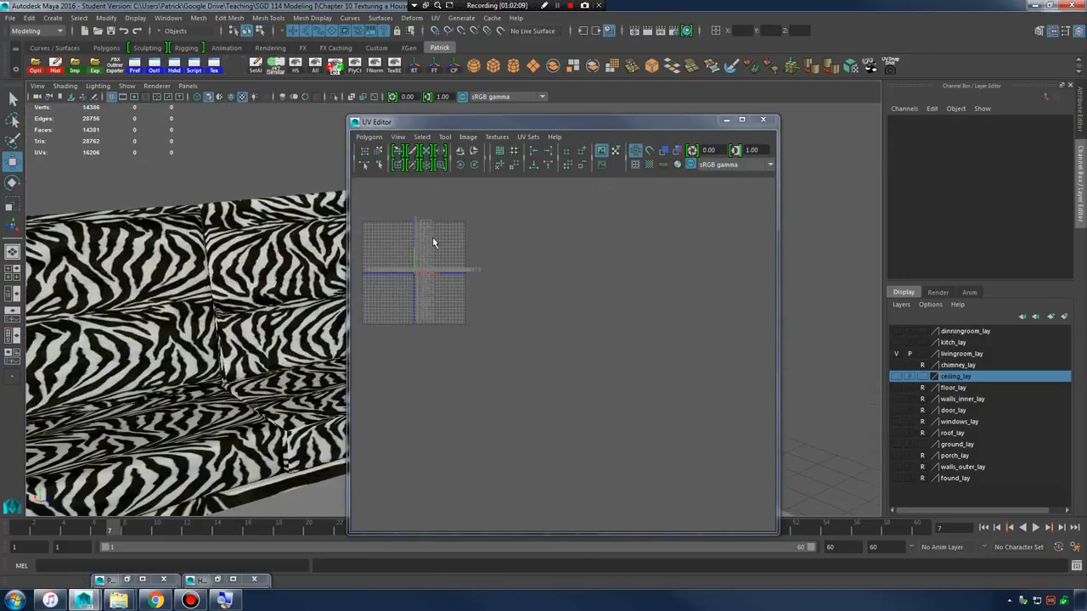
{"action": "left_click", "coordinate": [725, 122]}
{"action": "left_click_drag", "start_coordinate": [577, 293], "coordinate": [577, 332], "text": "alt"}
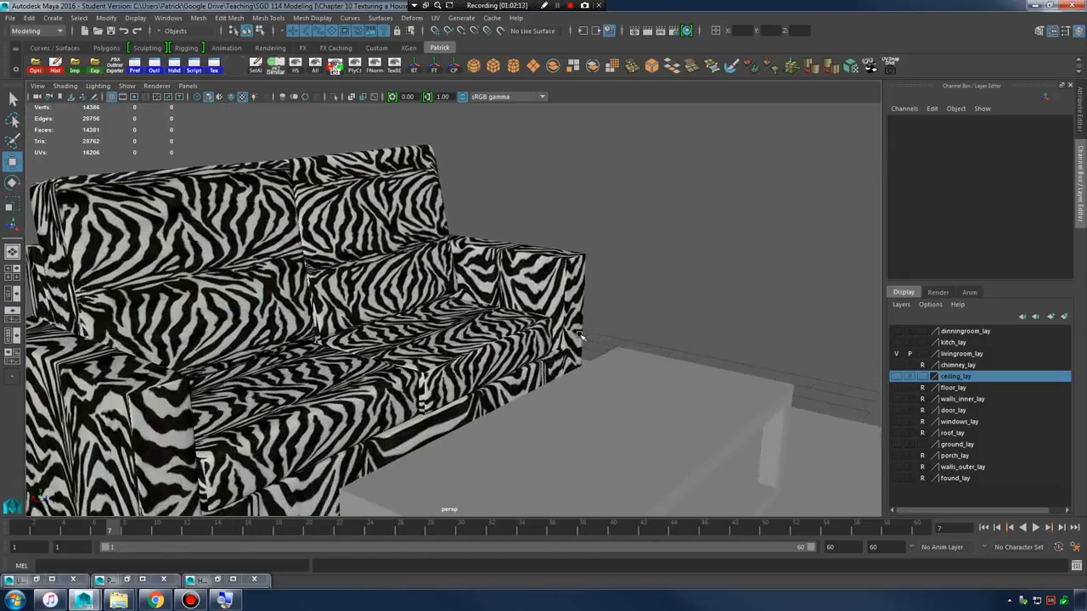
{"action": "right_click_drag", "start_coordinate": [579, 335], "coordinate": [544, 361], "text": "alt"}
{"action": "middle_click_drag", "start_coordinate": [584, 348], "coordinate": [570, 296], "text": "alt"}
{"action": "right_click_drag", "start_coordinate": [570, 296], "coordinate": [542, 315], "text": "alt"}
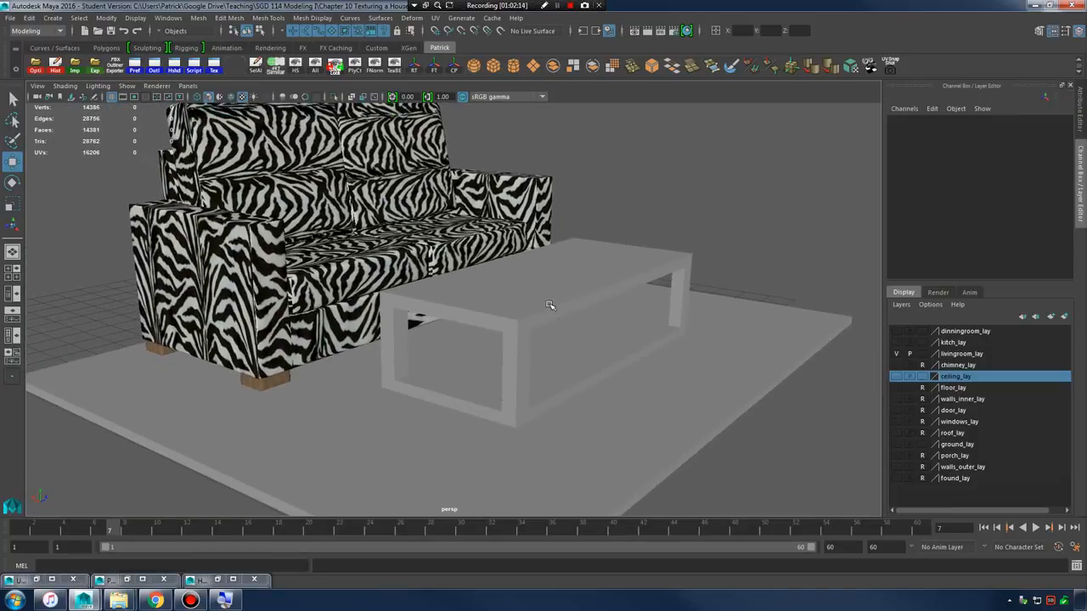
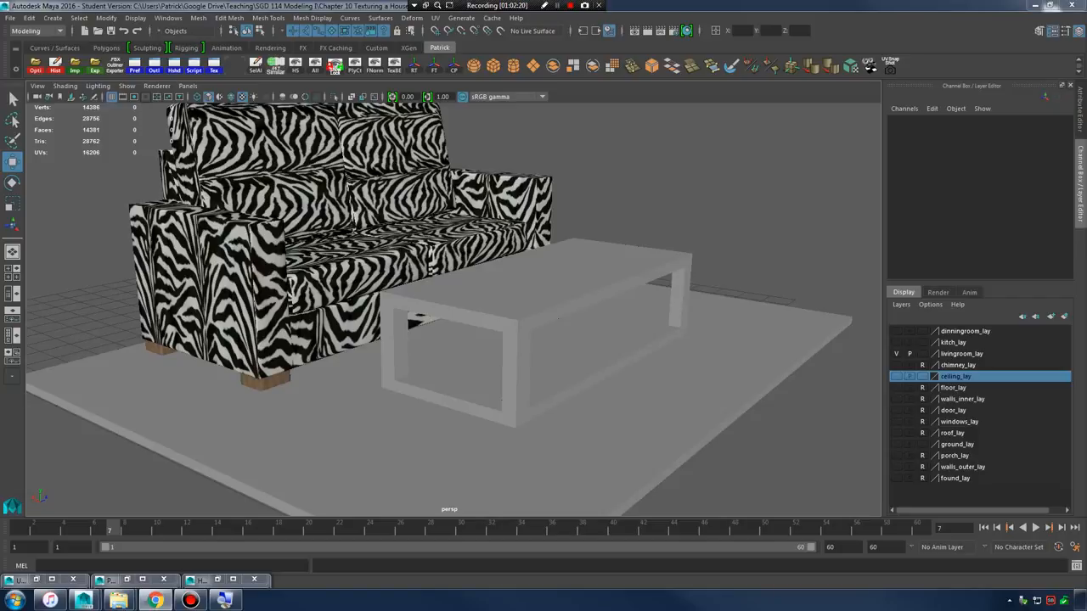
- Assign the dark wood material from the Hypershade to the coffee table, check the wood grain up close, and put the Hypershade away
{"action": "left_click", "coordinate": [496, 327]}
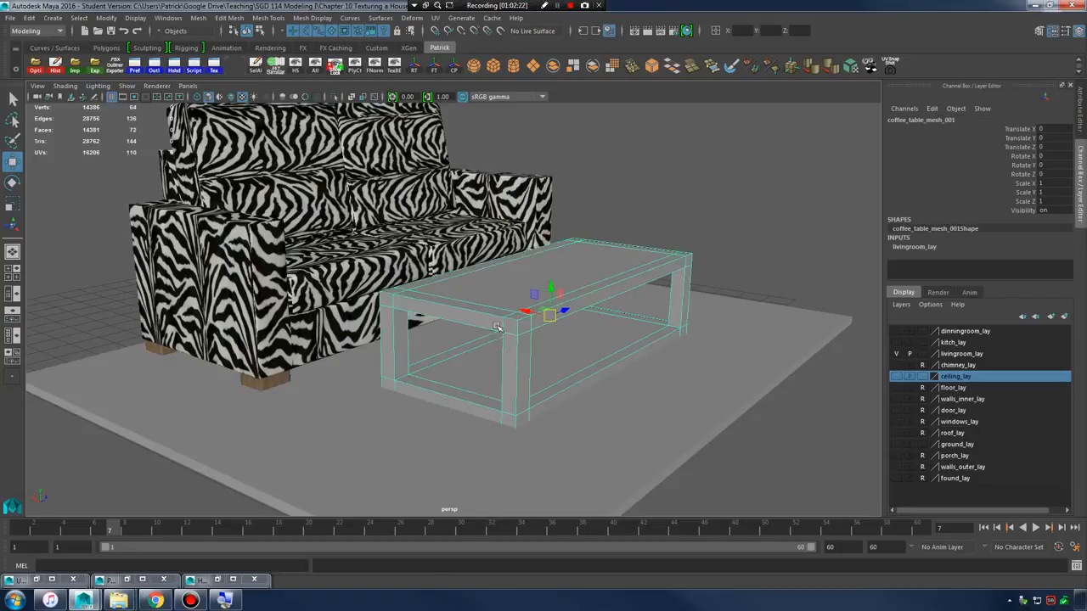
{"action": "scroll", "coordinate": [564, 365], "scroll_direction": "up", "scroll_amount": 5}
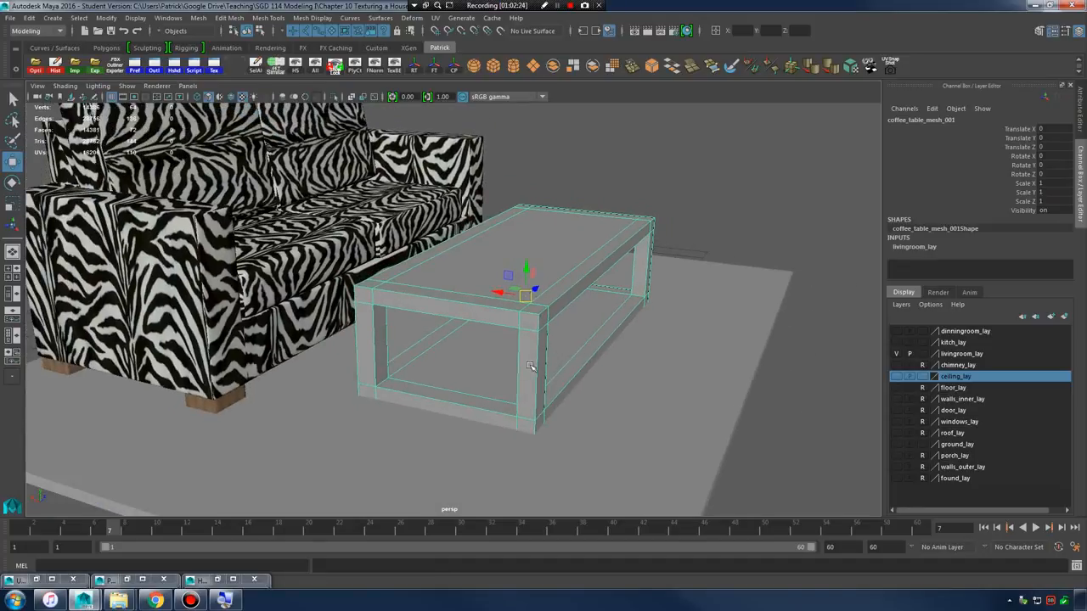
{"action": "left_click", "coordinate": [217, 580]}
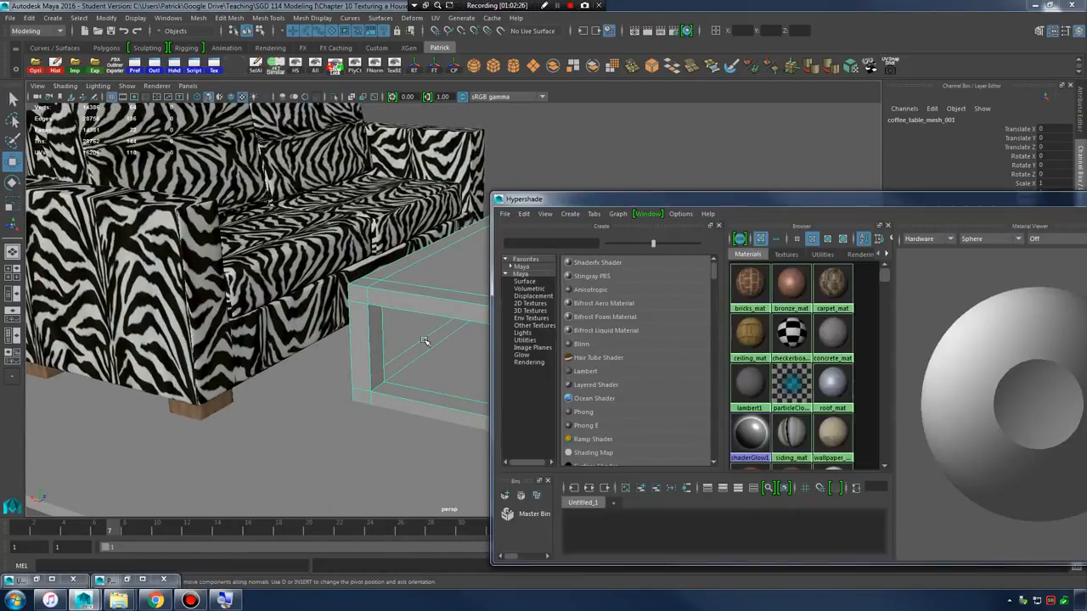
{"action": "scroll", "coordinate": [424, 342], "scroll_direction": "up", "scroll_amount": 3}
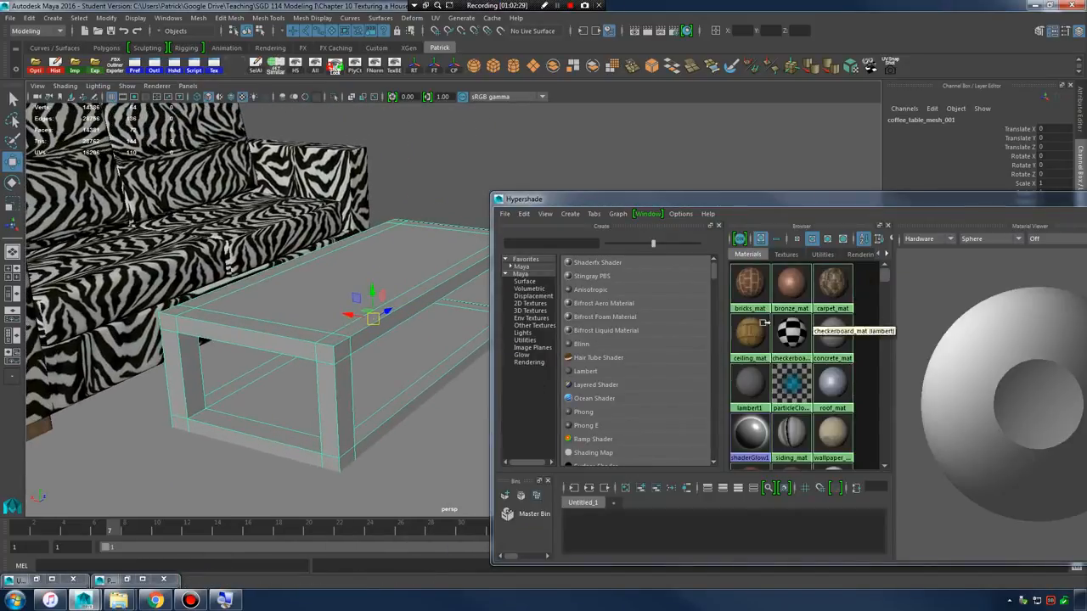
{"action": "scroll", "coordinate": [796, 374], "scroll_direction": "down", "scroll_amount": 2}
{"action": "right_click_drag", "start_coordinate": [748, 416], "coordinate": [733, 382]}
{"action": "scroll", "coordinate": [430, 394], "scroll_direction": "up", "scroll_amount": 3}
{"action": "right_click_drag", "start_coordinate": [430, 394], "coordinate": [438, 396], "text": "alt"}
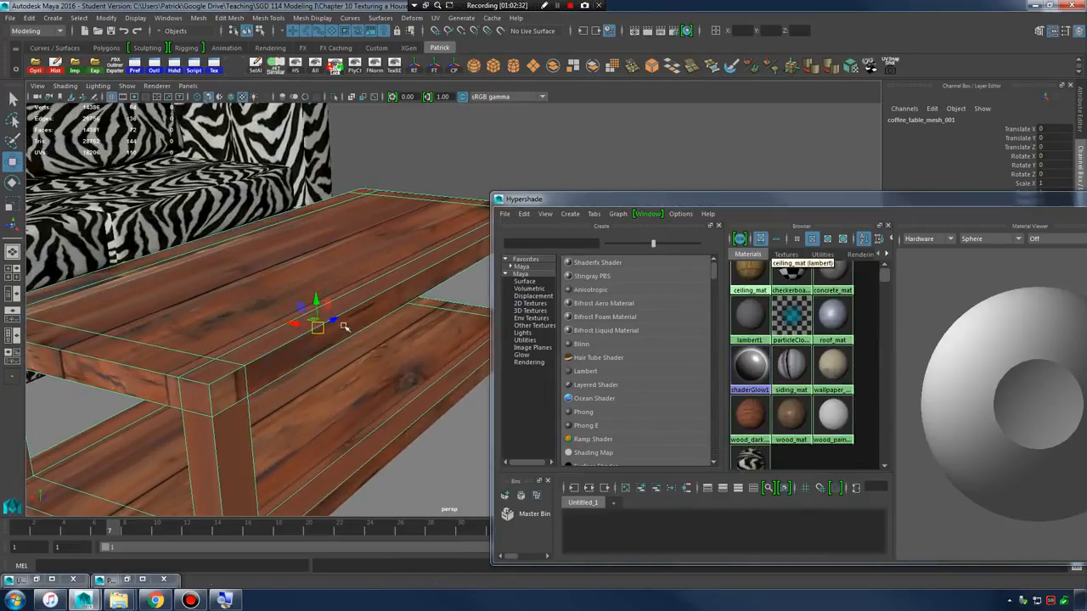
{"action": "left_click_drag", "start_coordinate": [344, 325], "coordinate": [305, 333], "text": "alt"}
{"action": "right_click_drag", "start_coordinate": [306, 335], "coordinate": [388, 343], "text": "alt"}
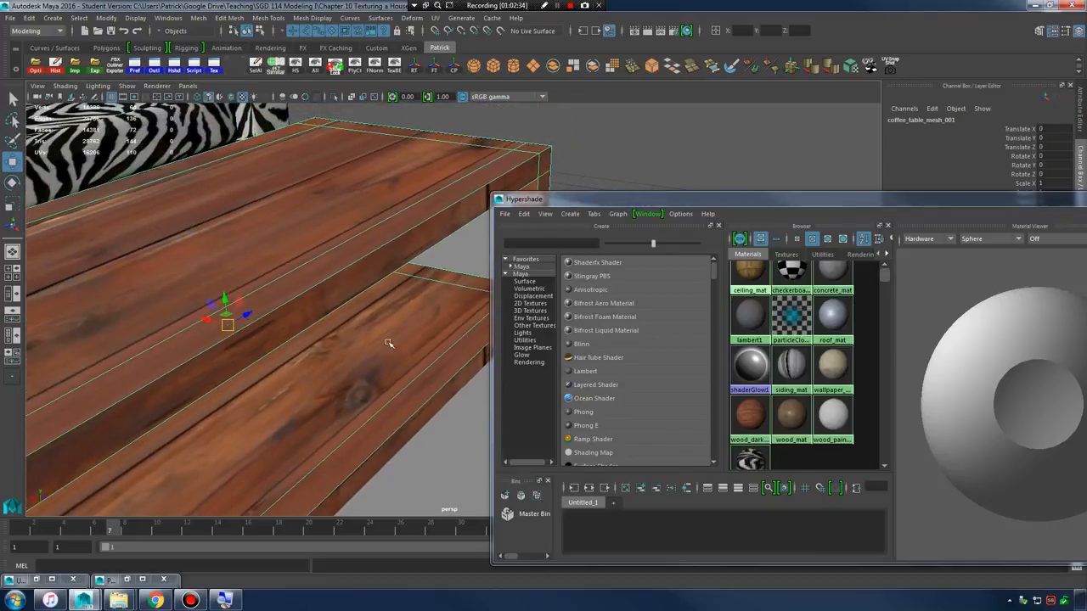
{"action": "left_click", "coordinate": [1086, 198]}
- Apply automatic UV mapping to all of the coffee table's faces and return to object mode
{"action": "right_click_drag", "start_coordinate": [634, 288], "coordinate": [546, 307], "text": "alt"}
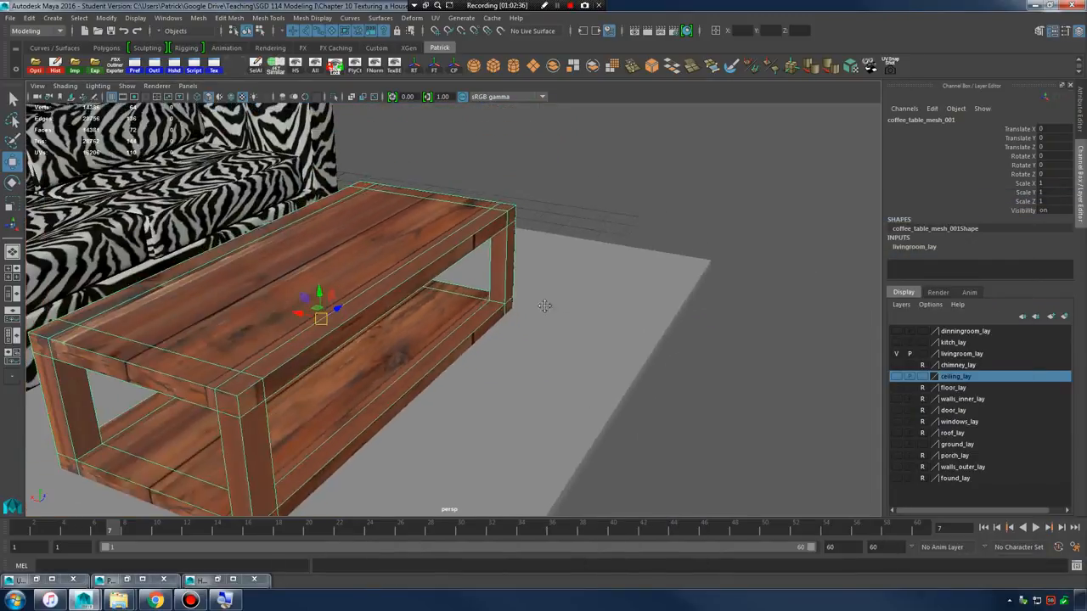
{"action": "left_click_drag", "start_coordinate": [546, 308], "coordinate": [573, 294], "text": "alt"}
{"action": "right_click_drag", "start_coordinate": [448, 189], "coordinate": [450, 221]}
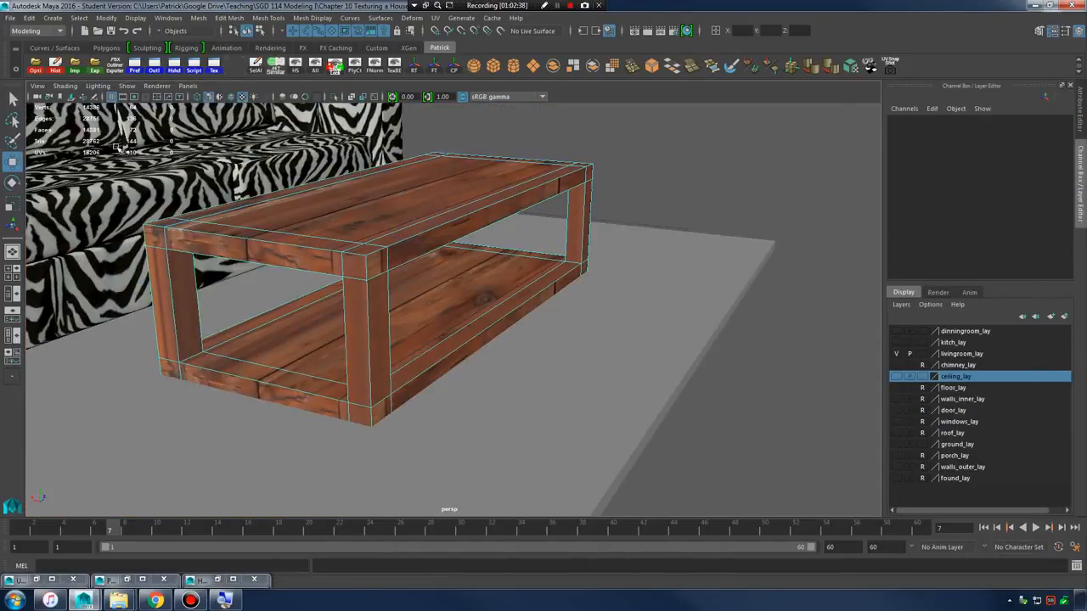
{"action": "left_click_drag", "start_coordinate": [659, 463], "coordinate": [654, 461]}
{"action": "left_click", "coordinate": [435, 18]}
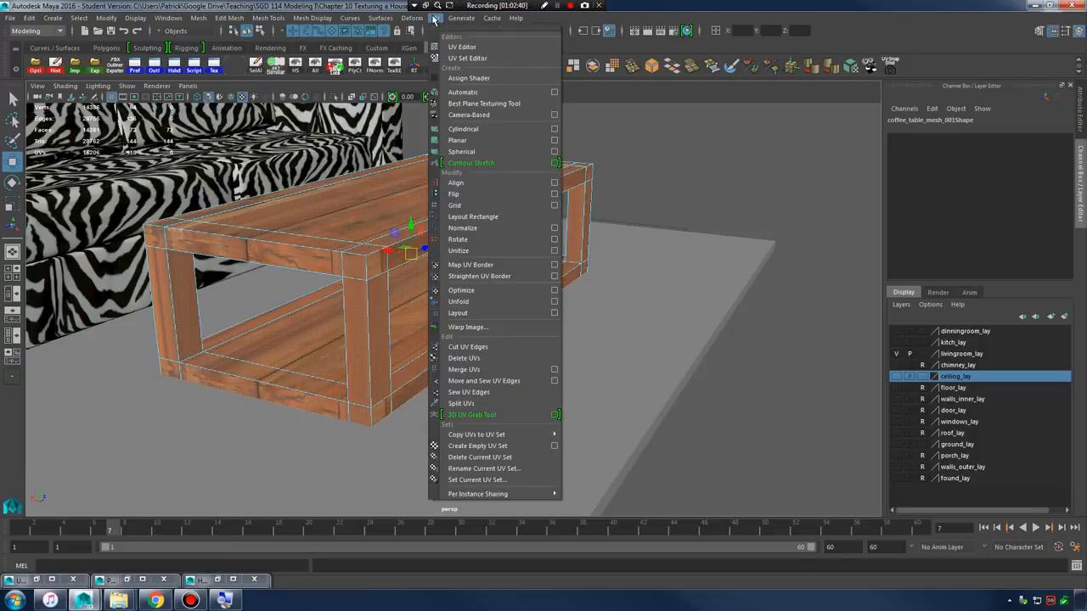
{"action": "left_click", "coordinate": [482, 93]}
{"action": "right_click_drag", "start_coordinate": [473, 197], "coordinate": [509, 188]}
- Scale up all of the coffee table's UVs in the UV Editor for finer planks, put the editor away and deselect the table
{"action": "left_click", "coordinate": [30, 579]}
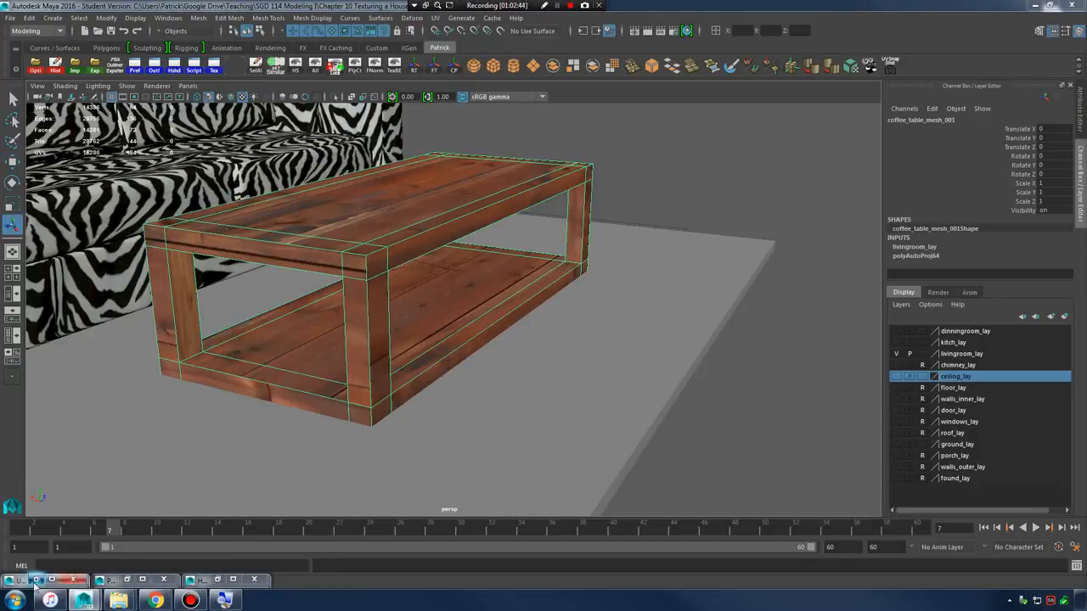
{"action": "right_click_drag", "start_coordinate": [445, 268], "coordinate": [472, 265]}
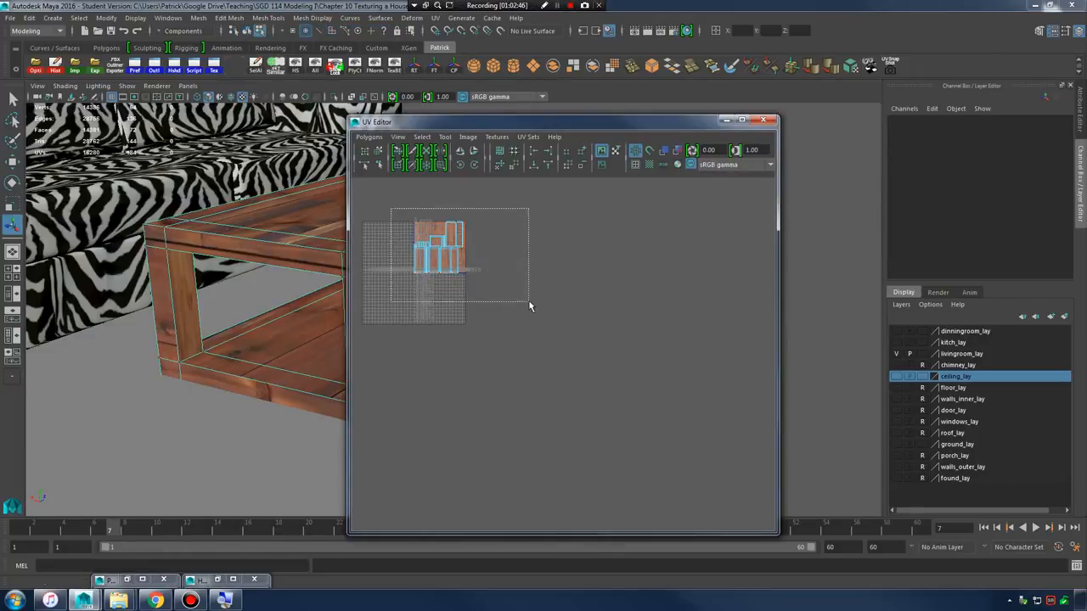
{"action": "left_click_drag", "start_coordinate": [528, 302], "coordinate": [533, 316]}
{"action": "middle_click_drag", "start_coordinate": [533, 317], "coordinate": [560, 375], "text": "alt"}
{"action": "left_click_drag", "start_coordinate": [263, 313], "coordinate": [188, 361], "text": "alt"}
{"action": "key", "text": "r"}
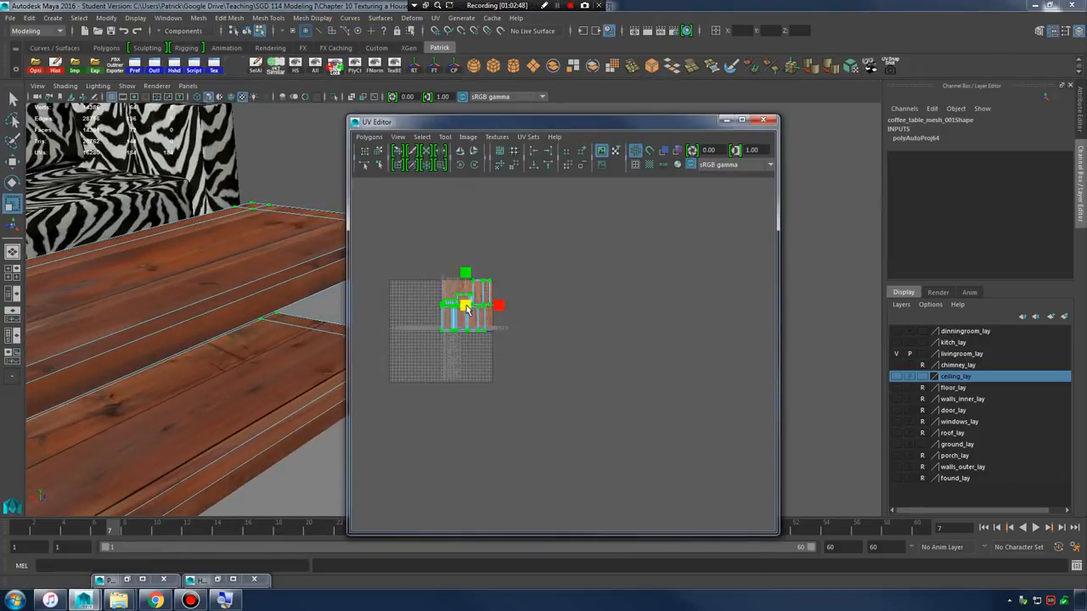
{"action": "left_click_drag", "start_coordinate": [465, 309], "coordinate": [526, 300]}
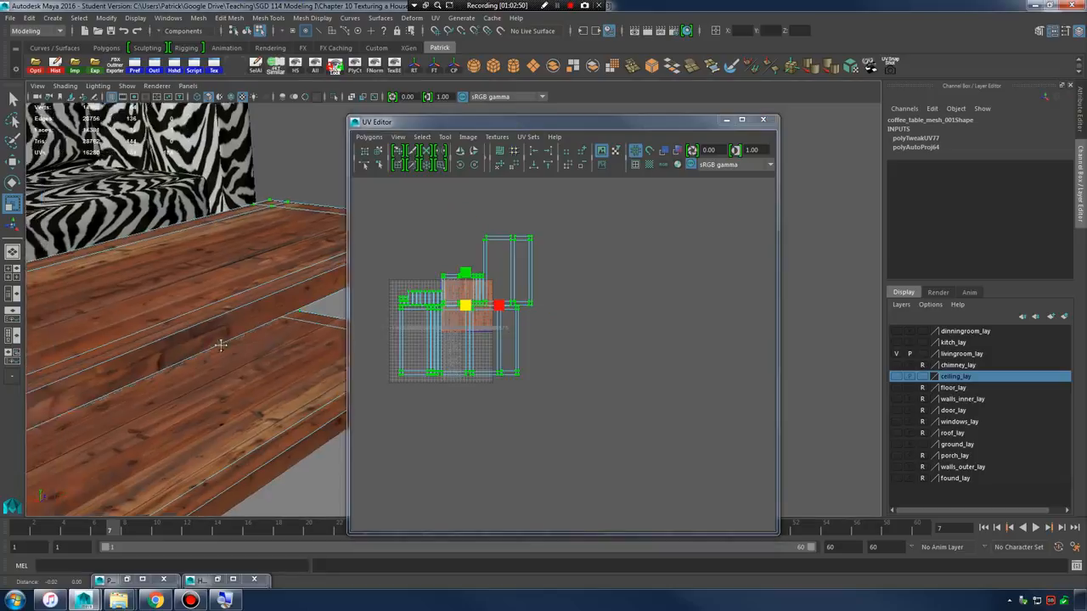
{"action": "left_click_drag", "start_coordinate": [220, 344], "coordinate": [280, 340], "text": "alt"}
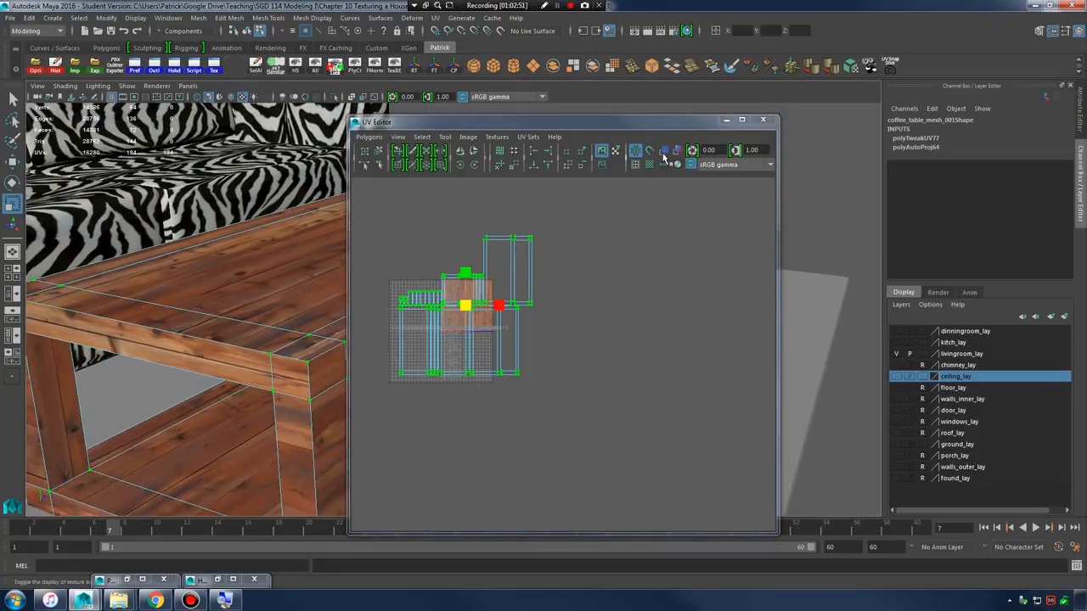
{"action": "left_click", "coordinate": [731, 120]}
{"action": "right_click_drag", "start_coordinate": [525, 213], "coordinate": [592, 182]}
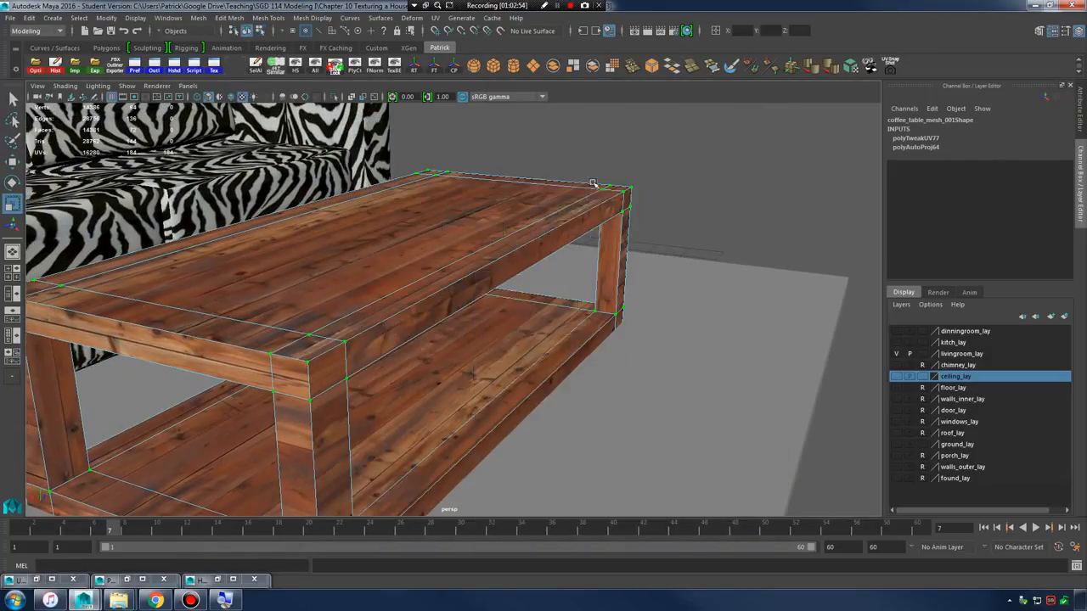
{"action": "left_click", "coordinate": [592, 181]}
- Enter face mode at the coffee table's end, place the UV Editor beside it, and dim the wood texture image
{"action": "left_click_drag", "start_coordinate": [529, 245], "coordinate": [449, 303], "text": "alt"}
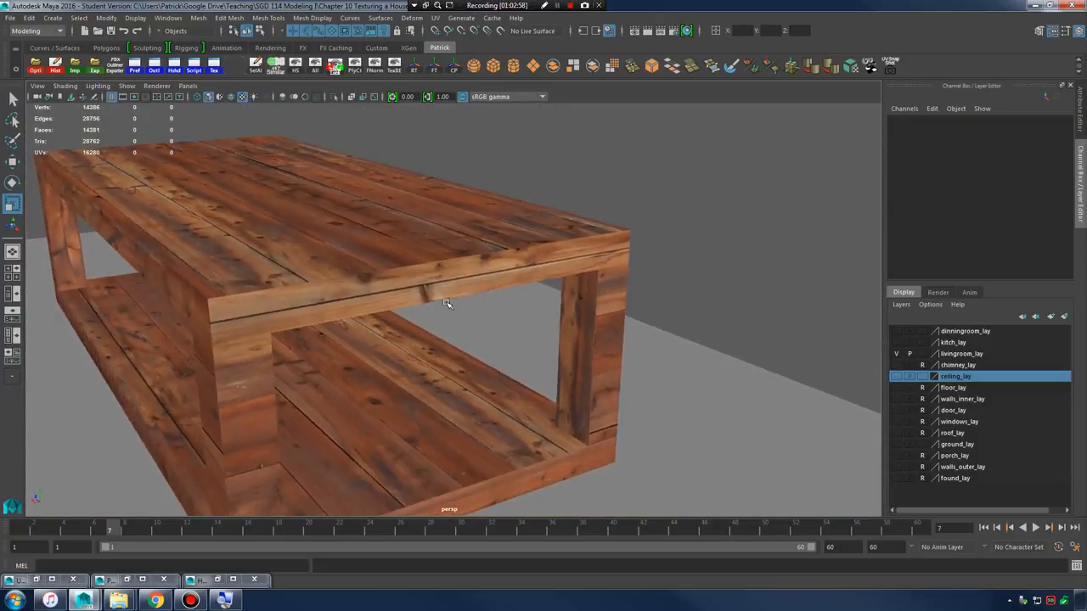
{"action": "right_click_drag", "start_coordinate": [449, 303], "coordinate": [482, 304], "text": "alt"}
{"action": "left_click_drag", "start_coordinate": [497, 297], "coordinate": [501, 223], "text": "alt"}
{"action": "left_click", "coordinate": [480, 223]}
{"action": "right_click_drag", "start_coordinate": [500, 222], "coordinate": [499, 181]}
{"action": "left_click", "coordinate": [35, 581]}
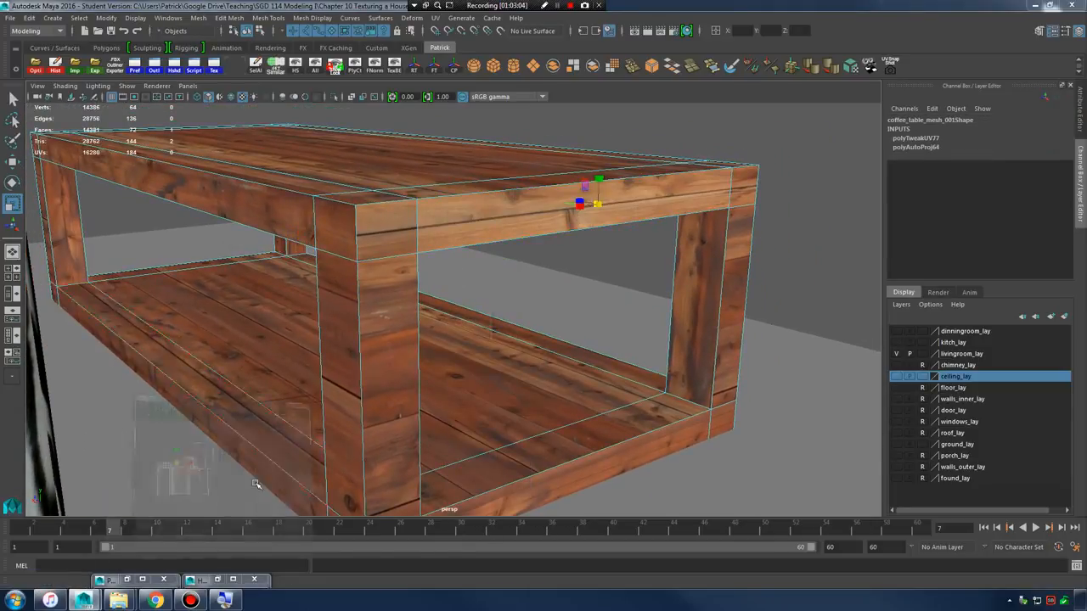
{"action": "left_click_drag", "start_coordinate": [513, 120], "coordinate": [811, 118]}
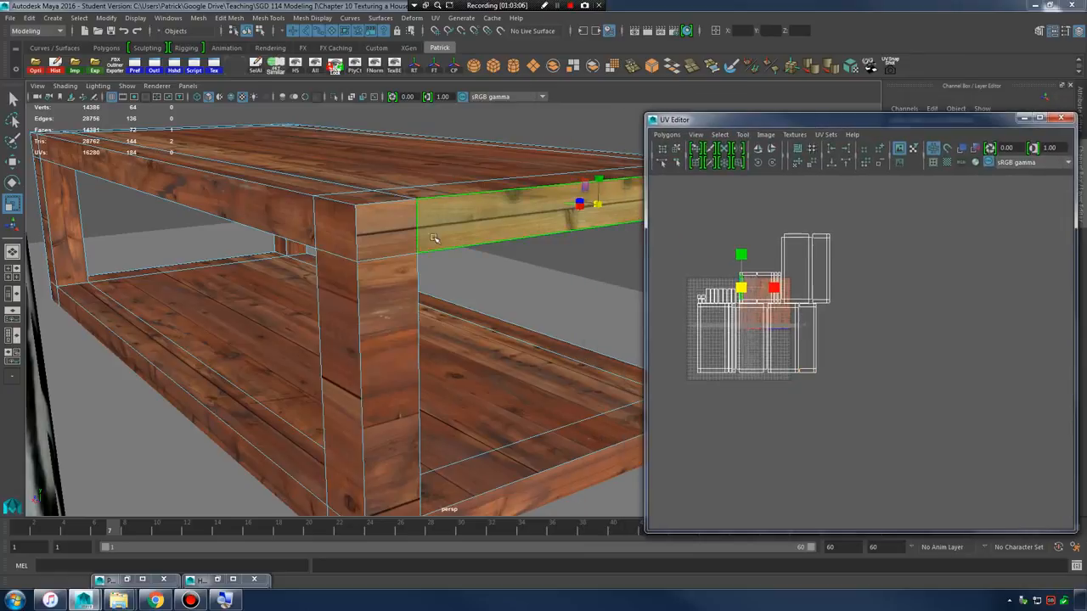
{"action": "scroll", "coordinate": [782, 347], "scroll_direction": "up", "scroll_amount": 6}
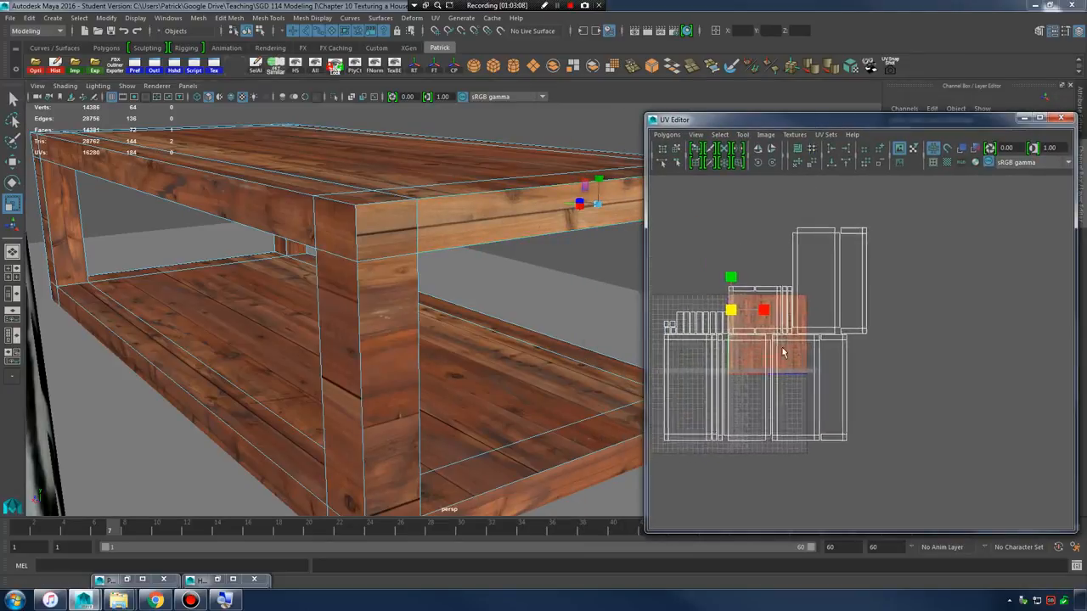
{"action": "scroll", "coordinate": [789, 327], "scroll_direction": "up", "scroll_amount": 1}
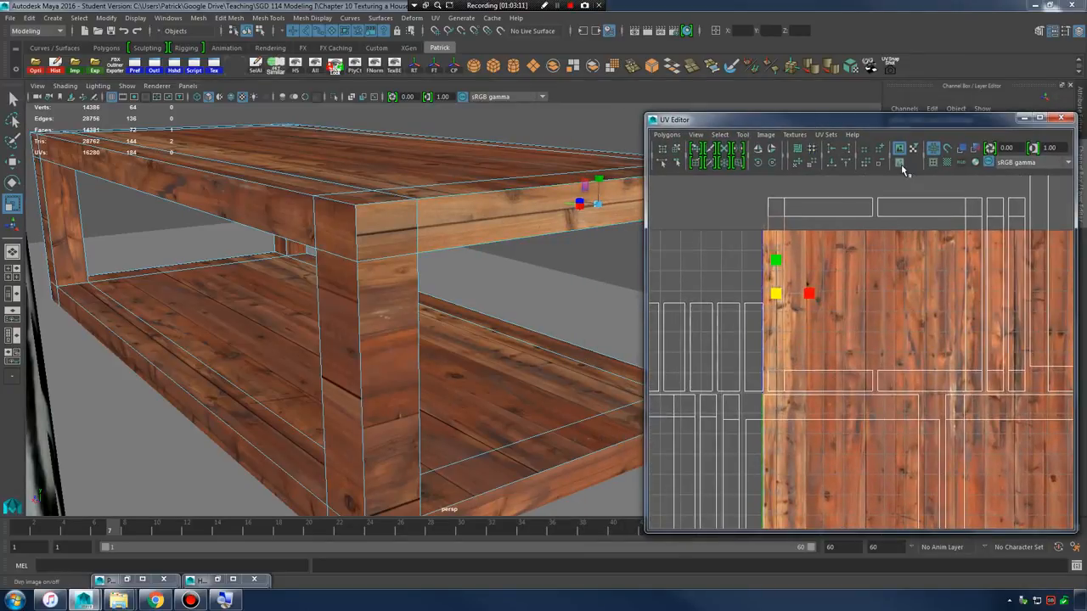
{"action": "left_click", "coordinate": [899, 163]}
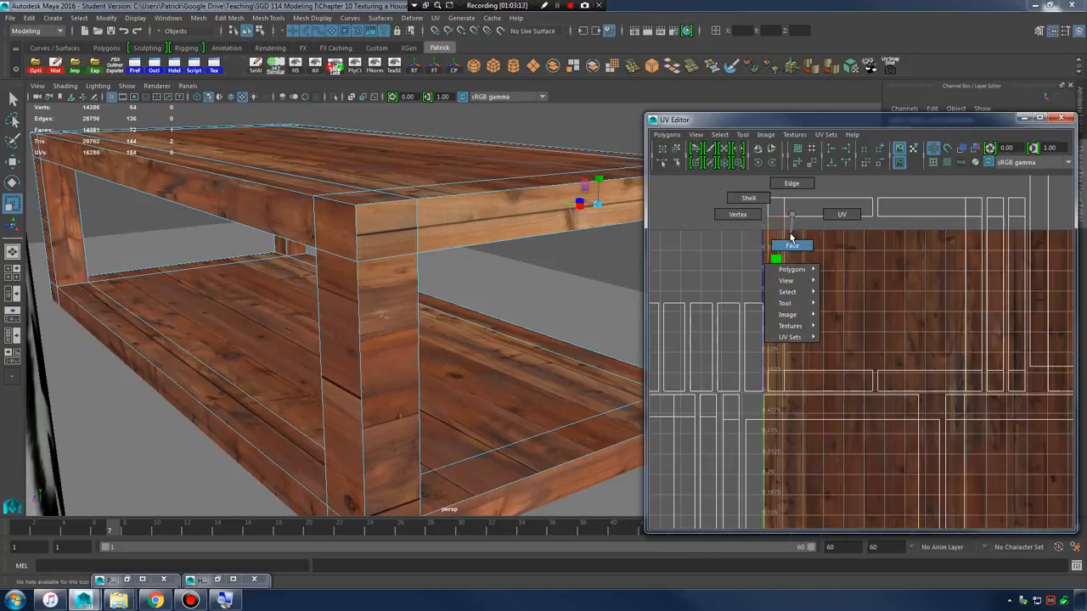
- Slide one end frame's UV shell sideways to clear the plank seam from its upper rail, and try shifting the opposite end's shell
{"action": "right_click_drag", "start_coordinate": [791, 237], "coordinate": [791, 242]}
{"action": "left_click", "coordinate": [808, 297]}
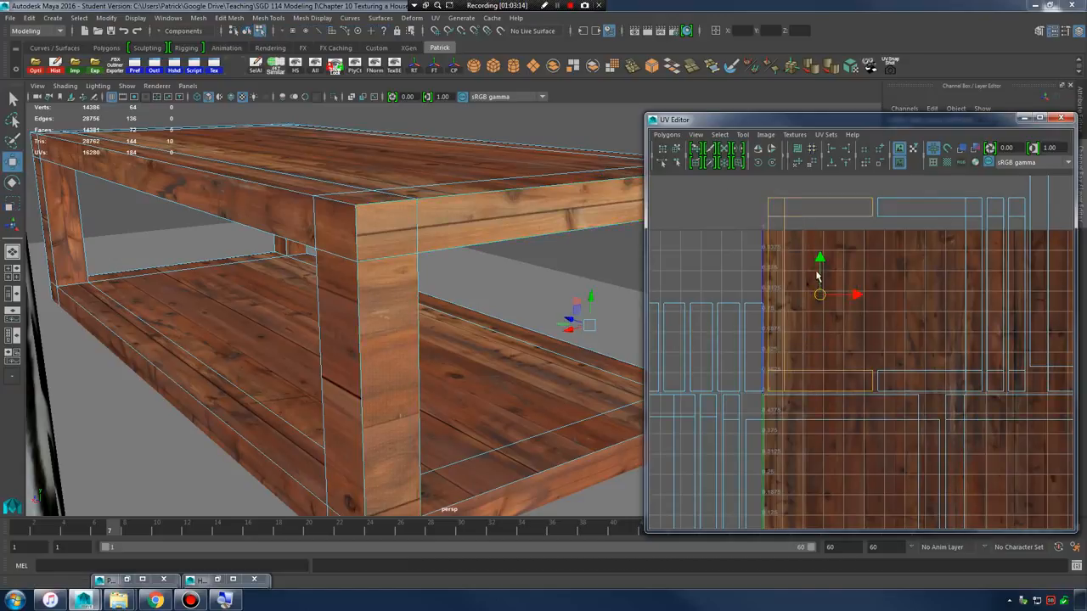
{"action": "key", "text": "ctrl+z"}
{"action": "left_click_drag", "start_coordinate": [855, 294], "coordinate": [865, 295]}
{"action": "middle_click_drag", "start_coordinate": [525, 304], "coordinate": [461, 281], "text": "alt"}
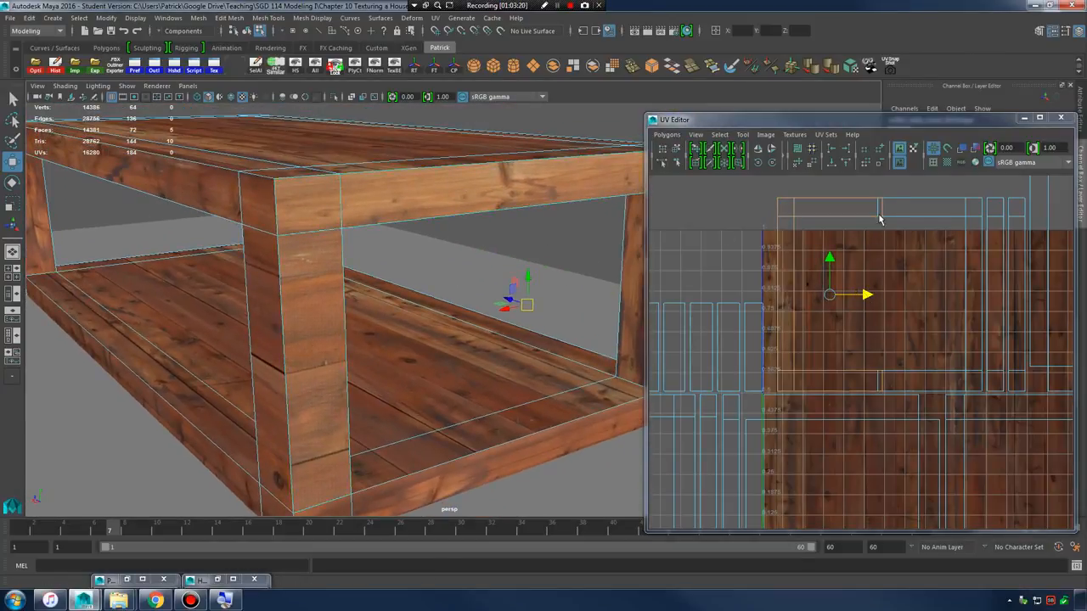
{"action": "left_click", "coordinate": [909, 205]}
{"action": "left_click_drag", "start_coordinate": [376, 303], "coordinate": [471, 370], "text": "alt"}
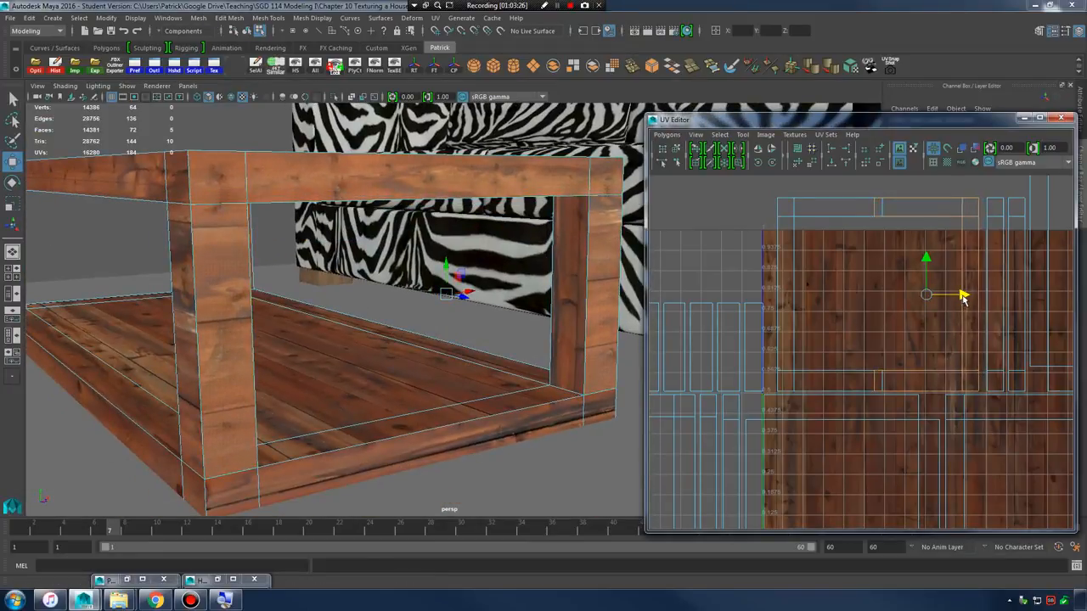
- Examine the UV layout of the coffee table's legs and lower frame, and return to object mode with nothing selected
{"action": "left_click", "coordinate": [320, 478]}
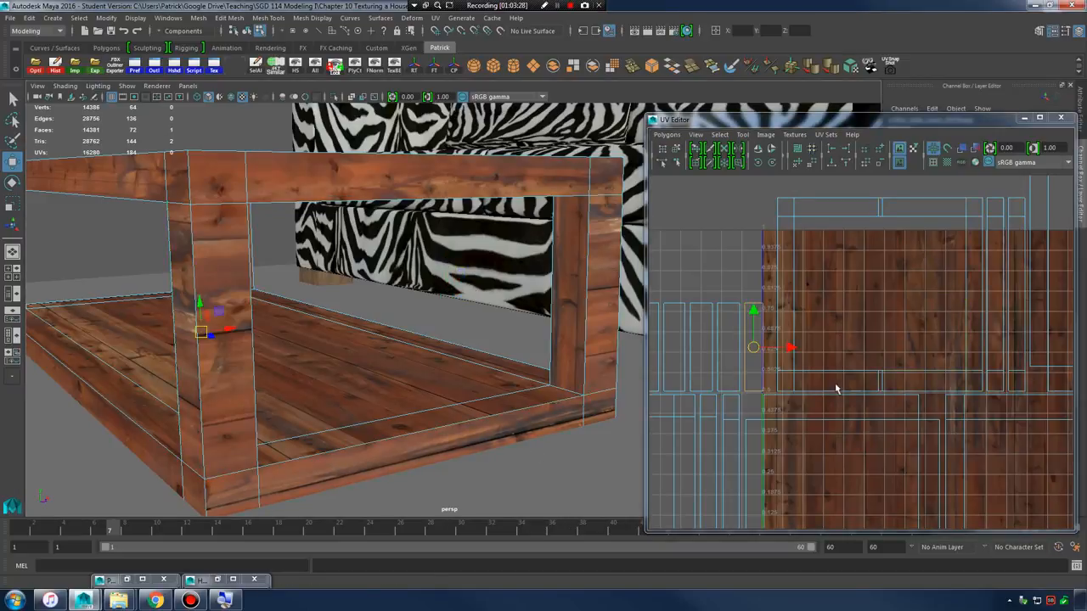
{"action": "key", "text": "a"}
{"action": "scroll", "coordinate": [800, 405], "scroll_direction": "up", "scroll_amount": 2}
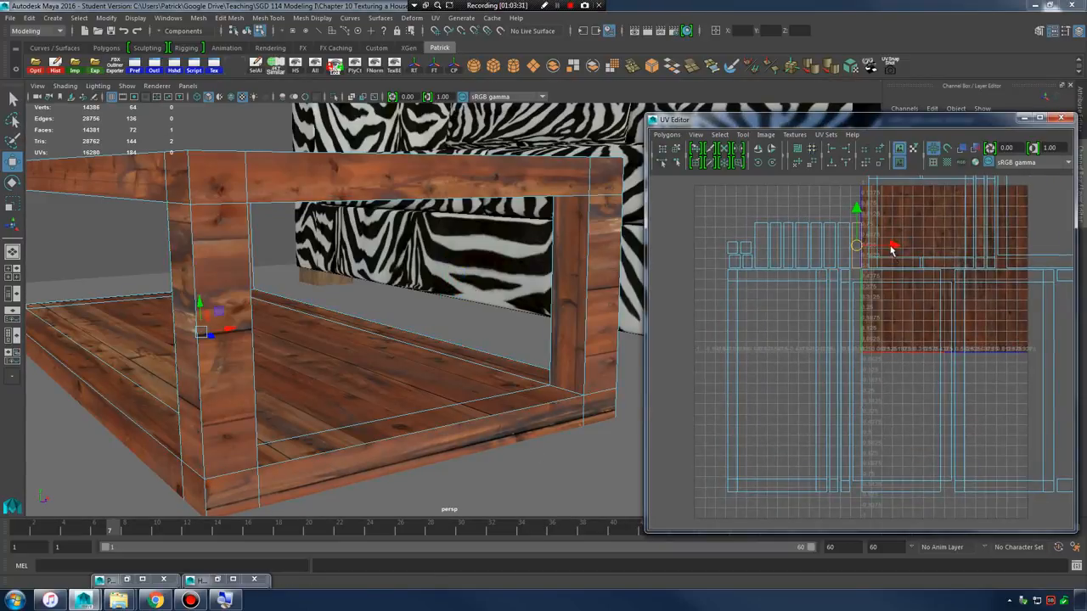
{"action": "left_click", "coordinate": [451, 436]}
{"action": "right_click_drag", "start_coordinate": [494, 427], "coordinate": [493, 314]}
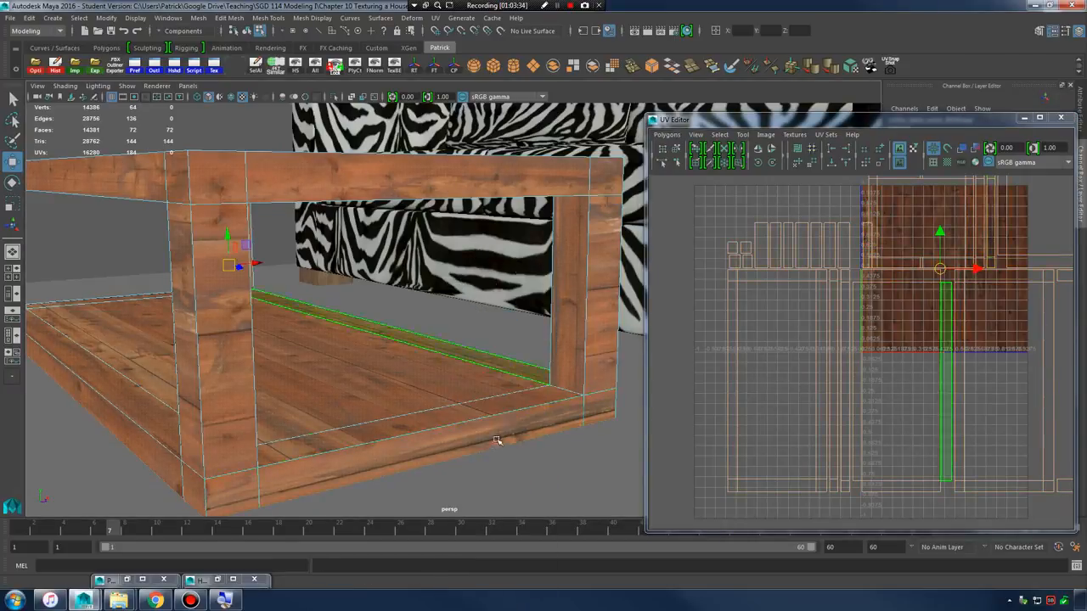
{"action": "left_click", "coordinate": [500, 442]}
{"action": "left_click_drag", "start_coordinate": [476, 350], "coordinate": [454, 381], "text": "alt"}
{"action": "left_click", "coordinate": [464, 327]}
{"action": "right_click_drag", "start_coordinate": [457, 199], "coordinate": [510, 175]}
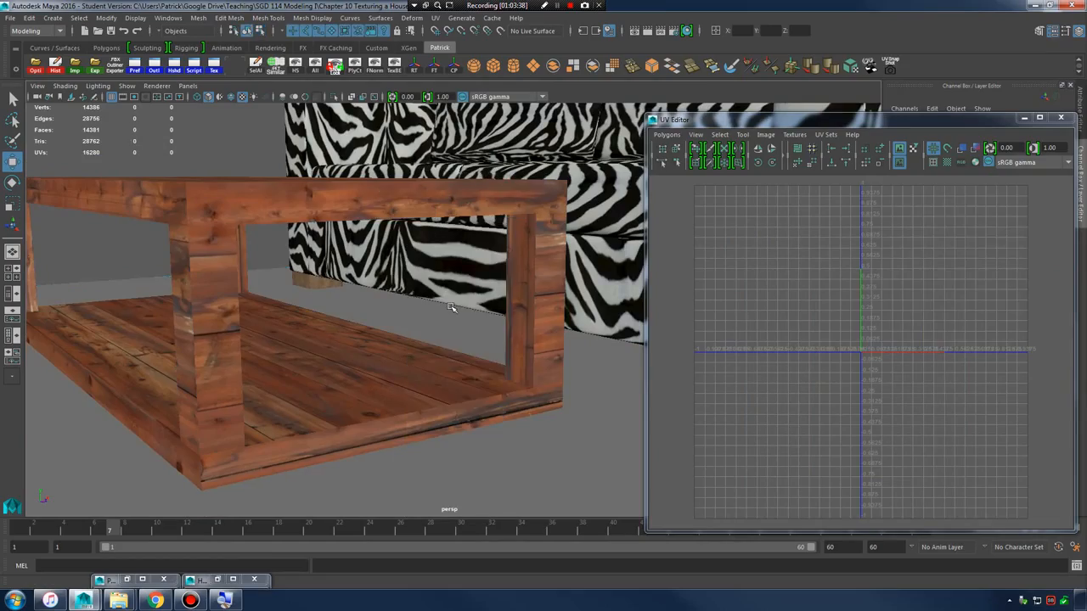
- Select all faces of the rug beneath the couch and coffee table and apply automatic UV mapping
{"action": "right_click_drag", "start_coordinate": [566, 319], "coordinate": [421, 317], "text": "alt"}
{"action": "left_click_drag", "start_coordinate": [422, 317], "coordinate": [492, 373], "text": "alt"}
{"action": "left_click", "coordinate": [496, 376]}
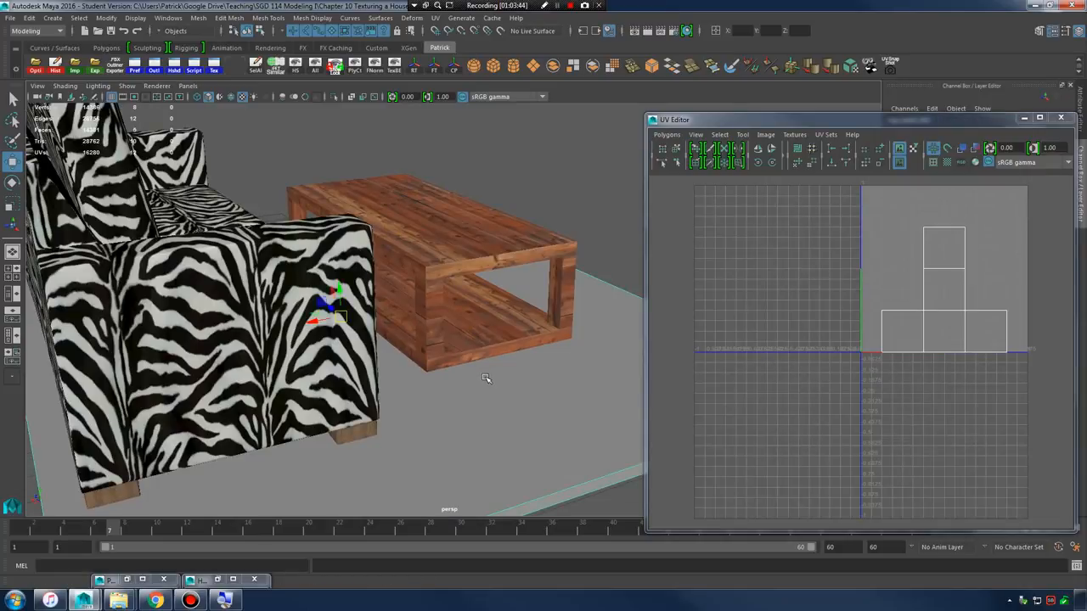
{"action": "left_click", "coordinate": [436, 18]}
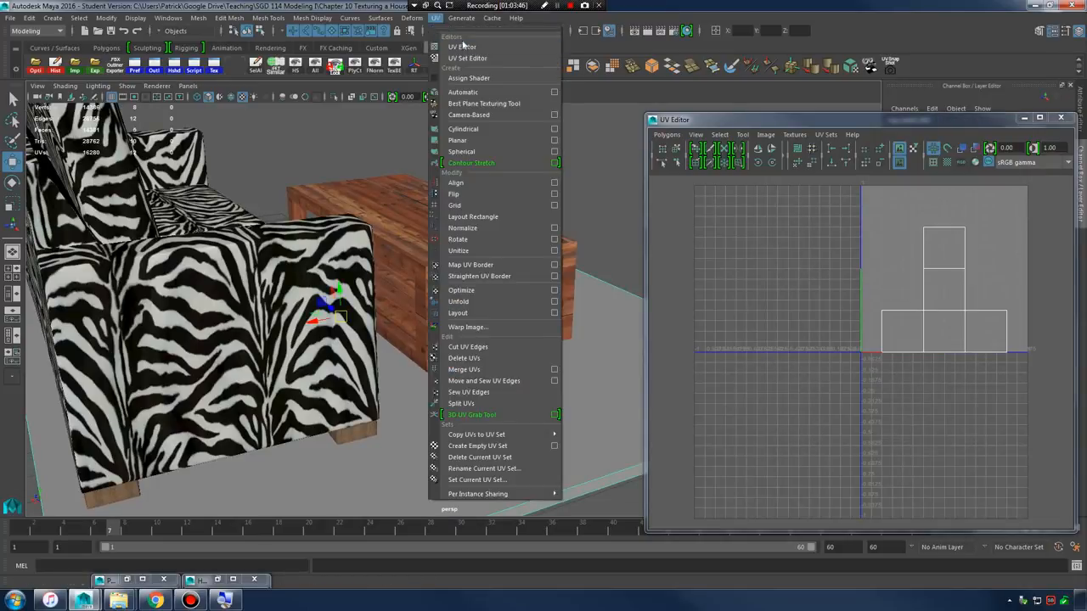
{"action": "left_click", "coordinate": [435, 18]}
{"action": "right_click_drag", "start_coordinate": [580, 284], "coordinate": [578, 317]}
{"action": "scroll", "coordinate": [534, 317], "scroll_direction": "down", "scroll_amount": 1}
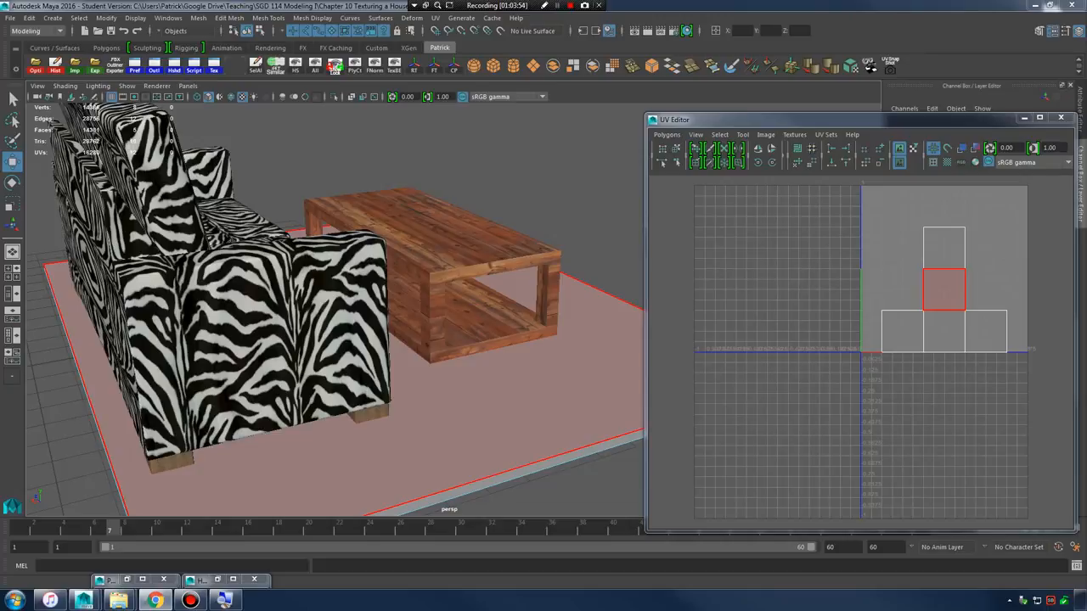
{"action": "scroll", "coordinate": [560, 367], "scroll_direction": "down", "scroll_amount": 5}
{"action": "left_click", "coordinate": [556, 361]}
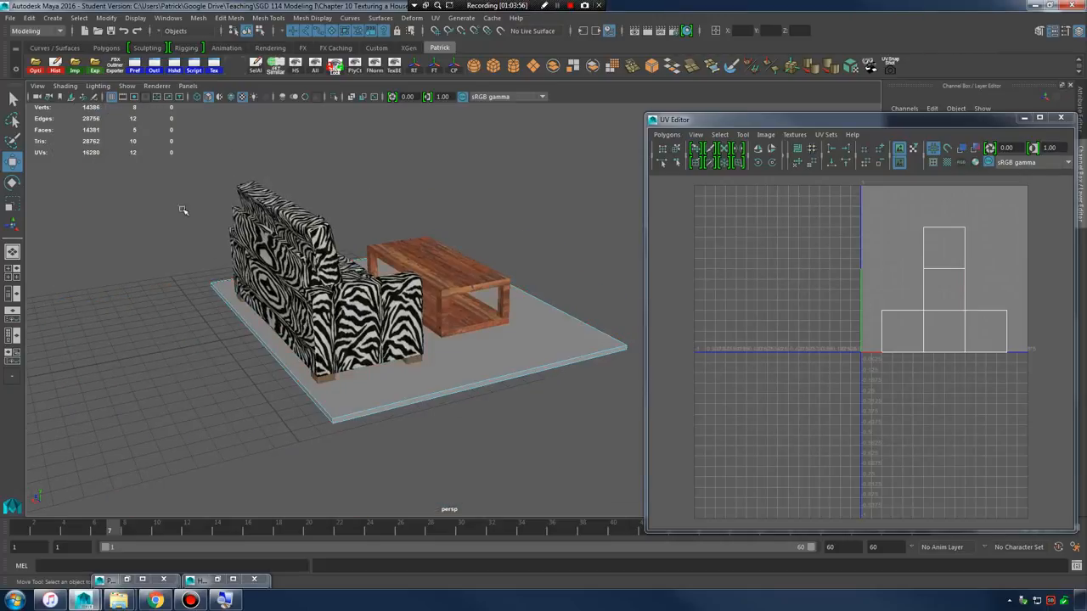
{"action": "left_click", "coordinate": [435, 18]}
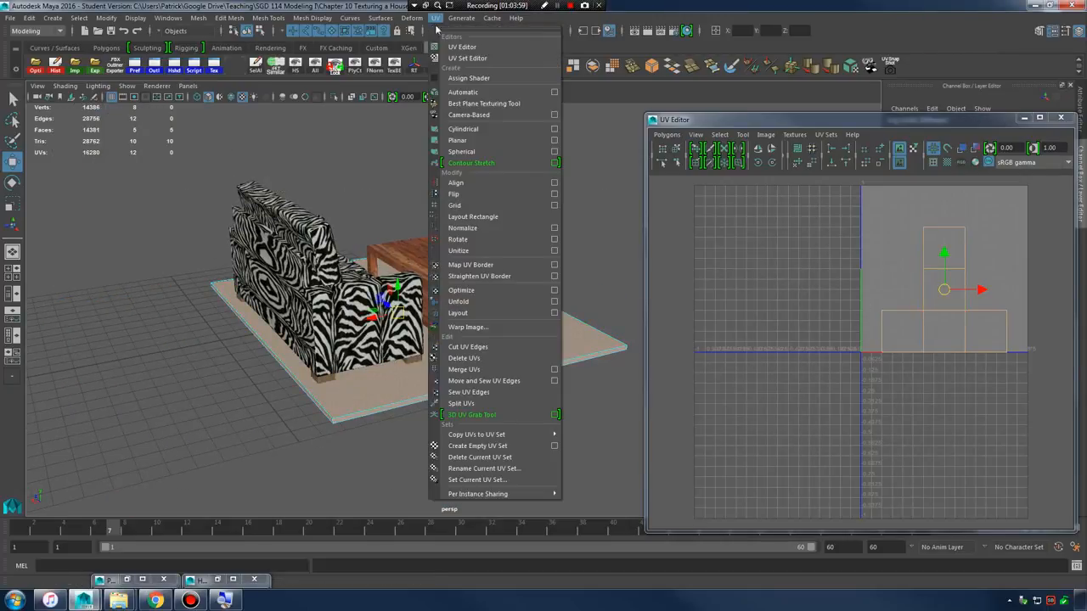
{"action": "left_click", "coordinate": [473, 92]}
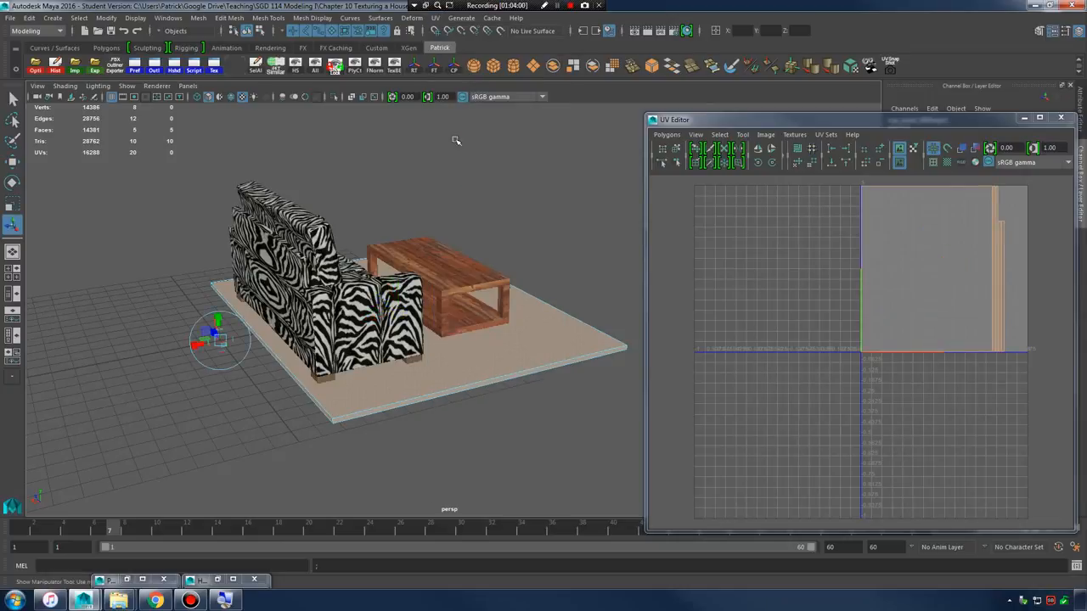
- Switch to the web browser and search Textures.com for "rug"
{"action": "scroll", "coordinate": [417, 371], "scroll_direction": "up", "scroll_amount": 3}
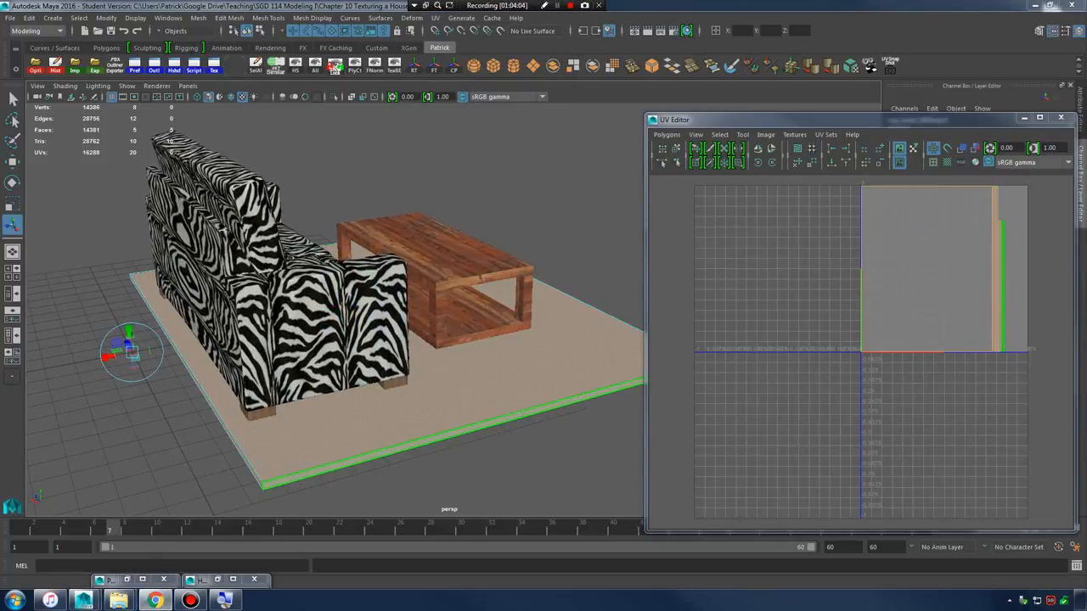
{"action": "left_click", "coordinate": [155, 600]}
{"action": "left_click", "coordinate": [640, 229]}
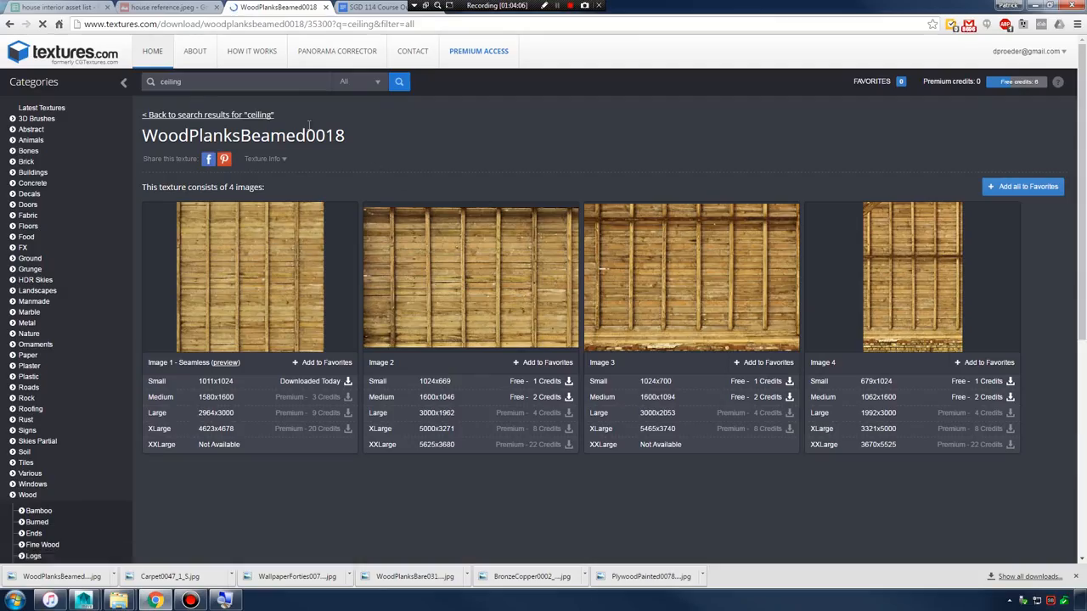
{"action": "left_click", "coordinate": [262, 81]}
{"action": "type", "text": "rug"}
{"action": "key", "text": "Return"}
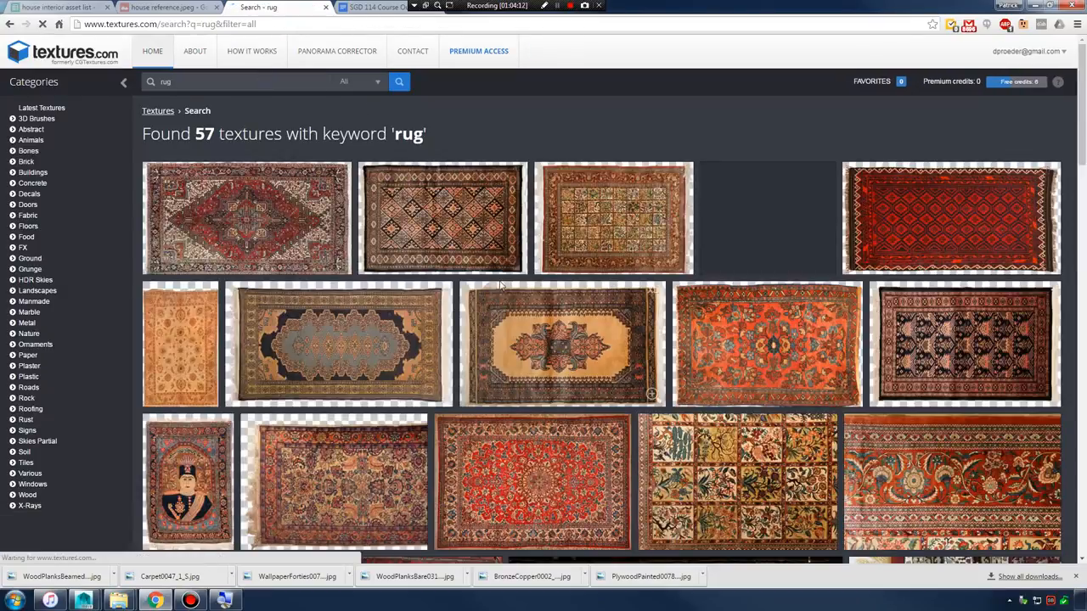
- Browse the rug textures and download the small 1024x707 image of the red Persian carpet, PersianCarpets0016
{"action": "scroll", "coordinate": [739, 385], "scroll_direction": "down", "scroll_amount": 3}
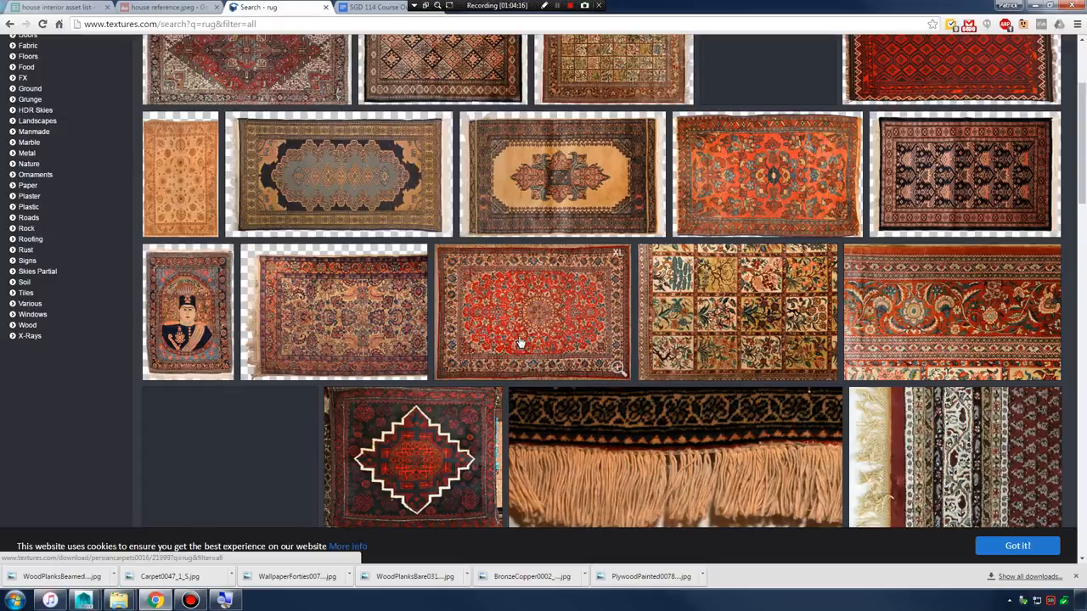
{"action": "scroll", "coordinate": [535, 340], "scroll_direction": "up", "scroll_amount": 3}
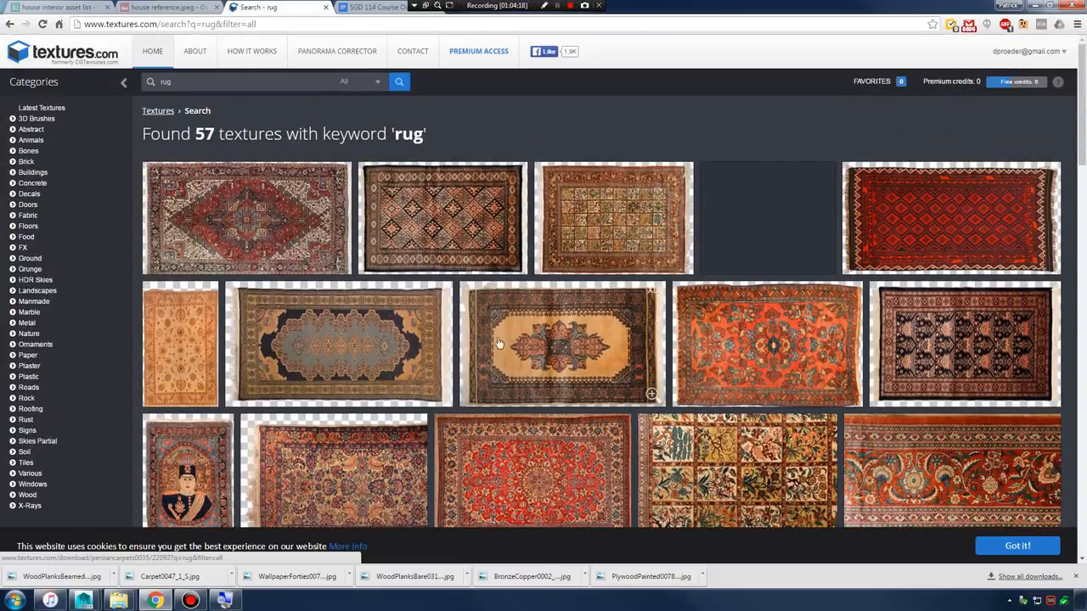
{"action": "scroll", "coordinate": [509, 362], "scroll_direction": "down", "scroll_amount": 2}
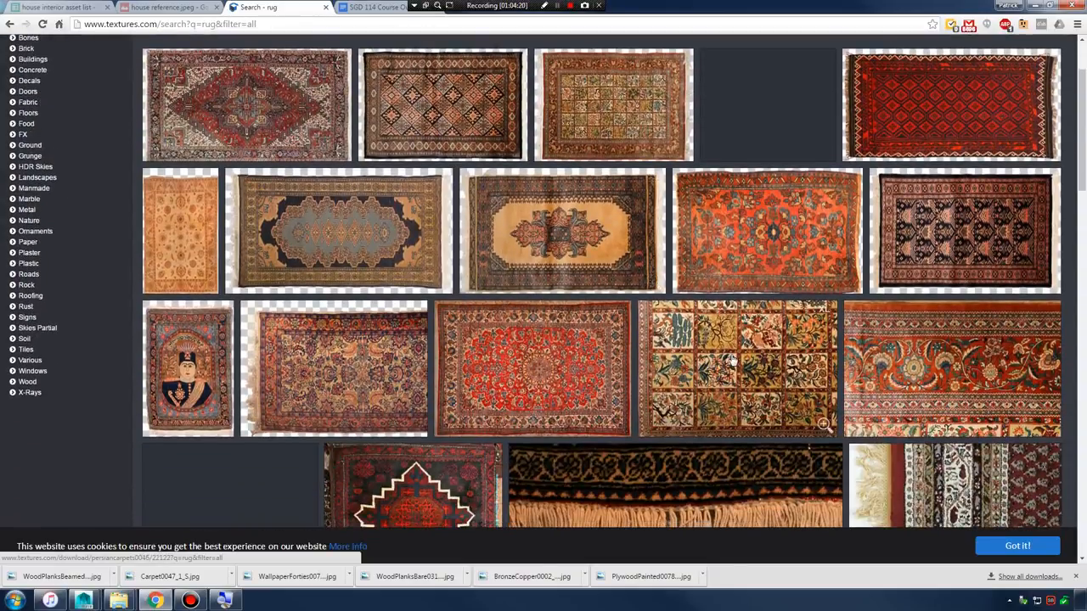
{"action": "scroll", "coordinate": [731, 360], "scroll_direction": "down", "scroll_amount": 7}
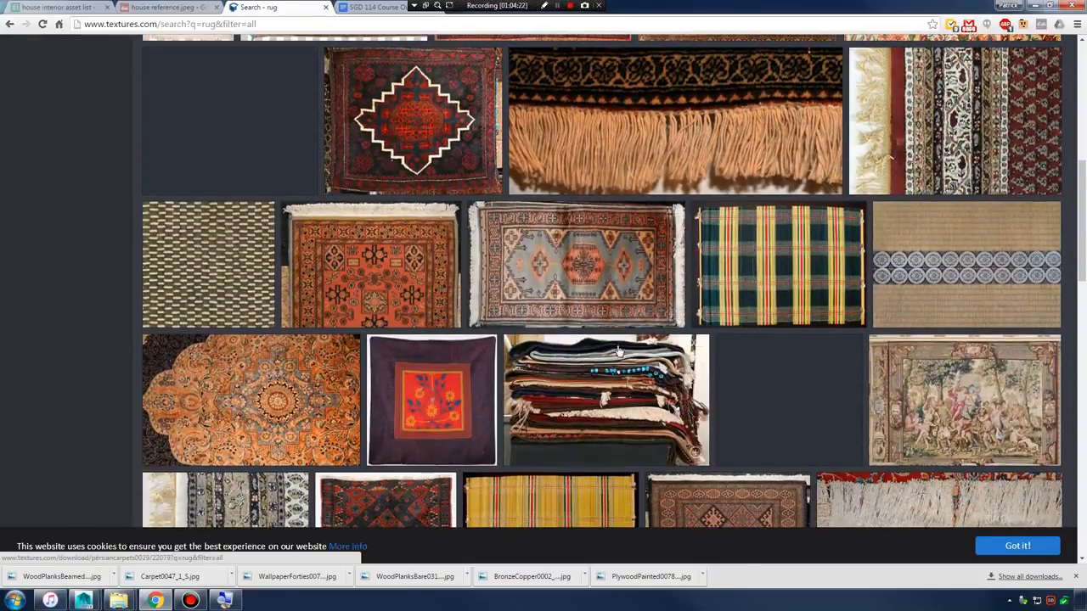
{"action": "scroll", "coordinate": [618, 351], "scroll_direction": "down", "scroll_amount": 7}
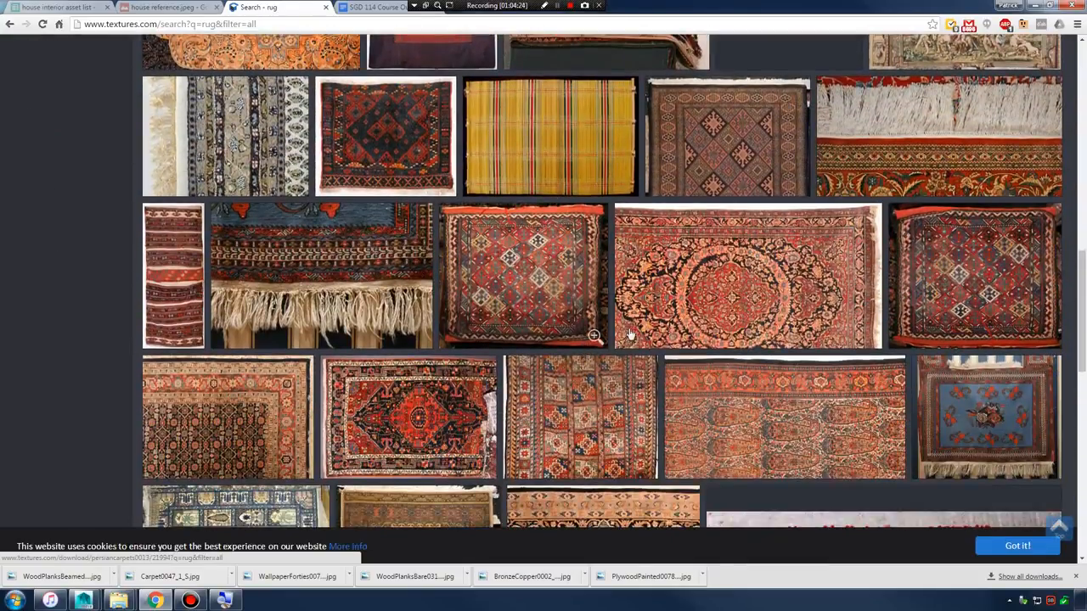
{"action": "scroll", "coordinate": [629, 335], "scroll_direction": "down", "scroll_amount": 2}
{"action": "scroll", "coordinate": [566, 329], "scroll_direction": "down", "scroll_amount": 3}
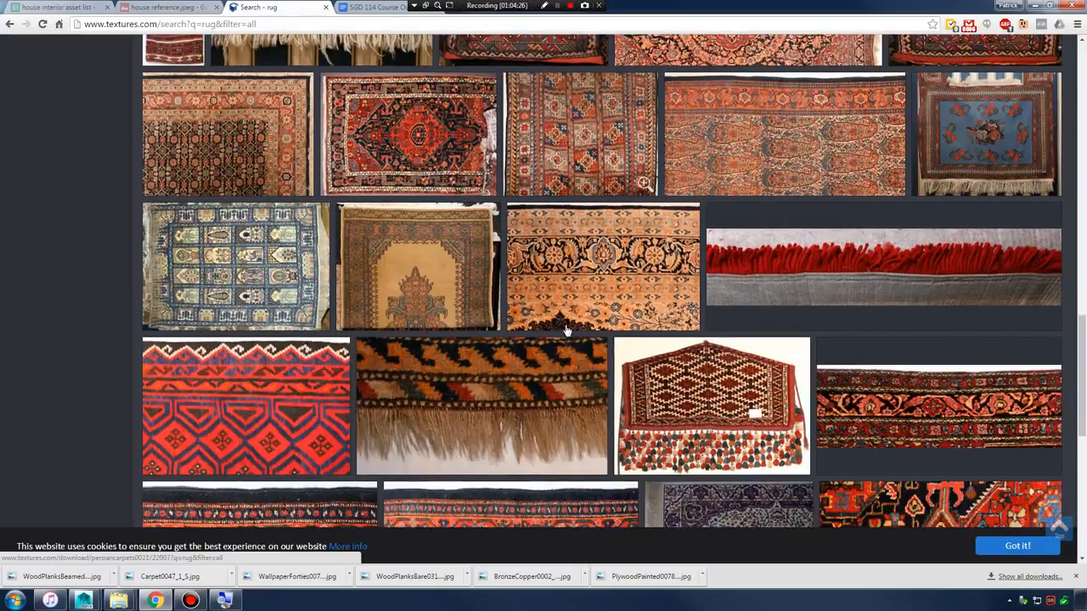
{"action": "scroll", "coordinate": [466, 295], "scroll_direction": "up", "scroll_amount": 10}
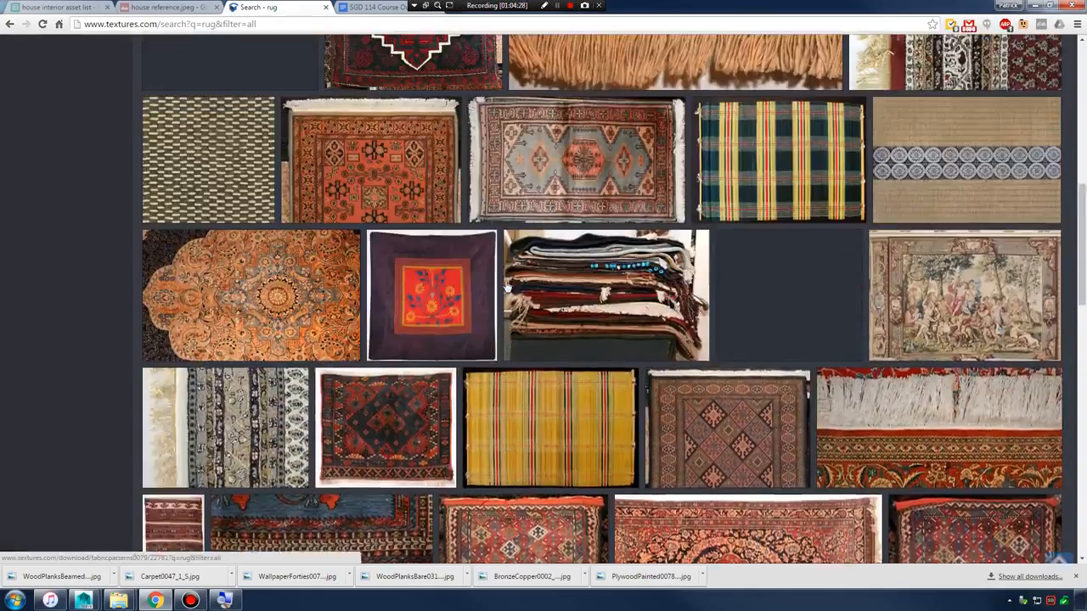
{"action": "scroll", "coordinate": [502, 291], "scroll_direction": "up", "scroll_amount": 3}
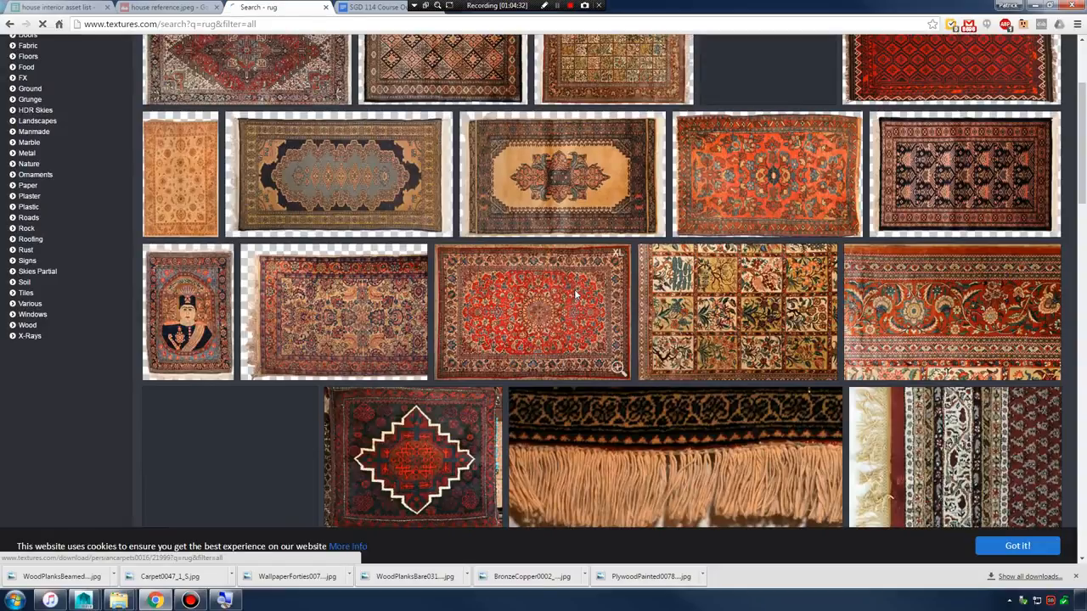
{"action": "left_click", "coordinate": [575, 294]}
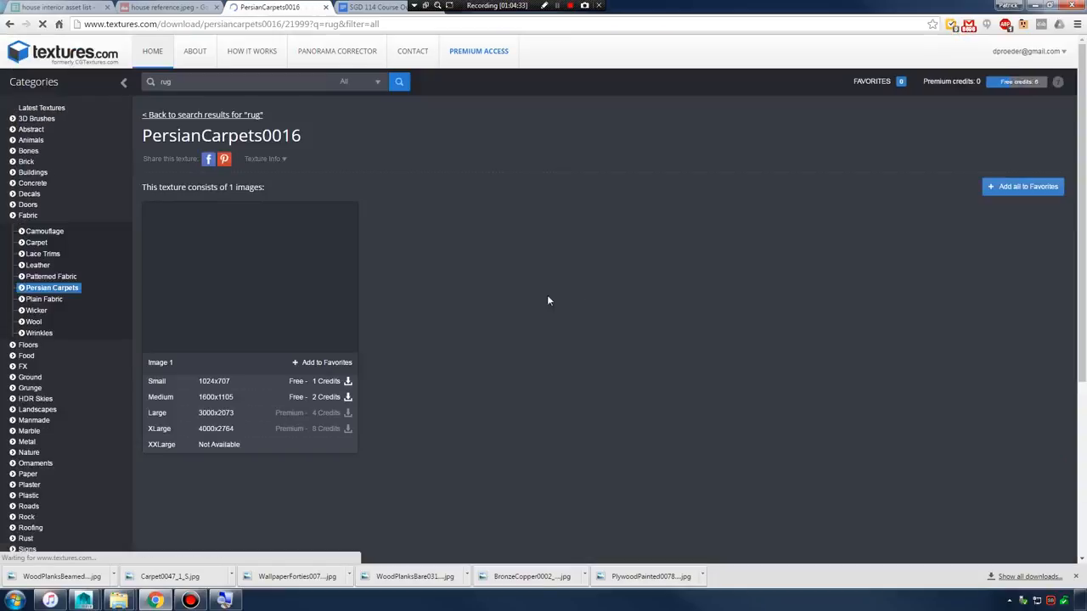
{"action": "left_click", "coordinate": [304, 382]}
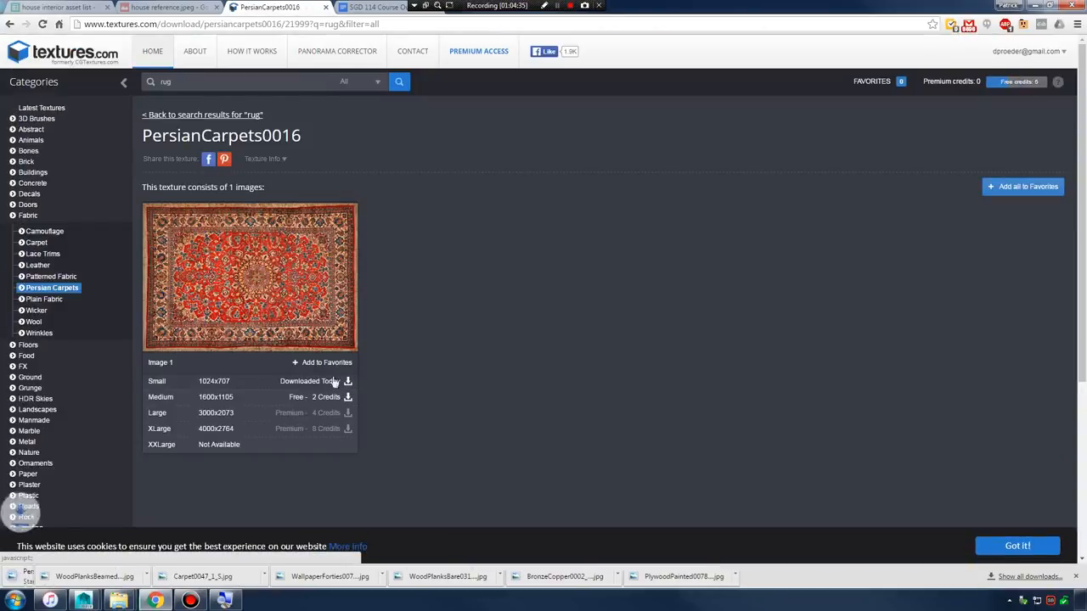
- Rename the downloaded PersianCarpets0016_S.jpg to rug.jpg, move it into the project's Textures folder, and return to Maya
{"action": "mouse_move", "coordinate": [125, 601]}
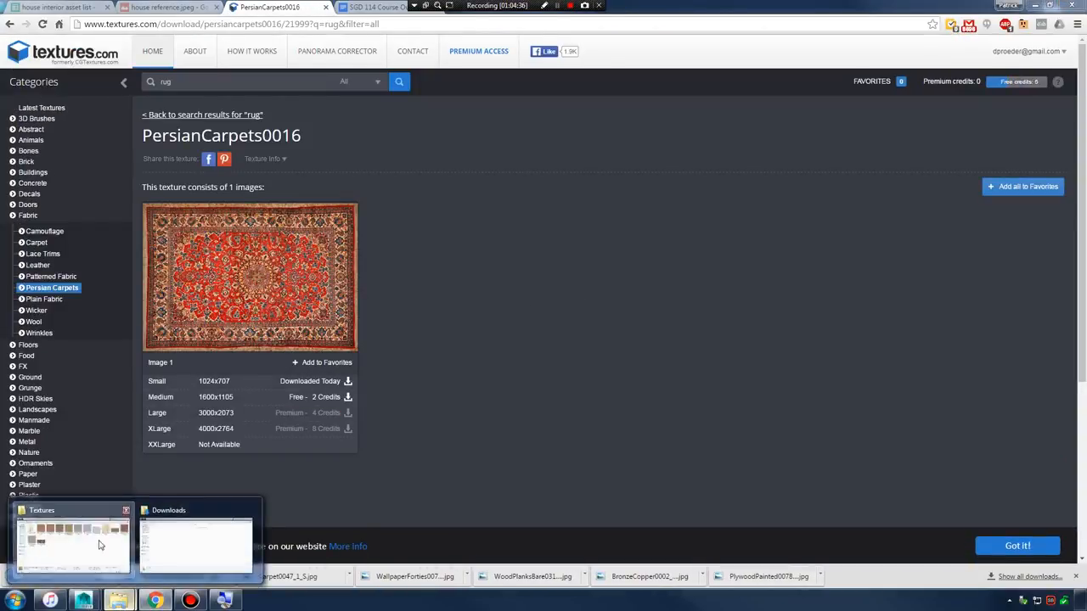
{"action": "left_click", "coordinate": [195, 548]}
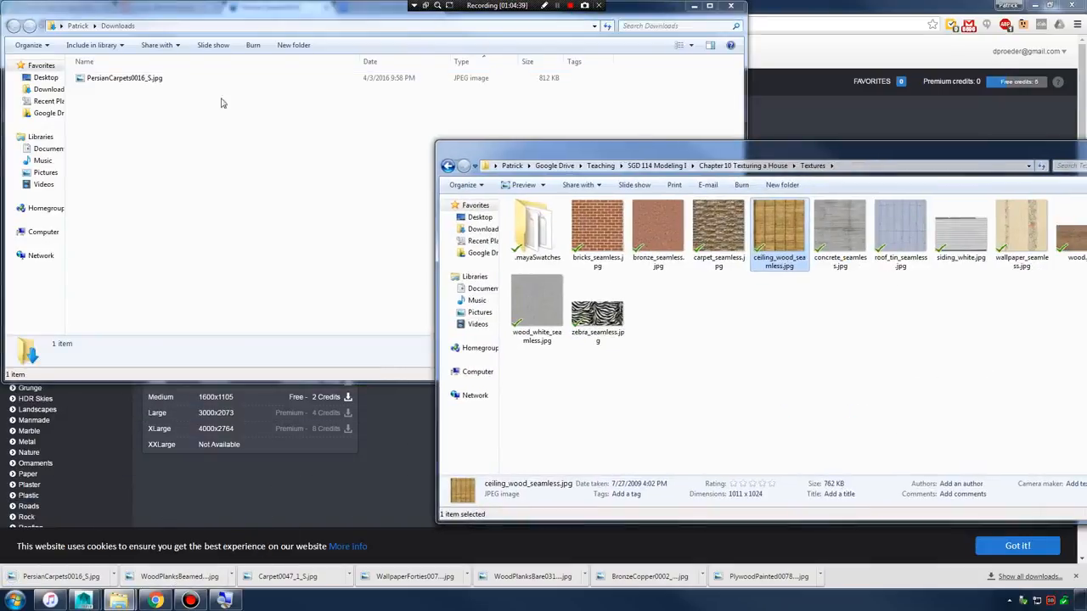
{"action": "left_click", "coordinate": [134, 82]}
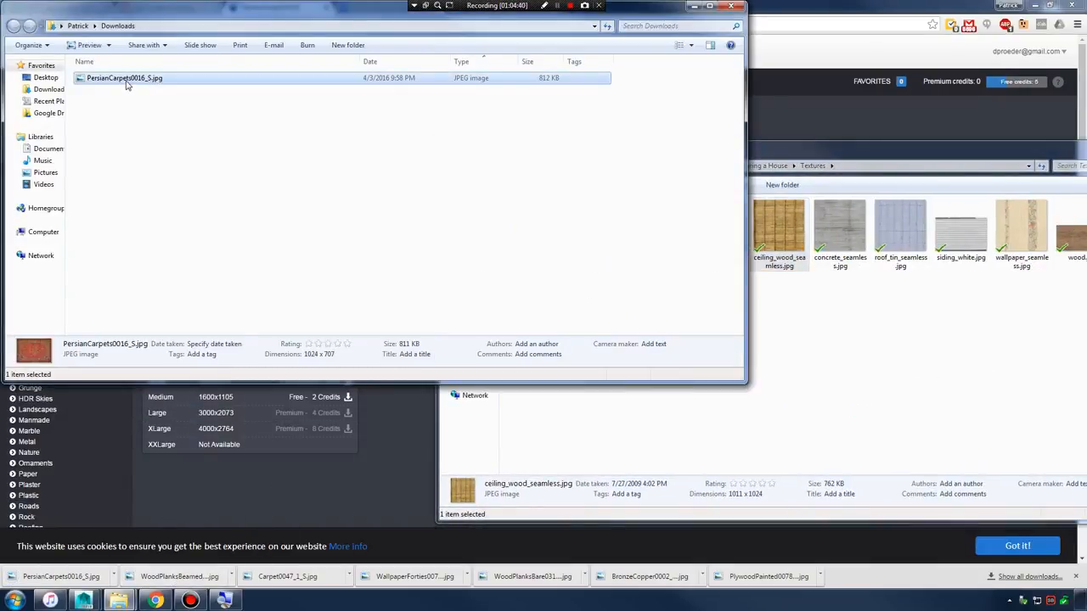
{"action": "left_click", "coordinate": [127, 84]}
{"action": "type", "text": "rug"}
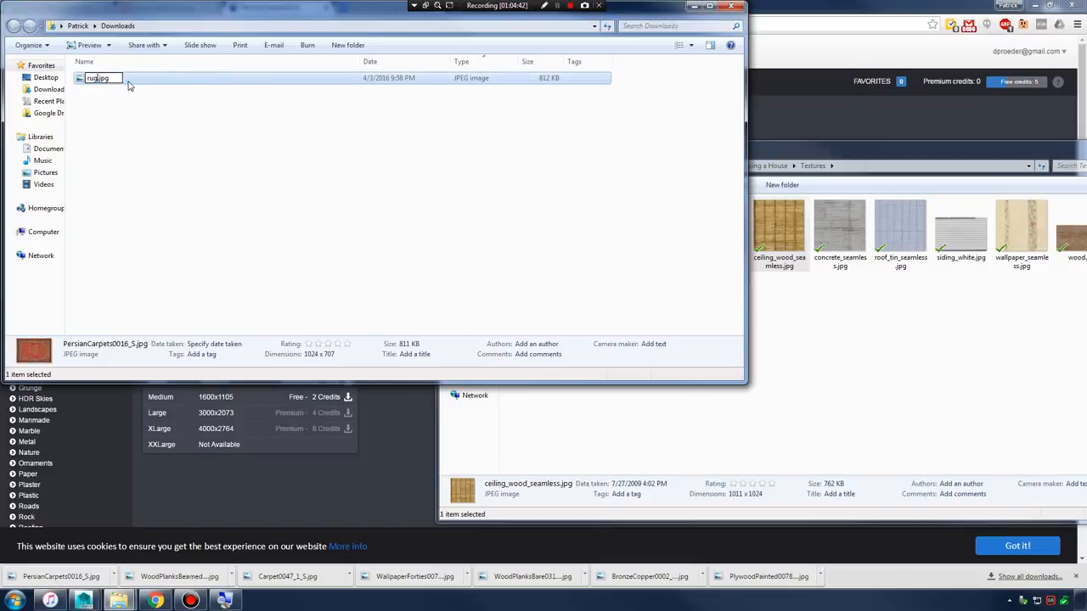
{"action": "key", "text": "Return"}
{"action": "left_click_drag", "start_coordinate": [147, 85], "coordinate": [832, 340]}
{"action": "left_click", "coordinate": [693, 7]}
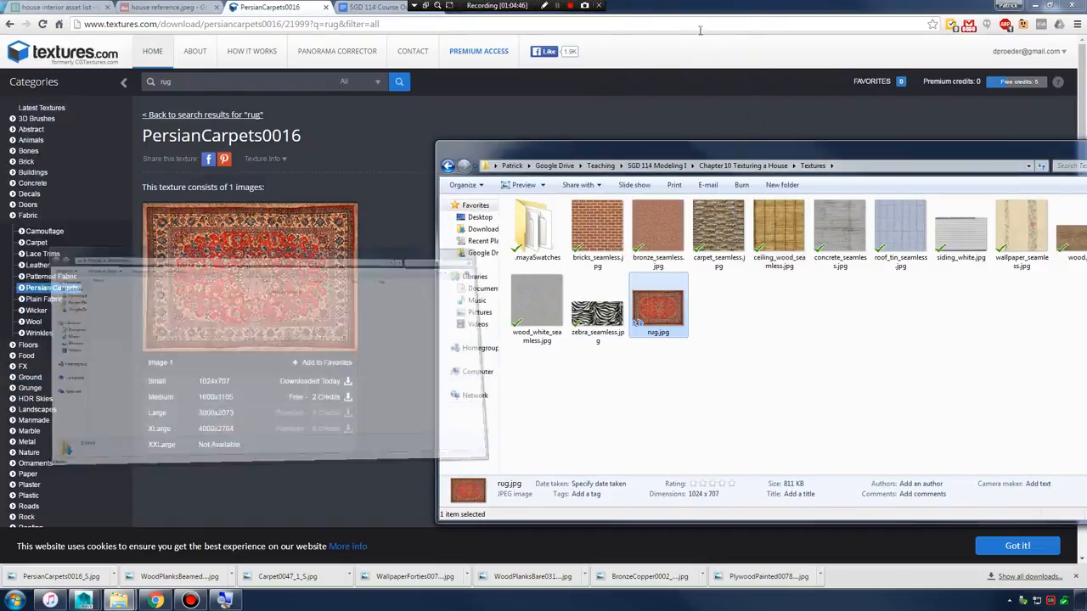
{"action": "left_click", "coordinate": [1035, 6]}
{"action": "left_click", "coordinate": [725, 141]}
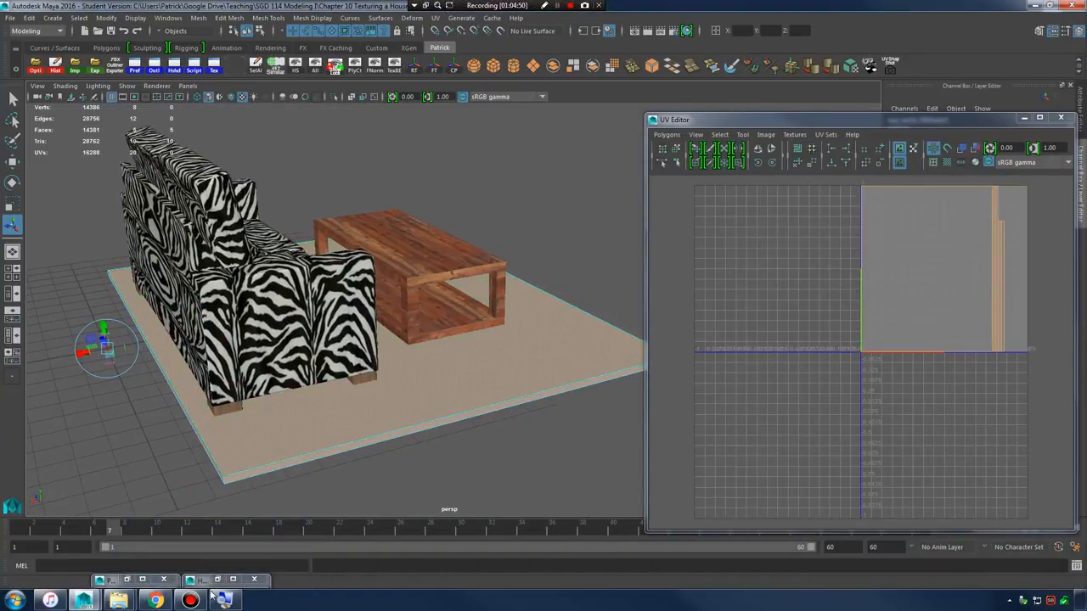
- Create a Lambert material in the Hypershade and name it rug_mat
{"action": "left_click", "coordinate": [218, 530]}
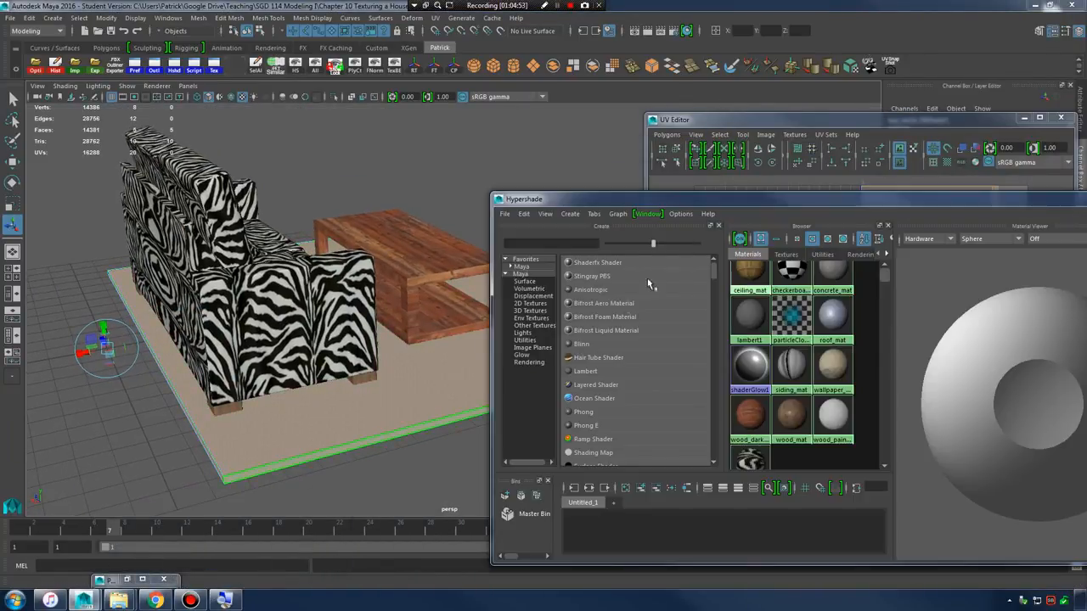
{"action": "left_click", "coordinate": [602, 367]}
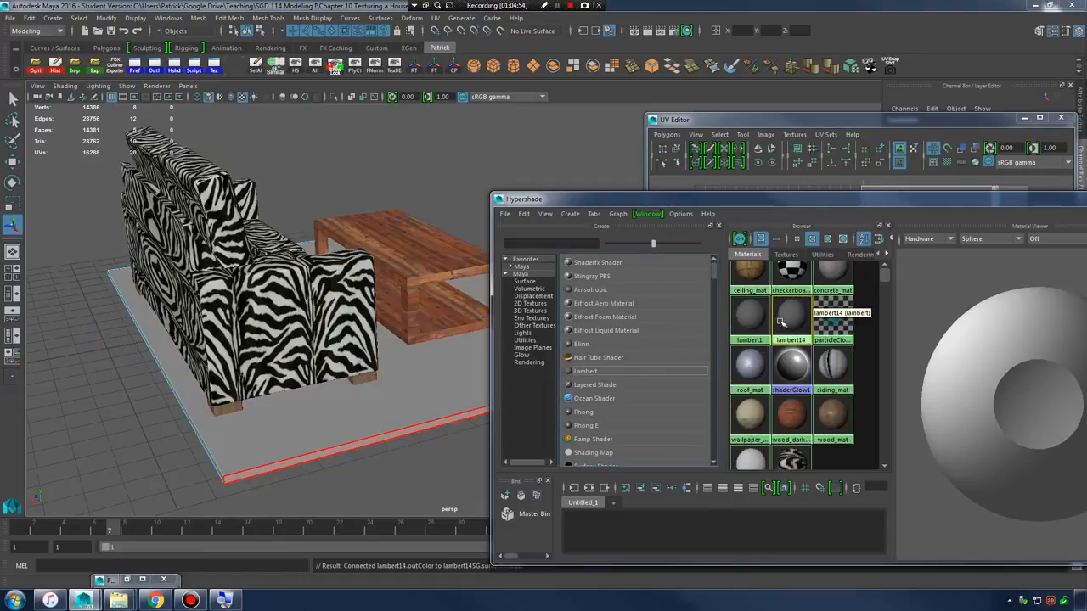
{"action": "left_click_drag", "start_coordinate": [891, 199], "coordinate": [774, 201]}
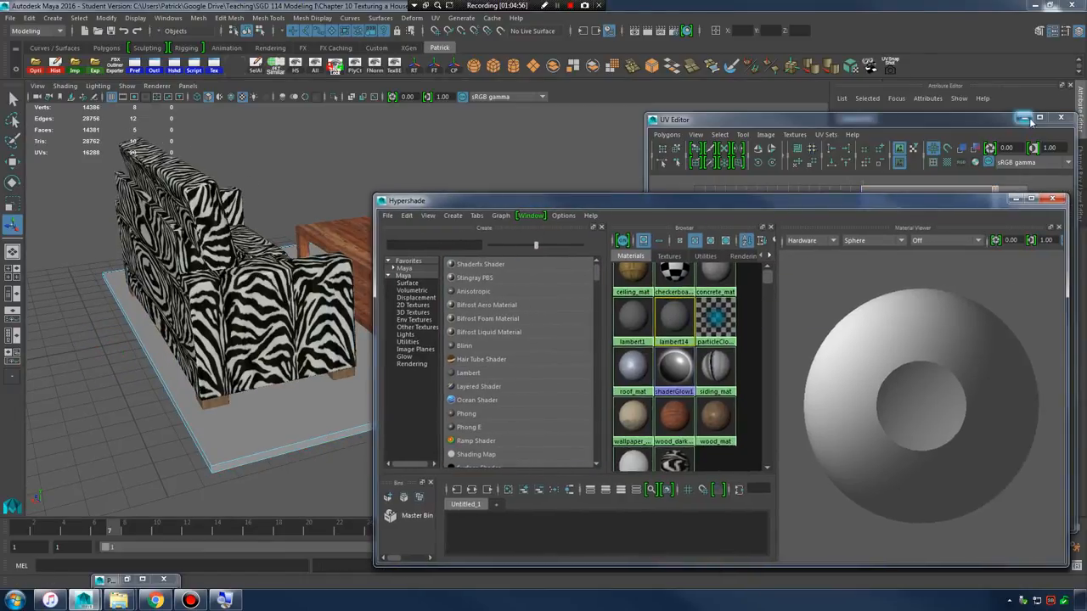
{"action": "left_click_drag", "start_coordinate": [877, 122], "coordinate": [383, 123]}
{"action": "left_click_drag", "start_coordinate": [879, 207], "coordinate": [646, 192]}
{"action": "double_click", "coordinate": [962, 147]}
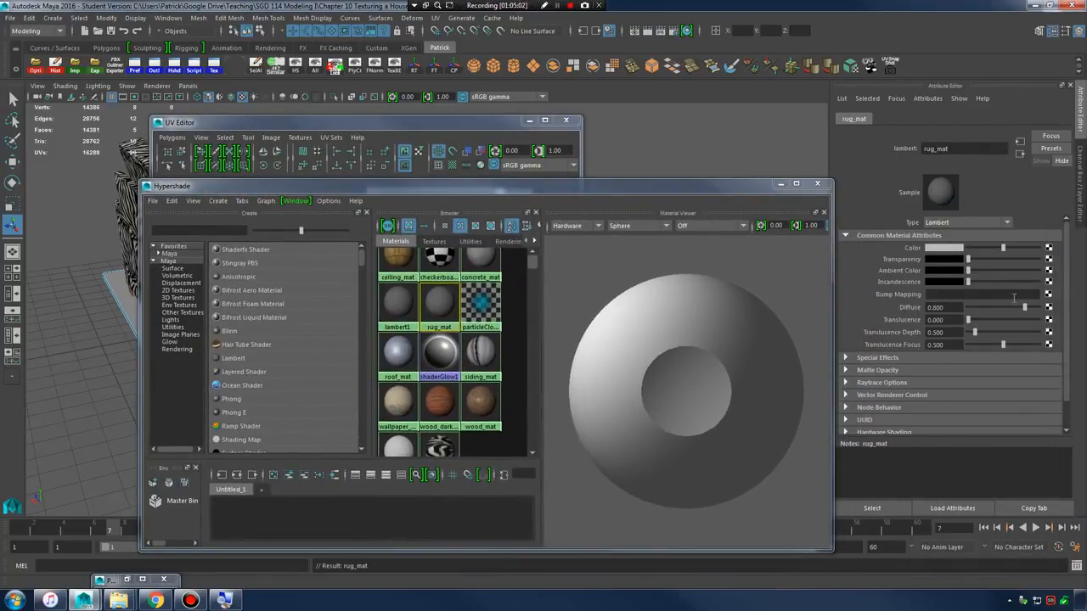
- Connect a file texture to the color of rug_mat and load rug.jpg as its image
{"action": "left_click", "coordinate": [1048, 247]}
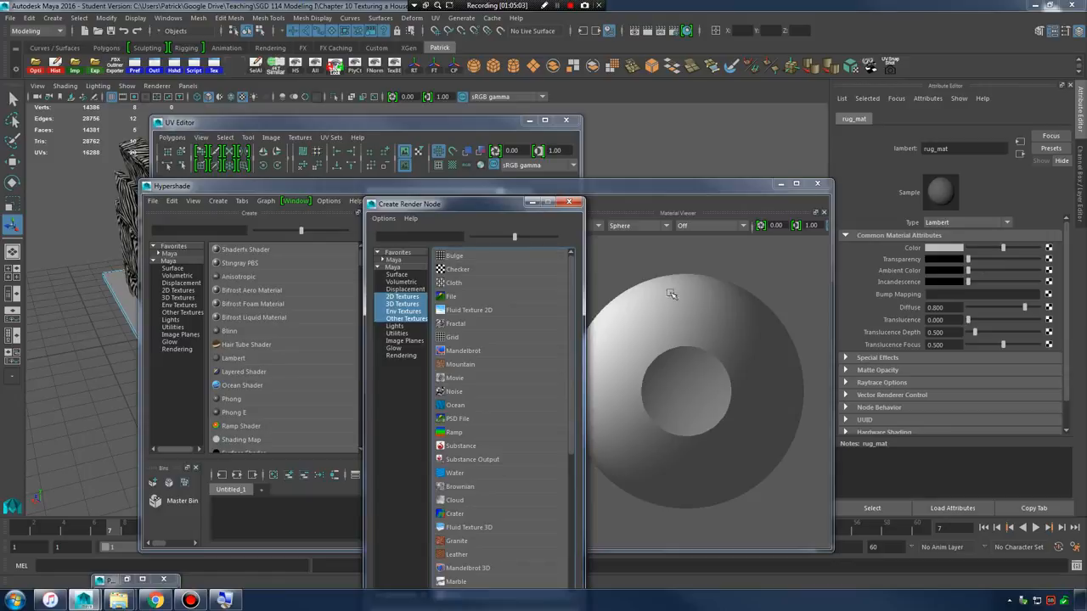
{"action": "left_click", "coordinate": [472, 297]}
{"action": "left_click", "coordinate": [1050, 275]}
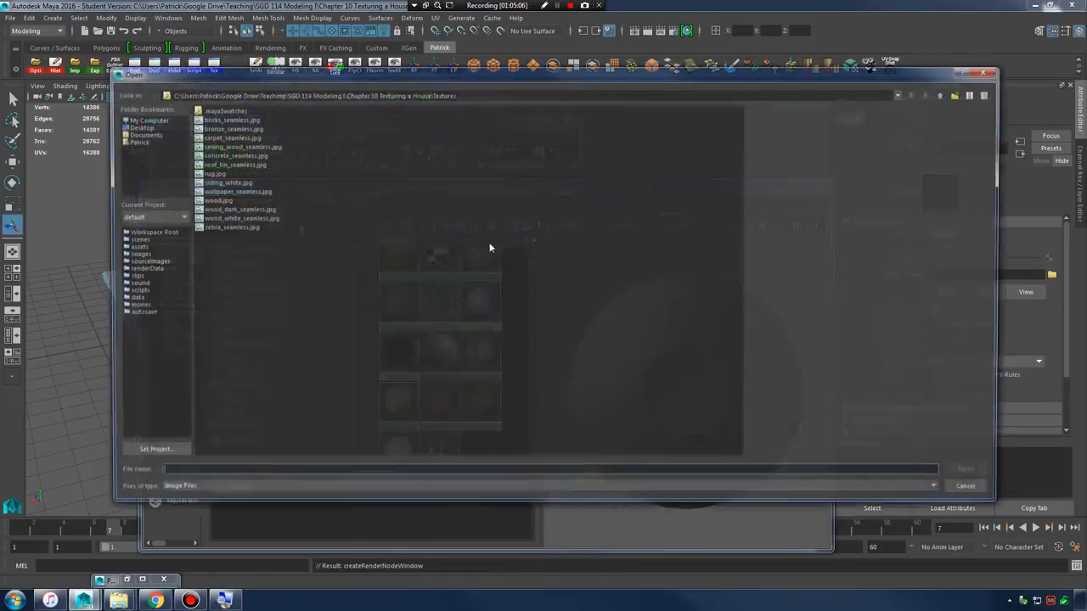
{"action": "left_click", "coordinate": [209, 173]}
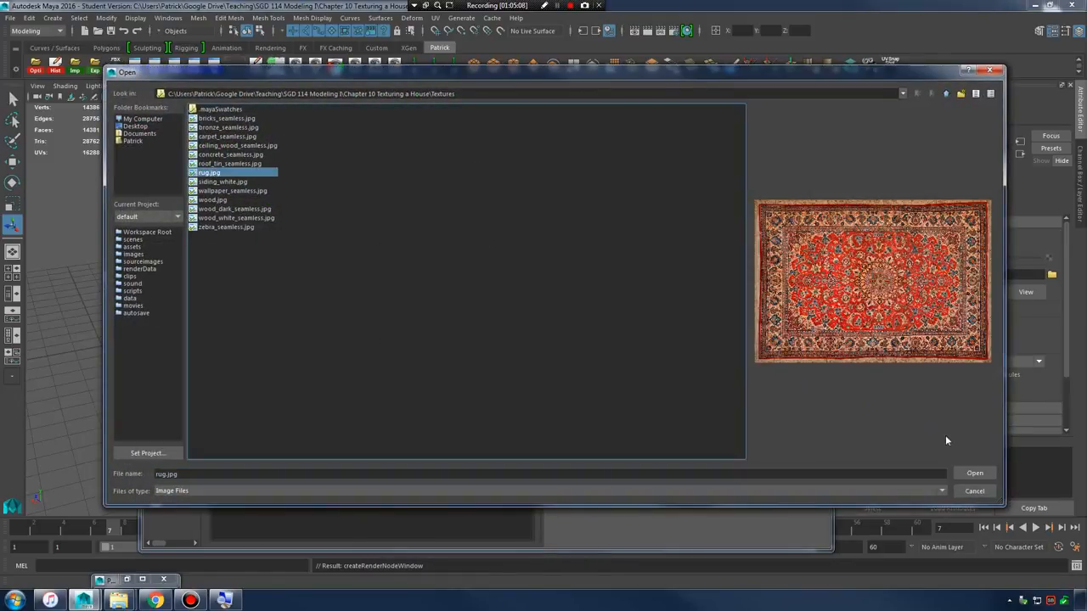
{"action": "left_click", "coordinate": [973, 473]}
- Assign rug_mat to the rug and check how the carpet pattern falls around the couch and coffee table
{"action": "left_click_drag", "start_coordinate": [653, 189], "coordinate": [898, 204]}
{"action": "left_click", "coordinate": [529, 121]}
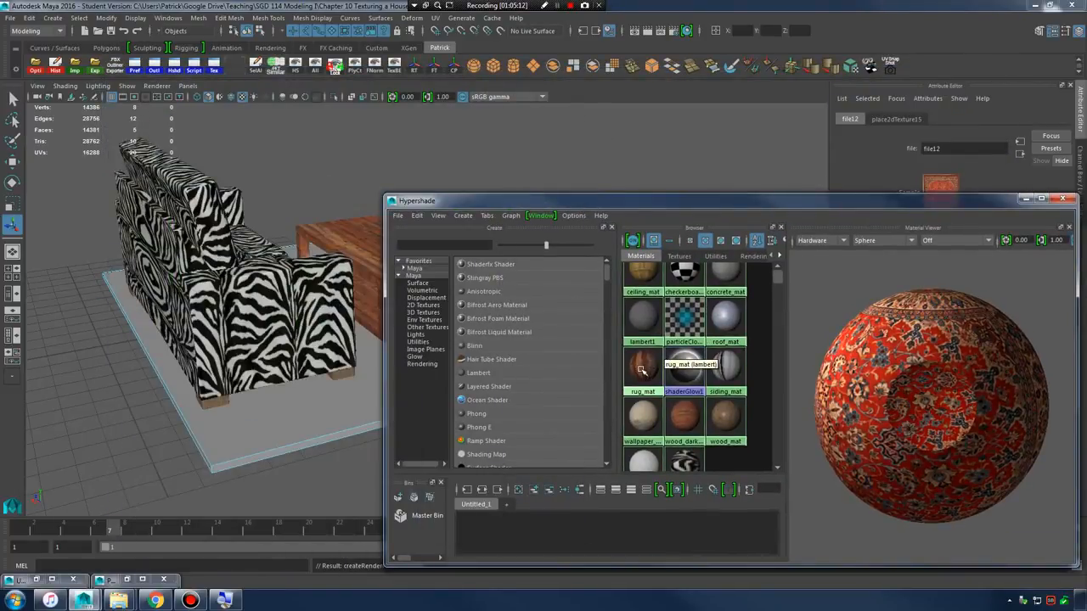
{"action": "middle_click_drag", "start_coordinate": [641, 369], "coordinate": [344, 407]}
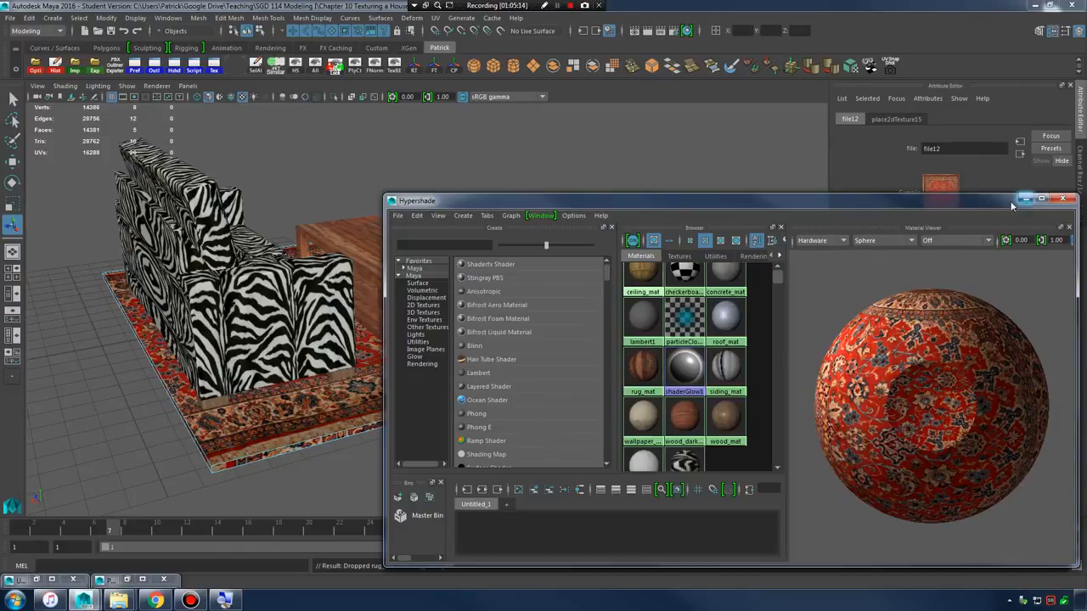
{"action": "left_click_drag", "start_coordinate": [822, 202], "coordinate": [1046, 193]}
{"action": "scroll", "coordinate": [500, 374], "scroll_direction": "up", "scroll_amount": 10}
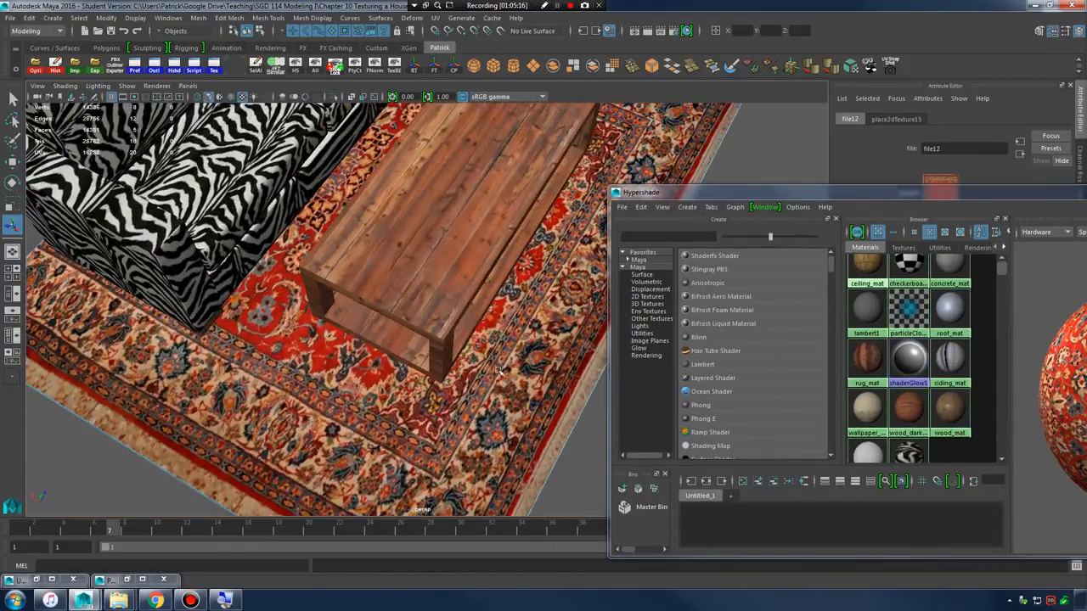
{"action": "scroll", "coordinate": [499, 372], "scroll_direction": "down", "scroll_amount": 8}
{"action": "left_click_drag", "start_coordinate": [499, 371], "coordinate": [416, 284], "text": "alt"}
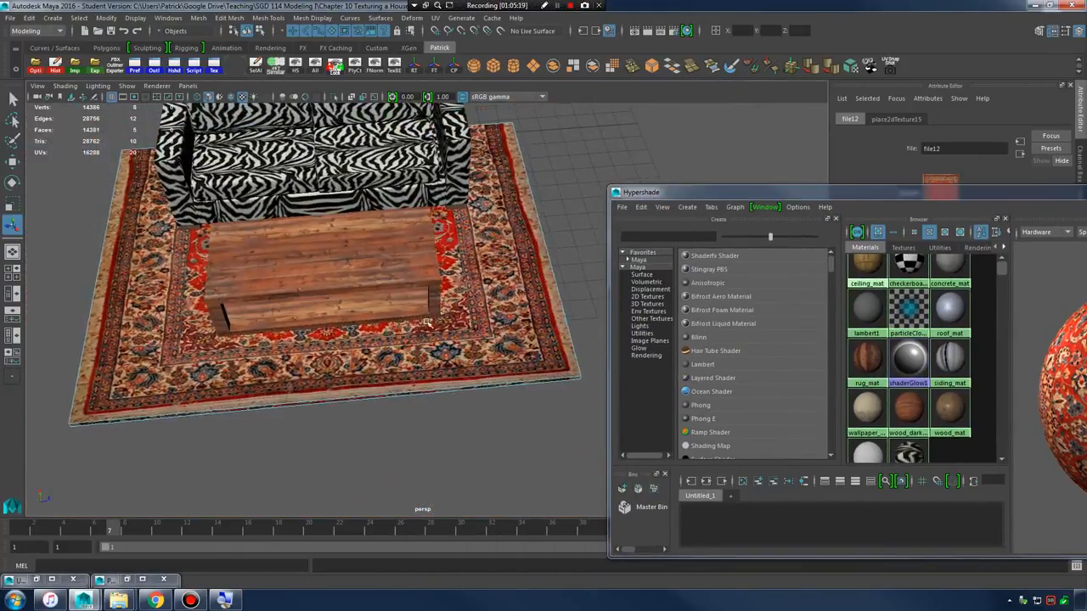
- Select the rug's top face and bring up its UV shell over the carpet image in the UV Editor
{"action": "left_click", "coordinate": [481, 278]}
{"action": "right_click_drag", "start_coordinate": [480, 278], "coordinate": [488, 299]}
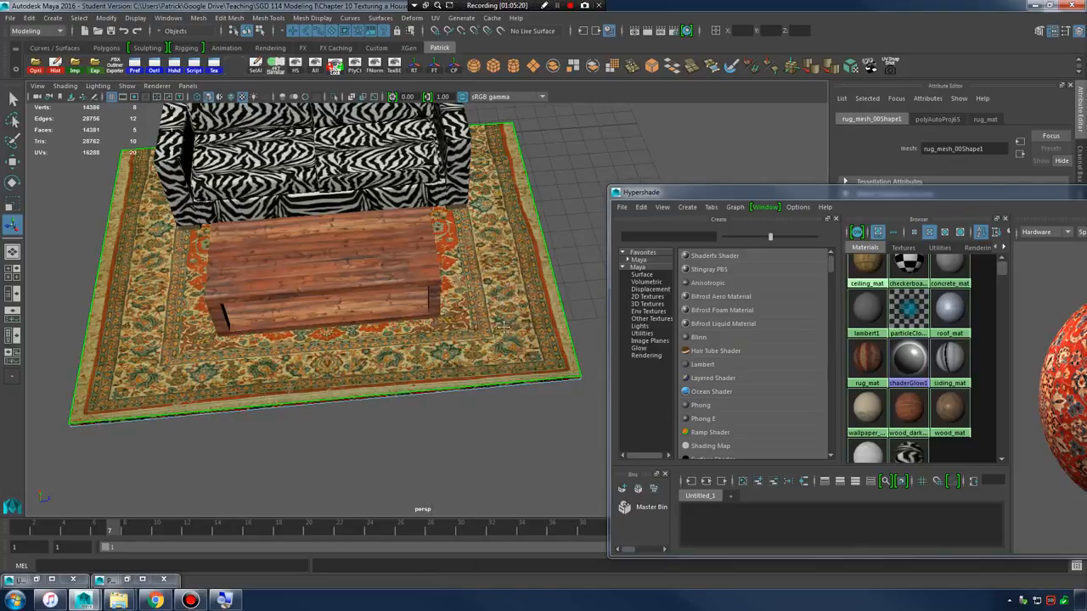
{"action": "left_click_drag", "start_coordinate": [504, 327], "coordinate": [453, 393], "text": "alt"}
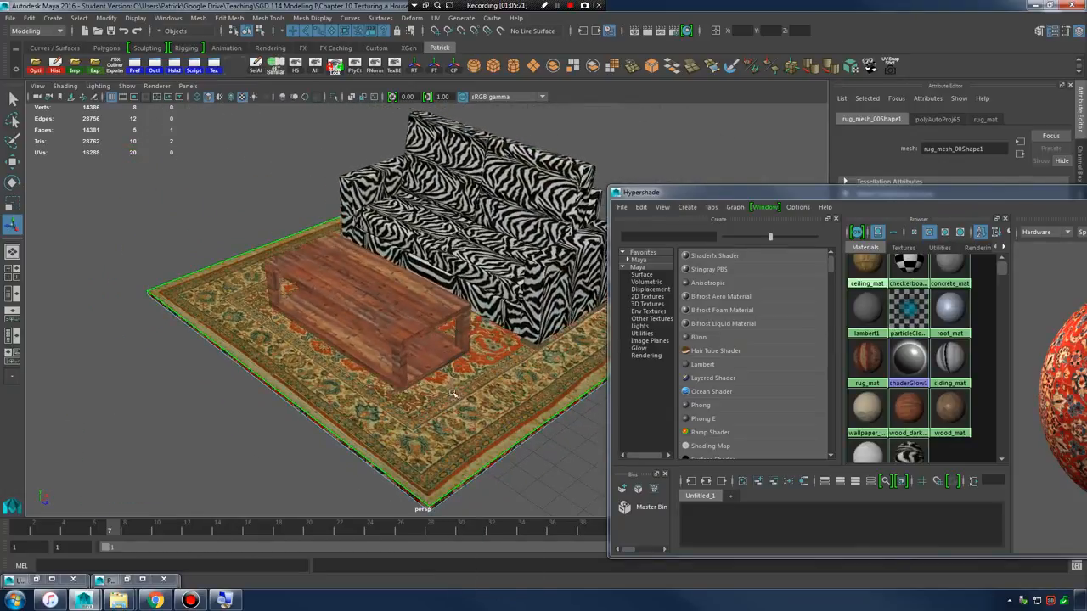
{"action": "left_click", "coordinate": [37, 581]}
{"action": "left_click_drag", "start_coordinate": [476, 118], "coordinate": [860, 143]}
{"action": "left_click", "coordinate": [744, 302]}
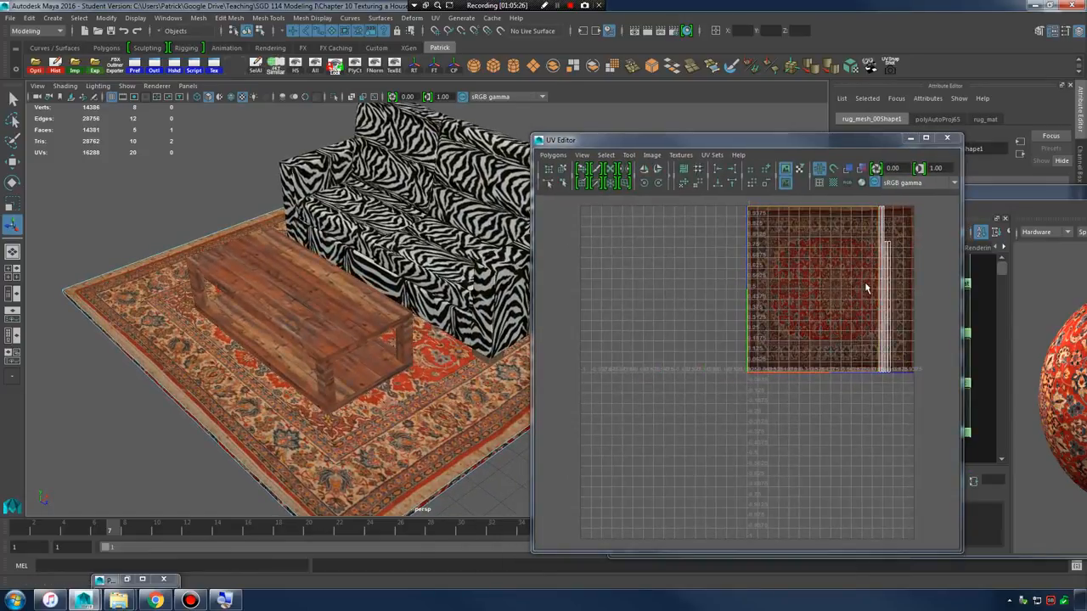
- Shift the rug top's UV shell horizontally across the carpet image and check the pattern on the rug from the front
{"action": "key", "text": "r"}
{"action": "left_click", "coordinate": [845, 290]}
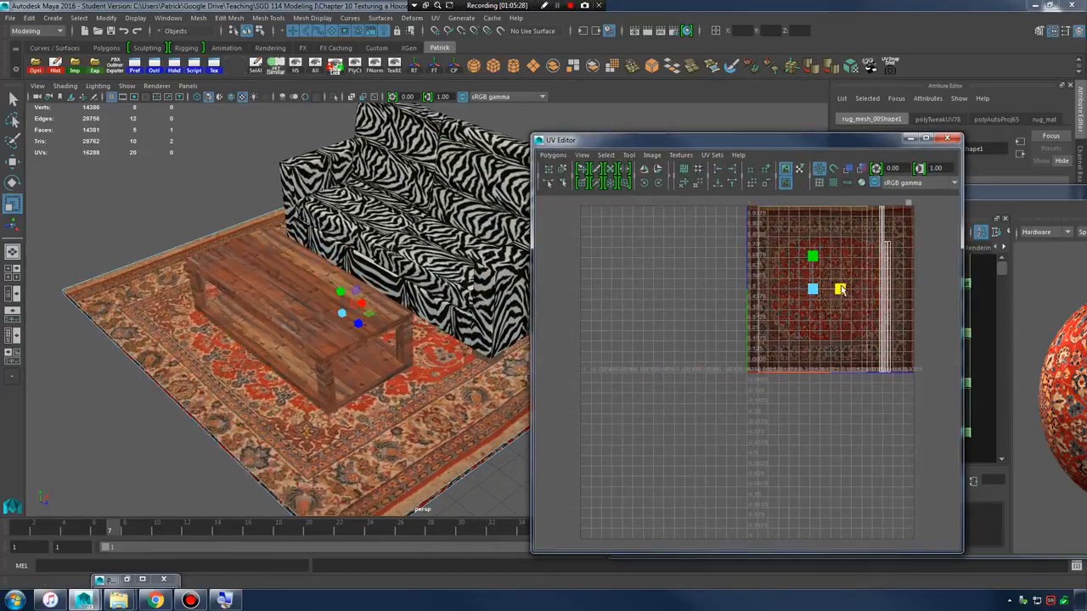
{"action": "left_click_drag", "start_coordinate": [853, 292], "coordinate": [875, 292]}
{"action": "left_click_drag", "start_coordinate": [162, 327], "coordinate": [238, 336], "text": "alt"}
{"action": "scroll", "coordinate": [239, 337], "scroll_direction": "down", "scroll_amount": 4}
{"action": "left_click_drag", "start_coordinate": [314, 335], "coordinate": [243, 344], "text": "alt"}
{"action": "middle_click_drag", "start_coordinate": [244, 344], "coordinate": [248, 359], "text": "alt"}
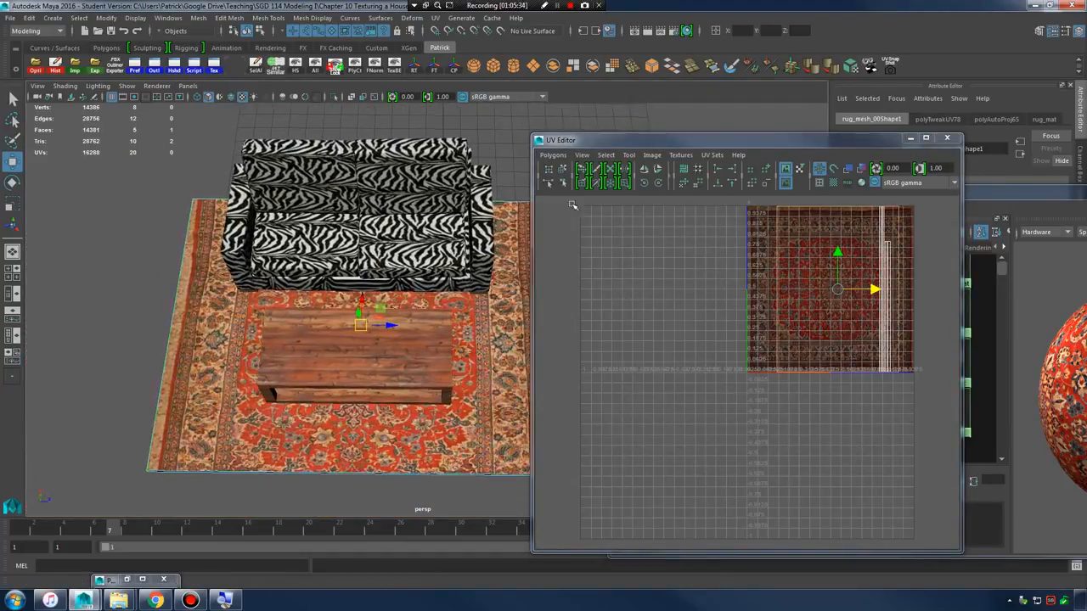
- Put the UV Editor away and hide the couch and the coffee table so the rug stands alone
{"action": "left_click", "coordinate": [914, 141]}
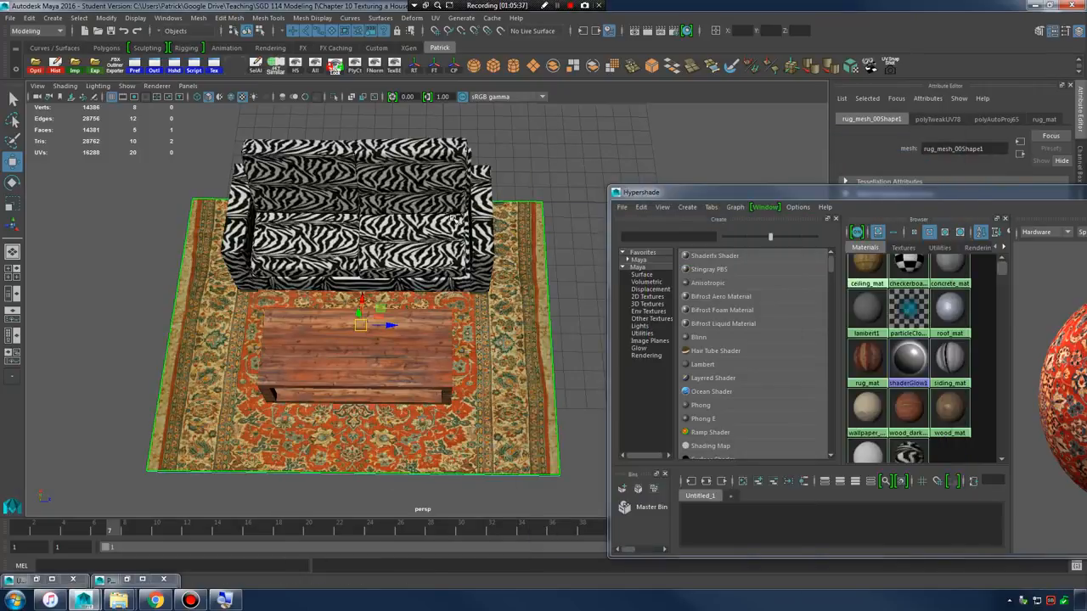
{"action": "right_click_drag", "start_coordinate": [442, 214], "coordinate": [449, 207]}
{"action": "left_click", "coordinate": [445, 202]}
{"action": "left_click", "coordinate": [382, 332], "text": "shift"}
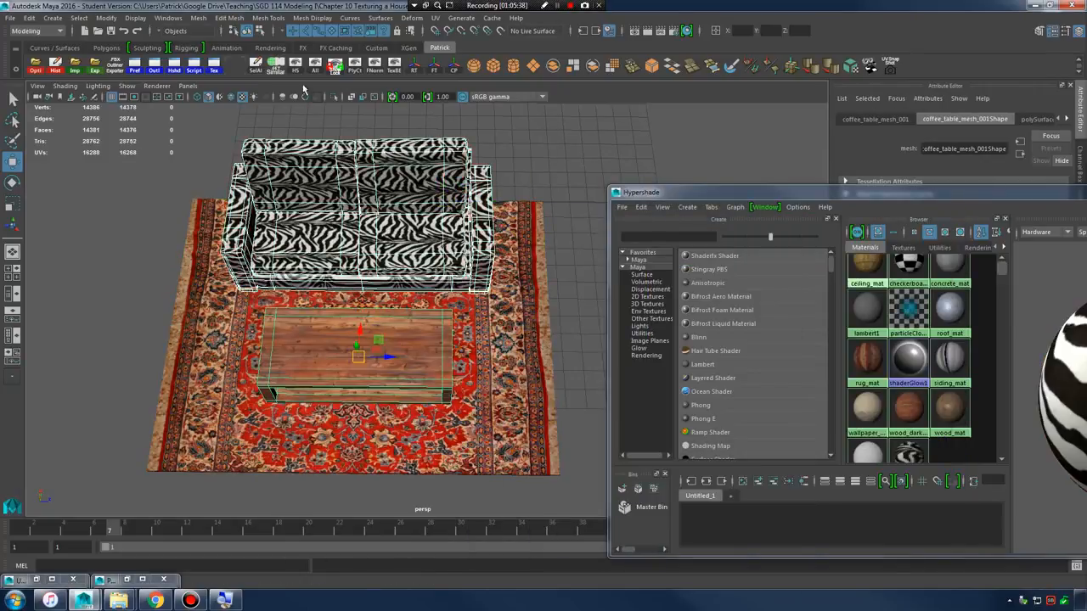
{"action": "left_click", "coordinate": [136, 18]}
{"action": "mouse_move", "coordinate": [167, 89]}
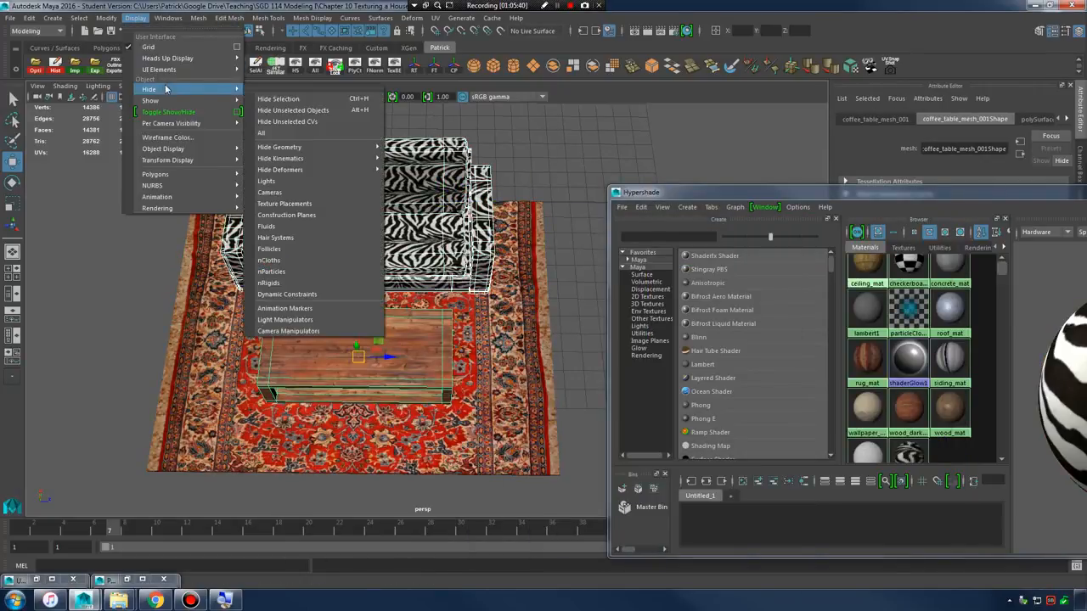
{"action": "left_click", "coordinate": [299, 99]}
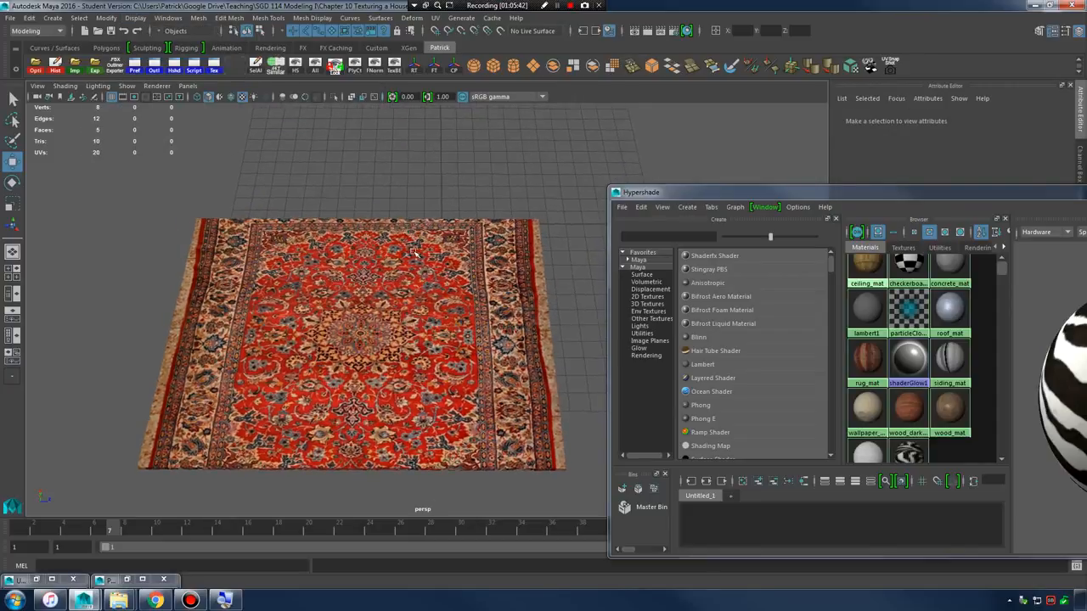
- Select the rug top's UV shell in the UV Editor and rotate it by -90 degrees over the carpet image
{"action": "left_click", "coordinate": [419, 265]}
{"action": "left_click", "coordinate": [37, 579]}
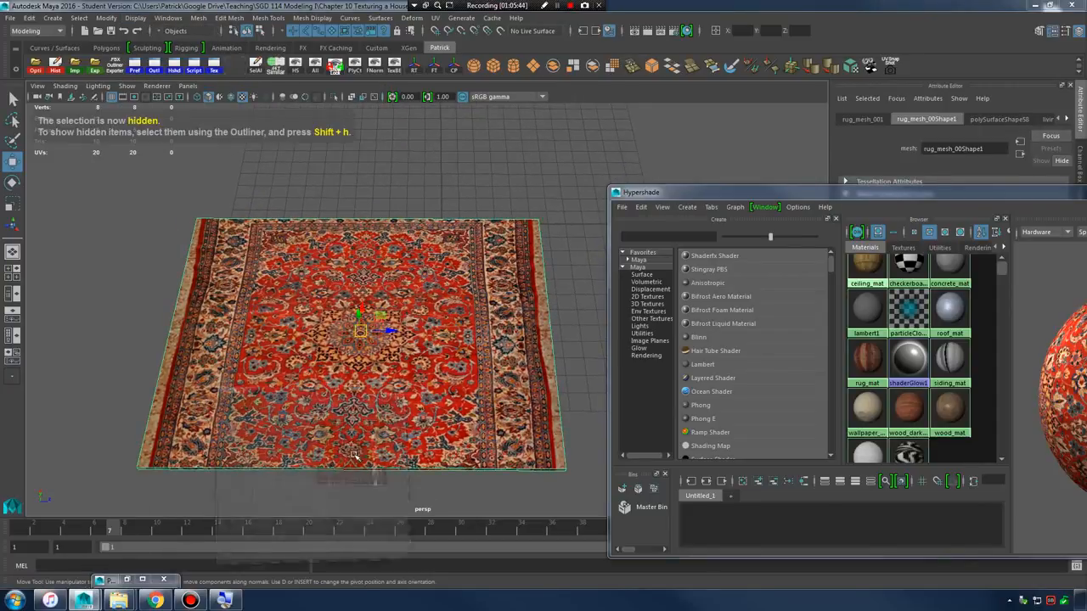
{"action": "right_click", "coordinate": [788, 254]}
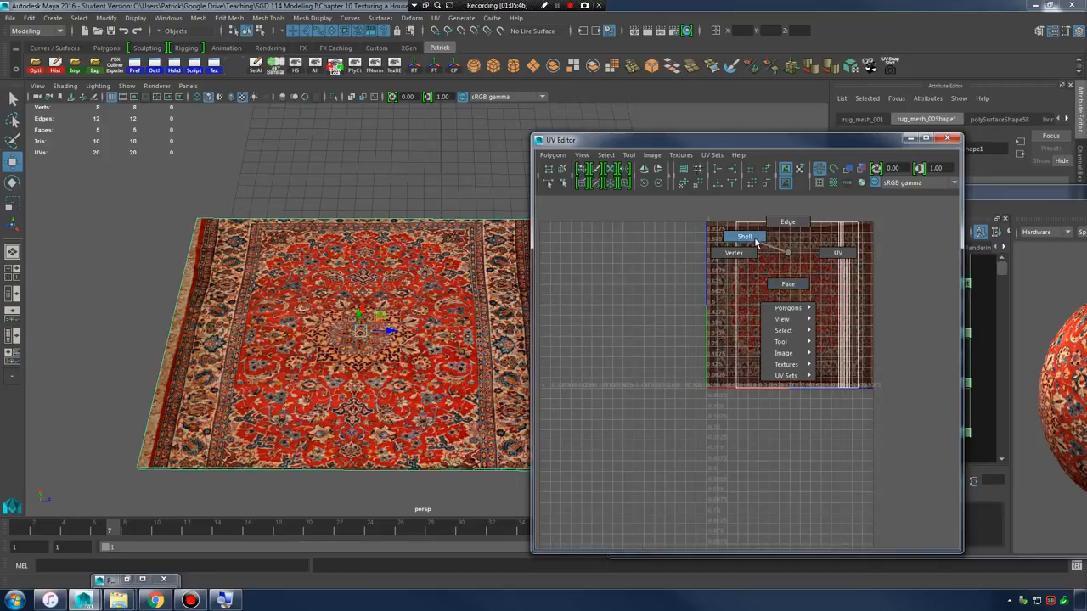
{"action": "left_click", "coordinate": [754, 239]}
{"action": "left_click", "coordinate": [662, 184]}
{"action": "left_click", "coordinate": [662, 183]}
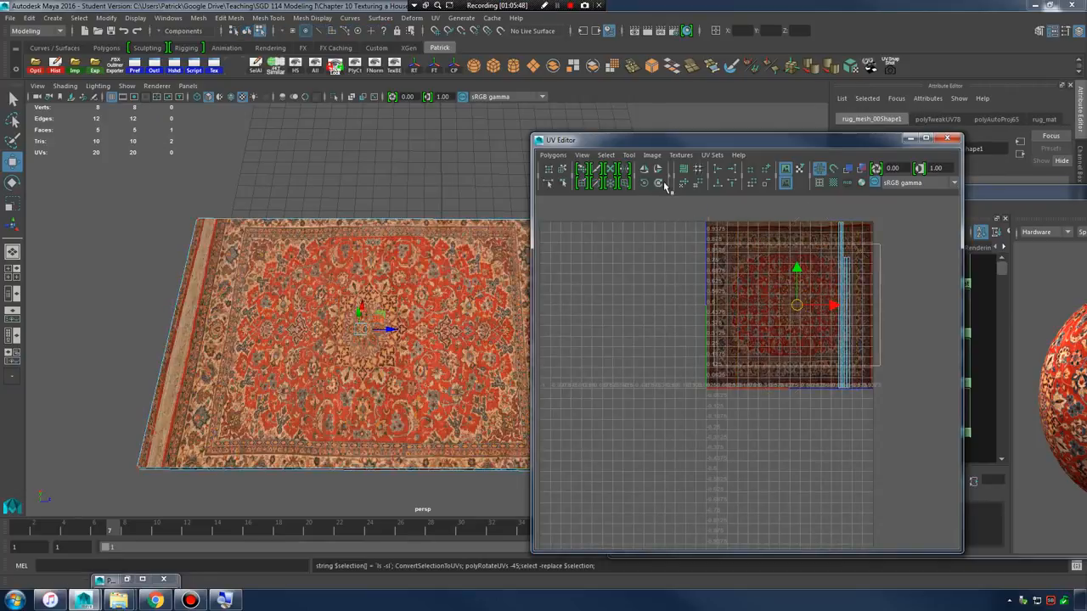
- Adjust the rug top's UV shell to the carpet image's borders and inspect the rug pattern from several angles
{"action": "middle_click_drag", "start_coordinate": [483, 292], "coordinate": [432, 296], "text": "alt"}
{"action": "mouse_move", "coordinate": [817, 304]}
{"action": "left_mouse_down"}
{"action": "mouse_move", "coordinate": [827, 308]}
{"action": "mouse_move", "coordinate": [789, 310]}
{"action": "mouse_move", "coordinate": [824, 307]}
{"action": "left_mouse_up"}
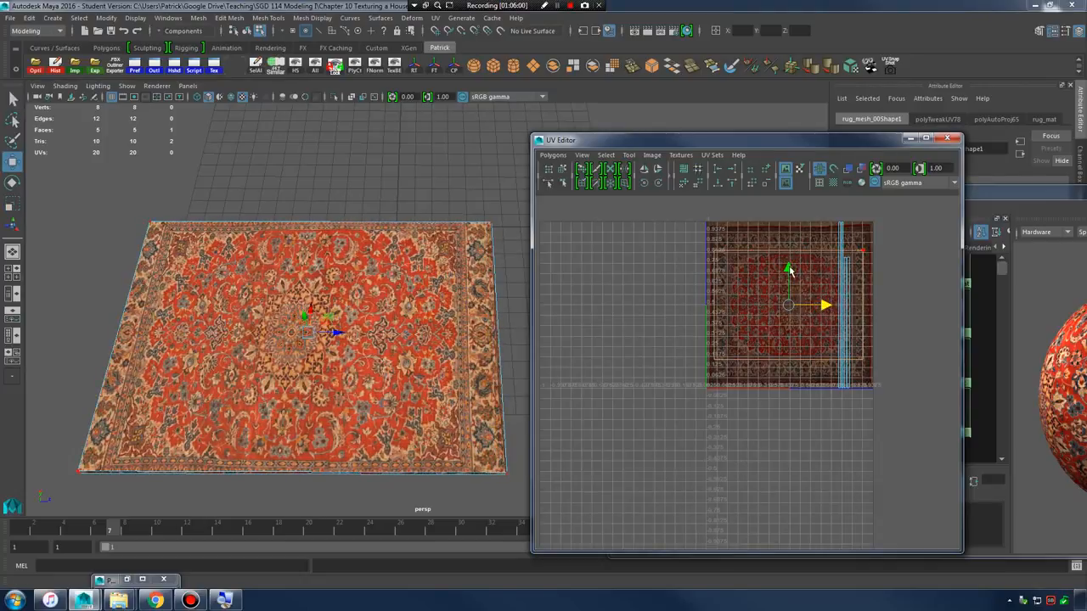
{"action": "left_click_drag", "start_coordinate": [790, 271], "coordinate": [790, 270]}
{"action": "left_click_drag", "start_coordinate": [405, 208], "coordinate": [420, 235], "text": "alt"}
{"action": "right_click_drag", "start_coordinate": [419, 235], "coordinate": [465, 218]}
{"action": "left_click", "coordinate": [464, 156]}
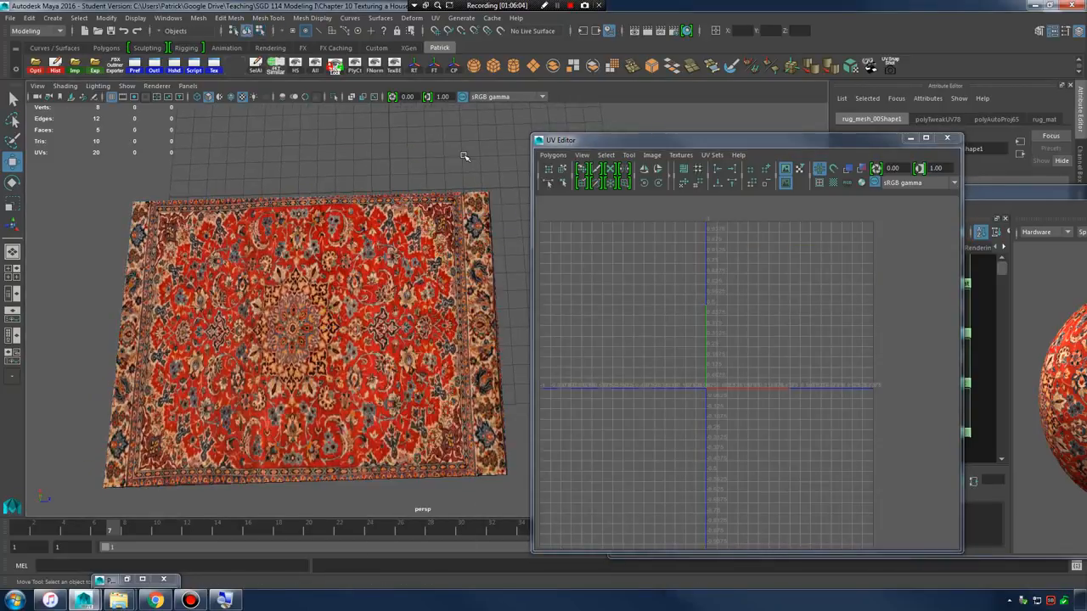
{"action": "scroll", "coordinate": [479, 206], "scroll_direction": "up", "scroll_amount": 2}
{"action": "middle_click_drag", "start_coordinate": [479, 206], "coordinate": [437, 214], "text": "alt"}
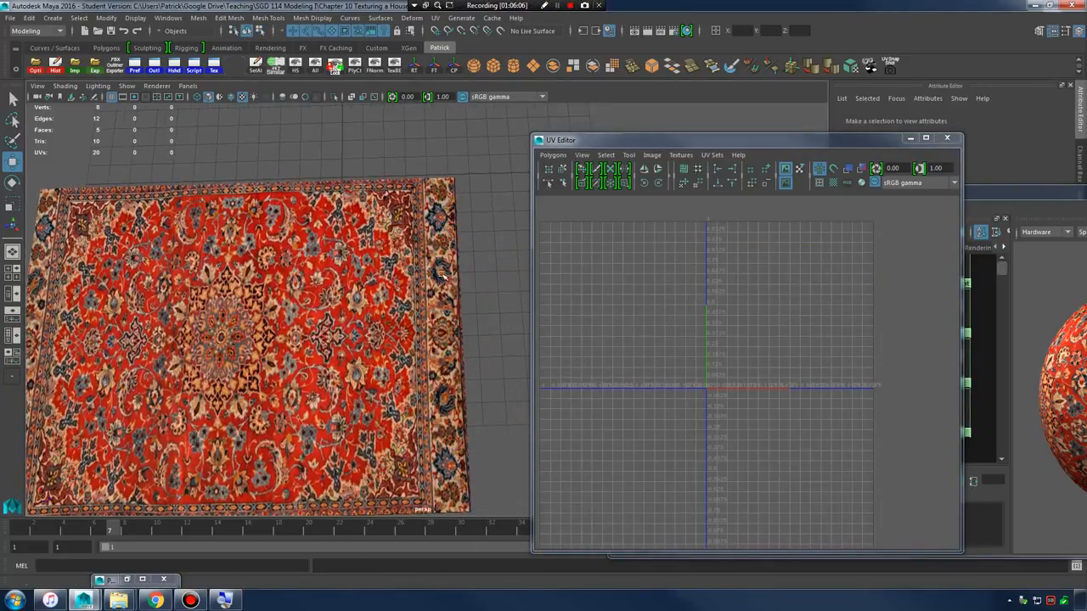
{"action": "left_click_drag", "start_coordinate": [454, 399], "coordinate": [347, 214], "text": "alt"}
{"action": "left_click_drag", "start_coordinate": [219, 197], "coordinate": [374, 296], "text": "alt"}
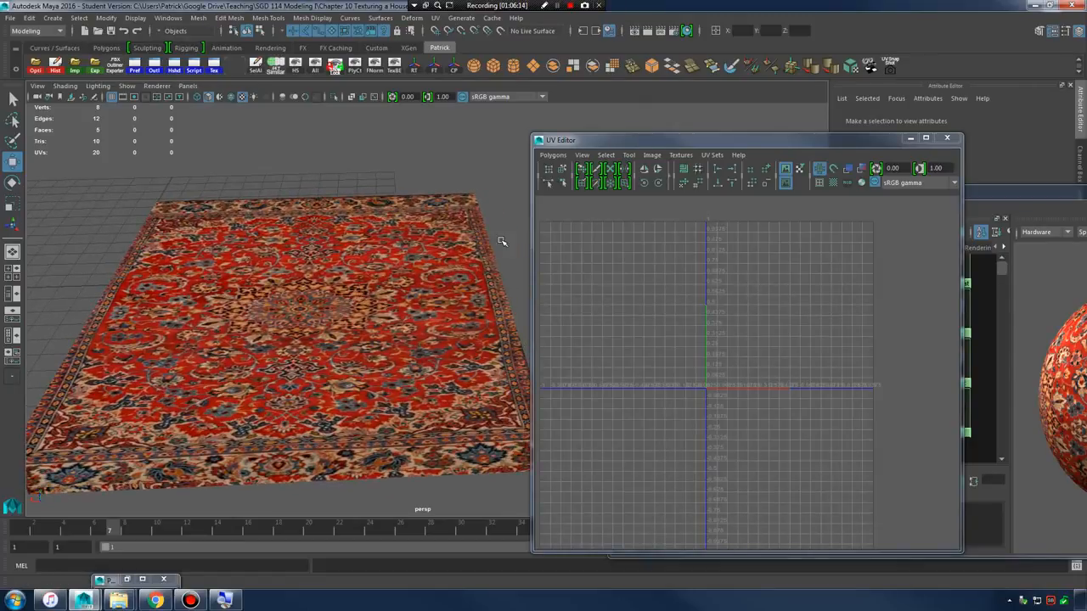
- Show all hidden objects again to bring back the couch and the coffee table on the rug
{"action": "left_click", "coordinate": [138, 18]}
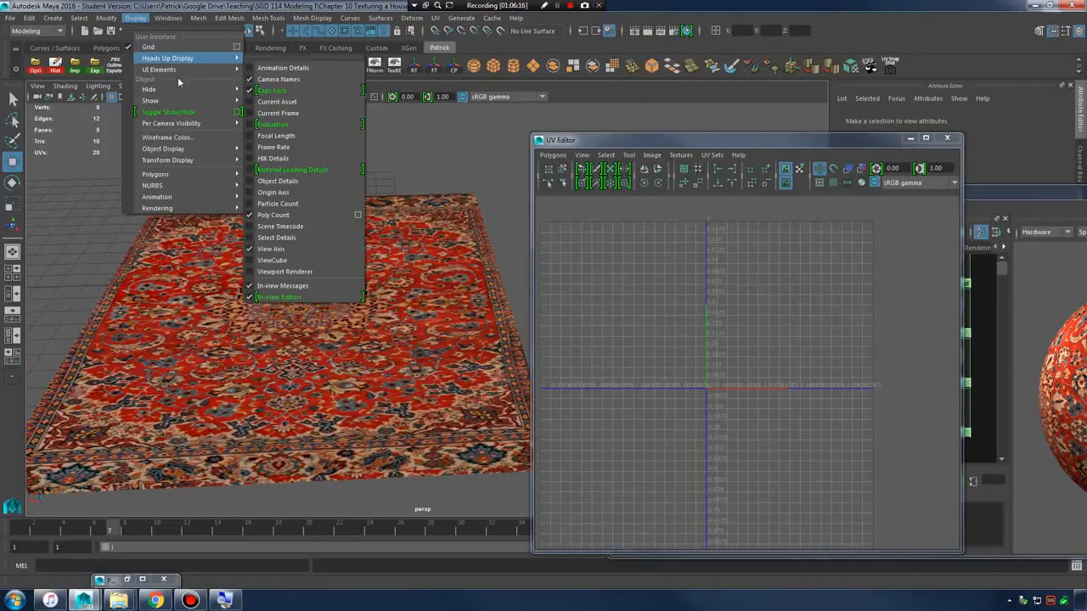
{"action": "mouse_move", "coordinate": [171, 102]}
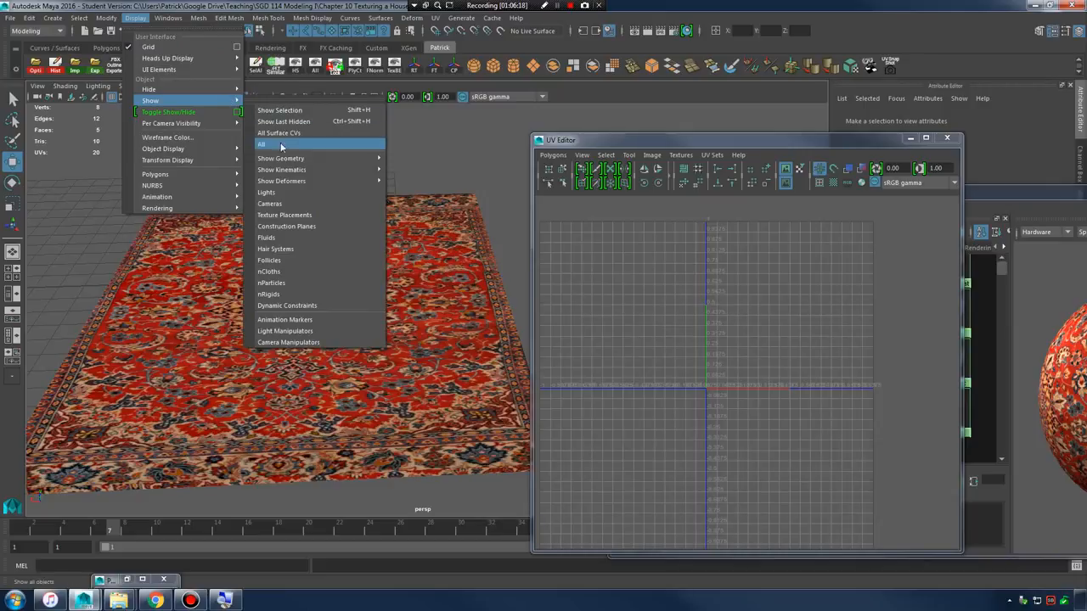
{"action": "left_click", "coordinate": [283, 145]}
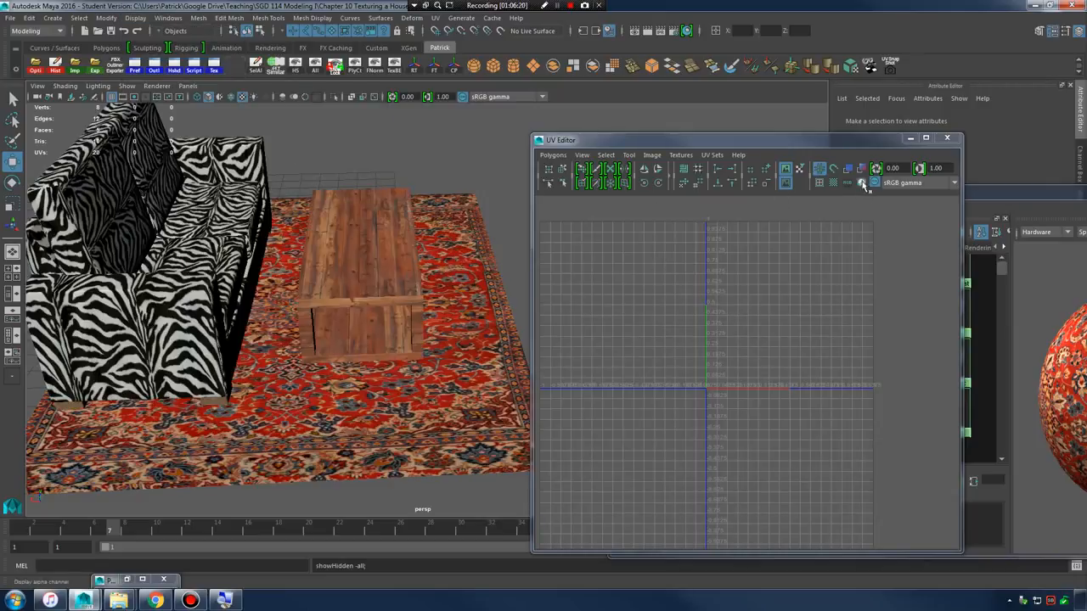
{"action": "left_click_drag", "start_coordinate": [453, 277], "coordinate": [399, 293], "text": "alt"}
- Put the UV Editor and Hypershade away, turn on the floor_lay layer and review the living room furniture on the floor
{"action": "left_click", "coordinate": [909, 138]}
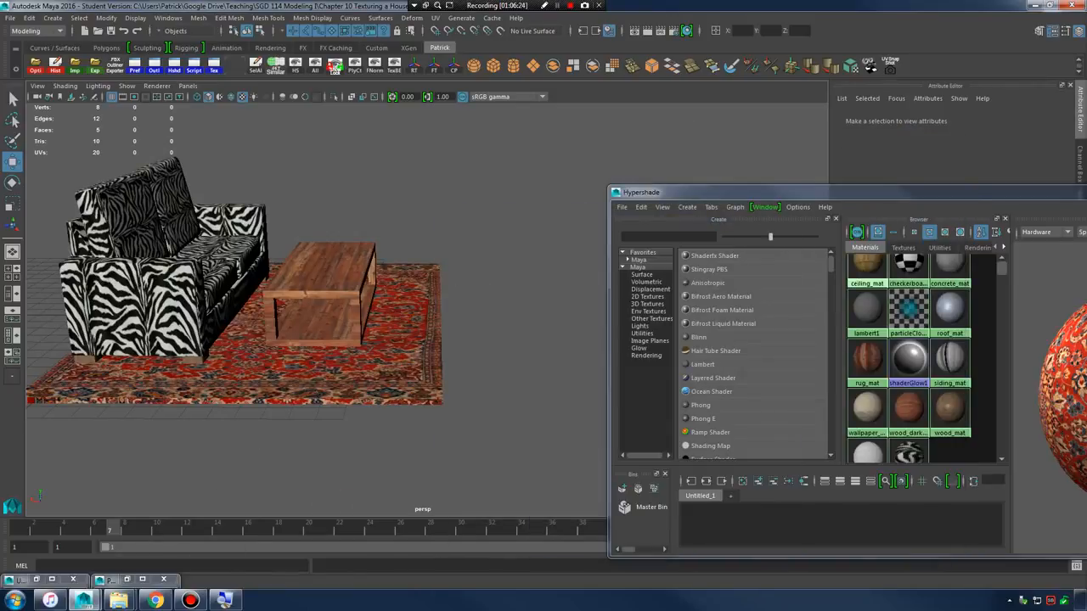
{"action": "left_click", "coordinate": [1085, 191]}
{"action": "left_click", "coordinate": [1080, 182]}
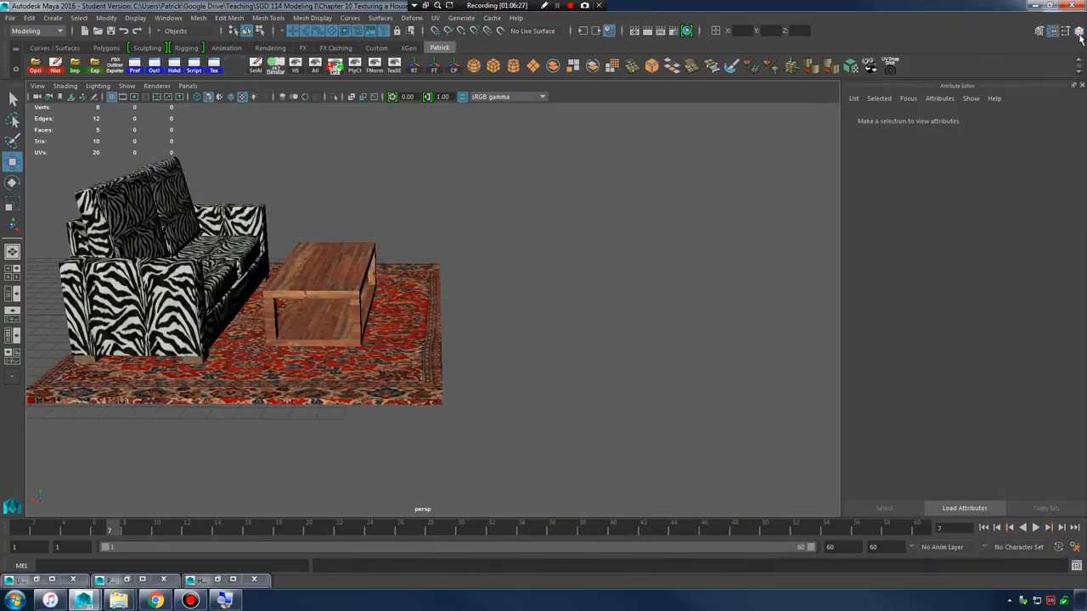
{"action": "left_click", "coordinate": [898, 387]}
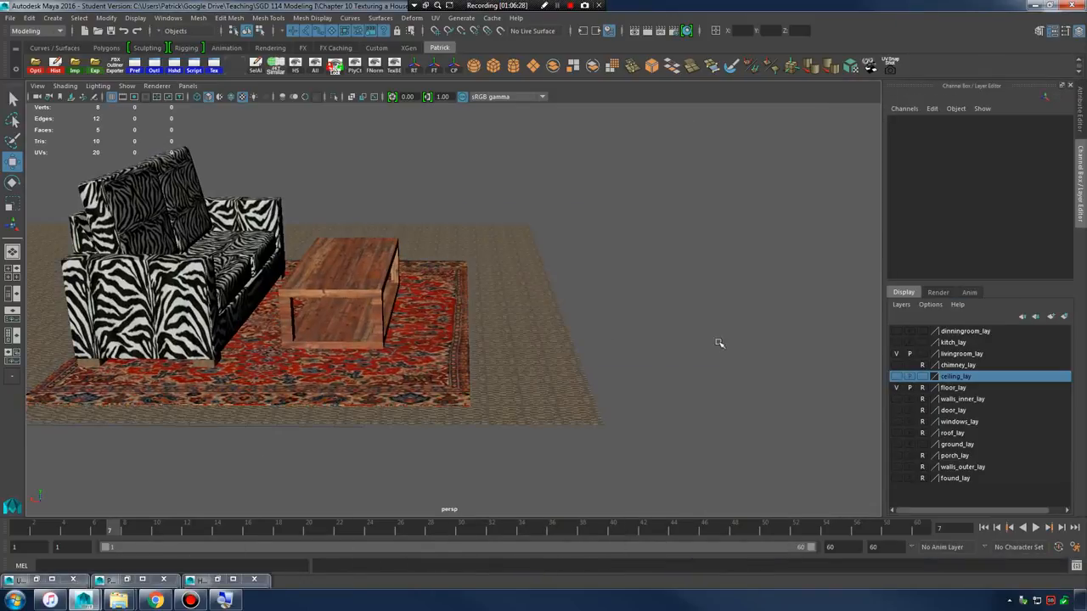
{"action": "left_click_drag", "start_coordinate": [718, 340], "coordinate": [581, 324], "text": "alt"}
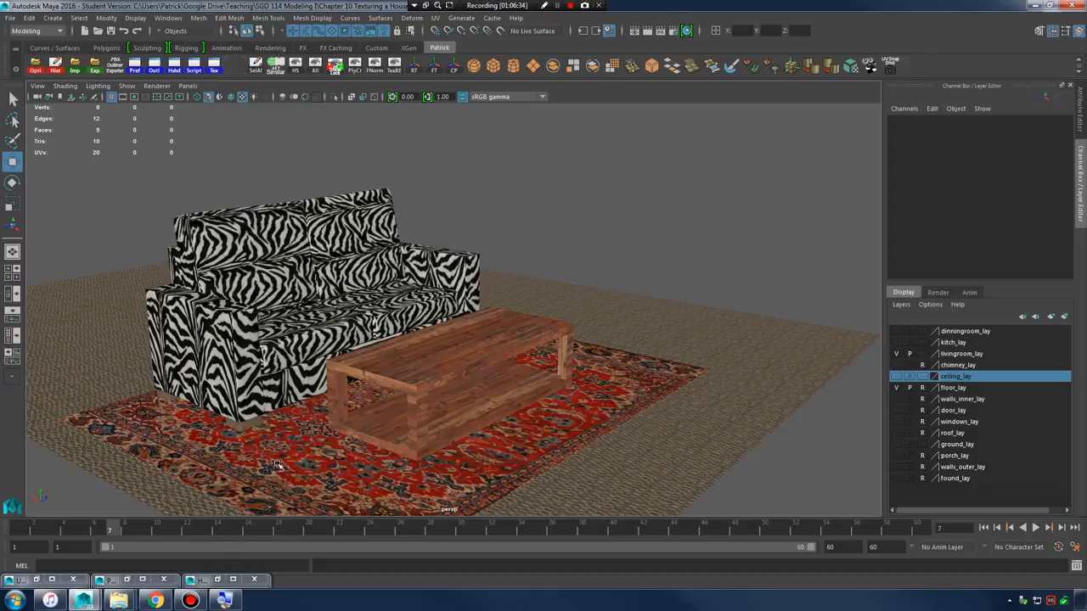
{"action": "middle_click_drag", "start_coordinate": [619, 185], "coordinate": [653, 188], "text": "alt"}
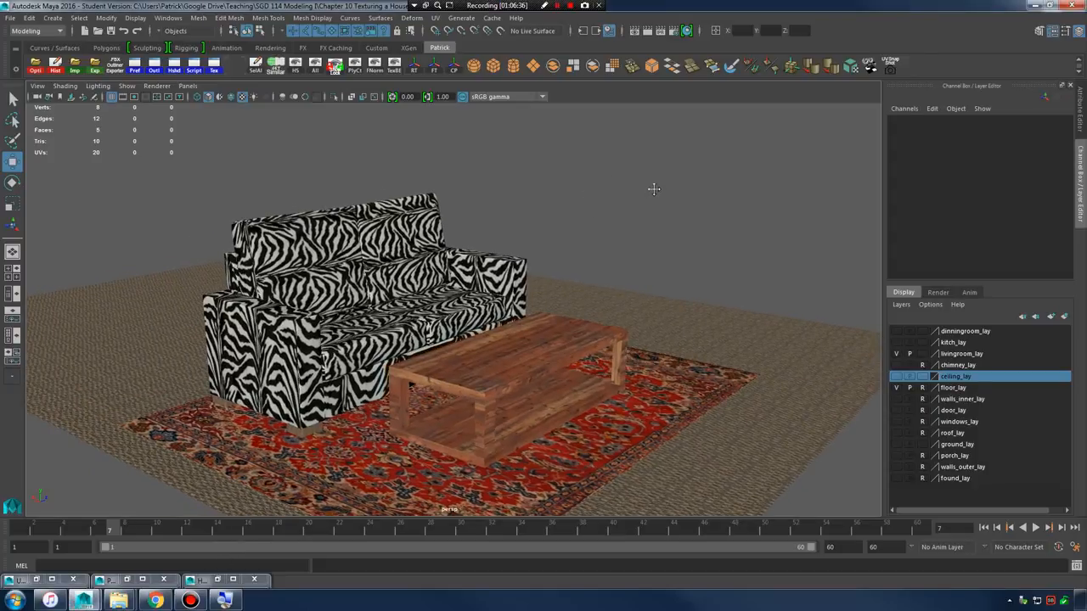
- Turn on the kitch_lay layer and examine the kitchen sink cabinet up close
{"action": "left_click", "coordinate": [897, 342]}
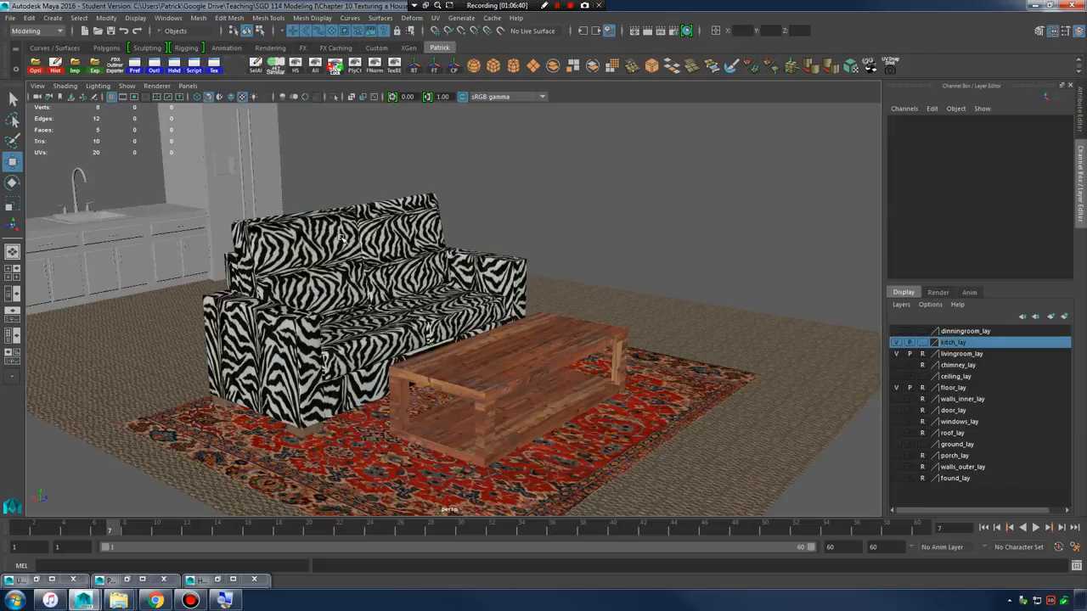
{"action": "middle_click_drag", "start_coordinate": [342, 238], "coordinate": [539, 309], "text": "alt"}
{"action": "right_click_drag", "start_coordinate": [538, 309], "coordinate": [588, 253], "text": "alt"}
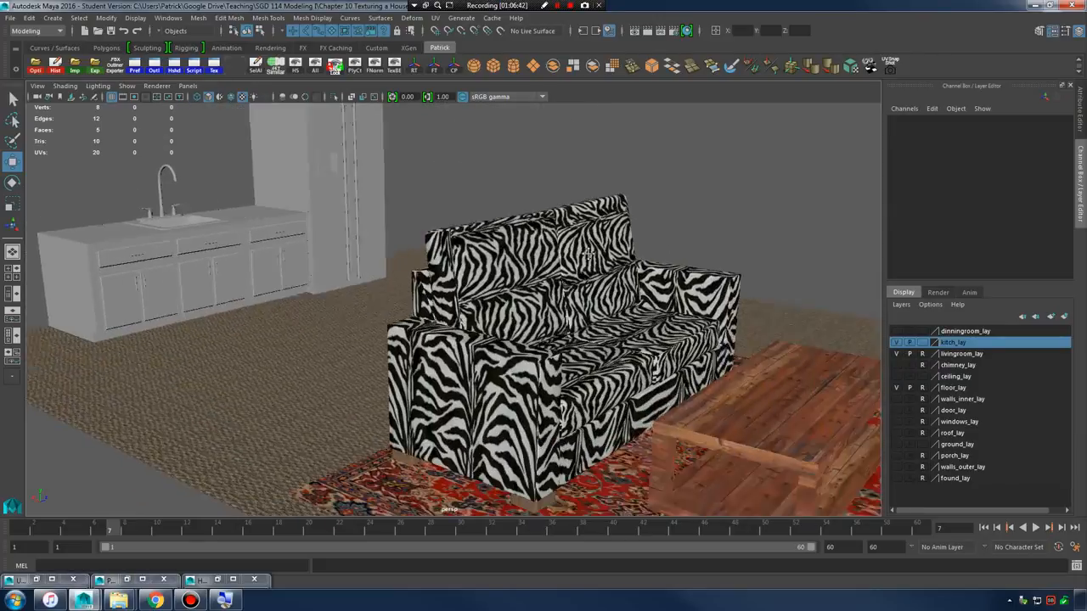
{"action": "middle_click_drag", "start_coordinate": [588, 252], "coordinate": [712, 299], "text": "alt"}
{"action": "right_click_drag", "start_coordinate": [340, 272], "coordinate": [499, 330], "text": "alt"}
{"action": "left_click", "coordinate": [405, 291]}
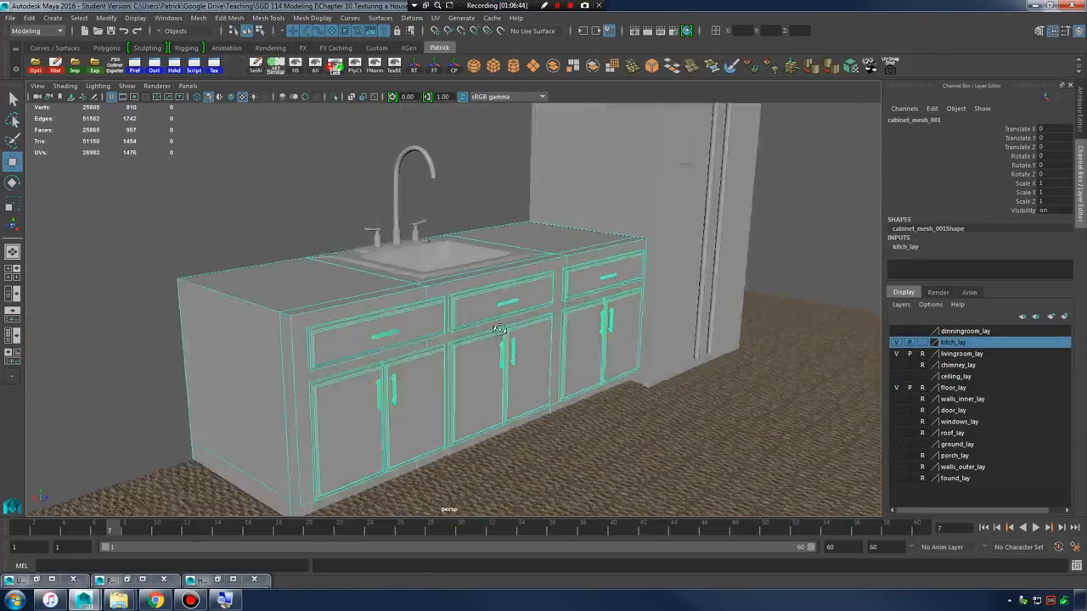
{"action": "left_click_drag", "start_coordinate": [499, 330], "coordinate": [379, 340], "text": "alt"}
{"action": "right_click_drag", "start_coordinate": [379, 340], "coordinate": [441, 352], "text": "alt"}
{"action": "middle_click_drag", "start_coordinate": [441, 353], "coordinate": [599, 339], "text": "alt"}
{"action": "left_click_drag", "start_coordinate": [599, 340], "coordinate": [716, 291], "text": "alt"}
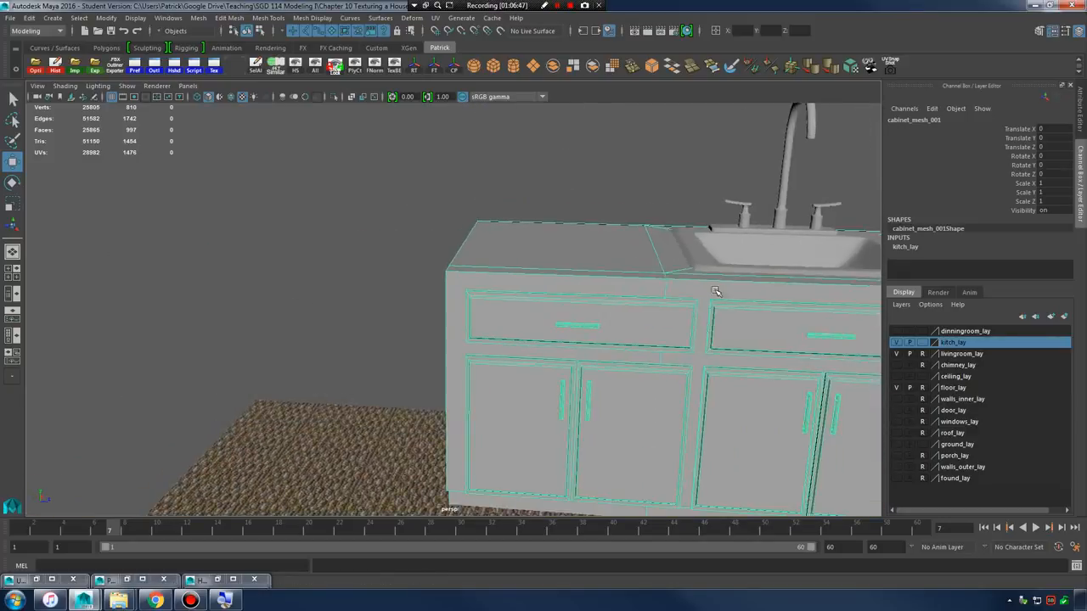
{"action": "middle_click_drag", "start_coordinate": [716, 291], "coordinate": [448, 287], "text": "alt"}
{"action": "right_click_drag", "start_coordinate": [866, 293], "coordinate": [807, 280], "text": "alt"}
{"action": "middle_click_drag", "start_coordinate": [808, 279], "coordinate": [745, 279], "text": "alt"}
- Hide the kitchen sink and the refrigerator, leaving only the cabinet of the kitchen visible
{"action": "left_click", "coordinate": [456, 246]}
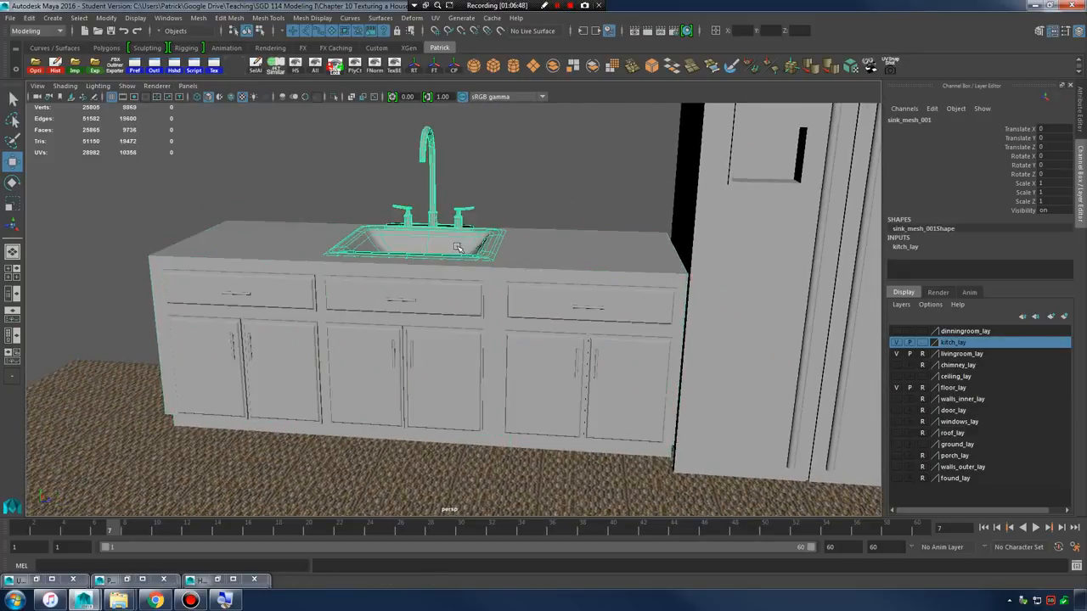
{"action": "left_click", "coordinate": [779, 223]}
{"action": "left_click", "coordinate": [136, 18]}
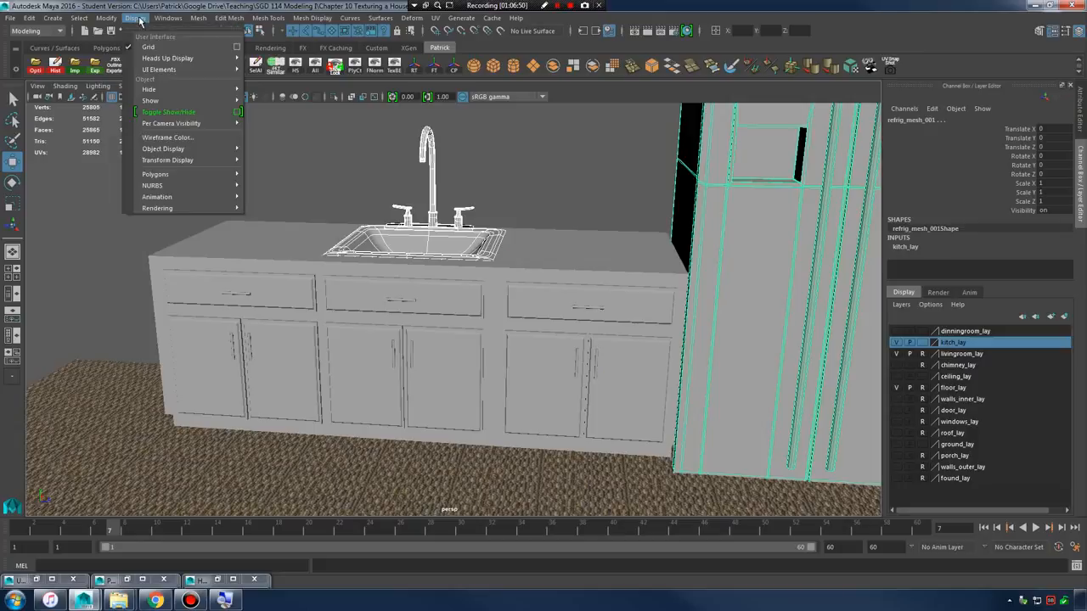
{"action": "mouse_move", "coordinate": [178, 94]}
{"action": "left_click", "coordinate": [276, 100]}
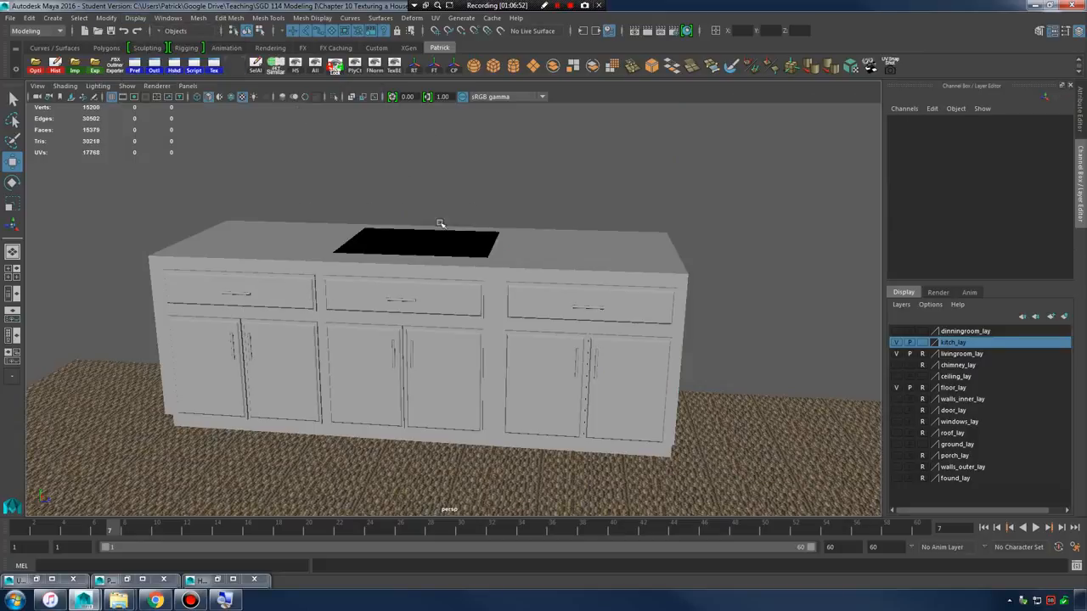
- Separate the kitchen cabinet mesh into its individual pieces
{"action": "left_click_drag", "start_coordinate": [439, 223], "coordinate": [528, 250], "text": "alt"}
{"action": "left_click", "coordinate": [533, 252]}
{"action": "right_click_drag", "start_coordinate": [543, 256], "coordinate": [645, 294], "text": "alt"}
{"action": "middle_click_drag", "start_coordinate": [645, 293], "coordinate": [702, 272], "text": "alt"}
{"action": "left_click_drag", "start_coordinate": [702, 272], "coordinate": [637, 280], "text": "alt"}
{"action": "right_click_drag", "start_coordinate": [638, 280], "coordinate": [589, 296], "text": "alt"}
{"action": "left_click_drag", "start_coordinate": [589, 296], "coordinate": [564, 276], "text": "alt"}
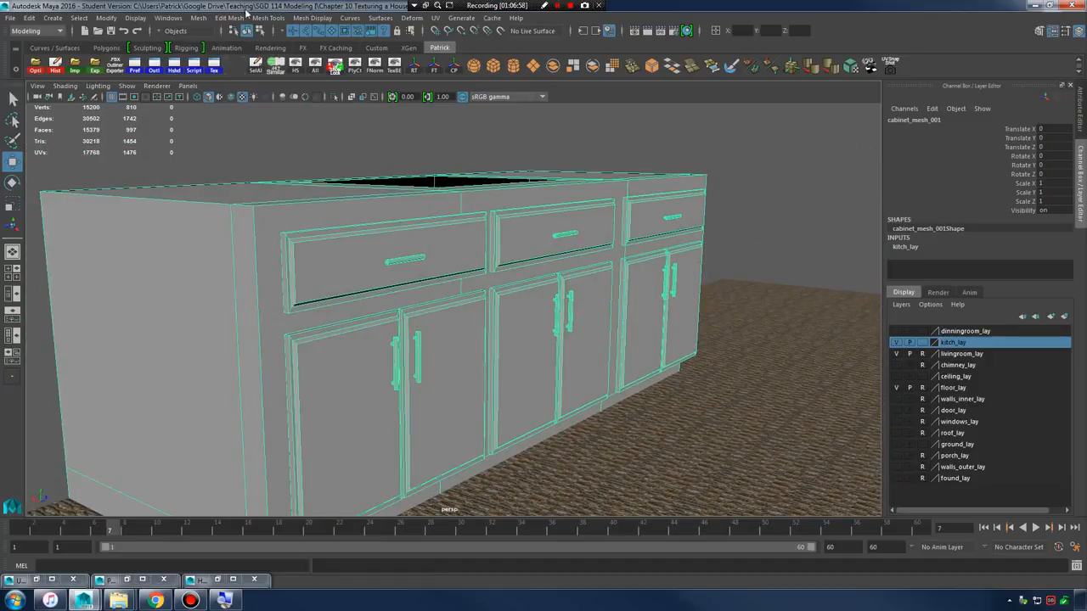
{"action": "left_click", "coordinate": [199, 18]}
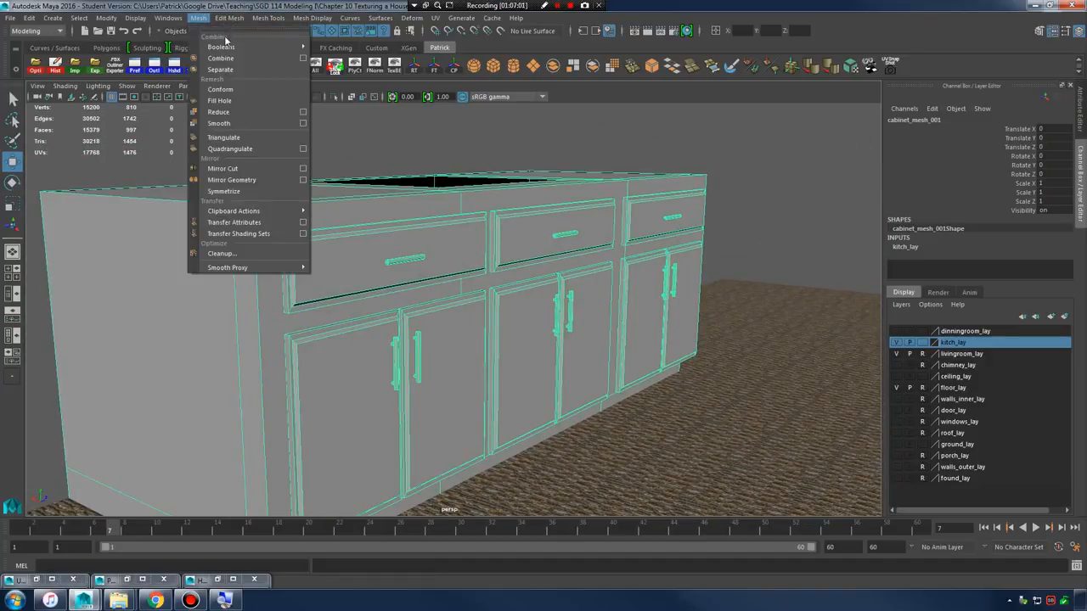
{"action": "left_click", "coordinate": [231, 69]}
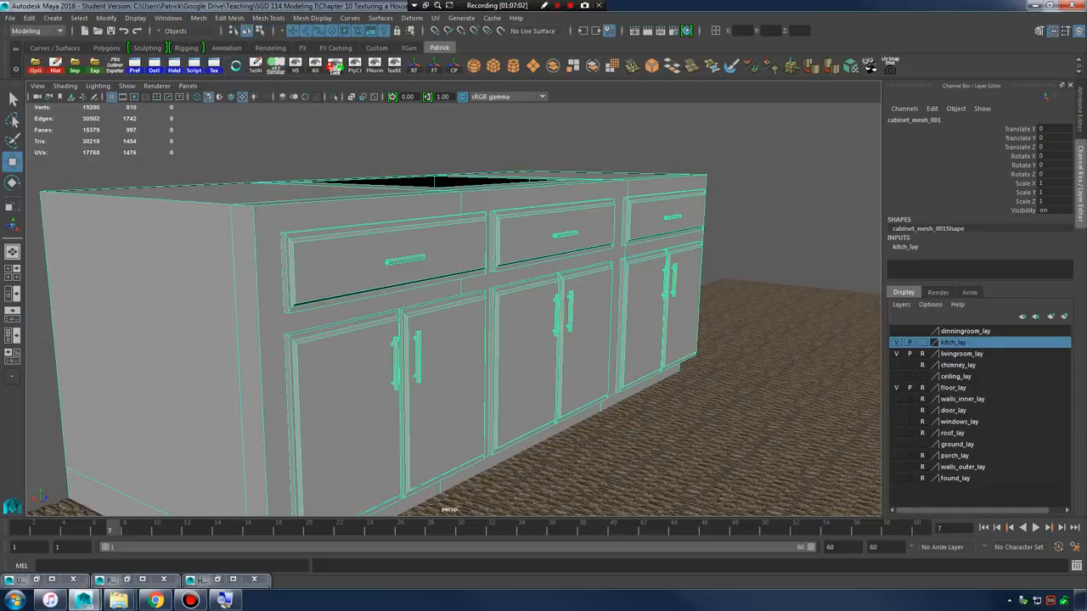
- Assign wood_dark_mat to the cabinet body and all its doors and drawer fronts, leaving out the handles
{"action": "left_click", "coordinate": [496, 196]}
{"action": "left_click_drag", "start_coordinate": [537, 226], "coordinate": [561, 242], "text": "alt"}
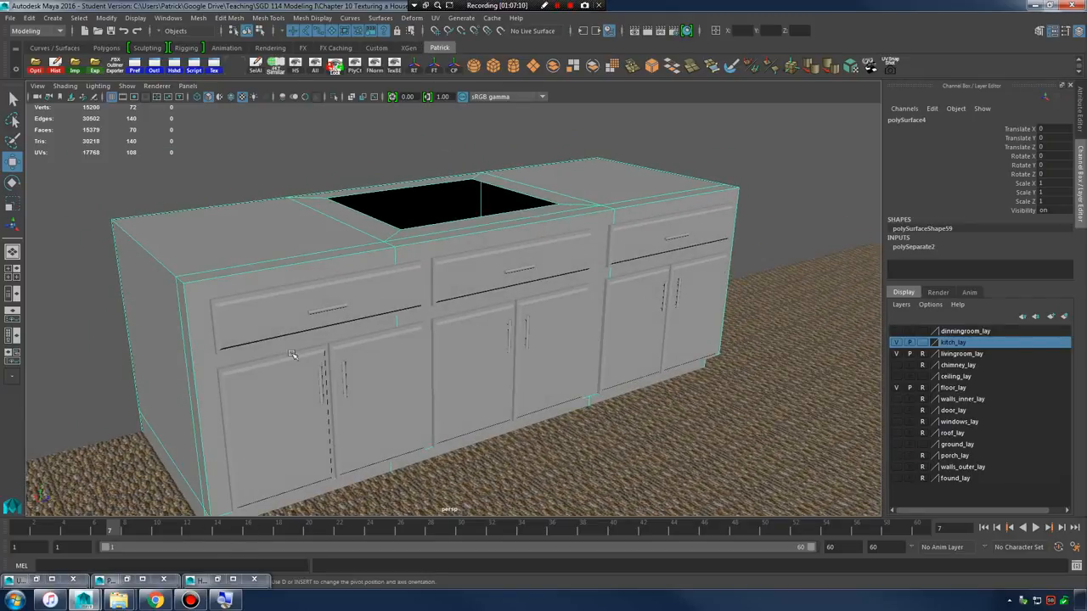
{"action": "left_click", "coordinate": [273, 306]}
{"action": "left_click", "coordinate": [272, 425], "text": "shift"}
{"action": "left_click", "coordinate": [377, 399], "text": "shift"}
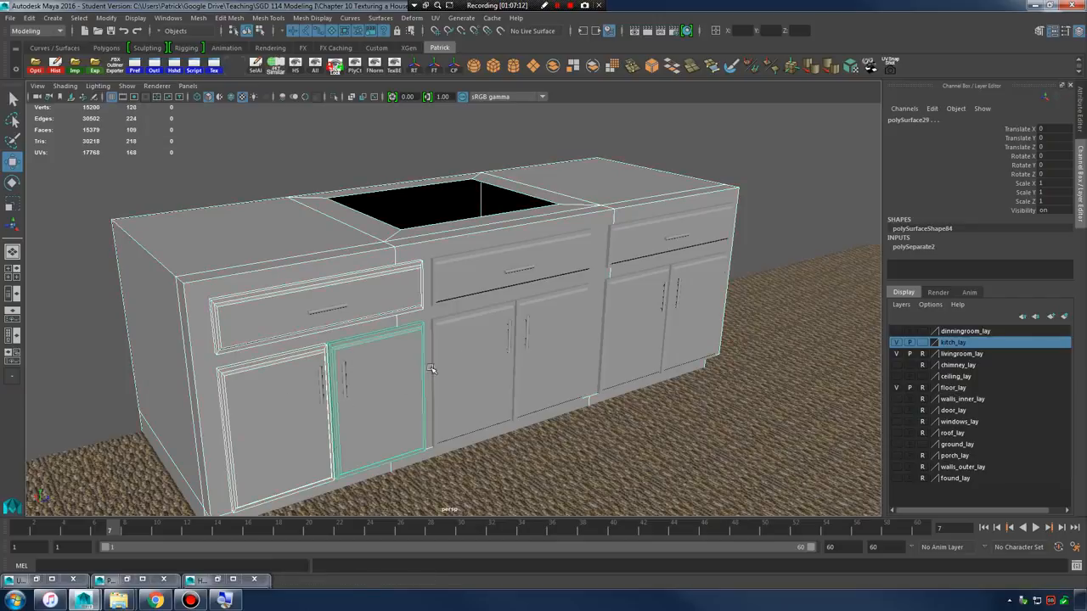
{"action": "left_click", "coordinate": [474, 373], "text": "shift"}
{"action": "left_click", "coordinate": [509, 273], "text": "shift"}
{"action": "left_click", "coordinate": [556, 344], "text": "shift"}
{"action": "left_click", "coordinate": [638, 300], "text": "shift"}
{"action": "left_click", "coordinate": [695, 299], "text": "shift"}
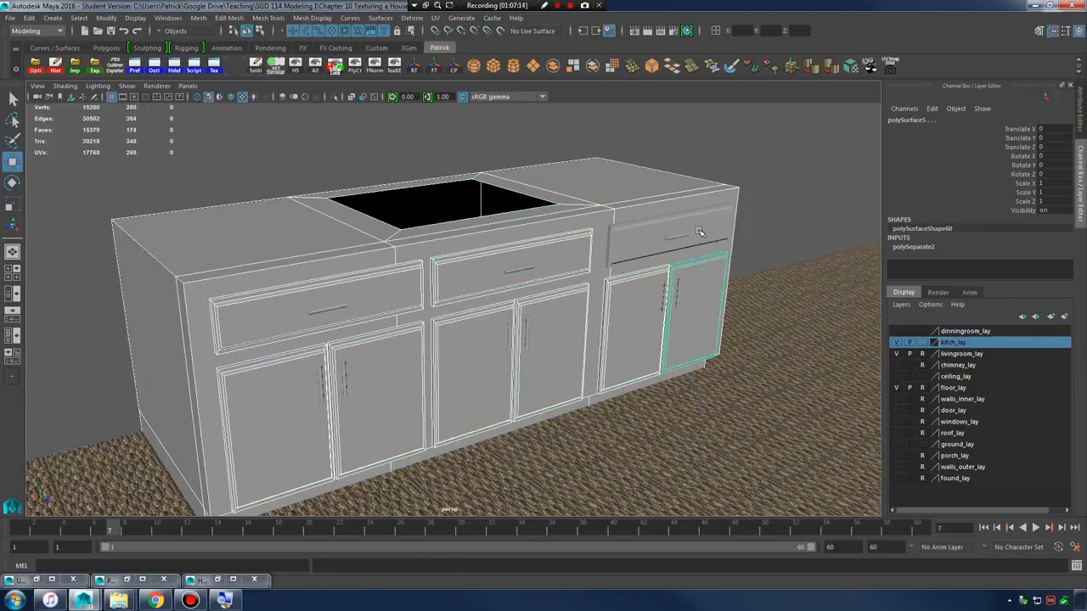
{"action": "left_click", "coordinate": [709, 235], "text": "shift"}
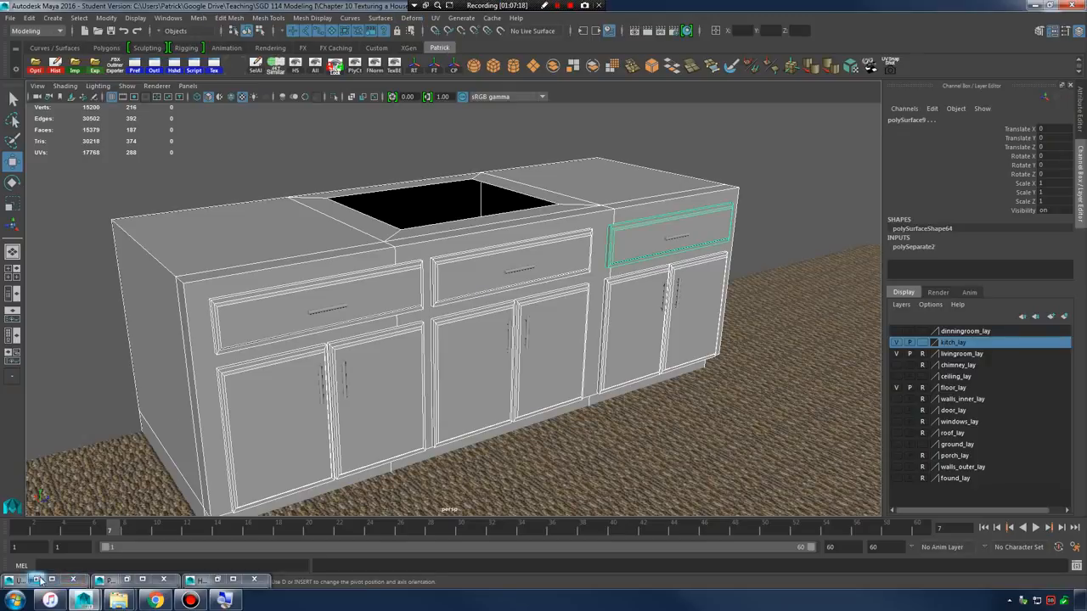
{"action": "left_click", "coordinate": [218, 580]}
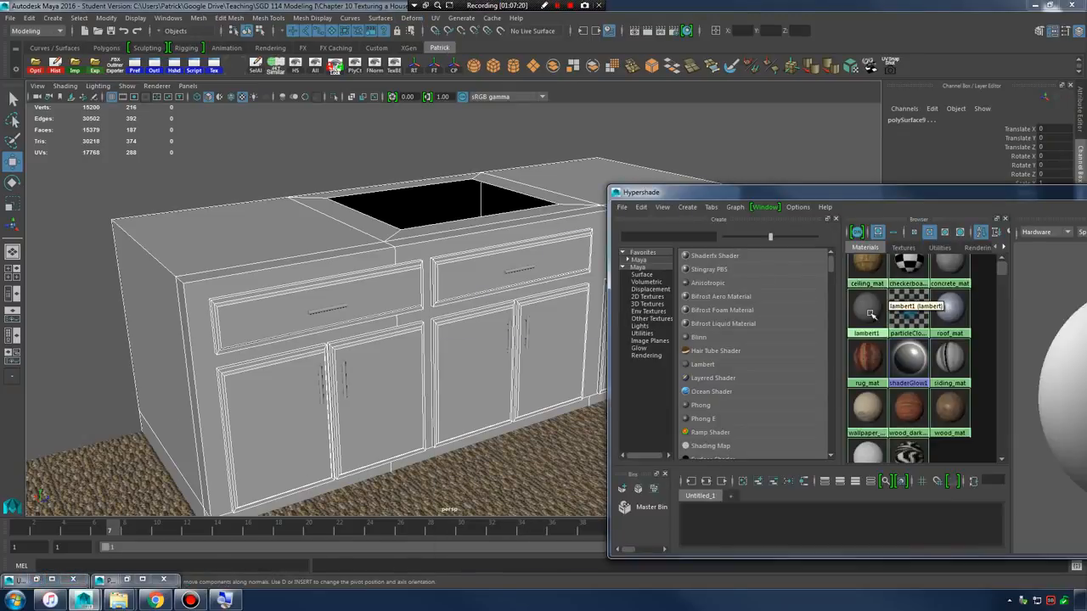
{"action": "right_click", "coordinate": [908, 414]}
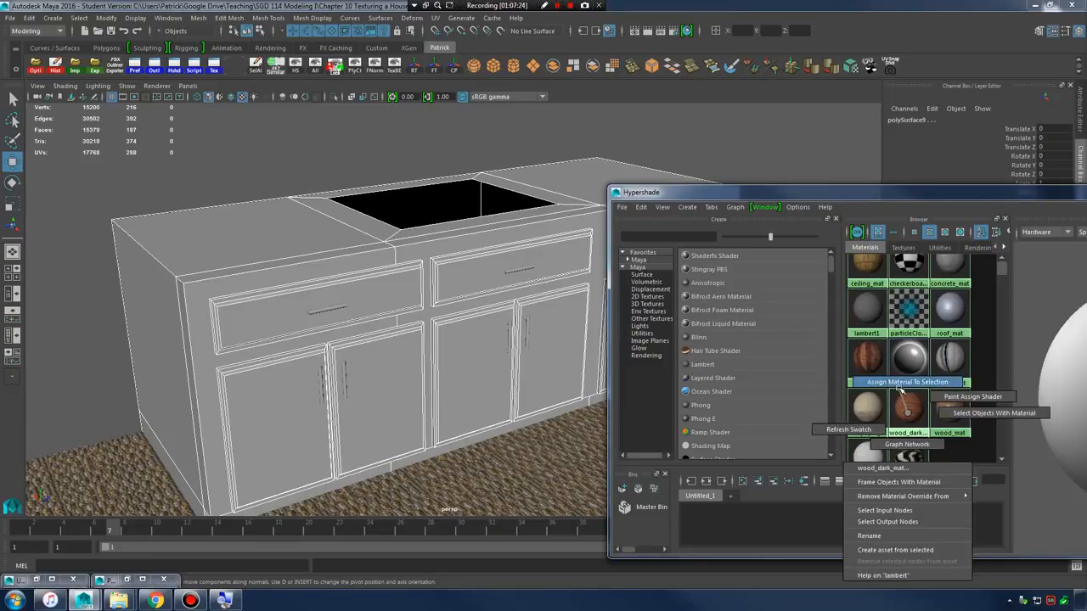
{"action": "left_click", "coordinate": [902, 382]}
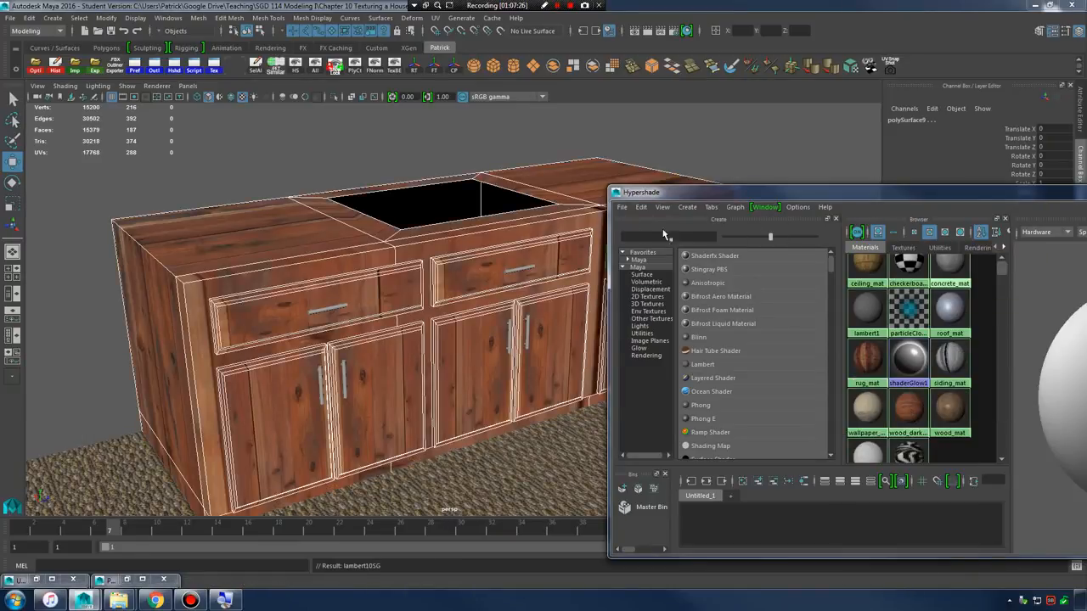
- Select all faces of the wood-textured cabinet body, doors and drawer fronts for UV mapping
{"action": "left_click_drag", "start_coordinate": [670, 246], "coordinate": [704, 245], "text": "alt"}
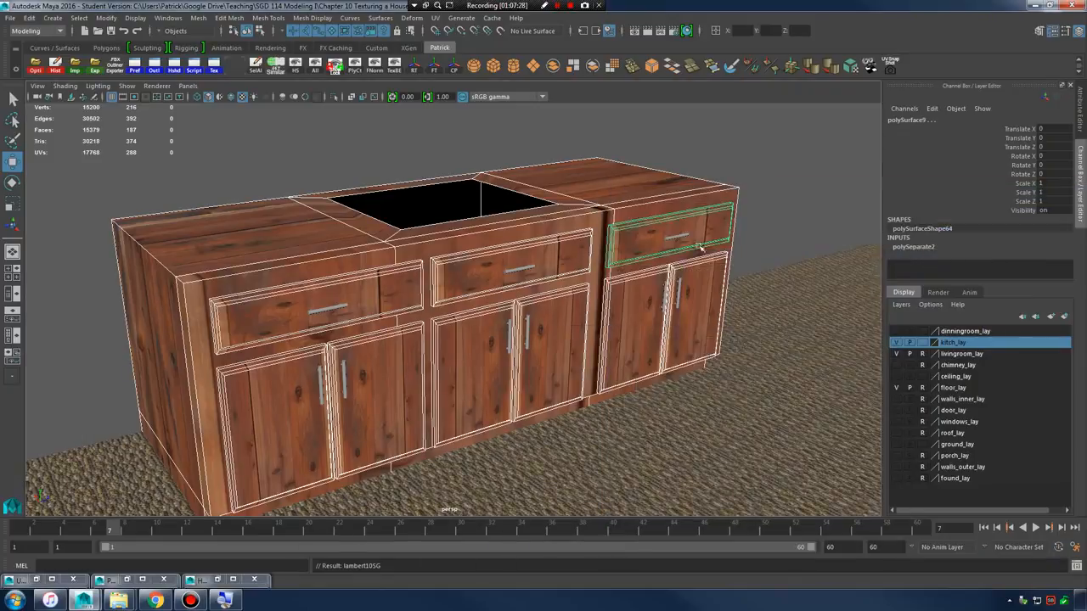
{"action": "right_click_drag", "start_coordinate": [704, 245], "coordinate": [730, 323], "text": "alt"}
{"action": "left_click_drag", "start_coordinate": [730, 323], "coordinate": [664, 322], "text": "alt"}
{"action": "right_click_drag", "start_coordinate": [665, 323], "coordinate": [619, 293], "text": "alt"}
{"action": "left_click_drag", "start_coordinate": [620, 293], "coordinate": [636, 281], "text": "alt"}
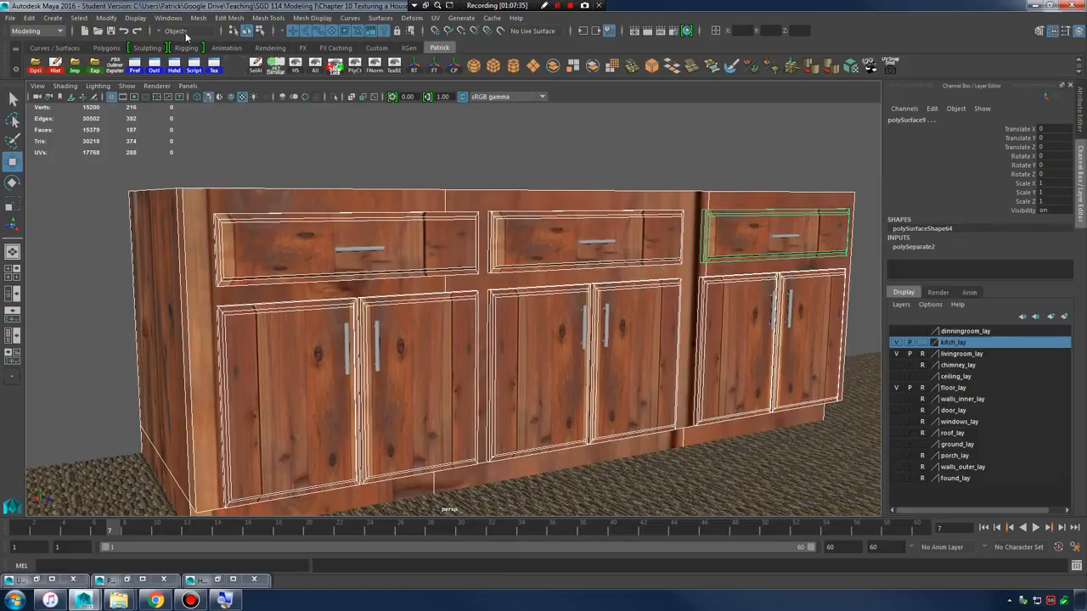
{"action": "left_click", "coordinate": [259, 31]}
{"action": "right_click_drag", "start_coordinate": [437, 201], "coordinate": [435, 232]}
{"action": "left_click_drag", "start_coordinate": [106, 148], "coordinate": [866, 505]}
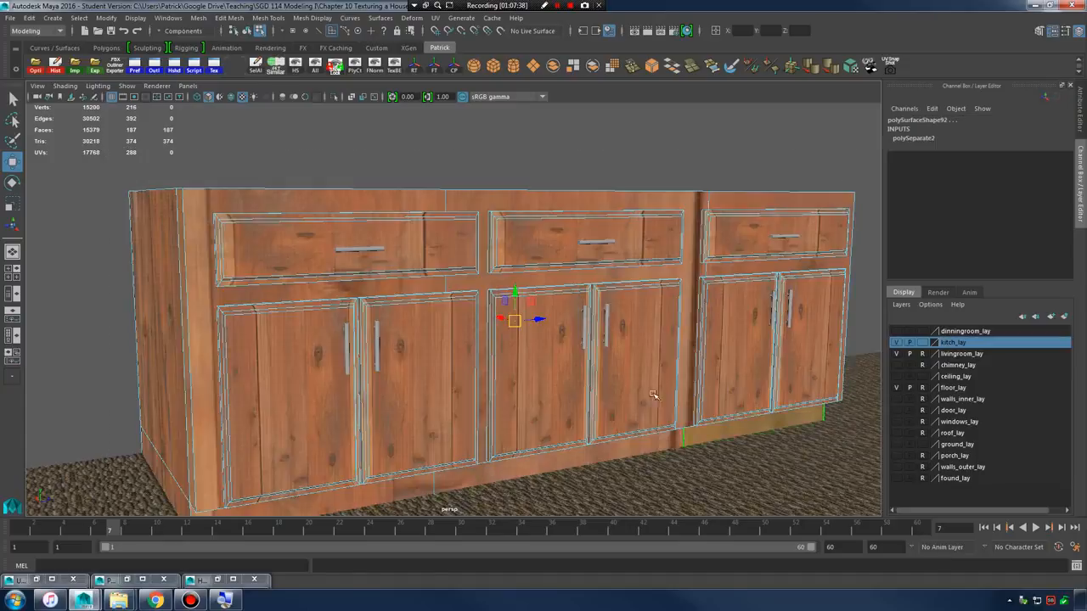
{"action": "key", "text": "f"}
{"action": "left_click", "coordinate": [434, 19]}
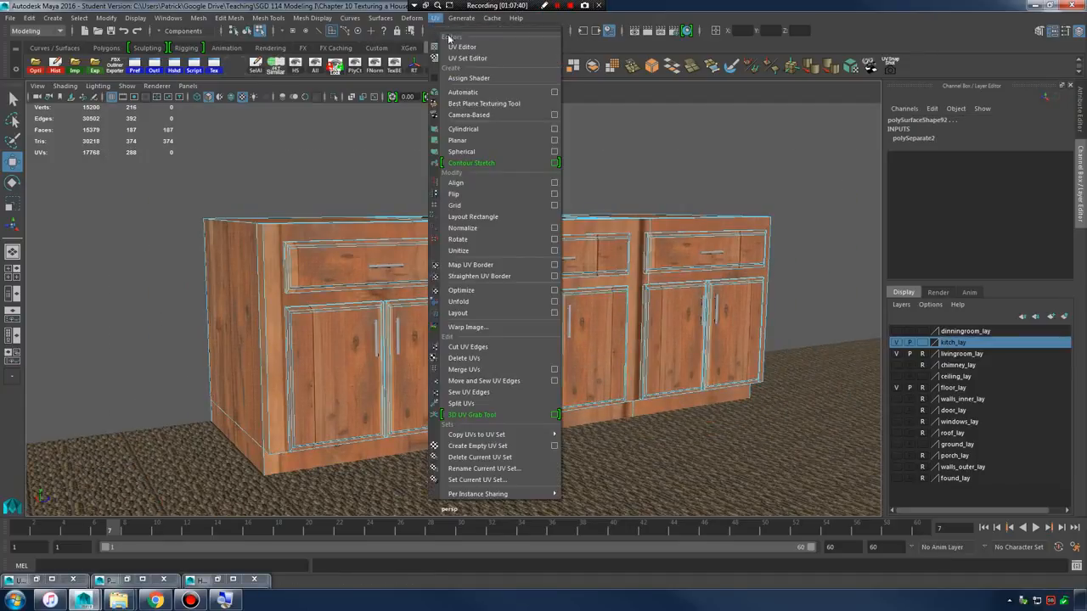
- Apply automatic UV mapping to the selected cabinet body, drawer fronts and doors
{"action": "left_click", "coordinate": [480, 96]}
{"action": "right_click_drag", "start_coordinate": [533, 223], "coordinate": [623, 229], "text": "alt"}
{"action": "mouse_move", "coordinate": [624, 229]}
{"action": "left_mouse_down", "text": "alt"}
{"action": "mouse_move", "coordinate": [641, 261]}
{"action": "mouse_move", "coordinate": [662, 257]}
{"action": "mouse_move", "coordinate": [615, 237]}
{"action": "left_mouse_up", "text": "alt"}
{"action": "right_click_drag", "start_coordinate": [616, 237], "coordinate": [610, 239], "text": "alt"}
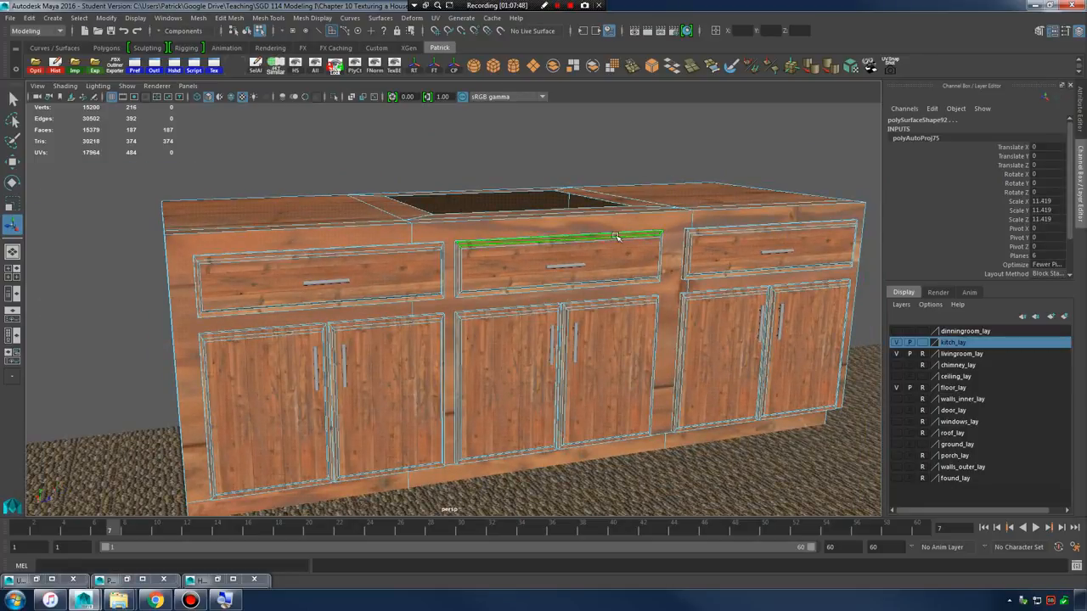
- Select the cabinet body as a whole object and examine the wood grain on its front, lower edge and countertop
{"action": "left_click", "coordinate": [656, 190]}
{"action": "right_click_drag", "start_coordinate": [651, 238], "coordinate": [715, 270], "text": "alt"}
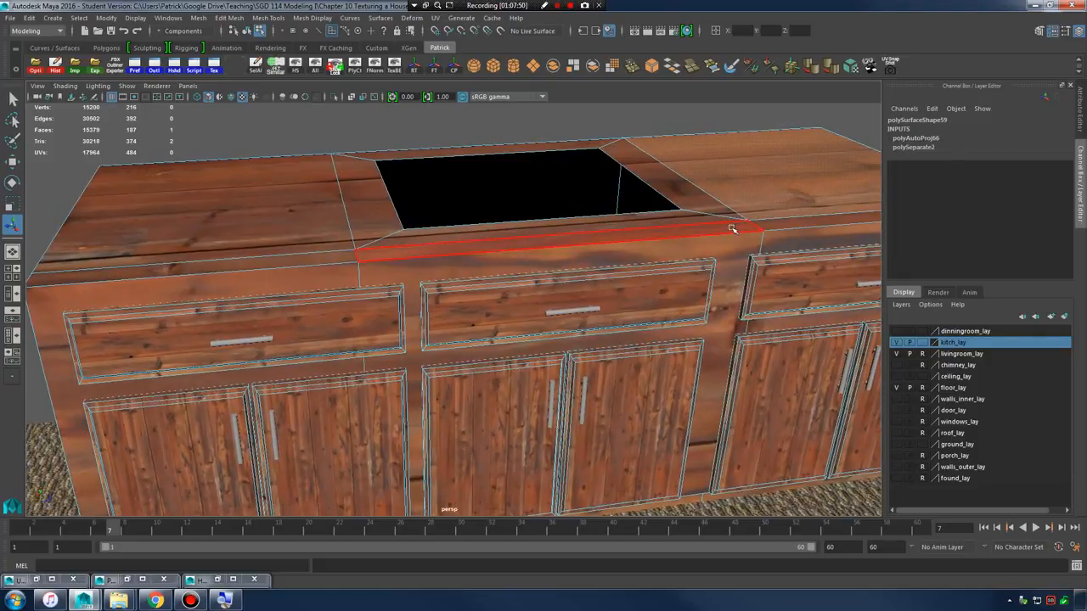
{"action": "right_click_drag", "start_coordinate": [731, 229], "coordinate": [764, 210]}
{"action": "left_click_drag", "start_coordinate": [755, 246], "coordinate": [606, 209], "text": "alt"}
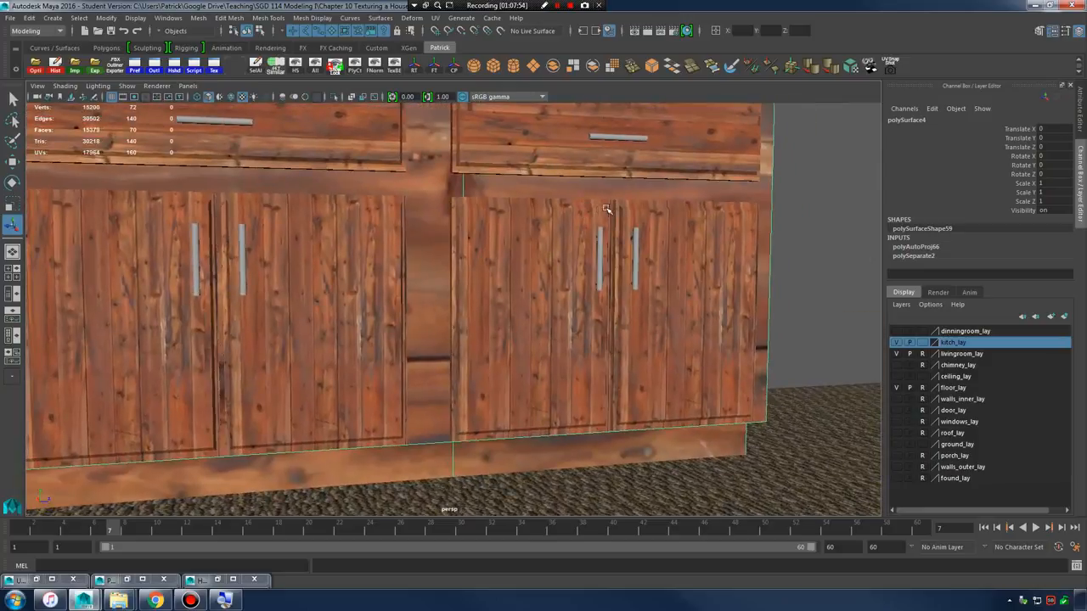
{"action": "middle_click_drag", "start_coordinate": [606, 209], "coordinate": [633, 246], "text": "alt"}
{"action": "left_click_drag", "start_coordinate": [663, 275], "coordinate": [721, 326], "text": "alt"}
{"action": "right_click_drag", "start_coordinate": [720, 325], "coordinate": [594, 289], "text": "alt"}
{"action": "left_click_drag", "start_coordinate": [594, 289], "coordinate": [584, 297], "text": "alt"}
{"action": "middle_click_drag", "start_coordinate": [584, 296], "coordinate": [666, 293], "text": "alt"}
{"action": "right_click_drag", "start_coordinate": [667, 293], "coordinate": [586, 282], "text": "alt"}
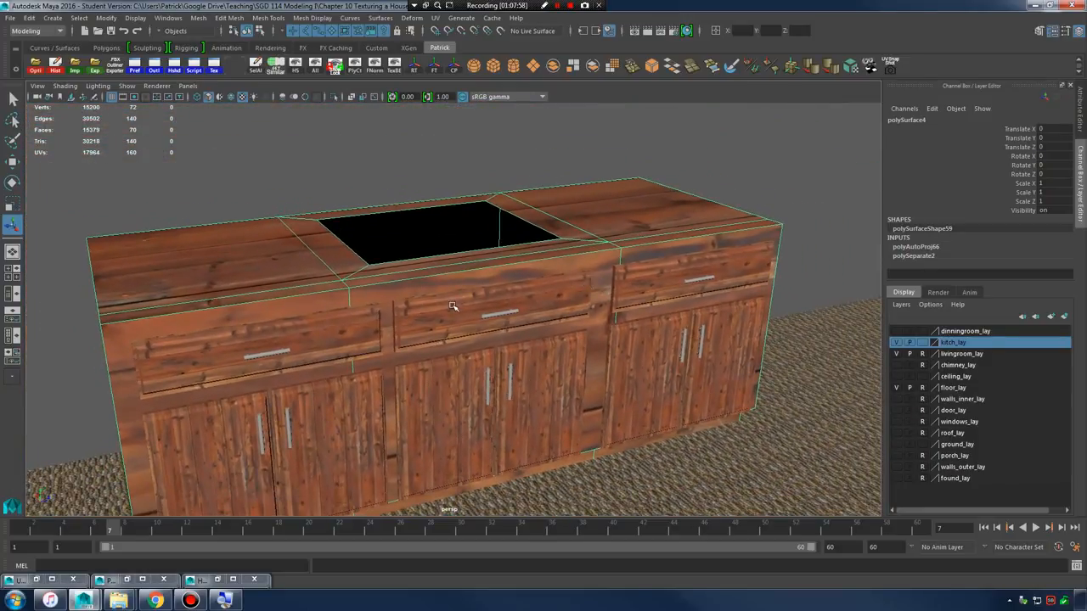
- Scale up all UVs of the cabinet body in the UV Editor well beyond the texture square for a finer wood grain
{"action": "left_click", "coordinate": [36, 580]}
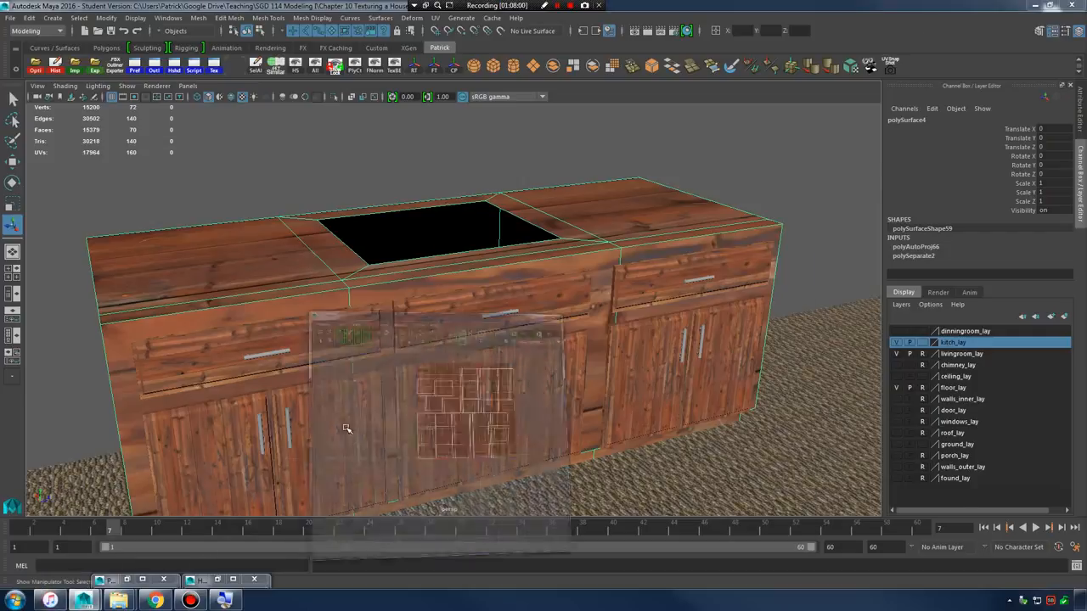
{"action": "right_click_drag", "start_coordinate": [270, 274], "coordinate": [285, 264]}
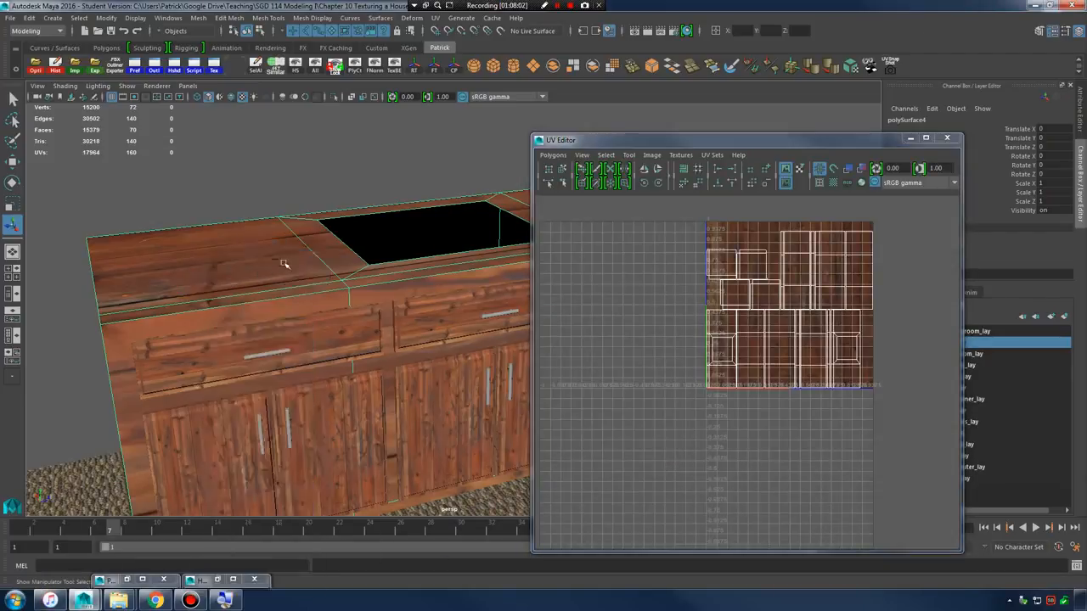
{"action": "right_click_drag", "start_coordinate": [712, 287], "coordinate": [752, 283]}
{"action": "left_click_drag", "start_coordinate": [661, 213], "coordinate": [915, 444]}
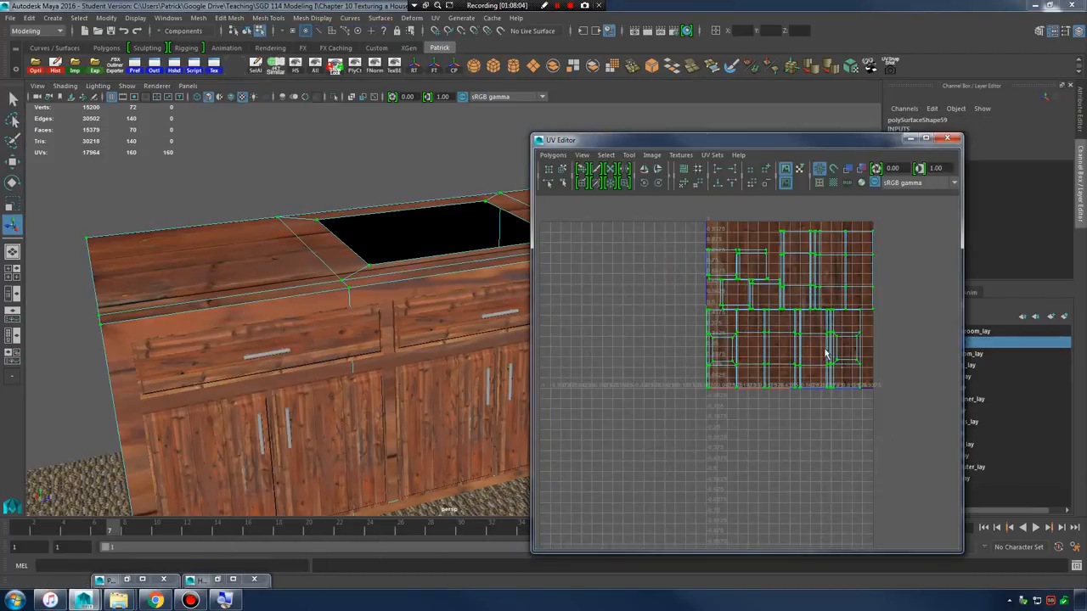
{"action": "left_click_drag", "start_coordinate": [788, 316], "coordinate": [878, 260]}
- Clear the selection, minimize the UV Editor and examine the rescaled wood texture across the cabinet front
{"action": "left_click_drag", "start_coordinate": [279, 276], "coordinate": [302, 298], "text": "alt"}
{"action": "right_click_drag", "start_coordinate": [303, 298], "coordinate": [336, 253]}
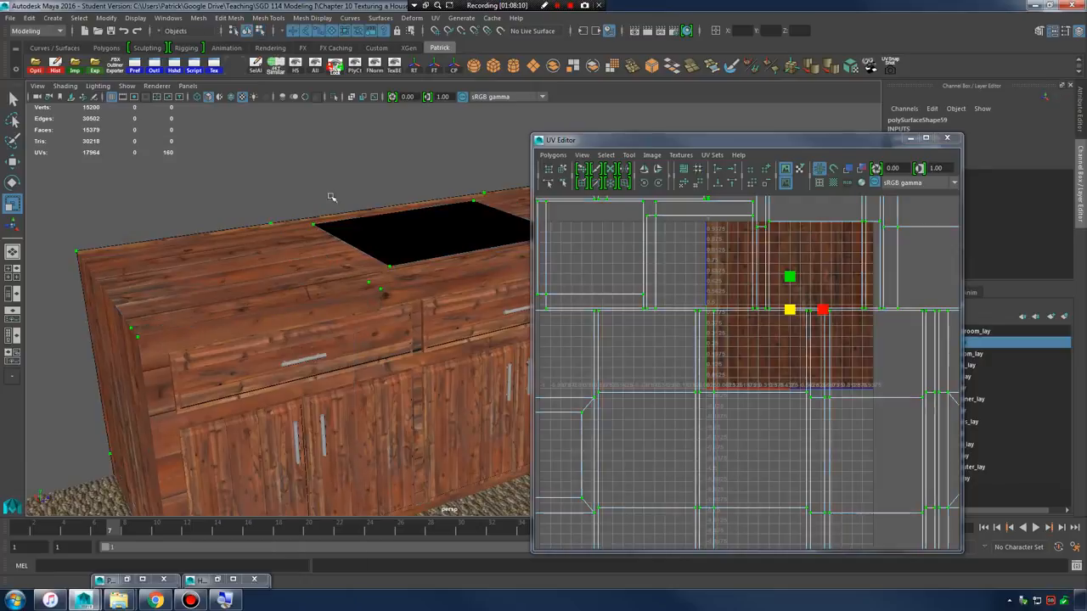
{"action": "left_click", "coordinate": [329, 195]}
{"action": "scroll", "coordinate": [269, 220], "scroll_direction": "down", "scroll_amount": 3}
{"action": "middle_click_drag", "start_coordinate": [268, 221], "coordinate": [93, 197], "text": "alt"}
{"action": "left_click_drag", "start_coordinate": [365, 327], "coordinate": [383, 284], "text": "alt"}
{"action": "scroll", "coordinate": [383, 284], "scroll_direction": "up", "scroll_amount": 4}
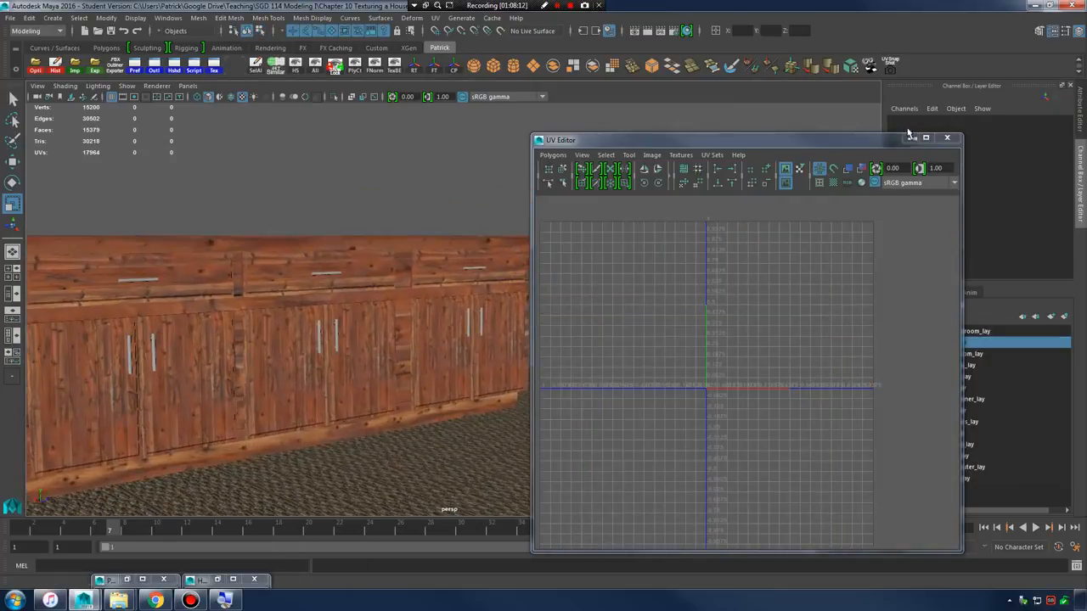
{"action": "left_click", "coordinate": [907, 142]}
{"action": "scroll", "coordinate": [382, 362], "scroll_direction": "up", "scroll_amount": 3}
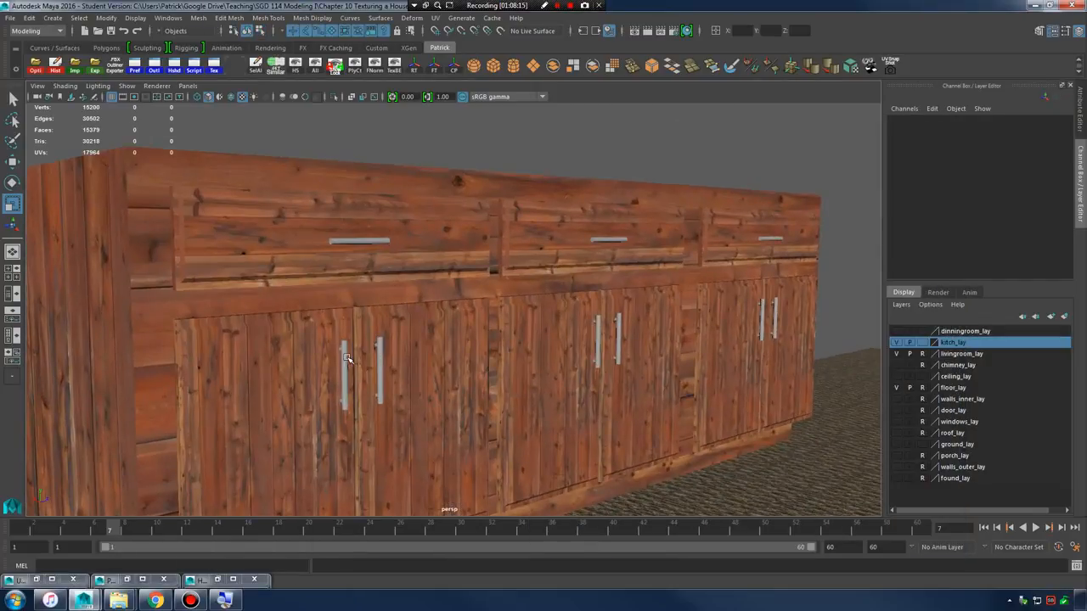
- Assign bronze_mat to the selected drawer and door handles
{"action": "left_click", "coordinate": [345, 356]}
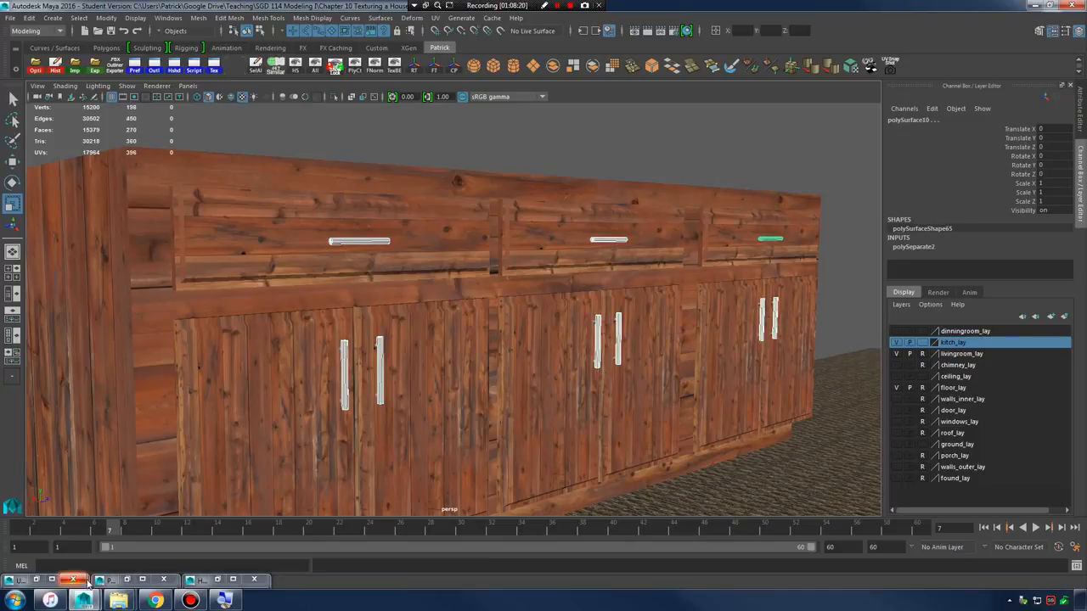
{"action": "left_click", "coordinate": [218, 580]}
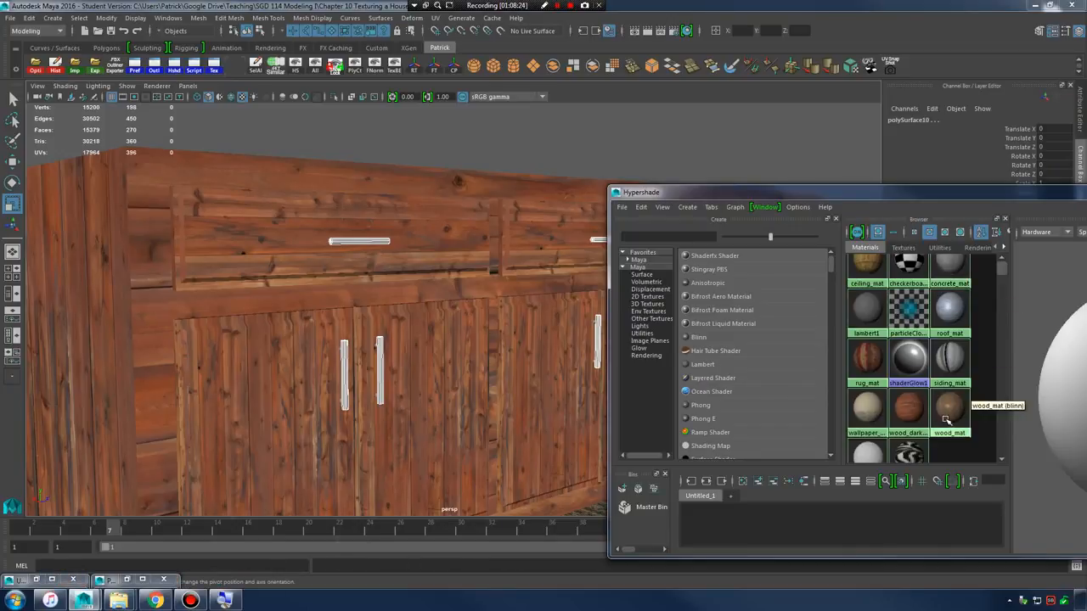
{"action": "scroll", "coordinate": [937, 377], "scroll_direction": "up", "scroll_amount": 2}
{"action": "right_click_drag", "start_coordinate": [907, 273], "coordinate": [905, 251]}
{"action": "left_click", "coordinate": [529, 148]}
- Examine the bronze handles against the wood drawers and doors up close, with Hypershade minimized
{"action": "left_click_drag", "start_coordinate": [482, 201], "coordinate": [466, 219], "text": "alt"}
{"action": "right_click_drag", "start_coordinate": [466, 219], "coordinate": [318, 450], "text": "alt"}
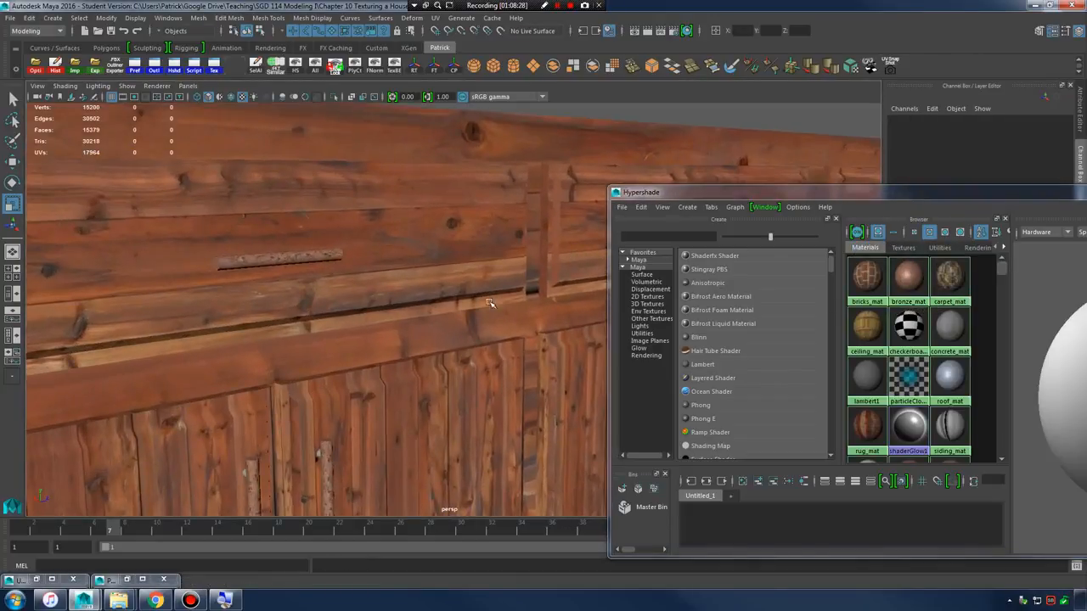
{"action": "middle_click_drag", "start_coordinate": [318, 450], "coordinate": [399, 395], "text": "alt"}
{"action": "right_click_drag", "start_coordinate": [399, 395], "coordinate": [545, 309], "text": "alt"}
{"action": "right_click_drag", "start_coordinate": [463, 332], "coordinate": [416, 296], "text": "alt"}
{"action": "left_click", "coordinate": [489, 298]}
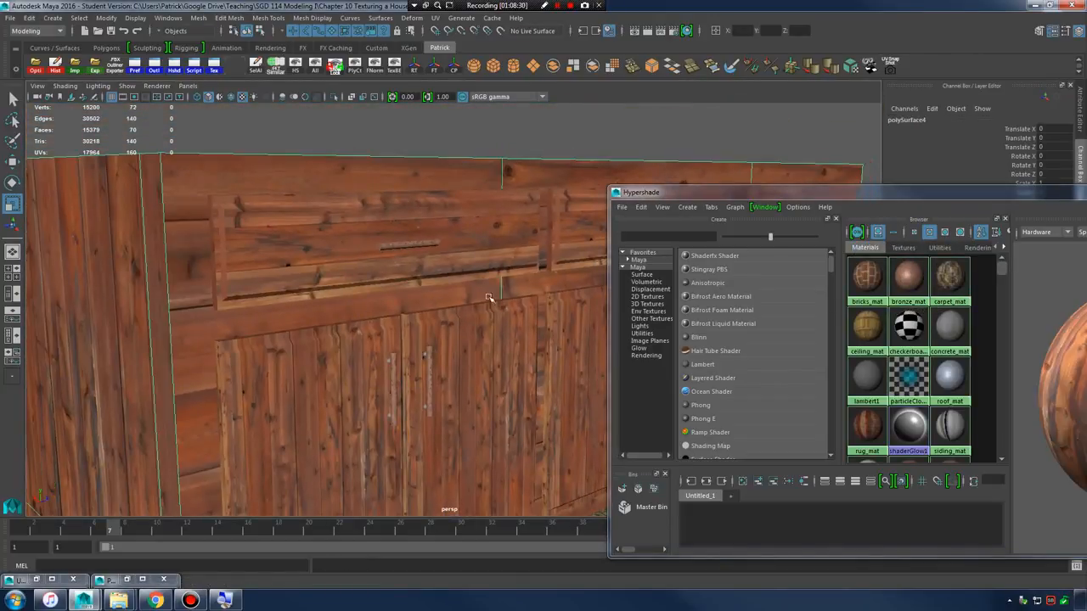
{"action": "left_click", "coordinate": [1086, 193]}
{"action": "right_click_drag", "start_coordinate": [391, 341], "coordinate": [594, 345], "text": "alt"}
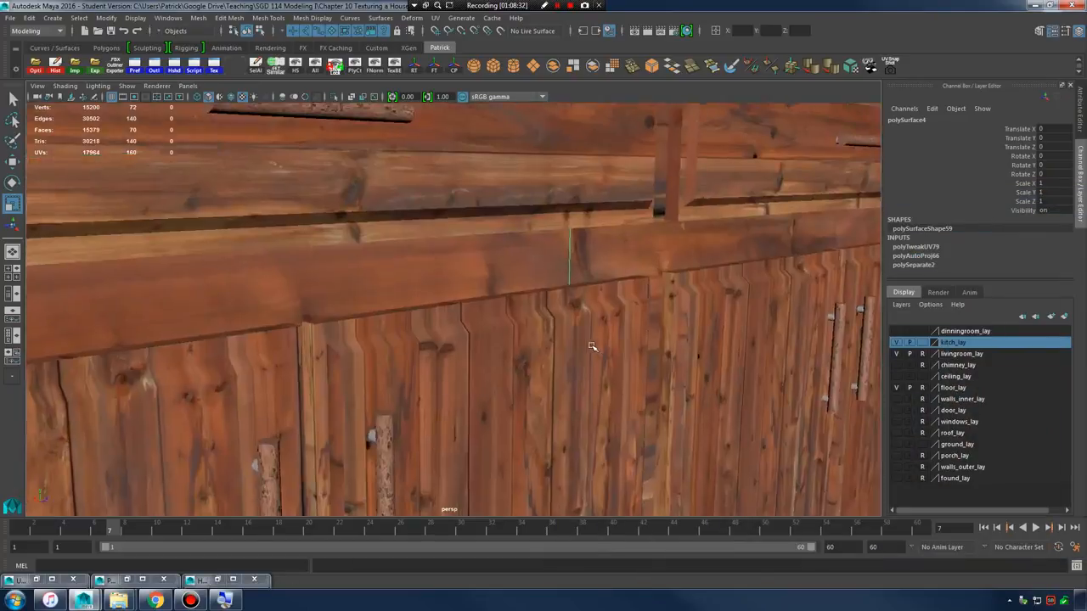
{"action": "left_click_drag", "start_coordinate": [594, 345], "coordinate": [575, 332], "text": "alt"}
{"action": "middle_click_drag", "start_coordinate": [574, 332], "coordinate": [481, 350], "text": "alt"}
{"action": "right_click_drag", "start_coordinate": [480, 349], "coordinate": [486, 304], "text": "alt"}
{"action": "left_click_drag", "start_coordinate": [486, 304], "coordinate": [387, 279], "text": "alt"}
- Hide the cabinet body together with all its drawer fronts and doors, leaving the handles
{"action": "left_click_drag", "start_coordinate": [348, 501], "coordinate": [349, 500]}
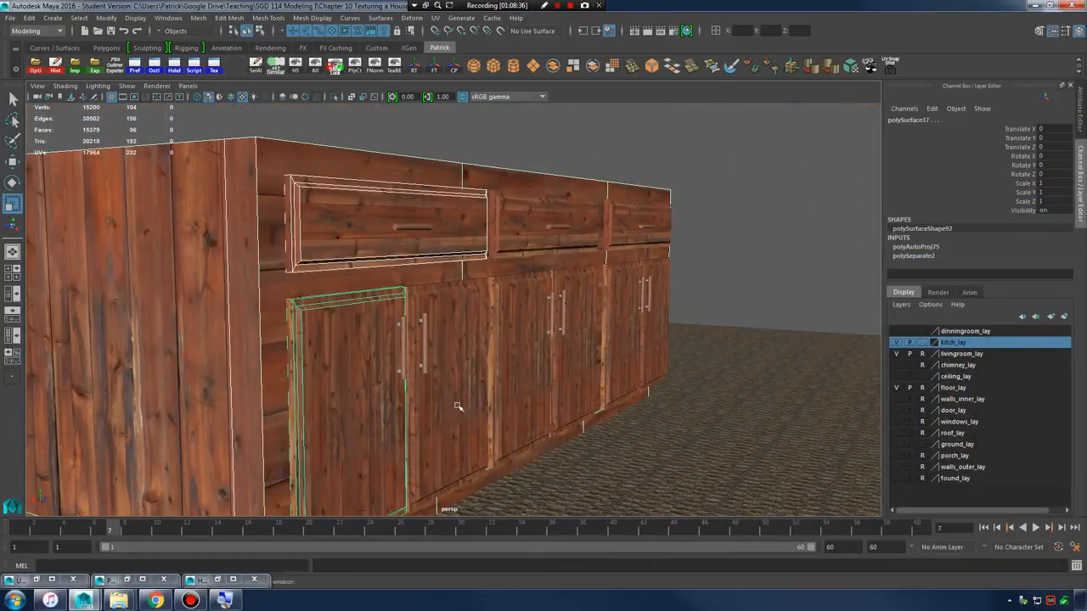
{"action": "left_click", "coordinate": [460, 407], "text": "shift"}
{"action": "left_click", "coordinate": [520, 348], "text": "shift"}
{"action": "left_click", "coordinate": [519, 243], "text": "shift"}
{"action": "left_click", "coordinate": [579, 309], "text": "shift"}
{"action": "left_click", "coordinate": [624, 240], "text": "shift"}
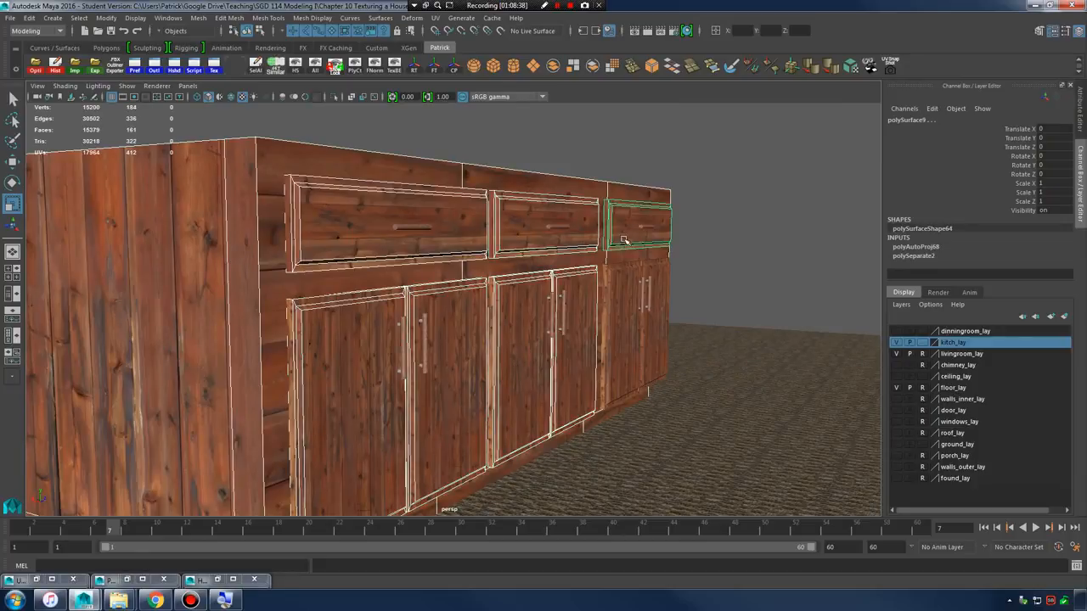
{"action": "left_click", "coordinate": [629, 275], "text": "shift"}
{"action": "left_click", "coordinate": [666, 297], "text": "shift"}
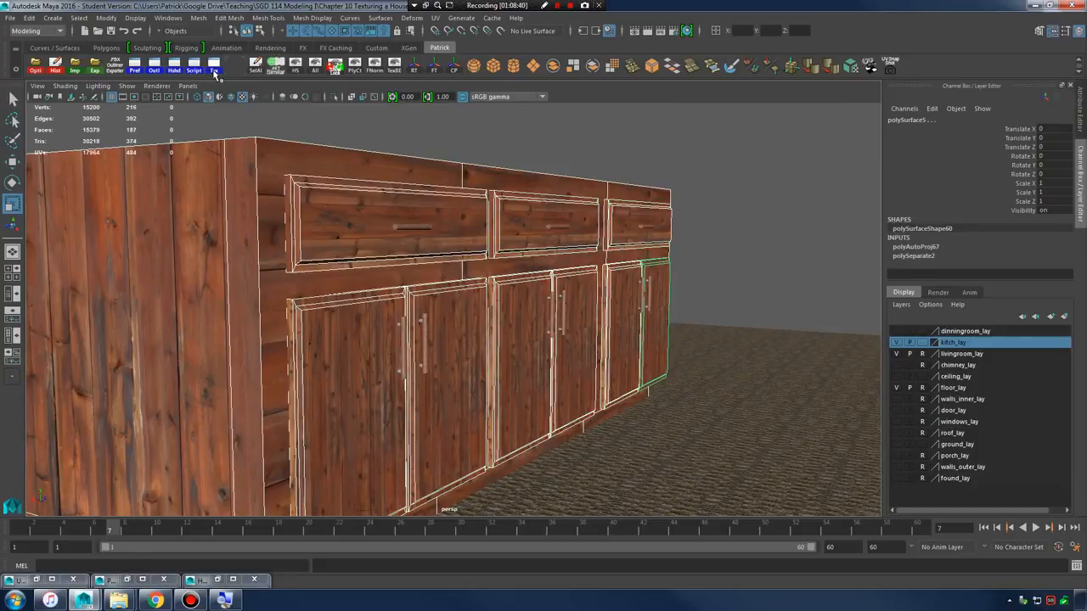
{"action": "left_click", "coordinate": [202, 19]}
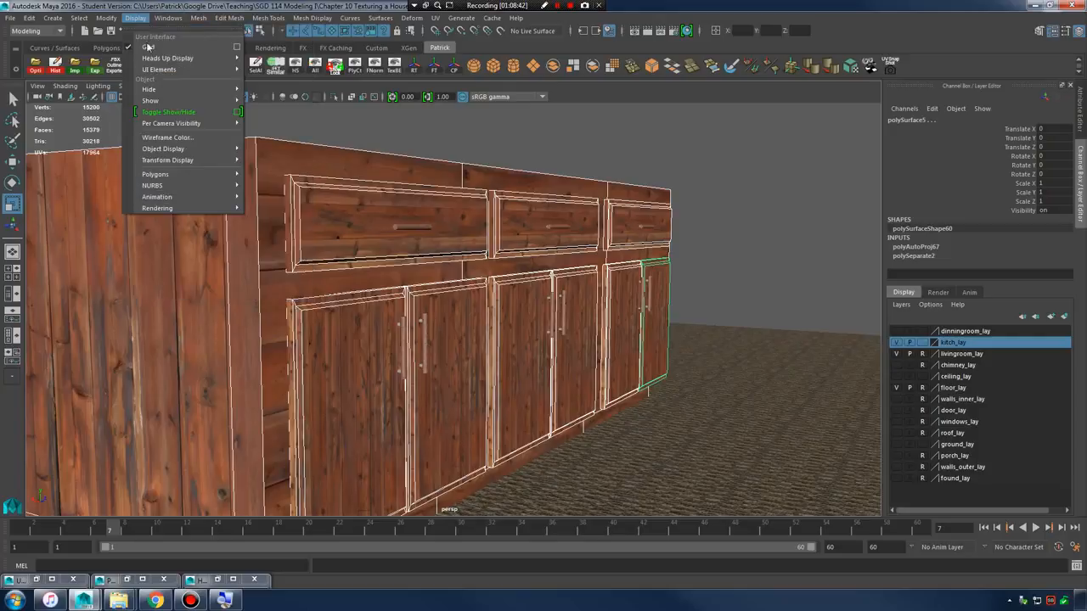
{"action": "mouse_move", "coordinate": [169, 91]}
{"action": "left_click", "coordinate": [278, 100]}
- Examine one door handle's bronze texture, mounting posts and UV layout with the UV Editor open
{"action": "left_click_drag", "start_coordinate": [577, 314], "coordinate": [525, 307], "text": "alt"}
{"action": "right_click_drag", "start_coordinate": [525, 307], "coordinate": [756, 427], "text": "alt"}
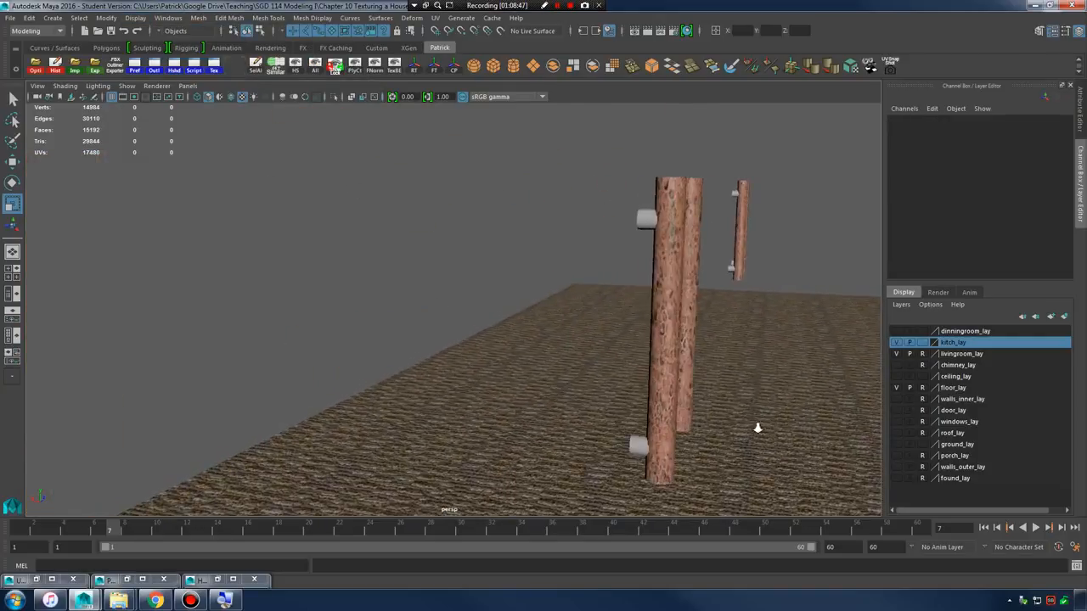
{"action": "middle_click_drag", "start_coordinate": [715, 302], "coordinate": [587, 323], "text": "alt"}
{"action": "left_click", "coordinate": [542, 313]}
{"action": "left_click_drag", "start_coordinate": [652, 331], "coordinate": [546, 331], "text": "alt"}
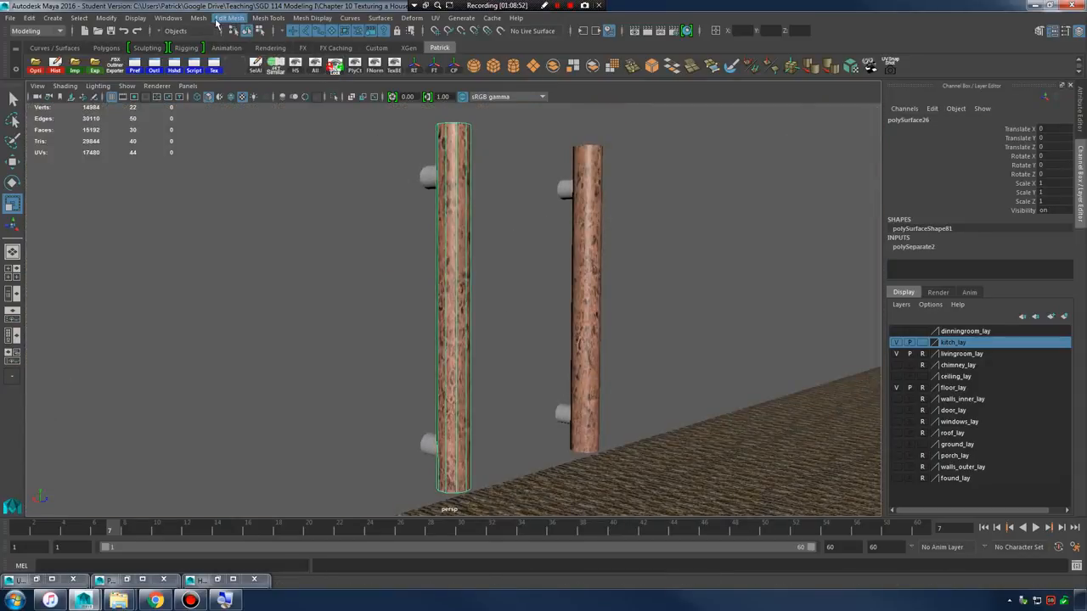
{"action": "left_click", "coordinate": [38, 580]}
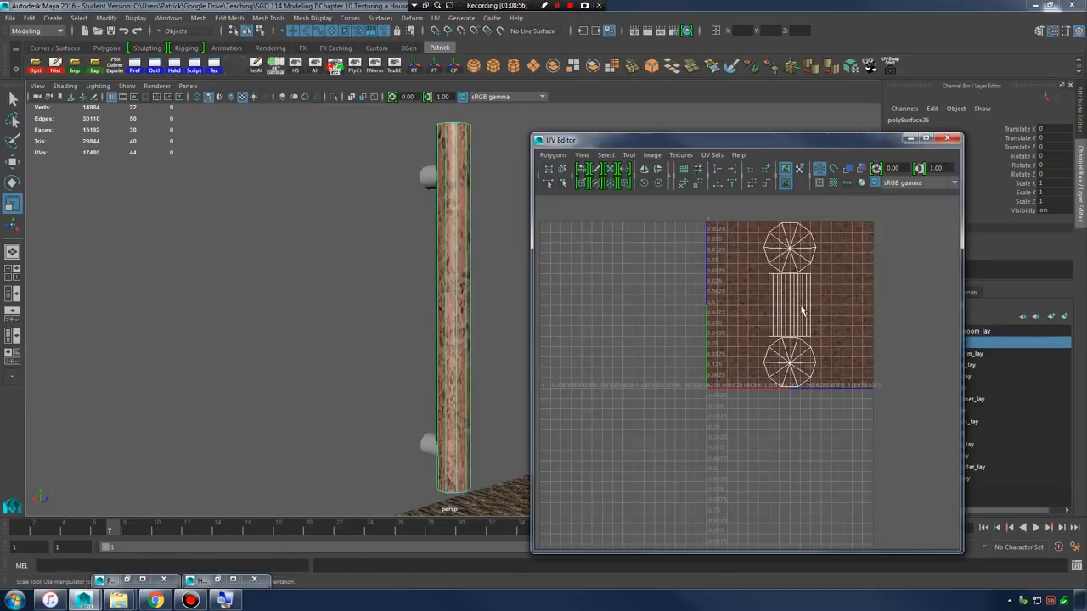
{"action": "left_click_drag", "start_coordinate": [474, 309], "coordinate": [428, 304], "text": "alt"}
{"action": "right_click_drag", "start_coordinate": [428, 304], "coordinate": [391, 317], "text": "alt"}
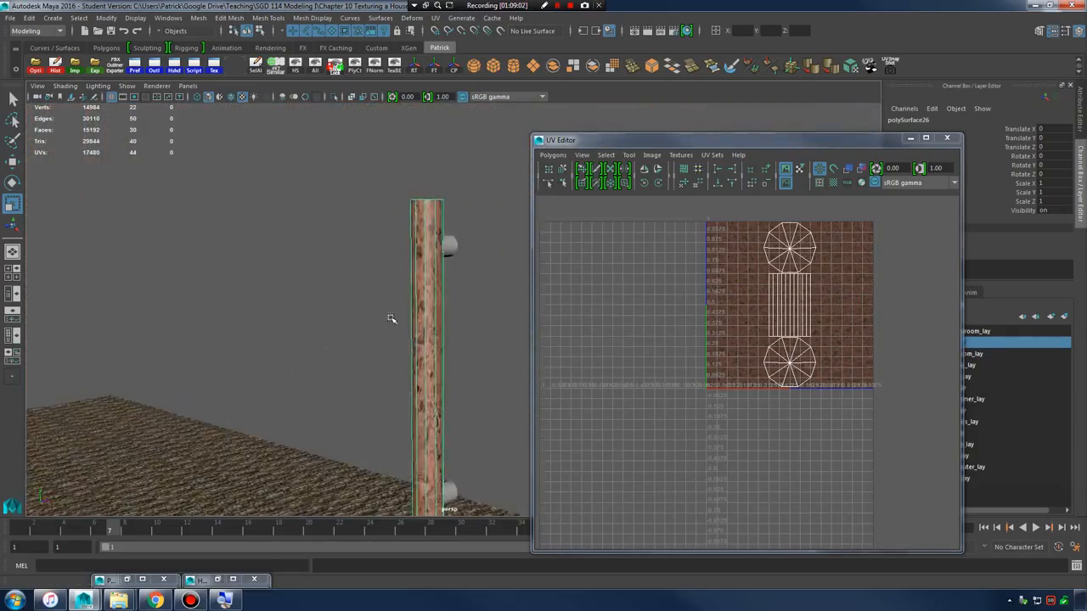
{"action": "left_click_drag", "start_coordinate": [392, 317], "coordinate": [374, 301], "text": "alt"}
{"action": "right_click_drag", "start_coordinate": [452, 264], "coordinate": [148, 252], "text": "alt"}
{"action": "left_click_drag", "start_coordinate": [148, 252], "coordinate": [269, 260], "text": "alt"}
- Assign bronze_mat to all the drawer and door handles, including their mounting posts
{"action": "left_click_drag", "start_coordinate": [419, 378], "coordinate": [340, 323]}
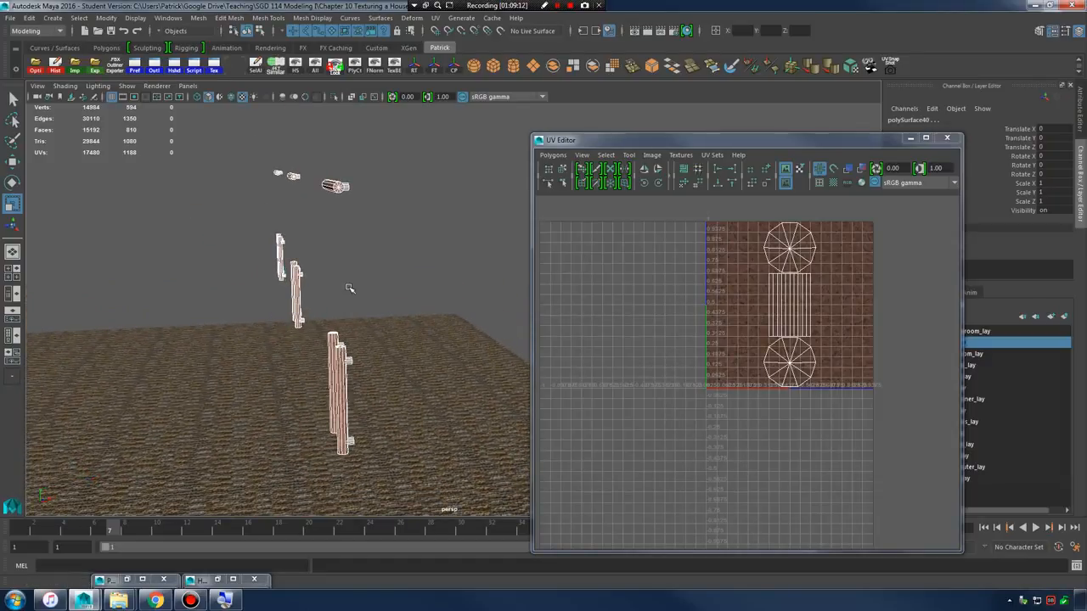
{"action": "left_click", "coordinate": [217, 580]}
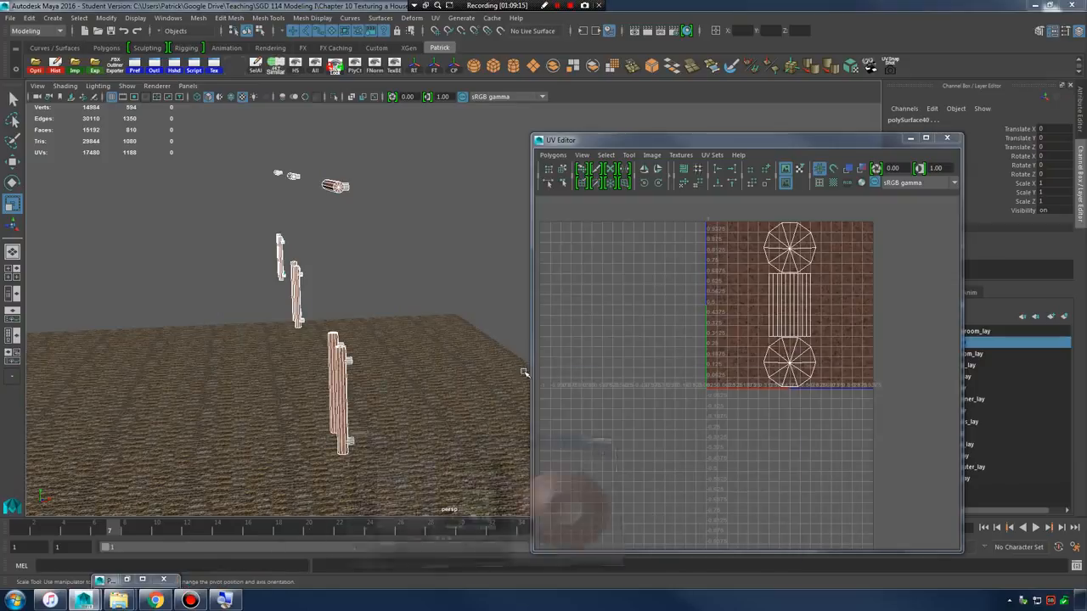
{"action": "right_click_drag", "start_coordinate": [914, 283], "coordinate": [913, 253]}
{"action": "left_click", "coordinate": [404, 224]}
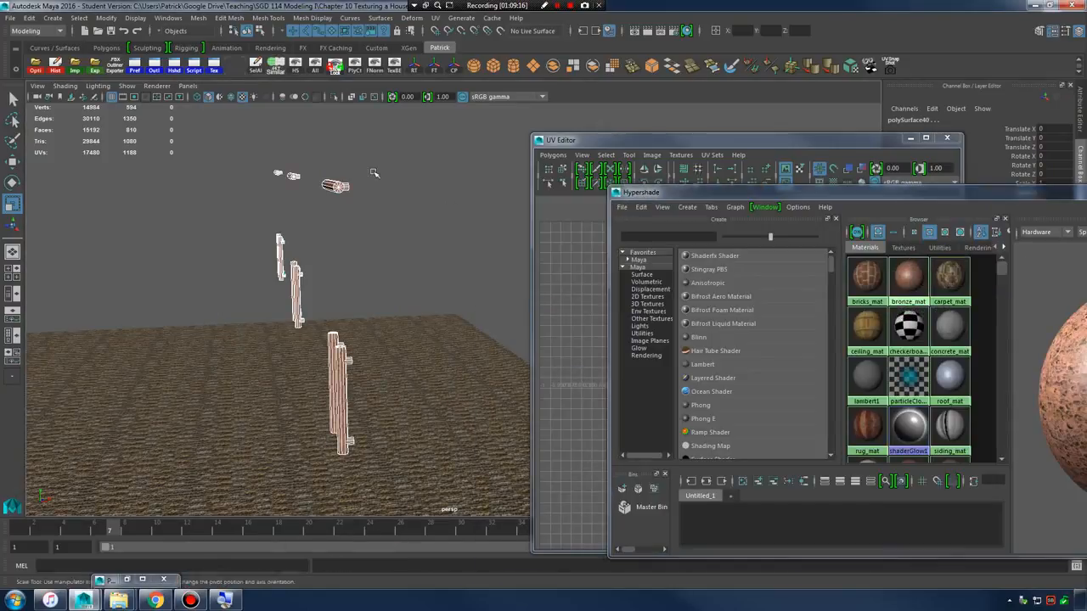
{"action": "left_click_drag", "start_coordinate": [391, 269], "coordinate": [467, 272], "text": "alt"}
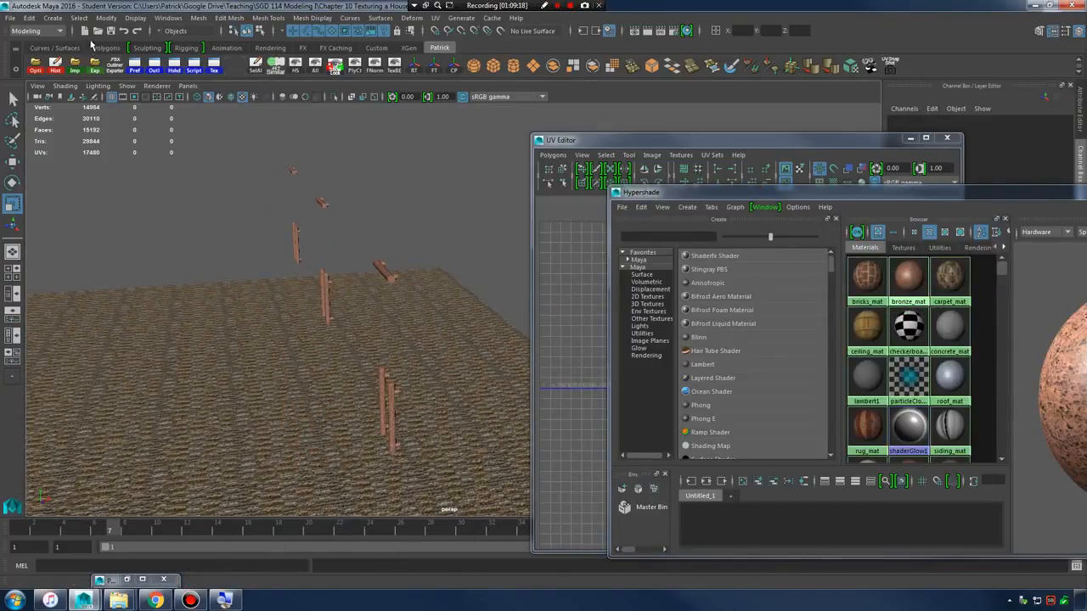
- Show all hidden objects again and minimize the Hypershade and UV Editor windows
{"action": "left_click", "coordinate": [145, 19]}
{"action": "mouse_move", "coordinate": [198, 102]}
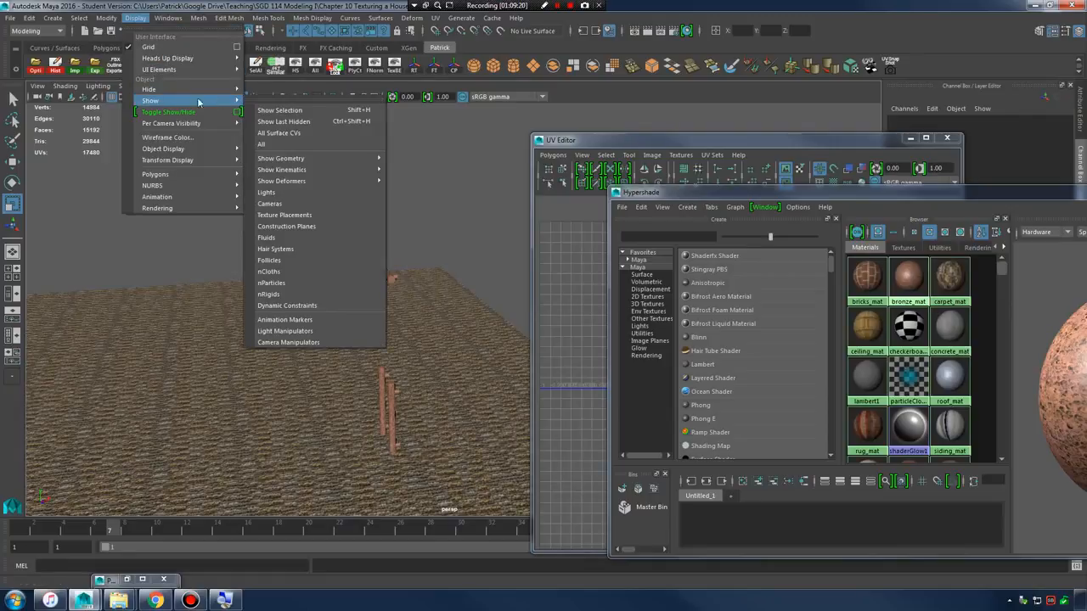
{"action": "left_click", "coordinate": [292, 143]}
{"action": "left_click_drag", "start_coordinate": [316, 248], "coordinate": [365, 270], "text": "alt"}
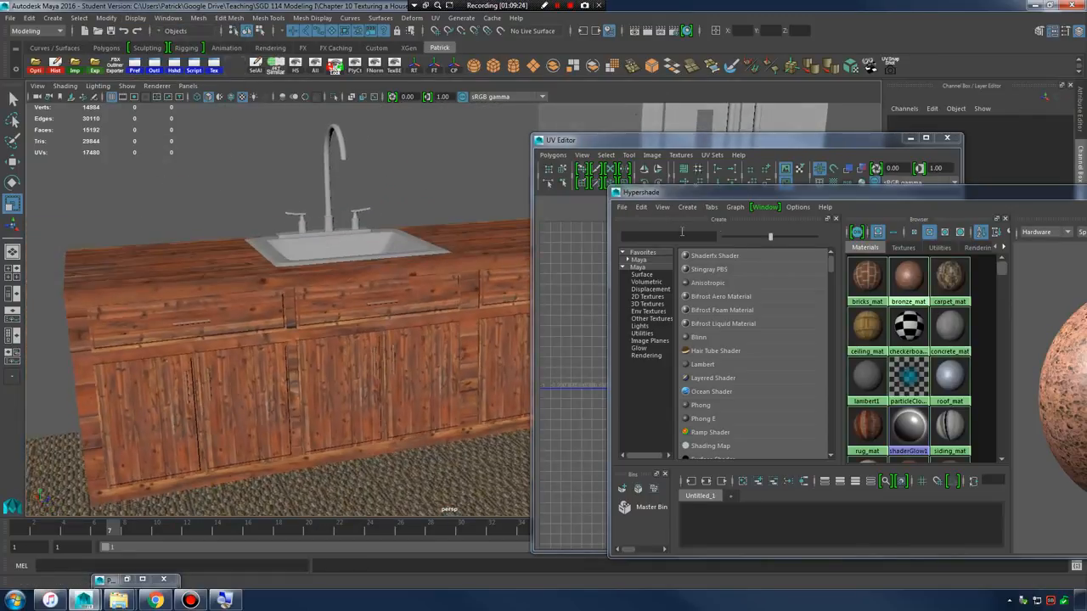
{"action": "left_click_drag", "start_coordinate": [1036, 195], "coordinate": [604, 198]}
{"action": "left_click", "coordinate": [944, 194]}
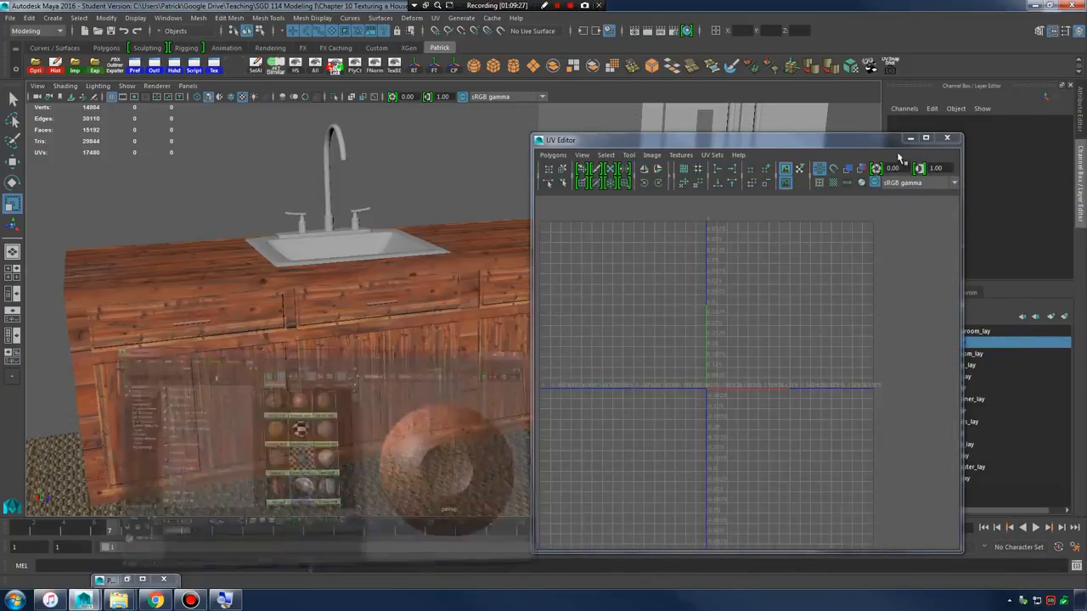
{"action": "left_click", "coordinate": [908, 139]}
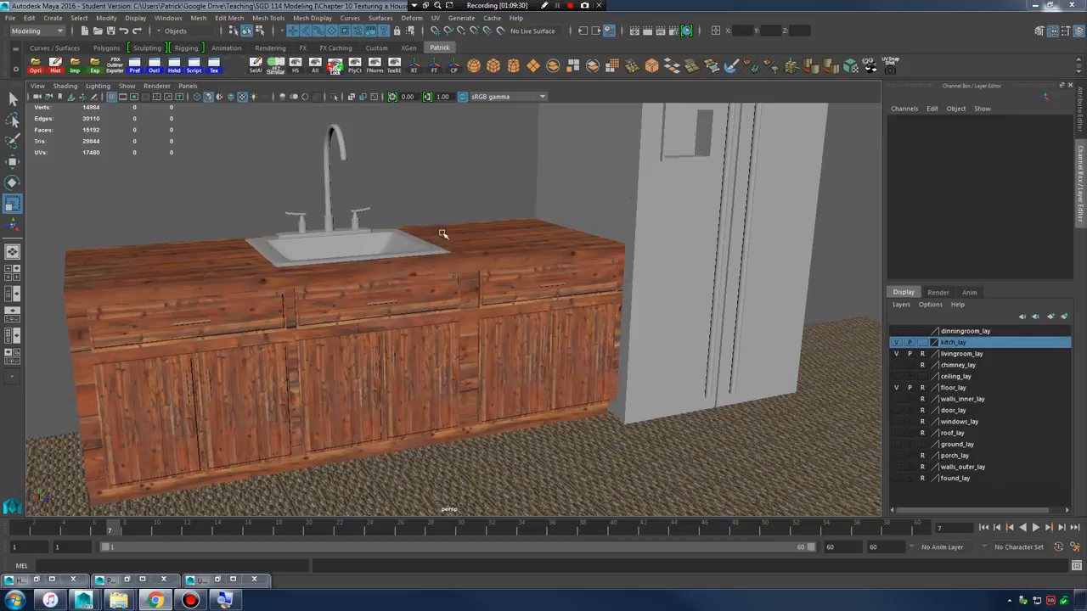
- Examine the sink and faucet mesh on the countertop up close
{"action": "middle_click_drag", "start_coordinate": [462, 228], "coordinate": [502, 240], "text": "alt"}
{"action": "right_click_drag", "start_coordinate": [502, 240], "coordinate": [624, 329], "text": "alt"}
{"action": "middle_click_drag", "start_coordinate": [624, 330], "coordinate": [691, 381], "text": "alt"}
{"action": "left_click", "coordinate": [556, 321]}
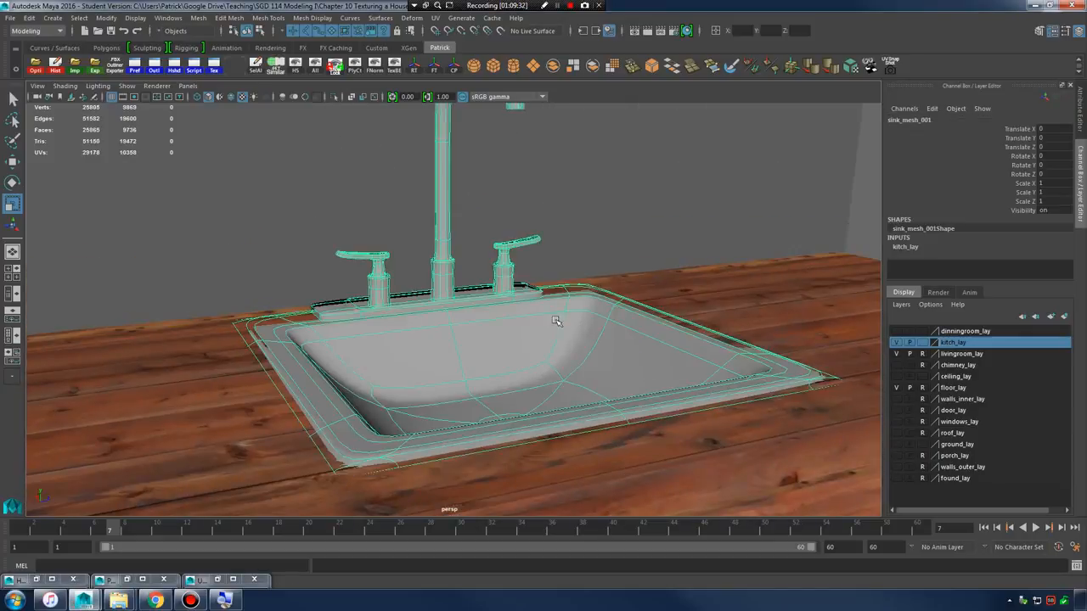
{"action": "left_click_drag", "start_coordinate": [556, 321], "coordinate": [501, 244], "text": "alt"}
{"action": "right_click_drag", "start_coordinate": [603, 278], "coordinate": [648, 249], "text": "alt"}
{"action": "left_click", "coordinate": [680, 199]}
{"action": "left_click_drag", "start_coordinate": [671, 284], "coordinate": [636, 315], "text": "alt"}
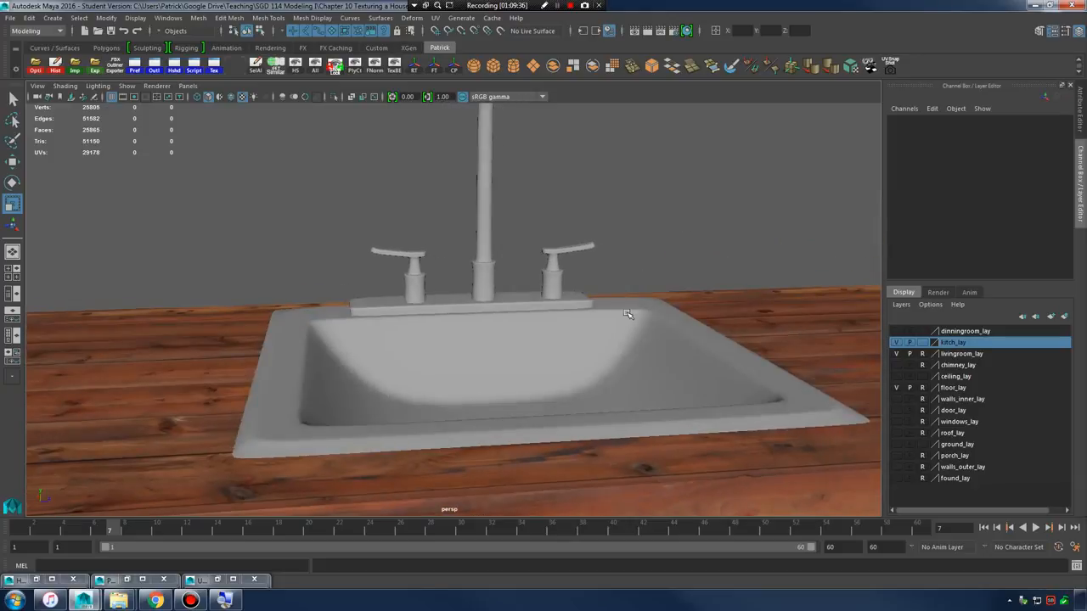
- Separate the sink and faucet mesh into individual pieces and select the basin
{"action": "left_click", "coordinate": [636, 318]}
{"action": "left_click", "coordinate": [198, 18]}
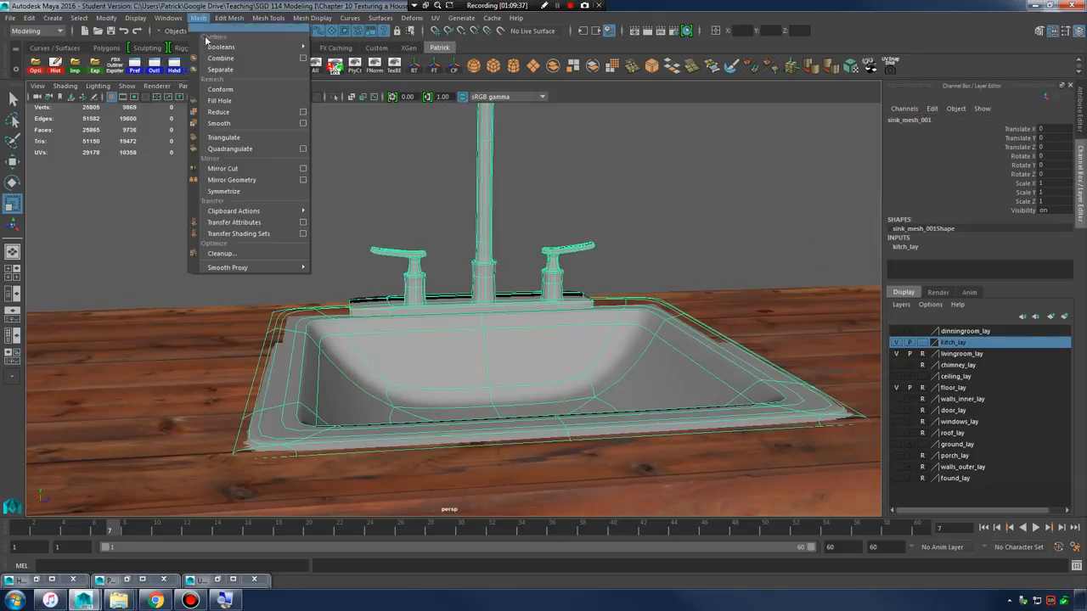
{"action": "left_click", "coordinate": [242, 73]}
{"action": "left_click", "coordinate": [648, 181]}
{"action": "left_click", "coordinate": [580, 279]}
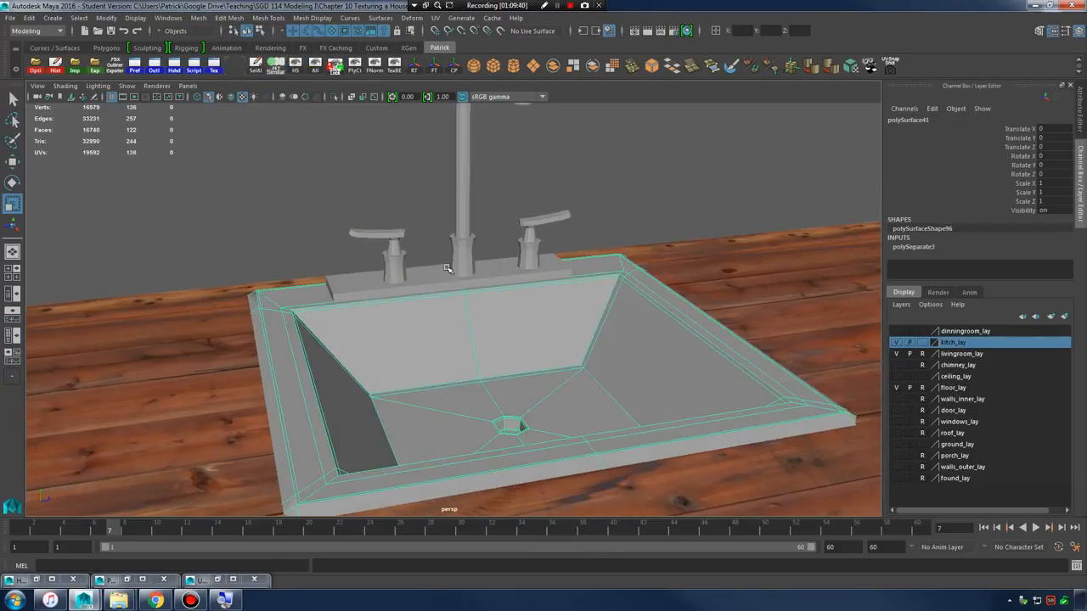
{"action": "left_click", "coordinate": [407, 266]}
{"action": "left_click_drag", "start_coordinate": [465, 278], "coordinate": [340, 236], "text": "alt"}
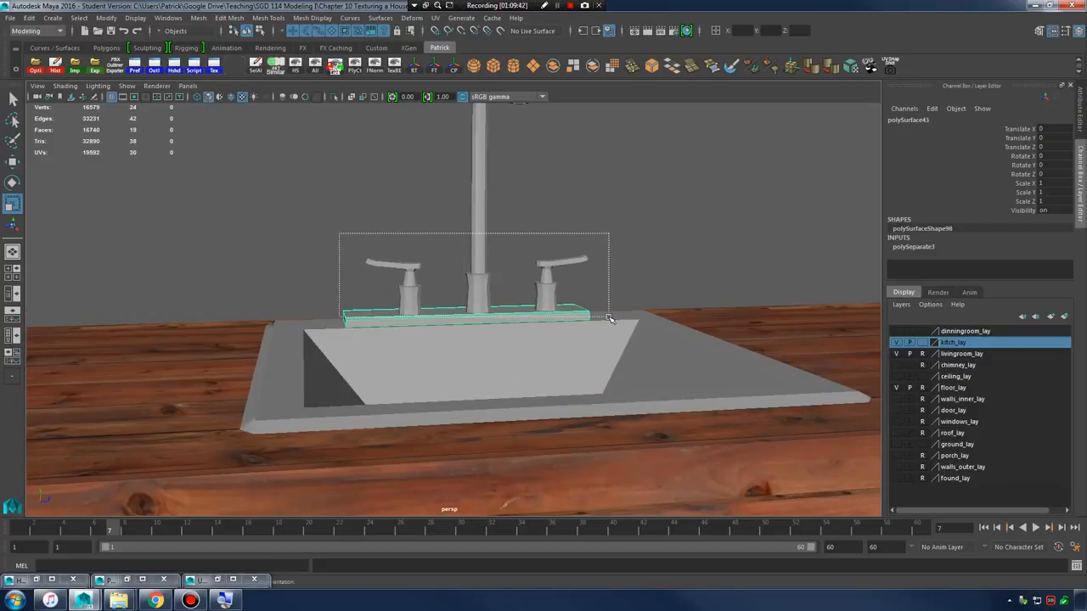
{"action": "left_click_drag", "start_coordinate": [608, 318], "coordinate": [603, 313]}
{"action": "left_click", "coordinate": [641, 343]}
{"action": "right_click_drag", "start_coordinate": [641, 342], "coordinate": [334, 275], "text": "alt"}
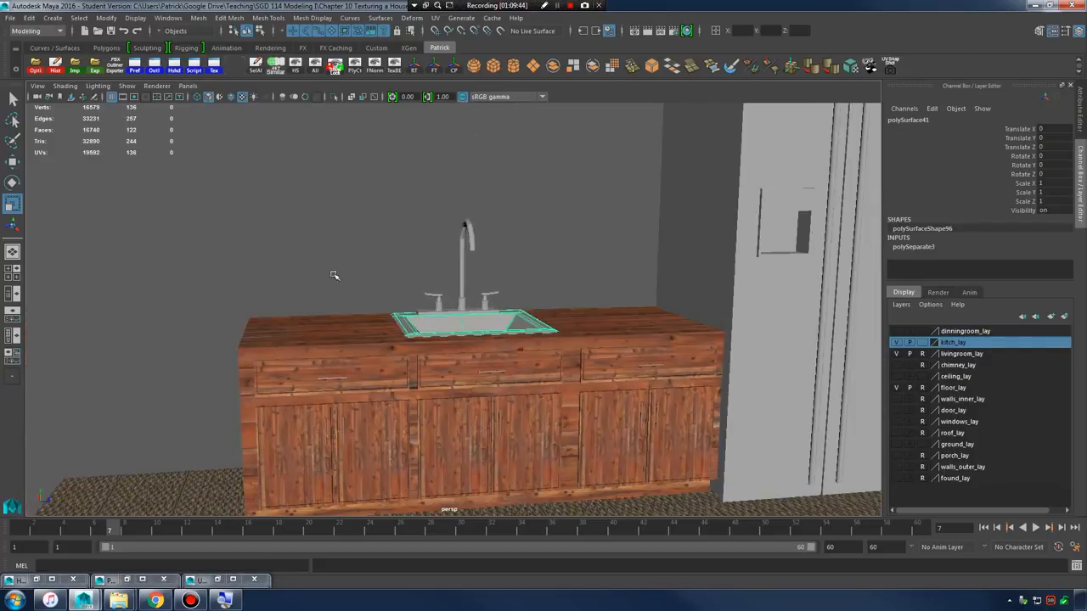
- Select the cabinets, countertop and faucet pieces without the sink basin and hide them
{"action": "left_click_drag", "start_coordinate": [203, 213], "coordinate": [627, 482]}
{"action": "right_click_drag", "start_coordinate": [578, 416], "coordinate": [686, 417], "text": "alt"}
{"action": "left_click_drag", "start_coordinate": [442, 246], "coordinate": [512, 323], "text": "alt"}
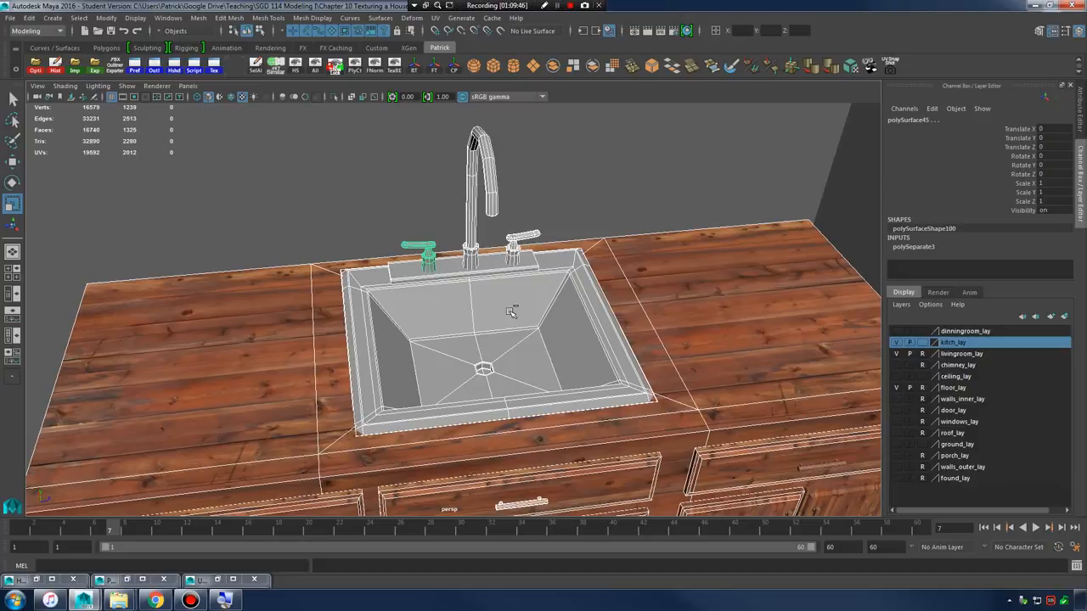
{"action": "left_click", "coordinate": [511, 313], "text": "ctrl"}
{"action": "right_click_drag", "start_coordinate": [511, 313], "coordinate": [577, 333], "text": "alt"}
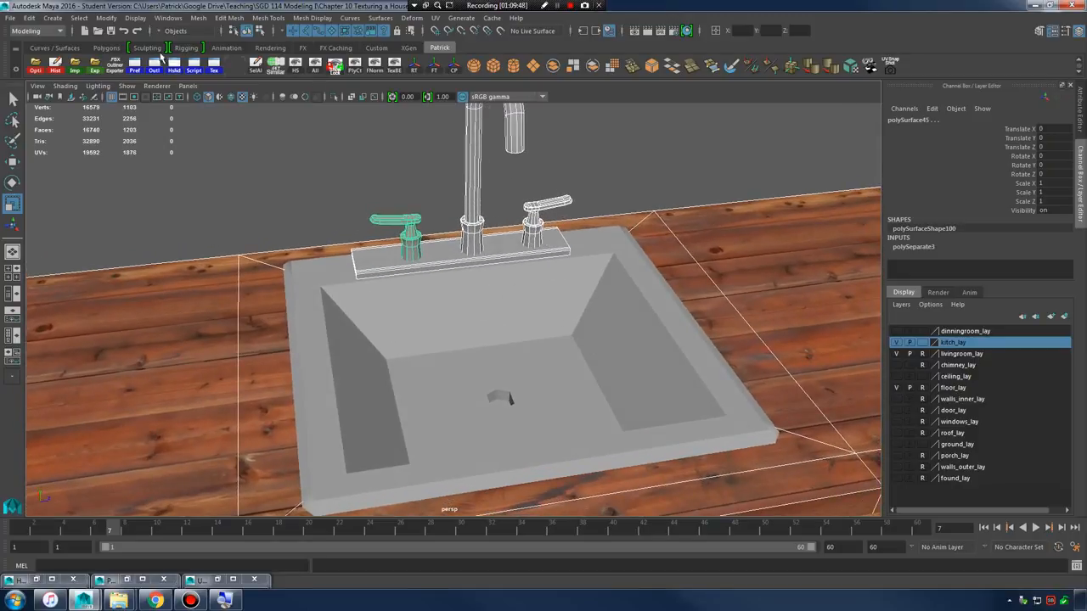
{"action": "left_click", "coordinate": [106, 18]}
{"action": "mouse_move", "coordinate": [135, 23]}
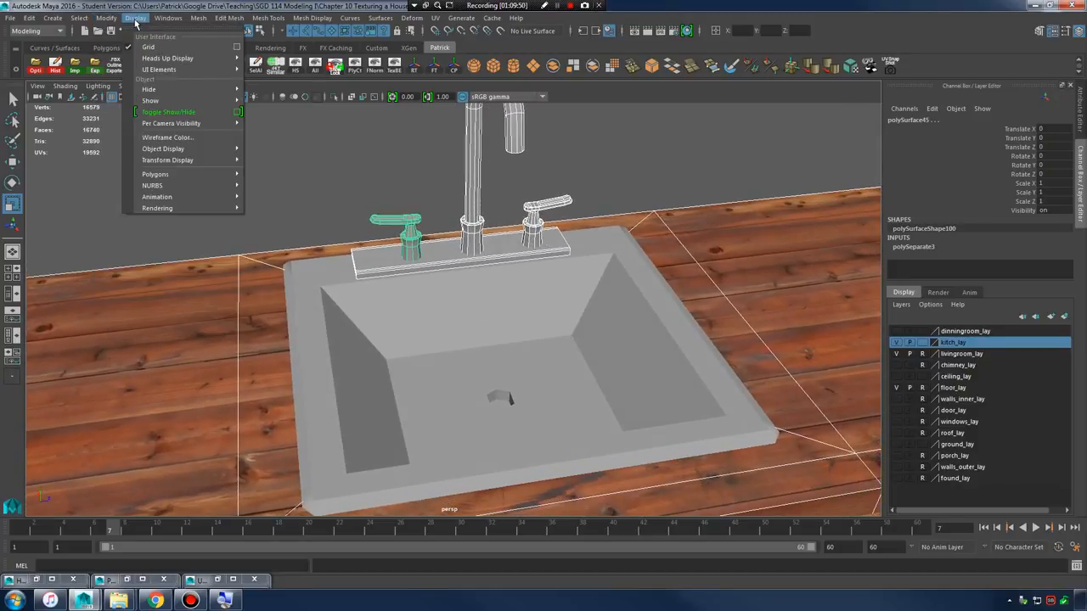
{"action": "mouse_move", "coordinate": [207, 91]}
{"action": "left_click", "coordinate": [292, 100]}
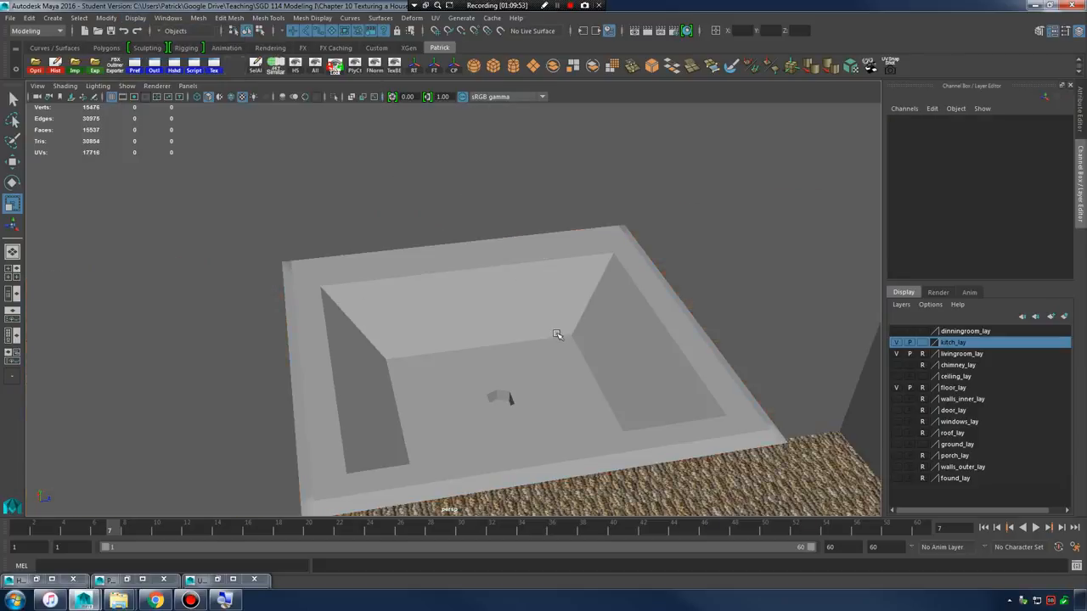
- Select the sink basin, turn on its smooth preview and show it in the full-size top view
{"action": "left_click", "coordinate": [561, 336]}
{"action": "middle_click_drag", "start_coordinate": [588, 339], "coordinate": [539, 234], "text": "alt"}
{"action": "left_click_drag", "start_coordinate": [537, 235], "coordinate": [514, 328], "text": "alt"}
{"action": "key", "text": "3"}
{"action": "key", "text": "1"}
{"action": "key", "text": "space"}
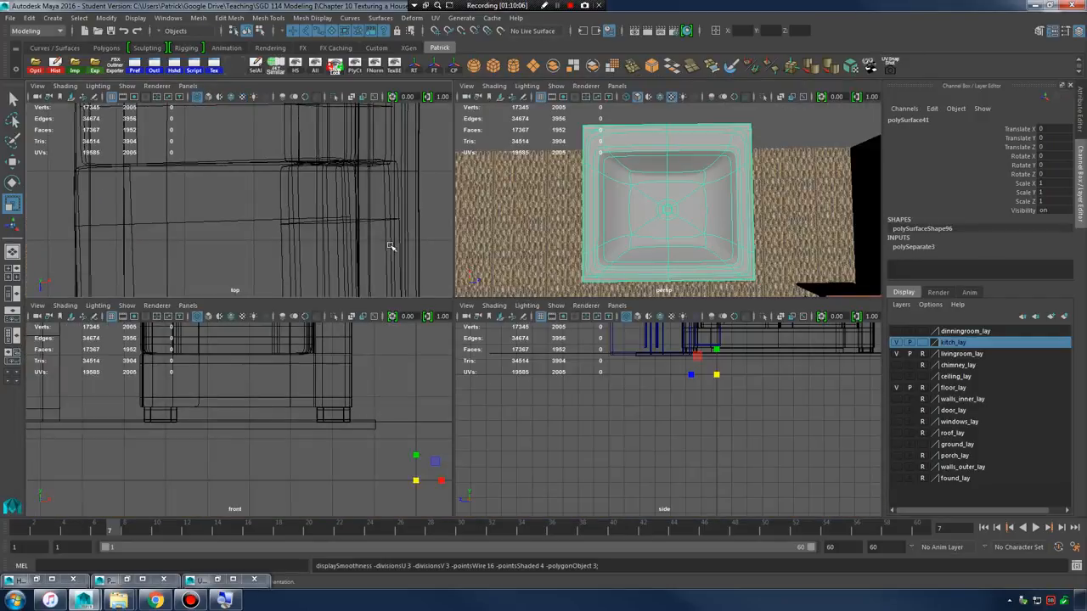
{"action": "key", "text": "space"}
{"action": "key", "text": "1"}
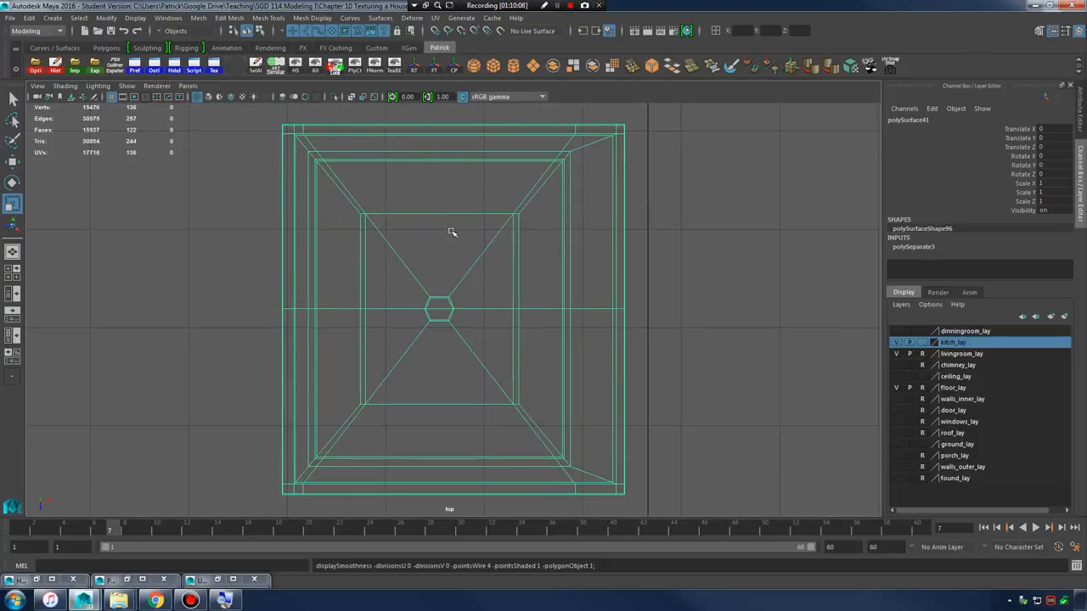
{"action": "key", "text": "3"}
{"action": "right_click_drag", "start_coordinate": [511, 260], "coordinate": [626, 250], "text": "alt"}
- Select all faces of the basin in the top view and apply a camera-based UV projection
{"action": "left_click", "coordinate": [438, 19]}
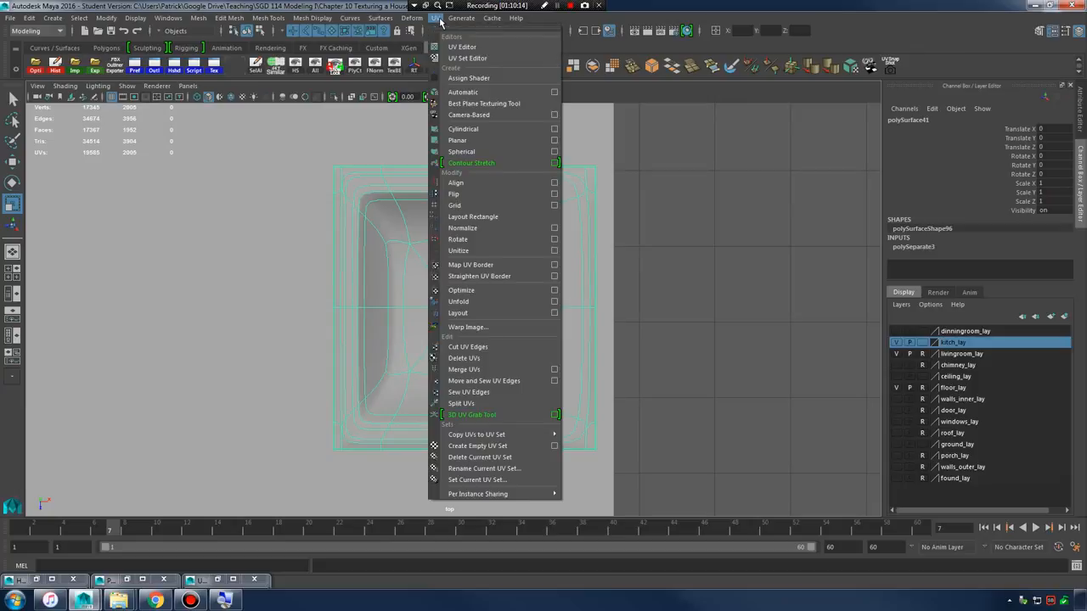
{"action": "left_click", "coordinate": [505, 113]}
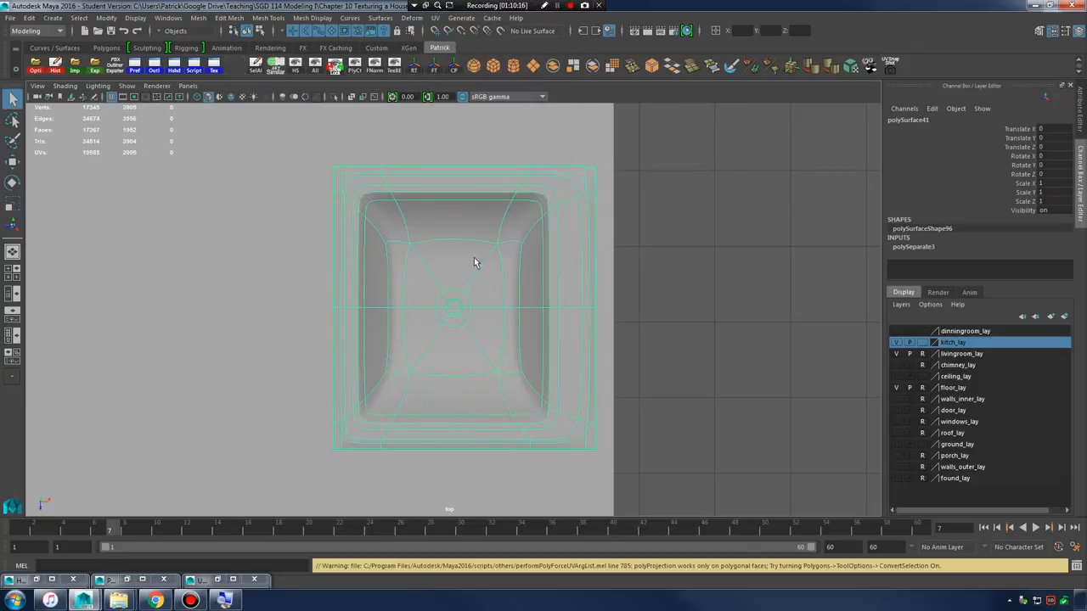
{"action": "right_click_drag", "start_coordinate": [474, 257], "coordinate": [475, 288]}
{"action": "left_click_drag", "start_coordinate": [252, 140], "coordinate": [613, 480]}
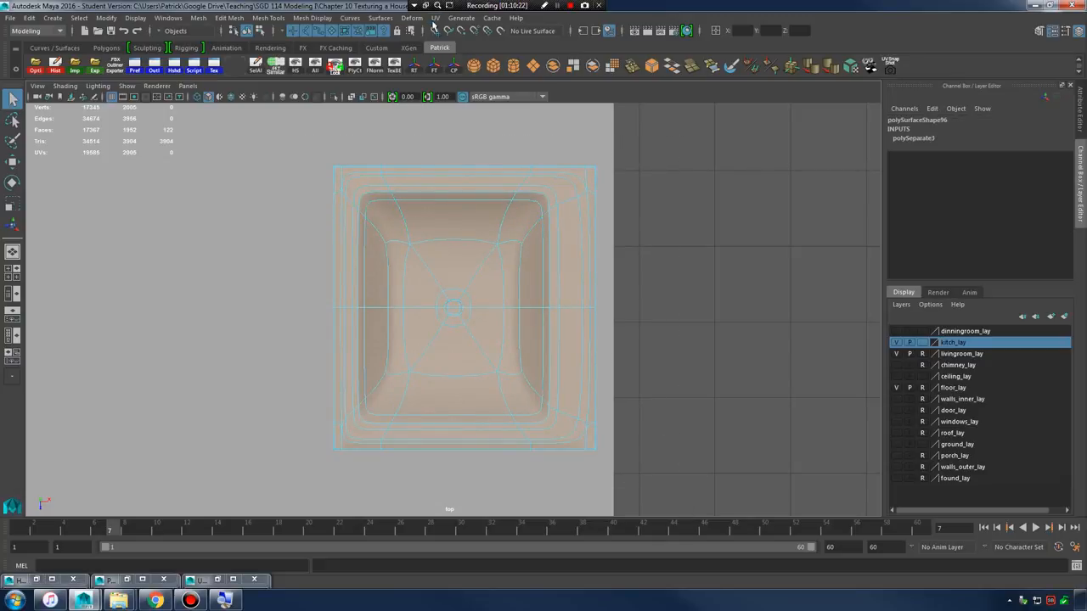
{"action": "left_click", "coordinate": [435, 19]}
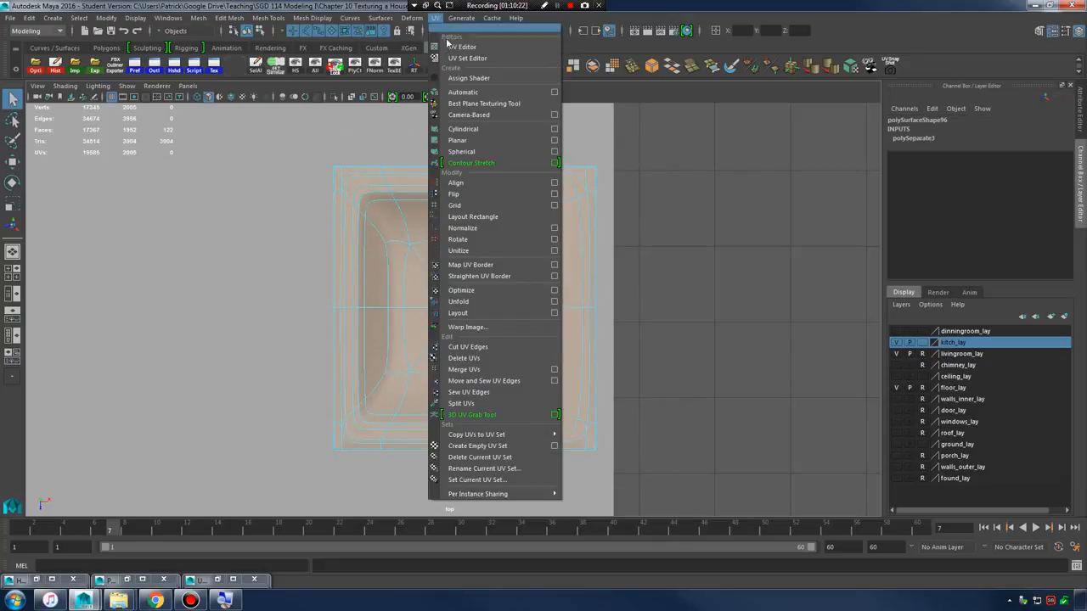
{"action": "left_click", "coordinate": [489, 117]}
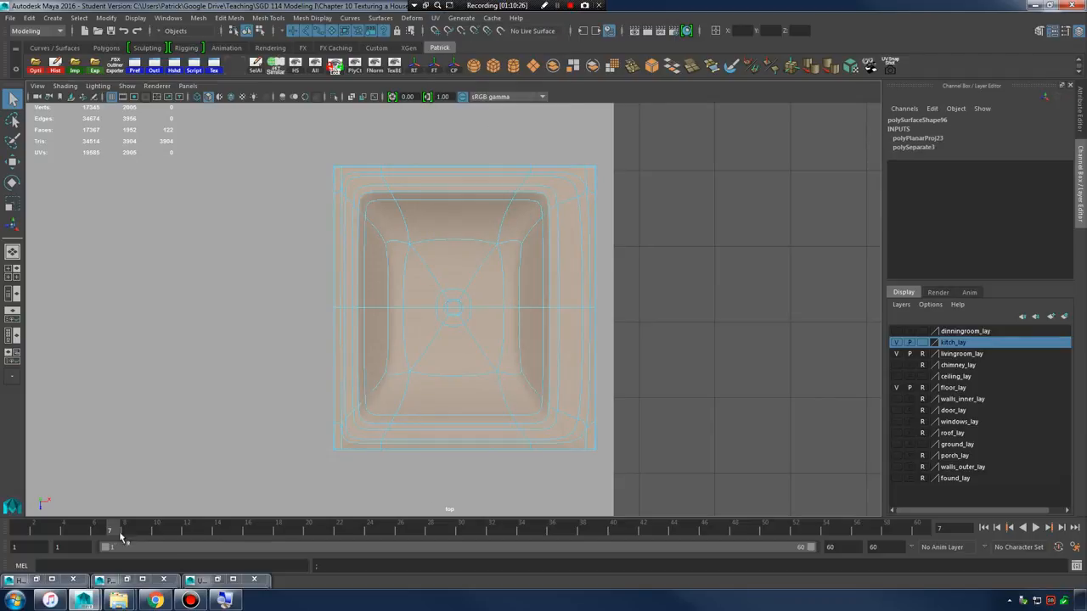
- Restore the UV Editor and compare the basin's projected UV layout with its shape in the top view
{"action": "left_click", "coordinate": [216, 581]}
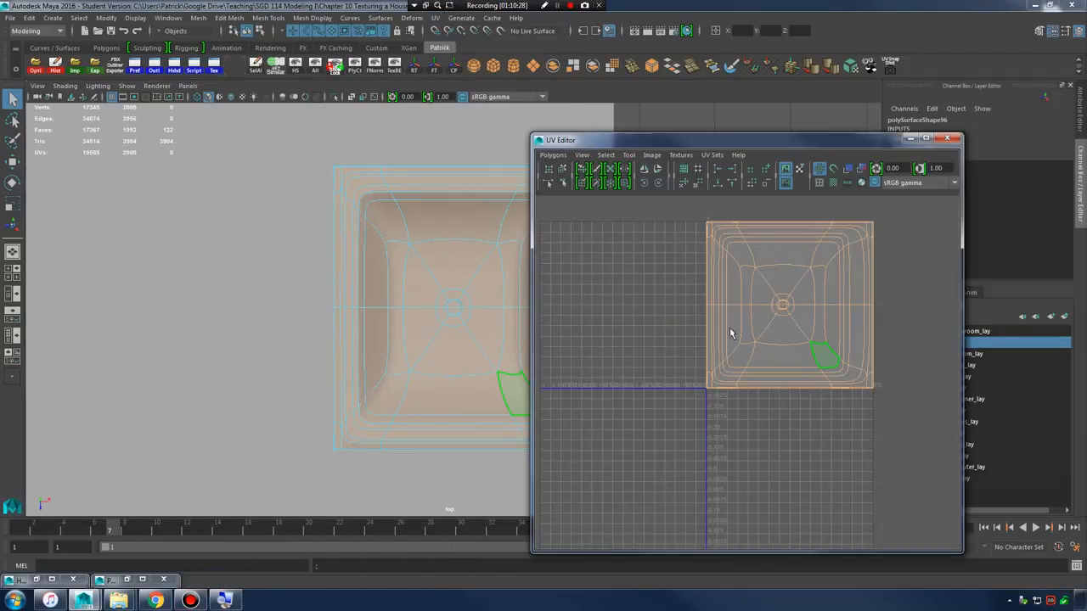
{"action": "right_click_drag", "start_coordinate": [730, 332], "coordinate": [790, 342], "text": "alt"}
{"action": "middle_click_drag", "start_coordinate": [790, 341], "coordinate": [728, 441], "text": "alt"}
{"action": "right_click_drag", "start_coordinate": [728, 442], "coordinate": [775, 416], "text": "alt"}
{"action": "middle_click_drag", "start_coordinate": [357, 339], "coordinate": [272, 342], "text": "alt"}
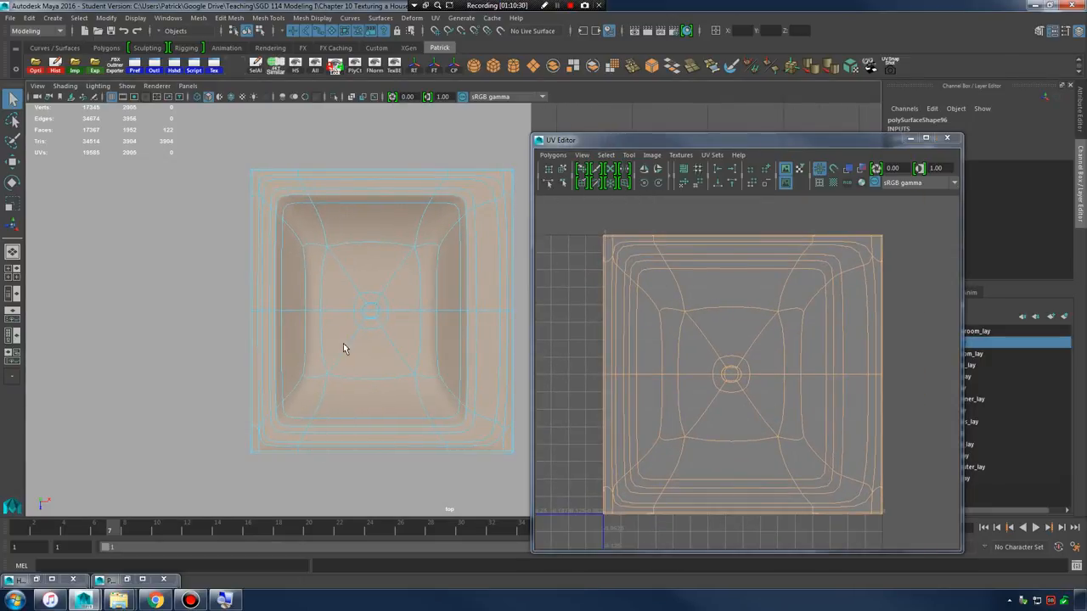
{"action": "middle_click_drag", "start_coordinate": [424, 347], "coordinate": [405, 349], "text": "alt"}
{"action": "right_click_drag", "start_coordinate": [848, 318], "coordinate": [778, 312], "text": "alt"}
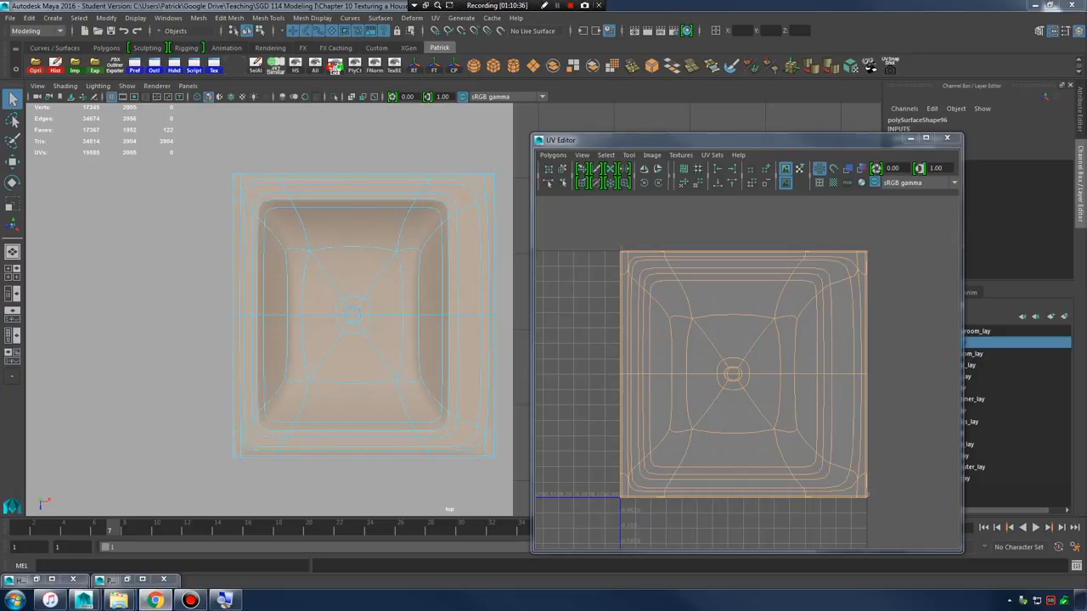
- Switch to Chrome, search textures.com for "metal" and browse the available textures
{"action": "left_click", "coordinate": [154, 600]}
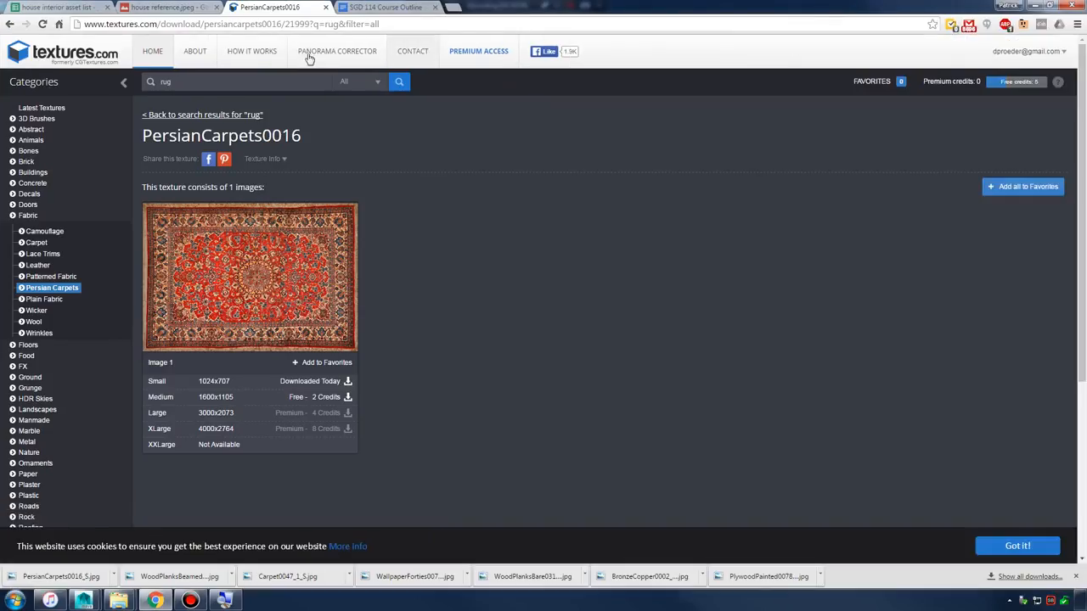
{"action": "left_click", "coordinate": [220, 76]}
{"action": "type", "text": "metal"}
{"action": "key", "text": "Return"}
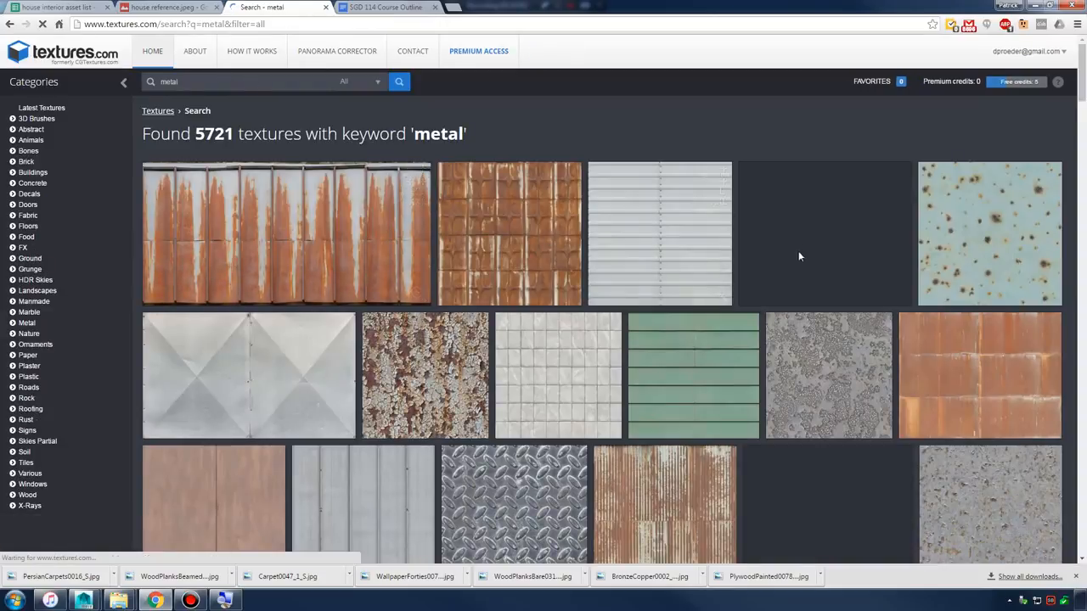
{"action": "scroll", "coordinate": [716, 280], "scroll_direction": "down", "scroll_amount": 5}
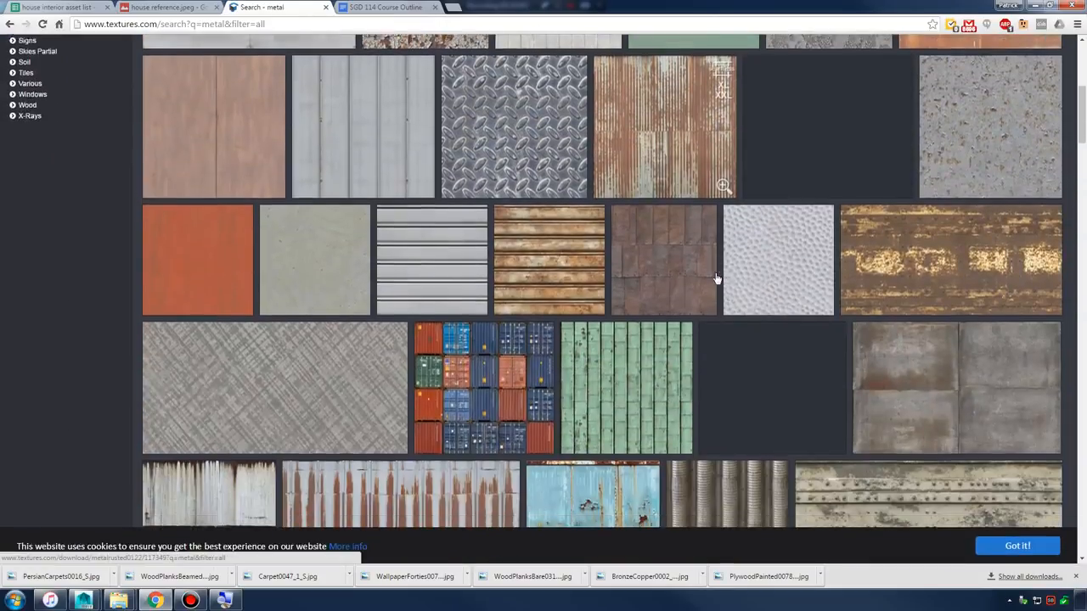
{"action": "scroll", "coordinate": [666, 254], "scroll_direction": "up", "scroll_amount": 5}
- Search textures.com for "stainless steel" and open the MetalBare0201 texture's download page
{"action": "left_click_drag", "start_coordinate": [230, 84], "coordinate": [83, 95]}
{"action": "type", "text": "s"}
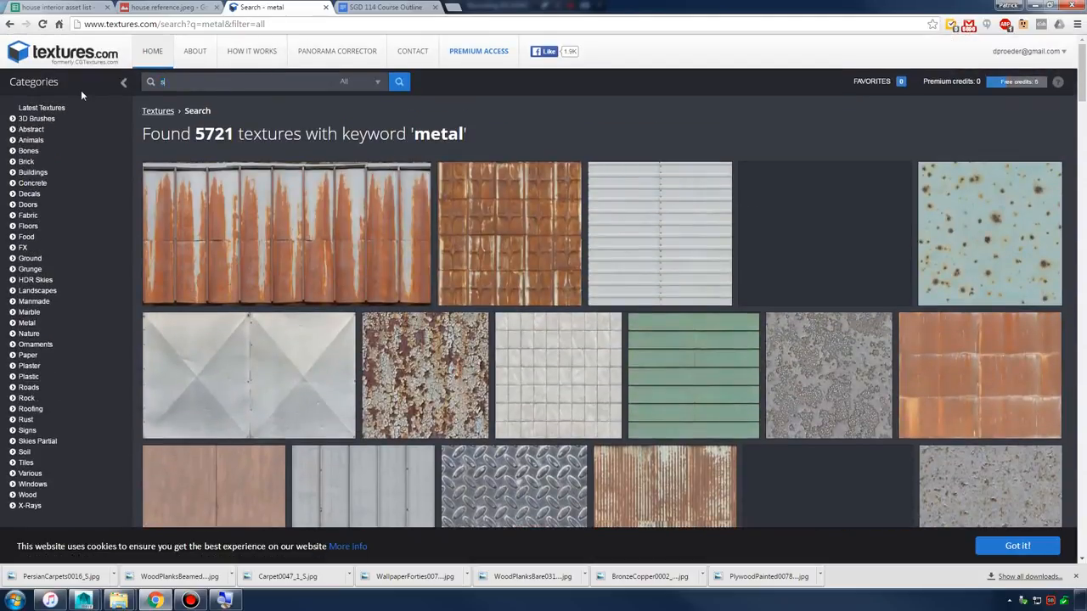
{"action": "type", "text": "tainless"}
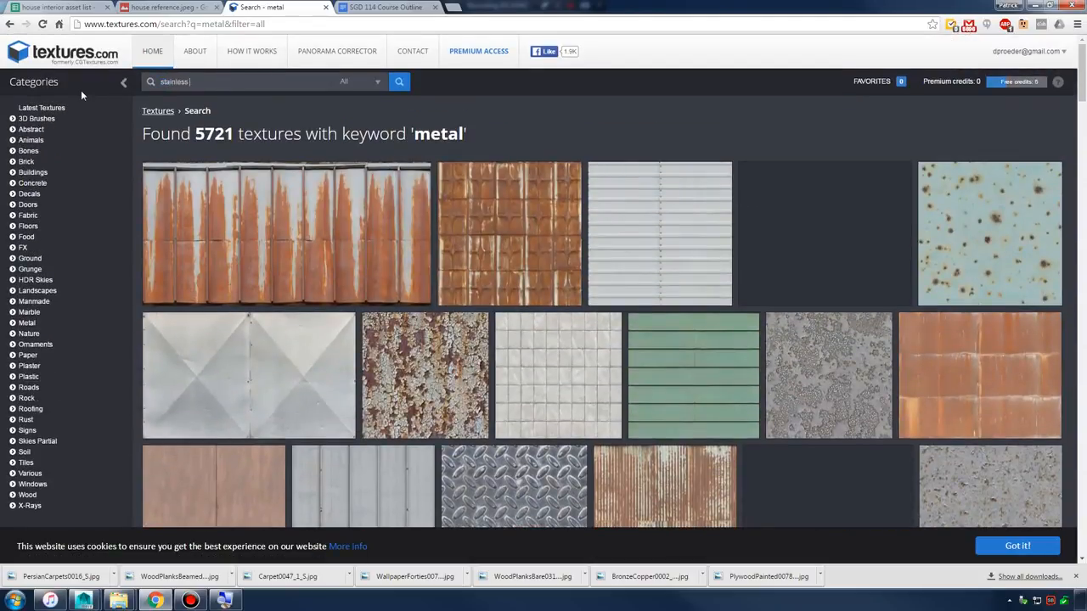
{"action": "type", "text": " steel"}
{"action": "key", "text": "Return"}
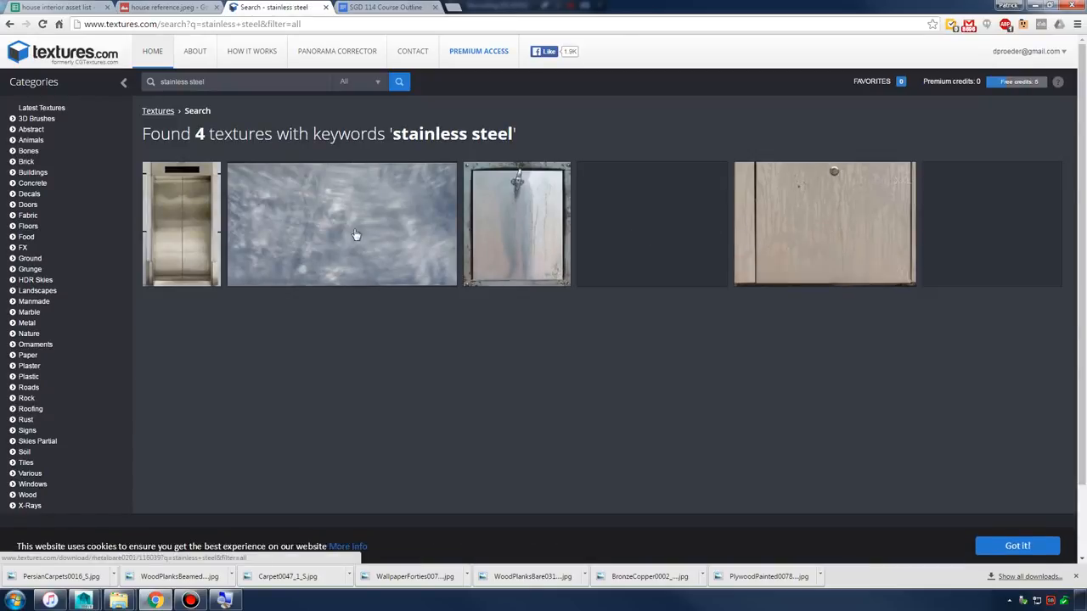
{"action": "mouse_move", "coordinate": [351, 221]}
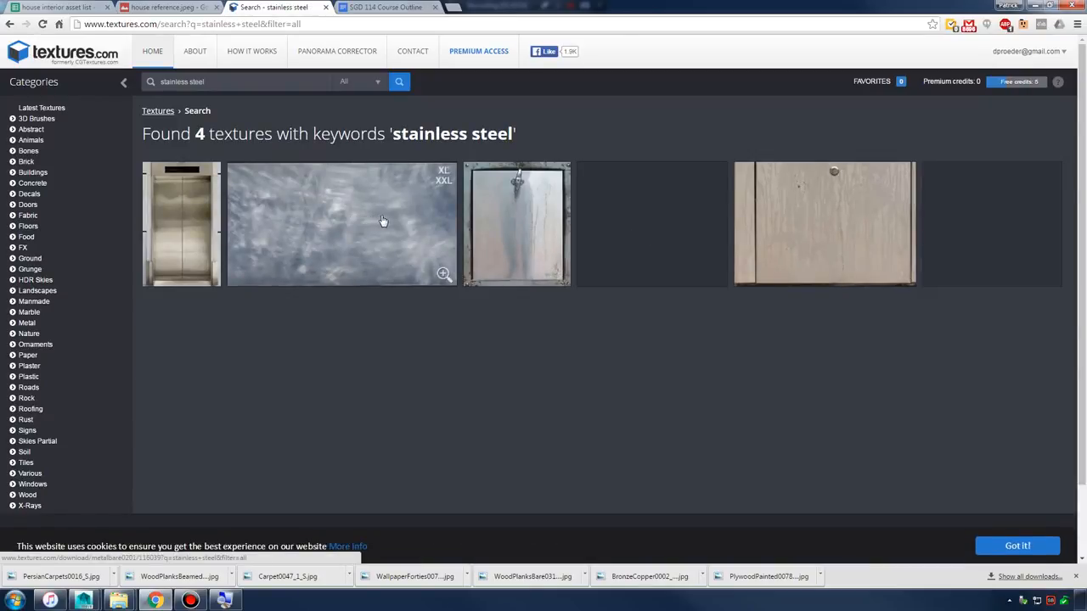
{"action": "left_click", "coordinate": [386, 221]}
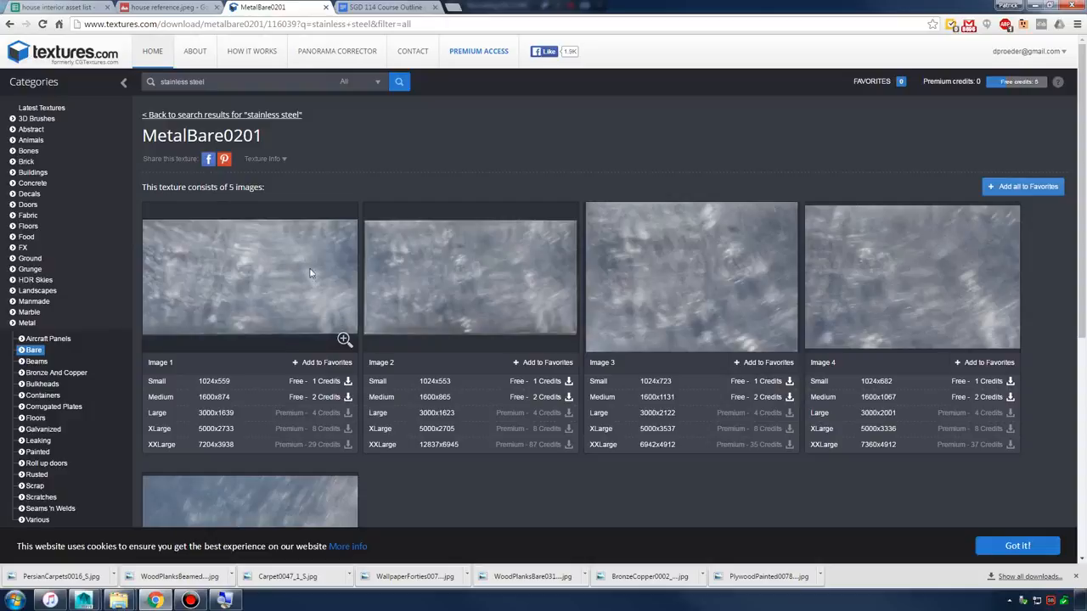
- Download the small 1024x723 version of Image 3, open its folder location and close the image viewer
{"action": "left_click", "coordinate": [656, 382]}
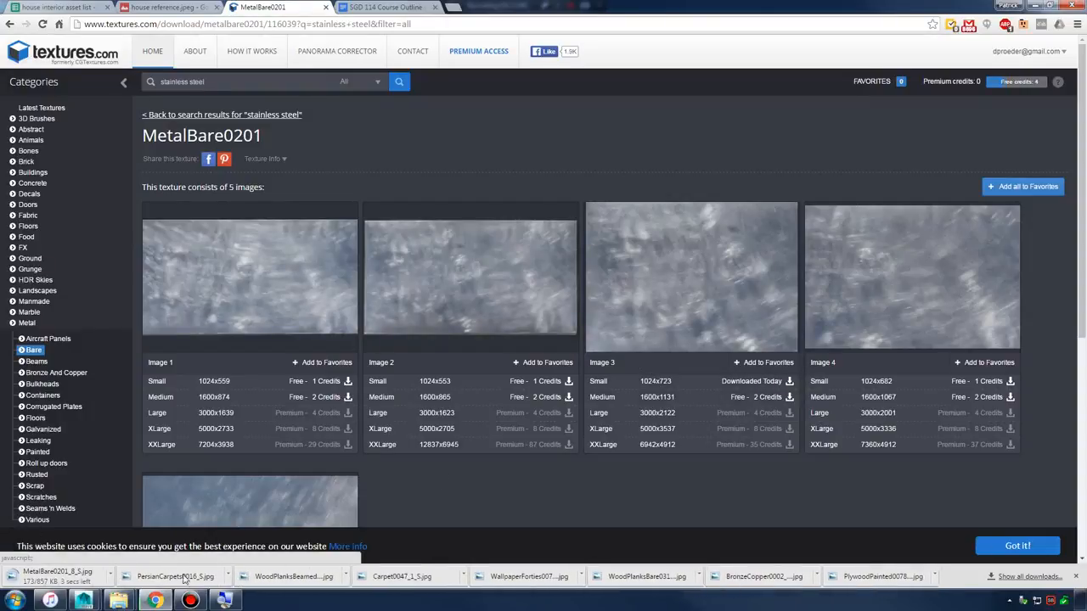
{"action": "left_click", "coordinate": [58, 576]}
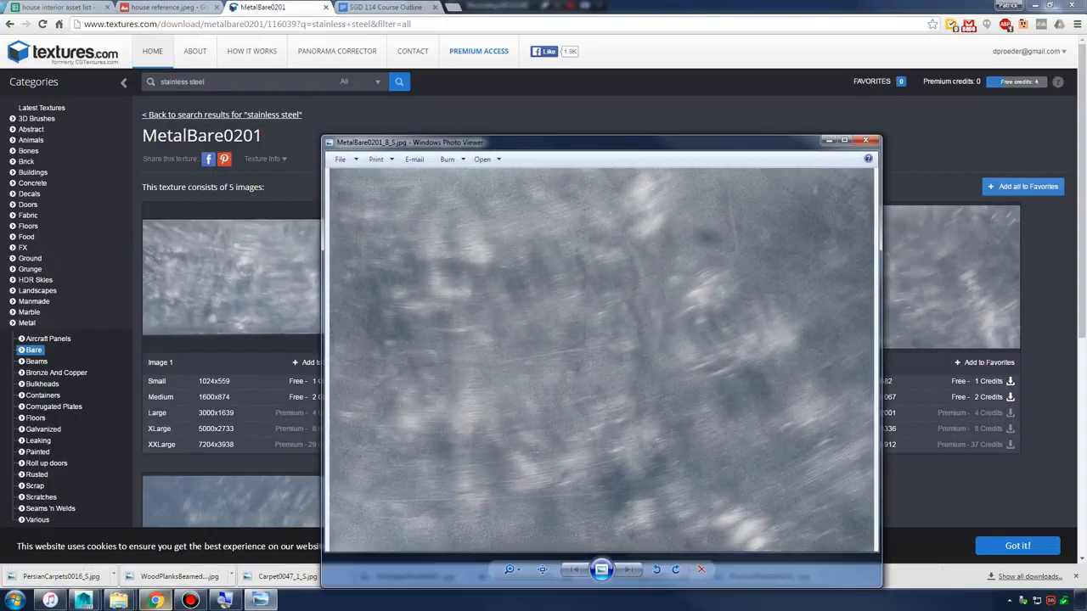
{"action": "right_click", "coordinate": [645, 294]}
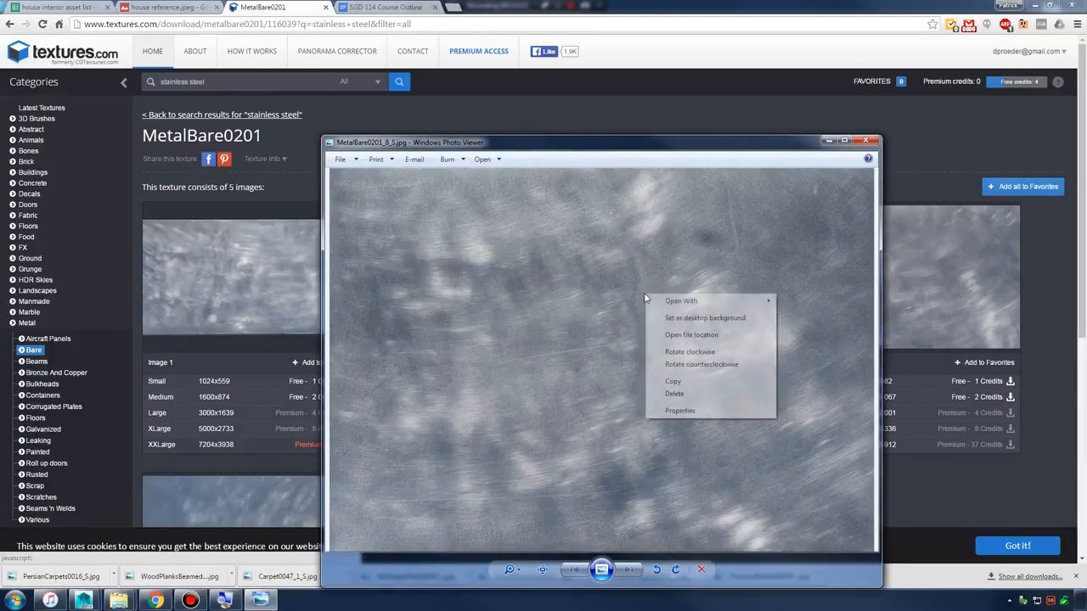
{"action": "left_click", "coordinate": [699, 337]}
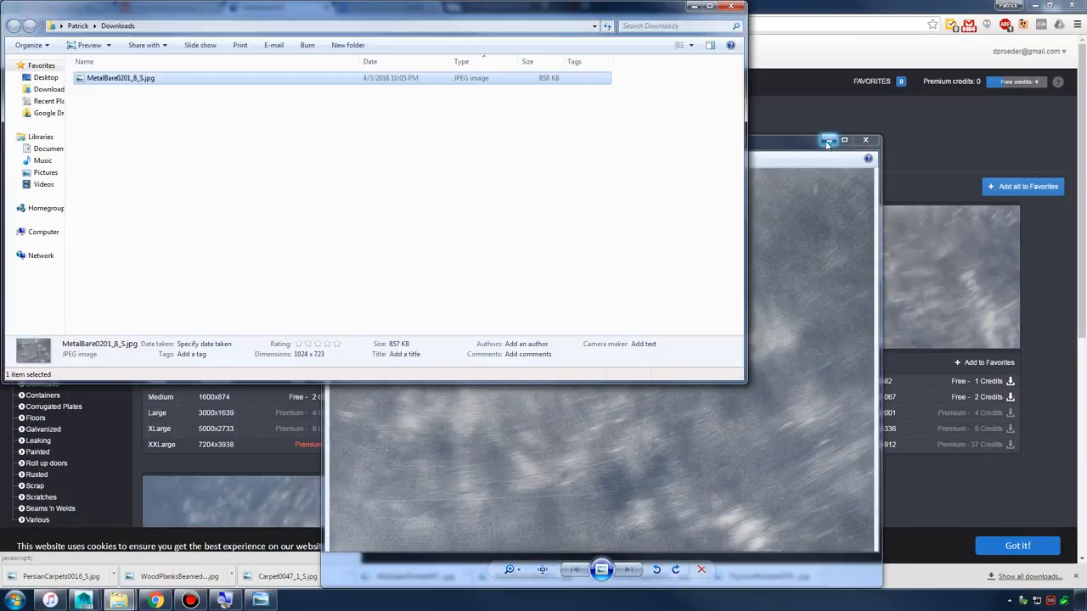
{"action": "left_click", "coordinate": [865, 141]}
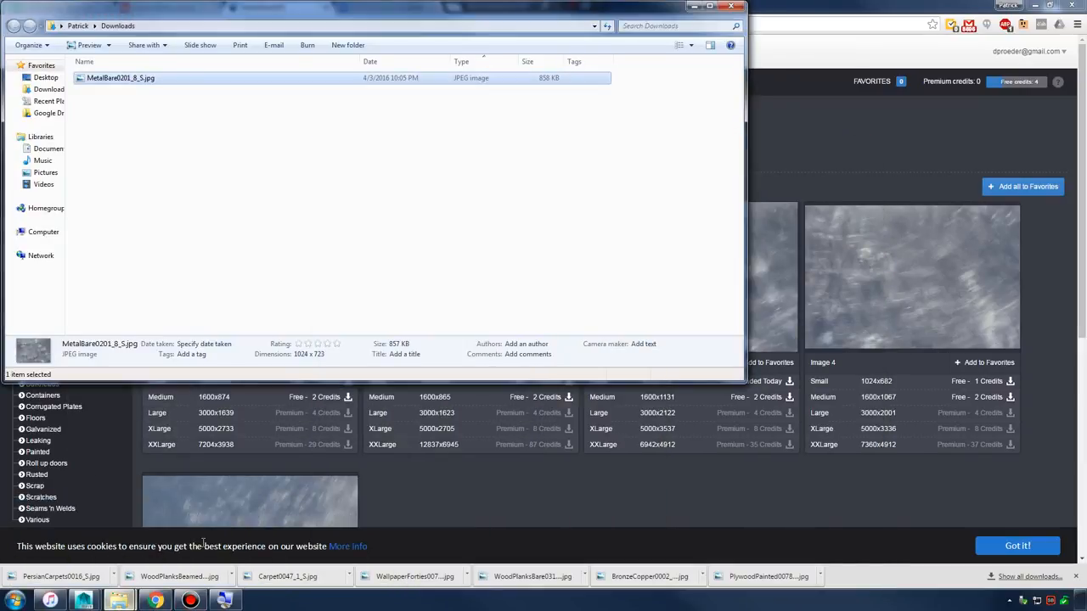
- Rename the downloaded image metal.jpg and move it into the Chapter 10 Textures folder
{"action": "left_click", "coordinate": [119, 78]}
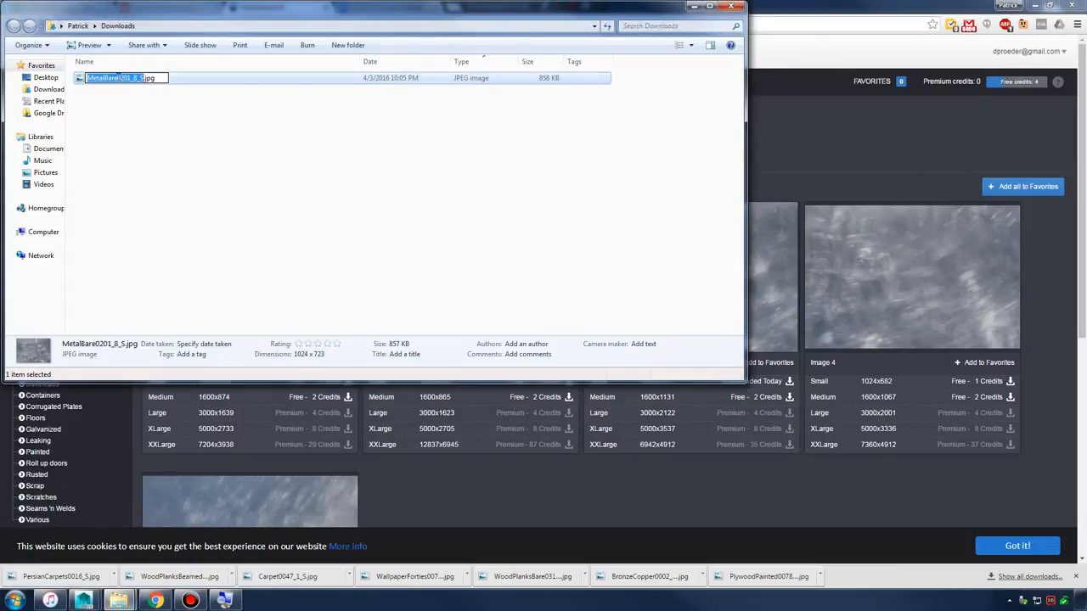
{"action": "type", "text": "metal"}
{"action": "key", "text": "Return"}
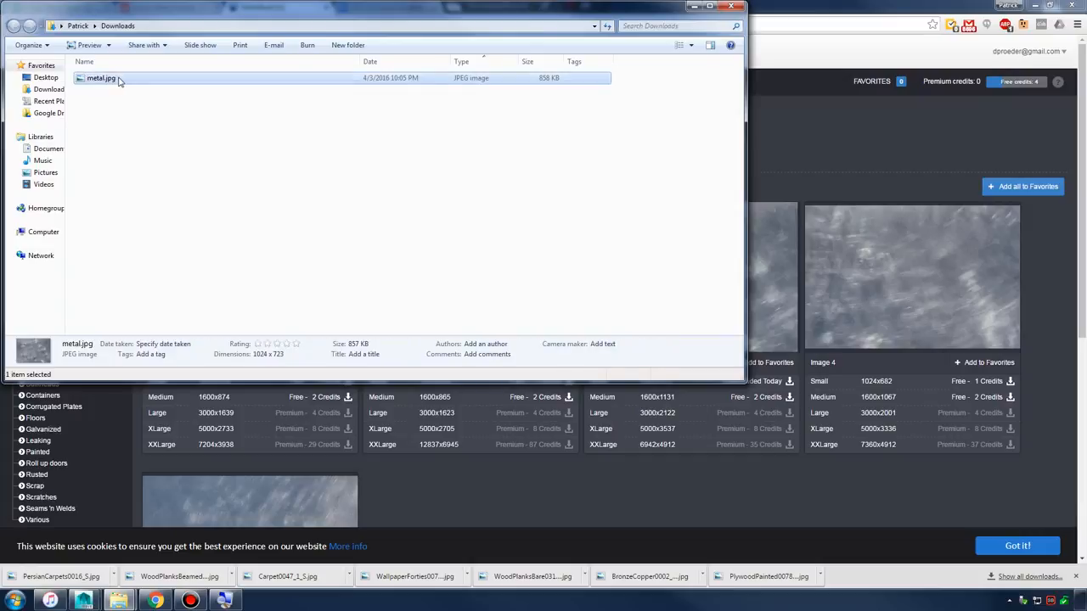
{"action": "left_click_drag", "start_coordinate": [1086, 144], "coordinate": [611, 146]}
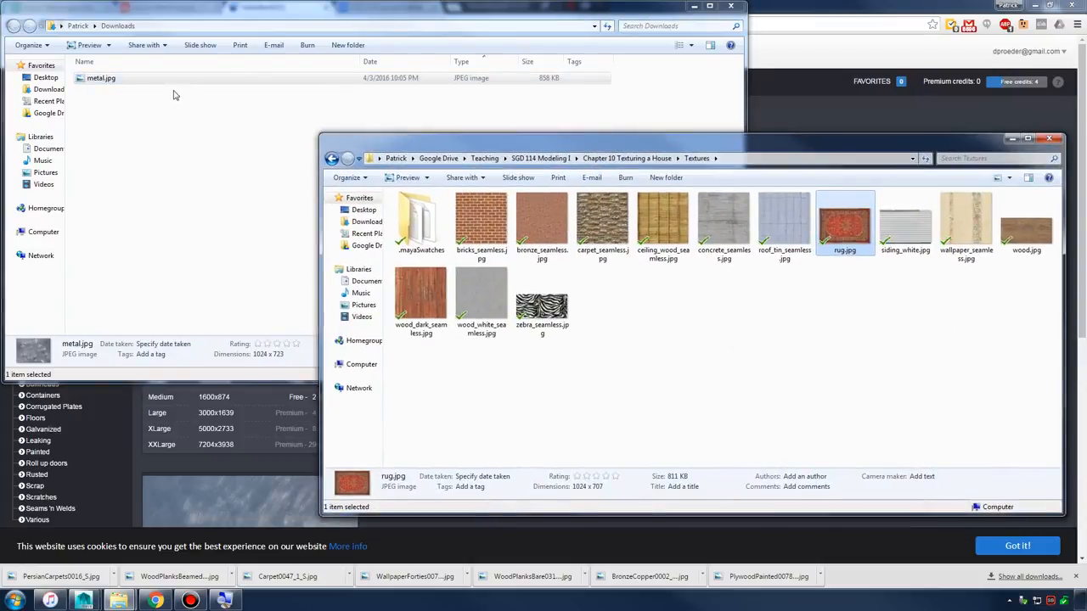
{"action": "left_click_drag", "start_coordinate": [161, 79], "coordinate": [695, 352]}
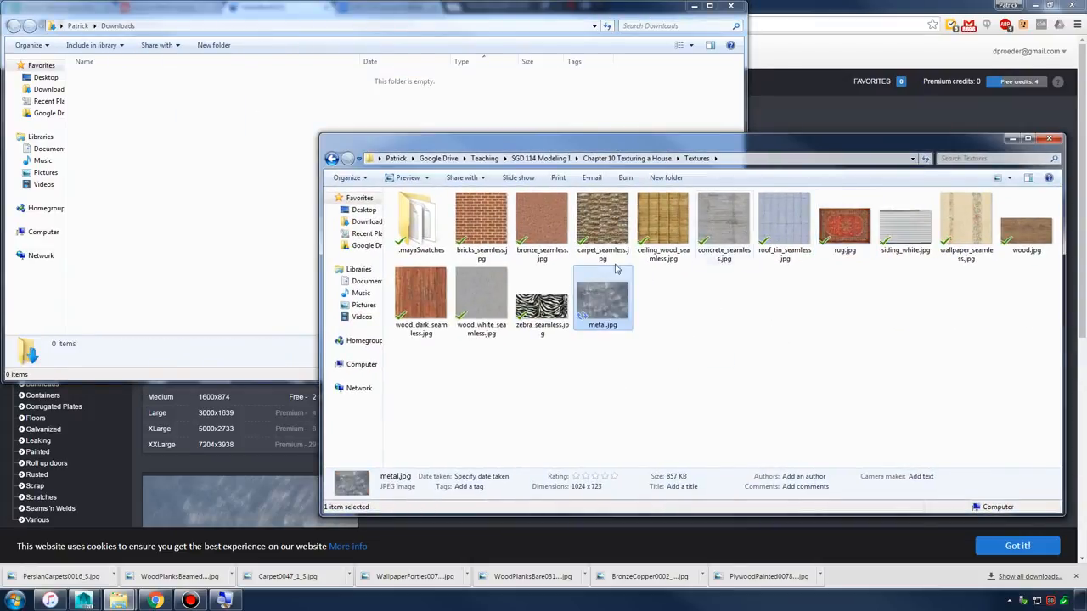
- Minimize the folder and browser windows to return to Maya, and replace the UV Editor with the Hypershade
{"action": "left_click", "coordinate": [693, 6]}
{"action": "left_click", "coordinate": [1011, 138]}
{"action": "left_click", "coordinate": [1035, 5]}
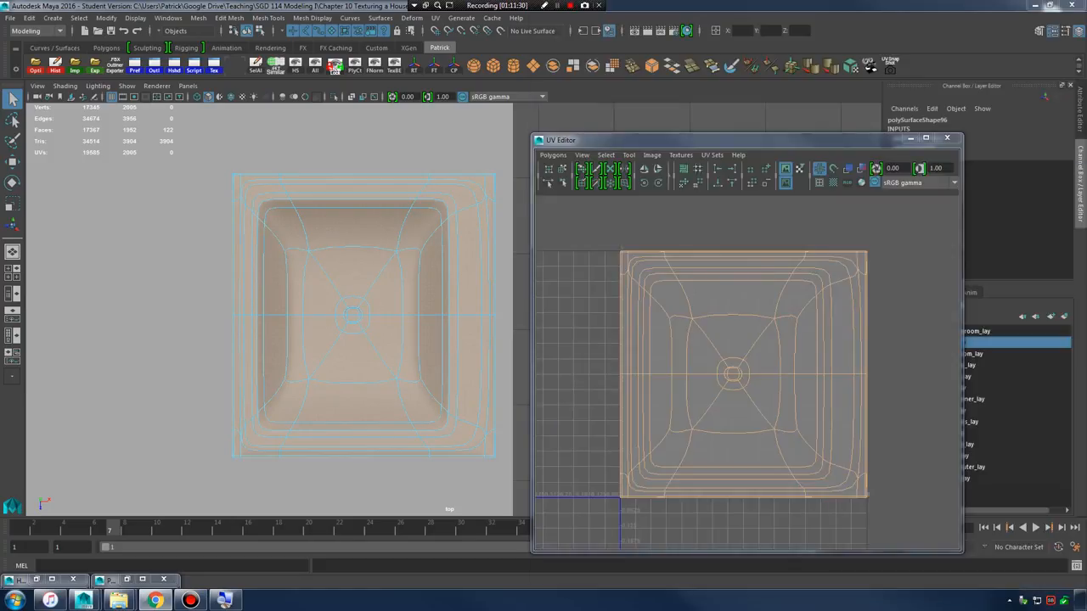
{"action": "left_click", "coordinate": [909, 138]}
{"action": "left_click", "coordinate": [42, 582]}
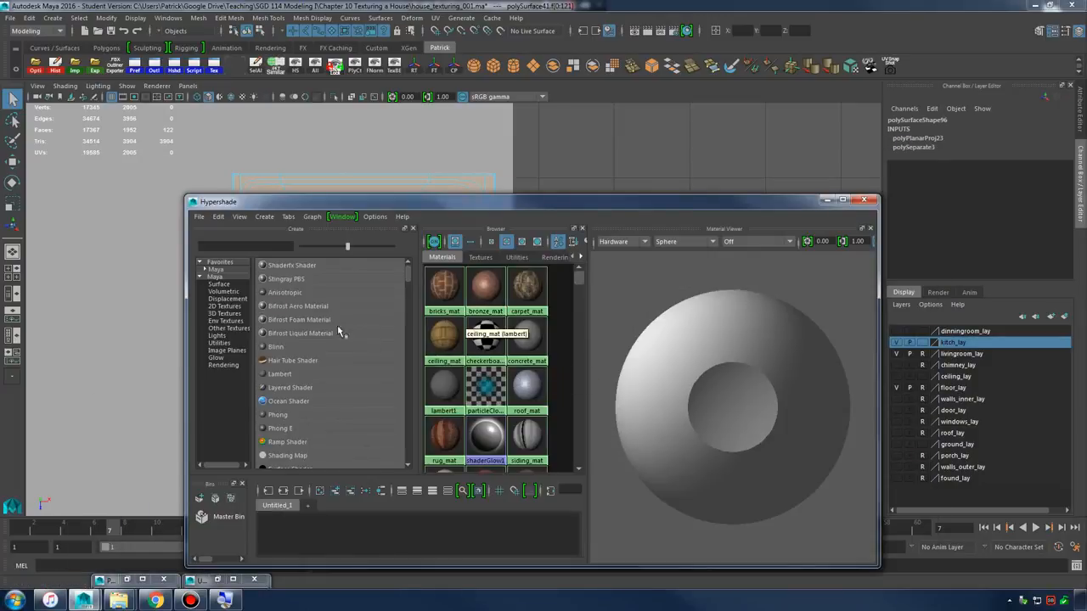
- Create a Blinn material and name it metal_mat
{"action": "left_click", "coordinate": [276, 347]}
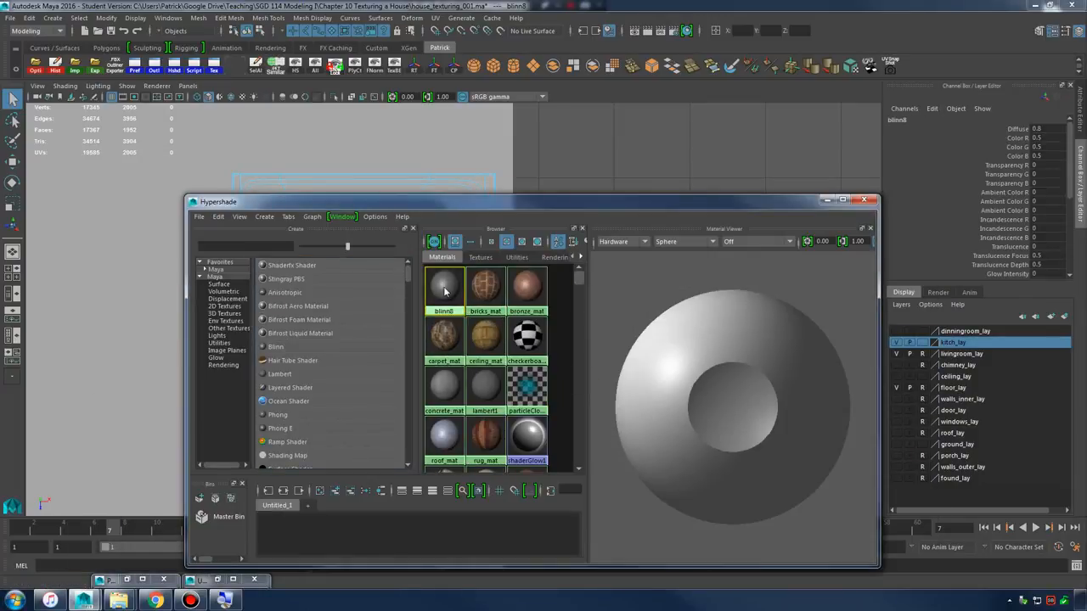
{"action": "double_click", "coordinate": [930, 149]}
{"action": "type", "text": "metal_mat"}
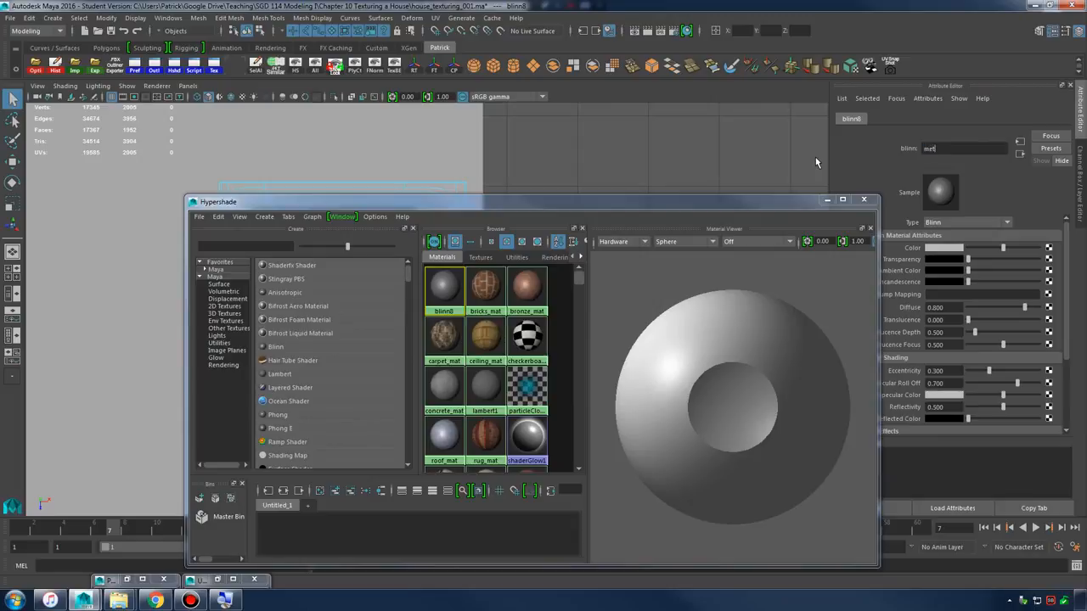
{"action": "key", "text": "Return"}
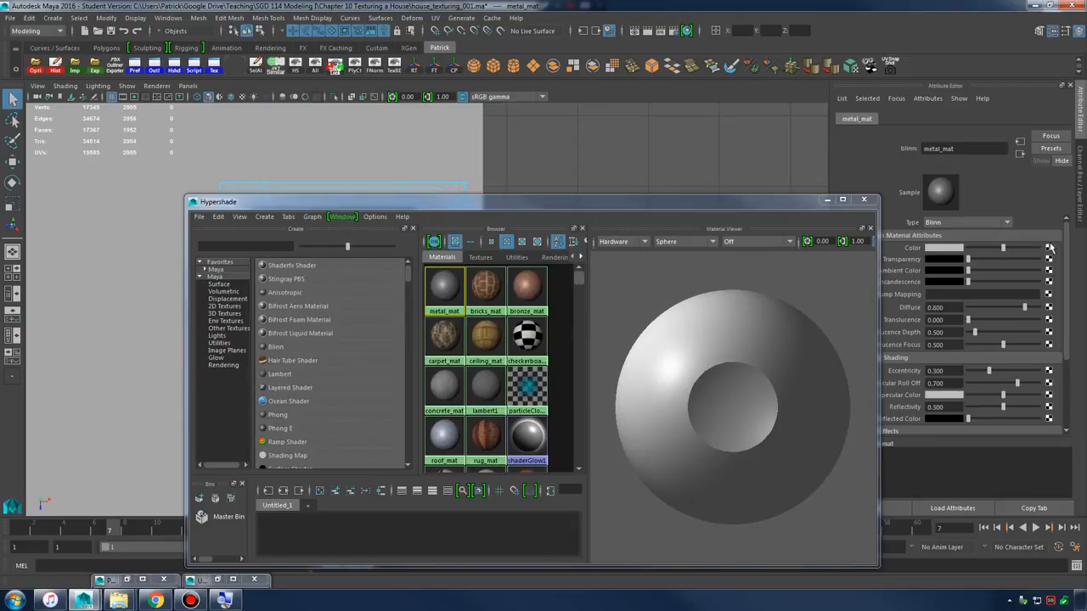
- Connect a file texture to metal_mat's color and load metal.jpg from the Chapter 10 Textures folder
{"action": "left_click", "coordinate": [1049, 247]}
{"action": "left_click", "coordinate": [450, 295]}
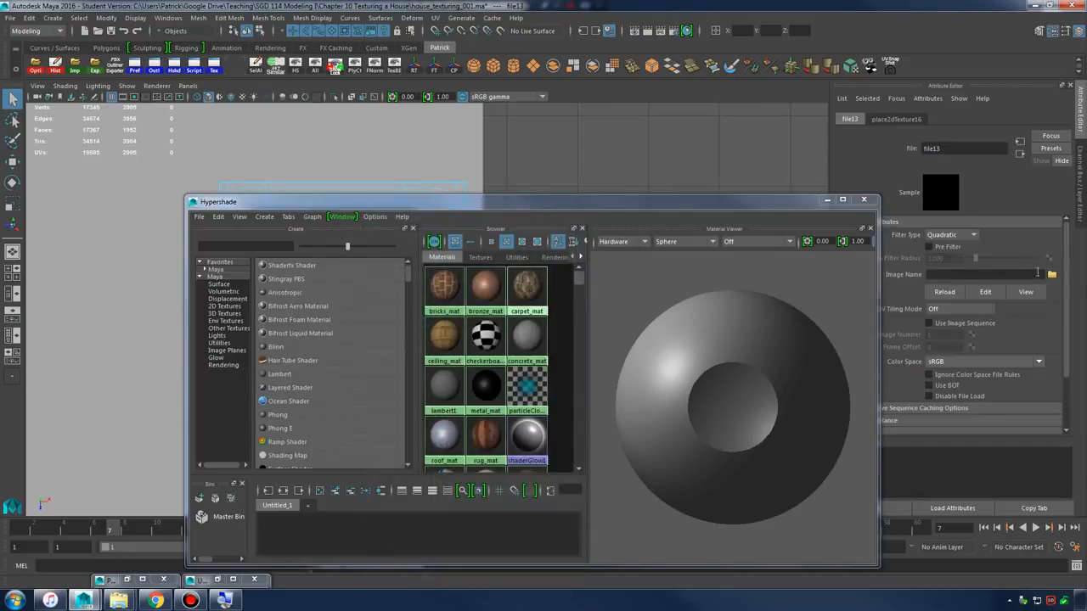
{"action": "left_click", "coordinate": [1050, 276]}
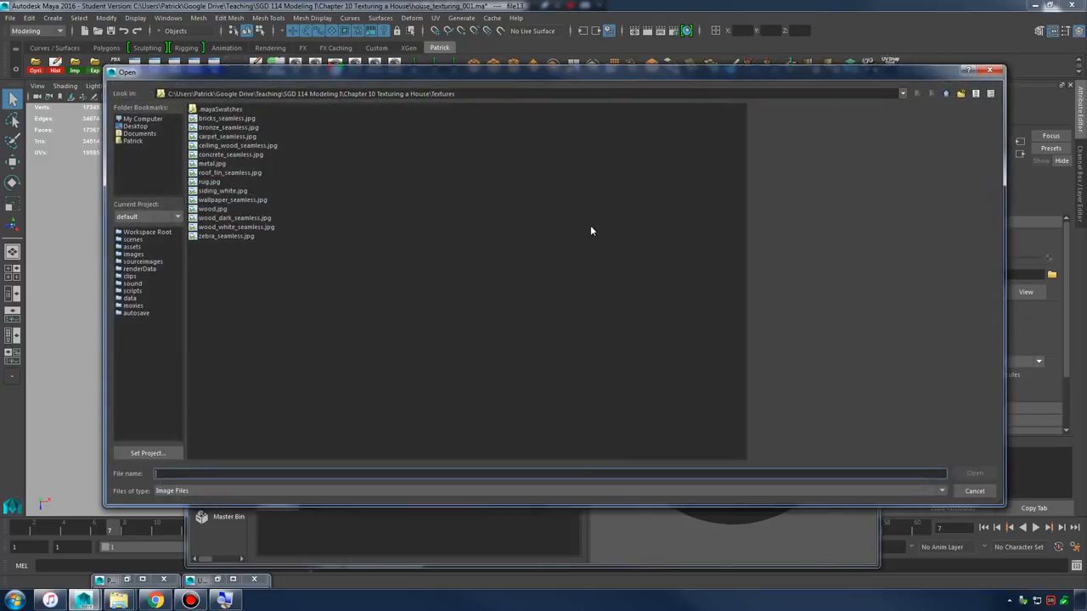
{"action": "left_click", "coordinate": [228, 202]}
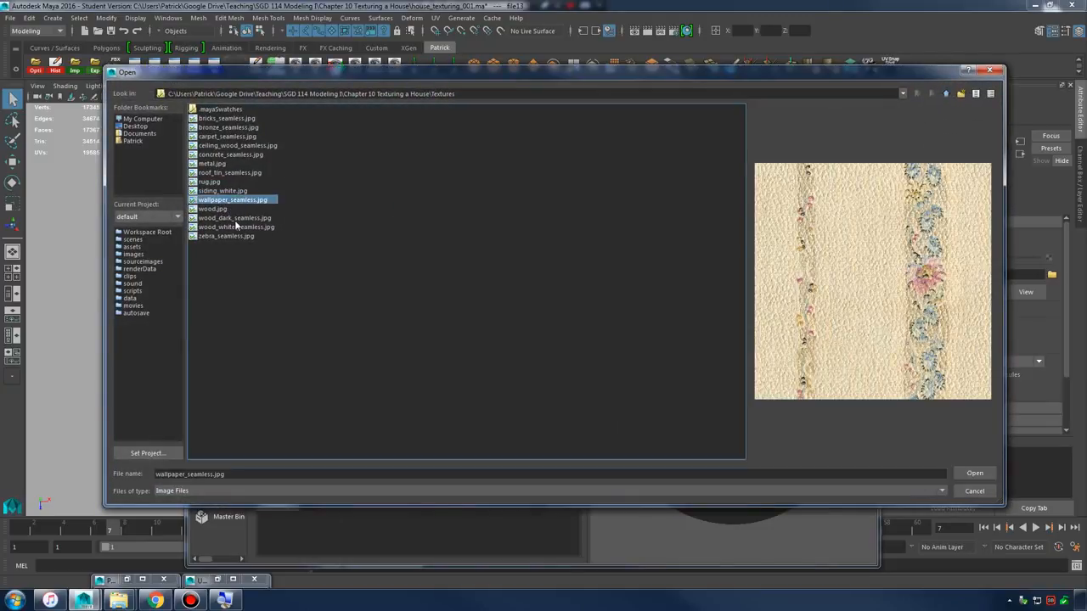
{"action": "left_click", "coordinate": [213, 164]}
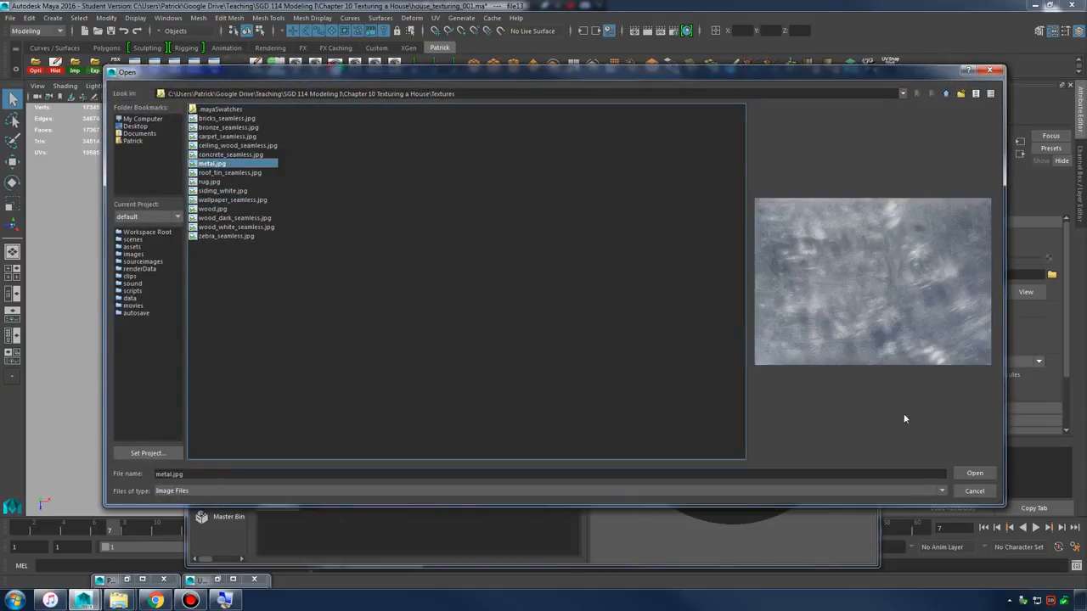
{"action": "left_click", "coordinate": [974, 473]}
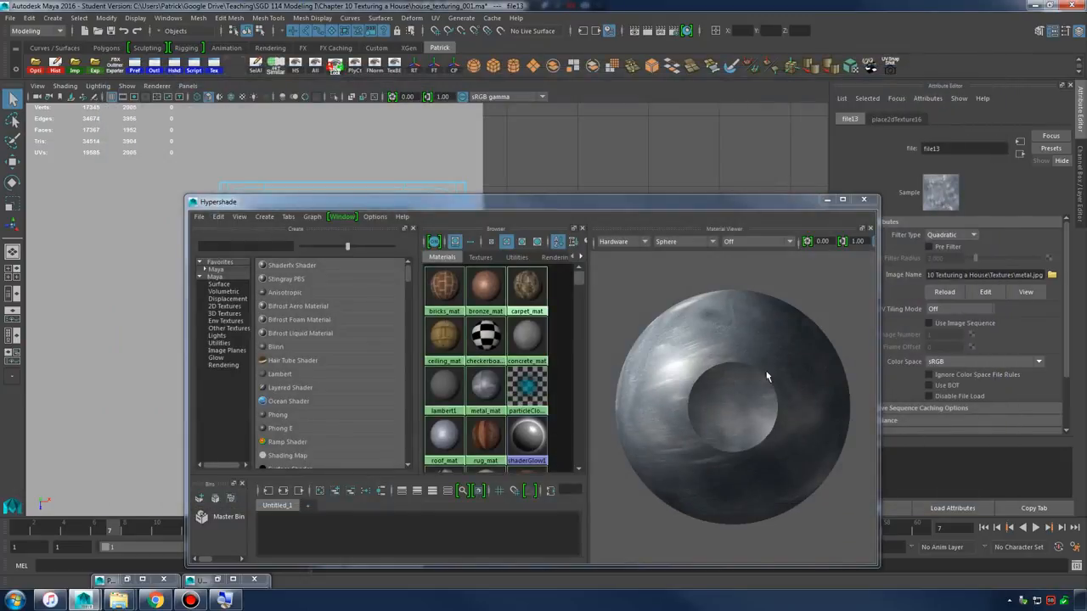
- Move the Hypershade aside, assign metal_mat to the sink in the top view and minimize the Hypershade
{"action": "left_click_drag", "start_coordinate": [555, 202], "coordinate": [921, 168]}
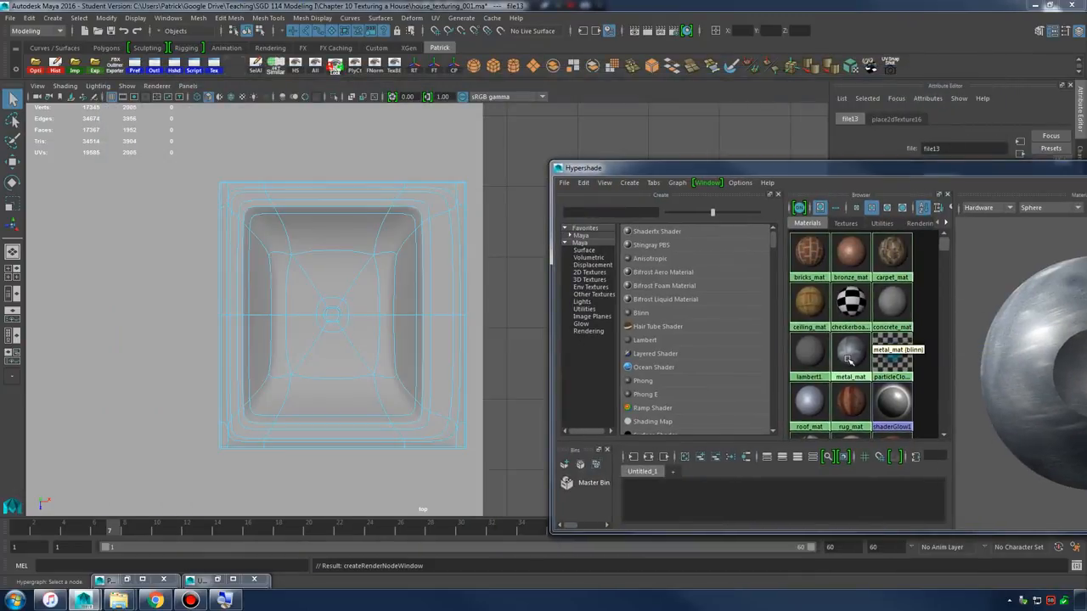
{"action": "middle_click_drag", "start_coordinate": [358, 308], "coordinate": [357, 309]}
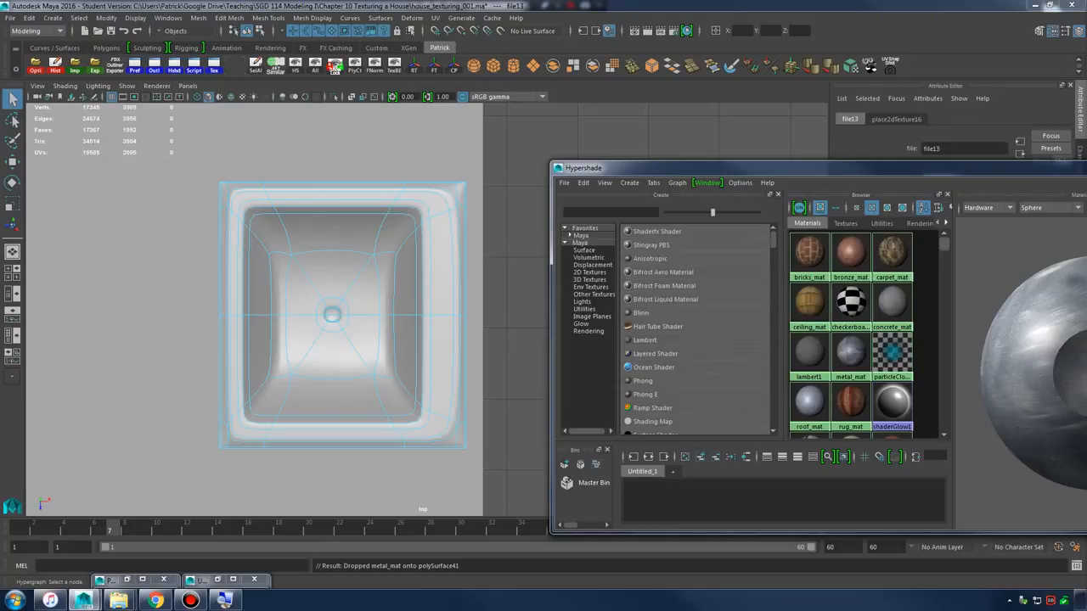
{"action": "left_click_drag", "start_coordinate": [416, 249], "coordinate": [425, 250], "text": "alt"}
{"action": "middle_click_drag", "start_coordinate": [424, 249], "coordinate": [473, 219], "text": "alt"}
{"action": "middle_click_drag", "start_coordinate": [616, 230], "coordinate": [620, 257], "text": "alt"}
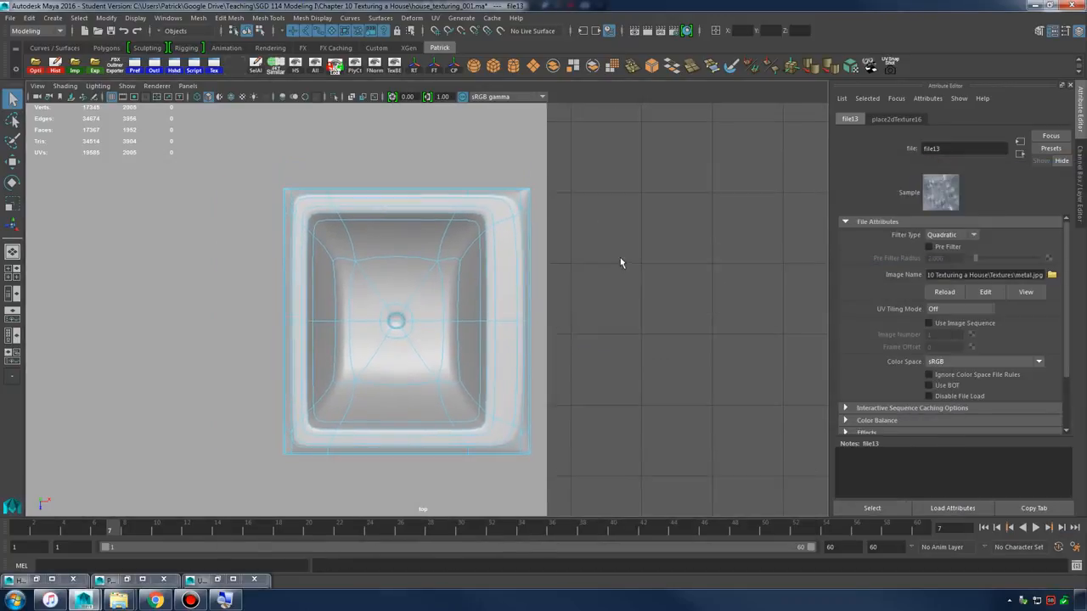
- Examine the metal texture on the sink up close in the perspective view, comparing its unsmoothed and smoothed display
{"action": "key", "text": "space"}
{"action": "left_click_drag", "start_coordinate": [589, 249], "coordinate": [636, 165], "text": "alt"}
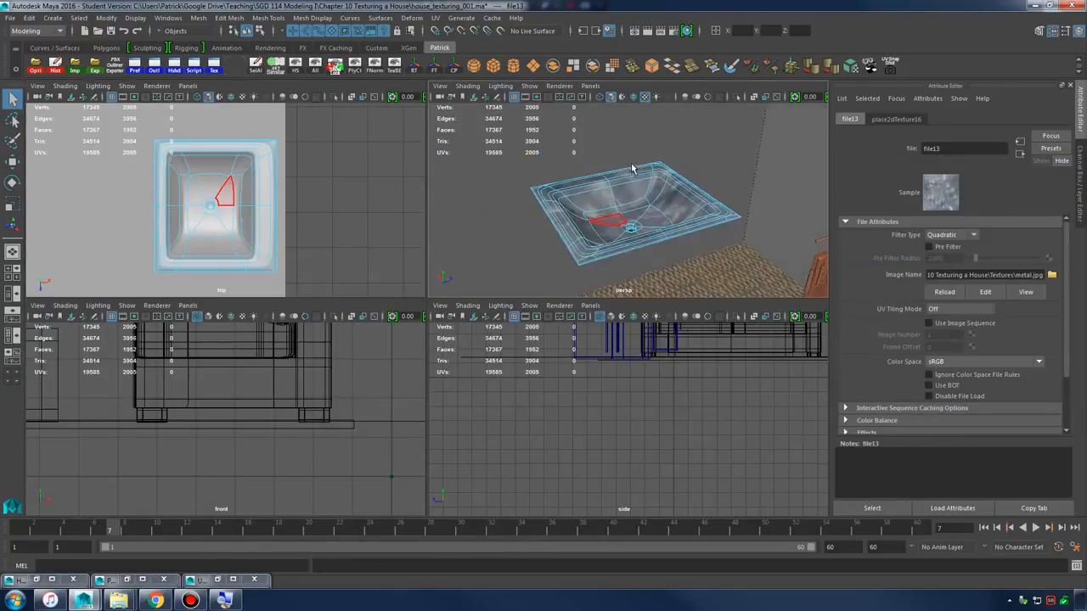
{"action": "key", "text": "space"}
{"action": "right_click_drag", "start_coordinate": [454, 270], "coordinate": [512, 253]}
{"action": "left_click_drag", "start_coordinate": [512, 253], "coordinate": [517, 285], "text": "alt"}
{"action": "scroll", "coordinate": [595, 324], "scroll_direction": "up", "scroll_amount": 2}
{"action": "scroll", "coordinate": [510, 289], "scroll_direction": "up", "scroll_amount": 2}
{"action": "left_click", "coordinate": [475, 303]}
{"action": "key", "text": "1"}
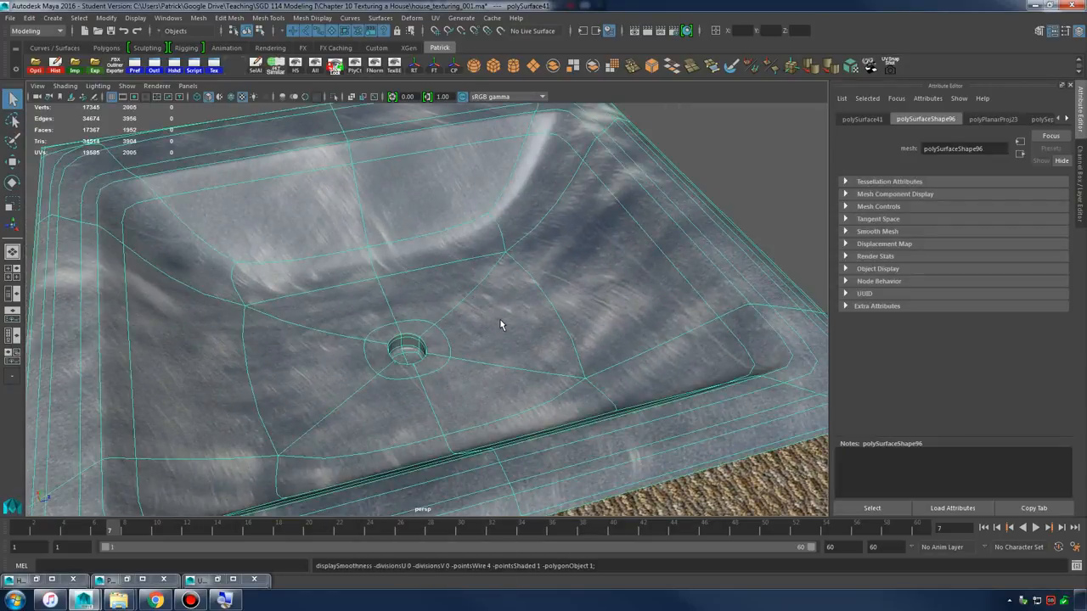
{"action": "key", "text": "3"}
{"action": "middle_click_drag", "start_coordinate": [437, 349], "coordinate": [426, 328], "text": "alt"}
- Try scaling all of the sink's UVs in the UV Editor, undoing each attempt
{"action": "left_click", "coordinate": [214, 579]}
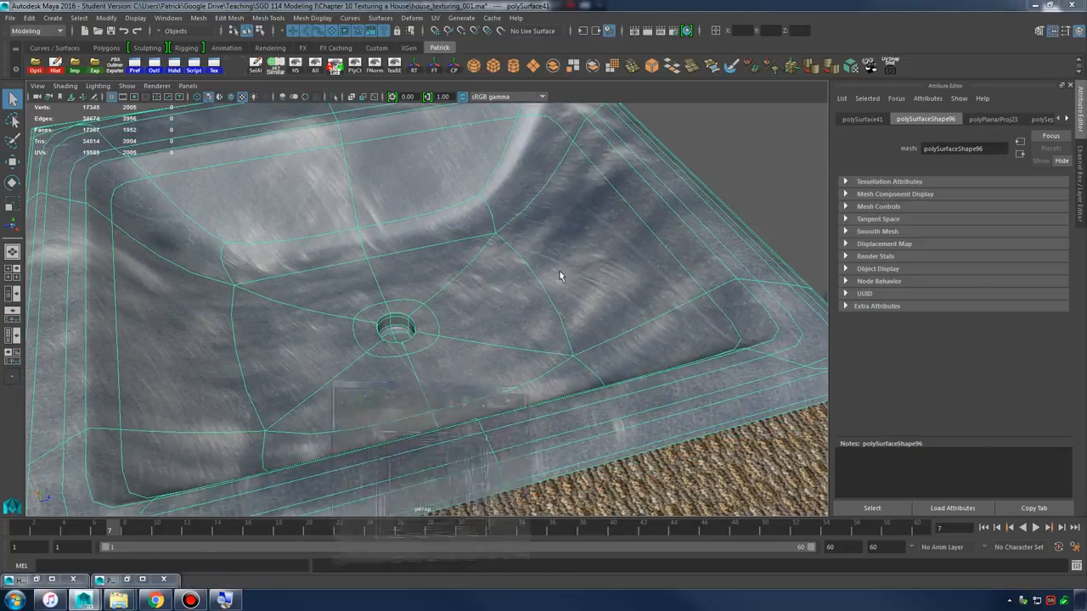
{"action": "right_click_drag", "start_coordinate": [750, 331], "coordinate": [808, 334]}
{"action": "left_click_drag", "start_coordinate": [572, 228], "coordinate": [949, 526]}
{"action": "key", "text": "r"}
{"action": "left_click_drag", "start_coordinate": [744, 375], "coordinate": [810, 363]}
{"action": "key", "text": "ctrl+z"}
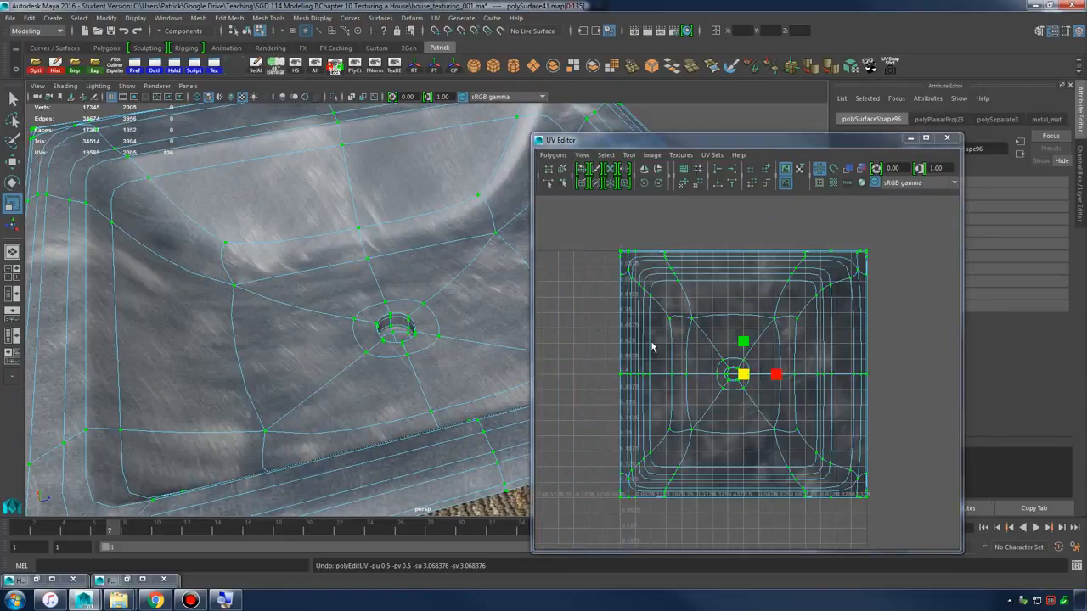
{"action": "mouse_move", "coordinate": [746, 375]}
{"action": "left_mouse_down"}
{"action": "mouse_move", "coordinate": [724, 394]}
{"action": "mouse_move", "coordinate": [756, 379]}
{"action": "left_mouse_up"}
{"action": "key", "text": "ctrl+z"}
- Return the sink to object mode and examine its metal texture from several angles for stretching
{"action": "right_click_drag", "start_coordinate": [328, 230], "coordinate": [388, 207]}
{"action": "right_click_drag", "start_coordinate": [382, 217], "coordinate": [304, 273], "text": "alt"}
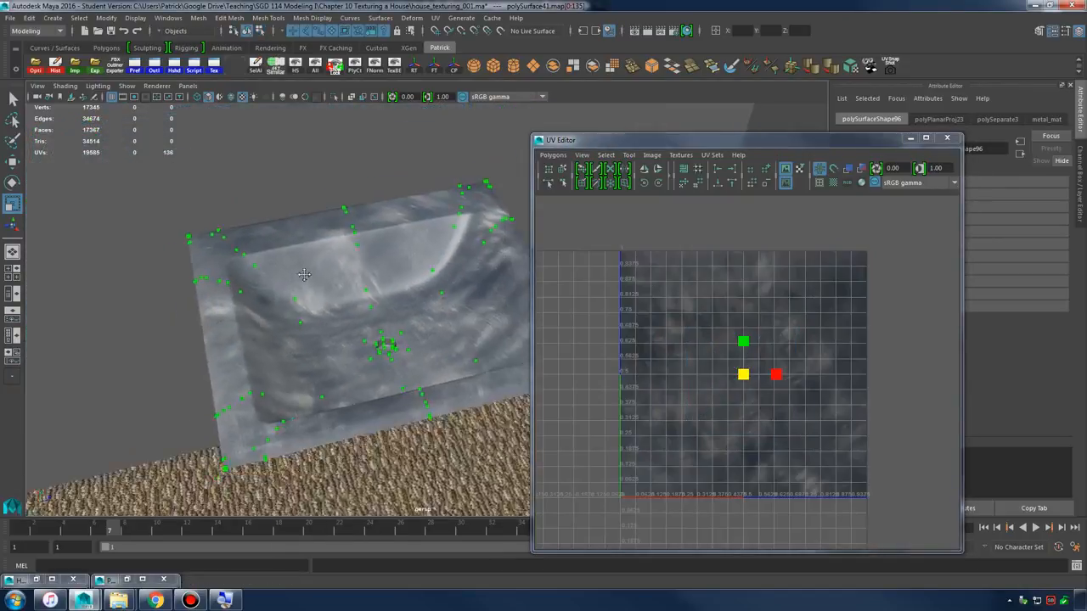
{"action": "left_click_drag", "start_coordinate": [304, 274], "coordinate": [313, 189], "text": "alt"}
{"action": "left_click", "coordinate": [313, 189]}
{"action": "left_click_drag", "start_coordinate": [373, 246], "coordinate": [373, 301], "text": "alt"}
{"action": "right_click_drag", "start_coordinate": [373, 301], "coordinate": [455, 320], "text": "alt"}
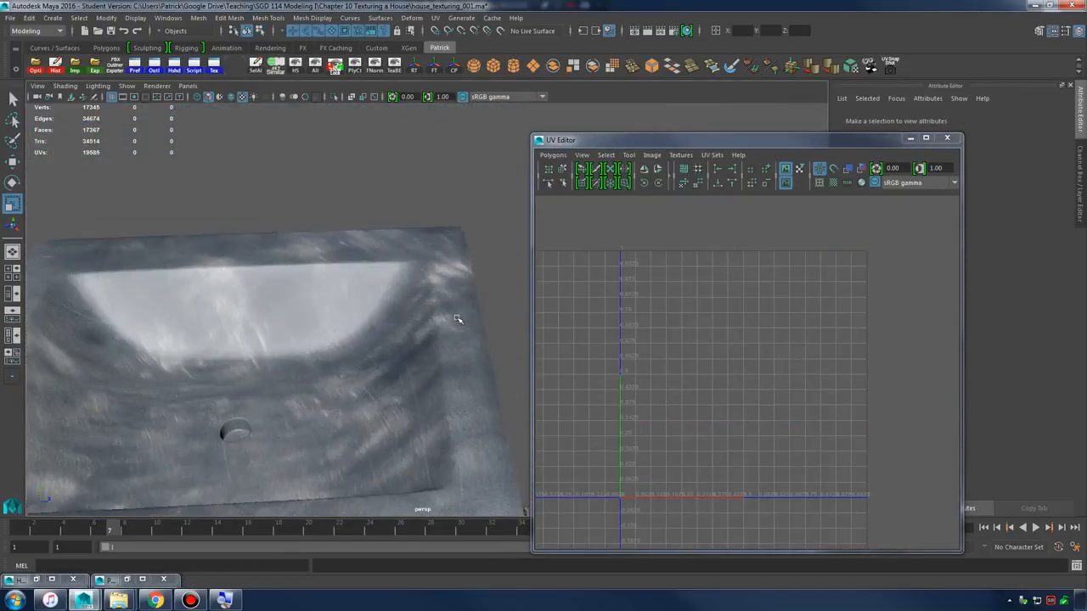
{"action": "middle_click_drag", "start_coordinate": [447, 343], "coordinate": [480, 318], "text": "alt"}
{"action": "right_click_drag", "start_coordinate": [480, 317], "coordinate": [344, 321], "text": "alt"}
{"action": "left_click_drag", "start_coordinate": [344, 321], "coordinate": [343, 273], "text": "alt"}
{"action": "right_click_drag", "start_coordinate": [322, 272], "coordinate": [422, 299], "text": "alt"}
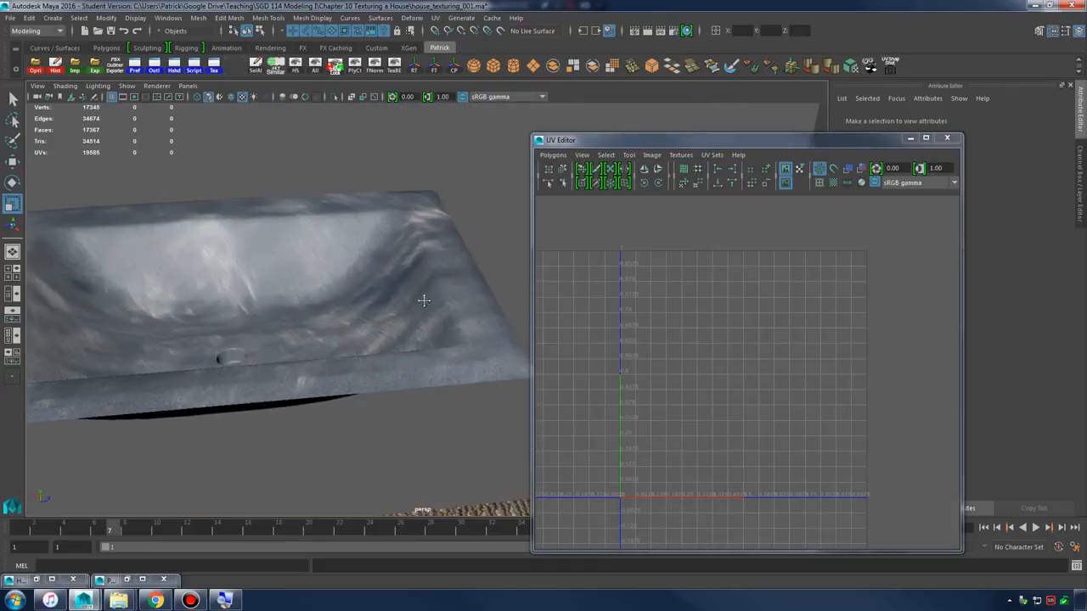
{"action": "left_click_drag", "start_coordinate": [422, 299], "coordinate": [460, 299], "text": "alt"}
{"action": "left_click", "coordinate": [389, 304]}
- Minimize the UV Editor and unhide the countertop and faucet around the sink
{"action": "left_click", "coordinate": [911, 138]}
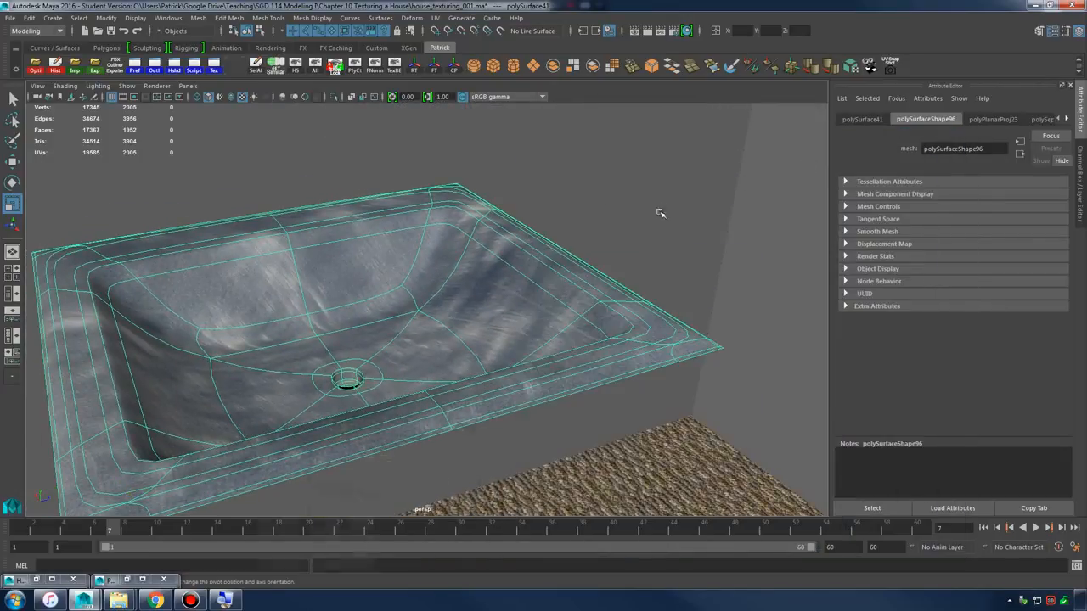
{"action": "left_click", "coordinate": [135, 17]}
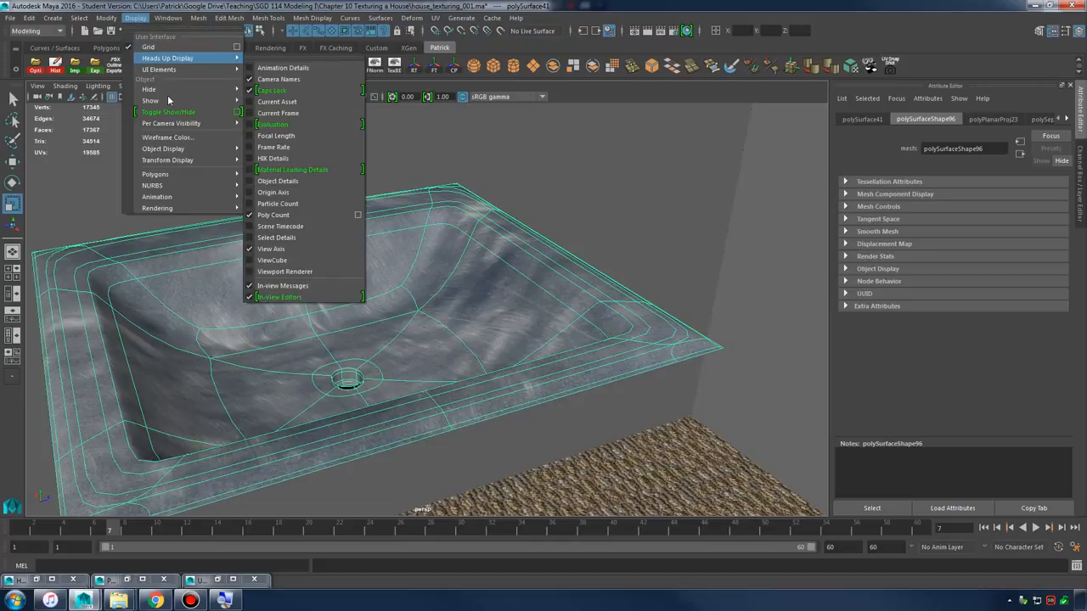
{"action": "mouse_move", "coordinate": [170, 100]}
{"action": "left_click", "coordinate": [270, 143]}
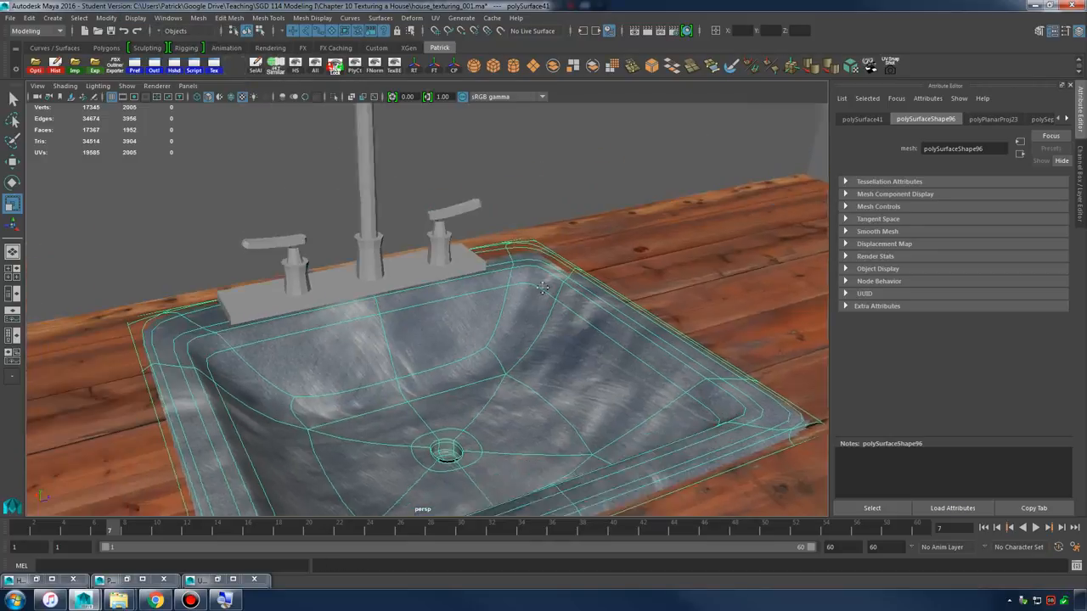
- Delete the left handle of the sink faucet
{"action": "scroll", "coordinate": [442, 293], "scroll_direction": "up", "scroll_amount": 5}
{"action": "left_click", "coordinate": [443, 292]}
{"action": "left_click_drag", "start_coordinate": [443, 293], "coordinate": [329, 325], "text": "alt"}
{"action": "left_click", "coordinate": [331, 325]}
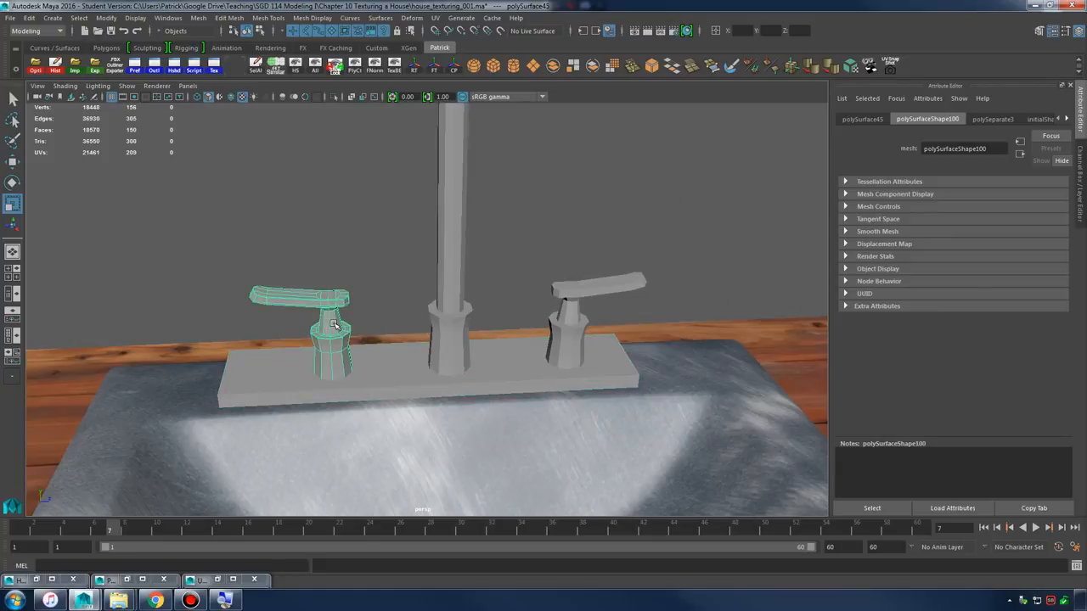
{"action": "key", "text": "Delete"}
- Display the faucet spout smoothed and select the faces of its upper lengthwise half in the top view's wireframe
{"action": "left_click_drag", "start_coordinate": [560, 221], "coordinate": [519, 344], "text": "alt"}
{"action": "left_click", "coordinate": [413, 326]}
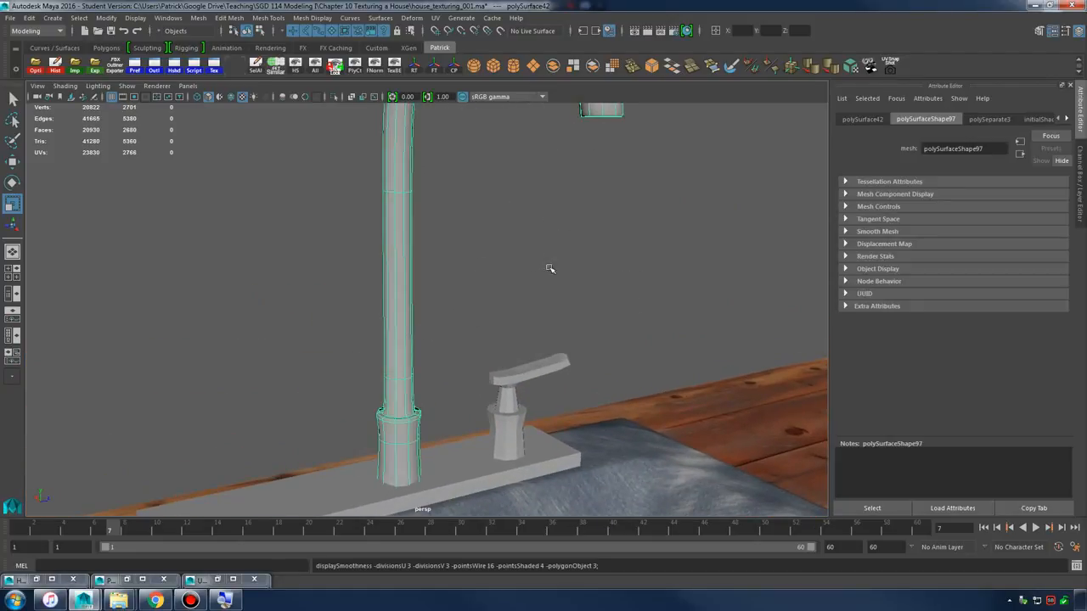
{"action": "left_click_drag", "start_coordinate": [549, 269], "coordinate": [393, 228], "text": "alt"}
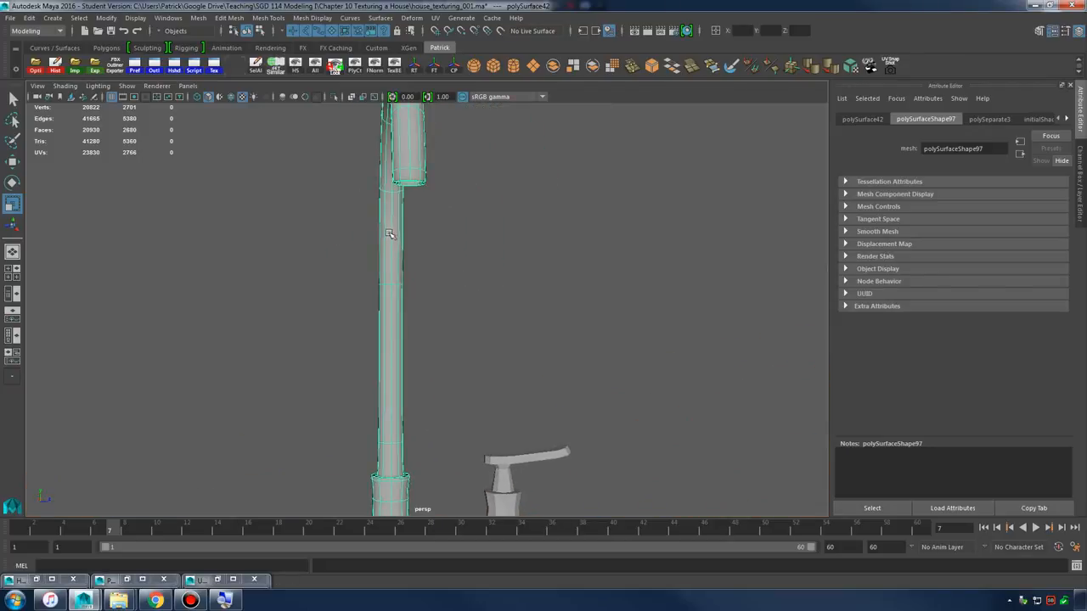
{"action": "right_click_drag", "start_coordinate": [392, 228], "coordinate": [474, 251]}
{"action": "left_click_drag", "start_coordinate": [474, 252], "coordinate": [454, 270], "text": "alt"}
{"action": "left_click", "coordinate": [405, 187]}
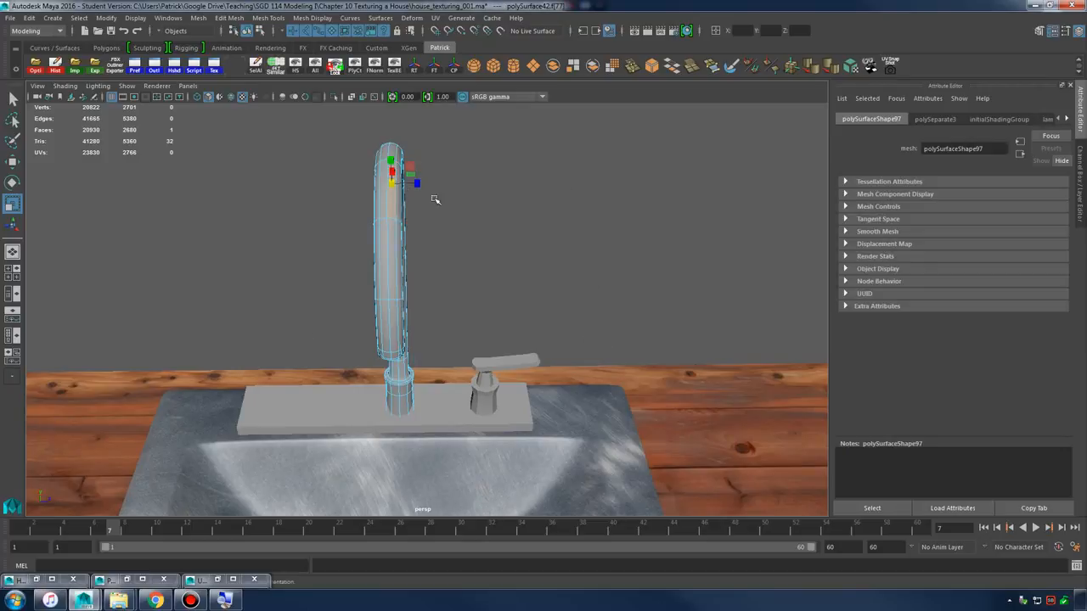
{"action": "key", "text": "space"}
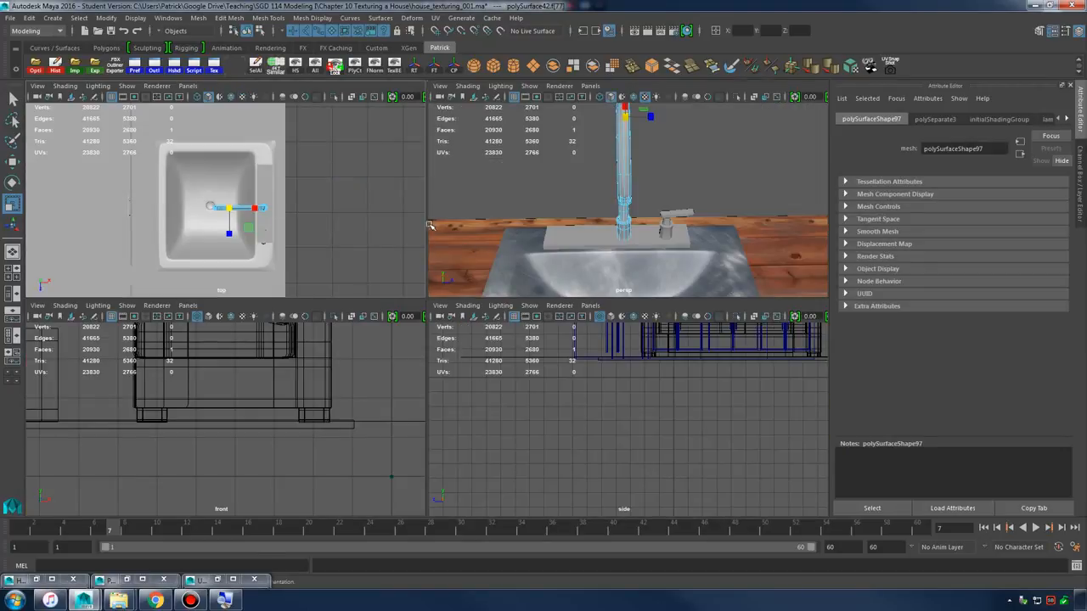
{"action": "key", "text": "space"}
{"action": "scroll", "coordinate": [357, 267], "scroll_direction": "up", "scroll_amount": 5}
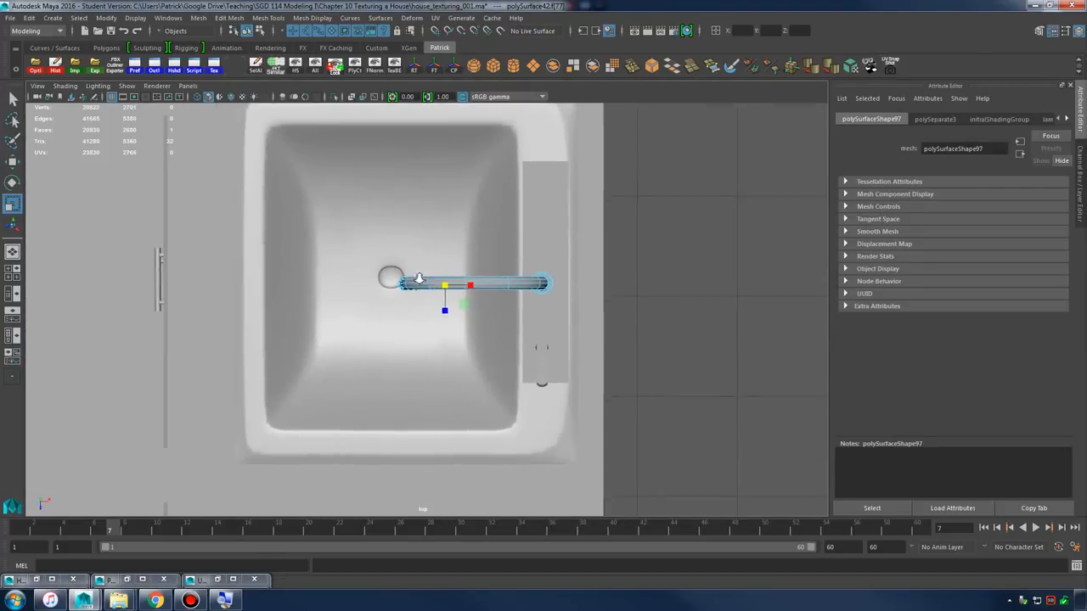
{"action": "key", "text": "4"}
{"action": "scroll", "coordinate": [422, 262], "scroll_direction": "up", "scroll_amount": 3}
{"action": "middle_click_drag", "start_coordinate": [424, 197], "coordinate": [395, 220], "text": "alt"}
{"action": "left_click_drag", "start_coordinate": [254, 190], "coordinate": [732, 274]}
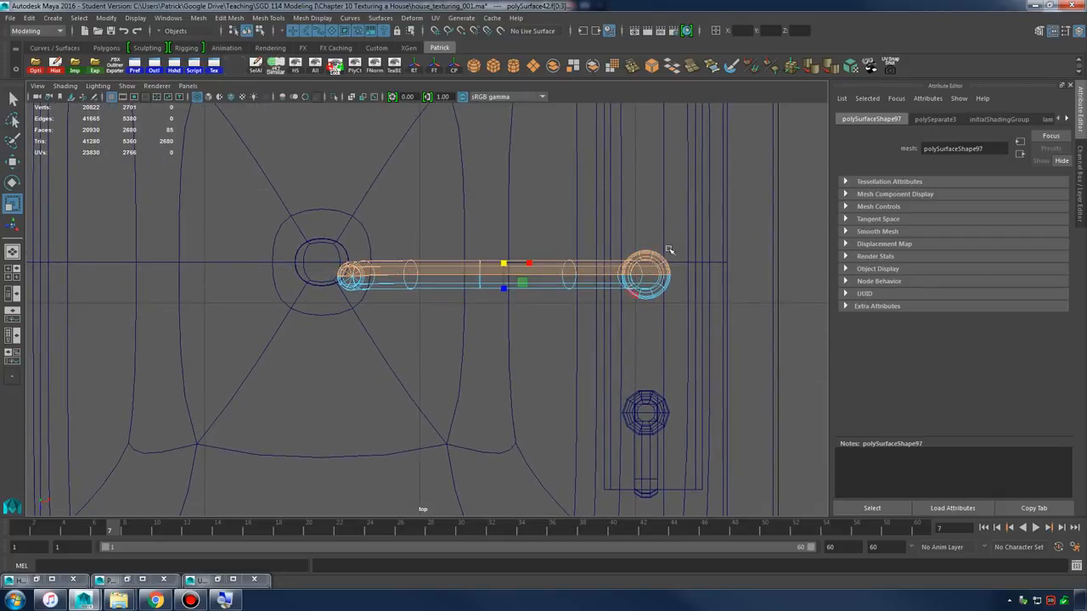
- Apply a camera-based UV projection to the selected lengthwise half of the faucet spout from the wireframe front view
{"action": "key", "text": "space"}
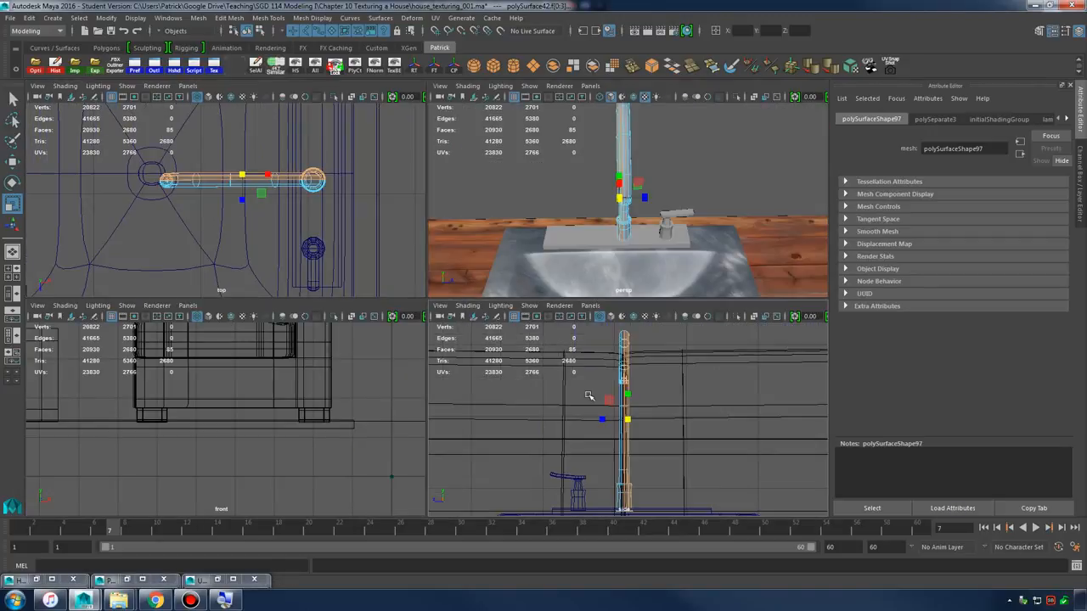
{"action": "key", "text": "f"}
{"action": "key", "text": "space"}
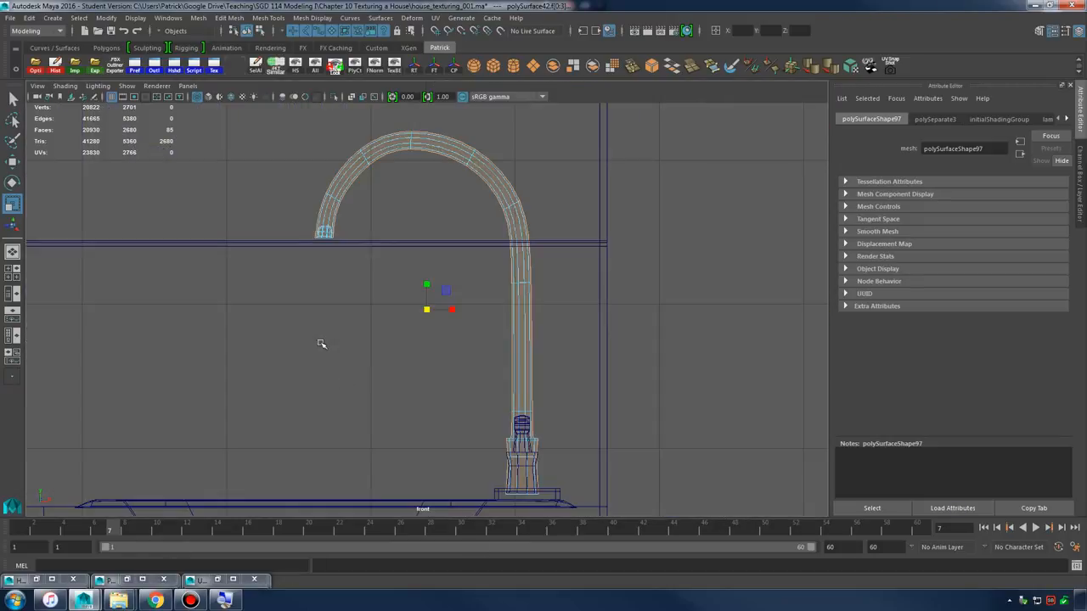
{"action": "scroll", "coordinate": [564, 346], "scroll_direction": "up", "scroll_amount": 3}
{"action": "scroll", "coordinate": [578, 348], "scroll_direction": "down", "scroll_amount": 3}
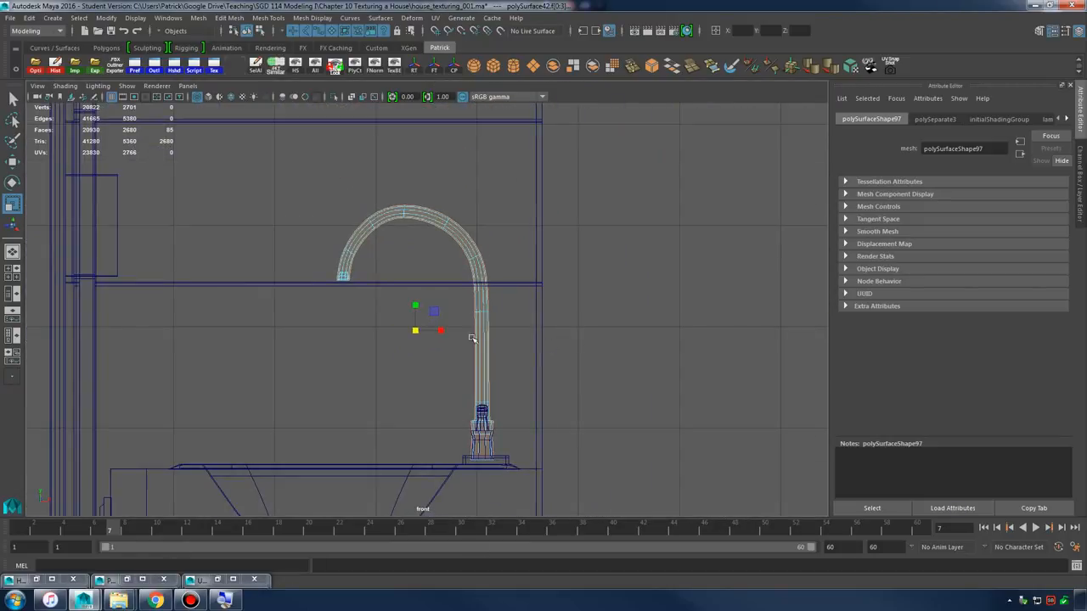
{"action": "middle_click_drag", "start_coordinate": [472, 338], "coordinate": [537, 347], "text": "alt"}
{"action": "key", "text": "5"}
{"action": "right_click_drag", "start_coordinate": [411, 322], "coordinate": [597, 322], "text": "alt"}
{"action": "key", "text": "space"}
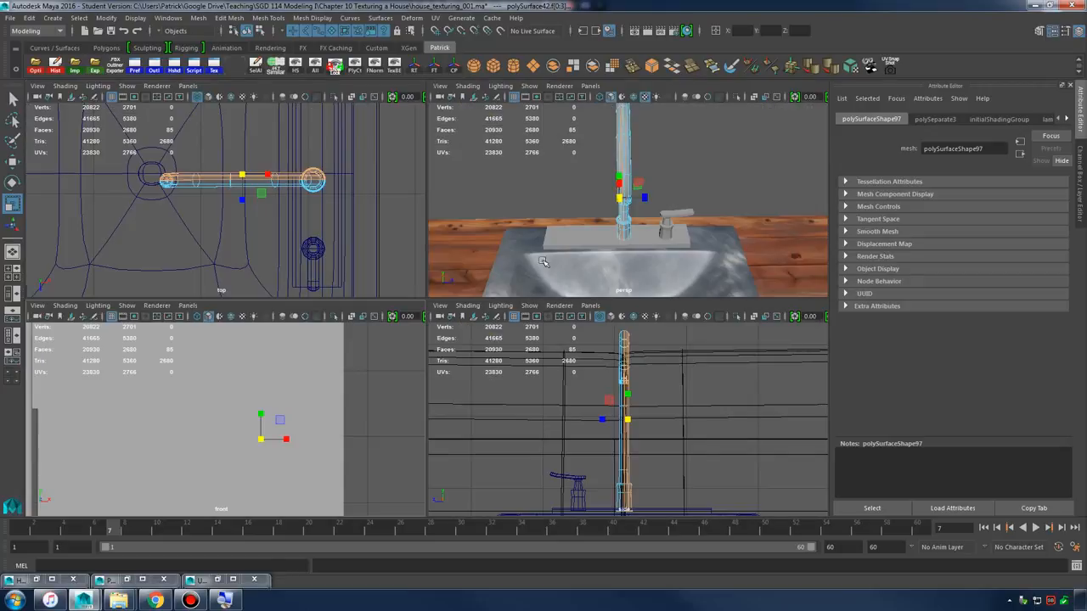
{"action": "key", "text": "space"}
{"action": "key", "text": "4"}
{"action": "middle_click_drag", "start_coordinate": [384, 347], "coordinate": [305, 339], "text": "alt"}
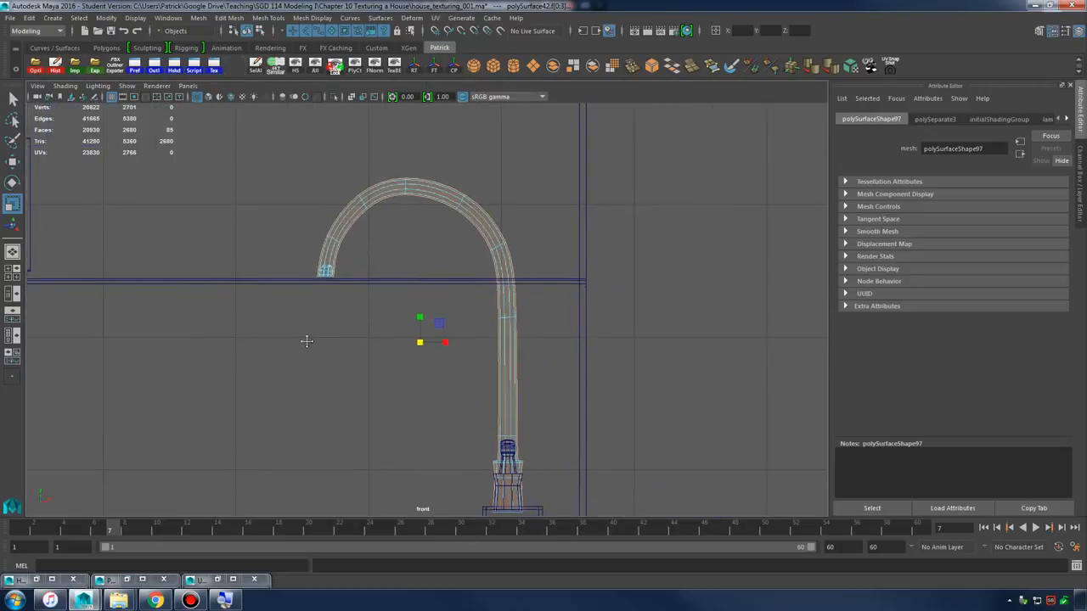
{"action": "right_click_drag", "start_coordinate": [713, 331], "coordinate": [687, 340], "text": "alt"}
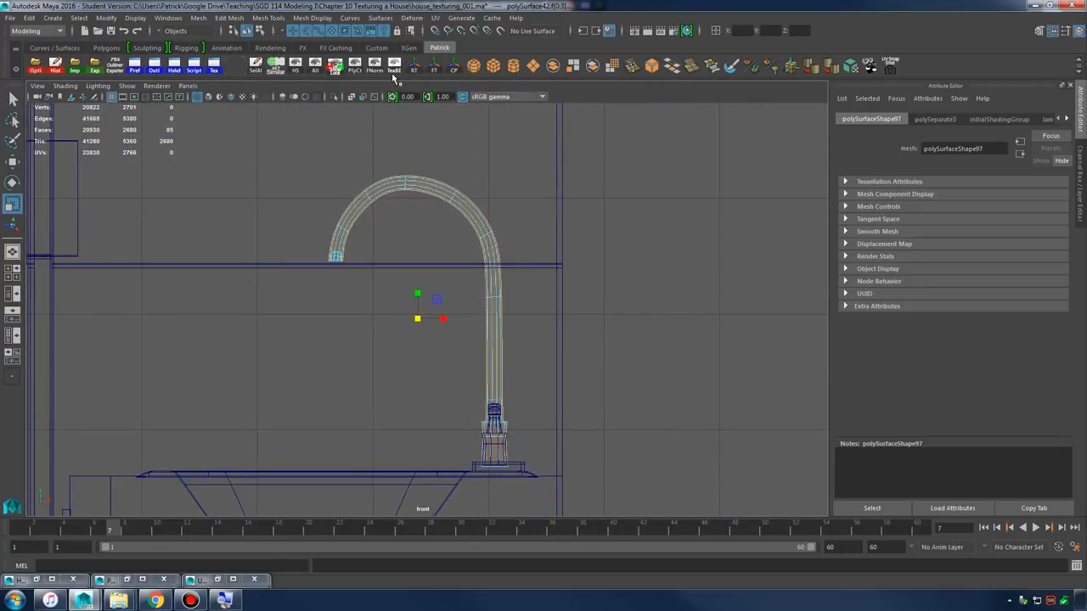
{"action": "left_click", "coordinate": [435, 18]}
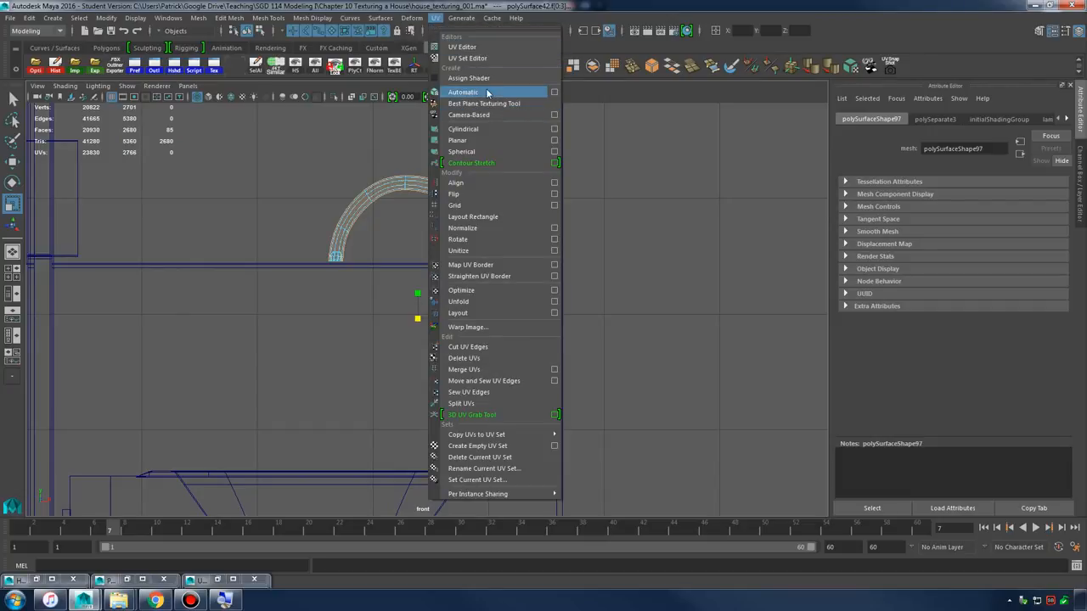
{"action": "left_click", "coordinate": [494, 115]}
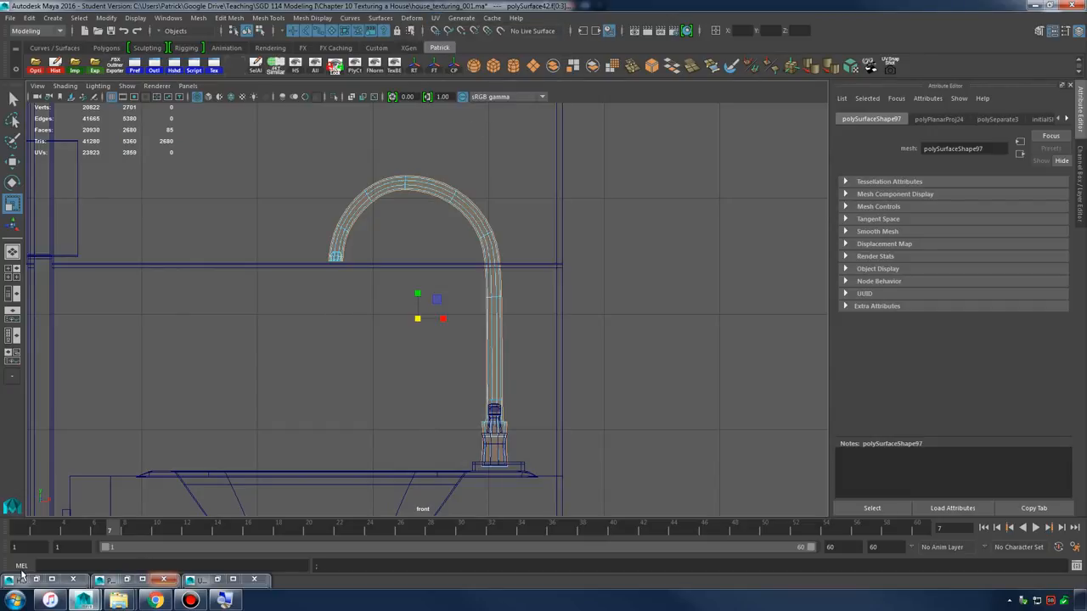
- Restore the UV Editor and move the projected spout half's UVs out beside the texture square
{"action": "left_click", "coordinate": [190, 579]}
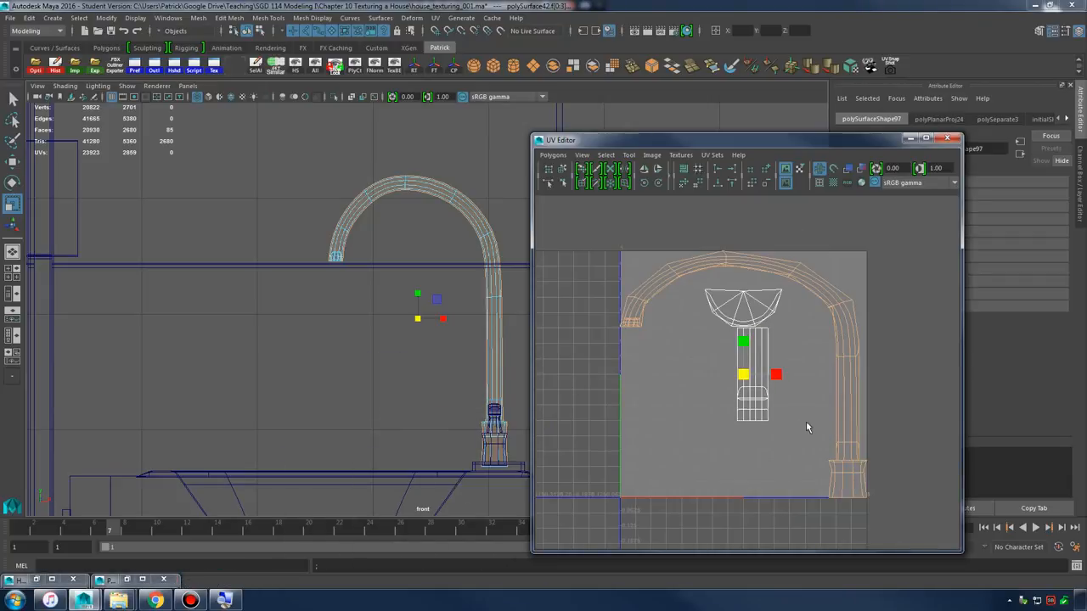
{"action": "right_click", "coordinate": [838, 309]}
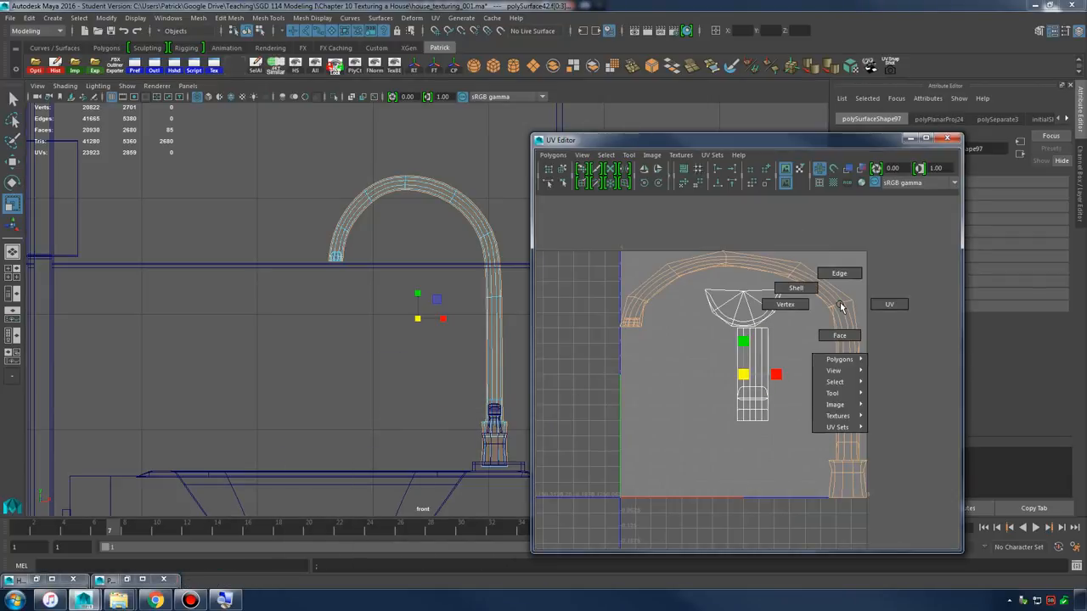
{"action": "right_click_drag", "start_coordinate": [819, 289], "coordinate": [816, 287]}
{"action": "key", "text": "w"}
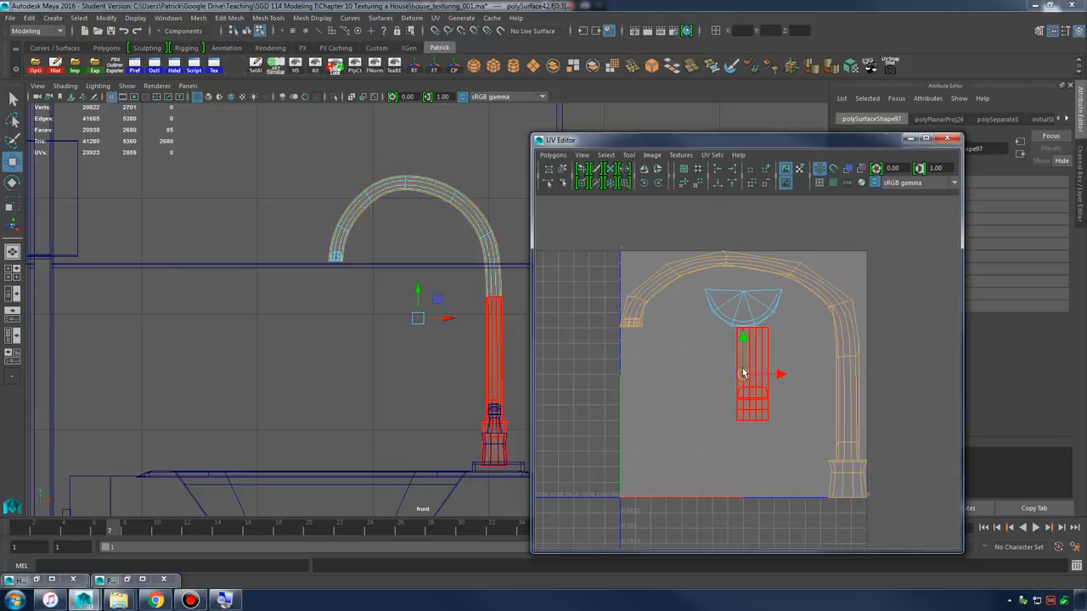
{"action": "left_click_drag", "start_coordinate": [743, 375], "coordinate": [944, 339]}
{"action": "key", "text": "f"}
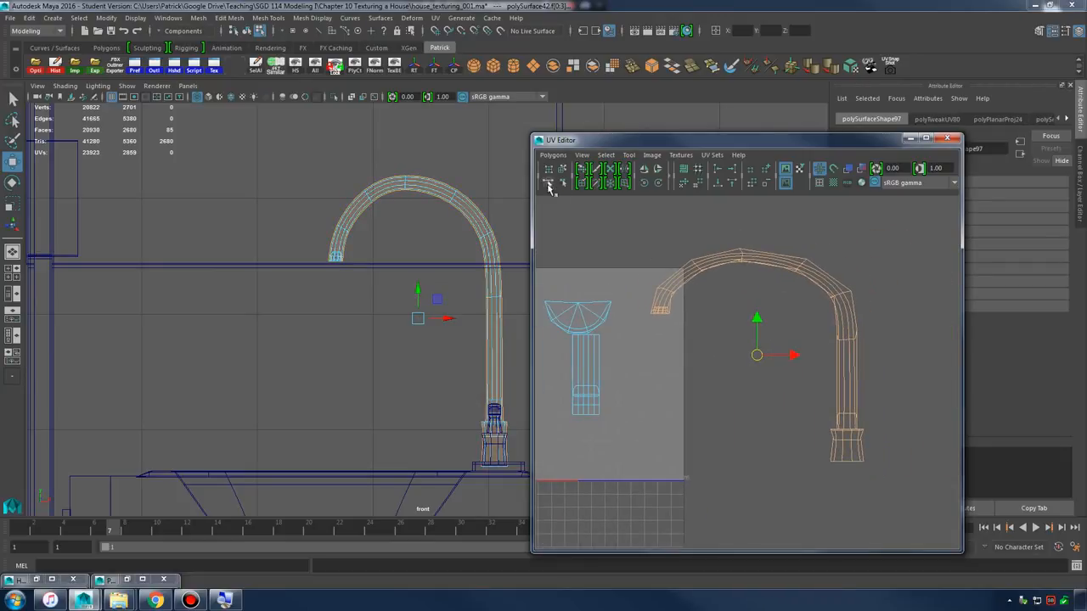
- Unfold the moved spout half's UVs and rotate the shell until its straight pipe section stands vertical
{"action": "left_click", "coordinate": [552, 155]}
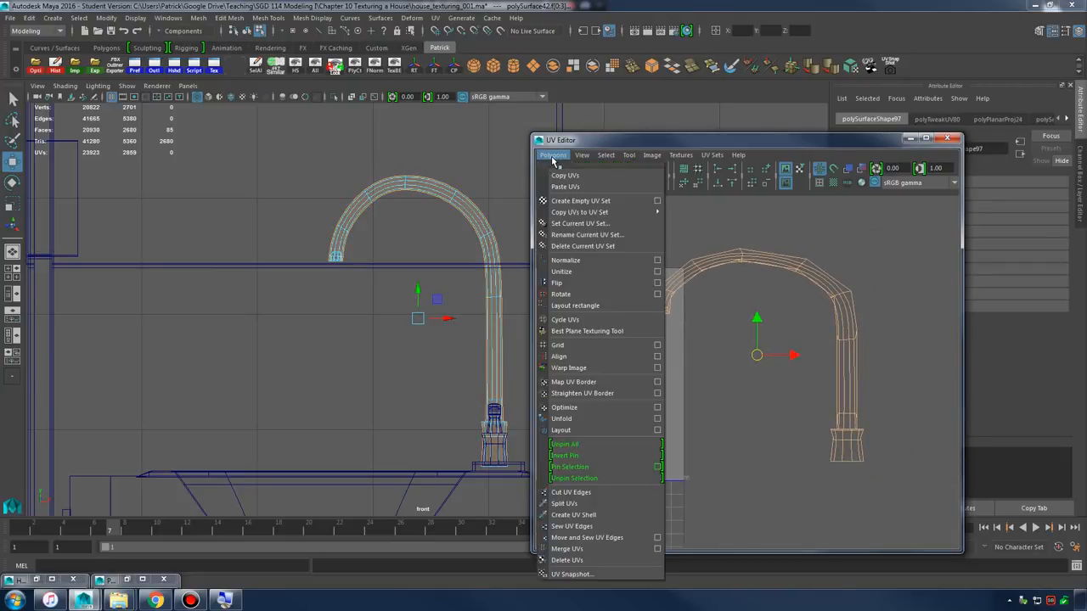
{"action": "left_click", "coordinate": [578, 422]}
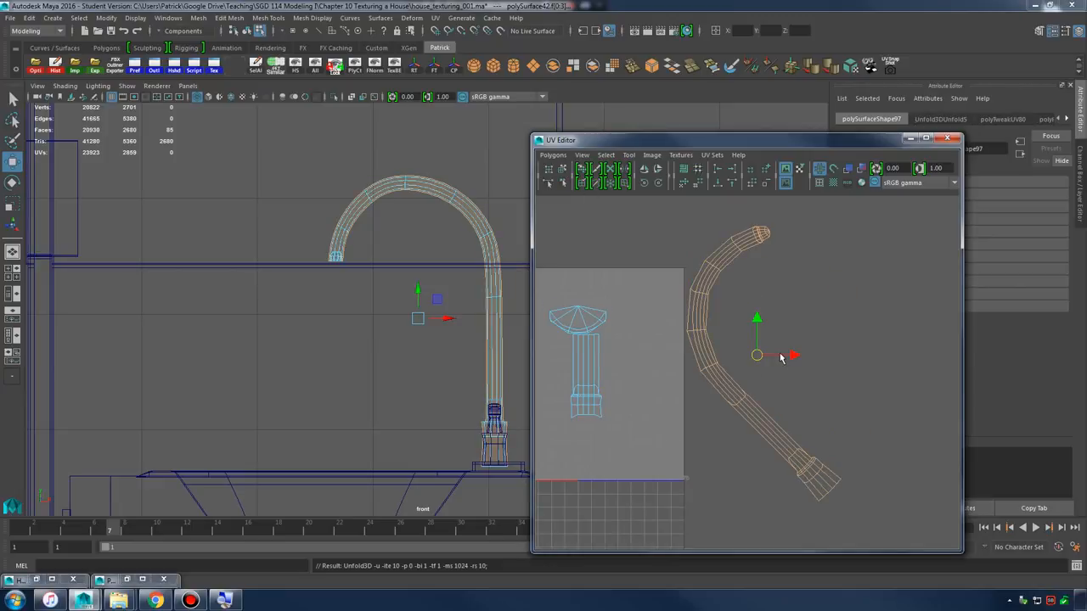
{"action": "scroll", "coordinate": [771, 360], "scroll_direction": "up", "scroll_amount": 3}
{"action": "key", "text": "1"}
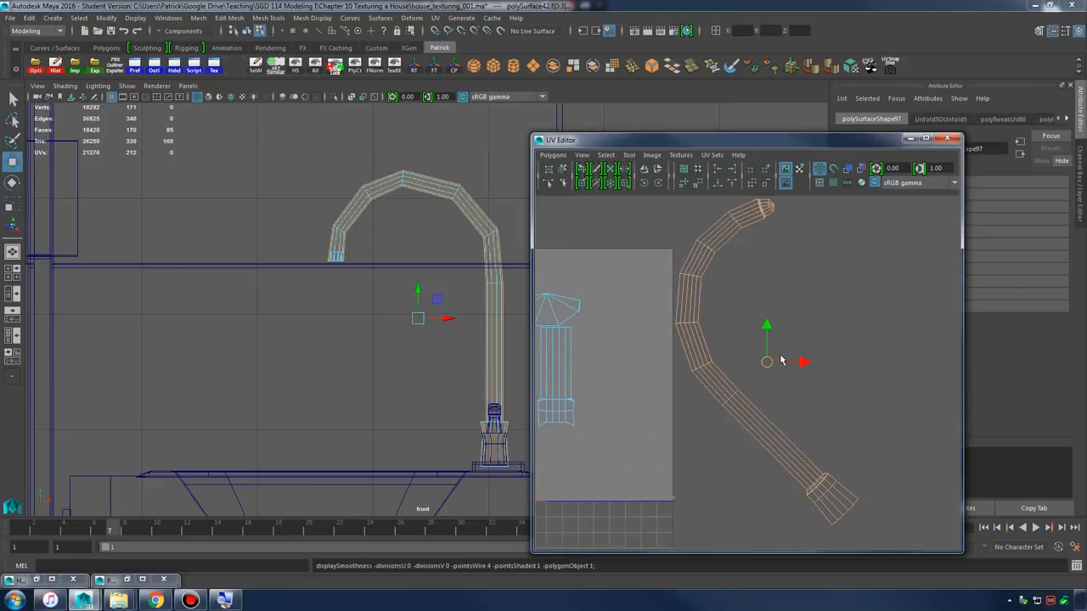
{"action": "key", "text": "3"}
{"action": "key", "text": "e"}
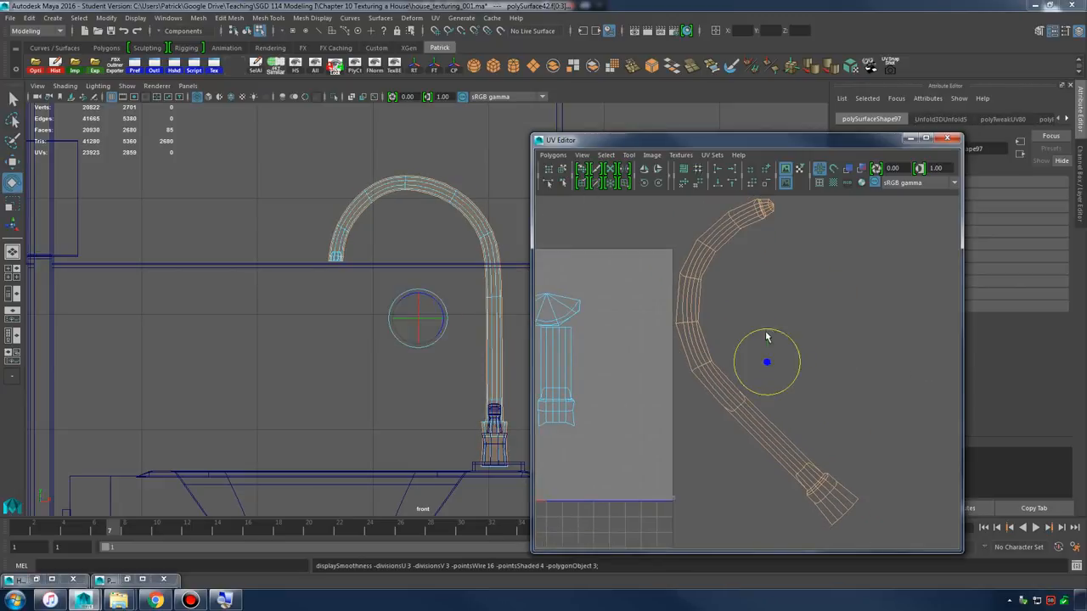
{"action": "left_click_drag", "start_coordinate": [788, 338], "coordinate": [814, 351]}
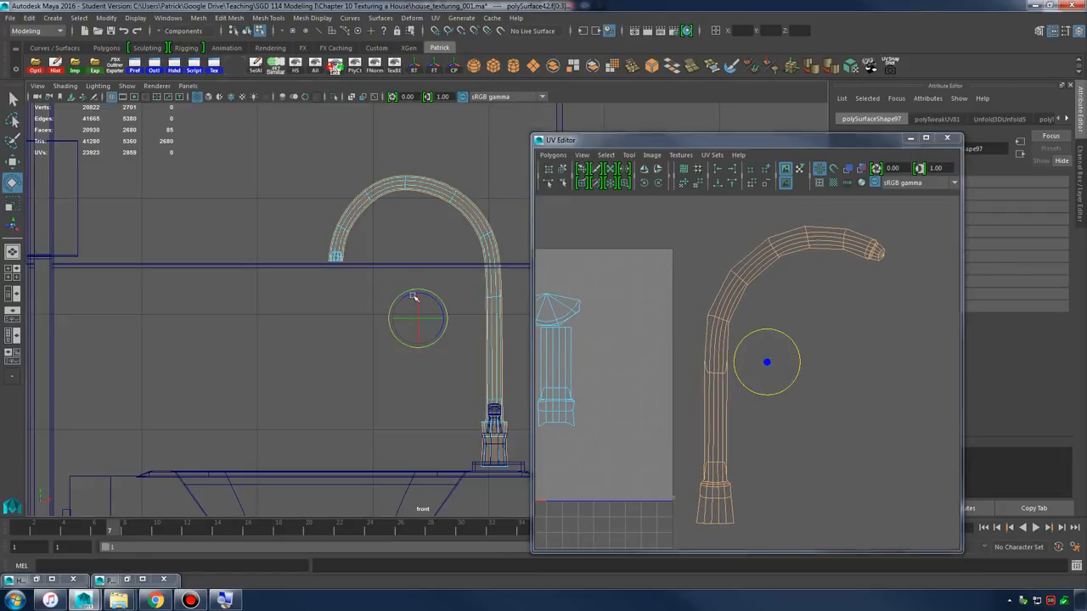
- Select the spout's opposite lengthwise half of faces and apply a camera-based UV projection from the front view
{"action": "middle_click_drag", "start_coordinate": [416, 303], "coordinate": [389, 313], "text": "alt"}
{"action": "key", "text": "space"}
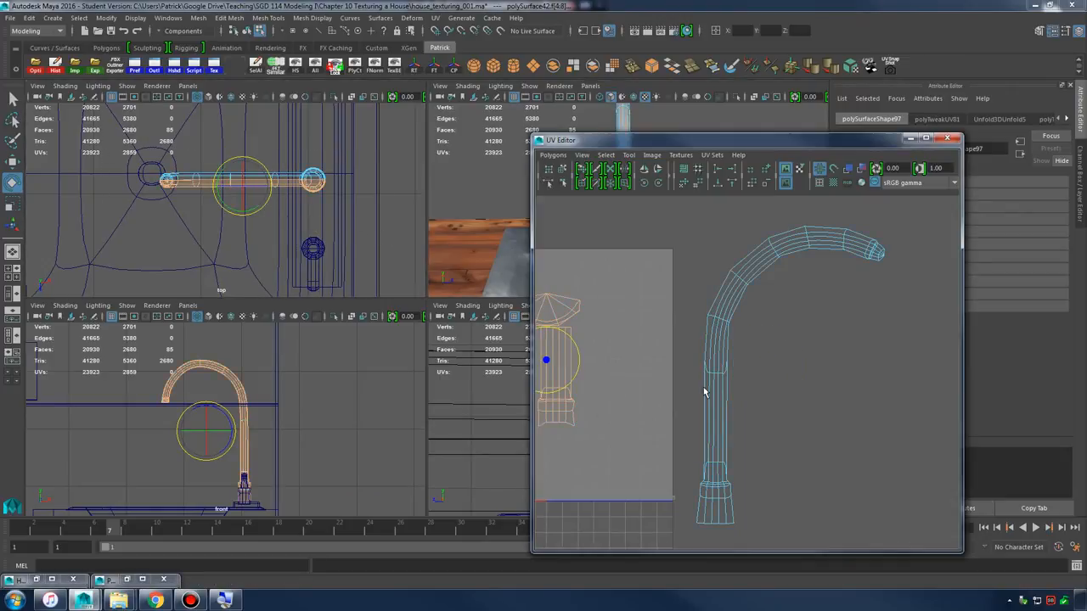
{"action": "middle_click_drag", "start_coordinate": [705, 391], "coordinate": [785, 382], "text": "alt"}
{"action": "middle_click_drag", "start_coordinate": [286, 400], "coordinate": [303, 375], "text": "alt"}
{"action": "key", "text": "space"}
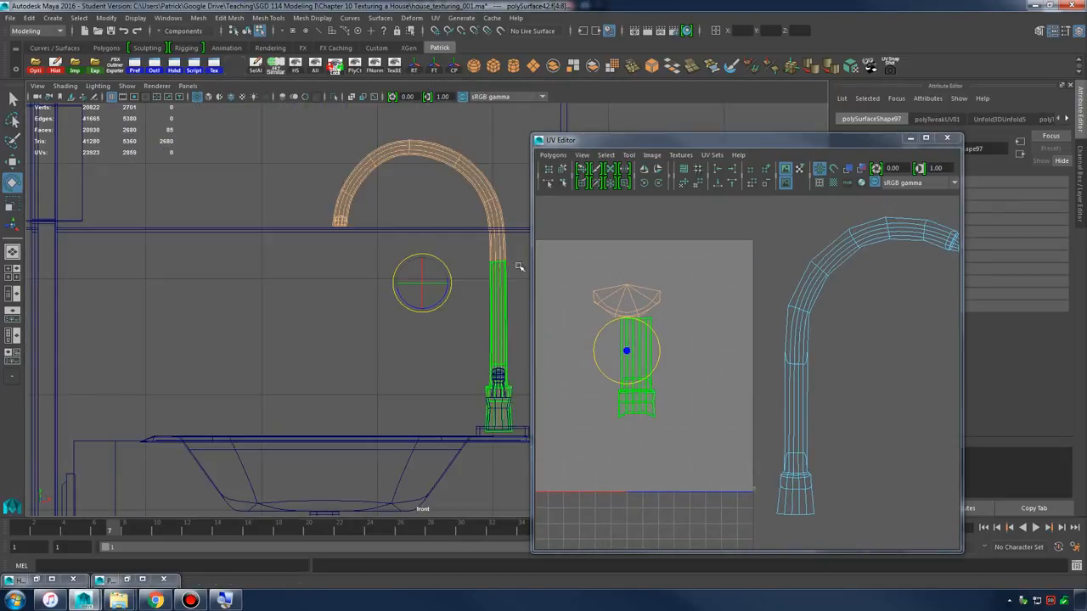
{"action": "middle_click_drag", "start_coordinate": [516, 262], "coordinate": [394, 311], "text": "alt"}
{"action": "left_click", "coordinate": [435, 18]}
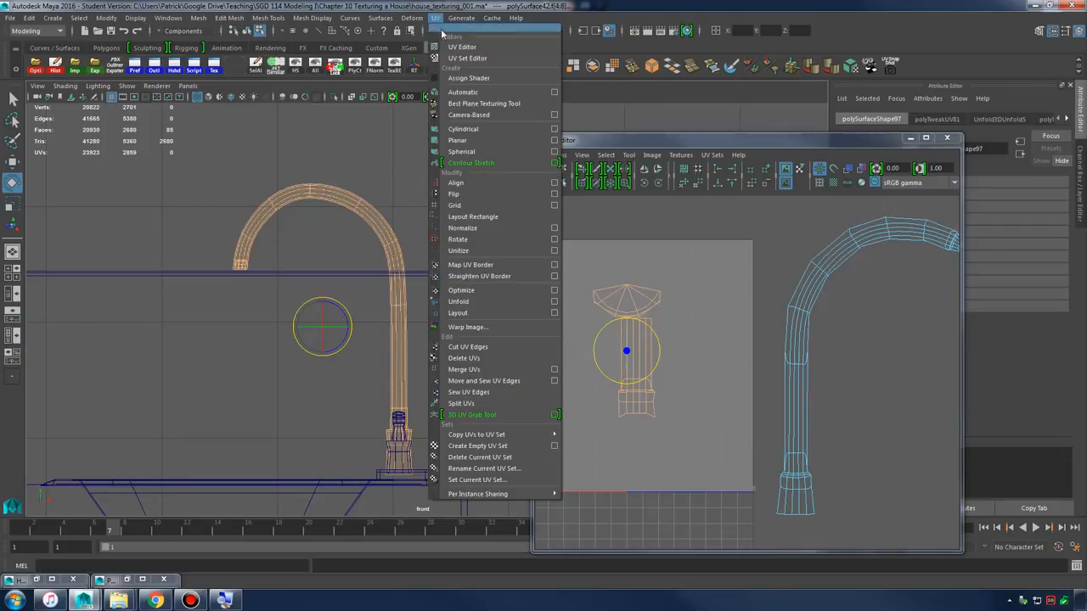
{"action": "left_click", "coordinate": [495, 116]}
- Unfold the second spout half's UVs, rotate the shell upright and move it outside the texture square near the first half
{"action": "left_click", "coordinate": [554, 156]}
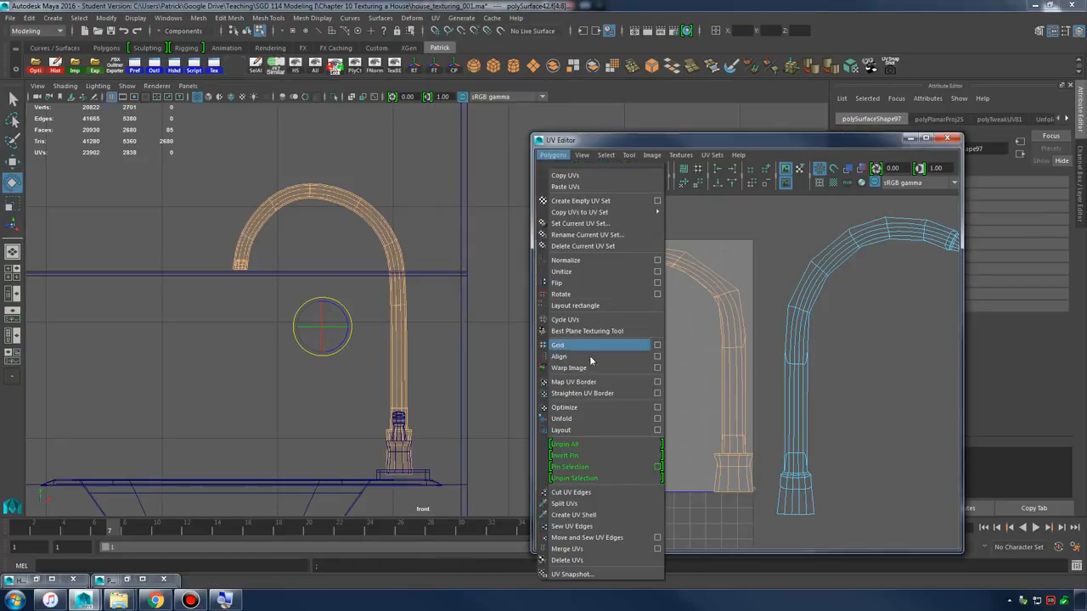
{"action": "left_click", "coordinate": [597, 419]}
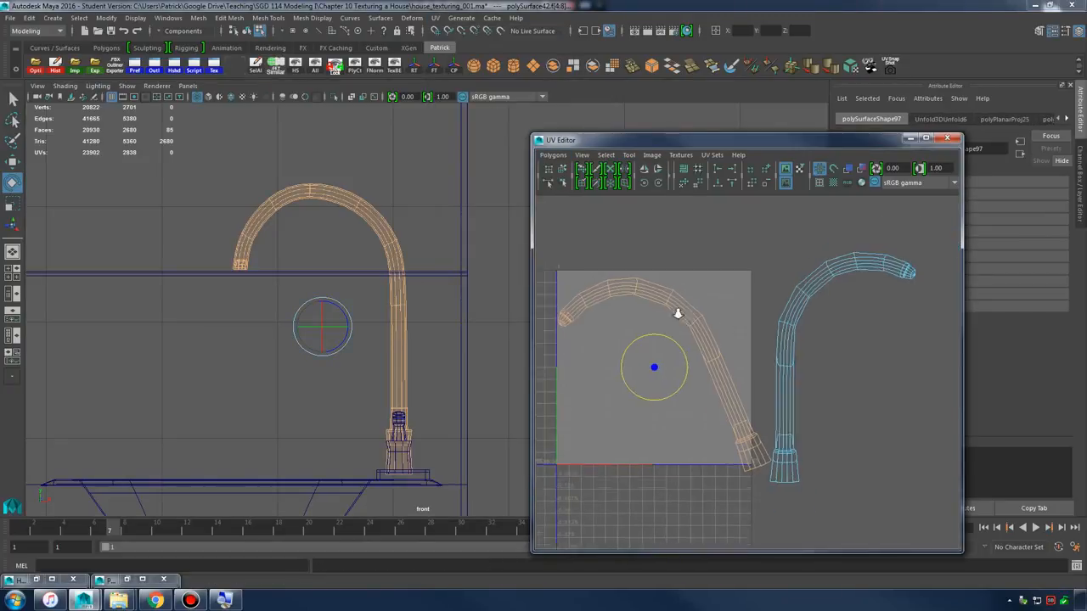
{"action": "key", "text": "w"}
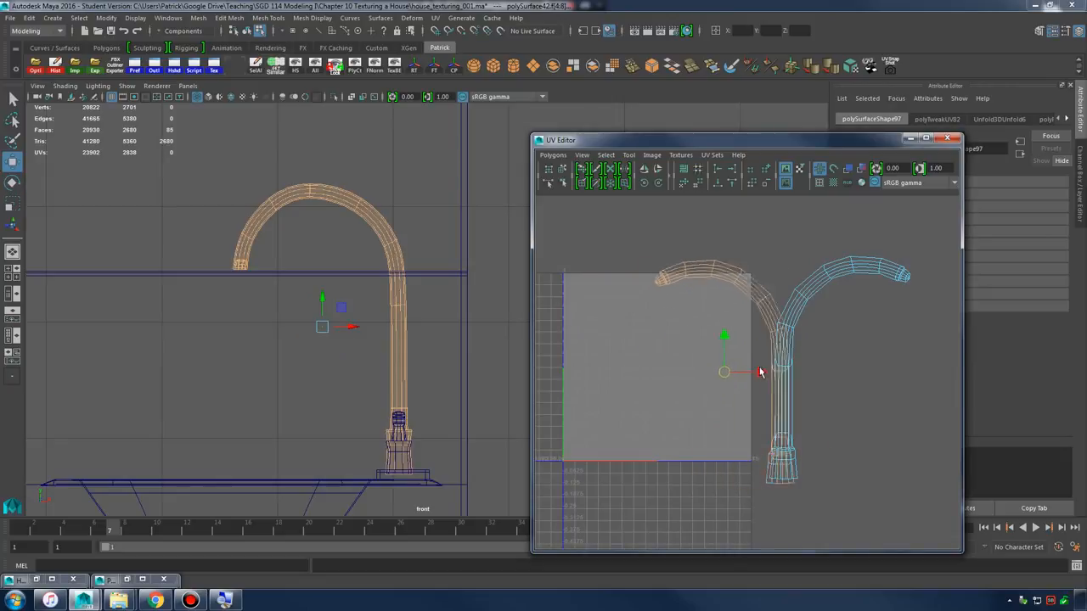
{"action": "left_click_drag", "start_coordinate": [760, 372], "coordinate": [911, 371]}
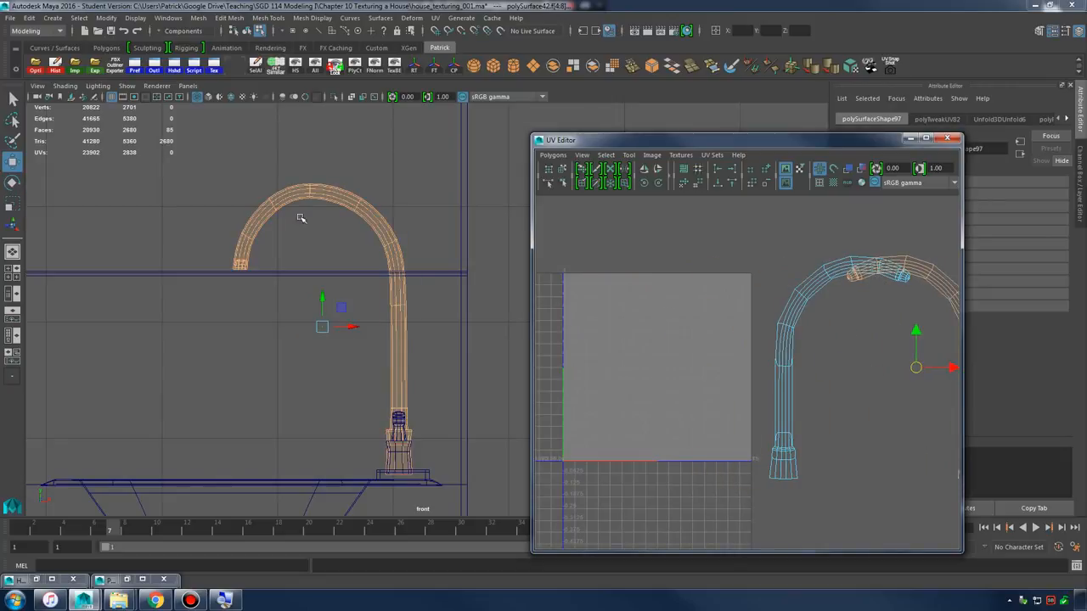
- Select the whole spout in object mode in the perspective view and assign it metal_mat from the Hypershade
{"action": "key", "text": "space"}
{"action": "key", "text": "space"}
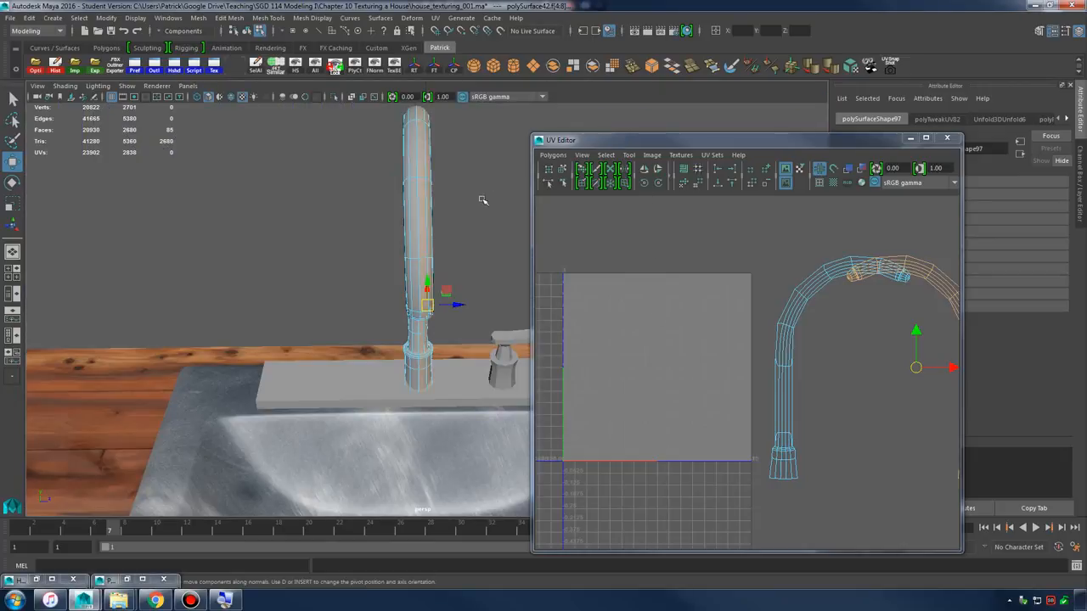
{"action": "left_click_drag", "start_coordinate": [482, 198], "coordinate": [440, 200], "text": "alt"}
{"action": "right_click_drag", "start_coordinate": [365, 175], "coordinate": [409, 153]}
{"action": "left_click", "coordinate": [444, 162]}
{"action": "left_click", "coordinate": [361, 185]}
{"action": "left_click_drag", "start_coordinate": [361, 185], "coordinate": [399, 205], "text": "alt"}
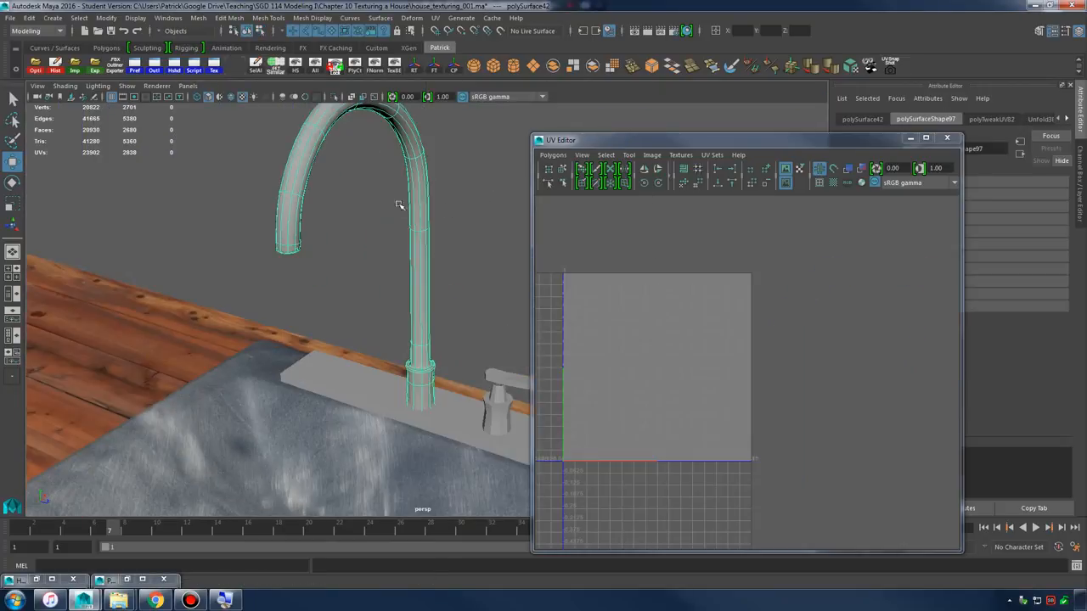
{"action": "left_click", "coordinate": [36, 580]}
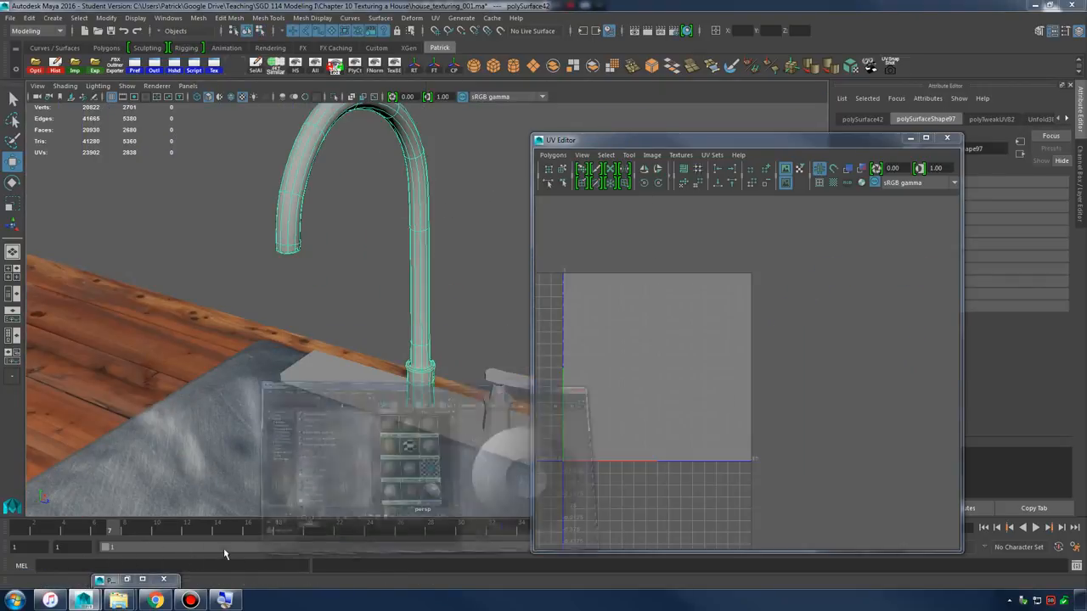
{"action": "right_click_drag", "start_coordinate": [849, 366], "coordinate": [846, 349]}
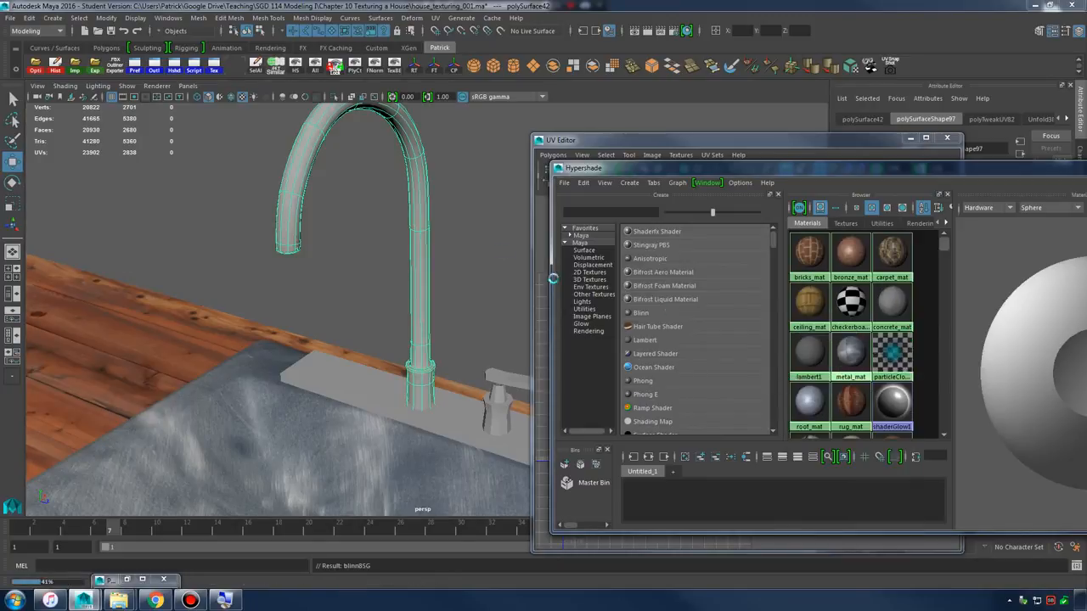
- Examine the metal texture on the spout and its base from several angles for seams and stretching
{"action": "middle_click_drag", "start_coordinate": [449, 227], "coordinate": [470, 239], "text": "alt"}
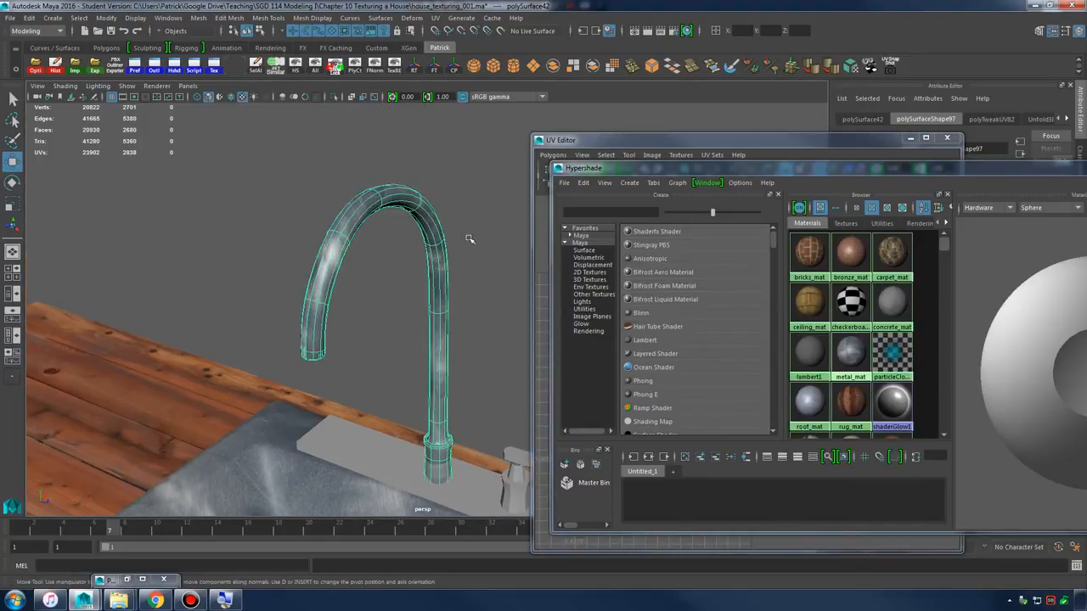
{"action": "left_click", "coordinate": [470, 239]}
{"action": "left_click_drag", "start_coordinate": [464, 252], "coordinate": [338, 270], "text": "alt"}
{"action": "right_click_drag", "start_coordinate": [338, 270], "coordinate": [337, 273], "text": "alt"}
{"action": "left_click_drag", "start_coordinate": [337, 274], "coordinate": [454, 320], "text": "alt"}
{"action": "middle_click_drag", "start_coordinate": [453, 320], "coordinate": [382, 302], "text": "alt"}
{"action": "right_click_drag", "start_coordinate": [382, 301], "coordinate": [366, 325], "text": "alt"}
{"action": "left_click", "coordinate": [337, 328]}
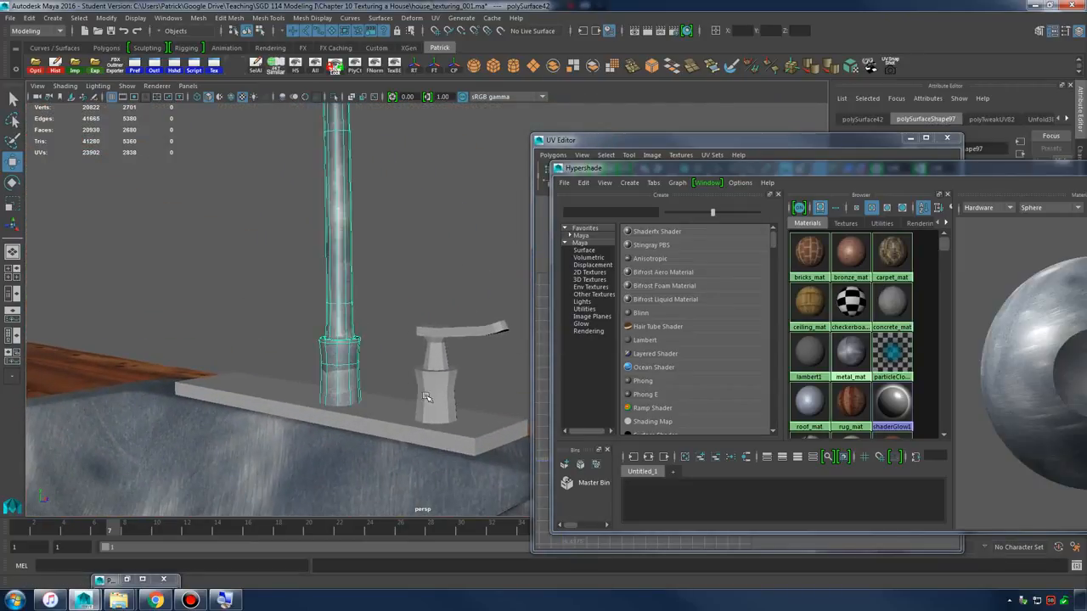
{"action": "left_click_drag", "start_coordinate": [337, 328], "coordinate": [404, 336], "text": "alt"}
{"action": "left_click", "coordinate": [300, 277]}
{"action": "middle_click_drag", "start_coordinate": [348, 297], "coordinate": [407, 378], "text": "alt"}
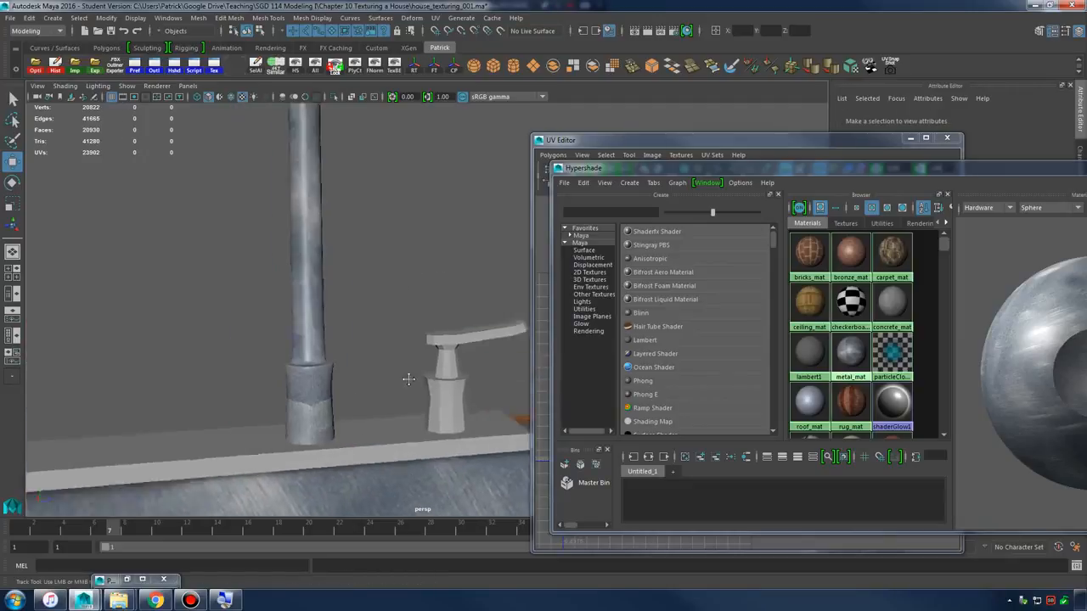
{"action": "right_click_drag", "start_coordinate": [407, 379], "coordinate": [509, 373], "text": "alt"}
{"action": "left_click_drag", "start_coordinate": [300, 336], "coordinate": [394, 343], "text": "alt"}
{"action": "middle_click_drag", "start_coordinate": [393, 365], "coordinate": [388, 322], "text": "alt"}
{"action": "left_click_drag", "start_coordinate": [388, 323], "coordinate": [359, 277], "text": "alt"}
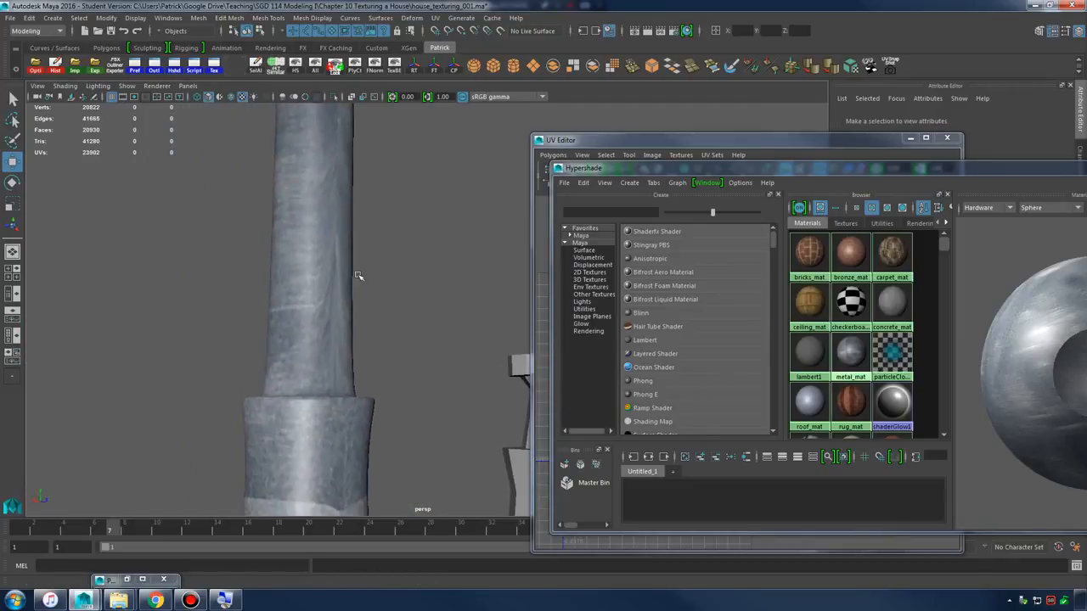
{"action": "middle_click_drag", "start_coordinate": [387, 323], "coordinate": [374, 200], "text": "alt"}
{"action": "left_click_drag", "start_coordinate": [335, 332], "coordinate": [387, 323], "text": "alt"}
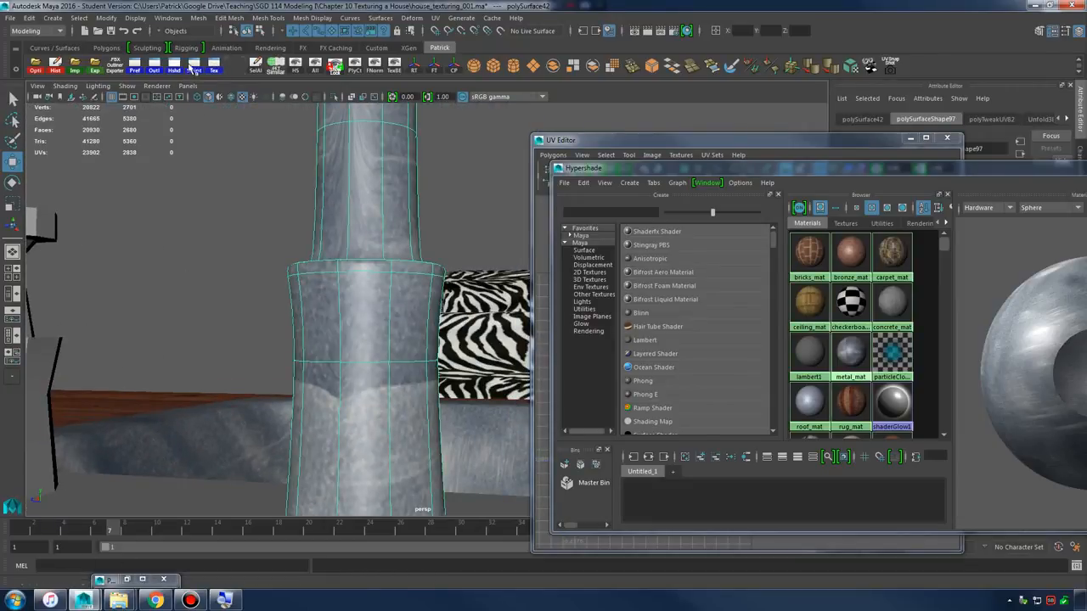
- Bring up the UV Editor for the selected spout and frame its two UV shells
{"action": "left_click", "coordinate": [214, 67]}
{"action": "key", "text": "f"}
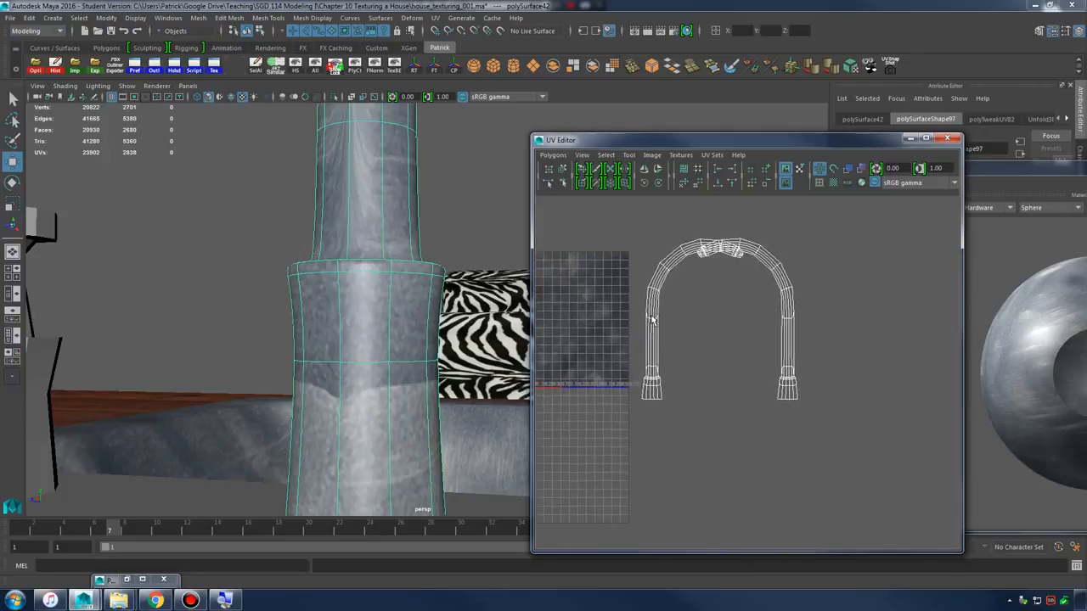
{"action": "left_click_drag", "start_coordinate": [408, 281], "coordinate": [308, 274], "text": "alt"}
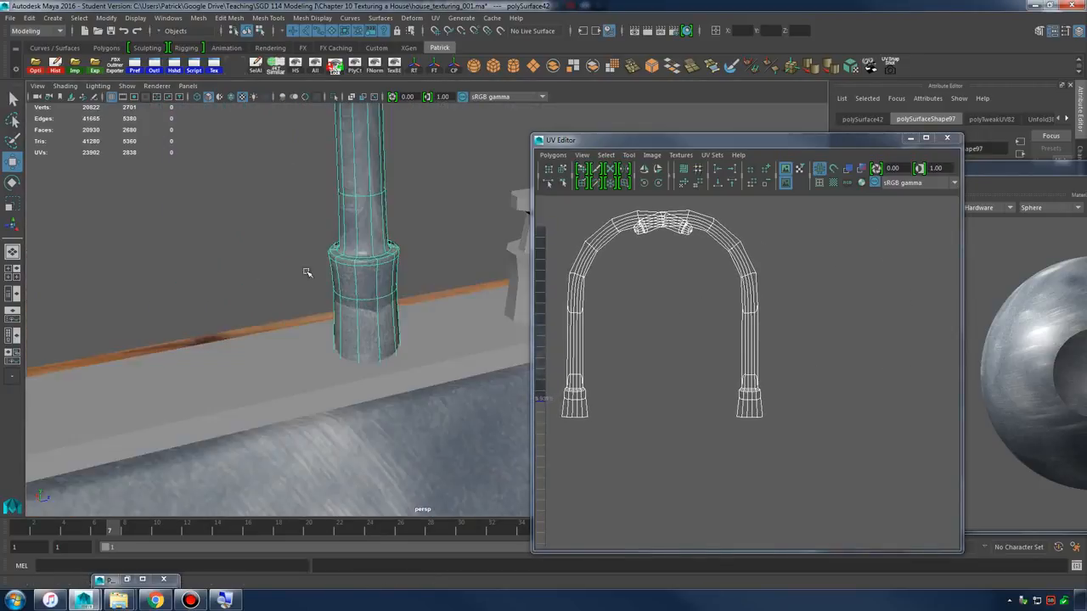
- Select the faucet handle beside the spout in the perspective view and minimize the UV Editor and Hypershade to clear the view
{"action": "right_click_drag", "start_coordinate": [308, 275], "coordinate": [432, 311], "text": "alt"}
{"action": "left_click", "coordinate": [397, 327]}
{"action": "left_click_drag", "start_coordinate": [421, 296], "coordinate": [333, 293], "text": "alt"}
{"action": "middle_click_drag", "start_coordinate": [332, 294], "coordinate": [261, 297], "text": "alt"}
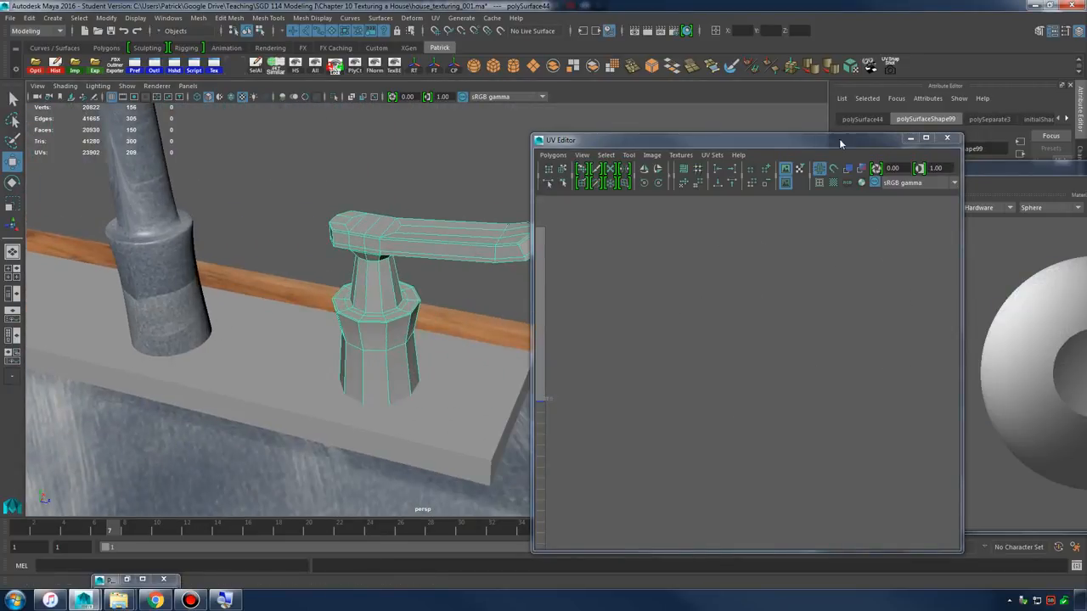
{"action": "left_click", "coordinate": [911, 139]}
{"action": "left_click_drag", "start_coordinate": [384, 269], "coordinate": [427, 258], "text": "alt"}
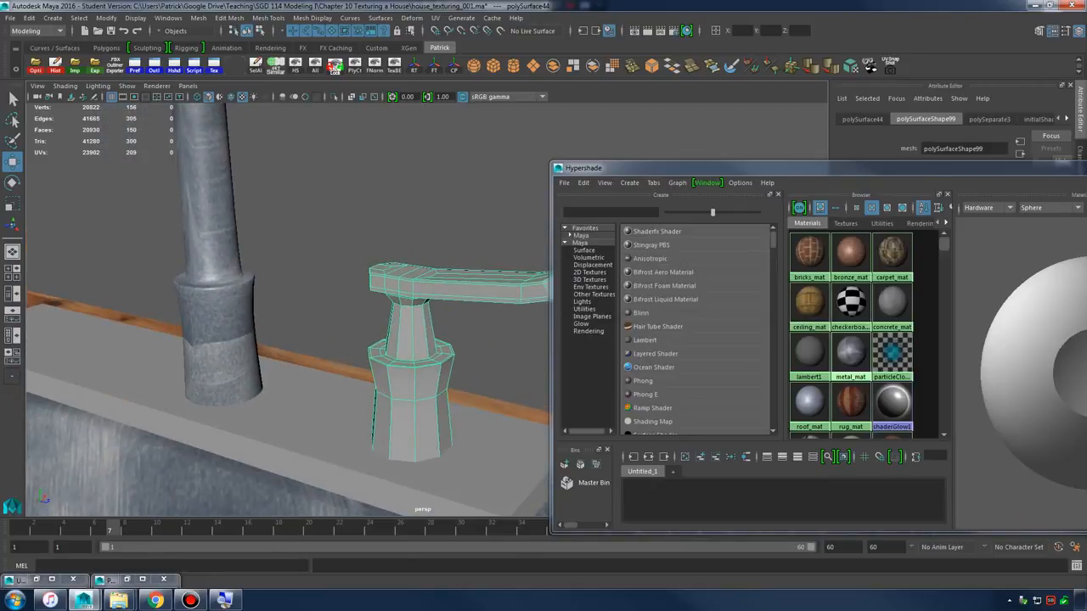
{"action": "left_click", "coordinate": [1085, 168]}
{"action": "right_click_drag", "start_coordinate": [589, 276], "coordinate": [612, 305], "text": "alt"}
{"action": "left_click_drag", "start_coordinate": [611, 305], "coordinate": [459, 289], "text": "alt"}
{"action": "middle_click_drag", "start_coordinate": [747, 297], "coordinate": [584, 245], "text": "alt"}
{"action": "mouse_move", "coordinate": [584, 245]}
{"action": "left_mouse_down", "text": "alt"}
{"action": "mouse_move", "coordinate": [548, 260]}
{"action": "mouse_move", "coordinate": [582, 265]}
{"action": "left_mouse_up", "text": "alt"}
{"action": "middle_click_drag", "start_coordinate": [583, 265], "coordinate": [617, 334], "text": "alt"}
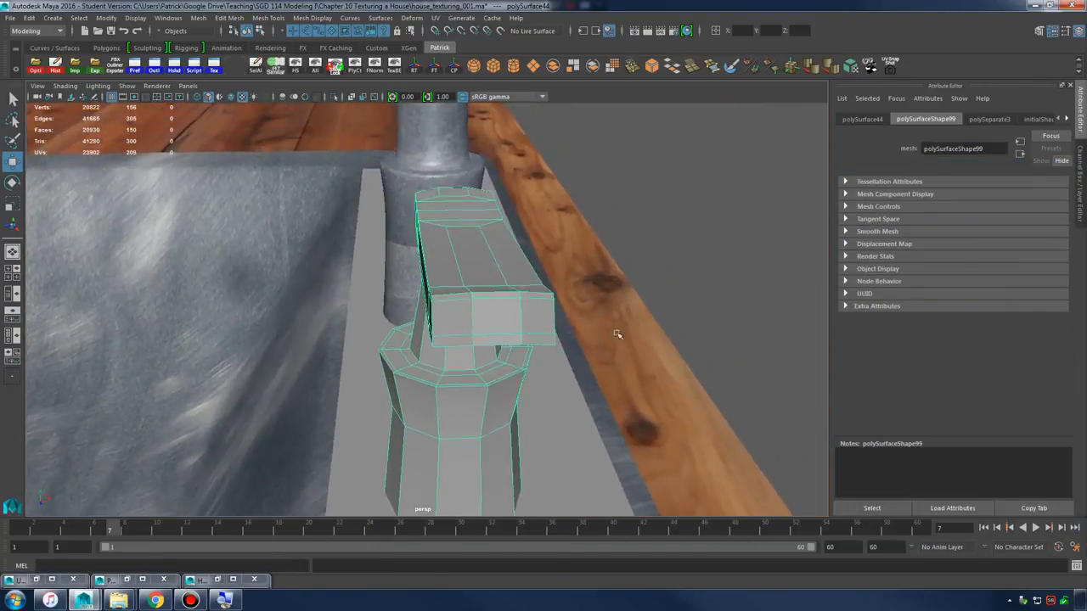
- Select all faces of the handle's horizontal lever, leaving out the stem and the narrow faces where the stem meets it
{"action": "left_click_drag", "start_coordinate": [617, 334], "coordinate": [498, 280], "text": "alt"}
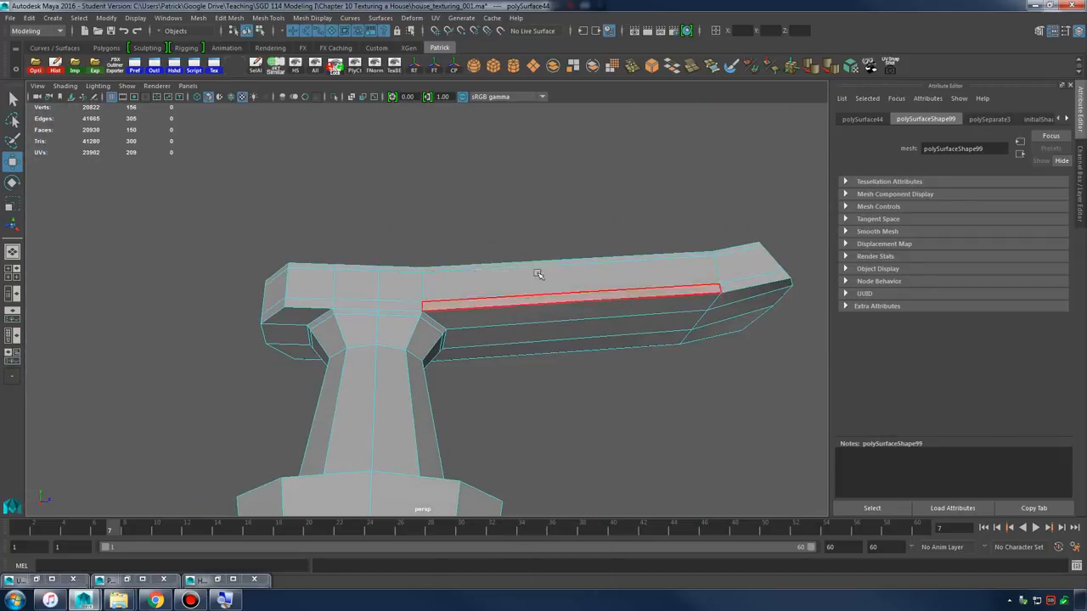
{"action": "left_click_drag", "start_coordinate": [517, 202], "coordinate": [836, 407]}
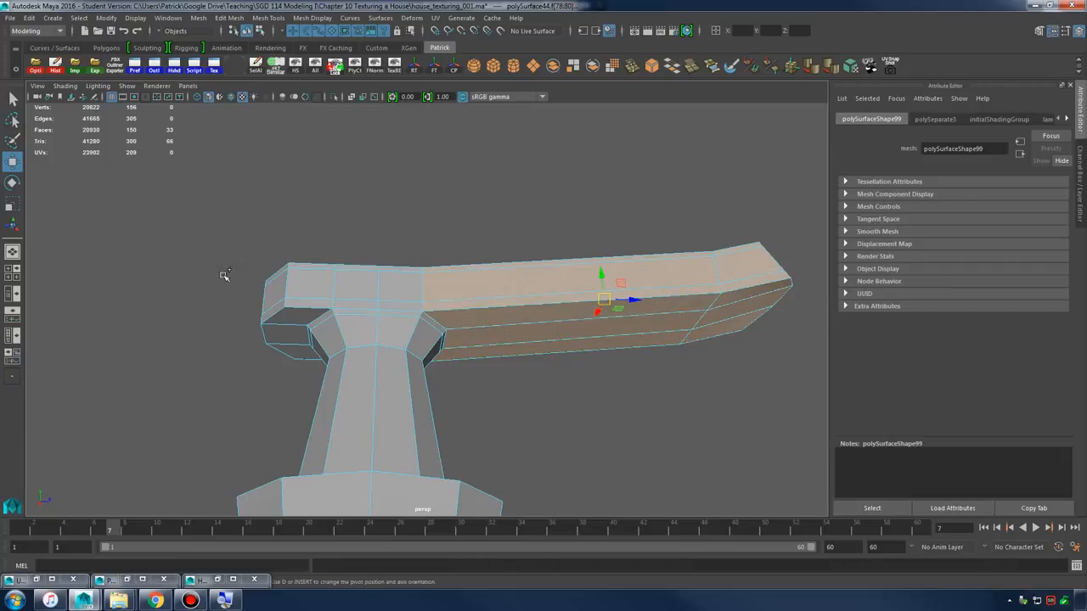
{"action": "left_click_drag", "start_coordinate": [398, 276], "coordinate": [243, 239], "text": "alt"}
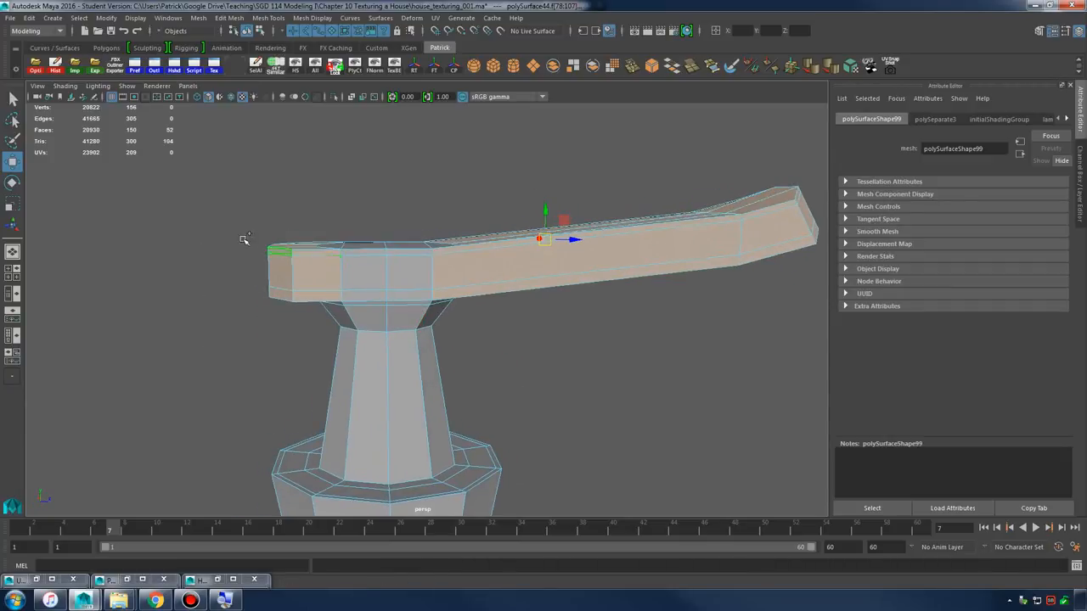
{"action": "left_click_drag", "start_coordinate": [542, 315], "coordinate": [524, 315], "text": "alt"}
{"action": "scroll", "coordinate": [524, 315], "scroll_direction": "up", "scroll_amount": 5}
{"action": "left_click_drag", "start_coordinate": [416, 222], "coordinate": [427, 294], "text": "alt"}
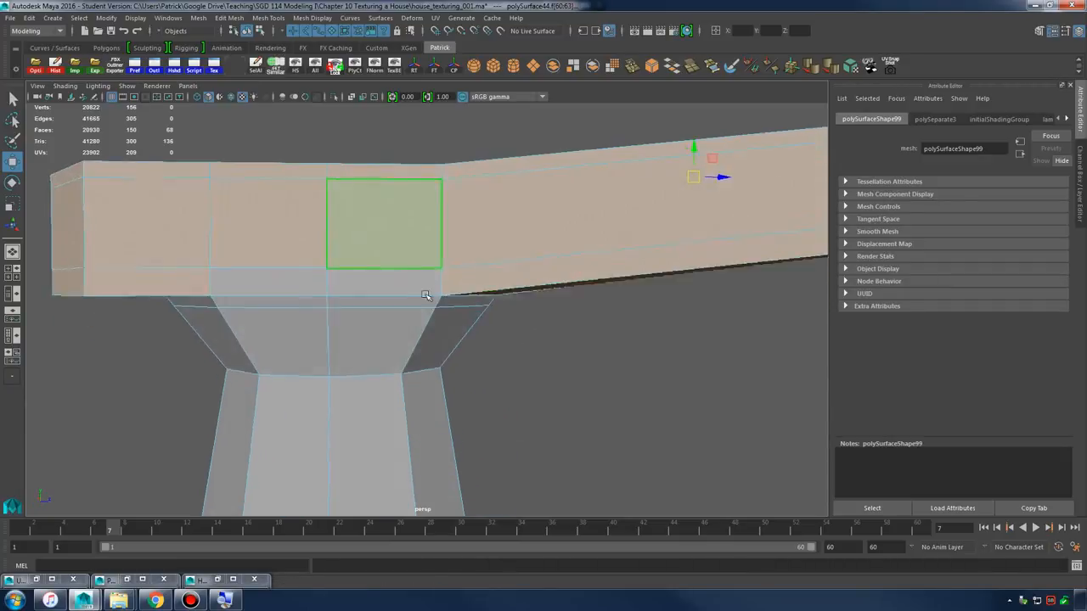
{"action": "scroll", "coordinate": [427, 294], "scroll_direction": "down", "scroll_amount": 6}
{"action": "left_click_drag", "start_coordinate": [523, 318], "coordinate": [521, 297], "text": "alt"}
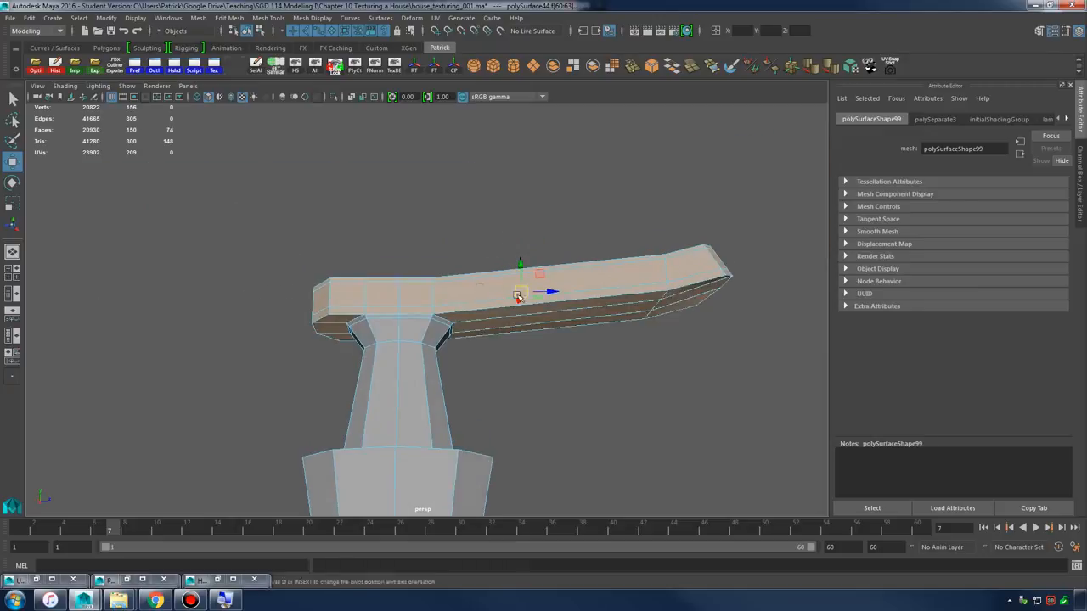
{"action": "scroll", "coordinate": [522, 297], "scroll_direction": "up", "scroll_amount": 5}
{"action": "left_click_drag", "start_coordinate": [600, 294], "coordinate": [622, 274], "text": "alt"}
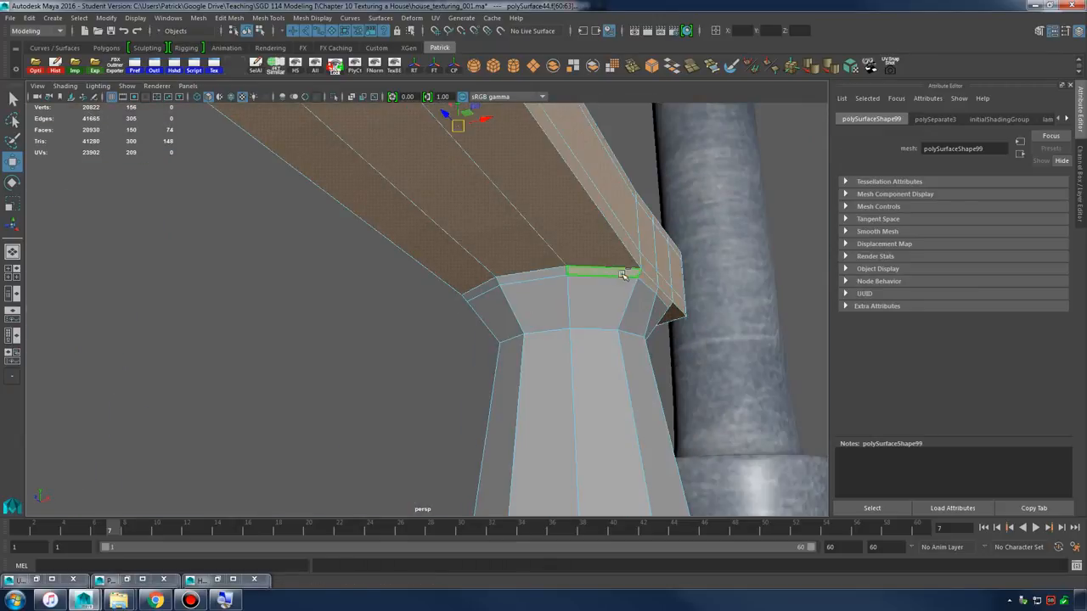
{"action": "left_click_drag", "start_coordinate": [659, 315], "coordinate": [401, 274], "text": "alt"}
{"action": "left_click_drag", "start_coordinate": [609, 299], "coordinate": [490, 311], "text": "alt"}
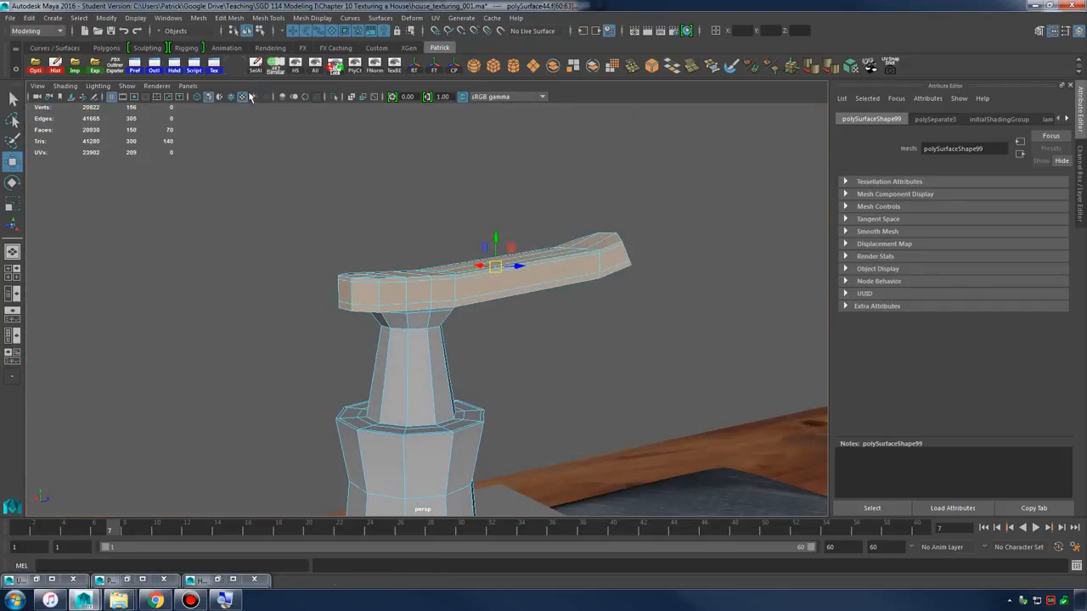
- Try to move the lever faces' existing UVs outside the texture square in the UV Editor
{"action": "left_click", "coordinate": [37, 582]}
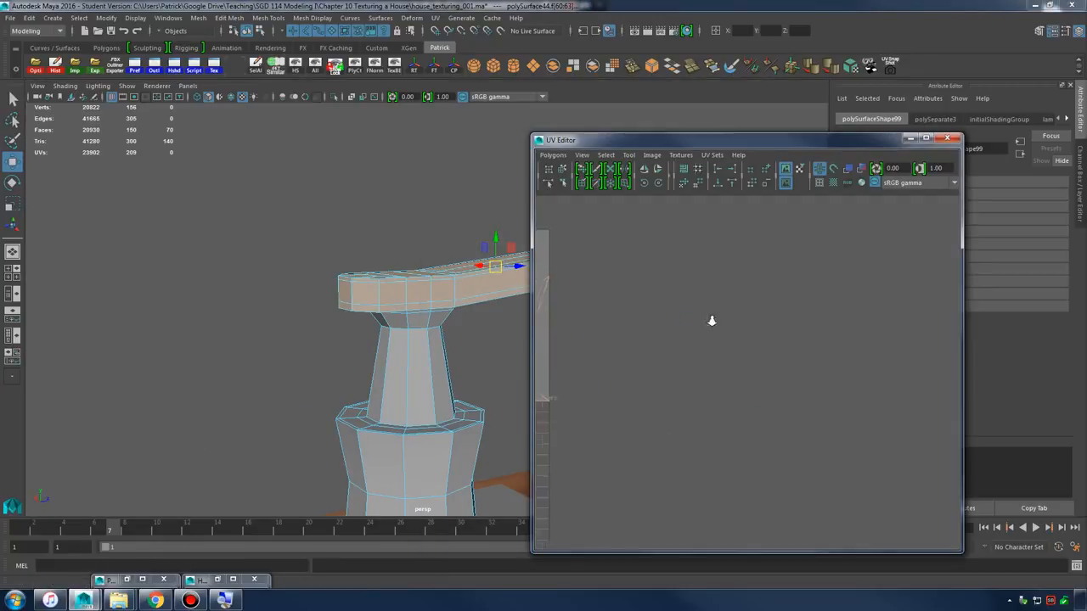
{"action": "key", "text": "f"}
{"action": "scroll", "coordinate": [757, 341], "scroll_direction": "down", "scroll_amount": 3}
{"action": "left_click_drag", "start_coordinate": [746, 371], "coordinate": [1042, 313]}
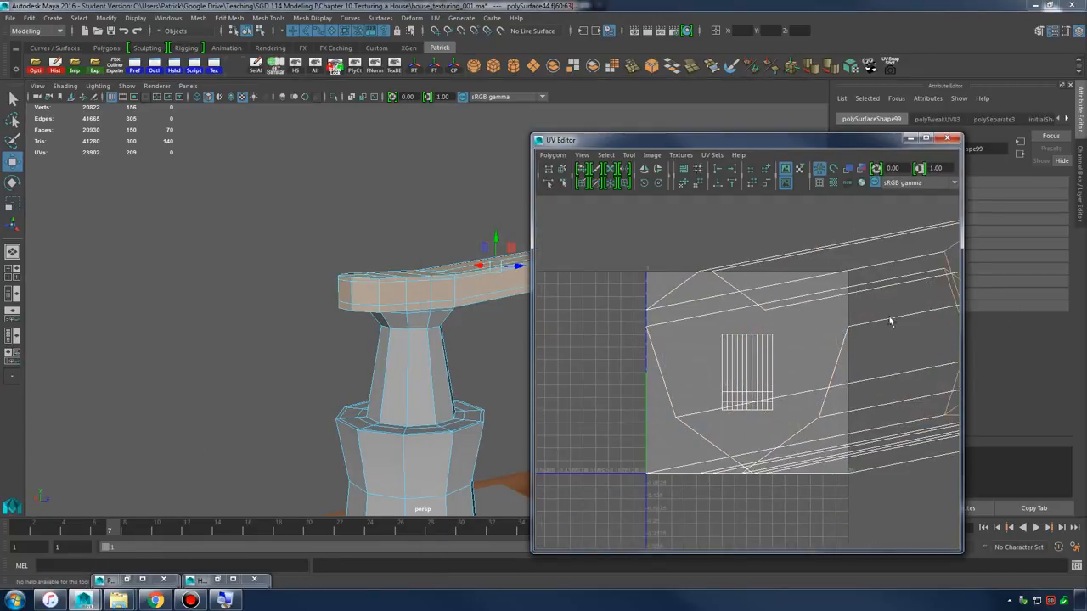
{"action": "key", "text": "ctrl+z"}
{"action": "left_click_drag", "start_coordinate": [265, 310], "coordinate": [408, 297], "text": "alt"}
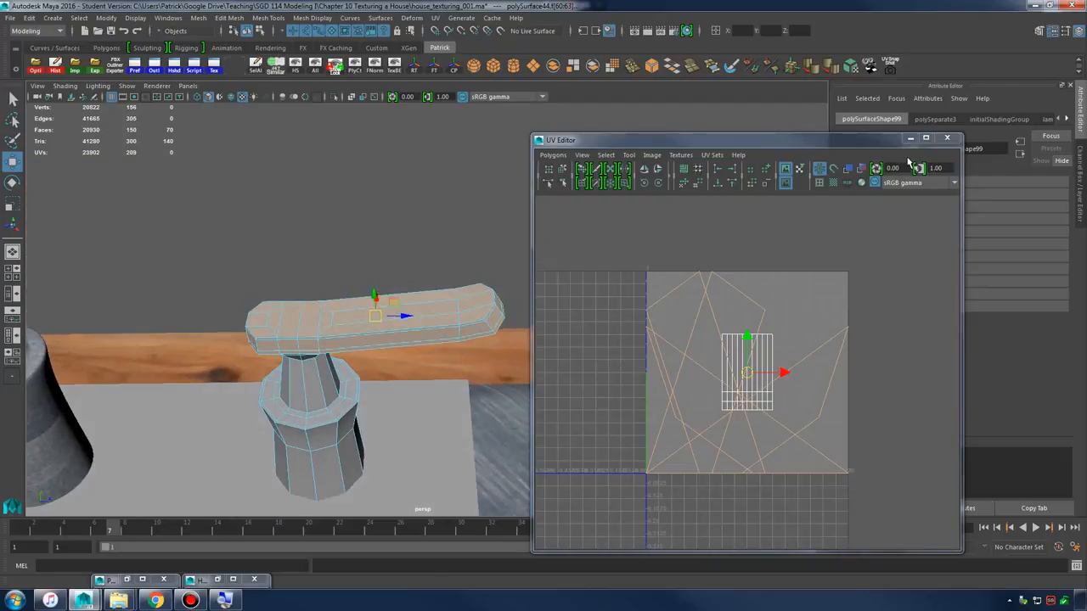
{"action": "left_click", "coordinate": [911, 138]}
- Apply a planar UV projection to the selected lever faces from the top view
{"action": "left_click_drag", "start_coordinate": [507, 270], "coordinate": [529, 284], "text": "alt"}
{"action": "key", "text": "space"}
{"action": "key", "text": "f"}
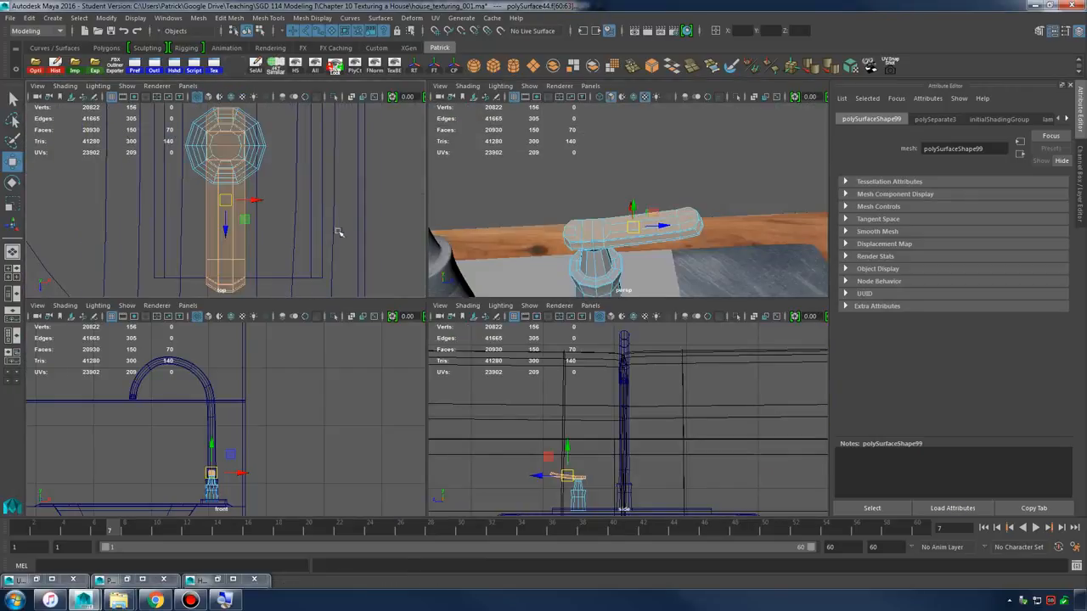
{"action": "key", "text": "space"}
{"action": "scroll", "coordinate": [482, 188], "scroll_direction": "up", "scroll_amount": 4}
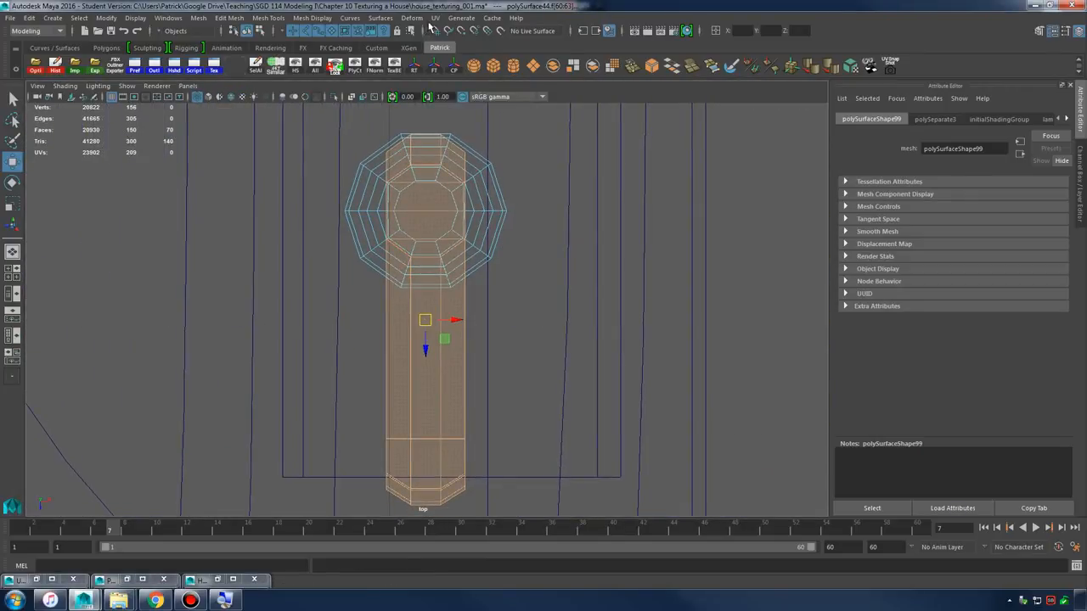
{"action": "left_click", "coordinate": [434, 18]}
{"action": "left_click", "coordinate": [485, 117]}
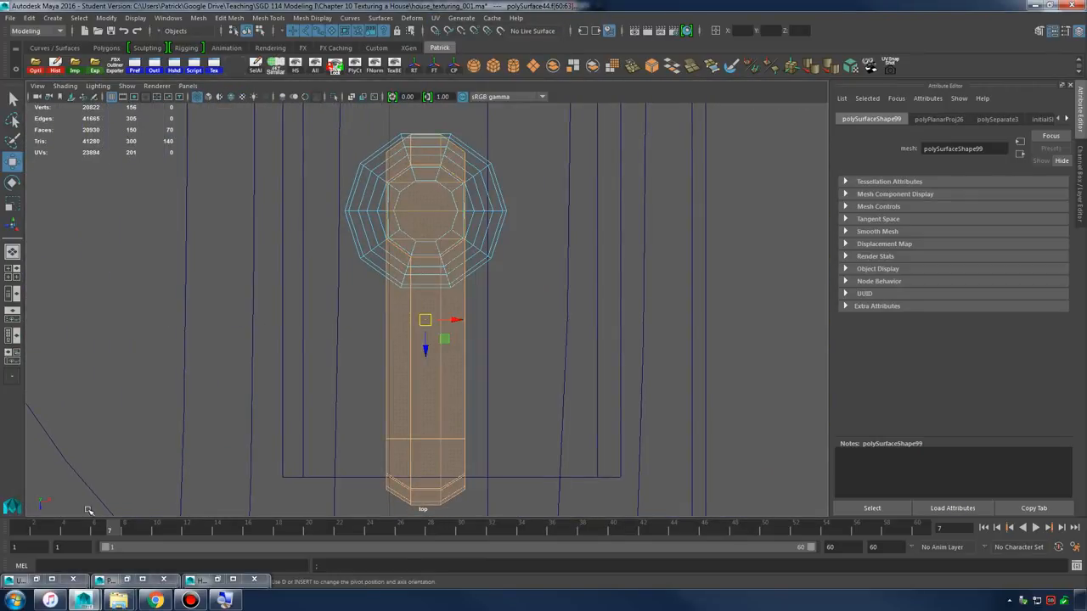
- Move the lever's projected UV shell outside the texture square and narrow it to match the lever's proportions
{"action": "left_click", "coordinate": [34, 581]}
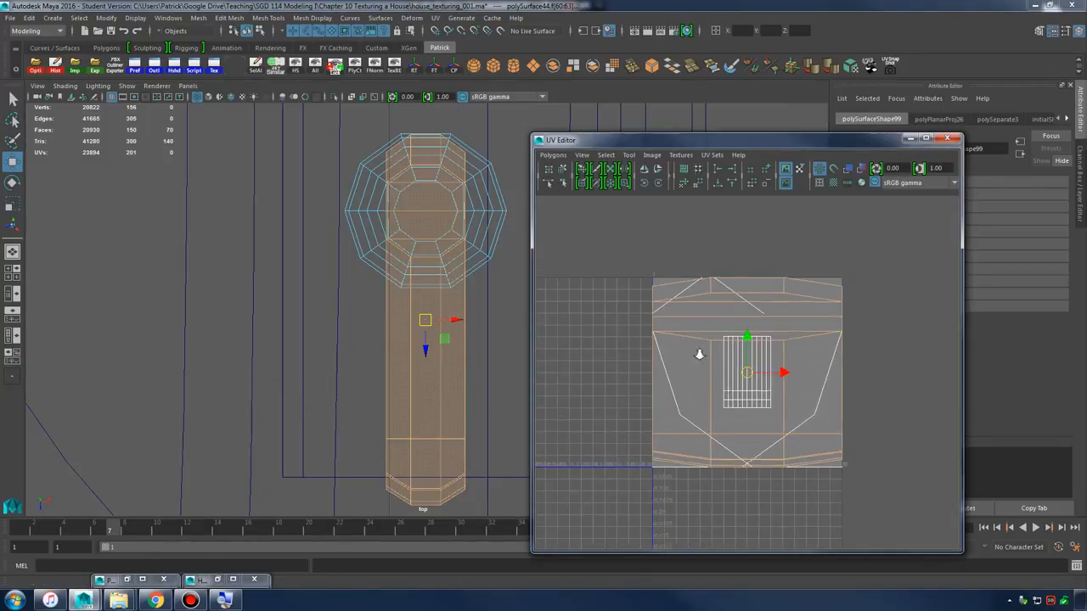
{"action": "left_click_drag", "start_coordinate": [893, 382], "coordinate": [982, 385]}
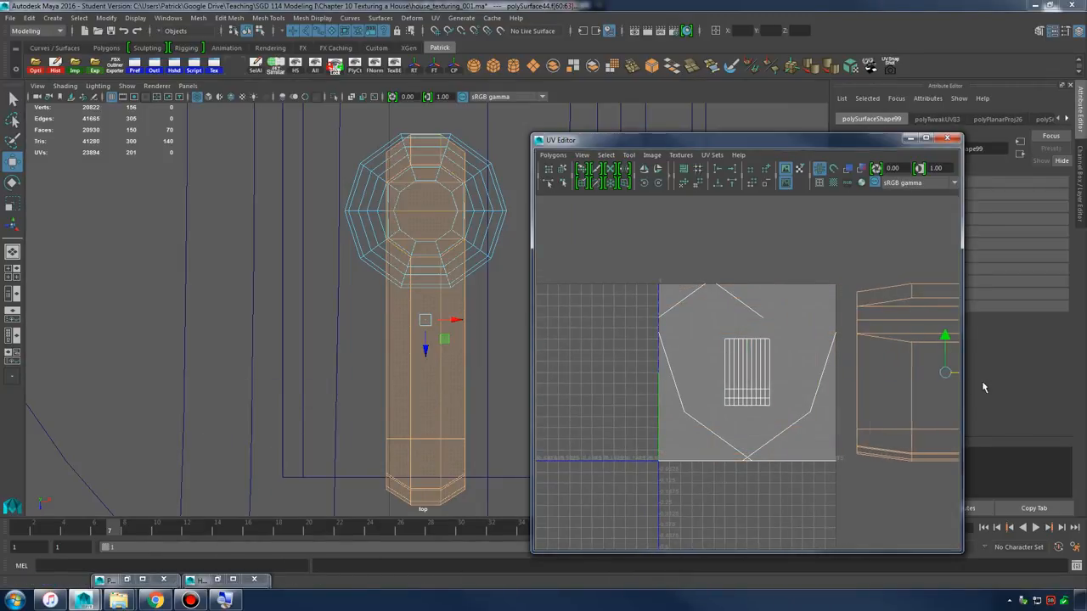
{"action": "middle_click_drag", "start_coordinate": [939, 376], "coordinate": [737, 355], "text": "alt"}
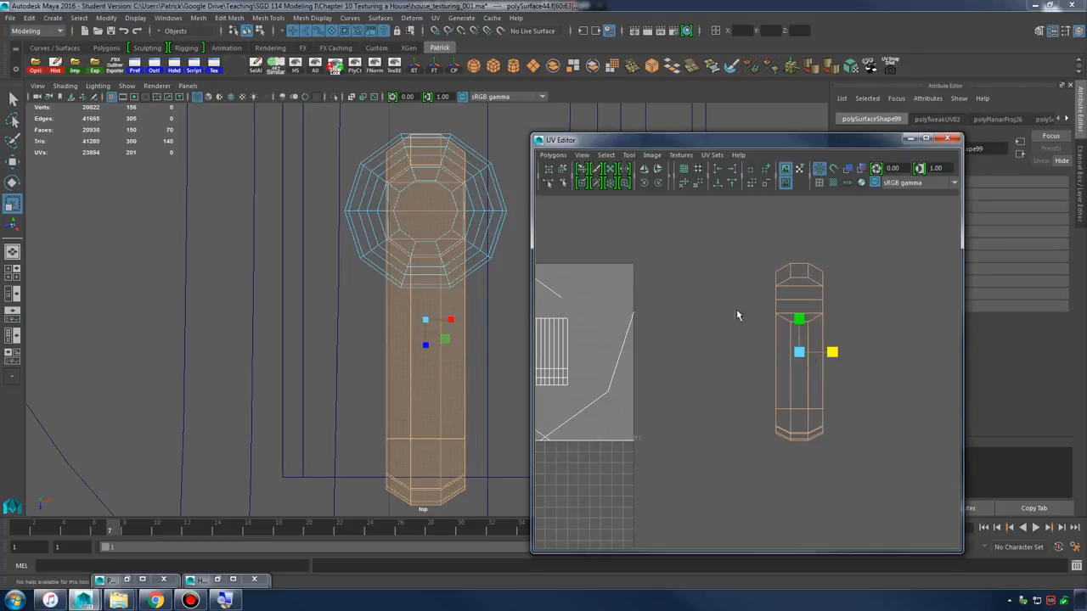
- Assign metal_mat from the Hypershade to the selected lever faces in the perspective view, and return to object mode with nothing selected
{"action": "middle_click_drag", "start_coordinate": [478, 297], "coordinate": [456, 308], "text": "alt"}
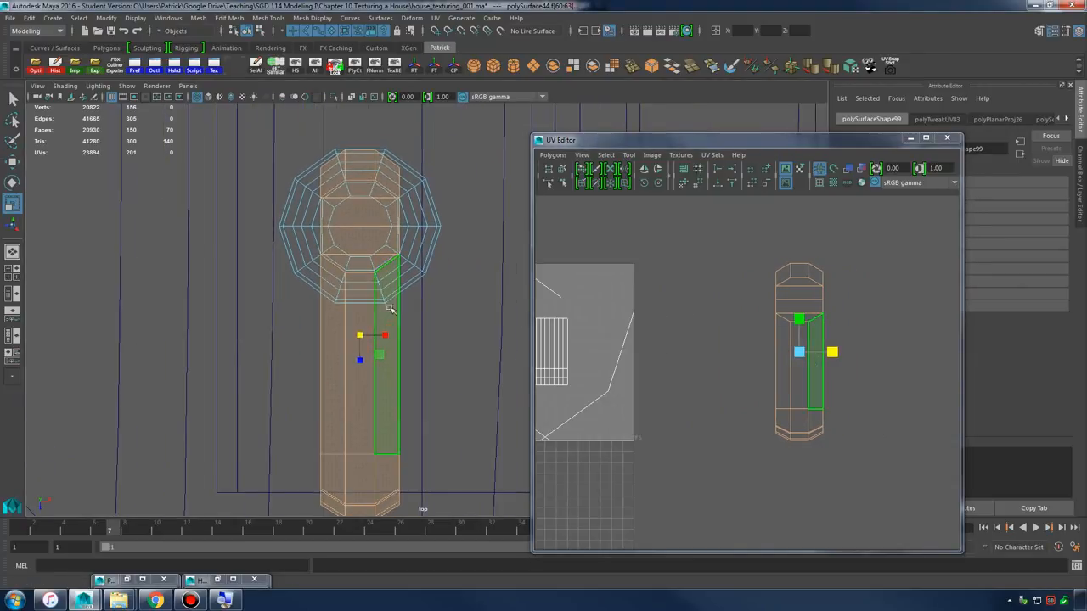
{"action": "key", "text": "space"}
{"action": "key", "text": "space"}
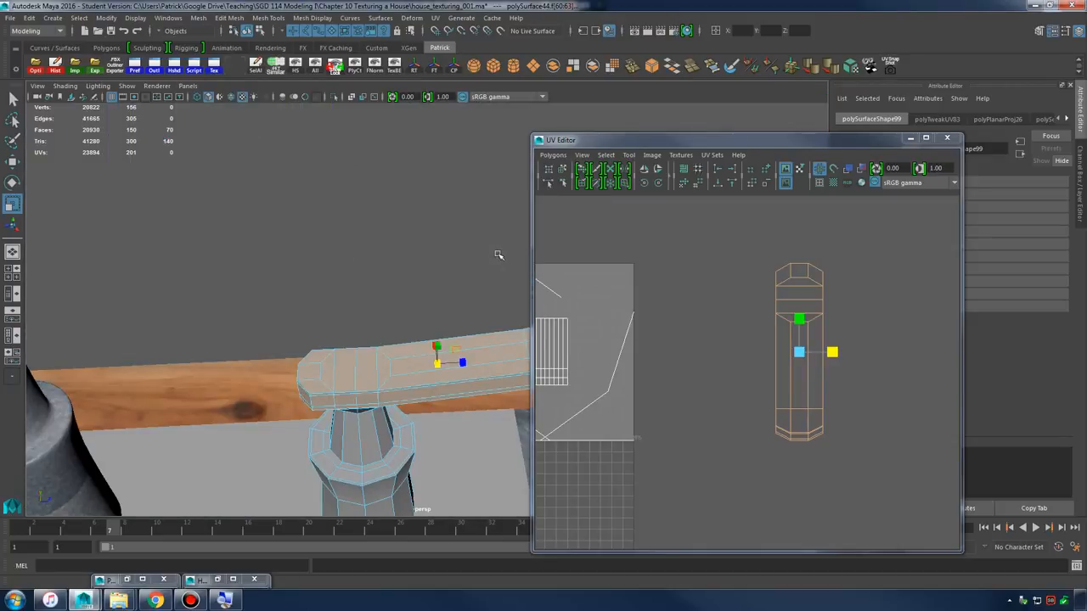
{"action": "key", "text": "f"}
{"action": "left_click", "coordinate": [219, 579]}
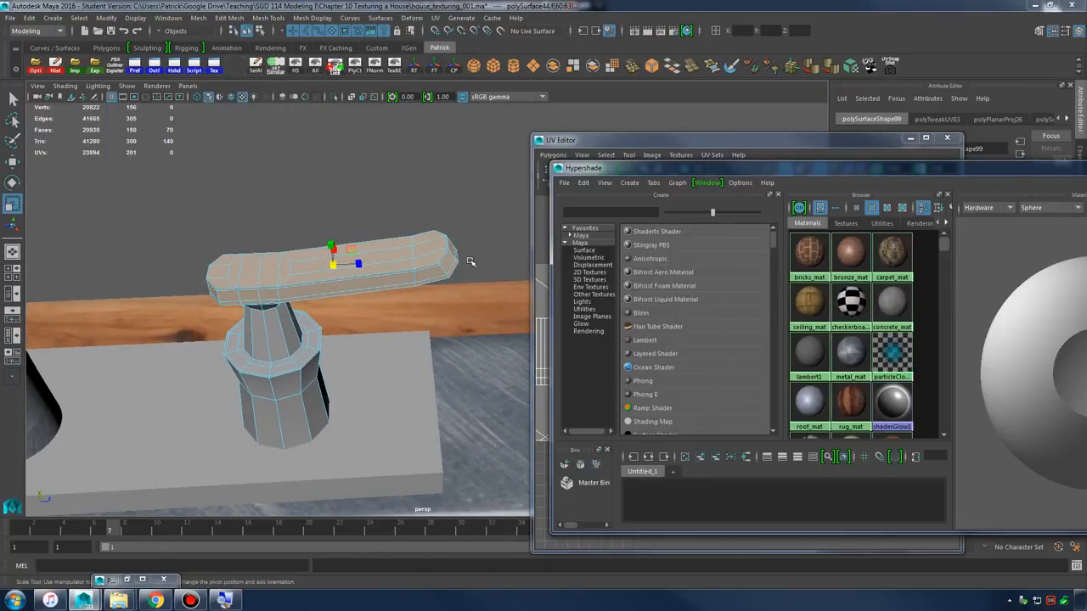
{"action": "middle_click_drag", "start_coordinate": [473, 295], "coordinate": [407, 267]}
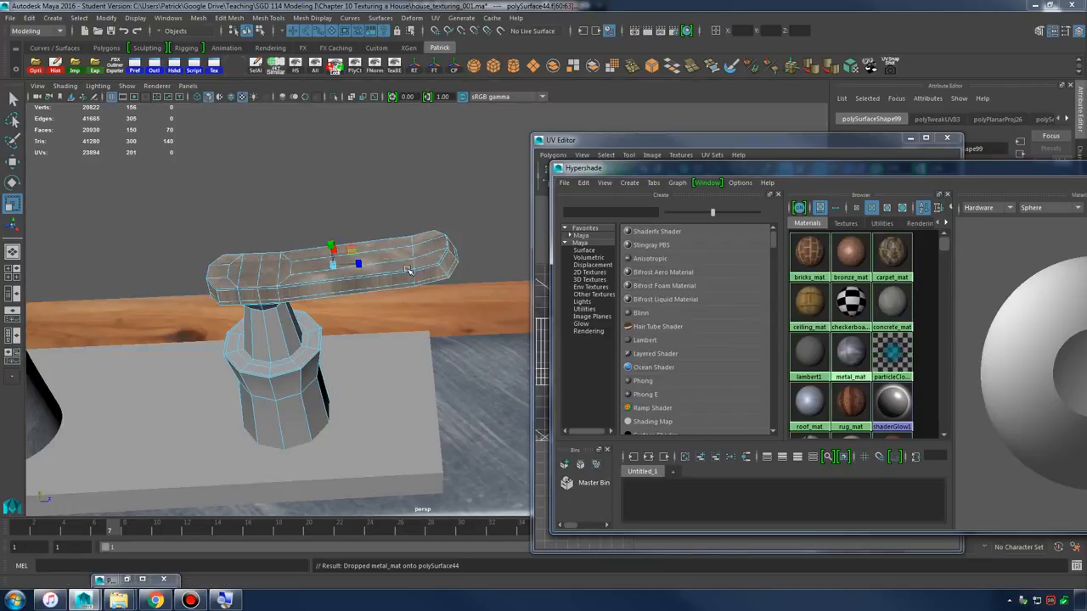
{"action": "right_click_drag", "start_coordinate": [421, 257], "coordinate": [487, 274]}
{"action": "left_click", "coordinate": [474, 224]}
- Examine the metal texture along the lever's top and sides for stretching, with the selected handle's UV shell framed in the UV Editor
{"action": "left_click_drag", "start_coordinate": [487, 274], "coordinate": [408, 310], "text": "alt"}
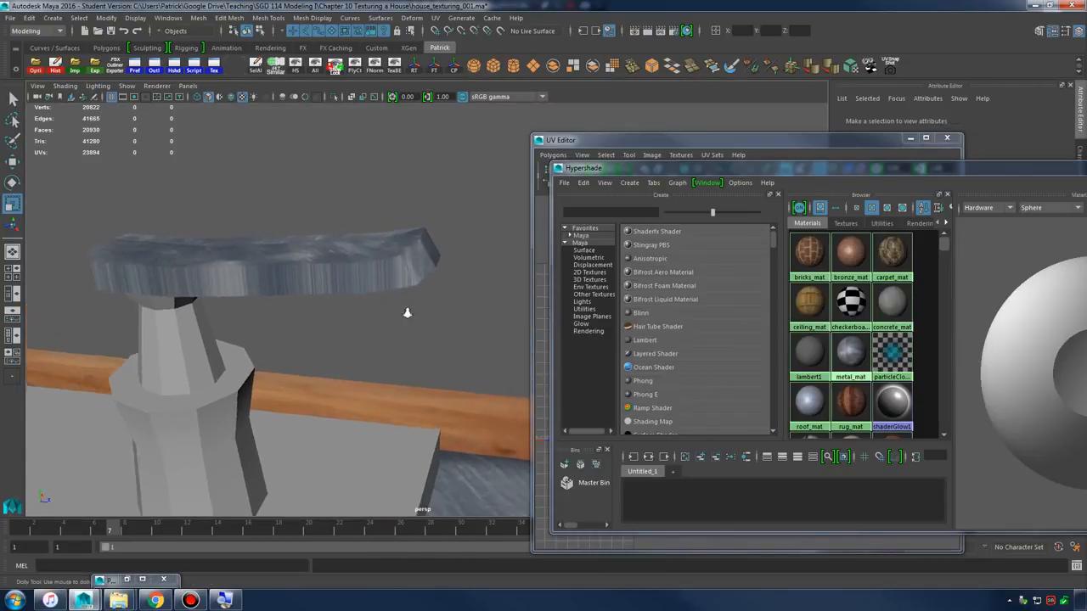
{"action": "right_click_drag", "start_coordinate": [407, 310], "coordinate": [442, 300], "text": "alt"}
{"action": "left_click", "coordinate": [394, 250]}
{"action": "middle_click_drag", "start_coordinate": [394, 249], "coordinate": [426, 287], "text": "alt"}
{"action": "left_click", "coordinate": [473, 228]}
{"action": "left_click", "coordinate": [437, 293]}
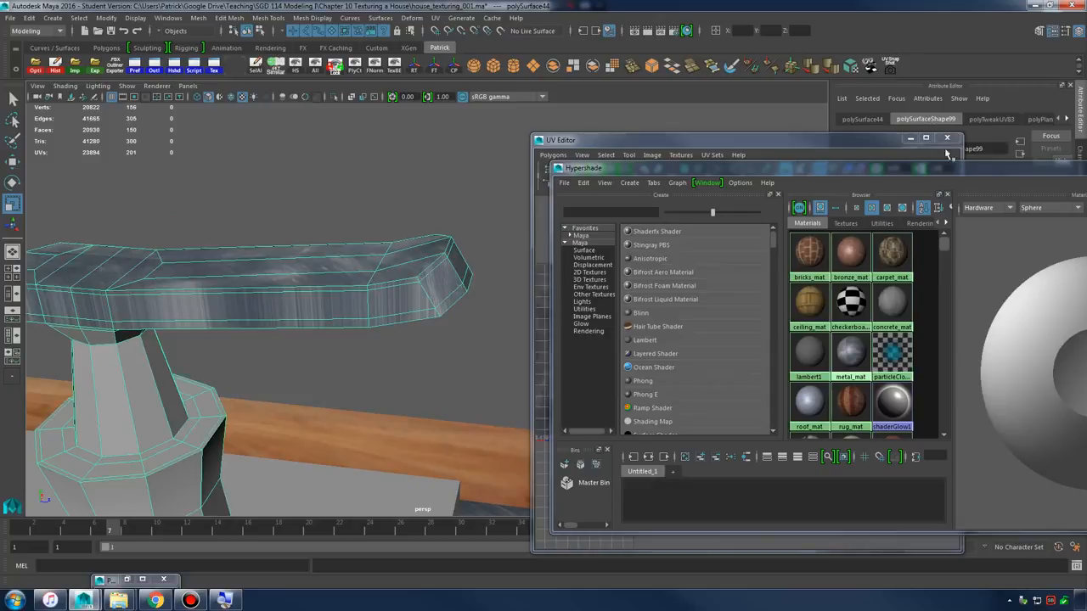
{"action": "left_click", "coordinate": [845, 139]}
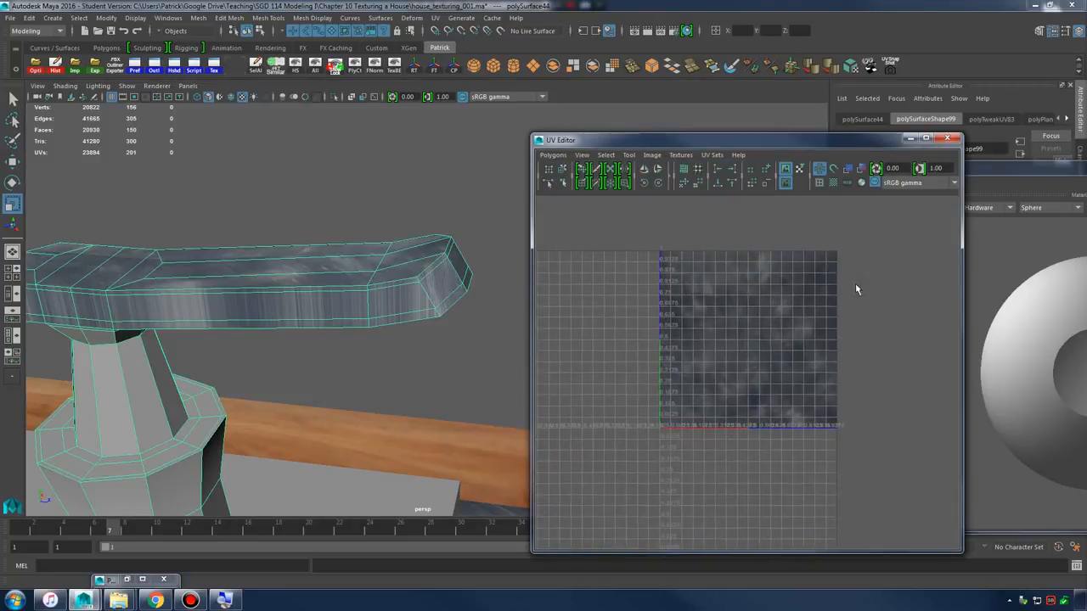
{"action": "middle_click_drag", "start_coordinate": [786, 321], "coordinate": [479, 314], "text": "alt"}
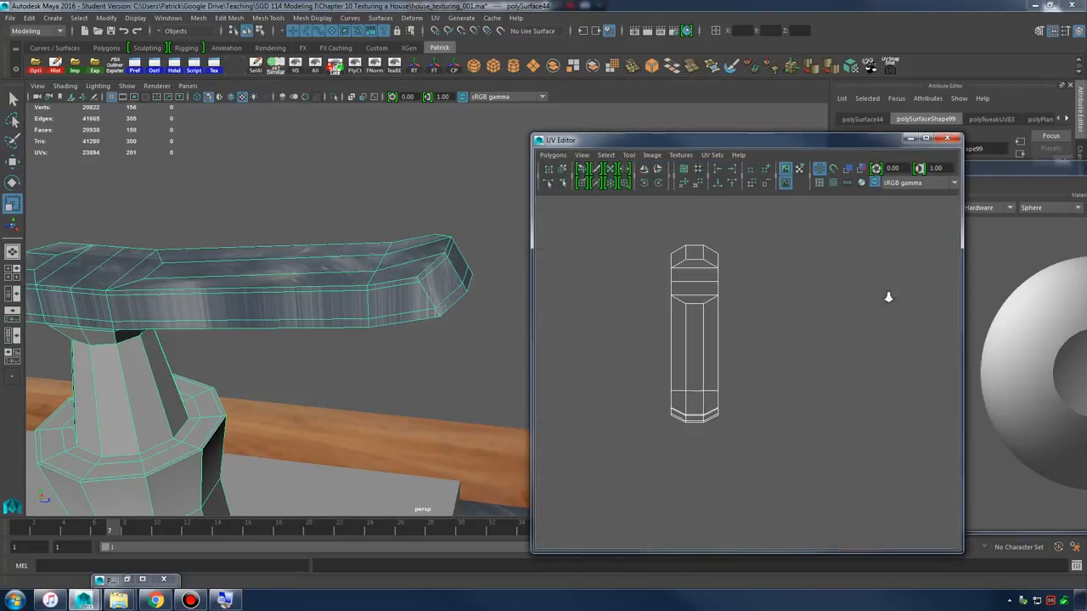
{"action": "right_click_drag", "start_coordinate": [888, 296], "coordinate": [738, 300], "text": "alt"}
{"action": "middle_click_drag", "start_coordinate": [738, 300], "coordinate": [858, 302], "text": "alt"}
{"action": "left_click_drag", "start_coordinate": [287, 290], "coordinate": [336, 323], "text": "alt"}
{"action": "middle_click_drag", "start_coordinate": [336, 323], "coordinate": [343, 267], "text": "alt"}
{"action": "left_click_drag", "start_coordinate": [343, 266], "coordinate": [382, 270], "text": "alt"}
- Try to unfold the lever's whole UV shell and check the texture on its underside
{"action": "right_click_drag", "start_coordinate": [834, 309], "coordinate": [837, 338]}
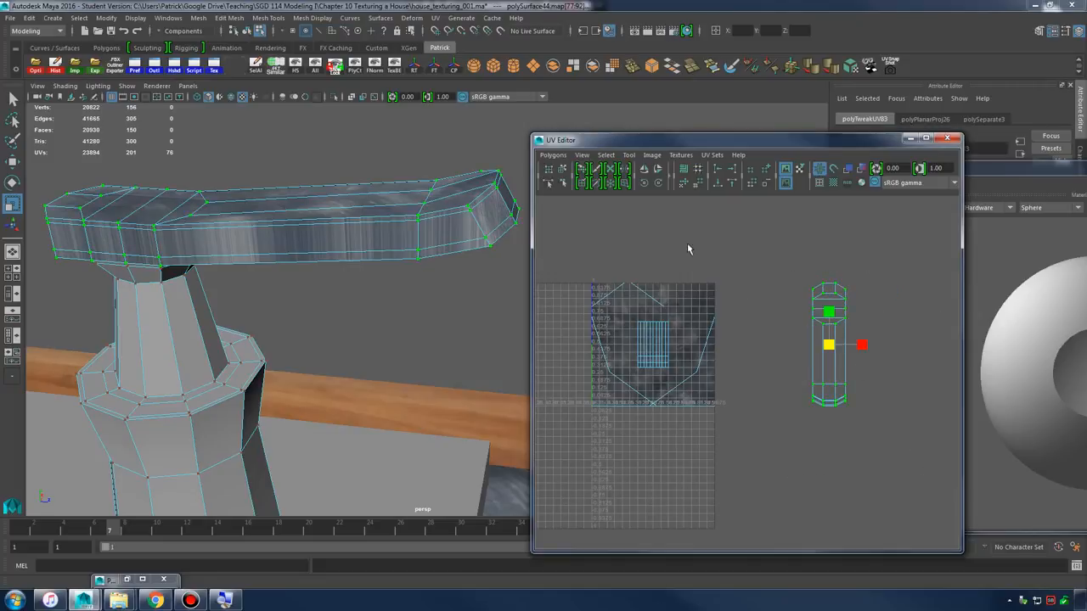
{"action": "left_click", "coordinate": [553, 155]}
{"action": "left_click", "coordinate": [594, 418]}
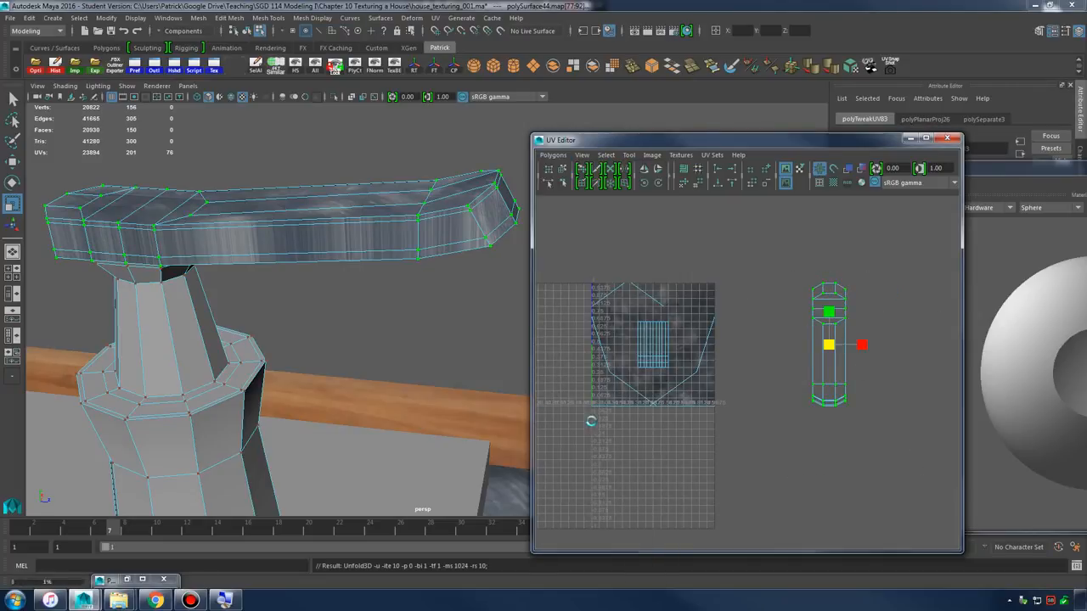
{"action": "left_click_drag", "start_coordinate": [408, 333], "coordinate": [386, 283], "text": "alt"}
{"action": "right_click_drag", "start_coordinate": [386, 283], "coordinate": [480, 376], "text": "alt"}
{"action": "left_click_drag", "start_coordinate": [479, 377], "coordinate": [453, 342], "text": "alt"}
{"action": "right_click_drag", "start_coordinate": [453, 342], "coordinate": [361, 344], "text": "alt"}
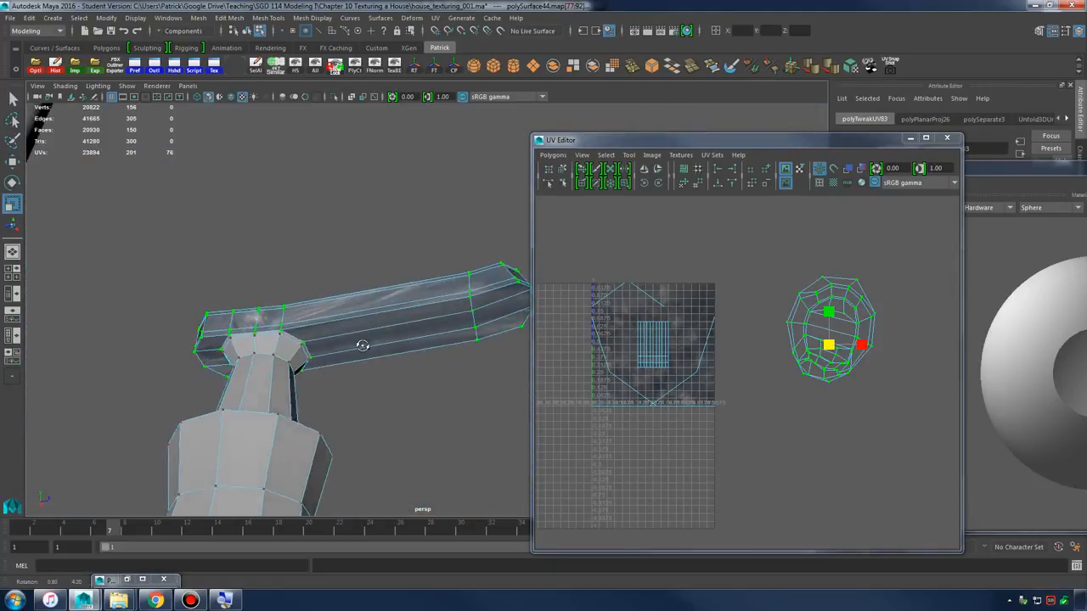
- Cut the lever's underside faces away from its UV shell and move them beside the remaining shell in the UV Editor
{"action": "left_click_drag", "start_coordinate": [362, 345], "coordinate": [425, 334], "text": "alt"}
{"action": "right_click_drag", "start_coordinate": [424, 334], "coordinate": [461, 366], "text": "alt"}
{"action": "left_click_drag", "start_coordinate": [461, 366], "coordinate": [359, 263], "text": "alt"}
{"action": "right_click", "coordinate": [359, 263]}
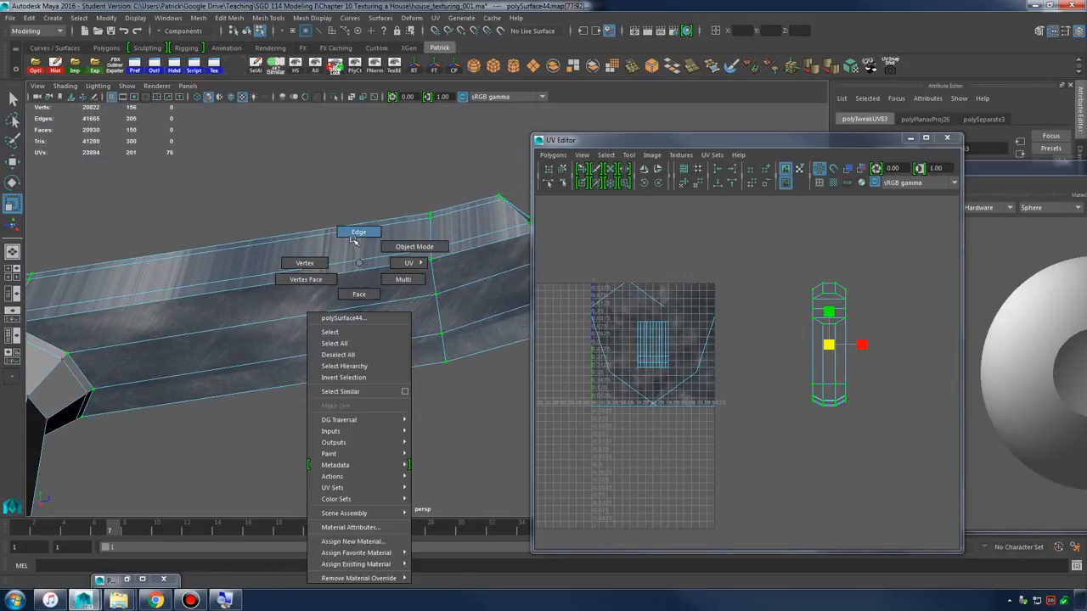
{"action": "left_click", "coordinate": [360, 292]}
{"action": "left_click", "coordinate": [342, 306]}
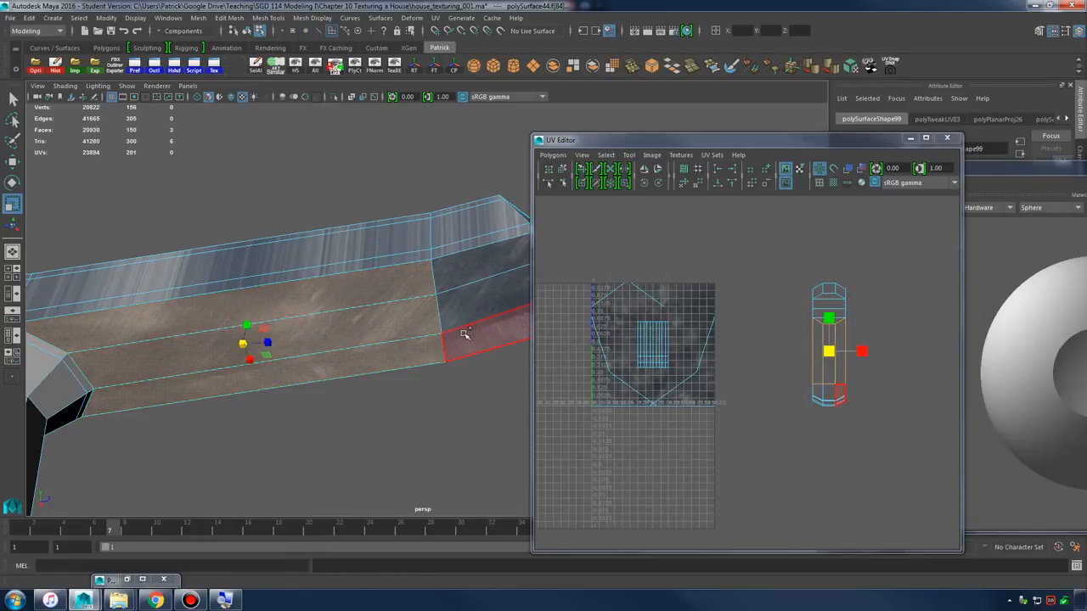
{"action": "left_click", "coordinate": [477, 264], "text": "shift"}
{"action": "left_click_drag", "start_coordinate": [477, 264], "coordinate": [400, 295], "text": "alt"}
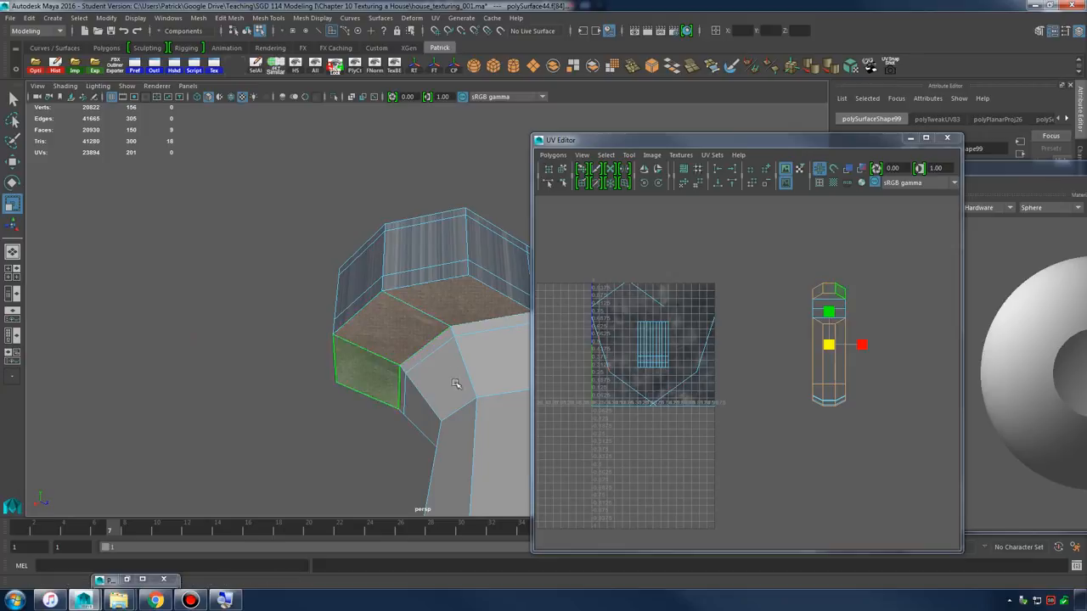
{"action": "left_click_drag", "start_coordinate": [456, 383], "coordinate": [442, 235], "text": "alt"}
{"action": "left_click", "coordinate": [552, 155]}
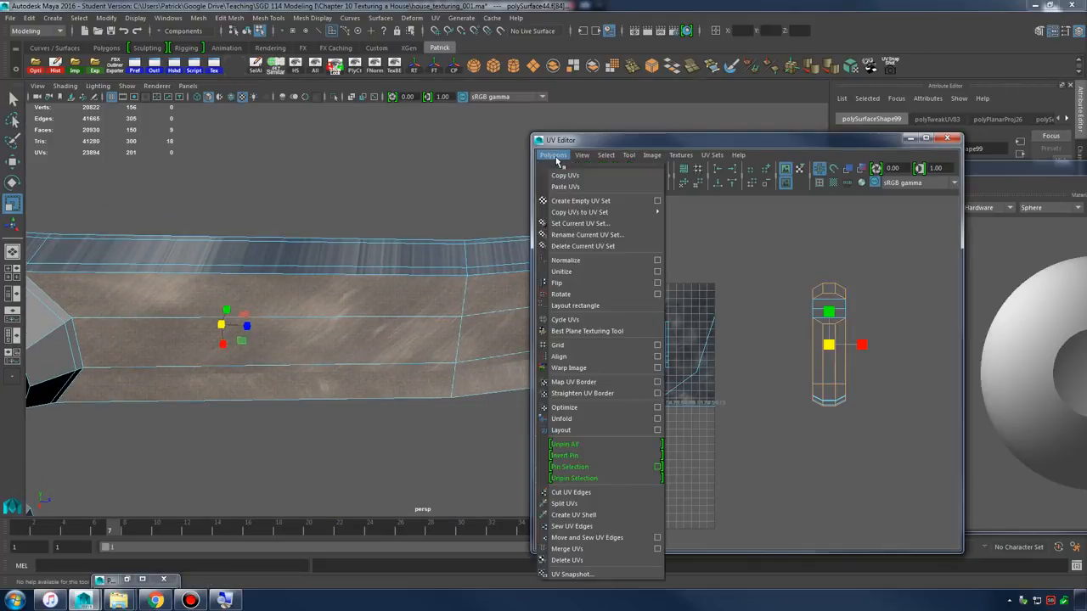
{"action": "left_click", "coordinate": [598, 504]}
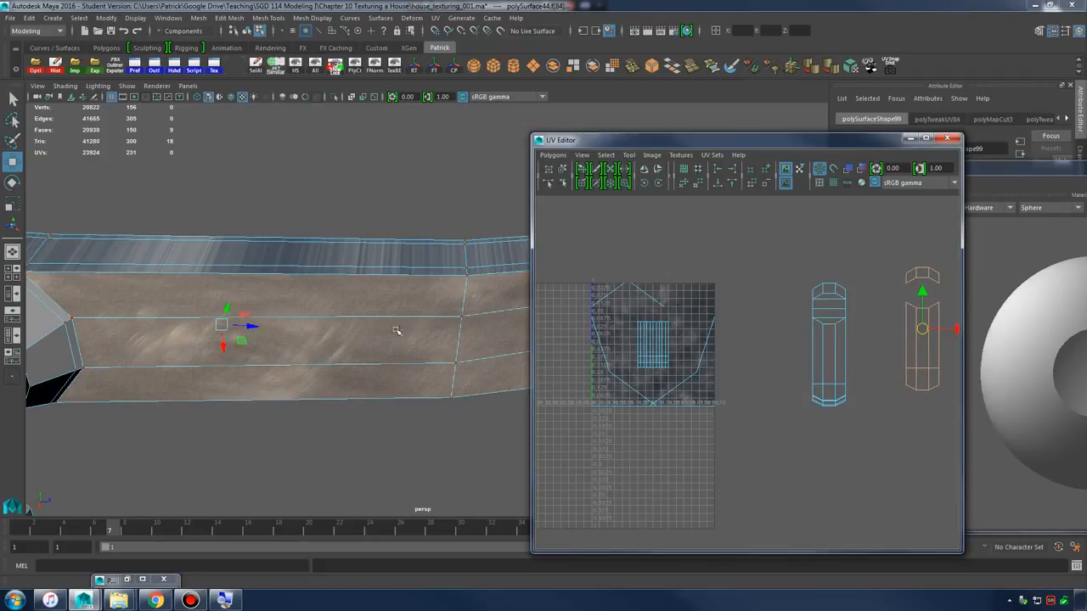
- Select the vertical corner edges around both ends of the lever and cut the UVs along them
{"action": "left_click_drag", "start_coordinate": [396, 330], "coordinate": [387, 257], "text": "alt"}
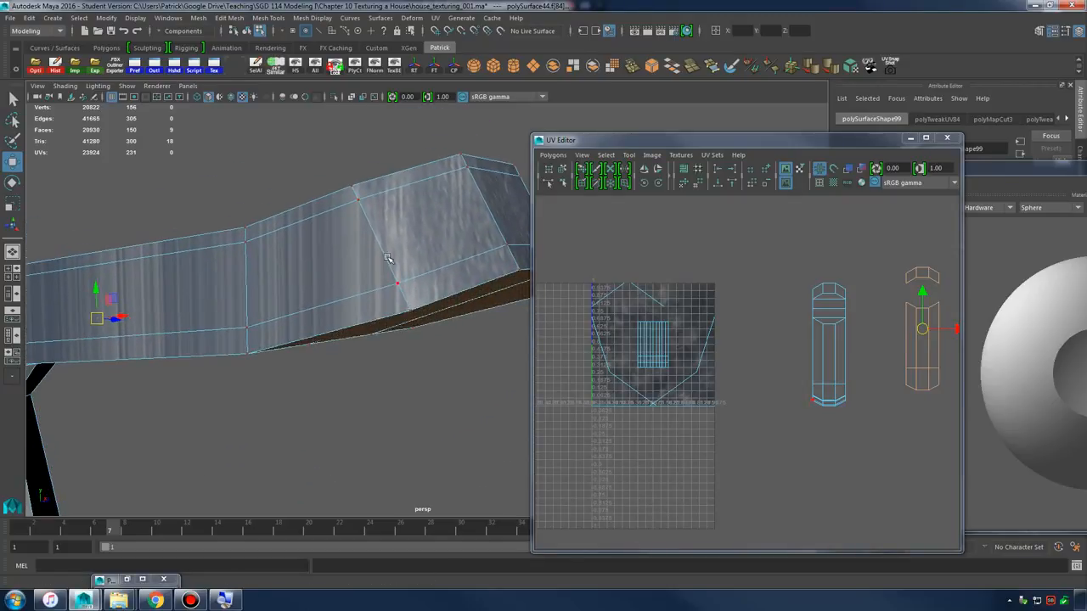
{"action": "right_click_drag", "start_coordinate": [388, 257], "coordinate": [386, 226]}
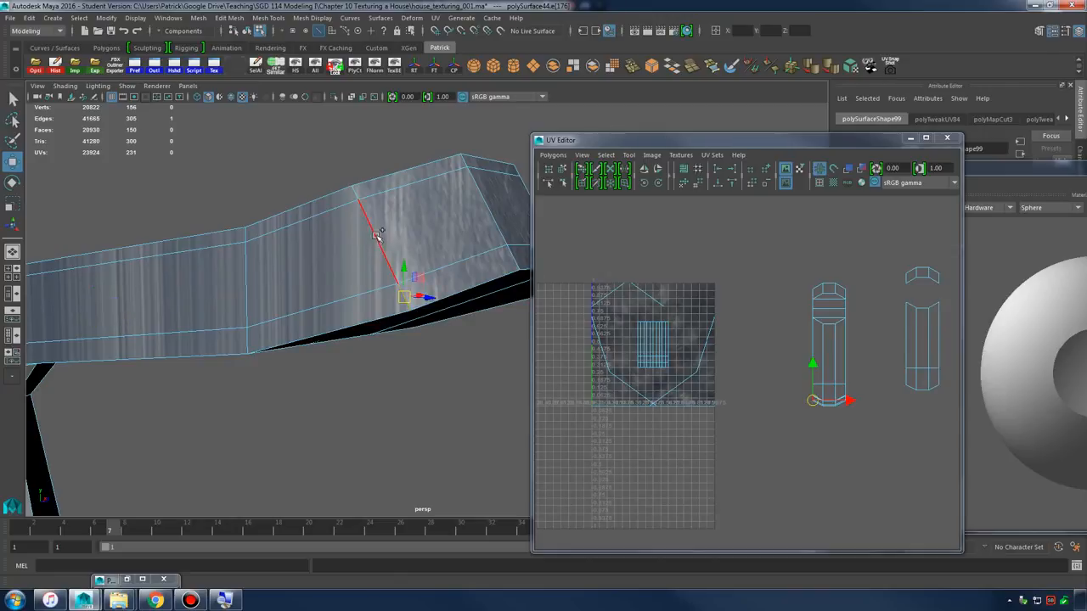
{"action": "left_click_drag", "start_coordinate": [360, 197], "coordinate": [360, 287], "text": "alt"}
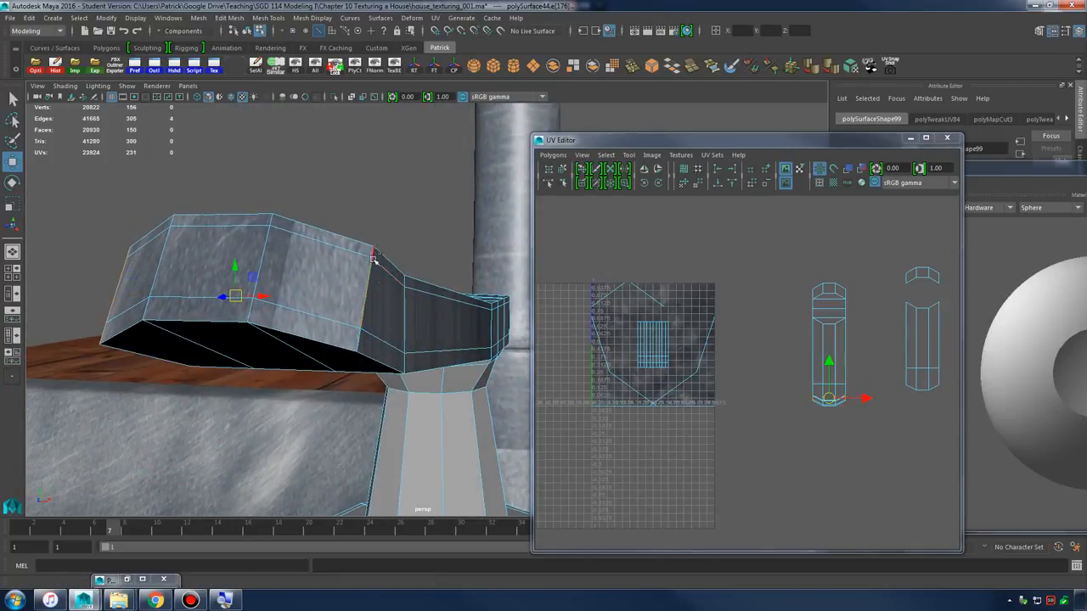
{"action": "left_click_drag", "start_coordinate": [438, 355], "coordinate": [278, 327], "text": "alt"}
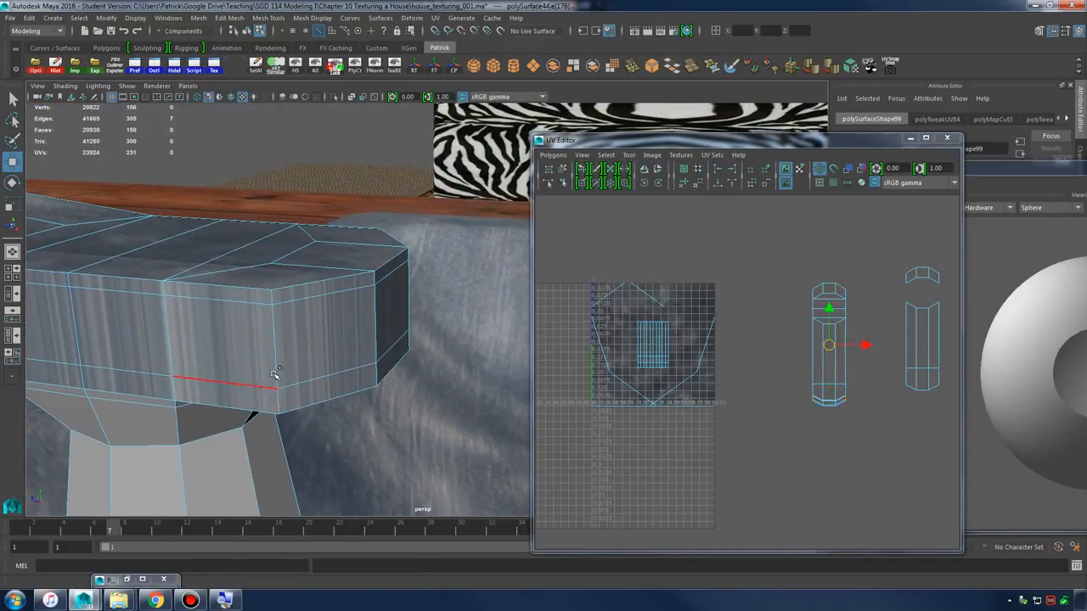
{"action": "left_click_drag", "start_coordinate": [382, 317], "coordinate": [350, 373], "text": "alt"}
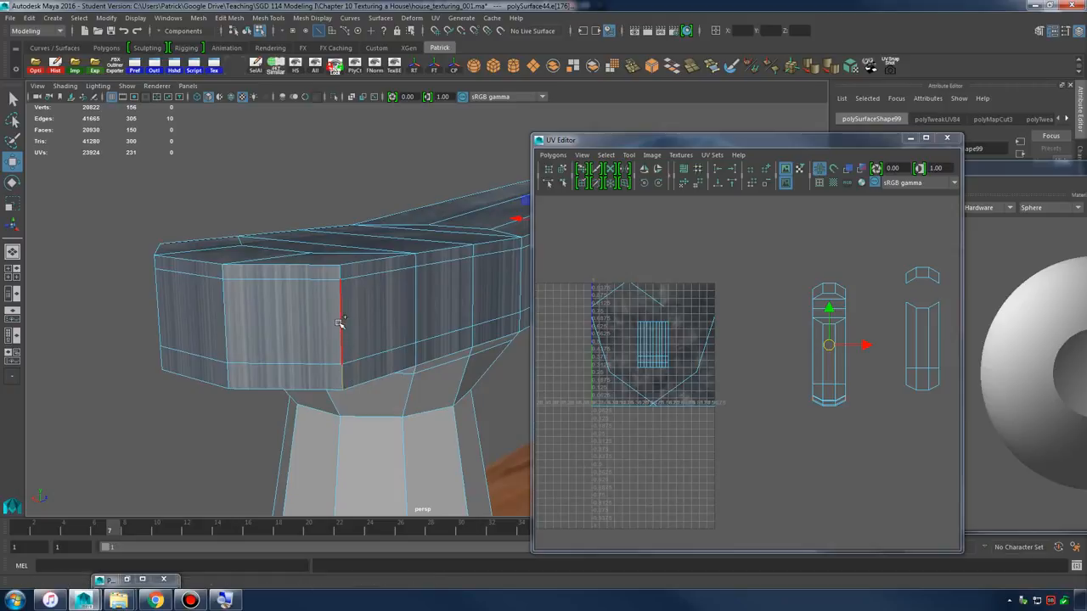
{"action": "left_click_drag", "start_coordinate": [406, 304], "coordinate": [517, 314], "text": "alt"}
{"action": "left_click", "coordinate": [553, 155]}
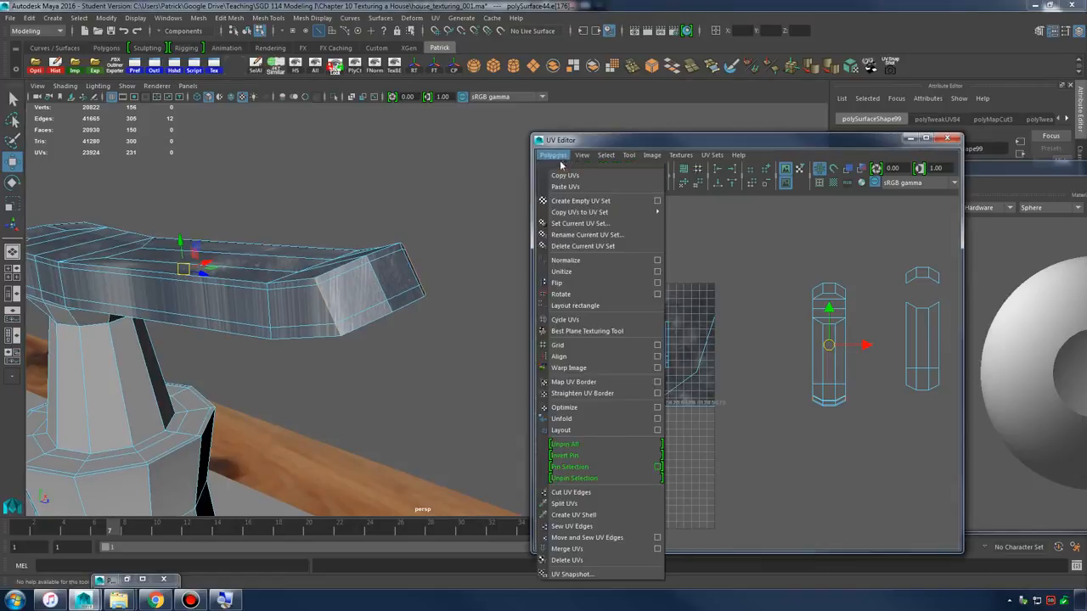
{"action": "left_click", "coordinate": [587, 493]}
- Select the UVs of the lever's top-and-sides shell in the UV Editor and unfold them
{"action": "left_click_drag", "start_coordinate": [437, 303], "coordinate": [431, 308], "text": "alt"}
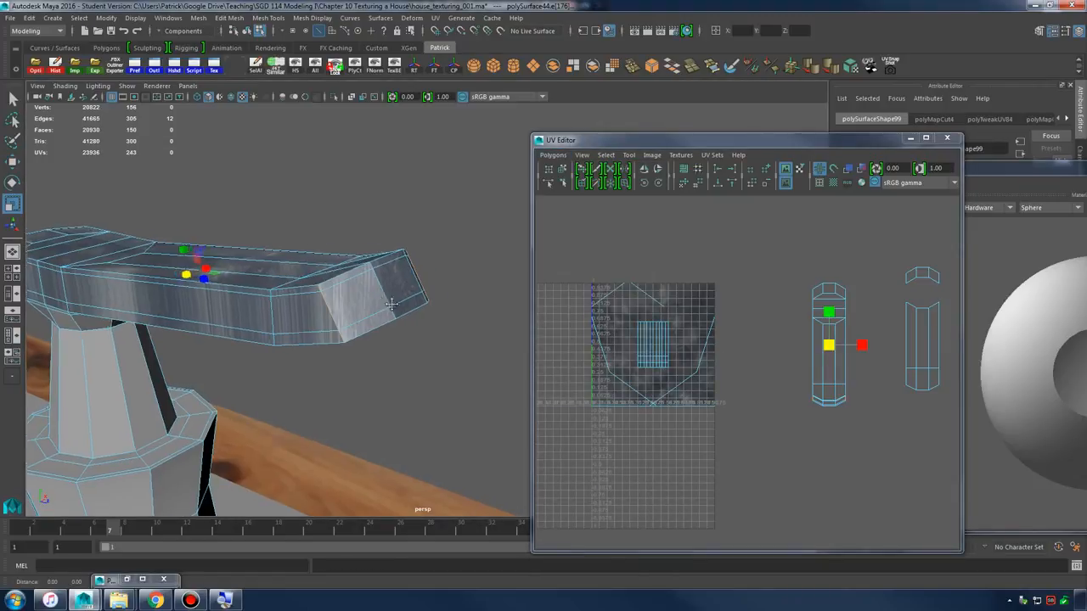
{"action": "right_click_drag", "start_coordinate": [431, 308], "coordinate": [492, 340], "text": "alt"}
{"action": "middle_click_drag", "start_coordinate": [492, 340], "coordinate": [365, 318], "text": "alt"}
{"action": "right_click_drag", "start_coordinate": [365, 318], "coordinate": [328, 344], "text": "alt"}
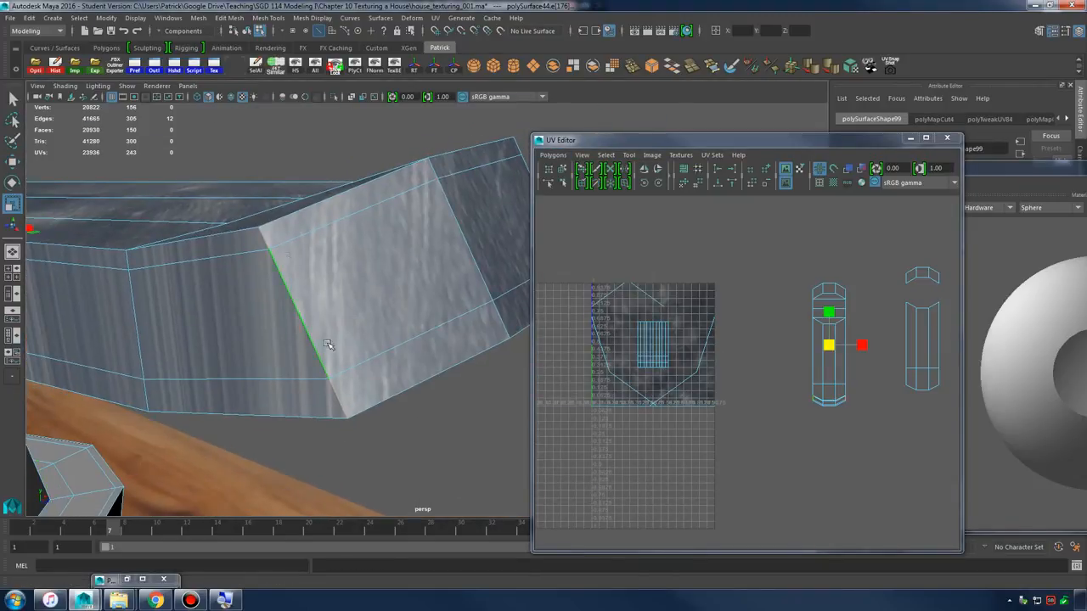
{"action": "right_click_drag", "start_coordinate": [419, 309], "coordinate": [352, 294], "text": "alt"}
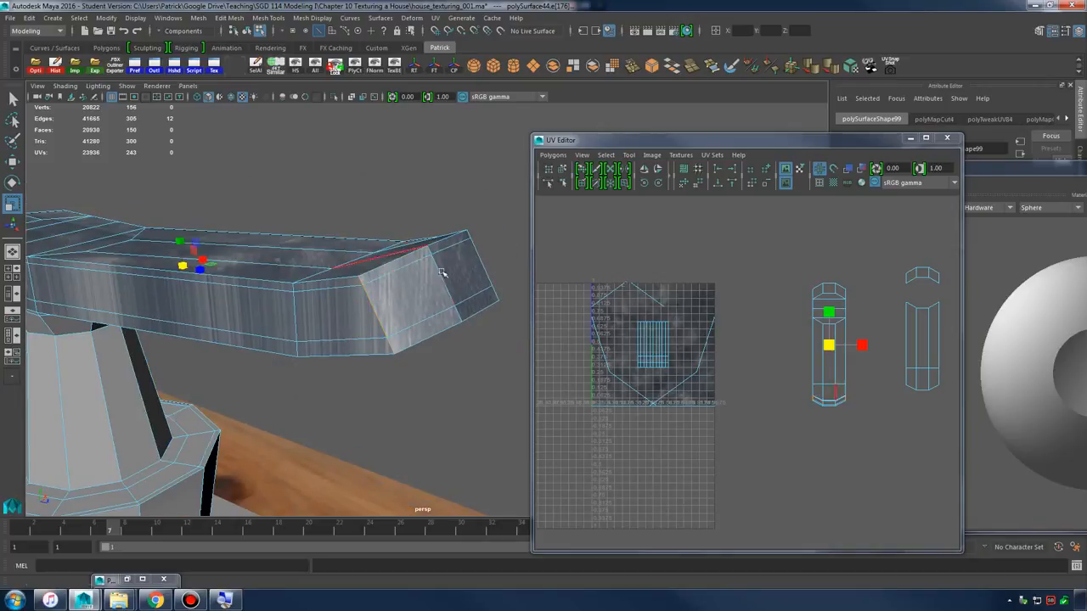
{"action": "right_click", "coordinate": [832, 322]}
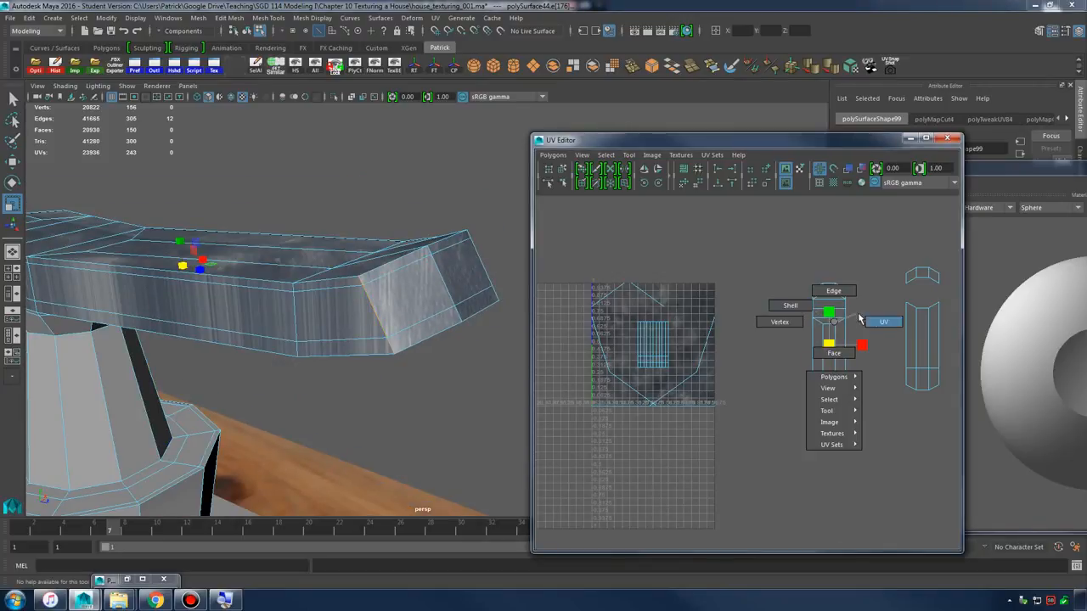
{"action": "left_click", "coordinate": [860, 318]}
{"action": "left_click", "coordinate": [553, 155]}
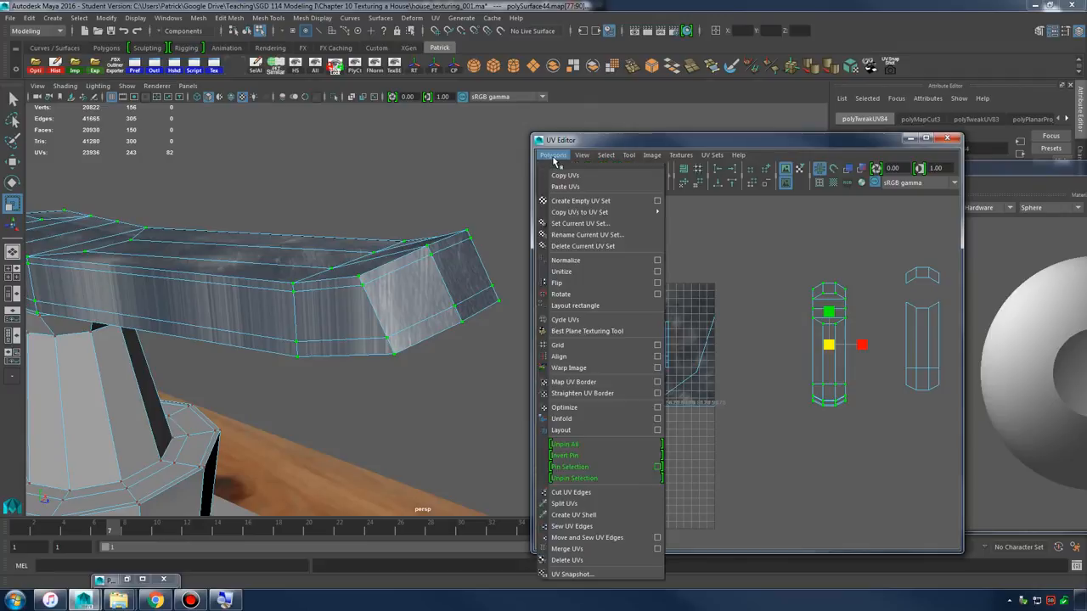
{"action": "left_click", "coordinate": [607, 423]}
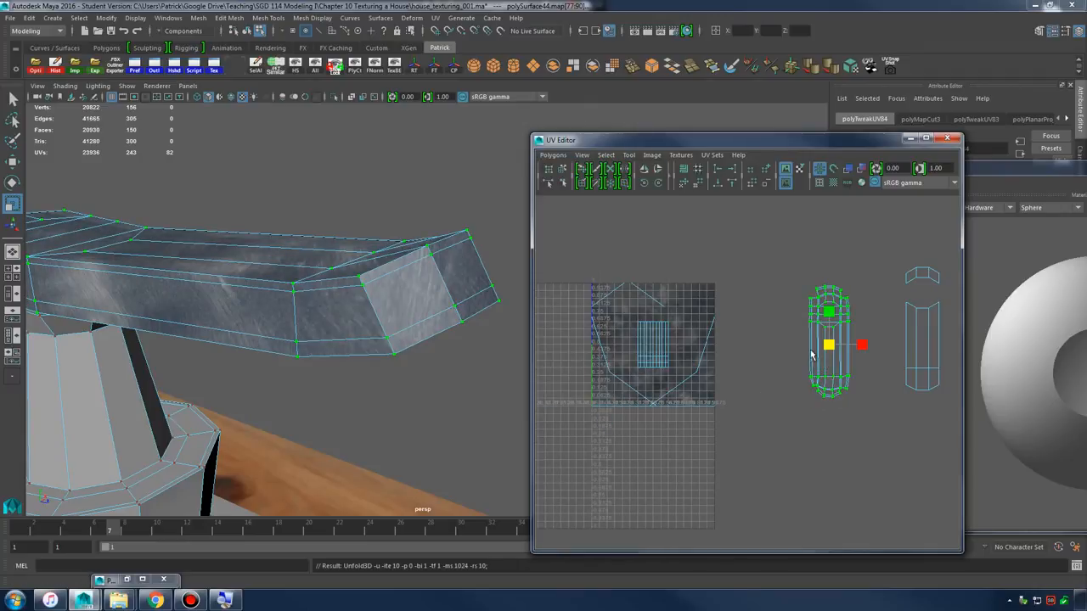
- Examine the unfolded lever shell in the UV Editor, especially the cut corners at its upper end
{"action": "scroll", "coordinate": [791, 339], "scroll_direction": "up", "scroll_amount": 5}
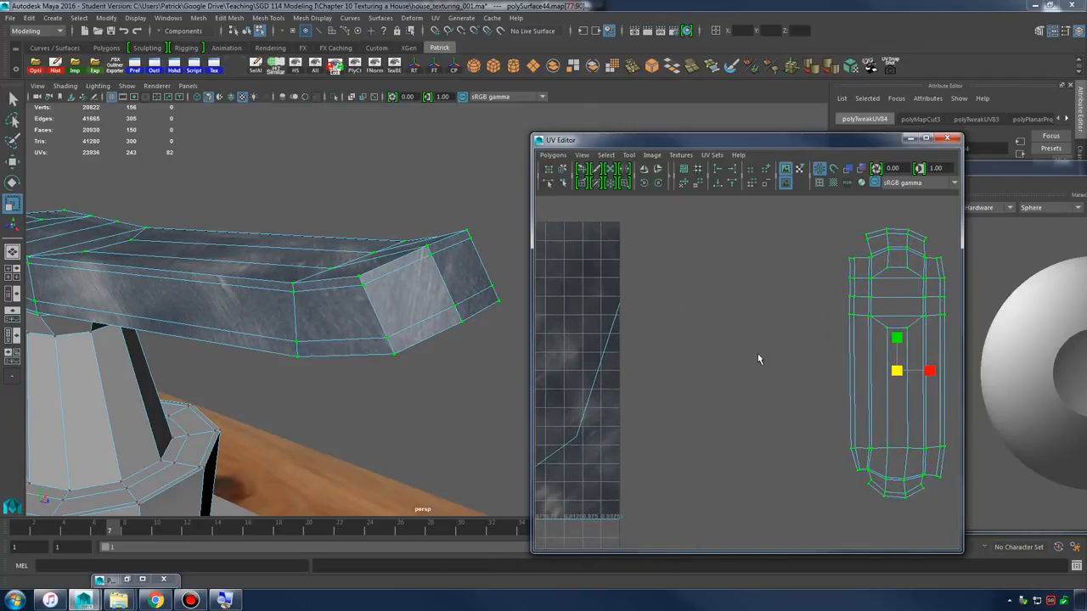
{"action": "middle_click_drag", "start_coordinate": [758, 355], "coordinate": [673, 360], "text": "alt"}
{"action": "scroll", "coordinate": [738, 358], "scroll_direction": "up", "scroll_amount": 2}
{"action": "middle_click_drag", "start_coordinate": [762, 355], "coordinate": [725, 342], "text": "alt"}
{"action": "left_click", "coordinate": [553, 158]}
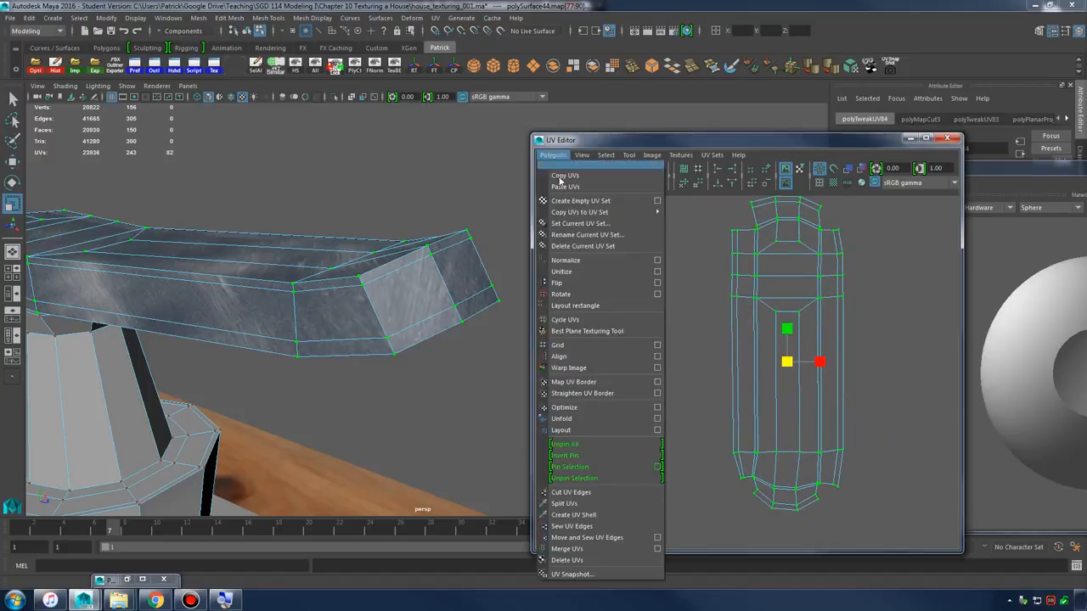
{"action": "left_click", "coordinate": [778, 262]}
{"action": "middle_click_drag", "start_coordinate": [778, 263], "coordinate": [750, 286], "text": "alt"}
{"action": "right_click_drag", "start_coordinate": [750, 286], "coordinate": [801, 294], "text": "alt"}
{"action": "middle_click_drag", "start_coordinate": [800, 294], "coordinate": [791, 370], "text": "alt"}
{"action": "right_click_drag", "start_coordinate": [791, 371], "coordinate": [874, 347], "text": "alt"}
{"action": "middle_click_drag", "start_coordinate": [774, 290], "coordinate": [745, 333], "text": "alt"}
{"action": "right_click_drag", "start_coordinate": [804, 289], "coordinate": [879, 325], "text": "alt"}
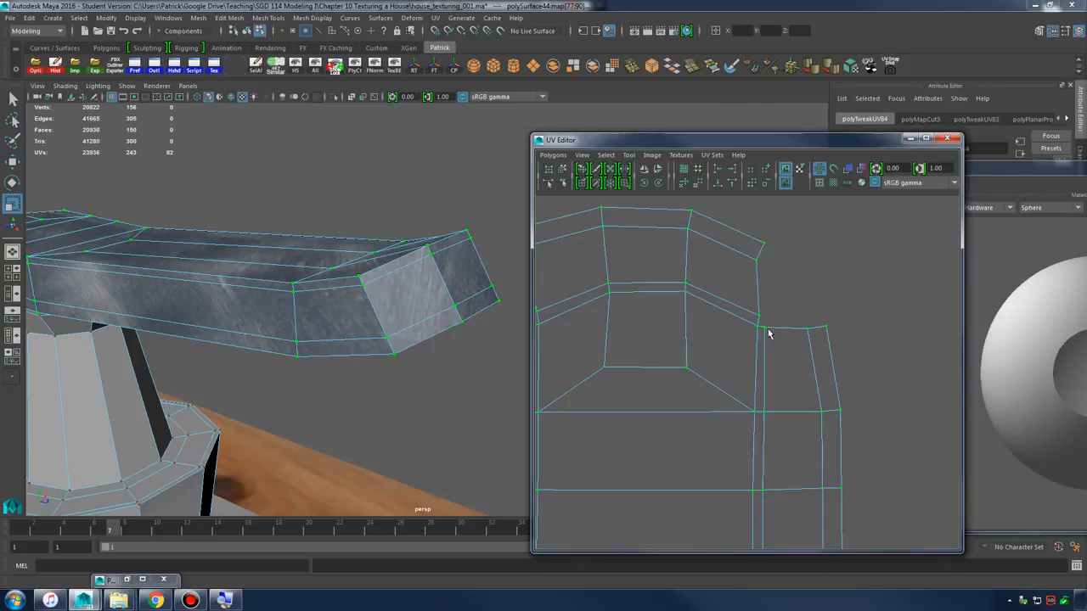
- Return the handle to object mode, preview it smoothed with nothing selected, and check the metal texture on the lever
{"action": "right_click_drag", "start_coordinate": [366, 284], "coordinate": [396, 292]}
{"action": "left_click", "coordinate": [408, 205]}
{"action": "left_click", "coordinate": [397, 292]}
{"action": "key", "text": "3"}
{"action": "left_click", "coordinate": [414, 191]}
{"action": "left_click_drag", "start_coordinate": [412, 279], "coordinate": [336, 311], "text": "alt"}
{"action": "middle_click_drag", "start_coordinate": [337, 311], "coordinate": [345, 311], "text": "alt"}
{"action": "left_click_drag", "start_coordinate": [345, 311], "coordinate": [392, 291], "text": "alt"}
- Select the handle, frame the lever's UV shell, and inspect the texture around the lever's rounded end for stretching
{"action": "left_click", "coordinate": [403, 297]}
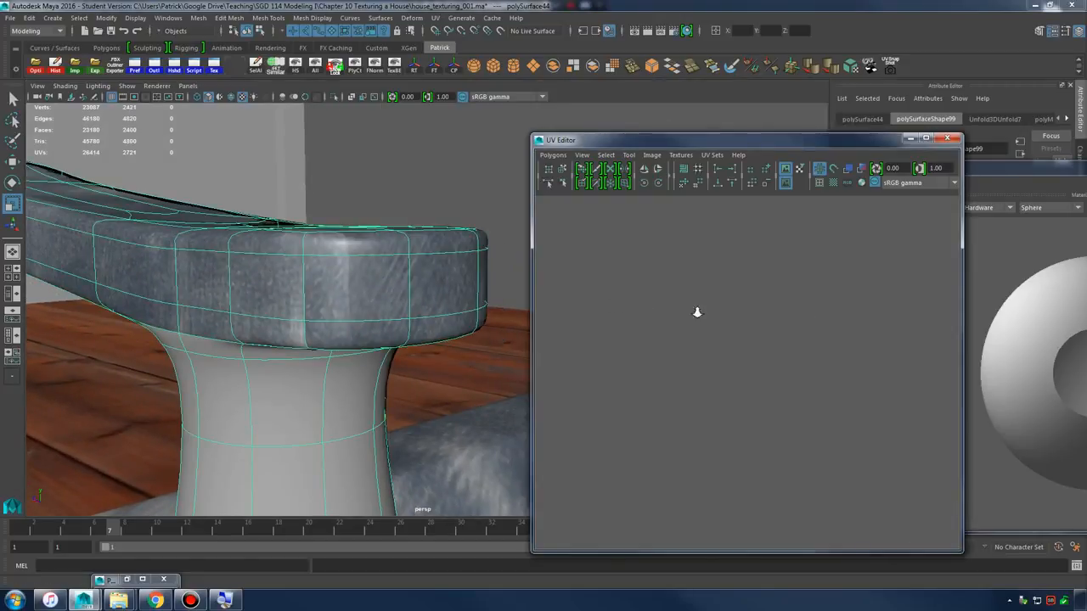
{"action": "scroll", "coordinate": [766, 315], "scroll_direction": "up", "scroll_amount": 2}
{"action": "middle_click_drag", "start_coordinate": [731, 322], "coordinate": [499, 385], "text": "alt"}
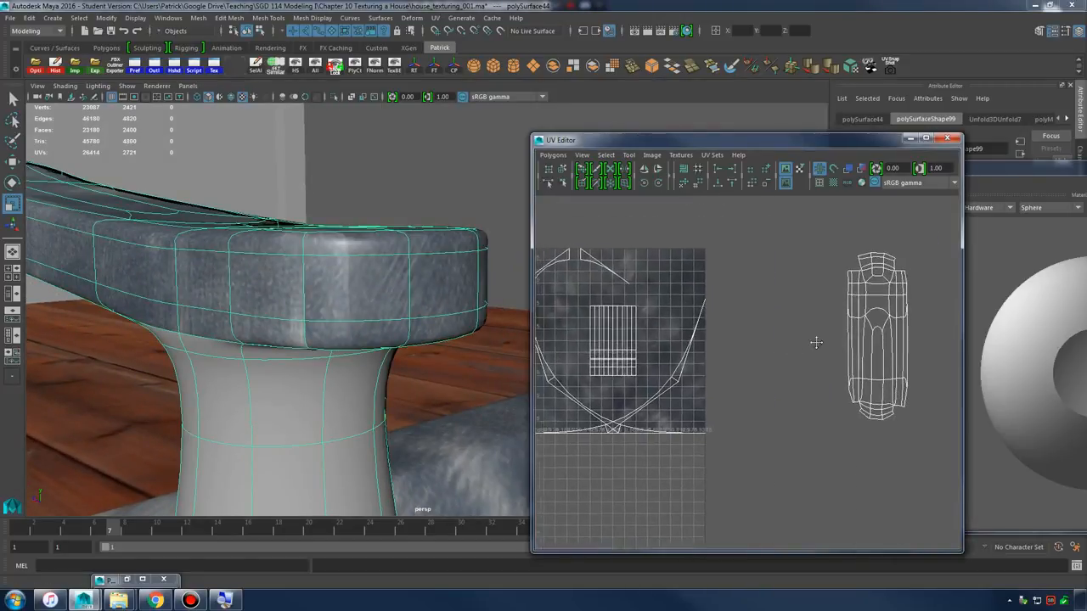
{"action": "middle_click_drag", "start_coordinate": [902, 315], "coordinate": [784, 324], "text": "alt"}
{"action": "scroll", "coordinate": [784, 323], "scroll_direction": "up", "scroll_amount": 1}
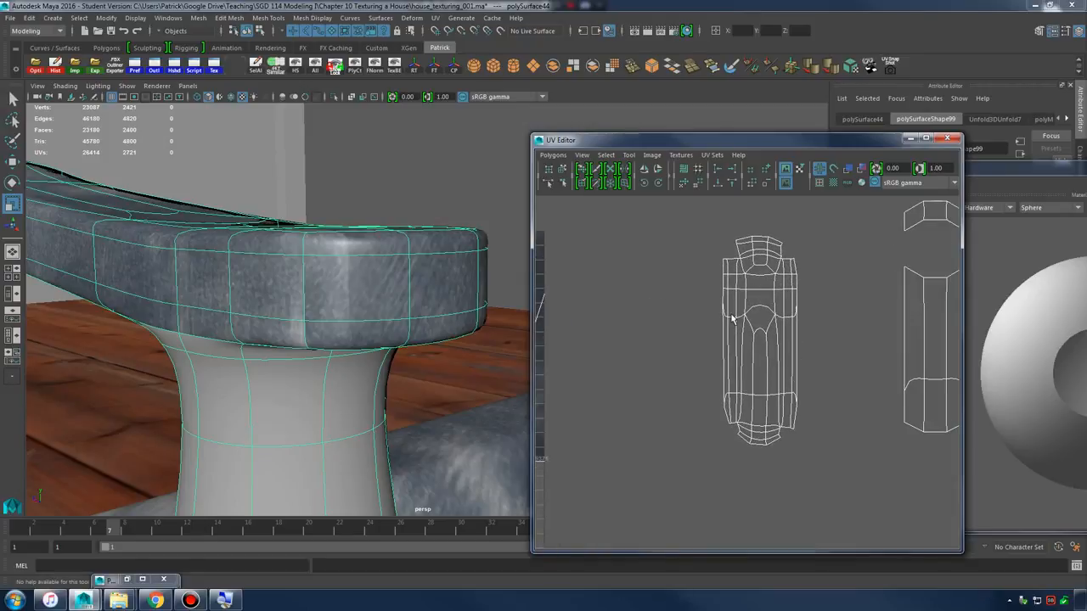
{"action": "left_click_drag", "start_coordinate": [422, 294], "coordinate": [304, 300], "text": "alt"}
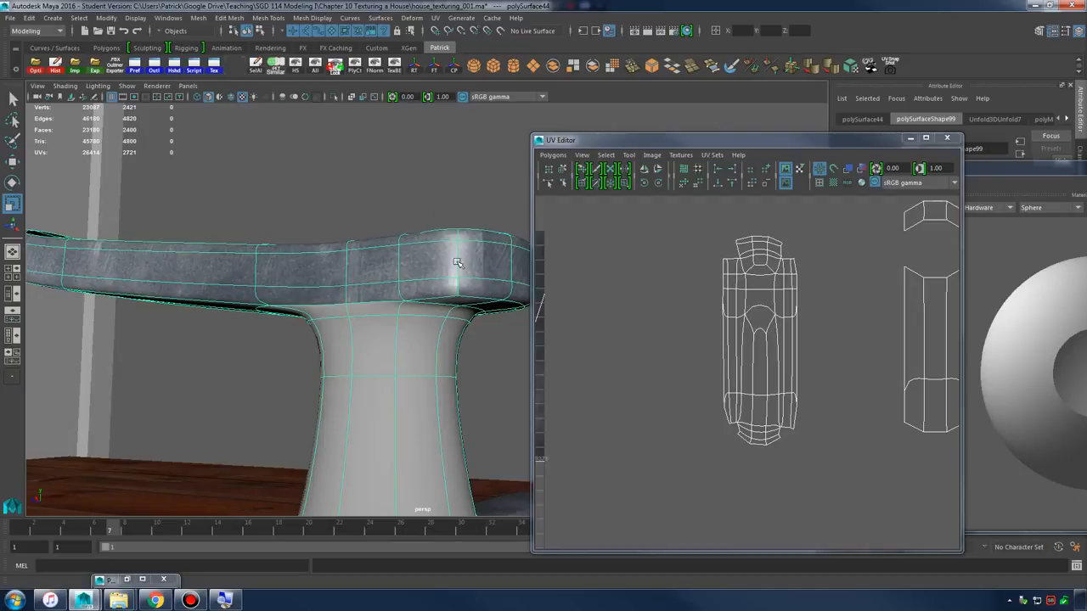
{"action": "left_click_drag", "start_coordinate": [457, 263], "coordinate": [445, 293], "text": "alt"}
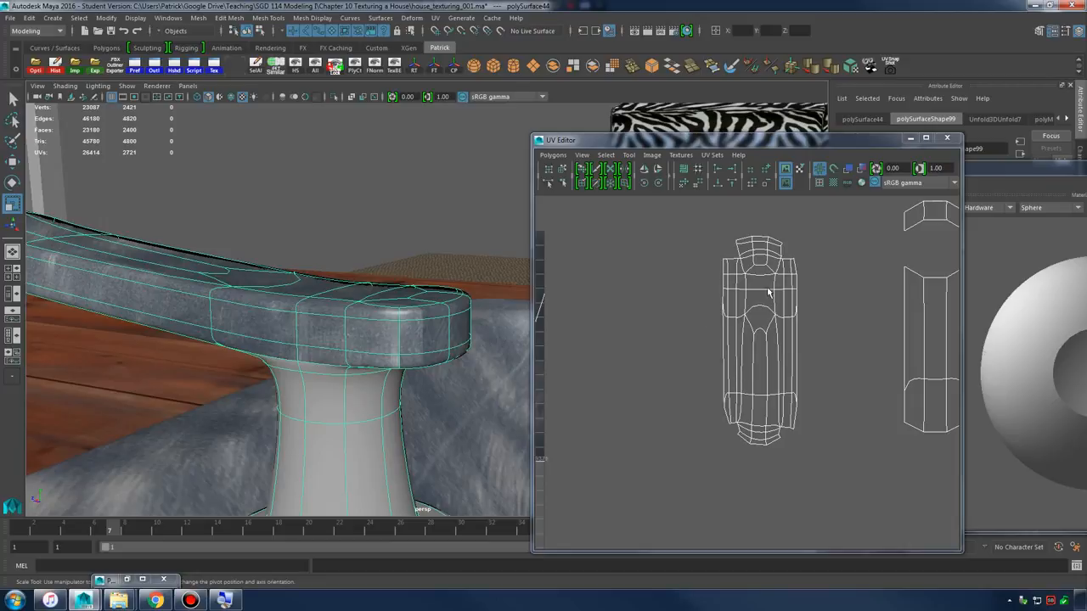
- Select all UVs of the lever's top-and-sides shell and unfold them again
{"action": "right_click_drag", "start_coordinate": [769, 292], "coordinate": [807, 275]}
{"action": "left_click_drag", "start_coordinate": [694, 219], "coordinate": [864, 514]}
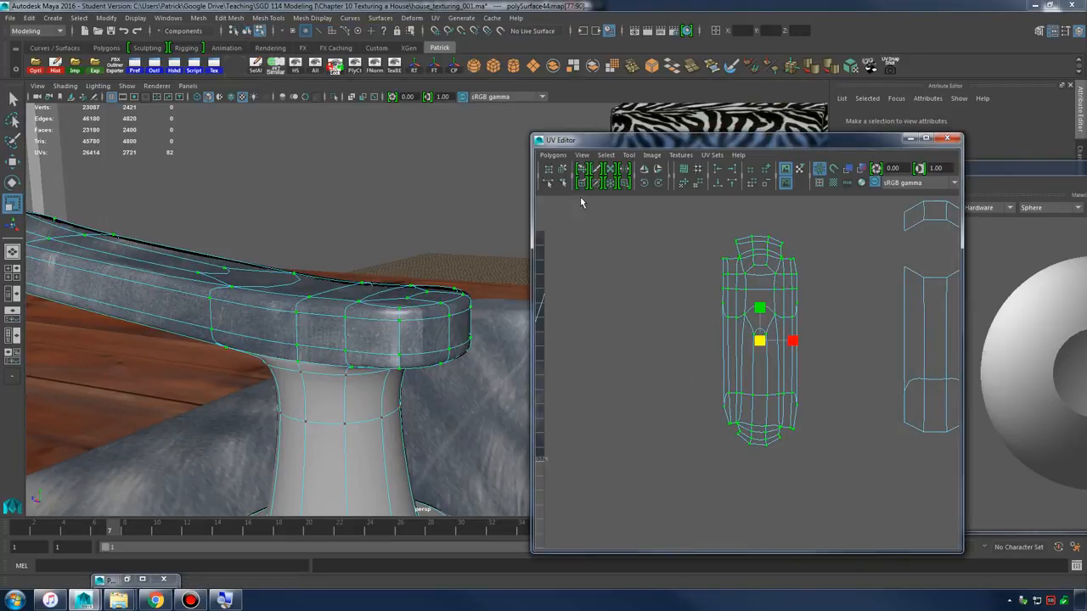
{"action": "left_click", "coordinate": [553, 155]}
{"action": "left_click", "coordinate": [591, 420]}
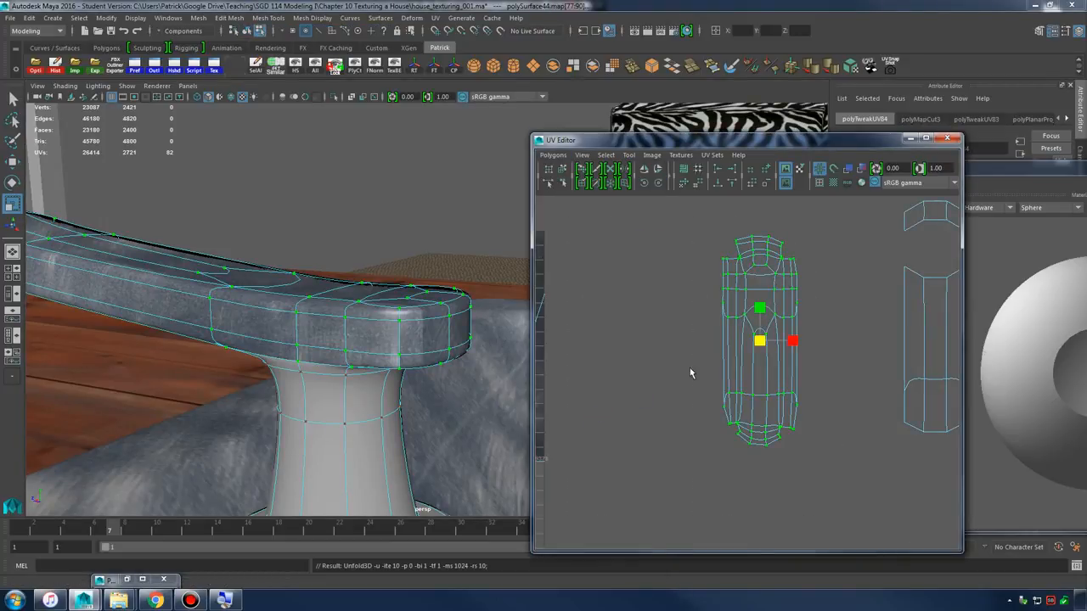
{"action": "middle_click_drag", "start_coordinate": [812, 341], "coordinate": [791, 348], "text": "alt"}
{"action": "left_click", "coordinate": [553, 156]}
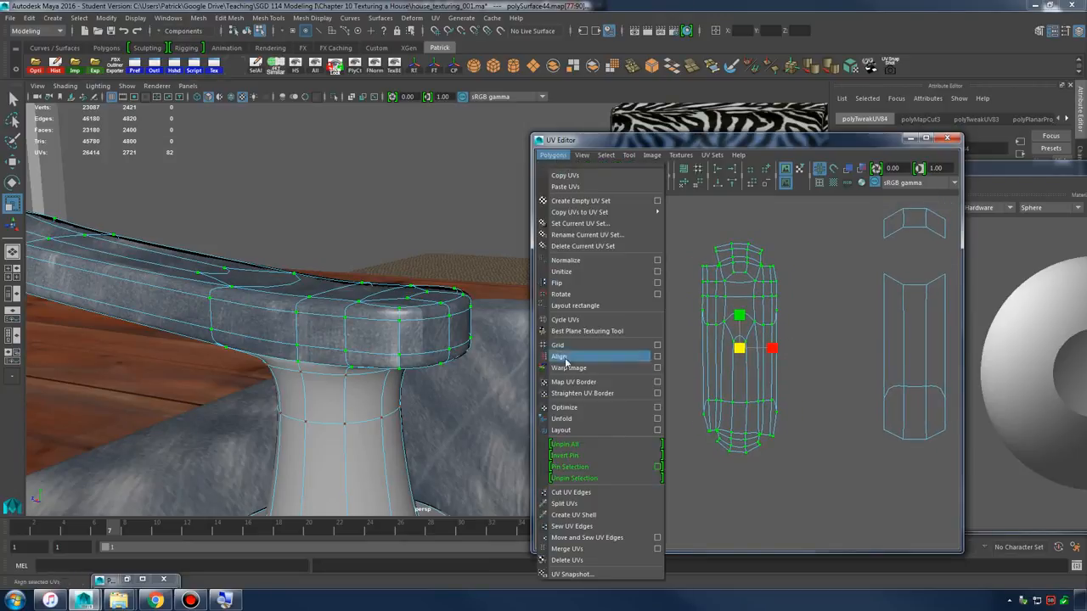
{"action": "left_click", "coordinate": [579, 420]}
{"action": "right_click_drag", "start_coordinate": [707, 337], "coordinate": [780, 338], "text": "alt"}
- Compare the lever's texture in the smoothed and unsmoothed previews, leaving the handle selected in object mode without smoothing
{"action": "right_click_drag", "start_coordinate": [755, 270], "coordinate": [791, 273]}
{"action": "key", "text": "1"}
{"action": "middle_click_drag", "start_coordinate": [815, 301], "coordinate": [819, 340], "text": "alt"}
{"action": "right_click_drag", "start_coordinate": [393, 323], "coordinate": [444, 272]}
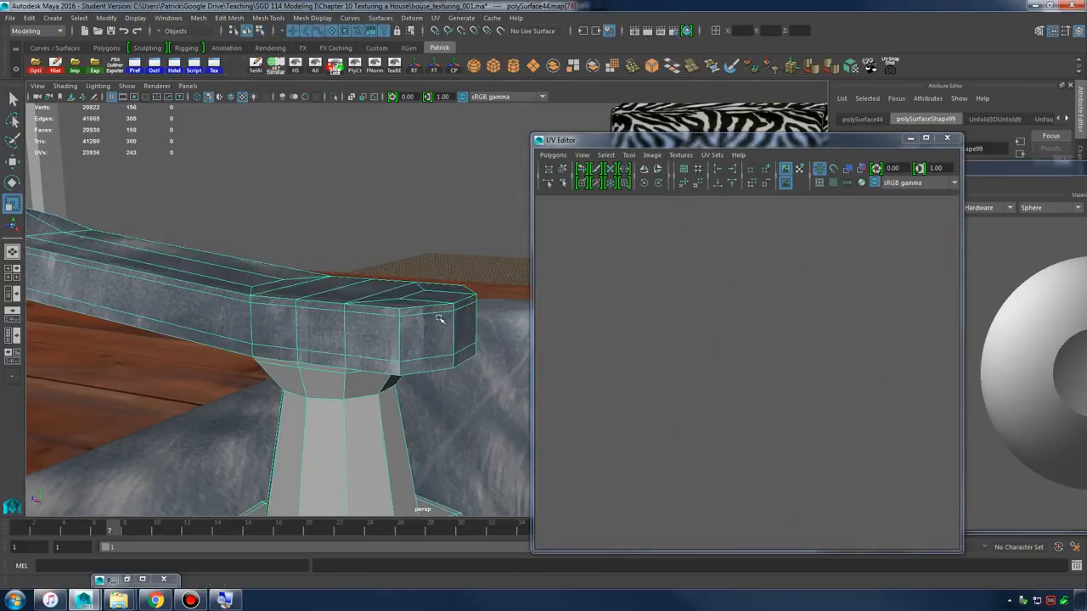
{"action": "key", "text": "3"}
{"action": "left_click", "coordinate": [376, 233]}
{"action": "left_click_drag", "start_coordinate": [376, 233], "coordinate": [346, 281], "text": "alt"}
{"action": "scroll", "coordinate": [347, 281], "scroll_direction": "up", "scroll_amount": 2}
{"action": "left_click", "coordinate": [379, 311]}
{"action": "key", "text": "1"}
{"action": "scroll", "coordinate": [419, 297], "scroll_direction": "up", "scroll_amount": 2}
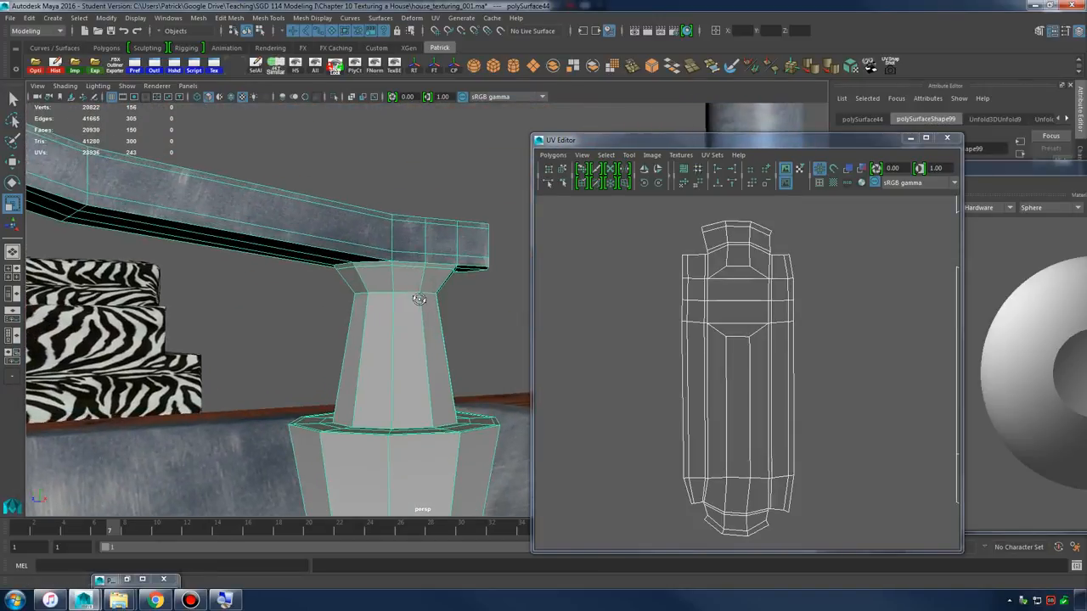
- Select all faces of the handle's neck between the lever and the wider base, growing the selection from the middle
{"action": "right_click_drag", "start_coordinate": [392, 265], "coordinate": [393, 295]}
{"action": "left_click_drag", "start_coordinate": [412, 304], "coordinate": [288, 292], "text": "alt"}
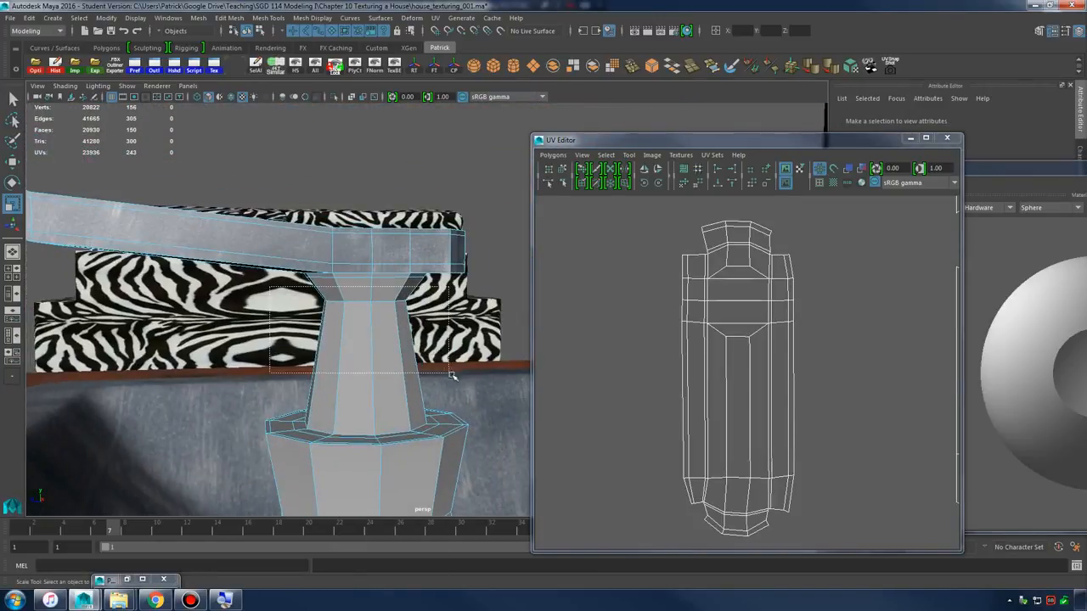
{"action": "left_click_drag", "start_coordinate": [450, 374], "coordinate": [452, 377]}
{"action": "scroll", "coordinate": [462, 394], "scroll_direction": "up", "scroll_amount": 2}
{"action": "left_click_drag", "start_coordinate": [326, 328], "coordinate": [234, 273], "text": "alt"}
{"action": "left_click_drag", "start_coordinate": [440, 286], "coordinate": [439, 299]}
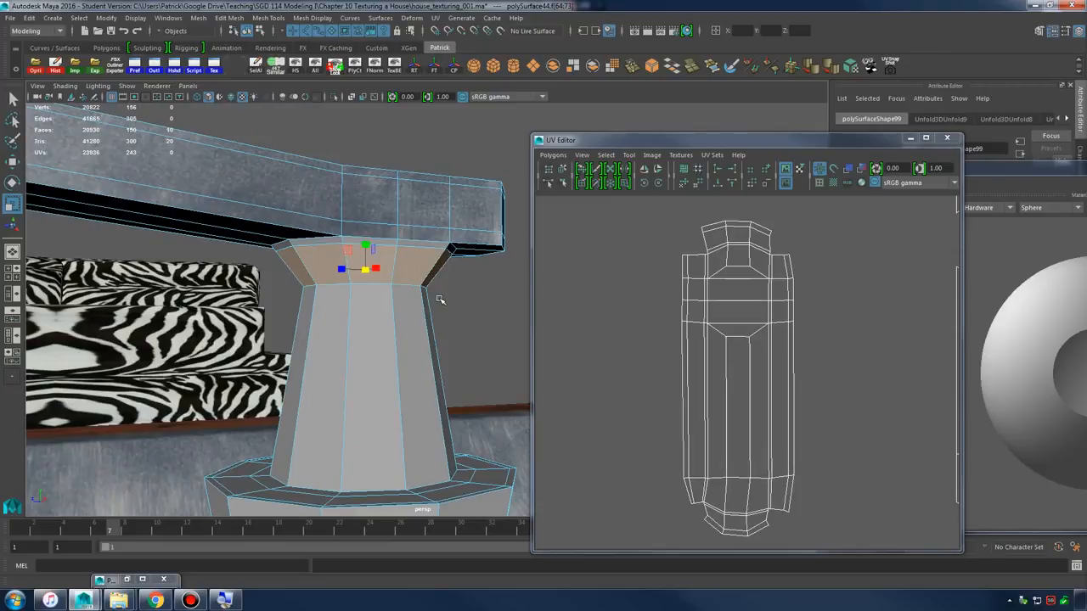
{"action": "key", "text": "shift+period"}
{"action": "left_click_drag", "start_coordinate": [432, 284], "coordinate": [406, 303], "text": "alt"}
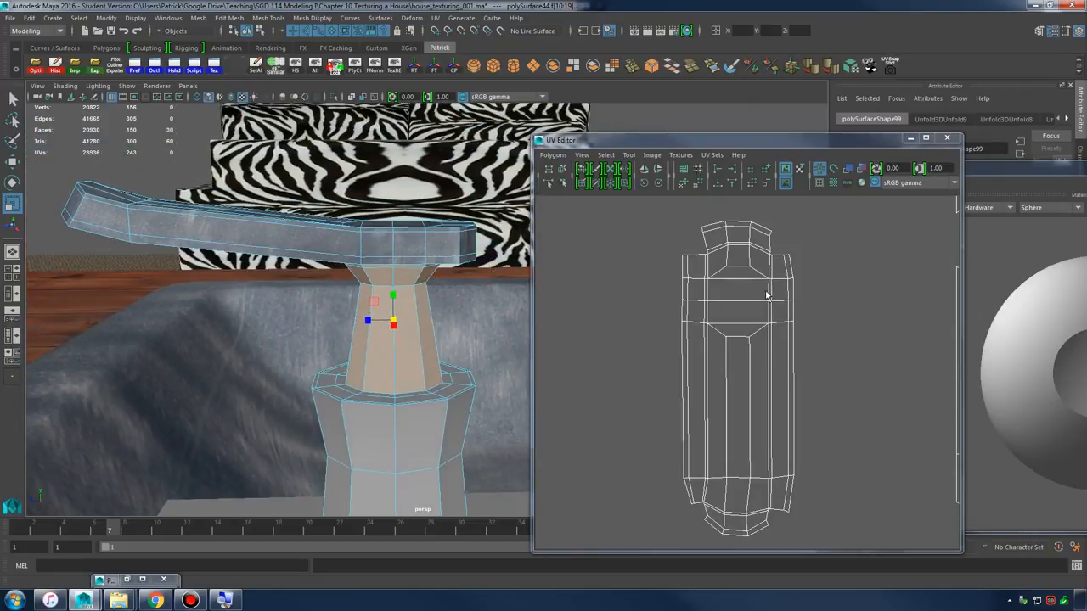
- Apply a camera-based UV projection to the selected neck faces from a straight-on side view
{"action": "key", "text": "a"}
{"action": "middle_click_drag", "start_coordinate": [834, 321], "coordinate": [773, 338], "text": "alt"}
{"action": "scroll", "coordinate": [737, 340], "scroll_direction": "down", "scroll_amount": 1}
{"action": "scroll", "coordinate": [738, 340], "scroll_direction": "up", "scroll_amount": 1}
{"action": "left_click_drag", "start_coordinate": [379, 299], "coordinate": [404, 51], "text": "alt"}
{"action": "left_click", "coordinate": [435, 18]}
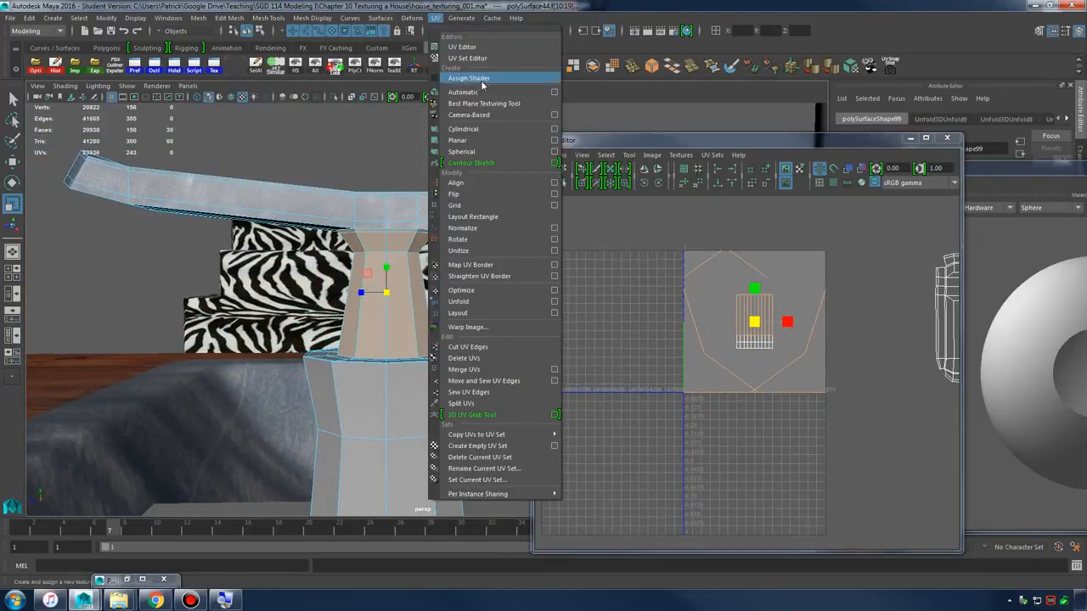
{"action": "left_click", "coordinate": [491, 115]}
- Move the neck's projected UV shell horizontally out of the 0–1 texture tile, away from the lever shells
{"action": "scroll", "coordinate": [644, 303], "scroll_direction": "down", "scroll_amount": 2}
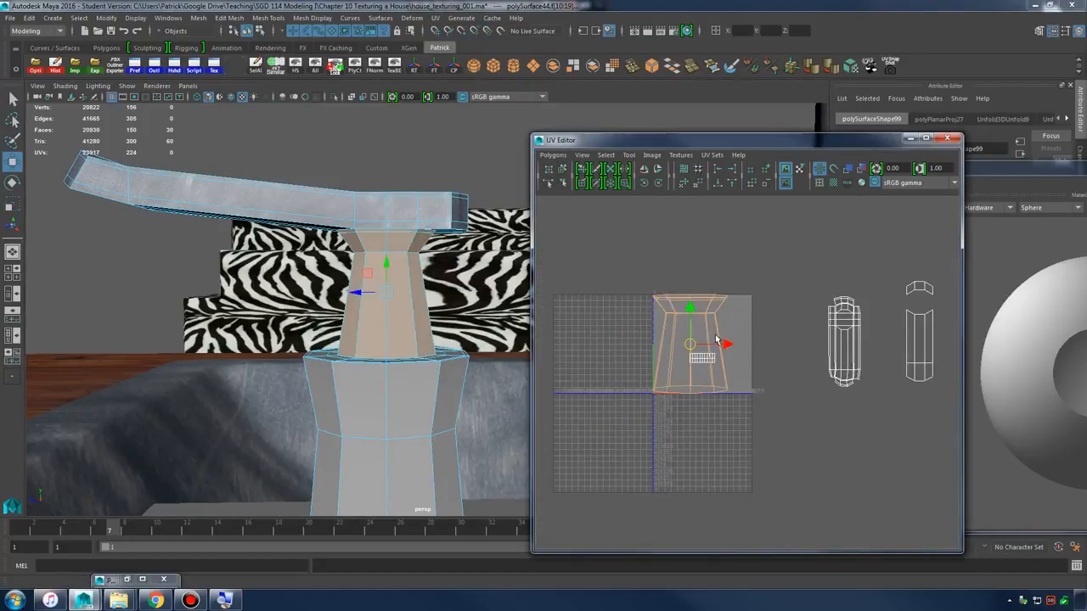
{"action": "left_click_drag", "start_coordinate": [722, 344], "coordinate": [600, 343]}
{"action": "middle_click_drag", "start_coordinate": [644, 343], "coordinate": [735, 338], "text": "alt"}
{"action": "scroll", "coordinate": [734, 337], "scroll_direction": "up", "scroll_amount": 1}
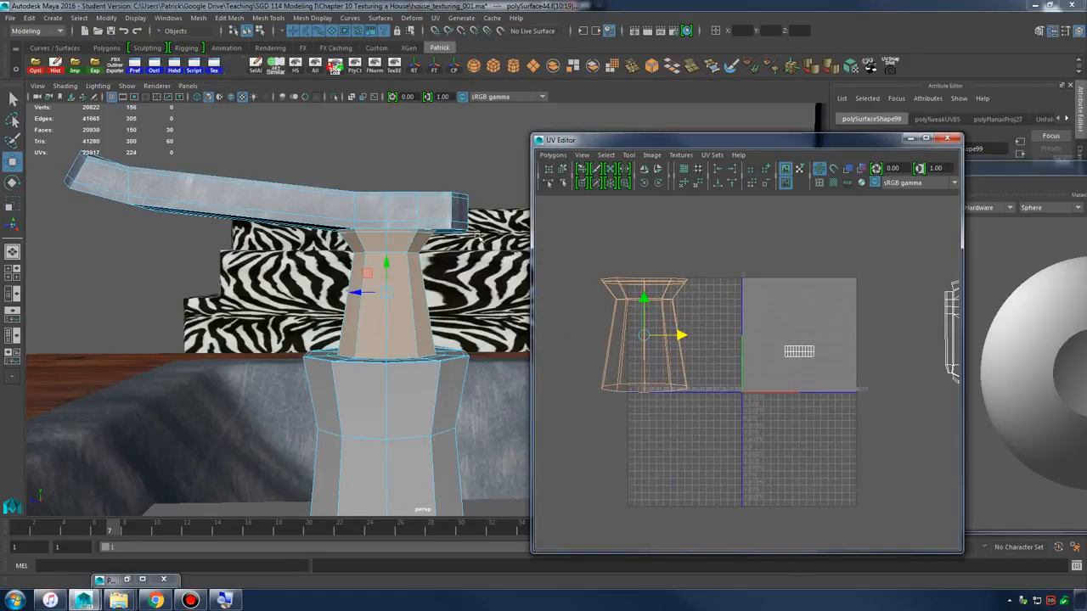
- Assign metal_mat from the Hypershade to the whole handle, put the Hypershade away, and preview the deselected handle smoothed
{"action": "right_click_drag", "start_coordinate": [411, 253], "coordinate": [399, 208]}
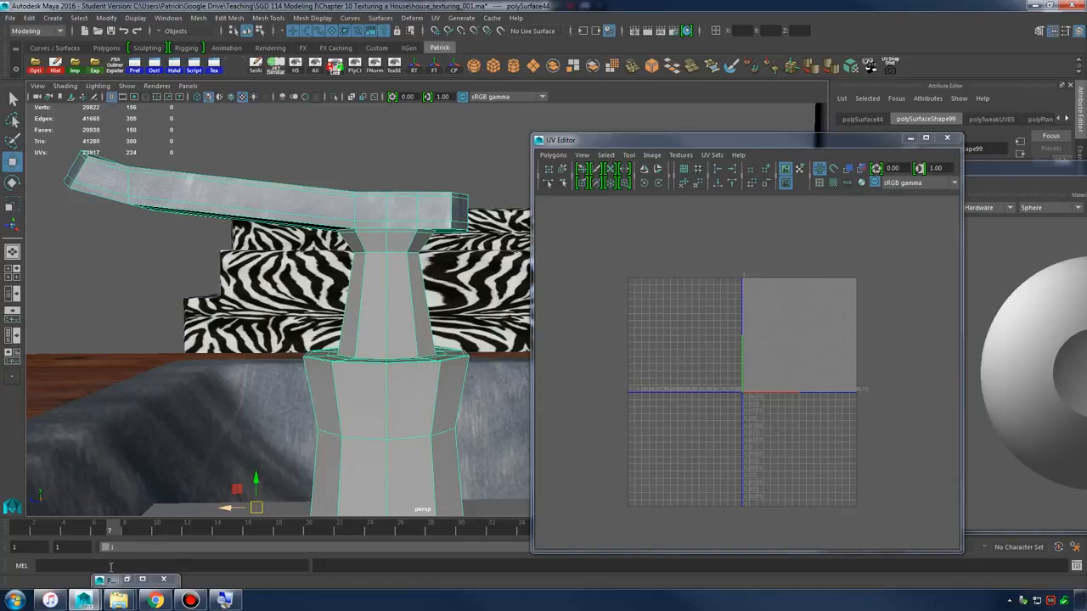
{"action": "left_click", "coordinate": [174, 68]}
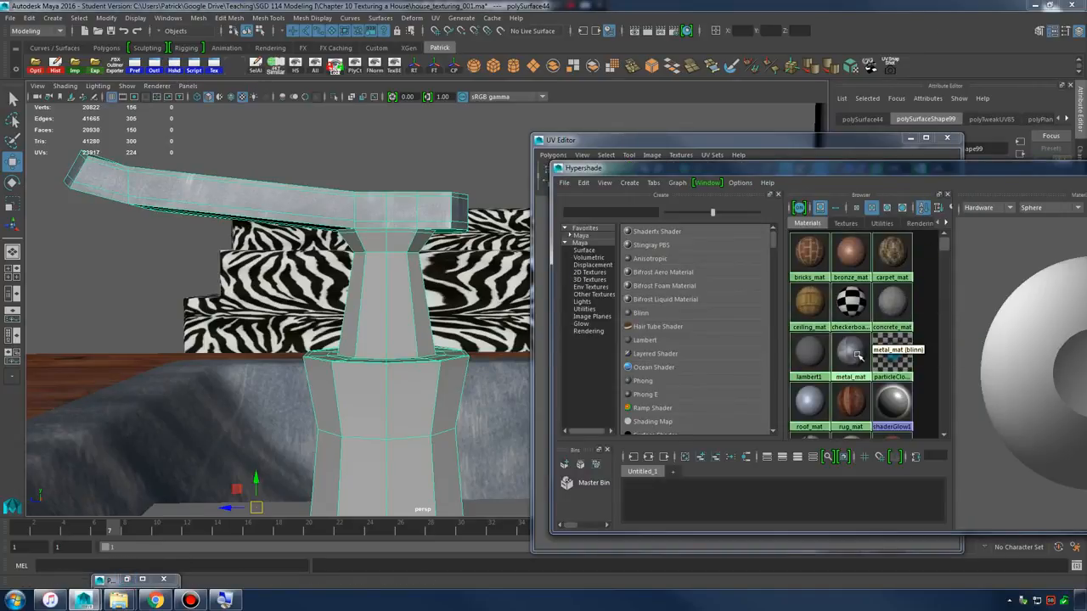
{"action": "middle_click_drag", "start_coordinate": [855, 352], "coordinate": [411, 320]}
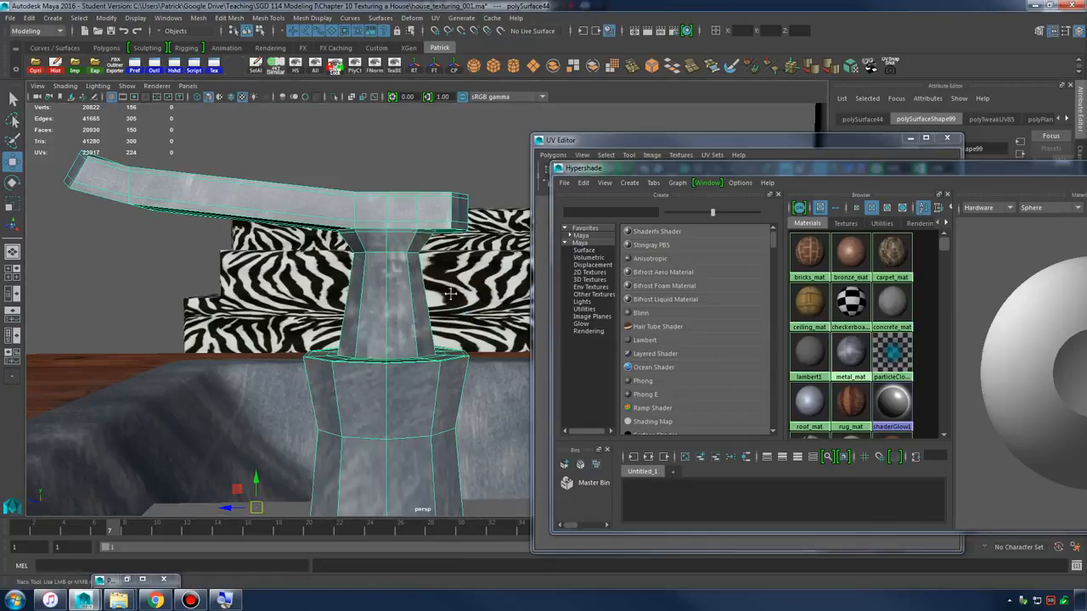
{"action": "left_click_drag", "start_coordinate": [463, 314], "coordinate": [453, 312], "text": "alt"}
{"action": "left_click", "coordinate": [1086, 168]}
{"action": "left_click_drag", "start_coordinate": [373, 267], "coordinate": [324, 296], "text": "alt"}
{"action": "key", "text": "3"}
{"action": "left_click", "coordinate": [466, 162]}
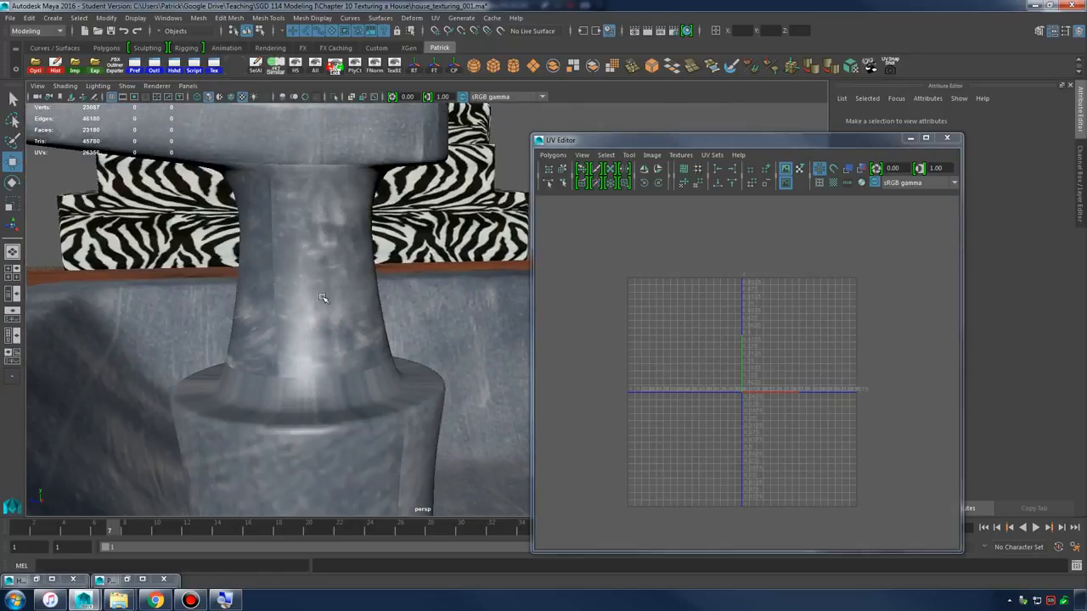
- Cut the neck's UVs along one vertical edge line from lever to base, on the side facing away from the zebra-patterned blinds
{"action": "left_click", "coordinate": [332, 301]}
{"action": "key", "text": "1"}
{"action": "key", "text": "3"}
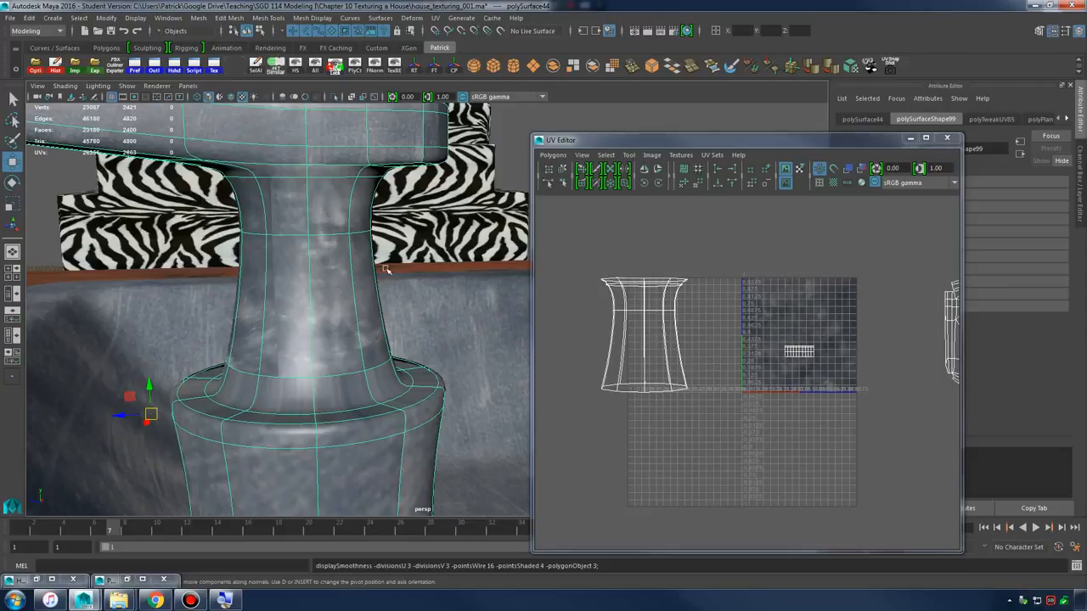
{"action": "left_click_drag", "start_coordinate": [357, 266], "coordinate": [308, 288], "text": "alt"}
{"action": "key", "text": "1"}
{"action": "right_click_drag", "start_coordinate": [328, 274], "coordinate": [331, 243]}
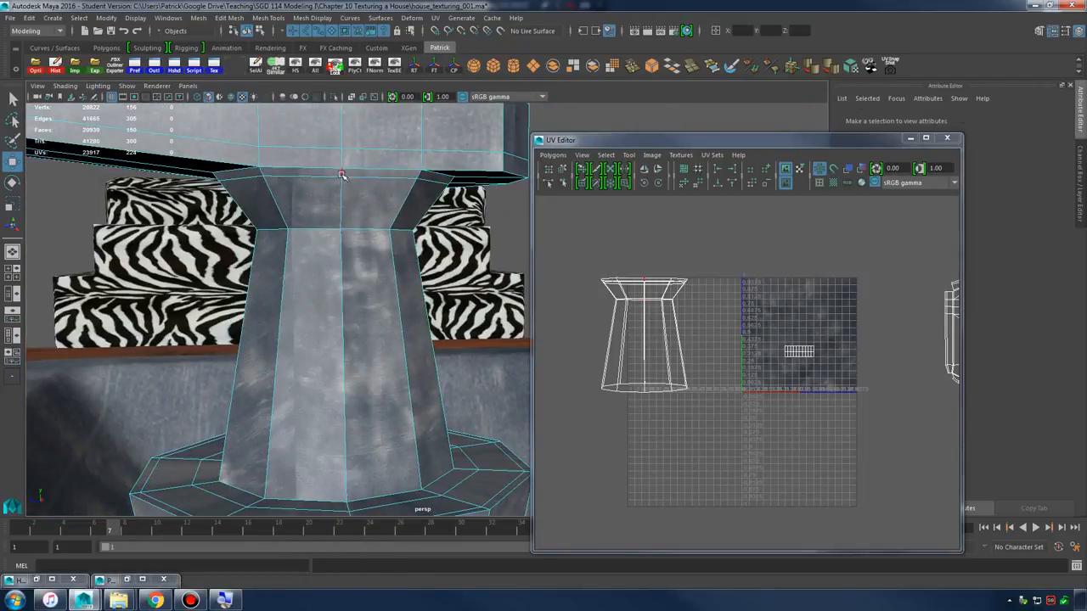
{"action": "left_click", "coordinate": [342, 175]}
{"action": "left_click_drag", "start_coordinate": [340, 305], "coordinate": [344, 327], "text": "alt"}
{"action": "middle_click_drag", "start_coordinate": [694, 293], "coordinate": [728, 294], "text": "alt"}
{"action": "right_click_drag", "start_coordinate": [728, 293], "coordinate": [791, 306], "text": "alt"}
{"action": "middle_click_drag", "start_coordinate": [705, 306], "coordinate": [718, 312], "text": "alt"}
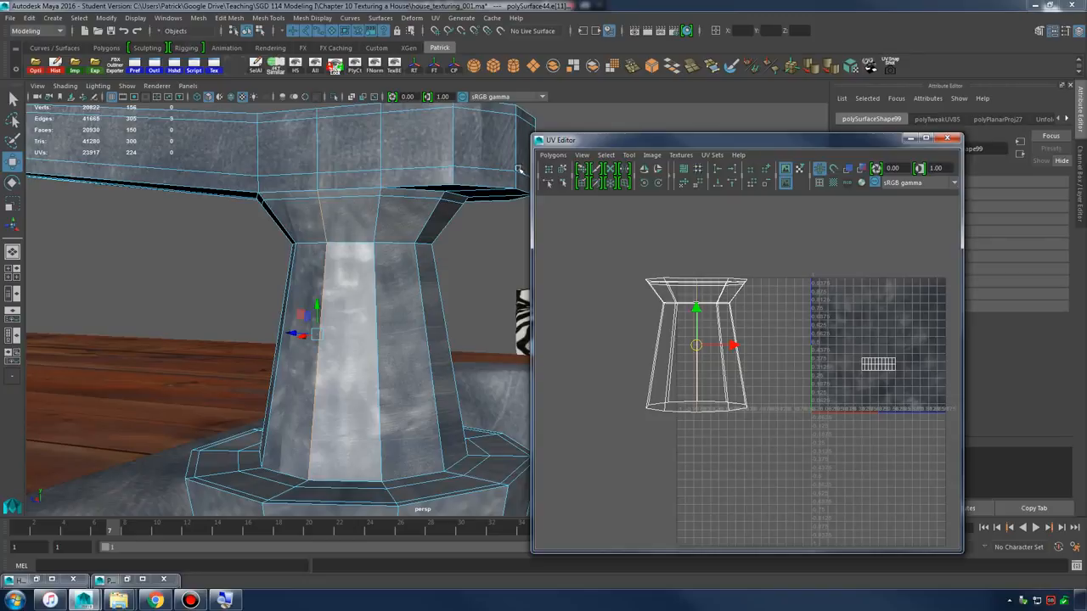
{"action": "left_click", "coordinate": [552, 155]}
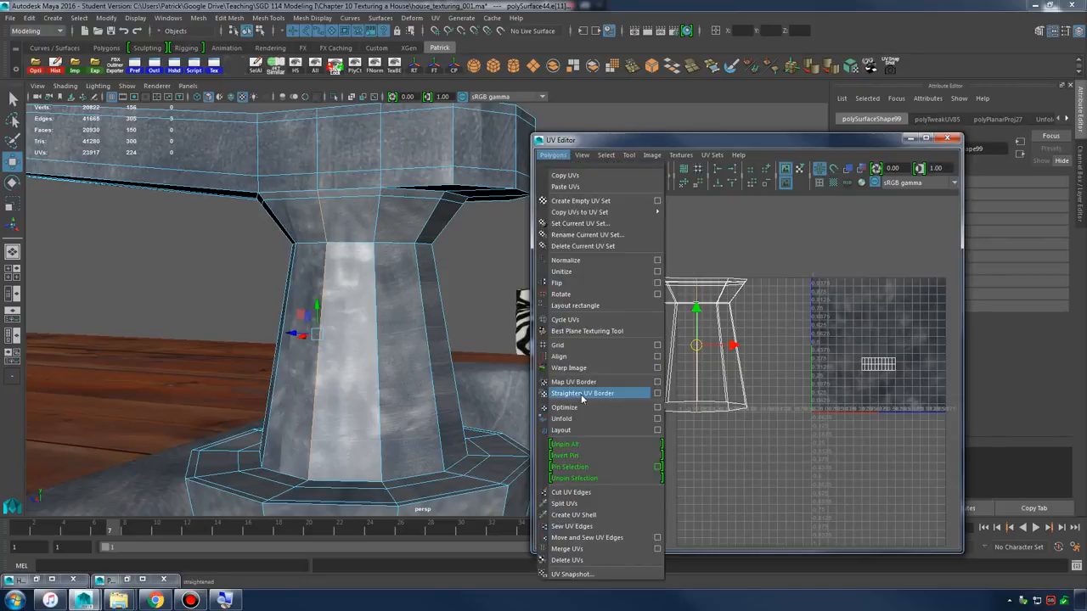
{"action": "left_click", "coordinate": [570, 492]}
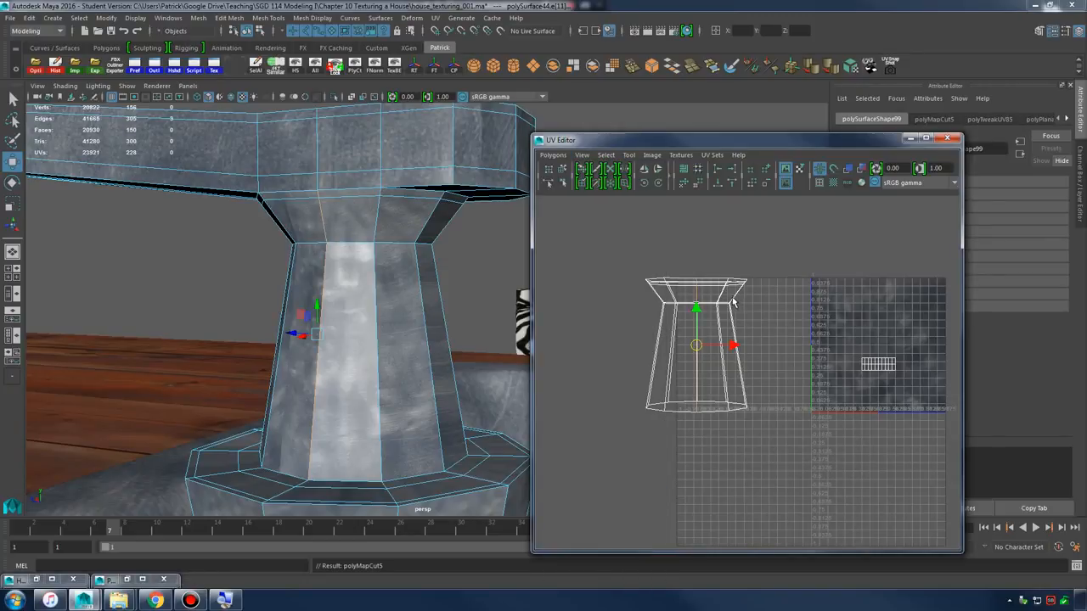
- Unfold the neck's whole UV shell and rotate it slightly so the fanned strip sits level
{"action": "right_click_drag", "start_coordinate": [694, 292], "coordinate": [618, 255]}
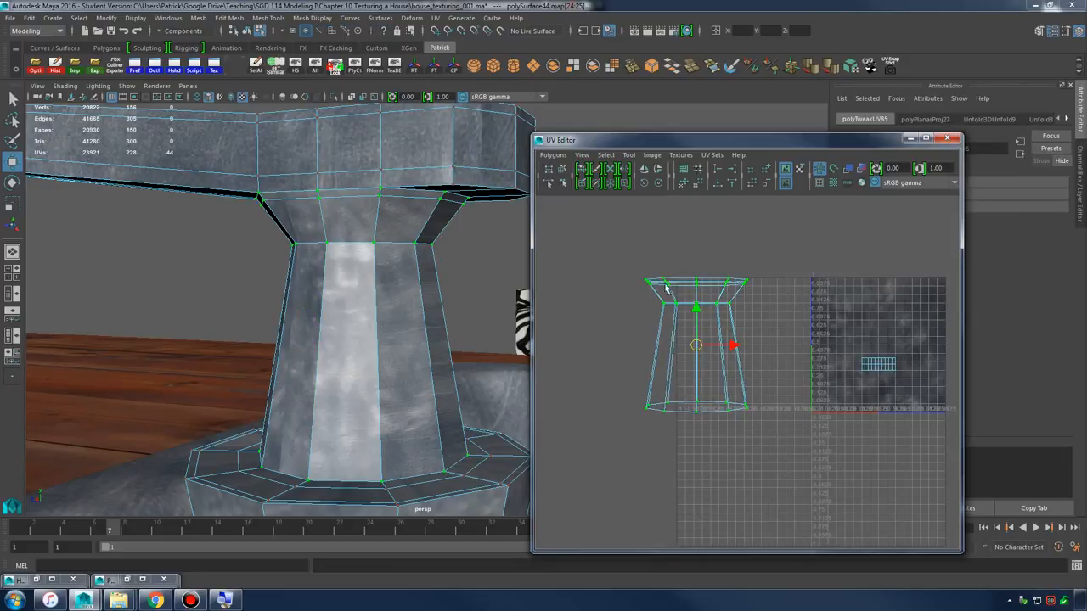
{"action": "left_click_drag", "start_coordinate": [618, 248], "coordinate": [688, 363]}
{"action": "left_click", "coordinate": [552, 155]}
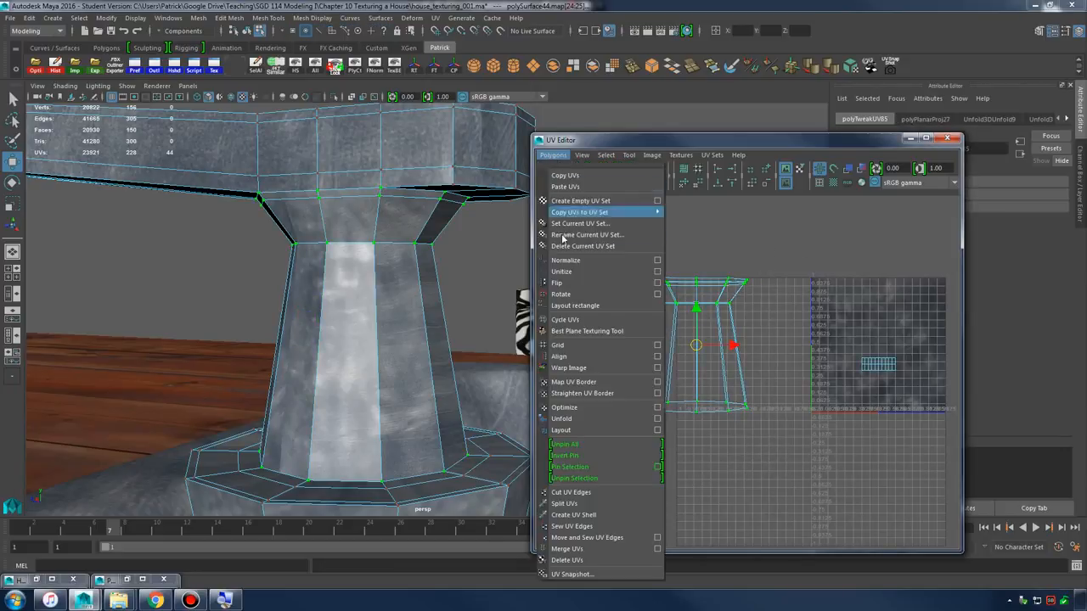
{"action": "left_click", "coordinate": [584, 418]}
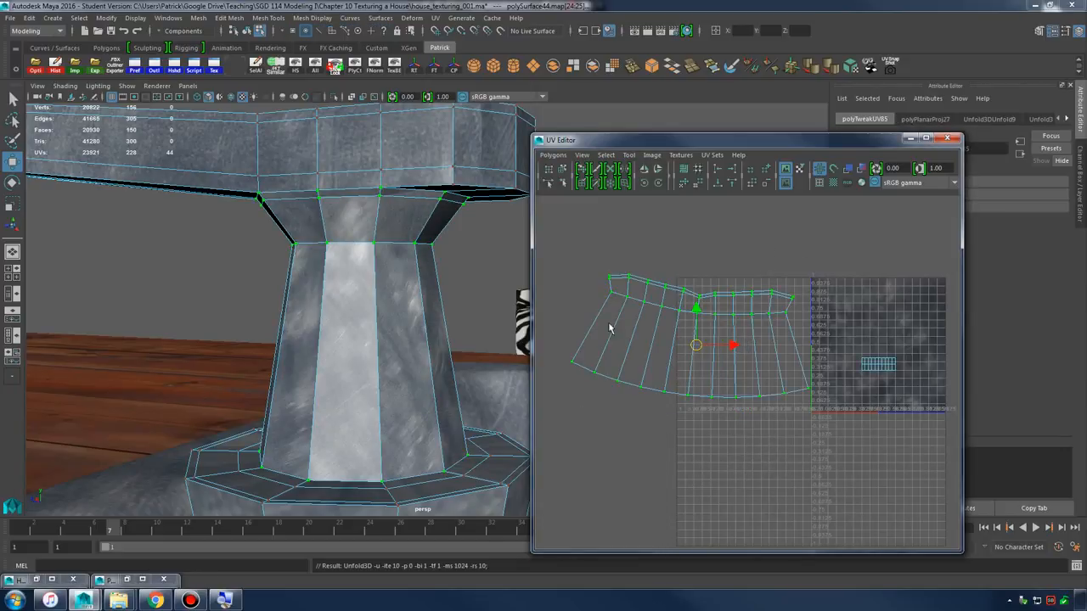
{"action": "left_click", "coordinate": [552, 155]}
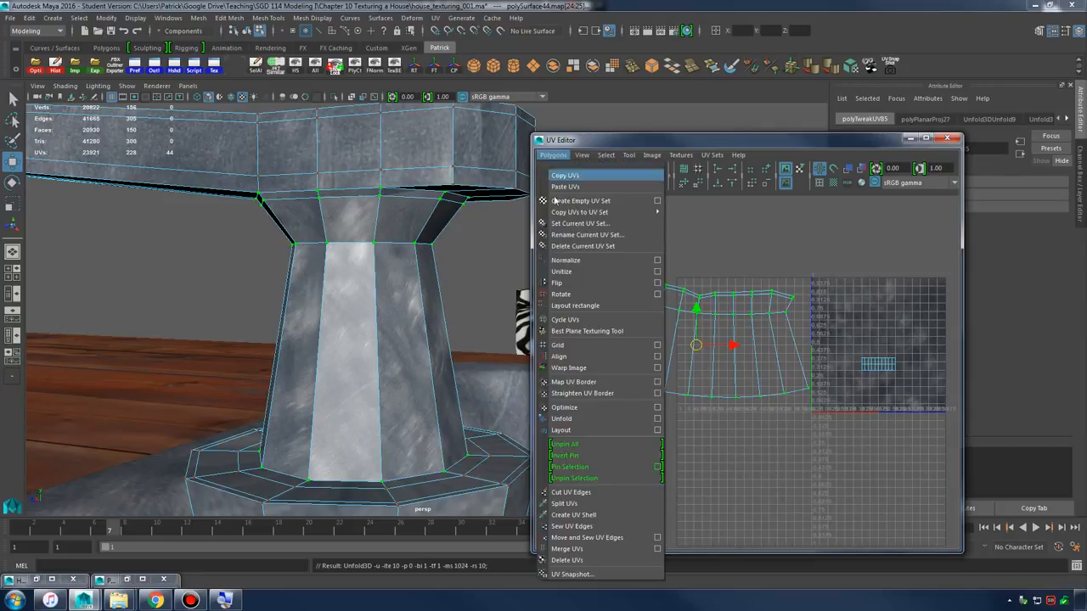
{"action": "left_click", "coordinate": [581, 419]}
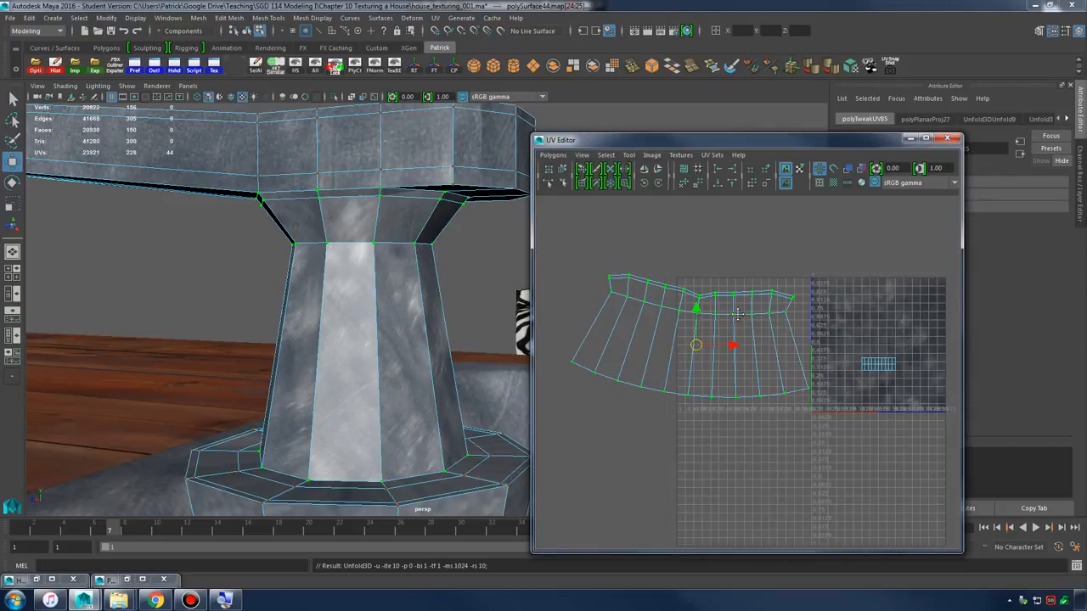
{"action": "middle_click_drag", "start_coordinate": [738, 315], "coordinate": [720, 330], "text": "alt"}
{"action": "mouse_move", "coordinate": [702, 337]}
{"action": "left_mouse_down"}
{"action": "mouse_move", "coordinate": [698, 322]}
{"action": "mouse_move", "coordinate": [700, 335]}
{"action": "left_mouse_up"}
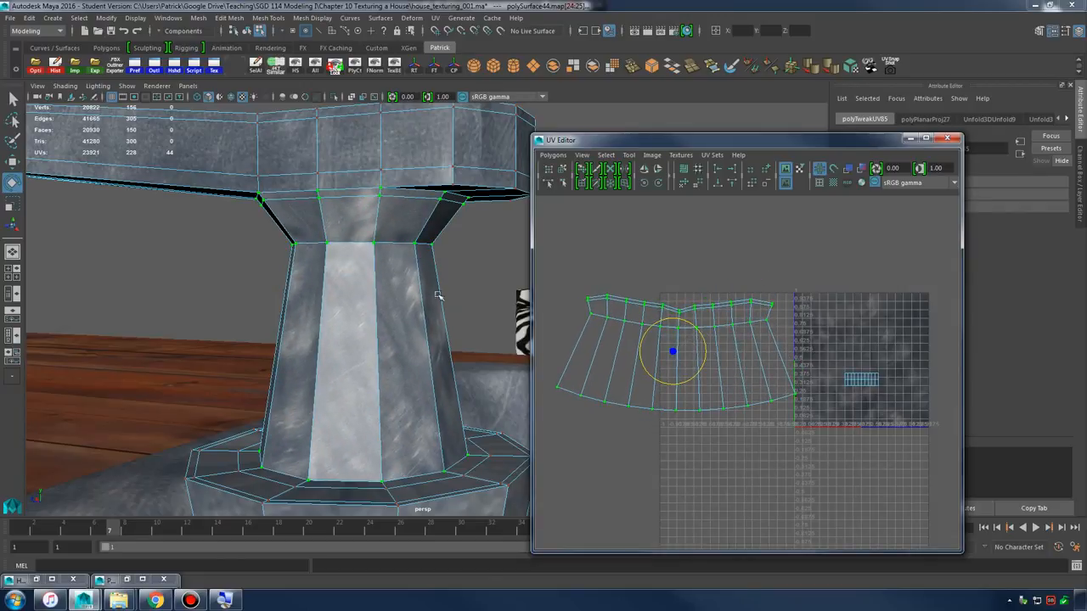
- Preview the handle smoothed and examine the texture on the neck, lever and base from several angles
{"action": "right_click_drag", "start_coordinate": [427, 285], "coordinate": [457, 265]}
{"action": "key", "text": "3"}
{"action": "left_click", "coordinate": [475, 289]}
{"action": "left_click_drag", "start_coordinate": [476, 288], "coordinate": [388, 352], "text": "alt"}
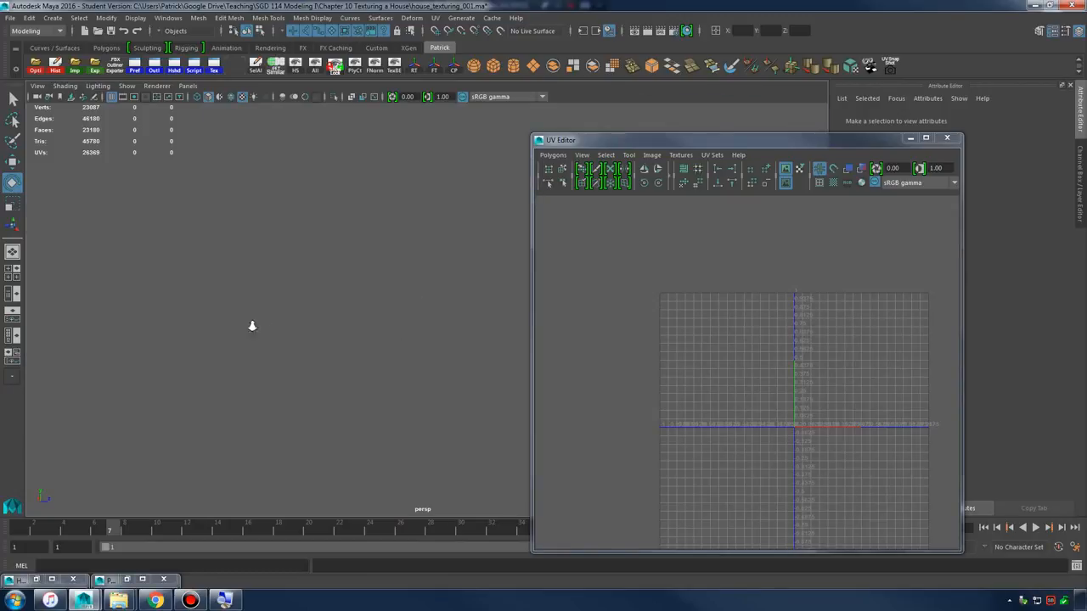
{"action": "mouse_move", "coordinate": [252, 326]}
{"action": "left_mouse_down", "text": "alt"}
{"action": "mouse_move", "coordinate": [240, 305]}
{"action": "mouse_move", "coordinate": [257, 317]}
{"action": "left_mouse_up", "text": "alt"}
{"action": "left_click", "coordinate": [366, 475]}
{"action": "key", "text": "f"}
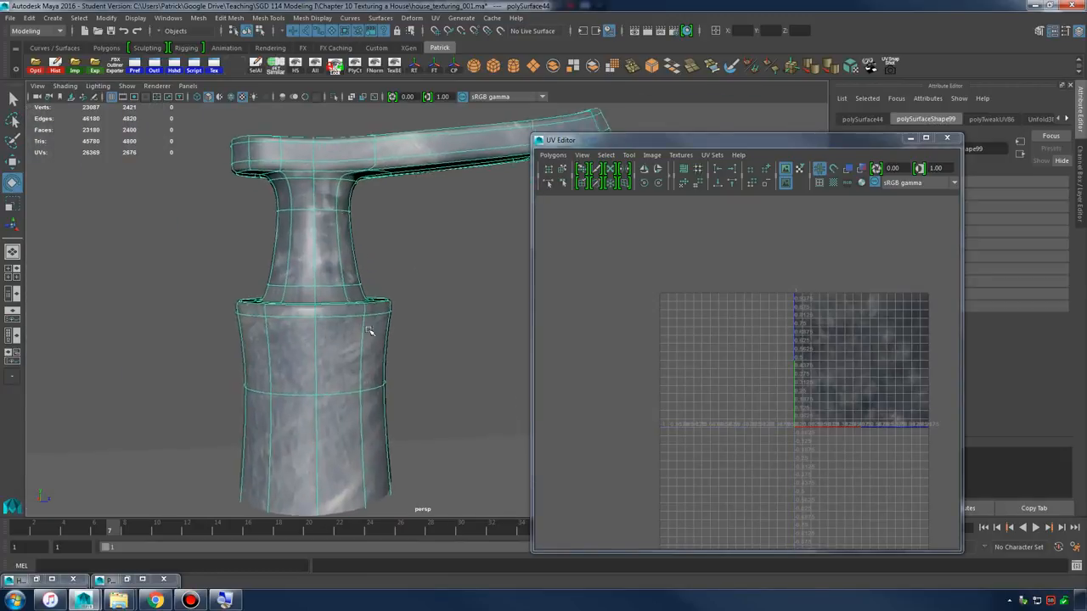
{"action": "middle_click_drag", "start_coordinate": [368, 330], "coordinate": [416, 379], "text": "alt"}
{"action": "right_click_drag", "start_coordinate": [417, 378], "coordinate": [626, 395], "text": "alt"}
{"action": "left_click", "coordinate": [446, 309]}
{"action": "left_click_drag", "start_coordinate": [447, 308], "coordinate": [435, 286], "text": "alt"}
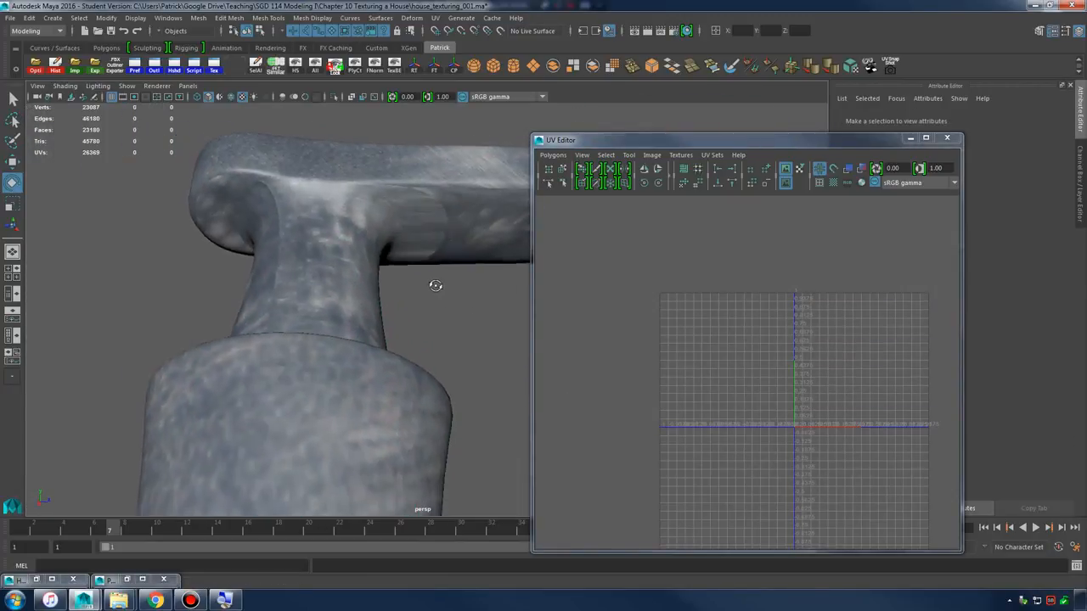
{"action": "left_click", "coordinate": [446, 240]}
{"action": "left_click", "coordinate": [450, 291]}
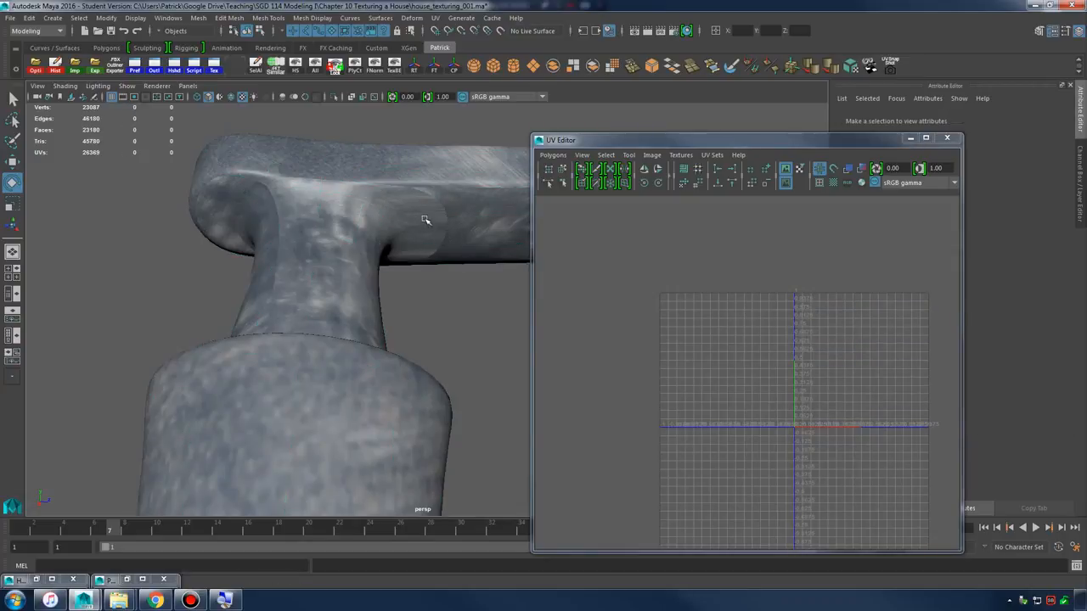
{"action": "left_click", "coordinate": [427, 220]}
{"action": "key", "text": "1"}
{"action": "left_click_drag", "start_coordinate": [446, 314], "coordinate": [417, 337], "text": "alt"}
{"action": "key", "text": "3"}
{"action": "left_click", "coordinate": [453, 306]}
- Insert an edge loop around the bottom of the neck, just above its junction with the wider base, and check it smoothed
{"action": "middle_click_drag", "start_coordinate": [399, 425], "coordinate": [373, 331], "text": "alt"}
{"action": "right_click_drag", "start_coordinate": [373, 331], "coordinate": [311, 299], "text": "alt"}
{"action": "left_click", "coordinate": [391, 330]}
{"action": "key", "text": "1"}
{"action": "right_click_drag", "start_coordinate": [301, 301], "coordinate": [303, 365], "text": "alt"}
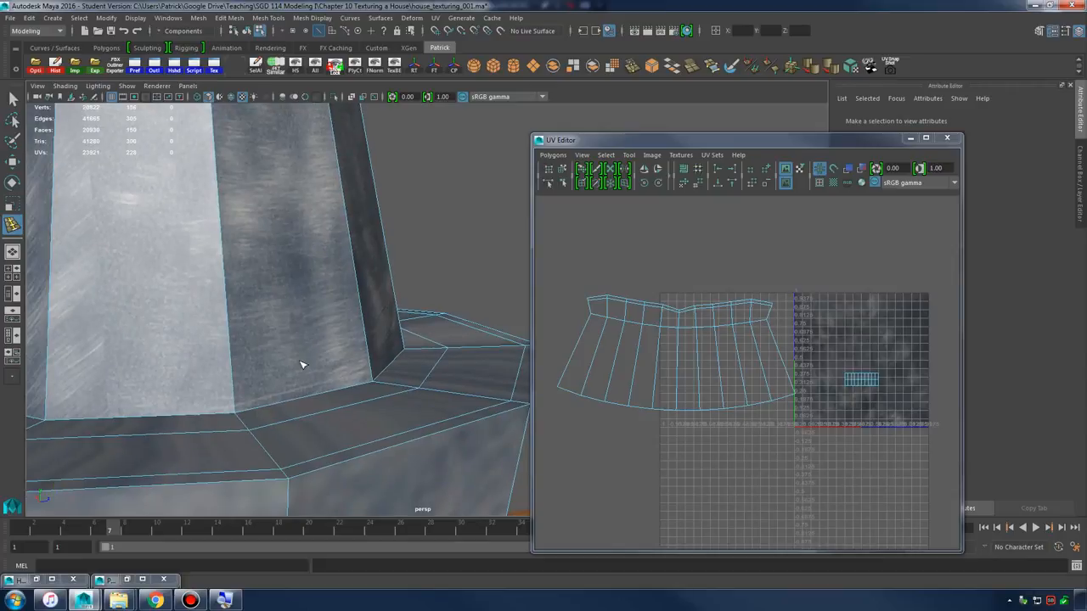
{"action": "left_click", "coordinate": [240, 419]}
{"action": "key", "text": "3"}
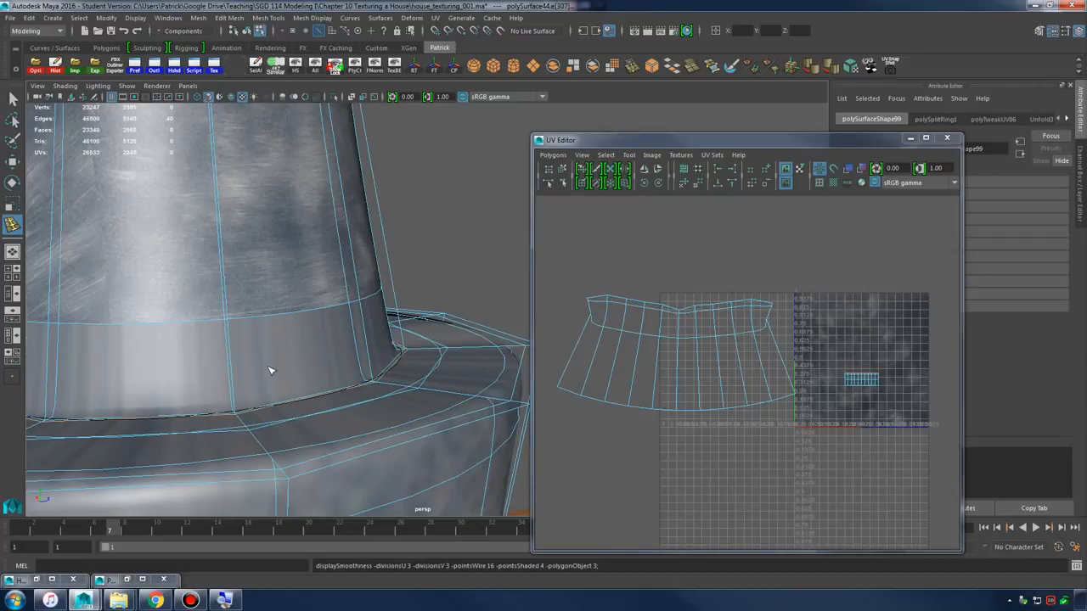
{"action": "left_click", "coordinate": [282, 382]}
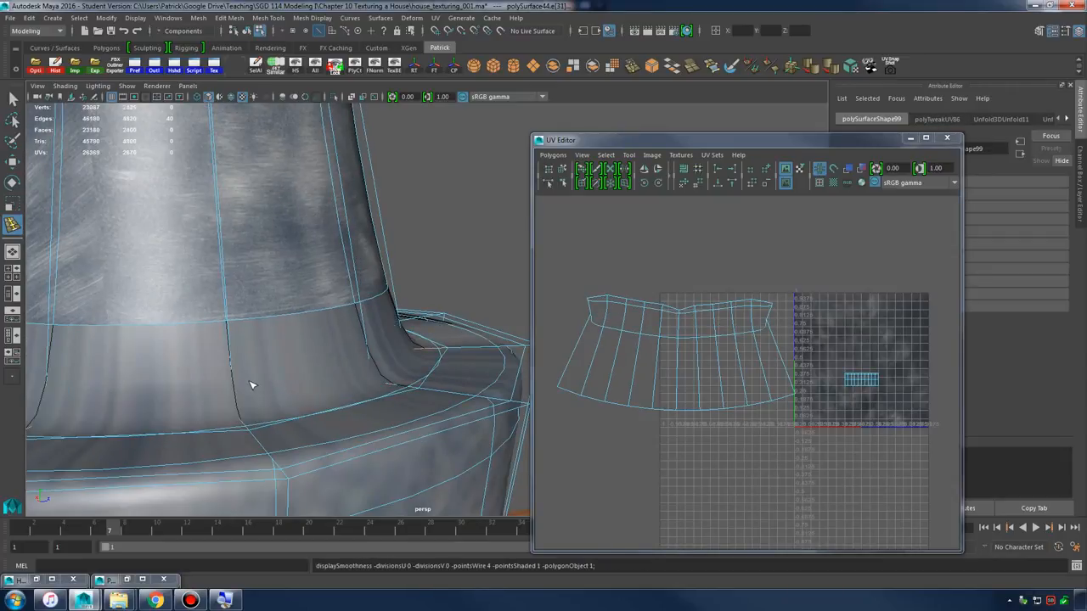
{"action": "key", "text": "1"}
{"action": "left_click_drag", "start_coordinate": [237, 405], "coordinate": [238, 410]}
{"action": "key", "text": "3"}
{"action": "right_click_drag", "start_coordinate": [328, 285], "coordinate": [284, 243]}
{"action": "left_click", "coordinate": [413, 231]}
- Select all the side faces of the handle's wider base on the unsmoothed mesh
{"action": "left_click_drag", "start_coordinate": [284, 243], "coordinate": [355, 274], "text": "alt"}
{"action": "right_click_drag", "start_coordinate": [356, 275], "coordinate": [431, 324], "text": "alt"}
{"action": "left_click_drag", "start_coordinate": [430, 321], "coordinate": [374, 318], "text": "alt"}
{"action": "left_click", "coordinate": [457, 360]}
{"action": "right_click_drag", "start_coordinate": [461, 361], "coordinate": [425, 358], "text": "alt"}
{"action": "key", "text": "1"}
{"action": "left_click_drag", "start_coordinate": [426, 356], "coordinate": [381, 320], "text": "alt"}
{"action": "right_click_drag", "start_coordinate": [383, 286], "coordinate": [382, 320]}
{"action": "left_click_drag", "start_coordinate": [211, 314], "coordinate": [335, 393]}
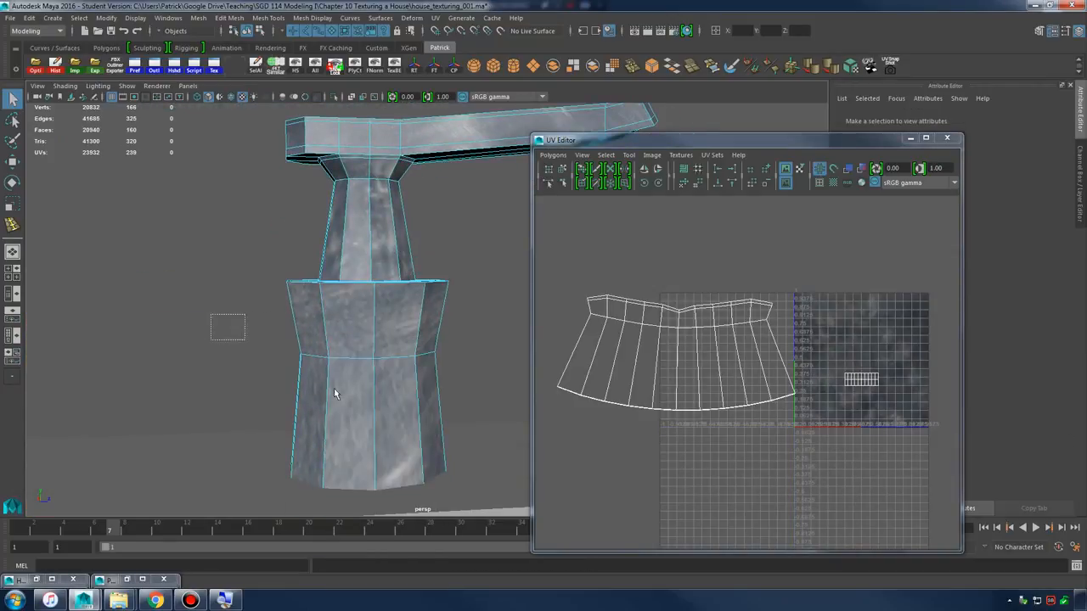
{"action": "left_click_drag", "start_coordinate": [497, 451], "coordinate": [497, 451]}
- Apply a camera-based UV projection to the selected base faces from a straight-on side view, with textures hidden
{"action": "mouse_move", "coordinate": [477, 426]}
{"action": "left_mouse_down", "text": "alt"}
{"action": "mouse_move", "coordinate": [461, 383]}
{"action": "mouse_move", "coordinate": [444, 444]}
{"action": "left_mouse_up", "text": "alt"}
{"action": "key", "text": "4"}
{"action": "key", "text": "5"}
{"action": "scroll", "coordinate": [422, 383], "scroll_direction": "up", "scroll_amount": 5}
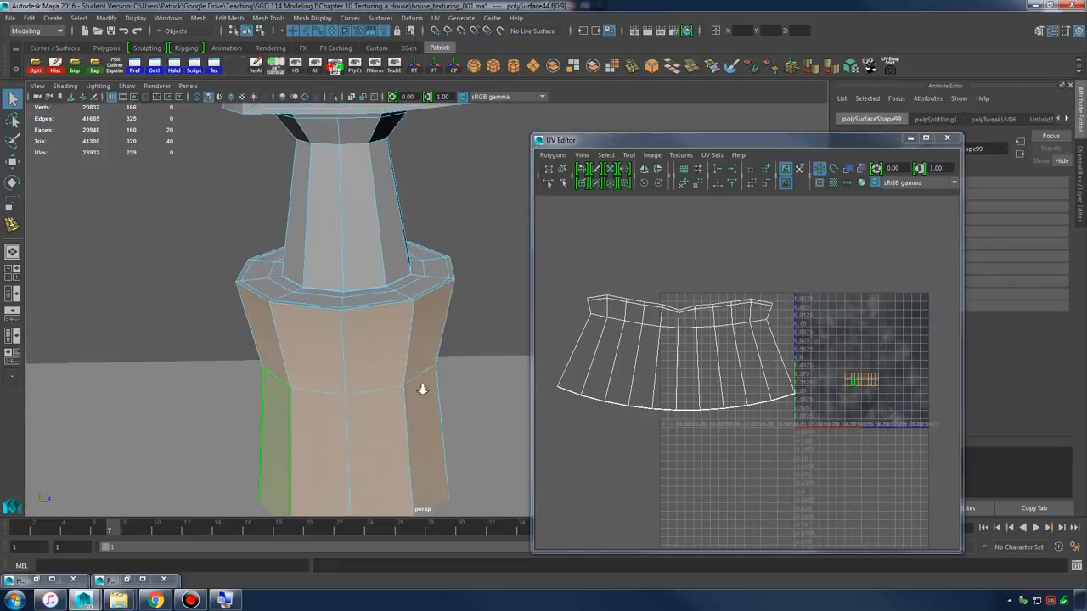
{"action": "right_click_drag", "start_coordinate": [410, 375], "coordinate": [317, 379], "text": "alt"}
{"action": "middle_click_drag", "start_coordinate": [317, 379], "coordinate": [296, 353], "text": "alt"}
{"action": "right_click_drag", "start_coordinate": [361, 360], "coordinate": [397, 361], "text": "alt"}
{"action": "middle_click_drag", "start_coordinate": [397, 360], "coordinate": [390, 398], "text": "alt"}
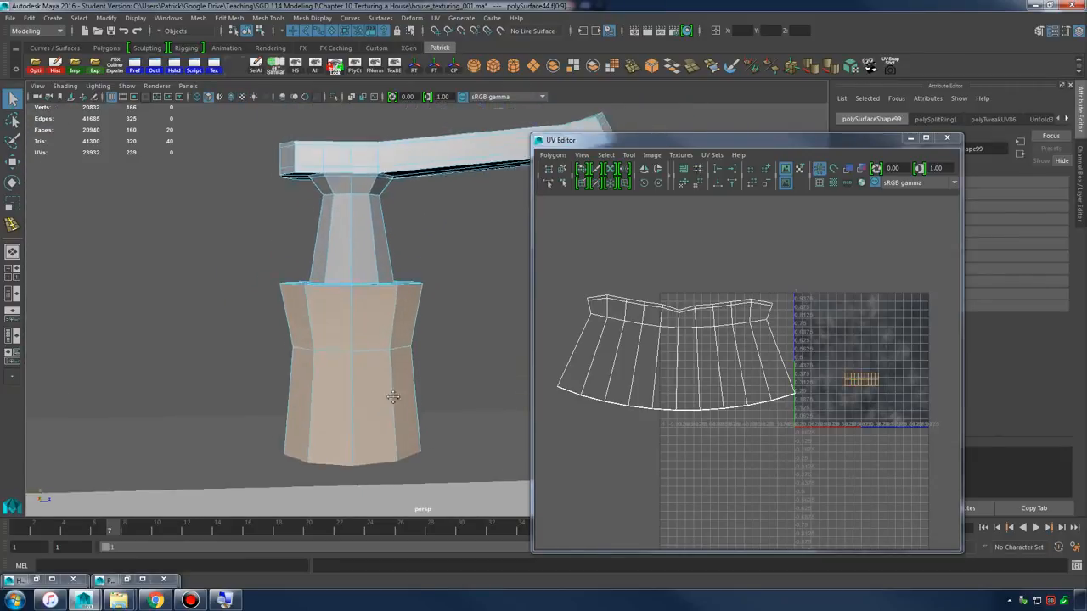
{"action": "mouse_move", "coordinate": [390, 398]}
{"action": "left_mouse_down", "text": "alt"}
{"action": "mouse_move", "coordinate": [391, 422]}
{"action": "mouse_move", "coordinate": [388, 388]}
{"action": "left_mouse_up", "text": "alt"}
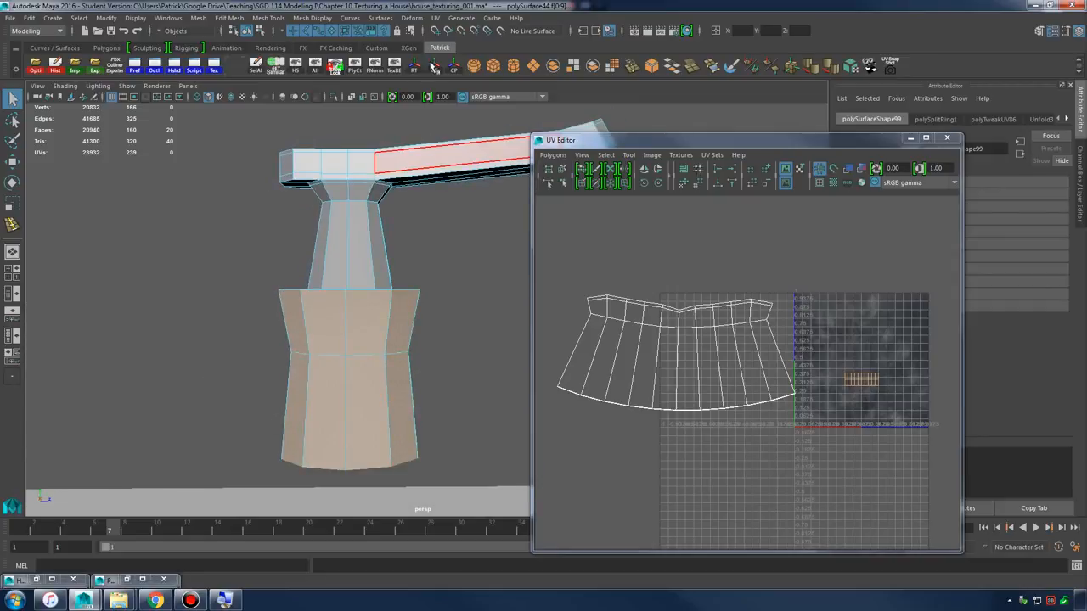
{"action": "left_click_drag", "start_coordinate": [476, 397], "coordinate": [467, 359], "text": "alt"}
{"action": "left_click", "coordinate": [434, 17]}
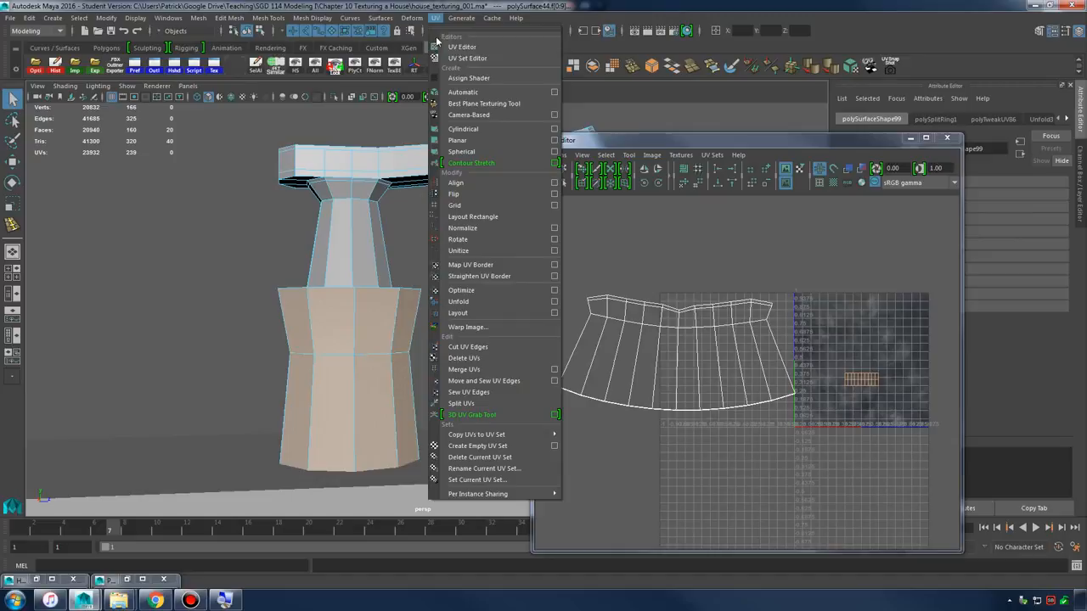
{"action": "left_click", "coordinate": [487, 115]}
- Move the base's projected UV shell up so most of it sits above the 0–1 texture tile
{"action": "middle_click_drag", "start_coordinate": [875, 347], "coordinate": [776, 337], "text": "alt"}
{"action": "key", "text": "w"}
{"action": "left_click_drag", "start_coordinate": [738, 355], "coordinate": [776, 243]}
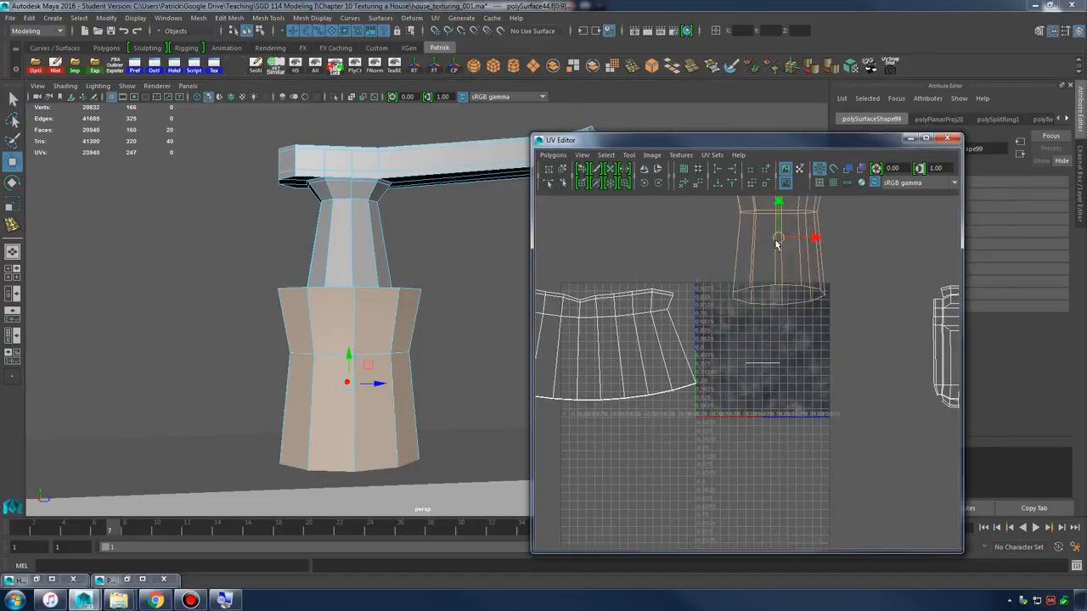
{"action": "middle_click_drag", "start_coordinate": [776, 243], "coordinate": [750, 291], "text": "alt"}
- Try to unfold the base's UV shell without cutting a seam, and preview the textured, smoothed result
{"action": "left_click", "coordinate": [552, 155]}
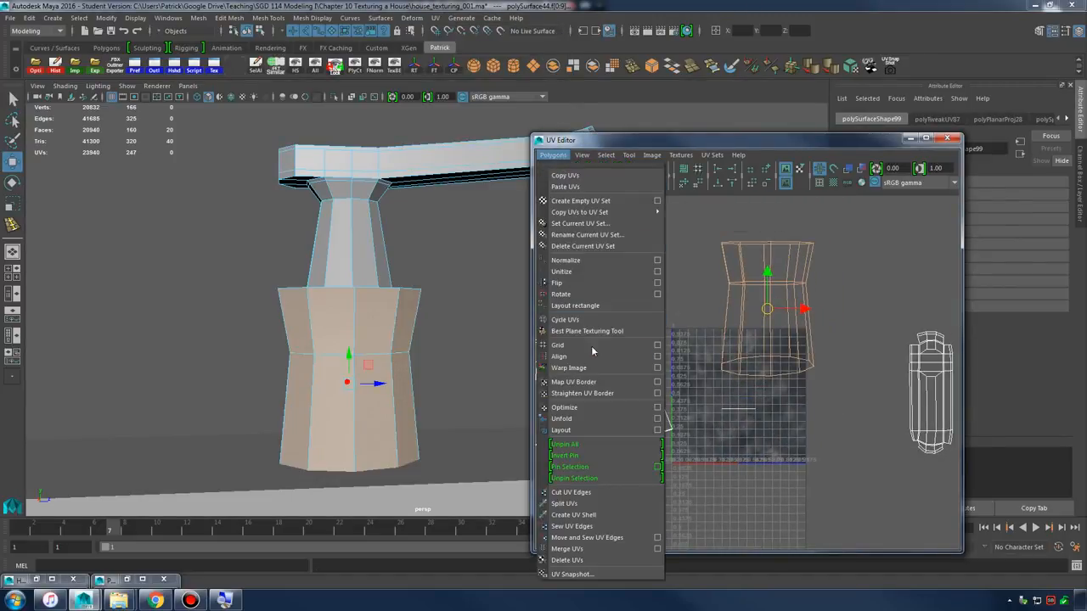
{"action": "left_click", "coordinate": [567, 418]}
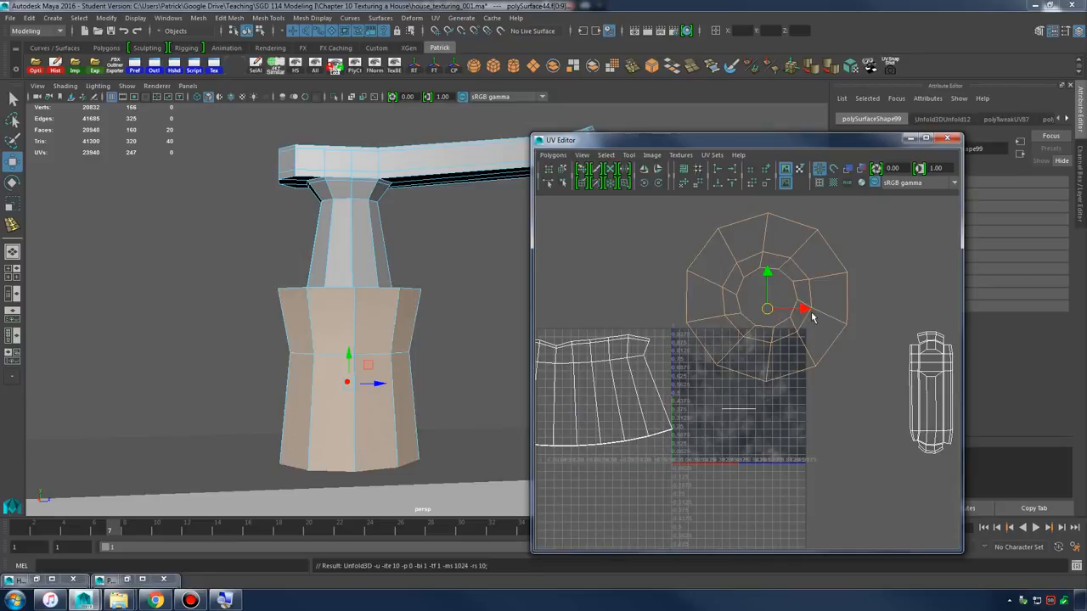
{"action": "middle_click_drag", "start_coordinate": [427, 339], "coordinate": [423, 343], "text": "alt"}
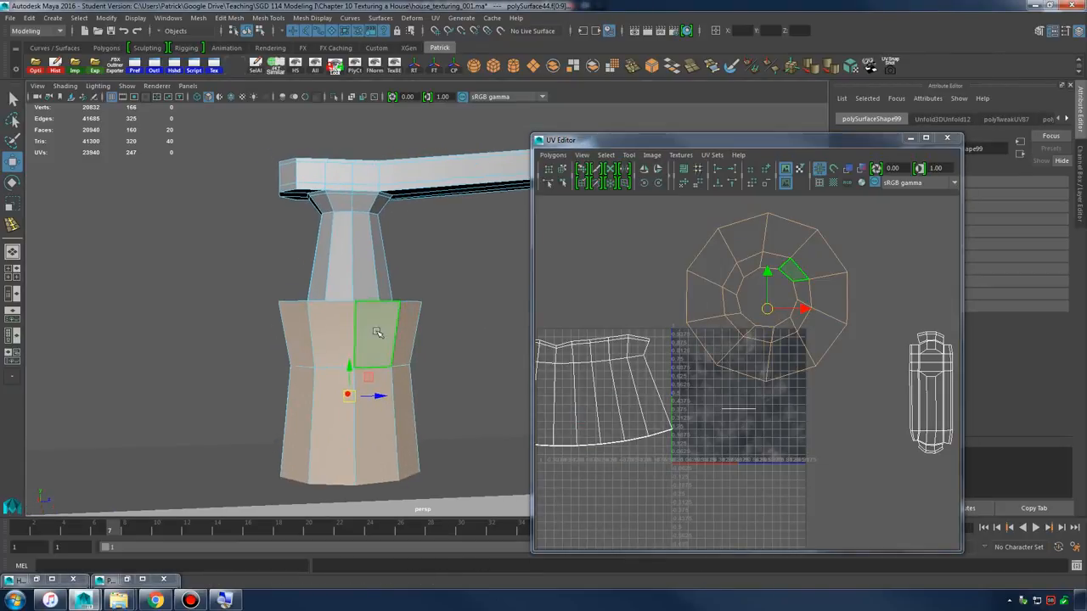
{"action": "key", "text": "6"}
{"action": "scroll", "coordinate": [382, 318], "scroll_direction": "up", "scroll_amount": 2}
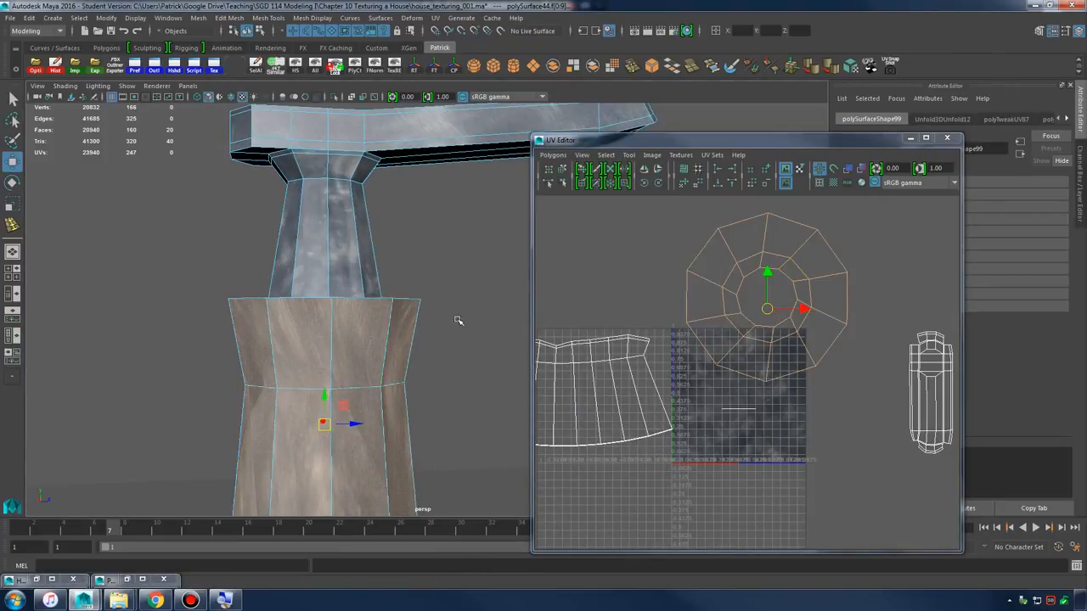
{"action": "left_click", "coordinate": [459, 321]}
{"action": "left_click_drag", "start_coordinate": [459, 331], "coordinate": [396, 370], "text": "alt"}
{"action": "left_click", "coordinate": [396, 370]}
{"action": "key", "text": "3"}
{"action": "left_click", "coordinate": [478, 354]}
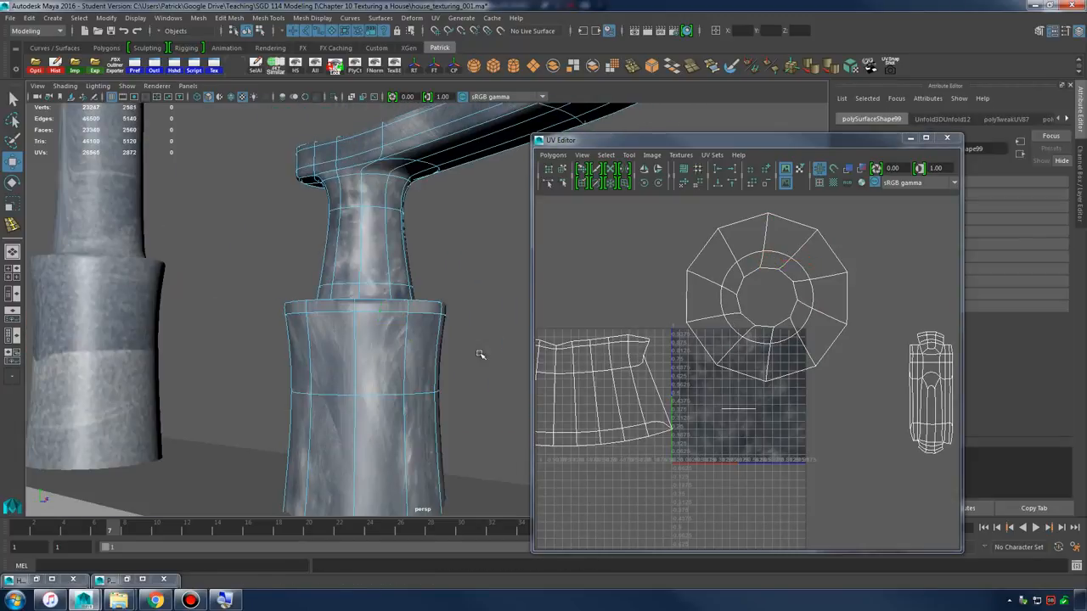
{"action": "left_click_drag", "start_coordinate": [478, 354], "coordinate": [441, 381], "text": "alt"}
- Return to the unsmoothed mesh and undo the unfold of the base's UV shell
{"action": "key", "text": "ctrl+z"}
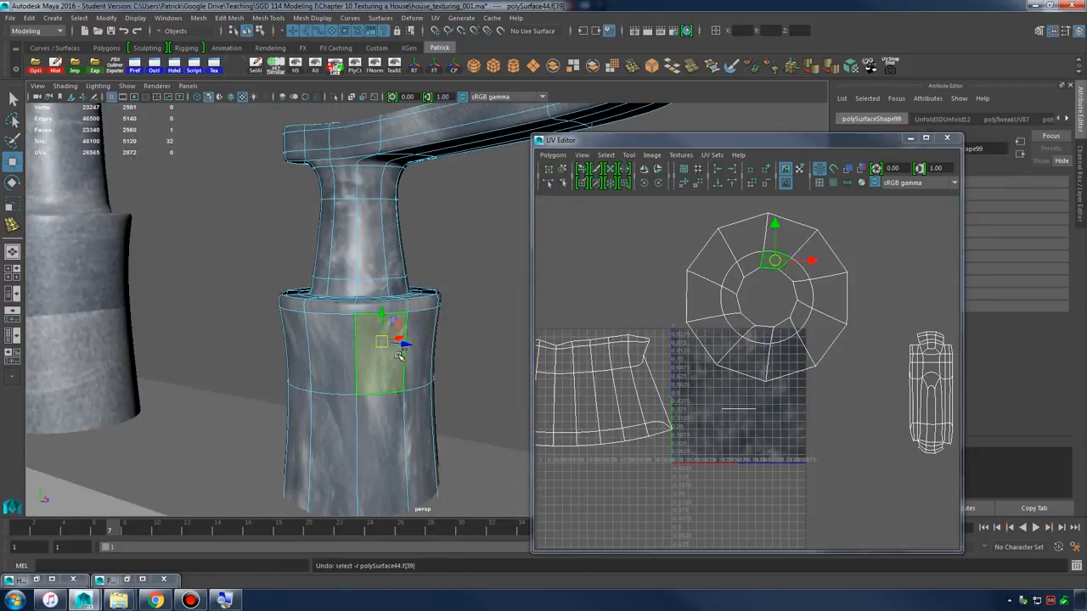
{"action": "left_click", "coordinate": [459, 355]}
{"action": "key", "text": "1"}
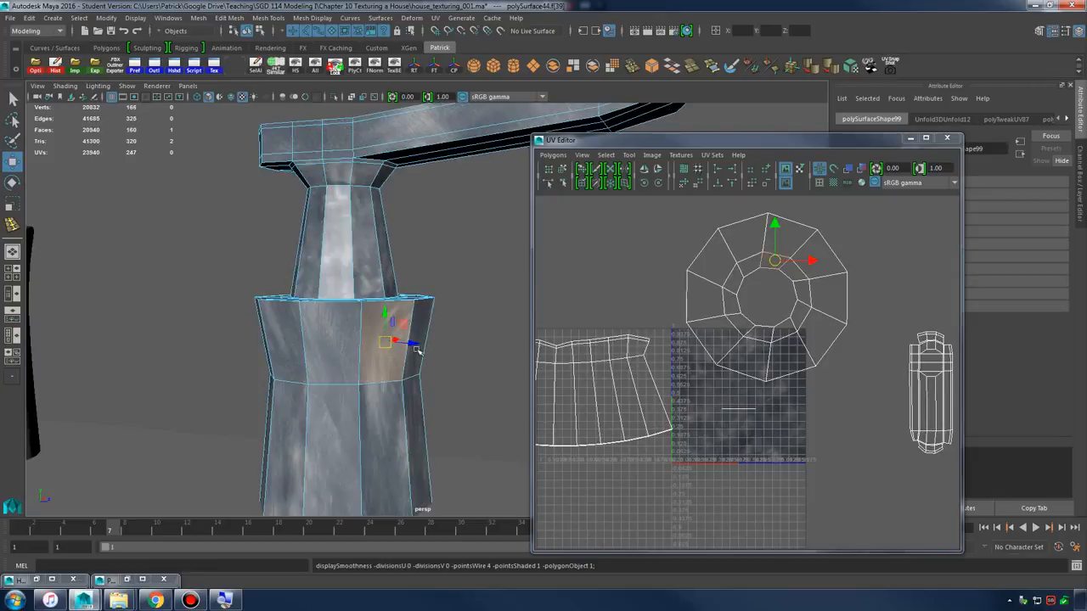
{"action": "left_click_drag", "start_coordinate": [417, 352], "coordinate": [427, 323], "text": "alt"}
{"action": "key", "text": "ctrl+z"}
{"action": "key", "text": "ctrl+z"}
{"action": "key", "text": "ctrl+z"}
{"action": "key", "text": "ctrl+z"}
{"action": "key", "text": "ctrl+z"}
{"action": "key", "text": "ctrl+z"}
{"action": "key", "text": "ctrl+z"}
{"action": "key", "text": "ctrl+z"}
{"action": "key", "text": "ctrl+z"}
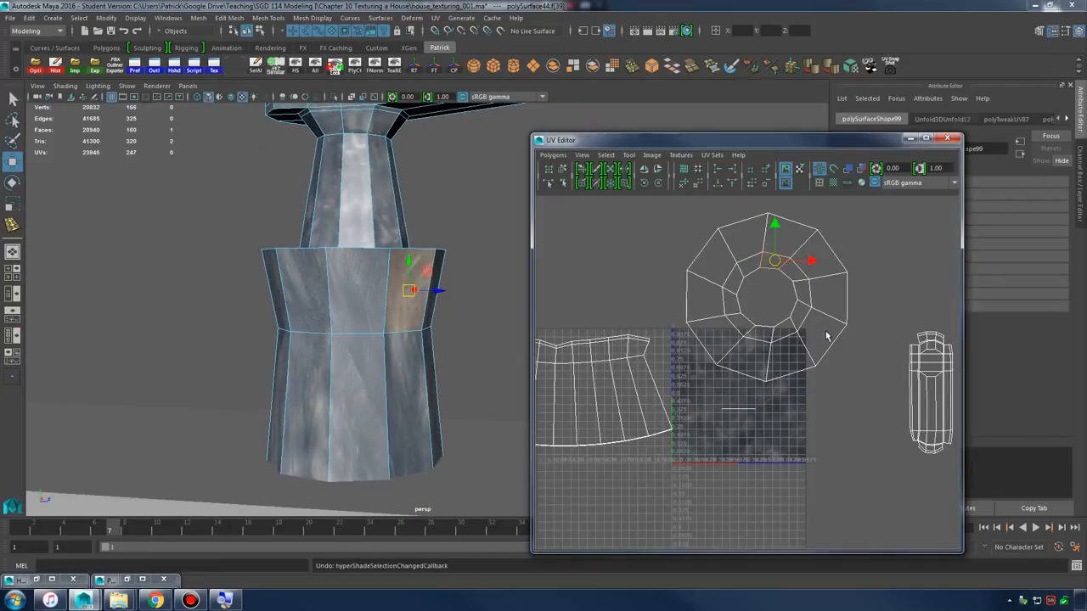
{"action": "key", "text": "ctrl+z"}
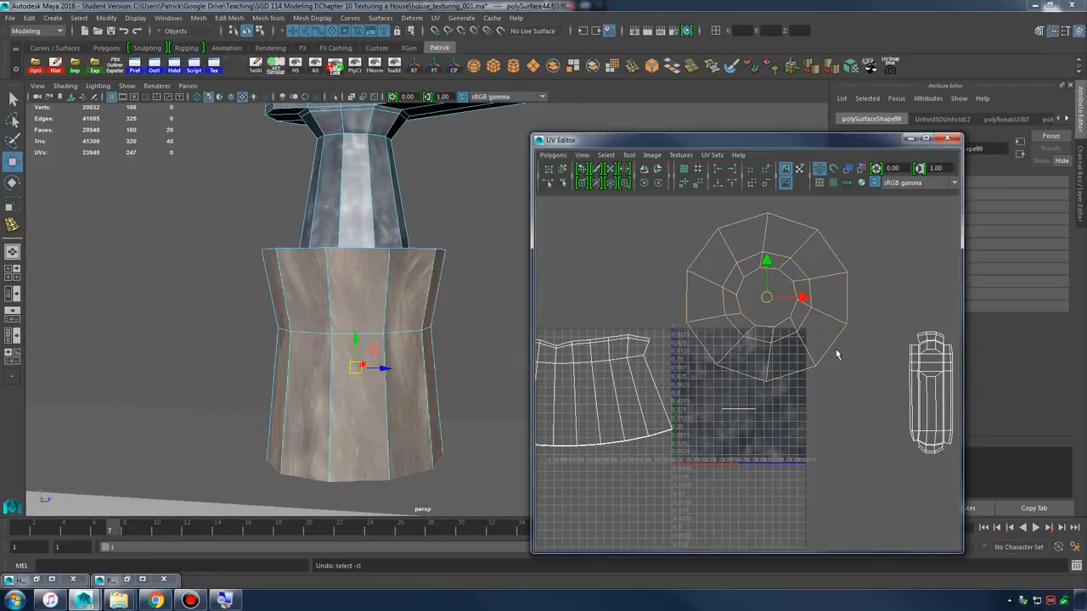
{"action": "key", "text": "ctrl+z"}
- Cut the base's UVs along one vertical line of edges running from its upper rim to its lower end
{"action": "left_click_drag", "start_coordinate": [390, 330], "coordinate": [402, 285], "text": "alt"}
{"action": "right_click_drag", "start_coordinate": [401, 285], "coordinate": [402, 314]}
{"action": "left_click", "coordinate": [401, 337]}
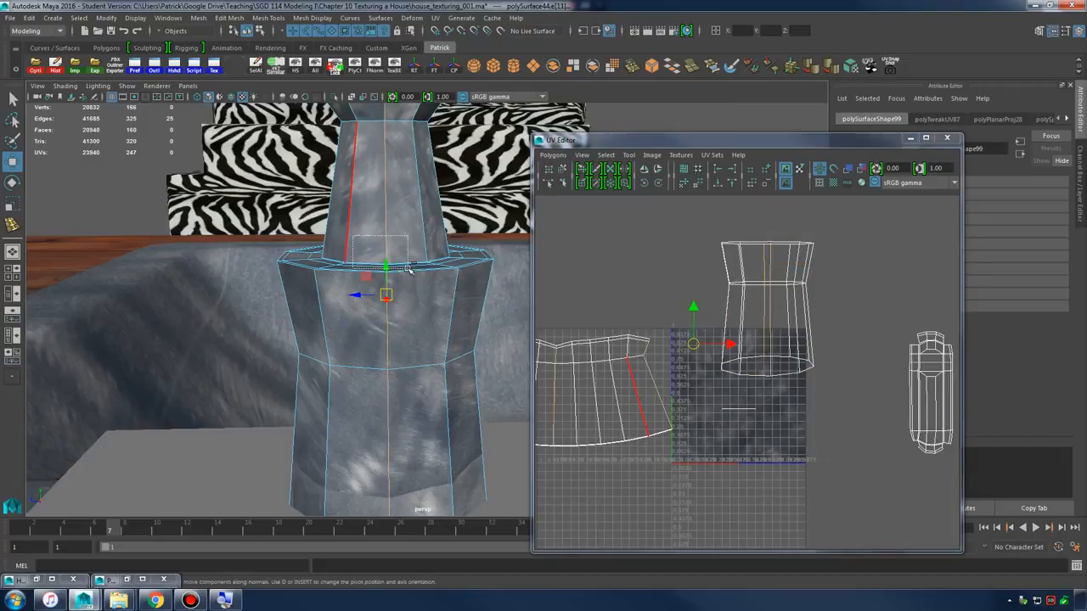
{"action": "left_click", "coordinate": [387, 337]}
{"action": "middle_click_drag", "start_coordinate": [404, 402], "coordinate": [399, 332], "text": "alt"}
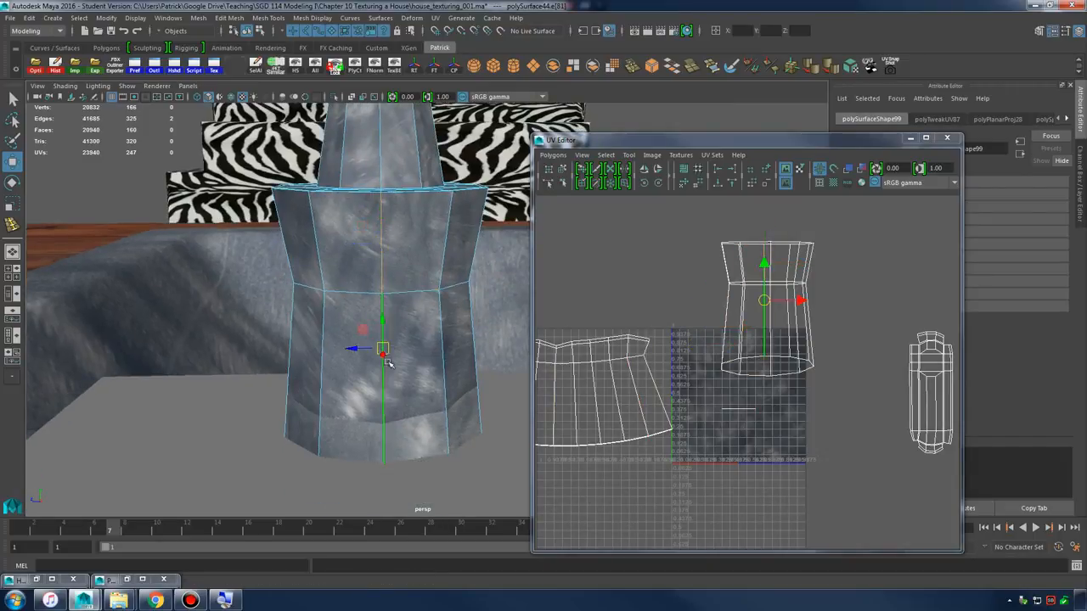
{"action": "key", "text": "4"}
{"action": "key", "text": "5"}
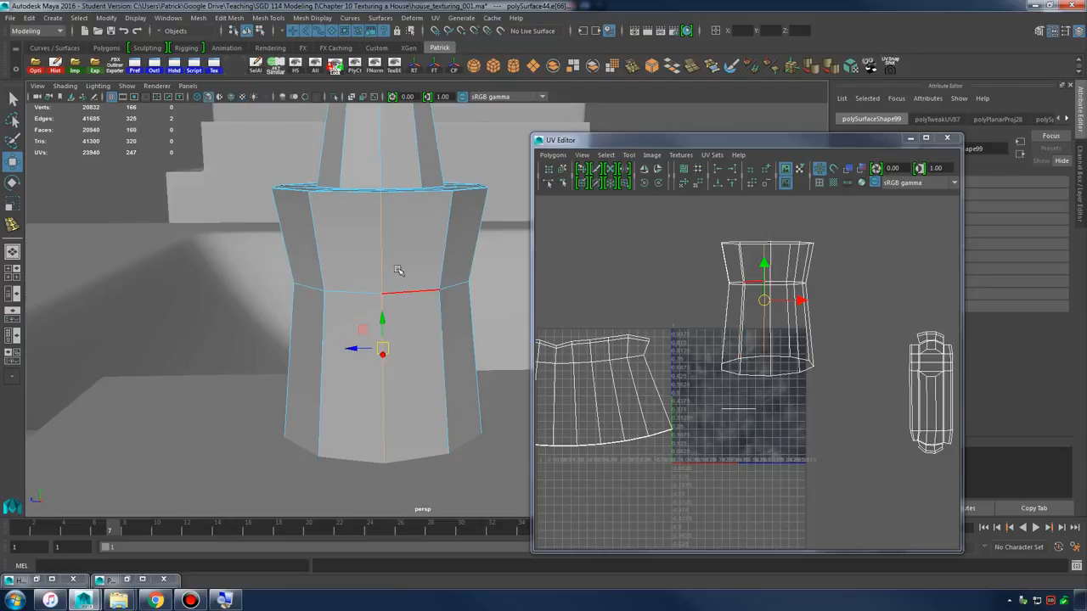
{"action": "mouse_move", "coordinate": [398, 272]}
{"action": "right_mouse_down", "text": "alt"}
{"action": "mouse_move", "coordinate": [467, 327]}
{"action": "mouse_move", "coordinate": [374, 282]}
{"action": "right_mouse_up", "text": "alt"}
{"action": "left_click_drag", "start_coordinate": [391, 321], "coordinate": [408, 293], "text": "alt"}
{"action": "left_click", "coordinate": [553, 156]}
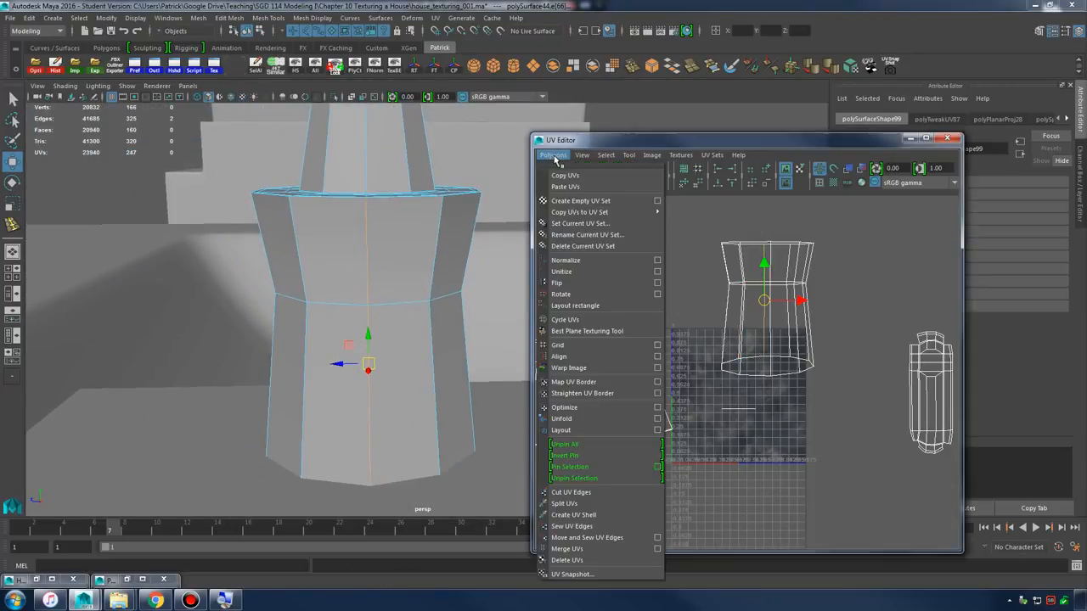
{"action": "left_click", "coordinate": [584, 497]}
- Unfold the base's UV shell, rotate it roughly level and place it above the neck's shell
{"action": "right_click_drag", "start_coordinate": [727, 248], "coordinate": [690, 212]}
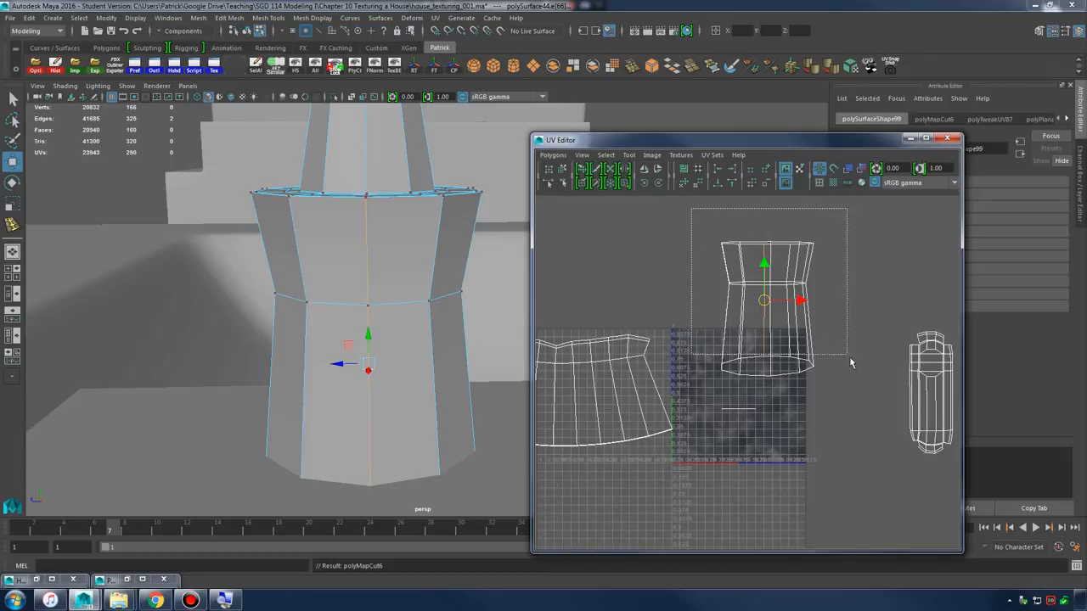
{"action": "left_click_drag", "start_coordinate": [851, 363], "coordinate": [851, 363]}
{"action": "left_click", "coordinate": [552, 156]}
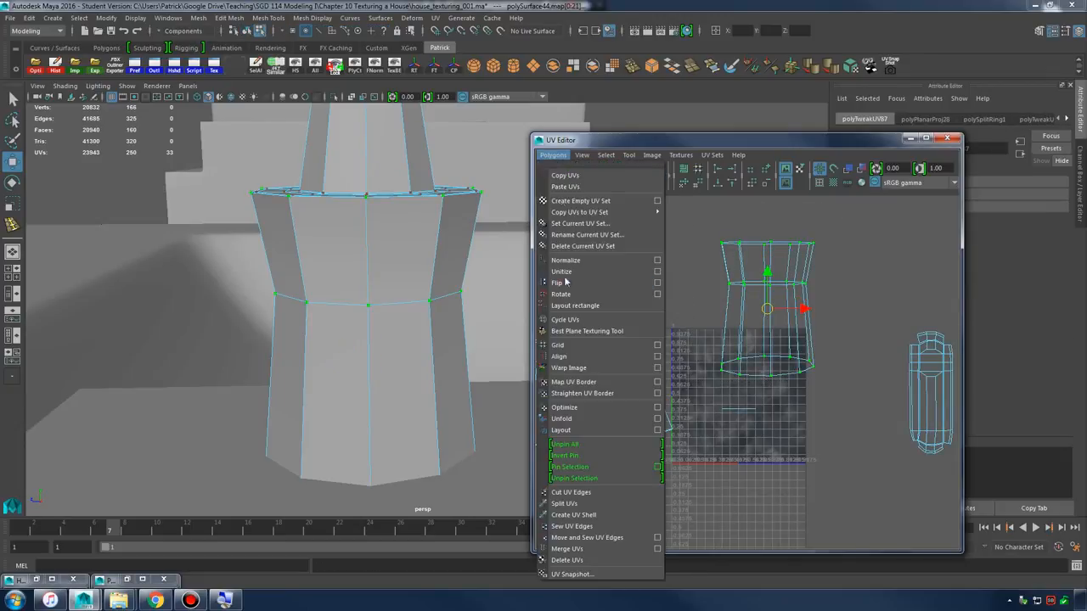
{"action": "left_click", "coordinate": [586, 419]}
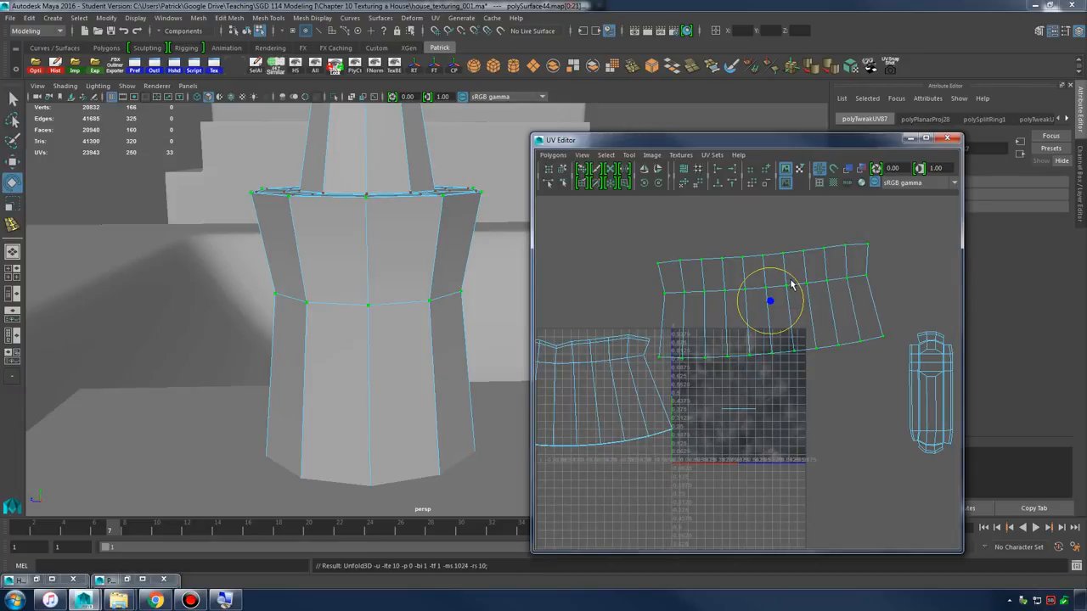
{"action": "left_click_drag", "start_coordinate": [791, 279], "coordinate": [550, 277]}
{"action": "key", "text": "w"}
{"action": "middle_click_drag", "start_coordinate": [555, 279], "coordinate": [632, 279], "text": "alt"}
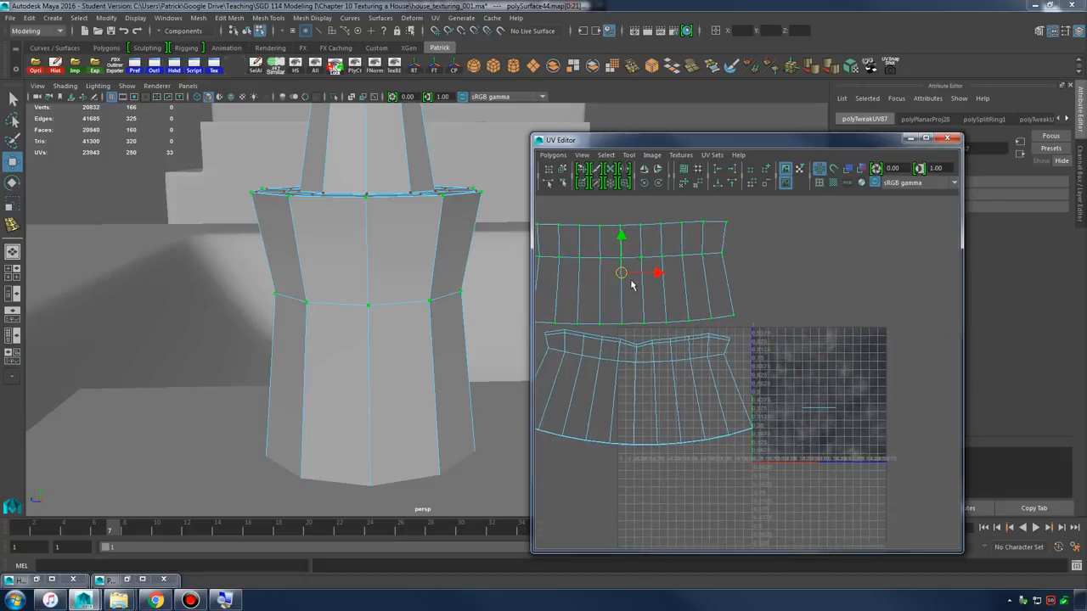
{"action": "left_click_drag", "start_coordinate": [622, 275], "coordinate": [655, 273]}
- Preview the faucet handle smoothed and textured, and examine the neck, base and top ring for texture stretching
{"action": "right_click_drag", "start_coordinate": [360, 246], "coordinate": [402, 243]}
{"action": "key", "text": "4"}
{"action": "key", "text": "5"}
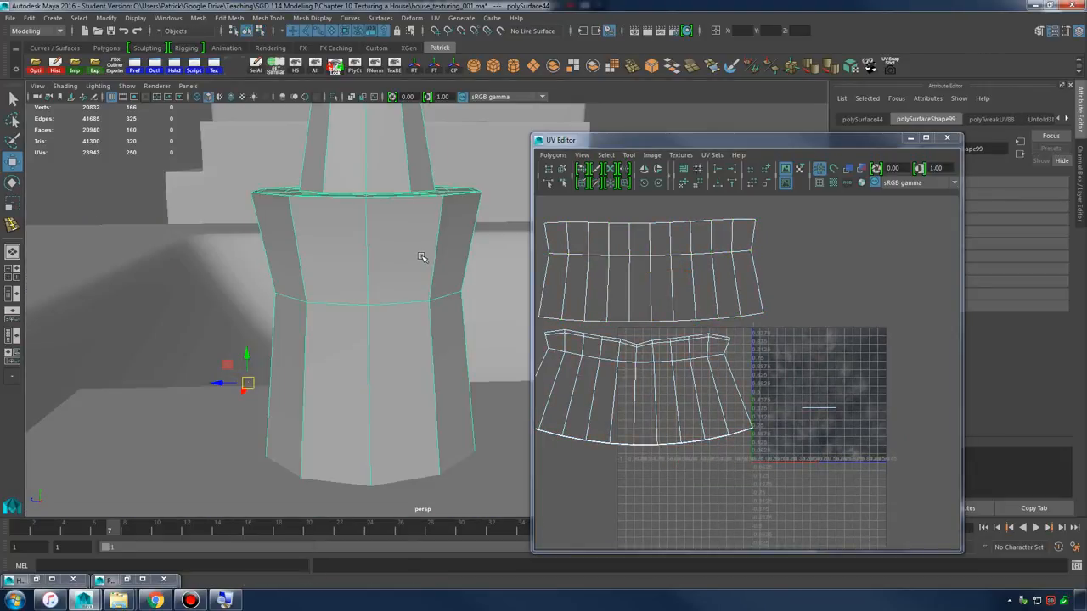
{"action": "key", "text": "3"}
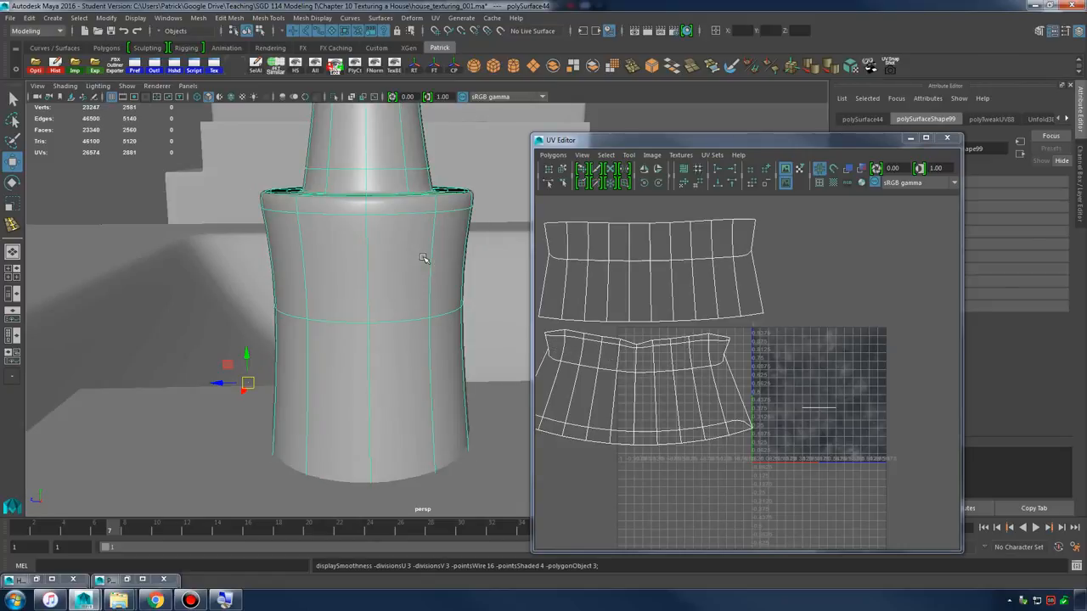
{"action": "key", "text": "6"}
{"action": "right_click_drag", "start_coordinate": [403, 229], "coordinate": [432, 212]}
{"action": "scroll", "coordinate": [399, 237], "scroll_direction": "down", "scroll_amount": 4}
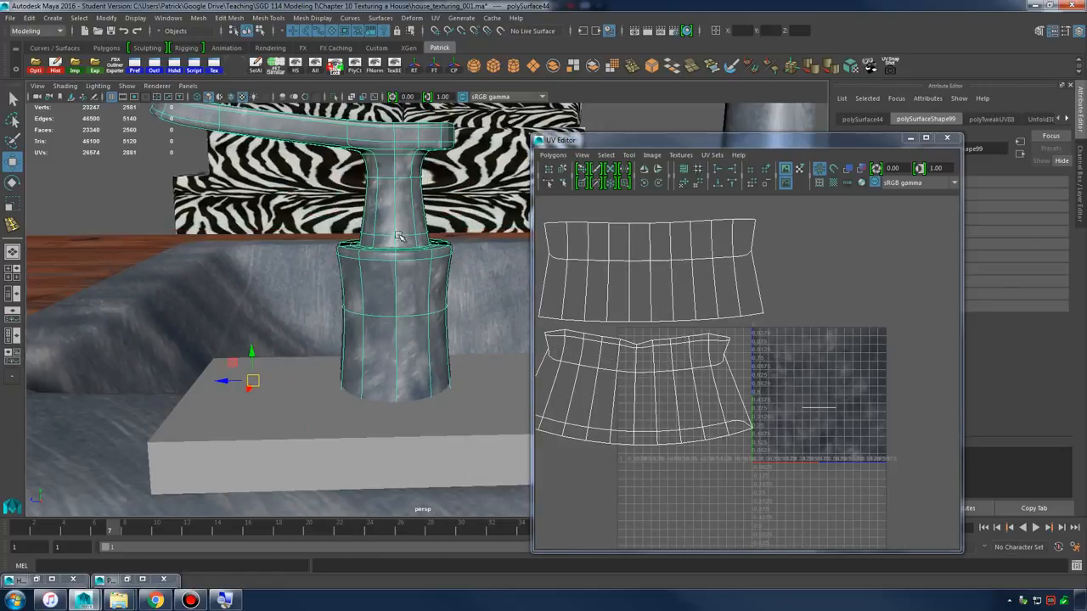
{"action": "left_click", "coordinate": [482, 182]}
{"action": "left_click_drag", "start_coordinate": [469, 276], "coordinate": [403, 320], "text": "alt"}
{"action": "scroll", "coordinate": [401, 342], "scroll_direction": "up", "scroll_amount": 4}
{"action": "right_click_drag", "start_coordinate": [403, 320], "coordinate": [456, 366], "text": "alt"}
{"action": "left_click_drag", "start_coordinate": [456, 366], "coordinate": [350, 352], "text": "alt"}
{"action": "right_click_drag", "start_coordinate": [349, 351], "coordinate": [371, 357], "text": "alt"}
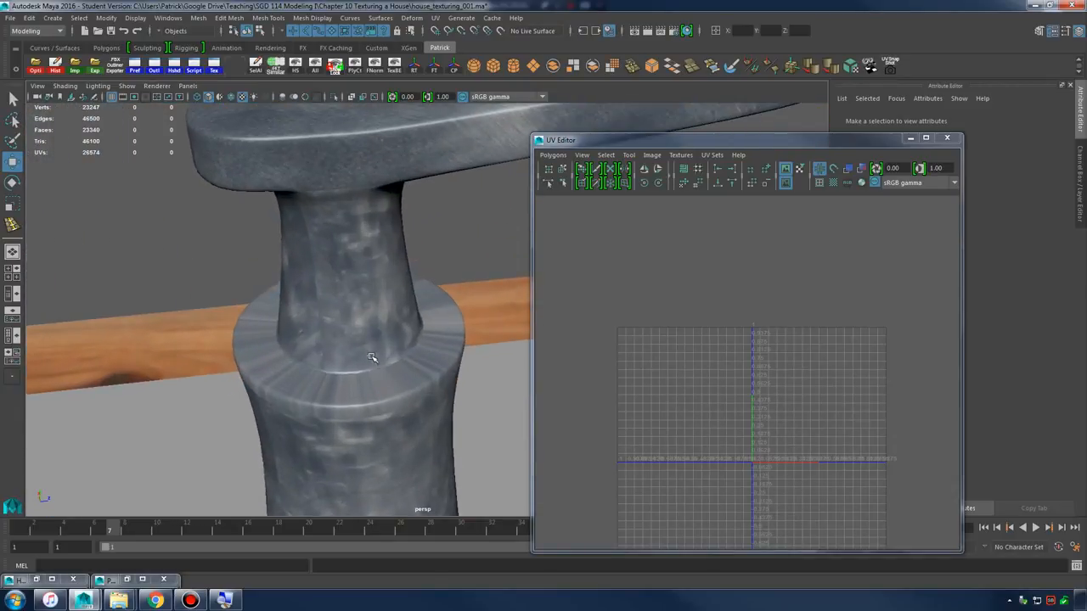
- Select the ring of faces on top of the base through its collapsed UV line, and return to the unsmoothed mesh
{"action": "left_click", "coordinate": [371, 357]}
{"action": "middle_click_drag", "start_coordinate": [759, 364], "coordinate": [730, 332], "text": "alt"}
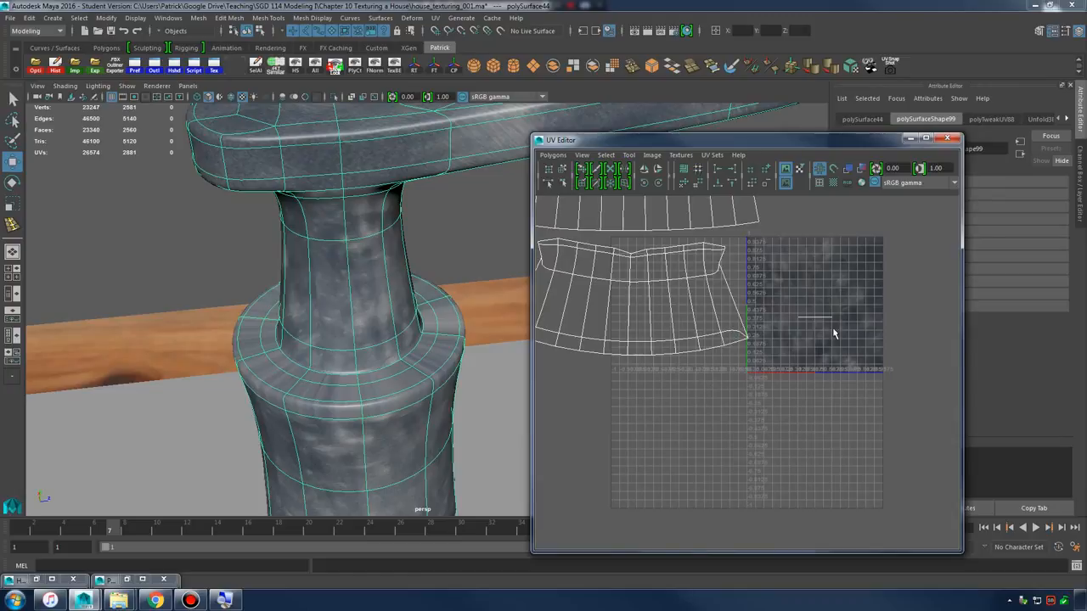
{"action": "right_click_drag", "start_coordinate": [435, 307], "coordinate": [321, 312], "text": "alt"}
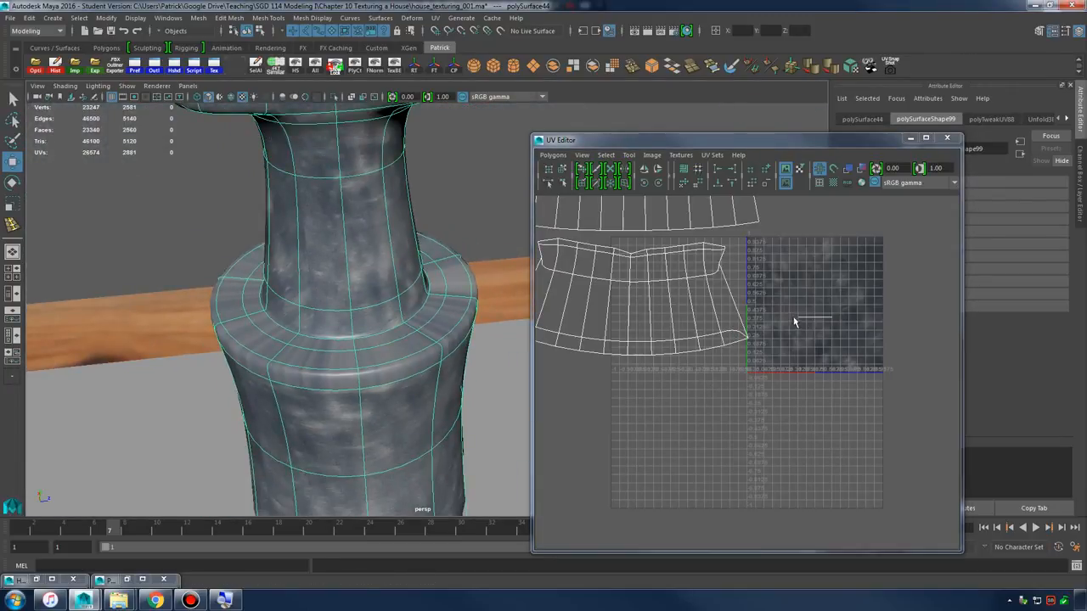
{"action": "right_click_drag", "start_coordinate": [811, 317], "coordinate": [813, 349]}
{"action": "left_click_drag", "start_coordinate": [776, 284], "coordinate": [851, 341]}
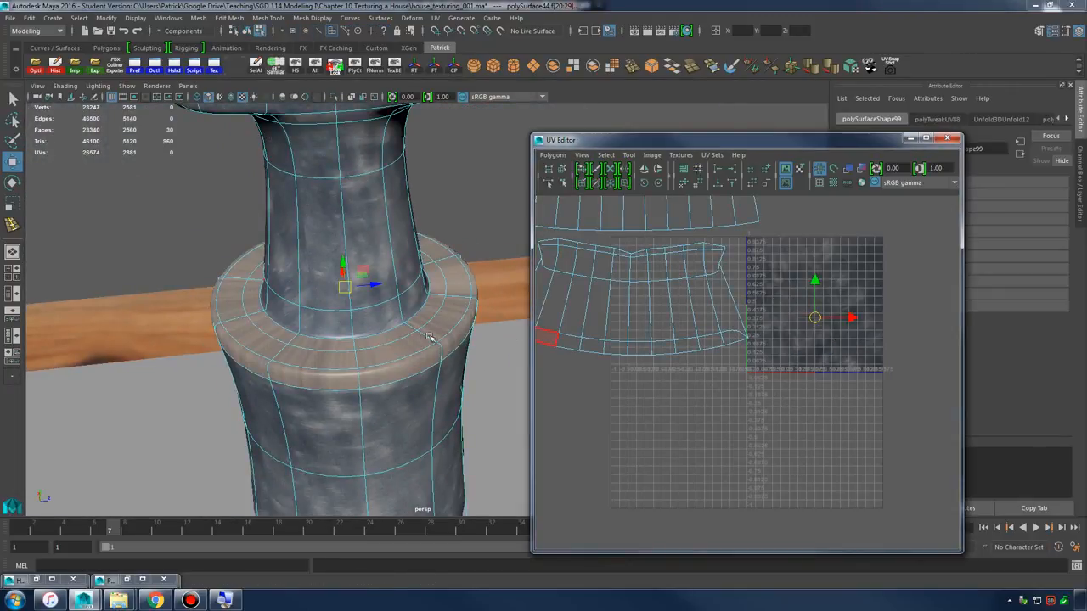
{"action": "key", "text": "1"}
{"action": "scroll", "coordinate": [770, 343], "scroll_direction": "up", "scroll_amount": 10}
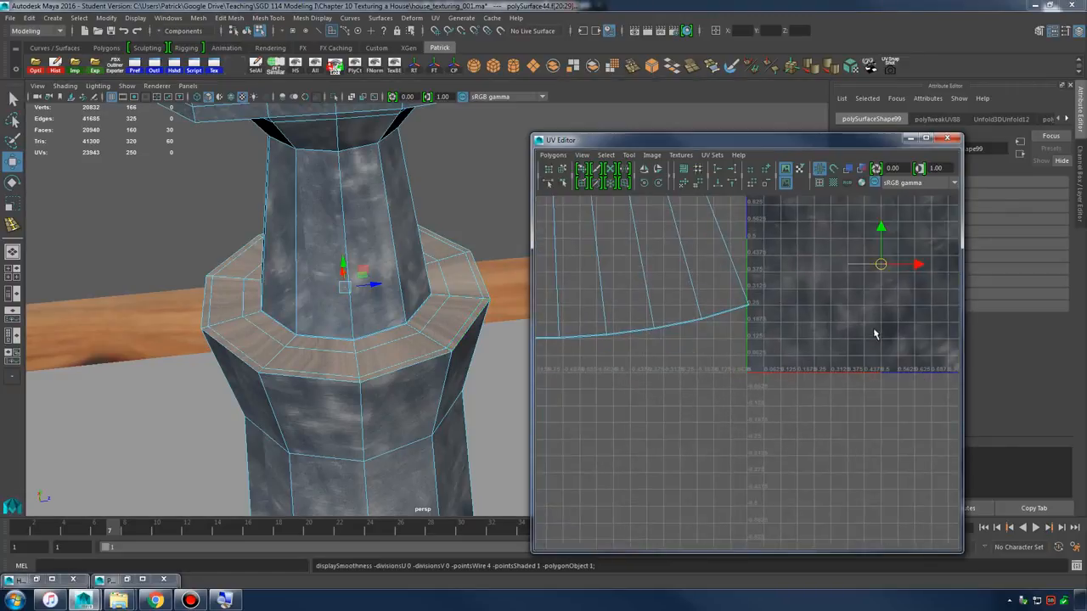
{"action": "middle_click_drag", "start_coordinate": [836, 371], "coordinate": [810, 384], "text": "alt"}
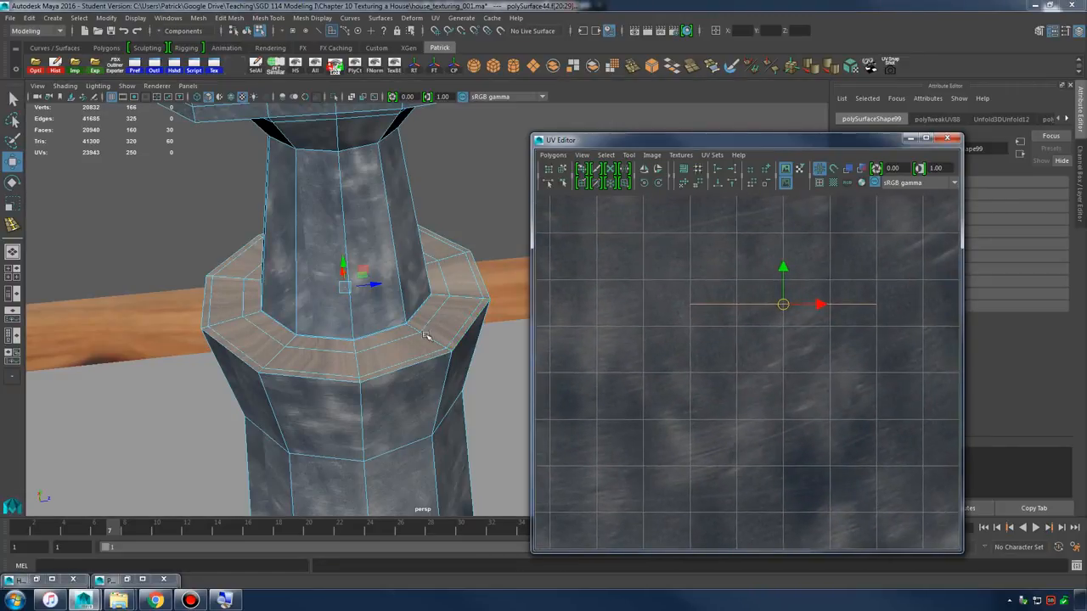
- Apply a camera-based UV projection to the selected ring faces from the top view
{"action": "right_click_drag", "start_coordinate": [411, 331], "coordinate": [242, 316], "text": "alt"}
{"action": "key", "text": "space"}
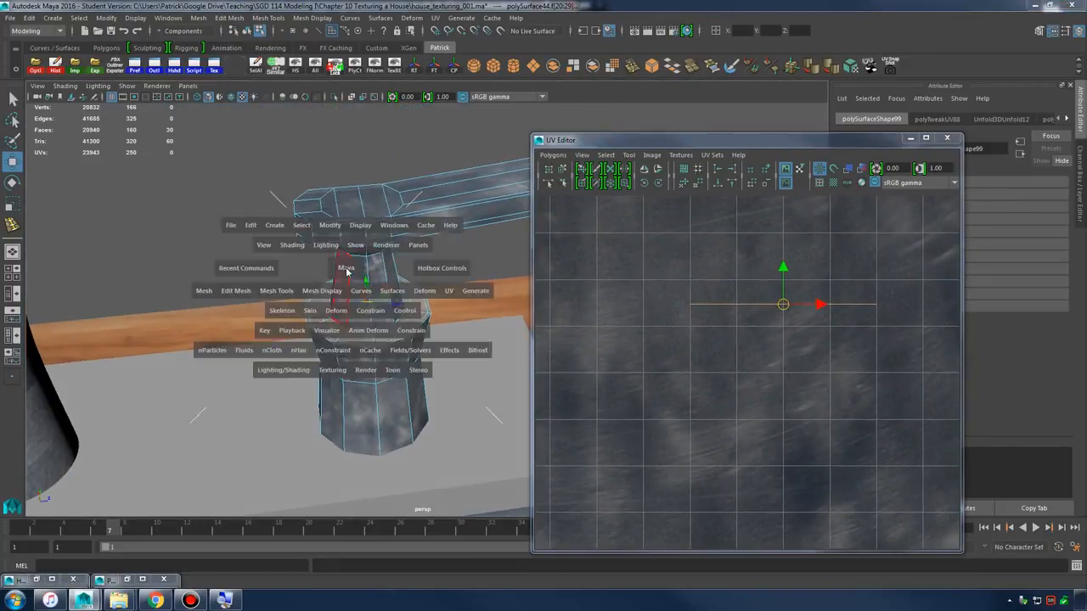
{"action": "key", "text": "f"}
{"action": "key", "text": "space"}
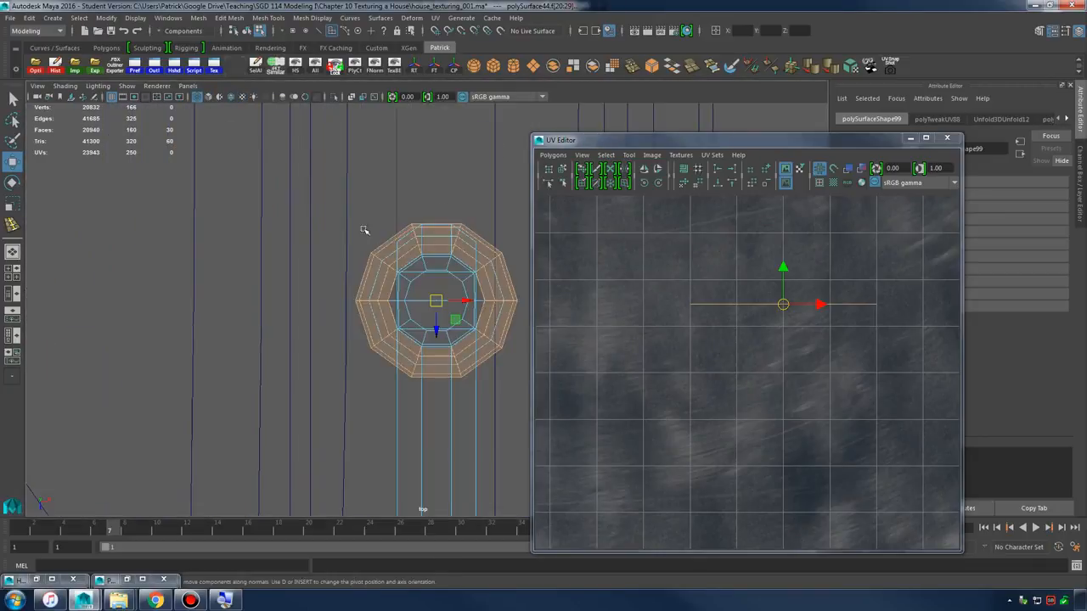
{"action": "middle_click_drag", "start_coordinate": [435, 265], "coordinate": [369, 249], "text": "alt"}
{"action": "left_click", "coordinate": [435, 18]}
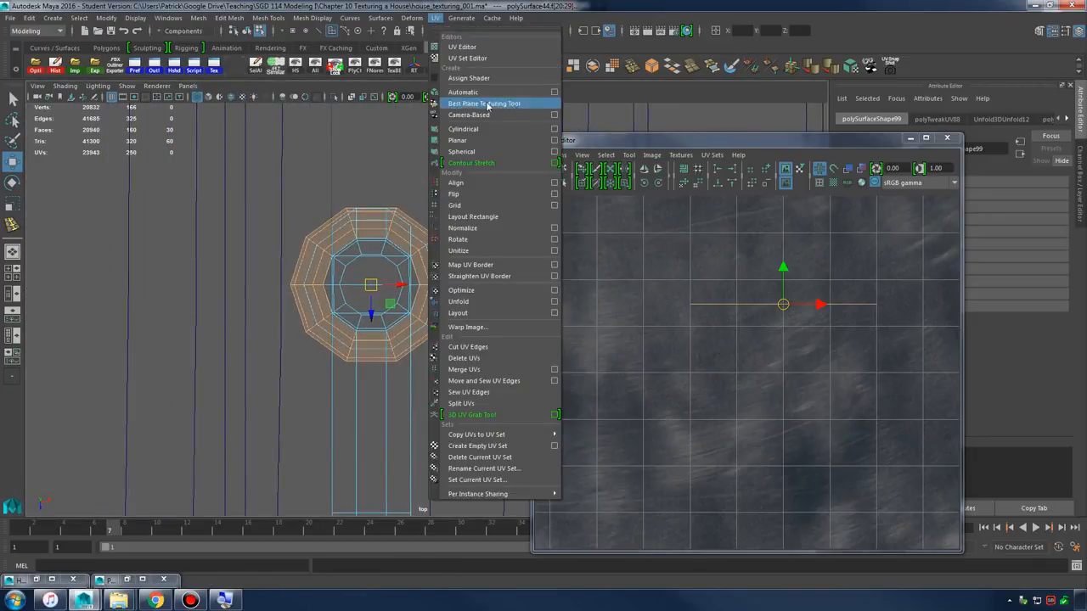
{"action": "left_click", "coordinate": [484, 107]}
- Scale the ring's UV shell down uniformly so it fits well inside the 0–1 texture tile
{"action": "scroll", "coordinate": [751, 320], "scroll_direction": "down", "scroll_amount": 4}
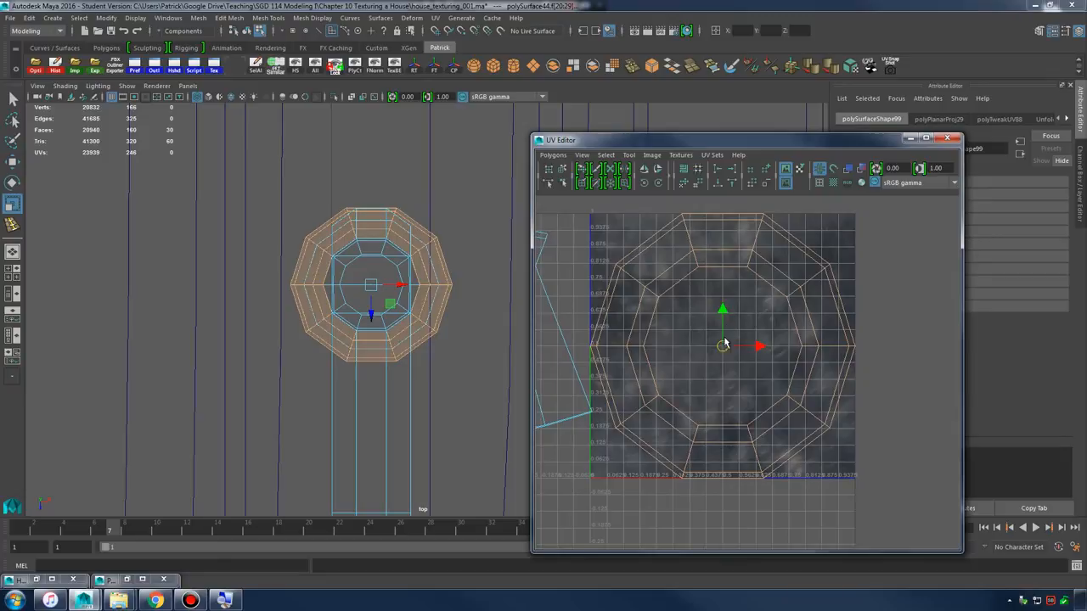
{"action": "key", "text": "r"}
{"action": "left_click_drag", "start_coordinate": [723, 345], "coordinate": [704, 348]}
- Return to the perspective view, move the UV Editor aside and examine the handle smoothed and textured
{"action": "key", "text": "space"}
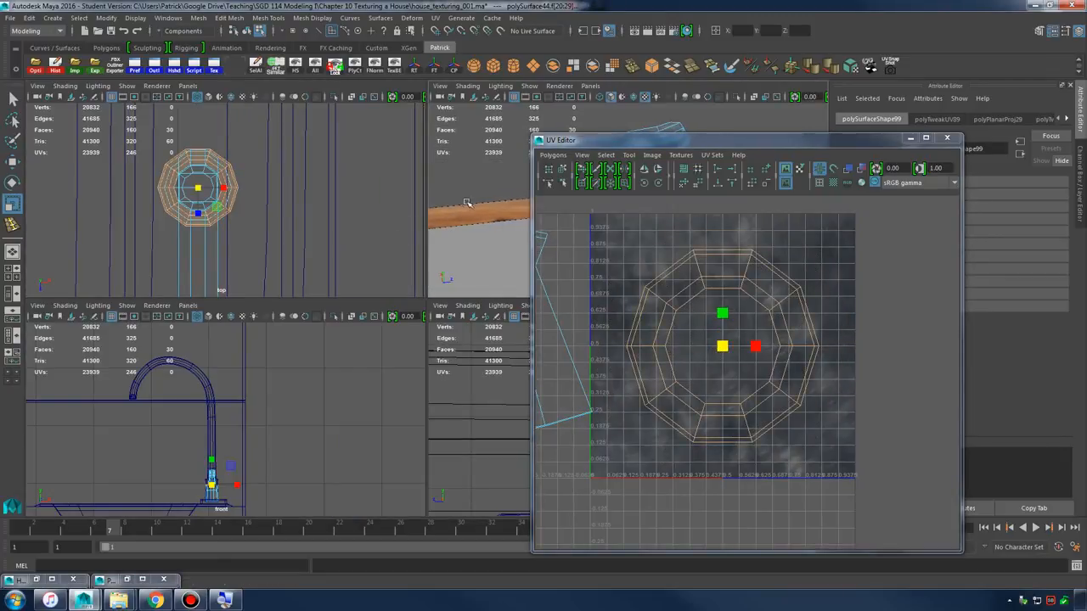
{"action": "key", "text": "space"}
{"action": "left_click_drag", "start_coordinate": [675, 142], "coordinate": [761, 156]}
{"action": "right_click_drag", "start_coordinate": [310, 289], "coordinate": [399, 253]}
{"action": "key", "text": "3"}
{"action": "left_click", "coordinate": [450, 265]}
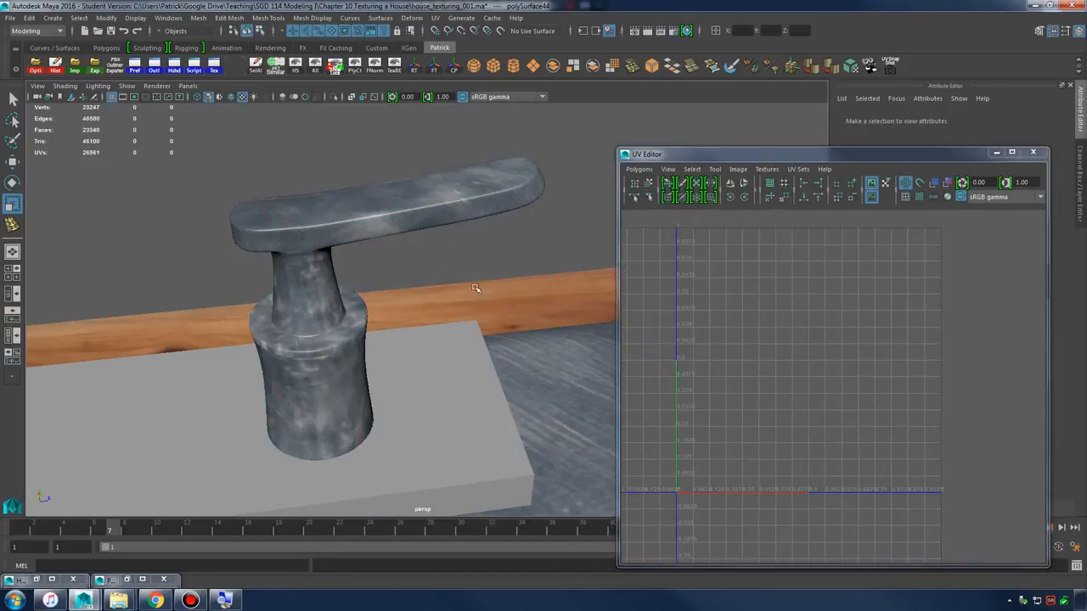
{"action": "left_click_drag", "start_coordinate": [475, 286], "coordinate": [474, 258], "text": "alt"}
{"action": "right_click_drag", "start_coordinate": [473, 258], "coordinate": [383, 274], "text": "alt"}
{"action": "left_click_drag", "start_coordinate": [383, 274], "coordinate": [364, 286], "text": "alt"}
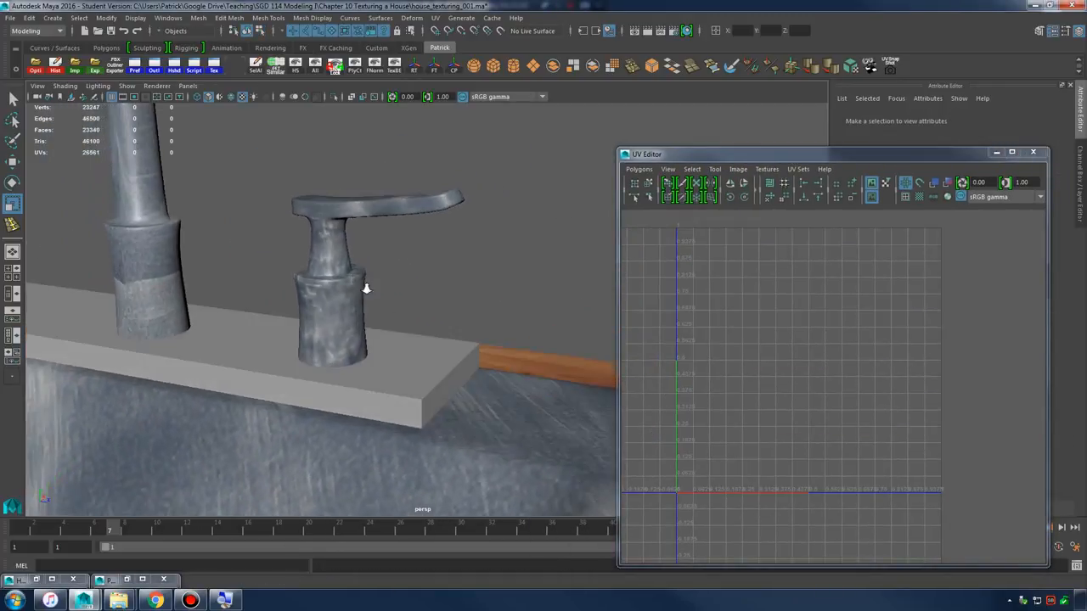
{"action": "right_click_drag", "start_coordinate": [364, 286], "coordinate": [403, 295], "text": "alt"}
{"action": "middle_click_drag", "start_coordinate": [404, 295], "coordinate": [425, 324], "text": "alt"}
- Select the handle's ring UV shell and shift it within the 0–1 texture tile
{"action": "left_click", "coordinate": [307, 289]}
{"action": "right_click_drag", "start_coordinate": [857, 349], "coordinate": [597, 317], "text": "alt"}
{"action": "right_click_drag", "start_coordinate": [1002, 354], "coordinate": [382, 189], "text": "alt"}
{"action": "right_click_drag", "start_coordinate": [629, 298], "coordinate": [885, 433], "text": "alt"}
{"action": "middle_click_drag", "start_coordinate": [886, 433], "coordinate": [965, 433], "text": "alt"}
{"action": "right_click_drag", "start_coordinate": [965, 434], "coordinate": [711, 361], "text": "alt"}
{"action": "middle_click_drag", "start_coordinate": [711, 360], "coordinate": [806, 358], "text": "alt"}
{"action": "right_click_drag", "start_coordinate": [943, 354], "coordinate": [895, 360], "text": "alt"}
{"action": "middle_click_drag", "start_coordinate": [895, 360], "coordinate": [780, 355], "text": "alt"}
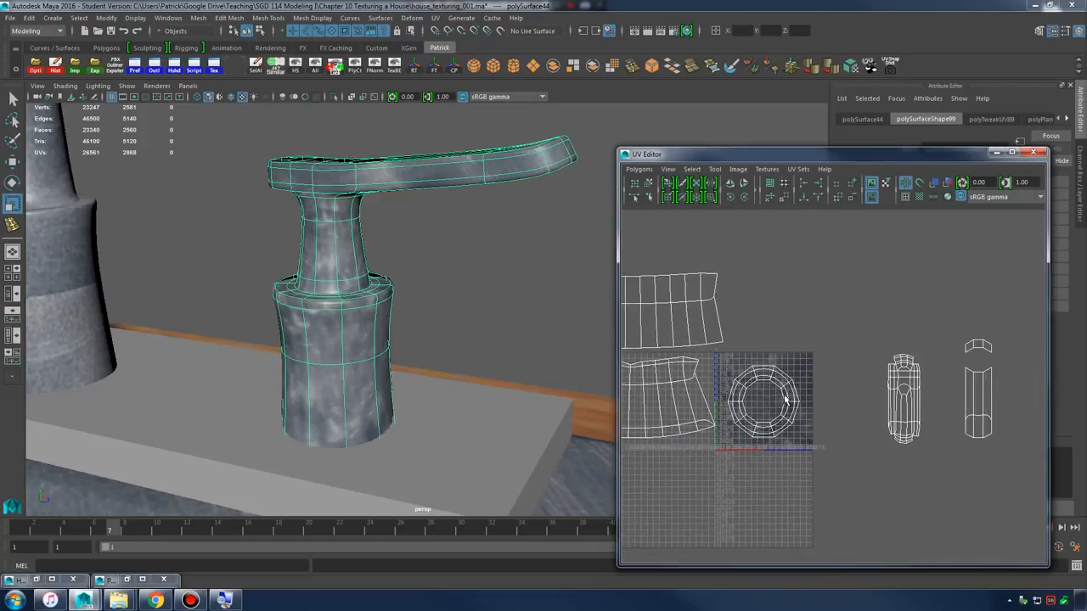
{"action": "right_click_drag", "start_coordinate": [776, 392], "coordinate": [801, 391]}
{"action": "left_click_drag", "start_coordinate": [844, 465], "coordinate": [844, 465]}
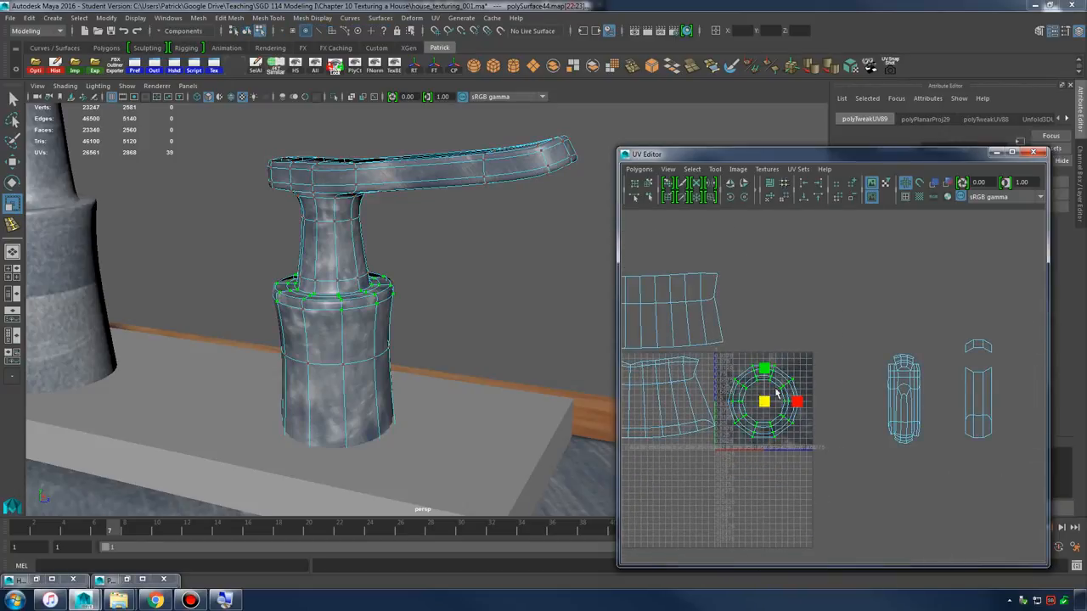
{"action": "right_click_drag", "start_coordinate": [787, 386], "coordinate": [823, 374], "text": "ctrl"}
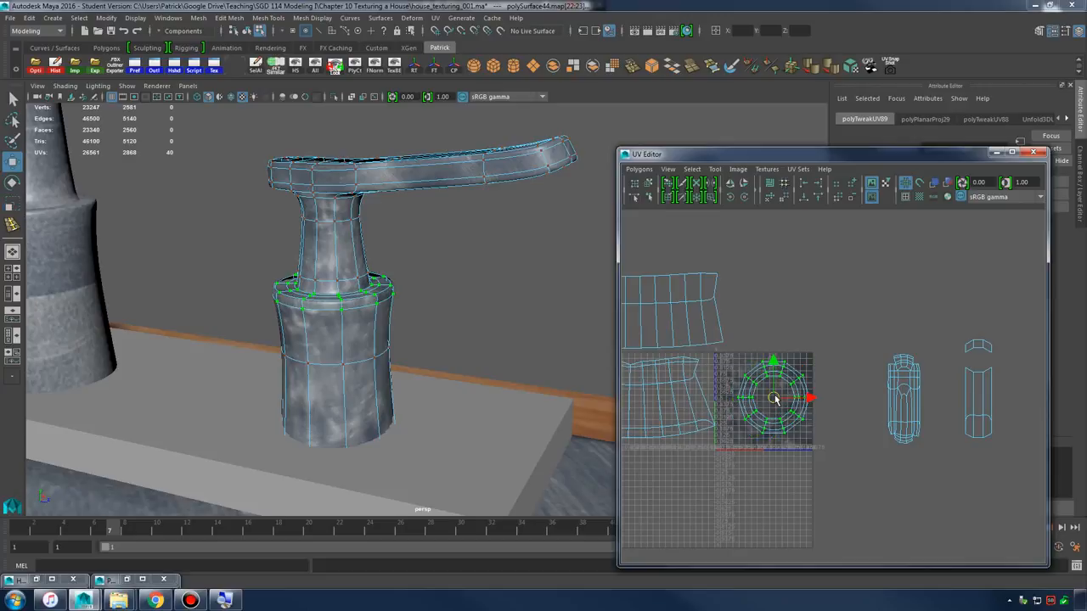
{"action": "left_click_drag", "start_coordinate": [772, 396], "coordinate": [779, 391]}
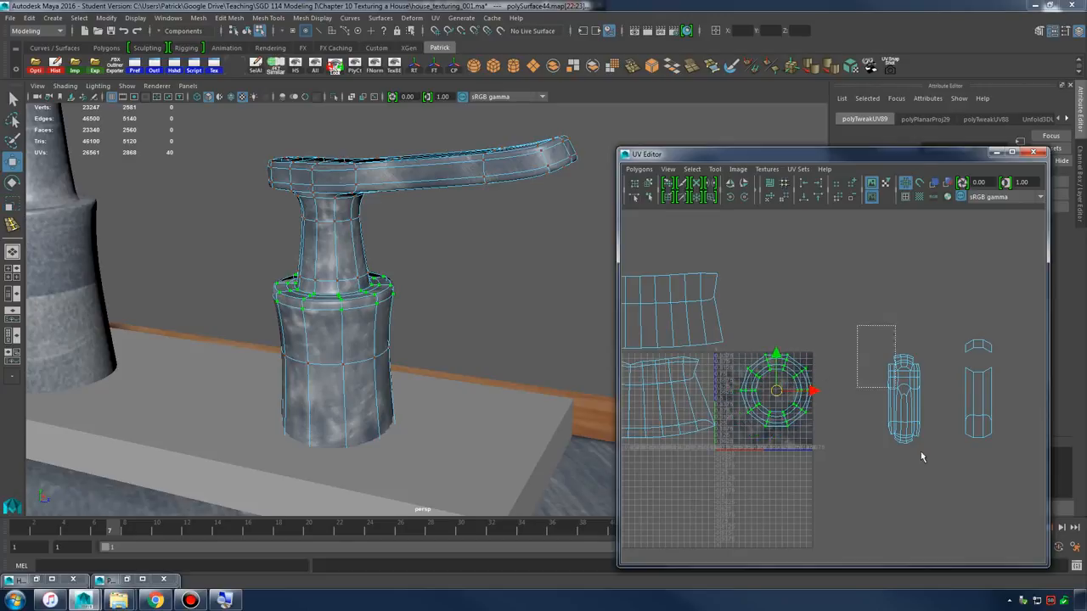
- Move the lever's UV shells closer to the texture tile, lining them up beside the ring's shell
{"action": "left_click_drag", "start_coordinate": [902, 421], "coordinate": [835, 395]}
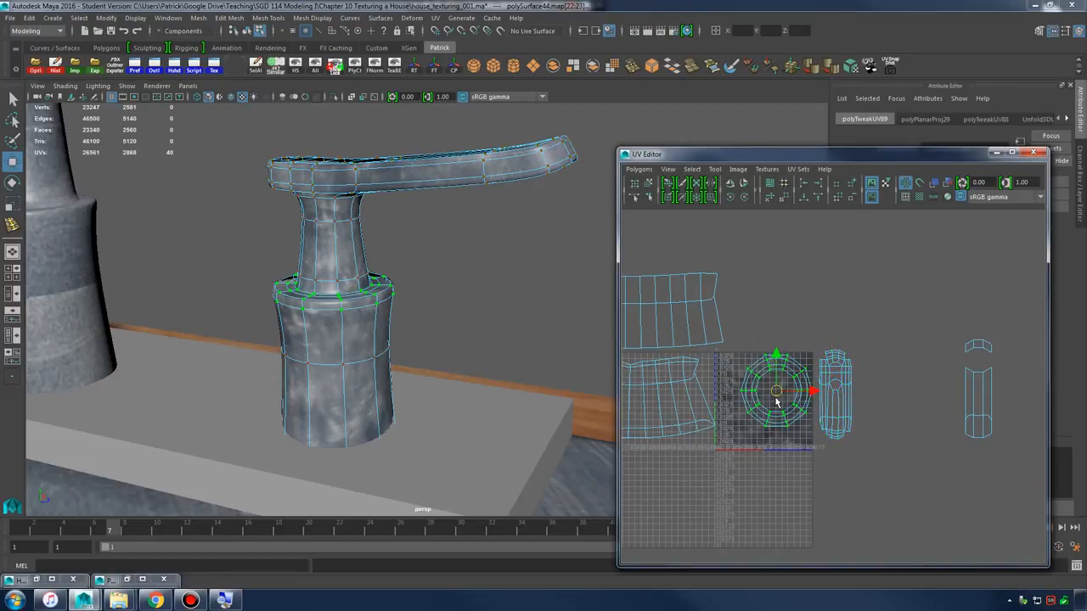
{"action": "left_click_drag", "start_coordinate": [772, 393], "coordinate": [767, 396]}
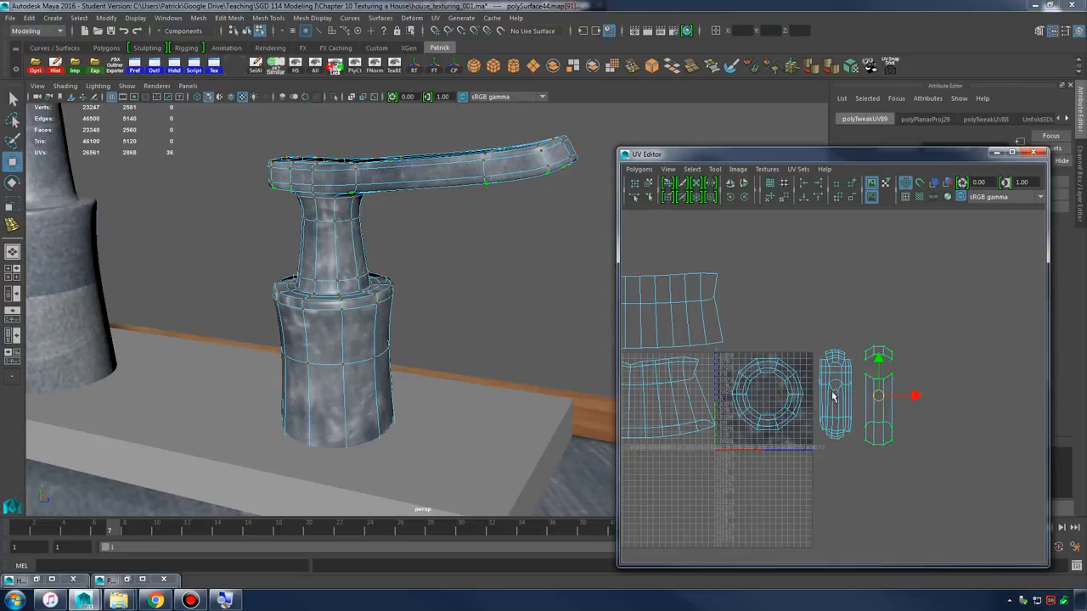
{"action": "middle_click_drag", "start_coordinate": [770, 381], "coordinate": [829, 379], "text": "alt"}
{"action": "right_click_drag", "start_coordinate": [829, 378], "coordinate": [778, 371], "text": "alt"}
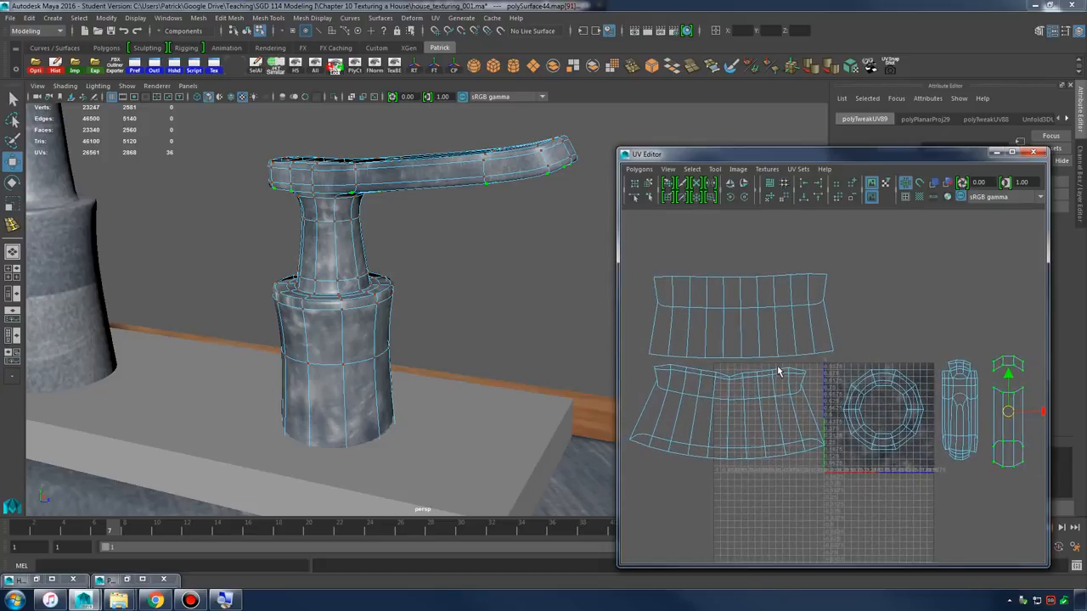
{"action": "middle_click_drag", "start_coordinate": [779, 371], "coordinate": [806, 376], "text": "alt"}
- Examine the lever's sides and rounded end up close, selecting the short edge near its tip
{"action": "left_click_drag", "start_coordinate": [500, 227], "coordinate": [506, 273], "text": "alt"}
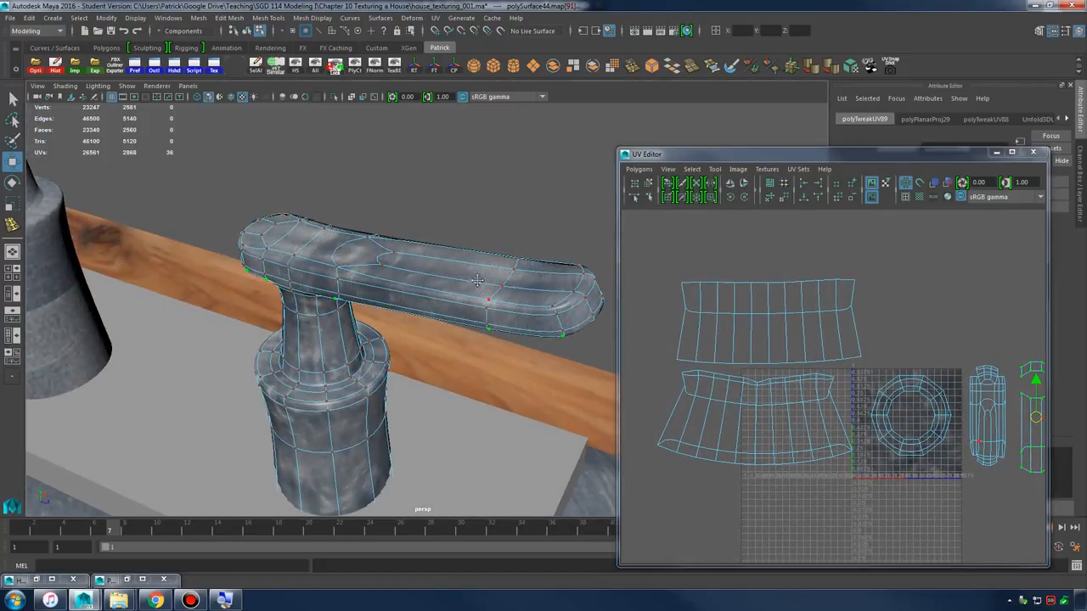
{"action": "middle_click_drag", "start_coordinate": [477, 281], "coordinate": [387, 303], "text": "alt"}
{"action": "right_click_drag", "start_coordinate": [387, 303], "coordinate": [449, 299], "text": "alt"}
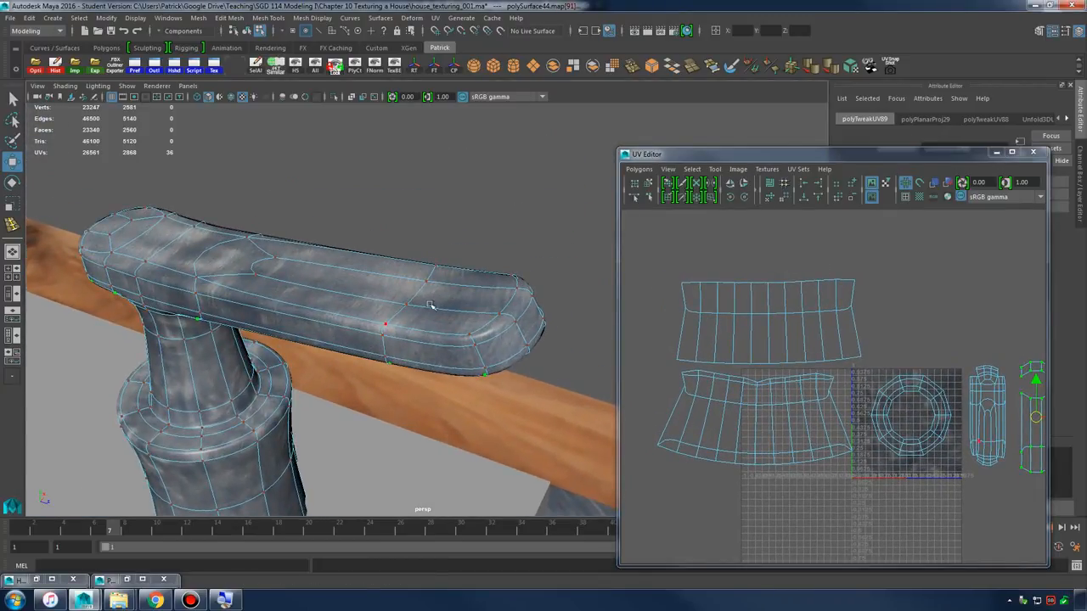
{"action": "left_click_drag", "start_coordinate": [348, 322], "coordinate": [373, 297], "text": "alt"}
{"action": "middle_click_drag", "start_coordinate": [374, 297], "coordinate": [379, 328], "text": "alt"}
{"action": "right_click_drag", "start_coordinate": [379, 328], "coordinate": [520, 255], "text": "alt"}
{"action": "double_click", "coordinate": [536, 316]}
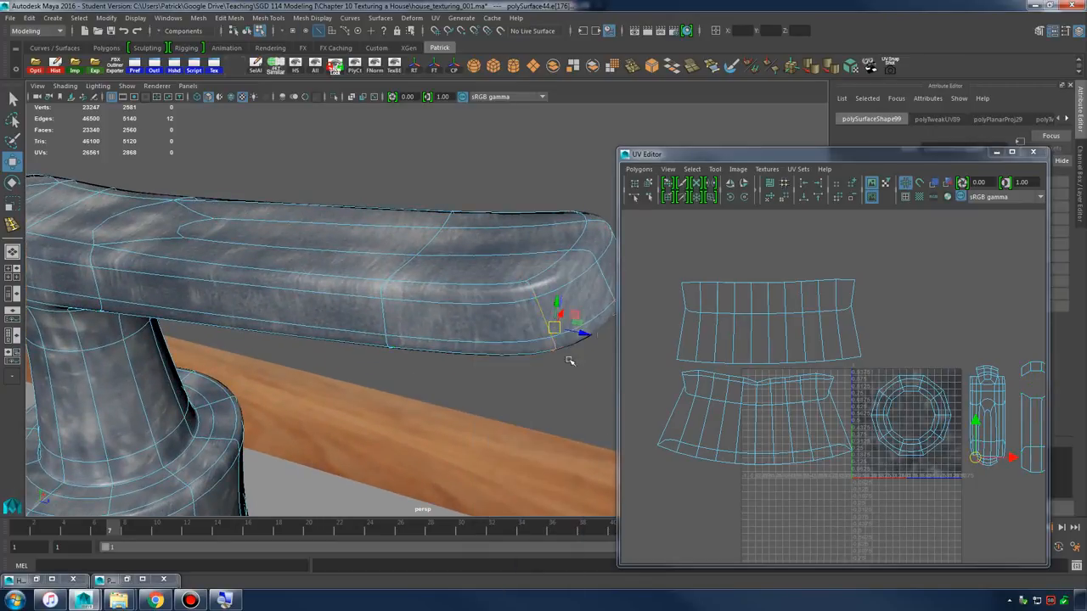
{"action": "left_click_drag", "start_coordinate": [570, 360], "coordinate": [541, 354], "text": "alt"}
{"action": "middle_click_drag", "start_coordinate": [541, 354], "coordinate": [484, 376], "text": "alt"}
{"action": "right_click_drag", "start_coordinate": [484, 376], "coordinate": [512, 368], "text": "alt"}
{"action": "left_click_drag", "start_coordinate": [512, 369], "coordinate": [508, 369], "text": "alt"}
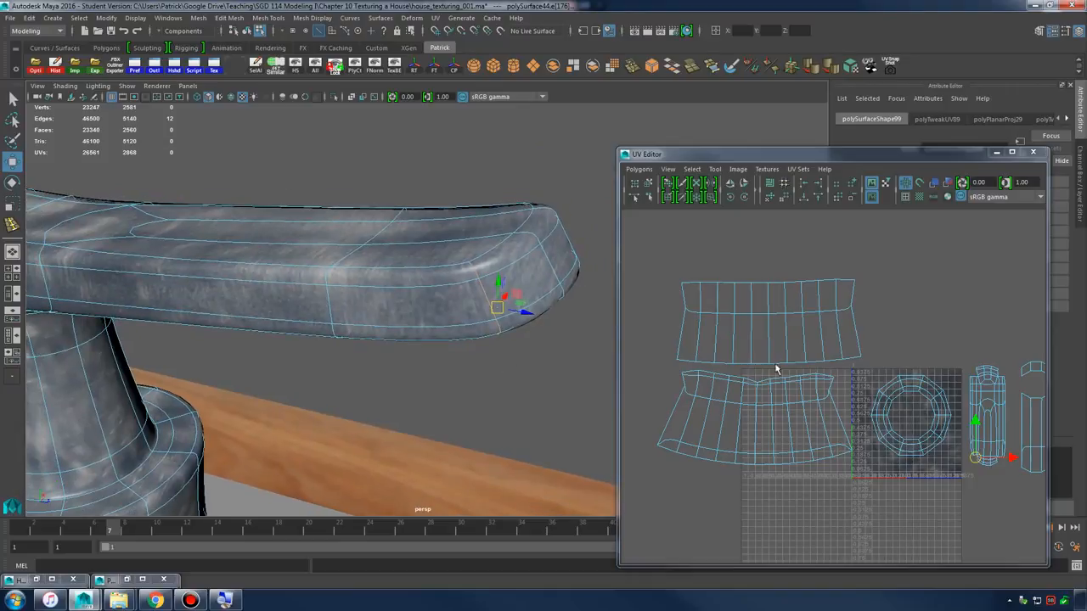
- Locate the lever tip's edge in the UV layout, then reselect the whole handle and compare it with its UV shells
{"action": "scroll", "coordinate": [803, 363], "scroll_direction": "down", "scroll_amount": 2}
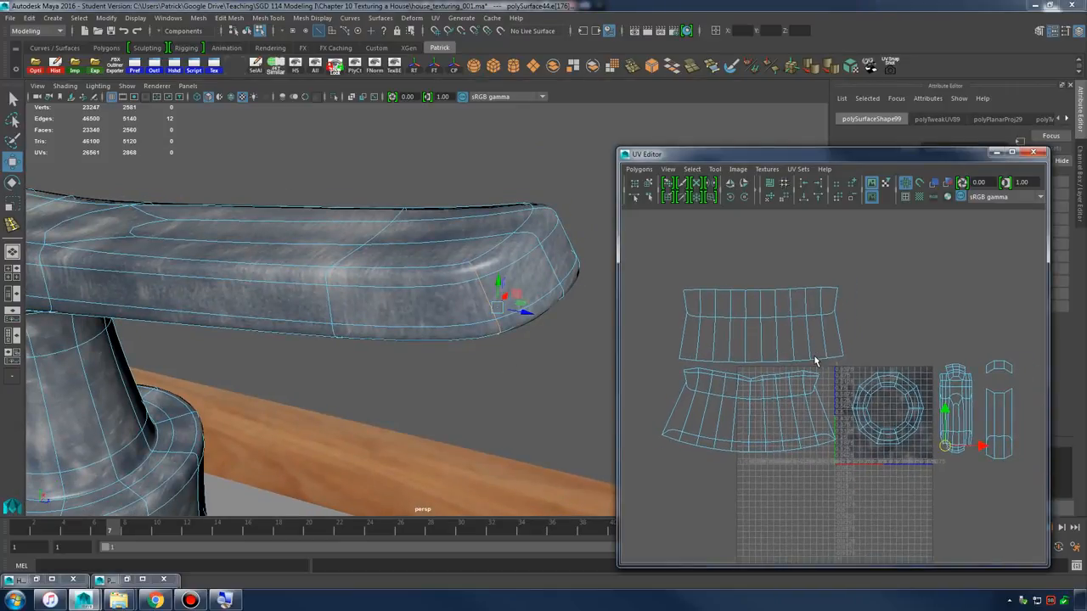
{"action": "right_click_drag", "start_coordinate": [754, 374], "coordinate": [836, 382], "text": "alt"}
{"action": "middle_click_drag", "start_coordinate": [836, 382], "coordinate": [766, 374], "text": "alt"}
{"action": "right_click_drag", "start_coordinate": [767, 374], "coordinate": [1001, 397], "text": "alt"}
{"action": "middle_click_drag", "start_coordinate": [1001, 397], "coordinate": [815, 392], "text": "alt"}
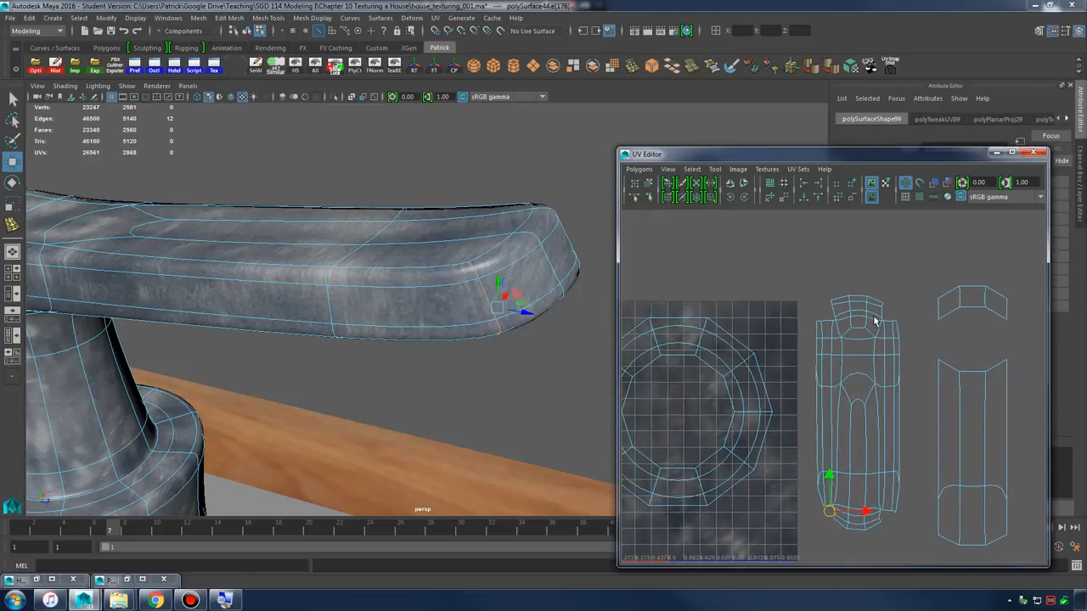
{"action": "right_click_drag", "start_coordinate": [469, 260], "coordinate": [564, 238], "text": "alt"}
{"action": "left_click", "coordinate": [549, 356]}
{"action": "left_click", "coordinate": [510, 276]}
{"action": "right_click_drag", "start_coordinate": [746, 354], "coordinate": [624, 333], "text": "alt"}
{"action": "left_click", "coordinate": [526, 275]}
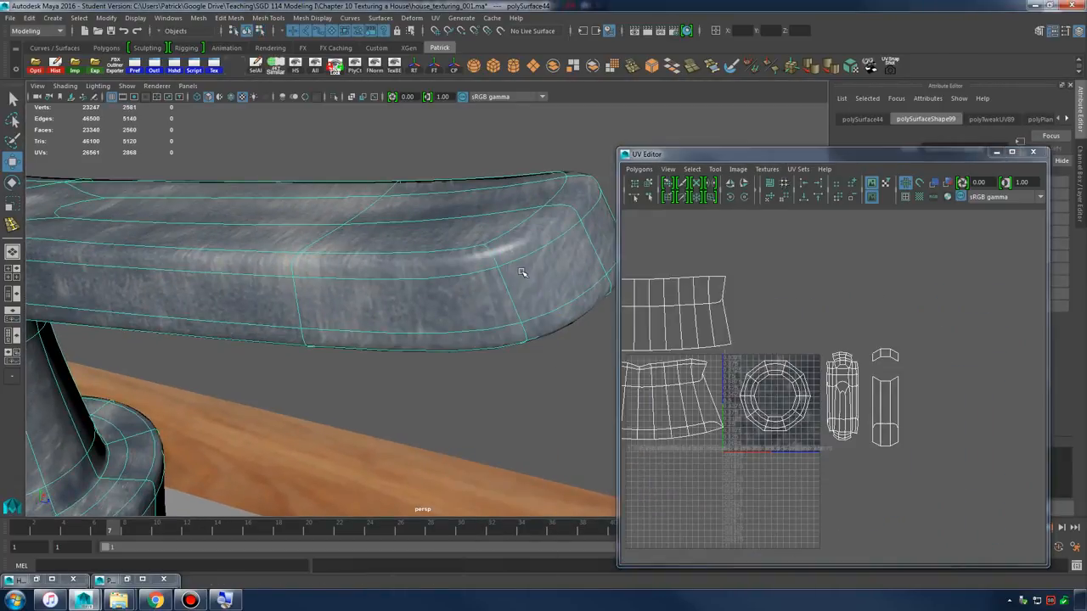
{"action": "right_click_drag", "start_coordinate": [735, 363], "coordinate": [636, 344], "text": "alt"}
{"action": "right_click_drag", "start_coordinate": [407, 284], "coordinate": [84, 260], "text": "alt"}
{"action": "middle_click_drag", "start_coordinate": [392, 289], "coordinate": [439, 287], "text": "alt"}
{"action": "left_click_drag", "start_coordinate": [438, 287], "coordinate": [472, 276], "text": "alt"}
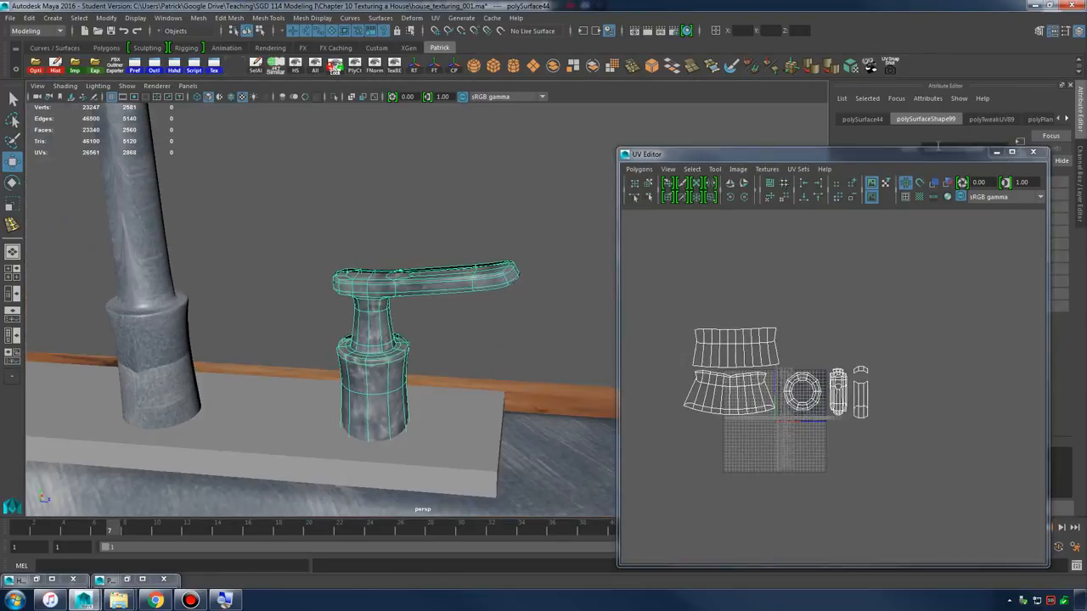
- Minimize the UV Editor, duplicate the textured faucet handle and move the copy to the opposite side of the spout
{"action": "left_click", "coordinate": [995, 154]}
{"action": "left_click", "coordinate": [448, 260]}
{"action": "left_click", "coordinate": [444, 283]}
{"action": "middle_click_drag", "start_coordinate": [440, 309], "coordinate": [487, 296], "text": "alt"}
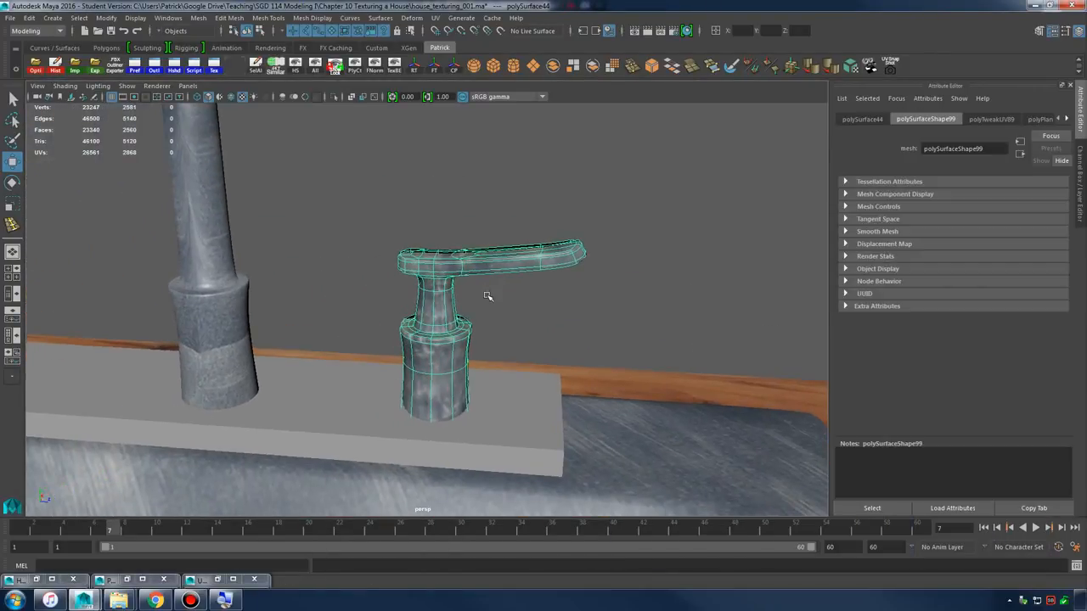
{"action": "right_click_drag", "start_coordinate": [491, 295], "coordinate": [282, 162], "text": "alt"}
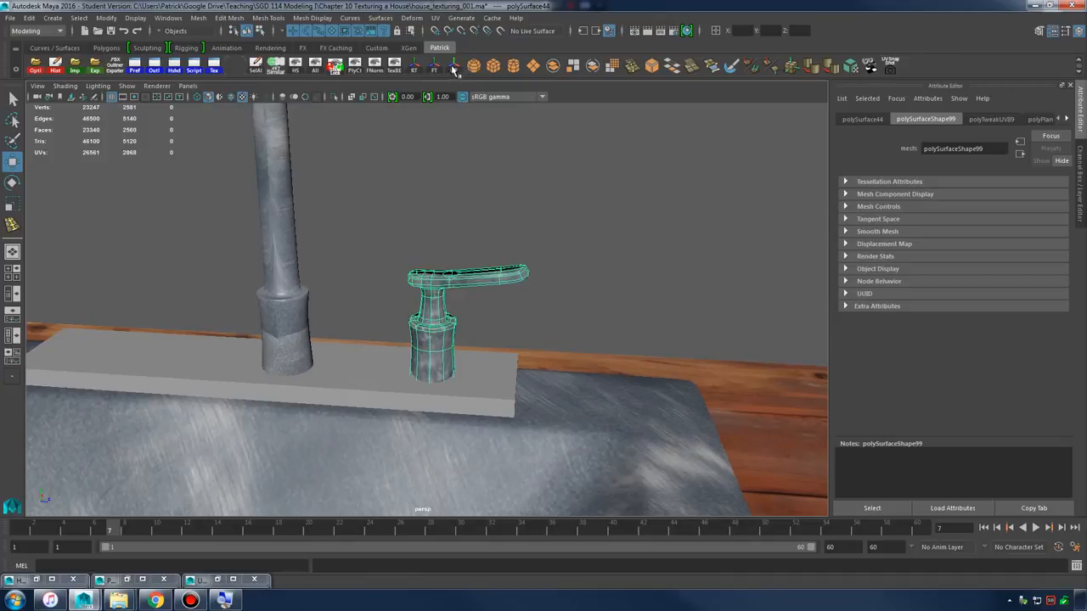
{"action": "key", "text": "ctrl+d"}
{"action": "left_click_drag", "start_coordinate": [490, 316], "coordinate": [212, 323]}
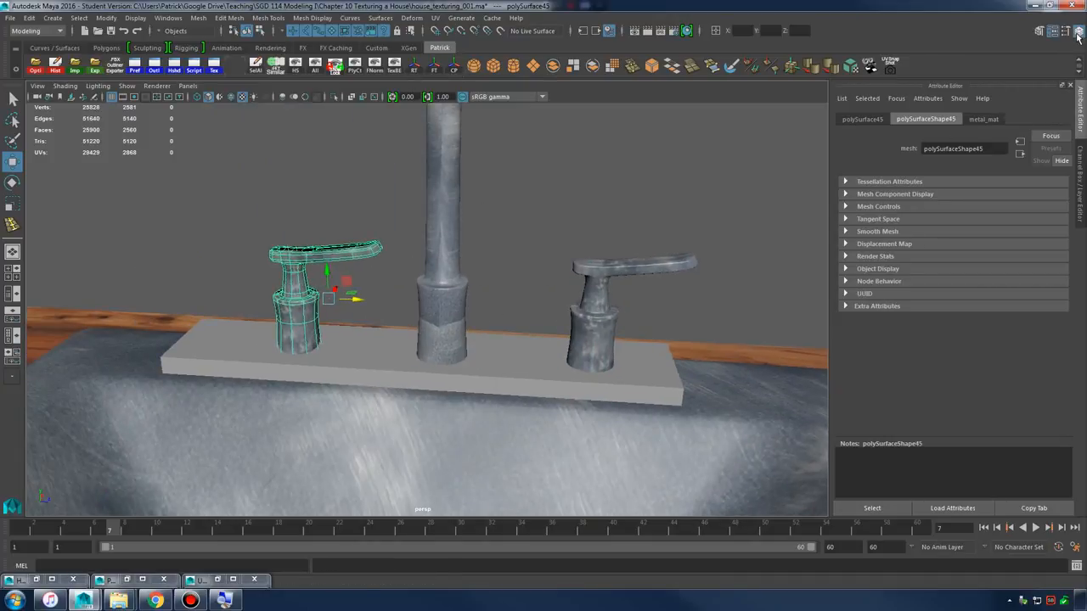
- Mirror the duplicated handle by setting its Scale Z to -1, and reposition it on the far side of the base plate
{"action": "left_click", "coordinate": [1079, 32]}
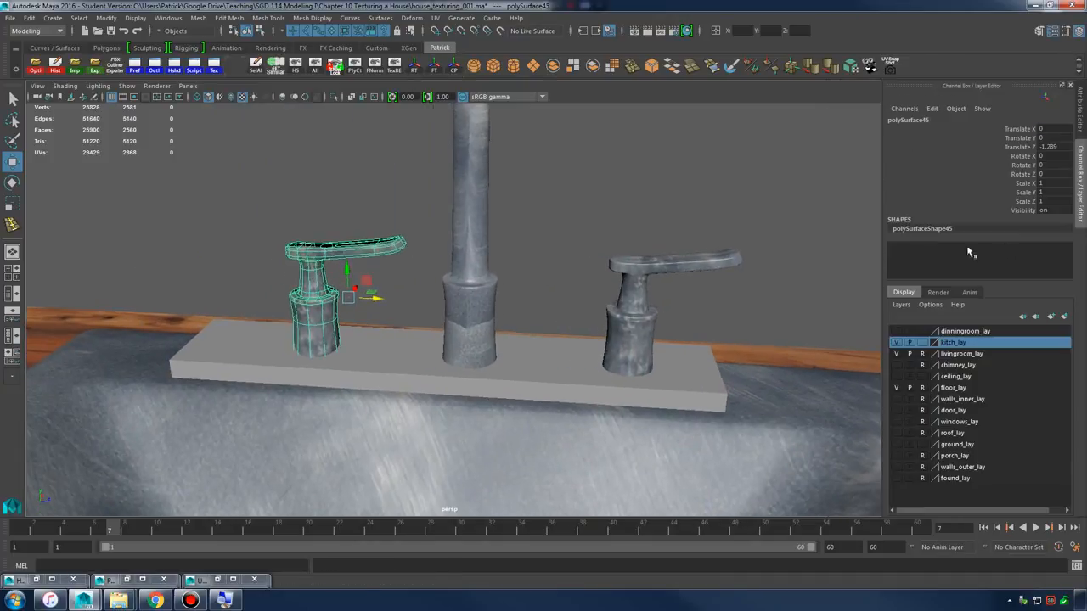
{"action": "left_click", "coordinate": [1050, 201]}
{"action": "type", "text": "-1"}
{"action": "key", "text": "Return"}
{"action": "middle_click_drag", "start_coordinate": [459, 313], "coordinate": [525, 320], "text": "alt"}
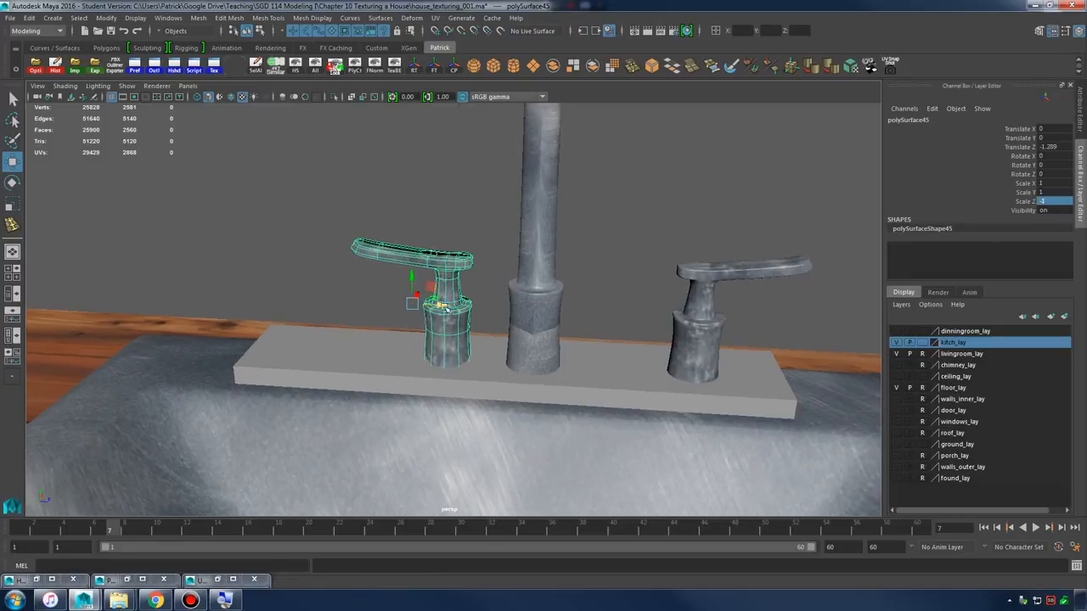
{"action": "left_click_drag", "start_coordinate": [443, 307], "coordinate": [344, 308]}
- Try to apply an automatic UV projection to the faucet's base plate
{"action": "left_click", "coordinate": [448, 237]}
{"action": "left_click_drag", "start_coordinate": [444, 279], "coordinate": [570, 263], "text": "alt"}
{"action": "scroll", "coordinate": [507, 284], "scroll_direction": "down", "scroll_amount": 3}
{"action": "middle_click_drag", "start_coordinate": [570, 263], "coordinate": [587, 332], "text": "alt"}
{"action": "left_click_drag", "start_coordinate": [586, 331], "coordinate": [550, 303], "text": "alt"}
{"action": "left_click", "coordinate": [459, 359]}
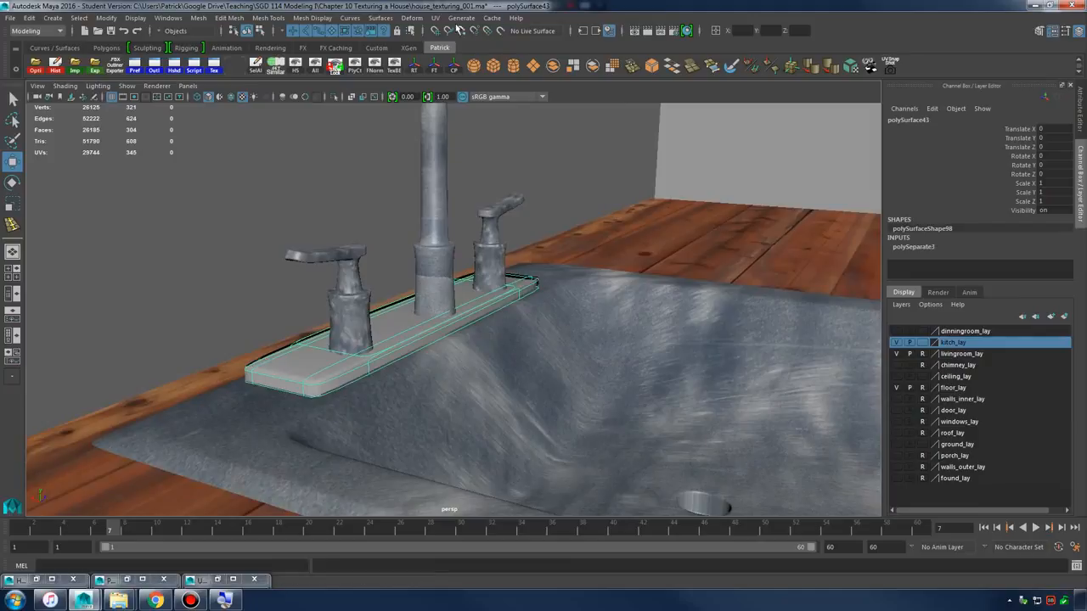
{"action": "left_click", "coordinate": [436, 17]}
{"action": "left_click", "coordinate": [486, 91]}
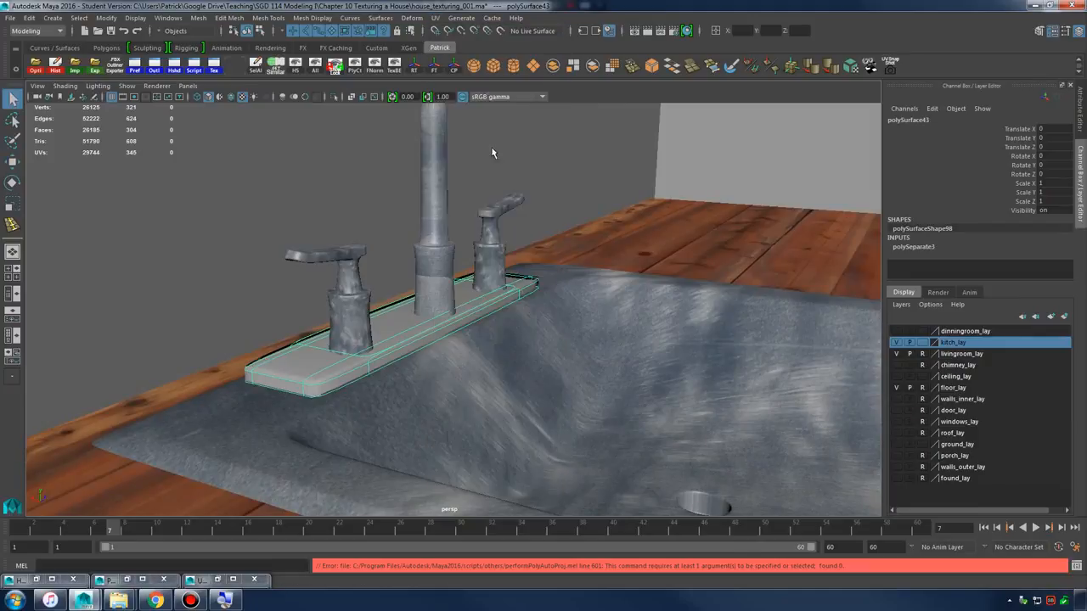
- Select all faces of the faucet's base plate and show it unsmoothed in untextured shaded display
{"action": "left_click_drag", "start_coordinate": [511, 211], "coordinate": [468, 234], "text": "alt"}
{"action": "right_click_drag", "start_coordinate": [477, 273], "coordinate": [477, 305]}
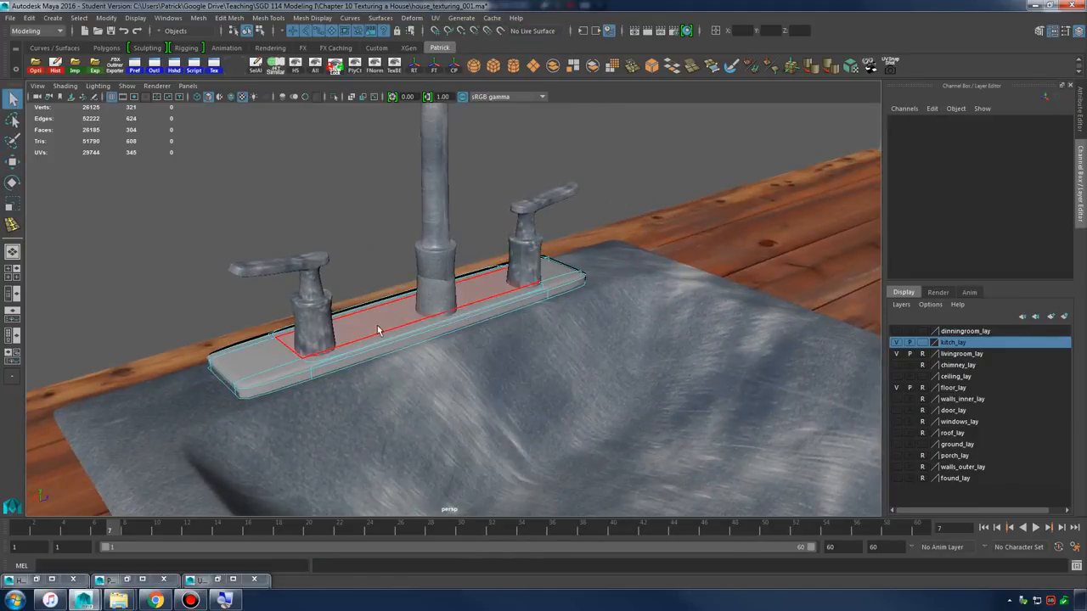
{"action": "left_click", "coordinate": [378, 323]}
{"action": "left_click_drag", "start_coordinate": [378, 322], "coordinate": [425, 323], "text": "alt"}
{"action": "left_click_drag", "start_coordinate": [121, 232], "coordinate": [655, 376]}
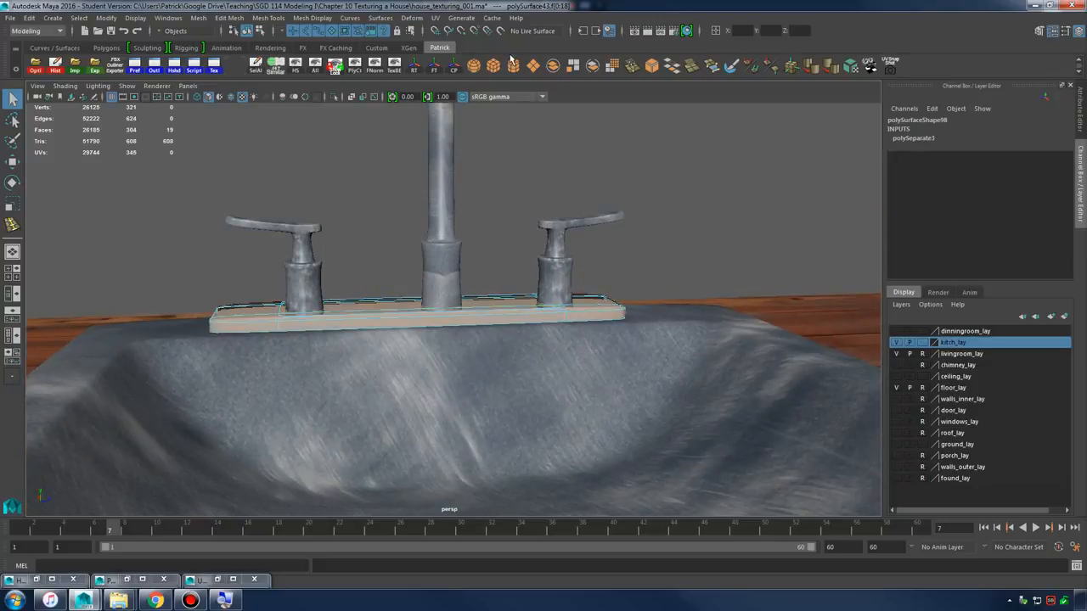
{"action": "left_click", "coordinate": [435, 18]}
{"action": "mouse_move", "coordinate": [430, 288]}
{"action": "left_mouse_down", "text": "alt"}
{"action": "mouse_move", "coordinate": [400, 298]}
{"action": "mouse_move", "coordinate": [468, 284]}
{"action": "mouse_move", "coordinate": [473, 265]}
{"action": "mouse_move", "coordinate": [446, 333]}
{"action": "mouse_move", "coordinate": [476, 297]}
{"action": "mouse_move", "coordinate": [500, 318]}
{"action": "left_mouse_up", "text": "alt"}
{"action": "key", "text": "4"}
{"action": "key", "text": "5"}
{"action": "key", "text": "1"}
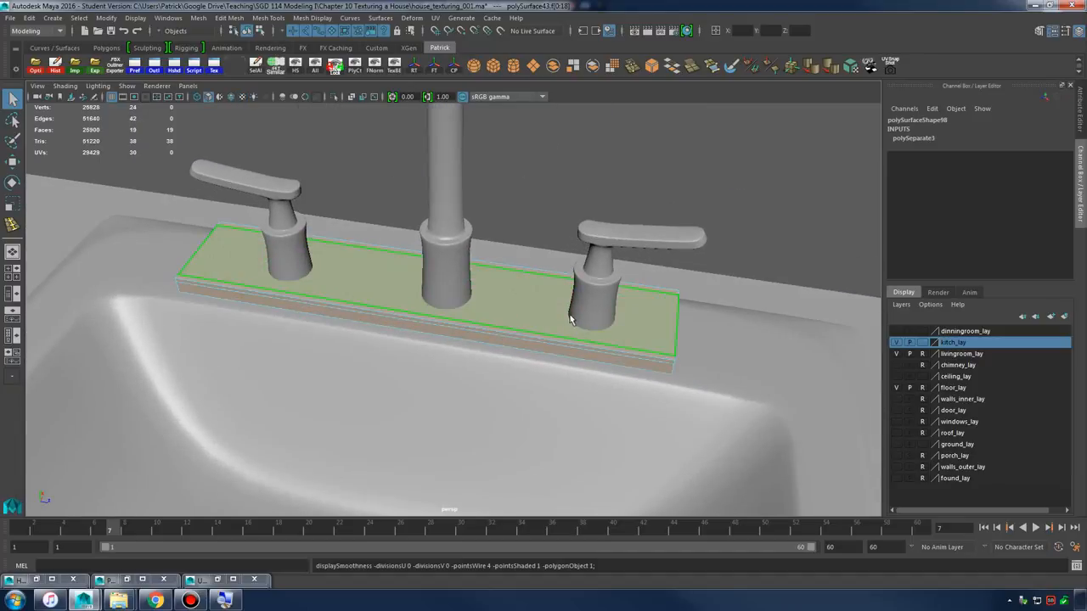
- Examine the unsmoothed base plate's side faces, edge loops and corners up close
{"action": "middle_click_drag", "start_coordinate": [570, 314], "coordinate": [399, 311], "text": "alt"}
{"action": "right_click_drag", "start_coordinate": [399, 311], "coordinate": [584, 337], "text": "alt"}
{"action": "left_click_drag", "start_coordinate": [584, 337], "coordinate": [526, 337], "text": "alt"}
{"action": "scroll", "coordinate": [515, 339], "scroll_direction": "up", "scroll_amount": 3}
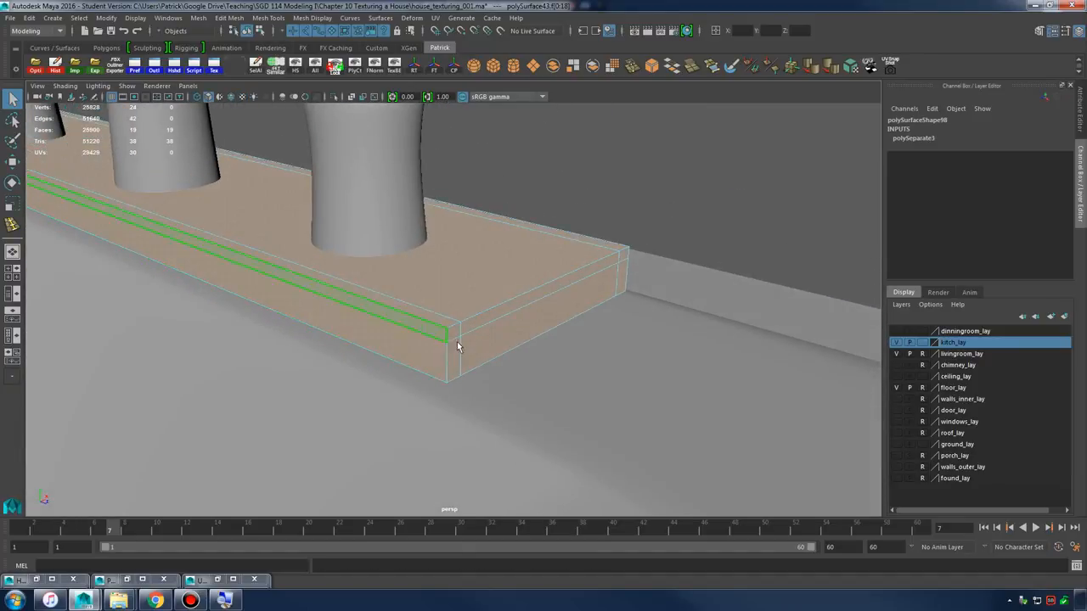
{"action": "left_click_drag", "start_coordinate": [456, 341], "coordinate": [500, 342], "text": "alt"}
{"action": "right_click_drag", "start_coordinate": [562, 331], "coordinate": [416, 298], "text": "alt"}
{"action": "left_click_drag", "start_coordinate": [415, 299], "coordinate": [441, 315], "text": "alt"}
{"action": "right_click_drag", "start_coordinate": [441, 312], "coordinate": [331, 302], "text": "alt"}
{"action": "mouse_move", "coordinate": [446, 305]}
{"action": "left_mouse_down", "text": "alt"}
{"action": "mouse_move", "coordinate": [480, 301]}
{"action": "mouse_move", "coordinate": [348, 266]}
{"action": "left_mouse_up", "text": "alt"}
- Apply a camera-based UV projection to the base plate's faces from directly above
{"action": "key", "text": "4"}
{"action": "key", "text": "5"}
{"action": "key", "text": "w"}
{"action": "left_click_drag", "start_coordinate": [271, 278], "coordinate": [573, 341], "text": "alt"}
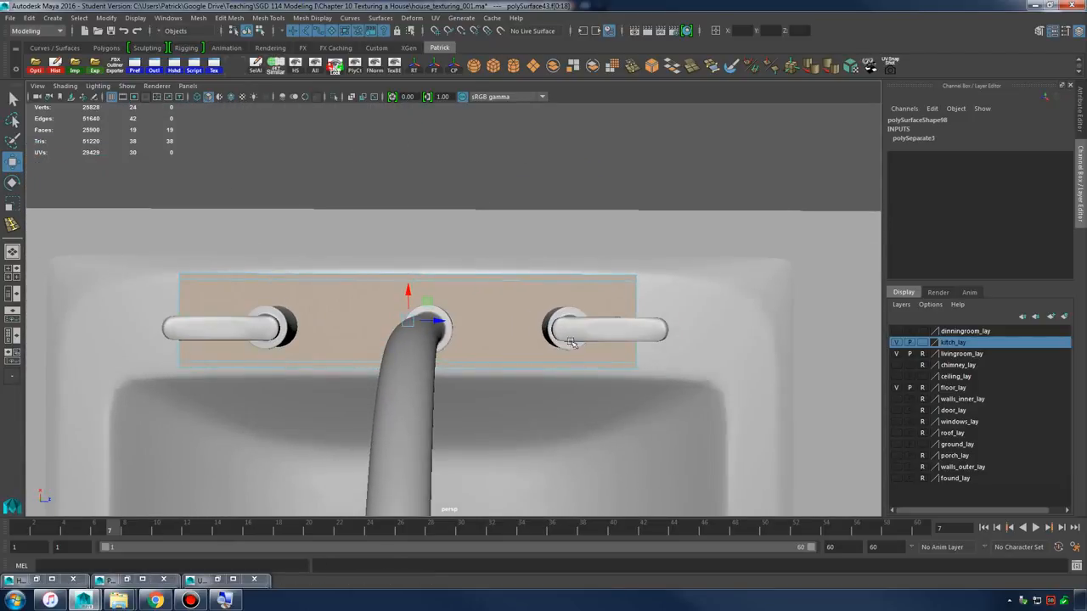
{"action": "mouse_move", "coordinate": [528, 298]}
{"action": "middle_mouse_down", "text": "alt"}
{"action": "mouse_move", "coordinate": [558, 291]}
{"action": "mouse_move", "coordinate": [533, 287]}
{"action": "middle_mouse_up", "text": "alt"}
{"action": "left_click", "coordinate": [434, 18]}
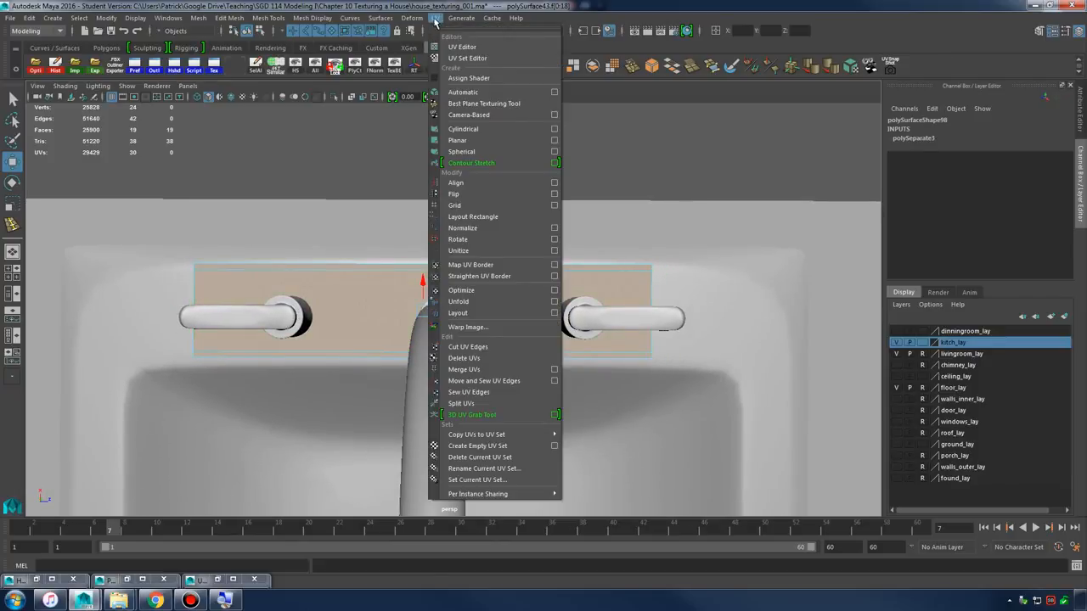
{"action": "left_click", "coordinate": [487, 116]}
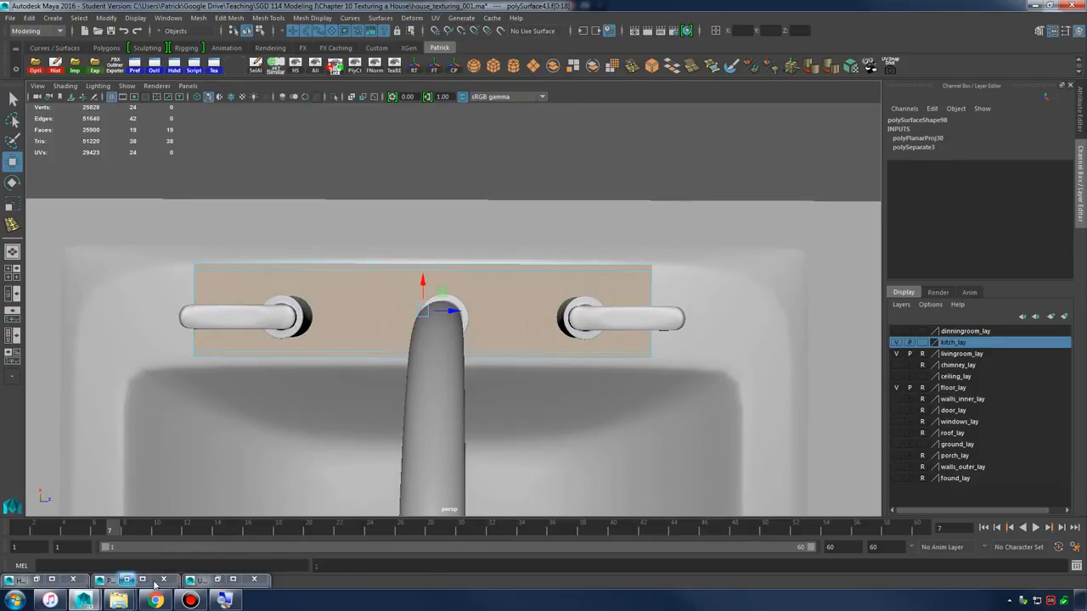
- Restore the UV Editor and unfold the base plate's UVs
{"action": "left_click", "coordinate": [218, 580]}
{"action": "scroll", "coordinate": [804, 378], "scroll_direction": "up", "scroll_amount": 5}
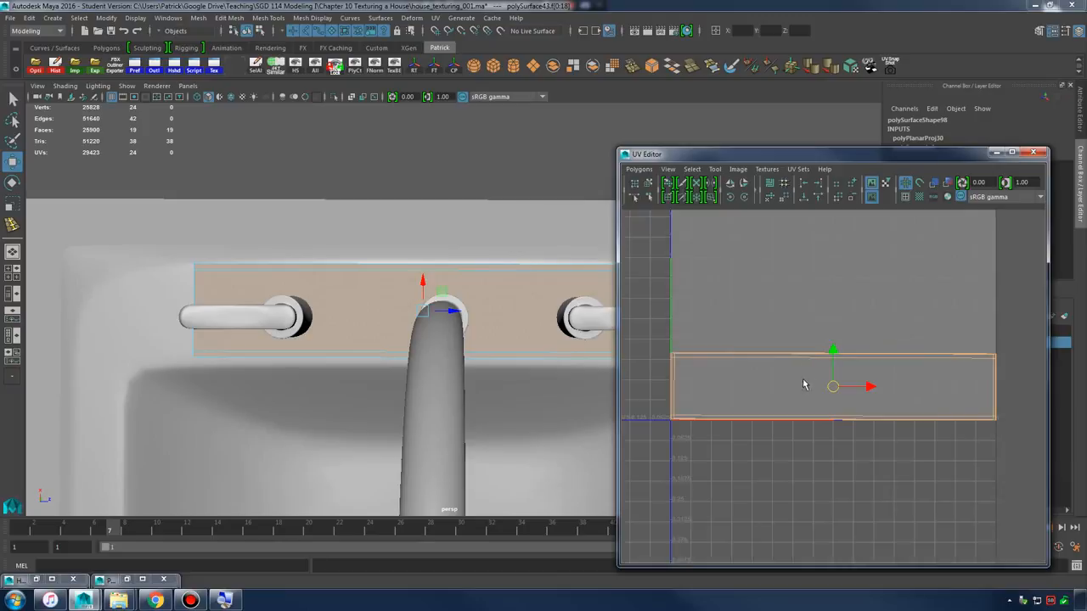
{"action": "scroll", "coordinate": [805, 370], "scroll_direction": "down", "scroll_amount": 3}
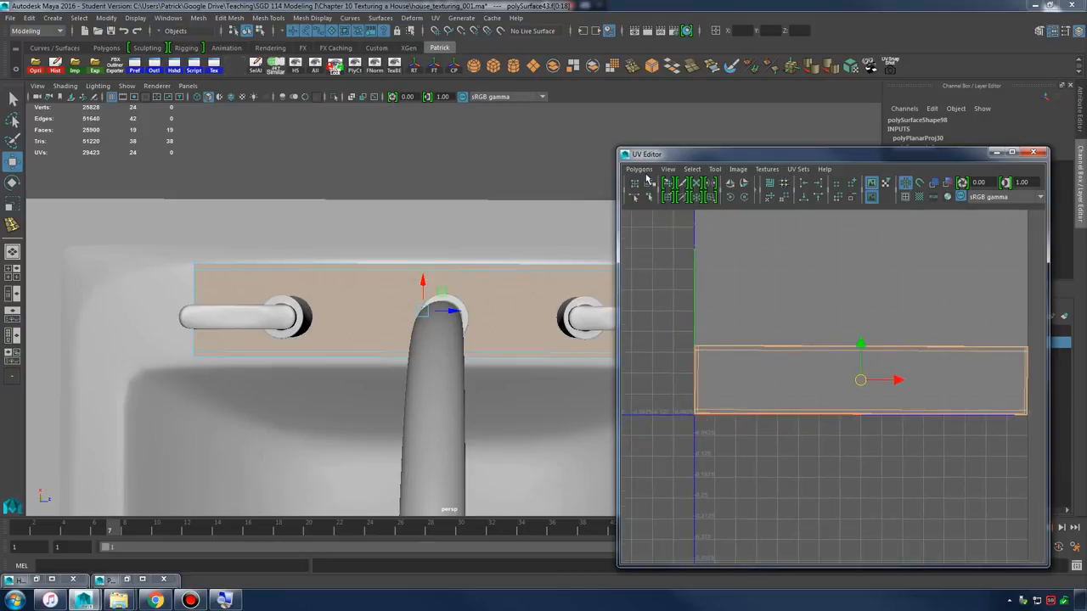
{"action": "left_click", "coordinate": [639, 169]}
{"action": "left_click", "coordinate": [656, 434]}
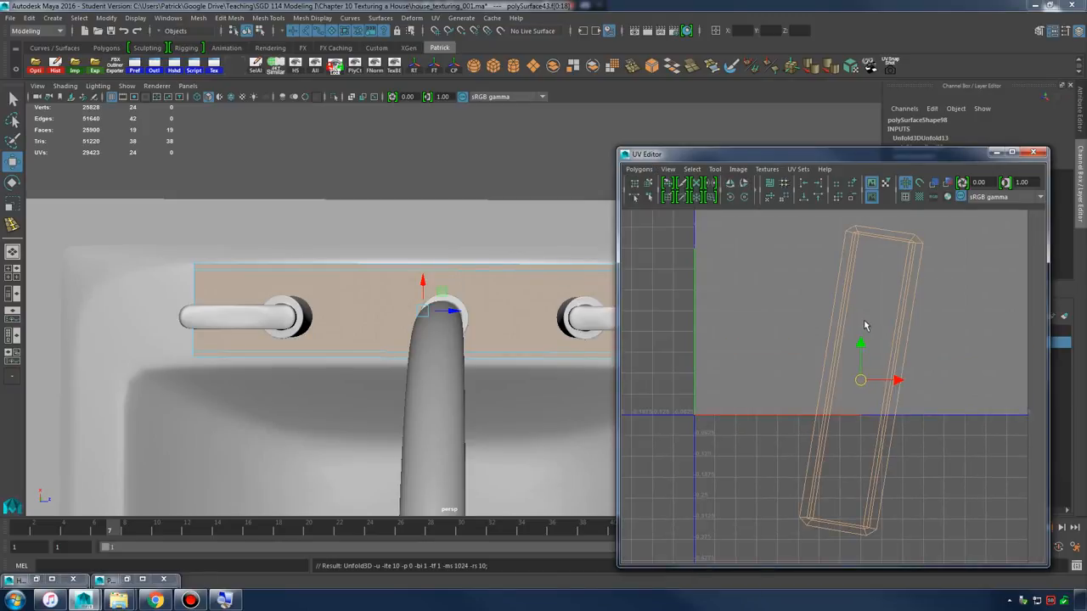
- Reselect the base plate as an object and display it smoothed with textures
{"action": "mouse_move", "coordinate": [523, 306]}
{"action": "left_mouse_down", "text": "alt"}
{"action": "mouse_move", "coordinate": [424, 294]}
{"action": "mouse_move", "coordinate": [480, 300]}
{"action": "mouse_move", "coordinate": [485, 284]}
{"action": "left_mouse_up", "text": "alt"}
{"action": "key", "text": "6"}
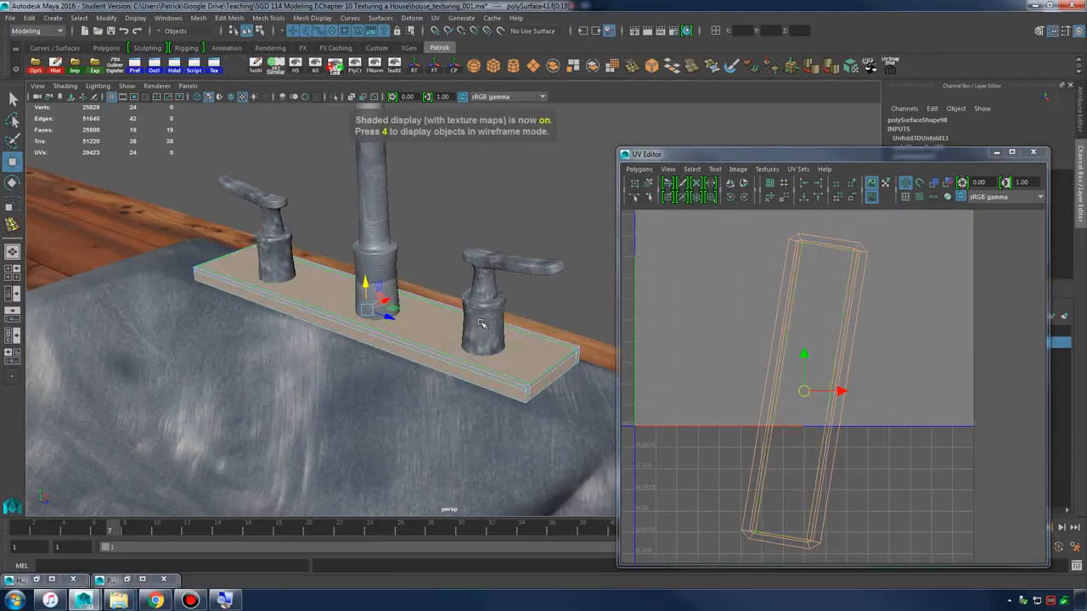
{"action": "right_click_drag", "start_coordinate": [485, 285], "coordinate": [584, 288]}
{"action": "left_click", "coordinate": [552, 353]}
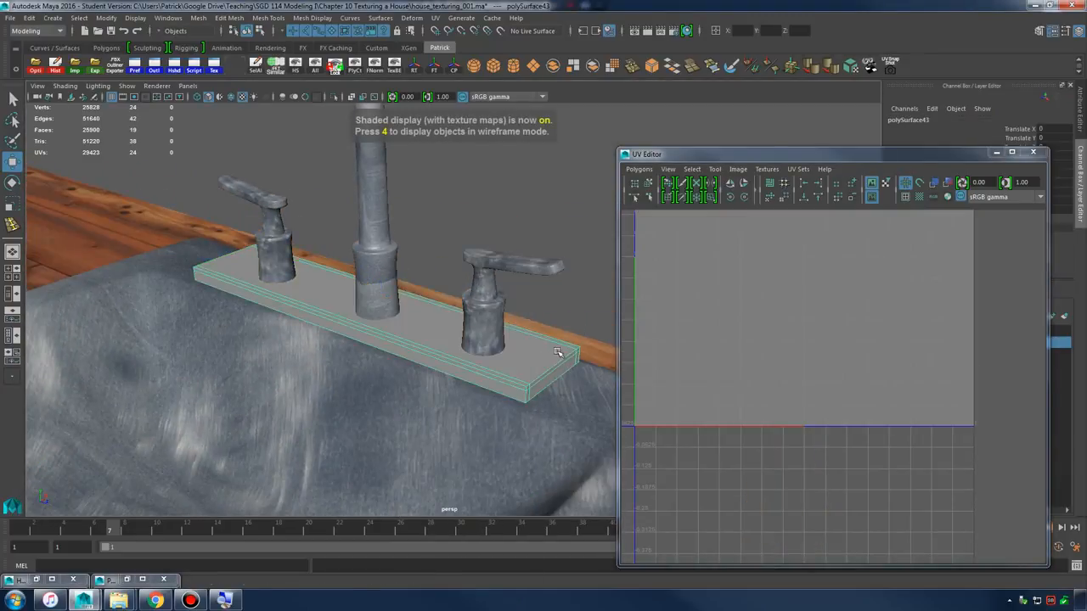
{"action": "key", "text": "4"}
{"action": "key", "text": "5"}
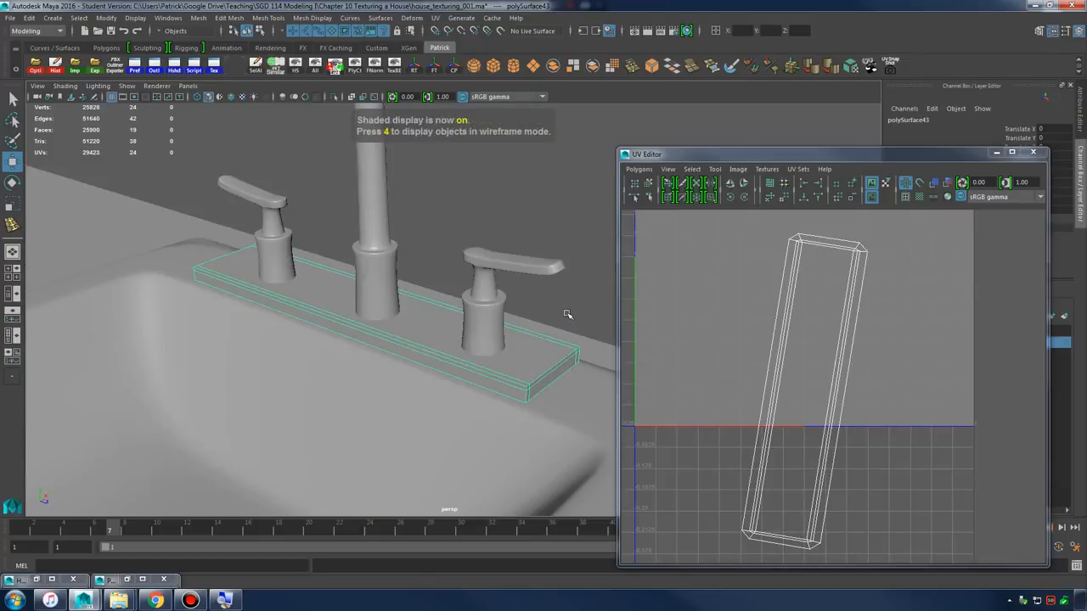
{"action": "key", "text": "6"}
{"action": "key", "text": "3"}
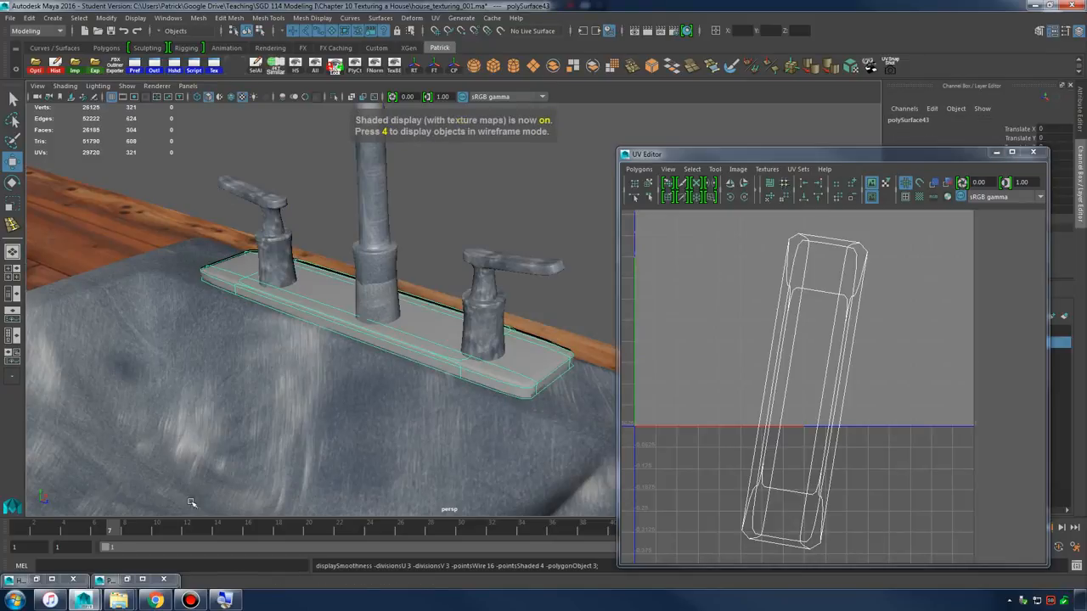
- Open the Hypershade, widen its material browser and assign metal_mat to the base plate, then minimize the window
{"action": "left_click", "coordinate": [48, 582]}
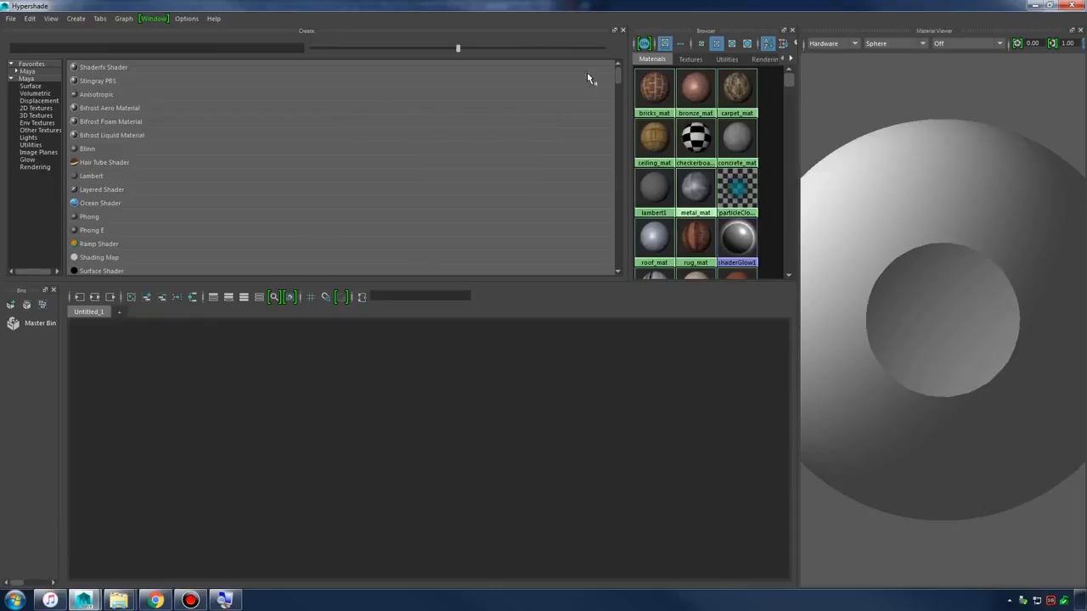
{"action": "left_click_drag", "start_coordinate": [615, 5], "coordinate": [748, 117]}
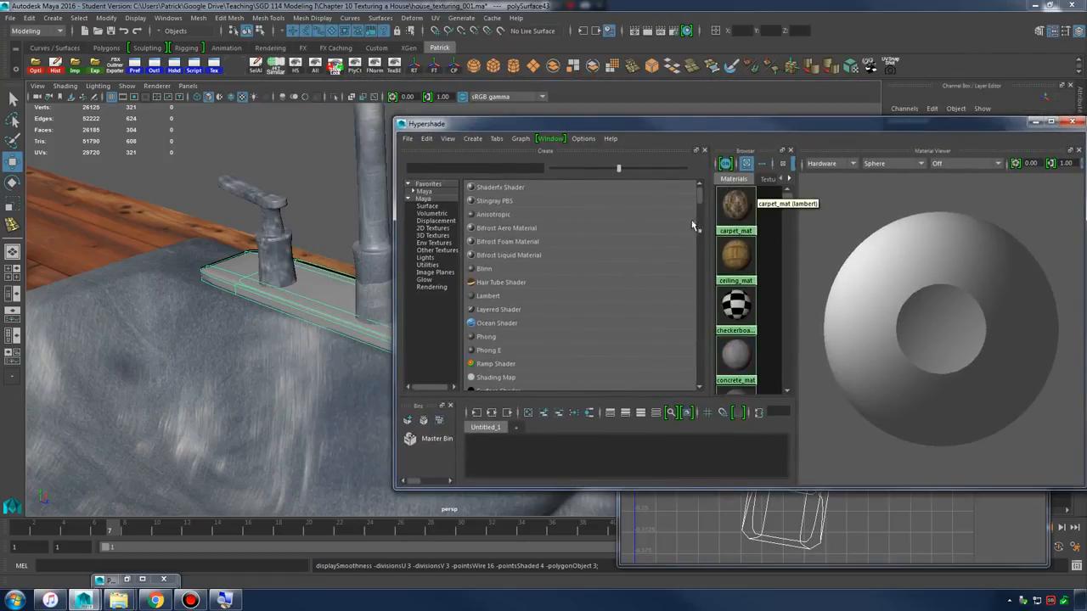
{"action": "left_click_drag", "start_coordinate": [709, 225], "coordinate": [526, 237]}
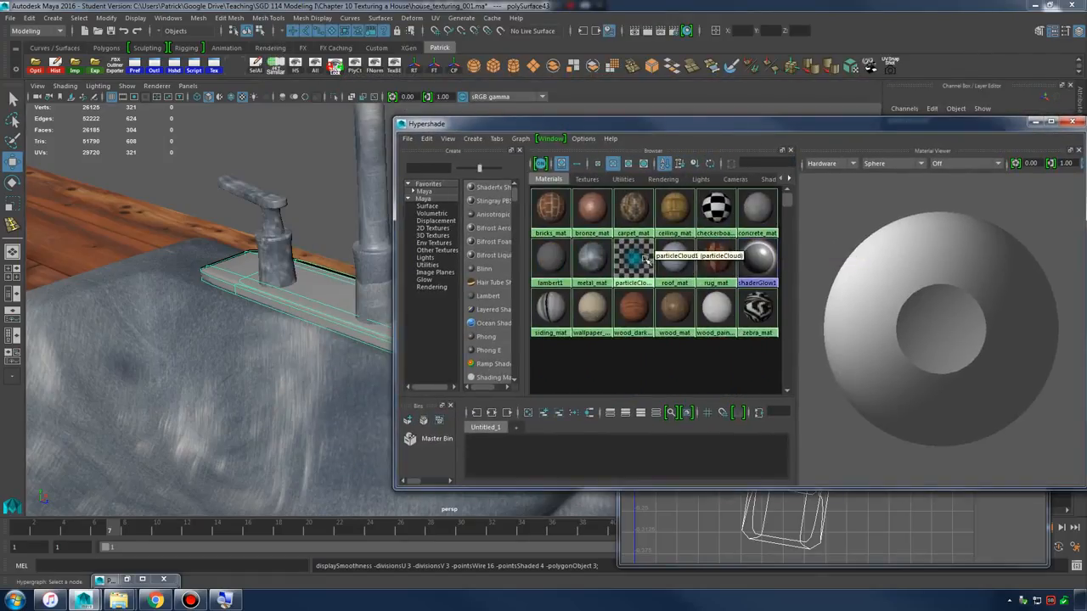
{"action": "left_click", "coordinate": [1038, 124]}
- Select all of the base plate's UVs and move the shell up inside the 0–1 texture tile
{"action": "left_click_drag", "start_coordinate": [390, 318], "coordinate": [530, 369], "text": "alt"}
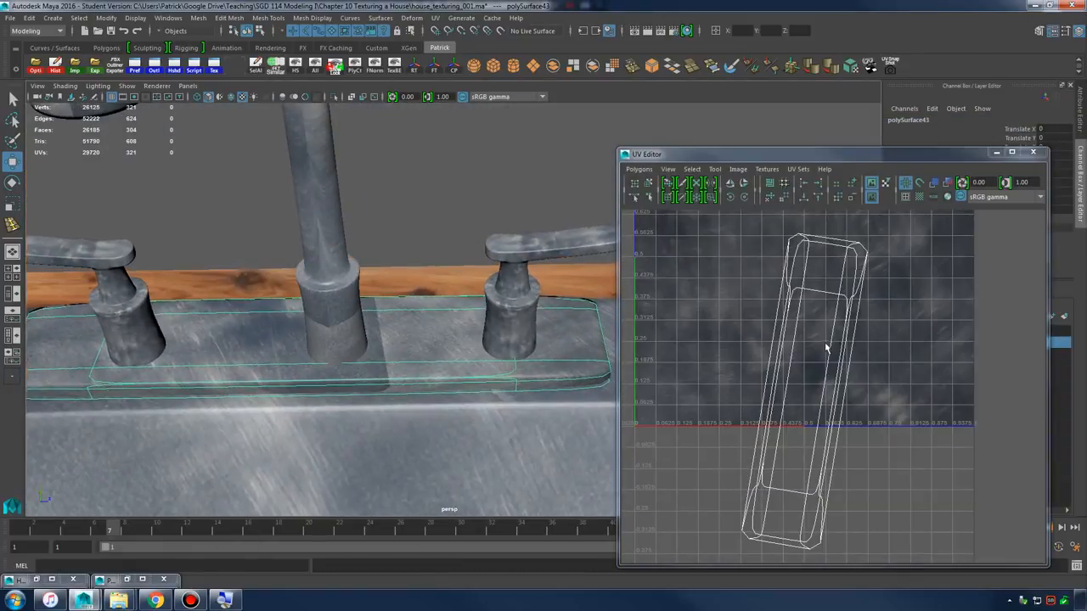
{"action": "scroll", "coordinate": [764, 335], "scroll_direction": "down", "scroll_amount": 6}
{"action": "right_click", "coordinate": [806, 357]}
{"action": "right_click_drag", "start_coordinate": [806, 356], "coordinate": [811, 338]}
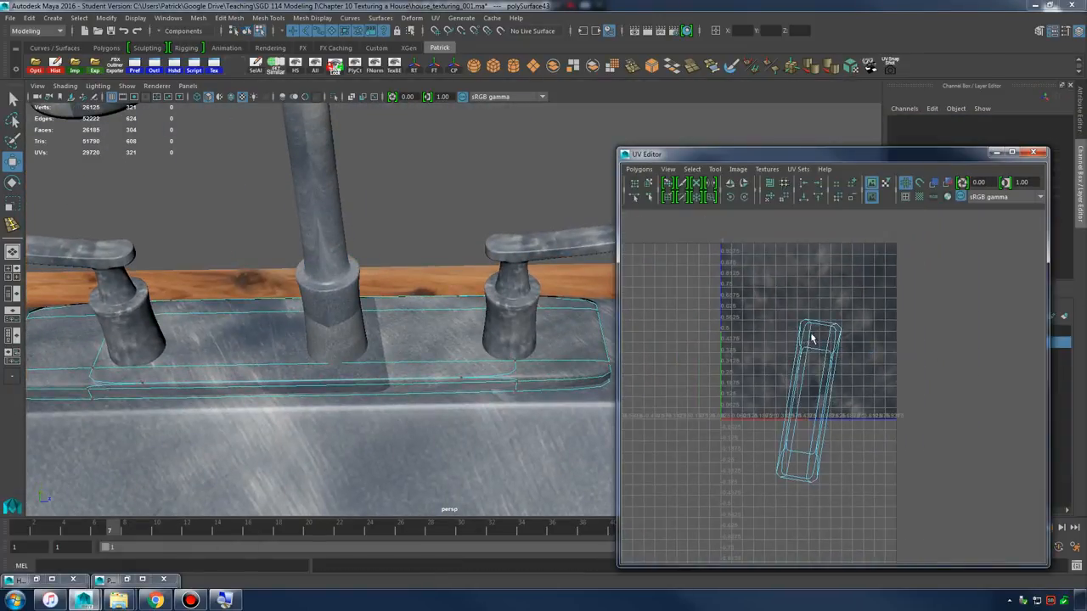
{"action": "left_click_drag", "start_coordinate": [909, 534], "coordinate": [911, 532]}
{"action": "left_click_drag", "start_coordinate": [810, 395], "coordinate": [806, 328]}
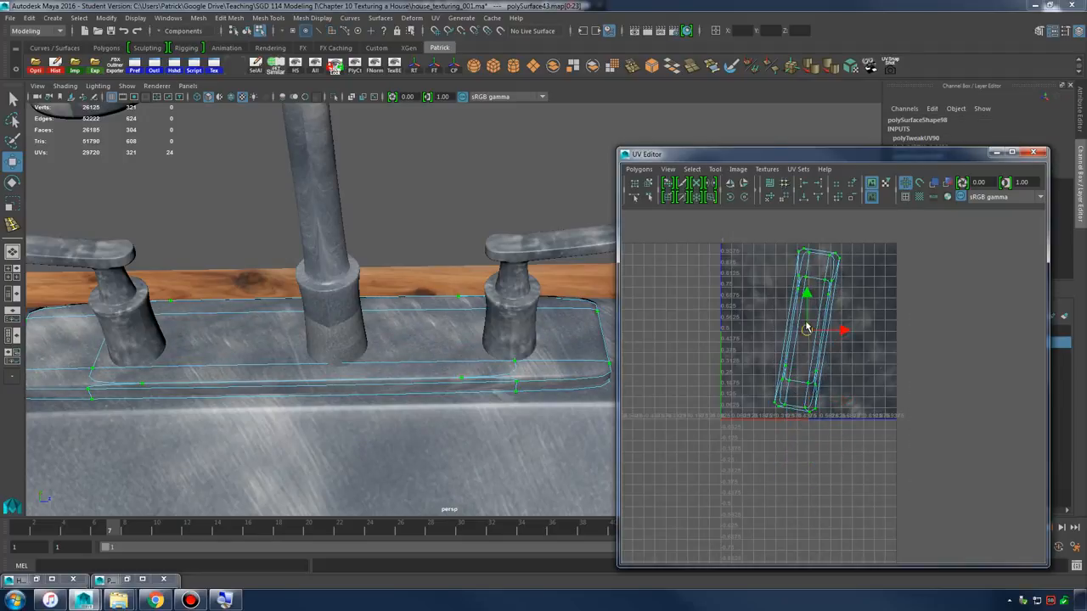
- Select all of the base plate's UVs and rotate the slanted shell until it stands upright in the texture tile
{"action": "key", "text": "ctrl+z"}
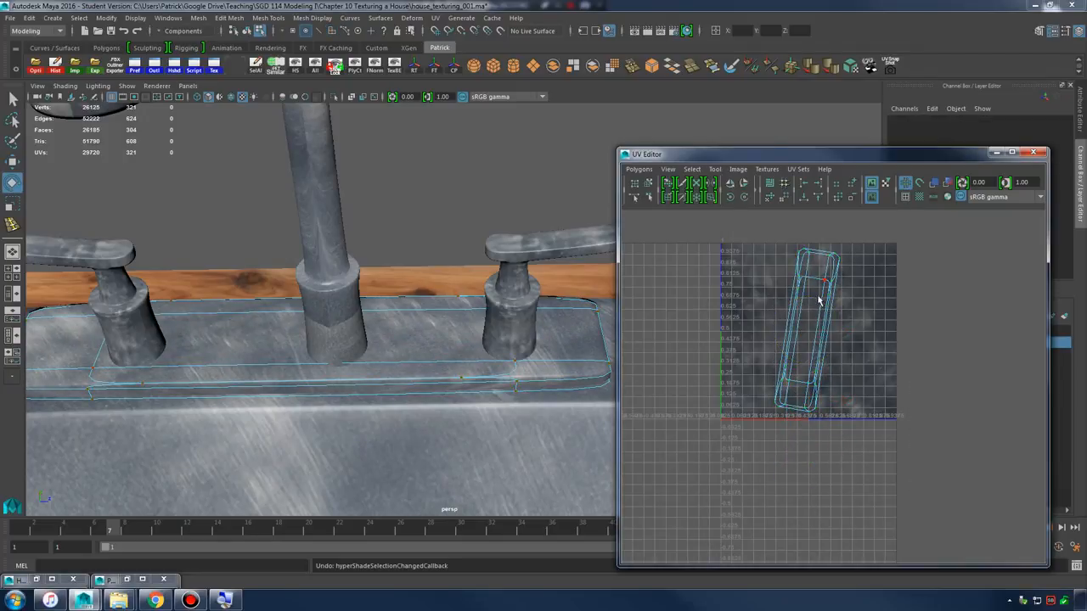
{"action": "left_click_drag", "start_coordinate": [741, 236], "coordinate": [897, 484]}
{"action": "key", "text": "e"}
{"action": "left_click_drag", "start_coordinate": [826, 308], "coordinate": [810, 333]}
{"action": "left_click_drag", "start_coordinate": [489, 348], "coordinate": [450, 348], "text": "alt"}
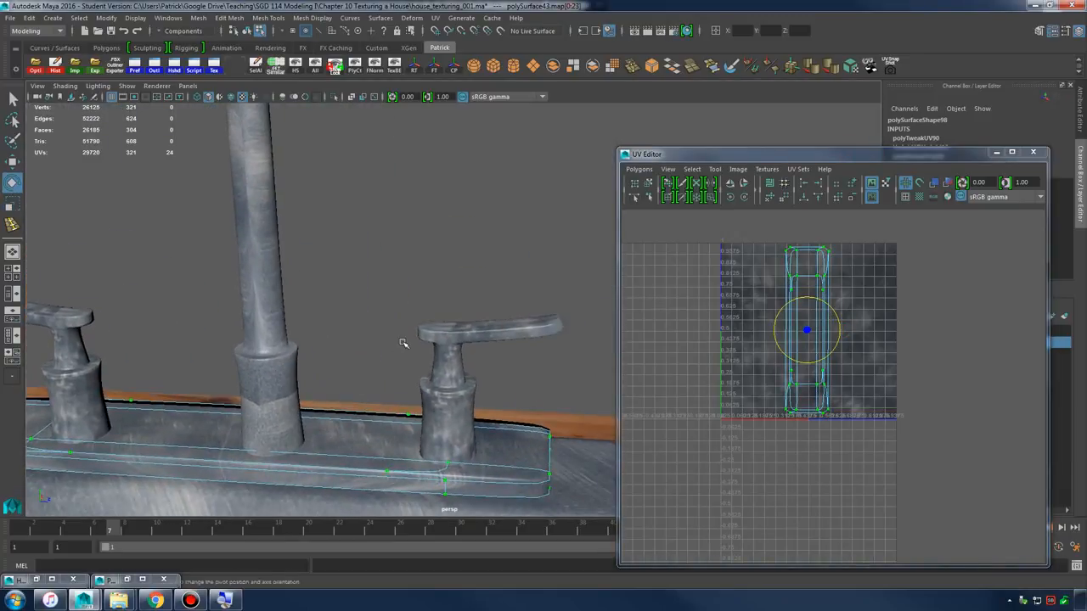
- Return both faucet handles to object mode and delete the handle to the left of the spout
{"action": "left_click", "coordinate": [466, 341]}
{"action": "right_click_drag", "start_coordinate": [456, 329], "coordinate": [508, 272]}
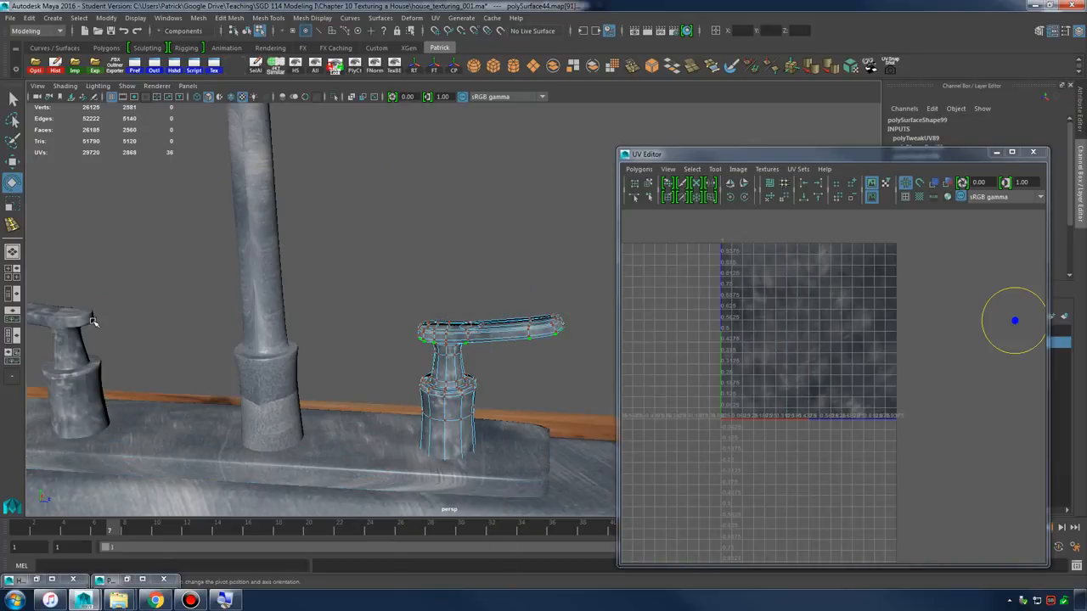
{"action": "left_click", "coordinate": [91, 319]}
{"action": "right_click_drag", "start_coordinate": [88, 323], "coordinate": [128, 274]}
{"action": "left_click", "coordinate": [68, 313]}
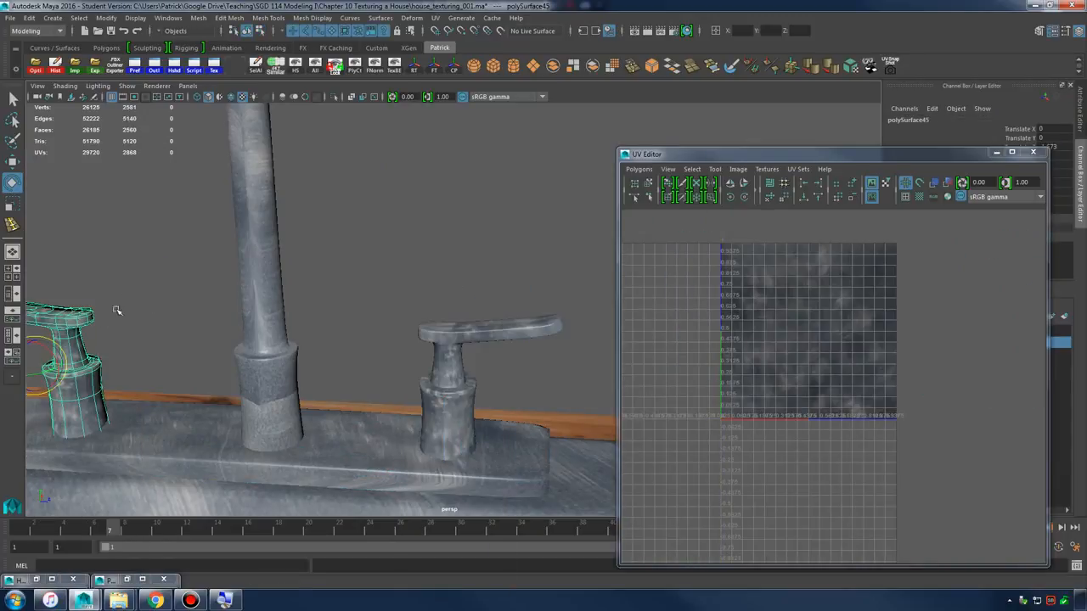
{"action": "key", "text": "Delete"}
- Select the faucet spout, frame it in the viewport and bring its arch-shaped UV layout into view in the UV Editor
{"action": "left_click", "coordinate": [257, 252]}
{"action": "right_click_drag", "start_coordinate": [658, 327], "coordinate": [488, 297], "text": "alt"}
{"action": "key", "text": "f"}
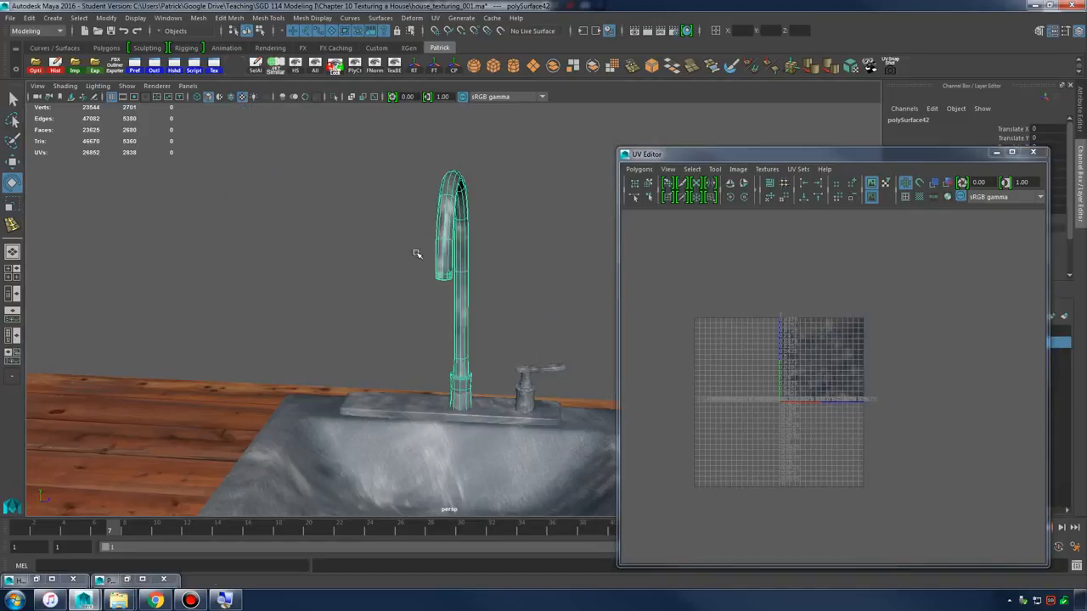
{"action": "middle_click_drag", "start_coordinate": [579, 301], "coordinate": [500, 297], "text": "alt"}
{"action": "left_click_drag", "start_coordinate": [500, 298], "coordinate": [478, 309], "text": "alt"}
{"action": "right_click_drag", "start_coordinate": [478, 308], "coordinate": [539, 315], "text": "alt"}
{"action": "middle_click_drag", "start_coordinate": [976, 340], "coordinate": [829, 329], "text": "alt"}
{"action": "right_click_drag", "start_coordinate": [829, 330], "coordinate": [608, 300], "text": "alt"}
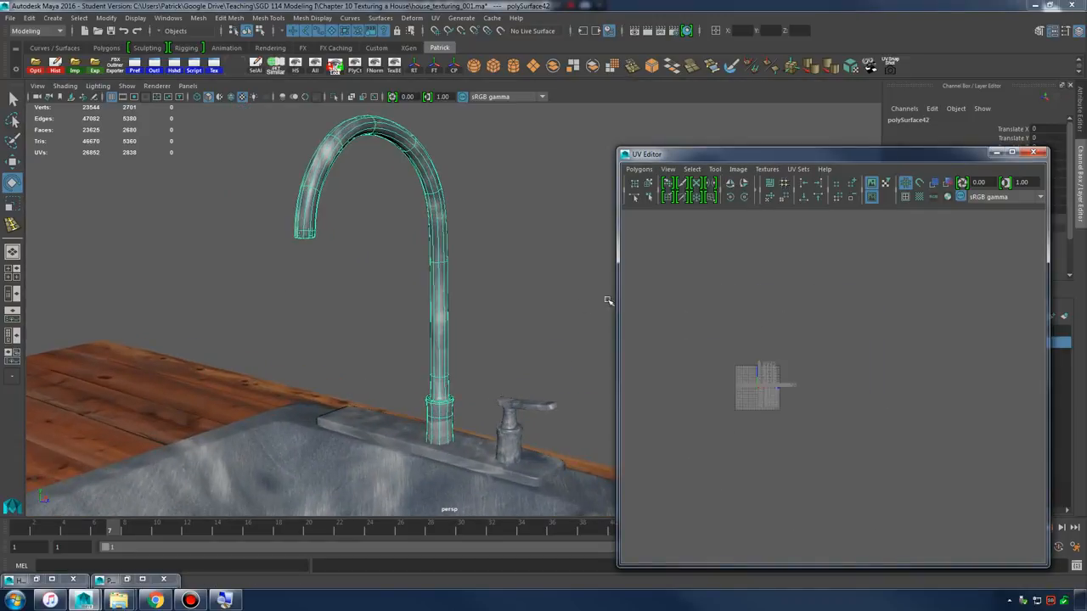
{"action": "left_click", "coordinate": [439, 219]}
{"action": "right_click_drag", "start_coordinate": [764, 365], "coordinate": [852, 404], "text": "alt"}
{"action": "middle_click_drag", "start_coordinate": [786, 368], "coordinate": [841, 379], "text": "alt"}
{"action": "right_click_drag", "start_coordinate": [840, 379], "coordinate": [898, 396], "text": "alt"}
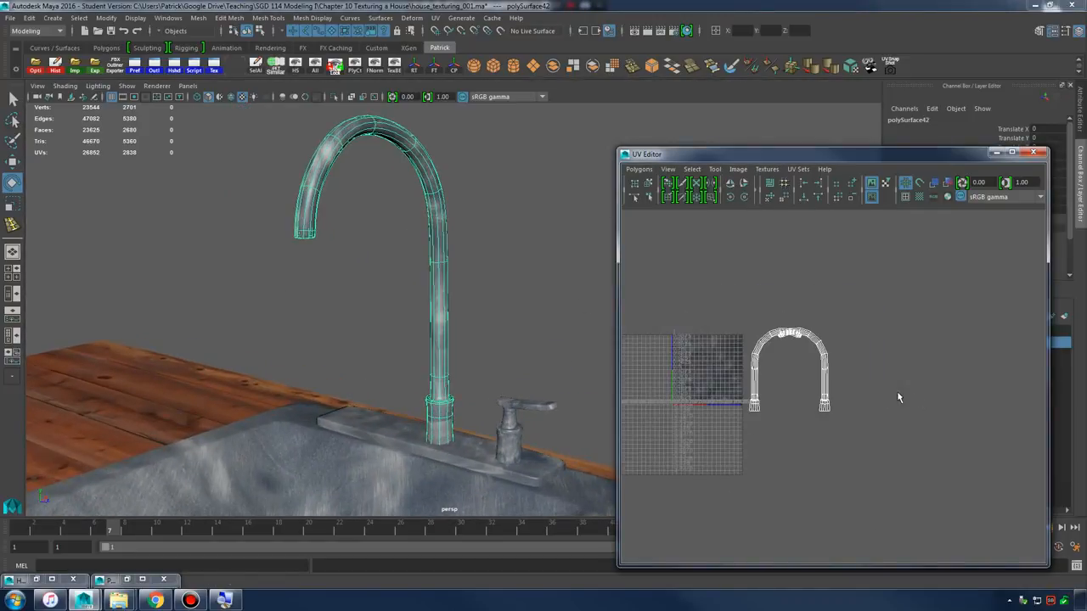
{"action": "right_click_drag", "start_coordinate": [783, 349], "coordinate": [805, 338], "text": "alt"}
{"action": "middle_click_drag", "start_coordinate": [805, 338], "coordinate": [869, 342], "text": "alt"}
- Select the UV shell forming one half of the spout's arch and move it onto the other half
{"action": "right_click_drag", "start_coordinate": [811, 299], "coordinate": [764, 301]}
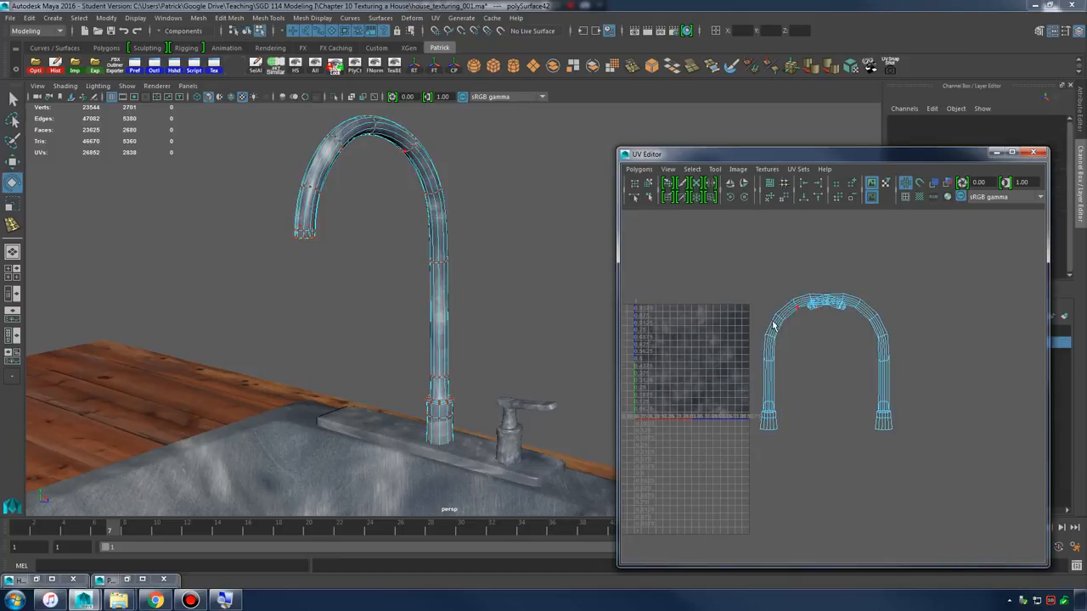
{"action": "left_click_drag", "start_coordinate": [749, 320], "coordinate": [775, 357]}
{"action": "left_click_drag", "start_coordinate": [741, 395], "coordinate": [820, 467]}
{"action": "right_click_drag", "start_coordinate": [766, 367], "coordinate": [805, 357], "text": "ctrl"}
{"action": "key", "text": "w"}
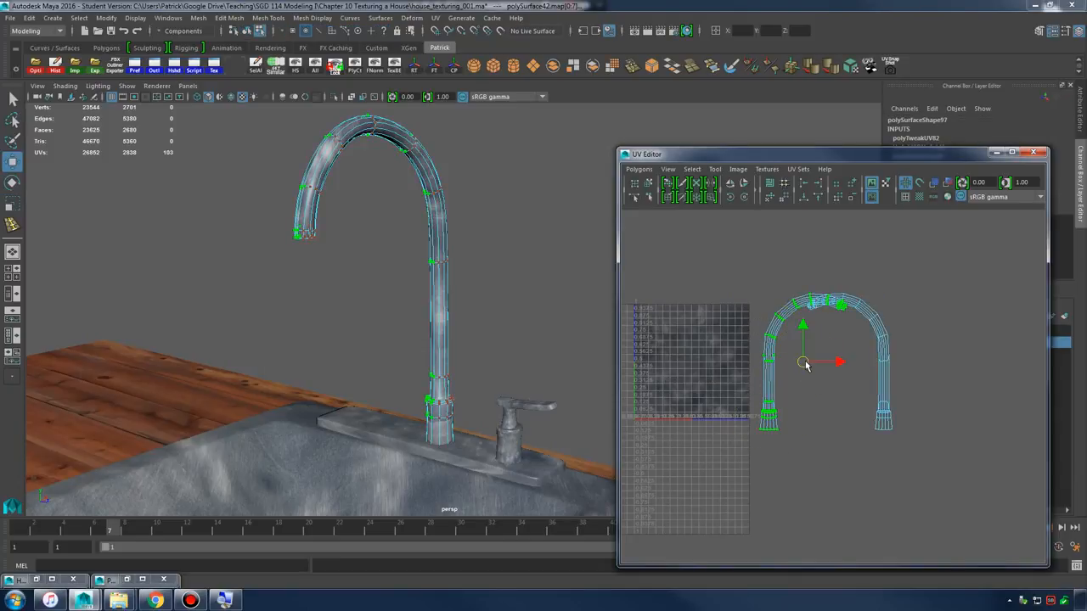
{"action": "left_click_drag", "start_coordinate": [805, 364], "coordinate": [855, 371]}
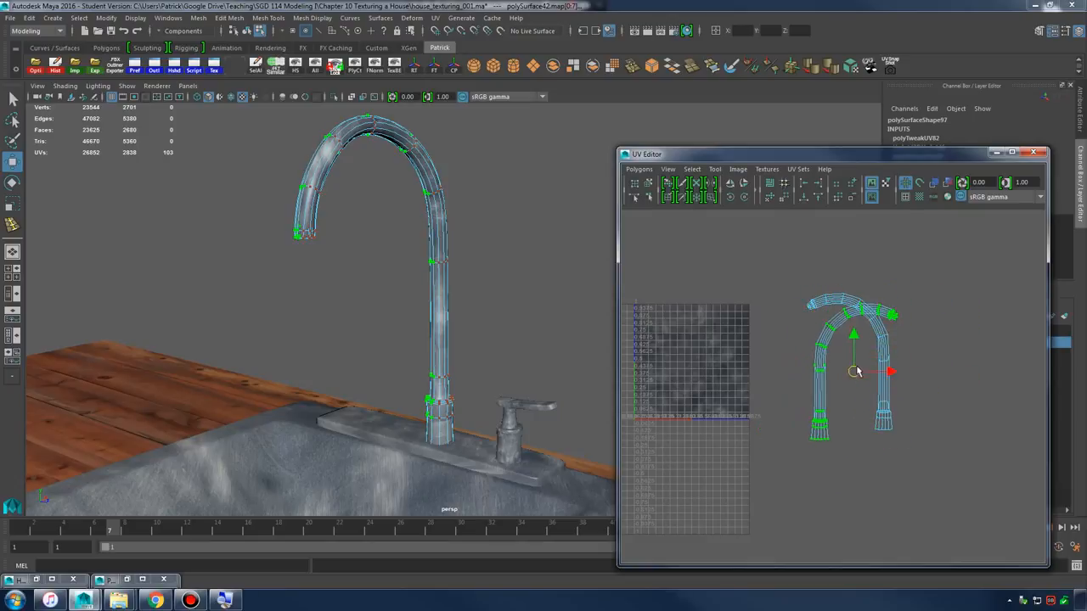
- Flip the moved spout shell horizontally and align it exactly over the other half
{"action": "left_click", "coordinate": [744, 184]}
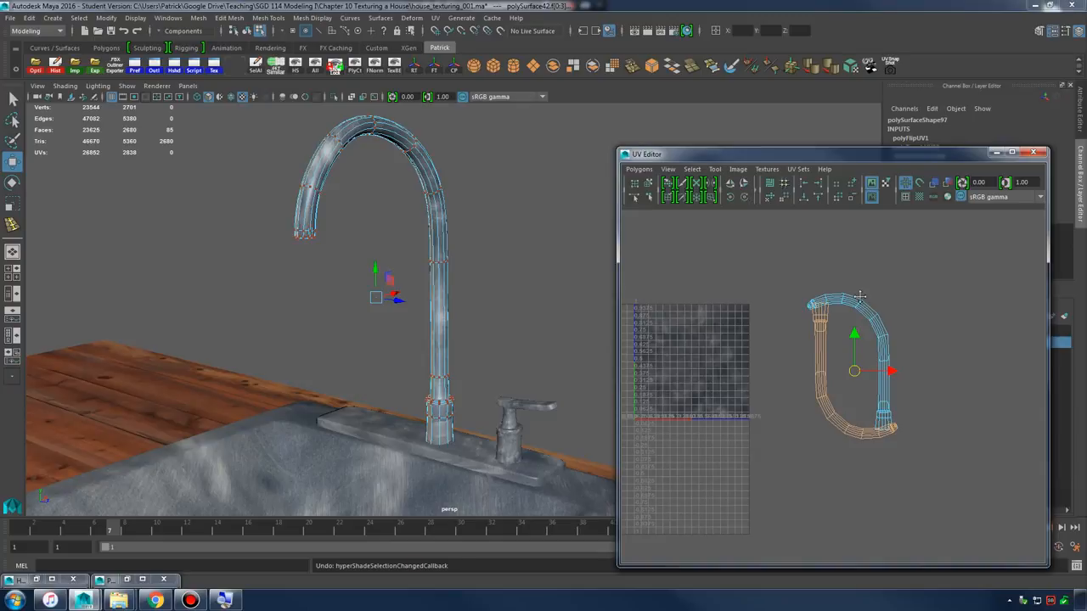
{"action": "key", "text": "ctrl+z"}
{"action": "left_click", "coordinate": [731, 184]}
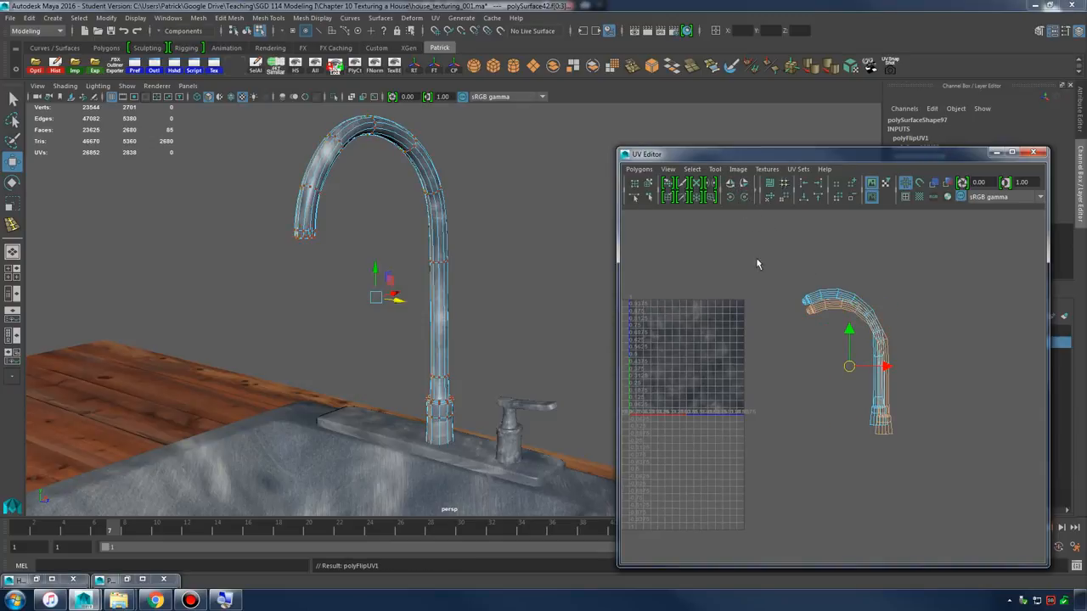
{"action": "left_click_drag", "start_coordinate": [848, 367], "coordinate": [842, 356]}
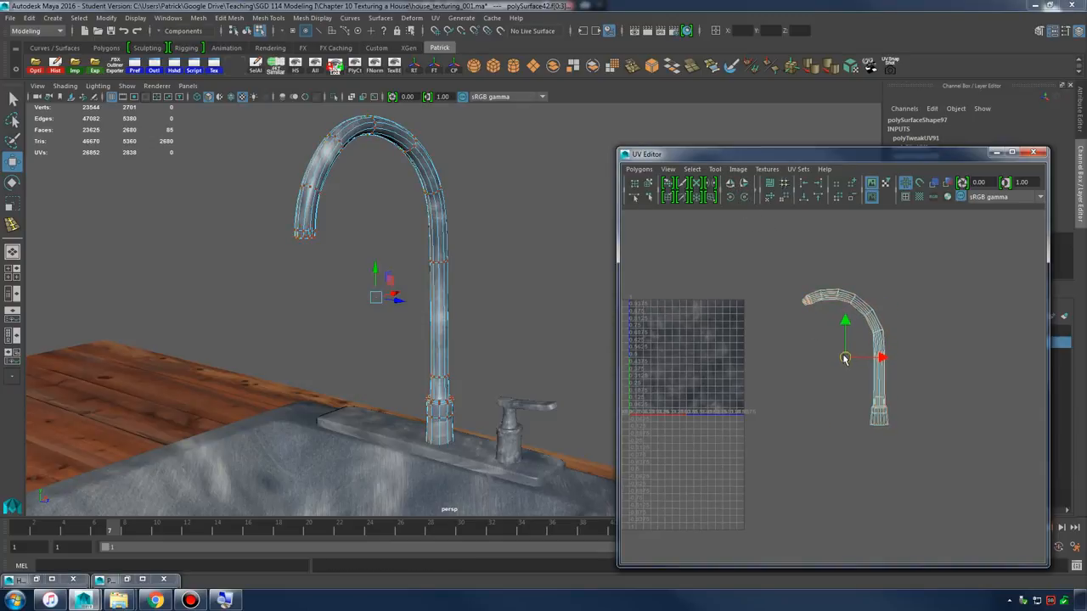
- Select the stacked spout UVs, move them into the 0–1 texture tile and scale them down to fit inside it
{"action": "left_click_drag", "start_coordinate": [785, 288], "coordinate": [894, 396]}
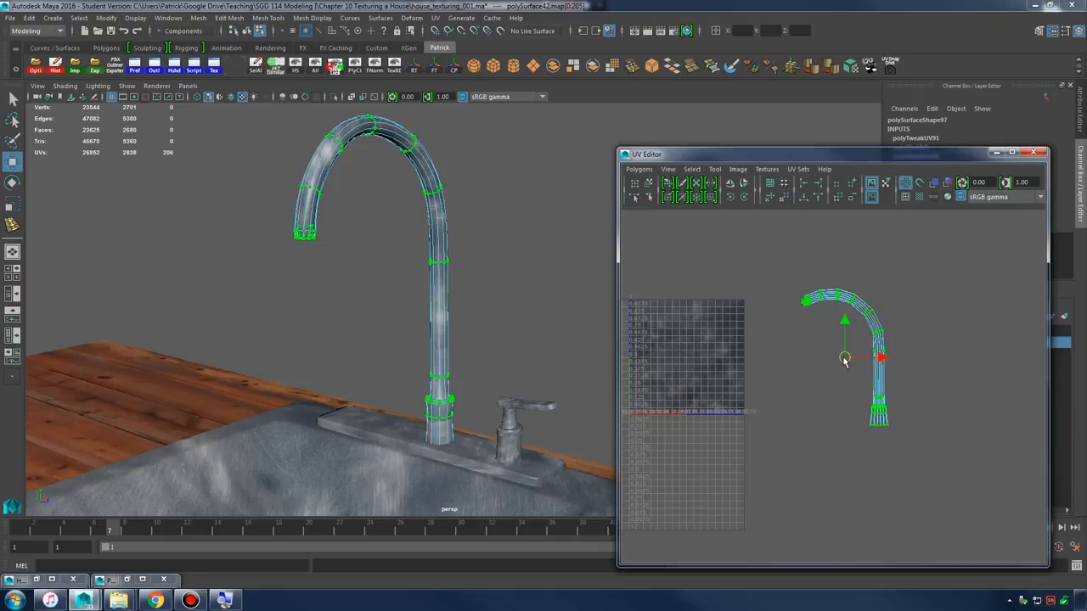
{"action": "left_click_drag", "start_coordinate": [844, 362], "coordinate": [684, 358]}
{"action": "middle_click_drag", "start_coordinate": [699, 373], "coordinate": [815, 386], "text": "alt"}
{"action": "right_click_drag", "start_coordinate": [816, 386], "coordinate": [983, 430], "text": "alt"}
{"action": "middle_click_drag", "start_coordinate": [808, 374], "coordinate": [816, 392], "text": "alt"}
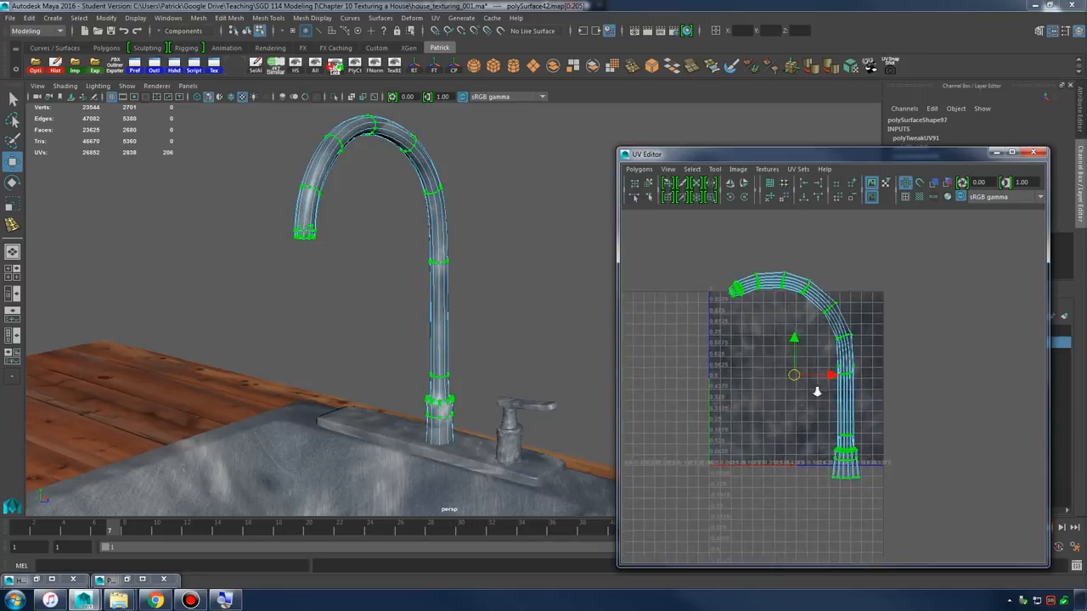
{"action": "scroll", "coordinate": [816, 391], "scroll_direction": "up", "scroll_amount": 2}
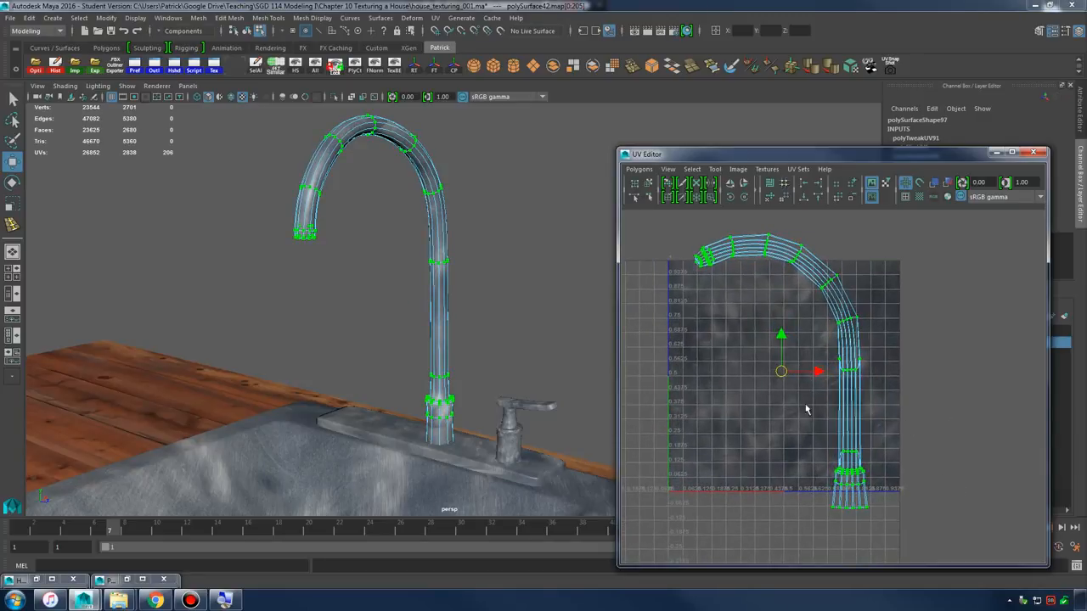
{"action": "left_click_drag", "start_coordinate": [780, 372], "coordinate": [785, 371]}
{"action": "key", "text": "w"}
{"action": "key", "text": "r"}
- Reselect the spout, pick its stacked UV shells and shift them up beyond the tile's upper edge
{"action": "right_click_drag", "start_coordinate": [438, 180], "coordinate": [498, 165]}
{"action": "left_click", "coordinate": [503, 197]}
{"action": "left_click_drag", "start_coordinate": [507, 252], "coordinate": [475, 235], "text": "alt"}
{"action": "left_click", "coordinate": [474, 235]}
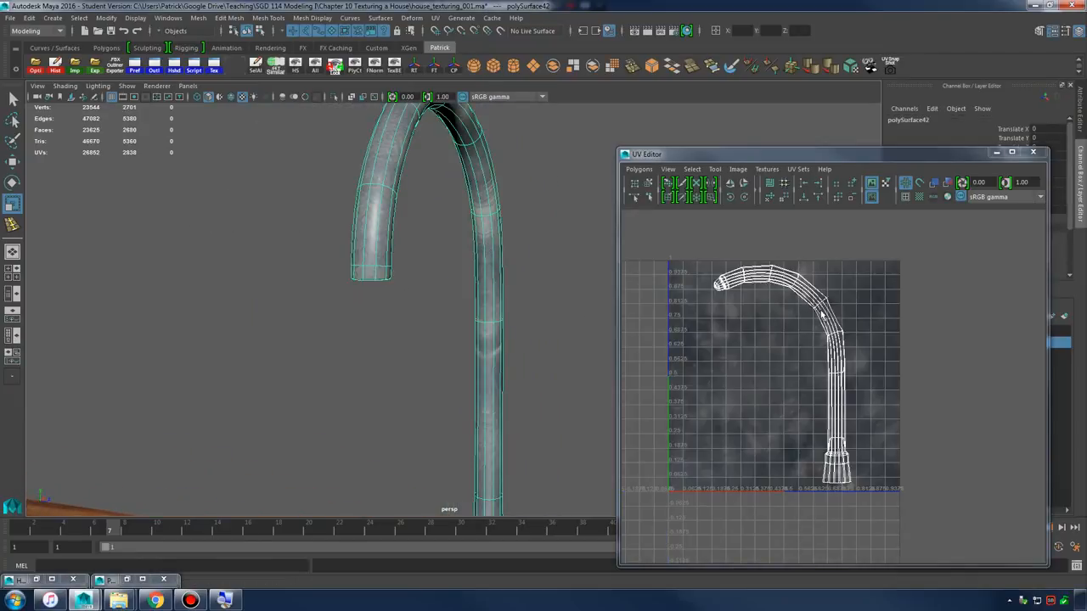
{"action": "right_click_drag", "start_coordinate": [822, 315], "coordinate": [788, 290]}
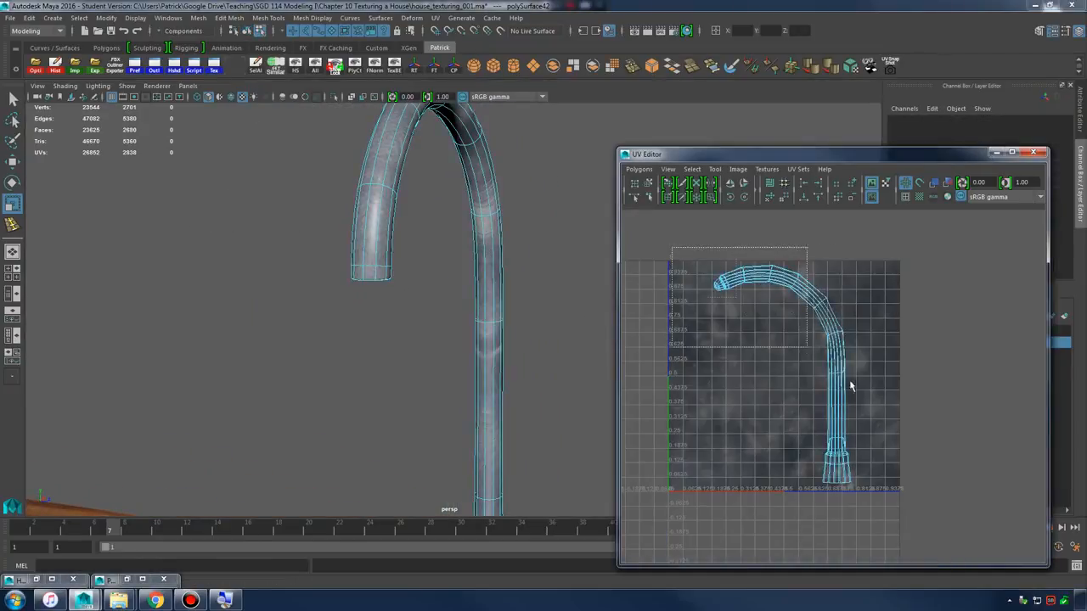
{"action": "left_click", "coordinate": [787, 293]}
{"action": "key", "text": "w"}
{"action": "left_click_drag", "start_coordinate": [781, 339], "coordinate": [781, 259]}
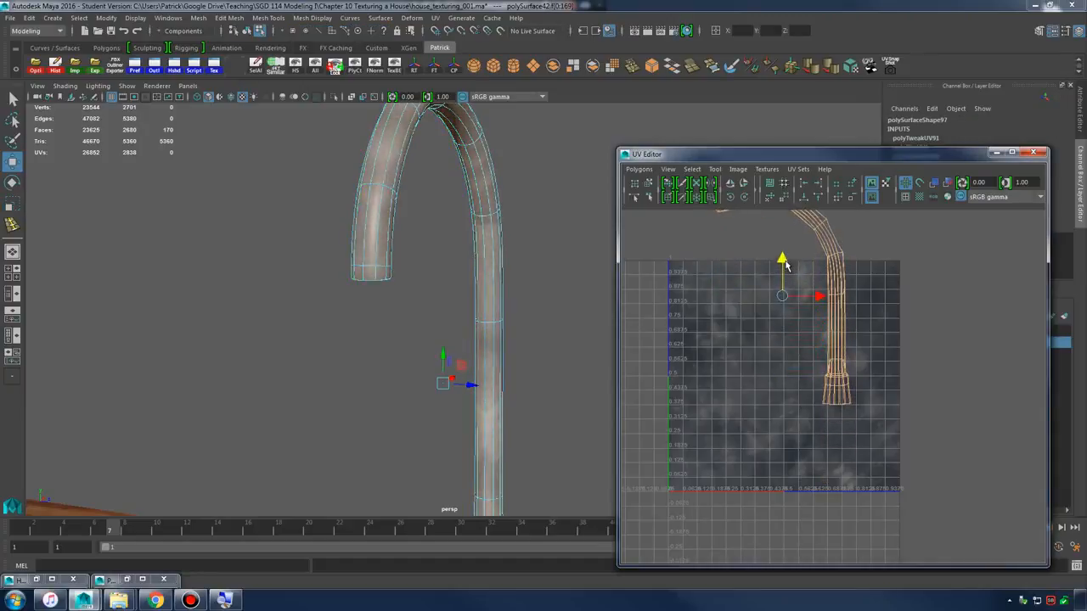
- Deselect the spout and examine its bend closely for a texture seam
{"action": "right_click_drag", "start_coordinate": [500, 270], "coordinate": [543, 254]}
{"action": "left_click", "coordinate": [534, 301]}
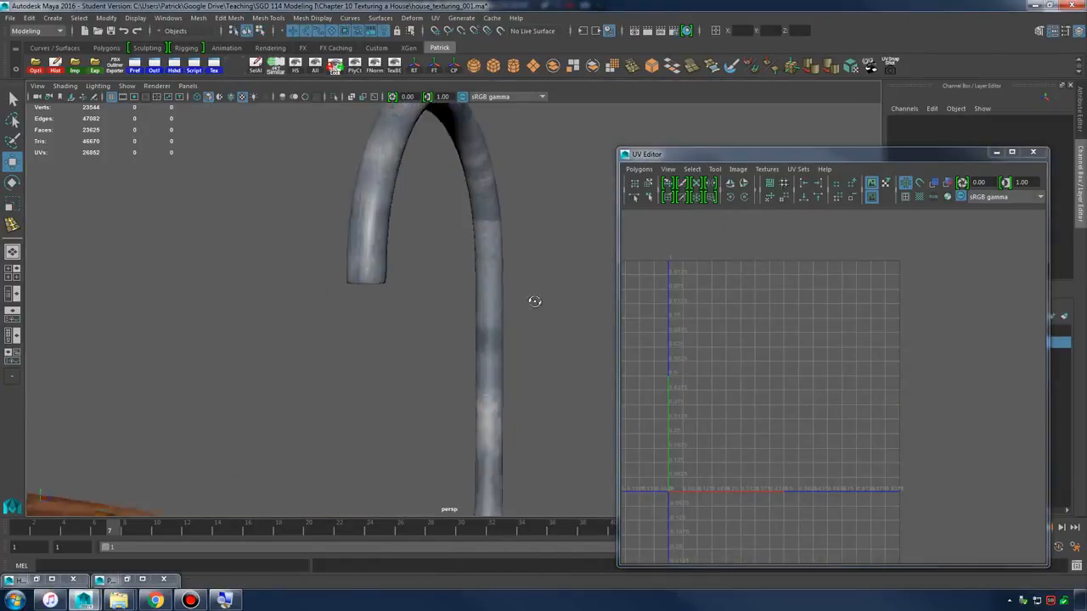
{"action": "left_click_drag", "start_coordinate": [534, 301], "coordinate": [483, 374], "text": "alt"}
{"action": "scroll", "coordinate": [463, 343], "scroll_direction": "up", "scroll_amount": 3}
{"action": "left_click_drag", "start_coordinate": [442, 241], "coordinate": [521, 277], "text": "alt"}
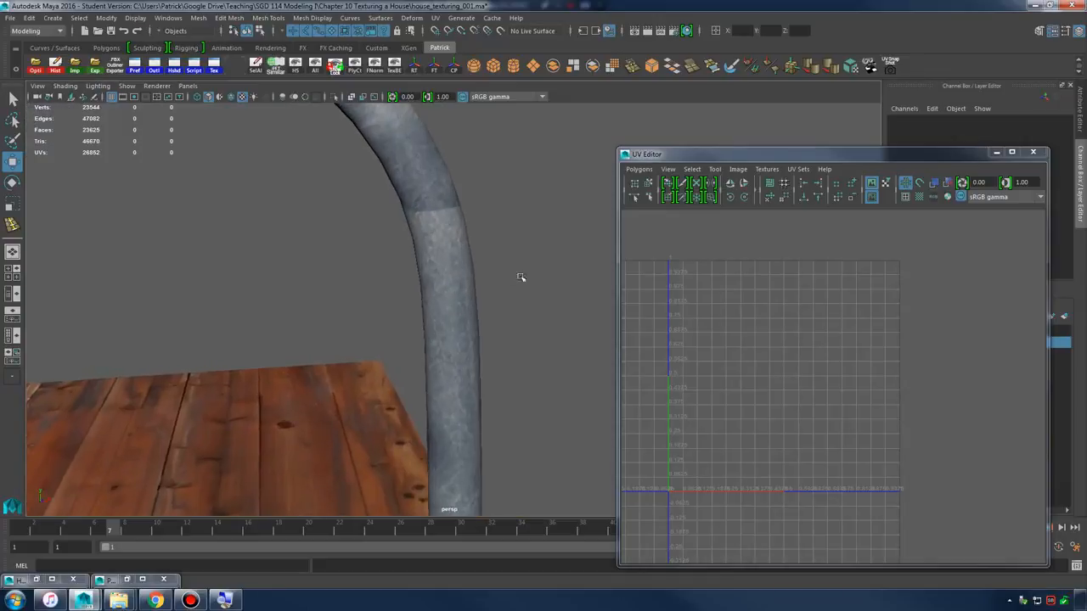
- Select all of the spout's UVs, move them back down inside the 0–1 texture tile and return to object mode
{"action": "left_click", "coordinate": [448, 241]}
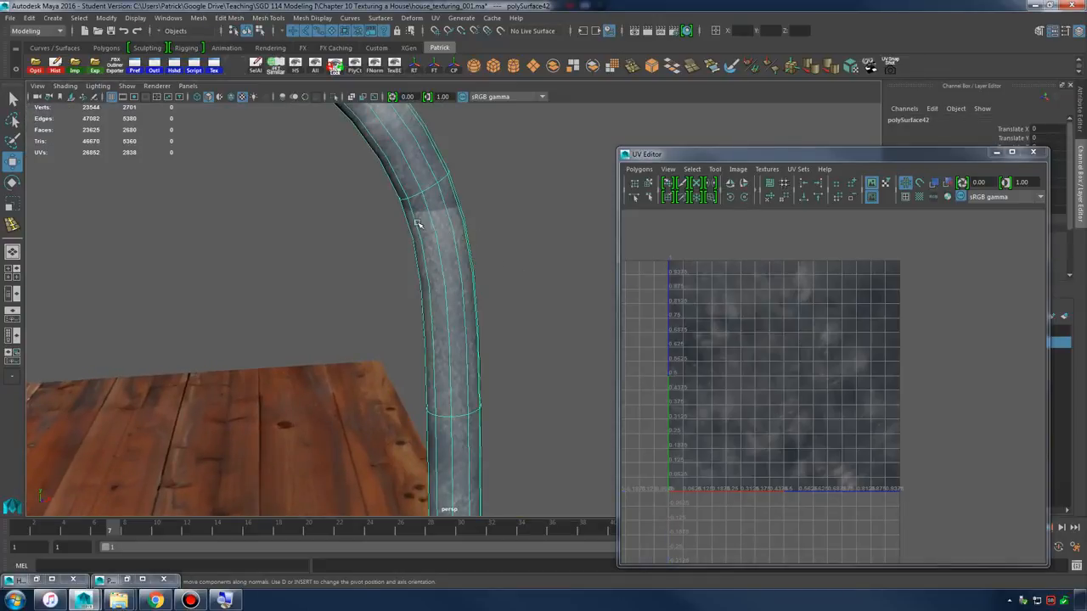
{"action": "middle_click_drag", "start_coordinate": [850, 283], "coordinate": [841, 315], "text": "alt"}
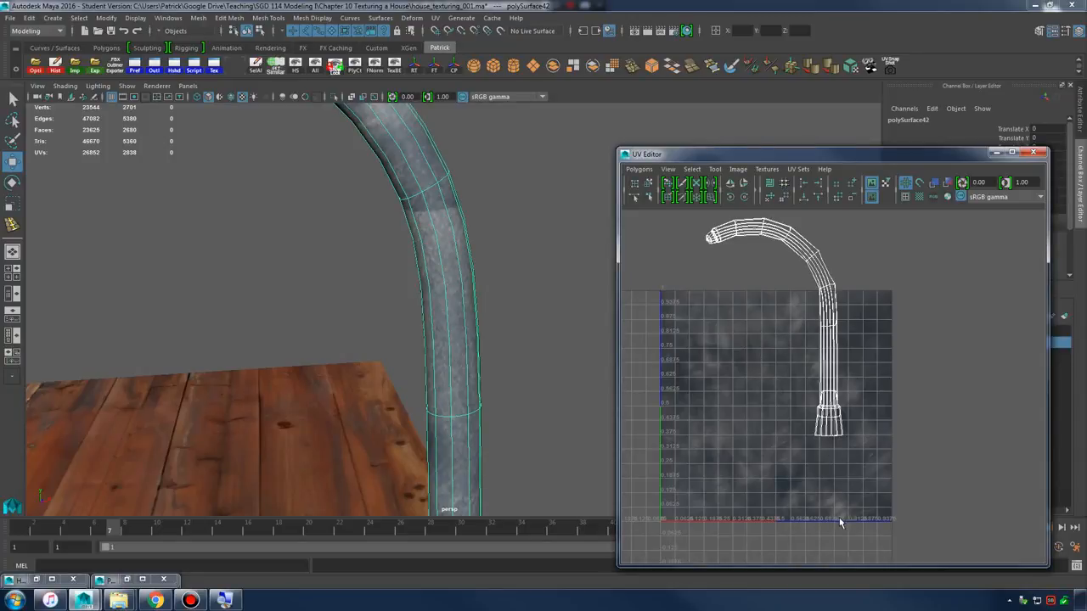
{"action": "right_click", "coordinate": [827, 296]}
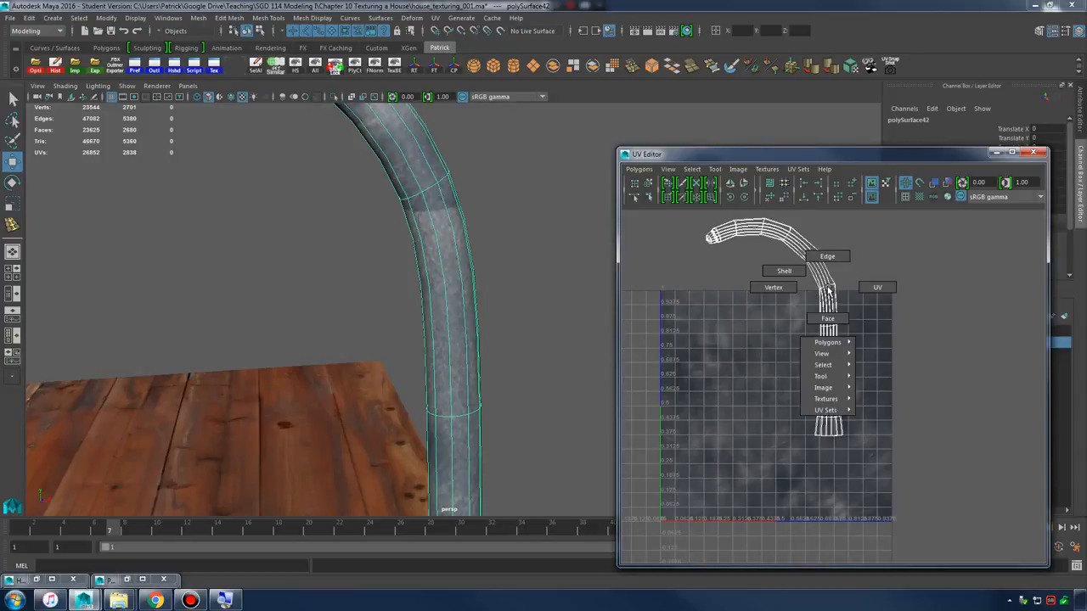
{"action": "right_click_drag", "start_coordinate": [841, 286], "coordinate": [877, 287]}
{"action": "left_click_drag", "start_coordinate": [683, 215], "coordinate": [938, 508]}
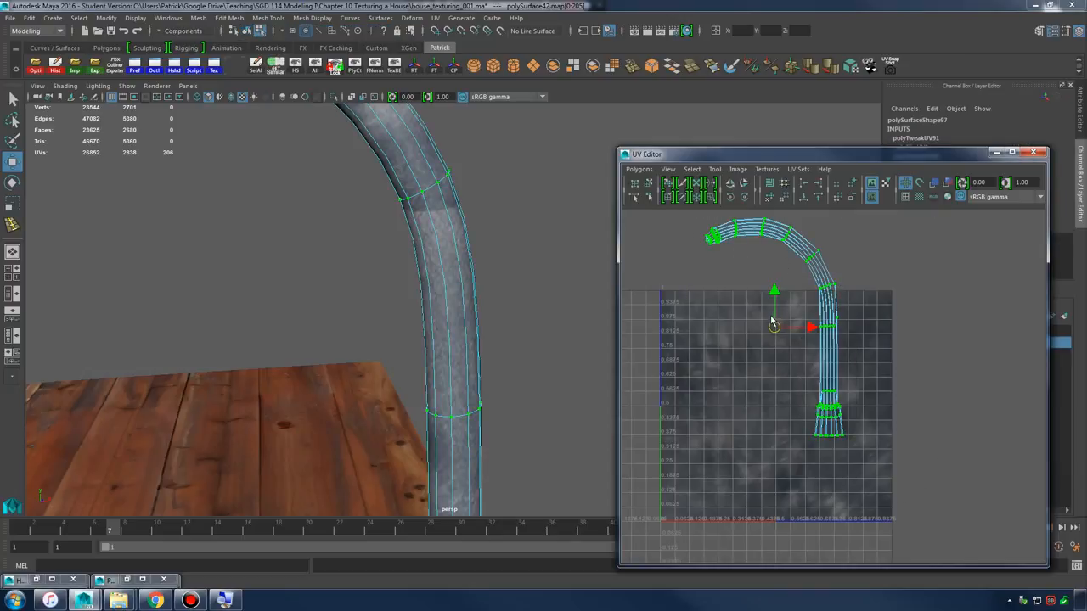
{"action": "left_click_drag", "start_coordinate": [774, 325], "coordinate": [791, 409]}
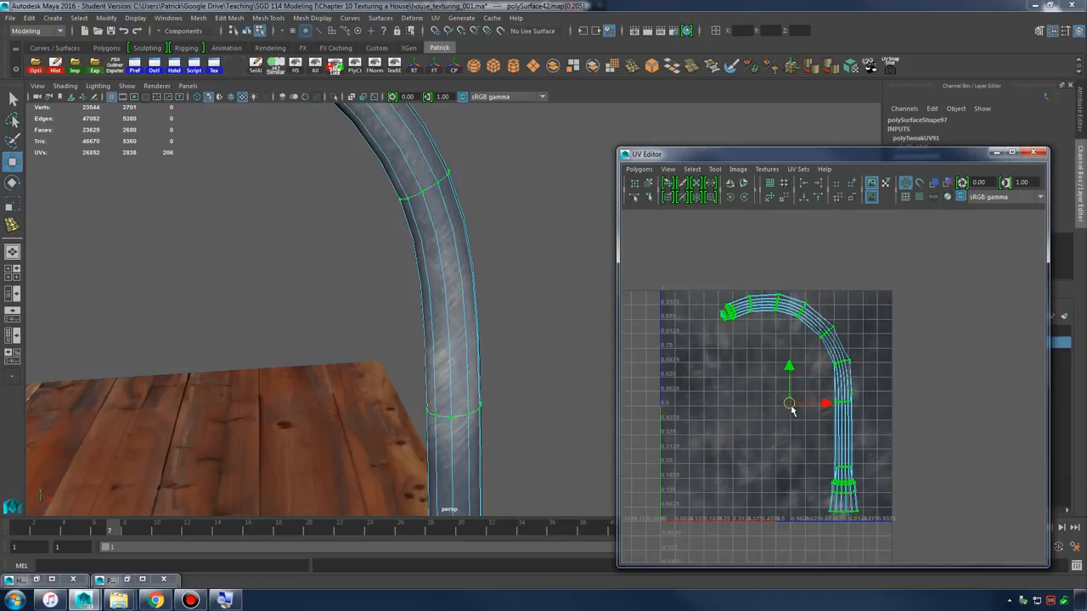
{"action": "right_click_drag", "start_coordinate": [467, 260], "coordinate": [509, 235]}
{"action": "left_click_drag", "start_coordinate": [535, 257], "coordinate": [418, 332], "text": "alt"}
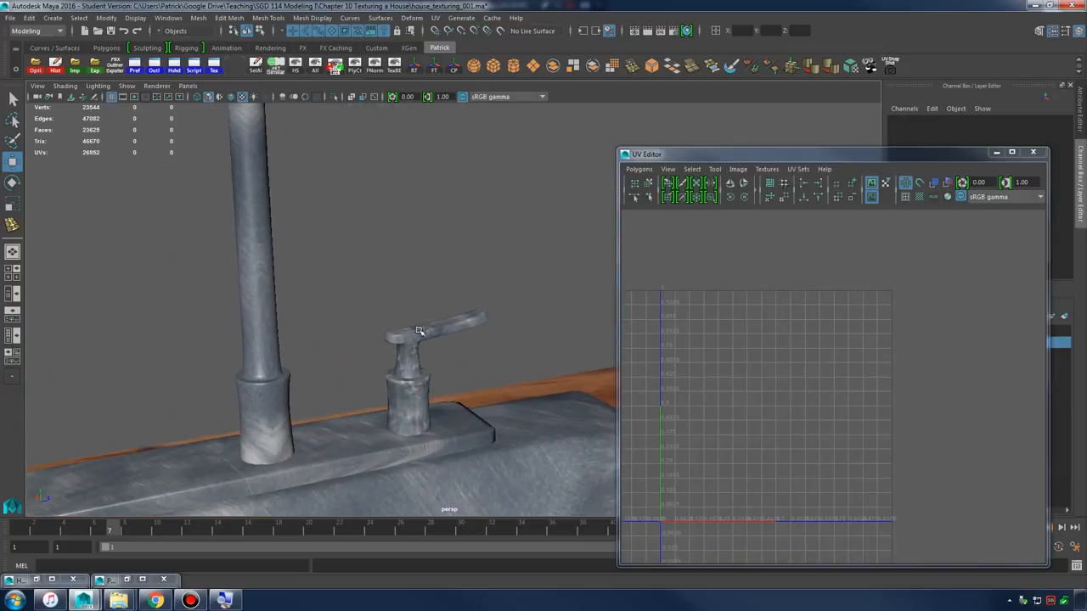
- Select the remaining faucet handle and stack its two lever UV shells and the round collar shell on one another
{"action": "left_click", "coordinate": [417, 331]}
{"action": "scroll", "coordinate": [903, 364], "scroll_direction": "down", "scroll_amount": 2}
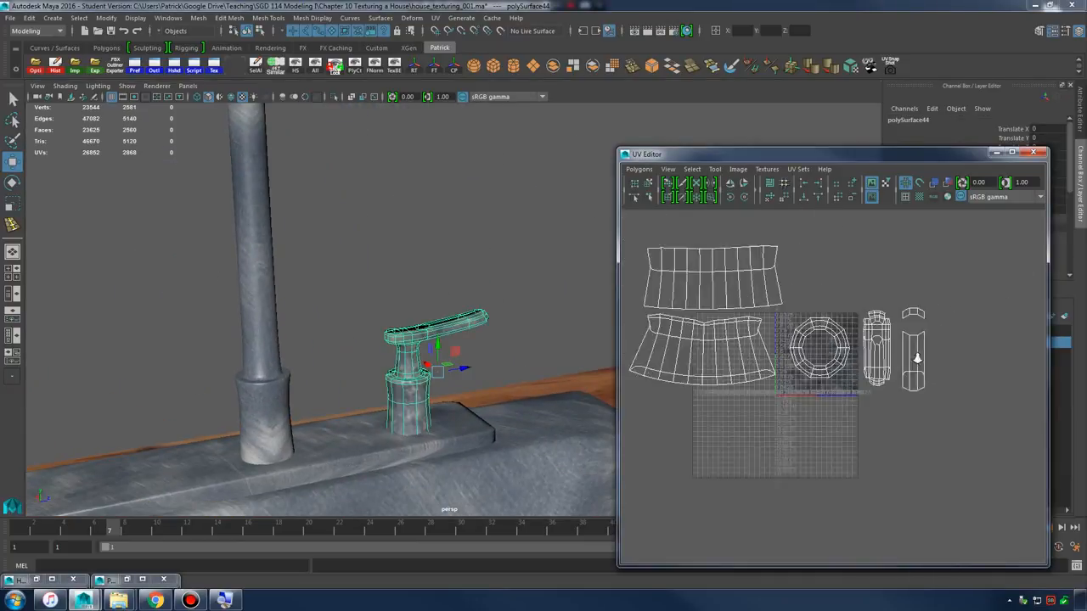
{"action": "scroll", "coordinate": [917, 358], "scroll_direction": "up", "scroll_amount": 2}
{"action": "right_click_drag", "start_coordinate": [798, 344], "coordinate": [679, 337]}
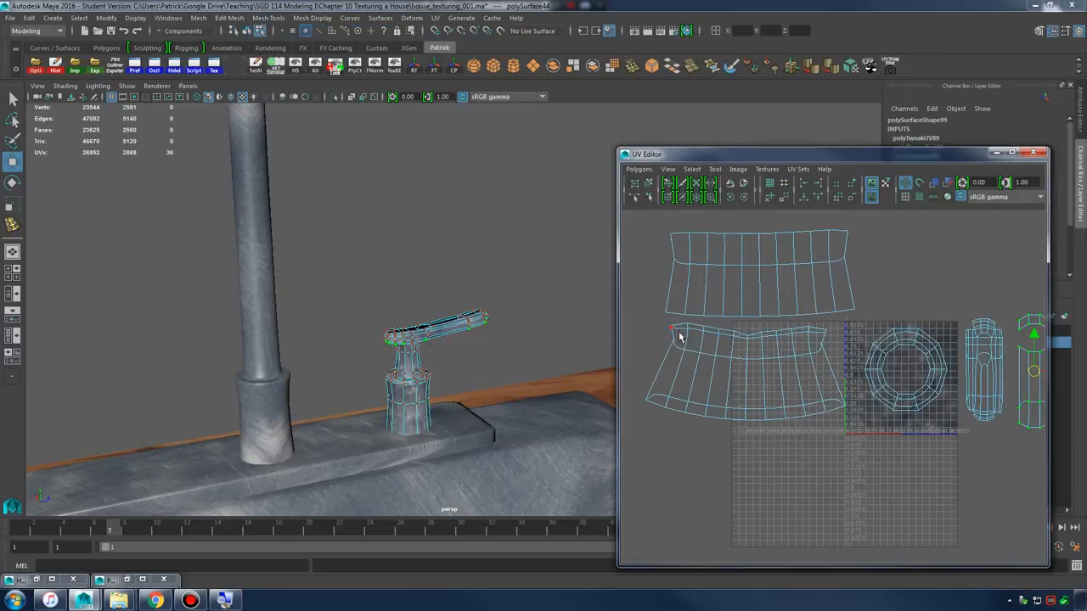
{"action": "middle_click_drag", "start_coordinate": [750, 342], "coordinate": [703, 344], "text": "alt"}
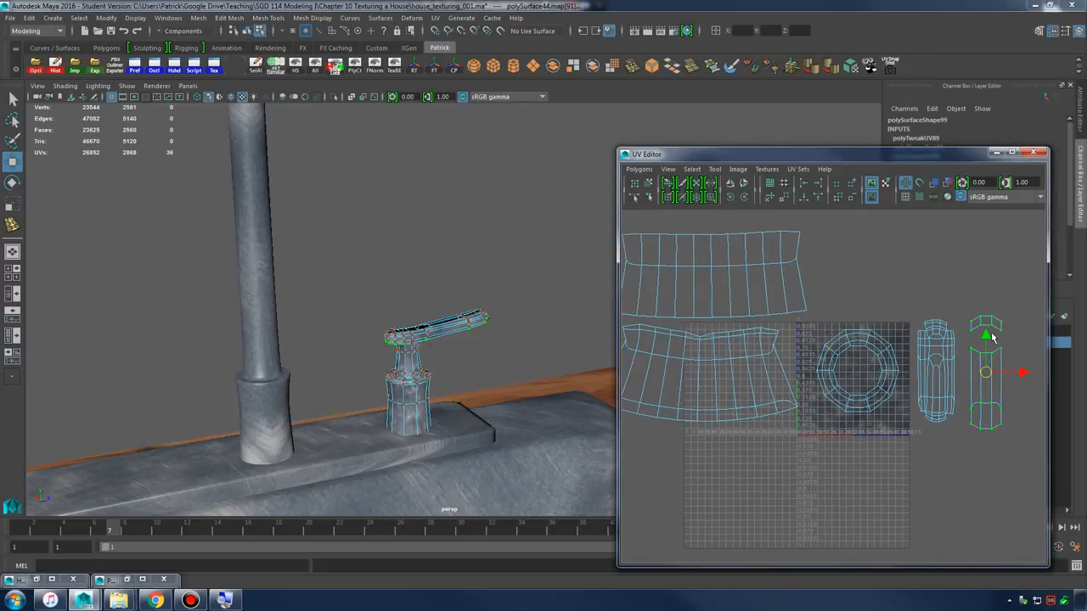
{"action": "left_click_drag", "start_coordinate": [990, 394], "coordinate": [939, 372]}
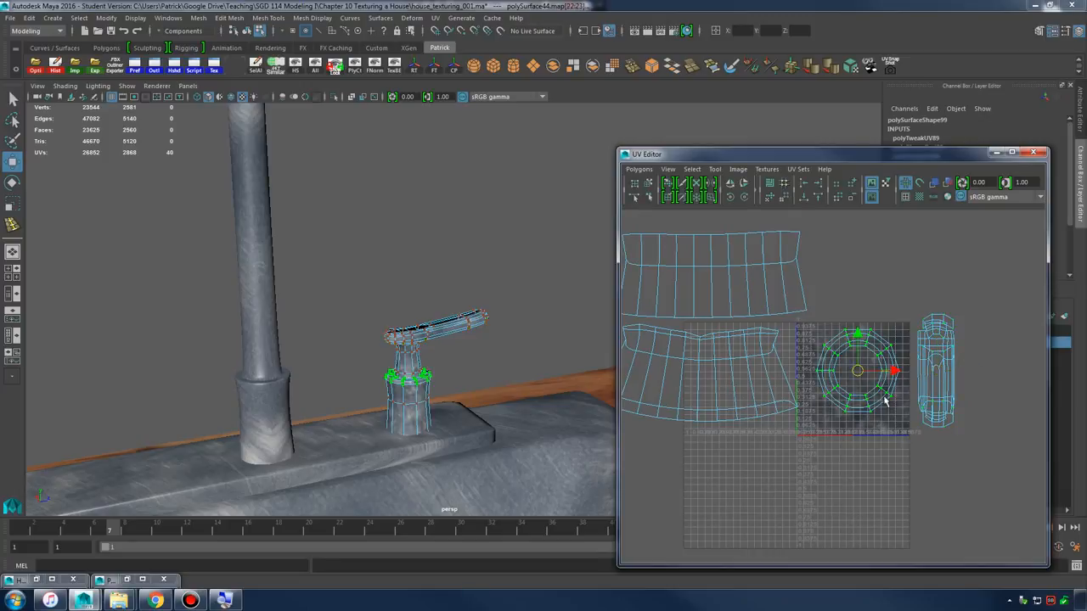
{"action": "left_click_drag", "start_coordinate": [884, 401], "coordinate": [963, 399]}
{"action": "middle_click_drag", "start_coordinate": [736, 278], "coordinate": [786, 301], "text": "alt"}
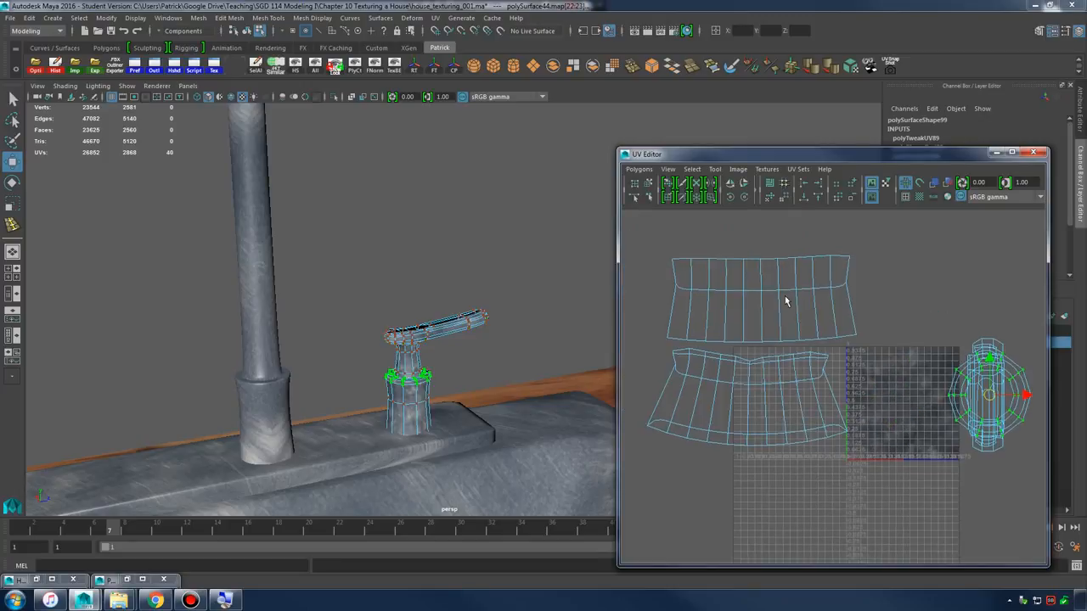
- Move the handle neck's UV shell onto the stacked shells and scale it down
{"action": "right_click_drag", "start_coordinate": [765, 403], "coordinate": [735, 379]}
{"action": "left_click", "coordinate": [783, 399]}
{"action": "left_click_drag", "start_coordinate": [747, 399], "coordinate": [979, 405]}
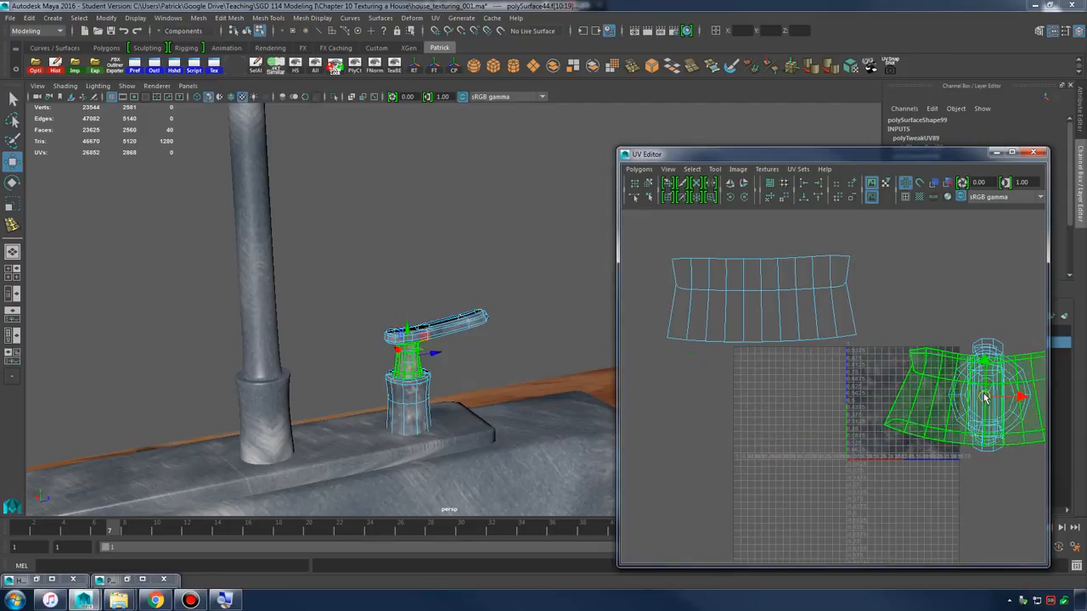
{"action": "left_click", "coordinate": [981, 399]}
{"action": "key", "text": "r"}
- Move the handle base's UV shell onto the stack and scale it down to match the neck's shell
{"action": "left_click", "coordinate": [778, 286]}
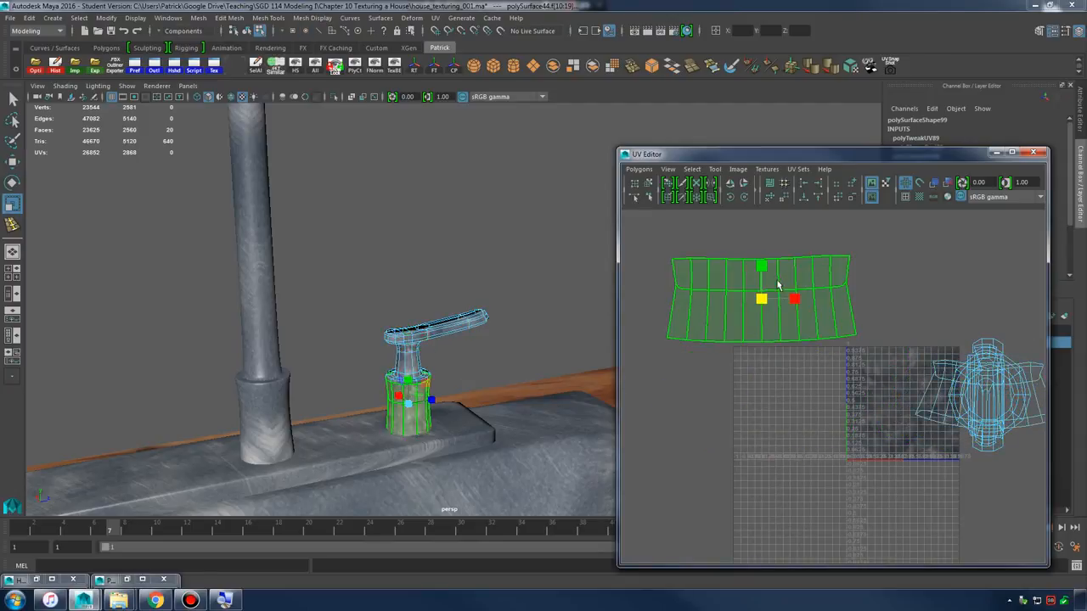
{"action": "key", "text": "w"}
{"action": "left_click_drag", "start_coordinate": [760, 303], "coordinate": [979, 400]}
{"action": "key", "text": "r"}
{"action": "middle_click_drag", "start_coordinate": [876, 318], "coordinate": [812, 307], "text": "alt"}
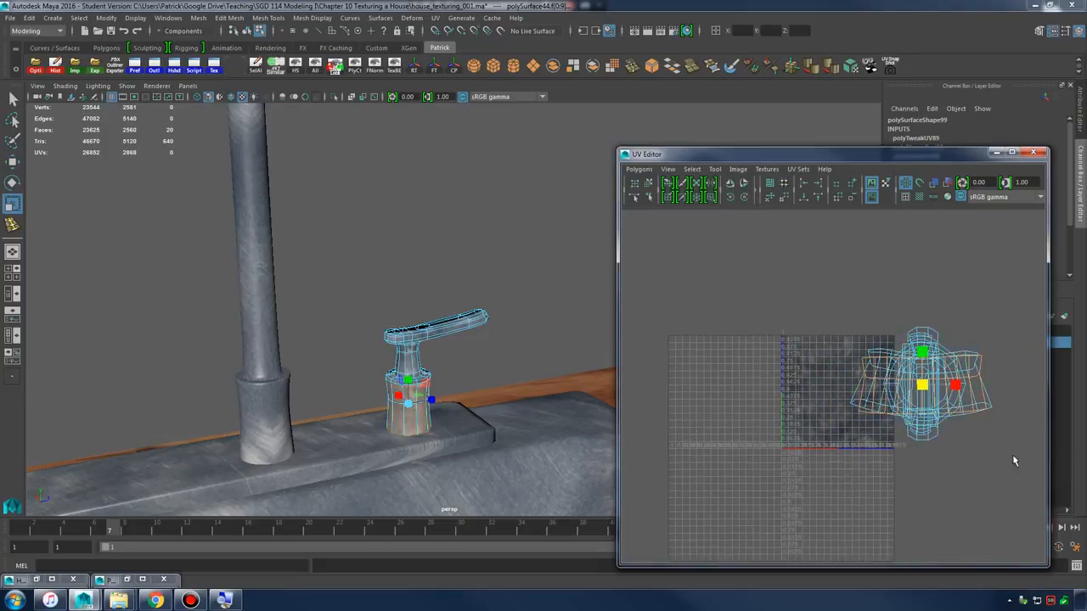
- Select all of the faucet handle's stacked UVs, move them inside the 0–1 texture tile and return to object mode
{"action": "left_click_drag", "start_coordinate": [822, 309], "coordinate": [1011, 461]}
{"action": "key", "text": "w"}
{"action": "left_click_drag", "start_coordinate": [922, 386], "coordinate": [834, 390]}
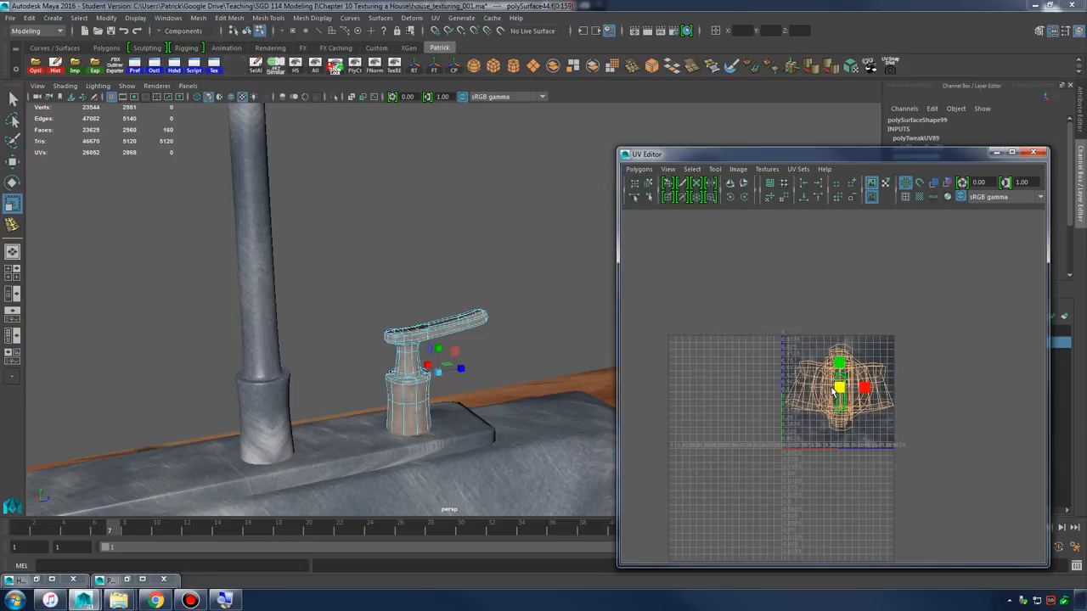
{"action": "right_click_drag", "start_coordinate": [833, 397], "coordinate": [1006, 407], "text": "alt"}
{"action": "right_click_drag", "start_coordinate": [432, 304], "coordinate": [480, 258]}
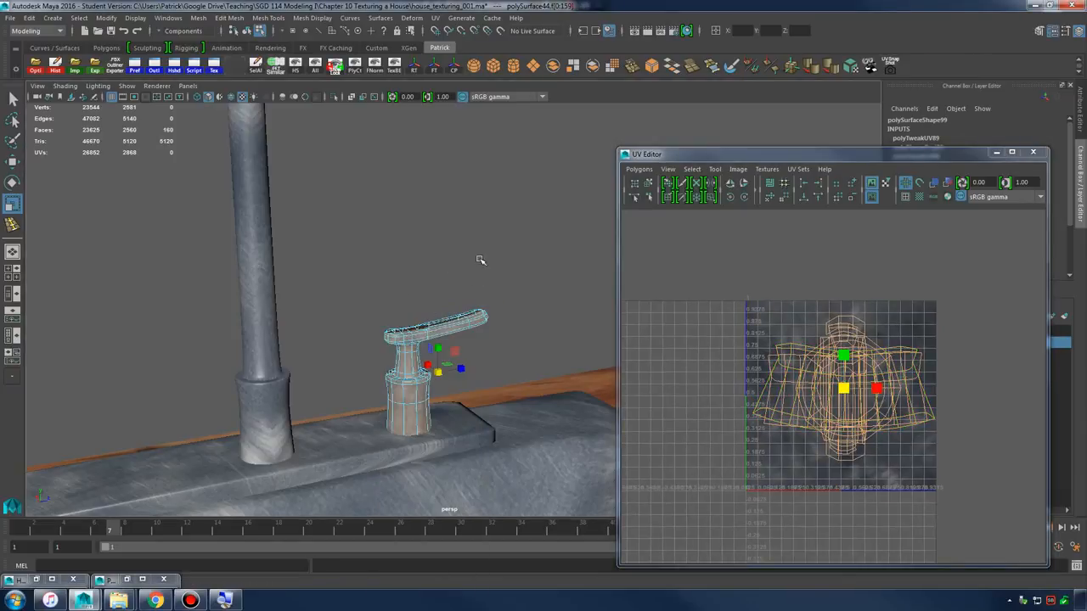
{"action": "right_click_drag", "start_coordinate": [448, 321], "coordinate": [500, 267]}
{"action": "left_click", "coordinate": [433, 299]}
- Examine the metal texture on the faucet handle and base plate from several angles
{"action": "left_click_drag", "start_coordinate": [430, 304], "coordinate": [450, 349], "text": "alt"}
{"action": "right_click_drag", "start_coordinate": [450, 349], "coordinate": [497, 376], "text": "alt"}
{"action": "middle_click_drag", "start_coordinate": [498, 378], "coordinate": [442, 434], "text": "alt"}
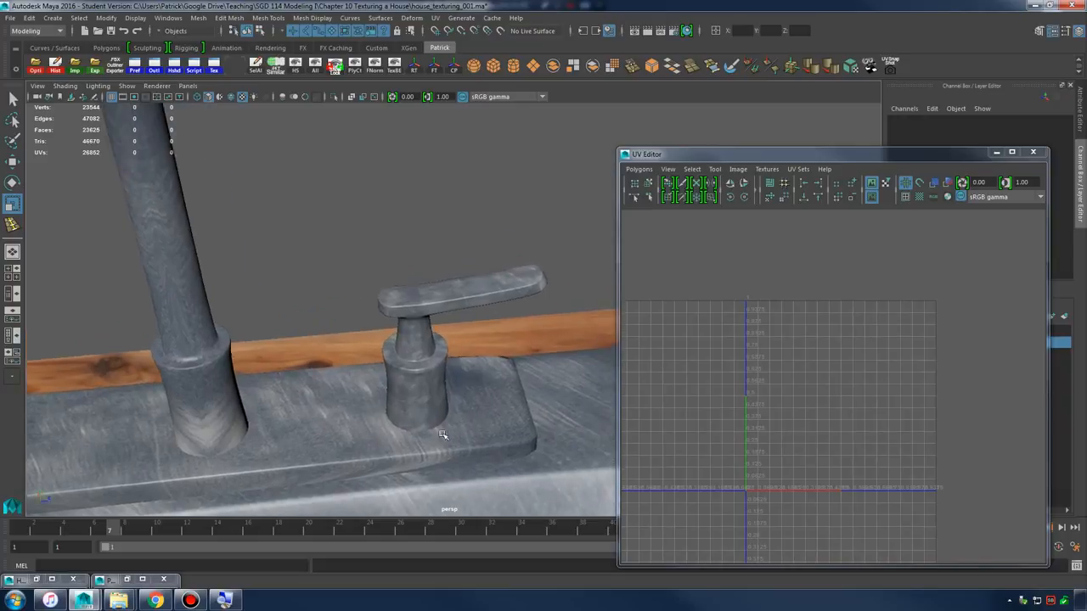
{"action": "right_click_drag", "start_coordinate": [442, 435], "coordinate": [499, 391], "text": "alt"}
{"action": "middle_click_drag", "start_coordinate": [500, 416], "coordinate": [499, 292], "text": "alt"}
{"action": "left_click_drag", "start_coordinate": [500, 291], "coordinate": [467, 306], "text": "alt"}
{"action": "middle_click_drag", "start_coordinate": [468, 306], "coordinate": [475, 416], "text": "alt"}
{"action": "left_click_drag", "start_coordinate": [476, 416], "coordinate": [476, 343], "text": "alt"}
- Select all of the handle's UVs, move them partly above the texture tile and check the texture in object mode
{"action": "left_click", "coordinate": [416, 307]}
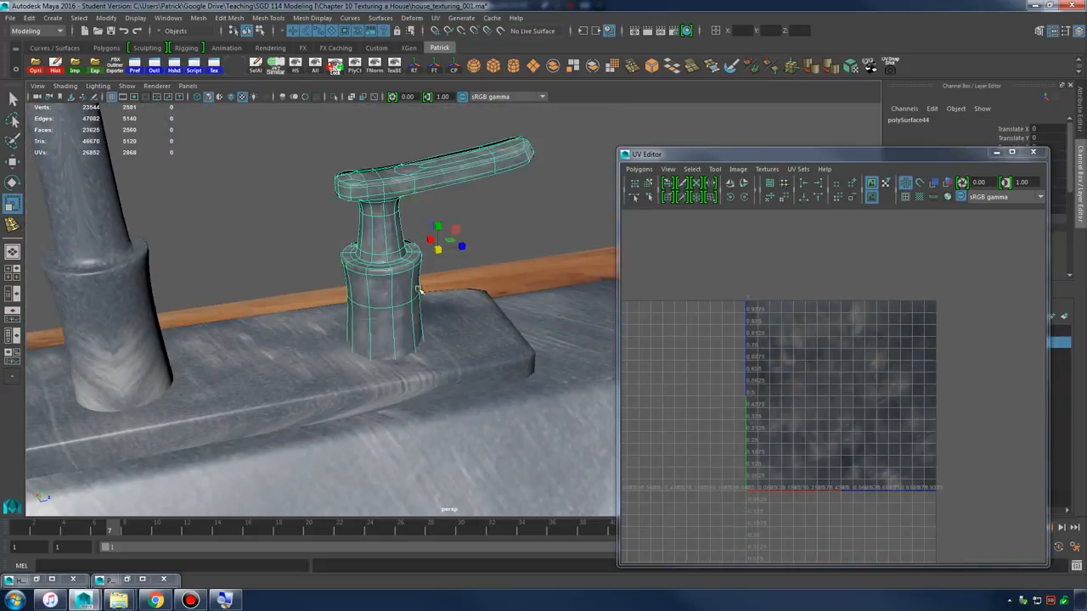
{"action": "key", "text": "w"}
{"action": "right_click_drag", "start_coordinate": [850, 372], "coordinate": [786, 350]}
{"action": "left_click_drag", "start_coordinate": [705, 291], "coordinate": [959, 506]}
{"action": "left_click_drag", "start_coordinate": [848, 350], "coordinate": [851, 283]}
{"action": "middle_click_drag", "start_coordinate": [484, 273], "coordinate": [519, 345], "text": "alt"}
{"action": "right_click_drag", "start_coordinate": [519, 345], "coordinate": [548, 352], "text": "alt"}
{"action": "right_click_drag", "start_coordinate": [430, 233], "coordinate": [487, 209]}
{"action": "left_click", "coordinate": [487, 272]}
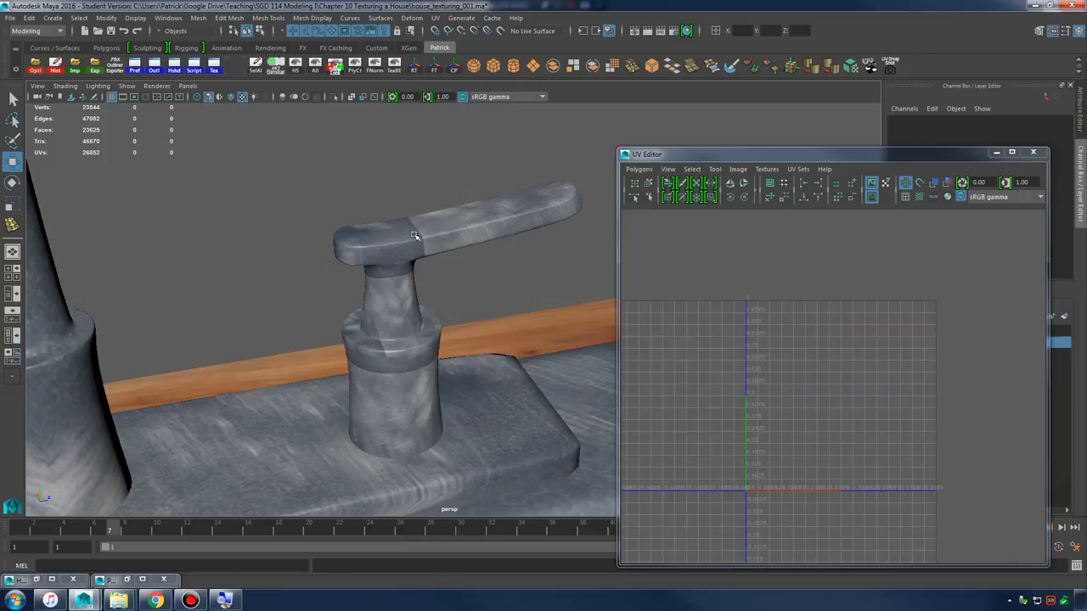
{"action": "left_click", "coordinate": [421, 243]}
{"action": "left_click", "coordinate": [494, 277]}
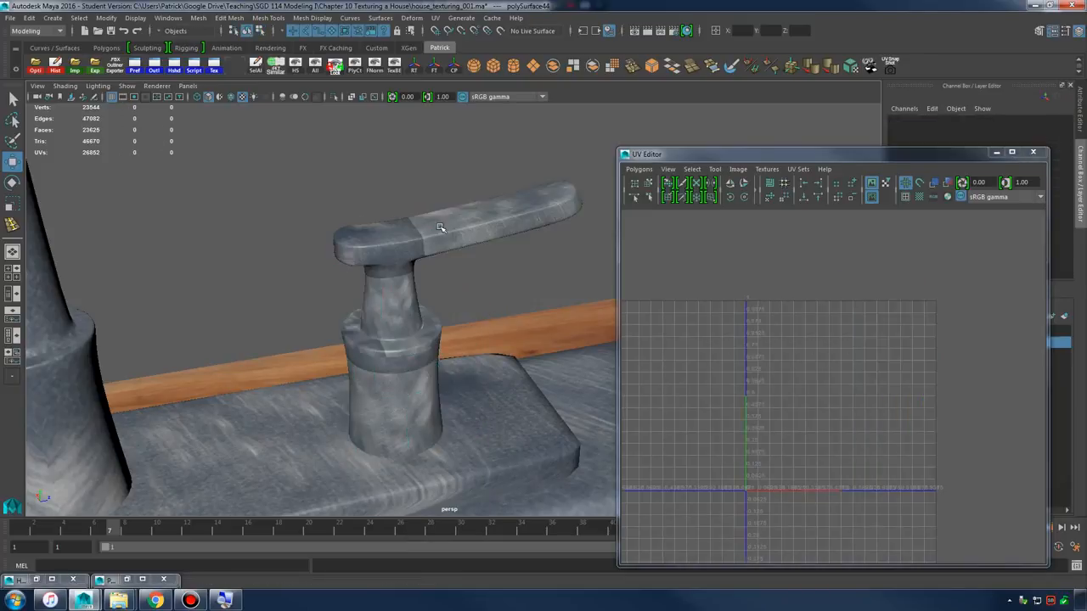
- Select all of the handle's UVs again, move them back down into the texture tile and return to object mode
{"action": "left_click", "coordinate": [441, 230]}
{"action": "right_click_drag", "start_coordinate": [861, 315], "coordinate": [819, 305]}
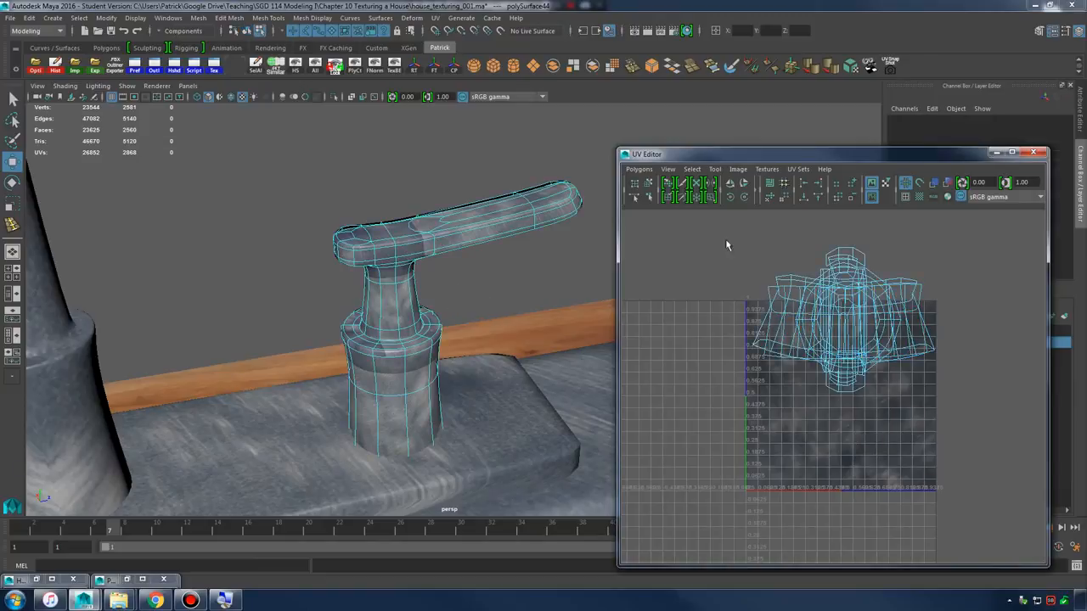
{"action": "left_click_drag", "start_coordinate": [724, 238], "coordinate": [981, 446]}
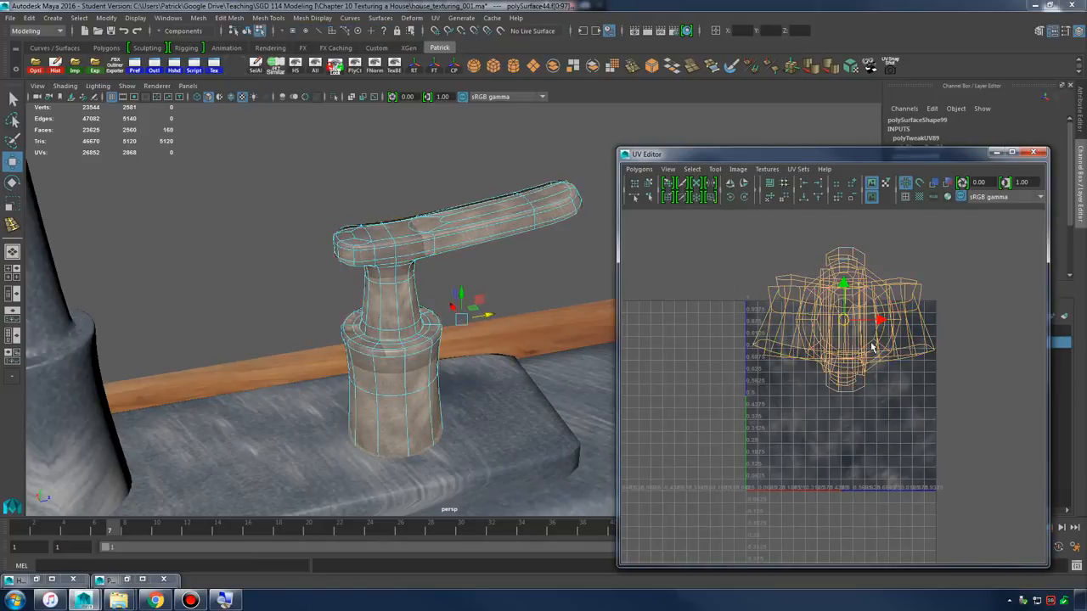
{"action": "left_click_drag", "start_coordinate": [846, 284], "coordinate": [848, 360]}
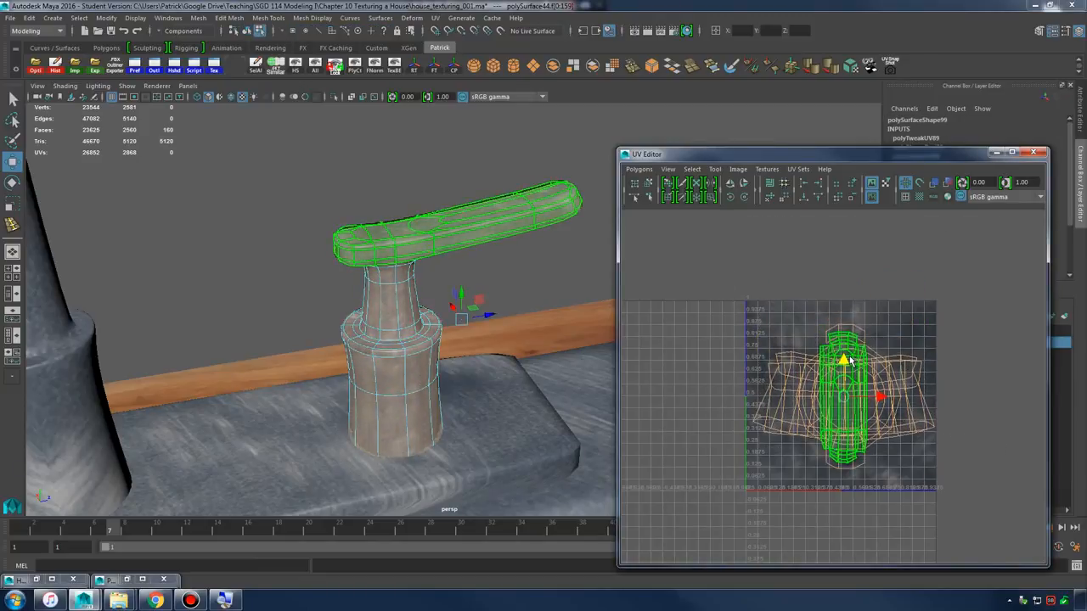
{"action": "right_click_drag", "start_coordinate": [475, 224], "coordinate": [538, 198]}
{"action": "left_click", "coordinate": [546, 273]}
- Duplicate the textured handle and move the copy to the other side of the spout, at Translate Z about -1.252
{"action": "right_click_drag", "start_coordinate": [546, 273], "coordinate": [478, 325], "text": "alt"}
{"action": "left_click_drag", "start_coordinate": [478, 325], "coordinate": [519, 305], "text": "alt"}
{"action": "right_click_drag", "start_coordinate": [518, 305], "coordinate": [439, 334], "text": "alt"}
{"action": "left_click", "coordinate": [412, 335]}
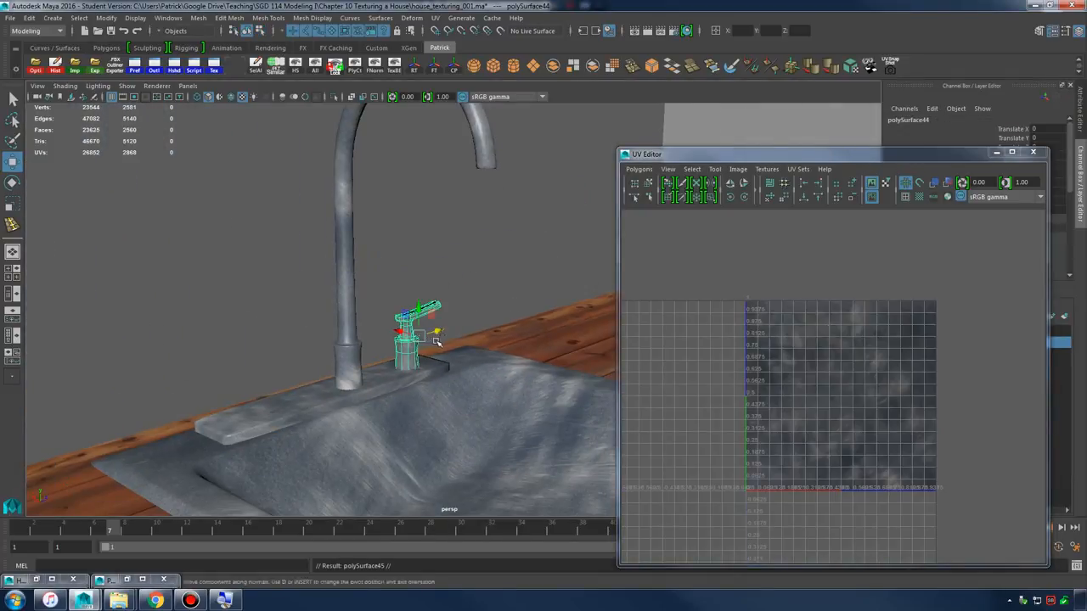
{"action": "left_click_drag", "start_coordinate": [436, 341], "coordinate": [329, 345], "text": "alt"}
- Mirror the duplicated handle by setting its Scale Z to -1
{"action": "key", "text": "e"}
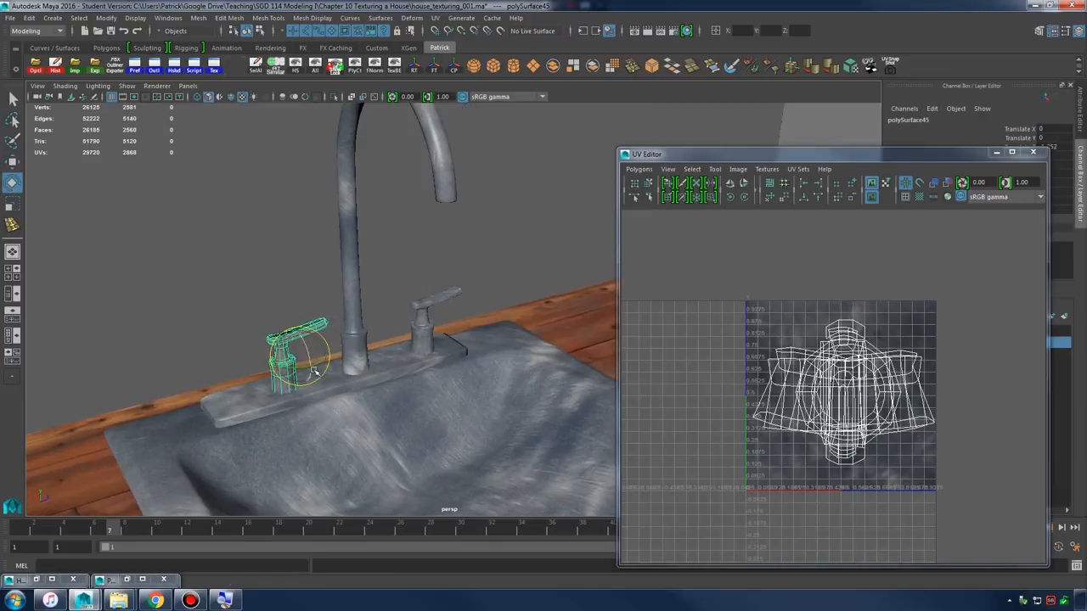
{"action": "left_click_drag", "start_coordinate": [980, 154], "coordinate": [893, 209]}
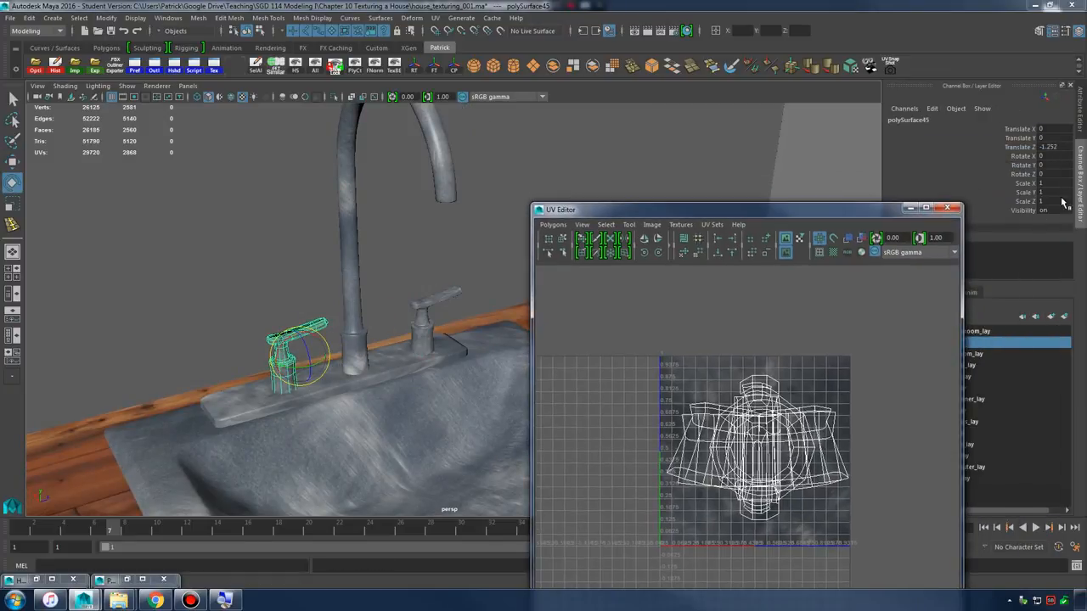
{"action": "double_click", "coordinate": [1055, 200]}
{"action": "type", "text": "-1"}
{"action": "key", "text": "Return"}
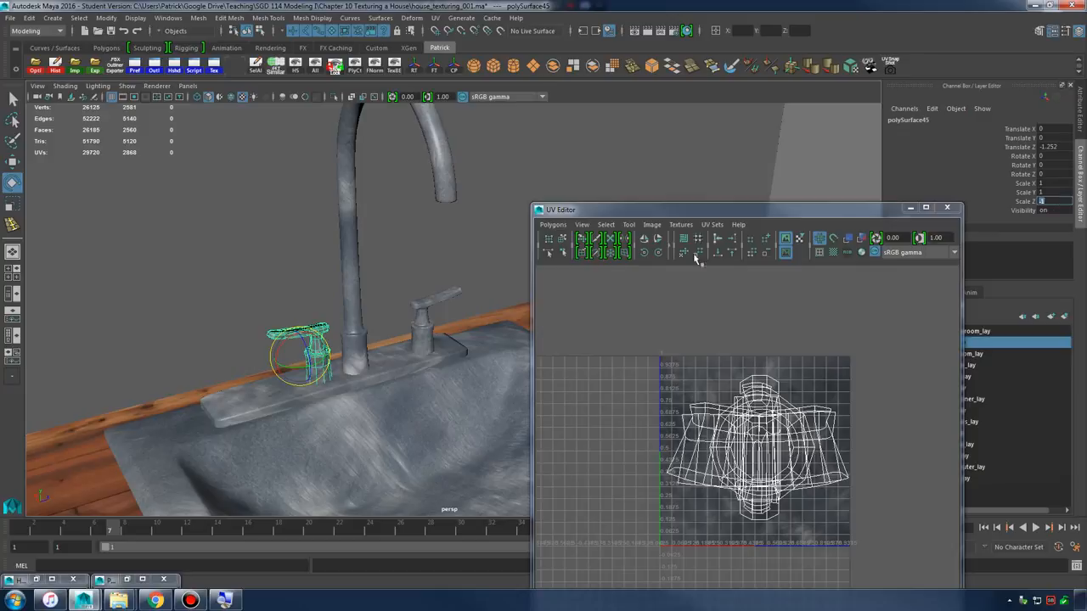
- Position the mirrored handle on the base plate at Translate Z about -1.598, minimize the UV Editor and deselect the handle
{"action": "left_click_drag", "start_coordinate": [403, 330], "coordinate": [298, 337], "text": "alt"}
{"action": "key", "text": "w"}
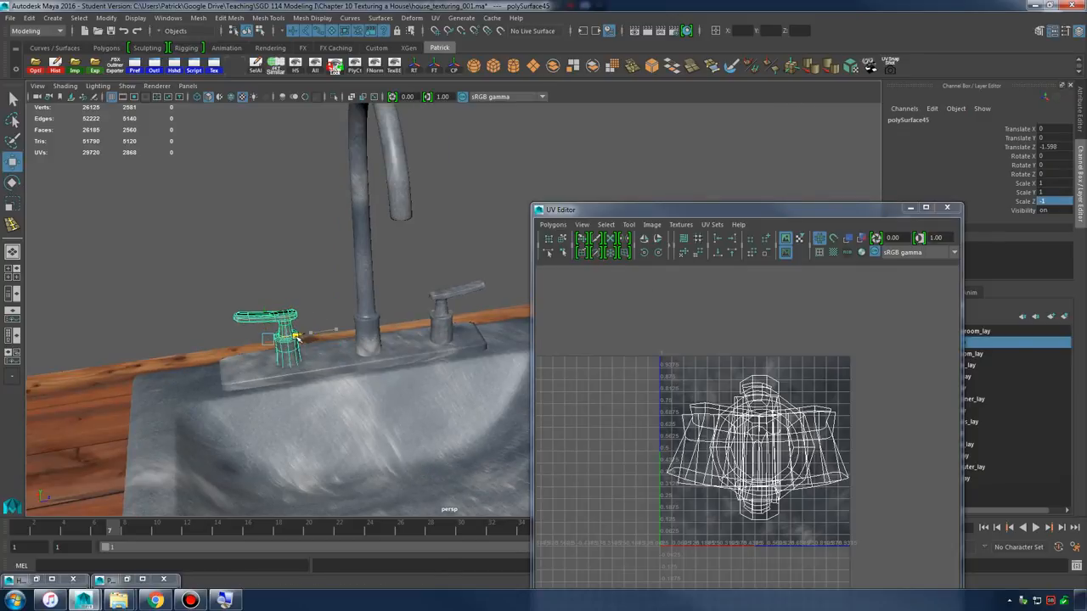
{"action": "left_click", "coordinate": [911, 208]}
{"action": "right_click_drag", "start_coordinate": [442, 255], "coordinate": [371, 272], "text": "alt"}
{"action": "left_click_drag", "start_coordinate": [371, 271], "coordinate": [475, 254], "text": "alt"}
{"action": "left_click", "coordinate": [544, 233]}
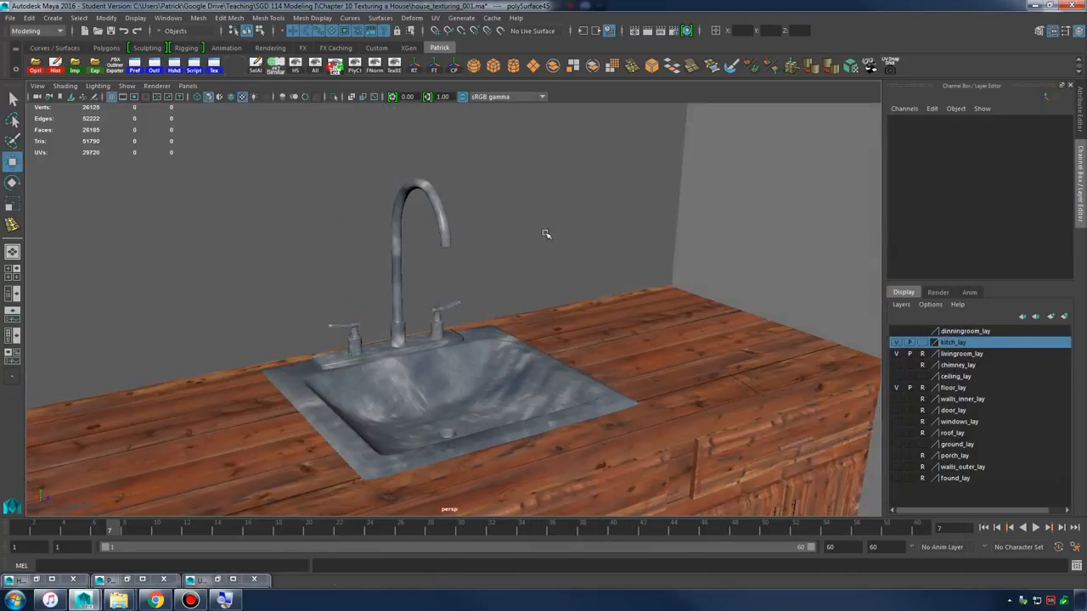
{"action": "right_click_drag", "start_coordinate": [530, 279], "coordinate": [493, 301], "text": "alt"}
{"action": "left_click_drag", "start_coordinate": [491, 300], "coordinate": [548, 298], "text": "alt"}
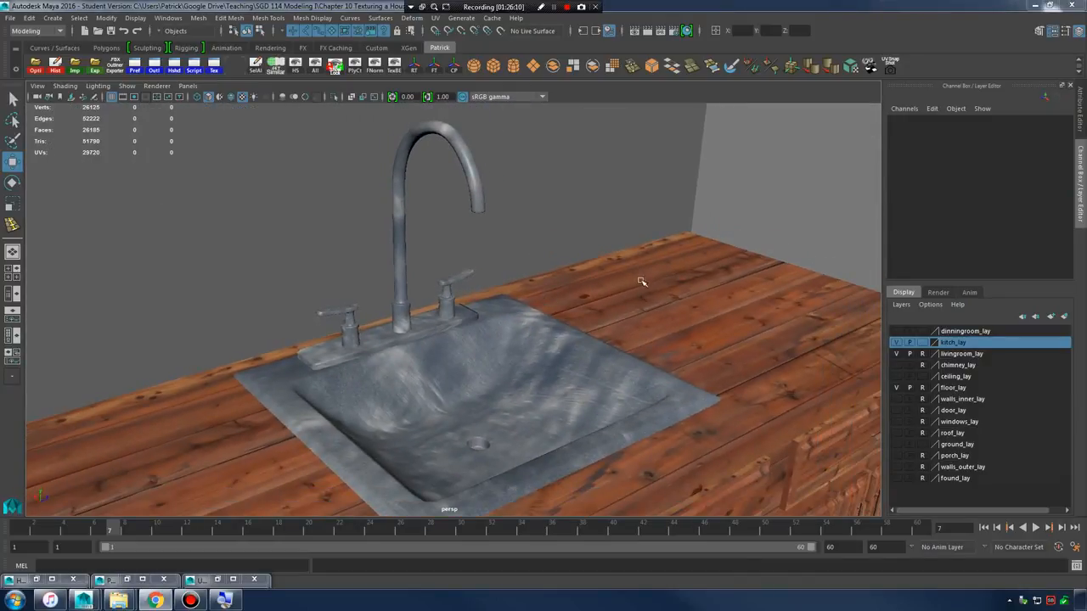
- Select the kitchen counter with its cabinets, sink and faucet, and hide them, leaving the refrigerator visible
{"action": "left_click_drag", "start_coordinate": [687, 257], "coordinate": [407, 288], "text": "alt"}
{"action": "left_click", "coordinate": [606, 294]}
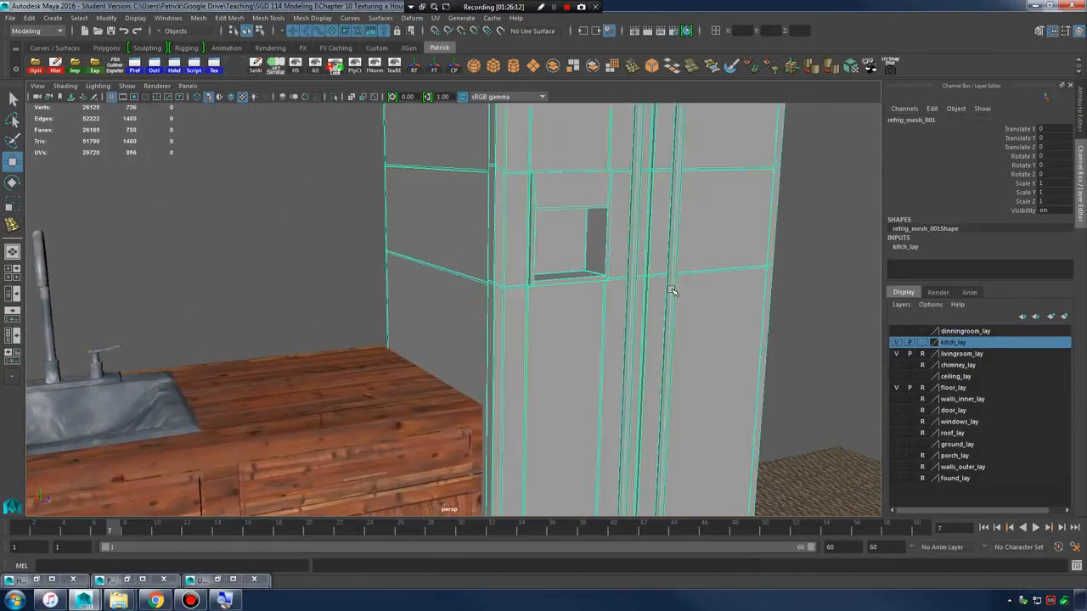
{"action": "right_click_drag", "start_coordinate": [728, 296], "coordinate": [395, 297], "text": "alt"}
{"action": "middle_click_drag", "start_coordinate": [592, 278], "coordinate": [572, 335], "text": "alt"}
{"action": "right_click_drag", "start_coordinate": [572, 335], "coordinate": [765, 331], "text": "alt"}
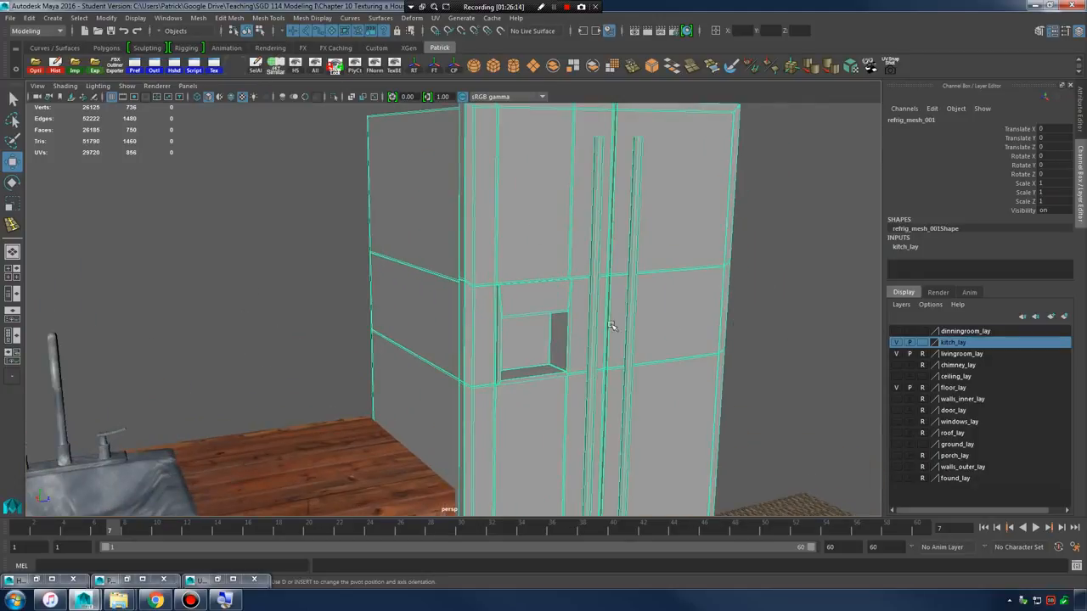
{"action": "middle_click_drag", "start_coordinate": [620, 355], "coordinate": [714, 306], "text": "alt"}
{"action": "right_click_drag", "start_coordinate": [713, 306], "coordinate": [478, 345], "text": "alt"}
{"action": "left_click_drag", "start_coordinate": [478, 344], "coordinate": [278, 308], "text": "alt"}
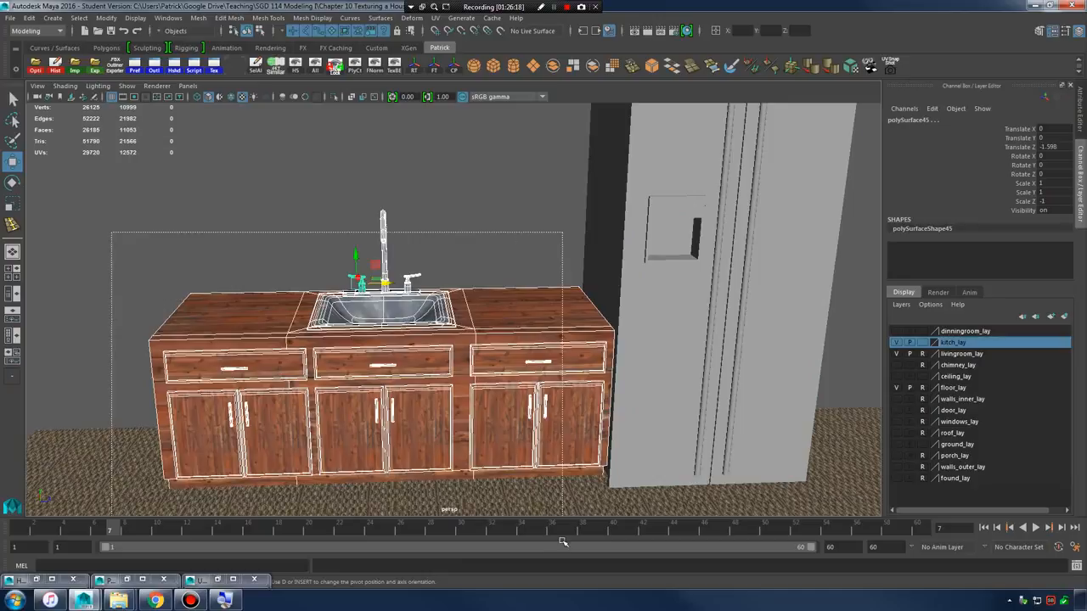
{"action": "left_click", "coordinate": [136, 19]}
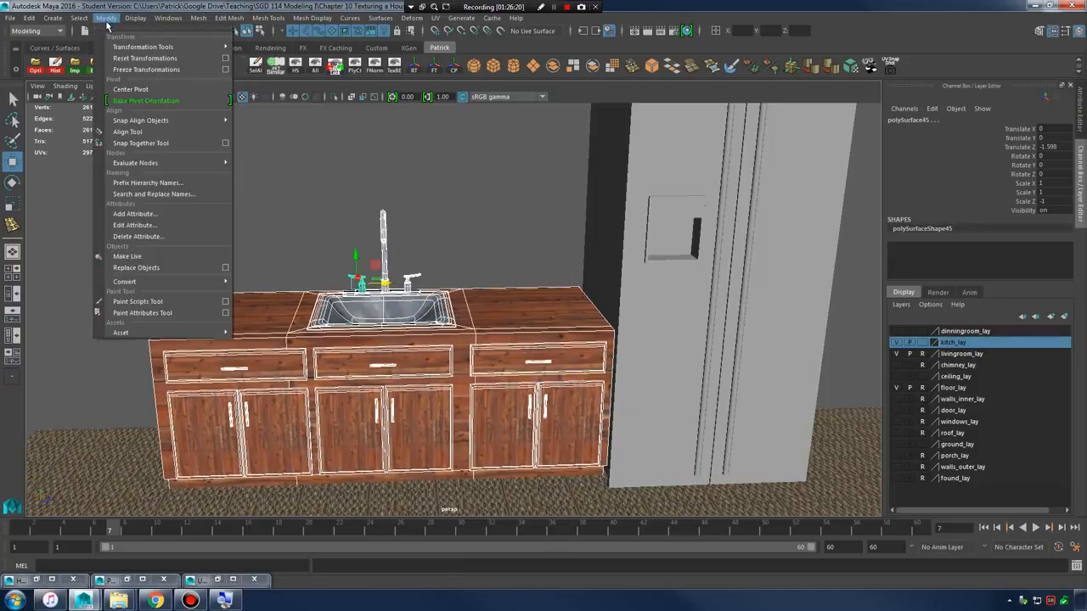
{"action": "mouse_move", "coordinate": [181, 91]}
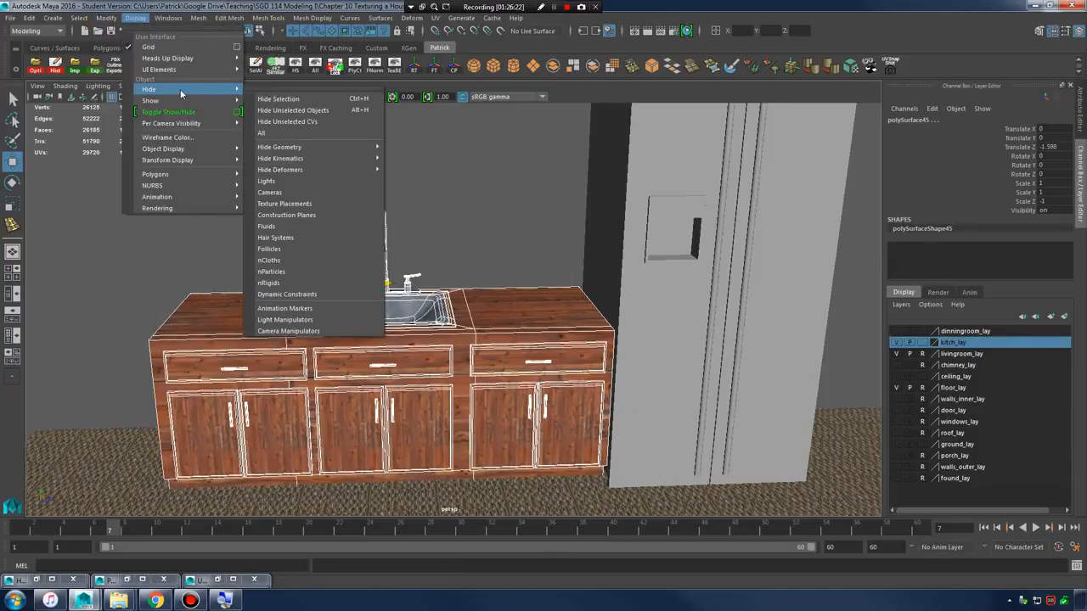
{"action": "left_click", "coordinate": [282, 101]}
- Select the refrigerator and assign metal_mat to it from the Hypershade, then put the Hypershade window away
{"action": "middle_click_drag", "start_coordinate": [615, 223], "coordinate": [475, 250], "text": "alt"}
{"action": "right_click_drag", "start_coordinate": [594, 238], "coordinate": [755, 214], "text": "alt"}
{"action": "left_click", "coordinate": [755, 213]}
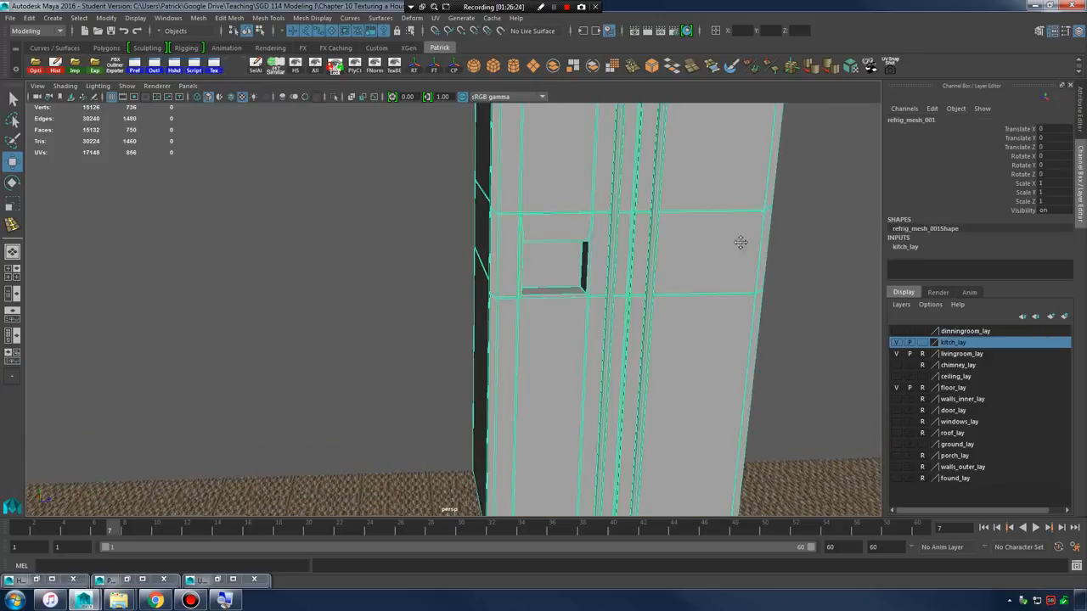
{"action": "left_click_drag", "start_coordinate": [741, 242], "coordinate": [623, 303], "text": "alt"}
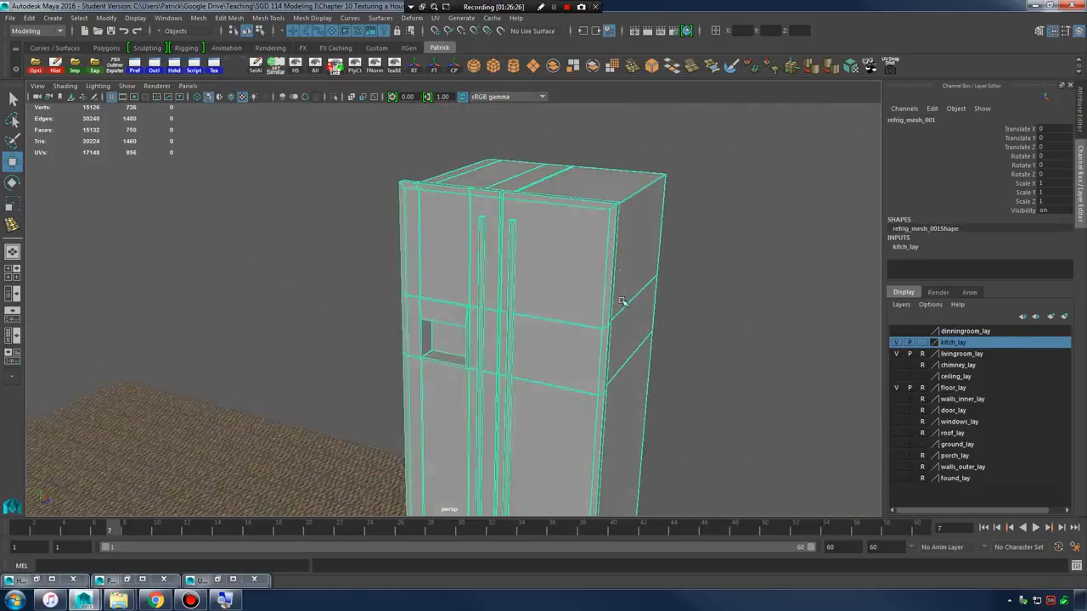
{"action": "right_click_drag", "start_coordinate": [623, 303], "coordinate": [716, 259], "text": "alt"}
{"action": "left_click_drag", "start_coordinate": [716, 259], "coordinate": [610, 236], "text": "alt"}
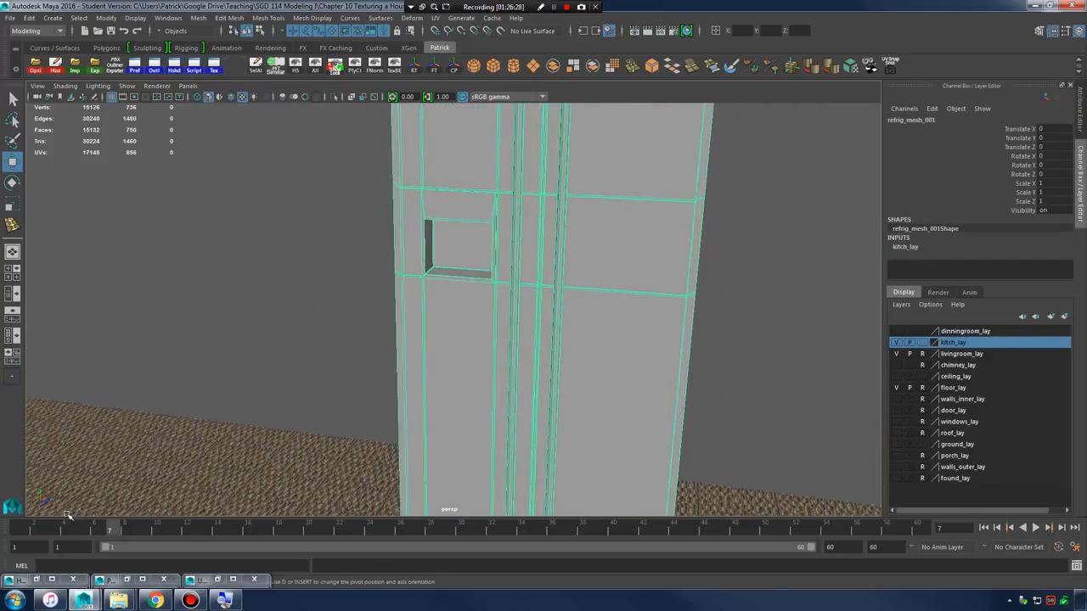
{"action": "left_click", "coordinate": [34, 580]}
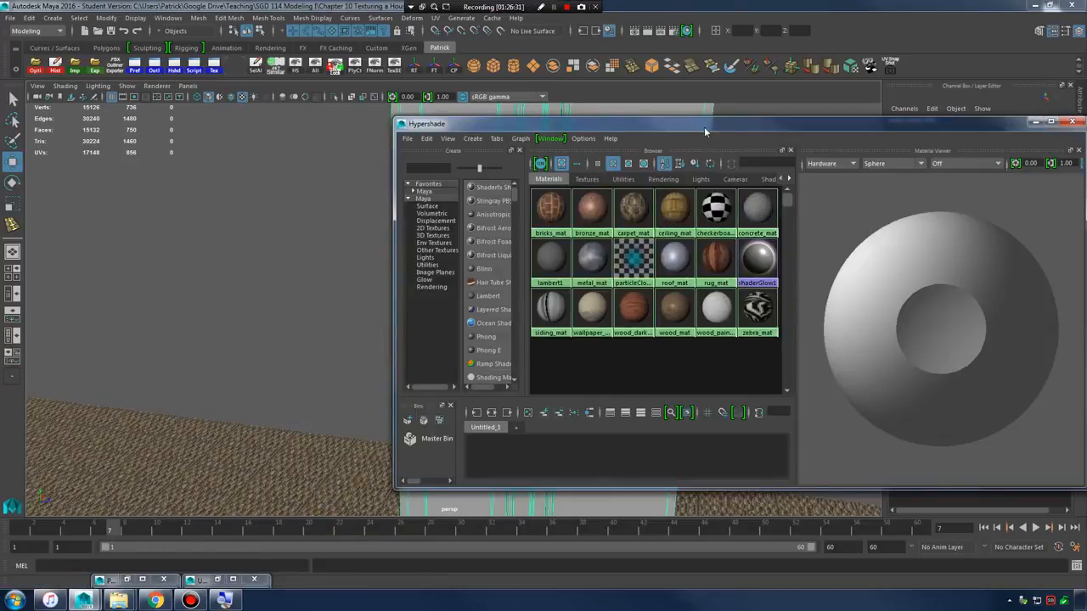
{"action": "left_click_drag", "start_coordinate": [705, 128], "coordinate": [930, 136]}
{"action": "middle_click_drag", "start_coordinate": [818, 265], "coordinate": [573, 255]}
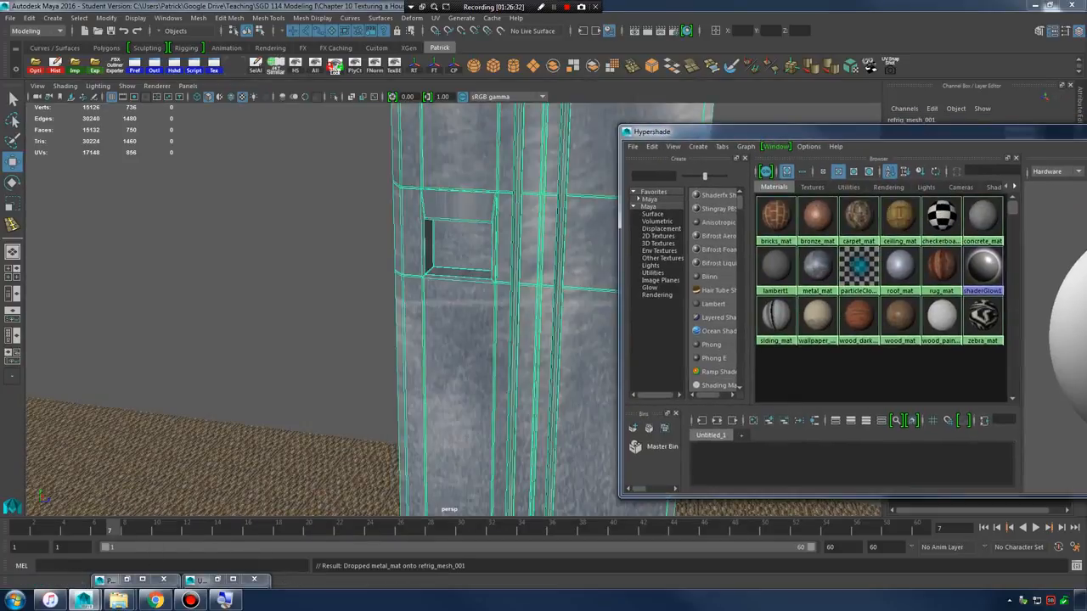
{"action": "left_click", "coordinate": [1086, 132]}
- Check the metal texture on the refrigerator, then select it and show its UVs in the UV Editor
{"action": "left_click_drag", "start_coordinate": [802, 227], "coordinate": [701, 232], "text": "alt"}
{"action": "right_click_drag", "start_coordinate": [701, 233], "coordinate": [602, 238], "text": "alt"}
{"action": "left_click_drag", "start_coordinate": [602, 238], "coordinate": [577, 230], "text": "alt"}
{"action": "left_click", "coordinate": [664, 241]}
{"action": "left_click_drag", "start_coordinate": [549, 283], "coordinate": [633, 288], "text": "alt"}
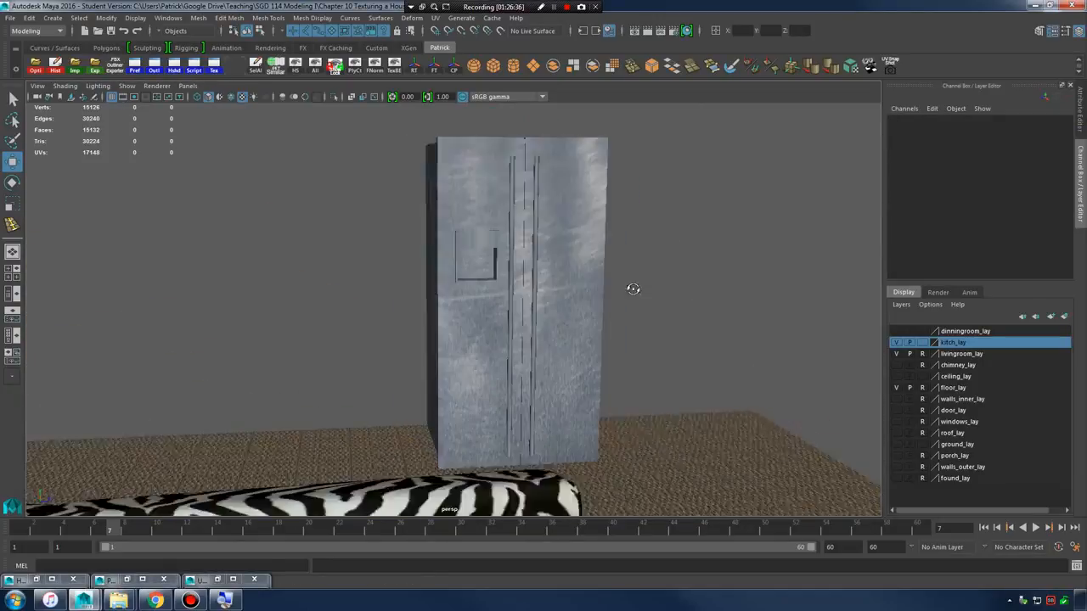
{"action": "right_click_drag", "start_coordinate": [425, 295], "coordinate": [502, 298], "text": "alt"}
{"action": "left_click_drag", "start_coordinate": [501, 298], "coordinate": [531, 289], "text": "alt"}
{"action": "left_click", "coordinate": [478, 269]}
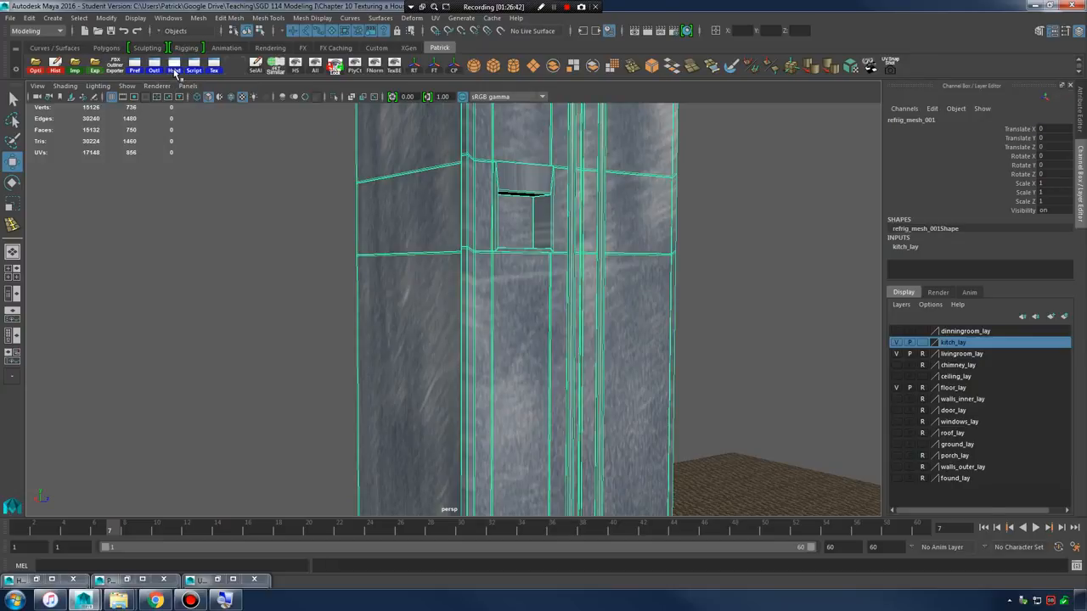
{"action": "left_click", "coordinate": [214, 65]}
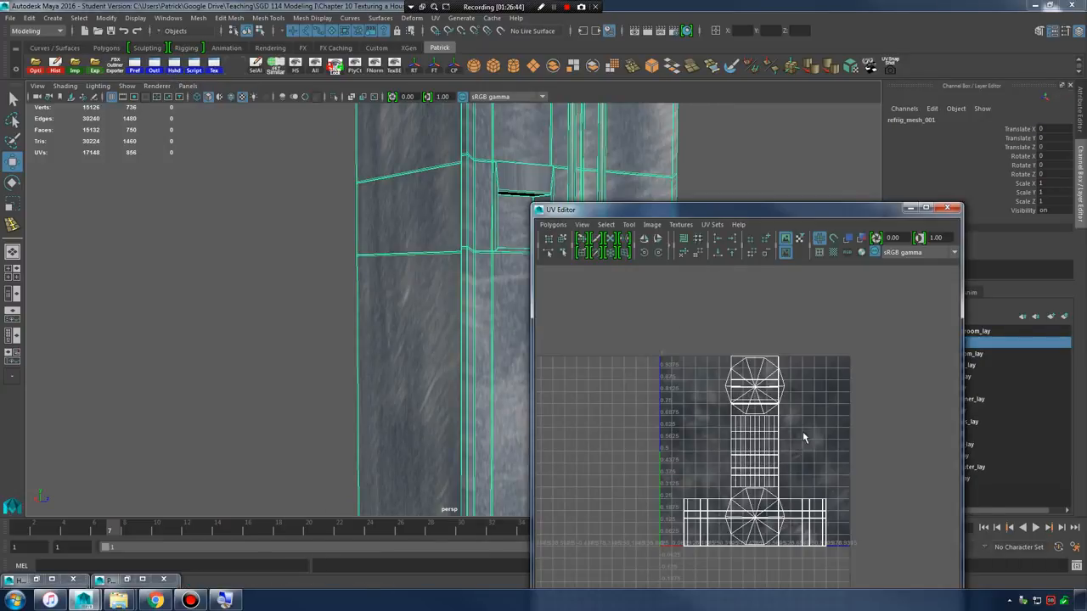
- Select all of the refrigerator's faces and apply an automatic UV projection
{"action": "middle_click_drag", "start_coordinate": [482, 320], "coordinate": [436, 310], "text": "alt"}
{"action": "right_click_drag", "start_coordinate": [454, 259], "coordinate": [460, 287]}
{"action": "mouse_move", "coordinate": [460, 287]}
{"action": "right_mouse_down", "text": "alt"}
{"action": "mouse_move", "coordinate": [318, 274]}
{"action": "mouse_move", "coordinate": [448, 272]}
{"action": "right_mouse_up", "text": "alt"}
{"action": "left_click_drag", "start_coordinate": [449, 273], "coordinate": [268, 170], "text": "alt"}
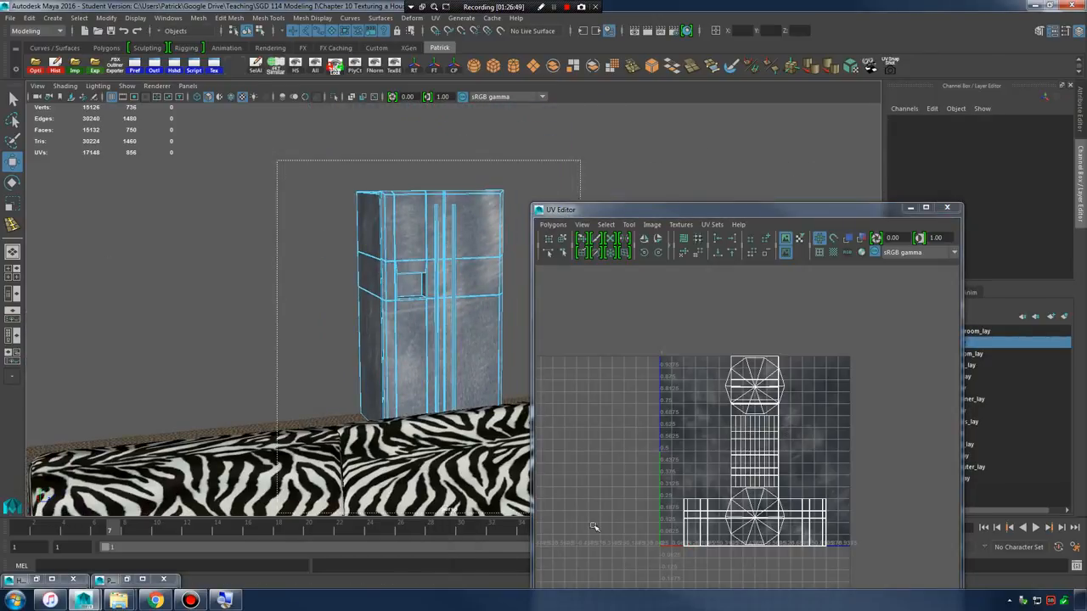
{"action": "left_click_drag", "start_coordinate": [593, 527], "coordinate": [595, 527]}
{"action": "left_click", "coordinate": [438, 17]}
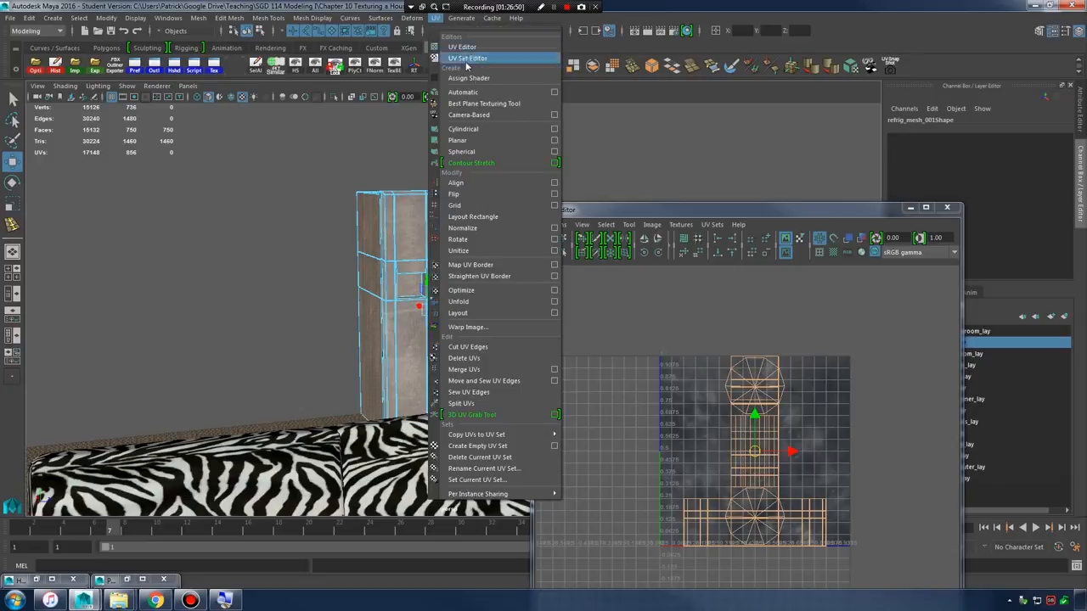
{"action": "left_click", "coordinate": [465, 92]}
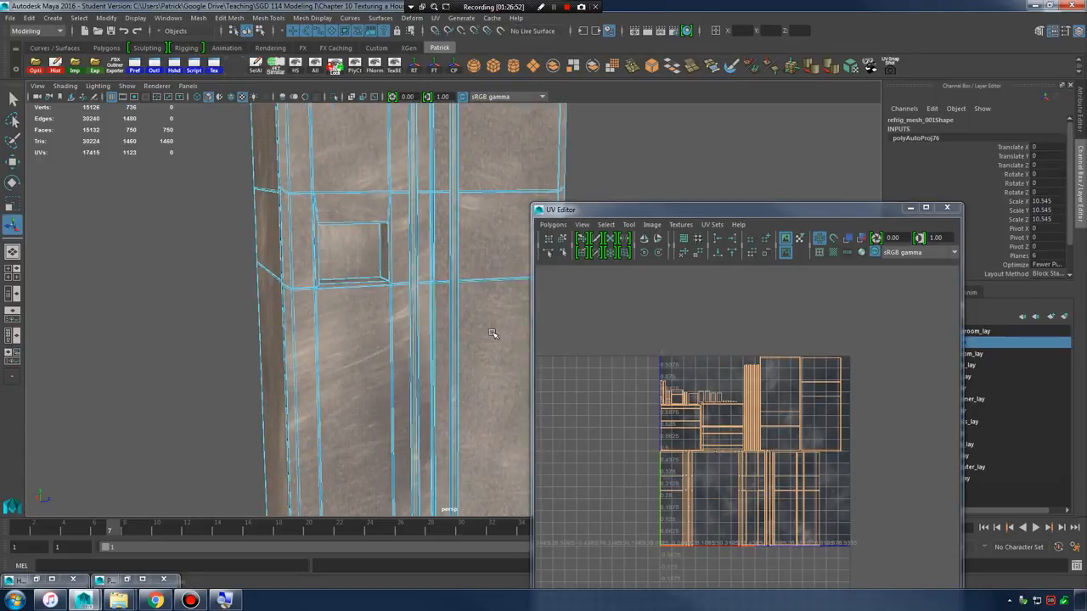
- Return to object mode and examine the refrigerator's texture with smooth preview turned on
{"action": "right_click_drag", "start_coordinate": [468, 284], "coordinate": [516, 255]}
{"action": "middle_click_drag", "start_coordinate": [524, 301], "coordinate": [468, 317], "text": "alt"}
{"action": "left_click_drag", "start_coordinate": [467, 317], "coordinate": [463, 270], "text": "alt"}
{"action": "left_click", "coordinate": [483, 284]}
{"action": "left_click", "coordinate": [336, 283]}
{"action": "left_click", "coordinate": [471, 284]}
{"action": "left_click_drag", "start_coordinate": [415, 315], "coordinate": [501, 364], "text": "alt"}
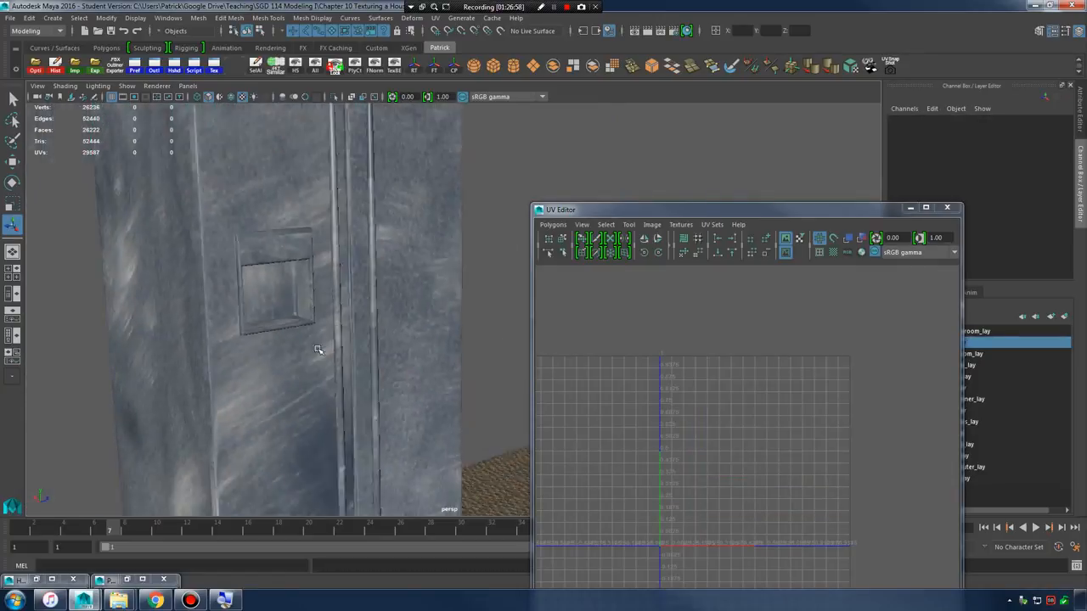
{"action": "left_click_drag", "start_coordinate": [317, 349], "coordinate": [345, 359], "text": "alt"}
- Select the refrigerator, turn off its smooth preview, and pick a face on its side panel in face mode
{"action": "left_click", "coordinate": [378, 315]}
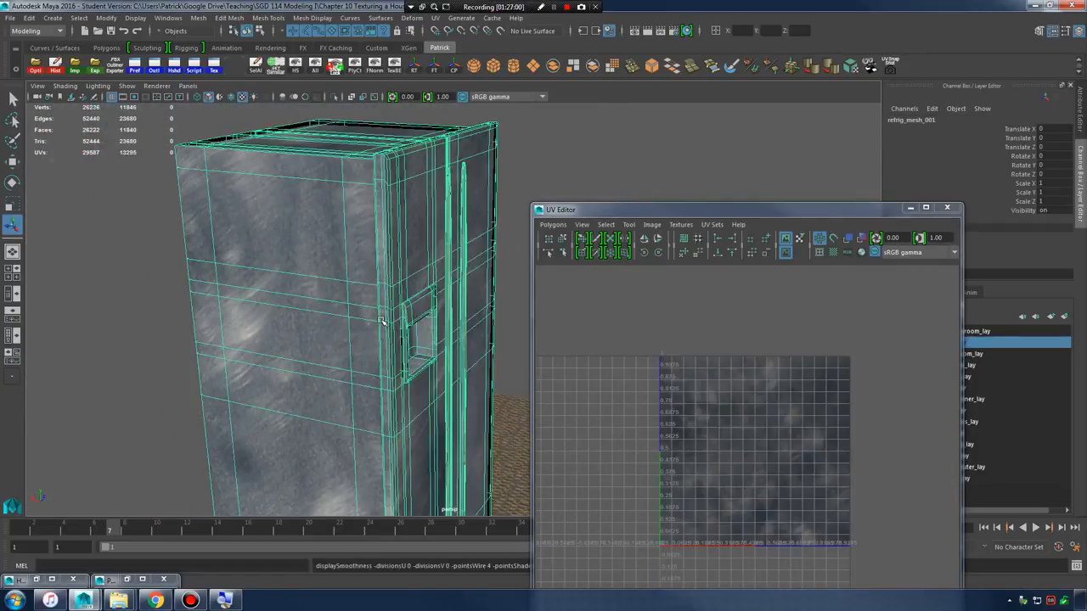
{"action": "key", "text": "1"}
{"action": "right_click_drag", "start_coordinate": [330, 277], "coordinate": [331, 307]}
{"action": "left_click", "coordinate": [343, 256]}
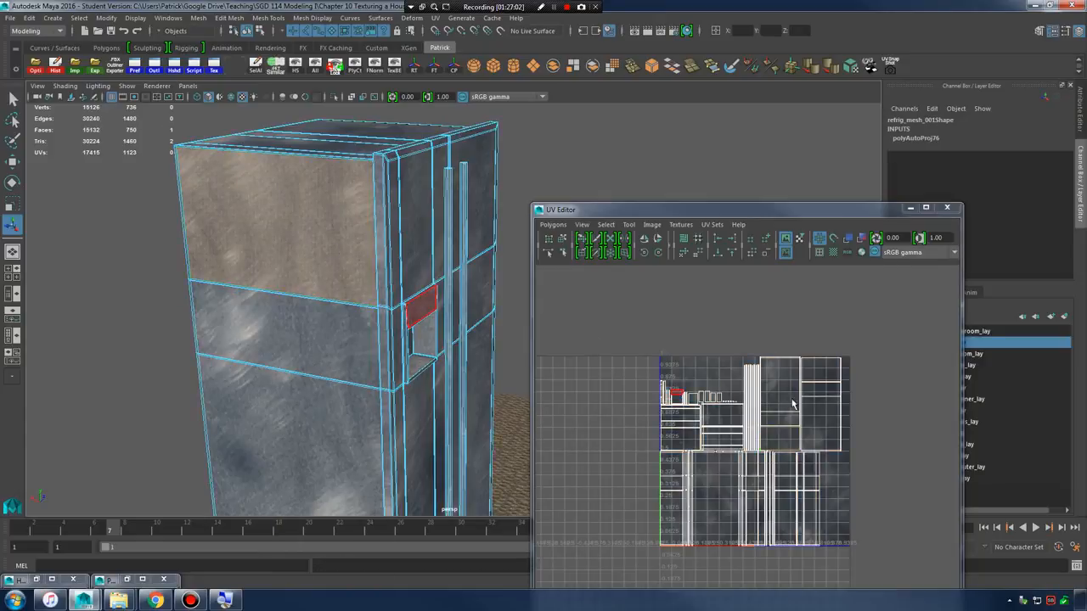
- Switch to UV shell selection and move the refrigerator side panel's shell outside the texture square
{"action": "key", "text": "f"}
{"action": "right_click_drag", "start_coordinate": [747, 394], "coordinate": [433, 380], "text": "alt"}
{"action": "left_click", "coordinate": [725, 386]}
{"action": "key", "text": "w"}
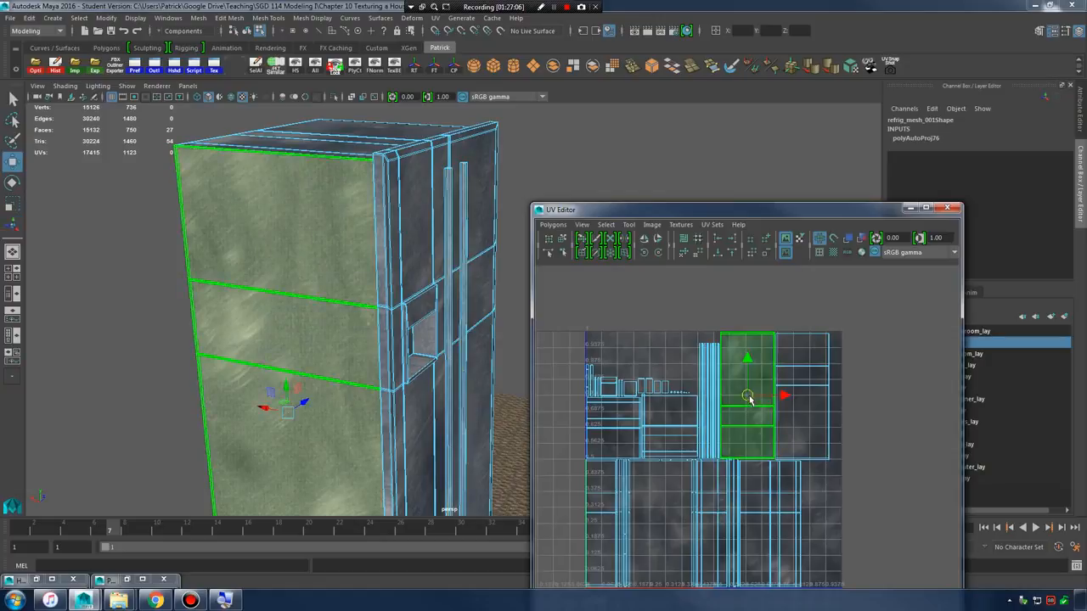
{"action": "left_click_drag", "start_coordinate": [750, 400], "coordinate": [926, 469]}
{"action": "middle_click_drag", "start_coordinate": [925, 469], "coordinate": [795, 403], "text": "alt"}
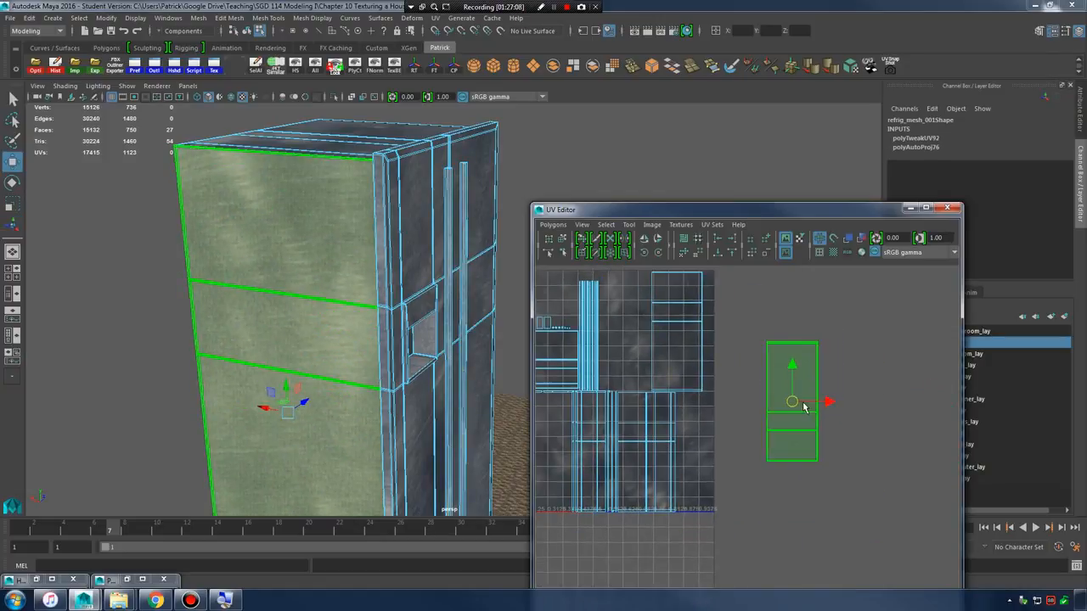
{"action": "key", "text": "ctrl+z"}
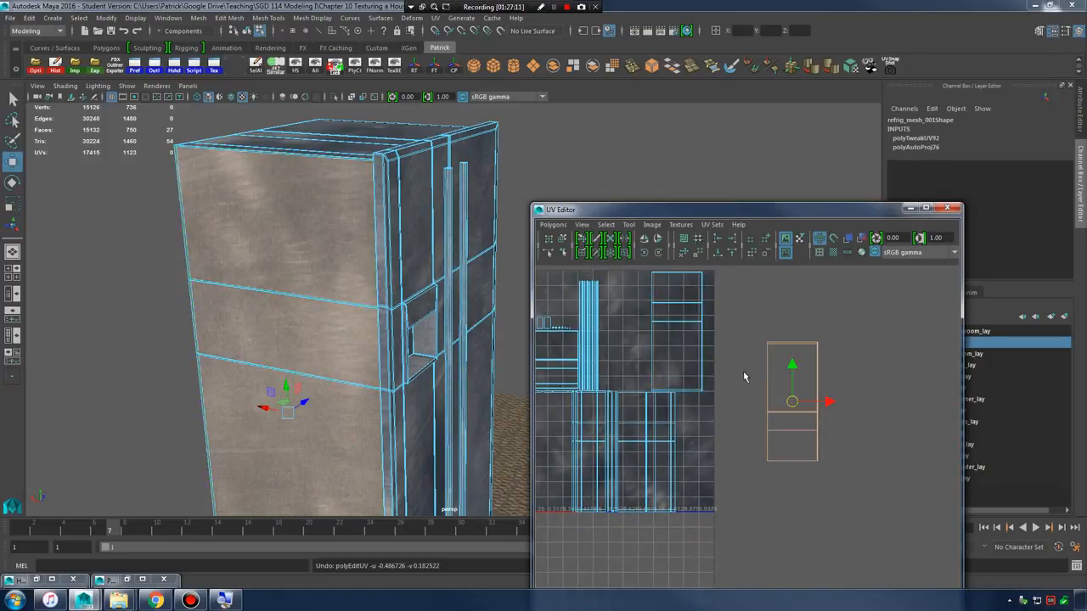
- Select all of the refrigerator's UV shells and shift them sideways, clear of the texture square
{"action": "right_click_drag", "start_coordinate": [699, 368], "coordinate": [586, 357], "text": "alt"}
{"action": "left_click_drag", "start_coordinate": [542, 326], "coordinate": [875, 553]}
{"action": "right_click_drag", "start_coordinate": [669, 387], "coordinate": [615, 374]}
{"action": "left_click_drag", "start_coordinate": [537, 317], "coordinate": [879, 542]}
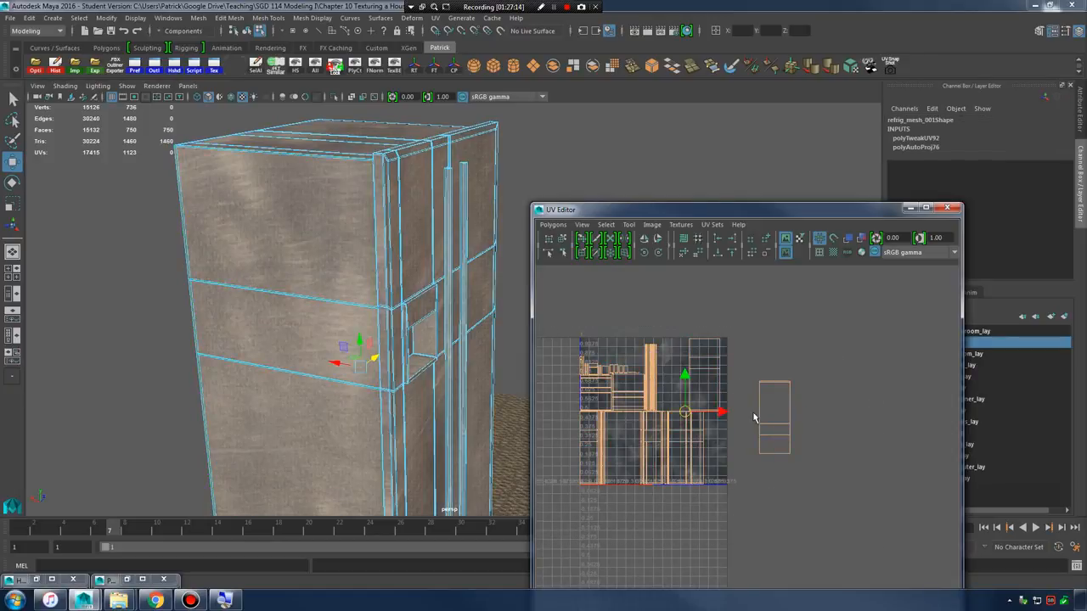
{"action": "left_click_drag", "start_coordinate": [720, 414], "coordinate": [911, 423]}
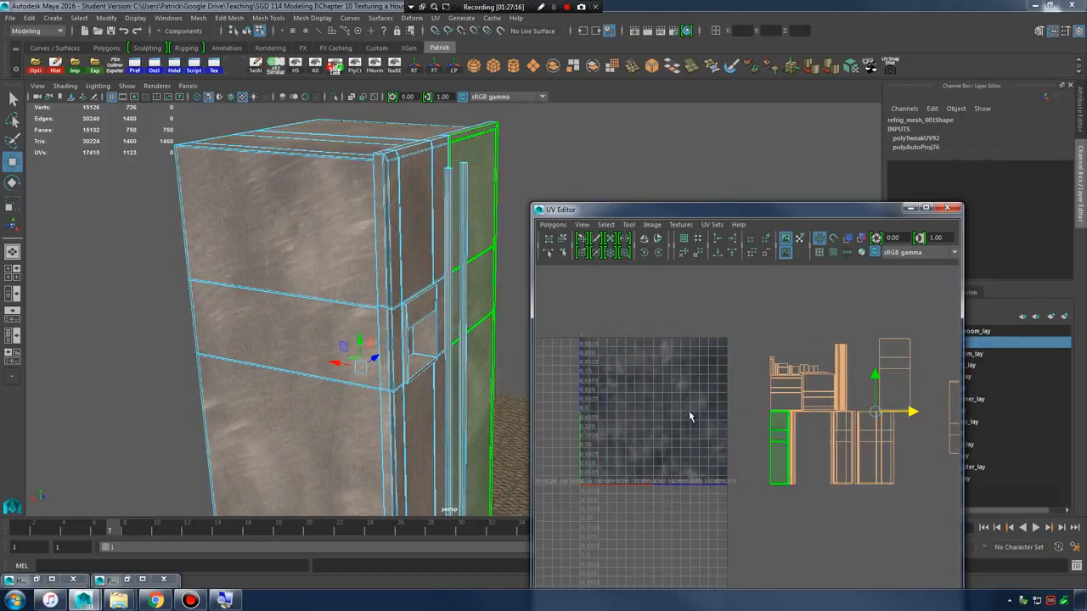
- Move the side panel's UV shell back onto the texture, near the middle of the square
{"action": "middle_click_drag", "start_coordinate": [685, 415], "coordinate": [594, 393], "text": "alt"}
{"action": "left_click", "coordinate": [873, 392]}
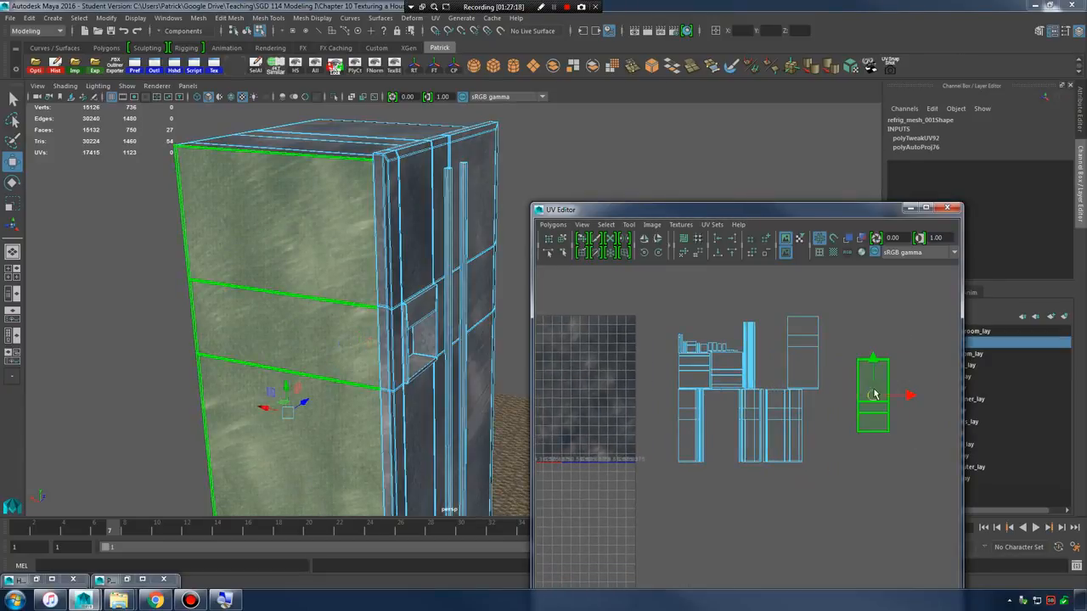
{"action": "left_click_drag", "start_coordinate": [897, 399], "coordinate": [605, 398]}
{"action": "middle_click_drag", "start_coordinate": [601, 398], "coordinate": [702, 407], "text": "alt"}
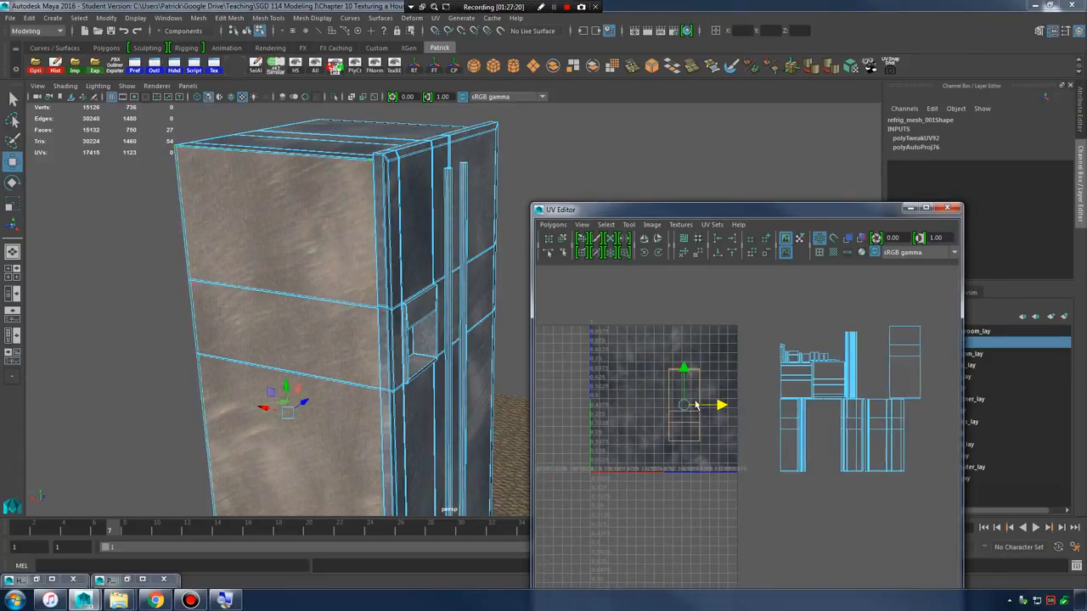
{"action": "left_click_drag", "start_coordinate": [682, 406], "coordinate": [654, 395]}
- Stack the opposite side panel's UV shell on top of the first side panel's shell
{"action": "left_click_drag", "start_coordinate": [400, 275], "coordinate": [376, 286], "text": "alt"}
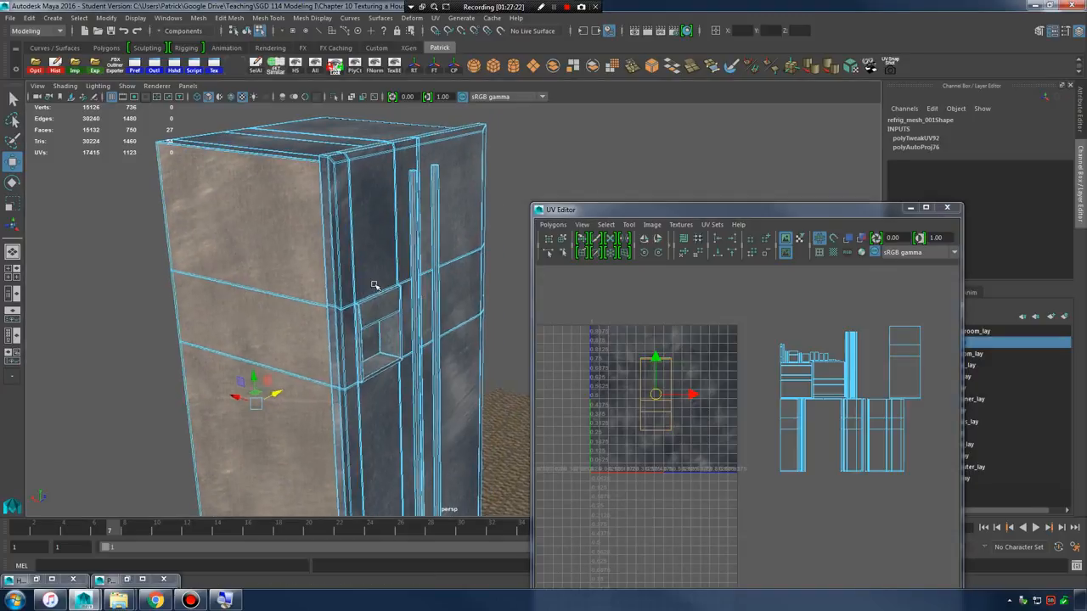
{"action": "middle_click_drag", "start_coordinate": [402, 288], "coordinate": [419, 343], "text": "alt"}
{"action": "left_click_drag", "start_coordinate": [421, 342], "coordinate": [338, 350], "text": "alt"}
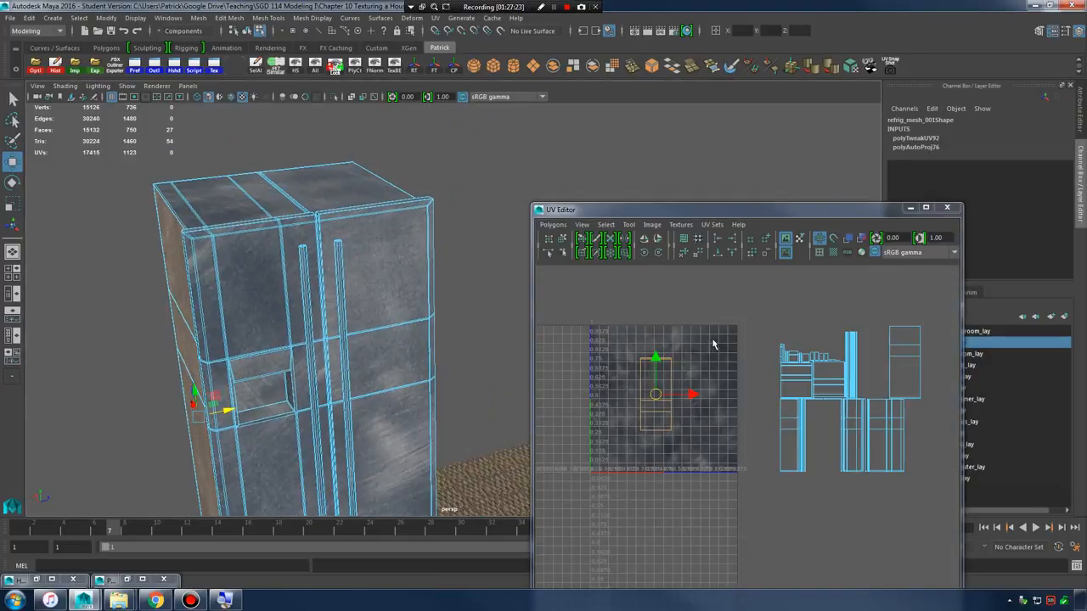
{"action": "left_click", "coordinate": [915, 367]}
{"action": "left_click_drag", "start_coordinate": [905, 365], "coordinate": [649, 396]}
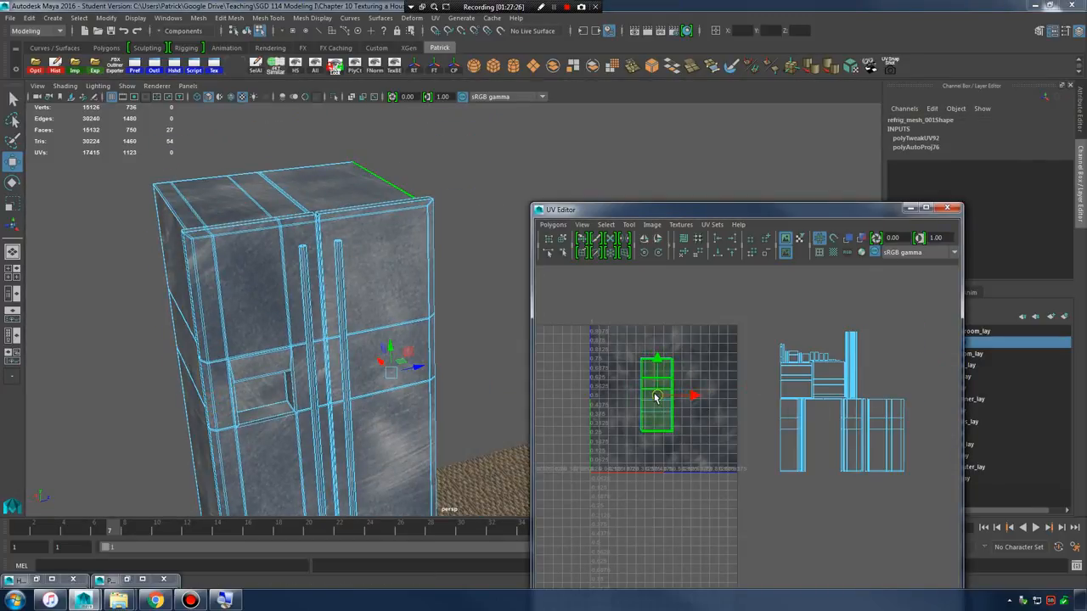
- Place the refrigerator back panel's UV shell over the stacked side panel shells
{"action": "left_click_drag", "start_coordinate": [379, 365], "coordinate": [436, 307], "text": "alt"}
{"action": "left_click", "coordinate": [888, 428]}
{"action": "left_click_drag", "start_coordinate": [883, 439], "coordinate": [658, 398]}
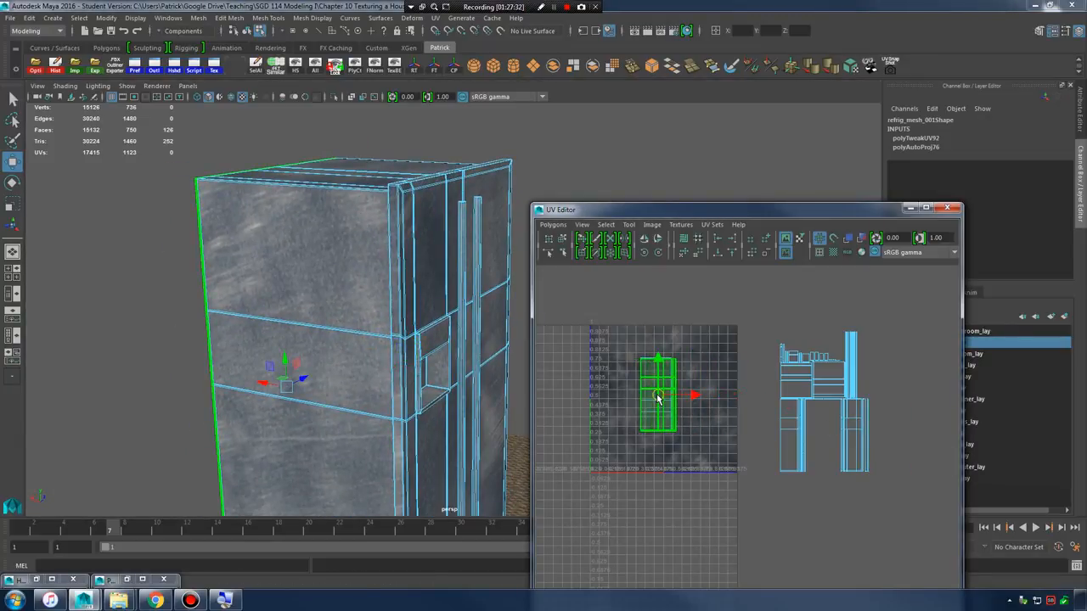
- Move the UV shells of the two front doors onto the stacked shells in the texture square
{"action": "left_click", "coordinate": [855, 430]}
{"action": "left_click_drag", "start_coordinate": [851, 437], "coordinate": [626, 396]}
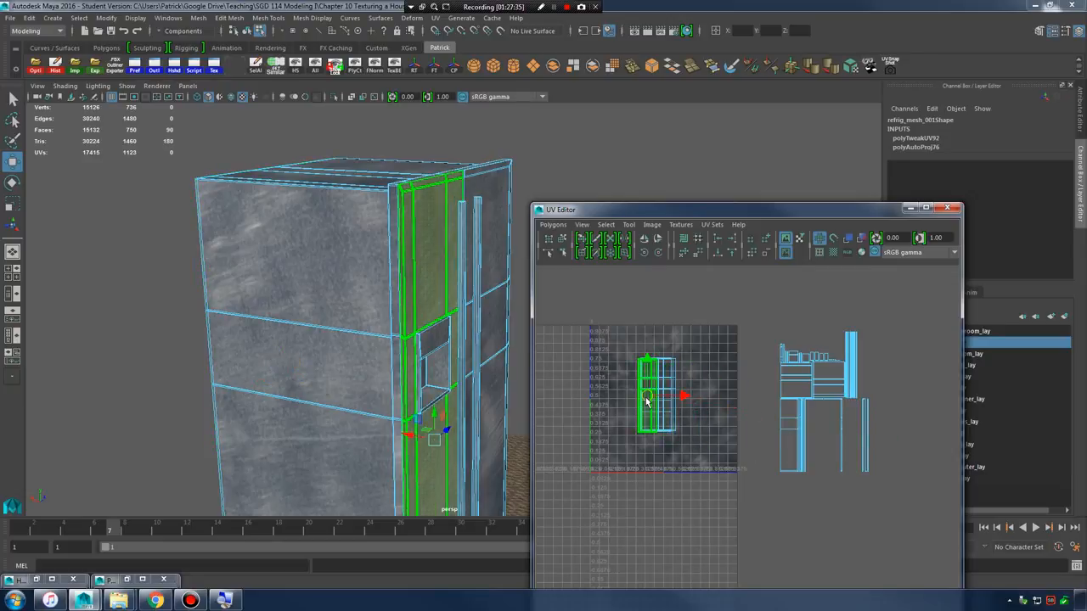
{"action": "left_click", "coordinate": [796, 431]}
{"action": "left_click_drag", "start_coordinate": [793, 437], "coordinate": [650, 396]}
- Move the two remaining large rectangular UV shells onto the middle of the stacked shells
{"action": "middle_click_drag", "start_coordinate": [872, 410], "coordinate": [793, 402], "text": "alt"}
{"action": "scroll", "coordinate": [728, 369], "scroll_direction": "up", "scroll_amount": 3}
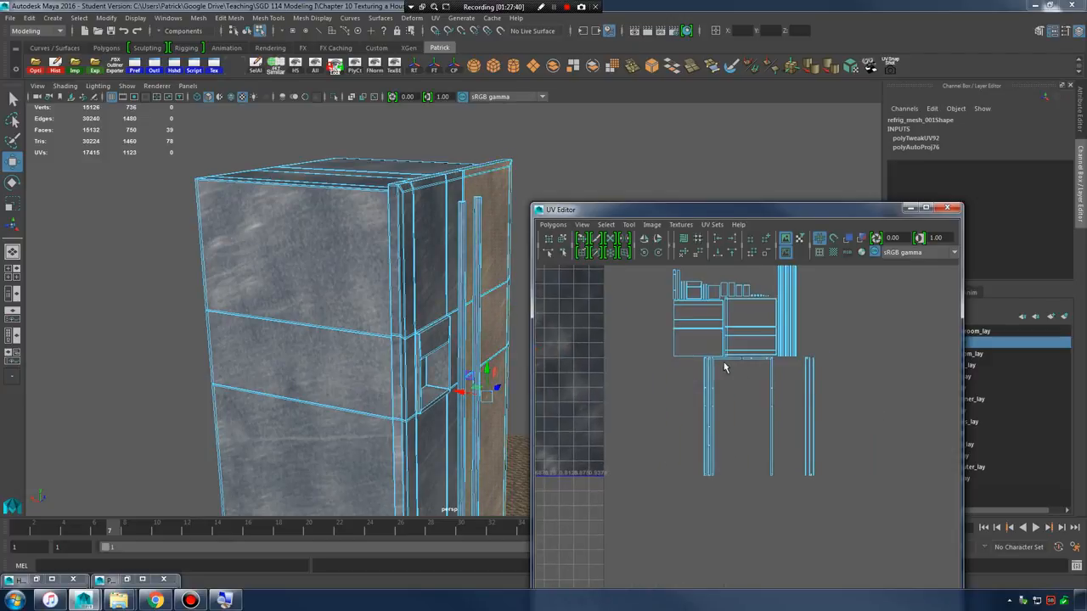
{"action": "middle_click_drag", "start_coordinate": [692, 323], "coordinate": [824, 383], "text": "alt"}
{"action": "left_click", "coordinate": [827, 389]}
{"action": "left_click_drag", "start_coordinate": [827, 389], "coordinate": [603, 413]}
{"action": "left_click", "coordinate": [877, 387]}
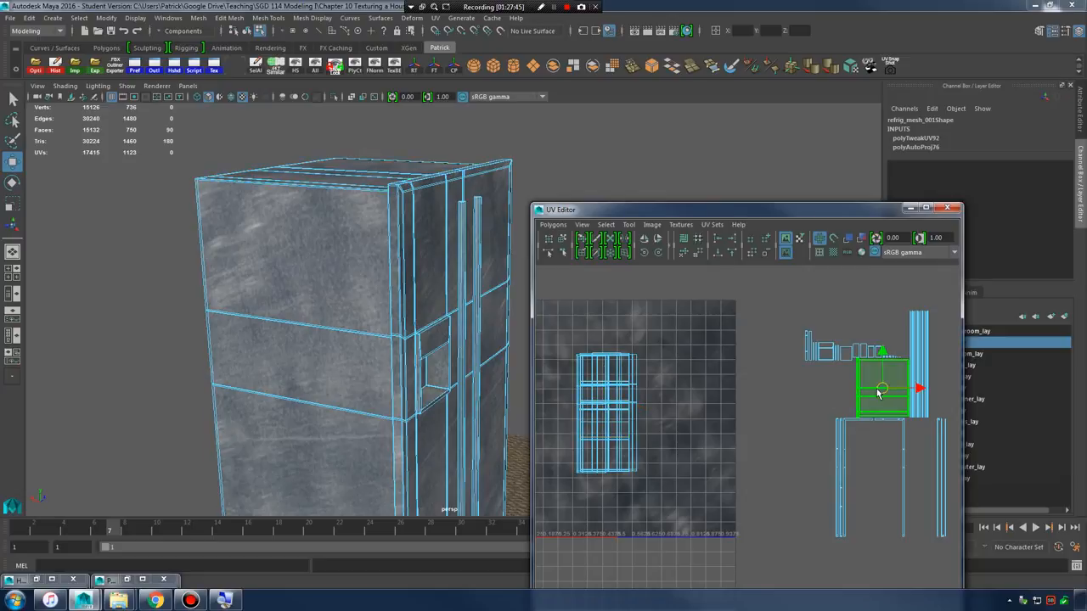
{"action": "left_click_drag", "start_coordinate": [876, 387], "coordinate": [612, 418]}
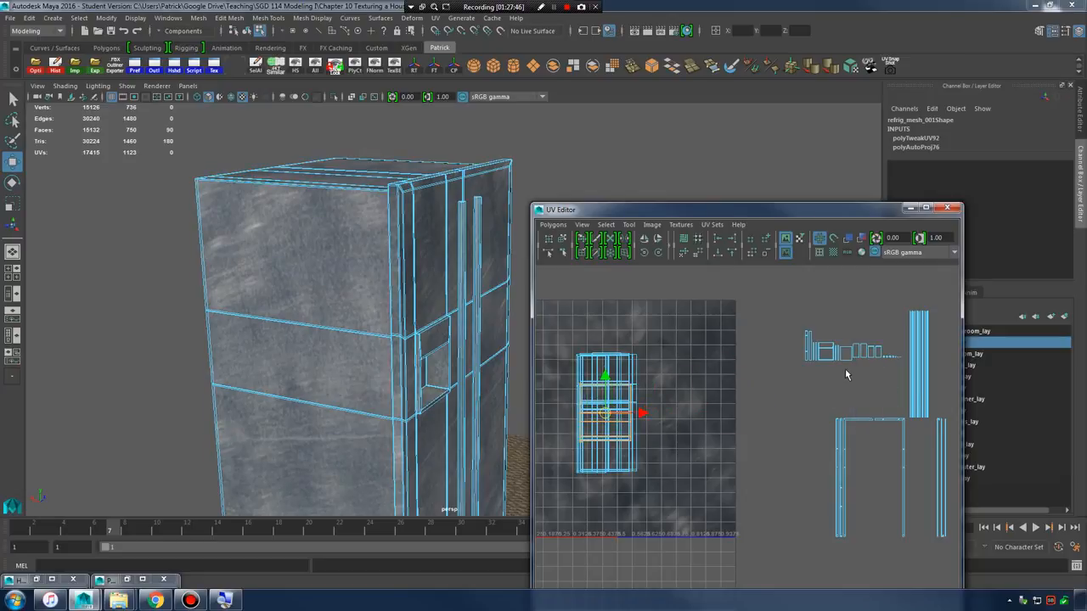
- Move the row of small dispenser UV shells down, closer to the other shells outside the texture tile
{"action": "middle_click_drag", "start_coordinate": [774, 318], "coordinate": [747, 316], "text": "alt"}
{"action": "left_click_drag", "start_coordinate": [891, 438], "coordinate": [965, 548]}
{"action": "left_click", "coordinate": [749, 311]}
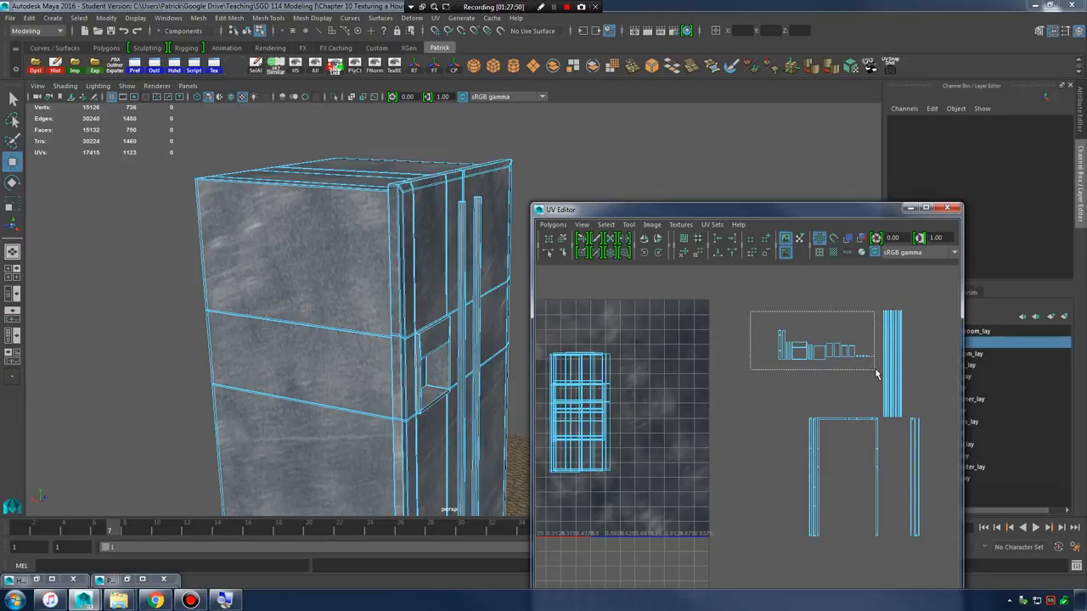
{"action": "left_click_drag", "start_coordinate": [877, 374], "coordinate": [876, 372]}
{"action": "left_click_drag", "start_coordinate": [830, 344], "coordinate": [834, 395]}
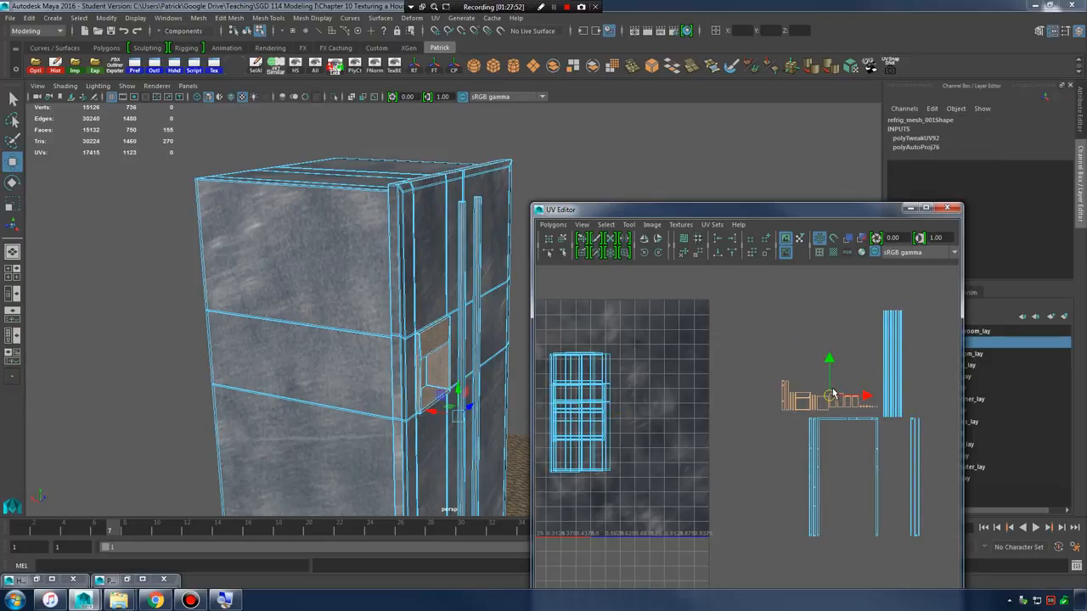
- Scale up the main body's UV shells until they nearly fill the texture tile's height, and return to object mode
{"action": "middle_click_drag", "start_coordinate": [810, 398], "coordinate": [919, 386], "text": "alt"}
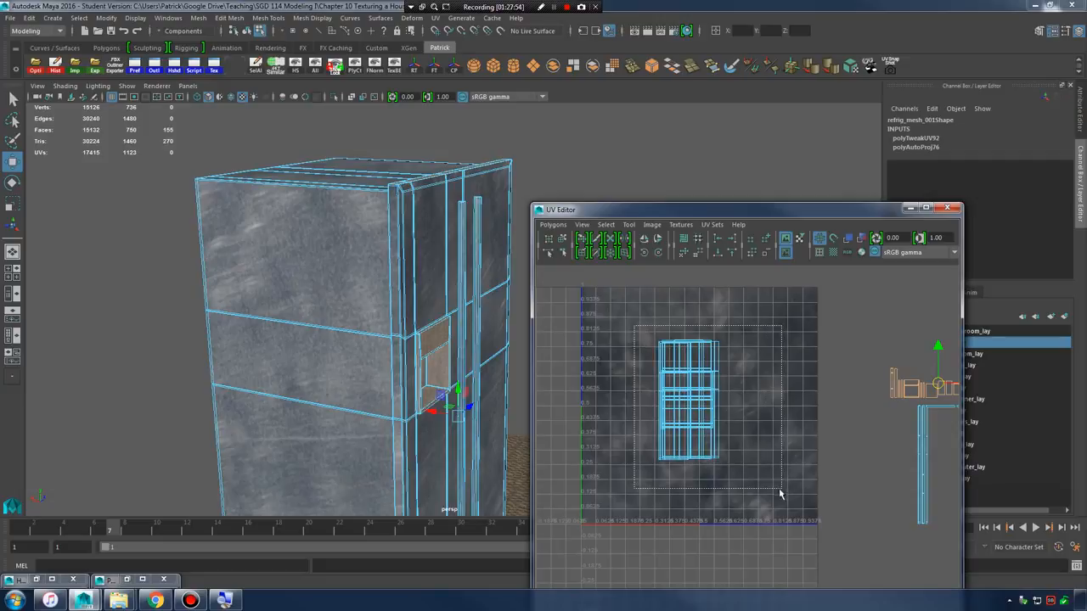
{"action": "left_click_drag", "start_coordinate": [779, 490], "coordinate": [781, 490]}
{"action": "key", "text": "r"}
{"action": "left_click_drag", "start_coordinate": [689, 399], "coordinate": [715, 393]}
{"action": "right_click_drag", "start_coordinate": [334, 265], "coordinate": [347, 253]}
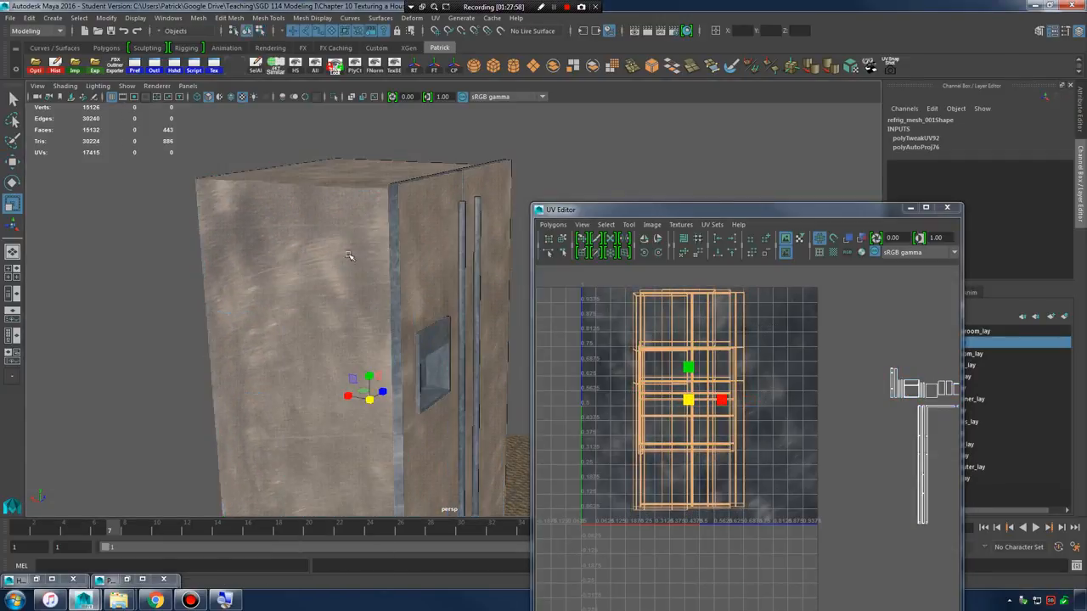
{"action": "right_click_drag", "start_coordinate": [396, 317], "coordinate": [260, 309], "text": "alt"}
{"action": "left_click_drag", "start_coordinate": [259, 309], "coordinate": [232, 286], "text": "alt"}
{"action": "left_click", "coordinate": [232, 286]}
{"action": "left_click_drag", "start_coordinate": [338, 331], "coordinate": [280, 340], "text": "alt"}
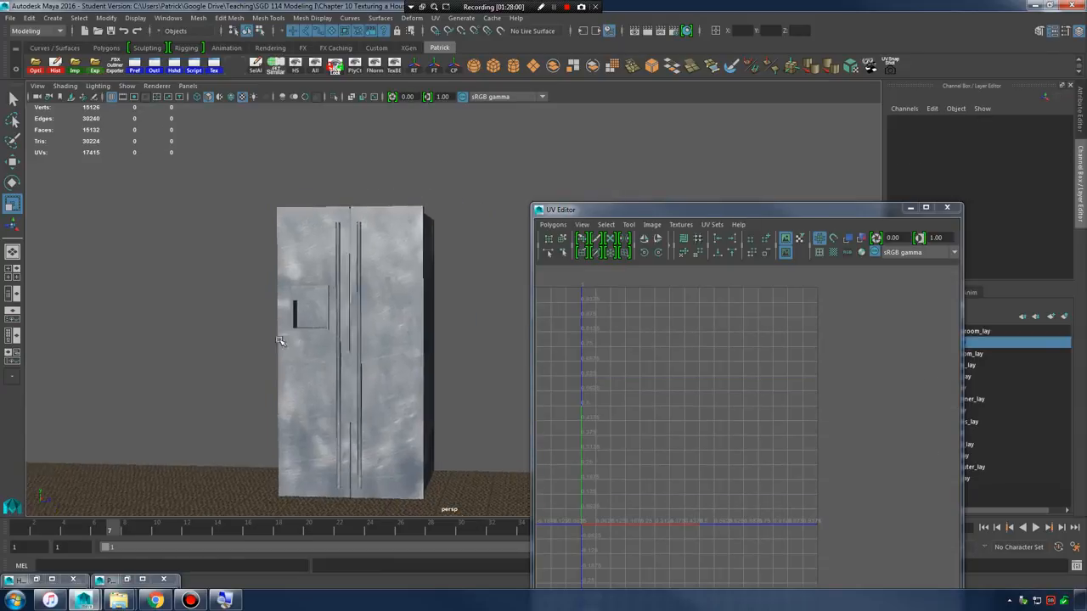
{"action": "right_click_drag", "start_coordinate": [280, 341], "coordinate": [465, 338], "text": "alt"}
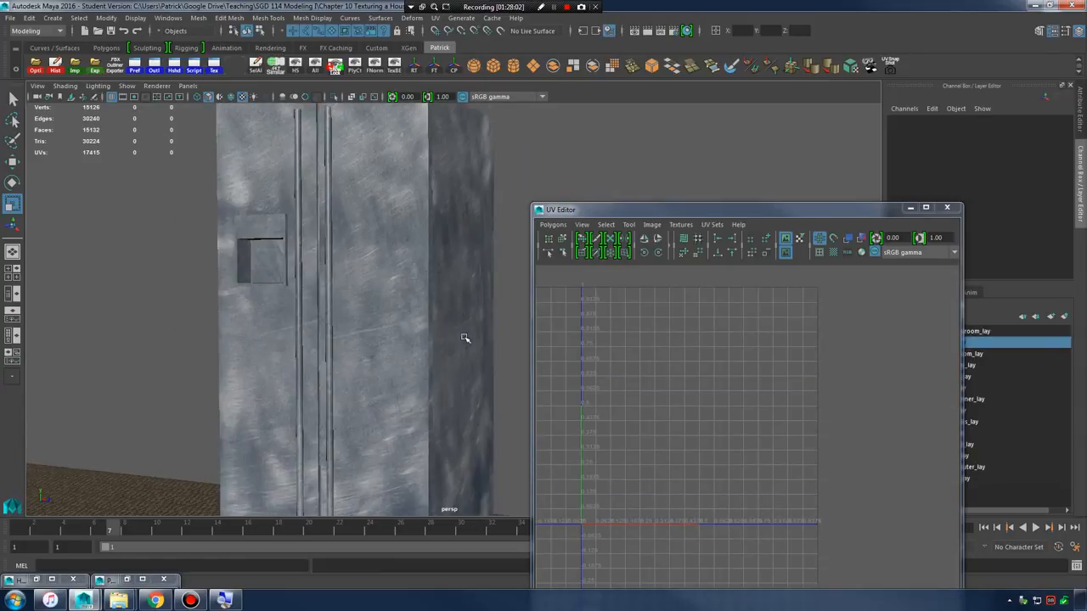
- Try enlarging the refrigerator body's UVs far beyond the texture tile, undo the scaling and return to object mode
{"action": "left_click", "coordinate": [433, 299]}
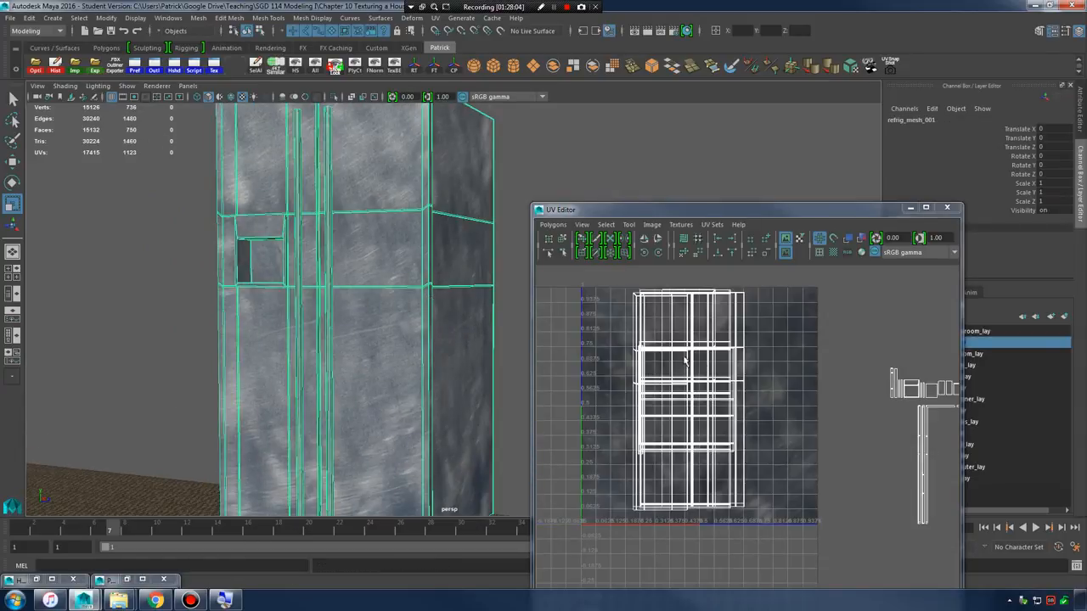
{"action": "right_click_drag", "start_coordinate": [686, 361], "coordinate": [730, 363]}
{"action": "left_click_drag", "start_coordinate": [598, 276], "coordinate": [786, 517]}
{"action": "left_click_drag", "start_coordinate": [689, 405], "coordinate": [931, 328]}
{"action": "key", "text": "ctrl+z"}
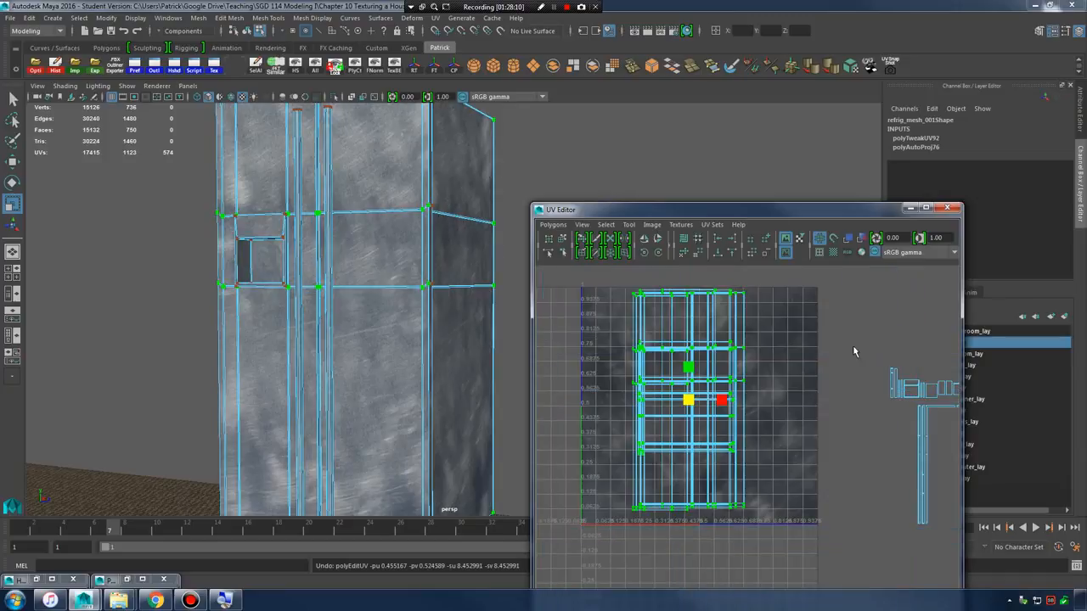
{"action": "right_click_drag", "start_coordinate": [391, 266], "coordinate": [450, 251]}
{"action": "left_click", "coordinate": [511, 251]}
- Inspect how the metal texture falls on the refrigerator's door handles up close
{"action": "middle_click_drag", "start_coordinate": [461, 295], "coordinate": [471, 334], "text": "alt"}
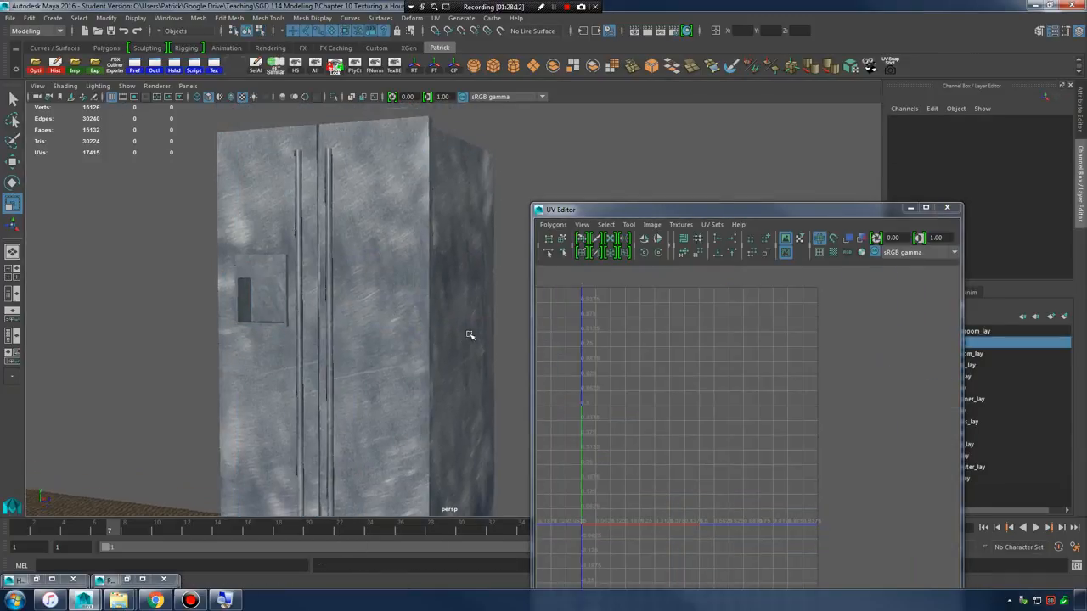
{"action": "right_click_drag", "start_coordinate": [471, 334], "coordinate": [382, 346], "text": "alt"}
{"action": "left_click_drag", "start_coordinate": [382, 346], "coordinate": [416, 359], "text": "alt"}
{"action": "right_click_drag", "start_coordinate": [417, 359], "coordinate": [571, 386], "text": "alt"}
{"action": "left_click", "coordinate": [388, 222]}
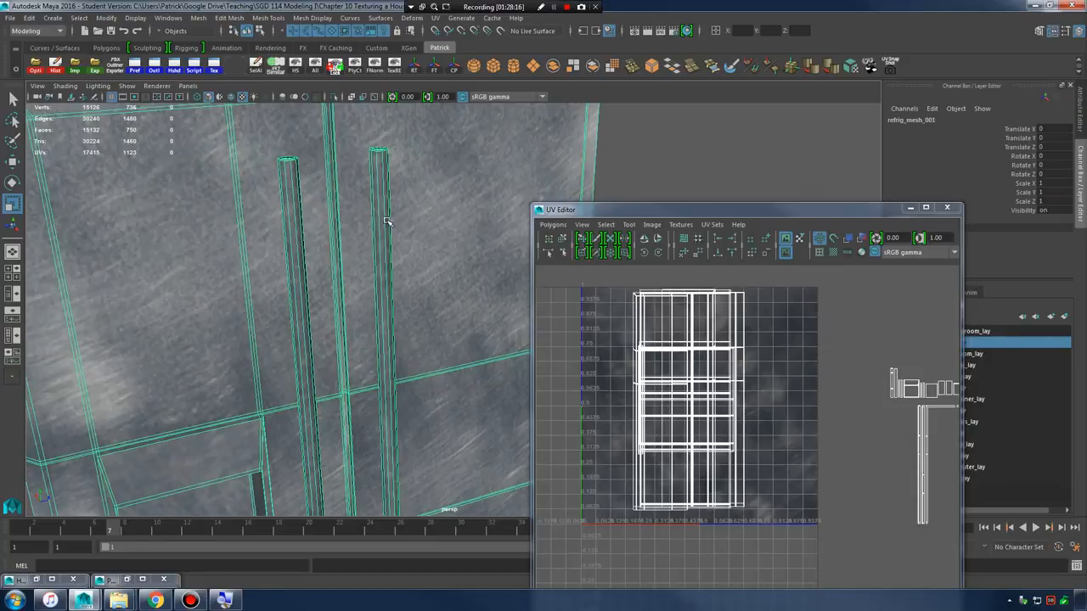
{"action": "right_click_drag", "start_coordinate": [387, 222], "coordinate": [386, 251]}
{"action": "double_click", "coordinate": [388, 236]}
{"action": "left_click", "coordinate": [389, 236]}
{"action": "right_click_drag", "start_coordinate": [377, 199], "coordinate": [434, 182]}
{"action": "left_click", "coordinate": [601, 162]}
{"action": "left_click", "coordinate": [661, 154]}
{"action": "middle_click_drag", "start_coordinate": [434, 272], "coordinate": [427, 268], "text": "alt"}
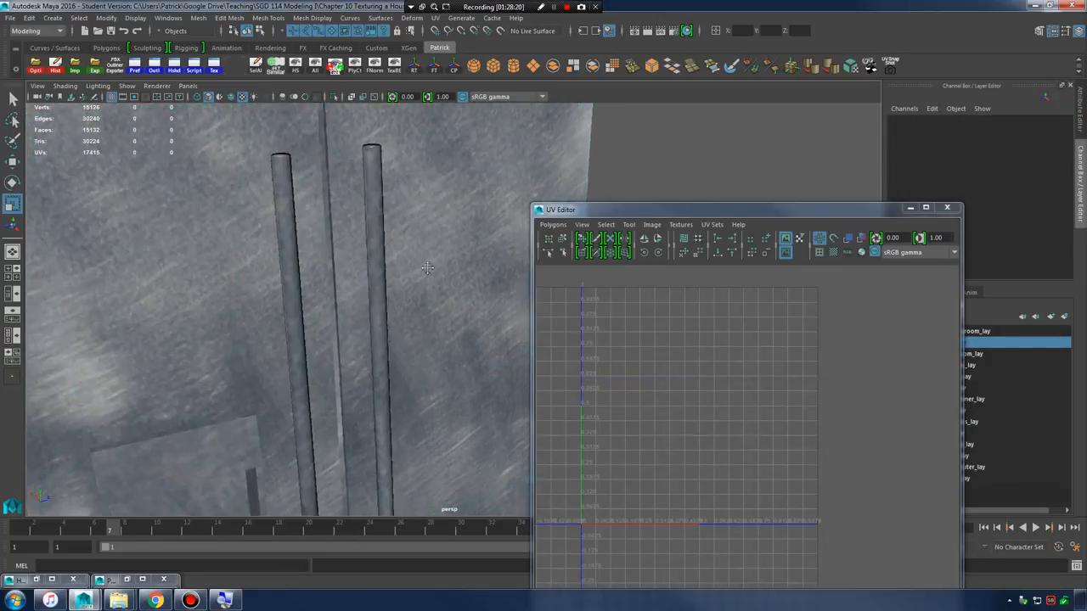
- Examine the refrigerator's texture from a distance and from its front and side
{"action": "scroll", "coordinate": [407, 276], "scroll_direction": "down", "scroll_amount": 5}
{"action": "left_click_drag", "start_coordinate": [364, 321], "coordinate": [381, 269], "text": "alt"}
{"action": "scroll", "coordinate": [381, 269], "scroll_direction": "down", "scroll_amount": 3}
{"action": "middle_click_drag", "start_coordinate": [391, 270], "coordinate": [410, 328], "text": "alt"}
{"action": "scroll", "coordinate": [425, 314], "scroll_direction": "down", "scroll_amount": 5}
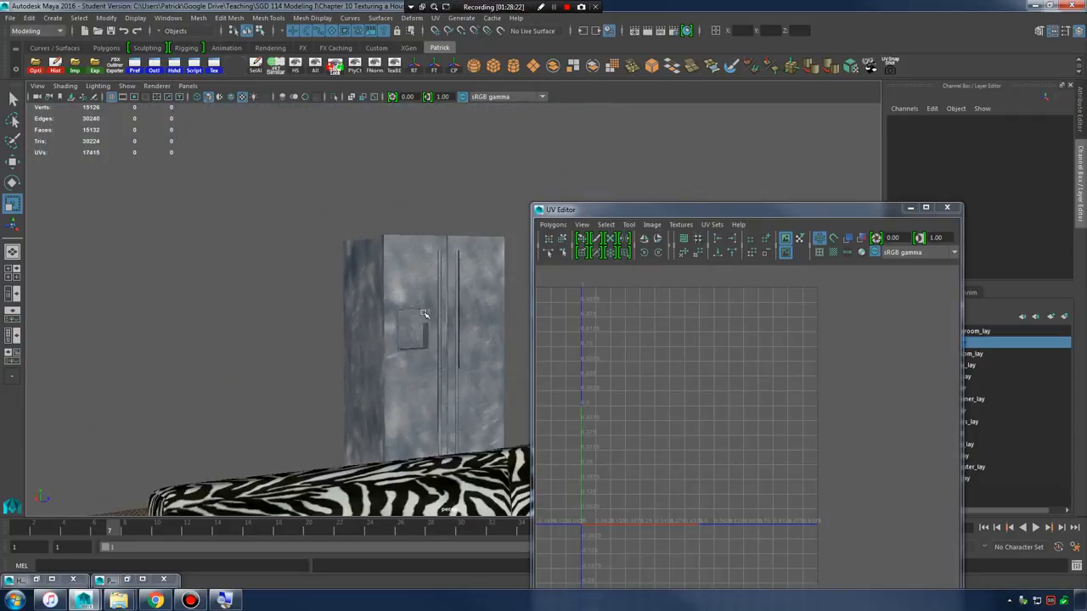
{"action": "left_click_drag", "start_coordinate": [424, 314], "coordinate": [363, 329], "text": "alt"}
{"action": "scroll", "coordinate": [476, 331], "scroll_direction": "up", "scroll_amount": 5}
{"action": "left_click_drag", "start_coordinate": [558, 340], "coordinate": [510, 363], "text": "alt"}
{"action": "scroll", "coordinate": [432, 313], "scroll_direction": "down", "scroll_amount": 5}
{"action": "scroll", "coordinate": [509, 363], "scroll_direction": "up", "scroll_amount": 5}
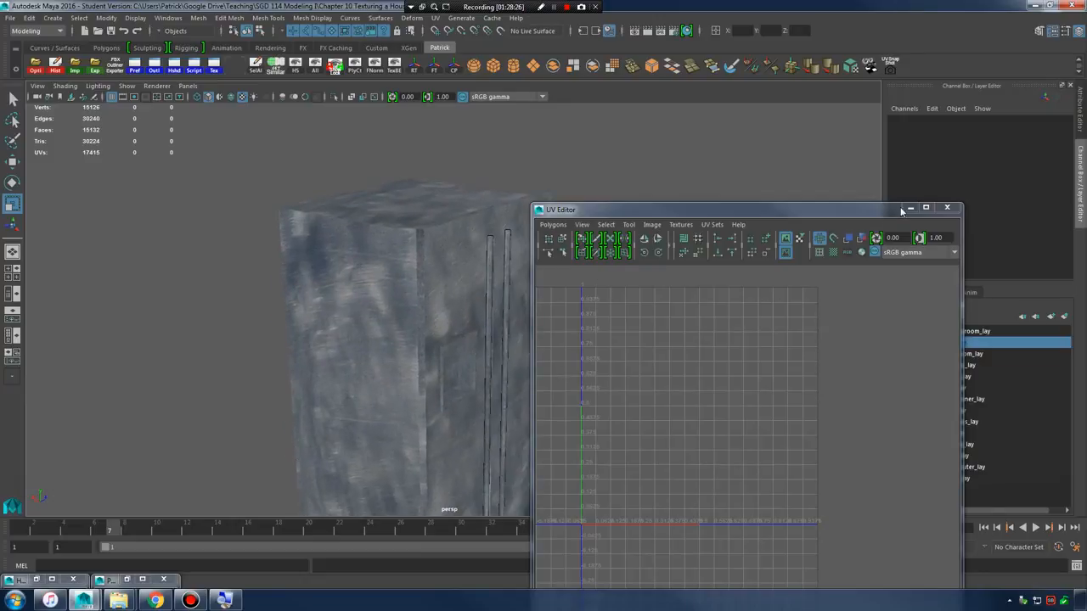
- Minimize the UV Editor and turn on smooth mesh preview for the refrigerator
{"action": "left_click", "coordinate": [910, 209]}
{"action": "scroll", "coordinate": [521, 286], "scroll_direction": "up", "scroll_amount": 10}
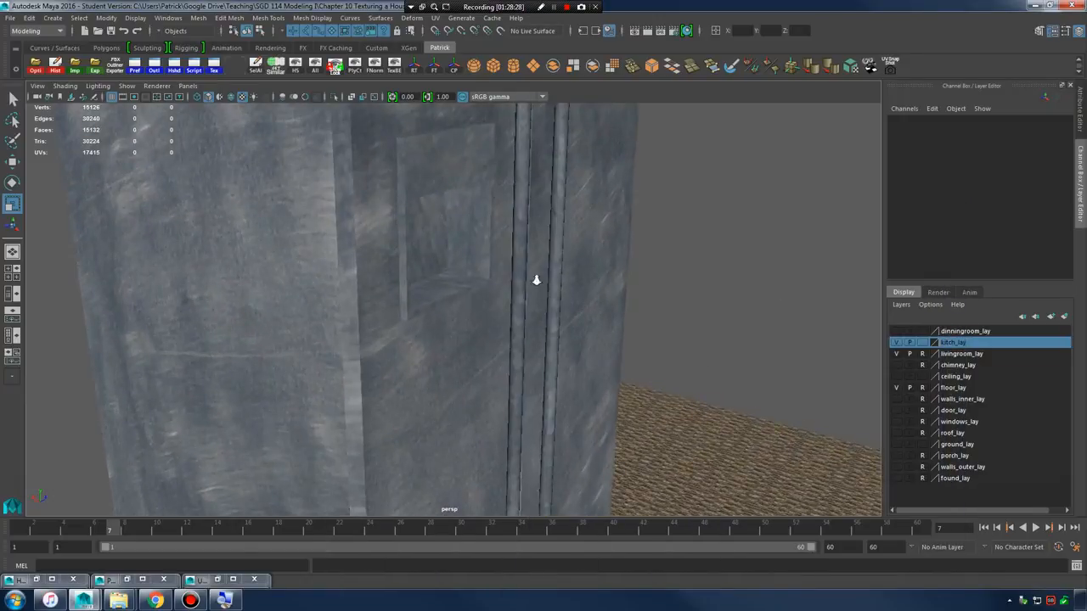
{"action": "right_click_drag", "start_coordinate": [643, 356], "coordinate": [680, 377], "text": "alt"}
{"action": "left_click", "coordinate": [487, 223]}
{"action": "middle_click_drag", "start_coordinate": [531, 246], "coordinate": [547, 292], "text": "alt"}
{"action": "key", "text": "3"}
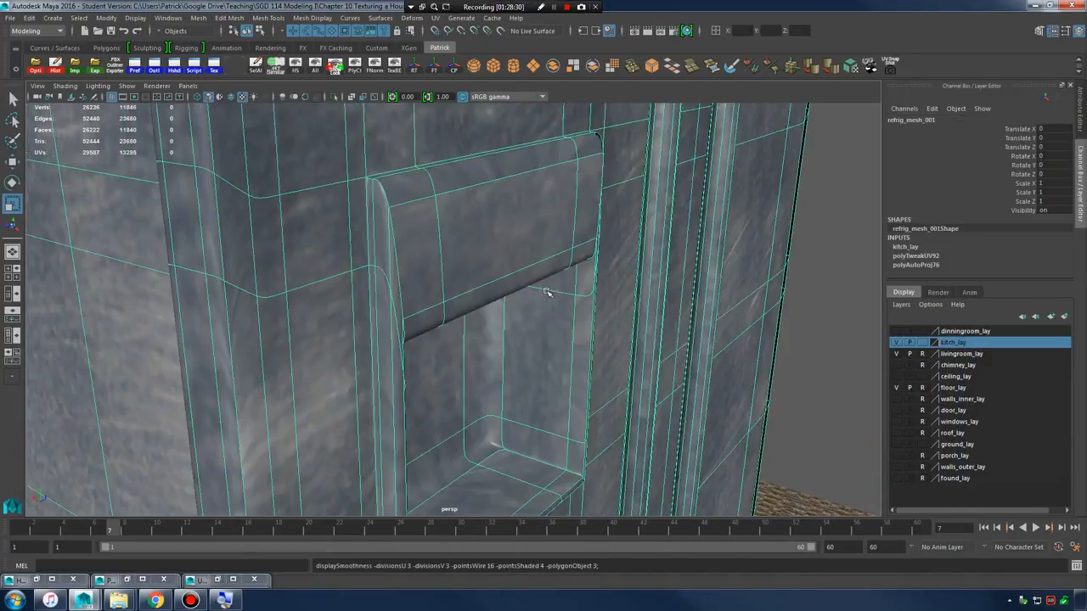
{"action": "left_click", "coordinate": [818, 257]}
{"action": "left_click_drag", "start_coordinate": [817, 258], "coordinate": [750, 264], "text": "alt"}
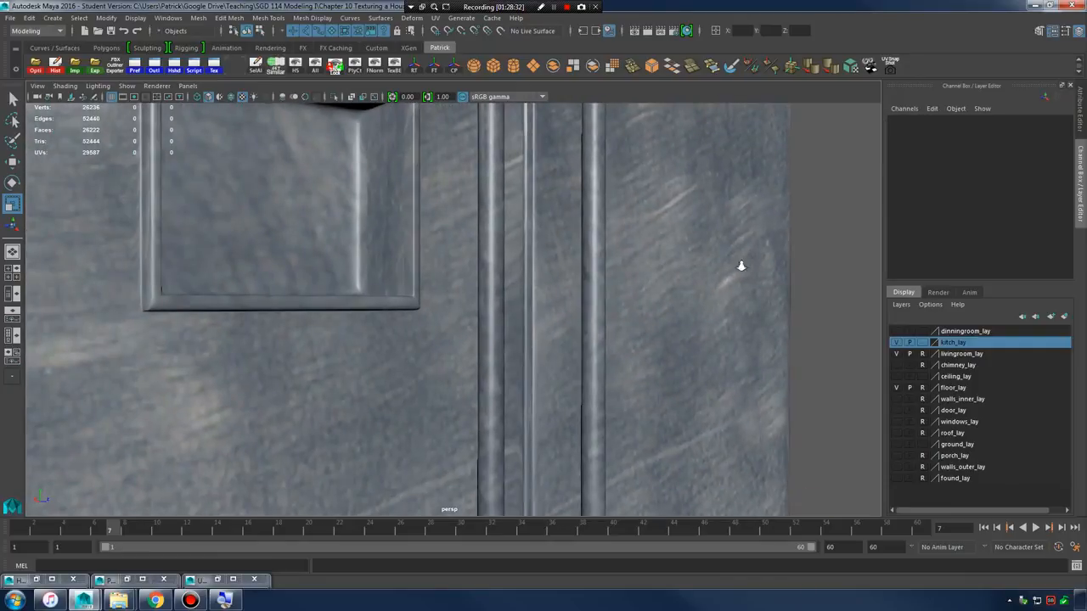
{"action": "right_click_drag", "start_coordinate": [741, 266], "coordinate": [503, 258], "text": "alt"}
- Select the dispenser's upper panel face and frame its shell in the UV Editor
{"action": "left_click", "coordinate": [476, 246]}
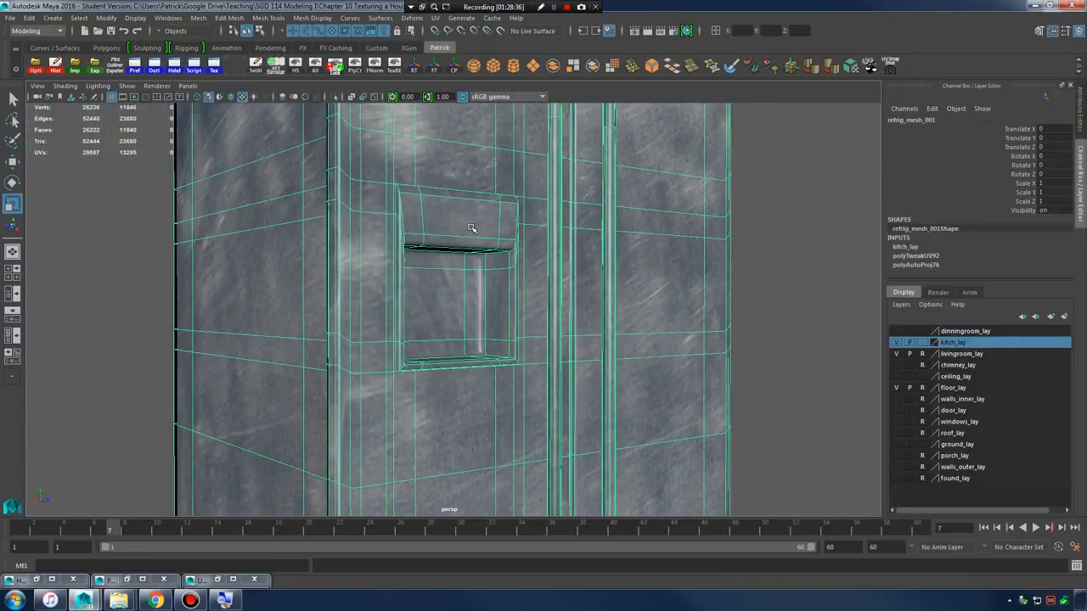
{"action": "left_click", "coordinate": [762, 241]}
{"action": "left_click", "coordinate": [478, 234]}
{"action": "left_click_drag", "start_coordinate": [473, 228], "coordinate": [520, 274], "text": "alt"}
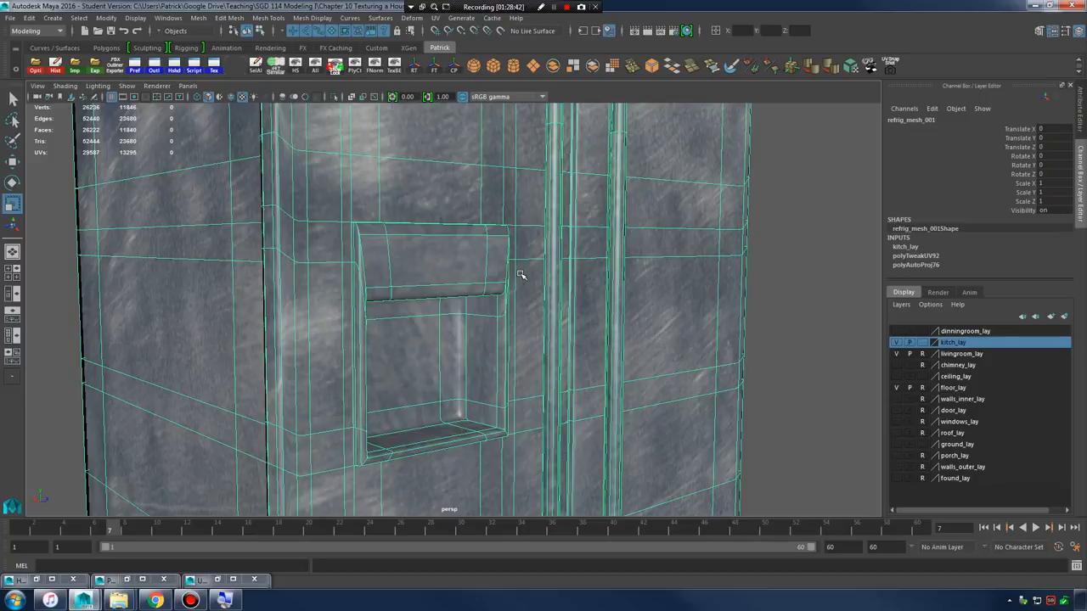
{"action": "right_click_drag", "start_coordinate": [456, 261], "coordinate": [447, 289]}
{"action": "left_click", "coordinate": [445, 270]}
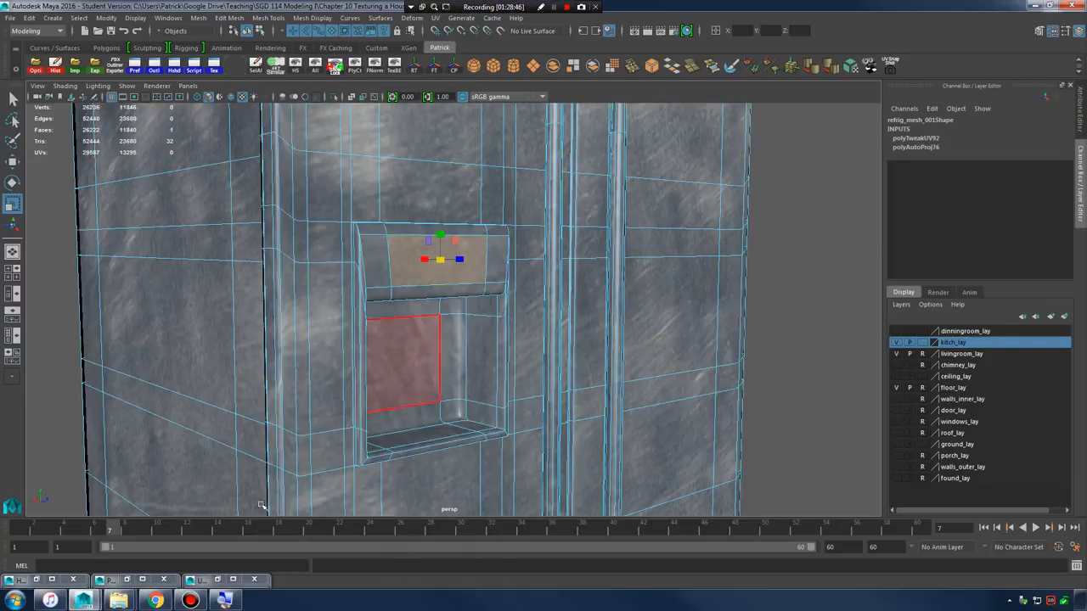
{"action": "left_click", "coordinate": [200, 578]}
{"action": "key", "text": "f"}
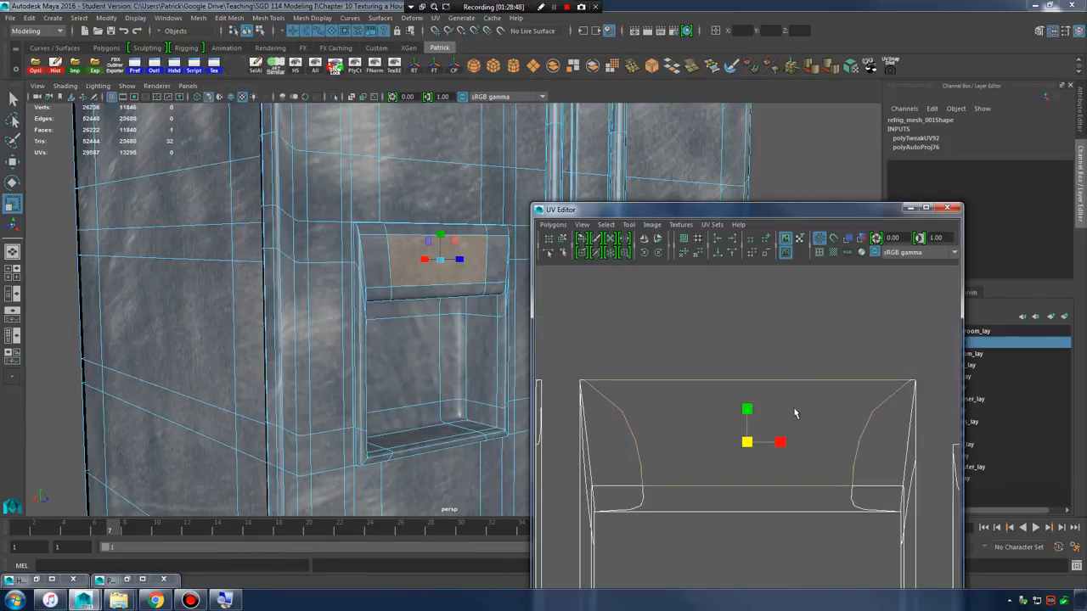
{"action": "scroll", "coordinate": [598, 397], "scroll_direction": "down", "scroll_amount": 4}
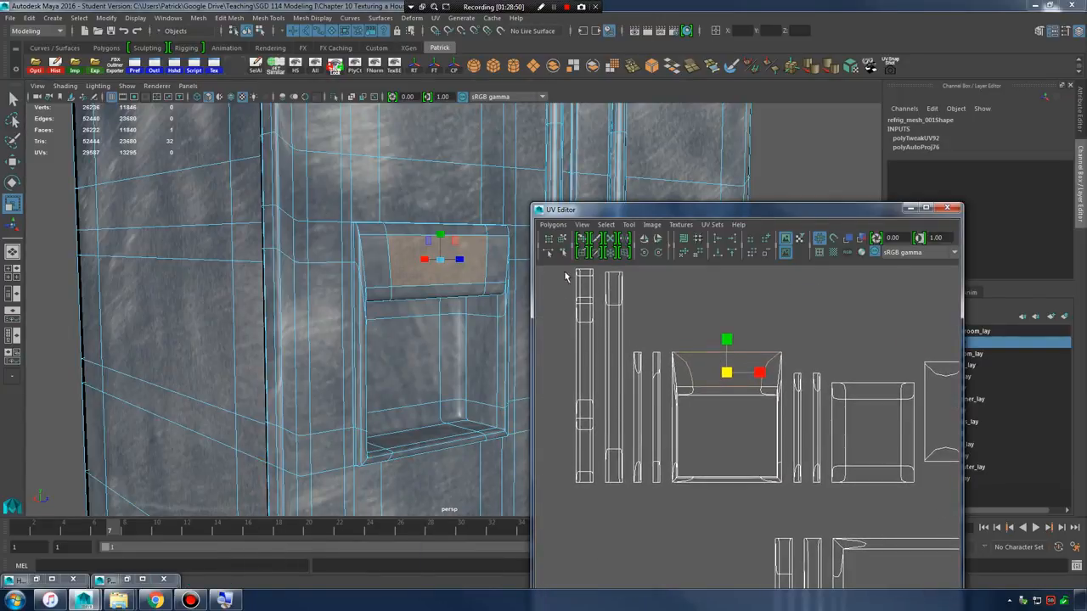
- Select the faces of the dispenser front shell and the narrow shells beside it in the UV Editor
{"action": "left_click_drag", "start_coordinate": [564, 276], "coordinate": [788, 533]}
{"action": "right_click_drag", "start_coordinate": [730, 374], "coordinate": [729, 411]}
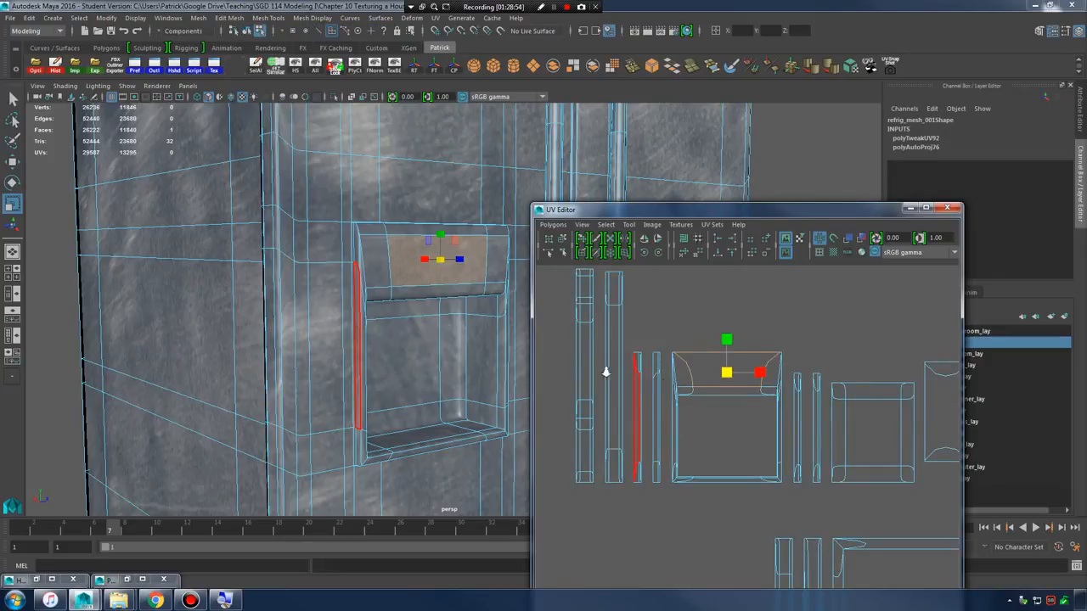
{"action": "scroll", "coordinate": [605, 371], "scroll_direction": "down", "scroll_amount": 2}
{"action": "left_click_drag", "start_coordinate": [784, 506], "coordinate": [782, 501]}
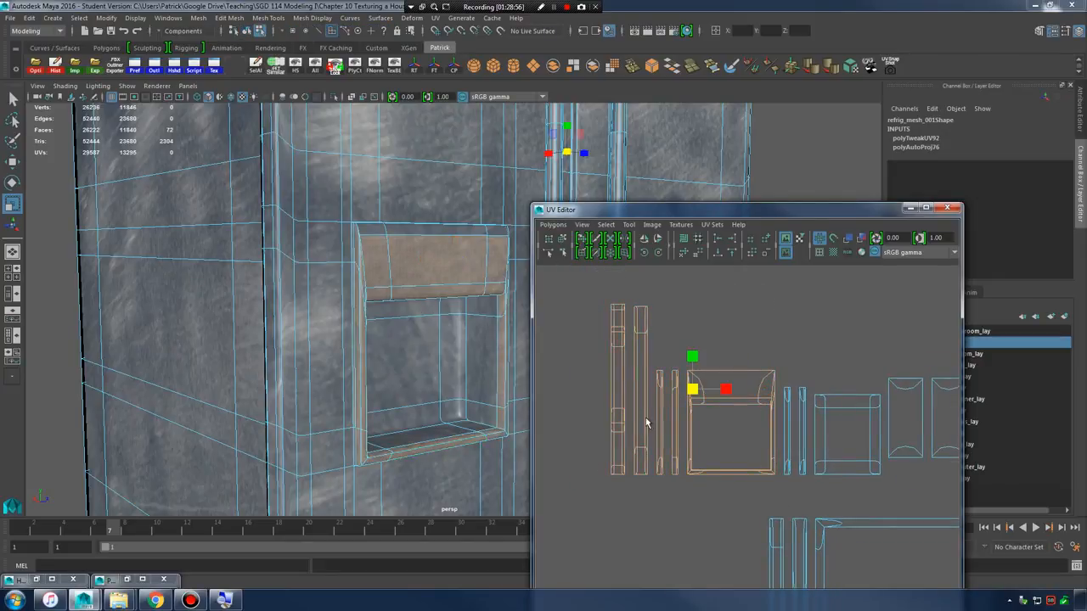
{"action": "left_click_drag", "start_coordinate": [422, 330], "coordinate": [442, 332], "text": "alt"}
{"action": "middle_click_drag", "start_coordinate": [441, 332], "coordinate": [368, 308], "text": "alt"}
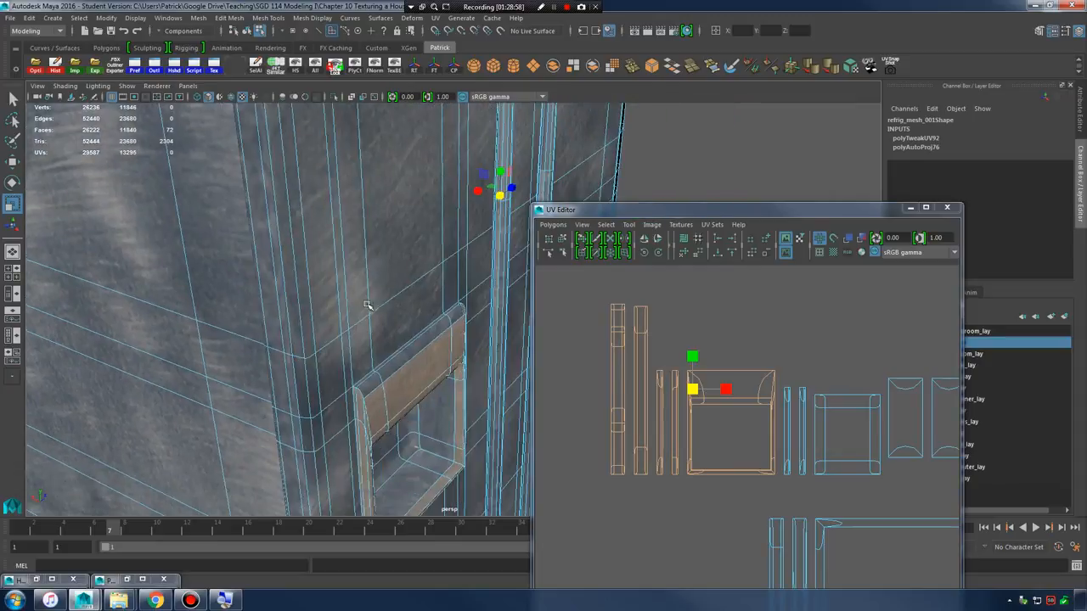
- Display the model in wireframe and narrow the face selection to the dispenser's front frame
{"action": "scroll", "coordinate": [394, 316], "scroll_direction": "down", "scroll_amount": 5}
{"action": "key", "text": "4"}
{"action": "left_click_drag", "start_coordinate": [399, 319], "coordinate": [420, 225], "text": "alt"}
{"action": "left_click_drag", "start_coordinate": [355, 205], "coordinate": [518, 272], "text": "ctrl"}
{"action": "middle_click_drag", "start_coordinate": [459, 292], "coordinate": [427, 203], "text": "alt"}
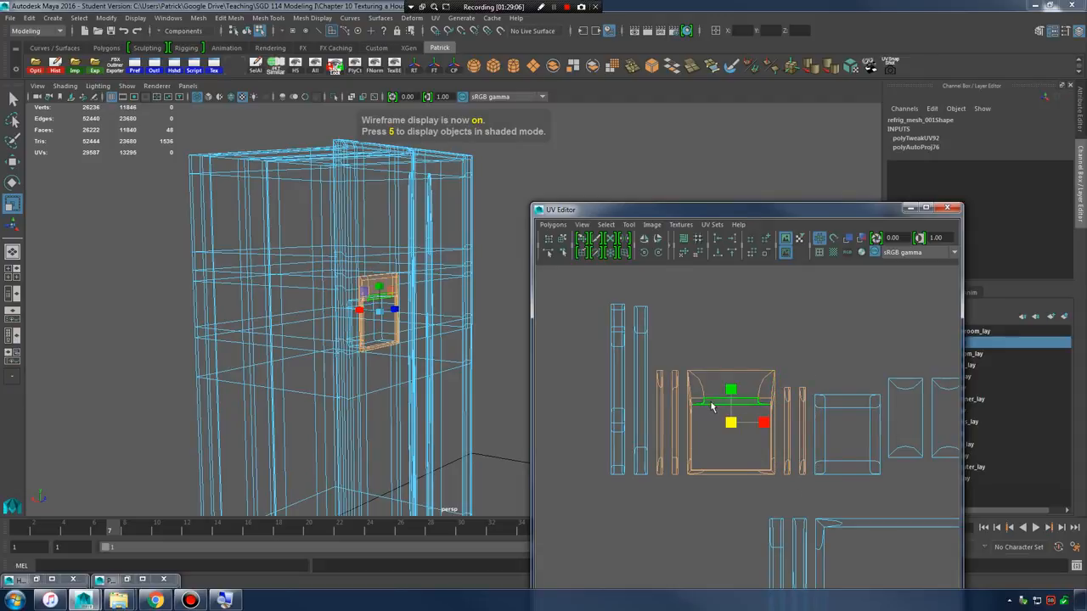
- Move the dispenser frame's UV shells away from the other shells to the empty area above the texture tile
{"action": "left_click_drag", "start_coordinate": [728, 418], "coordinate": [786, 293]}
{"action": "scroll", "coordinate": [386, 327], "scroll_direction": "up", "scroll_amount": 3}
{"action": "scroll", "coordinate": [670, 367], "scroll_direction": "down", "scroll_amount": 4}
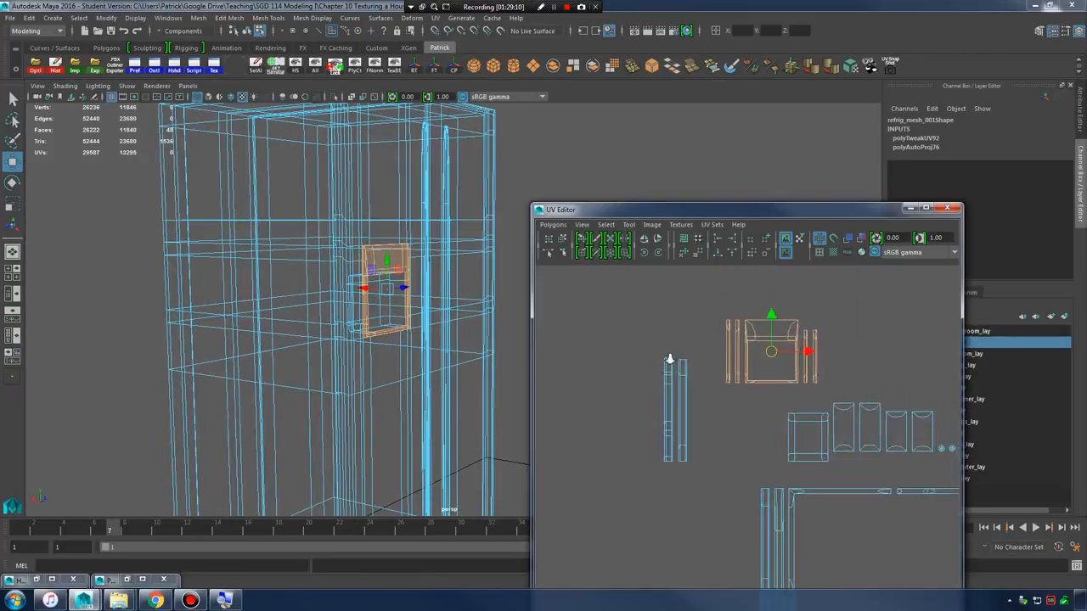
{"action": "scroll", "coordinate": [694, 417], "scroll_direction": "down", "scroll_amount": 3}
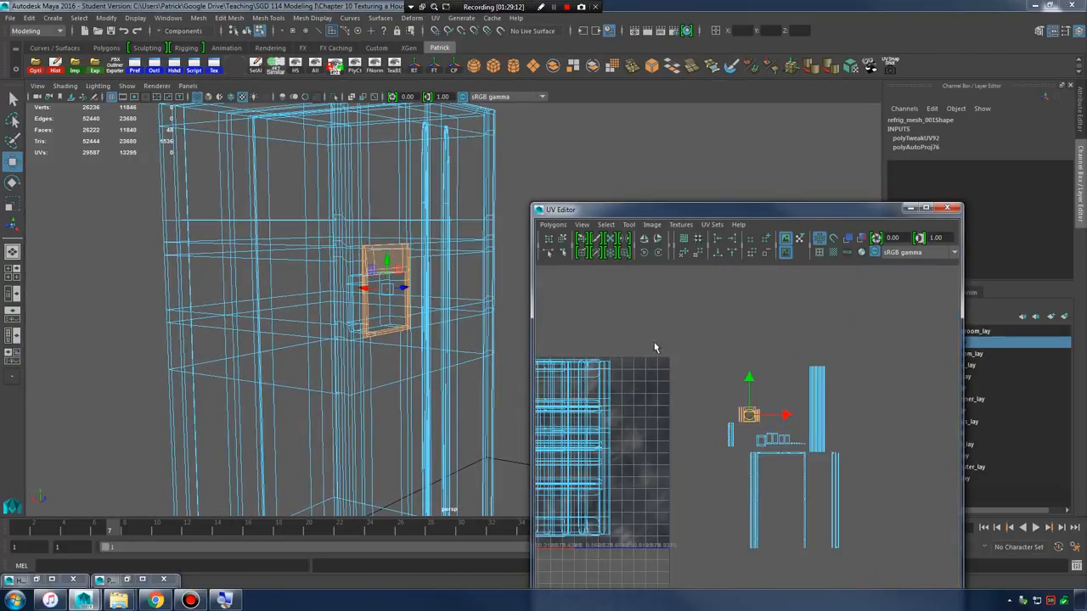
{"action": "middle_click_drag", "start_coordinate": [645, 340], "coordinate": [766, 344], "text": "alt"}
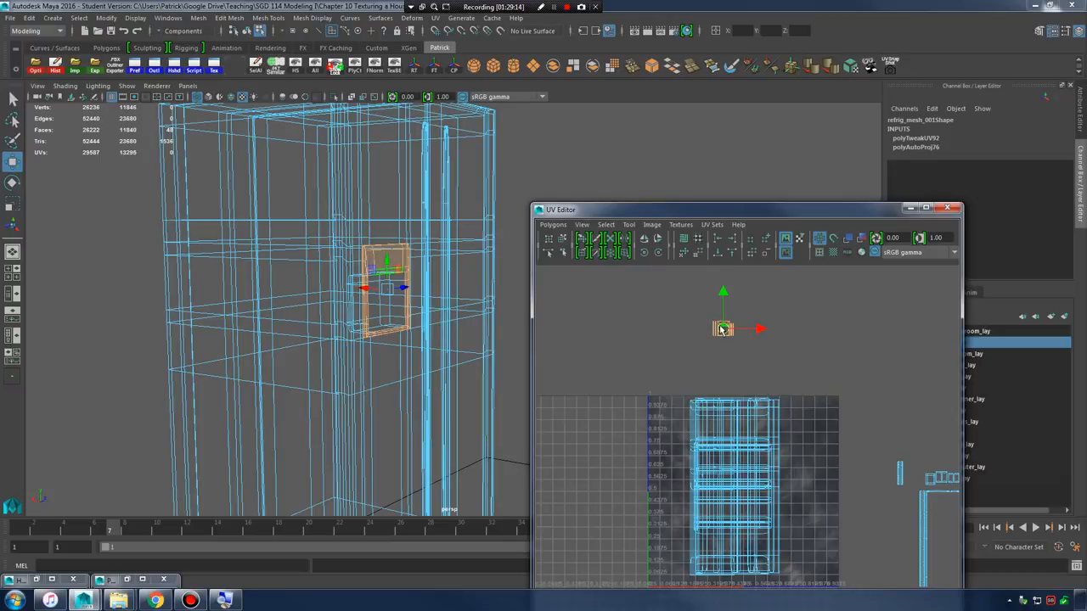
- Restore the textured shaded display and return the refrigerator to object mode to check the dispenser frame
{"action": "key", "text": "5"}
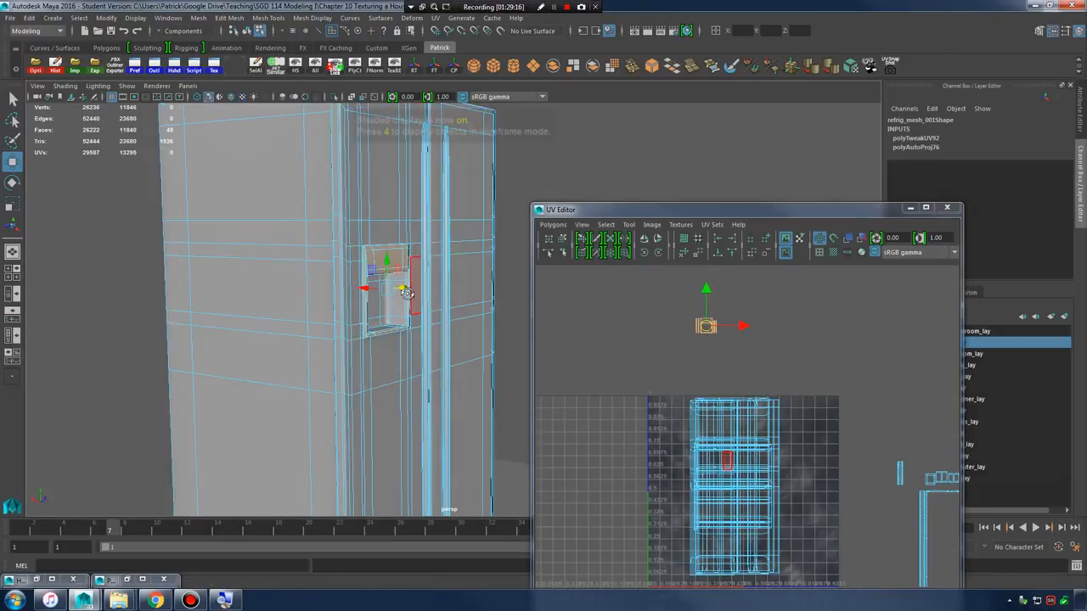
{"action": "left_click_drag", "start_coordinate": [493, 319], "coordinate": [461, 331], "text": "alt"}
{"action": "scroll", "coordinate": [461, 331], "scroll_direction": "up", "scroll_amount": 2}
{"action": "key", "text": "6"}
{"action": "right_click_drag", "start_coordinate": [337, 246], "coordinate": [389, 228]}
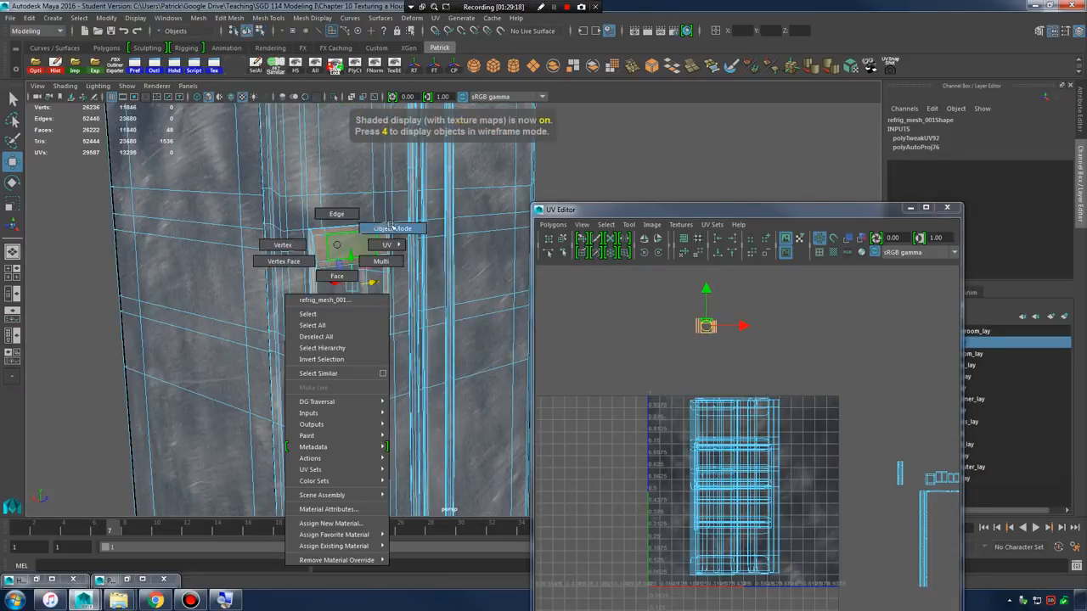
{"action": "left_click_drag", "start_coordinate": [389, 247], "coordinate": [327, 365], "text": "alt"}
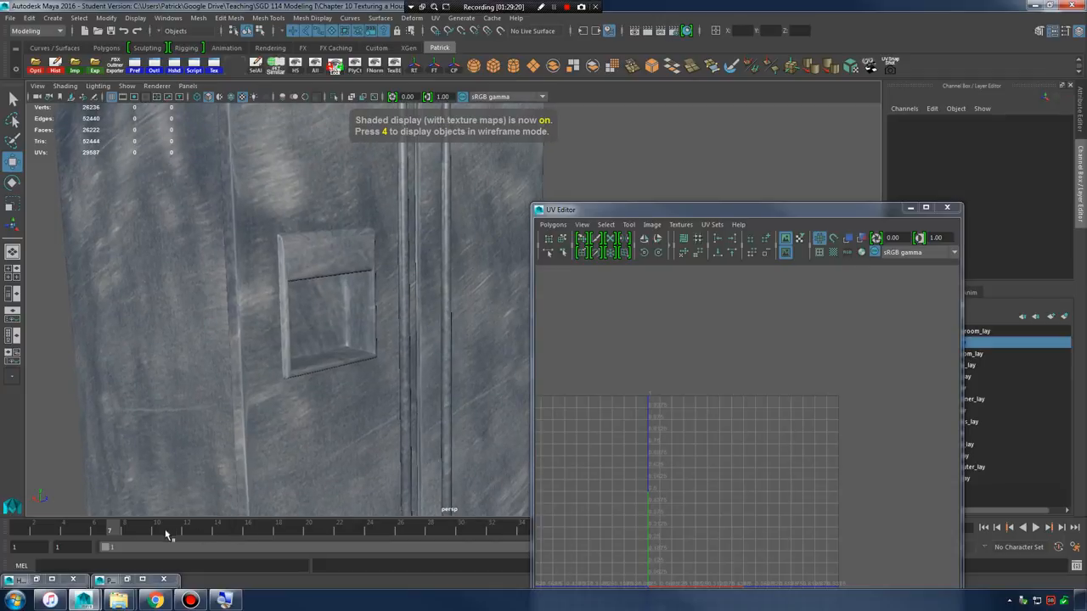
- Separate the refrigerator mesh into its individual pieces
{"action": "left_click", "coordinate": [400, 295]}
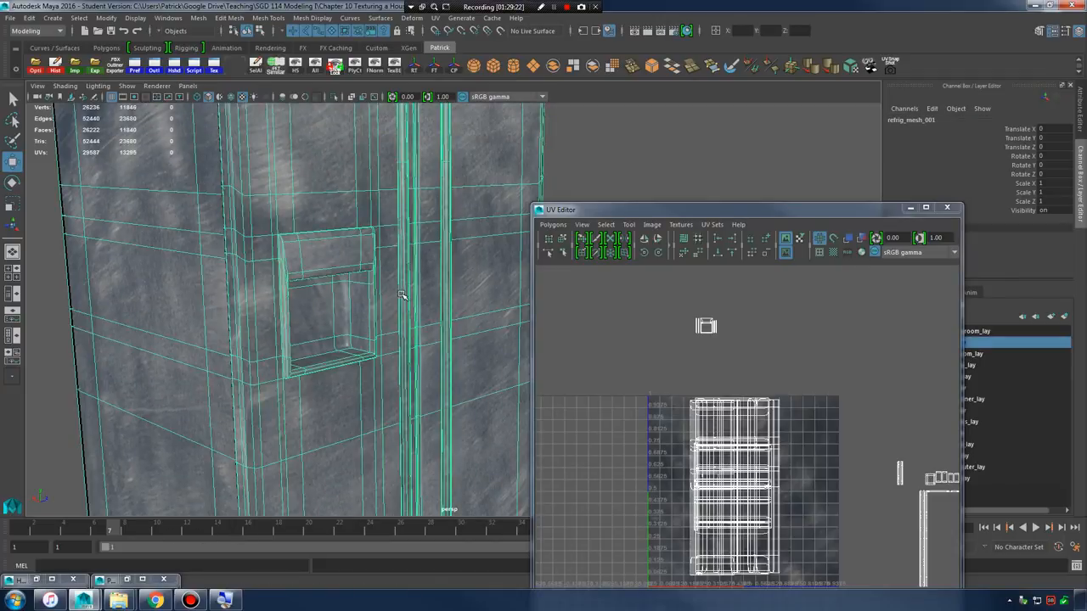
{"action": "left_click", "coordinate": [207, 19]}
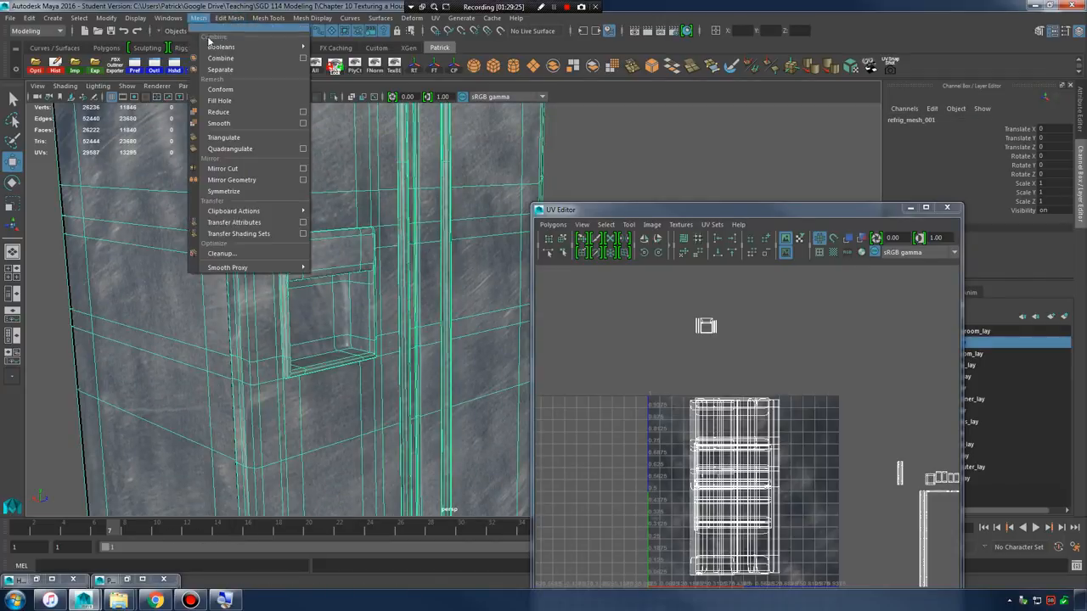
{"action": "left_click", "coordinate": [225, 67]}
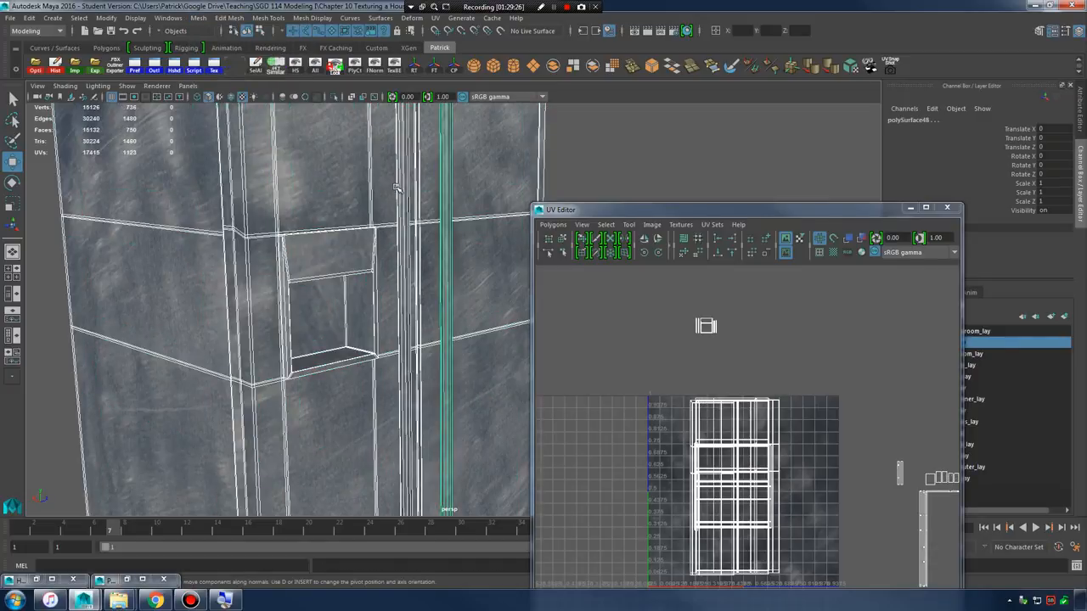
- Select the separated handles and body in turn to check which parts are independent, ending on the body
{"action": "left_click", "coordinate": [397, 188]}
{"action": "left_click", "coordinate": [444, 189]}
{"action": "left_click", "coordinate": [343, 236]}
{"action": "middle_click_drag", "start_coordinate": [387, 254], "coordinate": [391, 270], "text": "alt"}
{"action": "left_click", "coordinate": [443, 247]}
{"action": "left_click", "coordinate": [367, 271]}
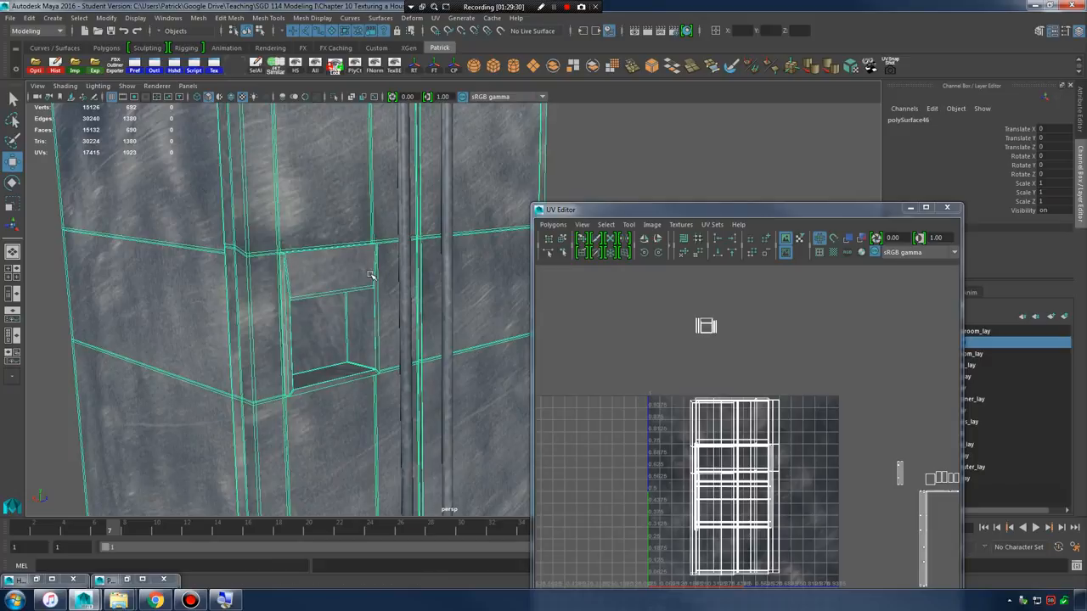
- Check the separate refrigerator handles, and create a new Blinn material in Hypershade
{"action": "left_click", "coordinate": [402, 250]}
{"action": "left_click", "coordinate": [450, 242]}
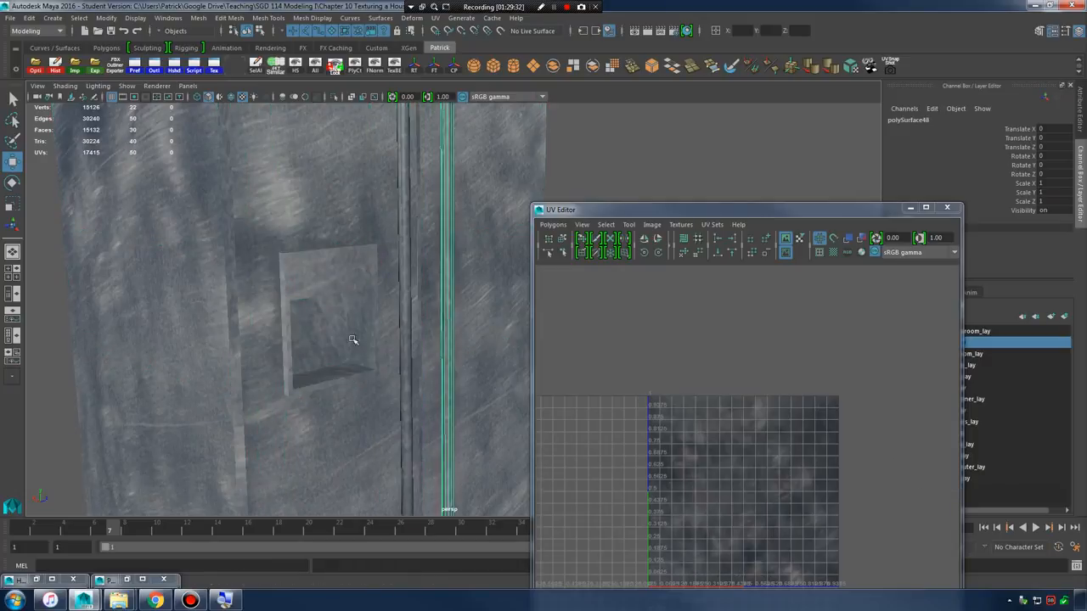
{"action": "left_click", "coordinate": [71, 579]}
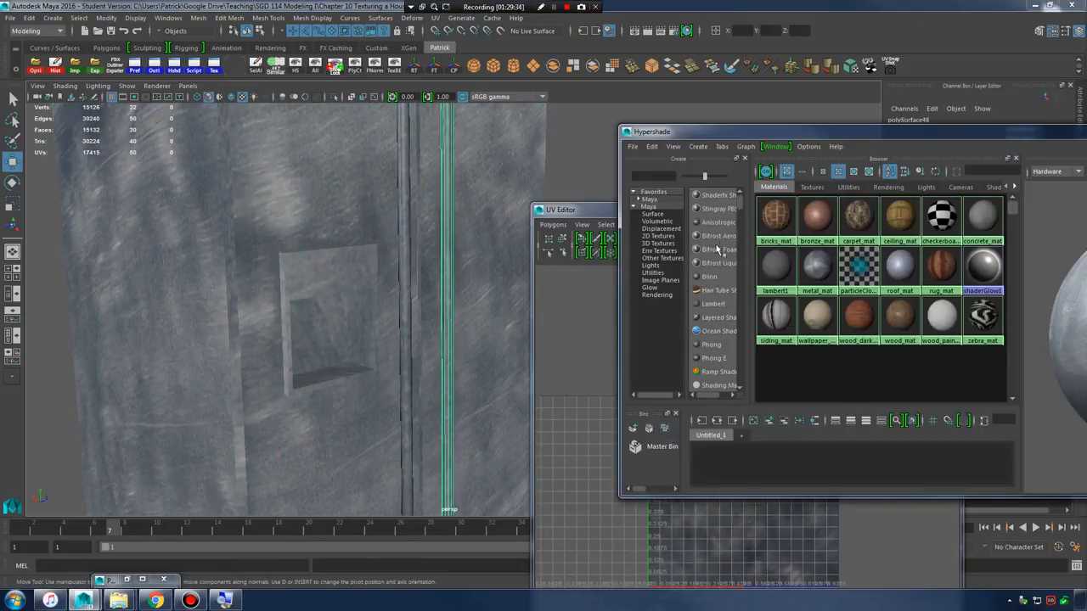
{"action": "left_click", "coordinate": [711, 277]}
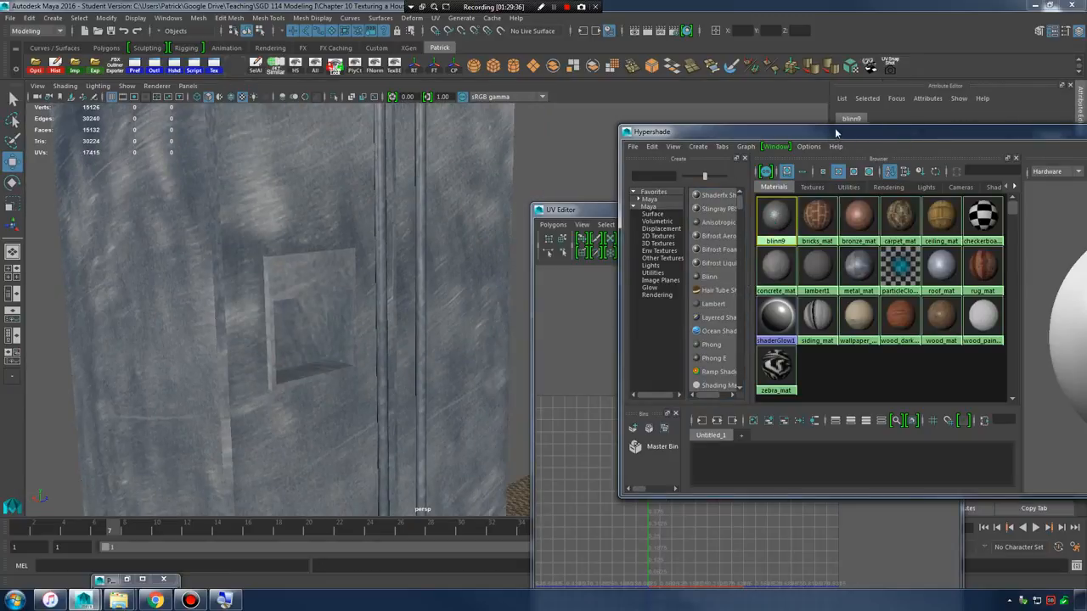
{"action": "left_click_drag", "start_coordinate": [839, 135], "coordinate": [374, 331]}
- Set the new Blinn material's color to a very light, slightly bluish white
{"action": "left_click", "coordinate": [910, 207]}
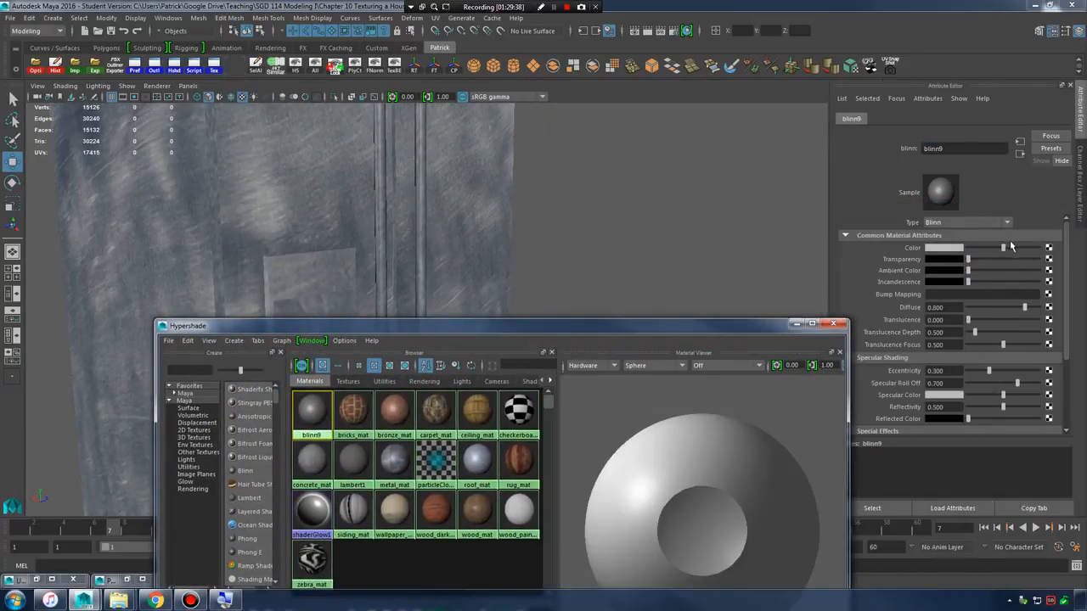
{"action": "mouse_move", "coordinate": [1026, 248]}
{"action": "left_mouse_down"}
{"action": "mouse_move", "coordinate": [1040, 248]}
{"action": "mouse_move", "coordinate": [984, 247]}
{"action": "mouse_move", "coordinate": [1016, 248]}
{"action": "left_mouse_up"}
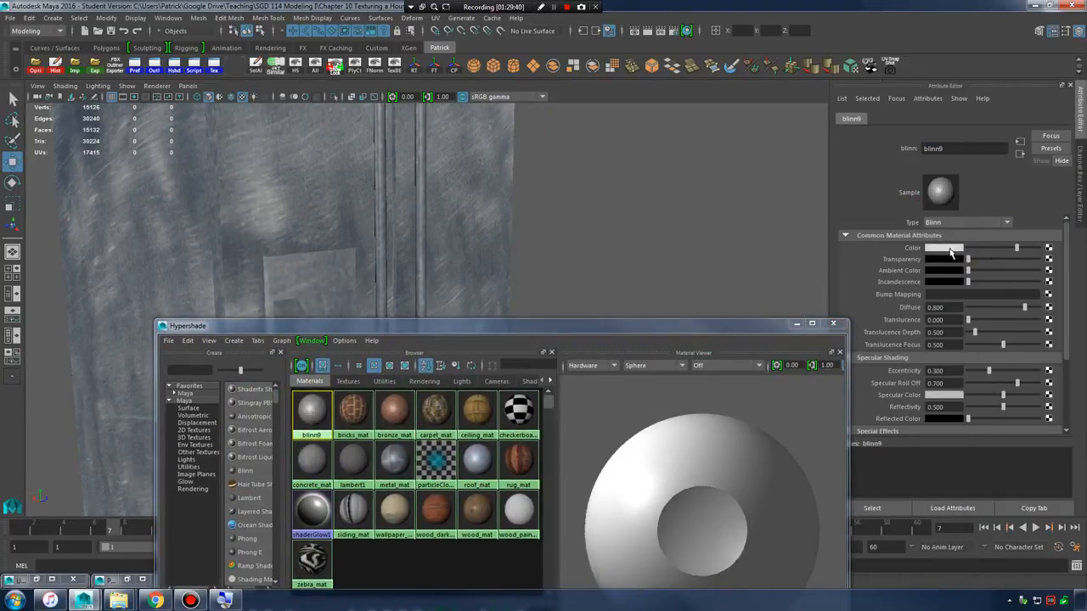
{"action": "left_click", "coordinate": [947, 248]}
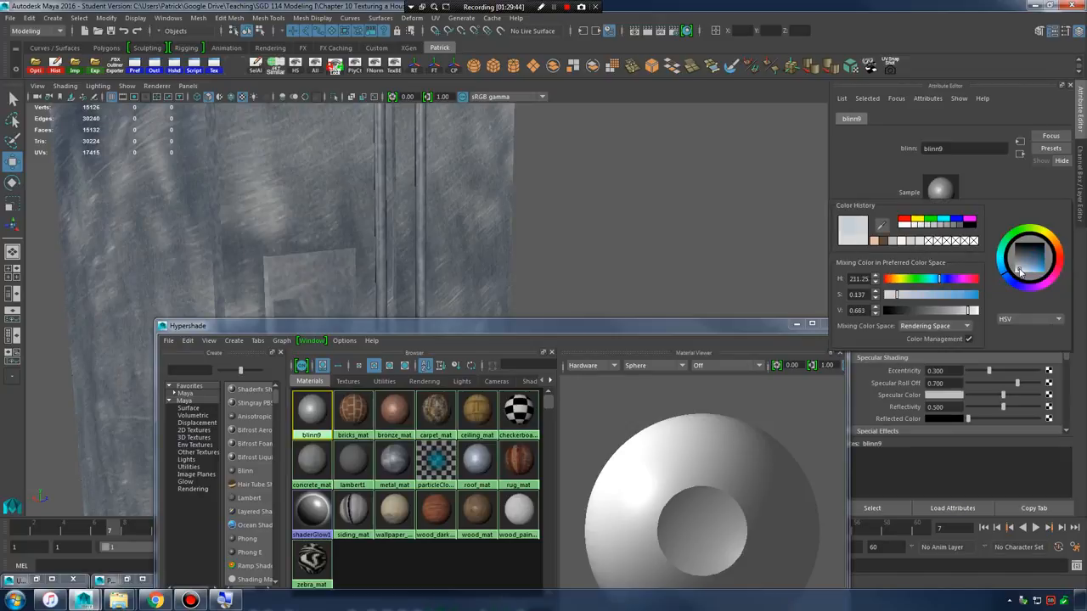
{"action": "left_click_drag", "start_coordinate": [1022, 270], "coordinate": [1020, 275]}
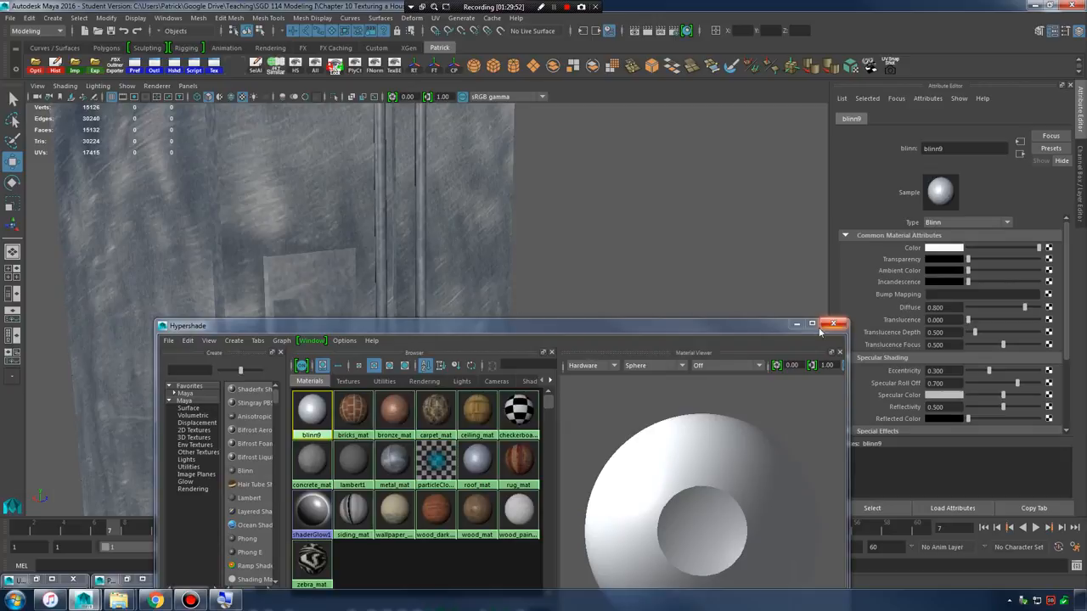
- Assign the new light Blinn material to both refrigerator door handles
{"action": "left_click", "coordinate": [391, 198]}
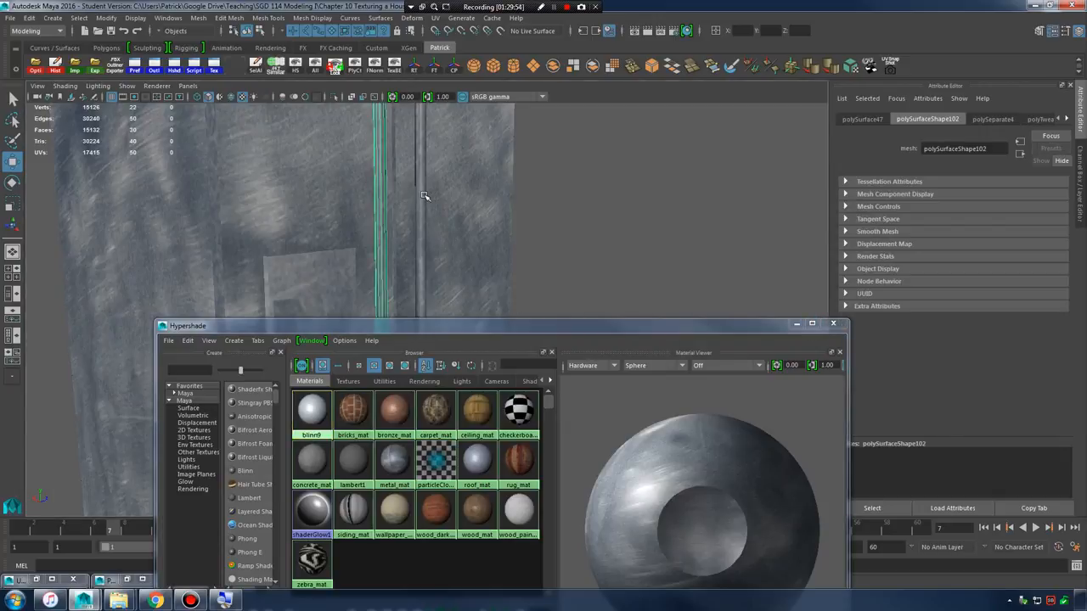
{"action": "left_click", "coordinate": [424, 196], "text": "shift"}
{"action": "right_click", "coordinate": [312, 414]}
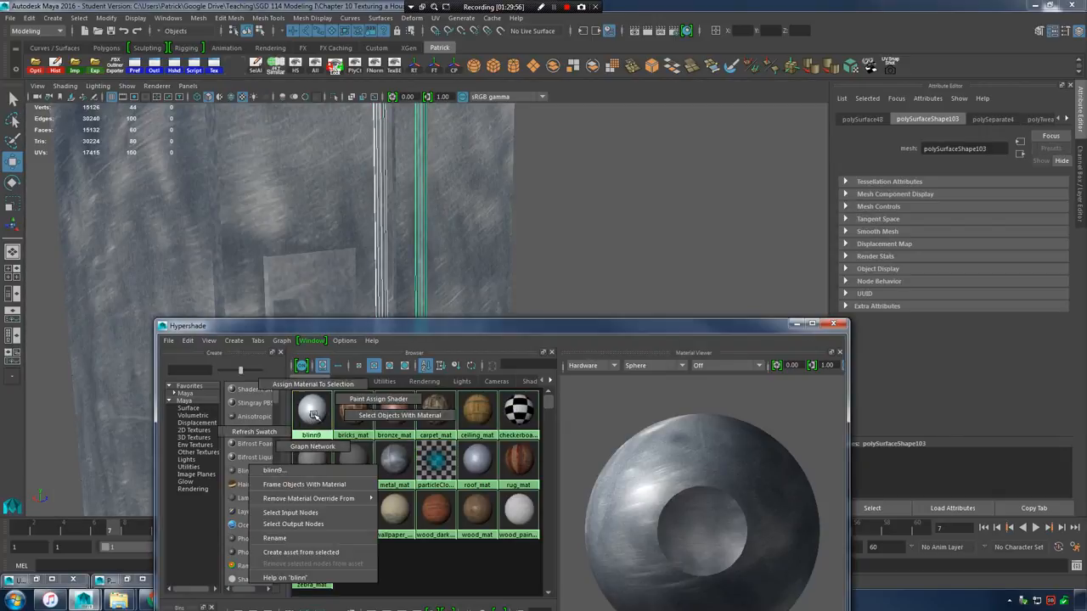
{"action": "left_click", "coordinate": [313, 384]}
- Rename the new Blinn material as metal_light_mat
{"action": "left_click", "coordinate": [313, 411]}
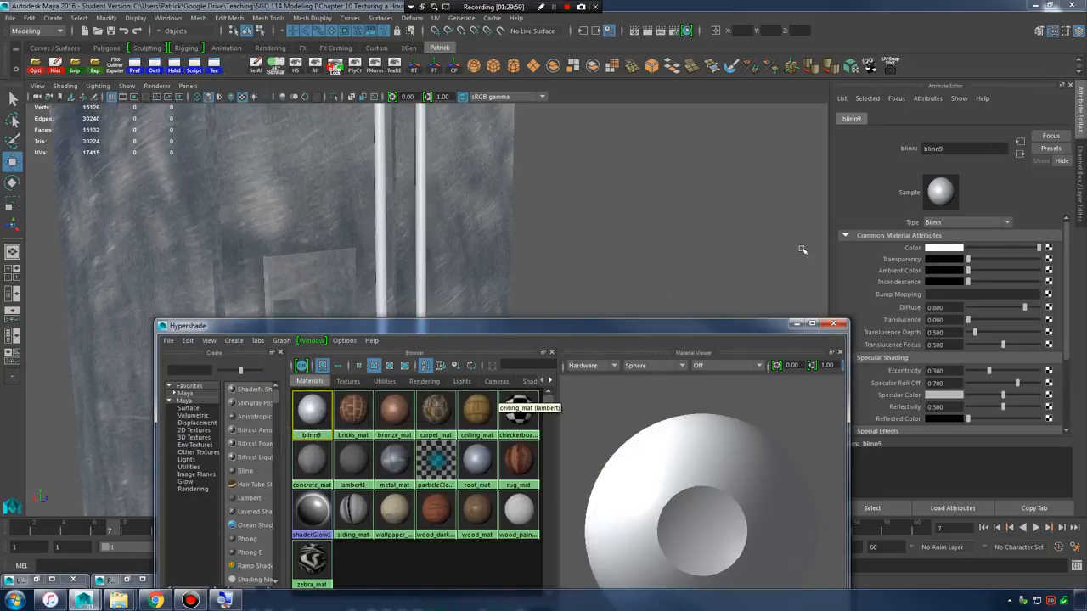
{"action": "left_click_drag", "start_coordinate": [958, 149], "coordinate": [895, 149]}
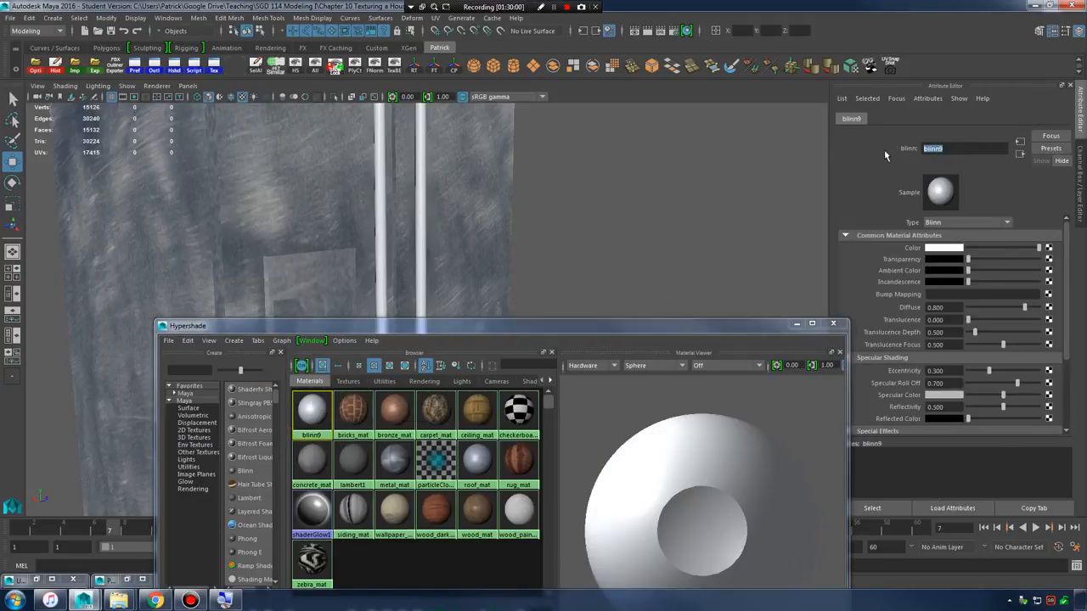
{"action": "type", "text": "metal_light_mat"}
{"action": "key", "text": "Return"}
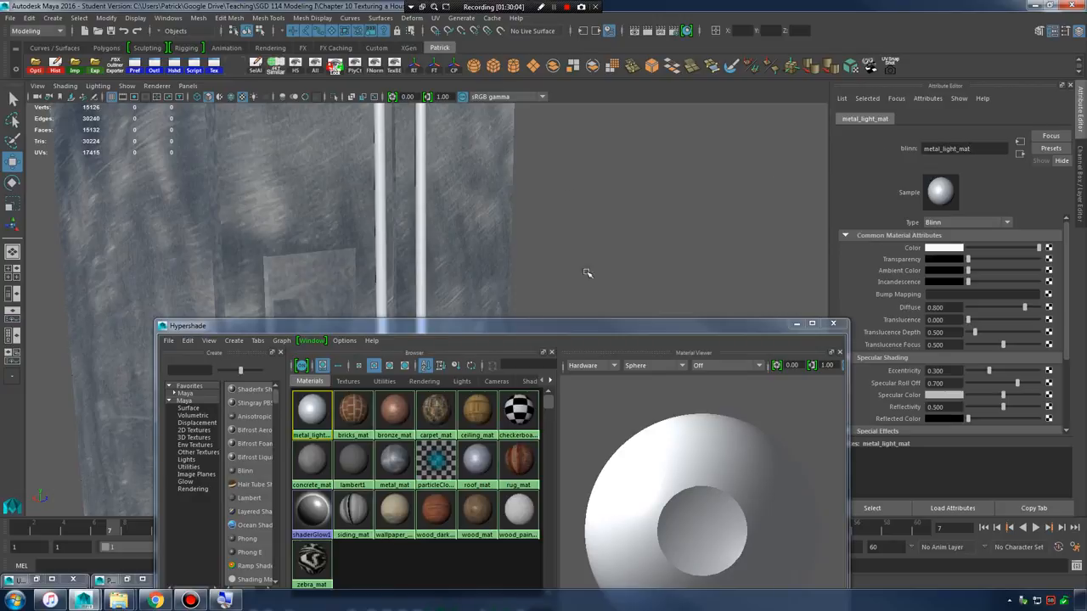
- Select the dispenser frame's faces through their set-aside UV shells, assign metal_light_mat to them, and return the body to object mode
{"action": "left_click", "coordinate": [796, 323]}
{"action": "middle_click_drag", "start_coordinate": [511, 273], "coordinate": [592, 237], "text": "alt"}
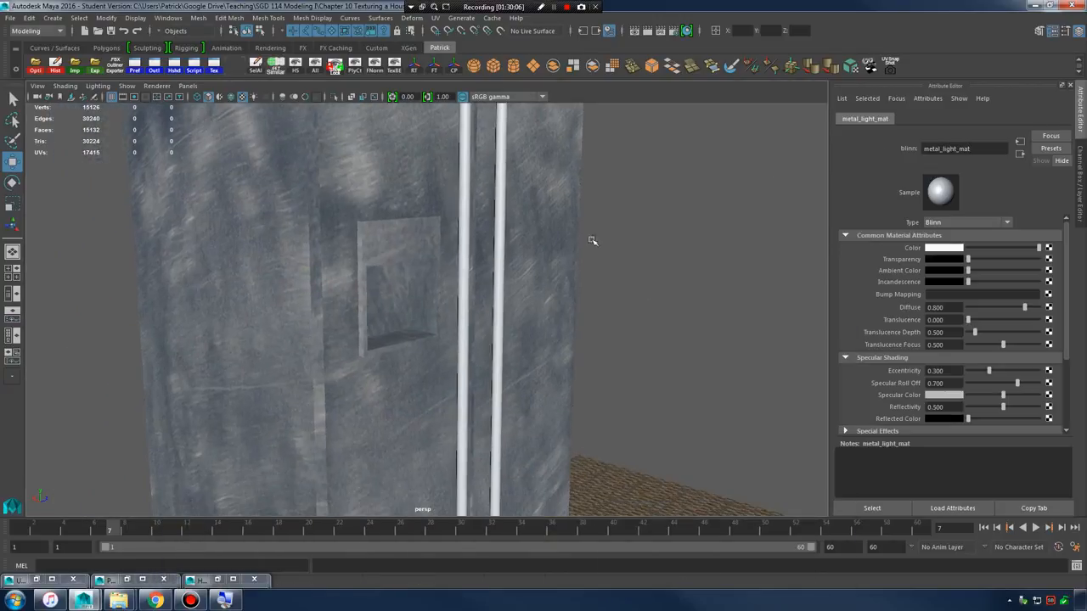
{"action": "scroll", "coordinate": [577, 259], "scroll_direction": "down", "scroll_amount": 4}
{"action": "scroll", "coordinate": [477, 294], "scroll_direction": "up", "scroll_amount": 3}
{"action": "left_click", "coordinate": [409, 263]}
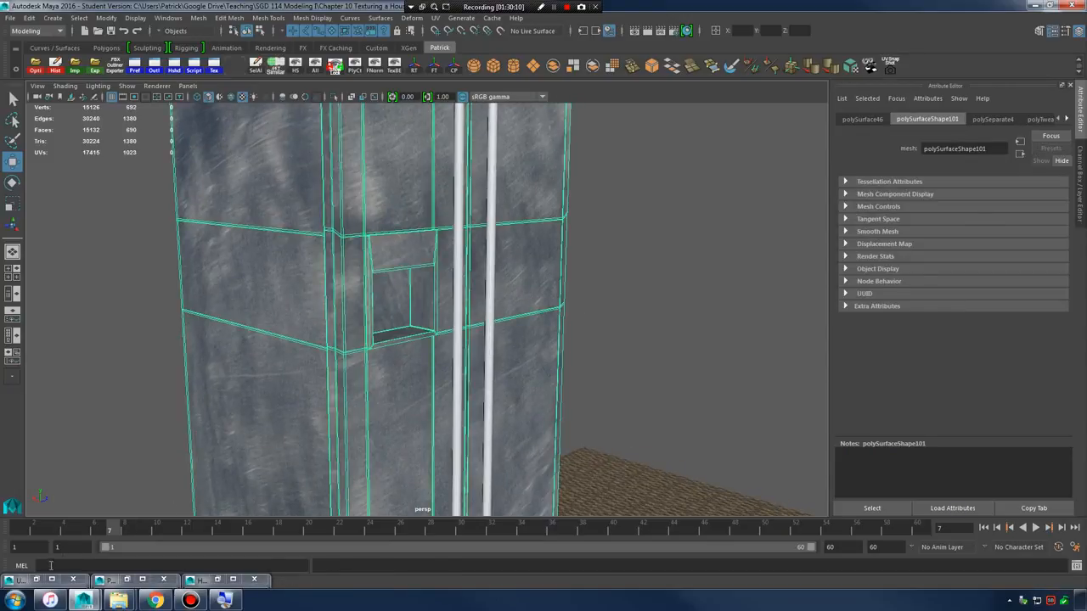
{"action": "left_click", "coordinate": [215, 581]}
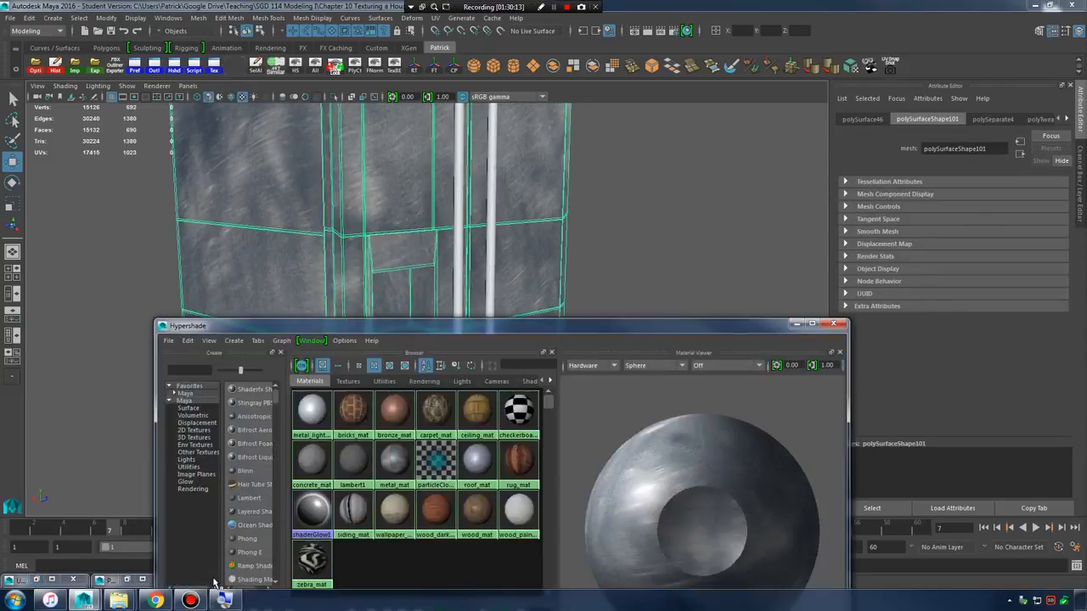
{"action": "left_click", "coordinate": [60, 578]}
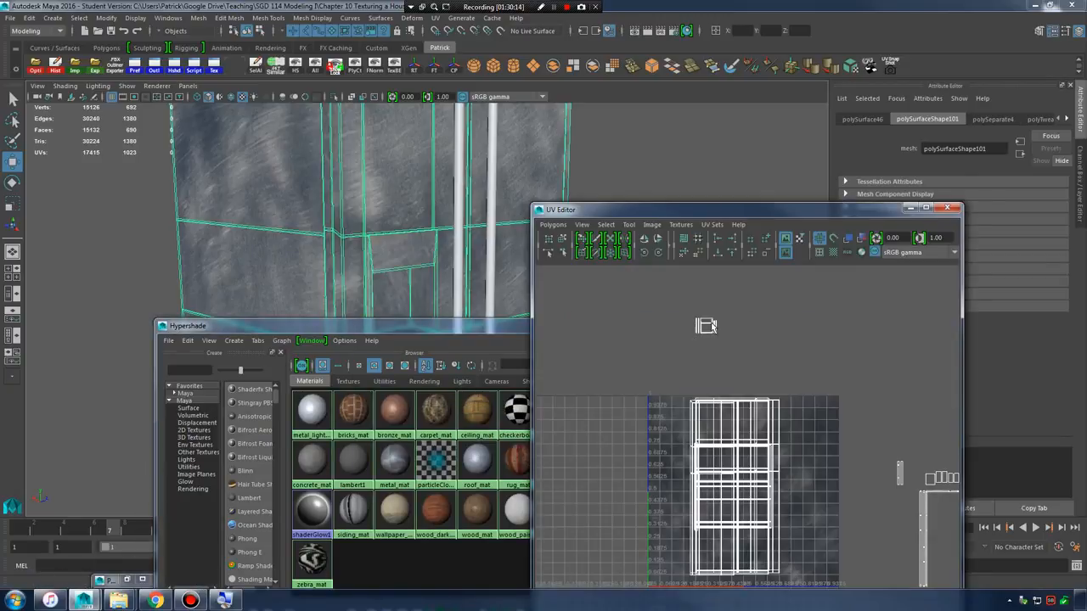
{"action": "right_click_drag", "start_coordinate": [711, 323], "coordinate": [715, 351]}
{"action": "left_click_drag", "start_coordinate": [666, 296], "coordinate": [741, 352]}
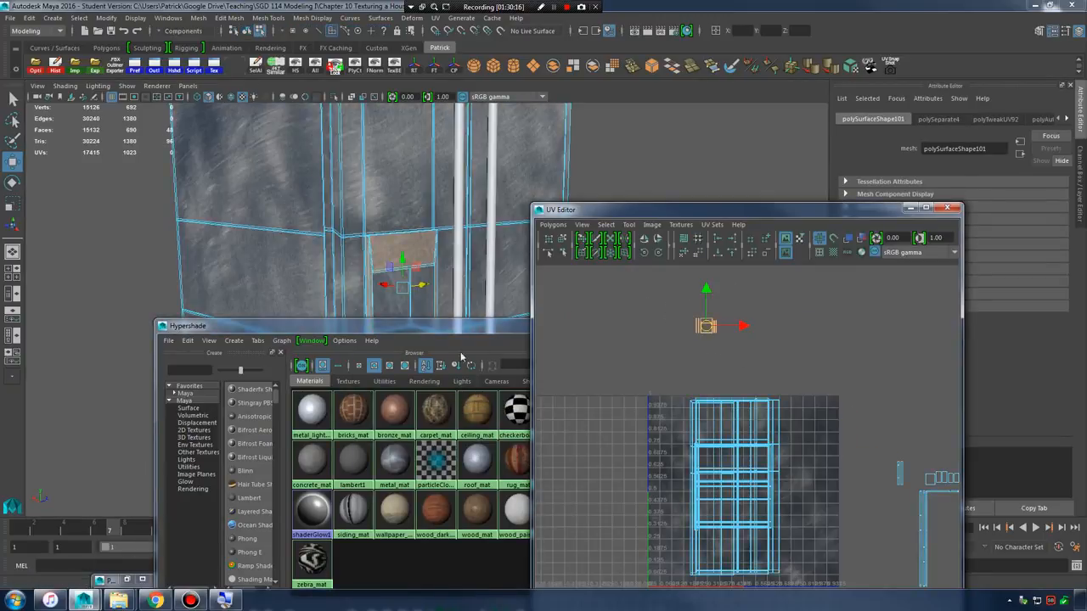
{"action": "left_click_drag", "start_coordinate": [451, 335], "coordinate": [427, 356]}
{"action": "right_click_drag", "start_coordinate": [290, 443], "coordinate": [289, 423]}
{"action": "left_click_drag", "start_coordinate": [902, 212], "coordinate": [906, 213]}
{"action": "left_click", "coordinate": [915, 209]}
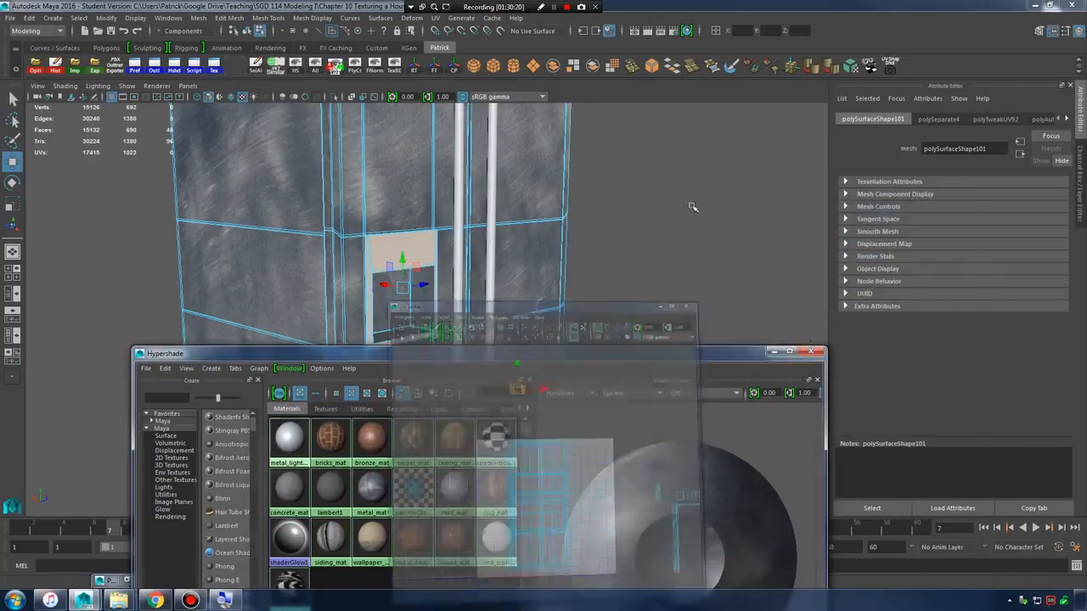
{"action": "left_click", "coordinate": [693, 206]}
{"action": "right_click_drag", "start_coordinate": [455, 203], "coordinate": [492, 182]}
- Select the back face inside the refrigerator's dispenser recess
{"action": "right_click_drag", "start_coordinate": [638, 200], "coordinate": [628, 246], "text": "alt"}
{"action": "left_click_drag", "start_coordinate": [628, 245], "coordinate": [523, 238], "text": "alt"}
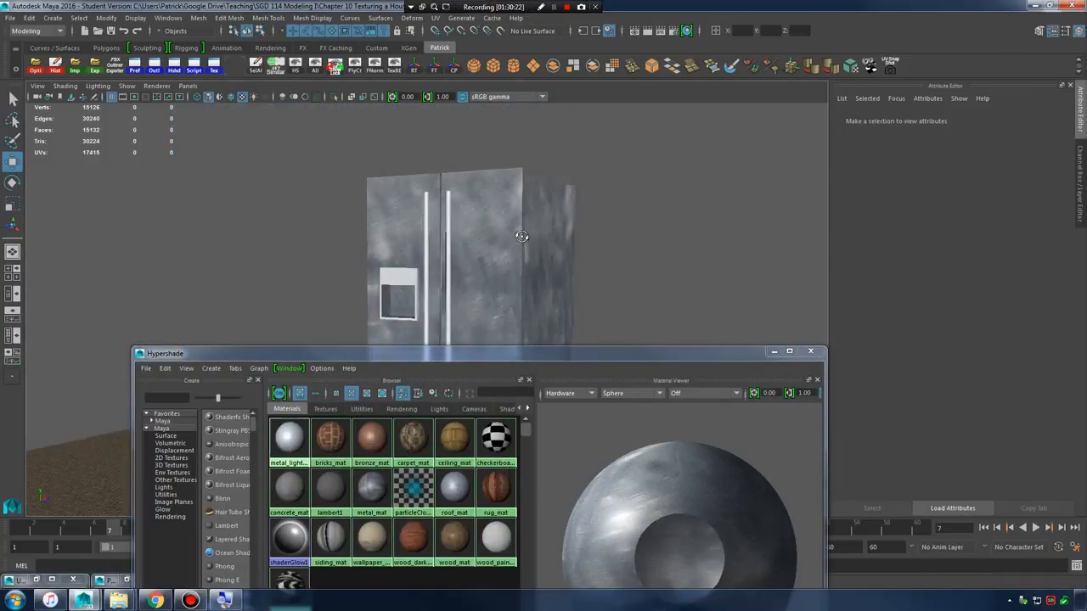
{"action": "right_click_drag", "start_coordinate": [524, 237], "coordinate": [638, 286], "text": "alt"}
{"action": "left_click_drag", "start_coordinate": [638, 286], "coordinate": [571, 325], "text": "alt"}
{"action": "right_click_drag", "start_coordinate": [571, 325], "coordinate": [599, 287], "text": "alt"}
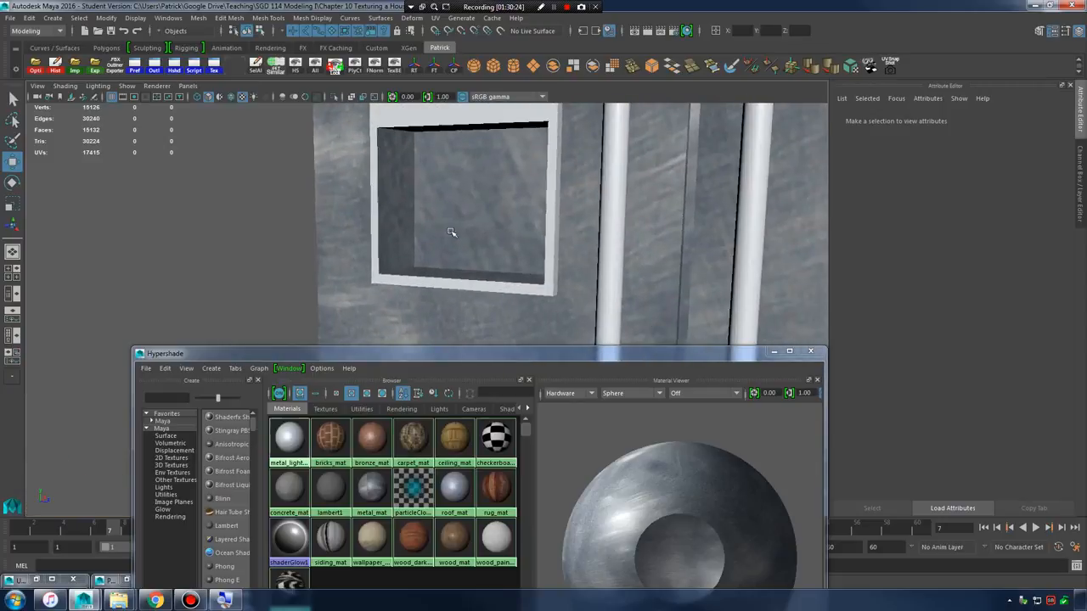
{"action": "left_click", "coordinate": [451, 232]}
{"action": "left_click_drag", "start_coordinate": [451, 232], "coordinate": [501, 272], "text": "alt"}
{"action": "right_click_drag", "start_coordinate": [502, 272], "coordinate": [523, 257], "text": "alt"}
{"action": "right_click_drag", "start_coordinate": [485, 226], "coordinate": [486, 258]}
{"action": "left_click", "coordinate": [499, 239]}
{"action": "left_click_drag", "start_coordinate": [498, 239], "coordinate": [543, 241], "text": "alt"}
{"action": "left_click", "coordinate": [773, 352]}
{"action": "left_click_drag", "start_coordinate": [582, 274], "coordinate": [544, 299], "text": "alt"}
{"action": "right_click_drag", "start_coordinate": [544, 299], "coordinate": [617, 321], "text": "alt"}
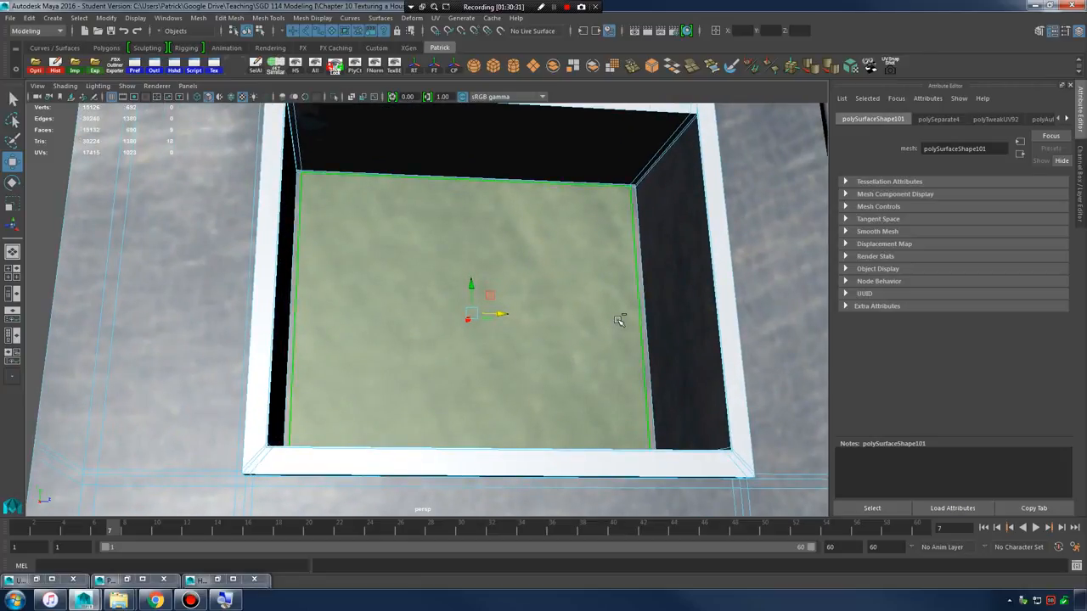
- Grow the selection to all inner faces of the dispenser recess, assign metal_light_mat to them, and restore the textured display
{"action": "key", "text": "shift+period"}
{"action": "key", "text": "4"}
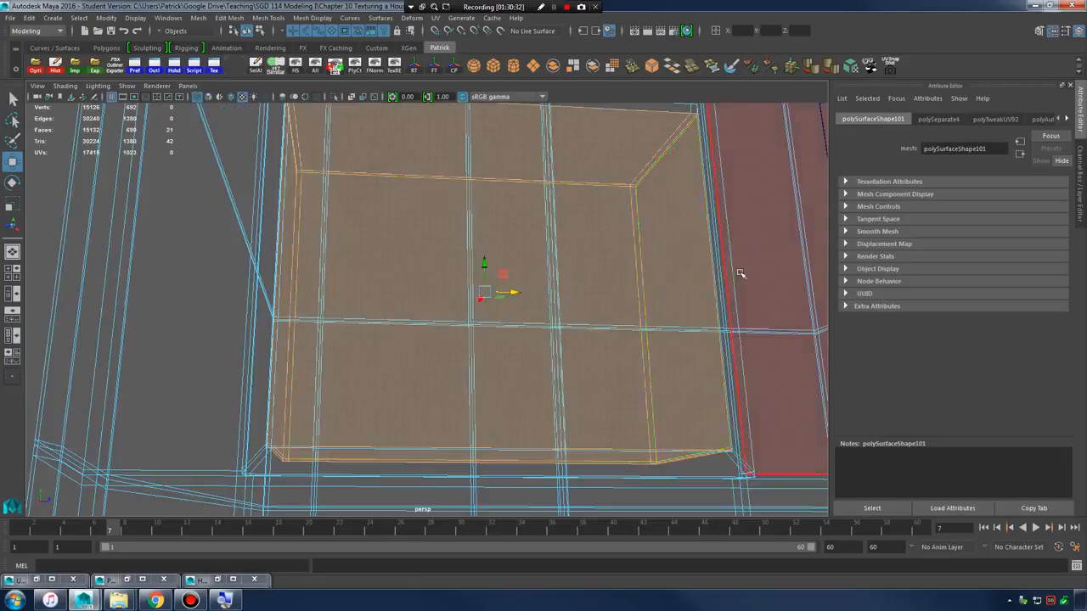
{"action": "right_click_drag", "start_coordinate": [739, 271], "coordinate": [657, 320], "text": "alt"}
{"action": "left_click_drag", "start_coordinate": [657, 320], "coordinate": [527, 319], "text": "alt"}
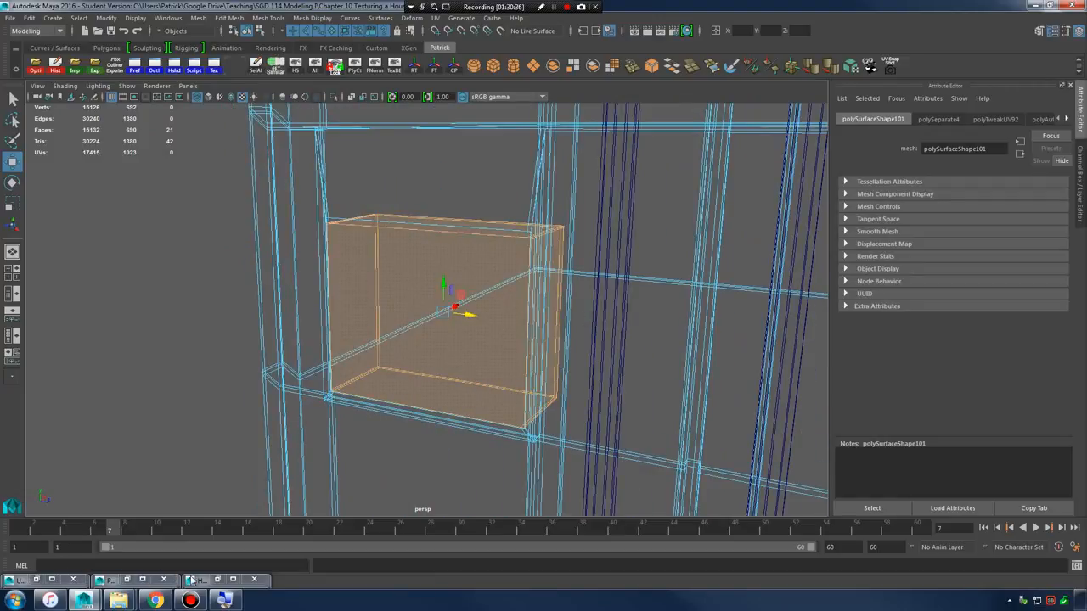
{"action": "left_click", "coordinate": [224, 581]}
{"action": "right_click_drag", "start_coordinate": [292, 438], "coordinate": [291, 404]}
{"action": "left_click", "coordinate": [127, 232]}
{"action": "key", "text": "6"}
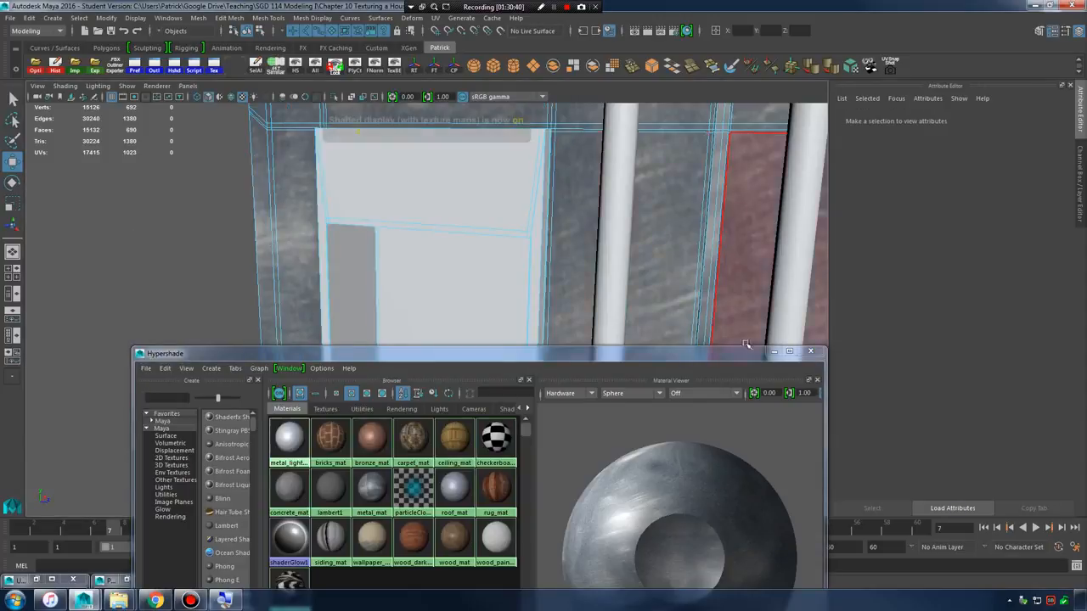
- Turn on smooth mesh preview for the refrigerator body, return it to object mode and deselect it
{"action": "left_click", "coordinate": [776, 356]}
{"action": "left_click_drag", "start_coordinate": [485, 297], "coordinate": [521, 285], "text": "alt"}
{"action": "key", "text": "3"}
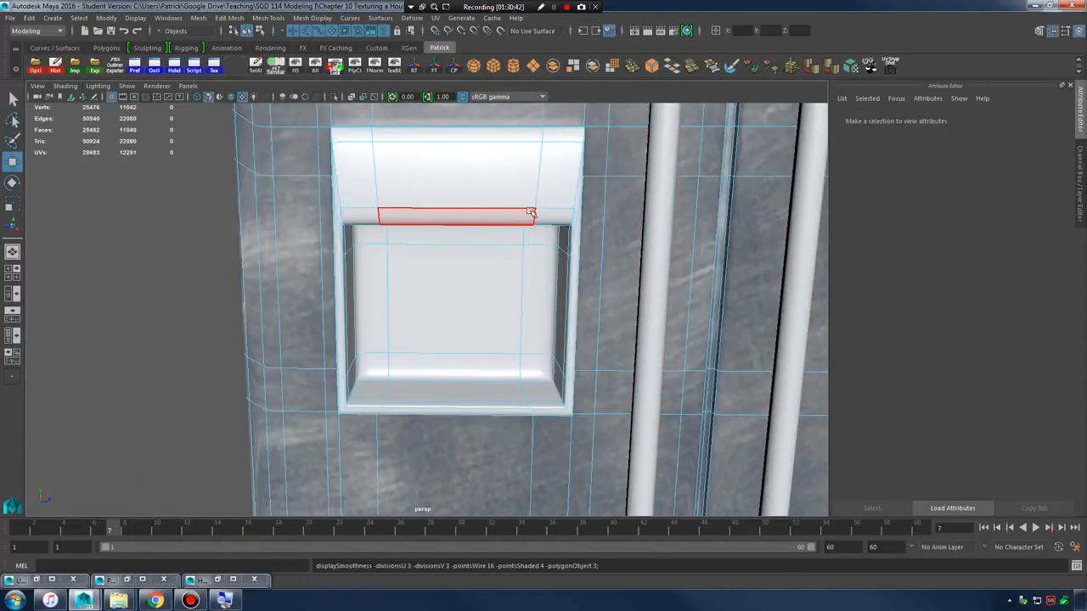
{"action": "right_click_drag", "start_coordinate": [481, 209], "coordinate": [538, 193]}
{"action": "left_click", "coordinate": [196, 268]}
- Examine the textured refrigerator from several angles, checking the dispenser, handles, door gap and sides
{"action": "right_click_drag", "start_coordinate": [196, 269], "coordinate": [17, 298], "text": "alt"}
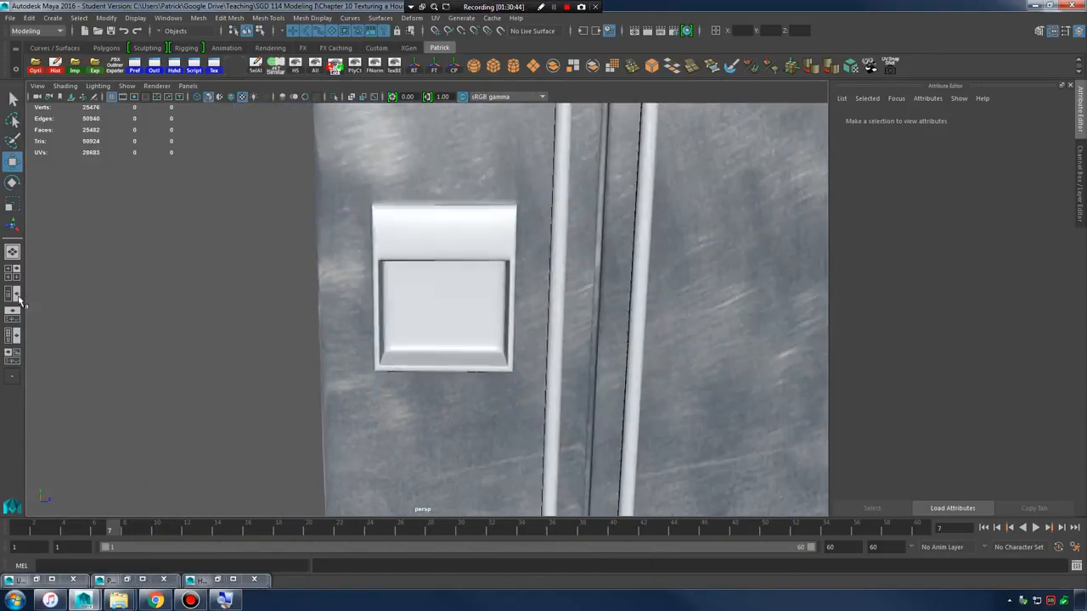
{"action": "left_click_drag", "start_coordinate": [500, 356], "coordinate": [630, 302], "text": "alt"}
{"action": "right_click_drag", "start_coordinate": [629, 303], "coordinate": [544, 297], "text": "alt"}
{"action": "left_click_drag", "start_coordinate": [730, 284], "coordinate": [702, 315], "text": "alt"}
{"action": "right_click_drag", "start_coordinate": [701, 315], "coordinate": [589, 349], "text": "alt"}
{"action": "left_click_drag", "start_coordinate": [589, 349], "coordinate": [577, 347], "text": "alt"}
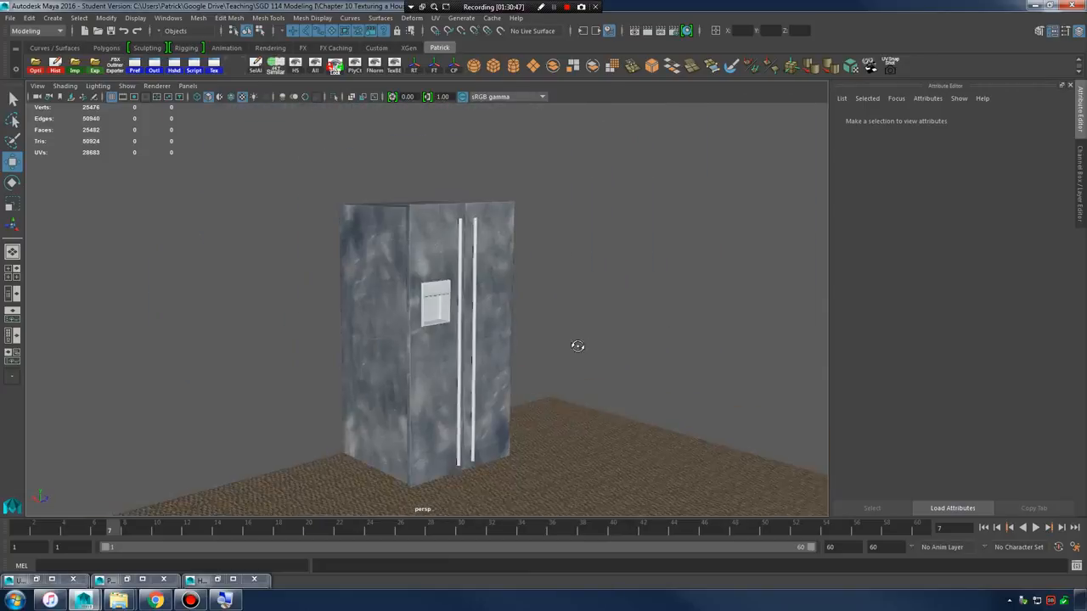
{"action": "right_click_drag", "start_coordinate": [577, 347], "coordinate": [692, 400], "text": "alt"}
{"action": "middle_click_drag", "start_coordinate": [544, 376], "coordinate": [516, 395], "text": "alt"}
{"action": "right_click_drag", "start_coordinate": [517, 396], "coordinate": [608, 391], "text": "alt"}
{"action": "left_click_drag", "start_coordinate": [608, 391], "coordinate": [443, 370], "text": "alt"}
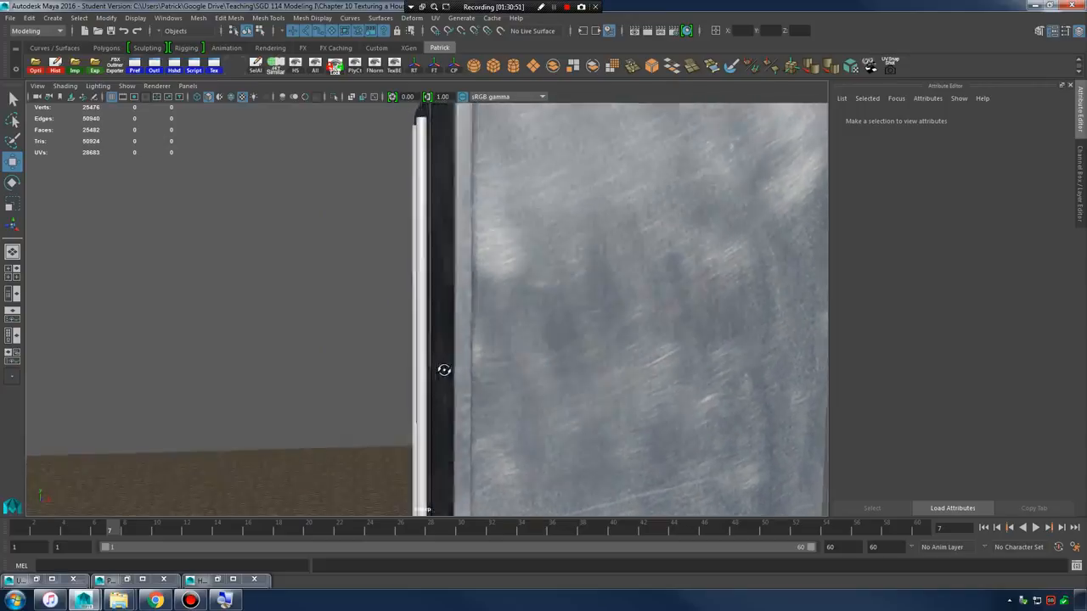
{"action": "right_click_drag", "start_coordinate": [443, 371], "coordinate": [376, 376], "text": "alt"}
{"action": "left_click_drag", "start_coordinate": [376, 376], "coordinate": [575, 396], "text": "alt"}
{"action": "right_click_drag", "start_coordinate": [575, 396], "coordinate": [608, 392], "text": "alt"}
{"action": "left_click_drag", "start_coordinate": [462, 383], "coordinate": [436, 388], "text": "alt"}
{"action": "middle_click_drag", "start_coordinate": [436, 388], "coordinate": [624, 346], "text": "alt"}
{"action": "right_click_drag", "start_coordinate": [624, 345], "coordinate": [544, 299], "text": "alt"}
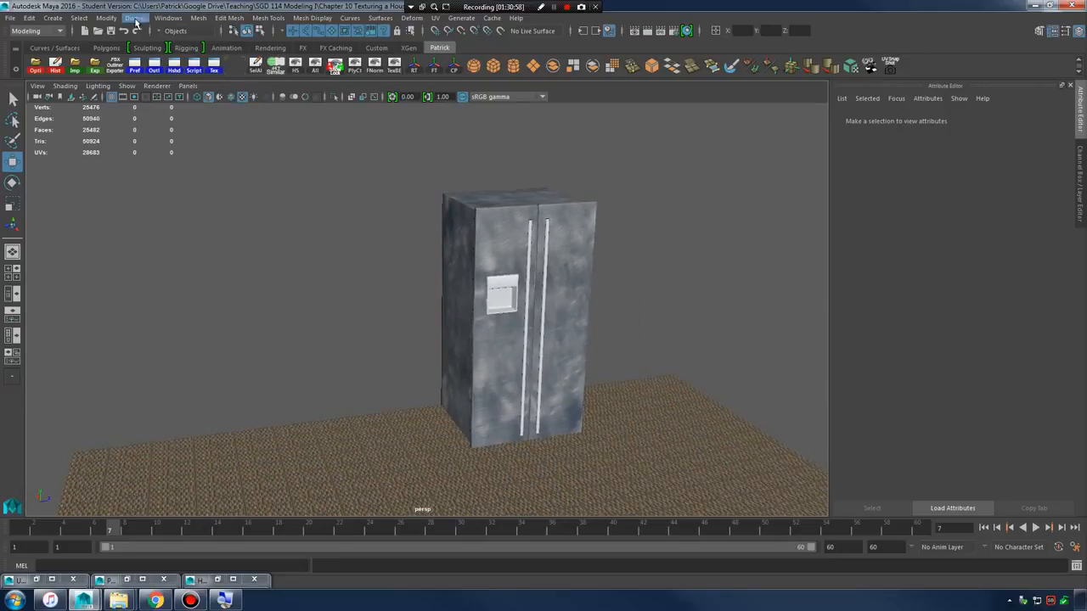
- Show all hidden objects in the scene
{"action": "left_click", "coordinate": [135, 21]}
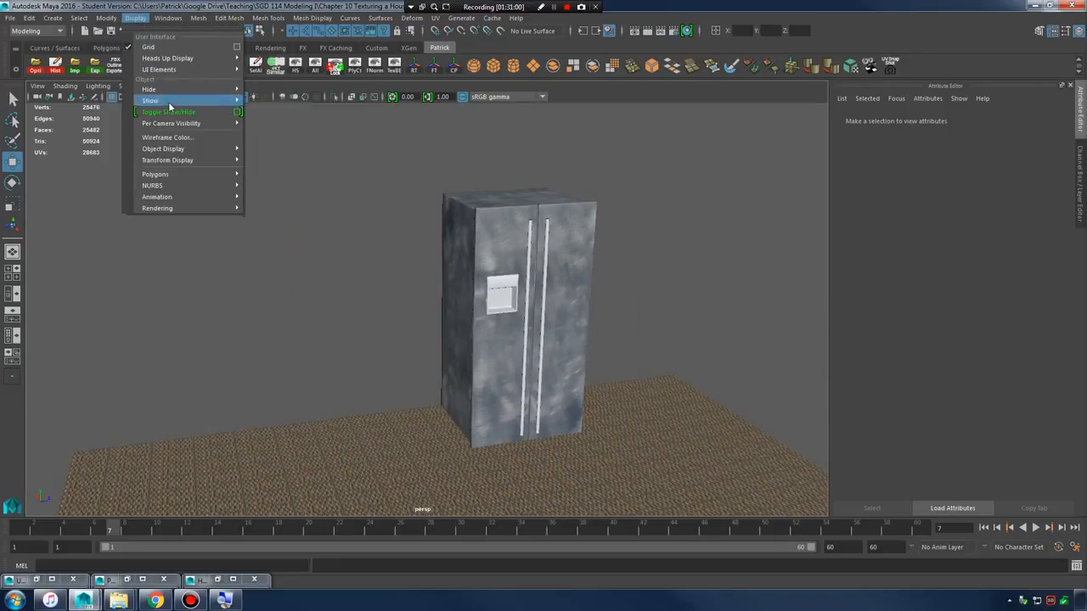
{"action": "mouse_move", "coordinate": [171, 100]}
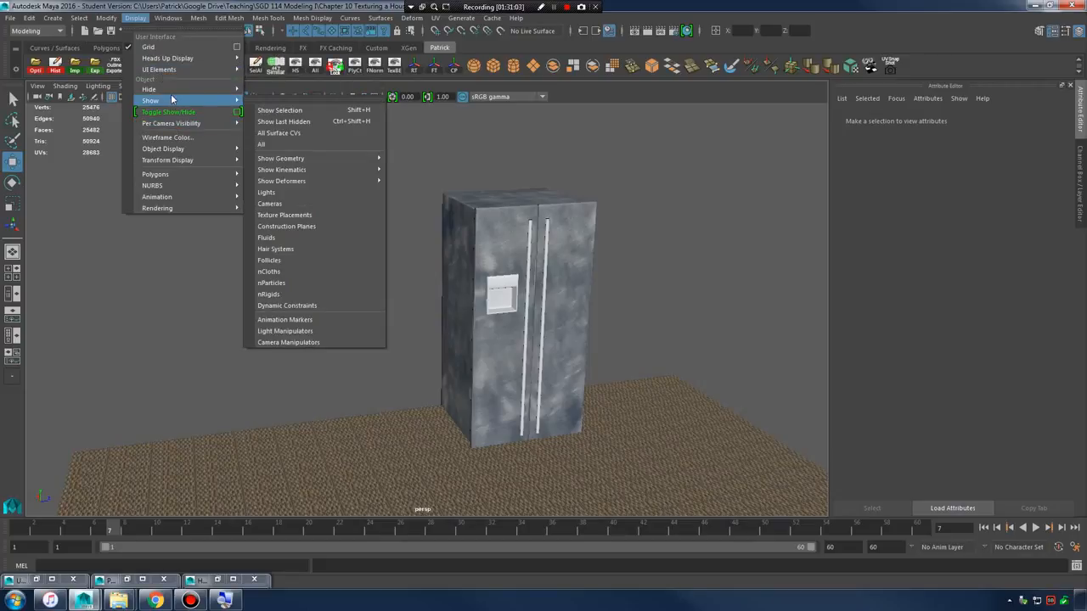
{"action": "left_click", "coordinate": [303, 147]}
- Examine the refrigerator together with the wooden counter, sink and faucet to compare how their textures look
{"action": "left_click_drag", "start_coordinate": [688, 272], "coordinate": [747, 306], "text": "alt"}
{"action": "middle_click_drag", "start_coordinate": [747, 306], "coordinate": [651, 333], "text": "alt"}
{"action": "right_click_drag", "start_coordinate": [652, 333], "coordinate": [725, 318], "text": "alt"}
{"action": "left_click_drag", "start_coordinate": [725, 318], "coordinate": [686, 301], "text": "alt"}
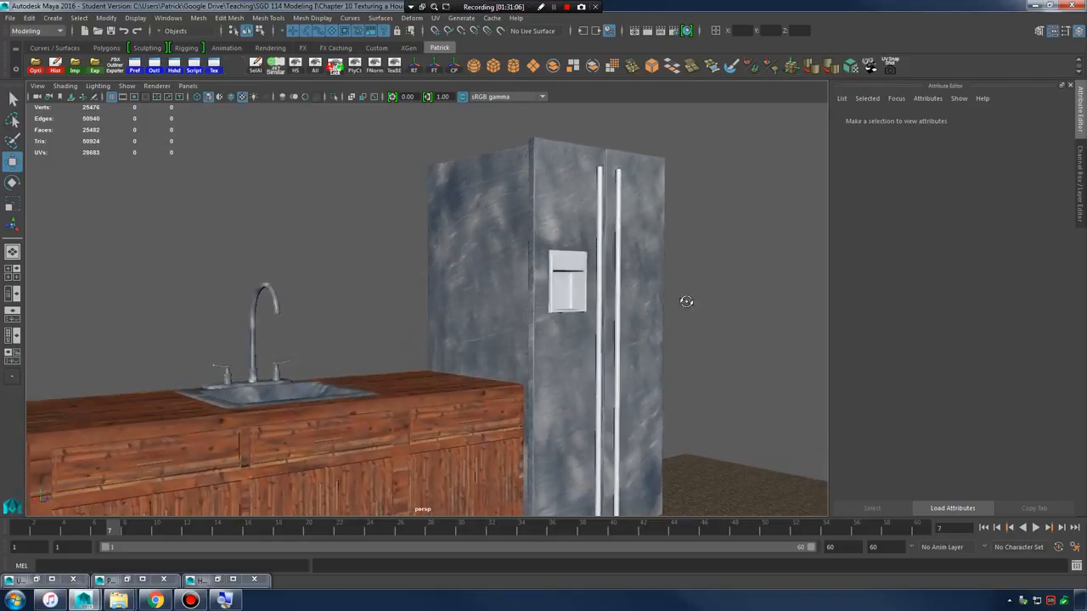
{"action": "scroll", "coordinate": [689, 306], "scroll_direction": "down", "scroll_amount": 5}
{"action": "scroll", "coordinate": [648, 329], "scroll_direction": "up", "scroll_amount": 3}
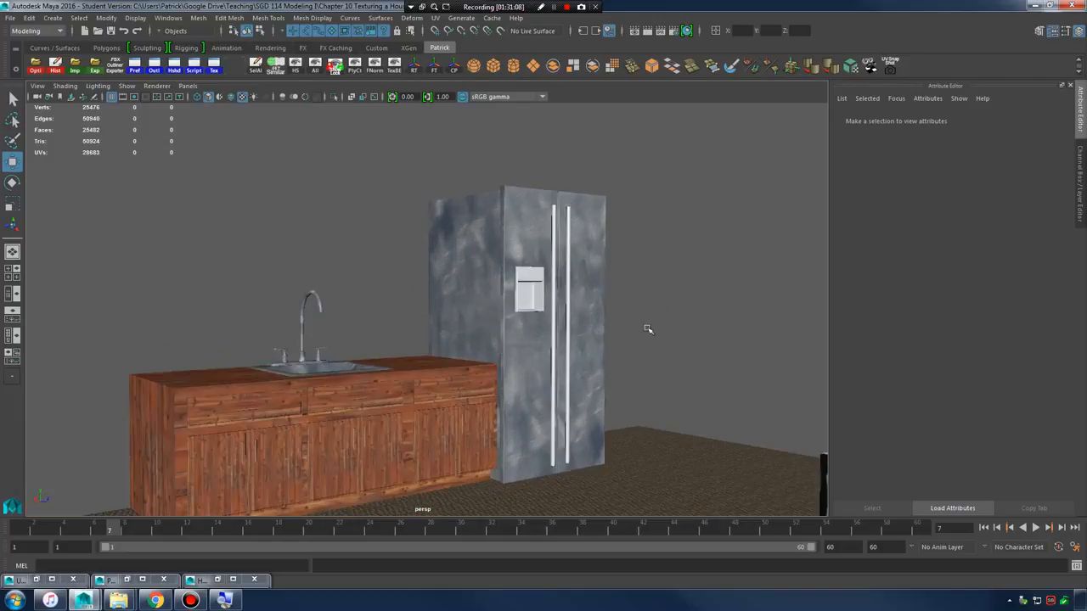
{"action": "left_click_drag", "start_coordinate": [623, 314], "coordinate": [514, 396], "text": "alt"}
{"action": "scroll", "coordinate": [466, 376], "scroll_direction": "up", "scroll_amount": 3}
{"action": "scroll", "coordinate": [521, 410], "scroll_direction": "up", "scroll_amount": 5}
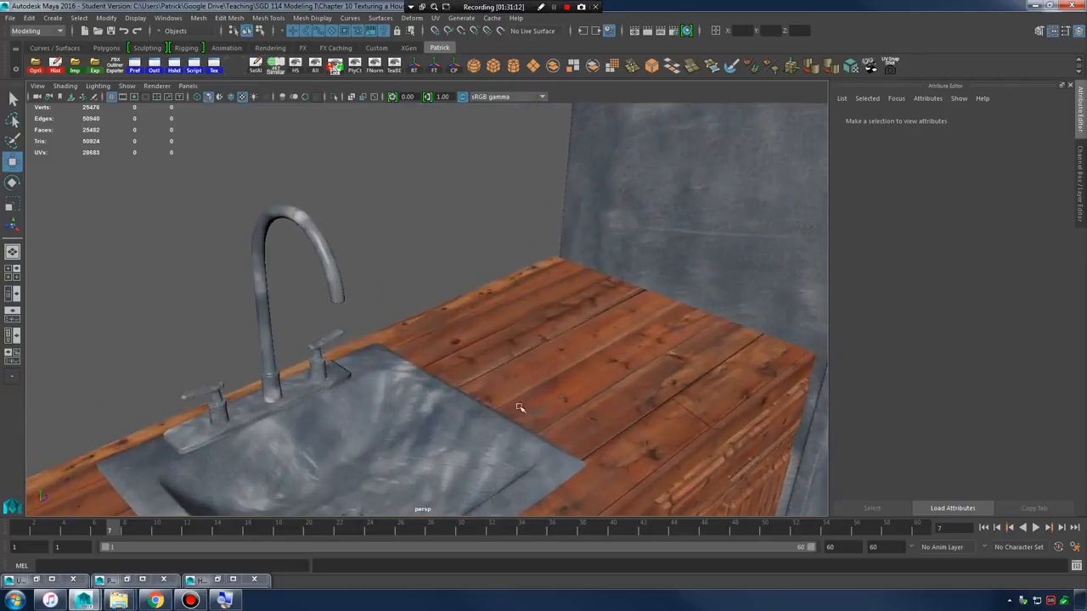
{"action": "middle_click_drag", "start_coordinate": [521, 410], "coordinate": [537, 381], "text": "alt"}
{"action": "scroll", "coordinate": [437, 377], "scroll_direction": "down", "scroll_amount": 5}
{"action": "left_click_drag", "start_coordinate": [381, 371], "coordinate": [450, 366], "text": "alt"}
{"action": "scroll", "coordinate": [506, 340], "scroll_direction": "down", "scroll_amount": 4}
{"action": "left_click_drag", "start_coordinate": [507, 339], "coordinate": [466, 337], "text": "alt"}
{"action": "scroll", "coordinate": [466, 337], "scroll_direction": "down", "scroll_amount": 3}
{"action": "left_click_drag", "start_coordinate": [622, 332], "coordinate": [512, 356], "text": "alt"}
{"action": "middle_click_drag", "start_coordinate": [662, 345], "coordinate": [552, 360], "text": "alt"}
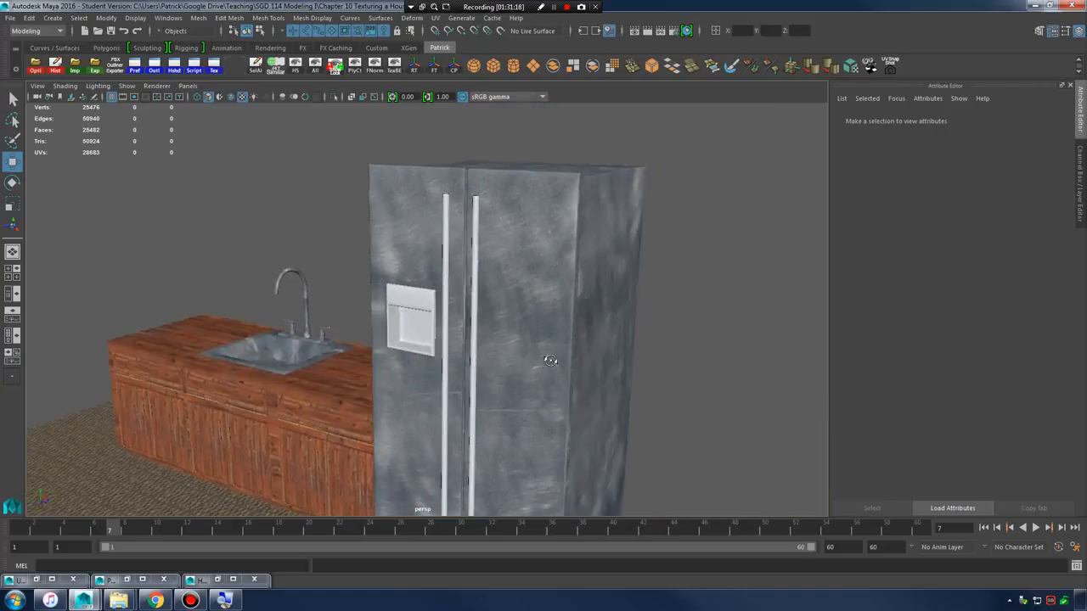
- Inspect the wood and metal textures on the sink, faucet, counter and refrigerator up close, and look across to the zebra sofa
{"action": "left_click_drag", "start_coordinate": [552, 360], "coordinate": [510, 360], "text": "alt"}
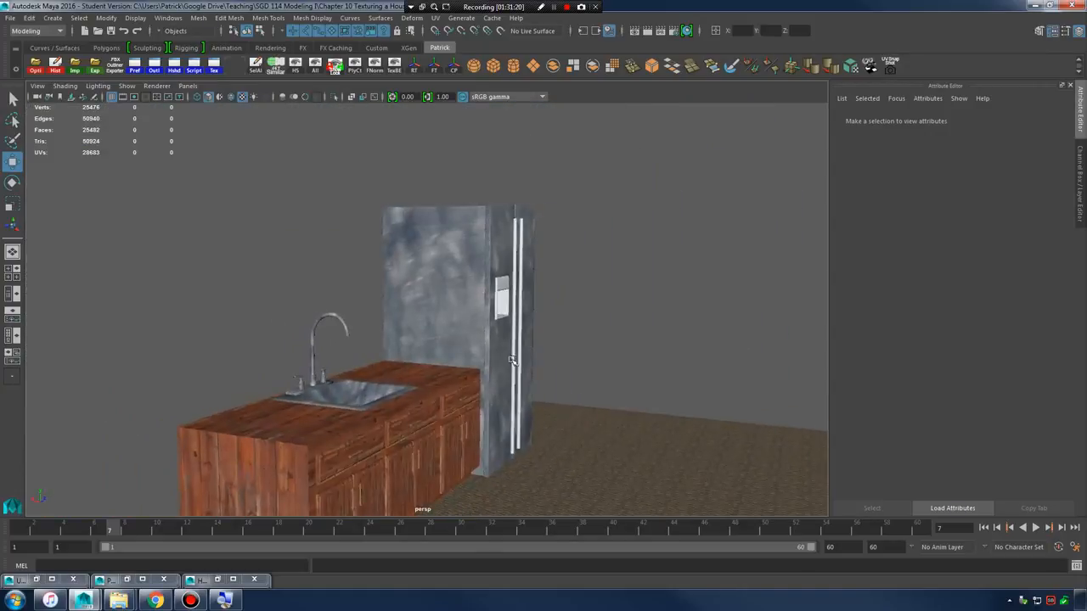
{"action": "scroll", "coordinate": [465, 371], "scroll_direction": "up", "scroll_amount": 10}
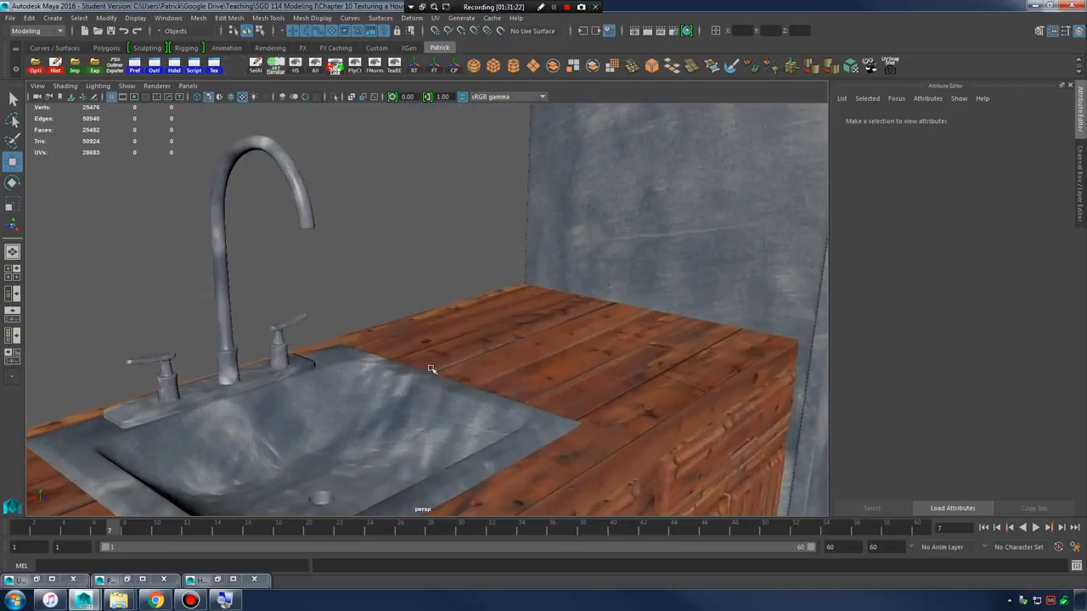
{"action": "middle_click_drag", "start_coordinate": [366, 326], "coordinate": [416, 329], "text": "alt"}
{"action": "scroll", "coordinate": [408, 369], "scroll_direction": "up", "scroll_amount": 4}
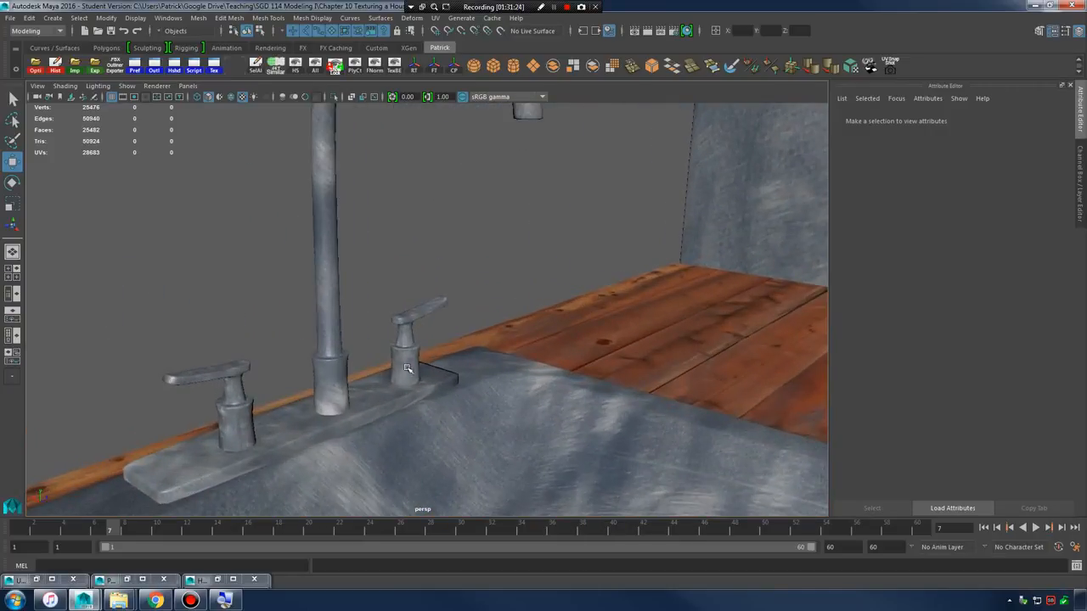
{"action": "left_click_drag", "start_coordinate": [417, 365], "coordinate": [513, 332], "text": "alt"}
{"action": "middle_click_drag", "start_coordinate": [513, 332], "coordinate": [484, 299], "text": "alt"}
{"action": "right_click_drag", "start_coordinate": [484, 299], "coordinate": [490, 356], "text": "alt"}
{"action": "middle_click_drag", "start_coordinate": [490, 356], "coordinate": [382, 338], "text": "alt"}
{"action": "right_click_drag", "start_coordinate": [433, 341], "coordinate": [382, 337], "text": "alt"}
{"action": "middle_click_drag", "start_coordinate": [515, 332], "coordinate": [382, 327], "text": "alt"}
{"action": "left_click_drag", "start_coordinate": [609, 332], "coordinate": [589, 331], "text": "alt"}
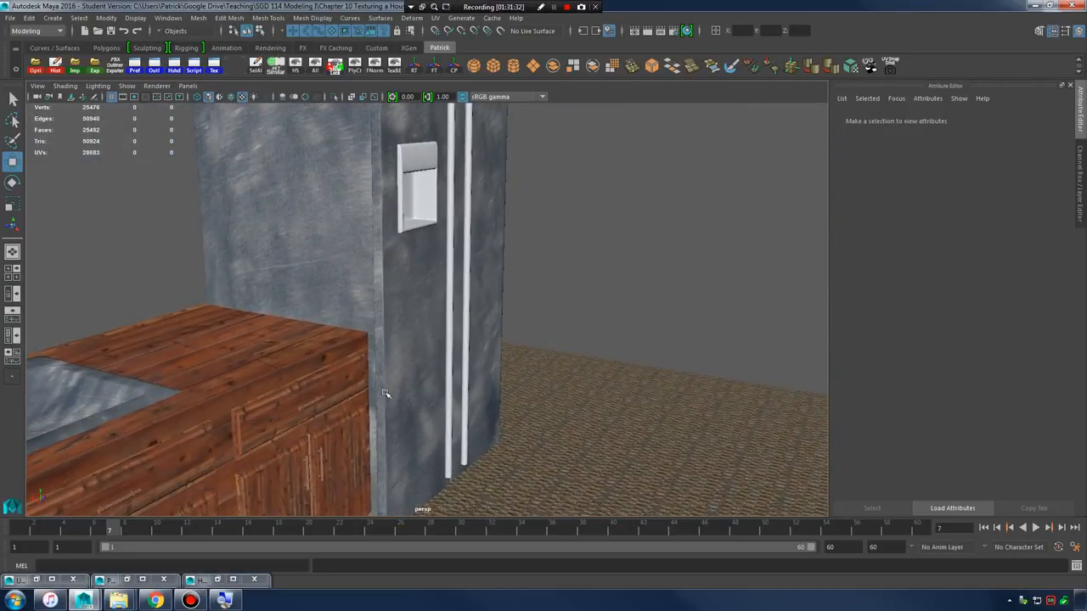
{"action": "right_click_drag", "start_coordinate": [720, 312], "coordinate": [560, 303], "text": "alt"}
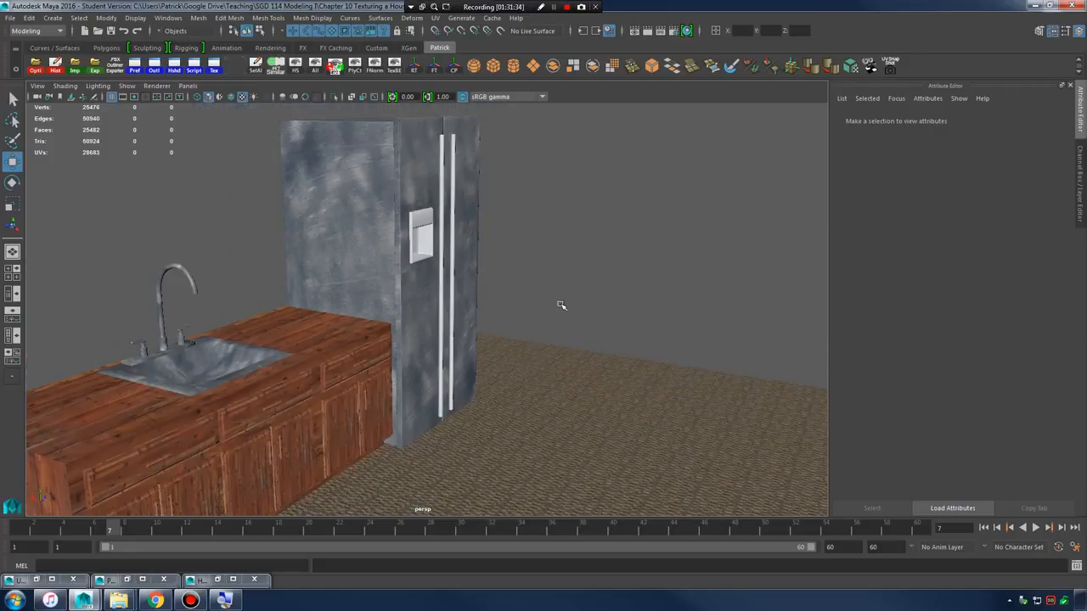
{"action": "middle_click_drag", "start_coordinate": [581, 303], "coordinate": [382, 289], "text": "alt"}
{"action": "right_click_drag", "start_coordinate": [552, 297], "coordinate": [488, 293], "text": "alt"}
{"action": "left_click_drag", "start_coordinate": [373, 299], "coordinate": [569, 322], "text": "alt"}
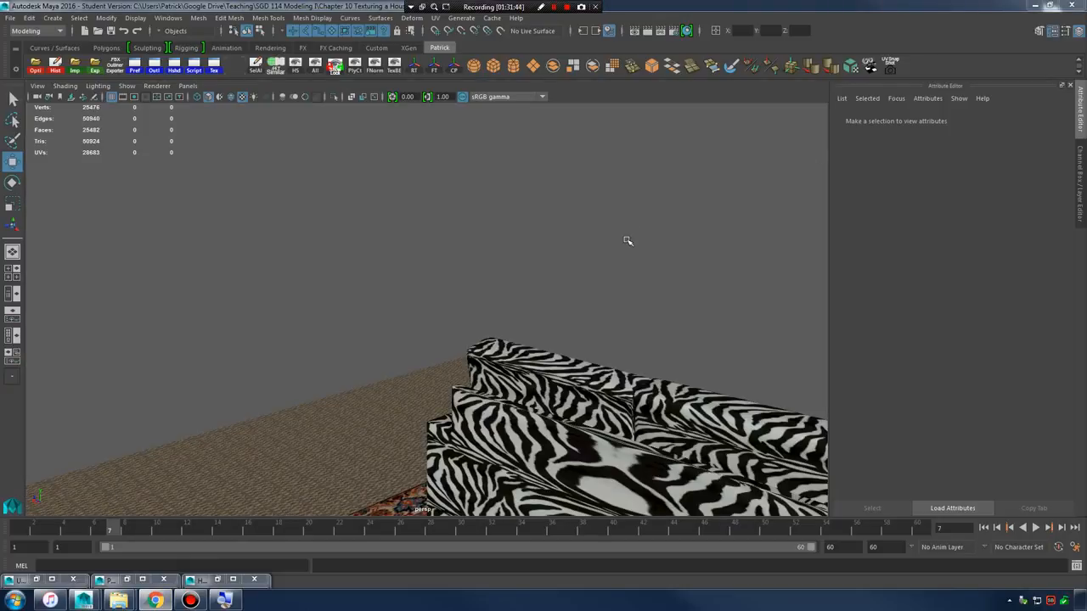
- Make the dinningroom_lay layer visible and select the dining table
{"action": "left_click", "coordinate": [1079, 31]}
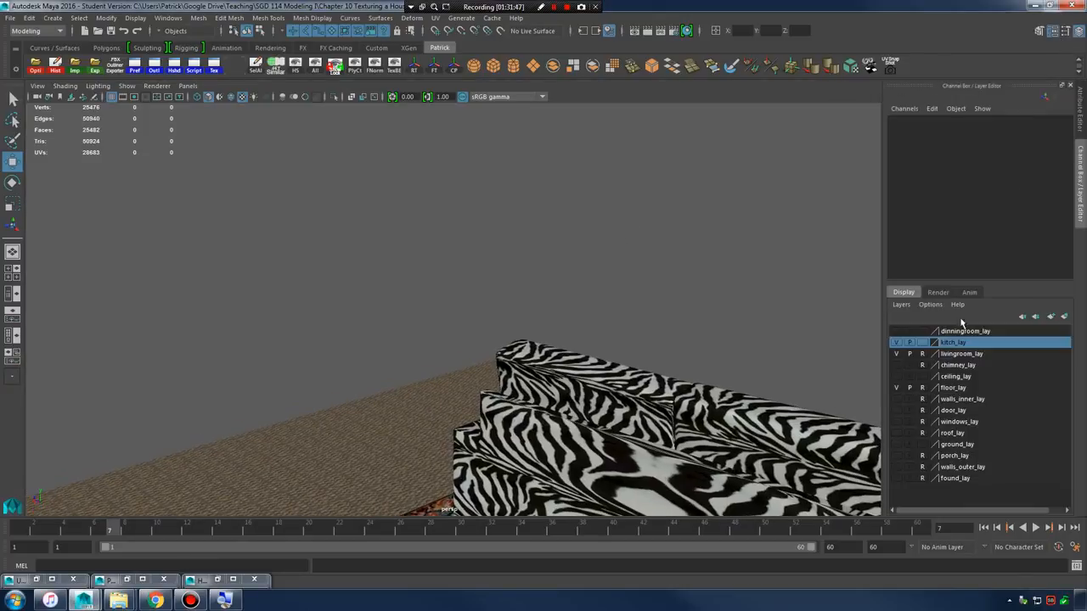
{"action": "left_click", "coordinate": [896, 332]}
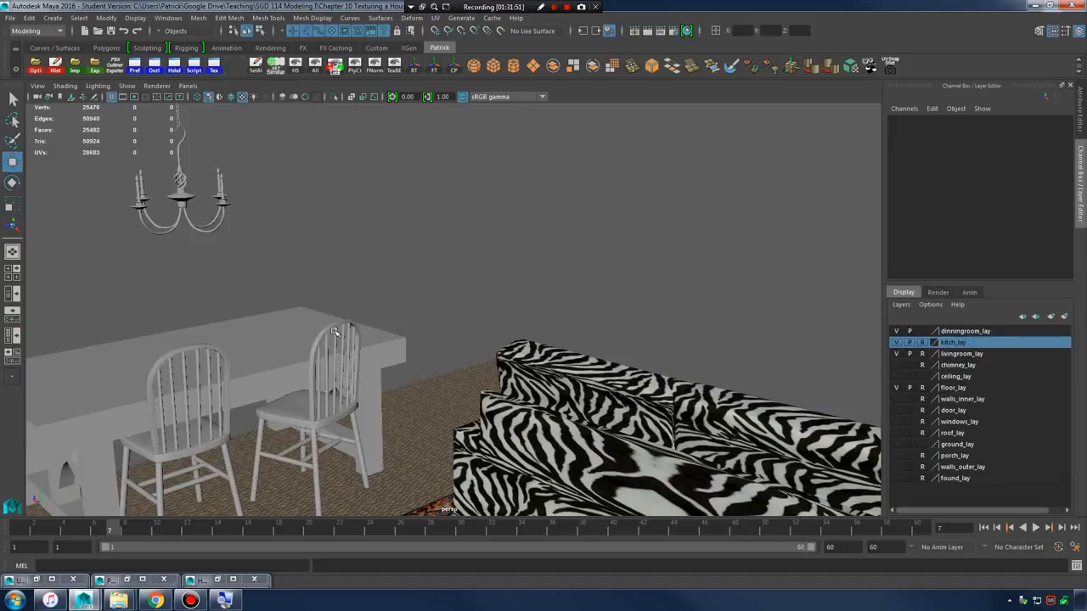
{"action": "left_click_drag", "start_coordinate": [334, 332], "coordinate": [370, 334], "text": "alt"}
{"action": "right_click_drag", "start_coordinate": [370, 333], "coordinate": [397, 308], "text": "alt"}
{"action": "left_click_drag", "start_coordinate": [398, 307], "coordinate": [394, 315], "text": "alt"}
{"action": "left_click", "coordinate": [394, 315]}
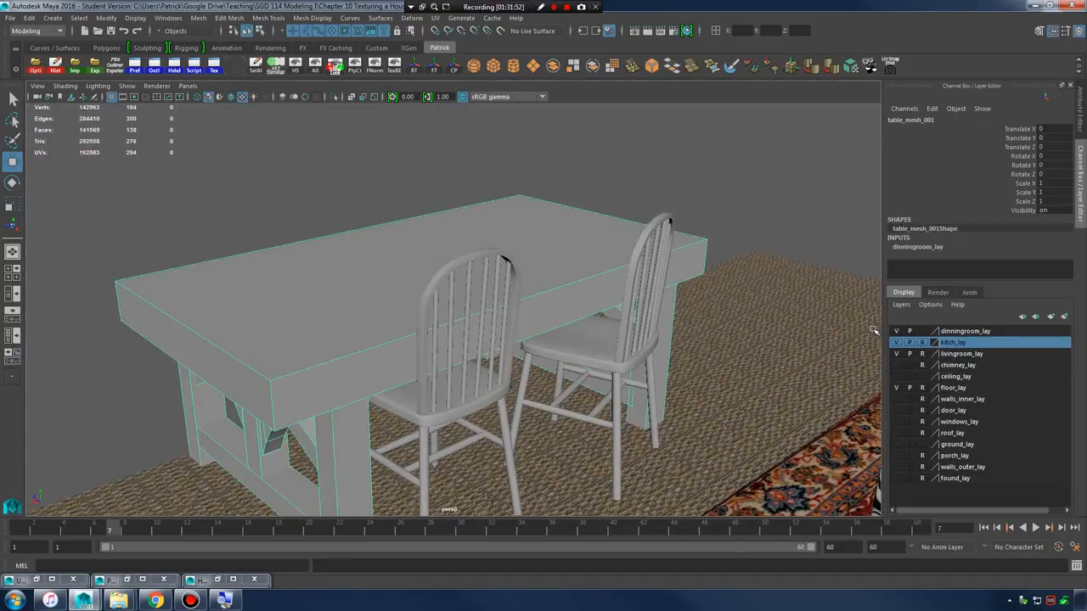
- Hide the kitch_lay and livingroom_lay layers so only the dining furniture and floor remain
{"action": "left_click_drag", "start_coordinate": [481, 306], "coordinate": [595, 322], "text": "alt"}
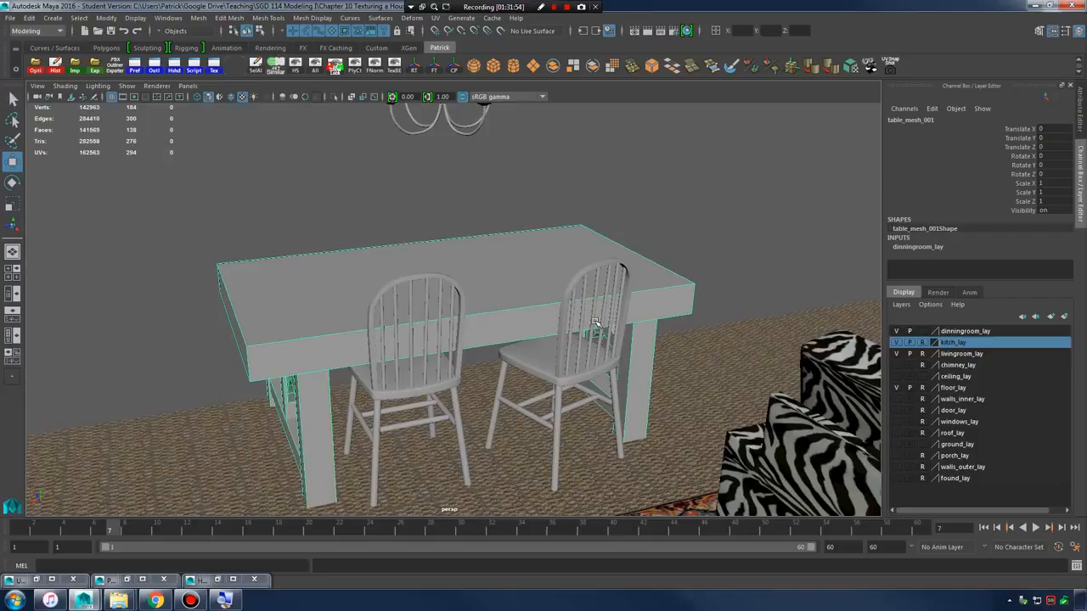
{"action": "left_click", "coordinate": [897, 355]}
{"action": "scroll", "coordinate": [504, 317], "scroll_direction": "down", "scroll_amount": 4}
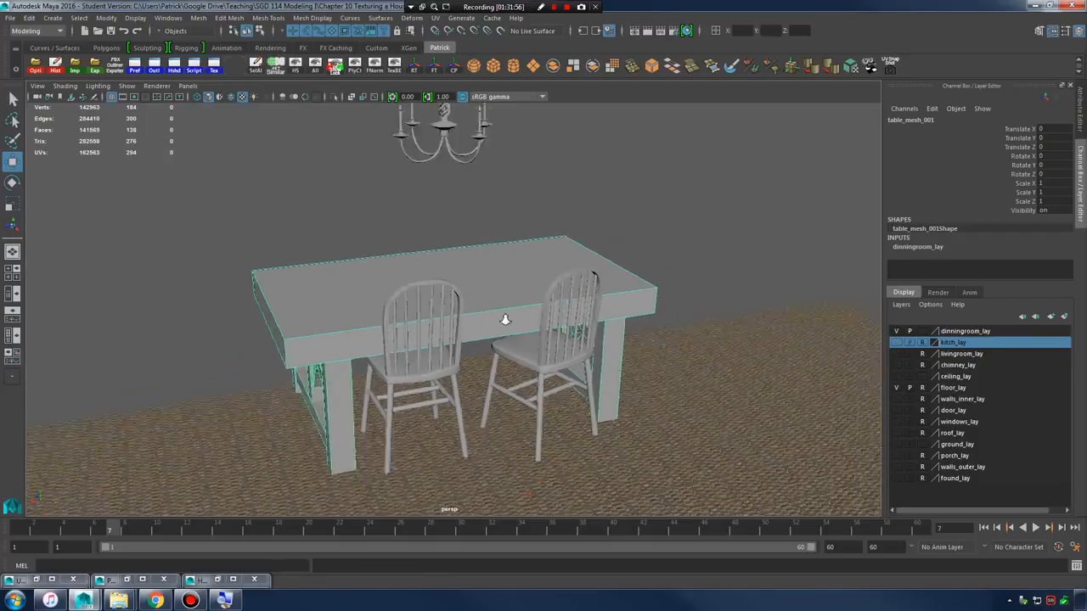
- Assign the reddish-brown wood material to the dining table and minimize the Hypershade
{"action": "left_click_drag", "start_coordinate": [503, 317], "coordinate": [529, 315], "text": "alt"}
{"action": "right_click_drag", "start_coordinate": [529, 315], "coordinate": [589, 341], "text": "alt"}
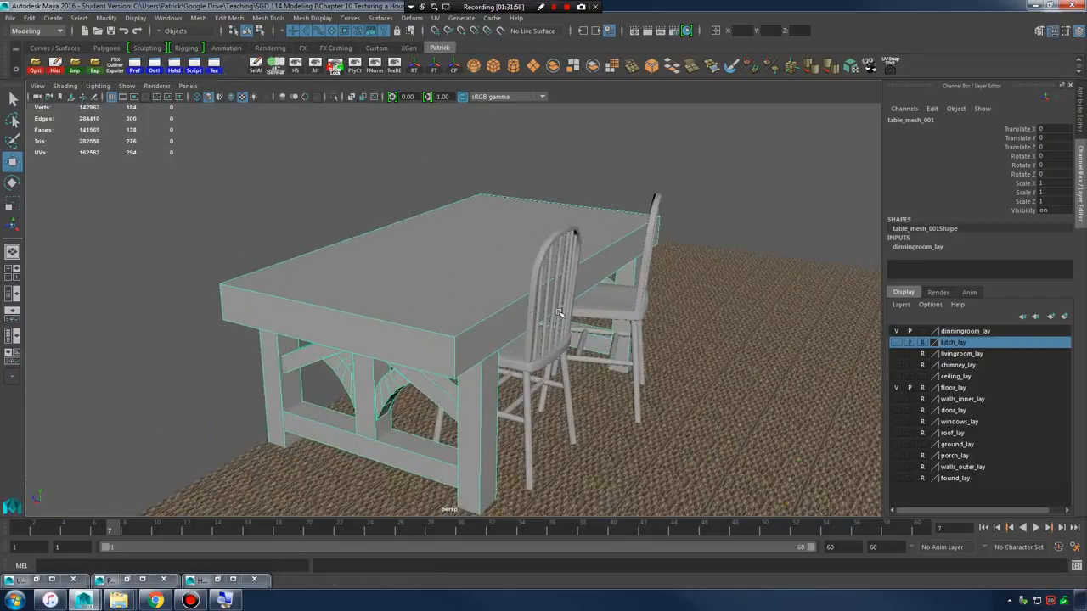
{"action": "left_click_drag", "start_coordinate": [589, 341], "coordinate": [435, 311], "text": "alt"}
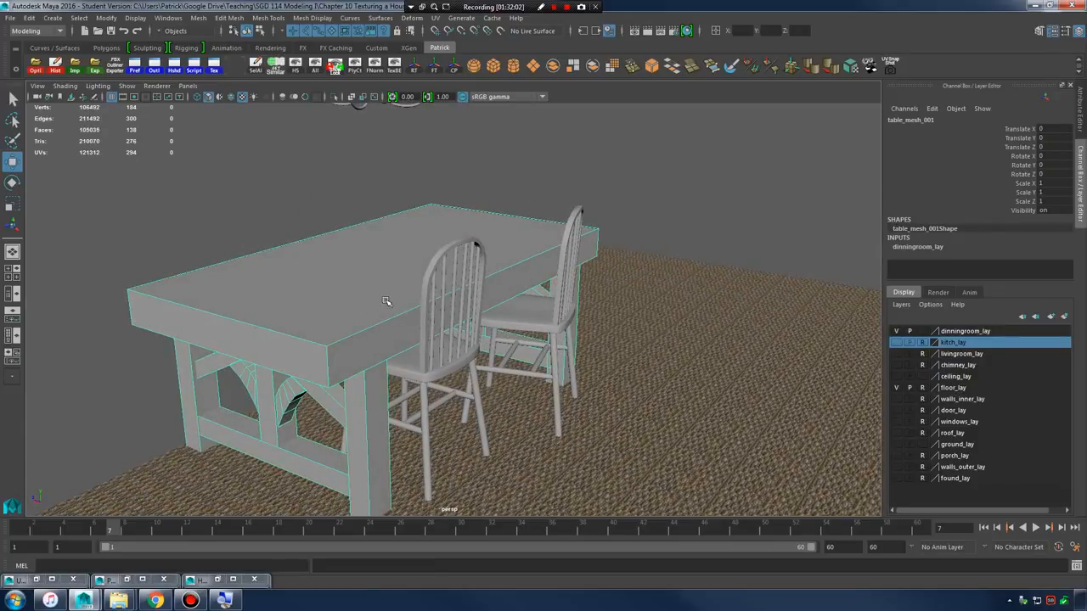
{"action": "left_click_drag", "start_coordinate": [386, 301], "coordinate": [451, 128], "text": "alt"}
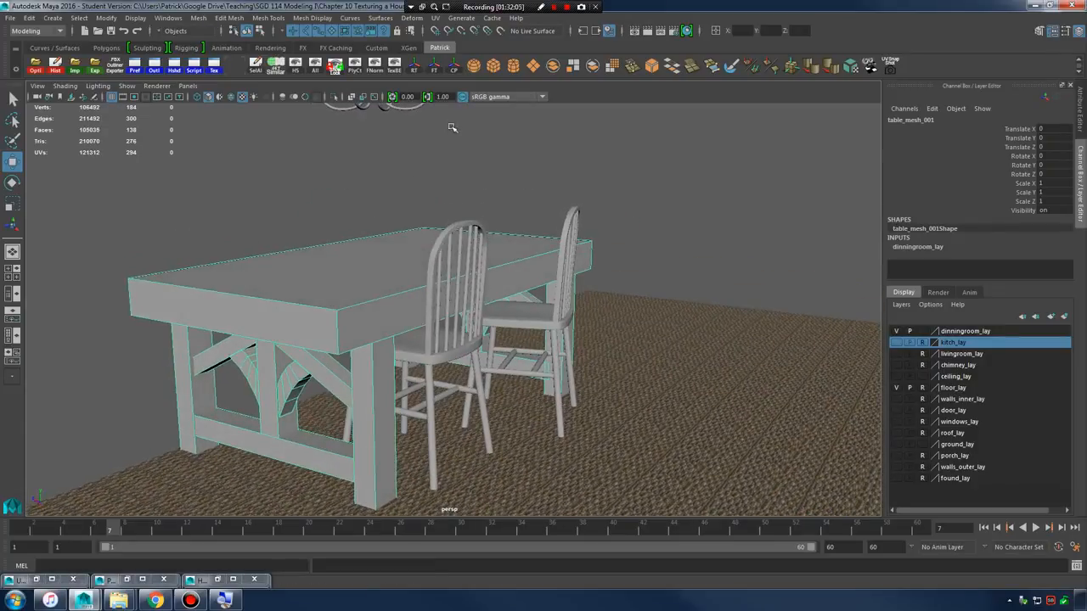
{"action": "double_click", "coordinate": [202, 584]}
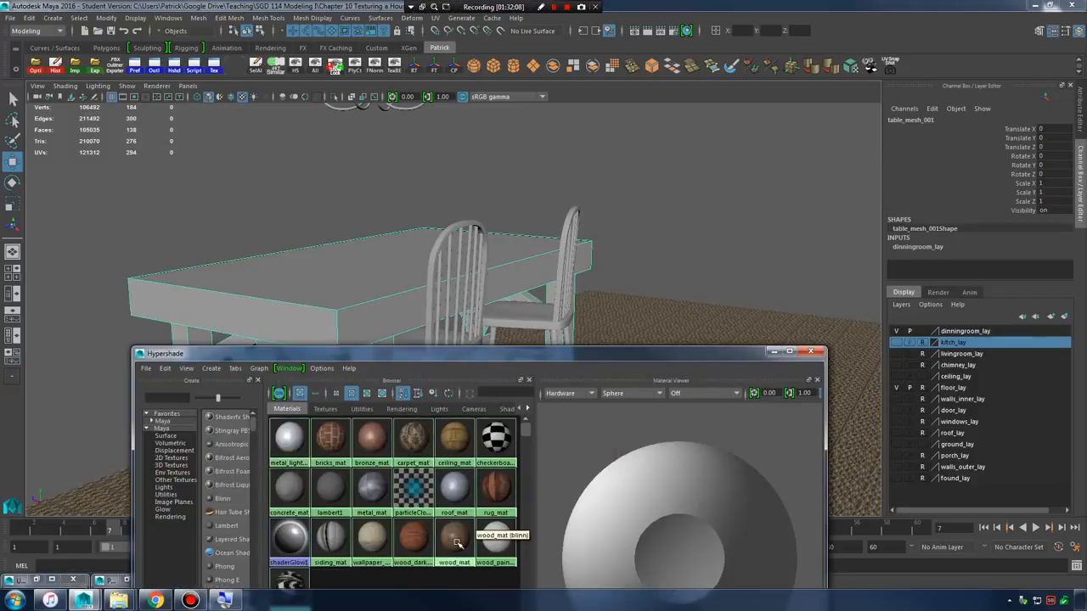
{"action": "middle_click_drag", "start_coordinate": [382, 311], "coordinate": [384, 311]}
{"action": "left_click", "coordinate": [774, 352]}
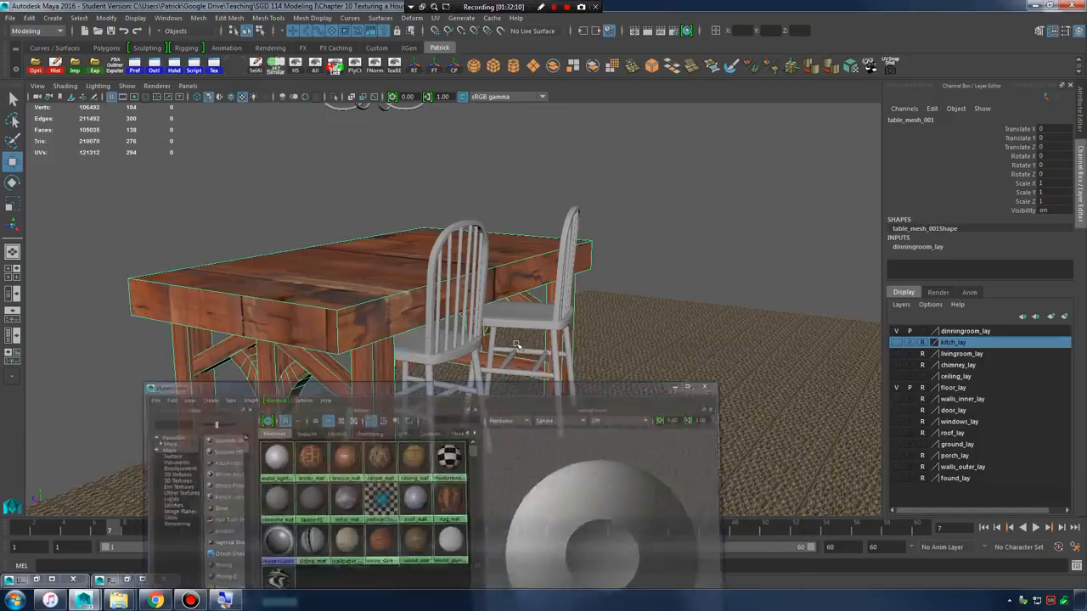
- Apply automatic UV mapping to all faces of the dining table and return it to object mode
{"action": "middle_click_drag", "start_coordinate": [509, 343], "coordinate": [624, 326], "text": "alt"}
{"action": "right_click_drag", "start_coordinate": [624, 326], "coordinate": [666, 325], "text": "alt"}
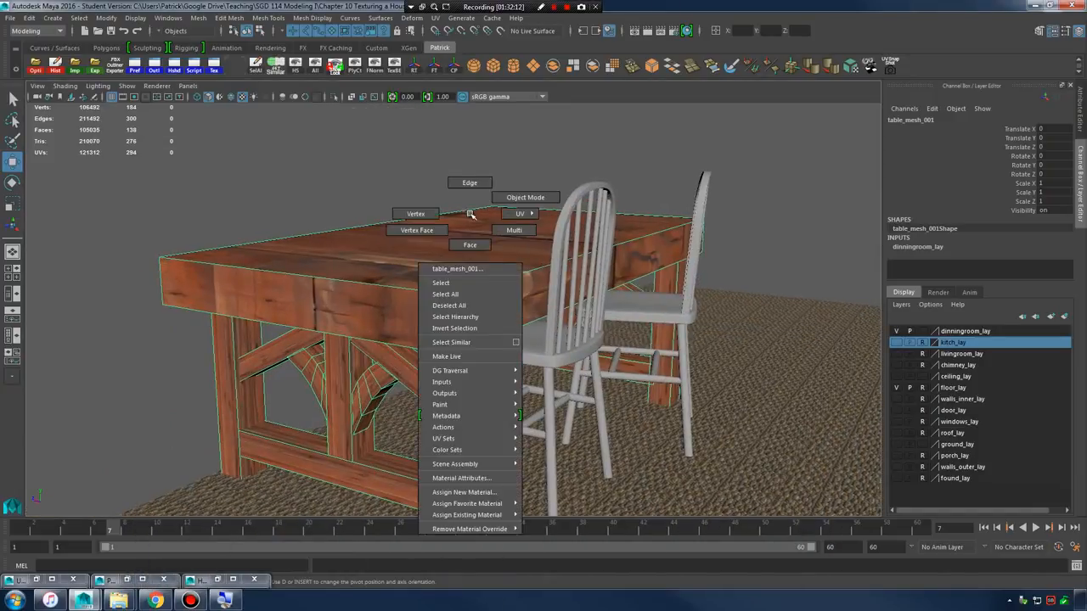
{"action": "right_click_drag", "start_coordinate": [466, 242], "coordinate": [381, 222], "text": "alt"}
{"action": "key", "text": "F11"}
{"action": "left_click_drag", "start_coordinate": [145, 164], "coordinate": [247, 258]}
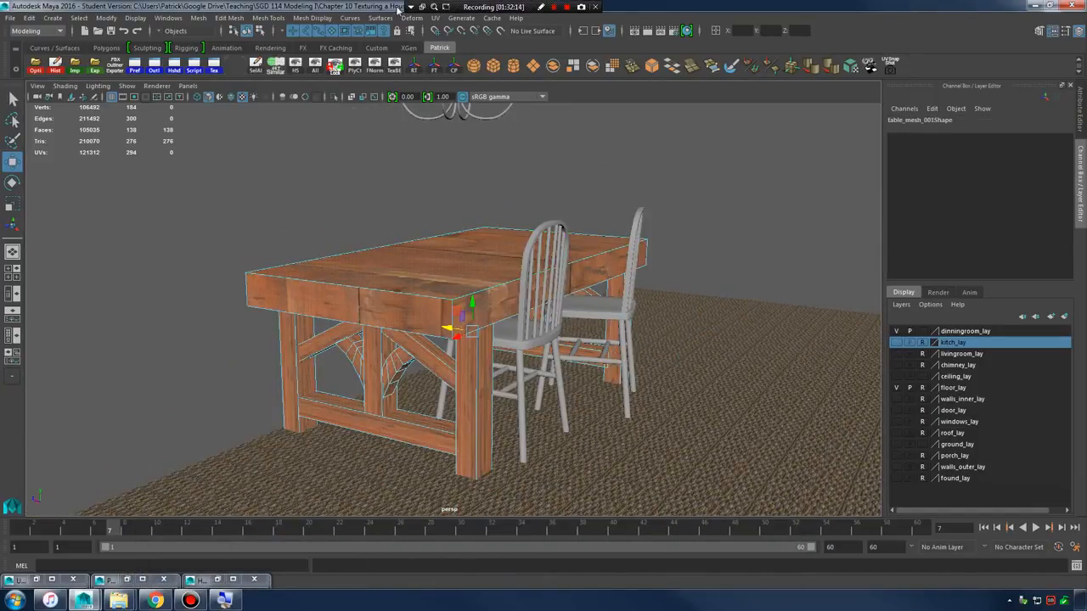
{"action": "left_click", "coordinate": [433, 22]}
{"action": "left_click", "coordinate": [490, 94]}
{"action": "left_click_drag", "start_coordinate": [592, 188], "coordinate": [581, 226], "text": "alt"}
{"action": "right_click_drag", "start_coordinate": [582, 222], "coordinate": [641, 205]}
{"action": "left_click_drag", "start_coordinate": [637, 327], "coordinate": [730, 272], "text": "alt"}
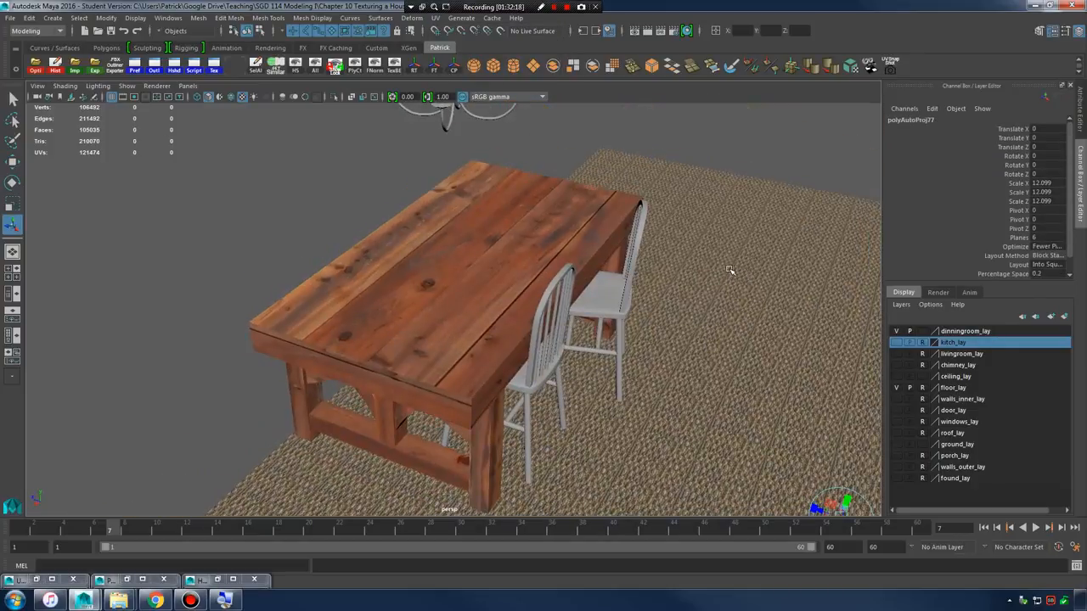
- Select the dining table and separate its mesh into individual pieces
{"action": "mouse_move", "coordinate": [642, 276]}
{"action": "left_mouse_down", "text": "alt"}
{"action": "mouse_move", "coordinate": [698, 263]}
{"action": "mouse_move", "coordinate": [679, 250]}
{"action": "mouse_move", "coordinate": [611, 291]}
{"action": "mouse_move", "coordinate": [634, 293]}
{"action": "left_mouse_up", "text": "alt"}
{"action": "right_click_drag", "start_coordinate": [586, 310], "coordinate": [656, 331], "text": "alt"}
{"action": "middle_click_drag", "start_coordinate": [656, 331], "coordinate": [678, 291], "text": "alt"}
{"action": "left_click_drag", "start_coordinate": [510, 325], "coordinate": [644, 295], "text": "alt"}
{"action": "left_click", "coordinate": [499, 244]}
{"action": "right_click_drag", "start_coordinate": [644, 295], "coordinate": [377, 295], "text": "alt"}
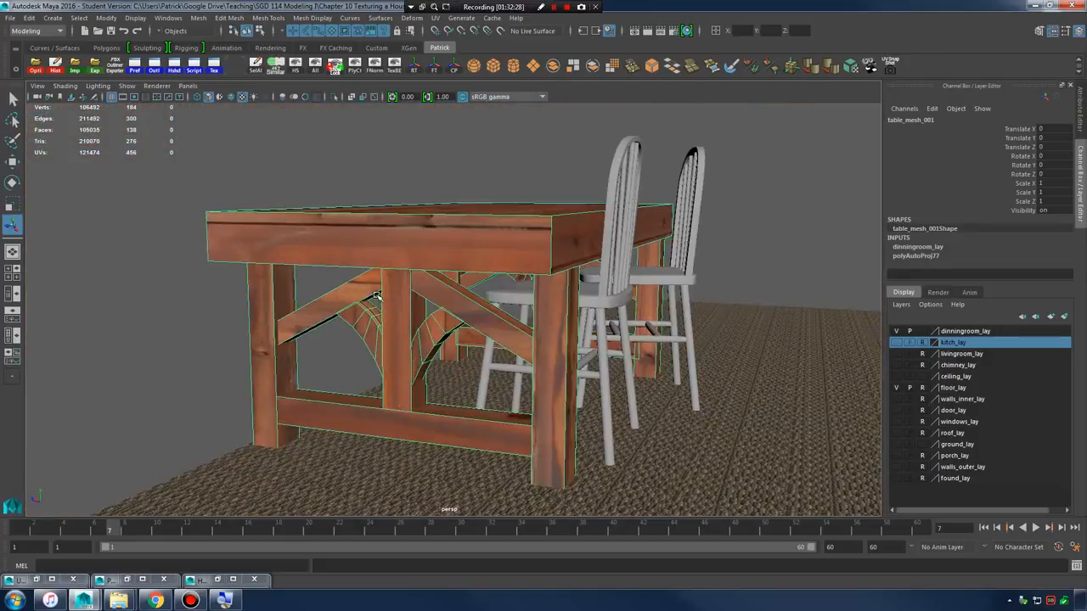
{"action": "left_click_drag", "start_coordinate": [447, 307], "coordinate": [357, 303], "text": "alt"}
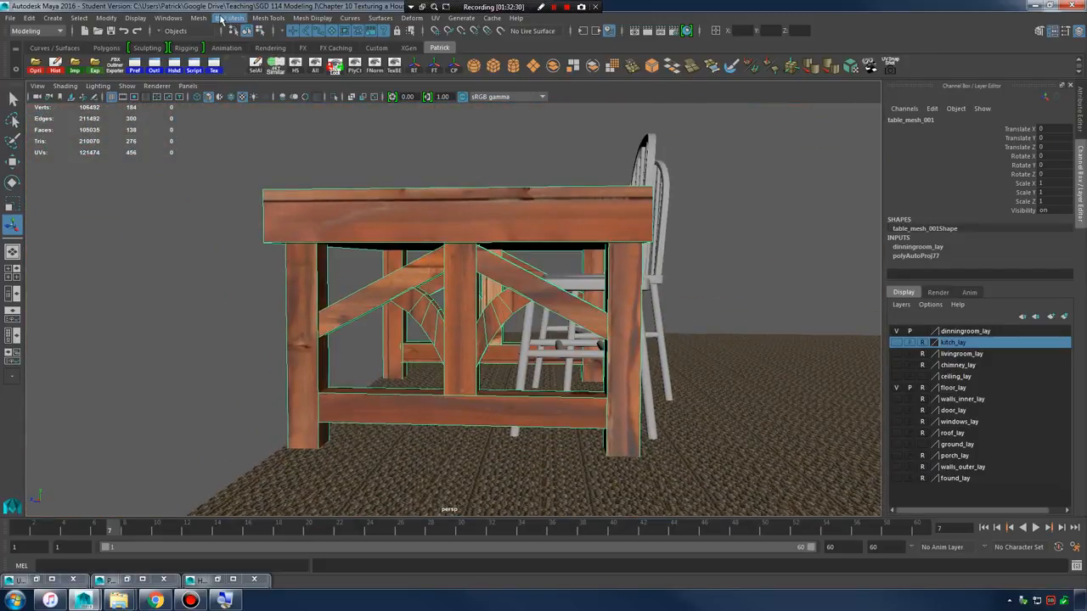
{"action": "left_click", "coordinate": [199, 21]}
{"action": "left_click", "coordinate": [221, 70]}
- Delete all the leg and brace pieces supporting the far end of the dining table
{"action": "left_click_drag", "start_coordinate": [442, 238], "coordinate": [505, 262], "text": "alt"}
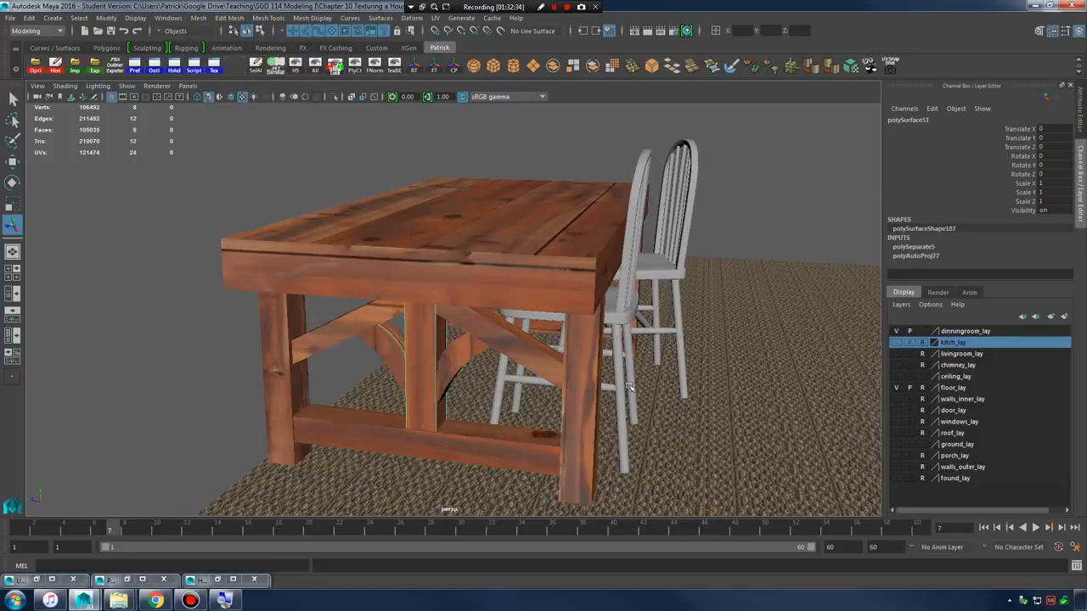
{"action": "left_click_drag", "start_coordinate": [628, 387], "coordinate": [575, 252], "text": "alt"}
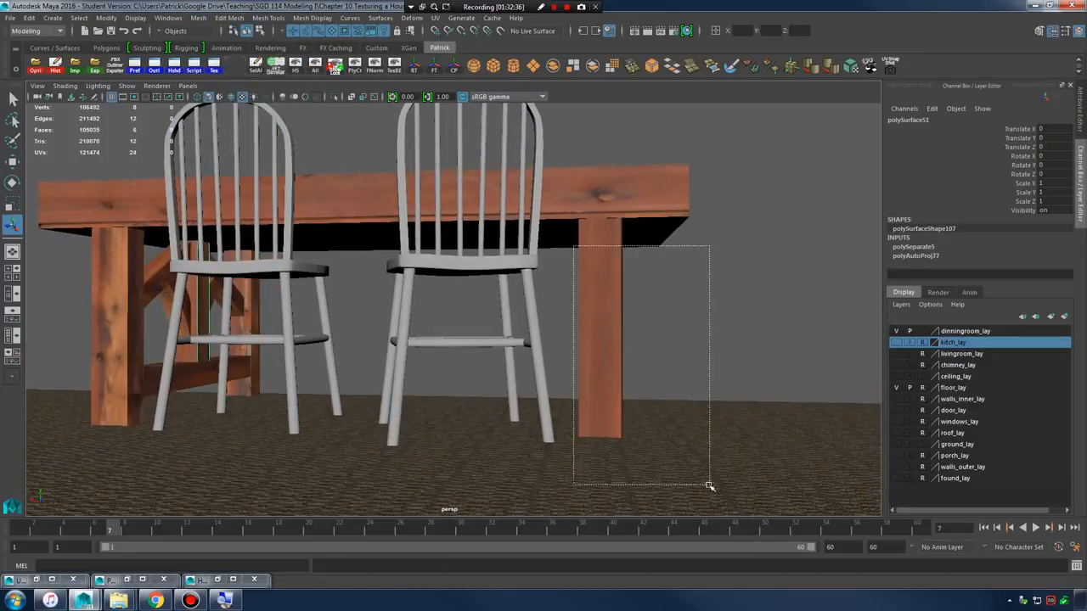
{"action": "left_click_drag", "start_coordinate": [709, 486], "coordinate": [710, 486]}
{"action": "left_click_drag", "start_coordinate": [709, 487], "coordinate": [561, 285], "text": "alt"}
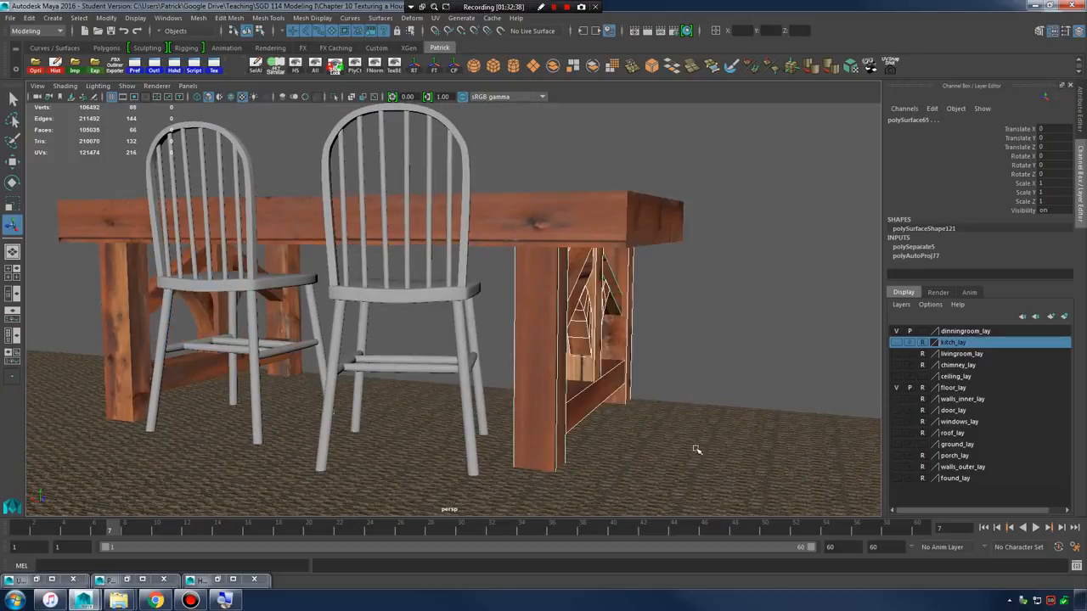
{"action": "key", "text": "Delete"}
- Delete one outer leg with its diagonal brace and curved arch piece at the table's near end
{"action": "left_click_drag", "start_coordinate": [419, 291], "coordinate": [393, 297], "text": "alt"}
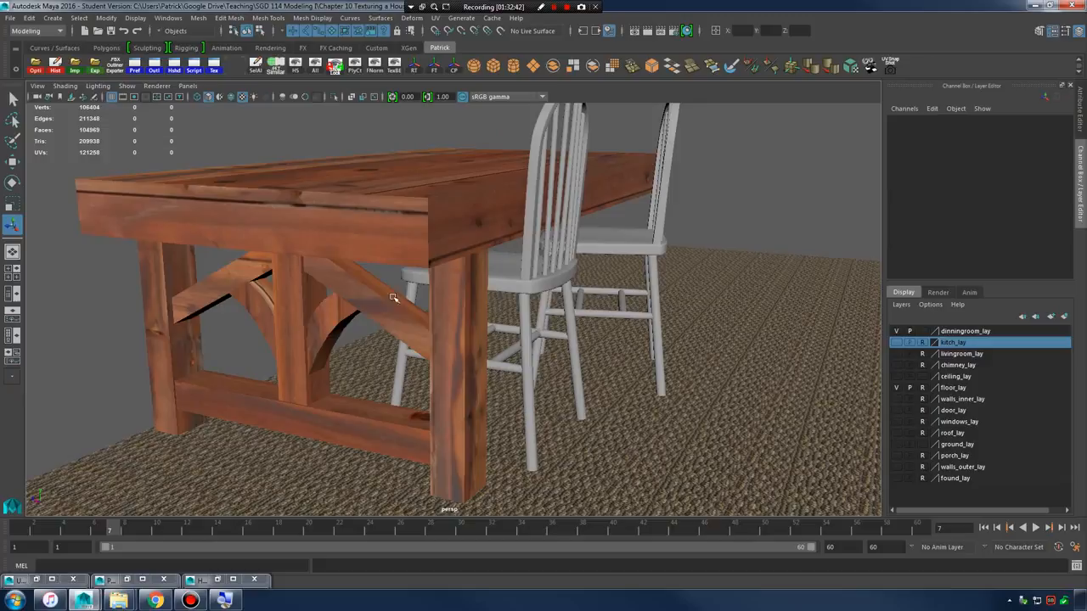
{"action": "left_click", "coordinate": [323, 306]}
{"action": "left_click_drag", "start_coordinate": [324, 305], "coordinate": [584, 331], "text": "alt"}
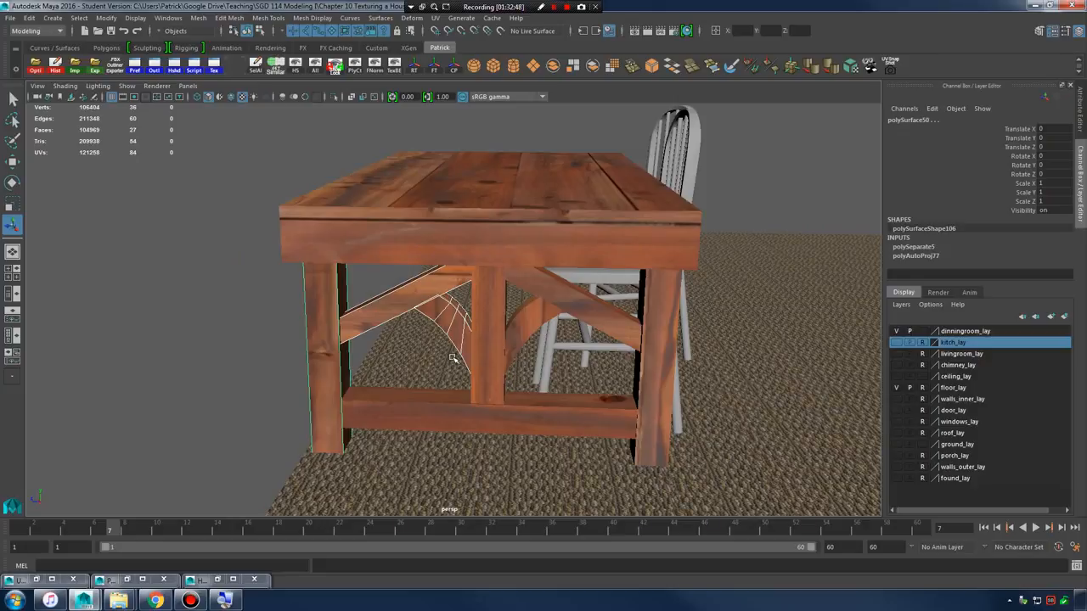
{"action": "key", "text": "Delete"}
- Select the tabletop piece and display its UV layout over the wood texture in the UV Editor
{"action": "middle_click_drag", "start_coordinate": [588, 343], "coordinate": [560, 343], "text": "alt"}
{"action": "right_click_drag", "start_coordinate": [560, 343], "coordinate": [640, 342], "text": "alt"}
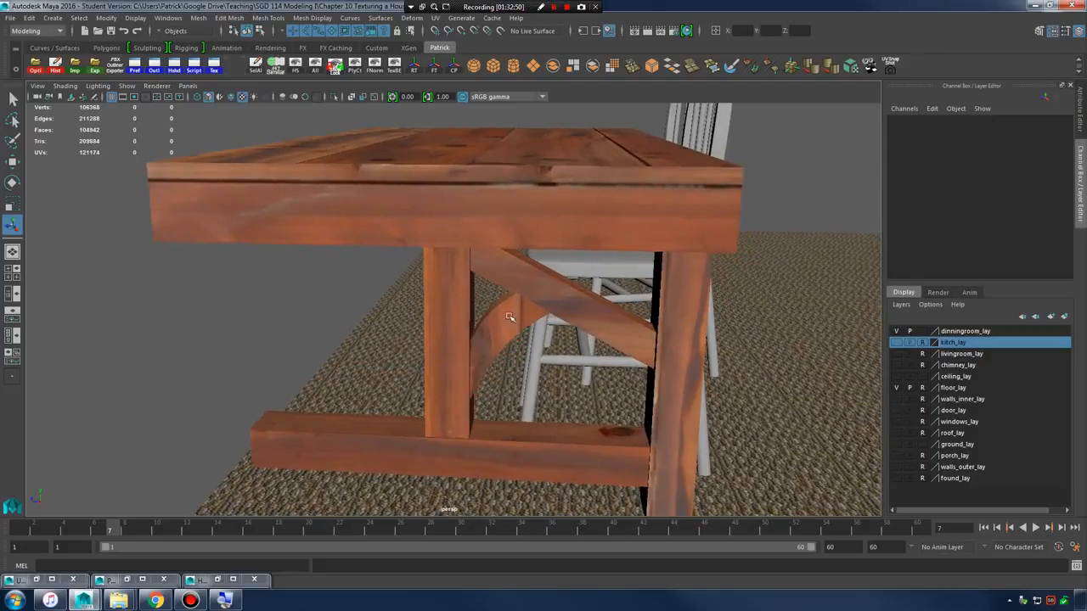
{"action": "left_click_drag", "start_coordinate": [510, 316], "coordinate": [520, 339], "text": "alt"}
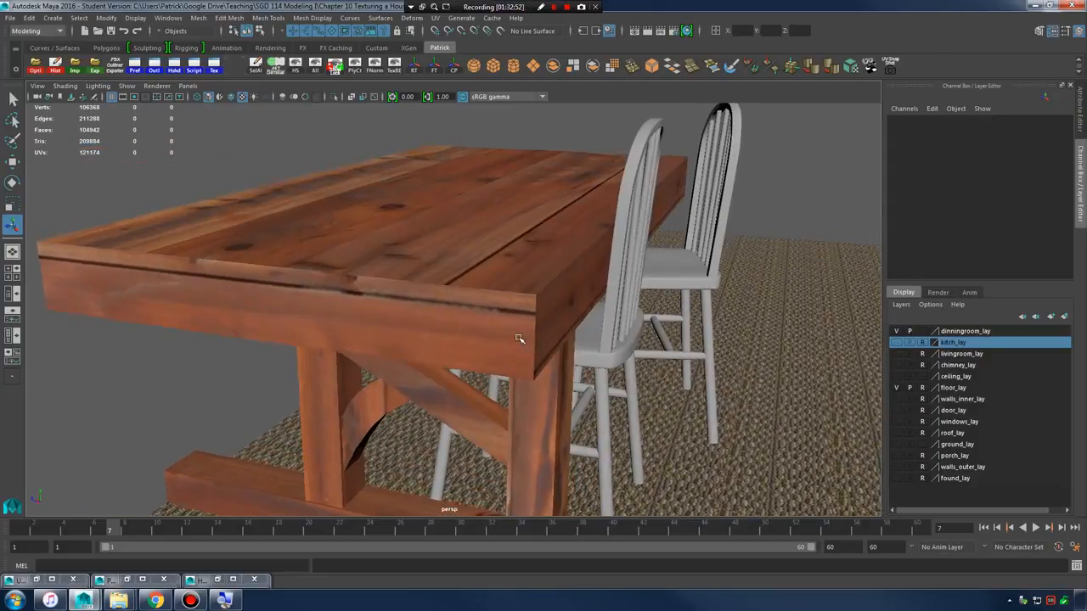
{"action": "left_click", "coordinate": [508, 268]}
{"action": "left_click_drag", "start_coordinate": [508, 267], "coordinate": [404, 343], "text": "alt"}
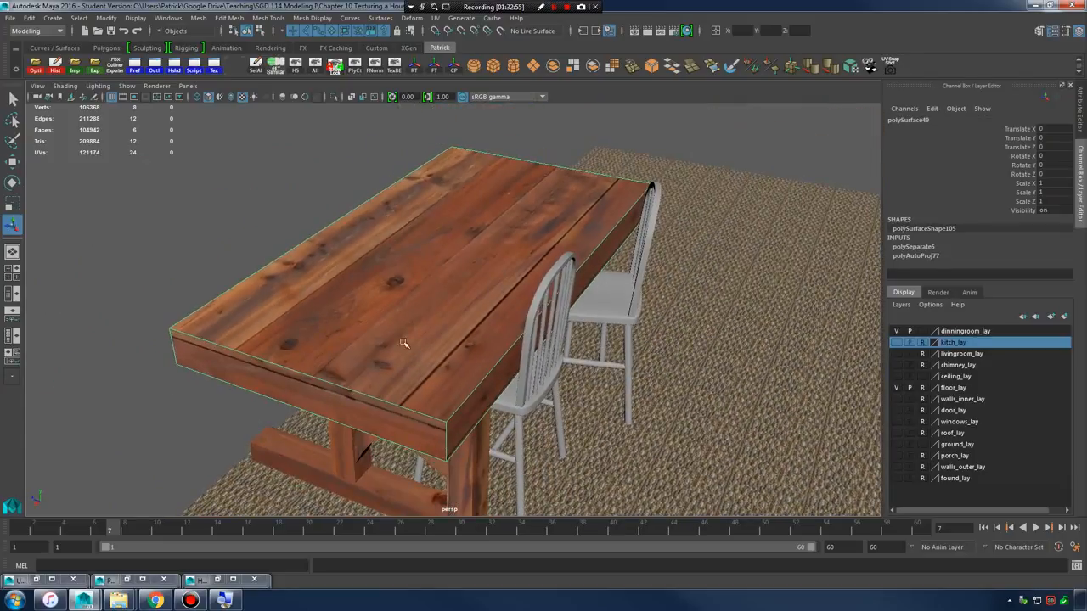
{"action": "left_click", "coordinate": [35, 580]}
{"action": "scroll", "coordinate": [750, 380], "scroll_direction": "up", "scroll_amount": 4}
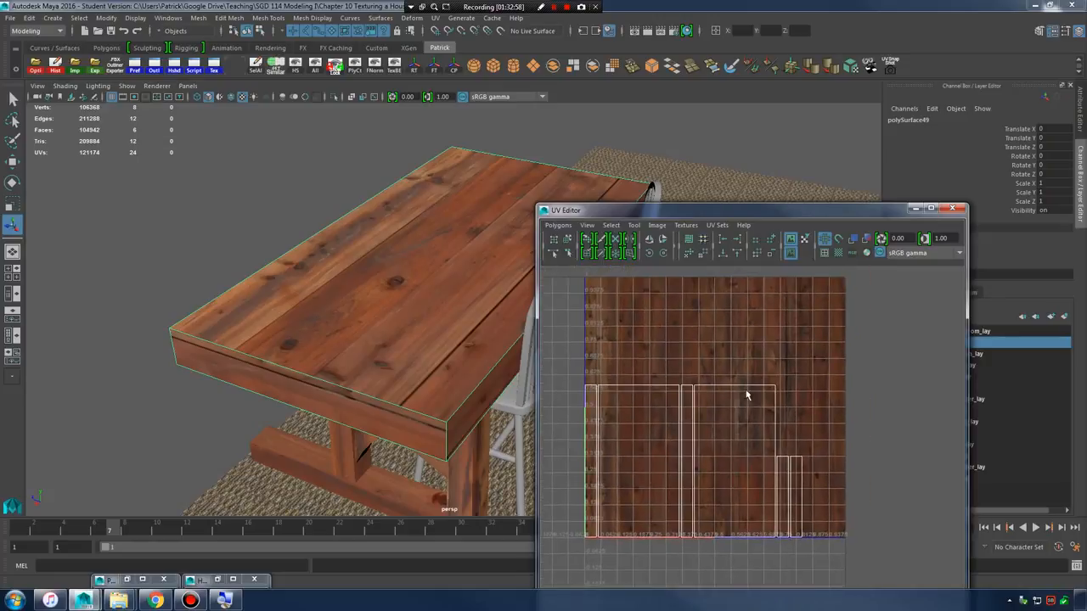
- Select all of the tabletop's UVs and scale them up well beyond the texture tile to make the wood planks smaller
{"action": "right_click_drag", "start_coordinate": [684, 373], "coordinate": [679, 408]}
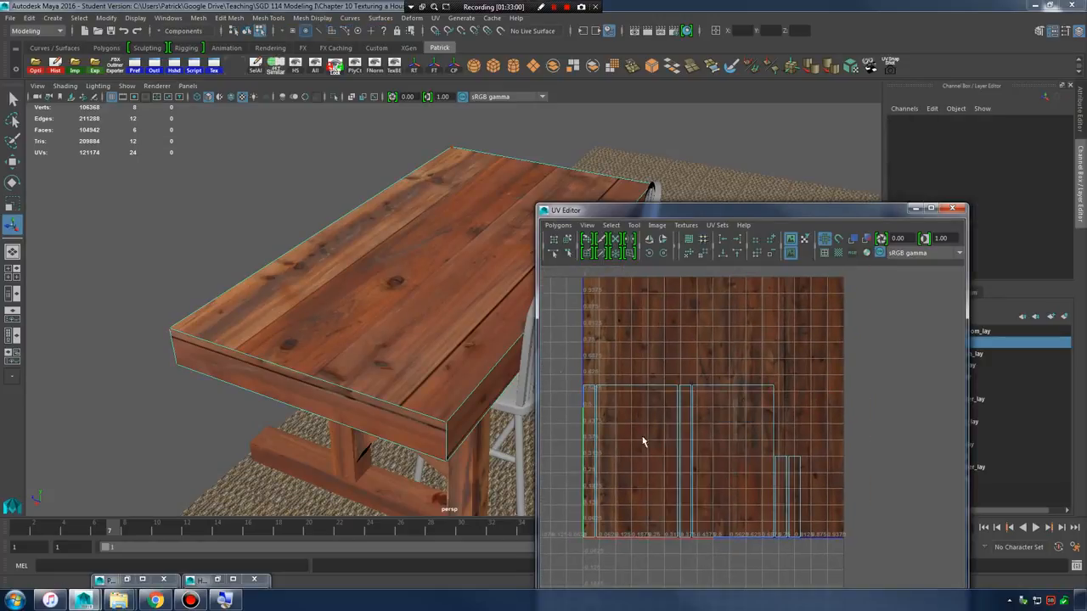
{"action": "left_click", "coordinate": [716, 471]}
{"action": "left_click_drag", "start_coordinate": [694, 461], "coordinate": [716, 398]}
{"action": "left_click_drag", "start_coordinate": [386, 382], "coordinate": [352, 405], "text": "alt"}
{"action": "right_click_drag", "start_coordinate": [351, 405], "coordinate": [394, 373], "text": "alt"}
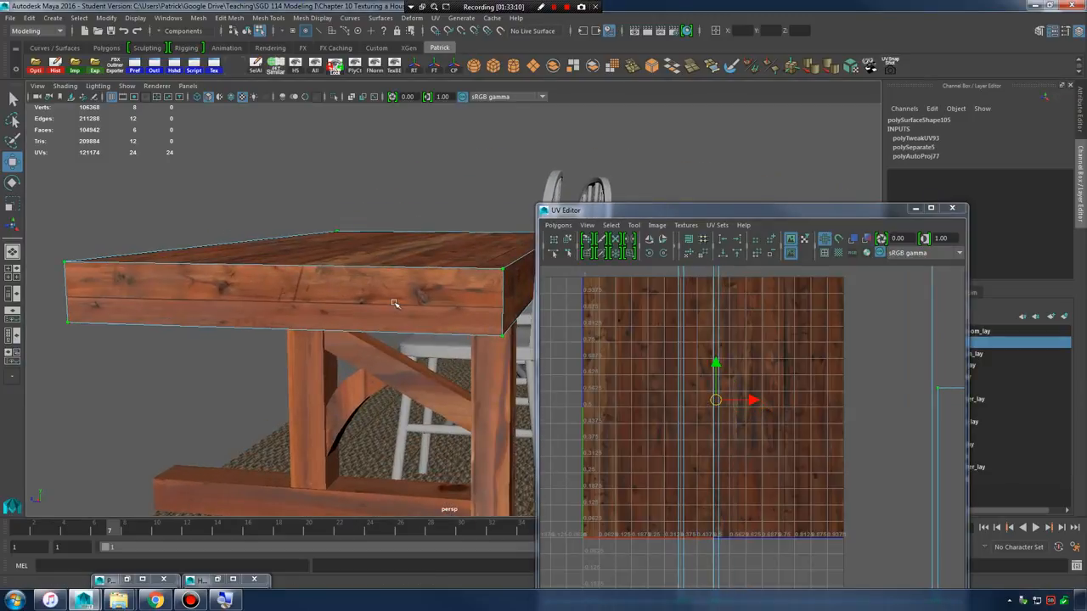
- Select the tabletop's end face and shift its UVs horizontally to reposition the plank lines along the edge
{"action": "right_click_drag", "start_coordinate": [394, 287], "coordinate": [403, 325]}
{"action": "left_click", "coordinate": [409, 314]}
{"action": "middle_click_drag", "start_coordinate": [807, 408], "coordinate": [703, 385], "text": "alt"}
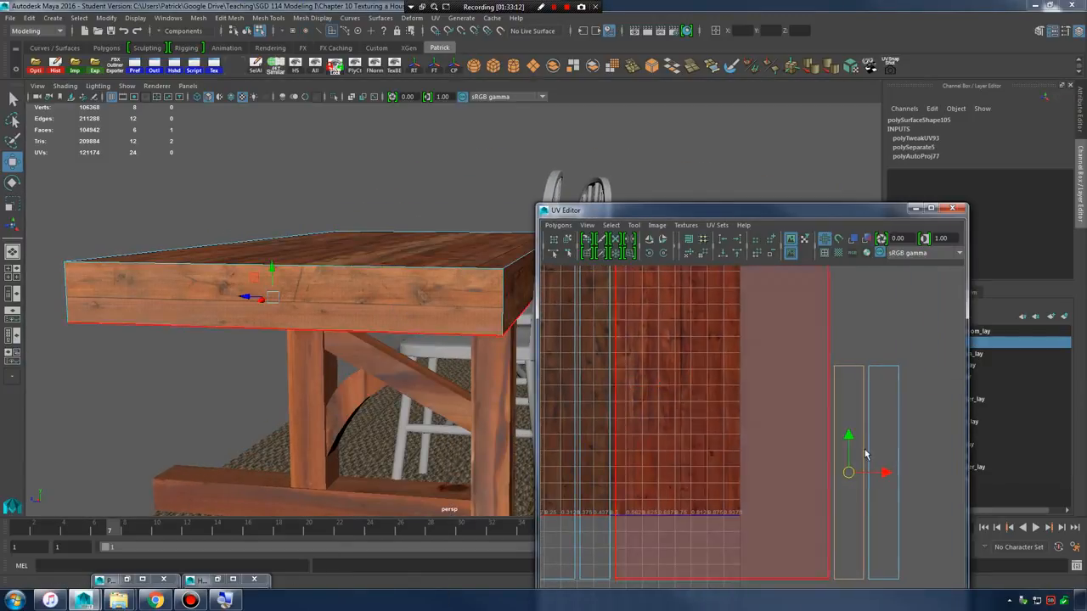
{"action": "mouse_move", "coordinate": [881, 478]}
{"action": "left_mouse_down"}
{"action": "mouse_move", "coordinate": [895, 473]}
{"action": "mouse_move", "coordinate": [891, 480]}
{"action": "left_mouse_up"}
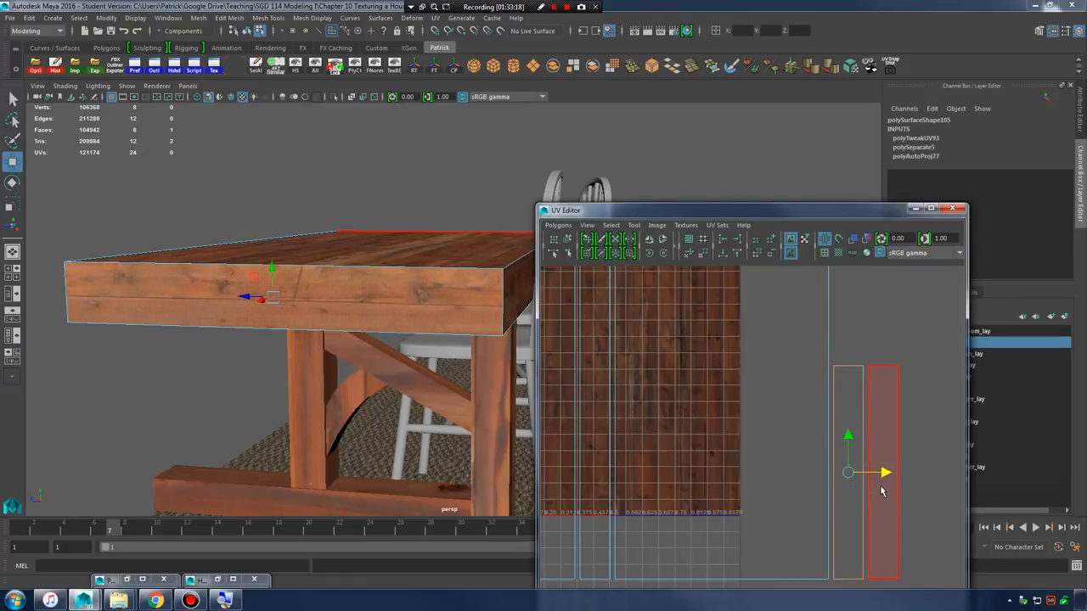
{"action": "left_click_drag", "start_coordinate": [516, 340], "coordinate": [428, 357], "text": "alt"}
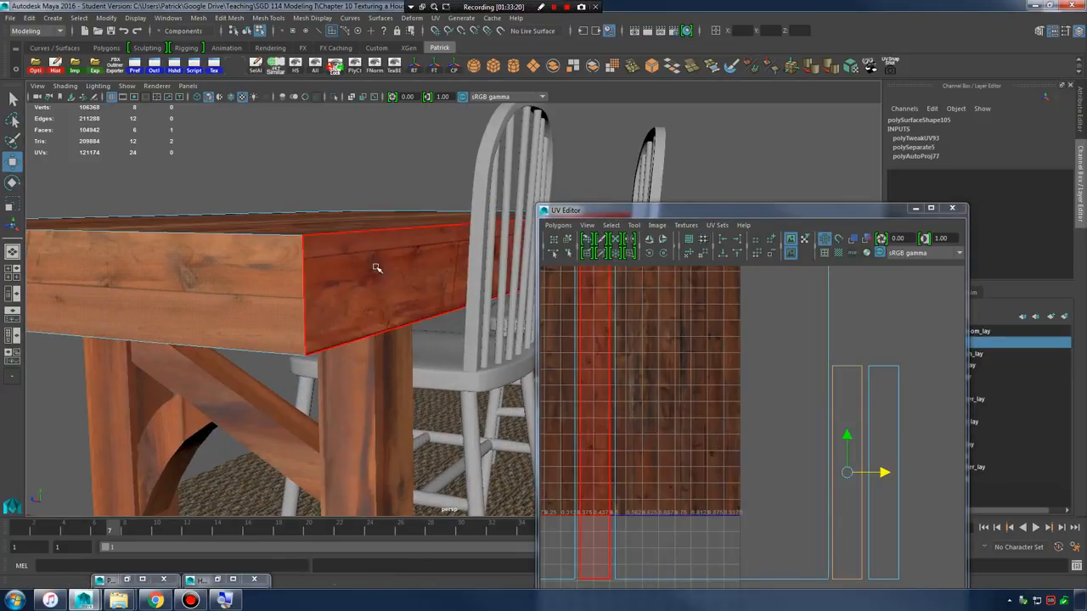
- Select the tabletop's long side face and shift its UVs horizontally so its plank line meets the end face's line at the corner
{"action": "left_click", "coordinate": [376, 267]}
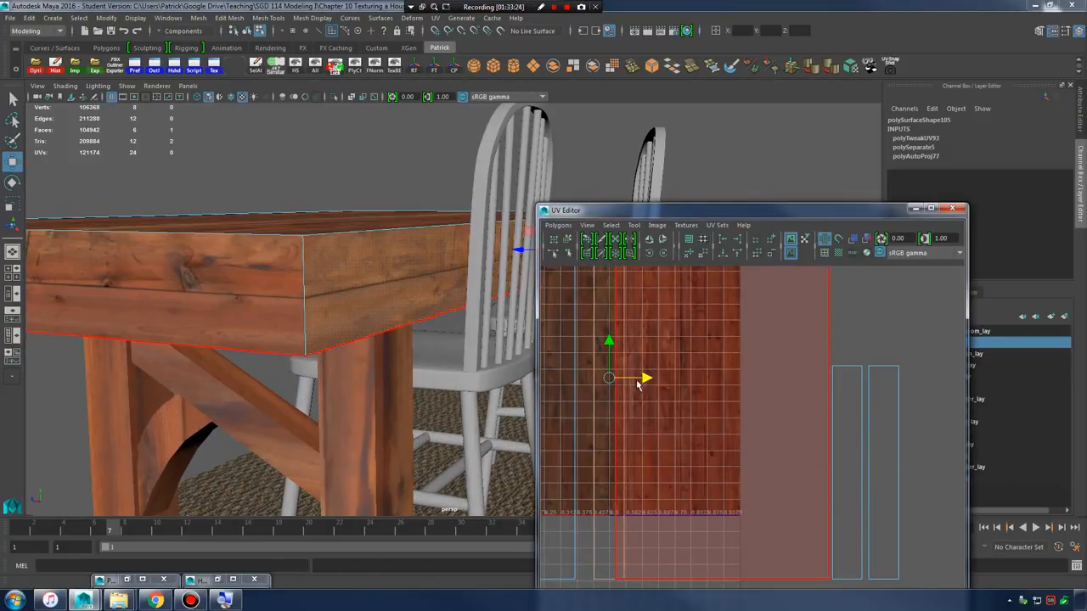
{"action": "scroll", "coordinate": [732, 399], "scroll_direction": "up", "scroll_amount": 6}
{"action": "scroll", "coordinate": [408, 343], "scroll_direction": "up", "scroll_amount": 3}
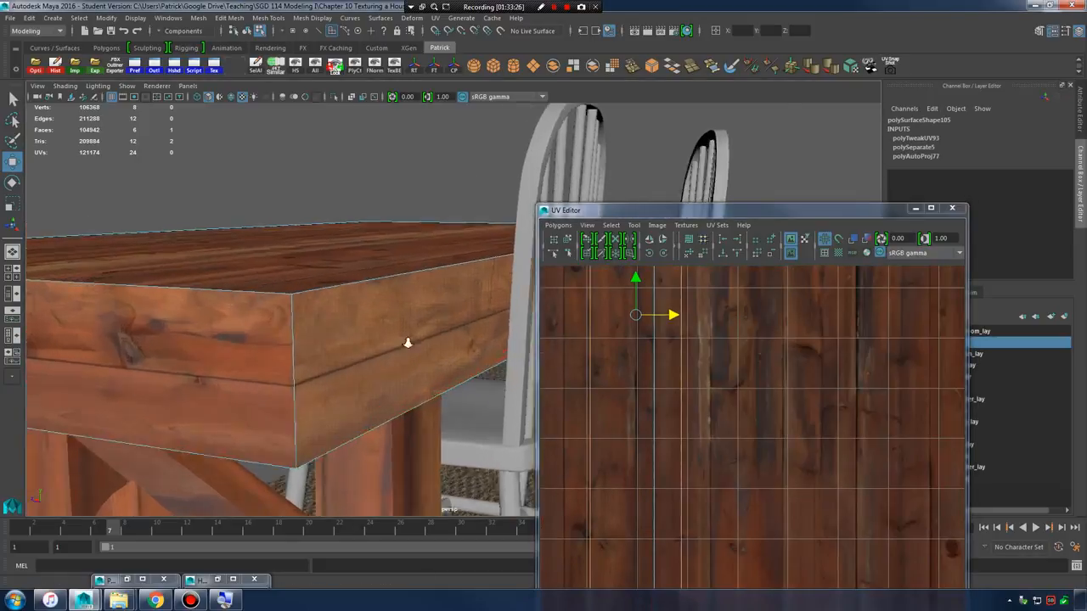
{"action": "scroll", "coordinate": [411, 335], "scroll_direction": "up", "scroll_amount": 5}
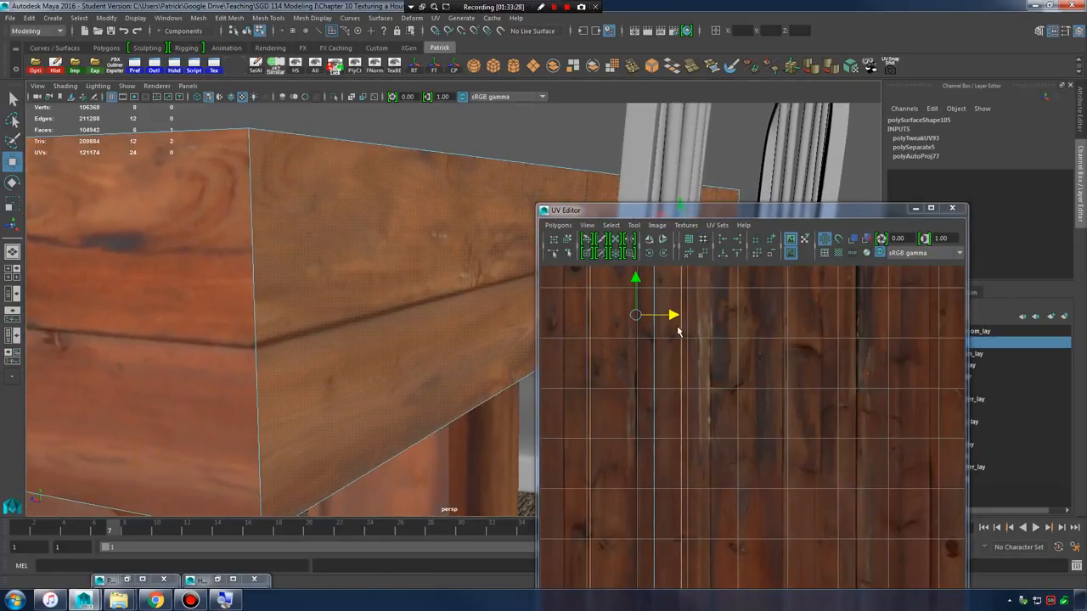
{"action": "left_click_drag", "start_coordinate": [672, 316], "coordinate": [676, 316]}
{"action": "left_click_drag", "start_coordinate": [673, 319], "coordinate": [674, 319]}
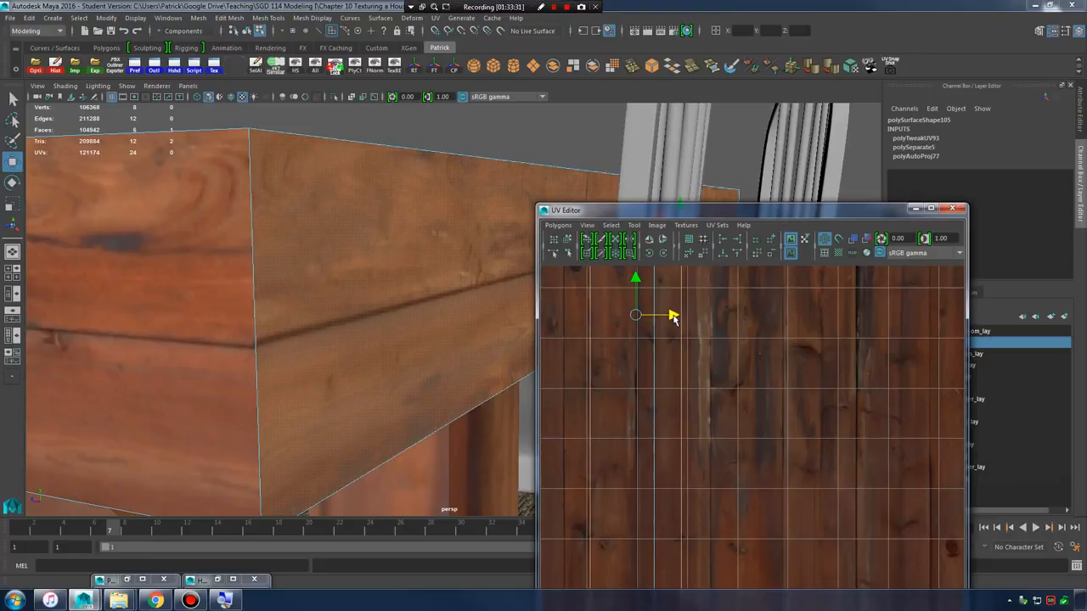
{"action": "middle_click_drag", "start_coordinate": [758, 375], "coordinate": [849, 468], "text": "alt"}
{"action": "scroll", "coordinate": [824, 467], "scroll_direction": "up", "scroll_amount": 4}
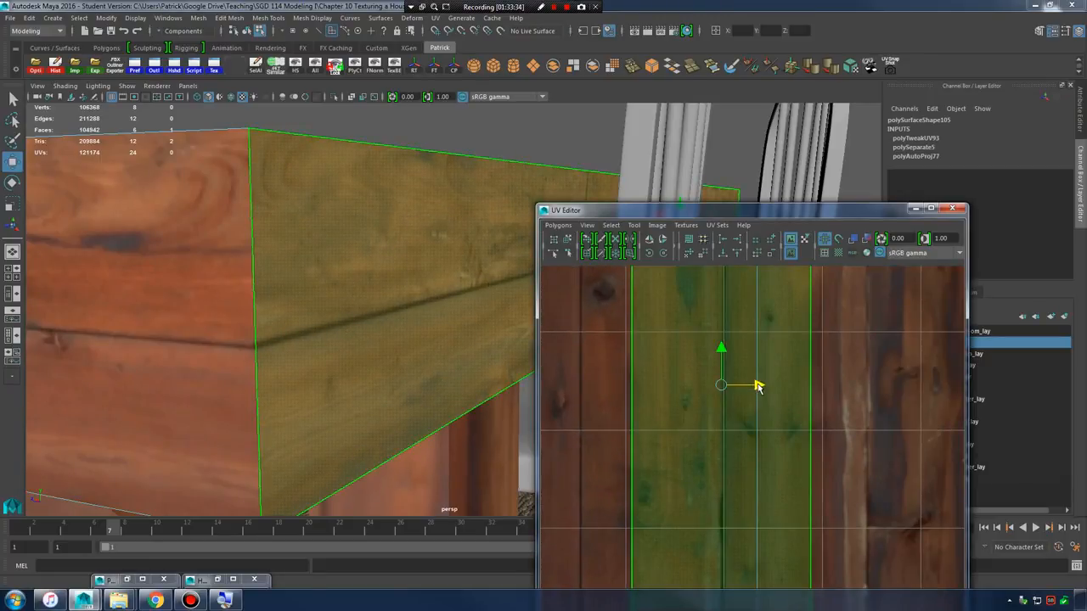
{"action": "left_click_drag", "start_coordinate": [758, 386], "coordinate": [758, 388]}
{"action": "left_click", "coordinate": [532, 126]}
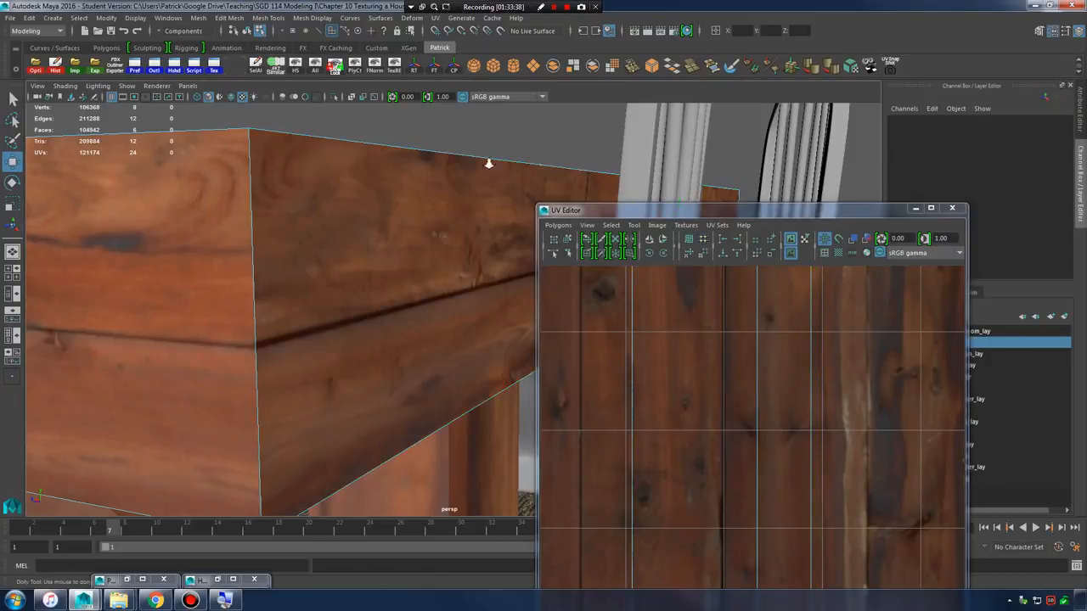
- Select the tabletop's opposite end face and move its UVs so the plank line aligns with the adjoining long side
{"action": "scroll", "coordinate": [487, 163], "scroll_direction": "down", "scroll_amount": 5}
{"action": "left_click_drag", "start_coordinate": [488, 162], "coordinate": [336, 246], "text": "alt"}
{"action": "middle_click_drag", "start_coordinate": [336, 246], "coordinate": [355, 306], "text": "alt"}
{"action": "left_click", "coordinate": [358, 326]}
{"action": "key", "text": "f"}
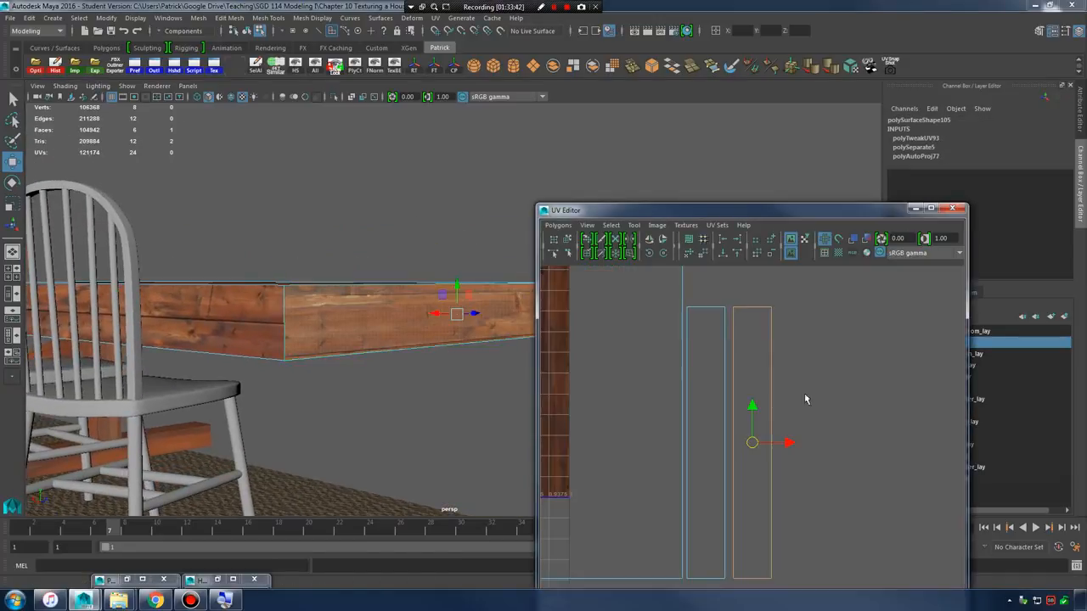
{"action": "right_click_drag", "start_coordinate": [736, 386], "coordinate": [787, 410], "text": "alt"}
{"action": "middle_click_drag", "start_coordinate": [787, 410], "coordinate": [808, 372], "text": "alt"}
{"action": "right_click_drag", "start_coordinate": [808, 372], "coordinate": [1078, 440], "text": "alt"}
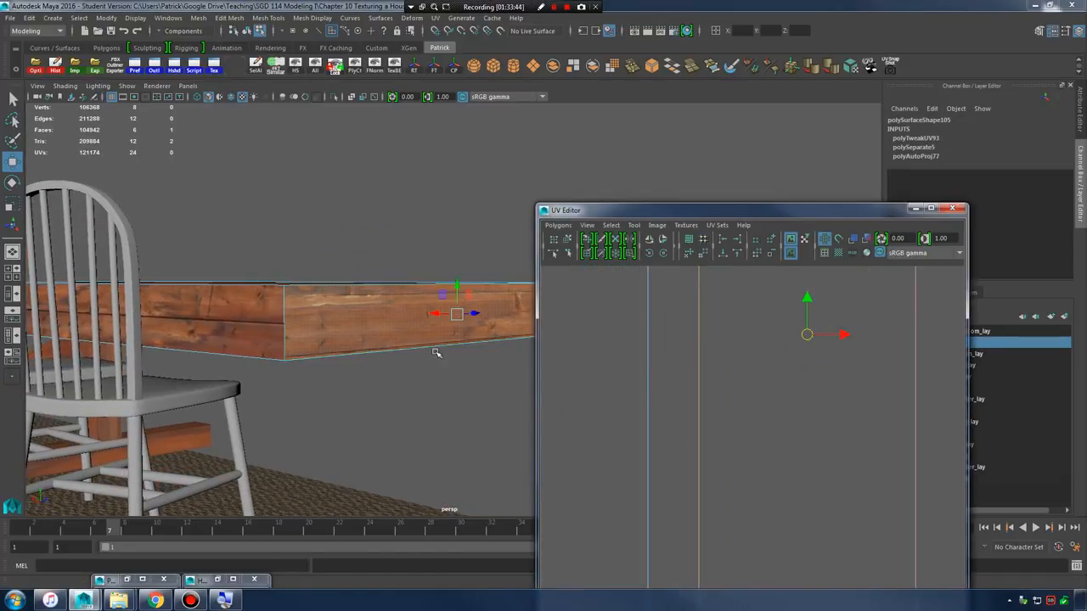
{"action": "right_click_drag", "start_coordinate": [319, 332], "coordinate": [436, 356], "text": "alt"}
{"action": "middle_click_drag", "start_coordinate": [275, 373], "coordinate": [388, 354], "text": "alt"}
{"action": "right_click_drag", "start_coordinate": [388, 354], "coordinate": [450, 343], "text": "alt"}
{"action": "middle_click_drag", "start_coordinate": [293, 346], "coordinate": [450, 358], "text": "alt"}
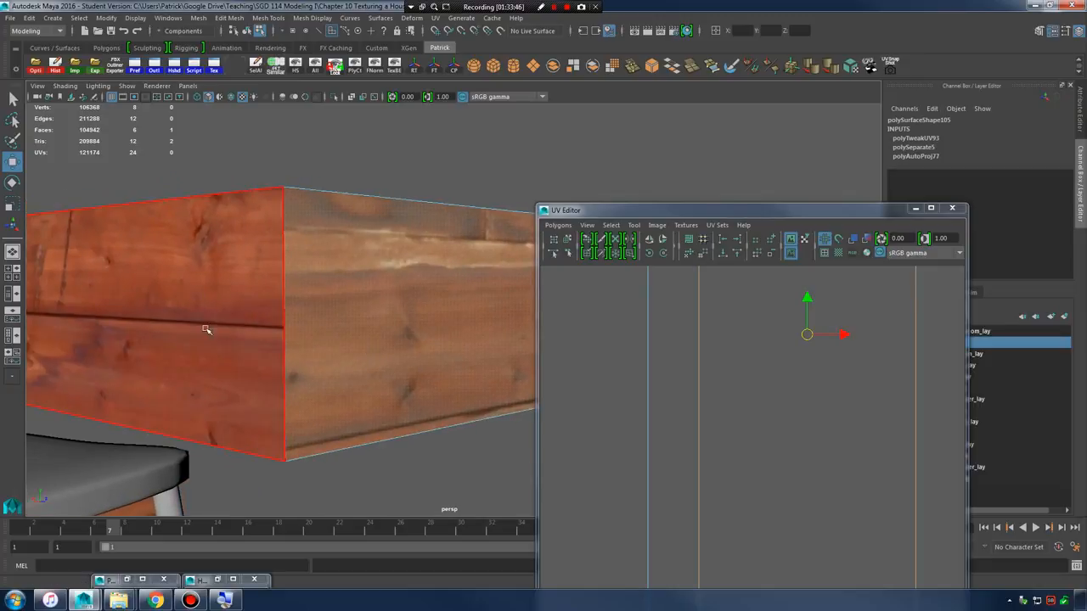
{"action": "left_click_drag", "start_coordinate": [809, 300], "coordinate": [801, 314]}
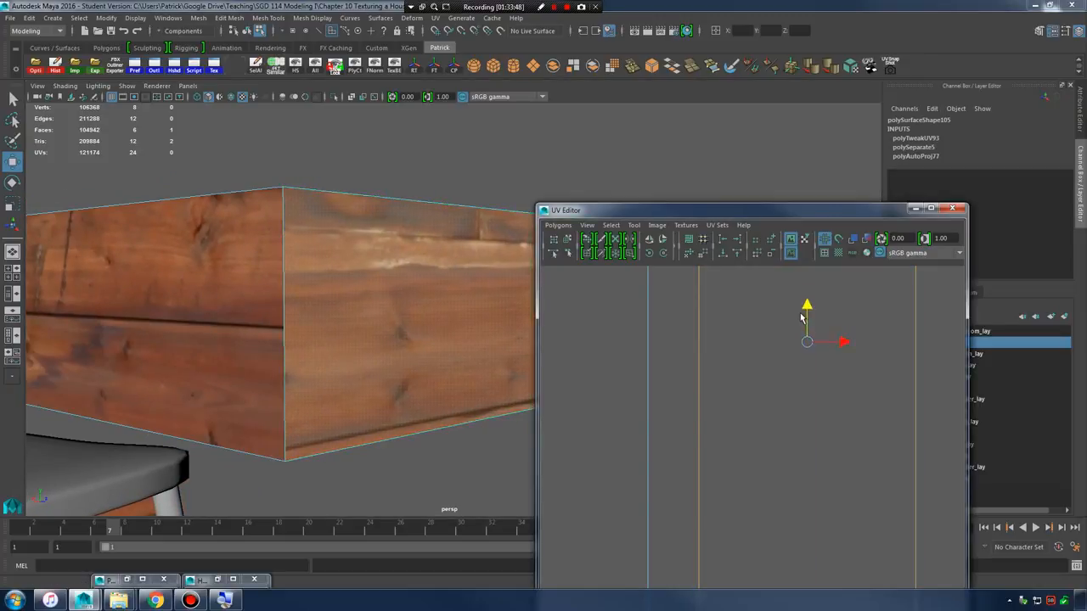
{"action": "left_click_drag", "start_coordinate": [834, 346], "coordinate": [747, 360]}
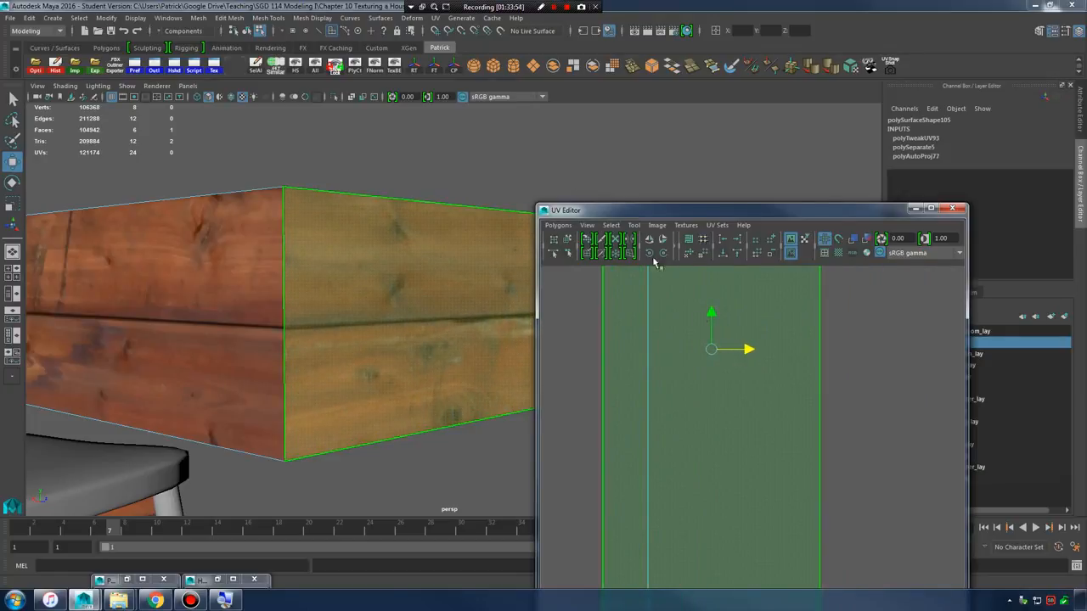
{"action": "left_click", "coordinate": [494, 165]}
{"action": "left_click", "coordinate": [450, 241]}
{"action": "right_click_drag", "start_coordinate": [396, 235], "coordinate": [453, 212]}
{"action": "left_click", "coordinate": [462, 137]}
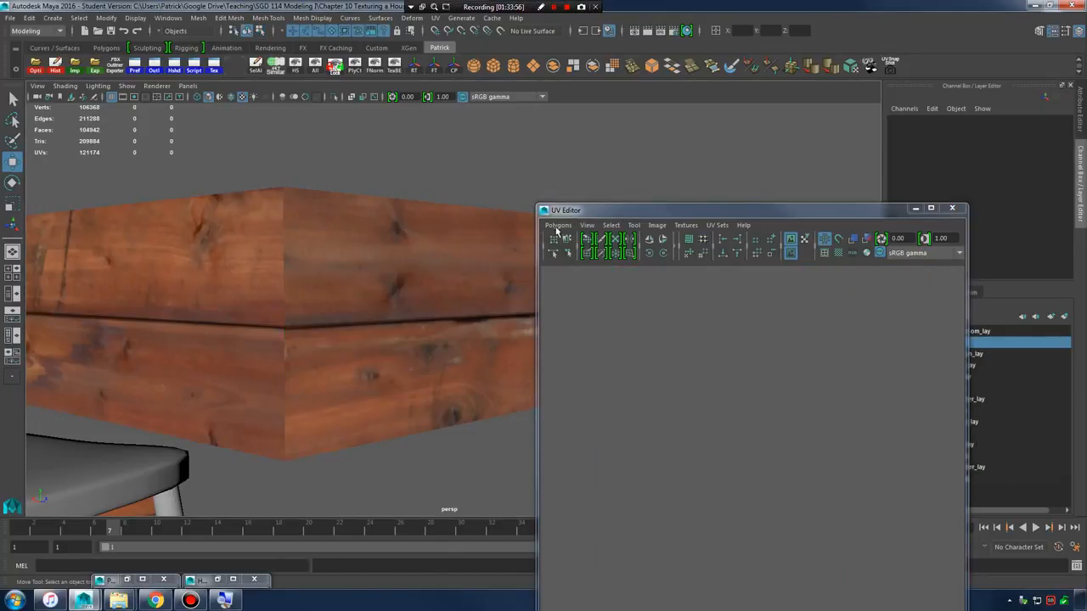
- Select the tabletop's remaining long side face and shift its UVs horizontally to match the plank line at the corner
{"action": "left_click_drag", "start_coordinate": [475, 237], "coordinate": [498, 316], "text": "alt"}
{"action": "left_click", "coordinate": [374, 312]}
{"action": "right_click_drag", "start_coordinate": [498, 317], "coordinate": [496, 329]}
{"action": "left_click", "coordinate": [472, 319]}
{"action": "key", "text": "a"}
{"action": "right_click_drag", "start_coordinate": [738, 376], "coordinate": [751, 372], "text": "alt"}
{"action": "middle_click_drag", "start_coordinate": [751, 372], "coordinate": [905, 440], "text": "alt"}
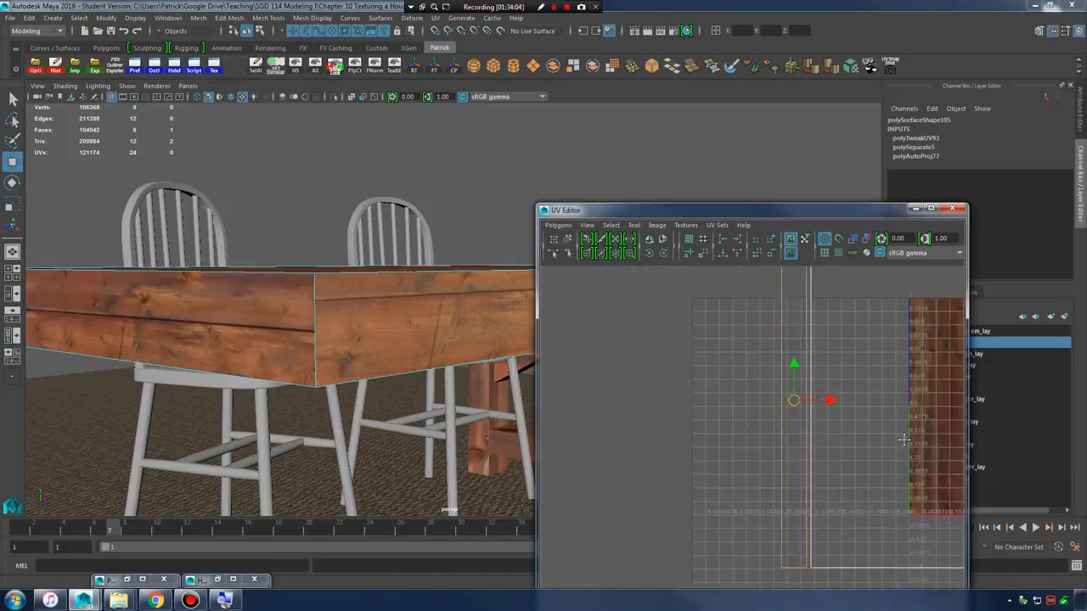
{"action": "right_click_drag", "start_coordinate": [696, 399], "coordinate": [852, 357], "text": "alt"}
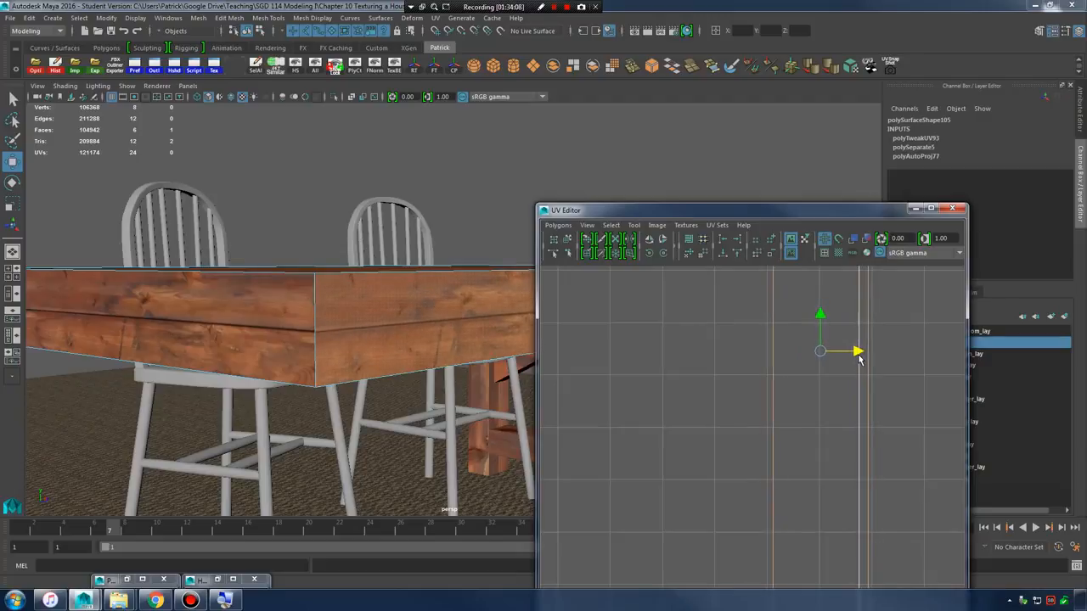
{"action": "right_click_drag", "start_coordinate": [320, 285], "coordinate": [374, 267]}
{"action": "left_click", "coordinate": [493, 194]}
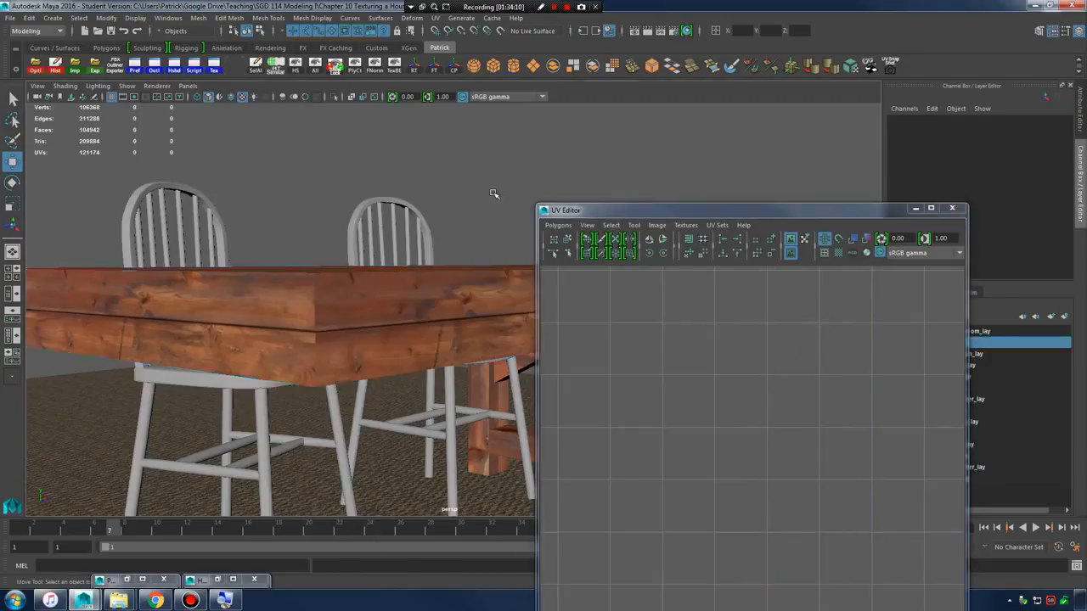
- Select the table leg beside the chairs, display its UV layout over the wood texture and pick one of its long faces
{"action": "left_click_drag", "start_coordinate": [479, 211], "coordinate": [381, 318], "text": "alt"}
{"action": "right_click_drag", "start_coordinate": [381, 318], "coordinate": [495, 323], "text": "alt"}
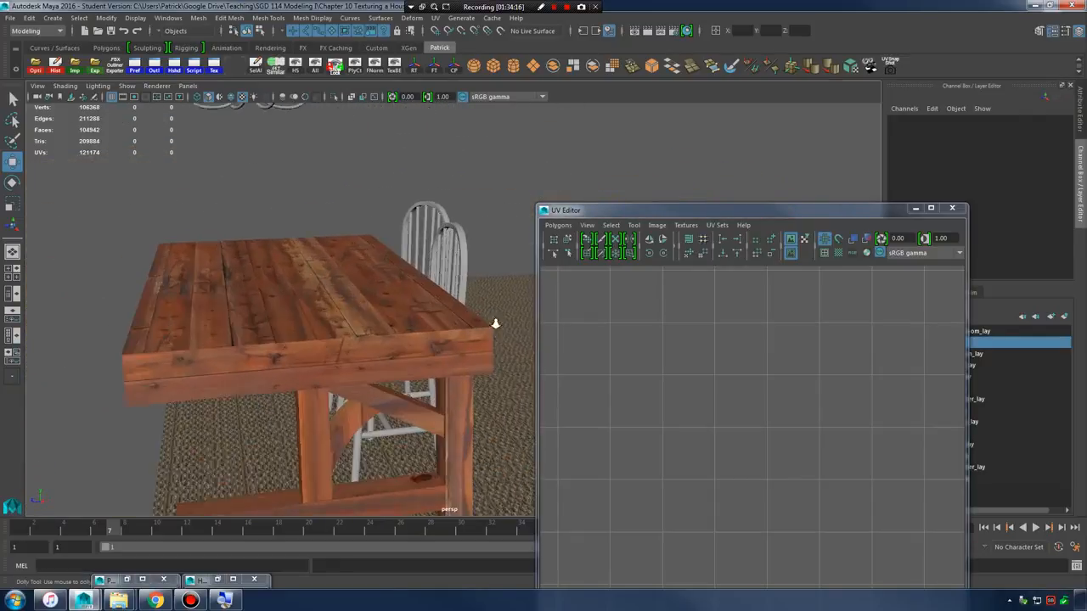
{"action": "left_click_drag", "start_coordinate": [495, 323], "coordinate": [327, 331], "text": "alt"}
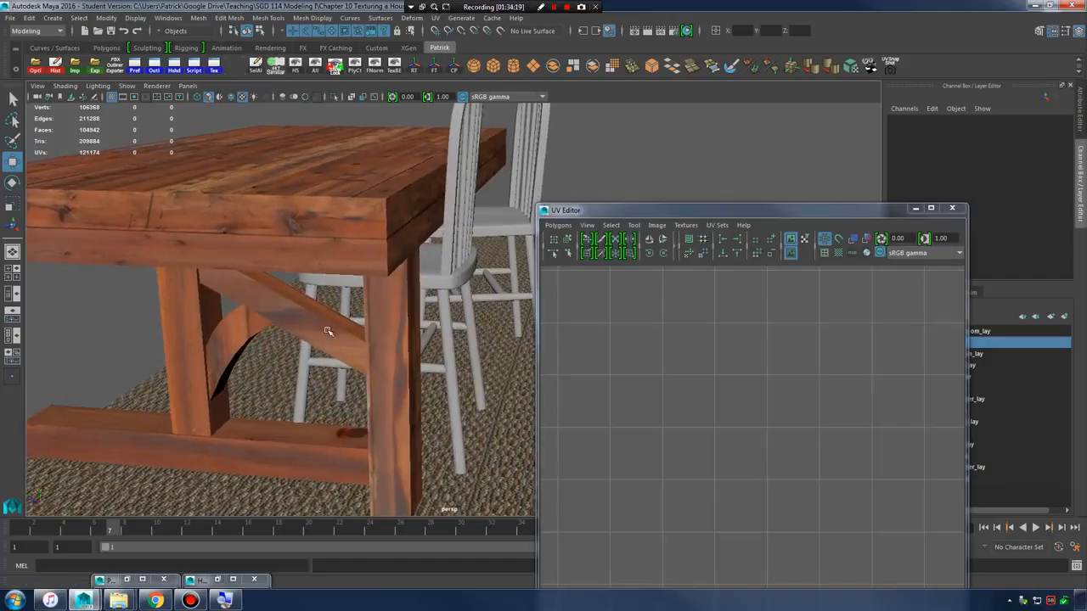
{"action": "left_click", "coordinate": [404, 327]}
{"action": "left_click_drag", "start_coordinate": [404, 327], "coordinate": [452, 326], "text": "alt"}
{"action": "right_click_drag", "start_coordinate": [452, 326], "coordinate": [418, 323], "text": "alt"}
{"action": "key", "text": "a"}
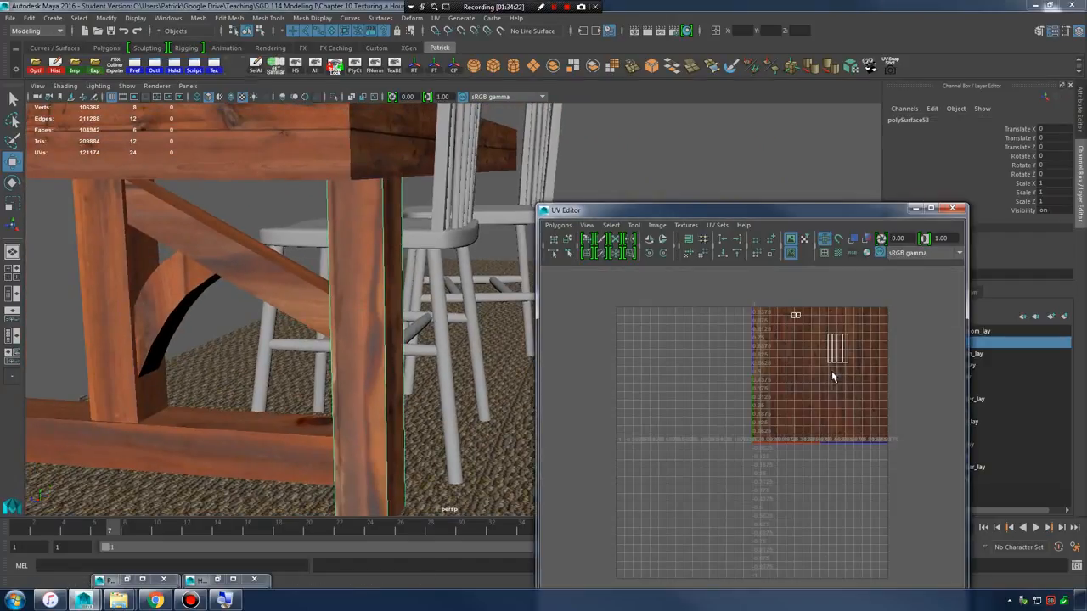
{"action": "mouse_move", "coordinate": [337, 308]}
{"action": "right_mouse_down", "text": "alt"}
{"action": "mouse_move", "coordinate": [354, 286]}
{"action": "mouse_move", "coordinate": [353, 316]}
{"action": "right_mouse_up", "text": "alt"}
{"action": "left_click", "coordinate": [356, 311]}
{"action": "right_click_drag", "start_coordinate": [883, 373], "coordinate": [987, 396], "text": "alt"}
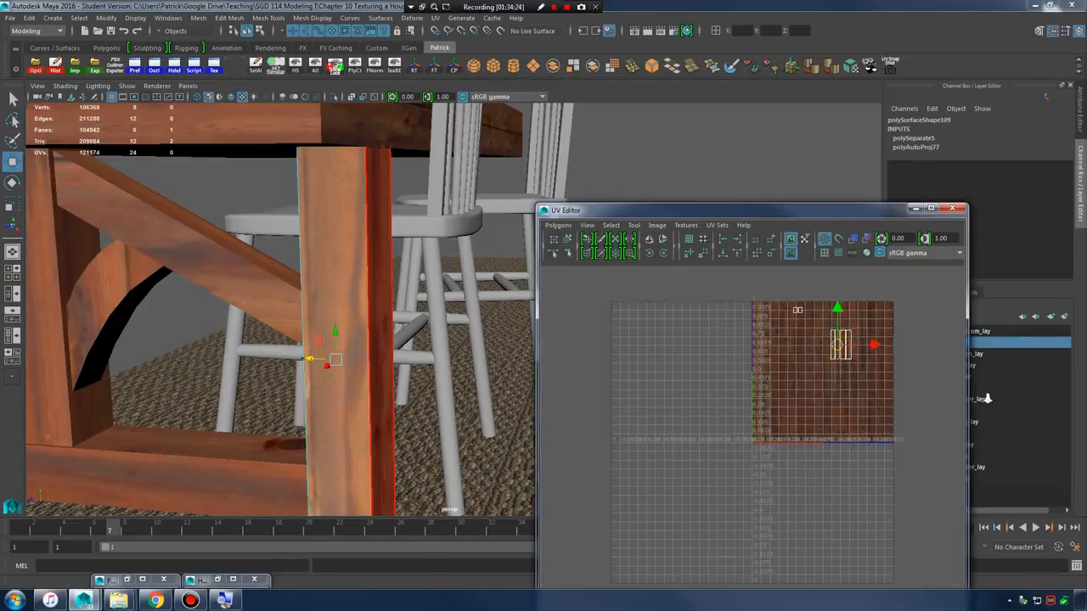
{"action": "middle_click_drag", "start_coordinate": [924, 398], "coordinate": [771, 450], "text": "alt"}
{"action": "right_click_drag", "start_coordinate": [771, 450], "coordinate": [777, 399], "text": "alt"}
{"action": "middle_click_drag", "start_coordinate": [770, 394], "coordinate": [742, 517], "text": "alt"}
{"action": "right_click_drag", "start_coordinate": [742, 517], "coordinate": [773, 357], "text": "alt"}
{"action": "middle_click_drag", "start_coordinate": [773, 357], "coordinate": [721, 448], "text": "alt"}
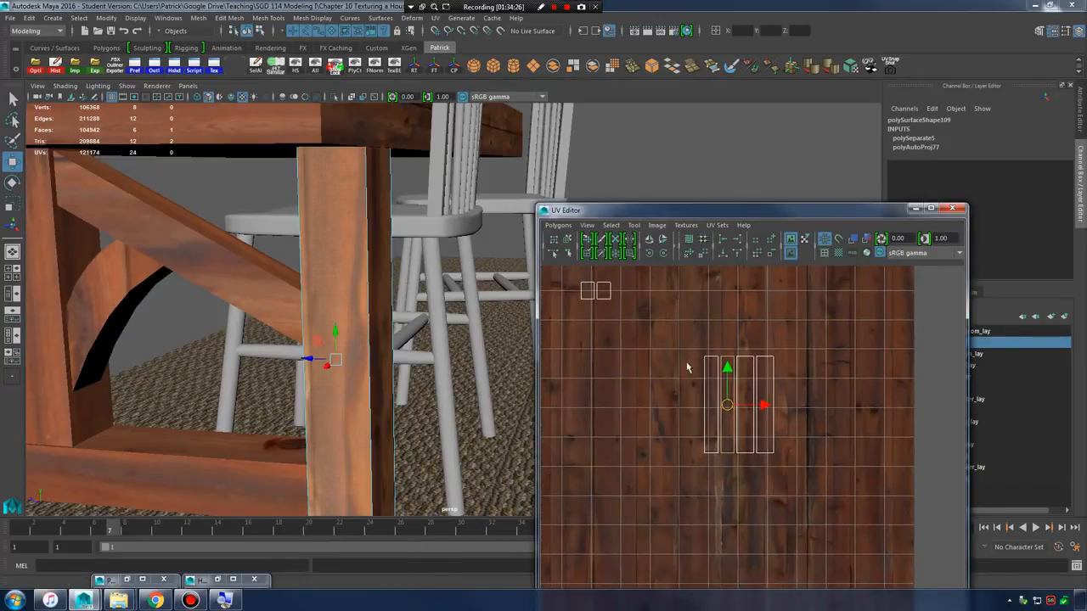
{"action": "left_click_drag", "start_coordinate": [726, 406], "coordinate": [848, 389]}
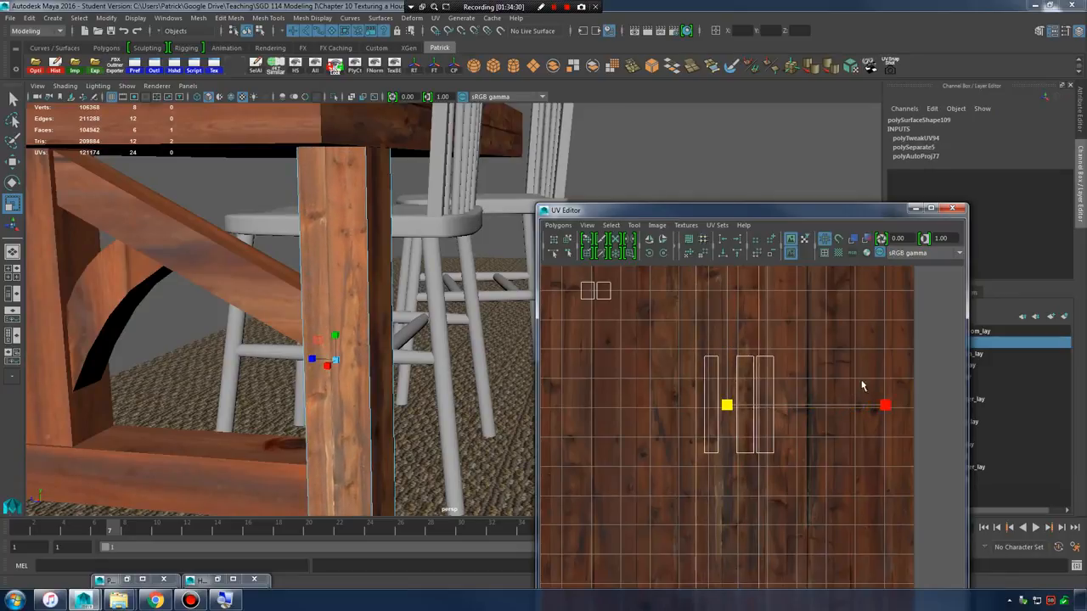
{"action": "key", "text": "ctrl+z"}
{"action": "key", "text": "ctrl+z"}
{"action": "key", "text": "ctrl+z"}
{"action": "key", "text": "ctrl+z"}
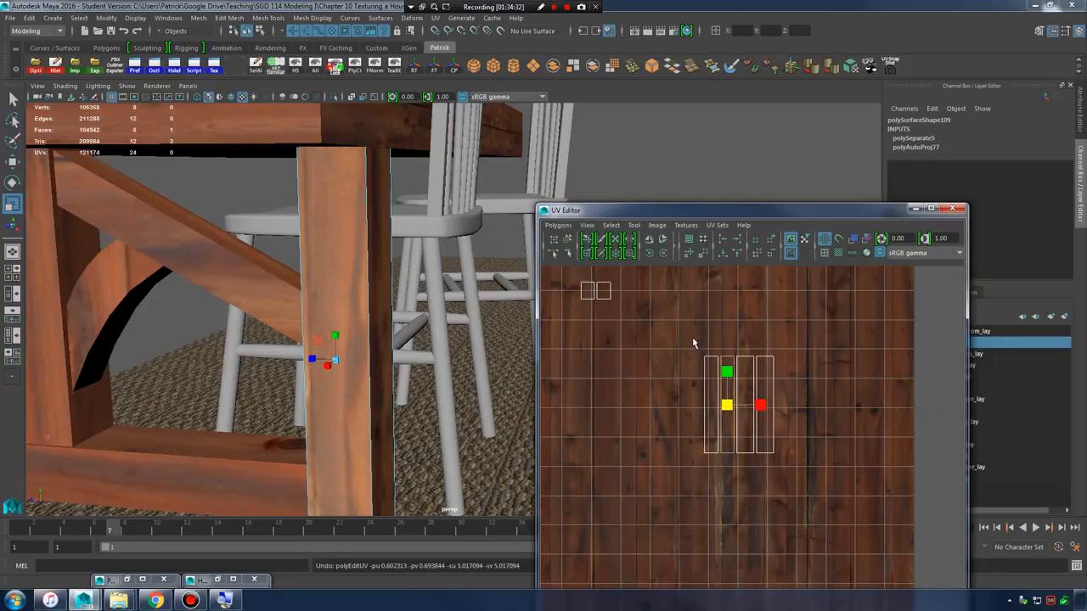
{"action": "right_click_drag", "start_coordinate": [779, 368], "coordinate": [782, 396]}
{"action": "left_click_drag", "start_coordinate": [677, 335], "coordinate": [829, 470]}
{"action": "key", "text": "ctrl+z"}
{"action": "key", "text": "ctrl+z"}
{"action": "key", "text": "ctrl+z"}
{"action": "key", "text": "ctrl+z"}
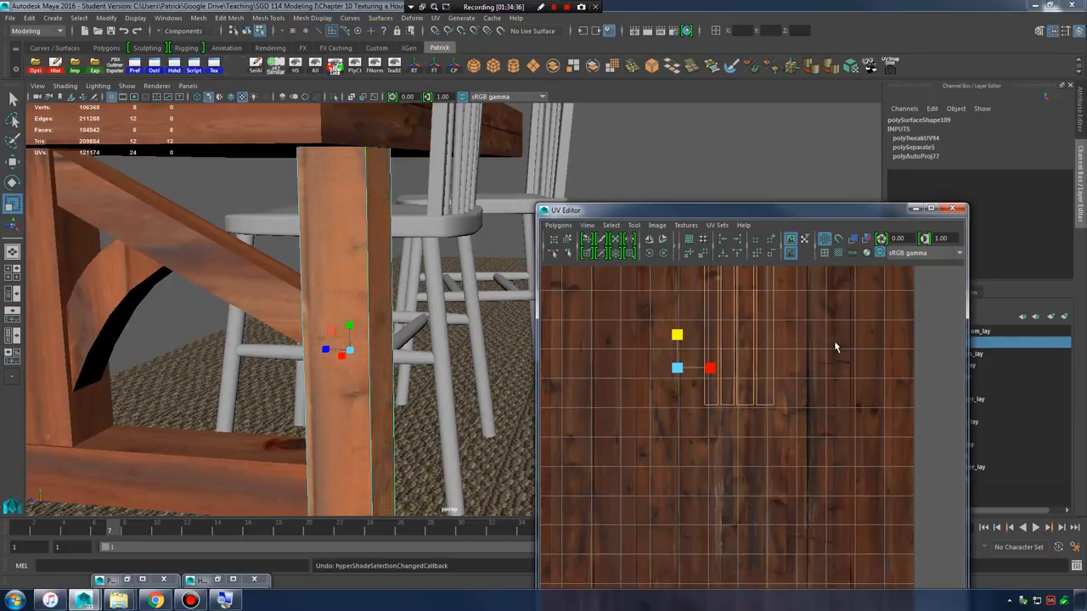
{"action": "key", "text": "ctrl+z"}
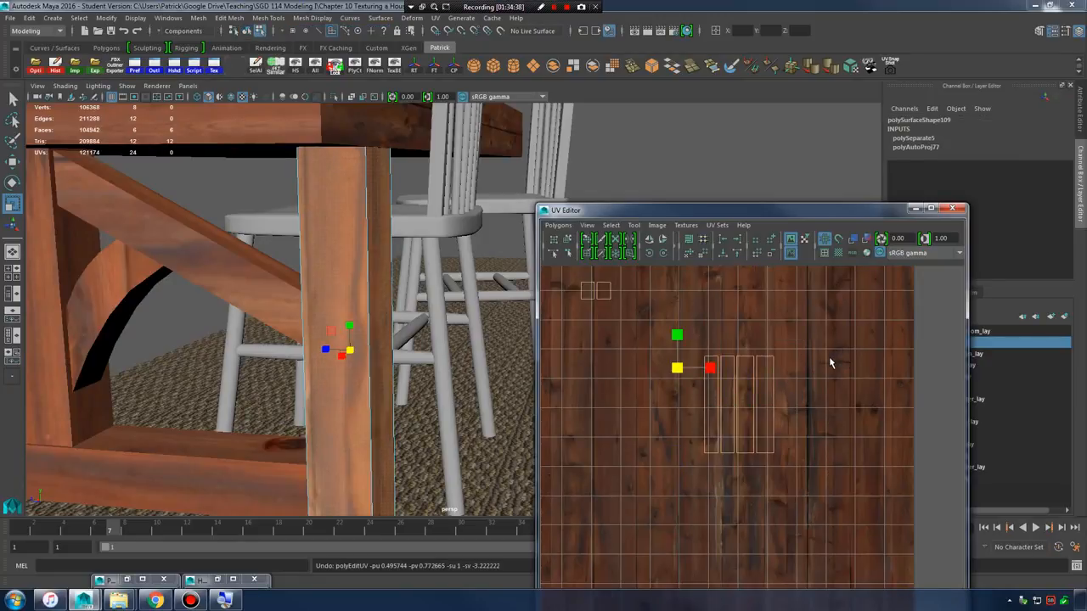
- Select the UV shells of the leg's four long faces and scale them up uniformly to make the wood grain finer
{"action": "left_click", "coordinate": [842, 336]}
{"action": "left_click_drag", "start_coordinate": [688, 463], "coordinate": [689, 459]}
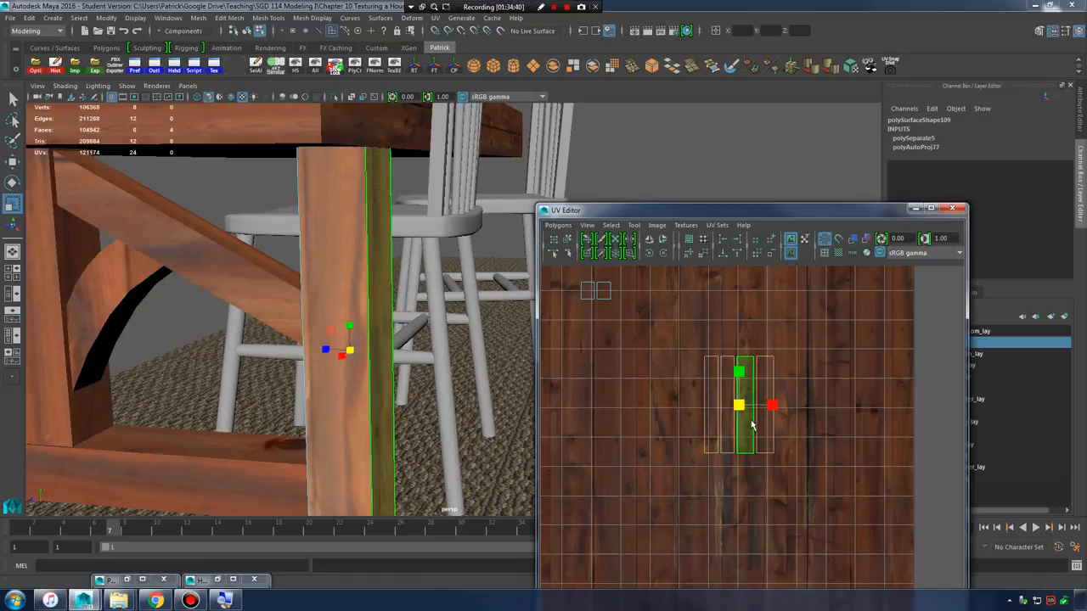
{"action": "mouse_move", "coordinate": [509, 374]}
{"action": "left_mouse_down", "text": "alt"}
{"action": "mouse_move", "coordinate": [550, 376]}
{"action": "mouse_move", "coordinate": [490, 384]}
{"action": "left_mouse_up", "text": "alt"}
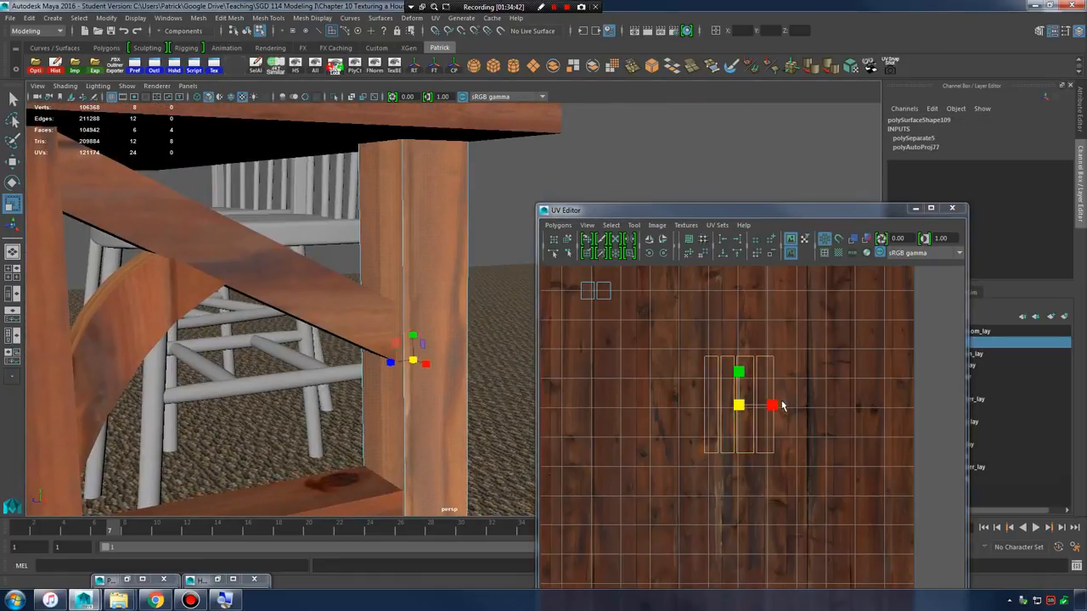
{"action": "left_click_drag", "start_coordinate": [739, 407], "coordinate": [809, 388]}
{"action": "left_click", "coordinate": [464, 308]}
{"action": "left_click_drag", "start_coordinate": [533, 325], "coordinate": [417, 260], "text": "alt"}
{"action": "left_click", "coordinate": [485, 260]}
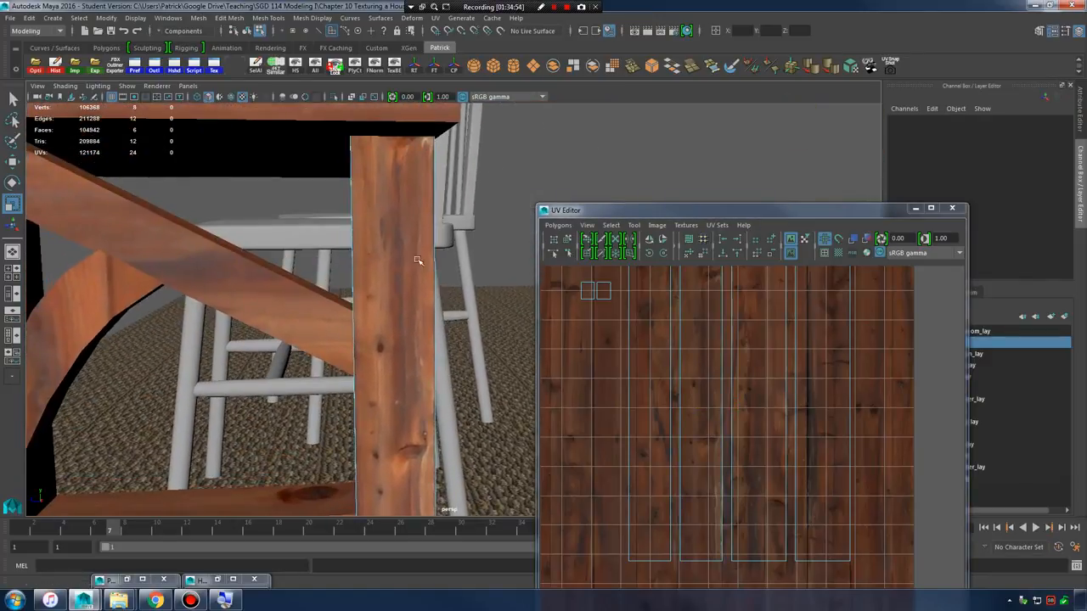
- Select the leg's wide face beneath the tabletop's long side and shift its UVs horizontally past the neighbouring shell
{"action": "left_click_drag", "start_coordinate": [436, 297], "coordinate": [344, 277], "text": "alt"}
{"action": "left_click", "coordinate": [345, 277]}
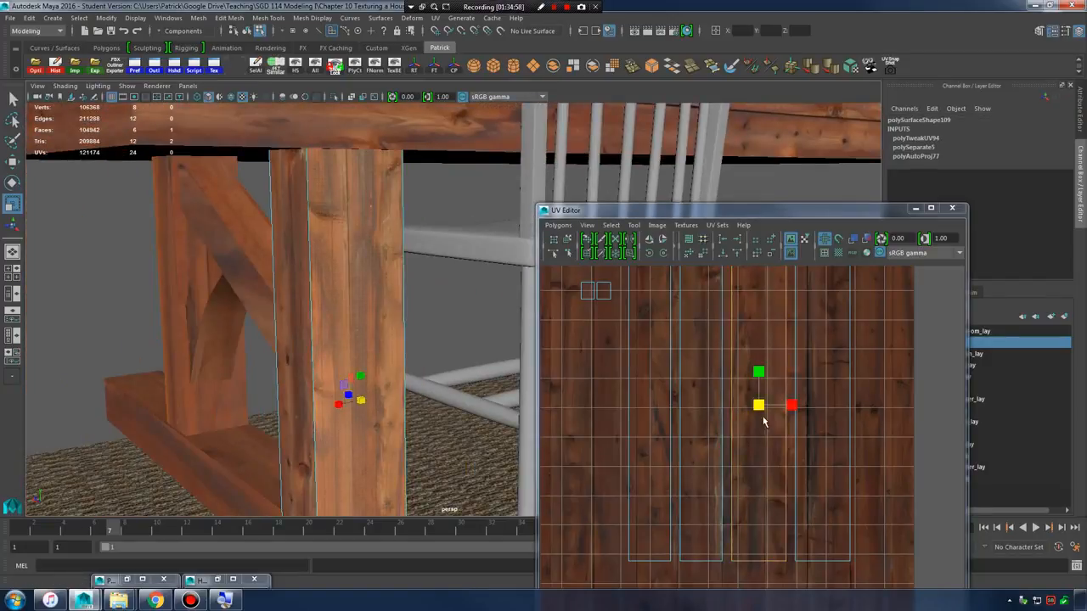
{"action": "key", "text": "w"}
{"action": "left_click_drag", "start_coordinate": [801, 406], "coordinate": [868, 416]}
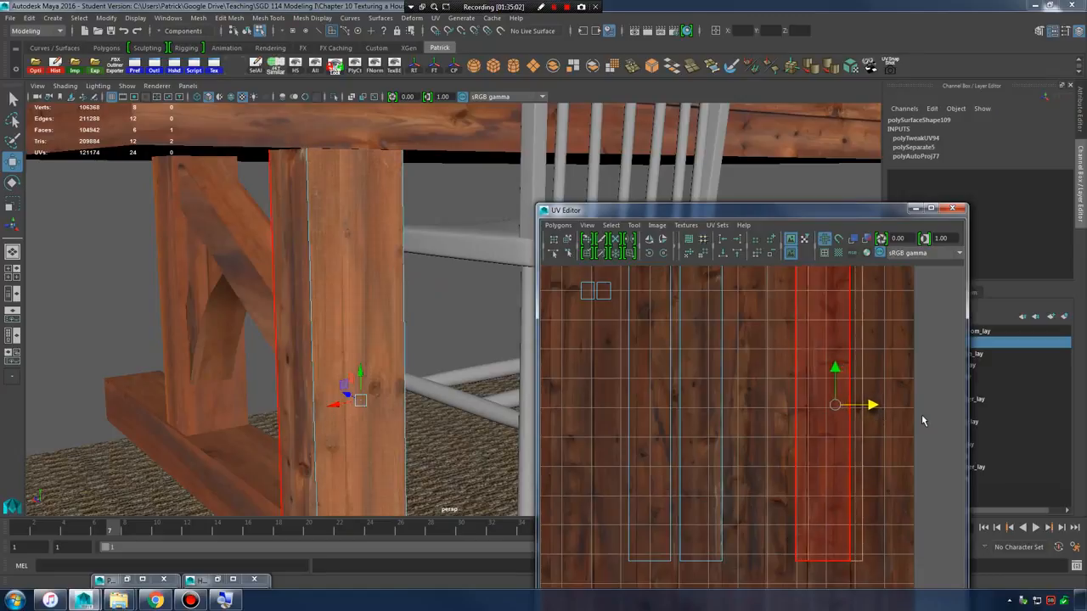
{"action": "middle_click_drag", "start_coordinate": [922, 415], "coordinate": [905, 416]}
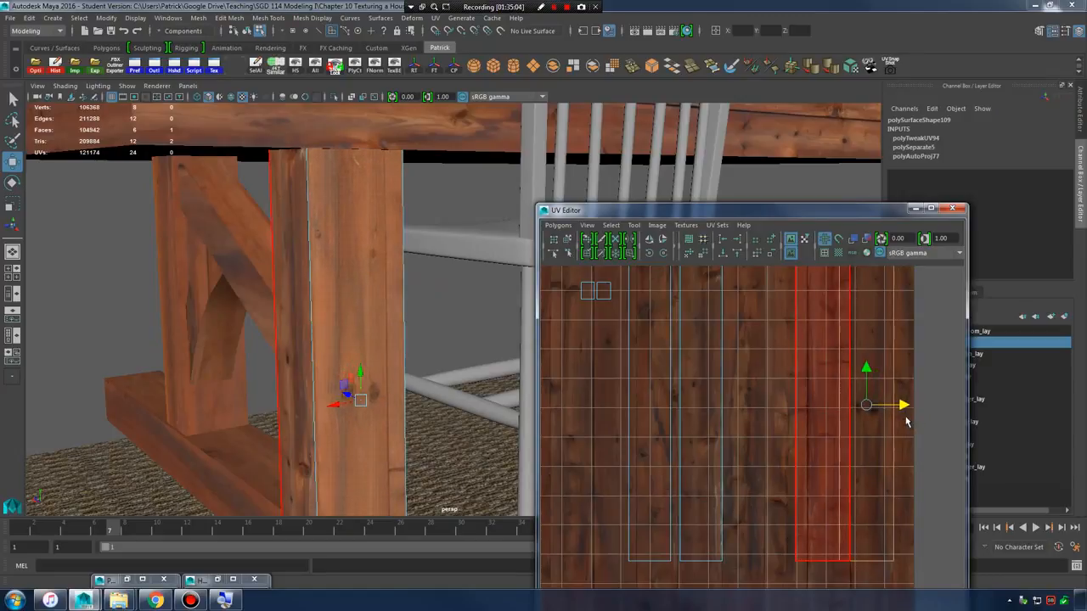
{"action": "left_click", "coordinate": [472, 279]}
- Select one of the leg's narrower faces and shift its UVs horizontally onto the neighbouring narrow shell's area of the wood texture
{"action": "right_click_drag", "start_coordinate": [463, 310], "coordinate": [396, 332], "text": "alt"}
{"action": "mouse_move", "coordinate": [396, 332]}
{"action": "left_mouse_down", "text": "alt"}
{"action": "mouse_move", "coordinate": [423, 332]}
{"action": "mouse_move", "coordinate": [392, 344]}
{"action": "left_mouse_up", "text": "alt"}
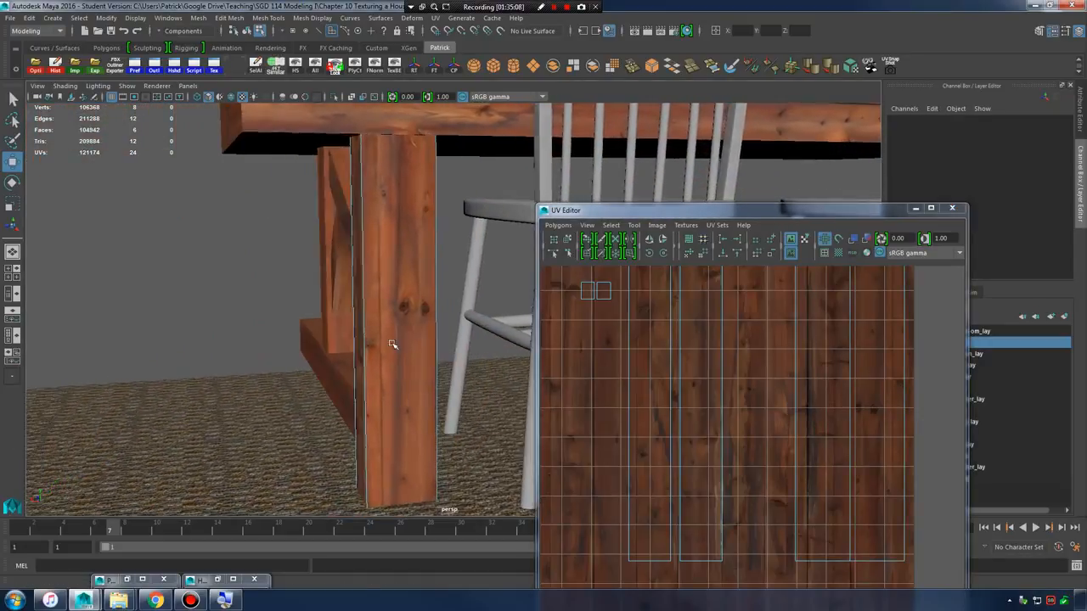
{"action": "right_click_drag", "start_coordinate": [400, 378], "coordinate": [405, 337], "text": "alt"}
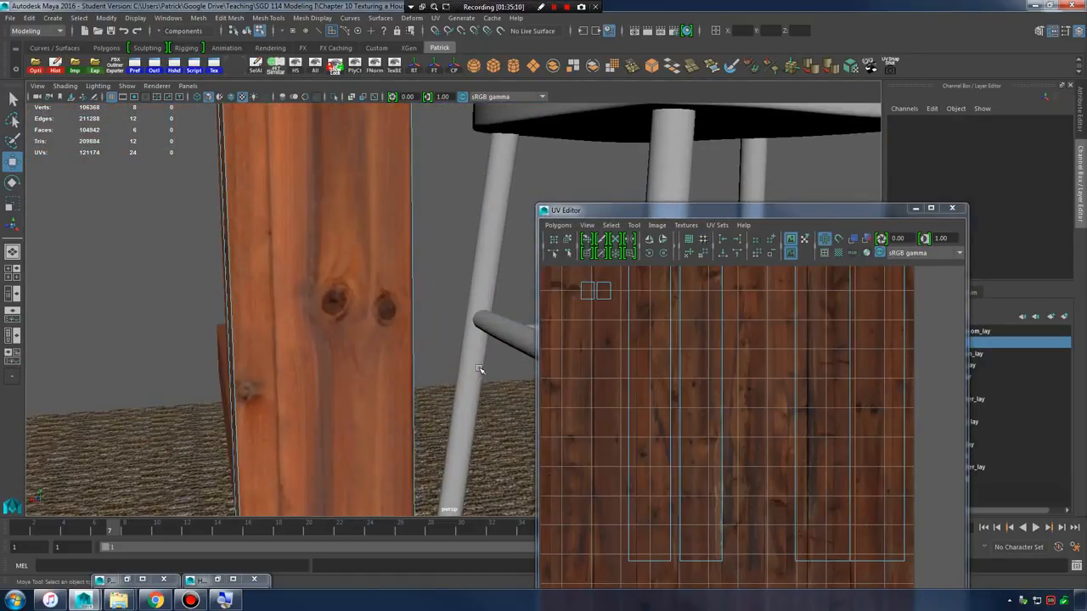
{"action": "left_click_drag", "start_coordinate": [479, 369], "coordinate": [405, 284], "text": "alt"}
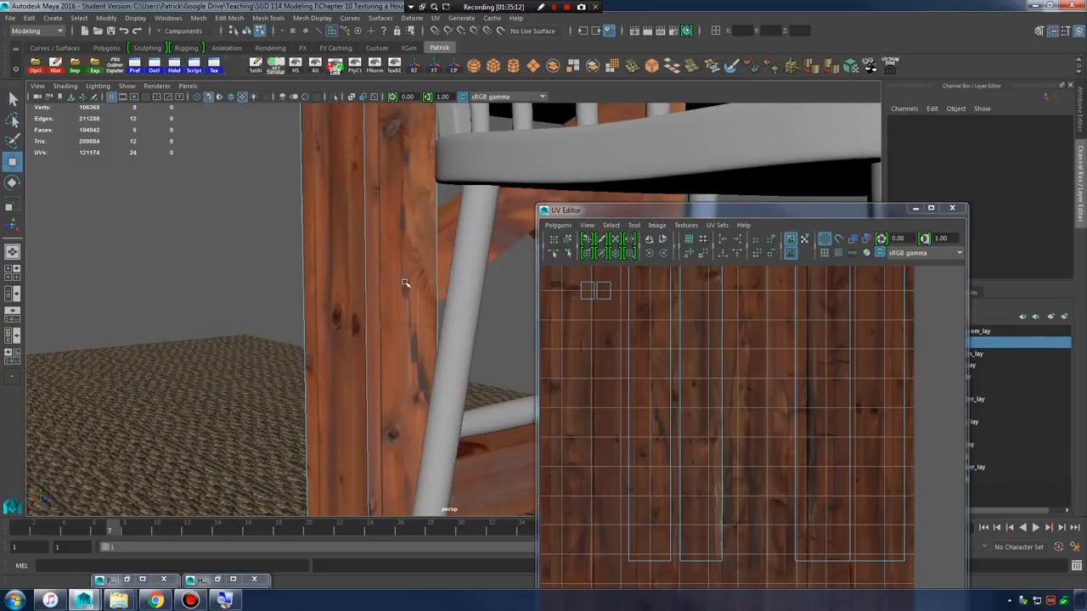
{"action": "left_click", "coordinate": [405, 283]}
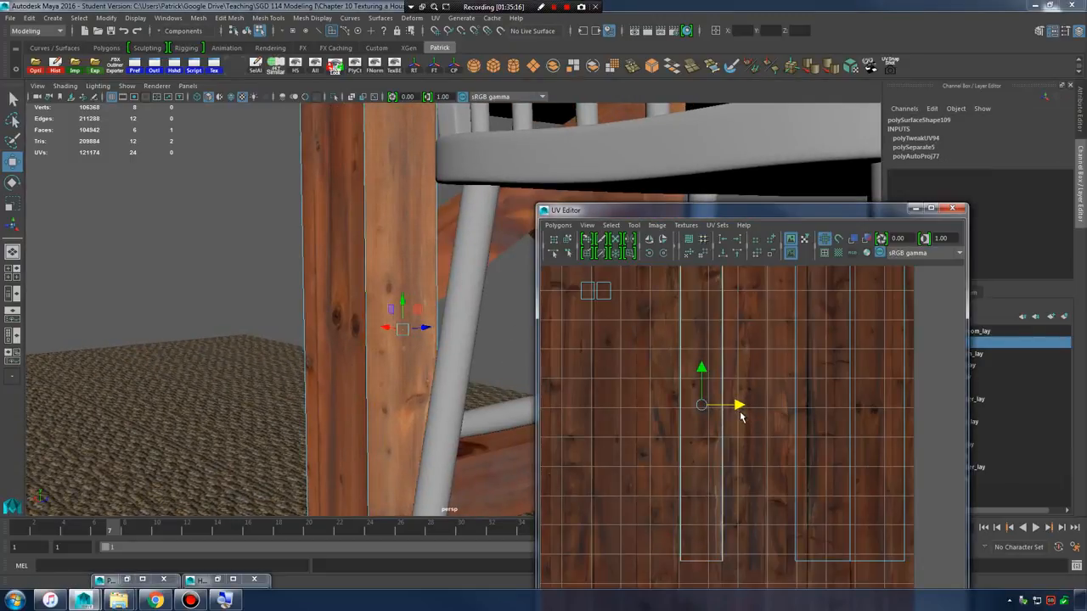
{"action": "left_click", "coordinate": [254, 259]}
{"action": "left_click_drag", "start_coordinate": [254, 260], "coordinate": [291, 315], "text": "alt"}
{"action": "left_click_drag", "start_coordinate": [408, 303], "coordinate": [387, 189], "text": "alt"}
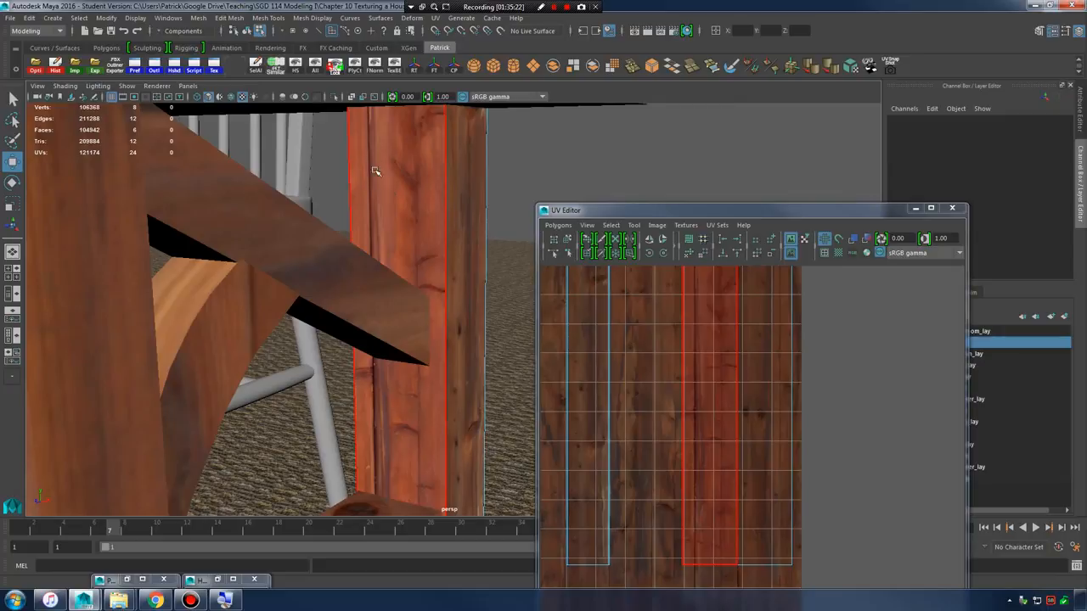
- Shift the leg's chair-side face UVs horizontally past the wood texture's edge and narrow the shell horizontally
{"action": "left_click", "coordinate": [374, 172]}
{"action": "left_click_drag", "start_coordinate": [744, 411], "coordinate": [761, 413]}
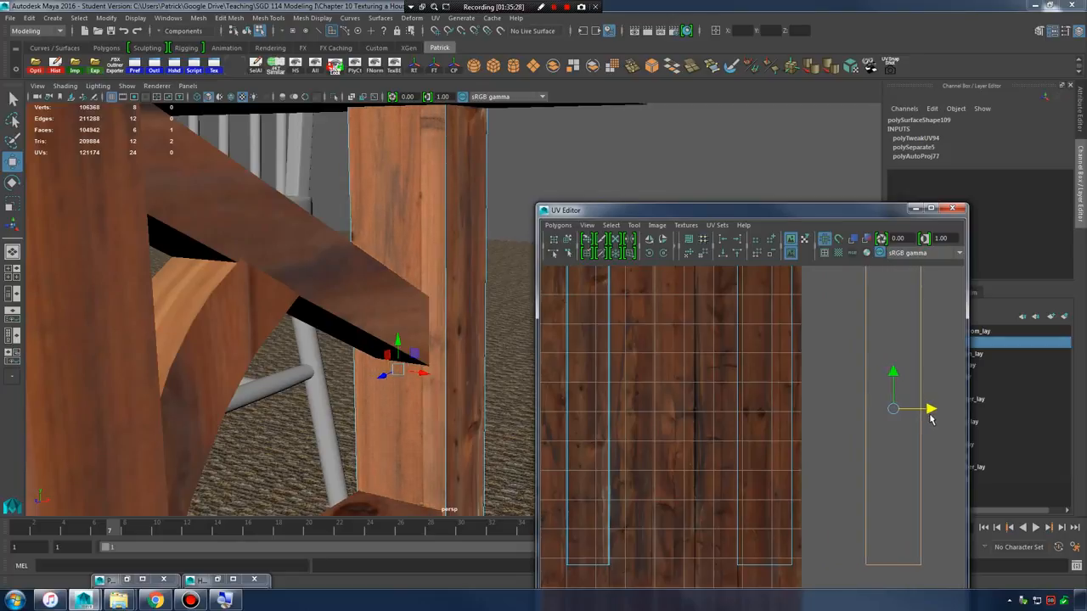
{"action": "left_click_drag", "start_coordinate": [913, 422], "coordinate": [929, 418]}
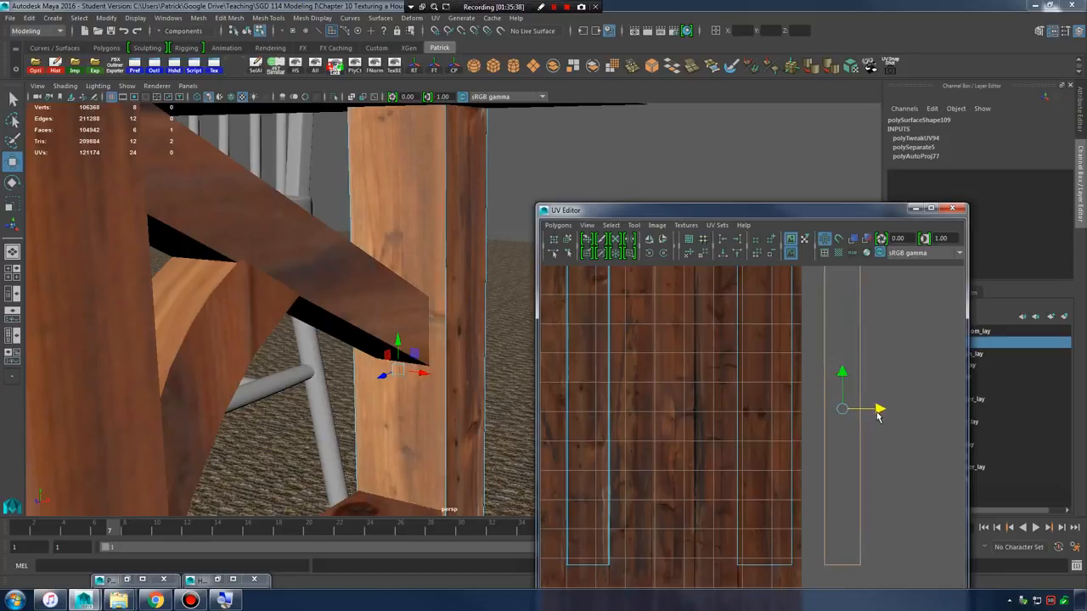
{"action": "right_click_drag", "start_coordinate": [401, 197], "coordinate": [458, 177]}
{"action": "left_click", "coordinate": [623, 176]}
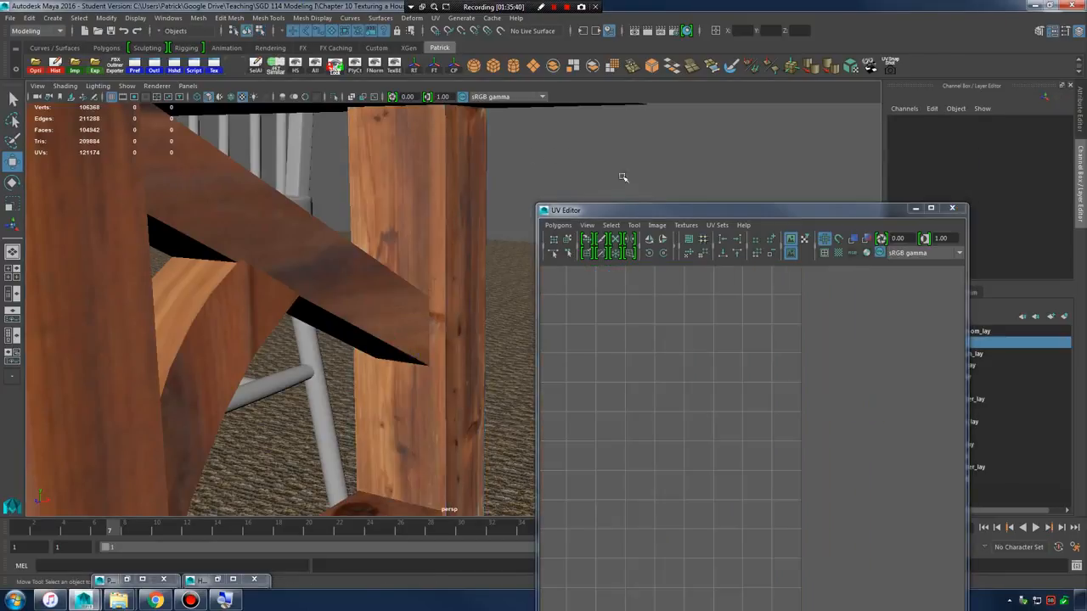
- Delete the untextured inner leg and the horizontal bottom rail of the table's end frame
{"action": "left_click_drag", "start_coordinate": [623, 176], "coordinate": [492, 335], "text": "alt"}
{"action": "middle_click_drag", "start_coordinate": [492, 334], "coordinate": [308, 317], "text": "alt"}
{"action": "left_click_drag", "start_coordinate": [308, 318], "coordinate": [383, 363], "text": "alt"}
{"action": "left_click", "coordinate": [396, 301]}
{"action": "key", "text": "Delete"}
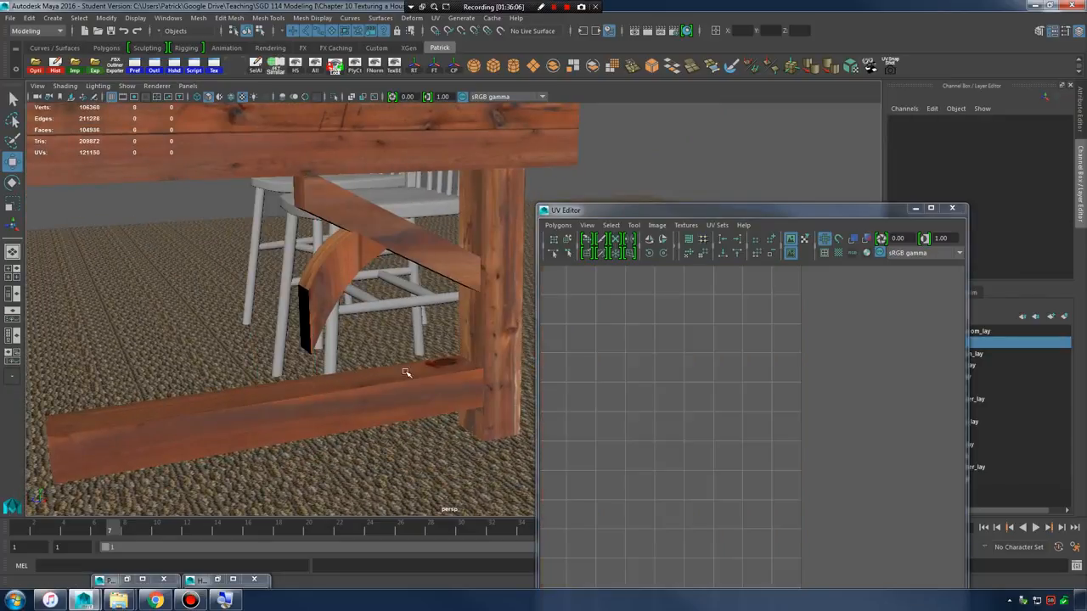
{"action": "left_click", "coordinate": [412, 393]}
{"action": "key", "text": "Delete"}
- Duplicate the textured leg to the missing inner leg's place, about 2.656 units along Z, and raise its bottom vertices to shorten it
{"action": "left_click", "coordinate": [487, 332]}
{"action": "middle_click_drag", "start_coordinate": [441, 355], "coordinate": [439, 356], "text": "alt"}
{"action": "mouse_move", "coordinate": [439, 355]}
{"action": "left_mouse_down", "text": "alt"}
{"action": "mouse_move", "coordinate": [416, 332]}
{"action": "mouse_move", "coordinate": [434, 352]}
{"action": "left_mouse_up", "text": "alt"}
{"action": "key", "text": "ctrl+d"}
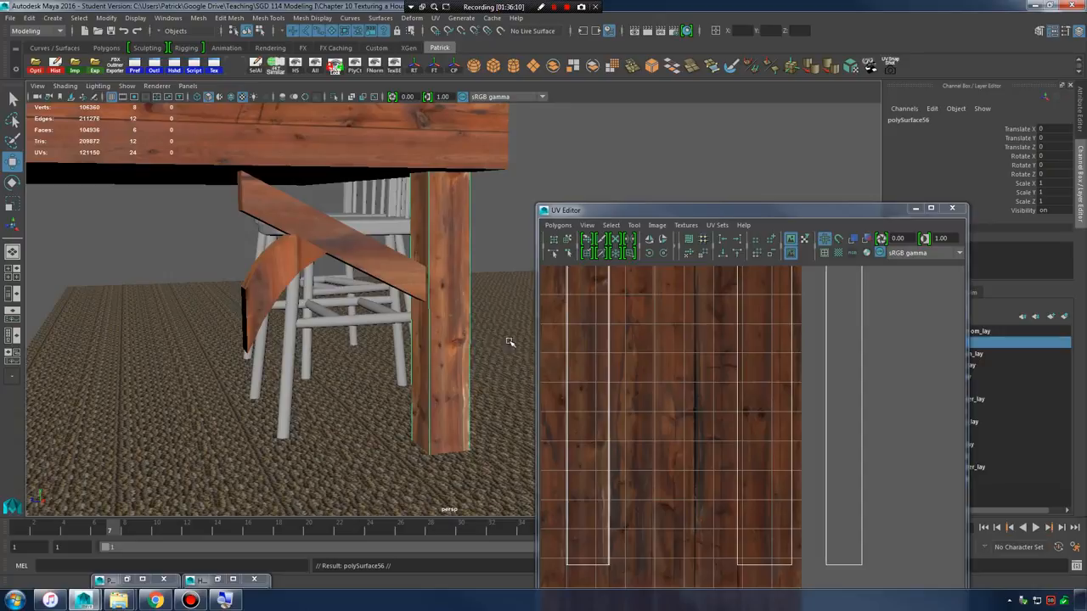
{"action": "left_click_drag", "start_coordinate": [509, 341], "coordinate": [484, 212], "text": "alt"}
{"action": "right_click_drag", "start_coordinate": [501, 352], "coordinate": [524, 363], "text": "alt"}
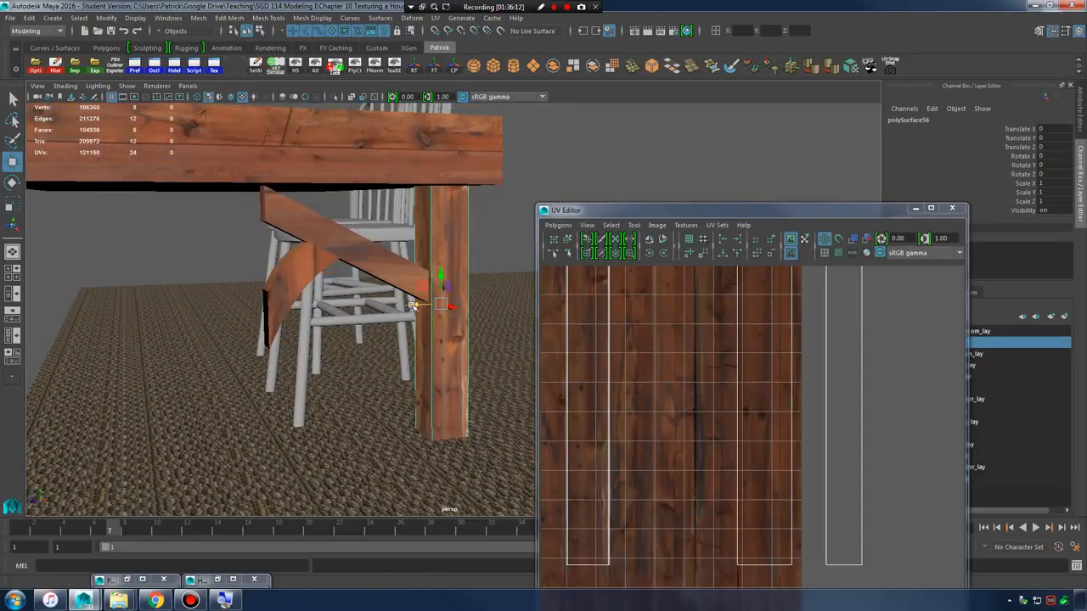
{"action": "left_click_drag", "start_coordinate": [413, 304], "coordinate": [229, 318]}
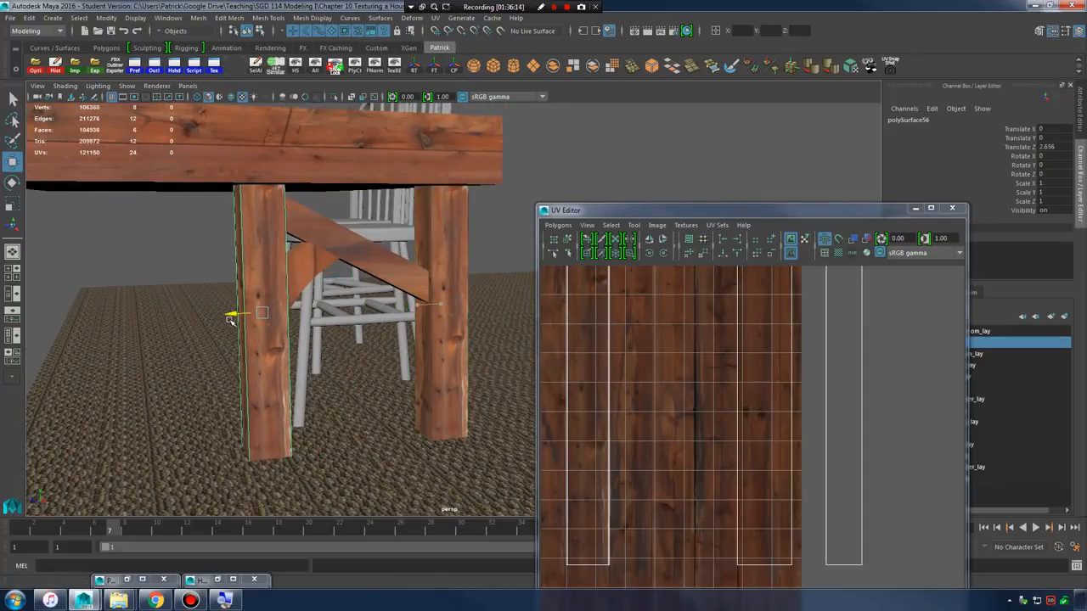
{"action": "right_click_drag", "start_coordinate": [253, 288], "coordinate": [210, 284]}
{"action": "left_click_drag", "start_coordinate": [219, 389], "coordinate": [306, 472]}
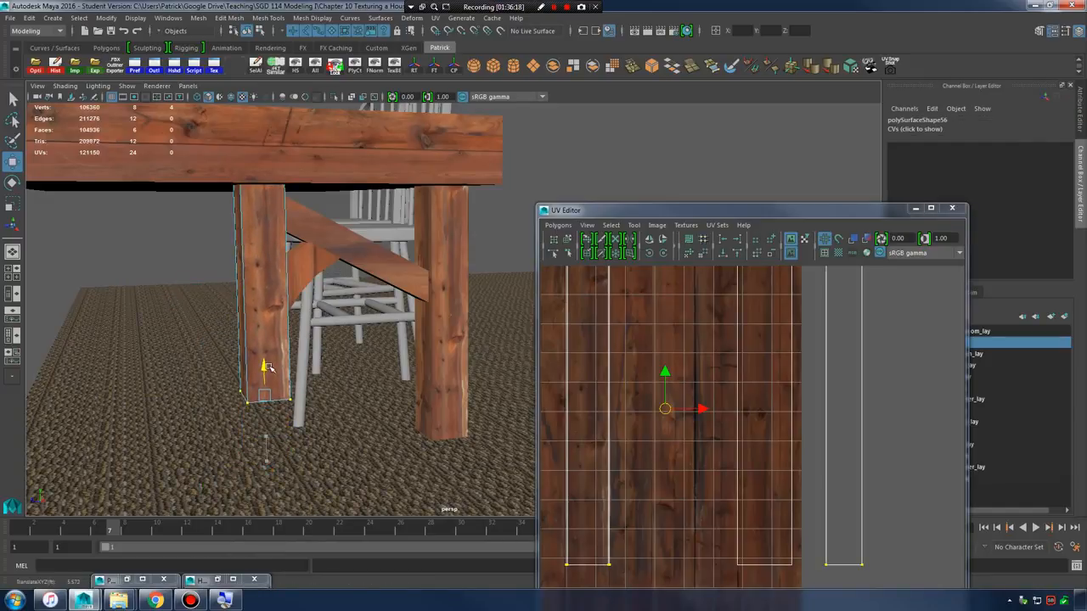
- Duplicate the corner leg, rotate the copy 90 degrees about X and position it near the floor as the bottom rail
{"action": "left_click", "coordinate": [452, 228]}
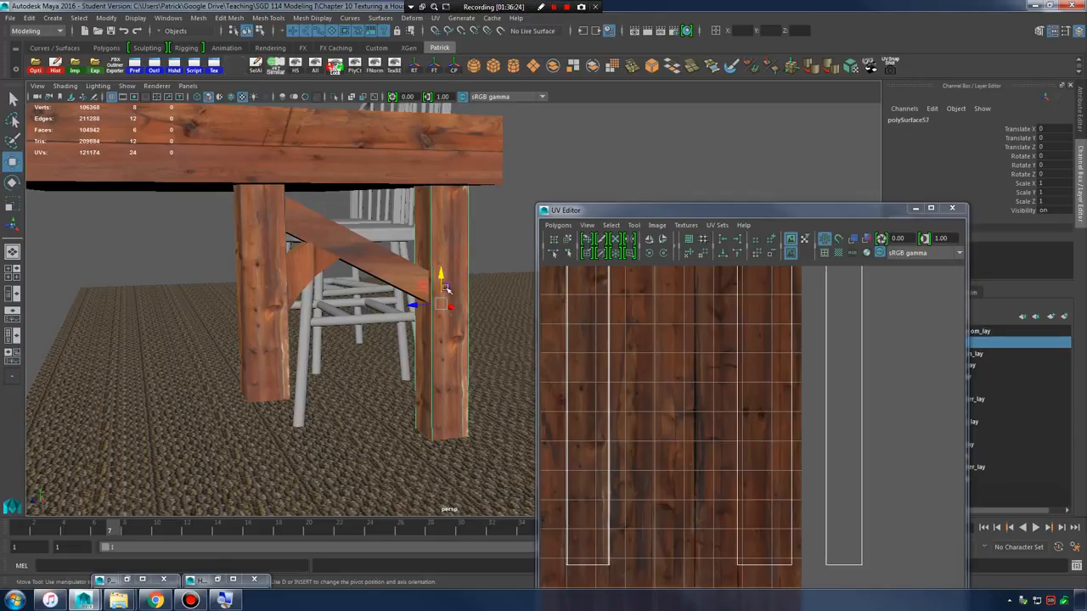
{"action": "left_click_drag", "start_coordinate": [427, 286], "coordinate": [433, 315]}
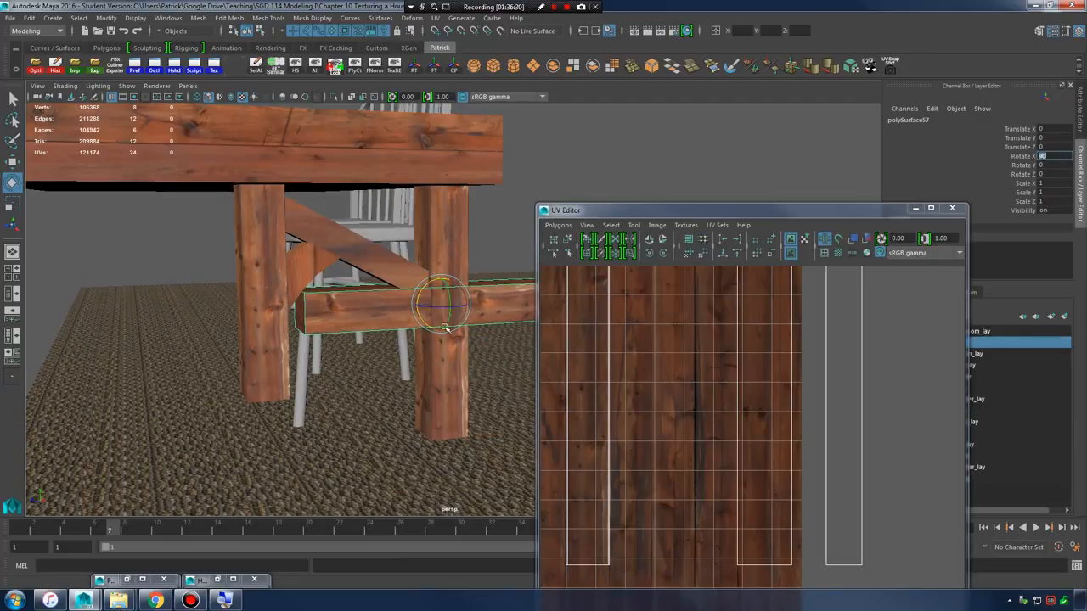
{"action": "middle_click_drag", "start_coordinate": [443, 327], "coordinate": [424, 309], "text": "alt"}
{"action": "key", "text": "w"}
{"action": "left_click_drag", "start_coordinate": [371, 299], "coordinate": [214, 306]}
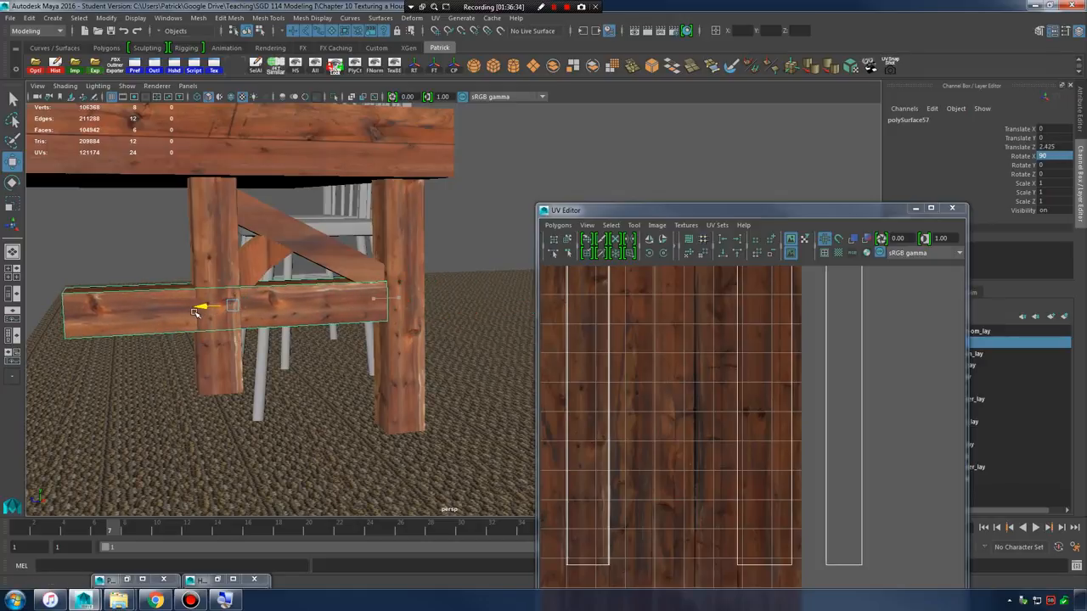
{"action": "left_click_drag", "start_coordinate": [234, 276], "coordinate": [256, 368]}
{"action": "left_click", "coordinate": [478, 208]}
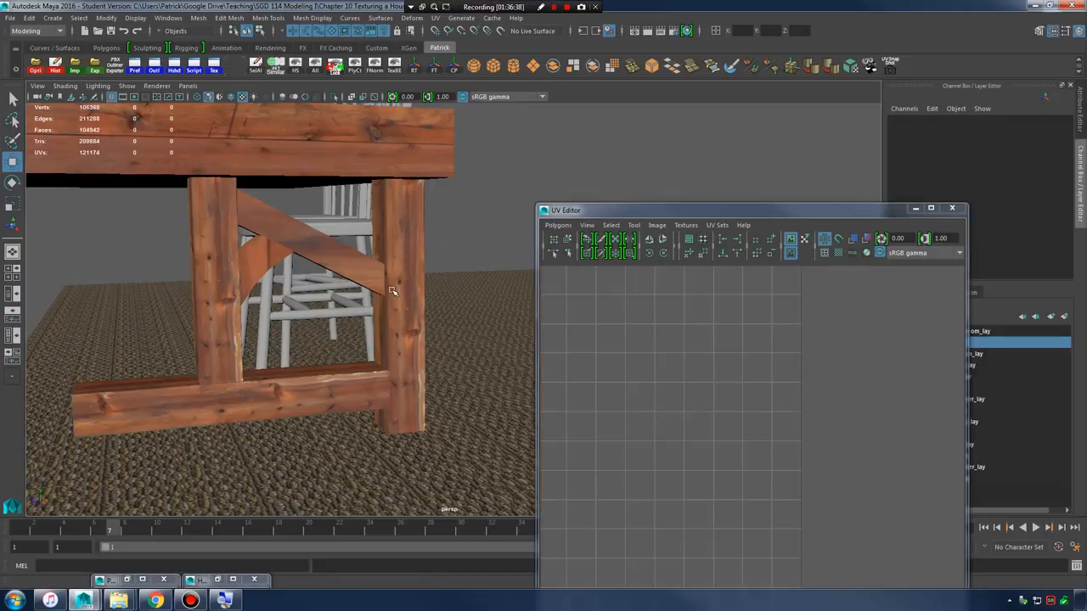
- Scale the shortened inner leg down to about 0.826 along X so it is thinner than the bottom rail
{"action": "left_click_drag", "start_coordinate": [332, 340], "coordinate": [297, 319], "text": "alt"}
{"action": "left_click", "coordinate": [241, 314]}
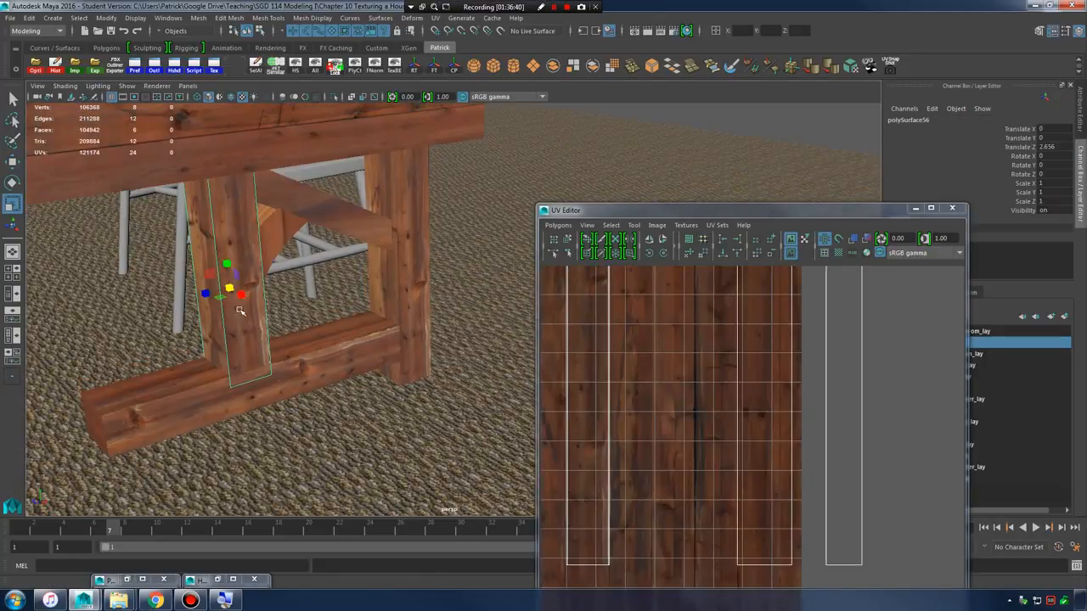
{"action": "left_click_drag", "start_coordinate": [237, 293], "coordinate": [235, 302]}
- Select all UVs of the diagonal brace and scale them up uniformly to make its wood grain finer
{"action": "left_click_drag", "start_coordinate": [234, 303], "coordinate": [281, 365], "text": "alt"}
{"action": "middle_click_drag", "start_coordinate": [281, 365], "coordinate": [397, 440], "text": "alt"}
{"action": "right_click_drag", "start_coordinate": [397, 439], "coordinate": [423, 437], "text": "alt"}
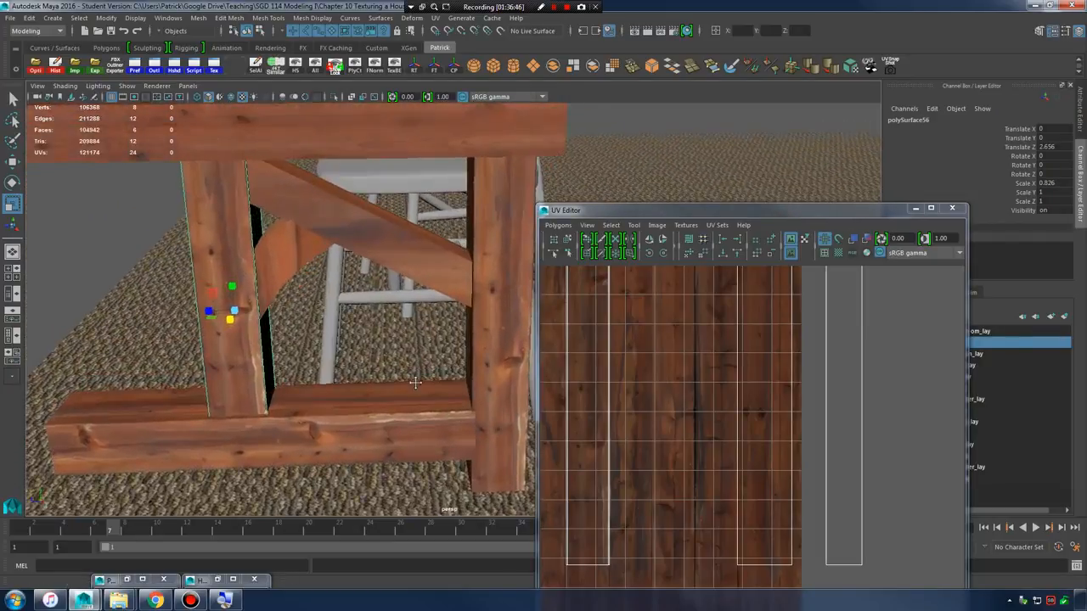
{"action": "left_click_drag", "start_coordinate": [423, 437], "coordinate": [428, 321], "text": "alt"}
{"action": "left_click", "coordinate": [479, 371]}
{"action": "key", "text": "a"}
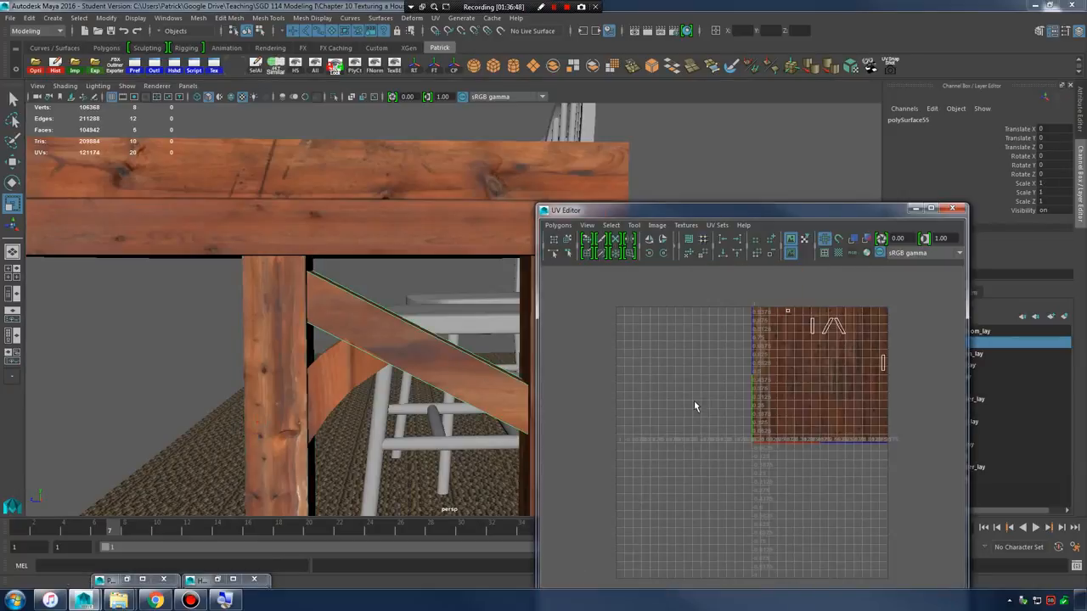
{"action": "middle_click_drag", "start_coordinate": [391, 375], "coordinate": [357, 369], "text": "alt"}
{"action": "left_click_drag", "start_coordinate": [313, 370], "coordinate": [353, 365], "text": "alt"}
{"action": "right_click_drag", "start_coordinate": [835, 320], "coordinate": [861, 321]}
{"action": "left_click_drag", "start_coordinate": [772, 303], "coordinate": [943, 426]}
{"action": "left_click_drag", "start_coordinate": [836, 342], "coordinate": [871, 324]}
- Select the diagonal brace's outer long face and rotate its UV shell nearly upright so the grain follows the beam
{"action": "left_click_drag", "start_coordinate": [314, 335], "coordinate": [339, 334], "text": "alt"}
{"action": "right_click_drag", "start_coordinate": [340, 335], "coordinate": [403, 365], "text": "alt"}
{"action": "middle_click_drag", "start_coordinate": [403, 365], "coordinate": [457, 350], "text": "alt"}
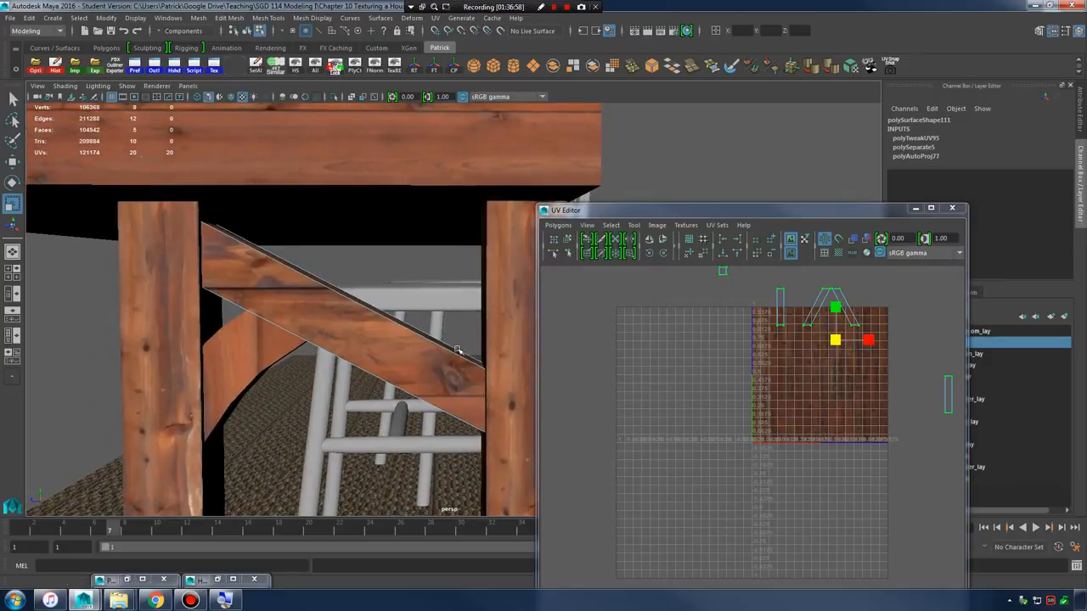
{"action": "right_click_drag", "start_coordinate": [351, 284], "coordinate": [350, 317]}
{"action": "left_click", "coordinate": [350, 321]}
{"action": "key", "text": "e"}
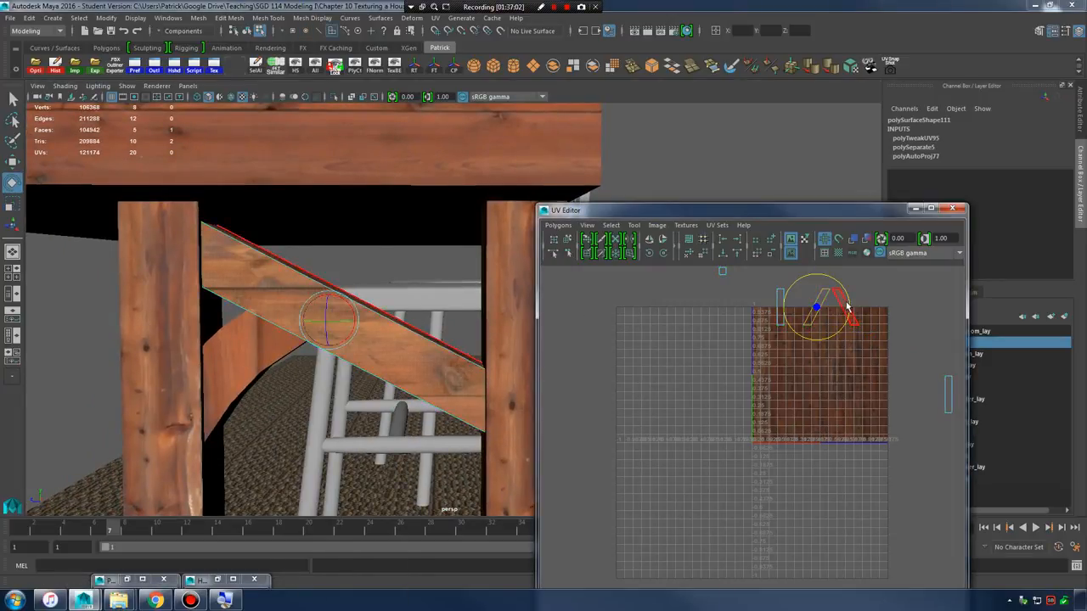
{"action": "left_click_drag", "start_coordinate": [852, 310], "coordinate": [845, 291]}
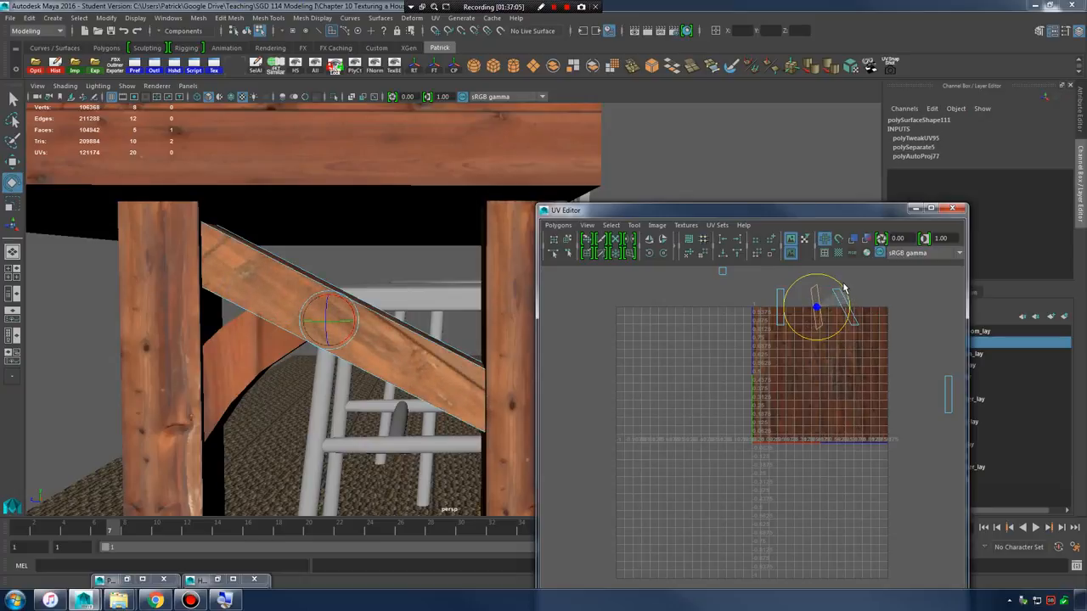
- Rotate the UV shell of the brace's chair-side long face upright and move it onto the wood texture
{"action": "left_click", "coordinate": [417, 268]}
{"action": "left_click_drag", "start_coordinate": [447, 320], "coordinate": [376, 315], "text": "alt"}
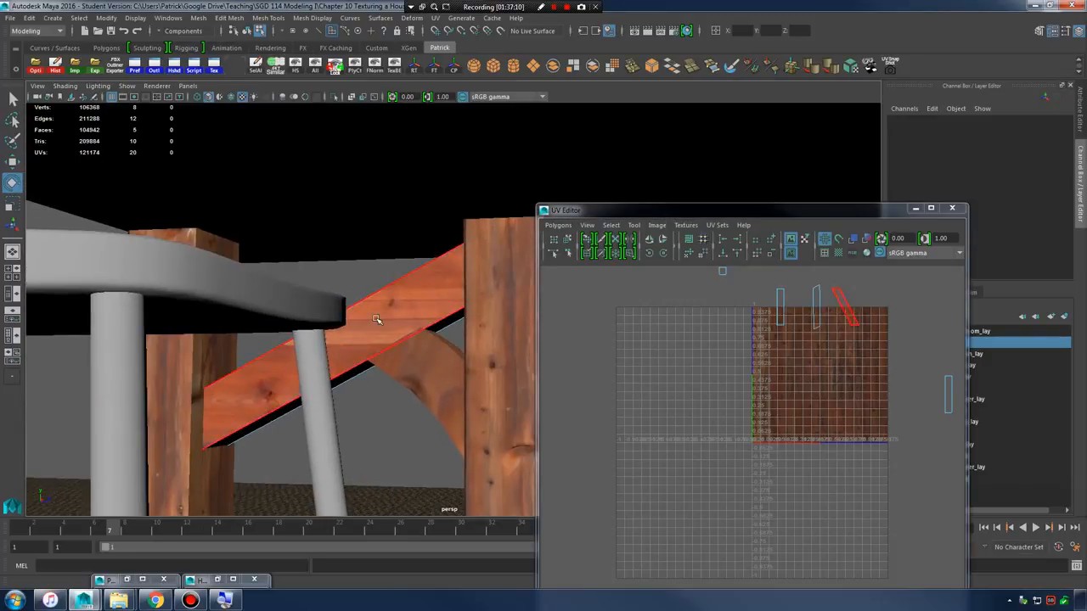
{"action": "left_click", "coordinate": [376, 315]}
{"action": "mouse_move", "coordinate": [879, 292]}
{"action": "left_mouse_down"}
{"action": "mouse_move", "coordinate": [875, 316]}
{"action": "mouse_move", "coordinate": [879, 309]}
{"action": "left_mouse_up"}
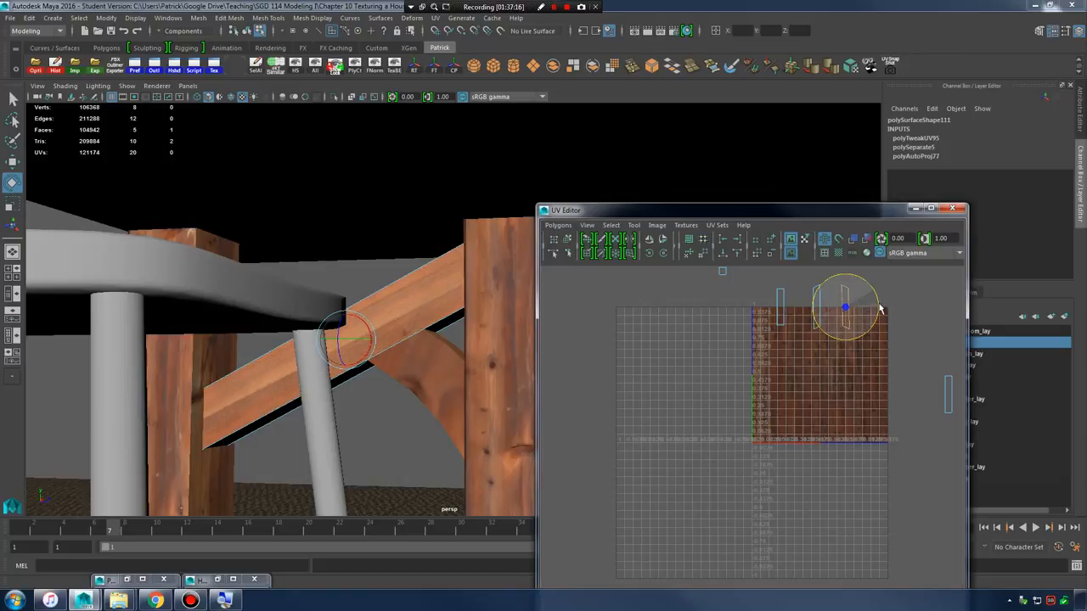
{"action": "left_click_drag", "start_coordinate": [845, 313], "coordinate": [822, 358]}
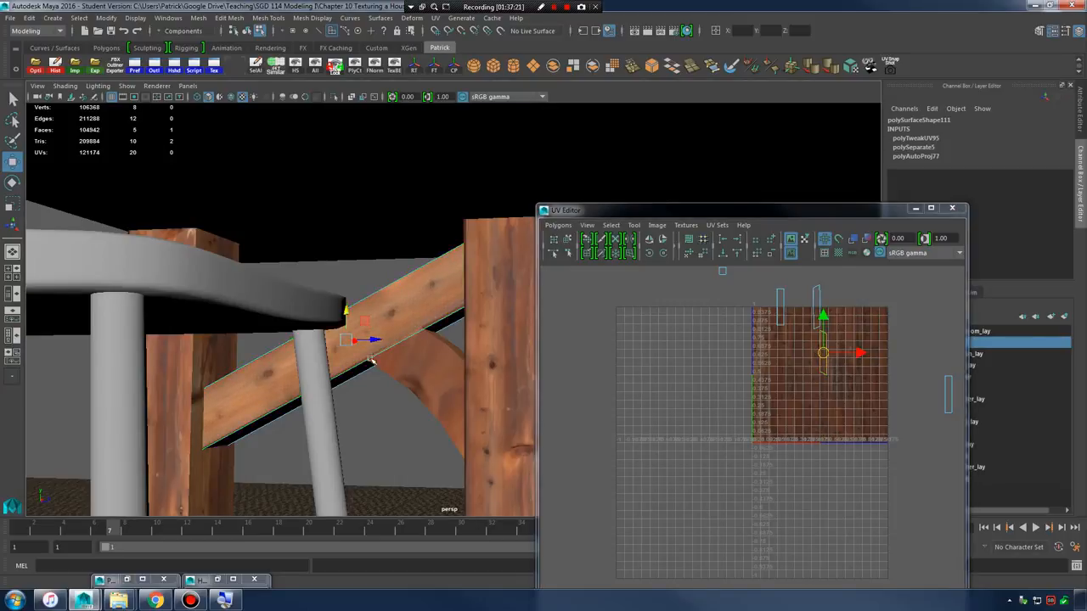
{"action": "right_click_drag", "start_coordinate": [376, 349], "coordinate": [466, 369], "text": "alt"}
{"action": "left_click_drag", "start_coordinate": [466, 369], "coordinate": [402, 339], "text": "alt"}
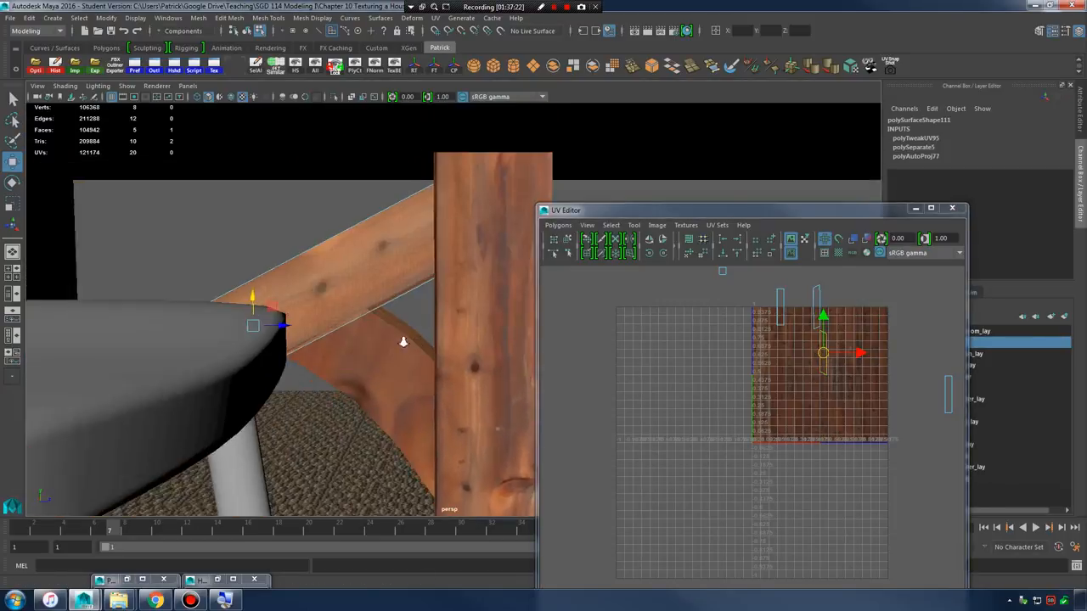
{"action": "right_click_drag", "start_coordinate": [402, 339], "coordinate": [416, 344], "text": "alt"}
{"action": "right_click_drag", "start_coordinate": [366, 267], "coordinate": [403, 231]}
{"action": "left_click", "coordinate": [301, 209]}
- Reselect the brace's chair-side face through its UV shell and shift it slightly horizontally over the wood texture
{"action": "left_click_drag", "start_coordinate": [387, 293], "coordinate": [396, 286], "text": "alt"}
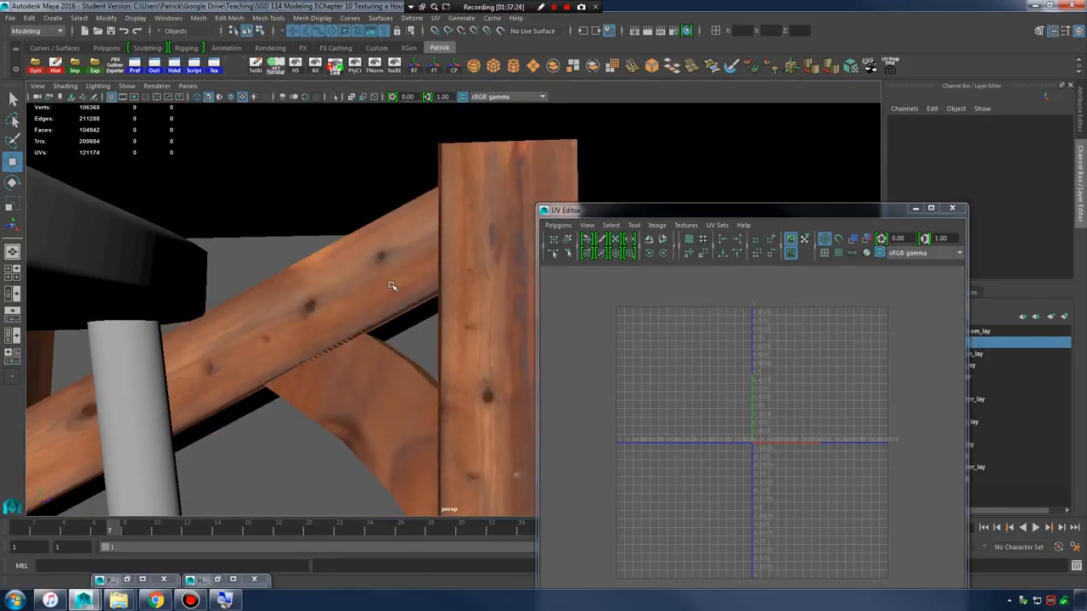
{"action": "right_click_drag", "start_coordinate": [396, 286], "coordinate": [470, 327], "text": "alt"}
{"action": "left_click_drag", "start_coordinate": [471, 328], "coordinate": [402, 325], "text": "alt"}
{"action": "left_click", "coordinate": [404, 312]}
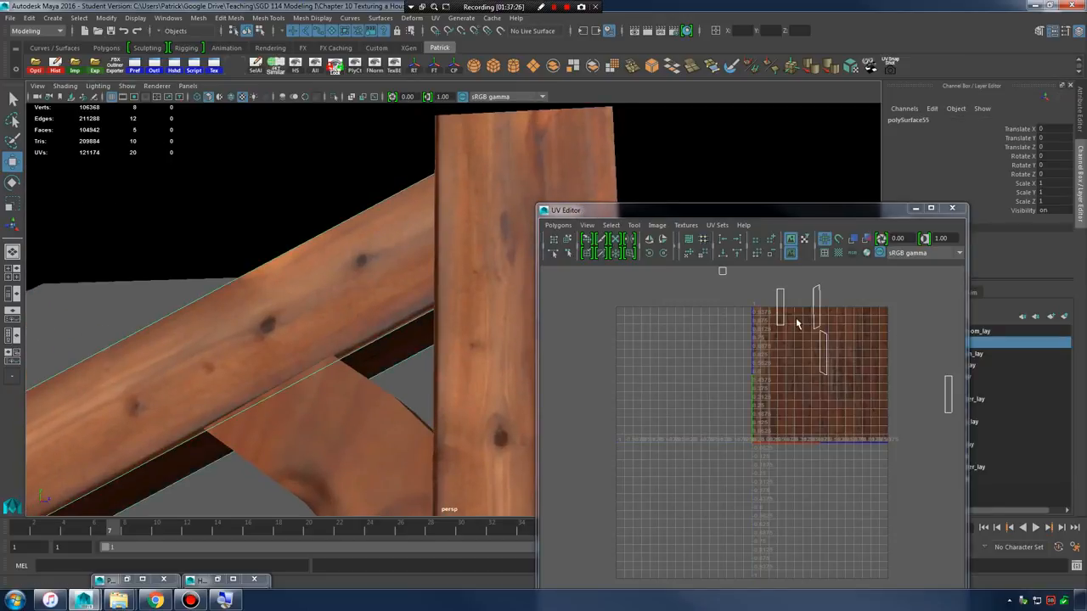
{"action": "right_click_drag", "start_coordinate": [832, 350], "coordinate": [805, 342]}
{"action": "left_click", "coordinate": [828, 357]}
{"action": "left_click", "coordinate": [825, 349]}
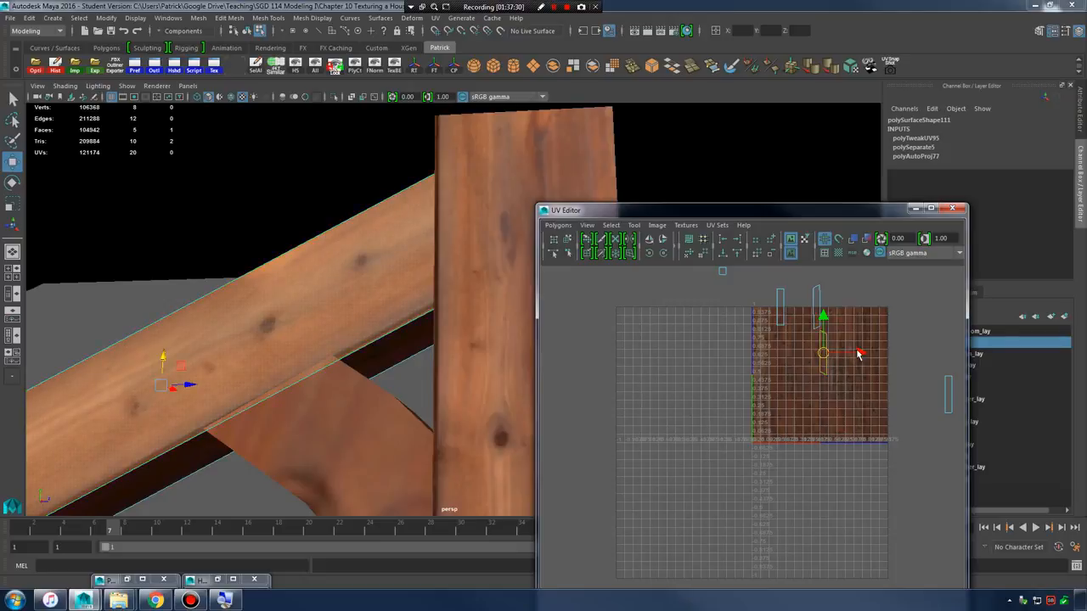
{"action": "left_click_drag", "start_coordinate": [857, 354], "coordinate": [860, 353]}
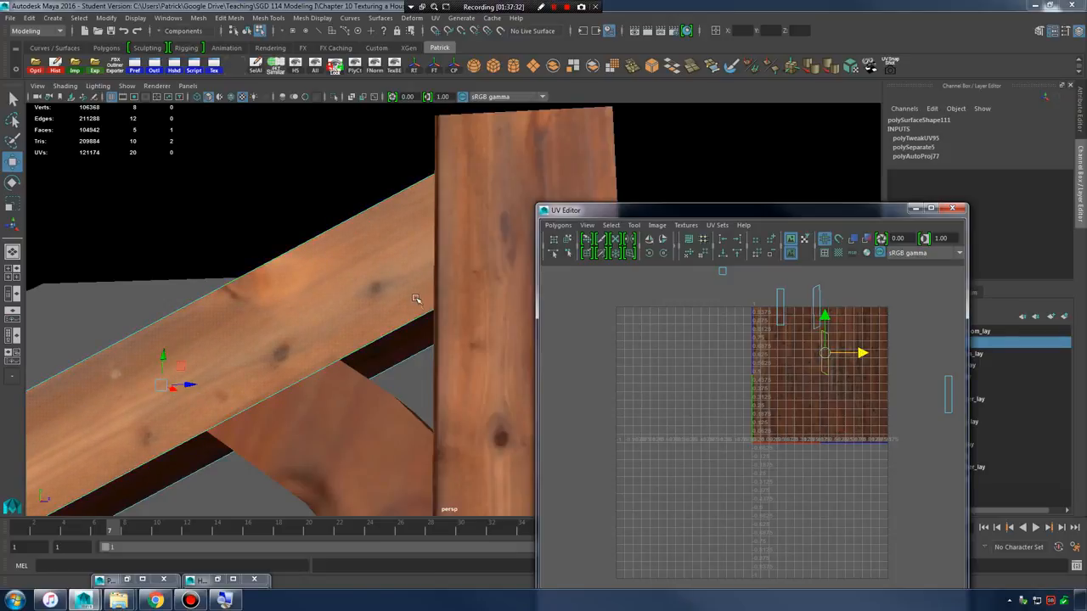
{"action": "right_click_drag", "start_coordinate": [416, 299], "coordinate": [478, 268]}
- Select all UVs of the curved bracket beneath the brace and scale them up uniformly
{"action": "left_click_drag", "start_coordinate": [399, 288], "coordinate": [288, 318], "text": "alt"}
{"action": "left_click", "coordinate": [330, 282]}
{"action": "left_click", "coordinate": [333, 310]}
{"action": "mouse_move", "coordinate": [859, 336]}
{"action": "right_mouse_down"}
{"action": "mouse_move", "coordinate": [883, 337]}
{"action": "mouse_move", "coordinate": [856, 332]}
{"action": "right_mouse_up"}
{"action": "left_click_drag", "start_coordinate": [903, 405], "coordinate": [899, 399]}
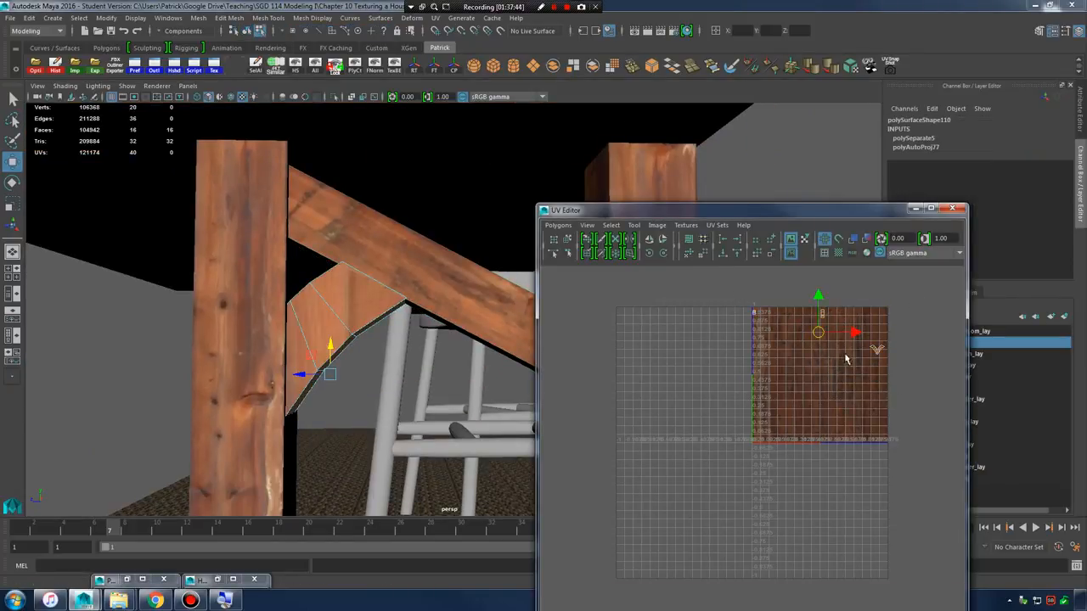
{"action": "left_click_drag", "start_coordinate": [843, 330], "coordinate": [857, 323]}
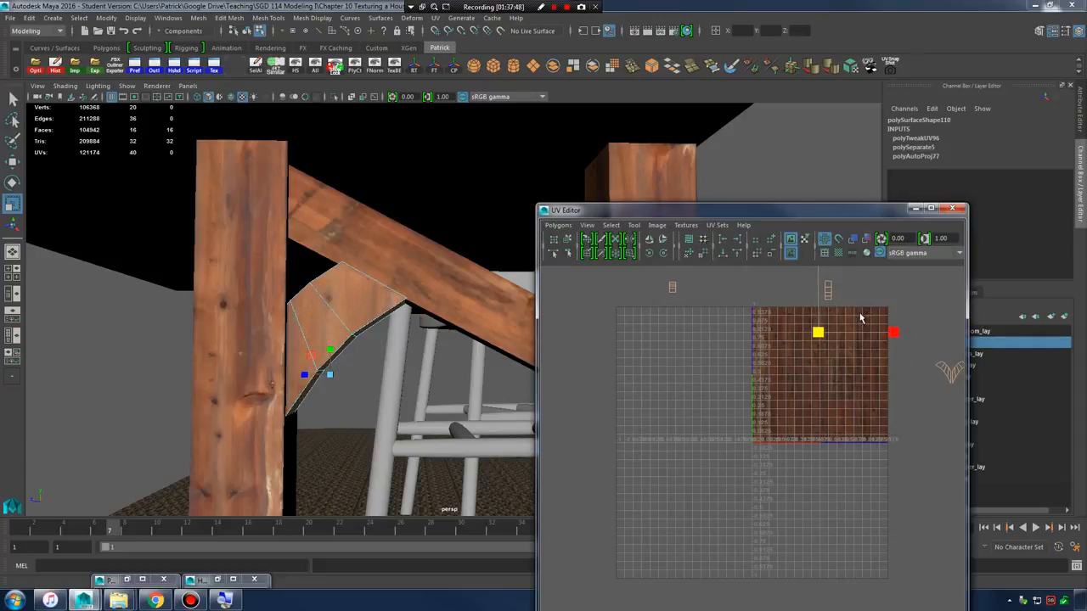
{"action": "right_click_drag", "start_coordinate": [369, 284], "coordinate": [417, 267]}
{"action": "left_click", "coordinate": [388, 361]}
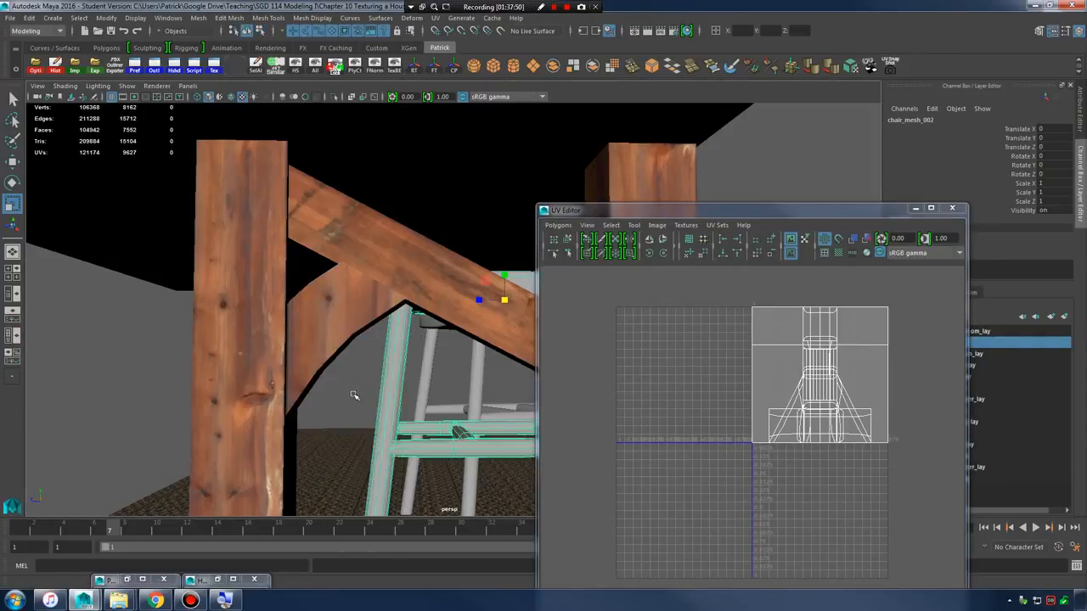
- Select the curved bracket from the chair side and bring its V-shaped UV shells into view
{"action": "left_click_drag", "start_coordinate": [354, 393], "coordinate": [310, 376], "text": "alt"}
{"action": "right_click_drag", "start_coordinate": [310, 376], "coordinate": [352, 385], "text": "alt"}
{"action": "left_click_drag", "start_coordinate": [351, 386], "coordinate": [296, 383], "text": "alt"}
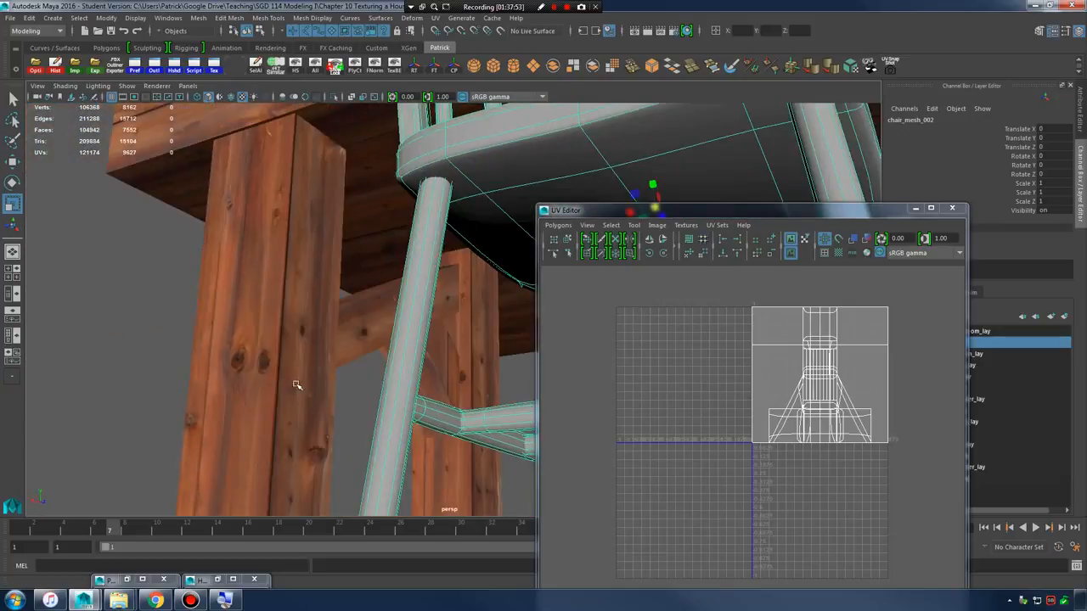
{"action": "right_click_drag", "start_coordinate": [296, 383], "coordinate": [446, 381], "text": "alt"}
{"action": "mouse_move", "coordinate": [447, 381]}
{"action": "left_mouse_down", "text": "alt"}
{"action": "mouse_move", "coordinate": [388, 382]}
{"action": "mouse_move", "coordinate": [444, 381]}
{"action": "mouse_move", "coordinate": [420, 387]}
{"action": "mouse_move", "coordinate": [431, 367]}
{"action": "left_mouse_up", "text": "alt"}
{"action": "left_click", "coordinate": [431, 366]}
{"action": "middle_click_drag", "start_coordinate": [899, 364], "coordinate": [843, 373], "text": "alt"}
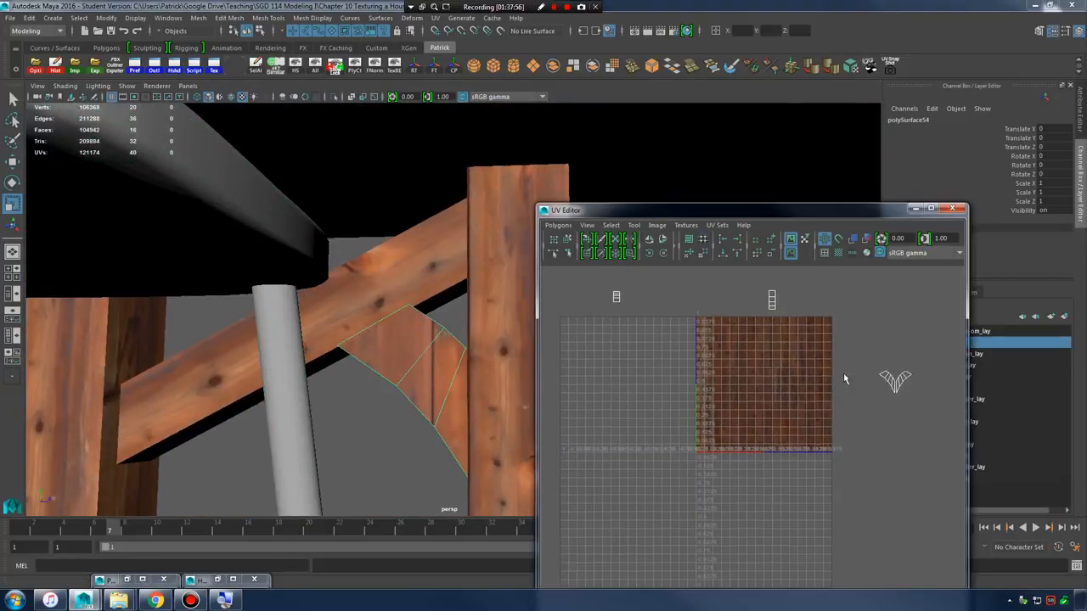
- Try to select the chair-side faces of the curved bracket individually
{"action": "right_click_drag", "start_coordinate": [408, 359], "coordinate": [408, 327]}
{"action": "left_click", "coordinate": [411, 344]}
{"action": "right_click_drag", "start_coordinate": [500, 371], "coordinate": [589, 430], "text": "alt"}
{"action": "left_click", "coordinate": [431, 402]}
{"action": "left_click", "coordinate": [463, 443]}
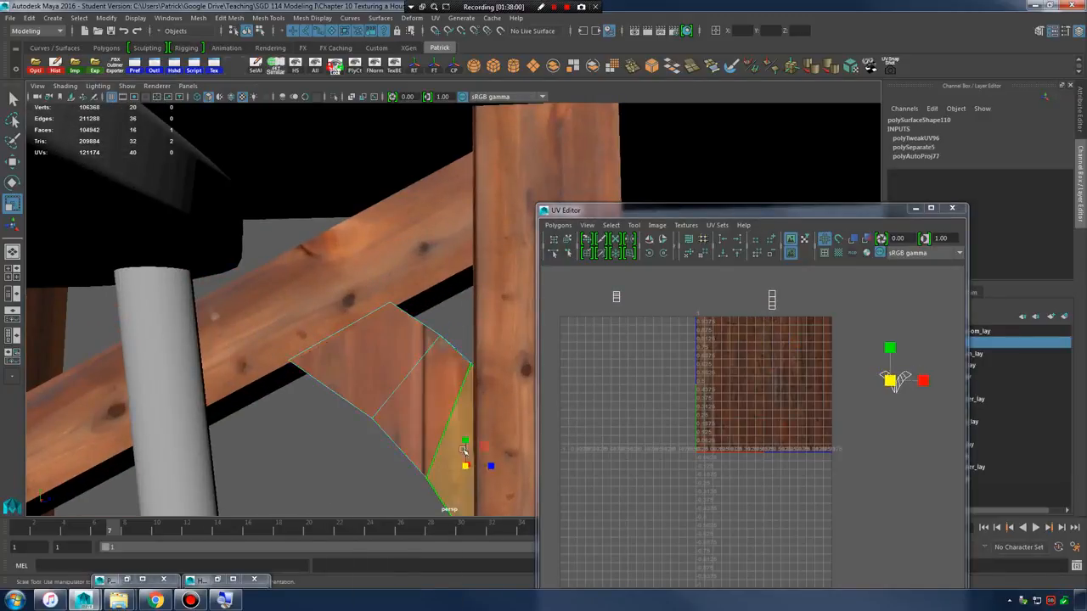
{"action": "right_click_drag", "start_coordinate": [466, 445], "coordinate": [492, 417], "text": "alt"}
{"action": "left_click", "coordinate": [399, 387]}
{"action": "left_click", "coordinate": [348, 357]}
{"action": "left_click", "coordinate": [410, 399]}
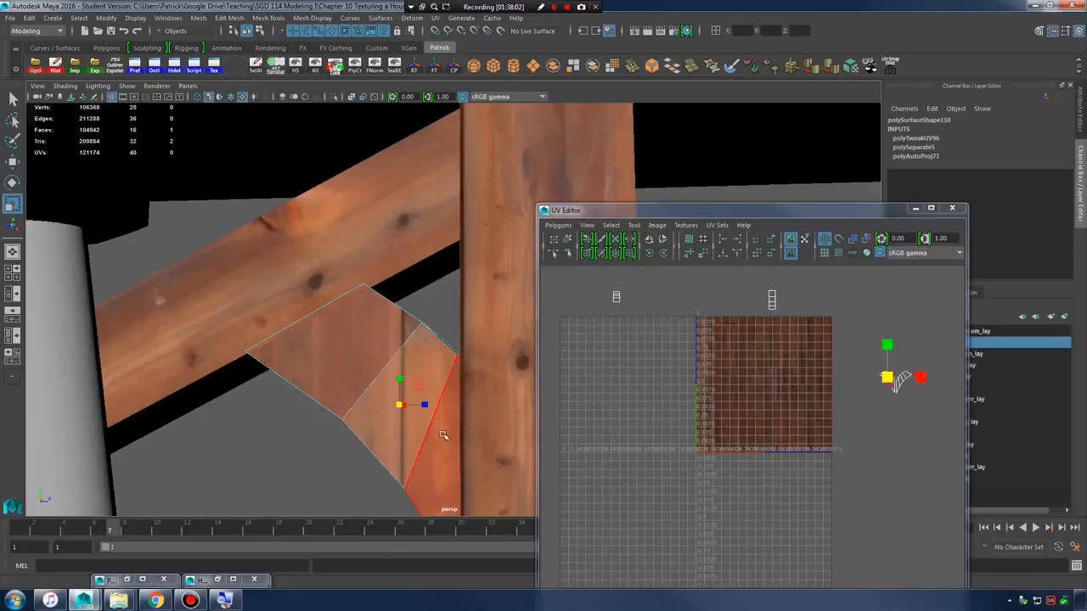
{"action": "left_click", "coordinate": [444, 436]}
{"action": "left_click", "coordinate": [389, 377]}
- Select the UV shell of the bracket's chair-side faces and move it away from its mirrored neighbour
{"action": "key", "text": "f"}
{"action": "right_click_drag", "start_coordinate": [826, 388], "coordinate": [586, 344], "text": "alt"}
{"action": "middle_click_drag", "start_coordinate": [893, 419], "coordinate": [895, 354], "text": "alt"}
{"action": "right_click_drag", "start_coordinate": [895, 354], "coordinate": [725, 384], "text": "alt"}
{"action": "right_click", "coordinate": [748, 399]}
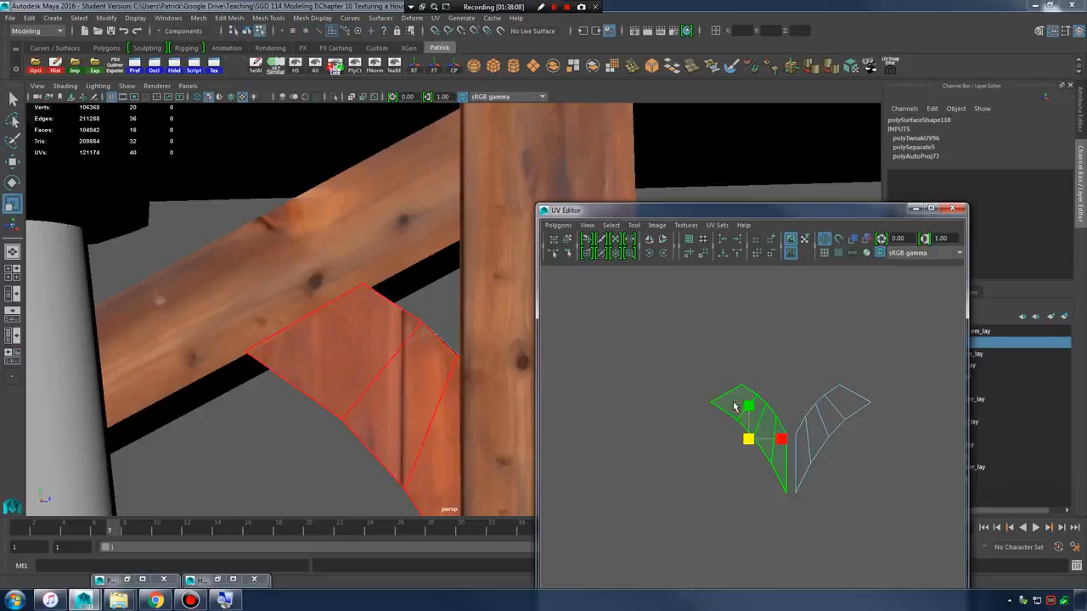
{"action": "key", "text": "w"}
{"action": "left_click_drag", "start_coordinate": [741, 443], "coordinate": [721, 439]}
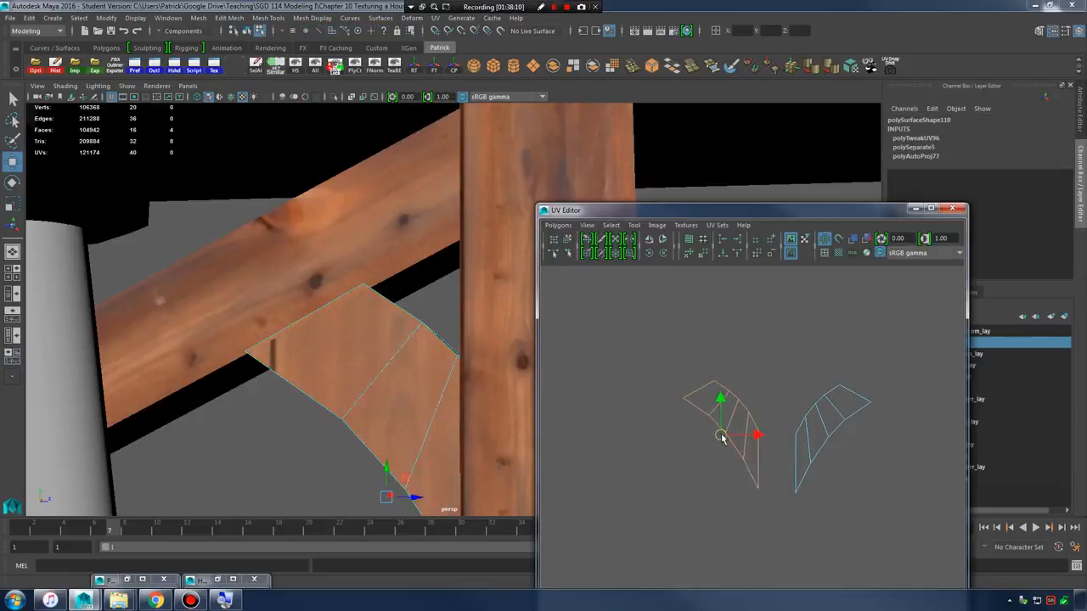
- Rotate the UV shell of the bracket's chair-side faces slightly and return to object selection with nothing selected
{"action": "key", "text": "e"}
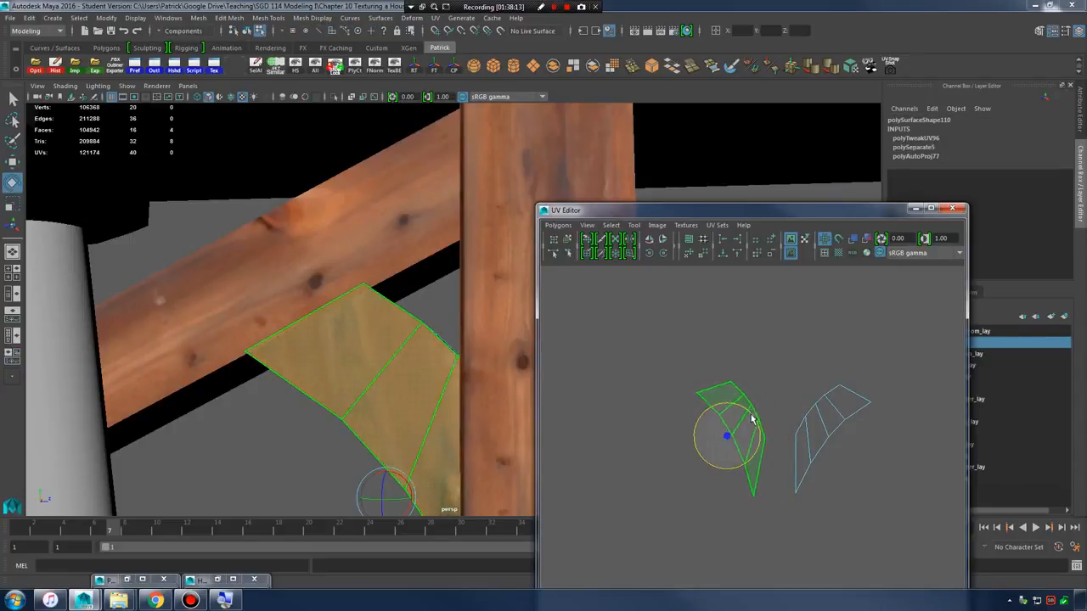
{"action": "left_click_drag", "start_coordinate": [751, 418], "coordinate": [747, 420]}
{"action": "key", "text": "w"}
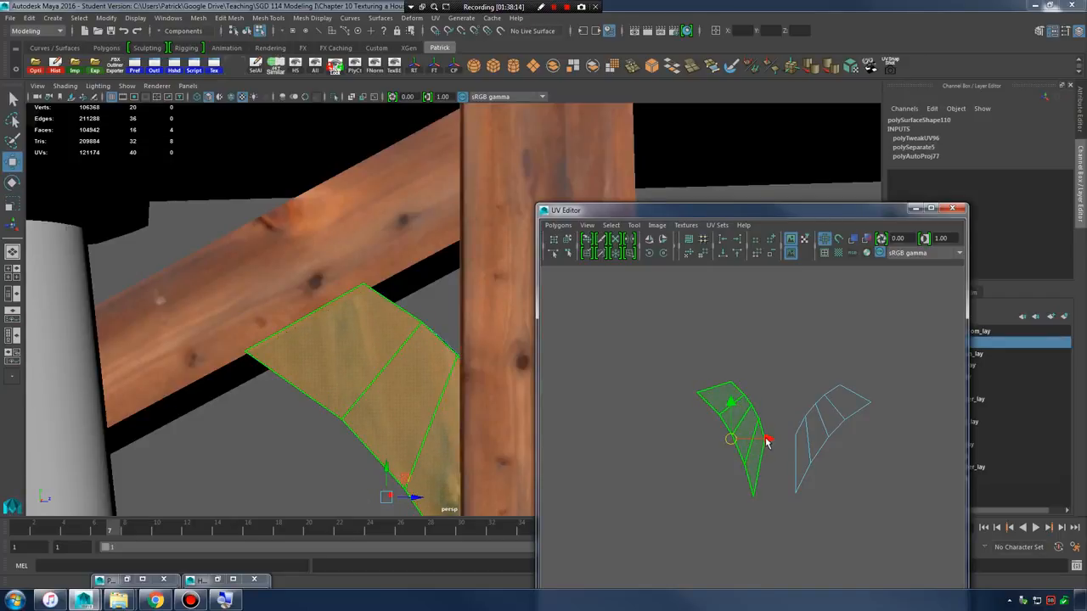
{"action": "right_click_drag", "start_coordinate": [439, 369], "coordinate": [161, 297]}
{"action": "left_click", "coordinate": [451, 296]}
- Examine the wood texture on the table and its end frame from several sides with the UV Editor minimized
{"action": "right_click_drag", "start_coordinate": [544, 328], "coordinate": [501, 323], "text": "alt"}
{"action": "left_click_drag", "start_coordinate": [340, 282], "coordinate": [373, 284], "text": "alt"}
{"action": "right_click_drag", "start_coordinate": [373, 285], "coordinate": [289, 272], "text": "alt"}
{"action": "left_click_drag", "start_coordinate": [288, 272], "coordinate": [419, 291], "text": "alt"}
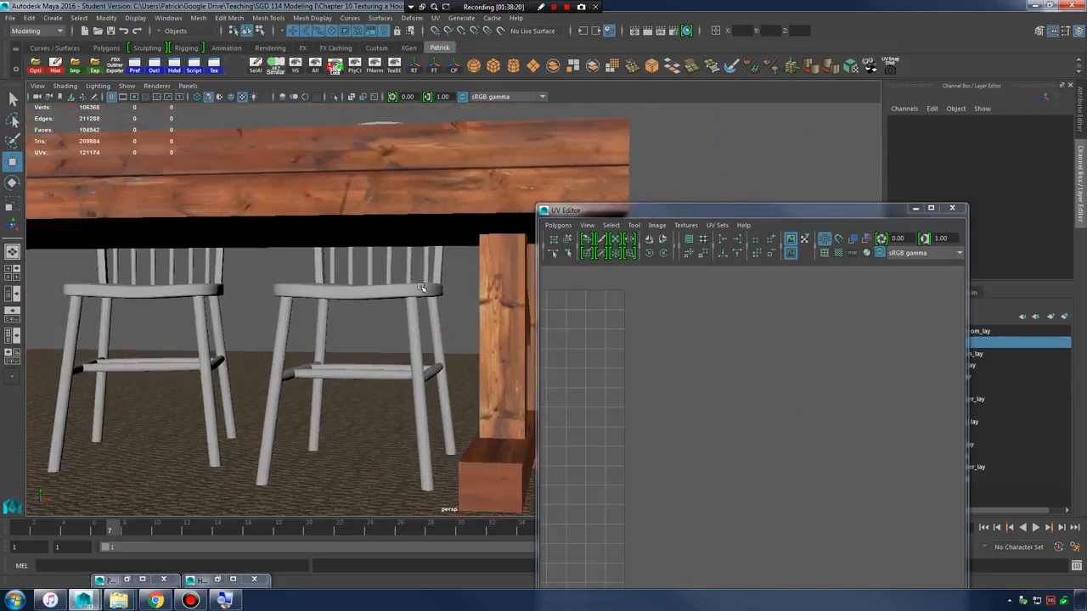
{"action": "right_click_drag", "start_coordinate": [419, 292], "coordinate": [360, 297], "text": "alt"}
{"action": "left_click_drag", "start_coordinate": [360, 297], "coordinate": [320, 303], "text": "alt"}
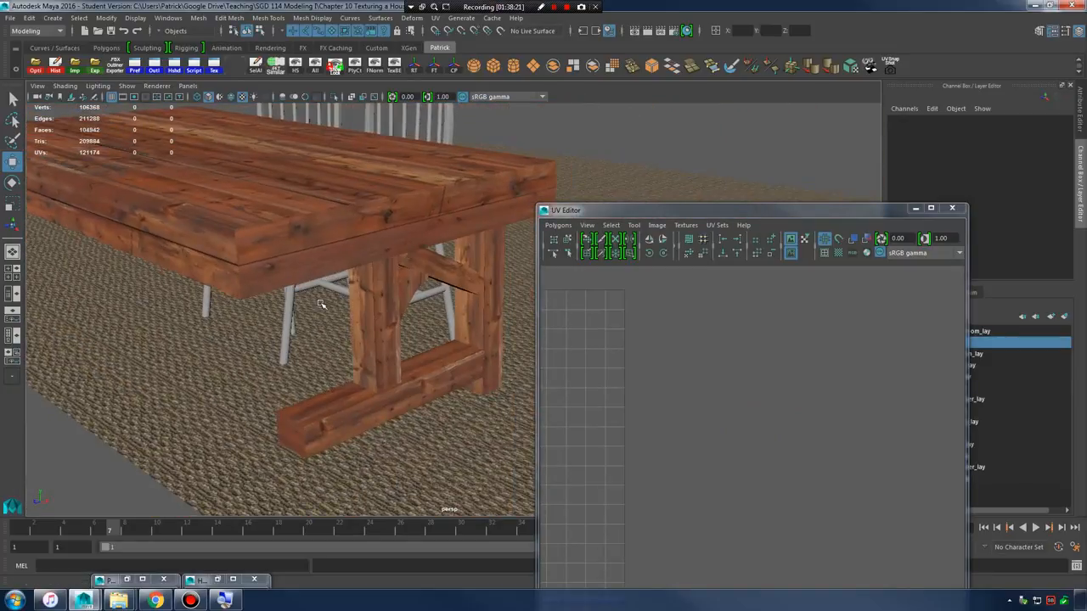
{"action": "left_click", "coordinate": [919, 208]}
{"action": "mouse_move", "coordinate": [572, 279]}
{"action": "left_mouse_down", "text": "alt"}
{"action": "mouse_move", "coordinate": [537, 290]}
{"action": "mouse_move", "coordinate": [564, 288]}
{"action": "left_mouse_up", "text": "alt"}
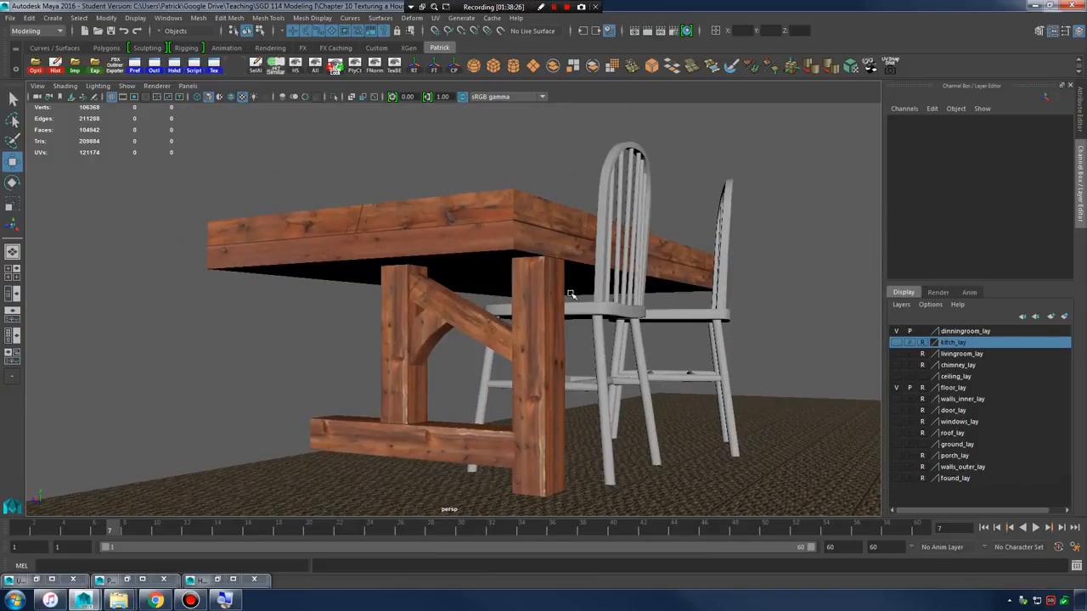
{"action": "left_click_drag", "start_coordinate": [545, 357], "coordinate": [395, 166], "text": "alt"}
{"action": "left_click", "coordinate": [552, 364]}
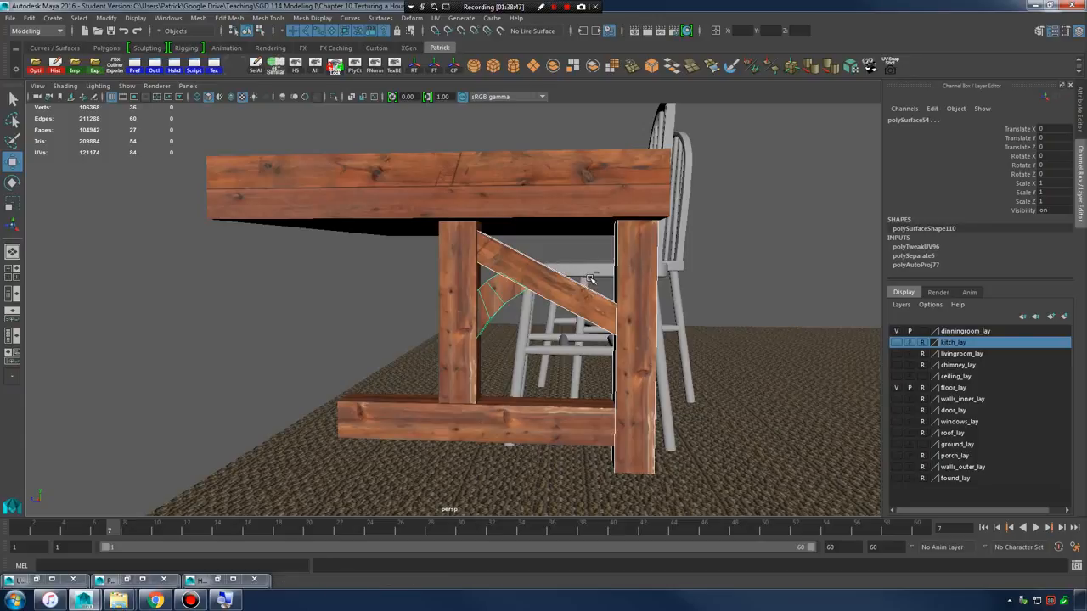
{"action": "key", "text": "ctrl+d"}
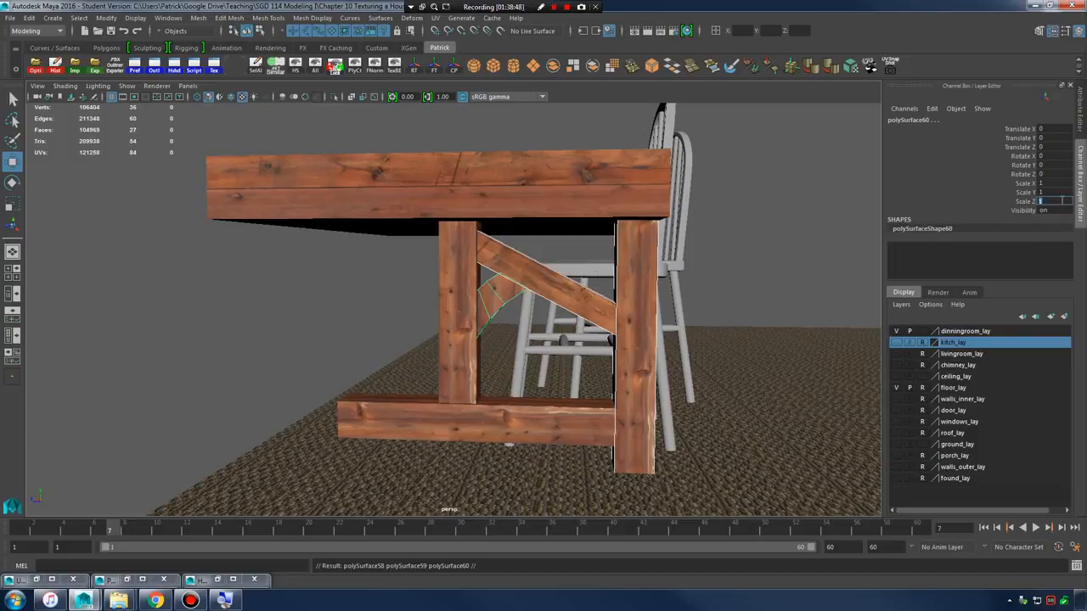
{"action": "key", "text": "Return"}
{"action": "left_click_drag", "start_coordinate": [727, 141], "coordinate": [677, 220], "text": "alt"}
{"action": "right_click_drag", "start_coordinate": [752, 226], "coordinate": [391, 319], "text": "alt"}
{"action": "key", "text": "Delete"}
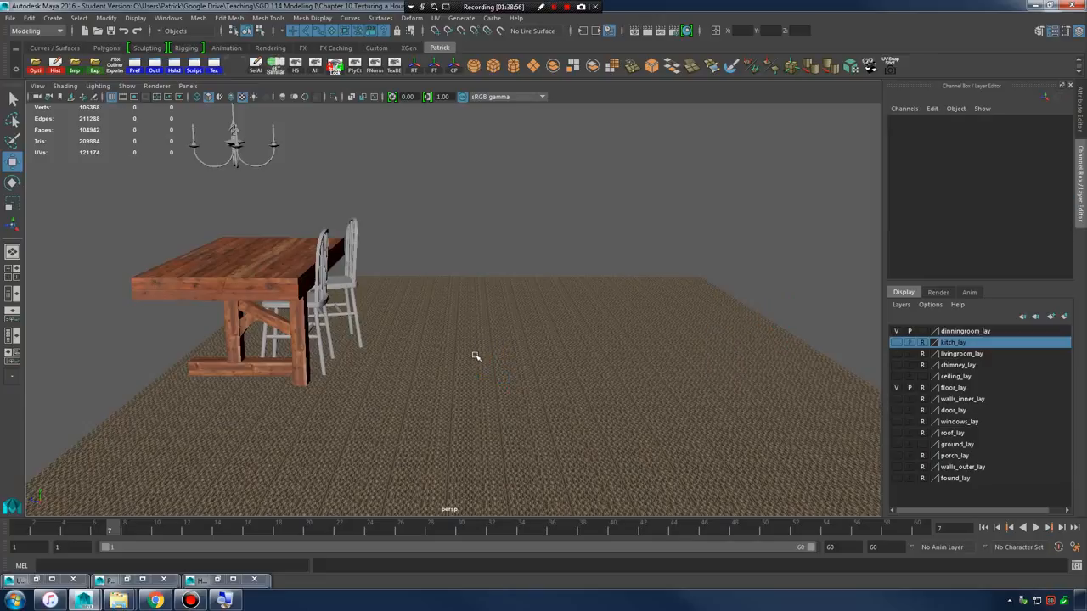
- Select the outer leg, diagonal brace and curved bracket and group them within table_mesh_001
{"action": "middle_click_drag", "start_coordinate": [394, 336], "coordinate": [548, 331], "text": "alt"}
{"action": "right_click_drag", "start_coordinate": [549, 332], "coordinate": [705, 331], "text": "alt"}
{"action": "left_click", "coordinate": [447, 320]}
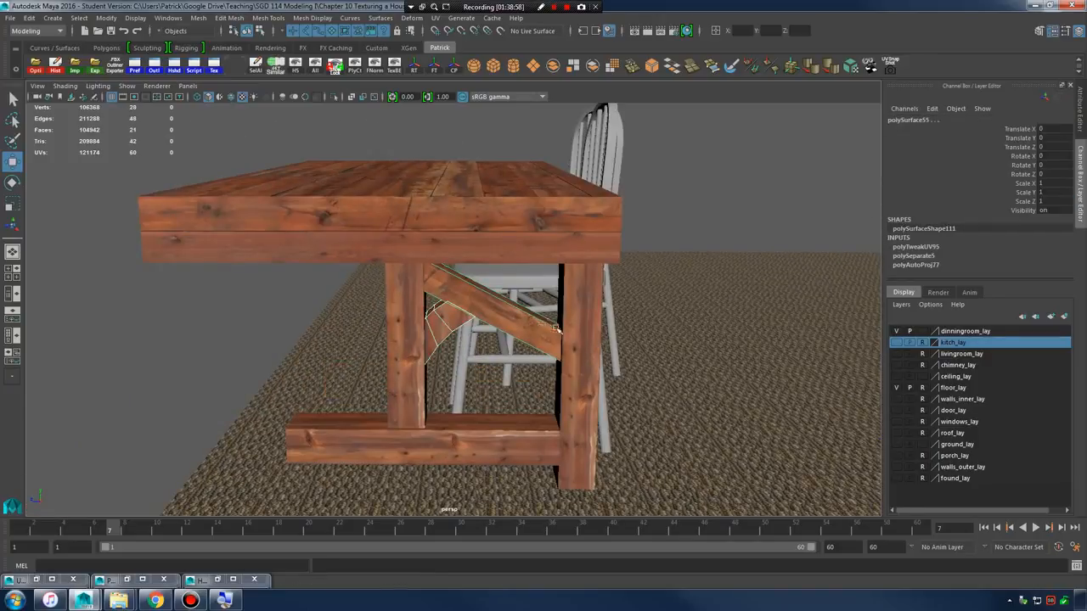
{"action": "left_click_drag", "start_coordinate": [645, 341], "coordinate": [581, 352], "text": "alt"}
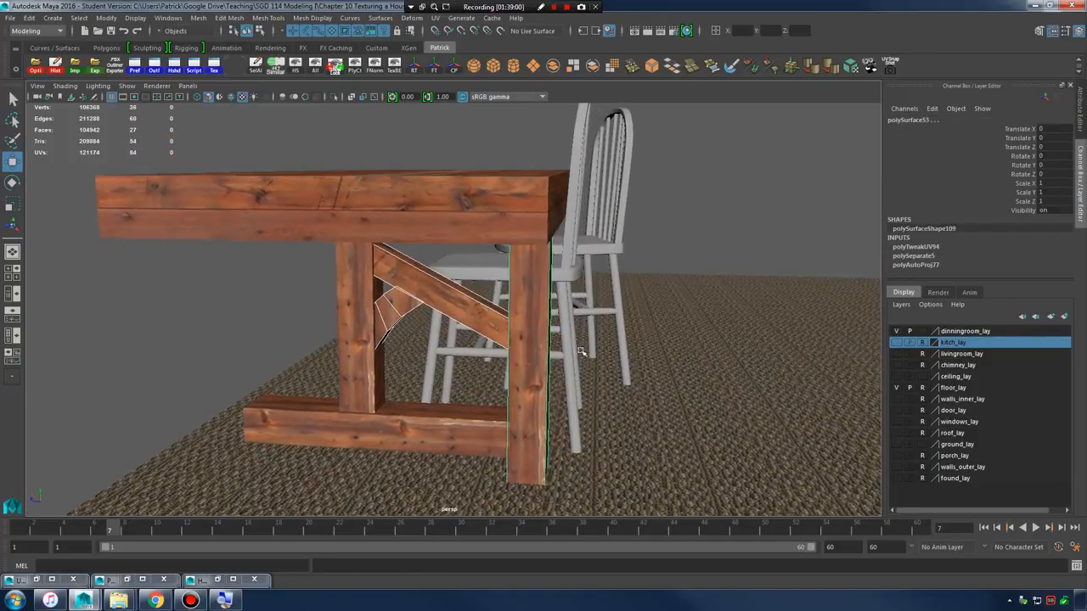
{"action": "middle_click_drag", "start_coordinate": [509, 322], "coordinate": [533, 326], "text": "alt"}
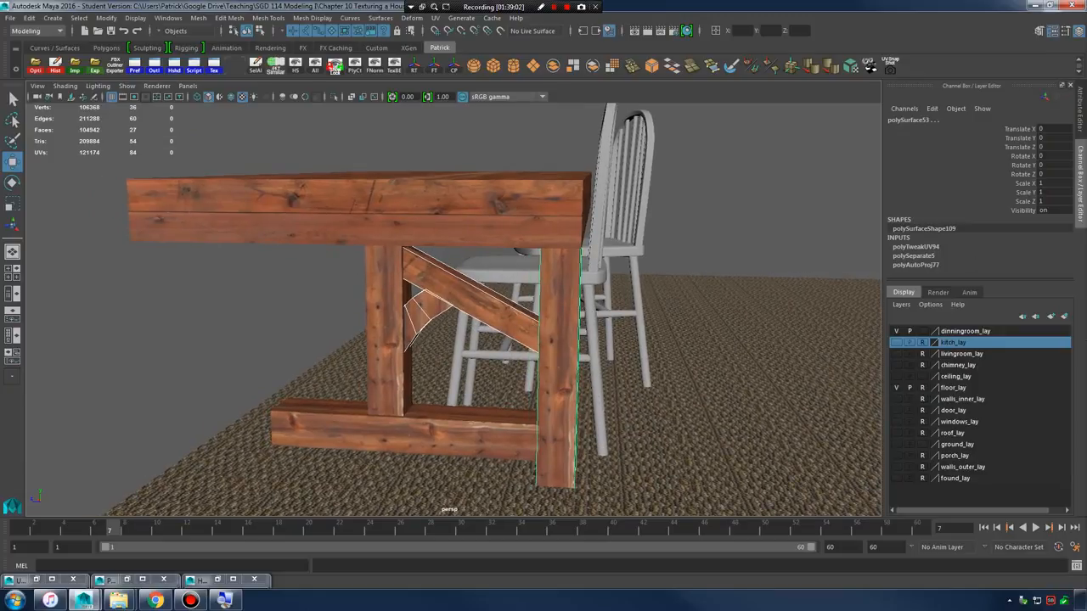
{"action": "left_click_drag", "start_coordinate": [1085, 8], "coordinate": [884, 9]}
{"action": "left_click", "coordinate": [860, 333]}
{"action": "left_click_drag", "start_coordinate": [910, 356], "coordinate": [924, 380]}
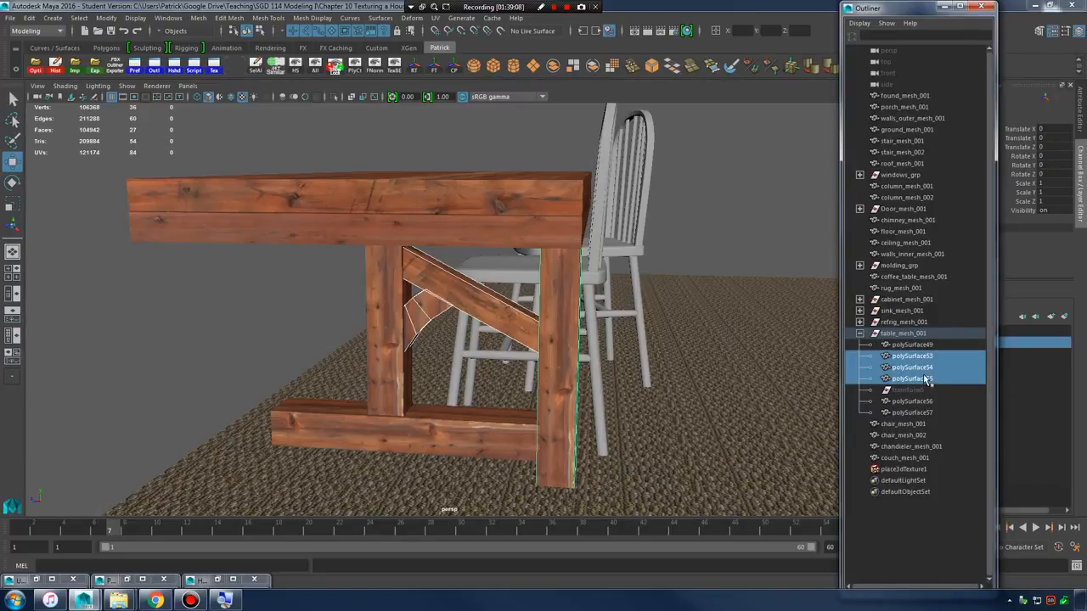
{"action": "key", "text": "ctrl+g"}
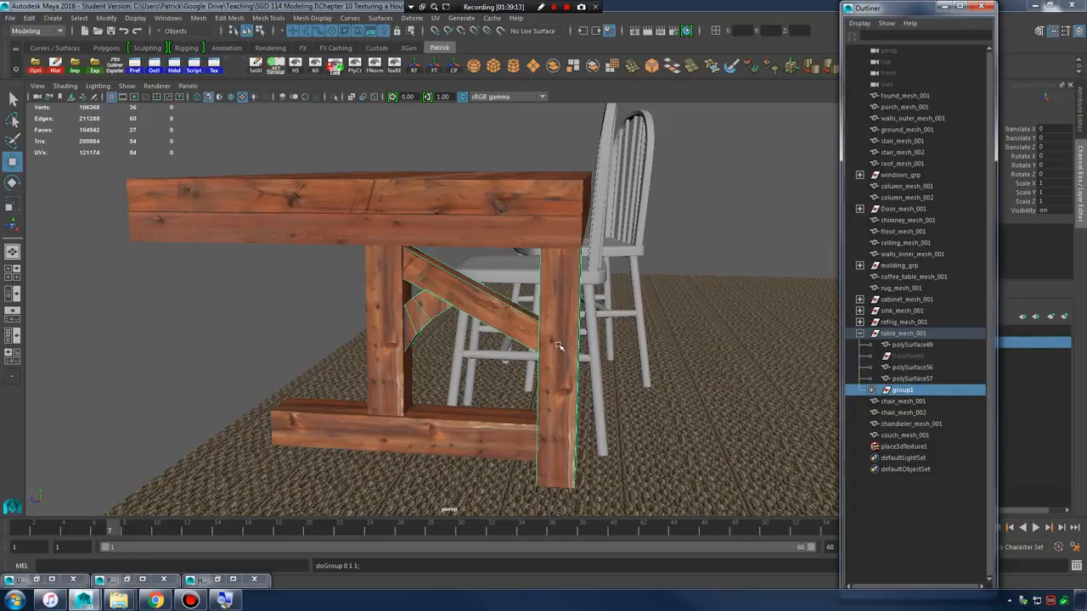
- Duplicate the leg-and-brace group, move the copy outward along Z and mirror it with a Z scale of -1
{"action": "left_click_drag", "start_coordinate": [559, 346], "coordinate": [546, 341], "text": "alt"}
{"action": "scroll", "coordinate": [526, 336], "scroll_direction": "up", "scroll_amount": 4}
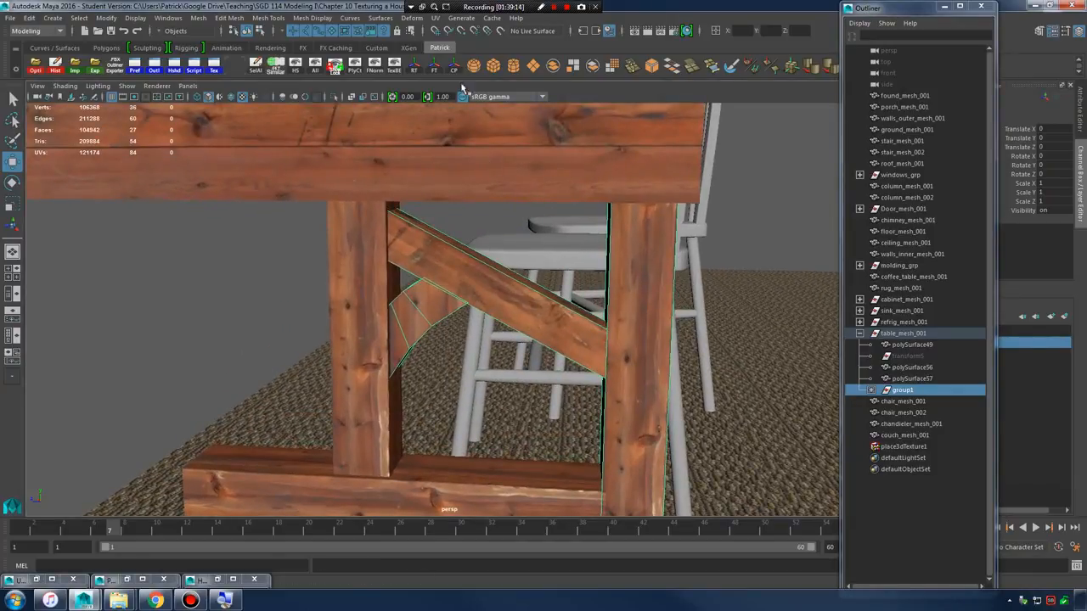
{"action": "left_click_drag", "start_coordinate": [522, 235], "coordinate": [550, 340], "text": "alt"}
{"action": "key", "text": "ctrl+d"}
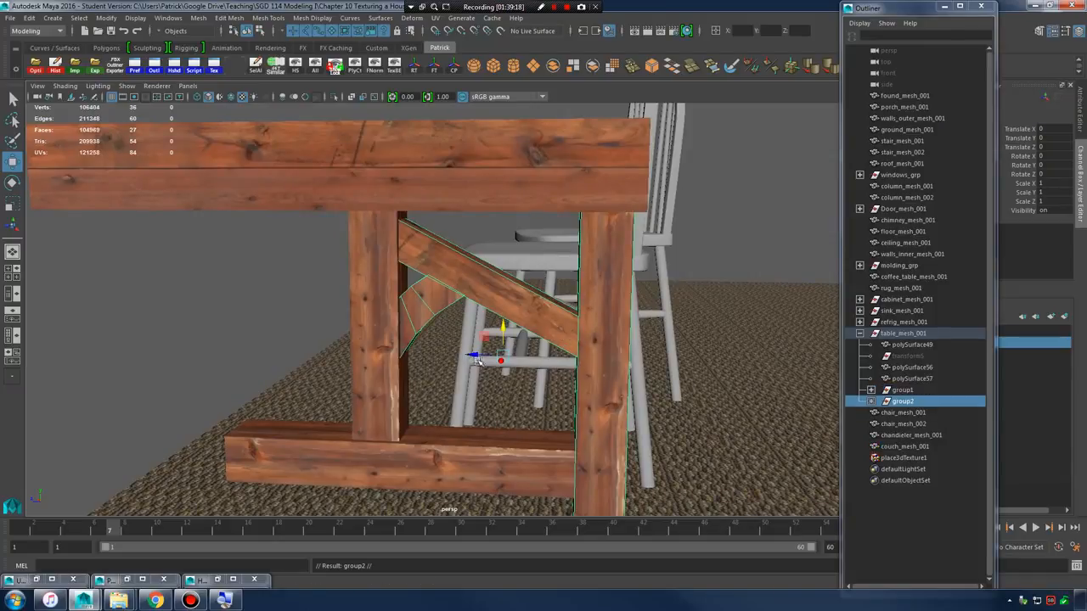
{"action": "left_click_drag", "start_coordinate": [474, 356], "coordinate": [153, 348]}
{"action": "middle_click_drag", "start_coordinate": [323, 350], "coordinate": [415, 365], "text": "alt"}
{"action": "scroll", "coordinate": [413, 365], "scroll_direction": "down", "scroll_amount": 2}
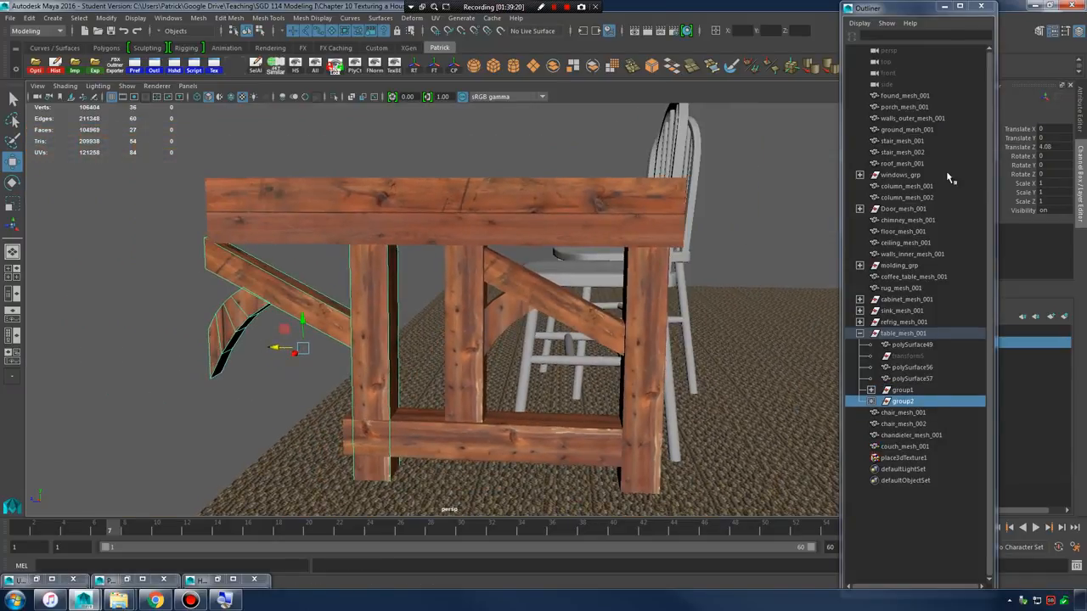
{"action": "type", "text": "-1"}
{"action": "key", "text": "Return"}
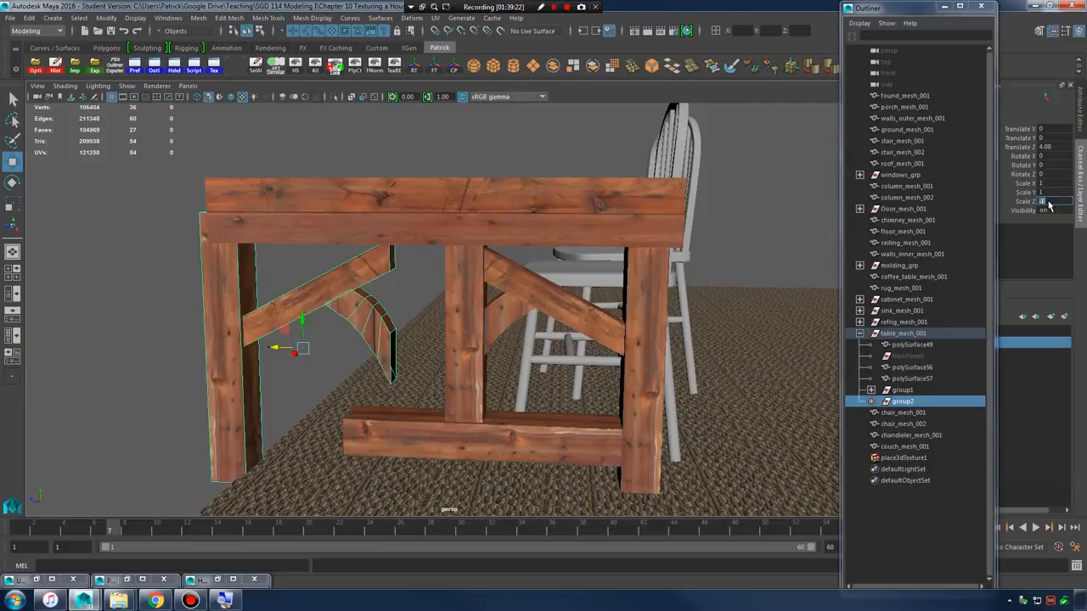
- Slide the mirrored group along Z until its brace and bracket meet the central post
{"action": "left_click_drag", "start_coordinate": [393, 387], "coordinate": [430, 316], "text": "alt"}
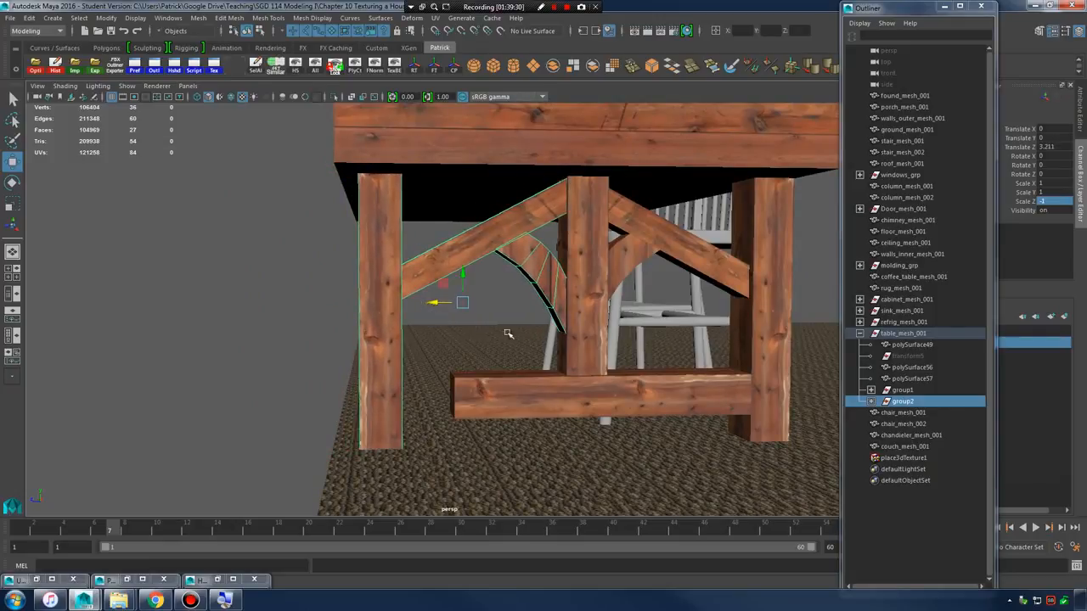
{"action": "left_click_drag", "start_coordinate": [507, 334], "coordinate": [403, 389], "text": "alt"}
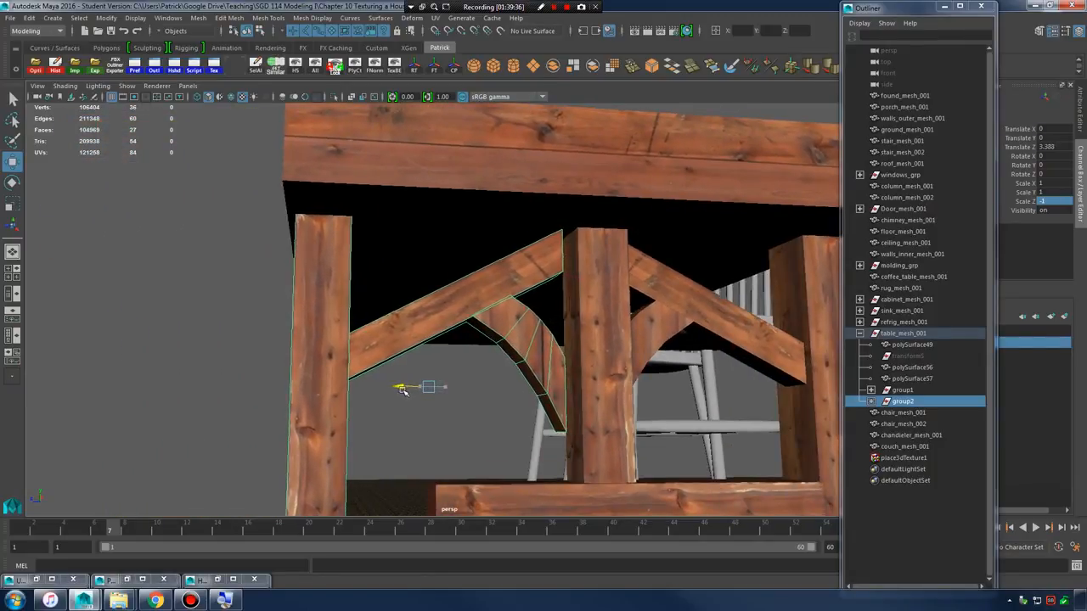
{"action": "left_click_drag", "start_coordinate": [544, 400], "coordinate": [458, 431], "text": "alt"}
- Move the lower beam's free-end vertices outward so the beam reaches the mirrored leg, and return to object mode
{"action": "left_click", "coordinate": [508, 387]}
{"action": "middle_click_drag", "start_coordinate": [446, 469], "coordinate": [469, 393], "text": "alt"}
{"action": "left_click", "coordinate": [463, 393]}
{"action": "right_click_drag", "start_coordinate": [451, 390], "coordinate": [399, 280]}
{"action": "left_click_drag", "start_coordinate": [375, 348], "coordinate": [415, 440]}
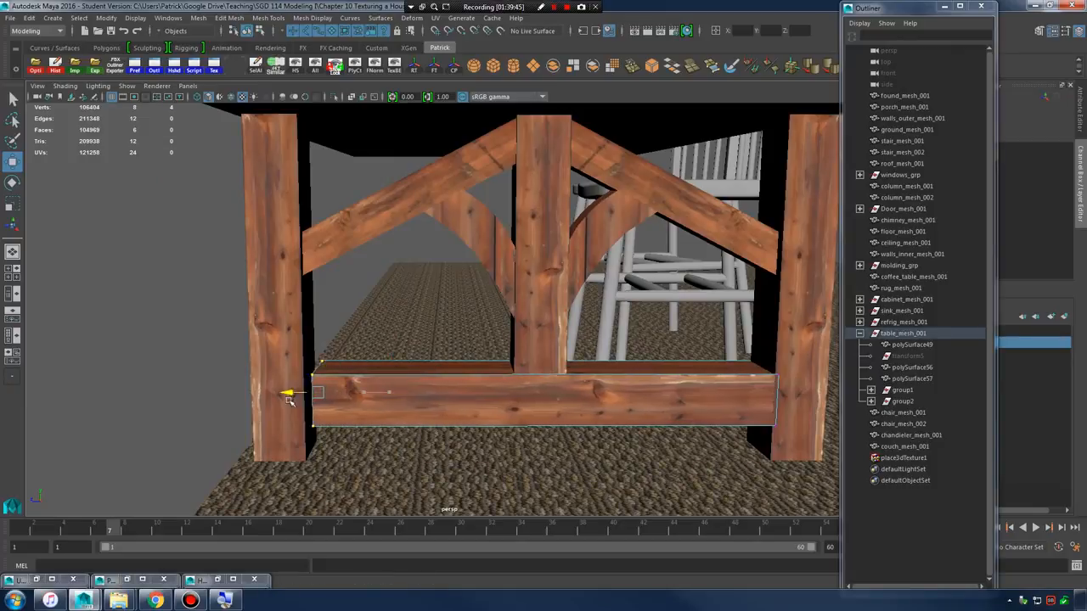
{"action": "right_click_drag", "start_coordinate": [362, 285], "coordinate": [363, 393]}
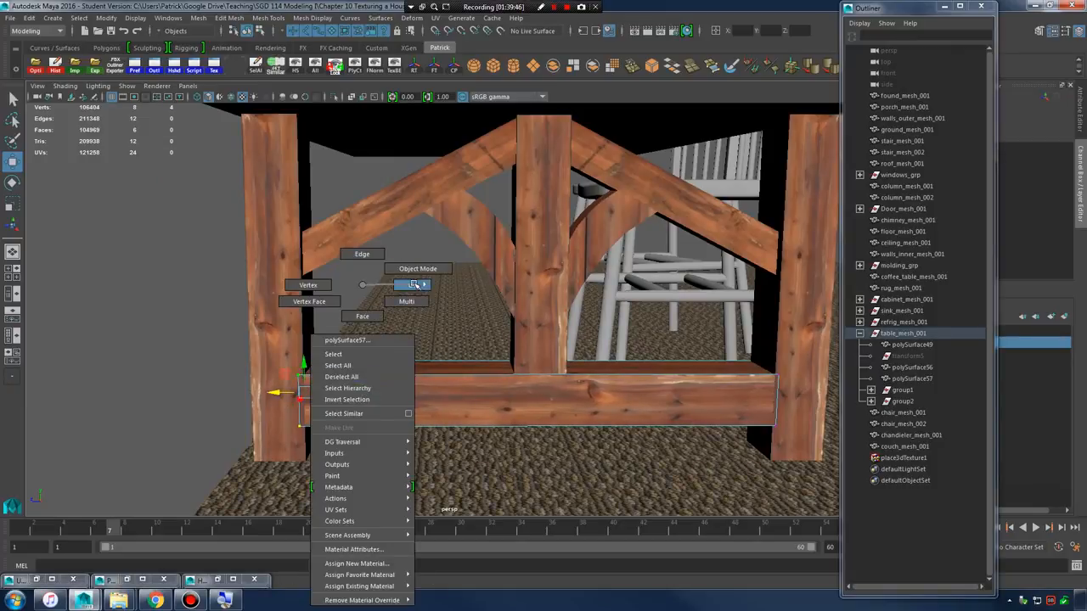
{"action": "right_click_drag", "start_coordinate": [415, 285], "coordinate": [416, 285]}
{"action": "right_click_drag", "start_coordinate": [376, 379], "coordinate": [377, 380]}
{"action": "right_click_drag", "start_coordinate": [430, 270], "coordinate": [430, 270]}
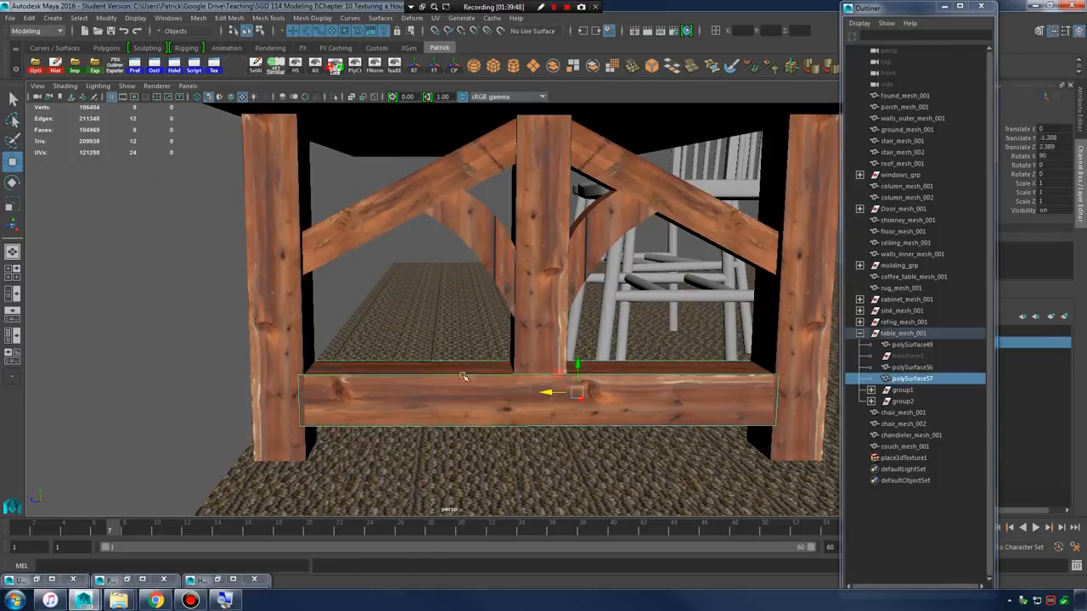
- Scale down the lower beam's thickness so its faces sit recessed between the legs
{"action": "left_click_drag", "start_coordinate": [594, 373], "coordinate": [450, 421], "text": "alt"}
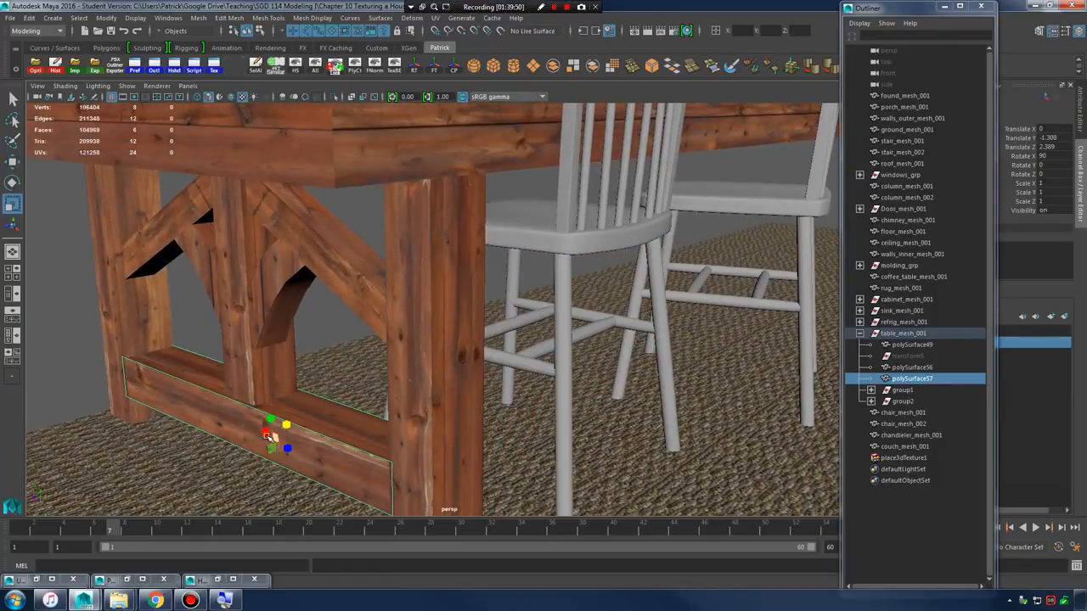
{"action": "left_click", "coordinate": [323, 350]}
{"action": "left_click_drag", "start_coordinate": [323, 349], "coordinate": [456, 400], "text": "alt"}
{"action": "right_click_drag", "start_coordinate": [456, 400], "coordinate": [289, 289], "text": "alt"}
{"action": "middle_click_drag", "start_coordinate": [404, 292], "coordinate": [437, 313], "text": "alt"}
{"action": "right_click_drag", "start_coordinate": [436, 312], "coordinate": [623, 372], "text": "alt"}
{"action": "left_click_drag", "start_coordinate": [574, 346], "coordinate": [561, 342], "text": "alt"}
- Try to select a face of the curved bracket, and undo the selections along with the lower beam's scaling
{"action": "left_click", "coordinate": [556, 227]}
{"action": "left_click_drag", "start_coordinate": [556, 233], "coordinate": [631, 315], "text": "alt"}
{"action": "middle_click_drag", "start_coordinate": [630, 315], "coordinate": [428, 339], "text": "alt"}
{"action": "left_click_drag", "start_coordinate": [429, 339], "coordinate": [473, 249], "text": "alt"}
{"action": "left_click", "coordinate": [483, 309]}
{"action": "left_click", "coordinate": [456, 238]}
{"action": "right_click_drag", "start_coordinate": [456, 238], "coordinate": [449, 272]}
{"action": "left_click", "coordinate": [441, 251]}
{"action": "left_click_drag", "start_coordinate": [378, 288], "coordinate": [475, 288], "text": "alt"}
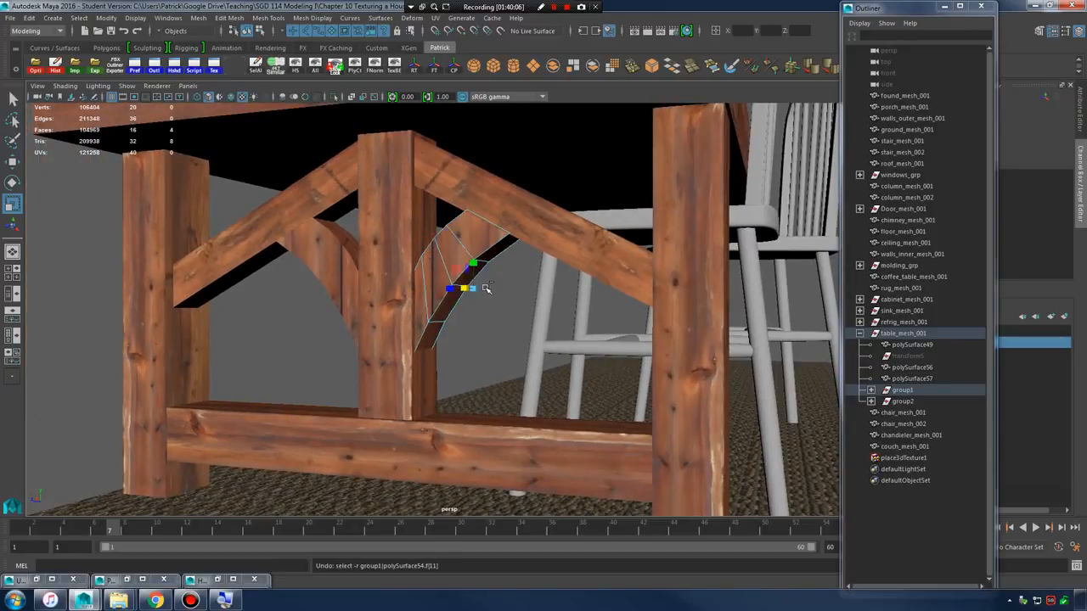
{"action": "key", "text": "ctrl+z"}
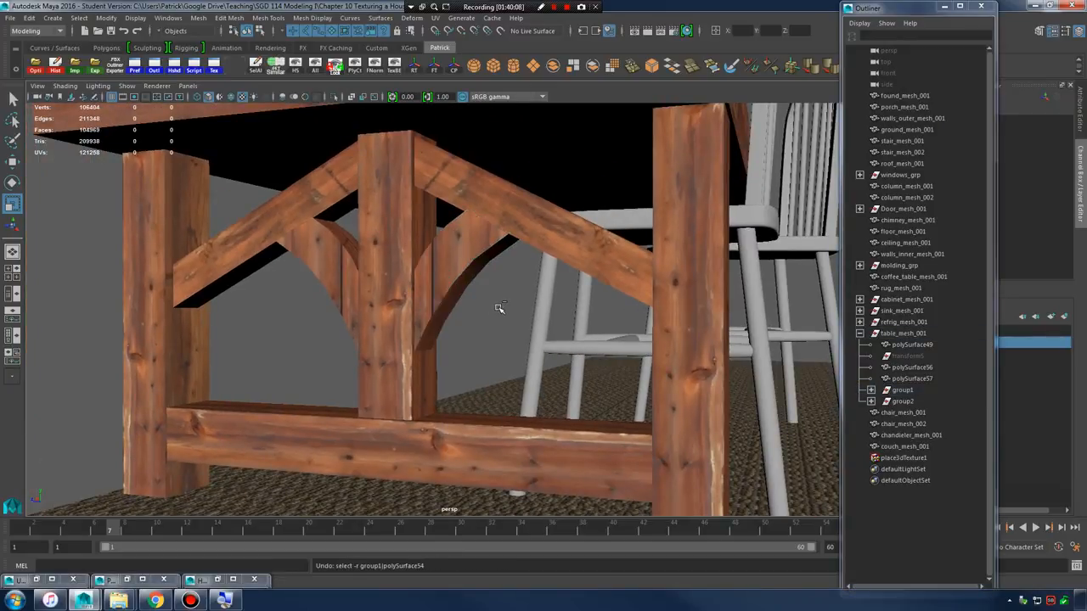
{"action": "key", "text": "ctrl+z"}
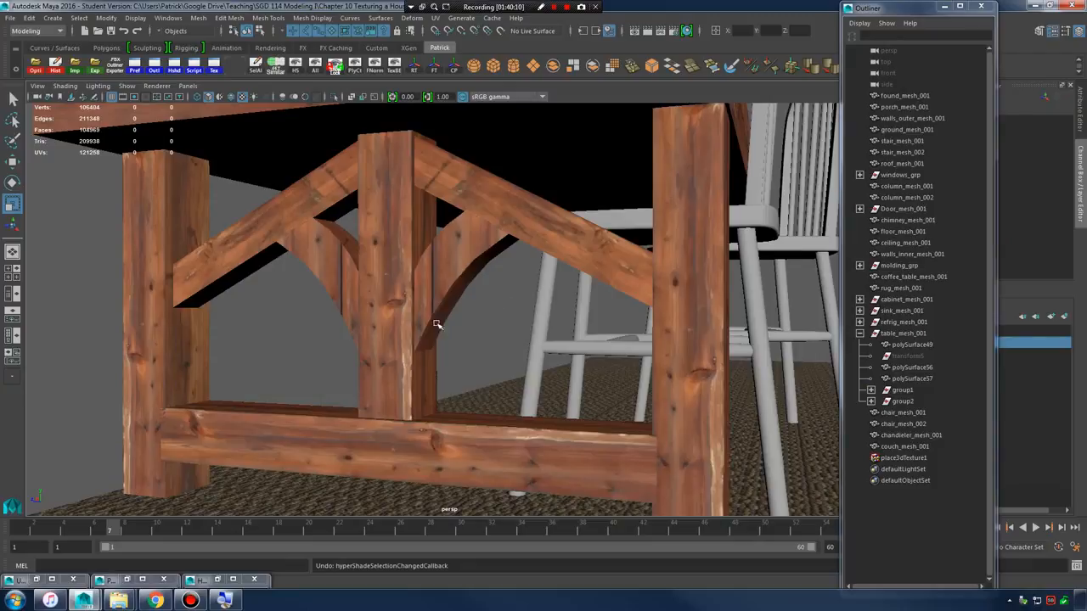
- Delete the mirrored copy of the leg-and-brace group
{"action": "left_click_drag", "start_coordinate": [408, 317], "coordinate": [420, 337], "text": "alt"}
{"action": "right_click_drag", "start_coordinate": [421, 336], "coordinate": [244, 297], "text": "alt"}
{"action": "left_click", "coordinate": [901, 401]}
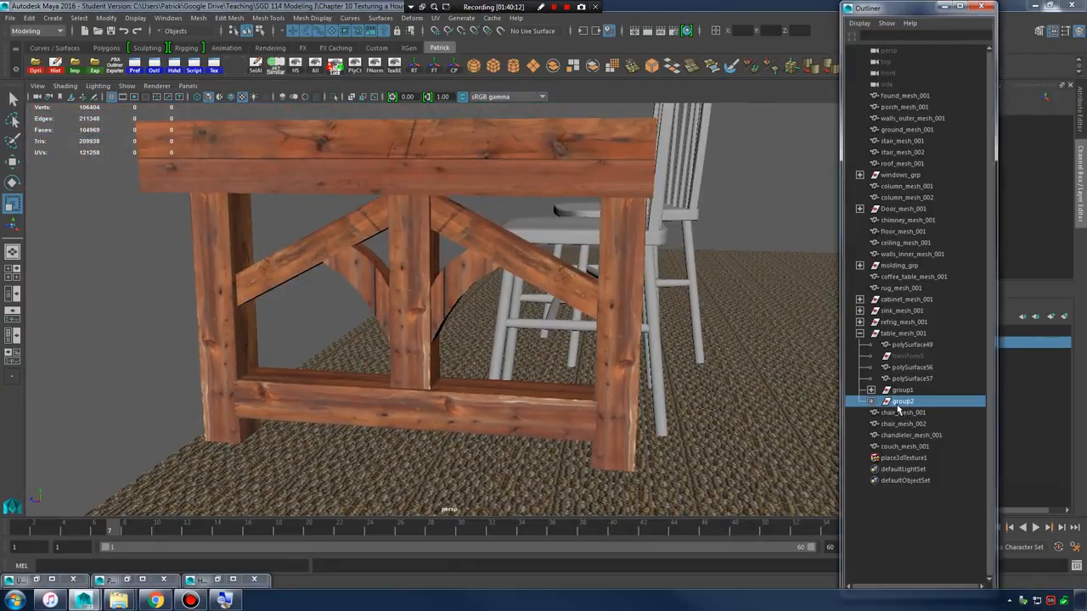
{"action": "key", "text": "Delete"}
- Rotate the UV shell of the curved bracket's outer faces so the grain follows the curve, and move it beside the other shell
{"action": "mouse_move", "coordinate": [463, 286]}
{"action": "right_mouse_down", "text": "alt"}
{"action": "mouse_move", "coordinate": [503, 285]}
{"action": "mouse_move", "coordinate": [472, 289]}
{"action": "right_mouse_up", "text": "alt"}
{"action": "left_click", "coordinate": [472, 258]}
{"action": "left_click", "coordinate": [471, 267]}
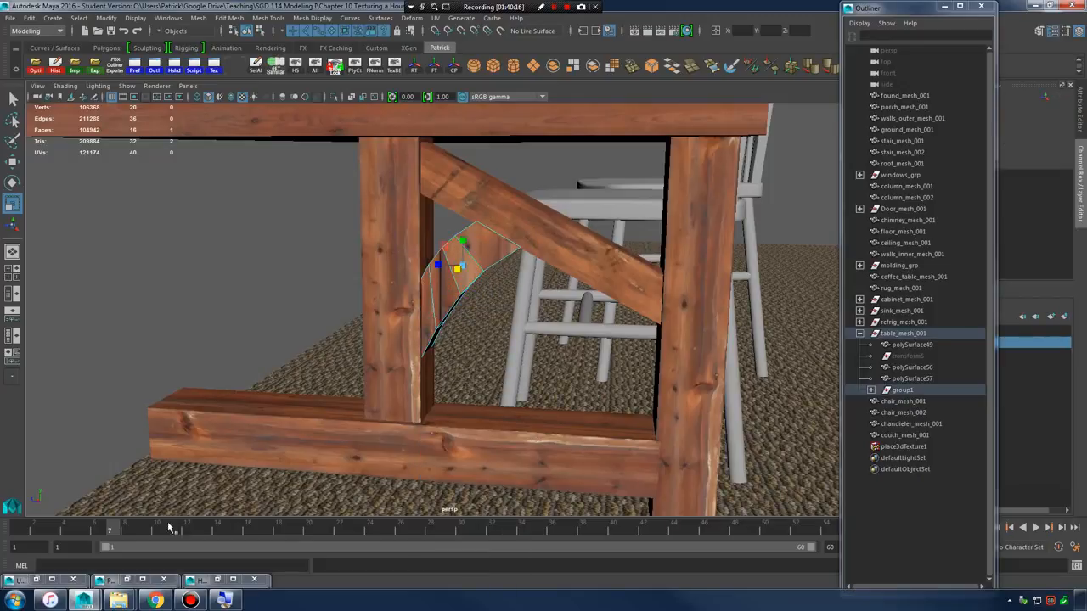
{"action": "left_click", "coordinate": [39, 579]}
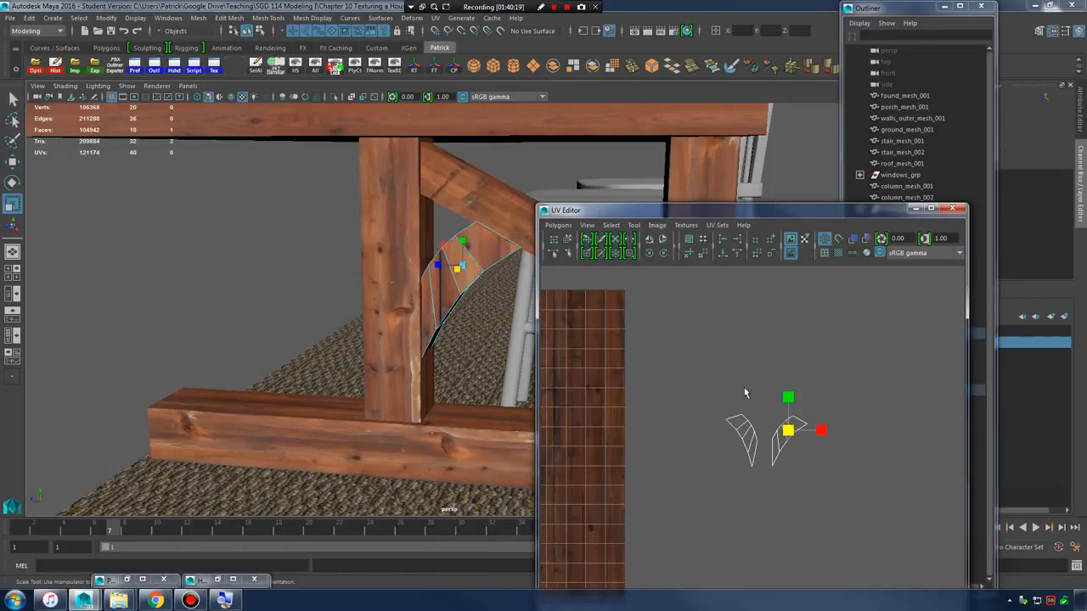
{"action": "scroll", "coordinate": [775, 434], "scroll_direction": "up", "scroll_amount": 3}
{"action": "right_click_drag", "start_coordinate": [810, 422], "coordinate": [810, 451]}
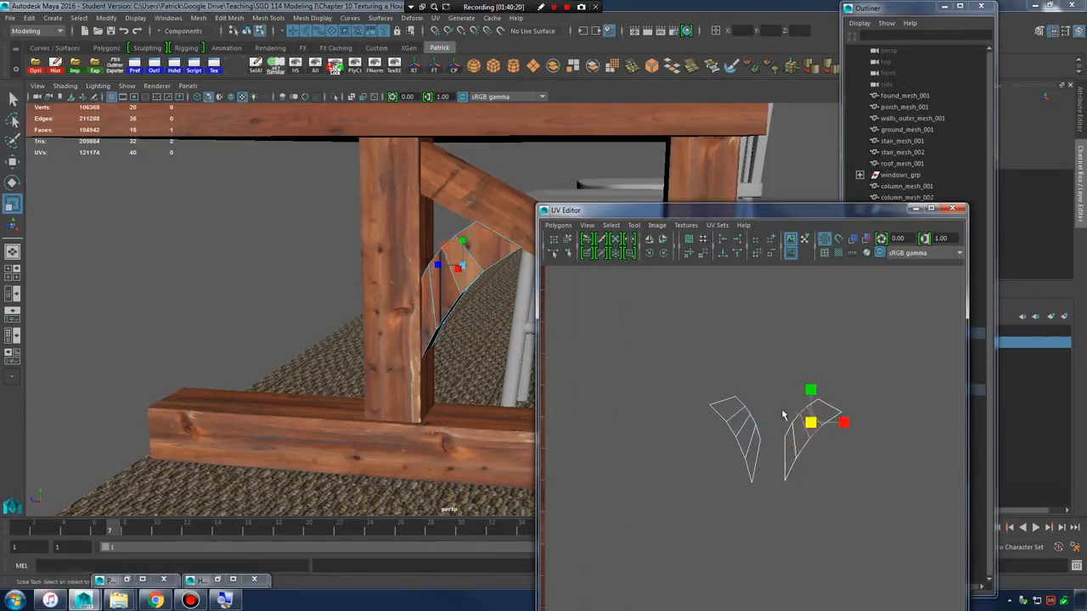
{"action": "left_click_drag", "start_coordinate": [783, 415], "coordinate": [821, 393]}
{"action": "key", "text": "e"}
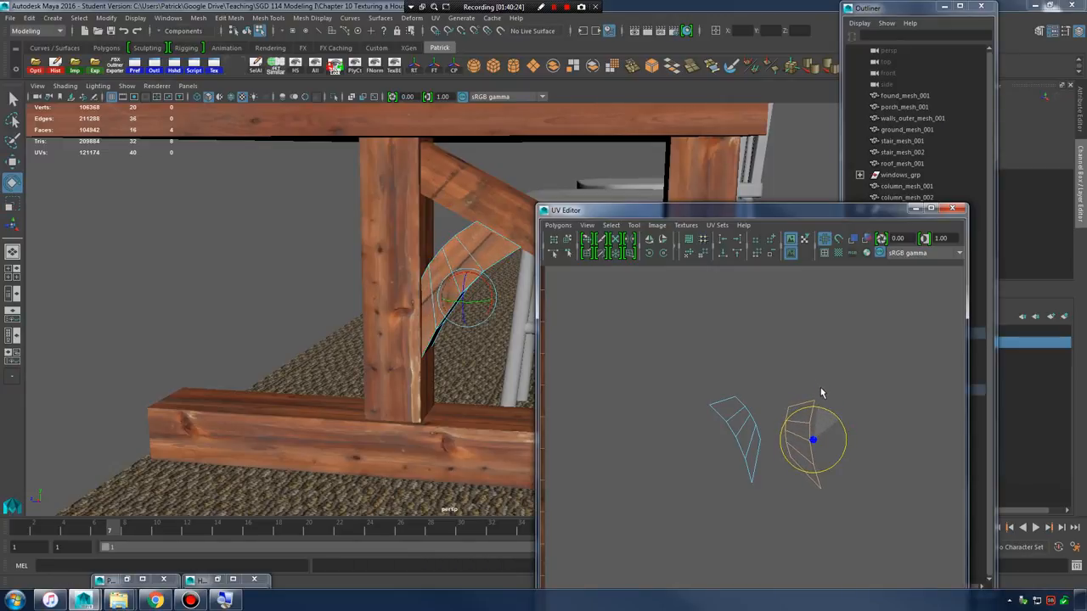
{"action": "key", "text": "w"}
{"action": "left_click_drag", "start_coordinate": [800, 454], "coordinate": [780, 436]}
{"action": "right_click_drag", "start_coordinate": [473, 252], "coordinate": [511, 228]}
{"action": "left_click", "coordinate": [299, 271]}
- Select the UV shell of the bracket's chair-side faces and rotate it so the wood grain runs along the curve
{"action": "left_click_drag", "start_coordinate": [347, 279], "coordinate": [142, 279], "text": "alt"}
{"action": "left_click_drag", "start_coordinate": [525, 261], "coordinate": [455, 267], "text": "alt"}
{"action": "left_click", "coordinate": [448, 263]}
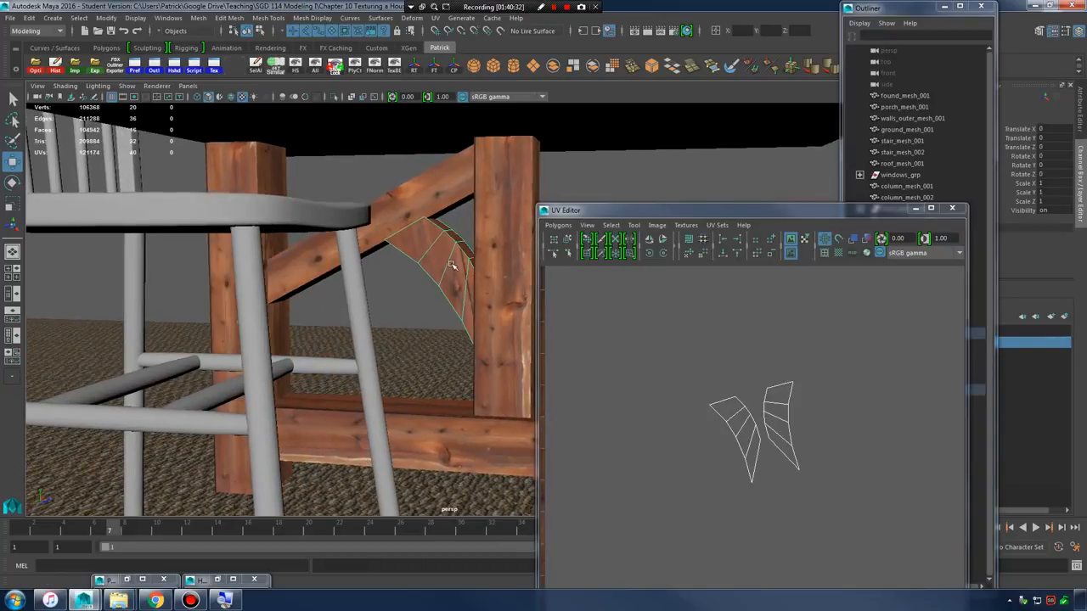
{"action": "right_click_drag", "start_coordinate": [451, 265], "coordinate": [453, 293]}
{"action": "left_click", "coordinate": [454, 288]}
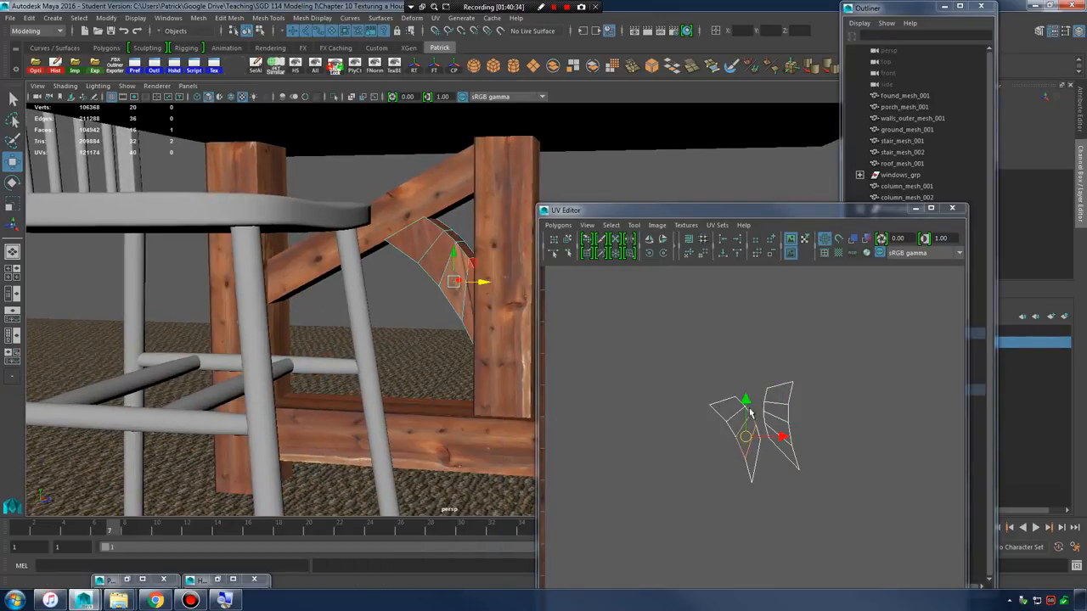
{"action": "right_click_drag", "start_coordinate": [745, 429], "coordinate": [728, 417]}
{"action": "left_click", "coordinate": [752, 433]}
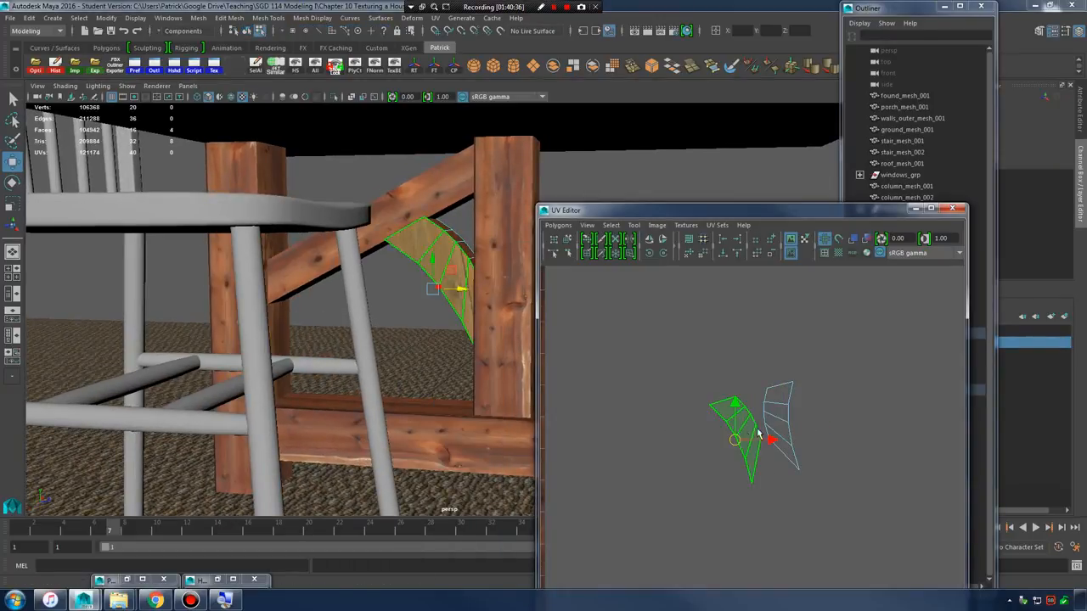
{"action": "key", "text": "e"}
{"action": "left_click_drag", "start_coordinate": [762, 423], "coordinate": [735, 448]}
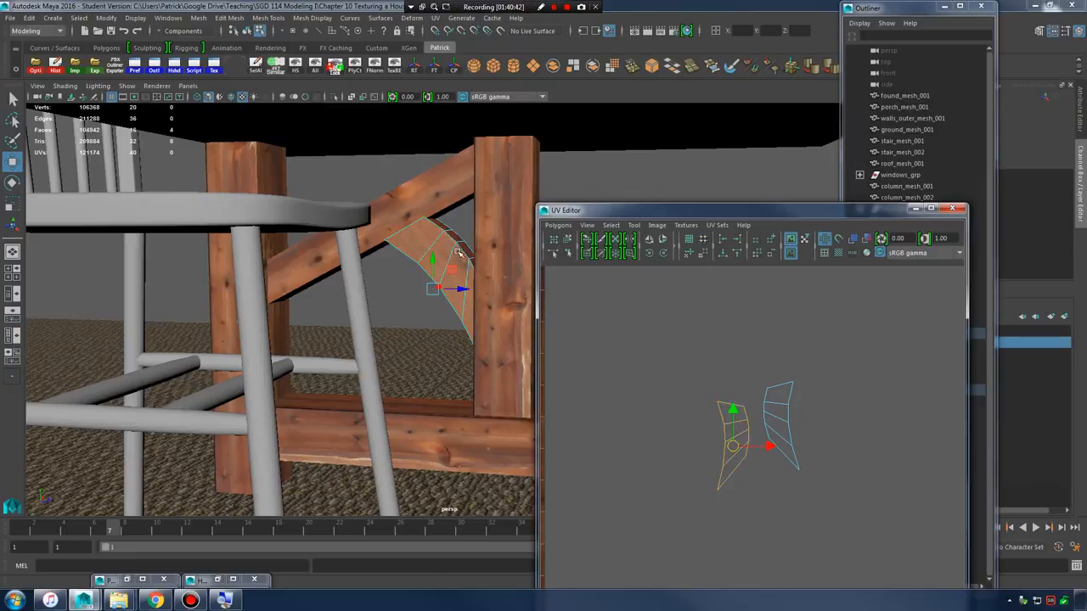
- Return the curved bracket to object selection, deselect it and minimize the UV editor
{"action": "right_click_drag", "start_coordinate": [458, 252], "coordinate": [516, 235]}
{"action": "left_click", "coordinate": [449, 314]}
{"action": "left_click_drag", "start_coordinate": [463, 307], "coordinate": [373, 312], "text": "alt"}
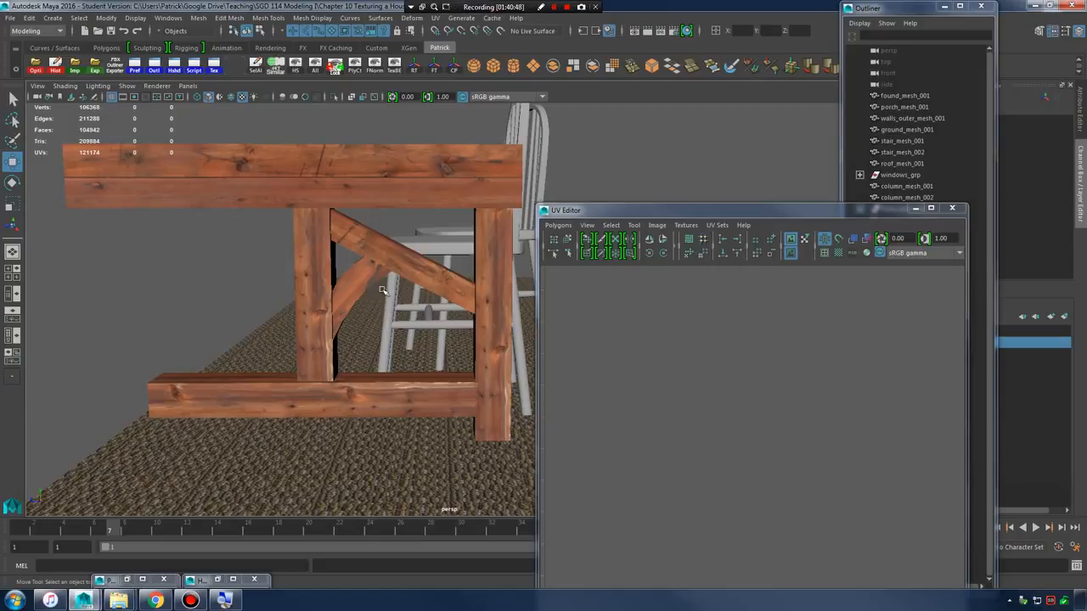
{"action": "left_click", "coordinate": [918, 212]}
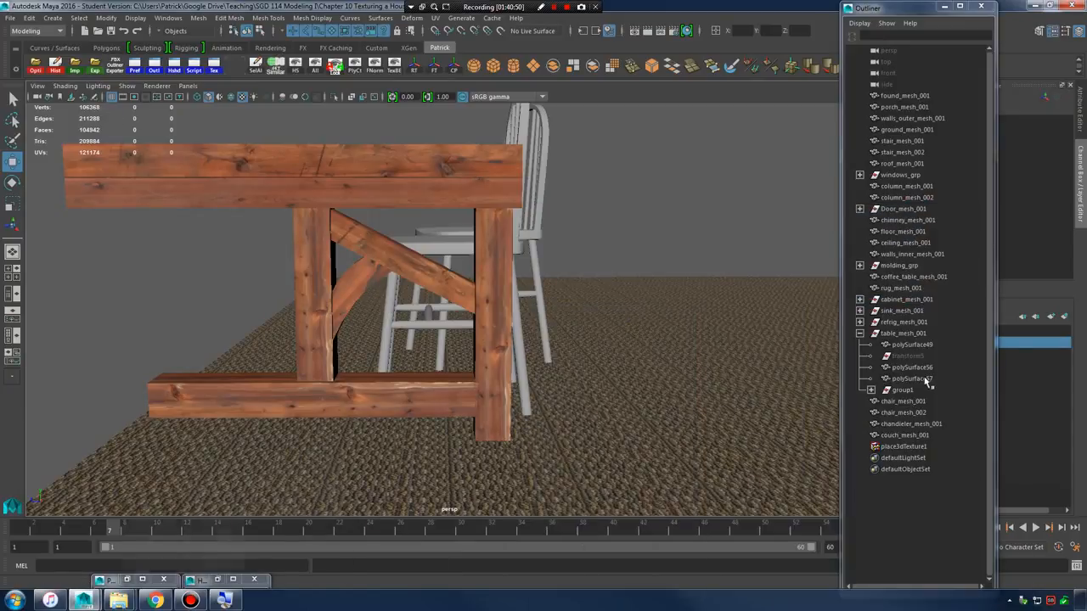
- Duplicate the leg-and-brace group, move the copy along Z past the table's other corner and set its Scale Z to -1
{"action": "left_click", "coordinate": [902, 390]}
{"action": "middle_click_drag", "start_coordinate": [635, 337], "coordinate": [699, 342], "text": "alt"}
{"action": "scroll", "coordinate": [700, 343], "scroll_direction": "down", "scroll_amount": 1}
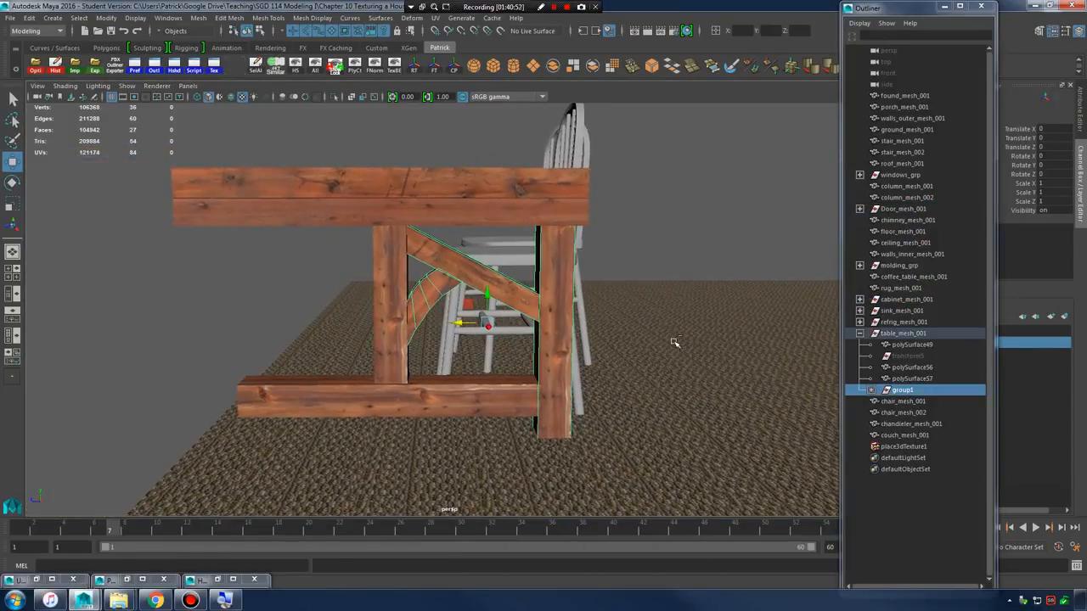
{"action": "key", "text": "ctrl+g"}
{"action": "left_click_drag", "start_coordinate": [459, 322], "coordinate": [201, 324]}
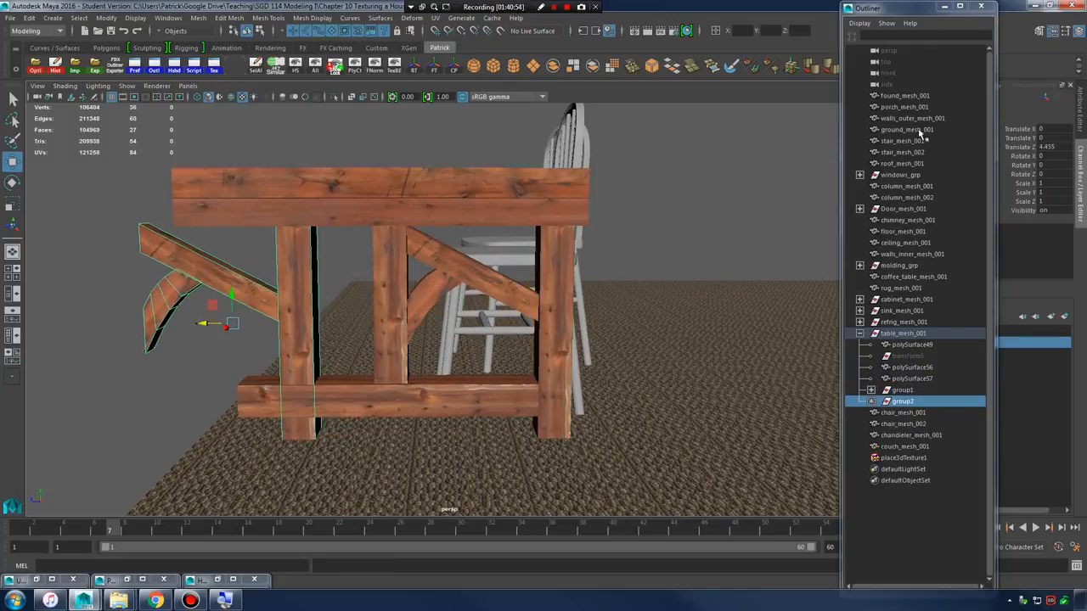
{"action": "type", "text": "-1"}
{"action": "key", "text": "Return"}
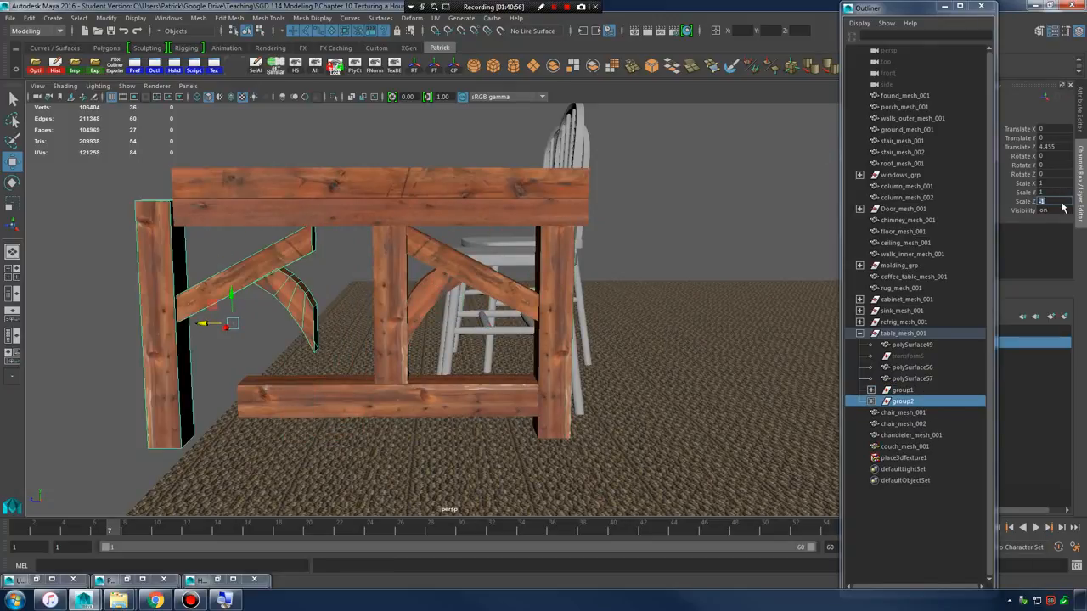
- Move the mirrored leg-and-brace group along Z to about 3.4 so its brace and bracket meet the middle post
{"action": "scroll", "coordinate": [280, 344], "scroll_direction": "up", "scroll_amount": 3}
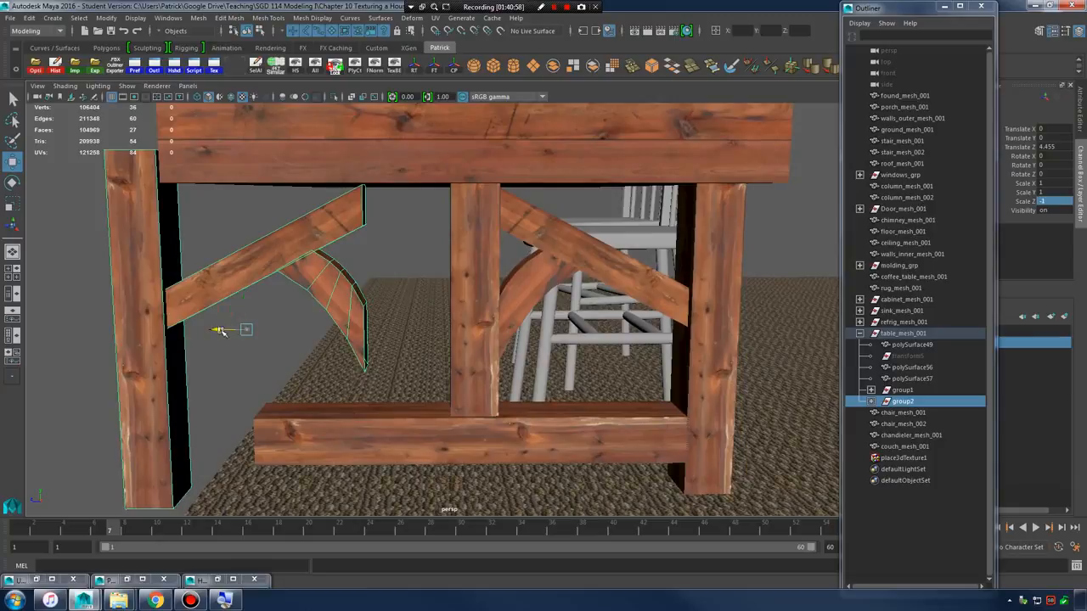
{"action": "left_click_drag", "start_coordinate": [219, 331], "coordinate": [307, 331]}
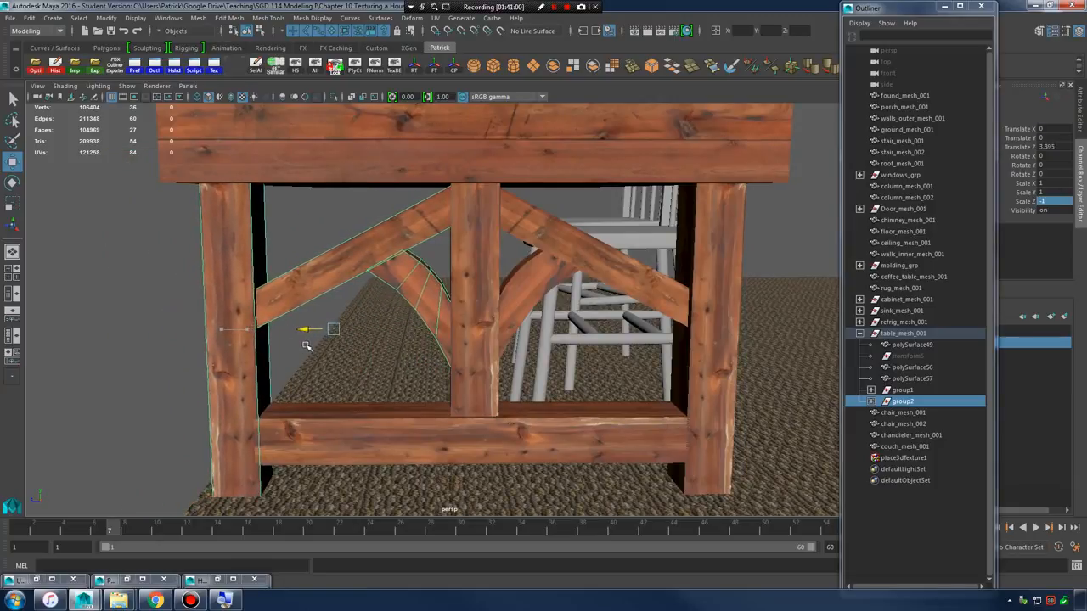
{"action": "left_click_drag", "start_coordinate": [495, 346], "coordinate": [477, 323], "text": "alt"}
{"action": "left_click", "coordinate": [756, 272]}
{"action": "scroll", "coordinate": [640, 287], "scroll_direction": "down", "scroll_amount": 3}
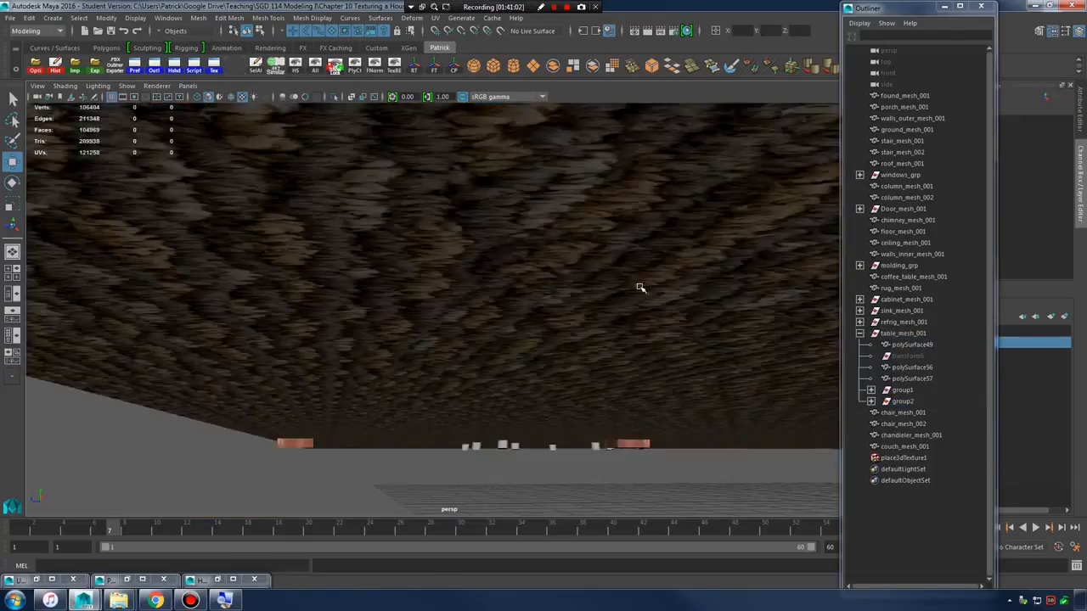
{"action": "left_click_drag", "start_coordinate": [640, 288], "coordinate": [488, 305], "text": "alt"}
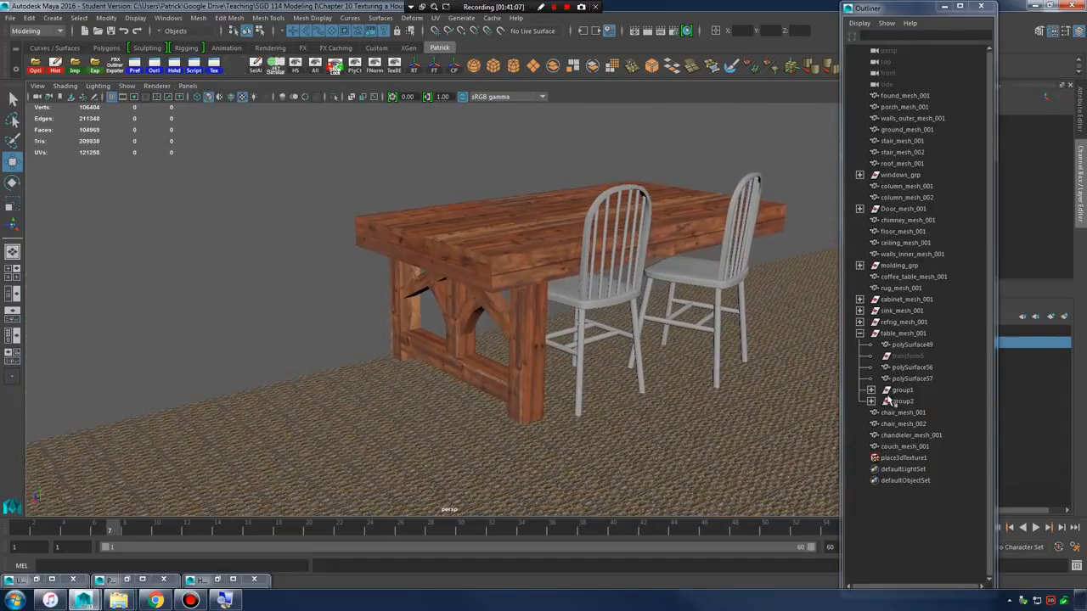
- Duplicate both leg-and-brace groups with the middle post and lower beam, and move the copies to the far end of the table
{"action": "left_click", "coordinate": [888, 400]}
{"action": "left_click", "coordinate": [897, 389], "text": "ctrl"}
{"action": "key", "text": "f"}
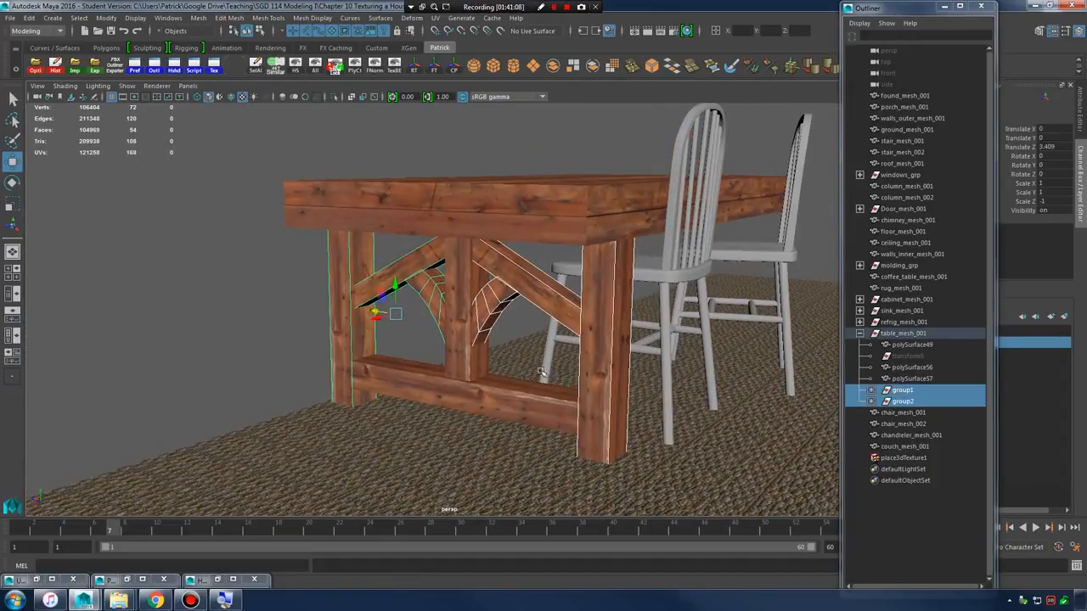
{"action": "left_click", "coordinate": [466, 313], "text": "shift"}
{"action": "left_click", "coordinate": [515, 396], "text": "shift"}
{"action": "right_click_drag", "start_coordinate": [516, 396], "coordinate": [564, 362], "text": "alt"}
{"action": "left_click_drag", "start_coordinate": [563, 362], "coordinate": [701, 382], "text": "alt"}
{"action": "key", "text": "ctrl+d"}
{"action": "left_click_drag", "start_coordinate": [701, 382], "coordinate": [632, 370], "text": "alt"}
{"action": "middle_click_drag", "start_coordinate": [632, 370], "coordinate": [366, 367], "text": "alt"}
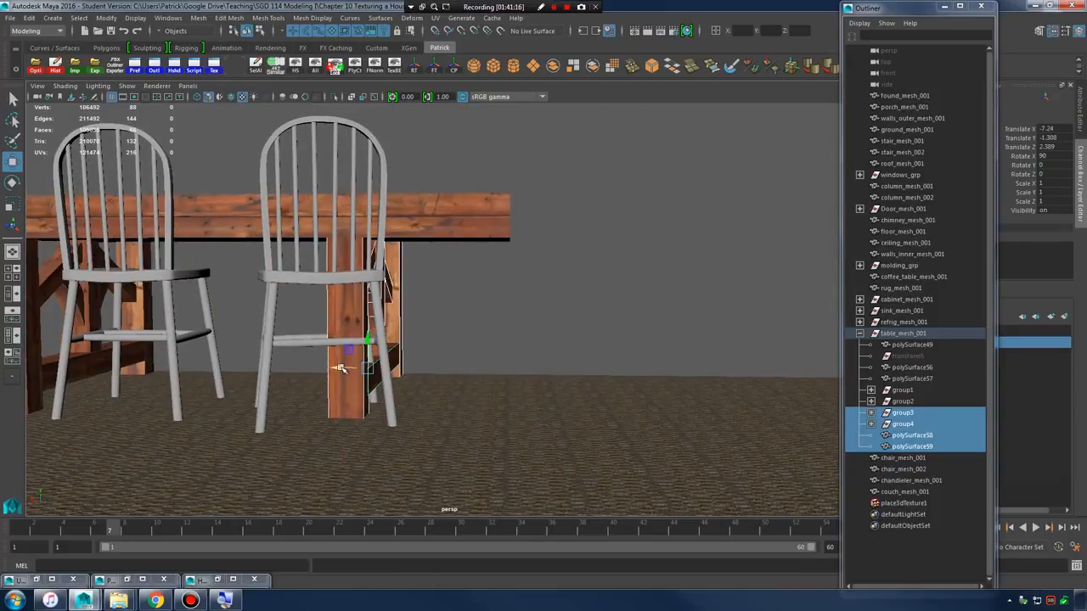
{"action": "left_click", "coordinate": [574, 311]}
- Examine the table and its two leg assemblies from several sides
{"action": "left_click_drag", "start_coordinate": [574, 310], "coordinate": [599, 293], "text": "alt"}
{"action": "right_click_drag", "start_coordinate": [600, 293], "coordinate": [537, 324], "text": "alt"}
{"action": "left_click_drag", "start_coordinate": [536, 324], "coordinate": [497, 311], "text": "alt"}
{"action": "right_click_drag", "start_coordinate": [497, 312], "coordinate": [586, 321], "text": "alt"}
{"action": "left_click_drag", "start_coordinate": [585, 321], "coordinate": [547, 346], "text": "alt"}
{"action": "right_click_drag", "start_coordinate": [548, 347], "coordinate": [508, 343], "text": "alt"}
{"action": "left_click_drag", "start_coordinate": [508, 343], "coordinate": [577, 319], "text": "alt"}
{"action": "right_click_drag", "start_coordinate": [578, 319], "coordinate": [510, 324], "text": "alt"}
{"action": "right_click_drag", "start_coordinate": [373, 326], "coordinate": [467, 303], "text": "alt"}
- Select all parts of the table, leaving out the two chairs, and combine them into one mesh
{"action": "left_click_drag", "start_coordinate": [140, 155], "coordinate": [687, 497]}
{"action": "left_click", "coordinate": [492, 333], "text": "ctrl"}
{"action": "left_click", "coordinate": [595, 302], "text": "ctrl"}
{"action": "right_click_drag", "start_coordinate": [595, 302], "coordinate": [553, 344], "text": "alt"}
{"action": "key", "text": "4"}
{"action": "key", "text": "5"}
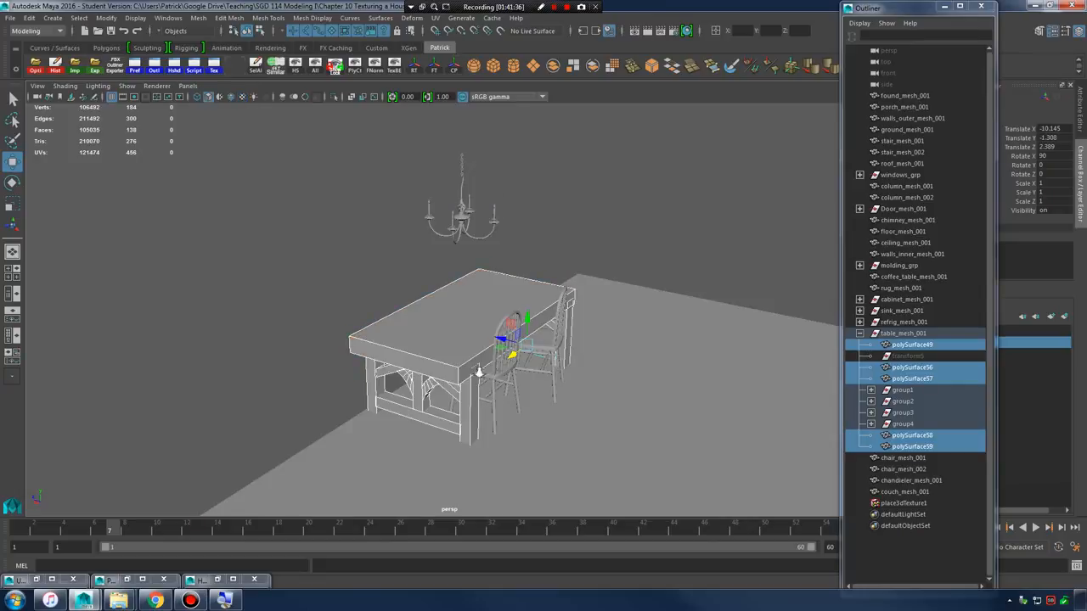
{"action": "scroll", "coordinate": [543, 352], "scroll_direction": "up", "scroll_amount": 6}
{"action": "key", "text": "6"}
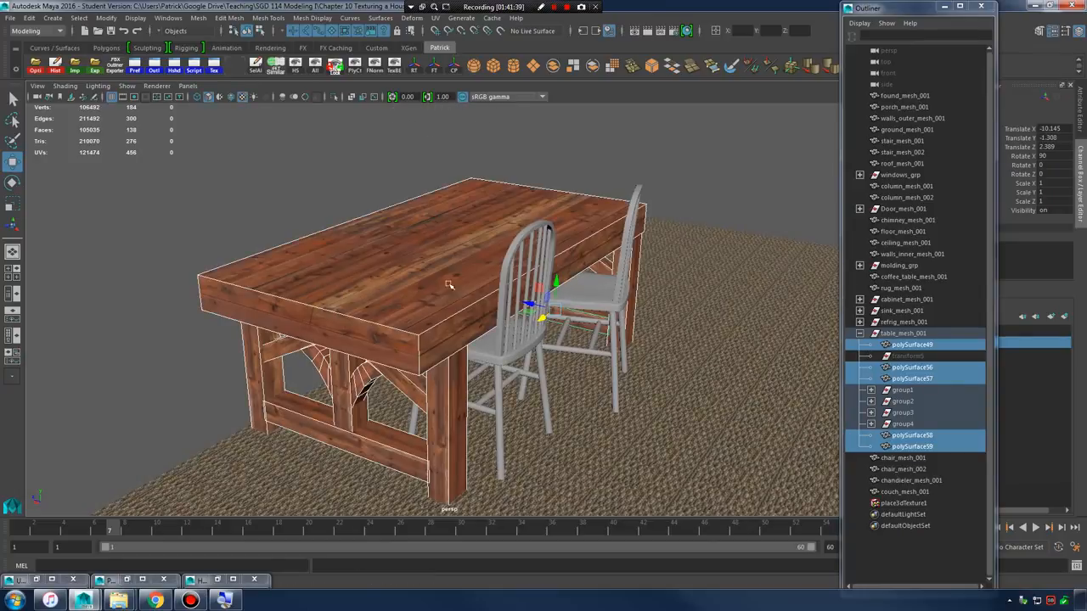
{"action": "left_click", "coordinate": [199, 23]}
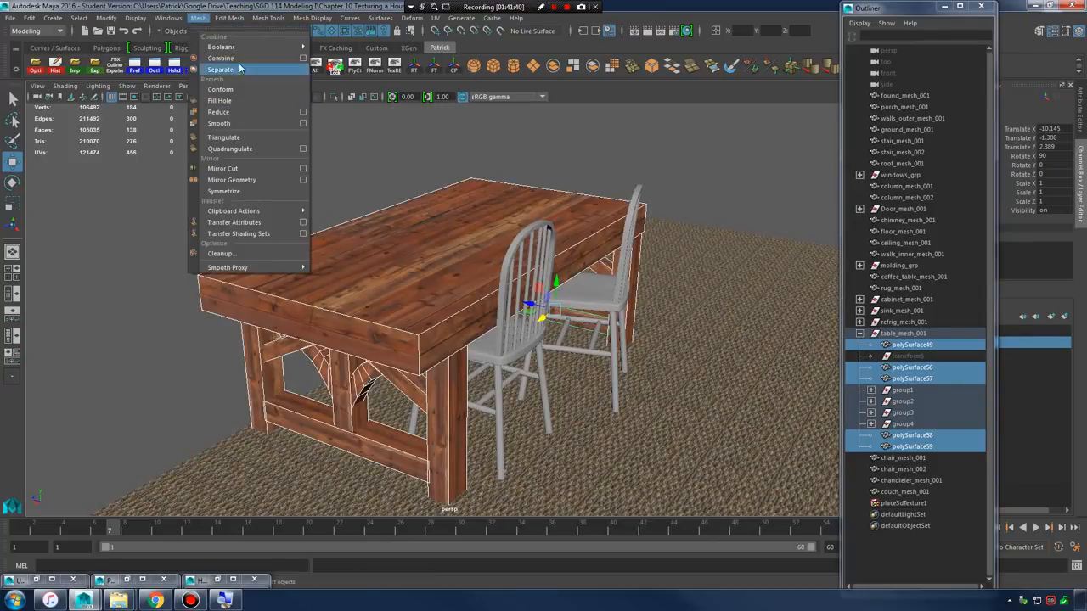
{"action": "left_click", "coordinate": [255, 70]}
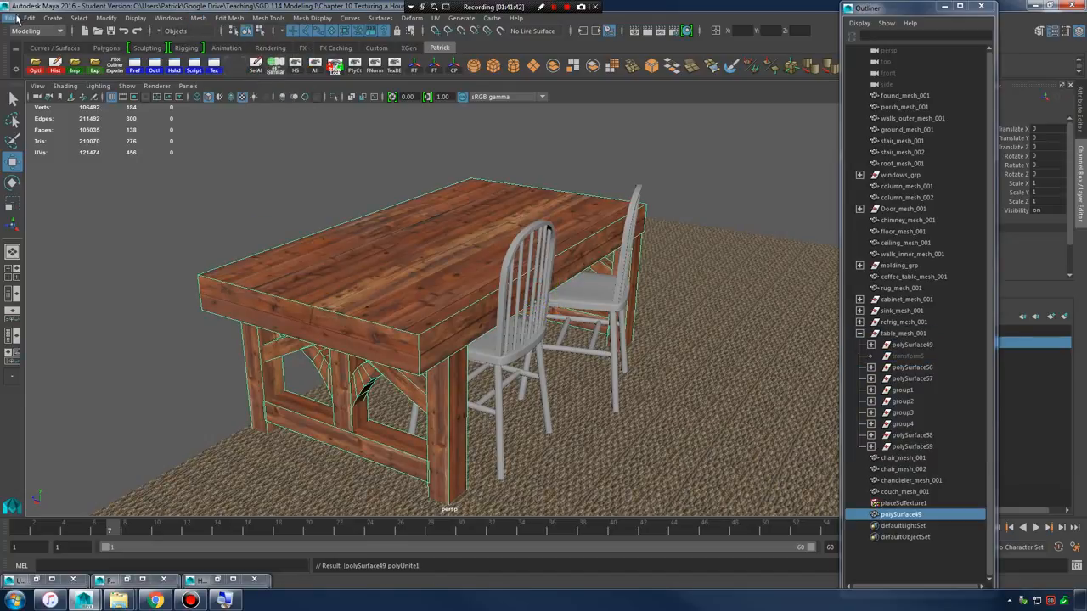
- Delete all construction history in the scene
{"action": "left_click", "coordinate": [29, 18]}
{"action": "mouse_move", "coordinate": [94, 162]}
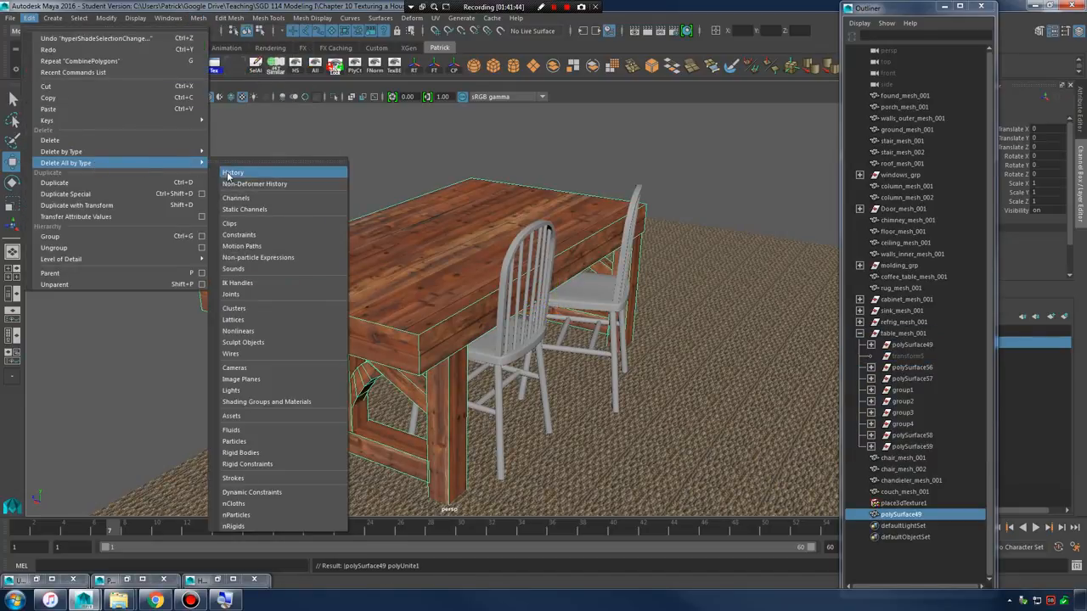
{"action": "left_click", "coordinate": [230, 173]}
- Rename the combined table mesh table_mesh_001, place it after refrig_mesh_001 in the object list and deselect it
{"action": "double_click", "coordinate": [904, 391]}
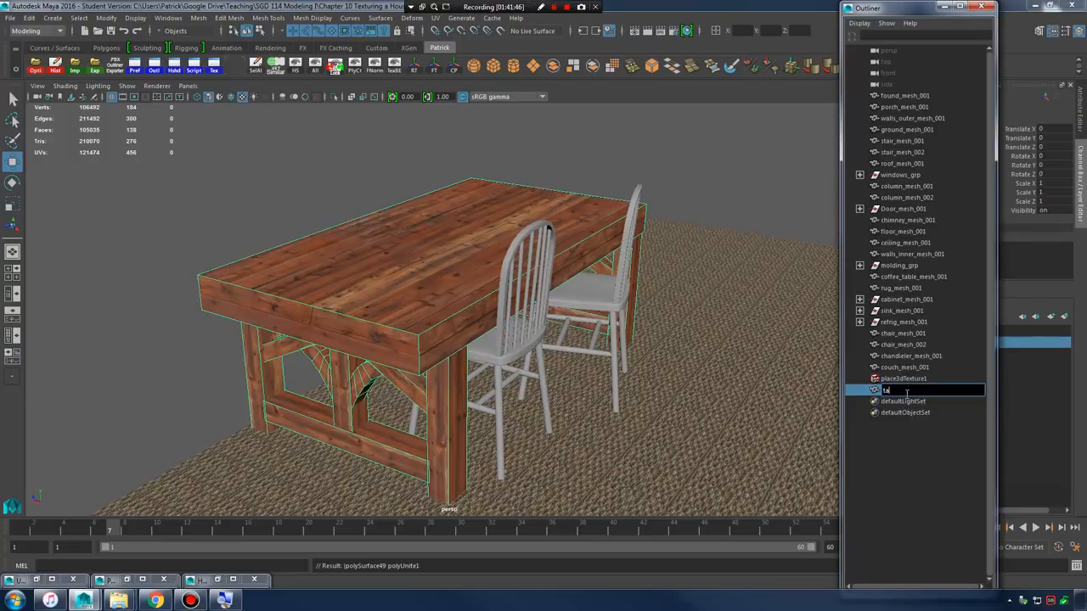
{"action": "key", "text": "Return"}
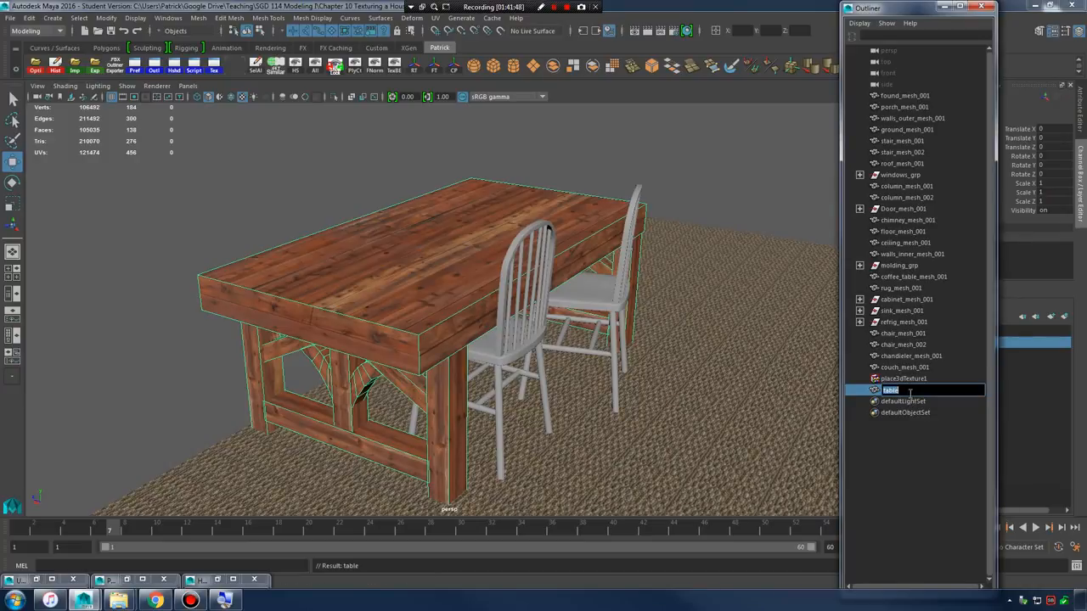
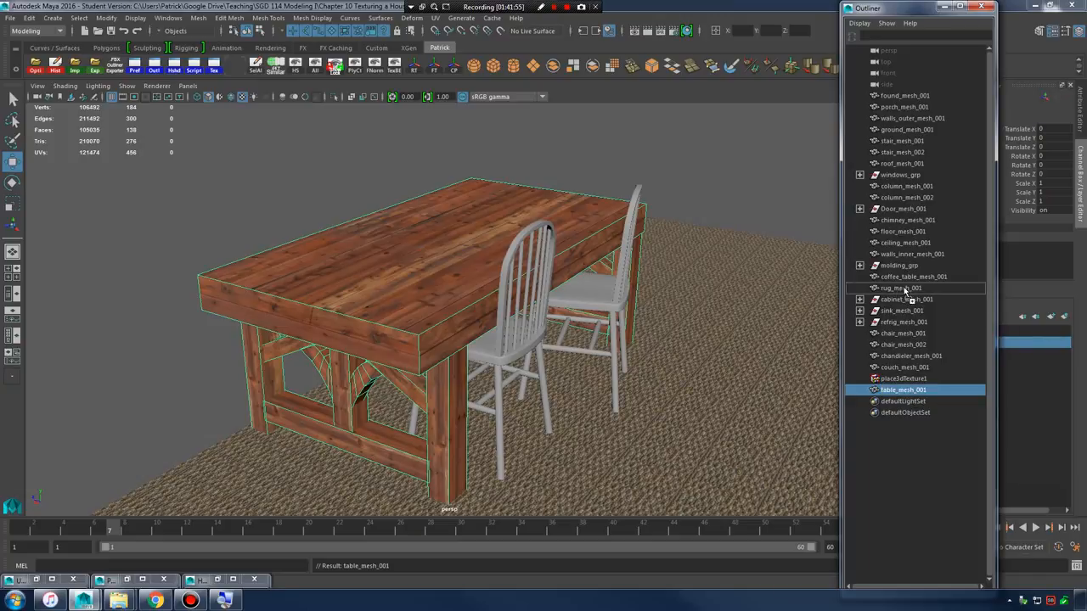
{"action": "middle_click_drag", "start_coordinate": [901, 334], "coordinate": [907, 339]}
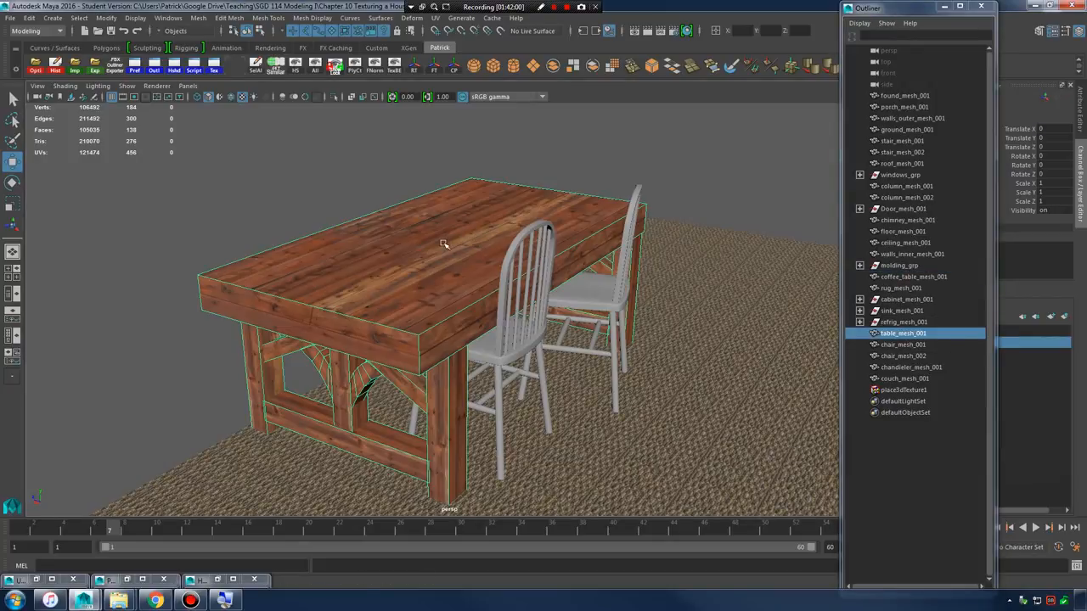
{"action": "right_click_drag", "start_coordinate": [443, 243], "coordinate": [501, 227]}
{"action": "left_click", "coordinate": [660, 204]}
- Delete the far chair, chair_mesh_001
{"action": "right_click_drag", "start_coordinate": [660, 204], "coordinate": [585, 259], "text": "alt"}
{"action": "mouse_move", "coordinate": [586, 259]}
{"action": "left_mouse_down", "text": "alt"}
{"action": "mouse_move", "coordinate": [616, 238]}
{"action": "mouse_move", "coordinate": [598, 245]}
{"action": "left_mouse_up", "text": "alt"}
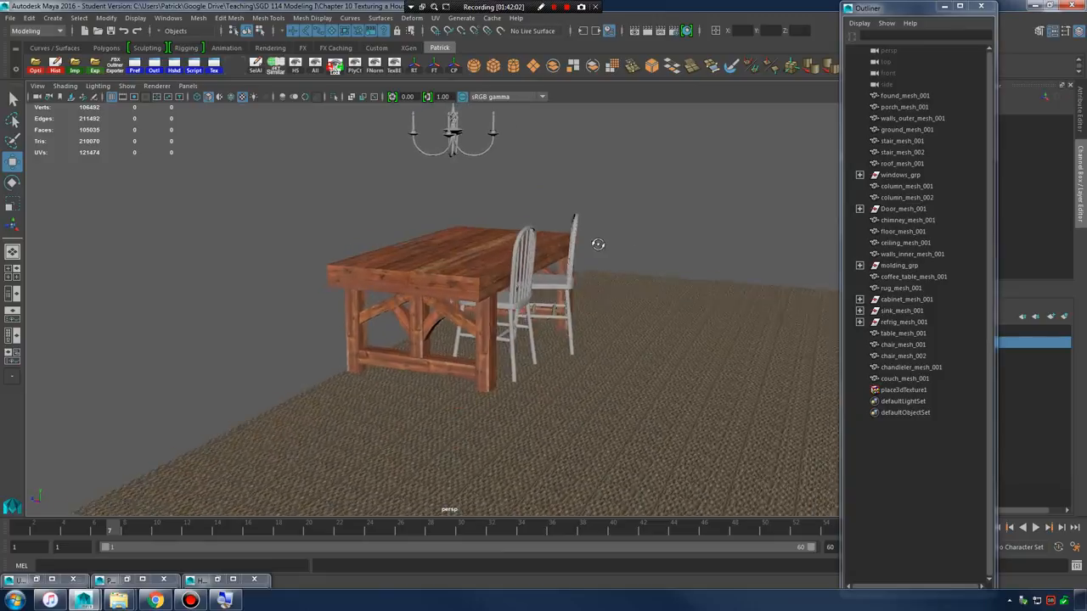
{"action": "right_click_drag", "start_coordinate": [598, 244], "coordinate": [662, 272], "text": "alt"}
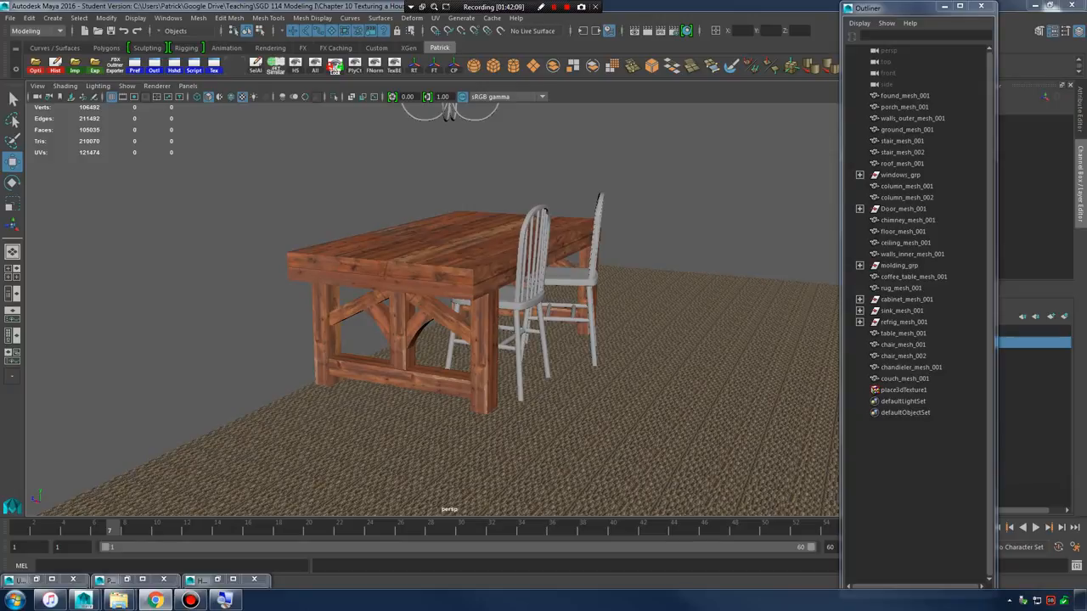
{"action": "left_click", "coordinate": [594, 269]}
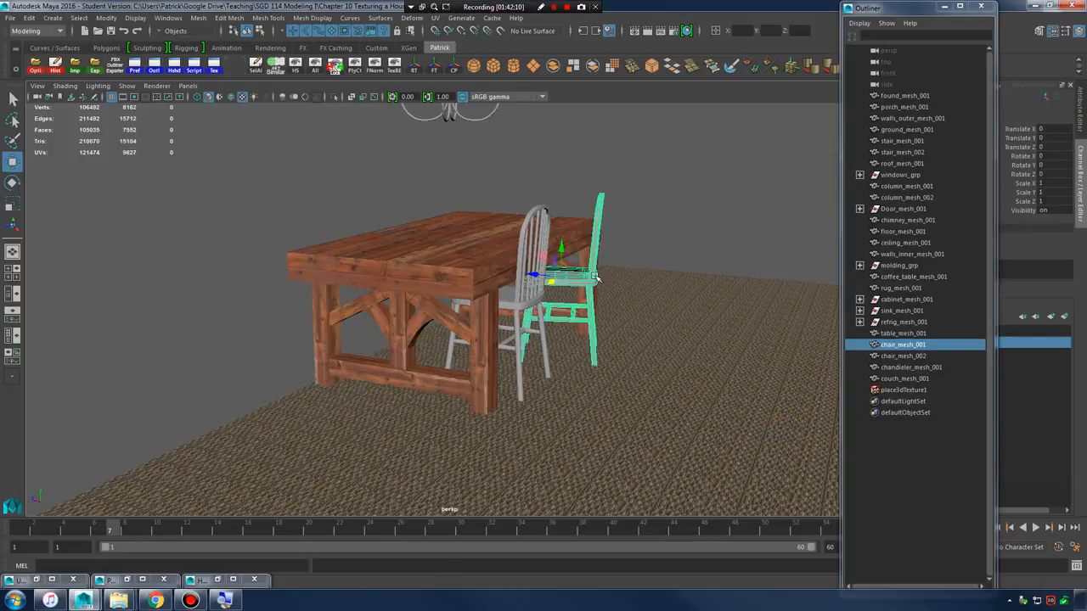
{"action": "right_click_drag", "start_coordinate": [595, 269], "coordinate": [392, 367], "text": "alt"}
{"action": "key", "text": "Delete"}
- Move the remaining chair away from the table along Z to -6.471 and frame it
{"action": "left_click", "coordinate": [479, 348]}
{"action": "left_click_drag", "start_coordinate": [392, 367], "coordinate": [638, 399]}
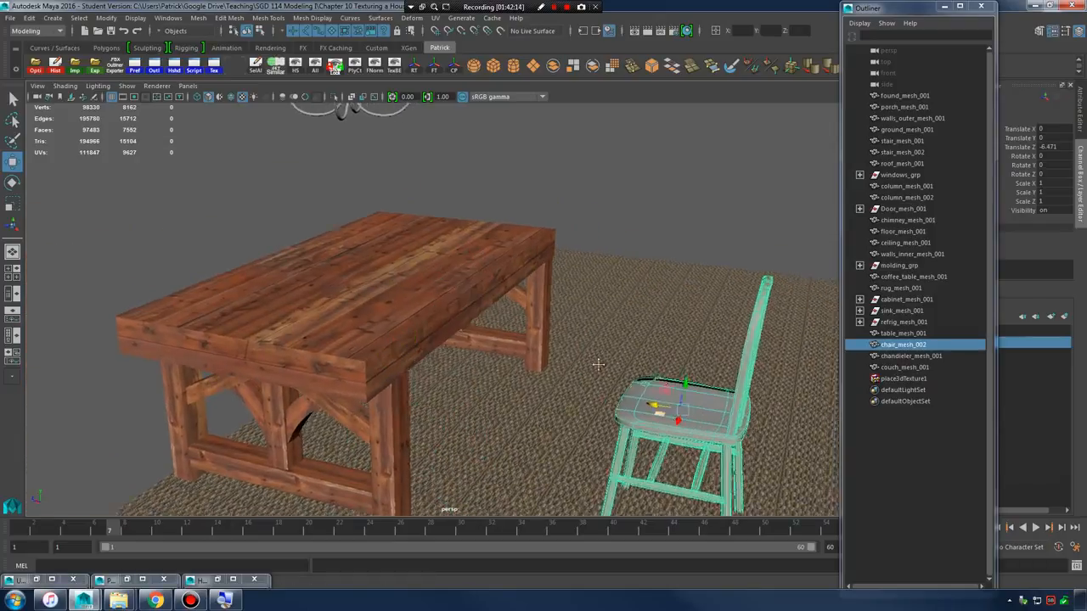
{"action": "key", "text": "f"}
{"action": "left_click_drag", "start_coordinate": [571, 352], "coordinate": [635, 344], "text": "alt"}
{"action": "right_click_drag", "start_coordinate": [635, 344], "coordinate": [670, 365], "text": "alt"}
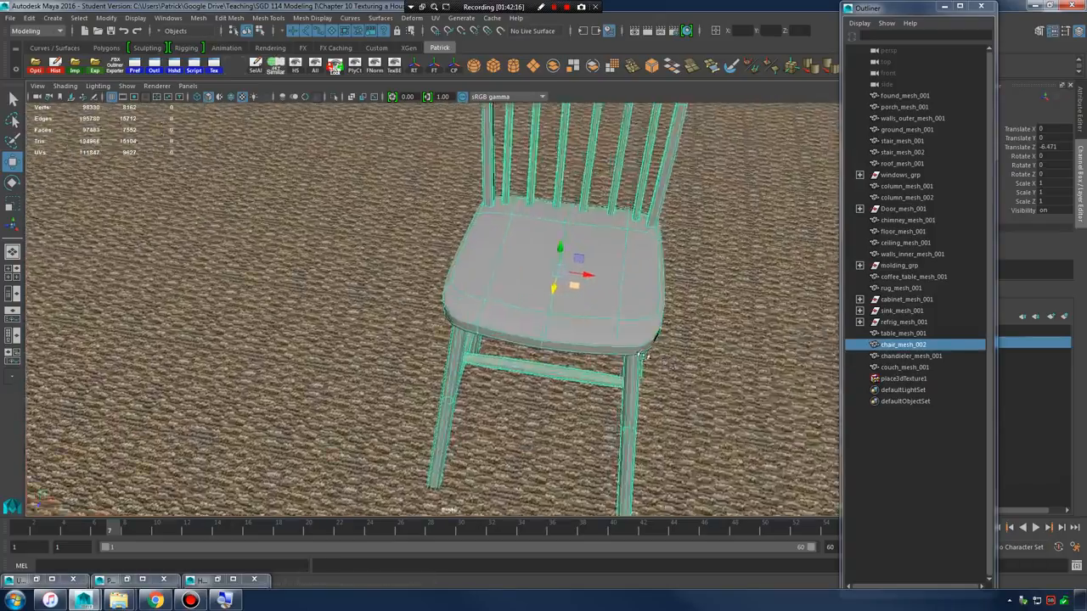
- Assign wood_dark_mat to the chair and minimize the Hypershade
{"action": "left_click_drag", "start_coordinate": [671, 365], "coordinate": [668, 361], "text": "alt"}
{"action": "right_click_drag", "start_coordinate": [667, 362], "coordinate": [679, 398], "text": "alt"}
{"action": "left_click_drag", "start_coordinate": [678, 398], "coordinate": [613, 397], "text": "alt"}
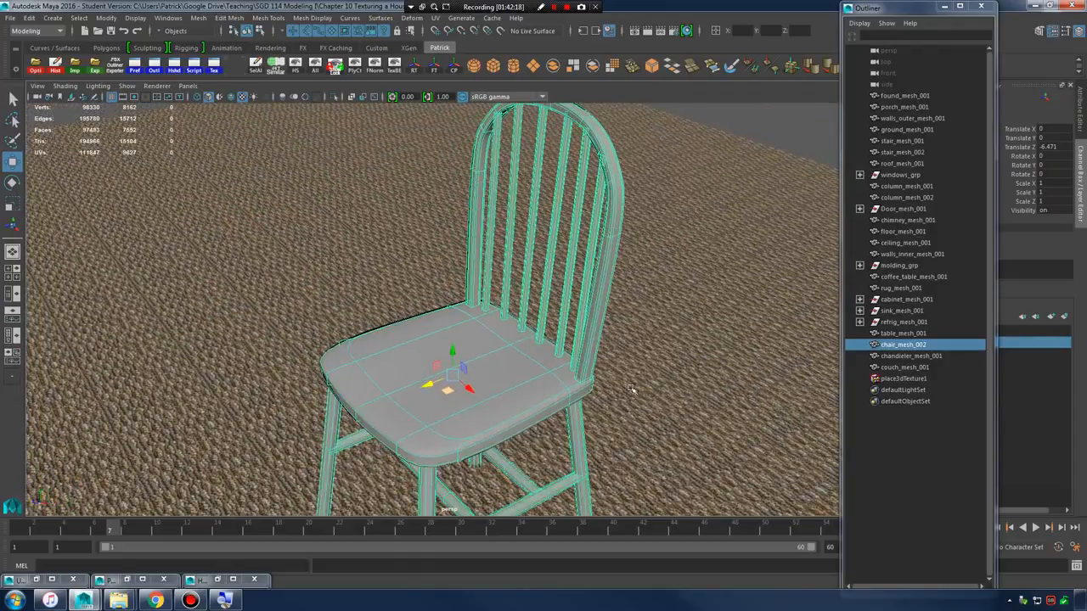
{"action": "right_click_drag", "start_coordinate": [613, 397], "coordinate": [595, 392], "text": "alt"}
{"action": "left_click_drag", "start_coordinate": [596, 392], "coordinate": [465, 233], "text": "alt"}
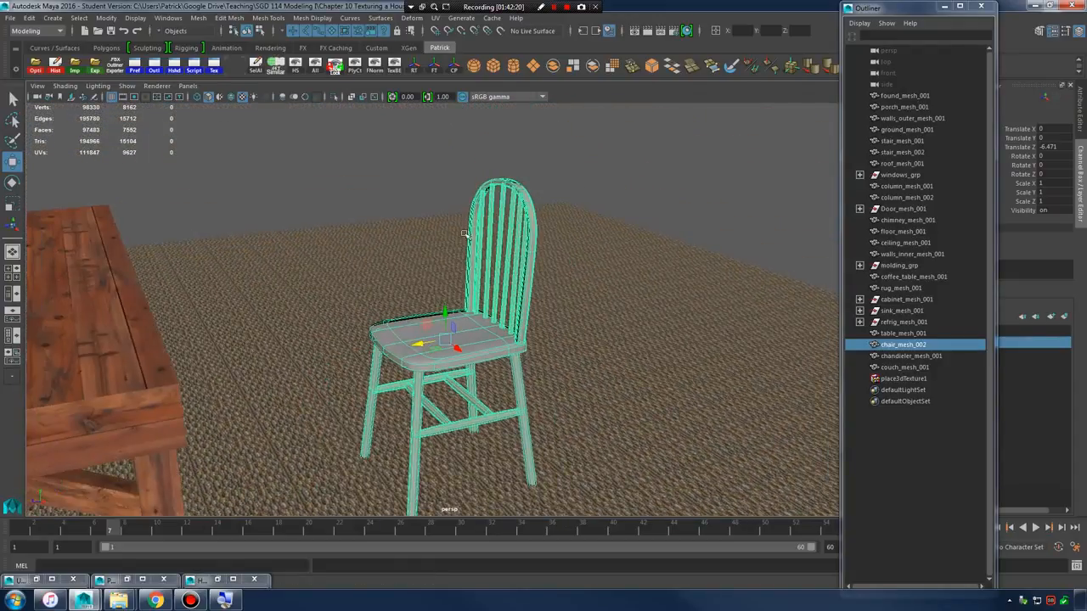
{"action": "left_click", "coordinate": [216, 580]}
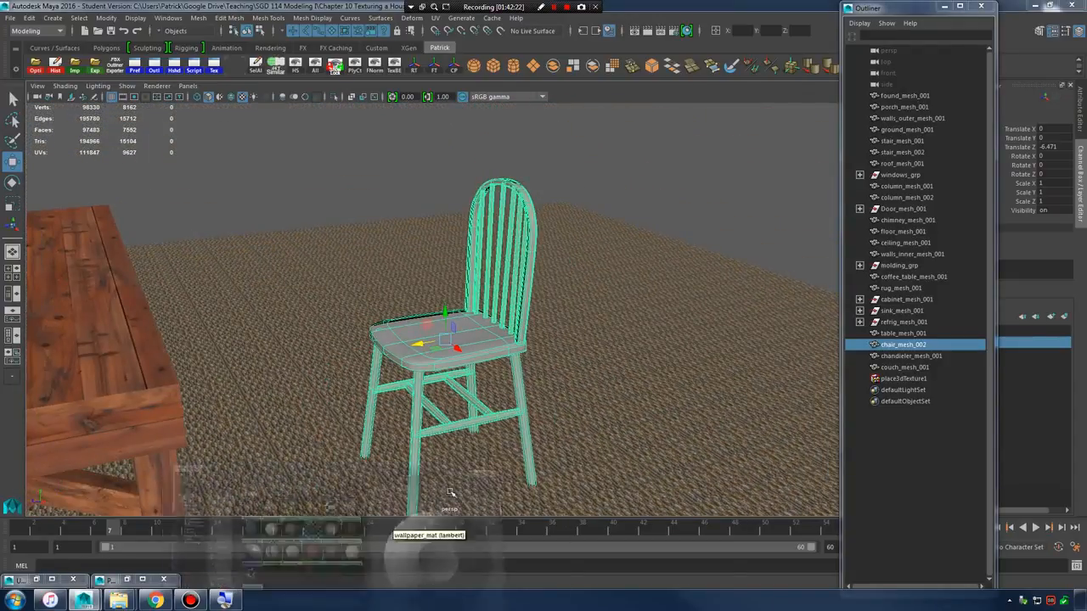
{"action": "left_click_drag", "start_coordinate": [596, 356], "coordinate": [960, 224]}
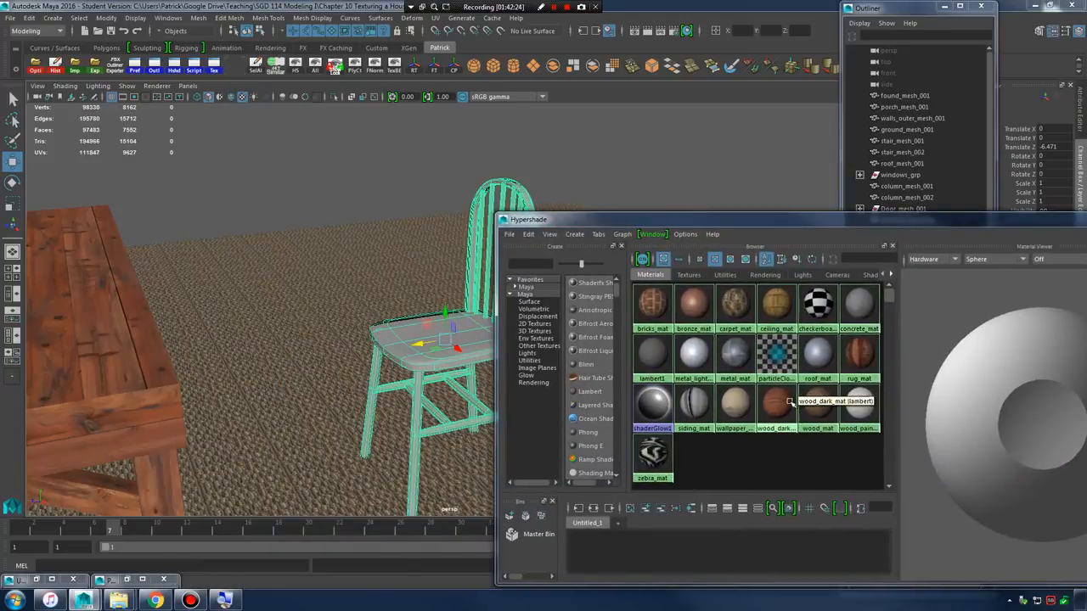
{"action": "middle_click_drag", "start_coordinate": [789, 402], "coordinate": [577, 381]}
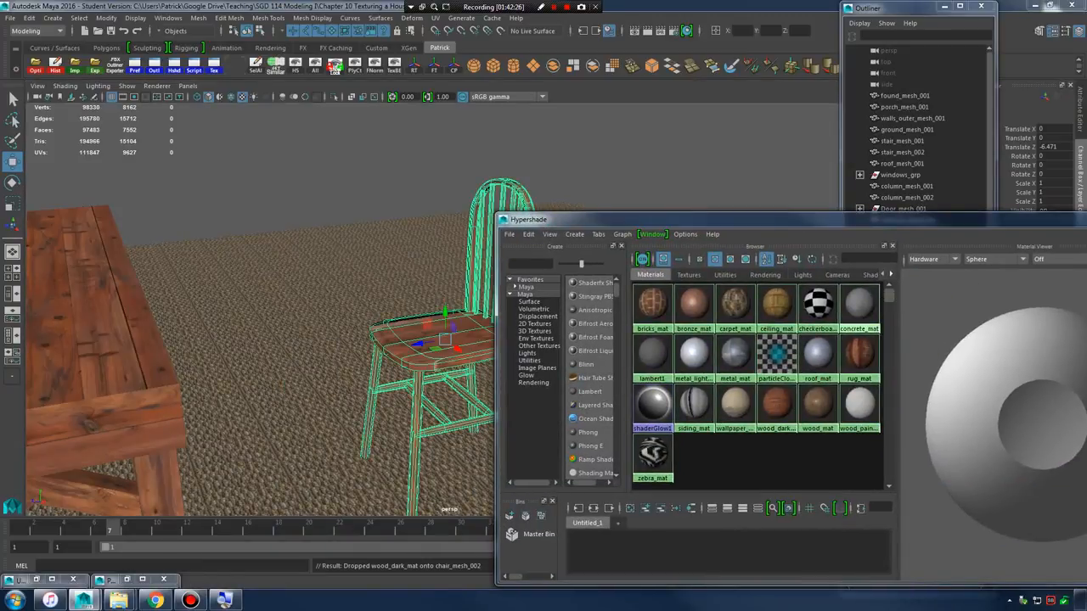
{"action": "left_click", "coordinate": [1085, 219]}
- Deselect the chair and inspect the wood texture on its seat, backrest and legs from both sides
{"action": "left_click_drag", "start_coordinate": [594, 288], "coordinate": [581, 348], "text": "alt"}
{"action": "right_click_drag", "start_coordinate": [581, 348], "coordinate": [679, 365], "text": "alt"}
{"action": "left_click_drag", "start_coordinate": [679, 365], "coordinate": [653, 407], "text": "alt"}
{"action": "left_click", "coordinate": [650, 424]}
{"action": "middle_click_drag", "start_coordinate": [637, 467], "coordinate": [632, 303], "text": "alt"}
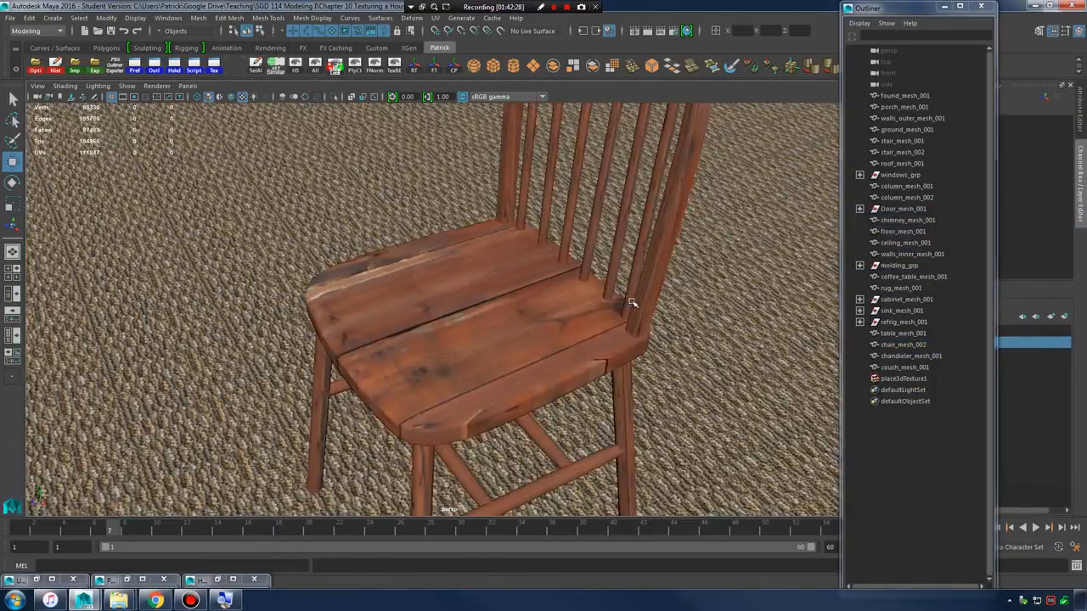
{"action": "right_click_drag", "start_coordinate": [632, 302], "coordinate": [481, 337], "text": "alt"}
{"action": "left_click_drag", "start_coordinate": [481, 337], "coordinate": [584, 331], "text": "alt"}
{"action": "middle_click_drag", "start_coordinate": [584, 331], "coordinate": [525, 373], "text": "alt"}
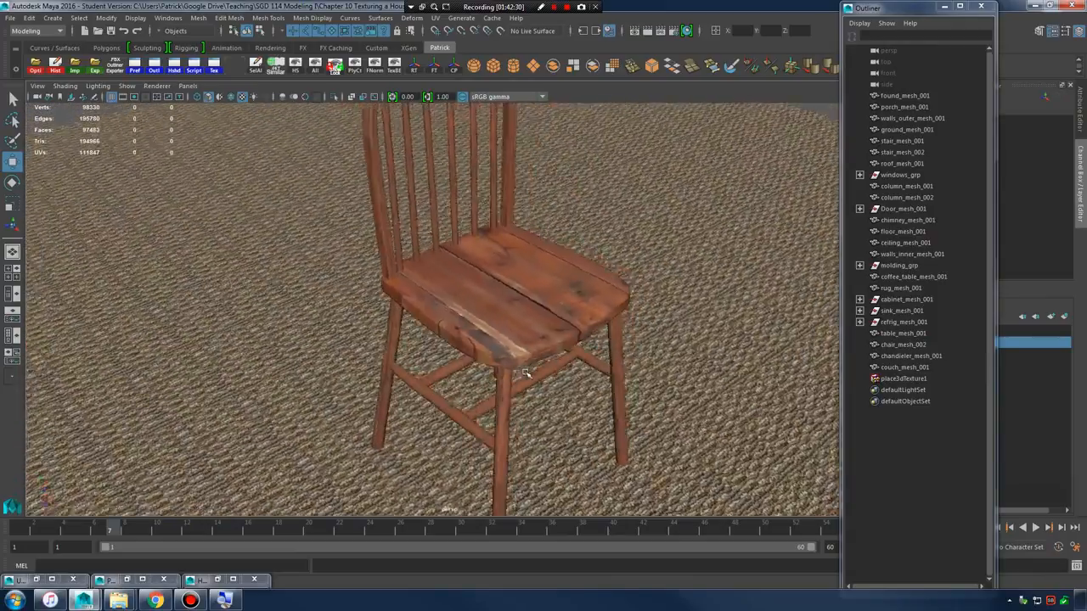
{"action": "right_click_drag", "start_coordinate": [525, 373], "coordinate": [696, 396], "text": "alt"}
- Switch the chair to smooth mesh preview and check its legs and the underside of its seat
{"action": "left_click", "coordinate": [613, 344]}
{"action": "left_click_drag", "start_coordinate": [613, 344], "coordinate": [718, 342], "text": "alt"}
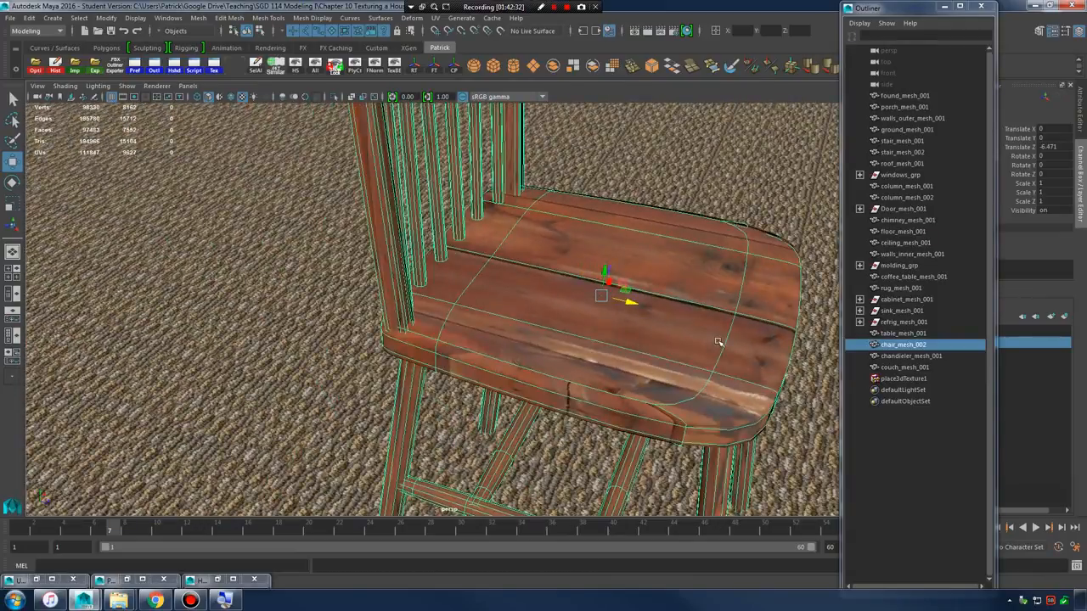
{"action": "key", "text": "3"}
{"action": "left_click", "coordinate": [800, 374]}
{"action": "middle_click_drag", "start_coordinate": [800, 374], "coordinate": [632, 416], "text": "alt"}
{"action": "left_click_drag", "start_coordinate": [632, 416], "coordinate": [628, 209], "text": "alt"}
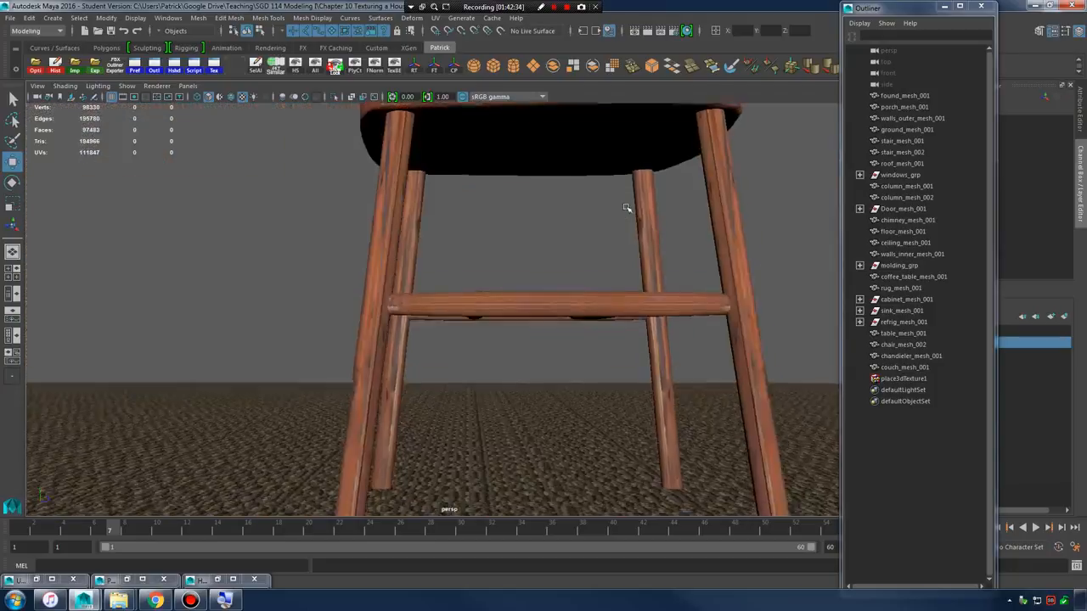
{"action": "middle_click_drag", "start_coordinate": [629, 209], "coordinate": [560, 349], "text": "alt"}
{"action": "left_click_drag", "start_coordinate": [560, 349], "coordinate": [629, 360], "text": "alt"}
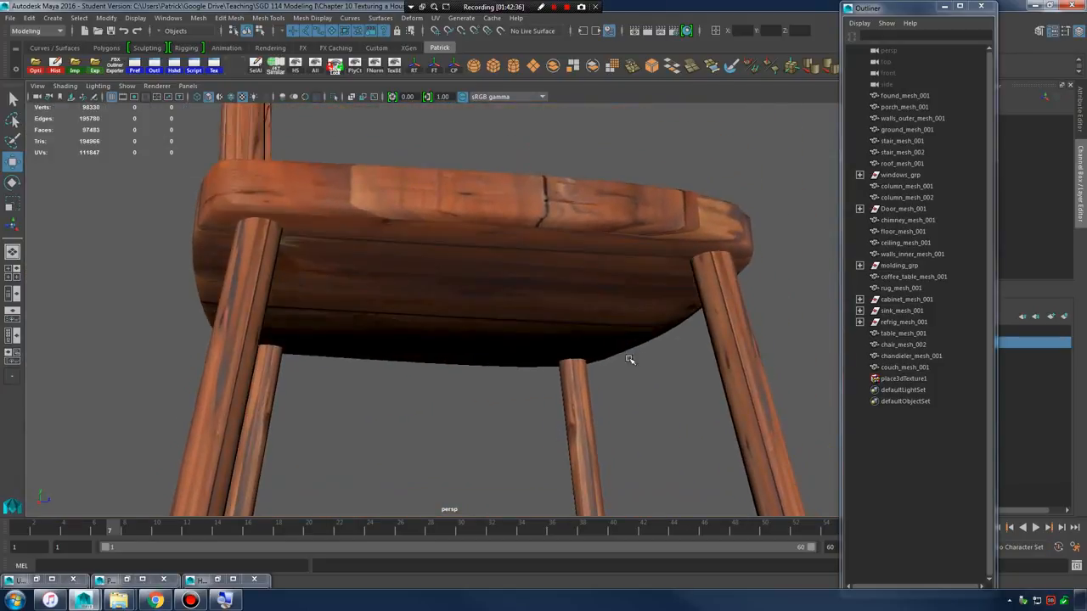
- Compare the chair with and without smooth mesh preview, and inspect the wood on its seat and backrest
{"action": "left_click", "coordinate": [579, 221]}
{"action": "key", "text": "1"}
{"action": "key", "text": "3"}
{"action": "left_click", "coordinate": [777, 255]}
{"action": "left_click_drag", "start_coordinate": [711, 238], "coordinate": [645, 340], "text": "alt"}
{"action": "right_click_drag", "start_coordinate": [645, 340], "coordinate": [487, 294], "text": "alt"}
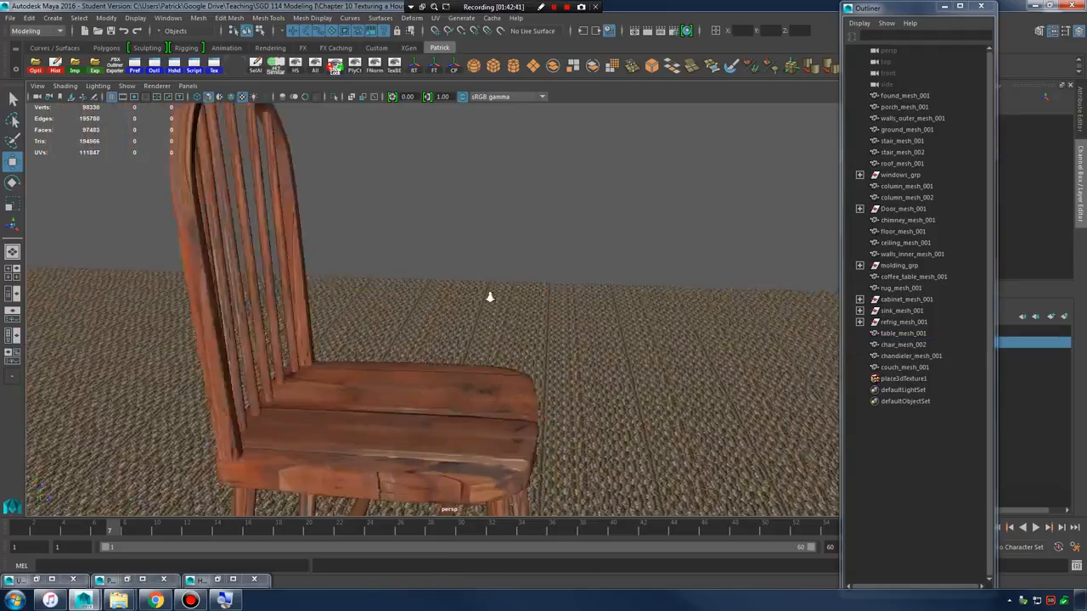
{"action": "middle_click_drag", "start_coordinate": [487, 294], "coordinate": [561, 284], "text": "alt"}
{"action": "left_click_drag", "start_coordinate": [560, 284], "coordinate": [496, 396], "text": "alt"}
{"action": "right_click_drag", "start_coordinate": [496, 397], "coordinate": [554, 373], "text": "alt"}
- Move the chair farther from the table along Z to -11.718 and frame it
{"action": "left_click", "coordinate": [525, 390]}
{"action": "left_click_drag", "start_coordinate": [554, 374], "coordinate": [551, 316], "text": "alt"}
{"action": "right_click_drag", "start_coordinate": [552, 316], "coordinate": [450, 322], "text": "alt"}
{"action": "left_click_drag", "start_coordinate": [450, 322], "coordinate": [516, 318], "text": "alt"}
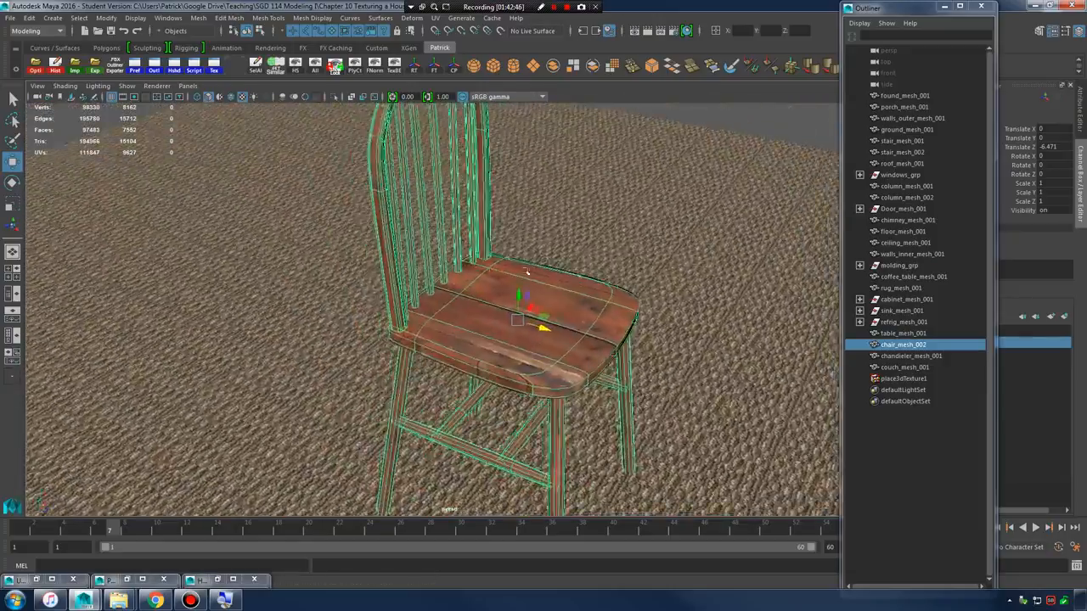
{"action": "right_click_drag", "start_coordinate": [516, 318], "coordinate": [484, 303], "text": "alt"}
{"action": "left_click_drag", "start_coordinate": [528, 326], "coordinate": [291, 249]}
{"action": "key", "text": "f"}
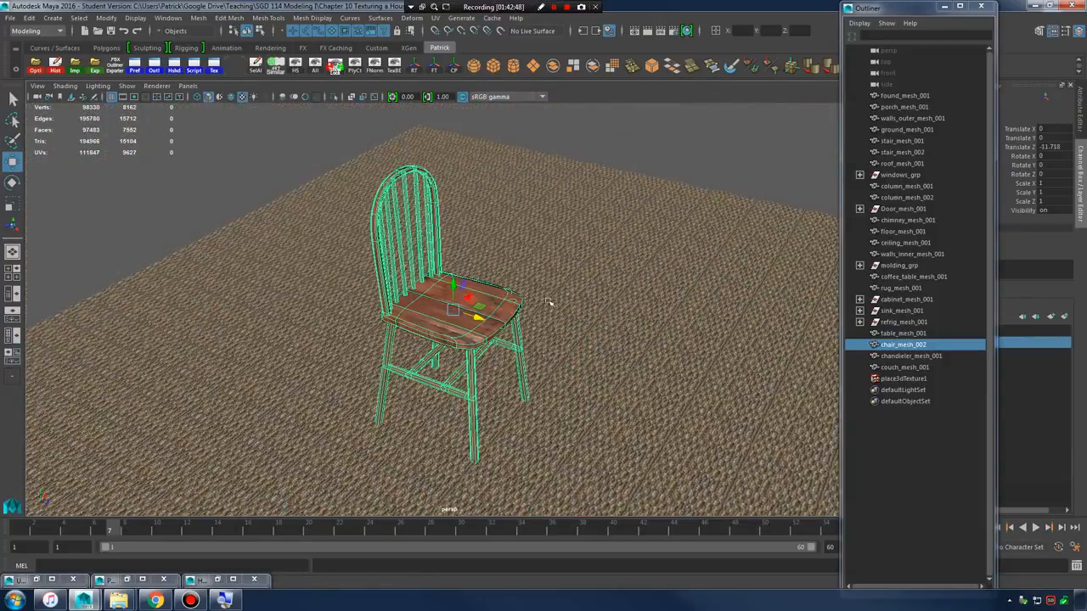
- Examine the wood texture along the chair's seat edge, legs and stretchers
{"action": "right_click_drag", "start_coordinate": [332, 270], "coordinate": [509, 287], "text": "alt"}
{"action": "left_click_drag", "start_coordinate": [509, 287], "coordinate": [696, 243], "text": "alt"}
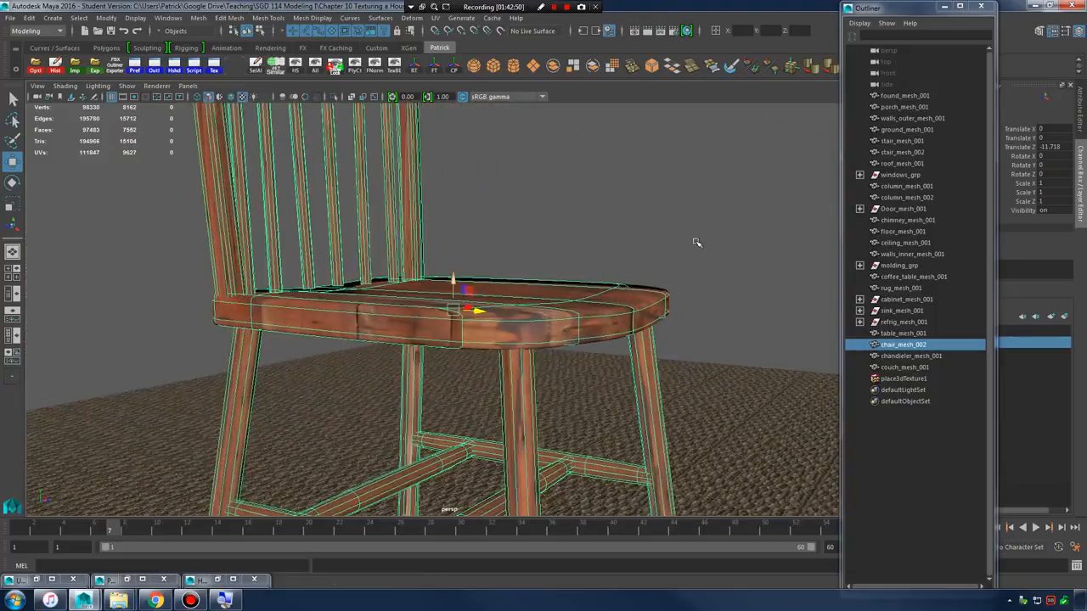
{"action": "left_click", "coordinate": [696, 242]}
{"action": "middle_click_drag", "start_coordinate": [630, 323], "coordinate": [636, 243], "text": "alt"}
{"action": "left_click_drag", "start_coordinate": [636, 243], "coordinate": [534, 317], "text": "alt"}
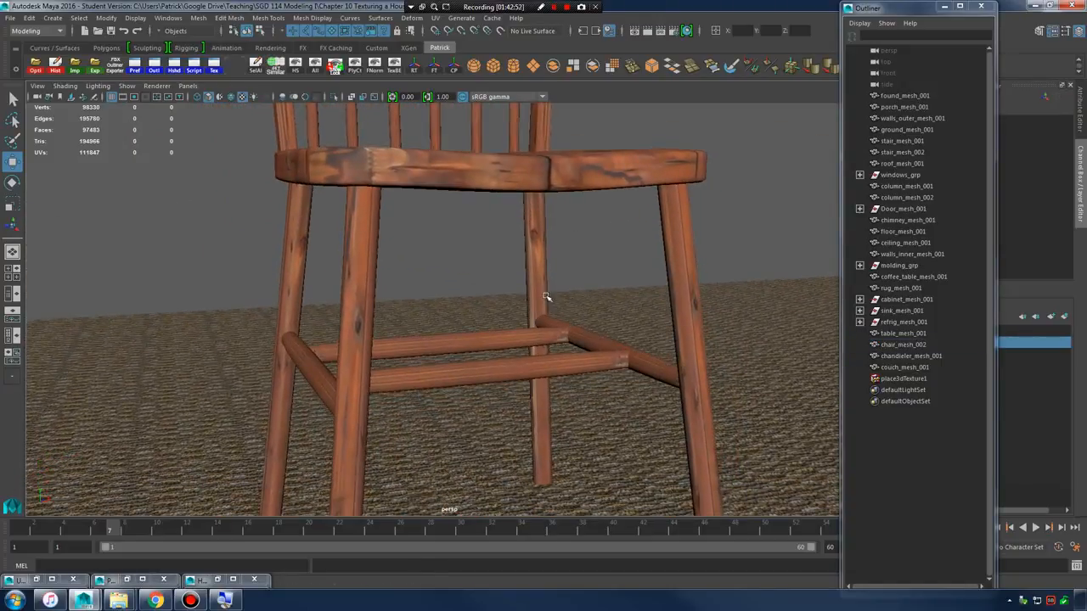
- Select all of the chair's faces and apply Automatic UV mapping to them
{"action": "left_click", "coordinate": [546, 296]}
{"action": "right_click_drag", "start_coordinate": [613, 342], "coordinate": [547, 301], "text": "alt"}
{"action": "right_click_drag", "start_coordinate": [526, 256], "coordinate": [504, 254]}
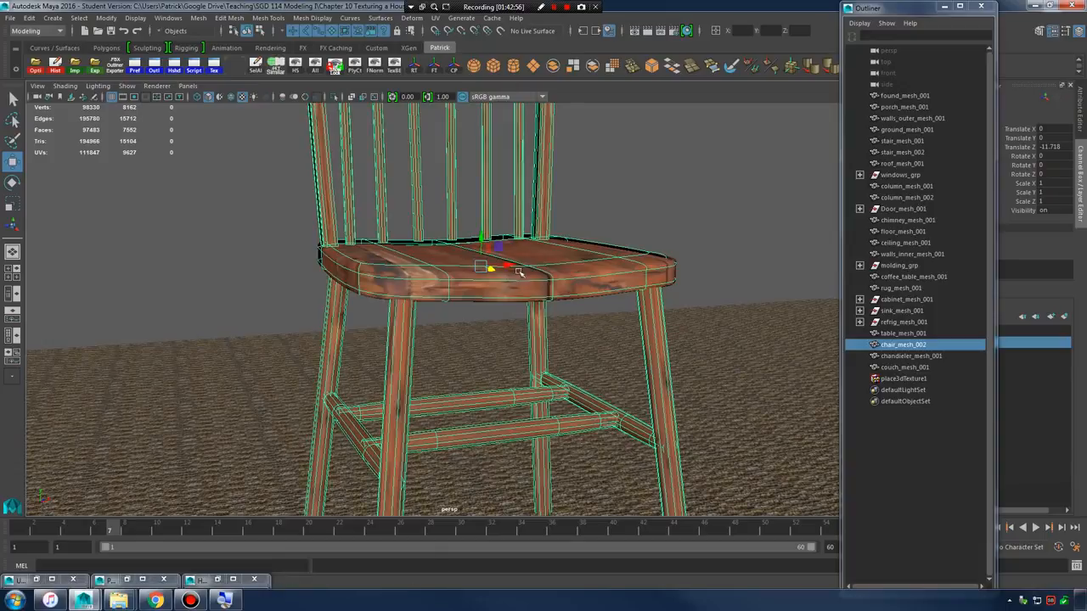
{"action": "left_click", "coordinate": [435, 18]}
{"action": "right_click_drag", "start_coordinate": [376, 149], "coordinate": [376, 181]}
{"action": "right_click_drag", "start_coordinate": [374, 180], "coordinate": [259, 154], "text": "alt"}
{"action": "left_click_drag", "start_coordinate": [399, 197], "coordinate": [373, 247], "text": "alt"}
{"action": "right_click_drag", "start_coordinate": [373, 246], "coordinate": [255, 208], "text": "alt"}
{"action": "left_click_drag", "start_coordinate": [291, 185], "coordinate": [495, 388]}
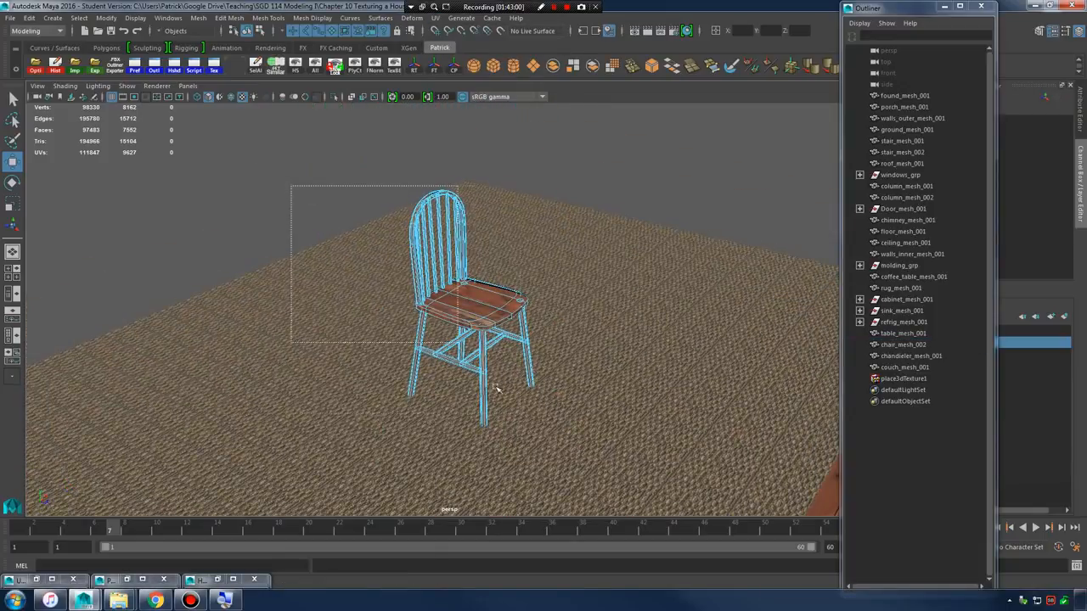
{"action": "right_click_drag", "start_coordinate": [470, 388], "coordinate": [537, 384], "text": "alt"}
{"action": "left_click", "coordinate": [436, 18]}
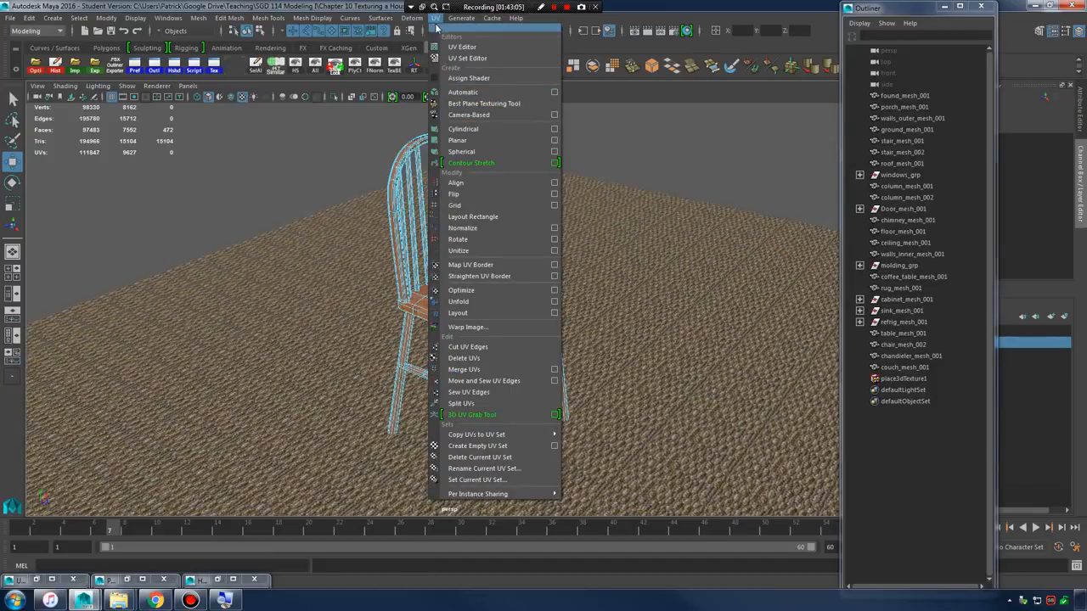
{"action": "left_click", "coordinate": [481, 94]}
- Return to object mode and inspect the remapped wood grain on the chair's backrest and spindles
{"action": "right_click_drag", "start_coordinate": [424, 187], "coordinate": [561, 177], "text": "alt"}
{"action": "left_click", "coordinate": [564, 182]}
{"action": "right_click_drag", "start_coordinate": [568, 247], "coordinate": [637, 256], "text": "alt"}
{"action": "middle_click_drag", "start_coordinate": [624, 246], "coordinate": [628, 357], "text": "alt"}
{"action": "left_click_drag", "start_coordinate": [628, 356], "coordinate": [522, 291], "text": "alt"}
{"action": "middle_click_drag", "start_coordinate": [666, 302], "coordinate": [603, 345], "text": "alt"}
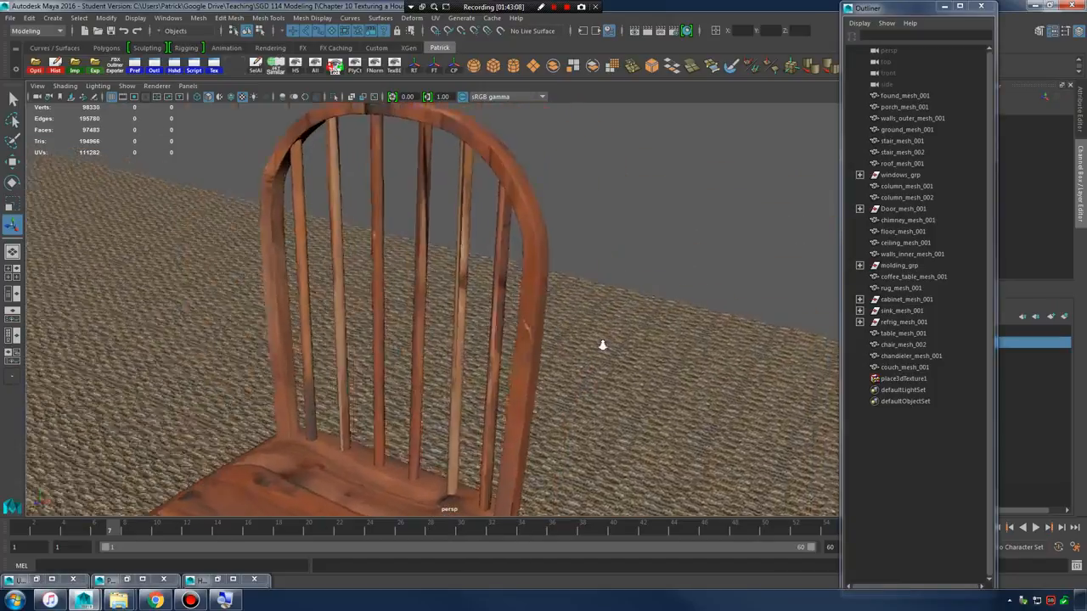
{"action": "right_click_drag", "start_coordinate": [603, 345], "coordinate": [632, 348], "text": "alt"}
{"action": "left_click_drag", "start_coordinate": [595, 340], "coordinate": [518, 309], "text": "alt"}
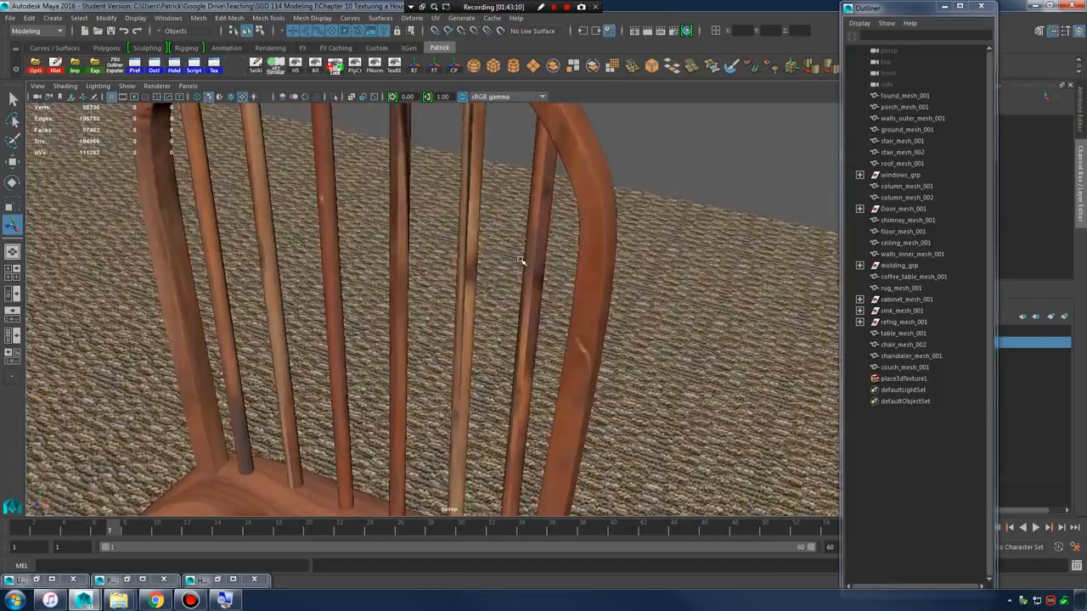
{"action": "left_click_drag", "start_coordinate": [520, 260], "coordinate": [611, 281], "text": "alt"}
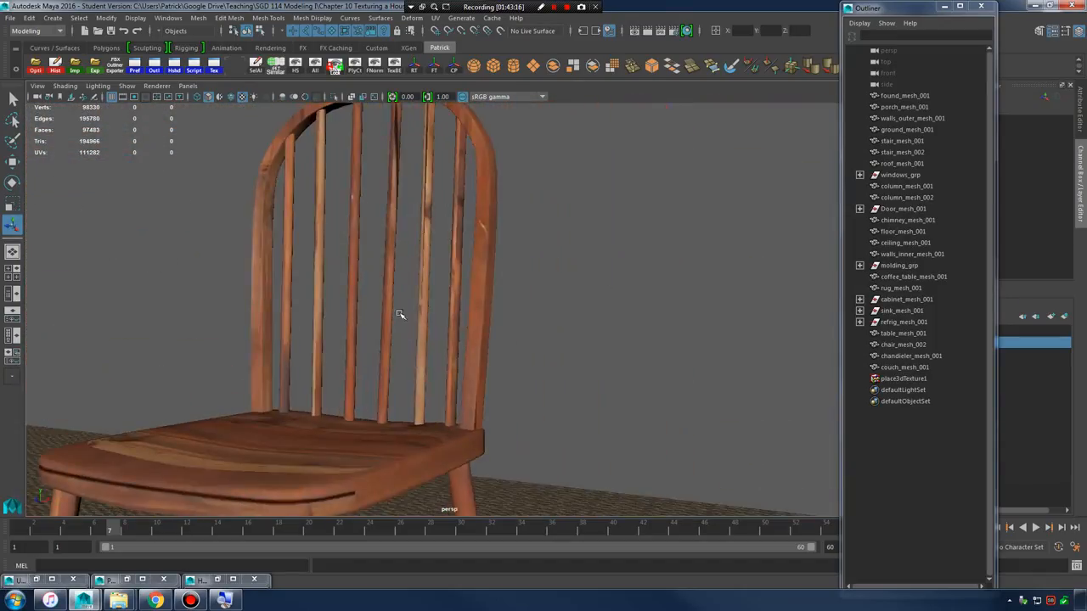
{"action": "left_click_drag", "start_coordinate": [585, 285], "coordinate": [444, 303], "text": "alt"}
- View the chair without smoothing and examine the texture on its seat, legs and backrest from several angles
{"action": "left_click", "coordinate": [444, 303]}
{"action": "key", "text": "1"}
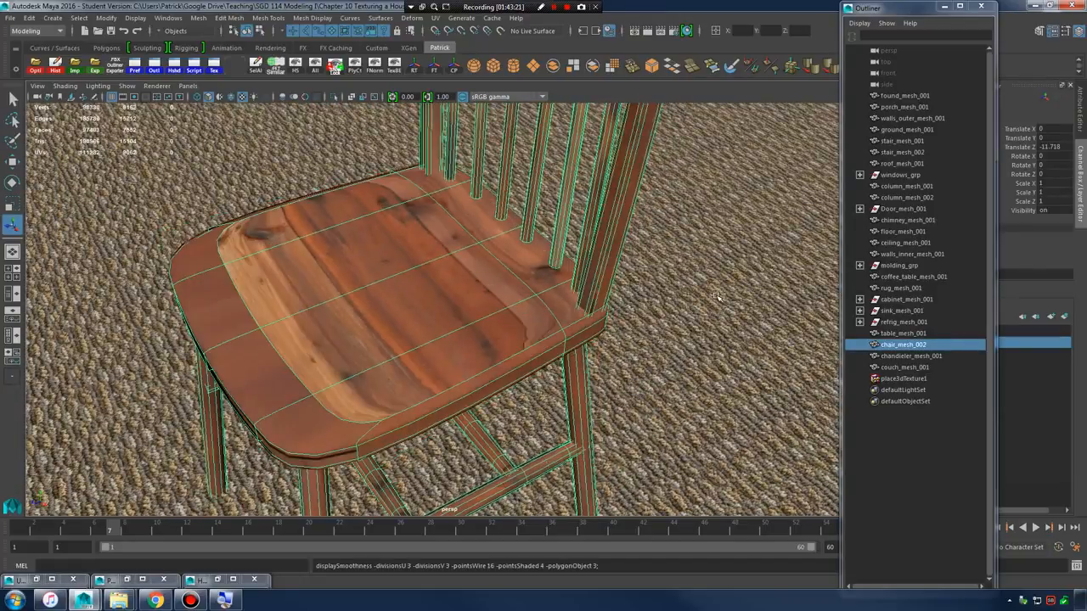
{"action": "left_click_drag", "start_coordinate": [717, 296], "coordinate": [390, 337], "text": "alt"}
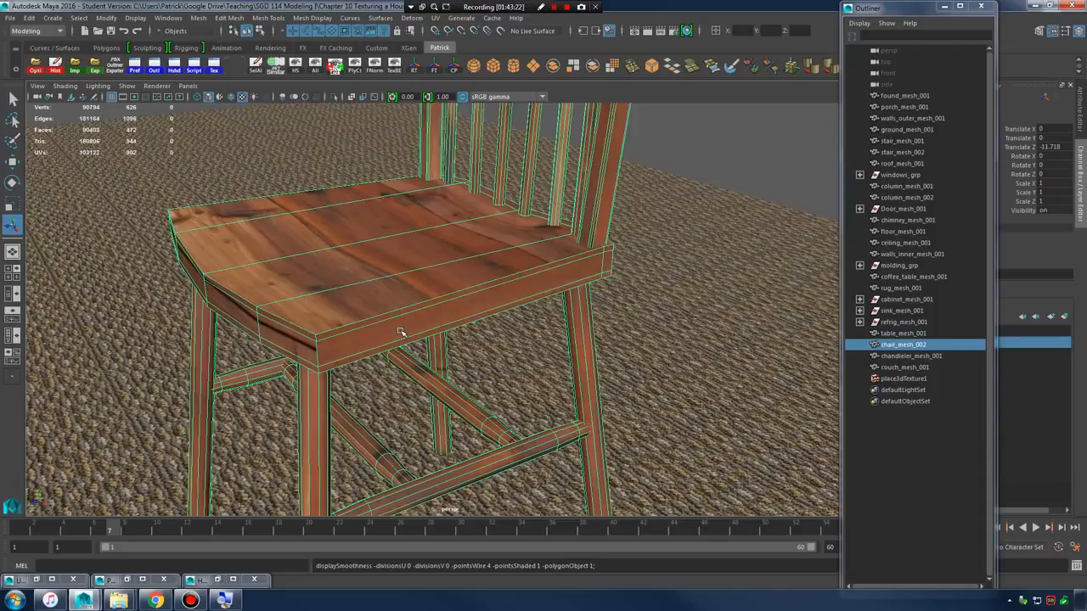
{"action": "left_click", "coordinate": [662, 312]}
{"action": "right_click_drag", "start_coordinate": [662, 312], "coordinate": [509, 286], "text": "alt"}
{"action": "left_click_drag", "start_coordinate": [509, 286], "coordinate": [344, 282], "text": "alt"}
{"action": "left_click_drag", "start_coordinate": [410, 341], "coordinate": [592, 330], "text": "alt"}
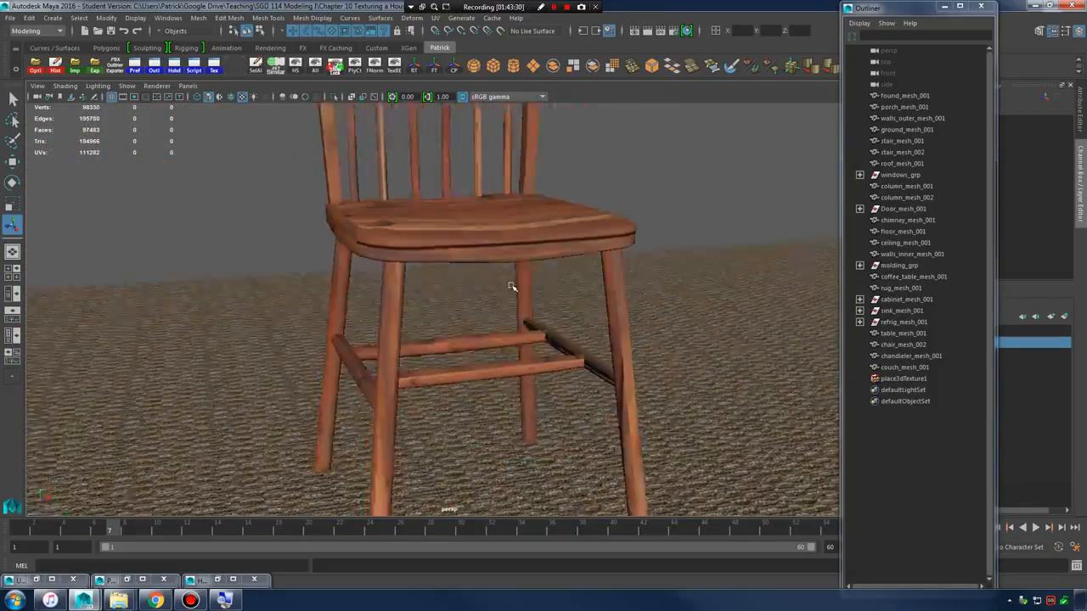
{"action": "scroll", "coordinate": [512, 287], "scroll_direction": "up", "scroll_amount": 8}
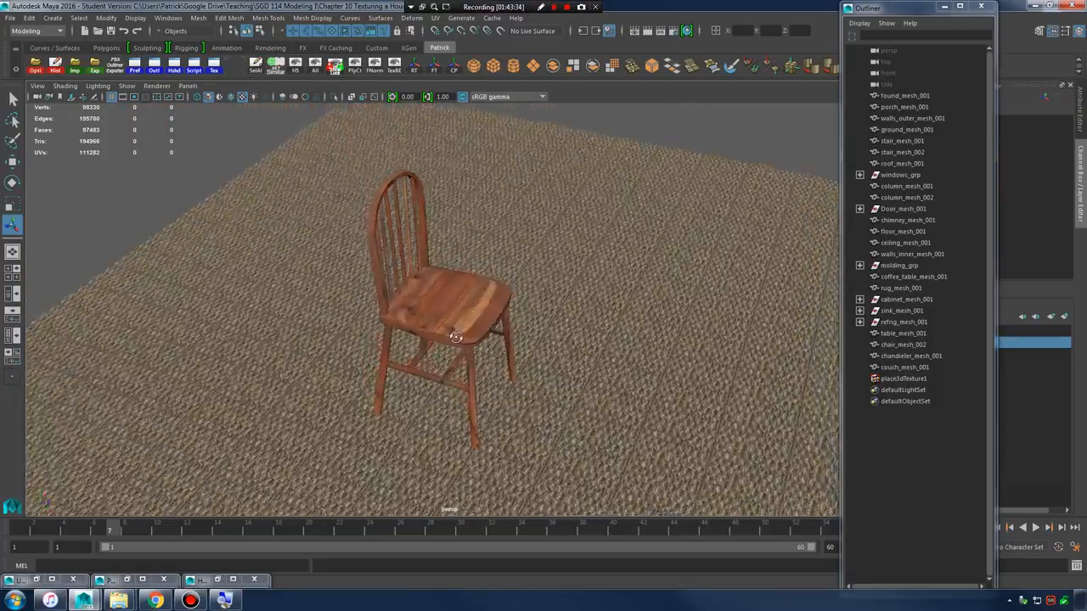
{"action": "left_click_drag", "start_coordinate": [456, 337], "coordinate": [646, 288], "text": "alt"}
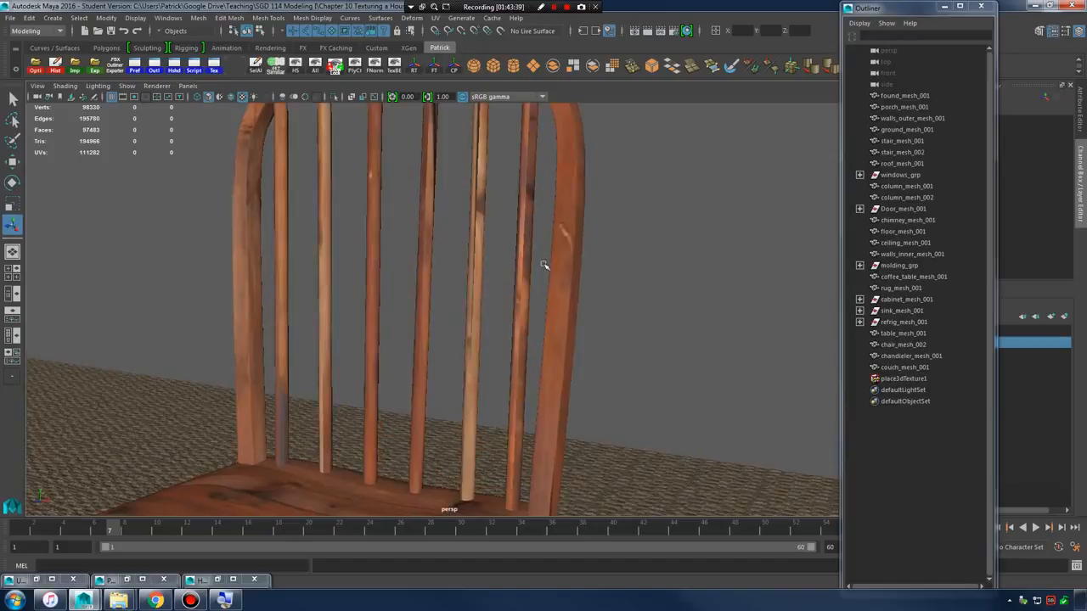
{"action": "left_click_drag", "start_coordinate": [616, 274], "coordinate": [517, 311], "text": "alt"}
- Compare the front of the seat with and without smooth mesh preview from above and from the side
{"action": "left_click", "coordinate": [602, 332]}
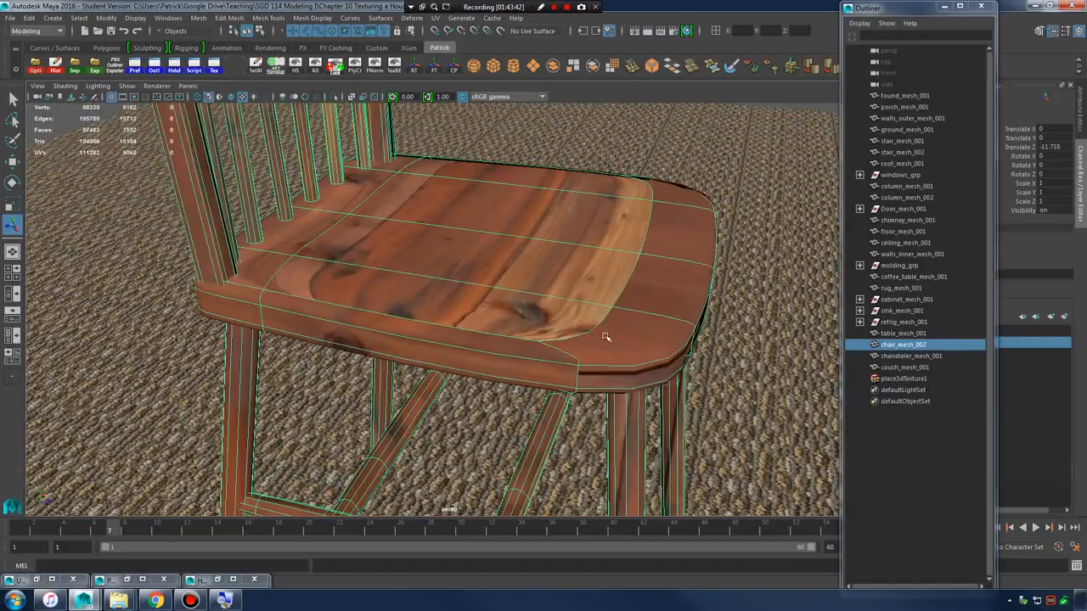
{"action": "key", "text": "1"}
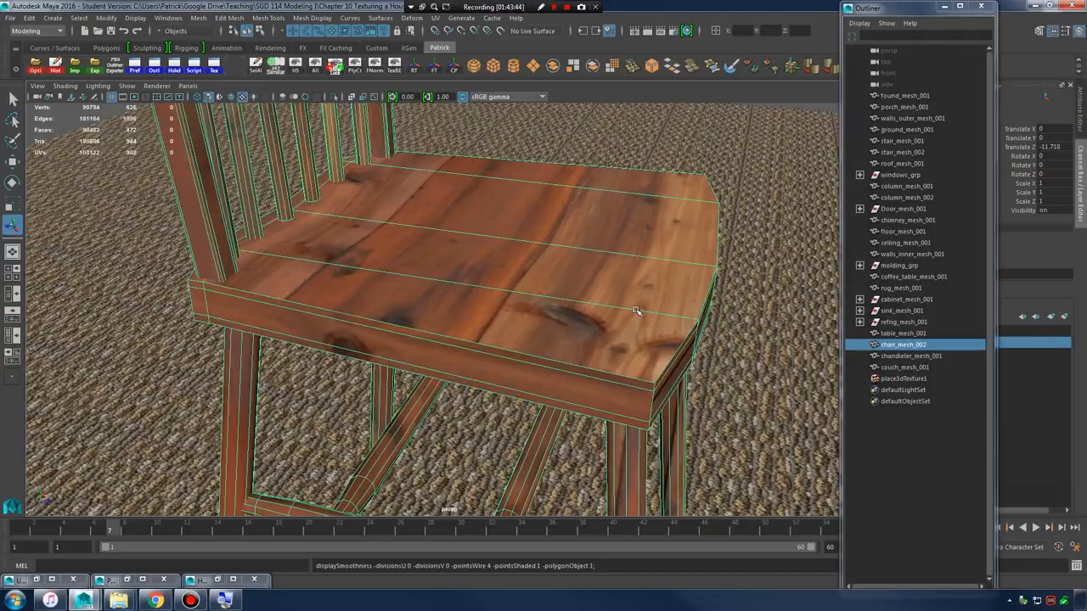
{"action": "key", "text": "3"}
{"action": "key", "text": "1"}
{"action": "key", "text": "3"}
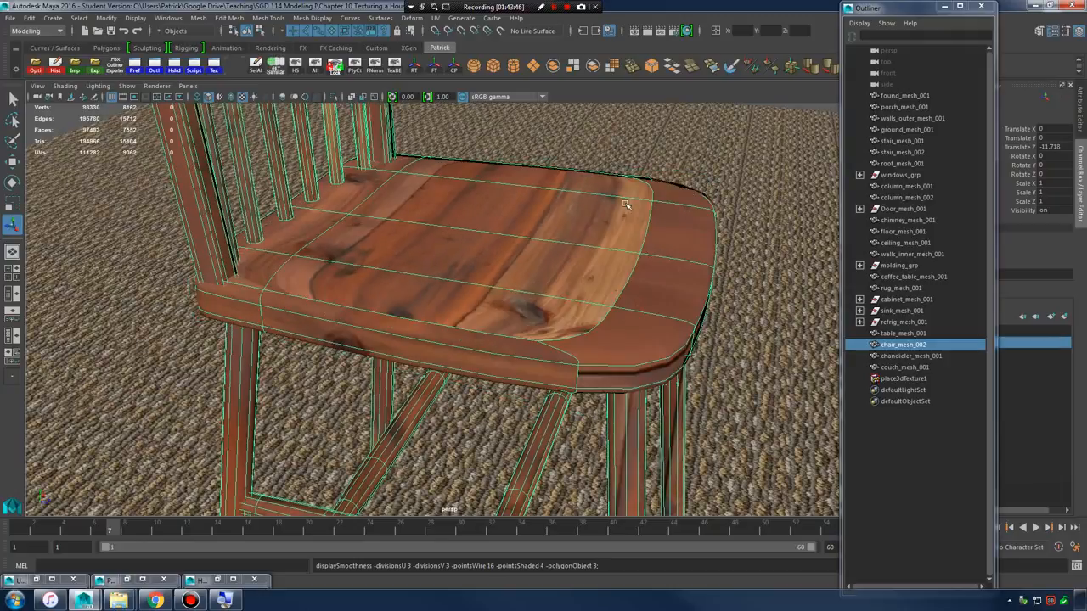
{"action": "left_click", "coordinate": [689, 196]}
{"action": "left_click_drag", "start_coordinate": [649, 197], "coordinate": [576, 274], "text": "alt"}
{"action": "left_click", "coordinate": [620, 305]}
{"action": "key", "text": "1"}
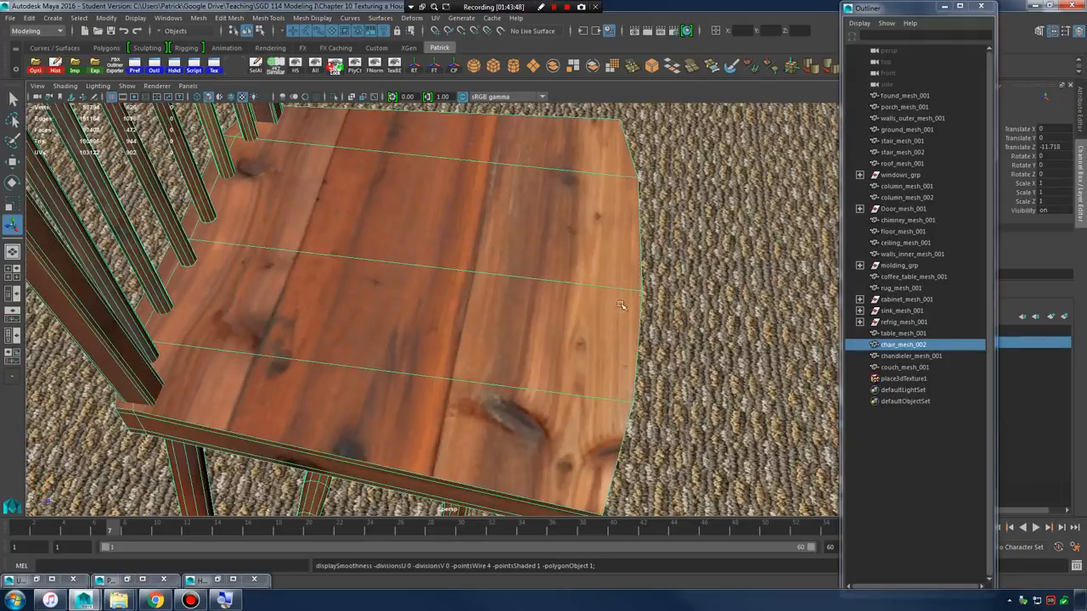
{"action": "key", "text": "3"}
{"action": "key", "text": "1"}
- Insert an edge loop close to the seat's front edge, preview it smoothed and return to object mode
{"action": "right_click_drag", "start_coordinate": [552, 231], "coordinate": [502, 247], "text": "shift"}
{"action": "middle_click_drag", "start_coordinate": [604, 275], "coordinate": [560, 185], "text": "alt"}
{"action": "right_click_drag", "start_coordinate": [561, 185], "coordinate": [595, 299], "text": "alt"}
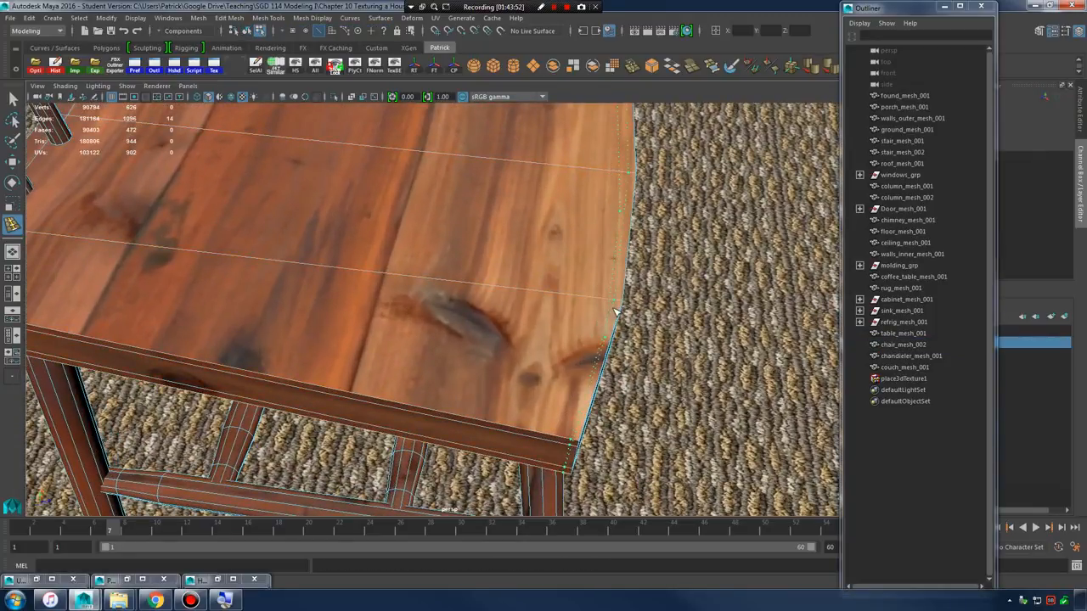
{"action": "key", "text": "3"}
{"action": "left_click_drag", "start_coordinate": [547, 411], "coordinate": [528, 363], "text": "alt"}
{"action": "middle_click_drag", "start_coordinate": [528, 364], "coordinate": [514, 433], "text": "alt"}
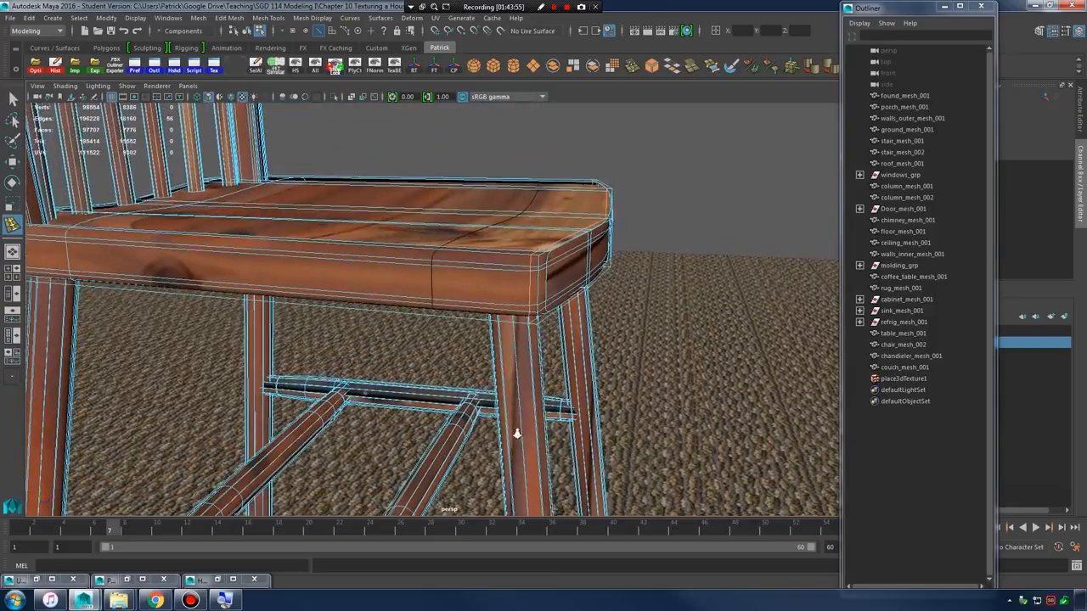
{"action": "right_click_drag", "start_coordinate": [514, 434], "coordinate": [547, 410], "text": "alt"}
{"action": "key", "text": "1"}
{"action": "key", "text": "3"}
{"action": "right_click_drag", "start_coordinate": [519, 220], "coordinate": [575, 202]}
{"action": "left_click", "coordinate": [716, 162]}
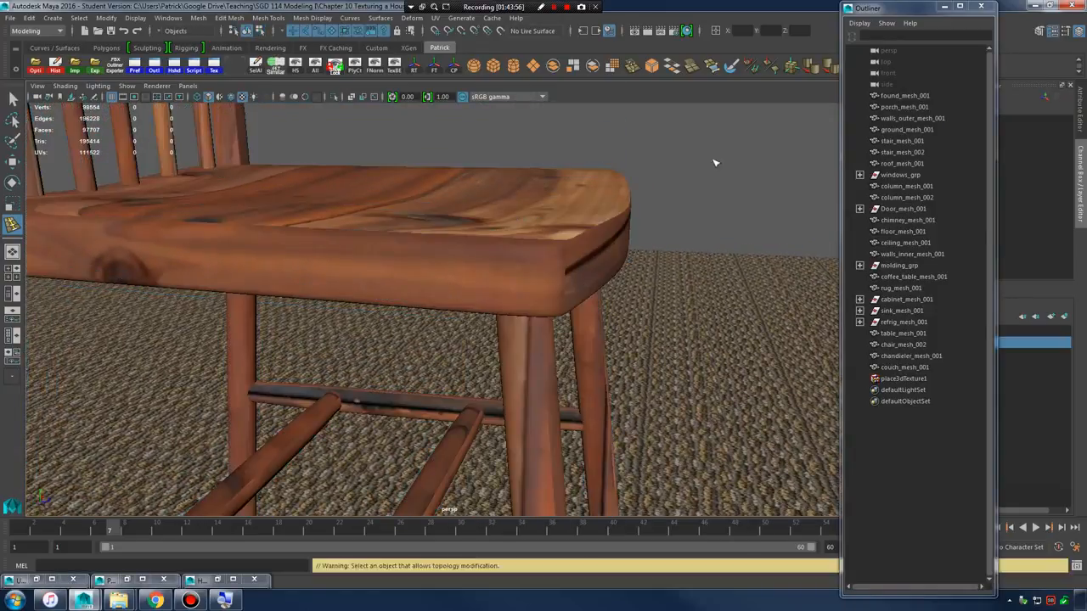
{"action": "left_click_drag", "start_coordinate": [567, 188], "coordinate": [554, 263], "text": "alt"}
{"action": "key", "text": "q"}
{"action": "right_click_drag", "start_coordinate": [451, 264], "coordinate": [518, 238]}
{"action": "left_click", "coordinate": [706, 274]}
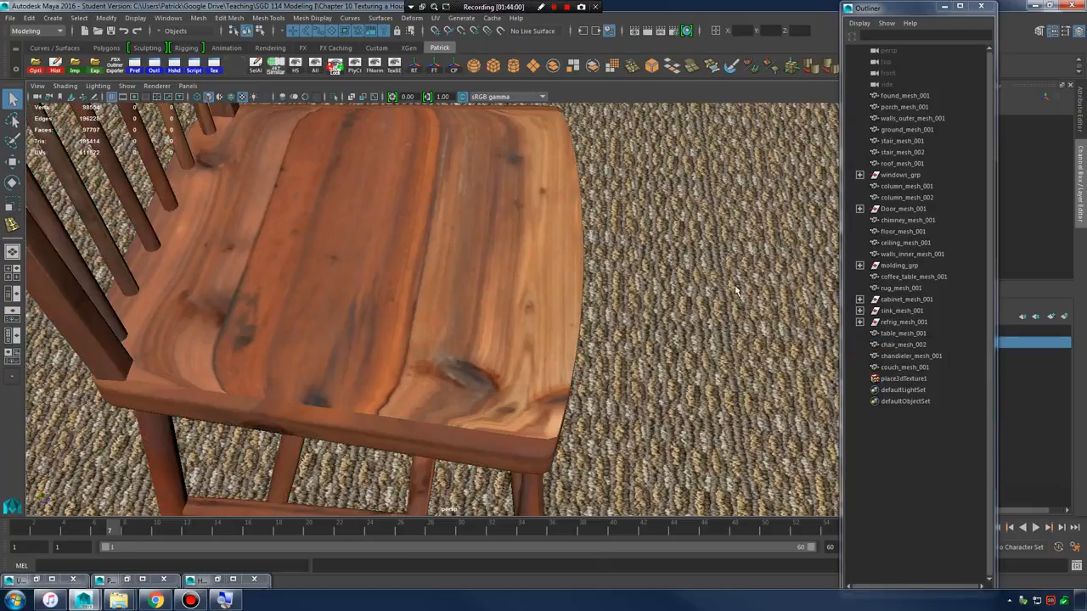
- Inspect the sharpened front edge and the wood grain of the chair from all around
{"action": "right_click_drag", "start_coordinate": [736, 290], "coordinate": [536, 267], "text": "alt"}
{"action": "left_click_drag", "start_coordinate": [670, 298], "coordinate": [514, 328], "text": "alt"}
{"action": "left_click", "coordinate": [501, 277]}
{"action": "left_click", "coordinate": [747, 346]}
{"action": "right_click_drag", "start_coordinate": [747, 346], "coordinate": [445, 303], "text": "alt"}
{"action": "left_click_drag", "start_coordinate": [447, 308], "coordinate": [586, 340], "text": "alt"}
{"action": "mouse_move", "coordinate": [585, 339]}
{"action": "right_mouse_down", "text": "alt"}
{"action": "mouse_move", "coordinate": [507, 337]}
{"action": "mouse_move", "coordinate": [595, 352]}
{"action": "right_mouse_up", "text": "alt"}
{"action": "middle_click_drag", "start_coordinate": [595, 352], "coordinate": [667, 361], "text": "alt"}
{"action": "right_click_drag", "start_coordinate": [420, 309], "coordinate": [556, 303], "text": "alt"}
{"action": "middle_click_drag", "start_coordinate": [556, 303], "coordinate": [488, 266], "text": "alt"}
{"action": "left_click_drag", "start_coordinate": [487, 266], "coordinate": [577, 284], "text": "alt"}
{"action": "middle_click_drag", "start_coordinate": [577, 284], "coordinate": [487, 260], "text": "alt"}
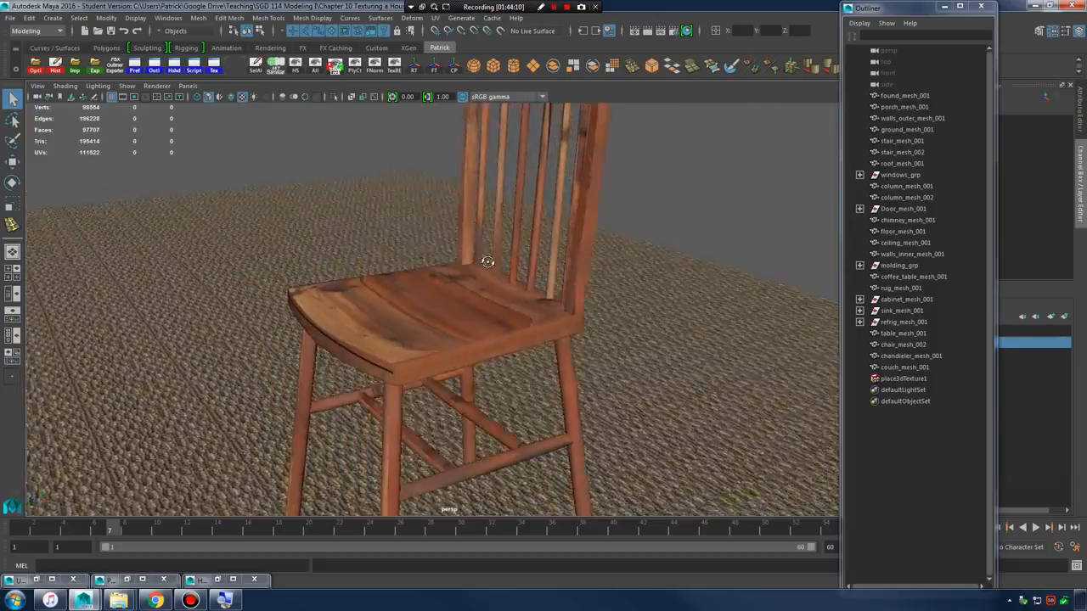
{"action": "left_click_drag", "start_coordinate": [487, 260], "coordinate": [494, 268], "text": "alt"}
{"action": "right_click_drag", "start_coordinate": [337, 298], "coordinate": [429, 314], "text": "alt"}
{"action": "left_click_drag", "start_coordinate": [429, 314], "coordinate": [506, 337], "text": "alt"}
- Move the chair closer to the table along Z, placing it at -7.028
{"action": "left_click", "coordinate": [507, 337]}
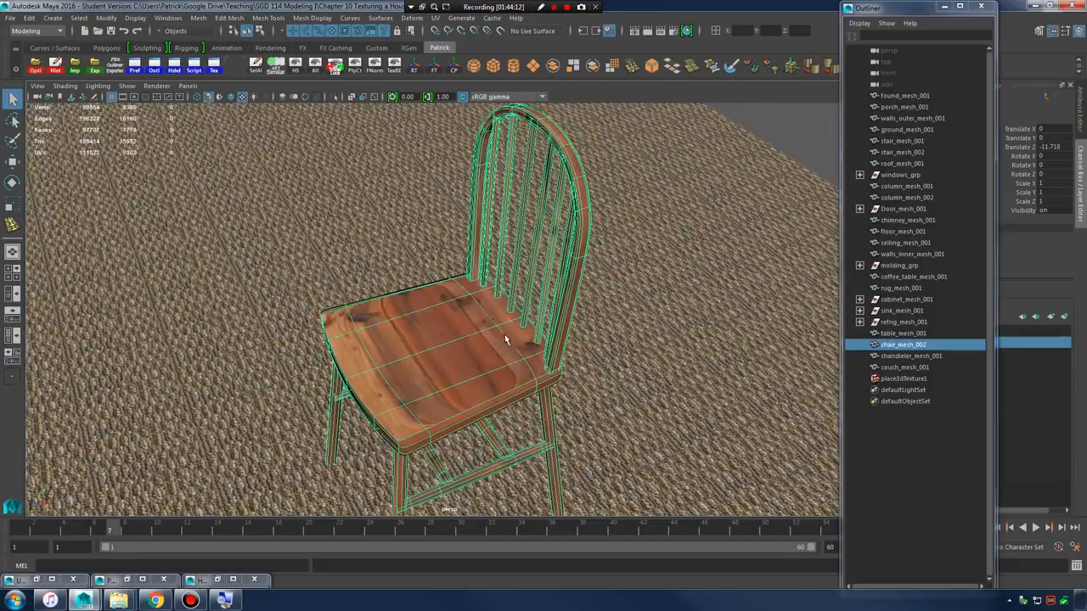
{"action": "key", "text": "w"}
{"action": "right_click_drag", "start_coordinate": [507, 337], "coordinate": [346, 312], "text": "alt"}
{"action": "middle_click_drag", "start_coordinate": [347, 313], "coordinate": [399, 298], "text": "alt"}
{"action": "left_click_drag", "start_coordinate": [497, 314], "coordinate": [355, 309], "text": "alt"}
{"action": "key", "text": "f"}
{"action": "right_click_drag", "start_coordinate": [441, 306], "coordinate": [704, 325], "text": "alt"}
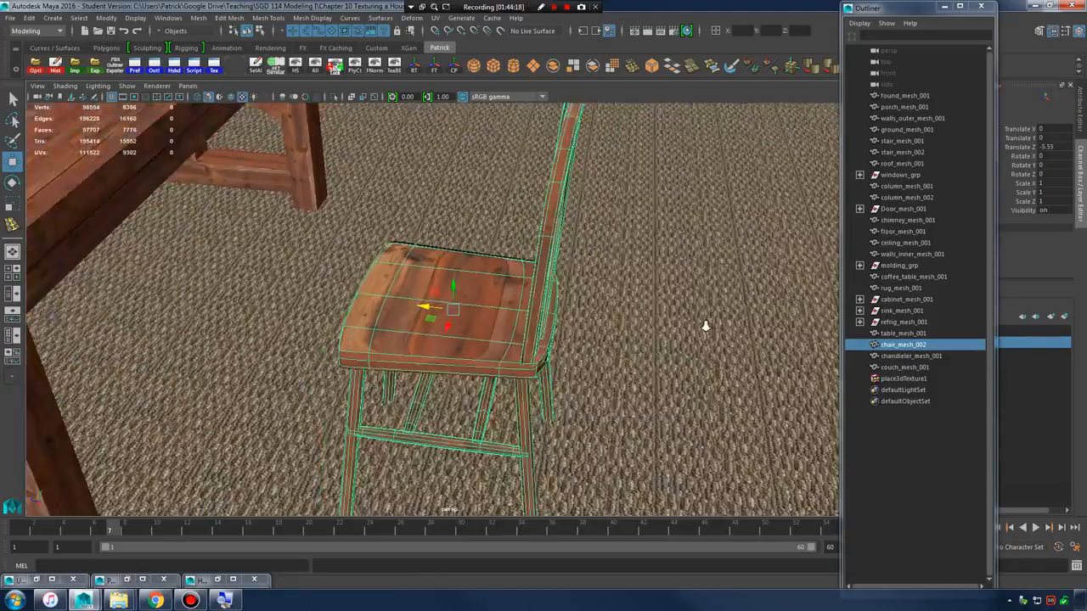
{"action": "left_click_drag", "start_coordinate": [704, 325], "coordinate": [747, 342], "text": "alt"}
{"action": "left_click_drag", "start_coordinate": [434, 309], "coordinate": [529, 308]}
{"action": "middle_click_drag", "start_coordinate": [529, 308], "coordinate": [345, 332], "text": "alt"}
- Scale all of the chair's UVs up uniformly in the UV Editor, return to object mode and deselect the chair
{"action": "left_click", "coordinate": [543, 339]}
{"action": "left_click_drag", "start_coordinate": [543, 339], "coordinate": [499, 320], "text": "alt"}
{"action": "left_click", "coordinate": [499, 320]}
{"action": "key", "text": "f"}
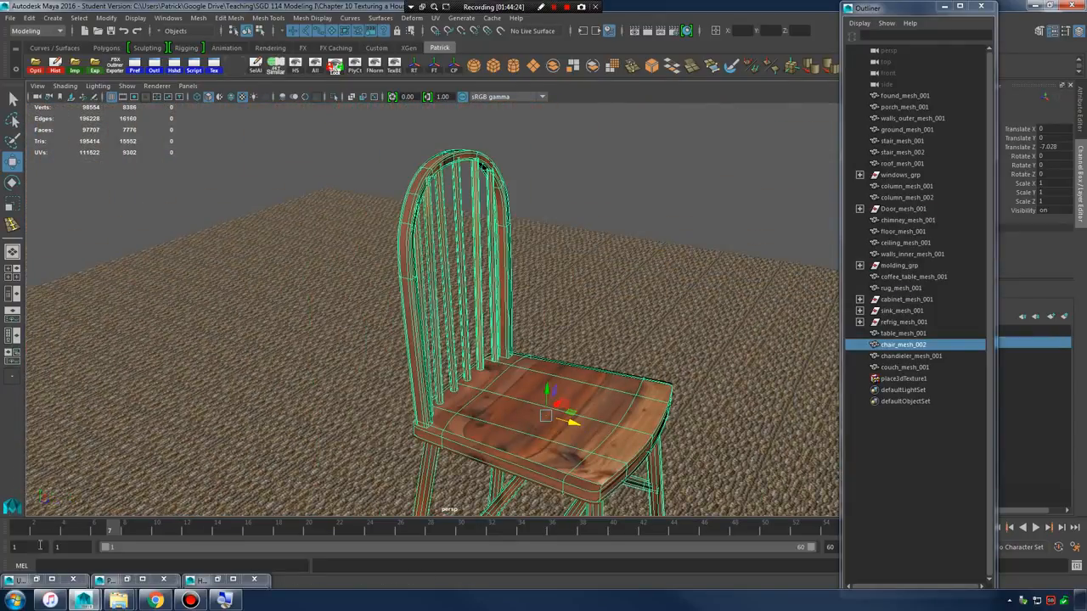
{"action": "left_click", "coordinate": [35, 579]}
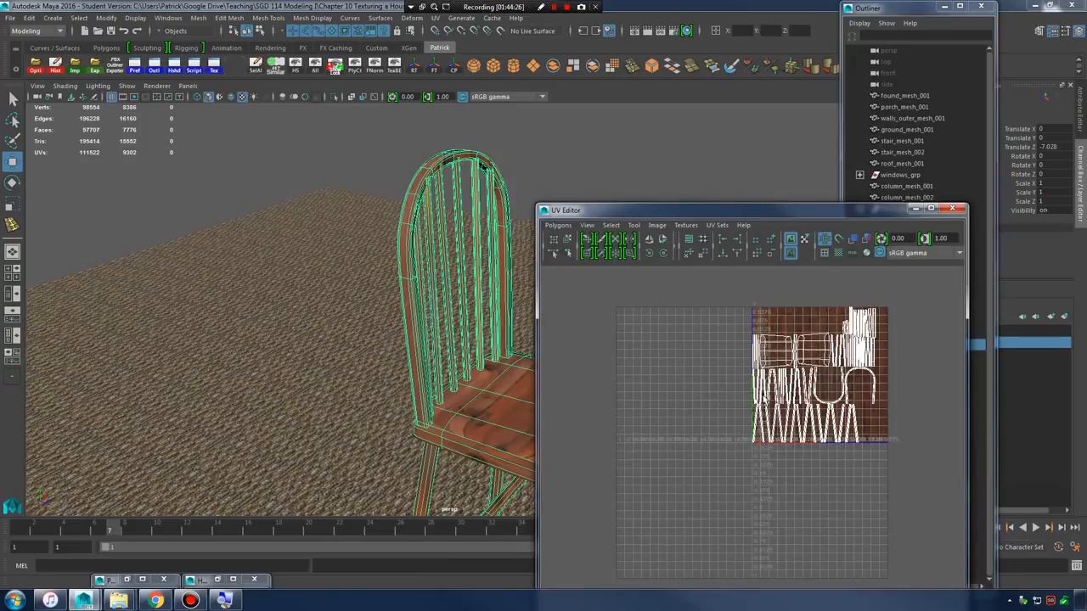
{"action": "right_click_drag", "start_coordinate": [789, 393], "coordinate": [834, 389]}
{"action": "left_click_drag", "start_coordinate": [722, 296], "coordinate": [932, 523]}
{"action": "middle_click_drag", "start_coordinate": [844, 473], "coordinate": [715, 469], "text": "alt"}
{"action": "scroll", "coordinate": [695, 368], "scroll_direction": "up", "scroll_amount": 3}
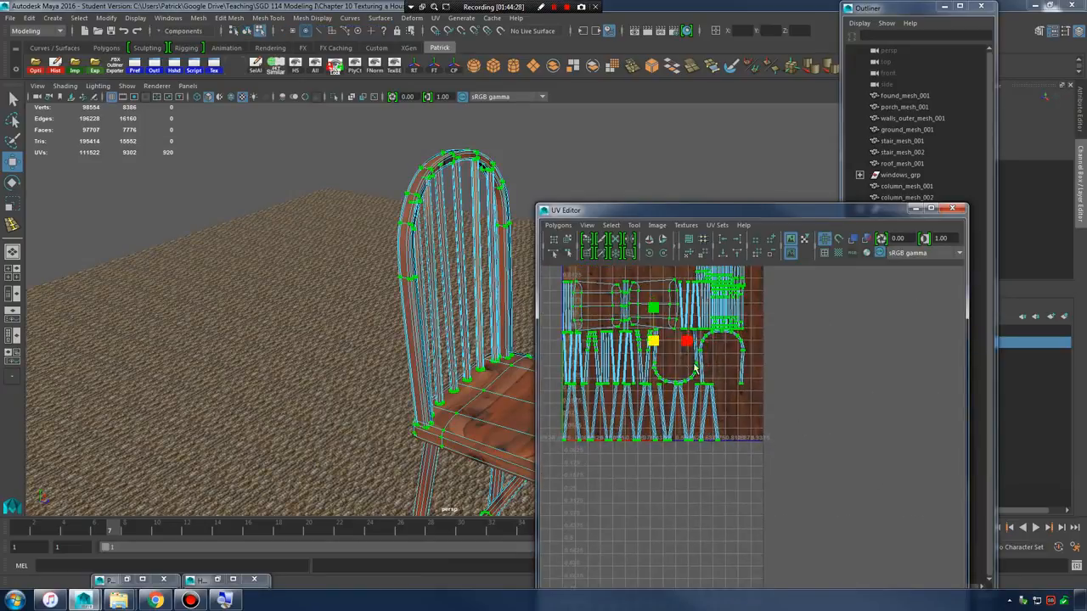
{"action": "mouse_move", "coordinate": [653, 340]}
{"action": "left_mouse_down"}
{"action": "mouse_move", "coordinate": [723, 322]}
{"action": "mouse_move", "coordinate": [655, 335]}
{"action": "left_mouse_up"}
{"action": "right_click_drag", "start_coordinate": [406, 217], "coordinate": [461, 200]}
{"action": "left_click", "coordinate": [519, 161]}
- Check the rescaled wood grain on the chair's seat, legs and stretchers up close
{"action": "left_click_drag", "start_coordinate": [519, 272], "coordinate": [458, 343], "text": "alt"}
{"action": "right_click_drag", "start_coordinate": [459, 343], "coordinate": [483, 350], "text": "alt"}
{"action": "left_click_drag", "start_coordinate": [482, 350], "coordinate": [301, 281], "text": "alt"}
{"action": "right_click_drag", "start_coordinate": [300, 281], "coordinate": [428, 300], "text": "alt"}
{"action": "left_click_drag", "start_coordinate": [428, 300], "coordinate": [410, 323], "text": "alt"}
{"action": "right_click_drag", "start_coordinate": [447, 360], "coordinate": [306, 311], "text": "alt"}
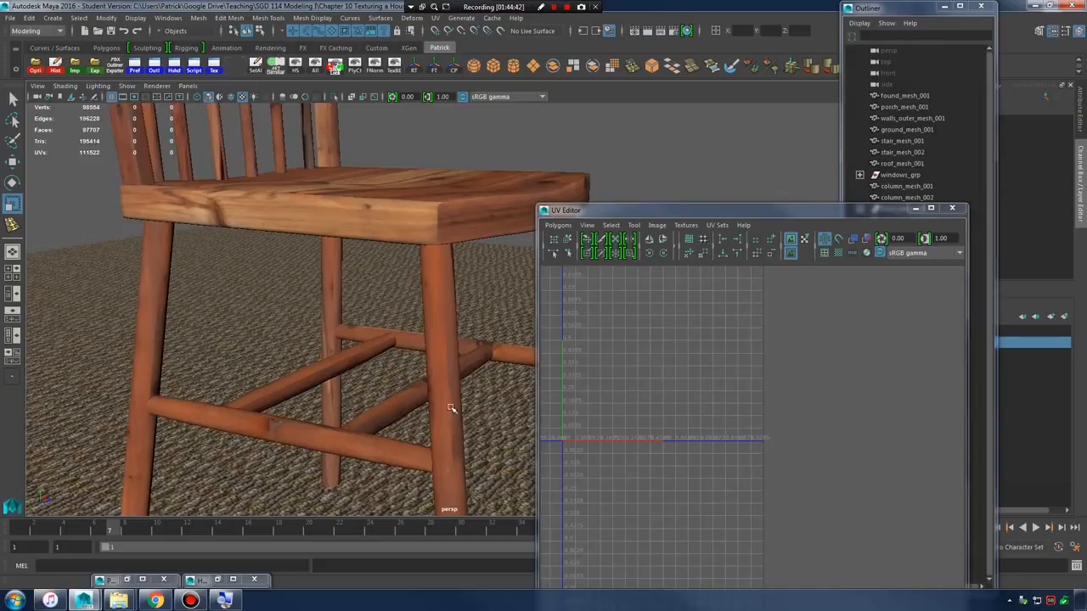
{"action": "right_click_drag", "start_coordinate": [452, 408], "coordinate": [491, 409], "text": "alt"}
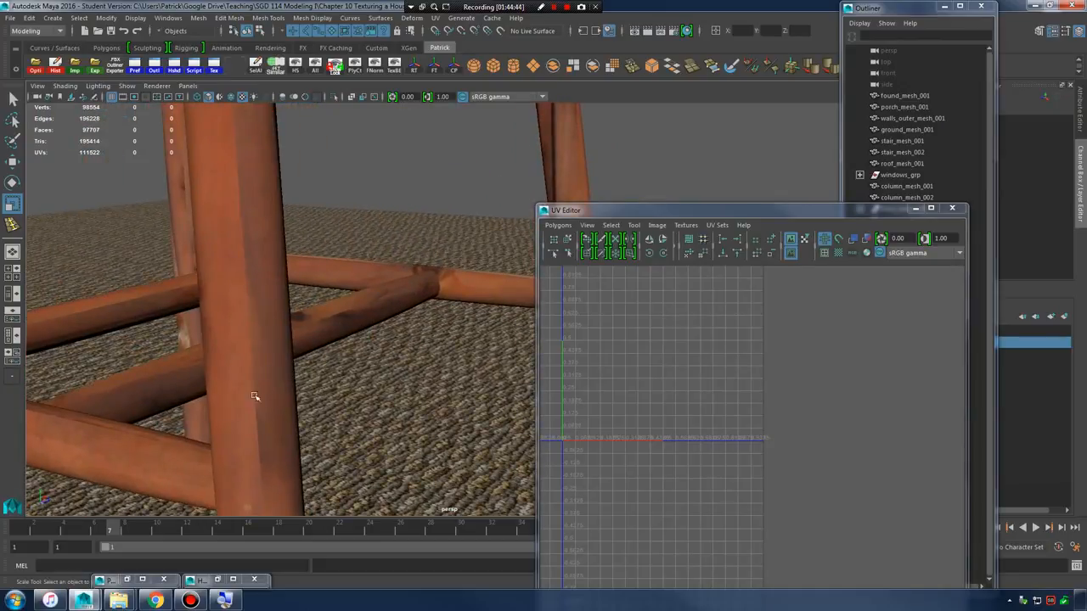
{"action": "right_click_drag", "start_coordinate": [407, 356], "coordinate": [313, 300], "text": "alt"}
{"action": "left_click_drag", "start_coordinate": [327, 299], "coordinate": [382, 342], "text": "alt"}
{"action": "right_click_drag", "start_coordinate": [352, 311], "coordinate": [388, 316], "text": "alt"}
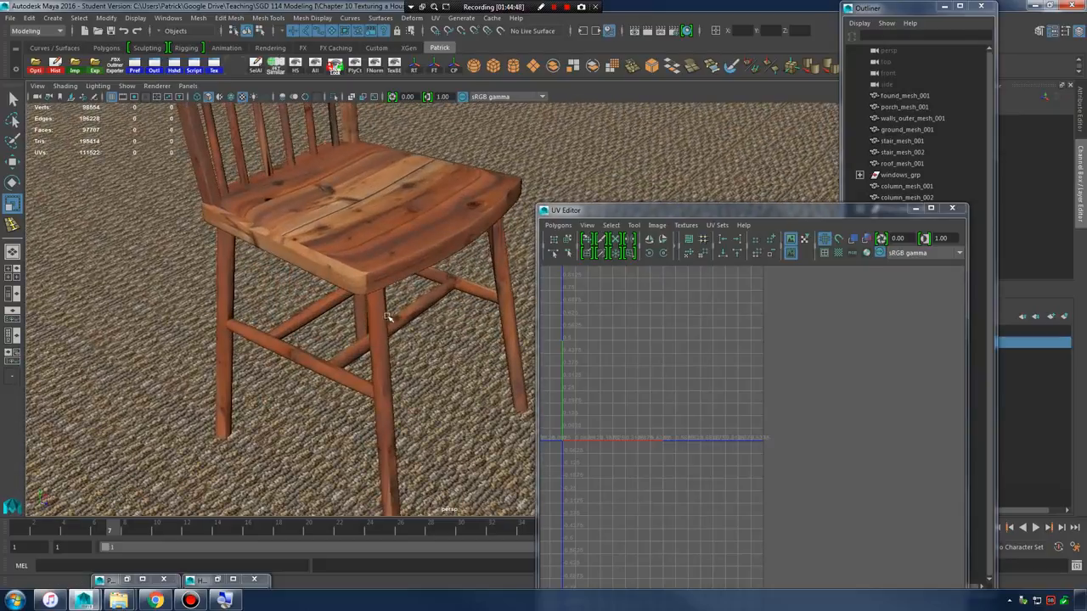
- Move the chair back to the table along Z to -0.886 and view both together
{"action": "left_click_drag", "start_coordinate": [387, 317], "coordinate": [327, 347], "text": "alt"}
{"action": "right_click_drag", "start_coordinate": [319, 344], "coordinate": [279, 340], "text": "alt"}
{"action": "left_click", "coordinate": [456, 361]}
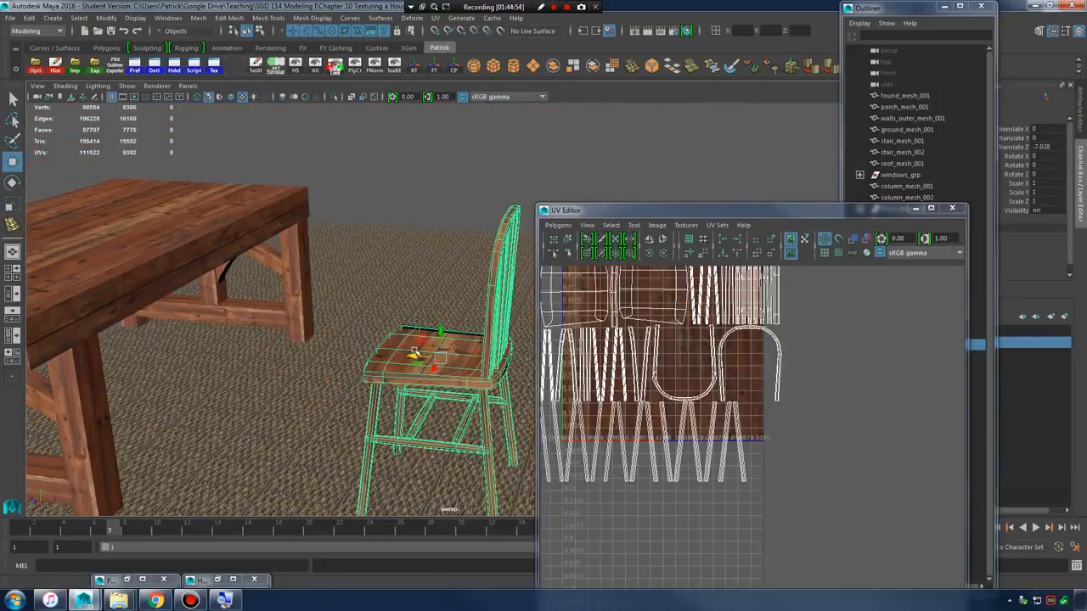
{"action": "left_click_drag", "start_coordinate": [297, 358], "coordinate": [248, 348], "text": "alt"}
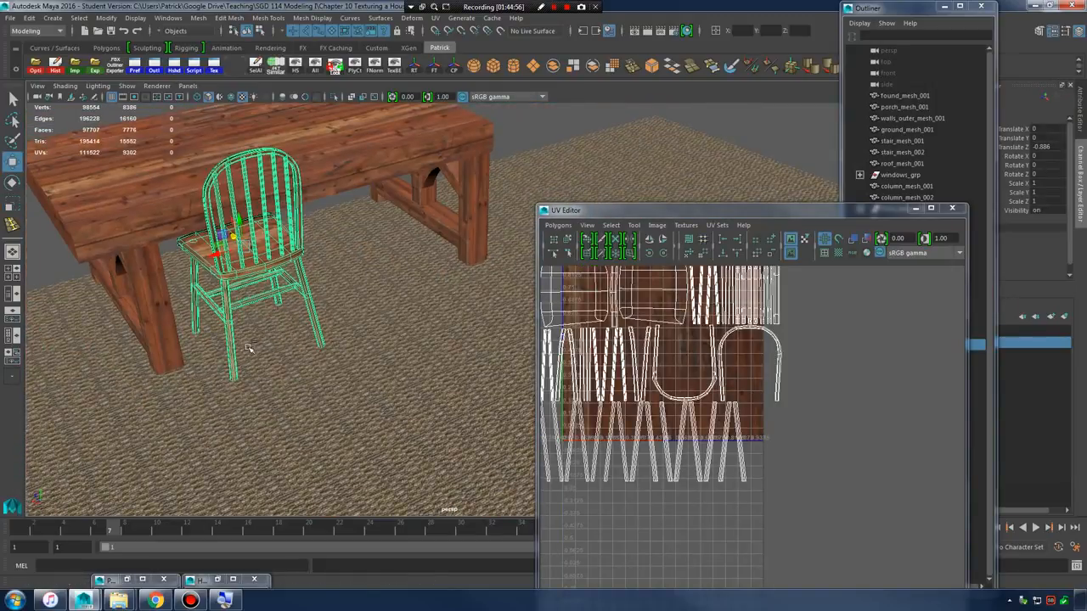
- Duplicate the chair and place the copy along the same table side at X -5.094, Z -1.162, rotated 17.34 about Y
{"action": "key", "text": "ctrl+d"}
{"action": "left_click_drag", "start_coordinate": [209, 263], "coordinate": [400, 197]}
{"action": "key", "text": "e"}
{"action": "left_click_drag", "start_coordinate": [424, 255], "coordinate": [477, 174], "text": "alt"}
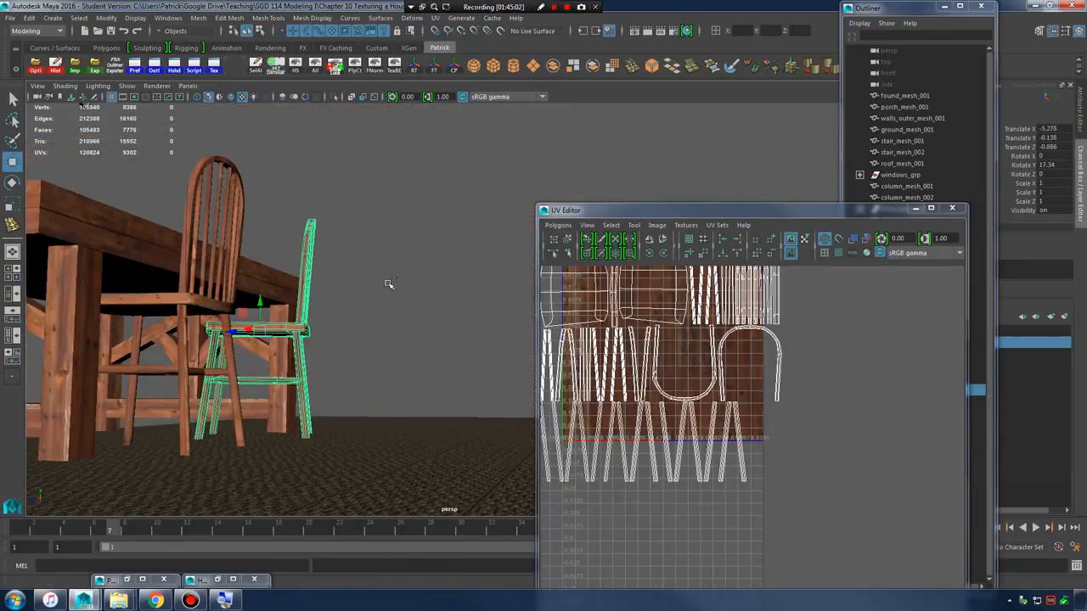
{"action": "key", "text": "ctrl+z"}
{"action": "left_click_drag", "start_coordinate": [229, 329], "coordinate": [243, 329]}
{"action": "left_click_drag", "start_coordinate": [348, 208], "coordinate": [376, 267], "text": "alt"}
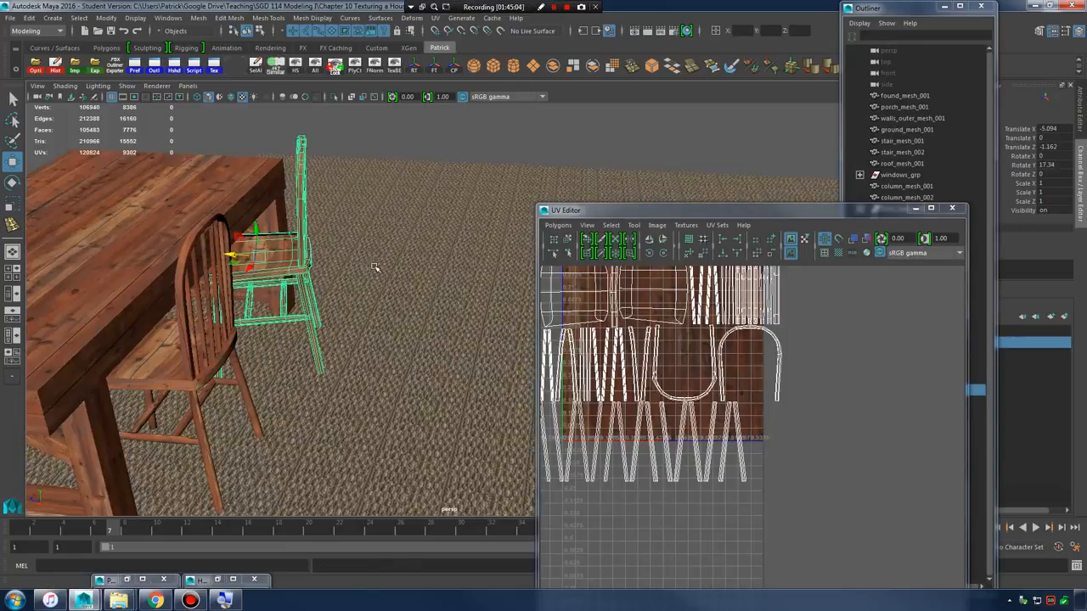
{"action": "left_click", "coordinate": [376, 267]}
{"action": "left_click_drag", "start_coordinate": [319, 226], "coordinate": [390, 246], "text": "alt"}
{"action": "middle_click_drag", "start_coordinate": [390, 246], "coordinate": [415, 261], "text": "alt"}
{"action": "left_click_drag", "start_coordinate": [414, 262], "coordinate": [319, 302], "text": "alt"}
{"action": "right_click_drag", "start_coordinate": [319, 301], "coordinate": [475, 327], "text": "alt"}
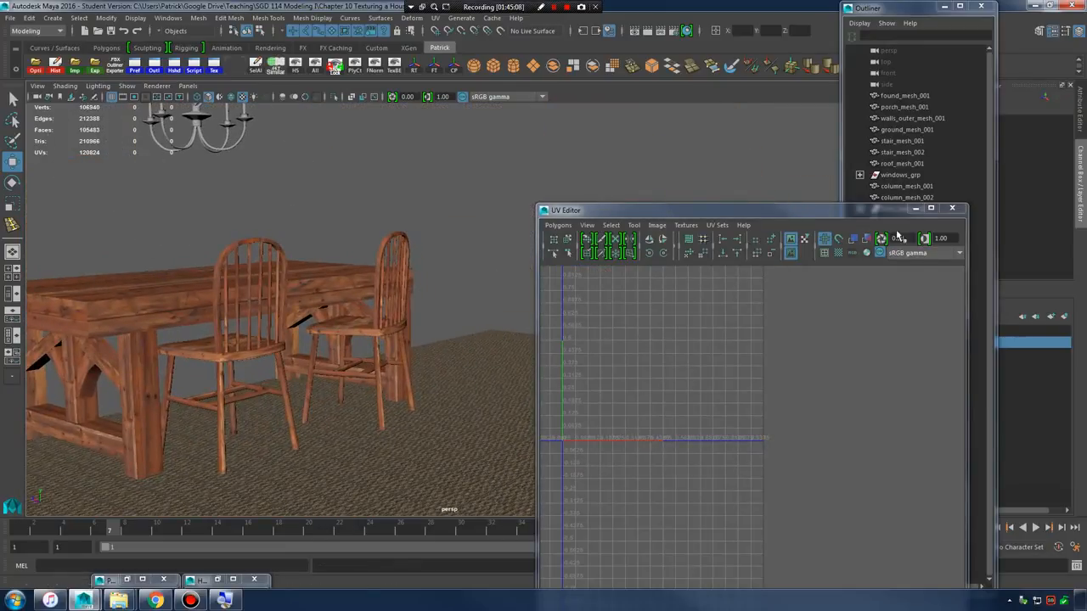
- Minimize the UV Editor and examine the chandelier above the table up close and from a distance
{"action": "left_click", "coordinate": [915, 209]}
{"action": "left_click_drag", "start_coordinate": [509, 327], "coordinate": [556, 329], "text": "alt"}
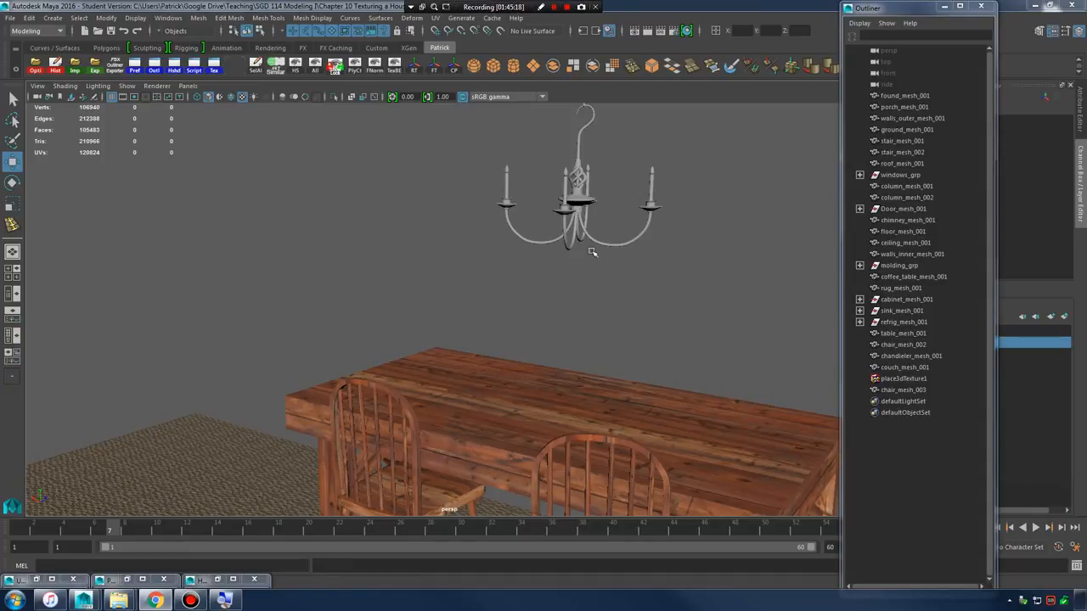
{"action": "left_click", "coordinate": [586, 178]}
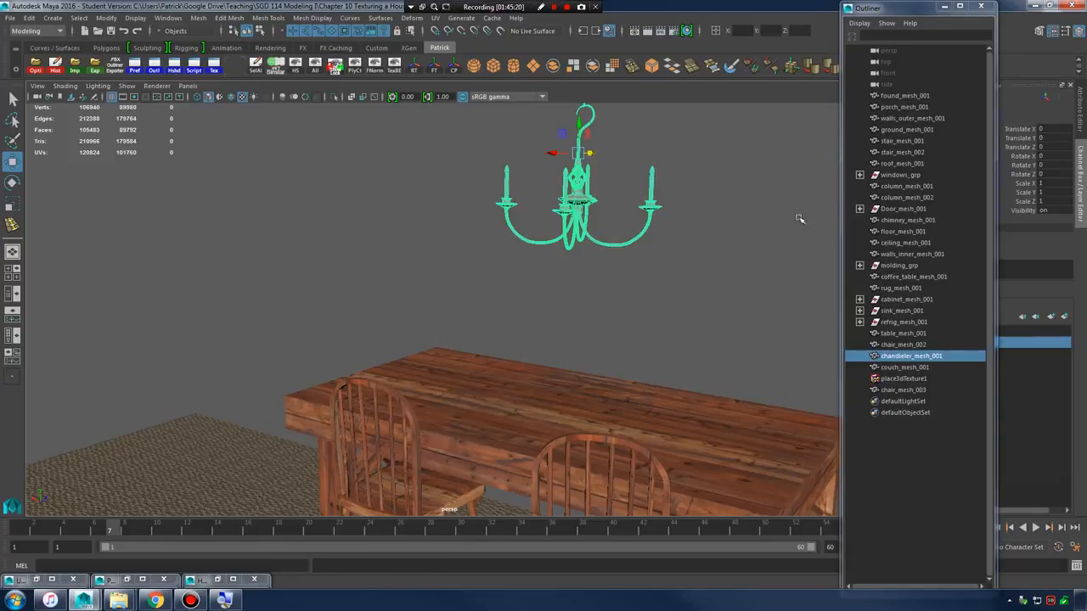
{"action": "key", "text": "f"}
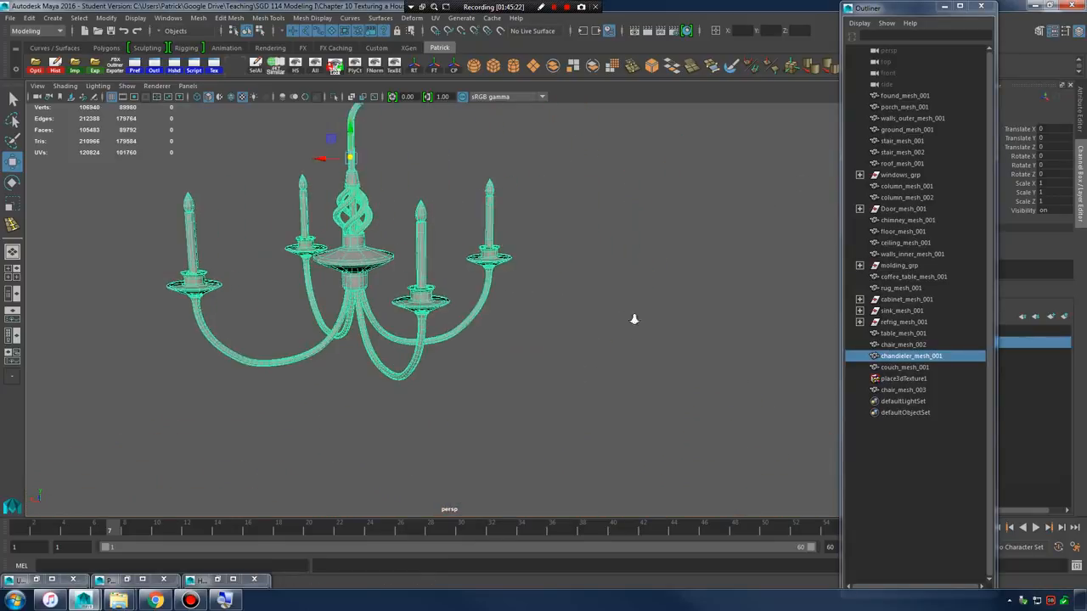
{"action": "right_click_drag", "start_coordinate": [634, 320], "coordinate": [576, 387], "text": "alt"}
{"action": "left_click_drag", "start_coordinate": [365, 344], "coordinate": [415, 342], "text": "alt"}
{"action": "right_click_drag", "start_coordinate": [415, 342], "coordinate": [486, 328], "text": "alt"}
{"action": "left_click_drag", "start_coordinate": [479, 327], "coordinate": [467, 319], "text": "alt"}
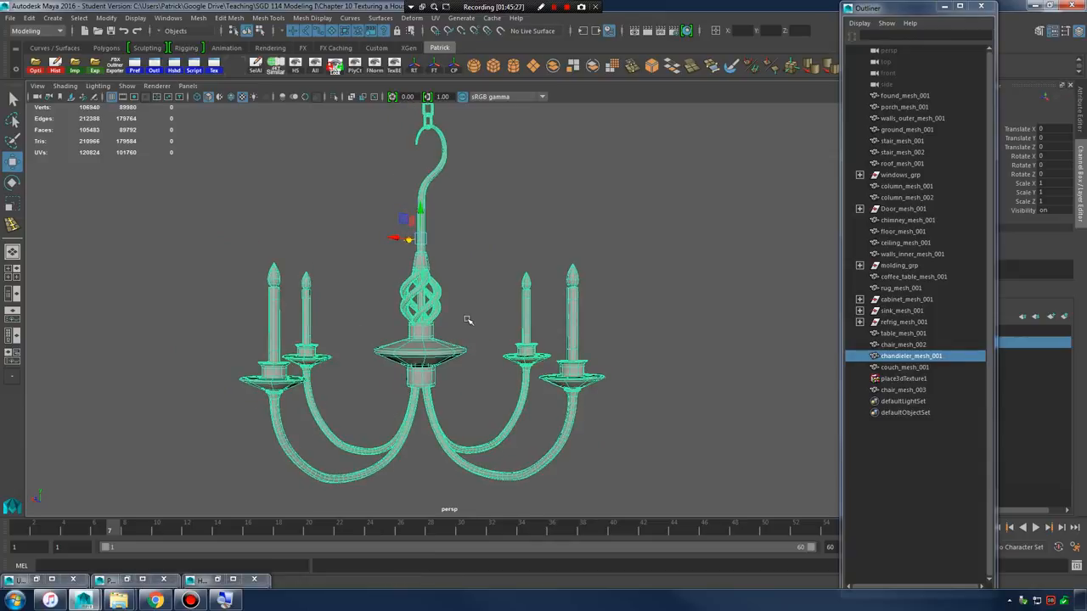
{"action": "scroll", "coordinate": [603, 257], "scroll_direction": "down", "scroll_amount": 7}
{"action": "right_click_drag", "start_coordinate": [622, 264], "coordinate": [371, 277], "text": "alt"}
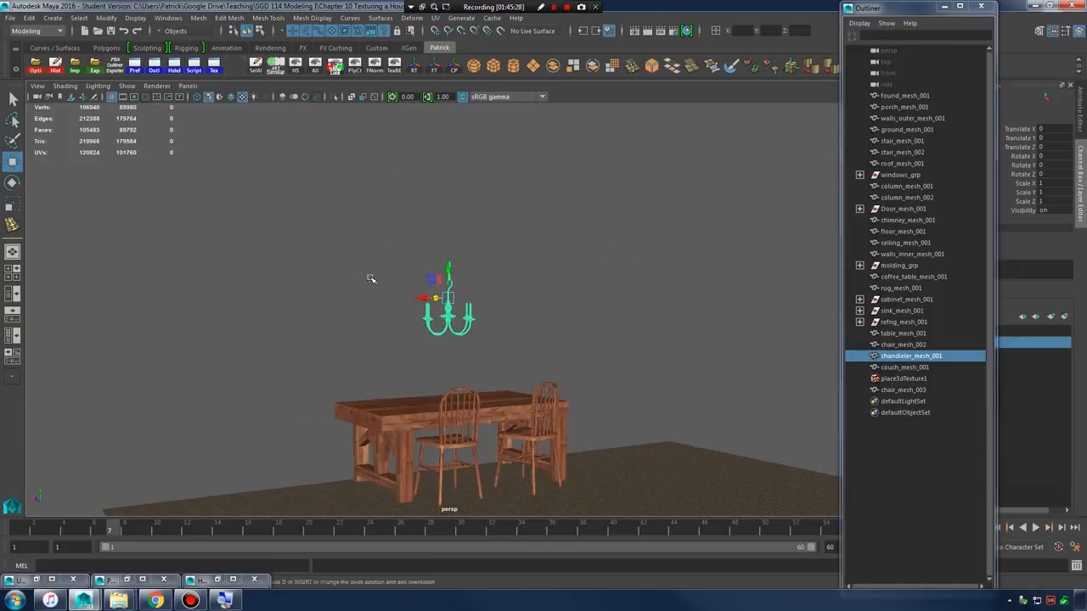
{"action": "left_click_drag", "start_coordinate": [520, 328], "coordinate": [476, 358], "text": "alt"}
- Hide the table and both chairs
{"action": "left_click_drag", "start_coordinate": [340, 348], "coordinate": [618, 515]}
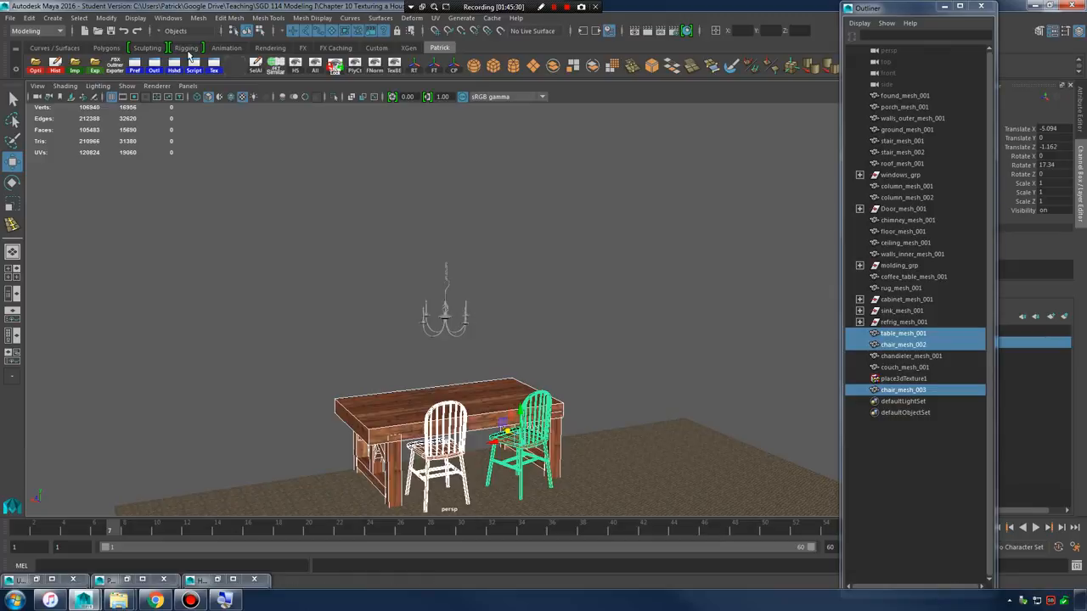
{"action": "left_click", "coordinate": [134, 18]}
{"action": "mouse_move", "coordinate": [196, 91]}
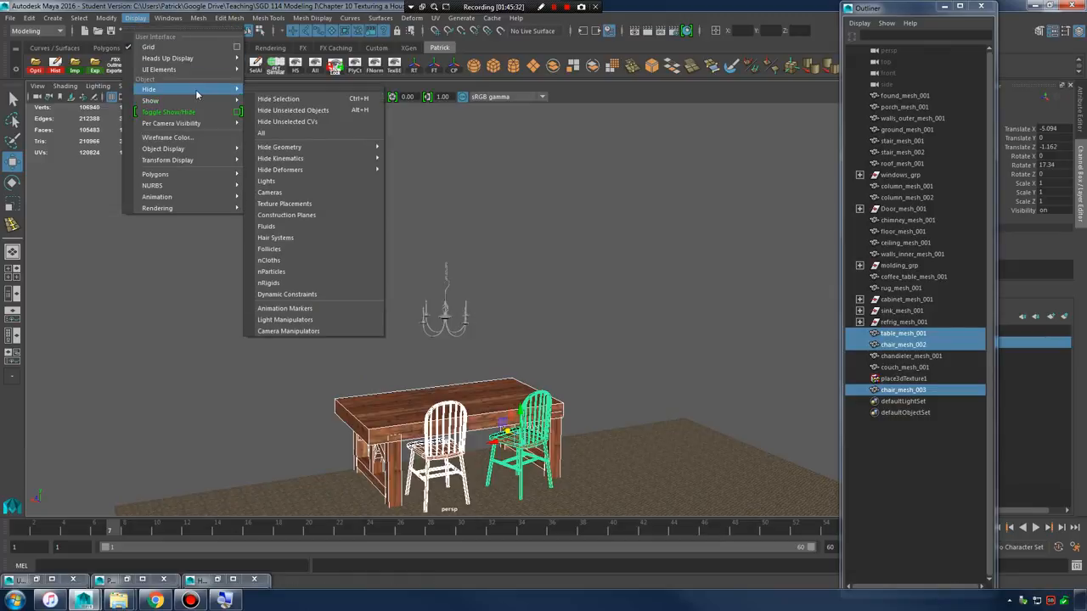
{"action": "left_click", "coordinate": [285, 100]}
- Separate the chandelier mesh into its individual pieces and clear the selection
{"action": "scroll", "coordinate": [497, 315], "scroll_direction": "up", "scroll_amount": 4}
{"action": "left_click", "coordinate": [446, 319]}
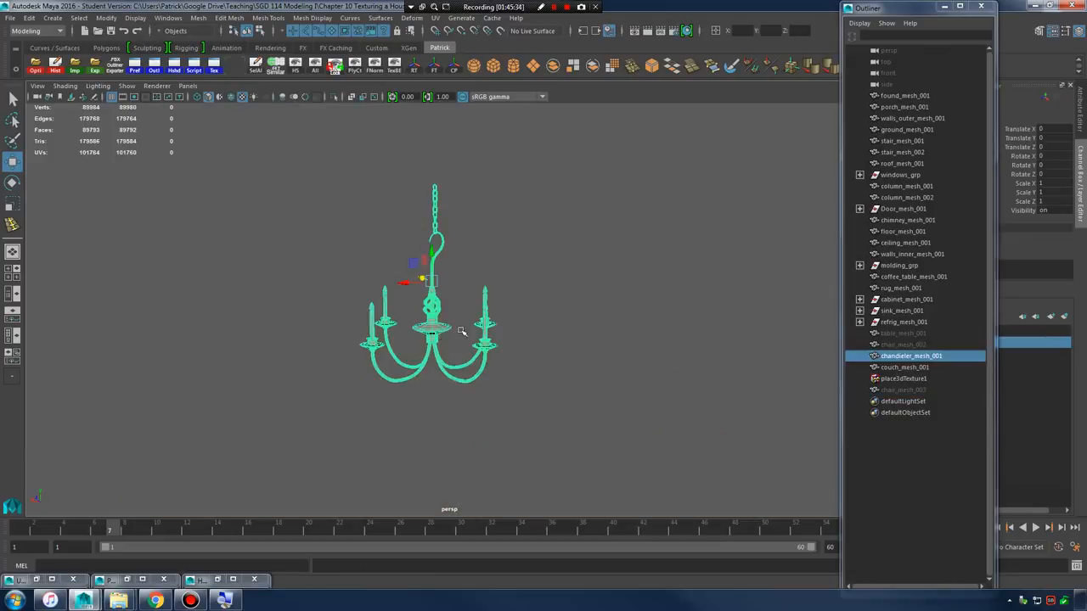
{"action": "key", "text": "f"}
{"action": "scroll", "coordinate": [638, 357], "scroll_direction": "up", "scroll_amount": 6}
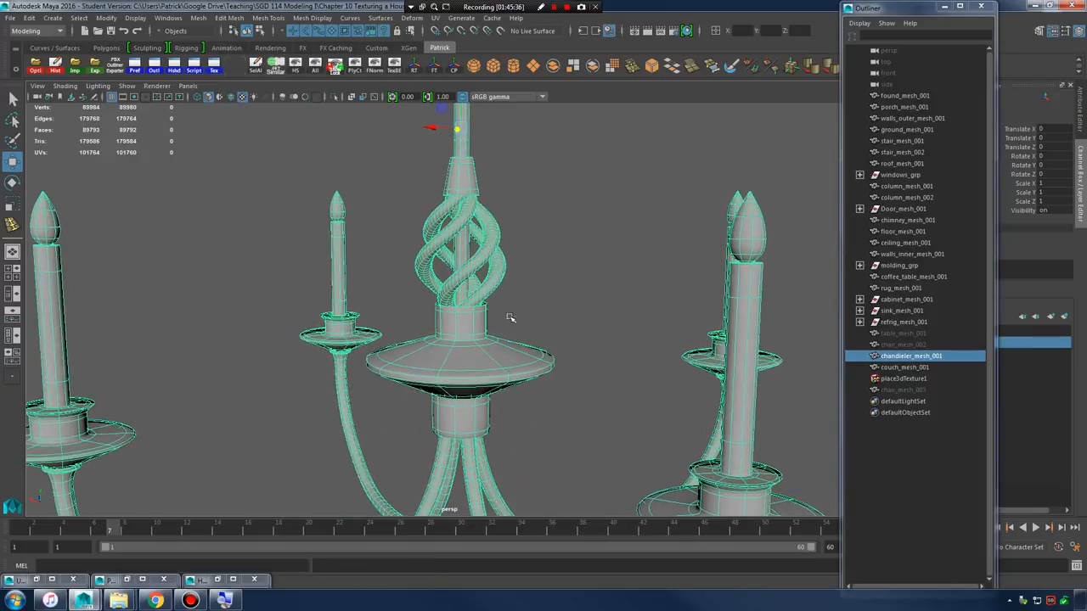
{"action": "right_click_drag", "start_coordinate": [558, 304], "coordinate": [488, 310], "text": "alt"}
{"action": "mouse_move", "coordinate": [487, 310]}
{"action": "left_mouse_down", "text": "alt"}
{"action": "mouse_move", "coordinate": [485, 255]}
{"action": "mouse_move", "coordinate": [495, 343]}
{"action": "mouse_move", "coordinate": [490, 329]}
{"action": "left_mouse_up", "text": "alt"}
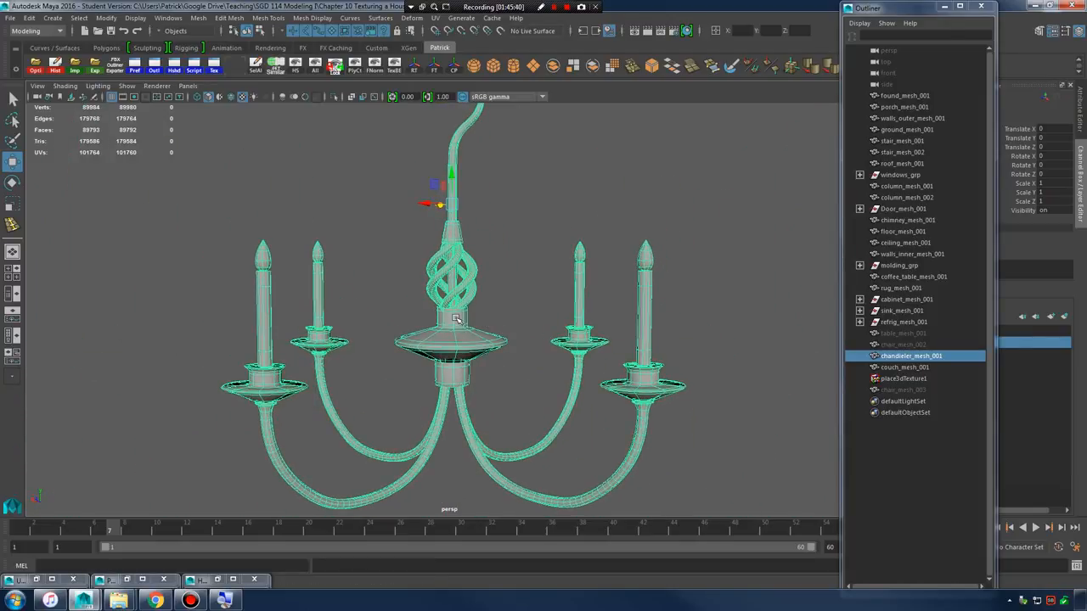
{"action": "left_click", "coordinate": [560, 271]}
{"action": "left_click", "coordinate": [579, 330]}
{"action": "left_click", "coordinate": [200, 18]}
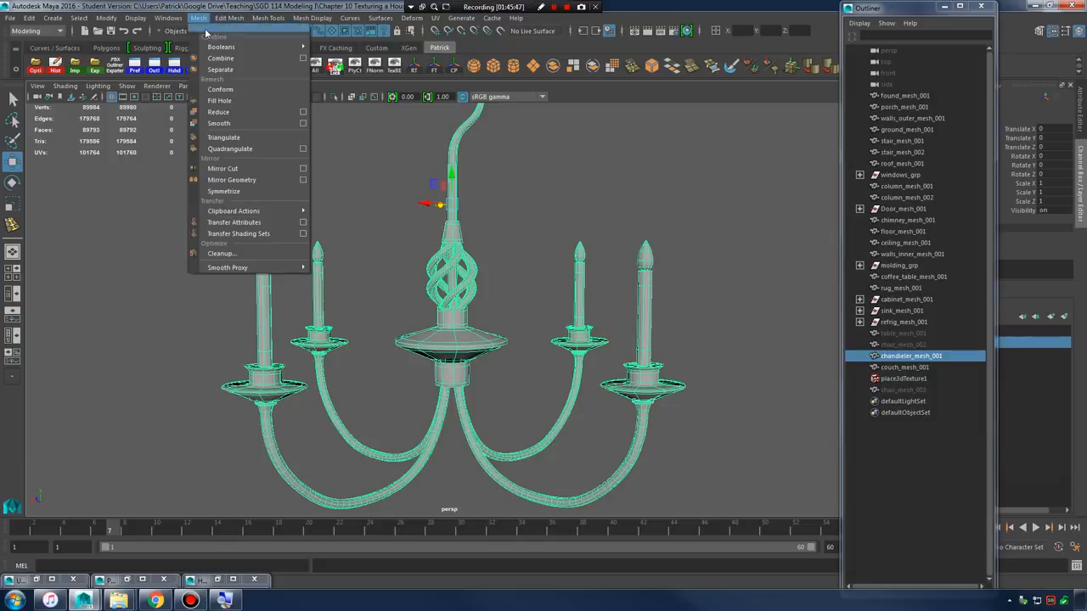
{"action": "left_click", "coordinate": [220, 70]}
{"action": "left_click", "coordinate": [541, 263]}
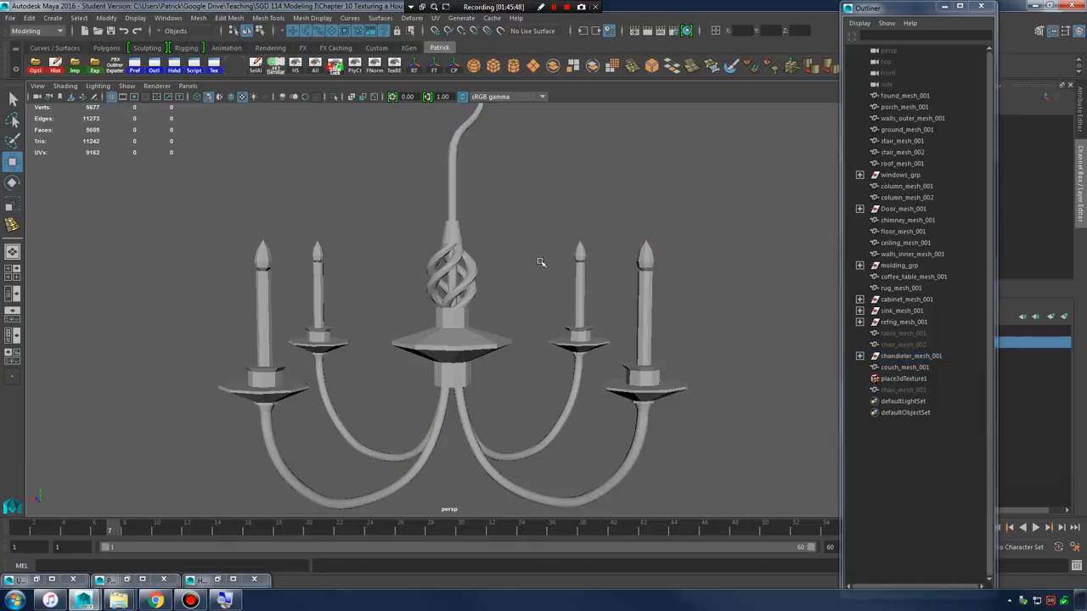
- Delete three of the four twisted strands on the chandelier's stem, keeping one
{"action": "left_click", "coordinate": [445, 282]}
{"action": "scroll", "coordinate": [509, 297], "scroll_direction": "up", "scroll_amount": 6}
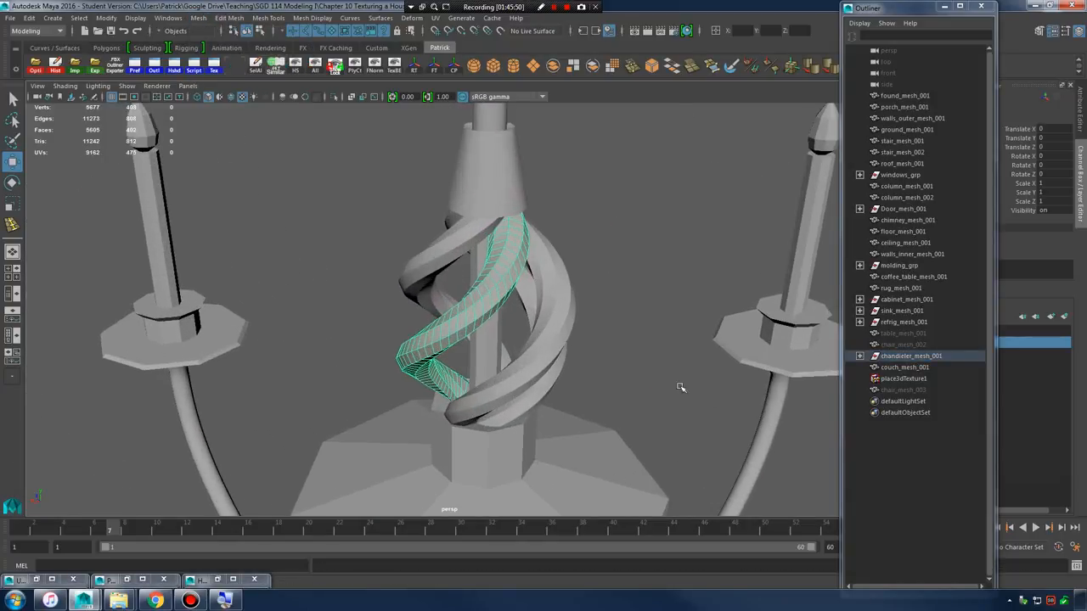
{"action": "left_click_drag", "start_coordinate": [681, 388], "coordinate": [588, 369], "text": "alt"}
{"action": "key", "text": "Delete"}
{"action": "left_click", "coordinate": [539, 345]}
{"action": "key", "text": "Delete"}
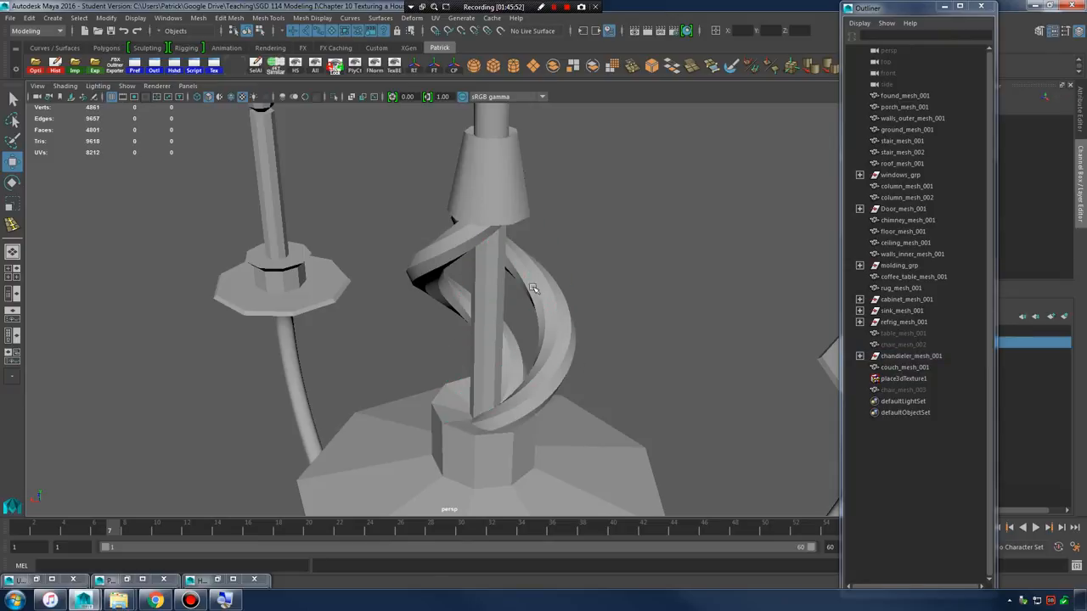
{"action": "left_click", "coordinate": [532, 288]}
{"action": "key", "text": "Delete"}
{"action": "scroll", "coordinate": [630, 329], "scroll_direction": "down", "scroll_amount": 6}
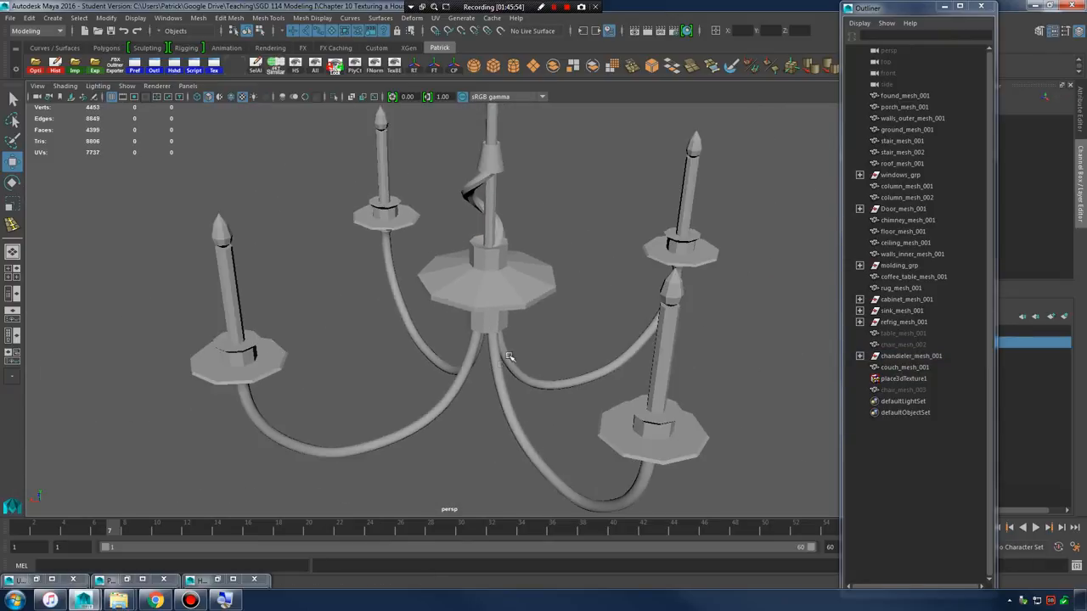
- Delete three of the four chandelier arms together with their candles, keeping one
{"action": "left_click", "coordinate": [463, 373]}
{"action": "left_click", "coordinate": [406, 427], "text": "shift"}
{"action": "left_click", "coordinate": [541, 467], "text": "shift"}
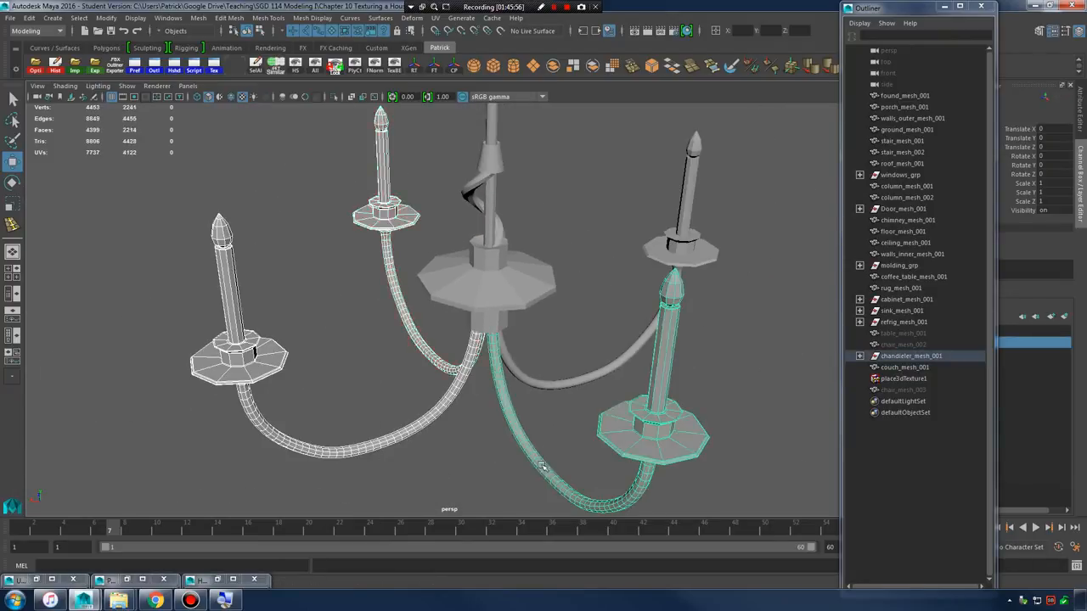
{"action": "key", "text": "Delete"}
- Delete the chandelier's upper chain links, keeping only the link at the hook
{"action": "left_click_drag", "start_coordinate": [578, 399], "coordinate": [477, 345], "text": "alt"}
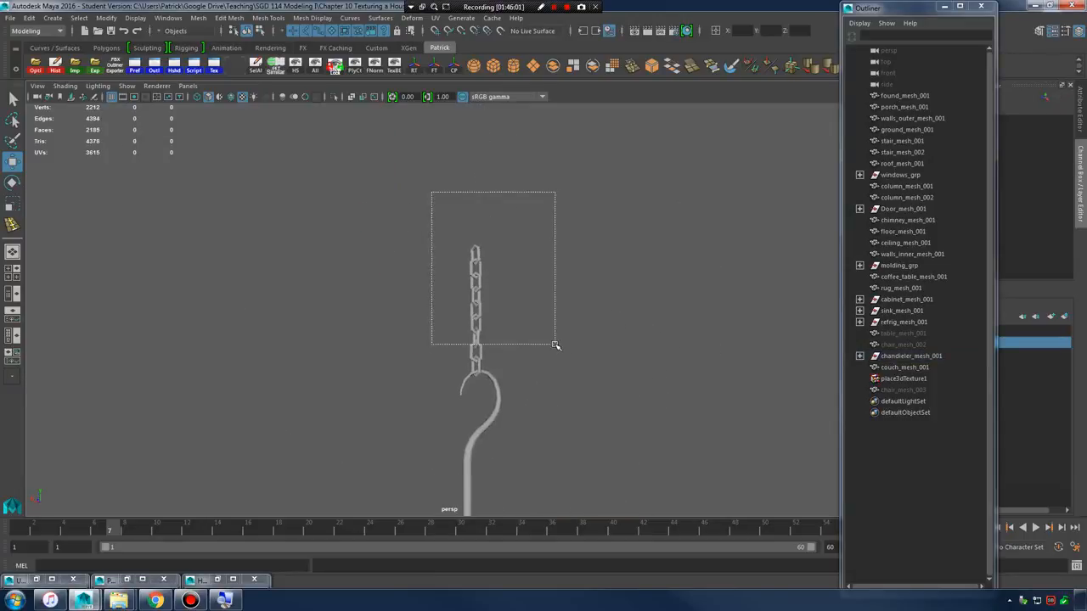
{"action": "left_click_drag", "start_coordinate": [555, 344], "coordinate": [561, 348]}
{"action": "key", "text": "Delete"}
- Assign bronze_mat to the chandelier's stem, twisted strand, central dish and remaining candle arm
{"action": "left_click_drag", "start_coordinate": [514, 373], "coordinate": [524, 246], "text": "alt"}
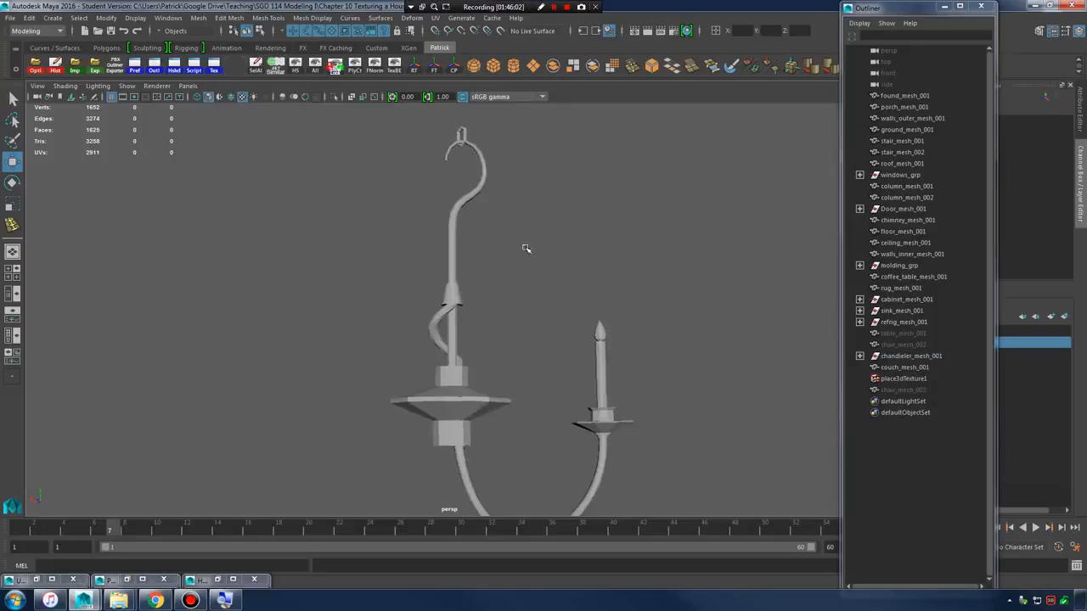
{"action": "right_click_drag", "start_coordinate": [524, 245], "coordinate": [520, 388], "text": "alt"}
{"action": "left_click_drag", "start_coordinate": [520, 389], "coordinate": [565, 357], "text": "alt"}
{"action": "right_click_drag", "start_coordinate": [564, 357], "coordinate": [514, 338], "text": "alt"}
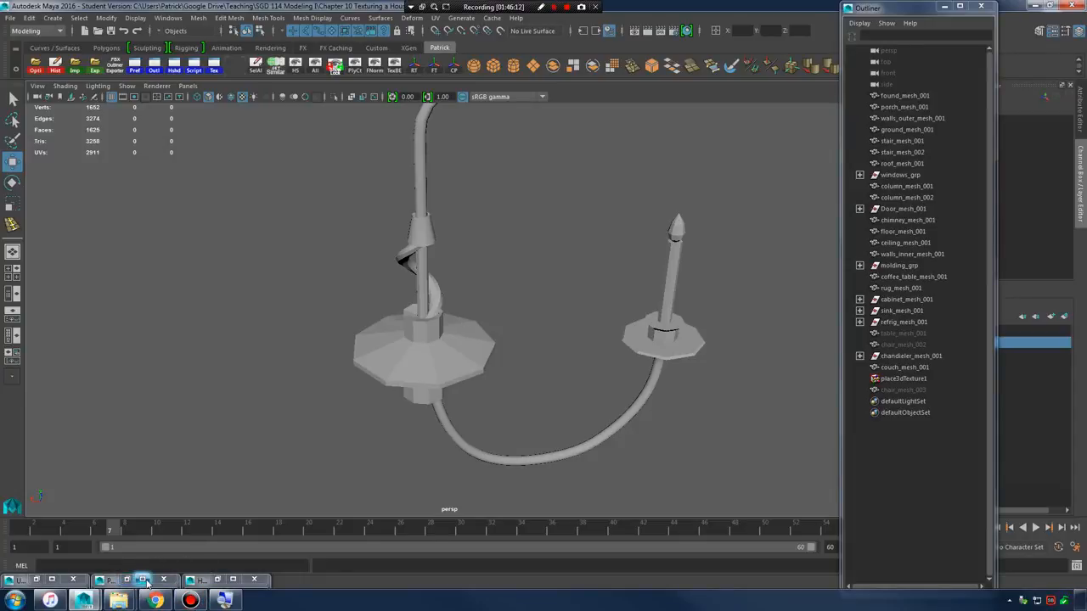
{"action": "left_click", "coordinate": [219, 579]}
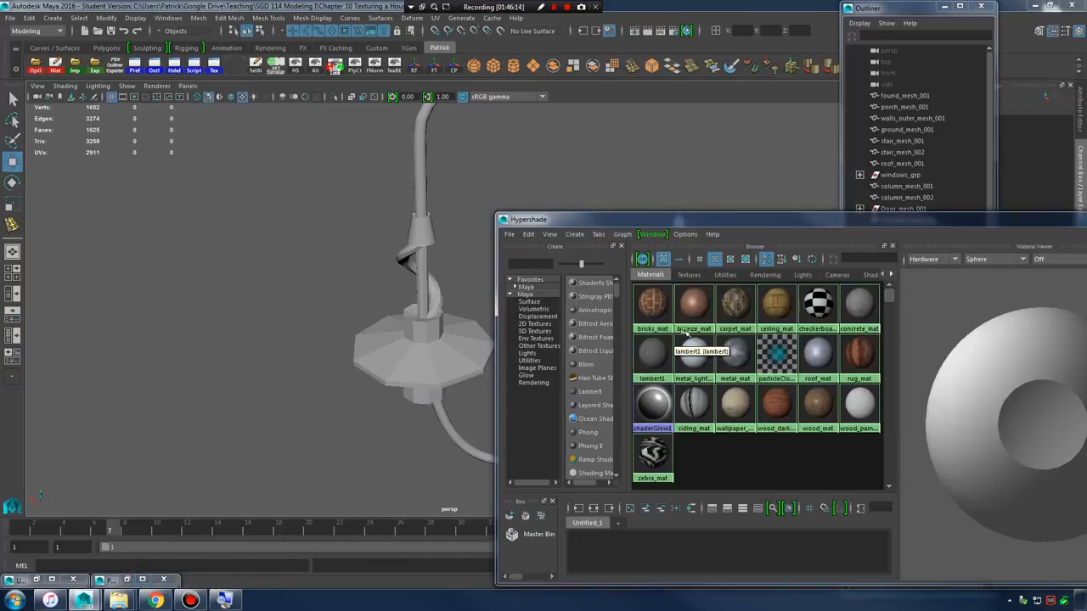
{"action": "middle_click_drag", "start_coordinate": [695, 306], "coordinate": [444, 344]}
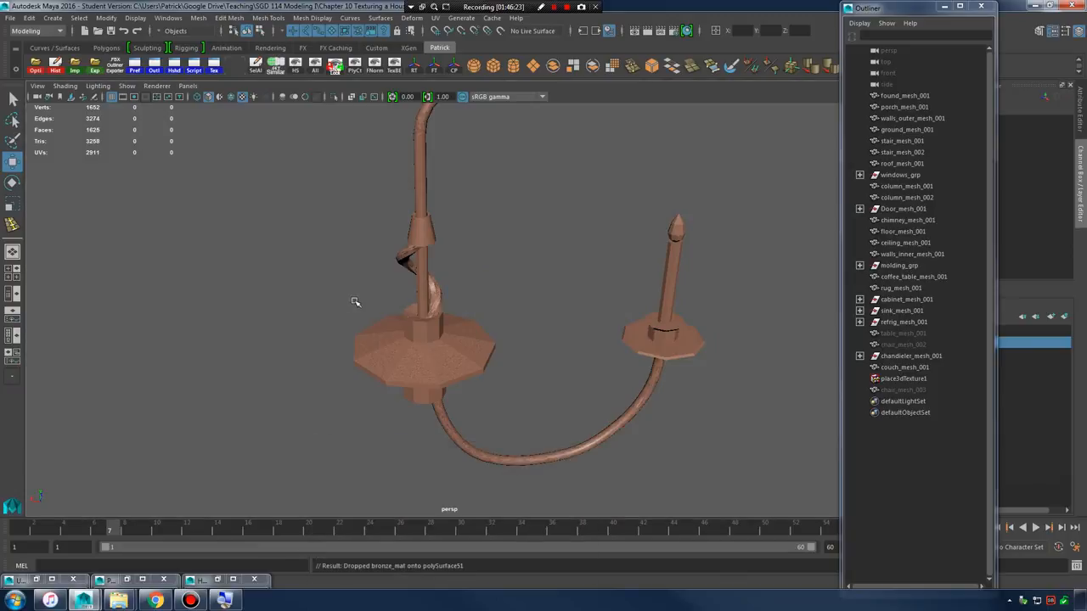
- Examine how the bronze texture maps onto the twisted strand and the neighbouring chandelier parts
{"action": "right_click_drag", "start_coordinate": [354, 301], "coordinate": [541, 311], "text": "alt"}
{"action": "middle_click_drag", "start_coordinate": [541, 311], "coordinate": [581, 393], "text": "alt"}
{"action": "right_click_drag", "start_coordinate": [581, 393], "coordinate": [713, 420], "text": "alt"}
{"action": "left_click", "coordinate": [447, 301]}
{"action": "middle_click_drag", "start_coordinate": [524, 319], "coordinate": [592, 388], "text": "alt"}
{"action": "left_click_drag", "start_coordinate": [592, 388], "coordinate": [541, 371], "text": "alt"}
{"action": "right_click_drag", "start_coordinate": [540, 371], "coordinate": [470, 398], "text": "alt"}
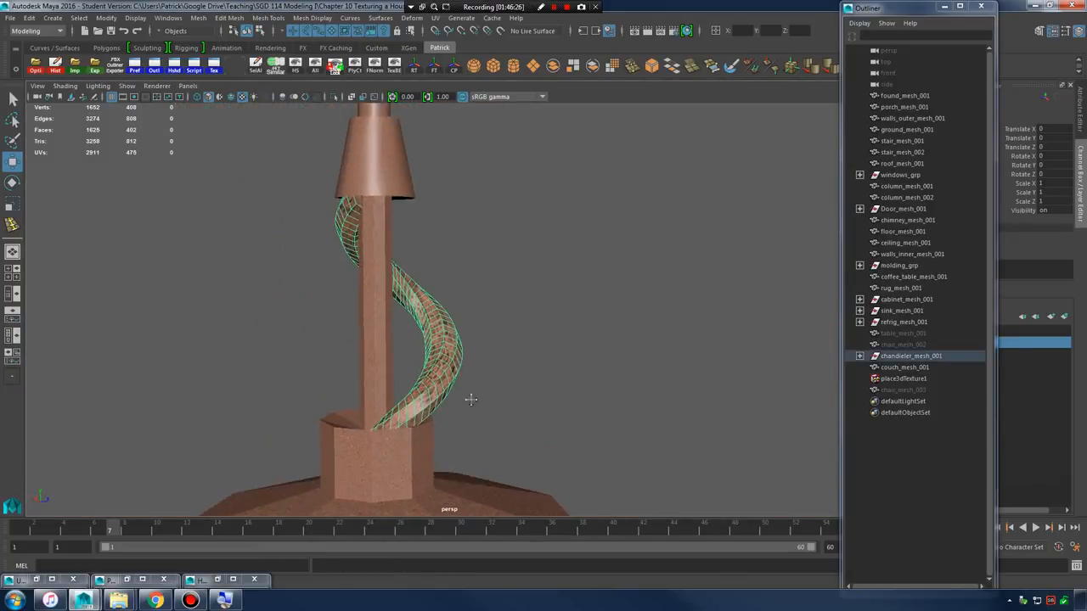
{"action": "left_click_drag", "start_coordinate": [470, 398], "coordinate": [519, 379], "text": "alt"}
{"action": "right_click_drag", "start_coordinate": [519, 380], "coordinate": [511, 358], "text": "alt"}
{"action": "left_click_drag", "start_coordinate": [514, 357], "coordinate": [521, 364], "text": "alt"}
{"action": "right_click_drag", "start_coordinate": [521, 364], "coordinate": [585, 367], "text": "alt"}
{"action": "right_click_drag", "start_coordinate": [594, 226], "coordinate": [431, 233], "text": "alt"}
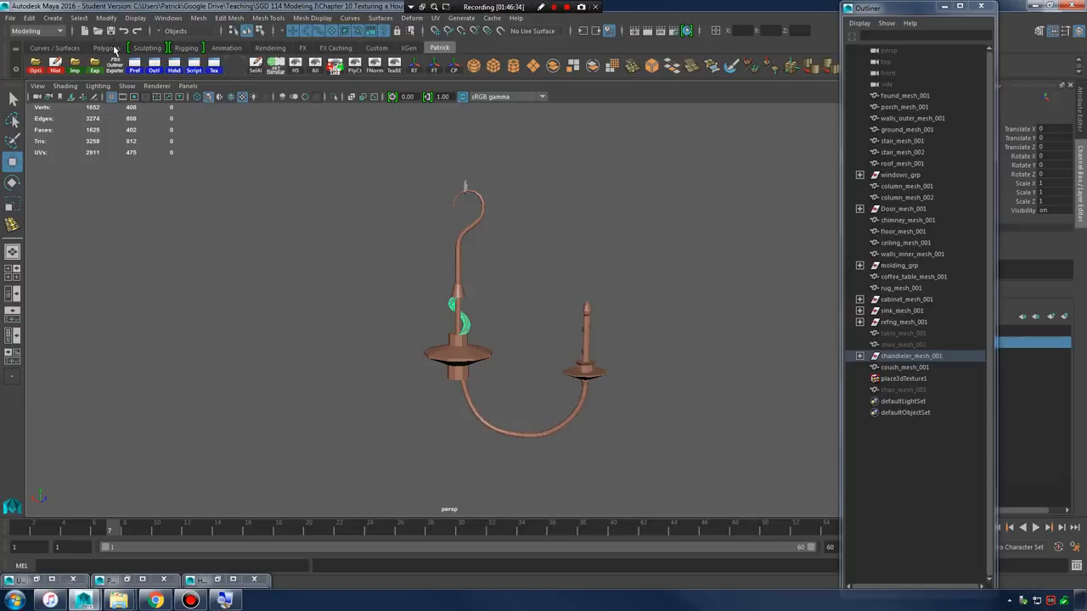
- Show all hidden objects, select the table and both chairs, and minimize the Outliner
{"action": "left_click", "coordinate": [134, 18]}
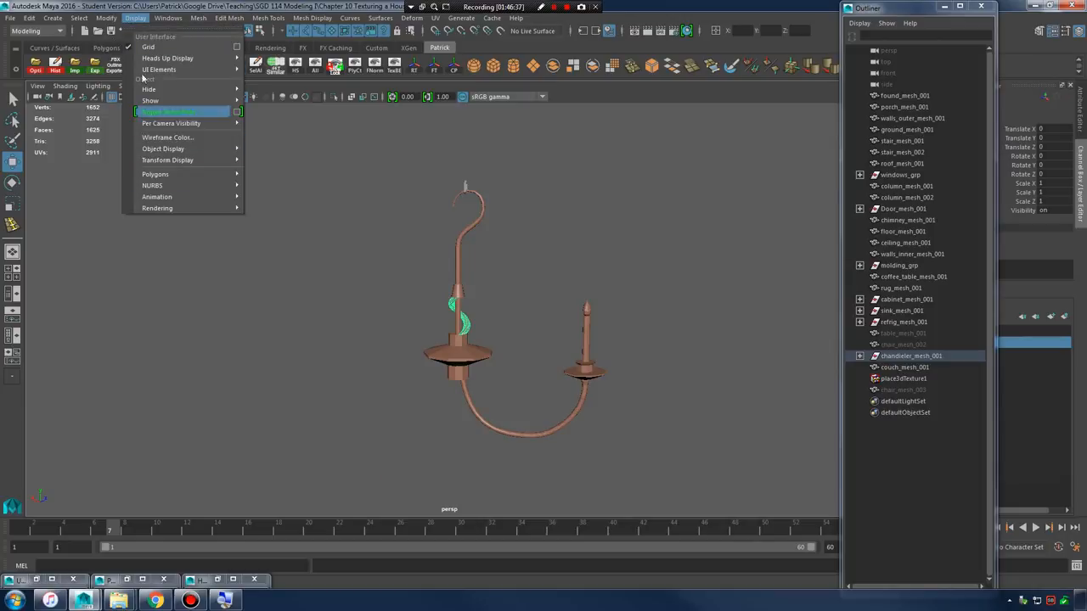
{"action": "mouse_move", "coordinate": [169, 104]}
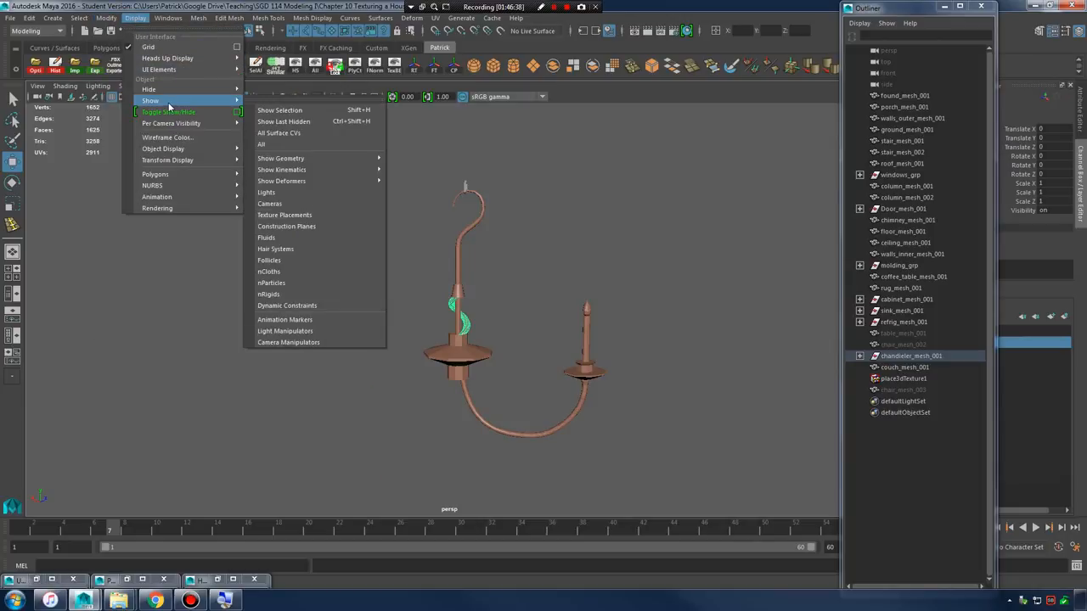
{"action": "left_click", "coordinate": [284, 148]}
{"action": "right_click_drag", "start_coordinate": [643, 308], "coordinate": [453, 337], "text": "alt"}
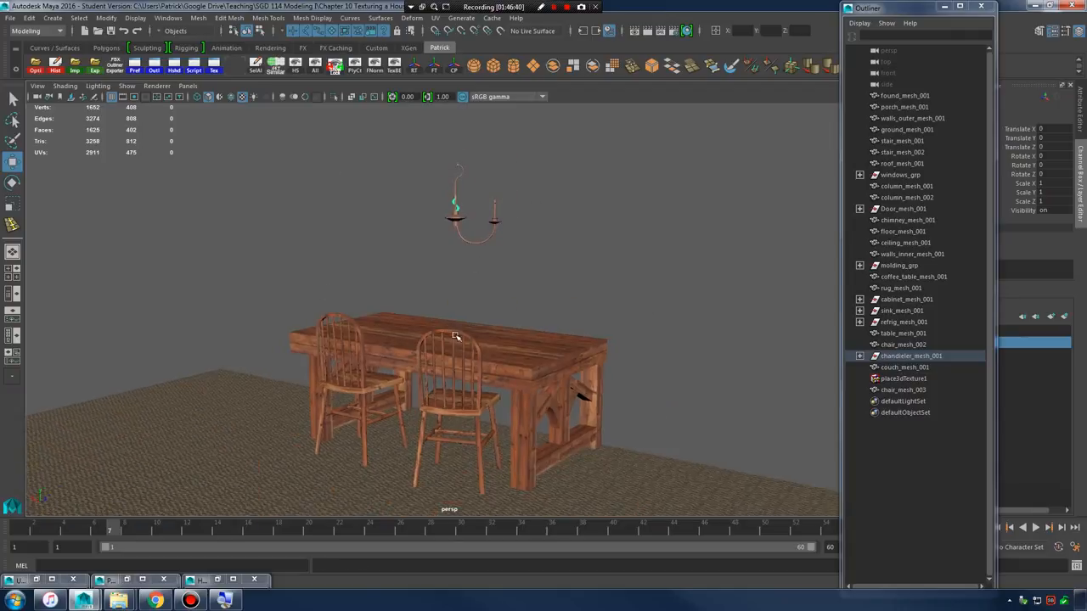
{"action": "left_click_drag", "start_coordinate": [453, 337], "coordinate": [295, 293], "text": "alt"}
{"action": "left_click_drag", "start_coordinate": [345, 337], "coordinate": [606, 489]}
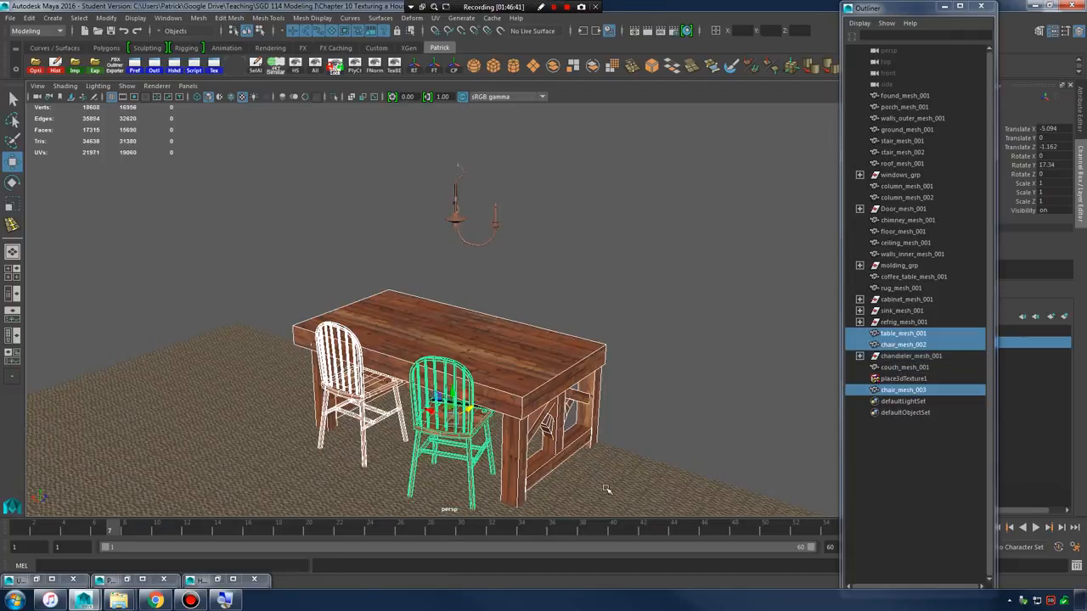
{"action": "left_click", "coordinate": [940, 9]}
- Examine the bronze chandelier arm above the table and the selected table and chairs below it
{"action": "middle_click_drag", "start_coordinate": [523, 377], "coordinate": [565, 310], "text": "alt"}
{"action": "right_click_drag", "start_coordinate": [565, 311], "coordinate": [614, 351], "text": "alt"}
{"action": "middle_click_drag", "start_coordinate": [520, 161], "coordinate": [517, 354], "text": "alt"}
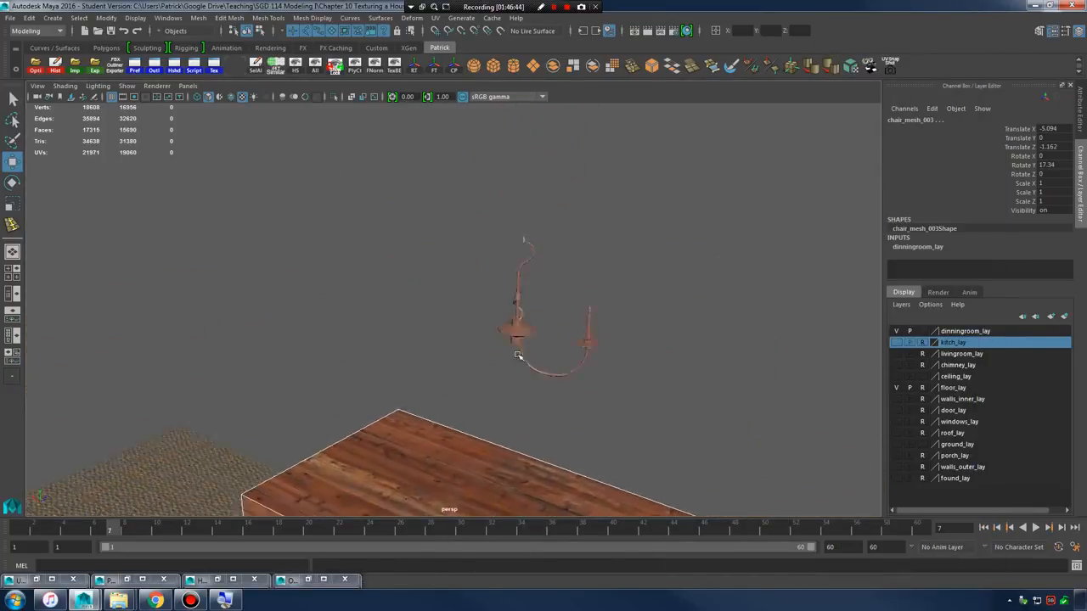
{"action": "right_click_drag", "start_coordinate": [518, 354], "coordinate": [630, 333], "text": "alt"}
{"action": "middle_click_drag", "start_coordinate": [630, 333], "coordinate": [520, 299], "text": "alt"}
{"action": "middle_click_drag", "start_coordinate": [573, 222], "coordinate": [560, 337], "text": "alt"}
{"action": "right_click_drag", "start_coordinate": [561, 337], "coordinate": [471, 311], "text": "alt"}
{"action": "middle_click_drag", "start_coordinate": [540, 412], "coordinate": [541, 221], "text": "alt"}
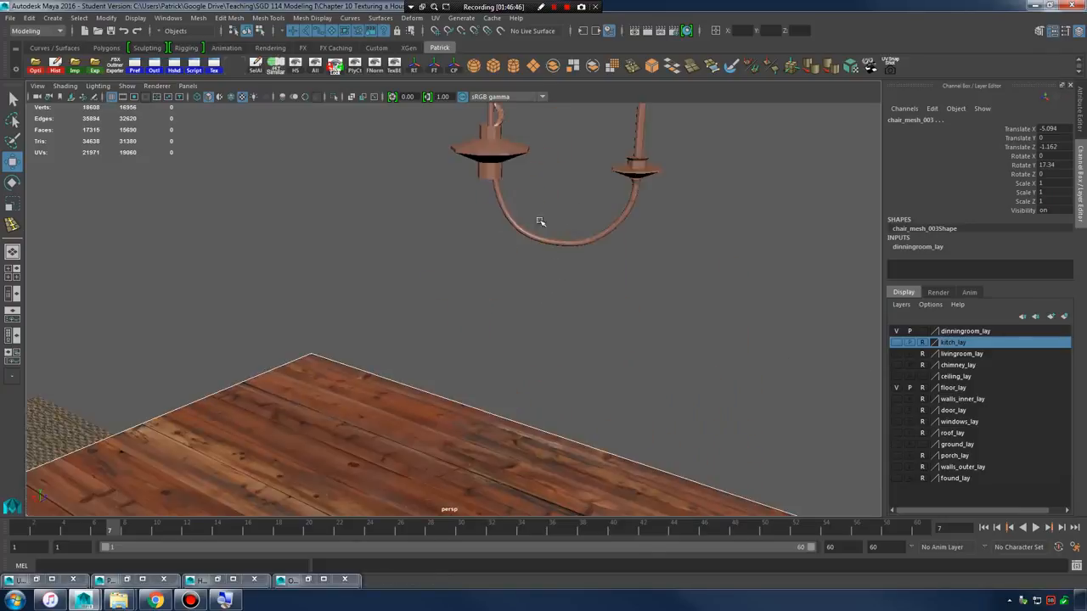
{"action": "right_click_drag", "start_coordinate": [540, 221], "coordinate": [478, 301], "text": "alt"}
{"action": "middle_click_drag", "start_coordinate": [478, 300], "coordinate": [475, 246], "text": "alt"}
{"action": "right_click_drag", "start_coordinate": [501, 339], "coordinate": [453, 342], "text": "alt"}
{"action": "middle_click_drag", "start_coordinate": [453, 342], "coordinate": [418, 297], "text": "alt"}
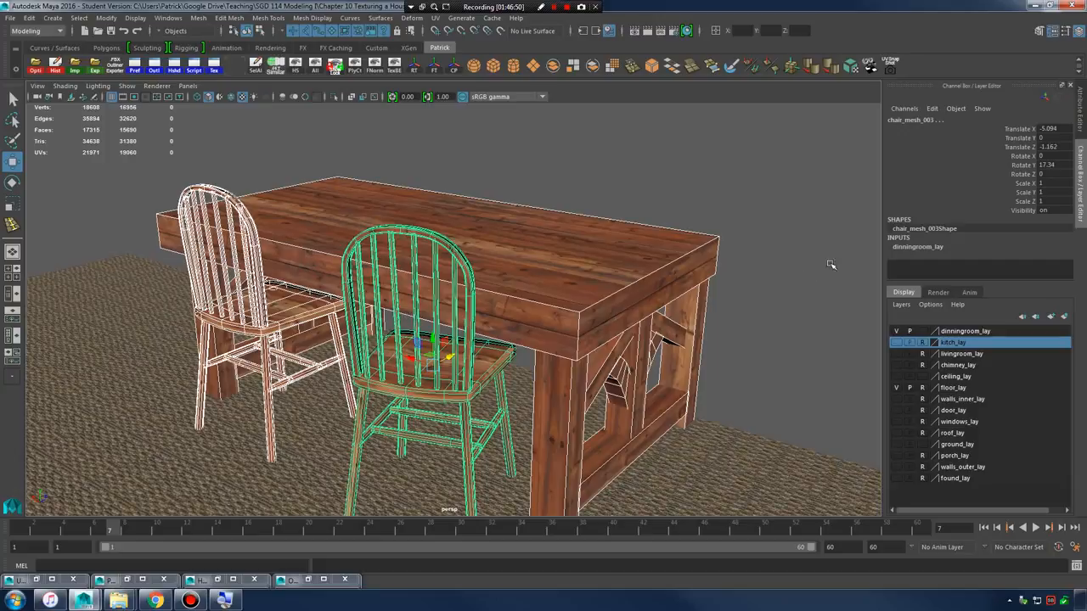
- Hide the dining table and both chairs by turning their Visibility off, and lock that channel
{"action": "key", "text": "ctrl+z"}
{"action": "left_click_drag", "start_coordinate": [176, 177], "coordinate": [471, 421]}
{"action": "key", "text": "Return"}
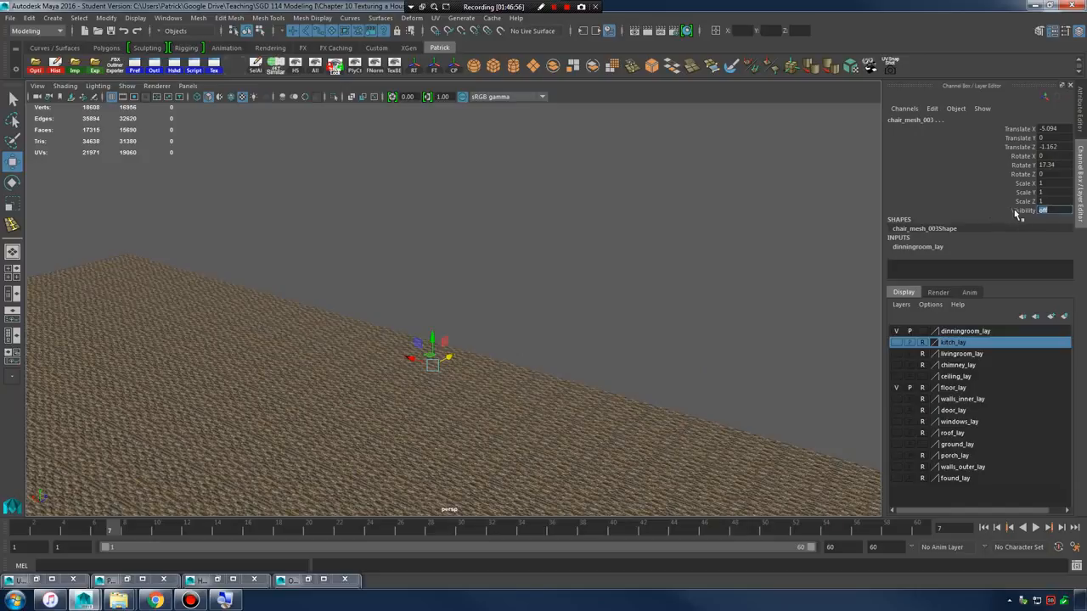
{"action": "right_click", "coordinate": [1019, 215]}
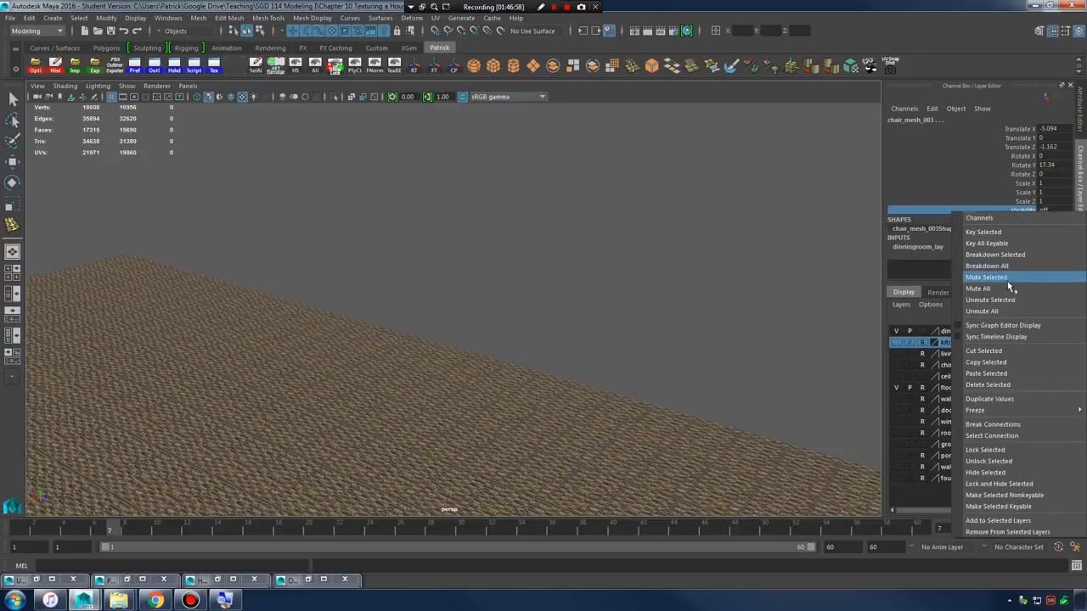
{"action": "left_click", "coordinate": [1001, 452]}
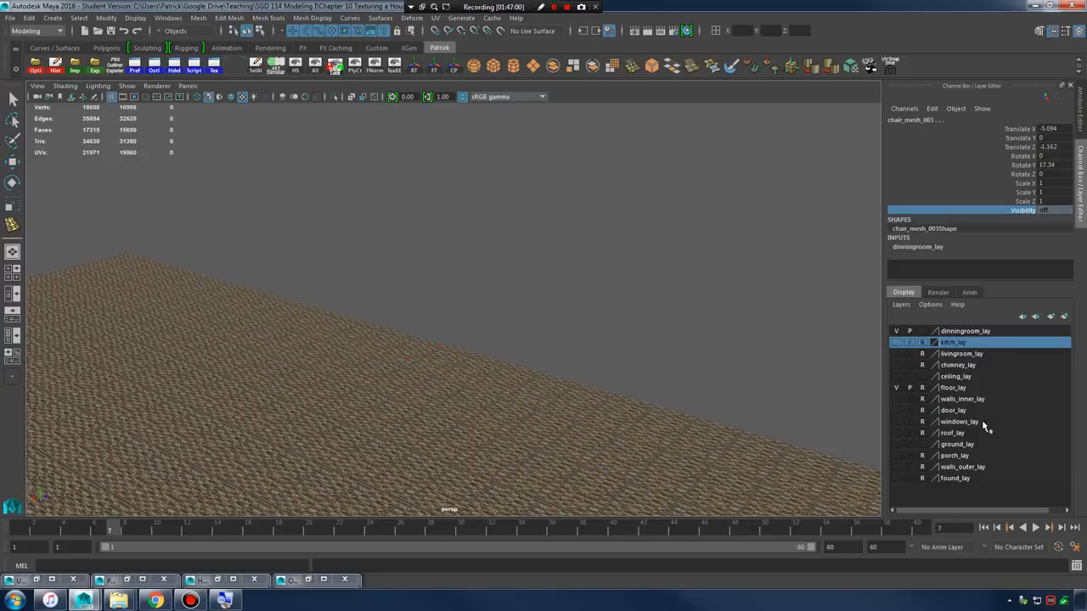
{"action": "key", "text": "w"}
{"action": "left_click", "coordinate": [720, 290]}
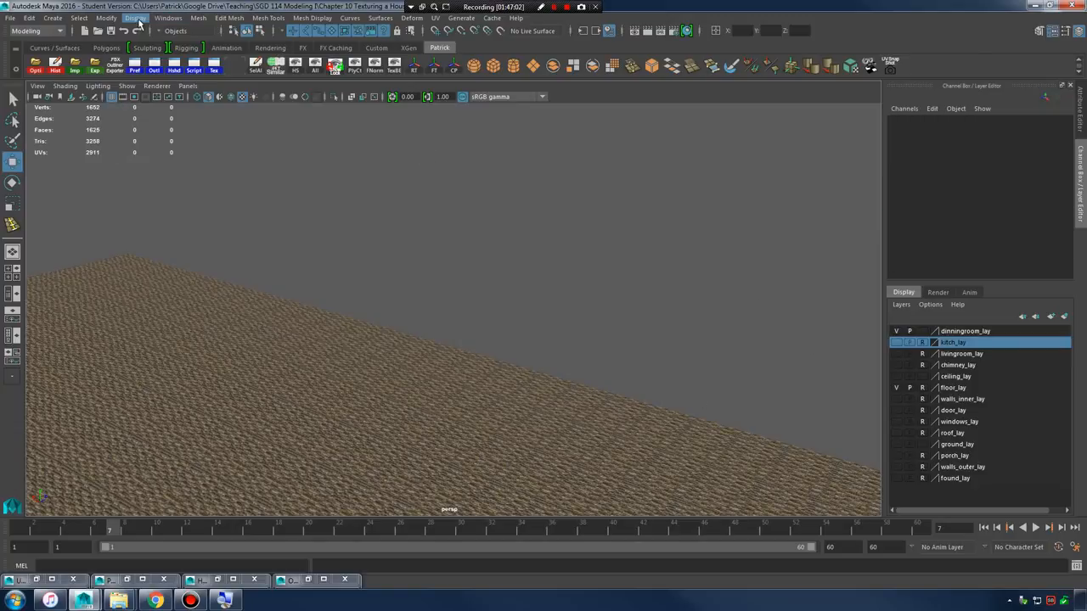
- Show all hidden objects to test the locked visibility of the table and chairs
{"action": "left_click", "coordinate": [136, 19]}
{"action": "mouse_move", "coordinate": [172, 102]}
{"action": "left_click", "coordinate": [299, 145]}
{"action": "right_click_drag", "start_coordinate": [655, 261], "coordinate": [596, 286], "text": "alt"}
{"action": "middle_click_drag", "start_coordinate": [597, 286], "coordinate": [601, 342], "text": "alt"}
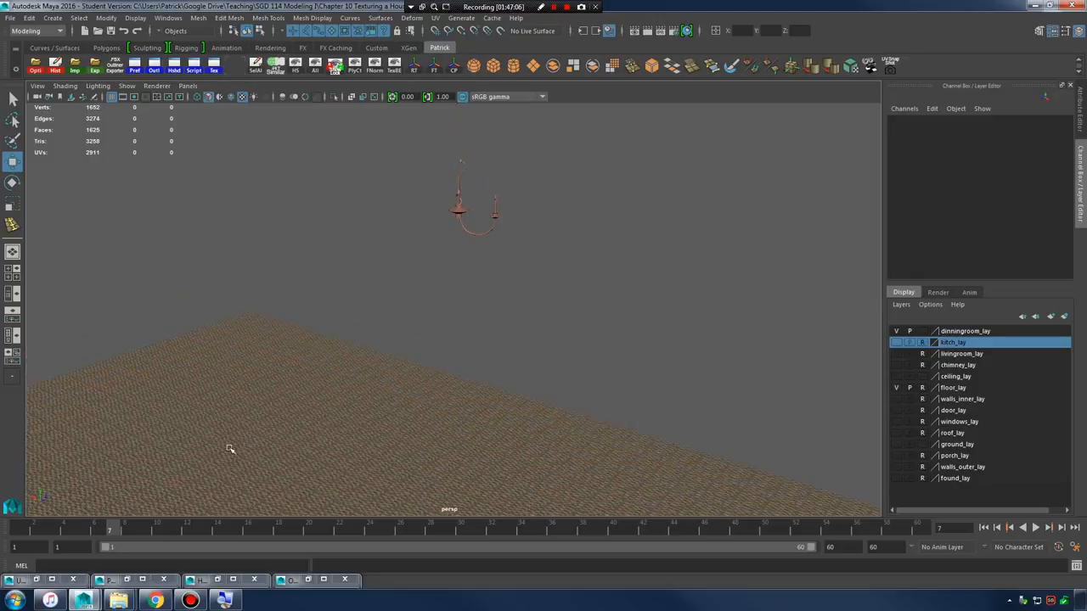
- Select table_mesh_001, chair_mesh_002 and chair_mesh_003 in the Outliner and unlock their Visibility channel
{"action": "left_click", "coordinate": [295, 581]}
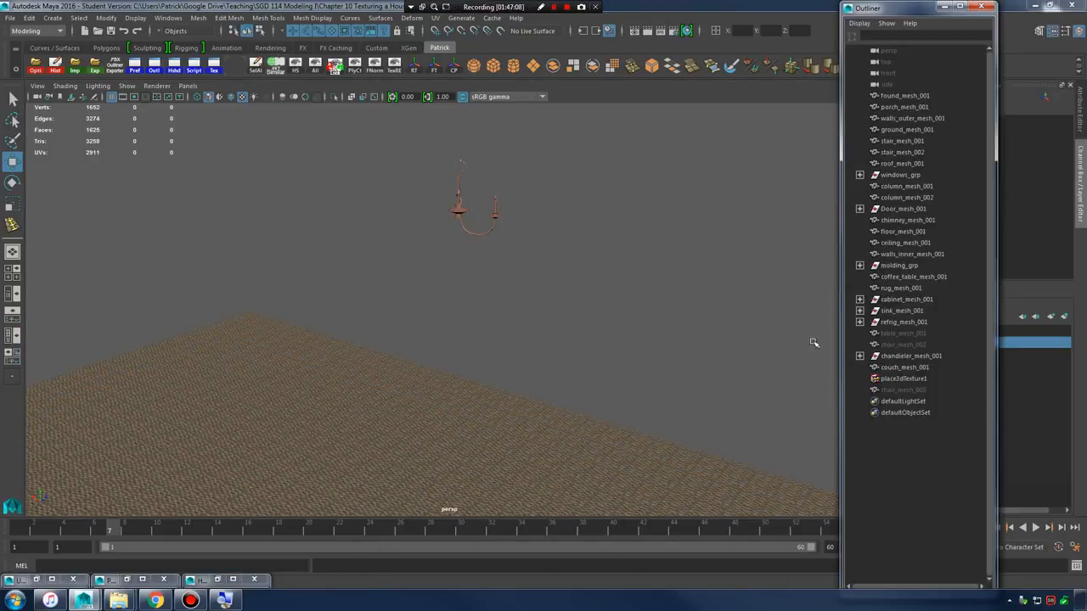
{"action": "left_click_drag", "start_coordinate": [915, 337], "coordinate": [918, 341]}
{"action": "left_click", "coordinate": [919, 337]}
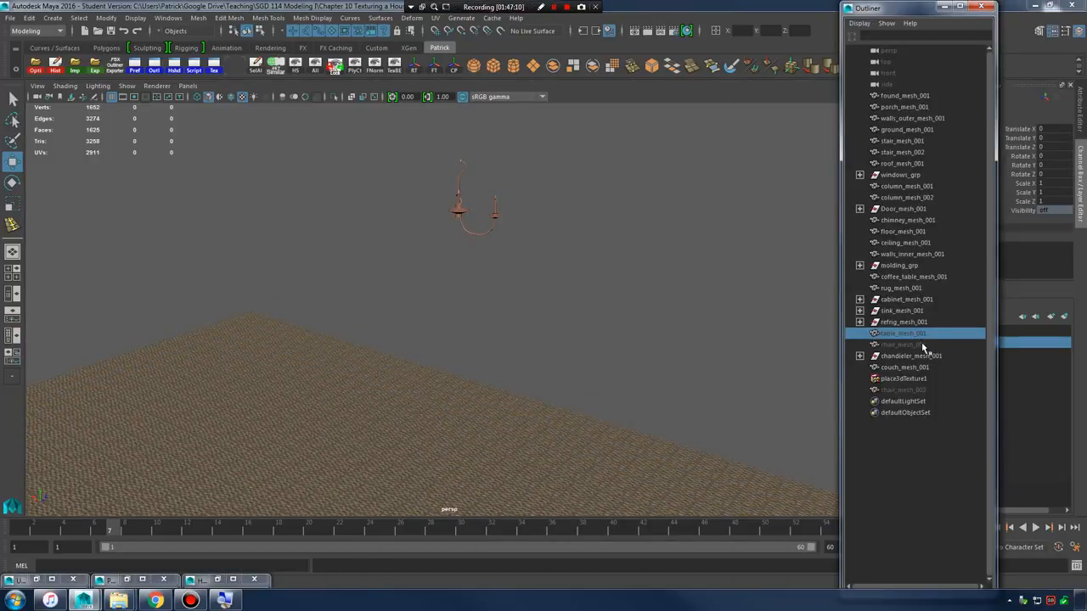
{"action": "left_click", "coordinate": [921, 345]}
{"action": "left_click", "coordinate": [917, 393]}
{"action": "left_click", "coordinate": [920, 344], "text": "ctrl"}
{"action": "left_click", "coordinate": [920, 334], "text": "ctrl"}
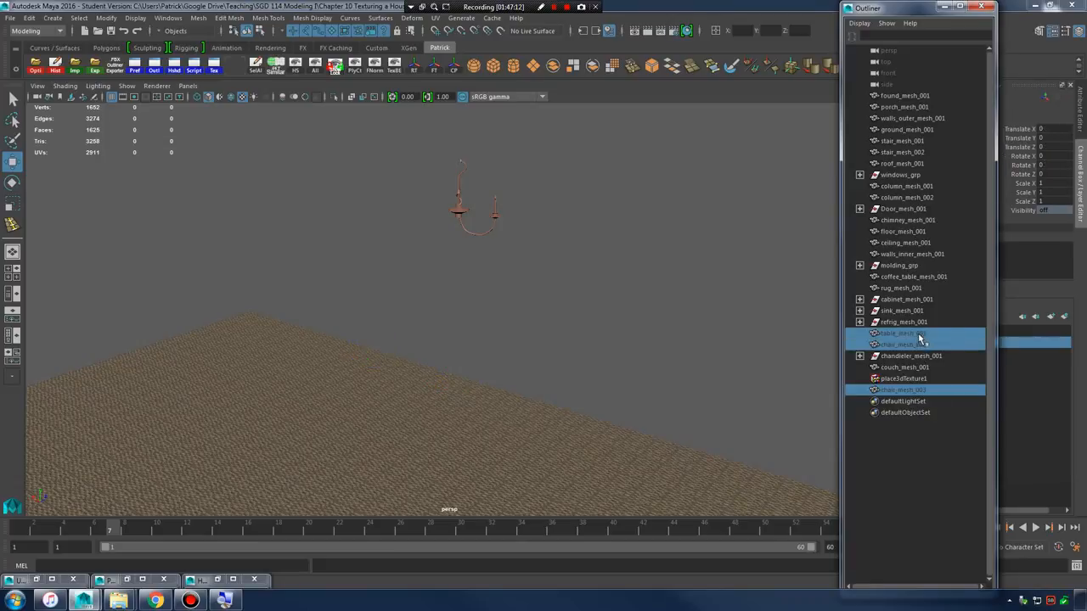
{"action": "left_click", "coordinate": [948, 7]}
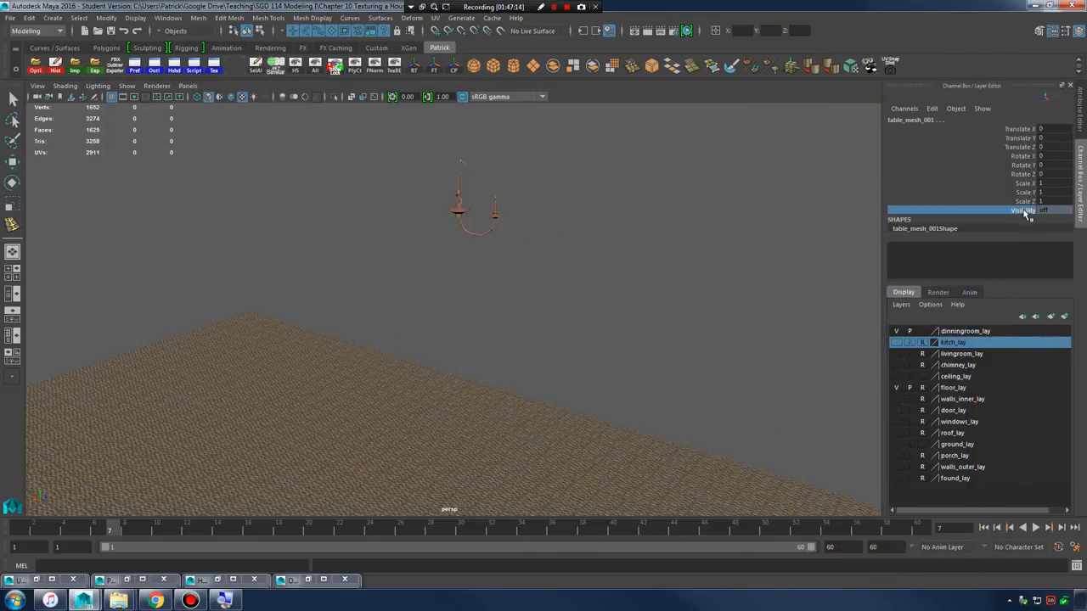
{"action": "right_click", "coordinate": [1026, 214]}
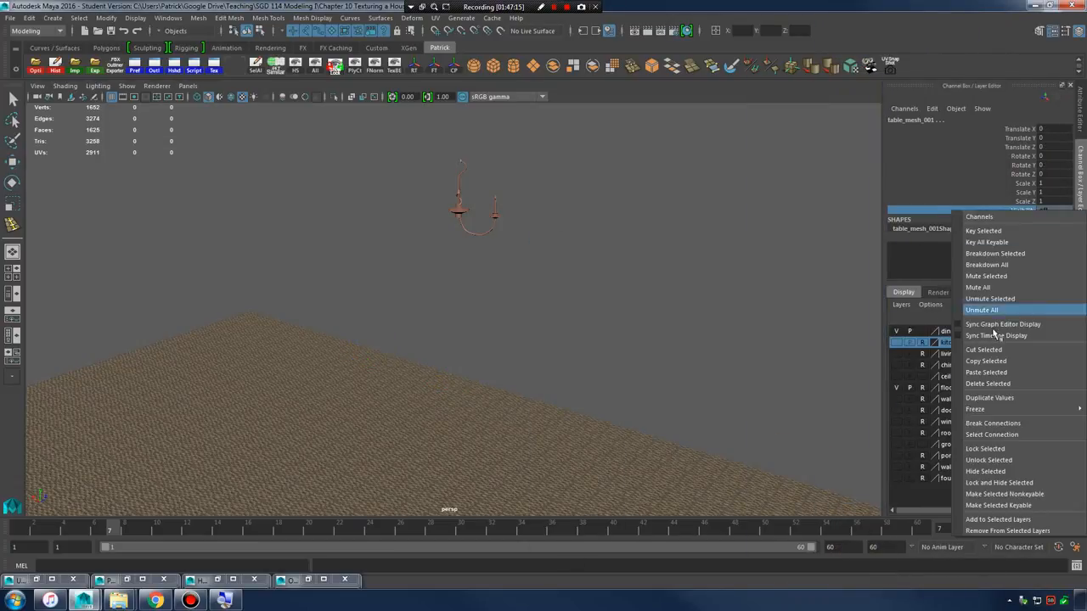
{"action": "left_click", "coordinate": [991, 461]}
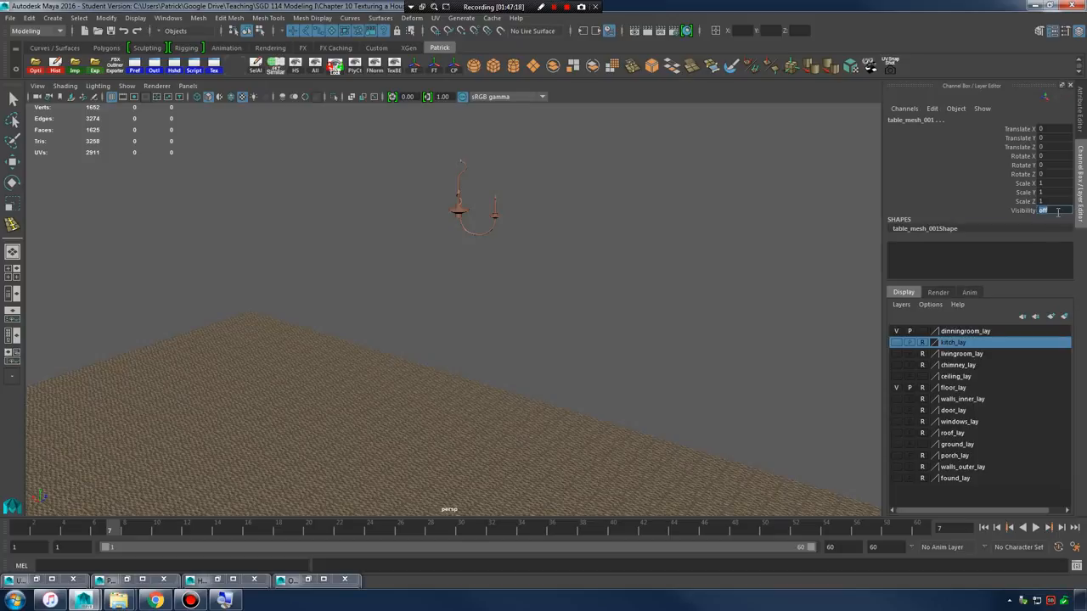
- Set the Visibility of the table and both chairs to 1, and undo that change
{"action": "type", "text": "1"}
{"action": "key", "text": "Return"}
{"action": "left_click", "coordinate": [652, 214]}
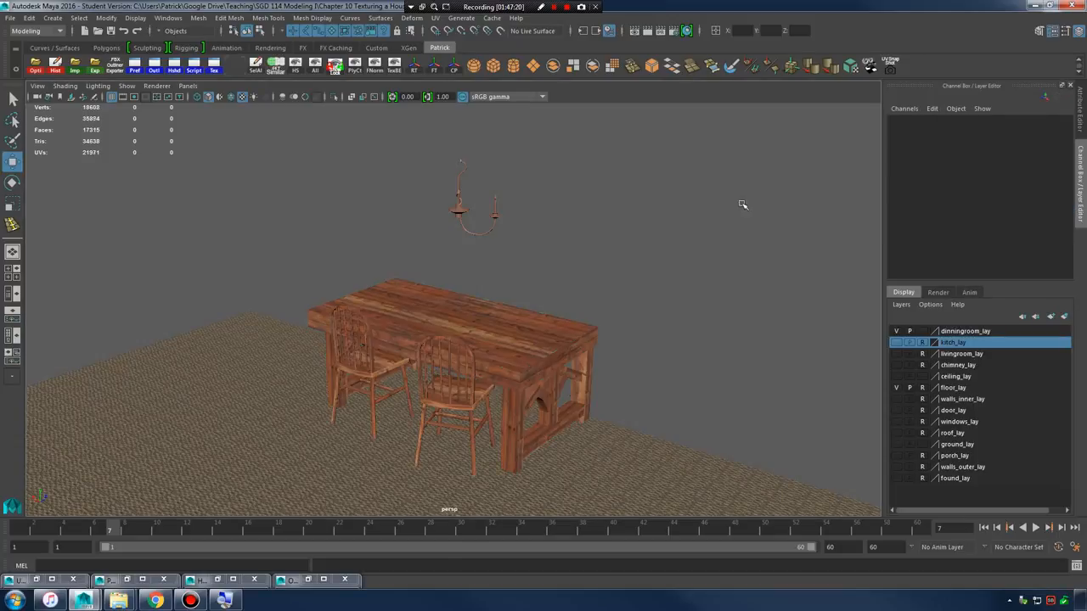
{"action": "key", "text": "ctrl+z"}
{"action": "key", "text": "ctrl+z"}
{"action": "left_click", "coordinate": [644, 230]}
- Hide the chandelier's hooked stem, central dish, candle arm and top hook piece, leaving out the twisted strand
{"action": "middle_click_drag", "start_coordinate": [482, 224], "coordinate": [529, 313], "text": "alt"}
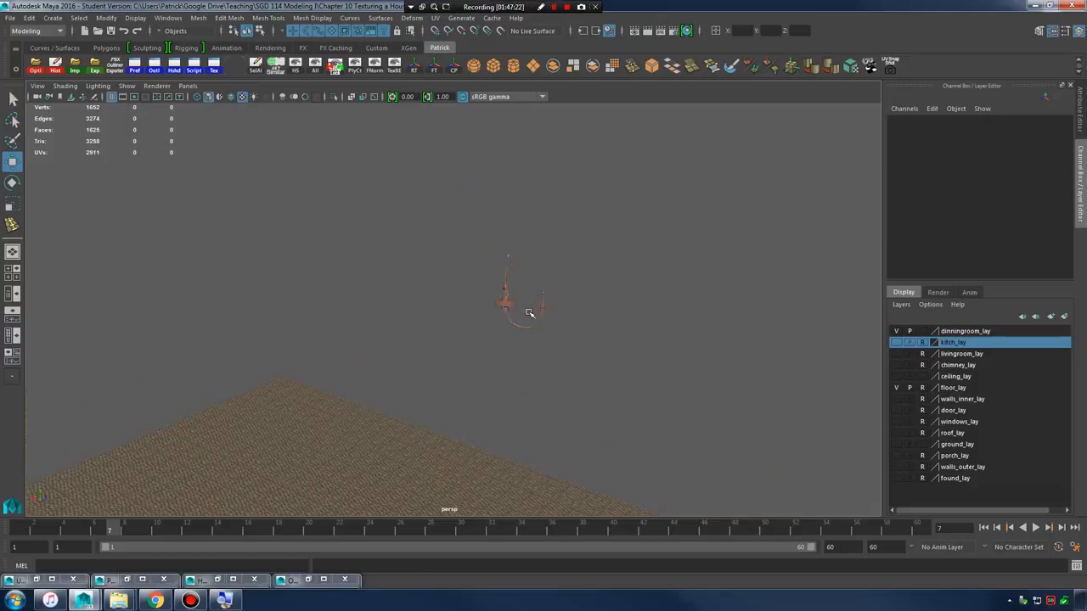
{"action": "right_click_drag", "start_coordinate": [529, 314], "coordinate": [691, 294], "text": "alt"}
{"action": "middle_click_drag", "start_coordinate": [691, 294], "coordinate": [517, 330], "text": "alt"}
{"action": "right_click_drag", "start_coordinate": [517, 329], "coordinate": [667, 368], "text": "alt"}
{"action": "left_click", "coordinate": [494, 365]}
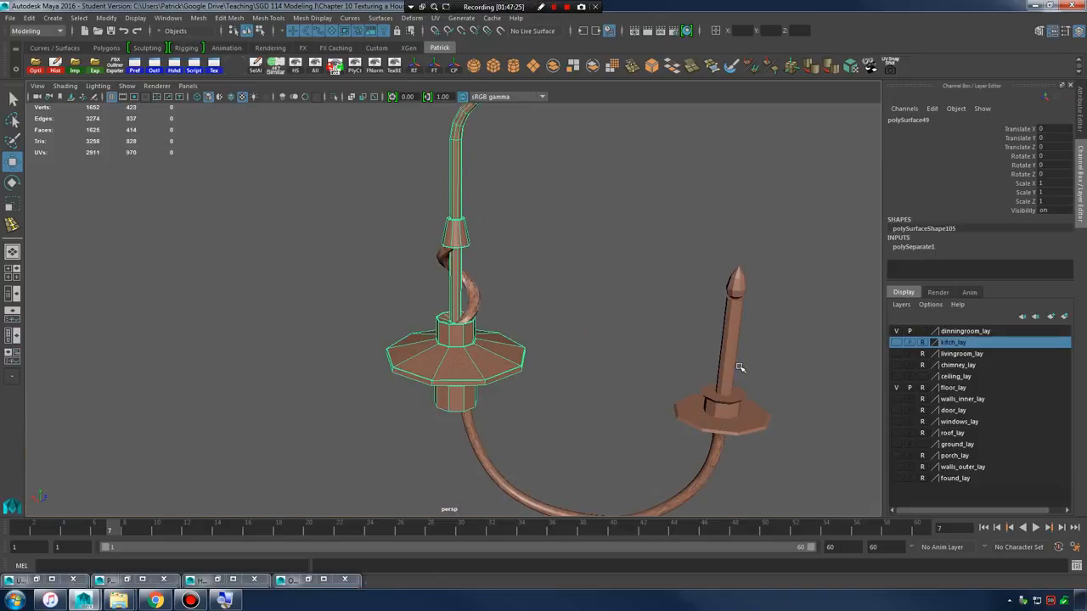
{"action": "left_click_drag", "start_coordinate": [772, 359], "coordinate": [773, 359]}
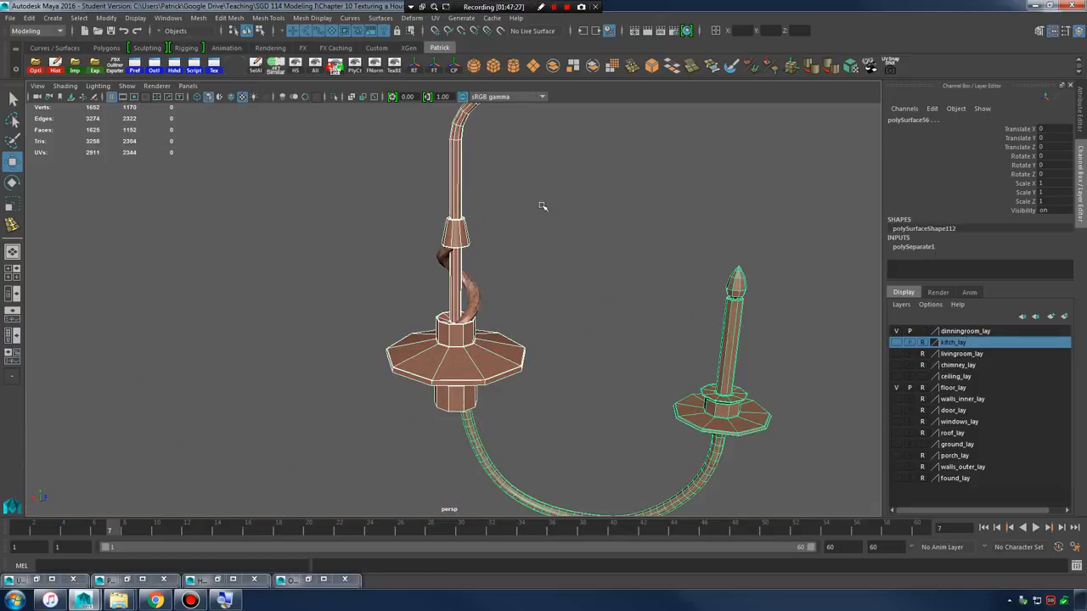
{"action": "middle_click_drag", "start_coordinate": [543, 206], "coordinate": [557, 358], "text": "alt"}
{"action": "left_click_drag", "start_coordinate": [457, 139], "coordinate": [523, 202], "text": "shift"}
{"action": "left_click_drag", "start_coordinate": [473, 167], "coordinate": [726, 402]}
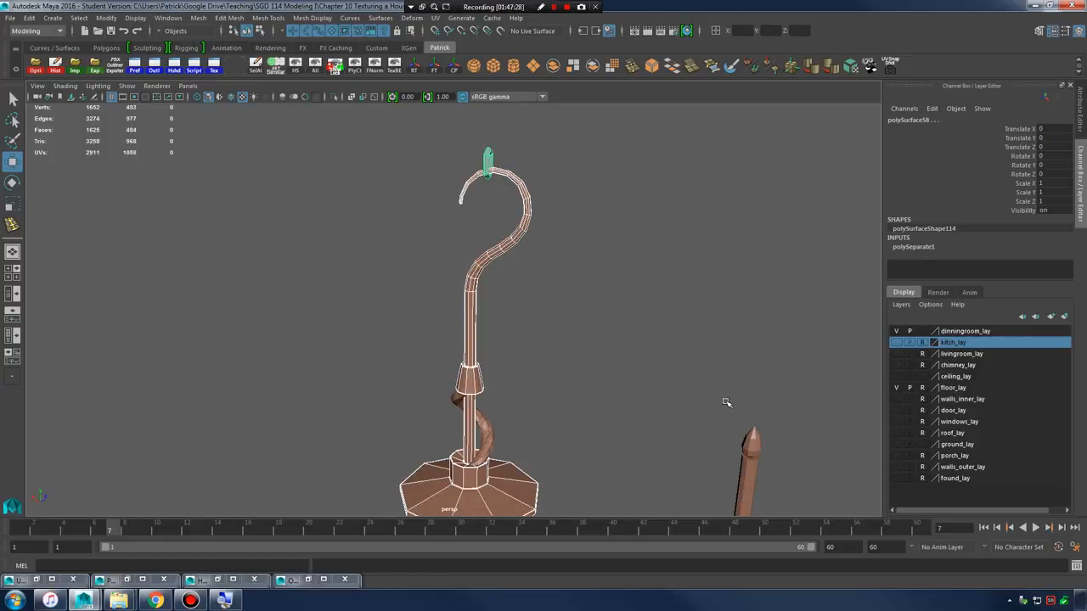
{"action": "middle_click_drag", "start_coordinate": [746, 421], "coordinate": [733, 302], "text": "alt"}
{"action": "left_click", "coordinate": [136, 19]}
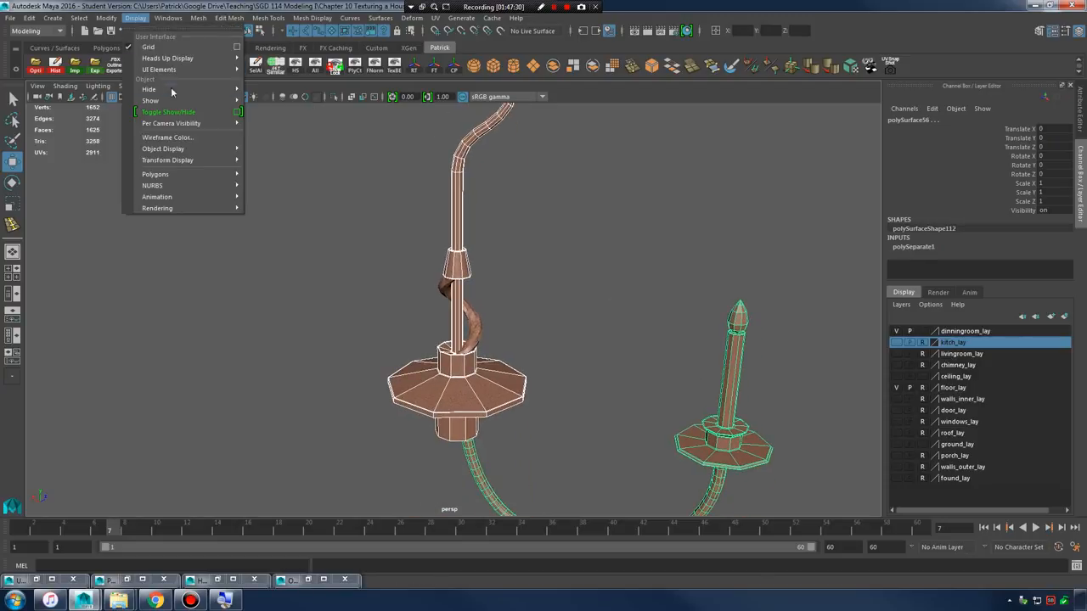
{"action": "mouse_move", "coordinate": [173, 91]}
{"action": "left_click", "coordinate": [278, 99]}
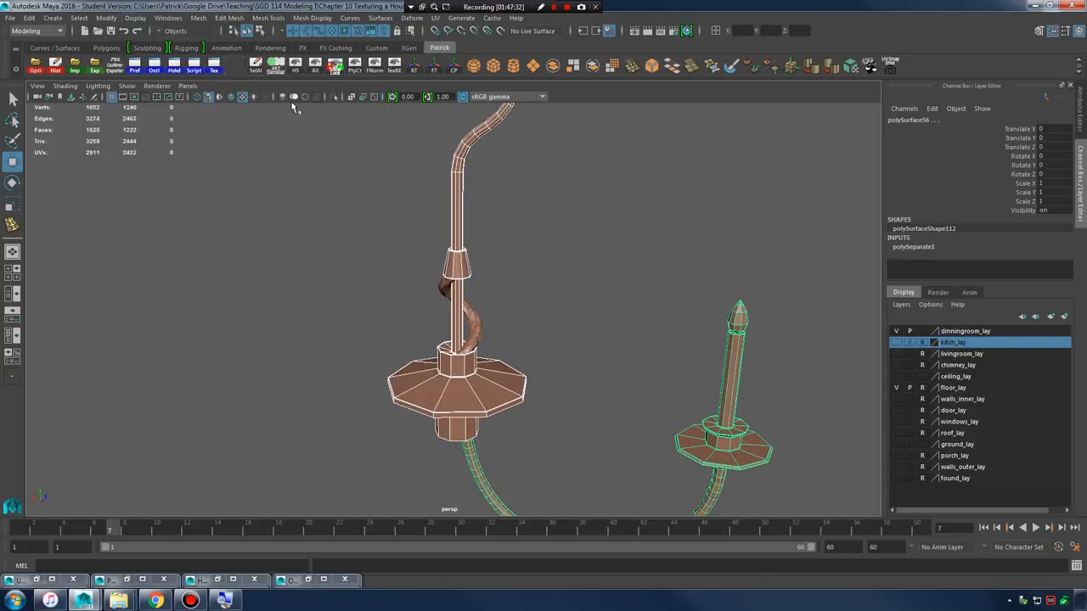
- Select the chandelier's twisted strand and set it to unsmoothed display
{"action": "left_click", "coordinate": [489, 324]}
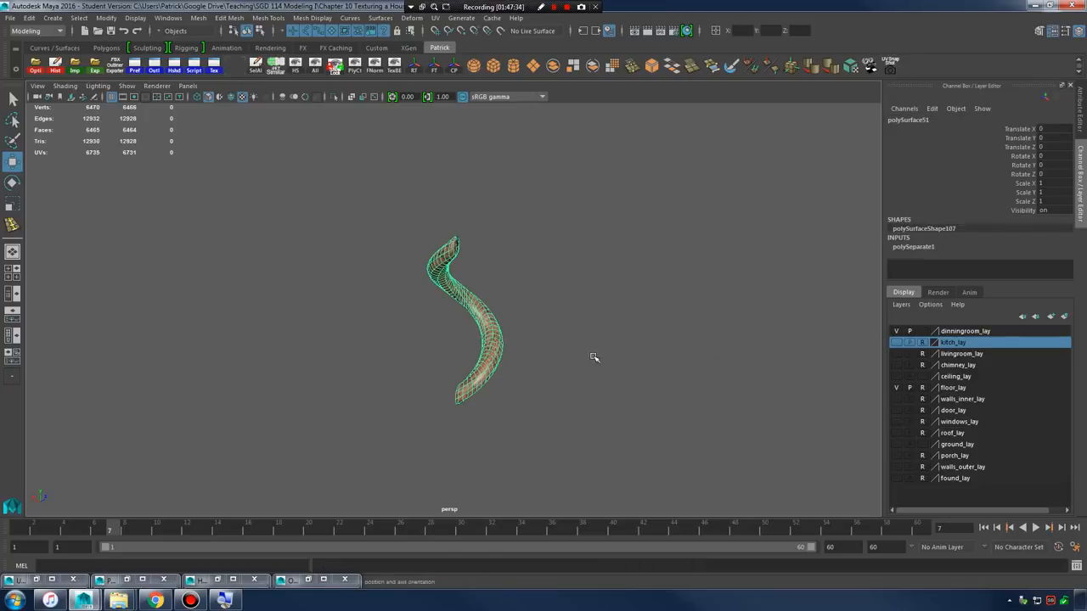
{"action": "left_click", "coordinate": [617, 386]}
{"action": "scroll", "coordinate": [538, 371], "scroll_direction": "up", "scroll_amount": 6}
{"action": "scroll", "coordinate": [666, 358], "scroll_direction": "down", "scroll_amount": 2}
{"action": "left_click", "coordinate": [499, 299]}
{"action": "key", "text": "1"}
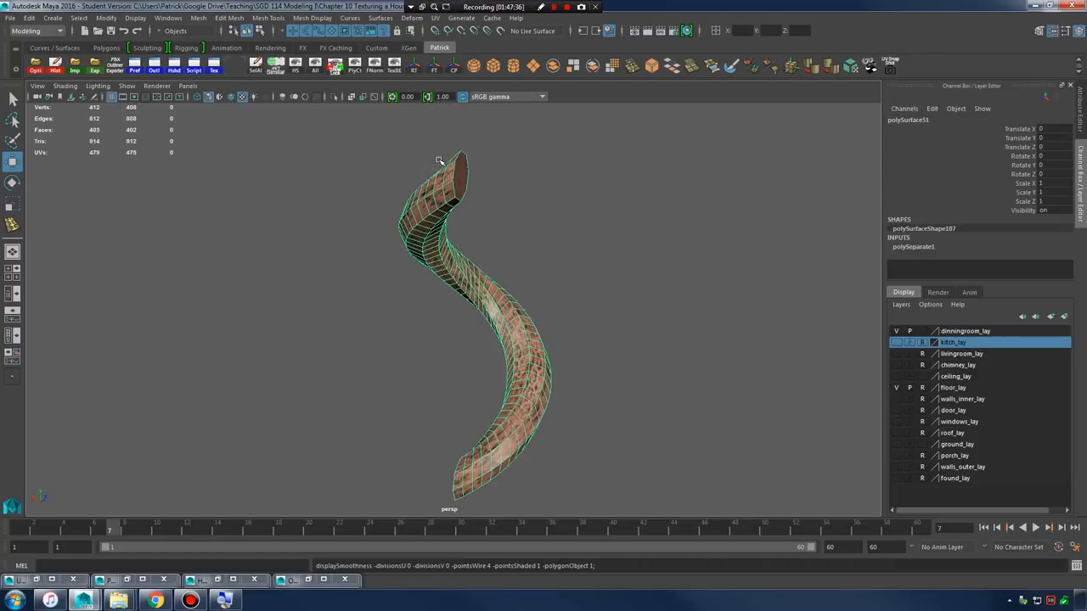
- Delete the cap face at the upper end of the twisted strand
{"action": "right_click_drag", "start_coordinate": [461, 181], "coordinate": [464, 213]}
{"action": "left_click_drag", "start_coordinate": [481, 209], "coordinate": [632, 153], "text": "alt"}
{"action": "middle_click_drag", "start_coordinate": [632, 153], "coordinate": [451, 274], "text": "alt"}
{"action": "left_click_drag", "start_coordinate": [643, 240], "coordinate": [561, 222], "text": "alt"}
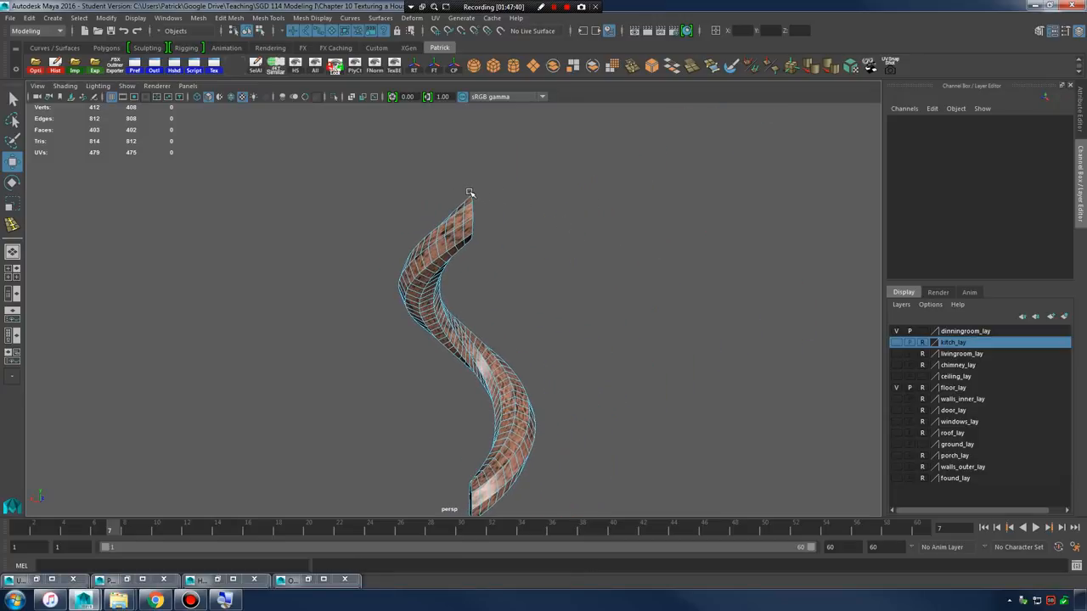
{"action": "left_click_drag", "start_coordinate": [498, 254], "coordinate": [498, 254]}
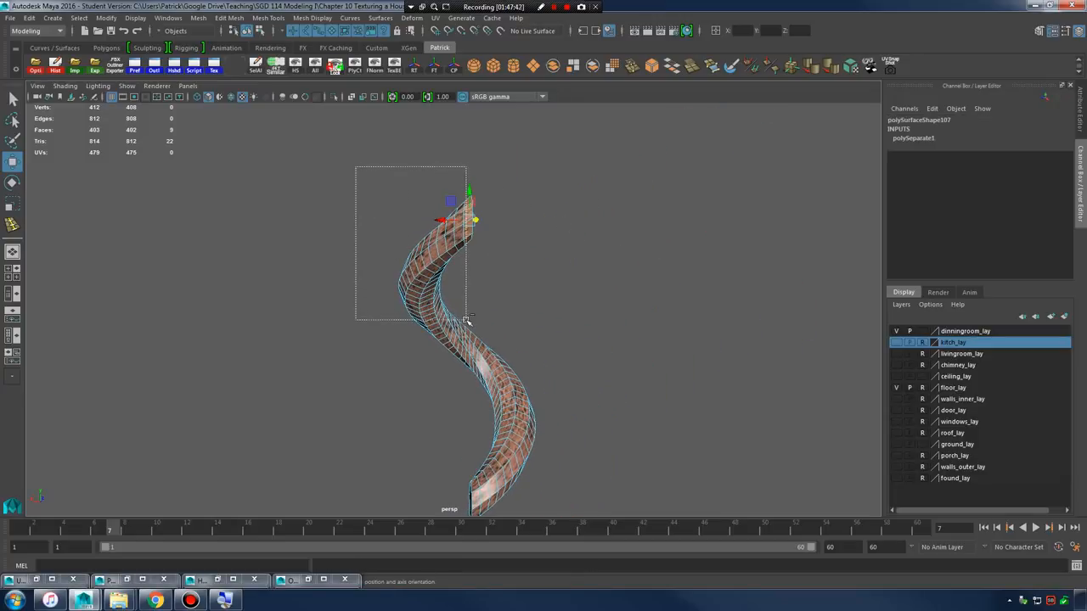
{"action": "left_click_drag", "start_coordinate": [467, 320], "coordinate": [467, 320]}
{"action": "left_click_drag", "start_coordinate": [466, 320], "coordinate": [572, 263], "text": "alt"}
{"action": "key", "text": "Delete"}
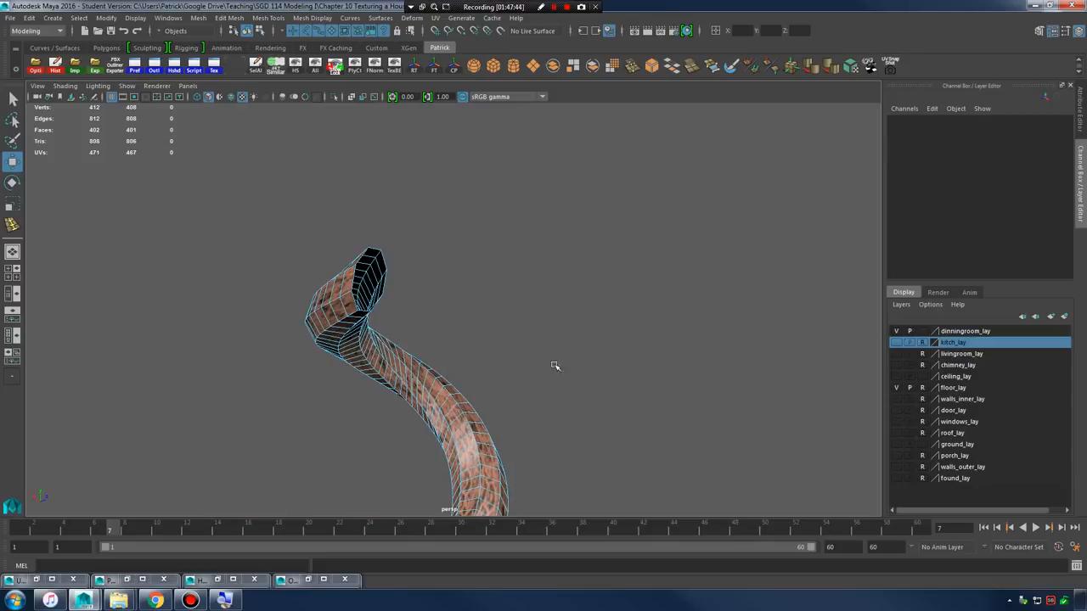
- Delete the cap face at the lower end of the twisted strand and return to object mode
{"action": "left_click_drag", "start_coordinate": [554, 366], "coordinate": [609, 286], "text": "alt"}
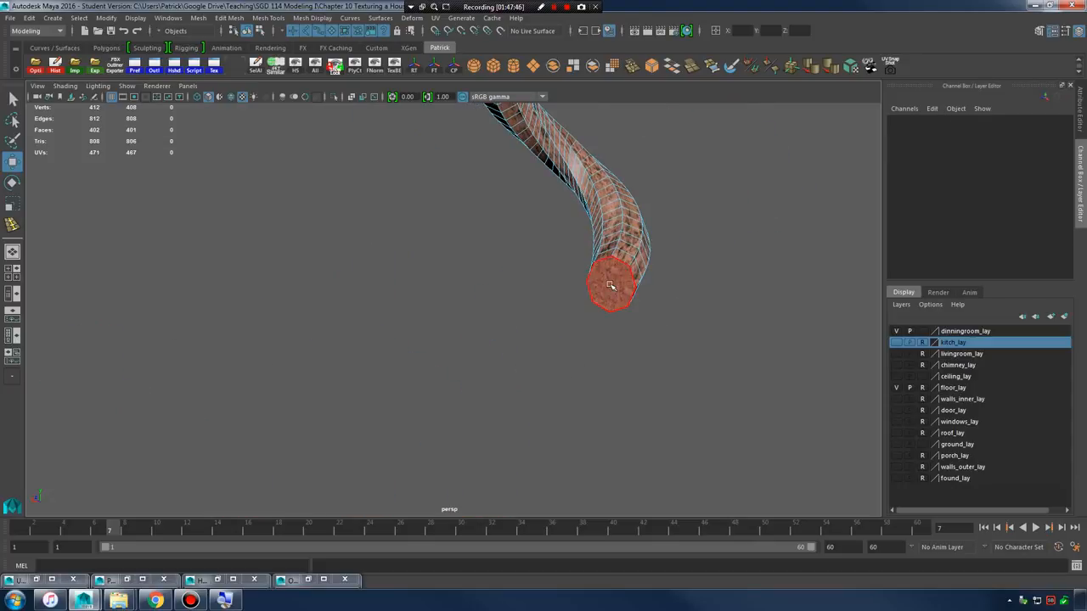
{"action": "left_click", "coordinate": [609, 286]}
{"action": "key", "text": "Delete"}
{"action": "left_click_drag", "start_coordinate": [670, 332], "coordinate": [496, 283], "text": "alt"}
{"action": "right_click_drag", "start_coordinate": [474, 268], "coordinate": [526, 238]}
- Open the UV Editor and apply a Camera-Based UV projection to all faces of the twisted strand
{"action": "scroll", "coordinate": [595, 284], "scroll_direction": "down", "scroll_amount": 3}
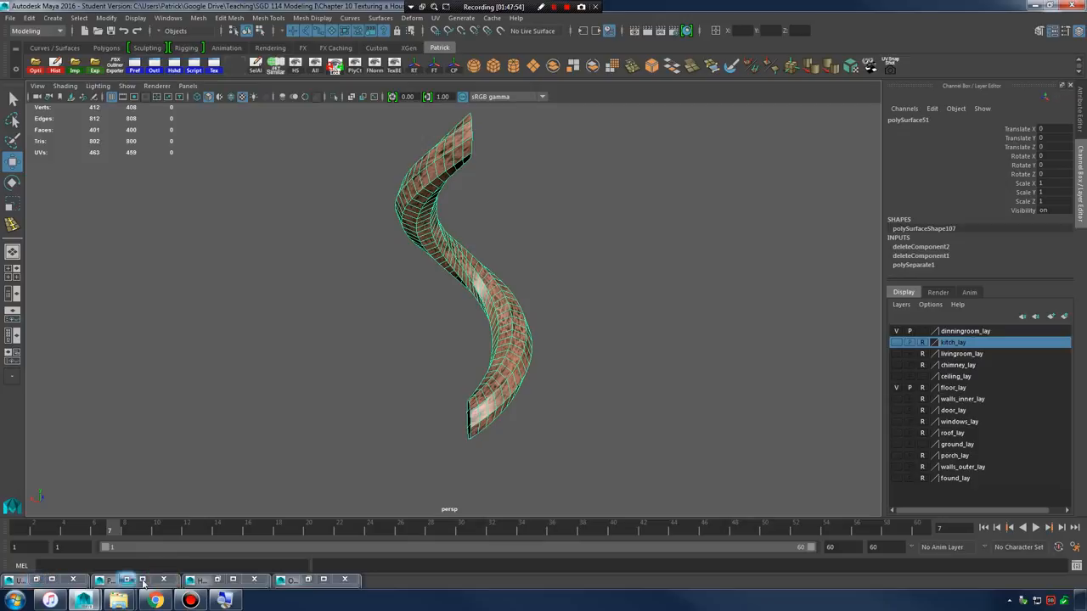
{"action": "left_click", "coordinate": [41, 580]}
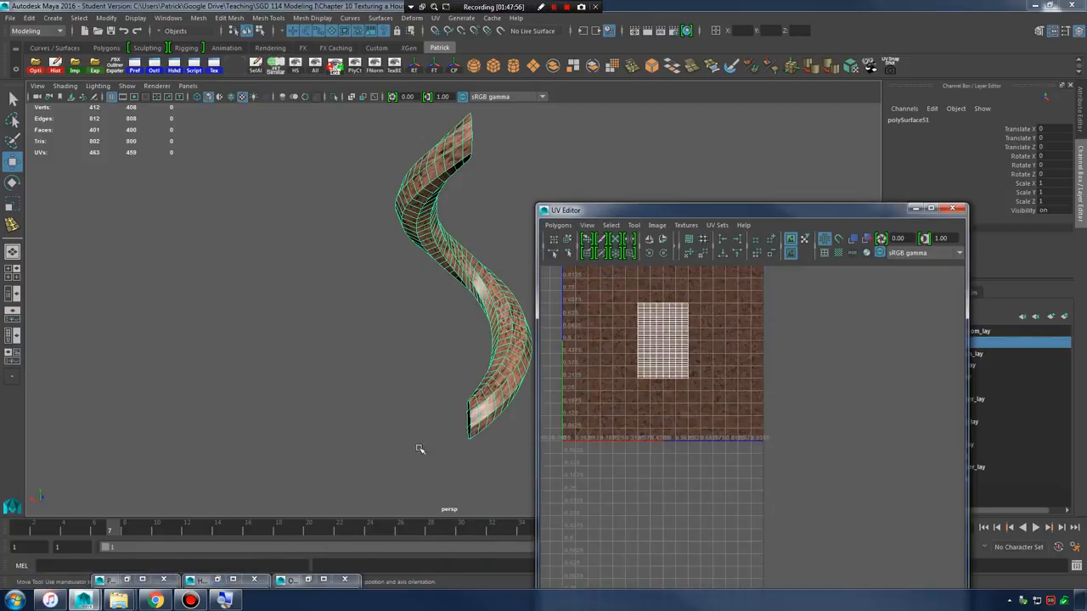
{"action": "left_click_drag", "start_coordinate": [474, 205], "coordinate": [415, 252], "text": "alt"}
{"action": "left_click", "coordinate": [435, 18]}
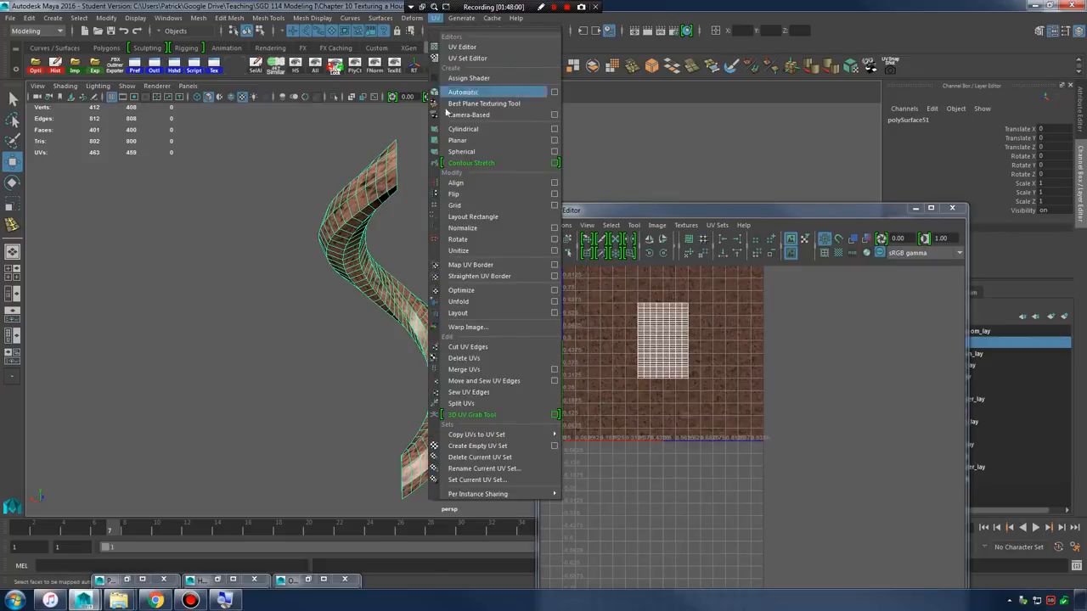
{"action": "right_click_drag", "start_coordinate": [373, 181], "coordinate": [374, 212]}
{"action": "left_click_drag", "start_coordinate": [286, 130], "coordinate": [520, 515]}
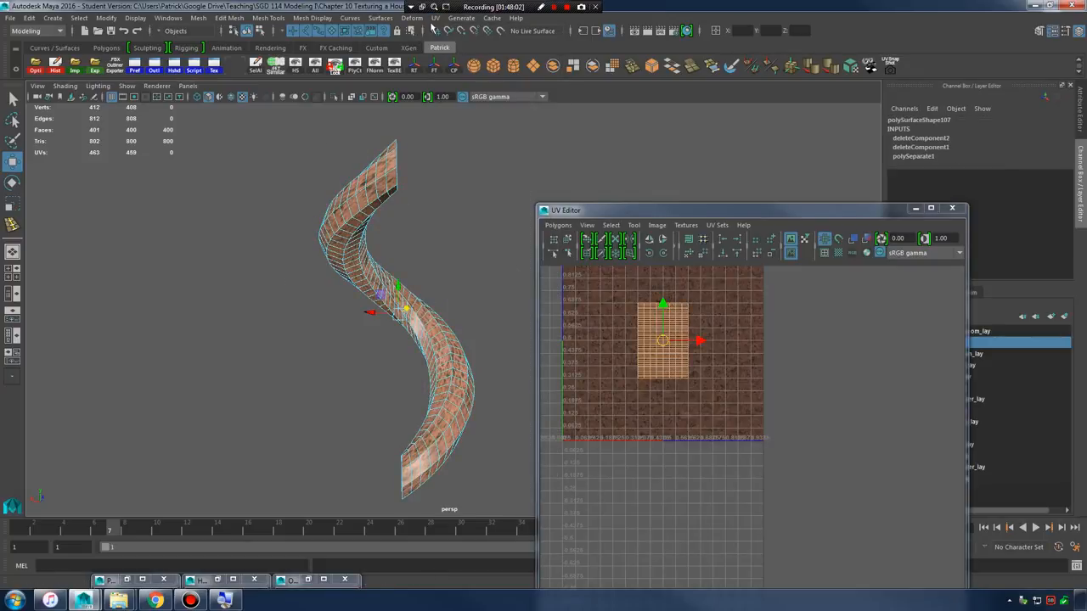
{"action": "left_click", "coordinate": [435, 17]}
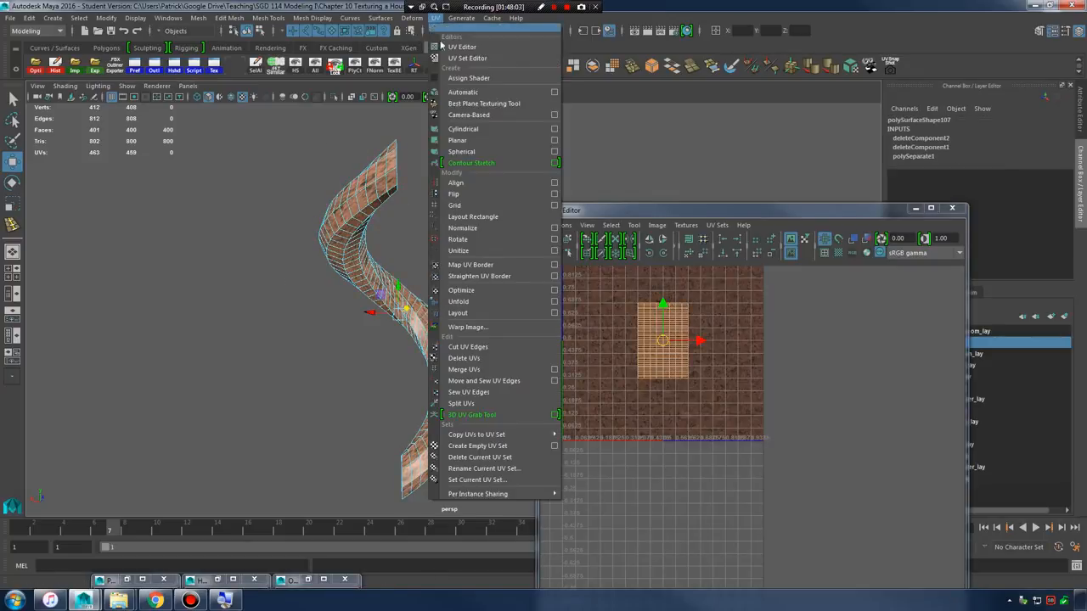
{"action": "left_click", "coordinate": [488, 119]}
{"action": "middle_click_drag", "start_coordinate": [691, 342], "coordinate": [730, 399], "text": "alt"}
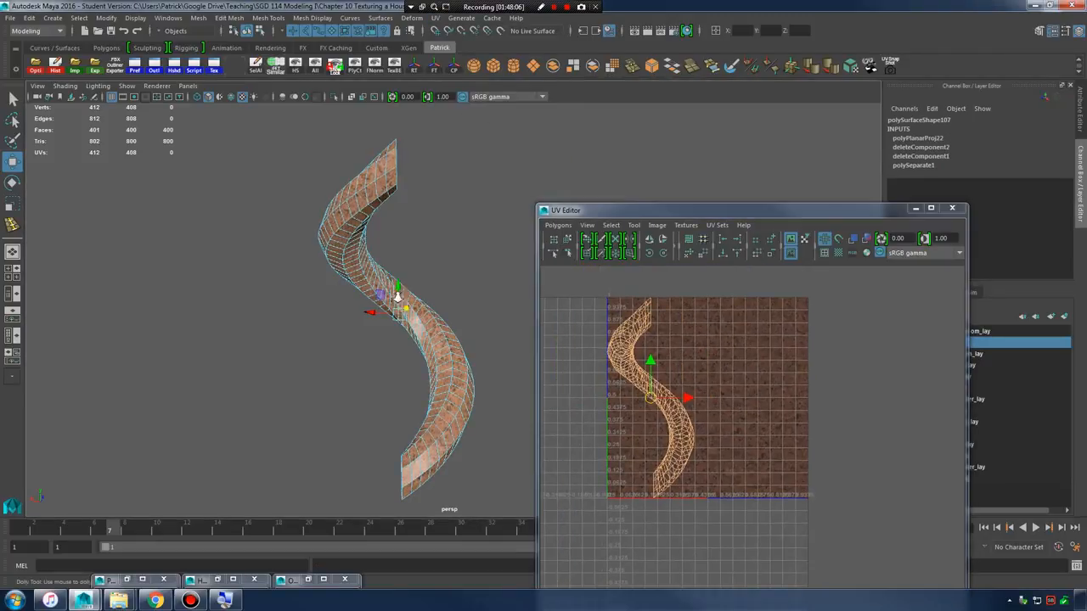
- Cut the UV edges along a lengthwise edge loop on the inner side of the twisted strand
{"action": "right_click_drag", "start_coordinate": [396, 297], "coordinate": [449, 299], "text": "alt"}
{"action": "middle_click_drag", "start_coordinate": [331, 219], "coordinate": [420, 345], "text": "alt"}
{"action": "left_click_drag", "start_coordinate": [420, 345], "coordinate": [374, 291], "text": "alt"}
{"action": "middle_click_drag", "start_coordinate": [373, 291], "coordinate": [427, 341], "text": "alt"}
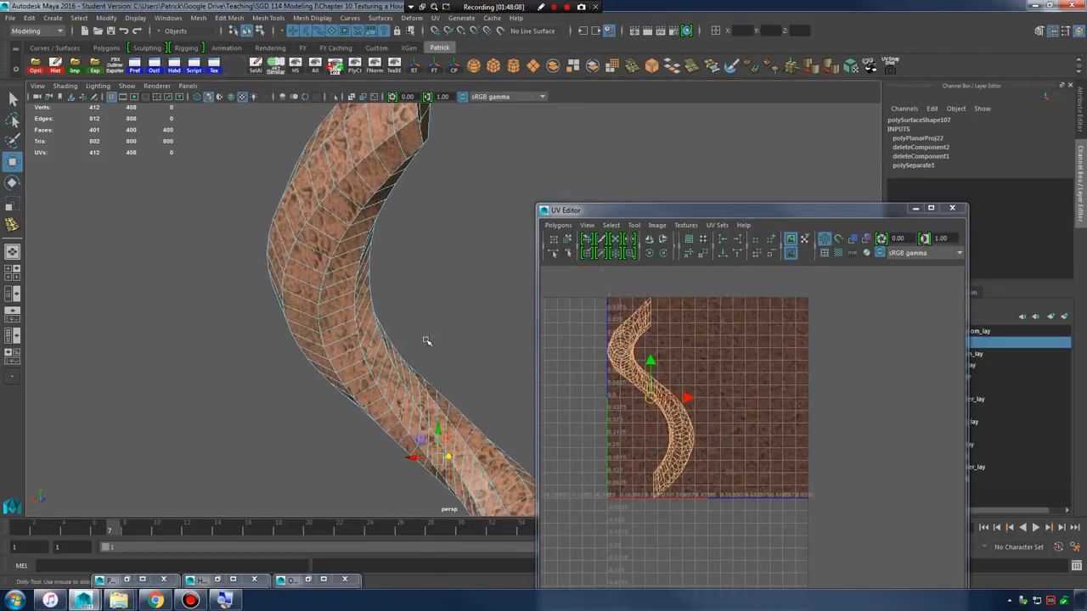
{"action": "right_click_drag", "start_coordinate": [339, 253], "coordinate": [339, 224]}
{"action": "left_click", "coordinate": [363, 202]}
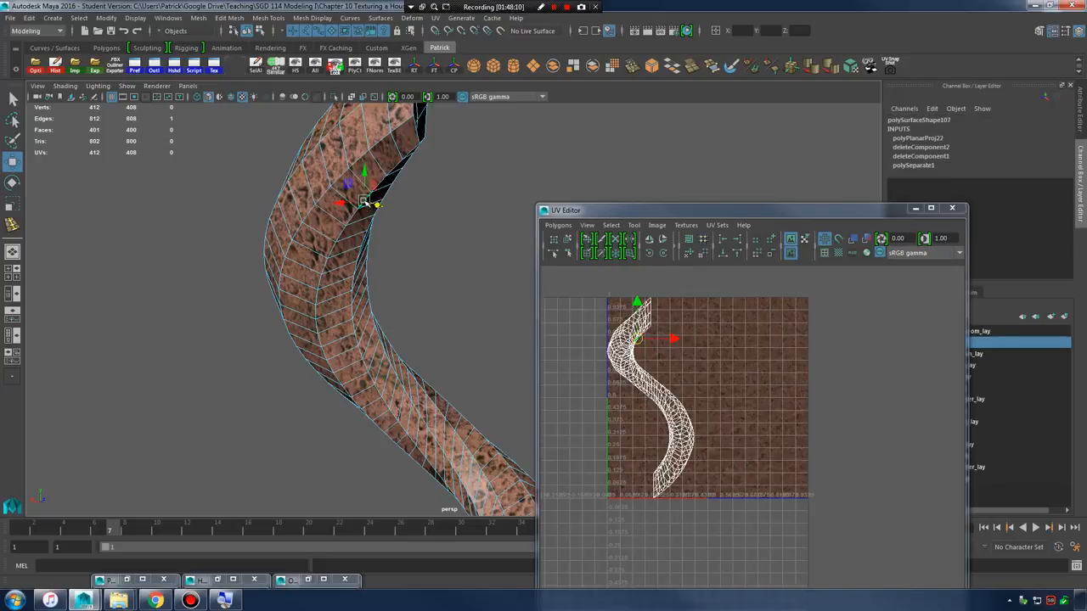
{"action": "right_click_drag", "start_coordinate": [470, 386], "coordinate": [396, 416], "text": "alt"}
{"action": "middle_click_drag", "start_coordinate": [396, 415], "coordinate": [376, 318], "text": "alt"}
{"action": "left_click_drag", "start_coordinate": [376, 317], "coordinate": [407, 287], "text": "alt"}
{"action": "middle_click_drag", "start_coordinate": [407, 287], "coordinate": [308, 315], "text": "alt"}
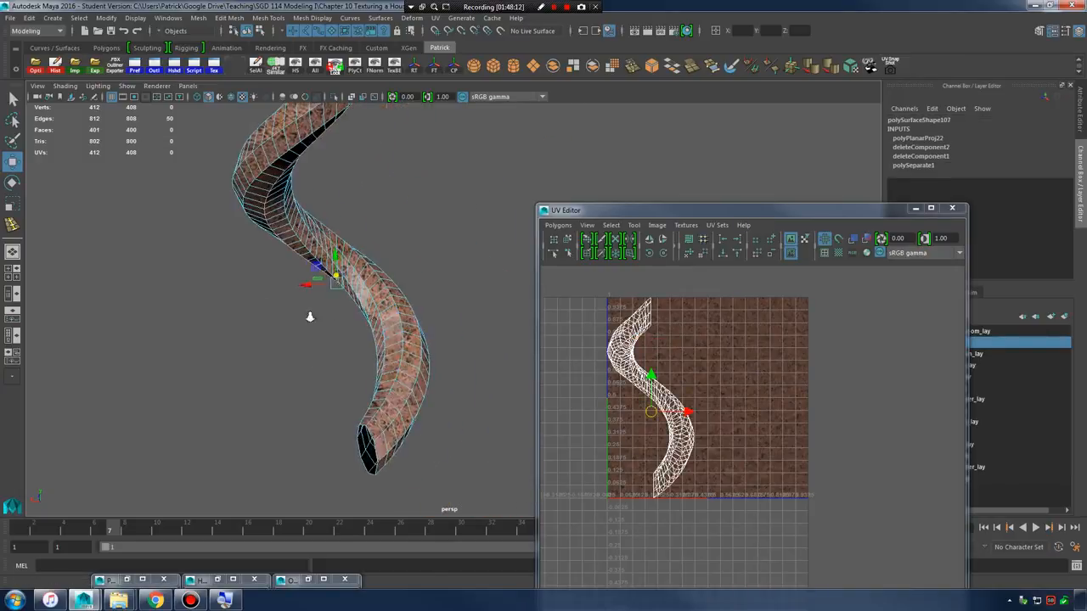
{"action": "right_click_drag", "start_coordinate": [309, 315], "coordinate": [375, 293], "text": "alt"}
{"action": "left_click_drag", "start_coordinate": [374, 293], "coordinate": [446, 269], "text": "alt"}
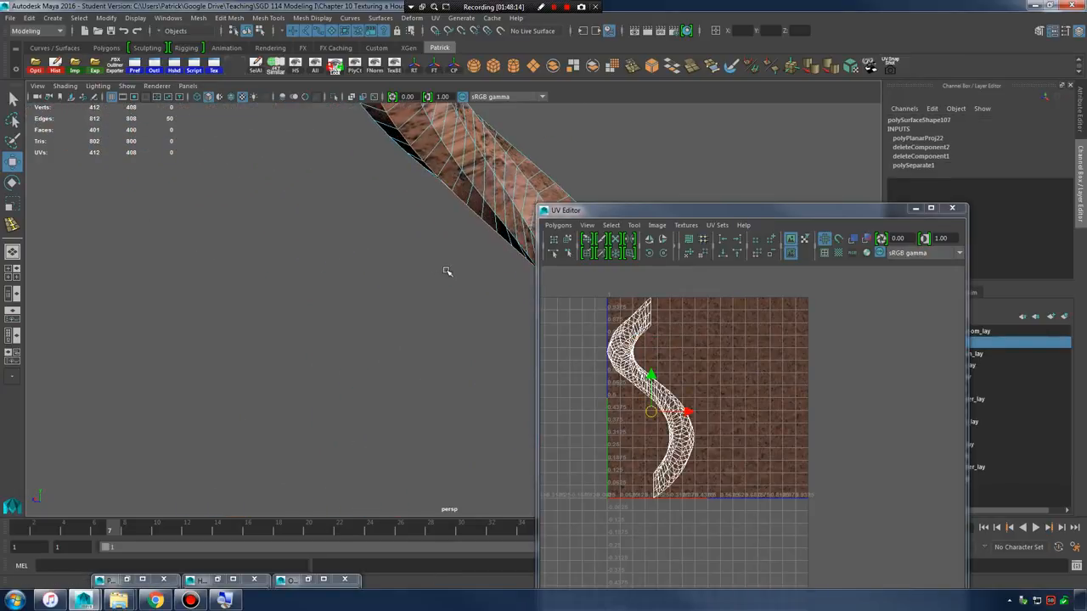
{"action": "middle_click_drag", "start_coordinate": [446, 269], "coordinate": [373, 285], "text": "alt"}
{"action": "left_click_drag", "start_coordinate": [372, 284], "coordinate": [386, 280], "text": "alt"}
{"action": "left_click", "coordinate": [559, 226]}
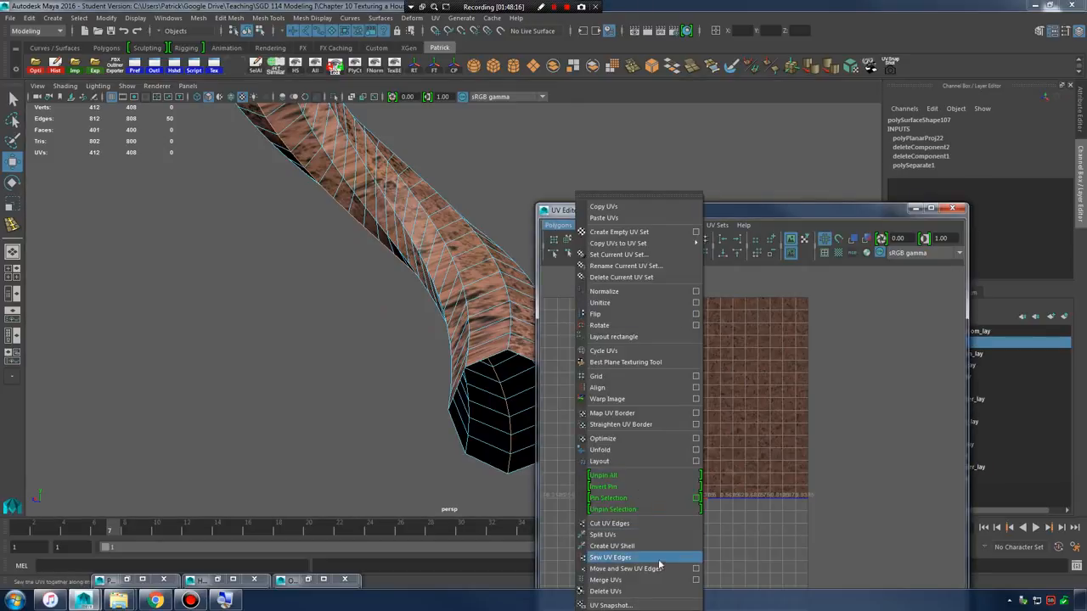
{"action": "left_click", "coordinate": [634, 528]}
- Select the twisted strand's complete UV shell and unfold it
{"action": "right_click", "coordinate": [626, 343]}
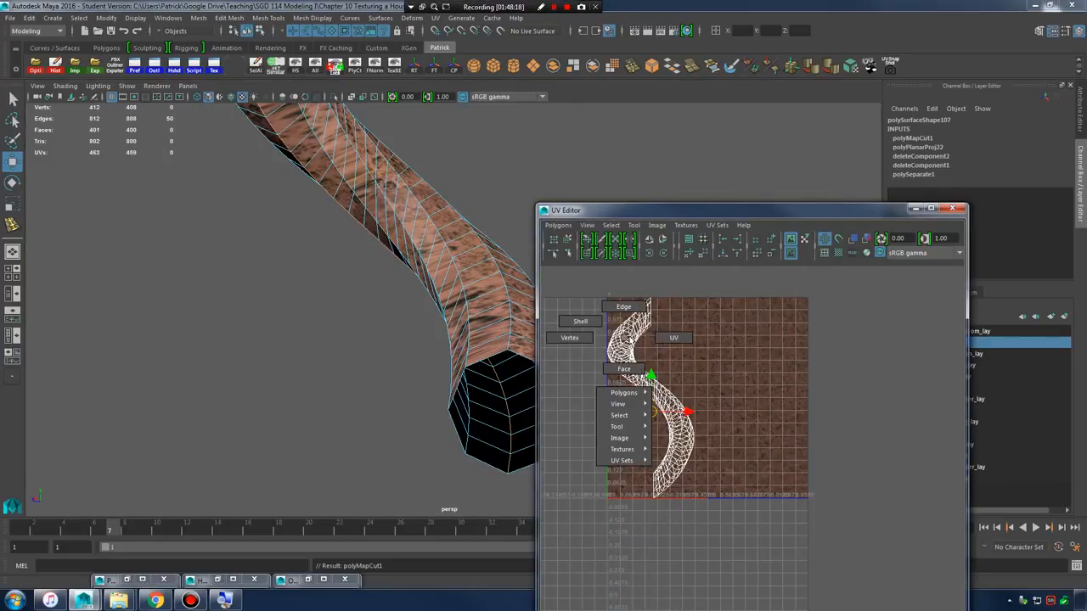
{"action": "left_click", "coordinate": [663, 335]}
{"action": "left_click_drag", "start_coordinate": [771, 580], "coordinate": [769, 576]}
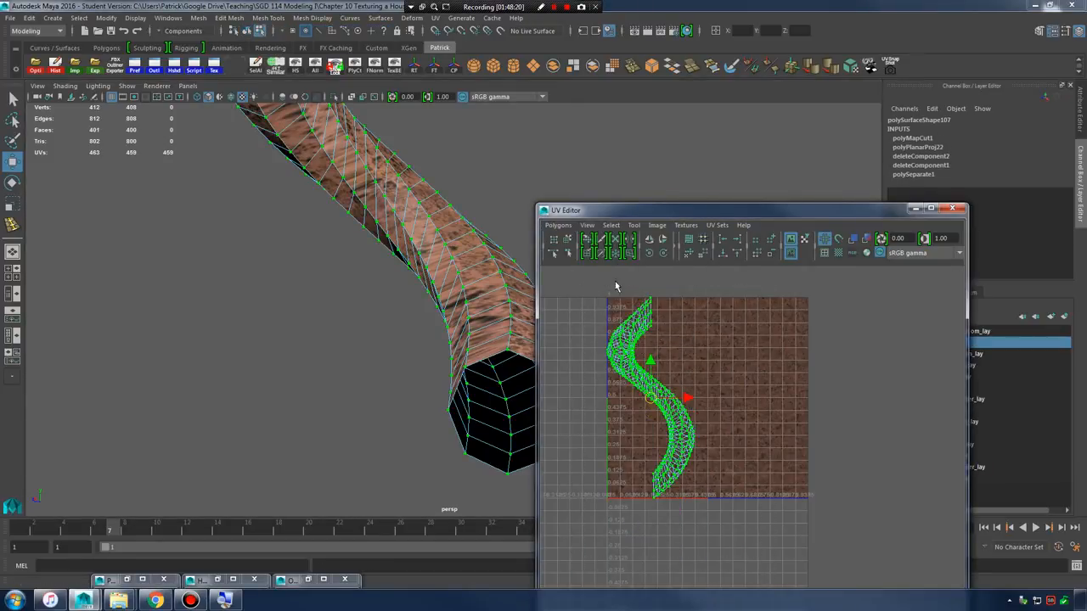
{"action": "right_click_drag", "start_coordinate": [638, 331], "coordinate": [600, 316]}
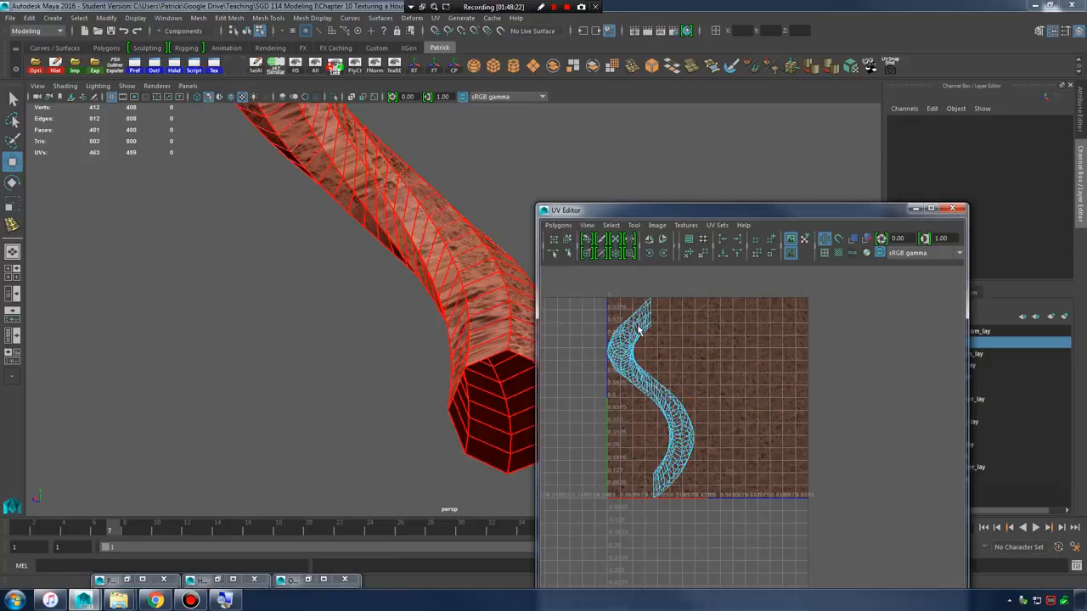
{"action": "left_click", "coordinate": [640, 326]}
{"action": "left_click", "coordinate": [550, 226]}
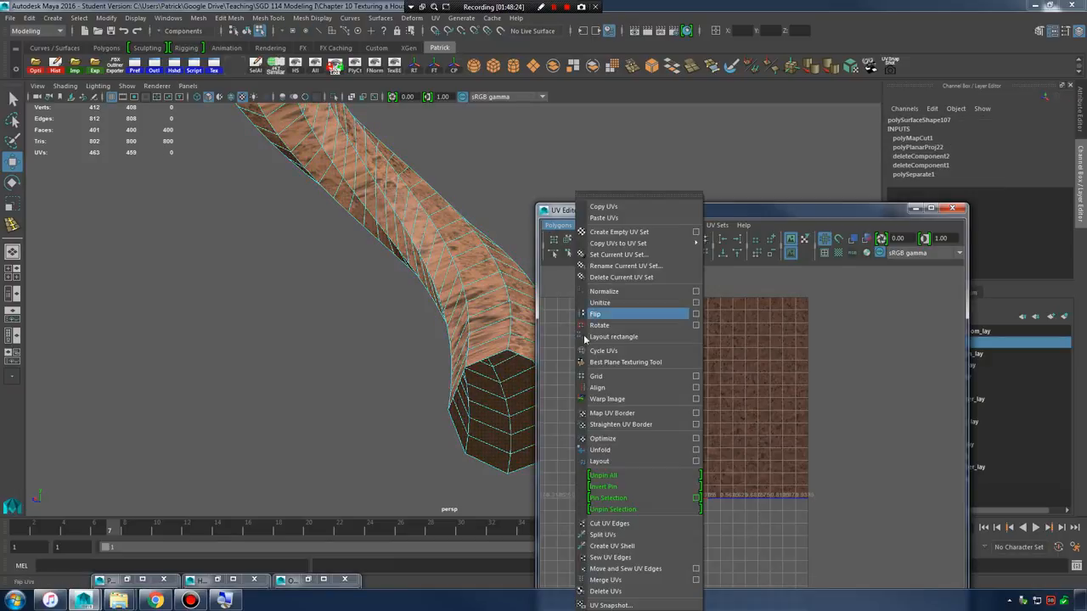
{"action": "left_click", "coordinate": [619, 452]}
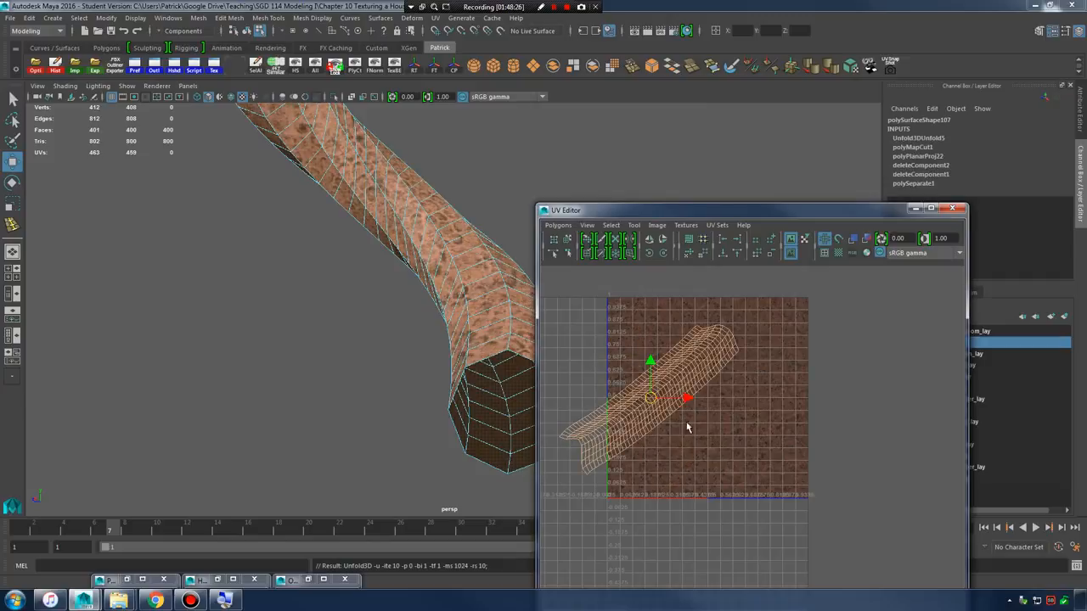
- Unfold the strand's UV shell once more and rotate it upright in the UV space
{"action": "middle_click_drag", "start_coordinate": [713, 395], "coordinate": [776, 421], "text": "alt"}
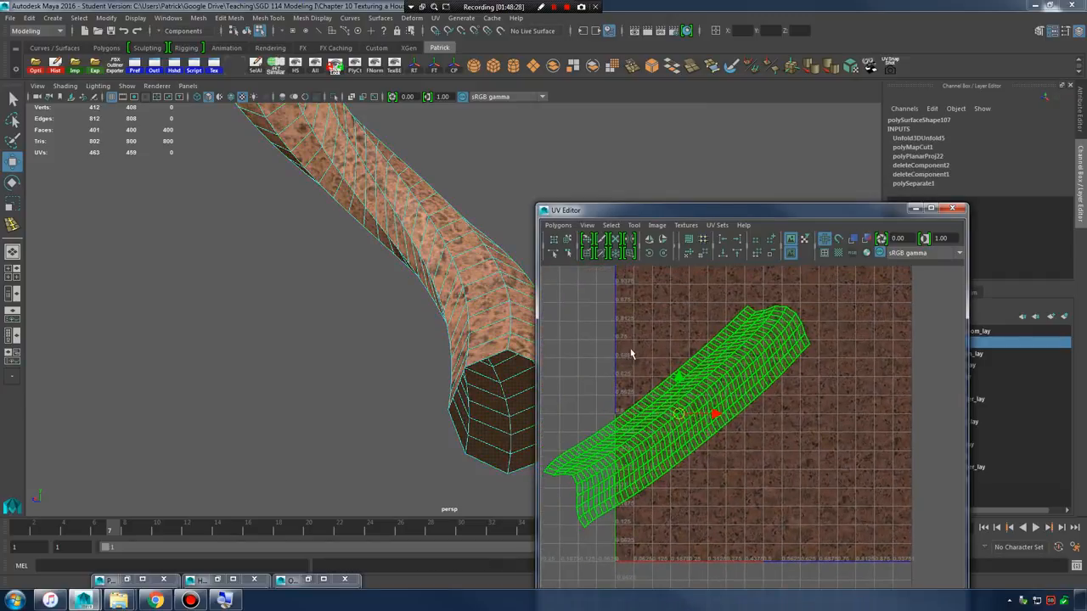
{"action": "left_click", "coordinate": [631, 353]}
{"action": "left_click", "coordinate": [558, 226]}
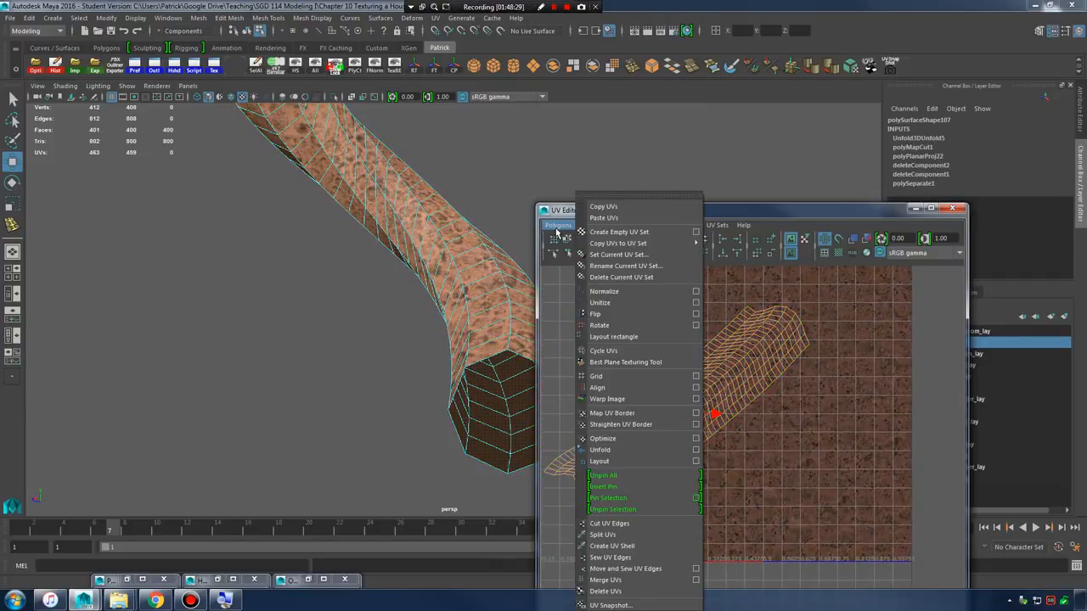
{"action": "left_click", "coordinate": [636, 453]}
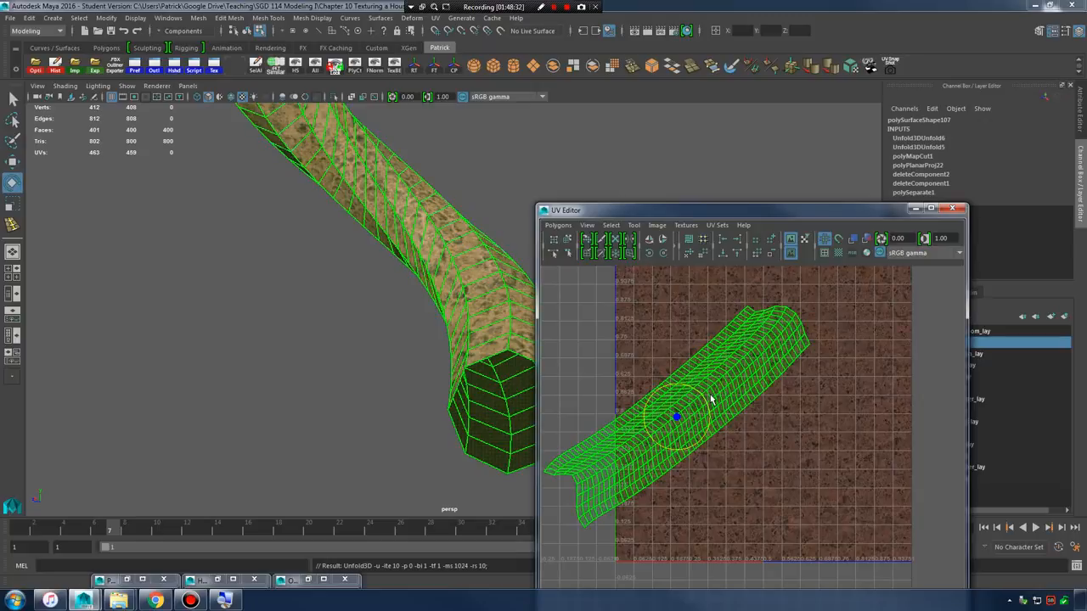
{"action": "left_click_drag", "start_coordinate": [700, 399], "coordinate": [679, 378]}
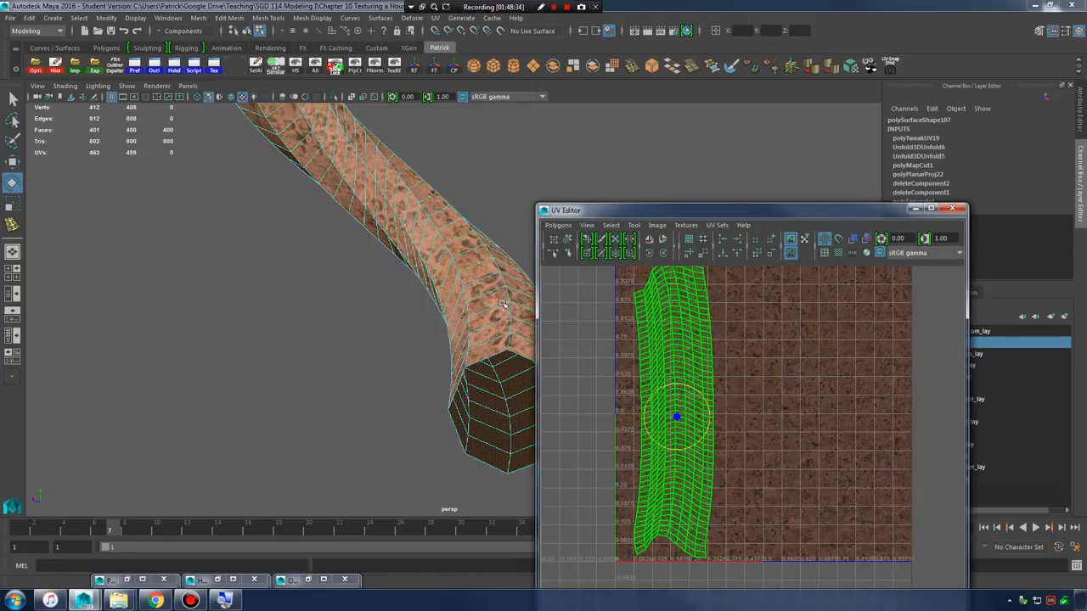
- Return the twisted strand to object mode with smoothed display, deselect it and check its bronze texture
{"action": "right_click_drag", "start_coordinate": [449, 282], "coordinate": [502, 266]}
{"action": "key", "text": "3"}
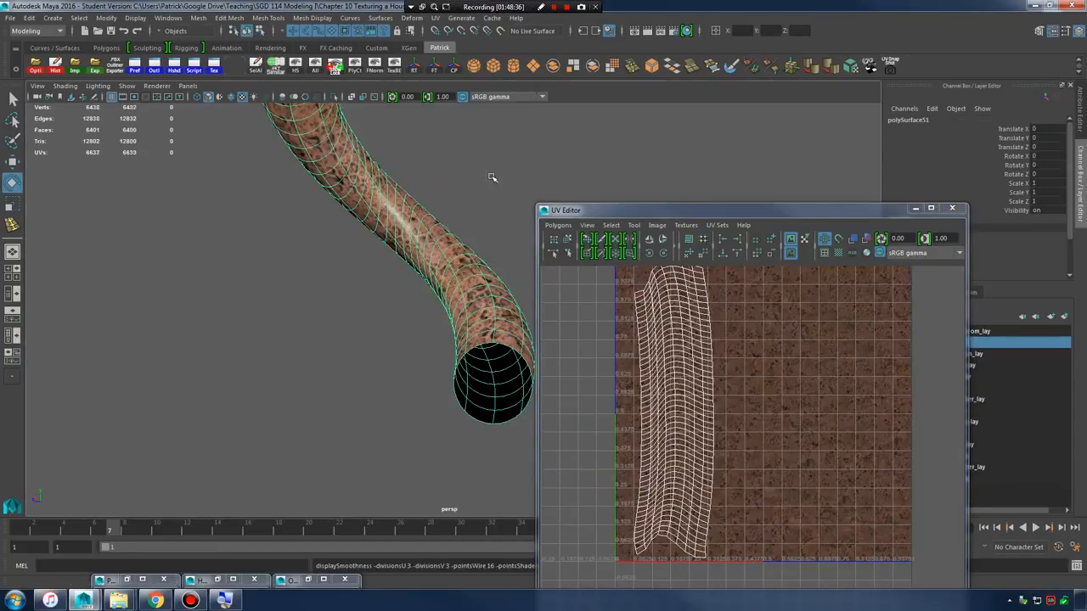
{"action": "left_click", "coordinate": [491, 177]}
{"action": "left_click_drag", "start_coordinate": [491, 178], "coordinate": [396, 343], "text": "alt"}
{"action": "scroll", "coordinate": [512, 347], "scroll_direction": "up", "scroll_amount": 3}
{"action": "scroll", "coordinate": [492, 342], "scroll_direction": "up", "scroll_amount": 3}
{"action": "scroll", "coordinate": [354, 336], "scroll_direction": "down", "scroll_amount": 4}
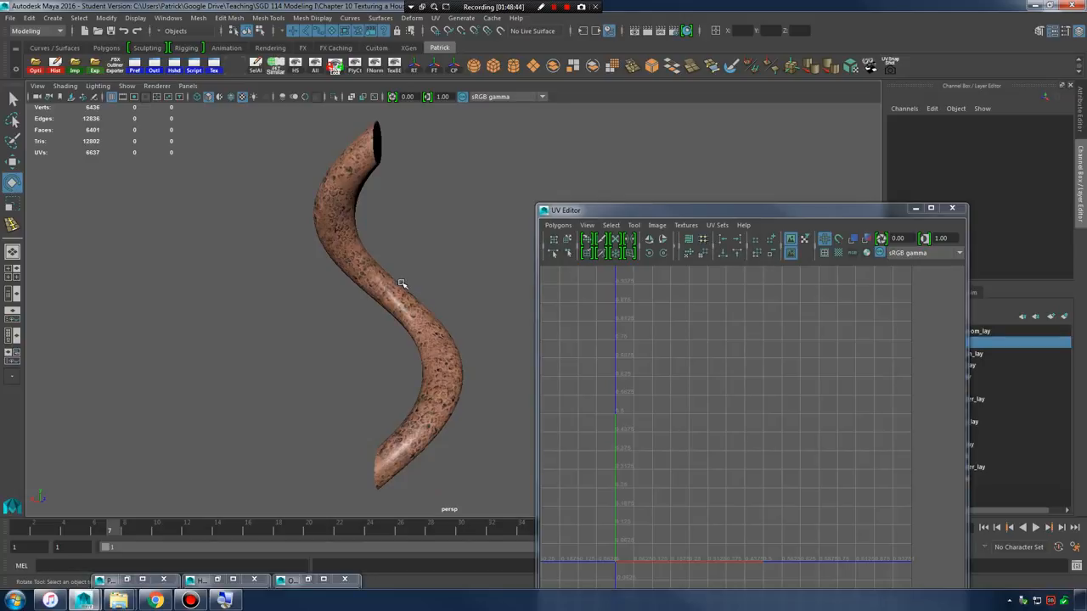
- Show all hidden objects around the twisted strand
{"action": "left_click", "coordinate": [347, 182]}
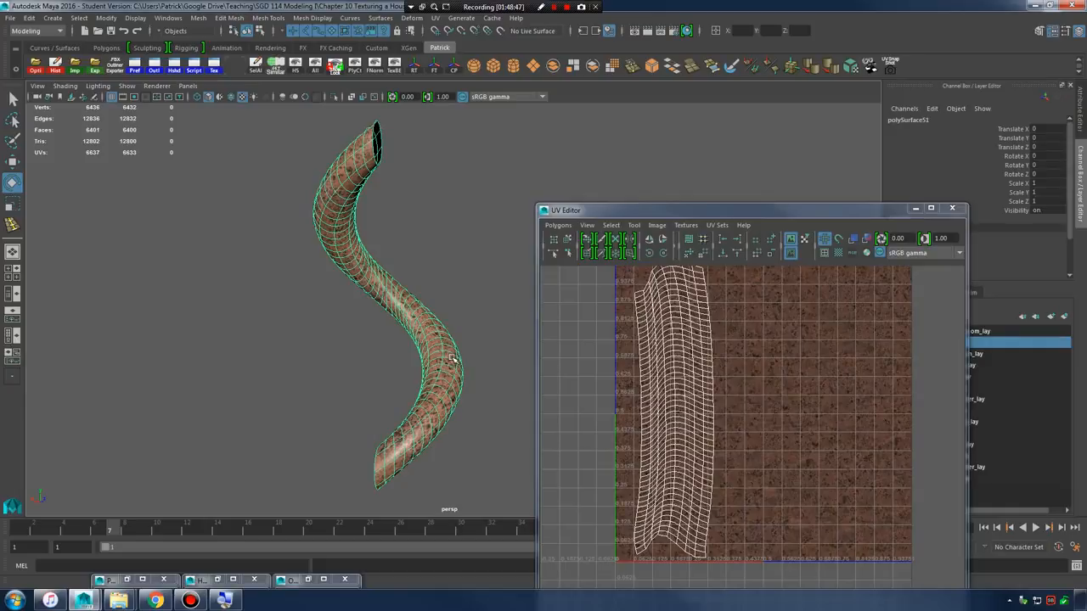
{"action": "left_click", "coordinate": [135, 18]}
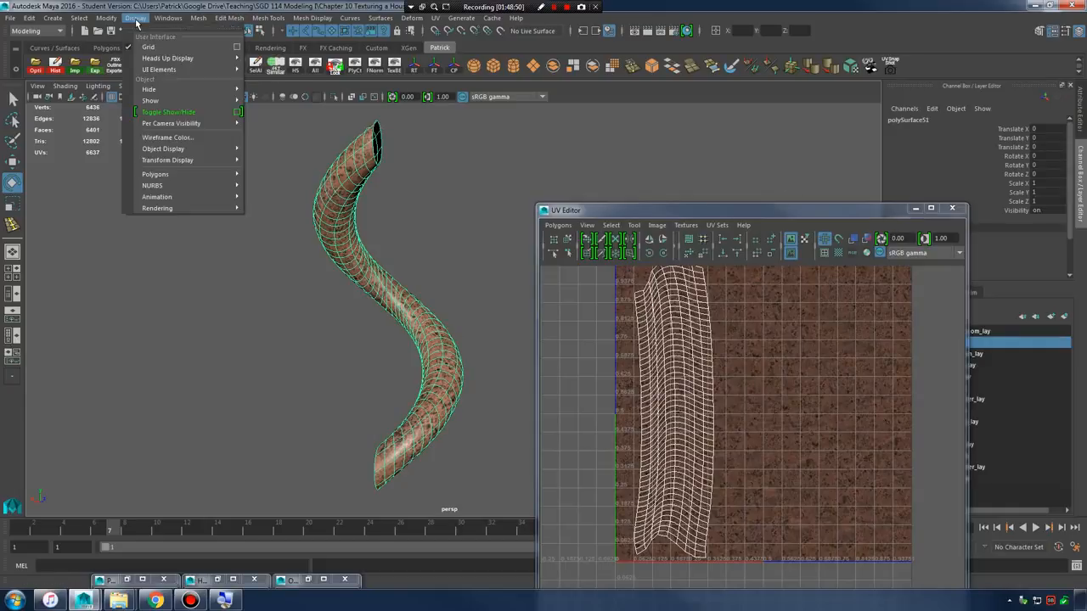
{"action": "mouse_move", "coordinate": [166, 102]}
{"action": "left_click", "coordinate": [288, 145]}
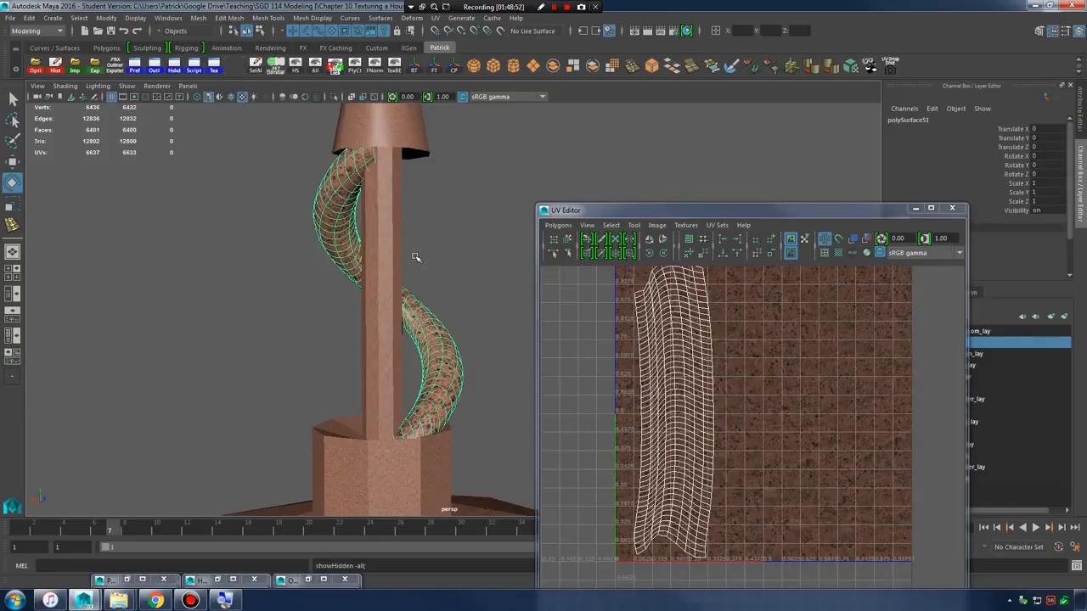
- Select the chandelier's central body with its hooked stem and minimize the UV Editor
{"action": "left_click", "coordinate": [420, 254]}
{"action": "scroll", "coordinate": [424, 255], "scroll_direction": "up", "scroll_amount": 3}
{"action": "left_click", "coordinate": [915, 209]}
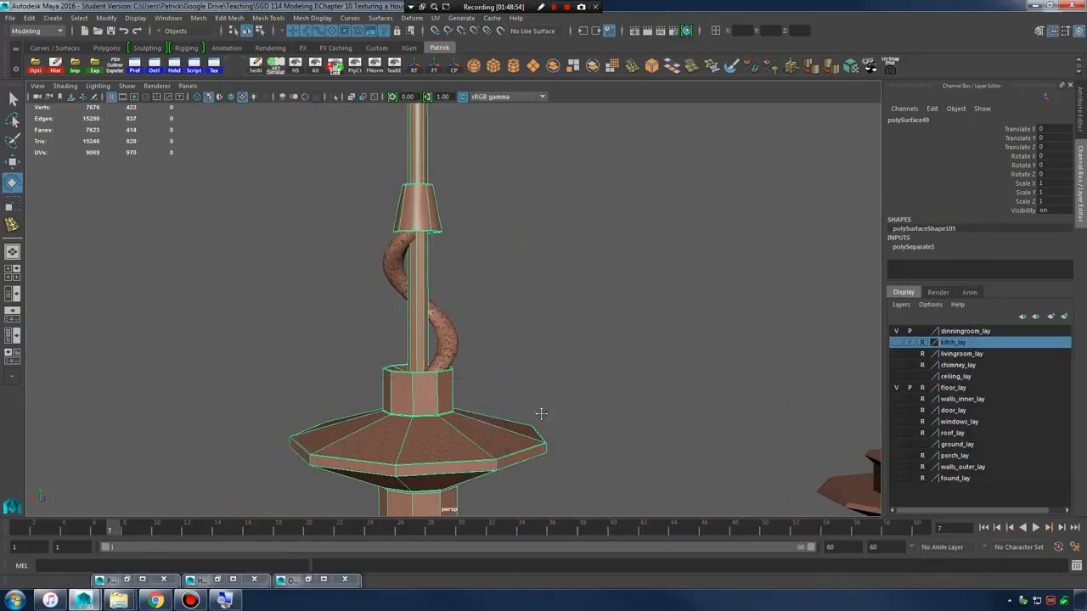
- Examine the chandelier's body, curved hook and stem from several sides and in the four-view layout
{"action": "scroll", "coordinate": [538, 412], "scroll_direction": "down", "scroll_amount": 3}
{"action": "middle_click_drag", "start_coordinate": [538, 413], "coordinate": [507, 320], "text": "alt"}
{"action": "left_click_drag", "start_coordinate": [507, 320], "coordinate": [503, 339], "text": "alt"}
{"action": "middle_click_drag", "start_coordinate": [502, 339], "coordinate": [577, 430], "text": "alt"}
{"action": "scroll", "coordinate": [668, 392], "scroll_direction": "up", "scroll_amount": 3}
{"action": "left_click_drag", "start_coordinate": [668, 392], "coordinate": [548, 376], "text": "alt"}
{"action": "scroll", "coordinate": [560, 371], "scroll_direction": "down", "scroll_amount": 3}
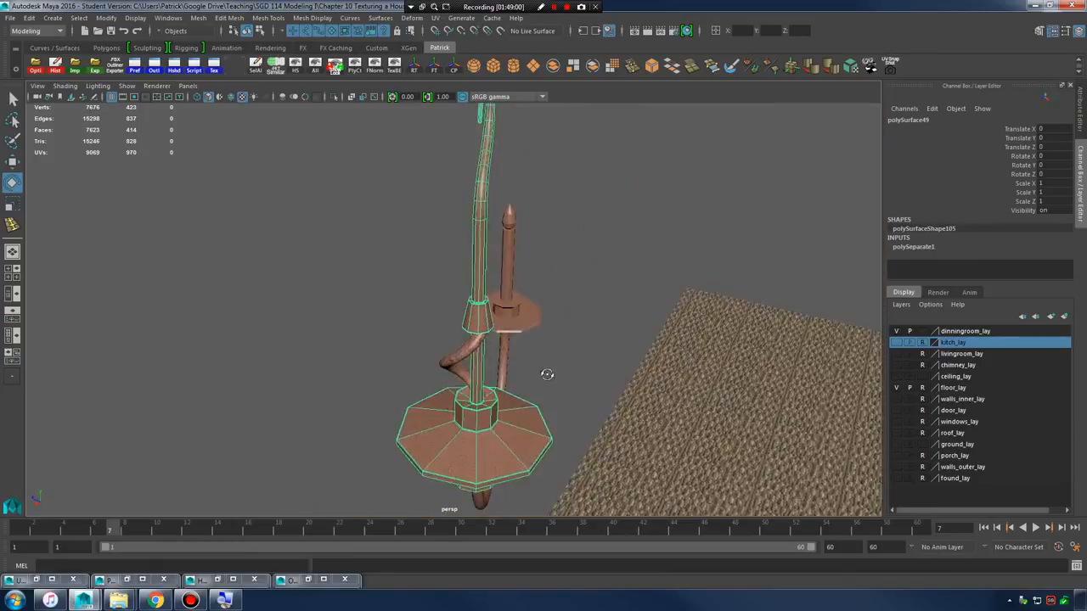
{"action": "key", "text": "space"}
{"action": "key", "text": "space"}
{"action": "right_click_drag", "start_coordinate": [365, 252], "coordinate": [586, 315], "text": "alt"}
{"action": "key", "text": "space"}
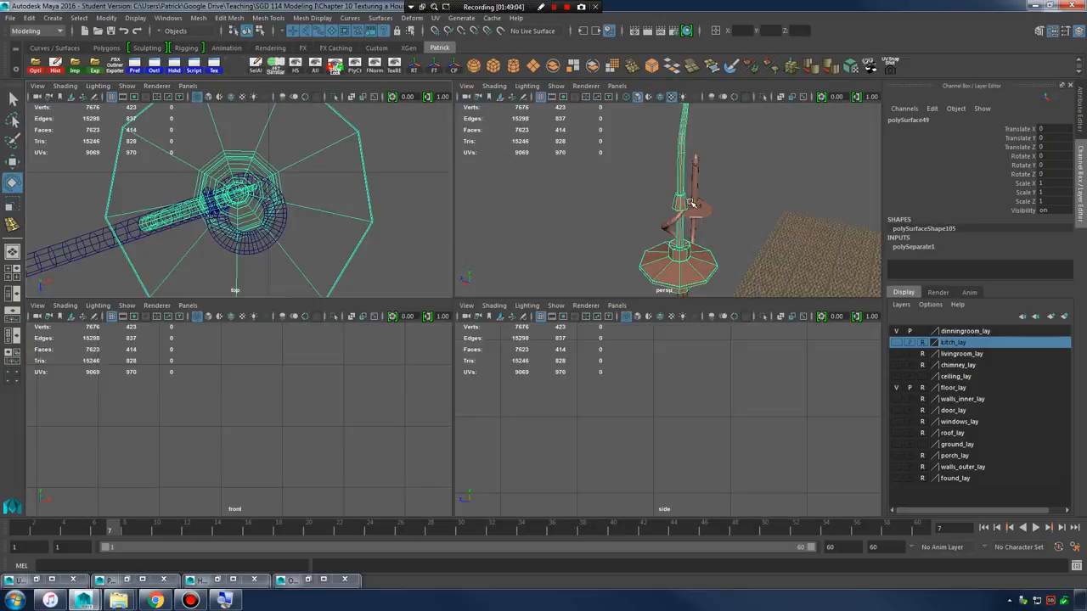
{"action": "key", "text": "space"}
{"action": "left_click_drag", "start_coordinate": [643, 308], "coordinate": [505, 273], "text": "alt"}
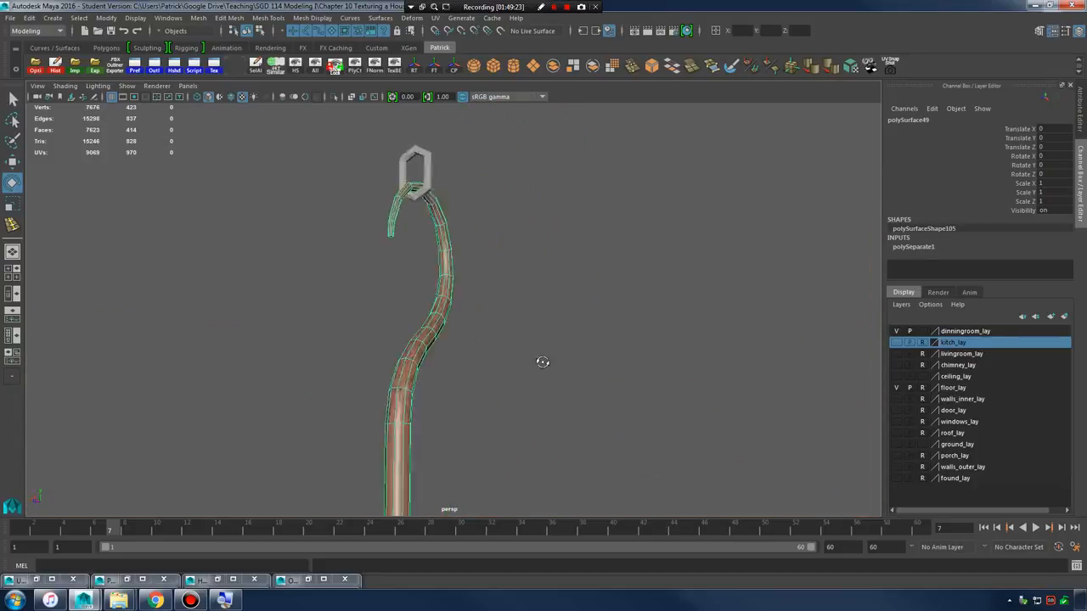
{"action": "left_click_drag", "start_coordinate": [609, 305], "coordinate": [453, 269], "text": "alt"}
{"action": "key", "text": "space"}
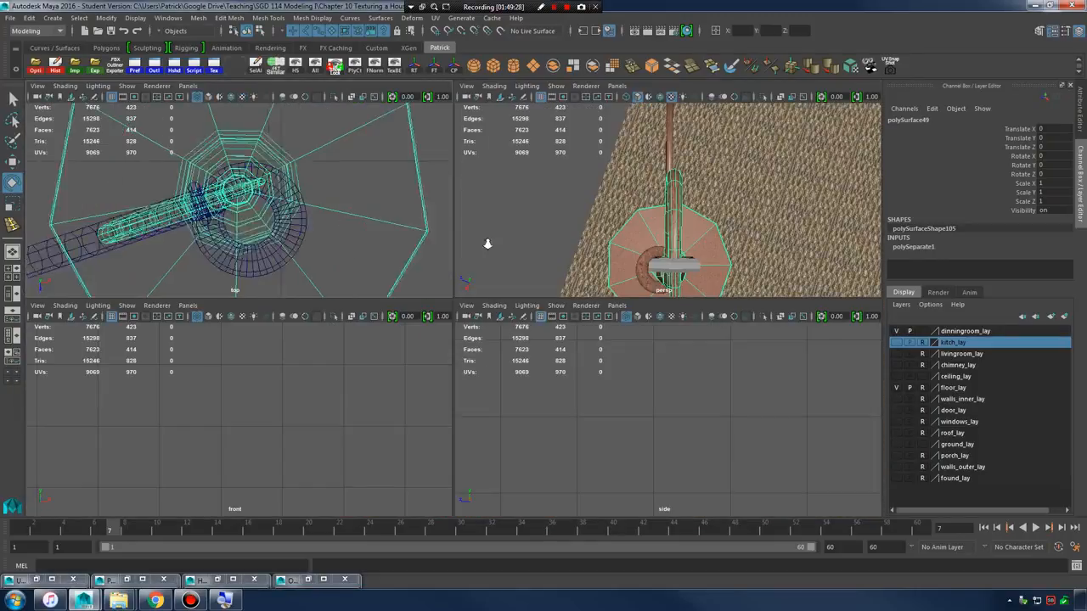
{"action": "left_click_drag", "start_coordinate": [614, 290], "coordinate": [640, 219], "text": "alt"}
{"action": "key", "text": "space"}
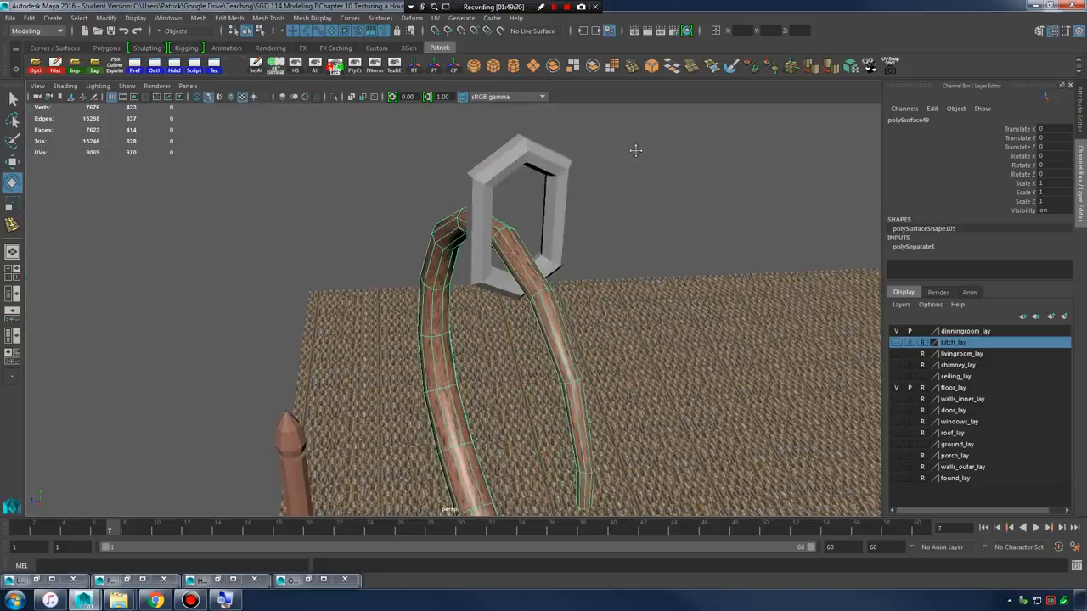
{"action": "right_click_drag", "start_coordinate": [636, 150], "coordinate": [472, 293], "text": "alt"}
{"action": "left_click_drag", "start_coordinate": [473, 294], "coordinate": [574, 337], "text": "alt"}
{"action": "left_click_drag", "start_coordinate": [575, 284], "coordinate": [473, 250], "text": "alt"}
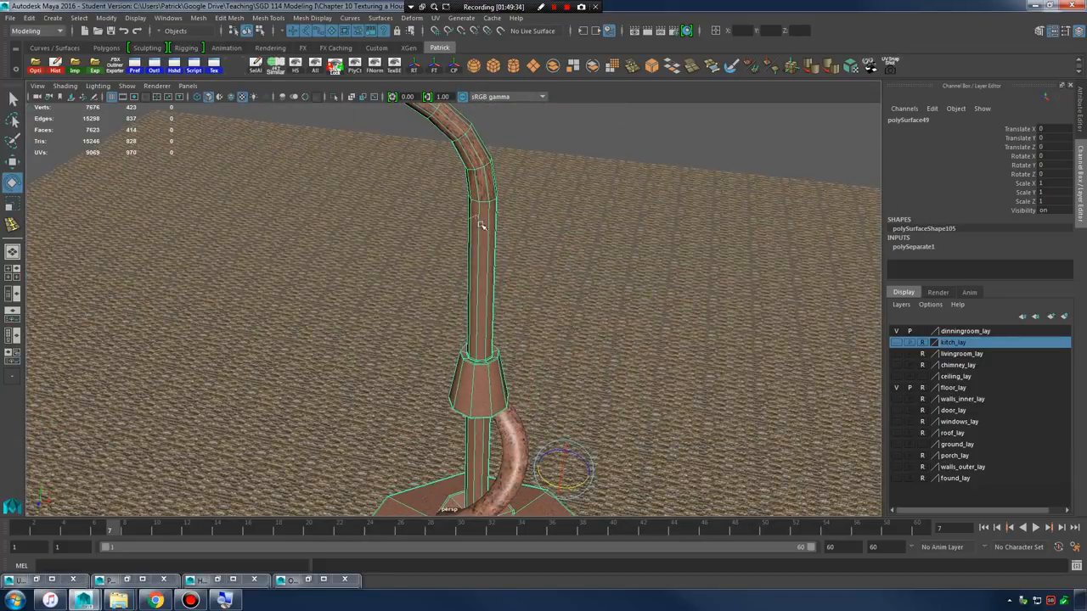
- Select the faces of the curved hook and upper stem above the collar
{"action": "right_click_drag", "start_coordinate": [480, 225], "coordinate": [505, 235]}
{"action": "left_click_drag", "start_coordinate": [553, 225], "coordinate": [464, 320], "text": "alt"}
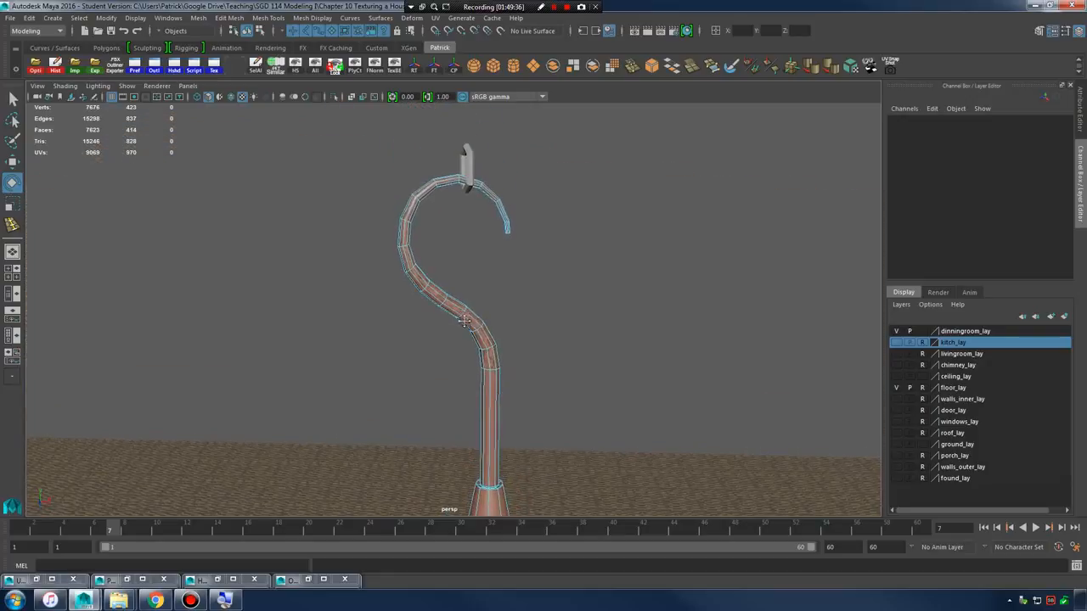
{"action": "left_click_drag", "start_coordinate": [609, 438], "coordinate": [611, 439]}
{"action": "middle_click_drag", "start_coordinate": [561, 462], "coordinate": [570, 325], "text": "alt"}
{"action": "right_click_drag", "start_coordinate": [502, 250], "coordinate": [509, 268]}
{"action": "right_click_drag", "start_coordinate": [509, 267], "coordinate": [413, 225], "text": "alt"}
{"action": "middle_click_drag", "start_coordinate": [413, 225], "coordinate": [430, 285], "text": "alt"}
{"action": "left_click_drag", "start_coordinate": [378, 184], "coordinate": [480, 273]}
{"action": "left_click_drag", "start_coordinate": [617, 379], "coordinate": [618, 379]}
{"action": "left_click_drag", "start_coordinate": [618, 379], "coordinate": [558, 264], "text": "alt"}
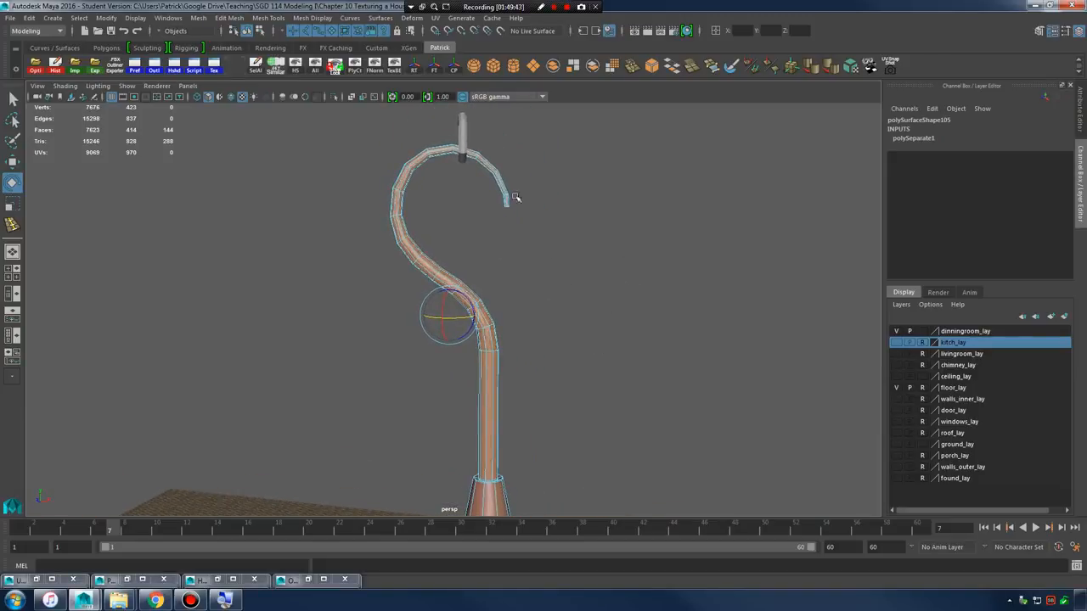
- Restore the UV Editor and place it beside the chandelier, clear of the hook
{"action": "left_click", "coordinate": [35, 580]}
{"action": "left_click_drag", "start_coordinate": [762, 212], "coordinate": [877, 91]}
{"action": "left_click_drag", "start_coordinate": [655, 229], "coordinate": [670, 229]}
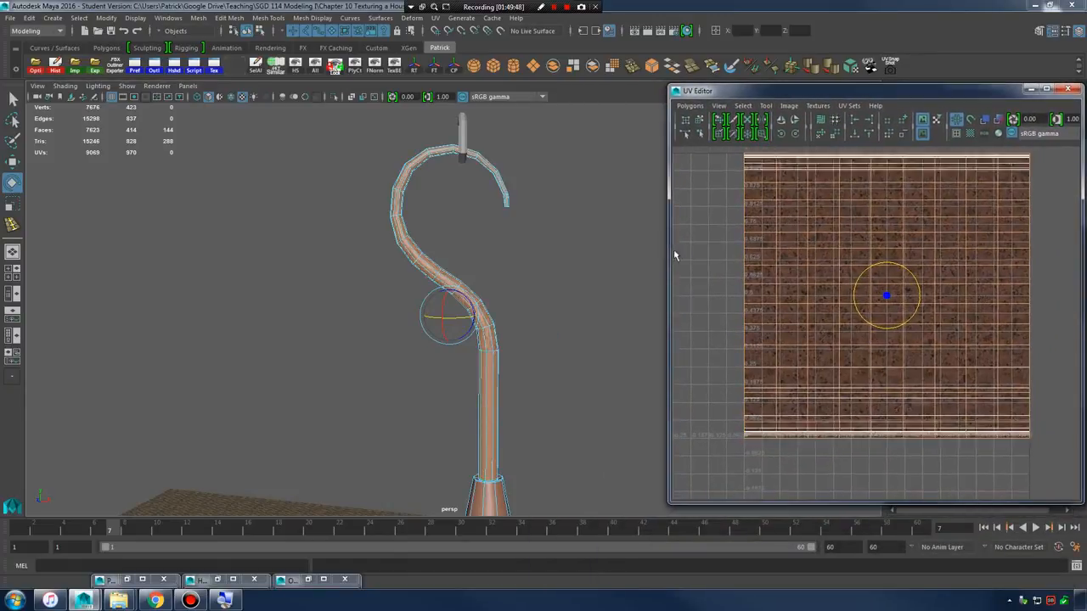
- Select all UVs of the chandelier's central body and move them sideways out of the 0–1 texture square
{"action": "right_click_drag", "start_coordinate": [401, 228], "coordinate": [444, 206]}
{"action": "left_click", "coordinate": [402, 212]}
{"action": "right_click_drag", "start_coordinate": [617, 285], "coordinate": [384, 353], "text": "alt"}
{"action": "middle_click_drag", "start_coordinate": [384, 352], "coordinate": [391, 311], "text": "alt"}
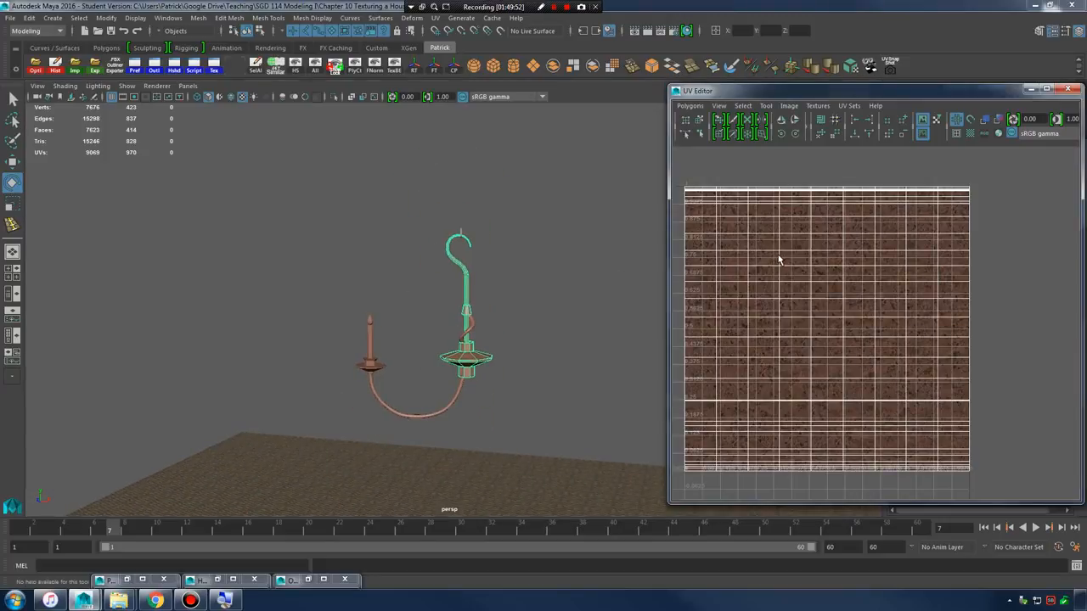
{"action": "right_click_drag", "start_coordinate": [776, 256], "coordinate": [739, 256]}
{"action": "scroll", "coordinate": [782, 280], "scroll_direction": "down", "scroll_amount": 5}
{"action": "left_click_drag", "start_coordinate": [696, 207], "coordinate": [977, 468]}
{"action": "key", "text": "w"}
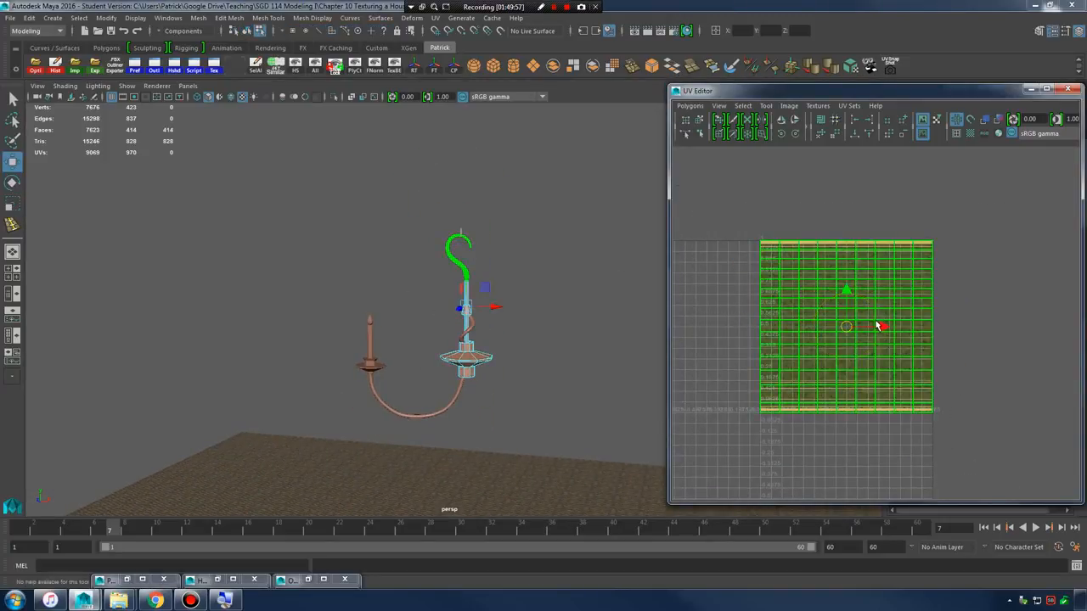
{"action": "left_click_drag", "start_coordinate": [880, 326], "coordinate": [422, 327]}
{"action": "left_click_drag", "start_coordinate": [595, 337], "coordinate": [648, 336]}
- Select only the faces of the curved hook and the stem down to the conical collar
{"action": "right_click_drag", "start_coordinate": [369, 213], "coordinate": [435, 223], "text": "alt"}
{"action": "middle_click_drag", "start_coordinate": [466, 237], "coordinate": [365, 331], "text": "alt"}
{"action": "right_click_drag", "start_coordinate": [365, 331], "coordinate": [616, 306], "text": "alt"}
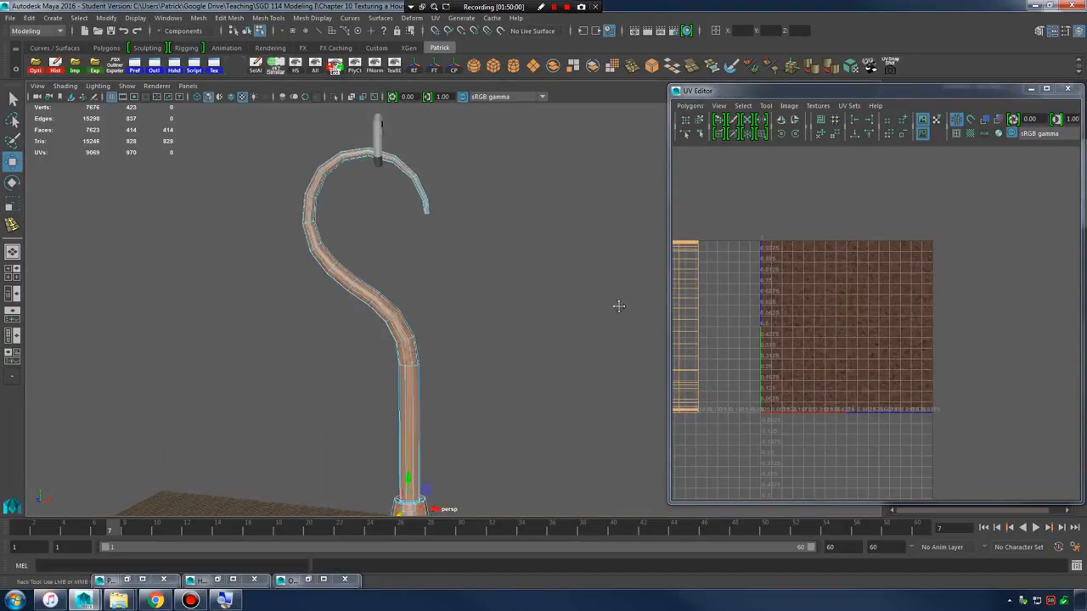
{"action": "right_click_drag", "start_coordinate": [393, 286], "coordinate": [393, 315]}
{"action": "left_click_drag", "start_coordinate": [358, 254], "coordinate": [362, 217], "text": "alt"}
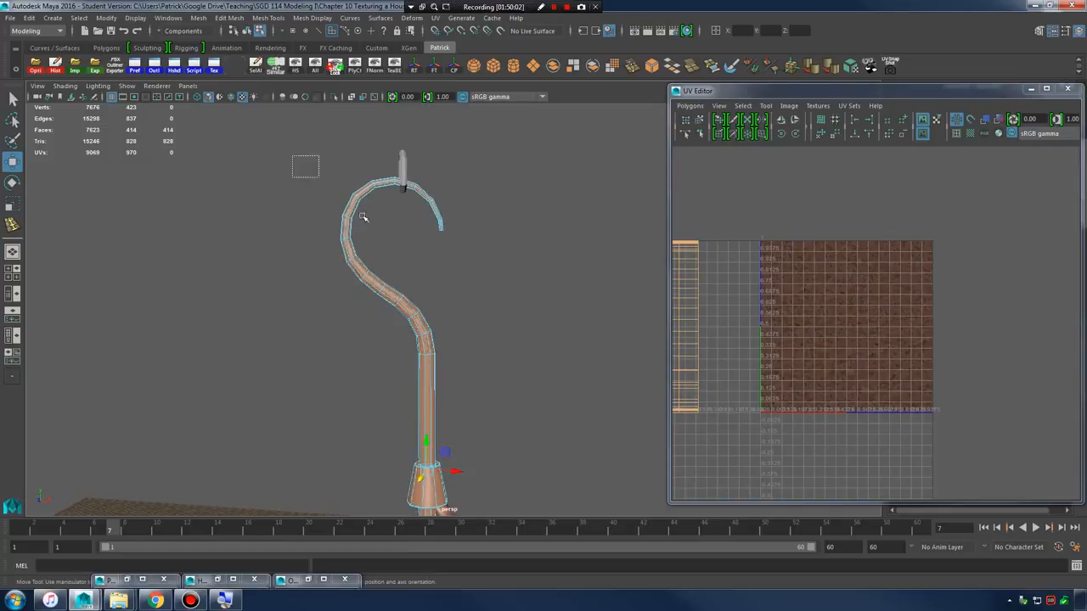
{"action": "left_click_drag", "start_coordinate": [537, 406], "coordinate": [545, 418]}
- Extend the face selection with the narrow ring at the stem's base, where it meets the top of the conical collar
{"action": "middle_click_drag", "start_coordinate": [538, 413], "coordinate": [511, 343], "text": "alt"}
{"action": "right_click_drag", "start_coordinate": [490, 353], "coordinate": [550, 369], "text": "alt"}
{"action": "middle_click_drag", "start_coordinate": [484, 352], "coordinate": [514, 395], "text": "alt"}
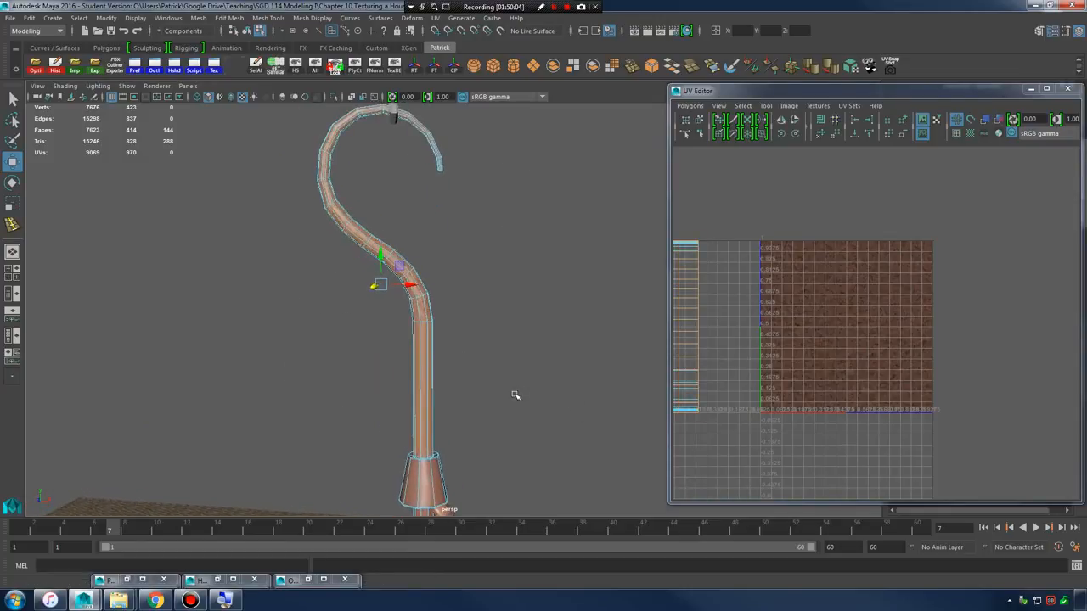
{"action": "left_click_drag", "start_coordinate": [514, 395], "coordinate": [518, 399], "text": "alt"}
{"action": "middle_click_drag", "start_coordinate": [518, 399], "coordinate": [488, 319], "text": "alt"}
{"action": "right_click_drag", "start_coordinate": [496, 326], "coordinate": [619, 407], "text": "alt"}
{"action": "left_click_drag", "start_coordinate": [484, 292], "coordinate": [437, 359], "text": "alt"}
{"action": "right_click_drag", "start_coordinate": [436, 359], "coordinate": [518, 382], "text": "alt"}
{"action": "middle_click_drag", "start_coordinate": [518, 403], "coordinate": [509, 339], "text": "alt"}
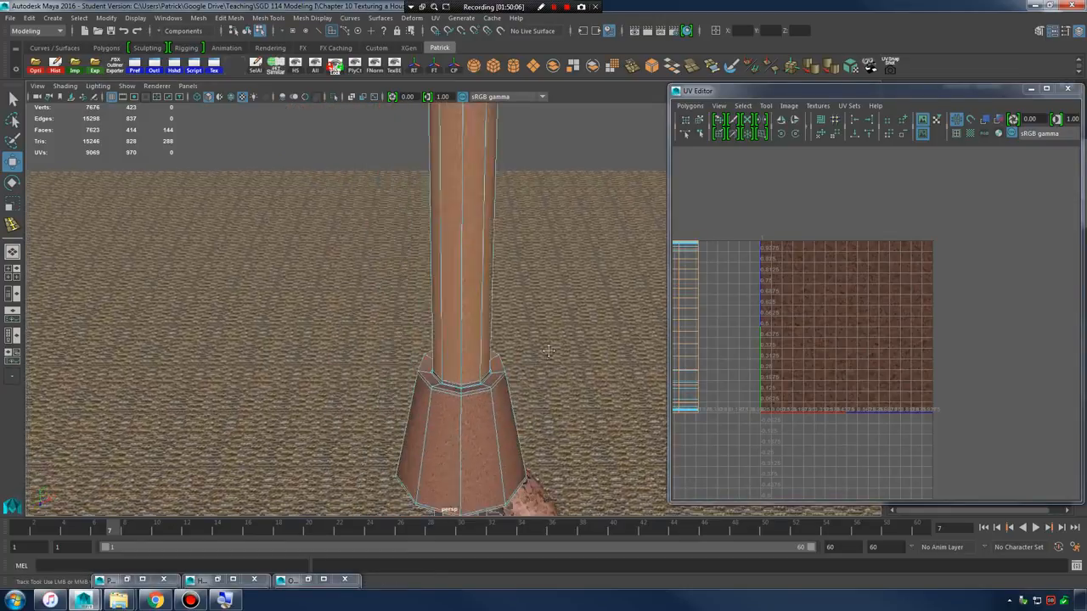
{"action": "right_click_drag", "start_coordinate": [475, 382], "coordinate": [544, 425], "text": "alt"}
{"action": "left_click_drag", "start_coordinate": [518, 450], "coordinate": [510, 407], "text": "alt"}
{"action": "right_click_drag", "start_coordinate": [469, 437], "coordinate": [576, 408], "text": "alt"}
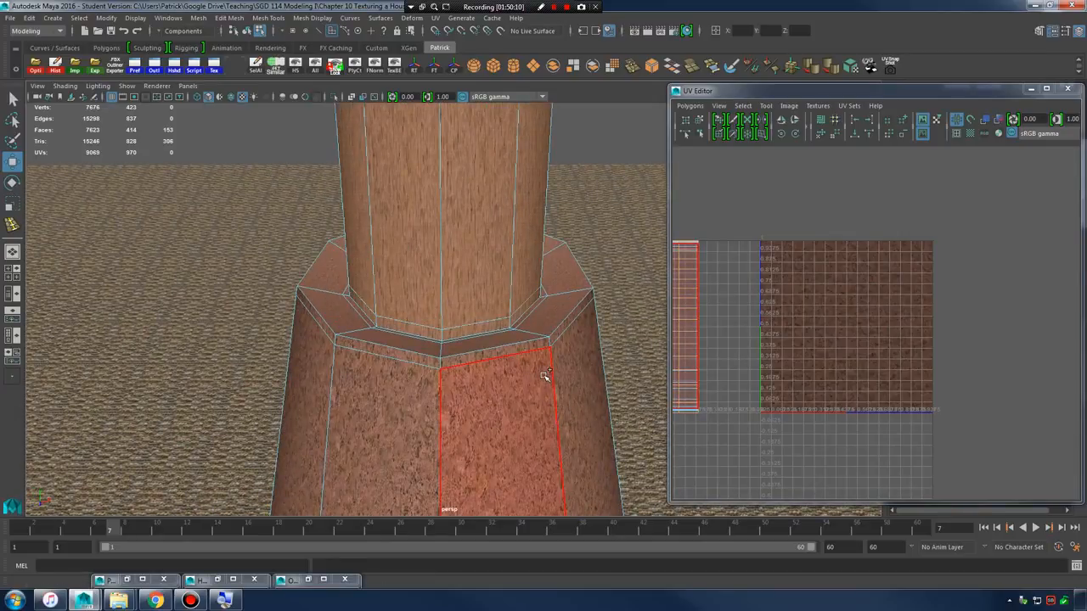
{"action": "scroll", "coordinate": [451, 348], "scroll_direction": "up", "scroll_amount": 3}
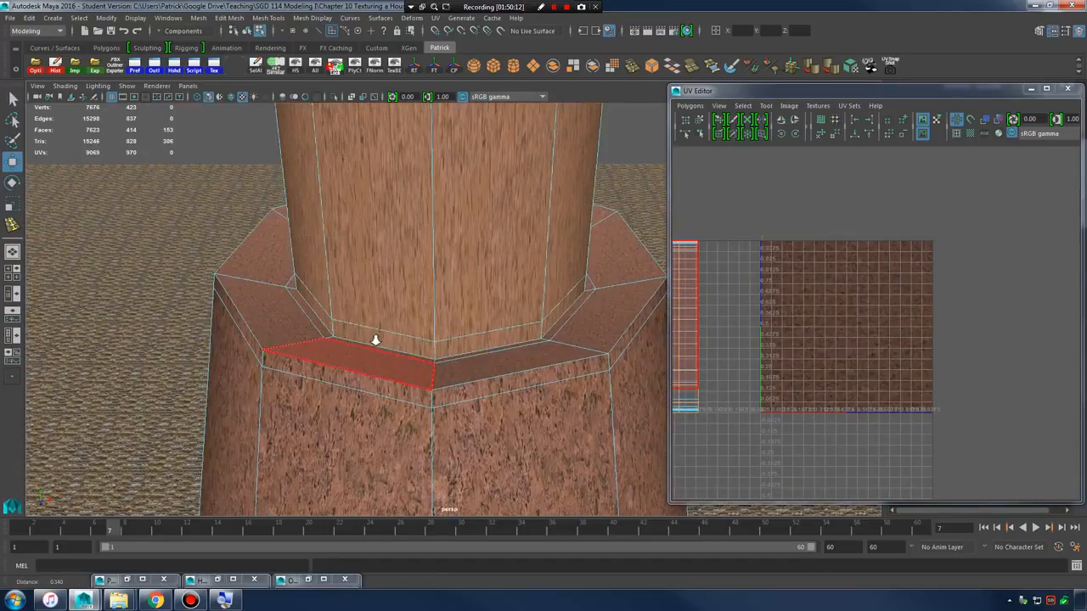
{"action": "left_click", "coordinate": [456, 344]}
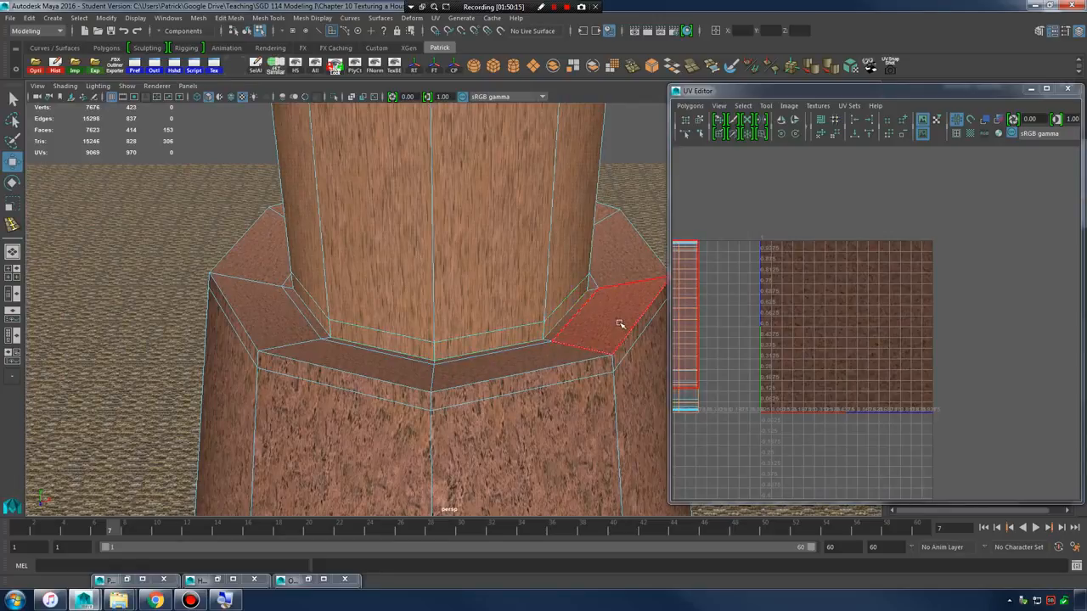
- Project new UVs onto the selected hook and stem faces from a view showing the whole hook side-on
{"action": "right_click_drag", "start_coordinate": [608, 302], "coordinate": [475, 319], "text": "alt"}
{"action": "left_click_drag", "start_coordinate": [475, 318], "coordinate": [459, 96], "text": "alt"}
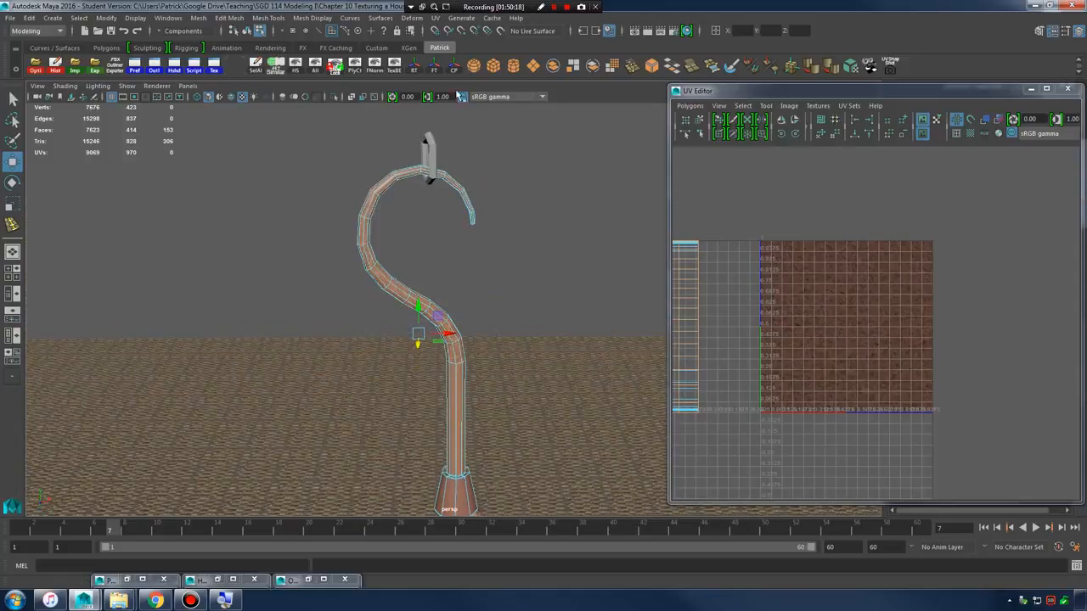
{"action": "left_click", "coordinate": [437, 18]}
{"action": "left_click", "coordinate": [487, 111]}
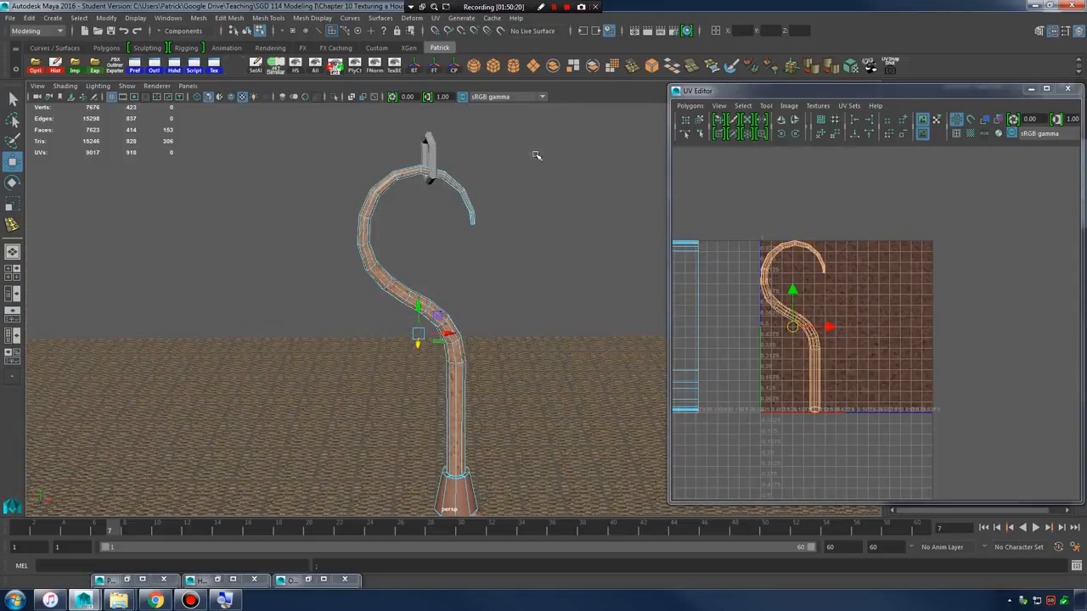
- Cut the UVs along the lengthwise seam edges running down the curved hook and stem
{"action": "right_click_drag", "start_coordinate": [518, 252], "coordinate": [458, 279], "text": "alt"}
{"action": "left_click_drag", "start_coordinate": [458, 278], "coordinate": [388, 287], "text": "alt"}
{"action": "right_click_drag", "start_coordinate": [388, 287], "coordinate": [424, 293], "text": "alt"}
{"action": "right_click_drag", "start_coordinate": [347, 281], "coordinate": [348, 250]}
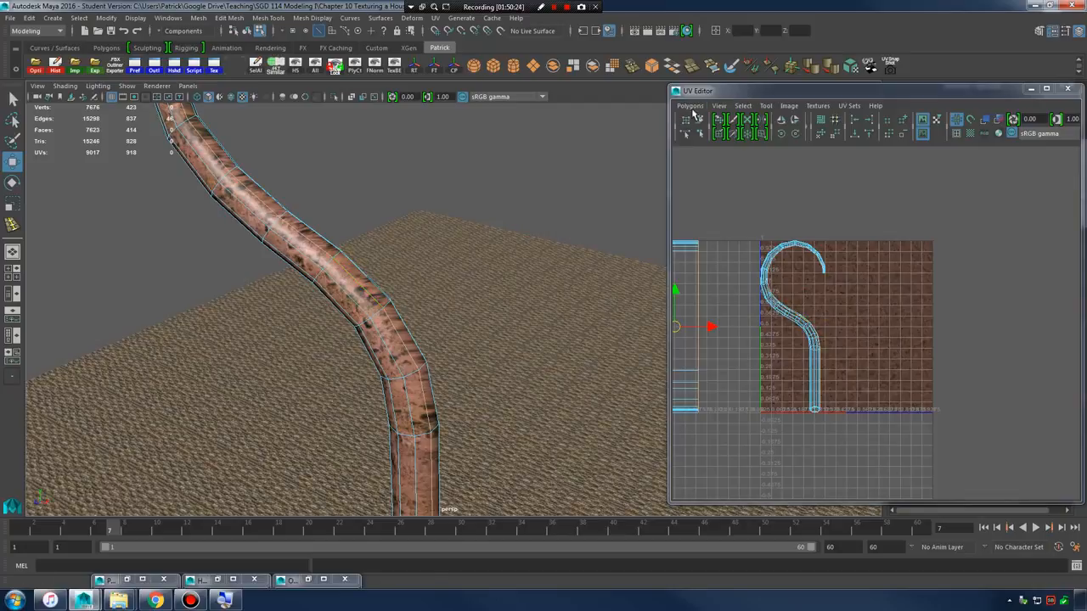
{"action": "middle_click_drag", "start_coordinate": [345, 264], "coordinate": [449, 270], "text": "alt"}
{"action": "right_click_drag", "start_coordinate": [448, 270], "coordinate": [514, 315], "text": "alt"}
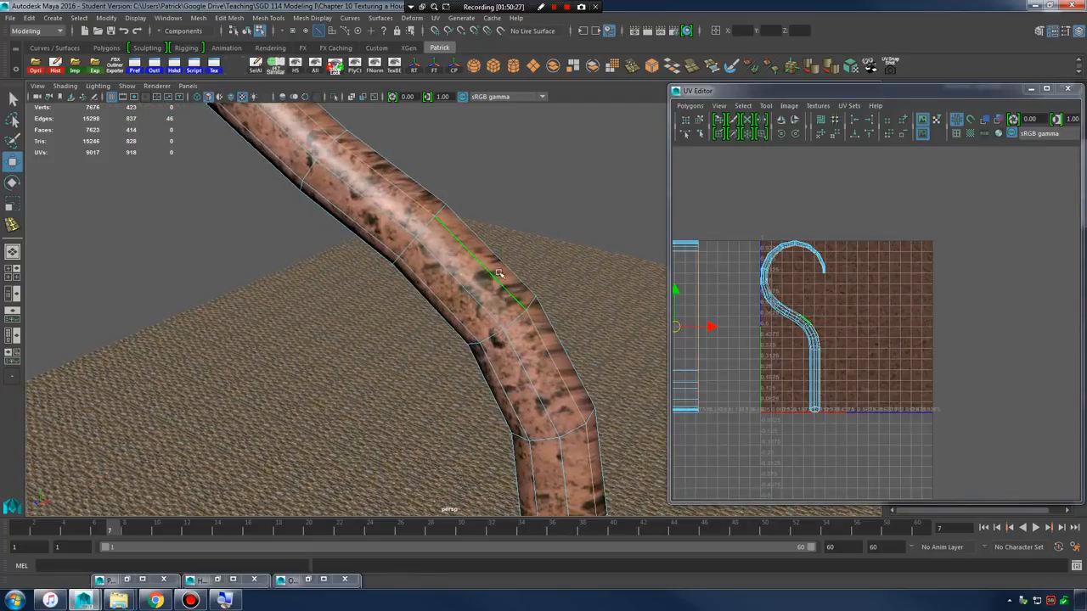
{"action": "left_click", "coordinate": [694, 105]}
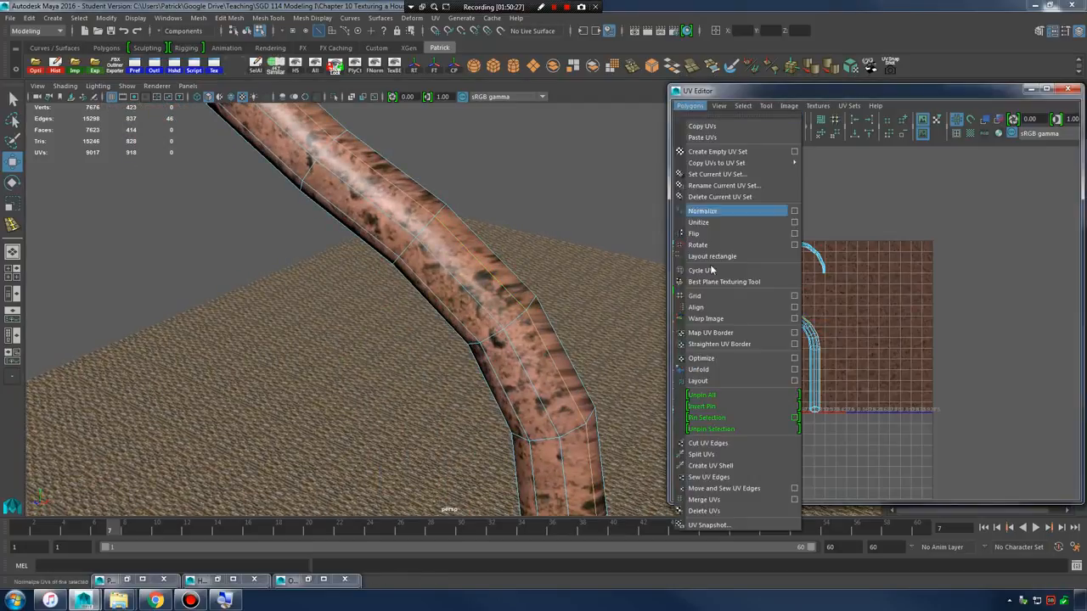
{"action": "left_click", "coordinate": [713, 444]}
- Leave edge selection and select all UVs of the hook and stem shell in the UV Editor
{"action": "key", "text": "F8"}
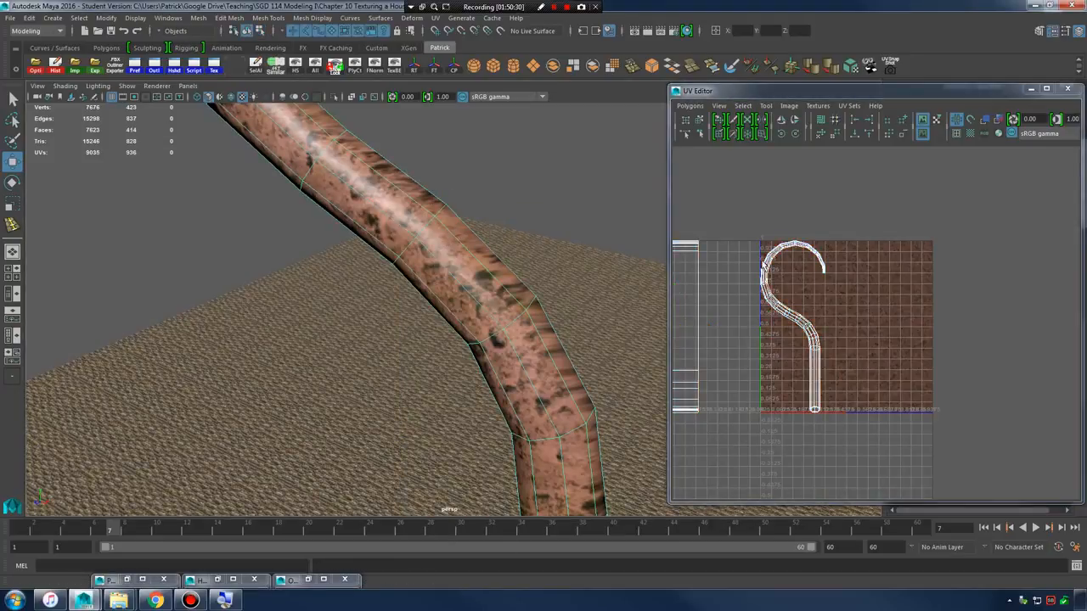
{"action": "right_click", "coordinate": [777, 257]}
{"action": "right_click_drag", "start_coordinate": [777, 256], "coordinate": [732, 239]}
{"action": "left_click", "coordinate": [765, 262]}
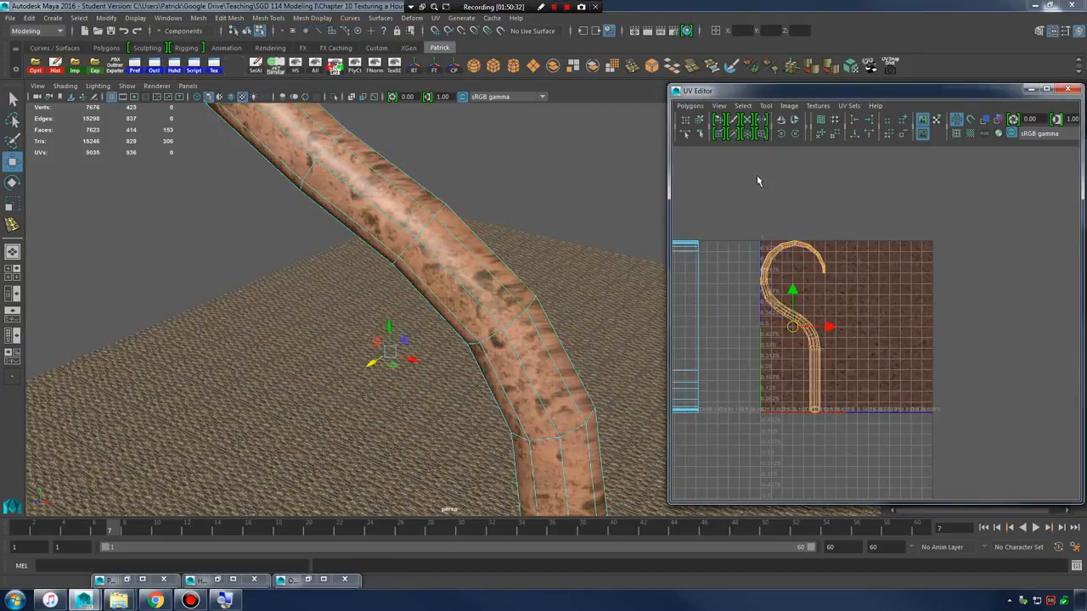
- Unfold the UVs of the curved lamp pole
{"action": "left_click", "coordinate": [694, 105]}
{"action": "left_click", "coordinate": [728, 366]}
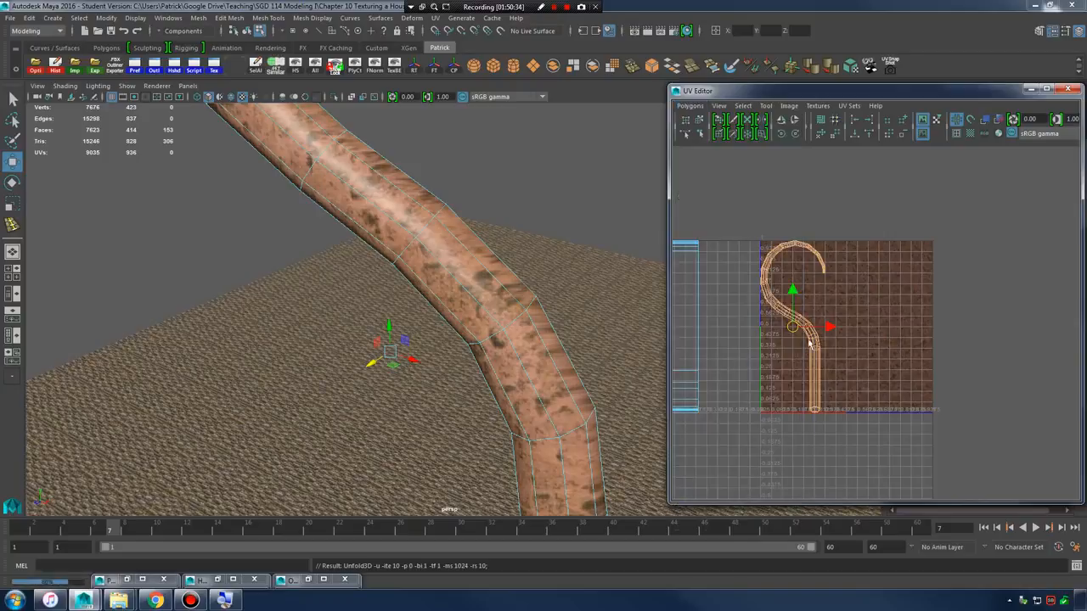
{"action": "left_click_drag", "start_coordinate": [825, 326], "coordinate": [902, 333]}
- Rotate the unfolded pole's UV shell upright and place it just outside the texture square on the positive U side
{"action": "key", "text": "e"}
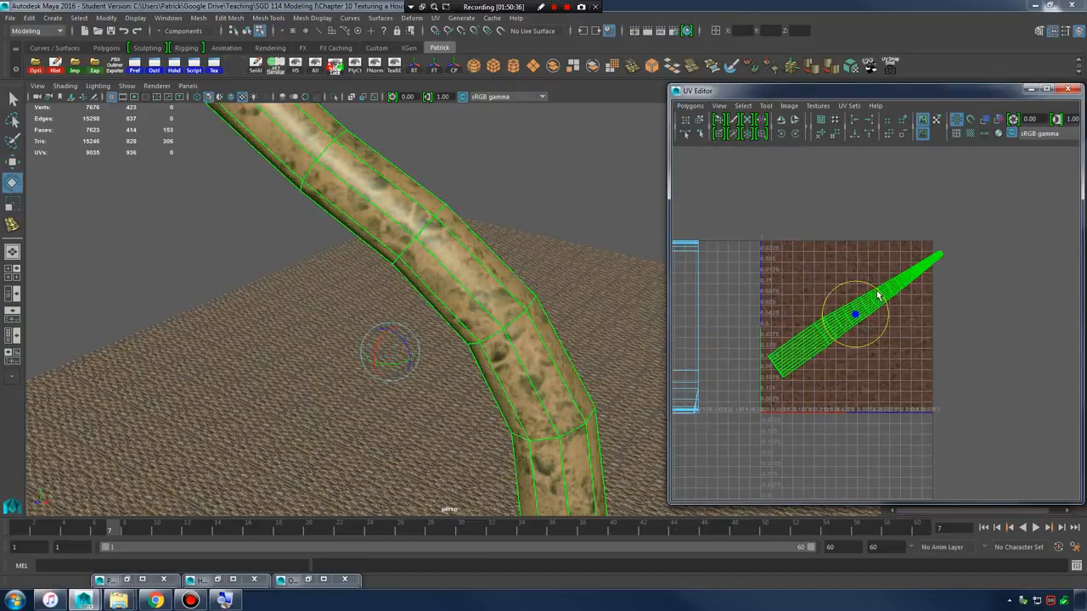
{"action": "left_click_drag", "start_coordinate": [877, 293], "coordinate": [851, 275]}
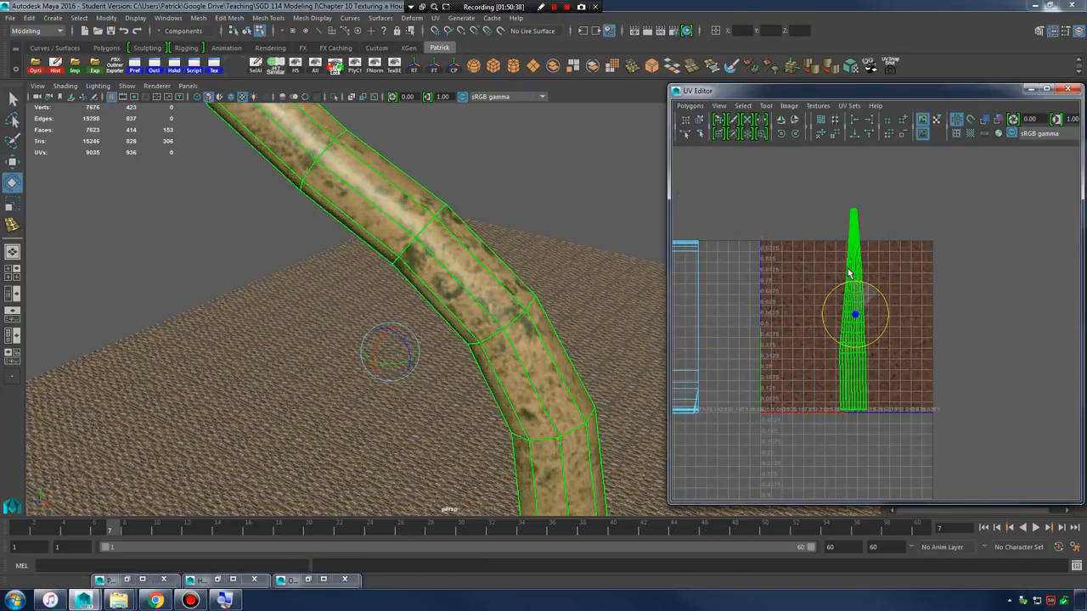
{"action": "key", "text": "w"}
{"action": "left_click_drag", "start_coordinate": [892, 306], "coordinate": [1003, 314]}
- Select the band of side faces on the tapered collar at the lower end of the curved pole
{"action": "right_click_drag", "start_coordinate": [604, 315], "coordinate": [528, 395], "text": "alt"}
{"action": "middle_click_drag", "start_coordinate": [528, 394], "coordinate": [494, 313], "text": "alt"}
{"action": "left_click_drag", "start_coordinate": [494, 313], "coordinate": [499, 307], "text": "alt"}
{"action": "right_click_drag", "start_coordinate": [499, 307], "coordinate": [536, 290], "text": "alt"}
{"action": "middle_click_drag", "start_coordinate": [537, 290], "coordinate": [521, 321], "text": "alt"}
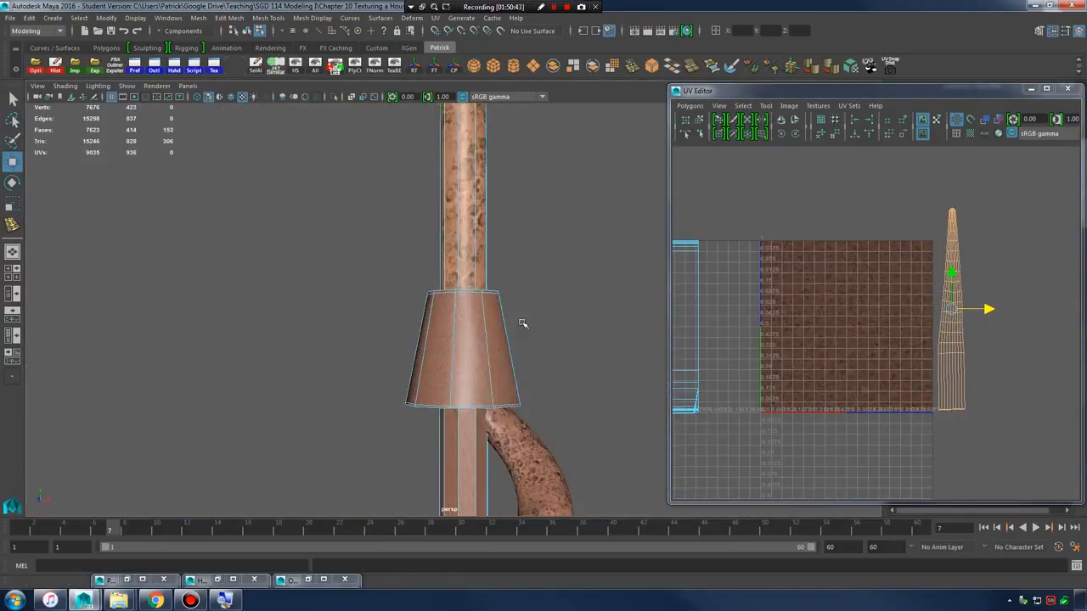
{"action": "right_click_drag", "start_coordinate": [488, 287], "coordinate": [489, 332]}
{"action": "left_click_drag", "start_coordinate": [323, 327], "coordinate": [617, 368]}
{"action": "key", "text": "f"}
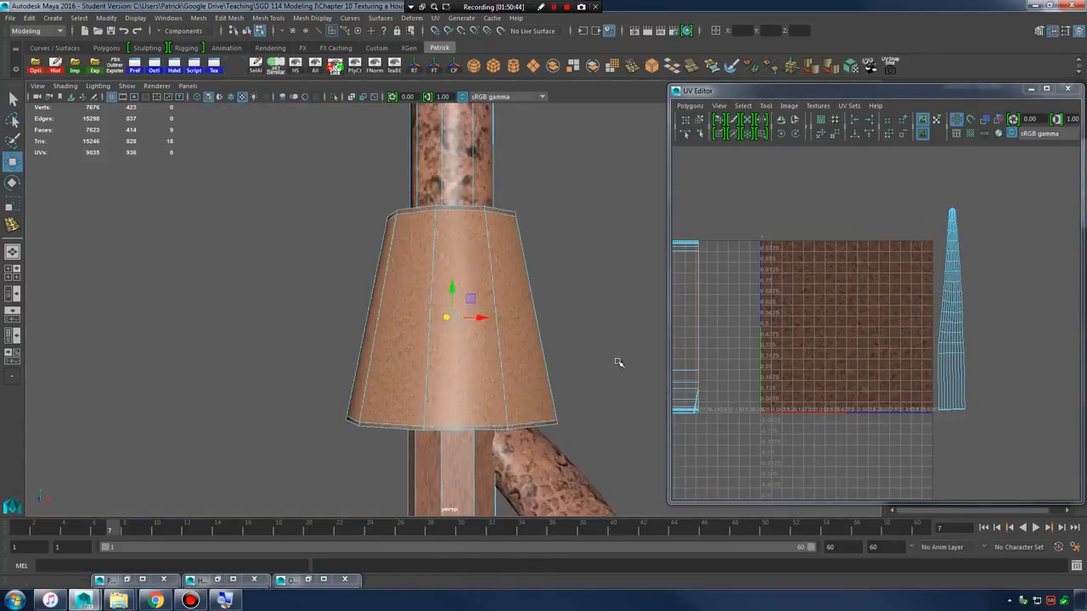
{"action": "right_click_drag", "start_coordinate": [413, 341], "coordinate": [448, 350], "text": "alt"}
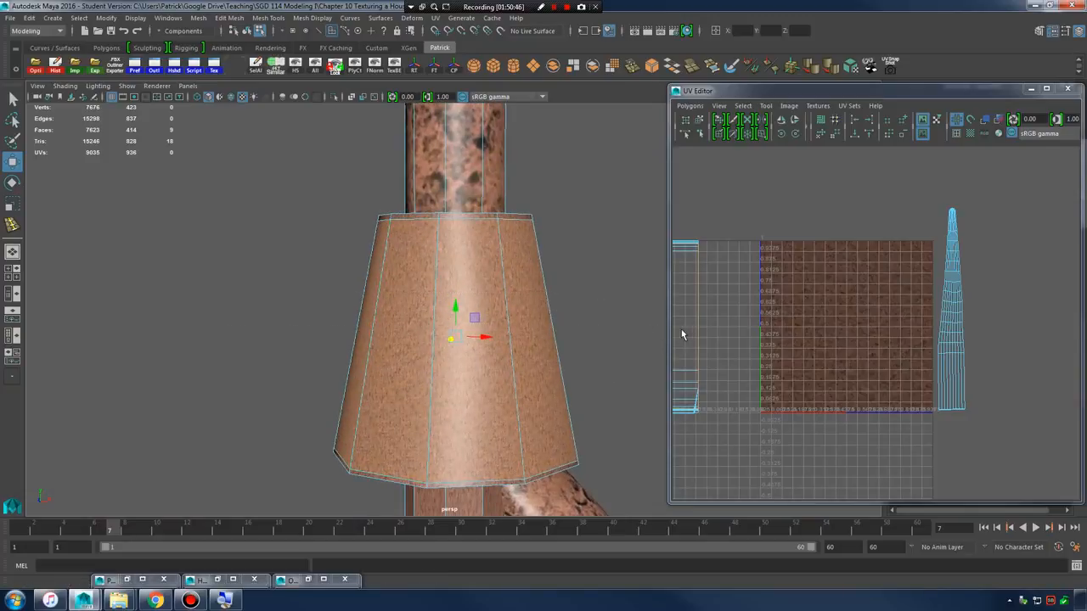
- Select all faces of the tapered collar, including its rims, and give them a camera-based UV projection
{"action": "right_click_drag", "start_coordinate": [511, 307], "coordinate": [495, 301], "text": "alt"}
{"action": "left_click_drag", "start_coordinate": [495, 301], "coordinate": [429, 359], "text": "alt"}
{"action": "right_click_drag", "start_coordinate": [428, 360], "coordinate": [459, 364], "text": "alt"}
{"action": "left_click_drag", "start_coordinate": [319, 312], "coordinate": [567, 360]}
{"action": "right_click_drag", "start_coordinate": [567, 360], "coordinate": [613, 365], "text": "alt"}
{"action": "right_click_drag", "start_coordinate": [429, 330], "coordinate": [477, 326], "text": "alt"}
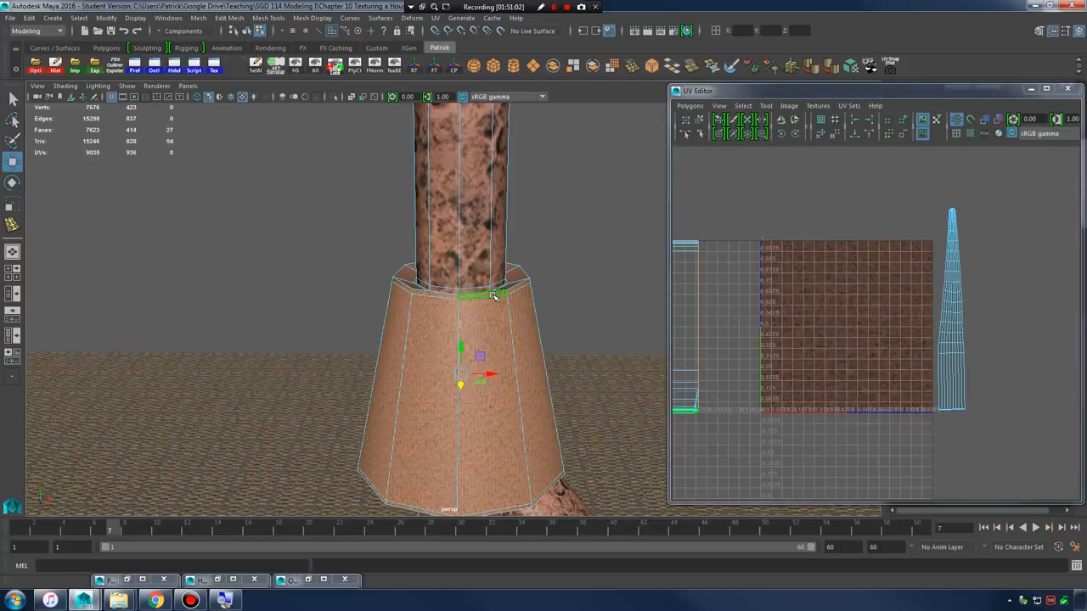
{"action": "left_click_drag", "start_coordinate": [488, 296], "coordinate": [442, 265], "text": "alt"}
{"action": "left_click", "coordinate": [435, 19]}
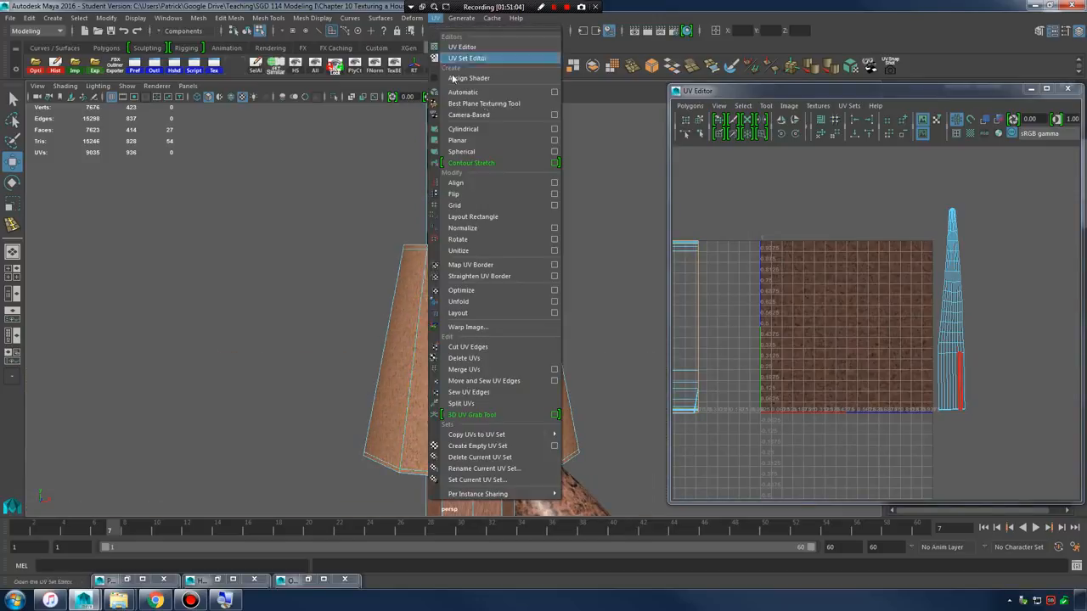
{"action": "left_click", "coordinate": [489, 121]}
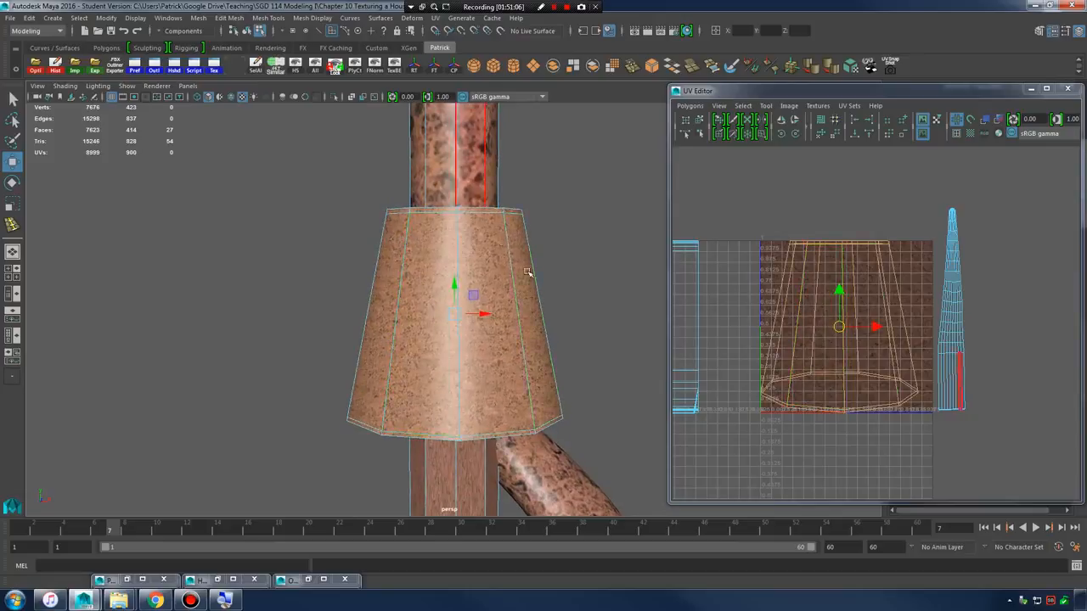
- Switch to edge selection and select a vertical edge loop running down the side of the tapered collar
{"action": "right_click", "coordinate": [473, 263]}
{"action": "right_click_drag", "start_coordinate": [474, 263], "coordinate": [473, 231]}
{"action": "left_click_drag", "start_coordinate": [552, 286], "coordinate": [445, 293], "text": "alt"}
{"action": "left_click_drag", "start_coordinate": [365, 290], "coordinate": [449, 325], "text": "alt"}
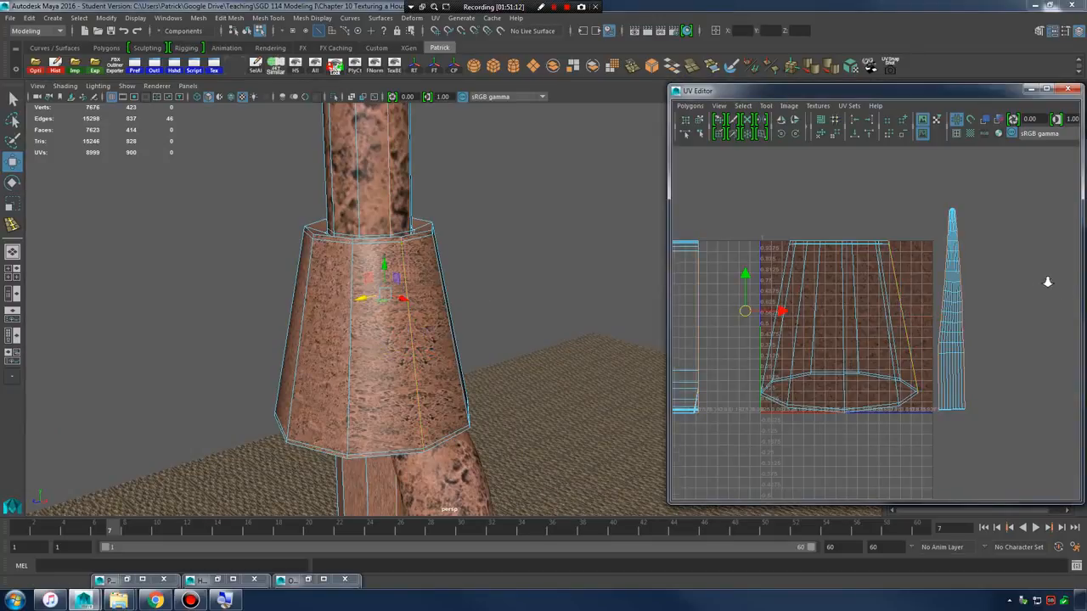
- Examine how the selected edge loop runs along the collar and the curved pole in the model
{"action": "right_click_drag", "start_coordinate": [1045, 279], "coordinate": [840, 291], "text": "alt"}
{"action": "right_click_drag", "start_coordinate": [510, 297], "coordinate": [415, 292], "text": "alt"}
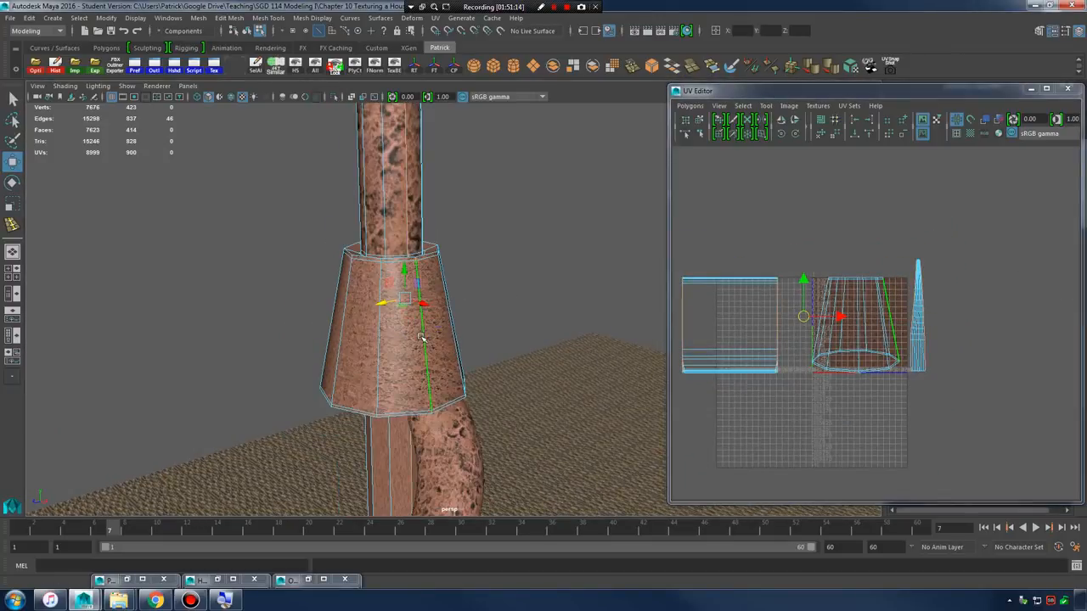
{"action": "right_click_drag", "start_coordinate": [477, 330], "coordinate": [558, 283], "text": "alt"}
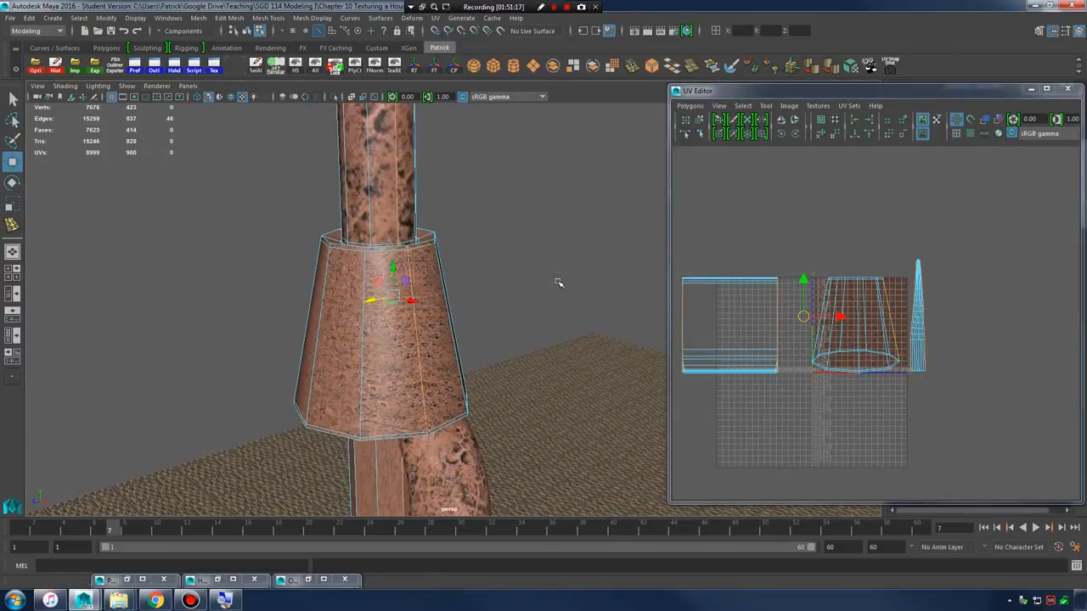
{"action": "right_click_drag", "start_coordinate": [488, 293], "coordinate": [581, 297], "text": "alt"}
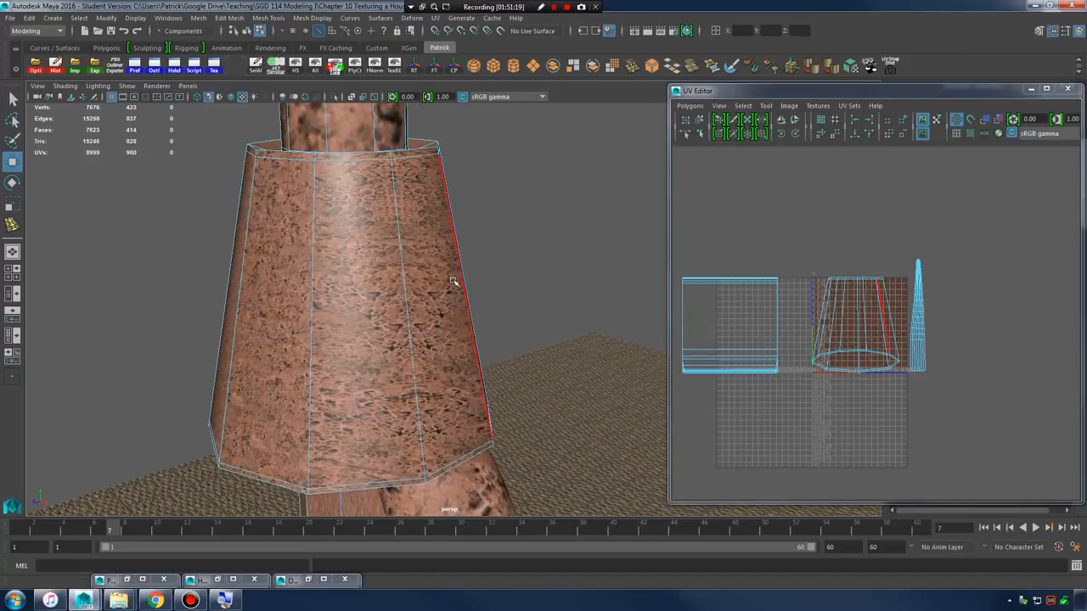
{"action": "right_click_drag", "start_coordinate": [400, 275], "coordinate": [374, 234], "text": "alt"}
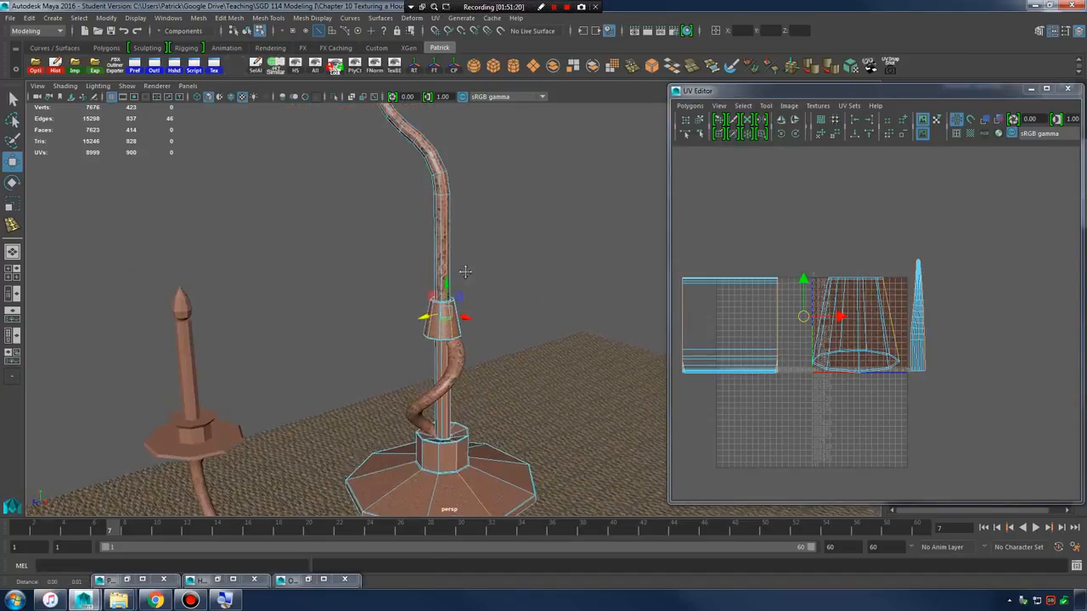
{"action": "middle_click_drag", "start_coordinate": [466, 272], "coordinate": [356, 292], "text": "alt"}
{"action": "left_click_drag", "start_coordinate": [356, 293], "coordinate": [340, 344], "text": "alt"}
{"action": "right_click_drag", "start_coordinate": [340, 344], "coordinate": [481, 357], "text": "alt"}
{"action": "middle_click_drag", "start_coordinate": [348, 346], "coordinate": [436, 342], "text": "alt"}
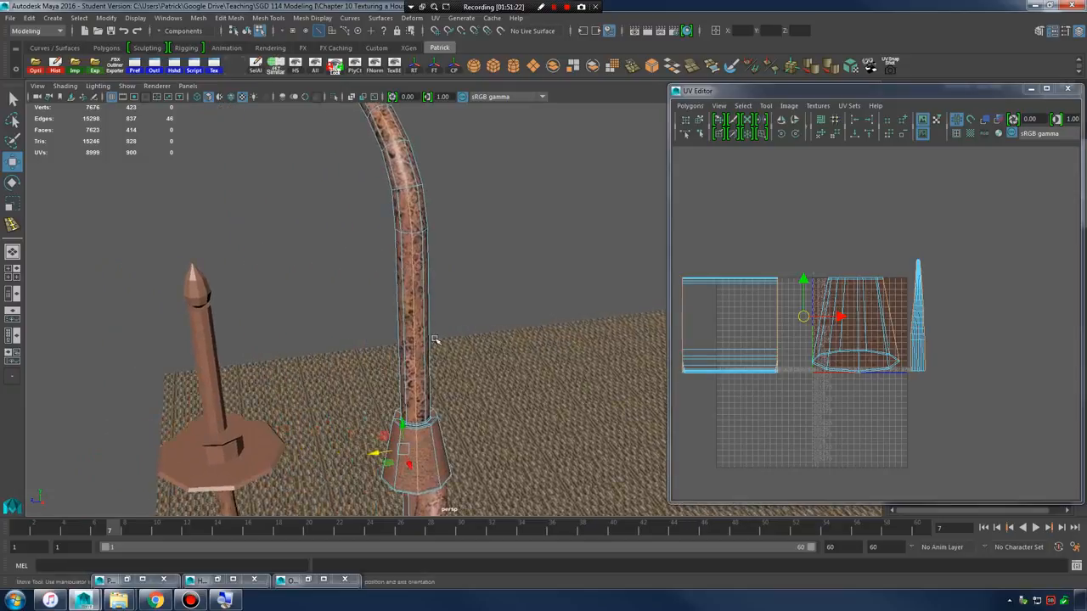
{"action": "right_click_drag", "start_coordinate": [436, 342], "coordinate": [561, 335], "text": "alt"}
- Inspect the pole's unfolded UV shell and its border edges up close, comparing them with the pole in the model
{"action": "right_click_drag", "start_coordinate": [953, 322], "coordinate": [1073, 367], "text": "alt"}
{"action": "middle_click_drag", "start_coordinate": [1073, 367], "coordinate": [909, 385], "text": "alt"}
{"action": "right_click_drag", "start_coordinate": [909, 386], "coordinate": [939, 378], "text": "alt"}
{"action": "middle_click_drag", "start_coordinate": [903, 364], "coordinate": [1029, 349], "text": "alt"}
{"action": "right_click_drag", "start_coordinate": [1029, 350], "coordinate": [874, 314], "text": "alt"}
{"action": "middle_click_drag", "start_coordinate": [875, 314], "coordinate": [851, 418], "text": "alt"}
{"action": "middle_click_drag", "start_coordinate": [907, 373], "coordinate": [883, 94], "text": "alt"}
{"action": "right_click_drag", "start_coordinate": [892, 306], "coordinate": [916, 314], "text": "alt"}
{"action": "key", "text": "f"}
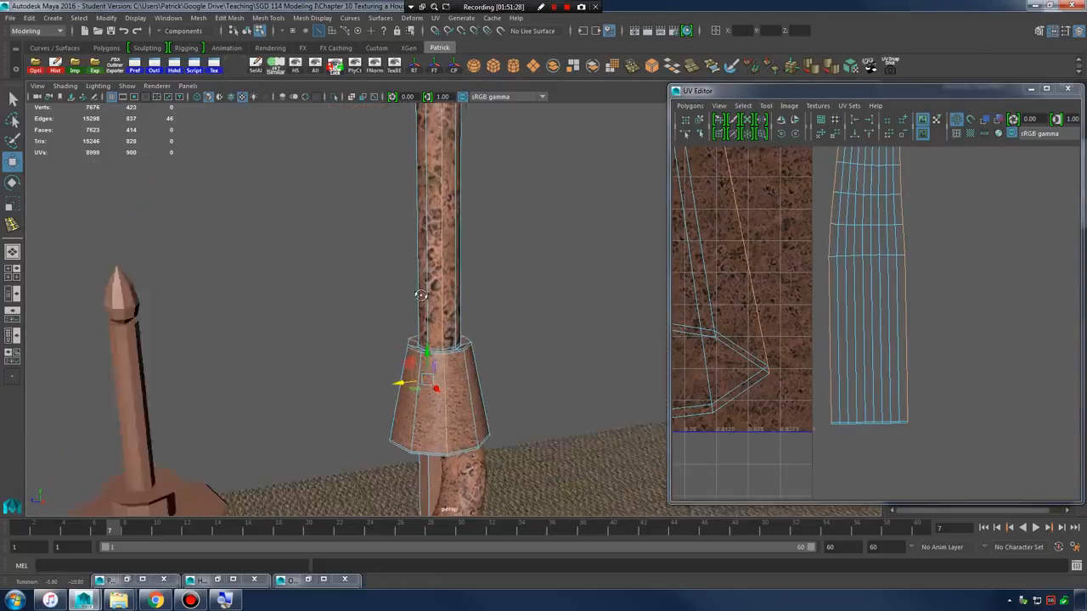
{"action": "left_click_drag", "start_coordinate": [441, 289], "coordinate": [456, 253], "text": "alt"}
{"action": "middle_click_drag", "start_coordinate": [456, 253], "coordinate": [477, 430], "text": "alt"}
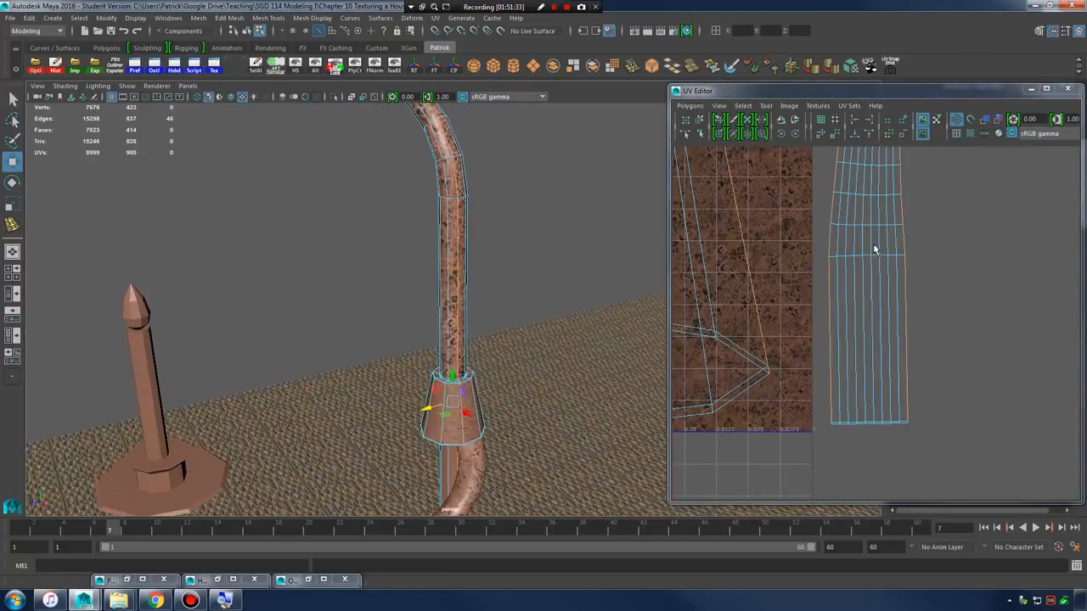
- Remove the edges outside the collar from the selection, keeping only the collar's vertical seam edges
{"action": "right_click_drag", "start_coordinate": [872, 243], "coordinate": [849, 221], "text": "alt"}
{"action": "middle_click_drag", "start_coordinate": [849, 220], "coordinate": [860, 347], "text": "alt"}
{"action": "middle_click_drag", "start_coordinate": [898, 221], "coordinate": [892, 305], "text": "alt"}
{"action": "middle_click_drag", "start_coordinate": [906, 223], "coordinate": [911, 170], "text": "alt"}
{"action": "middle_click_drag", "start_coordinate": [915, 380], "coordinate": [888, 332], "text": "alt"}
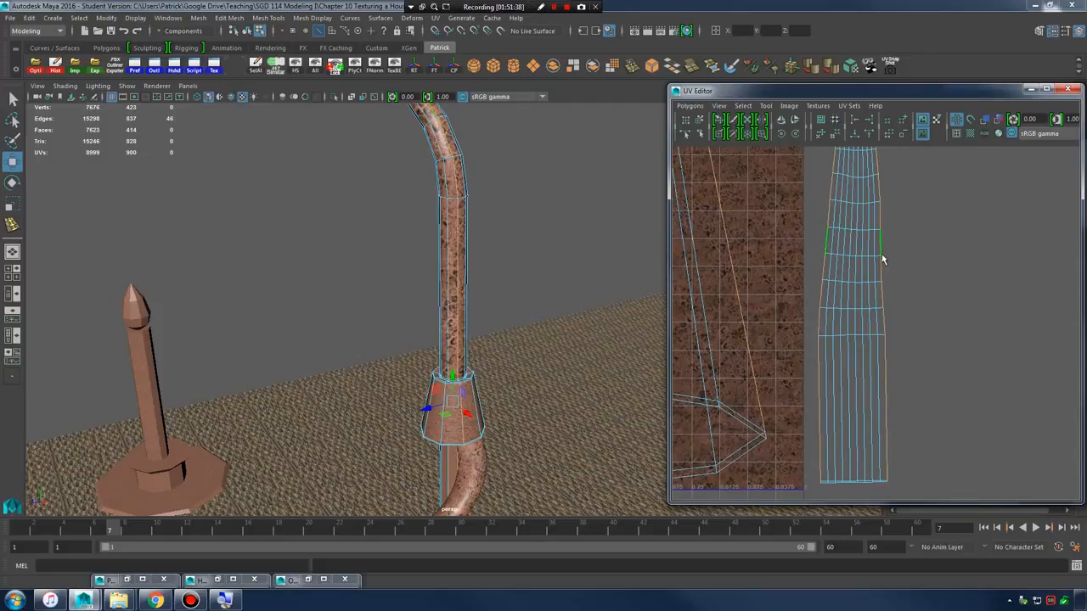
{"action": "scroll", "coordinate": [841, 273], "scroll_direction": "down", "scroll_amount": 5}
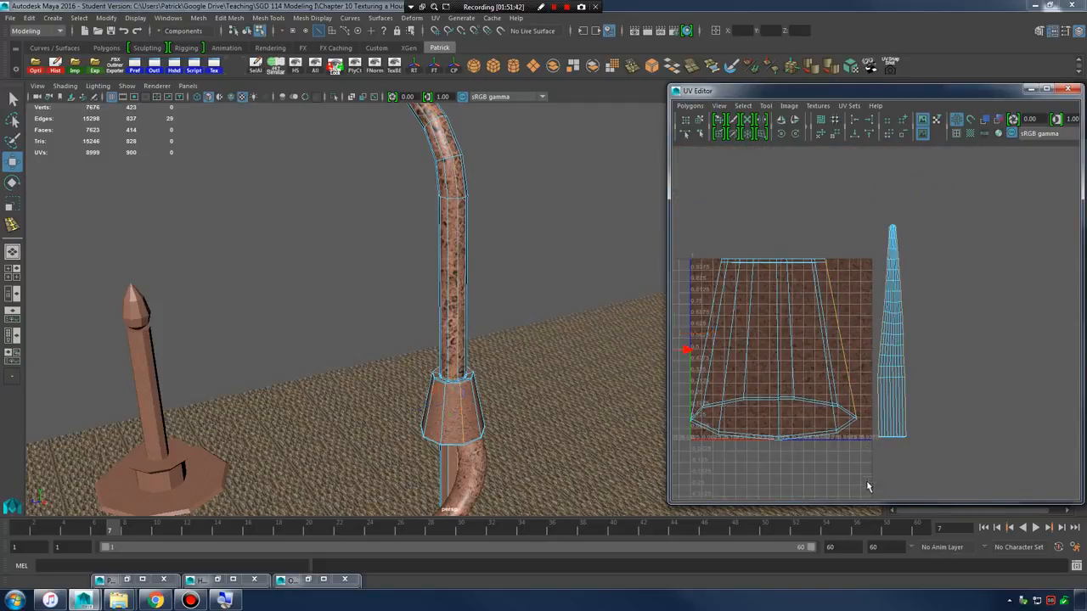
{"action": "scroll", "coordinate": [796, 351], "scroll_direction": "down", "scroll_amount": 3}
{"action": "middle_click_drag", "start_coordinate": [797, 349], "coordinate": [918, 349], "text": "alt"}
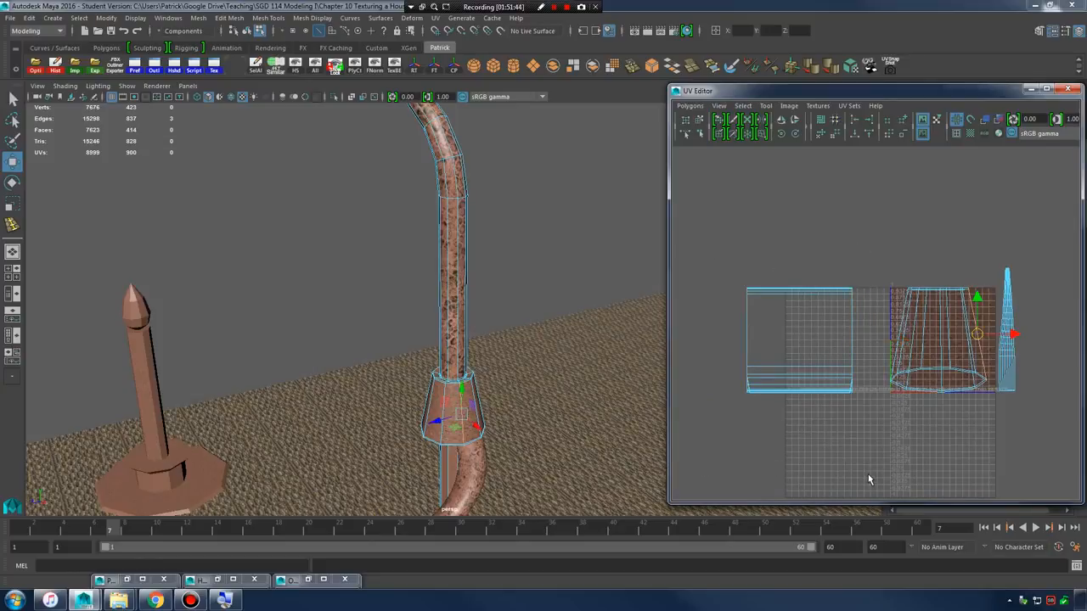
- Cut the tapered collar's UVs along the selected vertical edges
{"action": "middle_click_drag", "start_coordinate": [431, 367], "coordinate": [426, 308], "text": "alt"}
{"action": "left_click_drag", "start_coordinate": [427, 308], "coordinate": [563, 328], "text": "alt"}
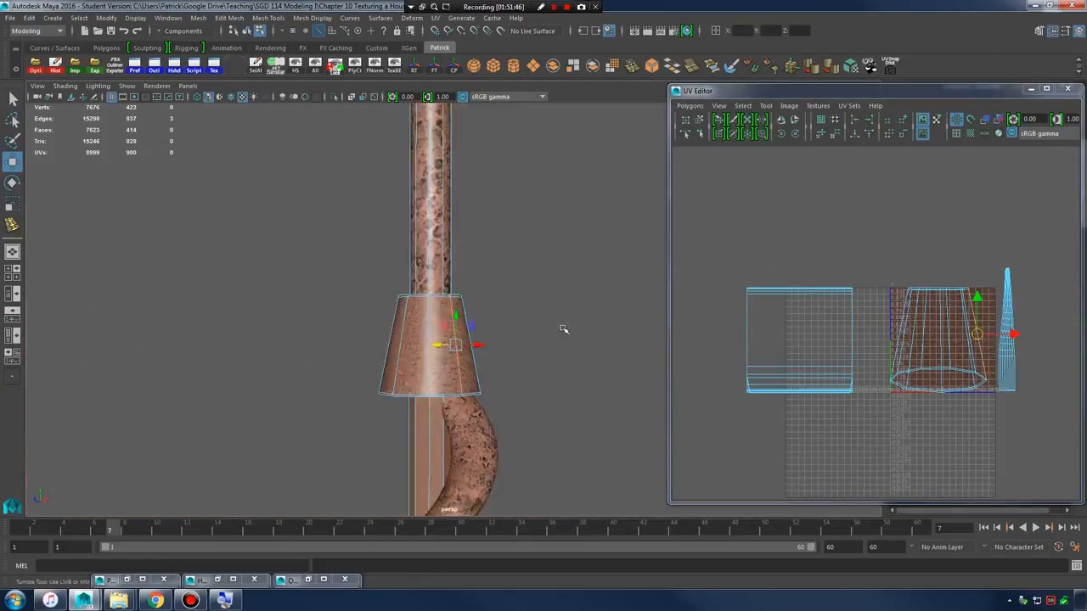
{"action": "right_click_drag", "start_coordinate": [563, 328], "coordinate": [490, 352], "text": "alt"}
{"action": "middle_click_drag", "start_coordinate": [490, 352], "coordinate": [499, 183], "text": "alt"}
{"action": "left_click_drag", "start_coordinate": [499, 183], "coordinate": [500, 337], "text": "alt"}
{"action": "right_click_drag", "start_coordinate": [500, 337], "coordinate": [544, 246], "text": "alt"}
{"action": "middle_click_drag", "start_coordinate": [544, 246], "coordinate": [538, 328], "text": "alt"}
{"action": "right_click_drag", "start_coordinate": [538, 327], "coordinate": [597, 376], "text": "alt"}
{"action": "middle_click_drag", "start_coordinate": [597, 376], "coordinate": [580, 311], "text": "alt"}
{"action": "right_click_drag", "start_coordinate": [580, 311], "coordinate": [615, 347], "text": "alt"}
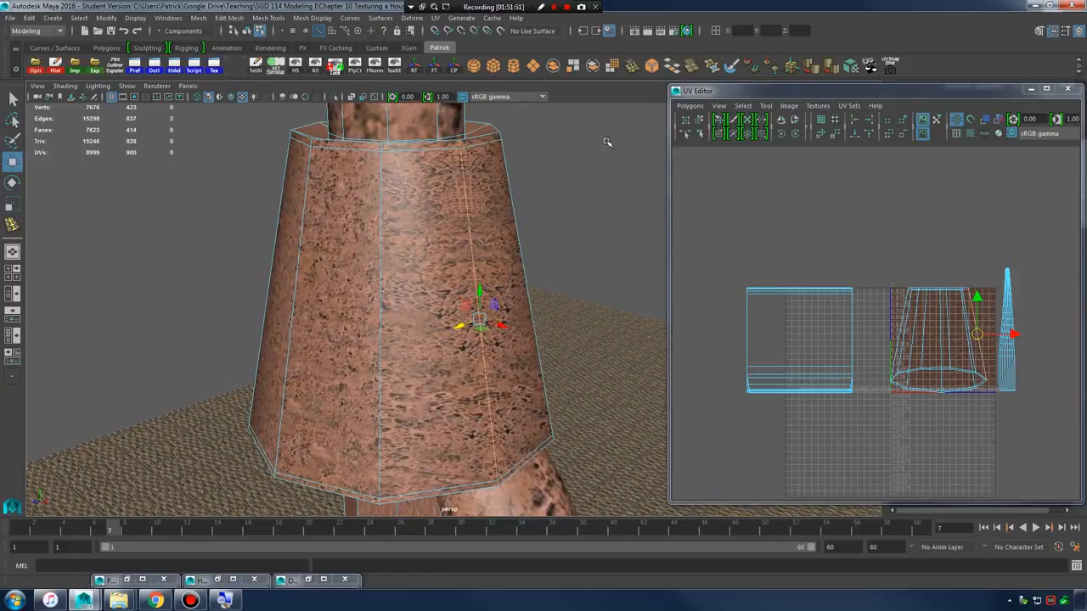
{"action": "left_click_drag", "start_coordinate": [636, 117], "coordinate": [447, 243], "text": "alt"}
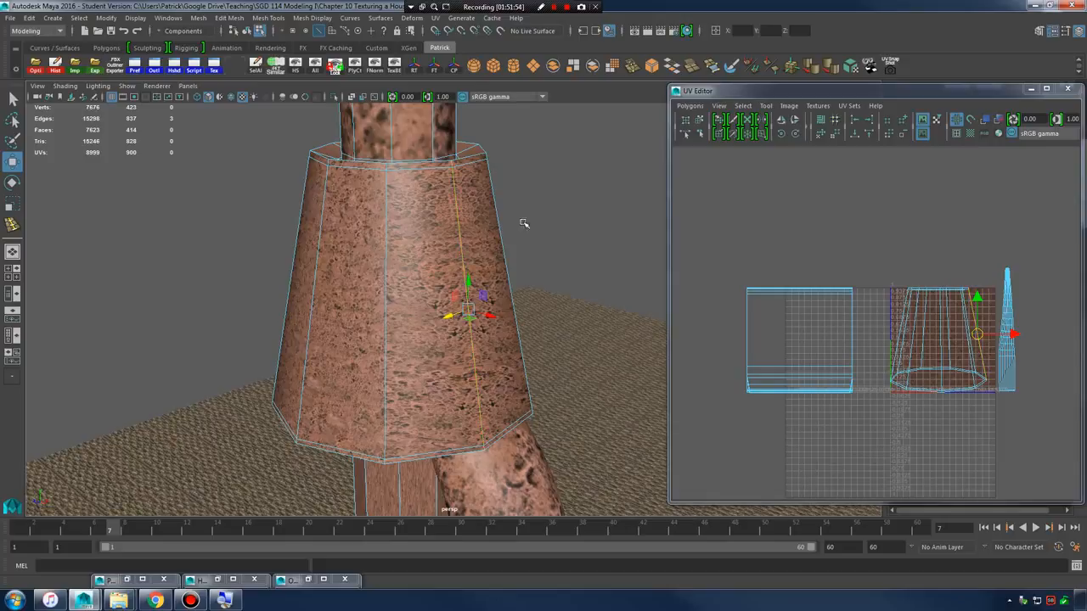
{"action": "left_click", "coordinate": [690, 106]}
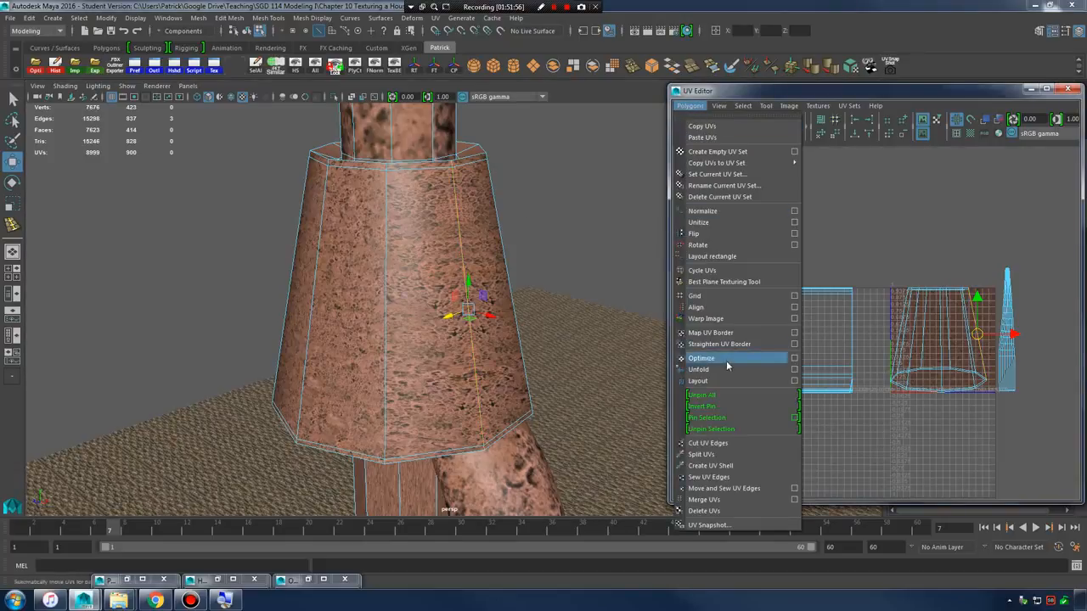
{"action": "left_click", "coordinate": [719, 443]}
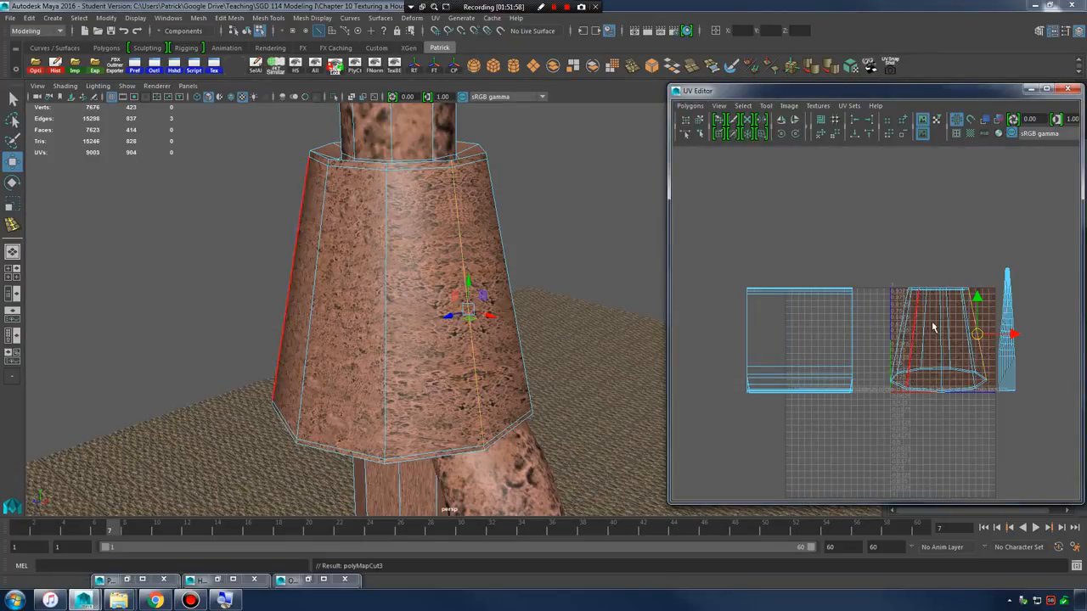
- Unfold the tapered collar's UV shell and move it out of the texture square, beyond the pole's shell
{"action": "right_click", "coordinate": [932, 327]}
{"action": "left_click", "coordinate": [896, 311]}
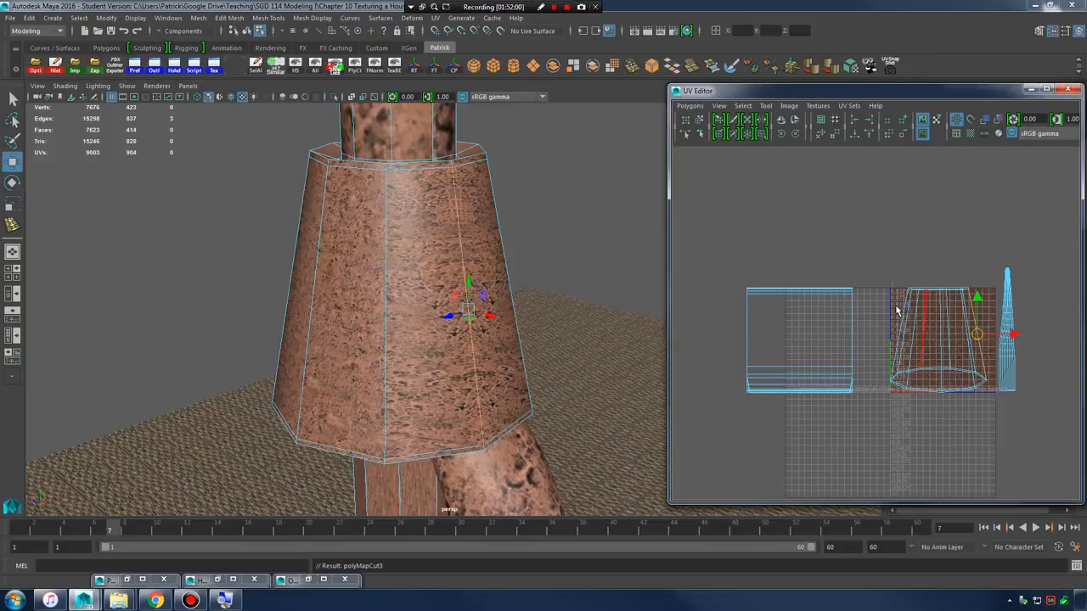
{"action": "left_click", "coordinate": [940, 319]}
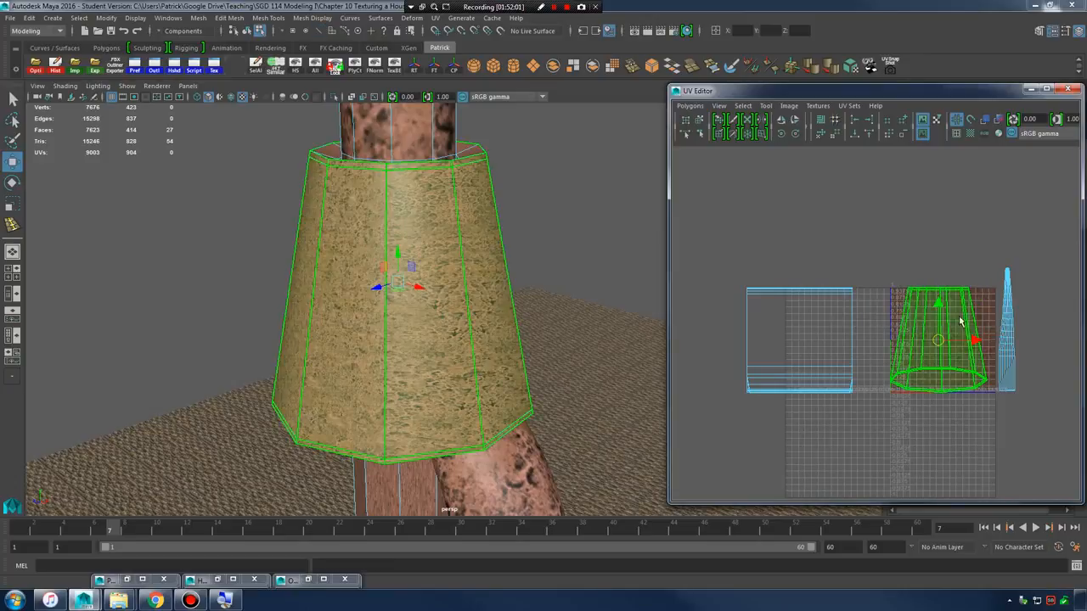
{"action": "left_click", "coordinate": [688, 106]}
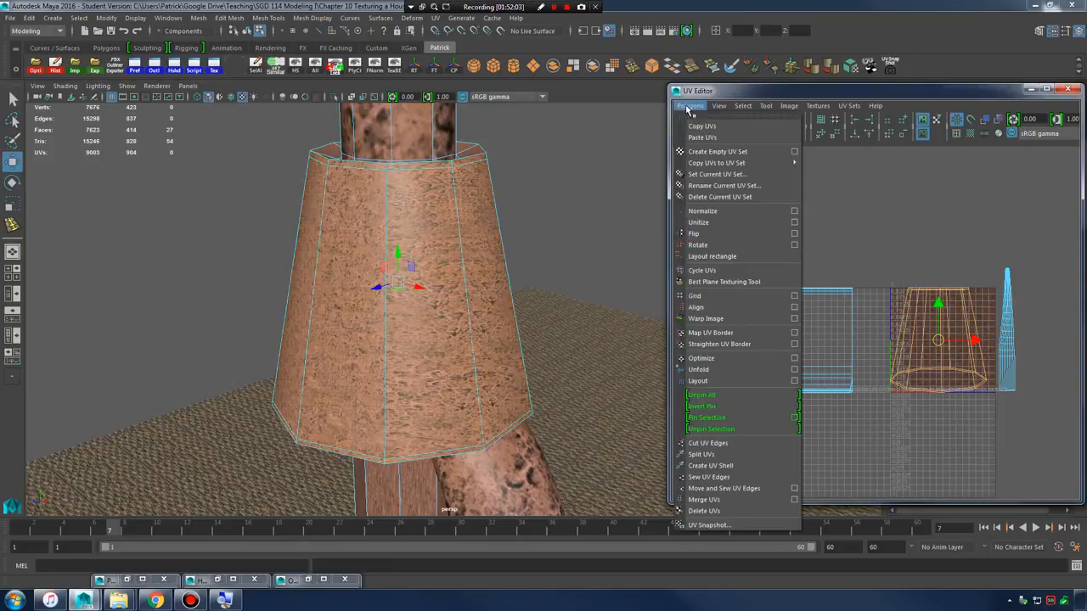
{"action": "left_click", "coordinate": [719, 370]}
{"action": "left_click_drag", "start_coordinate": [938, 339], "coordinate": [1073, 325]}
{"action": "key", "text": "e"}
{"action": "key", "text": "w"}
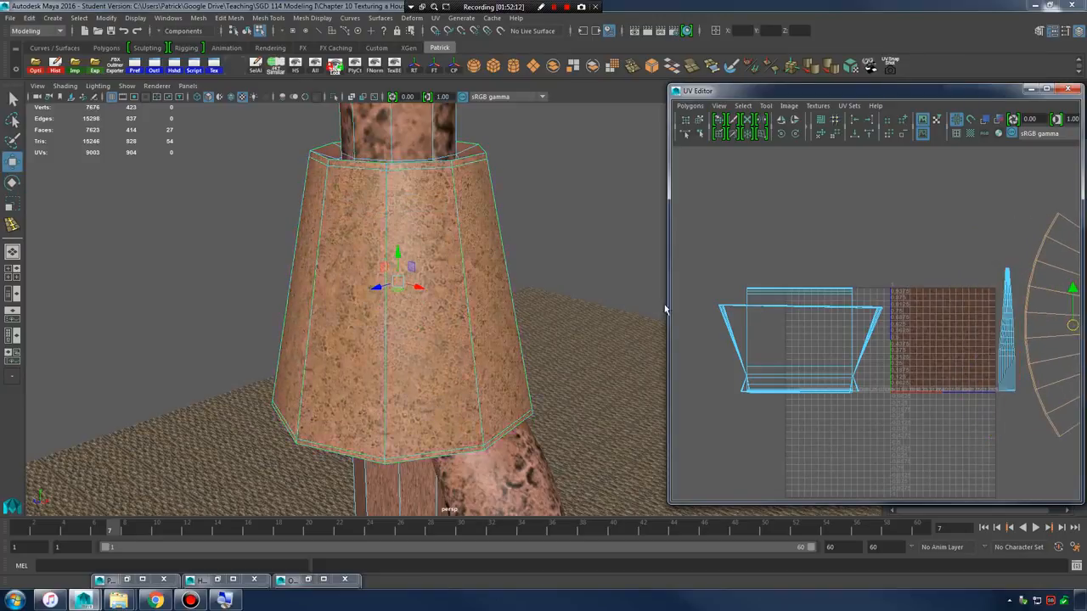
- Scale the collar's UV shell down to about a quarter of its size and place it beside the pole's shell
{"action": "middle_click_drag", "start_coordinate": [516, 194], "coordinate": [514, 296], "text": "alt"}
{"action": "mouse_move", "coordinate": [514, 296]}
{"action": "right_mouse_down", "text": "alt"}
{"action": "mouse_move", "coordinate": [555, 296]}
{"action": "mouse_move", "coordinate": [444, 281]}
{"action": "mouse_move", "coordinate": [497, 289]}
{"action": "right_mouse_up", "text": "alt"}
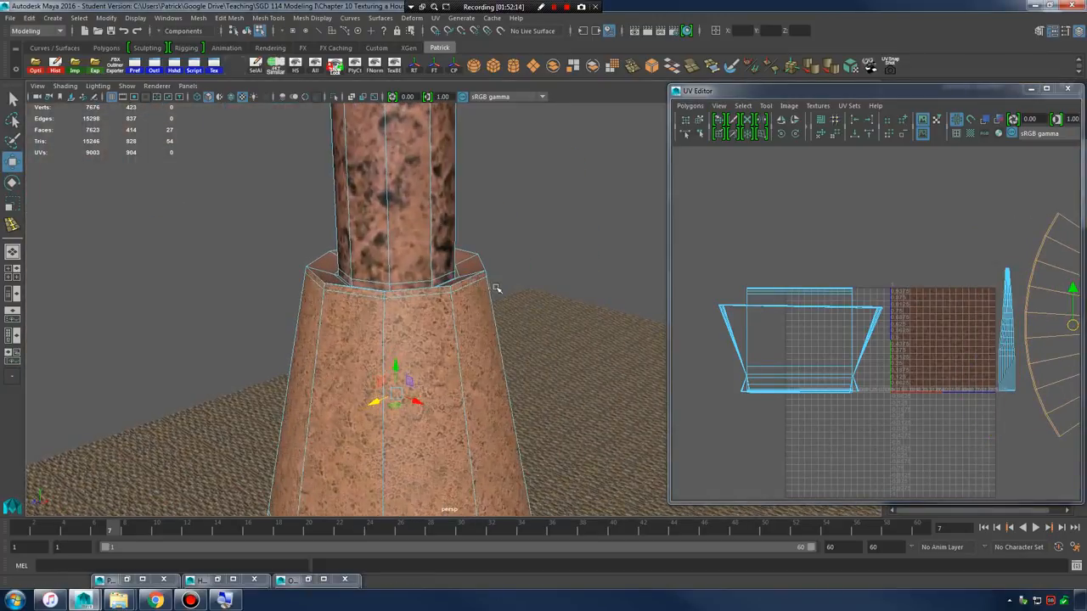
{"action": "middle_click_drag", "start_coordinate": [496, 288], "coordinate": [465, 284], "text": "alt"}
{"action": "key", "text": "r"}
{"action": "left_click_drag", "start_coordinate": [1071, 326], "coordinate": [1036, 346]}
{"action": "key", "text": "w"}
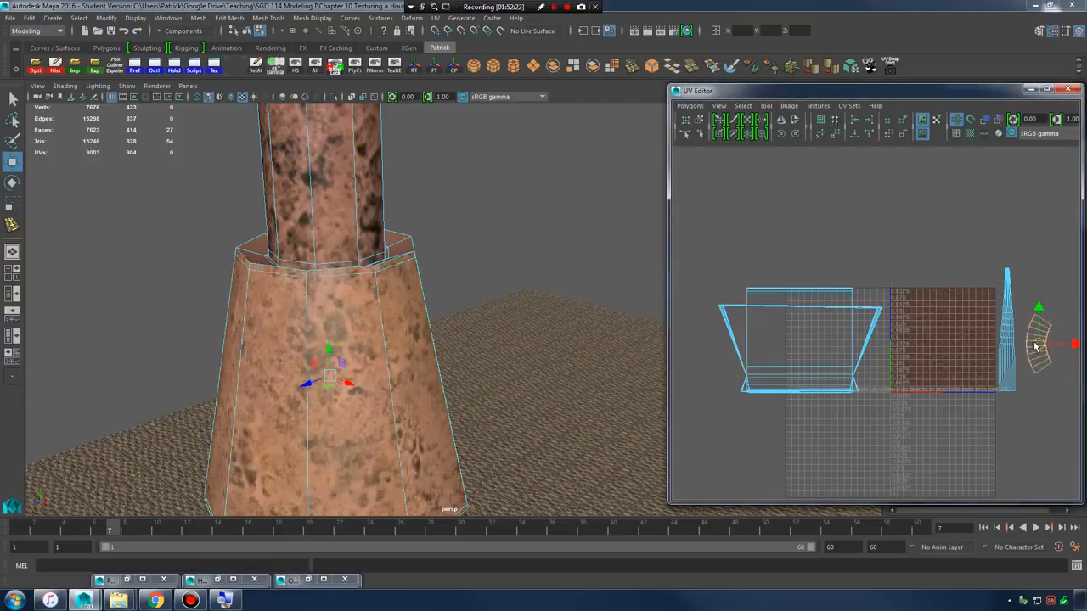
- Select the band of faces all around the straight post section between the tapered collar and the disc section
{"action": "right_click_drag", "start_coordinate": [427, 281], "coordinate": [445, 263]}
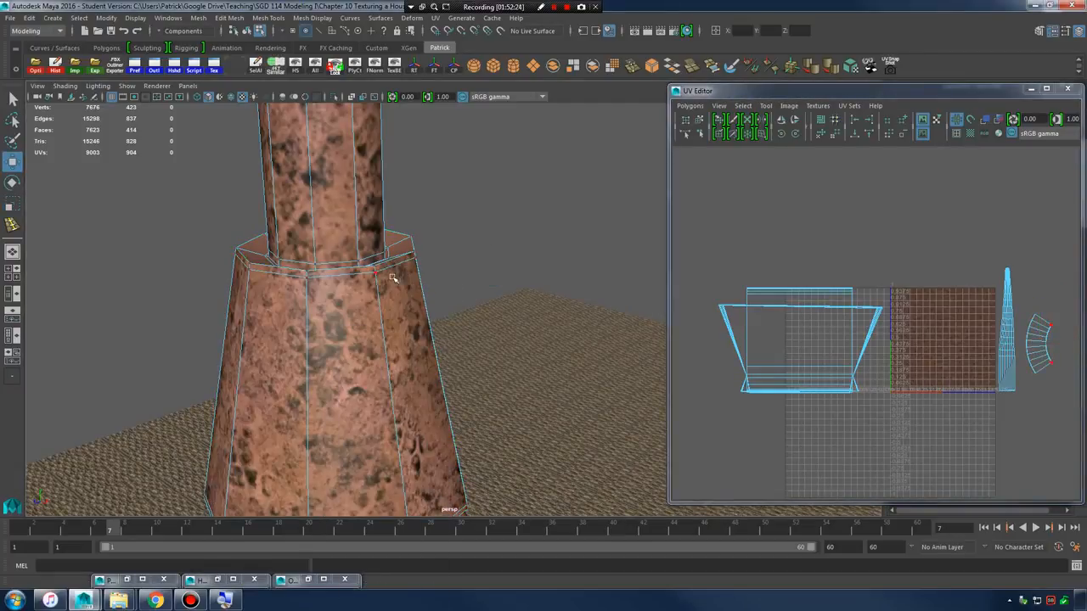
{"action": "left_click", "coordinate": [494, 240]}
{"action": "scroll", "coordinate": [484, 272], "scroll_direction": "down", "scroll_amount": 6}
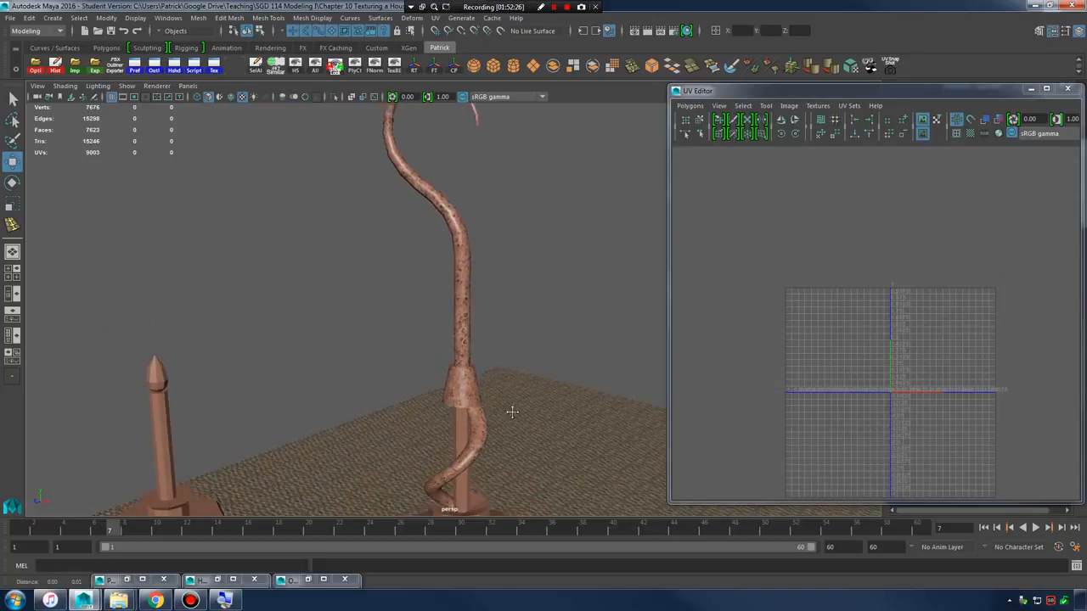
{"action": "scroll", "coordinate": [474, 306], "scroll_direction": "up", "scroll_amount": 6}
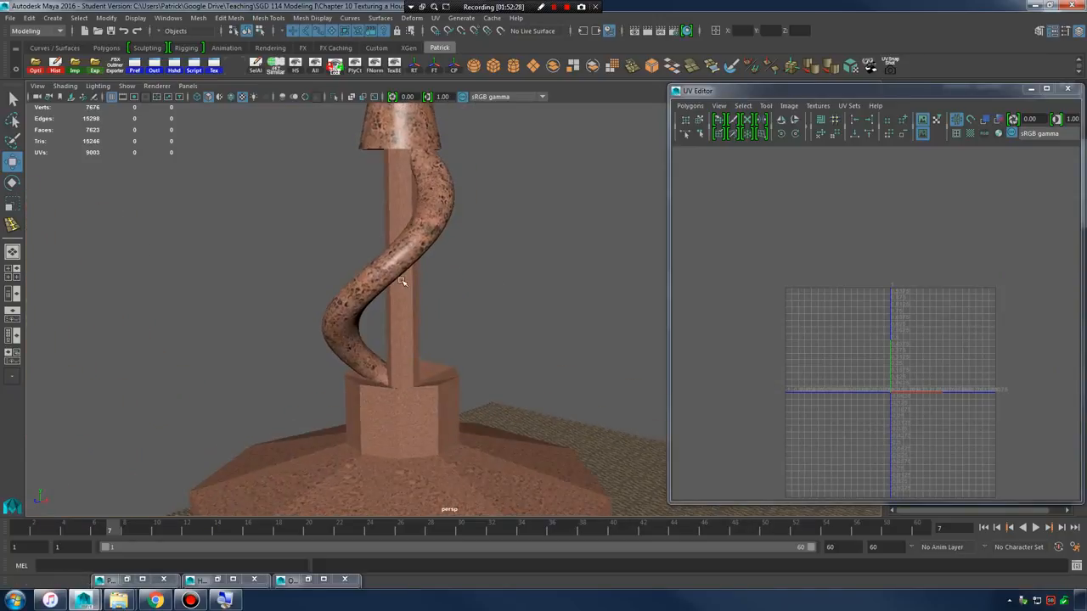
{"action": "left_click", "coordinate": [416, 302]}
{"action": "left_click_drag", "start_coordinate": [417, 301], "coordinate": [409, 286], "text": "alt"}
{"action": "right_click_drag", "start_coordinate": [409, 286], "coordinate": [408, 315]}
{"action": "left_click_drag", "start_coordinate": [304, 266], "coordinate": [537, 299]}
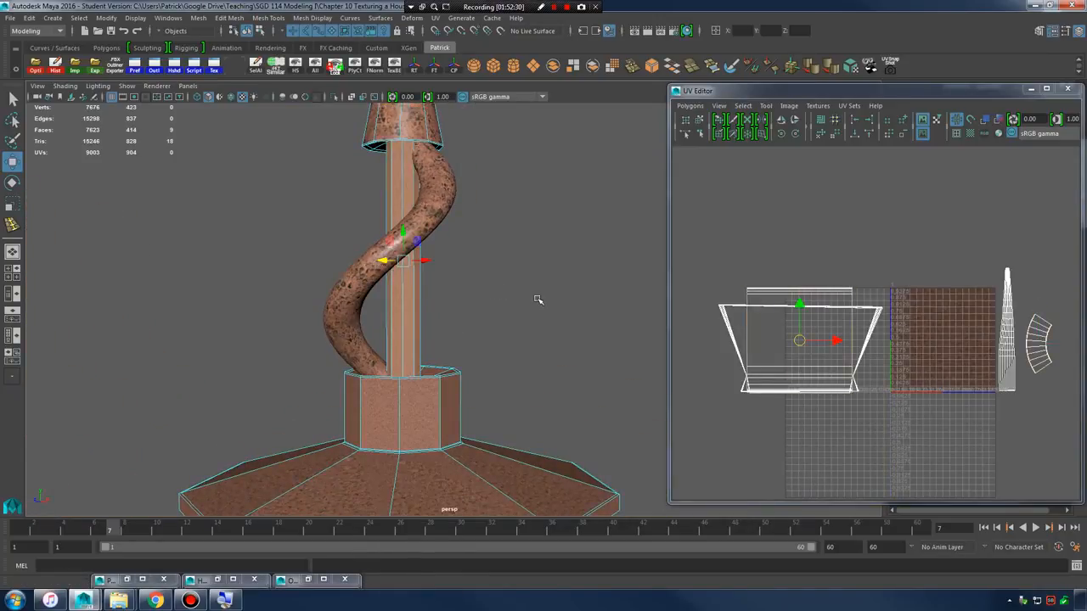
- Grow the post's face selection by one ring to take in the neighbouring bevel faces at both ends
{"action": "middle_click_drag", "start_coordinate": [456, 285], "coordinate": [479, 348], "text": "alt"}
{"action": "right_click_drag", "start_coordinate": [479, 348], "coordinate": [519, 332], "text": "alt"}
{"action": "left_click_drag", "start_coordinate": [519, 332], "coordinate": [531, 306], "text": "alt"}
{"action": "middle_click_drag", "start_coordinate": [530, 306], "coordinate": [554, 389], "text": "alt"}
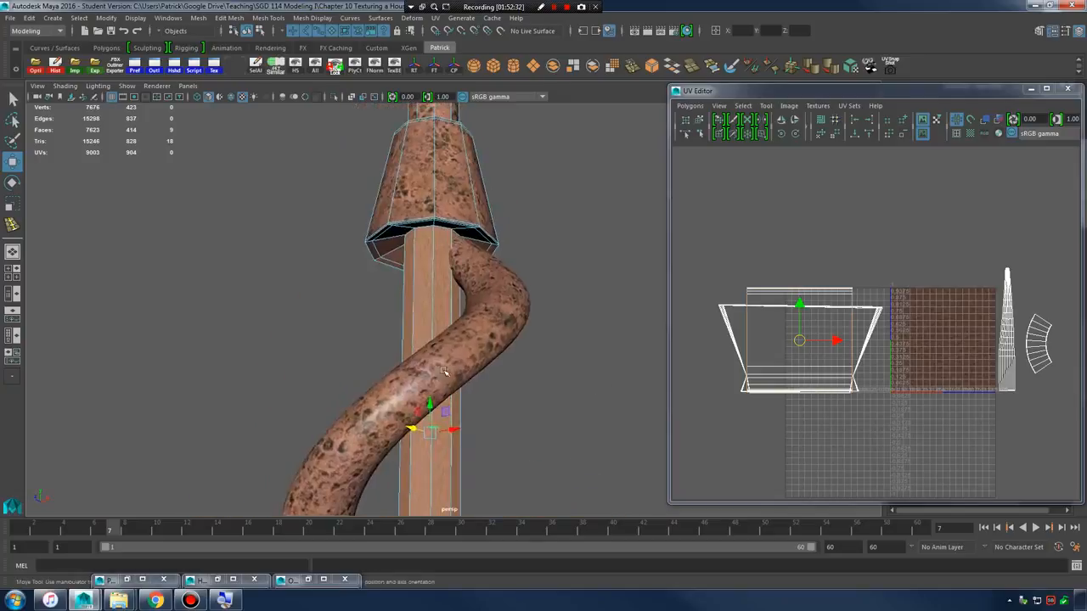
{"action": "right_click_drag", "start_coordinate": [553, 389], "coordinate": [616, 388], "text": "alt"}
{"action": "middle_click_drag", "start_coordinate": [616, 388], "coordinate": [480, 217], "text": "alt"}
{"action": "left_click_drag", "start_coordinate": [480, 217], "coordinate": [480, 310], "text": "alt"}
{"action": "middle_click_drag", "start_coordinate": [481, 309], "coordinate": [478, 164], "text": "alt"}
{"action": "right_click_drag", "start_coordinate": [478, 165], "coordinate": [510, 274], "text": "alt"}
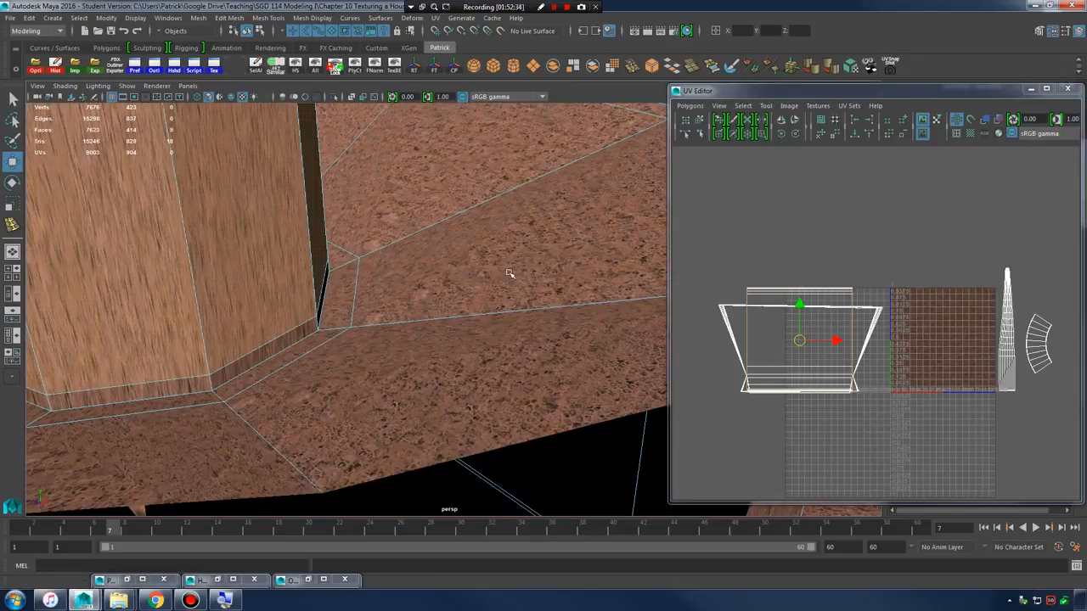
{"action": "key", "text": "shift+period"}
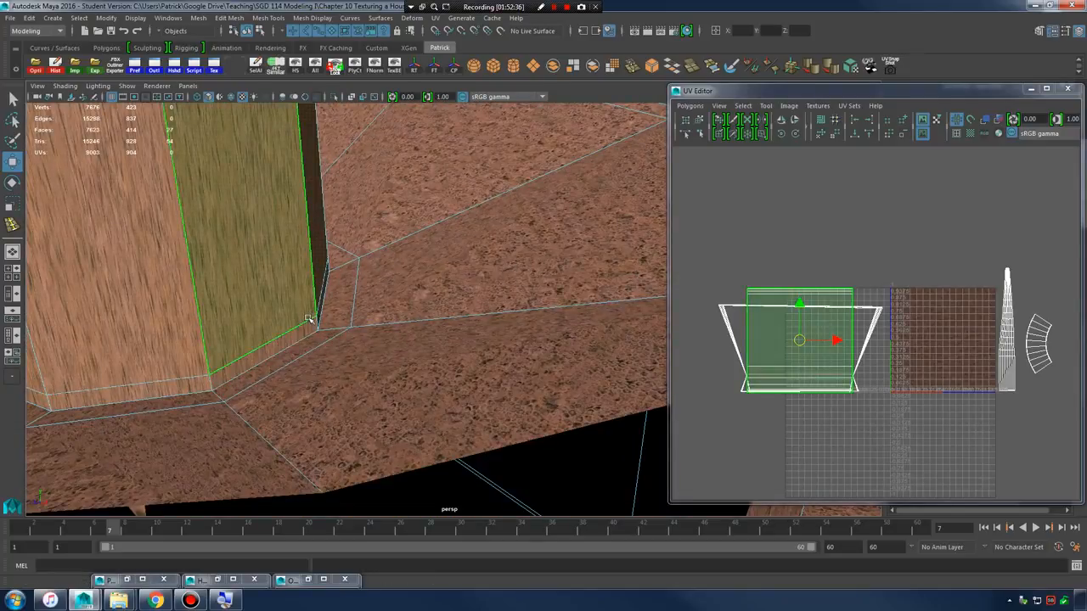
- Remove the tapered collar's faces from the selection, keeping the post's side faces and its narrow bottom ring
{"action": "right_click_drag", "start_coordinate": [311, 317], "coordinate": [229, 297], "text": "alt"}
{"action": "left_click_drag", "start_coordinate": [399, 340], "coordinate": [403, 272], "text": "alt"}
{"action": "middle_click_drag", "start_coordinate": [403, 272], "coordinate": [441, 373], "text": "alt"}
{"action": "right_click_drag", "start_coordinate": [442, 255], "coordinate": [510, 247], "text": "alt"}
{"action": "middle_click_drag", "start_coordinate": [510, 212], "coordinate": [471, 327], "text": "alt"}
{"action": "left_click_drag", "start_coordinate": [471, 327], "coordinate": [465, 255], "text": "alt"}
{"action": "right_click_drag", "start_coordinate": [465, 254], "coordinate": [484, 365], "text": "alt"}
{"action": "left_click_drag", "start_coordinate": [484, 365], "coordinate": [475, 318], "text": "alt"}
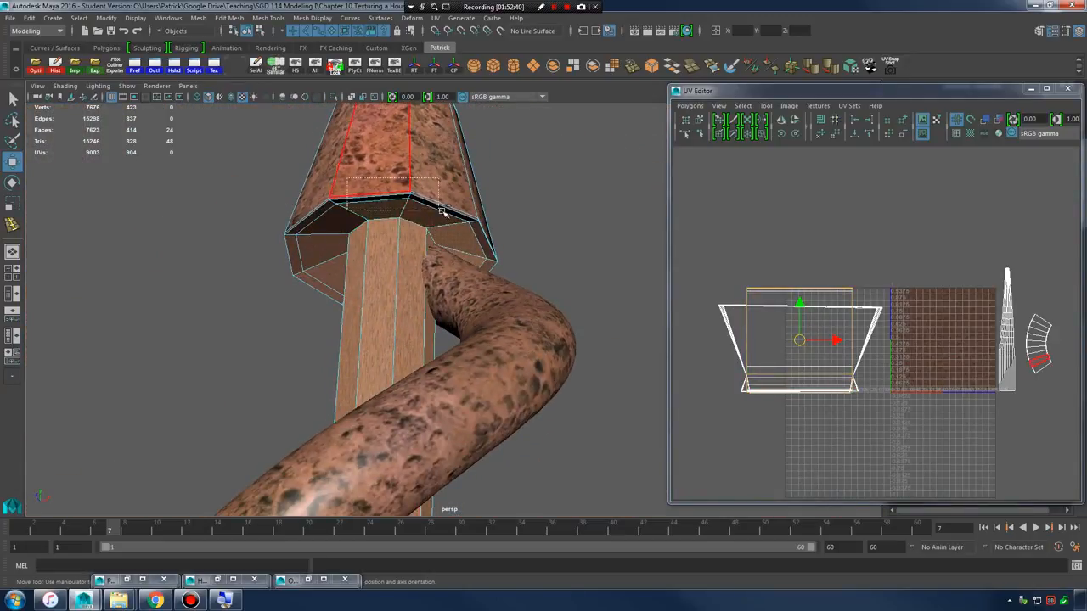
{"action": "left_click_drag", "start_coordinate": [569, 268], "coordinate": [362, 286], "text": "alt"}
{"action": "left_click_drag", "start_coordinate": [362, 286], "coordinate": [373, 253], "text": "alt"}
{"action": "left_click_drag", "start_coordinate": [427, 332], "coordinate": [487, 175], "text": "ctrl"}
{"action": "right_click_drag", "start_coordinate": [487, 174], "coordinate": [531, 427], "text": "alt"}
{"action": "middle_click_drag", "start_coordinate": [530, 427], "coordinate": [364, 364], "text": "alt"}
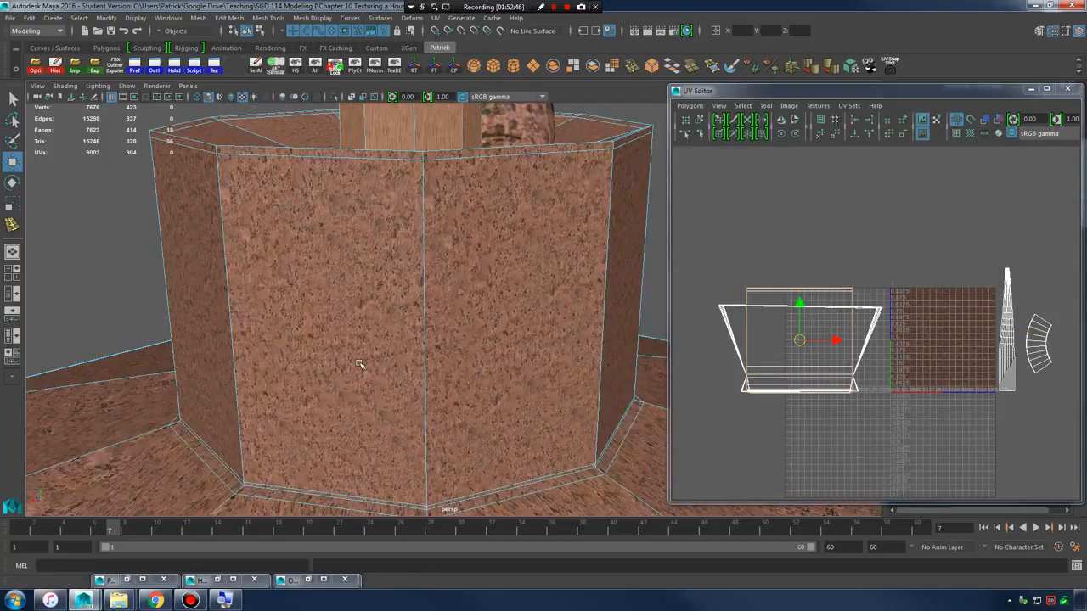
- Check the selection at both ends of the post and apply a camera-based UV projection to its faces
{"action": "left_click_drag", "start_coordinate": [364, 364], "coordinate": [400, 424], "text": "alt"}
{"action": "middle_click_drag", "start_coordinate": [411, 281], "coordinate": [456, 387], "text": "alt"}
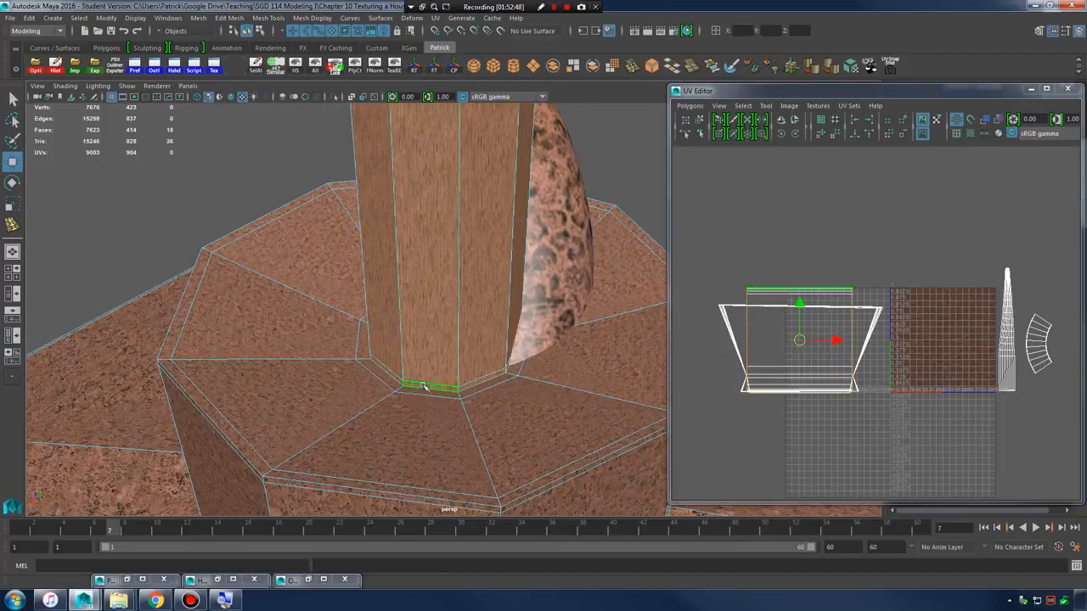
{"action": "right_click_drag", "start_coordinate": [427, 382], "coordinate": [365, 264], "text": "alt"}
{"action": "middle_click_drag", "start_coordinate": [441, 263], "coordinate": [475, 357], "text": "alt"}
{"action": "left_click_drag", "start_coordinate": [503, 356], "coordinate": [474, 283], "text": "alt"}
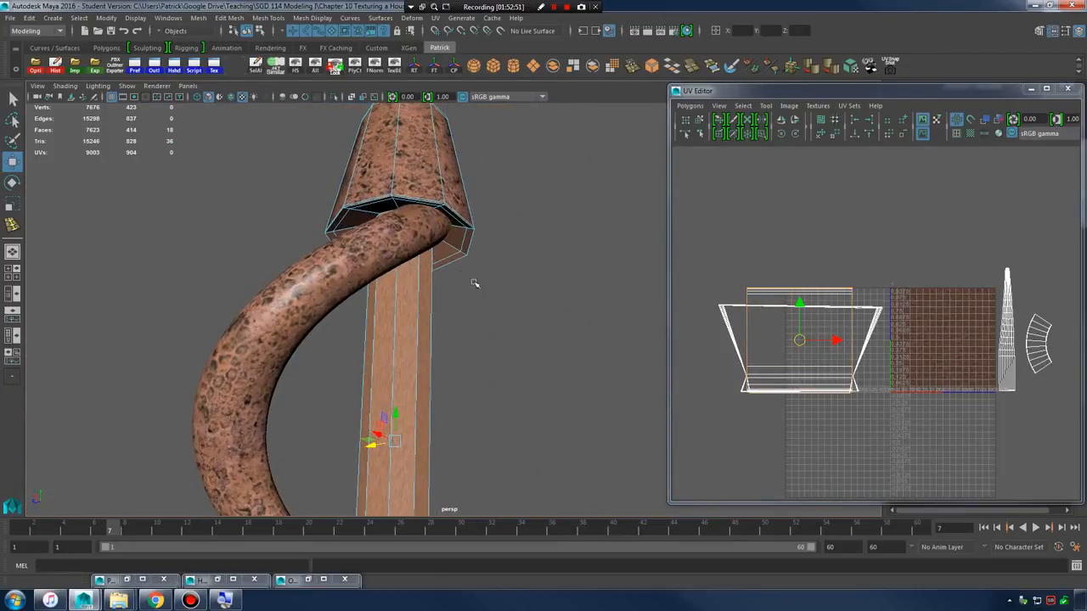
{"action": "left_click_drag", "start_coordinate": [412, 242], "coordinate": [463, 217], "text": "alt"}
{"action": "left_click", "coordinate": [436, 18]}
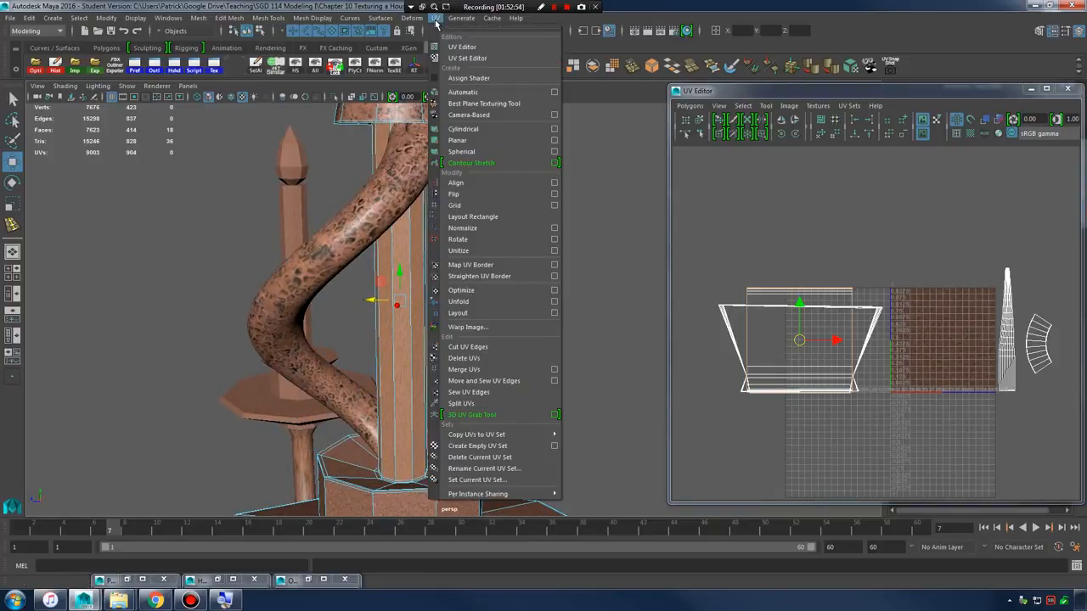
{"action": "left_click", "coordinate": [487, 118]}
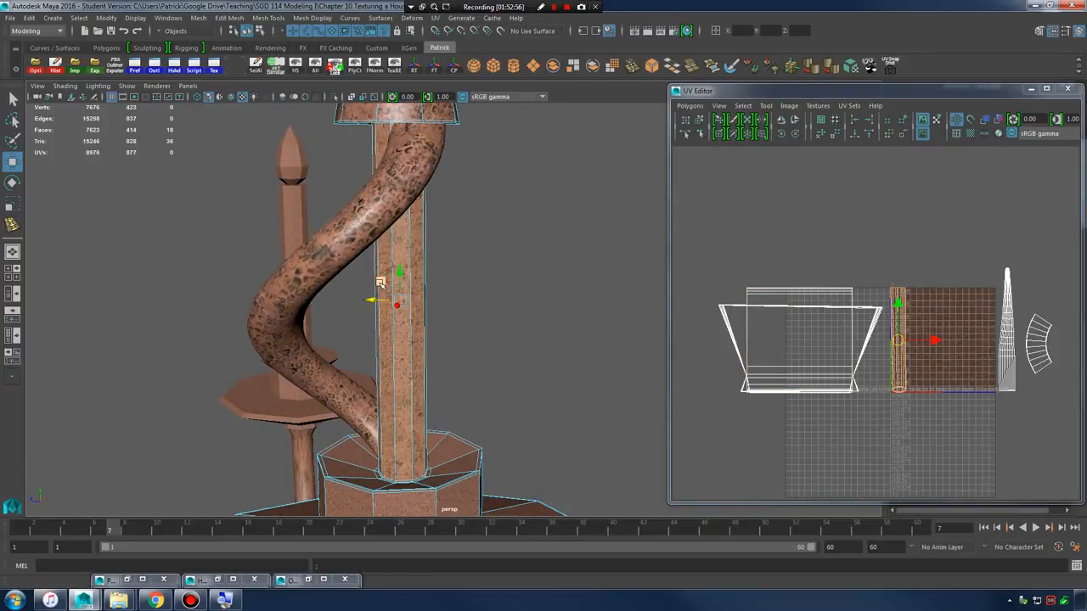
- Select a vertical edge loop running along the straight post for its UV seam
{"action": "right_click_drag", "start_coordinate": [380, 283], "coordinate": [414, 248]}
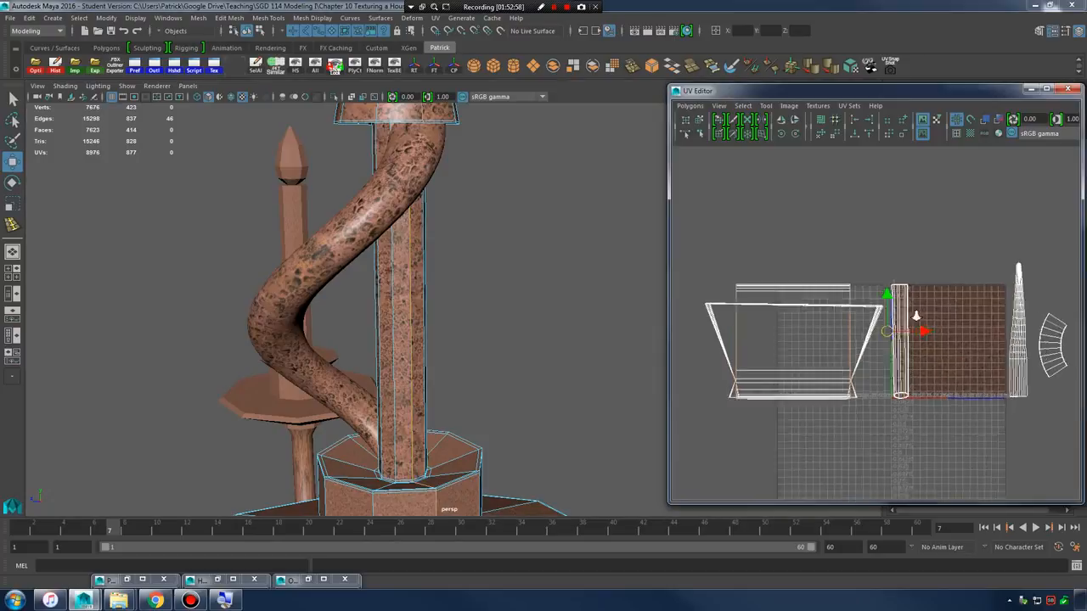
{"action": "scroll", "coordinate": [783, 339], "scroll_direction": "up", "scroll_amount": 6}
{"action": "scroll", "coordinate": [904, 236], "scroll_direction": "up", "scroll_amount": 4}
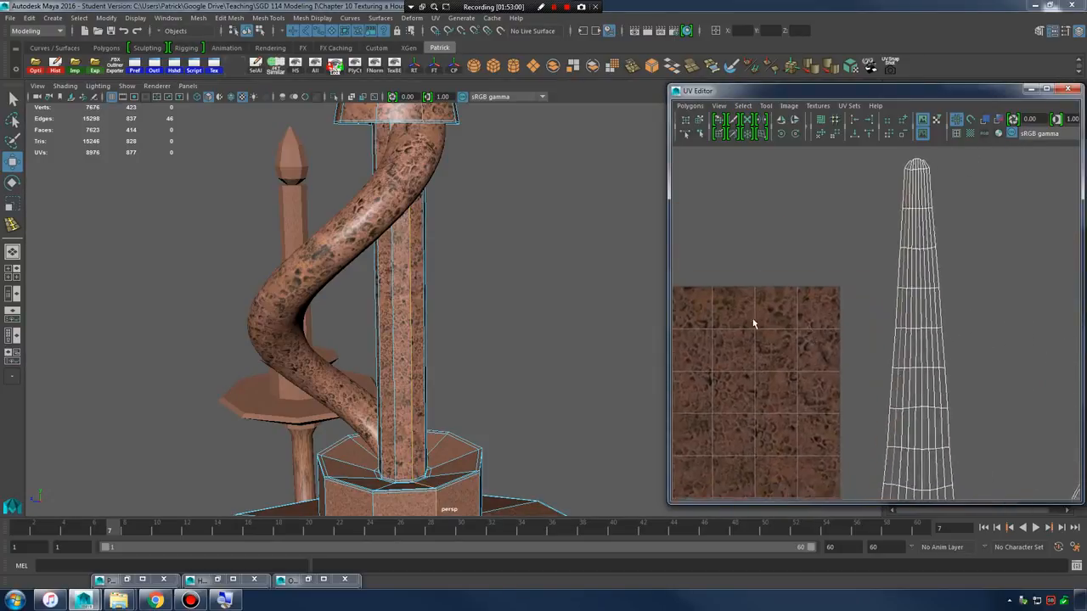
{"action": "middle_click_drag", "start_coordinate": [903, 172], "coordinate": [900, 227], "text": "alt"}
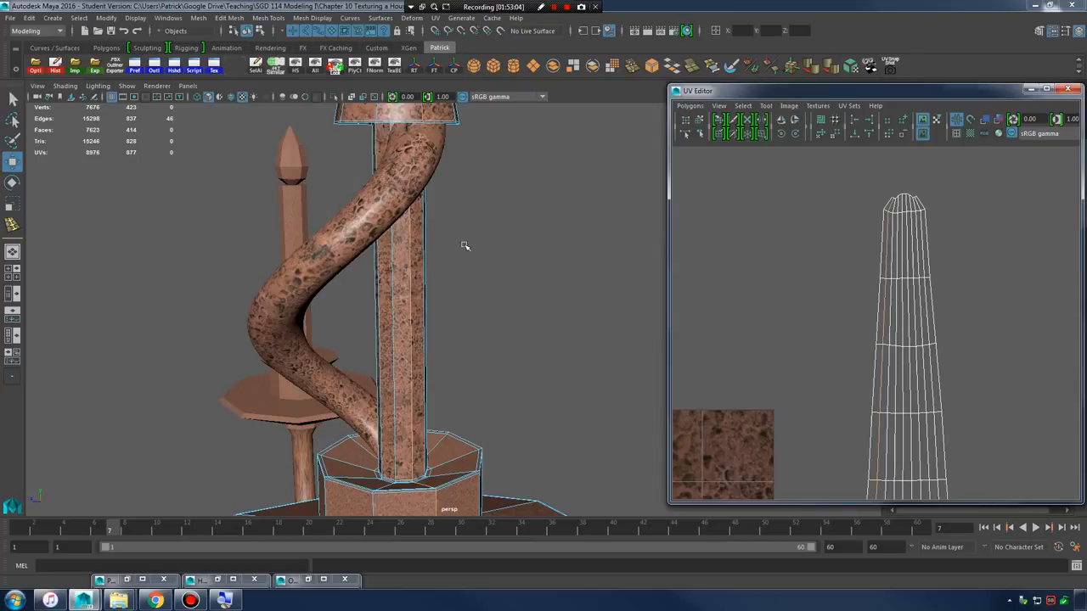
{"action": "left_click_drag", "start_coordinate": [411, 261], "coordinate": [384, 248], "text": "alt"}
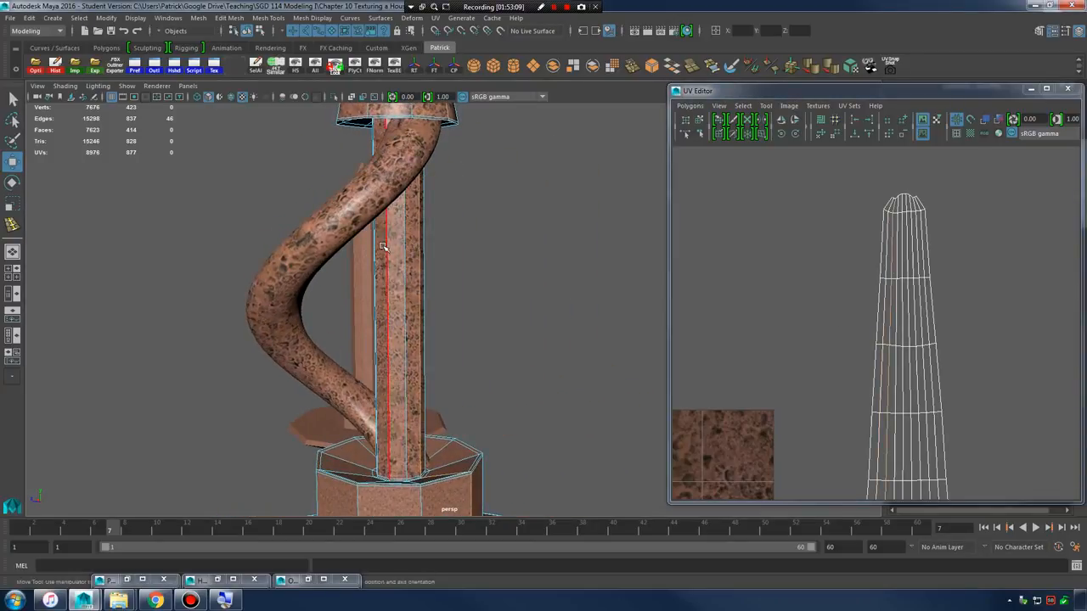
{"action": "left_click", "coordinate": [385, 248]}
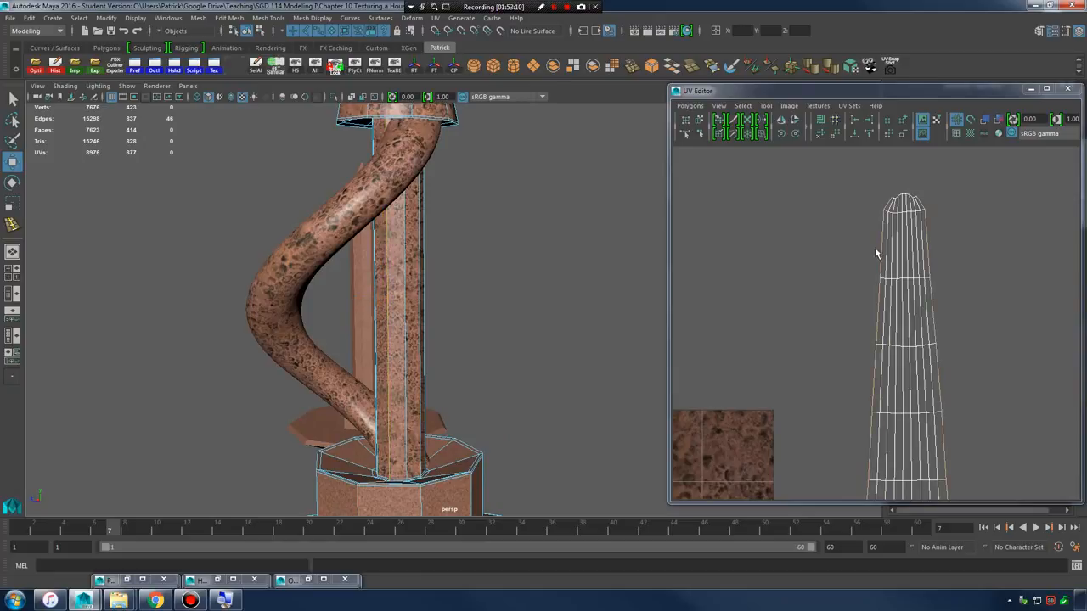
{"action": "right_click_drag", "start_coordinate": [900, 265], "coordinate": [722, 267], "text": "alt"}
{"action": "middle_click_drag", "start_coordinate": [934, 458], "coordinate": [883, 325], "text": "alt"}
{"action": "right_click_drag", "start_coordinate": [883, 325], "coordinate": [923, 313], "text": "alt"}
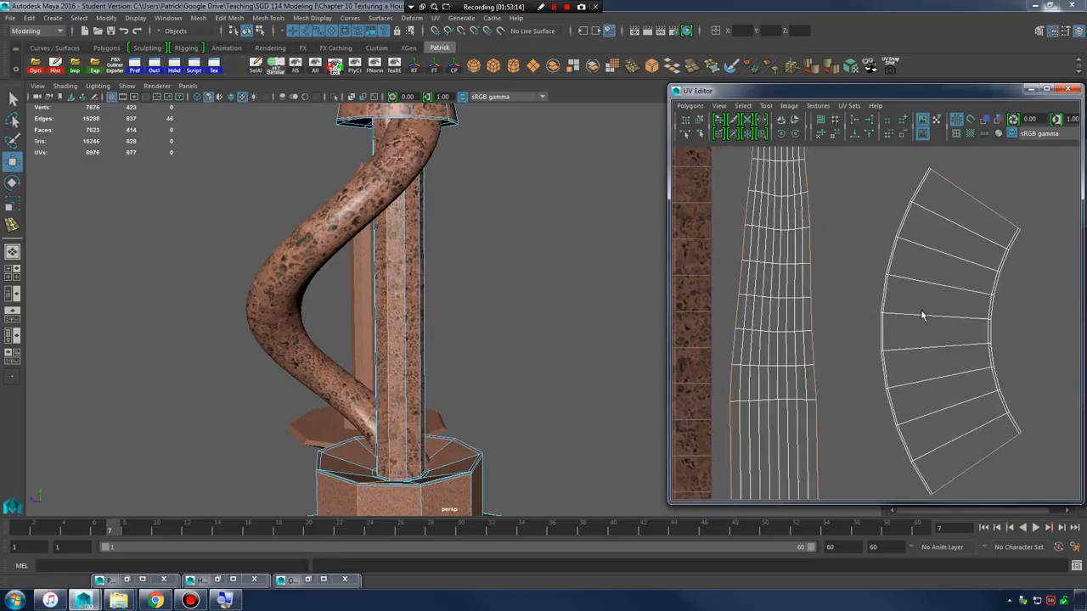
{"action": "mouse_move", "coordinate": [463, 294]}
{"action": "left_mouse_down", "text": "alt"}
{"action": "mouse_move", "coordinate": [427, 274]}
{"action": "mouse_move", "coordinate": [485, 272]}
{"action": "mouse_move", "coordinate": [454, 275]}
{"action": "left_mouse_up", "text": "alt"}
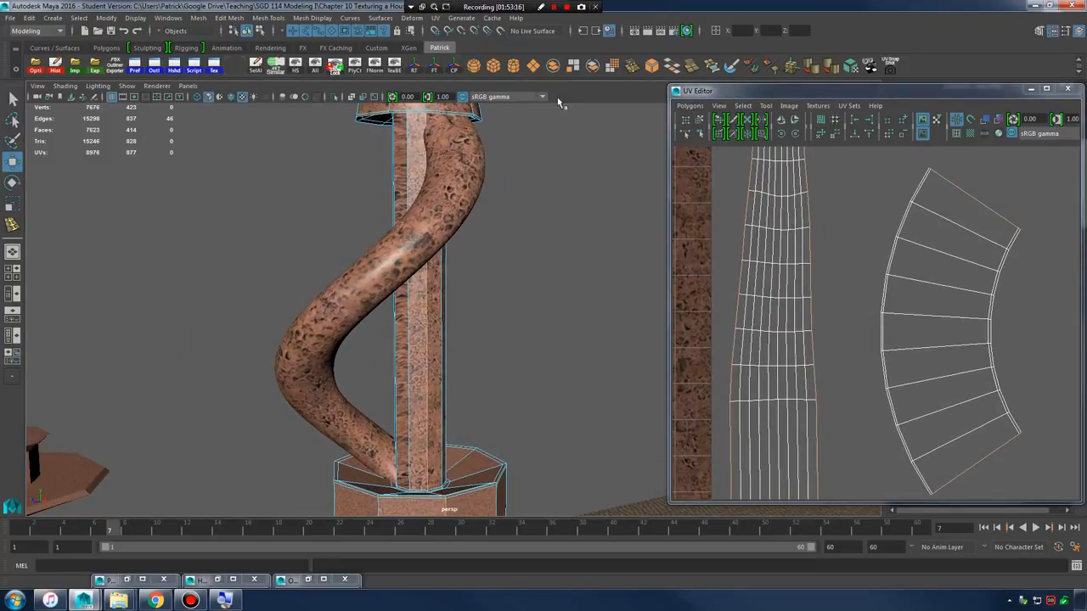
- Remove the edges of the other UV shells from the selection, keeping only the straight post's vertical seam edges
{"action": "left_click", "coordinate": [697, 108]}
{"action": "left_click", "coordinate": [900, 265]}
{"action": "middle_click_drag", "start_coordinate": [876, 272], "coordinate": [828, 290], "text": "alt"}
{"action": "right_click_drag", "start_coordinate": [827, 291], "coordinate": [806, 237], "text": "alt"}
{"action": "left_click_drag", "start_coordinate": [1011, 494], "coordinate": [1010, 493]}
{"action": "middle_click_drag", "start_coordinate": [858, 382], "coordinate": [955, 345], "text": "alt"}
{"action": "right_click", "coordinate": [983, 282]}
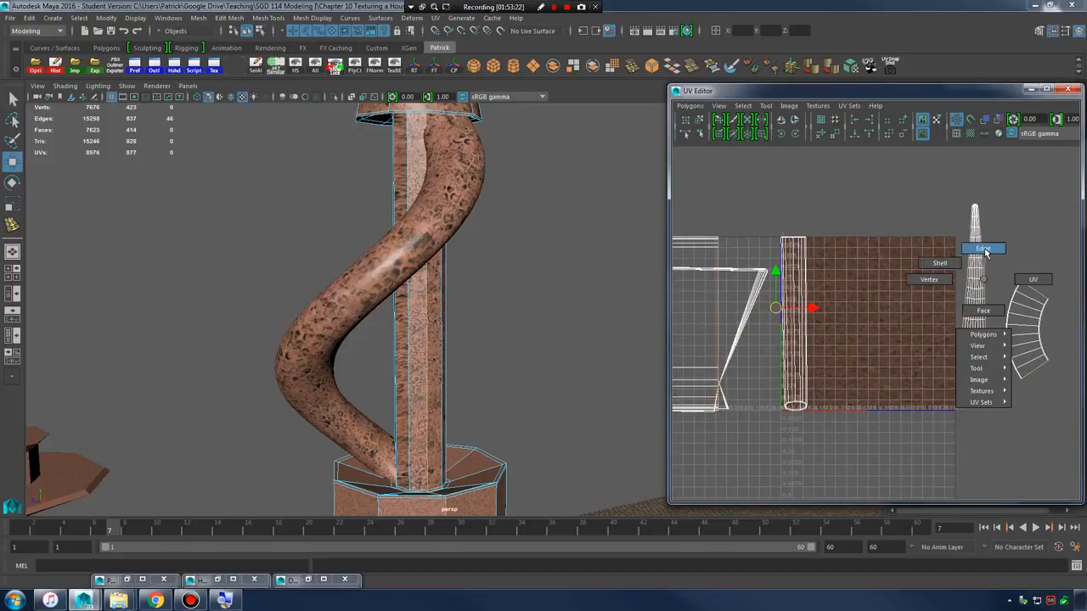
{"action": "left_click", "coordinate": [983, 249]}
{"action": "right_click_drag", "start_coordinate": [987, 363], "coordinate": [962, 268]}
{"action": "left_click_drag", "start_coordinate": [1080, 462], "coordinate": [1080, 463]}
{"action": "middle_click_drag", "start_coordinate": [912, 374], "coordinate": [1003, 370], "text": "alt"}
{"action": "middle_click_drag", "start_coordinate": [860, 332], "coordinate": [954, 334], "text": "alt"}
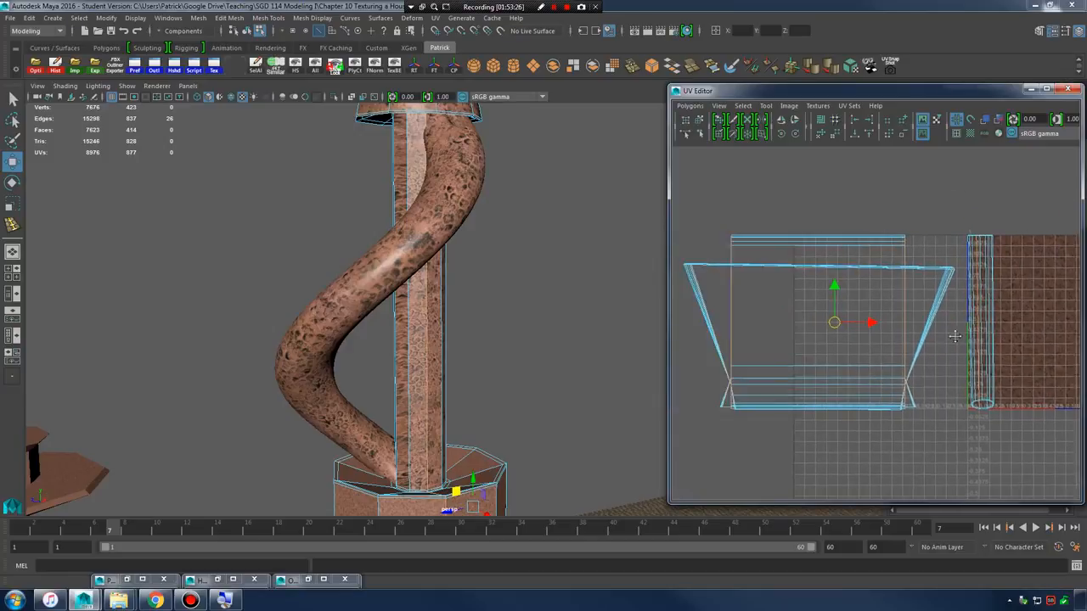
{"action": "right_click_drag", "start_coordinate": [953, 335], "coordinate": [900, 313], "text": "alt"}
{"action": "scroll", "coordinate": [860, 417], "scroll_direction": "up", "scroll_amount": 5}
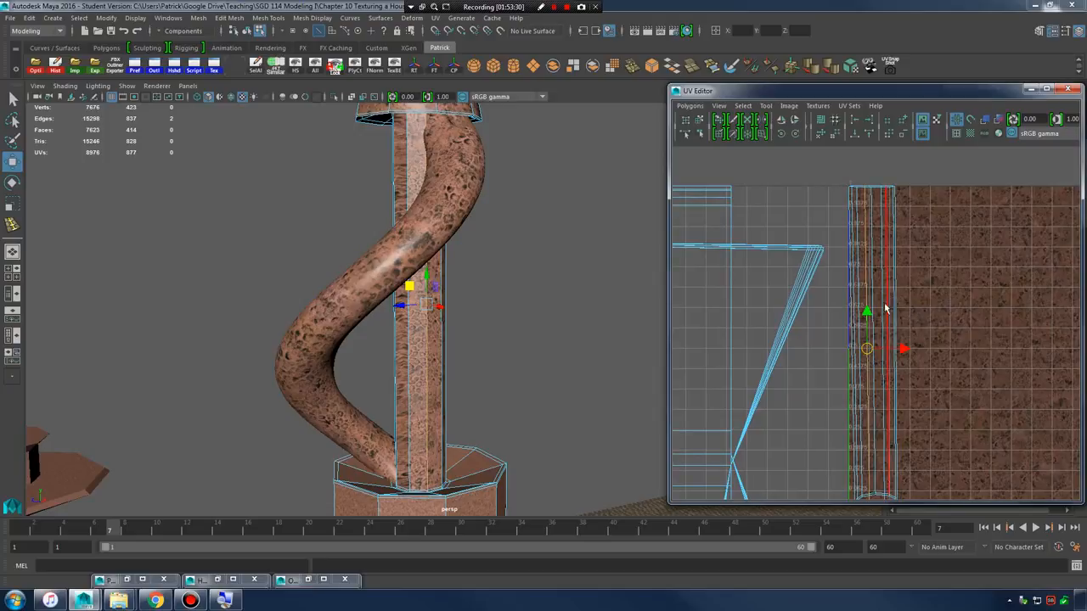
- Cut the straight post's UVs along the selected seam edges and unfold its UV shell
{"action": "left_click", "coordinate": [689, 106]}
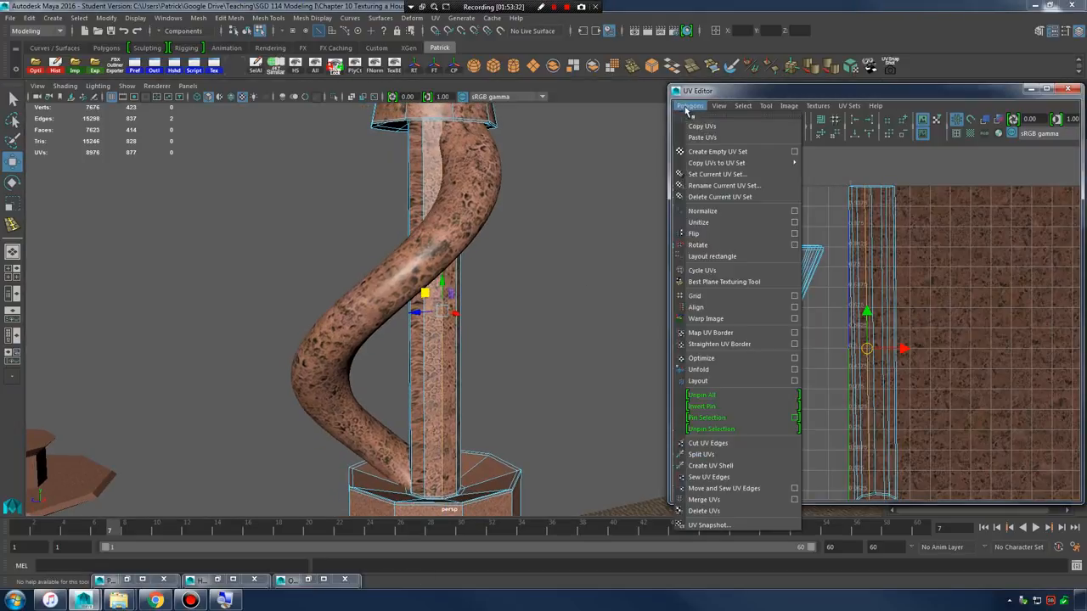
{"action": "left_click", "coordinate": [729, 445]}
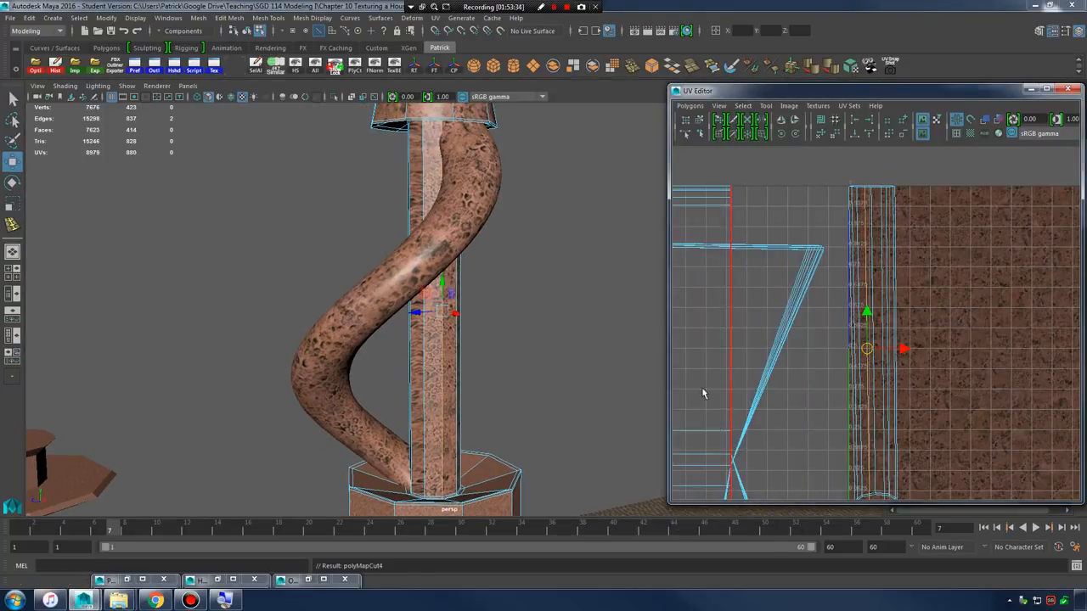
{"action": "right_click_drag", "start_coordinate": [882, 193], "coordinate": [920, 189]}
{"action": "right_click_drag", "start_coordinate": [874, 223], "coordinate": [921, 209]}
{"action": "left_click", "coordinate": [851, 229]}
{"action": "right_click_drag", "start_coordinate": [428, 176], "coordinate": [476, 160]}
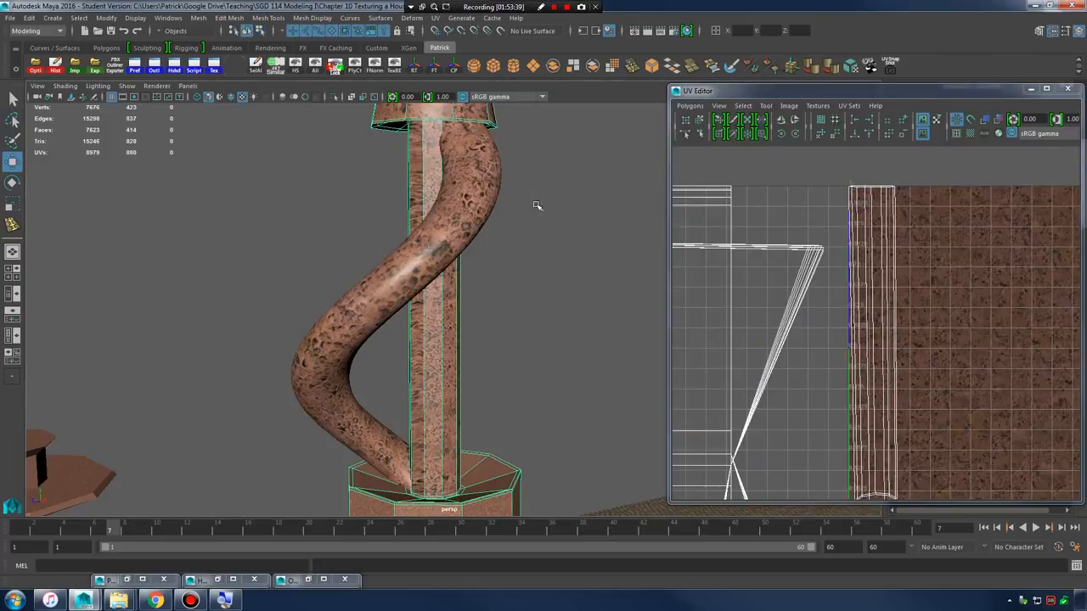
{"action": "left_click", "coordinate": [874, 240]}
{"action": "left_click", "coordinate": [690, 106]}
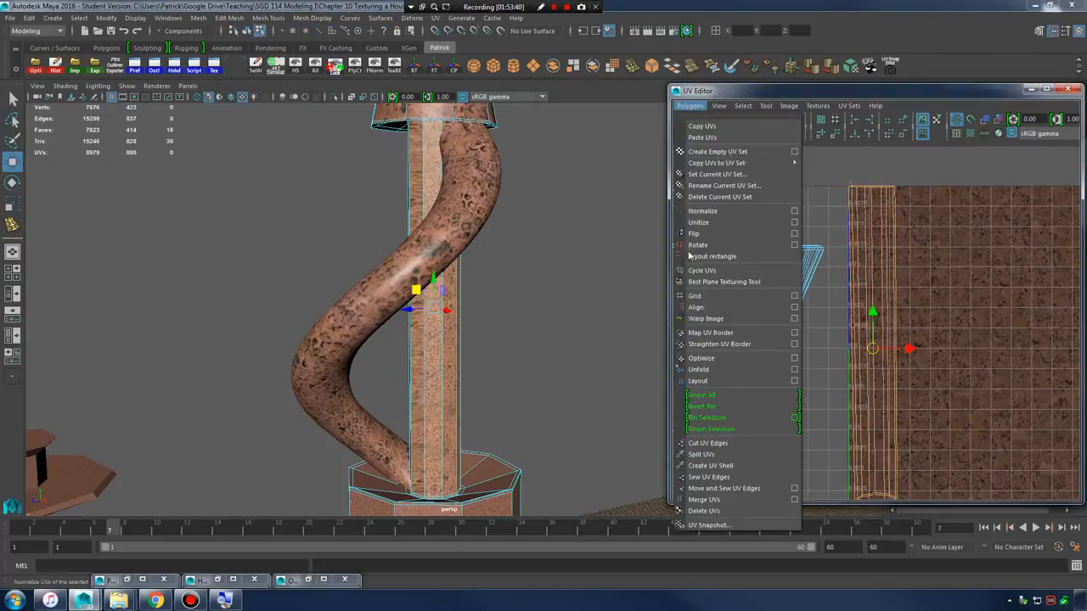
{"action": "left_click", "coordinate": [699, 373]}
- Move the straight post's unfolded UV shell out of the texture square, beyond the collar's shell
{"action": "right_click_drag", "start_coordinate": [931, 328], "coordinate": [860, 309], "text": "alt"}
{"action": "middle_click_drag", "start_coordinate": [861, 309], "coordinate": [800, 304], "text": "alt"}
{"action": "left_click_drag", "start_coordinate": [851, 336], "coordinate": [974, 314]}
{"action": "right_click_drag", "start_coordinate": [998, 318], "coordinate": [945, 325], "text": "alt"}
{"action": "middle_click_drag", "start_coordinate": [945, 325], "coordinate": [873, 320], "text": "alt"}
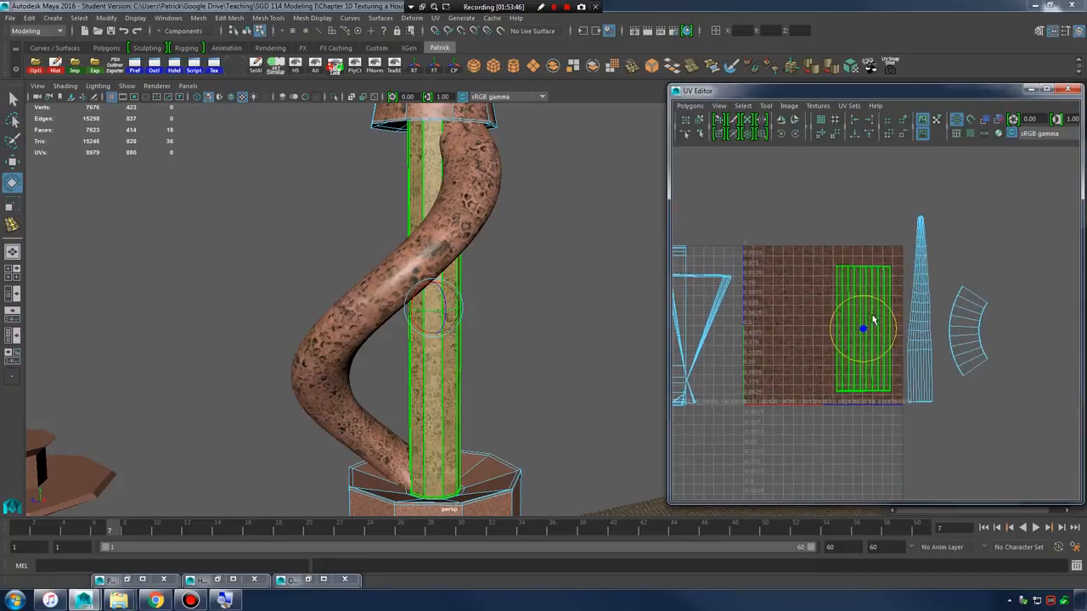
{"action": "left_click_drag", "start_coordinate": [868, 331], "coordinate": [1030, 331]}
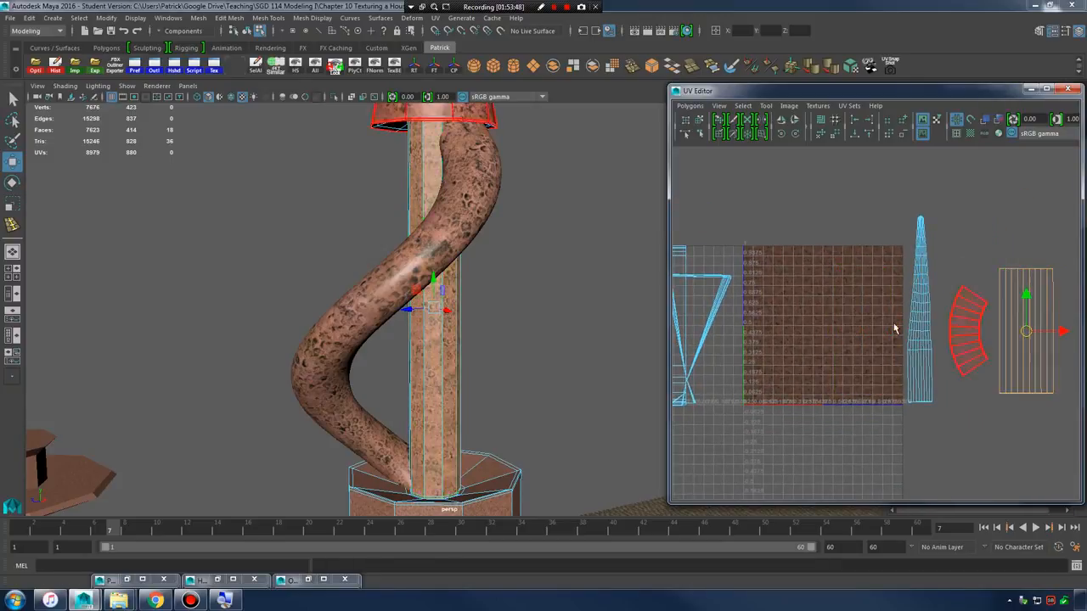
- Scale the straight post's UV shell down to about half its size to match the neighbouring parts' texture scale
{"action": "middle_click_drag", "start_coordinate": [796, 329], "coordinate": [714, 341], "text": "alt"}
{"action": "middle_click_drag", "start_coordinate": [486, 264], "coordinate": [484, 387], "text": "alt"}
{"action": "right_click_drag", "start_coordinate": [484, 386], "coordinate": [563, 362], "text": "alt"}
{"action": "mouse_move", "coordinate": [559, 357]}
{"action": "left_mouse_down", "text": "alt"}
{"action": "mouse_move", "coordinate": [527, 353]}
{"action": "mouse_move", "coordinate": [542, 352]}
{"action": "left_mouse_up", "text": "alt"}
{"action": "key", "text": "r"}
{"action": "left_click_drag", "start_coordinate": [950, 369], "coordinate": [935, 379]}
- Select the faces of the wide disc section below the straight post, together with its adjoining lower collar
{"action": "right_click_drag", "start_coordinate": [487, 287], "coordinate": [557, 270]}
{"action": "left_click", "coordinate": [612, 307]}
{"action": "middle_click_drag", "start_coordinate": [582, 393], "coordinate": [585, 281], "text": "alt"}
{"action": "left_click_drag", "start_coordinate": [585, 281], "coordinate": [483, 308], "text": "alt"}
{"action": "middle_click_drag", "start_coordinate": [491, 484], "coordinate": [515, 281], "text": "alt"}
{"action": "scroll", "coordinate": [510, 293], "scroll_direction": "down", "scroll_amount": 10}
{"action": "left_click", "coordinate": [468, 361]}
{"action": "left_click_drag", "start_coordinate": [485, 323], "coordinate": [539, 312], "text": "alt"}
{"action": "scroll", "coordinate": [512, 317], "scroll_direction": "up", "scroll_amount": 6}
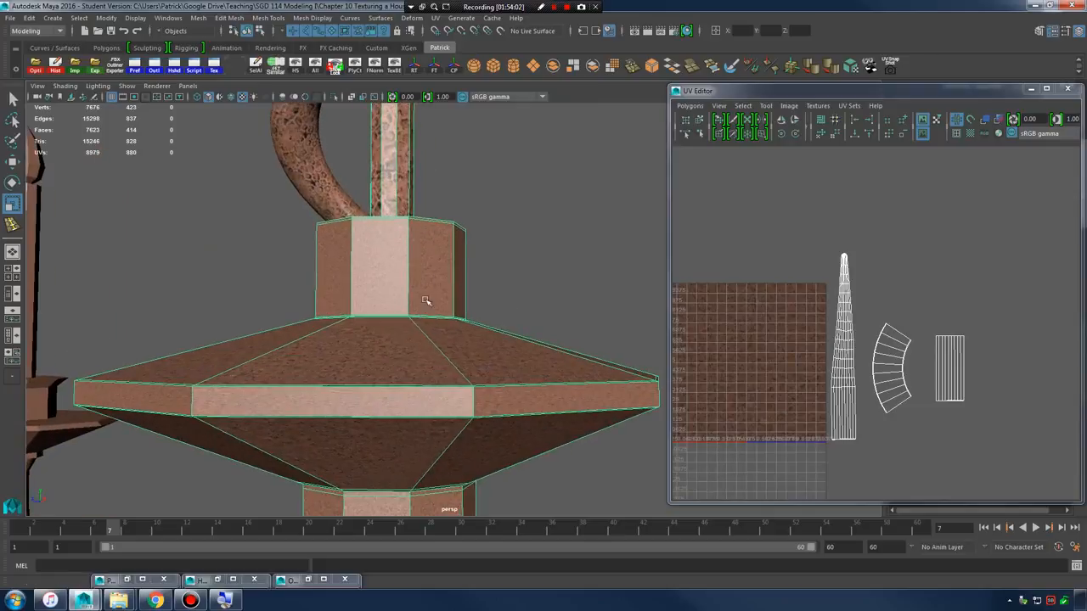
{"action": "right_click_drag", "start_coordinate": [386, 259], "coordinate": [443, 289]}
{"action": "left_click_drag", "start_coordinate": [443, 289], "coordinate": [322, 294], "text": "alt"}
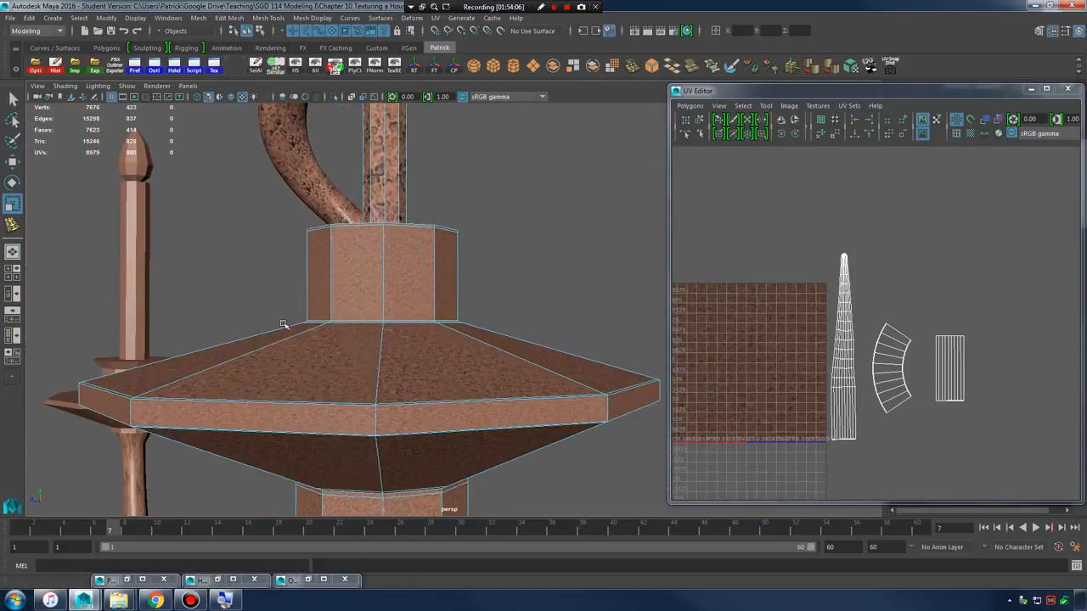
{"action": "scroll", "coordinate": [284, 325], "scroll_direction": "down", "scroll_amount": 3}
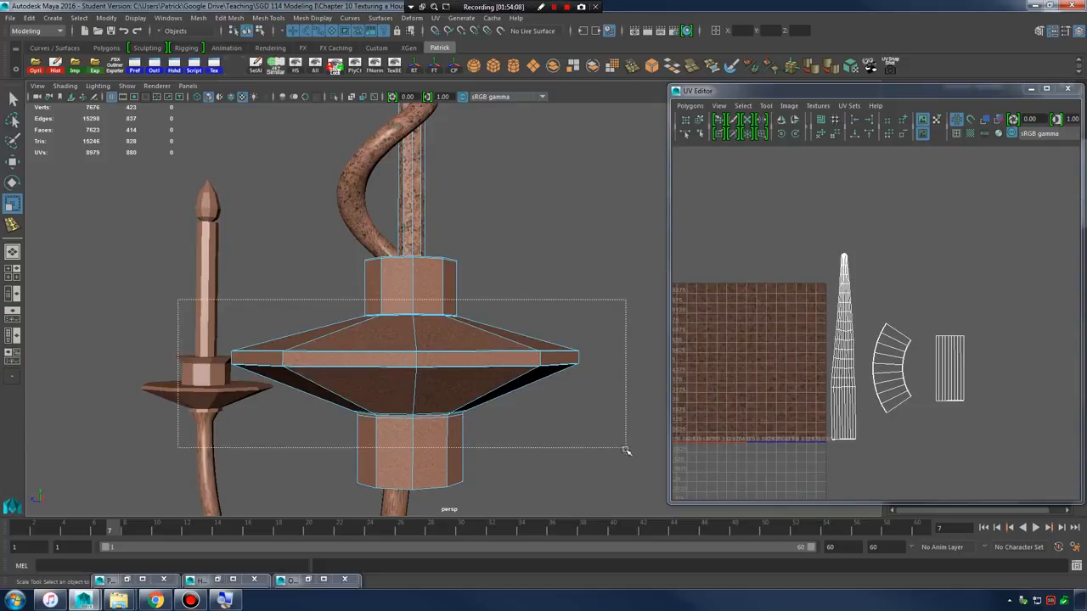
- Undo the grown face selection and add the remaining outer side faces of the upper collar above the disc, checking them in wireframe
{"action": "left_click_drag", "start_coordinate": [561, 424], "coordinate": [530, 450], "text": "alt"}
{"action": "right_click_drag", "start_coordinate": [531, 450], "coordinate": [747, 433], "text": "alt"}
{"action": "left_click_drag", "start_coordinate": [452, 380], "coordinate": [558, 272], "text": "alt"}
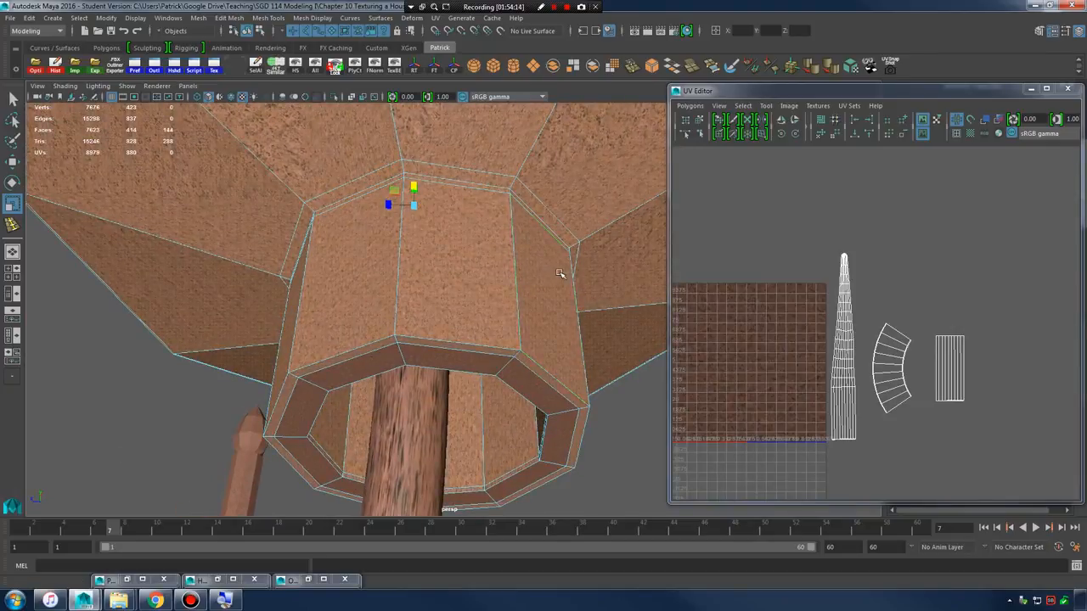
{"action": "left_click_drag", "start_coordinate": [503, 254], "coordinate": [493, 273], "text": "alt"}
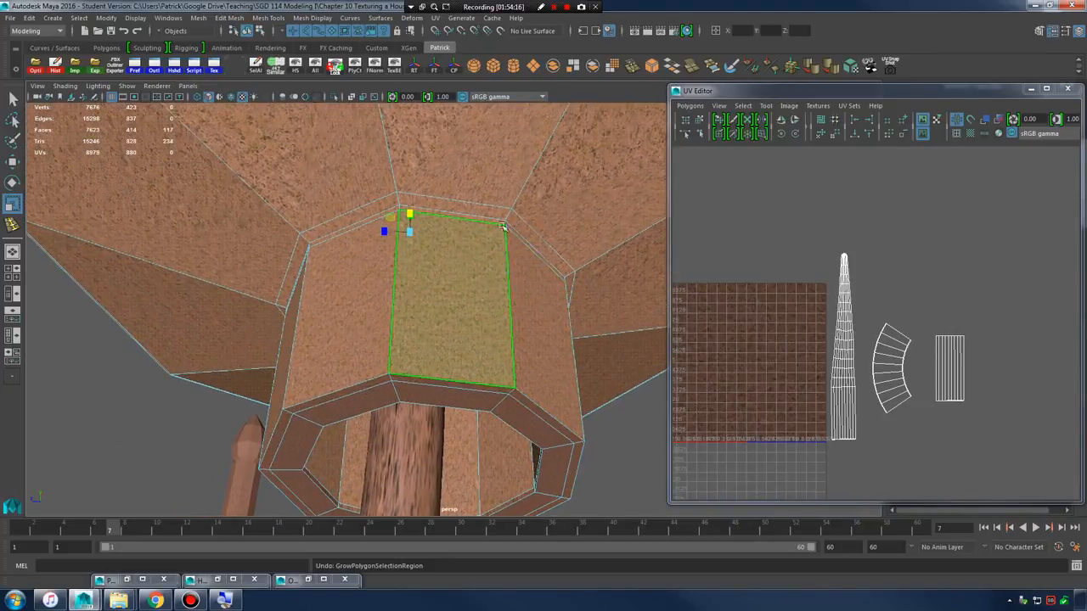
{"action": "left_click_drag", "start_coordinate": [503, 226], "coordinate": [489, 458], "text": "alt"}
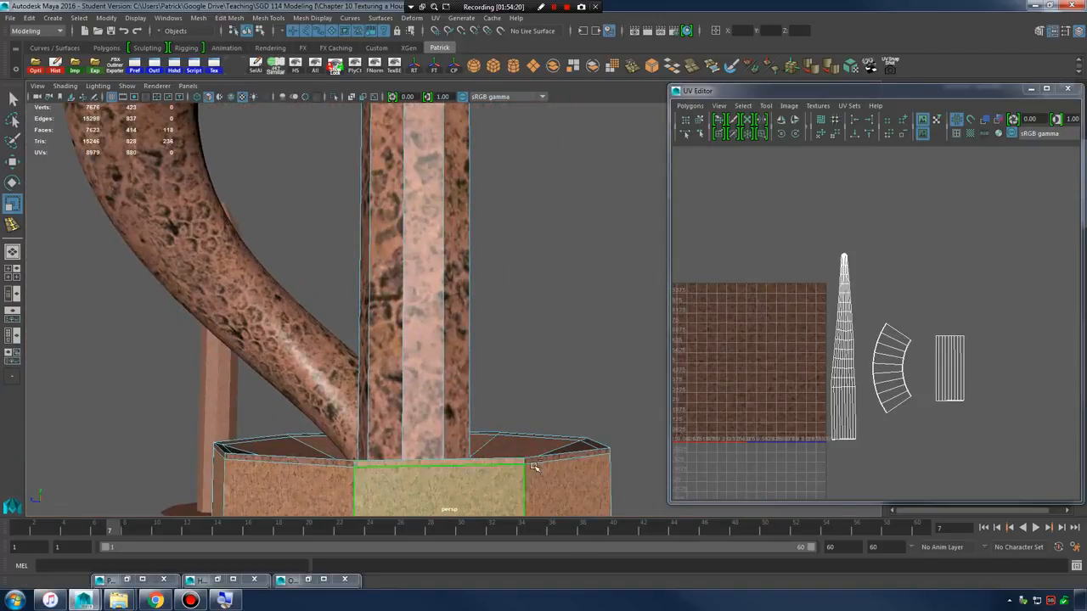
{"action": "left_click_drag", "start_coordinate": [329, 460], "coordinate": [354, 334], "text": "alt"}
{"action": "key", "text": "4"}
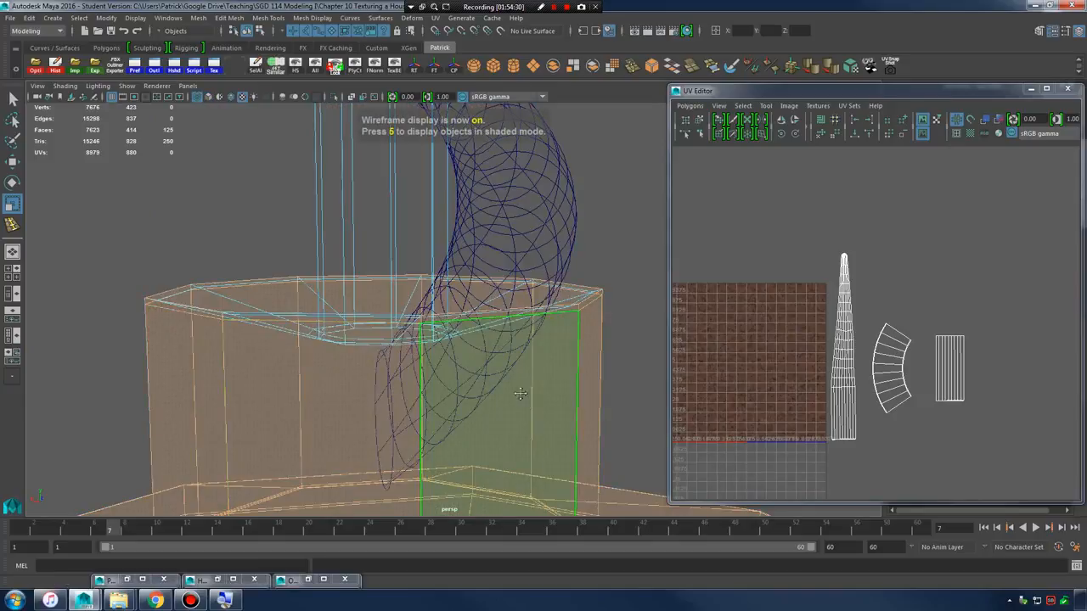
{"action": "left_click_drag", "start_coordinate": [520, 393], "coordinate": [241, 317], "text": "alt"}
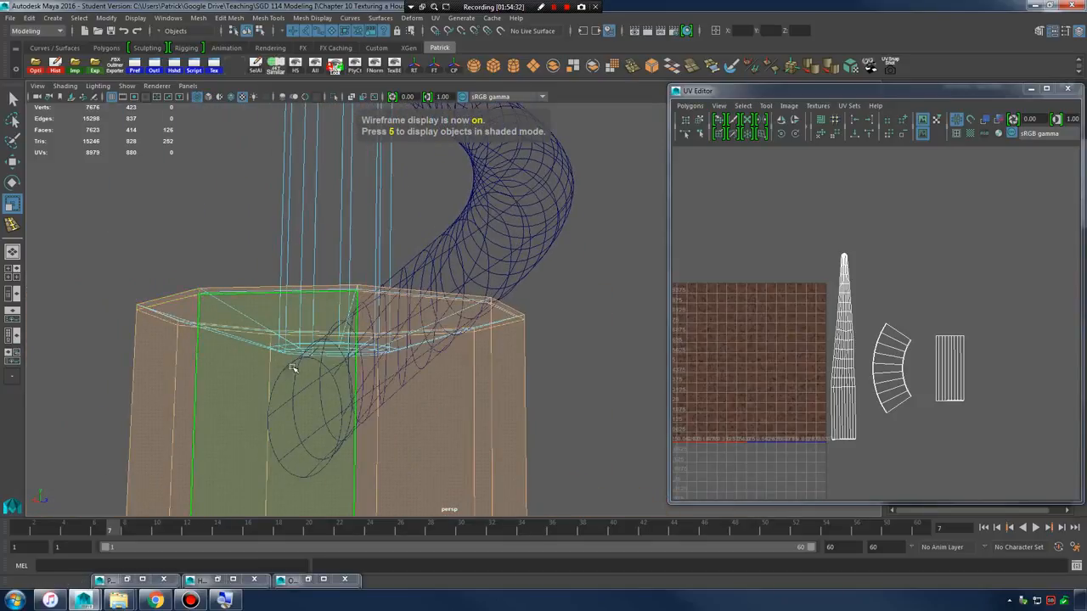
{"action": "mouse_move", "coordinate": [291, 367]}
{"action": "left_mouse_down", "text": "alt"}
{"action": "mouse_move", "coordinate": [485, 371]}
{"action": "mouse_move", "coordinate": [461, 371]}
{"action": "left_mouse_up", "text": "alt"}
{"action": "key", "text": "5"}
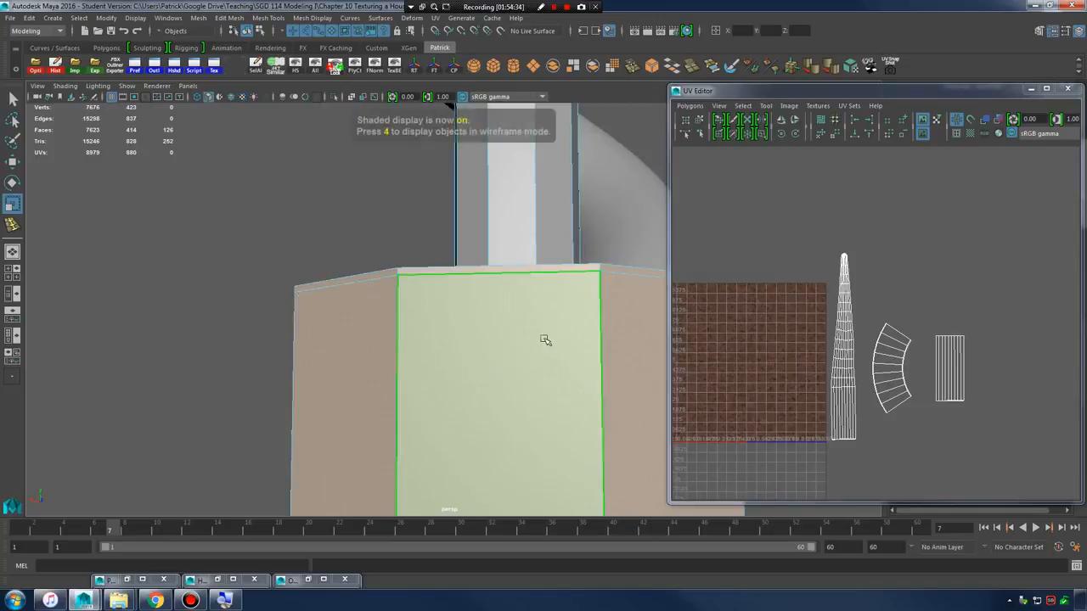
- Apply a camera-based UV projection to the selected disc and collar faces, and nudge the resulting UVs upward in the texture square
{"action": "left_click_drag", "start_coordinate": [545, 339], "coordinate": [478, 373], "text": "alt"}
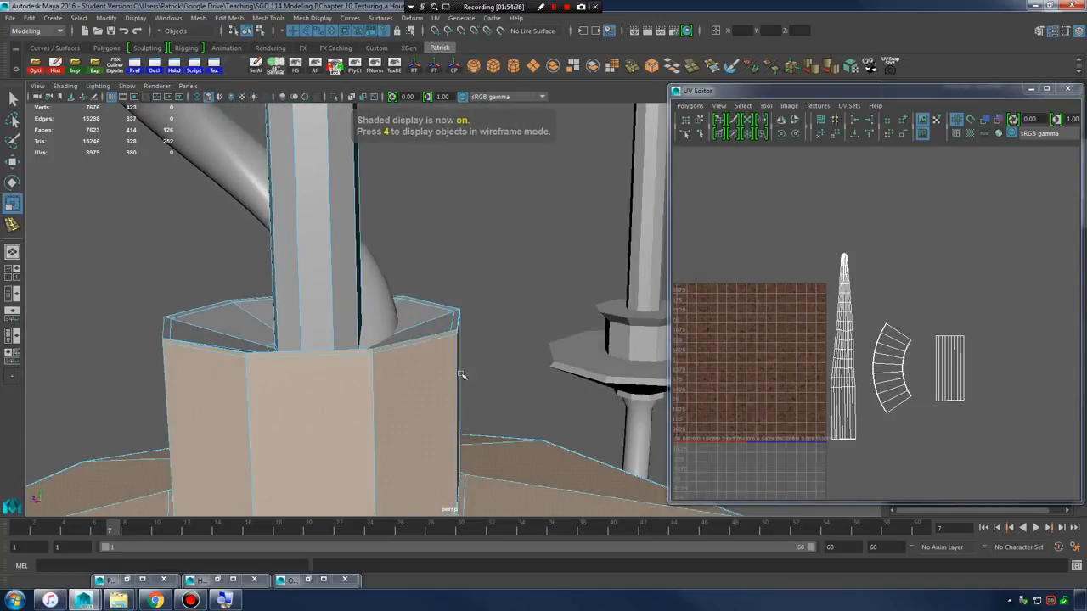
{"action": "right_click_drag", "start_coordinate": [461, 375], "coordinate": [459, 338], "text": "alt"}
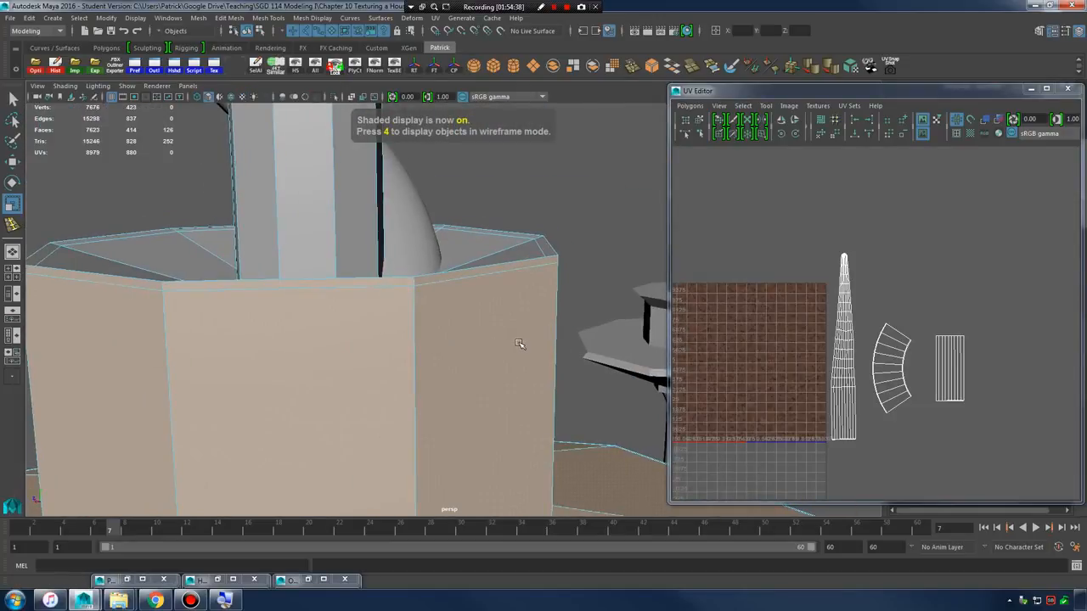
{"action": "right_click_drag", "start_coordinate": [540, 347], "coordinate": [402, 303], "text": "alt"}
{"action": "left_click_drag", "start_coordinate": [403, 349], "coordinate": [407, 320], "text": "alt"}
{"action": "right_click_drag", "start_coordinate": [539, 316], "coordinate": [499, 303], "text": "alt"}
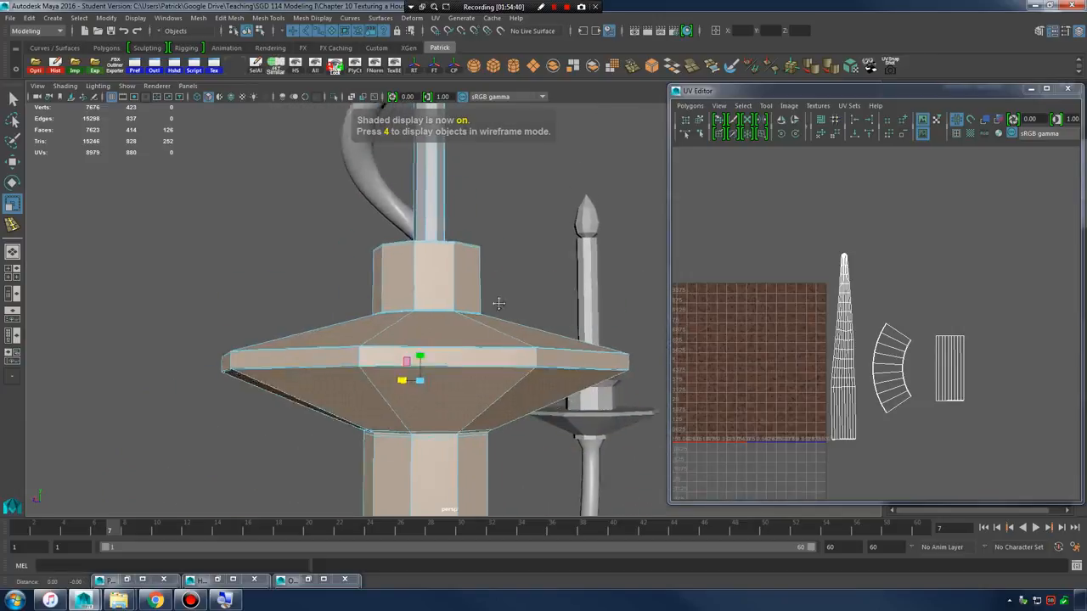
{"action": "left_click_drag", "start_coordinate": [499, 303], "coordinate": [528, 338], "text": "alt"}
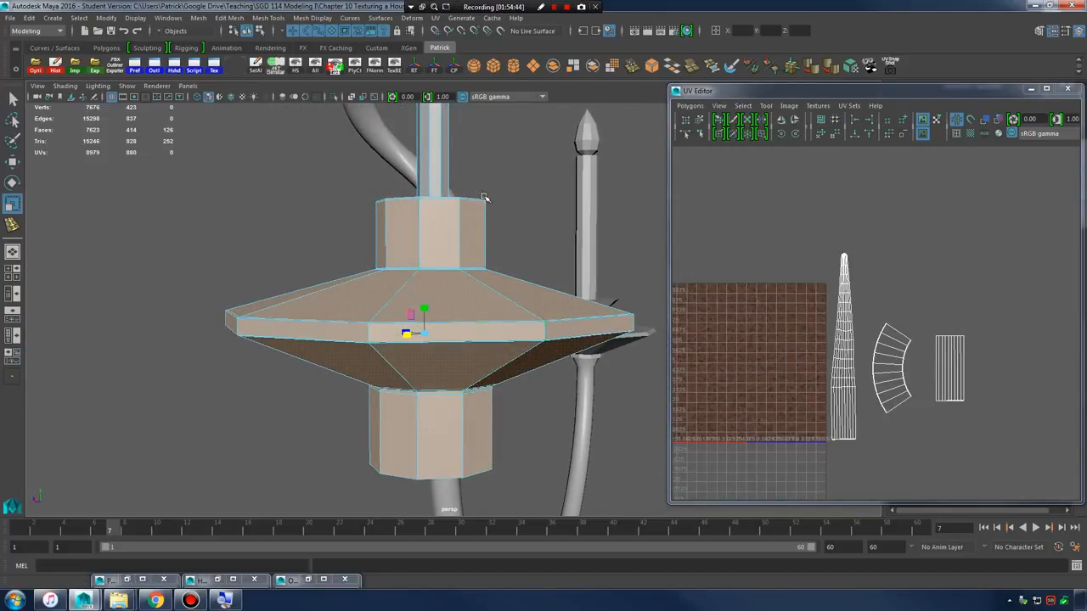
{"action": "left_click", "coordinate": [438, 19]}
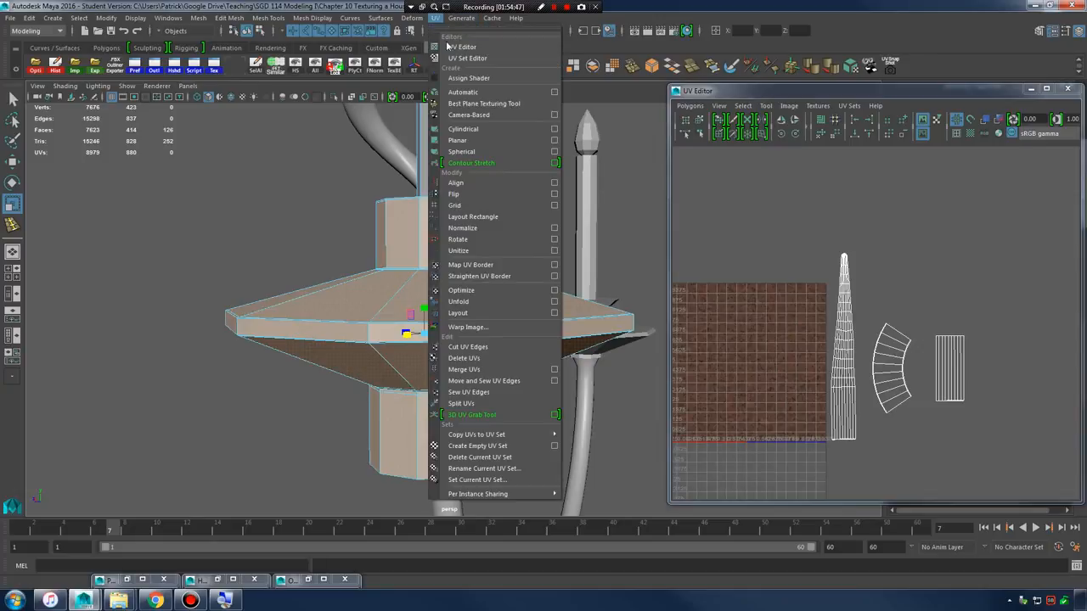
{"action": "left_click", "coordinate": [492, 114]}
{"action": "middle_click_drag", "start_coordinate": [817, 365], "coordinate": [881, 333], "text": "alt"}
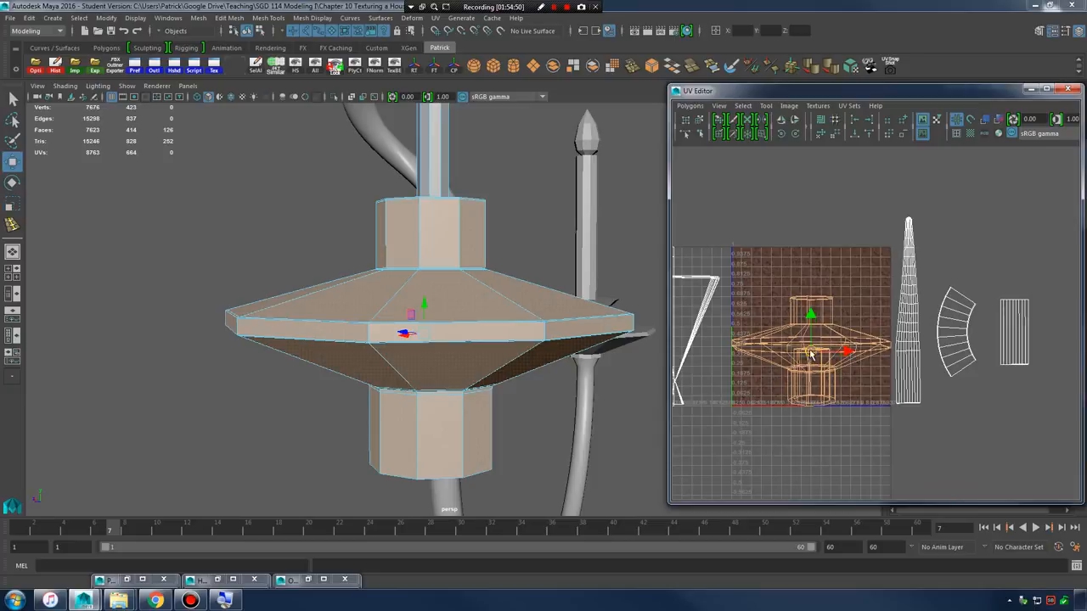
{"action": "mouse_move", "coordinate": [810, 352]}
{"action": "left_mouse_down"}
{"action": "mouse_move", "coordinate": [793, 283]}
{"action": "mouse_move", "coordinate": [816, 333]}
{"action": "mouse_move", "coordinate": [806, 336]}
{"action": "left_mouse_up"}
{"action": "middle_click_drag", "start_coordinate": [497, 316], "coordinate": [488, 316], "text": "alt"}
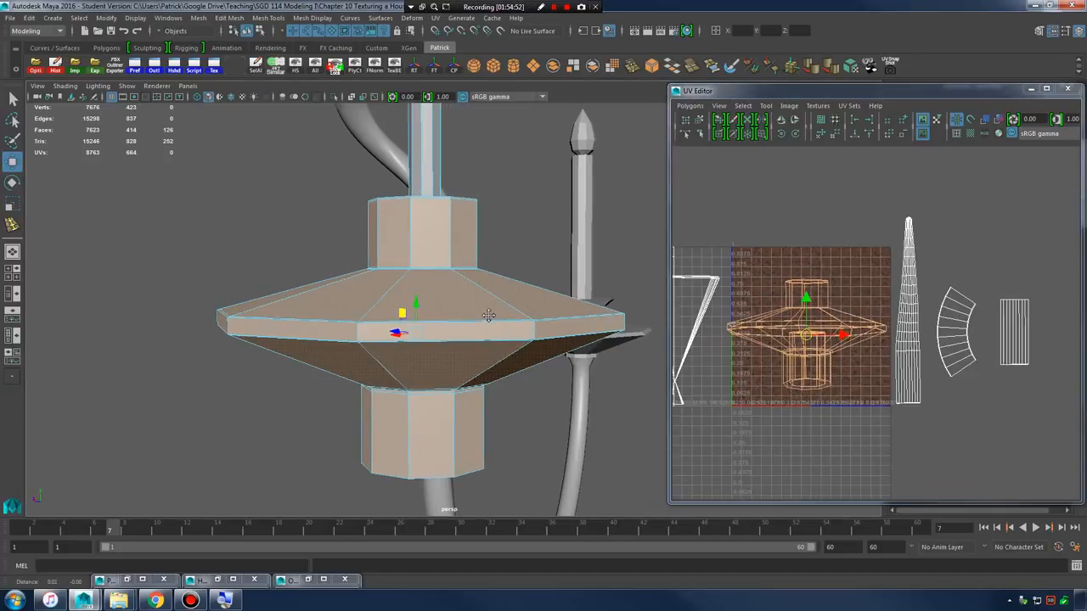
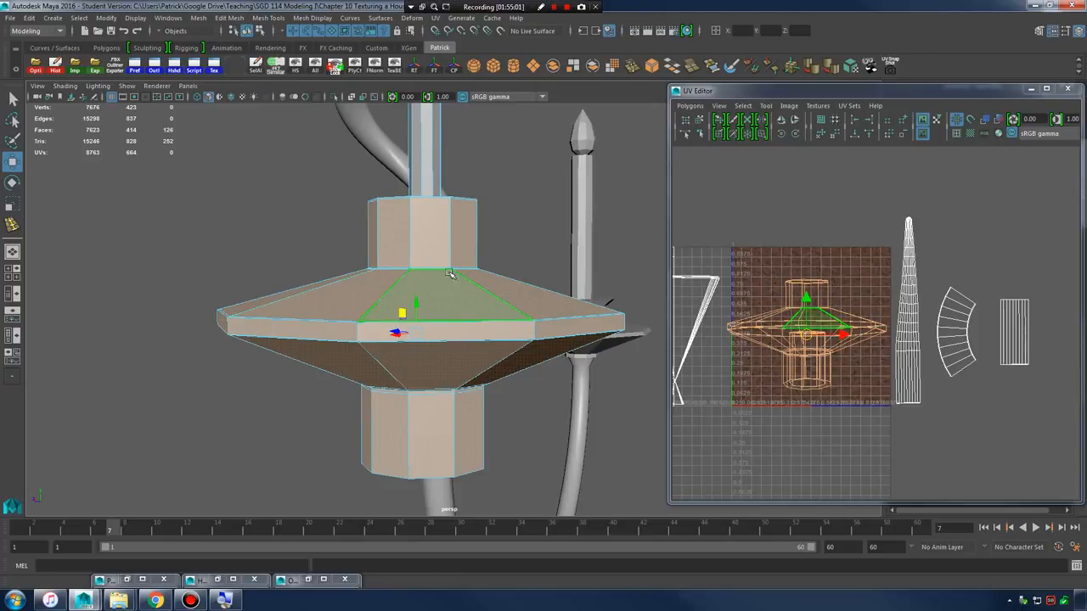
- Select the side border edges of the straight post's UV shell and locate that seam on the model
{"action": "right_click_drag", "start_coordinate": [463, 269], "coordinate": [537, 243]}
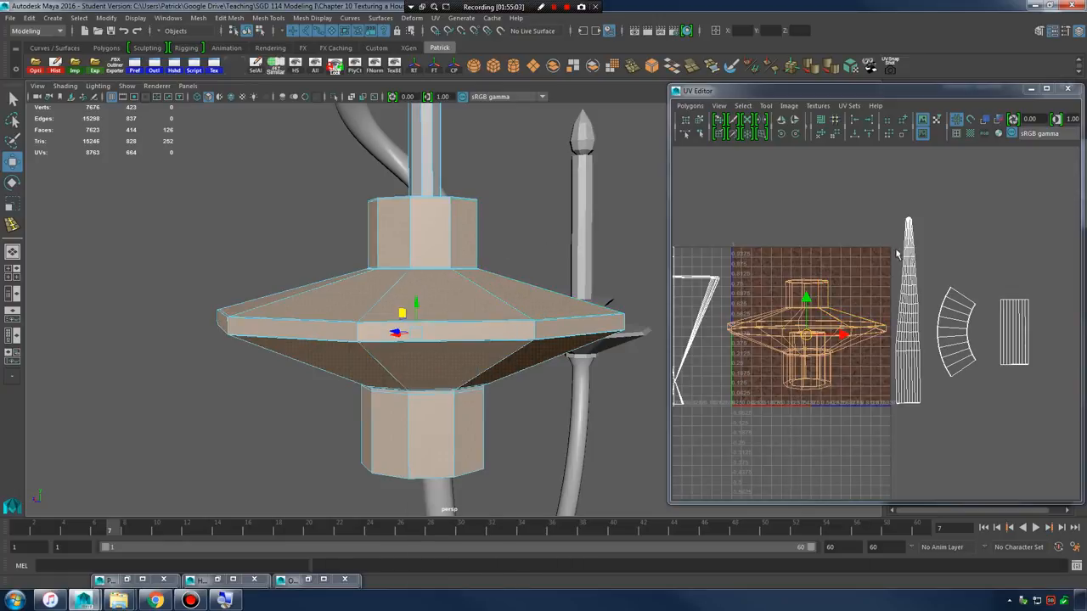
{"action": "scroll", "coordinate": [595, 281], "scroll_direction": "up", "scroll_amount": 2}
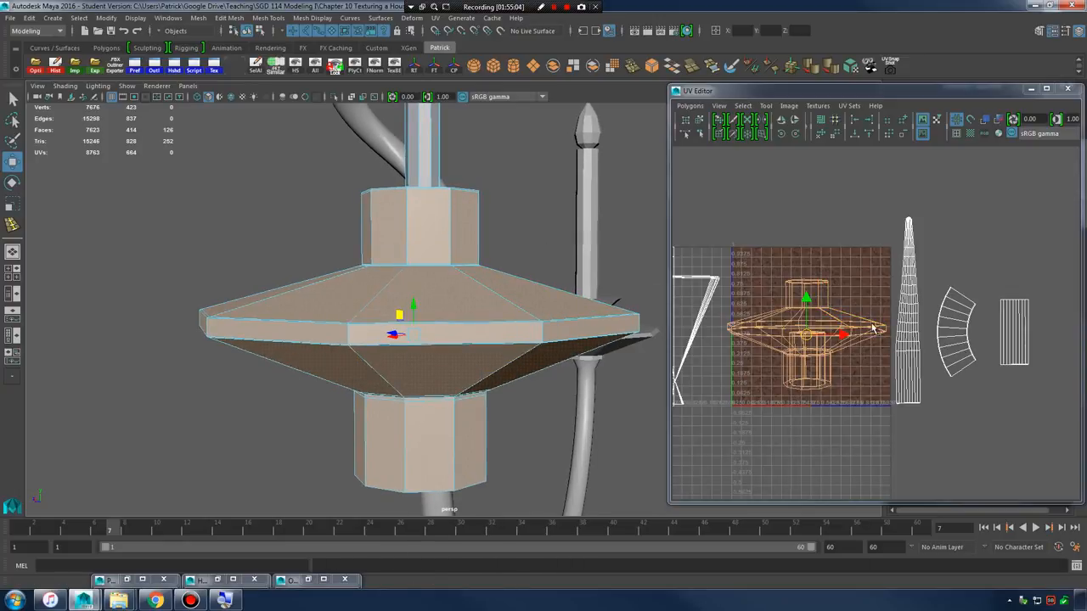
{"action": "scroll", "coordinate": [1011, 326], "scroll_direction": "up", "scroll_amount": 2}
{"action": "right_click_drag", "start_coordinate": [1033, 326], "coordinate": [1032, 295]}
{"action": "double_click", "coordinate": [1033, 311]}
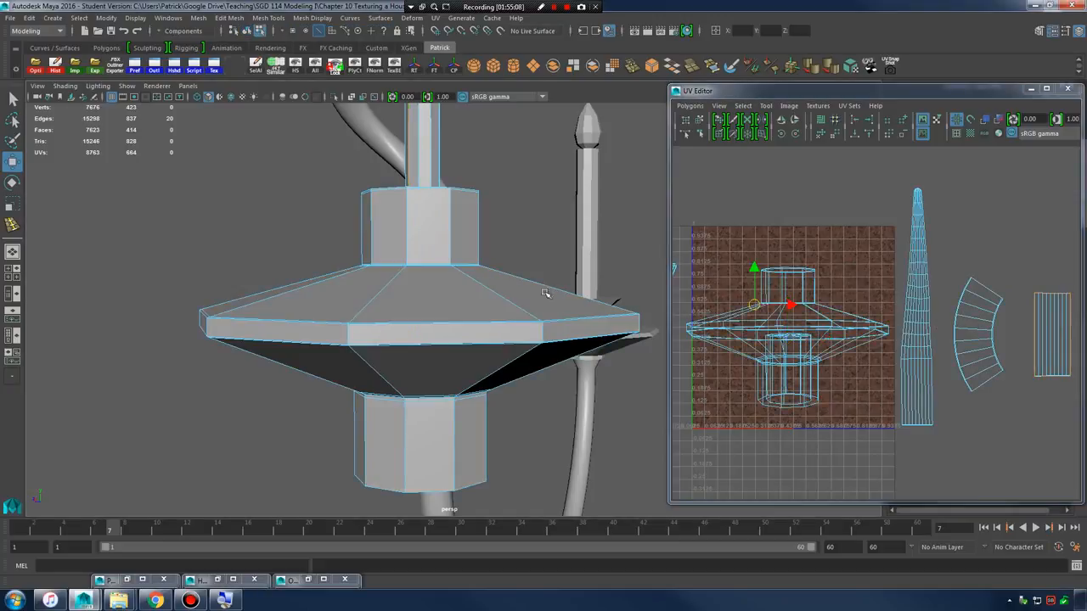
{"action": "left_click_drag", "start_coordinate": [549, 294], "coordinate": [628, 319], "text": "alt"}
{"action": "middle_click_drag", "start_coordinate": [628, 319], "coordinate": [580, 316], "text": "alt"}
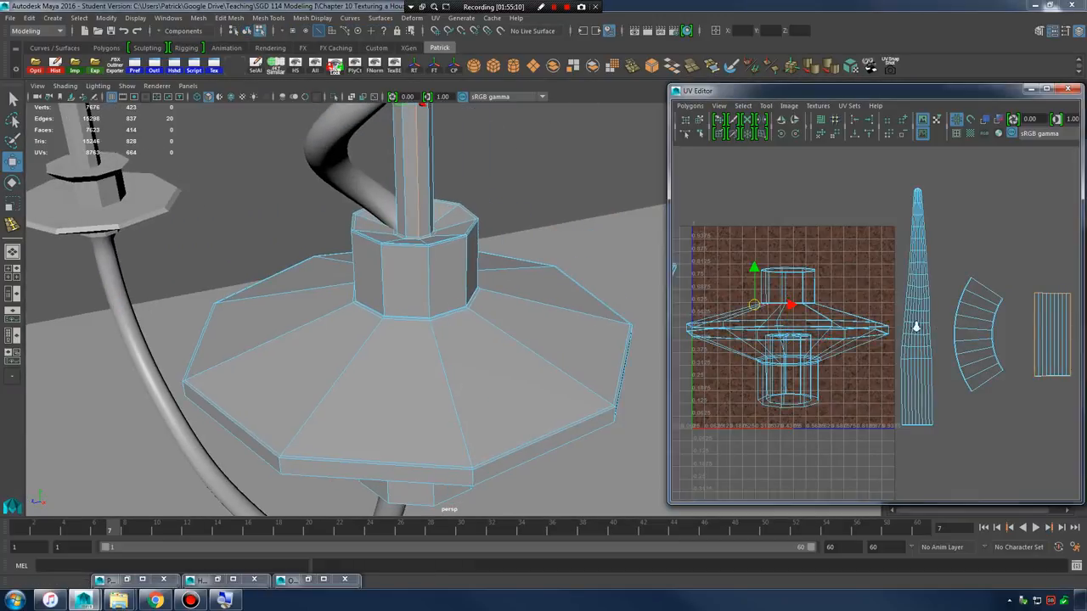
{"action": "middle_click_drag", "start_coordinate": [914, 325], "coordinate": [755, 328], "text": "alt"}
{"action": "right_click_drag", "start_coordinate": [755, 327], "coordinate": [978, 343], "text": "alt"}
{"action": "right_click_drag", "start_coordinate": [860, 313], "coordinate": [1004, 343]}
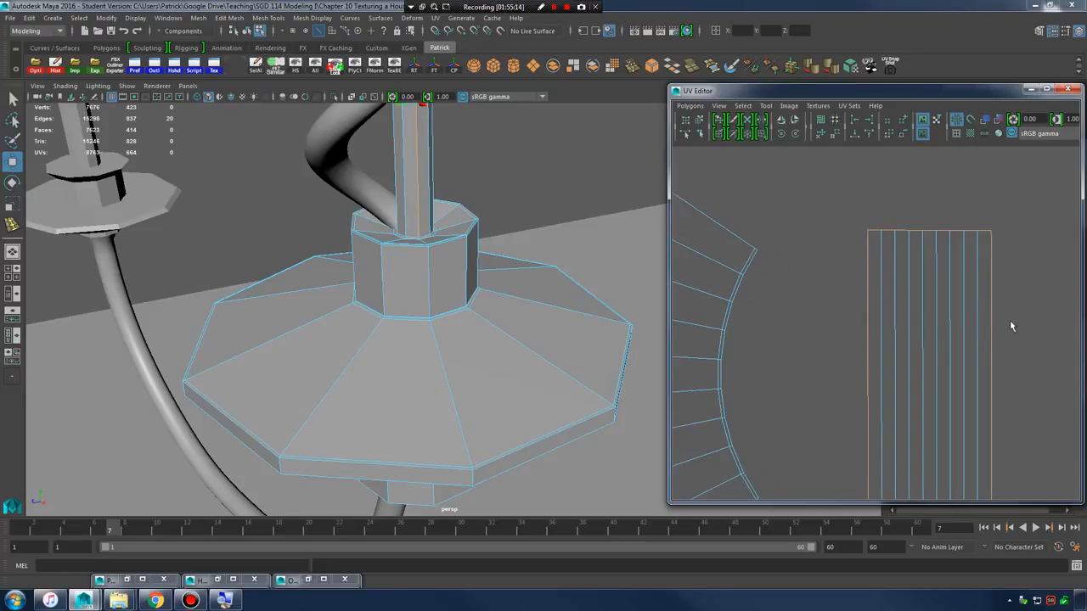
- Select the vertical edge loop running down the upper collar and disc in line with the straight post's seam
{"action": "middle_click_drag", "start_coordinate": [423, 273], "coordinate": [443, 314], "text": "alt"}
{"action": "right_click_drag", "start_coordinate": [443, 315], "coordinate": [630, 352], "text": "alt"}
{"action": "left_click_drag", "start_coordinate": [513, 293], "coordinate": [498, 337], "text": "alt"}
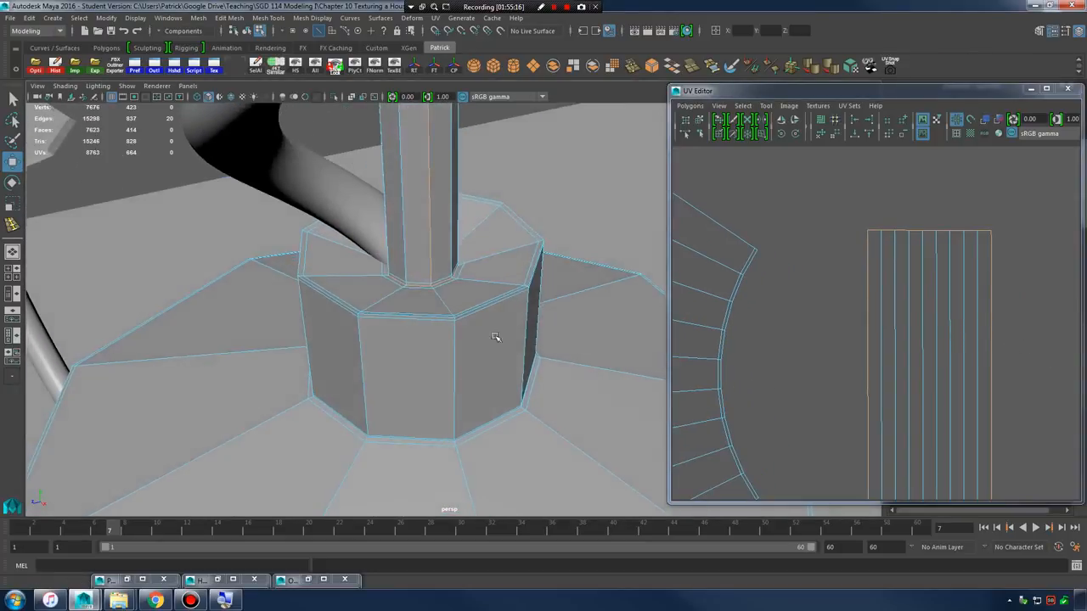
{"action": "right_click_drag", "start_coordinate": [340, 274], "coordinate": [445, 284], "text": "alt"}
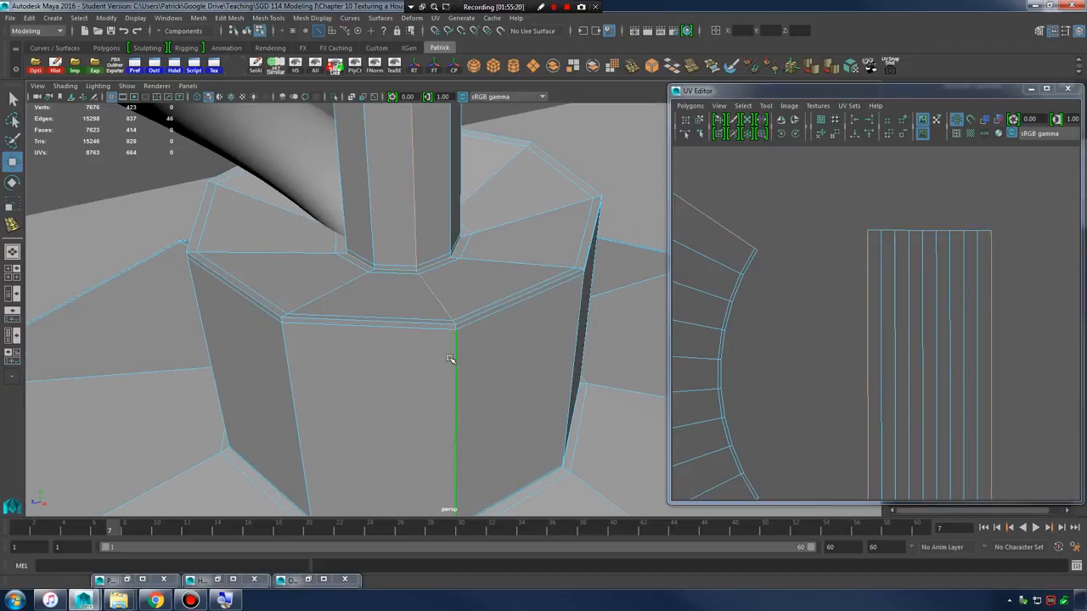
{"action": "right_click_drag", "start_coordinate": [474, 364], "coordinate": [321, 275], "text": "alt"}
- Remove the edges on the other UV shells from the selection, keeping only the disc and collar seam edges
{"action": "right_click_drag", "start_coordinate": [949, 362], "coordinate": [891, 340], "text": "alt"}
{"action": "middle_click_drag", "start_coordinate": [880, 328], "coordinate": [1040, 311], "text": "alt"}
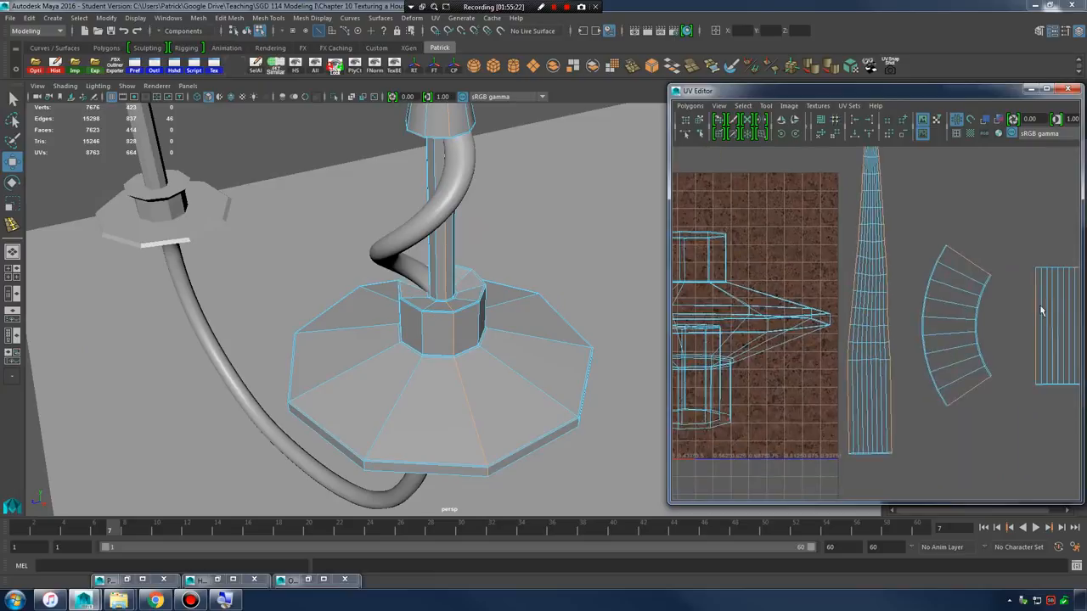
{"action": "right_click_drag", "start_coordinate": [1041, 307], "coordinate": [762, 251], "text": "alt"}
{"action": "middle_click_drag", "start_coordinate": [761, 251], "coordinate": [865, 258], "text": "alt"}
{"action": "right_click_drag", "start_coordinate": [865, 258], "coordinate": [705, 230]}
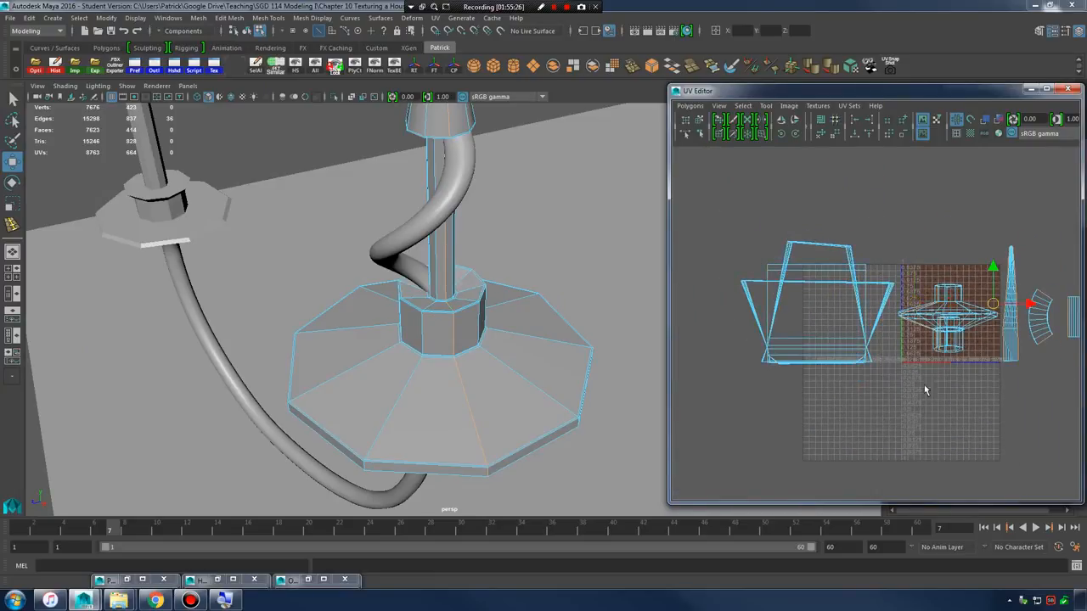
{"action": "middle_click_drag", "start_coordinate": [925, 390], "coordinate": [817, 321], "text": "alt"}
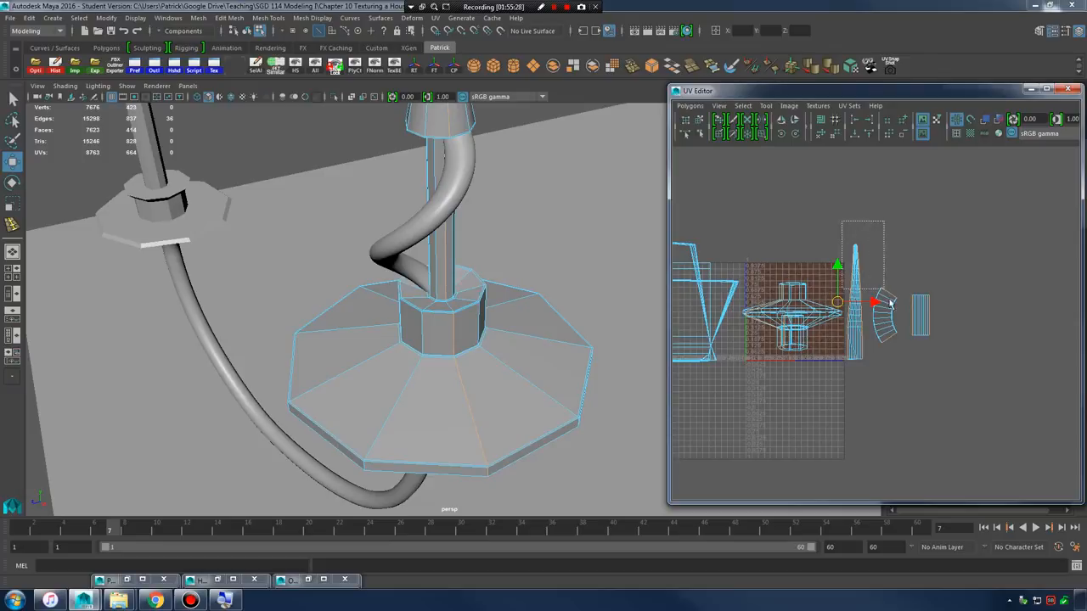
{"action": "right_click_drag", "start_coordinate": [861, 368], "coordinate": [968, 376], "text": "alt"}
{"action": "middle_click_drag", "start_coordinate": [740, 344], "coordinate": [937, 365], "text": "alt"}
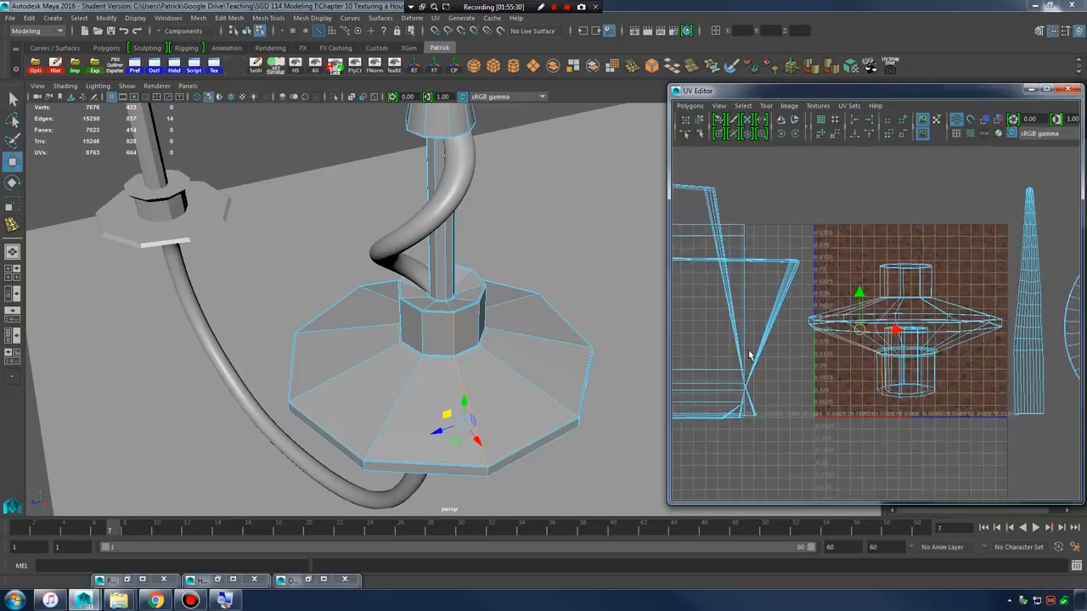
- Select the outer rim edge loop at the underside of the lower collar
{"action": "right_click_drag", "start_coordinate": [749, 357], "coordinate": [815, 339], "text": "alt"}
{"action": "middle_click_drag", "start_coordinate": [815, 340], "coordinate": [790, 342], "text": "alt"}
{"action": "right_click_drag", "start_coordinate": [790, 342], "coordinate": [983, 363], "text": "alt"}
{"action": "middle_click_drag", "start_coordinate": [914, 337], "coordinate": [920, 356], "text": "alt"}
{"action": "right_click_drag", "start_coordinate": [919, 356], "coordinate": [880, 357], "text": "alt"}
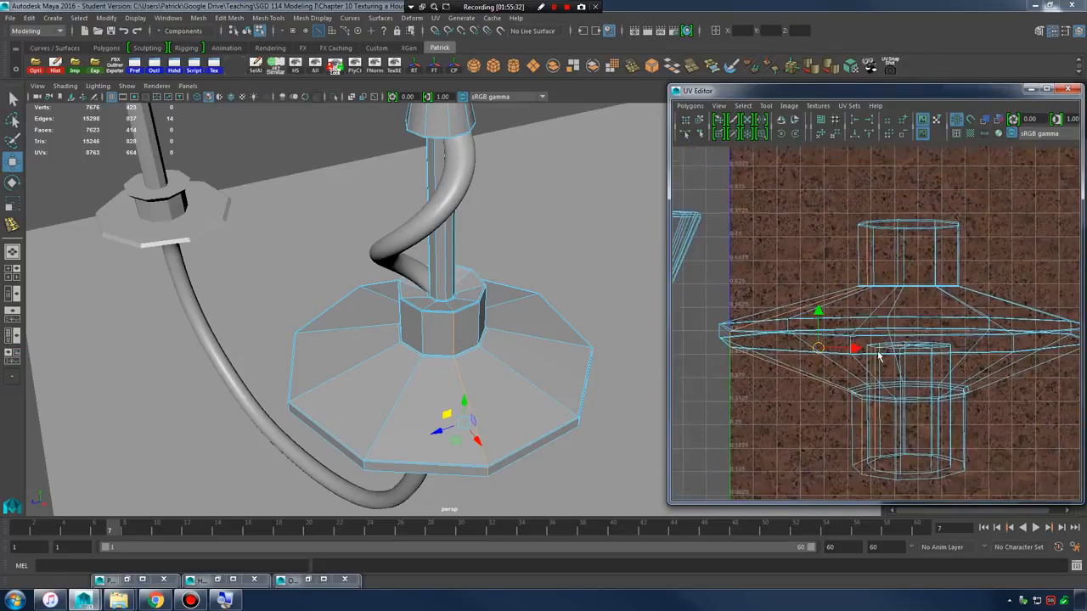
{"action": "middle_click_drag", "start_coordinate": [880, 357], "coordinate": [898, 342], "text": "alt"}
{"action": "left_click_drag", "start_coordinate": [514, 395], "coordinate": [376, 274], "text": "alt"}
{"action": "right_click", "coordinate": [361, 264]}
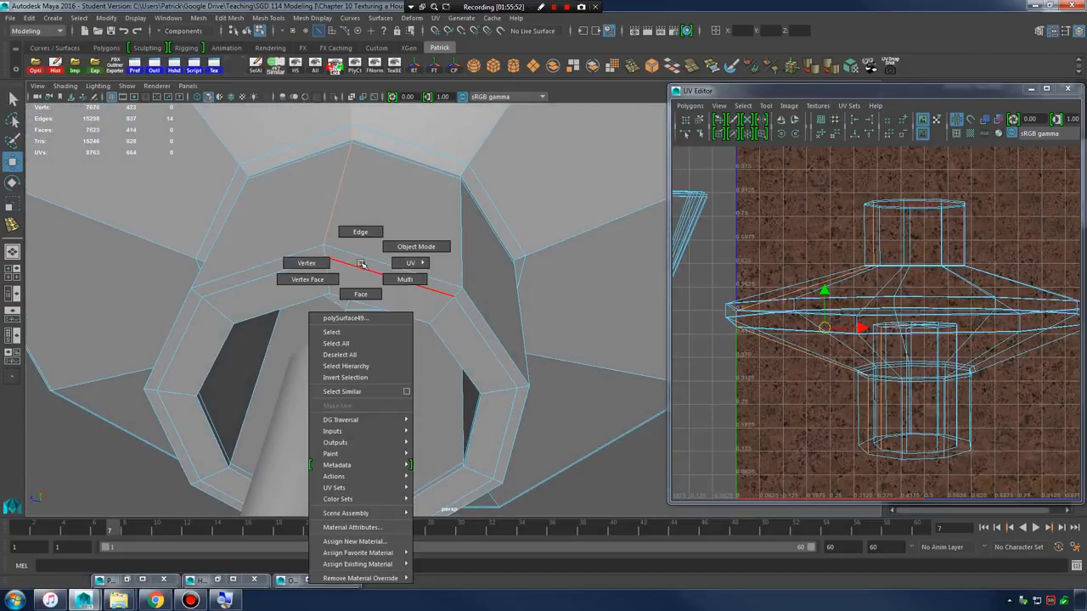
{"action": "right_click_drag", "start_coordinate": [360, 264], "coordinate": [367, 245]}
{"action": "double_click", "coordinate": [371, 256]}
{"action": "left_click_drag", "start_coordinate": [371, 257], "coordinate": [552, 301], "text": "alt"}
- Identify the lower collar's inner wall faces and select their separate UV shell
{"action": "right_click", "coordinate": [501, 288]}
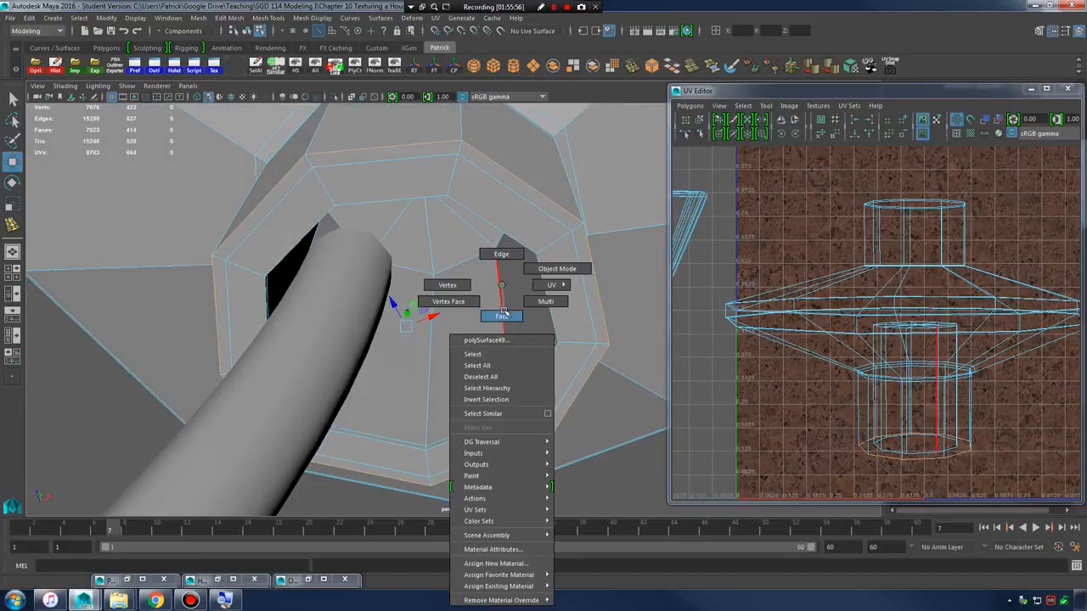
{"action": "right_click_drag", "start_coordinate": [505, 312], "coordinate": [512, 316]}
{"action": "left_click", "coordinate": [516, 315]}
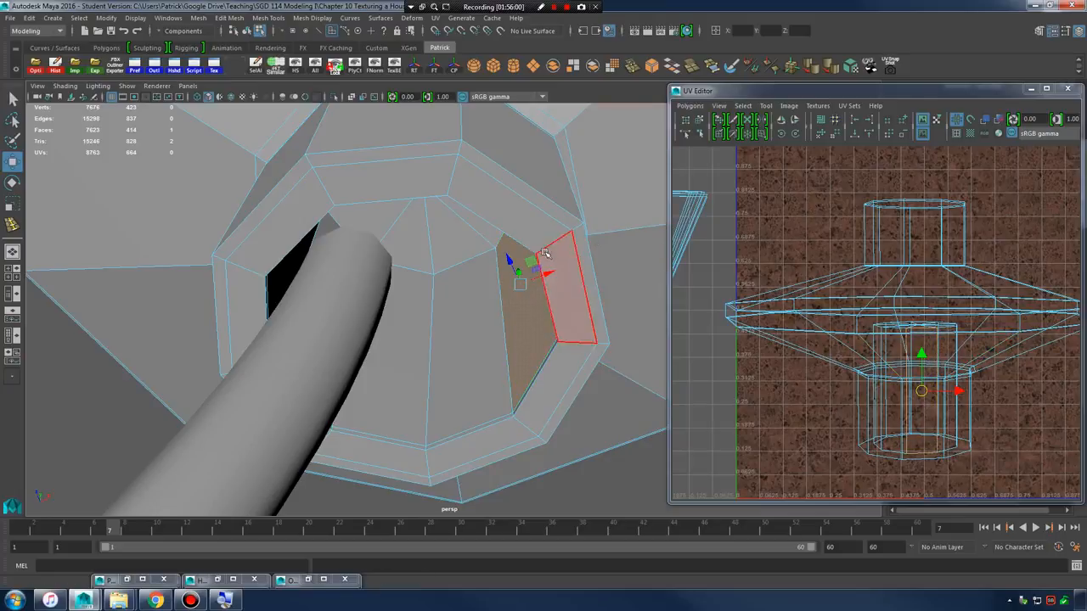
{"action": "left_click", "coordinate": [513, 194]}
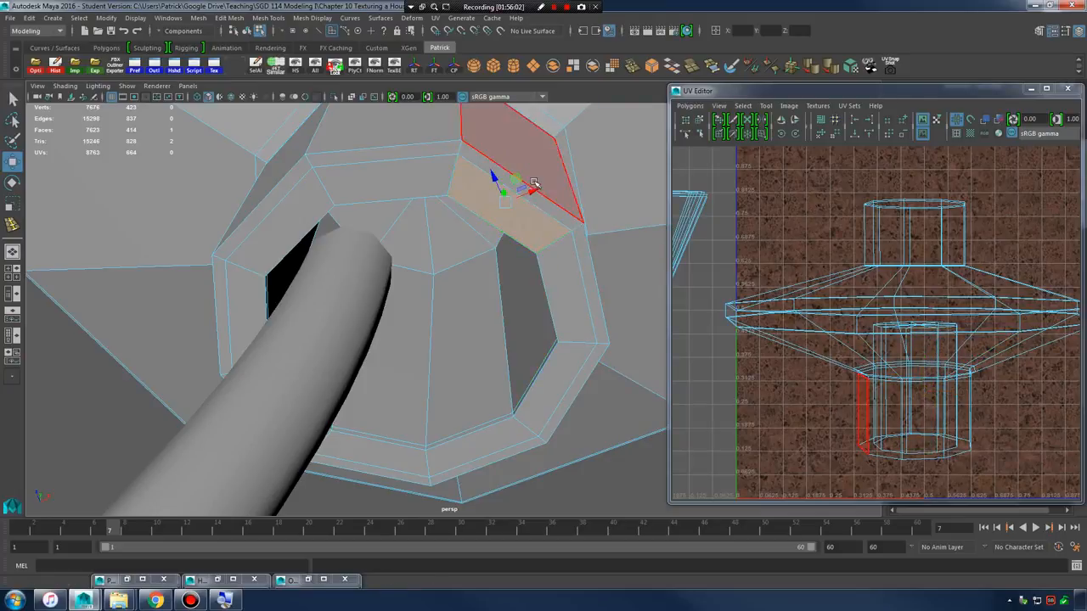
{"action": "left_click", "coordinate": [523, 285]}
{"action": "right_click_drag", "start_coordinate": [927, 343], "coordinate": [907, 333]}
{"action": "left_click", "coordinate": [927, 355]}
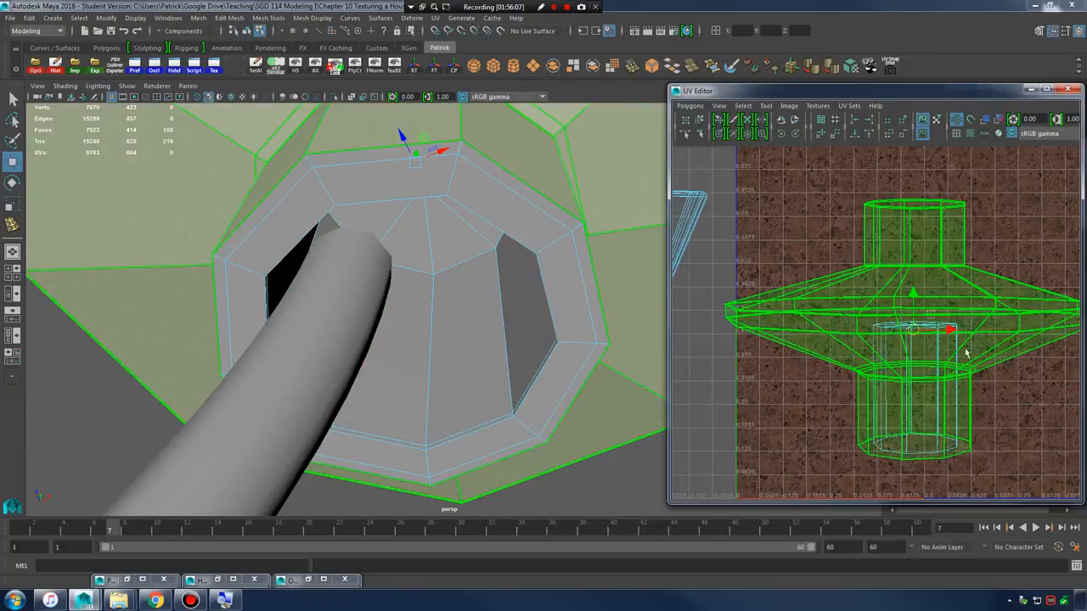
{"action": "left_click", "coordinate": [964, 351]}
- Move the inner wall's UV shell up and clear of the disc section's shell, above the texture square's upper edge
{"action": "left_click_drag", "start_coordinate": [915, 389], "coordinate": [1025, 187]}
{"action": "middle_click_drag", "start_coordinate": [1026, 186], "coordinate": [881, 309], "text": "alt"}
{"action": "scroll", "coordinate": [887, 323], "scroll_direction": "down", "scroll_amount": 1}
{"action": "left_click_drag", "start_coordinate": [878, 312], "coordinate": [782, 217]}
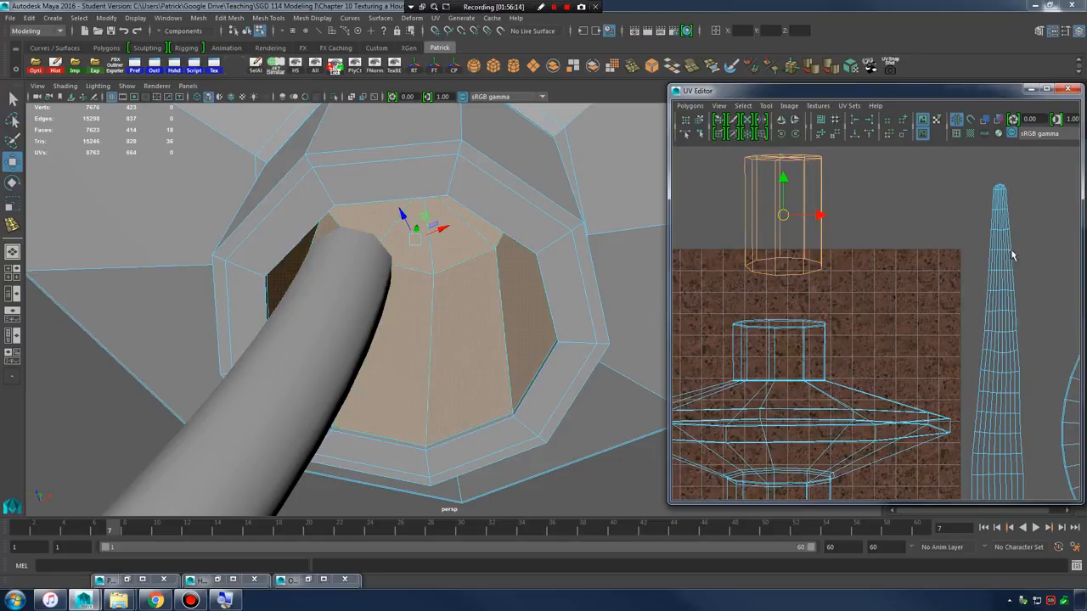
- Reselect the vertical seam edge loop down the upper collar and disc, following on from the straight post's seam
{"action": "right_click_drag", "start_coordinate": [1011, 255], "coordinate": [995, 244]}
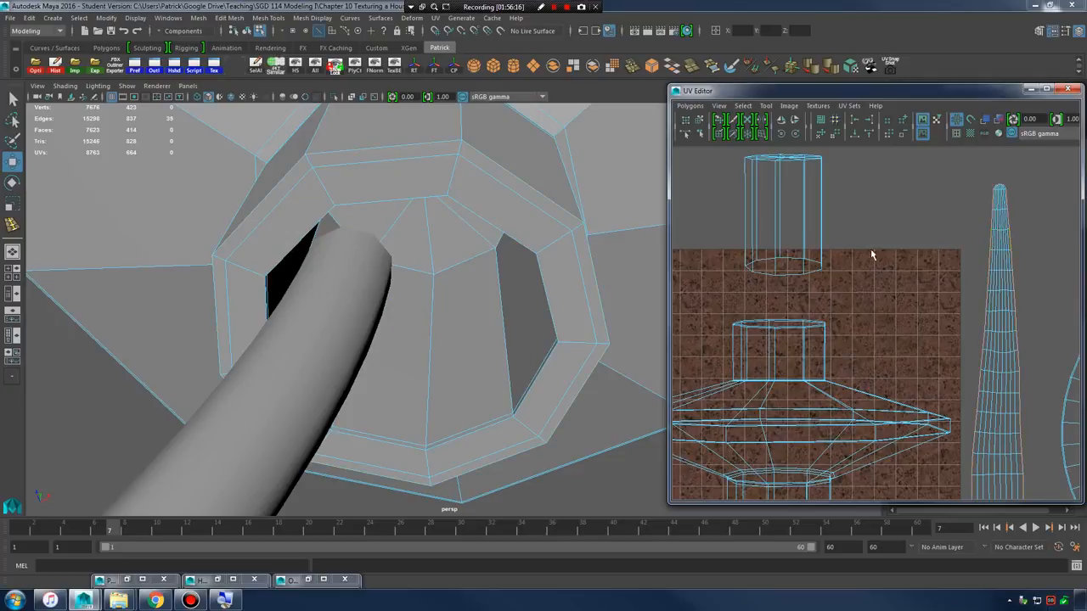
{"action": "right_click_drag", "start_coordinate": [872, 255], "coordinate": [512, 230], "text": "alt"}
{"action": "left_click_drag", "start_coordinate": [512, 229], "coordinate": [410, 318], "text": "alt"}
{"action": "right_click_drag", "start_coordinate": [410, 317], "coordinate": [459, 258], "text": "alt"}
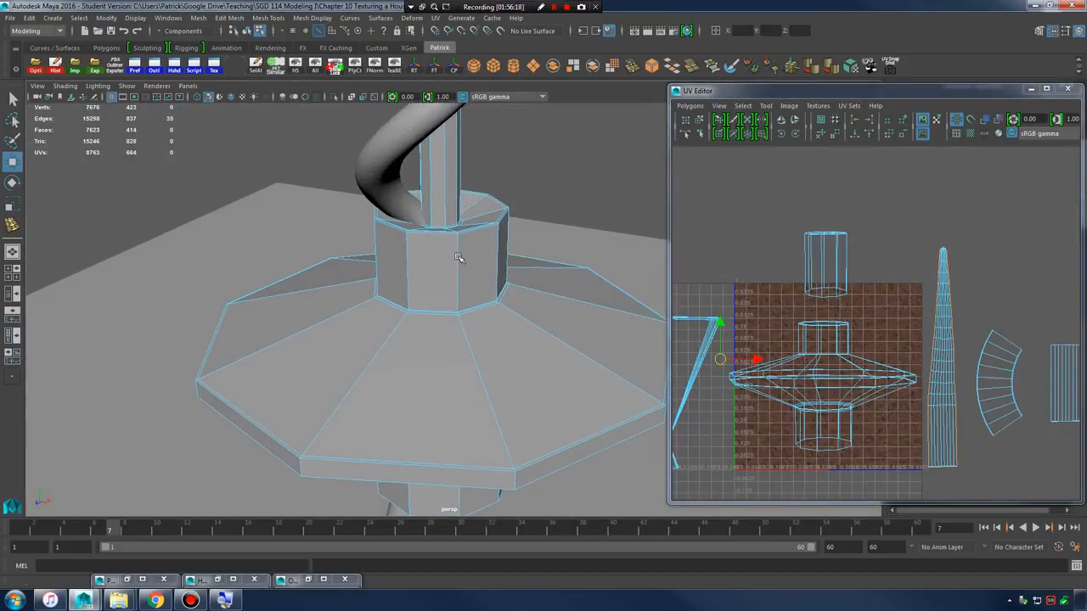
{"action": "double_click", "coordinate": [458, 258]}
{"action": "scroll", "coordinate": [874, 339], "scroll_direction": "up", "scroll_amount": 2}
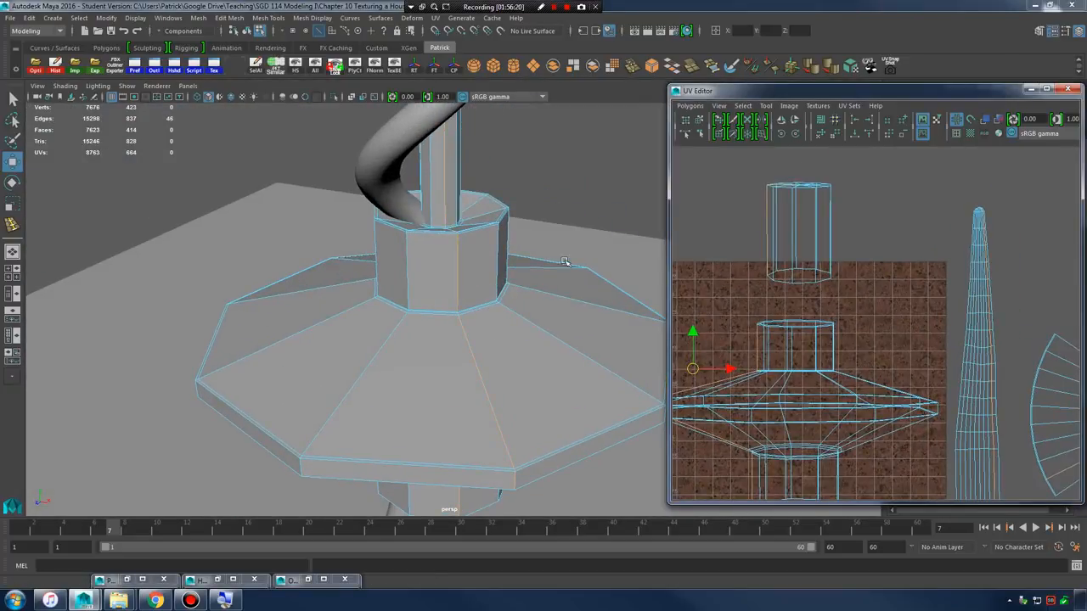
- Remove the edges of the already unwrapped tapered post, cone and straight post shells from the seam edge selection
{"action": "double_click", "coordinate": [499, 253]}
{"action": "left_click_drag", "start_coordinate": [501, 246], "coordinate": [445, 264], "text": "alt"}
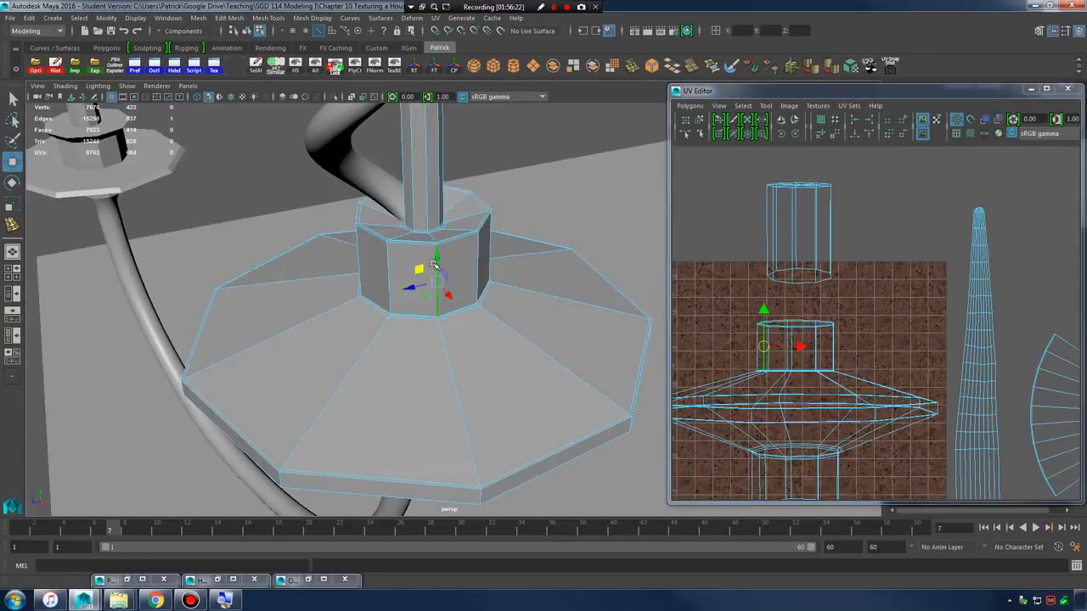
{"action": "middle_click_drag", "start_coordinate": [915, 320], "coordinate": [915, 285], "text": "alt"}
{"action": "middle_click_drag", "start_coordinate": [449, 258], "coordinate": [432, 328], "text": "alt"}
{"action": "right_click_drag", "start_coordinate": [432, 328], "coordinate": [382, 241], "text": "alt"}
{"action": "middle_click_drag", "start_coordinate": [383, 240], "coordinate": [477, 462], "text": "alt"}
{"action": "right_click_drag", "start_coordinate": [477, 463], "coordinate": [360, 349], "text": "alt"}
{"action": "middle_click_drag", "start_coordinate": [422, 255], "coordinate": [428, 191], "text": "alt"}
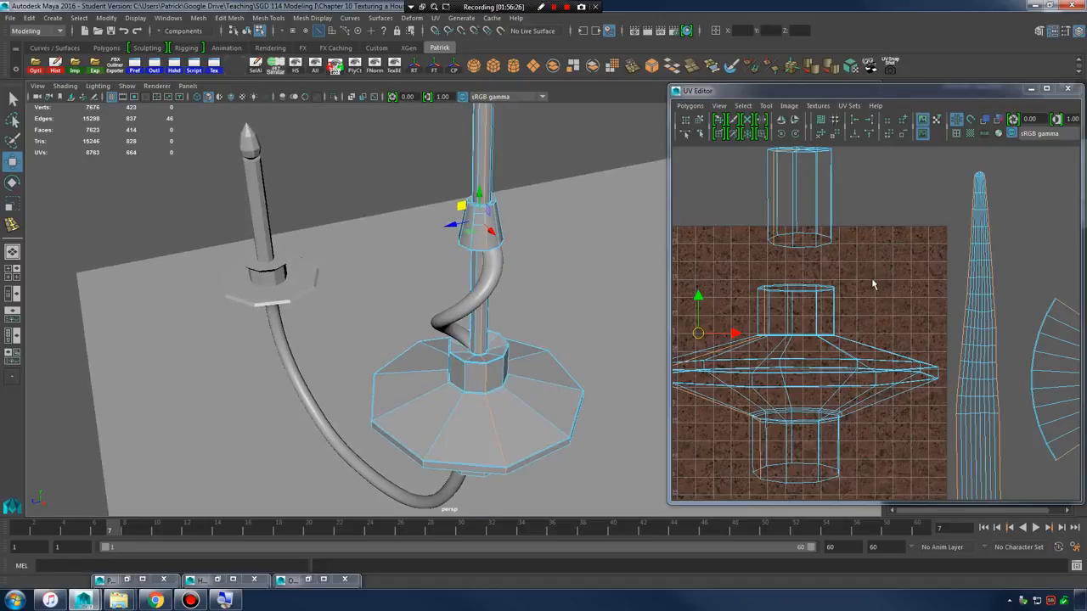
{"action": "middle_click_drag", "start_coordinate": [960, 288], "coordinate": [868, 296], "text": "alt"}
{"action": "right_click_drag", "start_coordinate": [868, 295], "coordinate": [892, 255], "text": "alt"}
{"action": "middle_click_drag", "start_coordinate": [893, 255], "coordinate": [924, 240], "text": "alt"}
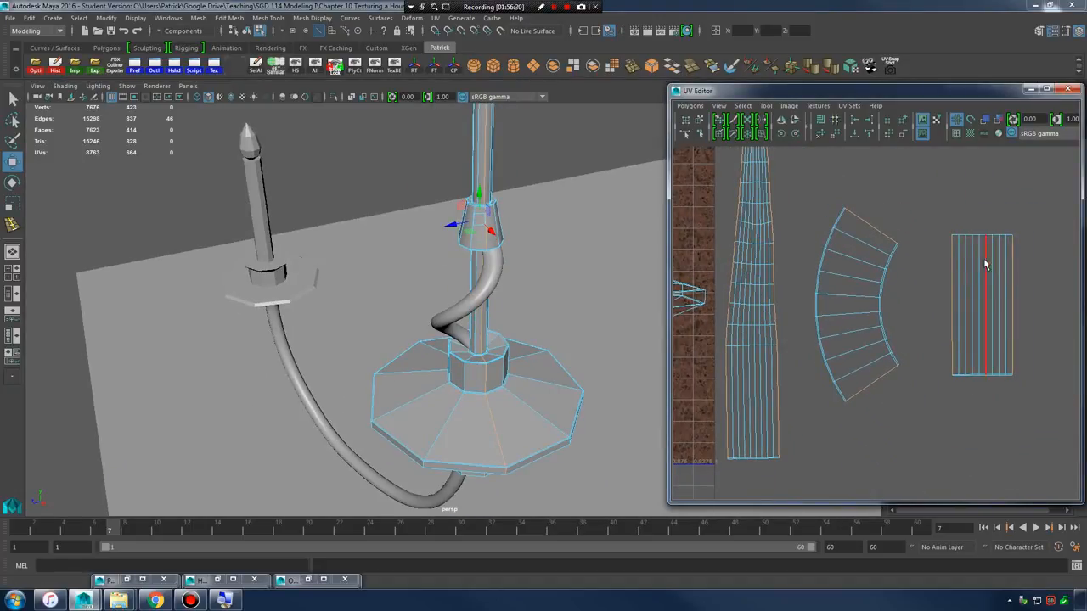
{"action": "right_click_drag", "start_coordinate": [924, 249], "coordinate": [768, 223], "text": "alt"}
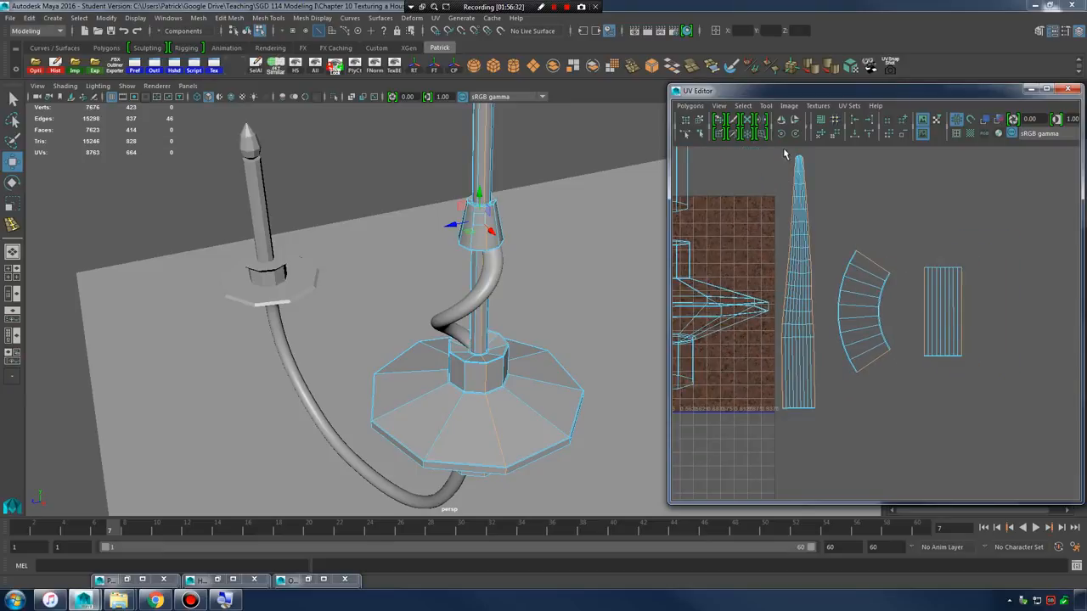
{"action": "middle_click_drag", "start_coordinate": [821, 344], "coordinate": [1010, 375], "text": "alt"}
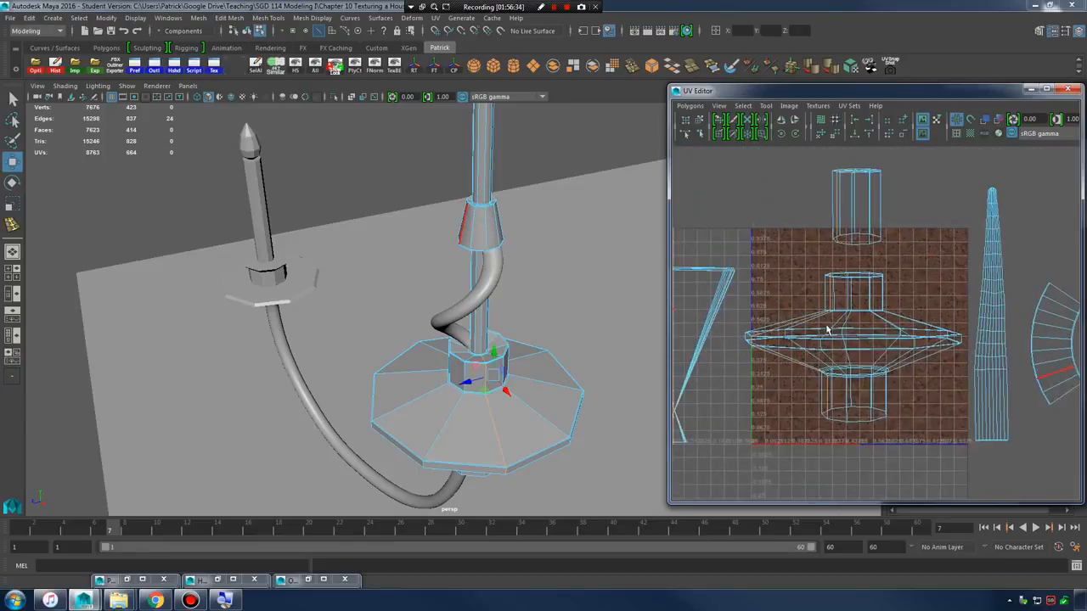
- Remove the edges of the overlapping cap and rim shells beside the texture square from the seam edge selection
{"action": "mouse_move", "coordinate": [747, 328]}
{"action": "middle_mouse_down", "text": "alt"}
{"action": "mouse_move", "coordinate": [891, 339]}
{"action": "mouse_move", "coordinate": [959, 330]}
{"action": "middle_mouse_up", "text": "alt"}
{"action": "mouse_move", "coordinate": [959, 330]}
{"action": "right_mouse_down", "text": "alt"}
{"action": "mouse_move", "coordinate": [840, 306]}
{"action": "mouse_move", "coordinate": [728, 249]}
{"action": "right_mouse_up", "text": "alt"}
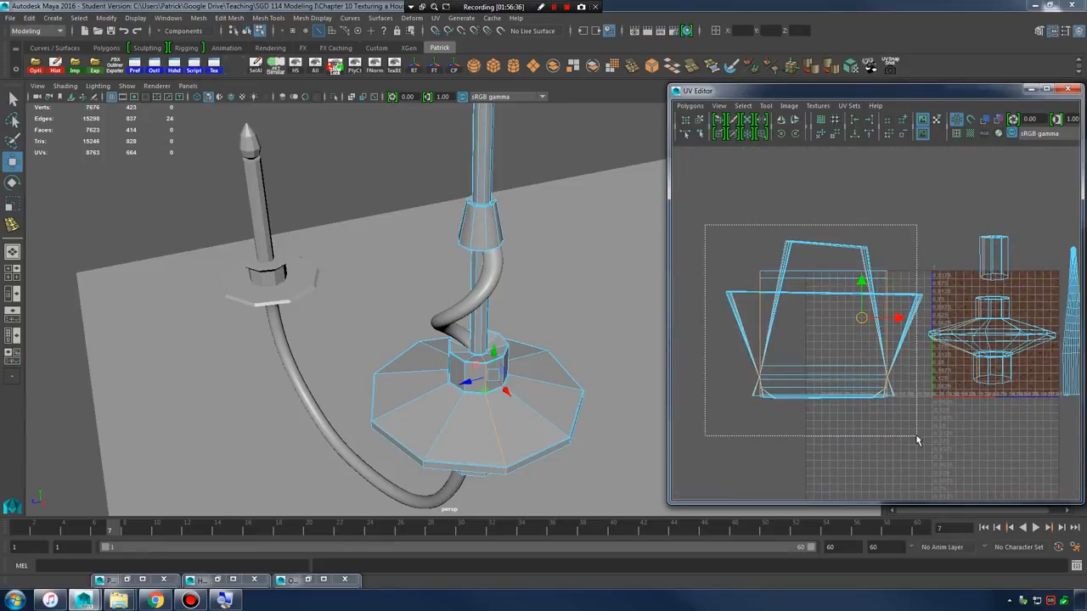
{"action": "right_click_drag", "start_coordinate": [824, 404], "coordinate": [914, 354], "text": "alt"}
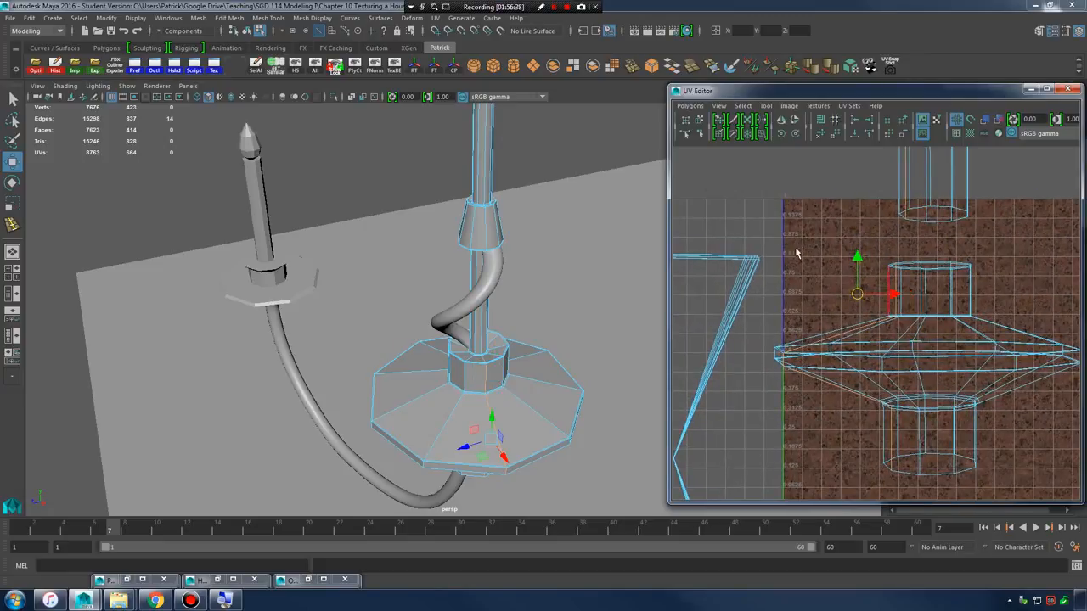
{"action": "middle_click_drag", "start_coordinate": [929, 244], "coordinate": [908, 297], "text": "alt"}
{"action": "right_click_drag", "start_coordinate": [907, 296], "coordinate": [837, 260], "text": "alt"}
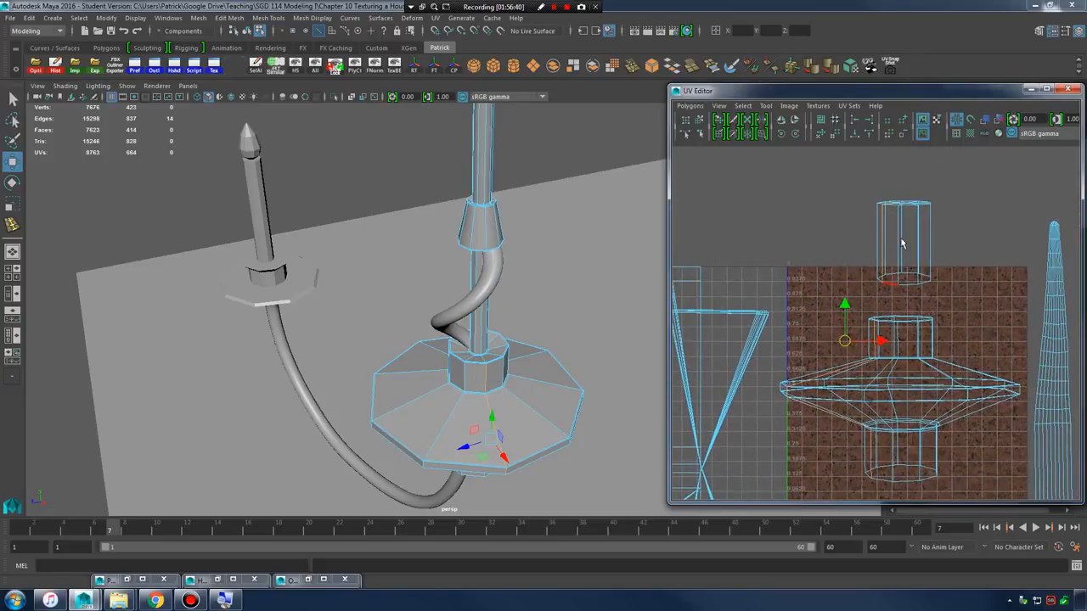
- Cut the UVs along the selected vertical seam of the disc, collars and inner wall after checking the seam from below
{"action": "mouse_move", "coordinate": [893, 252]}
{"action": "middle_mouse_down", "text": "alt"}
{"action": "mouse_move", "coordinate": [889, 280]}
{"action": "mouse_move", "coordinate": [899, 249]}
{"action": "middle_mouse_up", "text": "alt"}
{"action": "left_click_drag", "start_coordinate": [577, 322], "coordinate": [528, 222], "text": "alt"}
{"action": "right_click_drag", "start_coordinate": [528, 223], "coordinate": [631, 260], "text": "alt"}
{"action": "left_click_drag", "start_coordinate": [631, 260], "coordinate": [548, 286], "text": "alt"}
{"action": "middle_click_drag", "start_coordinate": [548, 286], "coordinate": [494, 319], "text": "alt"}
{"action": "right_click_drag", "start_coordinate": [494, 319], "coordinate": [636, 342], "text": "alt"}
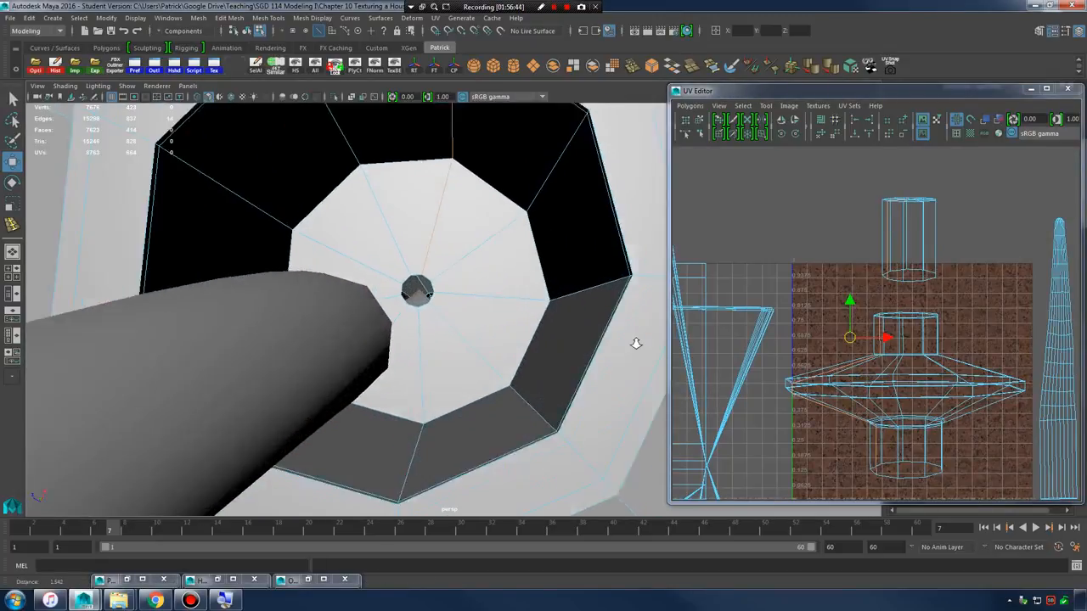
{"action": "left_click_drag", "start_coordinate": [631, 266], "coordinate": [545, 351], "text": "alt"}
{"action": "right_click_drag", "start_coordinate": [545, 351], "coordinate": [467, 331], "text": "alt"}
{"action": "left_click", "coordinate": [688, 105]}
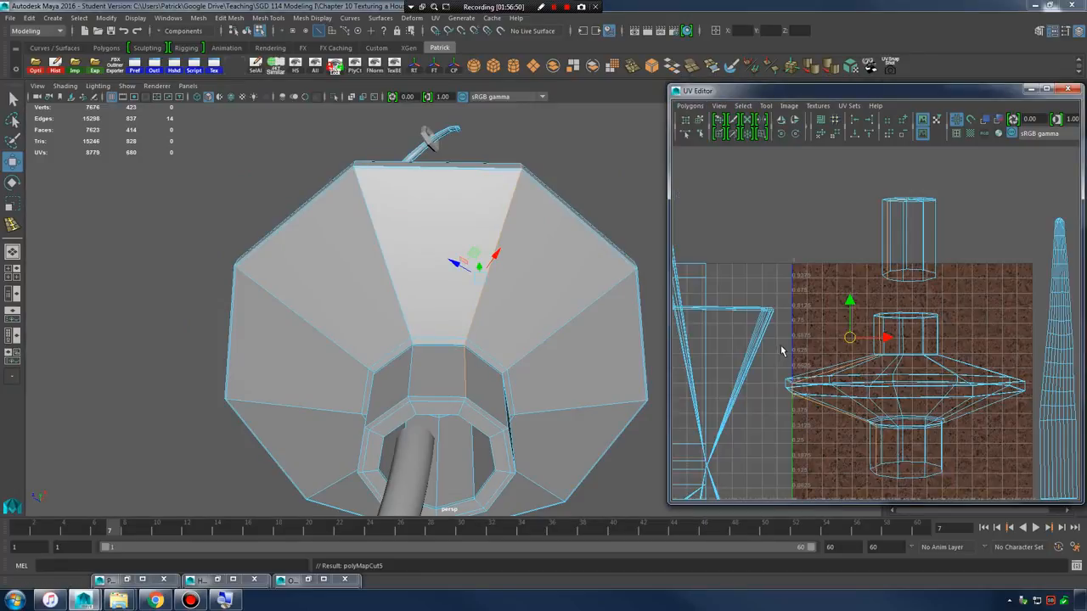
- Unfold the UV shell of the disc and collars and rotate it until its rim bands run roughly horizontally
{"action": "right_click_drag", "start_coordinate": [947, 348], "coordinate": [764, 327], "text": "alt"}
{"action": "left_click_drag", "start_coordinate": [537, 289], "coordinate": [535, 321], "text": "alt"}
{"action": "right_click_drag", "start_coordinate": [896, 341], "coordinate": [932, 329]}
{"action": "scroll", "coordinate": [900, 364], "scroll_direction": "up", "scroll_amount": 3}
{"action": "mouse_move", "coordinate": [898, 362]}
{"action": "right_mouse_down"}
{"action": "mouse_move", "coordinate": [884, 345]}
{"action": "mouse_move", "coordinate": [883, 360]}
{"action": "right_mouse_up"}
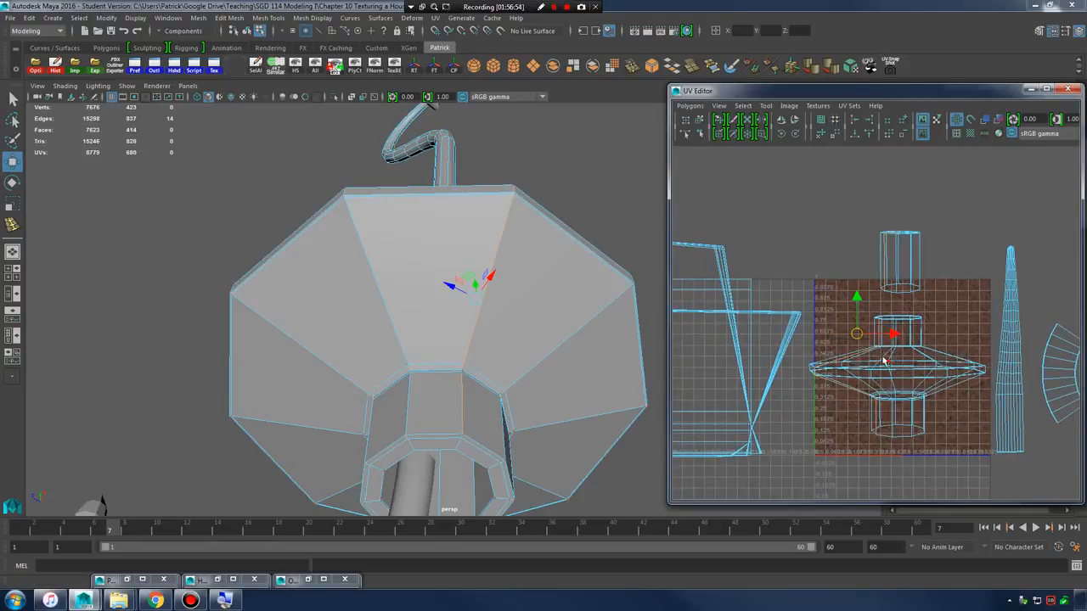
{"action": "left_click", "coordinate": [883, 360]}
{"action": "left_click", "coordinate": [690, 105]}
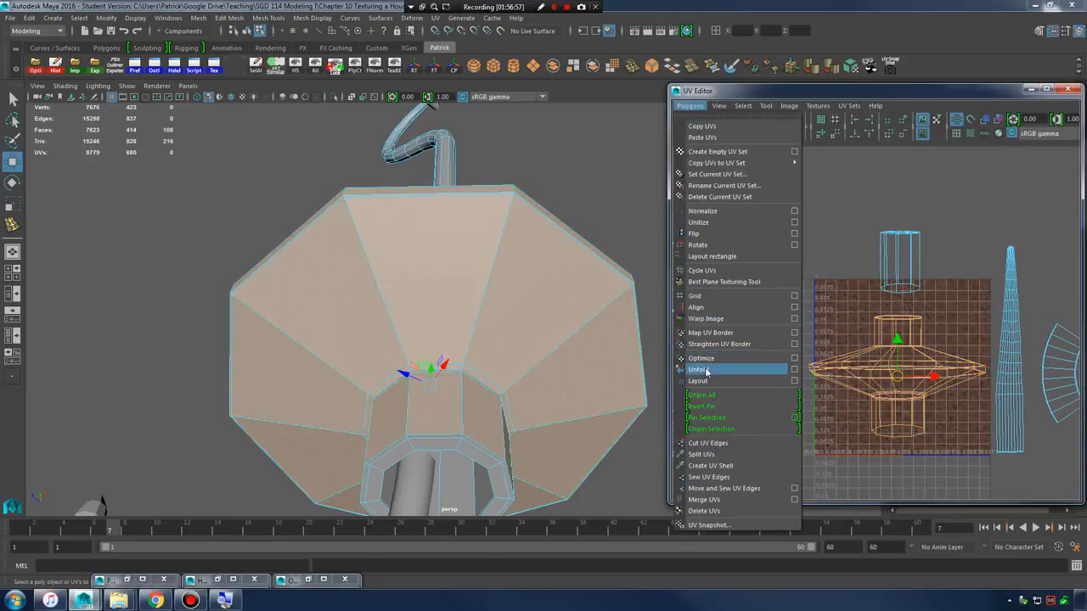
{"action": "left_click", "coordinate": [706, 370]}
{"action": "key", "text": "e"}
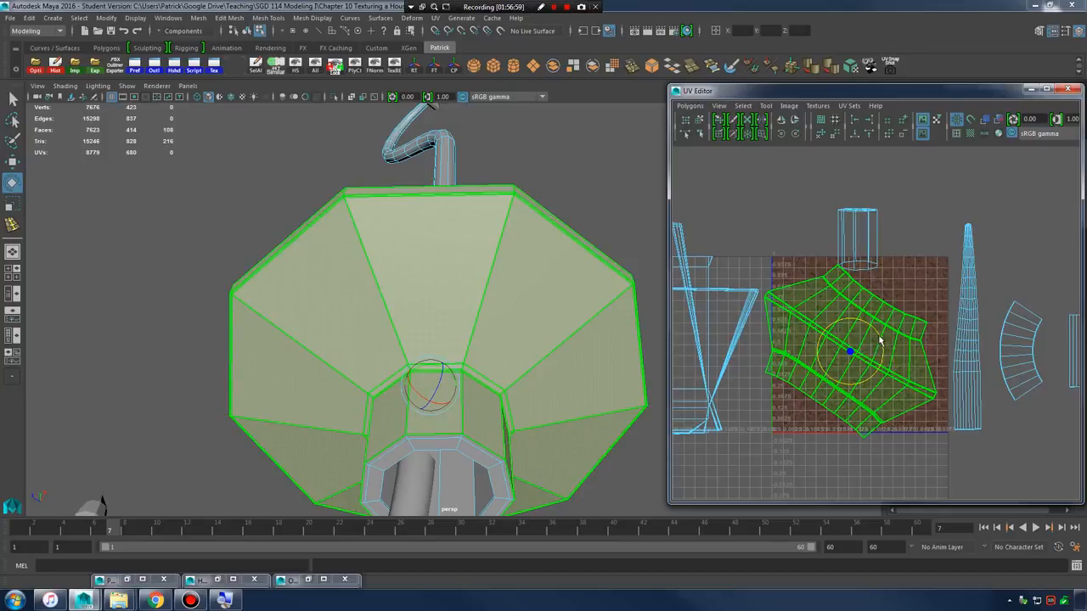
{"action": "left_click_drag", "start_coordinate": [880, 340], "coordinate": [878, 293]}
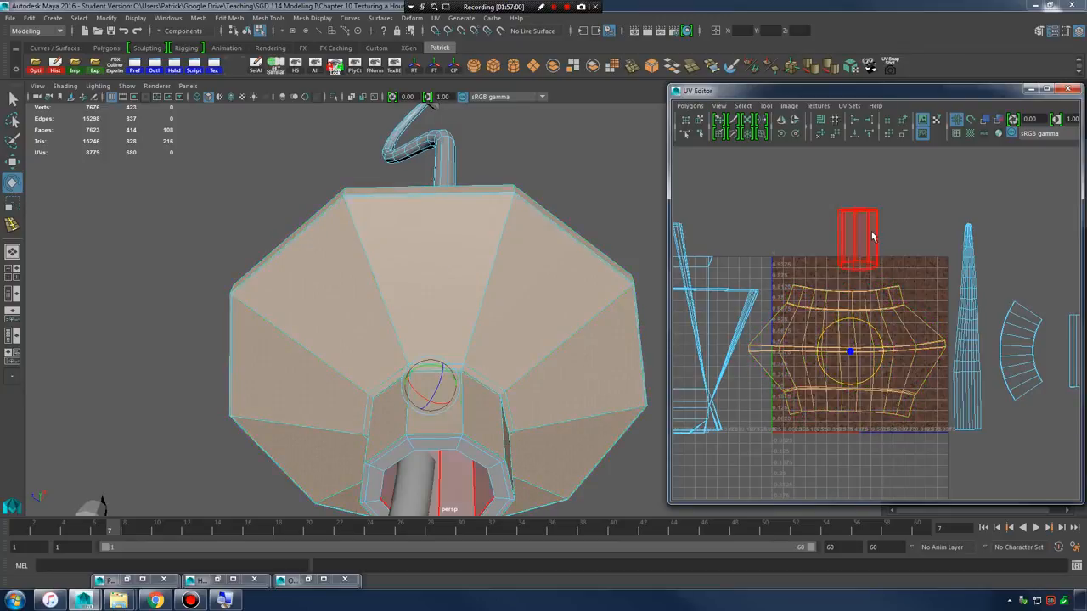
- Unfold the inner wall's UV shell and rotate it upright and level above the texture square
{"action": "left_click", "coordinate": [866, 238]}
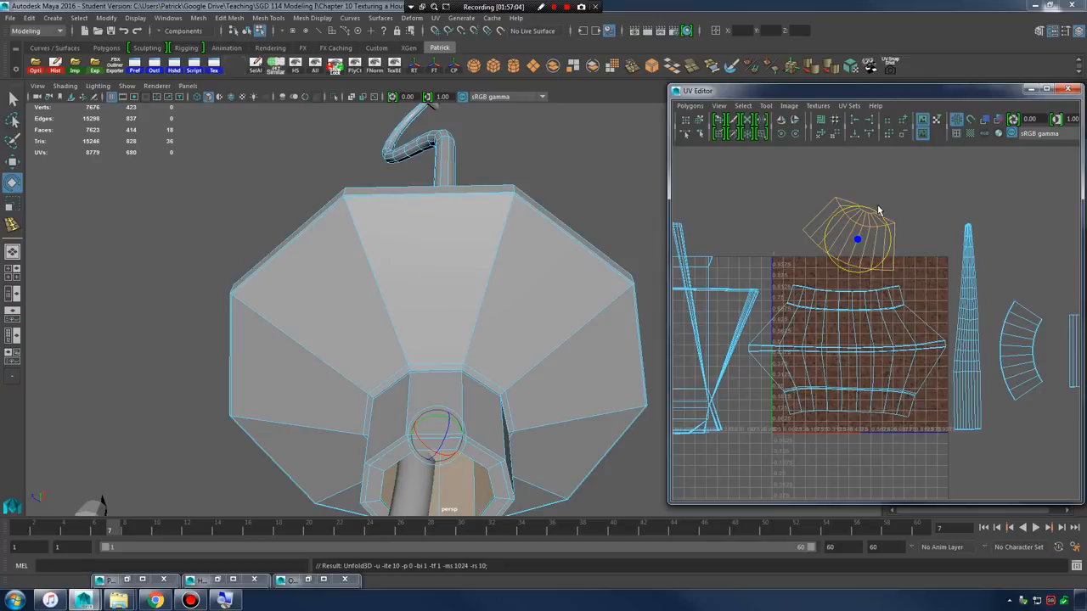
{"action": "left_click_drag", "start_coordinate": [451, 382], "coordinate": [514, 287], "text": "alt"}
- Examine the faces at the closed end inside the lower collar with the texture displayed
{"action": "right_click_drag", "start_coordinate": [479, 279], "coordinate": [480, 301]}
{"action": "left_click", "coordinate": [503, 303]}
{"action": "mouse_move", "coordinate": [506, 306]}
{"action": "left_mouse_down", "text": "alt"}
{"action": "mouse_move", "coordinate": [515, 328]}
{"action": "mouse_move", "coordinate": [499, 297]}
{"action": "left_mouse_up", "text": "alt"}
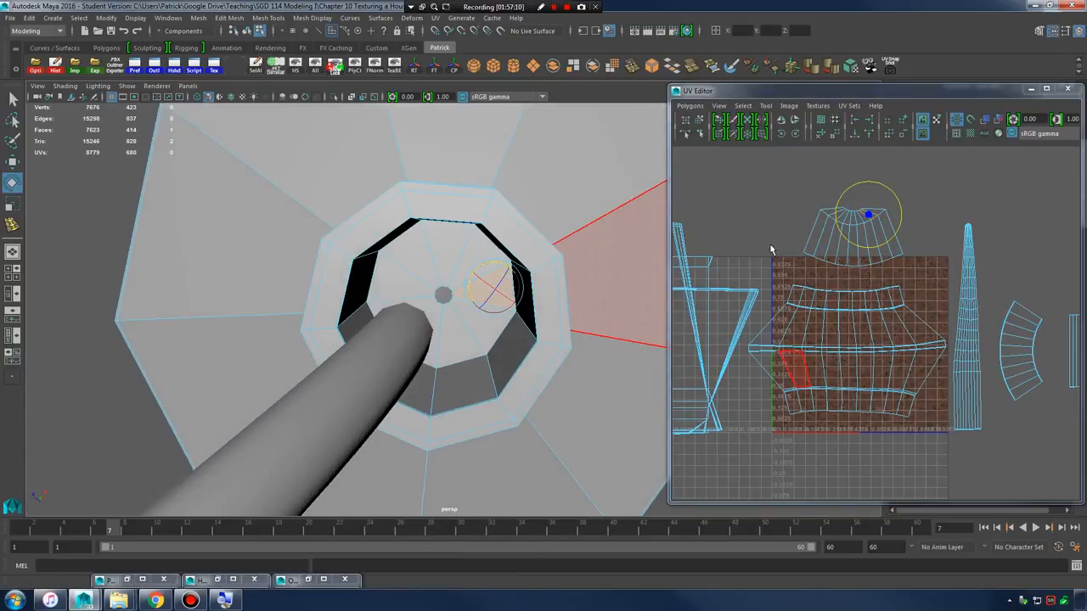
{"action": "key", "text": "6"}
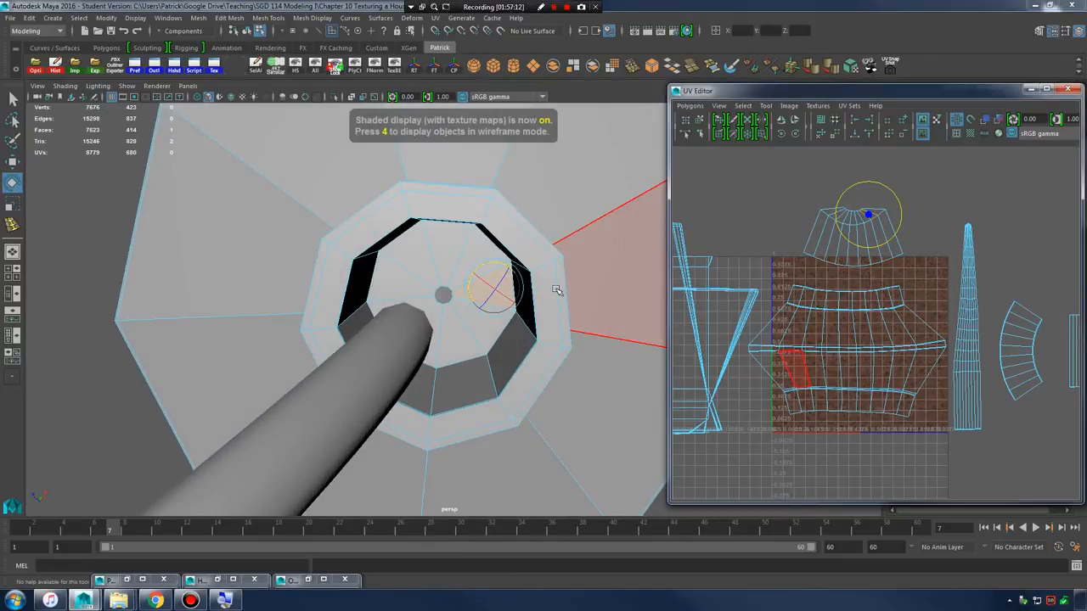
{"action": "left_click_drag", "start_coordinate": [553, 287], "coordinate": [522, 247], "text": "alt"}
{"action": "key", "text": "6"}
{"action": "right_click_drag", "start_coordinate": [521, 248], "coordinate": [704, 339], "text": "alt"}
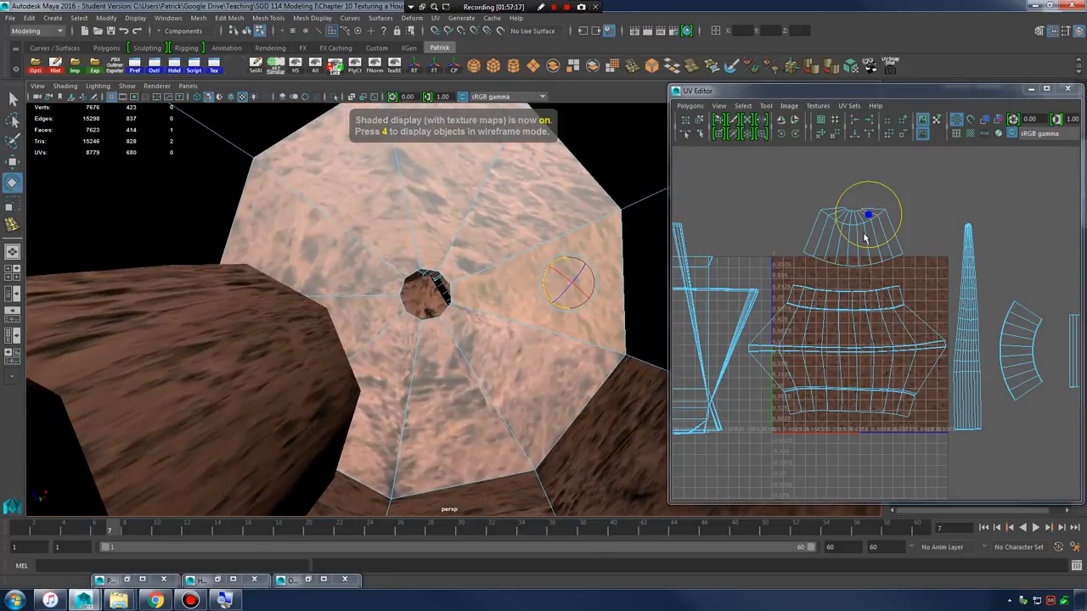
- Select the nine closed-end faces along the narrow edge of the inner wall's UV shell and split their UVs
{"action": "mouse_move", "coordinate": [864, 237]}
{"action": "right_mouse_down"}
{"action": "mouse_move", "coordinate": [866, 264]}
{"action": "mouse_move", "coordinate": [871, 256]}
{"action": "right_mouse_up"}
{"action": "middle_click_drag", "start_coordinate": [868, 244], "coordinate": [894, 305], "text": "alt"}
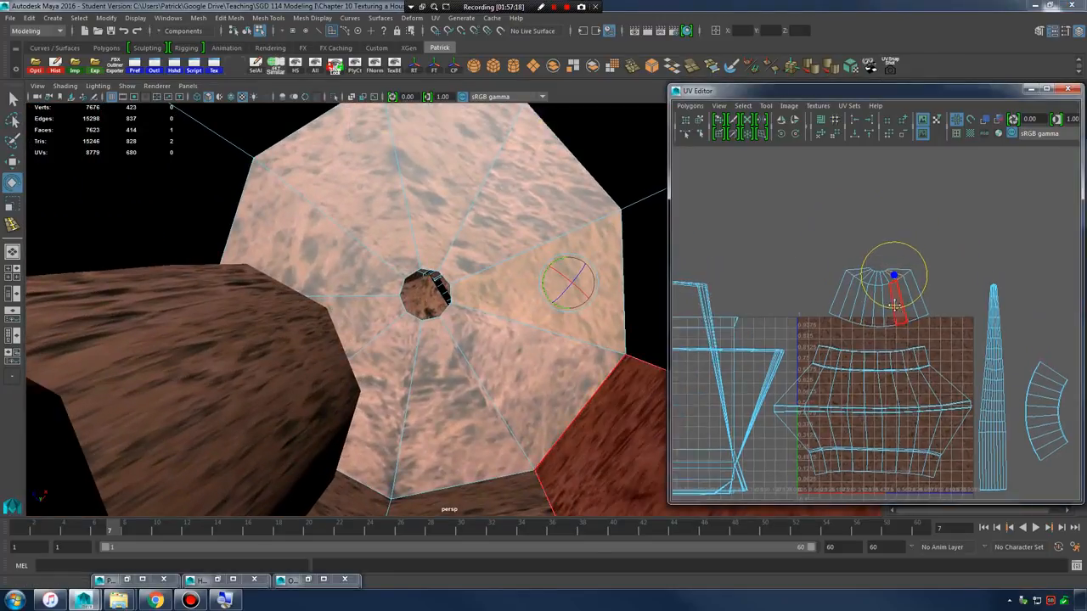
{"action": "scroll", "coordinate": [894, 306], "scroll_direction": "up", "scroll_amount": 2}
{"action": "left_click_drag", "start_coordinate": [904, 257], "coordinate": [907, 256]}
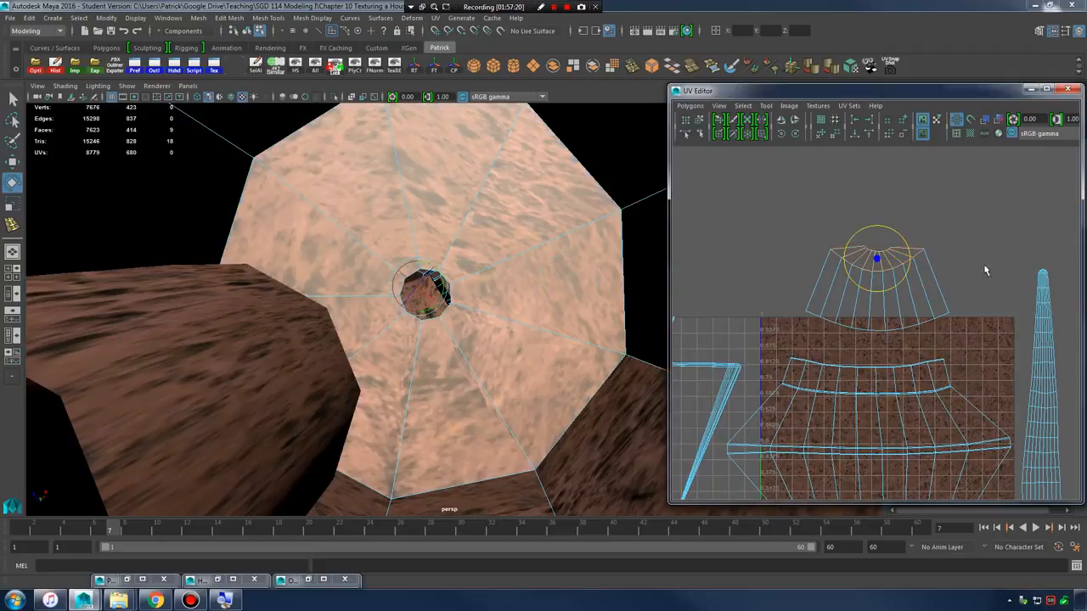
{"action": "left_click", "coordinate": [692, 105]}
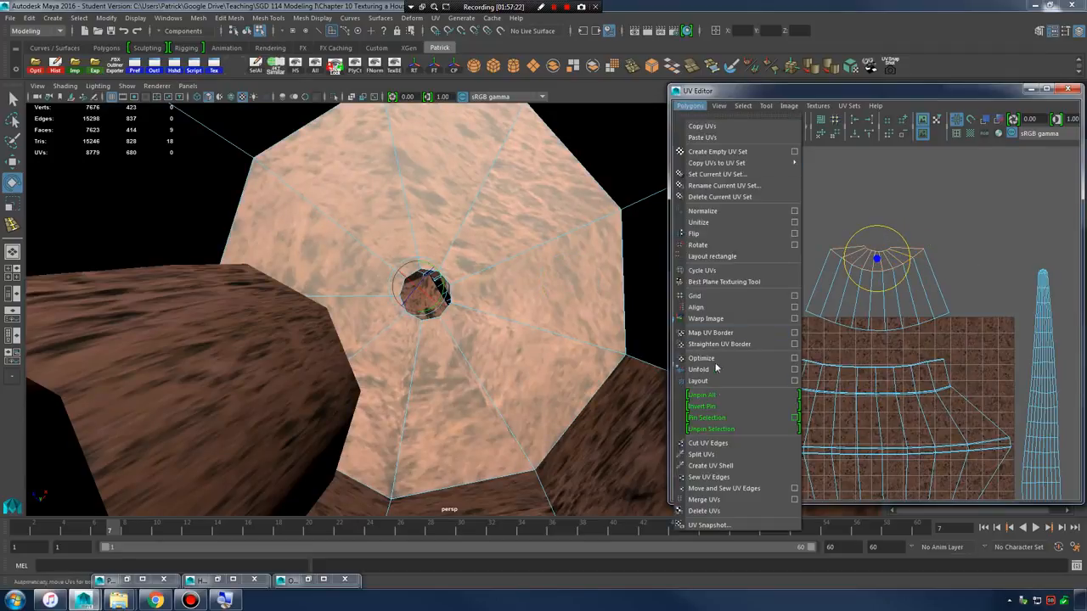
{"action": "left_click", "coordinate": [719, 455]}
- Move the split closed-end faces' UVs out of the inner wall's shell and over to the overlapping cap and rim shells
{"action": "key", "text": "w"}
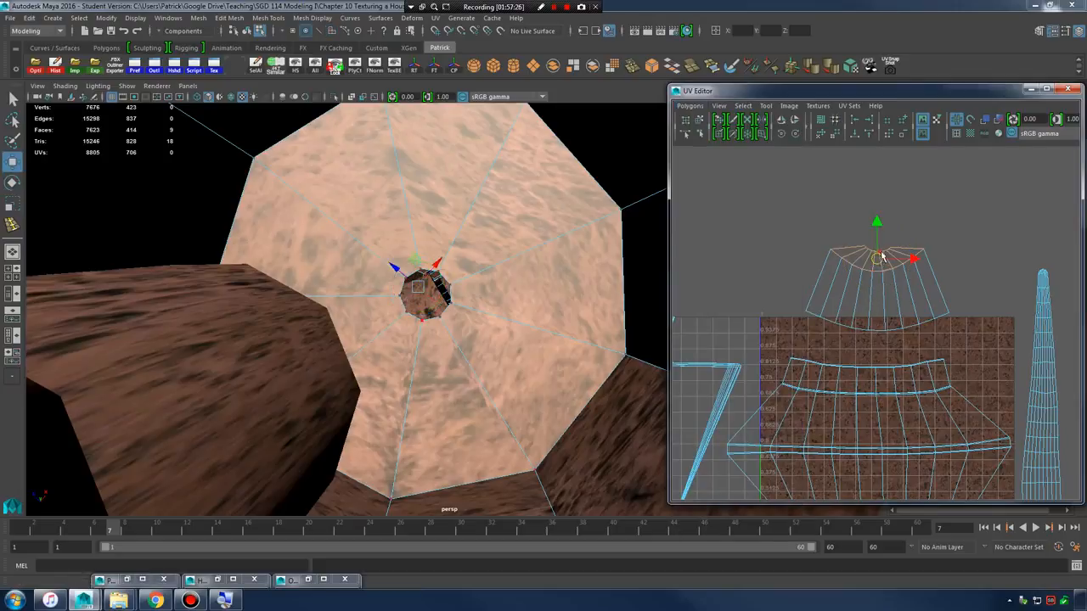
{"action": "left_click_drag", "start_coordinate": [881, 256], "coordinate": [751, 231]}
{"action": "right_click_drag", "start_coordinate": [899, 236], "coordinate": [717, 284], "text": "alt"}
{"action": "middle_click_drag", "start_coordinate": [718, 283], "coordinate": [741, 271], "text": "alt"}
{"action": "left_click_drag", "start_coordinate": [857, 280], "coordinate": [744, 348]}
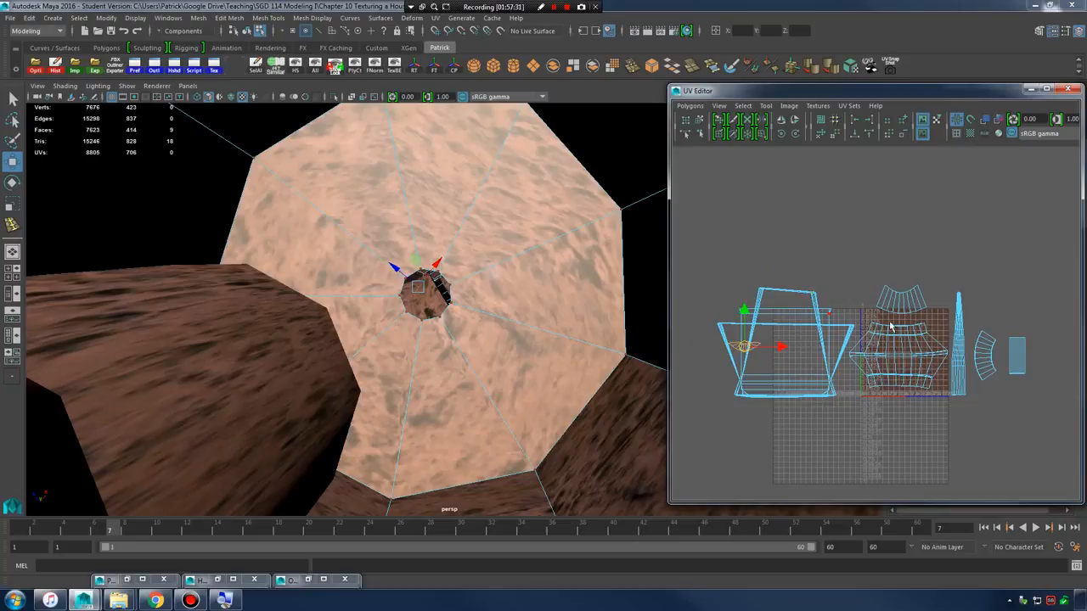
- Select the faces of all cap and rim shells beside the texture square, check them in wireframe, and apply Automatic UV mapping
{"action": "right_click_drag", "start_coordinate": [890, 327], "coordinate": [840, 316], "text": "alt"}
{"action": "right_click_drag", "start_coordinate": [611, 292], "coordinate": [519, 263], "text": "alt"}
{"action": "left_click_drag", "start_coordinate": [519, 263], "coordinate": [508, 302], "text": "alt"}
{"action": "right_click", "coordinate": [800, 320]}
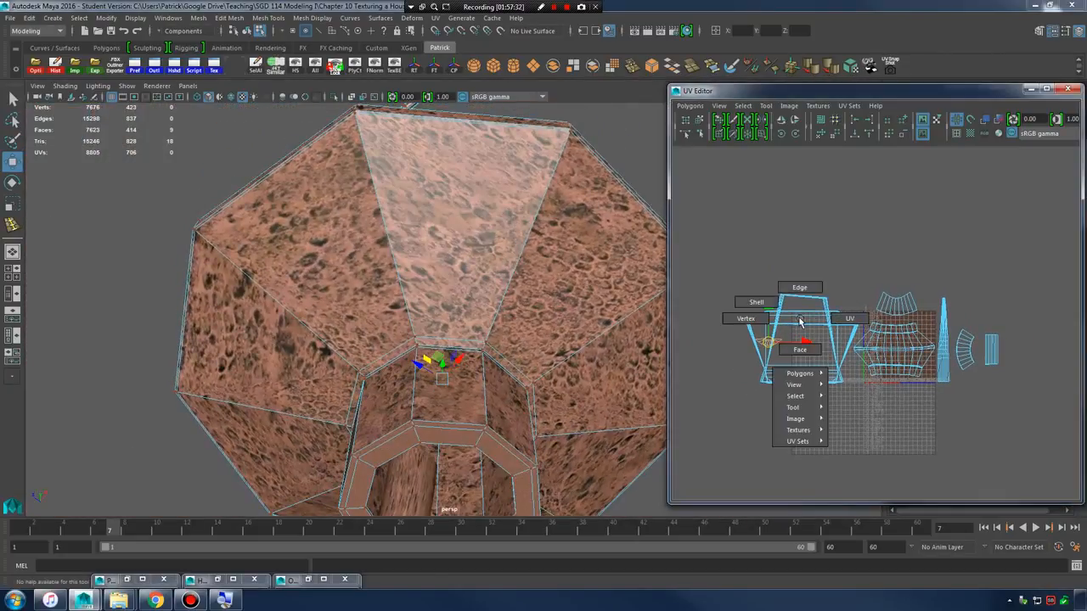
{"action": "left_click", "coordinate": [799, 341]}
{"action": "left_click_drag", "start_coordinate": [847, 423], "coordinate": [847, 425]}
{"action": "left_click_drag", "start_coordinate": [533, 295], "coordinate": [499, 320], "text": "alt"}
{"action": "key", "text": "4"}
{"action": "left_click_drag", "start_coordinate": [563, 295], "coordinate": [536, 228], "text": "alt"}
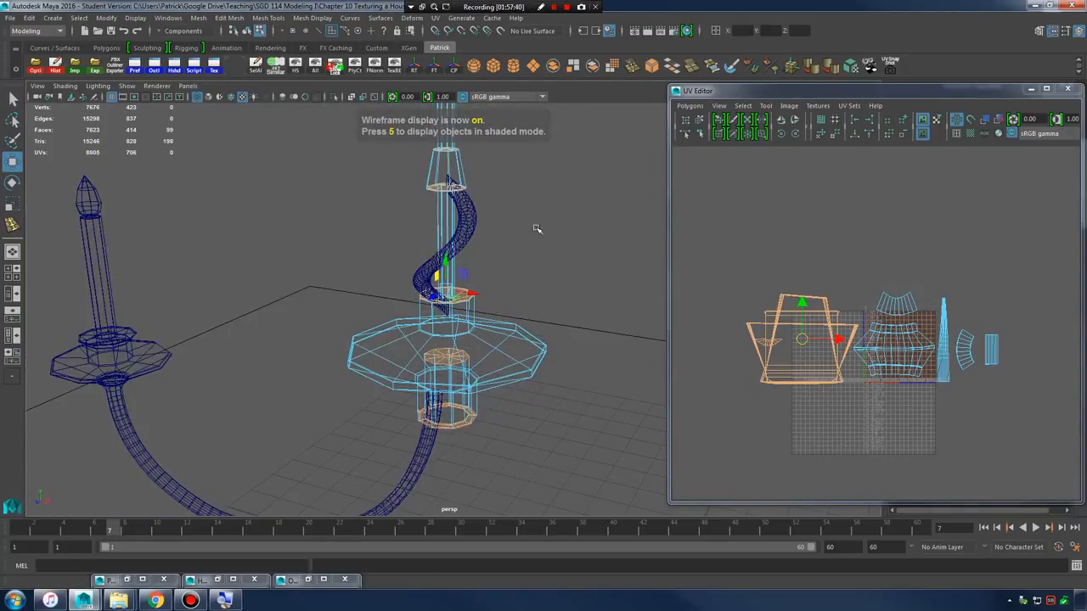
{"action": "left_click", "coordinate": [433, 18]}
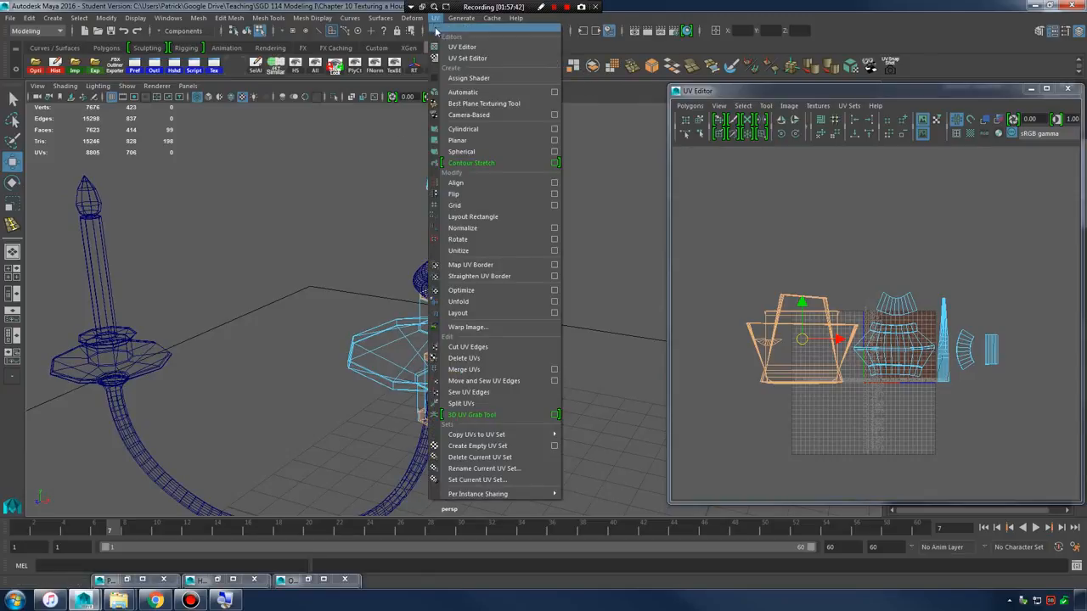
{"action": "left_click", "coordinate": [478, 93]}
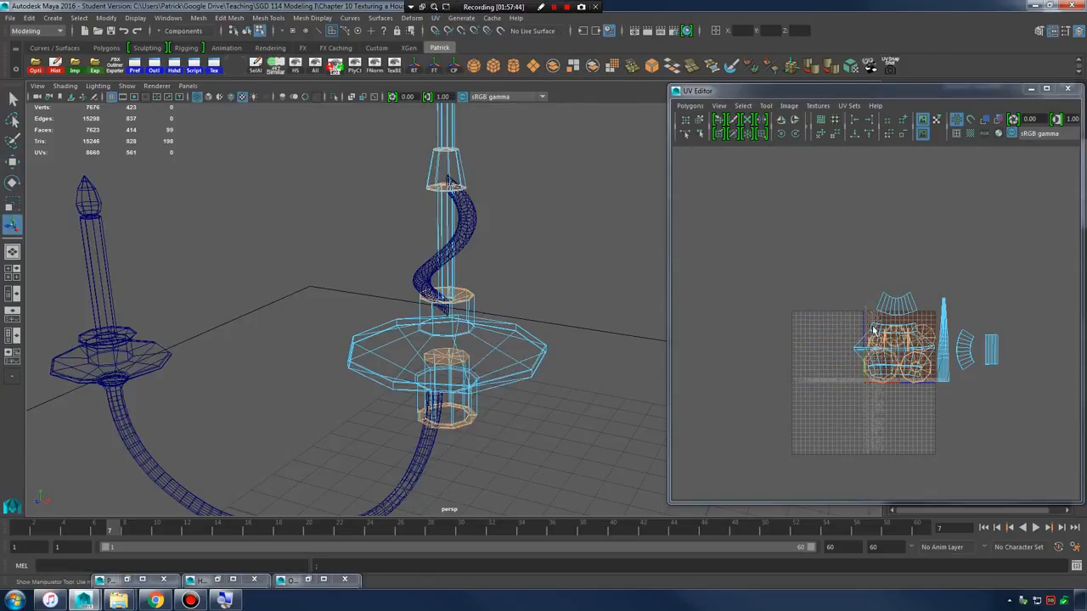
- Move the automatically mapped cap and rim shells off the texture square, clear of the unfolded disc shell
{"action": "key", "text": "w"}
{"action": "scroll", "coordinate": [939, 336], "scroll_direction": "up", "scroll_amount": 5}
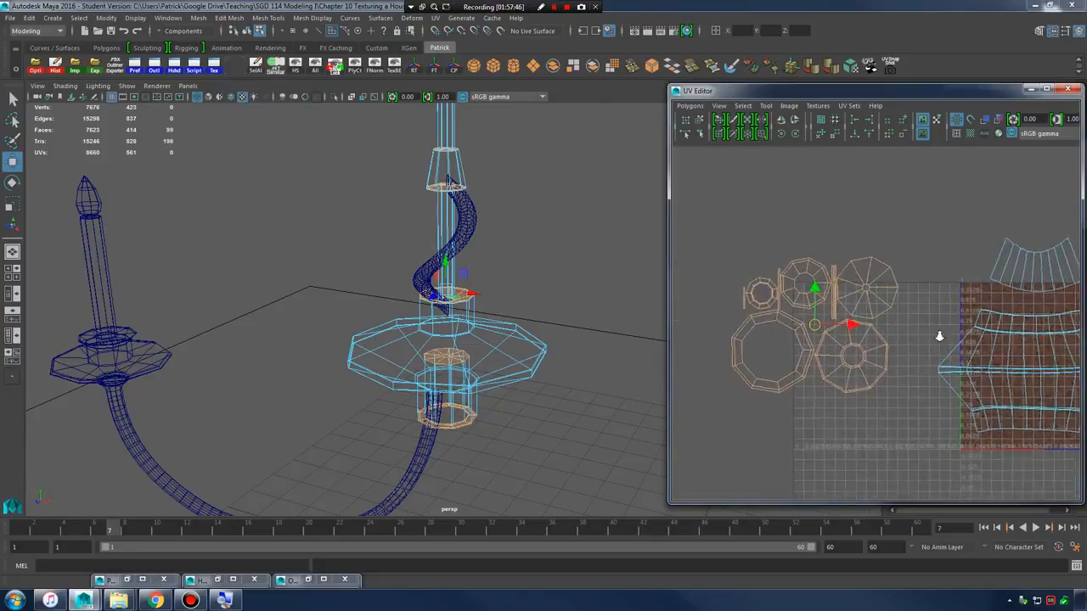
{"action": "scroll", "coordinate": [939, 336], "scroll_direction": "up", "scroll_amount": 6}
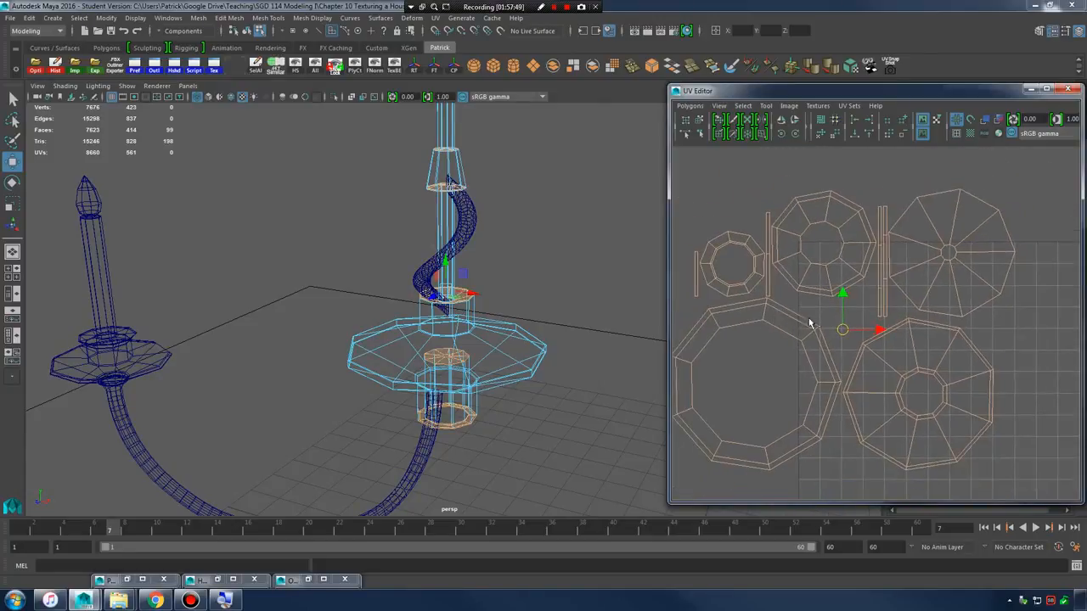
{"action": "scroll", "coordinate": [809, 323], "scroll_direction": "down", "scroll_amount": 4}
{"action": "middle_click_drag", "start_coordinate": [931, 300], "coordinate": [807, 313], "text": "alt"}
- Display the lamp post with its texture and smooth mesh preview, leaving component selection
{"action": "key", "text": "6"}
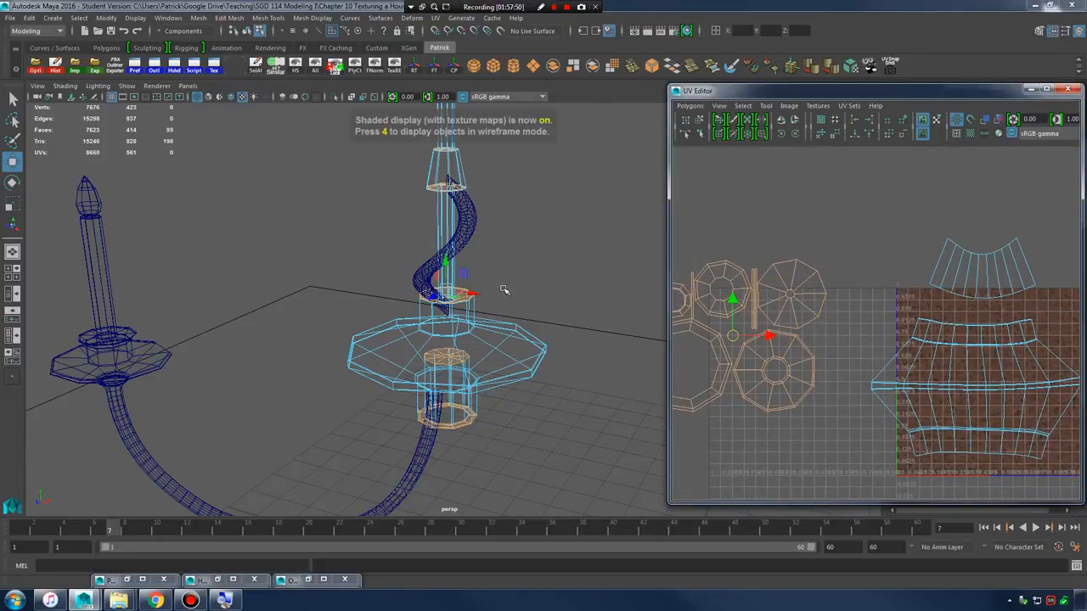
{"action": "right_click_drag", "start_coordinate": [421, 184], "coordinate": [476, 167]}
{"action": "key", "text": "f"}
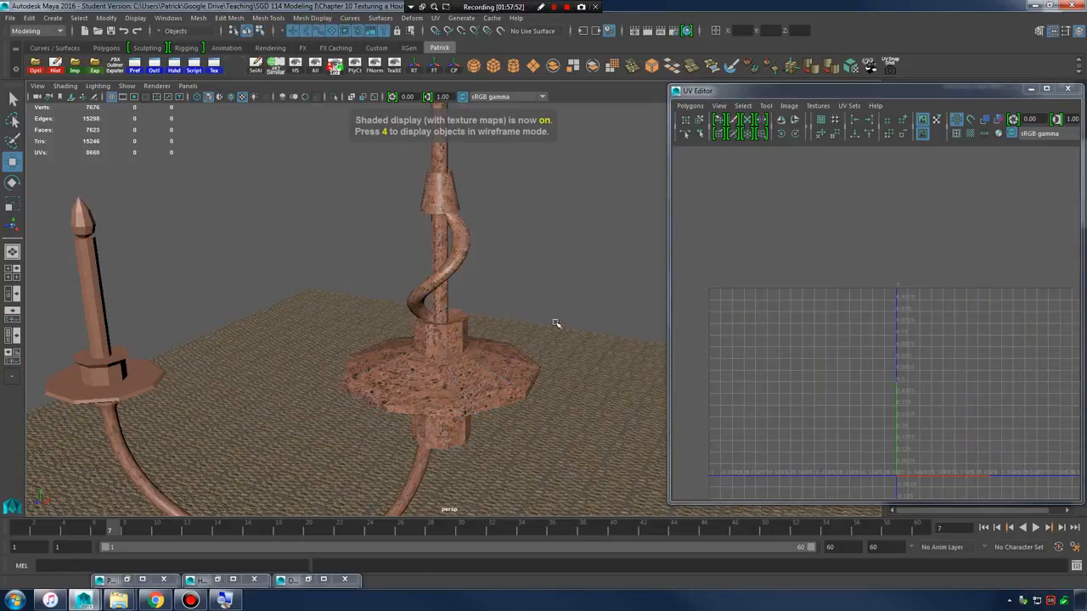
{"action": "key", "text": "3"}
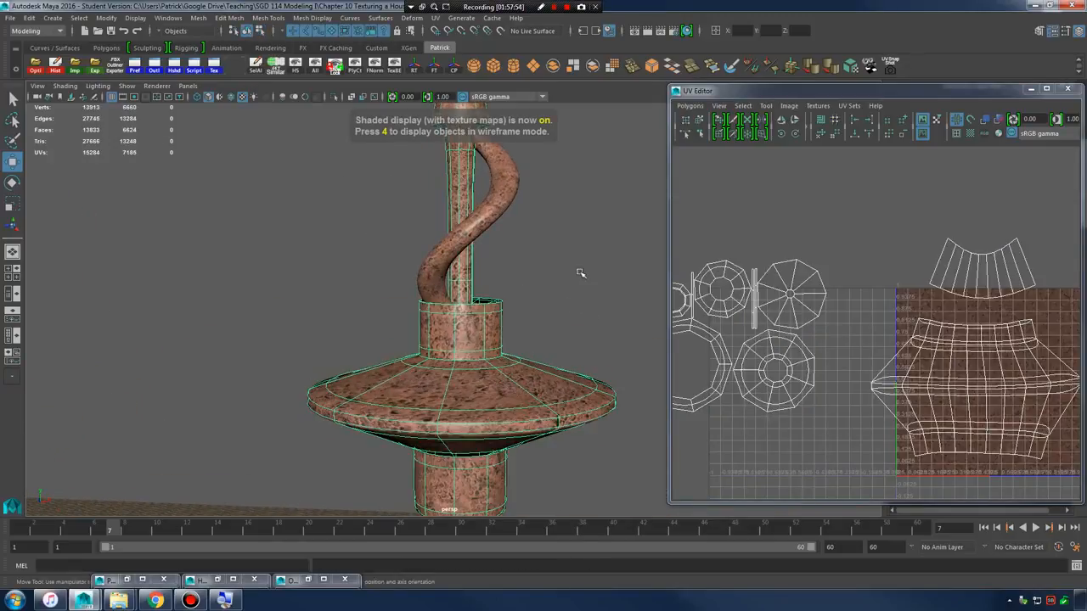
{"action": "left_click", "coordinate": [601, 277]}
- Examine the smoothed, textured lamp post along its upper post, cone and the joint beneath the cone
{"action": "middle_click_drag", "start_coordinate": [602, 278], "coordinate": [588, 371], "text": "alt"}
{"action": "middle_click_drag", "start_coordinate": [552, 268], "coordinate": [589, 436], "text": "alt"}
{"action": "right_click_drag", "start_coordinate": [599, 360], "coordinate": [539, 363], "text": "alt"}
{"action": "left_click_drag", "start_coordinate": [539, 364], "coordinate": [502, 371], "text": "alt"}
{"action": "middle_click_drag", "start_coordinate": [502, 371], "coordinate": [501, 280], "text": "alt"}
{"action": "right_click_drag", "start_coordinate": [501, 280], "coordinate": [574, 320], "text": "alt"}
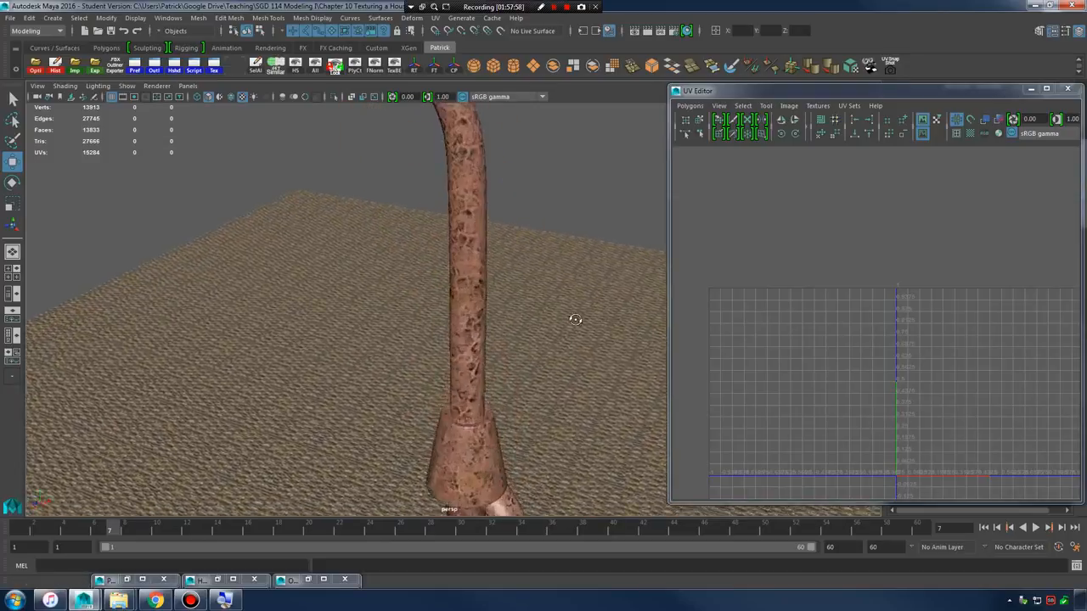
{"action": "left_click_drag", "start_coordinate": [574, 320], "coordinate": [570, 263], "text": "alt"}
{"action": "middle_click_drag", "start_coordinate": [571, 370], "coordinate": [495, 296], "text": "alt"}
{"action": "right_click_drag", "start_coordinate": [495, 297], "coordinate": [560, 300], "text": "alt"}
{"action": "right_click_drag", "start_coordinate": [417, 300], "coordinate": [585, 312], "text": "alt"}
{"action": "middle_click_drag", "start_coordinate": [493, 319], "coordinate": [586, 288], "text": "alt"}
{"action": "mouse_move", "coordinate": [441, 289]}
{"action": "right_mouse_down", "text": "alt"}
{"action": "mouse_move", "coordinate": [511, 289]}
{"action": "mouse_move", "coordinate": [441, 285]}
{"action": "right_mouse_up", "text": "alt"}
- Insert an edge loop around the straight post just below the cone, and view it smoothed in untextured shading
{"action": "left_click", "coordinate": [515, 251]}
{"action": "key", "text": "1"}
{"action": "right_click_drag", "start_coordinate": [508, 236], "coordinate": [478, 251], "text": "shift"}
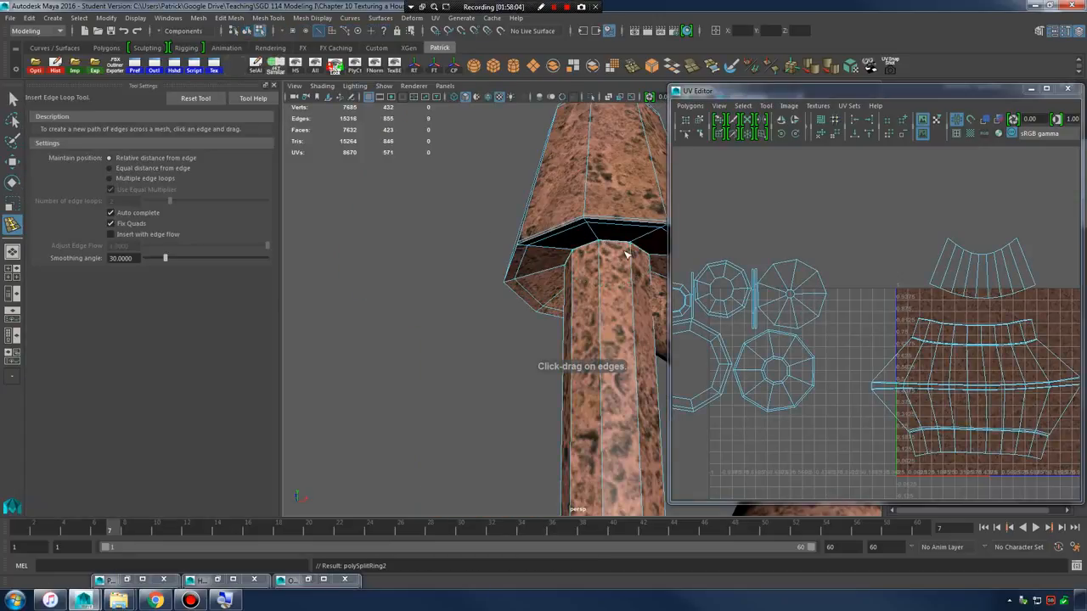
{"action": "key", "text": "3"}
{"action": "key", "text": "5"}
{"action": "right_click_drag", "start_coordinate": [614, 206], "coordinate": [649, 188]}
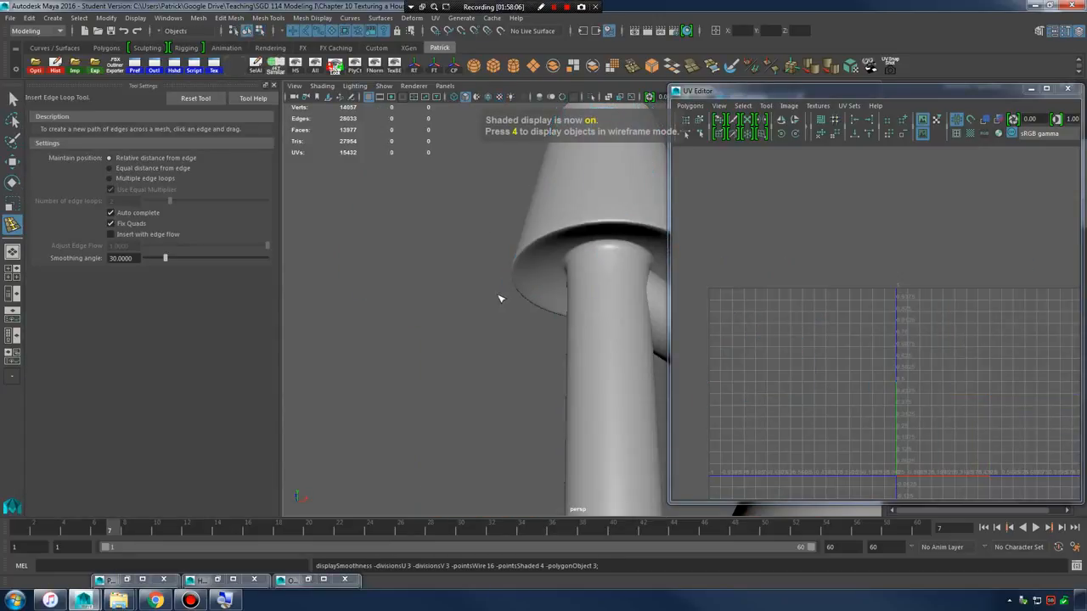
- Display the lamp post with its texture again and close the edge loop tool's settings
{"action": "left_click", "coordinate": [568, 317]}
{"action": "key", "text": "6"}
{"action": "left_click", "coordinate": [415, 263]}
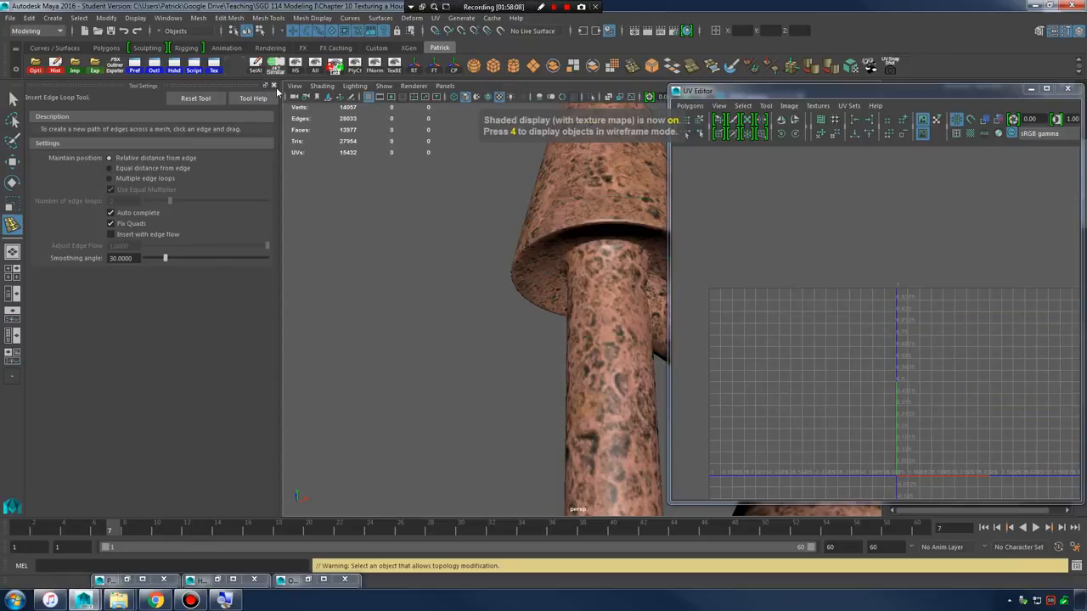
{"action": "left_click", "coordinate": [274, 86]}
- Select the post with the cone and examine the joint beneath the cone, comparing the smoothed and unsmoothed mesh
{"action": "scroll", "coordinate": [458, 280], "scroll_direction": "down", "scroll_amount": 5}
{"action": "left_click", "coordinate": [452, 314]}
{"action": "left_click_drag", "start_coordinate": [458, 314], "coordinate": [475, 284], "text": "alt"}
{"action": "scroll", "coordinate": [509, 323], "scroll_direction": "up", "scroll_amount": 4}
{"action": "middle_click_drag", "start_coordinate": [552, 348], "coordinate": [482, 315], "text": "alt"}
{"action": "left_click_drag", "start_coordinate": [482, 315], "coordinate": [485, 291], "text": "alt"}
{"action": "middle_click_drag", "start_coordinate": [484, 291], "coordinate": [543, 337], "text": "alt"}
{"action": "scroll", "coordinate": [543, 337], "scroll_direction": "up", "scroll_amount": 3}
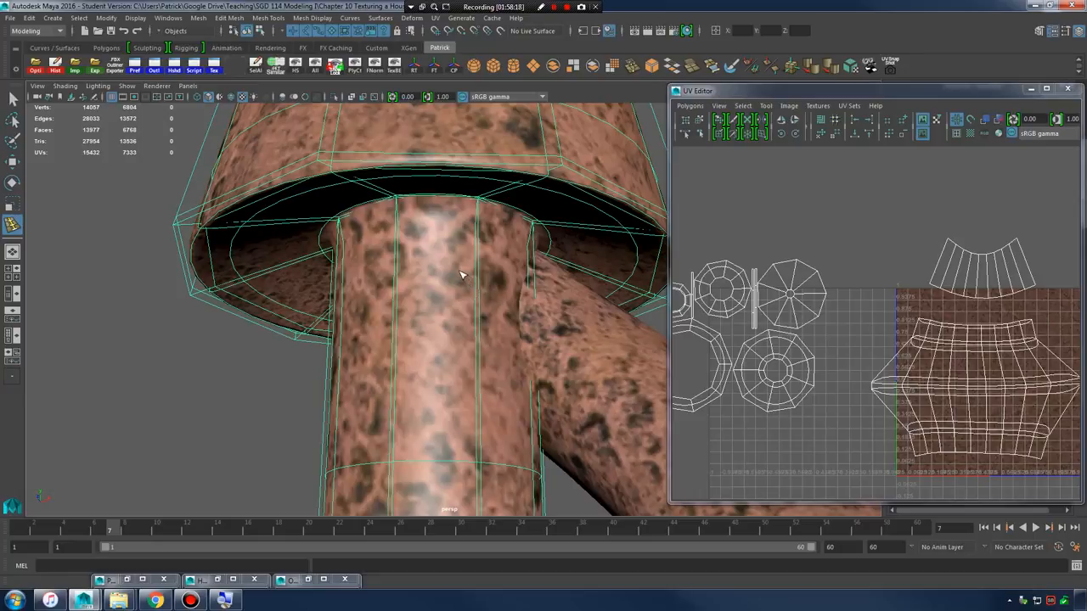
{"action": "right_click_drag", "start_coordinate": [444, 258], "coordinate": [466, 249]}
{"action": "key", "text": "3"}
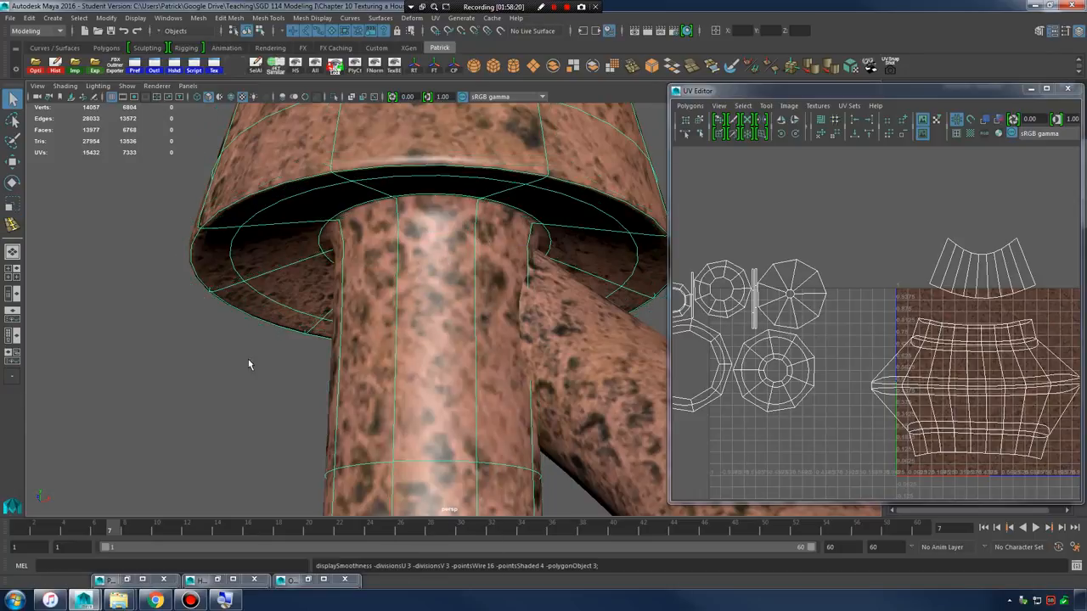
{"action": "key", "text": "1"}
{"action": "key", "text": "3"}
{"action": "left_click_drag", "start_coordinate": [447, 329], "coordinate": [471, 286], "text": "alt"}
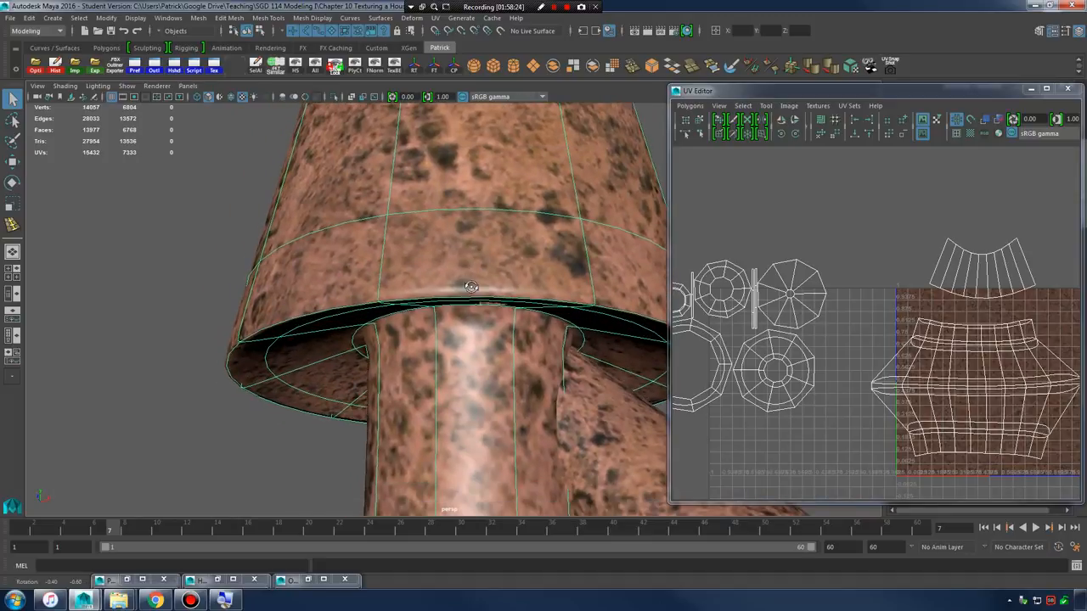
- Try to merge vertices along the unsmoothed cone's lower rim
{"action": "right_click_drag", "start_coordinate": [455, 212], "coordinate": [386, 218]}
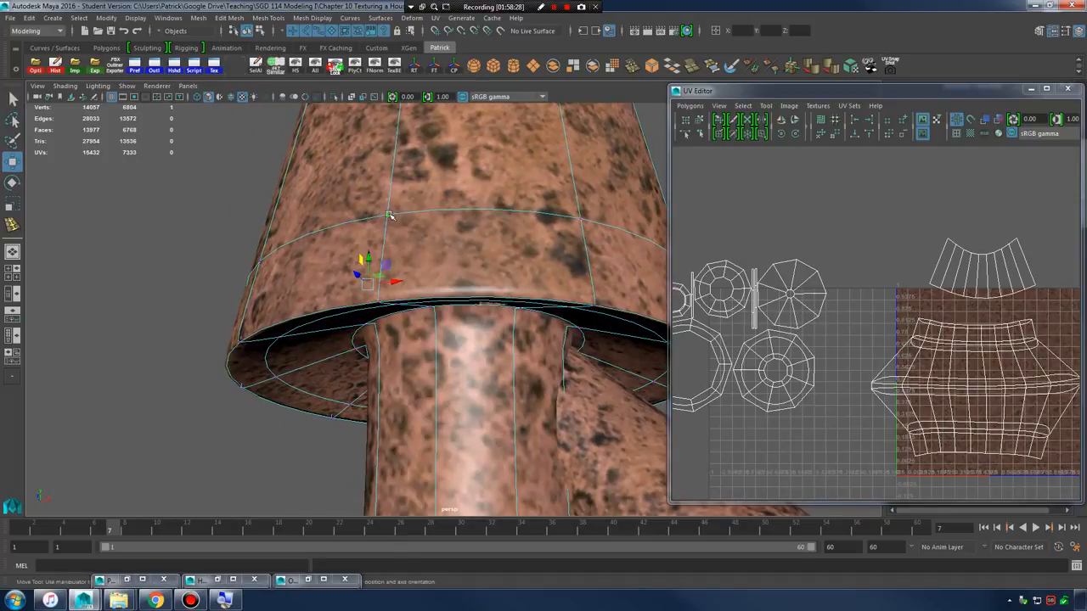
{"action": "key", "text": "1"}
{"action": "left_click_drag", "start_coordinate": [371, 289], "coordinate": [632, 306]}
{"action": "right_click_drag", "start_coordinate": [623, 308], "coordinate": [651, 253], "text": "shift"}
{"action": "middle_click_drag", "start_coordinate": [604, 325], "coordinate": [566, 327], "text": "alt"}
{"action": "right_click_drag", "start_coordinate": [566, 328], "coordinate": [494, 316], "text": "alt"}
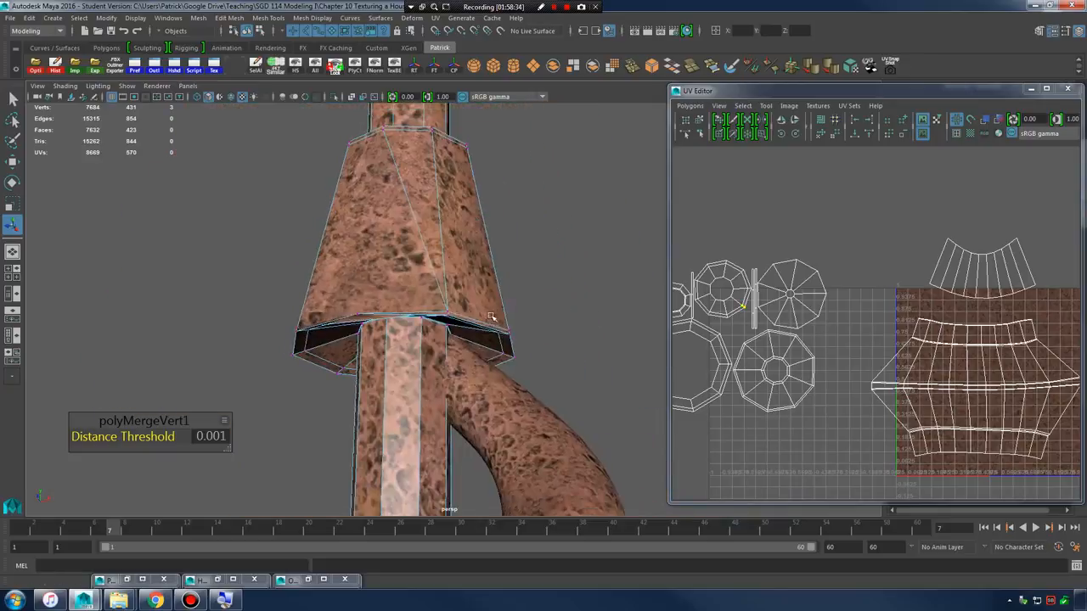
{"action": "left_click_drag", "start_coordinate": [494, 316], "coordinate": [512, 330], "text": "alt"}
{"action": "right_click_drag", "start_coordinate": [512, 330], "coordinate": [587, 391], "text": "alt"}
{"action": "middle_click_drag", "start_coordinate": [587, 391], "coordinate": [568, 293], "text": "alt"}
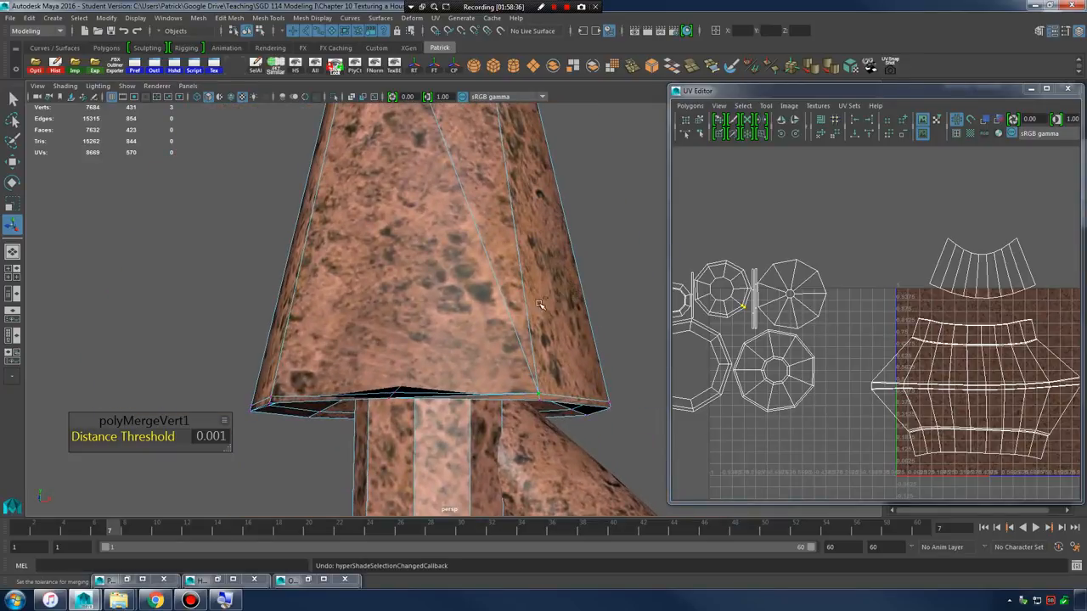
- Undo the vertex merge on the cone's lower rim
{"action": "key", "text": "ctrl+z"}
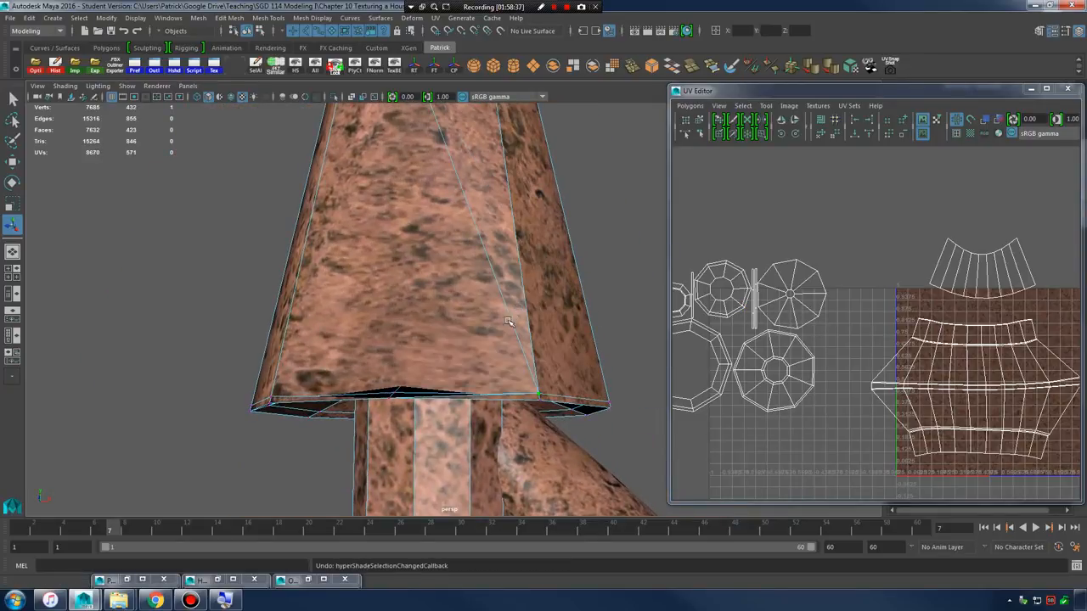
{"action": "middle_click_drag", "start_coordinate": [508, 321], "coordinate": [546, 290], "text": "alt"}
{"action": "key", "text": "ctrl+z"}
{"action": "left_click_drag", "start_coordinate": [476, 327], "coordinate": [474, 292], "text": "alt"}
{"action": "right_click_drag", "start_coordinate": [473, 293], "coordinate": [515, 276], "text": "alt"}
{"action": "middle_click_drag", "start_coordinate": [515, 276], "coordinate": [526, 316], "text": "alt"}
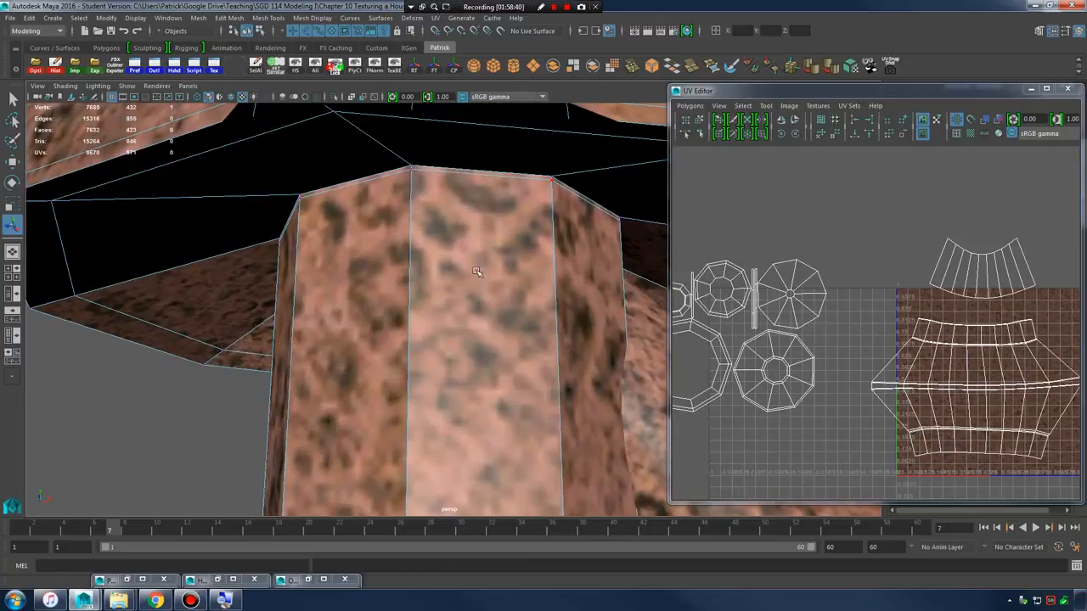
- Try an extra edge loop around the lower cone, undo it, and return the post to smoothed object display
{"action": "right_click_drag", "start_coordinate": [469, 236], "coordinate": [419, 257]}
{"action": "right_click_drag", "start_coordinate": [580, 278], "coordinate": [478, 298], "text": "alt"}
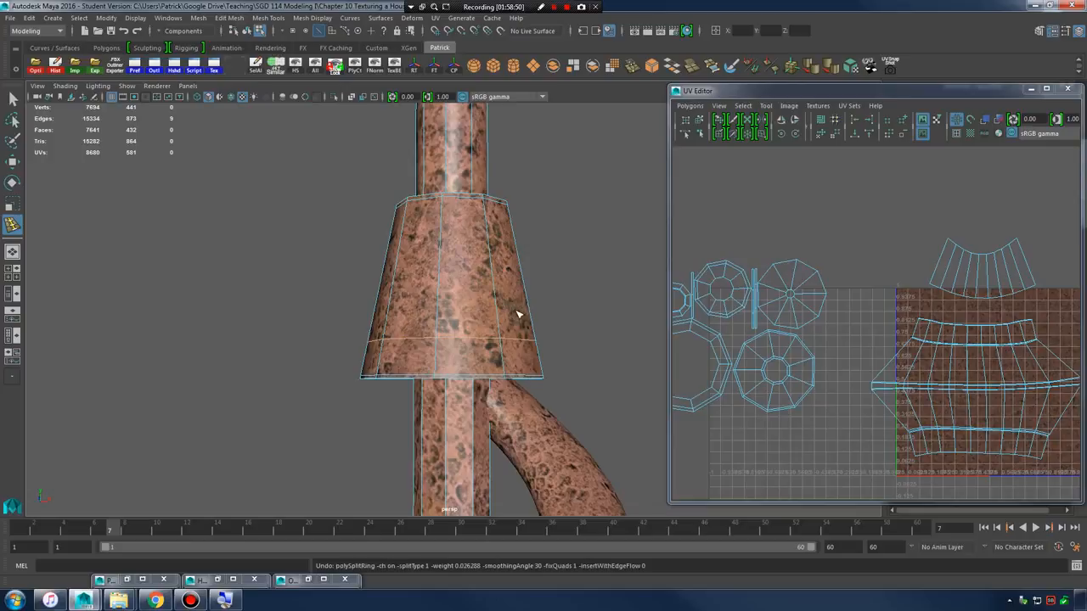
{"action": "left_click_drag", "start_coordinate": [517, 363], "coordinate": [459, 321], "text": "alt"}
{"action": "right_click_drag", "start_coordinate": [494, 245], "coordinate": [522, 238]}
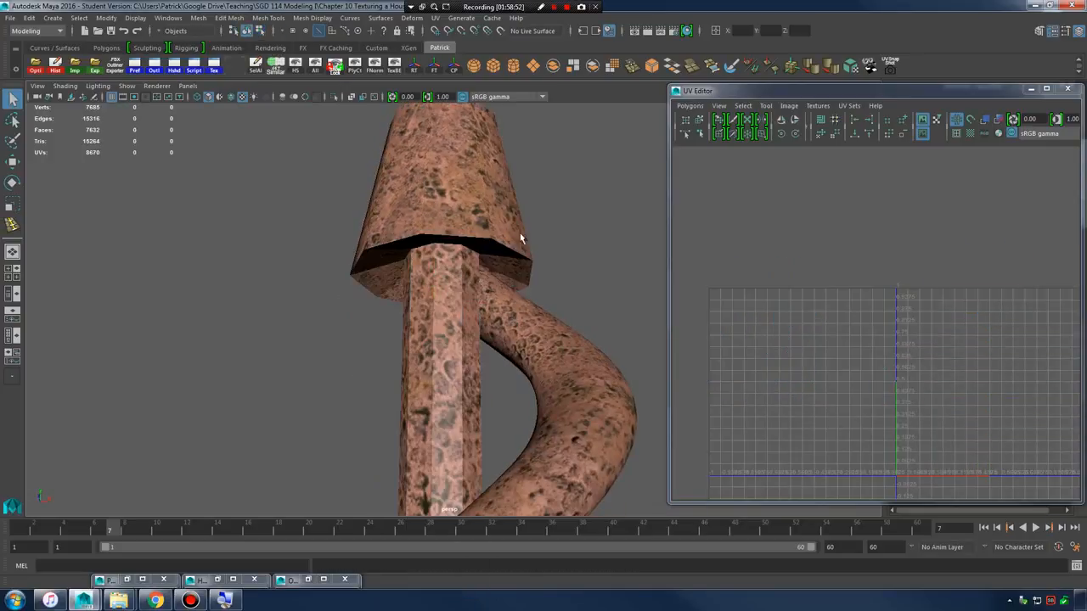
{"action": "left_click", "coordinate": [524, 246]}
{"action": "key", "text": "3"}
{"action": "left_click", "coordinate": [582, 251]}
- Examine the smoothed, textured lamp post from the cone down to the wide disc, lower collar and curved arm
{"action": "left_click_drag", "start_coordinate": [500, 250], "coordinate": [494, 367], "text": "alt"}
{"action": "right_click_drag", "start_coordinate": [494, 367], "coordinate": [386, 369], "text": "alt"}
{"action": "middle_click_drag", "start_coordinate": [387, 368], "coordinate": [407, 272], "text": "alt"}
{"action": "left_click_drag", "start_coordinate": [475, 374], "coordinate": [552, 388], "text": "alt"}
{"action": "right_click_drag", "start_coordinate": [552, 388], "coordinate": [417, 378], "text": "alt"}
{"action": "middle_click_drag", "start_coordinate": [417, 379], "coordinate": [421, 456], "text": "alt"}
{"action": "left_click_drag", "start_coordinate": [421, 456], "coordinate": [489, 301], "text": "alt"}
{"action": "right_click_drag", "start_coordinate": [488, 302], "coordinate": [645, 405], "text": "alt"}
{"action": "middle_click_drag", "start_coordinate": [403, 450], "coordinate": [538, 316], "text": "alt"}
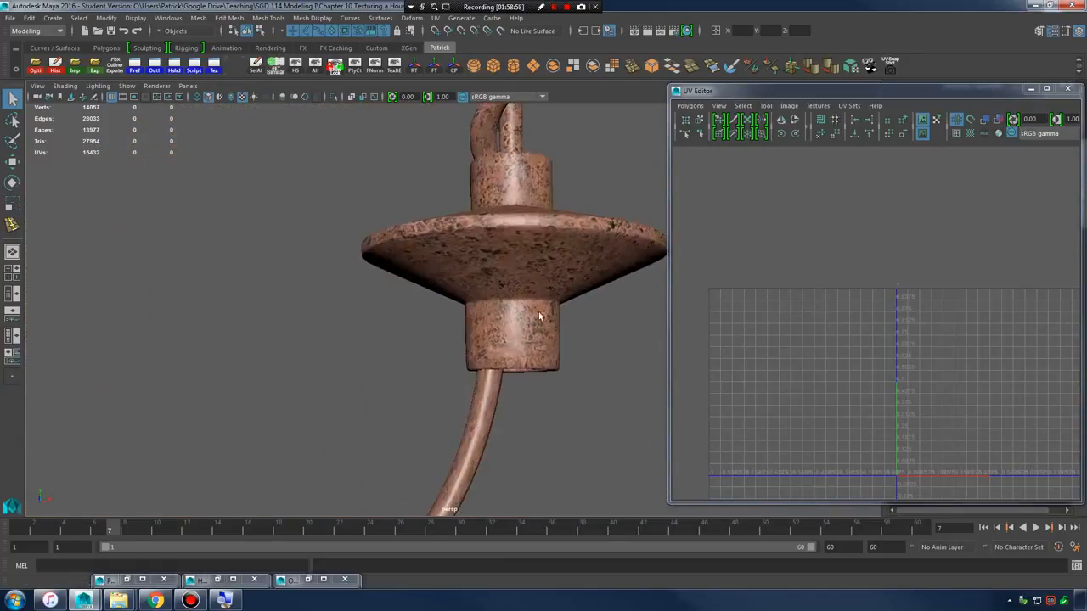
{"action": "right_click_drag", "start_coordinate": [538, 315], "coordinate": [424, 340], "text": "alt"}
{"action": "middle_click_drag", "start_coordinate": [424, 339], "coordinate": [501, 253], "text": "alt"}
- Select all faces of the curved arm, from its flared end to the end hidden inside the lamp's collar
{"action": "left_click", "coordinate": [524, 304]}
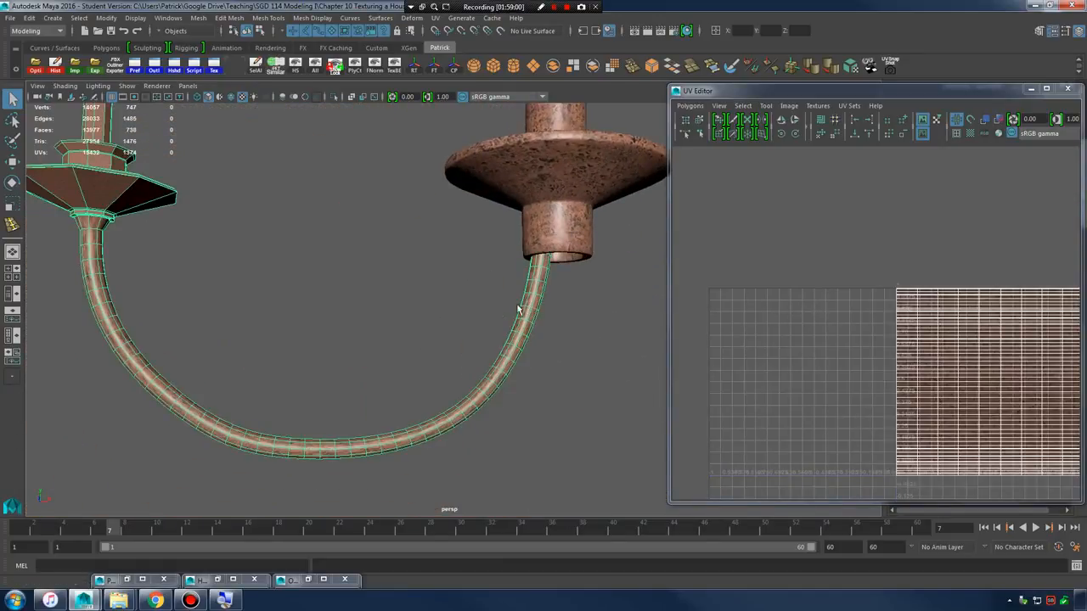
{"action": "left_click_drag", "start_coordinate": [440, 294], "coordinate": [521, 309], "text": "alt"}
{"action": "right_click_drag", "start_coordinate": [521, 309], "coordinate": [577, 333], "text": "alt"}
{"action": "middle_click_drag", "start_coordinate": [544, 352], "coordinate": [504, 299], "text": "alt"}
{"action": "right_click_drag", "start_coordinate": [503, 299], "coordinate": [548, 303], "text": "alt"}
{"action": "middle_click_drag", "start_coordinate": [549, 303], "coordinate": [520, 288], "text": "alt"}
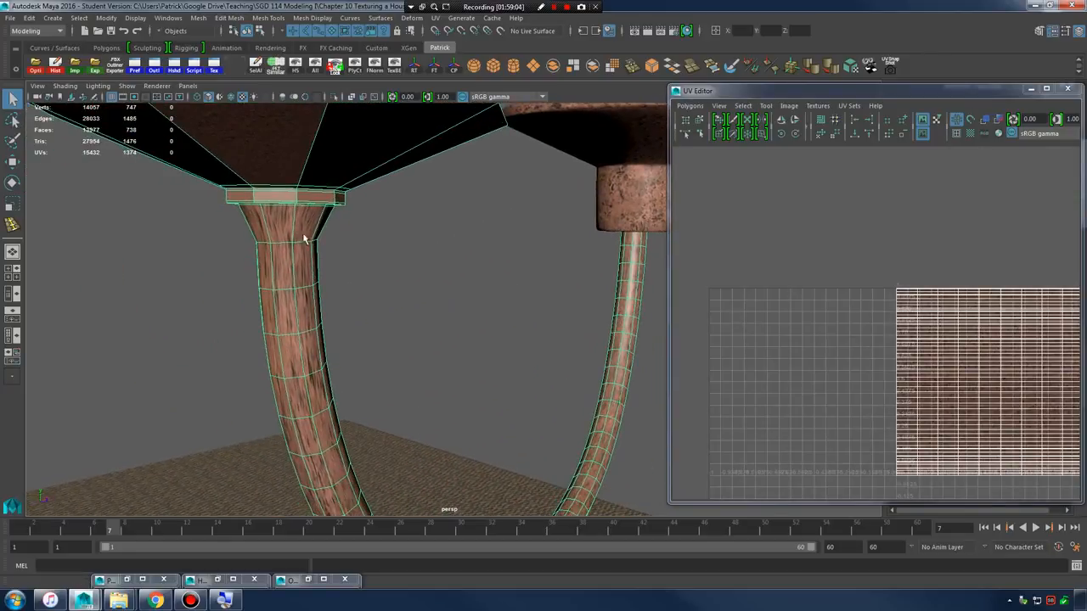
{"action": "right_click_drag", "start_coordinate": [299, 230], "coordinate": [303, 252]}
{"action": "left_click_drag", "start_coordinate": [219, 219], "coordinate": [588, 435]}
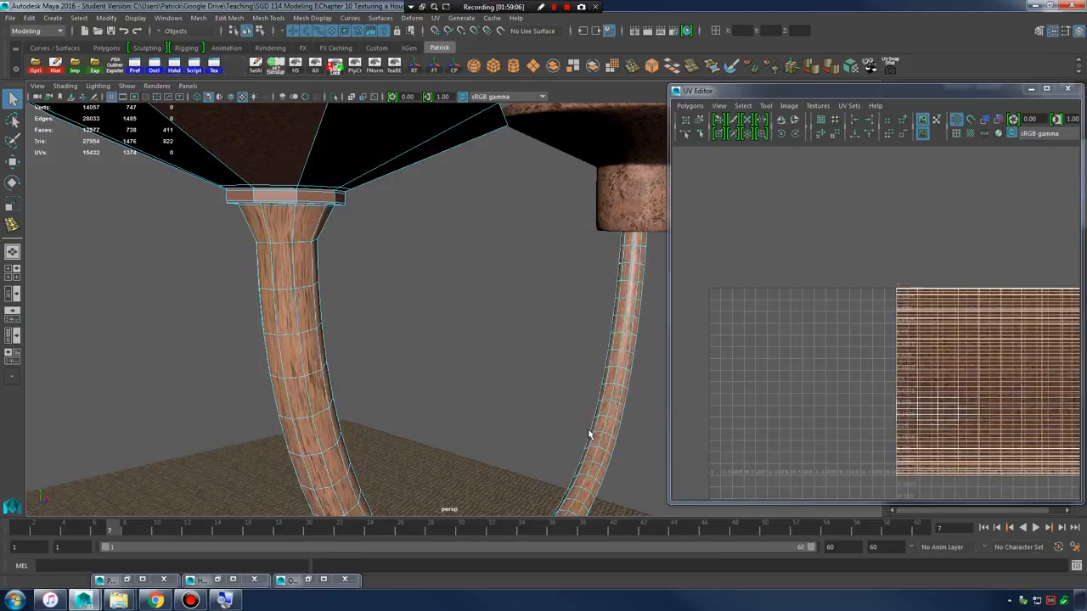
{"action": "key", "text": "4"}
{"action": "right_click_drag", "start_coordinate": [562, 373], "coordinate": [558, 245], "text": "alt"}
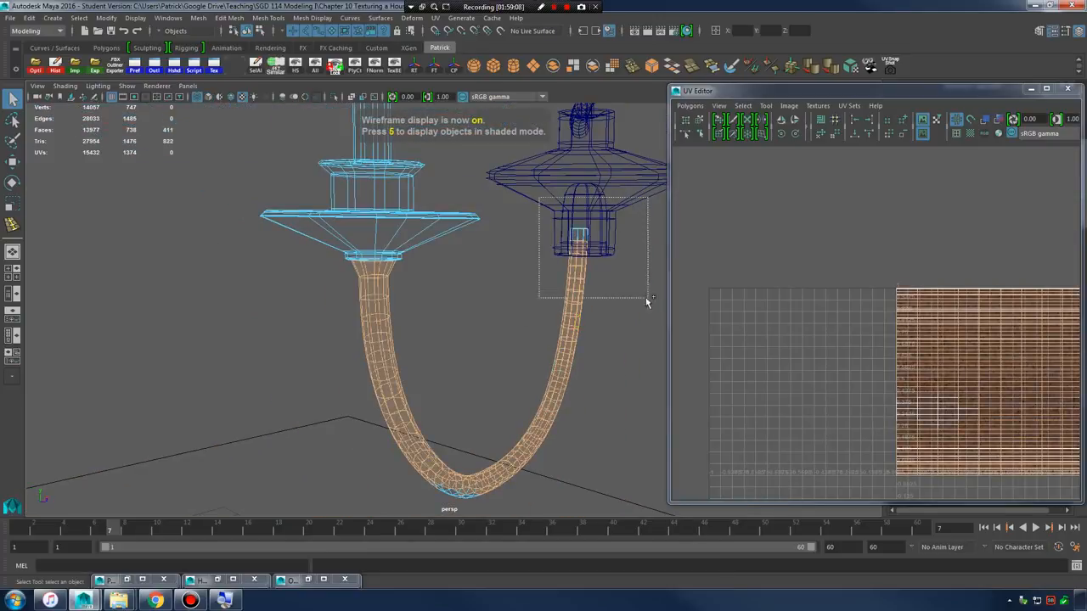
{"action": "left_click_drag", "start_coordinate": [560, 360], "coordinate": [513, 370], "text": "alt"}
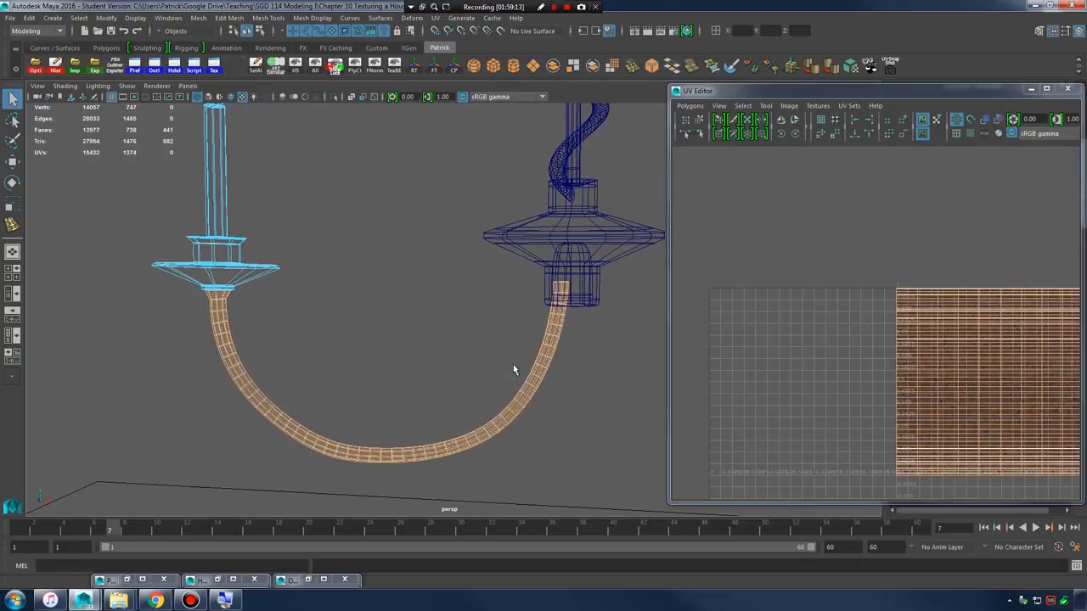
- Apply a planar UV projection to the curved arm's selected faces
{"action": "left_click", "coordinate": [435, 18]}
{"action": "left_click", "coordinate": [490, 113]}
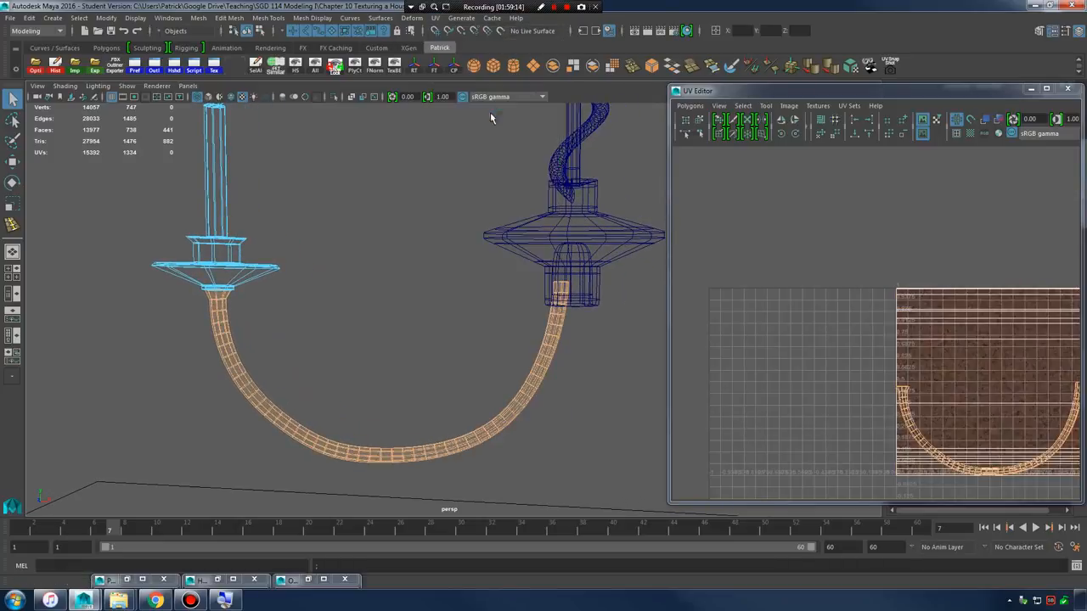
{"action": "scroll", "coordinate": [891, 339], "scroll_direction": "down", "scroll_amount": 1}
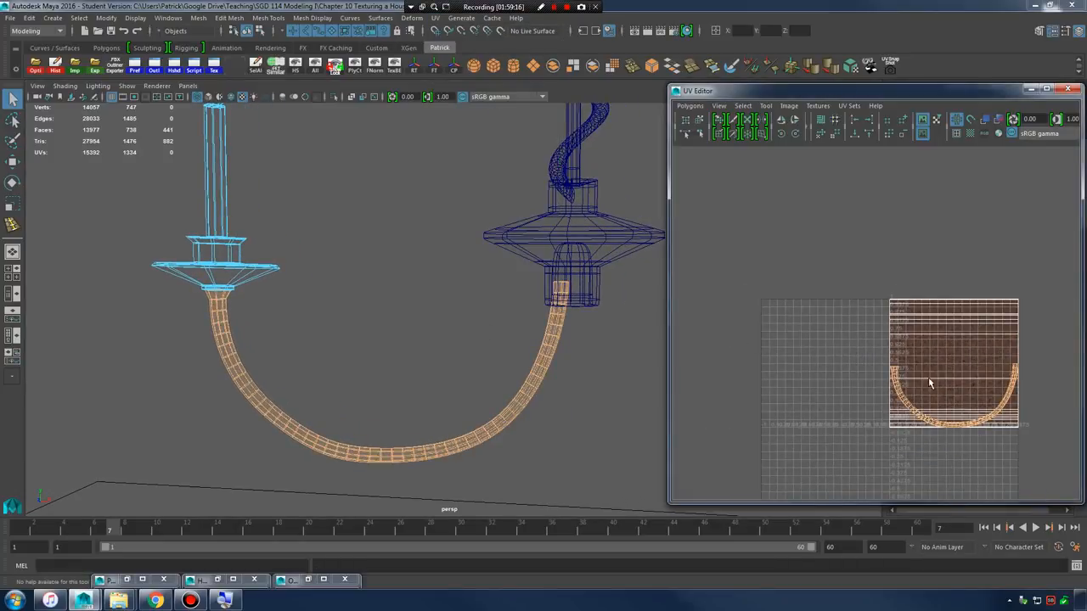
- Select the lengthwise edge loop along the curved arm as its UV seam, working in untextured shading
{"action": "middle_click_drag", "start_coordinate": [334, 357], "coordinate": [387, 325], "text": "alt"}
{"action": "left_click_drag", "start_coordinate": [387, 325], "coordinate": [264, 368], "text": "alt"}
{"action": "middle_click_drag", "start_coordinate": [263, 369], "coordinate": [438, 350], "text": "alt"}
{"action": "right_click_drag", "start_coordinate": [438, 350], "coordinate": [654, 400], "text": "alt"}
{"action": "middle_click_drag", "start_coordinate": [341, 342], "coordinate": [404, 340], "text": "alt"}
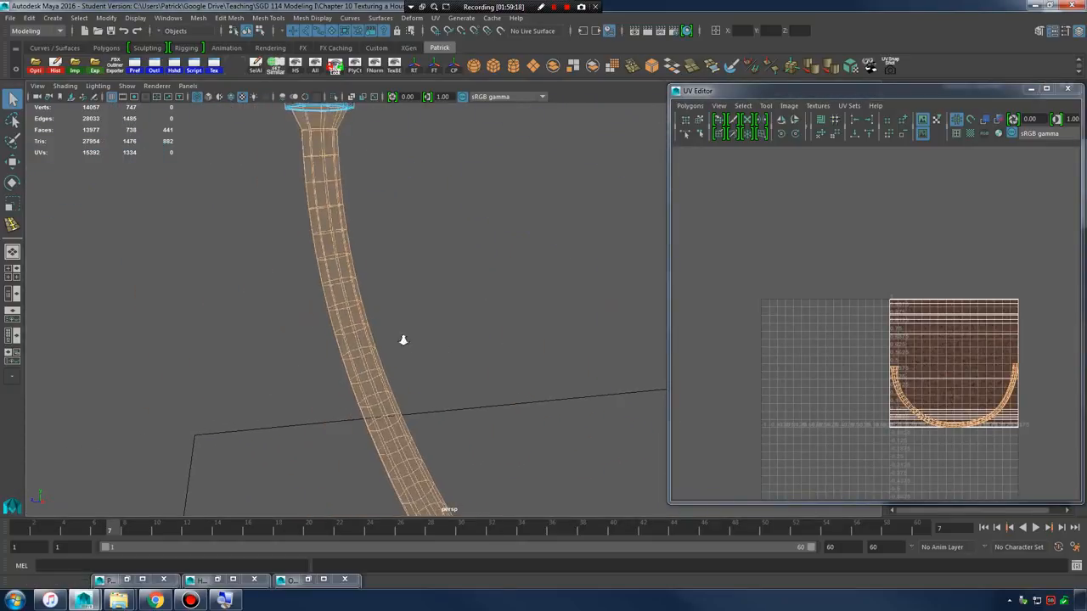
{"action": "left_click_drag", "start_coordinate": [403, 340], "coordinate": [463, 339], "text": "alt"}
{"action": "key", "text": "5"}
{"action": "mouse_move", "coordinate": [301, 266]}
{"action": "right_mouse_down"}
{"action": "mouse_move", "coordinate": [315, 236]}
{"action": "mouse_move", "coordinate": [272, 282]}
{"action": "right_mouse_up"}
{"action": "left_click_drag", "start_coordinate": [518, 314], "coordinate": [498, 362], "text": "alt"}
{"action": "right_click_drag", "start_coordinate": [498, 361], "coordinate": [692, 362], "text": "alt"}
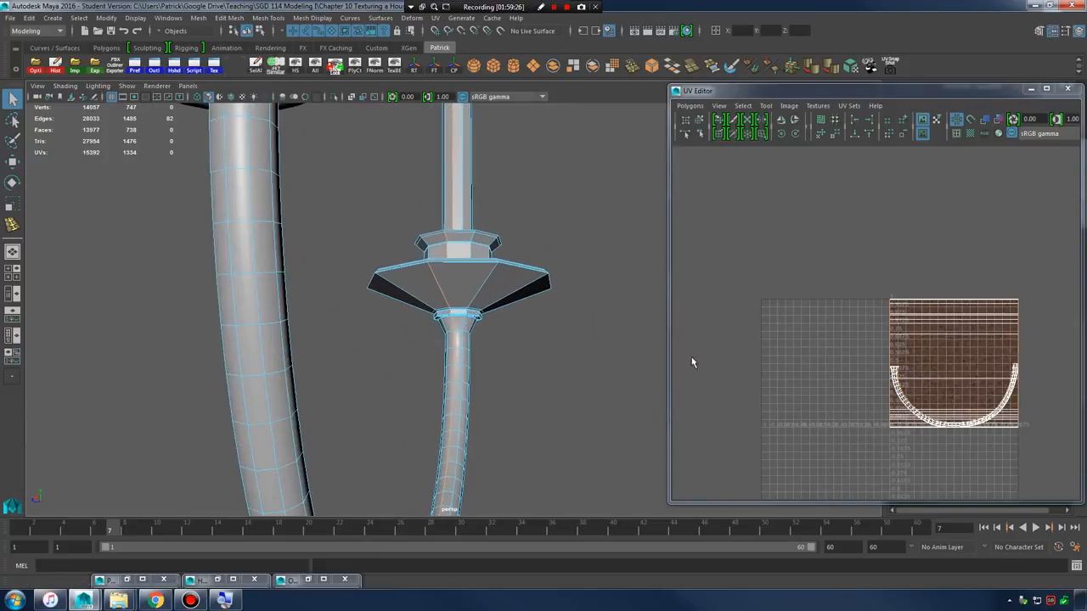
- Check the selected seam edges along the post, the disc and both ends of the curved arm
{"action": "left_click_drag", "start_coordinate": [512, 272], "coordinate": [480, 194], "text": "alt"}
{"action": "scroll", "coordinate": [830, 334], "scroll_direction": "down", "scroll_amount": 2}
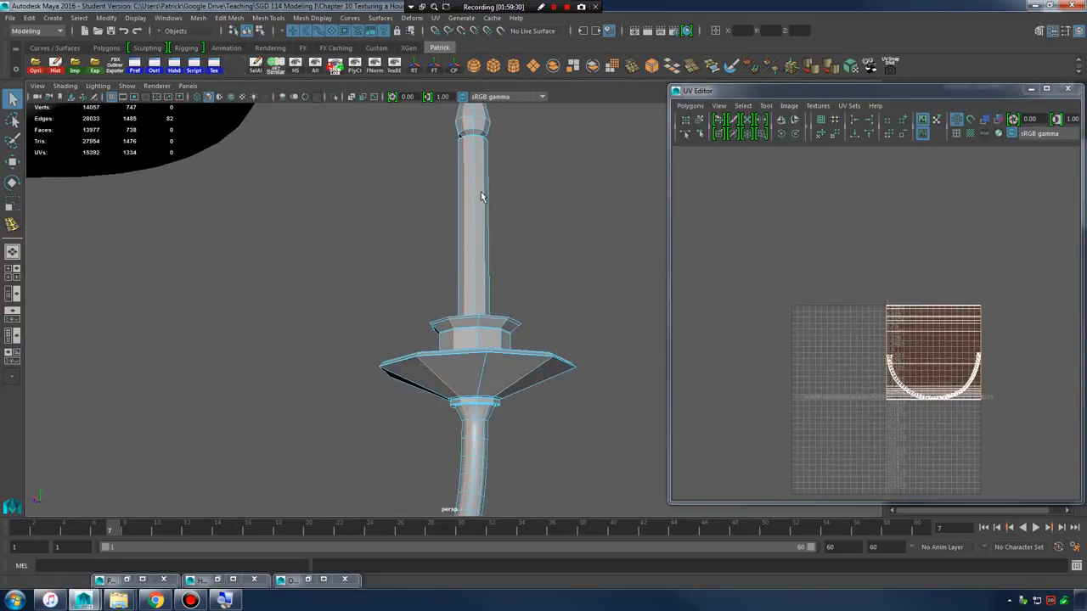
{"action": "middle_click_drag", "start_coordinate": [481, 193], "coordinate": [471, 313], "text": "alt"}
{"action": "left_click_drag", "start_coordinate": [471, 314], "coordinate": [462, 228], "text": "alt"}
{"action": "middle_click_drag", "start_coordinate": [477, 384], "coordinate": [473, 225], "text": "alt"}
{"action": "middle_click_drag", "start_coordinate": [445, 292], "coordinate": [508, 175], "text": "alt"}
{"action": "middle_click_drag", "start_coordinate": [491, 217], "coordinate": [531, 221], "text": "alt"}
{"action": "right_click_drag", "start_coordinate": [568, 269], "coordinate": [437, 260], "text": "alt"}
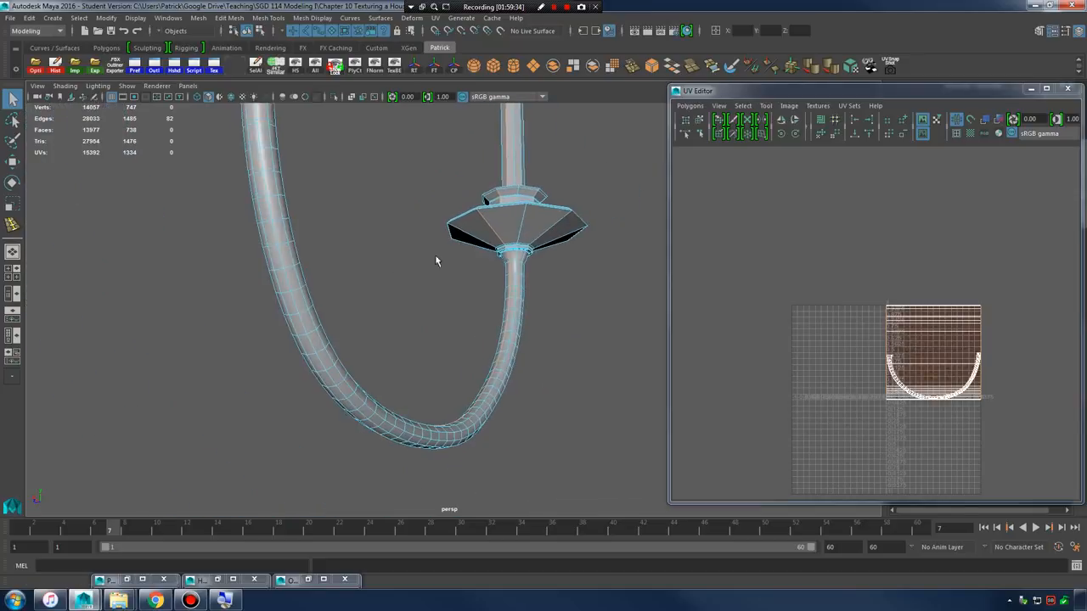
{"action": "left_click_drag", "start_coordinate": [436, 260], "coordinate": [439, 272], "text": "alt"}
{"action": "middle_click_drag", "start_coordinate": [439, 272], "coordinate": [543, 262], "text": "alt"}
{"action": "right_click_drag", "start_coordinate": [365, 270], "coordinate": [413, 275], "text": "alt"}
{"action": "left_click_drag", "start_coordinate": [412, 275], "coordinate": [377, 275], "text": "alt"}
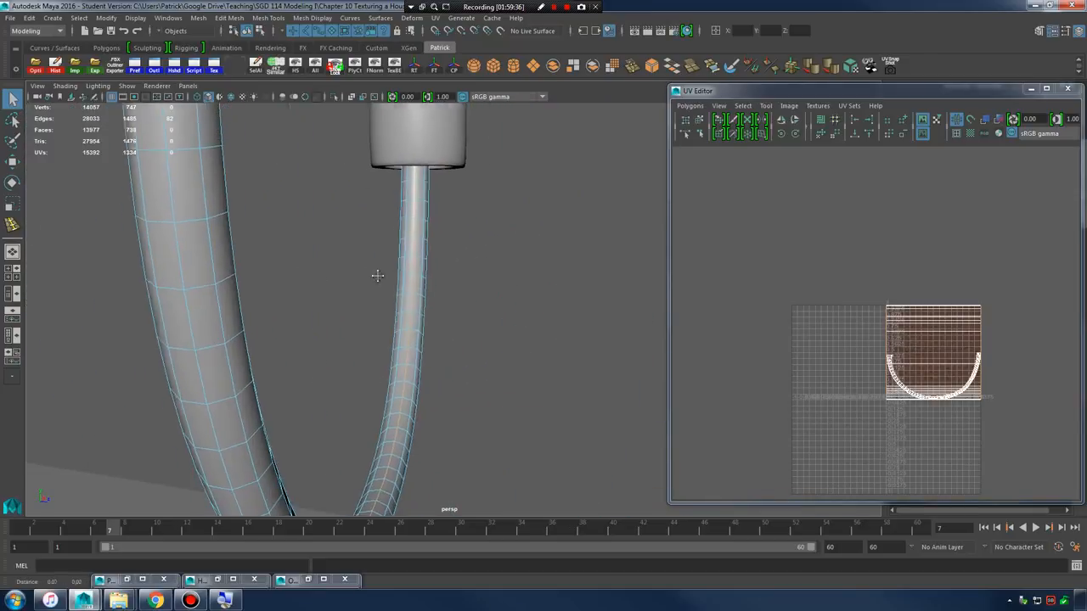
{"action": "middle_click_drag", "start_coordinate": [377, 275], "coordinate": [433, 275], "text": "alt"}
{"action": "left_click_drag", "start_coordinate": [433, 275], "coordinate": [412, 282], "text": "alt"}
- Cut the UVs of the curved arm along the selected seam edges
{"action": "left_click", "coordinate": [688, 106]}
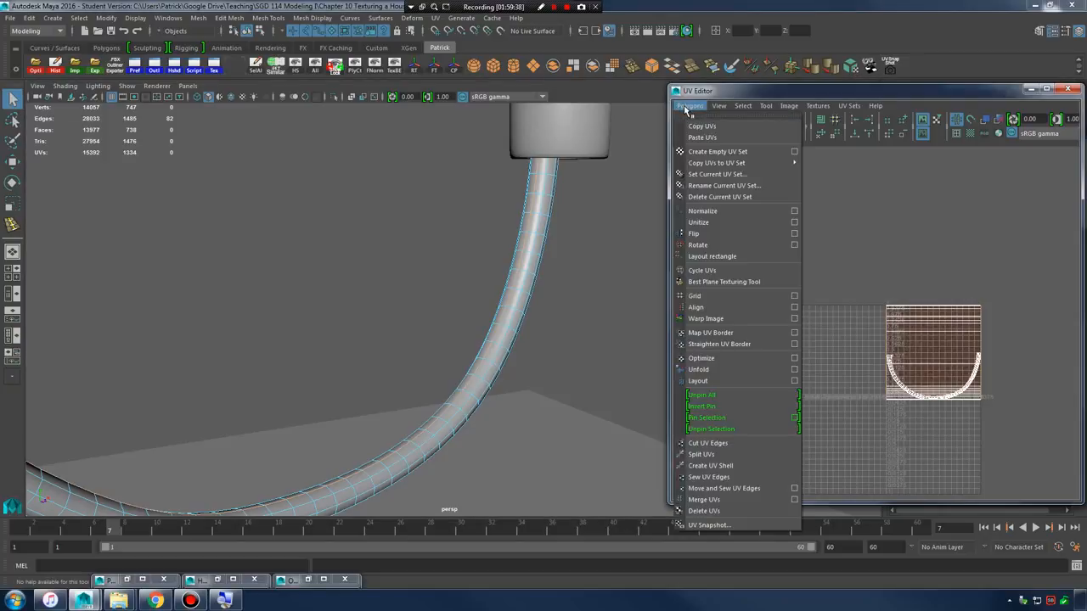
{"action": "left_click", "coordinate": [707, 443]}
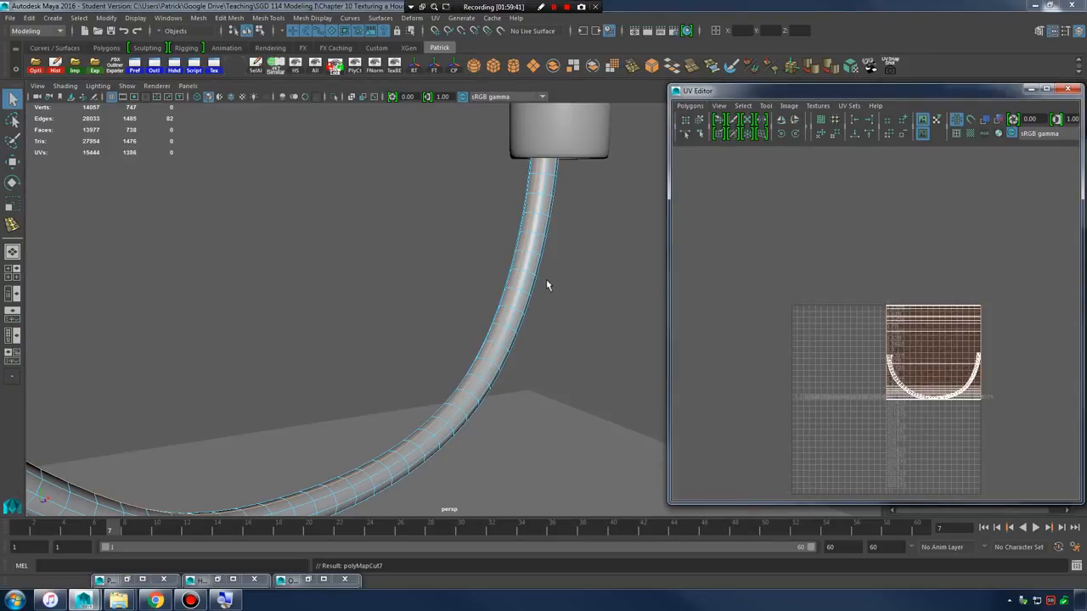
{"action": "scroll", "coordinate": [875, 376], "scroll_direction": "up", "scroll_amount": 5}
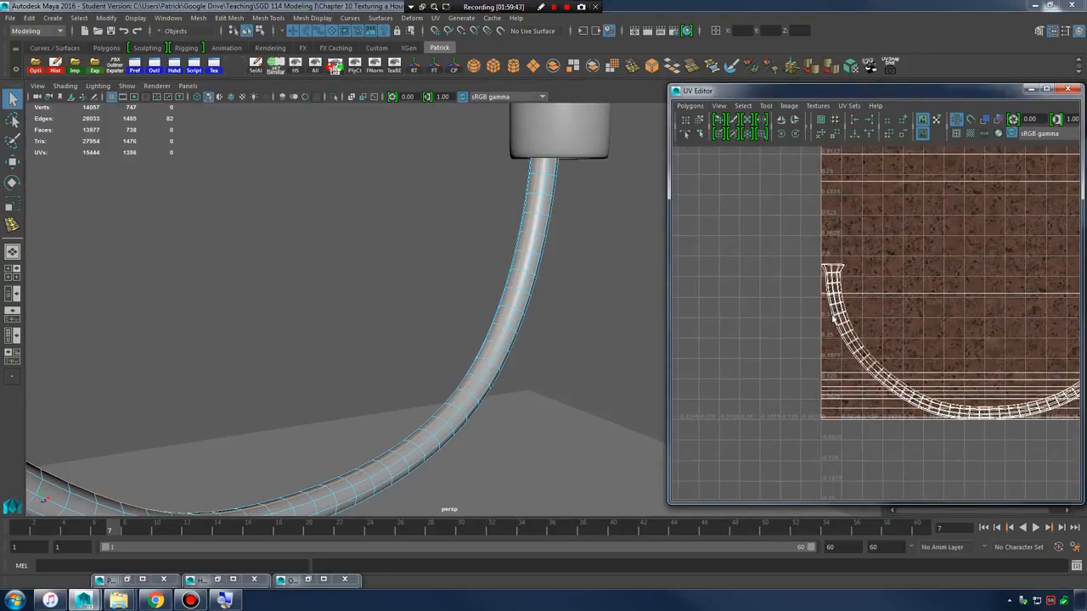
- Select the curved arm's UV shell and move it below the texture square, clear of the other shells
{"action": "right_click_drag", "start_coordinate": [833, 320], "coordinate": [790, 299]}
{"action": "left_click", "coordinate": [839, 308]}
{"action": "scroll", "coordinate": [934, 326], "scroll_direction": "down", "scroll_amount": 5}
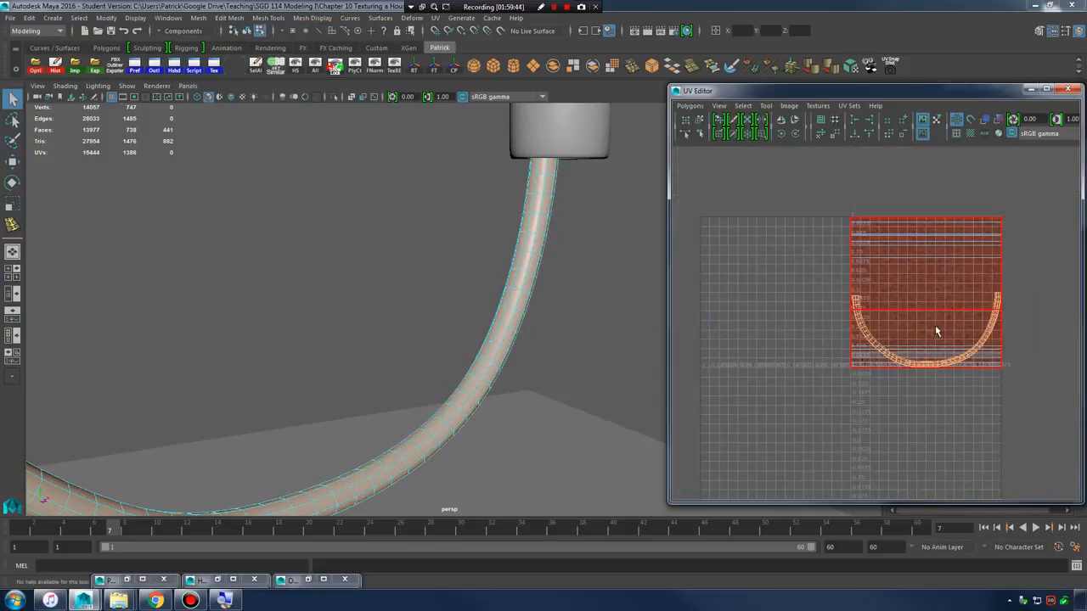
{"action": "key", "text": "w"}
{"action": "left_click_drag", "start_coordinate": [925, 331], "coordinate": [935, 455]}
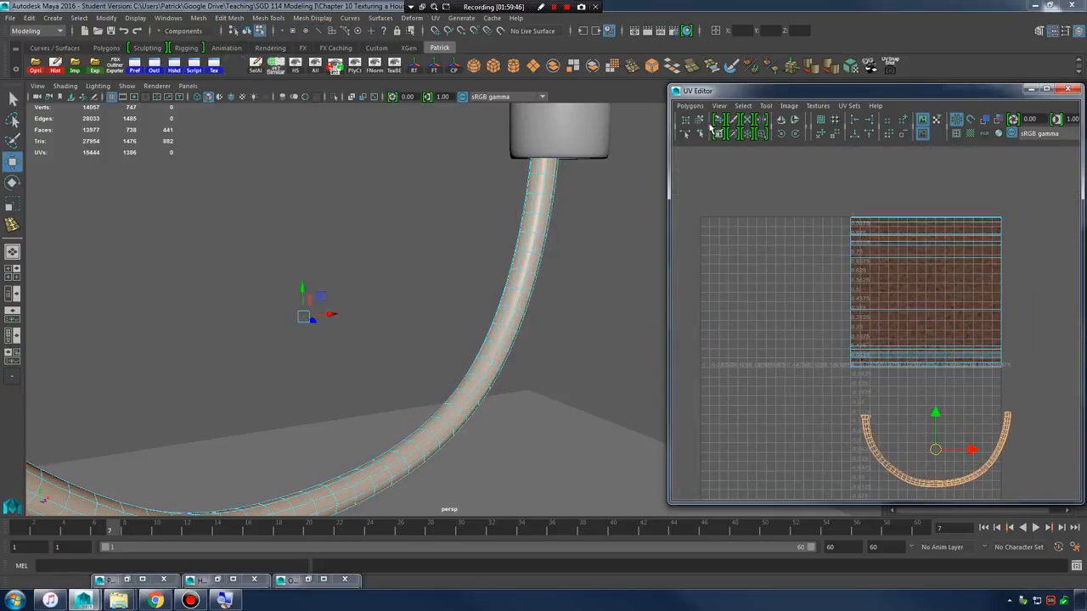
- Unfold the curved arm's UV shell into a straight strip and rotate it to lie horizontally
{"action": "left_click", "coordinate": [691, 106]}
{"action": "left_click", "coordinate": [737, 371]}
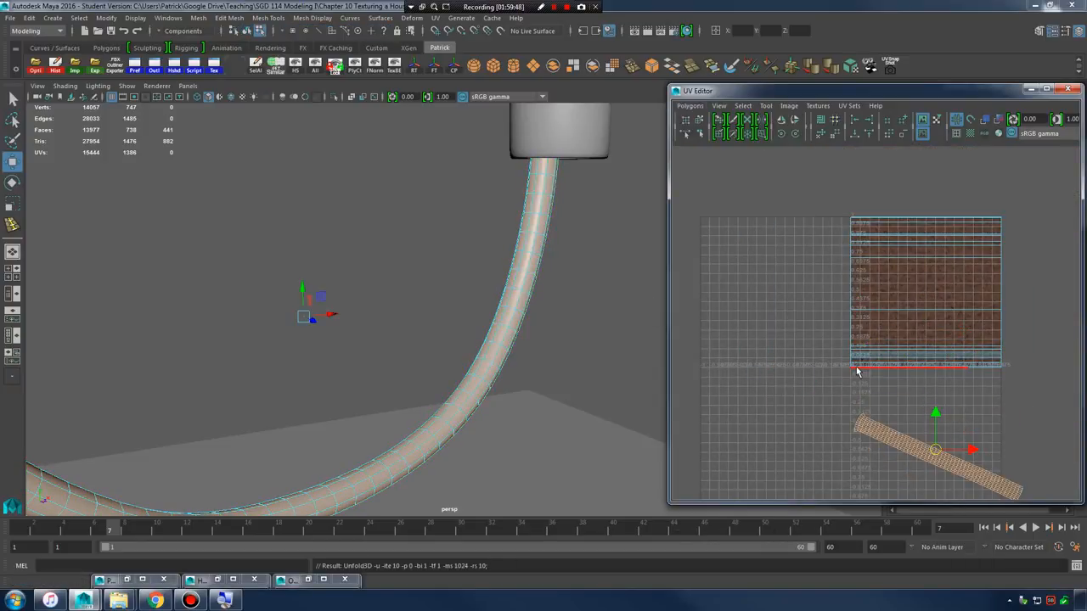
{"action": "middle_click_drag", "start_coordinate": [950, 449], "coordinate": [872, 350], "text": "alt"}
{"action": "scroll", "coordinate": [871, 350], "scroll_direction": "up", "scroll_amount": 2}
{"action": "key", "text": "e"}
{"action": "left_click_drag", "start_coordinate": [879, 345], "coordinate": [869, 331]}
{"action": "scroll", "coordinate": [861, 322], "scroll_direction": "down", "scroll_amount": 2}
{"action": "middle_click_drag", "start_coordinate": [822, 263], "coordinate": [828, 335], "text": "alt"}
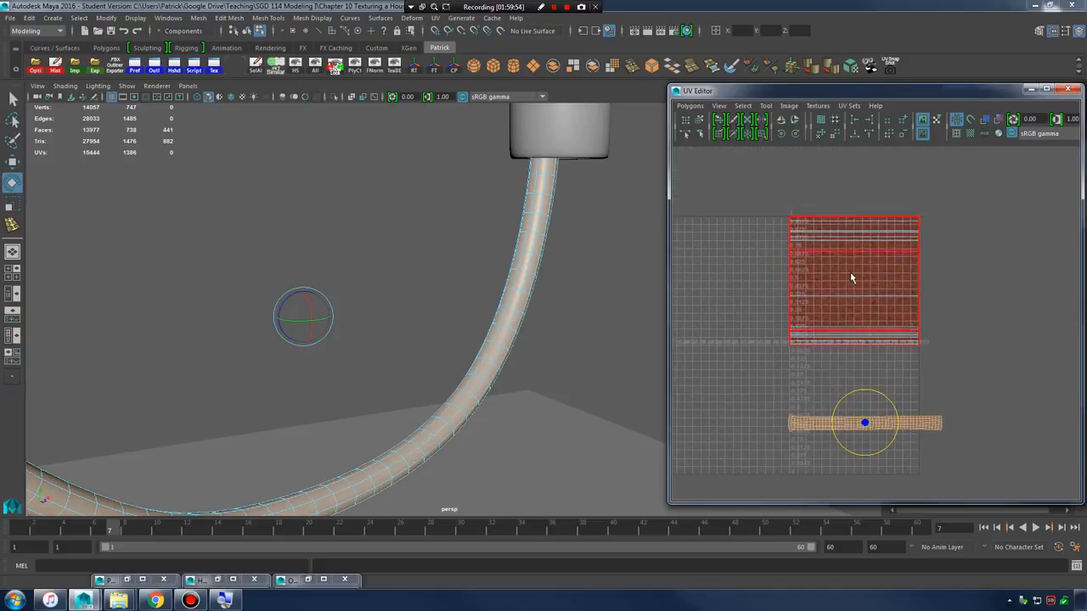
- Move the object's remaining overlapping UV shells sideways off the texture square
{"action": "right_click_drag", "start_coordinate": [850, 274], "coordinate": [832, 260]}
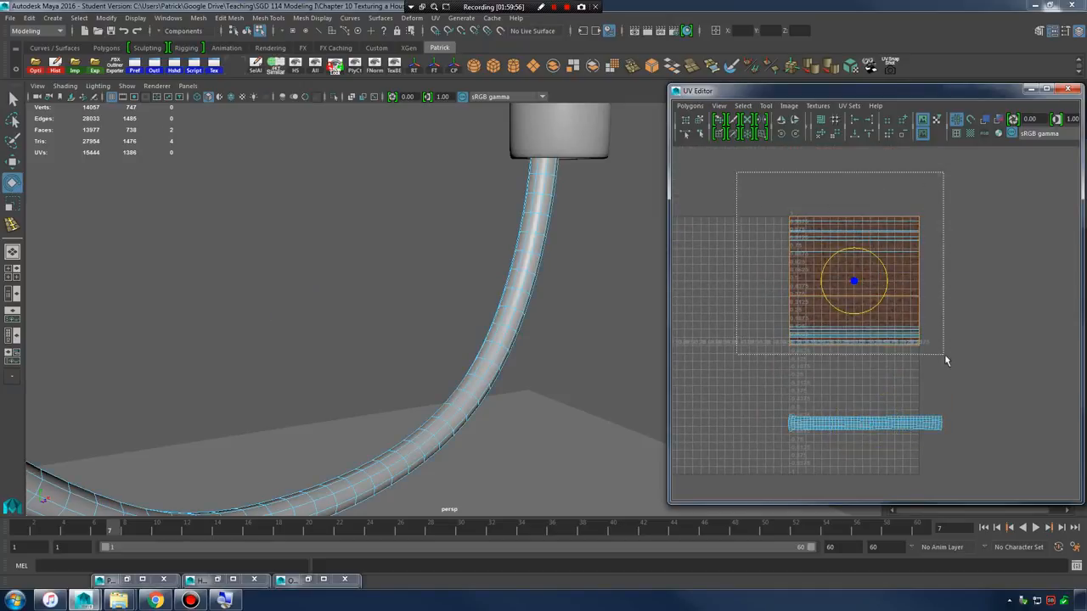
{"action": "left_click_drag", "start_coordinate": [944, 354], "coordinate": [942, 353]}
{"action": "left_click_drag", "start_coordinate": [889, 282], "coordinate": [679, 282]}
- Place the curved arm's strip in the middle of the texture square and scale it down to fit inside
{"action": "left_click_drag", "start_coordinate": [752, 351], "coordinate": [1023, 497]}
{"action": "left_click_drag", "start_coordinate": [868, 399], "coordinate": [854, 280]}
{"action": "key", "text": "e"}
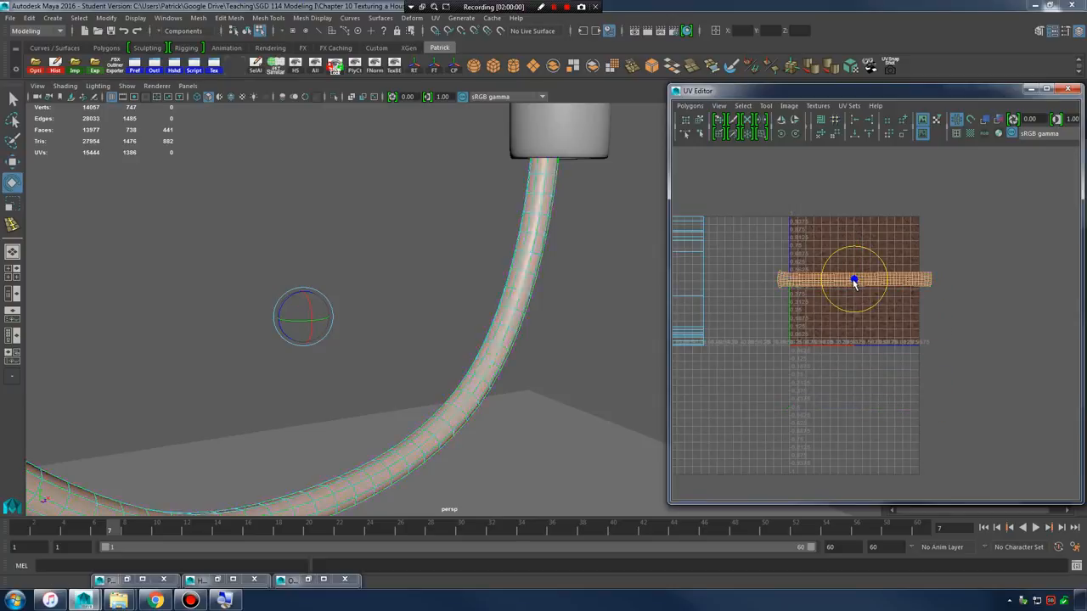
{"action": "key", "text": "r"}
{"action": "left_click", "coordinate": [509, 286]}
- Display the model with its texture and examine the curved arm and the post up to its pointed finial
{"action": "left_click_drag", "start_coordinate": [509, 286], "coordinate": [427, 294], "text": "alt"}
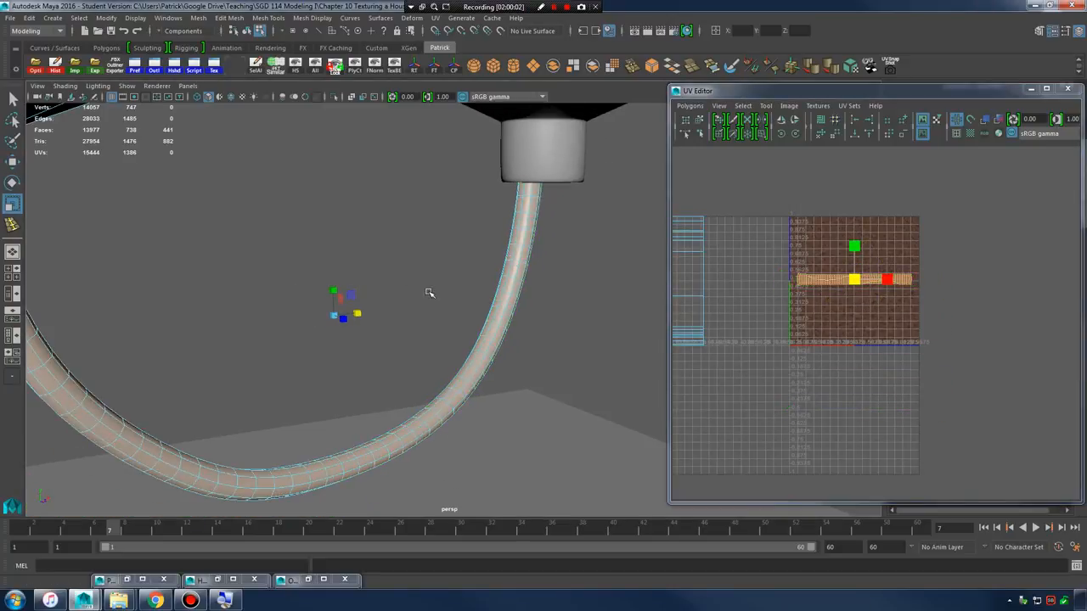
{"action": "key", "text": "6"}
{"action": "left_click", "coordinate": [589, 243]}
{"action": "left_click_drag", "start_coordinate": [589, 242], "coordinate": [462, 338], "text": "alt"}
{"action": "middle_click_drag", "start_coordinate": [462, 339], "coordinate": [465, 329], "text": "alt"}
{"action": "left_click", "coordinate": [465, 330]}
{"action": "left_click_drag", "start_coordinate": [465, 329], "coordinate": [536, 324], "text": "alt"}
{"action": "left_click_drag", "start_coordinate": [575, 376], "coordinate": [509, 289], "text": "alt"}
{"action": "left_click_drag", "start_coordinate": [428, 308], "coordinate": [539, 347], "text": "alt"}
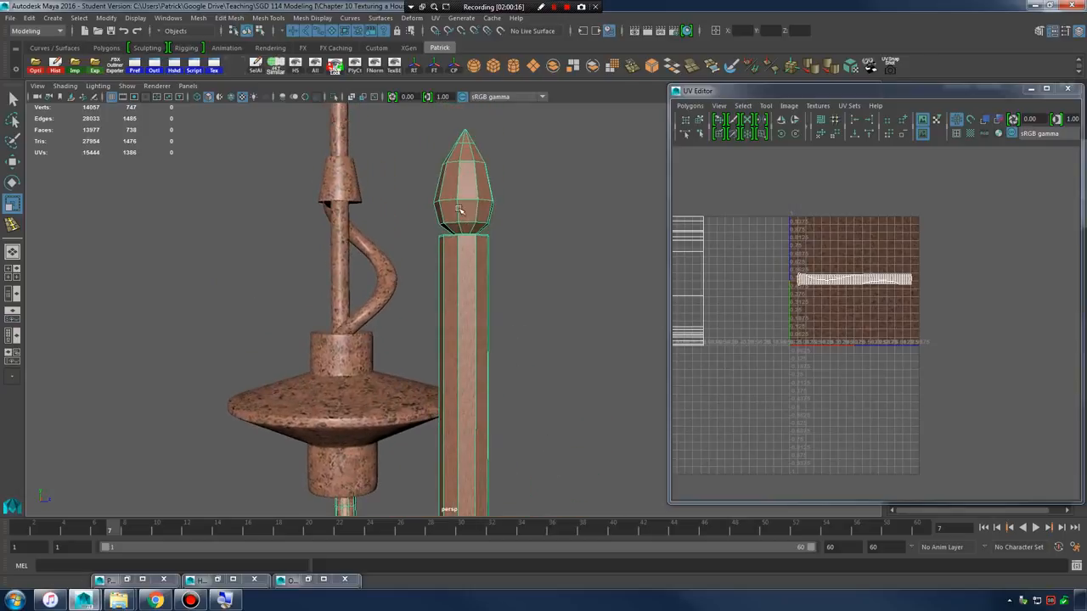
- Select the ring of faces on the flat top of the post beneath the finial, leaving out the post's sides
{"action": "left_click_drag", "start_coordinate": [507, 273], "coordinate": [520, 310], "text": "alt"}
{"action": "right_click_drag", "start_coordinate": [520, 310], "coordinate": [600, 314], "text": "alt"}
{"action": "right_click_drag", "start_coordinate": [484, 297], "coordinate": [538, 306], "text": "alt"}
{"action": "left_click_drag", "start_coordinate": [538, 306], "coordinate": [445, 195], "text": "alt"}
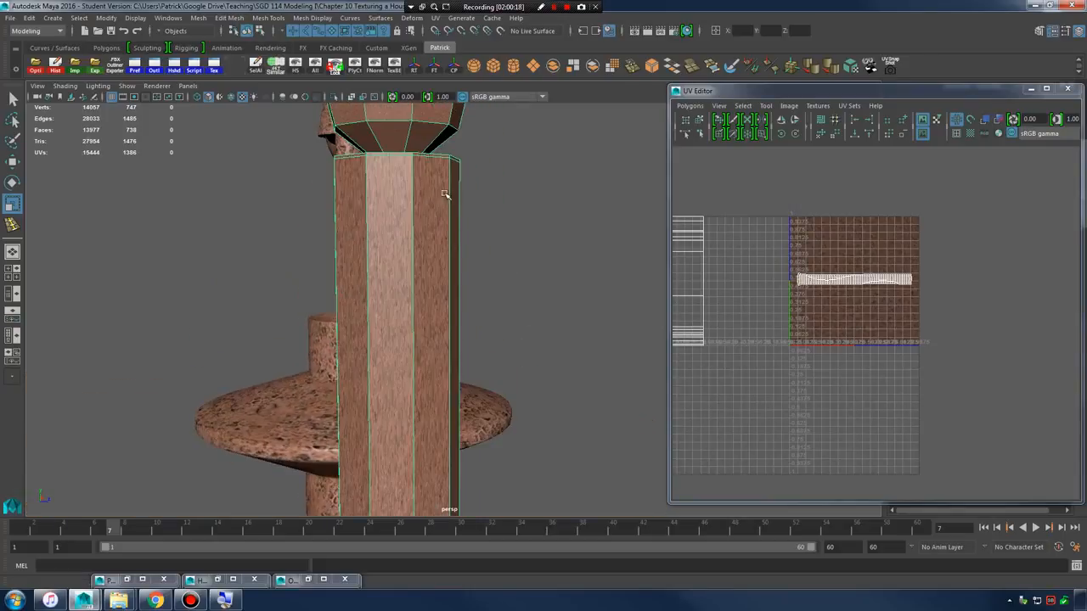
{"action": "left_click_drag", "start_coordinate": [496, 315], "coordinate": [500, 341], "text": "alt"}
{"action": "right_click_drag", "start_coordinate": [472, 299], "coordinate": [517, 293], "text": "alt"}
{"action": "left_click_drag", "start_coordinate": [517, 293], "coordinate": [511, 286], "text": "alt"}
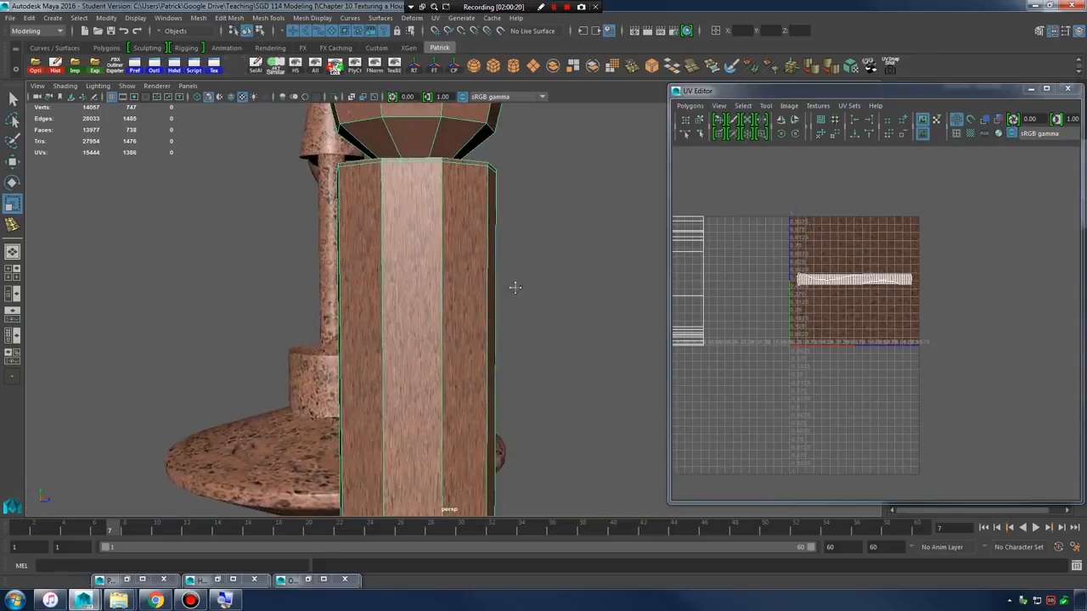
{"action": "mouse_move", "coordinate": [511, 286]}
{"action": "middle_mouse_down", "text": "alt"}
{"action": "mouse_move", "coordinate": [515, 334]}
{"action": "mouse_move", "coordinate": [514, 298]}
{"action": "middle_mouse_up", "text": "alt"}
{"action": "right_click", "coordinate": [476, 289]}
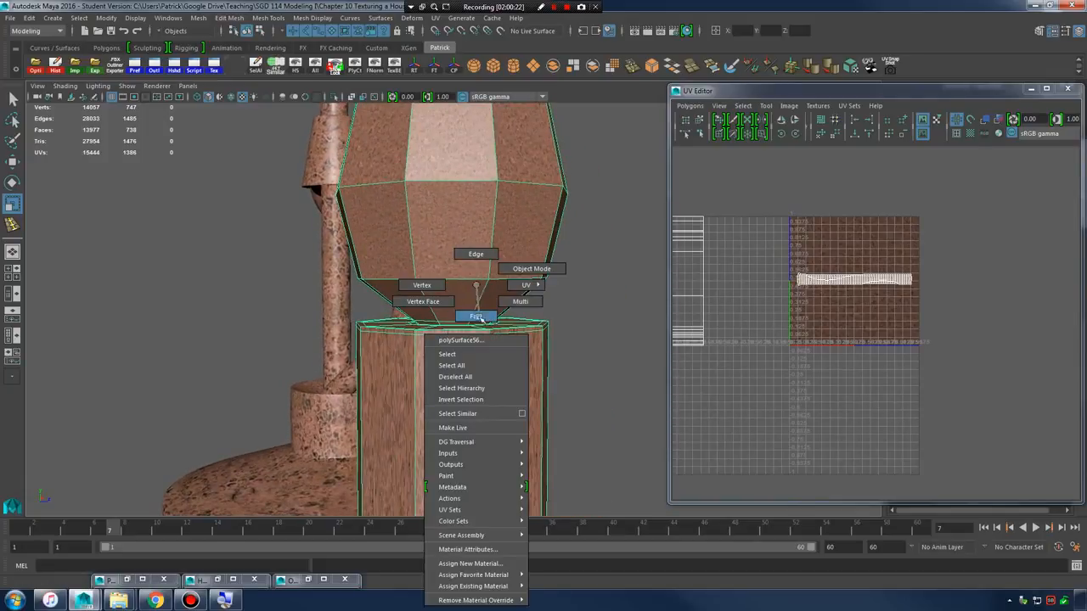
{"action": "right_click_drag", "start_coordinate": [476, 286], "coordinate": [481, 319]}
{"action": "right_click_drag", "start_coordinate": [480, 318], "coordinate": [498, 340], "text": "alt"}
{"action": "scroll", "coordinate": [340, 342], "scroll_direction": "down", "scroll_amount": 3}
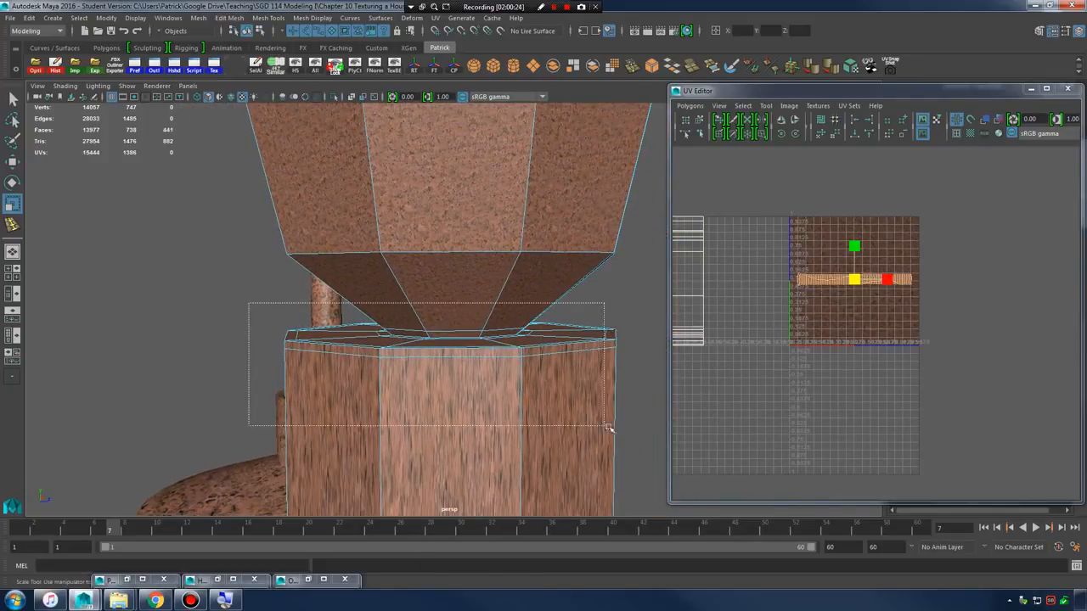
{"action": "left_click_drag", "start_coordinate": [607, 426], "coordinate": [630, 426]}
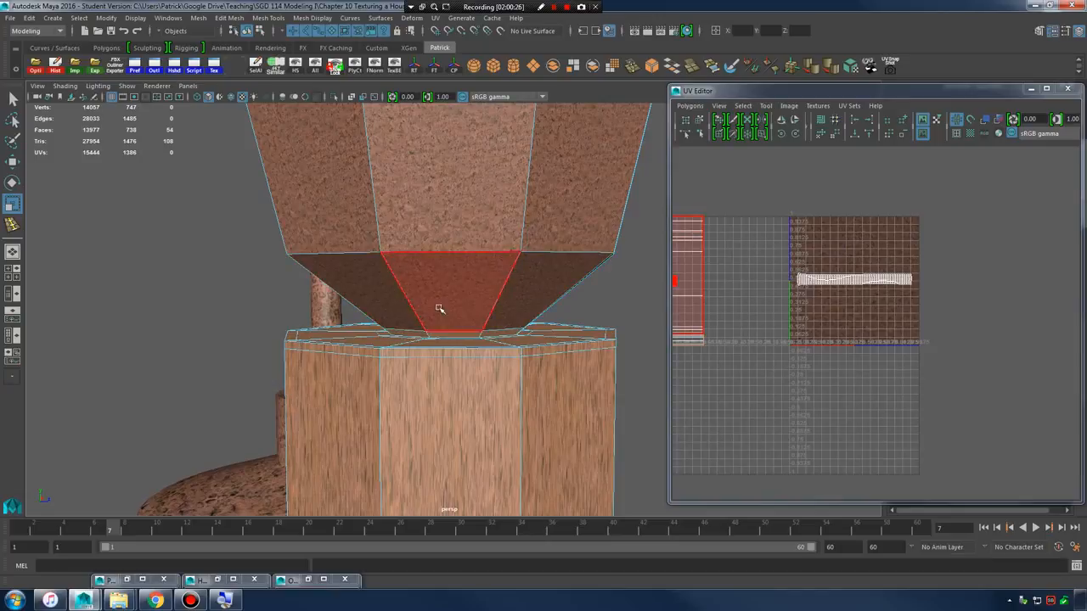
{"action": "left_click_drag", "start_coordinate": [213, 402], "coordinate": [708, 536], "text": "ctrl"}
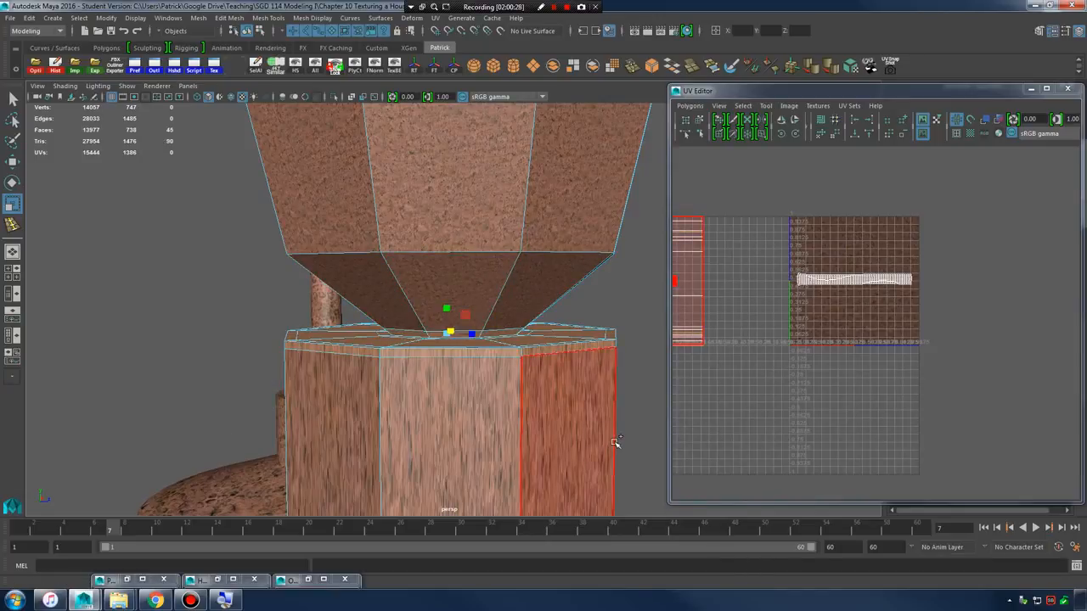
{"action": "middle_click_drag", "start_coordinate": [496, 396], "coordinate": [437, 305], "text": "alt"}
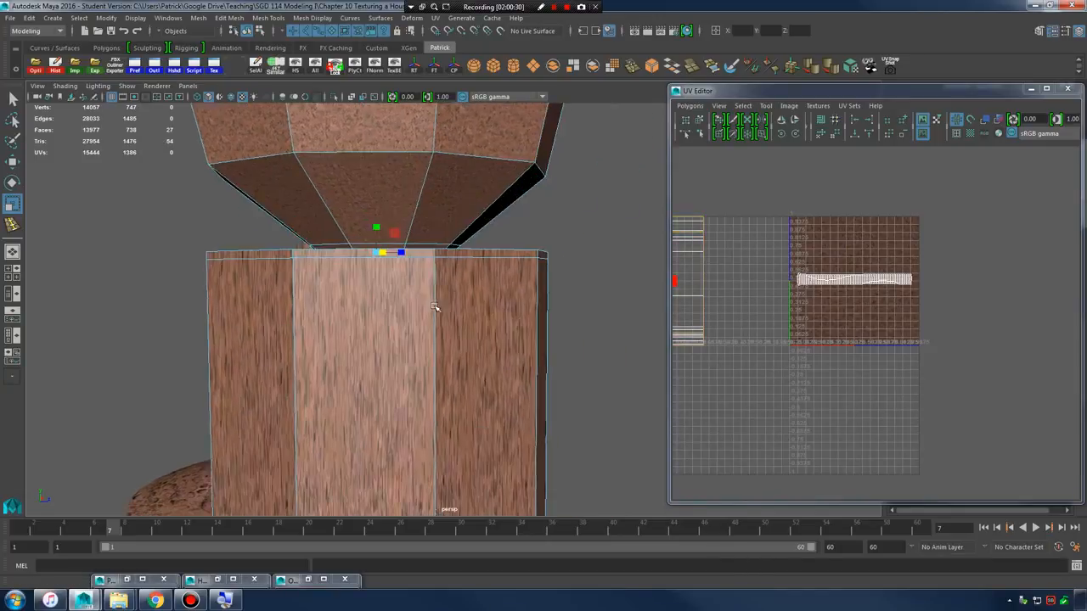
{"action": "left_click_drag", "start_coordinate": [436, 306], "coordinate": [399, 378], "text": "alt"}
{"action": "middle_click_drag", "start_coordinate": [399, 378], "coordinate": [488, 266], "text": "alt"}
{"action": "scroll", "coordinate": [488, 270], "scroll_direction": "up", "scroll_amount": 6}
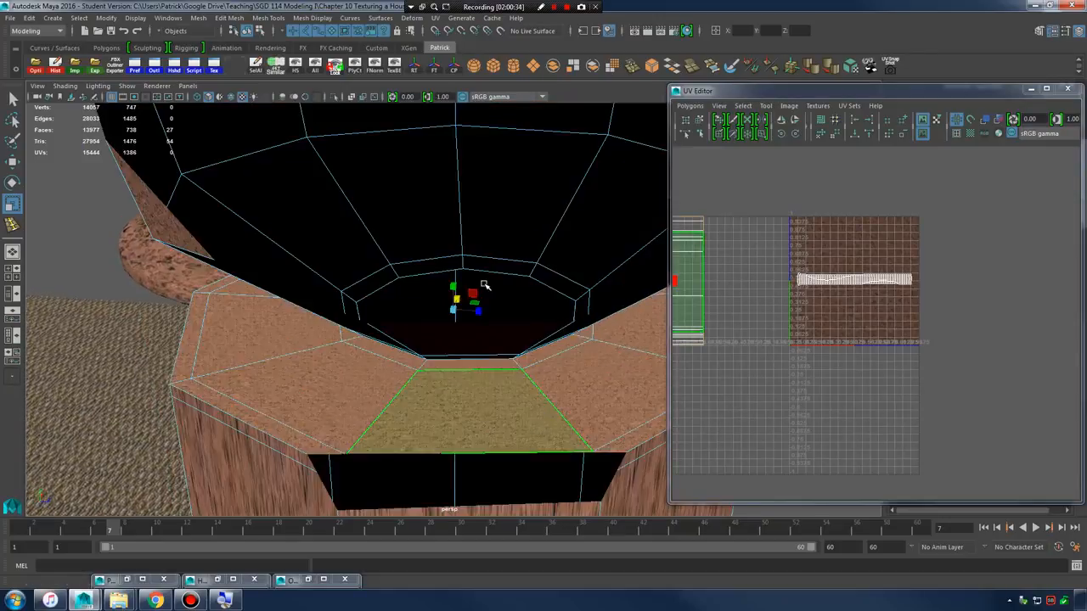
{"action": "left_click_drag", "start_coordinate": [484, 285], "coordinate": [491, 318], "text": "alt"}
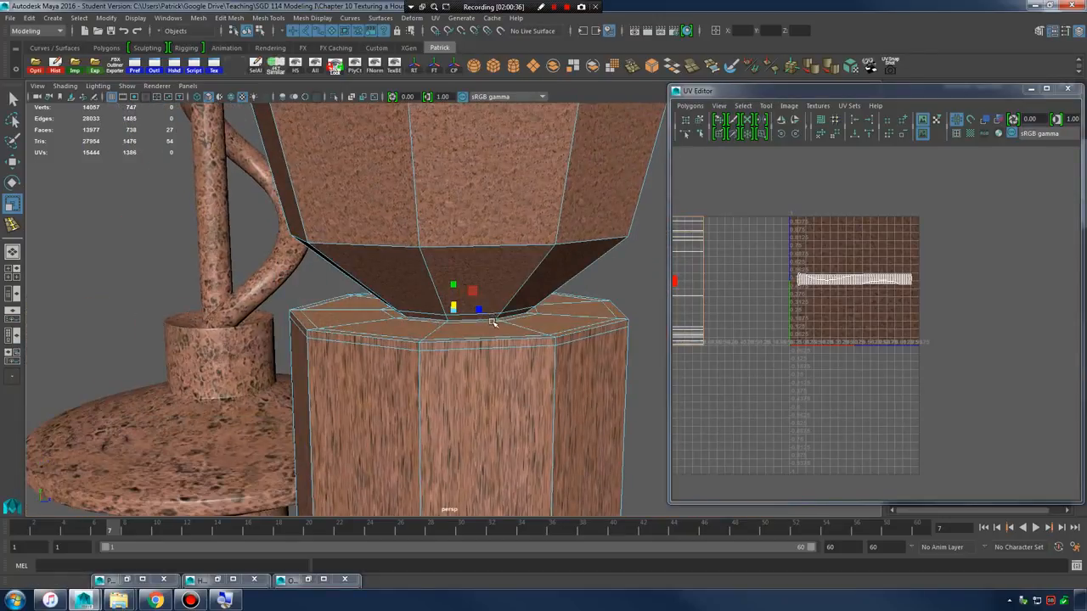
- Switch to untextured shading and reselect the post's top ring of faces without the finial and side faces
{"action": "key", "text": "5"}
{"action": "left_click", "coordinate": [535, 363]}
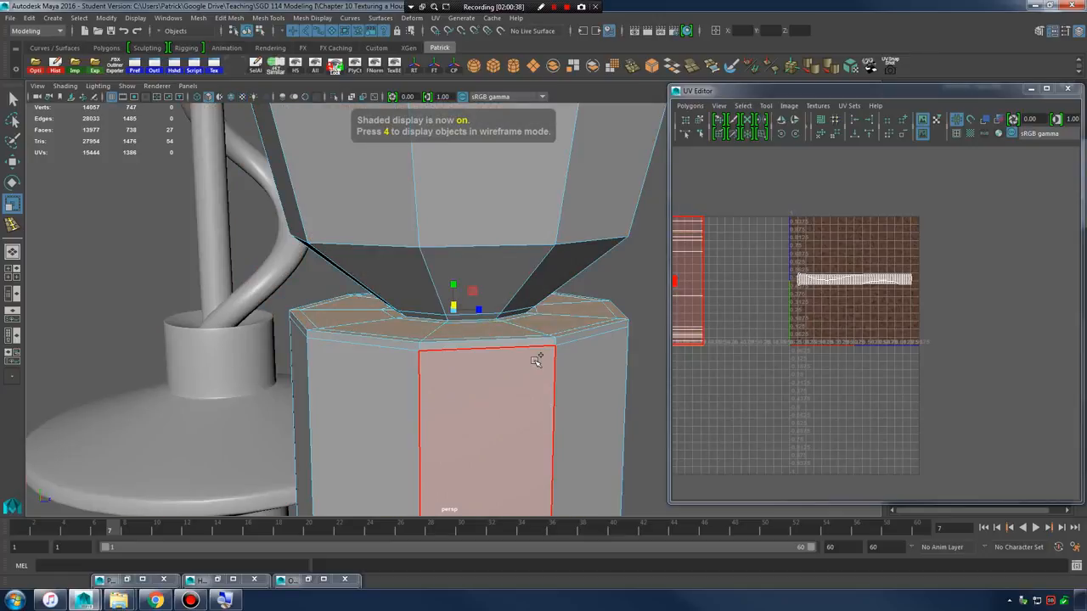
{"action": "left_click_drag", "start_coordinate": [584, 327], "coordinate": [512, 331], "text": "alt"}
{"action": "left_click_drag", "start_coordinate": [658, 414], "coordinate": [652, 411]}
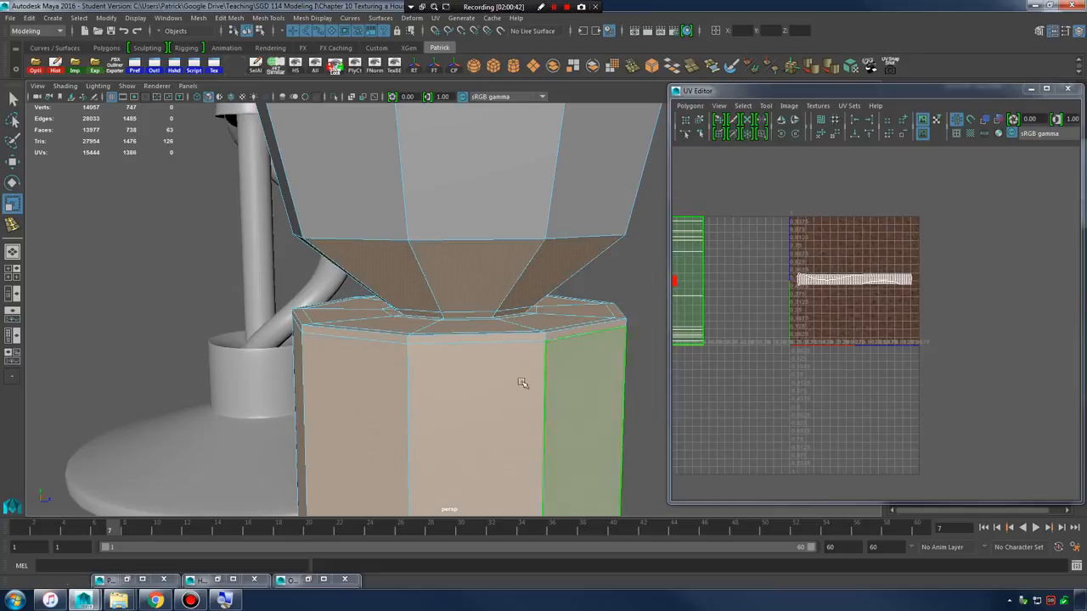
{"action": "left_click_drag", "start_coordinate": [323, 411], "coordinate": [665, 443], "text": "ctrl"}
{"action": "left_click_drag", "start_coordinate": [546, 247], "coordinate": [556, 250], "text": "ctrl"}
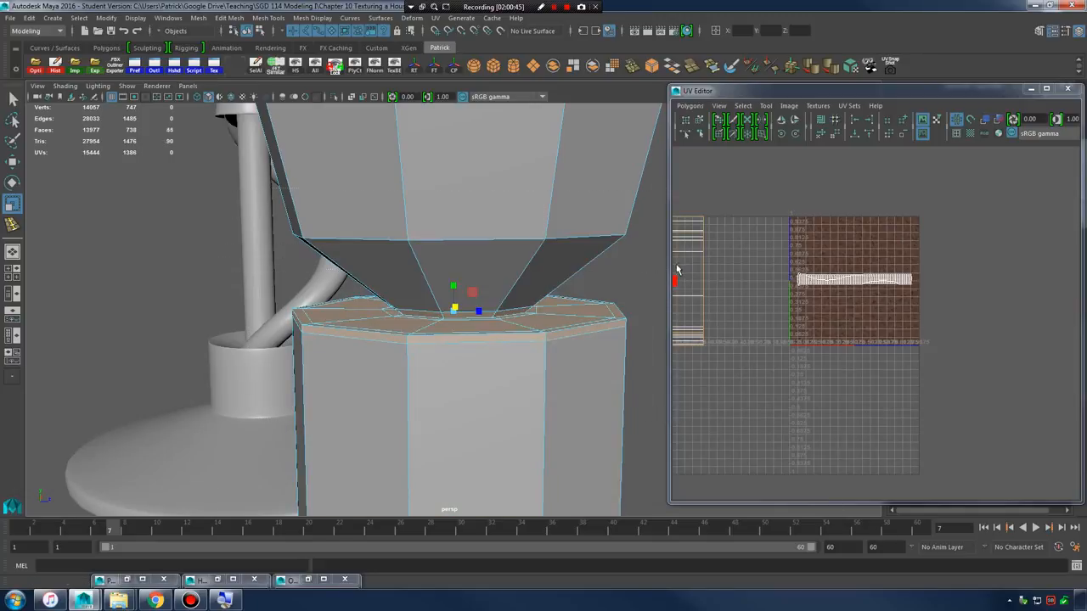
{"action": "left_click_drag", "start_coordinate": [525, 289], "coordinate": [558, 295], "text": "alt"}
{"action": "right_click_drag", "start_coordinate": [557, 296], "coordinate": [523, 299], "text": "alt"}
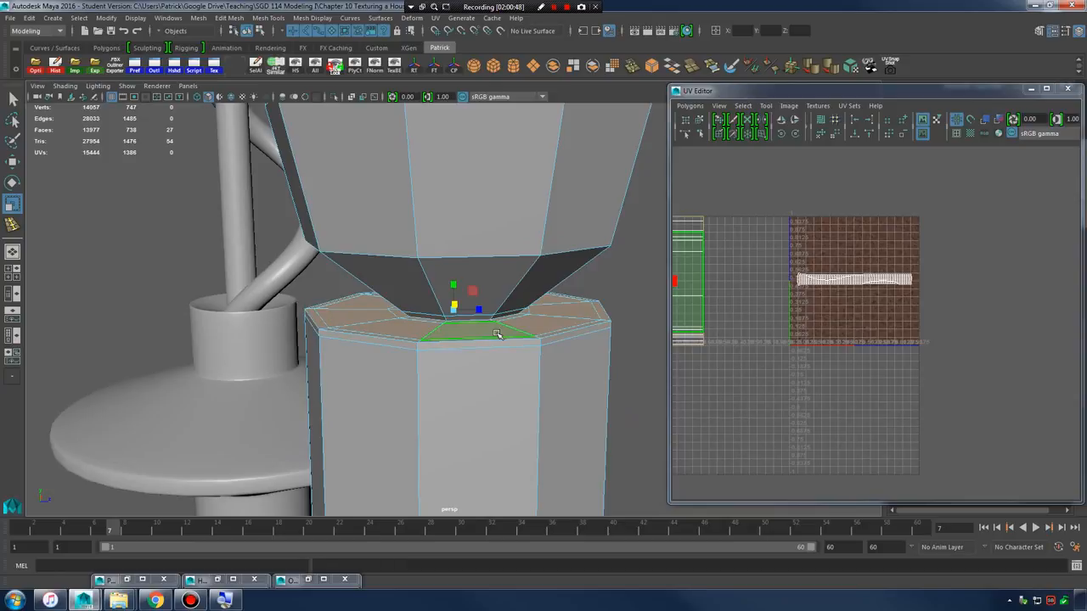
- Project new flat UVs for the post's top ring and move the shell above the texture square
{"action": "scroll", "coordinate": [585, 331], "scroll_direction": "down", "scroll_amount": 5}
{"action": "scroll", "coordinate": [732, 321], "scroll_direction": "down", "scroll_amount": 1}
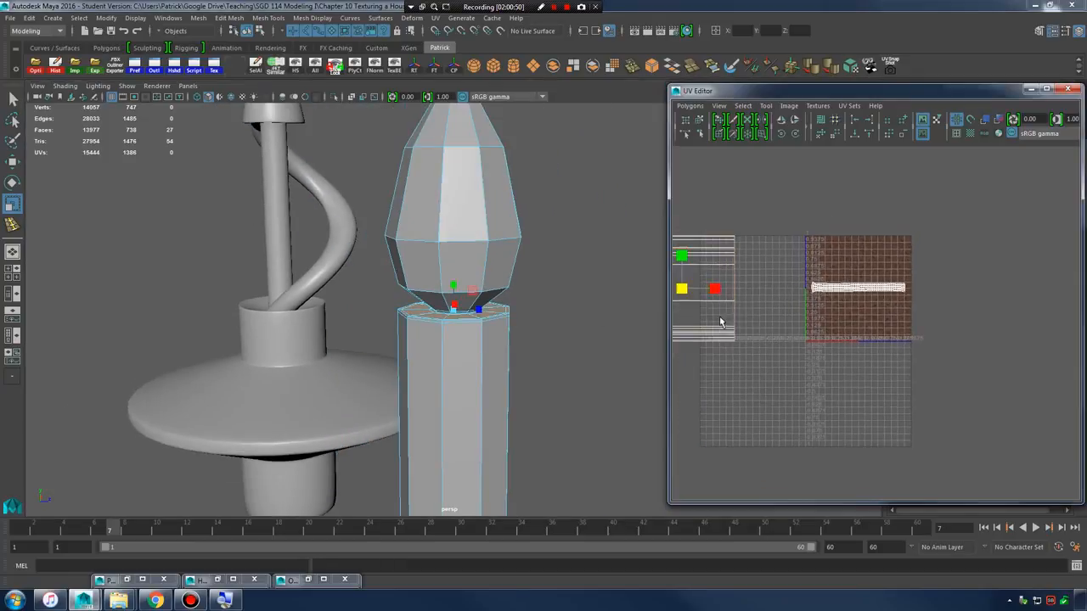
{"action": "middle_click_drag", "start_coordinate": [719, 320], "coordinate": [778, 318], "text": "alt"}
{"action": "left_click", "coordinate": [396, 20]}
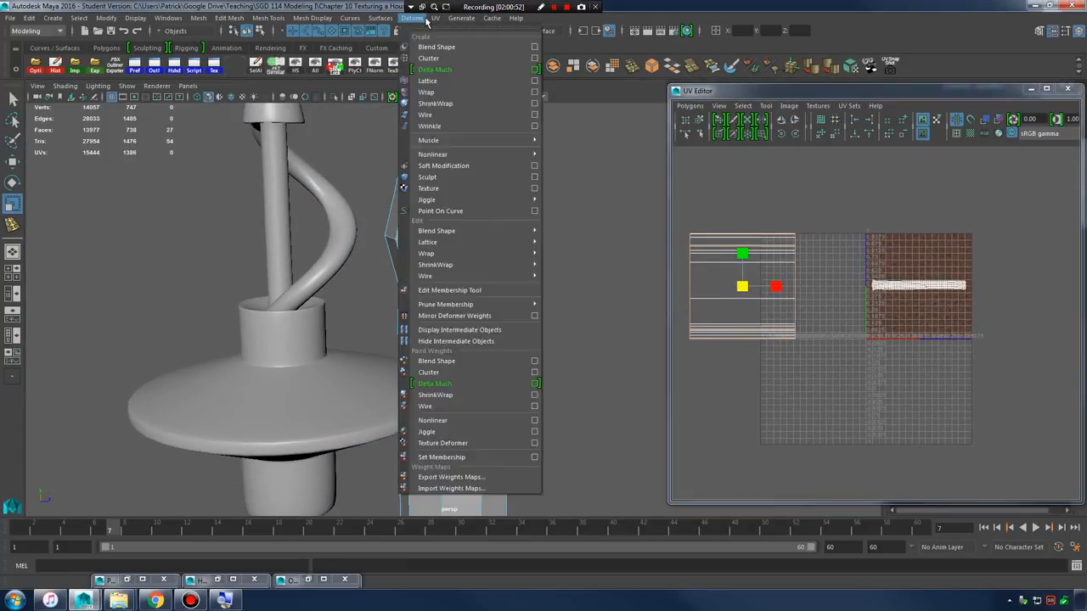
{"action": "mouse_move", "coordinate": [436, 19]}
{"action": "left_click", "coordinate": [474, 91]}
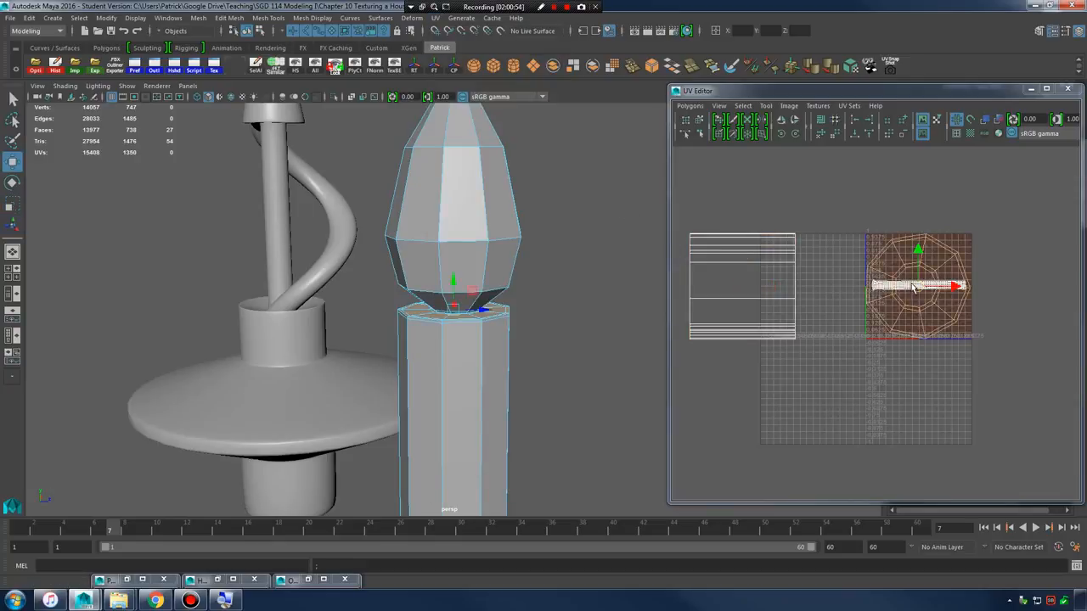
{"action": "left_click_drag", "start_coordinate": [918, 286], "coordinate": [941, 174]}
- Select the faces around the top of the collar at the post's foot, excluding the post and lower parts
{"action": "scroll", "coordinate": [516, 304], "scroll_direction": "down", "scroll_amount": 4}
{"action": "middle_click_drag", "start_coordinate": [512, 388], "coordinate": [503, 265], "text": "alt"}
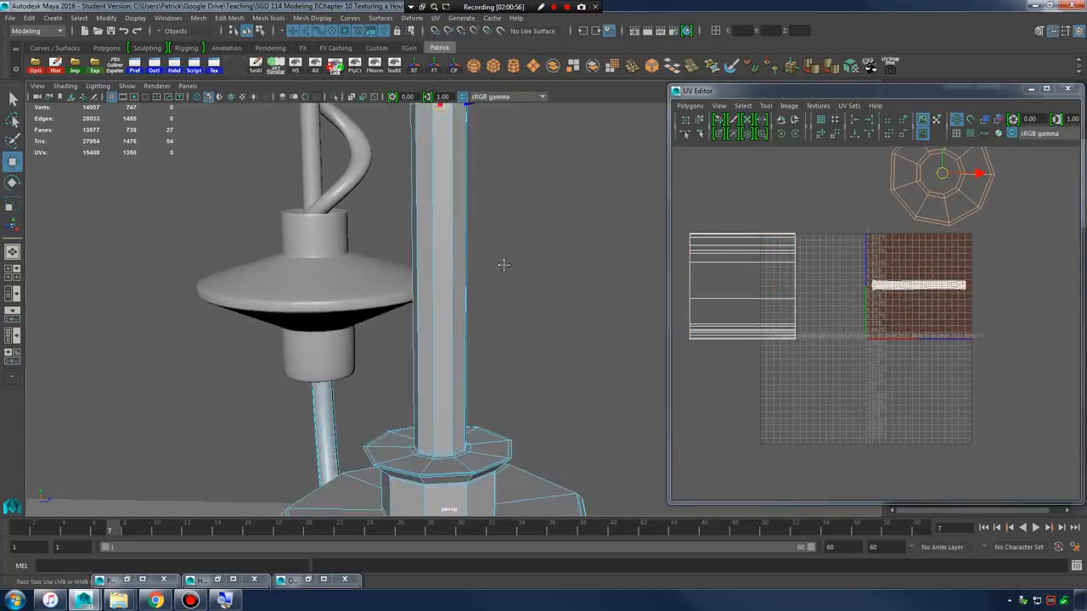
{"action": "left_click_drag", "start_coordinate": [503, 265], "coordinate": [451, 354], "text": "alt"}
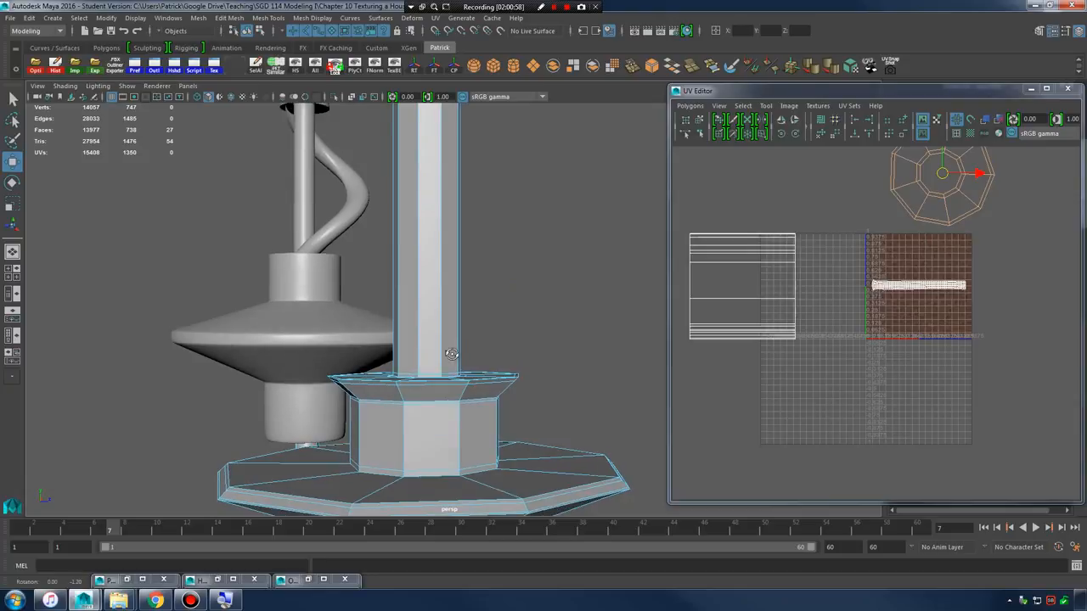
{"action": "left_click_drag", "start_coordinate": [539, 397], "coordinate": [540, 396]}
{"action": "left_click_drag", "start_coordinate": [540, 396], "coordinate": [567, 384], "text": "alt"}
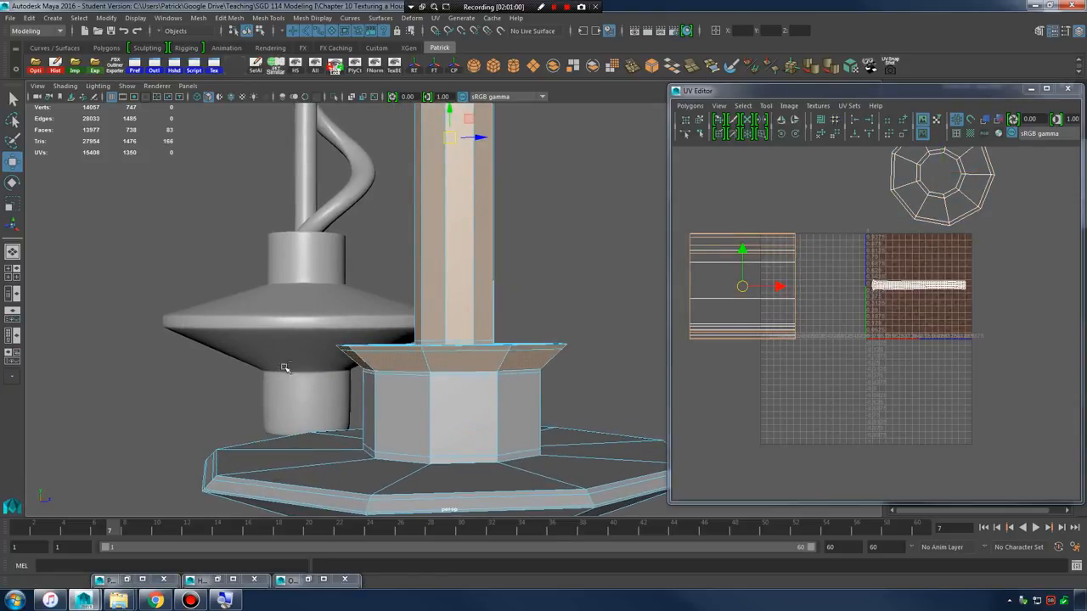
{"action": "left_click_drag", "start_coordinate": [622, 463], "coordinate": [624, 464], "text": "ctrl"}
{"action": "scroll", "coordinate": [548, 382], "scroll_direction": "up", "scroll_amount": 5}
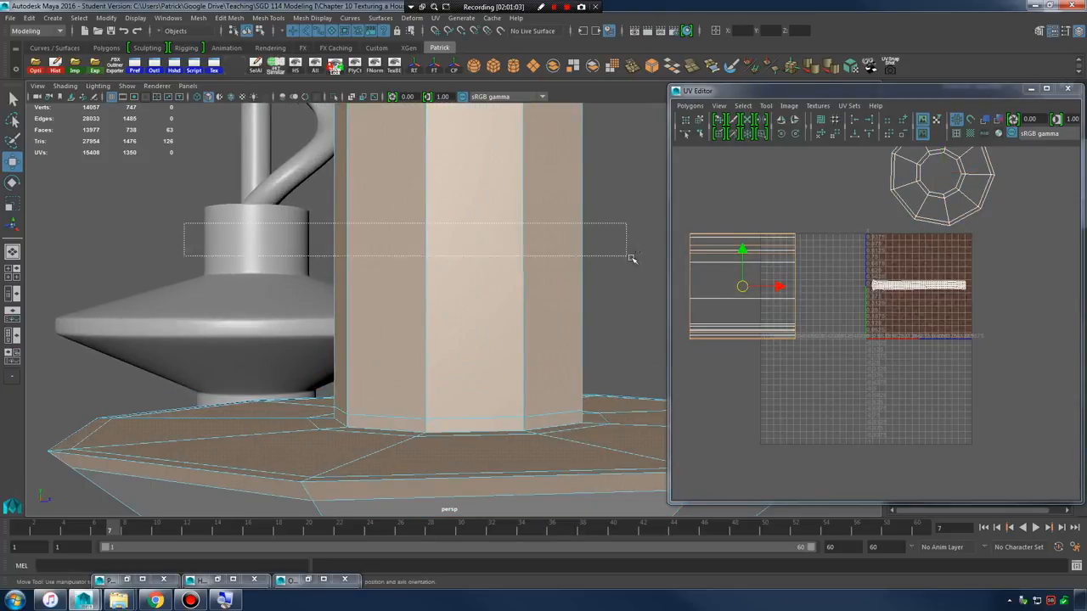
{"action": "left_click_drag", "start_coordinate": [631, 258], "coordinate": [642, 258], "text": "ctrl"}
- Shrink the face selection on the collar's top surface by one ring
{"action": "right_click_drag", "start_coordinate": [599, 243], "coordinate": [432, 276], "text": "alt"}
{"action": "middle_click_drag", "start_coordinate": [433, 276], "coordinate": [492, 254], "text": "alt"}
{"action": "left_click_drag", "start_coordinate": [512, 230], "coordinate": [546, 327], "text": "alt"}
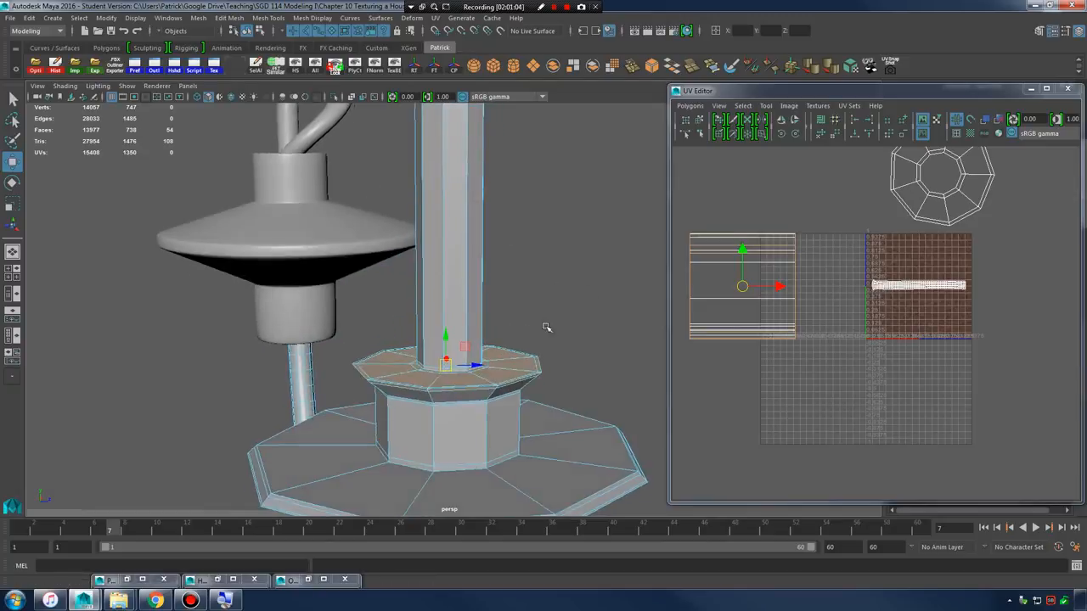
{"action": "right_click_drag", "start_coordinate": [546, 327], "coordinate": [713, 318], "text": "alt"}
{"action": "right_click_drag", "start_coordinate": [476, 323], "coordinate": [439, 306], "text": "alt"}
{"action": "key", "text": "shift+comma"}
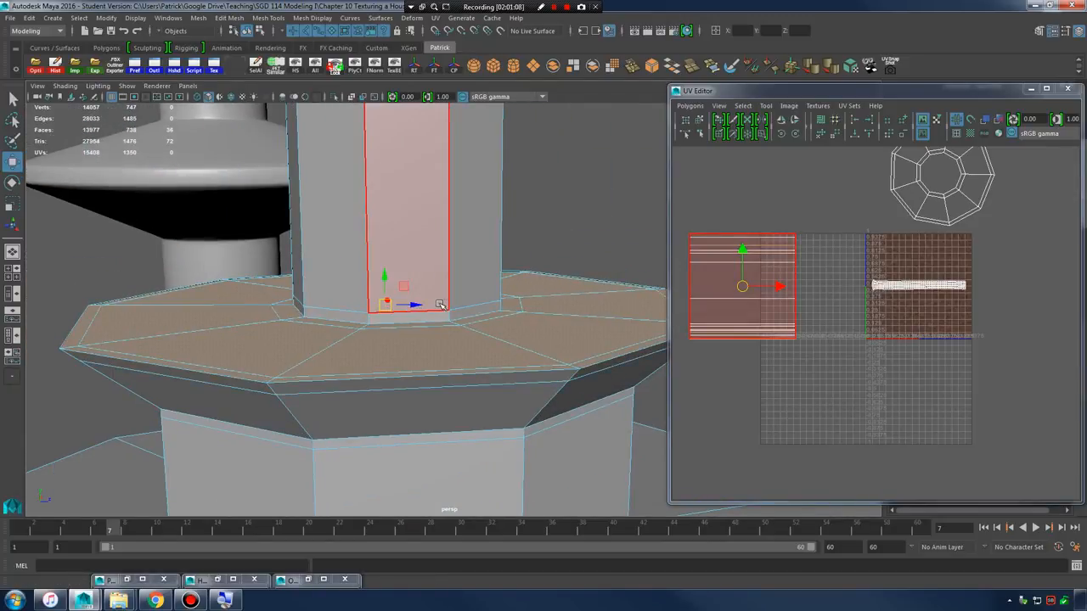
- Show the model in wireframe, project new UVs for the collar's top ring and place them beside the texture square
{"action": "key", "text": "4"}
{"action": "right_click_drag", "start_coordinate": [565, 228], "coordinate": [284, 191], "text": "alt"}
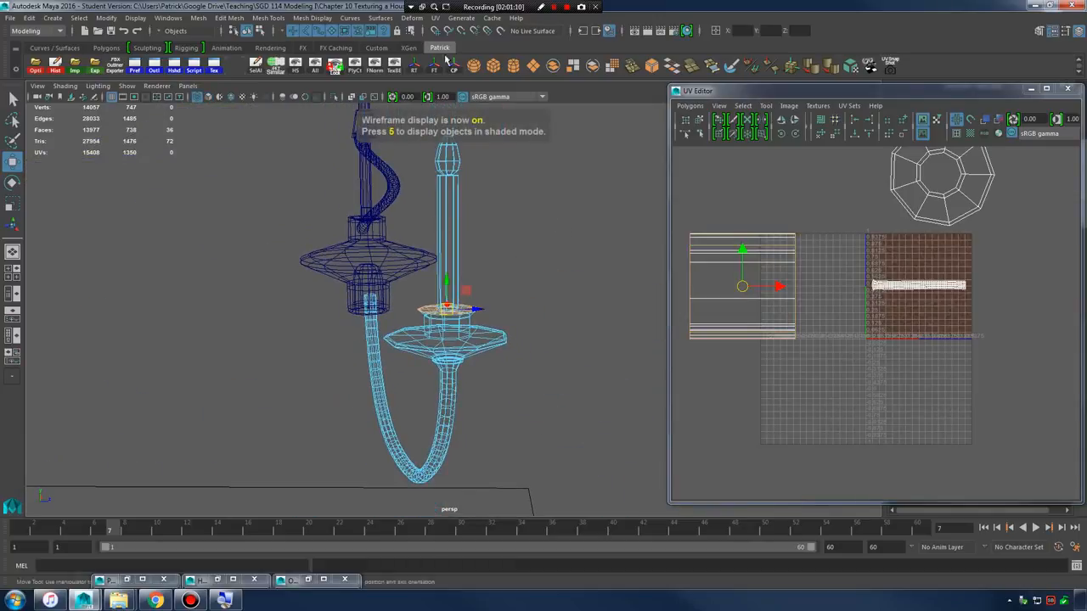
{"action": "left_click", "coordinate": [435, 18]}
{"action": "left_click", "coordinate": [481, 78]}
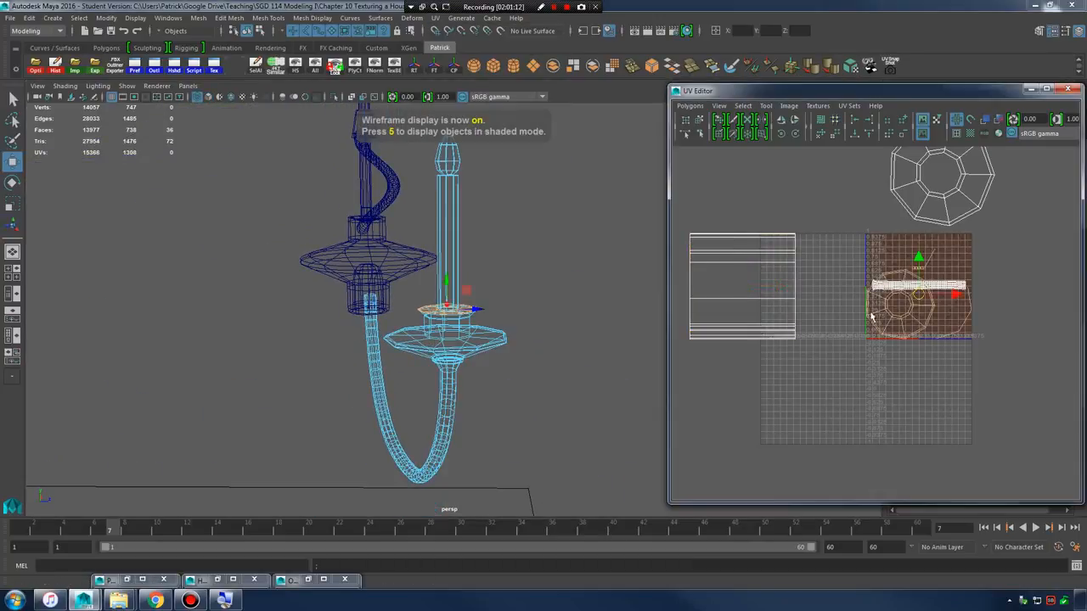
{"action": "middle_click_drag", "start_coordinate": [1006, 243], "coordinate": [957, 246], "text": "alt"}
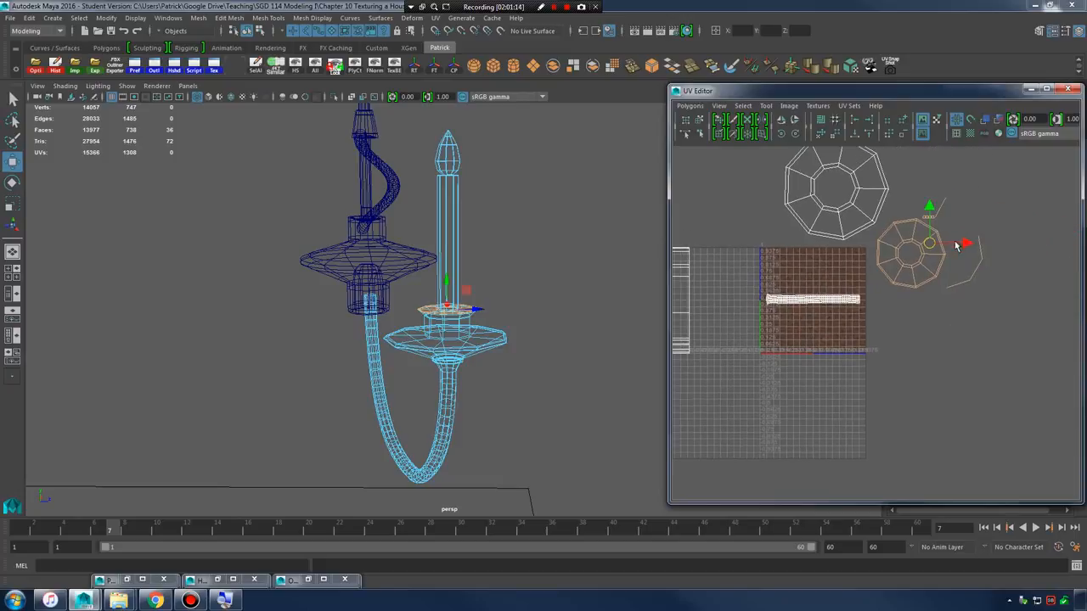
- Select the stray UV faces beside the collar shell and examine them on the collar's rim with smoothing on and off
{"action": "right_click_drag", "start_coordinate": [957, 253], "coordinate": [981, 230]}
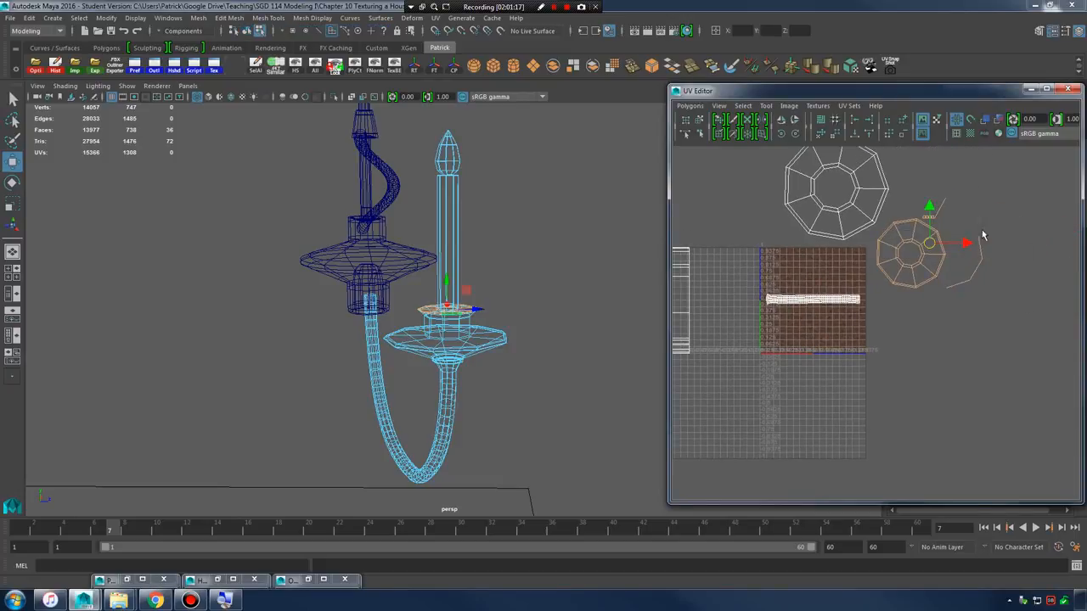
{"action": "scroll", "coordinate": [478, 308], "scroll_direction": "up", "scroll_amount": 6}
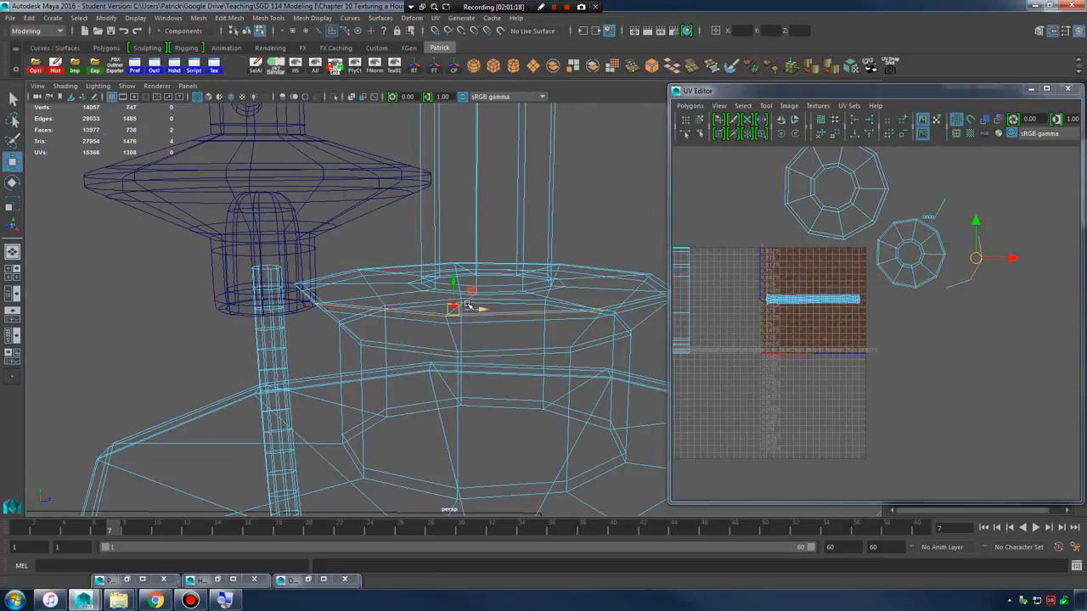
{"action": "key", "text": "5"}
{"action": "left_click_drag", "start_coordinate": [476, 316], "coordinate": [487, 372], "text": "alt"}
{"action": "right_click_drag", "start_coordinate": [487, 371], "coordinate": [403, 323], "text": "alt"}
{"action": "left_click_drag", "start_coordinate": [402, 322], "coordinate": [453, 312], "text": "alt"}
{"action": "key", "text": "3"}
{"action": "right_click_drag", "start_coordinate": [521, 322], "coordinate": [541, 351], "text": "alt"}
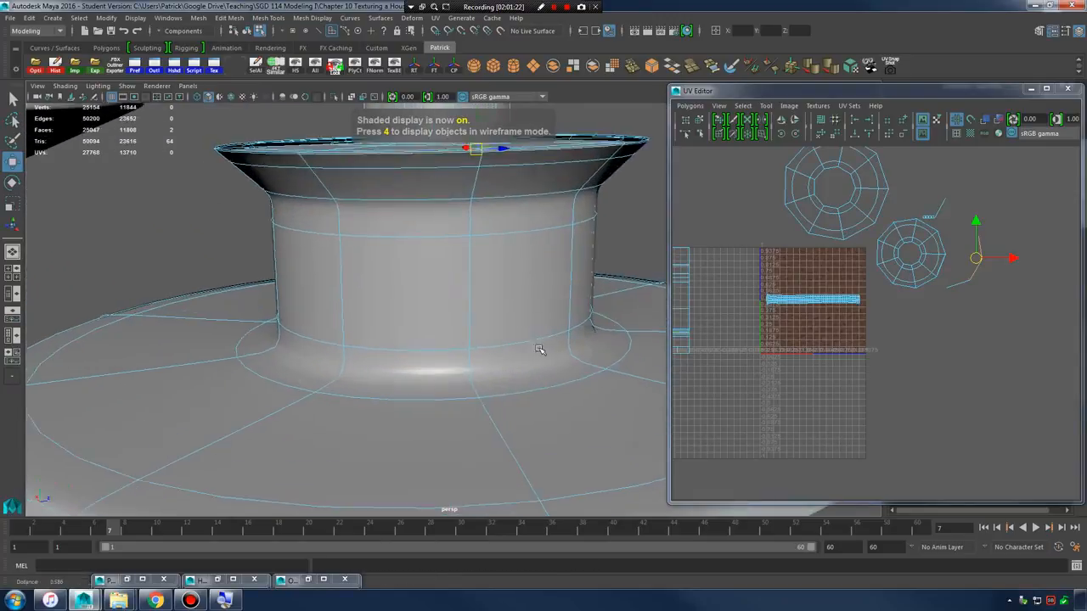
{"action": "left_click_drag", "start_coordinate": [541, 352], "coordinate": [531, 369], "text": "alt"}
{"action": "right_click_drag", "start_coordinate": [518, 311], "coordinate": [538, 314], "text": "alt"}
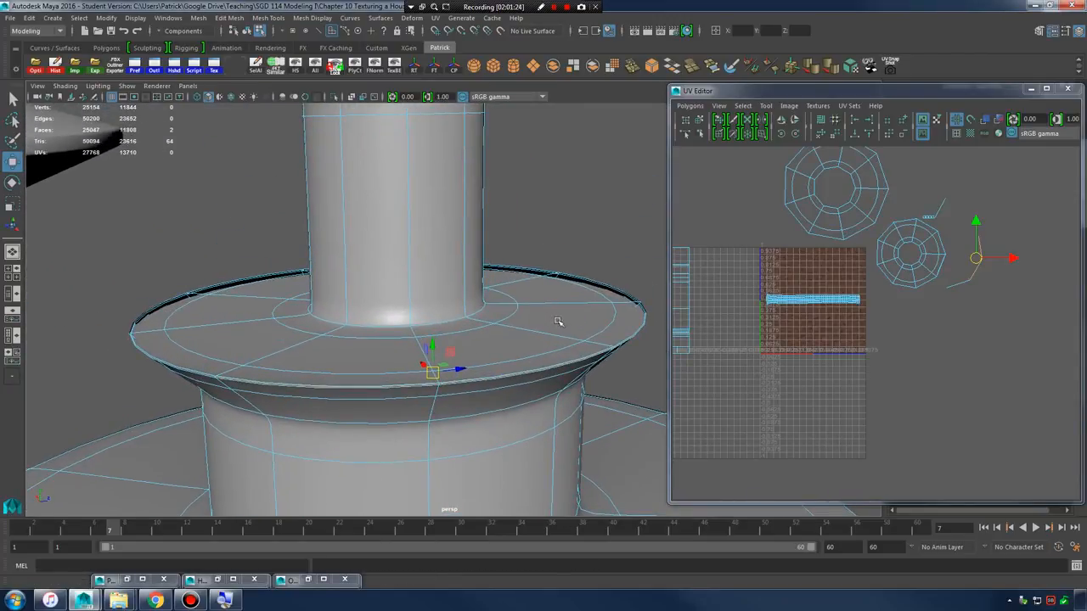
{"action": "left_click_drag", "start_coordinate": [558, 321], "coordinate": [538, 294], "text": "alt"}
{"action": "right_click_drag", "start_coordinate": [538, 294], "coordinate": [548, 311], "text": "alt"}
{"action": "left_click_drag", "start_coordinate": [549, 310], "coordinate": [558, 325], "text": "alt"}
{"action": "right_click_drag", "start_coordinate": [558, 325], "coordinate": [566, 334], "text": "alt"}
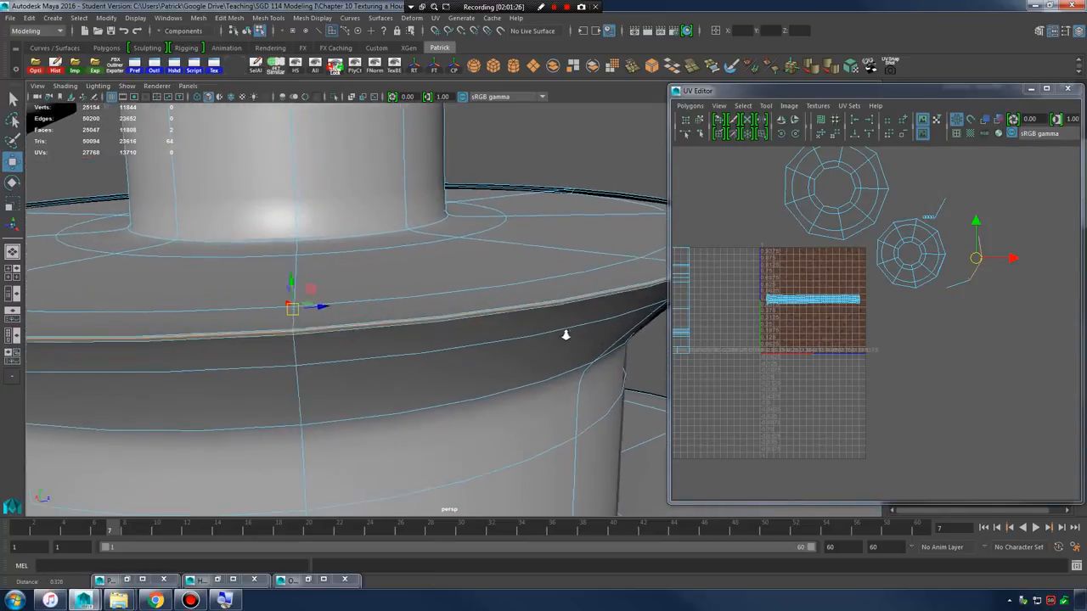
{"action": "key", "text": "1"}
{"action": "left_click", "coordinate": [558, 333]}
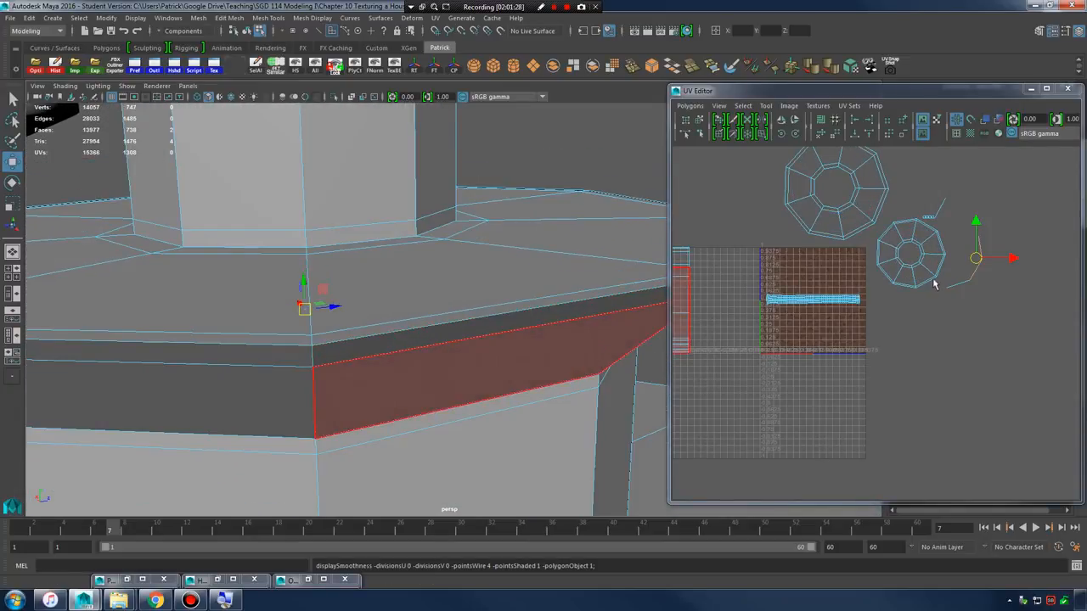
- Select another stray UV piece, frame its face and examine the collar's rim in smooth and unsmoothed display
{"action": "left_click", "coordinate": [939, 209]}
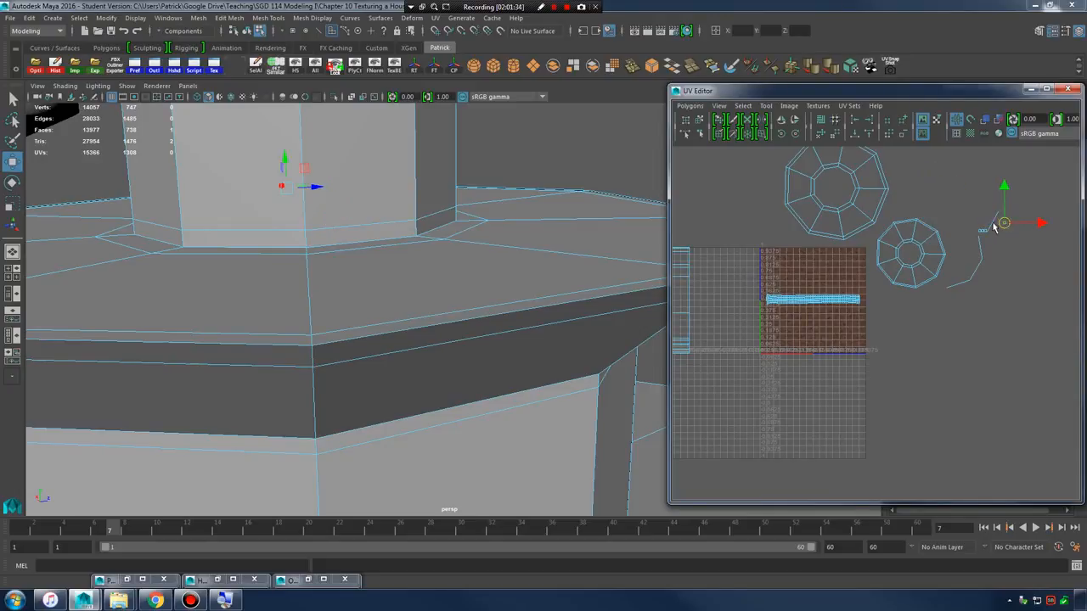
{"action": "key", "text": "f"}
{"action": "key", "text": "f"}
{"action": "left_click_drag", "start_coordinate": [333, 293], "coordinate": [433, 296], "text": "alt"}
{"action": "right_click_drag", "start_coordinate": [433, 296], "coordinate": [423, 303], "text": "alt"}
{"action": "left_click_drag", "start_coordinate": [423, 304], "coordinate": [545, 323], "text": "alt"}
{"action": "right_click_drag", "start_coordinate": [545, 322], "coordinate": [592, 348], "text": "alt"}
{"action": "left_click_drag", "start_coordinate": [593, 348], "coordinate": [509, 328], "text": "alt"}
{"action": "key", "text": "3"}
{"action": "right_click_drag", "start_coordinate": [484, 339], "coordinate": [369, 320], "text": "alt"}
{"action": "left_click_drag", "start_coordinate": [368, 320], "coordinate": [386, 347], "text": "alt"}
{"action": "right_click_drag", "start_coordinate": [387, 347], "coordinate": [558, 359], "text": "alt"}
{"action": "key", "text": "1"}
{"action": "left_click", "coordinate": [473, 344]}
{"action": "key", "text": "3"}
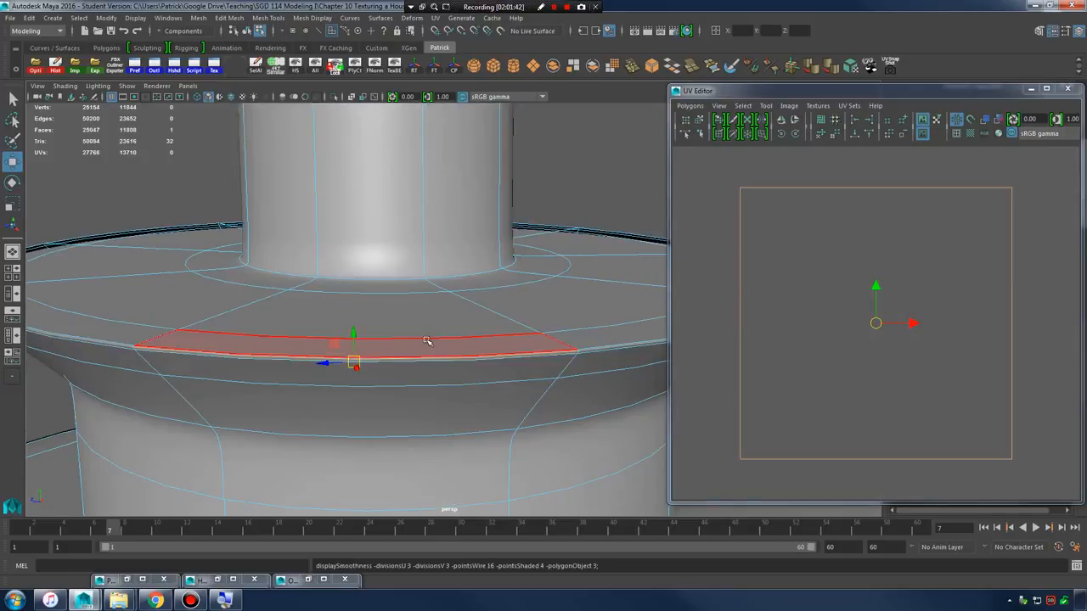
- Select the vertices around the collar's rim and merge them with a distance threshold of 0.001
{"action": "key", "text": "1"}
{"action": "right_click_drag", "start_coordinate": [226, 285], "coordinate": [173, 285]}
{"action": "right_click_drag", "start_coordinate": [280, 313], "coordinate": [219, 315], "text": "alt"}
{"action": "left_click_drag", "start_coordinate": [246, 327], "coordinate": [259, 277], "text": "alt"}
{"action": "left_click_drag", "start_coordinate": [626, 353], "coordinate": [627, 354]}
{"action": "right_click_drag", "start_coordinate": [503, 324], "coordinate": [530, 336], "text": "alt"}
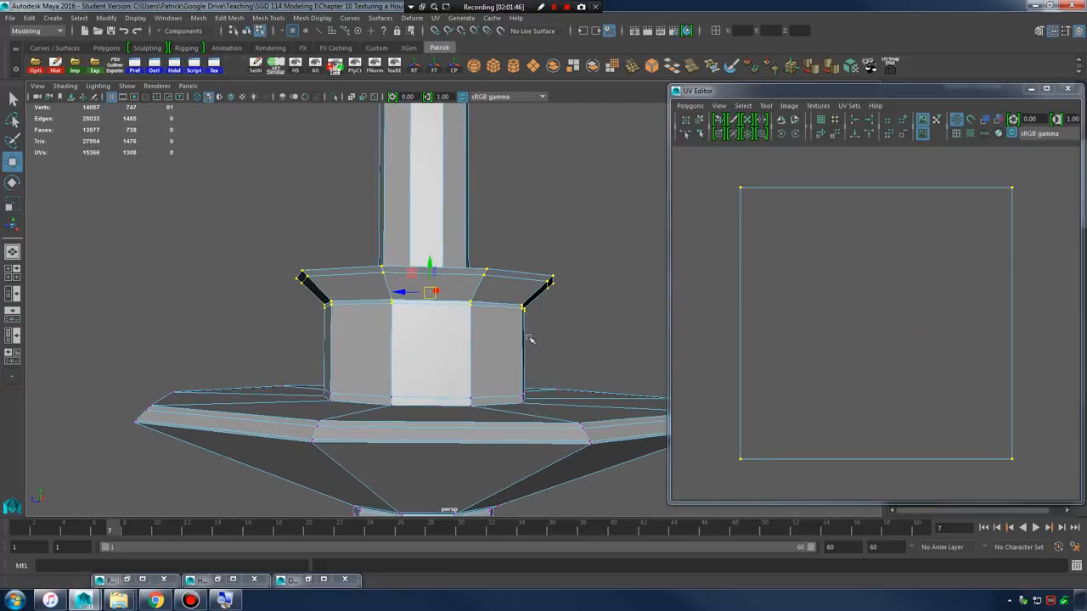
{"action": "left_click_drag", "start_coordinate": [529, 336], "coordinate": [526, 369], "text": "alt"}
{"action": "right_click_drag", "start_coordinate": [446, 296], "coordinate": [472, 230], "text": "shift"}
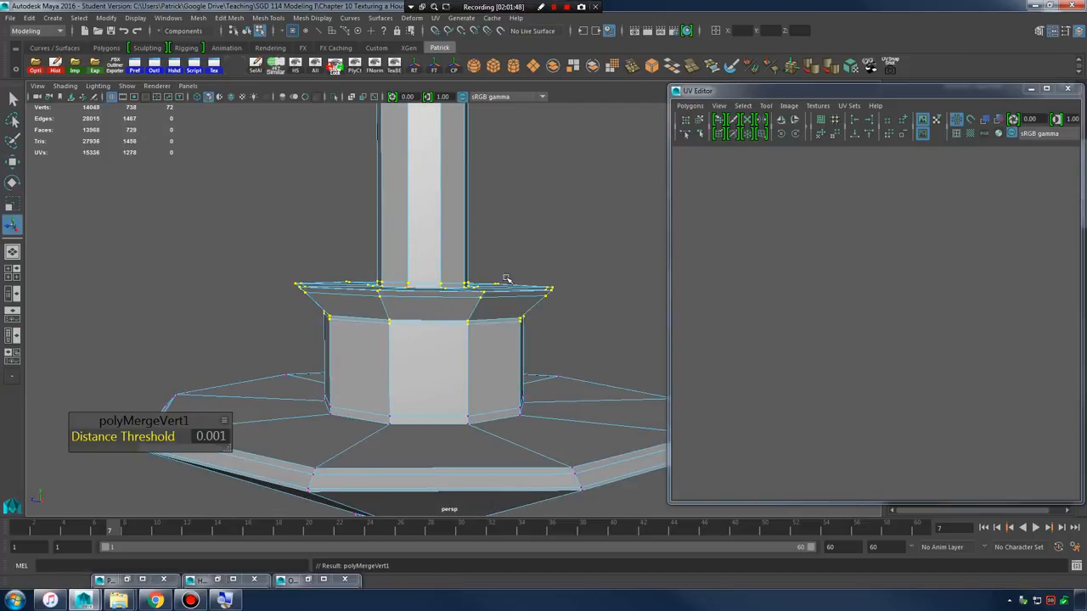
- Return to object selection, turn smoothing on and examine the collar's rim and UV layout with textures displayed
{"action": "key", "text": "3"}
{"action": "right_click_drag", "start_coordinate": [506, 286], "coordinate": [501, 342], "text": "alt"}
{"action": "right_click_drag", "start_coordinate": [517, 272], "coordinate": [524, 271]}
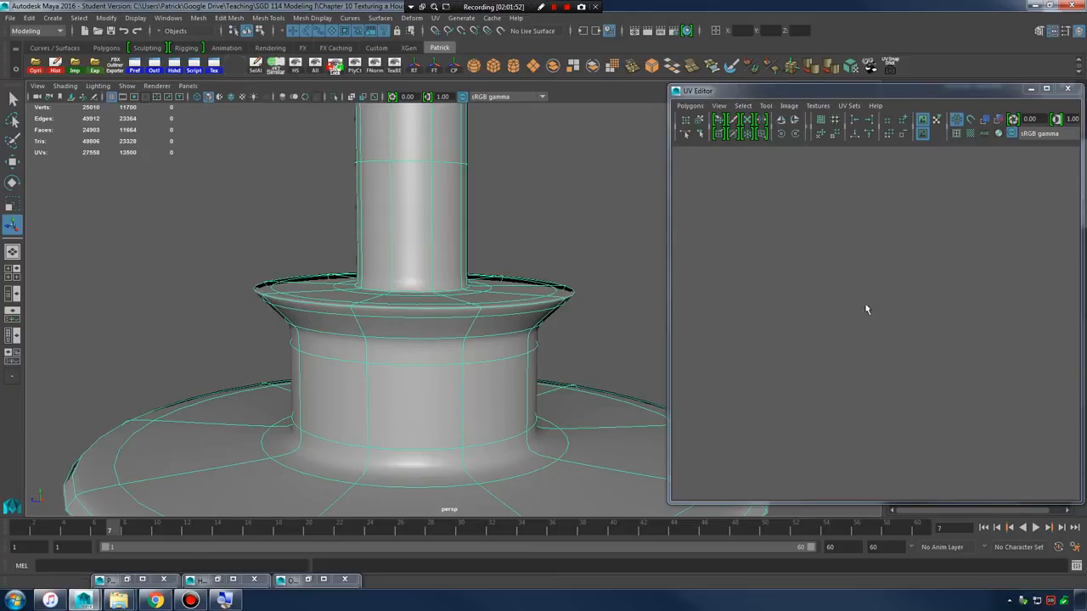
{"action": "middle_click_drag", "start_coordinate": [938, 315], "coordinate": [805, 425], "text": "alt"}
{"action": "right_click_drag", "start_coordinate": [804, 425], "coordinate": [873, 343], "text": "alt"}
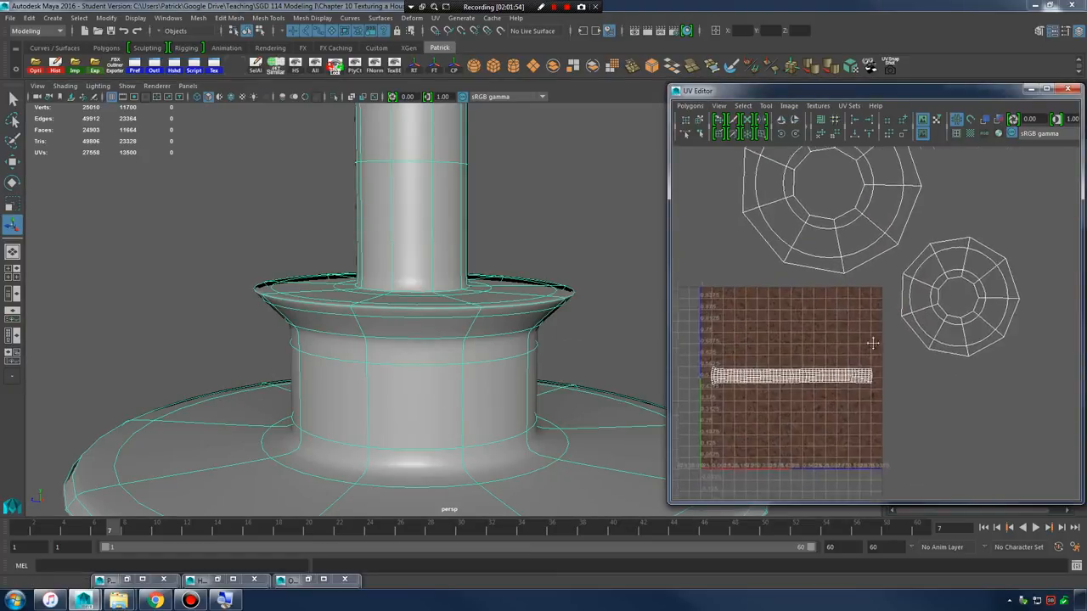
{"action": "middle_click_drag", "start_coordinate": [873, 343], "coordinate": [739, 373], "text": "alt"}
{"action": "key", "text": "1"}
{"action": "key", "text": "3"}
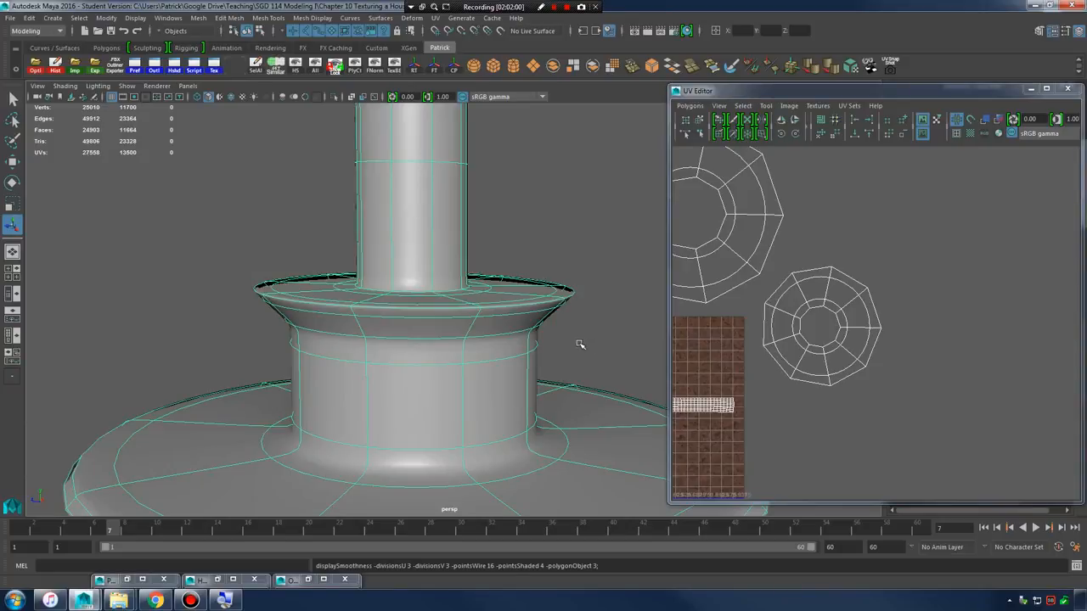
{"action": "key", "text": "6"}
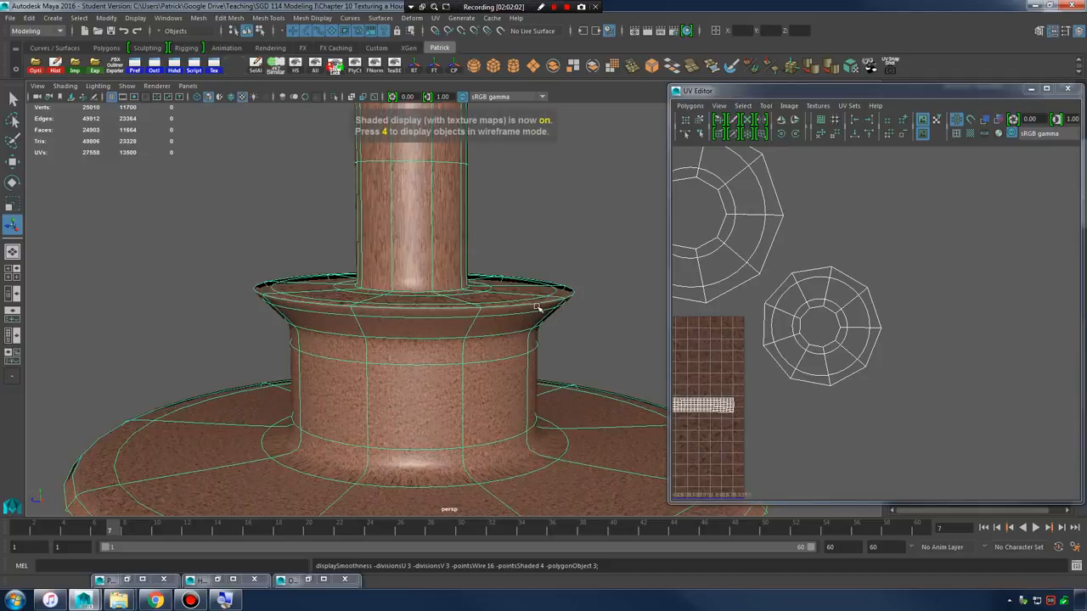
- Examine the texture on the small ring beneath the dish from close below, with smoothing turned off
{"action": "left_click_drag", "start_coordinate": [538, 309], "coordinate": [491, 302], "text": "alt"}
{"action": "right_click_drag", "start_coordinate": [492, 303], "coordinate": [543, 289], "text": "alt"}
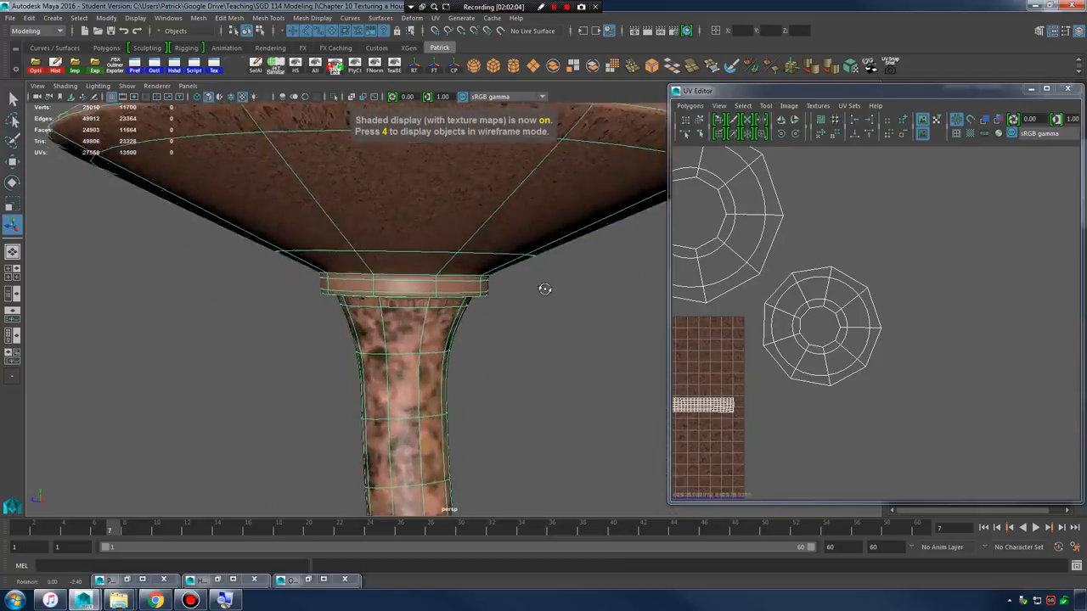
{"action": "left_click_drag", "start_coordinate": [544, 289], "coordinate": [541, 266], "text": "alt"}
{"action": "right_click_drag", "start_coordinate": [540, 266], "coordinate": [552, 325], "text": "alt"}
{"action": "left_click_drag", "start_coordinate": [553, 326], "coordinate": [528, 363], "text": "alt"}
{"action": "middle_click_drag", "start_coordinate": [528, 363], "coordinate": [521, 320], "text": "alt"}
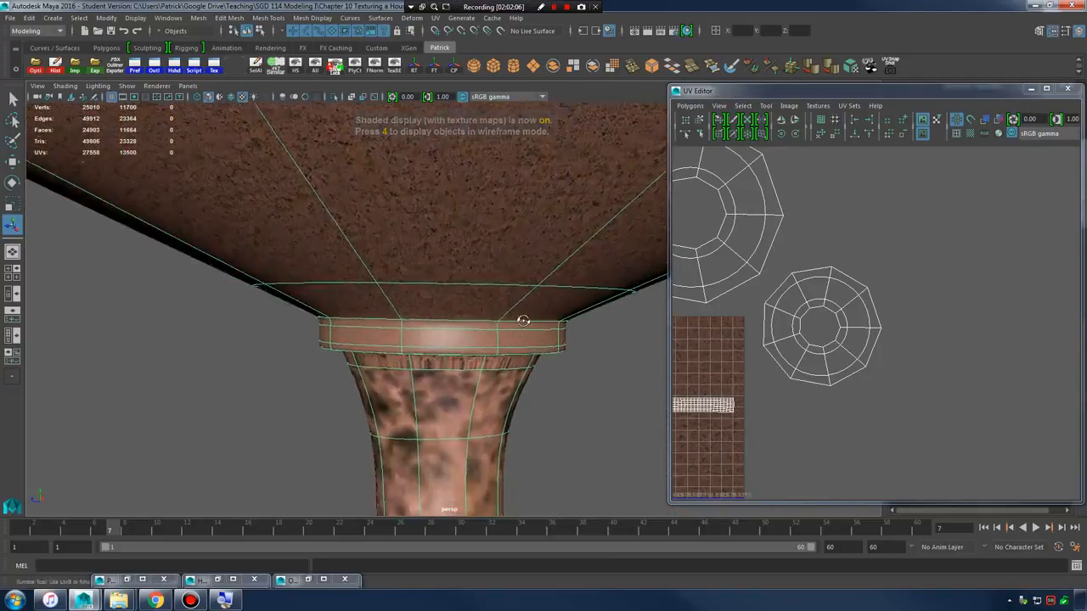
{"action": "left_click_drag", "start_coordinate": [521, 320], "coordinate": [529, 308], "text": "alt"}
{"action": "key", "text": "1"}
{"action": "right_click_drag", "start_coordinate": [456, 315], "coordinate": [517, 317], "text": "alt"}
{"action": "mouse_move", "coordinate": [515, 317]}
{"action": "left_mouse_down", "text": "alt"}
{"action": "mouse_move", "coordinate": [504, 316]}
{"action": "mouse_move", "coordinate": [508, 303]}
{"action": "mouse_move", "coordinate": [511, 318]}
{"action": "left_mouse_up", "text": "alt"}
{"action": "middle_click_drag", "start_coordinate": [512, 318], "coordinate": [486, 268], "text": "alt"}
{"action": "left_click_drag", "start_coordinate": [487, 268], "coordinate": [461, 243], "text": "alt"}
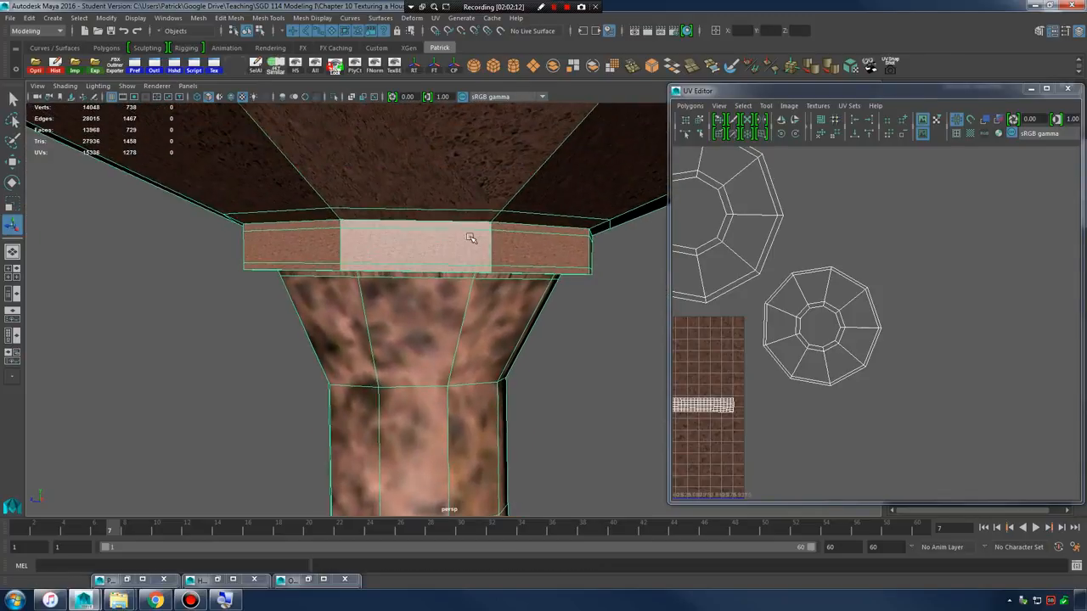
- Select the faces of the small ring beneath the dish and shrink the selection to its flat underside
{"action": "right_click_drag", "start_coordinate": [461, 243], "coordinate": [238, 263]}
{"action": "left_click_drag", "start_coordinate": [599, 369], "coordinate": [599, 369]}
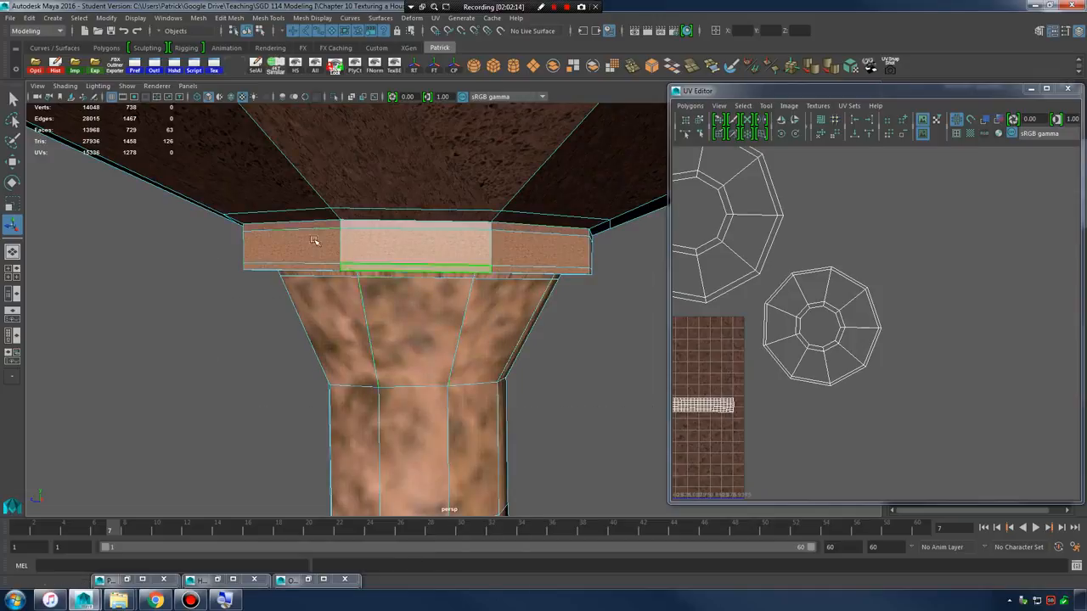
{"action": "left_click_drag", "start_coordinate": [635, 253], "coordinate": [636, 255], "text": "ctrl"}
{"action": "left_click_drag", "start_coordinate": [215, 368], "coordinate": [610, 536], "text": "ctrl"}
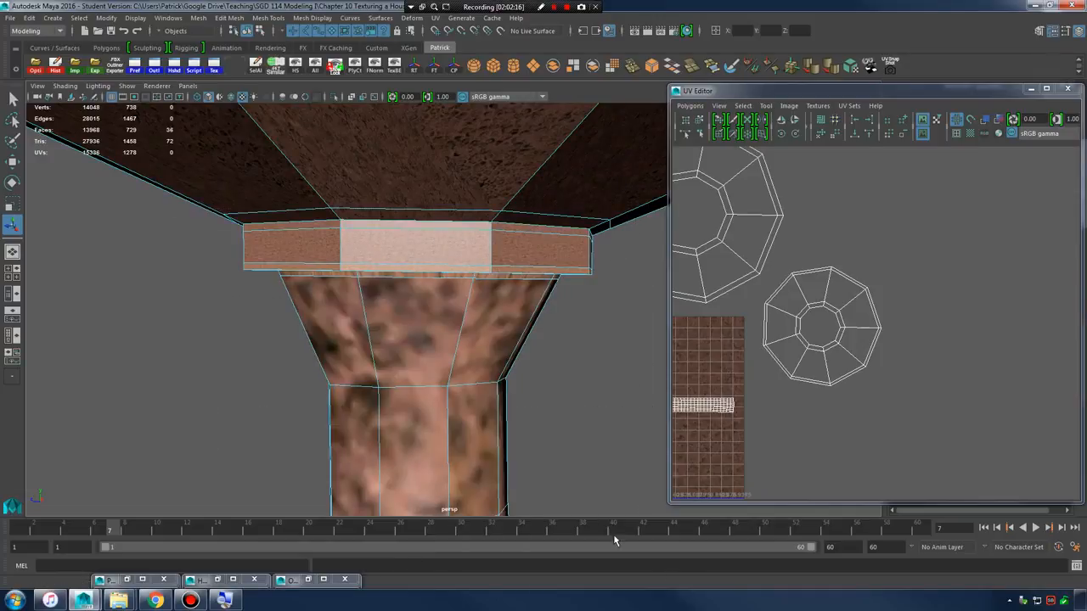
{"action": "left_click_drag", "start_coordinate": [501, 471], "coordinate": [538, 425], "text": "alt"}
{"action": "key", "text": "4"}
{"action": "scroll", "coordinate": [512, 376], "scroll_direction": "up", "scroll_amount": 5}
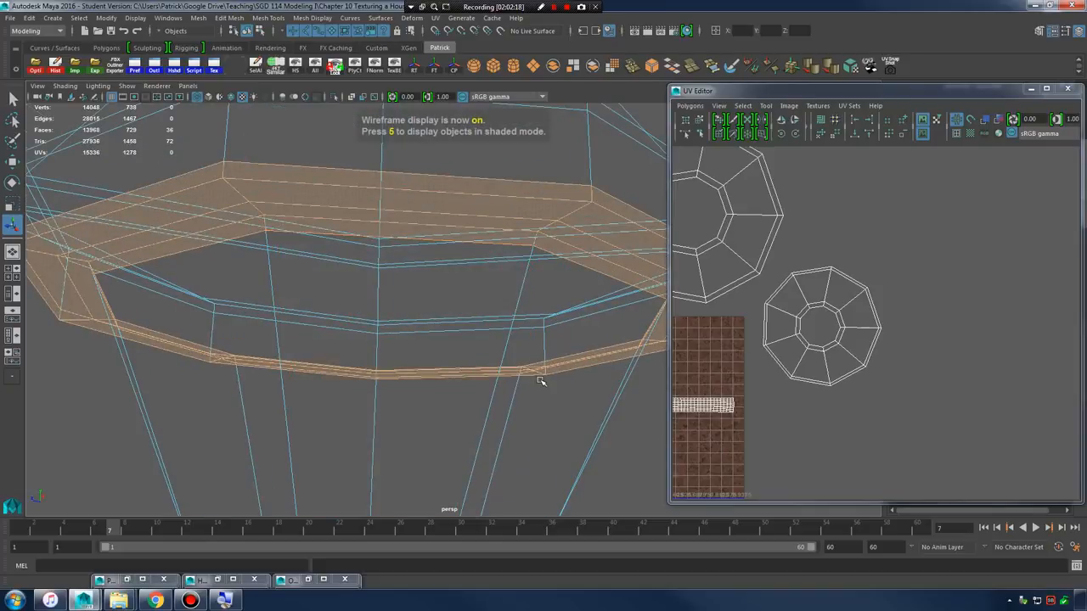
{"action": "key", "text": "shift+comma"}
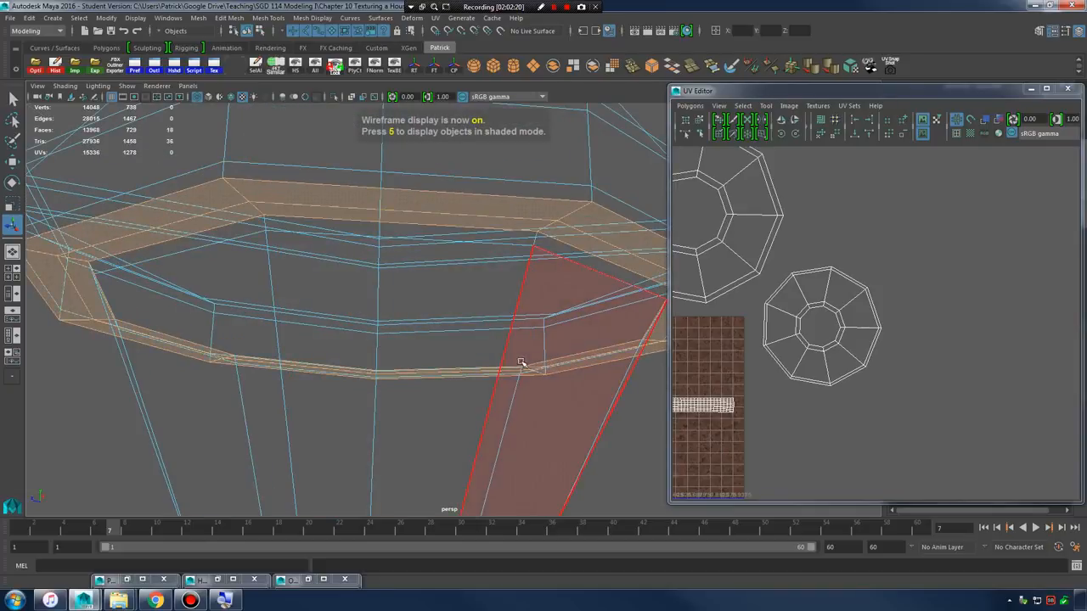
- Apply automatic UV mapping to the ring's underside faces and move their UVs above the texture square
{"action": "key", "text": "5"}
{"action": "mouse_move", "coordinate": [521, 363]}
{"action": "left_mouse_down", "text": "alt"}
{"action": "mouse_move", "coordinate": [539, 318]}
{"action": "mouse_move", "coordinate": [515, 307]}
{"action": "left_mouse_up", "text": "alt"}
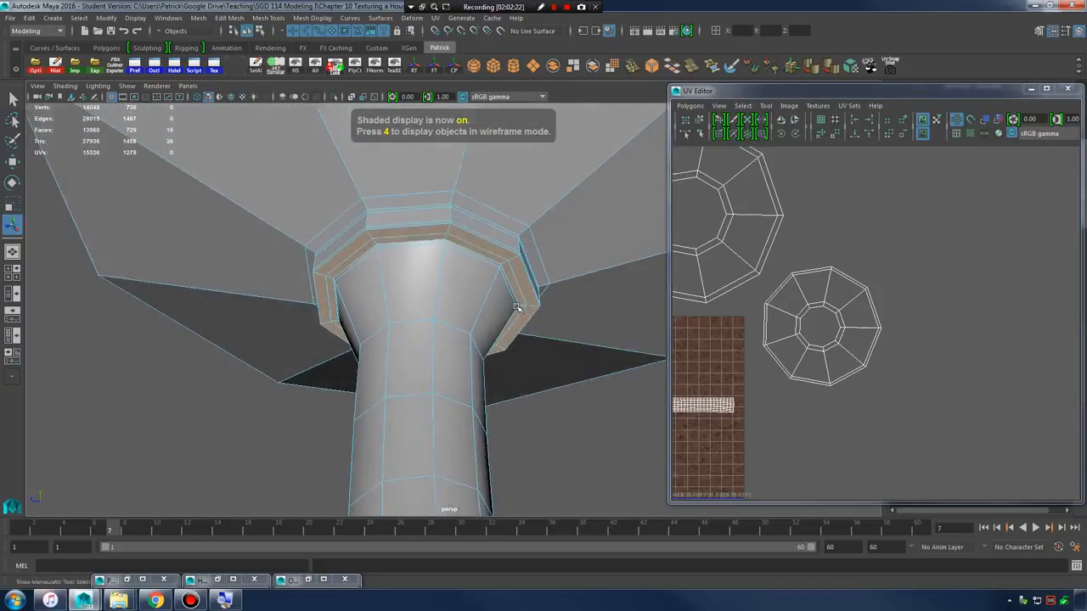
{"action": "right_click_drag", "start_coordinate": [515, 307], "coordinate": [587, 306], "text": "alt"}
{"action": "left_click", "coordinate": [435, 18]}
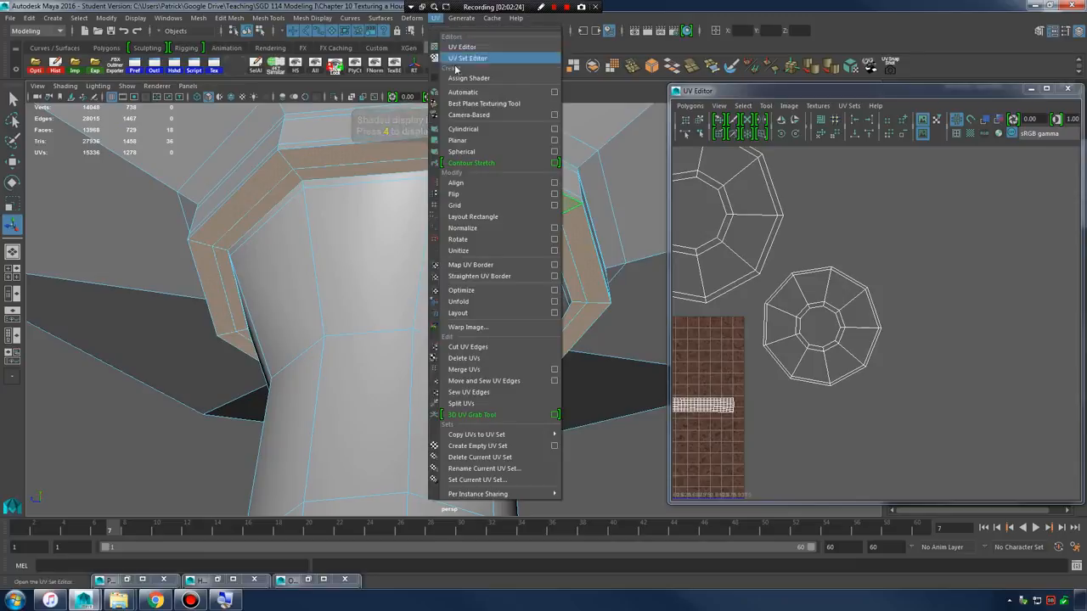
{"action": "left_click", "coordinate": [481, 96]}
{"action": "right_click_drag", "start_coordinate": [500, 254], "coordinate": [382, 253], "text": "alt"}
{"action": "middle_click_drag", "start_coordinate": [870, 396], "coordinate": [948, 379], "text": "alt"}
{"action": "right_click_drag", "start_coordinate": [948, 379], "coordinate": [866, 374], "text": "alt"}
{"action": "key", "text": "w"}
{"action": "left_click_drag", "start_coordinate": [817, 352], "coordinate": [817, 240]}
- Clear the selection and inspect the textured underside of the dish and its small ring
{"action": "key", "text": "5"}
{"action": "mouse_move", "coordinate": [574, 271]}
{"action": "right_mouse_down", "text": "alt"}
{"action": "mouse_move", "coordinate": [485, 262]}
{"action": "mouse_move", "coordinate": [469, 242]}
{"action": "mouse_move", "coordinate": [520, 229]}
{"action": "right_mouse_up", "text": "alt"}
{"action": "key", "text": "6"}
{"action": "left_click", "coordinate": [563, 400]}
{"action": "left_click_drag", "start_coordinate": [563, 399], "coordinate": [582, 412], "text": "alt"}
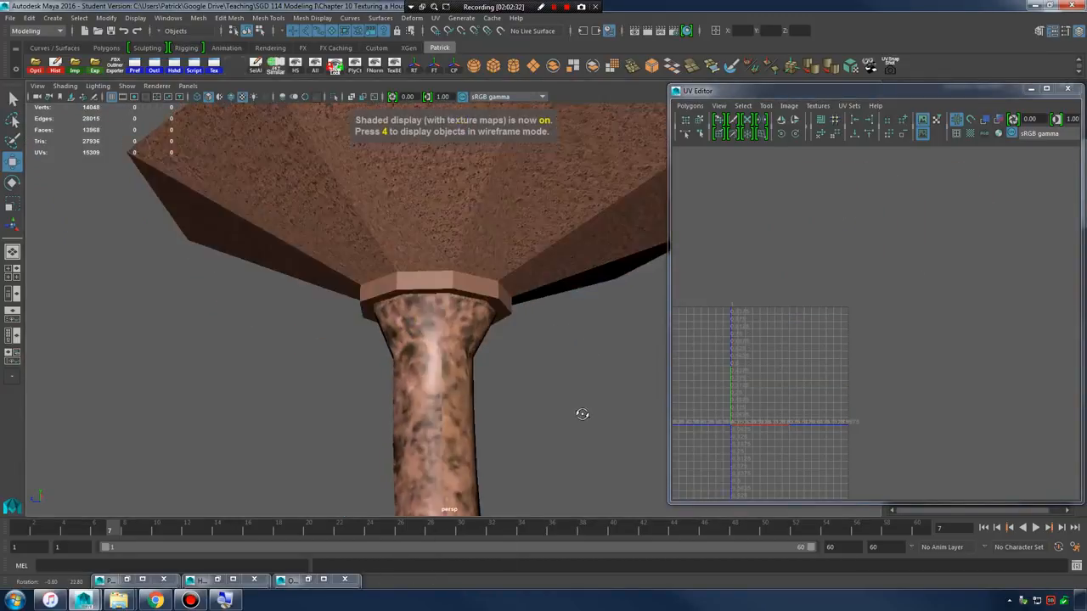
- Select the lamp model and pick the faces of the large UV shell beside the texture square
{"action": "right_click_drag", "start_coordinate": [582, 412], "coordinate": [484, 319], "text": "alt"}
{"action": "left_click", "coordinate": [462, 321]}
{"action": "right_click_drag", "start_coordinate": [975, 398], "coordinate": [697, 379], "text": "alt"}
{"action": "middle_click_drag", "start_coordinate": [698, 379], "coordinate": [798, 379], "text": "alt"}
{"action": "right_click_drag", "start_coordinate": [798, 379], "coordinate": [832, 374], "text": "alt"}
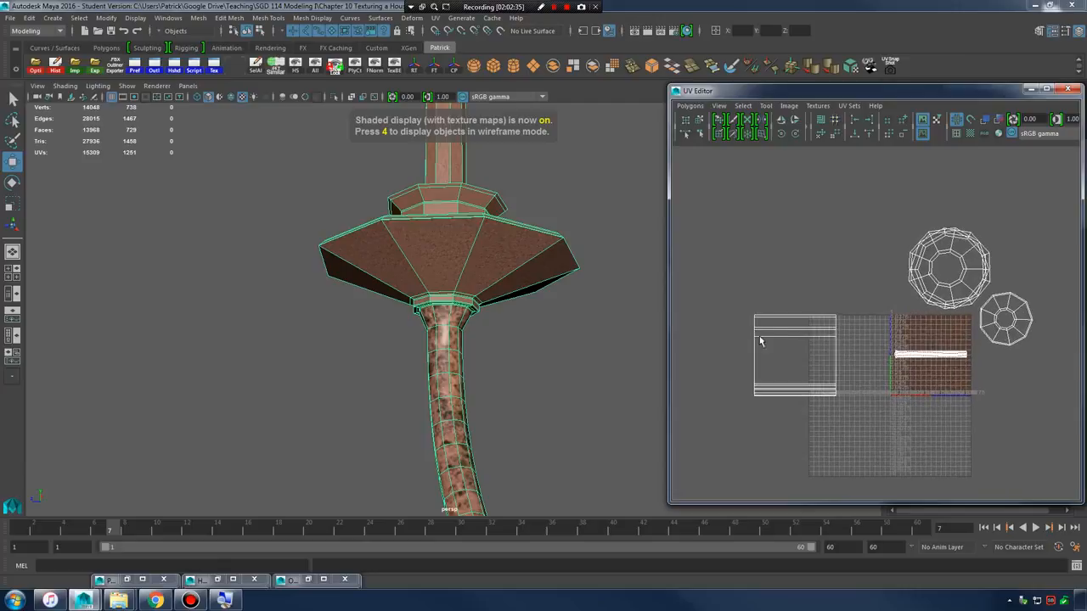
{"action": "right_click_drag", "start_coordinate": [778, 332], "coordinate": [725, 293]}
{"action": "left_click_drag", "start_coordinate": [860, 439], "coordinate": [868, 443]}
- Apply a camera-based UV projection to the selected post, collar and dish faces and move their UVs clear of the texture
{"action": "left_click_drag", "start_coordinate": [484, 230], "coordinate": [524, 331], "text": "alt"}
{"action": "middle_click_drag", "start_coordinate": [525, 331], "coordinate": [535, 399], "text": "alt"}
{"action": "right_click_drag", "start_coordinate": [535, 399], "coordinate": [468, 334], "text": "alt"}
{"action": "mouse_move", "coordinate": [468, 334]}
{"action": "left_mouse_down", "text": "alt"}
{"action": "mouse_move", "coordinate": [514, 383]}
{"action": "mouse_move", "coordinate": [482, 348]}
{"action": "left_mouse_up", "text": "alt"}
{"action": "middle_click_drag", "start_coordinate": [514, 378], "coordinate": [522, 298], "text": "alt"}
{"action": "left_click_drag", "start_coordinate": [522, 299], "coordinate": [476, 338], "text": "alt"}
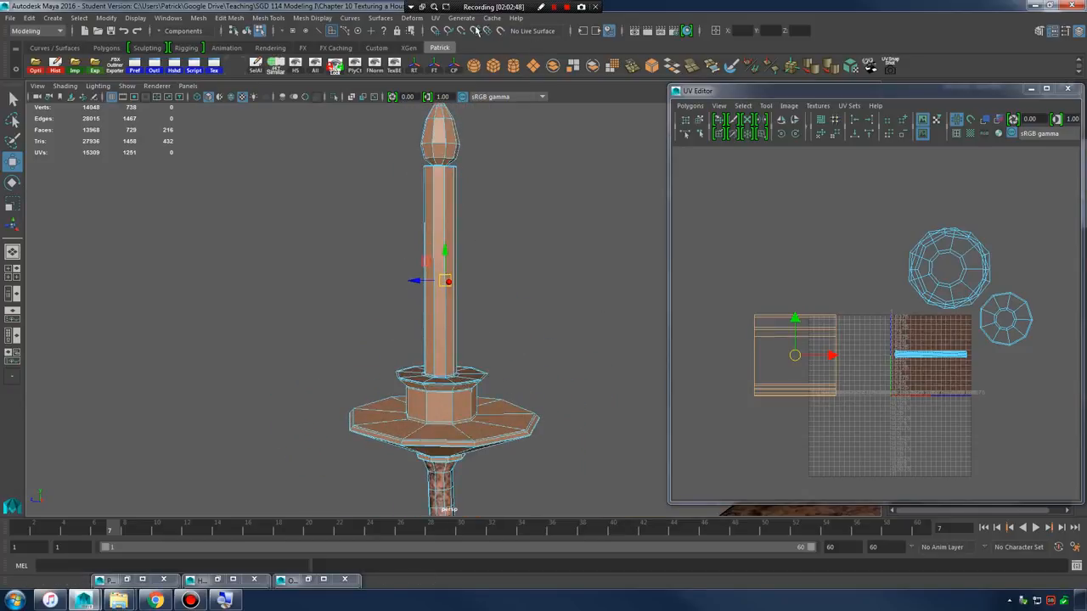
{"action": "left_click", "coordinate": [436, 18]}
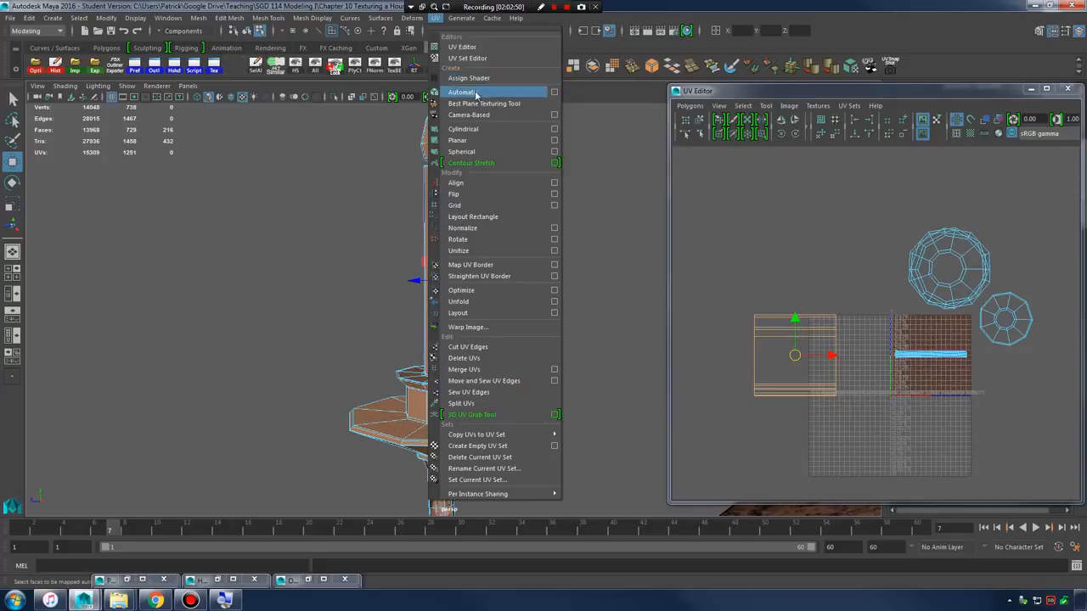
{"action": "left_click", "coordinate": [484, 116]}
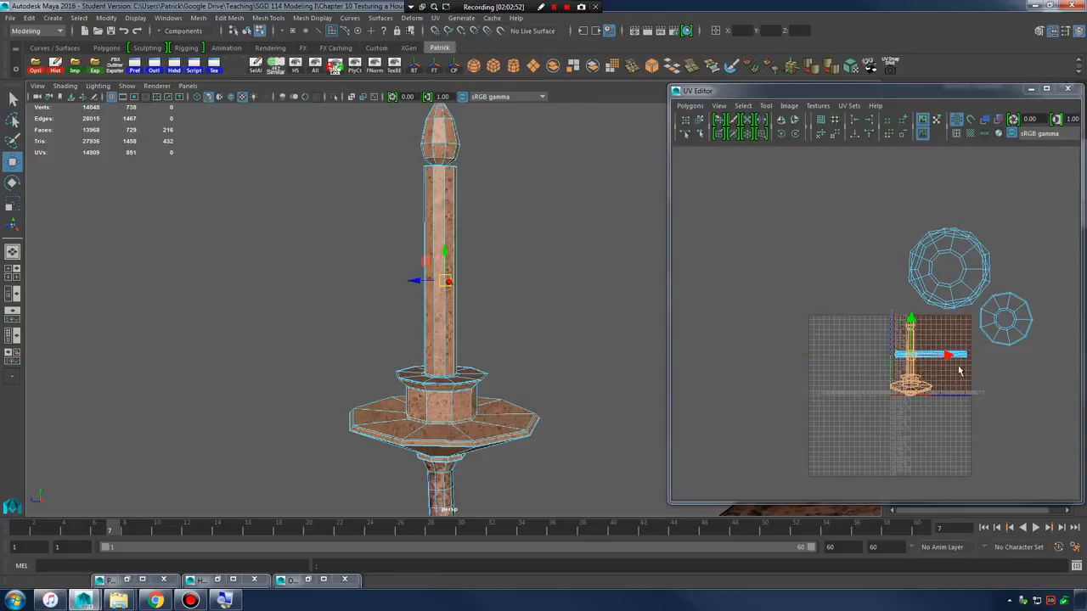
{"action": "left_click_drag", "start_coordinate": [947, 356], "coordinate": [900, 357]}
- Select the border edges of the arm's long UV shell and locate its seam on the arm beneath the dish
{"action": "scroll", "coordinate": [607, 305], "scroll_direction": "up", "scroll_amount": 6}
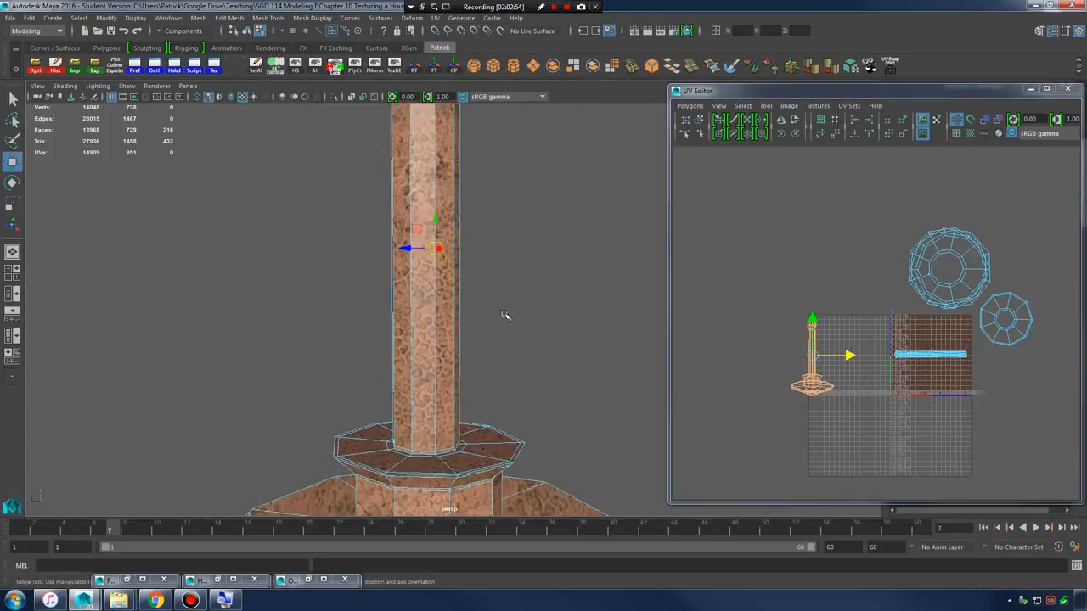
{"action": "middle_click_drag", "start_coordinate": [544, 386], "coordinate": [490, 213], "text": "alt"}
{"action": "scroll", "coordinate": [925, 348], "scroll_direction": "up", "scroll_amount": 10}
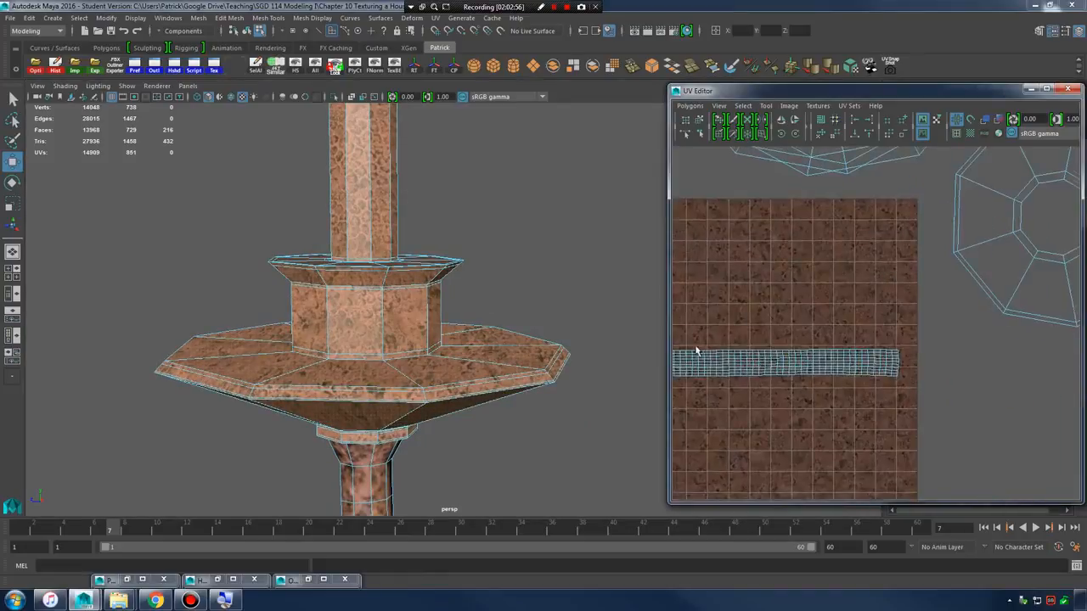
{"action": "middle_click_drag", "start_coordinate": [952, 325], "coordinate": [1067, 305], "text": "alt"}
{"action": "right_click_drag", "start_coordinate": [866, 303], "coordinate": [725, 322]}
{"action": "double_click", "coordinate": [853, 290]}
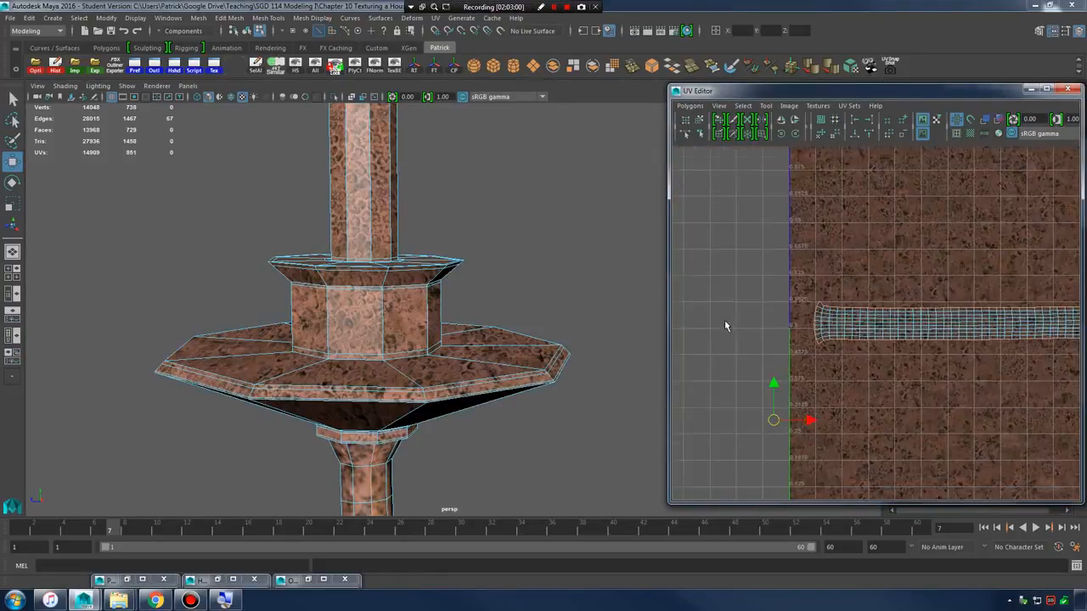
{"action": "middle_click_drag", "start_coordinate": [920, 333], "coordinate": [842, 293], "text": "alt"}
{"action": "left_click_drag", "start_coordinate": [441, 390], "coordinate": [439, 317], "text": "alt"}
{"action": "right_click_drag", "start_coordinate": [439, 318], "coordinate": [459, 378], "text": "alt"}
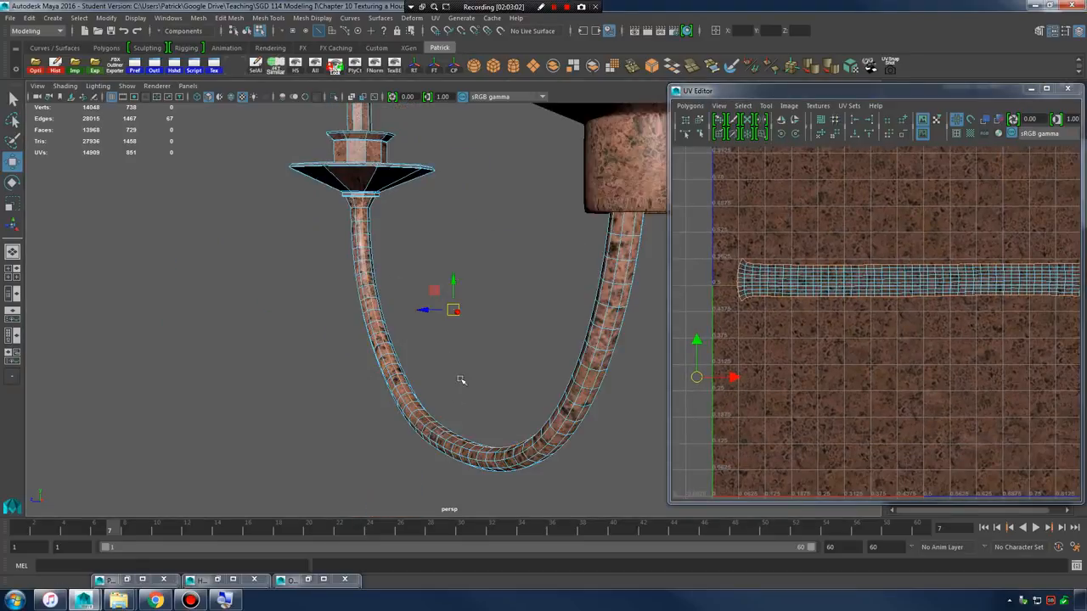
{"action": "middle_click_drag", "start_coordinate": [416, 323], "coordinate": [511, 426], "text": "alt"}
{"action": "right_click_drag", "start_coordinate": [518, 421], "coordinate": [657, 391], "text": "alt"}
{"action": "right_click_drag", "start_coordinate": [263, 314], "coordinate": [420, 292], "text": "alt"}
{"action": "left_click_drag", "start_coordinate": [420, 293], "coordinate": [446, 272], "text": "alt"}
{"action": "right_click_drag", "start_coordinate": [446, 272], "coordinate": [529, 310], "text": "alt"}
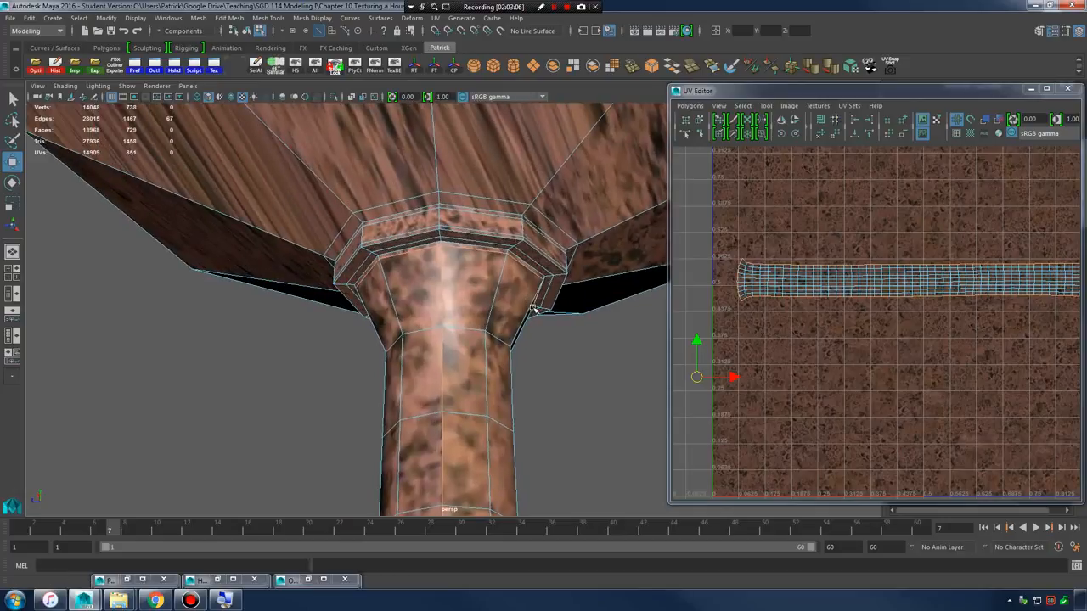
- Select a lengthwise line of edges along the dish, collar and post in line with the arm's seam, excluding the arm's edges
{"action": "key", "text": "5"}
{"action": "left_click_drag", "start_coordinate": [440, 306], "coordinate": [480, 296], "text": "alt"}
{"action": "right_click_drag", "start_coordinate": [480, 296], "coordinate": [507, 308], "text": "alt"}
{"action": "middle_click_drag", "start_coordinate": [507, 307], "coordinate": [569, 338], "text": "alt"}
{"action": "right_click_drag", "start_coordinate": [568, 338], "coordinate": [429, 285], "text": "alt"}
{"action": "right_click_drag", "start_coordinate": [786, 288], "coordinate": [698, 292], "text": "alt"}
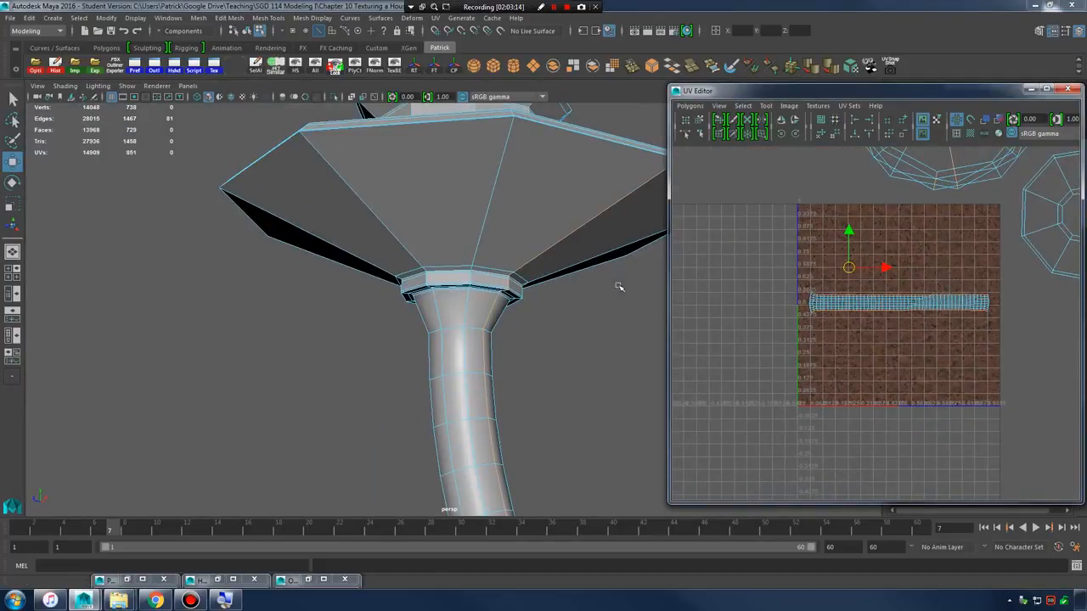
{"action": "left_click_drag", "start_coordinate": [619, 287], "coordinate": [411, 322], "text": "alt"}
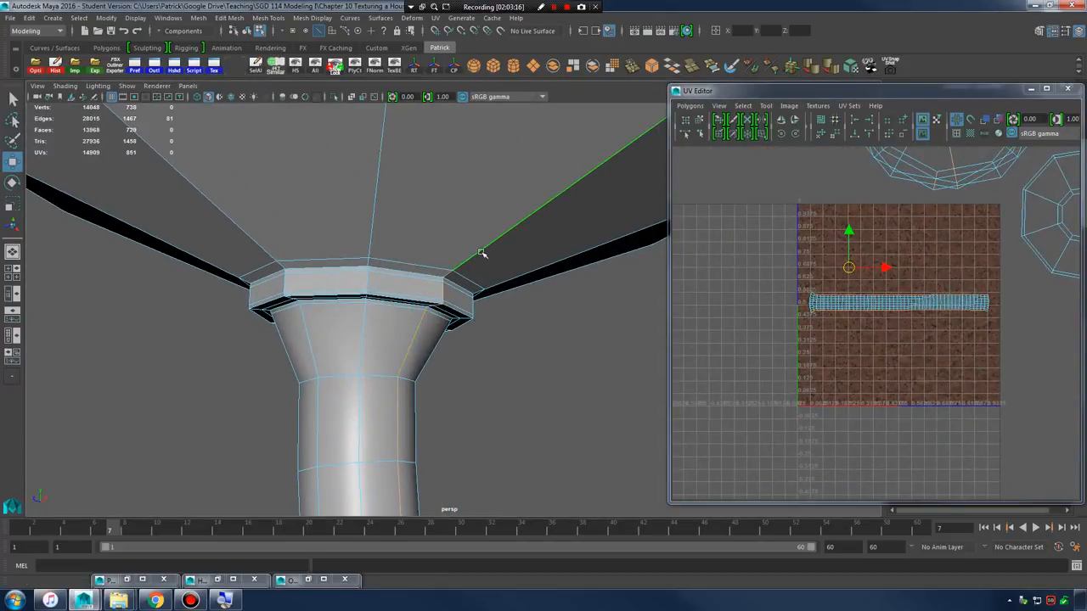
{"action": "middle_click_drag", "start_coordinate": [925, 289], "coordinate": [871, 431], "text": "alt"}
{"action": "right_click_drag", "start_coordinate": [871, 424], "coordinate": [733, 328], "text": "alt"}
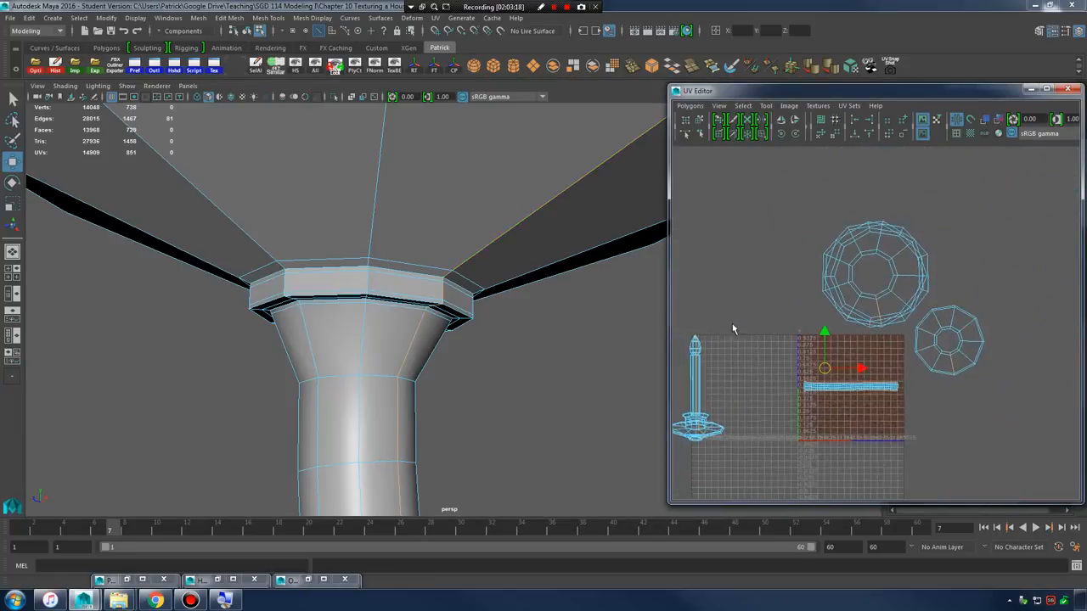
{"action": "middle_click_drag", "start_coordinate": [897, 343], "coordinate": [942, 298], "text": "alt"}
{"action": "right_click_drag", "start_coordinate": [839, 301], "coordinate": [910, 301], "text": "alt"}
{"action": "middle_click_drag", "start_coordinate": [910, 302], "coordinate": [868, 324], "text": "alt"}
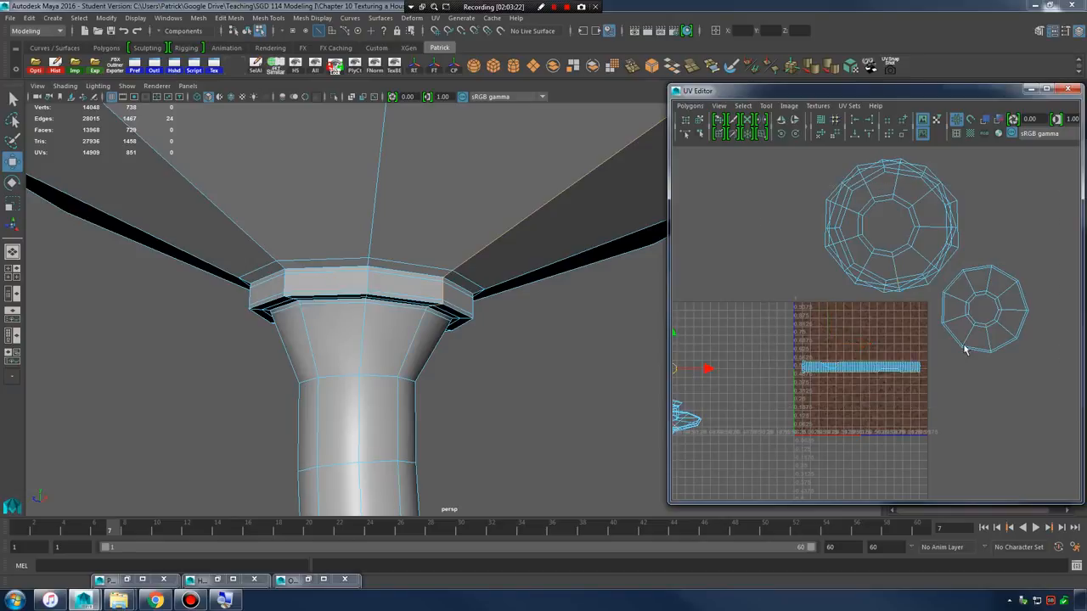
{"action": "key", "text": "f"}
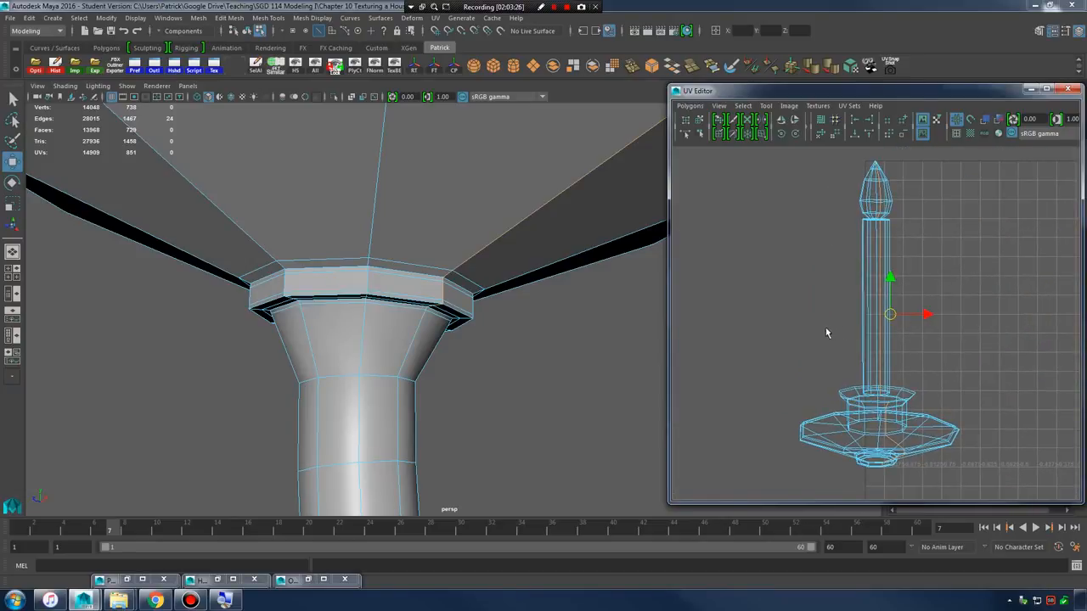
- Check the selected edge line on the post, collar and dish, and cut the UVs along it
{"action": "right_click_drag", "start_coordinate": [436, 257], "coordinate": [370, 260], "text": "alt"}
{"action": "middle_click_drag", "start_coordinate": [370, 260], "coordinate": [432, 259], "text": "alt"}
{"action": "left_click_drag", "start_coordinate": [432, 260], "coordinate": [428, 275], "text": "alt"}
{"action": "right_click_drag", "start_coordinate": [512, 247], "coordinate": [450, 246], "text": "alt"}
{"action": "middle_click_drag", "start_coordinate": [450, 246], "coordinate": [514, 288], "text": "alt"}
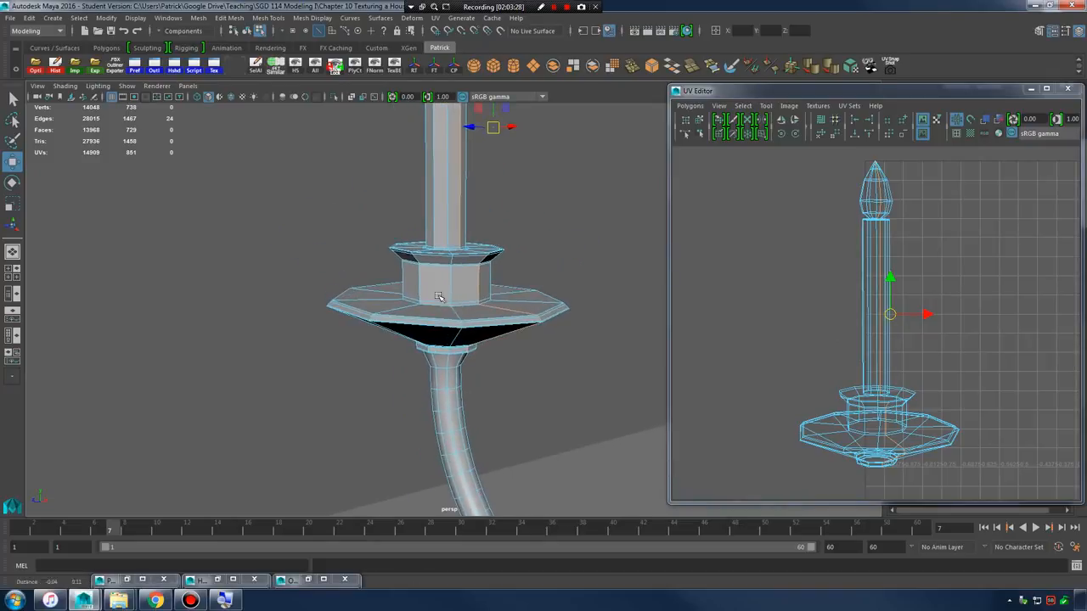
{"action": "right_click_drag", "start_coordinate": [514, 288], "coordinate": [383, 253], "text": "alt"}
{"action": "middle_click_drag", "start_coordinate": [383, 253], "coordinate": [434, 337], "text": "alt"}
{"action": "left_click", "coordinate": [689, 106]}
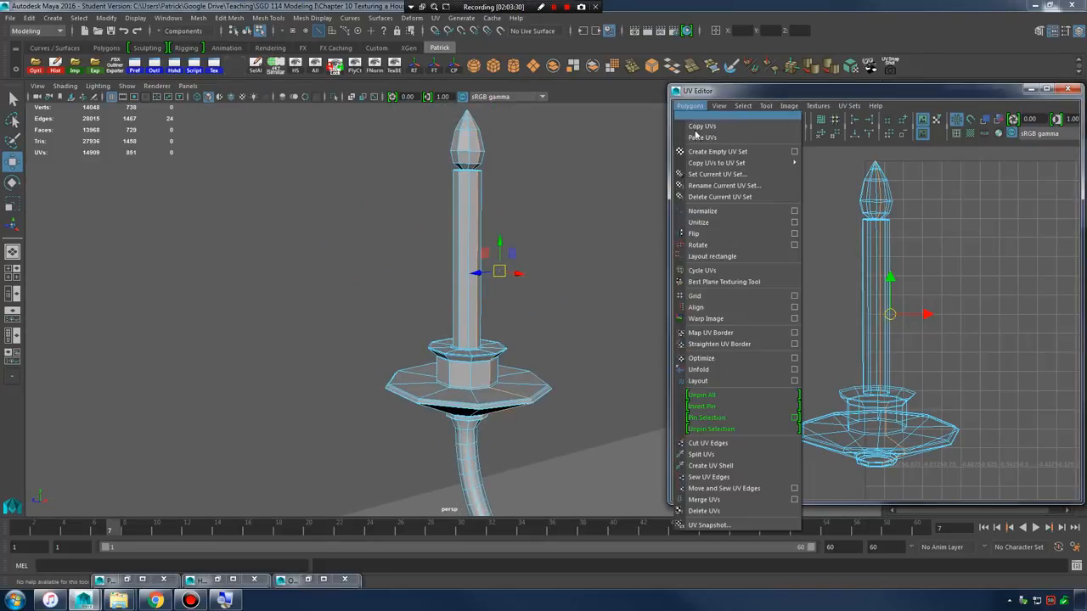
{"action": "left_click", "coordinate": [713, 443]}
- Select all faces of the post, collar and dish UV shell and unfold its UVs
{"action": "right_click_drag", "start_coordinate": [881, 258], "coordinate": [841, 240]}
{"action": "left_click", "coordinate": [863, 239]}
{"action": "left_click_drag", "start_coordinate": [752, 167], "coordinate": [983, 507]}
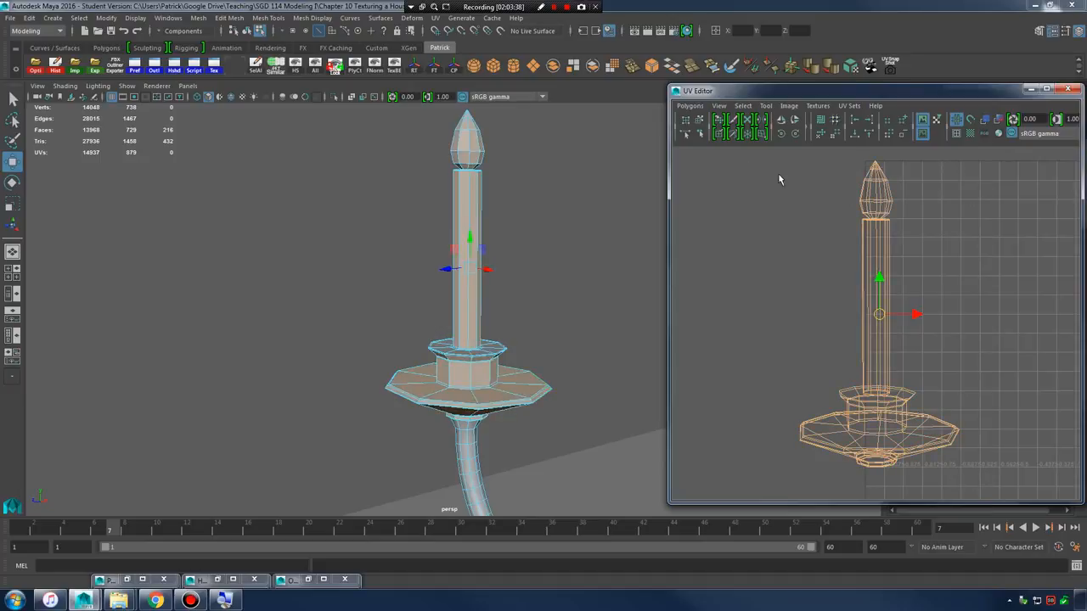
{"action": "left_click", "coordinate": [693, 106]}
{"action": "left_click", "coordinate": [707, 360]}
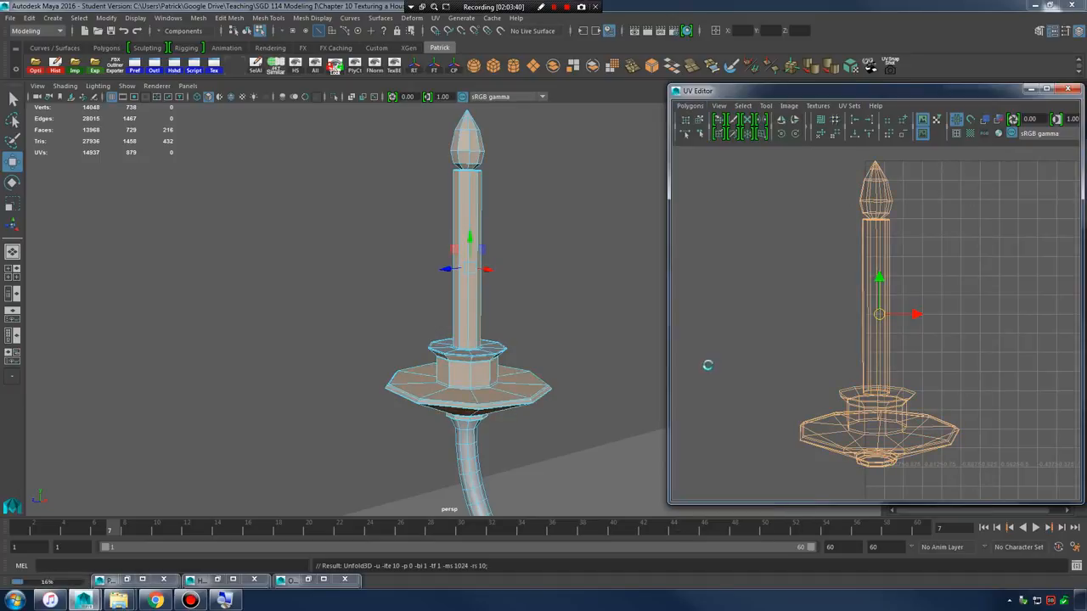
{"action": "right_click_drag", "start_coordinate": [1019, 294], "coordinate": [967, 290], "text": "alt"}
{"action": "middle_click_drag", "start_coordinate": [967, 290], "coordinate": [828, 299], "text": "alt"}
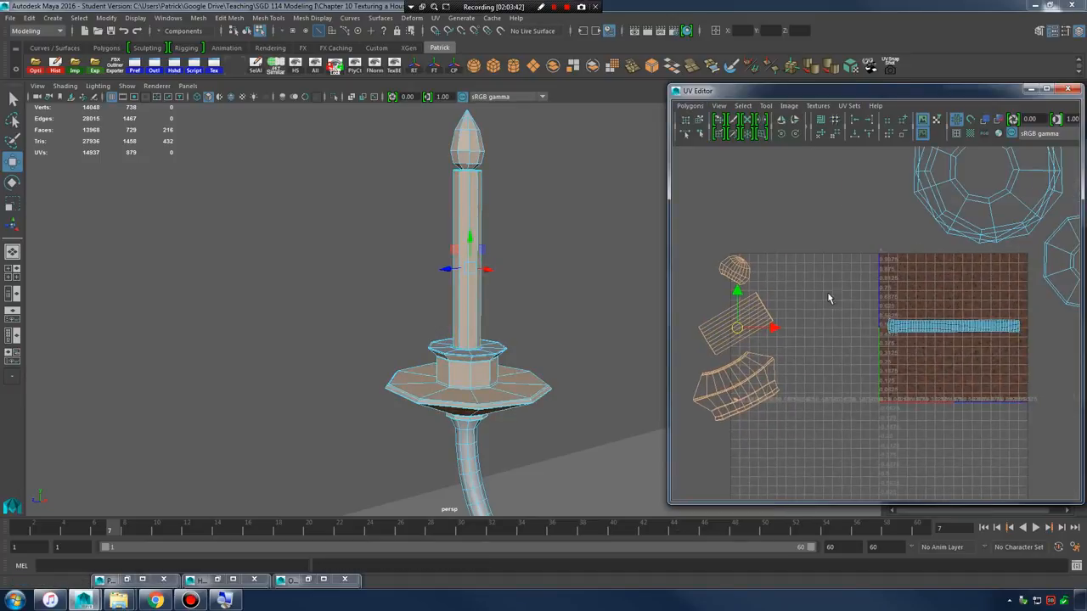
{"action": "left_click_drag", "start_coordinate": [747, 314], "coordinate": [827, 271]}
- Clear the selection and examine the texture on the unfolded post, collar and dish
{"action": "left_click", "coordinate": [520, 227]}
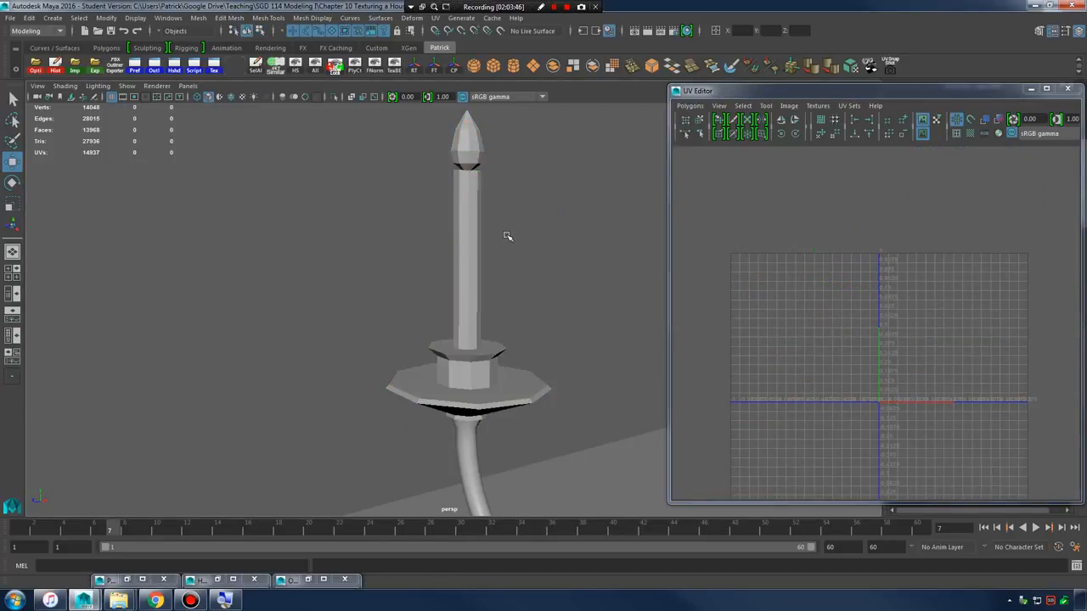
{"action": "key", "text": "6"}
{"action": "left_click", "coordinate": [461, 236]}
{"action": "left_click", "coordinate": [552, 238]}
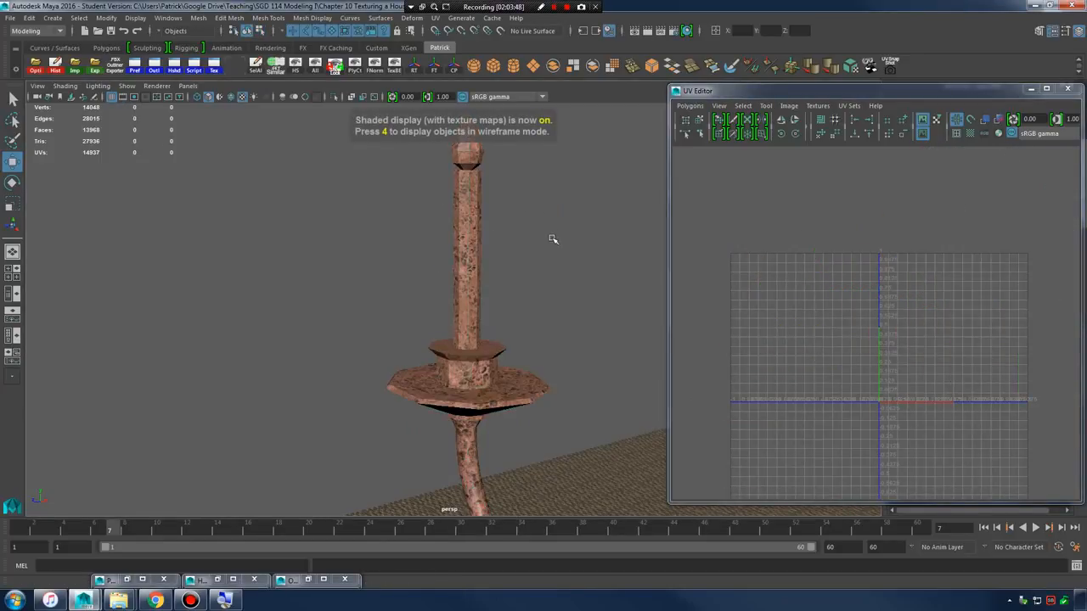
- Turn on smooth mesh preview for the lamp arm and inspect the texture from the dish up to the bulb
{"action": "left_click", "coordinate": [480, 276]}
{"action": "key", "text": "3"}
{"action": "left_click", "coordinate": [553, 260]}
{"action": "right_click_drag", "start_coordinate": [543, 261], "coordinate": [431, 269], "text": "alt"}
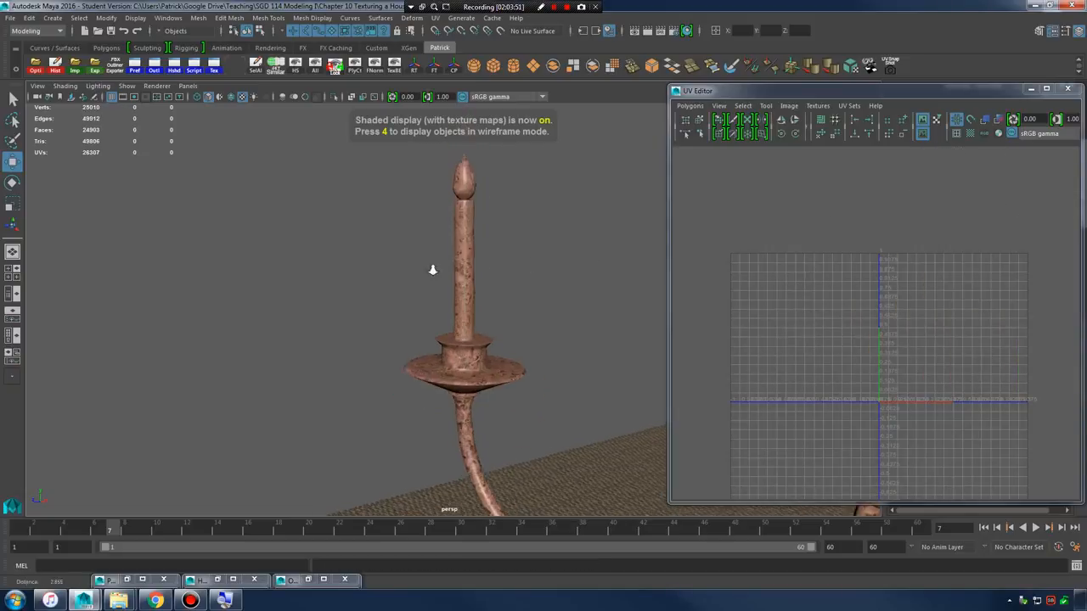
{"action": "middle_click_drag", "start_coordinate": [431, 269], "coordinate": [288, 284], "text": "alt"}
{"action": "right_click_drag", "start_coordinate": [475, 287], "coordinate": [513, 289], "text": "alt"}
{"action": "left_click_drag", "start_coordinate": [512, 289], "coordinate": [556, 296], "text": "alt"}
{"action": "middle_click_drag", "start_coordinate": [558, 297], "coordinate": [518, 342], "text": "alt"}
{"action": "right_click_drag", "start_coordinate": [519, 342], "coordinate": [560, 338], "text": "alt"}
{"action": "middle_click_drag", "start_coordinate": [473, 306], "coordinate": [586, 365], "text": "alt"}
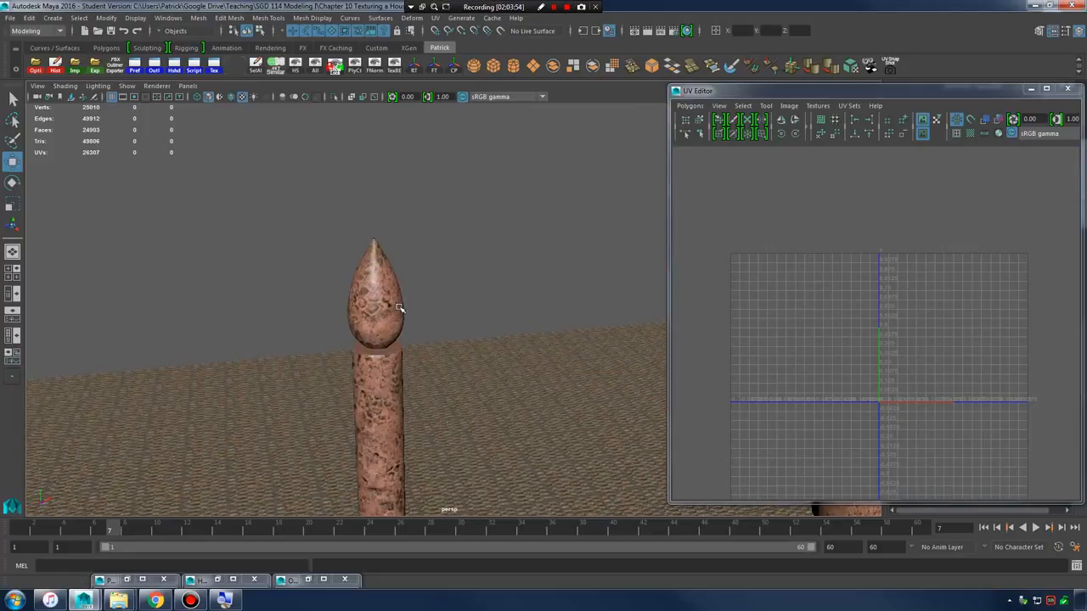
- Create a new Blinn material for the bulb and name it bulb_mat
{"action": "left_click", "coordinate": [367, 303]}
{"action": "left_click_drag", "start_coordinate": [442, 311], "coordinate": [437, 308], "text": "alt"}
{"action": "middle_click_drag", "start_coordinate": [437, 308], "coordinate": [495, 362], "text": "alt"}
{"action": "right_click_drag", "start_coordinate": [495, 362], "coordinate": [562, 328], "text": "alt"}
{"action": "middle_click_drag", "start_coordinate": [525, 315], "coordinate": [477, 329], "text": "alt"}
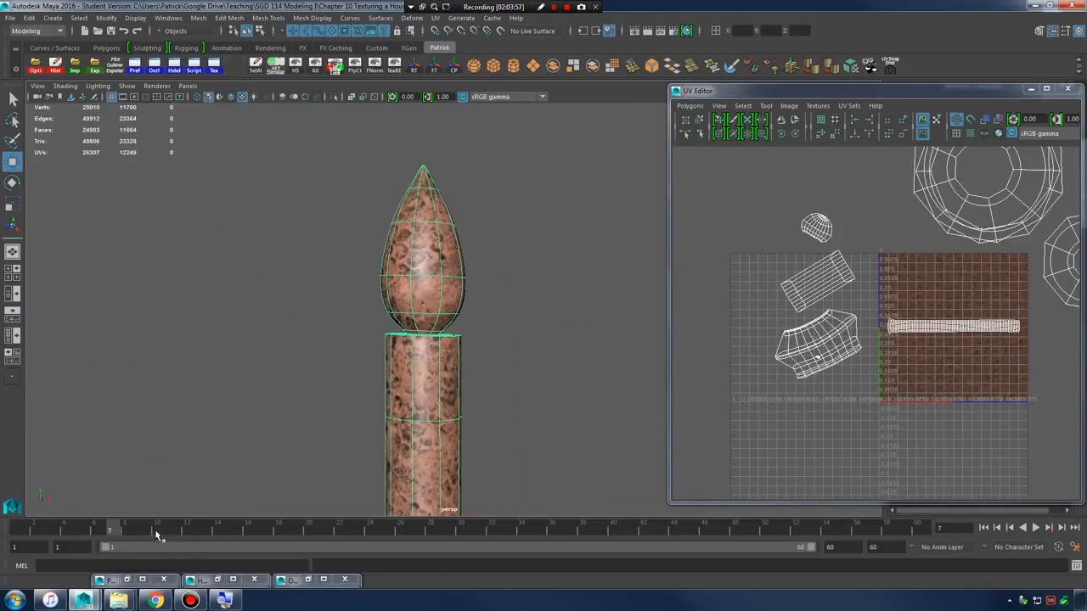
{"action": "left_click", "coordinate": [217, 580]}
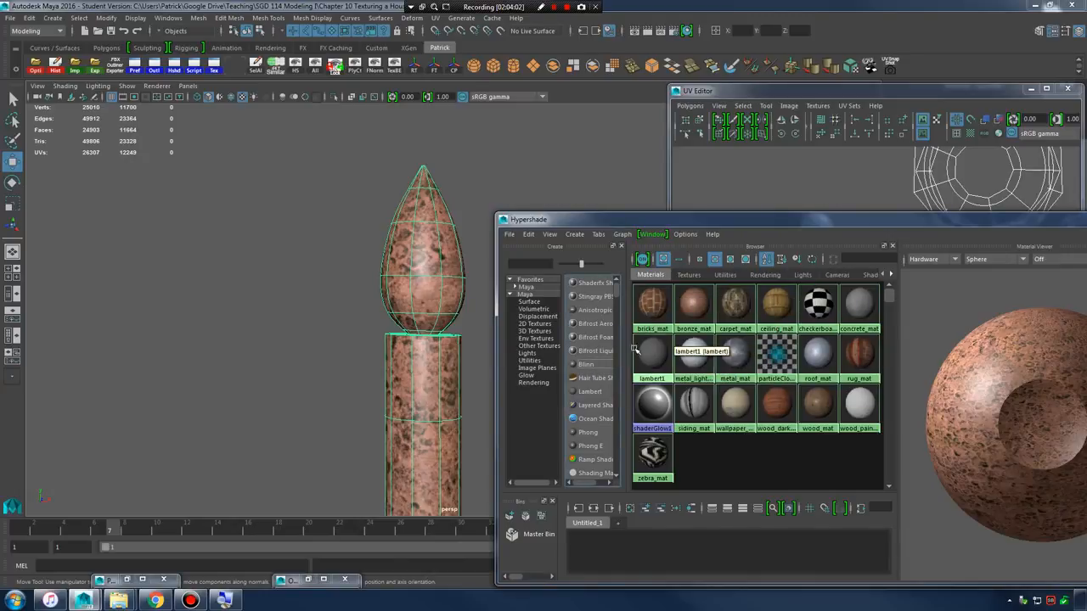
{"action": "left_click", "coordinate": [586, 364]}
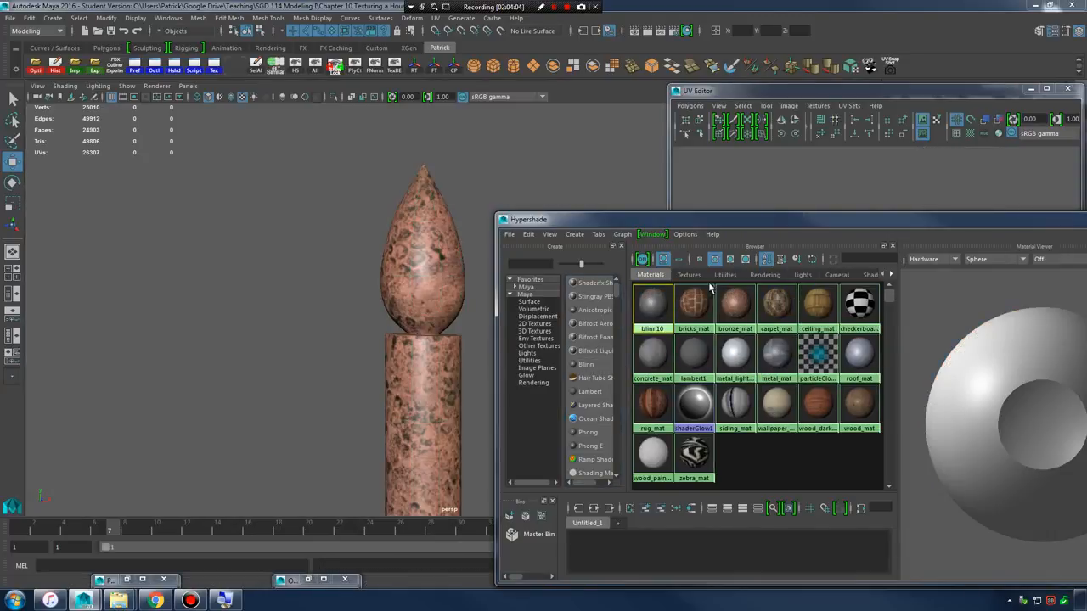
{"action": "left_click_drag", "start_coordinate": [796, 225], "coordinate": [367, 231]}
{"action": "left_click_drag", "start_coordinate": [976, 93], "coordinate": [586, 265]}
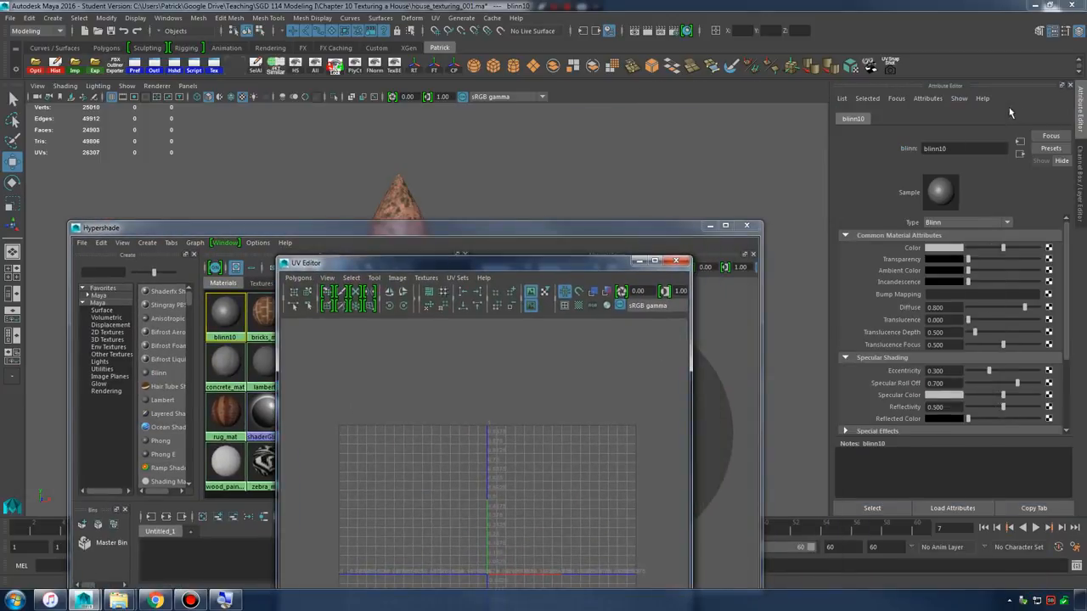
{"action": "double_click", "coordinate": [965, 147]}
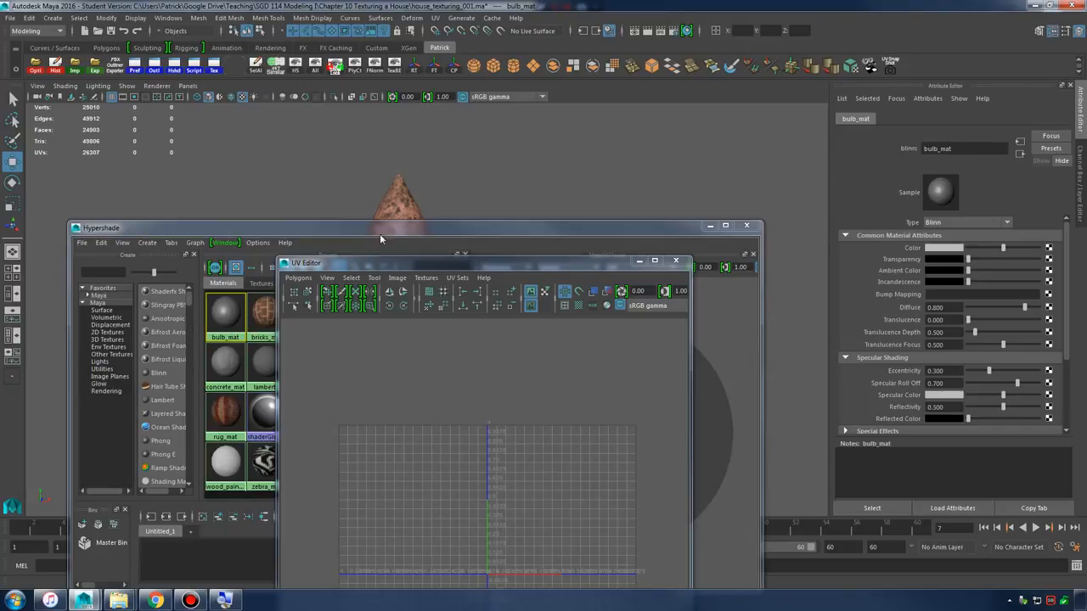
- Select all faces of the bulb, assign bulb_mat to them, and clear the selection
{"action": "left_click_drag", "start_coordinate": [382, 231], "coordinate": [385, 271]}
{"action": "left_click_drag", "start_coordinate": [415, 260], "coordinate": [978, 283]}
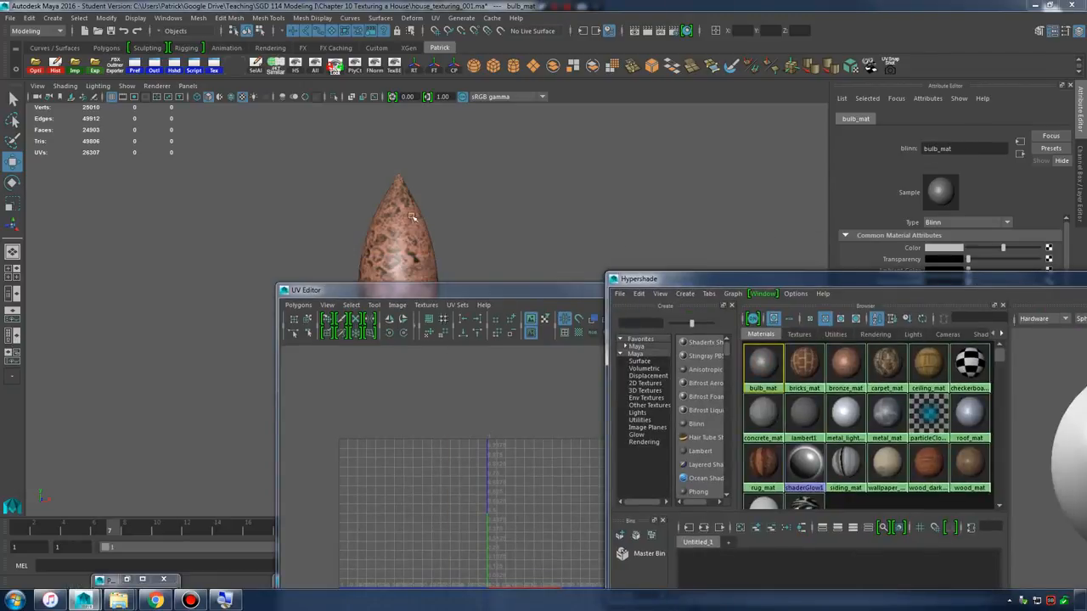
{"action": "left_click_drag", "start_coordinate": [416, 290], "coordinate": [394, 387]}
{"action": "left_click", "coordinate": [398, 225]}
{"action": "right_click", "coordinate": [398, 225]}
{"action": "left_click", "coordinate": [396, 254]}
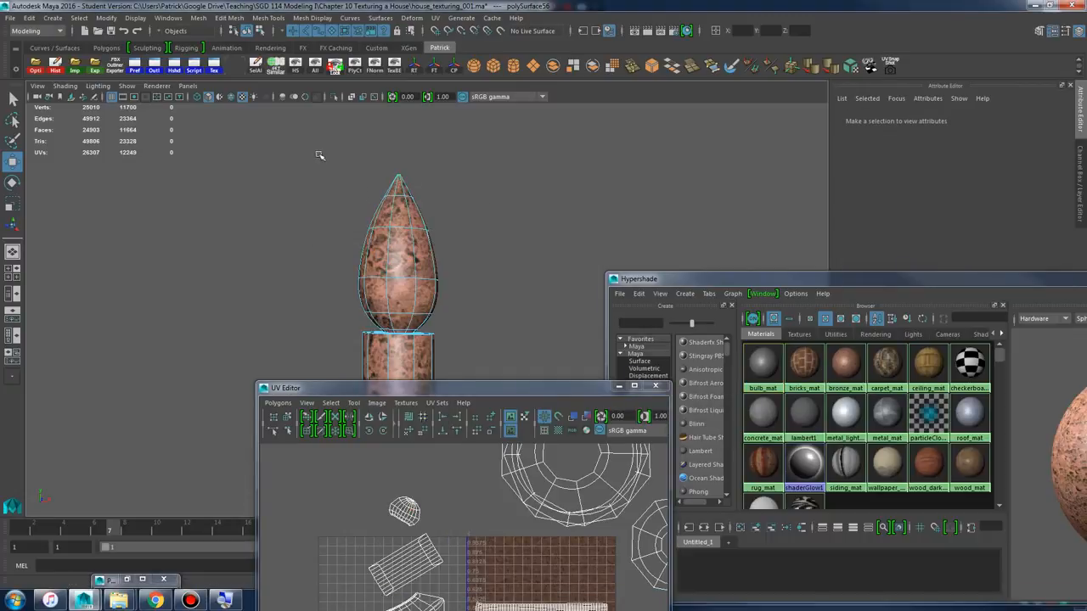
{"action": "left_click_drag", "start_coordinate": [317, 153], "coordinate": [507, 323]}
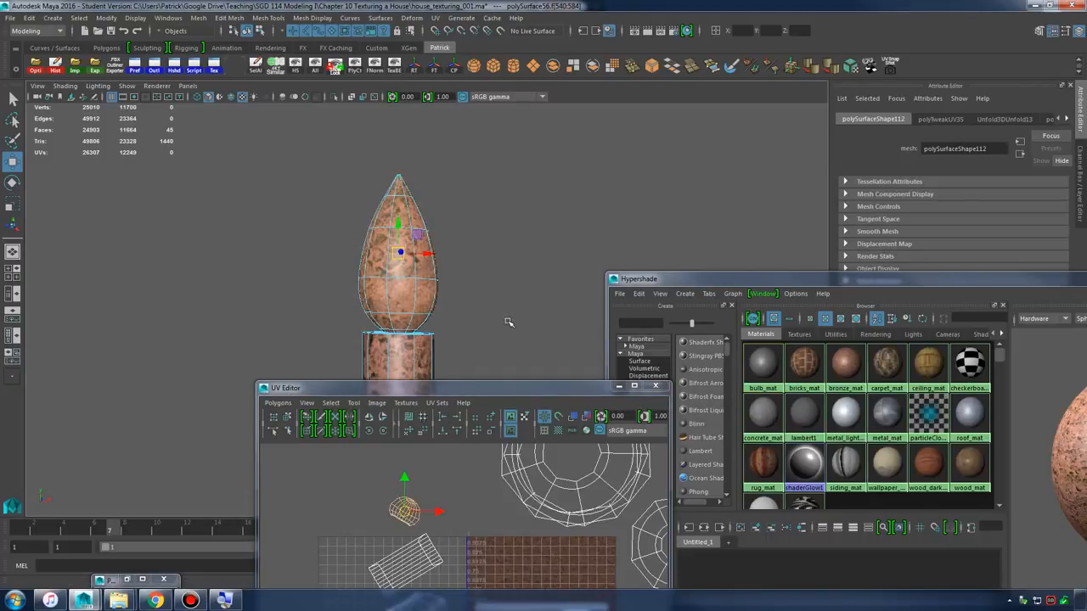
{"action": "right_click_drag", "start_coordinate": [761, 367], "coordinate": [755, 333]}
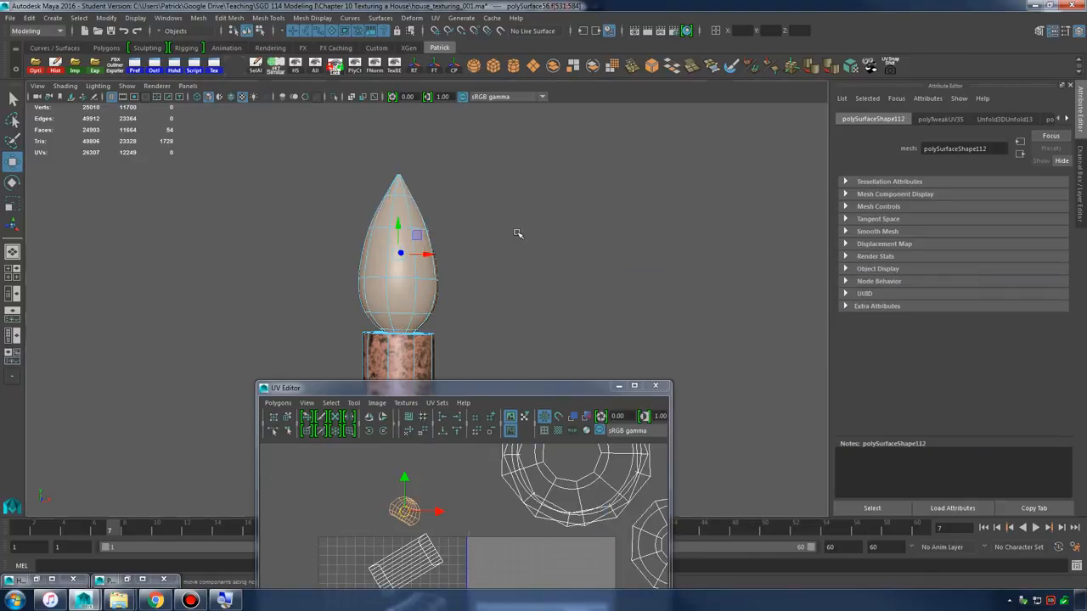
{"action": "left_click", "coordinate": [516, 233]}
{"action": "left_click_drag", "start_coordinate": [516, 232], "coordinate": [469, 269], "text": "alt"}
{"action": "middle_click_drag", "start_coordinate": [533, 314], "coordinate": [517, 241], "text": "alt"}
{"action": "left_click", "coordinate": [545, 260]}
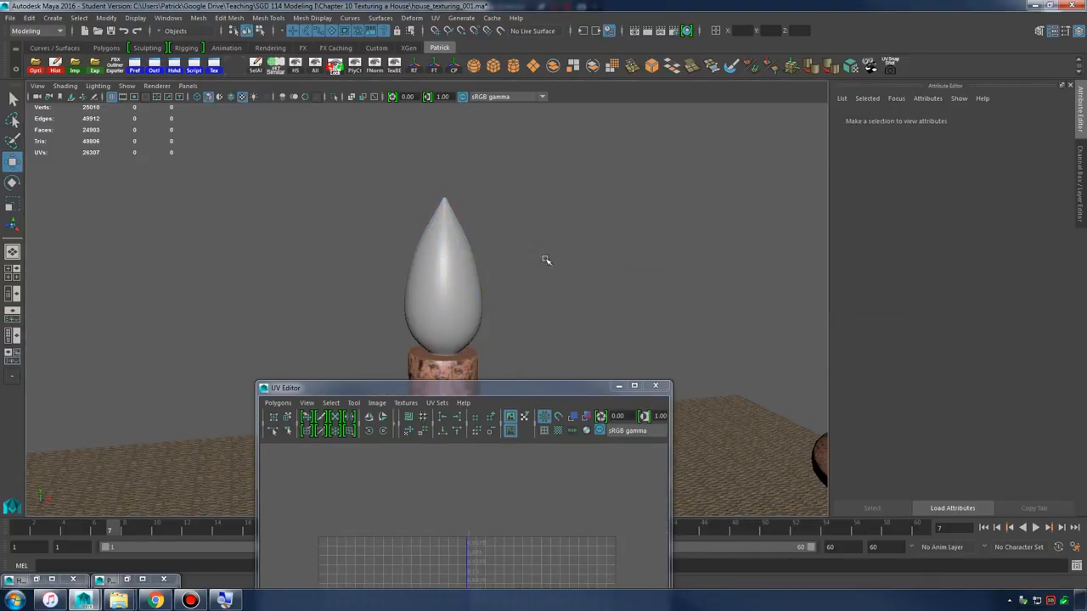
- Reopen bulb_mat and make it partly transparent with a warm off-white color
{"action": "left_click", "coordinate": [460, 297]}
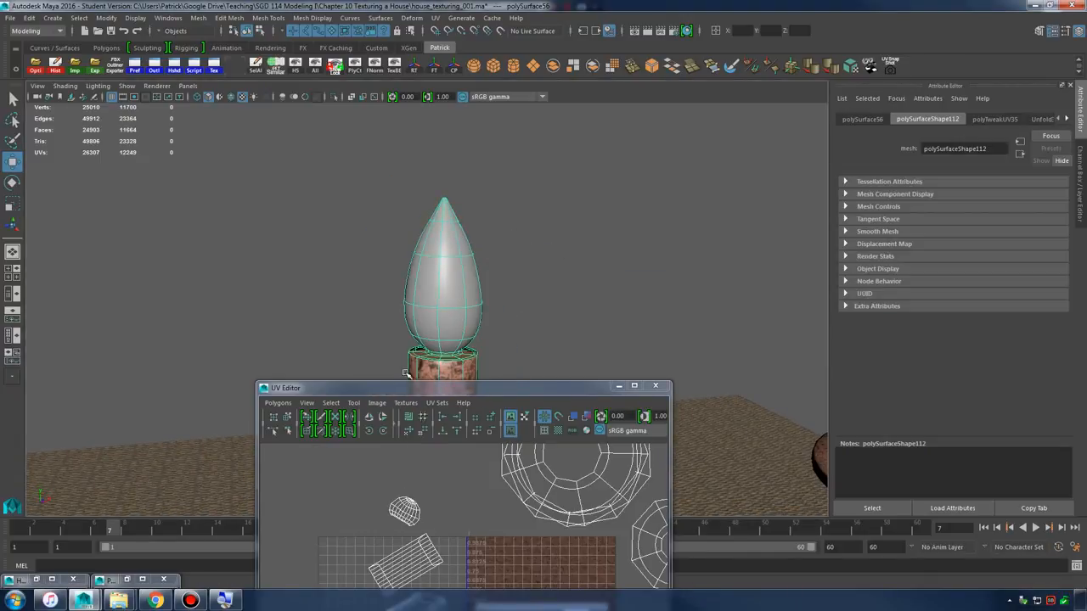
{"action": "left_click", "coordinate": [39, 580]}
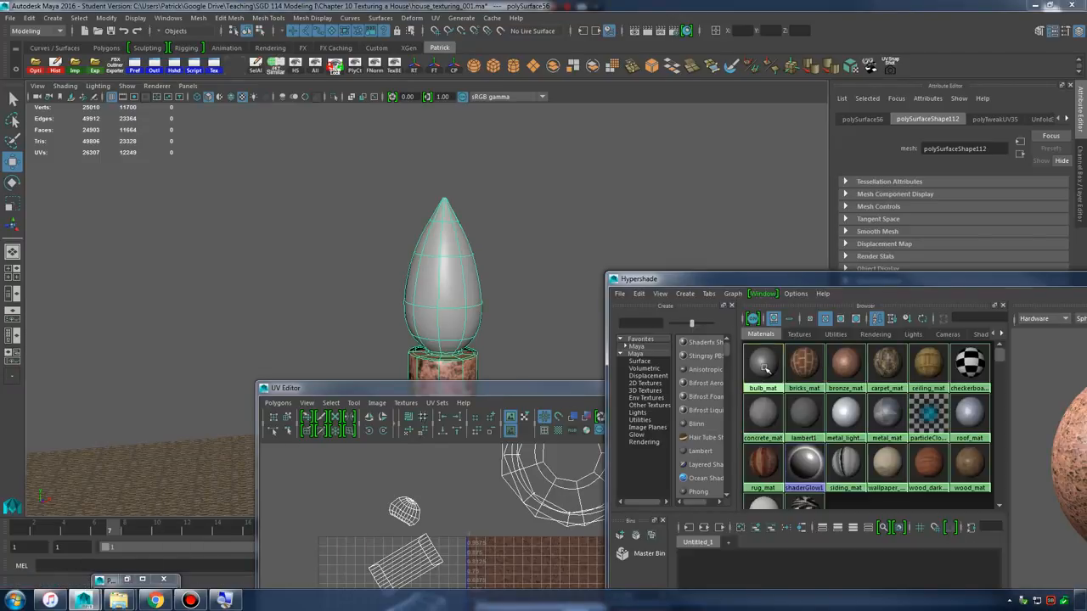
{"action": "left_click", "coordinate": [762, 364]}
{"action": "left_click_drag", "start_coordinate": [1086, 279], "coordinate": [619, 267]}
{"action": "left_click", "coordinate": [652, 266]}
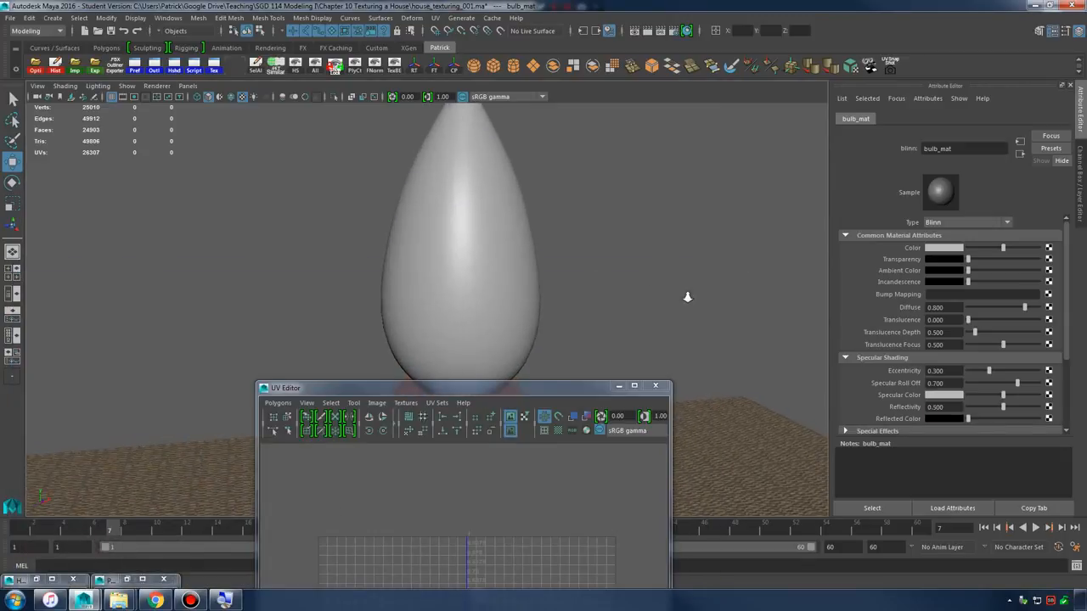
{"action": "mouse_move", "coordinate": [972, 261]}
{"action": "left_mouse_down"}
{"action": "mouse_move", "coordinate": [1002, 264]}
{"action": "mouse_move", "coordinate": [990, 265]}
{"action": "left_mouse_up"}
{"action": "left_click", "coordinate": [931, 247]}
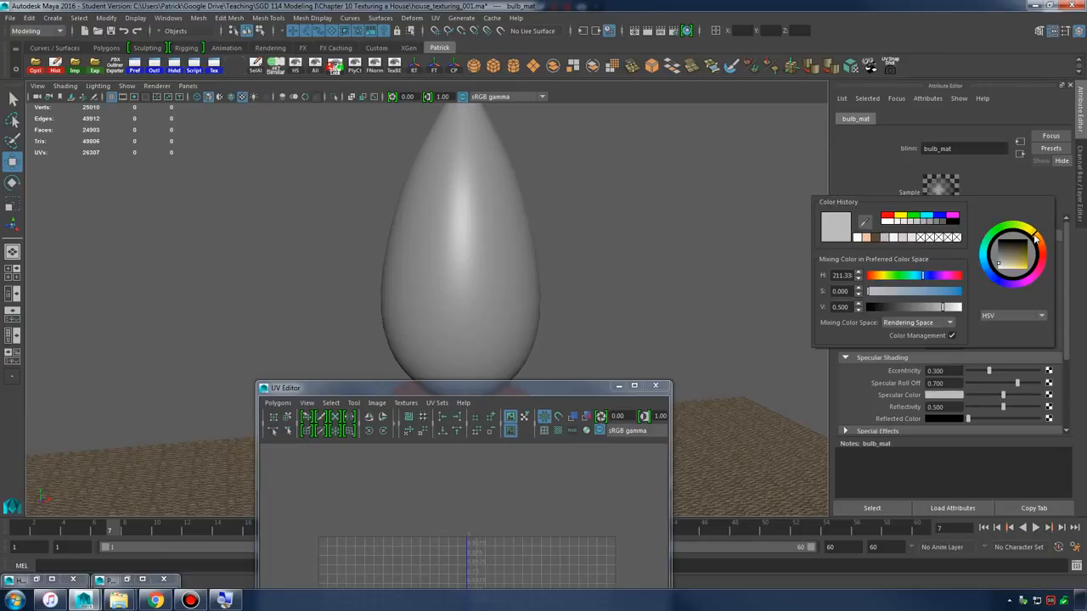
{"action": "left_click_drag", "start_coordinate": [1010, 263], "coordinate": [1003, 273]}
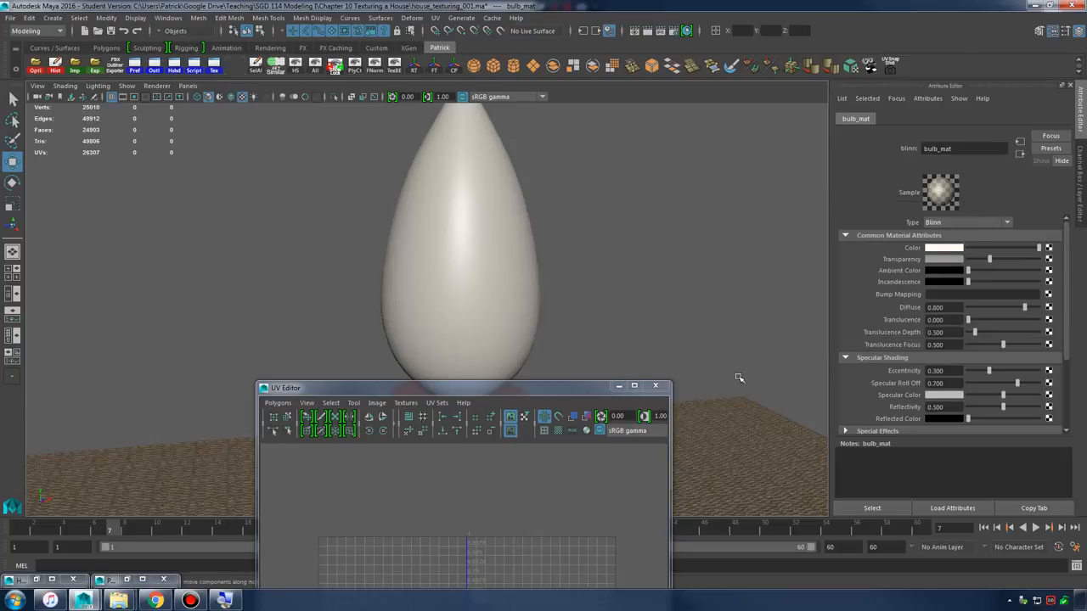
- Give bulb_mat a moderate incandescence, translucence focus 0.715, eccentricity 0.171 and specular roll off 0.610
{"action": "mouse_move", "coordinate": [969, 282]}
{"action": "left_mouse_down"}
{"action": "mouse_move", "coordinate": [1002, 283]}
{"action": "mouse_move", "coordinate": [976, 290]}
{"action": "left_mouse_up"}
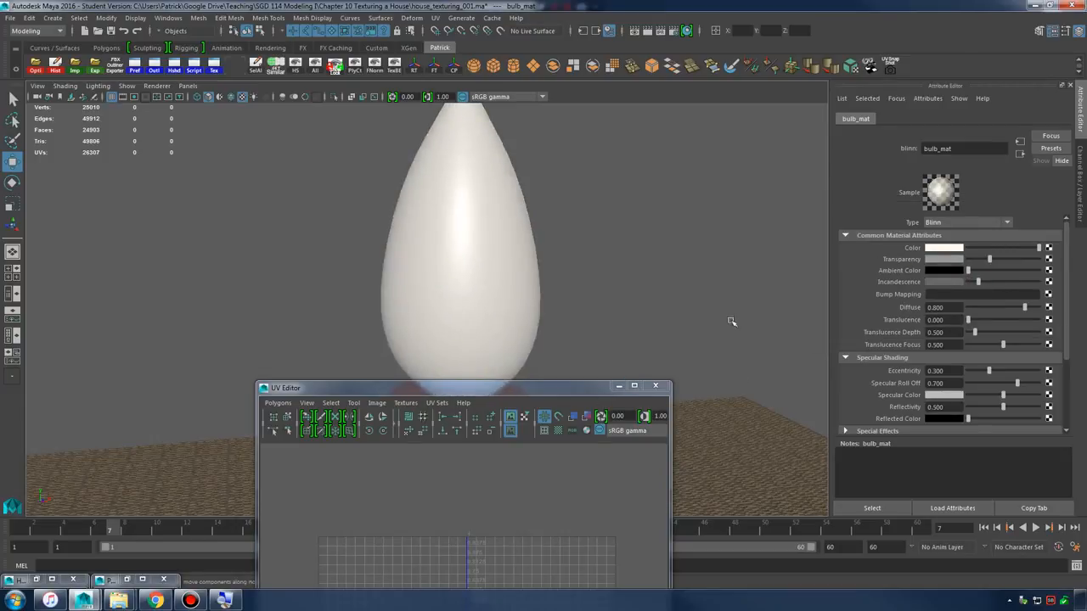
{"action": "left_click", "coordinate": [618, 388]}
{"action": "right_click_drag", "start_coordinate": [651, 345], "coordinate": [551, 303], "text": "alt"}
{"action": "mouse_move", "coordinate": [551, 303]}
{"action": "left_mouse_down", "text": "alt"}
{"action": "mouse_move", "coordinate": [594, 272]}
{"action": "mouse_move", "coordinate": [558, 292]}
{"action": "left_mouse_up", "text": "alt"}
{"action": "left_click_drag", "start_coordinate": [979, 281], "coordinate": [992, 284]}
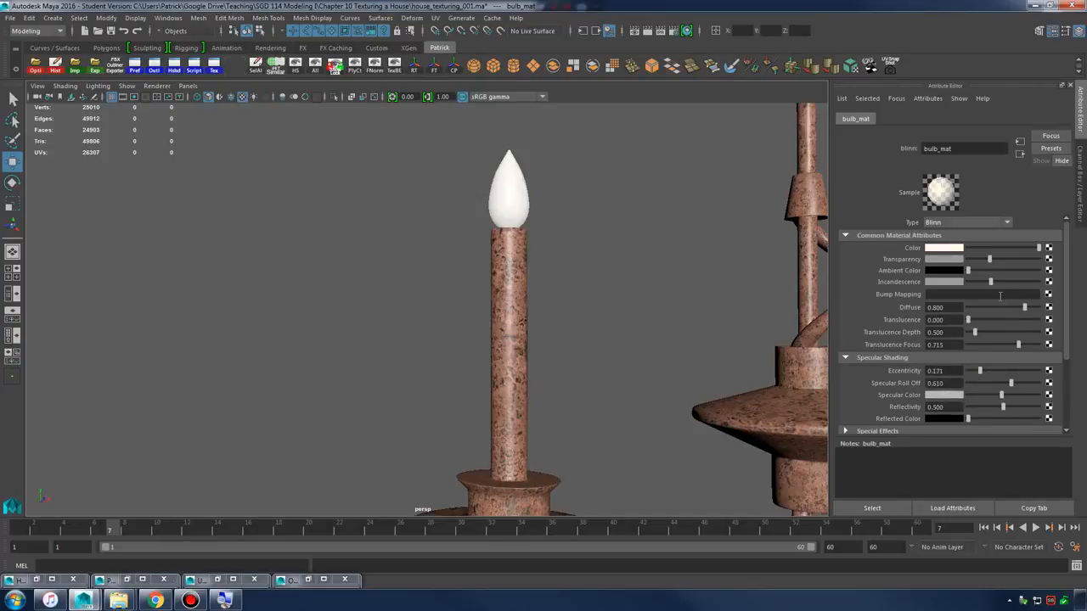
{"action": "left_click_drag", "start_coordinate": [987, 283], "coordinate": [981, 288]}
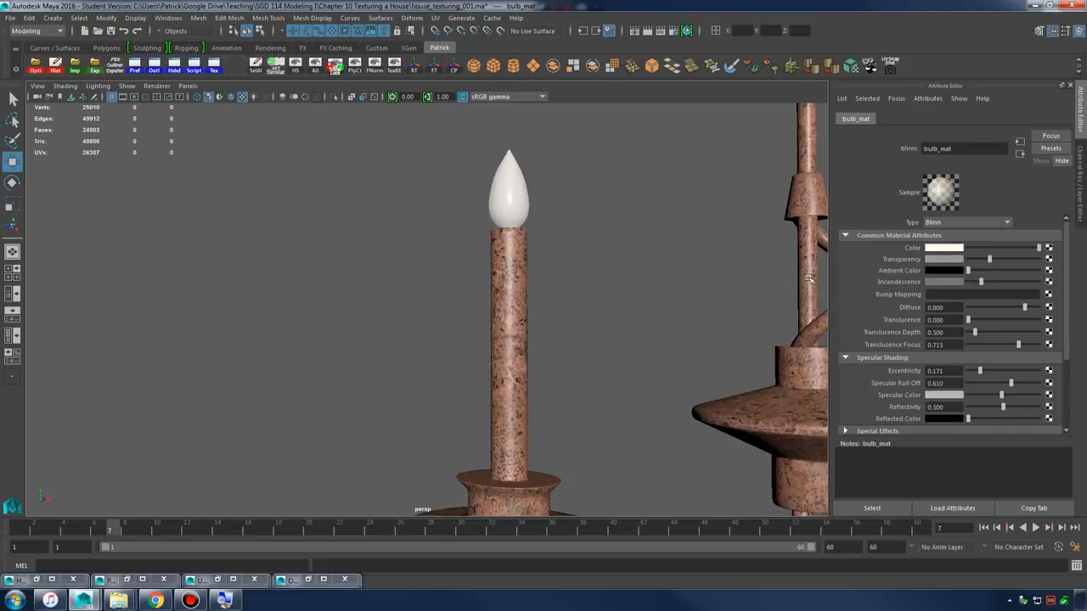
{"action": "right_click_drag", "start_coordinate": [808, 278], "coordinate": [344, 290], "text": "alt"}
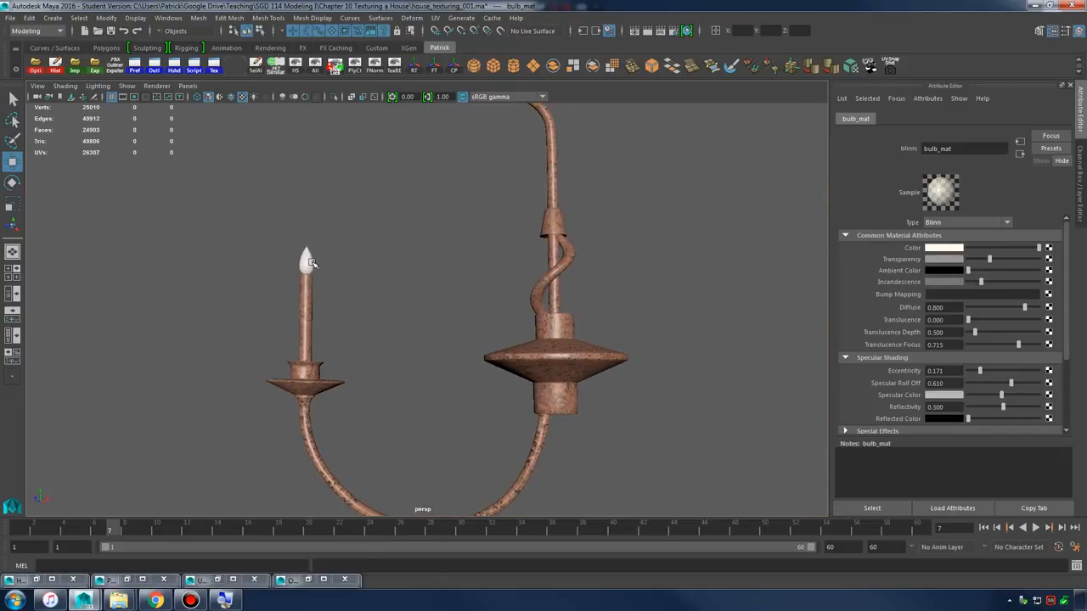
- Select the untextured chain link hooked on the top ring and assign bronze_mat to it
{"action": "left_click", "coordinate": [396, 235]}
{"action": "left_click_drag", "start_coordinate": [396, 235], "coordinate": [453, 301], "text": "alt"}
{"action": "right_click_drag", "start_coordinate": [453, 301], "coordinate": [624, 270], "text": "alt"}
{"action": "middle_click_drag", "start_coordinate": [623, 270], "coordinate": [578, 329], "text": "alt"}
{"action": "left_click", "coordinate": [419, 249]}
{"action": "key", "text": "f"}
{"action": "left_click_drag", "start_coordinate": [495, 271], "coordinate": [534, 263], "text": "alt"}
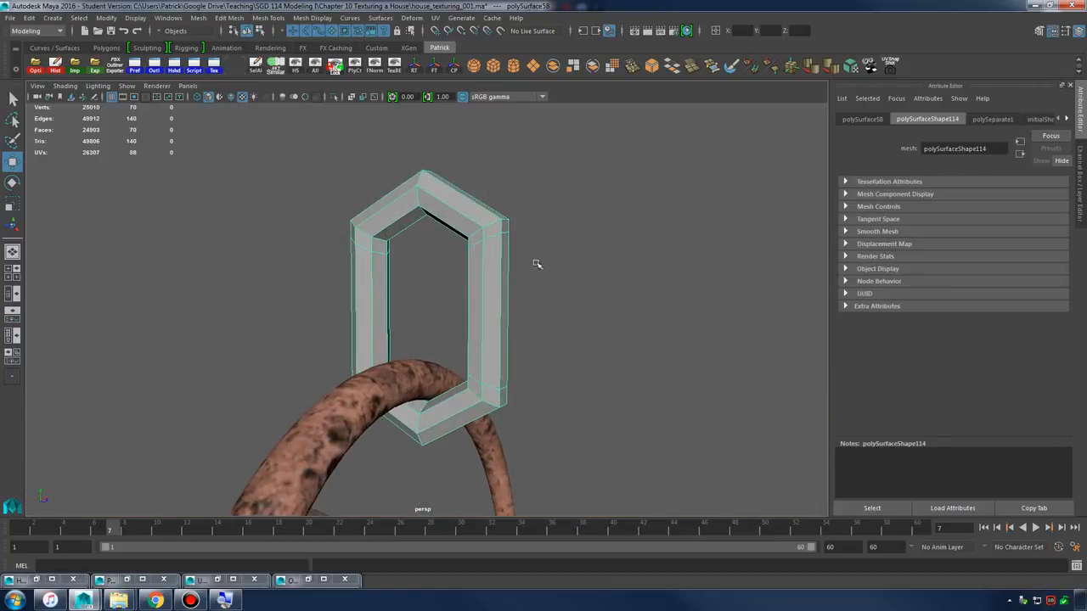
{"action": "double_click", "coordinate": [30, 580]}
{"action": "left_click_drag", "start_coordinate": [482, 267], "coordinate": [1076, 238]}
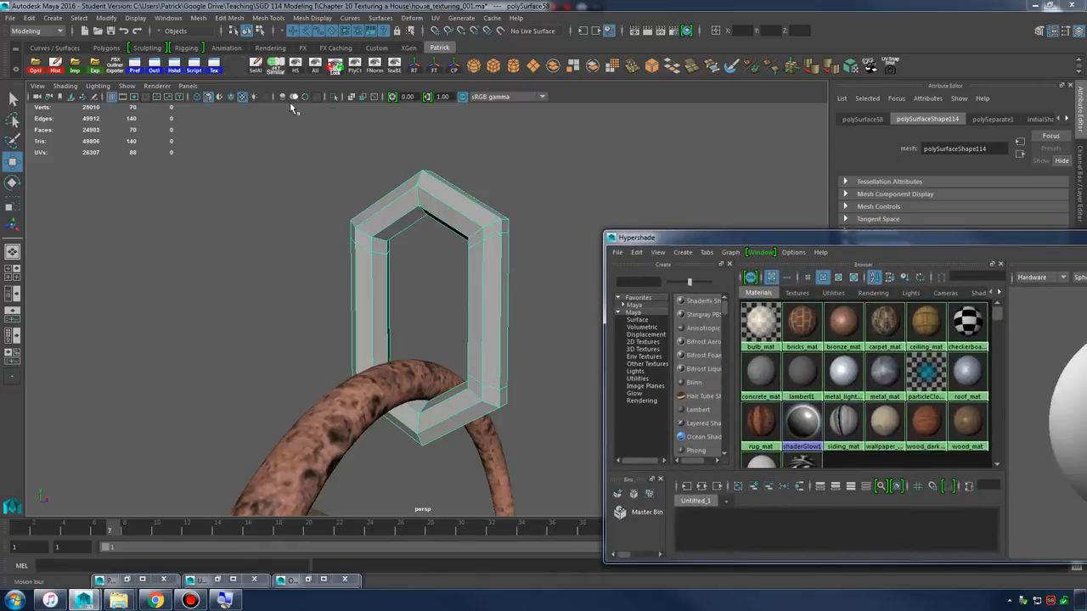
{"action": "middle_click", "coordinate": [853, 331]}
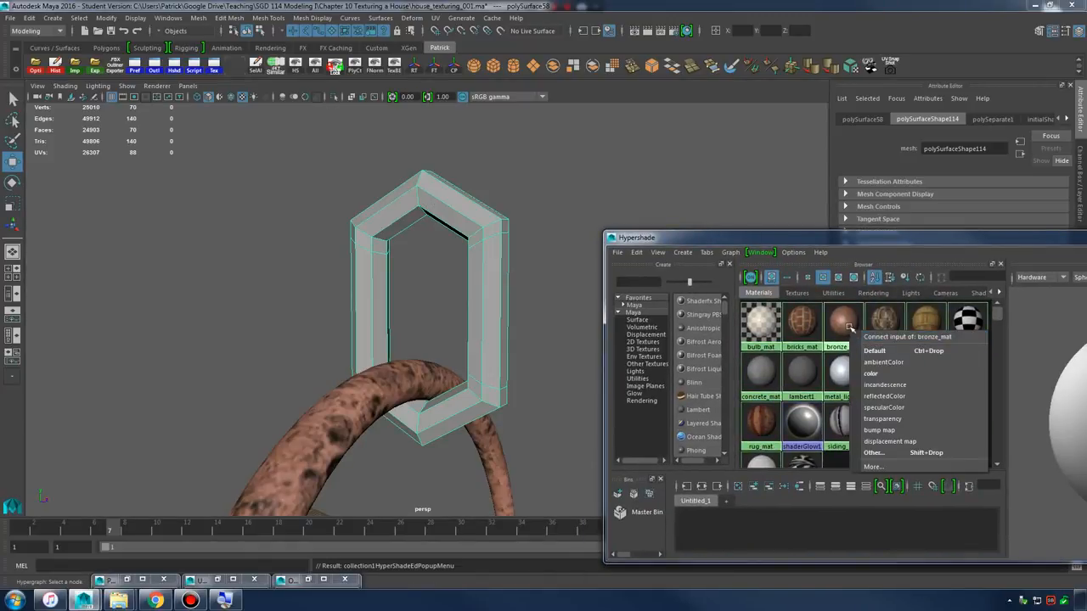
{"action": "middle_click_drag", "start_coordinate": [849, 327], "coordinate": [501, 250]}
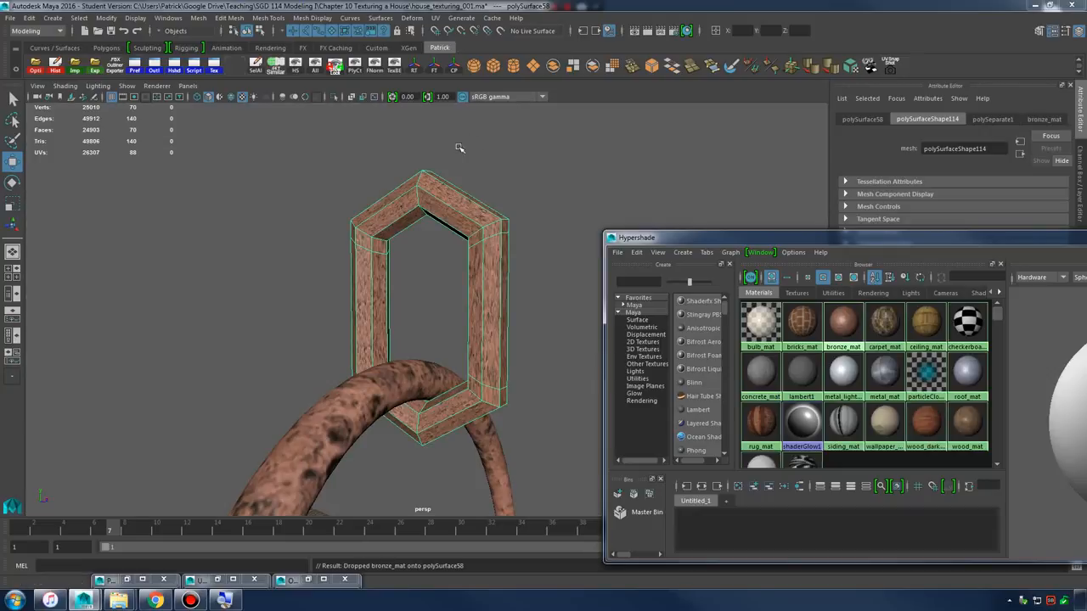
- Select all faces of the chain link and apply automatic UV mapping to them
{"action": "left_click", "coordinate": [436, 18]}
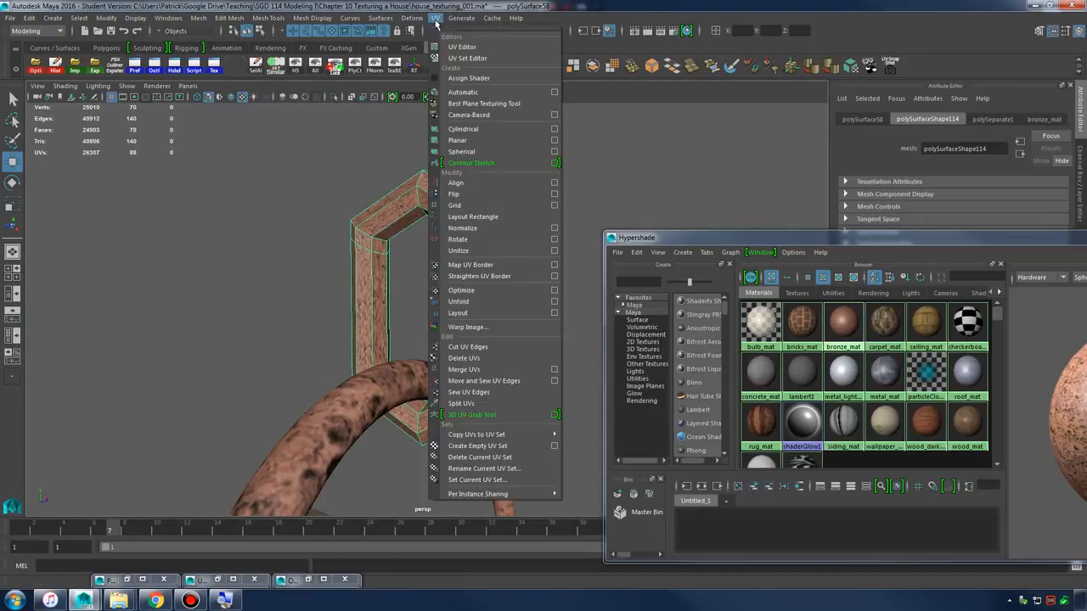
{"action": "left_click", "coordinate": [482, 93]}
{"action": "right_click_drag", "start_coordinate": [477, 218], "coordinate": [471, 245]}
{"action": "left_click_drag", "start_coordinate": [283, 163], "coordinate": [577, 489]}
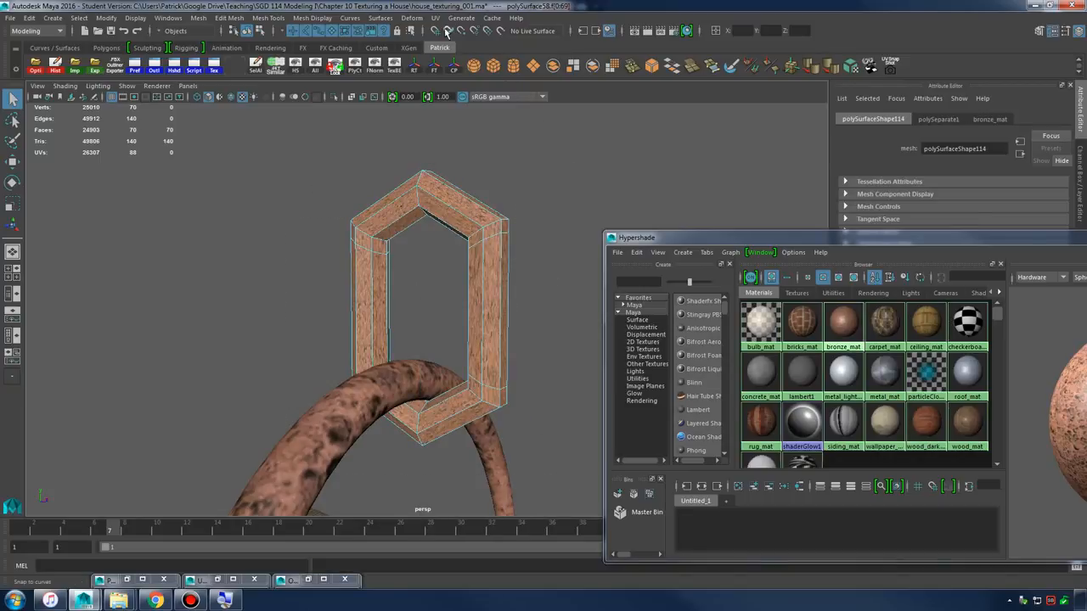
{"action": "left_click", "coordinate": [435, 18]}
{"action": "left_click", "coordinate": [482, 93]}
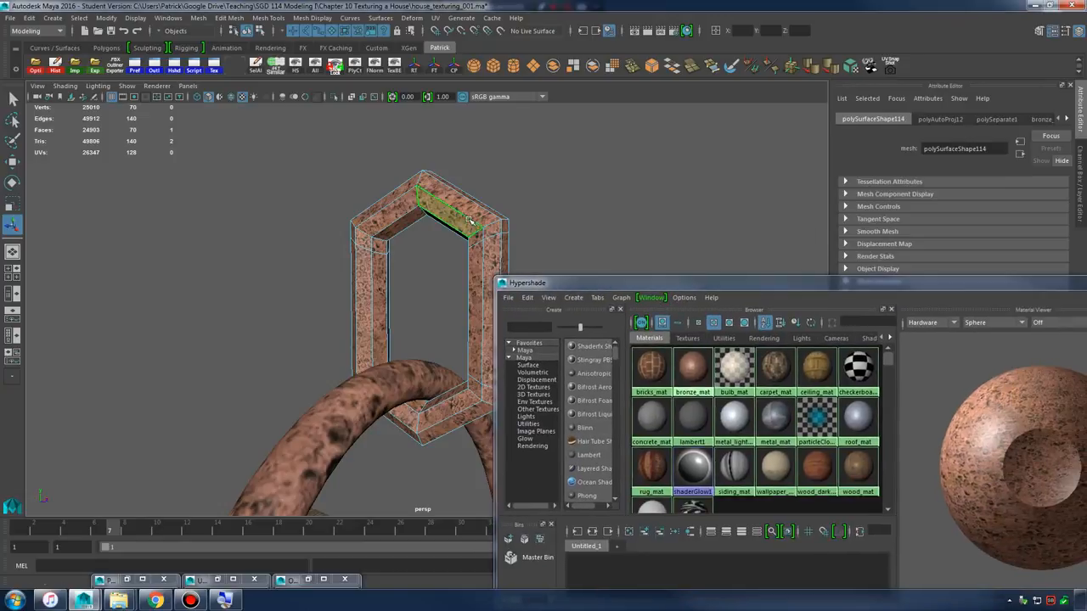
- Return the chain link to object mode with smooth preview and compare its texture scale with the ring
{"action": "right_click_drag", "start_coordinate": [429, 212], "coordinate": [495, 203]}
{"action": "left_click", "coordinate": [459, 212]}
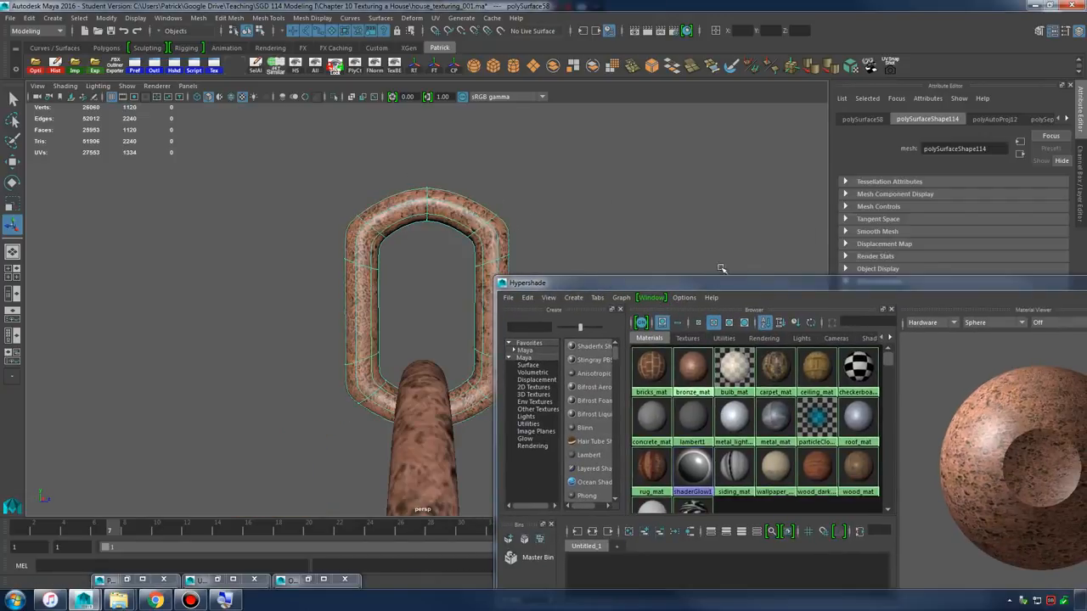
{"action": "left_click_drag", "start_coordinate": [729, 286], "coordinate": [432, 302]}
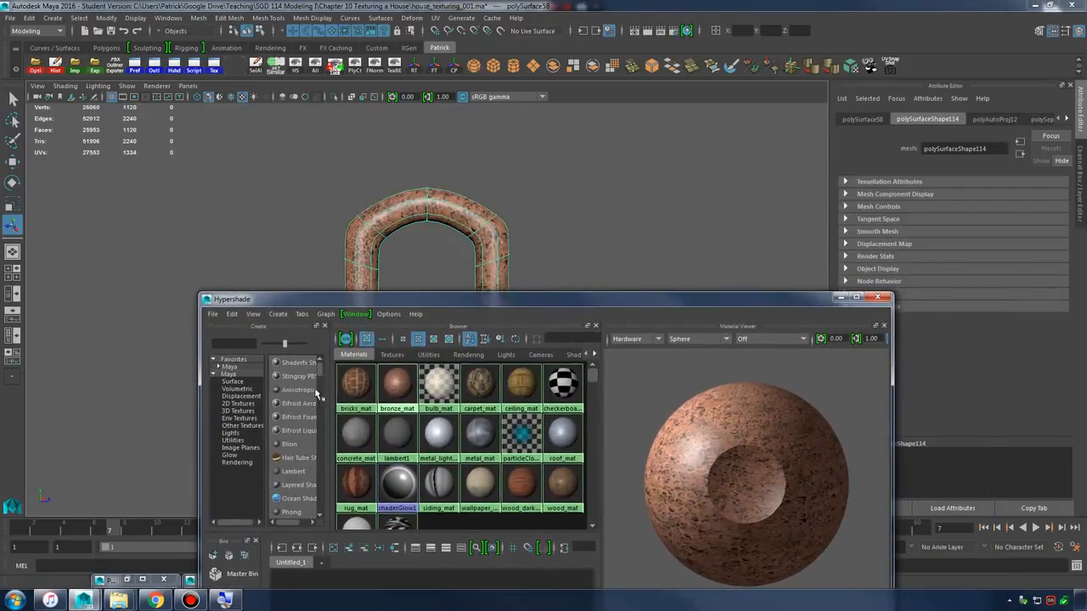
{"action": "left_click", "coordinate": [839, 298]}
{"action": "left_click_drag", "start_coordinate": [503, 291], "coordinate": [526, 335], "text": "alt"}
{"action": "right_click_drag", "start_coordinate": [527, 336], "coordinate": [512, 365], "text": "alt"}
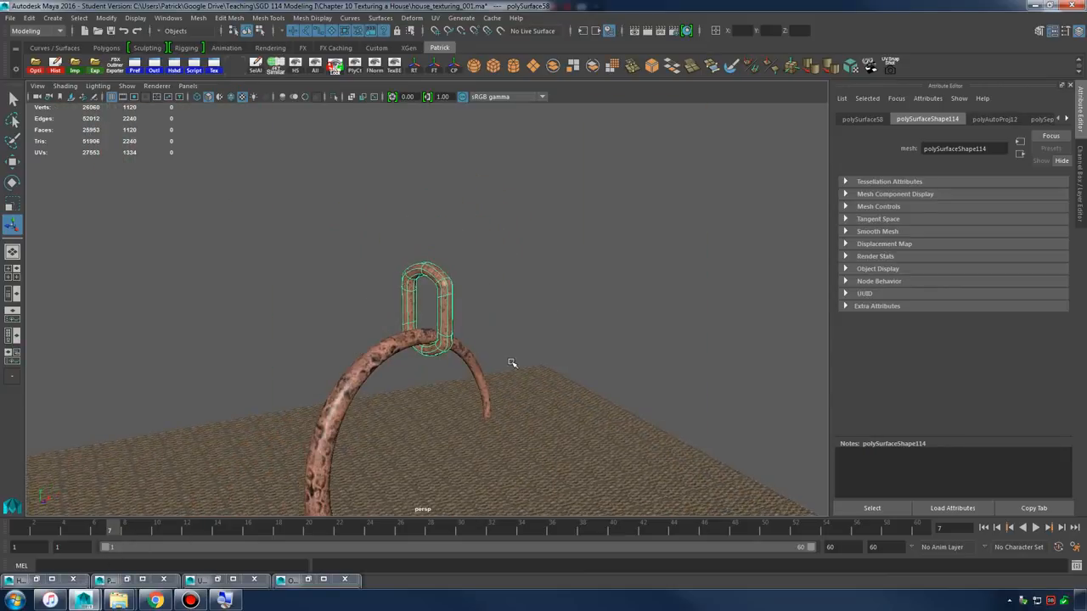
{"action": "middle_click_drag", "start_coordinate": [512, 364], "coordinate": [531, 326], "text": "alt"}
{"action": "right_click_drag", "start_coordinate": [530, 326], "coordinate": [509, 340], "text": "alt"}
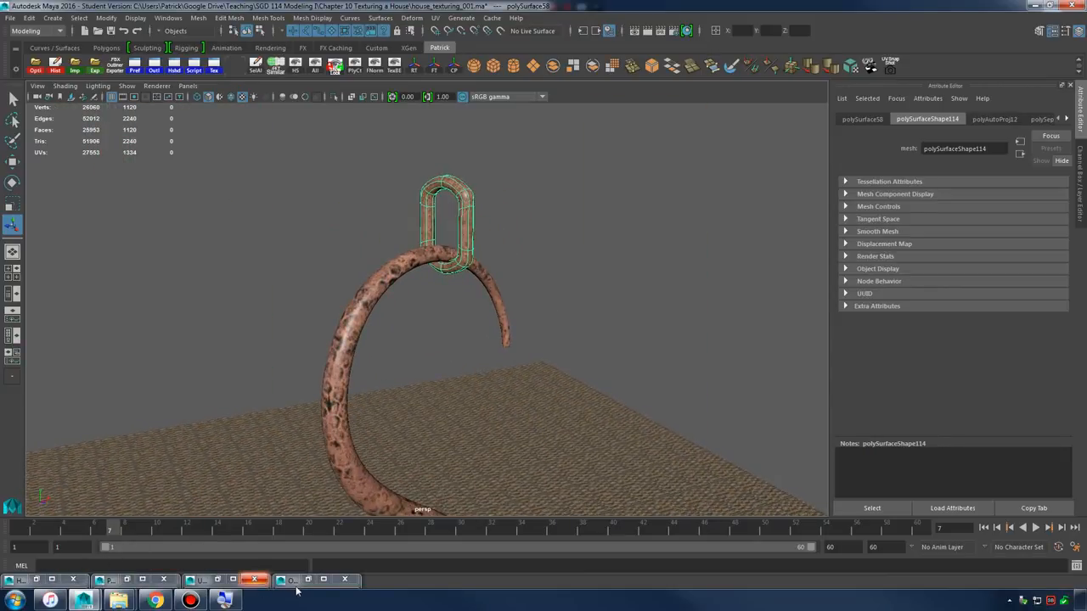
- Scale all the chain link's UVs down uniformly in the UV Editor to match the ring's texture density, and return to object mode
{"action": "left_click", "coordinate": [232, 580]}
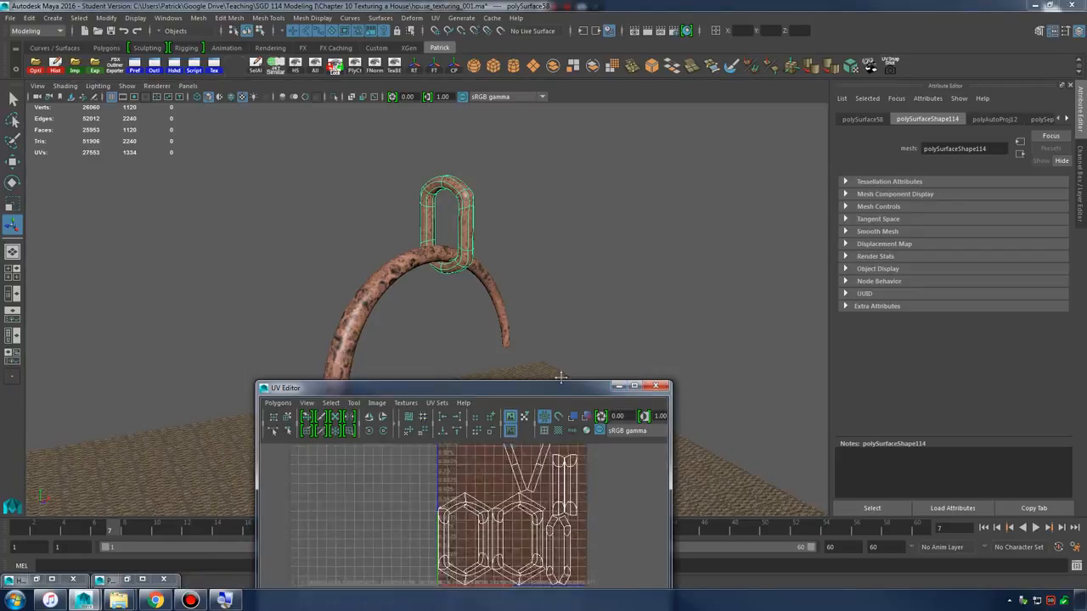
{"action": "middle_click_drag", "start_coordinate": [550, 532], "coordinate": [540, 475], "text": "alt"}
{"action": "right_click_drag", "start_coordinate": [517, 477], "coordinate": [575, 477]}
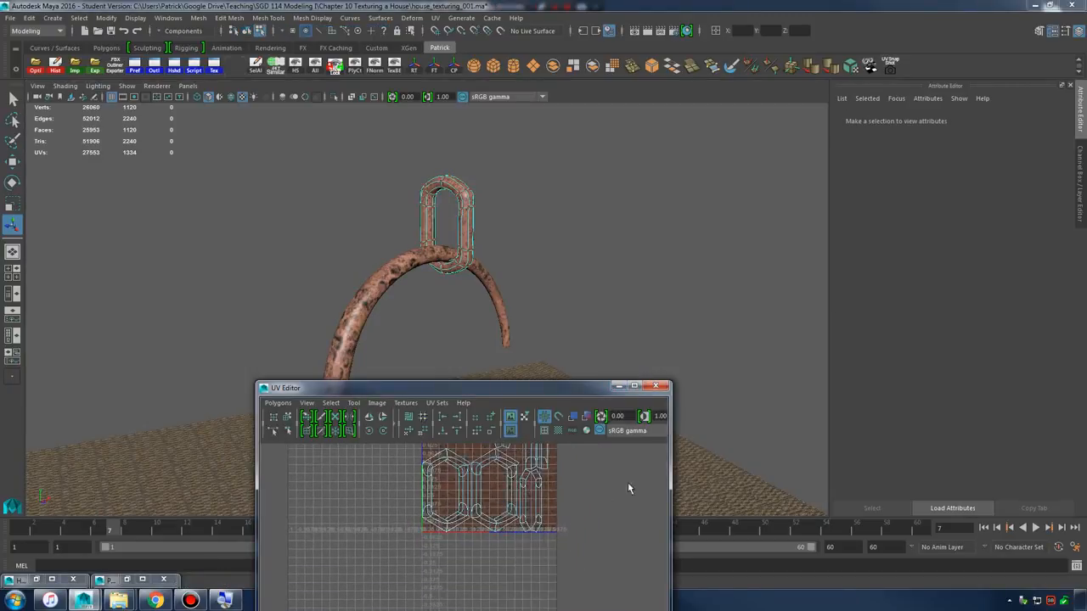
{"action": "middle_click_drag", "start_coordinate": [627, 484], "coordinate": [620, 501], "text": "alt"}
{"action": "right_click_drag", "start_coordinate": [620, 500], "coordinate": [548, 512], "text": "alt"}
{"action": "left_click_drag", "start_coordinate": [384, 459], "coordinate": [561, 597]}
{"action": "key", "text": "r"}
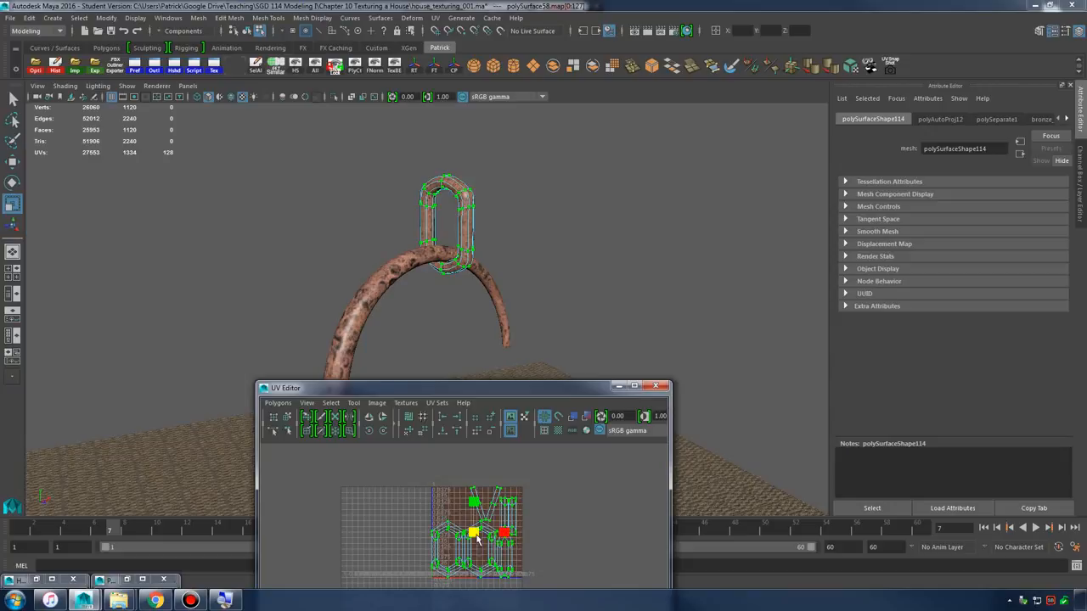
{"action": "left_click_drag", "start_coordinate": [475, 534], "coordinate": [462, 558]}
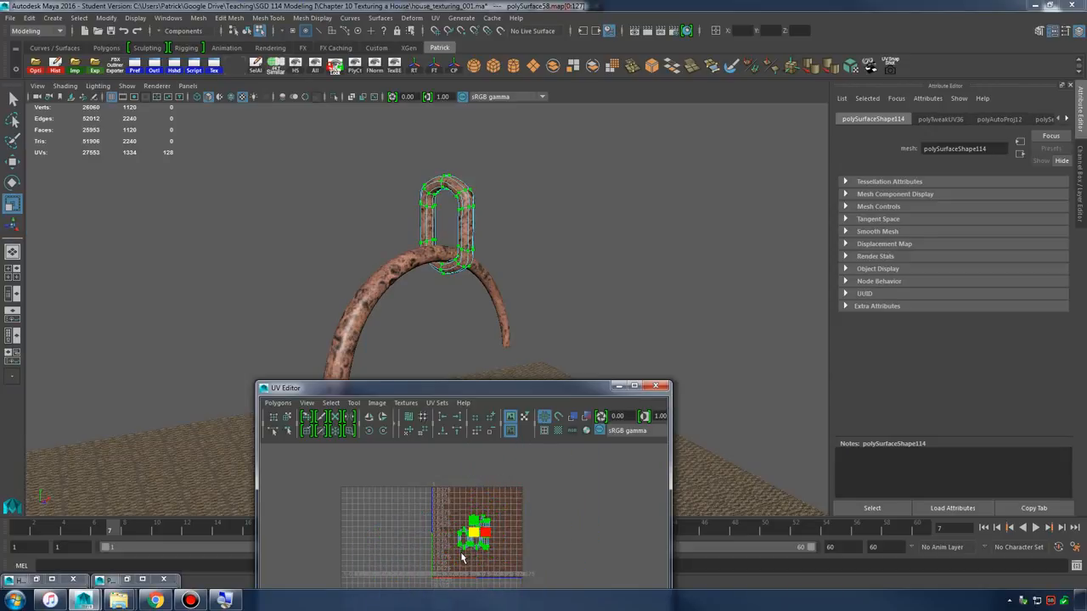
{"action": "right_click_drag", "start_coordinate": [467, 235], "coordinate": [510, 209]}
{"action": "left_click", "coordinate": [588, 293]}
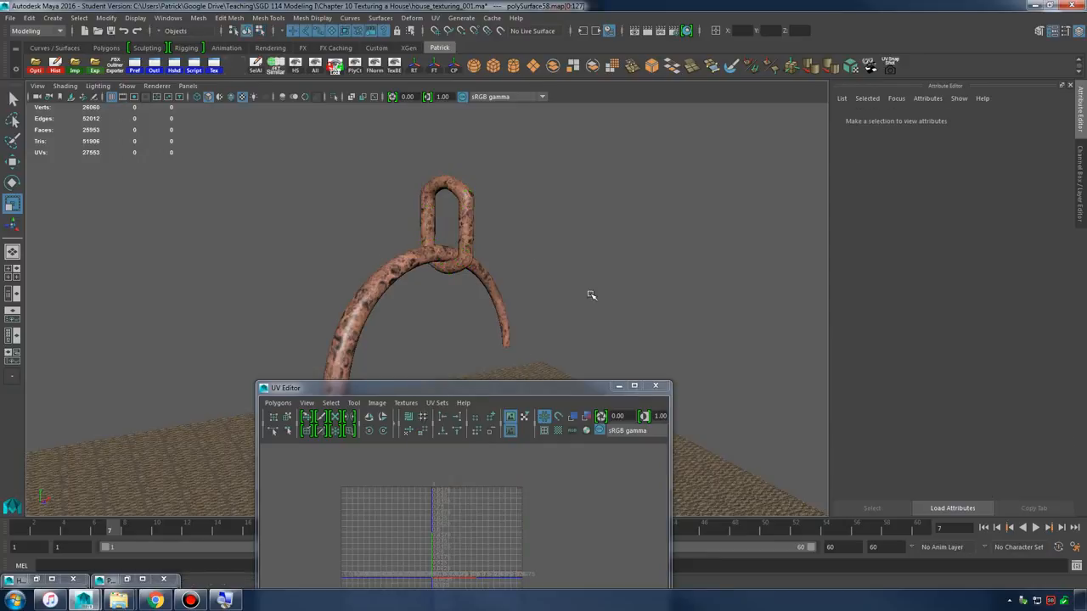
{"action": "left_click", "coordinate": [619, 386]}
- Select the candle arm and, in wireframe display, snap its pivot to the arm's upper end inside the central hub
{"action": "left_click_drag", "start_coordinate": [648, 306], "coordinate": [520, 448], "text": "alt"}
{"action": "middle_click_drag", "start_coordinate": [520, 448], "coordinate": [580, 342], "text": "alt"}
{"action": "left_click_drag", "start_coordinate": [579, 342], "coordinate": [534, 358], "text": "alt"}
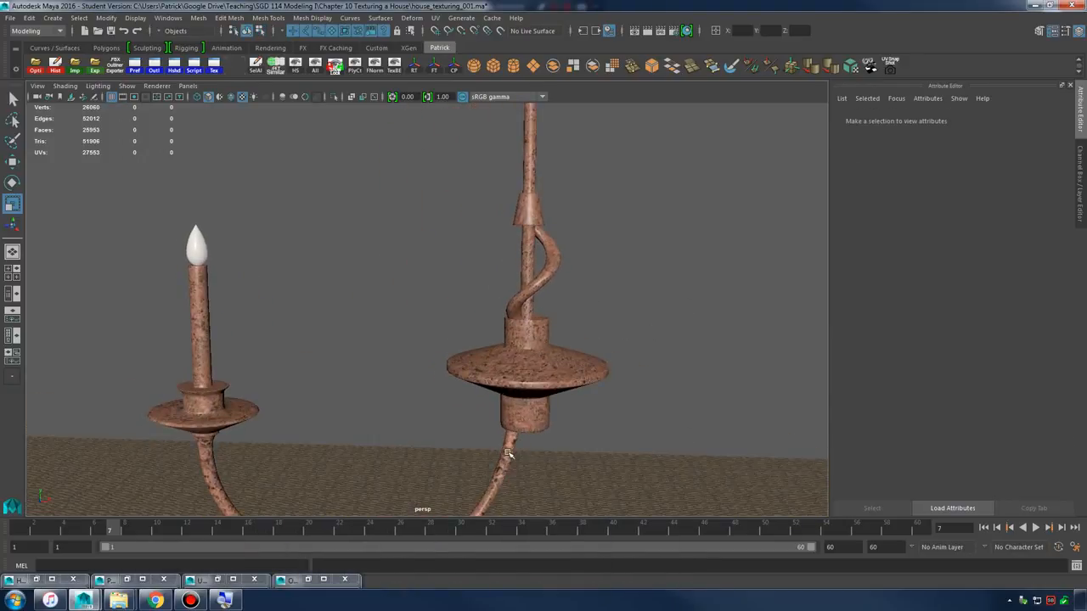
{"action": "left_click", "coordinate": [508, 453]}
{"action": "scroll", "coordinate": [533, 362], "scroll_direction": "down", "scroll_amount": 3}
{"action": "middle_click_drag", "start_coordinate": [508, 453], "coordinate": [530, 360], "text": "alt"}
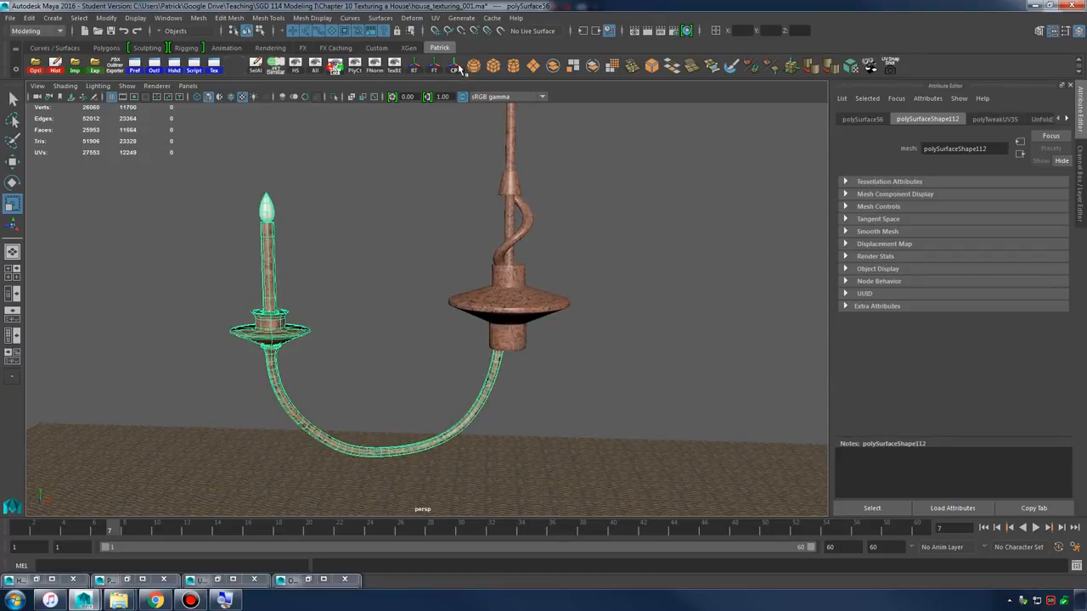
{"action": "left_click_drag", "start_coordinate": [463, 281], "coordinate": [484, 300], "text": "alt"}
{"action": "right_click_drag", "start_coordinate": [484, 300], "coordinate": [614, 340], "text": "alt"}
{"action": "left_click_drag", "start_coordinate": [614, 339], "coordinate": [594, 335], "text": "alt"}
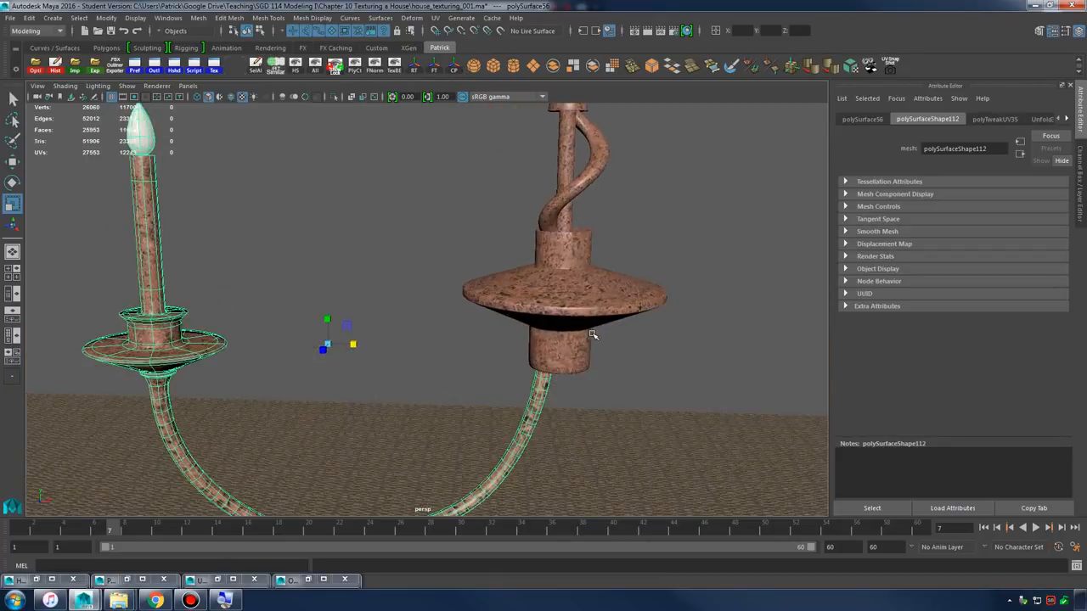
{"action": "key", "text": "4"}
{"action": "right_click_drag", "start_coordinate": [594, 335], "coordinate": [606, 366], "text": "alt"}
{"action": "left_click_drag", "start_coordinate": [606, 367], "coordinate": [517, 372], "text": "alt"}
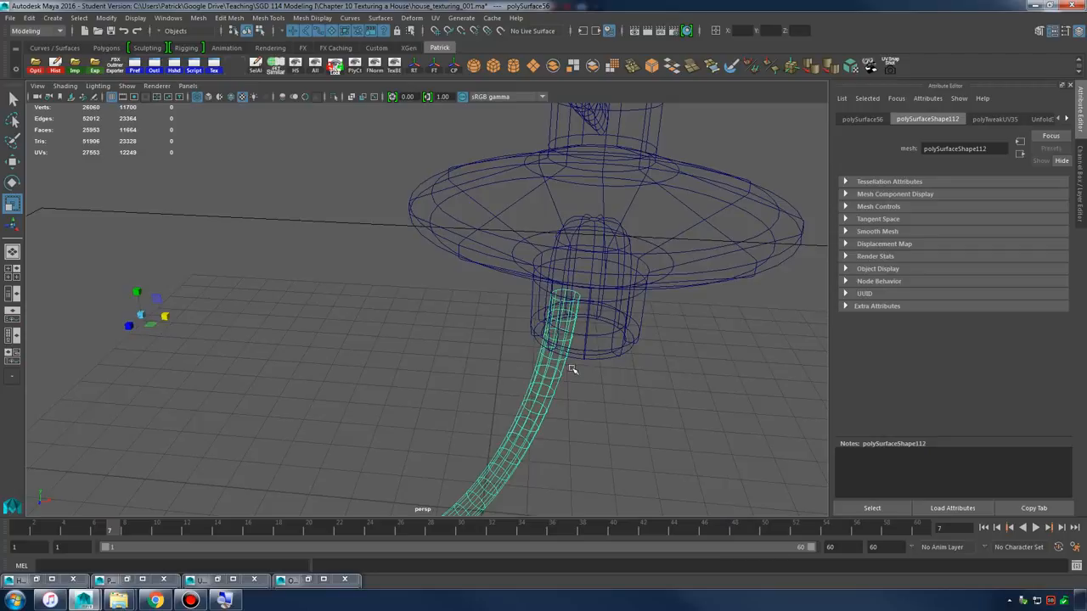
{"action": "key", "text": "w"}
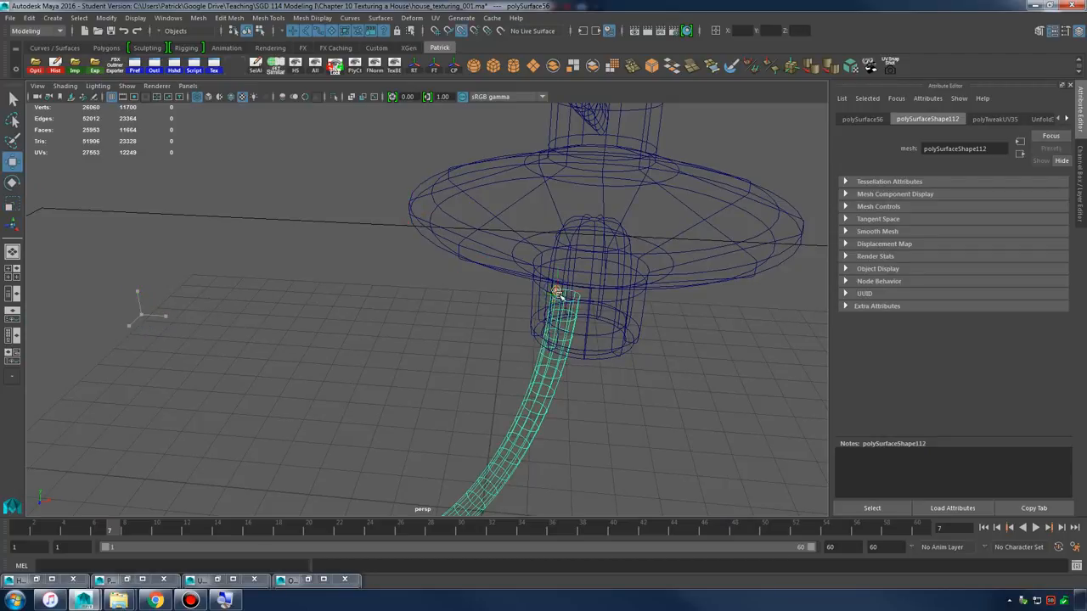
- Duplicate the candle arm, rotate the copy around the central hub and shift its upper end into place inside the hub
{"action": "left_click_drag", "start_coordinate": [633, 327], "coordinate": [603, 323], "text": "alt"}
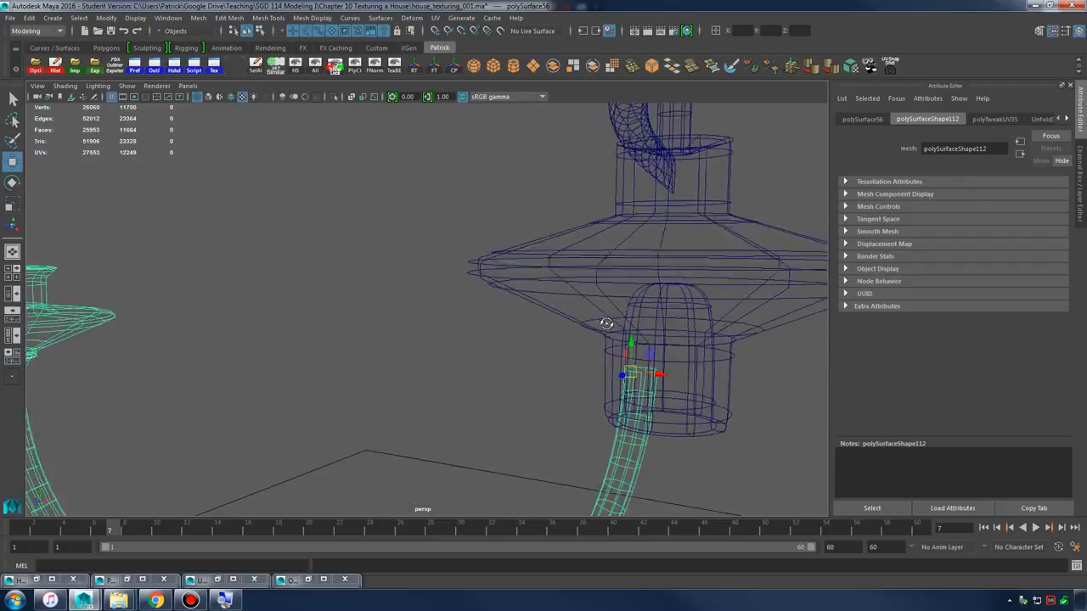
{"action": "right_click_drag", "start_coordinate": [603, 323], "coordinate": [609, 332], "text": "alt"}
{"action": "right_click_drag", "start_coordinate": [481, 336], "coordinate": [654, 358], "text": "alt"}
{"action": "middle_click_drag", "start_coordinate": [654, 358], "coordinate": [594, 344], "text": "alt"}
{"action": "right_click_drag", "start_coordinate": [475, 332], "coordinate": [623, 343], "text": "alt"}
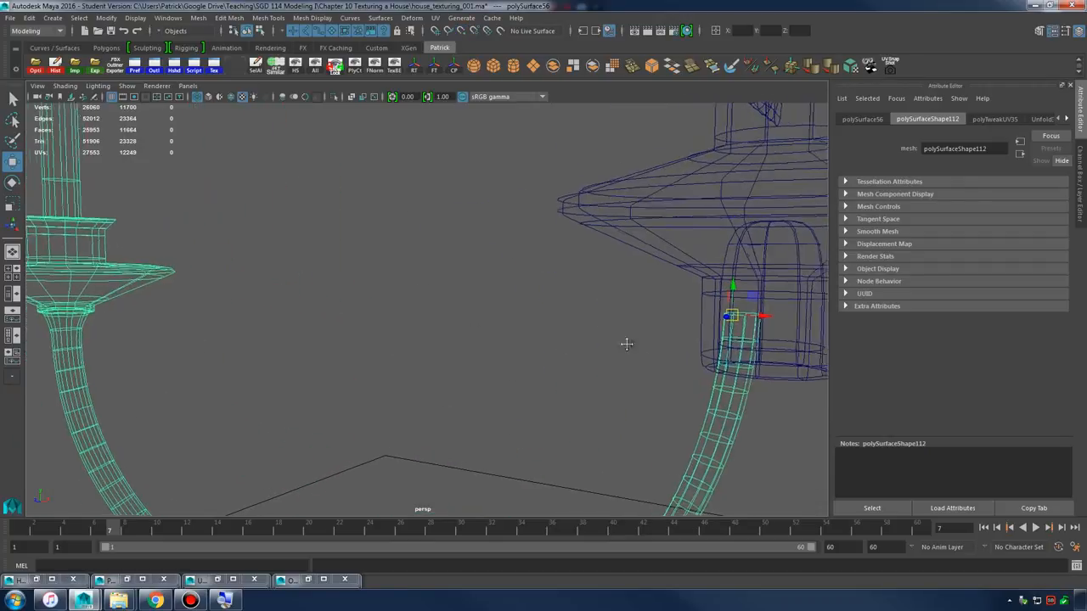
{"action": "middle_click_drag", "start_coordinate": [623, 342], "coordinate": [466, 349], "text": "alt"}
{"action": "right_click_drag", "start_coordinate": [466, 349], "coordinate": [612, 353], "text": "alt"}
{"action": "left_click_drag", "start_coordinate": [612, 353], "coordinate": [737, 393], "text": "alt"}
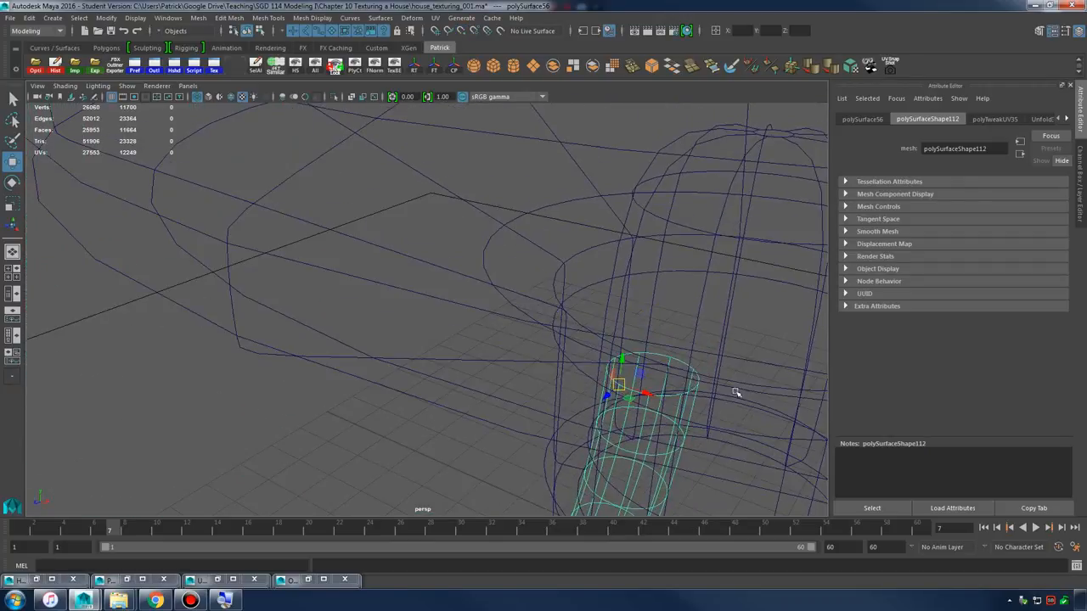
{"action": "right_click_drag", "start_coordinate": [737, 393], "coordinate": [536, 357], "text": "alt"}
{"action": "key", "text": "ctrl+d"}
{"action": "key", "text": "e"}
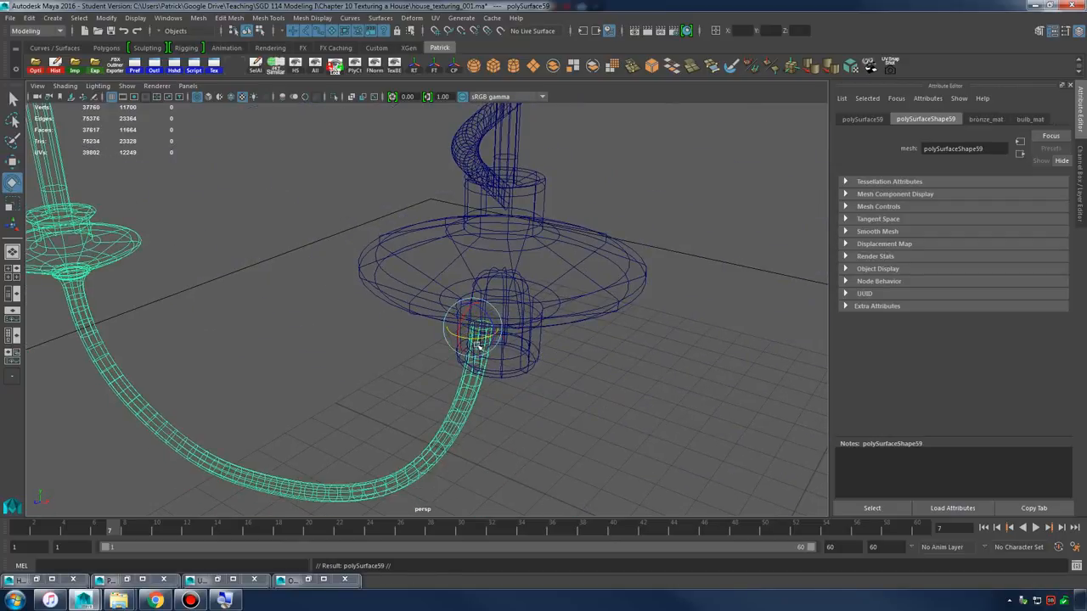
{"action": "middle_click_drag", "start_coordinate": [538, 355], "coordinate": [553, 342]}
{"action": "left_click_drag", "start_coordinate": [461, 339], "coordinate": [533, 349]}
{"action": "key", "text": "w"}
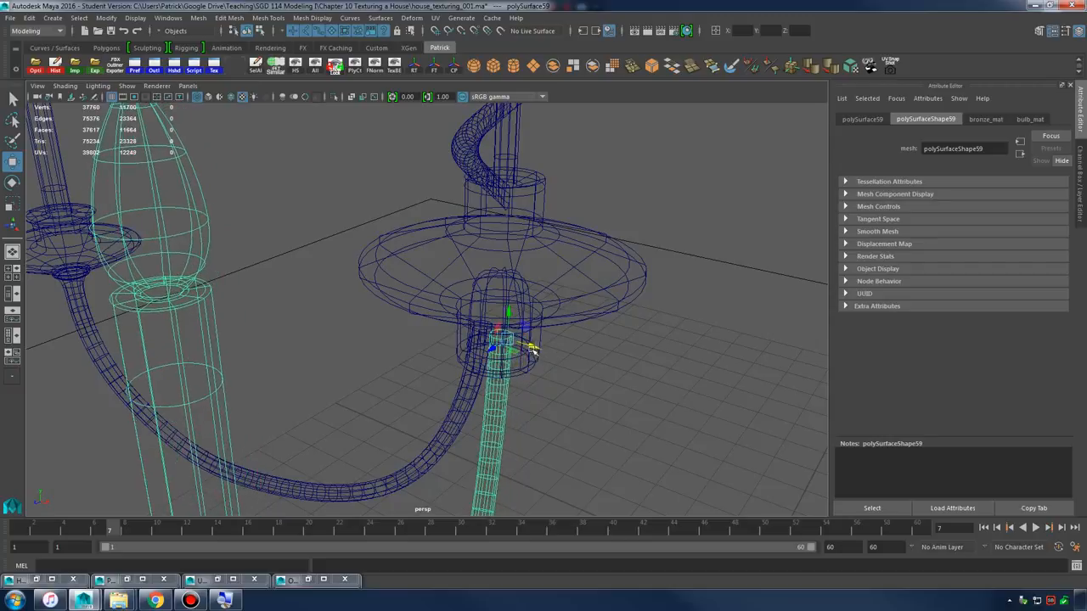
- Try to duplicate both candle arms together and rotate the copies around the hub
{"action": "right_click_drag", "start_coordinate": [692, 374], "coordinate": [468, 360], "text": "alt"}
{"action": "left_click_drag", "start_coordinate": [468, 360], "coordinate": [467, 337], "text": "alt"}
{"action": "key", "text": "e"}
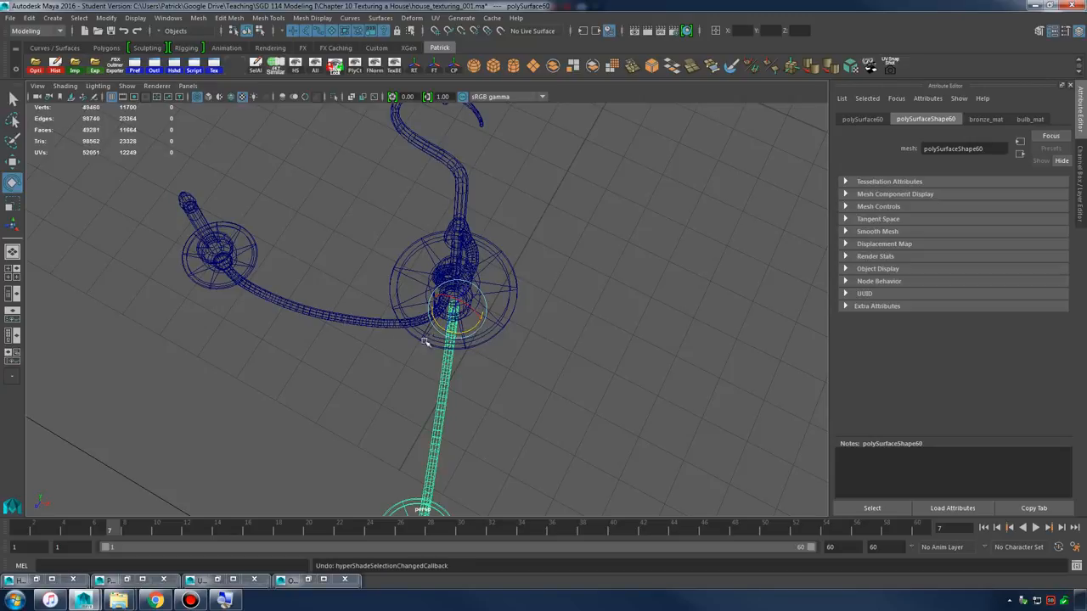
{"action": "left_click", "coordinate": [350, 324], "text": "shift"}
{"action": "key", "text": "ctrl+d"}
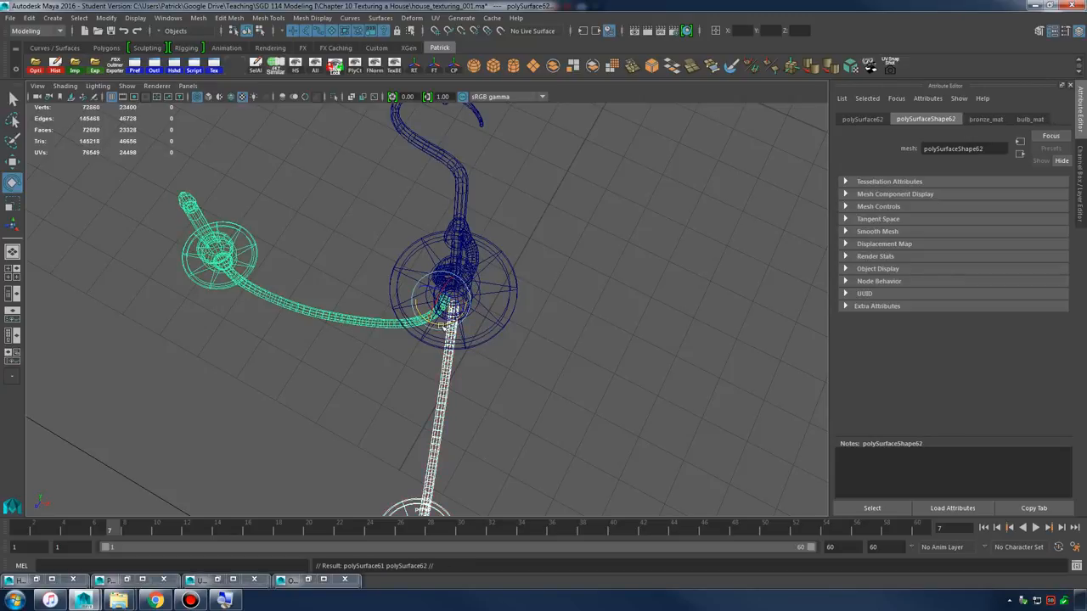
{"action": "left_click_drag", "start_coordinate": [463, 331], "coordinate": [404, 215]}
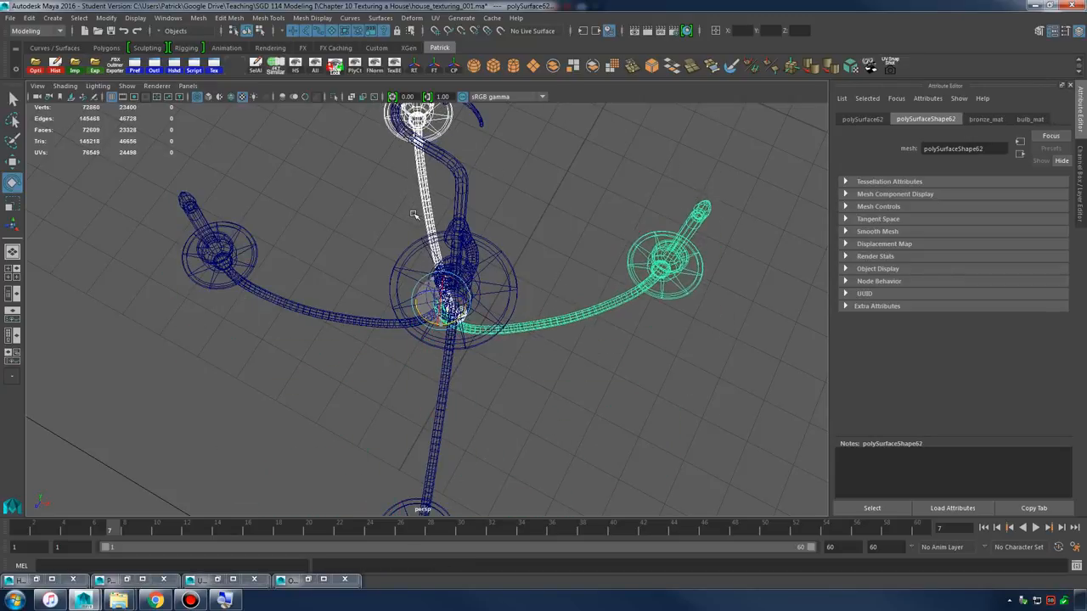
{"action": "key", "text": "ctrl+z"}
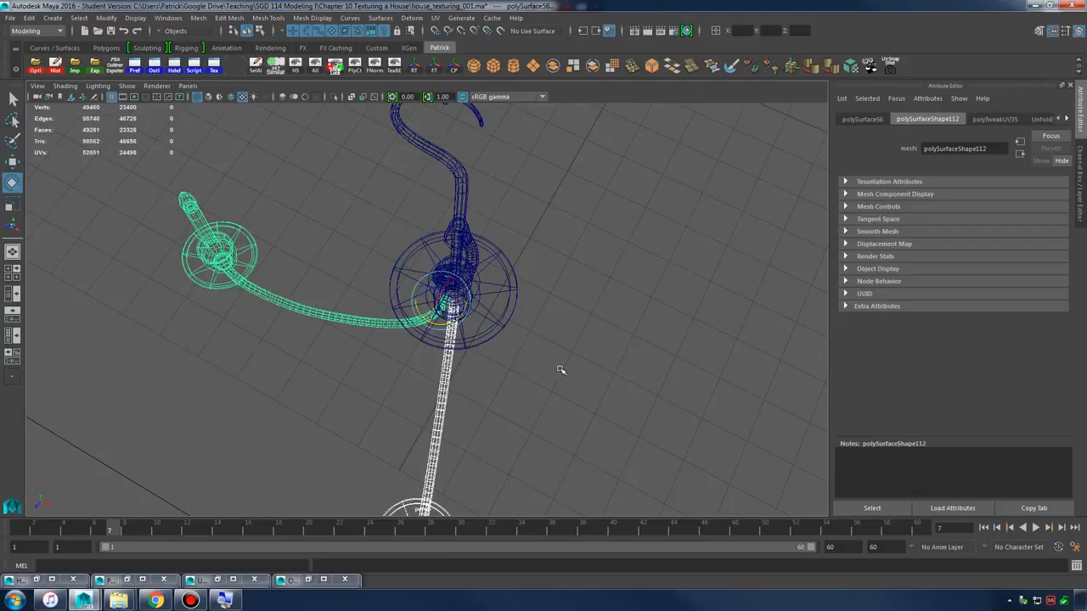
- Check which candle arms overlap and remove the surplus ones, keeping a single arm on the hub
{"action": "left_click", "coordinate": [563, 368]}
{"action": "left_click", "coordinate": [390, 321]}
{"action": "left_click", "coordinate": [436, 399]}
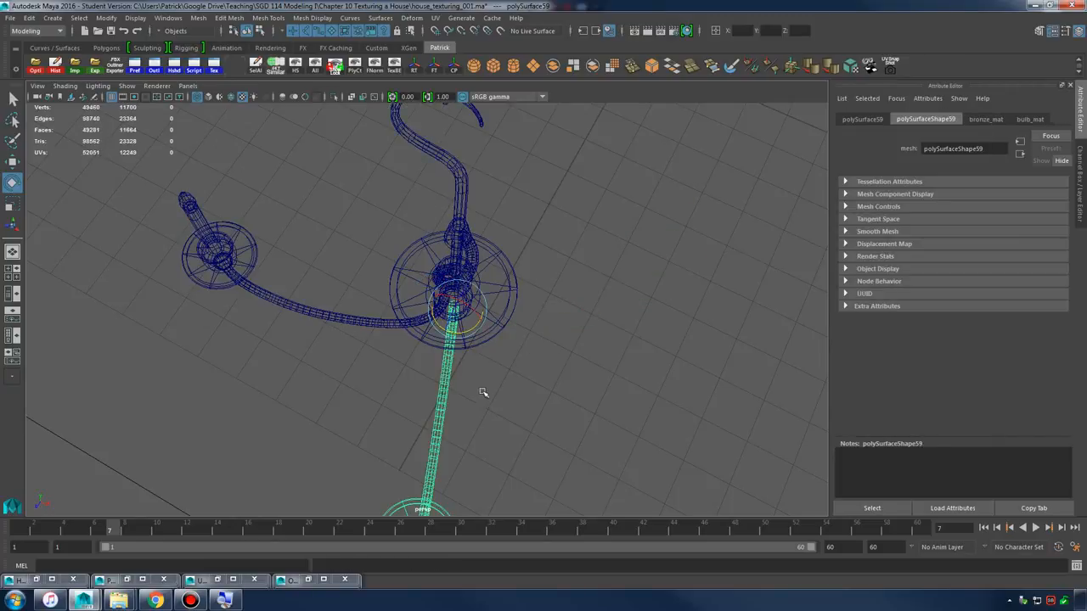
{"action": "left_click", "coordinate": [497, 388]}
{"action": "left_click", "coordinate": [435, 383]}
{"action": "left_click", "coordinate": [373, 321]}
{"action": "left_click", "coordinate": [426, 357]}
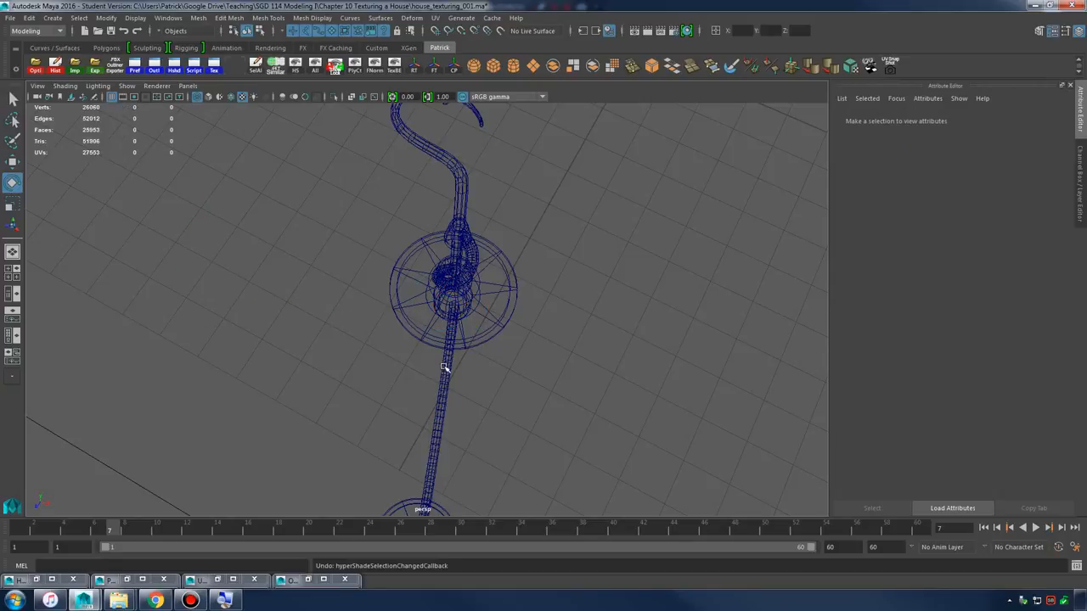
- Duplicate the remaining candle arm and rotate the copies around the hub to make three arms
{"action": "left_click", "coordinate": [461, 374]}
{"action": "left_click", "coordinate": [441, 382]}
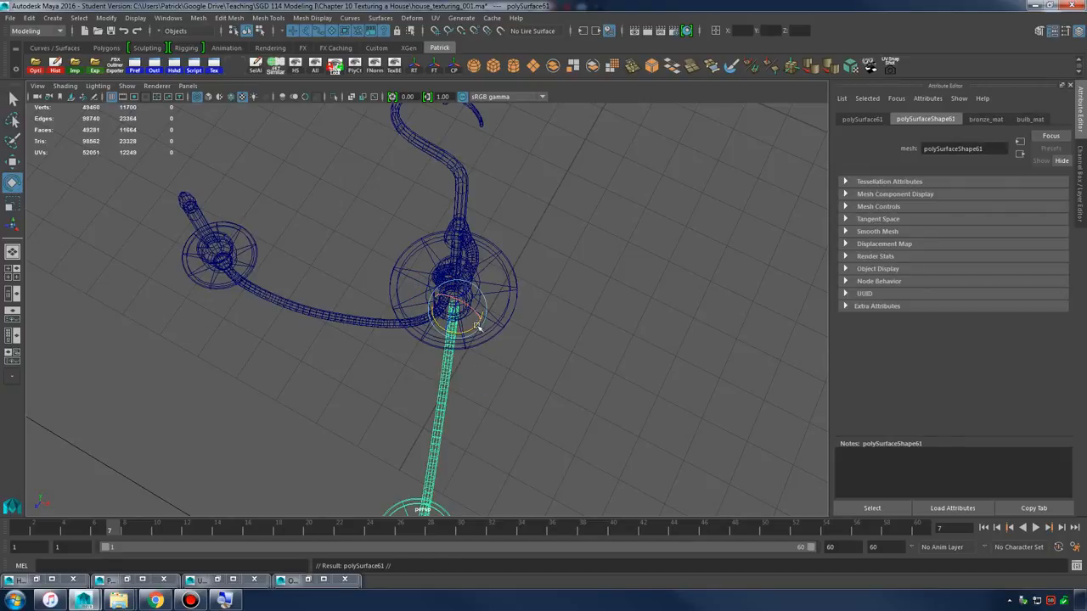
{"action": "left_click_drag", "start_coordinate": [477, 327], "coordinate": [490, 252]}
{"action": "left_click_drag", "start_coordinate": [468, 330], "coordinate": [485, 306]}
{"action": "key", "text": "ctrl+z"}
{"action": "key", "text": "w"}
{"action": "mouse_move", "coordinate": [600, 350]}
{"action": "left_mouse_down", "text": "alt"}
{"action": "mouse_move", "coordinate": [463, 331]}
{"action": "mouse_move", "coordinate": [477, 357]}
{"action": "mouse_move", "coordinate": [484, 344]}
{"action": "mouse_move", "coordinate": [676, 326]}
{"action": "mouse_move", "coordinate": [586, 338]}
{"action": "mouse_move", "coordinate": [607, 362]}
{"action": "left_mouse_up", "text": "alt"}
{"action": "key", "text": "e"}
{"action": "left_click", "coordinate": [553, 340]}
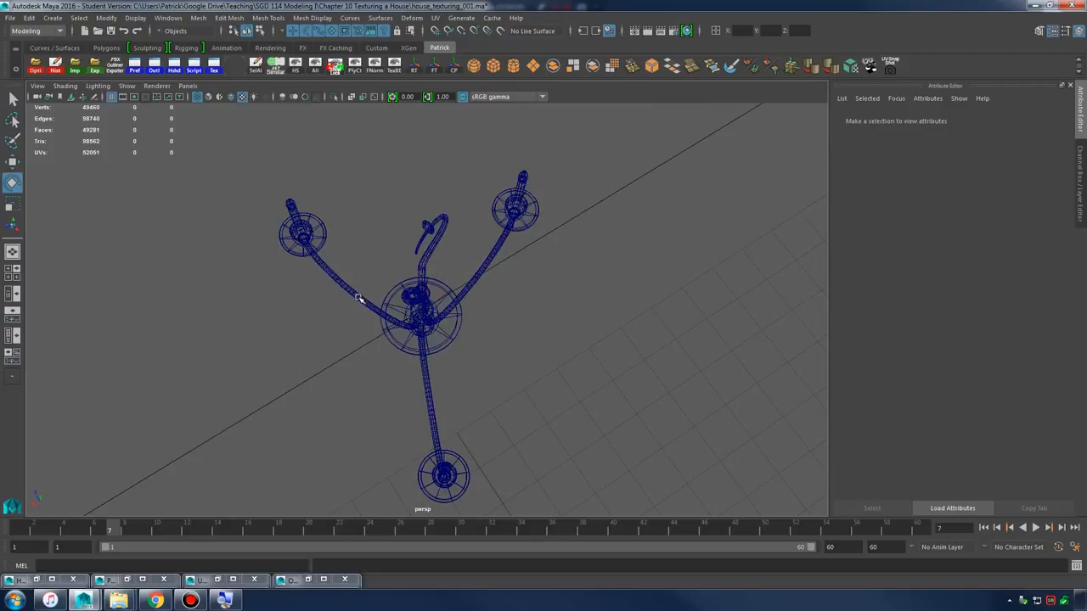
- Rotate one candle arm slightly around the hub to even out the spacing of the three arms, and return to shaded display
{"action": "left_click", "coordinate": [411, 340]}
{"action": "left_click_drag", "start_coordinate": [414, 348], "coordinate": [417, 346]}
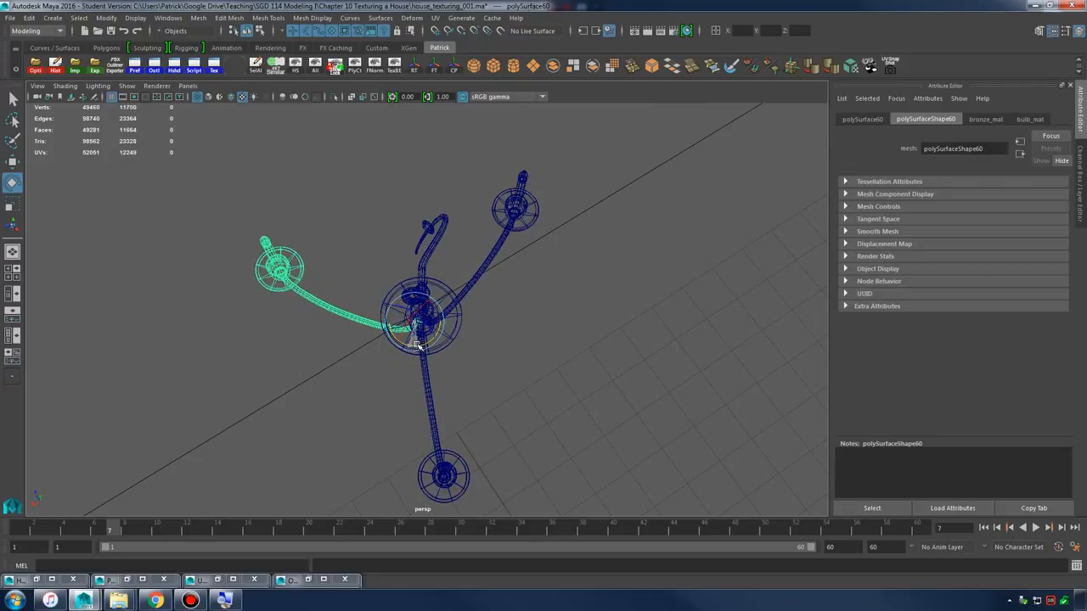
{"action": "left_click", "coordinate": [603, 368]}
{"action": "mouse_move", "coordinate": [603, 369]}
{"action": "left_mouse_down", "text": "alt"}
{"action": "mouse_move", "coordinate": [589, 320]}
{"action": "mouse_move", "coordinate": [548, 303]}
{"action": "mouse_move", "coordinate": [492, 318]}
{"action": "mouse_move", "coordinate": [504, 317]}
{"action": "mouse_move", "coordinate": [541, 263]}
{"action": "mouse_move", "coordinate": [521, 365]}
{"action": "mouse_move", "coordinate": [497, 332]}
{"action": "mouse_move", "coordinate": [513, 395]}
{"action": "left_mouse_up", "text": "alt"}
{"action": "key", "text": "5"}
{"action": "right_click_drag", "start_coordinate": [597, 331], "coordinate": [521, 317], "text": "alt"}
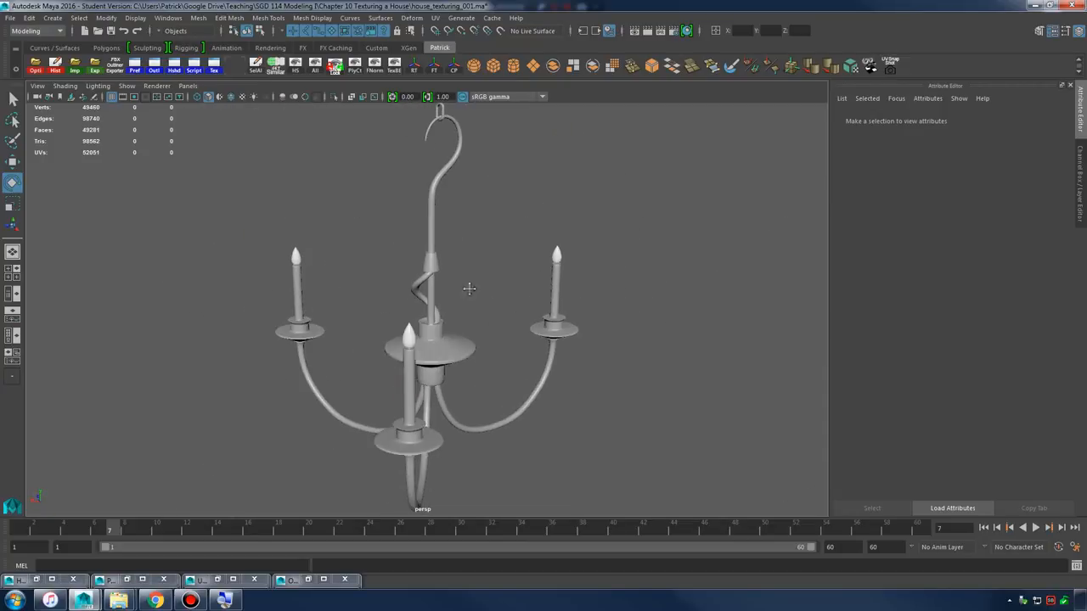
- Select the spiral rod beside the central column and, in the top view, move its pivot to the column's centre
{"action": "right_click_drag", "start_coordinate": [468, 288], "coordinate": [400, 370], "text": "alt"}
{"action": "left_click", "coordinate": [422, 365]}
{"action": "key", "text": "f"}
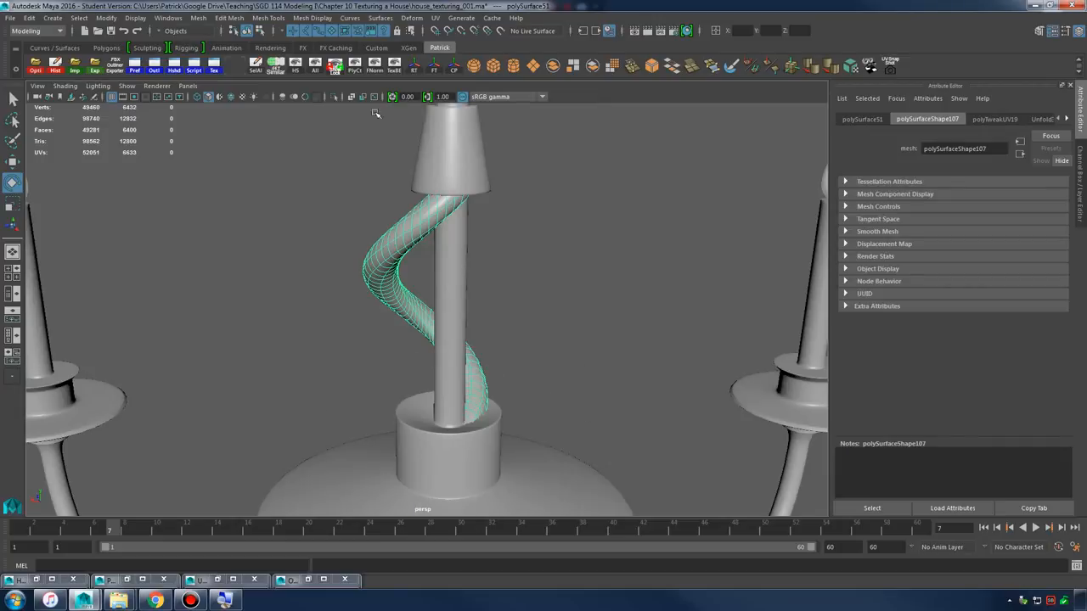
{"action": "left_click", "coordinate": [450, 67]}
{"action": "left_click_drag", "start_coordinate": [468, 309], "coordinate": [475, 342], "text": "alt"}
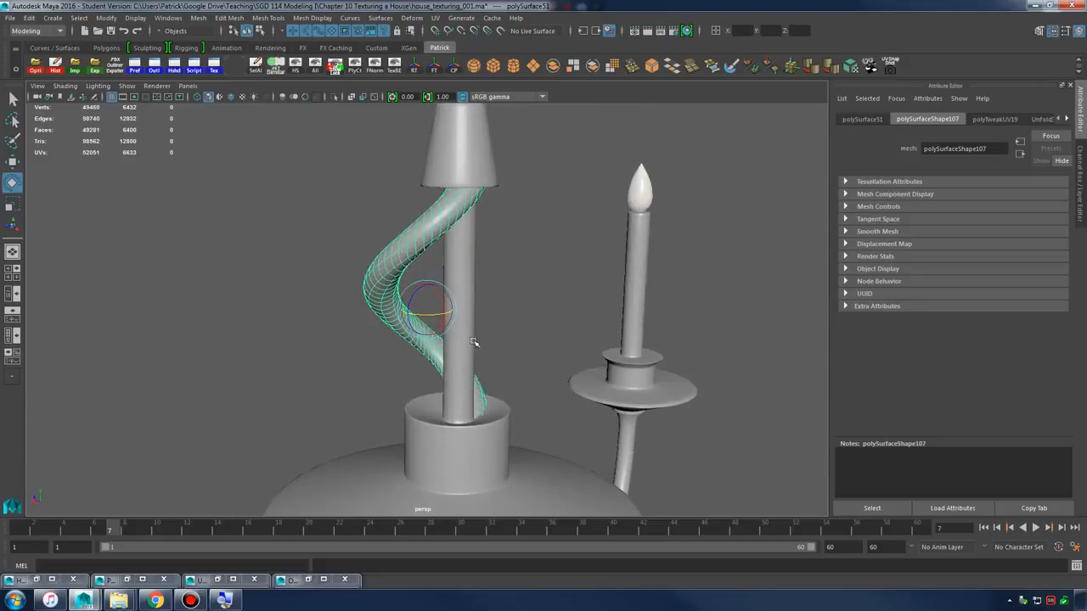
{"action": "key", "text": "space"}
{"action": "key", "text": "space"}
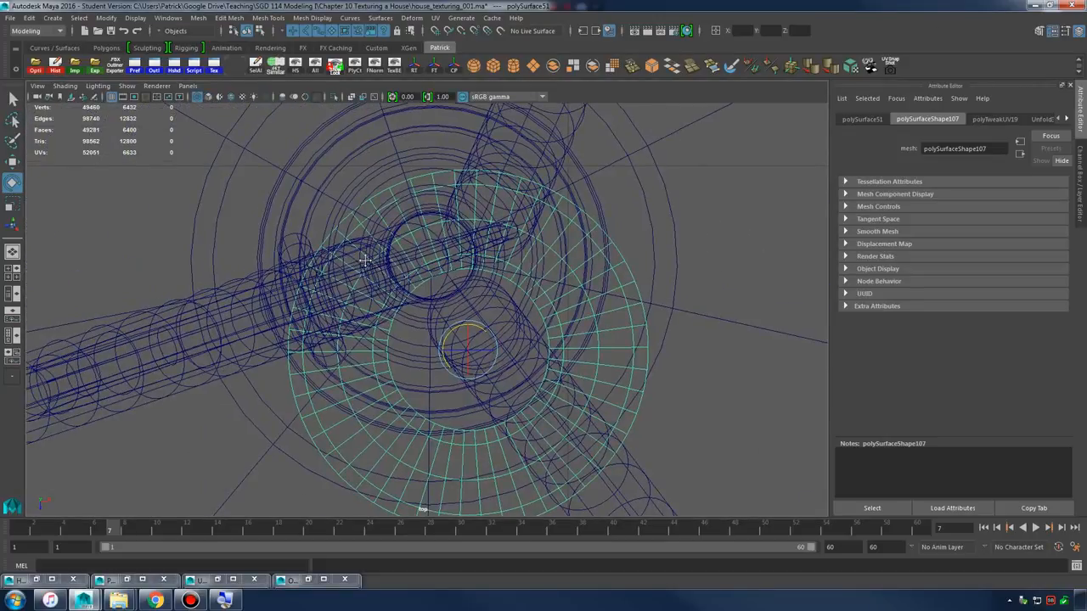
{"action": "right_click_drag", "start_coordinate": [485, 320], "coordinate": [556, 320], "text": "alt"}
{"action": "scroll", "coordinate": [492, 320], "scroll_direction": "up", "scroll_amount": 10}
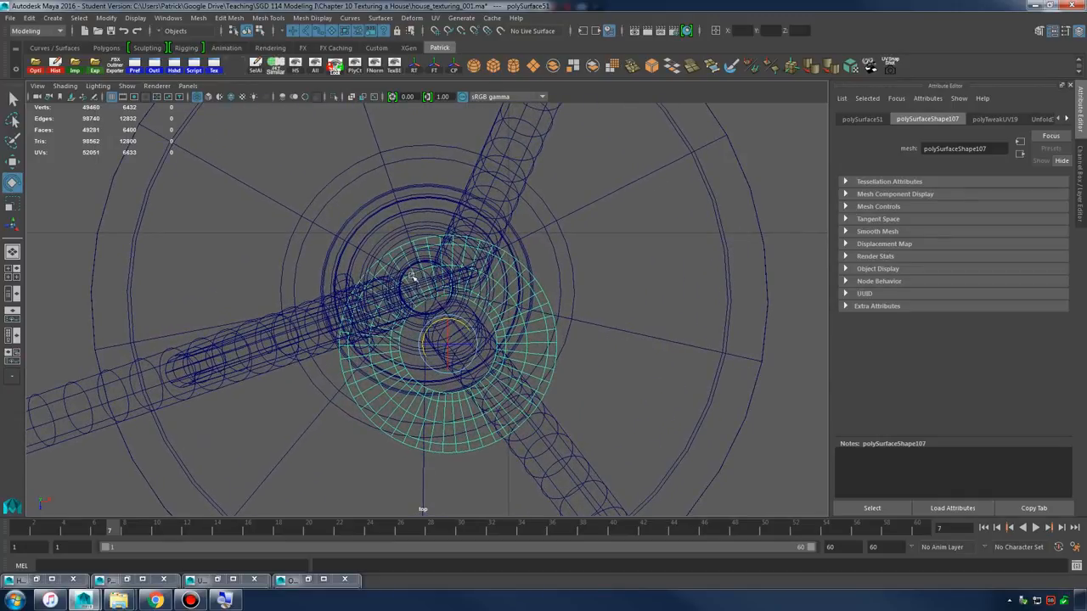
{"action": "key", "text": "w"}
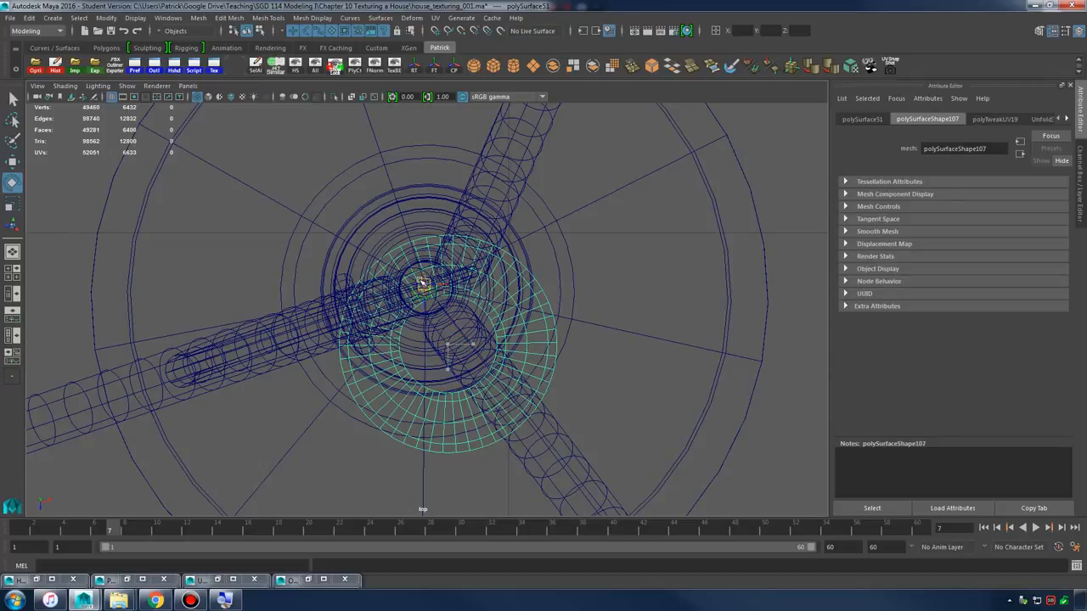
{"action": "key", "text": "space"}
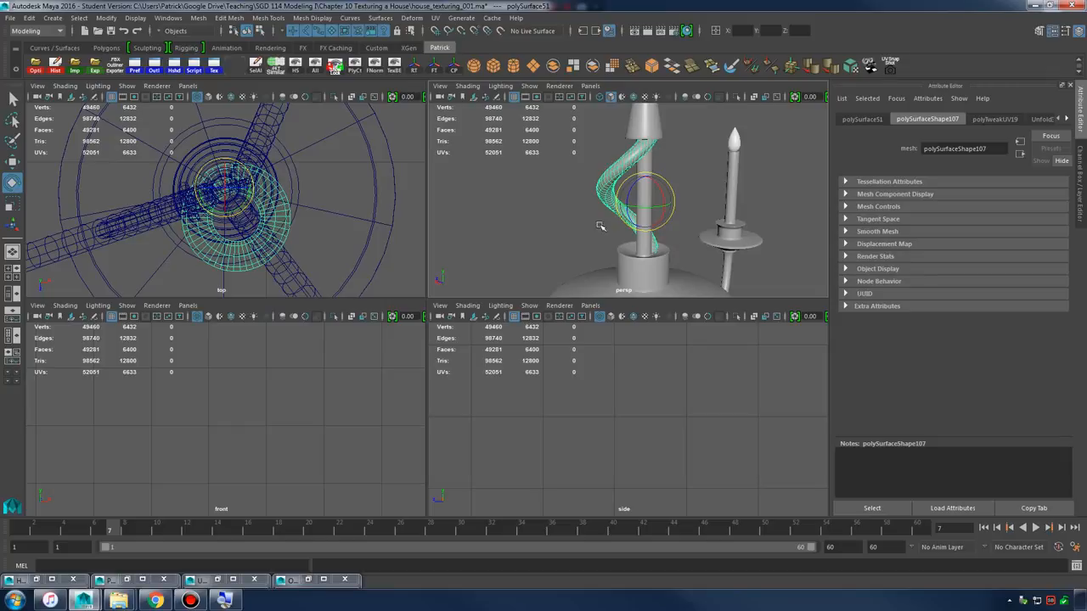
{"action": "key", "text": "space"}
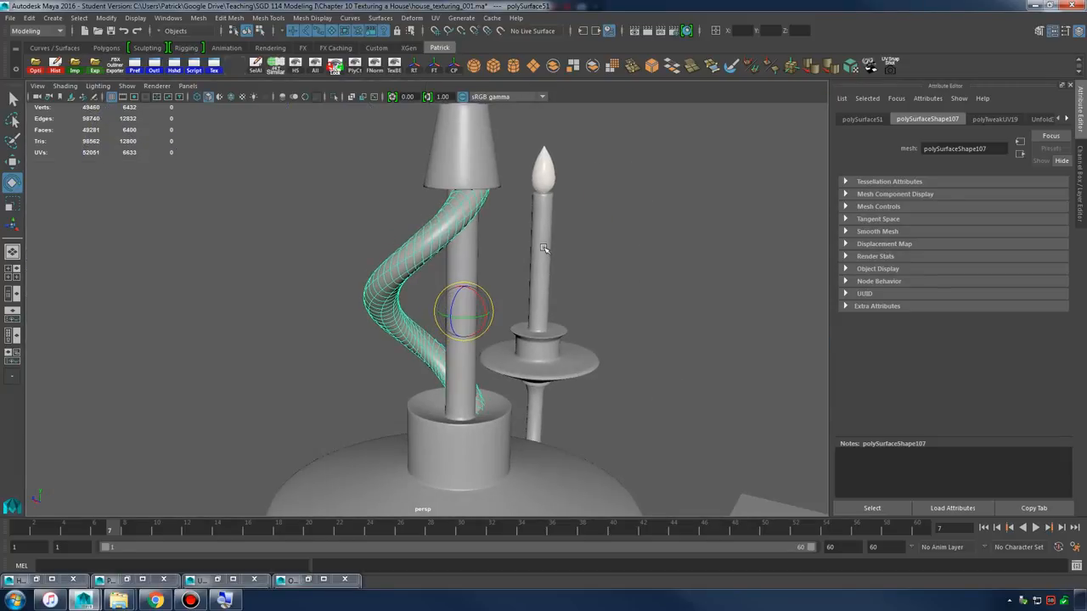
- Duplicate the spiral rod around the central column, and duplicate and rotate the resulting pair to form a four-strand twist
{"action": "key", "text": "ctrl+d"}
{"action": "left_click_drag", "start_coordinate": [461, 318], "coordinate": [495, 316]}
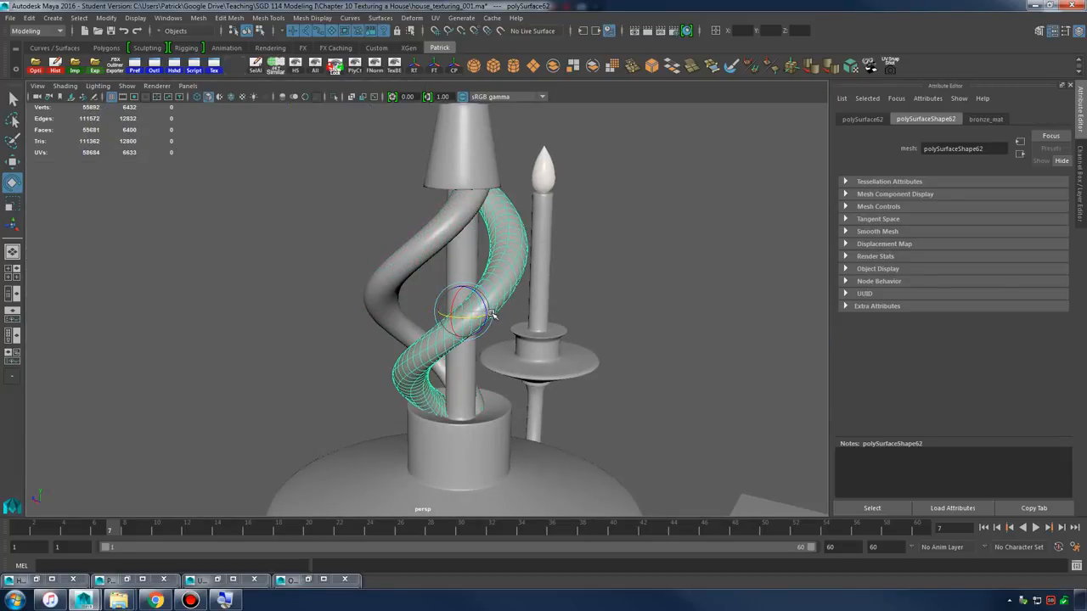
{"action": "key", "text": "ctrl+d"}
{"action": "key", "text": "ctrl+z"}
{"action": "left_click", "coordinate": [409, 259], "text": "shift"}
{"action": "key", "text": "ctrl+d"}
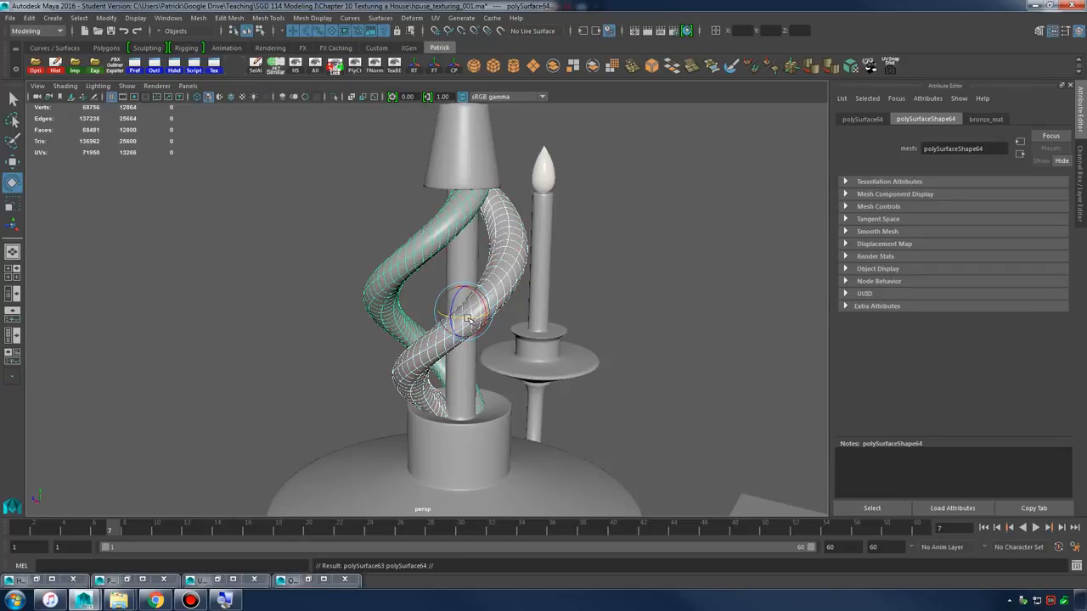
{"action": "mouse_move", "coordinate": [466, 319]}
{"action": "left_mouse_down"}
{"action": "mouse_move", "coordinate": [499, 316]}
{"action": "mouse_move", "coordinate": [480, 317]}
{"action": "left_mouse_up"}
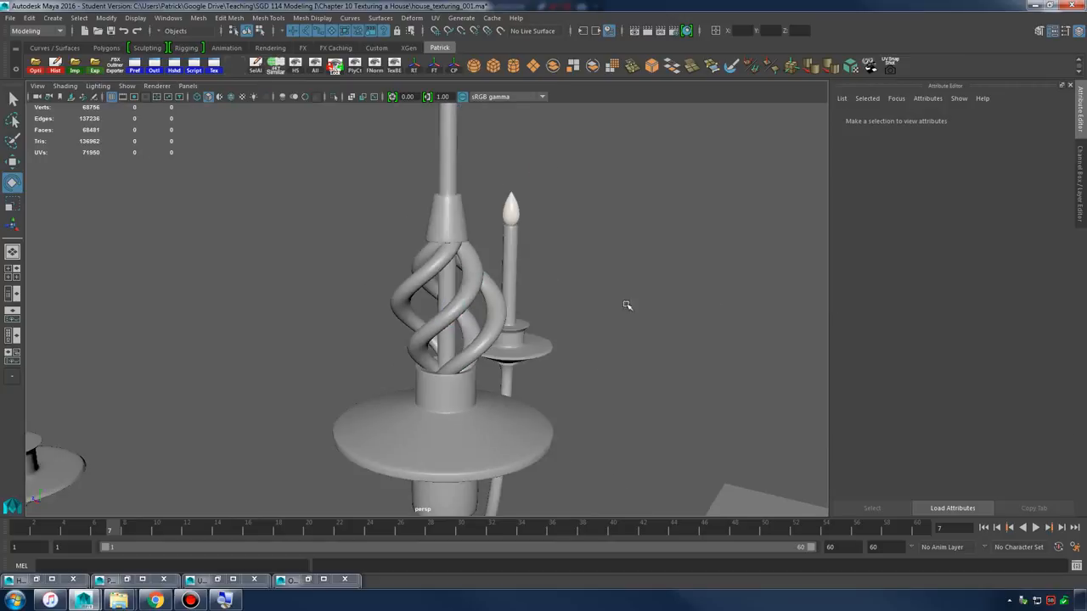
- Show the lamp with its textures and rotate the front candle arm slightly around the hub to even out the spacing
{"action": "left_click_drag", "start_coordinate": [626, 303], "coordinate": [541, 296], "text": "alt"}
{"action": "key", "text": "6"}
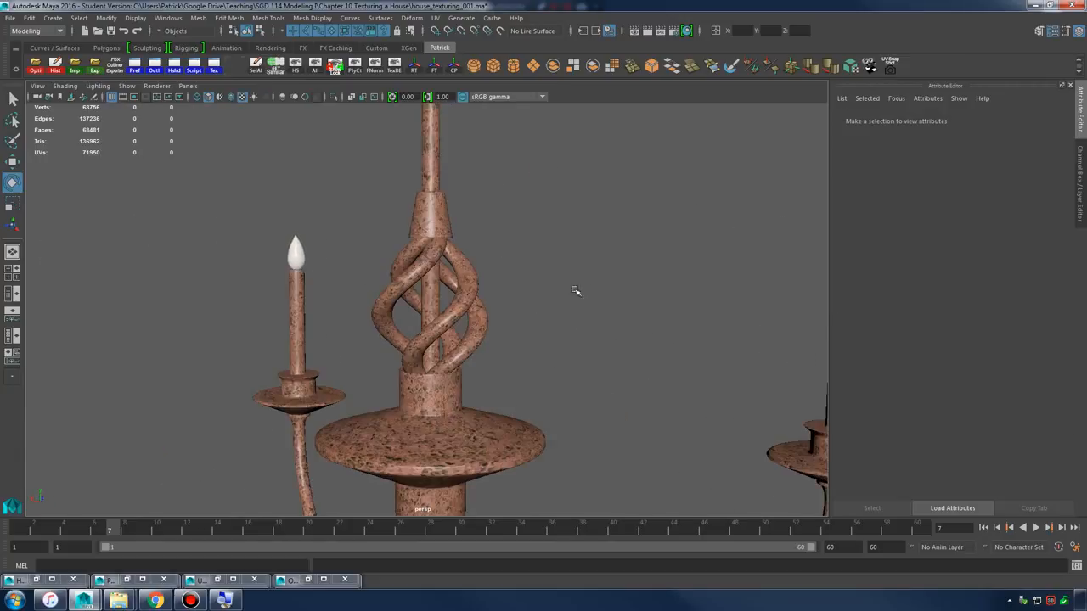
{"action": "key", "text": "ctrl+shift+a"}
{"action": "right_click_drag", "start_coordinate": [687, 295], "coordinate": [466, 298], "text": "alt"}
{"action": "right_click", "coordinate": [434, 226]}
{"action": "left_click", "coordinate": [574, 241]}
{"action": "left_click_drag", "start_coordinate": [466, 298], "coordinate": [528, 320], "text": "alt"}
{"action": "left_click_drag", "start_coordinate": [441, 365], "coordinate": [465, 330], "text": "alt"}
{"action": "left_click", "coordinate": [423, 372]}
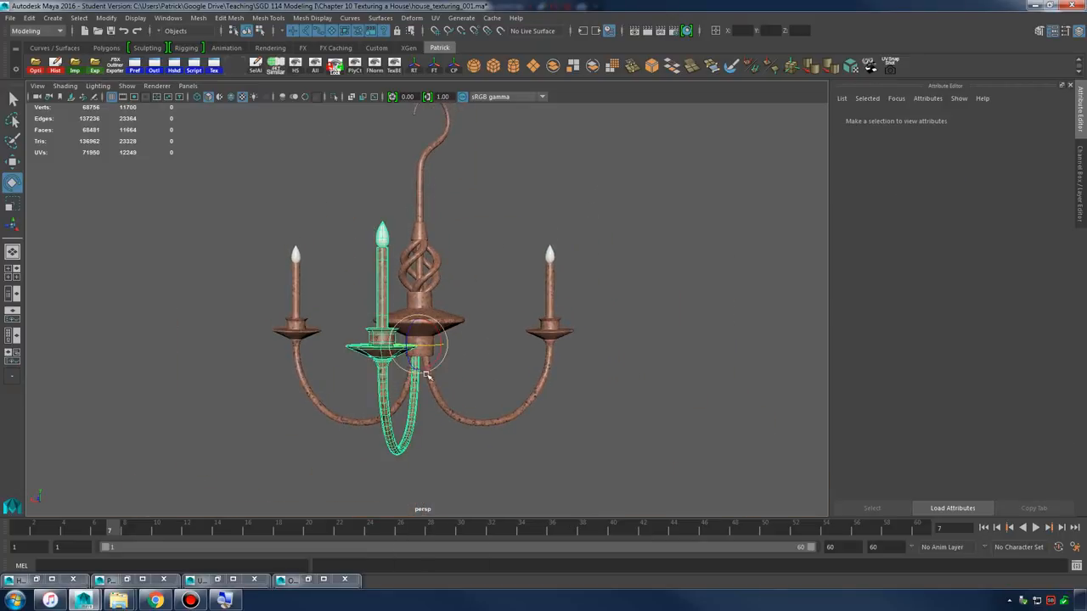
{"action": "key", "text": "w"}
{"action": "left_click", "coordinate": [529, 243]}
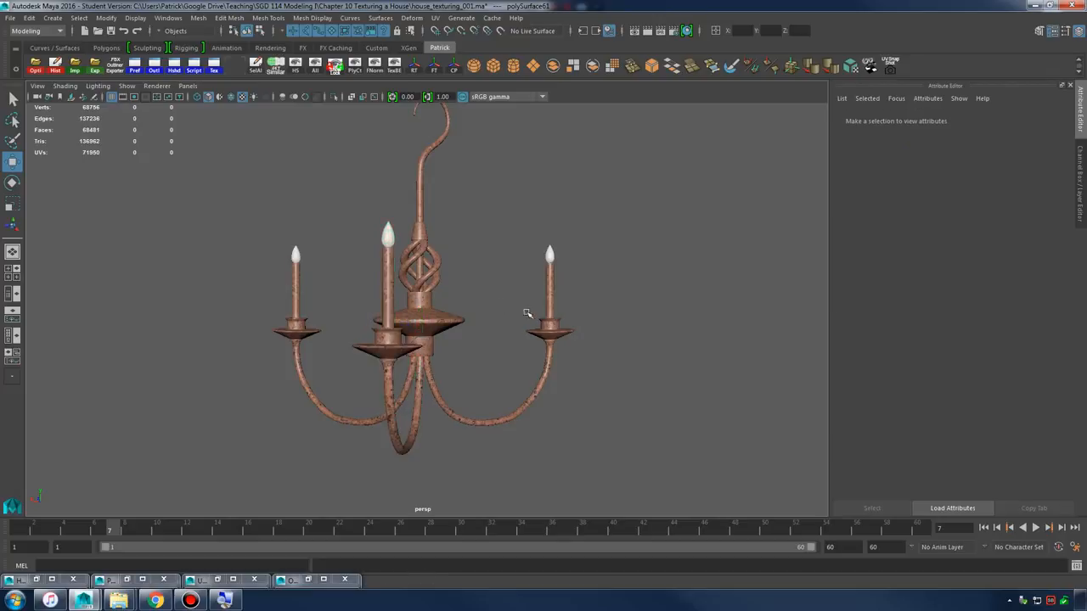
- Duplicate the chain link on the lamp's hook, raise the copy and rotate it a quarter turn to interlock with the original
{"action": "left_click_drag", "start_coordinate": [528, 243], "coordinate": [475, 253], "text": "alt"}
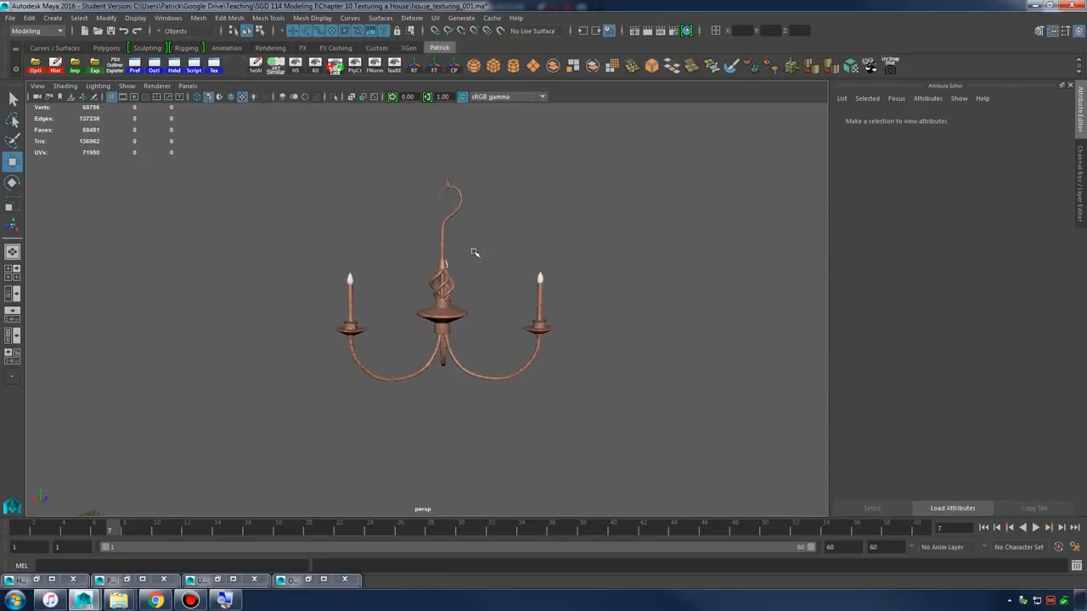
{"action": "middle_click_drag", "start_coordinate": [476, 252], "coordinate": [472, 381], "text": "alt"}
{"action": "right_click_drag", "start_coordinate": [473, 381], "coordinate": [563, 318], "text": "alt"}
{"action": "middle_click_drag", "start_coordinate": [563, 317], "coordinate": [451, 314], "text": "alt"}
{"action": "left_click", "coordinate": [453, 315]}
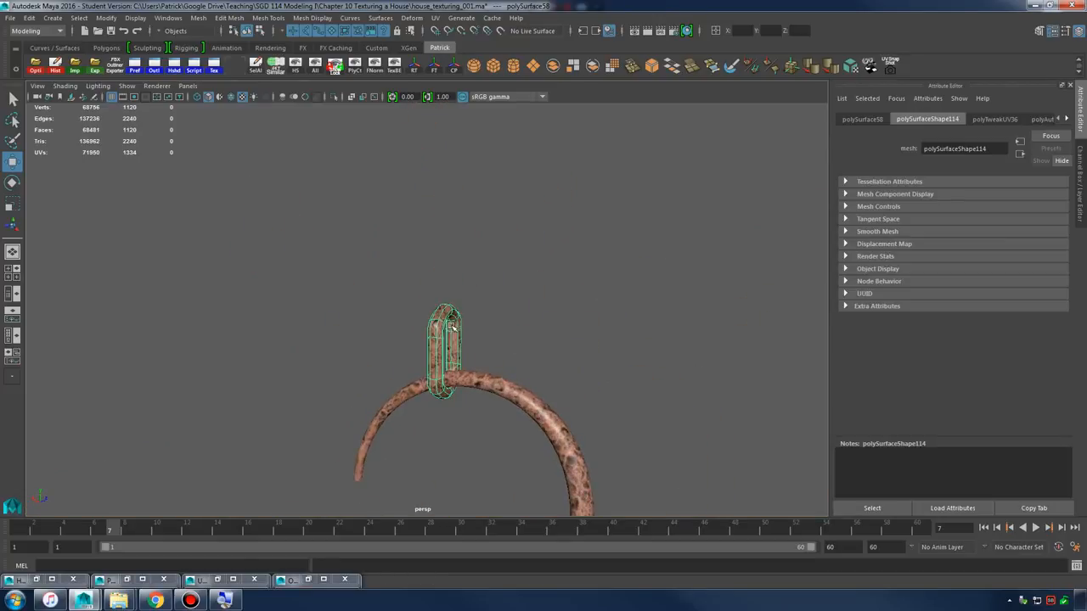
{"action": "key", "text": "ctrl+d"}
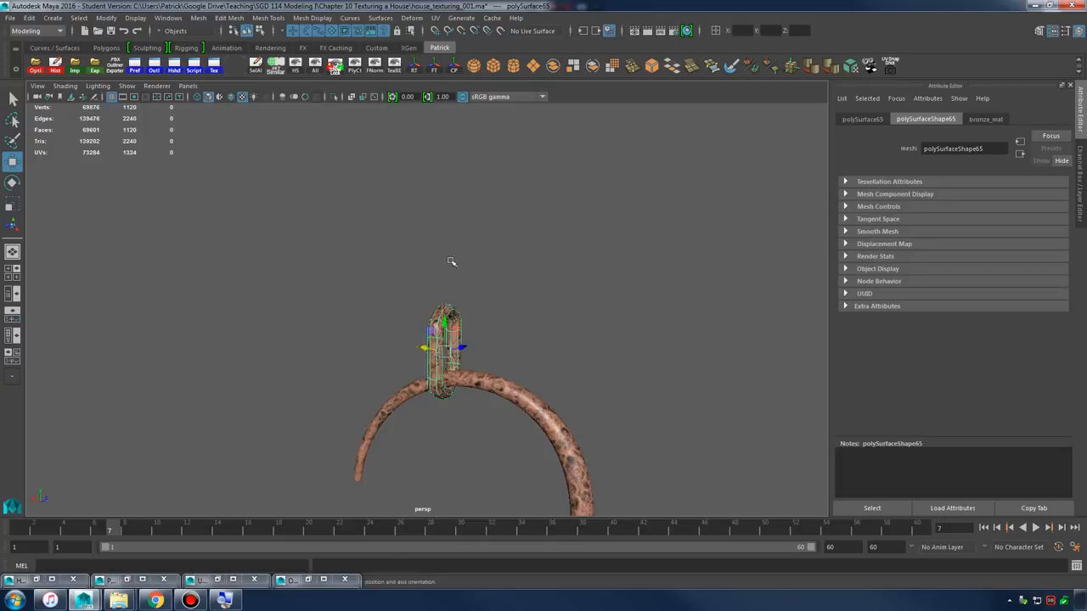
{"action": "left_click_drag", "start_coordinate": [442, 355], "coordinate": [486, 283]}
{"action": "key", "text": "e"}
- Select both interlocked chain links and duplicate them as a pair
{"action": "left_click", "coordinate": [452, 339], "text": "shift"}
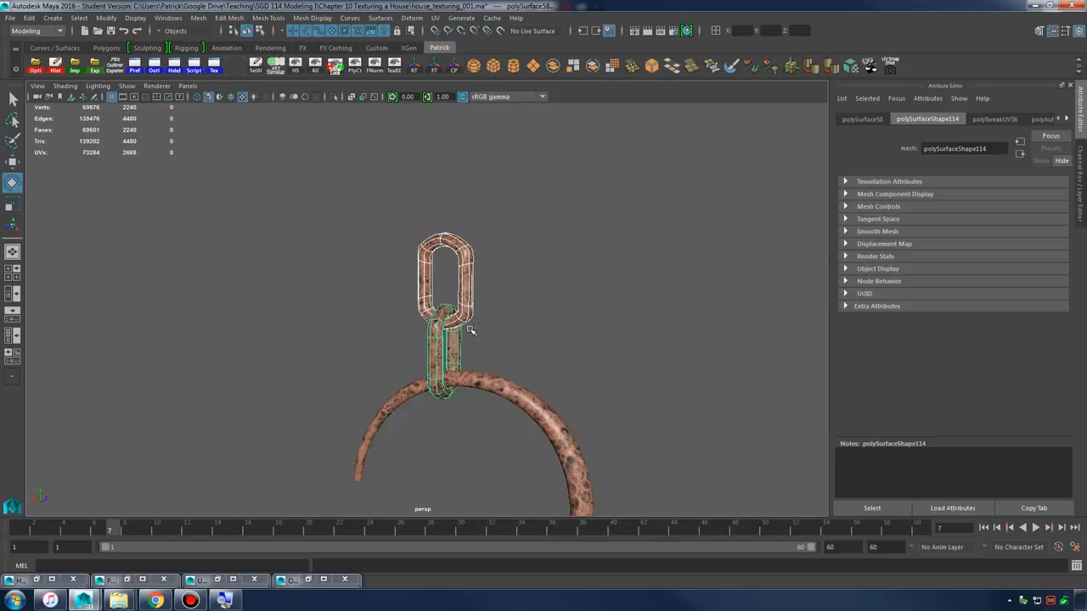
{"action": "key", "text": "ctrl+d"}
{"action": "key", "text": "w"}
{"action": "left_click", "coordinate": [459, 70]}
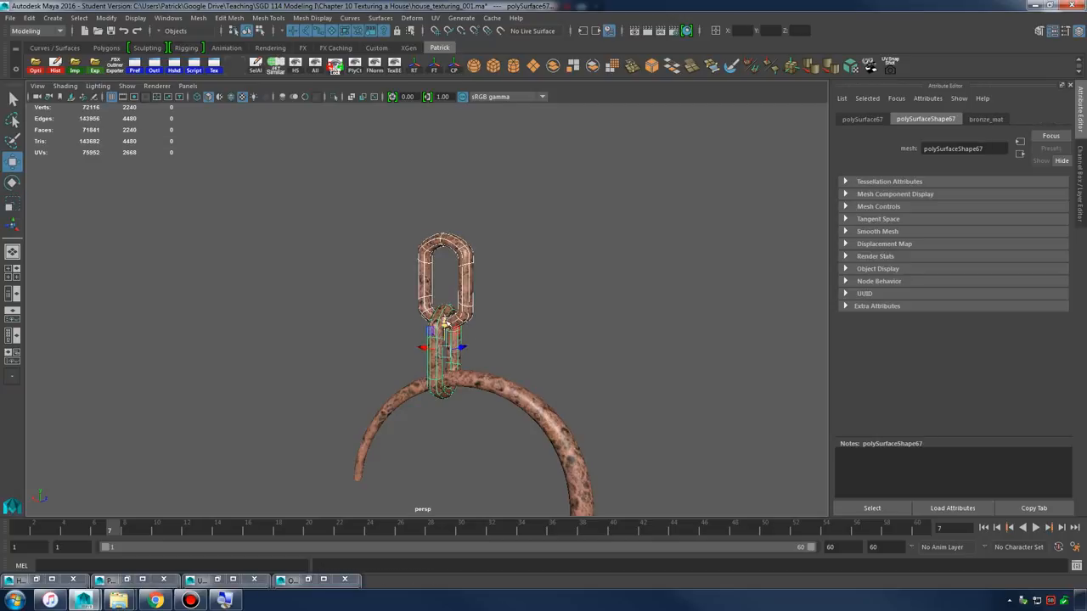
{"action": "left_click_drag", "start_coordinate": [441, 324], "coordinate": [457, 220]}
{"action": "key", "text": "ctrl+z"}
{"action": "key", "text": "ctrl+z"}
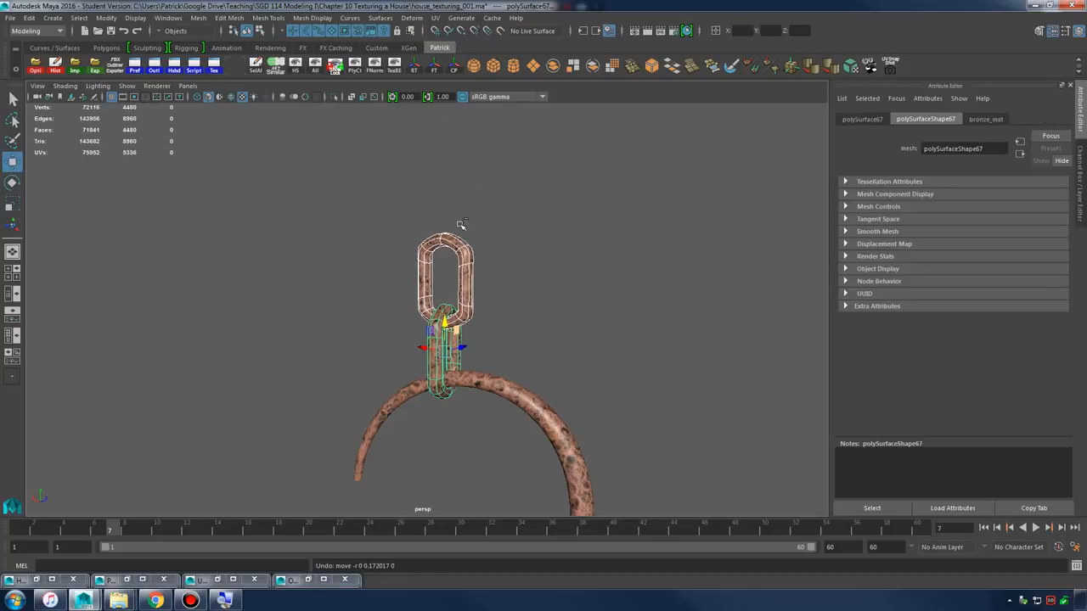
{"action": "left_click", "coordinate": [531, 284]}
{"action": "key", "text": "ctrl+z"}
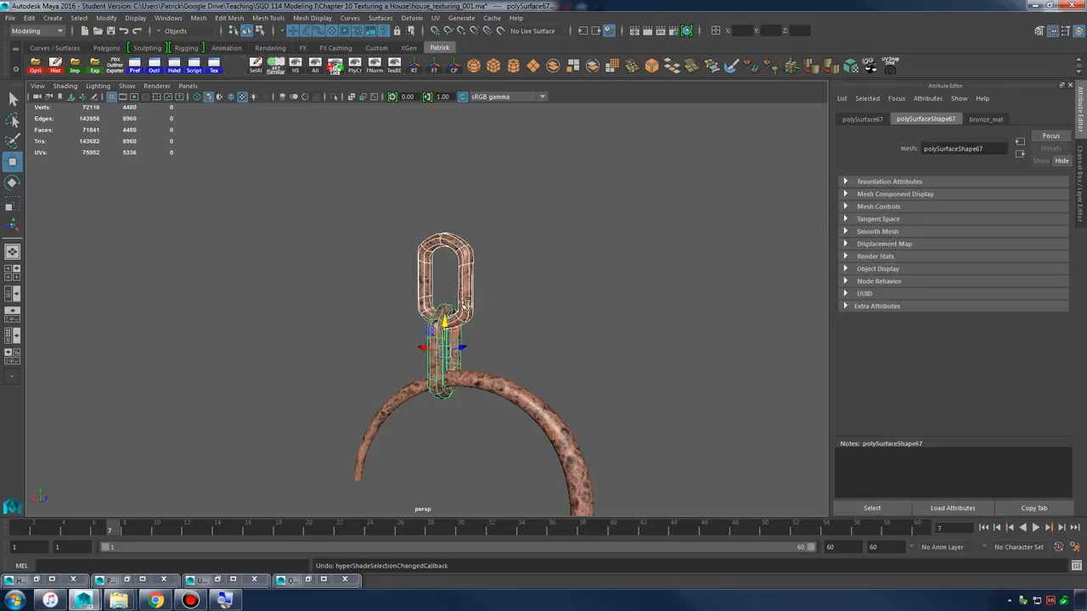
{"action": "left_click_drag", "start_coordinate": [448, 324], "coordinate": [450, 257]}
{"action": "key", "text": "ctrl+z"}
{"action": "key", "text": "ctrl+z"}
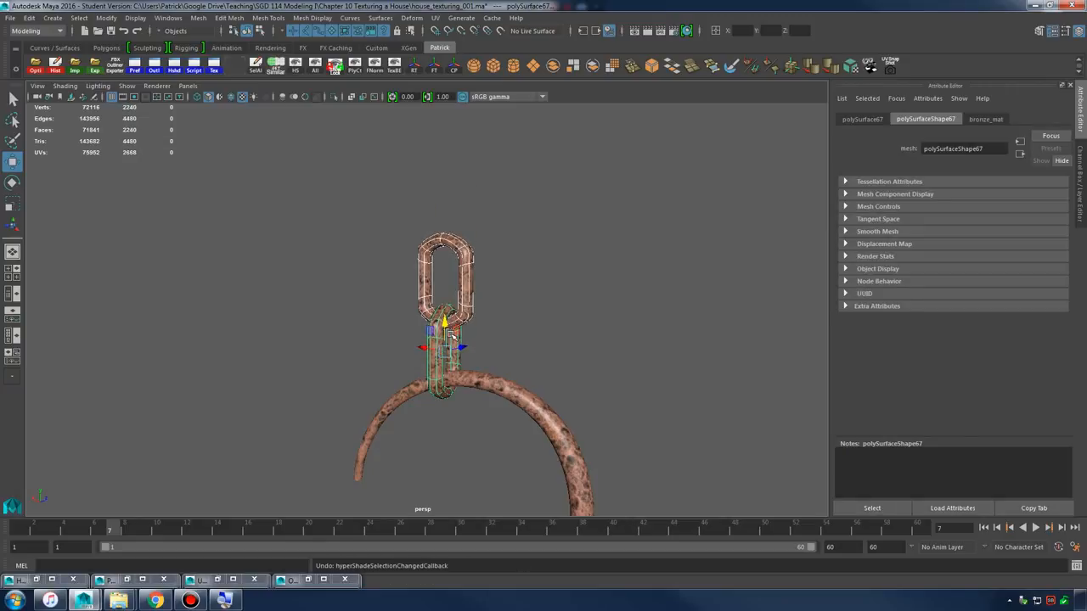
- Raise the duplicated pair to continue the chain, and duplicate all four links upward to extend it further
{"action": "left_click_drag", "start_coordinate": [444, 322], "coordinate": [473, 182]}
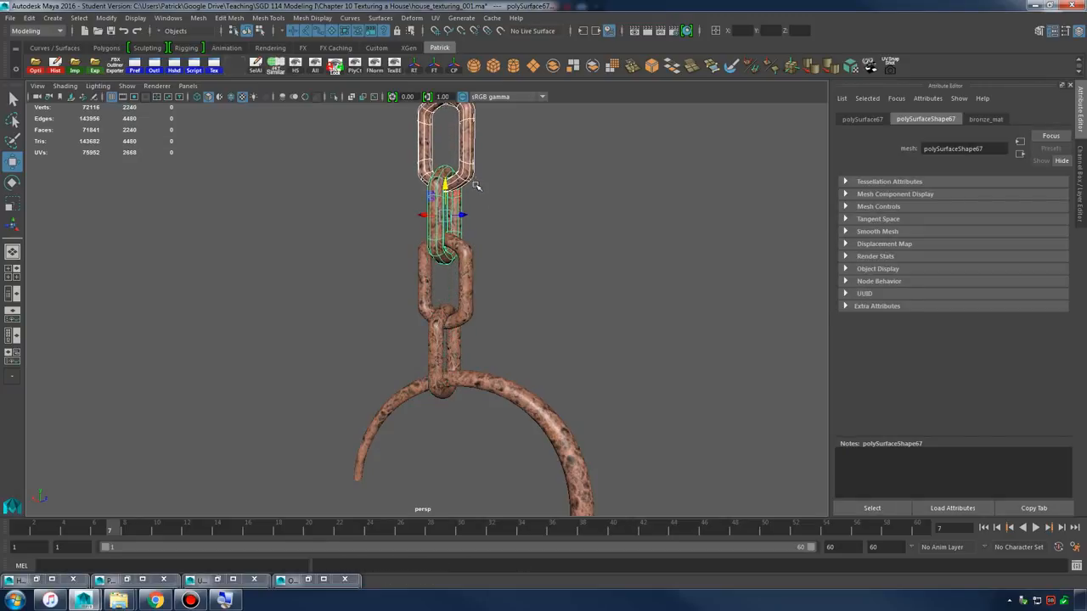
{"action": "middle_click_drag", "start_coordinate": [472, 231], "coordinate": [465, 332], "text": "alt"}
{"action": "left_click_drag", "start_coordinate": [415, 391], "coordinate": [477, 430], "text": "shift"}
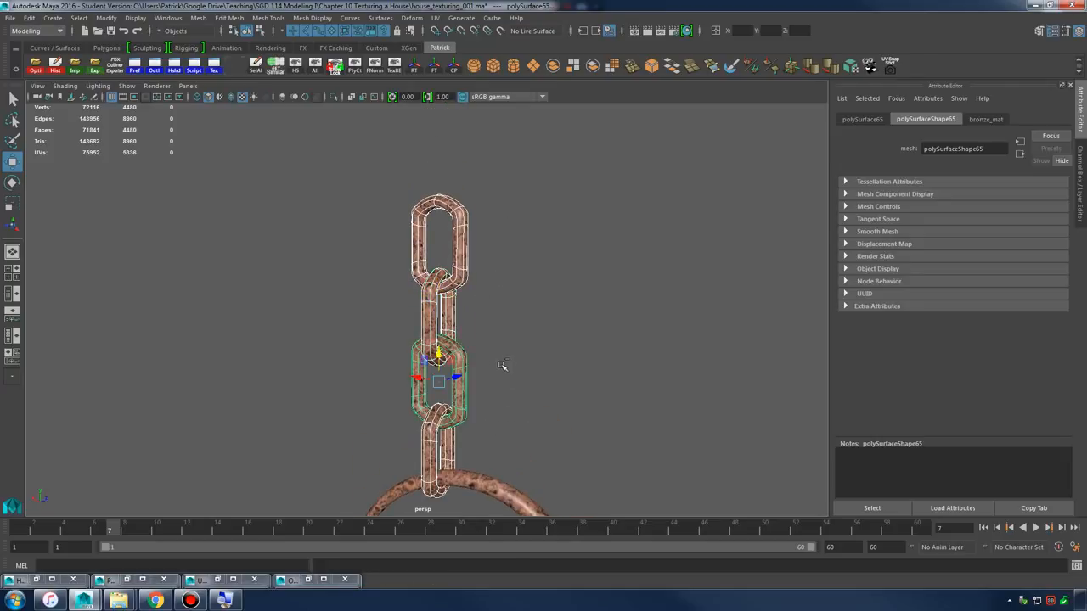
{"action": "key", "text": "ctrl+d"}
{"action": "left_click_drag", "start_coordinate": [439, 357], "coordinate": [478, 69]}
{"action": "left_click", "coordinate": [713, 290]}
- Set kitch_lay visible, and make all remaining display layers visible to bring back the whole house around the chandelier
{"action": "right_click_drag", "start_coordinate": [714, 290], "coordinate": [466, 308], "text": "alt"}
{"action": "middle_click_drag", "start_coordinate": [643, 408], "coordinate": [616, 286], "text": "alt"}
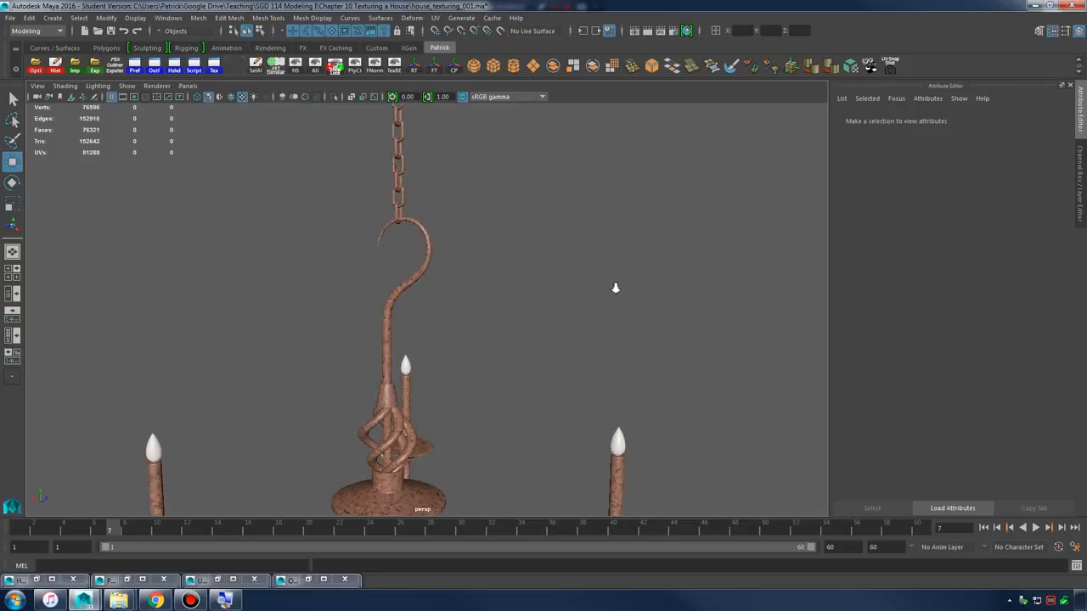
{"action": "right_click_drag", "start_coordinate": [617, 286], "coordinate": [538, 349], "text": "alt"}
{"action": "middle_click_drag", "start_coordinate": [535, 391], "coordinate": [548, 335], "text": "alt"}
{"action": "left_click_drag", "start_coordinate": [548, 336], "coordinate": [729, 207], "text": "alt"}
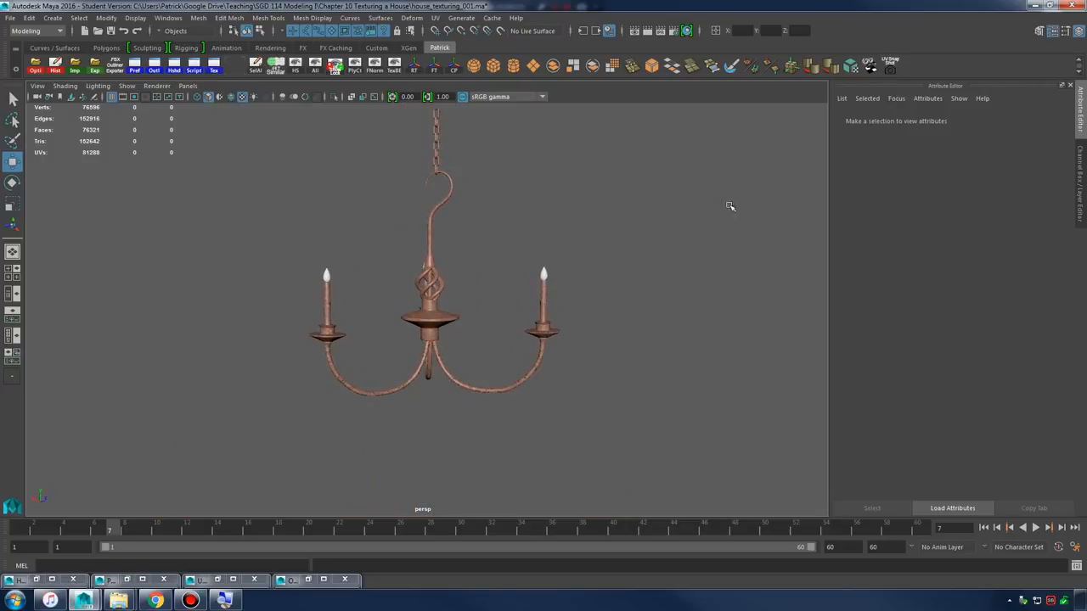
{"action": "left_click", "coordinate": [1079, 32]}
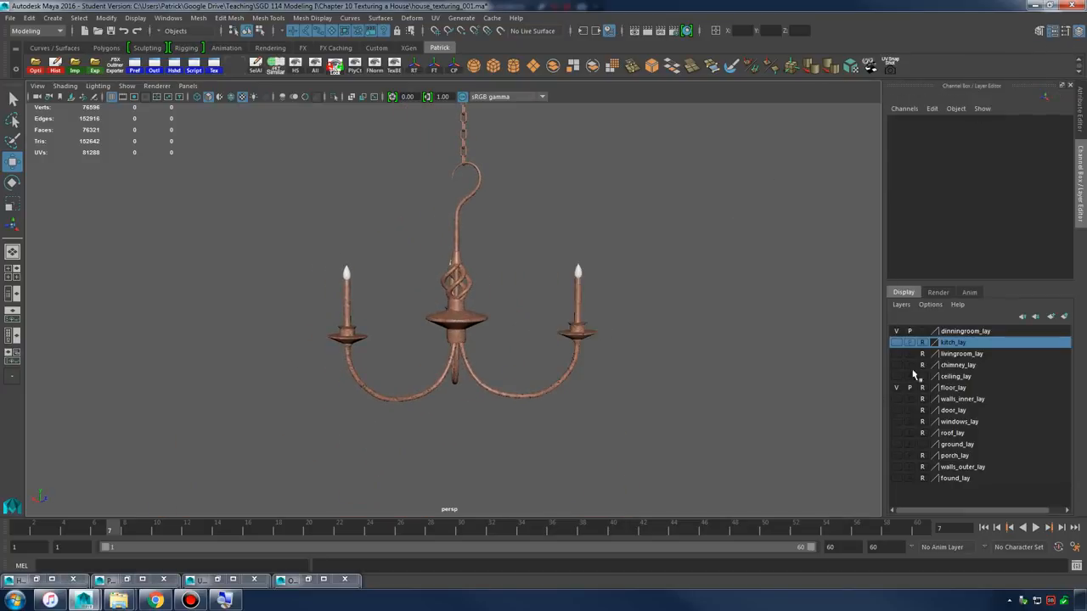
{"action": "right_click", "coordinate": [963, 366]}
{"action": "mouse_move", "coordinate": [997, 433]}
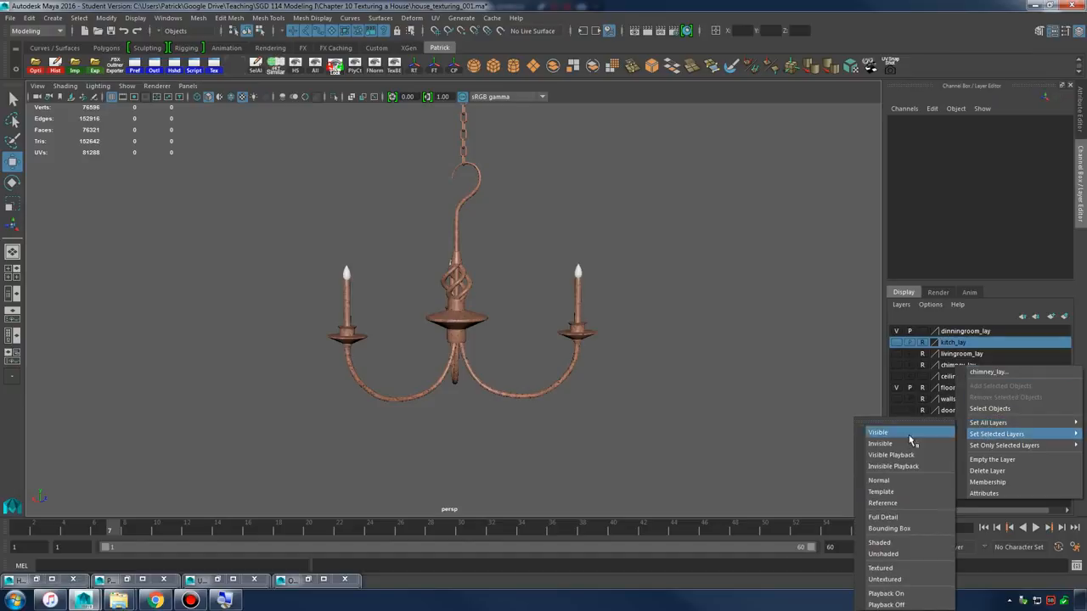
{"action": "left_click", "coordinate": [893, 434]}
{"action": "right_click", "coordinate": [966, 398]}
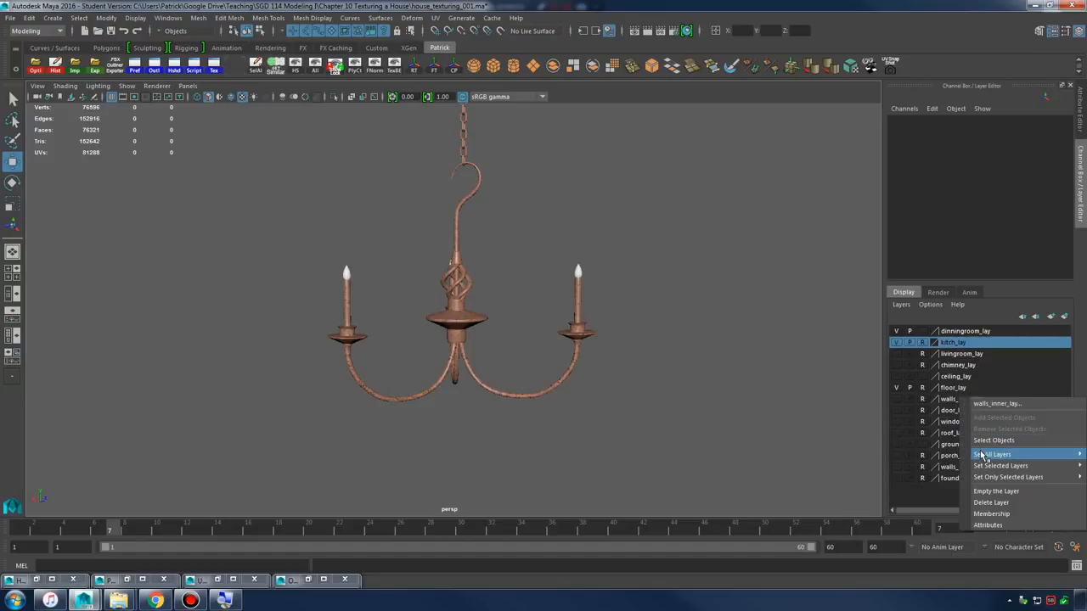
{"action": "mouse_move", "coordinate": [984, 455]}
{"action": "left_click", "coordinate": [878, 433]}
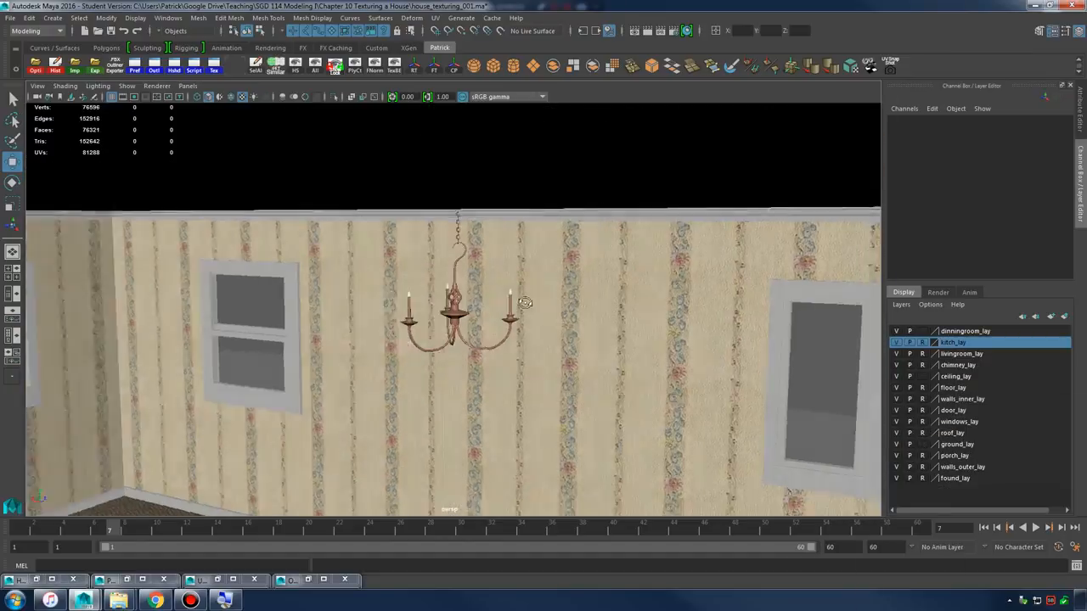
- Close the minimized tool windows to clear the workspace
{"action": "left_click_drag", "start_coordinate": [524, 302], "coordinate": [710, 301], "text": "alt"}
{"action": "right_click_drag", "start_coordinate": [710, 301], "coordinate": [645, 318], "text": "alt"}
{"action": "left_click_drag", "start_coordinate": [645, 319], "coordinate": [583, 359], "text": "alt"}
{"action": "left_click", "coordinate": [37, 580]}
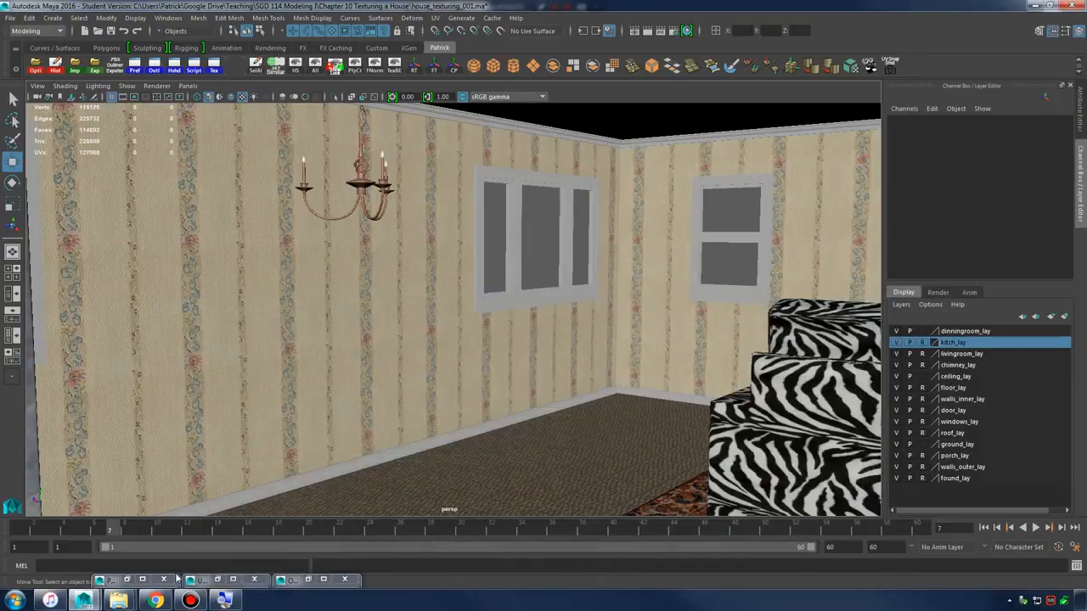
{"action": "left_click", "coordinate": [164, 580]}
{"action": "left_click", "coordinate": [253, 580]}
{"action": "left_click", "coordinate": [253, 579]}
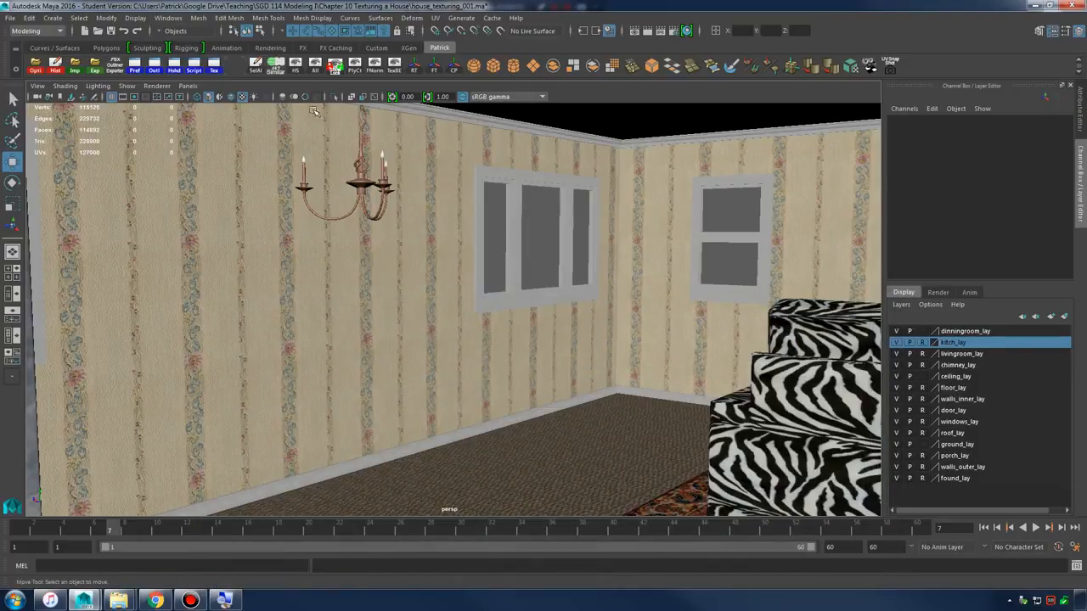
- Open the Outliner and select the hidden table_mesh_001, chair_mesh_002 and chair_mesh_003, moving the window clear of the channel values
{"action": "left_click", "coordinate": [154, 68]}
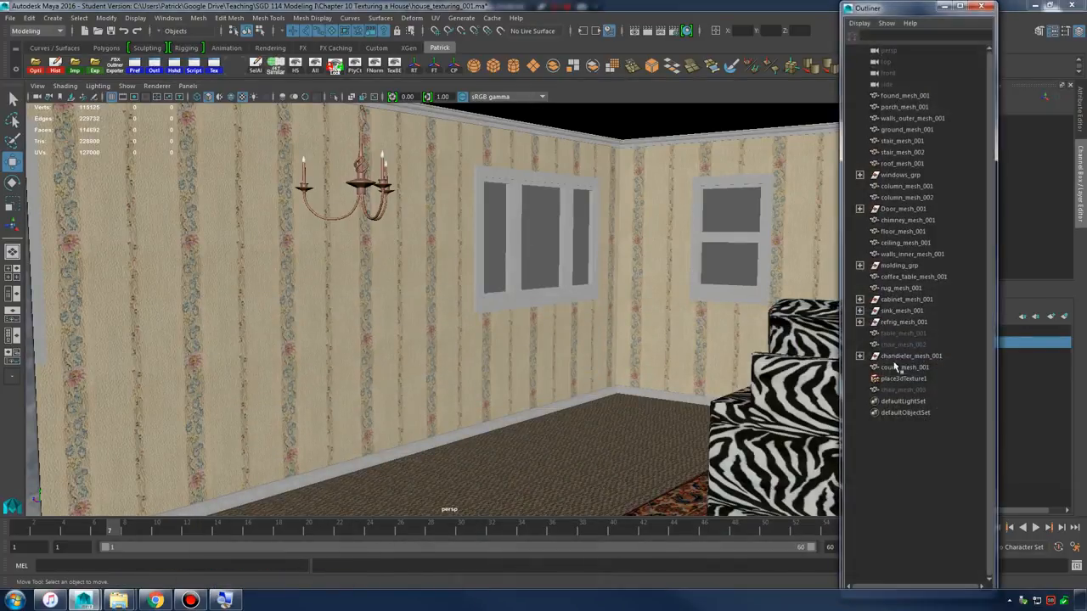
{"action": "left_click", "coordinate": [903, 336]}
{"action": "left_click", "coordinate": [907, 390], "text": "ctrl"}
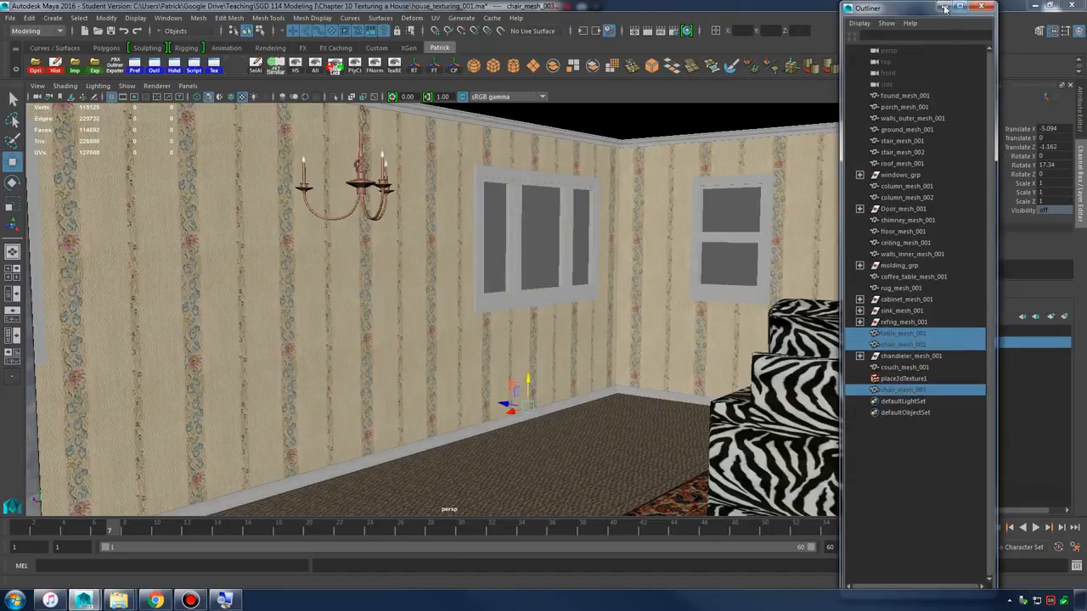
{"action": "left_click_drag", "start_coordinate": [904, 12], "coordinate": [527, 170]}
- Unlock the Visibility channel of the selected table and chairs, set it to on, and minimize the Outliner
{"action": "left_click", "coordinate": [1025, 213]}
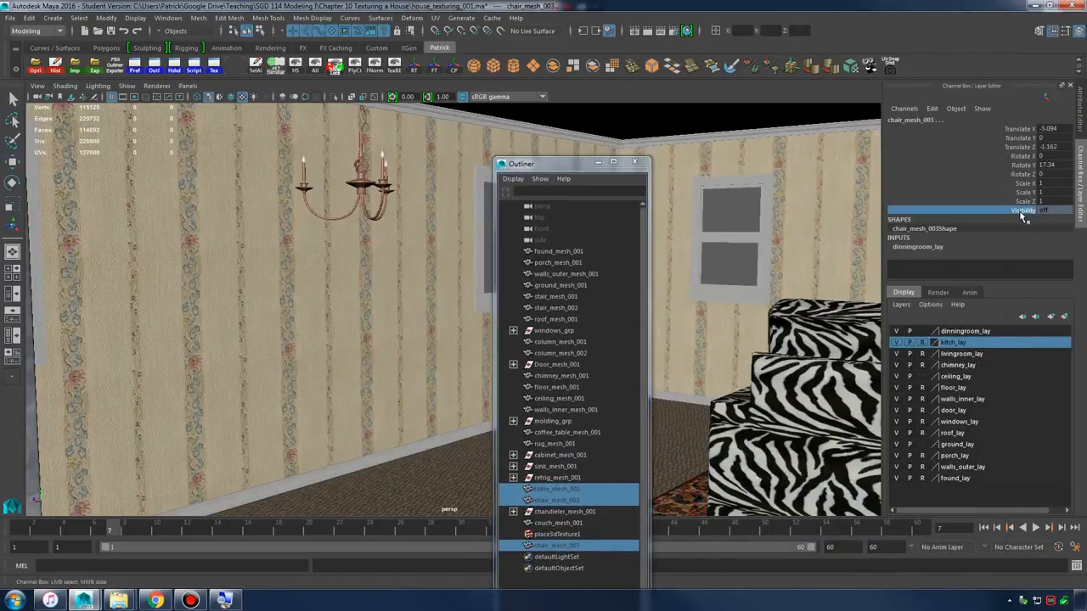
{"action": "right_click", "coordinate": [1023, 216]}
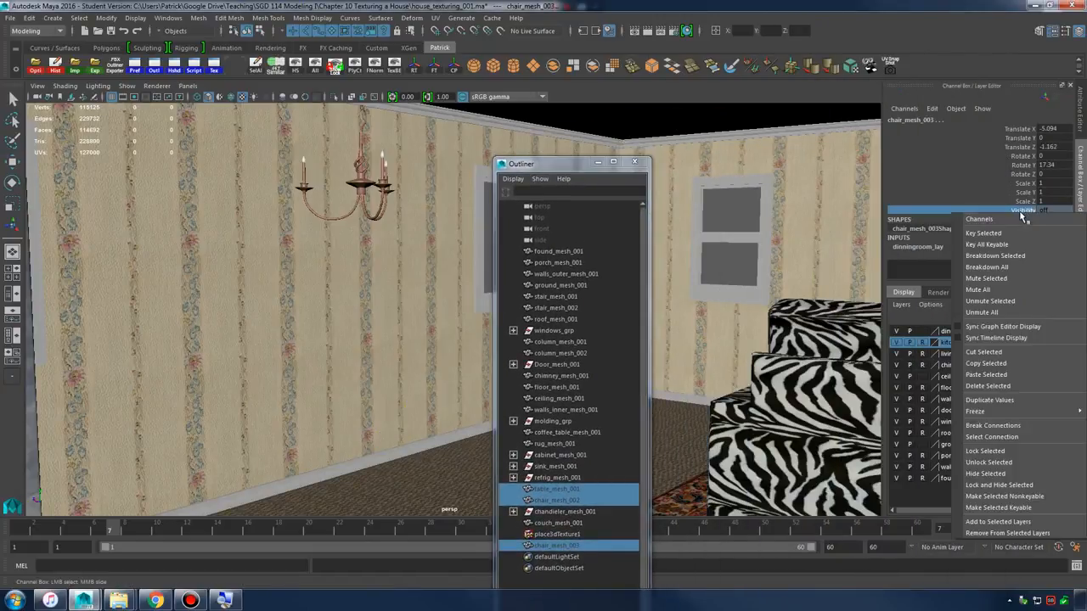
{"action": "double_click", "coordinate": [1080, 36]}
{"action": "right_click", "coordinate": [1021, 211]}
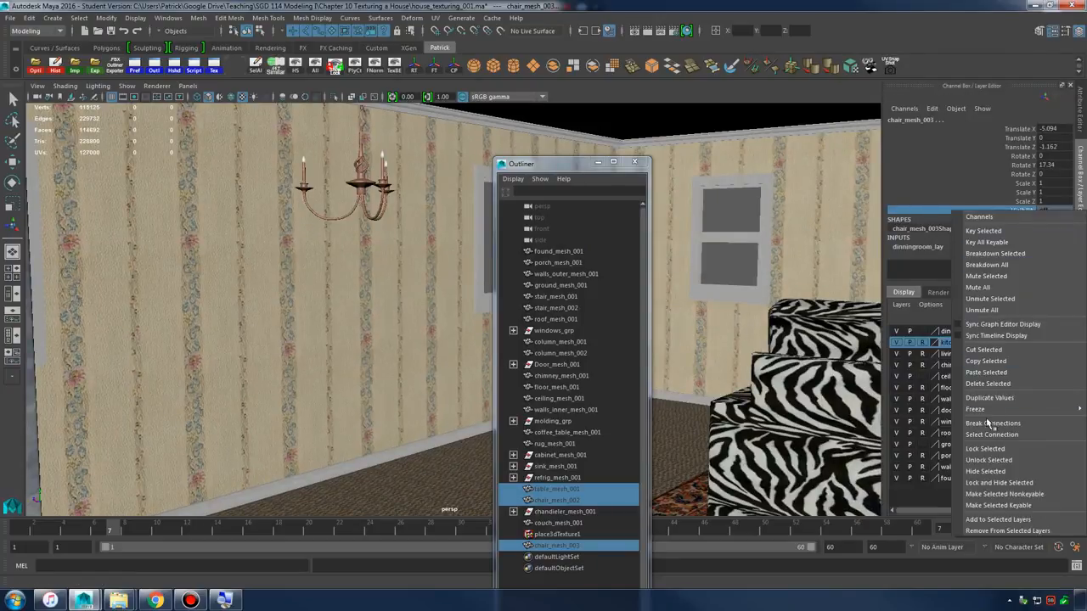
{"action": "left_click", "coordinate": [991, 460]}
{"action": "left_click", "coordinate": [1051, 211]}
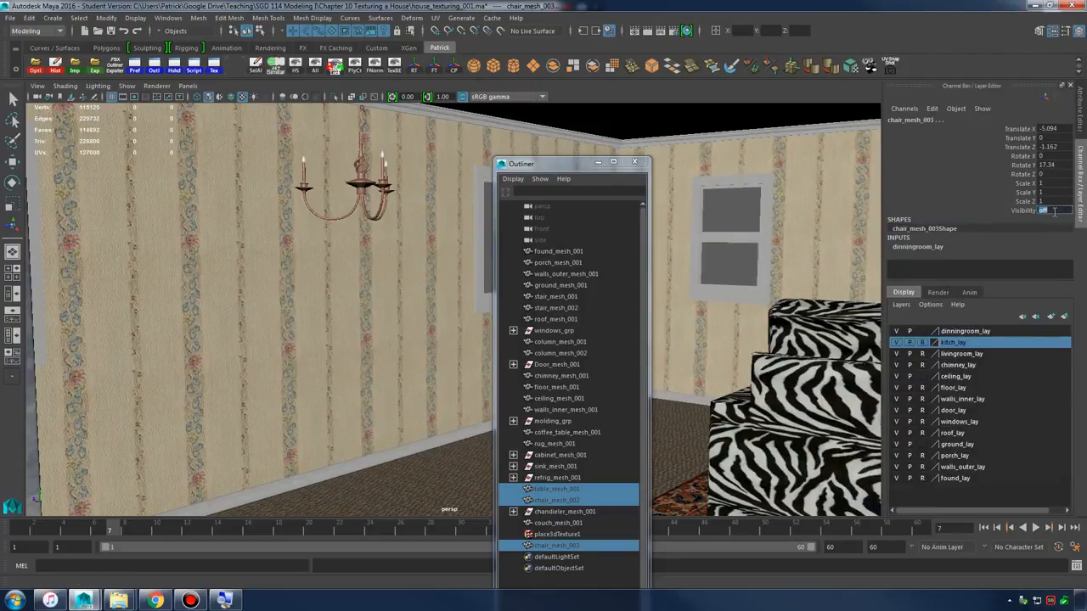
{"action": "key", "text": "Return"}
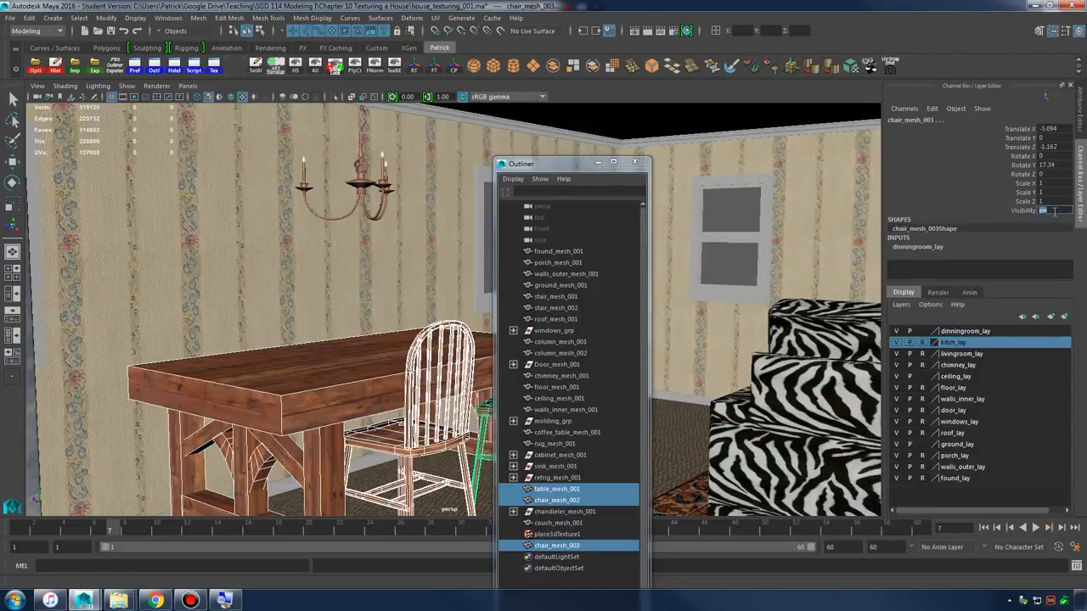
{"action": "left_click", "coordinate": [599, 162]}
{"action": "left_click", "coordinate": [629, 297]}
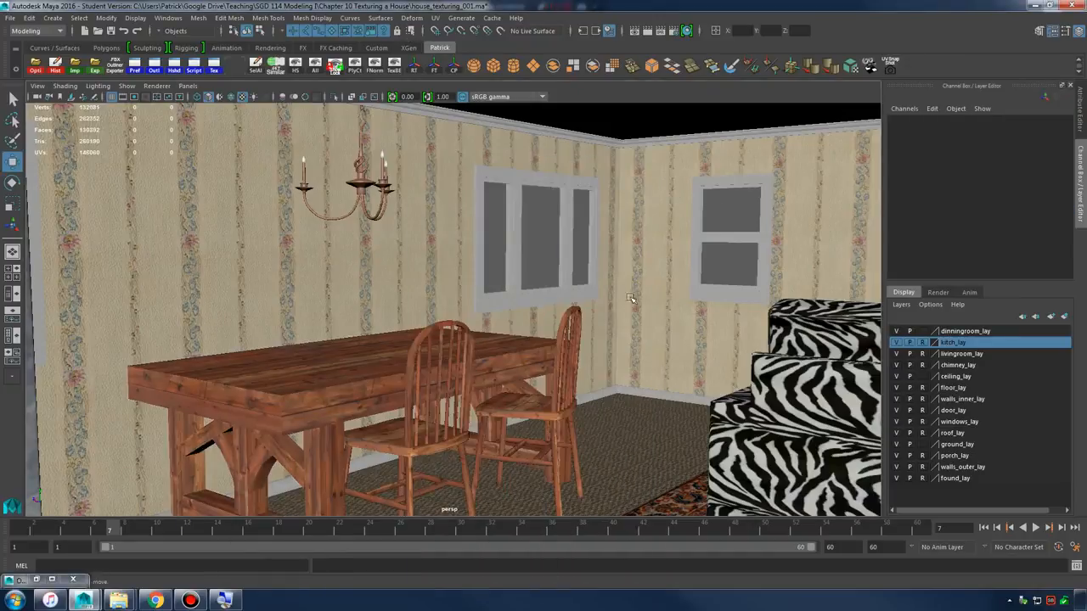
- Save the house scene as a new version named house_texturing_002.ma
{"action": "left_click_drag", "start_coordinate": [630, 298], "coordinate": [590, 314], "text": "alt"}
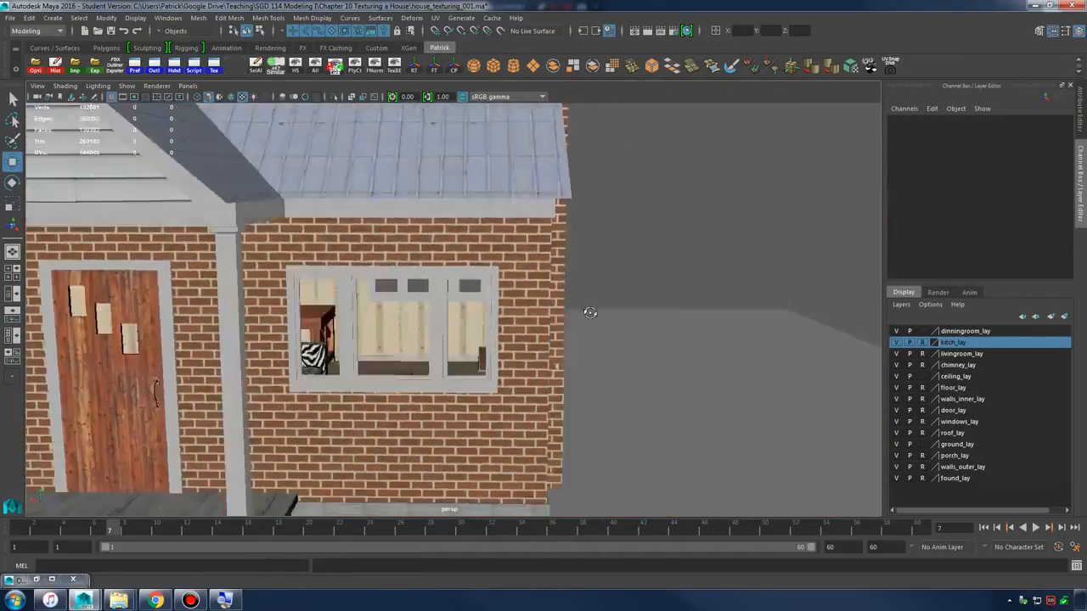
{"action": "key", "text": "a"}
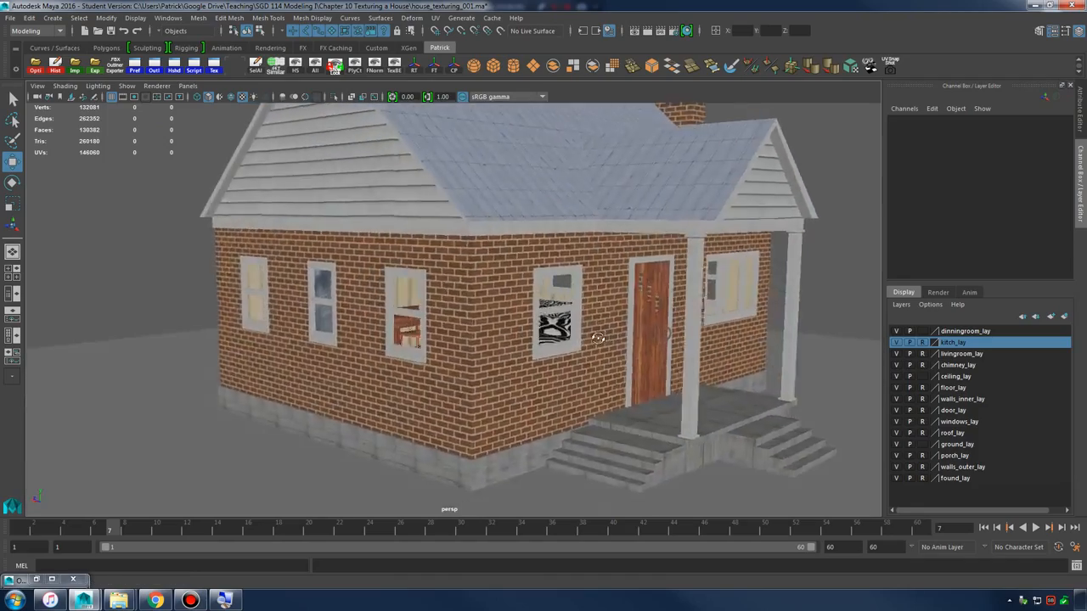
{"action": "right_click_drag", "start_coordinate": [598, 338], "coordinate": [780, 367], "text": "alt"}
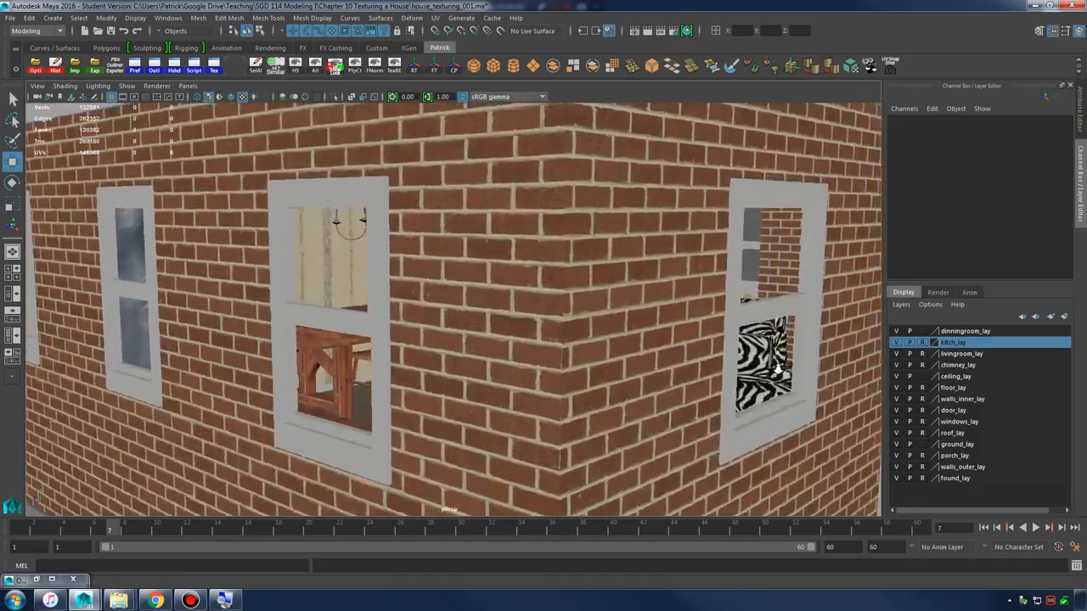
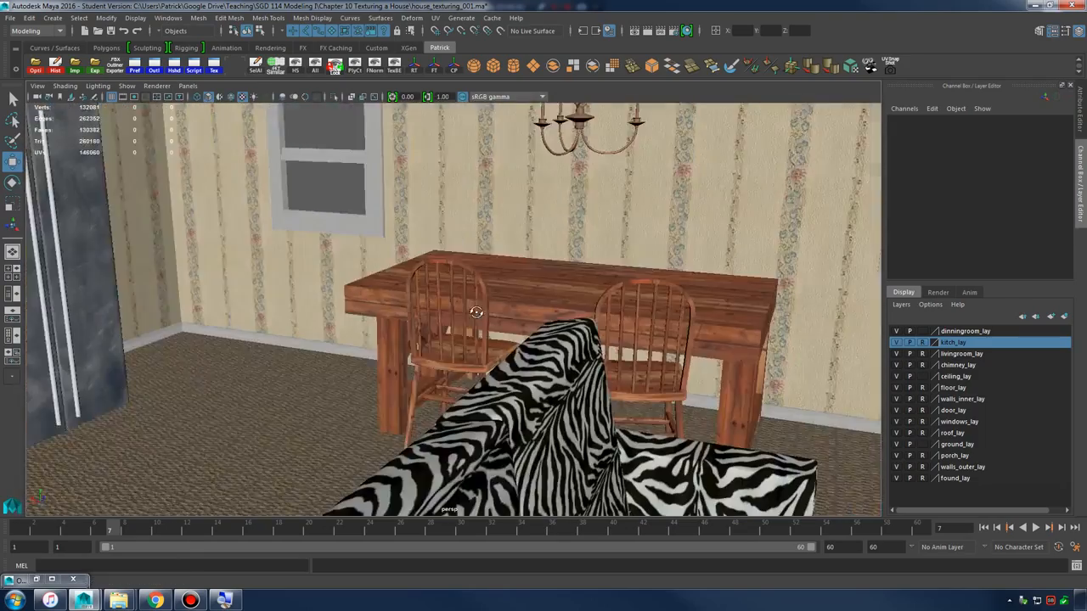
{"action": "left_click_drag", "start_coordinate": [476, 312], "coordinate": [577, 284], "text": "alt"}
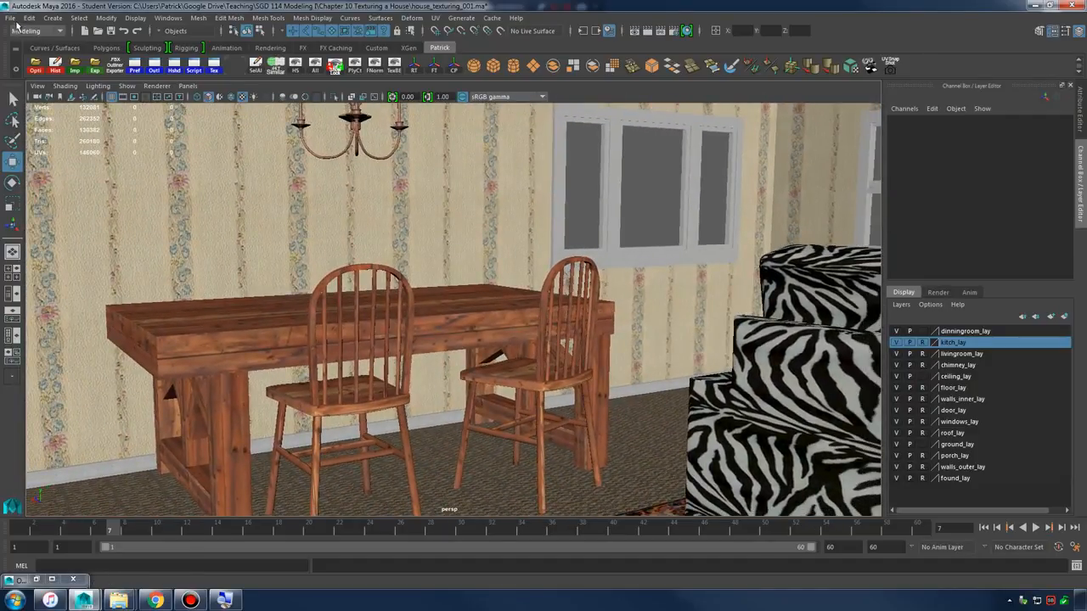
{"action": "left_click", "coordinate": [11, 18]}
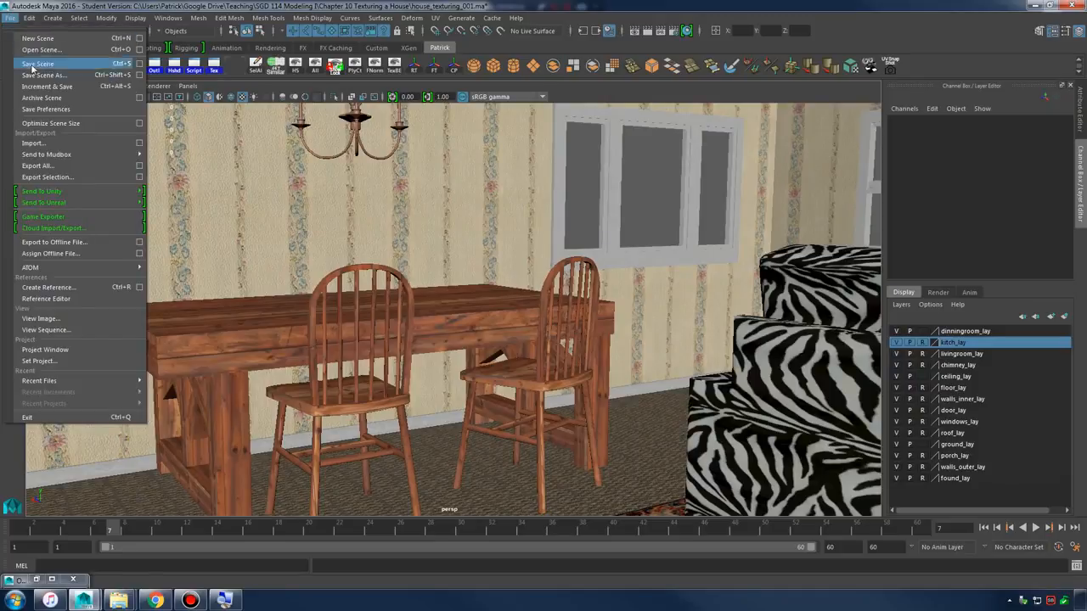
{"action": "left_click", "coordinate": [38, 64]}
{"action": "left_click", "coordinate": [218, 128]}
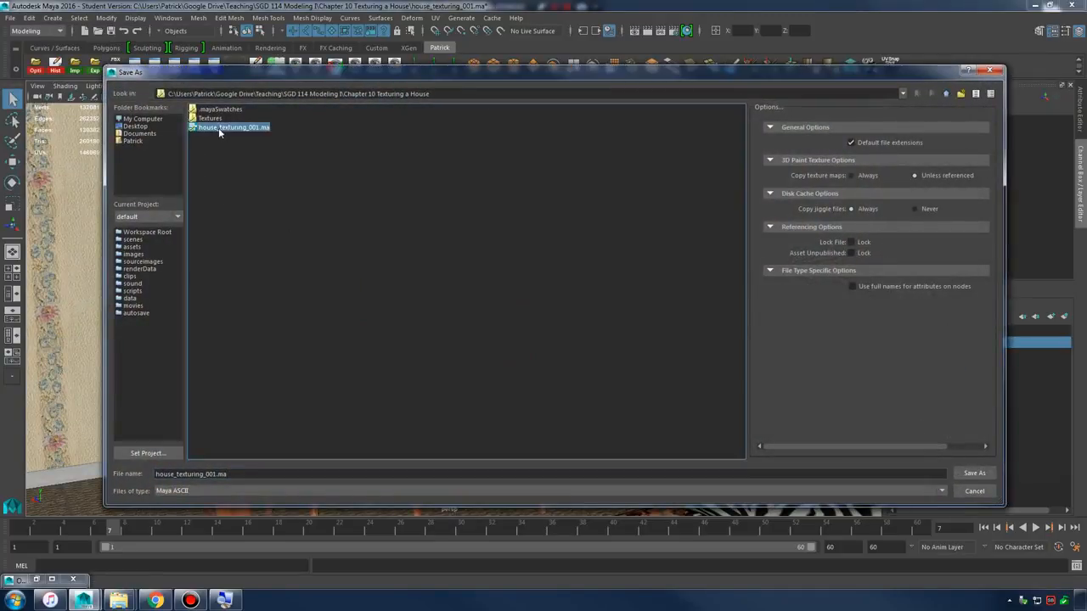
{"action": "left_click", "coordinate": [213, 474]}
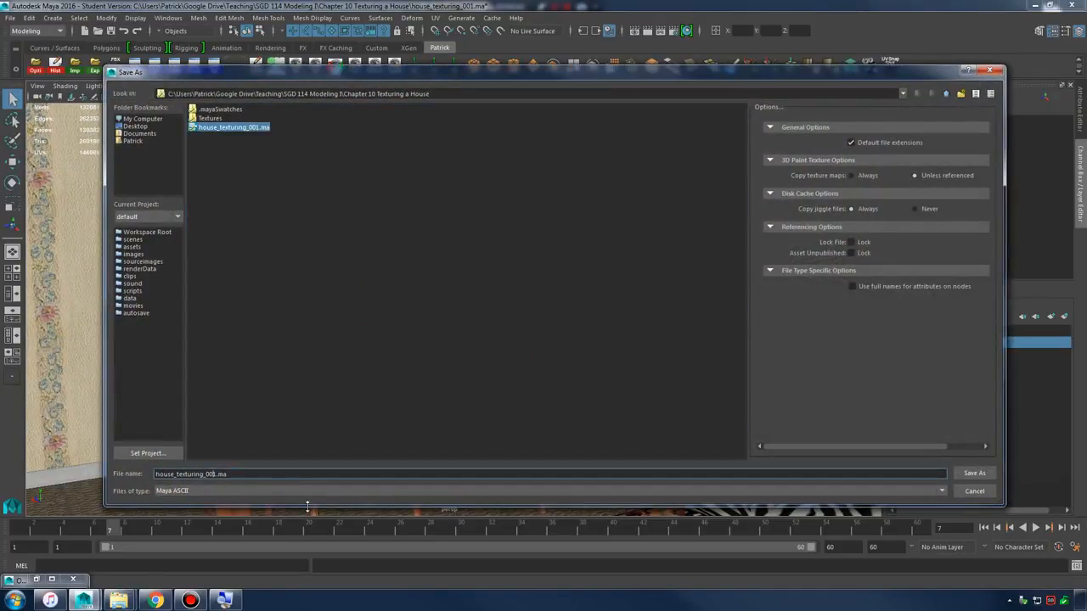
{"action": "key", "text": "BackSpace"}
{"action": "type", "text": "2"}
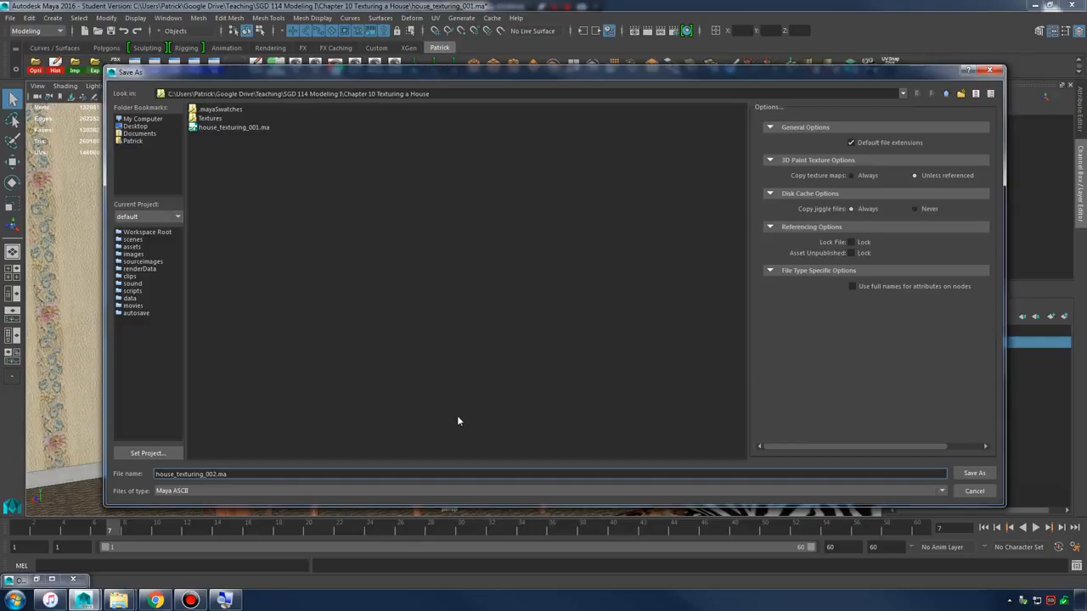
{"action": "left_click", "coordinate": [973, 474]}
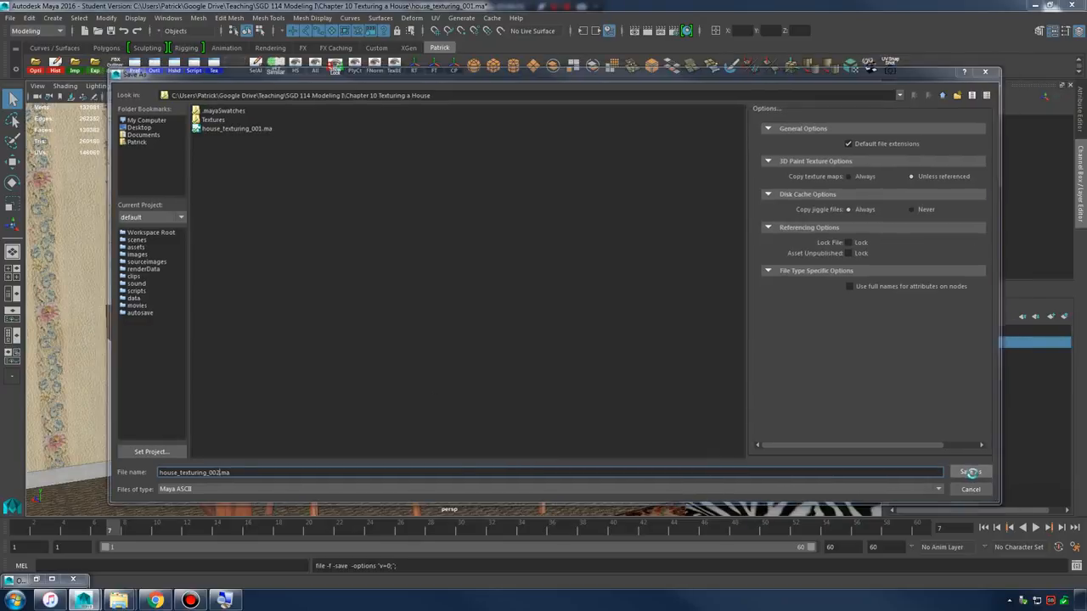
{"action": "left_click", "coordinate": [525, 311]}
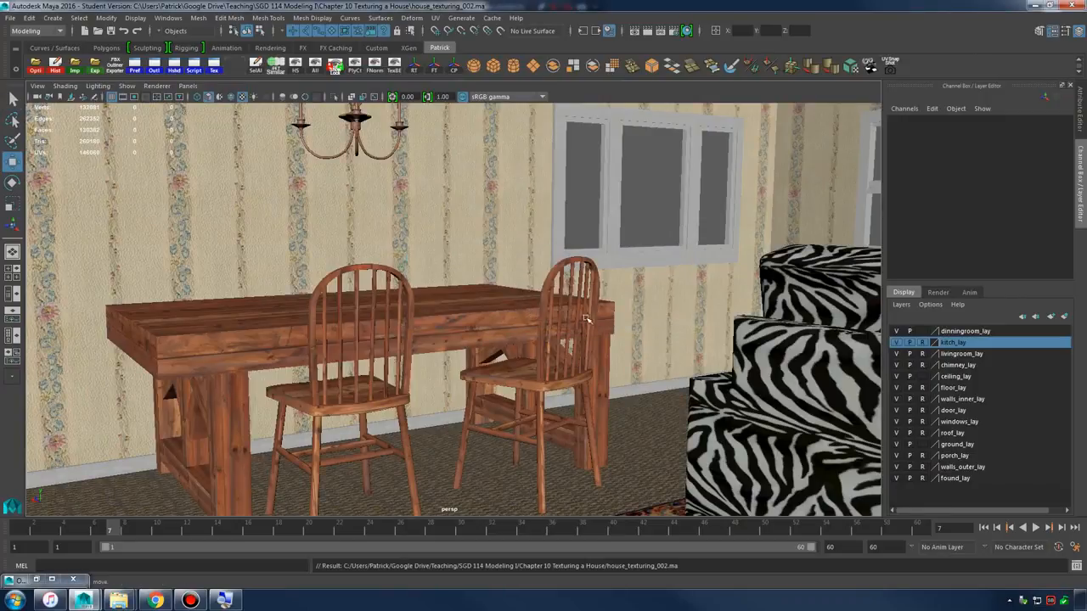
- Switch to the SGD 114 Course Outline in Google Docs and review the Assignment Overview, highlighting the line All of the Outside
{"action": "right_click_drag", "start_coordinate": [673, 298], "coordinate": [429, 283], "text": "alt"}
{"action": "right_click_drag", "start_coordinate": [722, 283], "coordinate": [510, 284], "text": "alt"}
{"action": "left_click_drag", "start_coordinate": [629, 301], "coordinate": [513, 274], "text": "alt"}
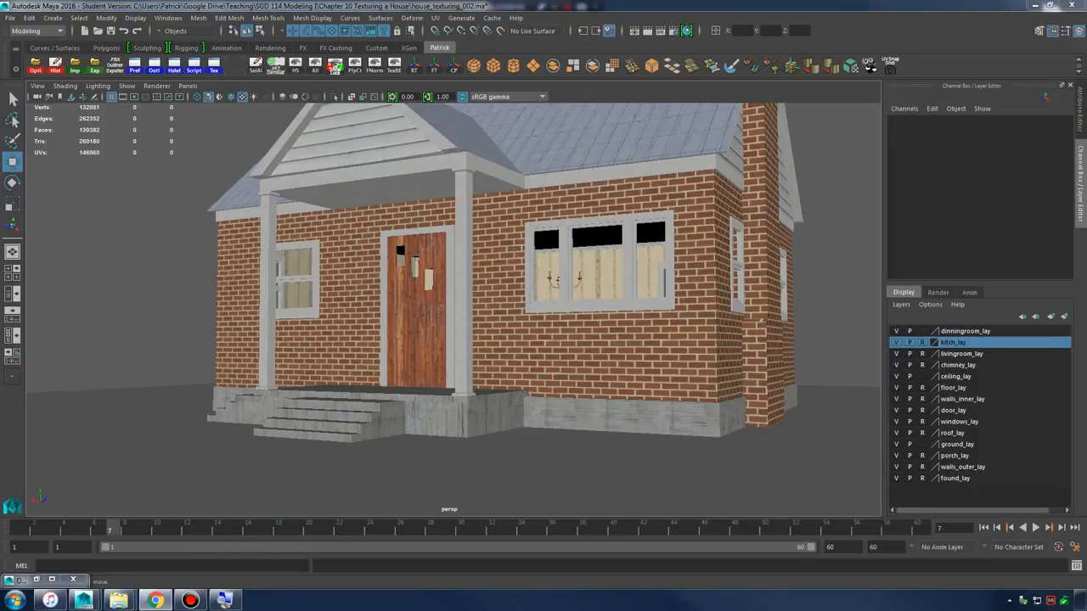
{"action": "left_click_drag", "start_coordinate": [660, 0], "coordinate": [645, 0]}
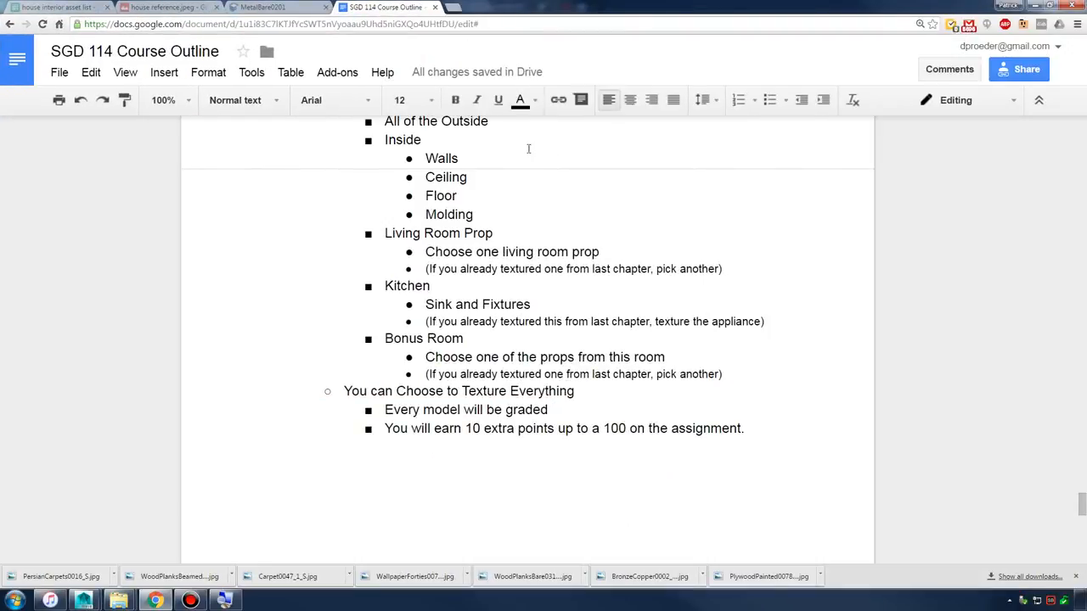
{"action": "left_click_drag", "start_coordinate": [490, 124], "coordinate": [461, 157]}
{"action": "left_click", "coordinate": [443, 309]}
{"action": "left_click_drag", "start_coordinate": [384, 308], "coordinate": [507, 313]}
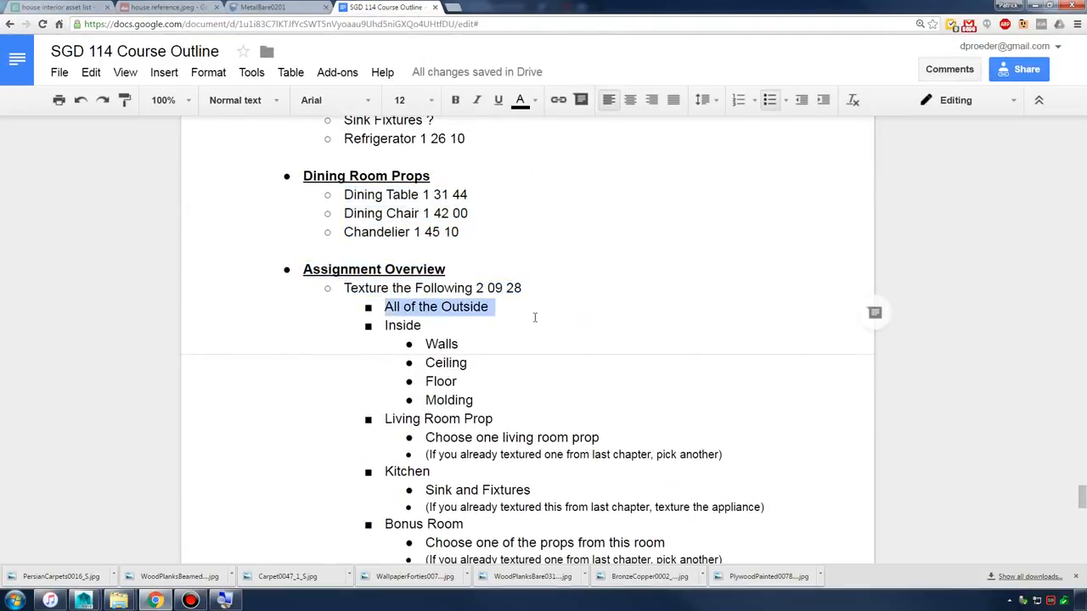
{"action": "scroll", "coordinate": [535, 318], "scroll_direction": "down", "scroll_amount": 3}
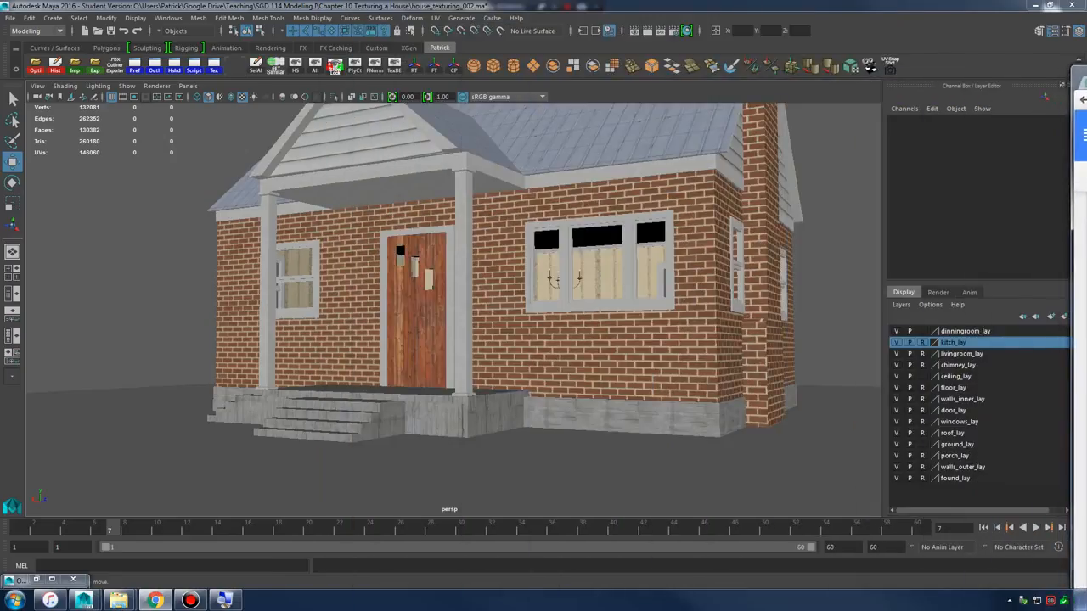
- Return to Maya and examine the textured house exterior from all around, including roof, chimney, brick walls, door, porch steps and foundation
{"action": "left_click", "coordinate": [543, 212]}
{"action": "left_click_drag", "start_coordinate": [544, 212], "coordinate": [583, 257], "text": "alt"}
{"action": "left_click", "coordinate": [579, 257]}
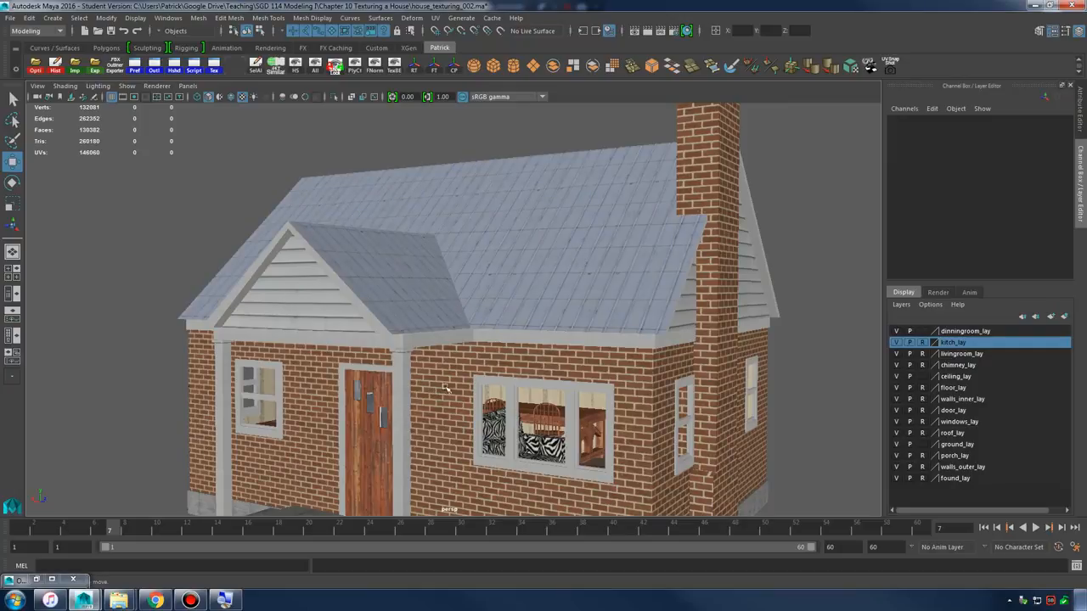
{"action": "left_click_drag", "start_coordinate": [431, 396], "coordinate": [565, 425], "text": "alt"}
{"action": "middle_click_drag", "start_coordinate": [564, 425], "coordinate": [562, 357], "text": "alt"}
{"action": "left_click_drag", "start_coordinate": [562, 356], "coordinate": [512, 429], "text": "alt"}
{"action": "scroll", "coordinate": [582, 364], "scroll_direction": "up", "scroll_amount": 3}
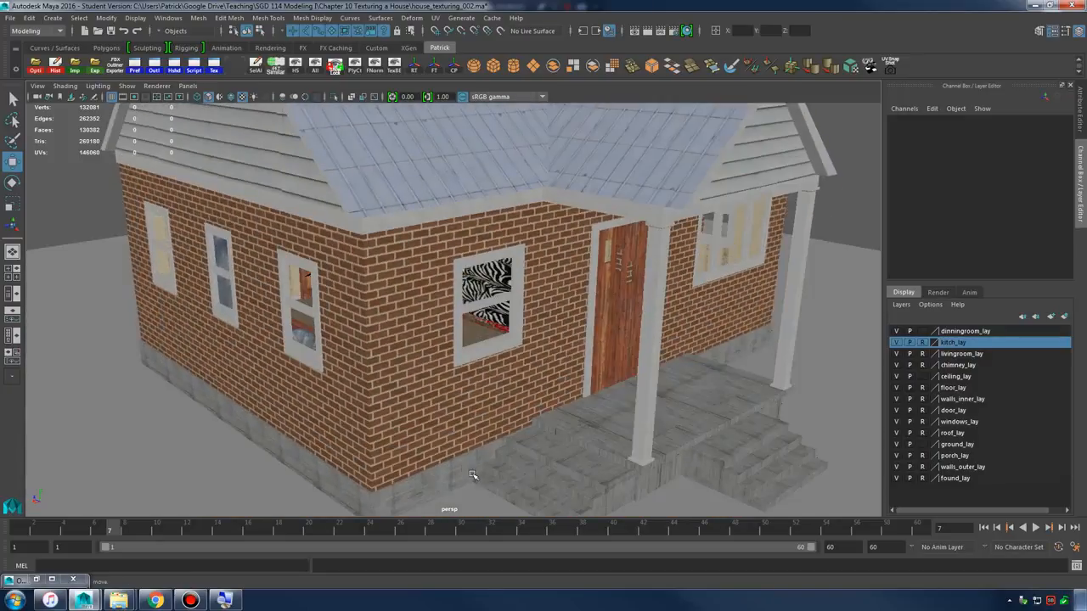
{"action": "left_click", "coordinate": [475, 476]}
{"action": "left_click_drag", "start_coordinate": [474, 475], "coordinate": [536, 407], "text": "alt"}
{"action": "right_click_drag", "start_coordinate": [535, 408], "coordinate": [602, 425], "text": "alt"}
{"action": "left_click_drag", "start_coordinate": [602, 426], "coordinate": [610, 378], "text": "alt"}
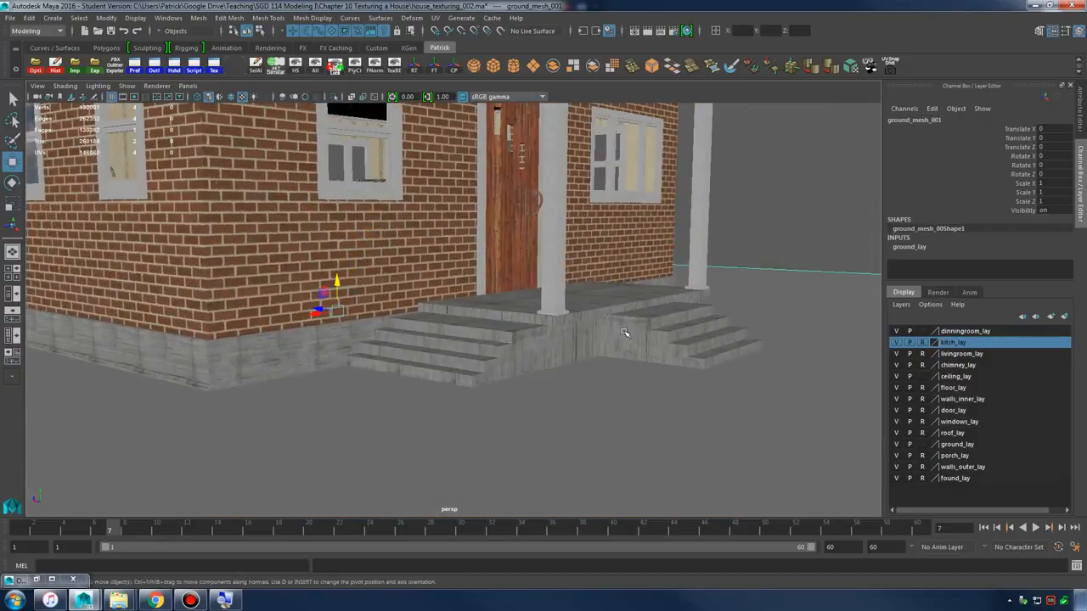
{"action": "left_click_drag", "start_coordinate": [548, 349], "coordinate": [689, 371], "text": "alt"}
{"action": "right_click_drag", "start_coordinate": [688, 371], "coordinate": [678, 378], "text": "alt"}
{"action": "left_click_drag", "start_coordinate": [677, 379], "coordinate": [631, 391], "text": "alt"}
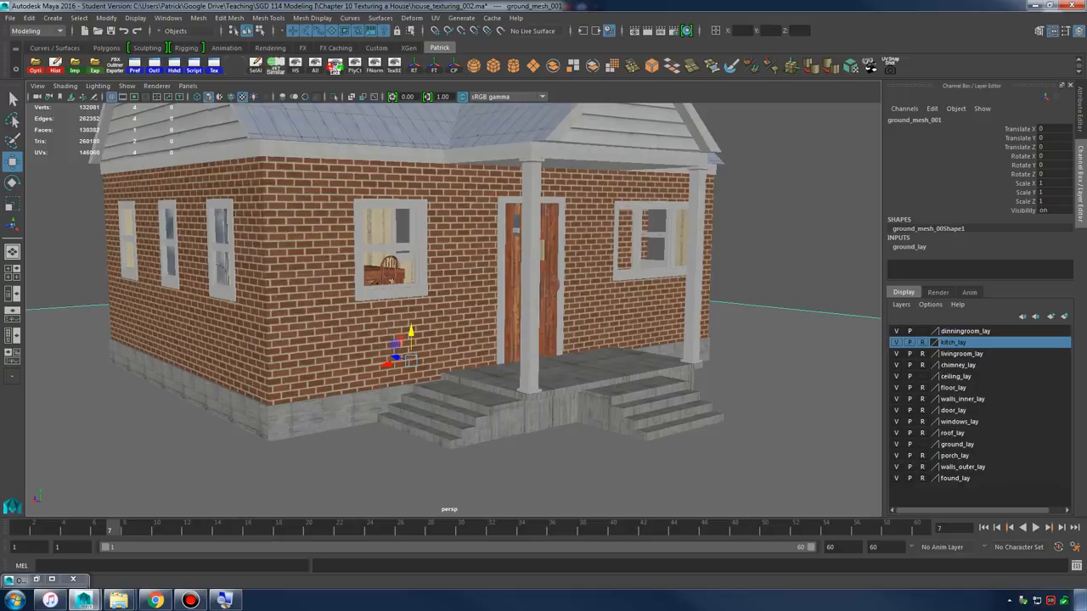
- Hide the layers found_lay, walls_outer_lay, porch_lay and ground_lay, and toggle backface culling in the viewport
{"action": "left_click", "coordinate": [896, 478]}
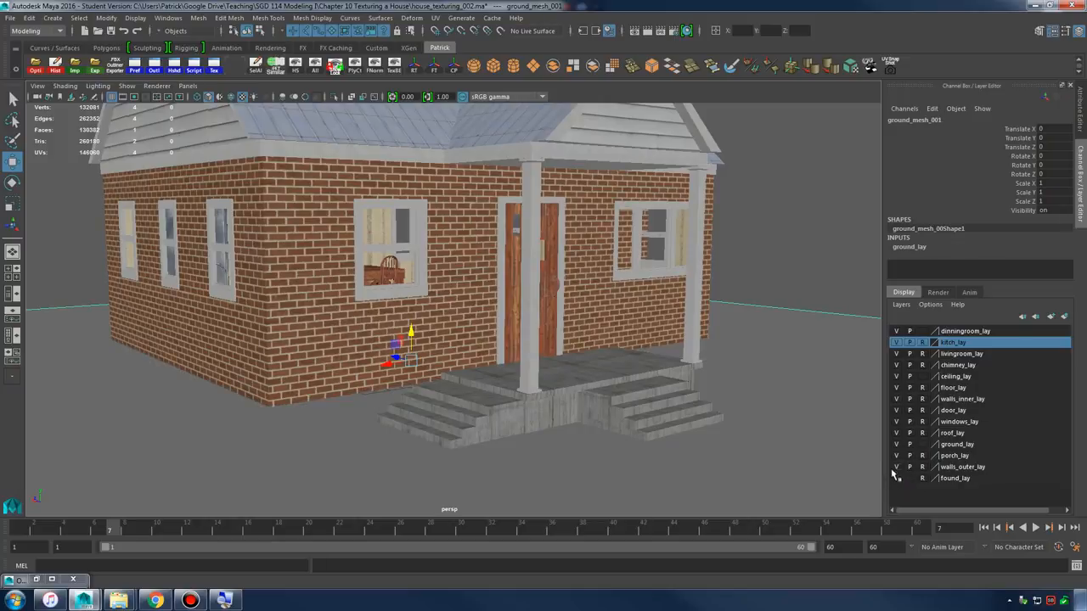
{"action": "left_click", "coordinate": [895, 467]}
{"action": "left_click", "coordinate": [897, 455]}
{"action": "left_click", "coordinate": [896, 444]}
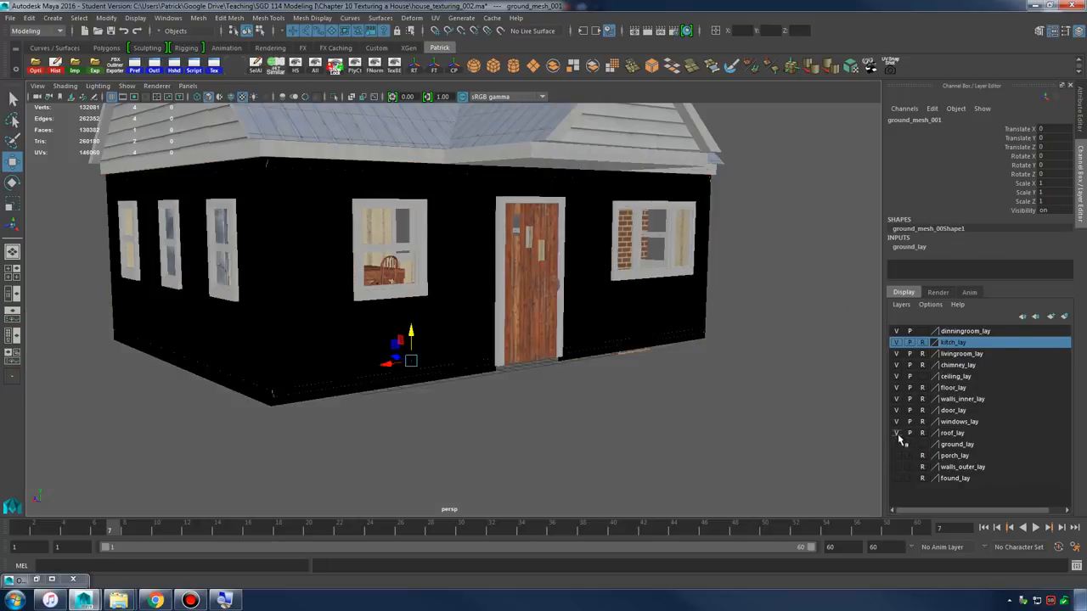
{"action": "left_click", "coordinate": [67, 85]}
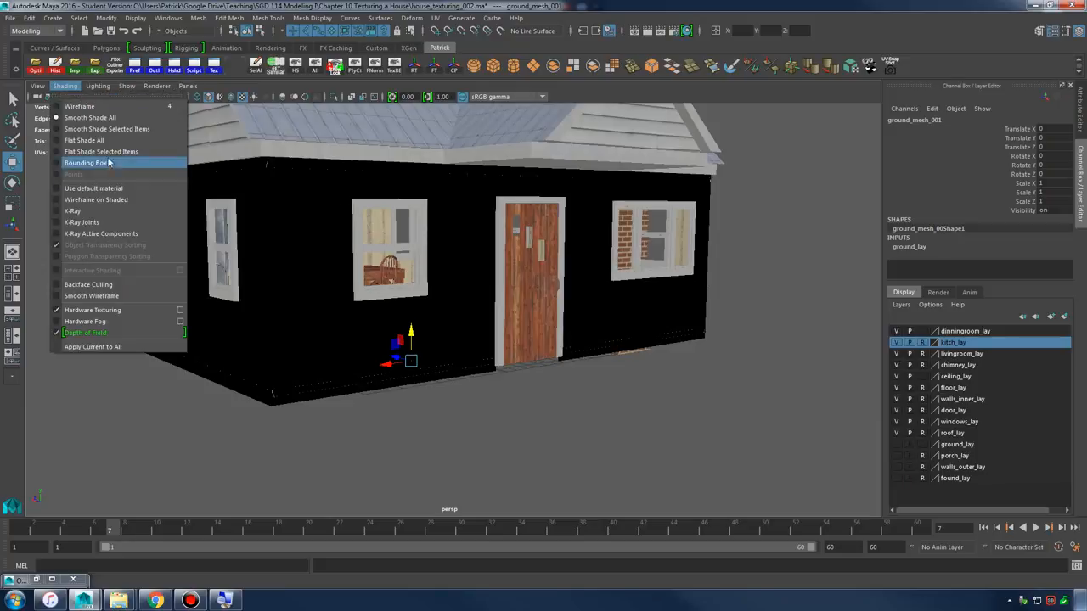
{"action": "left_click", "coordinate": [88, 284]}
- Examine the textured interior of the house, covering the wallpapered walls, windows, molding, ceiling and floor
{"action": "scroll", "coordinate": [481, 312], "scroll_direction": "up", "scroll_amount": 3}
{"action": "scroll", "coordinate": [481, 312], "scroll_direction": "up", "scroll_amount": 10}
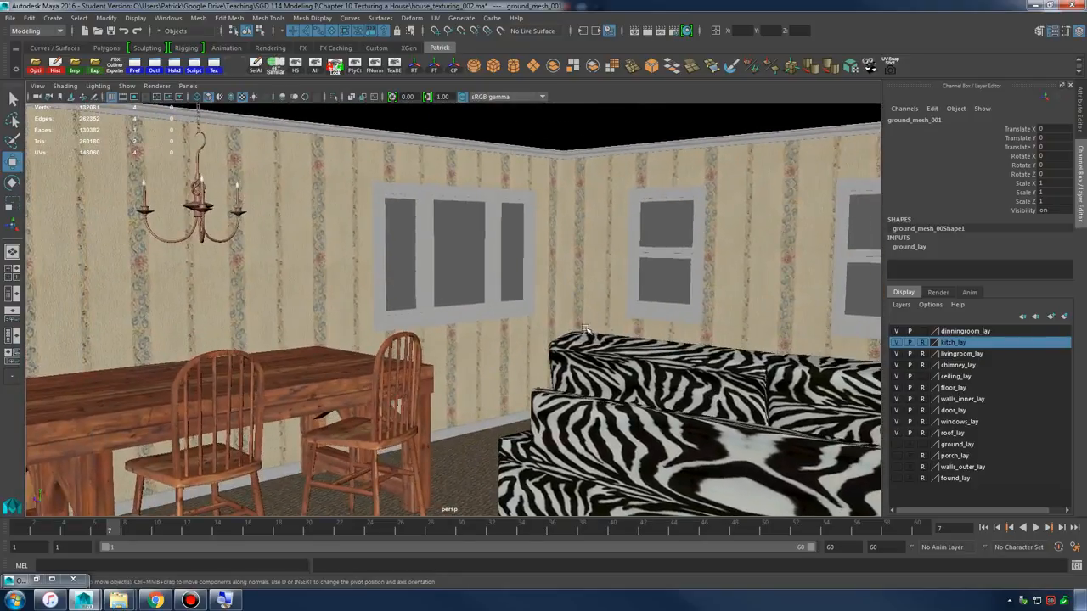
{"action": "right_click_drag", "start_coordinate": [584, 329], "coordinate": [625, 280], "text": "alt"}
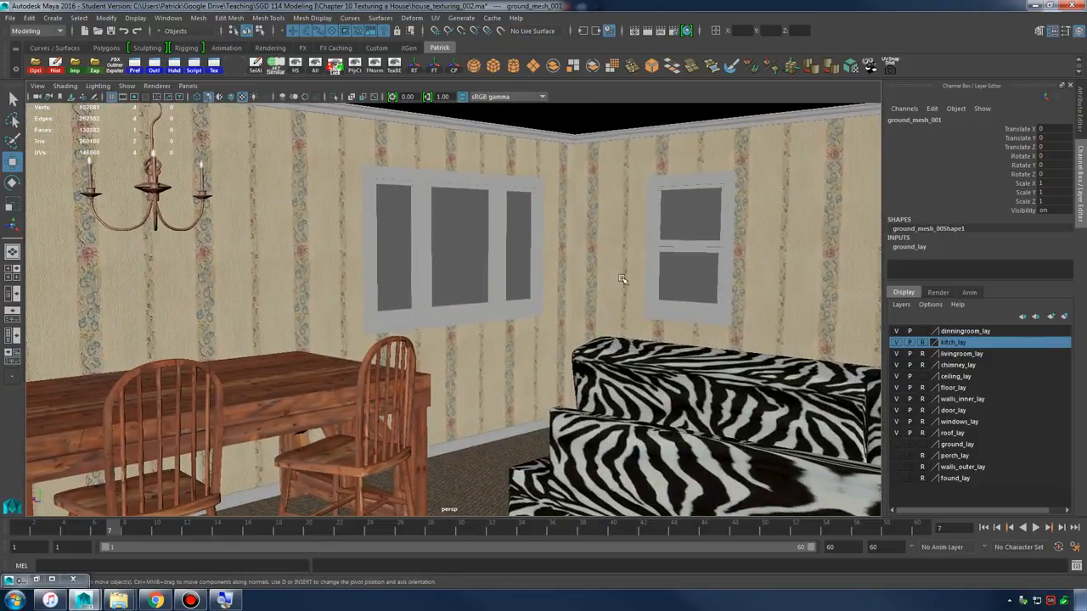
{"action": "left_click_drag", "start_coordinate": [626, 279], "coordinate": [497, 364], "text": "alt"}
{"action": "left_click", "coordinate": [480, 358]}
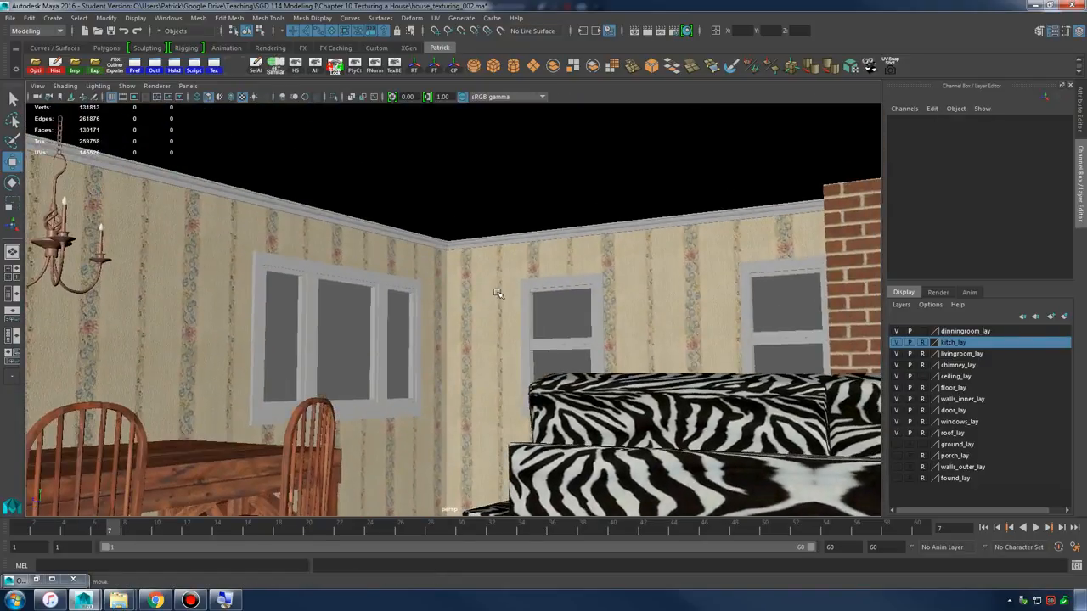
{"action": "left_click_drag", "start_coordinate": [497, 294], "coordinate": [559, 337], "text": "alt"}
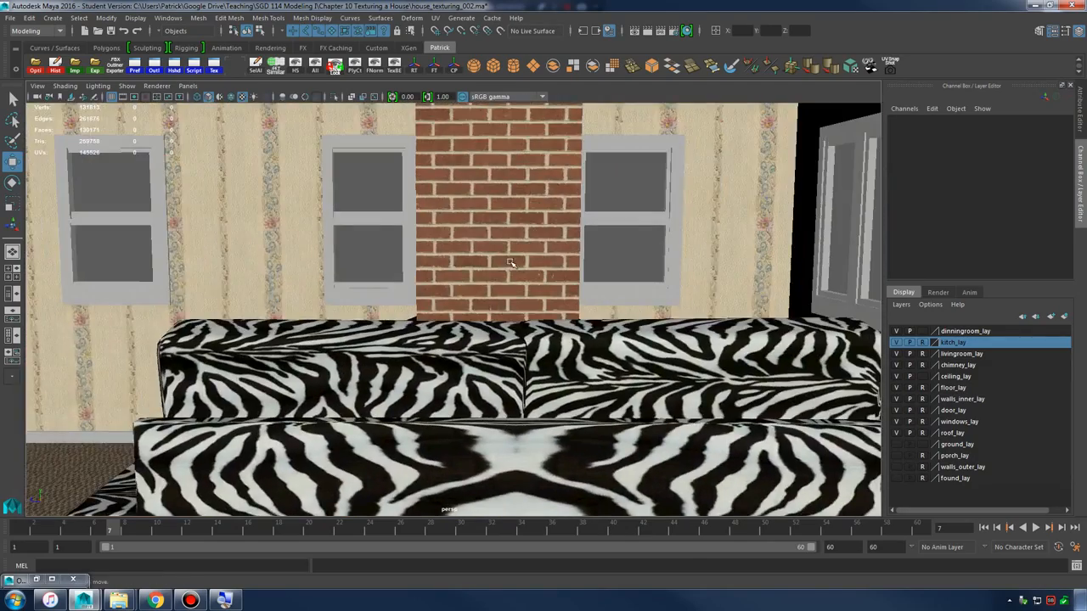
{"action": "left_click_drag", "start_coordinate": [511, 264], "coordinate": [398, 284], "text": "alt"}
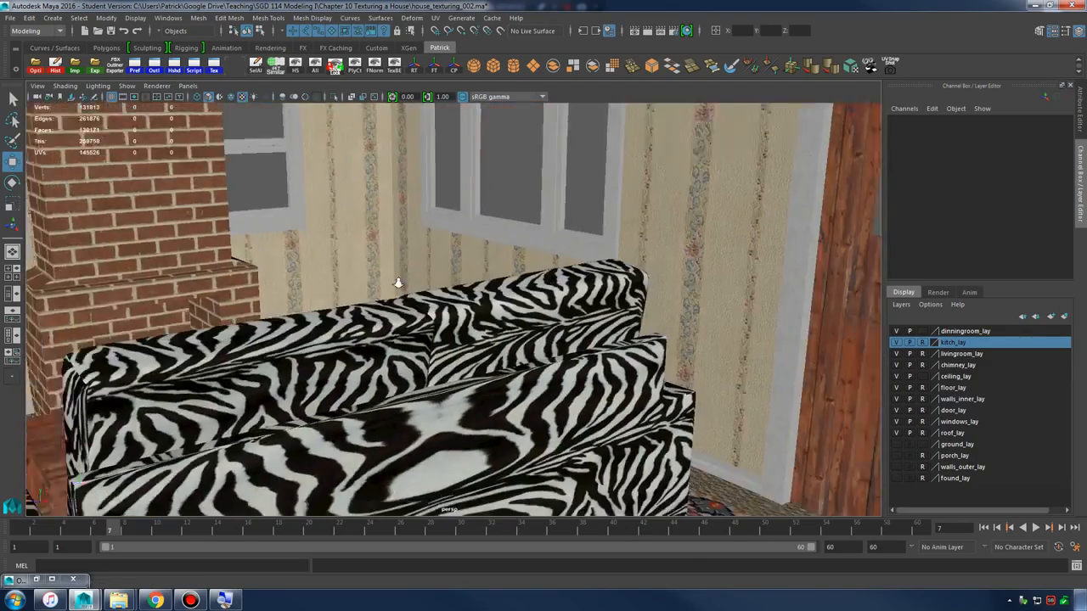
{"action": "middle_click_drag", "start_coordinate": [398, 283], "coordinate": [535, 302], "text": "alt"}
{"action": "left_click_drag", "start_coordinate": [476, 297], "coordinate": [577, 309], "text": "alt"}
{"action": "middle_click_drag", "start_coordinate": [577, 309], "coordinate": [723, 298], "text": "alt"}
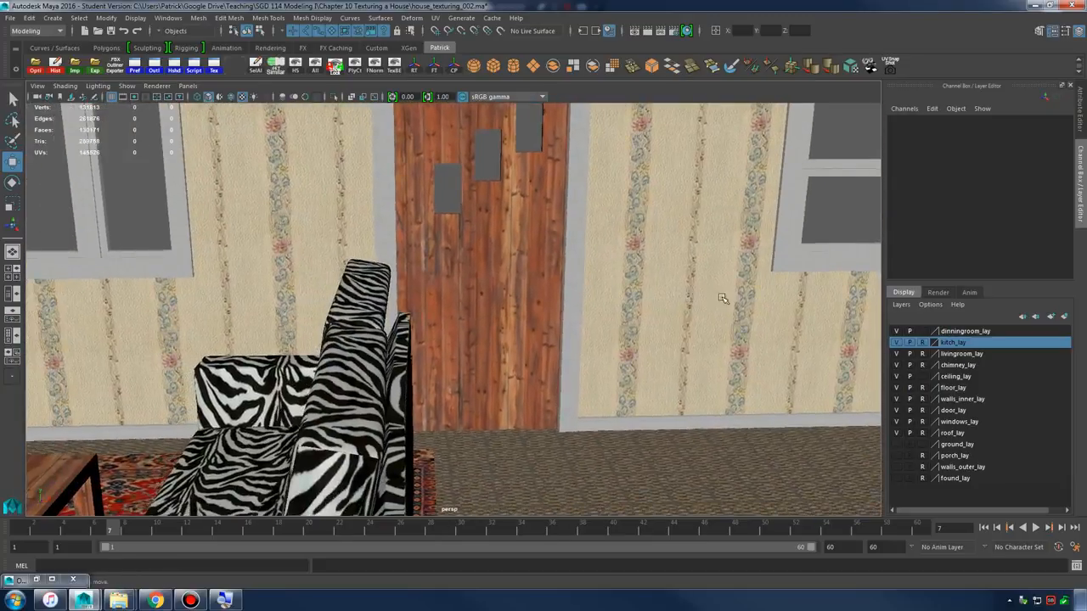
{"action": "left_click_drag", "start_coordinate": [459, 284], "coordinate": [519, 296], "text": "alt"}
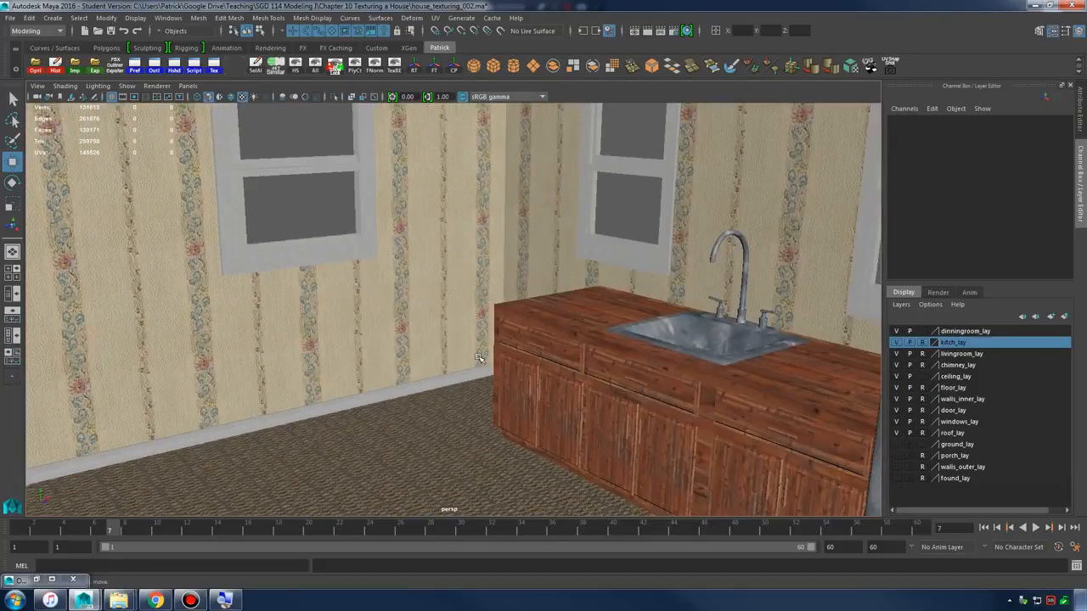
{"action": "left_click_drag", "start_coordinate": [654, 310], "coordinate": [608, 315], "text": "alt"}
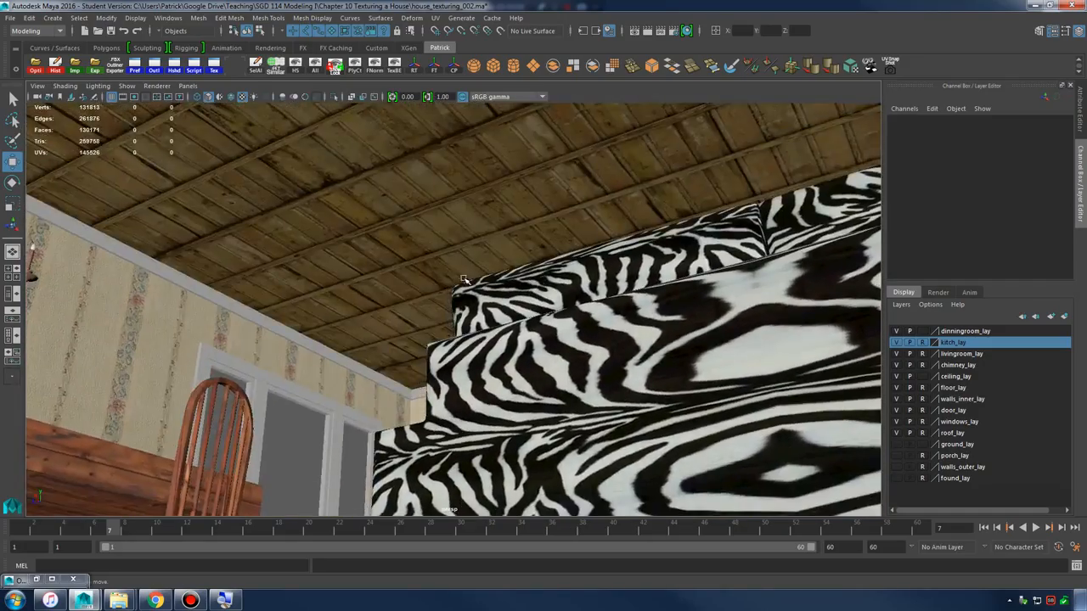
{"action": "left_click_drag", "start_coordinate": [465, 280], "coordinate": [494, 307], "text": "alt"}
{"action": "left_click_drag", "start_coordinate": [640, 324], "coordinate": [584, 340], "text": "alt"}
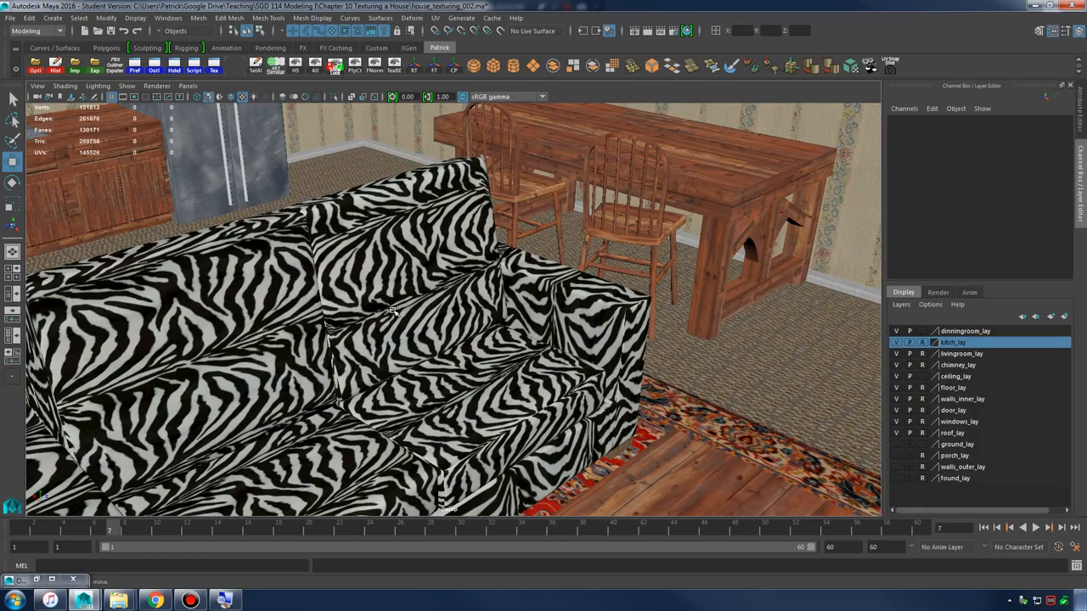
- Examine the living room props around the zebra sofa, rug and coffee table, and the kitchen sink with its fixtures
{"action": "left_click_drag", "start_coordinate": [395, 309], "coordinate": [489, 291], "text": "alt"}
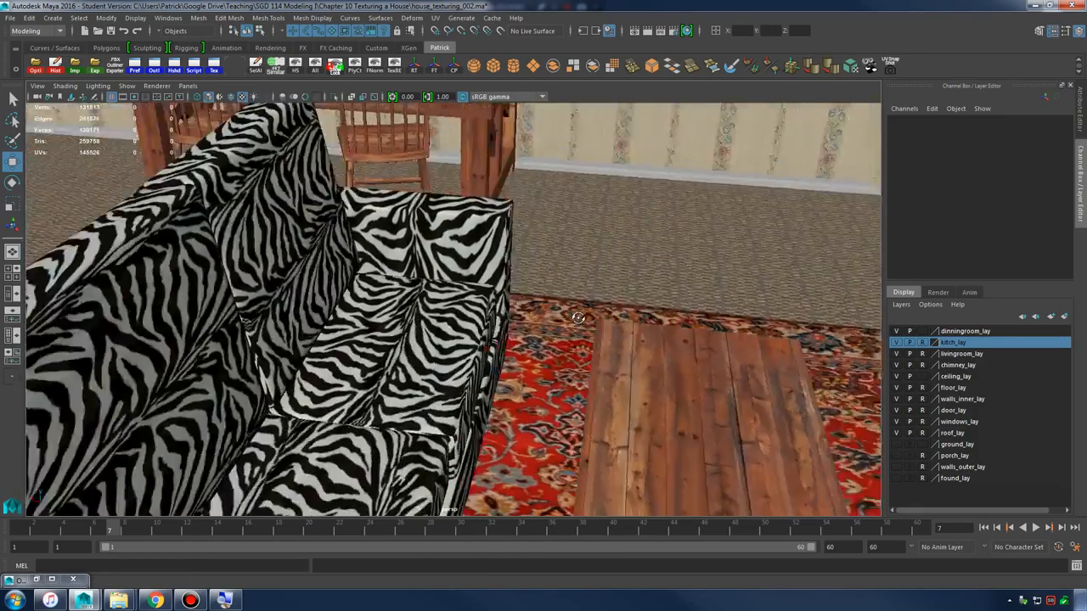
{"action": "left_click_drag", "start_coordinate": [578, 317], "coordinate": [527, 327], "text": "alt"}
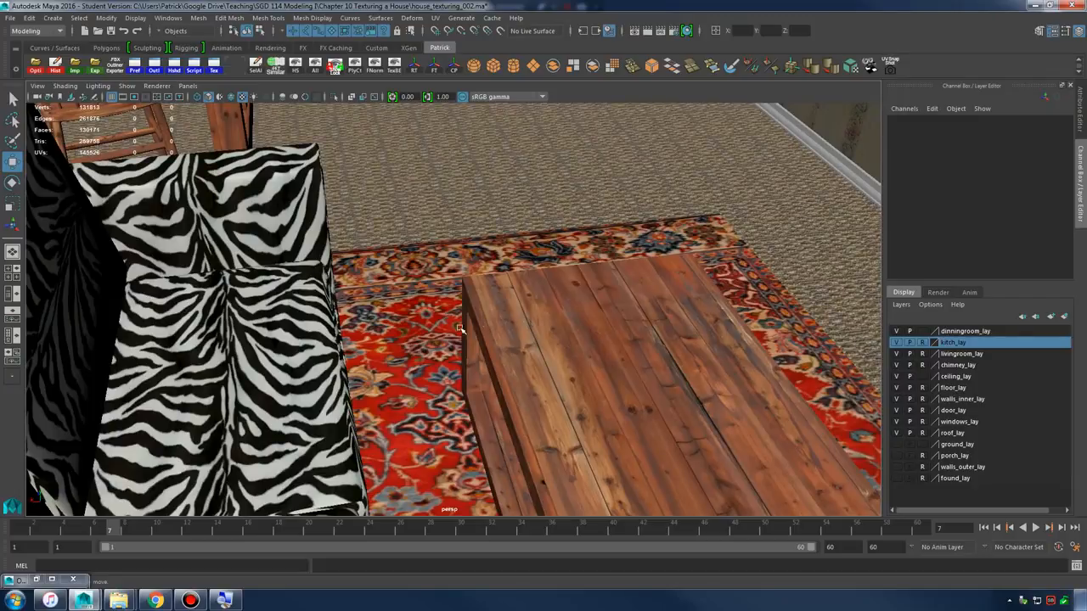
{"action": "left_click_drag", "start_coordinate": [458, 329], "coordinate": [475, 306], "text": "alt"}
{"action": "left_click_drag", "start_coordinate": [605, 314], "coordinate": [670, 420], "text": "alt"}
{"action": "middle_click_drag", "start_coordinate": [670, 421], "coordinate": [802, 382], "text": "alt"}
{"action": "left_click_drag", "start_coordinate": [424, 339], "coordinate": [374, 326], "text": "alt"}
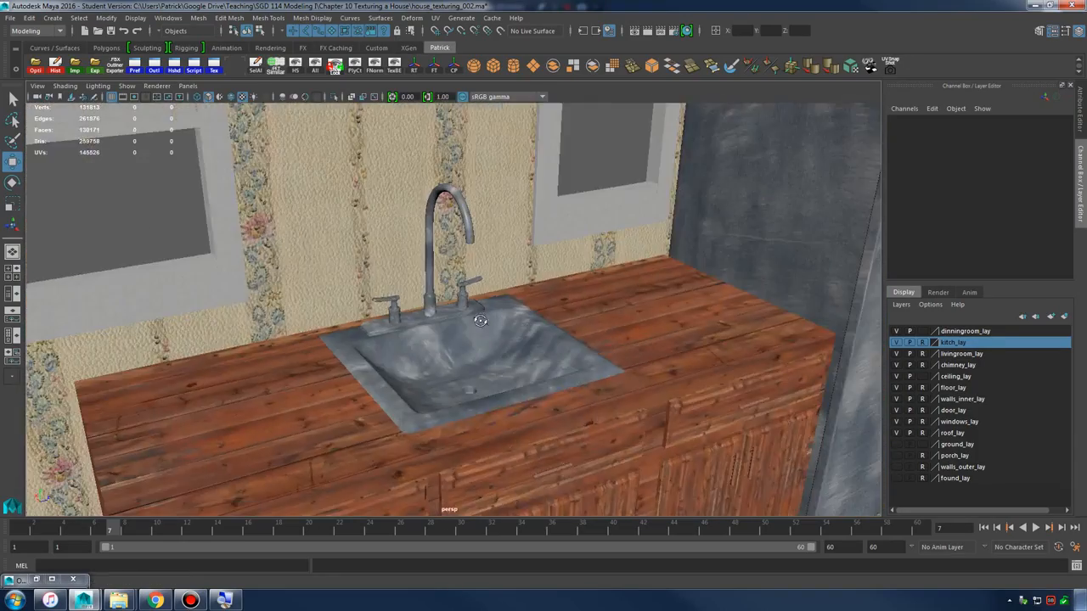
{"action": "right_click_drag", "start_coordinate": [373, 327], "coordinate": [734, 308], "text": "alt"}
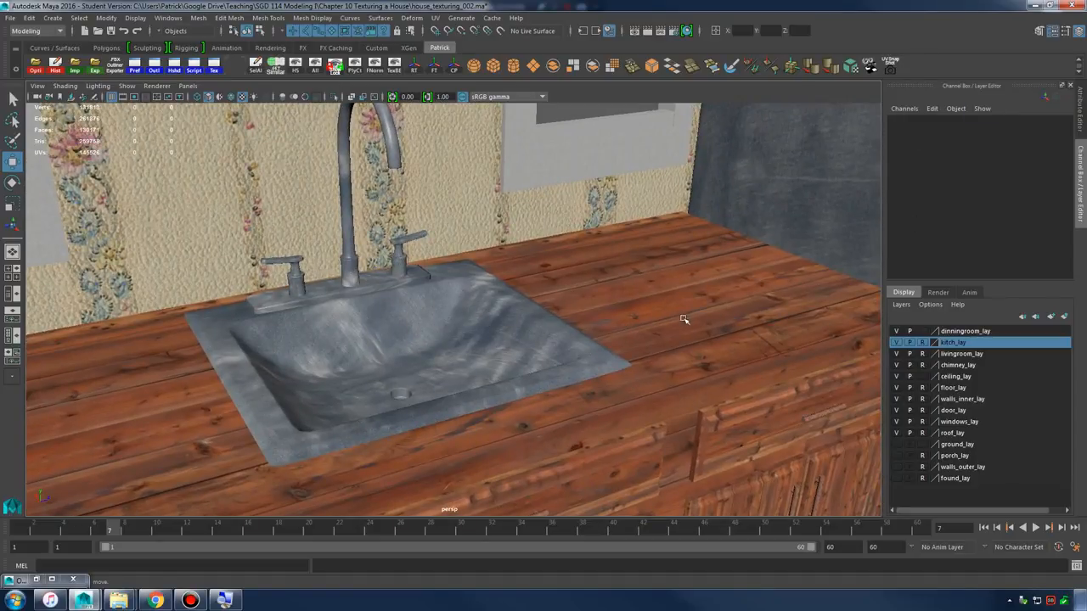
- Examine the textured wooden kitchen countertop and cabinets around the sink, along with the metal refrigerator beside them
{"action": "left_click_drag", "start_coordinate": [686, 319], "coordinate": [747, 259], "text": "alt"}
{"action": "right_click_drag", "start_coordinate": [749, 259], "coordinate": [701, 260], "text": "alt"}
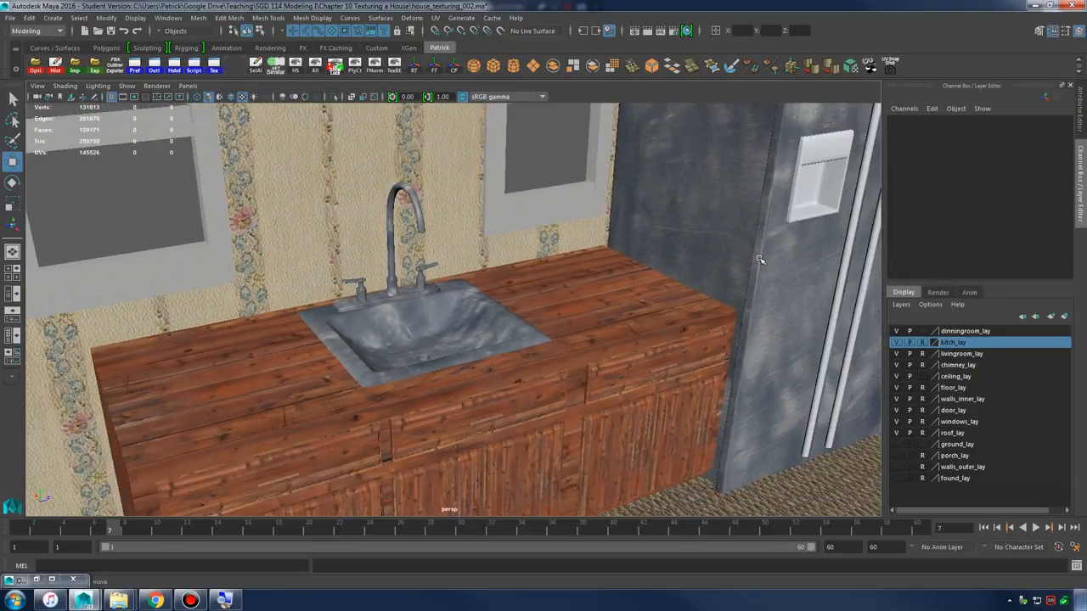
{"action": "middle_click_drag", "start_coordinate": [679, 276], "coordinate": [604, 259], "text": "alt"}
{"action": "right_click_drag", "start_coordinate": [604, 259], "coordinate": [679, 295], "text": "alt"}
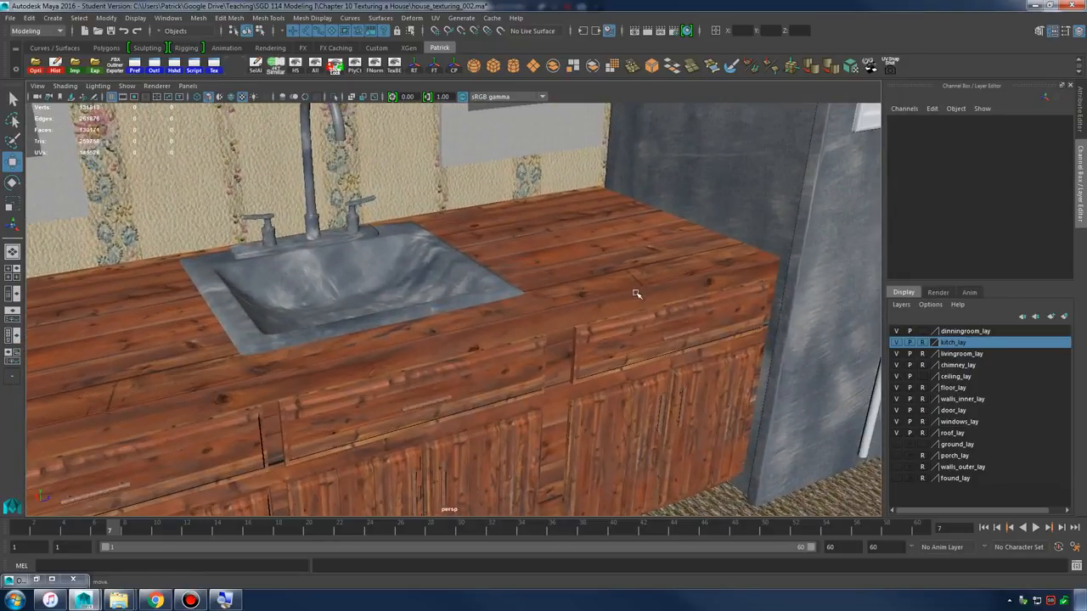
{"action": "left_click_drag", "start_coordinate": [507, 351], "coordinate": [563, 355], "text": "alt"}
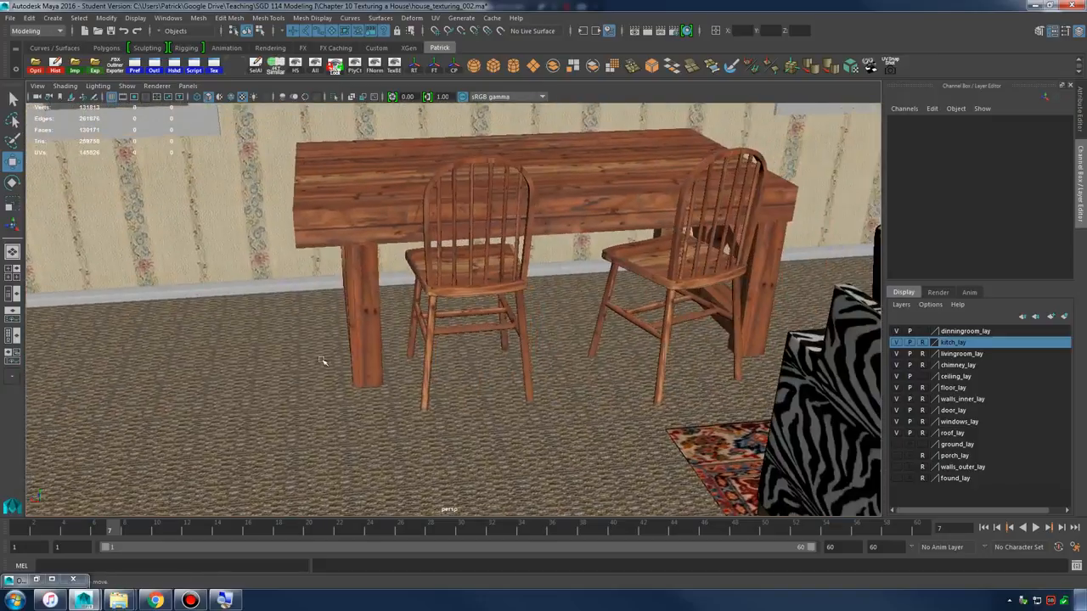
- Examine the textured dining room props, covering the wooden table, chairs and hanging chandelier
{"action": "left_click_drag", "start_coordinate": [322, 361], "coordinate": [402, 219], "text": "alt"}
{"action": "left_click", "coordinate": [381, 174]}
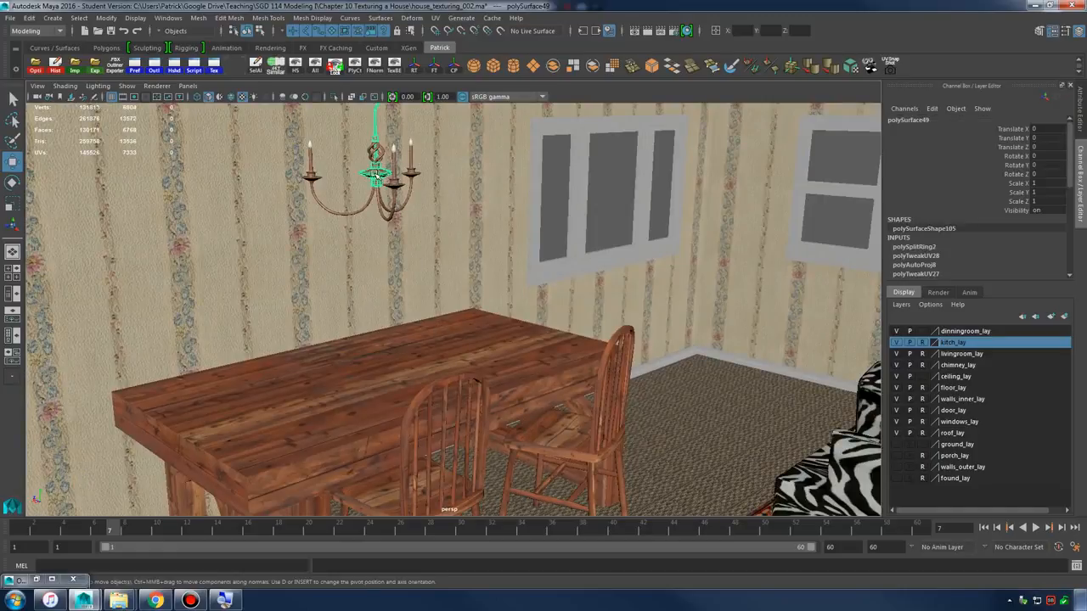
{"action": "left_click", "coordinate": [522, 380]}
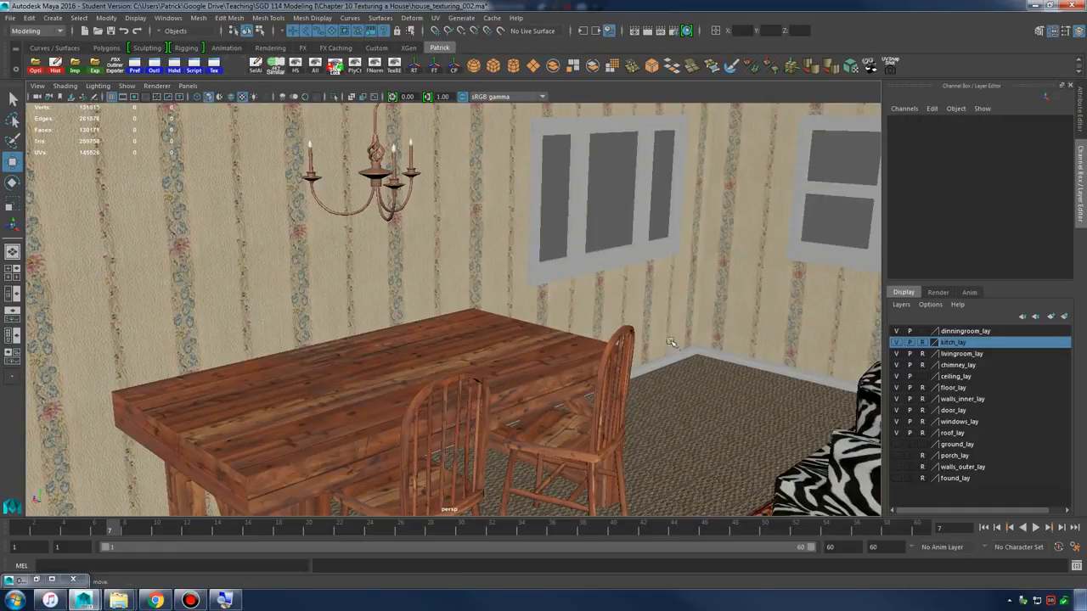
{"action": "left_click_drag", "start_coordinate": [671, 342], "coordinate": [662, 319], "text": "alt"}
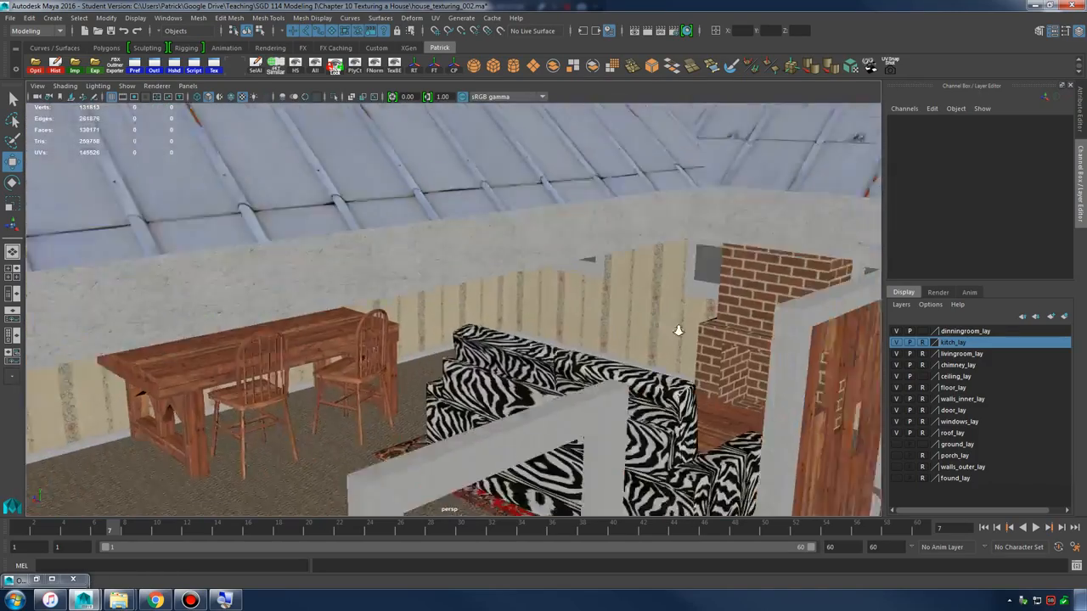
- Examine the zebra sofa, brick chimney, windows and wallpapered walls between the living and dining rooms
{"action": "right_click_drag", "start_coordinate": [678, 330], "coordinate": [682, 399], "text": "alt"}
{"action": "middle_click_drag", "start_coordinate": [681, 398], "coordinate": [585, 318], "text": "alt"}
{"action": "right_click_drag", "start_coordinate": [585, 318], "coordinate": [589, 327], "text": "alt"}
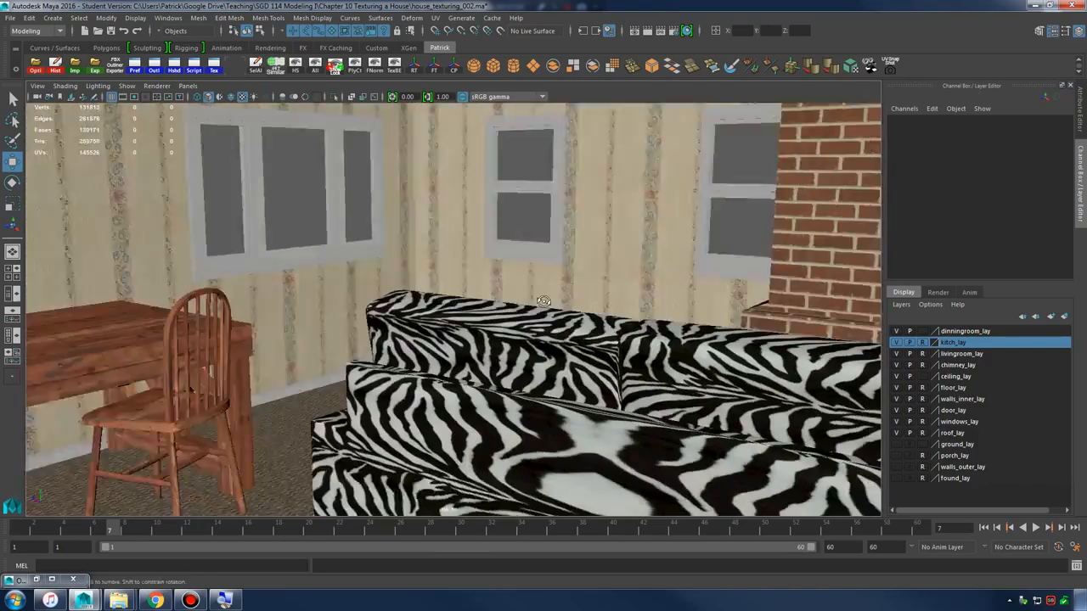
{"action": "middle_click_drag", "start_coordinate": [589, 327], "coordinate": [489, 366], "text": "alt"}
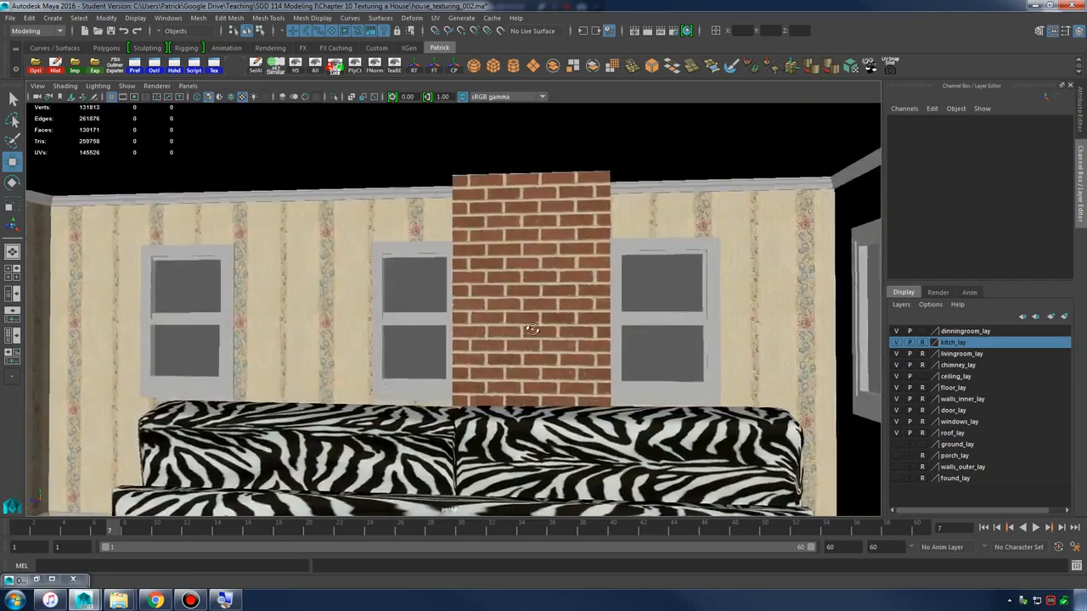
{"action": "left_click_drag", "start_coordinate": [532, 329], "coordinate": [301, 369], "text": "alt"}
{"action": "right_click_drag", "start_coordinate": [469, 355], "coordinate": [457, 323], "text": "alt"}
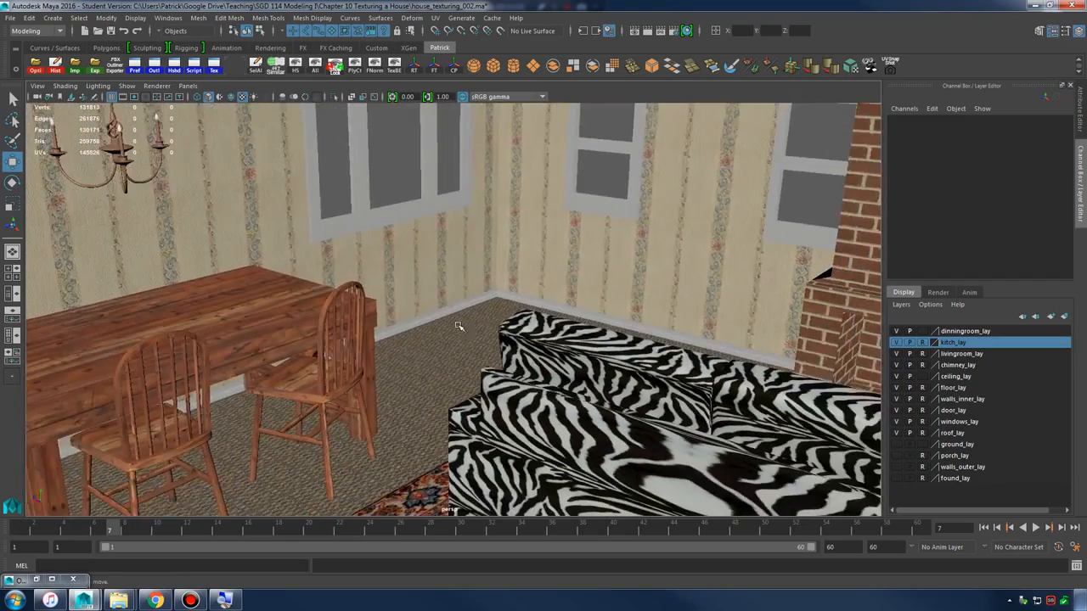
- Examine the whole house from outside with its outer walls hidden, viewing the roof, door and furnished rooms together
{"action": "left_click_drag", "start_coordinate": [571, 317], "coordinate": [528, 272], "text": "alt"}
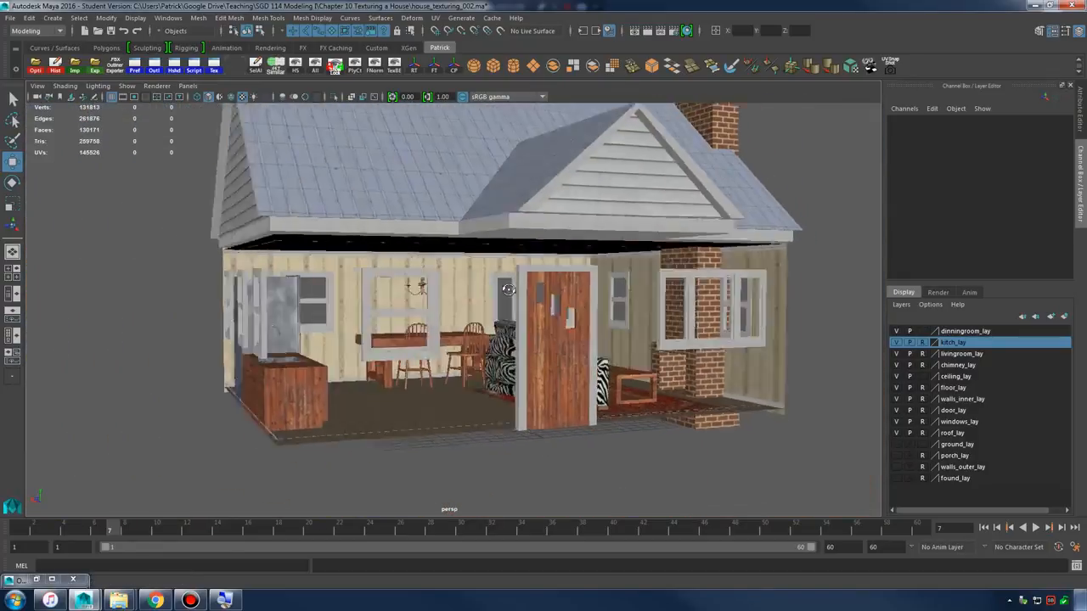
{"action": "scroll", "coordinate": [528, 315], "scroll_direction": "up", "scroll_amount": 3}
{"action": "left_click_drag", "start_coordinate": [528, 315], "coordinate": [584, 331], "text": "alt"}
{"action": "scroll", "coordinate": [580, 318], "scroll_direction": "down", "scroll_amount": 3}
{"action": "scroll", "coordinate": [584, 332], "scroll_direction": "up", "scroll_amount": 2}
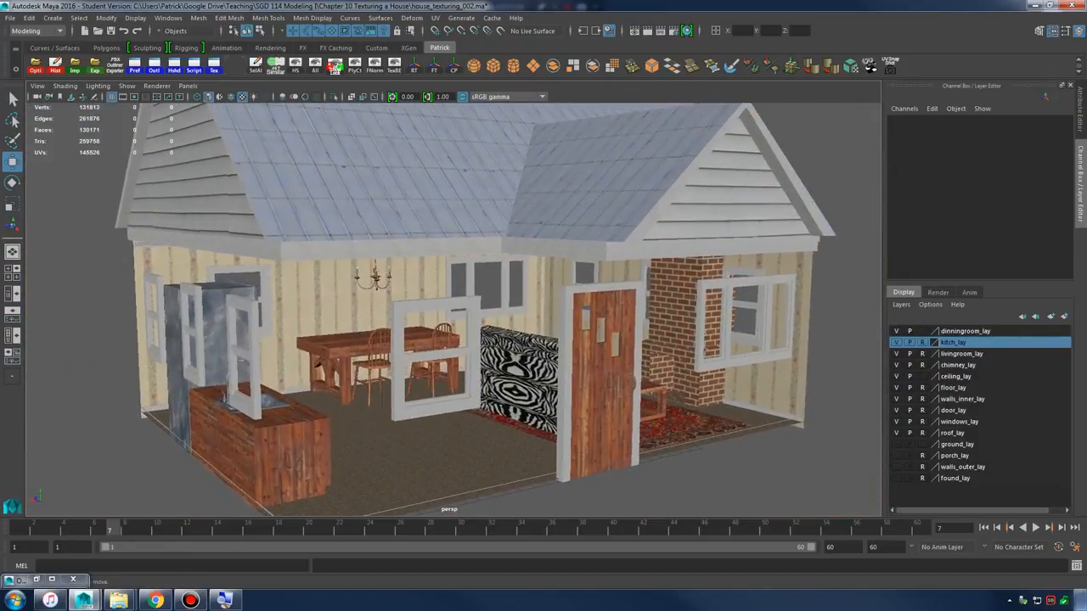
- Switch to the SGD 114 Course Outline in Chrome and review the Assignment Overview's lines on texturing everything, grading and extra points
{"action": "left_click_drag", "start_coordinate": [1086, 51], "coordinate": [785, 3]}
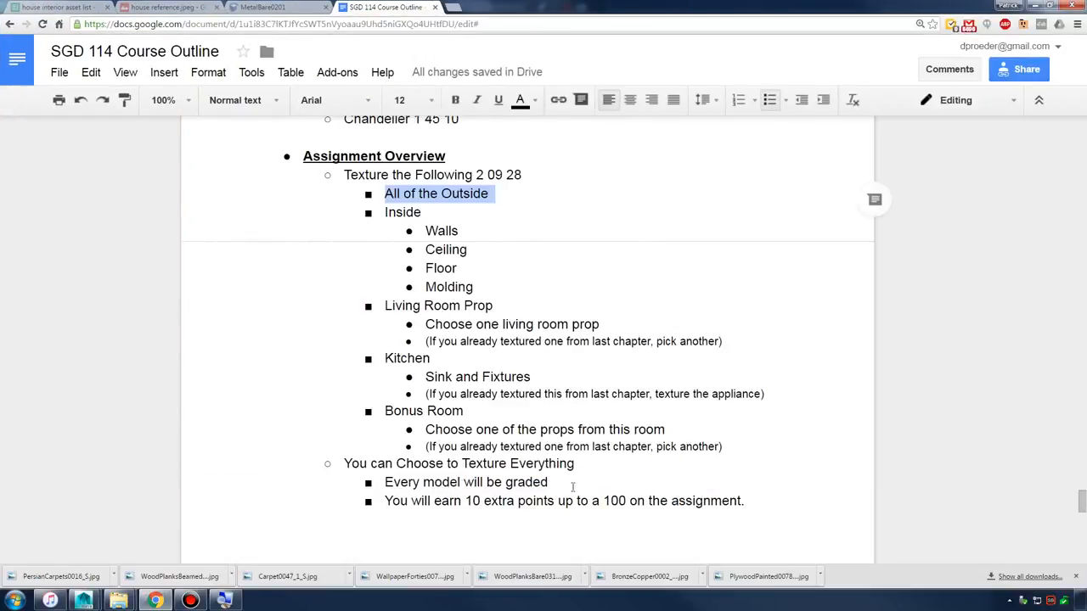
{"action": "double_click", "coordinate": [605, 461]}
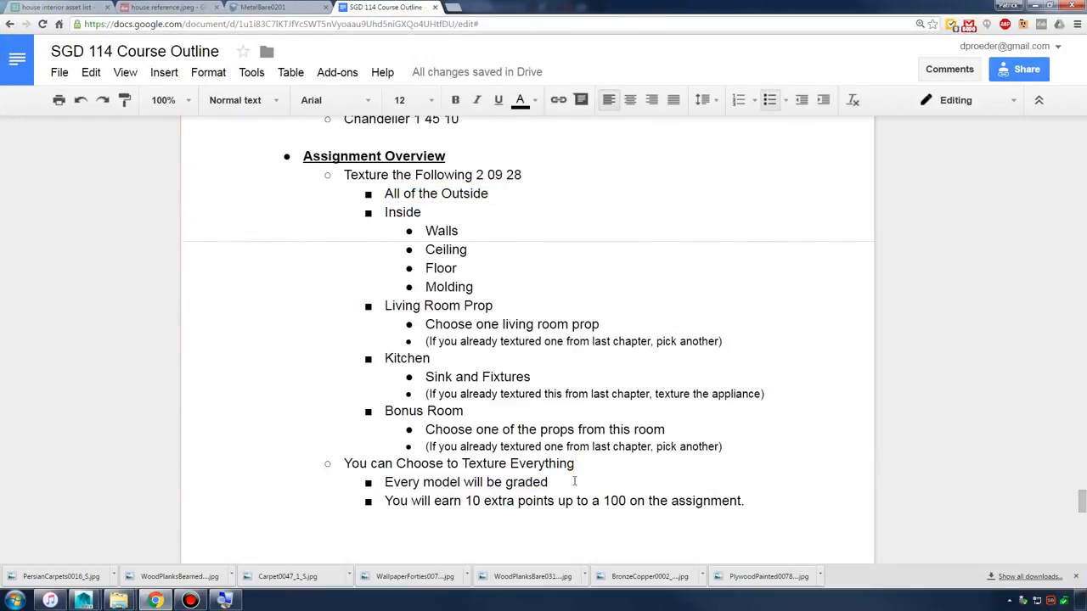
{"action": "left_click_drag", "start_coordinate": [560, 482], "coordinate": [383, 482]}
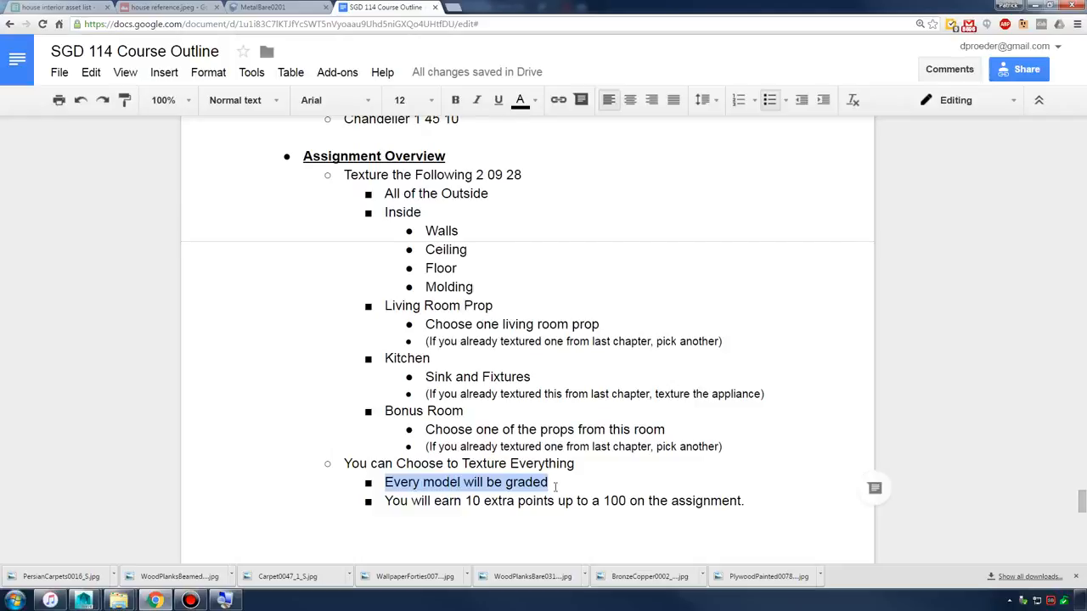
{"action": "left_click_drag", "start_coordinate": [385, 500], "coordinate": [747, 501]}
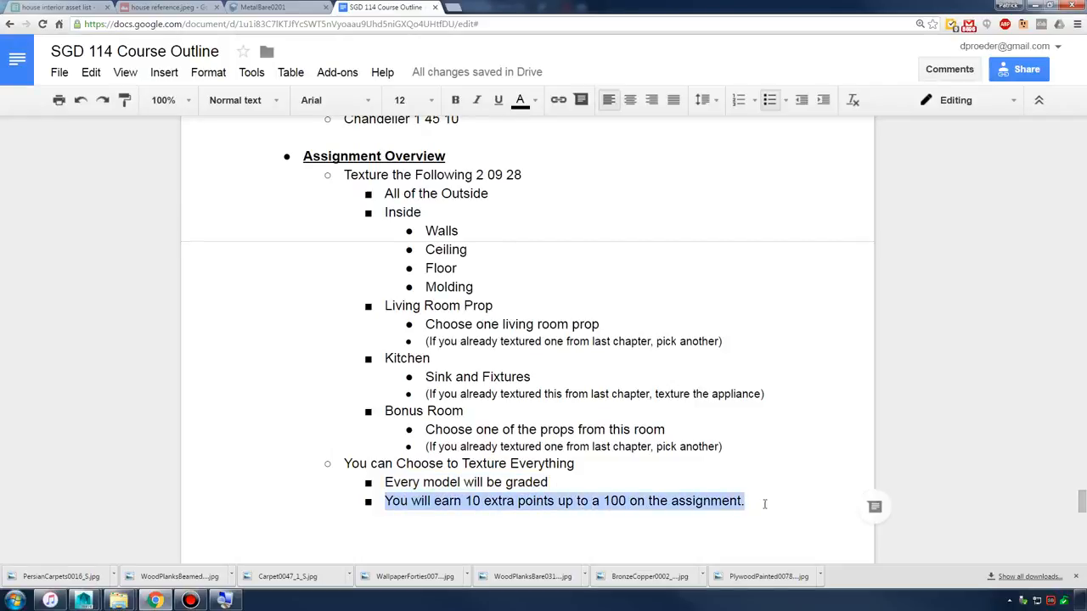
{"action": "left_click", "coordinate": [764, 504]}
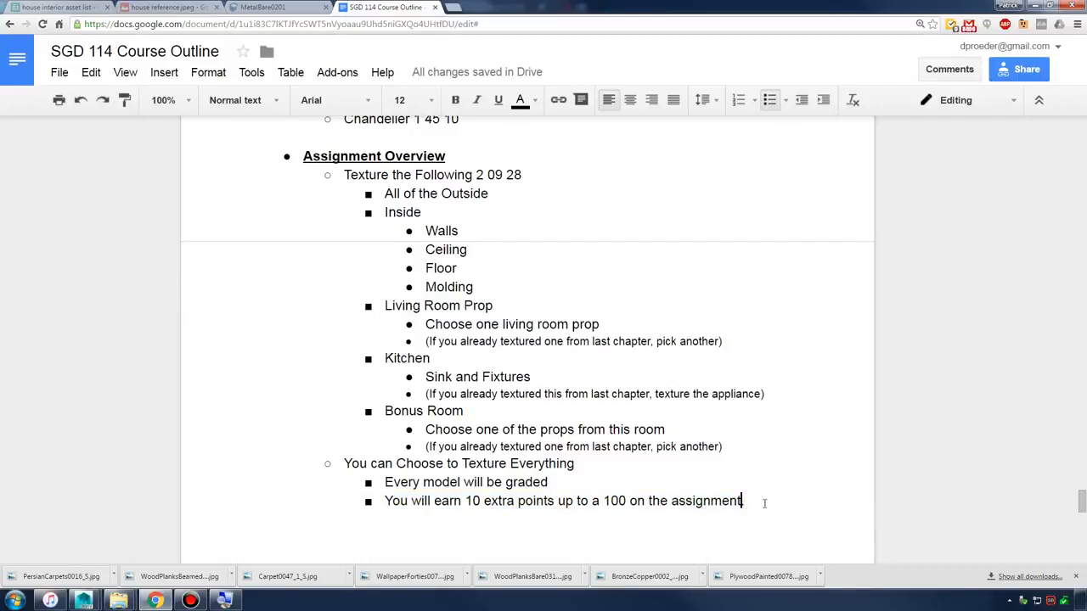
{"action": "left_click_drag", "start_coordinate": [756, 502], "coordinate": [385, 501]}
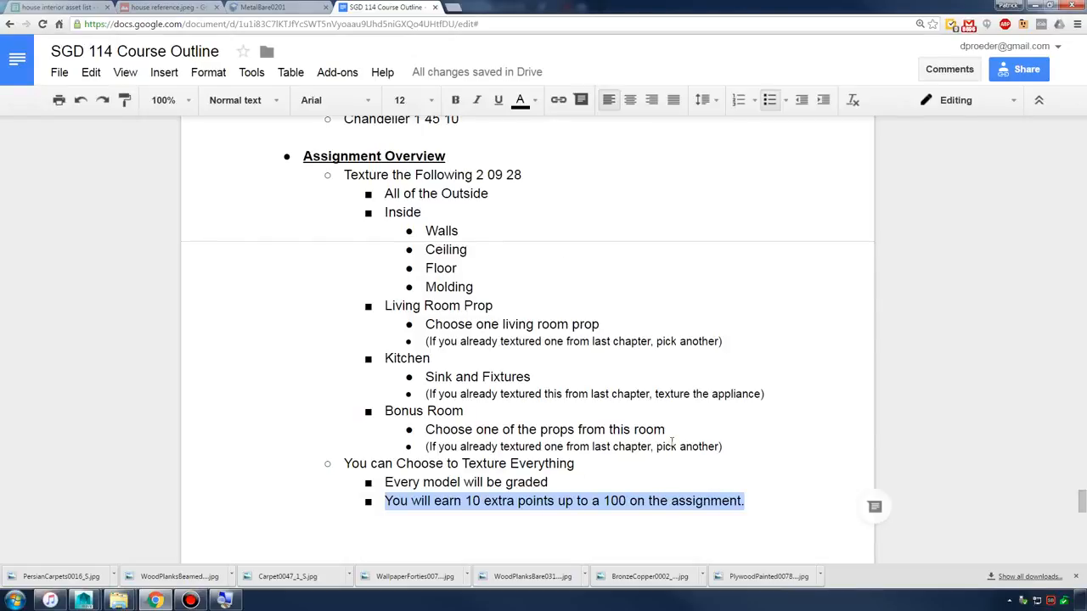
{"action": "left_click_drag", "start_coordinate": [727, 447], "coordinate": [262, 213]}
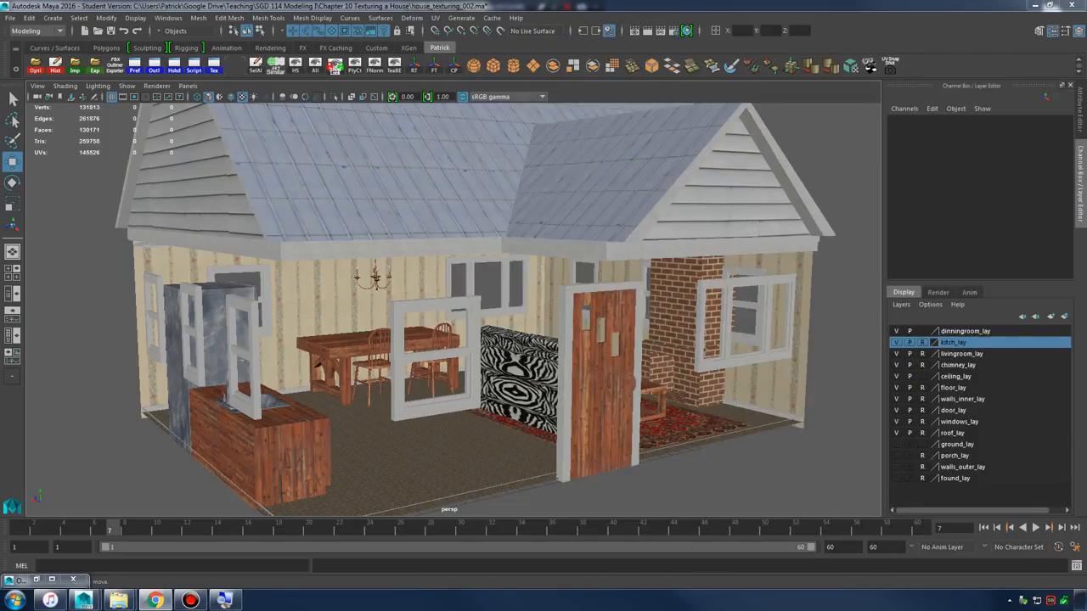
{"action": "left_click_drag", "start_coordinate": [1085, 263], "coordinate": [954, 270]}
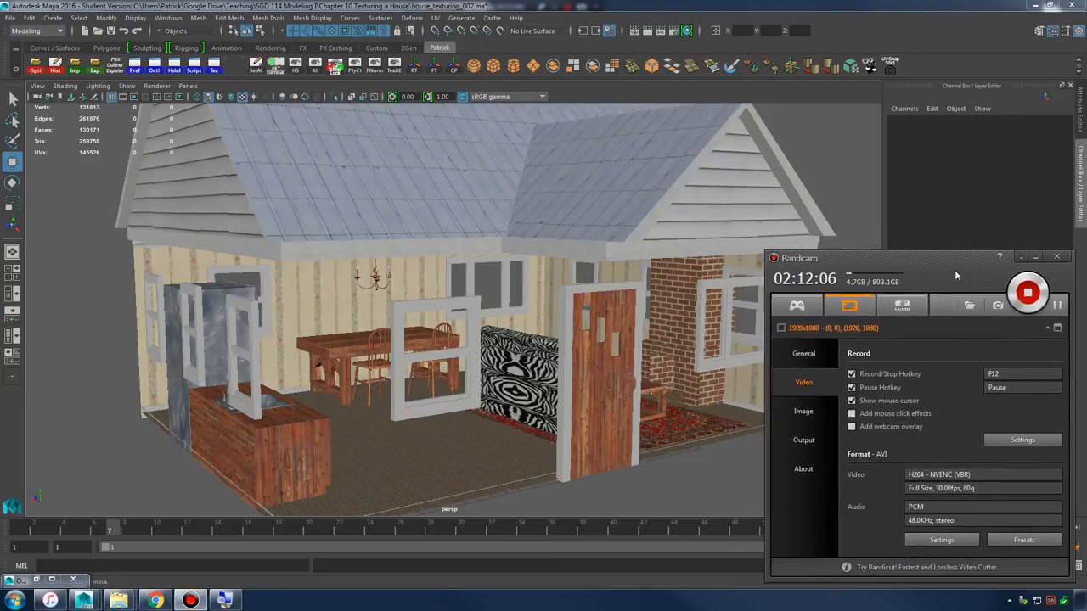